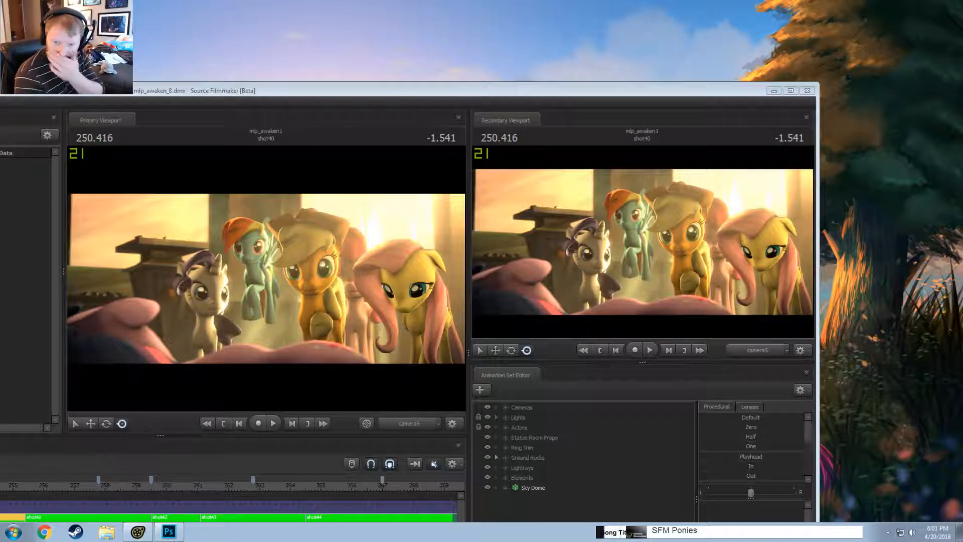
# - Maximize the Source Filmmaker window and extend the timeline's selected range to run from the first shot through shot99
pyautogui.doubleClick(464, 96)
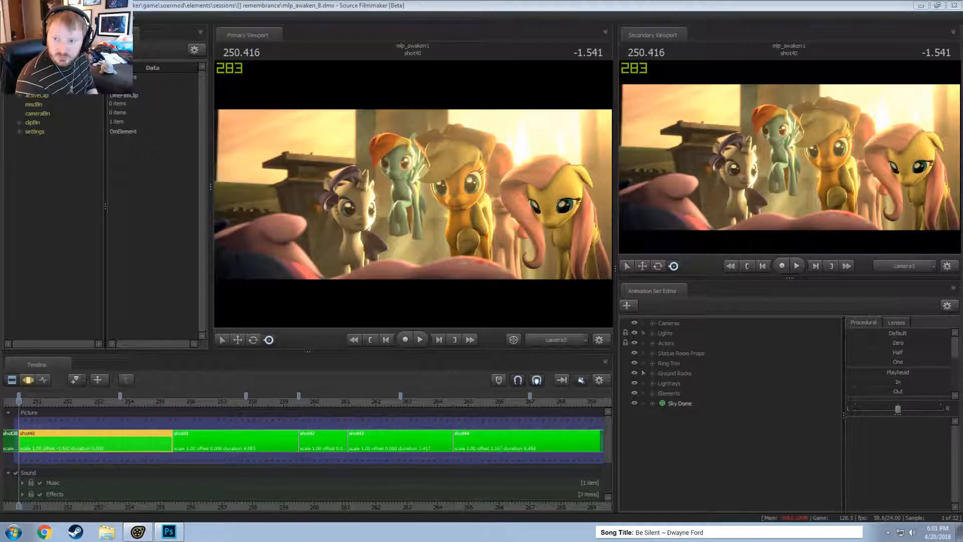
pyautogui.hotkey('alt', 'Tab')
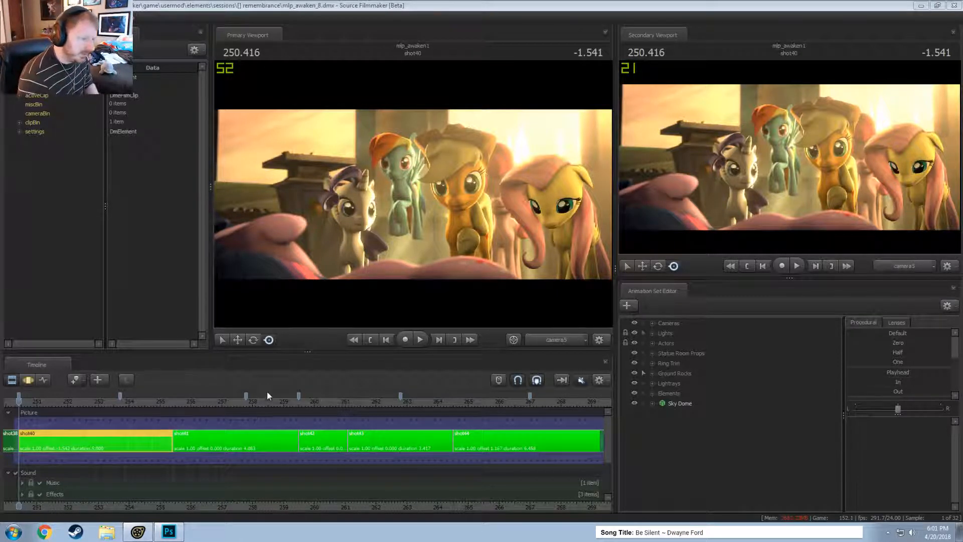
pyautogui.scroll(-10, 321, 490)
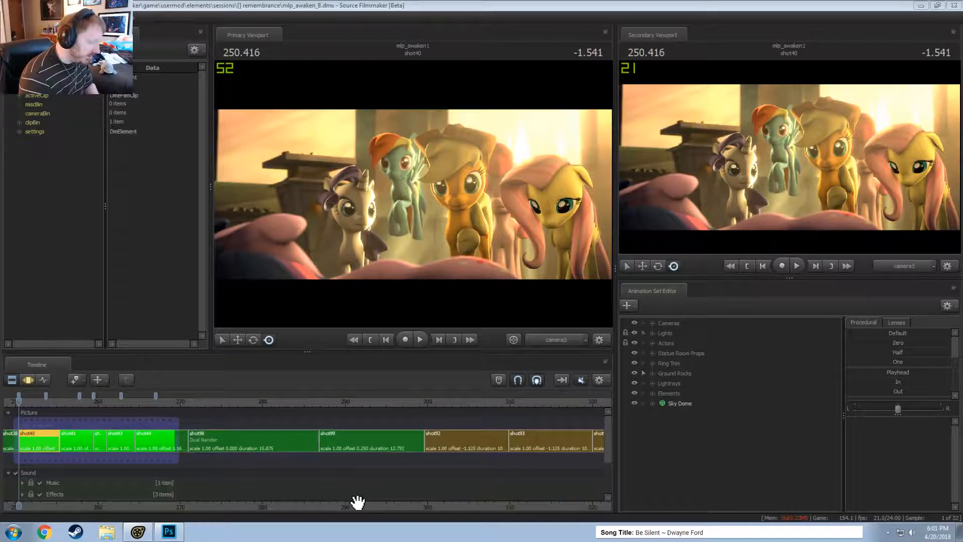
pyautogui.moveTo(230, 503); pyautogui.dragTo(465, 503, button='middle')
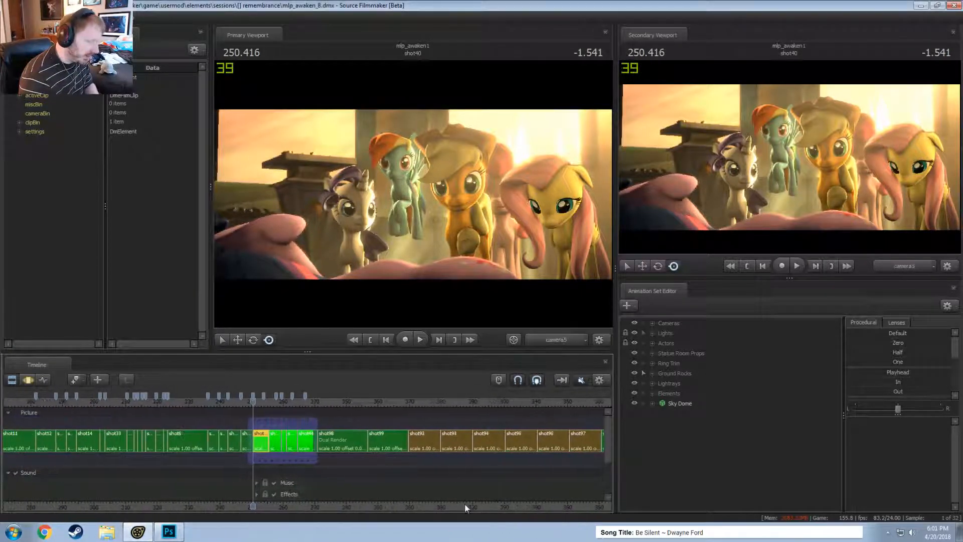
pyautogui.scroll(-2, 463, 501)
pyautogui.scroll(-3, 451, 484)
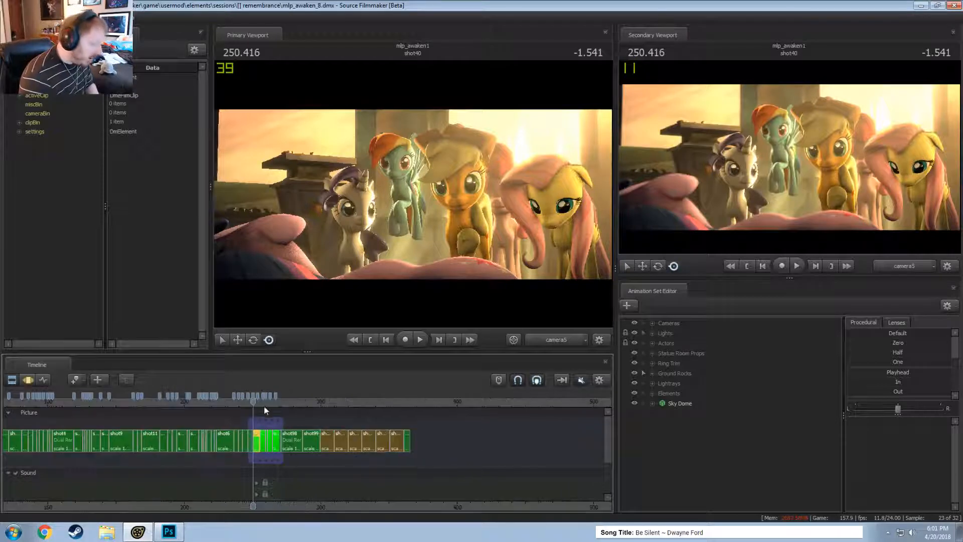
pyautogui.moveTo(304, 511); pyautogui.dragTo(416, 431, button='middle')
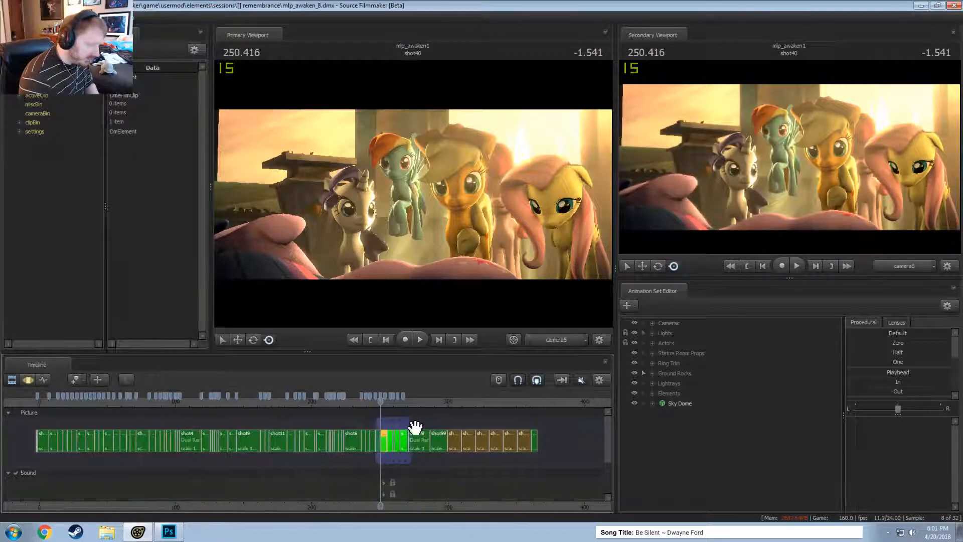
pyautogui.moveTo(409, 424); pyautogui.dragTo(451, 424)
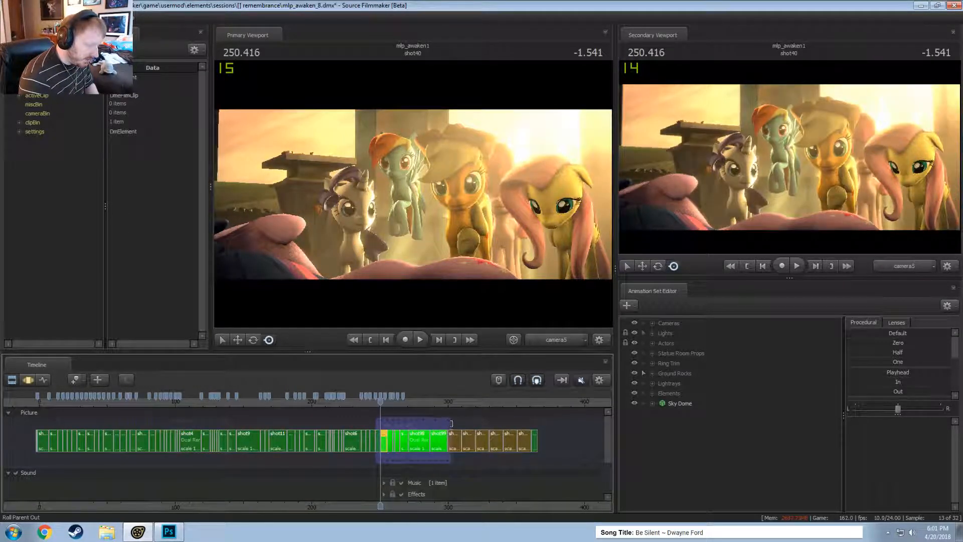
pyautogui.moveTo(377, 422); pyautogui.dragTo(42, 426)
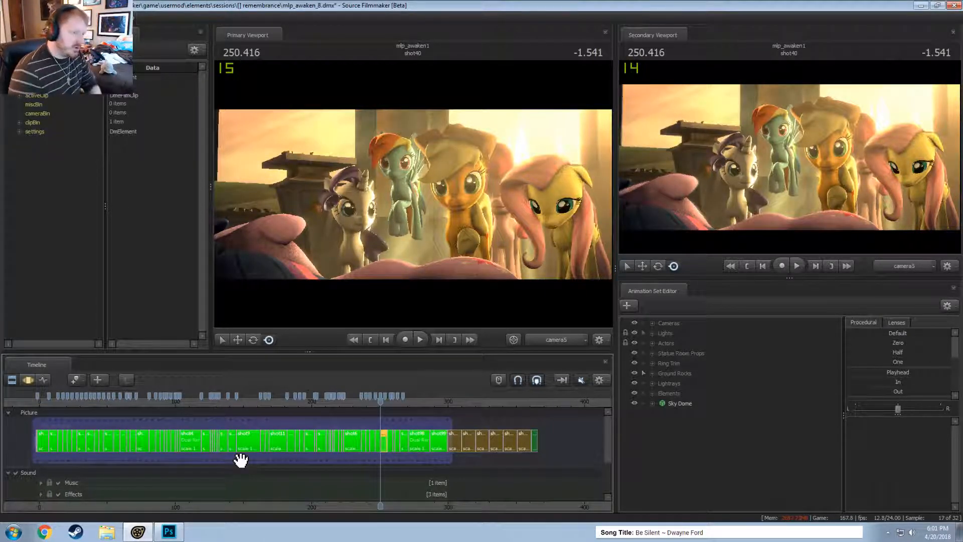
# - Enlarge the primary viewport by shrinking the secondary viewport, the element viewer and the timeline panel
pyautogui.moveTo(616, 251); pyautogui.dragTo(667, 268)
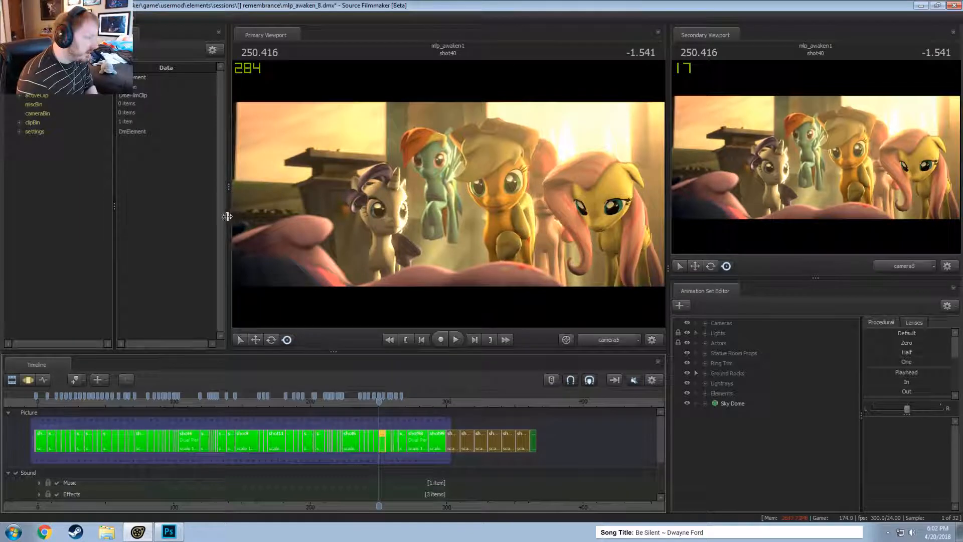
pyautogui.moveTo(227, 217); pyautogui.dragTo(136, 222)
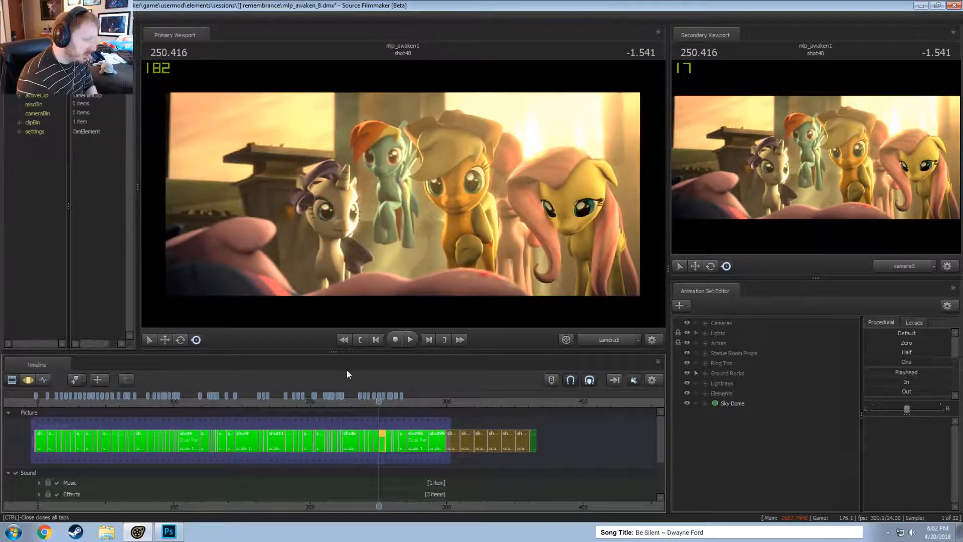
pyautogui.moveTo(349, 354); pyautogui.dragTo(350, 380)
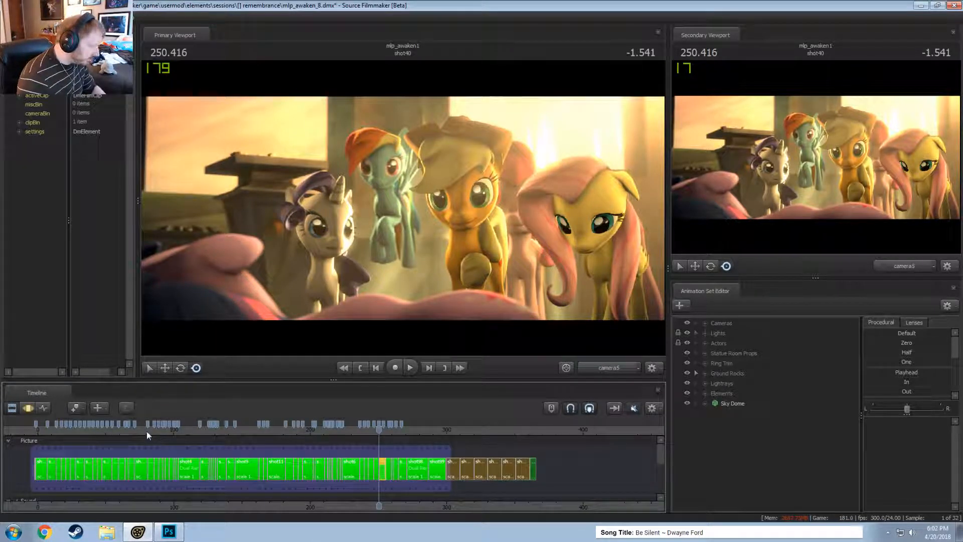
# - Move the playhead back through shot11 to 147.500 in shot9
pyautogui.click(282, 429)
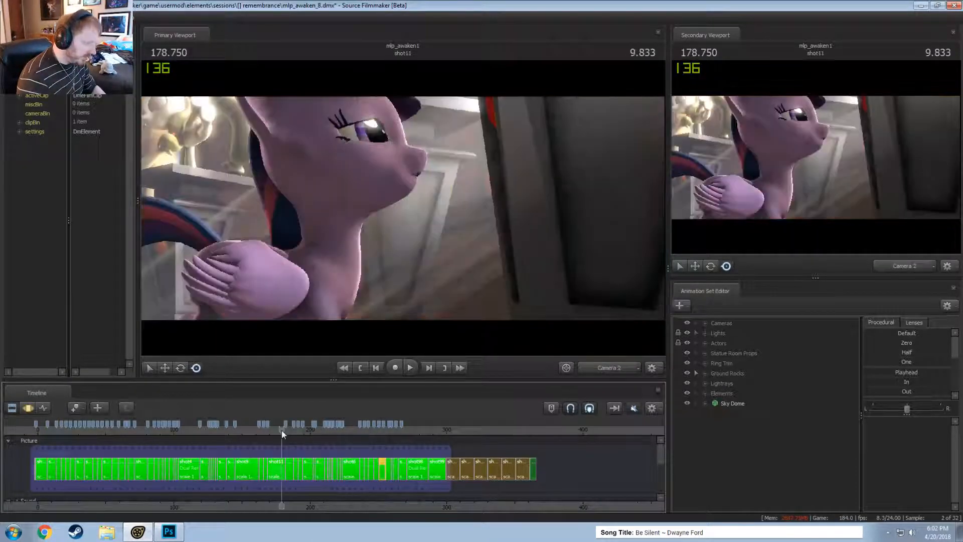
pyautogui.click(248, 431)
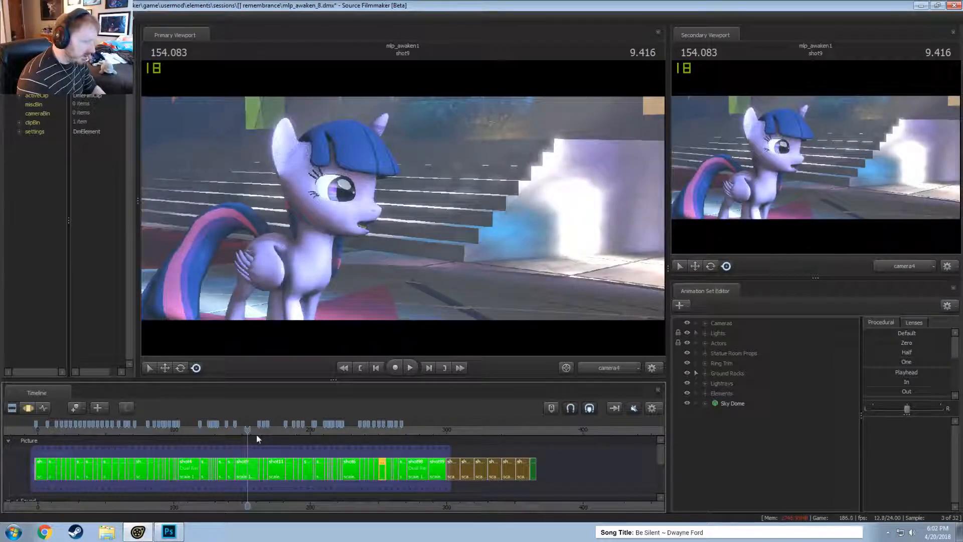
pyautogui.click(239, 431)
pyautogui.click(239, 431)
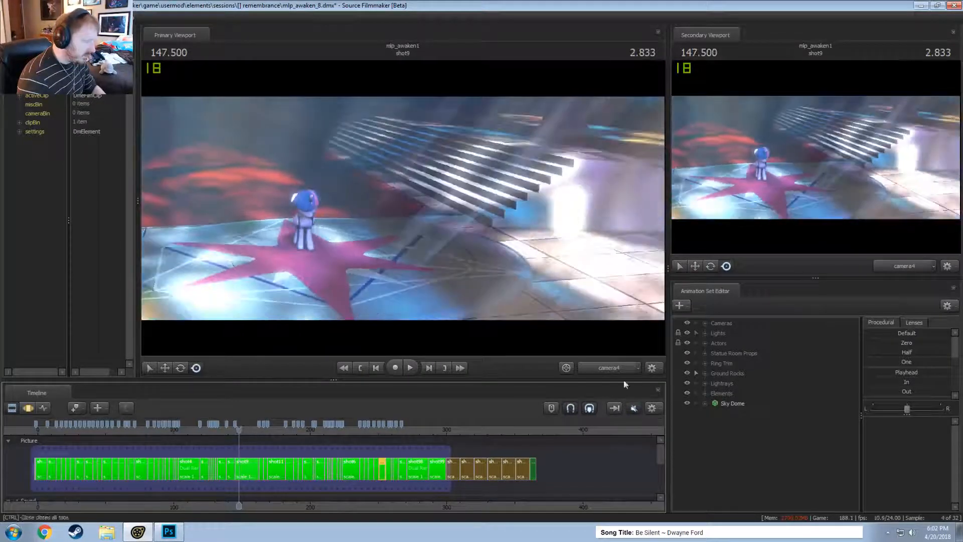
# - Switch the primary viewport to the work camera and frame the Applejack stained-glass window in shot9
pyautogui.click(610, 368)
pyautogui.press('s')
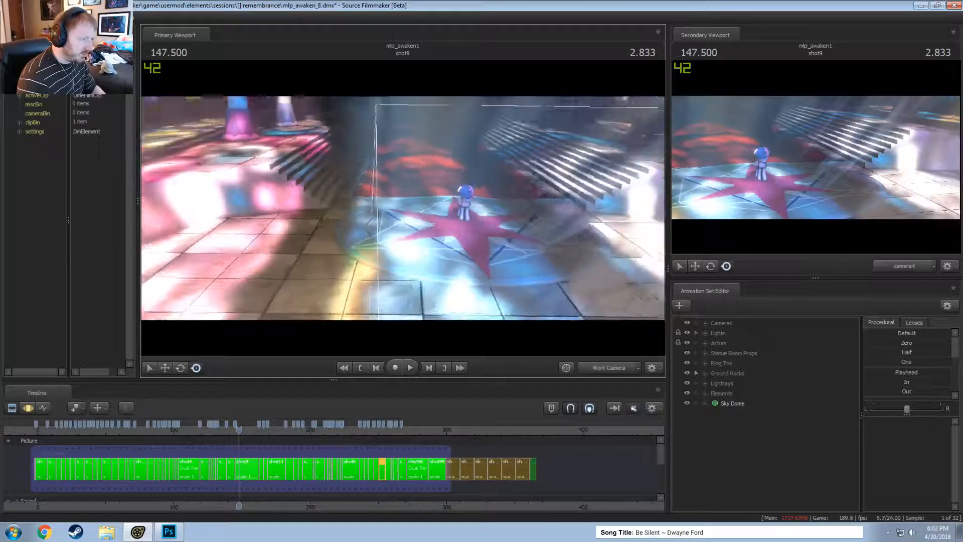
pyautogui.press('s')
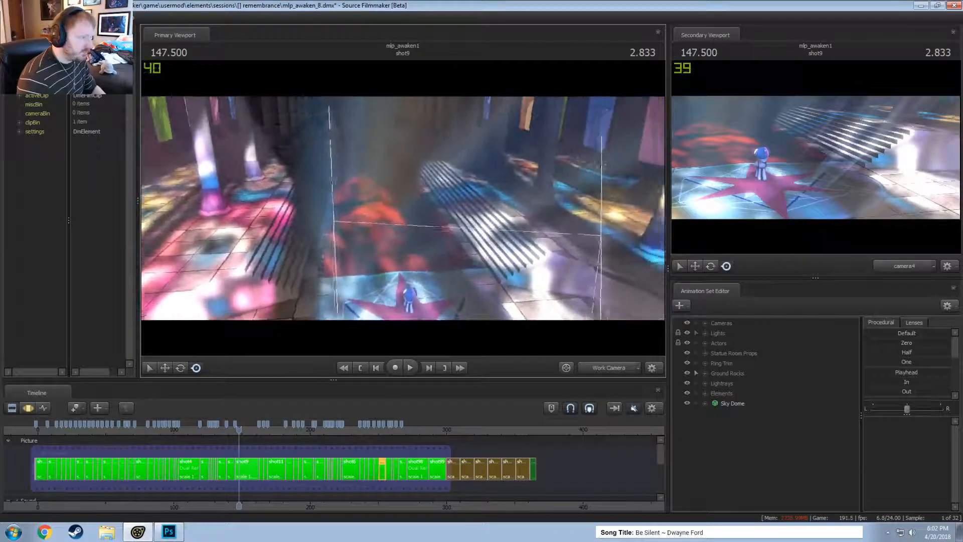
pyautogui.press('a')
pyautogui.moveTo(403, 208); pyautogui.dragTo(517, 191)
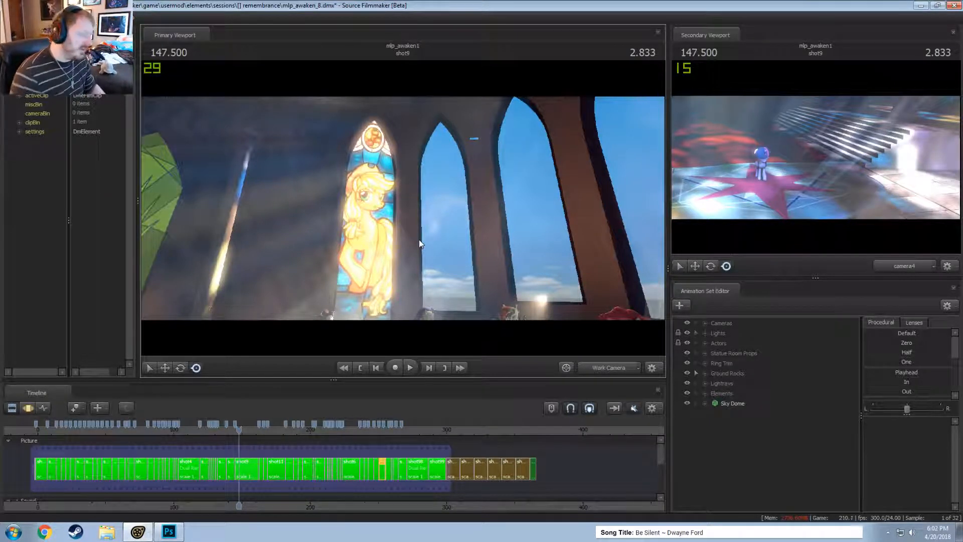
# - Move the playhead to 29.416 in shot86 and show the primary viewport through Main Camera2
pyautogui.click(78, 430)
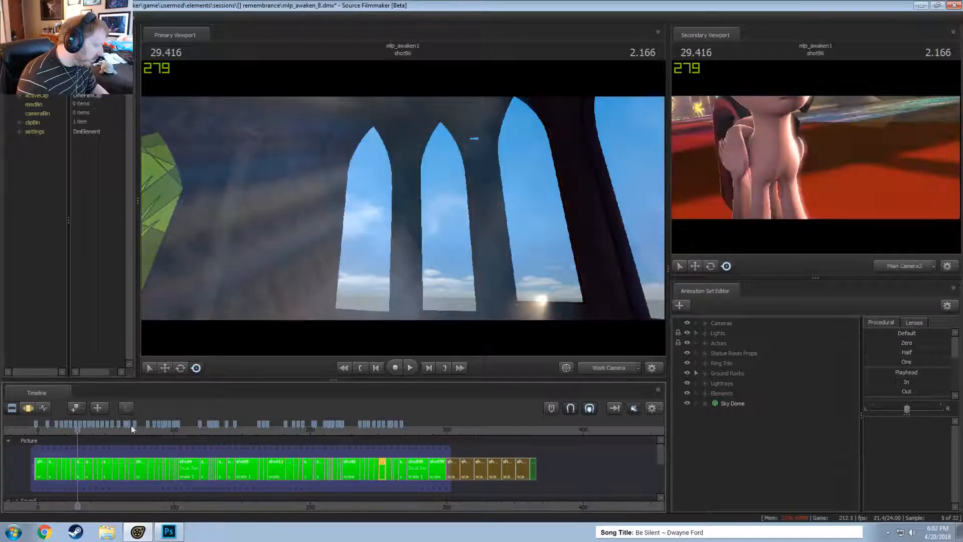
pyautogui.click(609, 368)
pyautogui.click(596, 396)
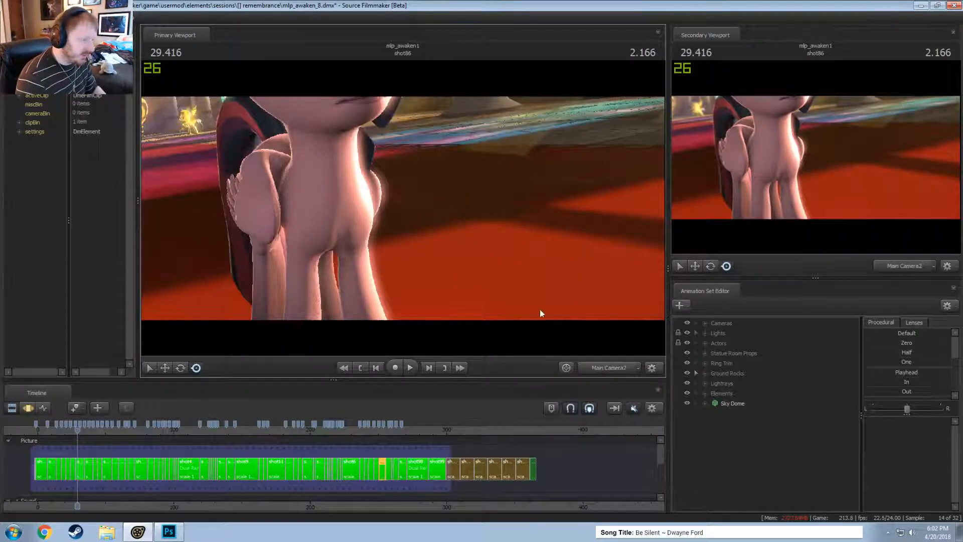
# - Examine the hall's stained-glass windows and the coloured light they cast on the floor from the work camera
pyautogui.moveTo(468, 119); pyautogui.dragTo(405, 208)
pyautogui.press('z')
pyautogui.press('s')
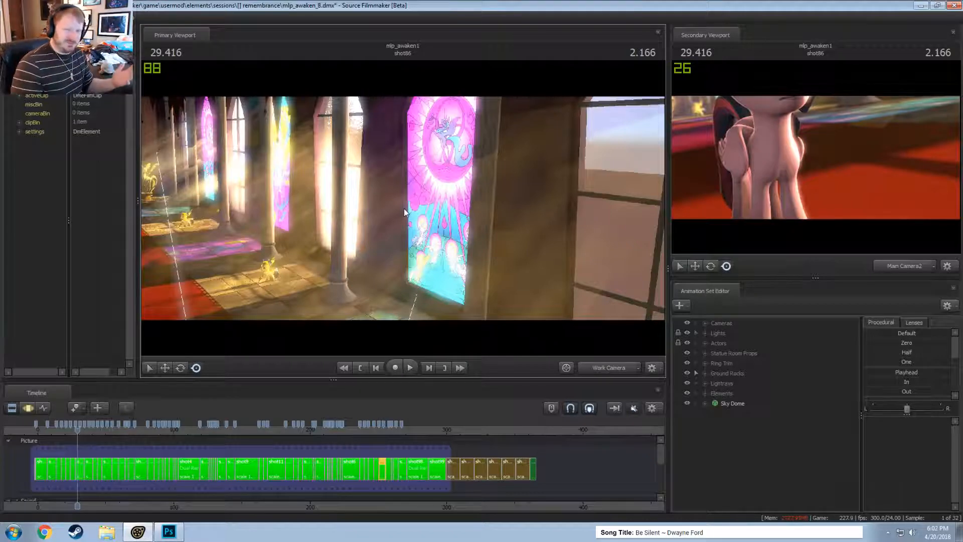
pyautogui.moveTo(377, 211); pyautogui.dragTo(448, 213)
pyautogui.moveTo(243, 256); pyautogui.dragTo(271, 256)
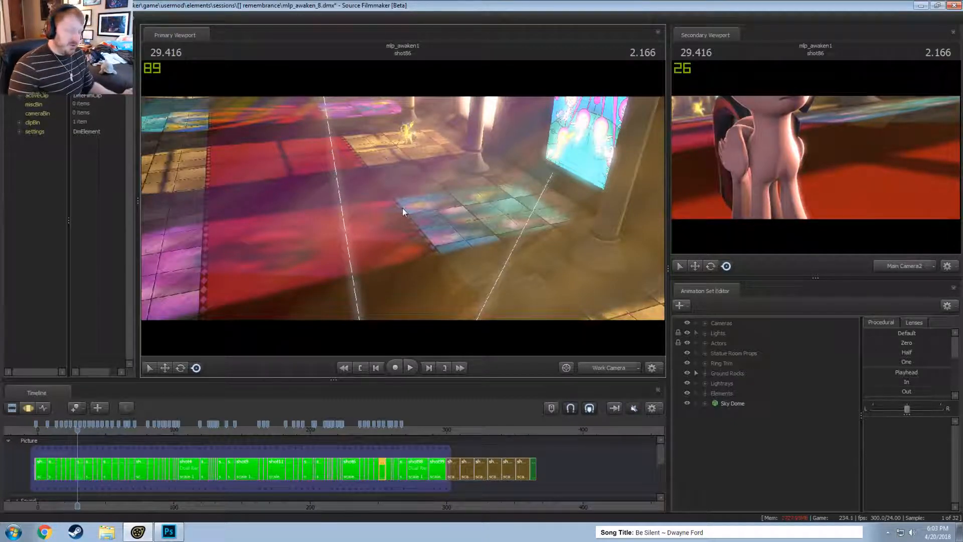
pyautogui.moveTo(478, 191); pyautogui.dragTo(462, 160)
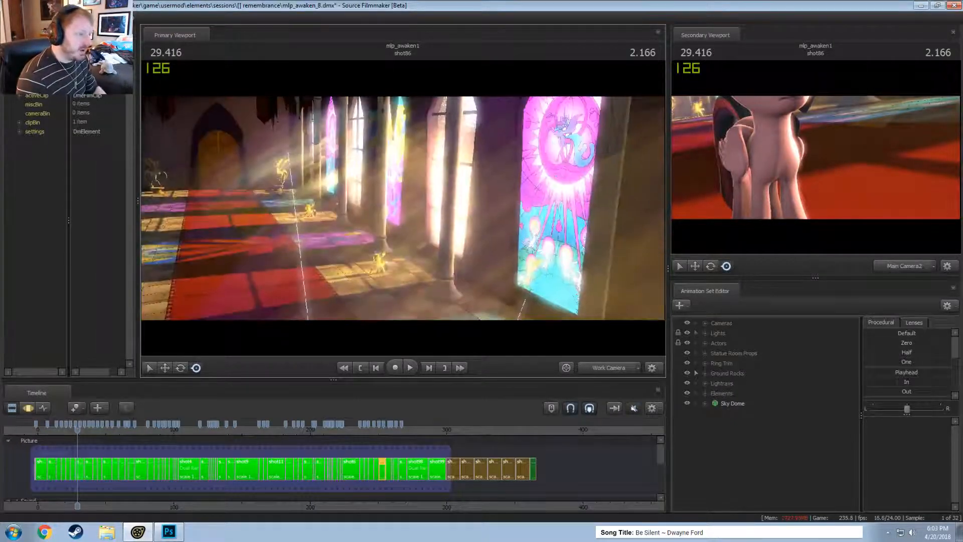
pyautogui.moveTo(409, 208); pyautogui.dragTo(423, 263)
pyautogui.moveTo(452, 235); pyautogui.dragTo(449, 212)
# - Disable and re-enable lighting in the primary viewport to compare the lit and unlit hall, and return to the Clip Editor
pyautogui.rightClick(448, 201)
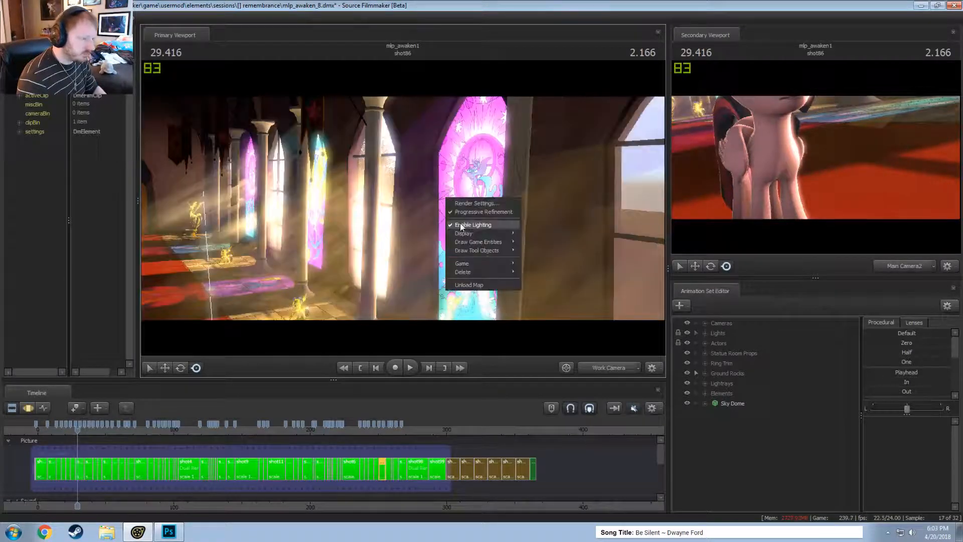
pyautogui.click(459, 226)
pyautogui.rightClick(411, 207)
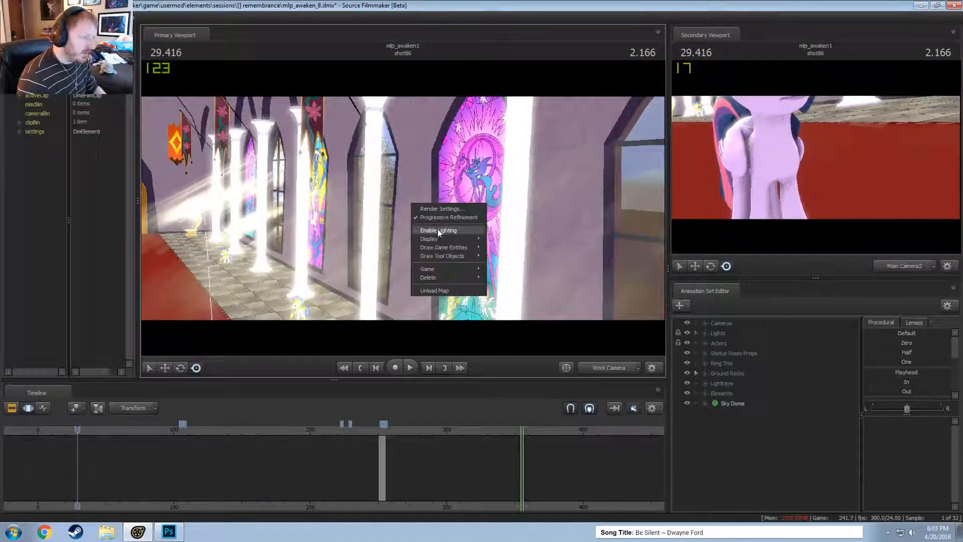
pyautogui.click(452, 229)
pyautogui.press('F2')
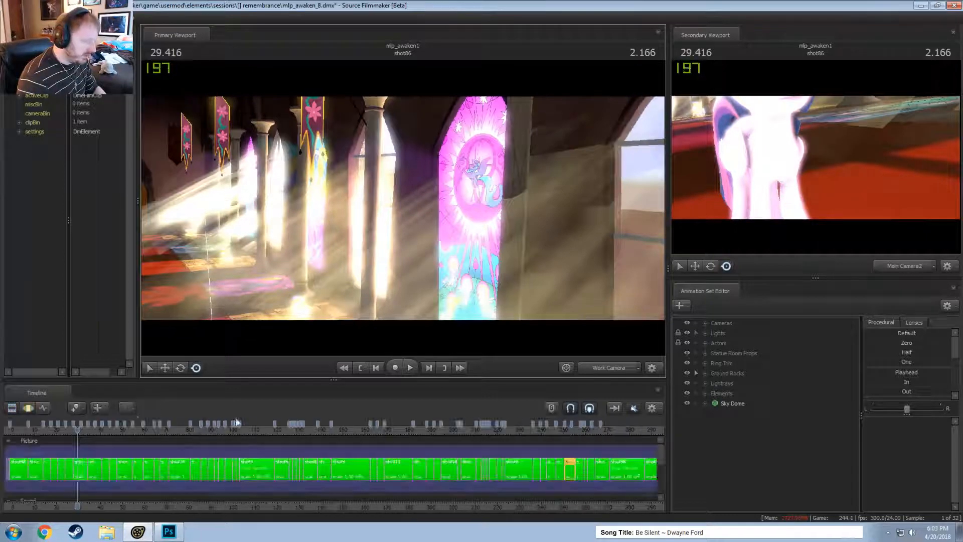
# - Select shot86 in the timeline and view its stained-glass windows and light rays from the work camera
pyautogui.scroll(3, 80, 475)
pyautogui.click(81, 475)
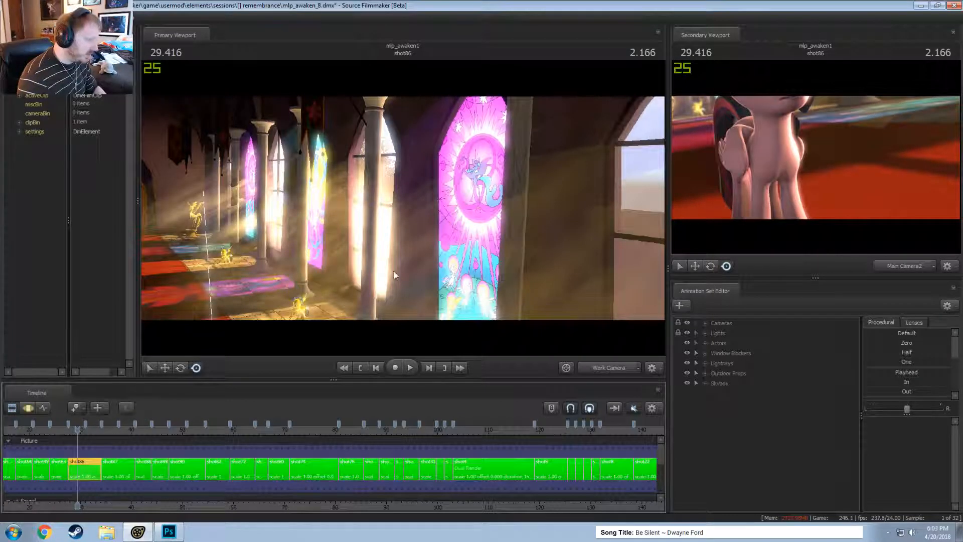
pyautogui.moveTo(408, 241); pyautogui.dragTo(402, 208)
pyautogui.press('w')
pyautogui.press('s')
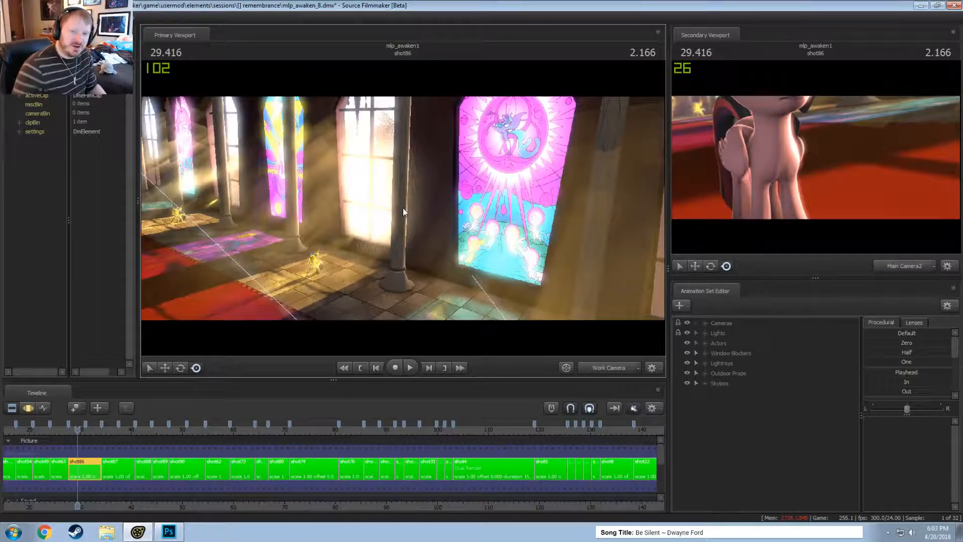
pyautogui.moveTo(492, 201); pyautogui.dragTo(402, 207)
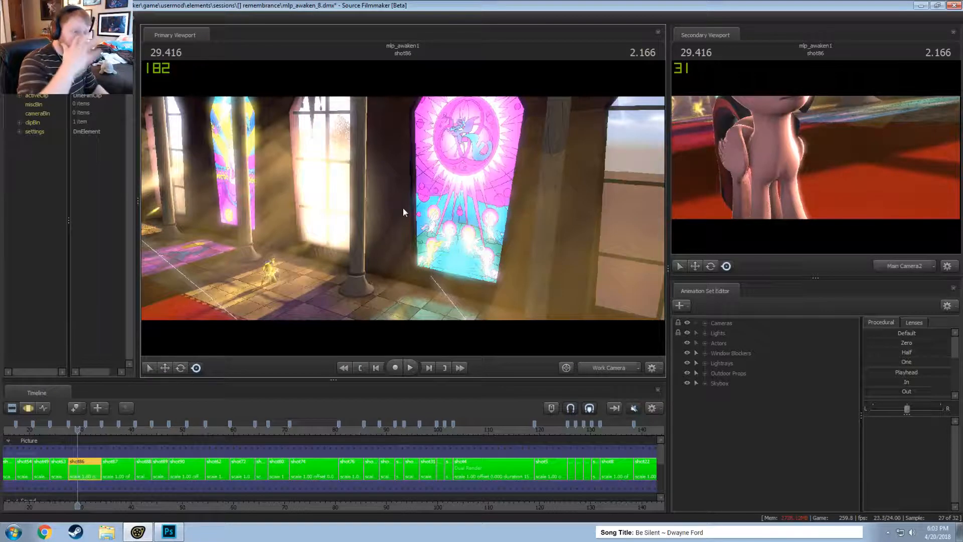
pyautogui.moveTo(402, 208); pyautogui.dragTo(377, 216)
# - Expand the Lights group in shot86's animation sets and look through its lights, including the Column Lights group
pyautogui.scroll(3, 193, 430)
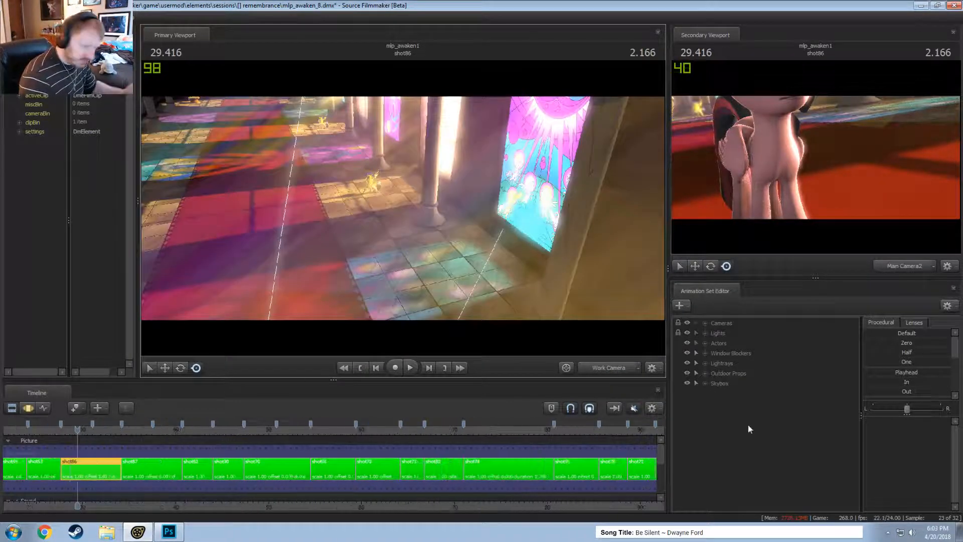
pyautogui.click(705, 333)
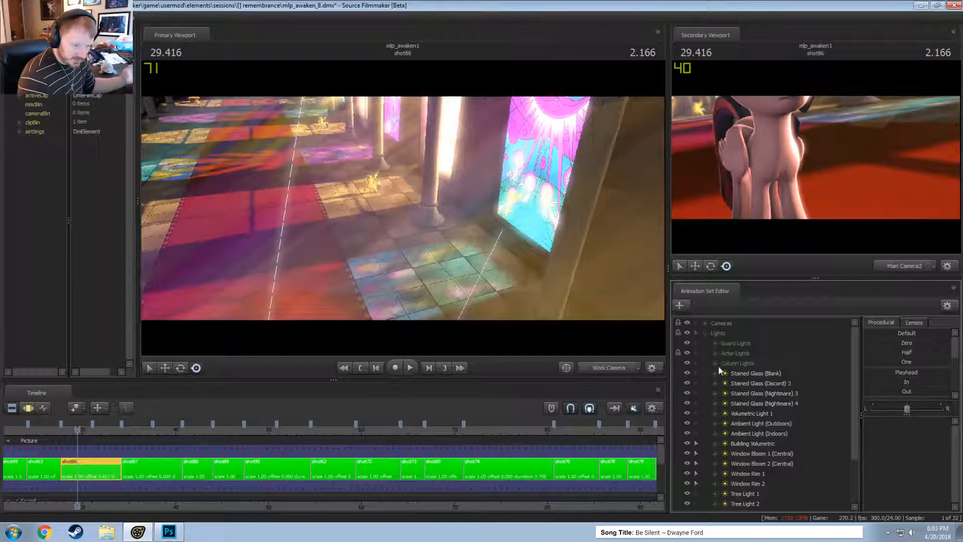
pyautogui.scroll(-2, 733, 402)
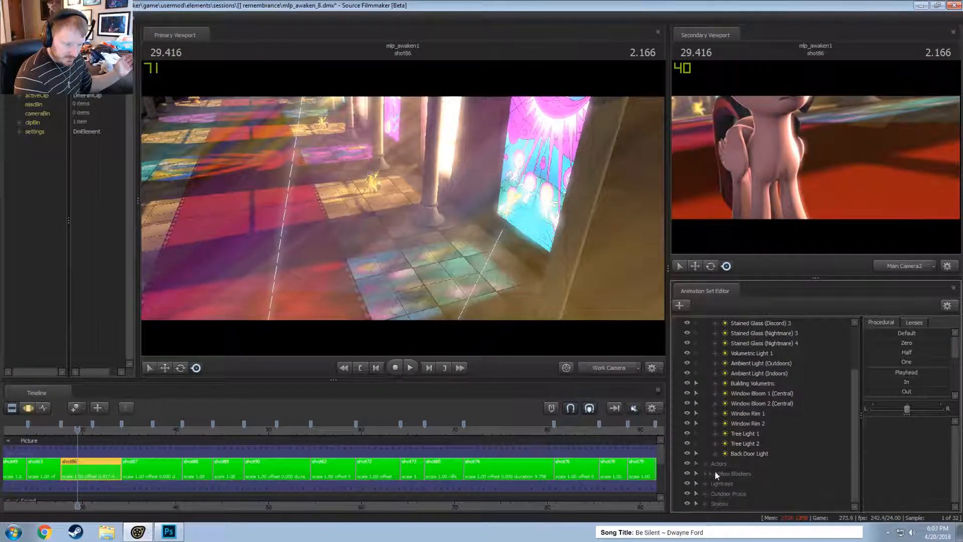
pyautogui.scroll(2, 715, 472)
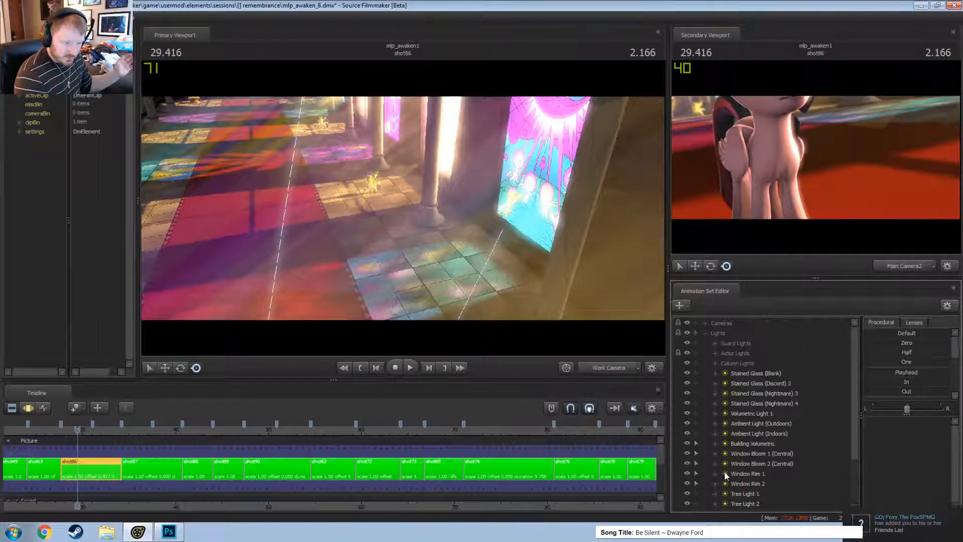
pyautogui.click(713, 362)
pyautogui.scroll(-3, 716, 348)
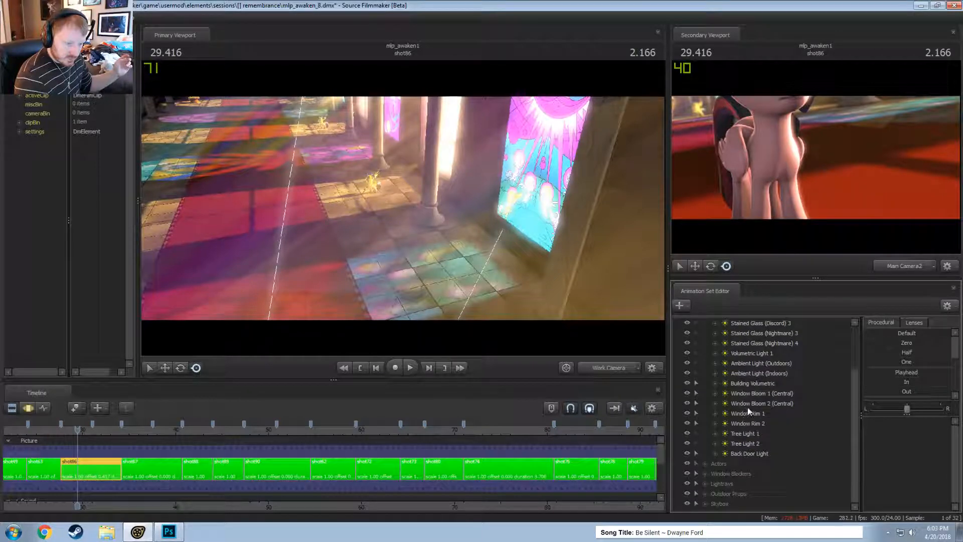
# - Switch the timeline to the Motion Editor and return to the start of the Lights list
pyautogui.press('F3')
pyautogui.scroll(2, 748, 383)
pyautogui.press('F2')
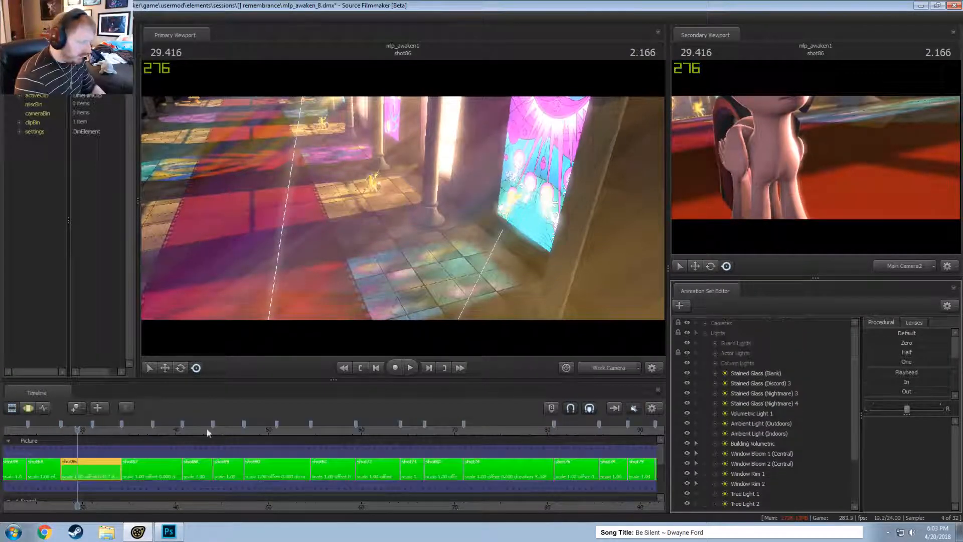
pyautogui.press('F3')
pyautogui.scroll(2, 170, 480)
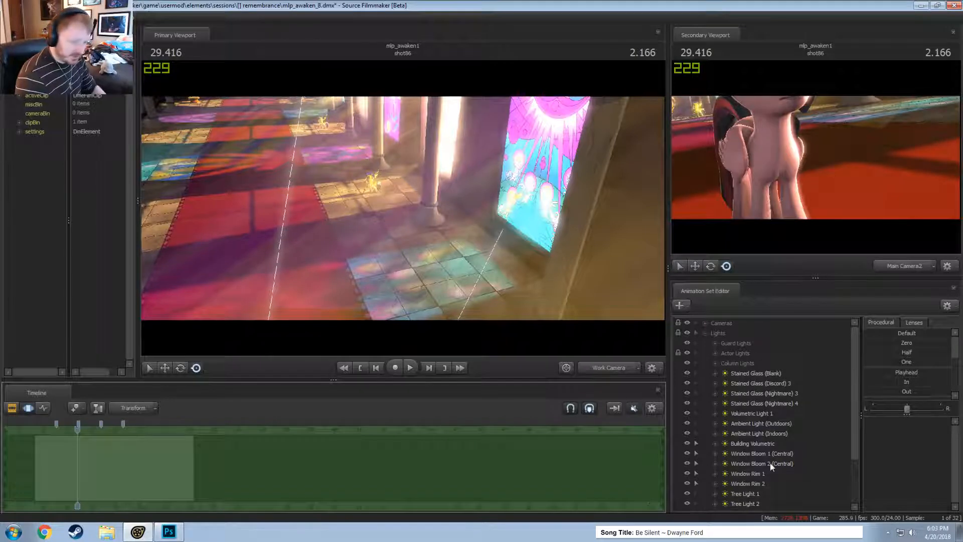
# - Select the Stained Glass (Blank) light and hide all of the shot's lights
pyautogui.click(757, 374)
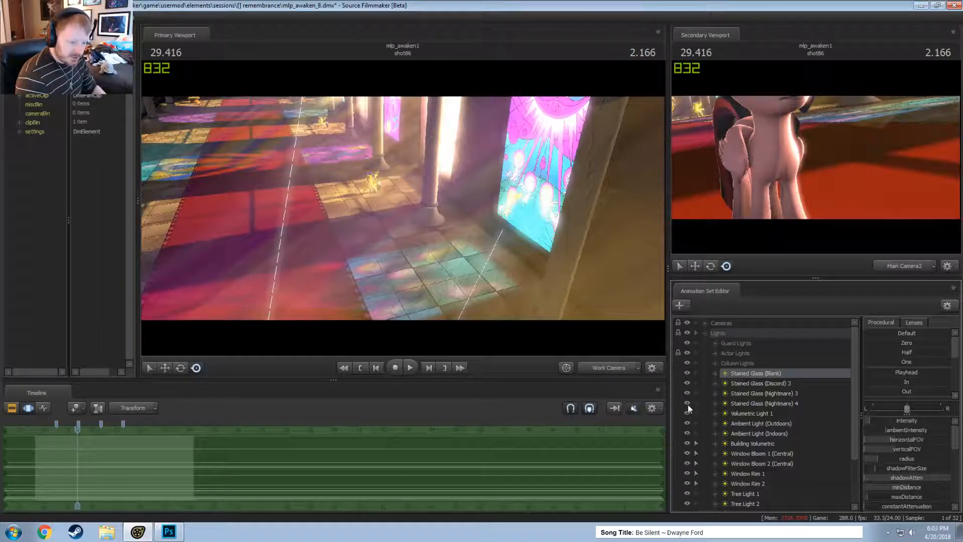
pyautogui.scroll(-2, 688, 411)
pyautogui.moveTo(687, 453); pyautogui.dragTo(687, 342)
pyautogui.scroll(2, 688, 374)
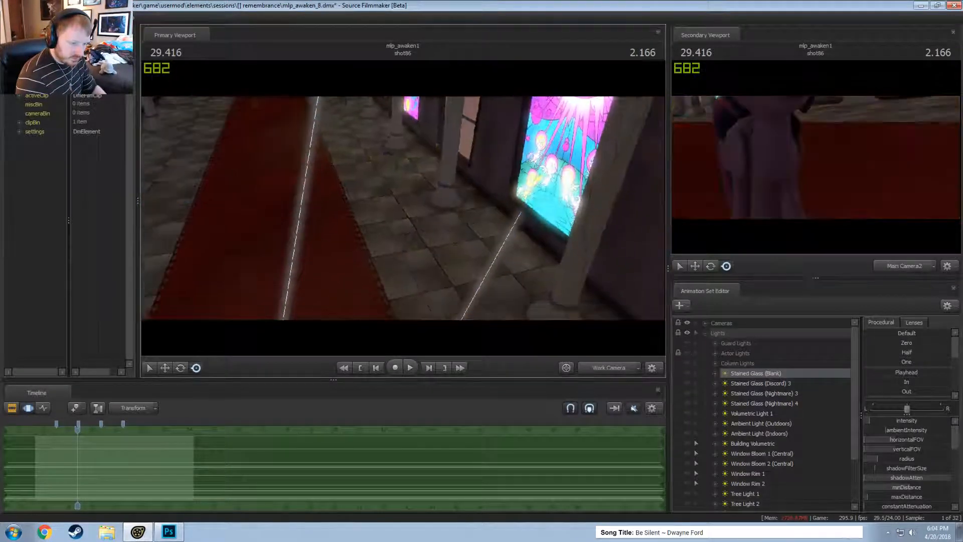
# - Examine the unlit hall and its glowing windows from the work camera, and compare with the view through Main Camera2
pyautogui.moveTo(403, 208)
pyautogui.mouseDown()
pyautogui.moveTo(404, 221)
pyautogui.moveTo(404, 211)
pyautogui.mouseUp()
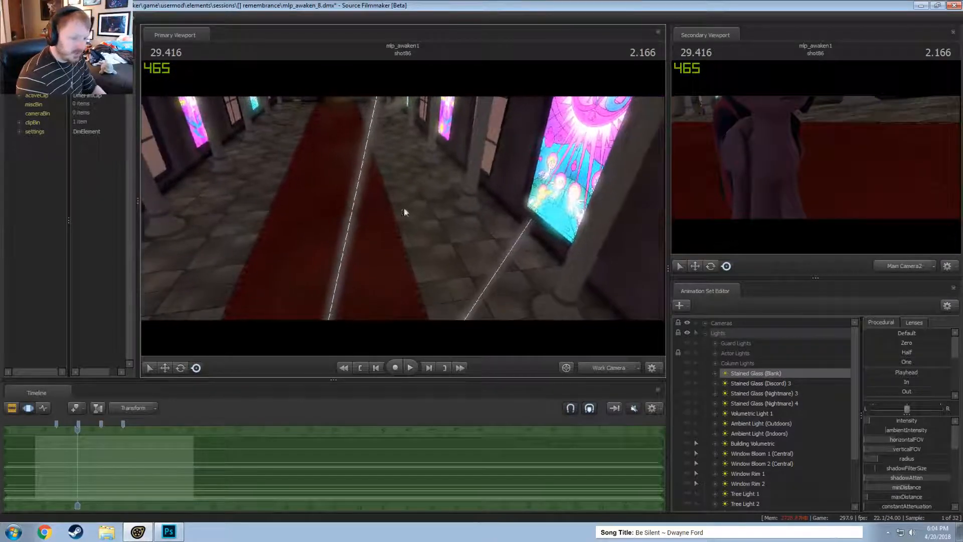
pyautogui.moveTo(468, 194); pyautogui.dragTo(627, 151)
pyautogui.press('w')
pyautogui.moveTo(403, 208)
pyautogui.mouseDown()
pyautogui.moveTo(400, 108)
pyautogui.moveTo(407, 213)
pyautogui.mouseUp()
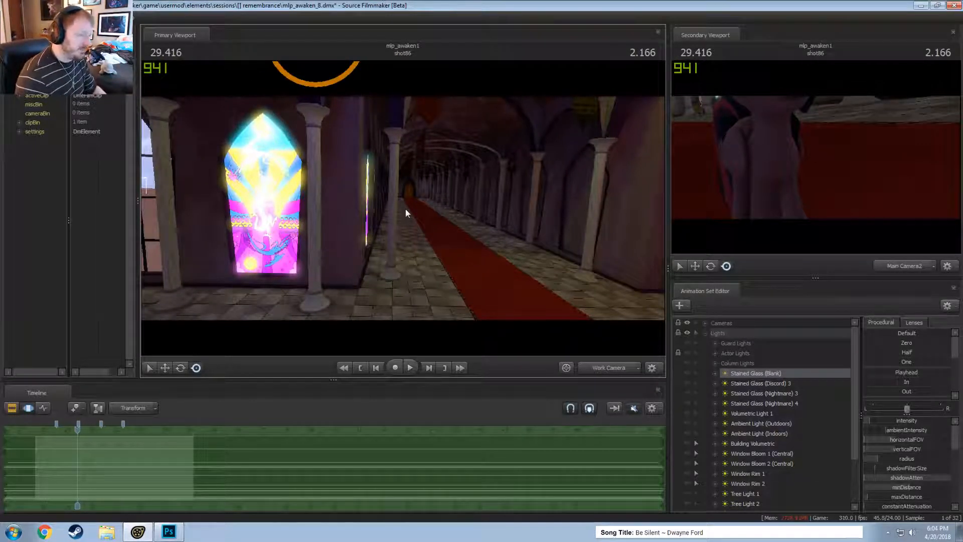
pyautogui.moveTo(405, 209)
pyautogui.mouseDown()
pyautogui.moveTo(271, 211)
pyautogui.moveTo(399, 211)
pyautogui.mouseUp()
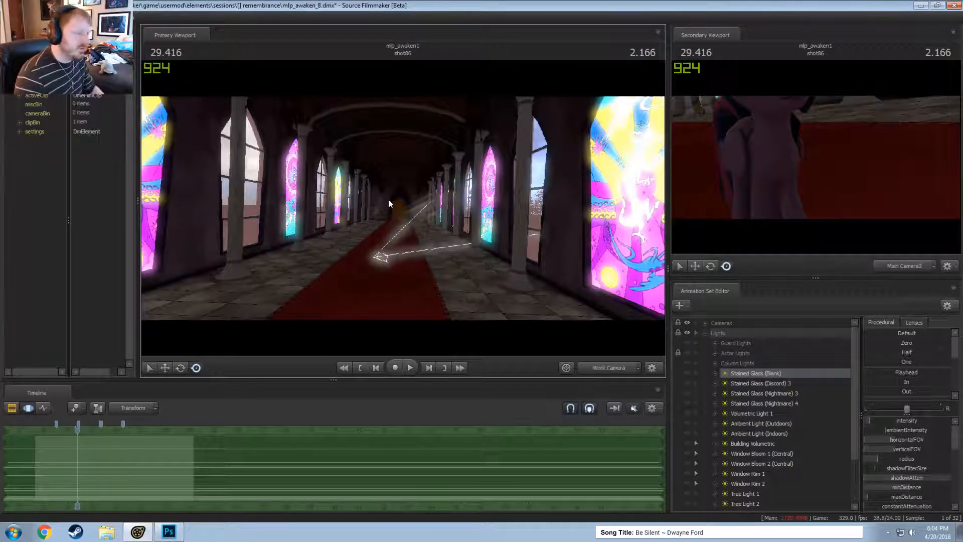
pyautogui.moveTo(388, 199); pyautogui.dragTo(404, 209)
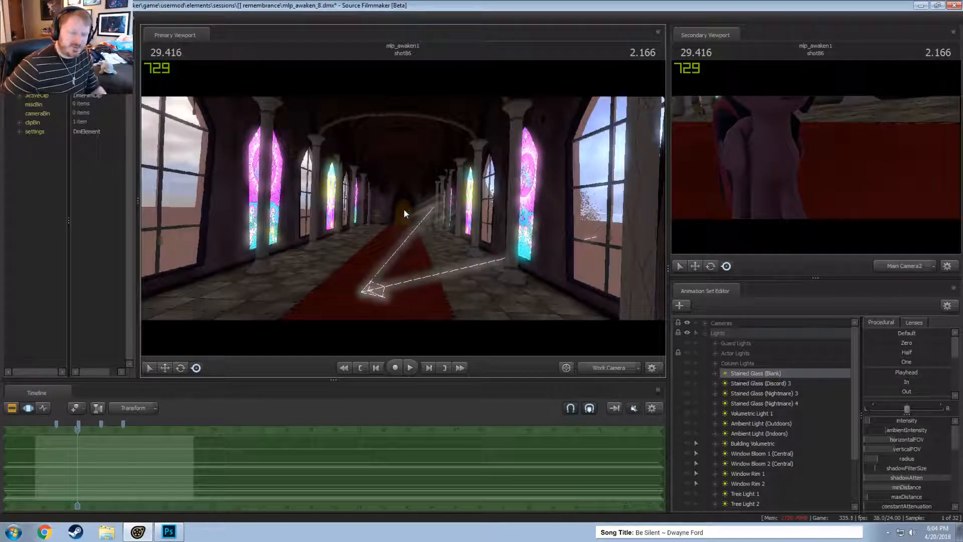
pyautogui.moveTo(361, 186); pyautogui.dragTo(545, 272)
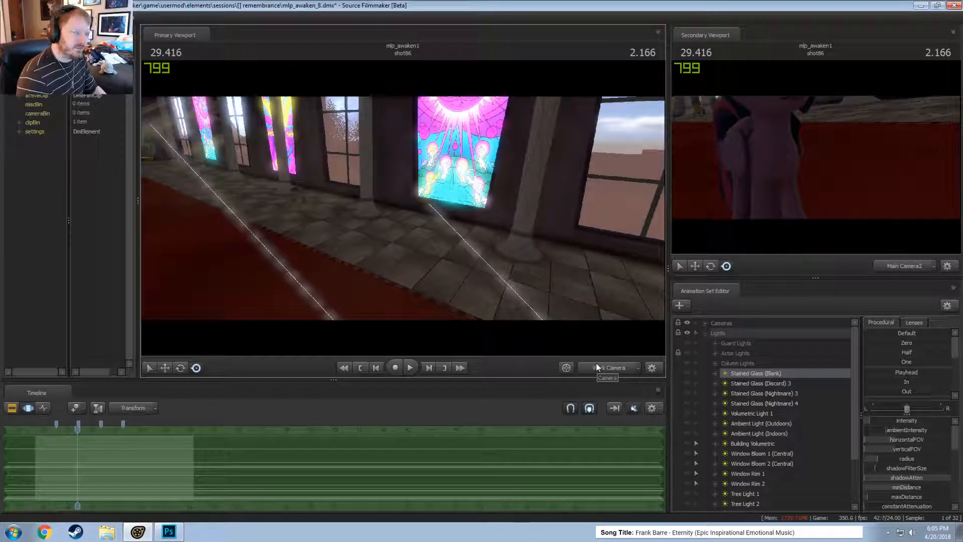
pyautogui.click(591, 367)
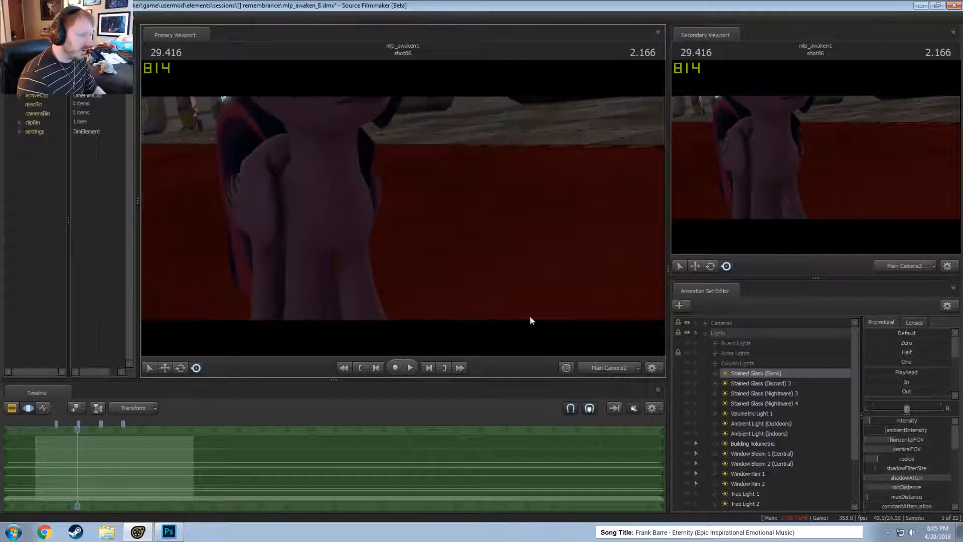
pyautogui.click(589, 367)
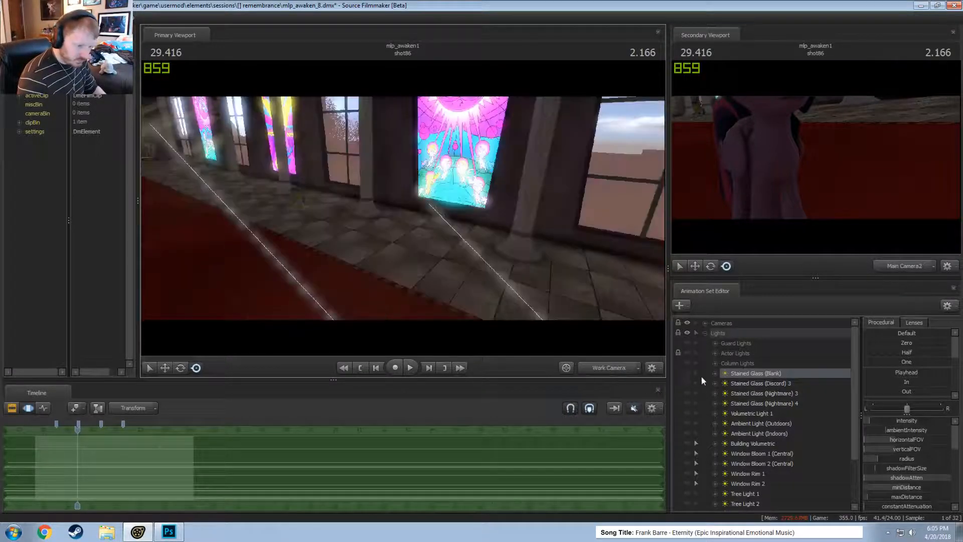
# - Show the Column Lights group, hide the Lightrays group, and view the lit columns beside the windows
pyautogui.press('w')
pyautogui.moveTo(403, 209); pyautogui.dragTo(426, 192)
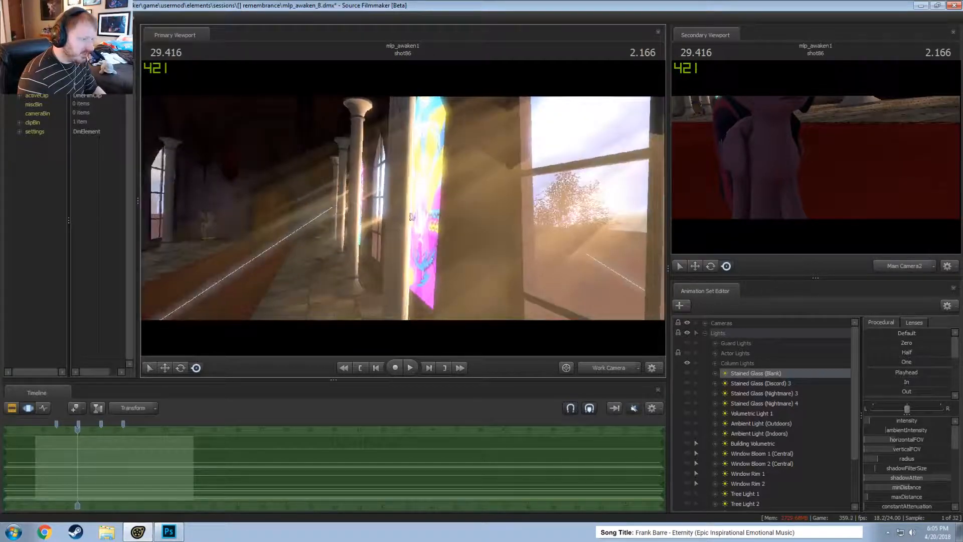
pyautogui.scroll(-2, 709, 368)
pyautogui.click(688, 484)
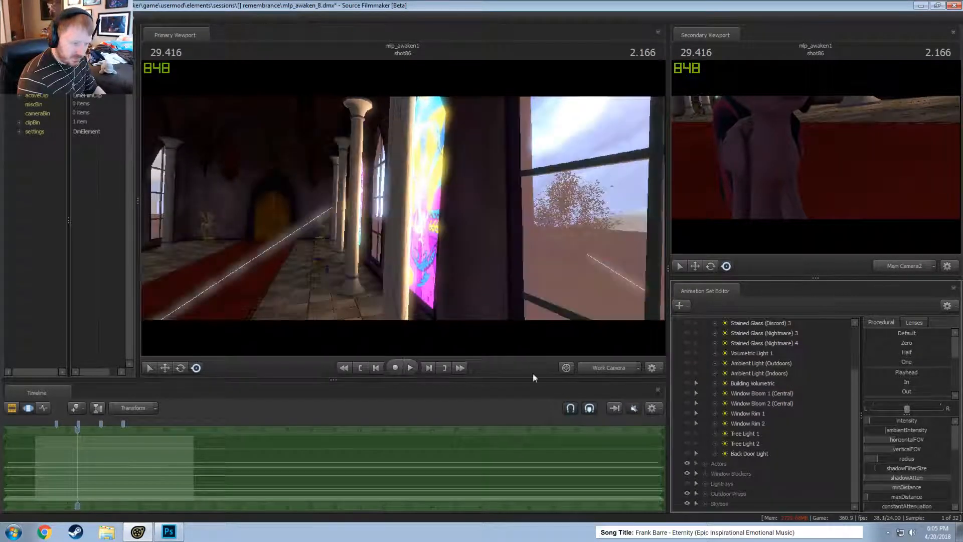
pyautogui.moveTo(402, 209); pyautogui.dragTo(429, 192)
# - Move the playhead to 29.833 through Main Camera2, switch to the Clip Editor, and return to the work camera near the columns
pyautogui.click(605, 372)
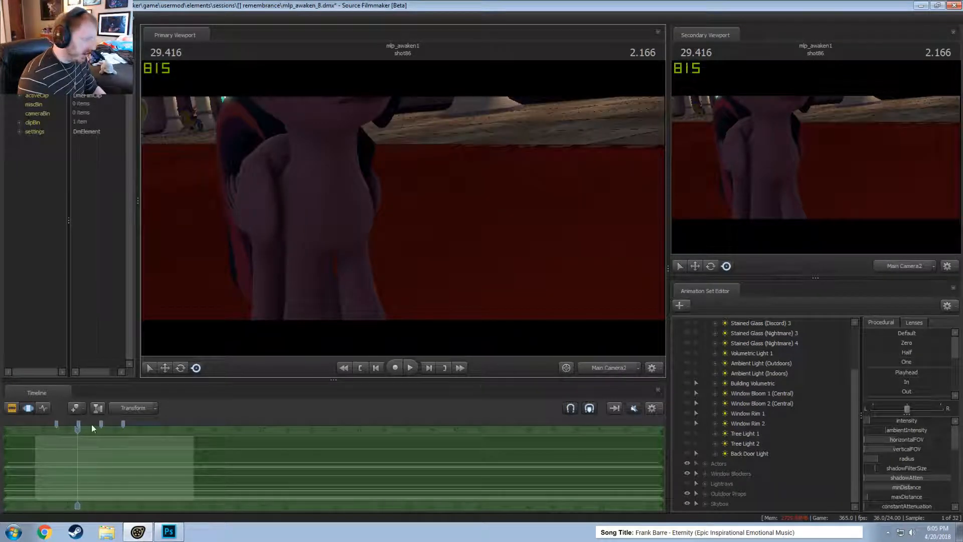
pyautogui.click(82, 435)
pyautogui.moveTo(82, 435); pyautogui.dragTo(89, 435)
pyautogui.press('F2')
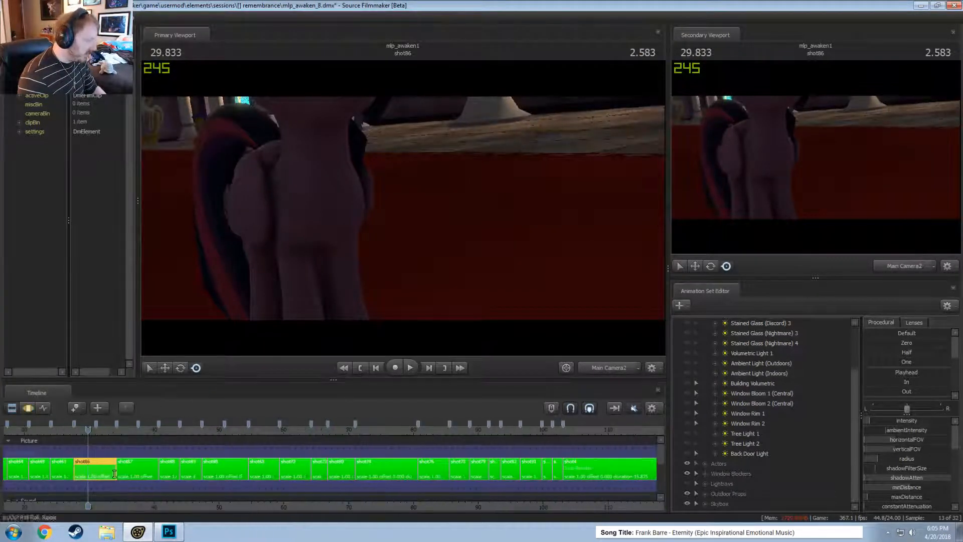
pyautogui.click(617, 370)
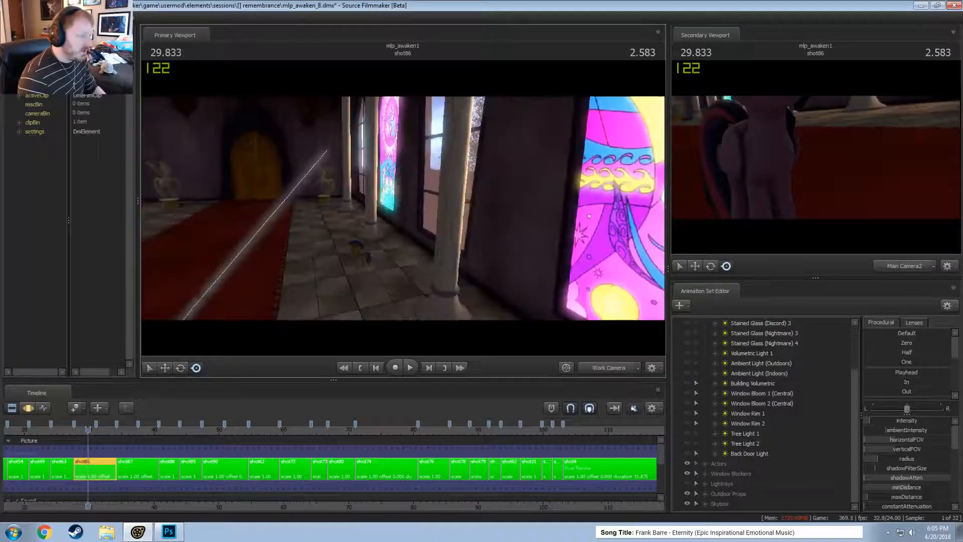
pyautogui.moveTo(403, 208); pyautogui.dragTo(402, 208)
# - Show the Actor Lights group in place of the Column Lights and view the lit character up close and from afar
pyautogui.scroll(2, 717, 360)
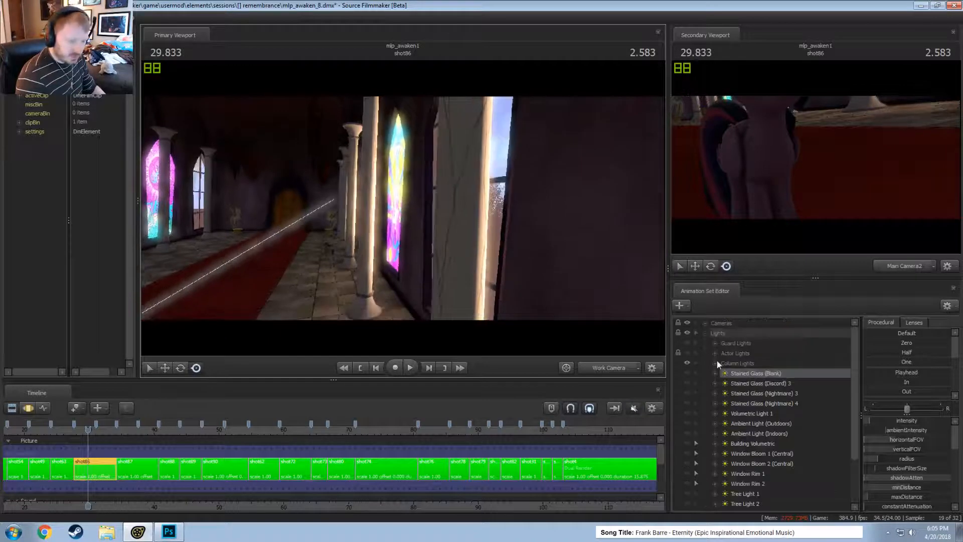
pyautogui.click(687, 353)
pyautogui.moveTo(492, 233); pyautogui.dragTo(491, 234)
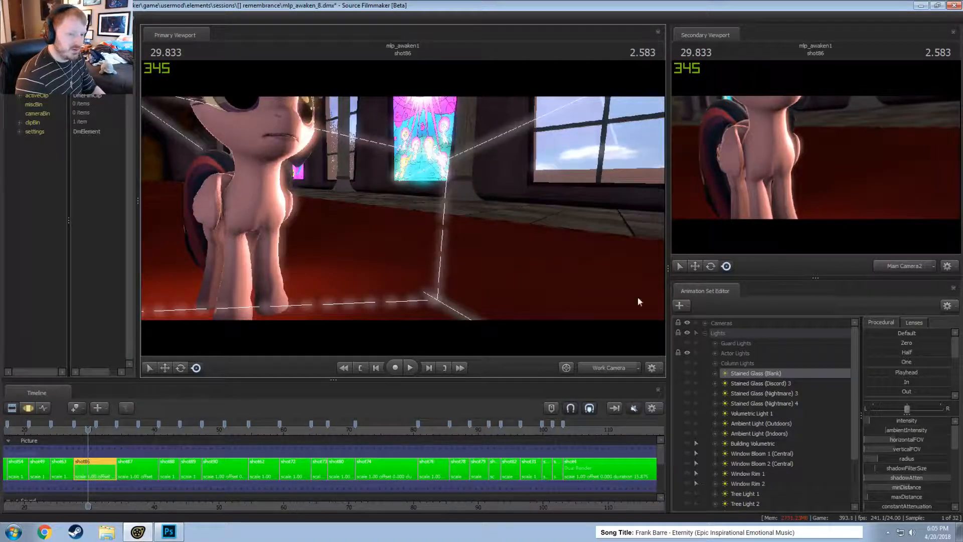
pyautogui.moveTo(639, 301); pyautogui.dragTo(638, 301)
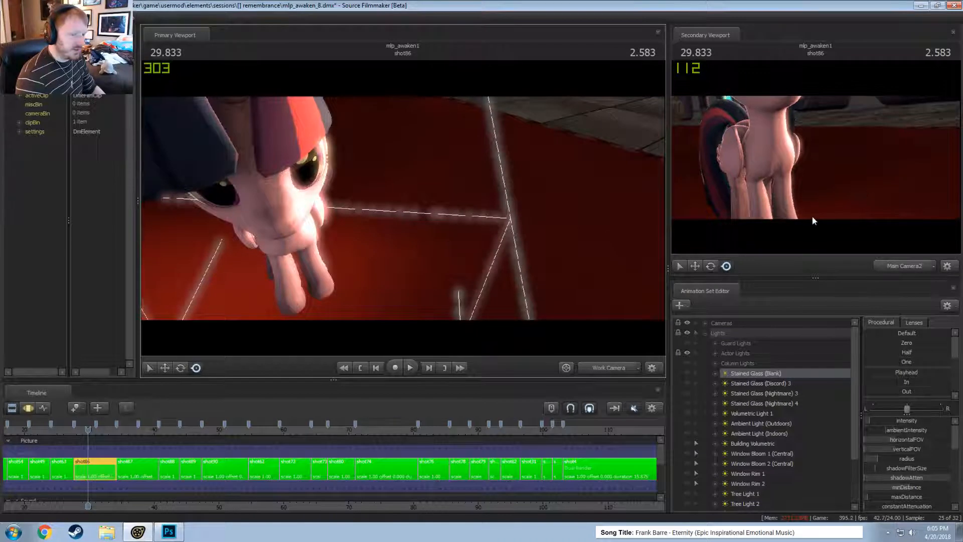
pyautogui.moveTo(443, 206); pyautogui.dragTo(489, 202)
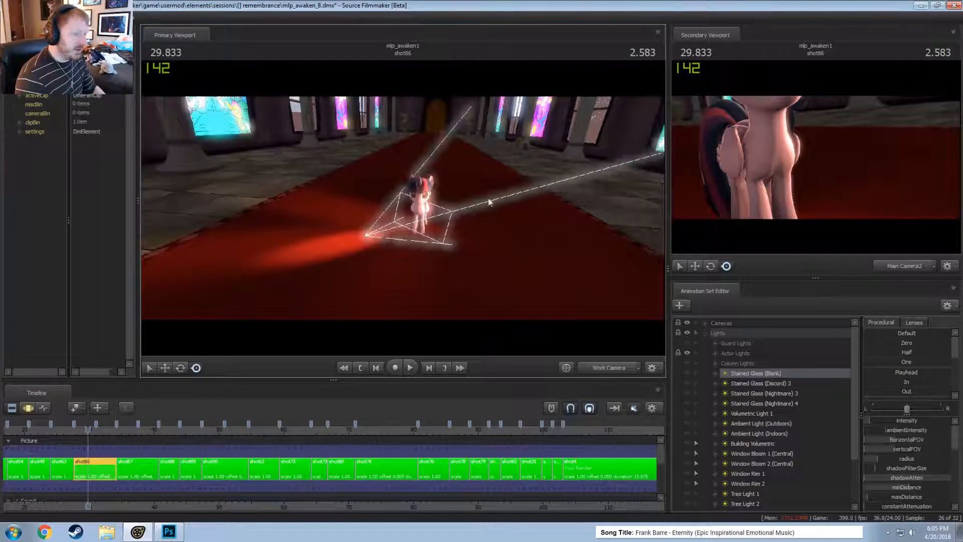
# - Expand the Actor Lights group, toggle the Twilight Rim light's visibility to compare its effect, and collapse the group
pyautogui.click(714, 353)
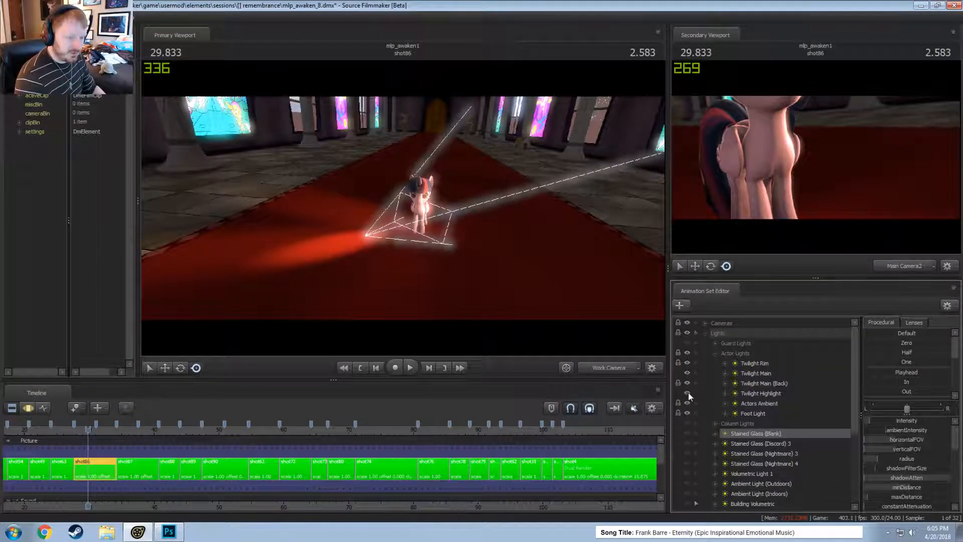
pyautogui.click(686, 363)
pyautogui.click(686, 363)
pyautogui.click(686, 363)
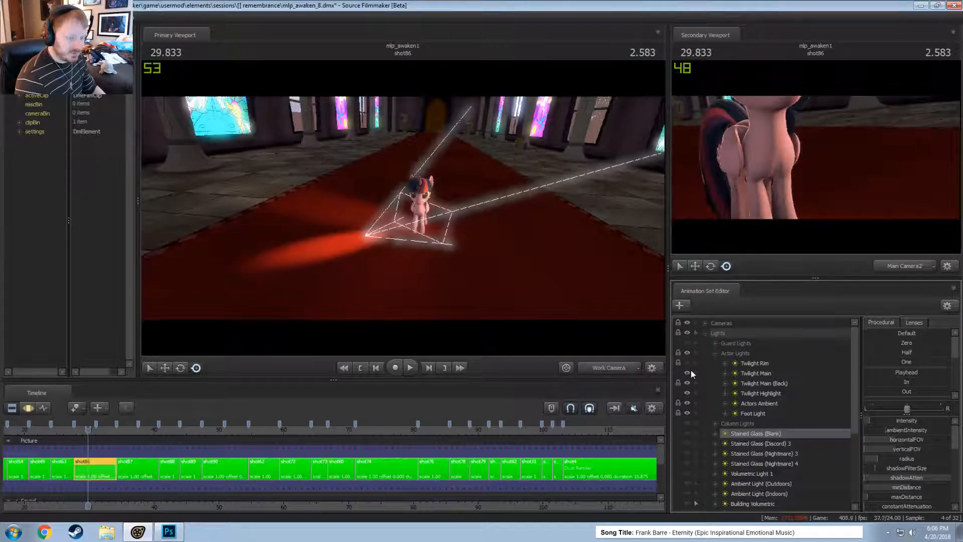
pyautogui.click(701, 353)
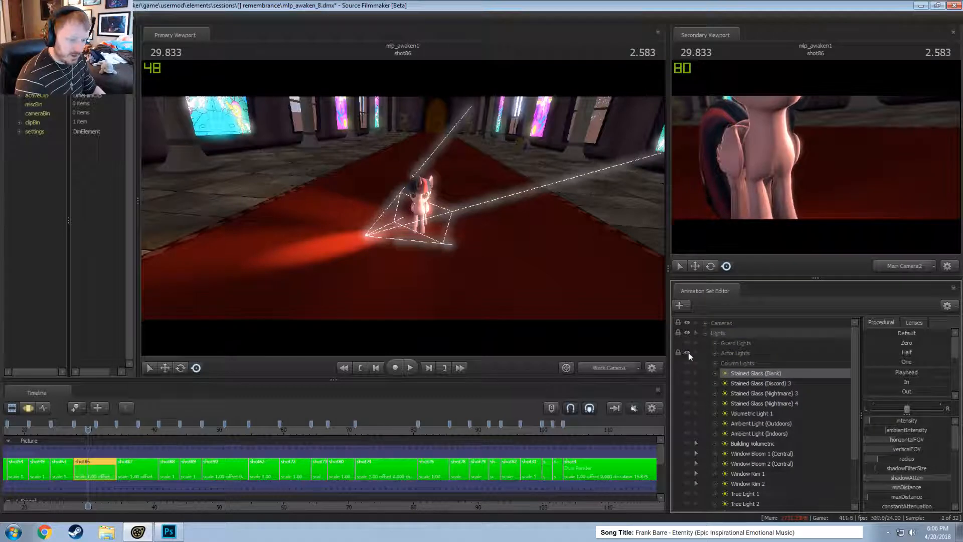
# - Replace the Actor Lights with the Guard Lights group and examine how a guard beside the carpet is lit
pyautogui.click(688, 354)
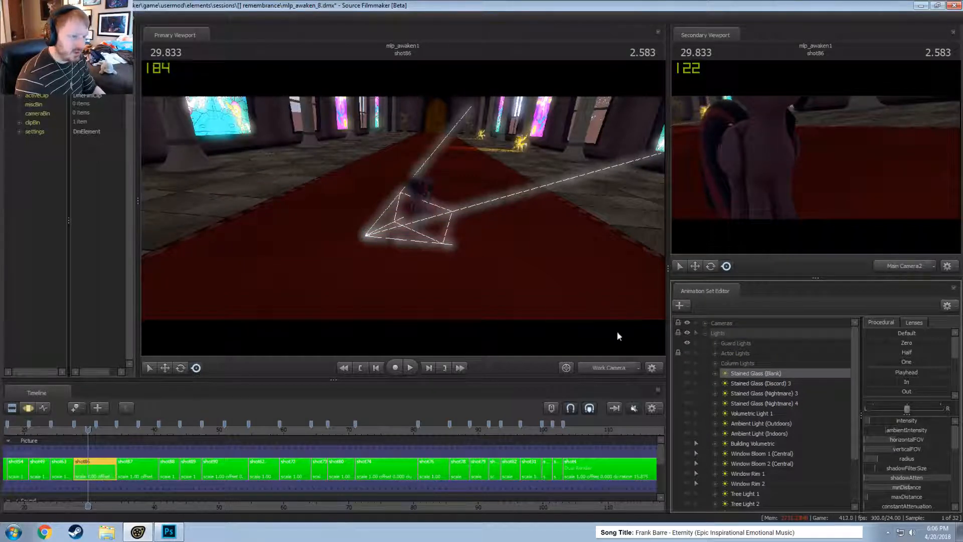
pyautogui.moveTo(502, 241); pyautogui.dragTo(572, 233)
pyautogui.press('w')
pyautogui.press('s')
pyautogui.press('a')
pyautogui.press('d')
pyautogui.moveTo(281, 235); pyautogui.dragTo(236, 241)
pyautogui.press('s')
pyautogui.press('w')
pyautogui.moveTo(403, 208); pyautogui.dragTo(349, 195)
pyautogui.moveTo(473, 222); pyautogui.dragTo(496, 235)
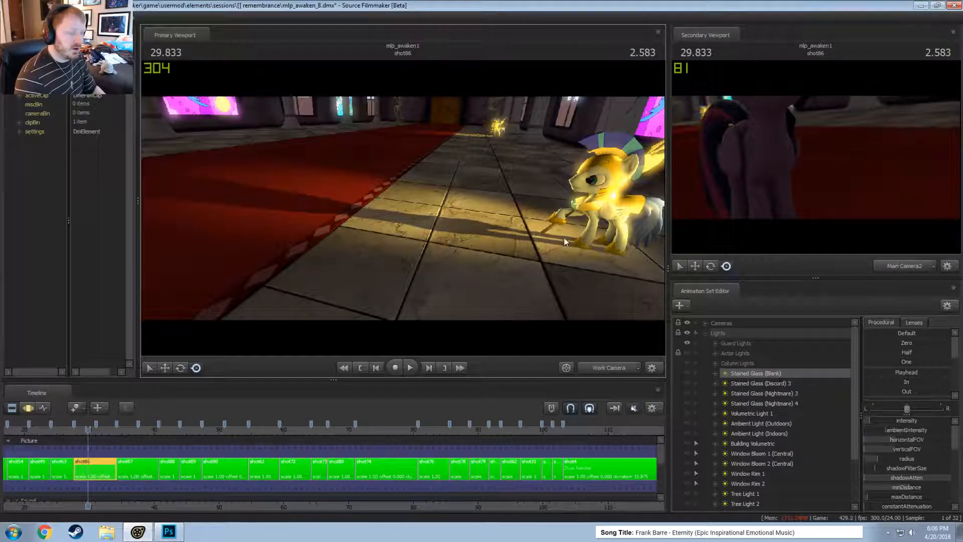
pyautogui.moveTo(564, 236); pyautogui.dragTo(622, 247)
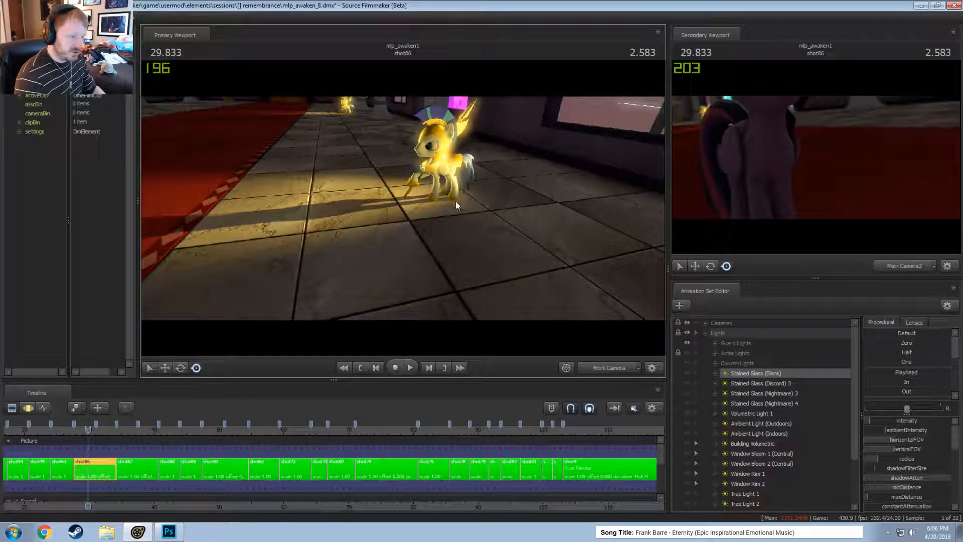
# - Hide the Guard Lights, show only the Stained Glass (Blank) light, and view the window pattern it casts on the floor
pyautogui.click(687, 343)
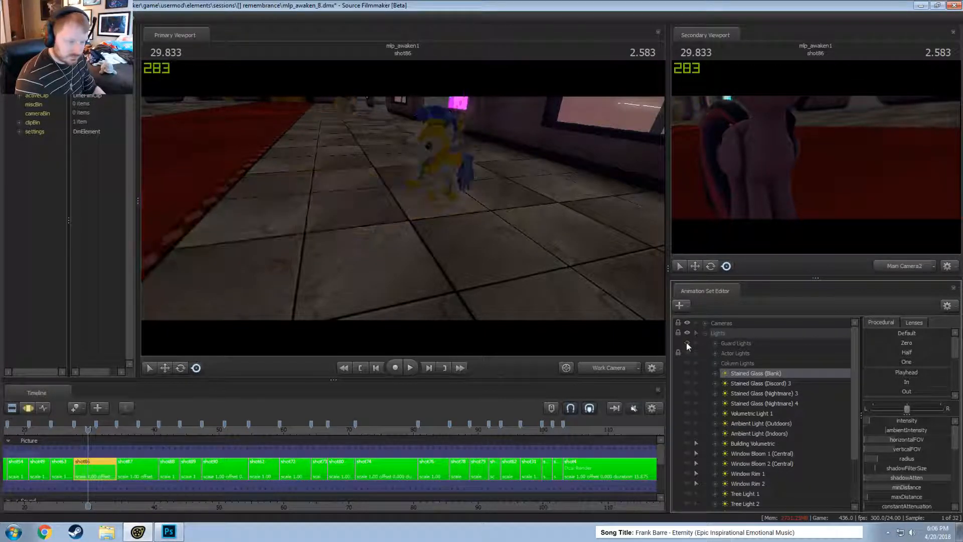
pyautogui.click(688, 373)
pyautogui.moveTo(388, 218); pyautogui.dragTo(431, 226)
pyautogui.press('s')
pyautogui.press('w')
pyautogui.press('w')
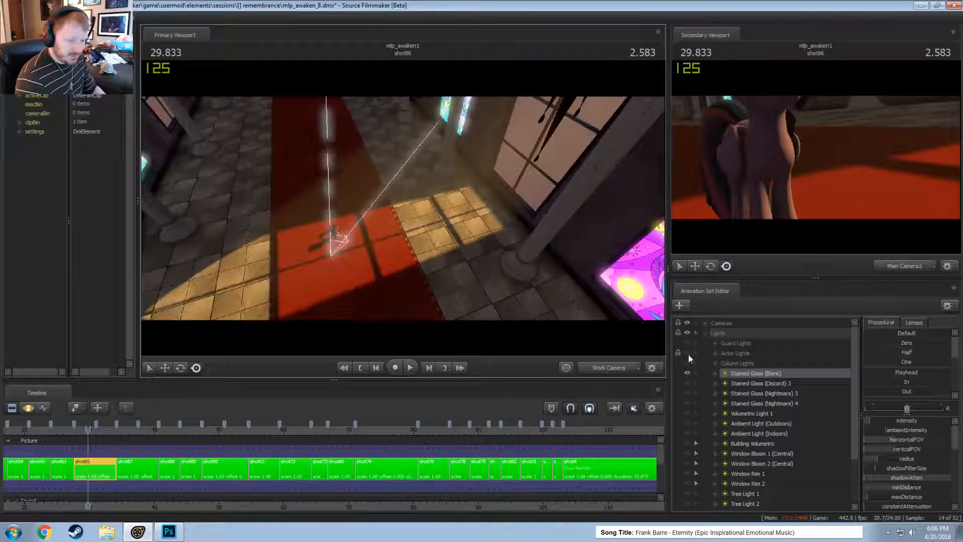
# - Switch the timeline to the Motion Editor and toggle the Stained Glass (Blank) light off and on to compare its effect
pyautogui.press('F3')
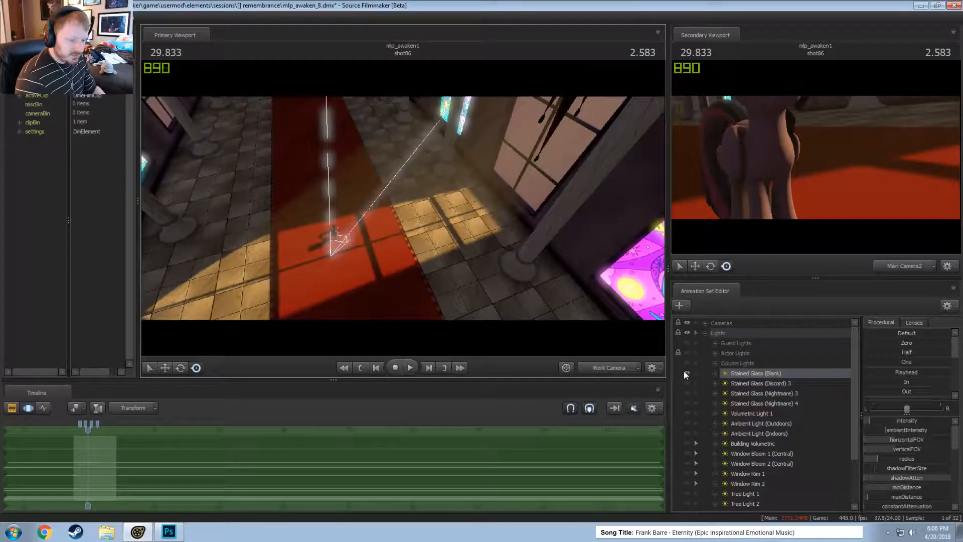
pyautogui.click(685, 373)
pyautogui.click(685, 373)
pyautogui.click(685, 372)
pyautogui.click(685, 373)
# - Examine the clear window and its light on the carpet, including the view from the Stained Glass (Blank) light itself
pyautogui.moveTo(507, 271); pyautogui.dragTo(556, 226)
pyautogui.press('w')
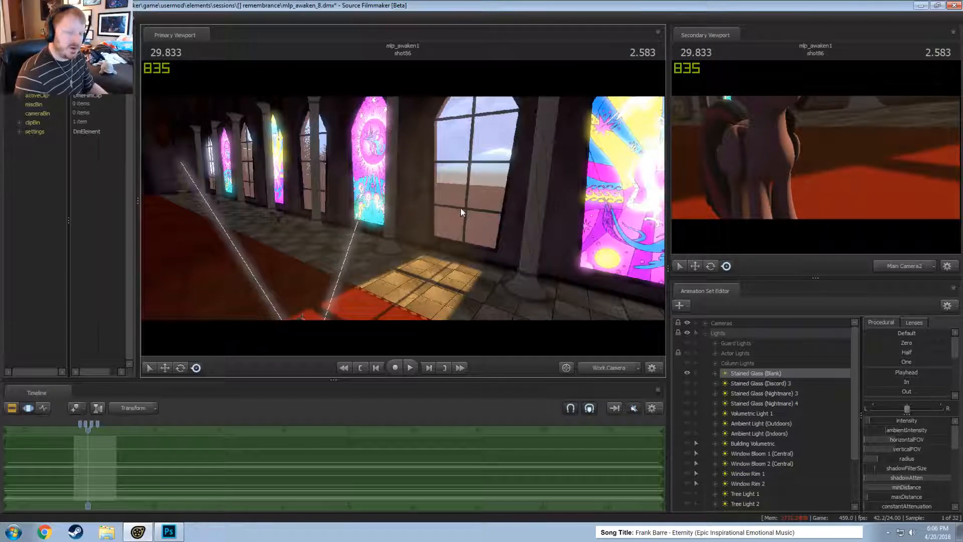
pyautogui.moveTo(460, 208); pyautogui.dragTo(455, 251)
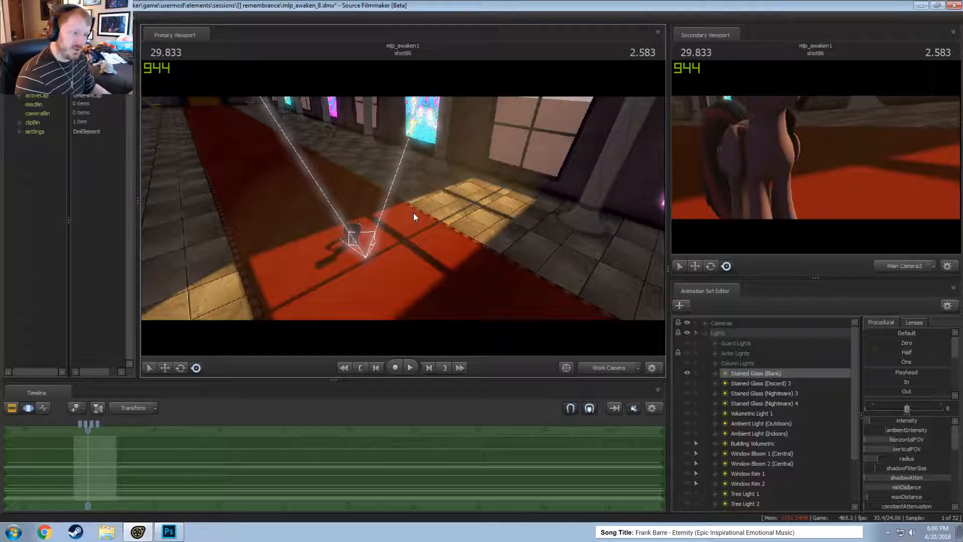
pyautogui.moveTo(413, 217)
pyautogui.mouseDown()
pyautogui.moveTo(390, 221)
pyautogui.moveTo(403, 212)
pyautogui.mouseUp()
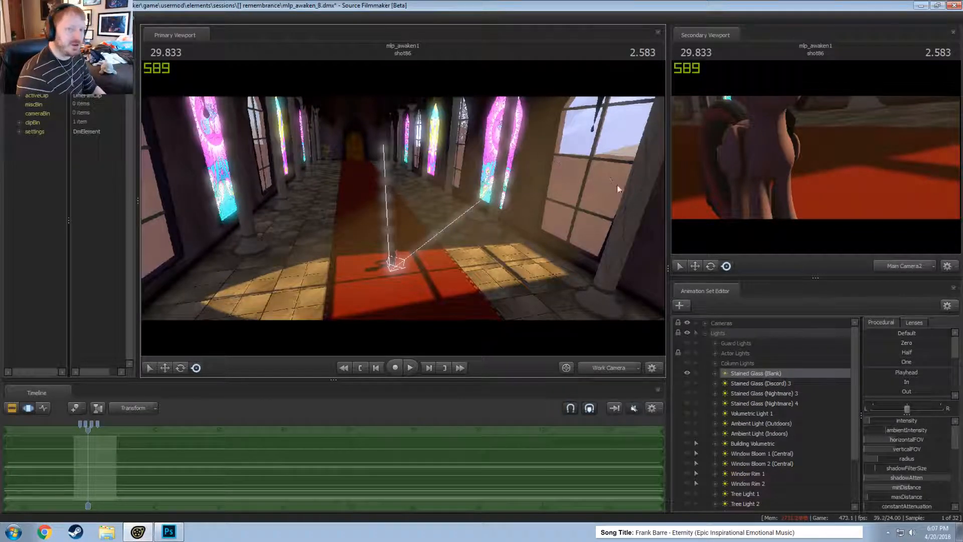
pyautogui.doubleClick(713, 374)
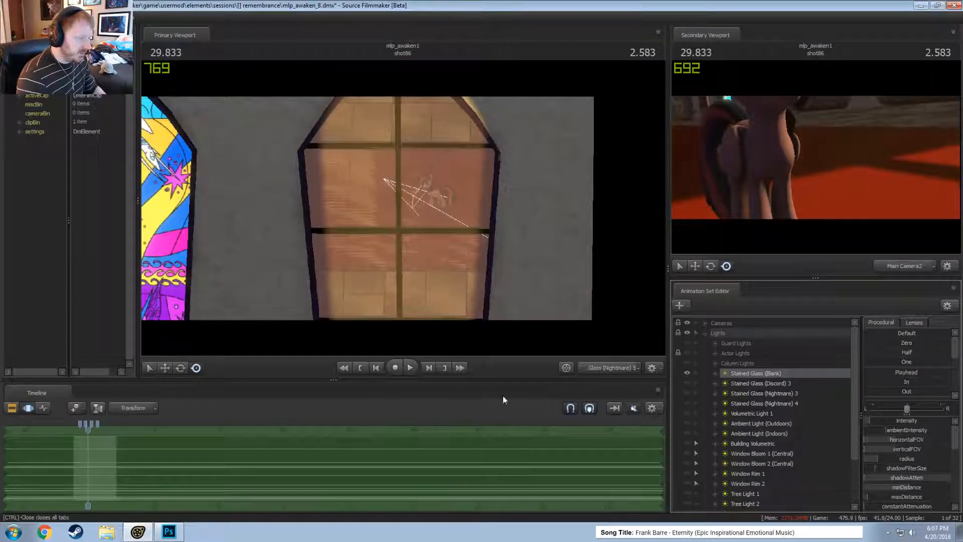
pyautogui.click(608, 367)
# - Try rotating the Stained Glass (Blank) light to shift its window projection across the floor, and undo the rotation
pyautogui.moveTo(403, 208); pyautogui.dragTo(494, 150)
pyautogui.press('e')
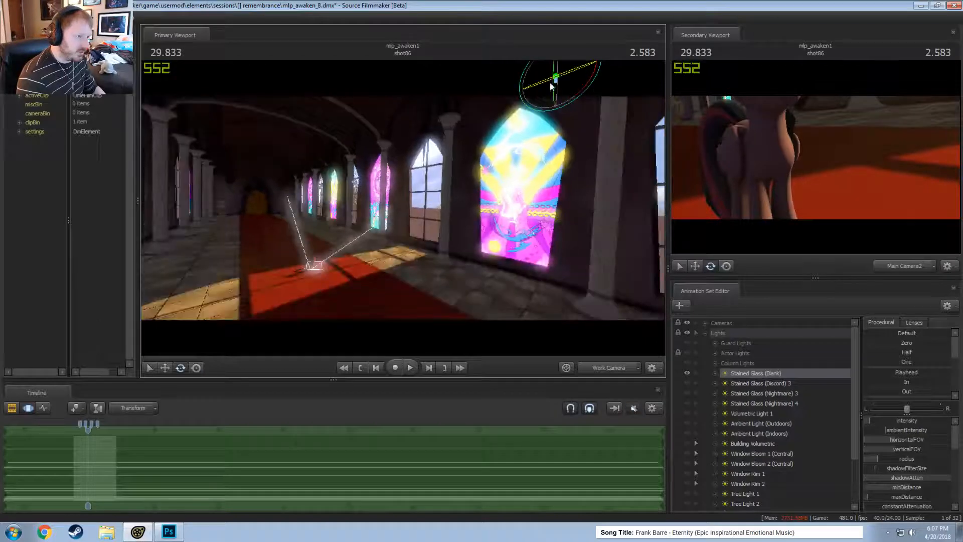
pyautogui.moveTo(550, 80); pyautogui.dragTo(554, 85)
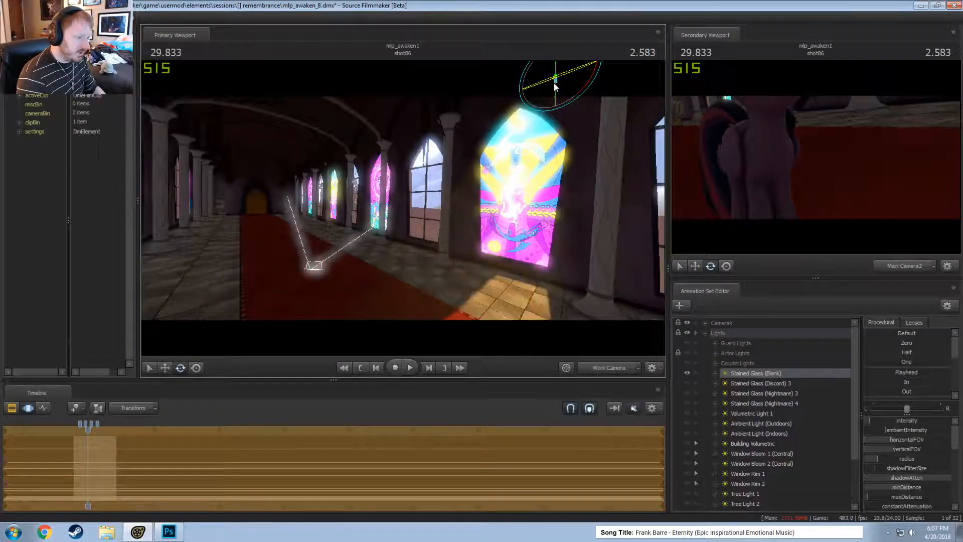
pyautogui.moveTo(527, 151); pyautogui.dragTo(542, 251)
pyautogui.hotkey('ctrl', 'z')
pyautogui.moveTo(418, 214); pyautogui.dragTo(368, 149)
pyautogui.hotkey('ctrl', 'z')
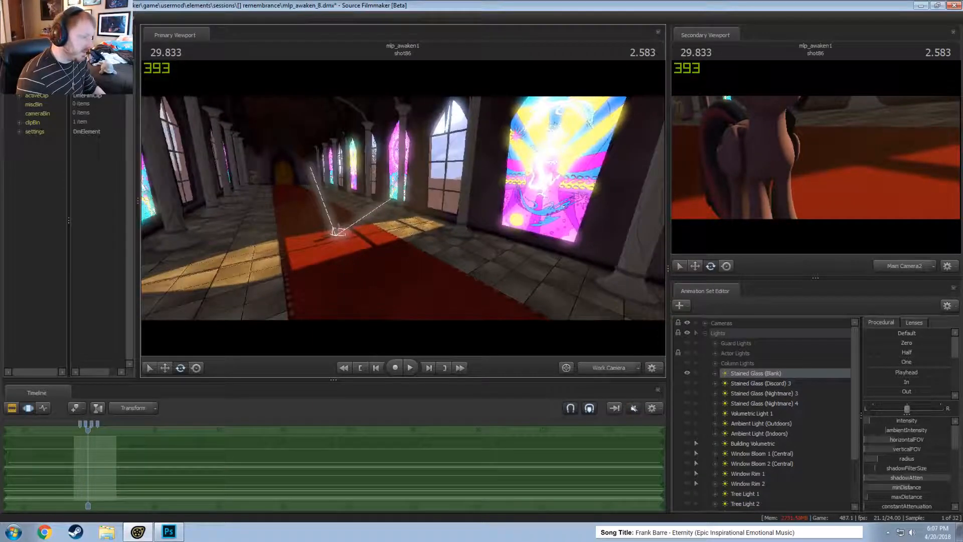
pyautogui.moveTo(404, 210); pyautogui.dragTo(402, 208)
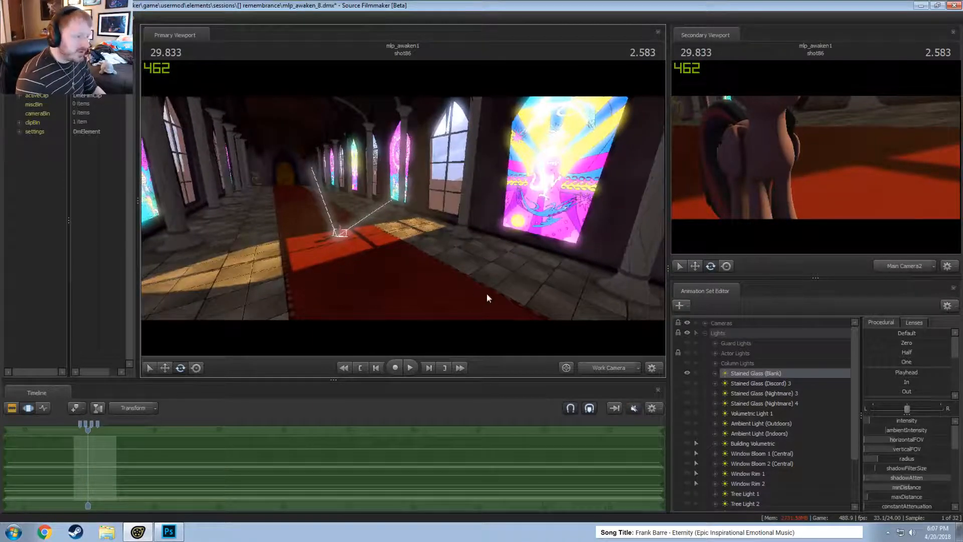
# - Disable shadows on the Stained Glass (Blank) light, switching the timeline between editors to refresh the view
pyautogui.moveTo(403, 209); pyautogui.dragTo(374, 226)
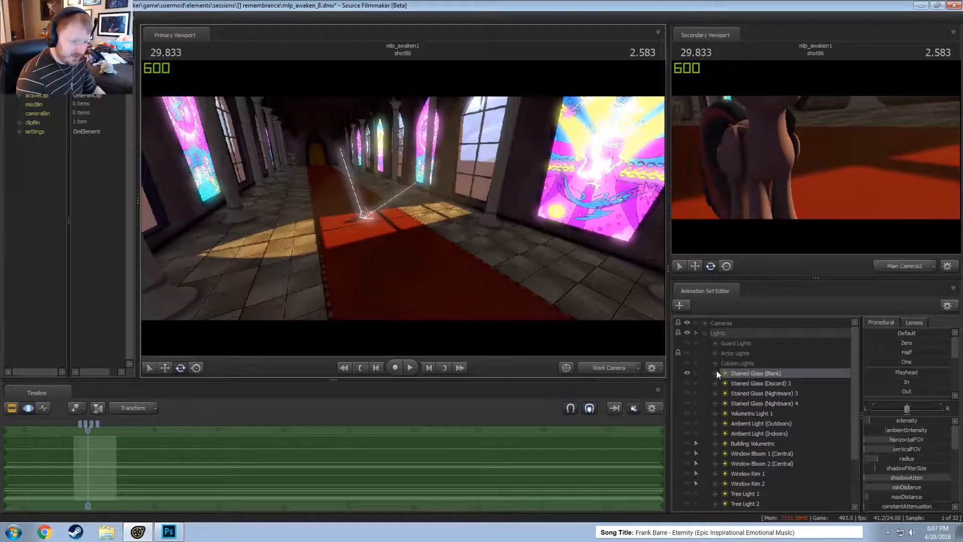
pyautogui.rightClick(762, 375)
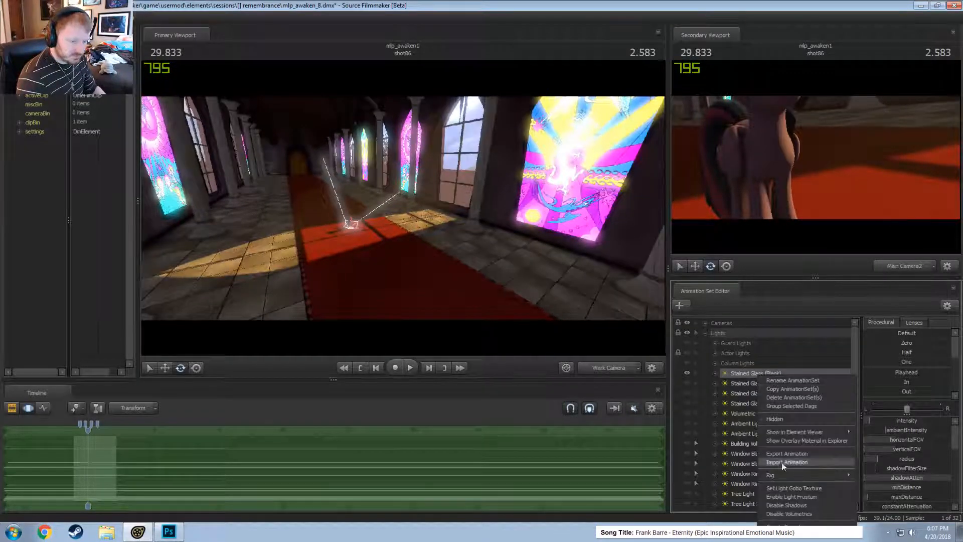
pyautogui.click(782, 507)
pyautogui.press('F2')
pyautogui.press('F3')
pyautogui.press('F2')
pyautogui.press('F3')
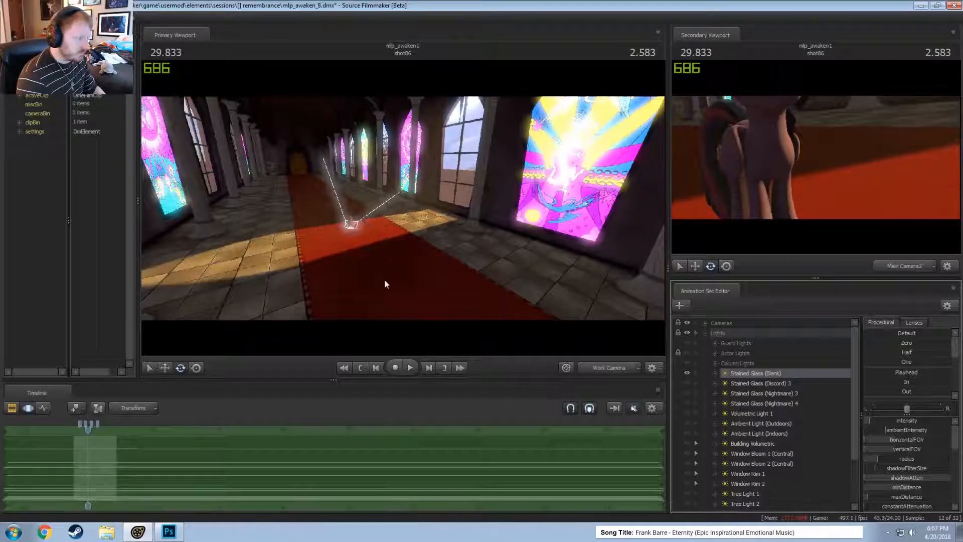
# - Try moving the Stained Glass (Blank) light with the Move tool, and undo the move
pyautogui.moveTo(411, 285)
pyautogui.mouseDown()
pyautogui.moveTo(402, 279)
pyautogui.moveTo(400, 291)
pyautogui.moveTo(408, 273)
pyautogui.mouseUp()
pyautogui.press('w')
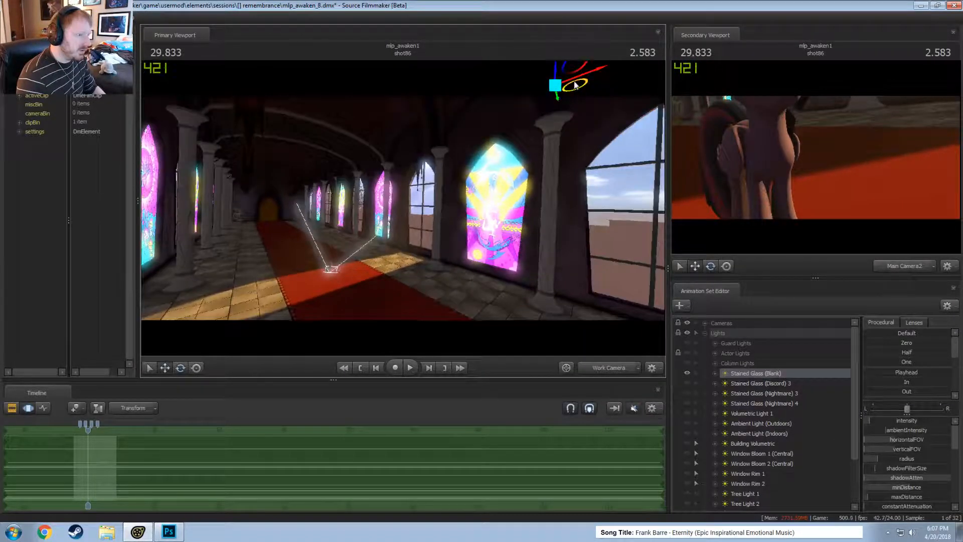
pyautogui.moveTo(575, 85)
pyautogui.mouseDown()
pyautogui.moveTo(537, 93)
pyautogui.moveTo(583, 94)
pyautogui.mouseUp()
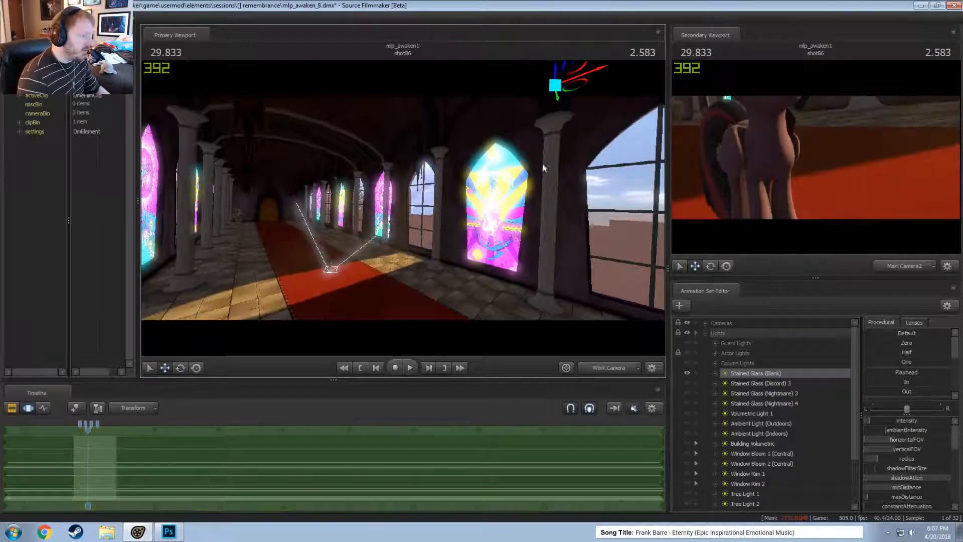
pyautogui.press('e')
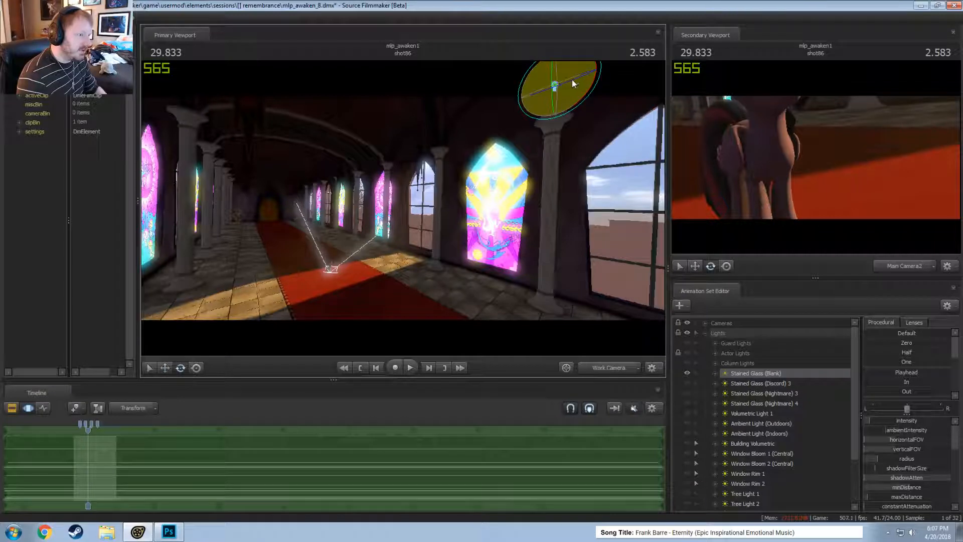
pyautogui.press('w')
pyautogui.moveTo(552, 90); pyautogui.dragTo(527, 87)
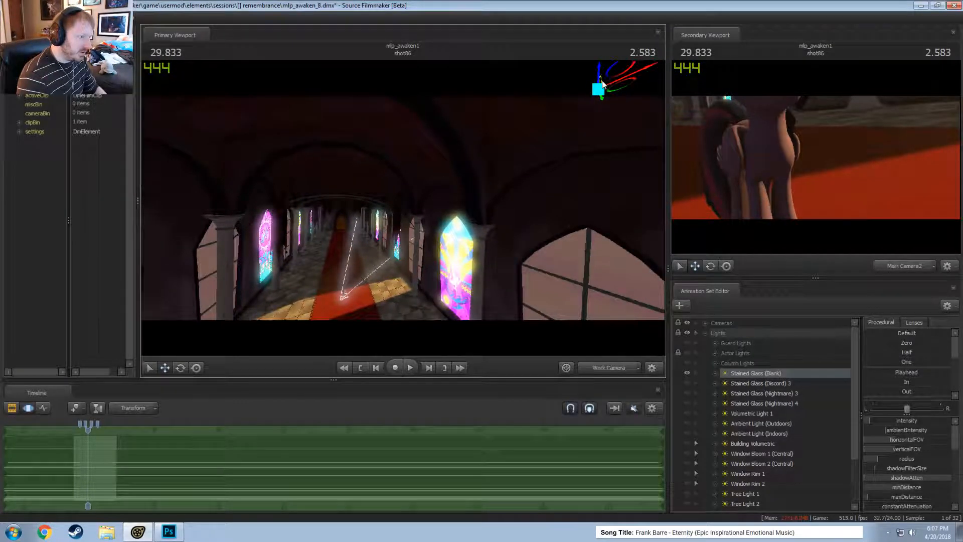
pyautogui.moveTo(601, 84); pyautogui.dragTo(491, 165)
pyautogui.hotkey('ctrl', 'z')
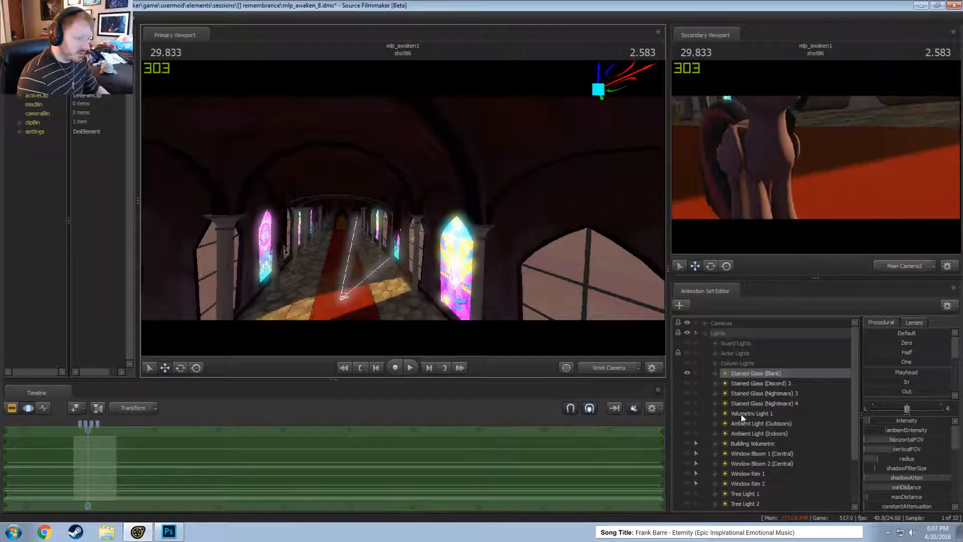
# - Toggle the Stained Glass (Blank) light off and on over the hall floor, and re-enable its shadows
pyautogui.moveTo(414, 206)
pyautogui.mouseDown()
pyautogui.moveTo(407, 213)
pyautogui.moveTo(414, 207)
pyautogui.mouseUp()
pyautogui.moveTo(571, 79)
pyautogui.mouseDown()
pyautogui.moveTo(543, 85)
pyautogui.moveTo(567, 77)
pyautogui.mouseUp()
pyautogui.press('w')
pyautogui.moveTo(481, 186); pyautogui.dragTo(404, 209)
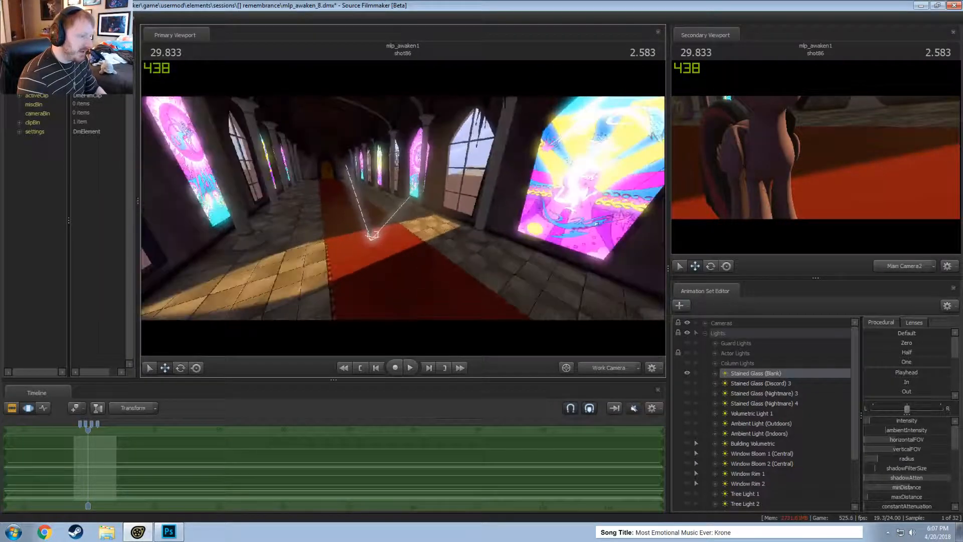
pyautogui.click(686, 373)
pyautogui.click(687, 373)
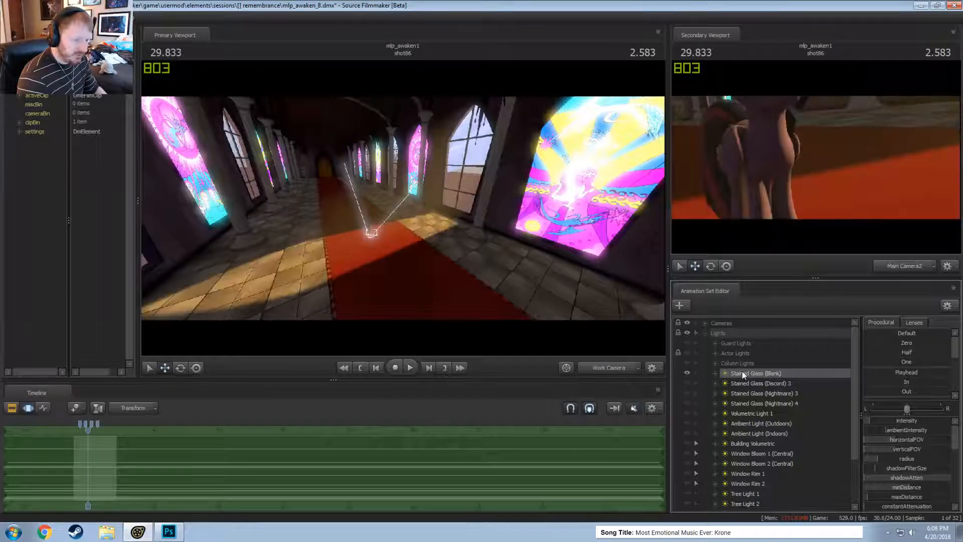
pyautogui.rightClick(743, 375)
pyautogui.click(769, 503)
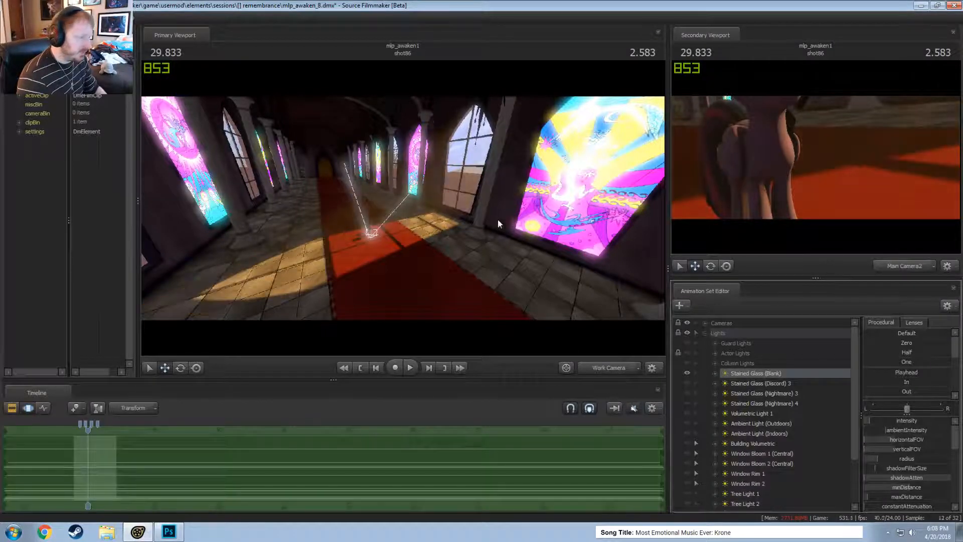
pyautogui.moveTo(498, 219); pyautogui.dragTo(403, 208)
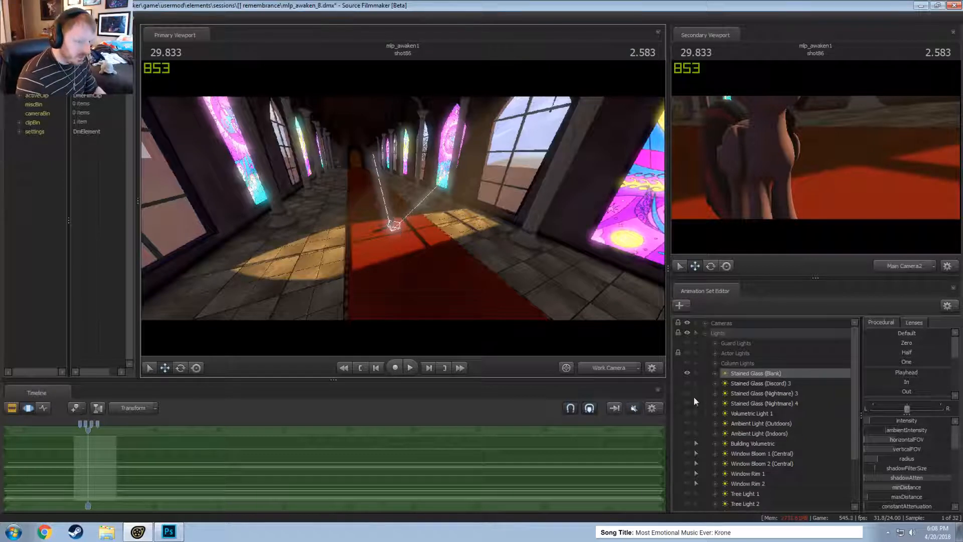
# - Switch the timeline to the Clip Editor, move the playhead to 43.791 in shot88, and view the window light on the carpet
pyautogui.scroll(-1, 705, 442)
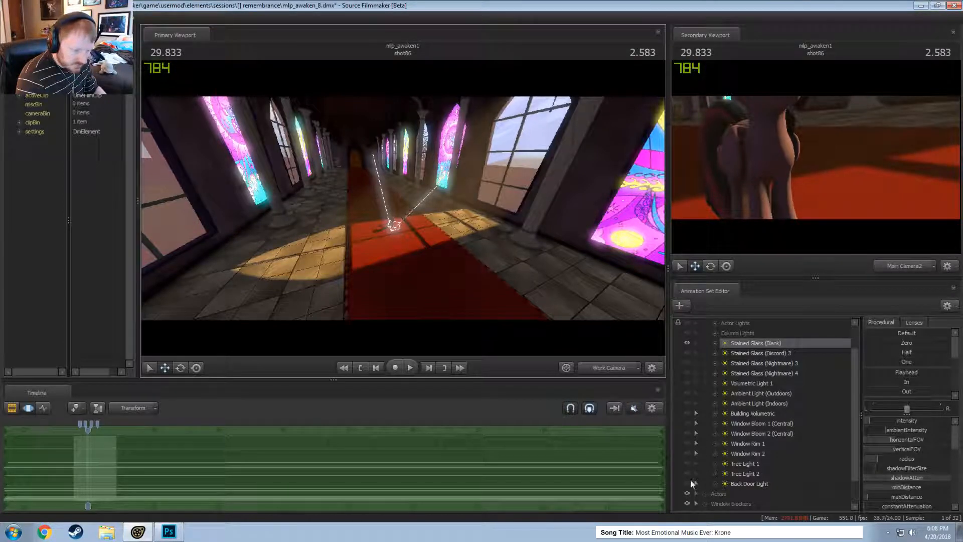
pyautogui.press('F1')
pyautogui.moveTo(139, 436); pyautogui.dragTo(179, 437)
pyautogui.moveTo(405, 250); pyautogui.dragTo(402, 296)
pyautogui.press('w')
pyautogui.moveTo(403, 208)
pyautogui.mouseDown()
pyautogui.moveTo(417, 223)
pyautogui.moveTo(426, 171)
pyautogui.moveTo(420, 221)
pyautogui.moveTo(456, 199)
pyautogui.moveTo(404, 211)
pyautogui.mouseUp()
pyautogui.press('w')
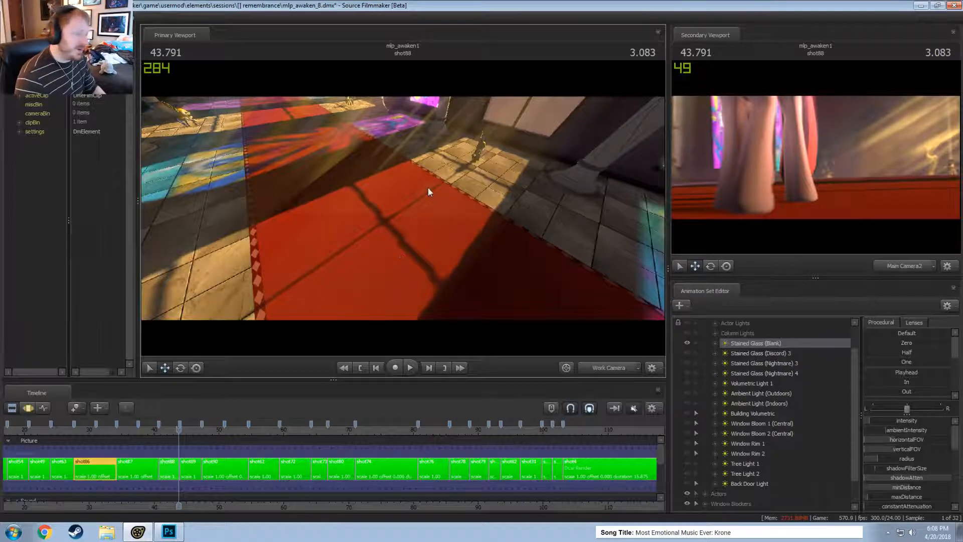
# - Examine the stained-glass windows from outside the hall in shot88
pyautogui.moveTo(428, 187); pyautogui.dragTo(397, 160)
pyautogui.press('w')
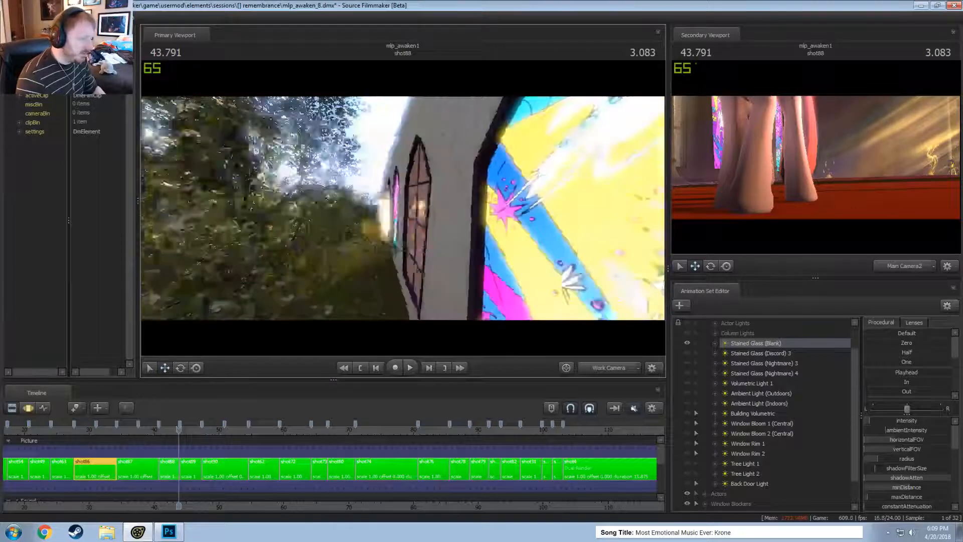
pyautogui.moveTo(403, 208); pyautogui.dragTo(346, 246)
pyautogui.press('w')
pyautogui.press('w')
# - Examine the coloured stained-glass panels and sun pattern on the vaulted ceiling where the hallways meet
pyautogui.moveTo(403, 208); pyautogui.dragTo(450, 161)
pyautogui.press('s')
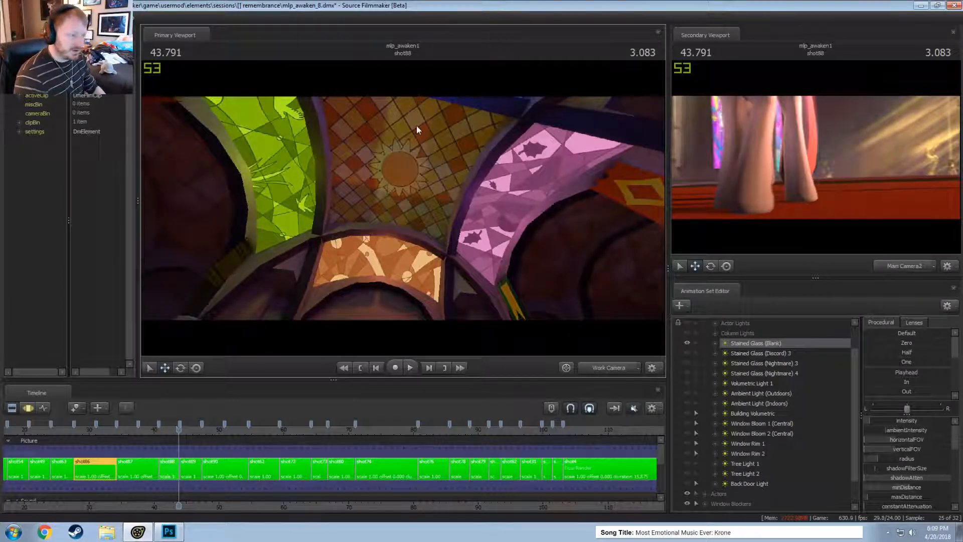
pyautogui.moveTo(416, 127); pyautogui.dragTo(406, 139)
pyautogui.moveTo(330, 213); pyautogui.dragTo(452, 241)
pyautogui.moveTo(397, 211); pyautogui.dragTo(403, 207)
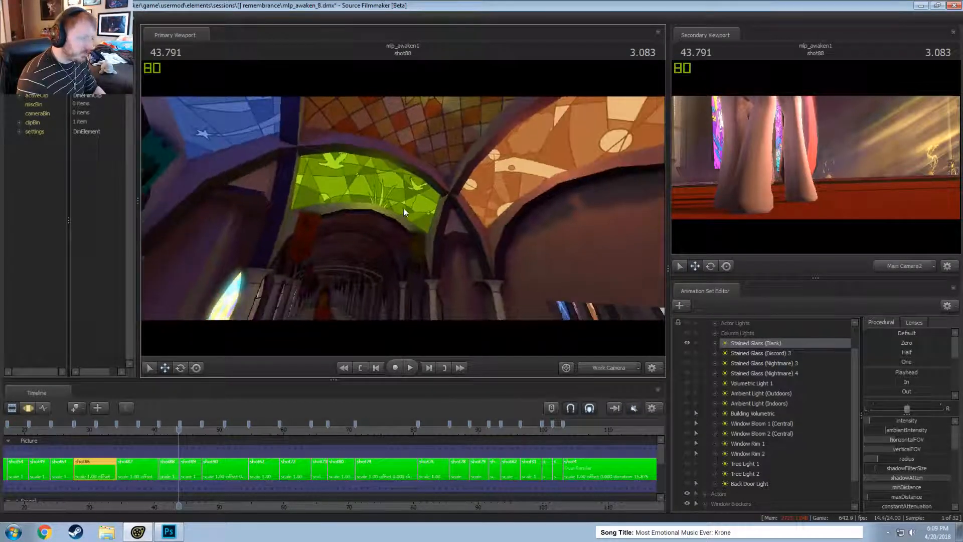
pyautogui.moveTo(386, 165); pyautogui.dragTo(421, 157)
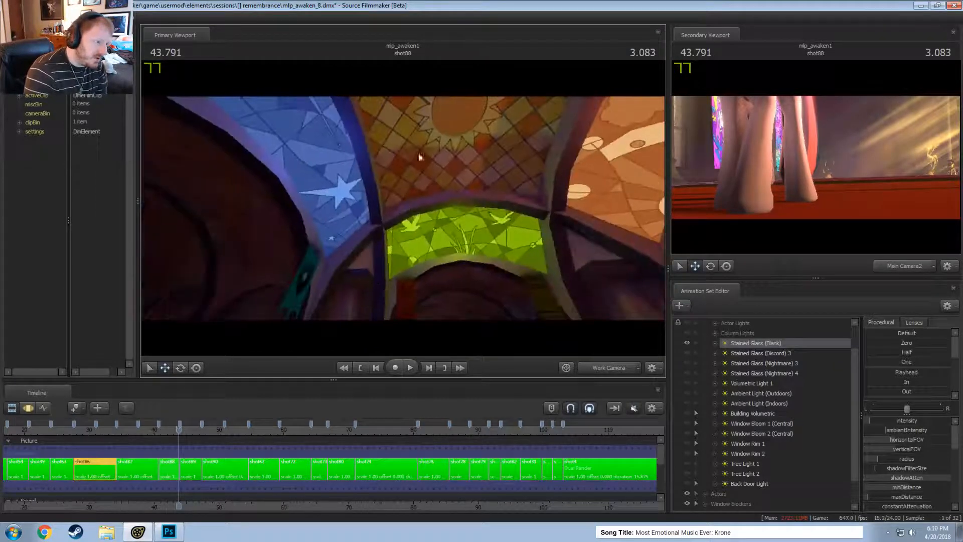
pyautogui.moveTo(350, 153); pyautogui.dragTo(388, 135)
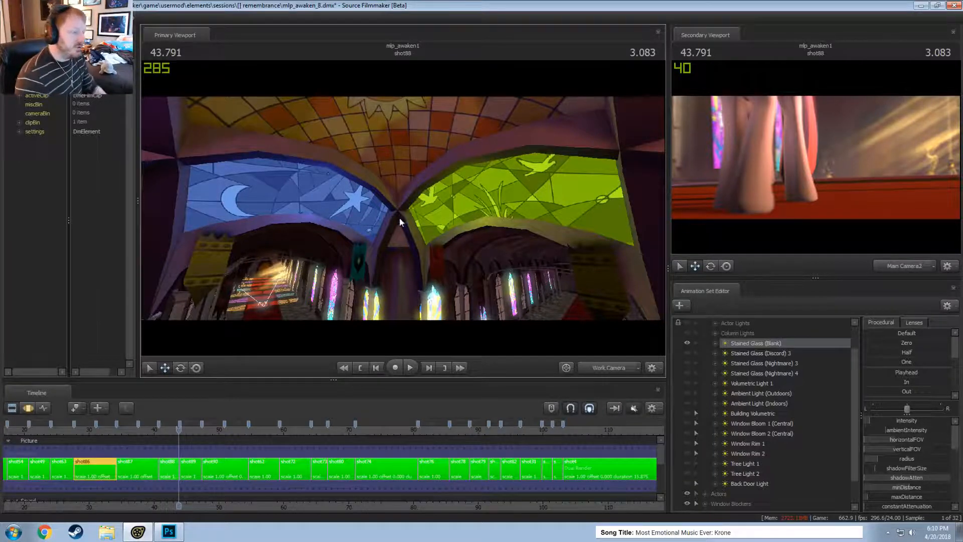
pyautogui.moveTo(400, 218); pyautogui.dragTo(334, 201)
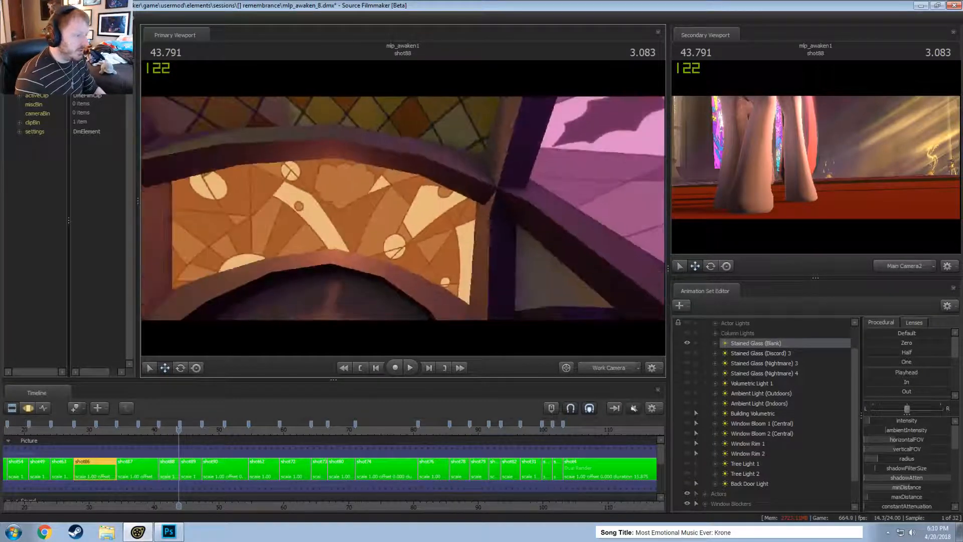
# - Examine the row of coloured window projections along the hall's carpet and stone floor in shot88
pyautogui.moveTo(403, 208); pyautogui.dragTo(385, 241)
pyautogui.press('w')
pyautogui.press('w')
pyautogui.moveTo(296, 190); pyautogui.dragTo(300, 176)
pyautogui.moveTo(404, 218); pyautogui.dragTo(474, 146)
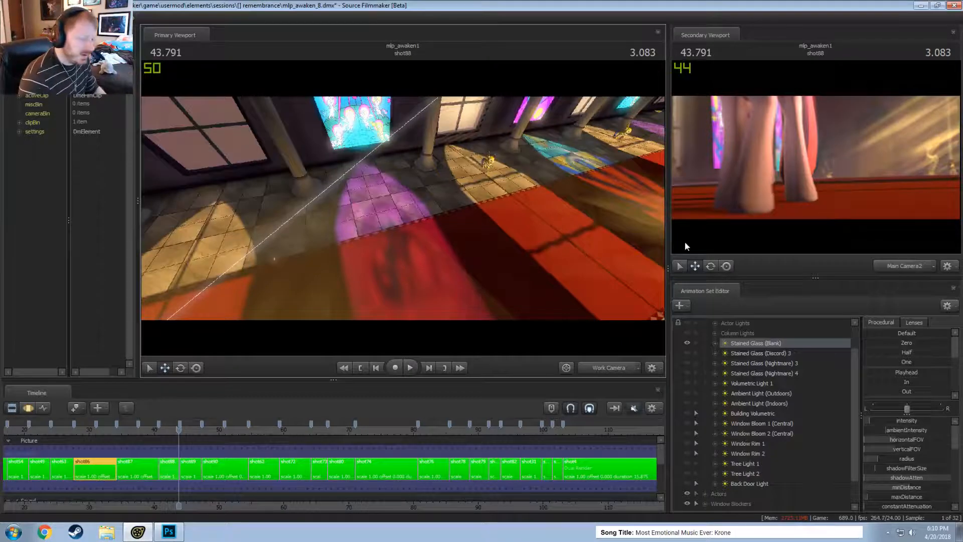
# - Move the playhead back to 32.166 in shot86 and compare the clear-window light through Main Camera2 and the Work Camera
pyautogui.moveTo(224, 432); pyautogui.dragTo(103, 427)
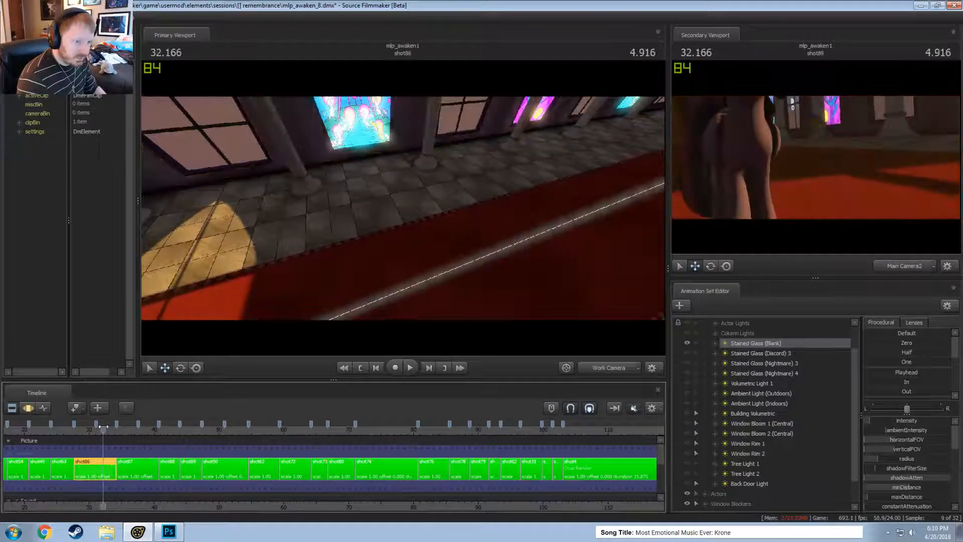
pyautogui.middleClick(617, 367)
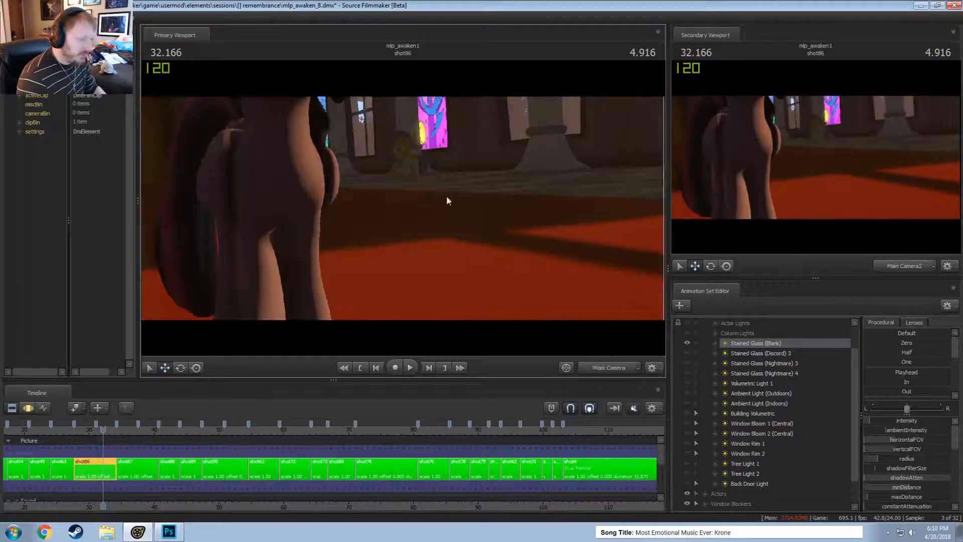
pyautogui.press('s')
pyautogui.moveTo(447, 196); pyautogui.dragTo(404, 211)
pyautogui.press('s')
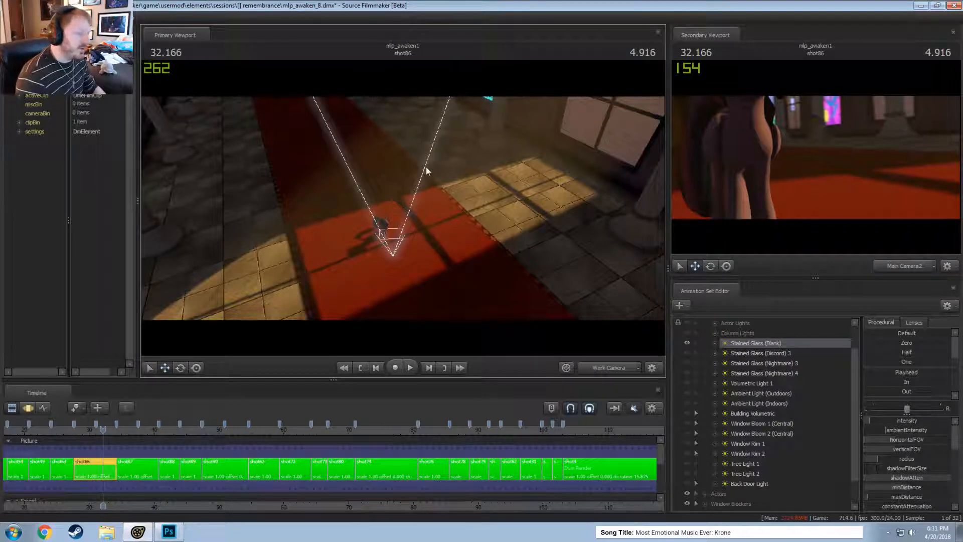
pyautogui.moveTo(427, 171); pyautogui.dragTo(403, 208)
pyautogui.press('s')
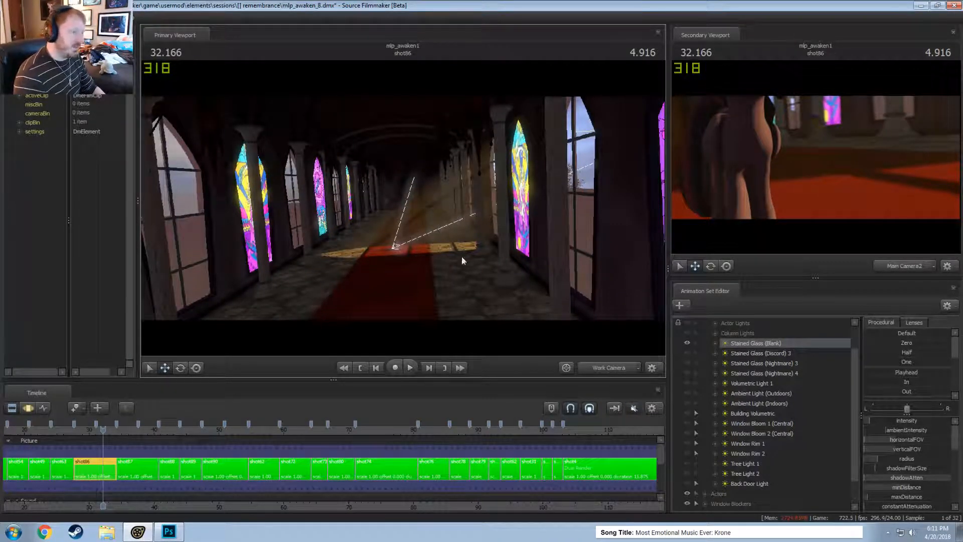
pyautogui.moveTo(462, 261); pyautogui.dragTo(462, 286)
pyautogui.press('w')
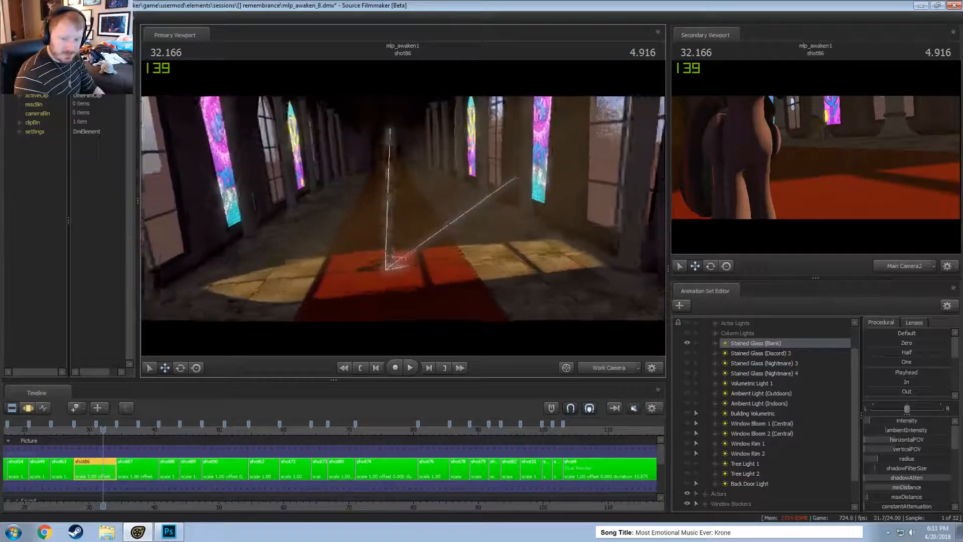
pyautogui.moveTo(411, 220); pyautogui.dragTo(410, 221)
# - Switch the timeline to the Motion Editor, hide the Stained Glass (Blank) light, and show the Stained Glass (Discord) 3 light
pyautogui.press('F3')
pyautogui.press('F2')
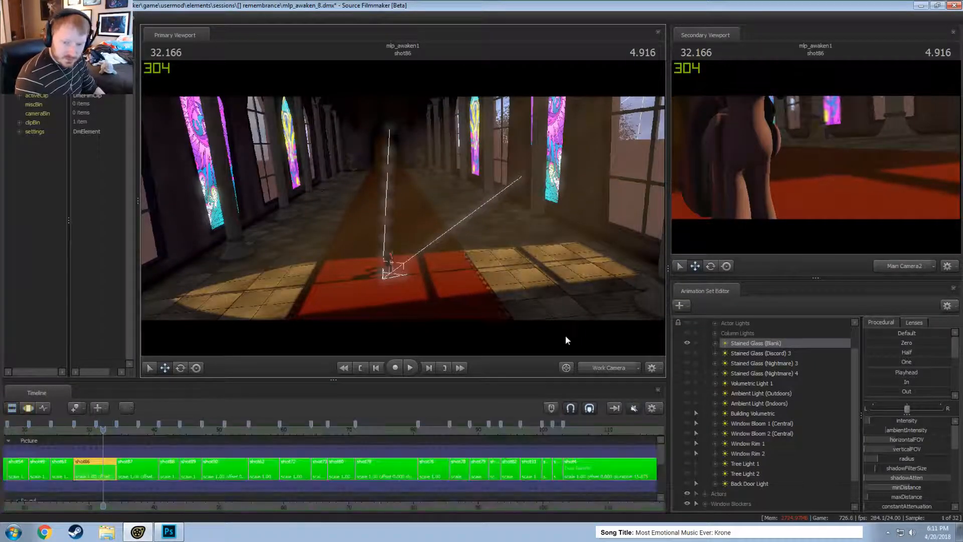
pyautogui.press('F3')
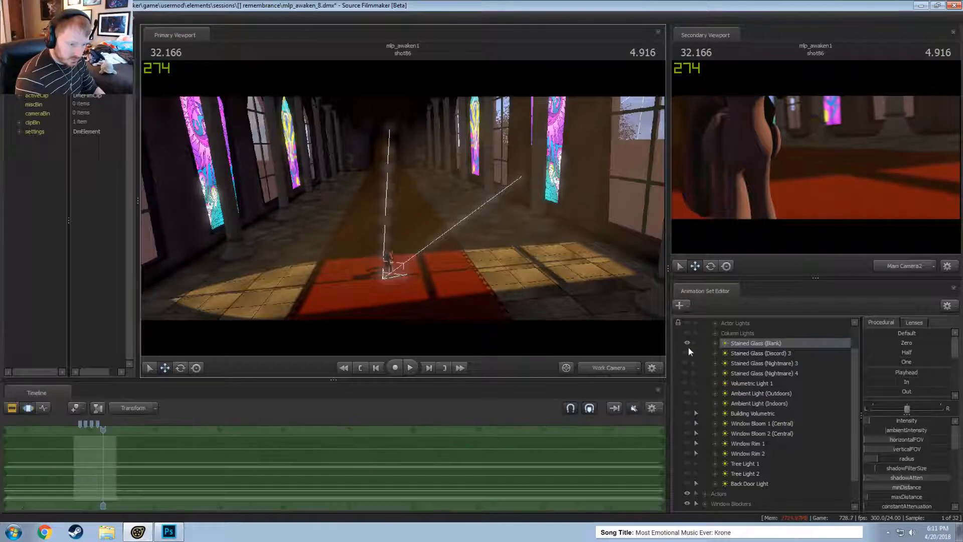
pyautogui.click(687, 343)
pyautogui.click(687, 352)
pyautogui.moveTo(467, 244); pyautogui.dragTo(466, 244)
pyautogui.moveTo(406, 213); pyautogui.dragTo(406, 213)
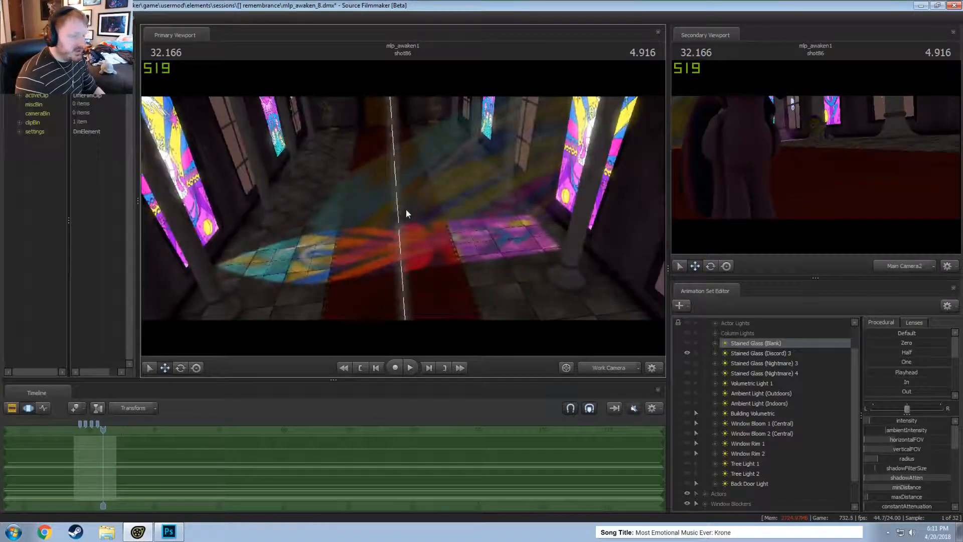
# - Select the Stained Glass (Discord) 3 light and examine its coloured projection across the floor and carpet
pyautogui.click(747, 353)
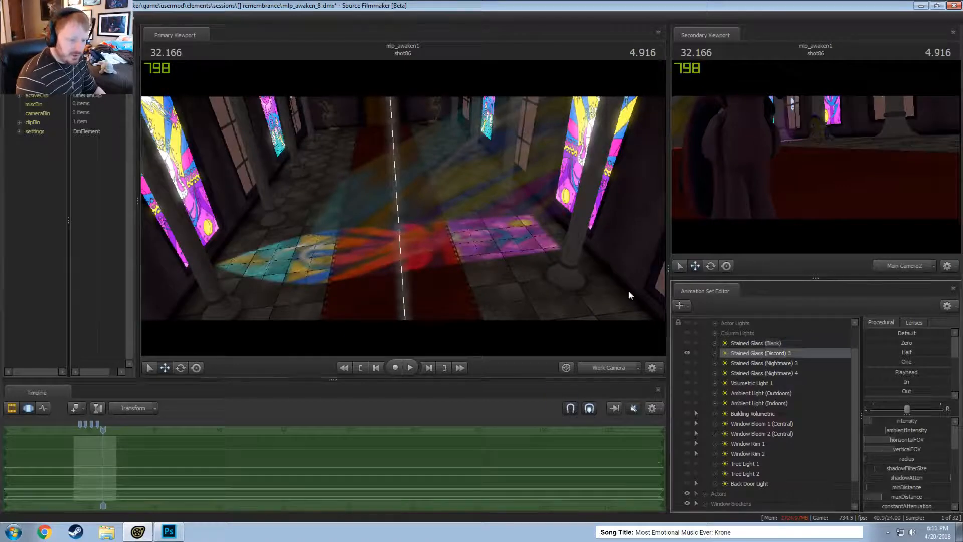
pyautogui.moveTo(460, 227); pyautogui.dragTo(406, 212)
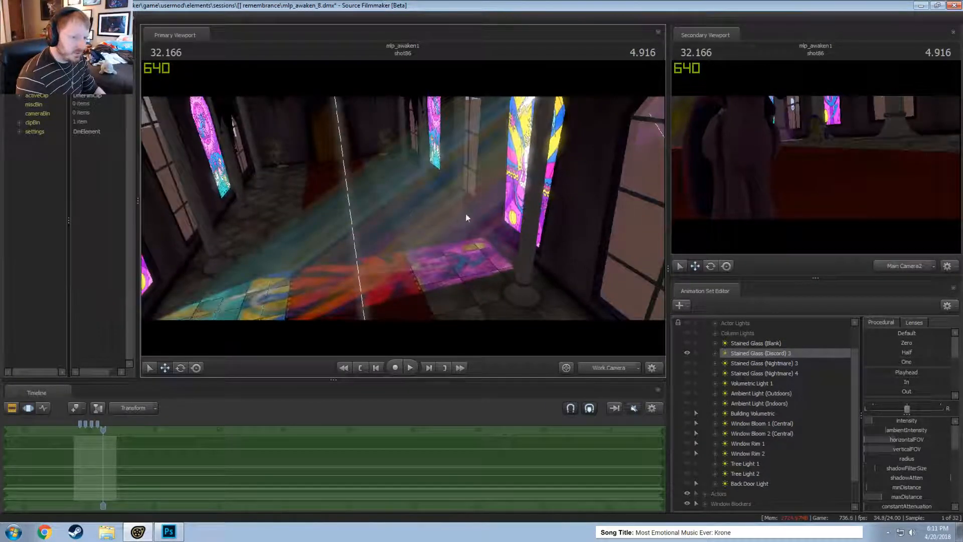
pyautogui.moveTo(426, 171); pyautogui.dragTo(403, 211)
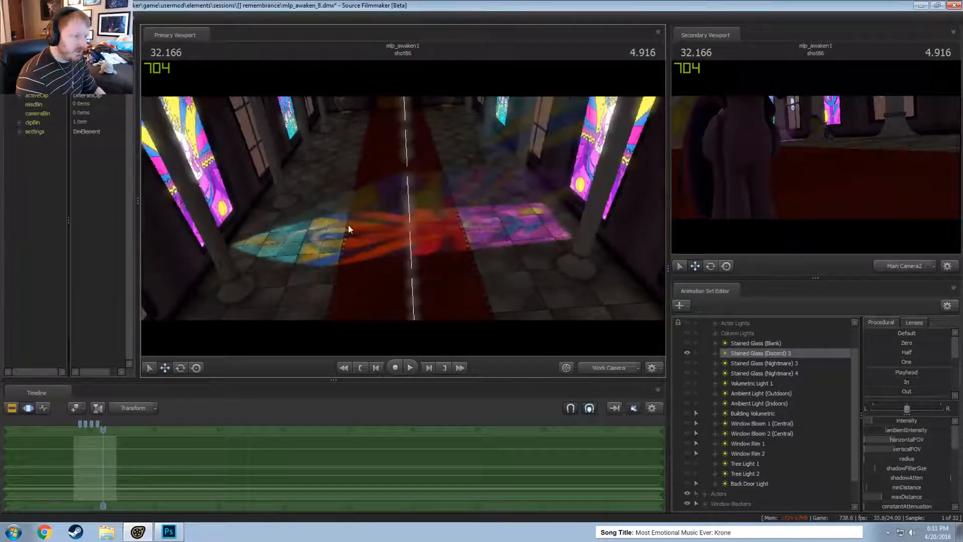
pyautogui.moveTo(503, 207); pyautogui.dragTo(411, 215)
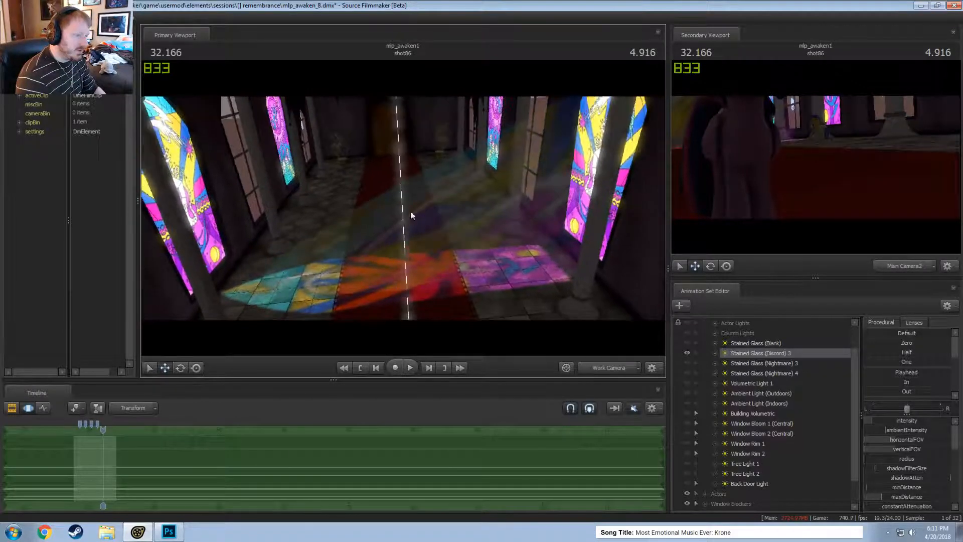
# - Check the Stained Glass (Discord) 3 light through Main Camera2, and view its volumetric beams up close in the Work Camera
pyautogui.click(613, 369)
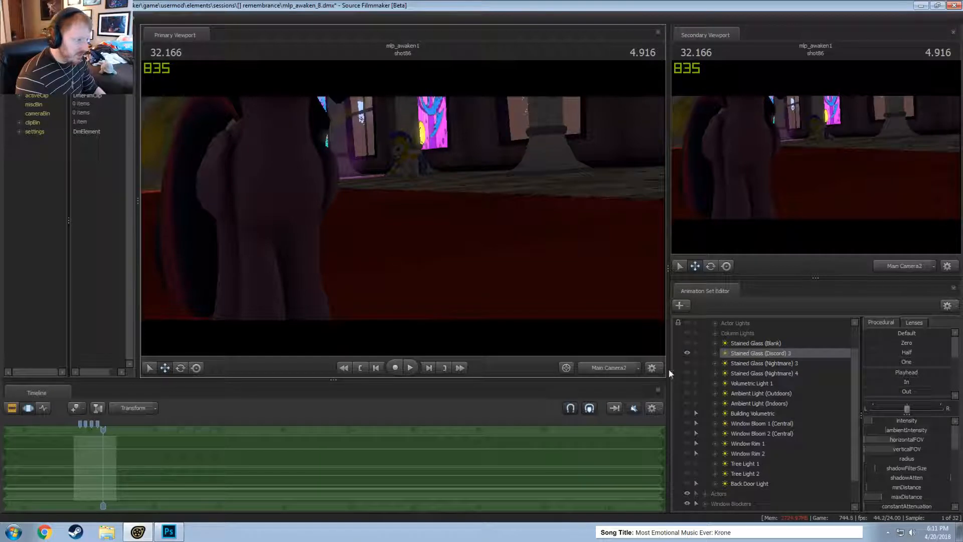
pyautogui.keyDown('ctrl'); pyautogui.click(617, 373); pyautogui.keyUp('ctrl')
pyautogui.moveTo(477, 236); pyautogui.dragTo(405, 173)
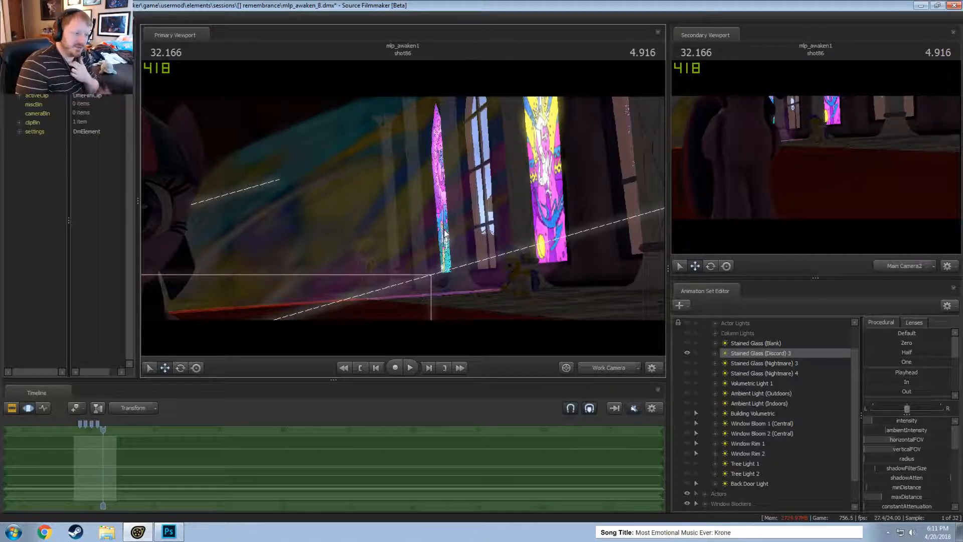
# - Examine the Discord window's projection, its glass inside and out, and its coloured beams across the hall in the Work Camera
pyautogui.click(608, 367)
pyautogui.click(607, 367)
pyautogui.moveTo(522, 281)
pyautogui.mouseDown()
pyautogui.moveTo(467, 274)
pyautogui.moveTo(456, 327)
pyautogui.moveTo(509, 291)
pyautogui.mouseUp()
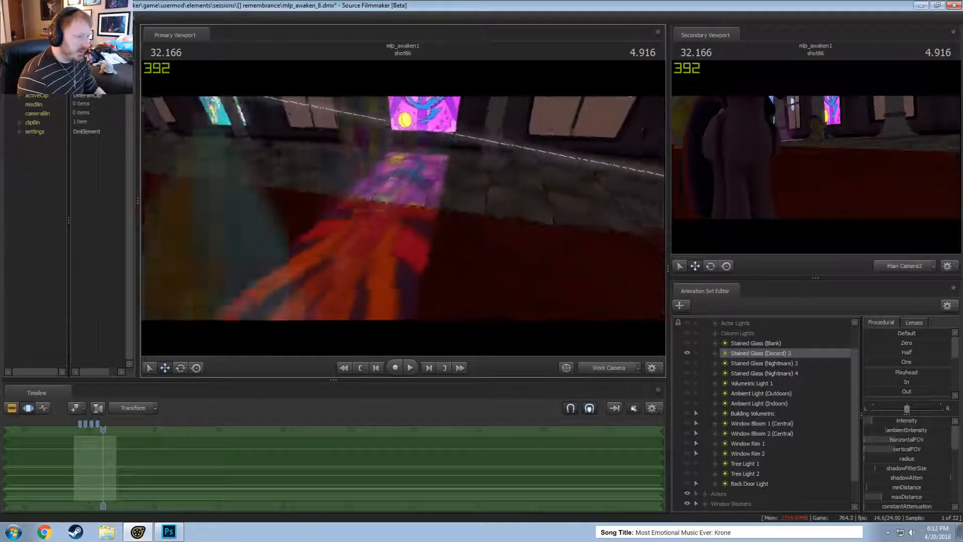
pyautogui.moveTo(426, 183); pyautogui.dragTo(424, 126)
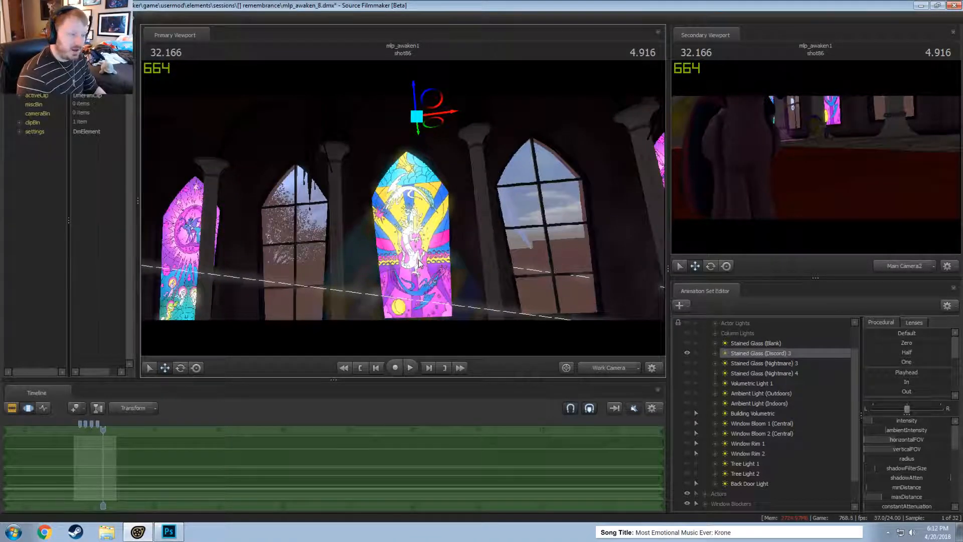
pyautogui.moveTo(432, 269); pyautogui.dragTo(422, 251)
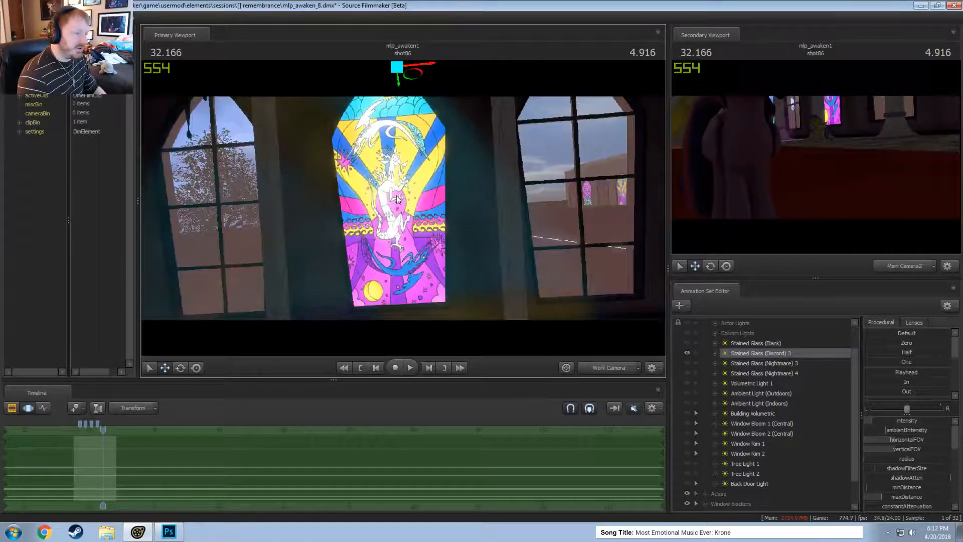
pyautogui.moveTo(397, 199); pyautogui.dragTo(390, 192)
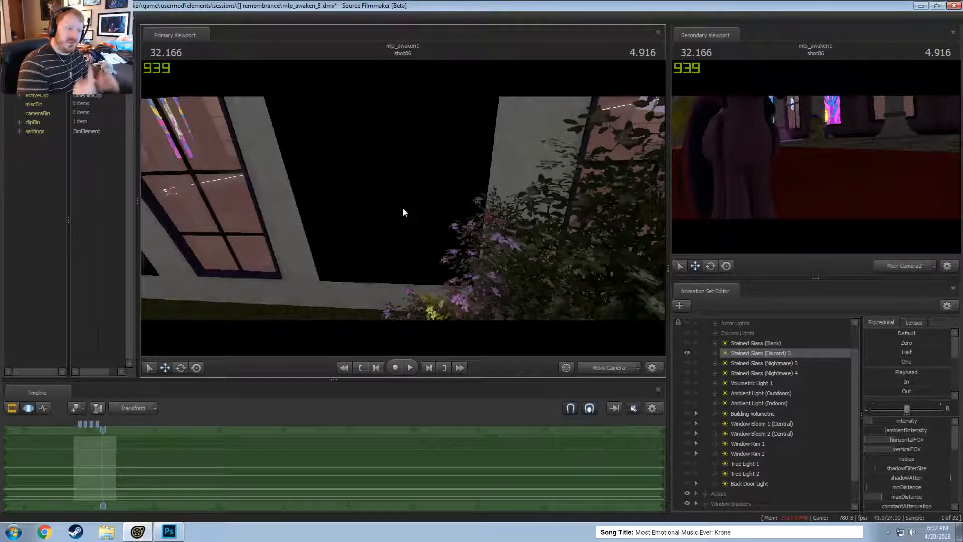
pyautogui.moveTo(402, 208); pyautogui.dragTo(453, 288)
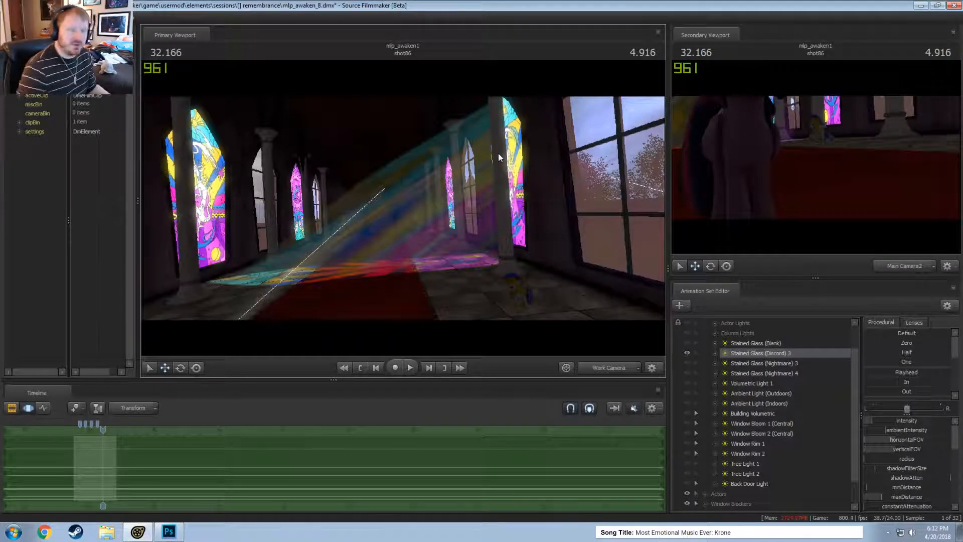
pyautogui.moveTo(498, 153); pyautogui.dragTo(443, 272)
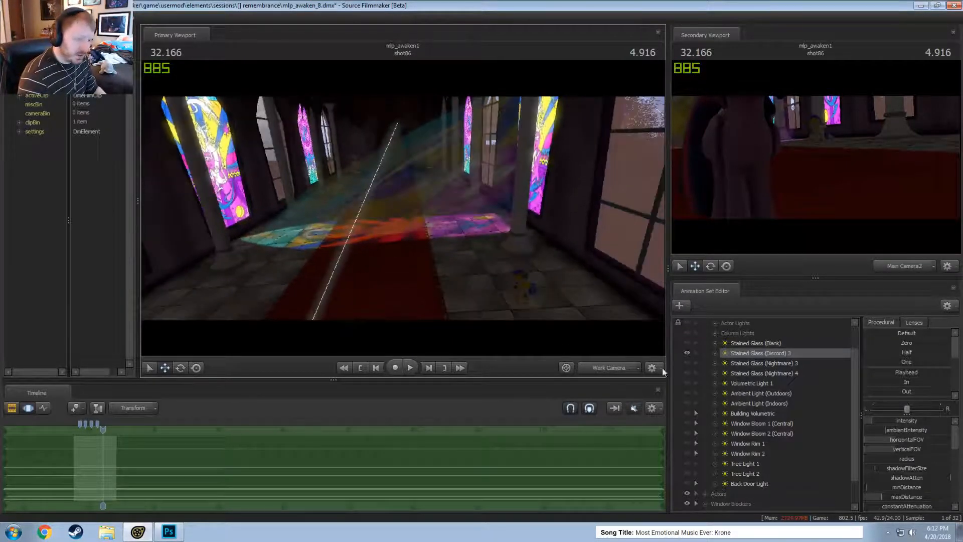
# - Show the Stained Glass (Nightmare) 3 and Stained Glass (Nightmare) 4 lights and view their coloured projections along the hall
pyautogui.click(688, 363)
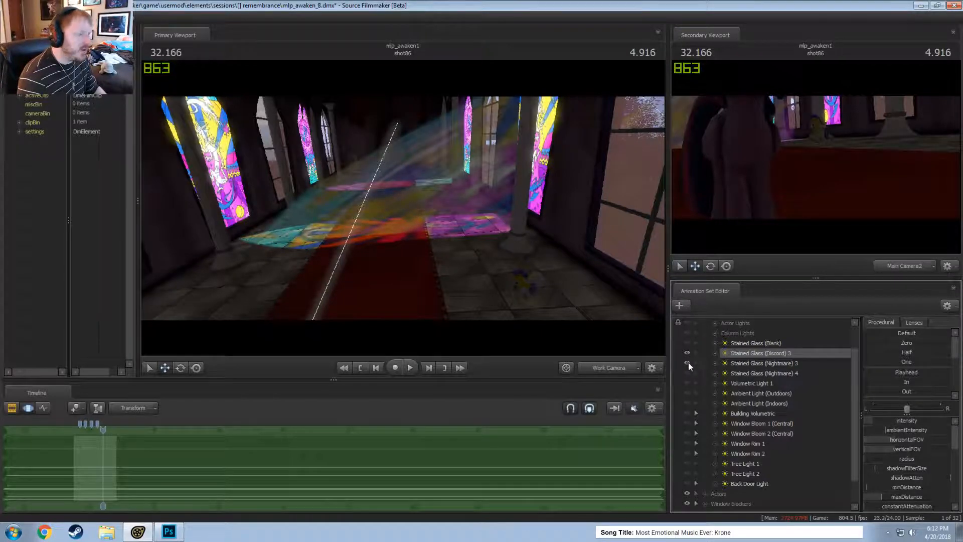
pyautogui.moveTo(502, 225); pyautogui.dragTo(502, 190)
pyautogui.press('s')
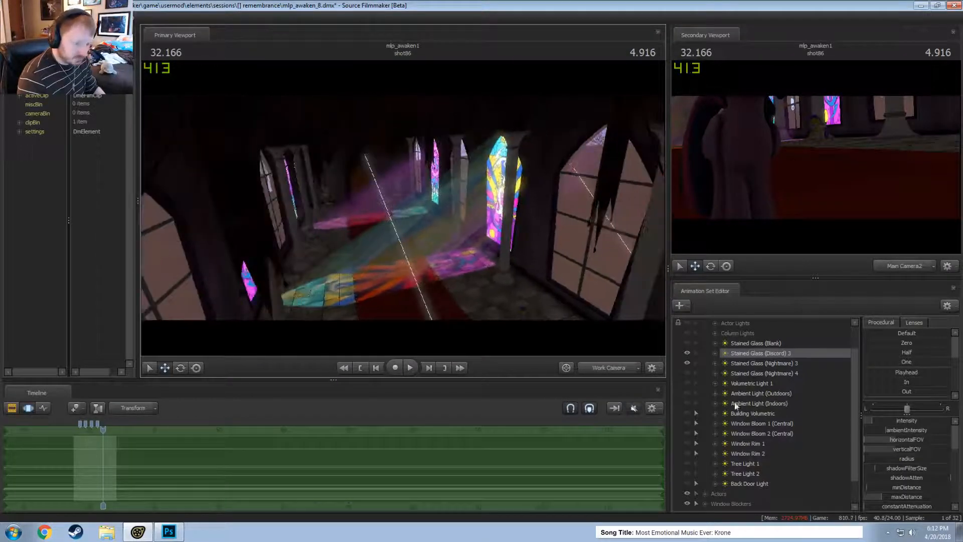
pyautogui.click(687, 373)
pyautogui.moveTo(617, 337)
pyautogui.mouseDown()
pyautogui.moveTo(592, 311)
pyautogui.moveTo(602, 348)
pyautogui.mouseUp()
pyautogui.moveTo(408, 203); pyautogui.dragTo(507, 283)
# - Show Volumetric Light 1 and examine its effect along the hall and on the building's exterior windows
pyautogui.click(688, 384)
pyautogui.moveTo(481, 241); pyautogui.dragTo(527, 258)
pyautogui.moveTo(403, 213)
pyautogui.mouseDown()
pyautogui.moveTo(394, 188)
pyautogui.moveTo(409, 188)
pyautogui.moveTo(376, 203)
pyautogui.moveTo(429, 204)
pyautogui.moveTo(414, 206)
pyautogui.moveTo(397, 238)
pyautogui.moveTo(364, 261)
pyautogui.moveTo(397, 195)
pyautogui.moveTo(403, 208)
pyautogui.mouseUp()
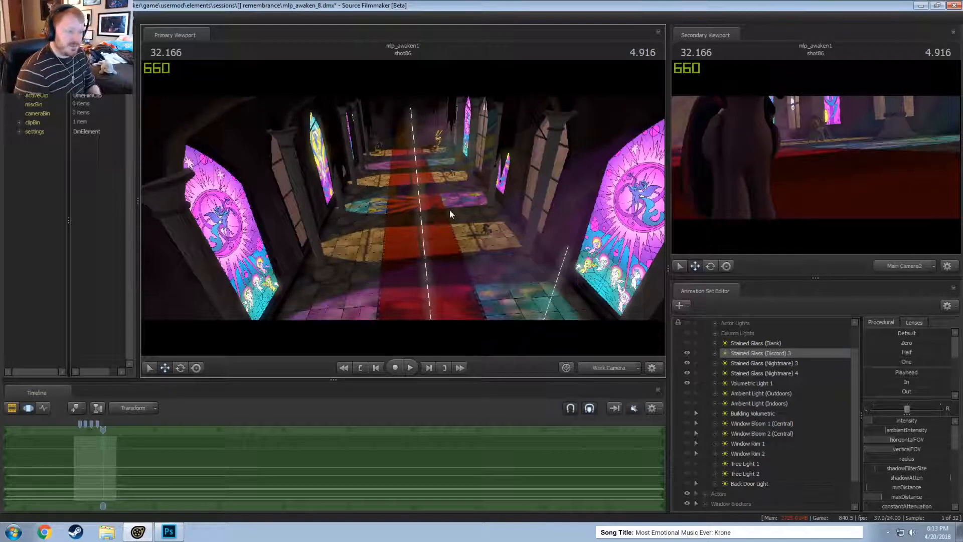
pyautogui.moveTo(340, 225); pyautogui.dragTo(404, 212)
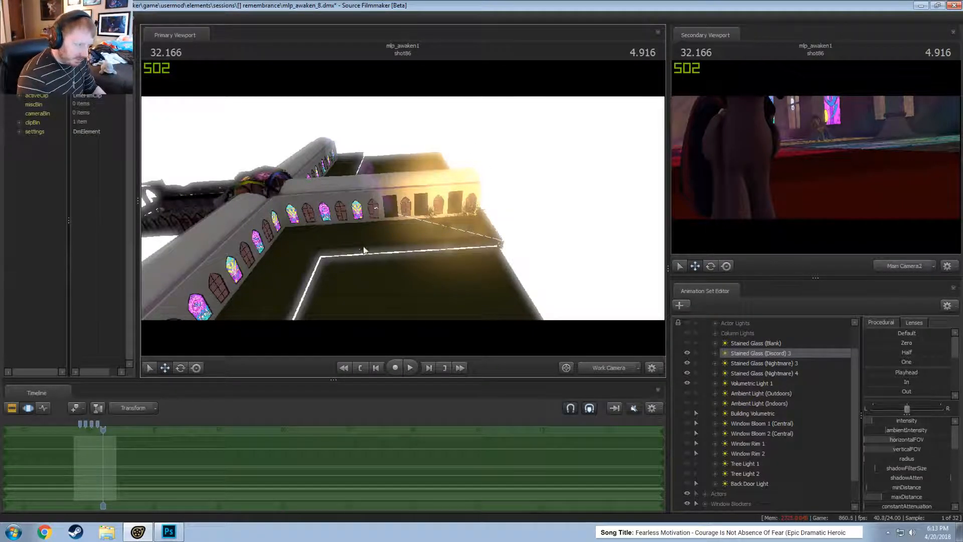
pyautogui.moveTo(365, 250); pyautogui.dragTo(408, 221)
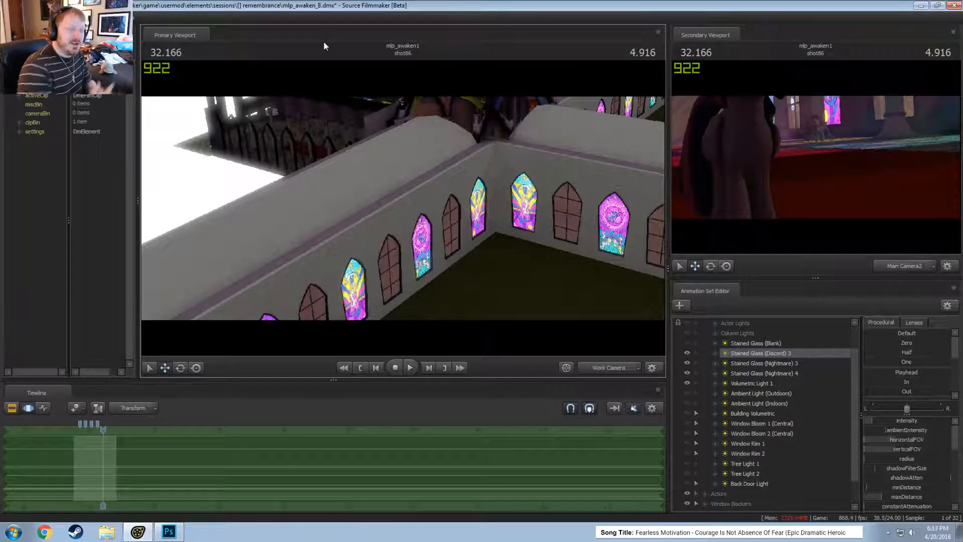
pyautogui.moveTo(307, 69); pyautogui.dragTo(316, 215)
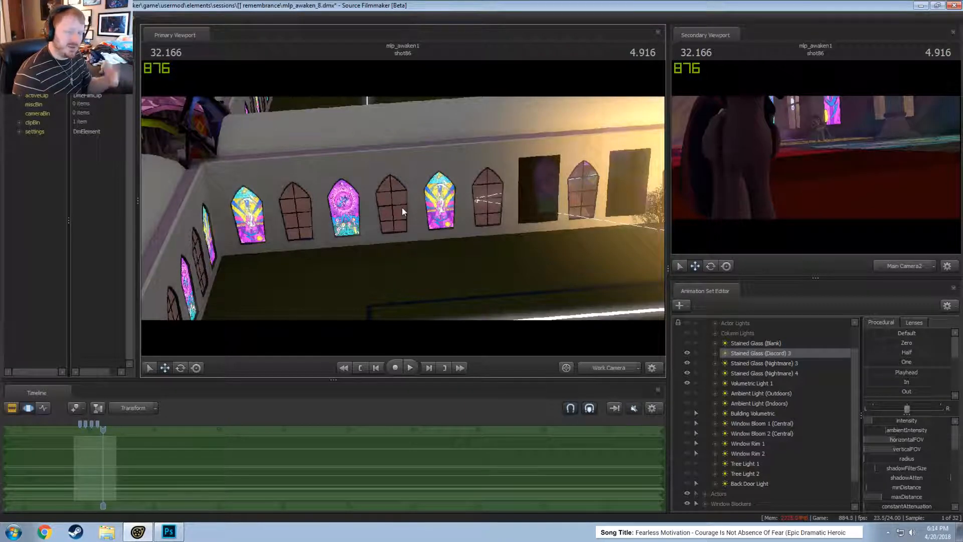
# - Check the combined window lights through Main Camera2 and copy that camera's view to the Work Camera
pyautogui.click(622, 368)
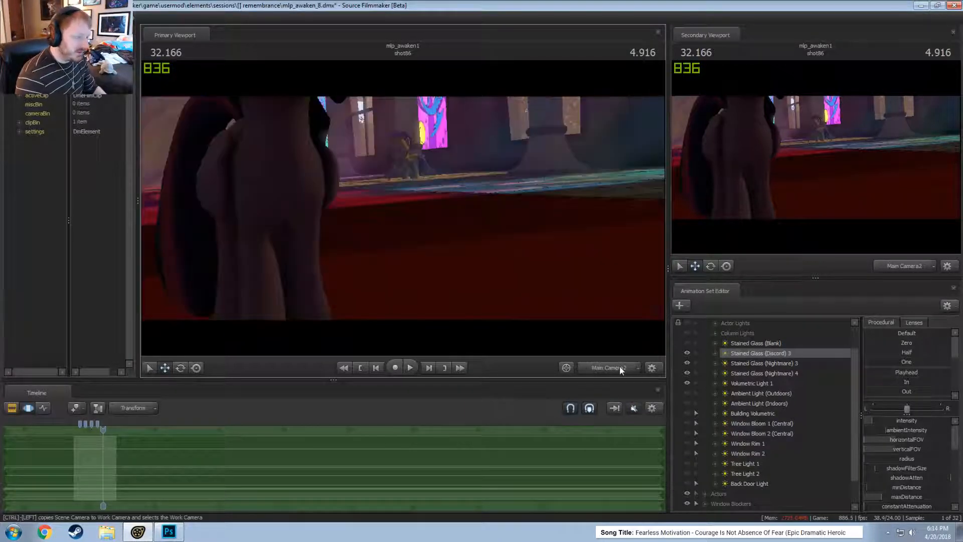
pyautogui.click(620, 368)
pyautogui.keyDown('ctrl'); pyautogui.click(617, 371); pyautogui.keyUp('ctrl')
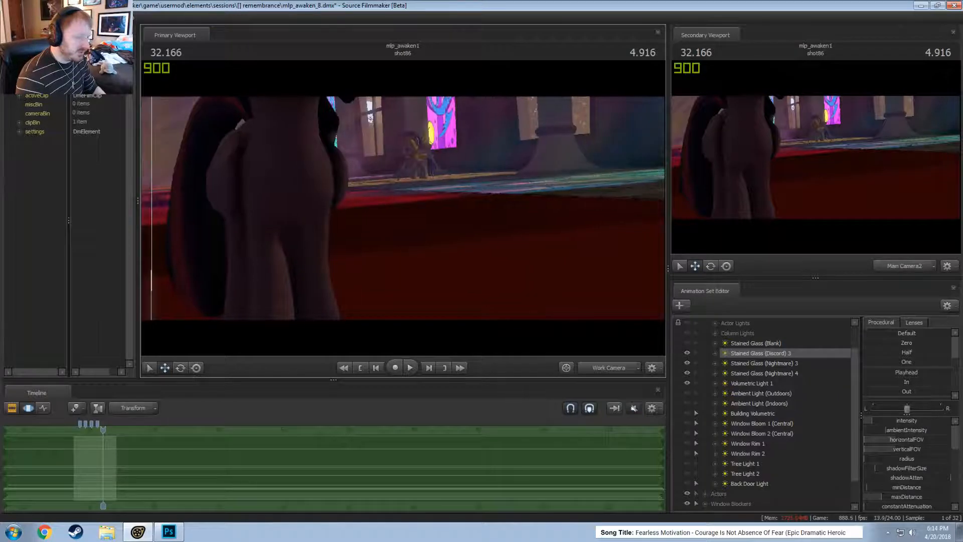
# - Switch the timeline to the Clip Editor, go to 0.416 in shot48, and examine the building's exterior from a Work Camera copy of camera2
pyautogui.press('F2')
pyautogui.scroll(-5, 151, 475)
pyautogui.moveTo(76, 430); pyautogui.dragTo(64, 430)
pyautogui.click(611, 371)
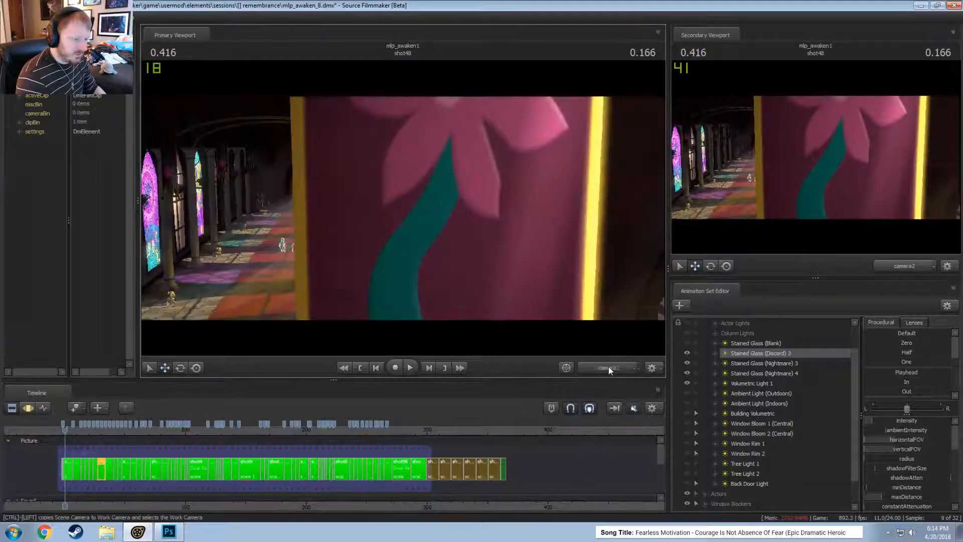
pyautogui.keyDown('ctrl'); pyautogui.click(609, 369); pyautogui.keyUp('ctrl')
pyautogui.moveTo(532, 250); pyautogui.dragTo(470, 323)
pyautogui.moveTo(471, 221)
pyautogui.mouseDown()
pyautogui.moveTo(475, 202)
pyautogui.moveTo(501, 193)
pyautogui.moveTo(522, 201)
pyautogui.moveTo(464, 223)
pyautogui.mouseUp()
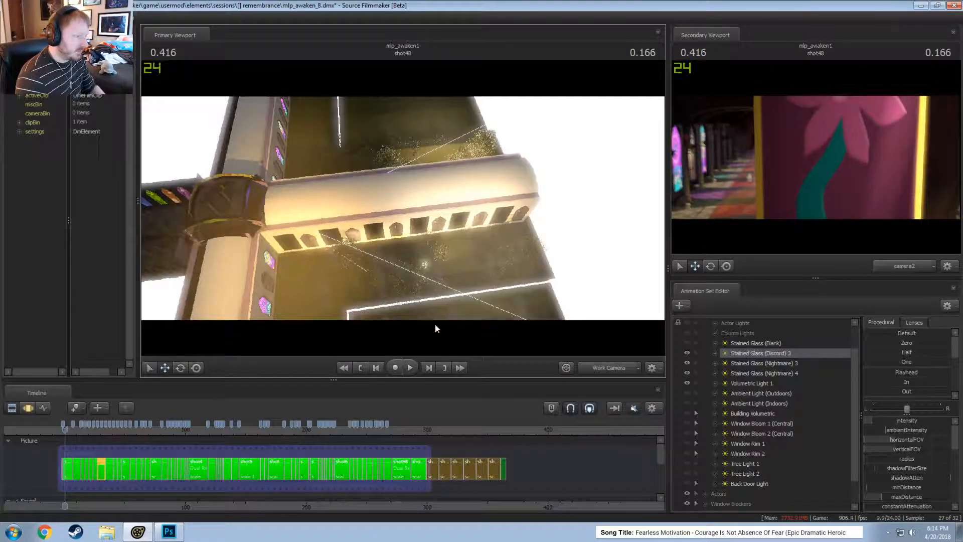
# - Move the playhead to 31.083 in shot86 and view the combined window lights down the hall in the Work Camera
pyautogui.click(611, 370)
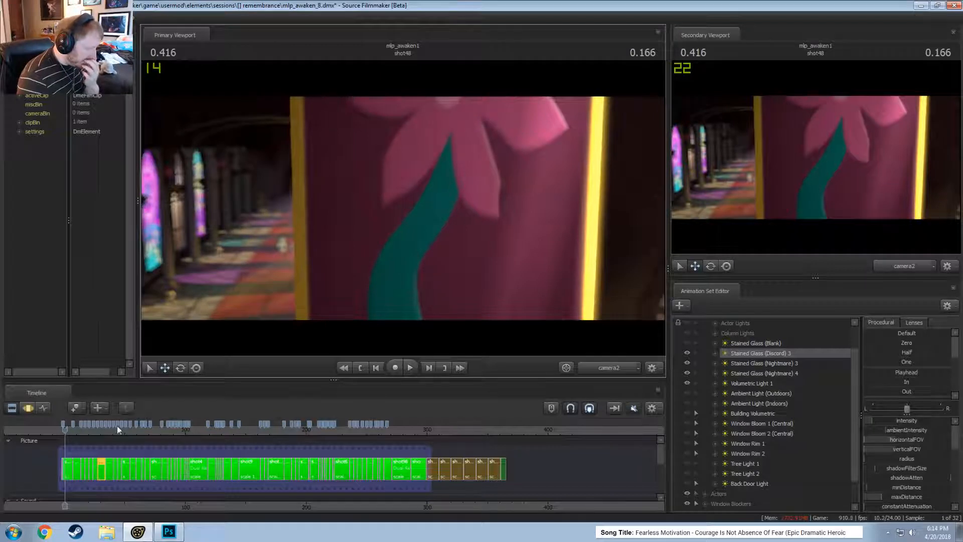
pyautogui.click(101, 428)
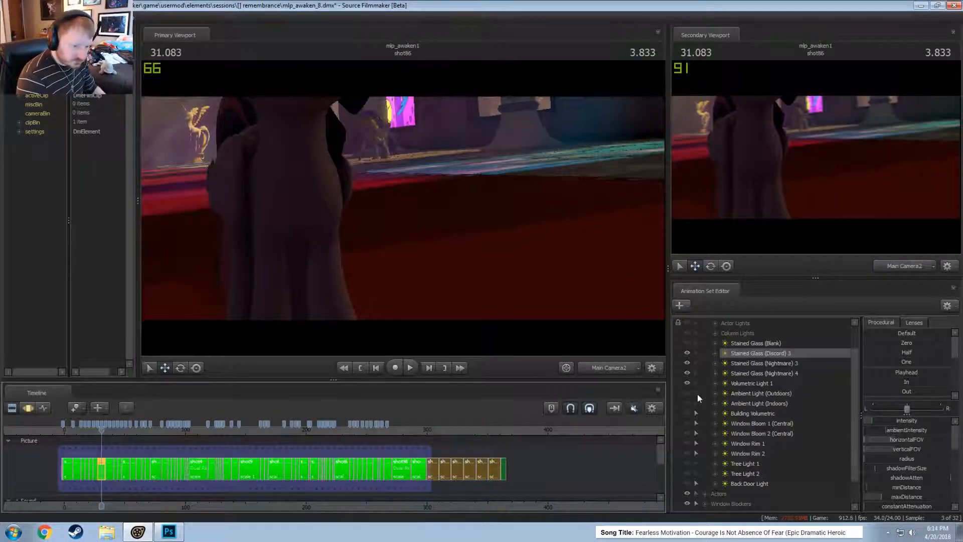
pyautogui.click(688, 384)
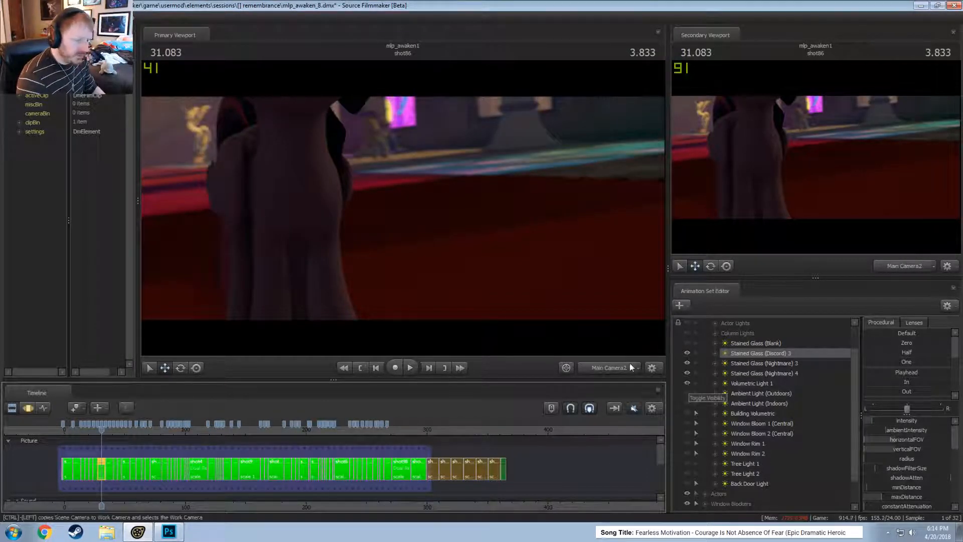
pyautogui.click(420, 180)
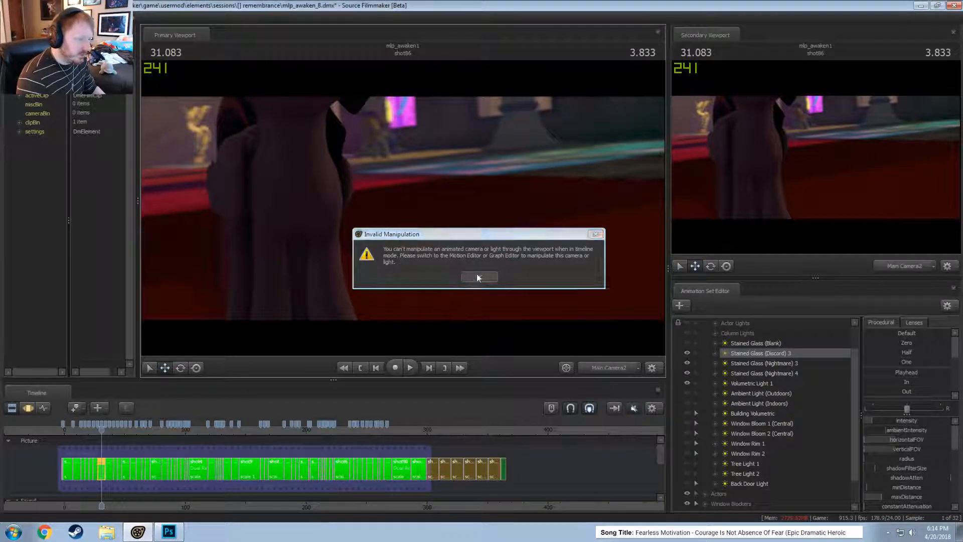
pyautogui.press('Return')
pyautogui.click(609, 367)
pyautogui.moveTo(483, 274); pyautogui.dragTo(404, 276)
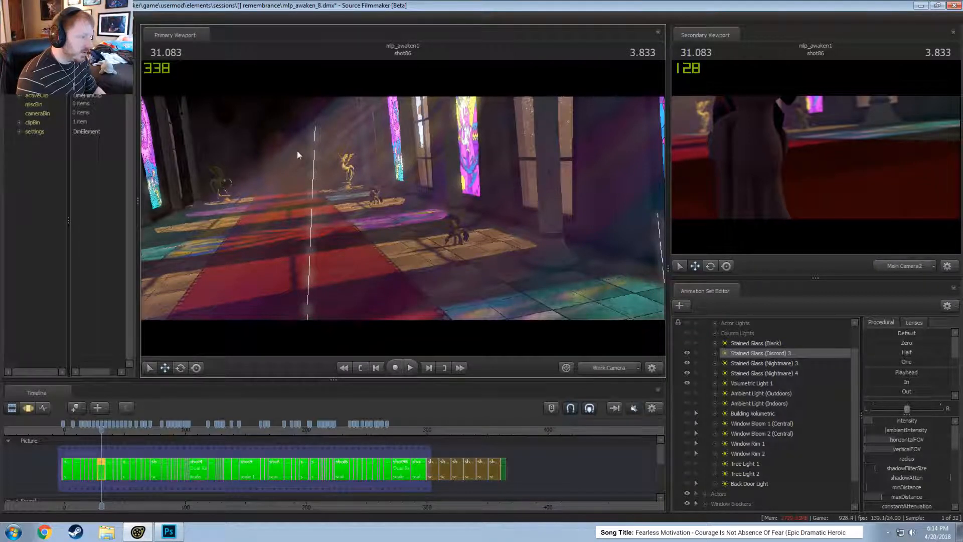
# - Hide Volumetric Light 1 and the Stained Glass (Nightmare) 4, (Nightmare) 3 and (Discord) 3 lights
pyautogui.click(688, 383)
pyautogui.click(687, 372)
pyautogui.click(687, 363)
pyautogui.click(688, 352)
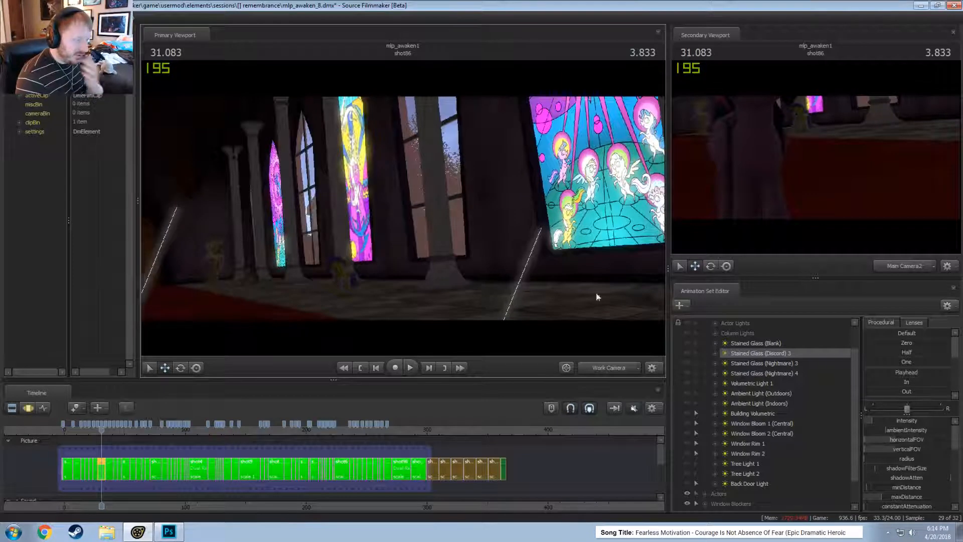
# - Compare the hall in the Work Camera with Ambient Light (Outdoors) shown and hidden
pyautogui.click(688, 393)
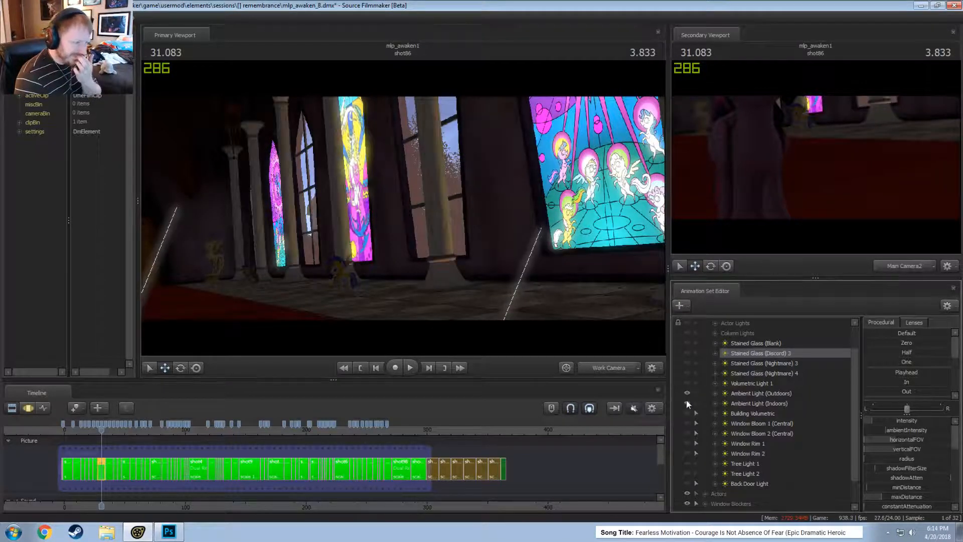
pyautogui.click(687, 393)
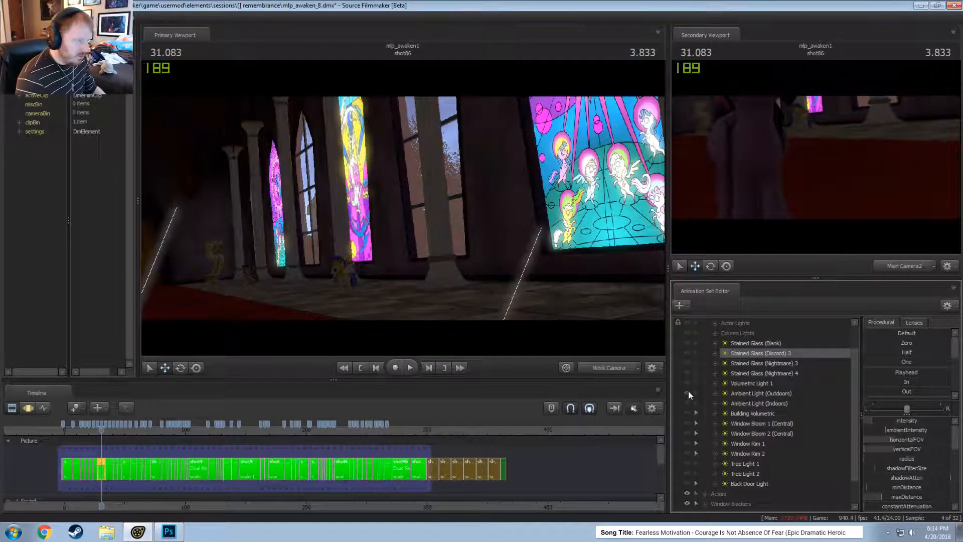
pyautogui.click(688, 393)
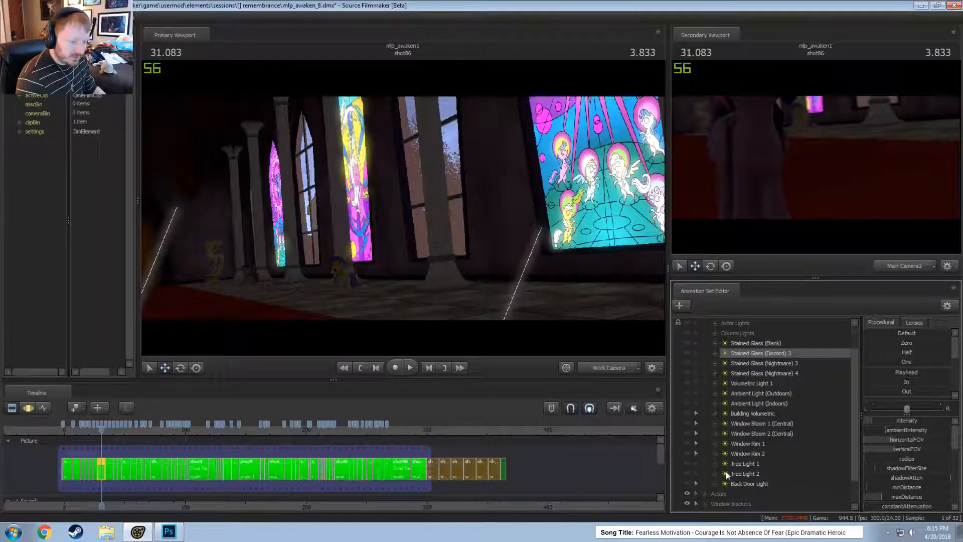
# - Show Tree Light 1 and Tree Light 2 to view the trees outside the clear windows, and hide both again
pyautogui.click(688, 464)
pyautogui.click(688, 471)
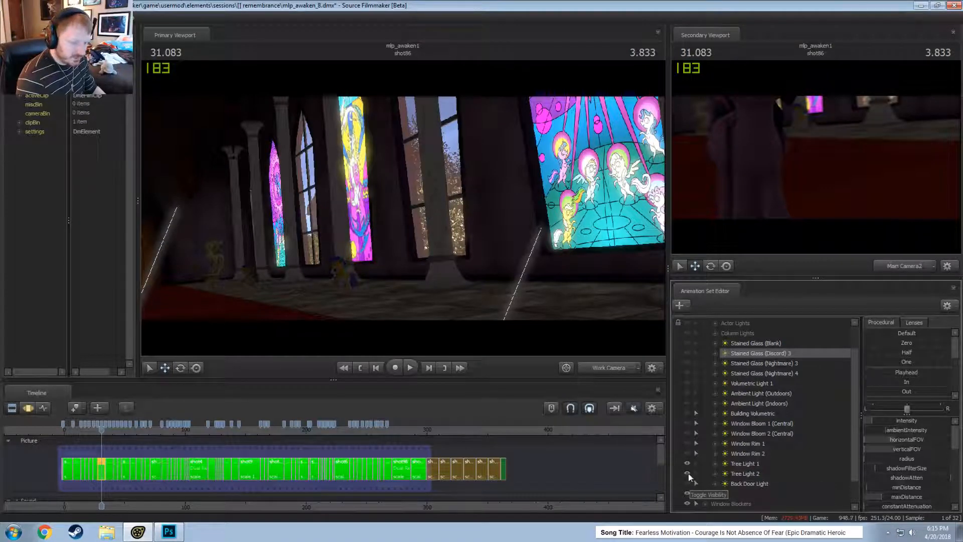
pyautogui.click(687, 474)
pyautogui.click(687, 464)
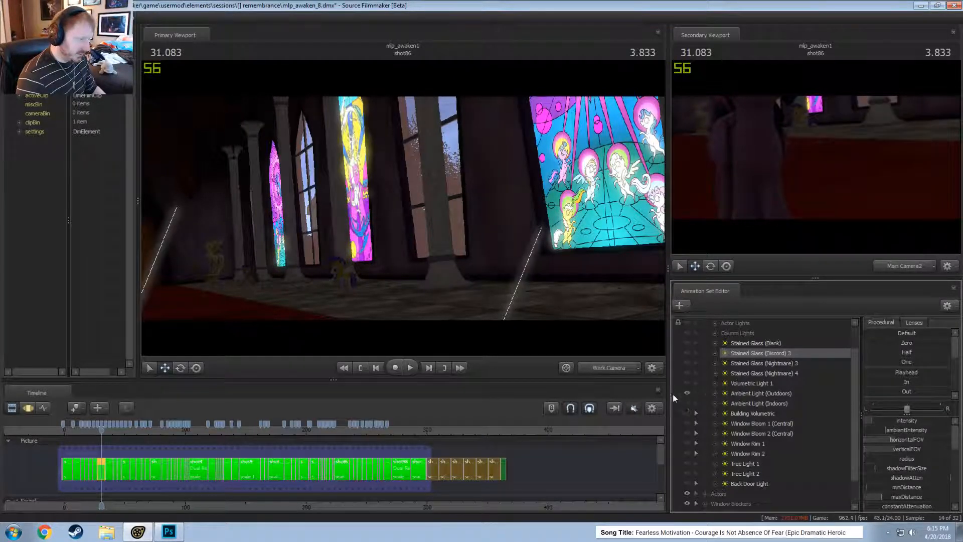
# - Compare the shot through Main Camera2 with Ambient Light (Outdoors) on and off, leaving that light hidden
pyautogui.click(622, 368)
pyautogui.click(688, 394)
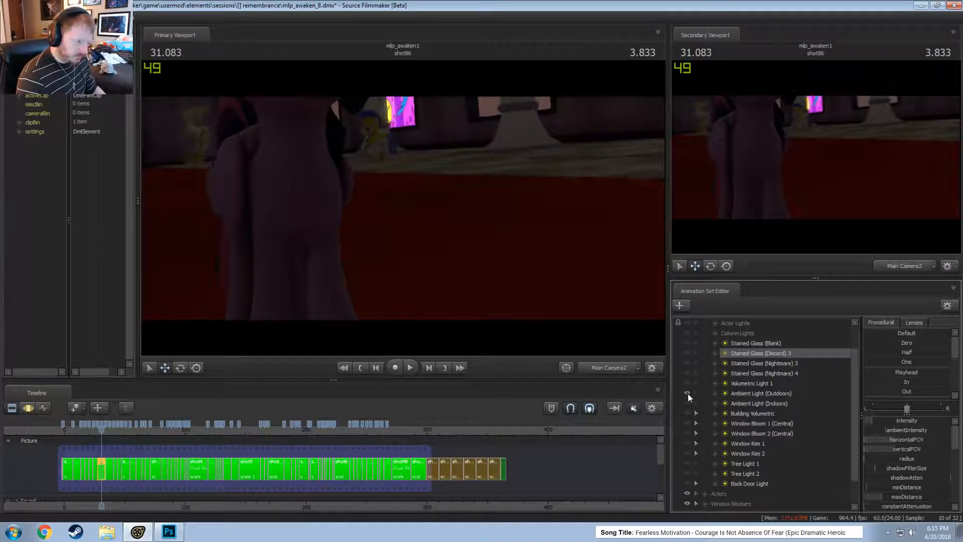
pyautogui.click(688, 393)
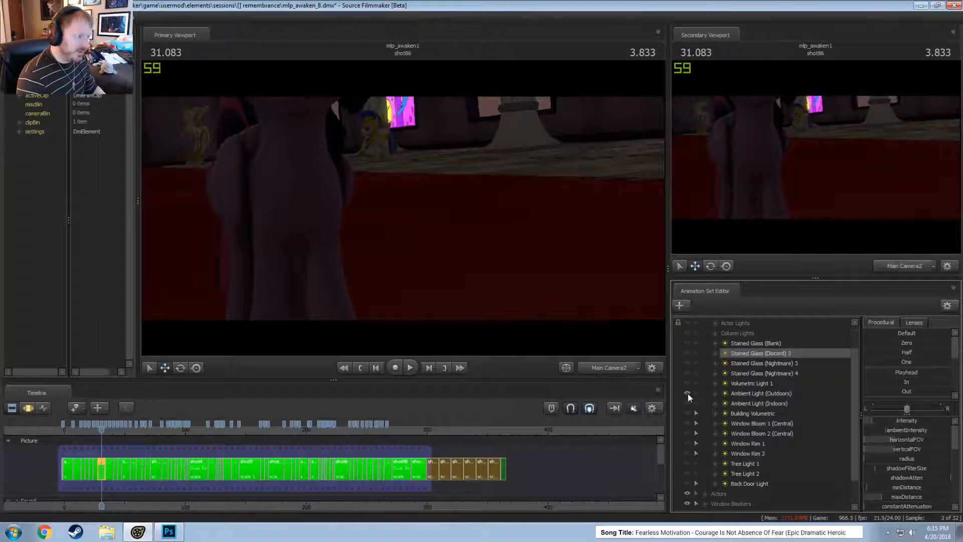
pyautogui.click(688, 393)
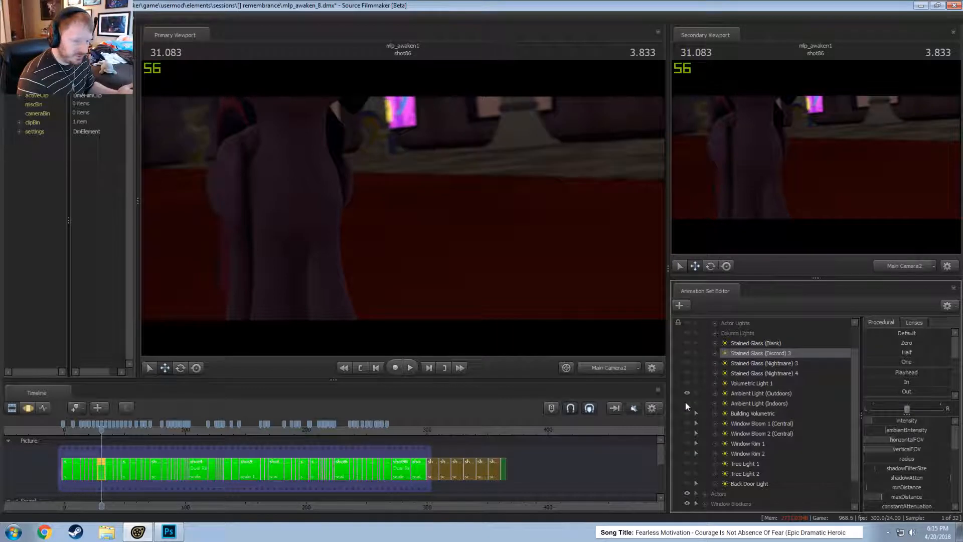
pyautogui.click(684, 393)
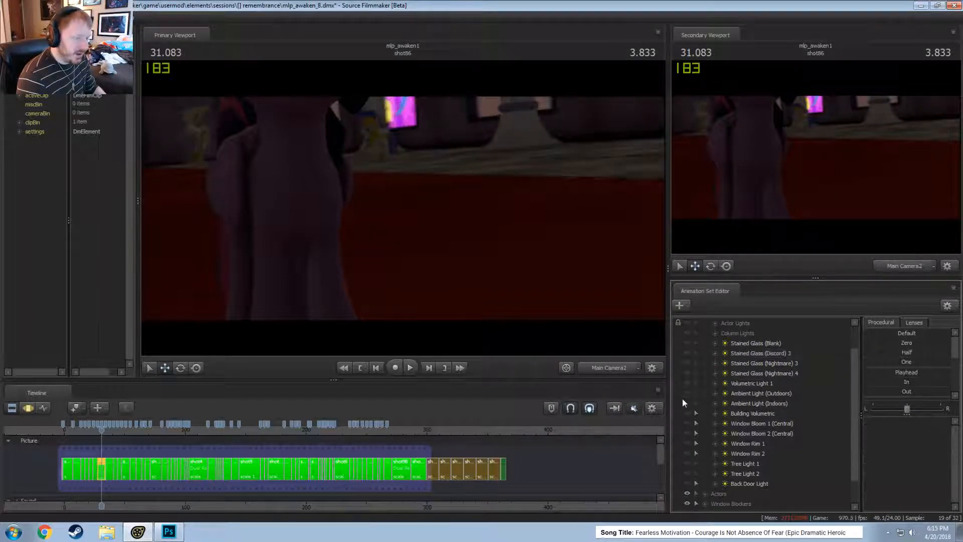
# - Select and show Ambient Light (Indoors), and view its effect on the hall in the Work Camera
pyautogui.click(717, 403)
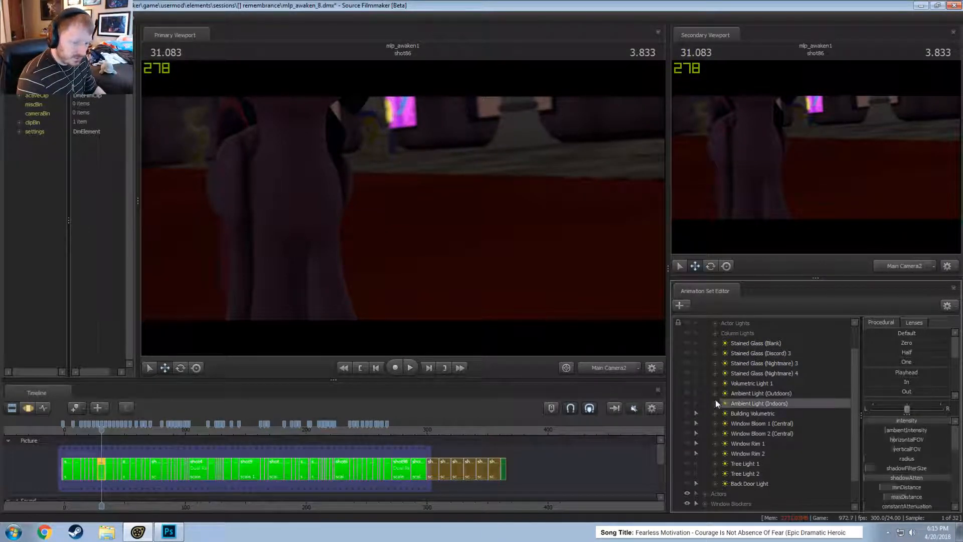
pyautogui.click(688, 403)
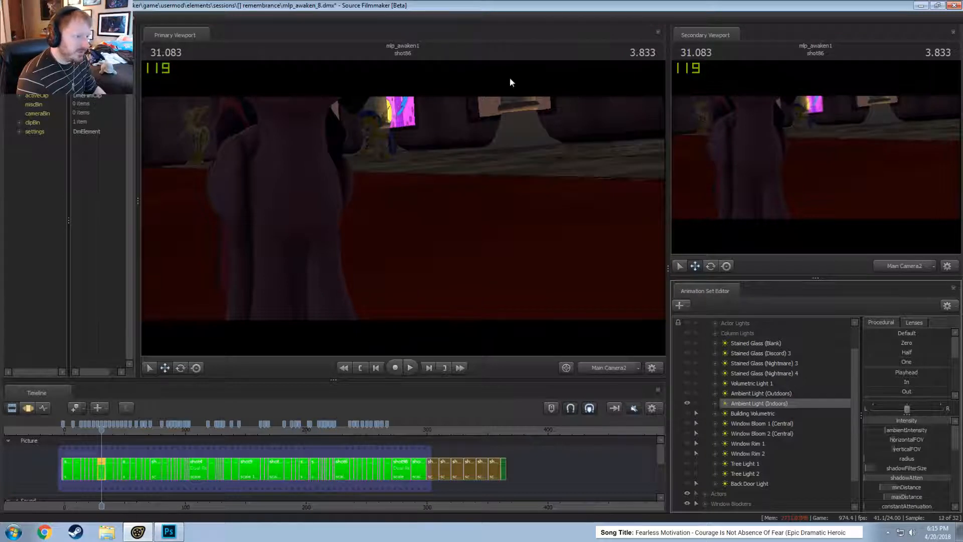
pyautogui.click(611, 368)
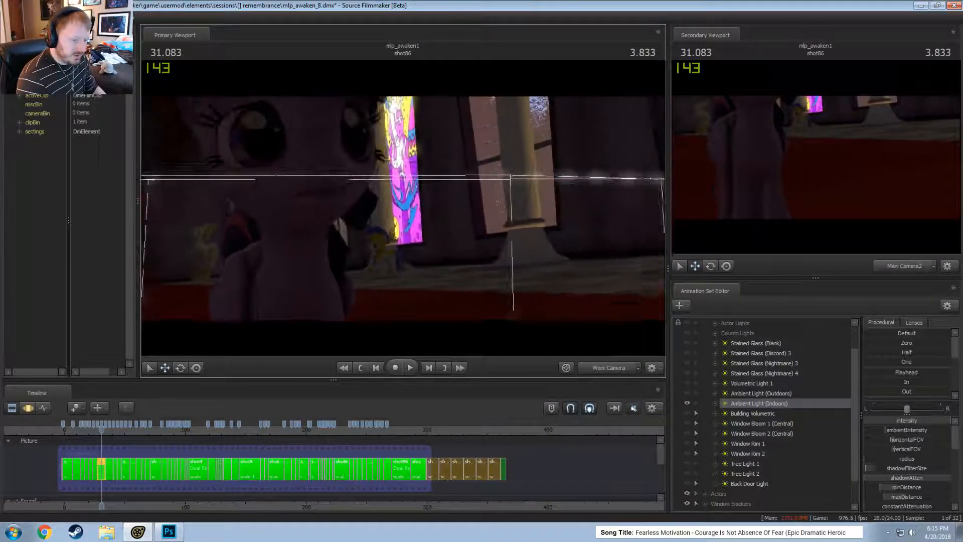
pyautogui.scroll(1, 703, 353)
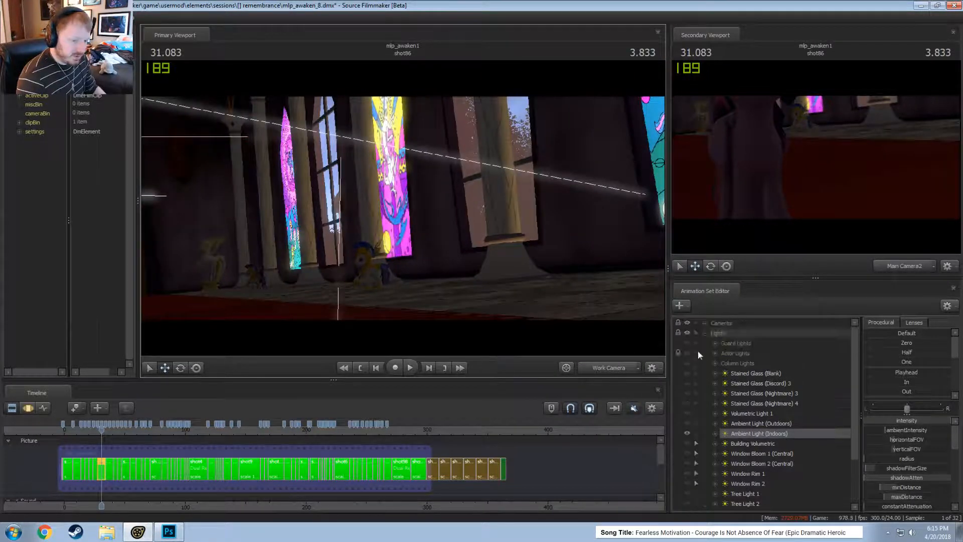
# - Show the Column Lights group in place of Ambient Light (Indoors), and preview Building Volumetric before hiding it again
pyautogui.click(687, 363)
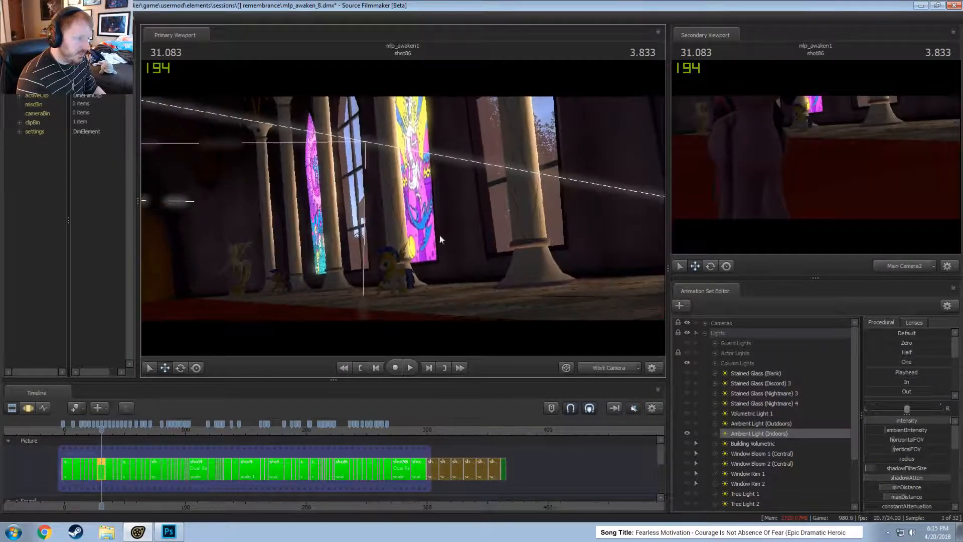
pyautogui.click(686, 433)
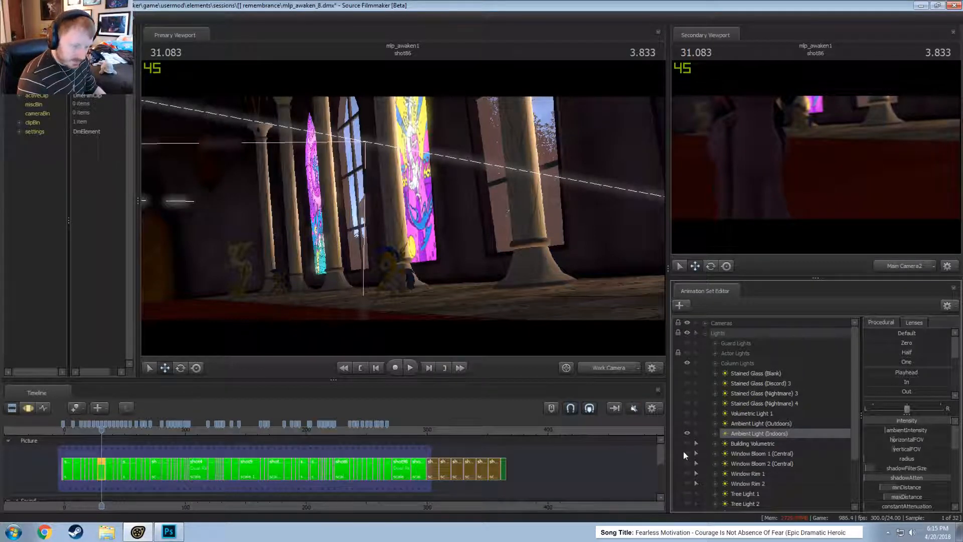
pyautogui.click(688, 443)
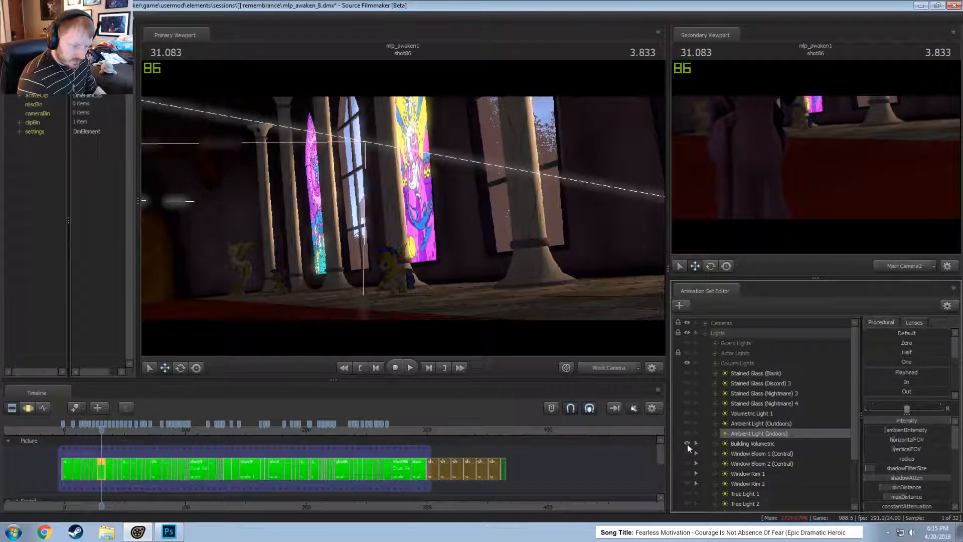
pyautogui.click(687, 444)
# - Show Window Bloom 1 (Central) and Window Bloom 2 (Central), and check their effect through Main Camera2
pyautogui.click(687, 453)
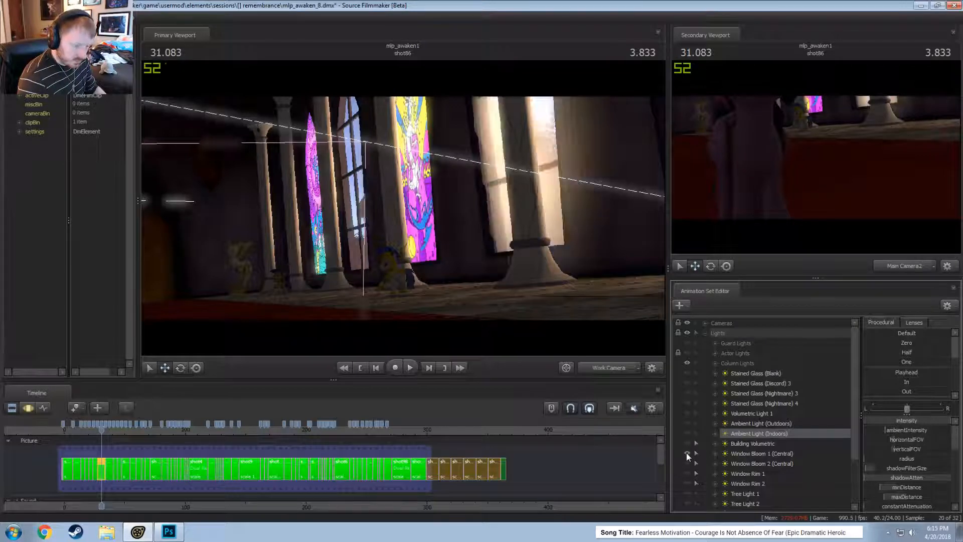
pyautogui.click(687, 462)
pyautogui.click(599, 365)
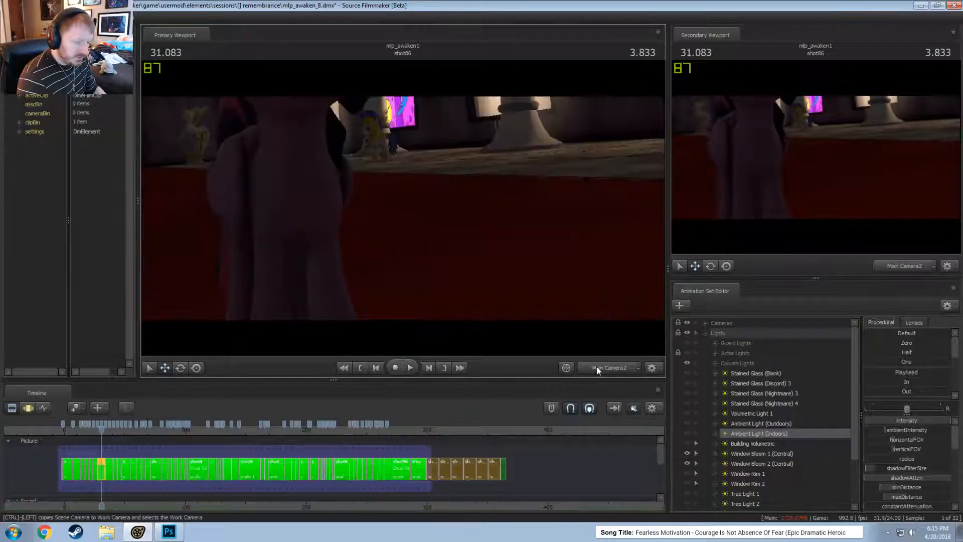
pyautogui.click(597, 366)
# - Examine the bloom on the clear windows from up close in the Work Camera, and compare it with the Main Camera2 view
pyautogui.moveTo(502, 271); pyautogui.dragTo(403, 208)
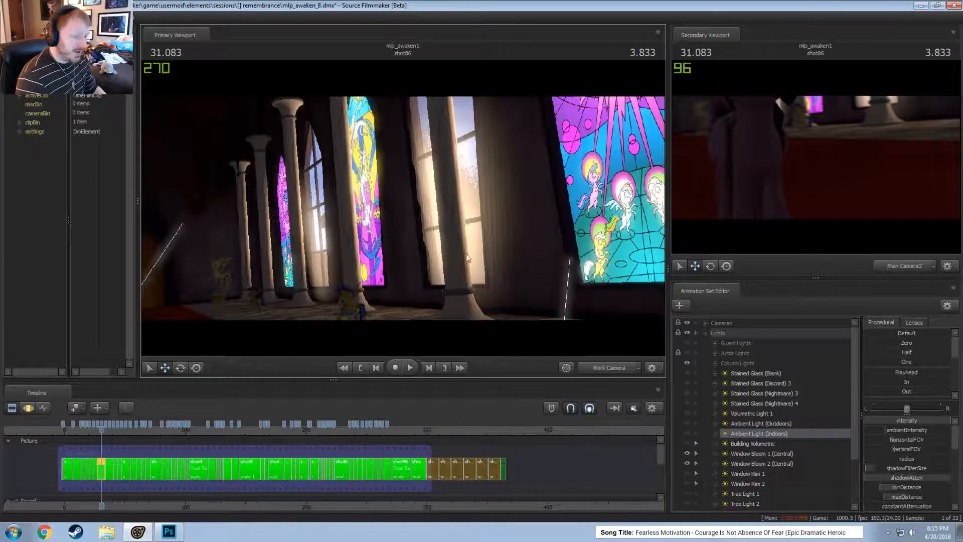
pyautogui.press('w')
pyautogui.moveTo(468, 255); pyautogui.dragTo(403, 208)
pyautogui.press('s')
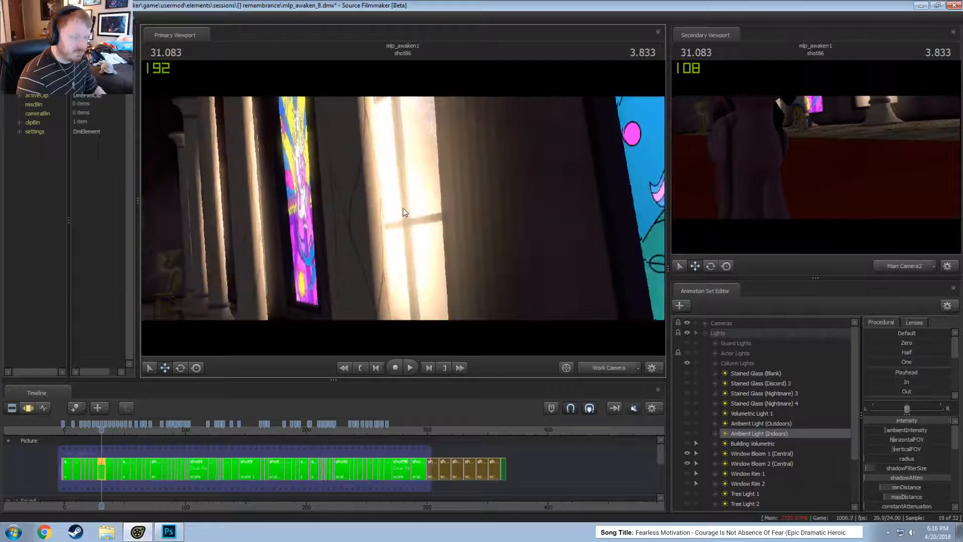
pyautogui.click(608, 367)
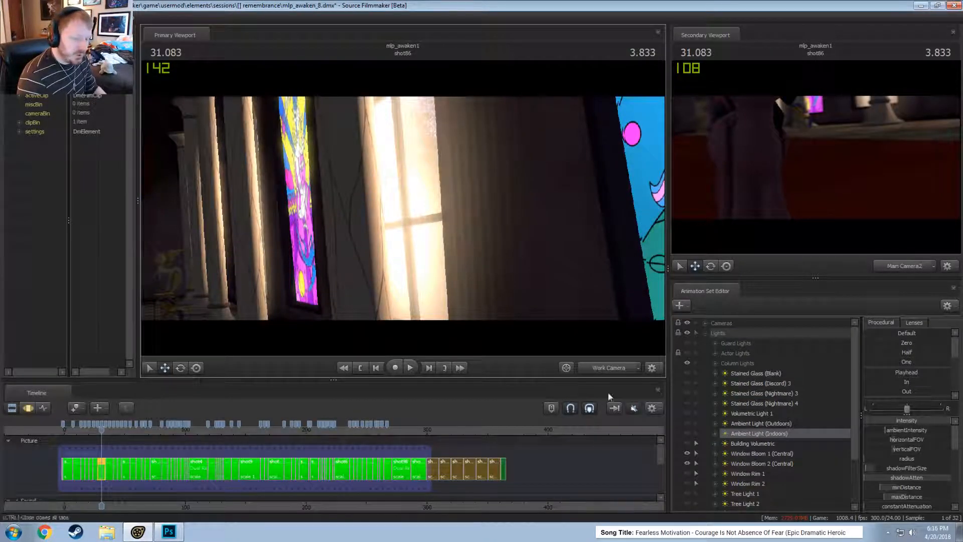
pyautogui.click(611, 401)
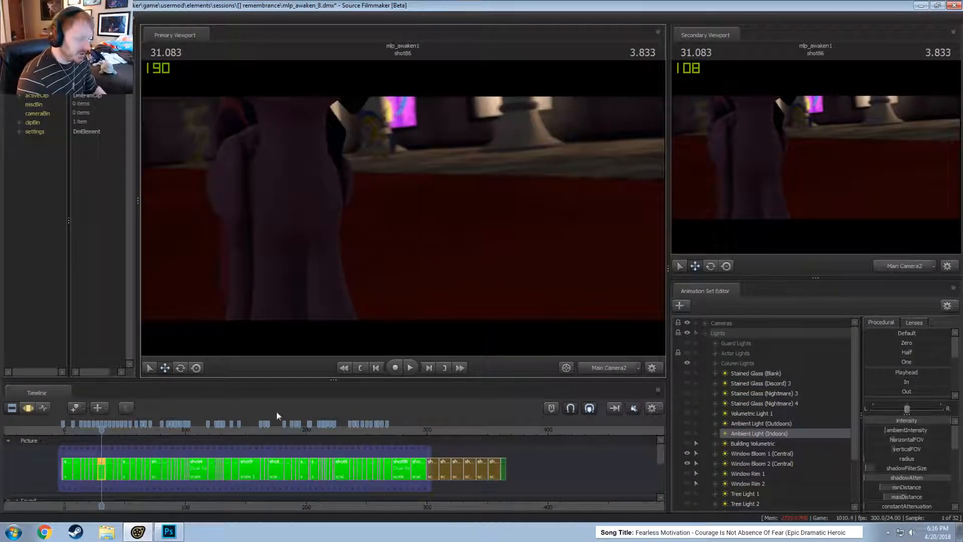
pyautogui.click(611, 368)
pyautogui.moveTo(501, 261); pyautogui.dragTo(559, 358)
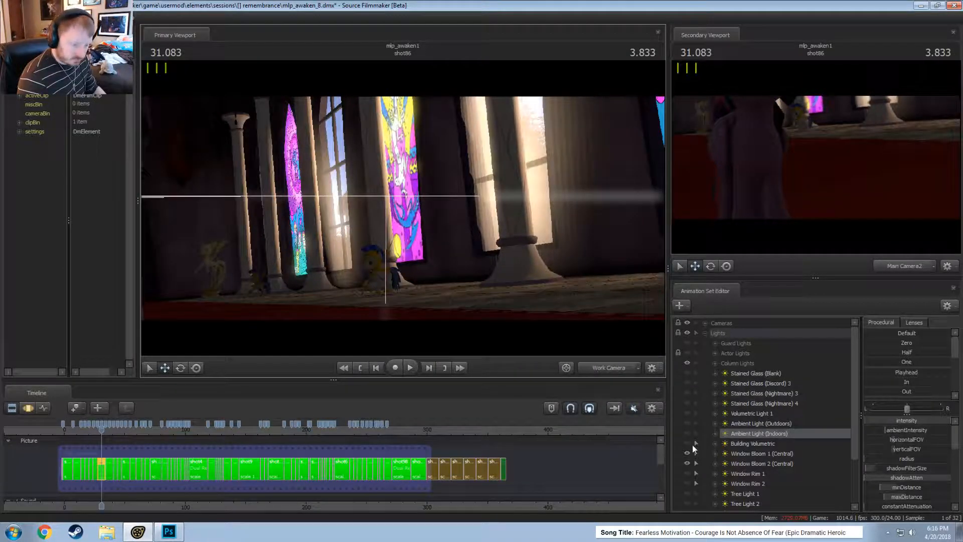
# - Hide both Window Bloom lights and toggle Window Rim 1 to compare its effect on the nearest window frame
pyautogui.scroll(-2, 697, 449)
pyautogui.click(687, 393)
pyautogui.click(687, 403)
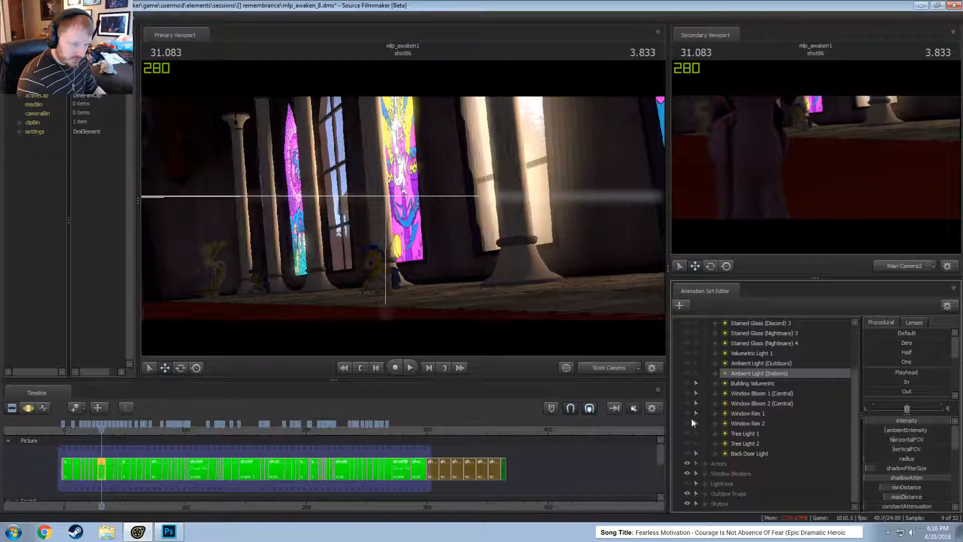
pyautogui.click(688, 416)
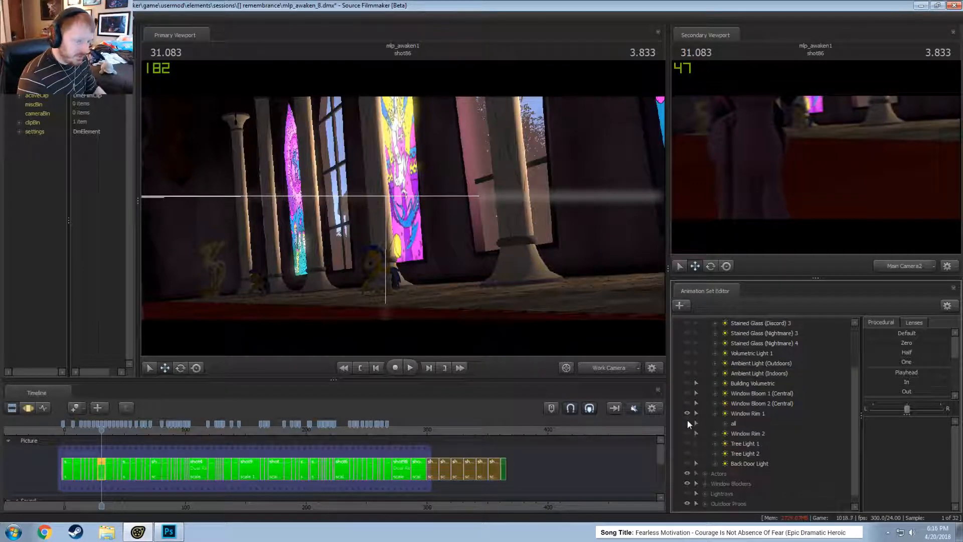
pyautogui.click(715, 414)
pyautogui.click(715, 414)
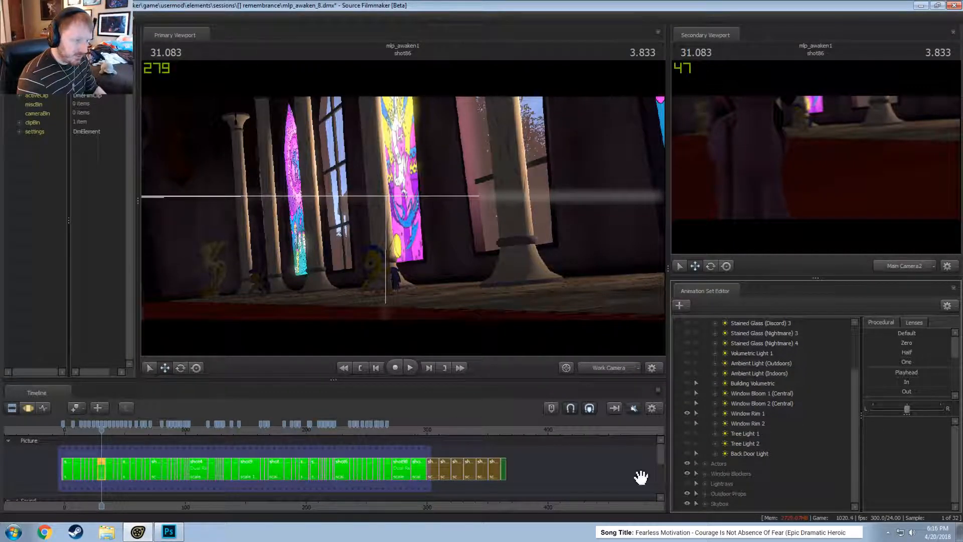
pyautogui.click(688, 414)
pyautogui.click(688, 414)
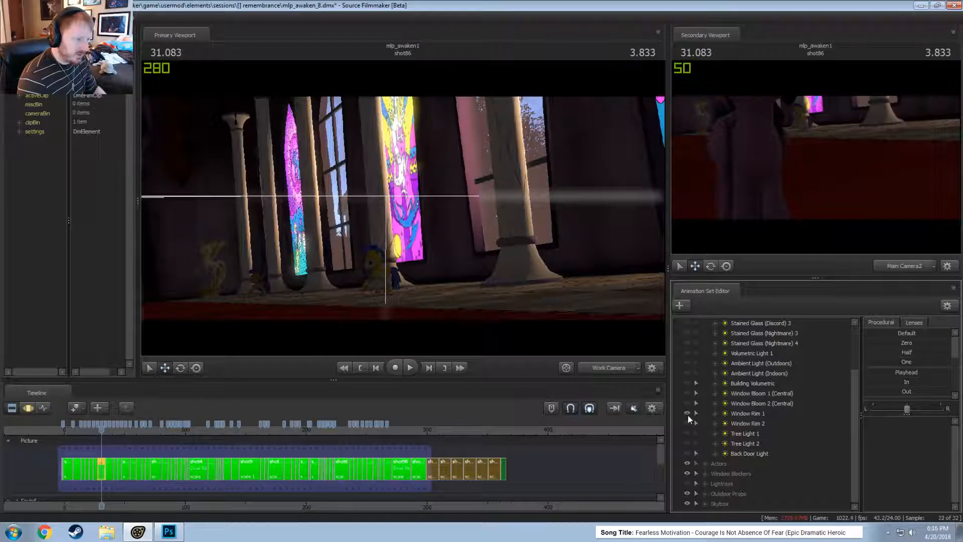
# - Show Window Rim 1 and Window Rim 2 together with both Window Bloom lights to view their combined effect
pyautogui.click(687, 404)
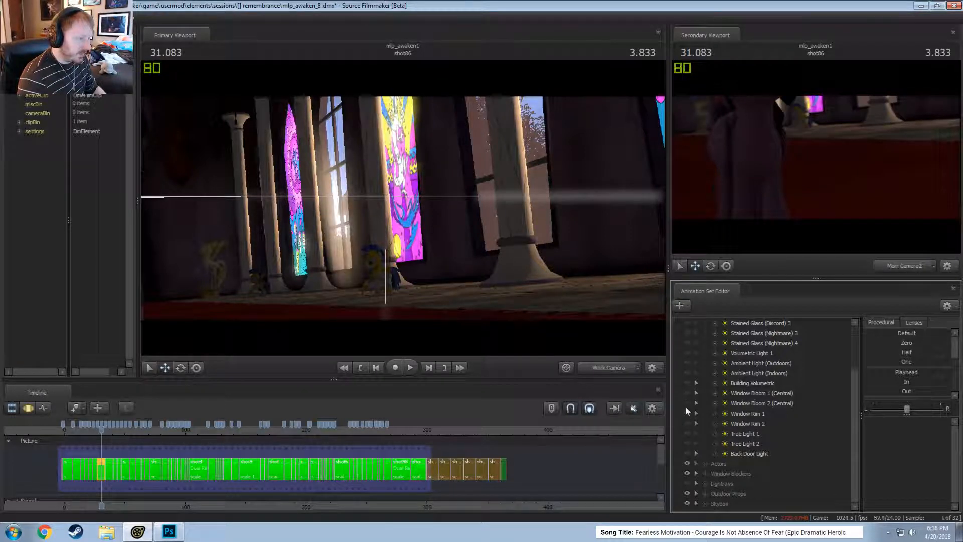
pyautogui.click(685, 406)
pyautogui.click(687, 423)
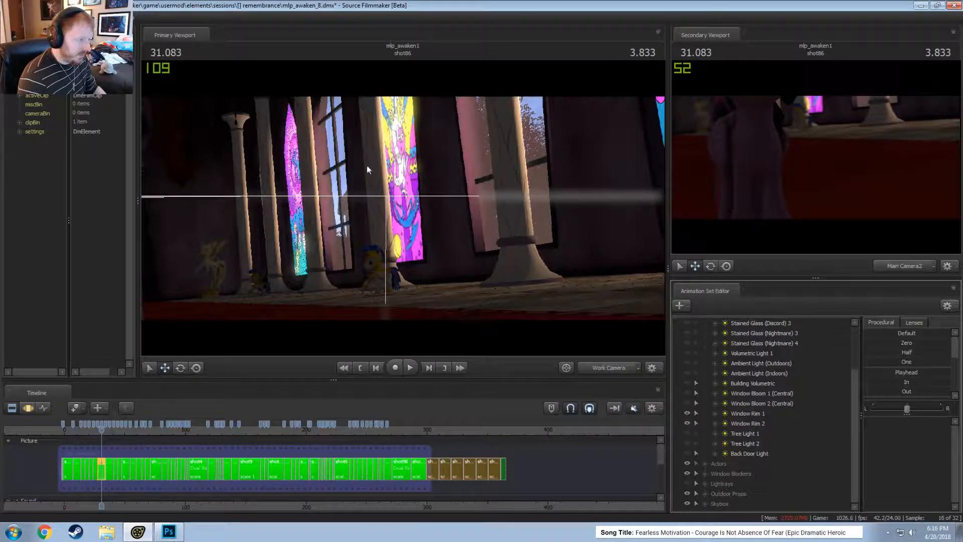
pyautogui.click(688, 400)
pyautogui.click(688, 394)
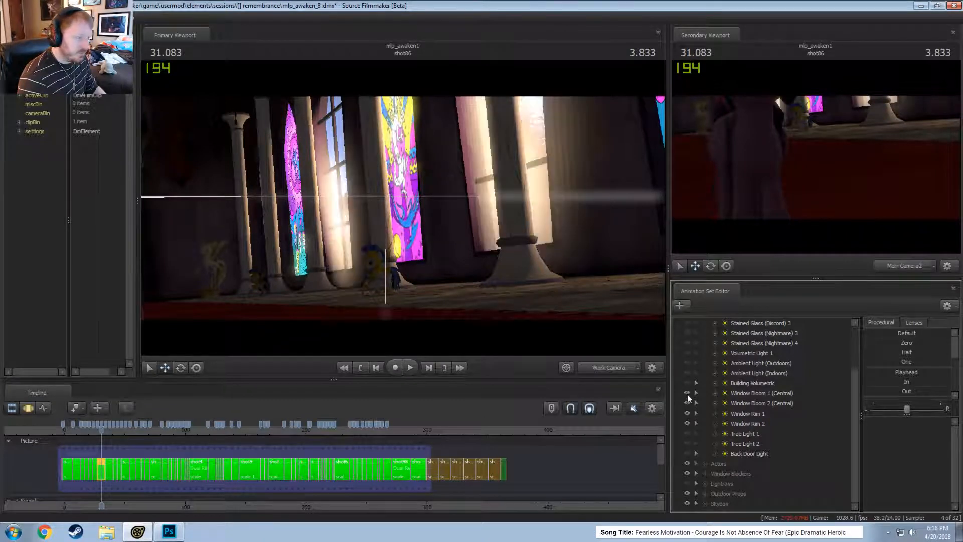
# - Switch the timeline to the Motion Editor, and hide both Window Rim lights and both Window Bloom lights
pyautogui.press('F2')
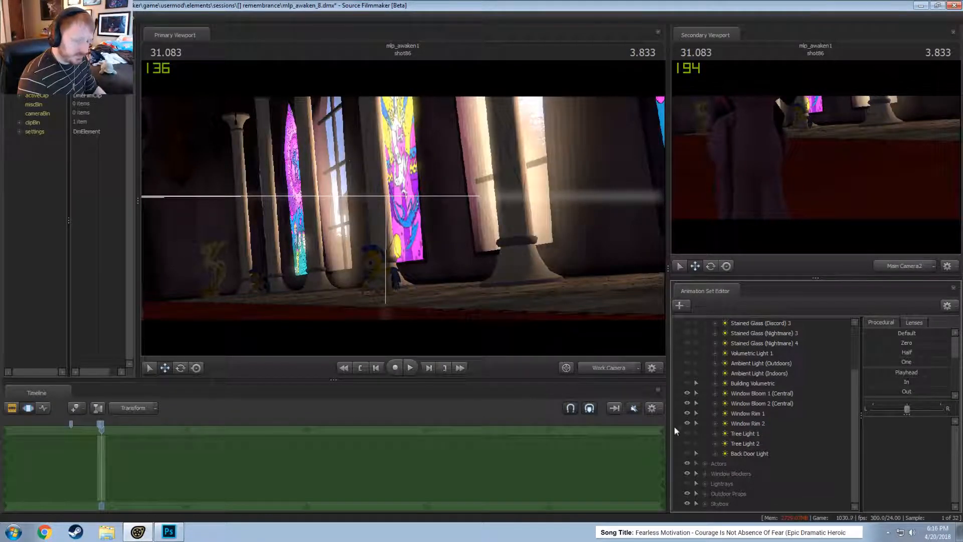
pyautogui.click(688, 415)
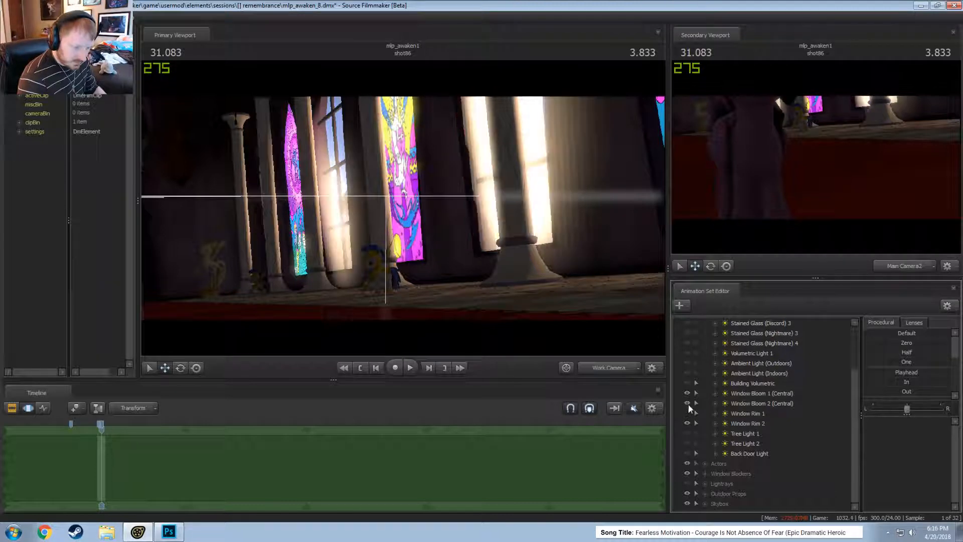
pyautogui.click(687, 403)
pyautogui.click(688, 395)
pyautogui.click(688, 424)
# - Show the Back Door Light and view the golden door at the far end of the hall in the Work Camera
pyautogui.click(687, 453)
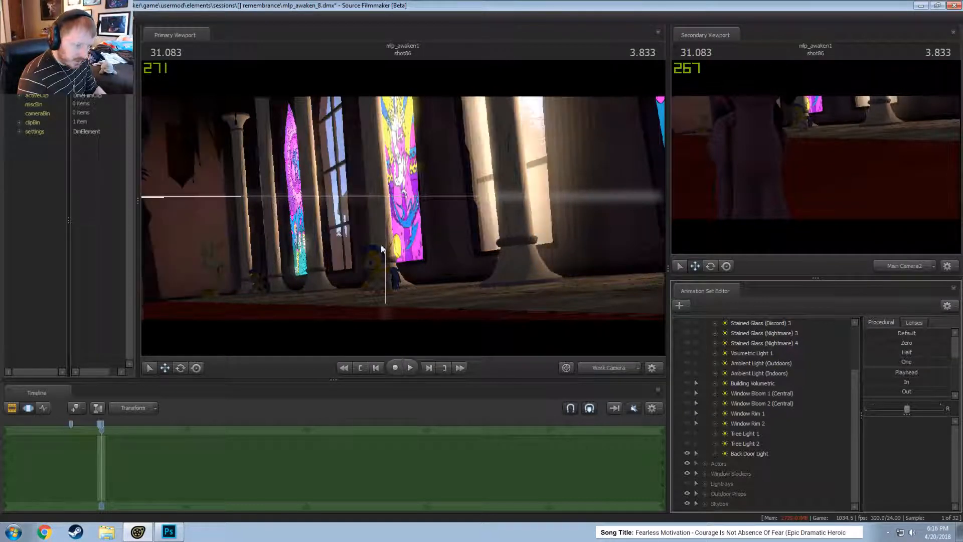
pyautogui.press('w')
pyautogui.moveTo(371, 211); pyautogui.dragTo(345, 221)
pyautogui.press('z')
pyautogui.moveTo(403, 213); pyautogui.dragTo(403, 208)
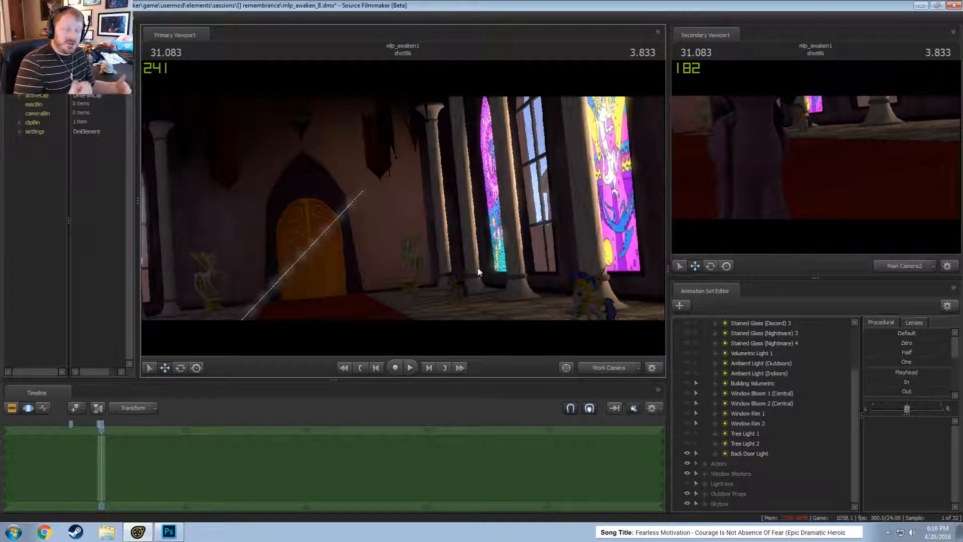
# - Create an animation set for a new light while viewing the shot through Main Camera2
pyautogui.click(607, 367)
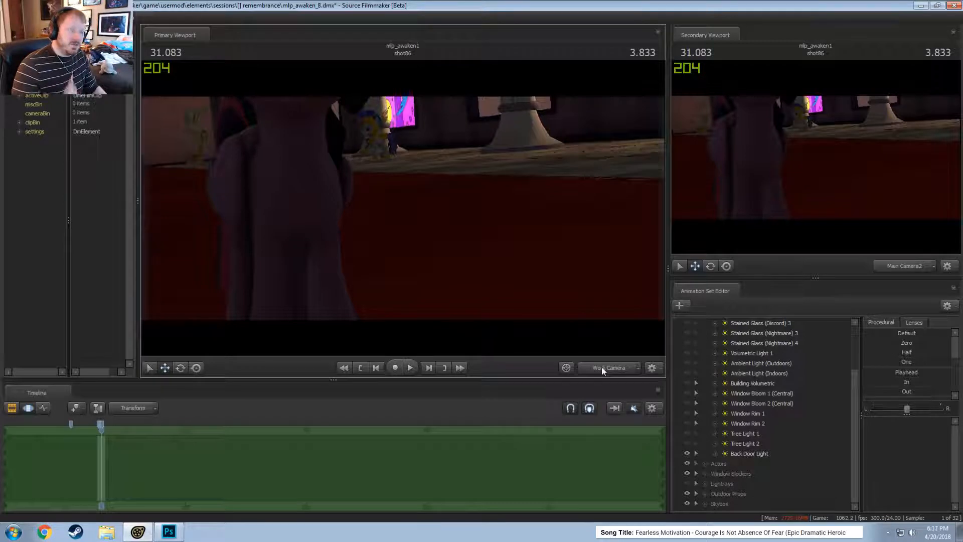
pyautogui.scroll(2, 702, 341)
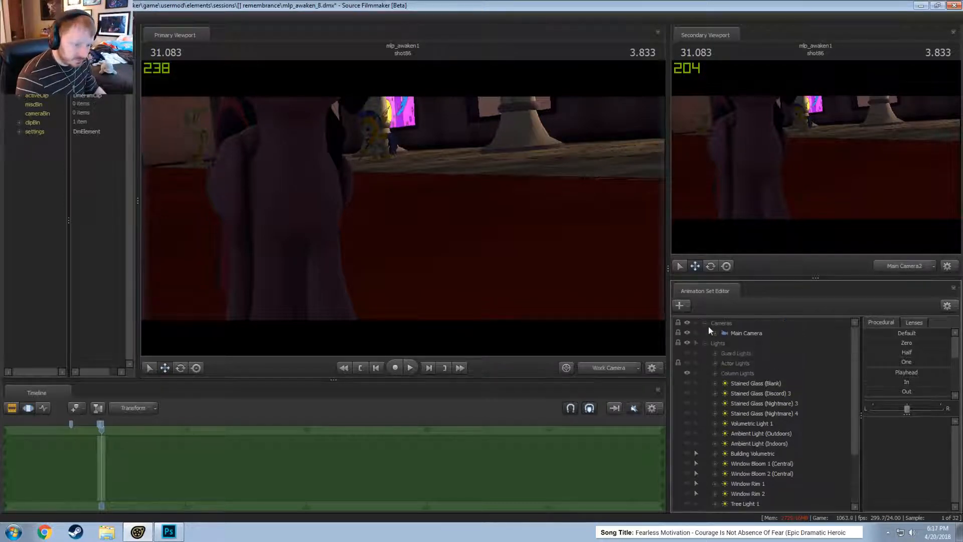
pyautogui.click(703, 343)
pyautogui.click(705, 333)
pyautogui.rightClick(719, 440)
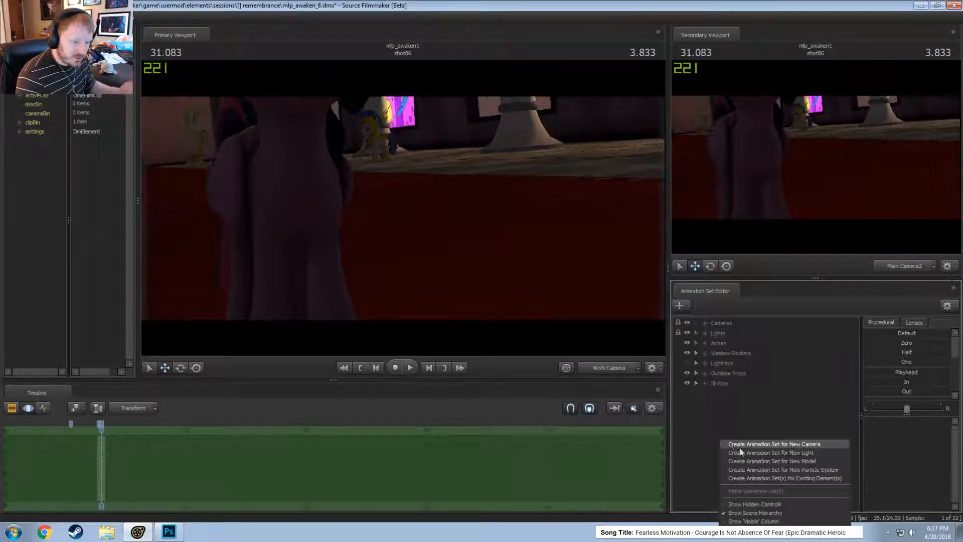
pyautogui.click(753, 452)
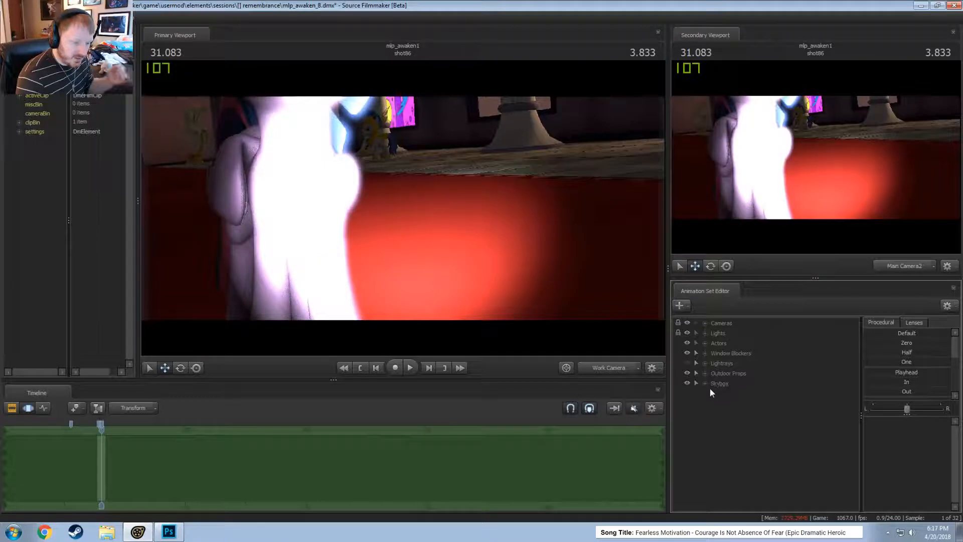
# - Look through the new light in the primary viewport and aim it down at the red carpet from above
pyautogui.click(705, 333)
pyautogui.scroll(-5, 735, 477)
pyautogui.moveTo(740, 454); pyautogui.dragTo(468, 285)
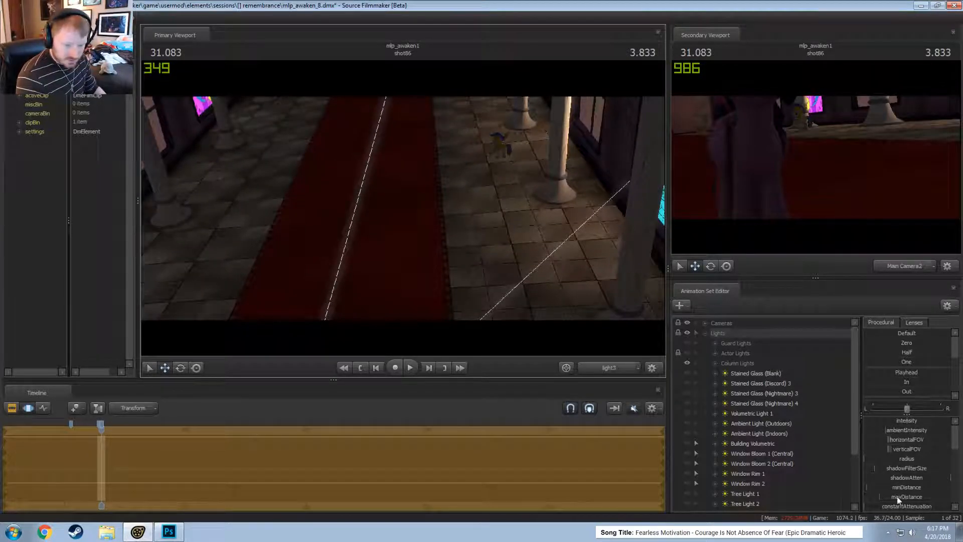
# - Raise the new light's maxDistance and farZAtten to the end of their ranges, and adjust its position above the carpet
pyautogui.scroll(-4, 893, 489)
pyautogui.scroll(-2, 896, 496)
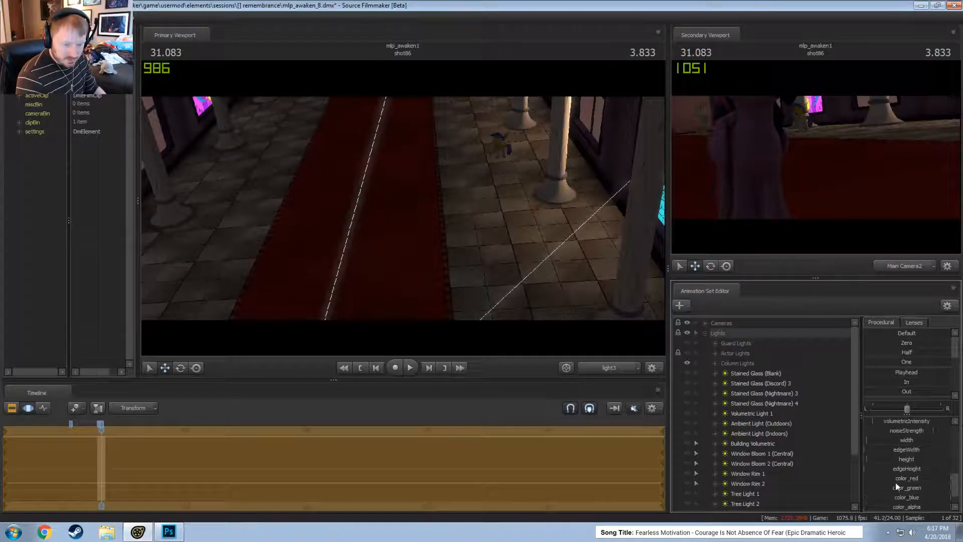
pyautogui.scroll(-1, 898, 464)
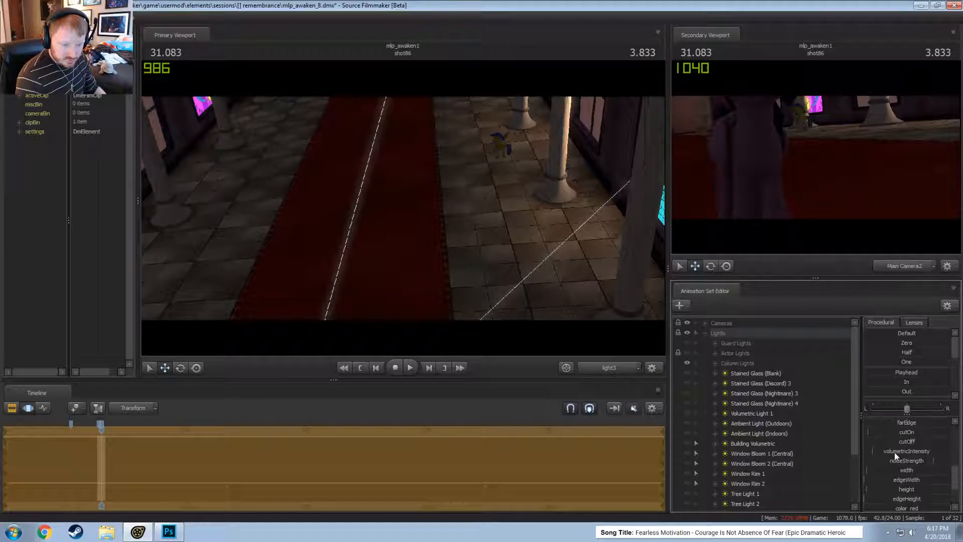
pyautogui.scroll(5, 895, 450)
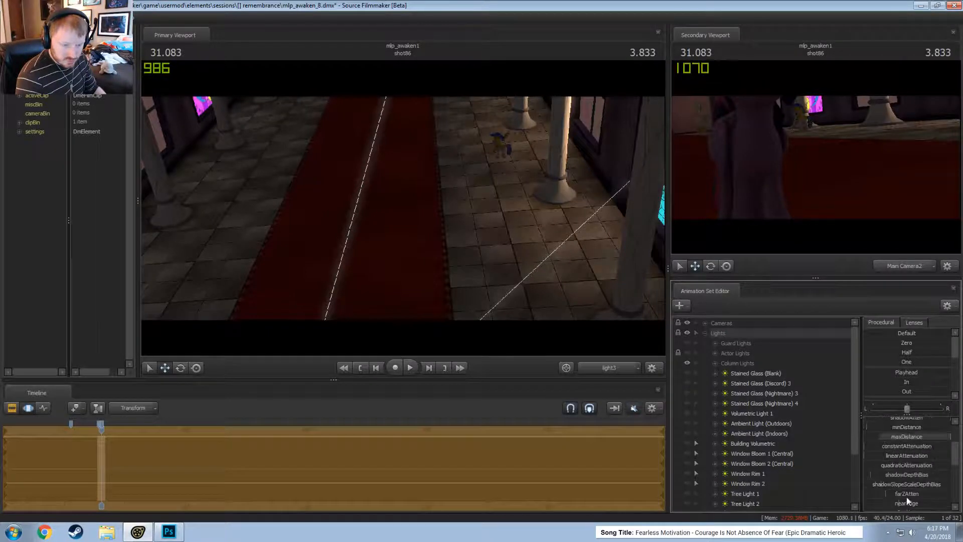
pyautogui.moveTo(906, 495); pyautogui.dragTo(951, 495)
pyautogui.moveTo(424, 213); pyautogui.dragTo(404, 216)
# - Remap the slider range of the new light's intensity and raise the intensity to brighten the carpet
pyautogui.scroll(2, 883, 465)
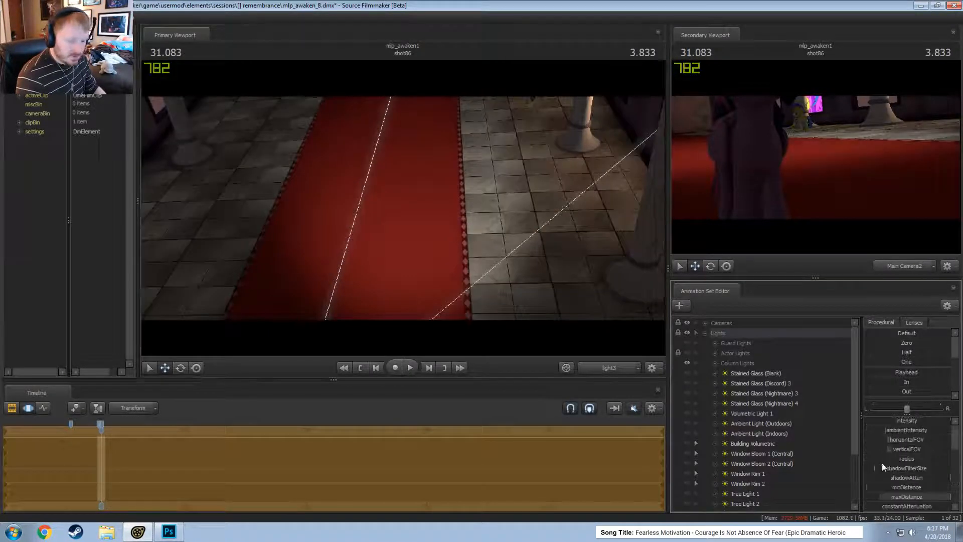
pyautogui.moveTo(894, 422); pyautogui.dragTo(951, 422)
pyautogui.rightClick(901, 420)
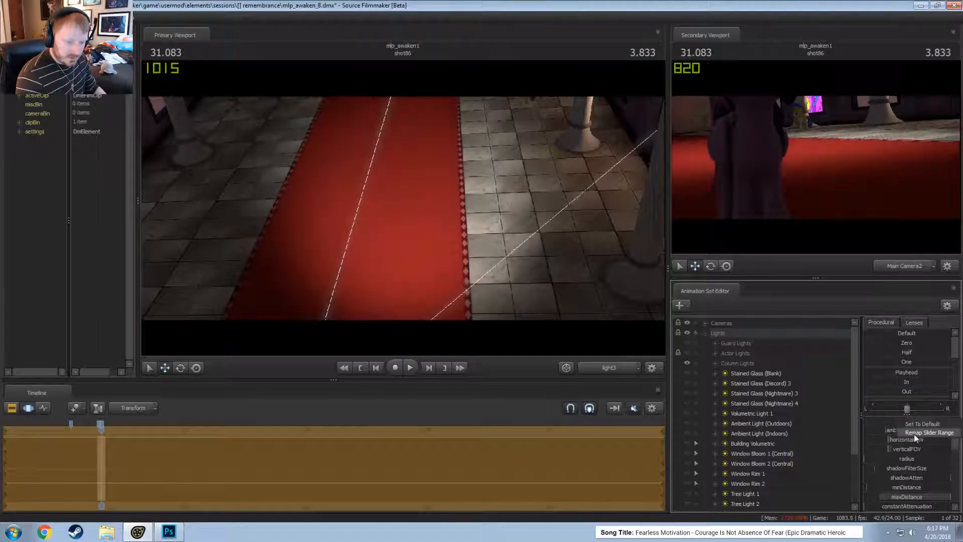
pyautogui.click(914, 434)
pyautogui.click(465, 259)
pyautogui.press('Return')
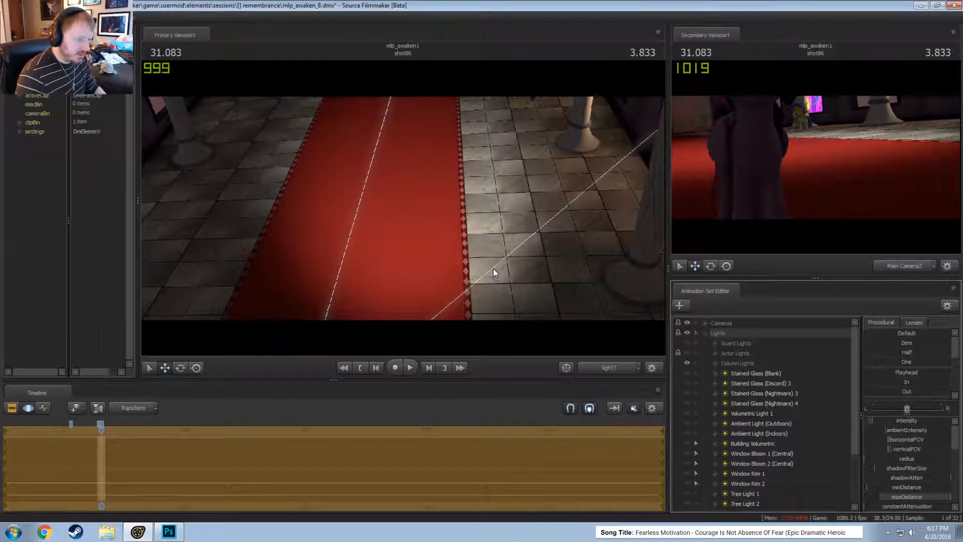
pyautogui.moveTo(881, 419); pyautogui.dragTo(888, 420)
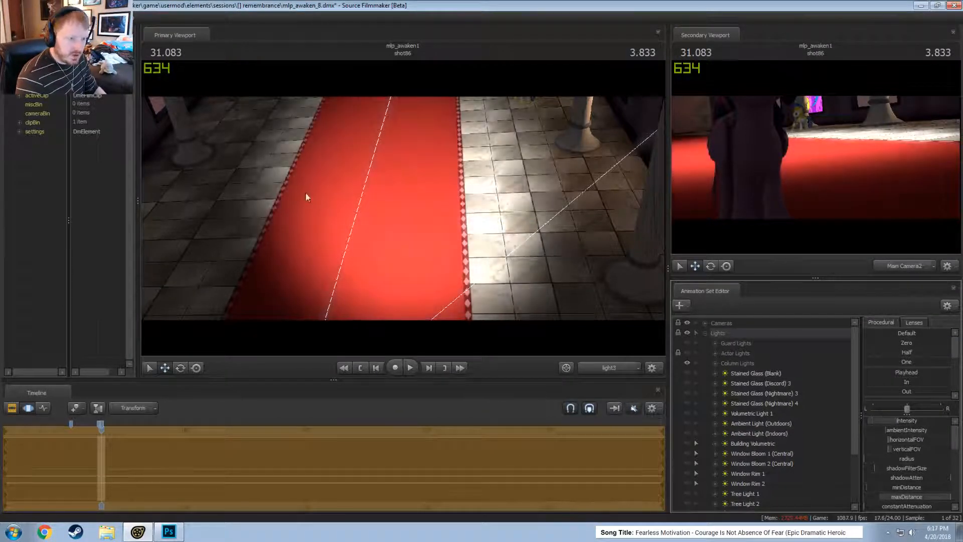
# - Move the new light forward along the carpet, and switch the timeline back to the Clip Editor, framed around shot86
pyautogui.moveTo(305, 196); pyautogui.dragTo(402, 207)
pyautogui.press('F2')
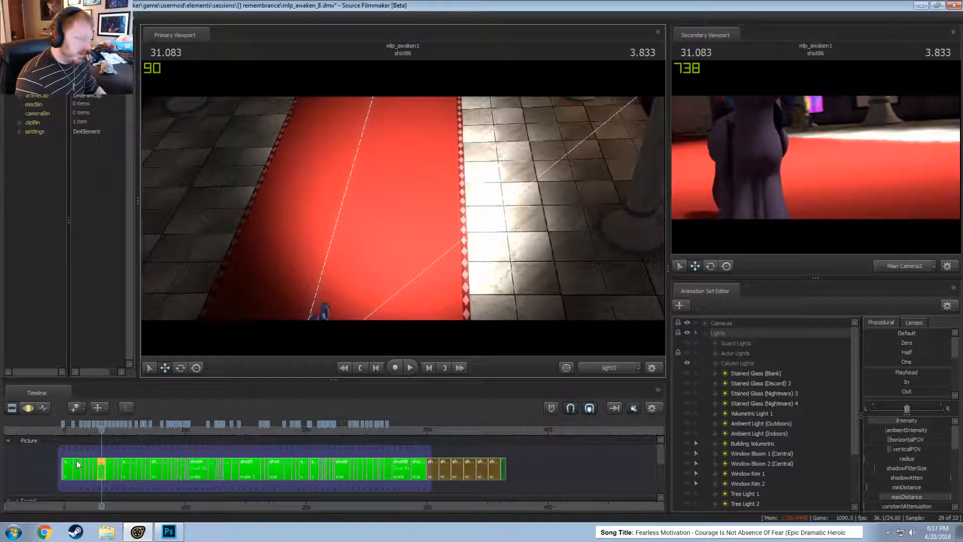
pyautogui.scroll(6, 91, 467)
pyautogui.moveTo(123, 514); pyautogui.dragTo(219, 518, button='middle')
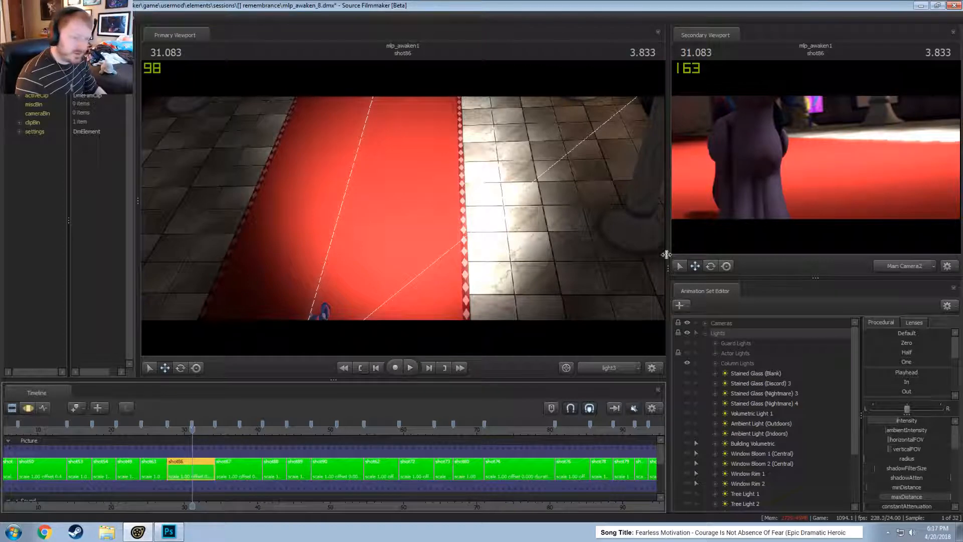
# - Move the new light back along the carpet so its beam centres on the character, and preview it in the Clip Editor
pyautogui.press('F3')
pyautogui.moveTo(467, 208); pyautogui.dragTo(374, 293)
pyautogui.press('F2')
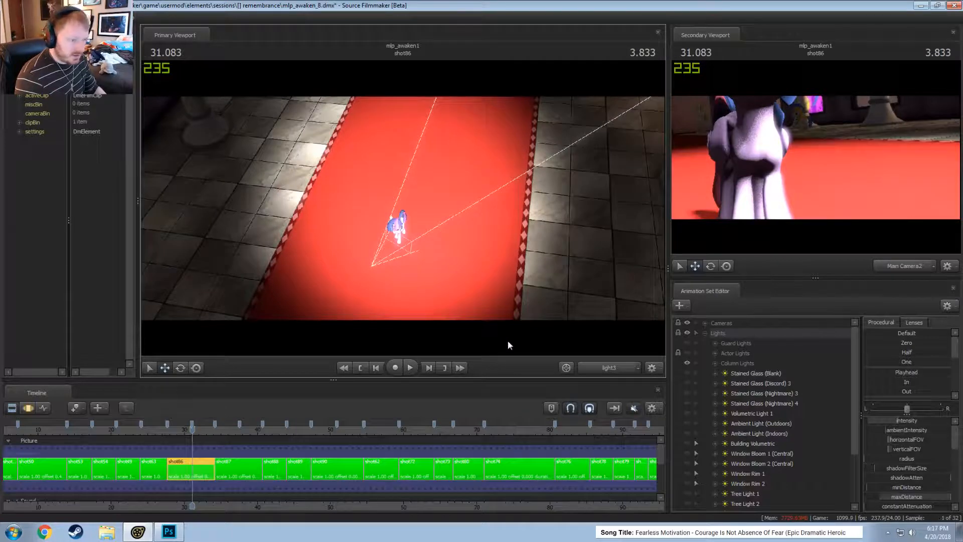
# - Raise the new light's radius to its maximum and remap the radius slider range to a maximum of 1000
pyautogui.keyDown('ctrl'); pyautogui.click(874, 457); pyautogui.keyUp('ctrl')
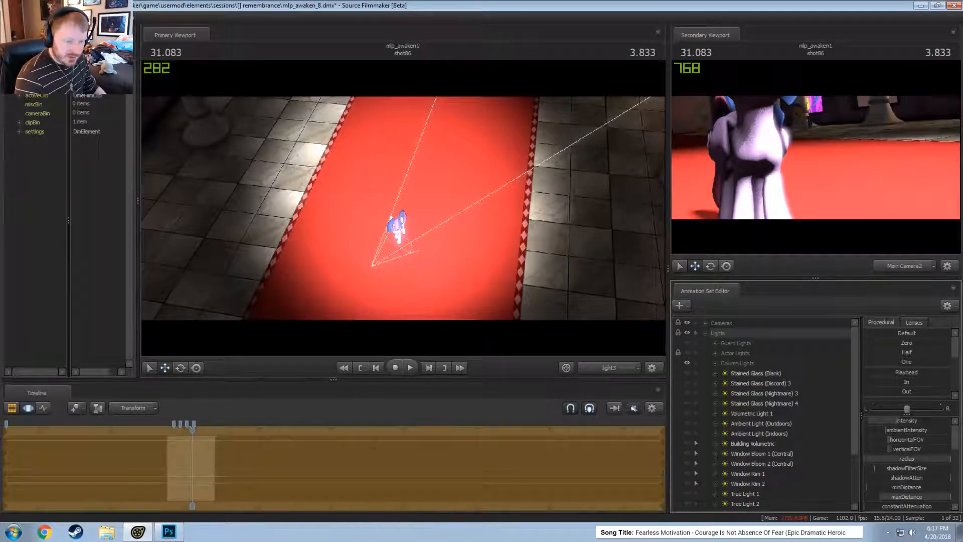
pyautogui.rightClick(883, 457)
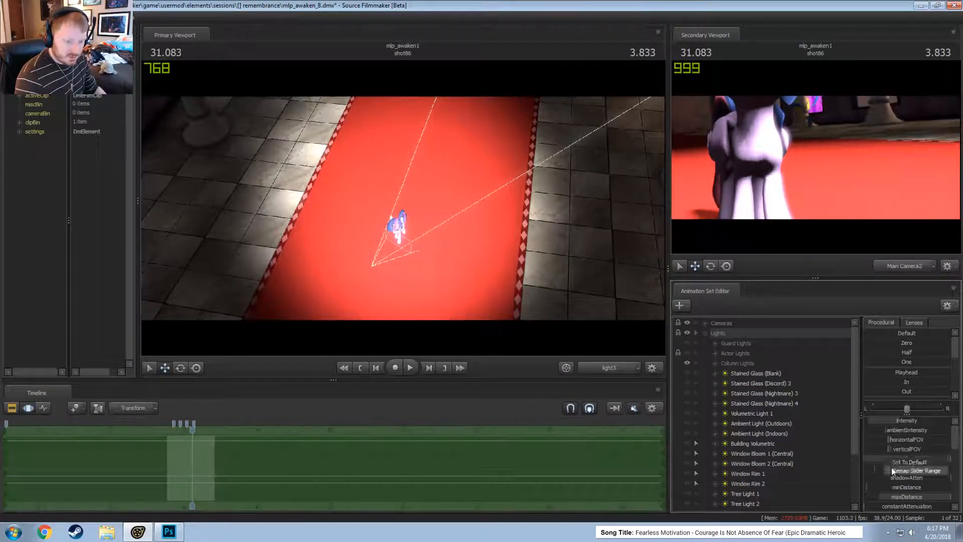
pyautogui.click(910, 471)
pyautogui.doubleClick(464, 259)
pyautogui.write('1000')
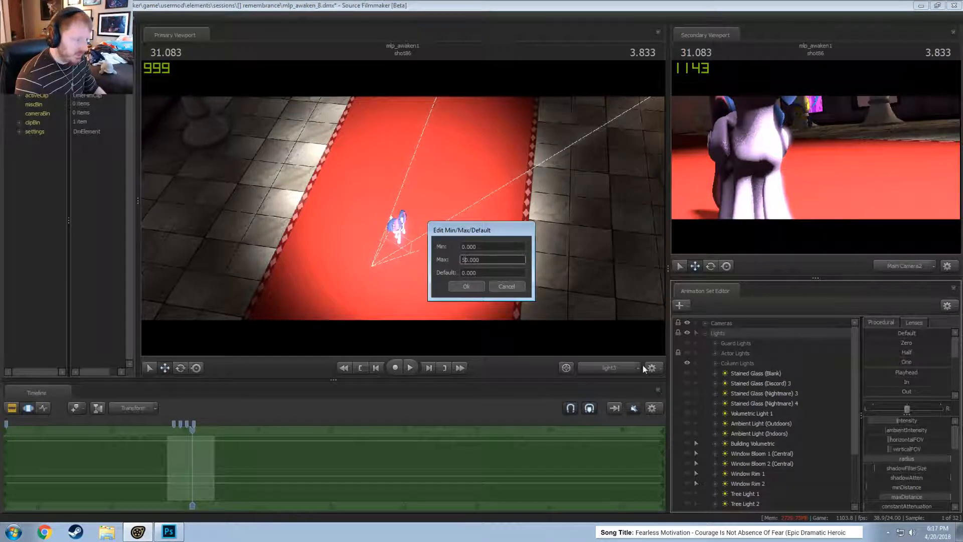
pyautogui.press('Return')
# - Push the new light's radius to the end of the remapped range and adjust its intensity up to the maximum
pyautogui.moveTo(901, 421); pyautogui.dragTo(884, 421)
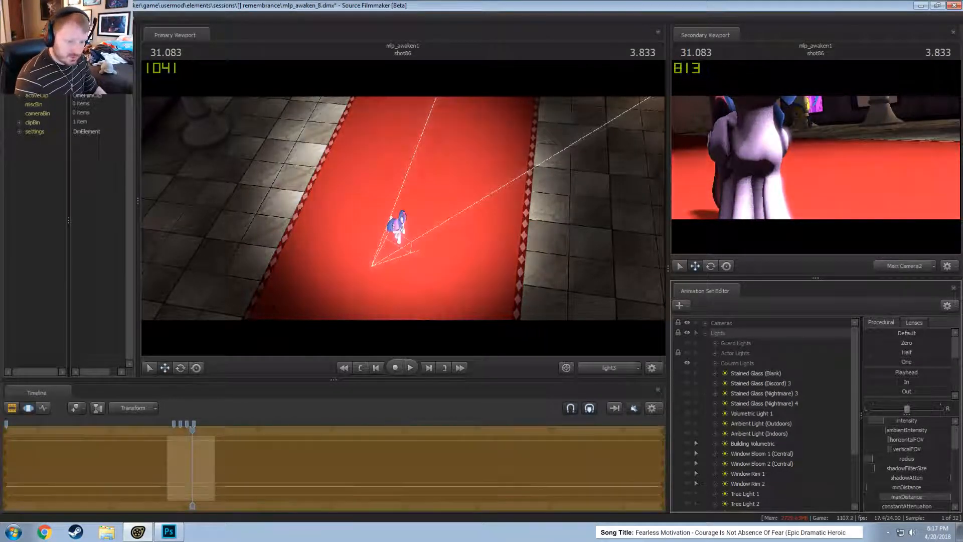
pyautogui.moveTo(887, 460); pyautogui.dragTo(951, 460)
pyautogui.press('F2')
pyautogui.moveTo(868, 478); pyautogui.dragTo(858, 470)
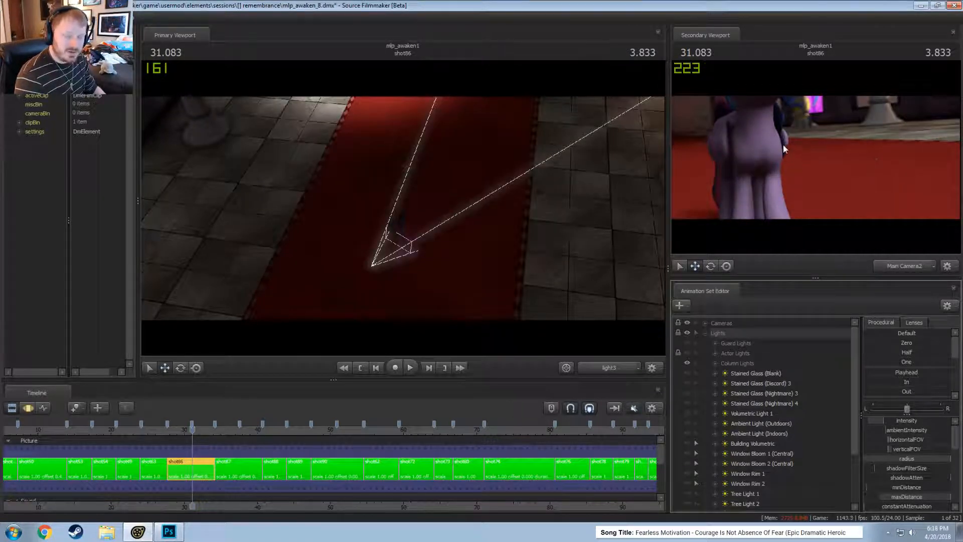
pyautogui.press('F3')
pyautogui.moveTo(893, 422); pyautogui.dragTo(925, 422)
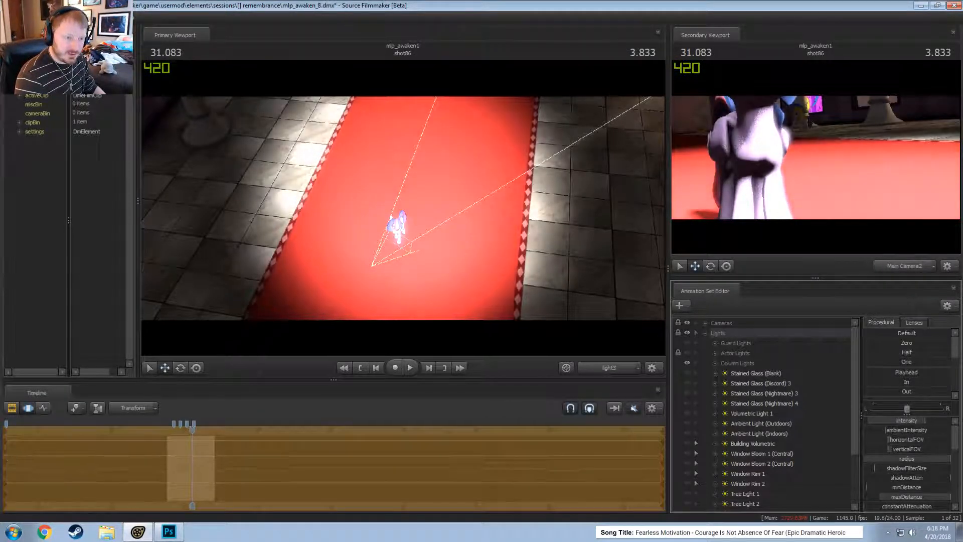
pyautogui.press('F2')
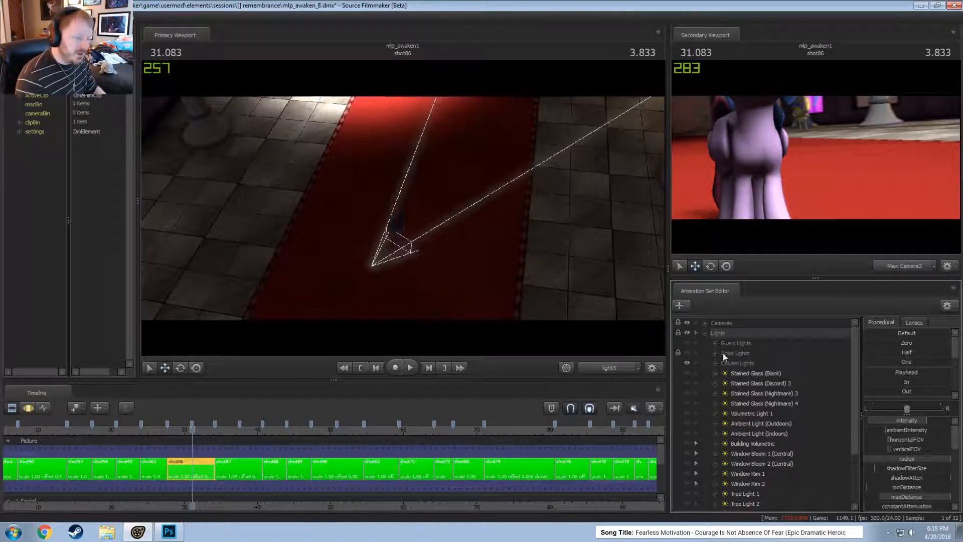
# - Switch the primary viewport to the work camera and examine how the new light falls on the character from the front
pyautogui.click(607, 369)
pyautogui.keyDown('ctrl'); pyautogui.click(602, 369); pyautogui.keyUp('ctrl')
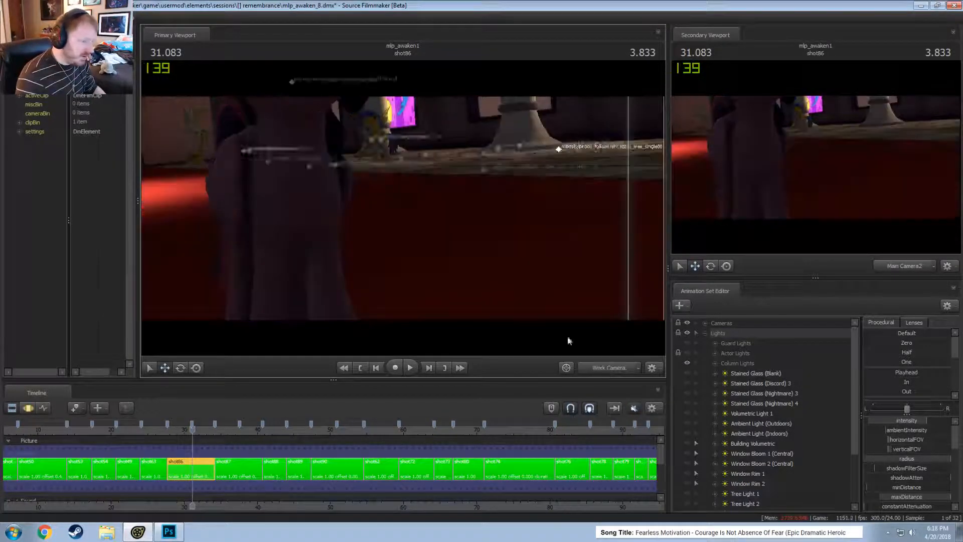
pyautogui.moveTo(527, 286); pyautogui.dragTo(476, 248)
pyautogui.press('s')
pyautogui.moveTo(403, 208)
pyautogui.mouseDown()
pyautogui.moveTo(421, 236)
pyautogui.moveTo(402, 208)
pyautogui.mouseUp()
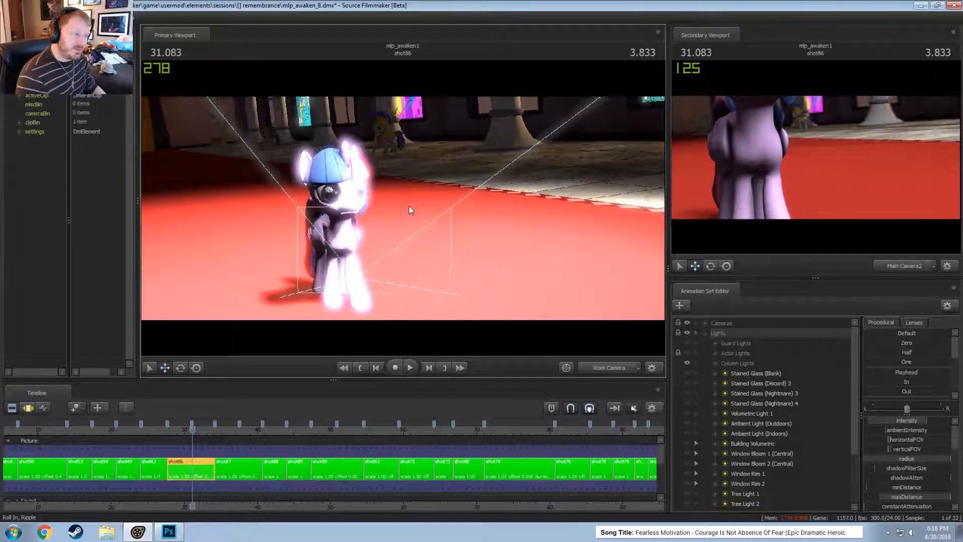
pyautogui.moveTo(409, 206)
pyautogui.mouseDown()
pyautogui.moveTo(403, 215)
pyautogui.moveTo(403, 208)
pyautogui.mouseUp()
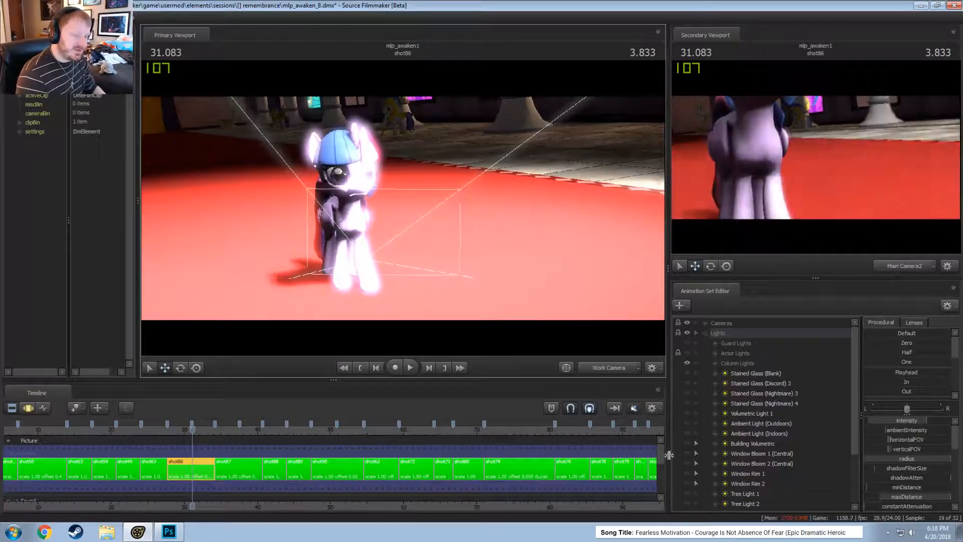
# - Look through Main Camera2, play back shot86 from near its start, and move the playhead to 31.541
pyautogui.click(609, 368)
pyautogui.moveTo(192, 429); pyautogui.dragTo(172, 430)
pyautogui.press('space')
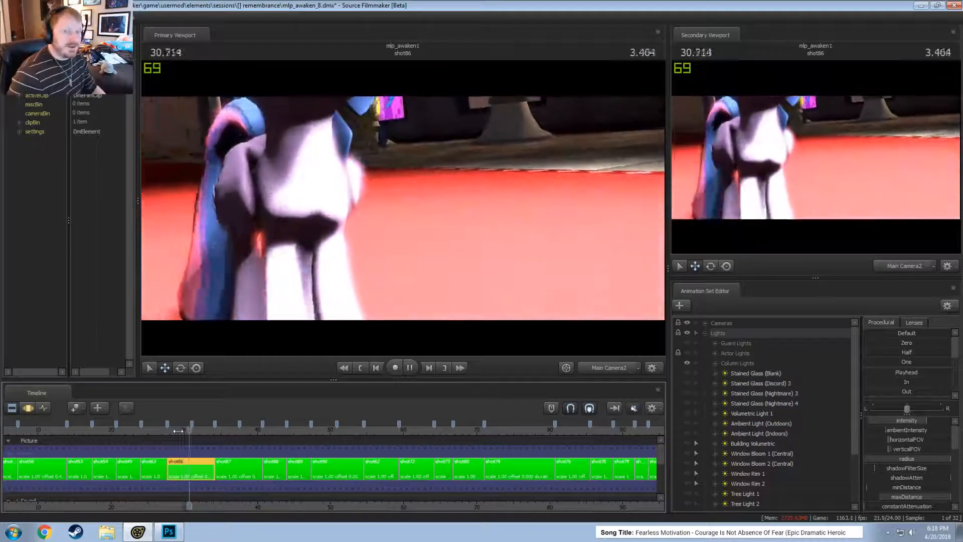
pyautogui.press('space')
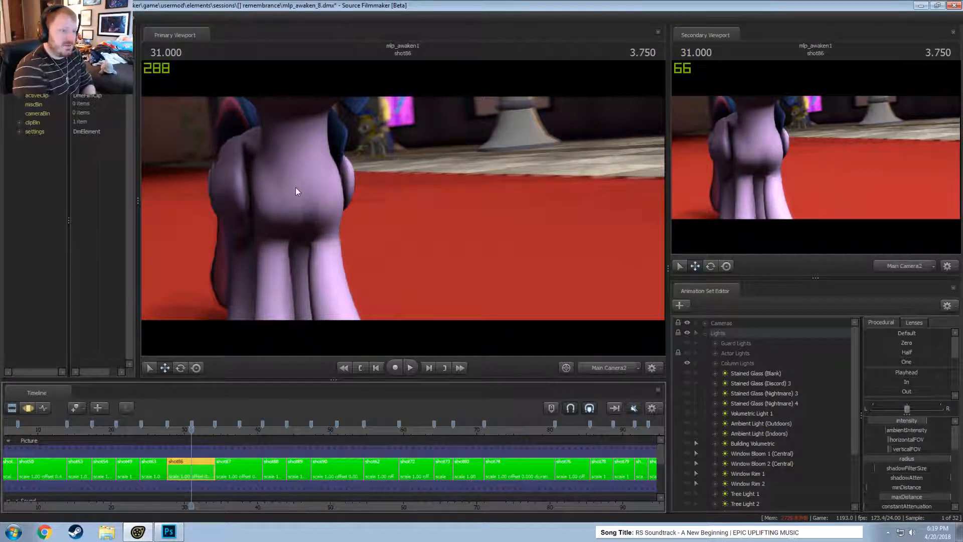
pyautogui.press('F2')
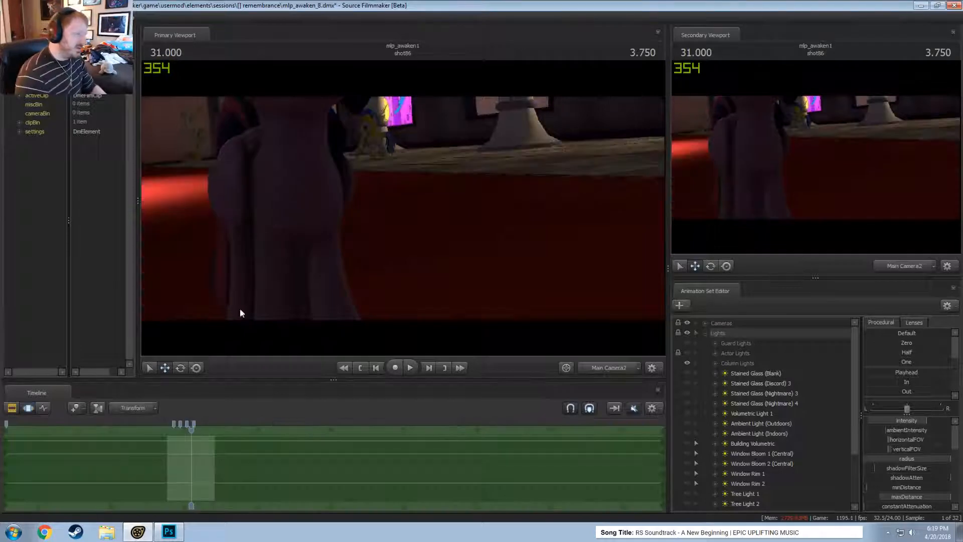
pyautogui.moveTo(191, 430); pyautogui.dragTo(196, 430)
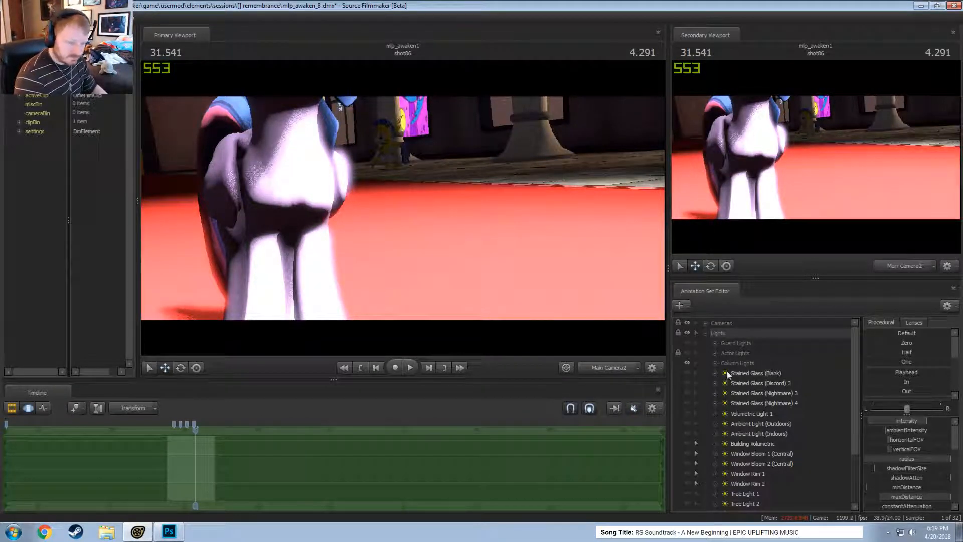
# - Delete the new light's animation set from the Lights group
pyautogui.scroll(-3, 712, 369)
pyautogui.rightClick(746, 454)
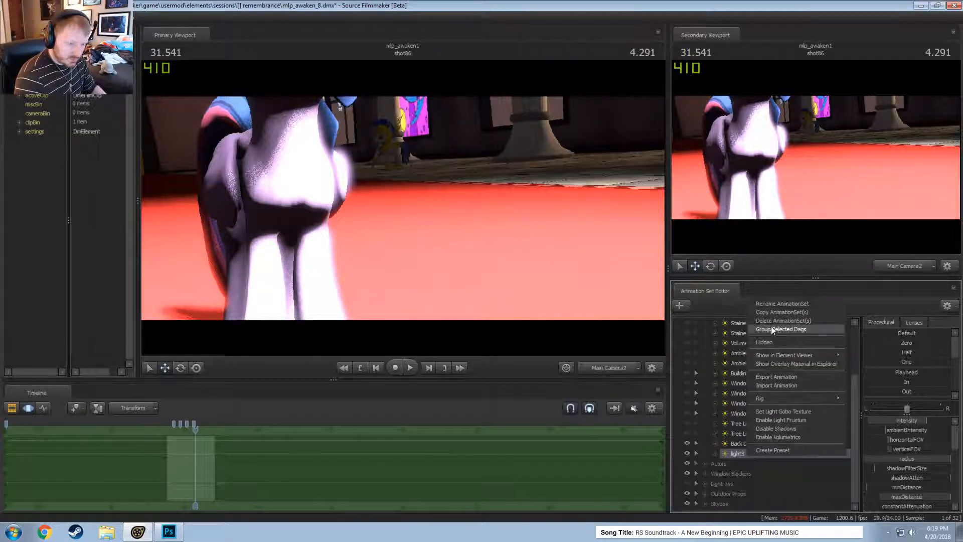
pyautogui.click(773, 330)
pyautogui.scroll(2, 702, 439)
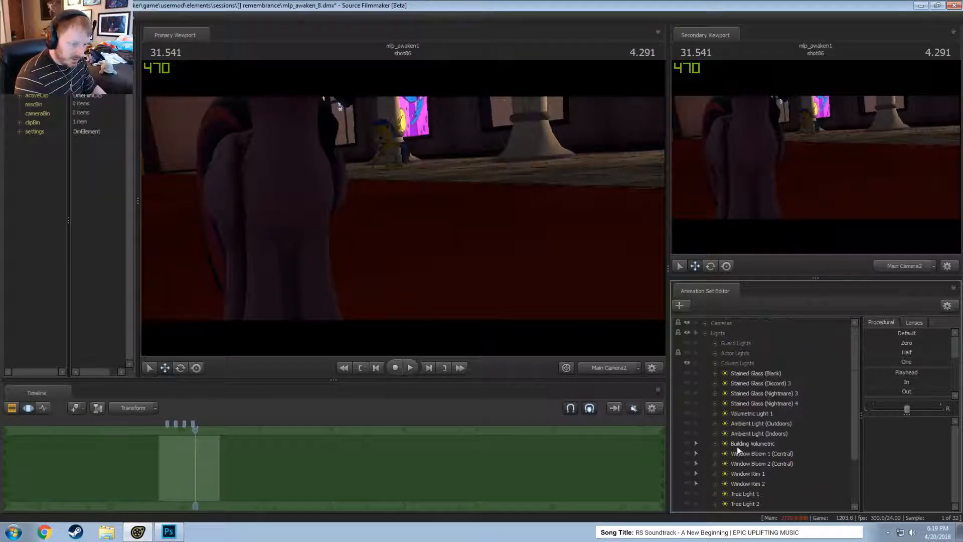
pyautogui.scroll(-2, 747, 449)
pyautogui.scroll(2, 754, 449)
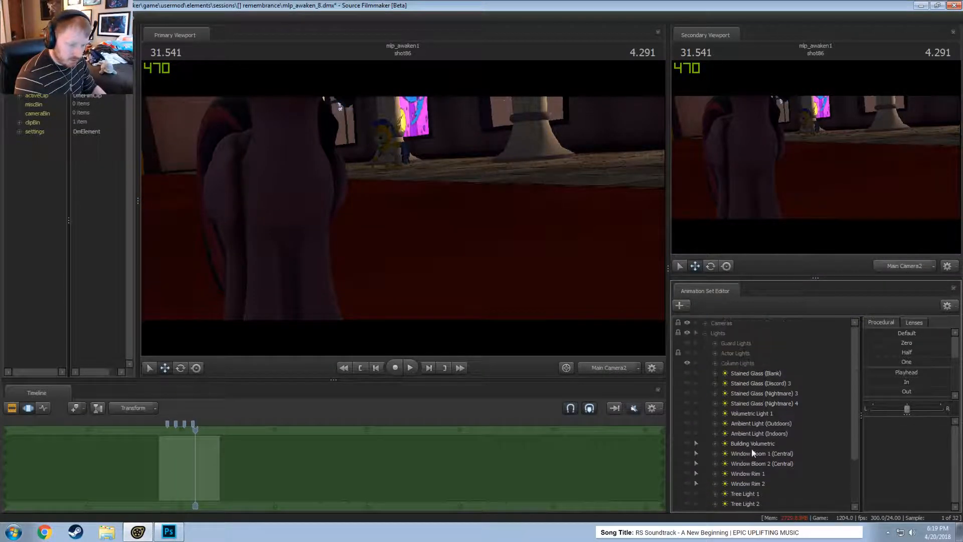
# - Unhide the Guard Lights and Actor Lights groups and the Stained Glass (Blank), (Discord) 3, (Nightmare) 3 and (Nightmare) 4 lights
pyautogui.click(688, 352)
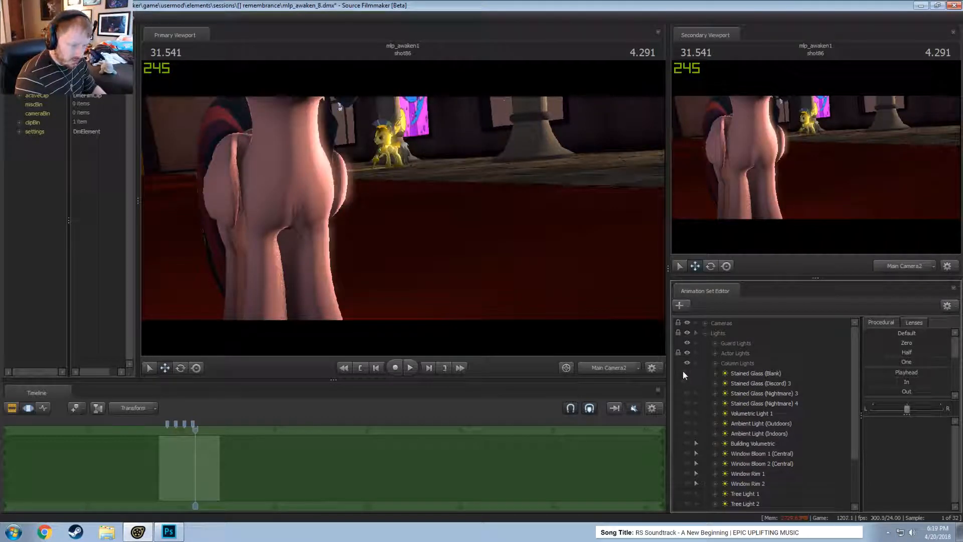
pyautogui.click(687, 373)
pyautogui.click(687, 383)
pyautogui.click(687, 392)
pyautogui.click(687, 403)
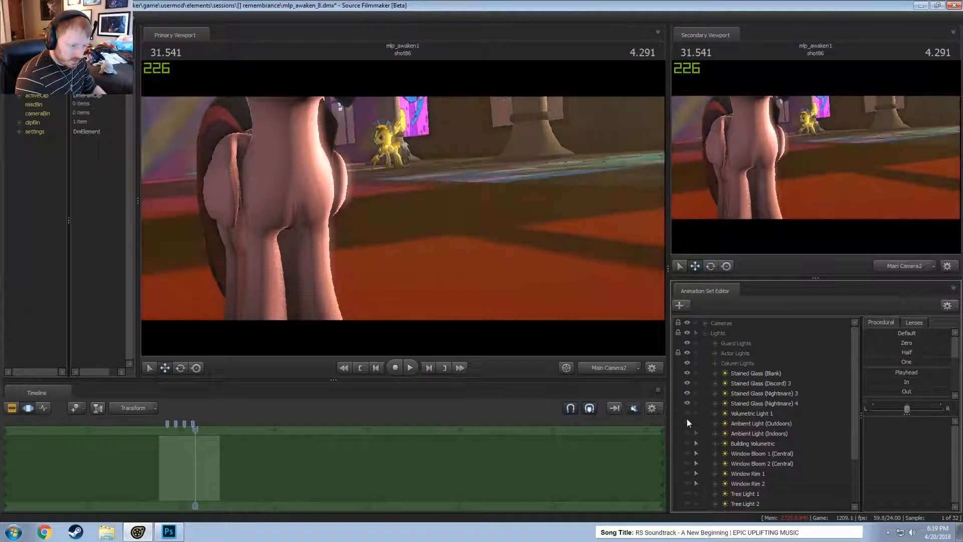
# - Unhide Volumetric Light 1, both Ambient Lights, Building Volumetric, and the Window Bloom 1 and 2 (Central) lights
pyautogui.click(687, 413)
pyautogui.click(687, 423)
pyautogui.click(687, 433)
pyautogui.click(687, 443)
pyautogui.click(687, 453)
pyautogui.click(688, 463)
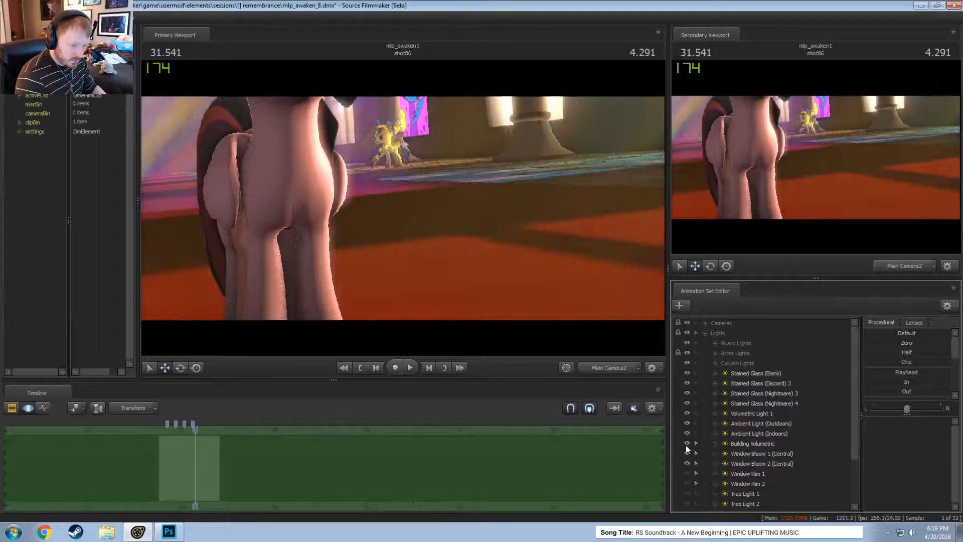
# - Unhide Window Rim 1, Window Rim 2, Tree Light 1 and Tree Light 2, and preview the fully lit shot
pyautogui.click(687, 473)
pyautogui.click(687, 483)
pyautogui.click(687, 493)
pyautogui.scroll(-2, 689, 489)
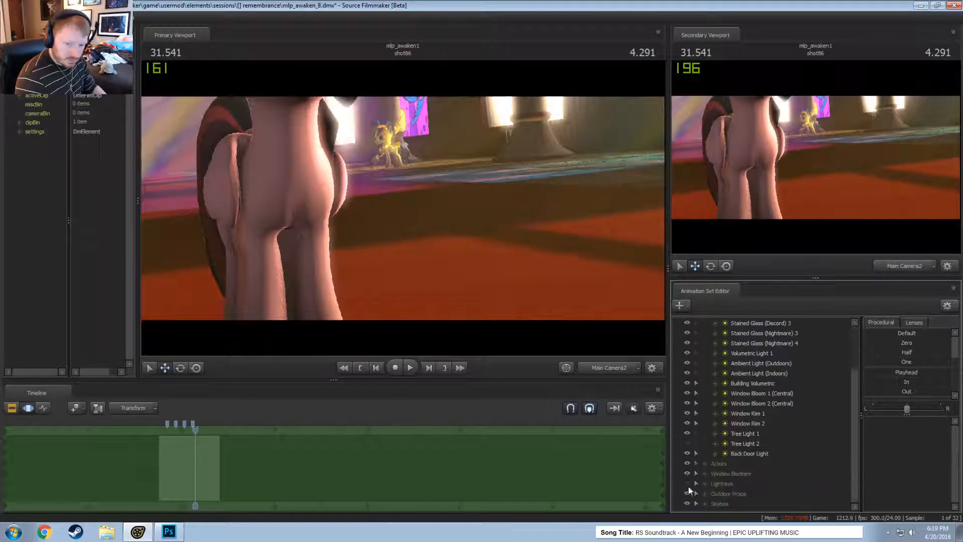
pyautogui.scroll(2, 687, 450)
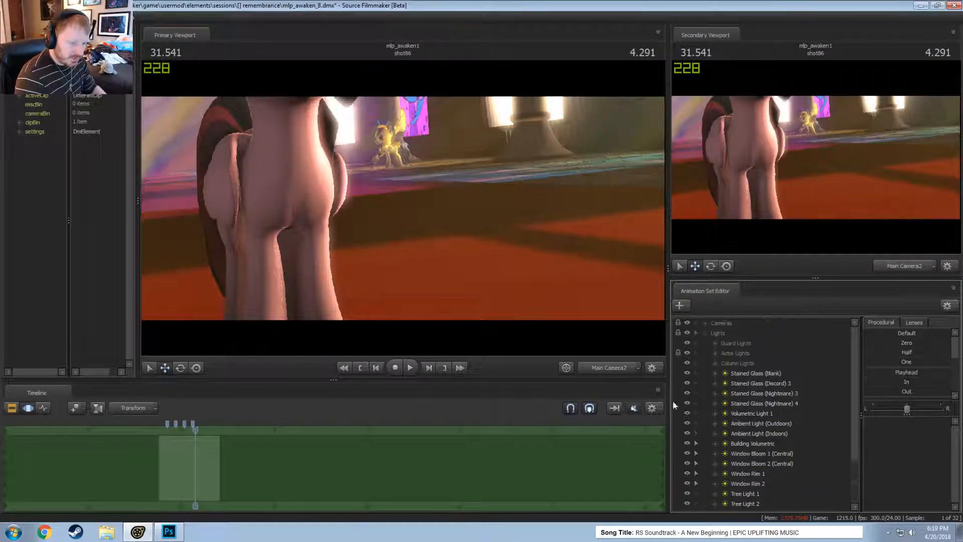
pyautogui.press('F2')
pyautogui.press('F3')
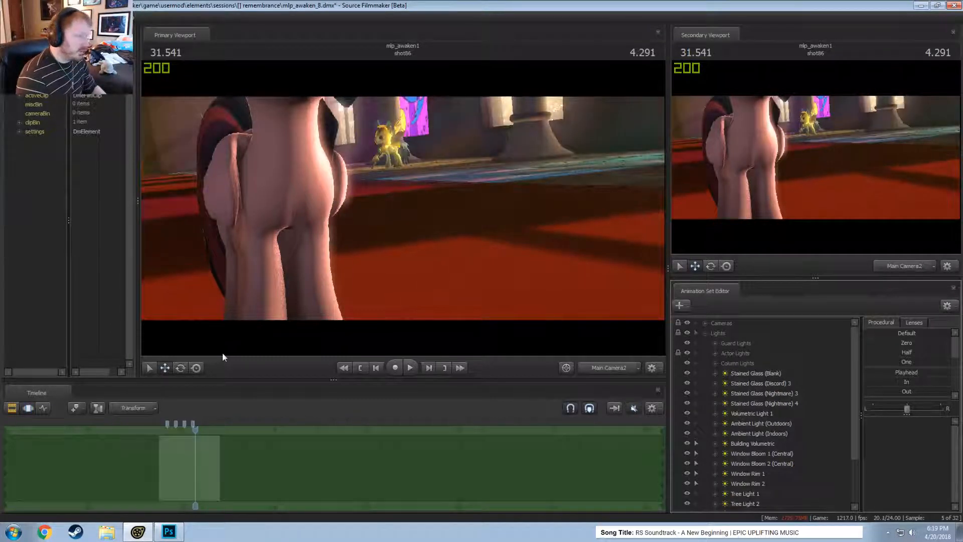
# - Switch the primary viewport to the work camera and examine the fully lit hall, its stained-glass windows and the carpet
pyautogui.click(600, 370)
pyautogui.moveTo(557, 286); pyautogui.dragTo(441, 224)
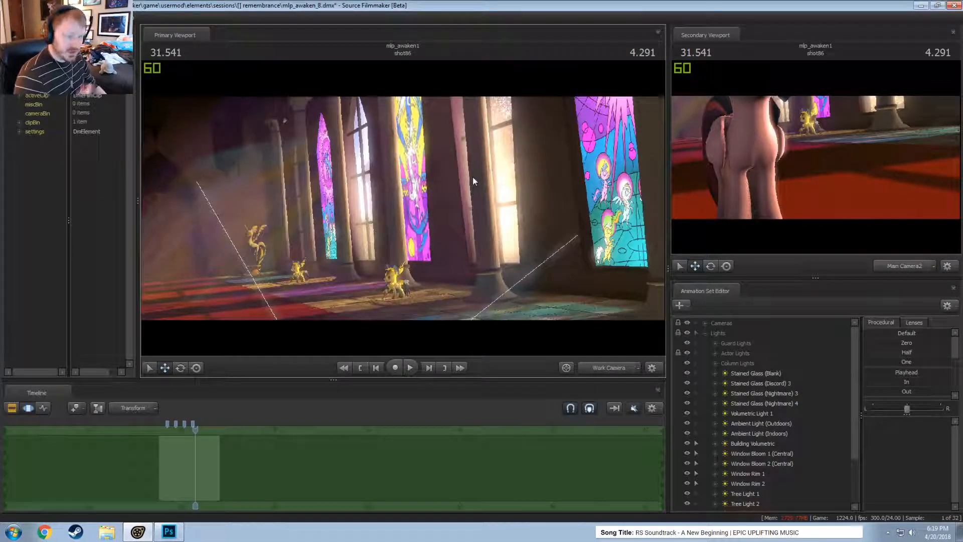
pyautogui.moveTo(456, 184); pyautogui.dragTo(302, 221)
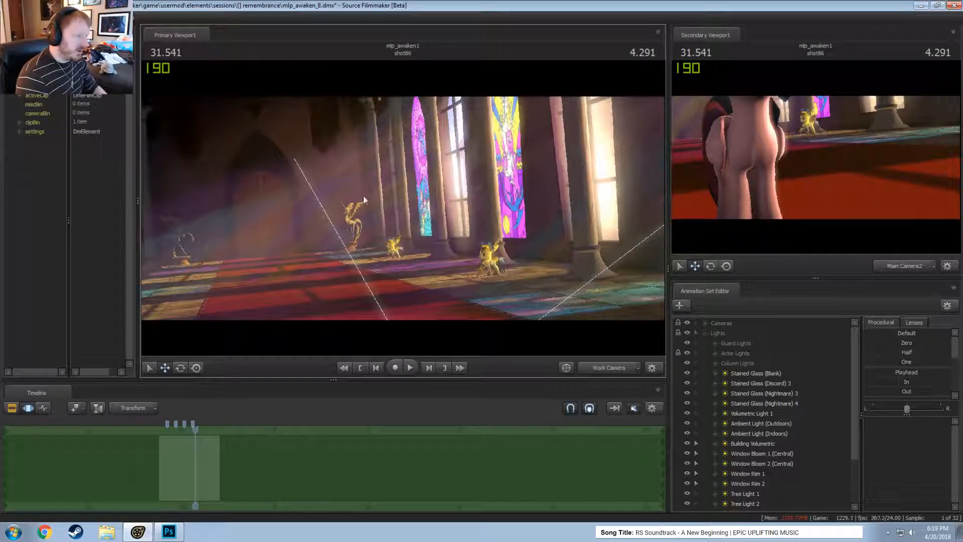
pyautogui.moveTo(363, 198); pyautogui.dragTo(369, 203)
pyautogui.press('z')
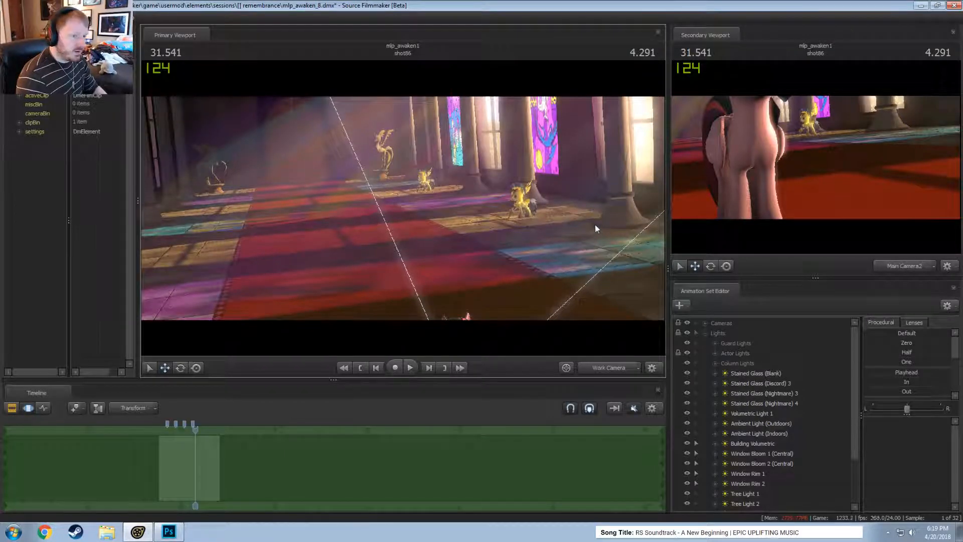
pyautogui.moveTo(594, 224); pyautogui.dragTo(407, 204)
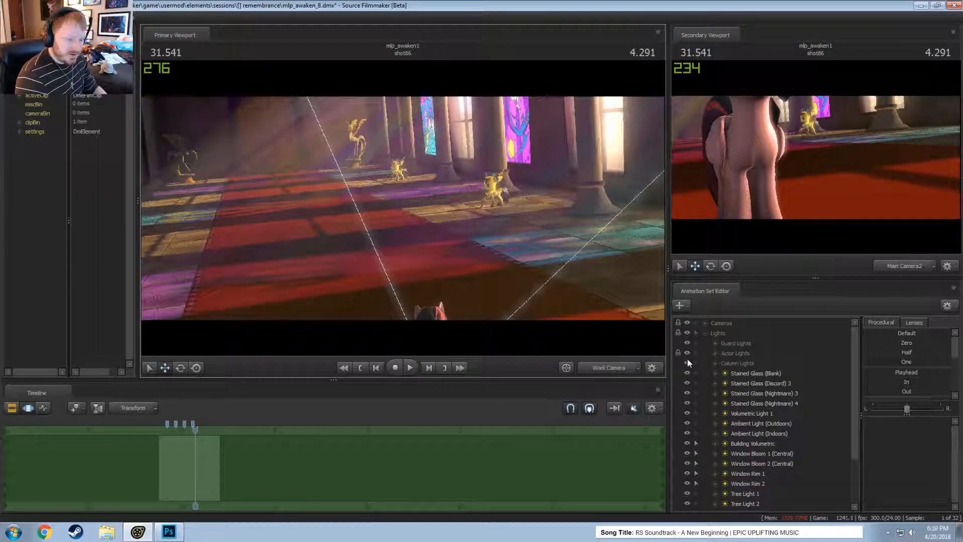
# - Hide the Guard Lights group, inspect the guards without it through the work camera, and show the group again for comparison
pyautogui.click(688, 343)
pyautogui.press('F2')
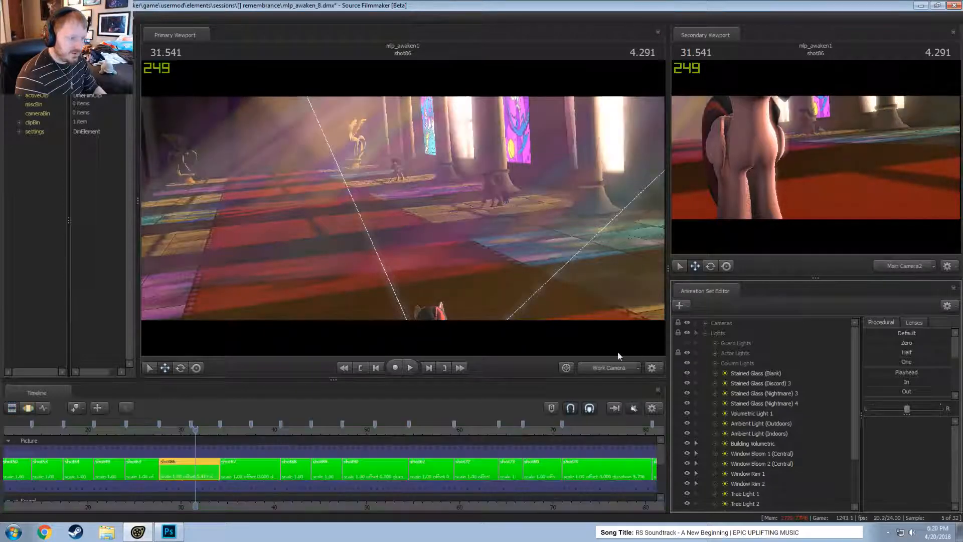
pyautogui.click(605, 367)
pyautogui.keyDown('ctrl'); pyautogui.click(604, 366); pyautogui.keyUp('ctrl')
pyautogui.press('w')
pyautogui.moveTo(432, 226); pyautogui.dragTo(422, 201)
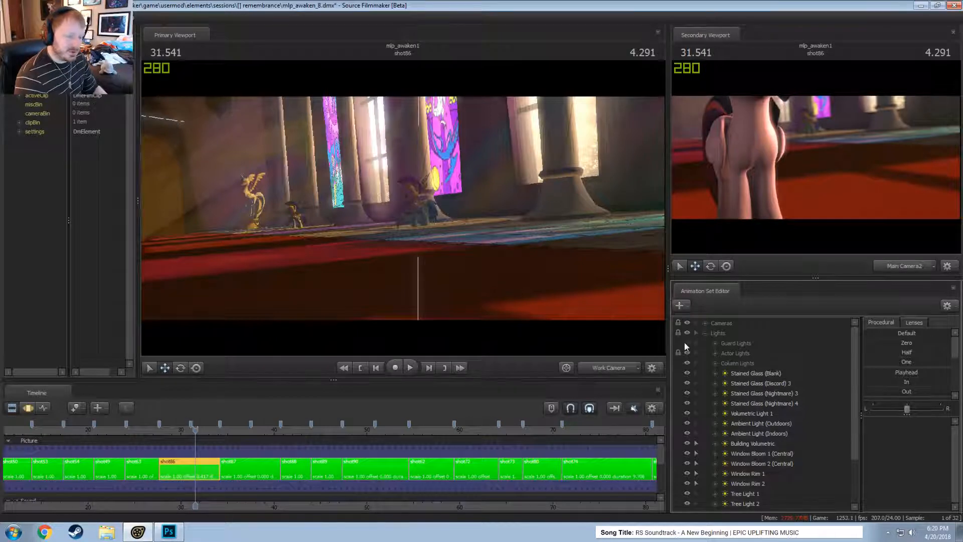
pyautogui.click(686, 344)
pyautogui.press('F3')
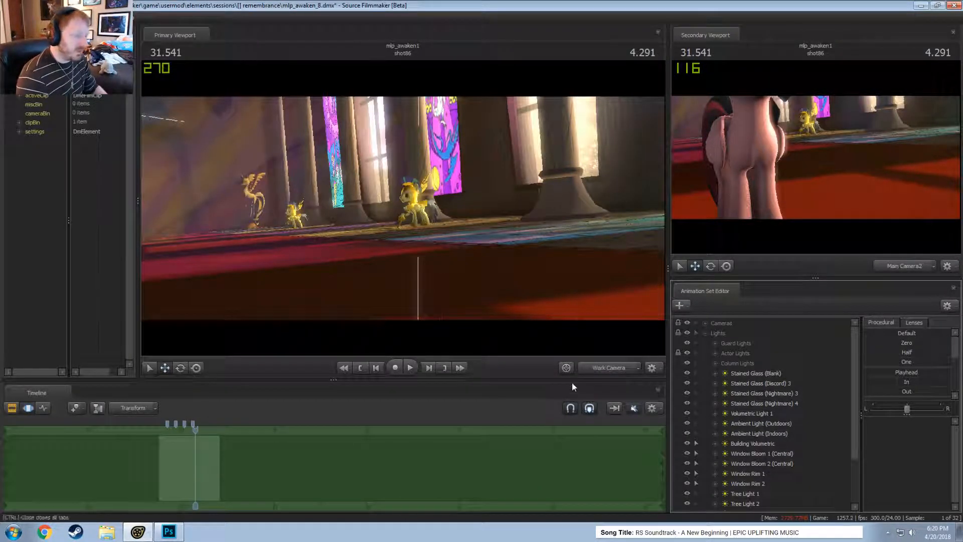
# - Look through Main Camera2, move the playhead to 33.416, and view that frame's lighting from the work camera
pyautogui.click(589, 369)
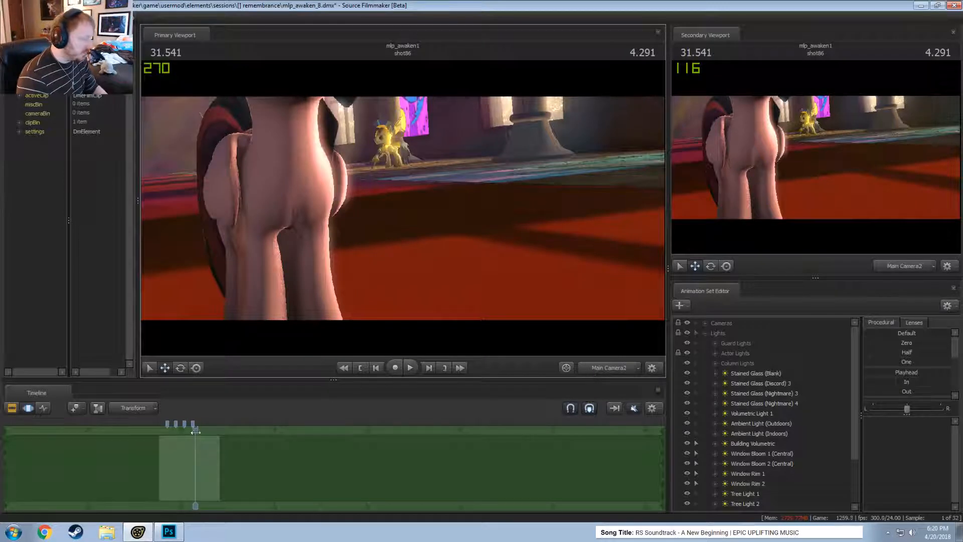
pyautogui.moveTo(196, 432)
pyautogui.mouseDown()
pyautogui.moveTo(181, 432)
pyautogui.moveTo(213, 433)
pyautogui.mouseUp()
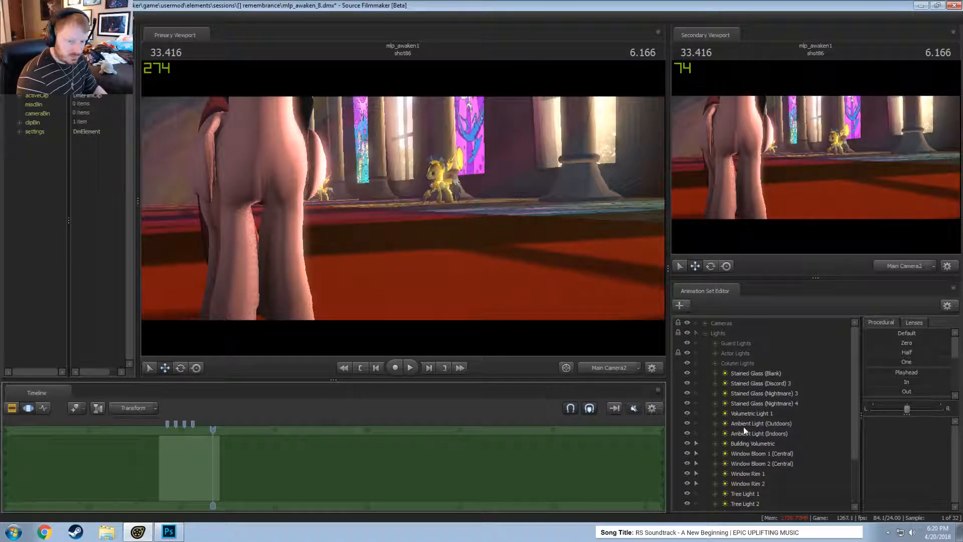
pyautogui.click(619, 369)
pyautogui.moveTo(507, 251)
pyautogui.mouseDown()
pyautogui.moveTo(506, 236)
pyautogui.moveTo(517, 241)
pyautogui.mouseUp()
pyautogui.moveTo(404, 209)
pyautogui.mouseDown()
pyautogui.moveTo(427, 204)
pyautogui.moveTo(404, 209)
pyautogui.mouseUp()
# - Return the primary viewport to Main Camera2, and move the playhead in the Clip Editor to shot62 at 57.833
pyautogui.click(607, 367)
pyautogui.press('F2')
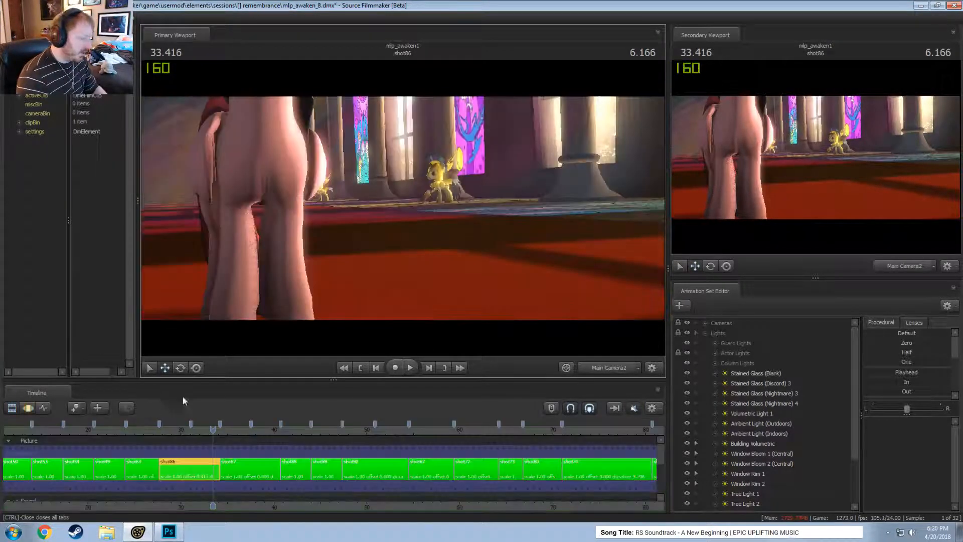
pyautogui.moveTo(212, 430); pyautogui.dragTo(439, 462)
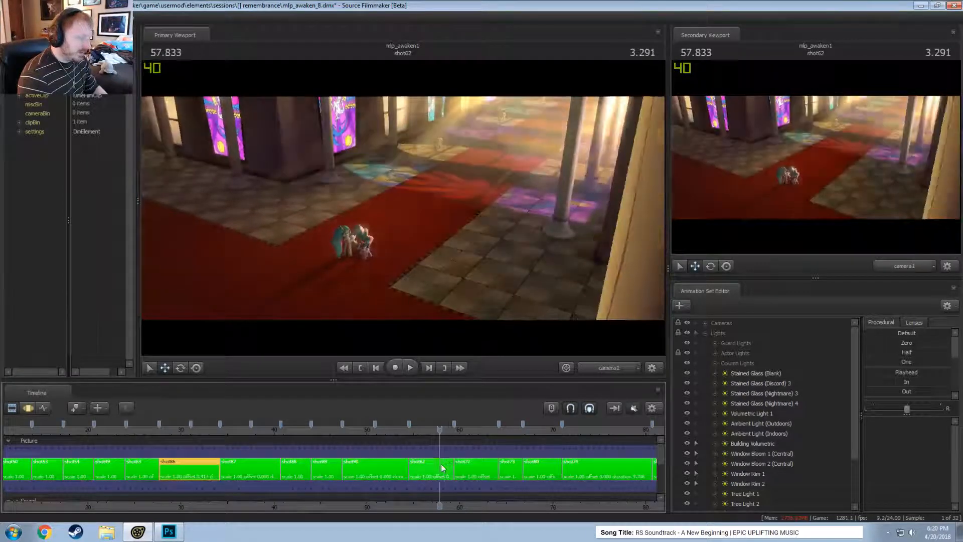
# - Select shot62, examine the hall and its windows through the work camera, and return the primary viewport to camera1
pyautogui.click(440, 462)
pyautogui.moveTo(557, 319); pyautogui.dragTo(415, 117)
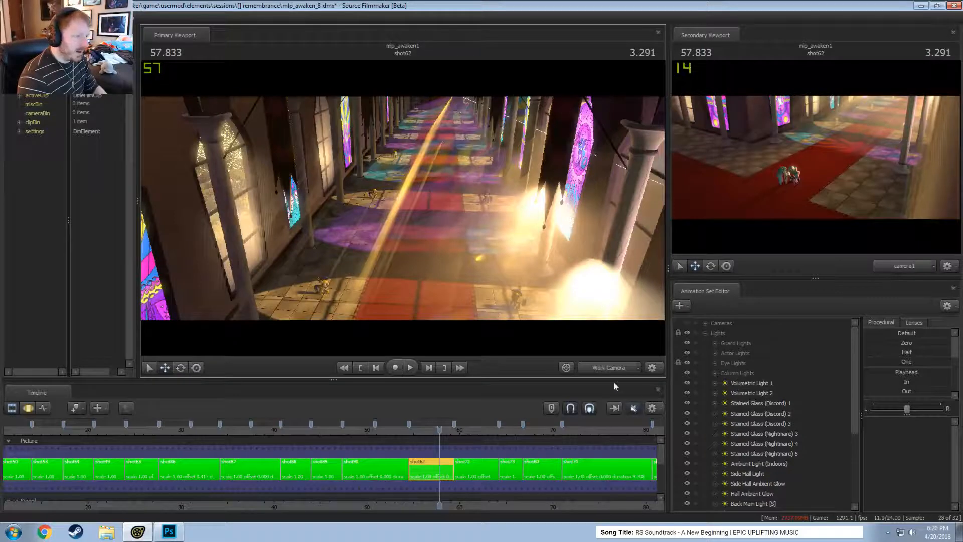
pyautogui.click(613, 364)
pyautogui.click(613, 364)
pyautogui.click(613, 364)
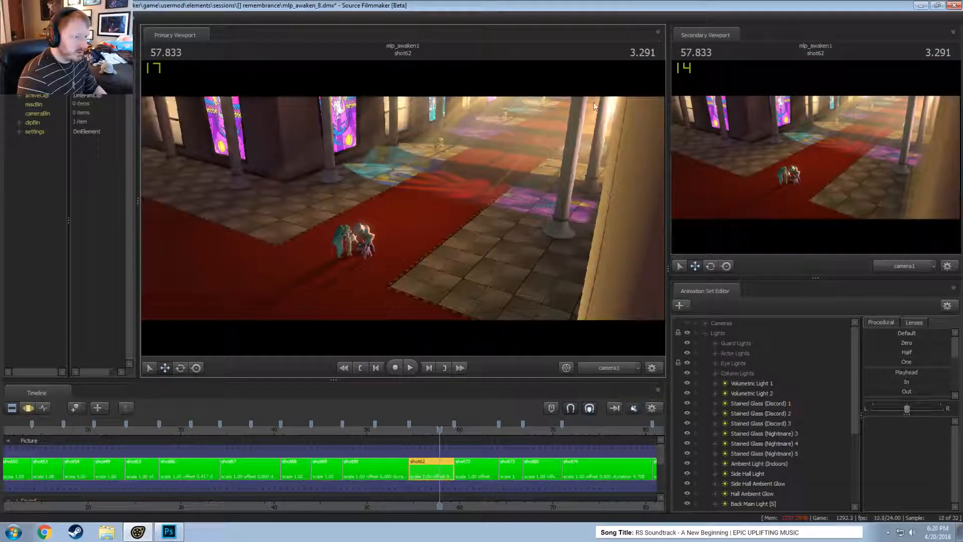
# - View the two characters and the surrounding carpet lighting through the work camera, and return the primary viewport to camera1
pyautogui.press('ctrl')
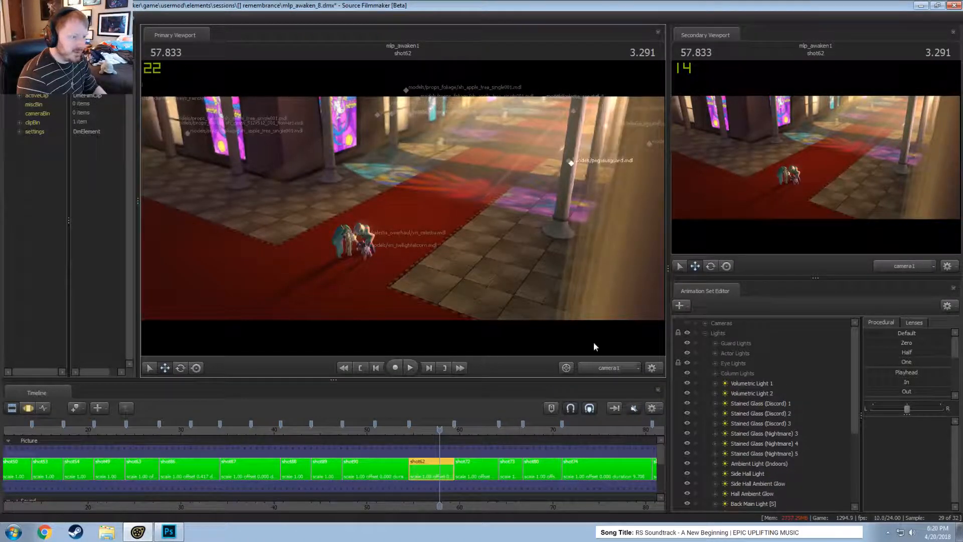
pyautogui.click(609, 366)
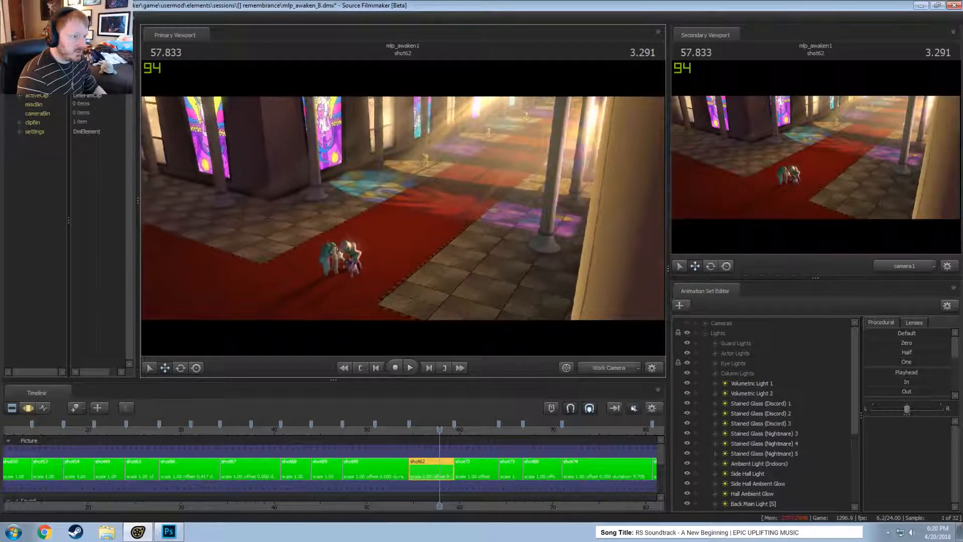
pyautogui.moveTo(403, 208); pyautogui.dragTo(377, 187)
pyautogui.moveTo(419, 267); pyautogui.dragTo(427, 269)
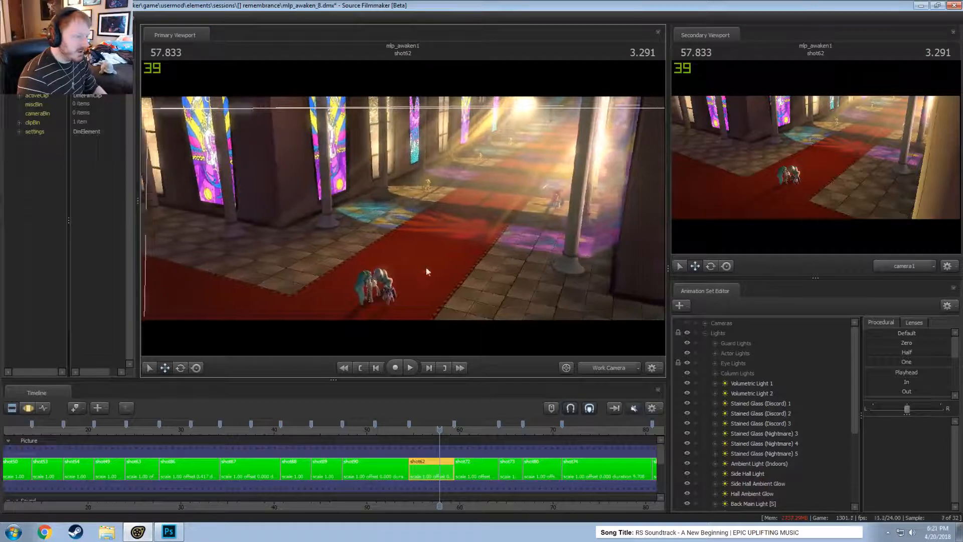
pyautogui.click(613, 372)
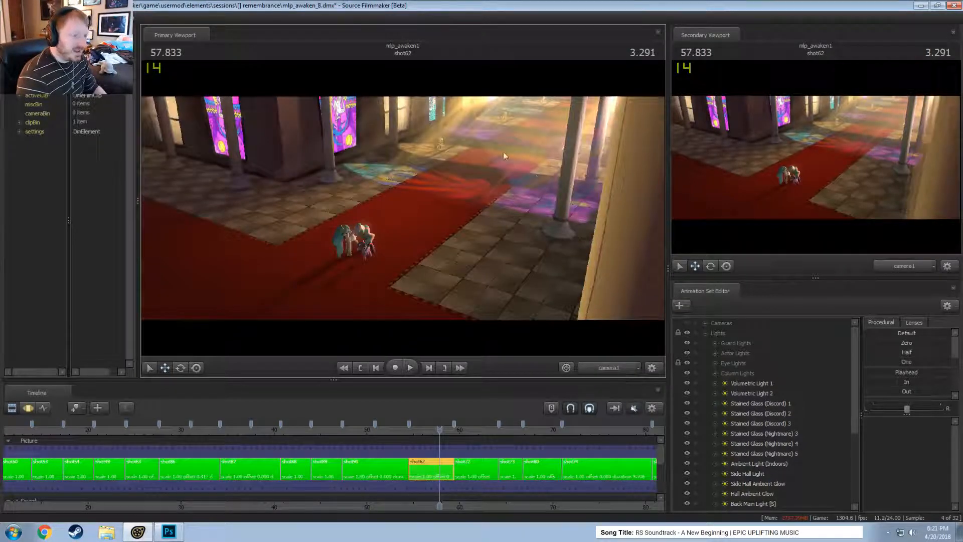
pyautogui.press('F3')
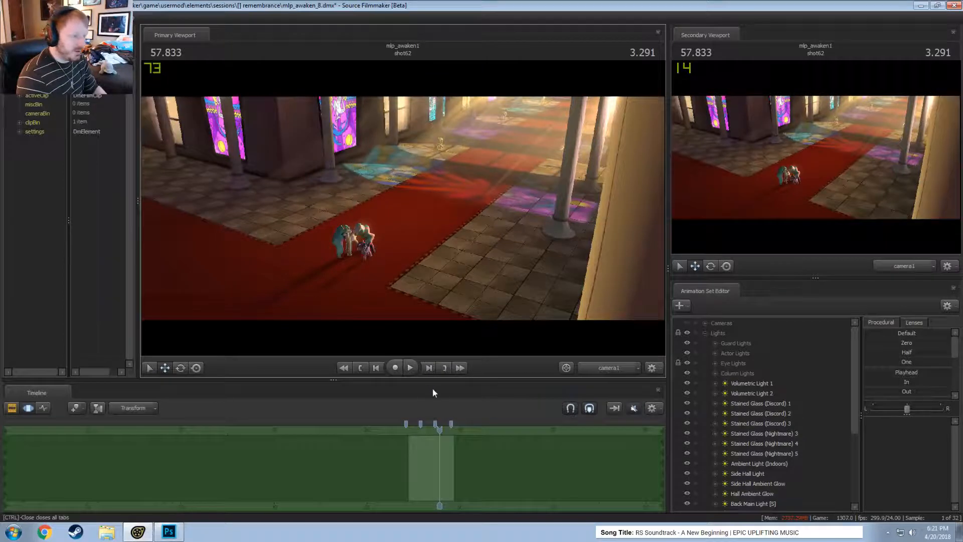
pyautogui.press('F2')
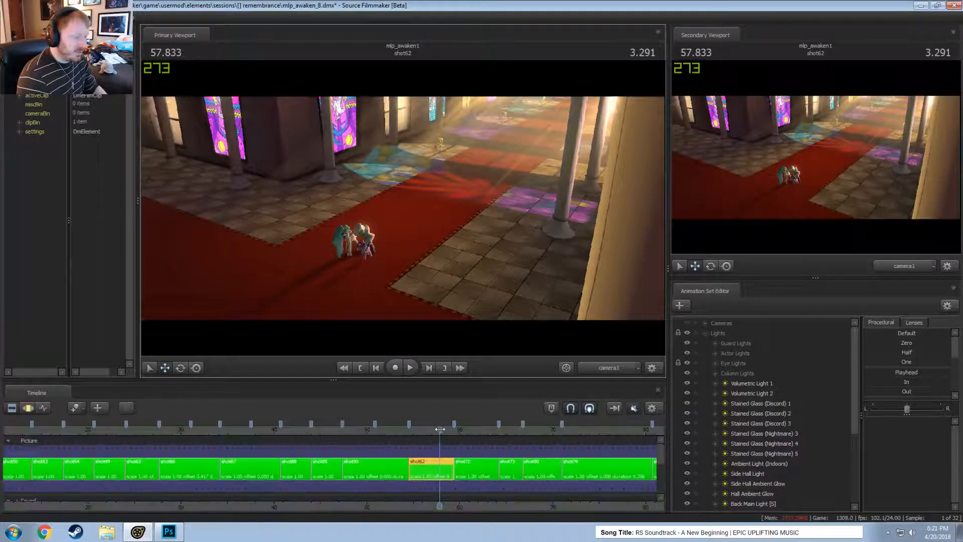
# - Set the secondary viewport to the work camera, inspect the side corridor through it in the primary viewport, and return that viewport to camera1
pyautogui.click(911, 266)
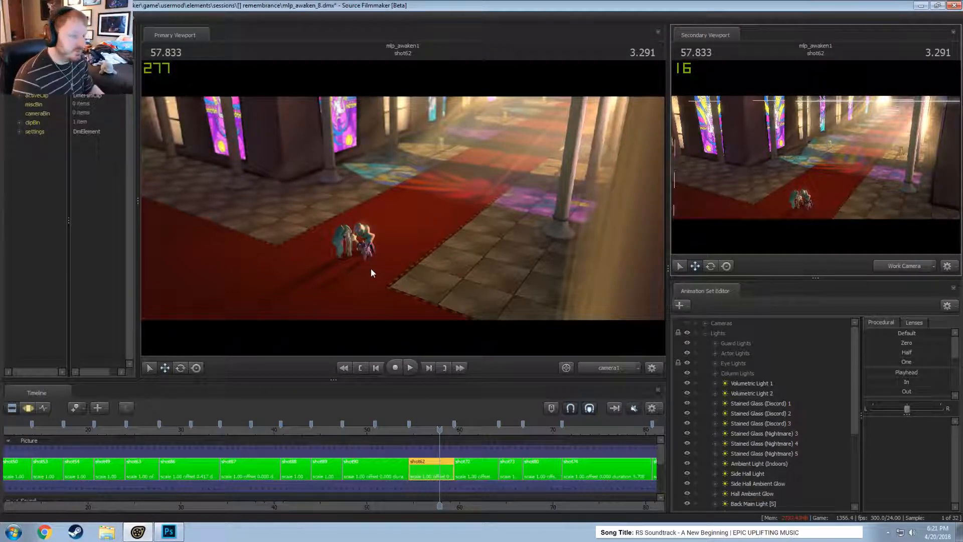
pyautogui.click(608, 368)
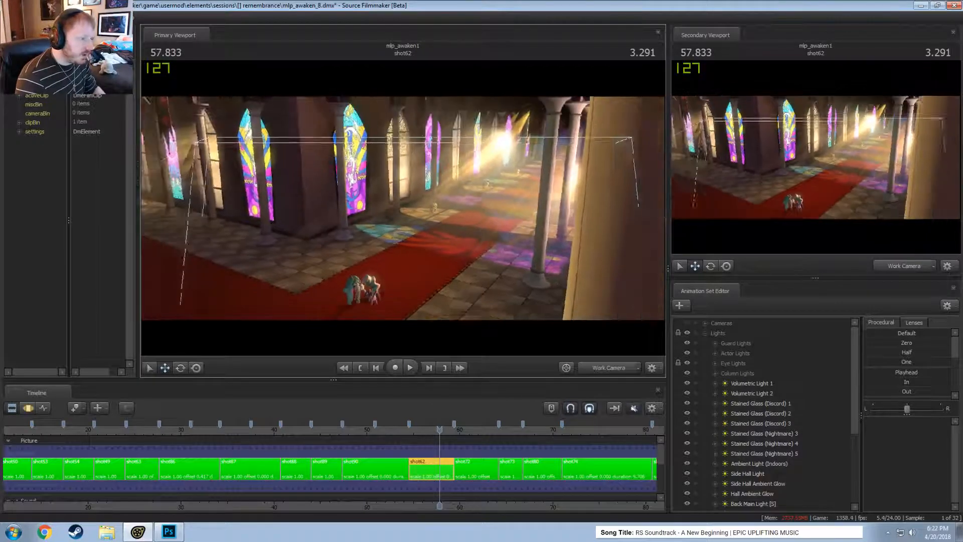
pyautogui.press('w')
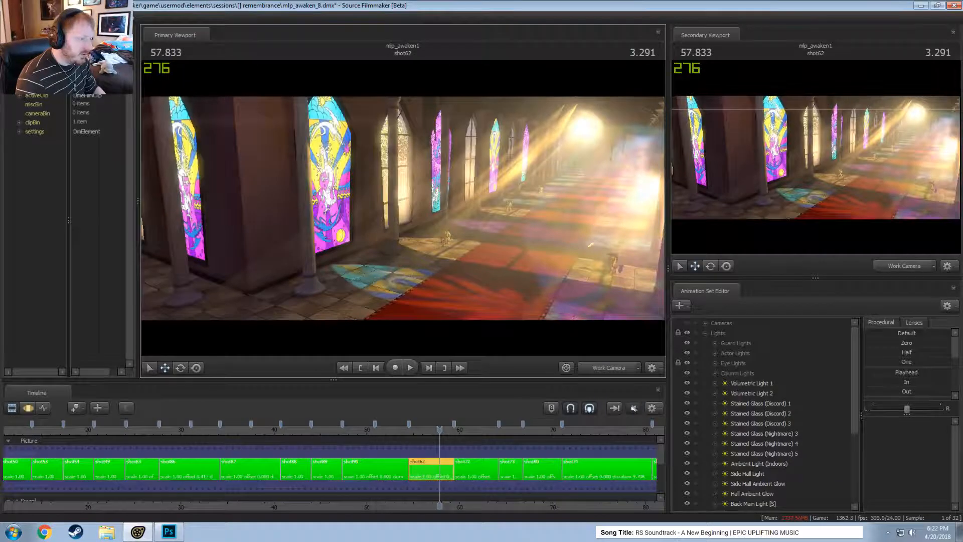
pyautogui.moveTo(591, 244); pyautogui.dragTo(391, 241)
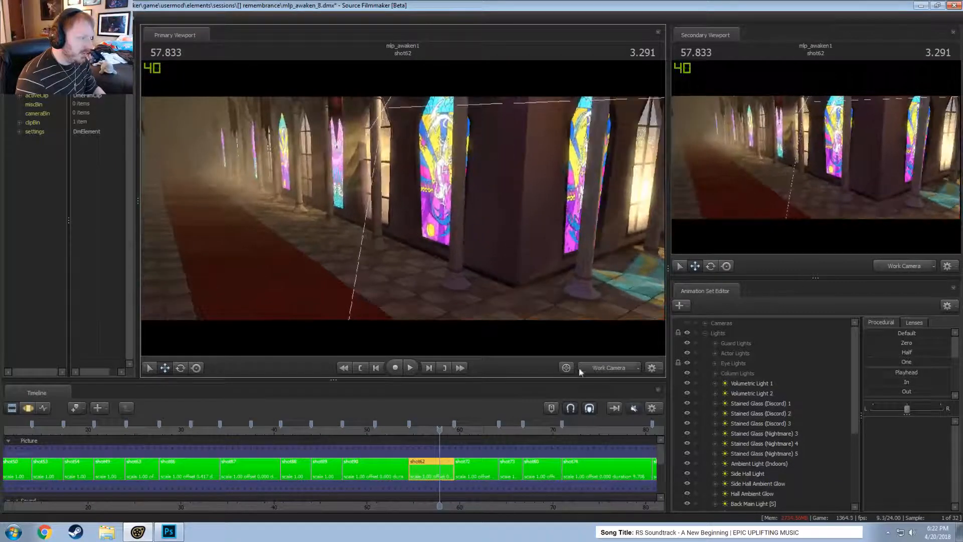
pyautogui.click(618, 370)
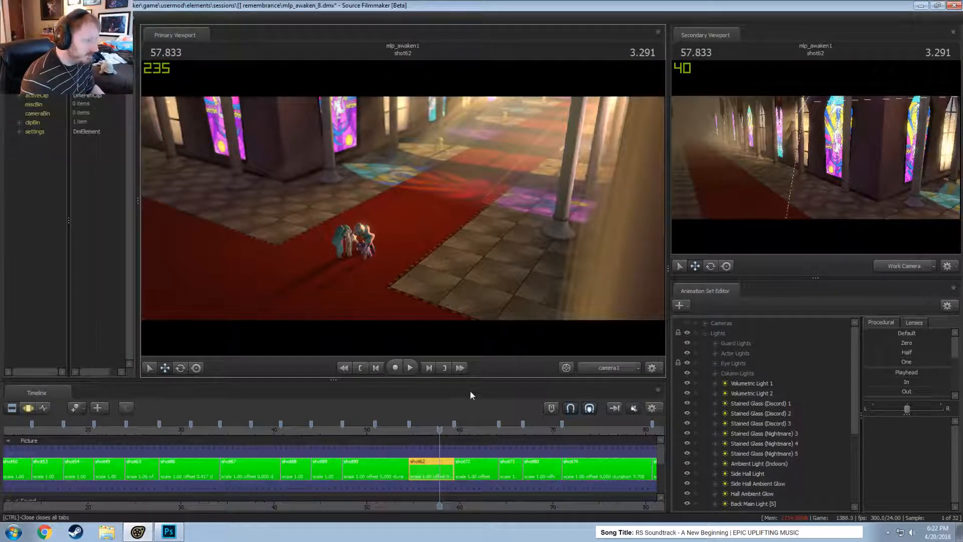
# - Move the playhead to 58.166 and compare shot62 with Back Main Light [S] hidden and shown
pyautogui.click(443, 431)
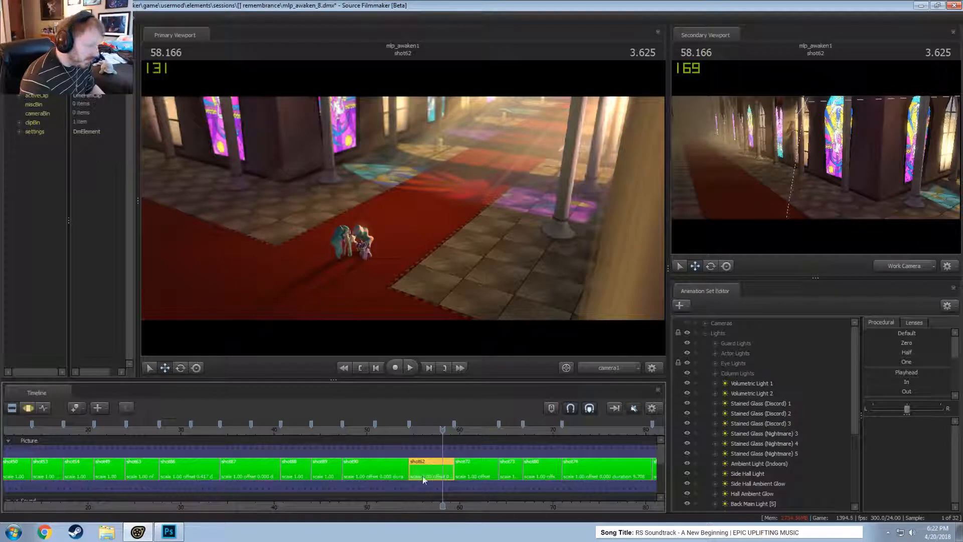
pyautogui.click(749, 385)
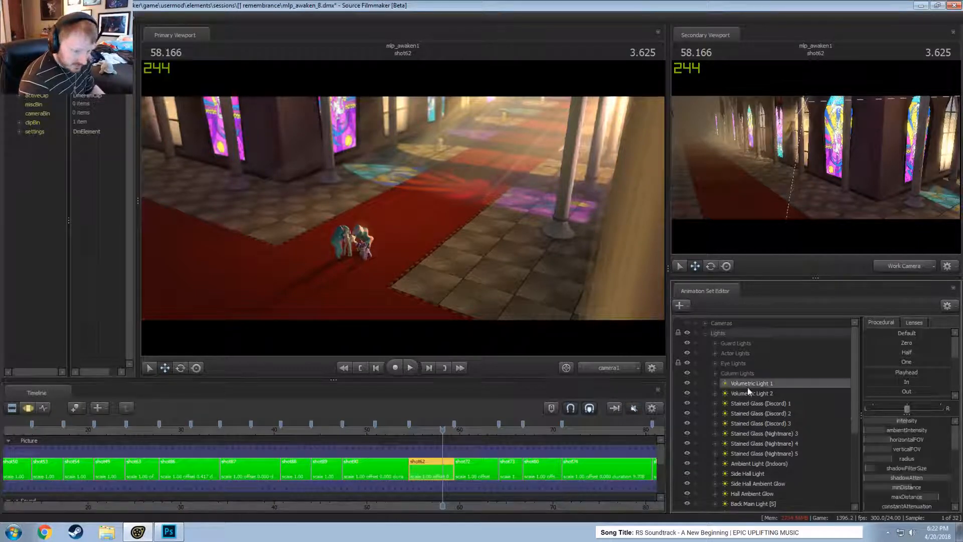
pyautogui.scroll(-4, 752, 412)
pyautogui.scroll(1, 770, 480)
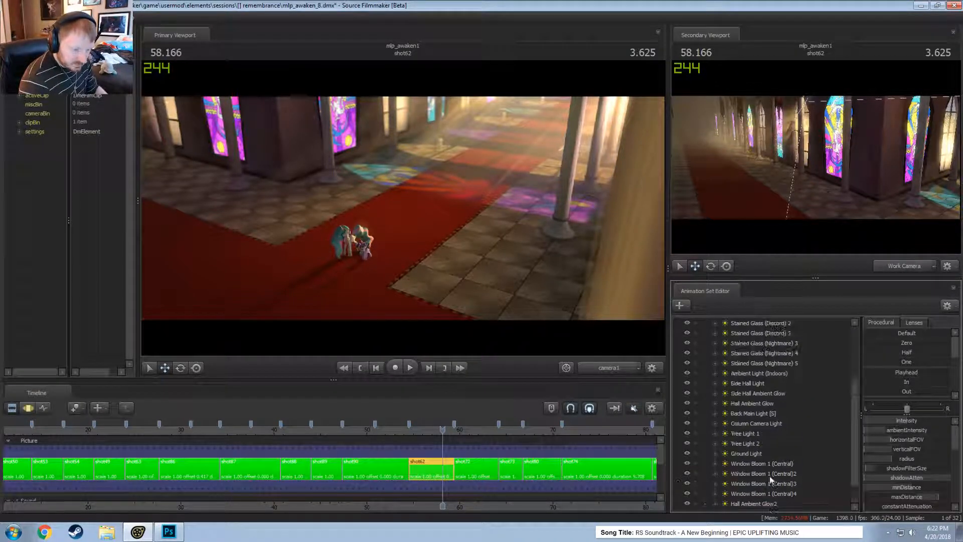
pyautogui.click(752, 413)
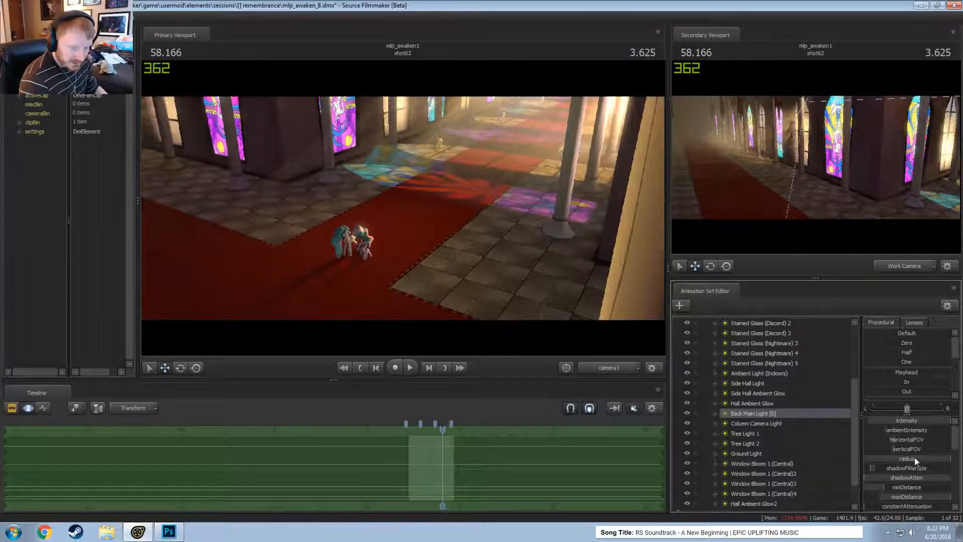
pyautogui.click(687, 413)
pyautogui.click(687, 414)
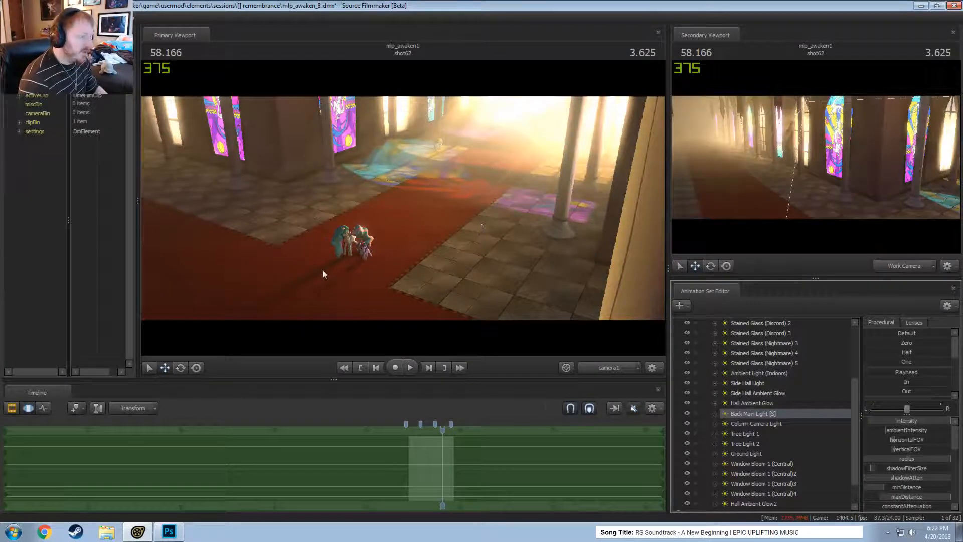
pyautogui.press('F2')
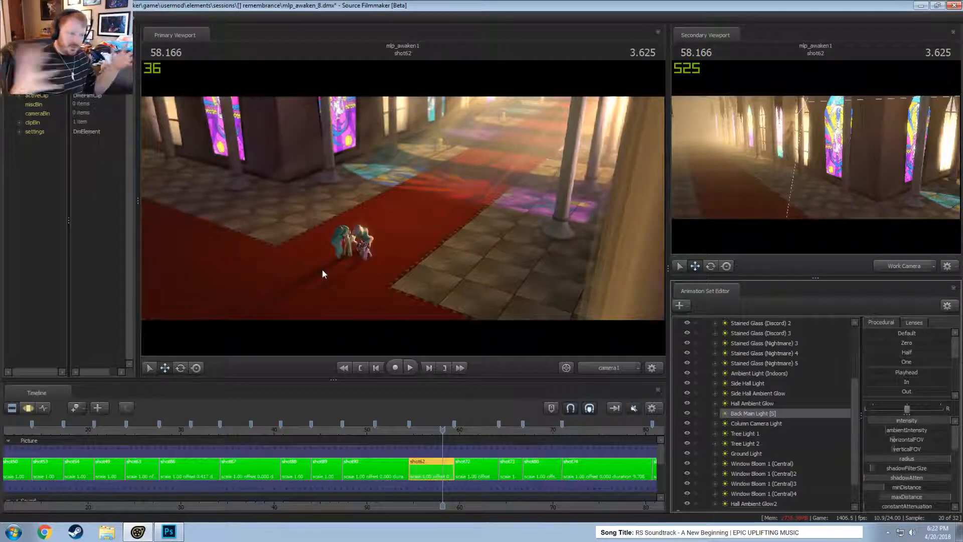
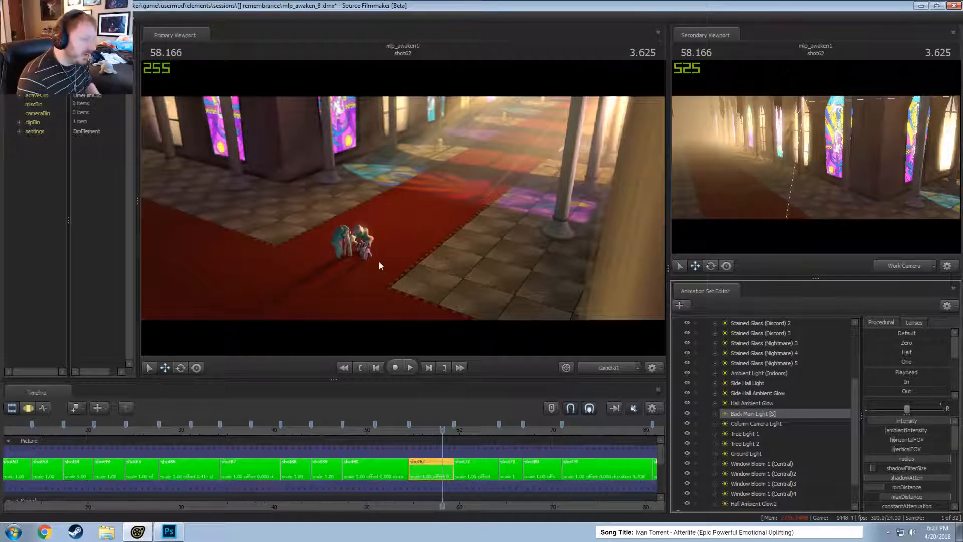
# - Move the playhead to 84.458 in shot76 and add that shot to the clip selection
pyautogui.scroll(-5, 477, 458)
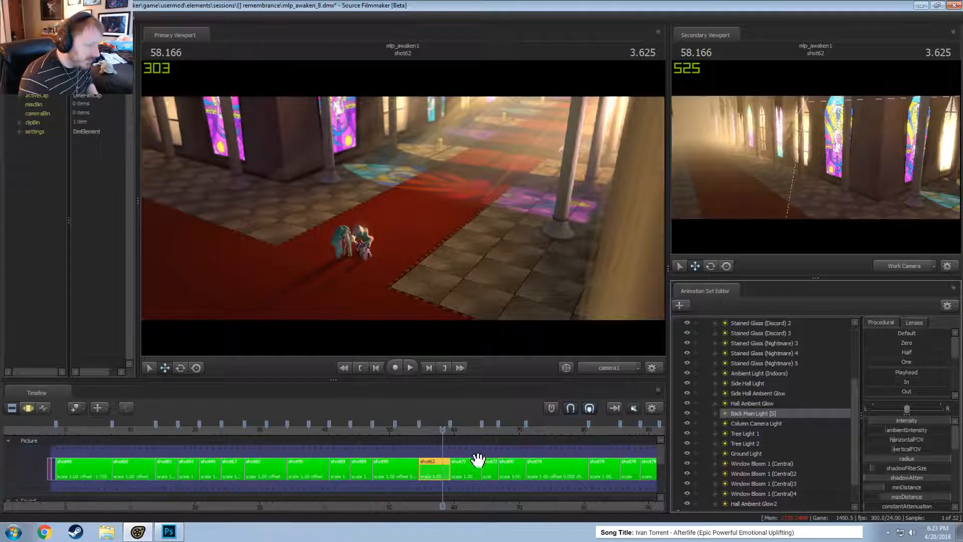
pyautogui.moveTo(278, 432); pyautogui.dragTo(371, 446)
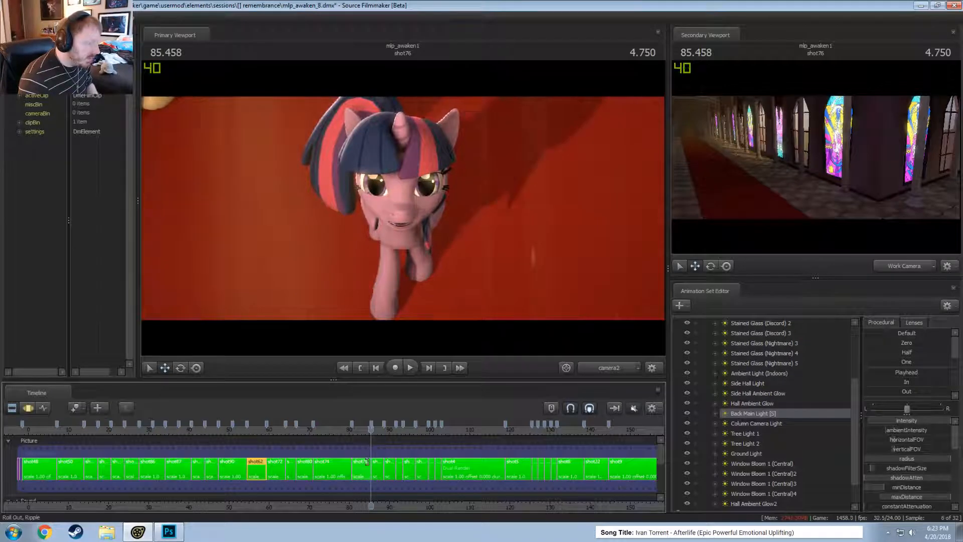
pyautogui.click(365, 430)
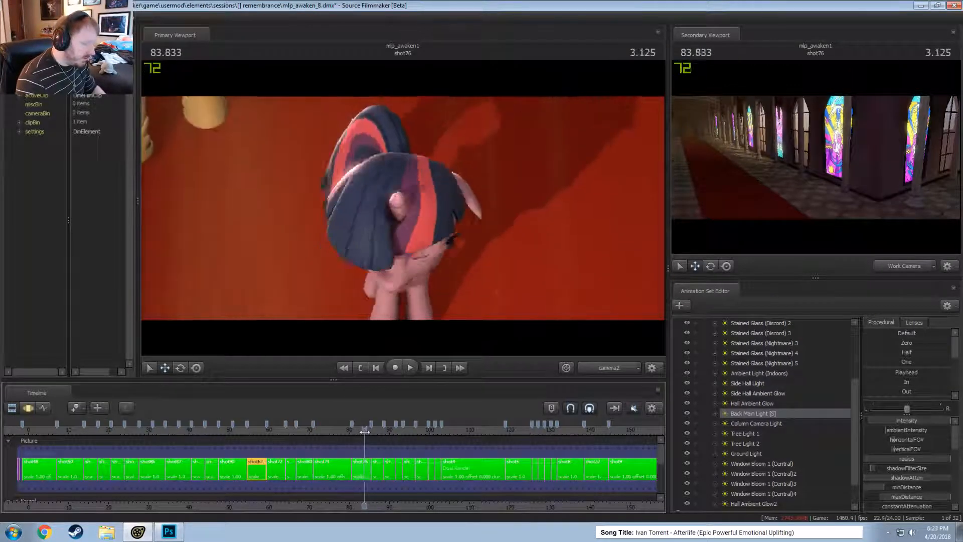
pyautogui.click(367, 465)
pyautogui.click(368, 465)
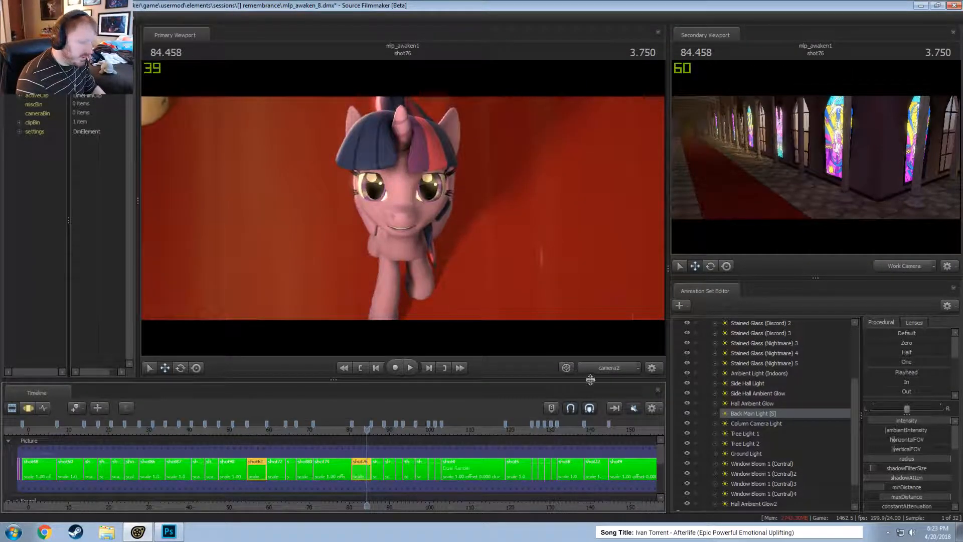
# - Frame Twilight's face up close with the work camera to examine her eyes
pyautogui.press('w')
pyautogui.moveTo(403, 208); pyautogui.dragTo(424, 219)
pyautogui.scroll(3, 733, 401)
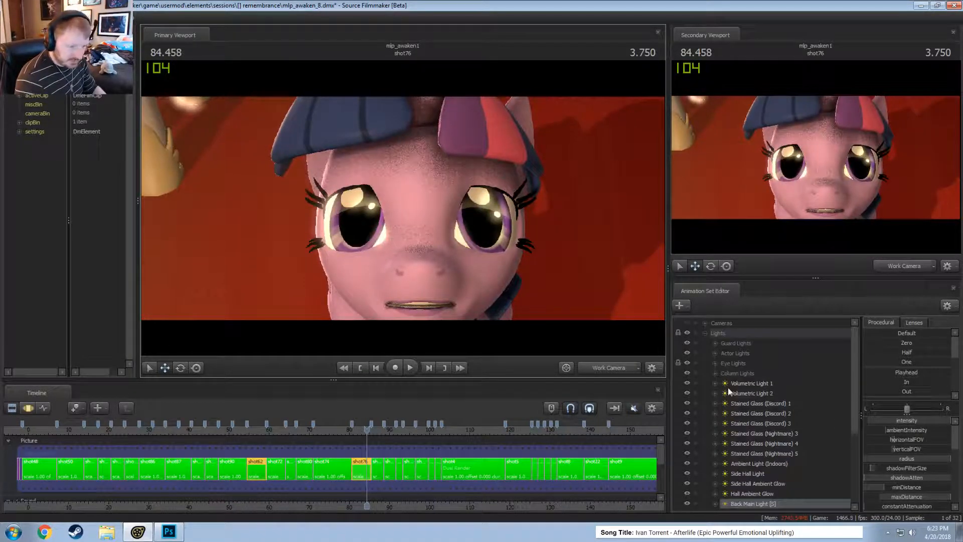
# - Expand the Eye Lights group and compare the face with Celestia Eye Light (Right) hidden and shown
pyautogui.click(716, 363)
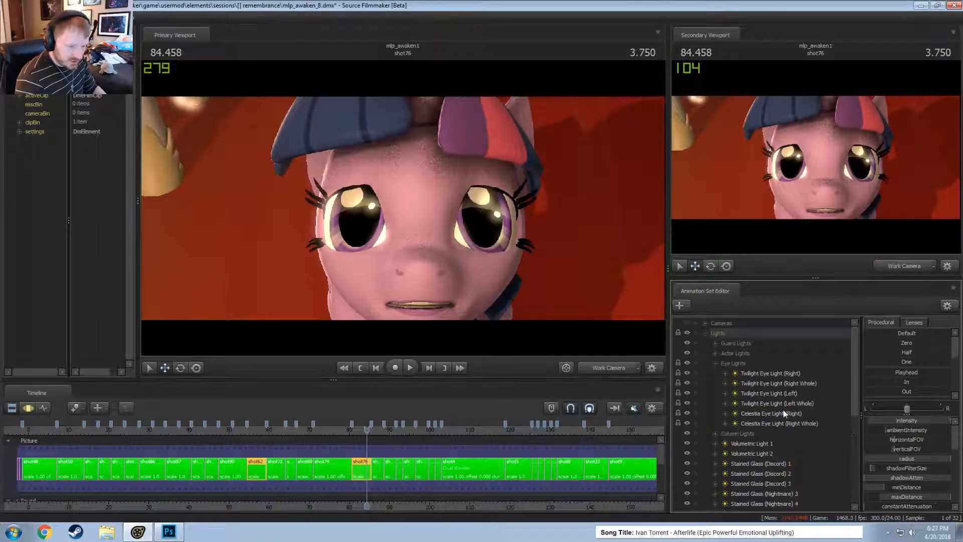
pyautogui.click(787, 396)
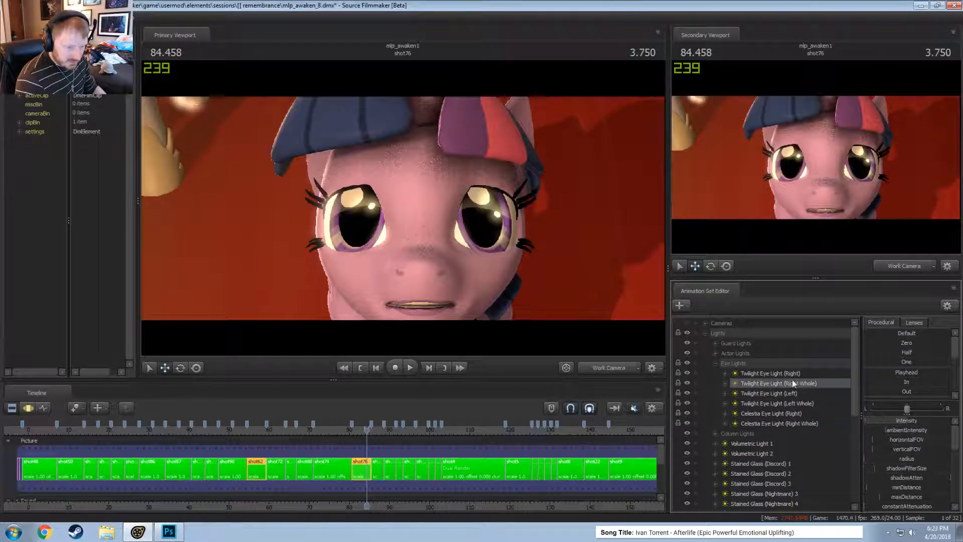
pyautogui.click(768, 414)
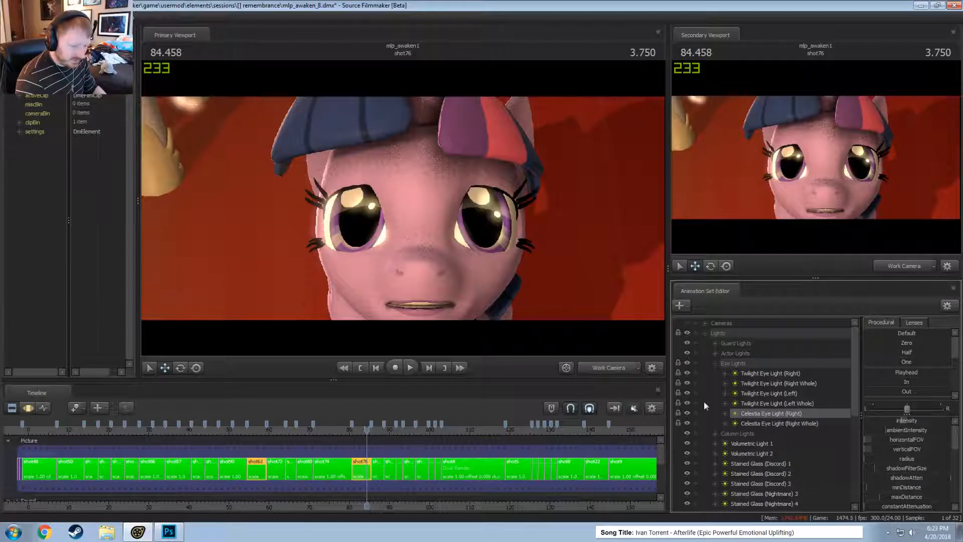
pyautogui.click(688, 413)
pyautogui.click(688, 414)
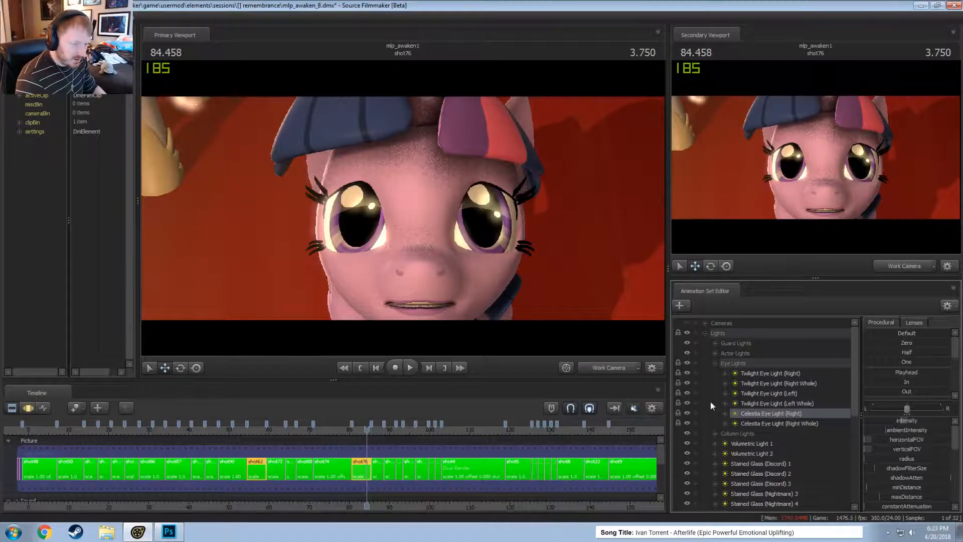
# - Hide the four Twilight eye lights, check the face at 84.875, and toggle the visibility of the Eye Lights group
pyautogui.click(687, 402)
pyautogui.click(688, 393)
pyautogui.click(687, 383)
pyautogui.click(686, 375)
pyautogui.scroll(5, 418, 435)
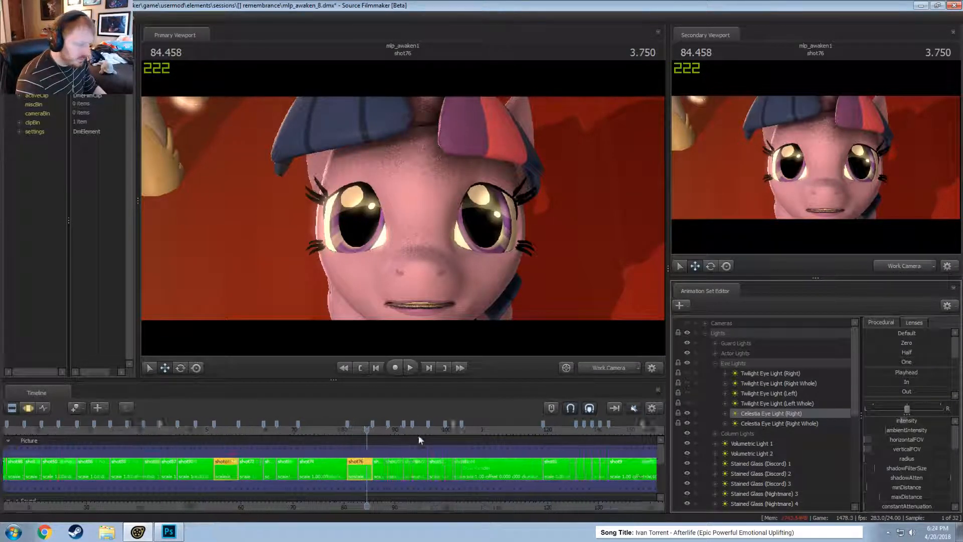
pyautogui.moveTo(367, 429)
pyautogui.mouseDown()
pyautogui.moveTo(352, 429)
pyautogui.moveTo(371, 428)
pyautogui.mouseUp()
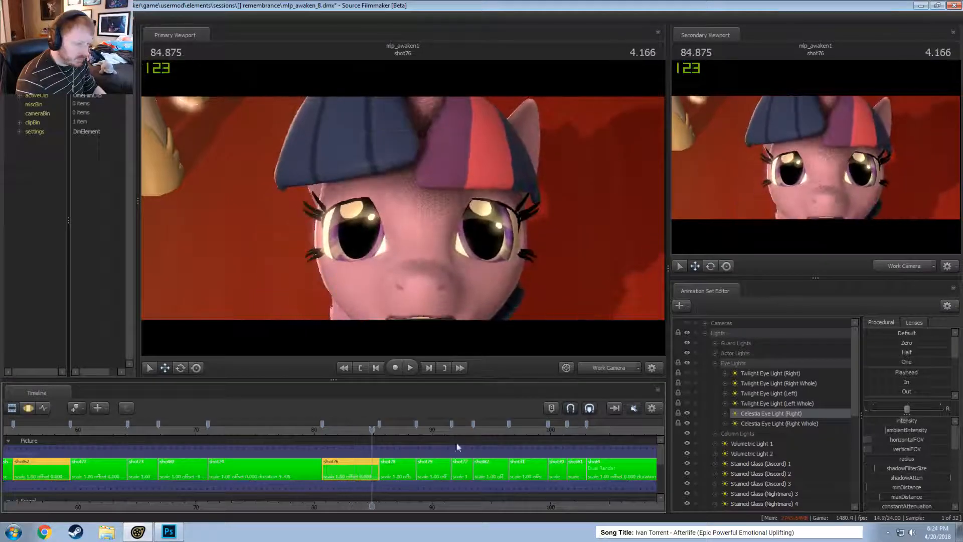
pyautogui.click(687, 363)
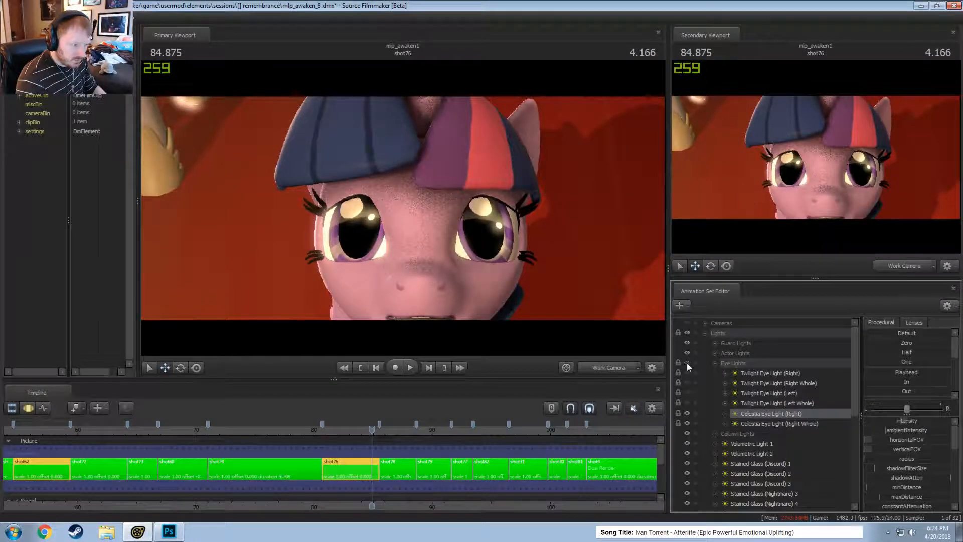
# - Look through the listed hall lights, select only the shot76 clip, and set the playhead at 84.541
pyautogui.scroll(-6, 695, 388)
pyautogui.scroll(-3, 718, 443)
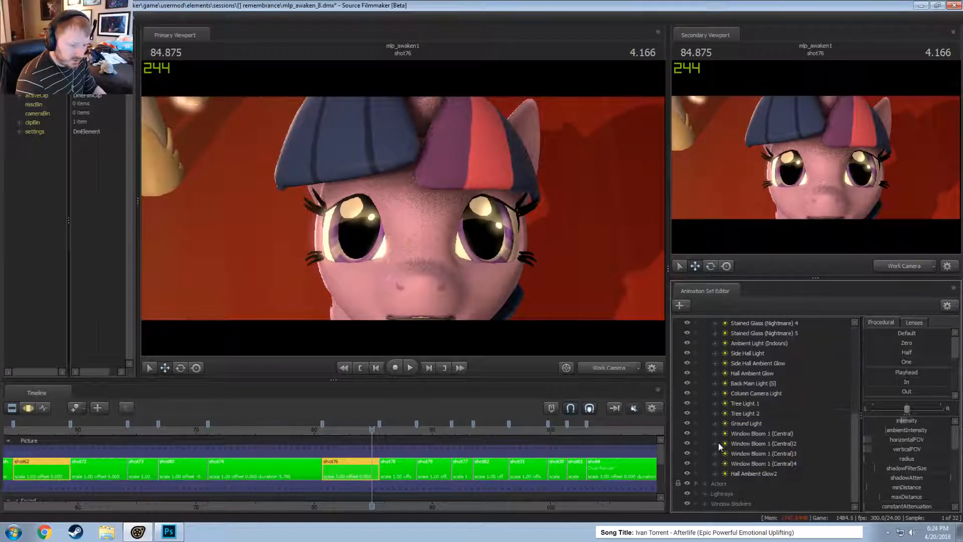
pyautogui.scroll(5, 718, 445)
pyautogui.click(362, 441)
pyautogui.moveTo(363, 430); pyautogui.dragTo(368, 430)
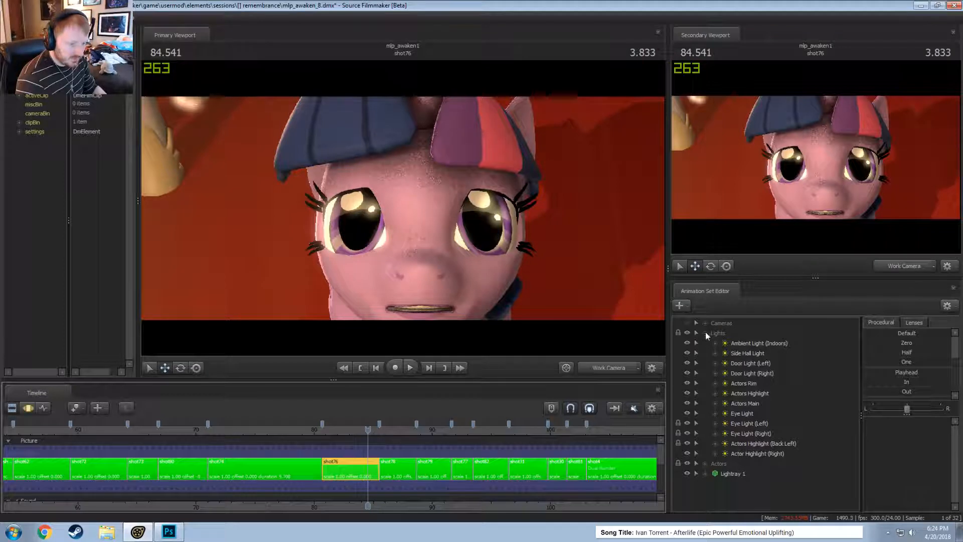
# - Compare Twilight's eyes with shot76's Eye Light, Eye Light (Left) and Eye Light (Right) hidden and shown
pyautogui.click(687, 423)
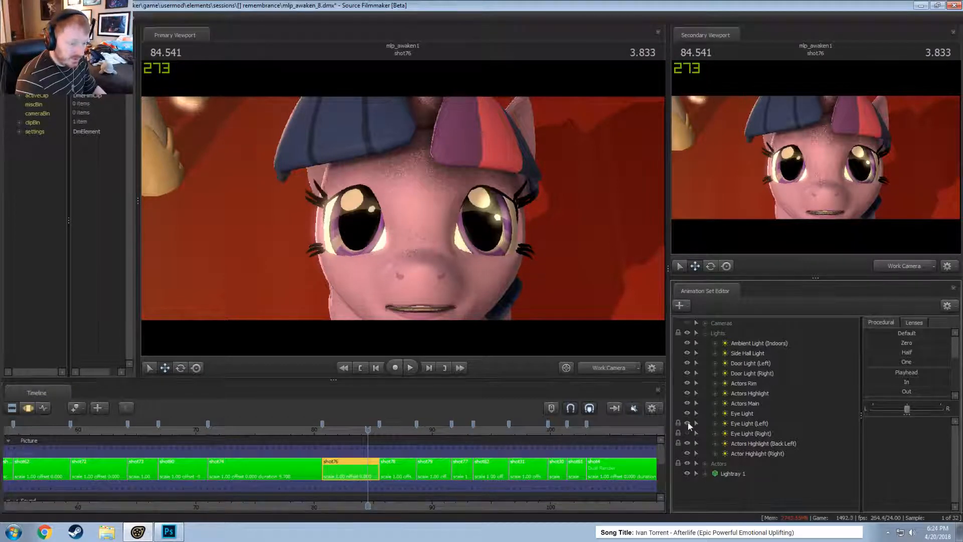
pyautogui.click(687, 413)
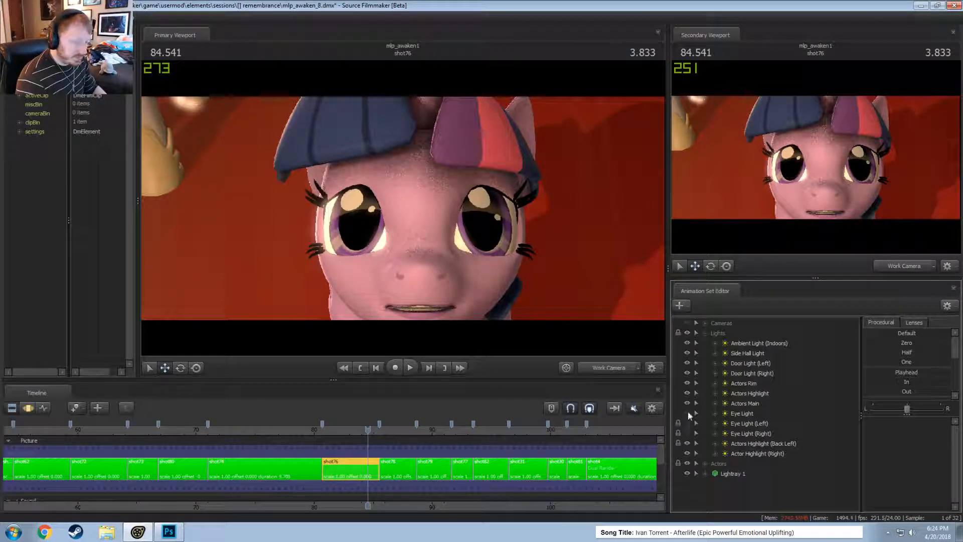
pyautogui.click(687, 423)
pyautogui.click(688, 423)
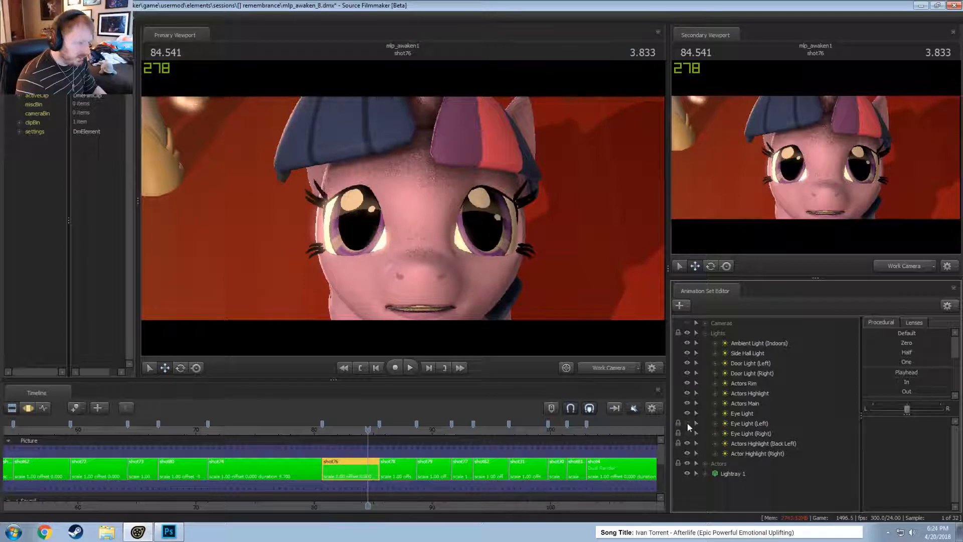
pyautogui.click(687, 423)
pyautogui.click(688, 422)
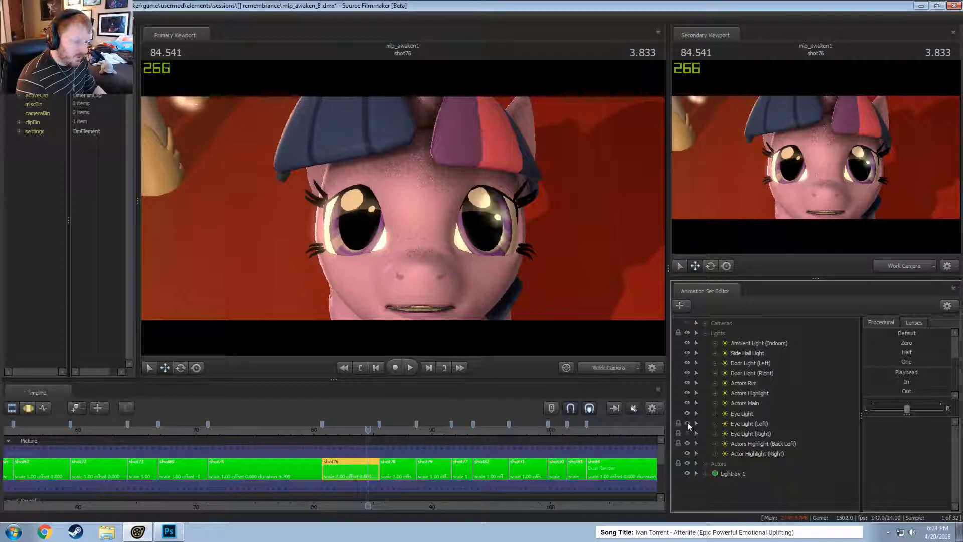
pyautogui.click(687, 433)
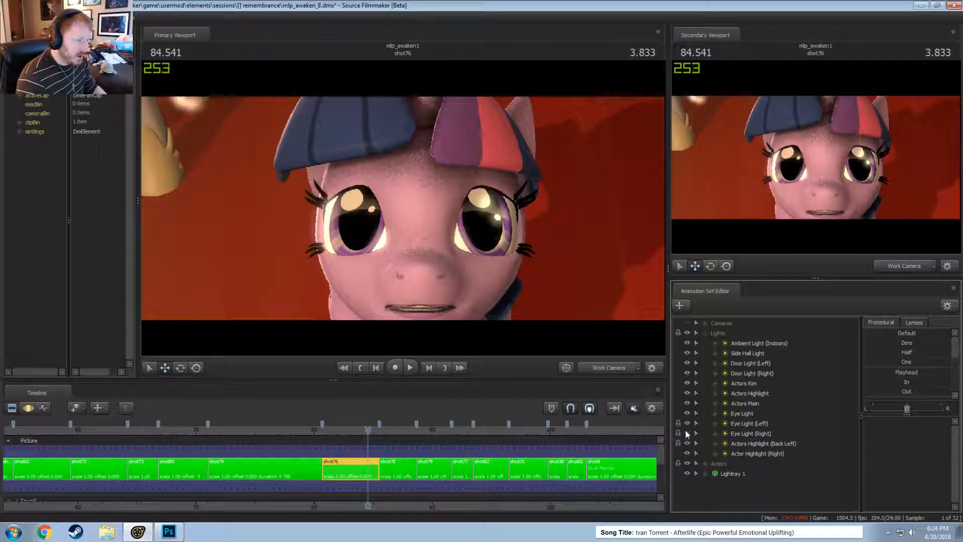
pyautogui.click(687, 423)
# - View shot76 through camera2 and scrub to 85.041 to examine Twilight in the framed shot
pyautogui.click(600, 367)
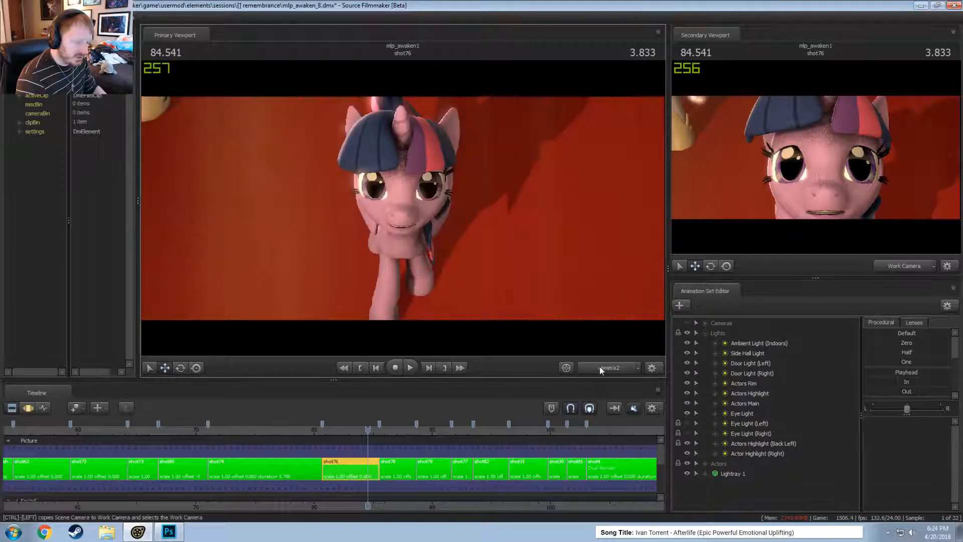
pyautogui.moveTo(371, 435); pyautogui.dragTo(375, 434)
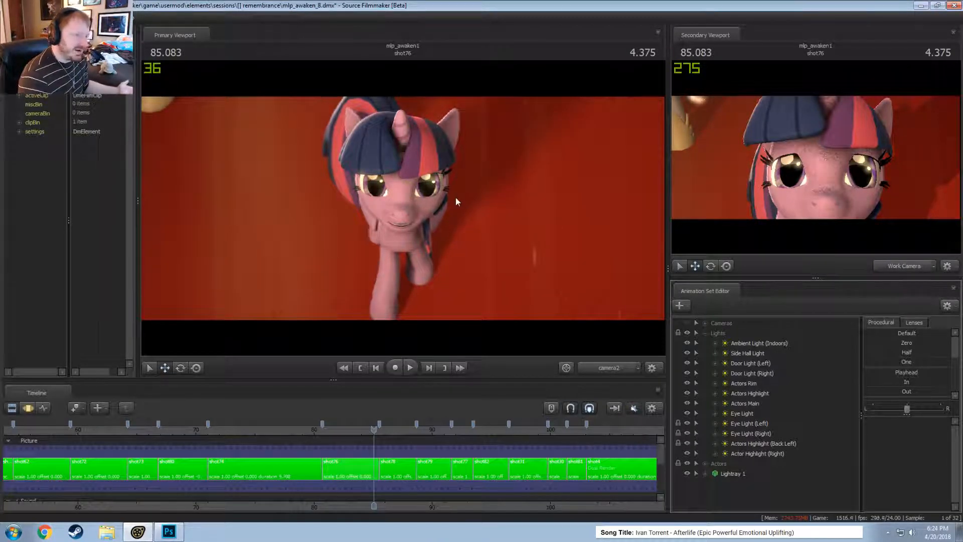
pyautogui.click(373, 432)
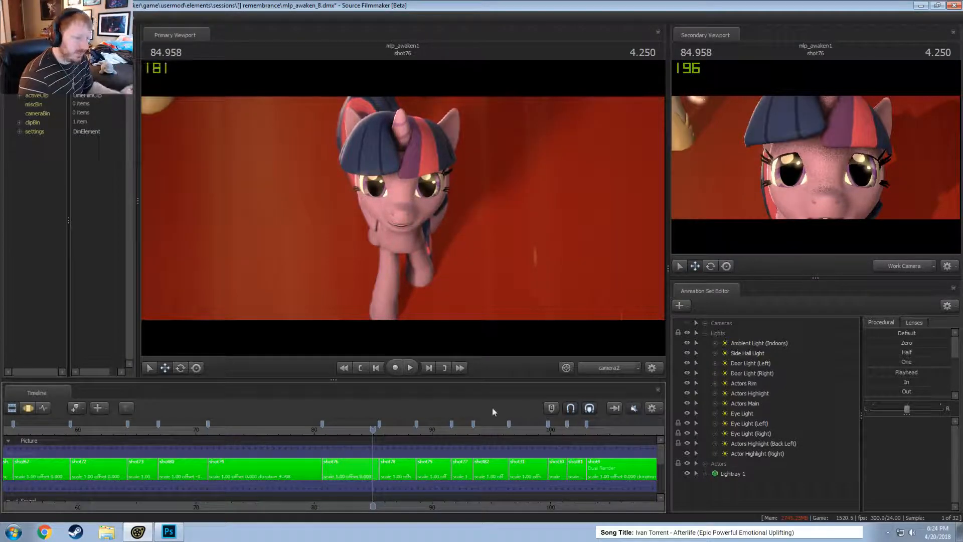
pyautogui.click(375, 432)
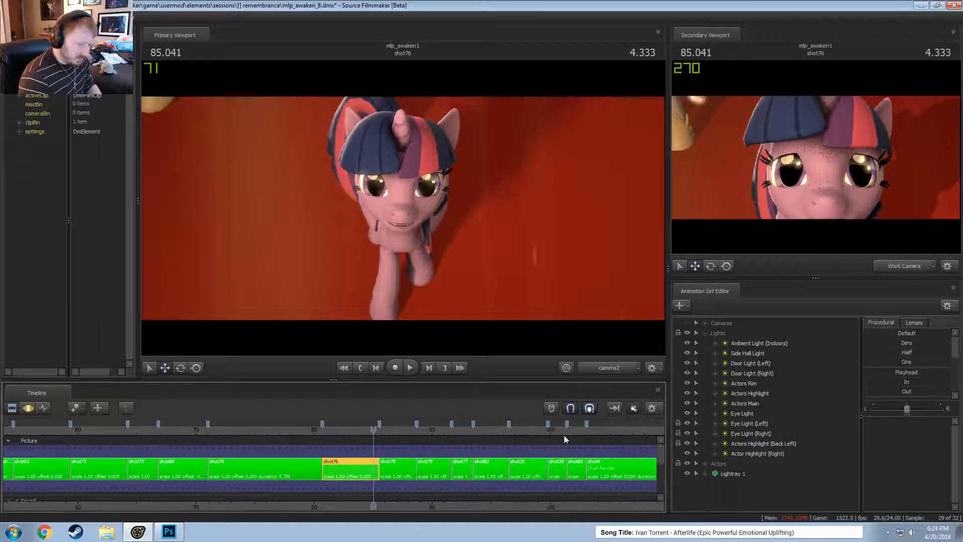
# - Move the playhead to 102.041 in shot81 and view Twilight's lit face through the work camera
pyautogui.moveTo(374, 432); pyautogui.dragTo(588, 527)
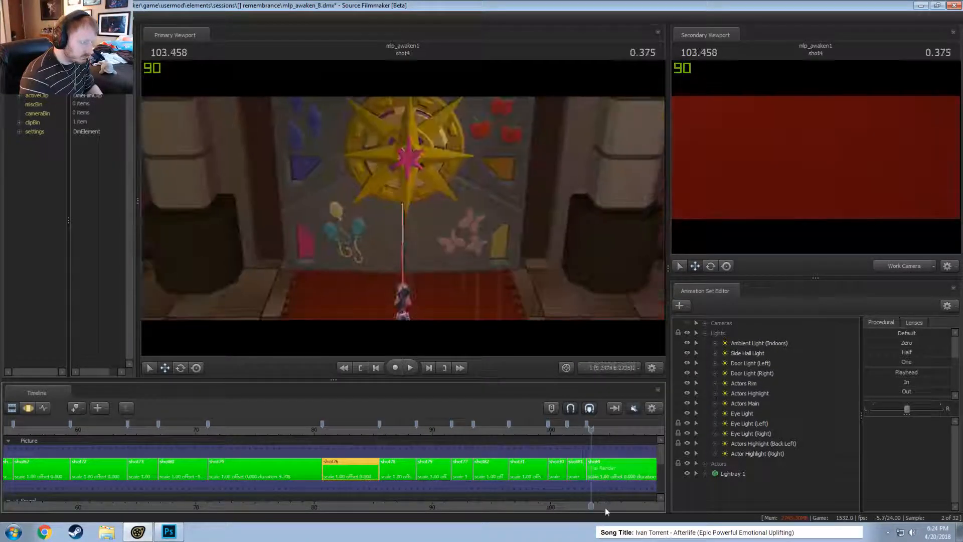
pyautogui.moveTo(605, 510); pyautogui.dragTo(462, 510, button='middle')
pyautogui.moveTo(448, 430); pyautogui.dragTo(432, 430)
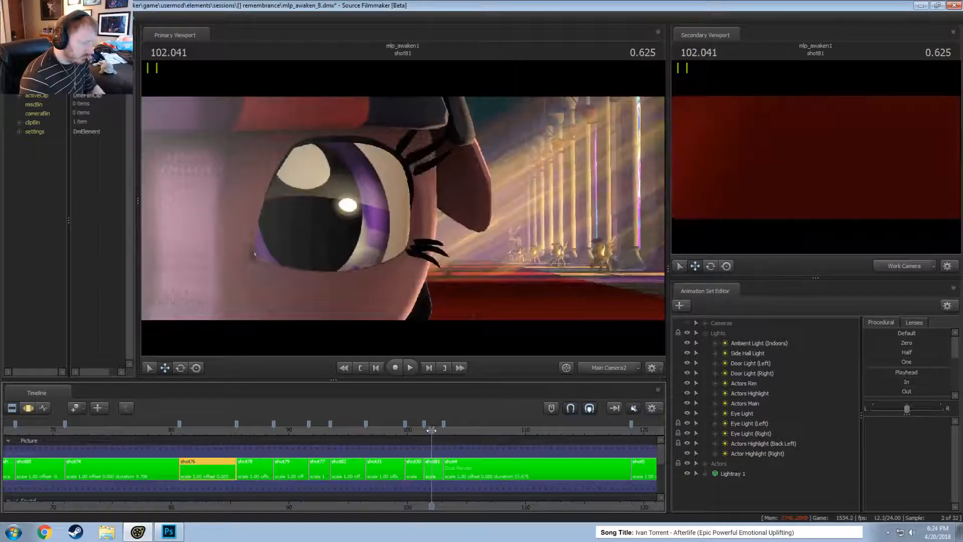
pyautogui.press('F4')
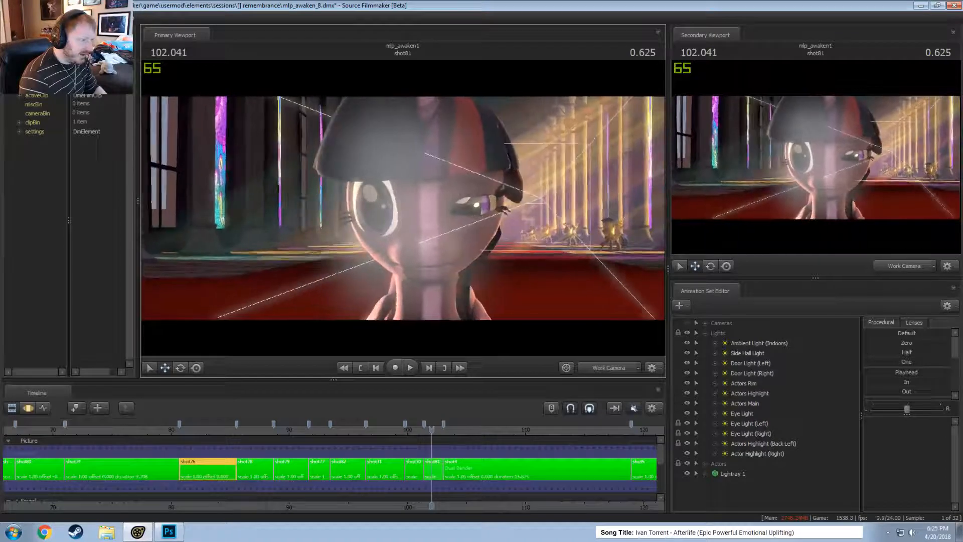
# - Play shot81 from 101.541, select its clip, and set the playhead at 102.125
pyautogui.moveTo(432, 430); pyautogui.dragTo(426, 432)
pyautogui.press('space')
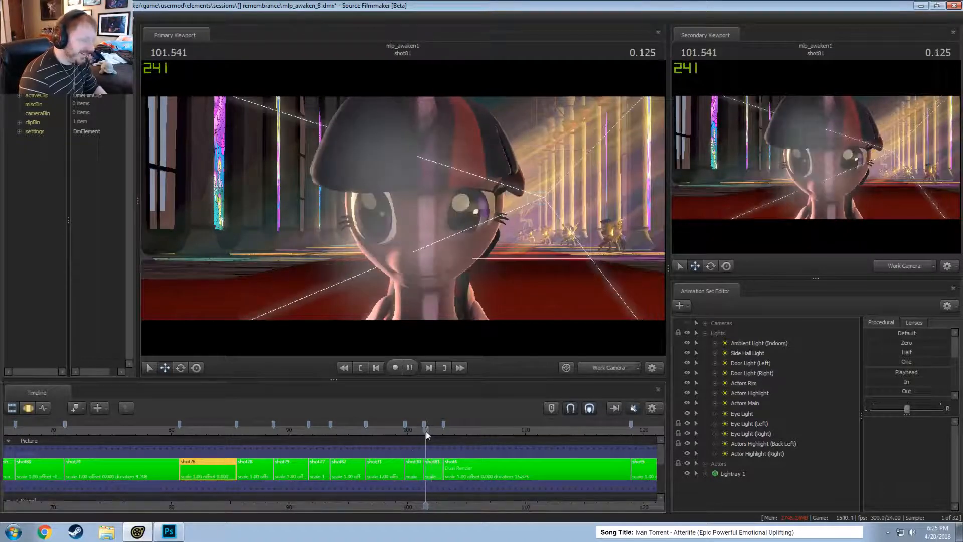
pyautogui.press('space')
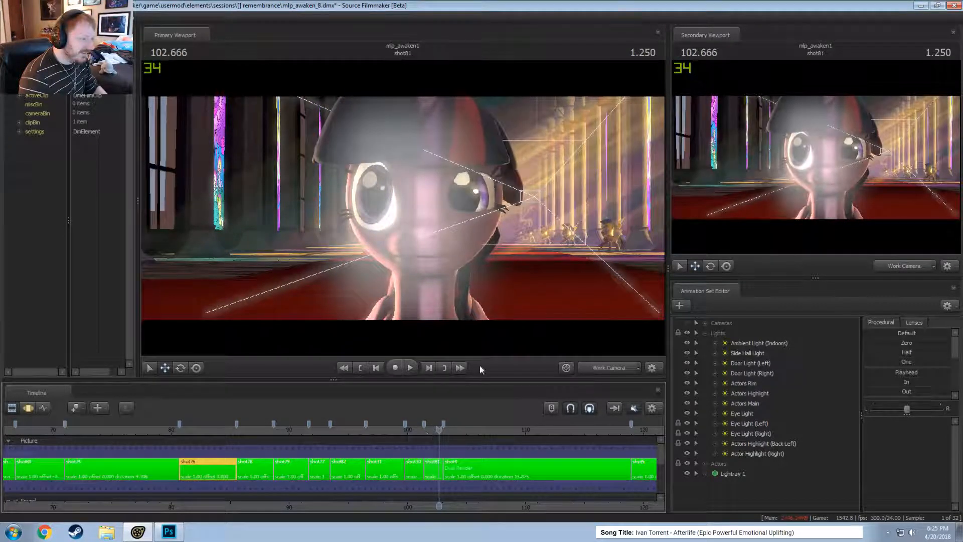
pyautogui.click(437, 472)
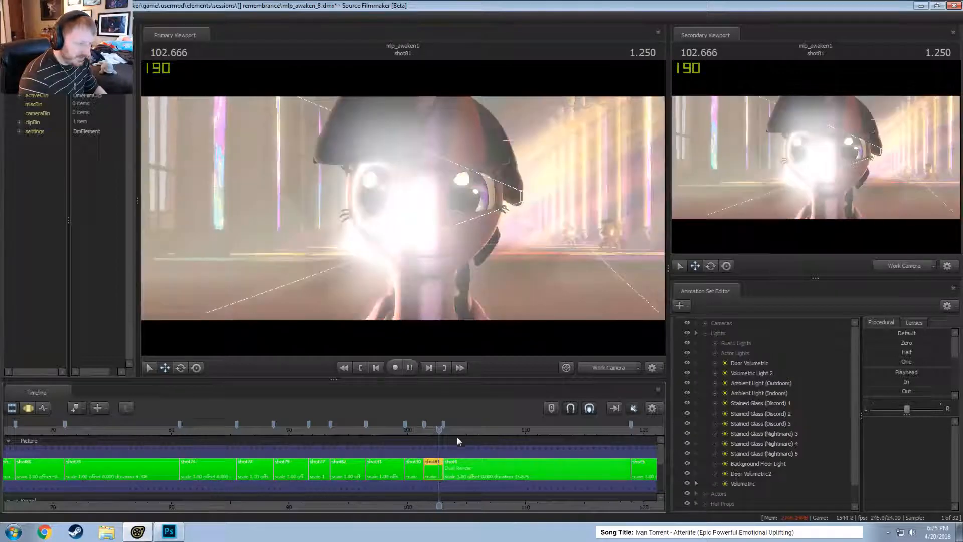
pyautogui.press('space')
pyautogui.moveTo(441, 430); pyautogui.dragTo(432, 431)
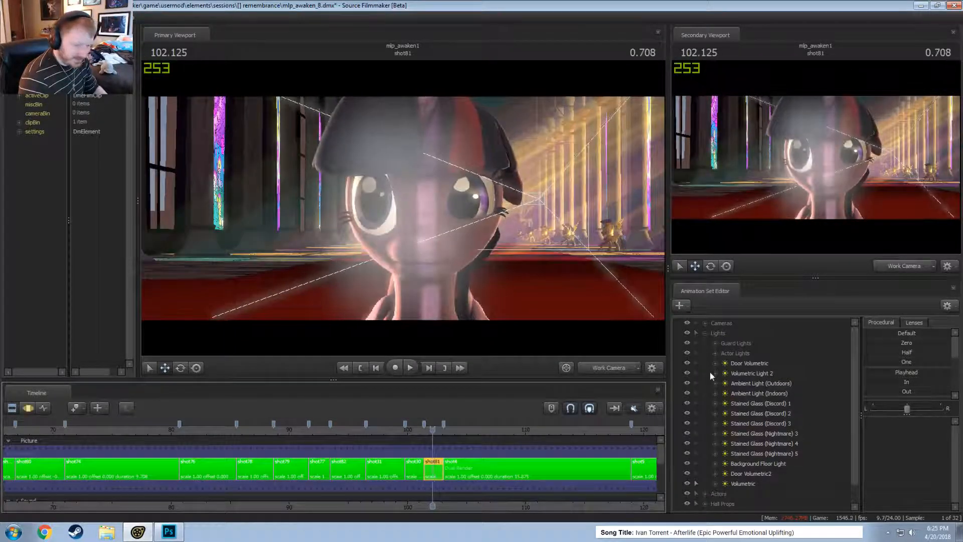
# - Expand Twilight's Face and Pony control groups under Actors and select her Upper Face controls
pyautogui.click(706, 333)
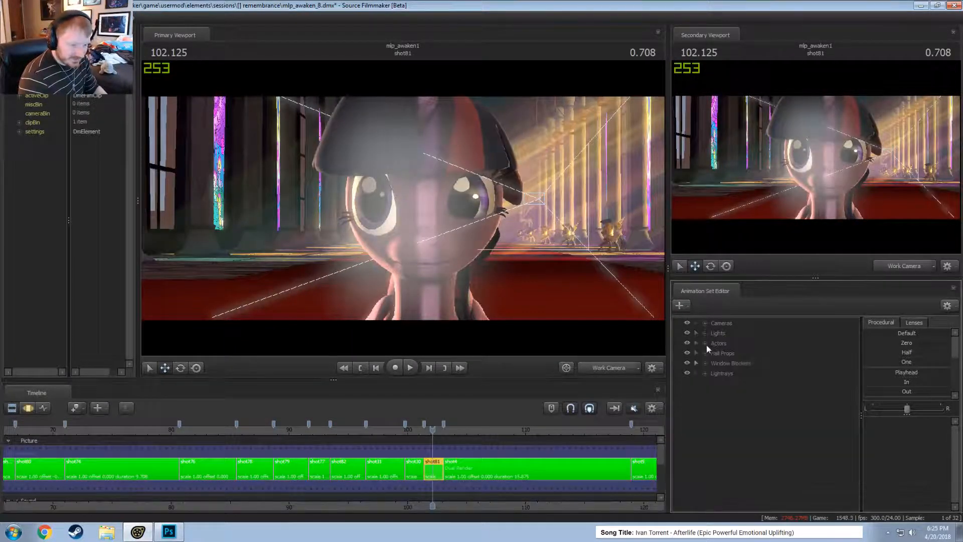
pyautogui.click(706, 343)
pyautogui.click(715, 353)
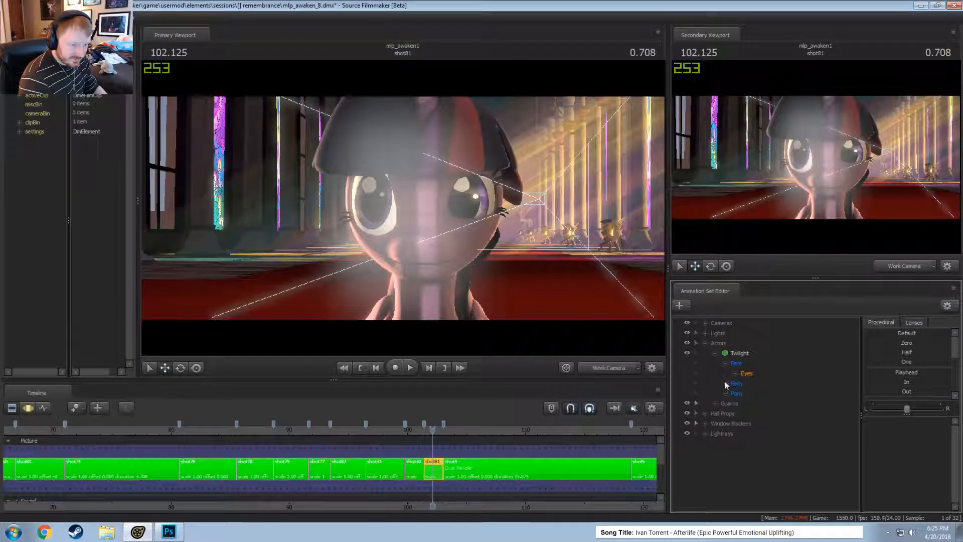
pyautogui.click(727, 392)
pyautogui.click(730, 353)
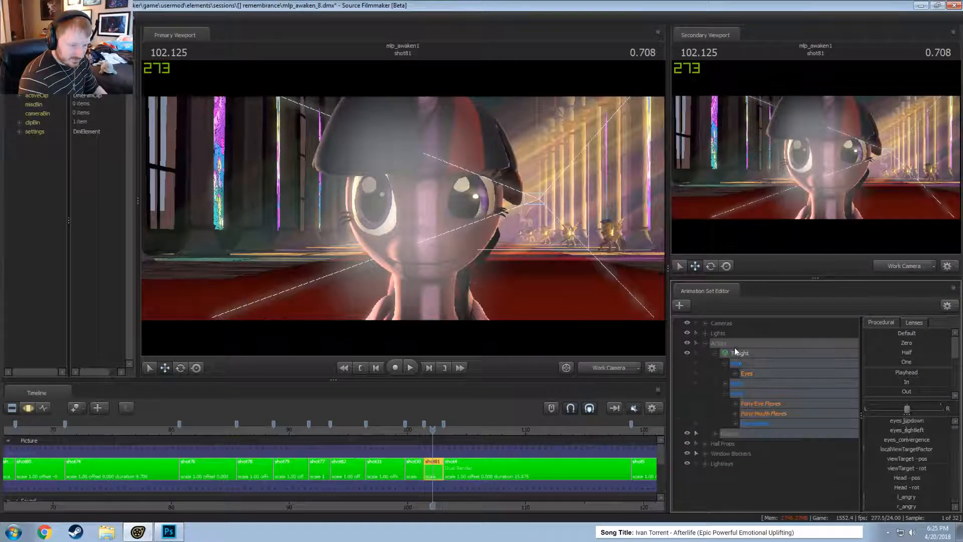
pyautogui.rightClick(730, 352)
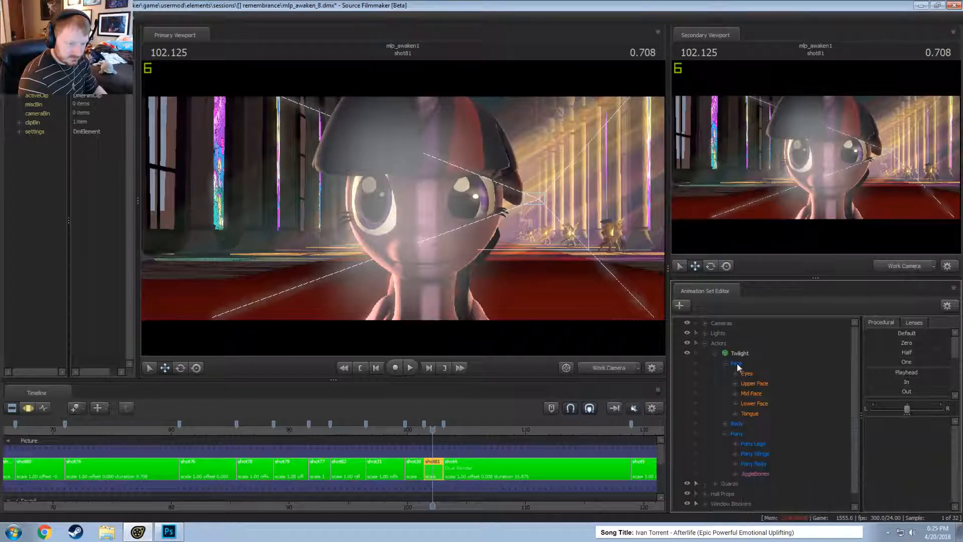
pyautogui.click(753, 385)
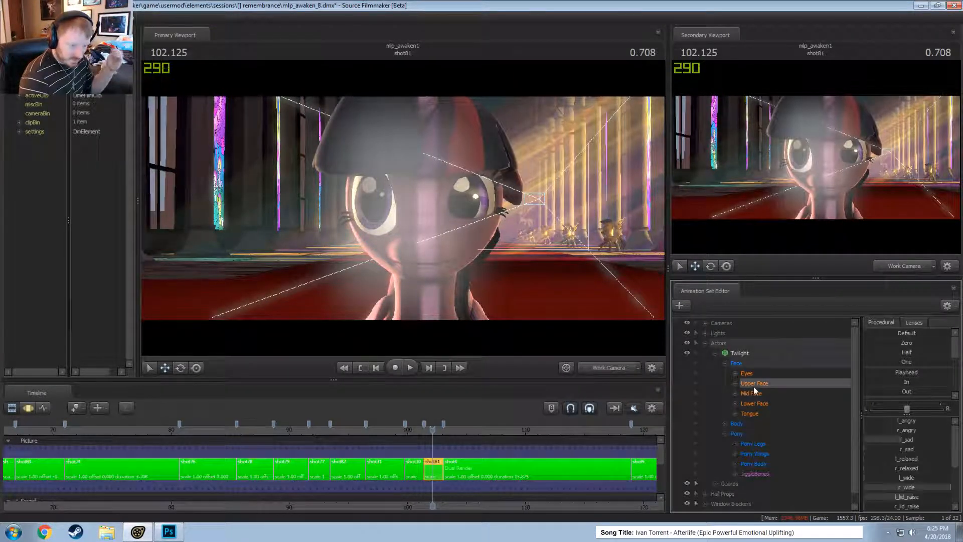
pyautogui.scroll(-1, 894, 479)
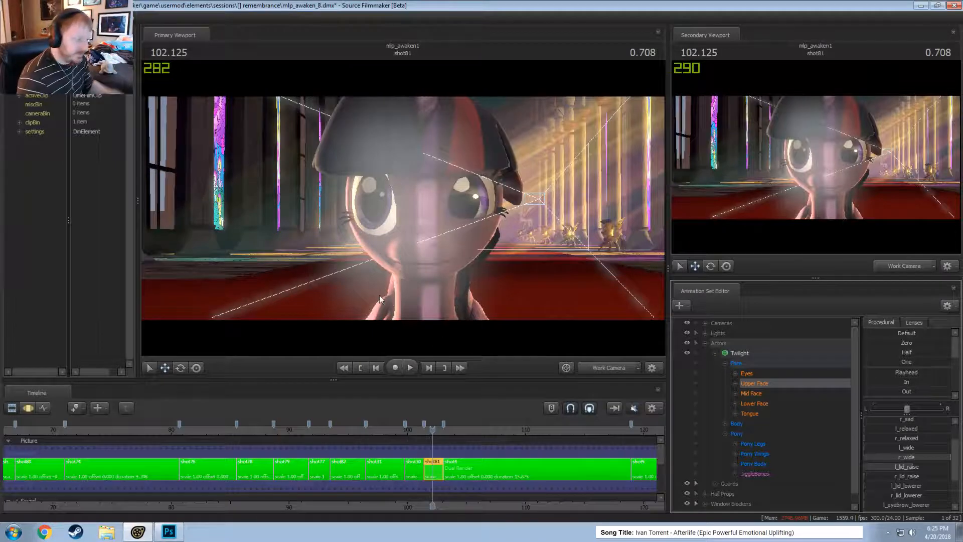
# - Display the Upper Face motion in the Motion Editor and compare Twilight's eyes through Main Camera2 and the work camera
pyautogui.press('F3')
pyautogui.click(613, 368)
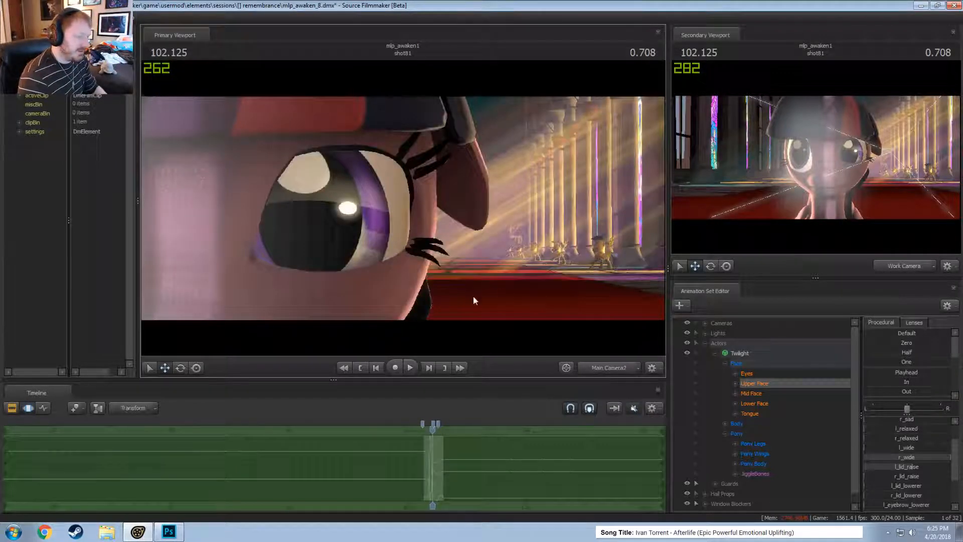
pyautogui.click(583, 364)
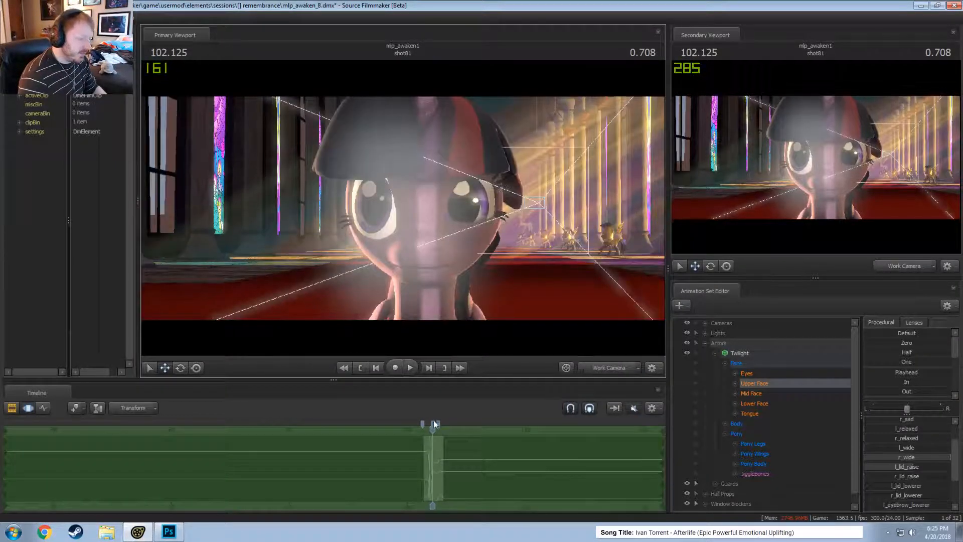
# - Play from shot81 into shot4 with the work camera, and continue playback through shot4's scene camera
pyautogui.moveTo(434, 424); pyautogui.dragTo(423, 390)
pyautogui.press('space')
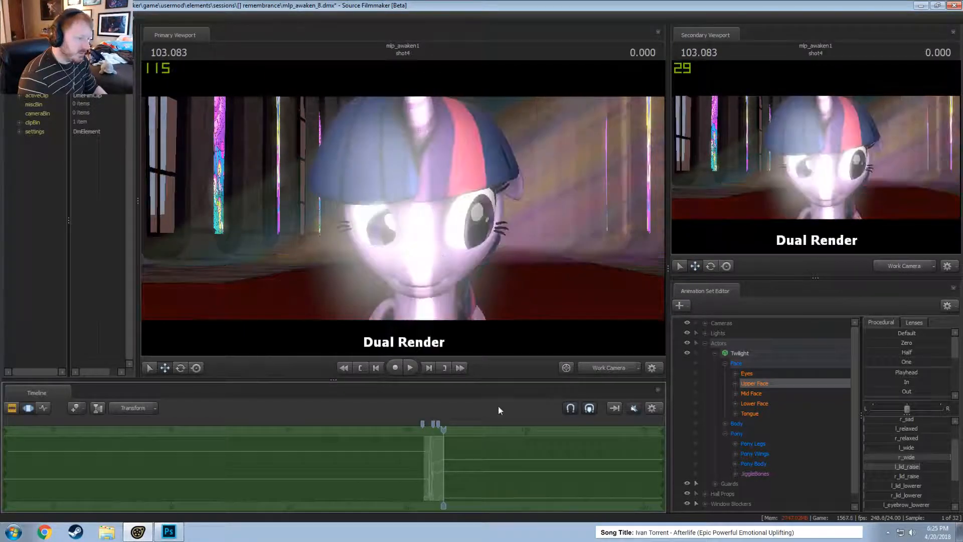
pyautogui.press('space')
pyautogui.press('space')
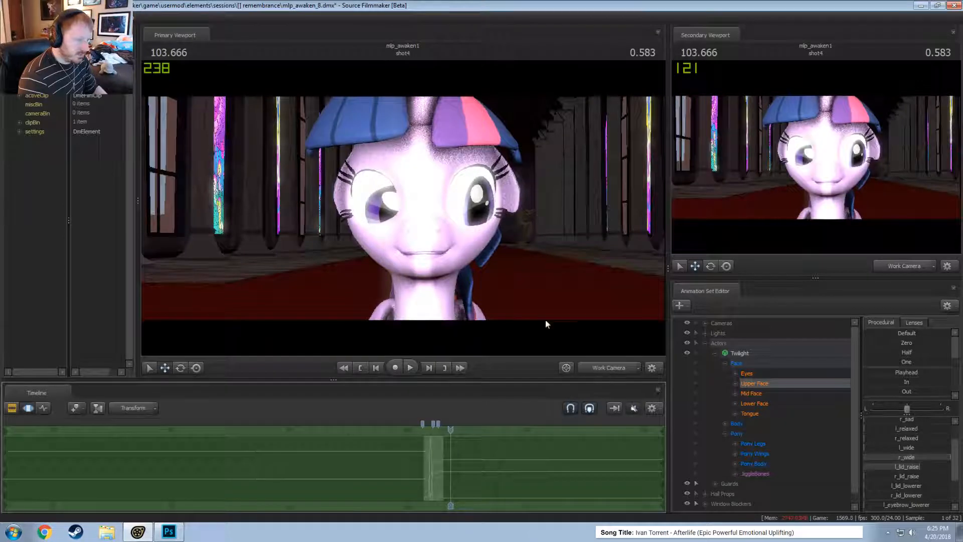
pyautogui.click(598, 367)
pyautogui.press('space')
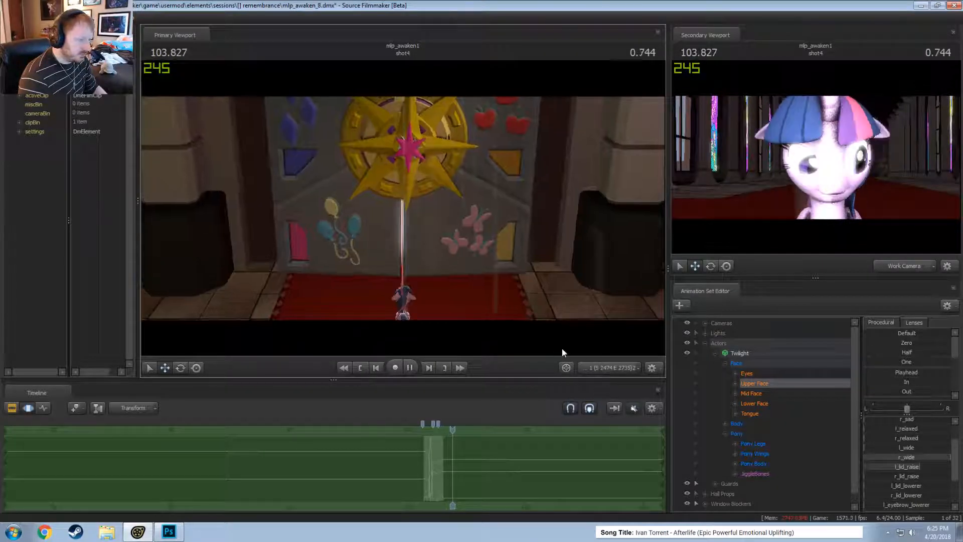
# - Return to the Clip Editor, add shot4 to the selection at 109.833, and match the work camera to its scene camera
pyautogui.press('F2')
pyautogui.press('space')
pyautogui.moveTo(463, 439); pyautogui.dragTo(523, 440)
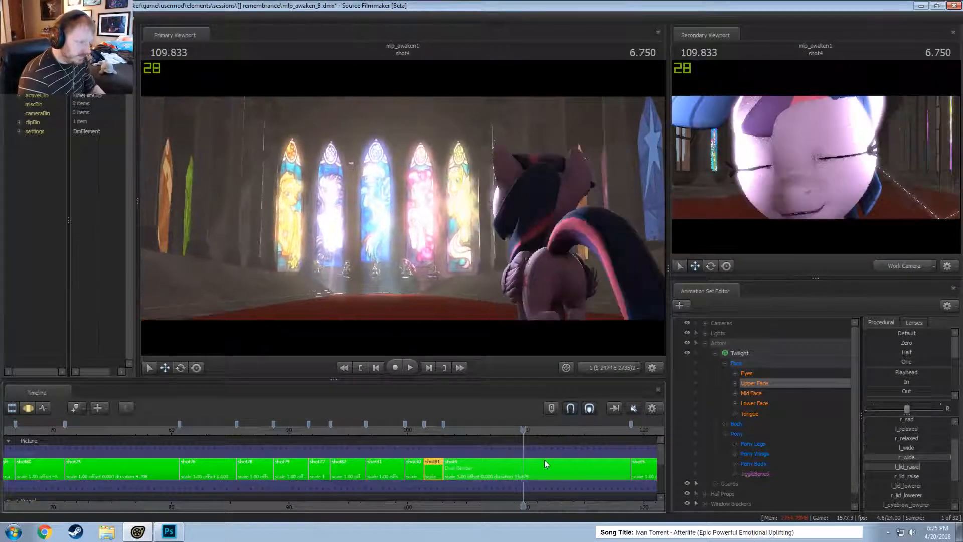
pyautogui.click(544, 459)
pyautogui.keyDown('ctrl'); pyautogui.click(604, 369); pyautogui.keyUp('ctrl')
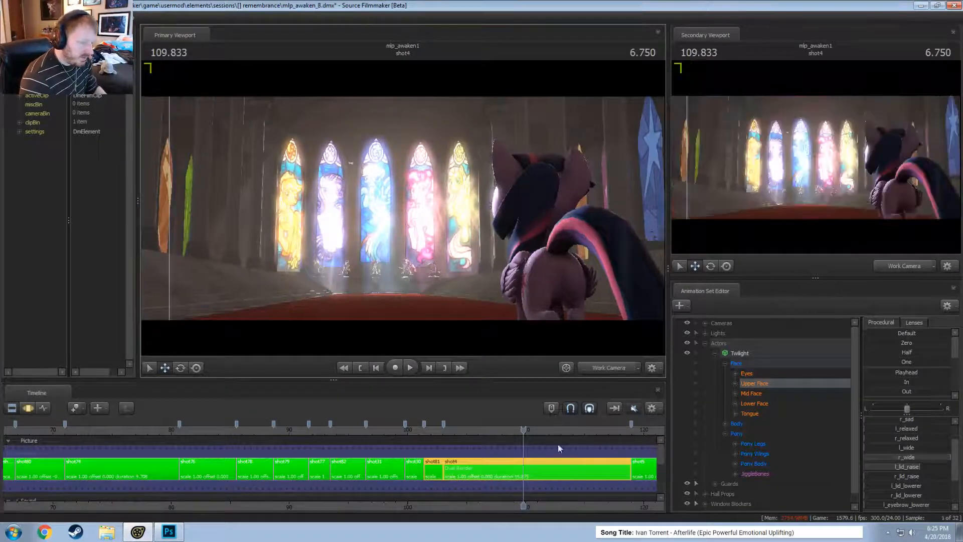
# - Move the playhead to 133.625, select the shot8 clip, and copy its scene camera to the work camera
pyautogui.scroll(-3, 365, 436)
pyautogui.click(407, 469)
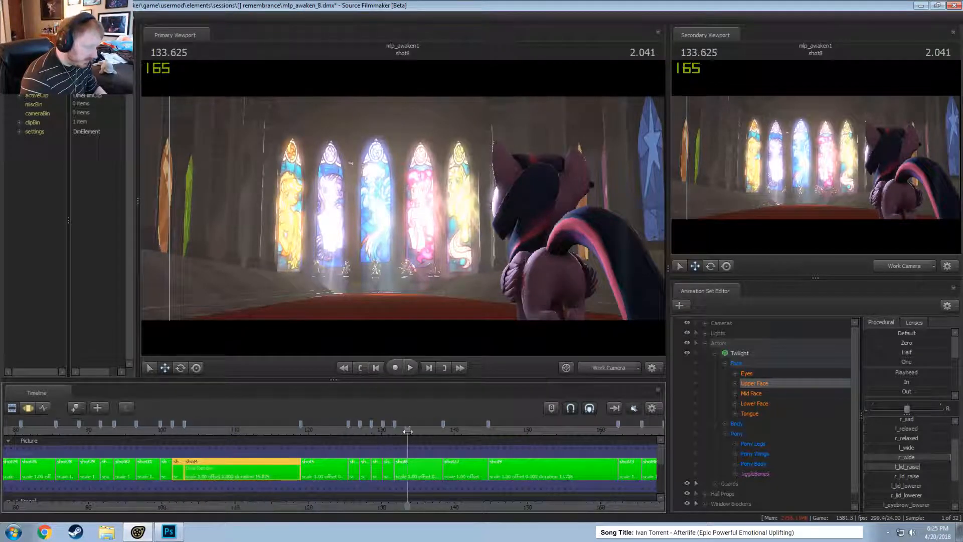
pyautogui.keyDown('ctrl'); pyautogui.click(598, 367); pyautogui.keyUp('ctrl')
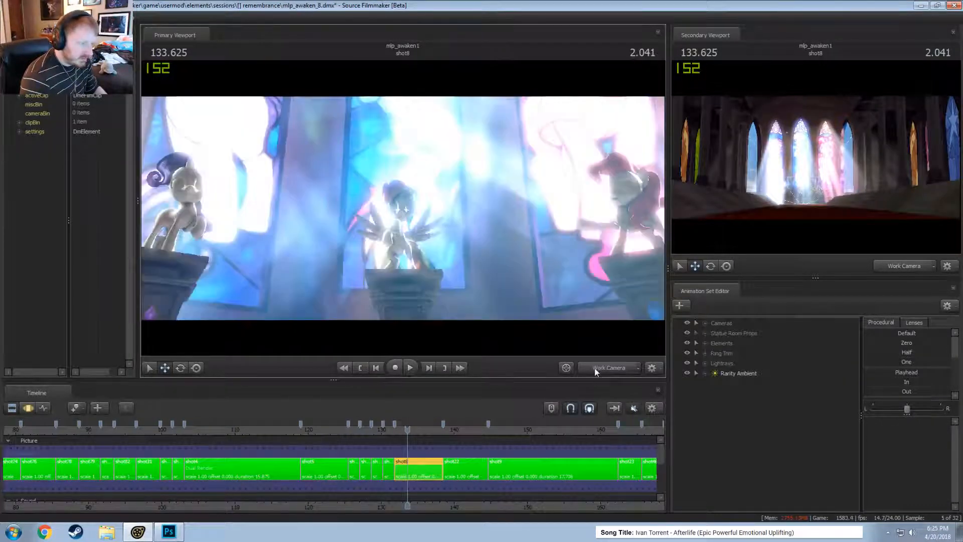
# - Fly the work camera around shot8's hall to examine the coloured window light cast on the floor and carpet
pyautogui.moveTo(403, 208); pyautogui.dragTo(402, 156)
pyautogui.moveTo(538, 210); pyautogui.dragTo(422, 211)
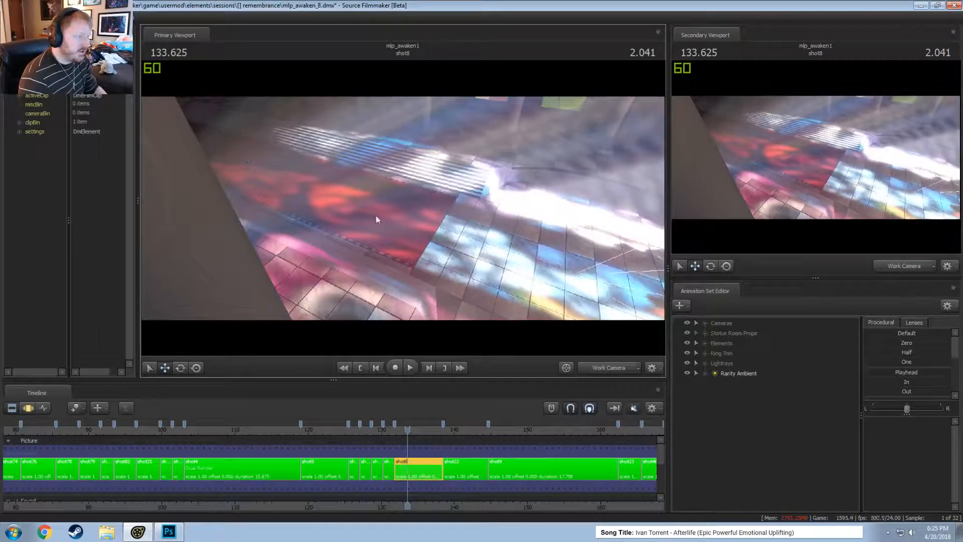
pyautogui.moveTo(382, 218); pyautogui.dragTo(426, 214)
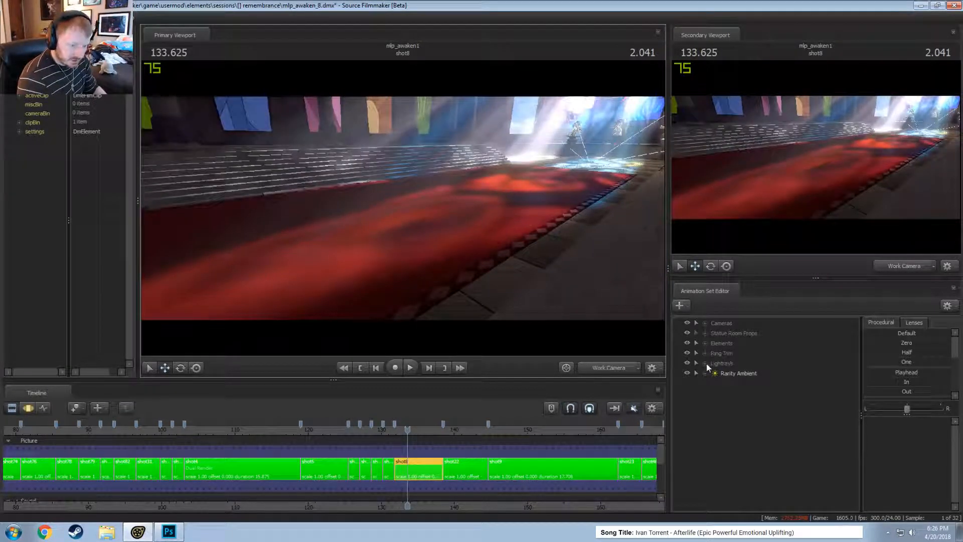
# - Expand Statue Room Props down to the Mane Room Window Lights, hide Rainbow Glass Light, and fly the work camera to view the windows
pyautogui.click(706, 343)
pyautogui.click(706, 344)
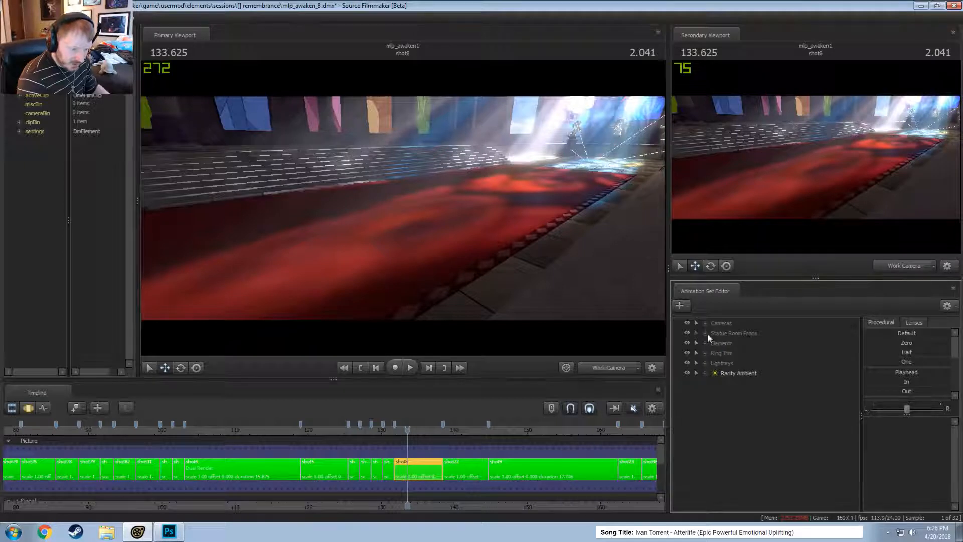
pyautogui.click(706, 333)
pyautogui.click(716, 353)
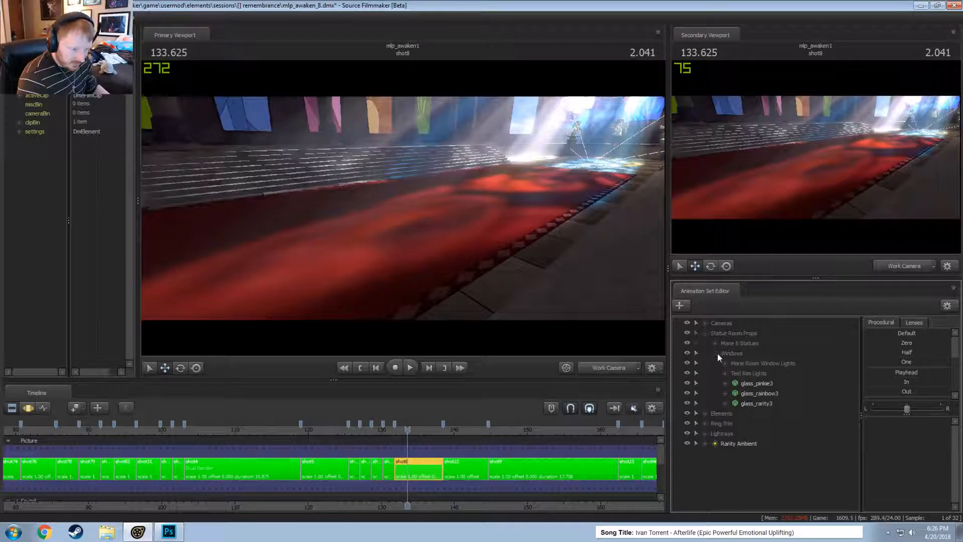
pyautogui.click(725, 373)
pyautogui.click(725, 364)
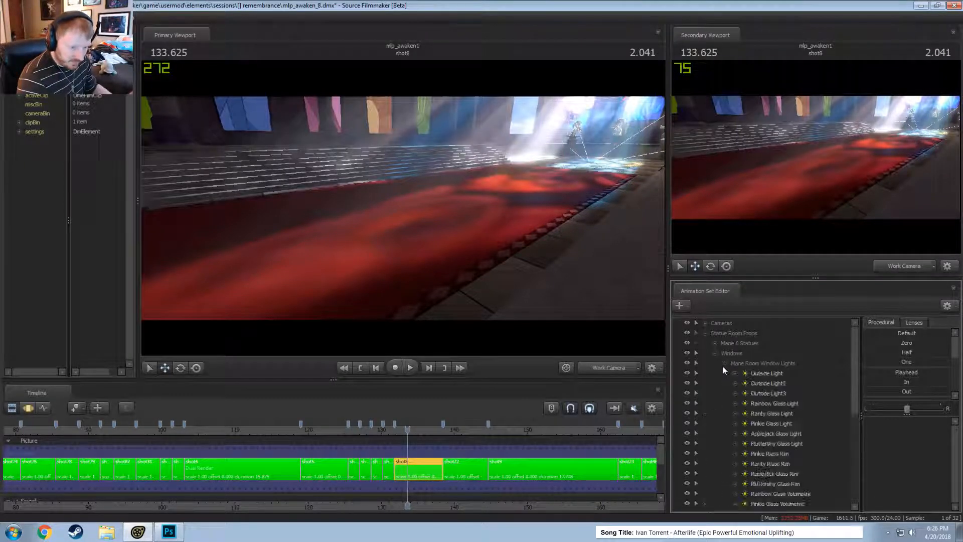
pyautogui.scroll(-2, 725, 364)
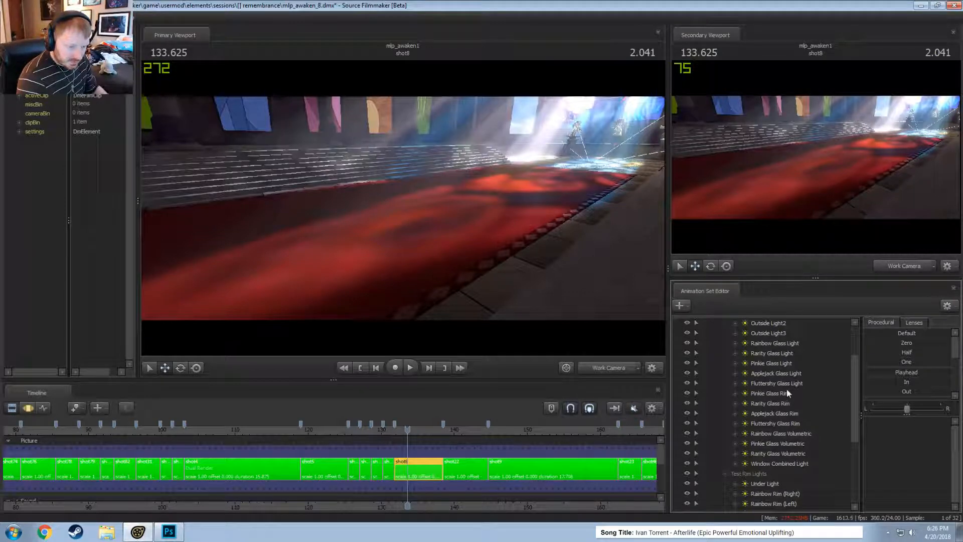
pyautogui.click(770, 344)
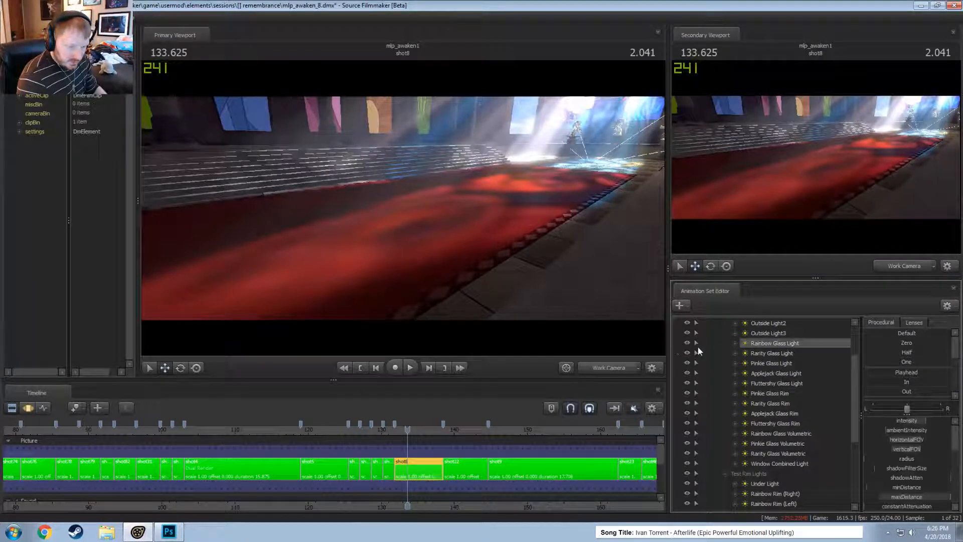
pyautogui.click(687, 343)
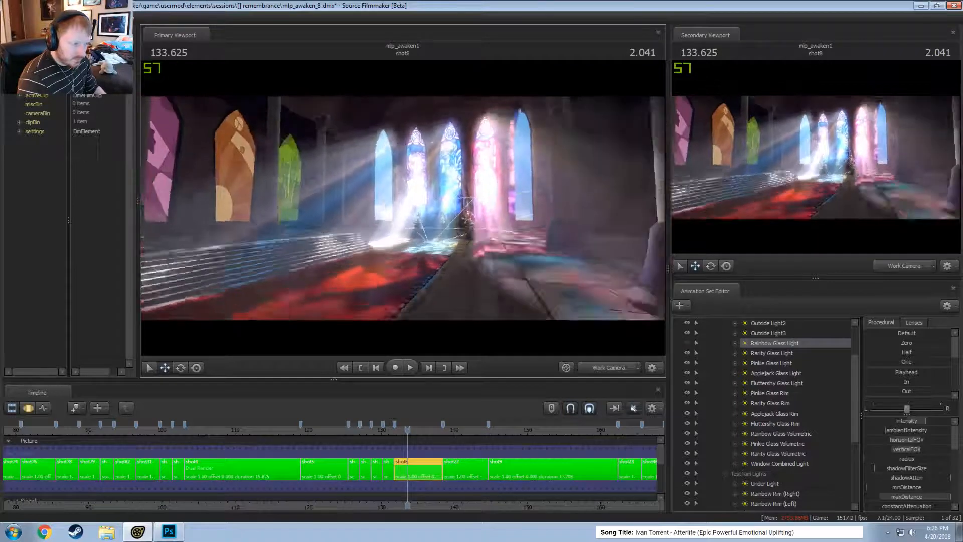
pyautogui.moveTo(526, 296); pyautogui.dragTo(545, 318)
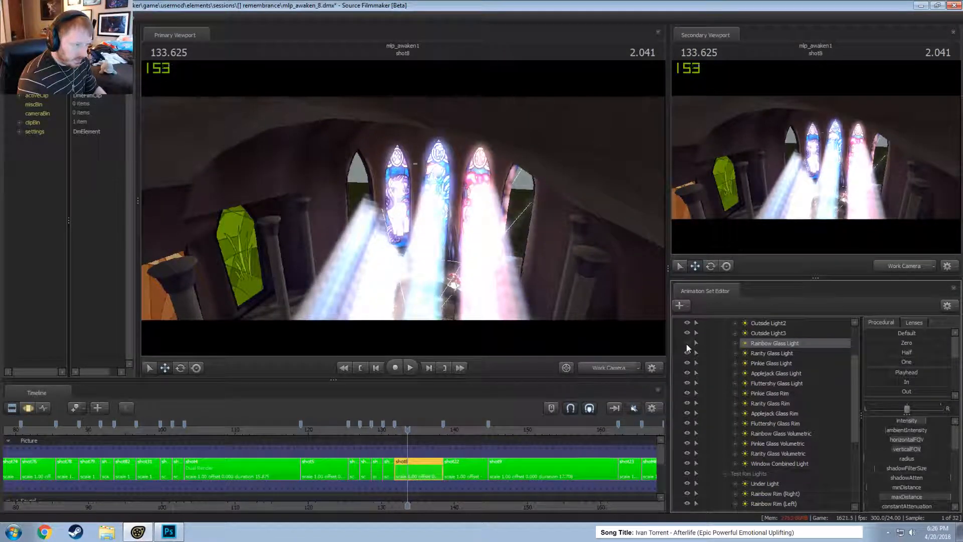
# - Hide all the remaining lights in the Mane Room Window Lights group, including the glass, rim, volumetric and combined lights
pyautogui.scroll(2, 708, 361)
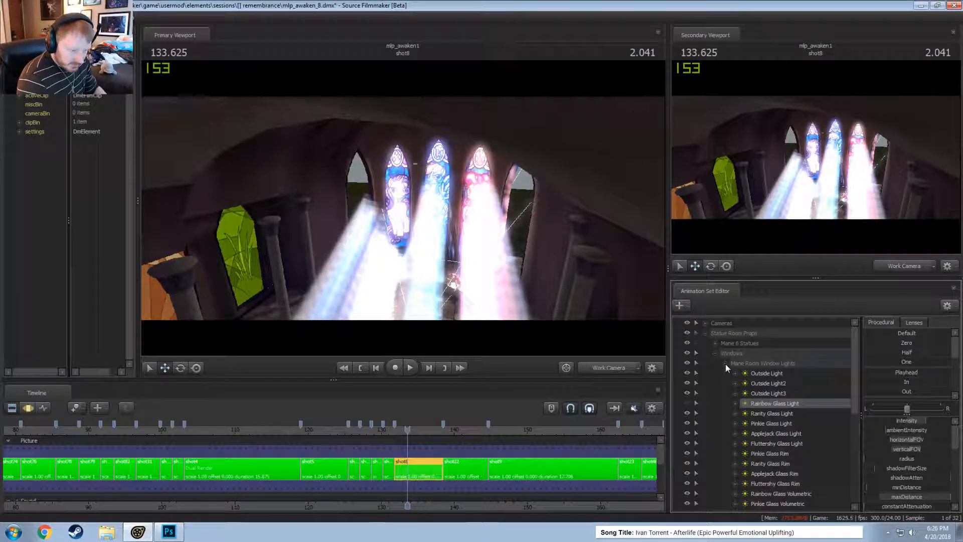
pyautogui.scroll(-1, 731, 379)
pyautogui.moveTo(687, 362); pyautogui.dragTo(688, 321)
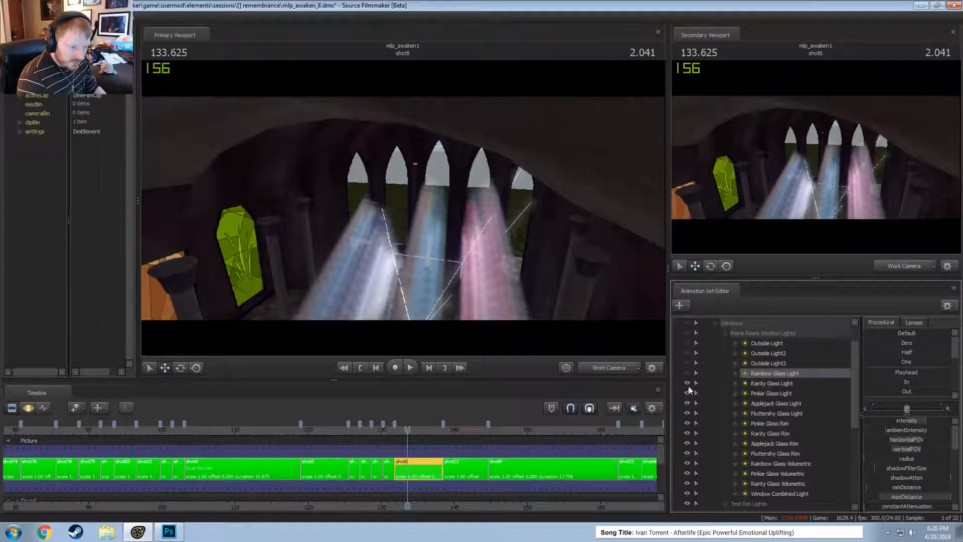
pyautogui.moveTo(688, 383); pyautogui.dragTo(687, 404)
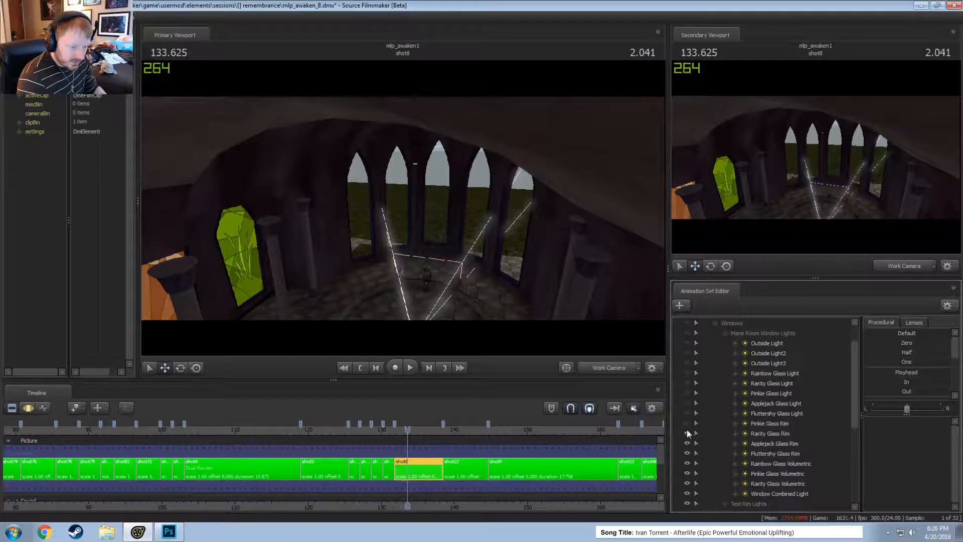
pyautogui.moveTo(690, 461); pyautogui.dragTo(688, 491)
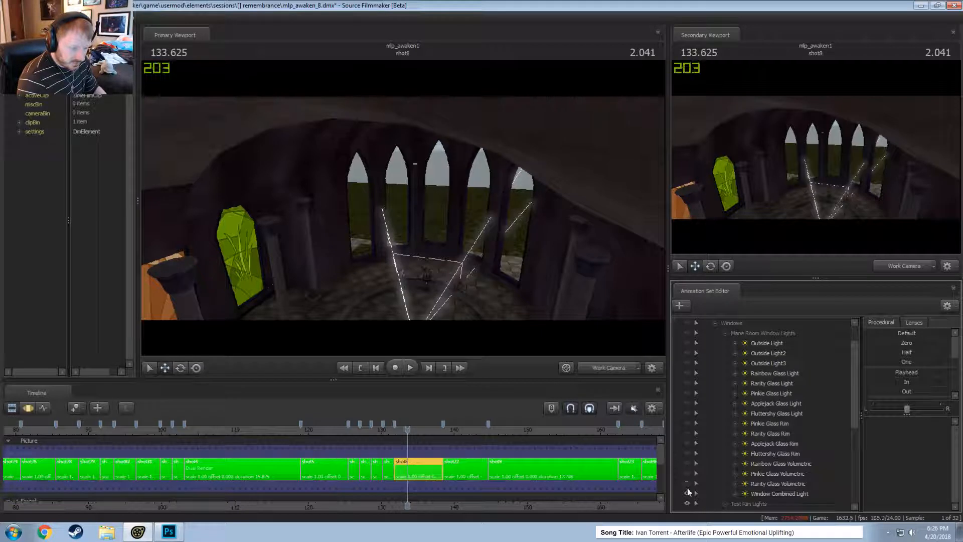
pyautogui.click(687, 332)
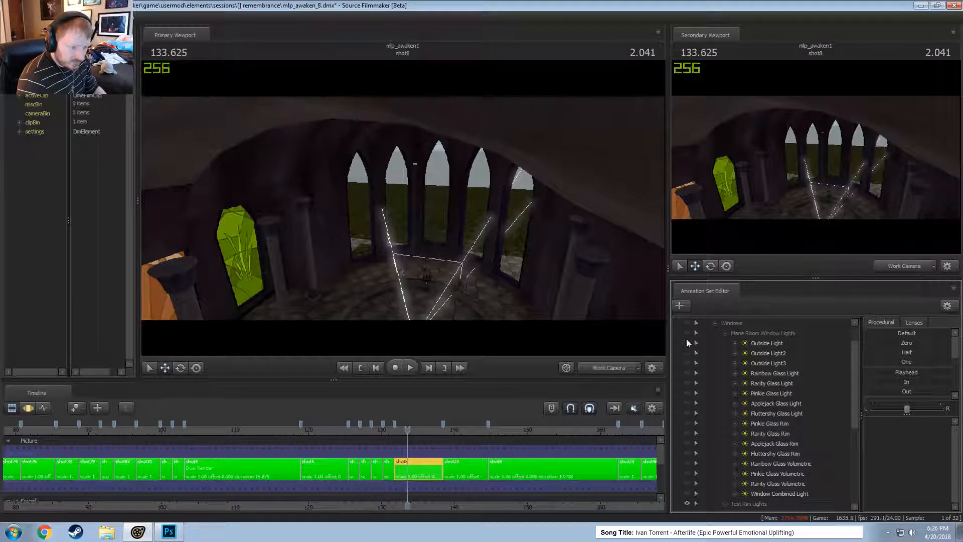
# - Expand the Test Rim Lights group and hide every light in it, from Under Light to Pinkie Ambient
pyautogui.scroll(1, 692, 359)
pyautogui.click(723, 373)
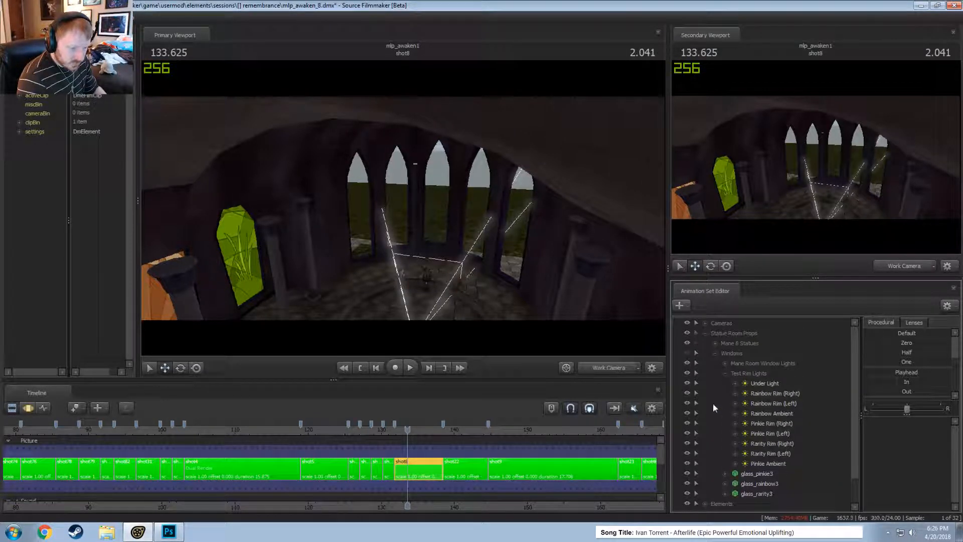
pyautogui.click(688, 433)
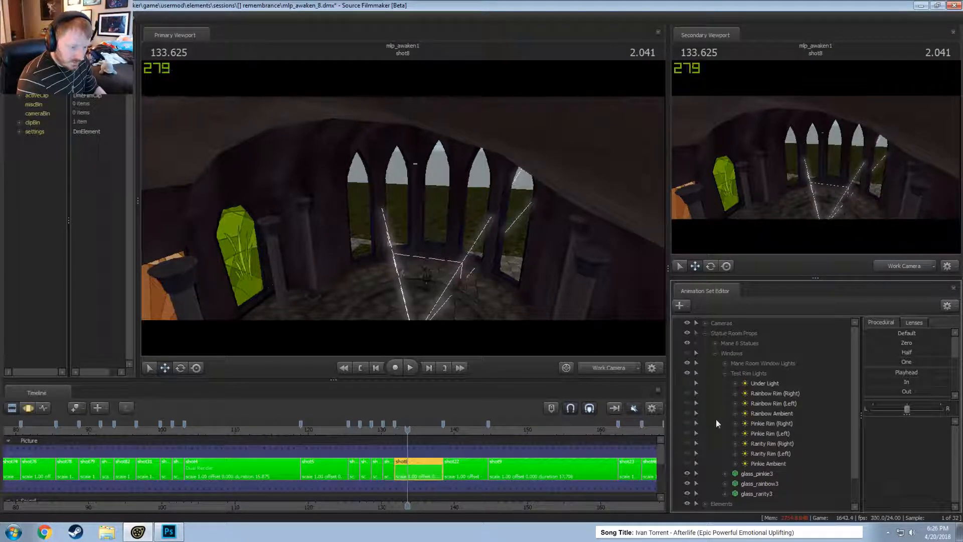
# - Hide the Rarity Ambient light and move it into the Test Rim Lights group after Pinkie Ambient, collapsing the group
pyautogui.scroll(-1, 719, 364)
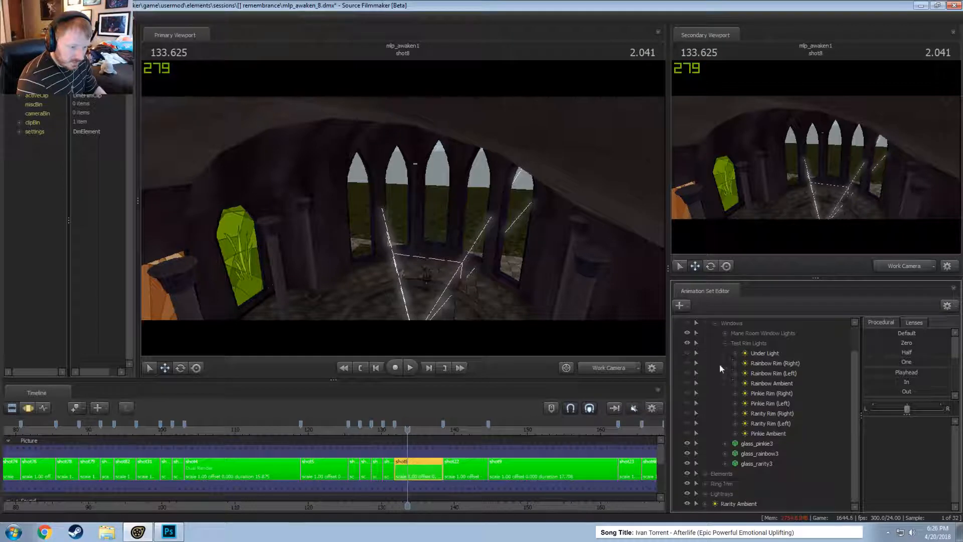
pyautogui.click(688, 503)
pyautogui.click(727, 504)
pyautogui.click(767, 434)
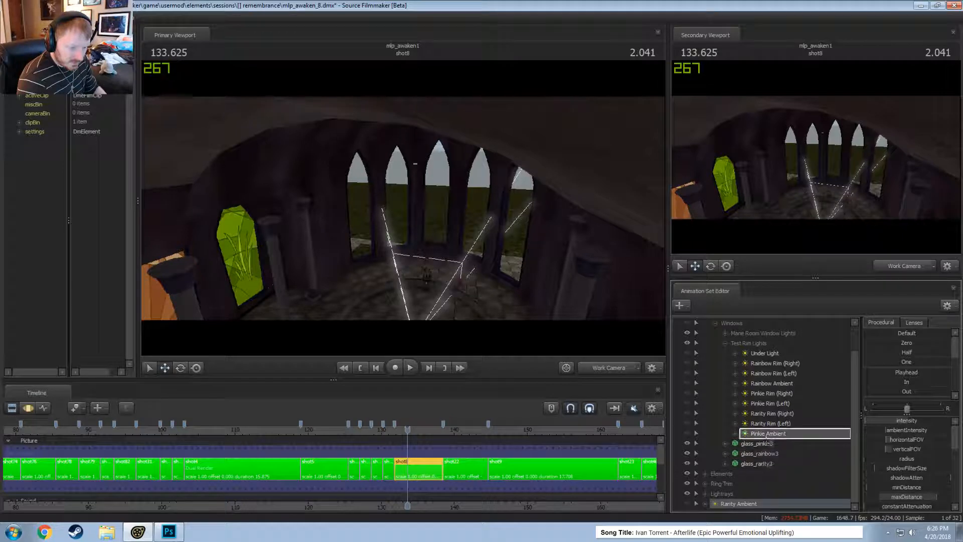
pyautogui.moveTo(767, 440); pyautogui.dragTo(748, 443)
pyautogui.click(725, 342)
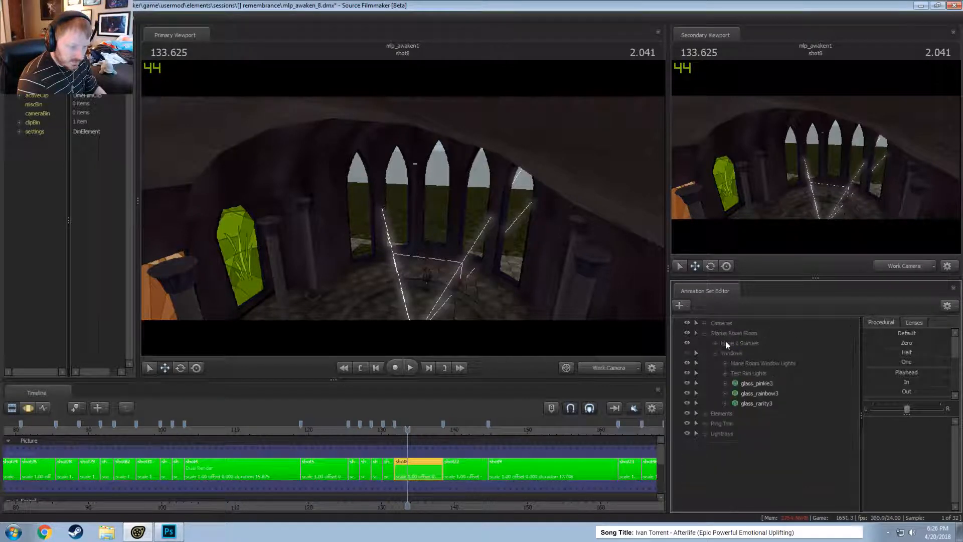
# - View the unlit hall from a new angle and review the contents of the window light, rim light and Mane 6 Statues groups
pyautogui.moveTo(401, 211); pyautogui.dragTo(586, 300)
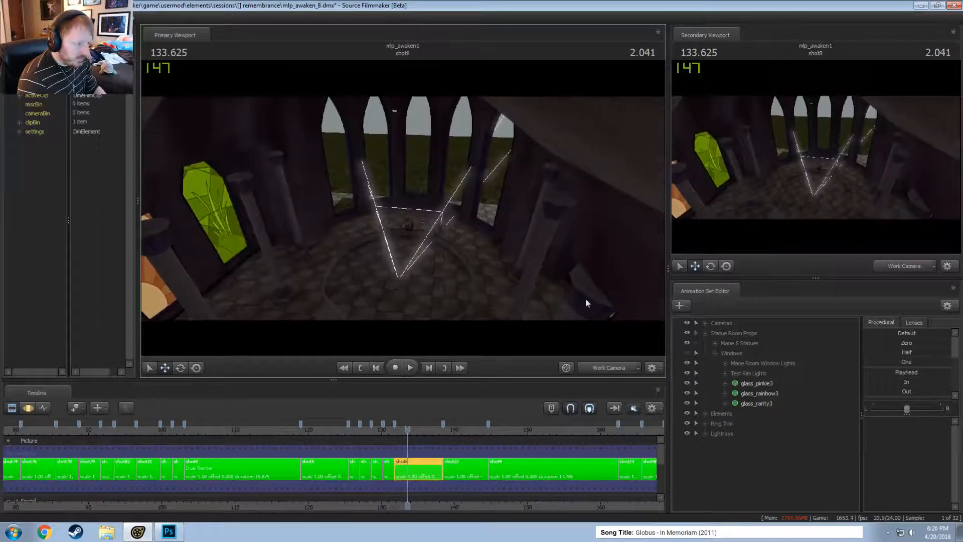
pyautogui.click(725, 364)
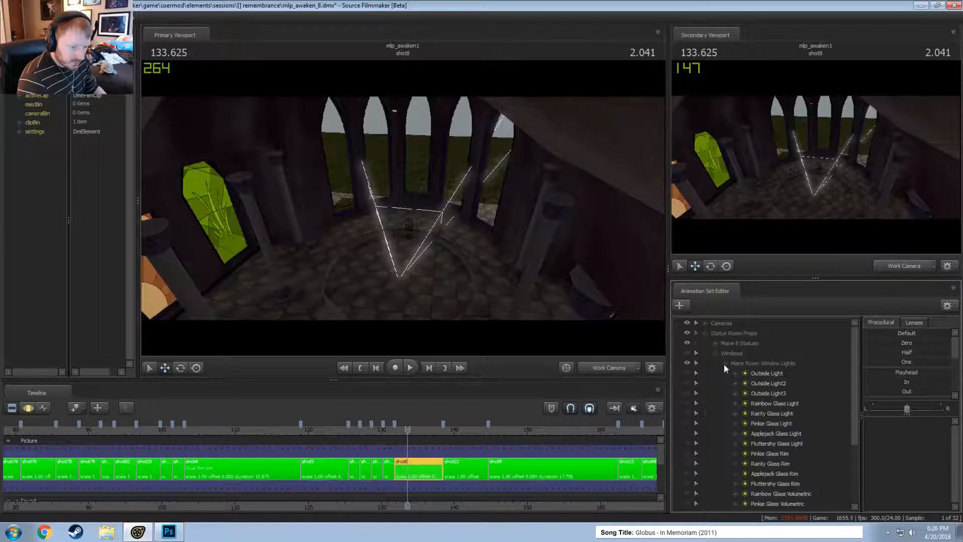
pyautogui.scroll(-3, 731, 378)
pyautogui.click(725, 444)
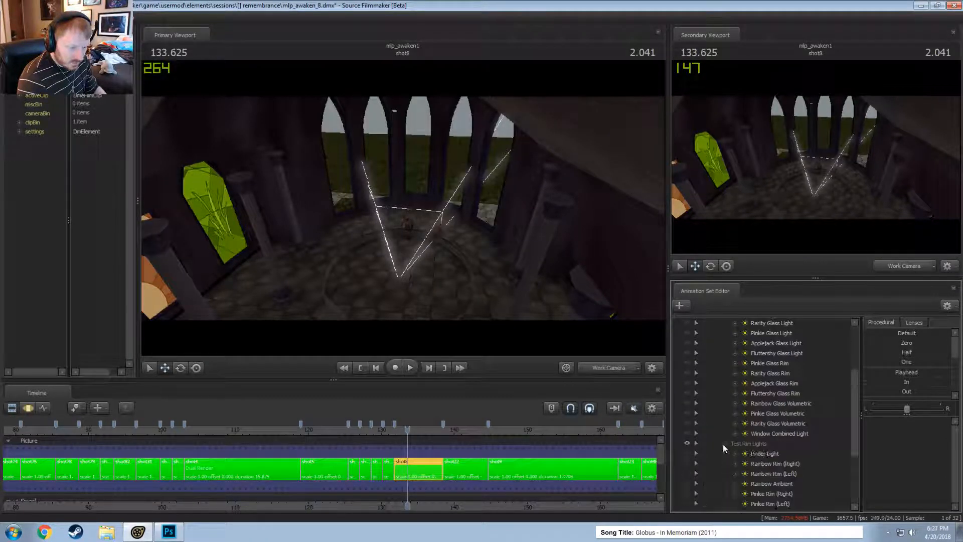
pyautogui.scroll(-3, 726, 448)
pyautogui.scroll(6, 700, 469)
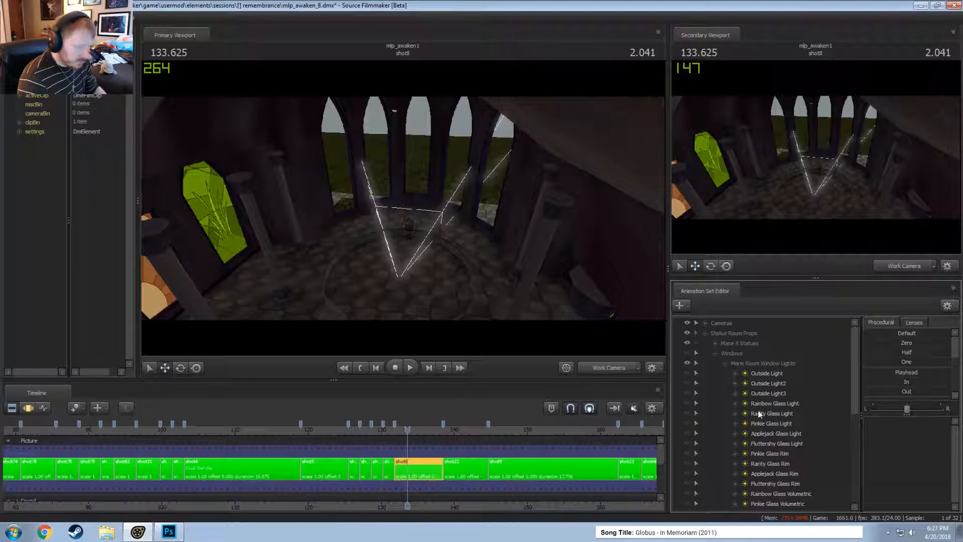
pyautogui.click(726, 364)
pyautogui.click(715, 343)
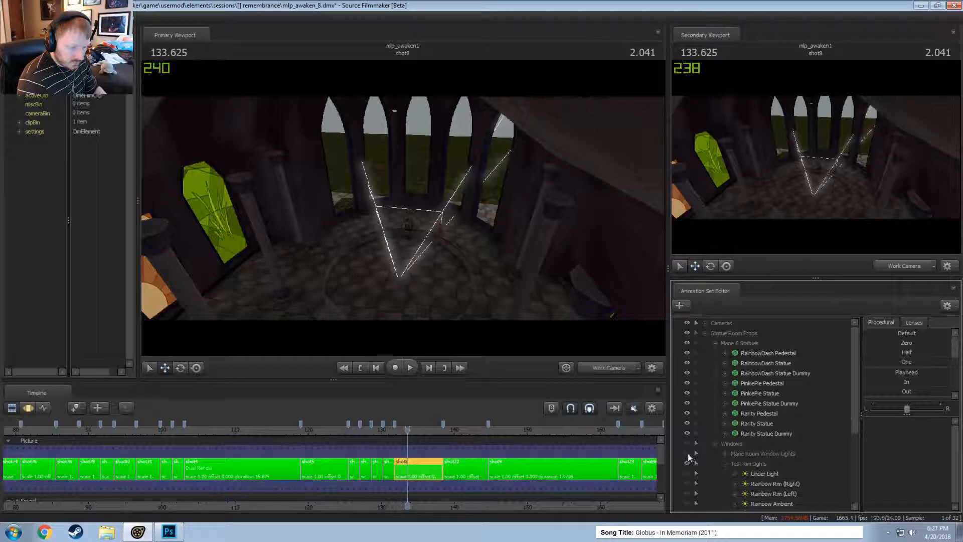
pyautogui.click(723, 453)
pyautogui.scroll(-3, 728, 459)
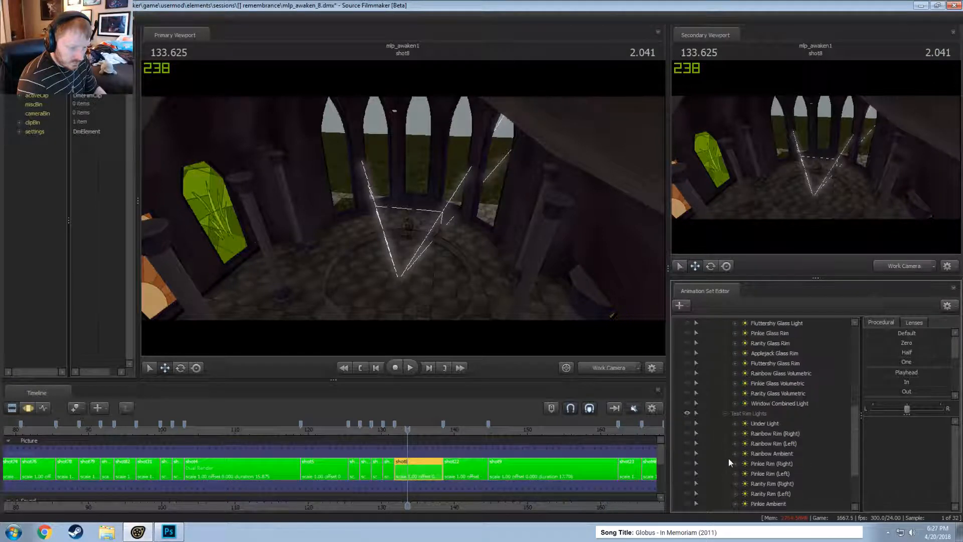
pyautogui.scroll(3, 729, 458)
pyautogui.click(726, 456)
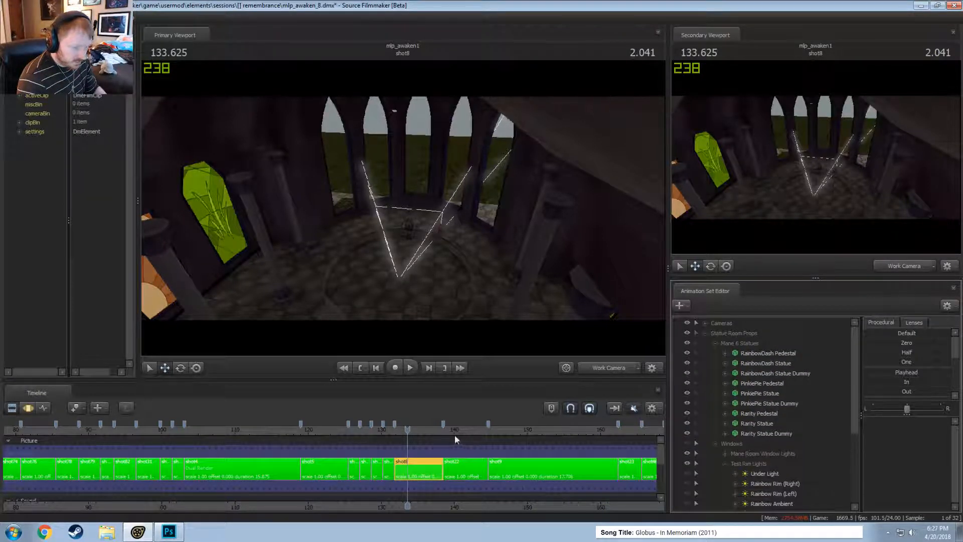
# - Move the playhead to 134.791 within shot8 and collapse the Test Rim Lights group
pyautogui.scroll(3, 409, 430)
pyautogui.moveTo(408, 430); pyautogui.dragTo(423, 431)
pyautogui.scroll(-2, 724, 484)
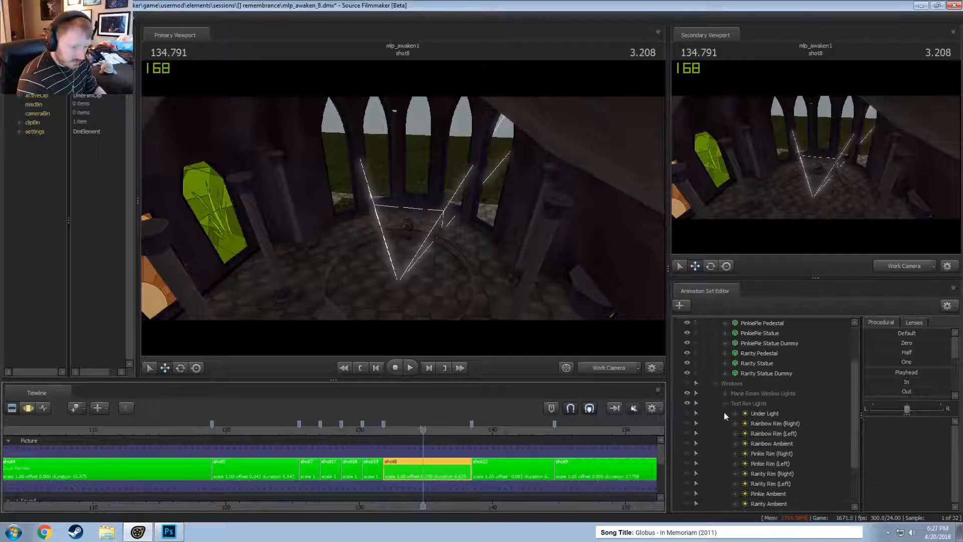
pyautogui.click(725, 404)
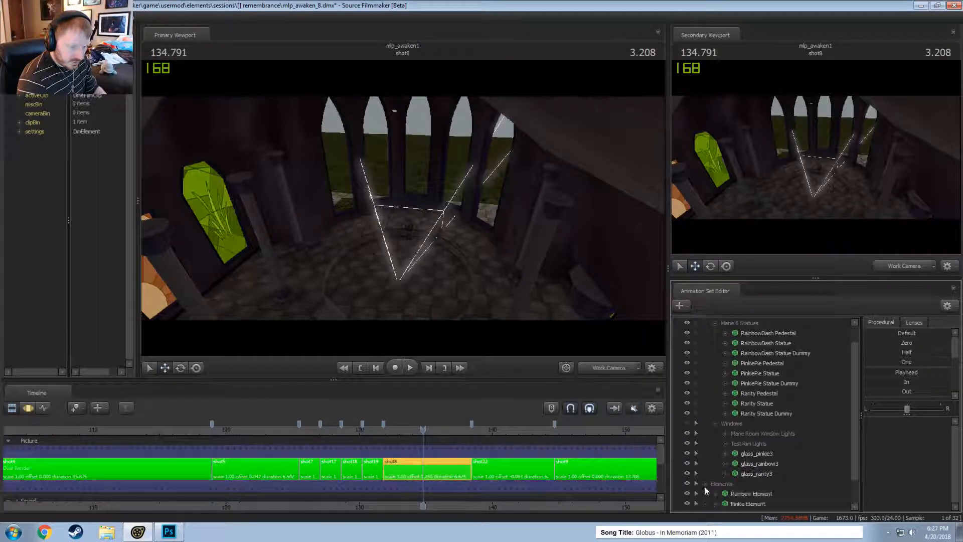
# - Collapse the Mane 6 Statues group and recheck the lights listed under Mane Room Window Lights and Test Rim Lights
pyautogui.scroll(1, 714, 481)
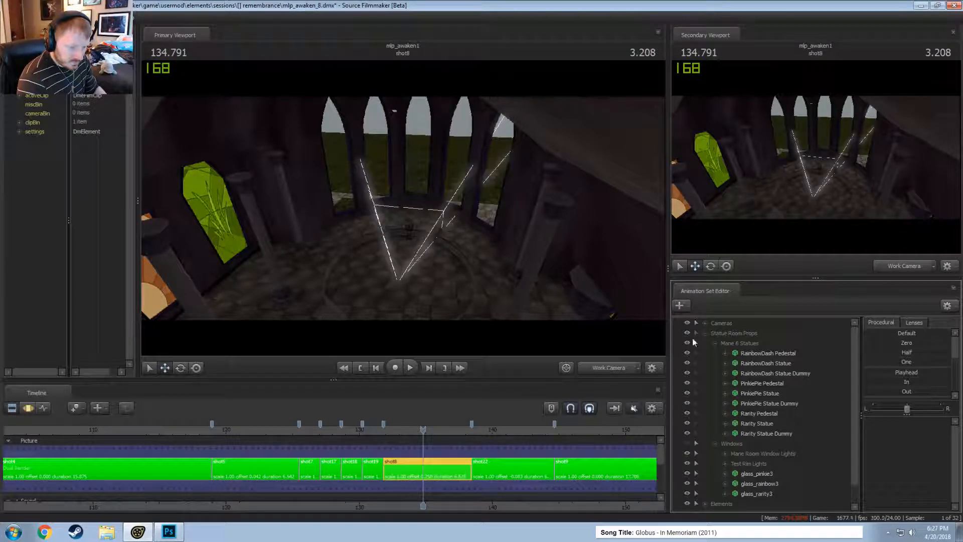
pyautogui.click(705, 333)
pyautogui.click(706, 334)
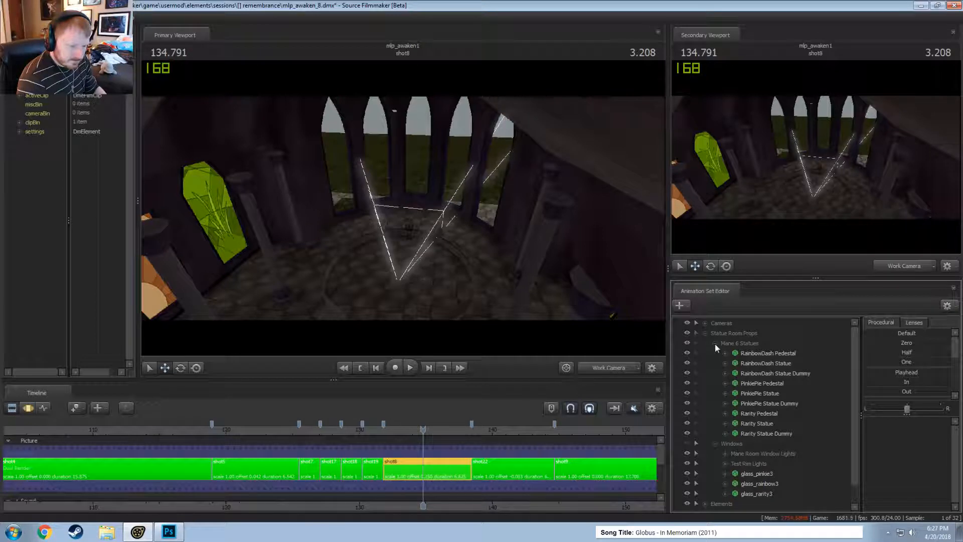
pyautogui.click(715, 343)
pyautogui.click(724, 364)
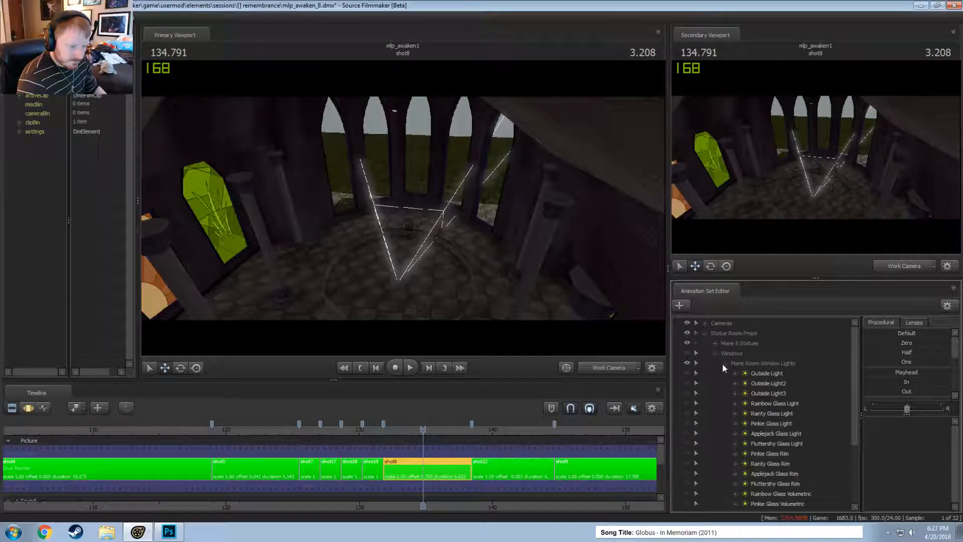
pyautogui.scroll(-1, 723, 363)
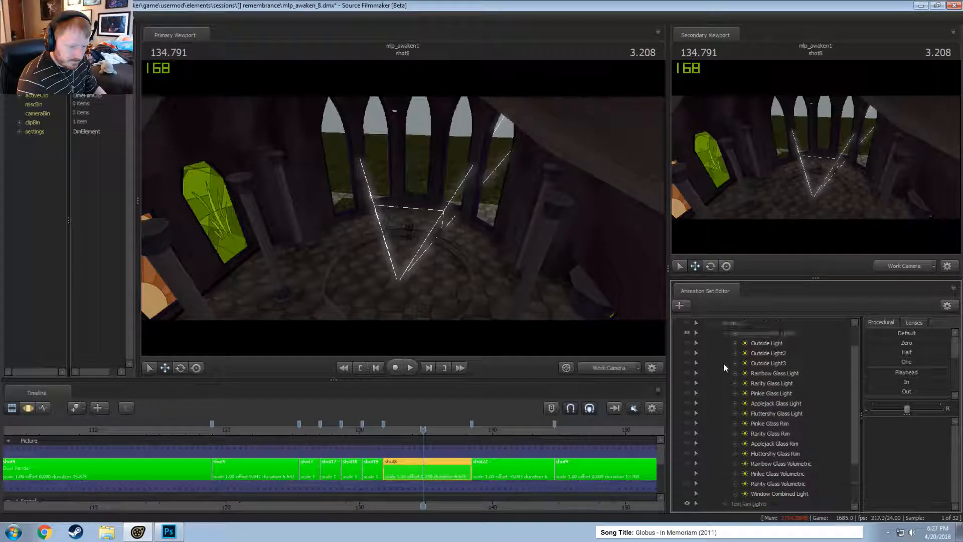
pyautogui.click(725, 333)
pyautogui.click(725, 373)
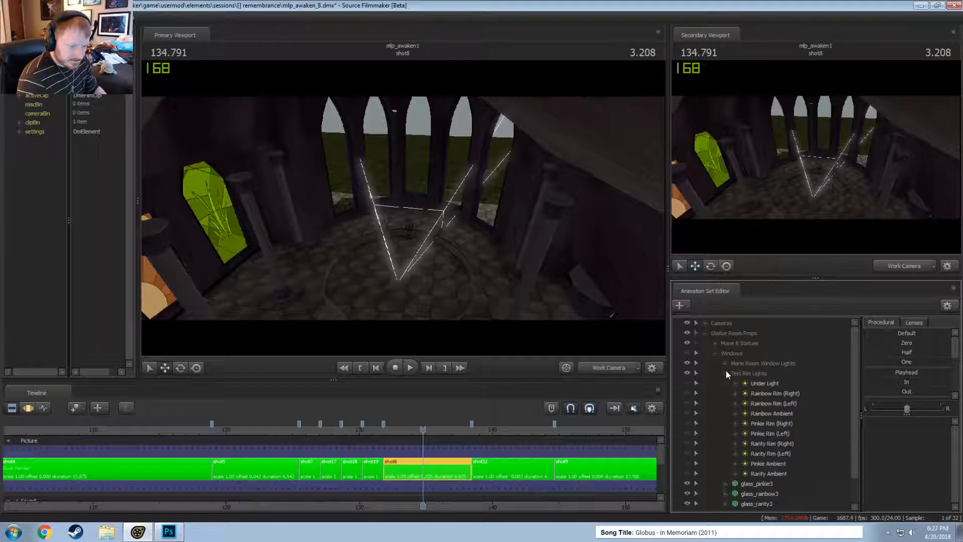
pyautogui.scroll(-1, 726, 430)
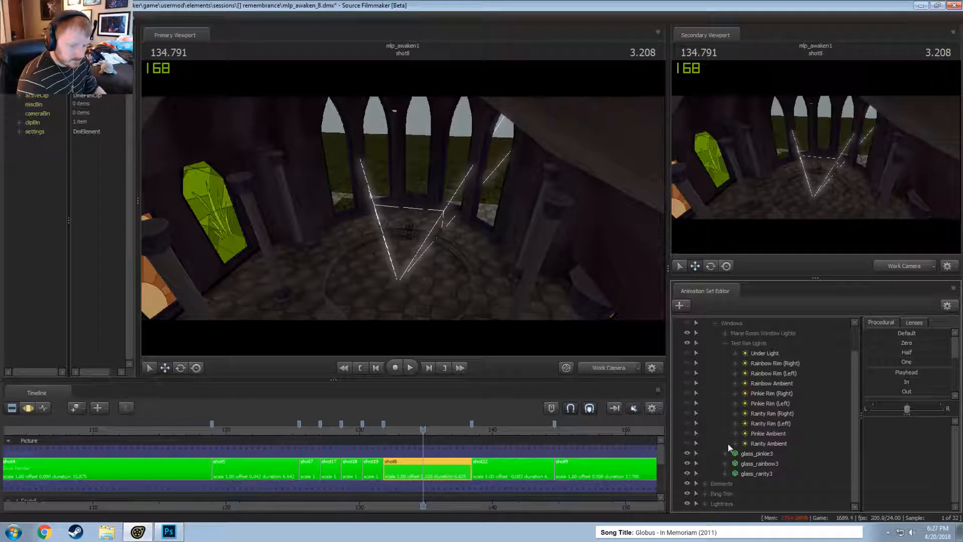
# - Unhide the glass_pinkie3 and glass_rainbow3 window models in shot8 and move the playhead to 134.291
pyautogui.click(688, 454)
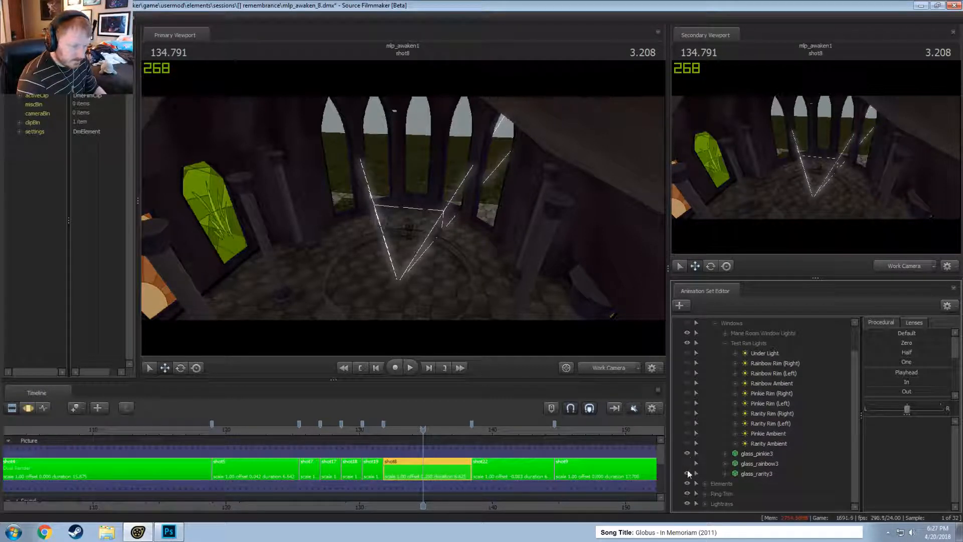
pyautogui.click(688, 465)
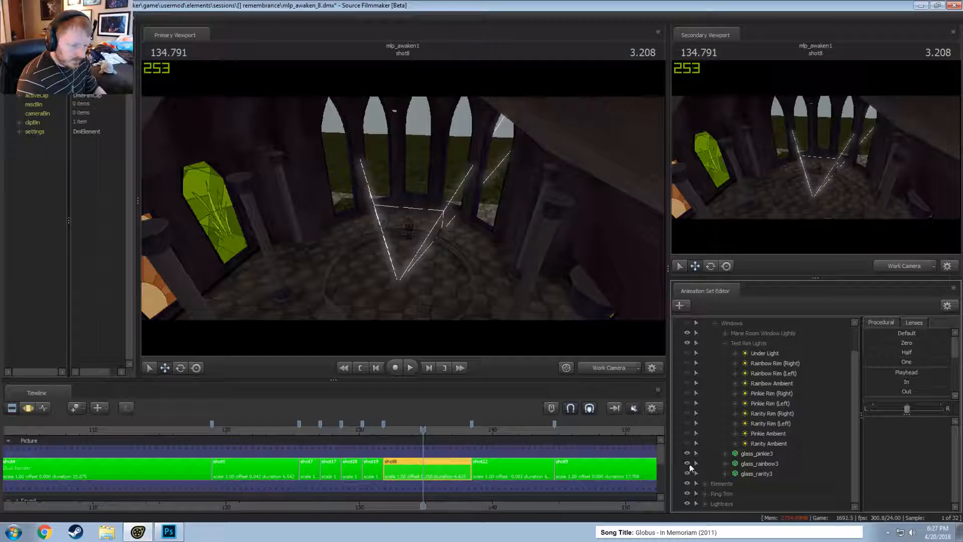
pyautogui.click(688, 345)
pyautogui.moveTo(423, 431); pyautogui.dragTo(422, 431)
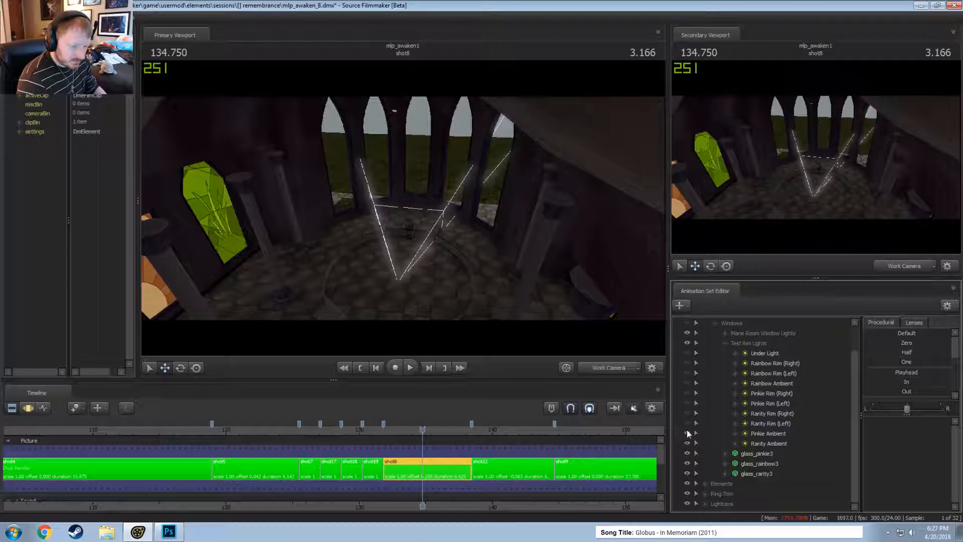
pyautogui.moveTo(424, 431)
pyautogui.mouseDown()
pyautogui.moveTo(371, 439)
pyautogui.moveTo(411, 441)
pyautogui.mouseUp()
pyautogui.press('space')
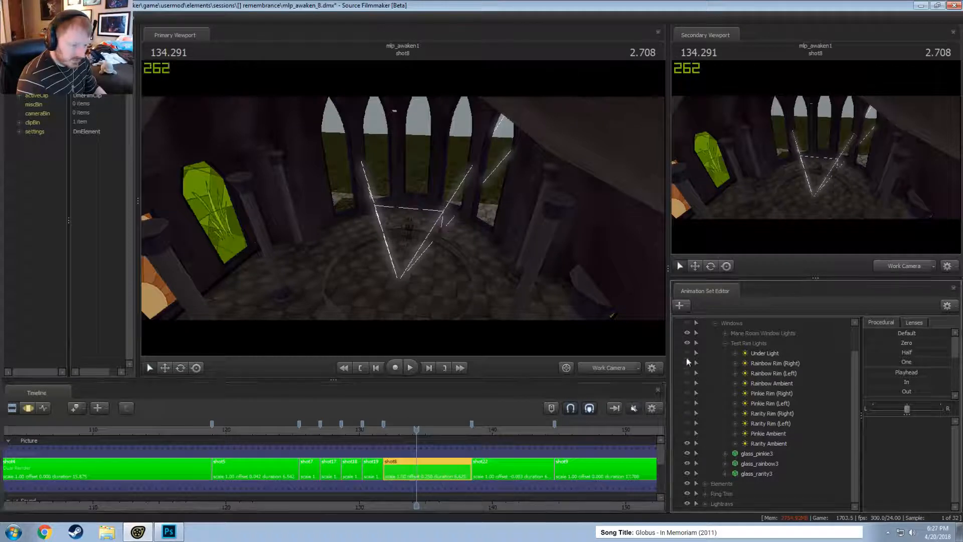
# - Select shot22 with the playhead at 140.833 and preview it through the shot camera before returning to the Work Camera
pyautogui.scroll(2, 522, 398)
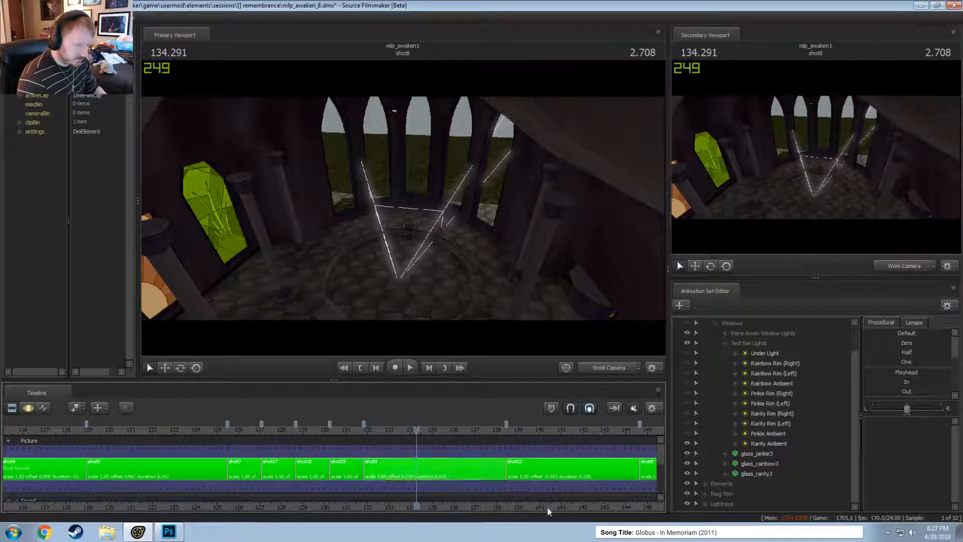
pyautogui.moveTo(549, 512); pyautogui.dragTo(377, 468, button='middle')
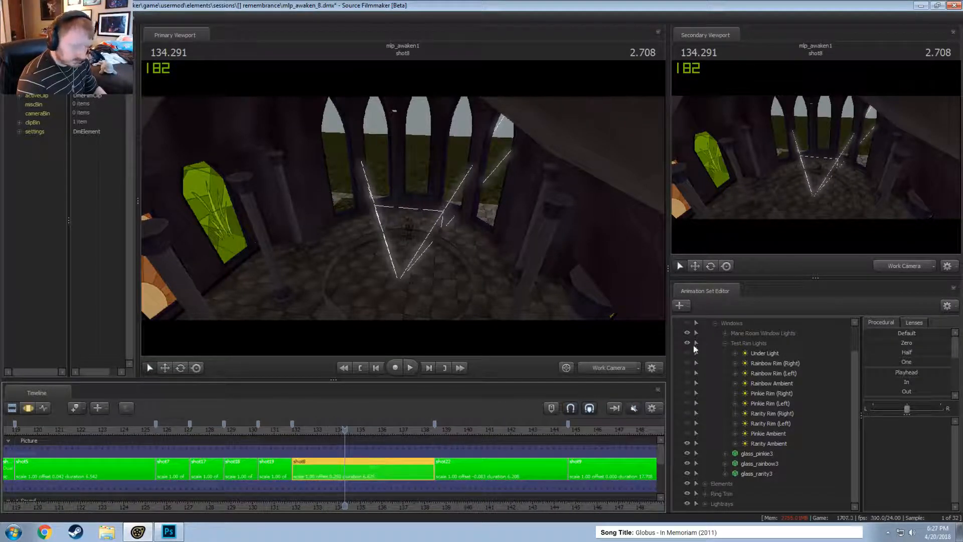
pyautogui.scroll(1, 695, 349)
pyautogui.moveTo(345, 425); pyautogui.dragTo(486, 467)
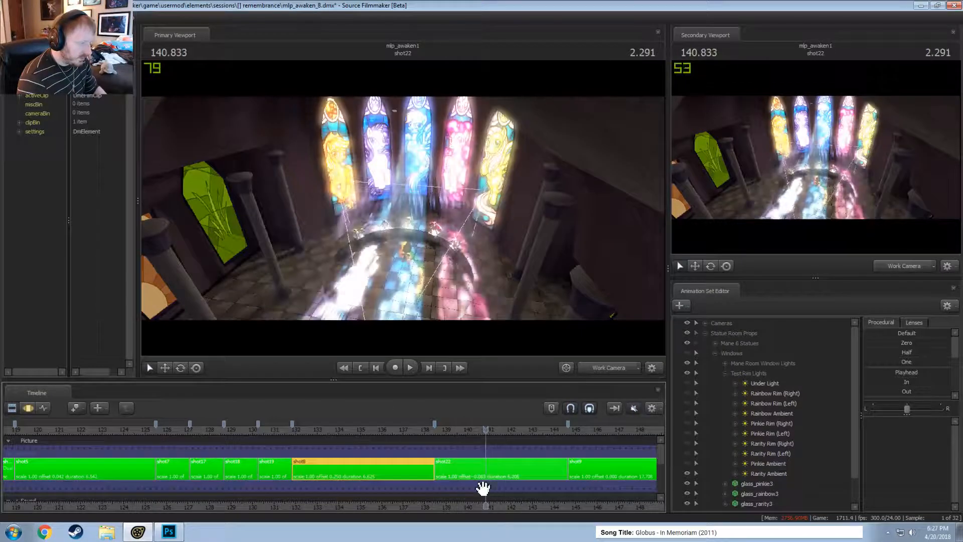
pyautogui.click(490, 477)
pyautogui.moveTo(542, 296); pyautogui.dragTo(570, 358)
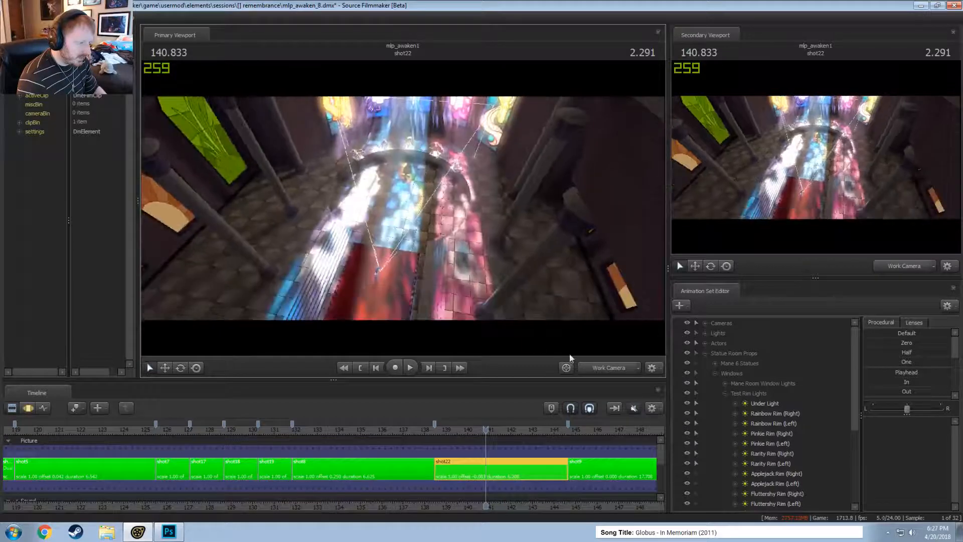
pyautogui.click(616, 368)
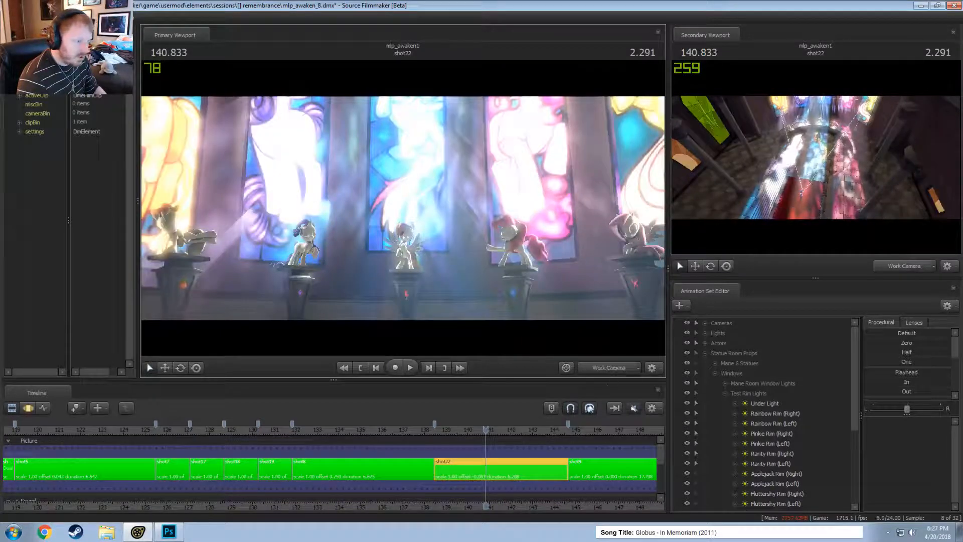
pyautogui.click(615, 370)
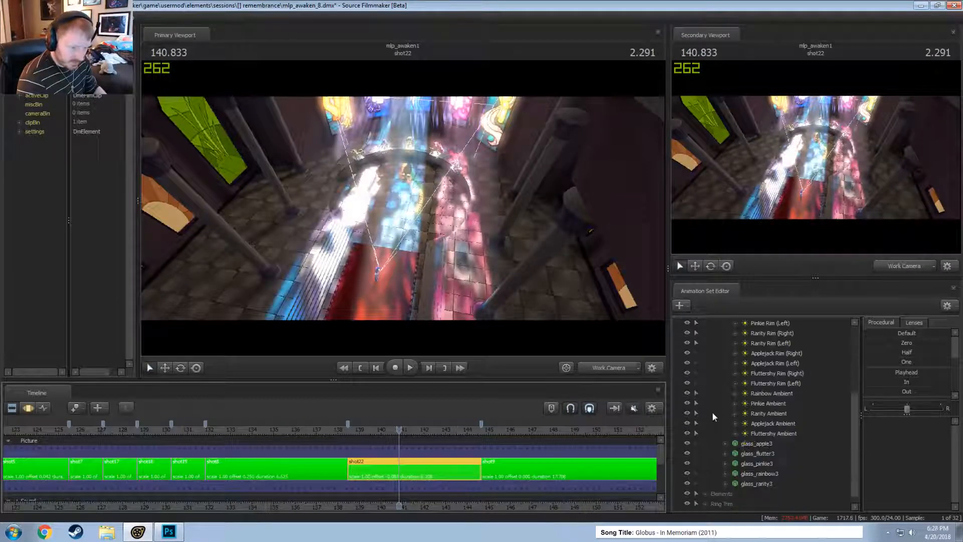
# - Hide all the Ambient lights and the left and right Rim lights in shot22's Test Rim Lights group
pyautogui.scroll(-3, 730, 430)
pyautogui.click(687, 463)
pyautogui.click(688, 453)
pyautogui.click(687, 443)
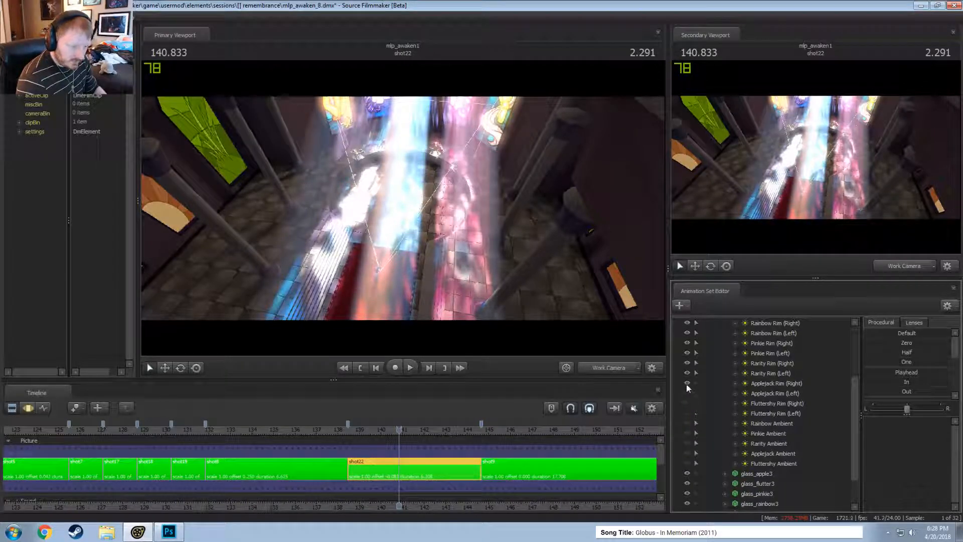
pyautogui.click(687, 363)
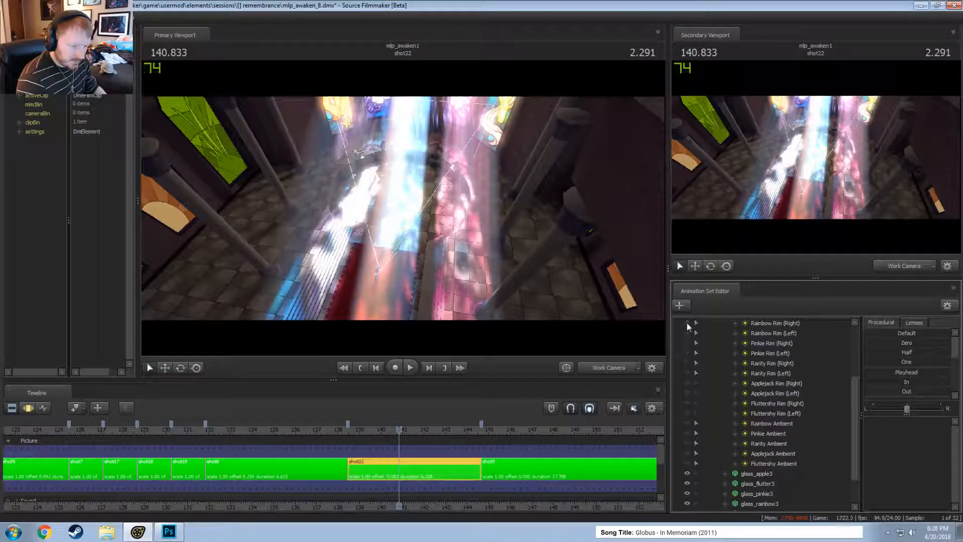
pyautogui.scroll(3, 688, 326)
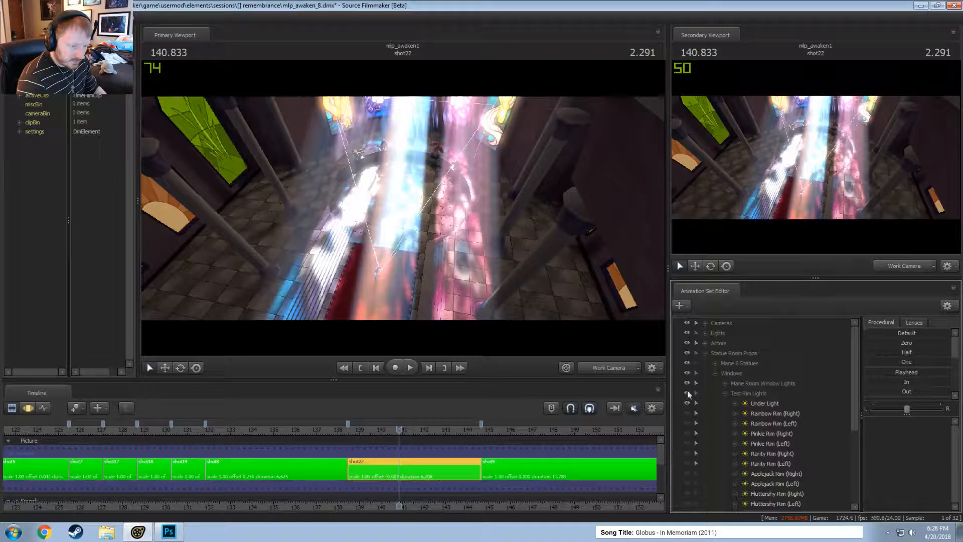
# - Expand Mane Room Window Lights and hide every light in it, from Window Combined Light up to Outside Light2, plus the Under Light
pyautogui.click(724, 383)
pyautogui.scroll(-2, 714, 461)
pyautogui.moveTo(688, 485); pyautogui.dragTo(689, 459)
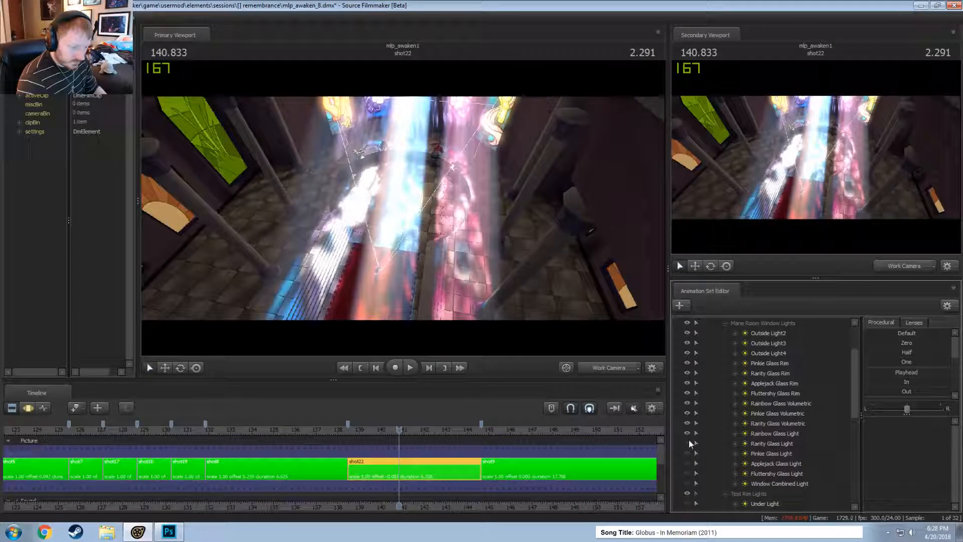
pyautogui.moveTo(689, 426); pyautogui.dragTo(688, 333)
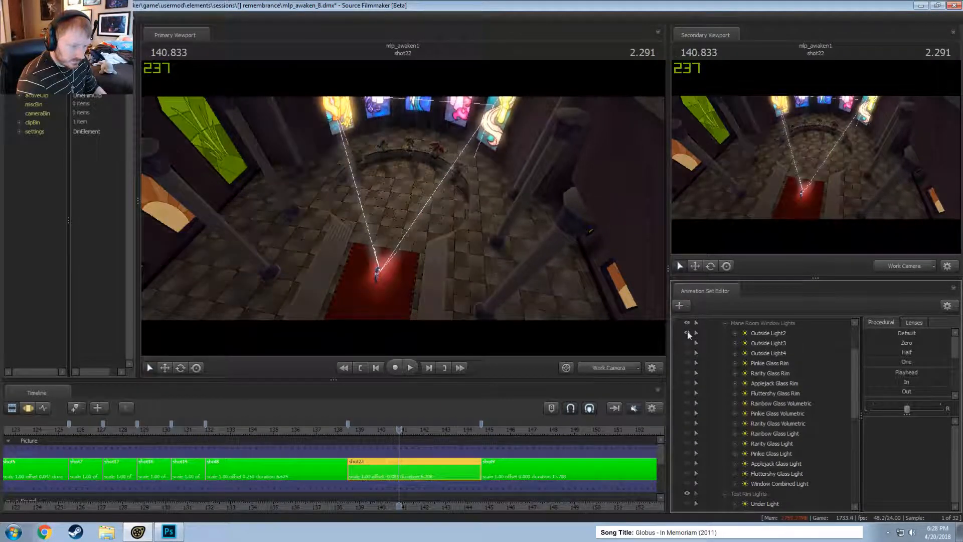
# - Hide the Actor Lights and the Rainbow, Fluttershy and Applejack pedestal lights in the Lights group, leaving only the glass windows glowing
pyautogui.scroll(2, 761, 435)
pyautogui.click(716, 364)
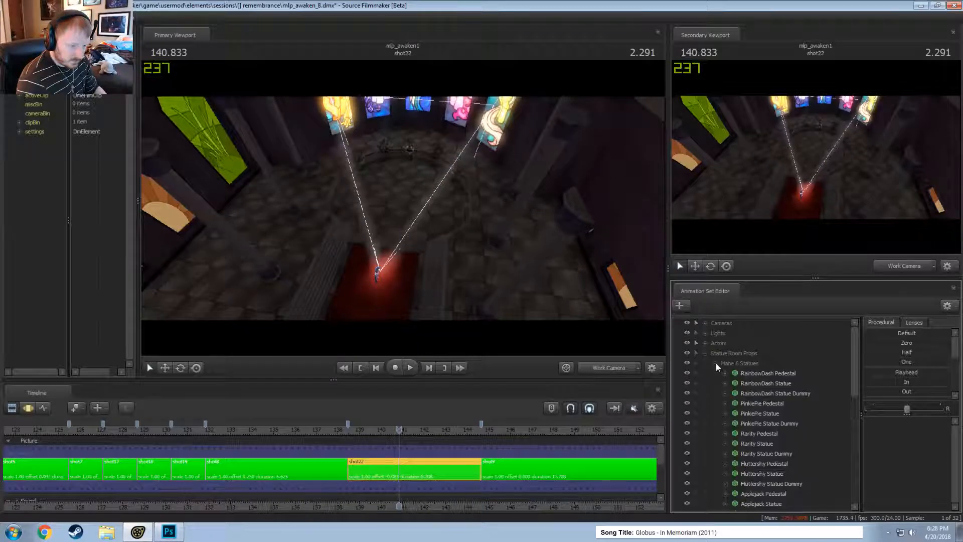
pyautogui.click(706, 334)
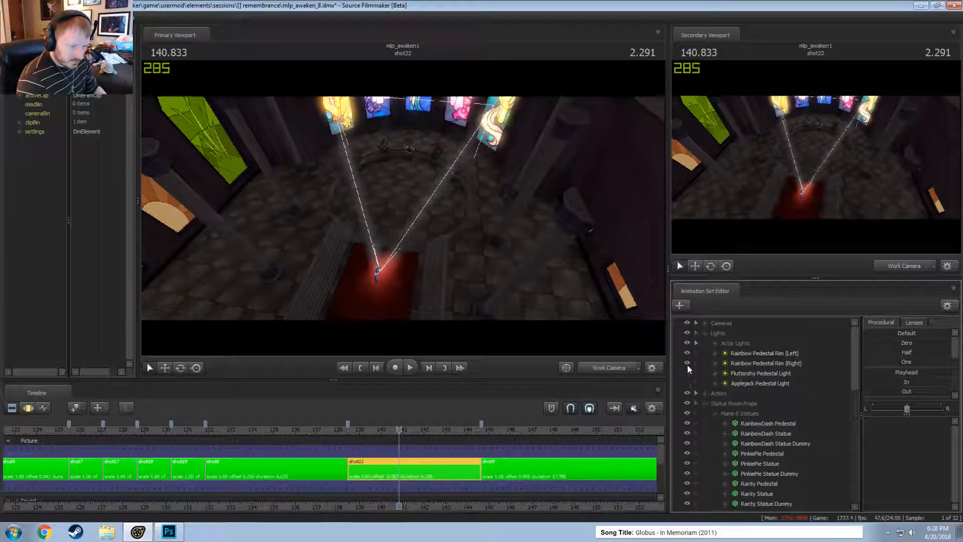
pyautogui.click(687, 343)
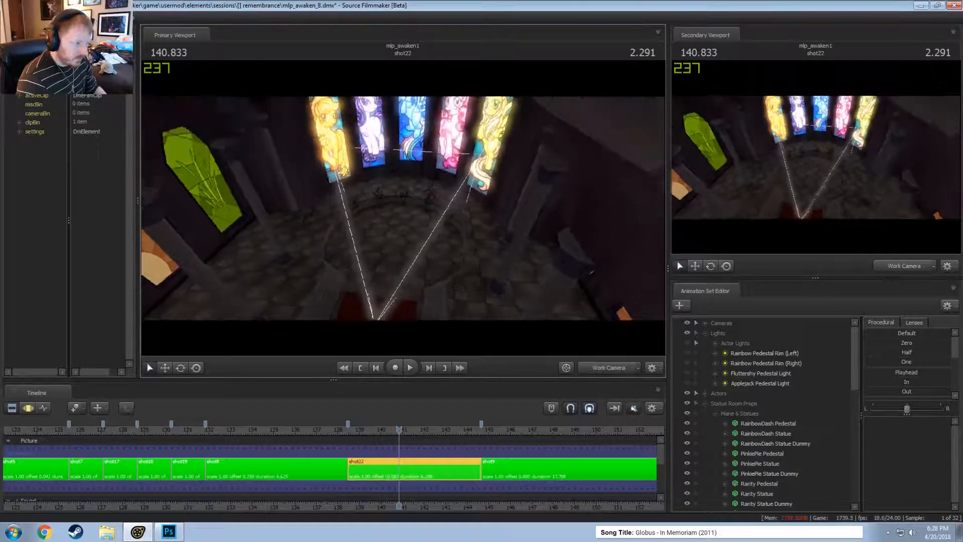
pyautogui.press('w')
pyautogui.moveTo(403, 208)
pyautogui.mouseDown()
pyautogui.moveTo(362, 171)
pyautogui.moveTo(386, 151)
pyautogui.moveTo(405, 212)
pyautogui.mouseUp()
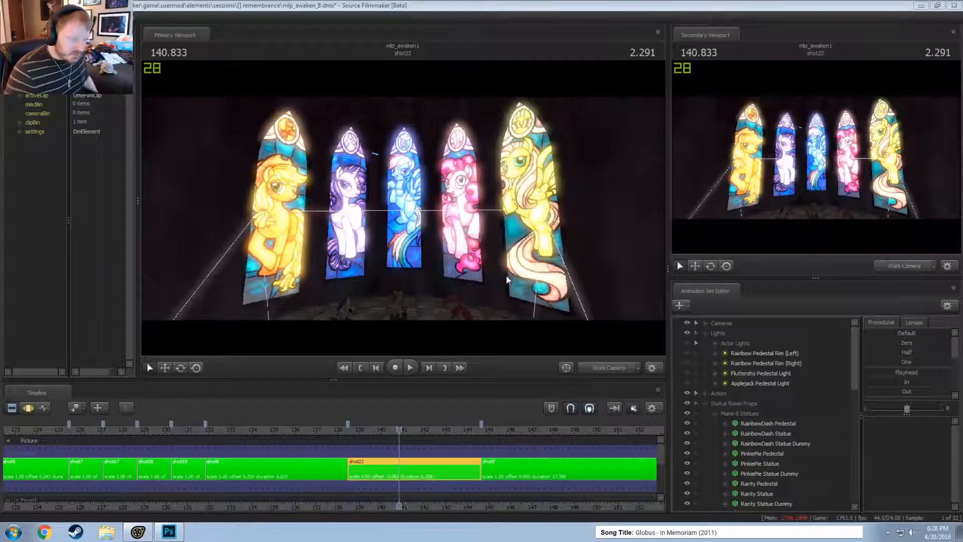
pyautogui.moveTo(375, 262); pyautogui.dragTo(422, 314)
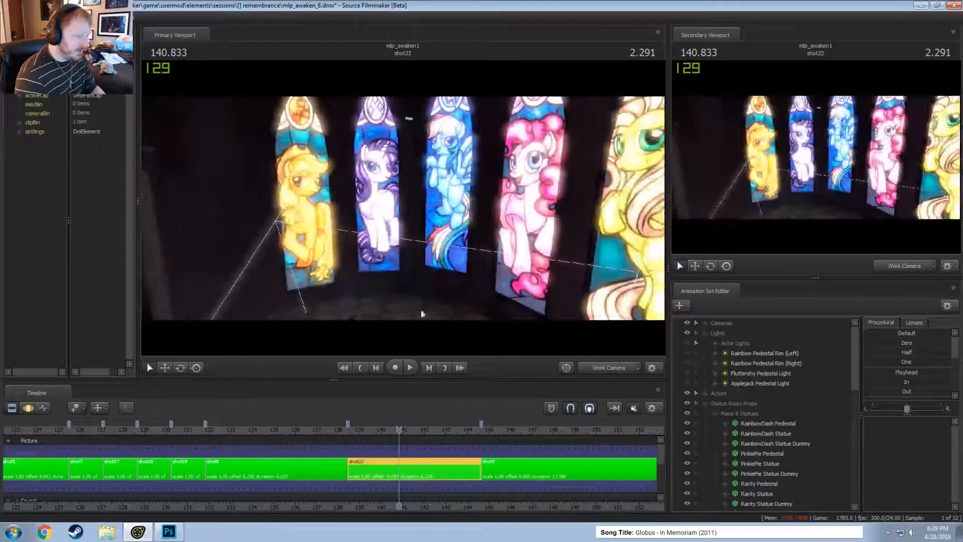
# - Collapse the Test Rim Lights group, toggle the glass_apple3 window's visibility off and on, and select that model
pyautogui.scroll(-6, 716, 418)
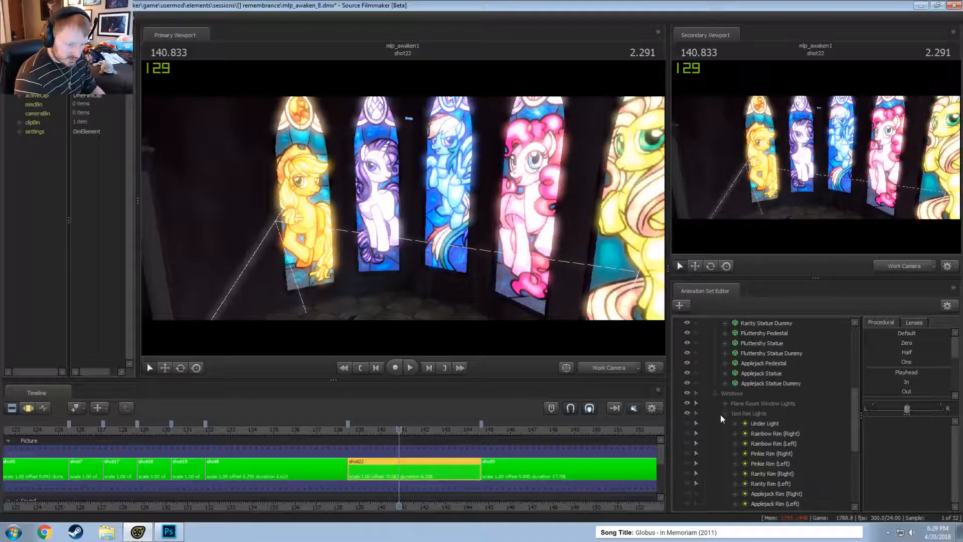
pyautogui.click(725, 415)
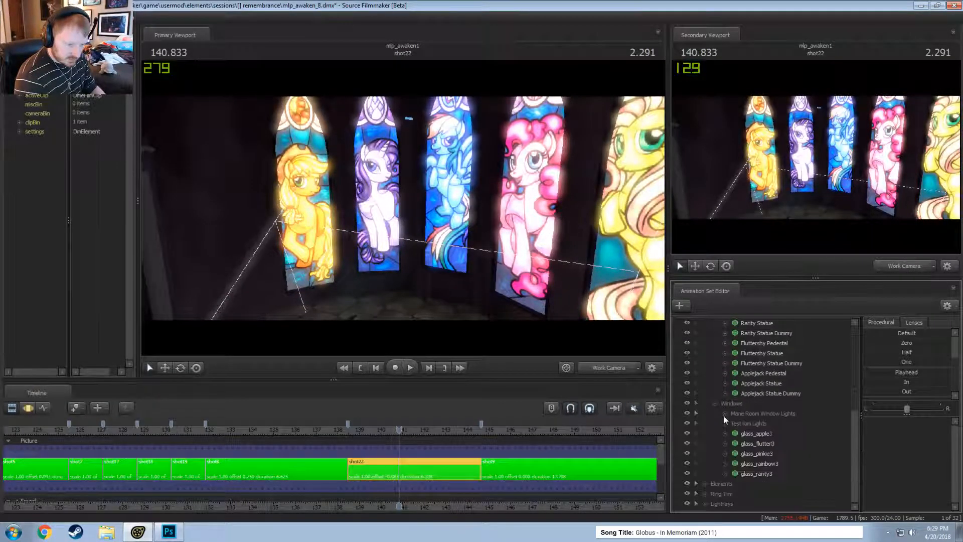
pyautogui.click(687, 433)
pyautogui.click(688, 434)
pyautogui.doubleClick(688, 433)
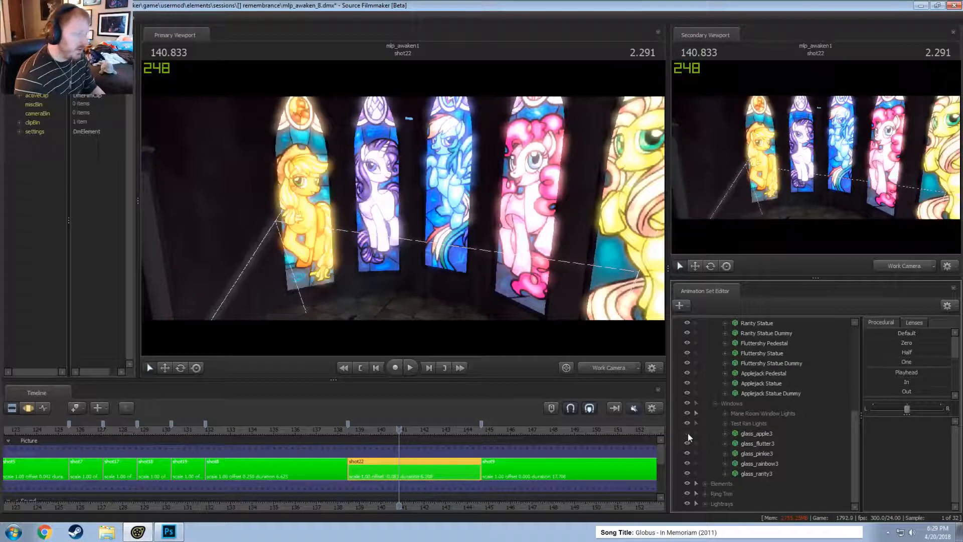
pyautogui.doubleClick(687, 434)
pyautogui.click(754, 433)
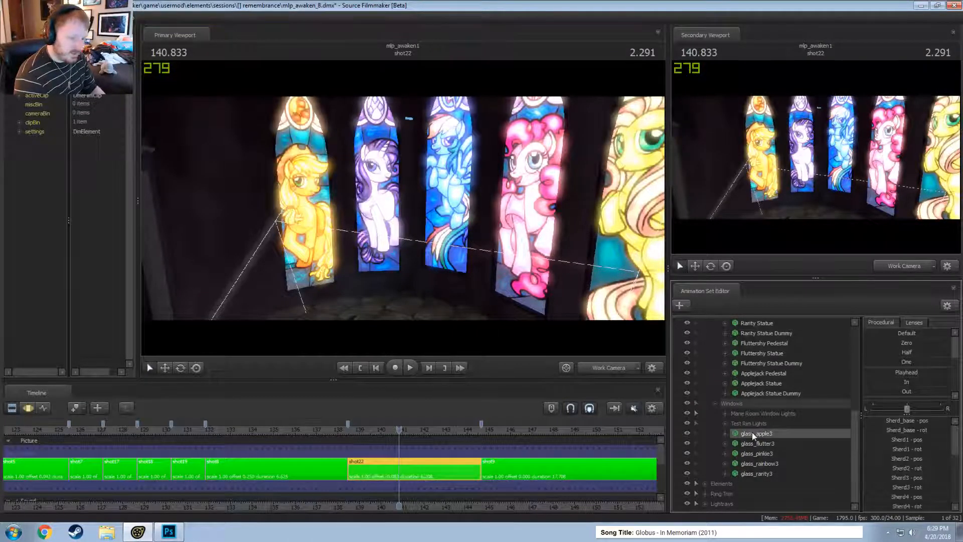
# - Try moving the Sherd8 piece of the glass_apple3 window in the Motion Editor and undo each change
pyautogui.press('F3')
pyautogui.keyDown('ctrl'); pyautogui.click(329, 182); pyautogui.keyUp('ctrl')
pyautogui.press('e')
pyautogui.moveTo(340, 173); pyautogui.dragTo(296, 181)
pyautogui.hotkey('ctrl', 'z')
pyautogui.press('w')
pyautogui.press('w')
pyautogui.moveTo(396, 200); pyautogui.dragTo(419, 208)
pyautogui.hotkey('ctrl', 'z')
pyautogui.press('s')
pyautogui.moveTo(490, 240)
pyautogui.mouseDown()
pyautogui.moveTo(492, 256)
pyautogui.moveTo(488, 247)
pyautogui.mouseUp()
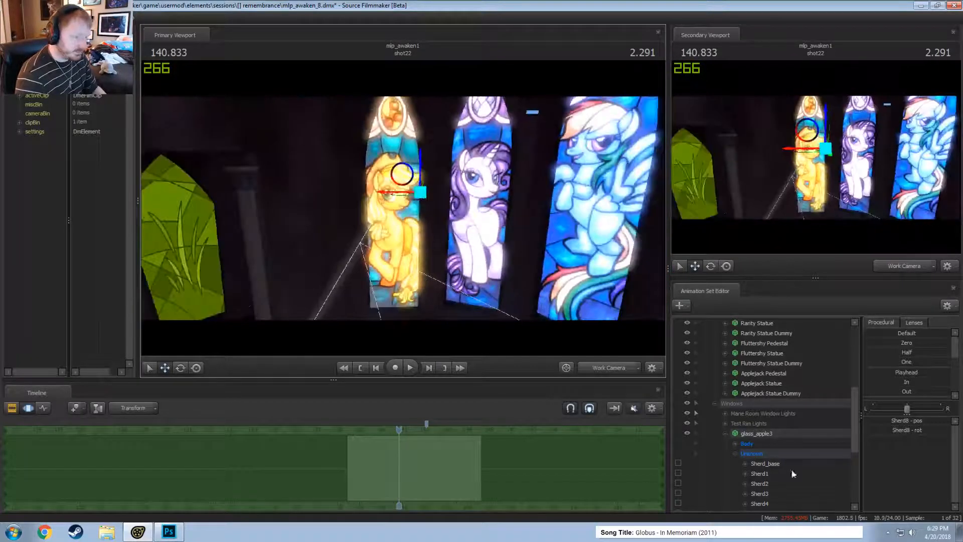
# - Collapse glass_apple3 and show Outside Light2, Outside Light3 and Outside Light4 in the Mane Room Window Lights group
pyautogui.click(725, 434)
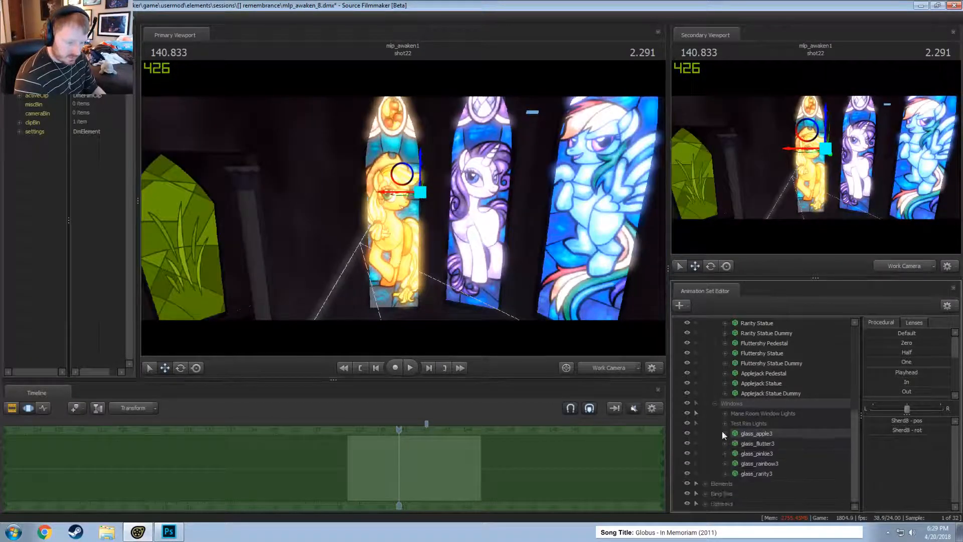
pyautogui.click(725, 415)
pyautogui.scroll(-2, 738, 426)
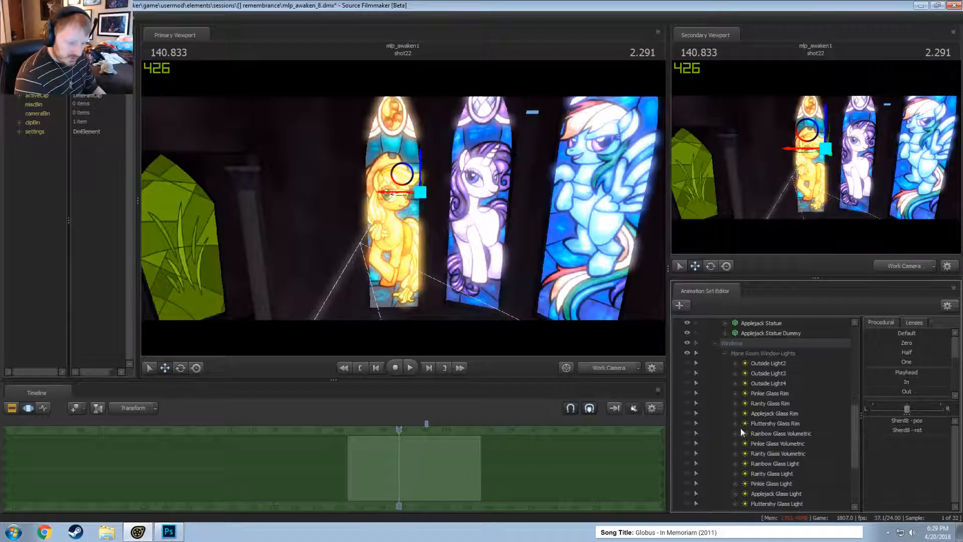
pyautogui.click(687, 363)
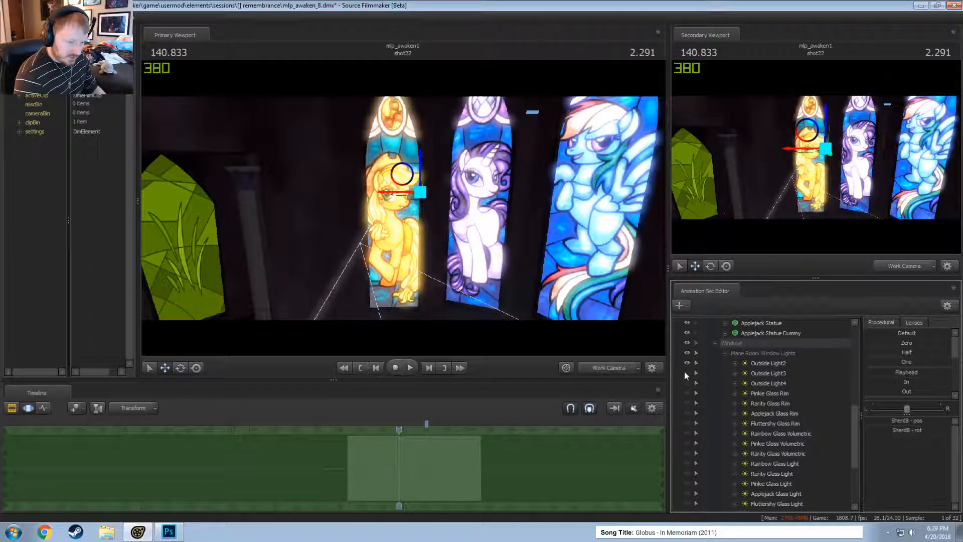
pyautogui.click(686, 372)
pyautogui.click(687, 383)
pyautogui.moveTo(403, 208)
pyautogui.mouseDown()
pyautogui.moveTo(396, 251)
pyautogui.moveTo(507, 254)
pyautogui.moveTo(394, 203)
pyautogui.moveTo(397, 213)
pyautogui.moveTo(364, 215)
pyautogui.moveTo(404, 206)
pyautogui.mouseUp()
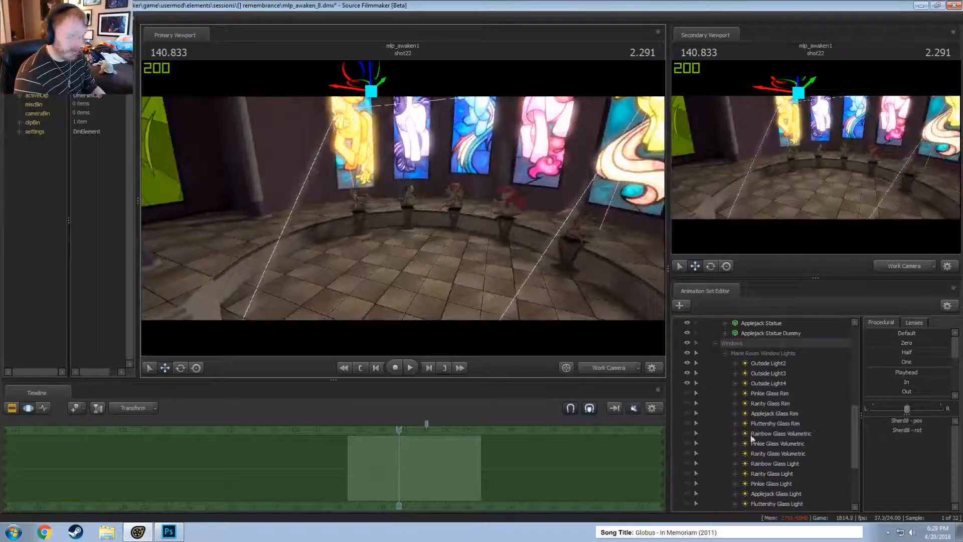
# - Hide all three outside lights and re-enable only Outside Light2 to examine its effect on the statues and floor
pyautogui.click(687, 383)
pyautogui.click(687, 373)
pyautogui.click(688, 363)
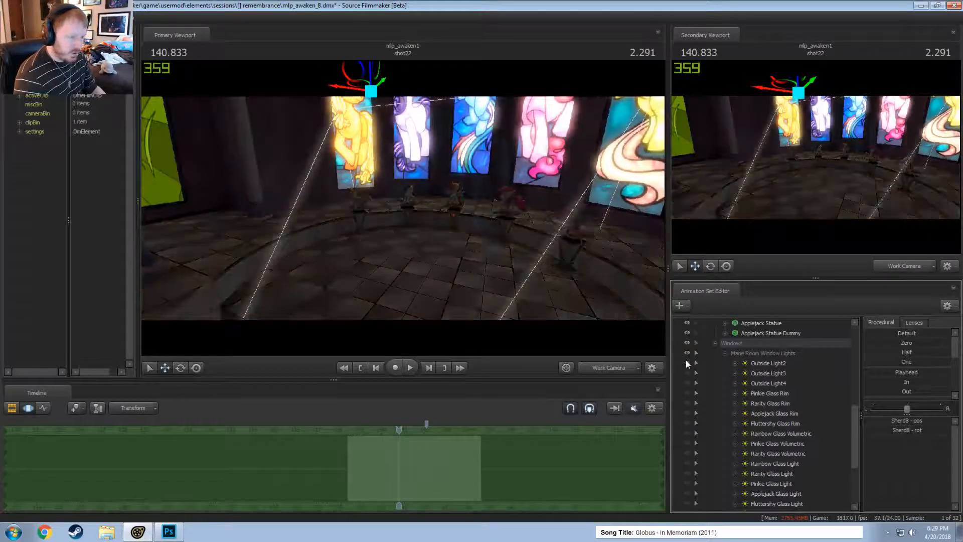
pyautogui.click(685, 360)
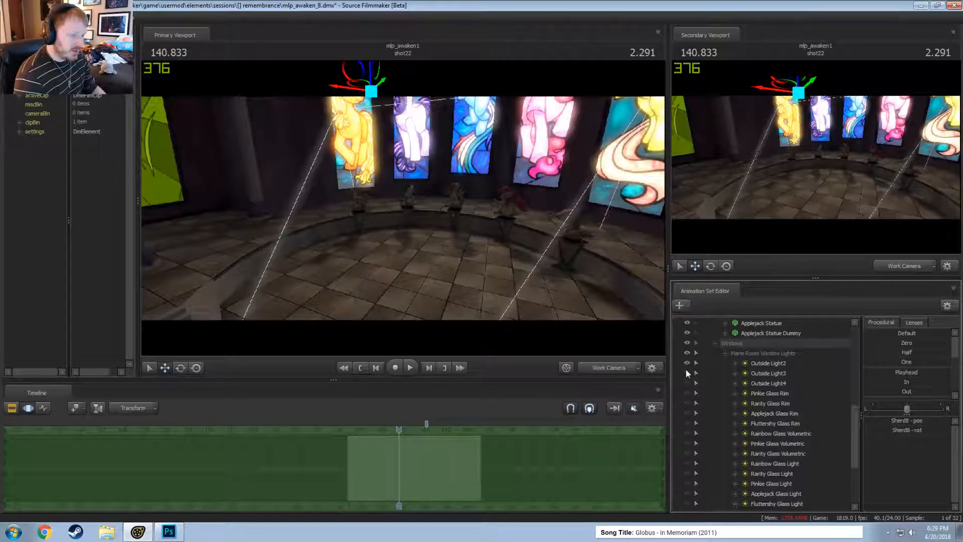
pyautogui.click(686, 369)
pyautogui.click(687, 363)
pyautogui.moveTo(387, 243); pyautogui.dragTo(404, 212)
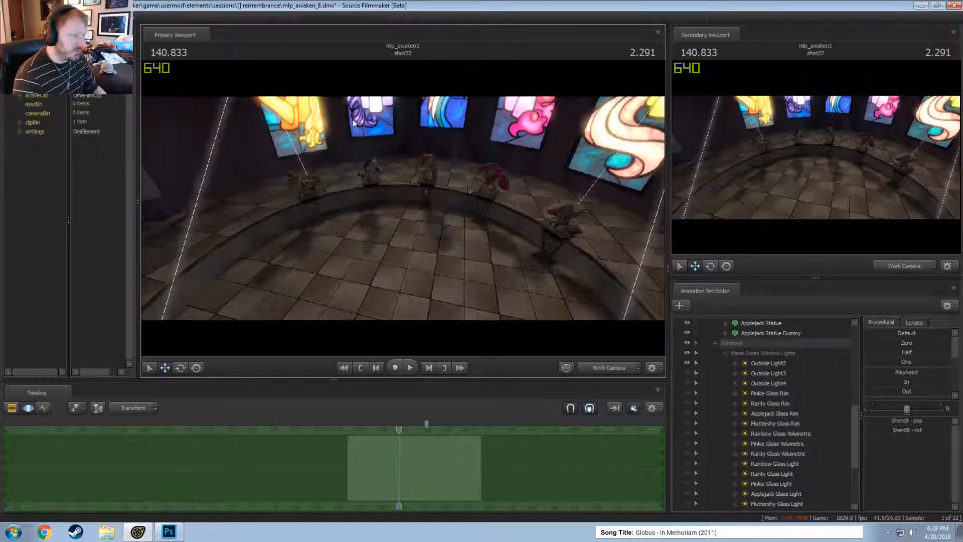
# - Show Outside Light3 by itself, hide it again, and enable only Outside Light4 to compare their effects on the hall
pyautogui.click(687, 373)
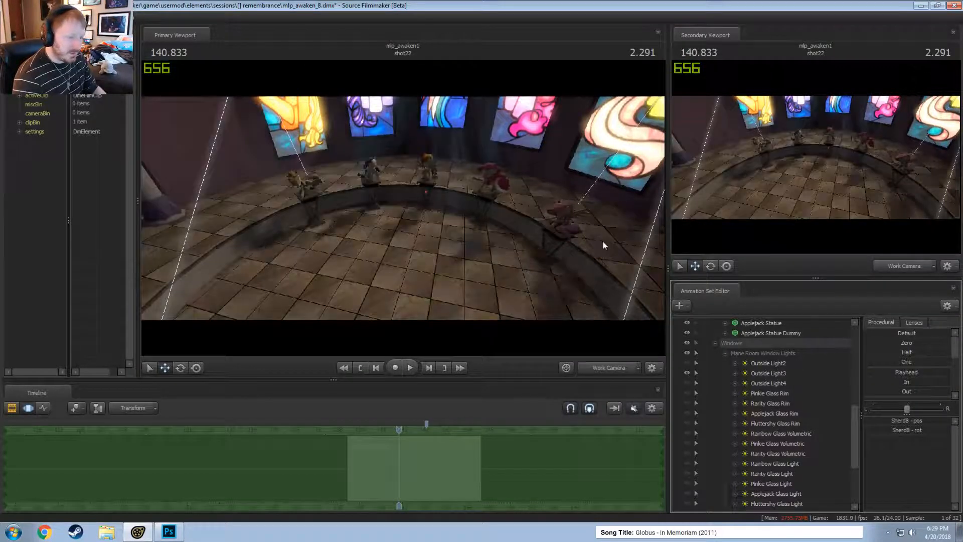
pyautogui.click(687, 373)
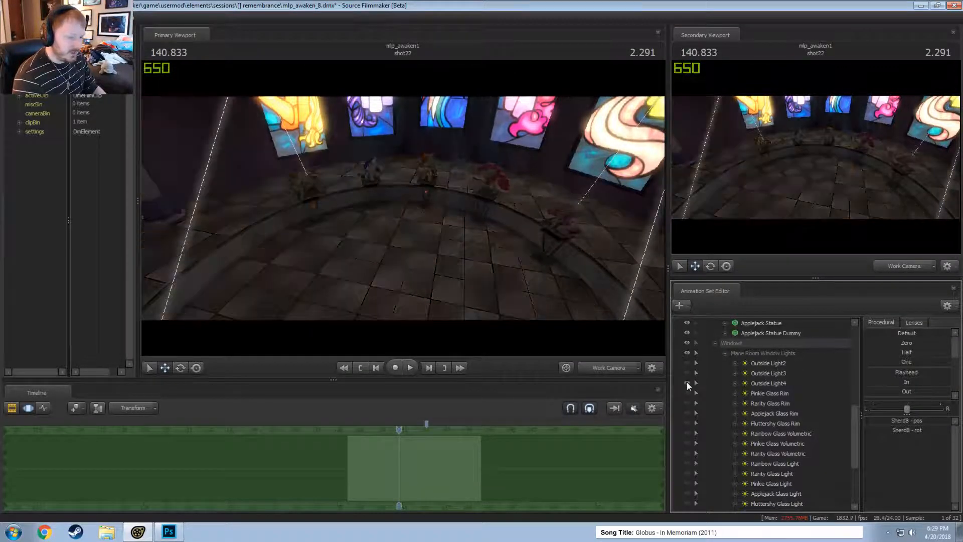
pyautogui.click(687, 383)
pyautogui.moveTo(491, 288); pyautogui.dragTo(423, 234)
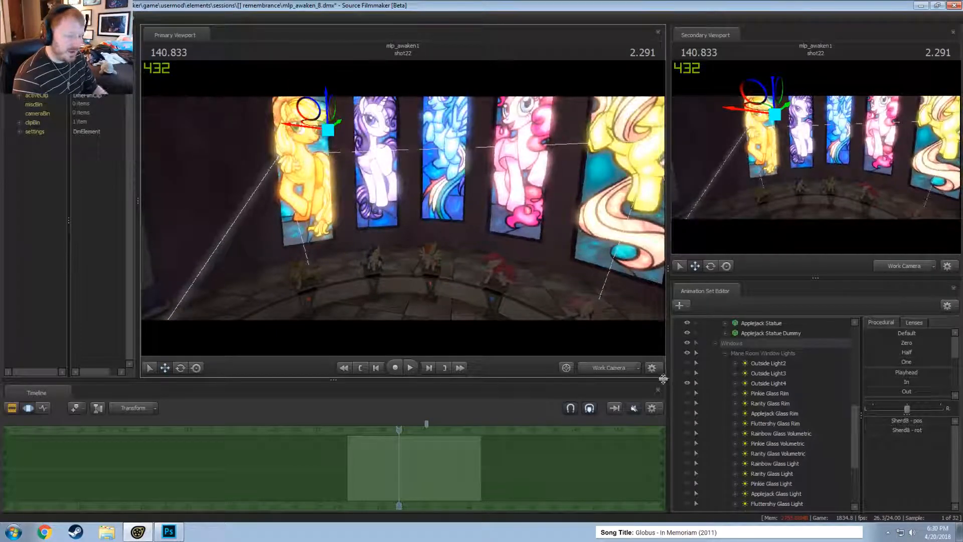
# - Show Outside Light3 and Outside Light2 alongside Outside Light4 and examine their combined effect on the statues and floor
pyautogui.click(688, 373)
pyautogui.click(687, 362)
pyautogui.moveTo(462, 273); pyautogui.dragTo(394, 227)
pyautogui.press('w')
pyautogui.moveTo(501, 249)
pyautogui.mouseDown()
pyautogui.moveTo(510, 258)
pyautogui.moveTo(524, 251)
pyautogui.moveTo(502, 249)
pyautogui.mouseUp()
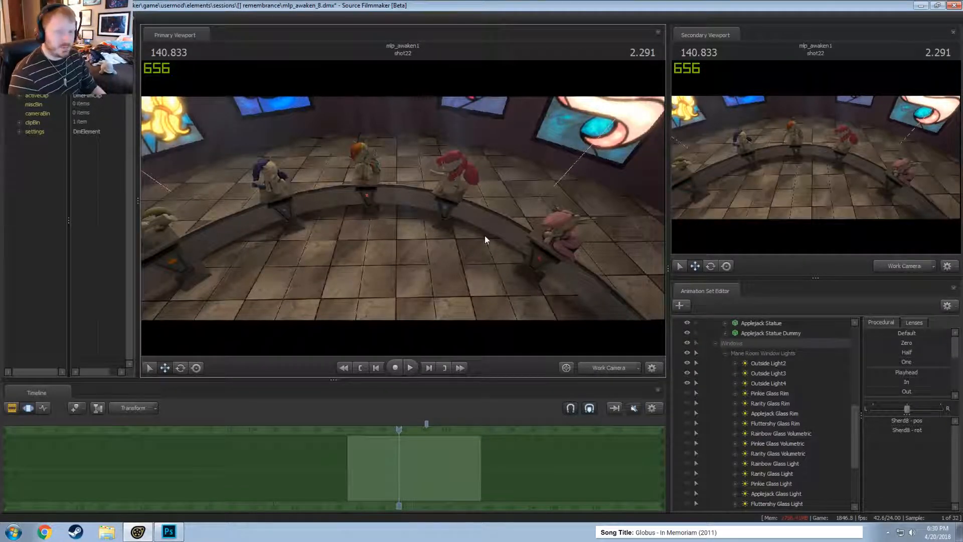
pyautogui.moveTo(484, 235); pyautogui.dragTo(404, 212)
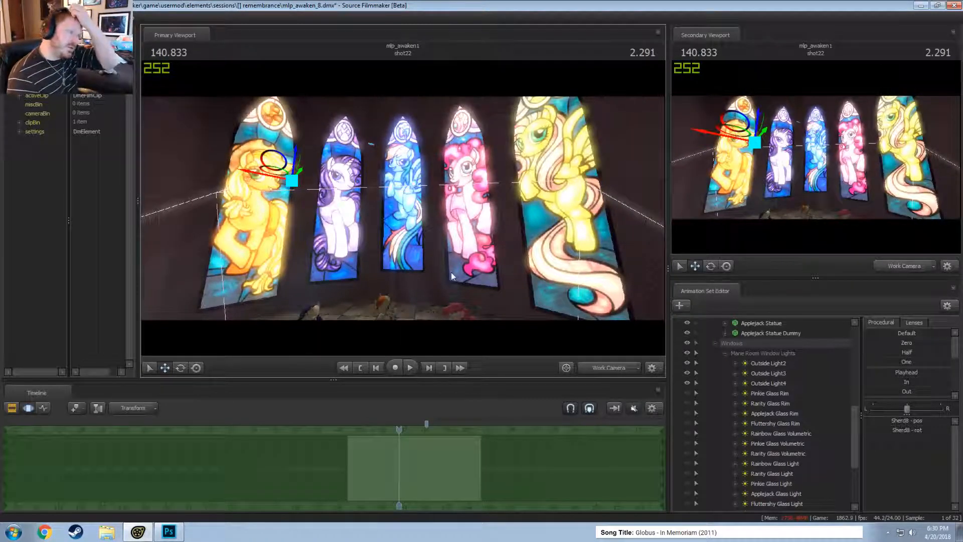
# - Examine the five stained-glass windows up close and from across the hall, and look through the window lights listed
pyautogui.moveTo(451, 275); pyautogui.dragTo(403, 212)
pyautogui.press('w')
pyautogui.press('s')
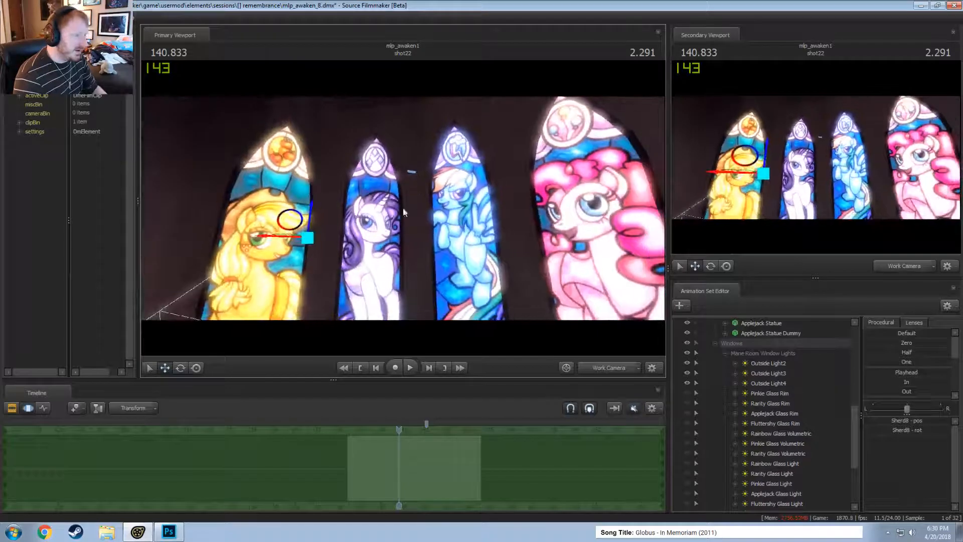
pyautogui.scroll(8, 747, 394)
pyautogui.scroll(-6, 734, 402)
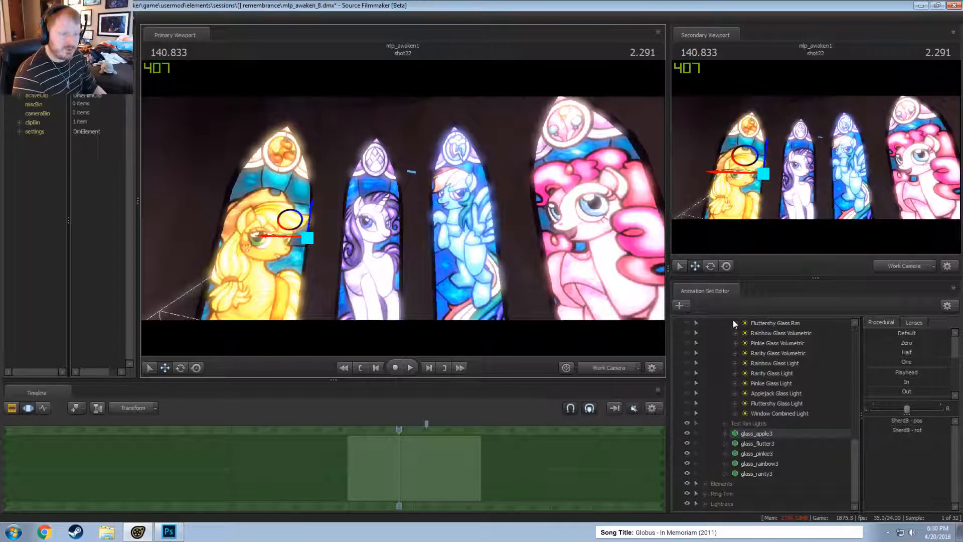
pyautogui.moveTo(492, 171); pyautogui.dragTo(452, 166)
pyautogui.press('w')
pyautogui.press('s')
pyautogui.press('w')
pyautogui.press('w')
pyautogui.press('w')
pyautogui.press('a')
pyautogui.press('w')
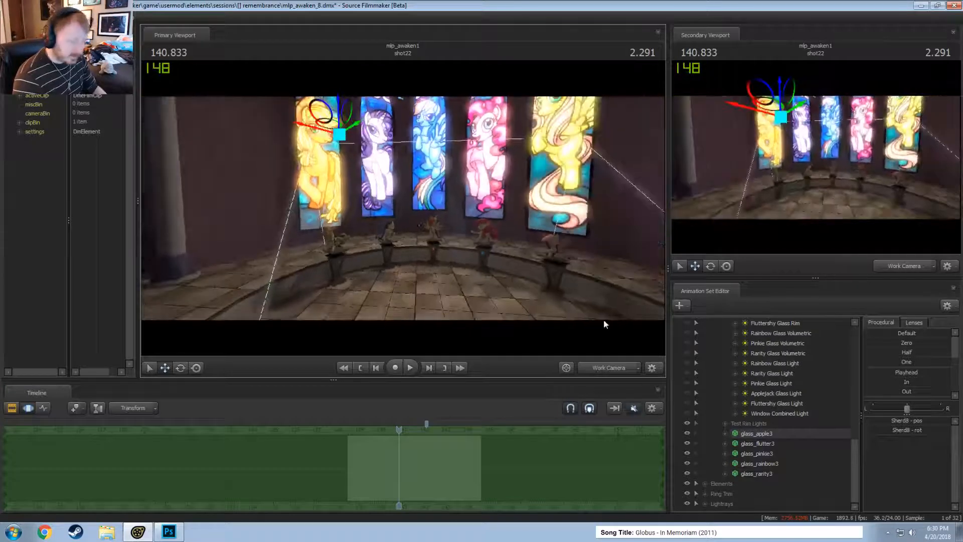
pyautogui.scroll(5, 770, 436)
pyautogui.scroll(-3, 769, 434)
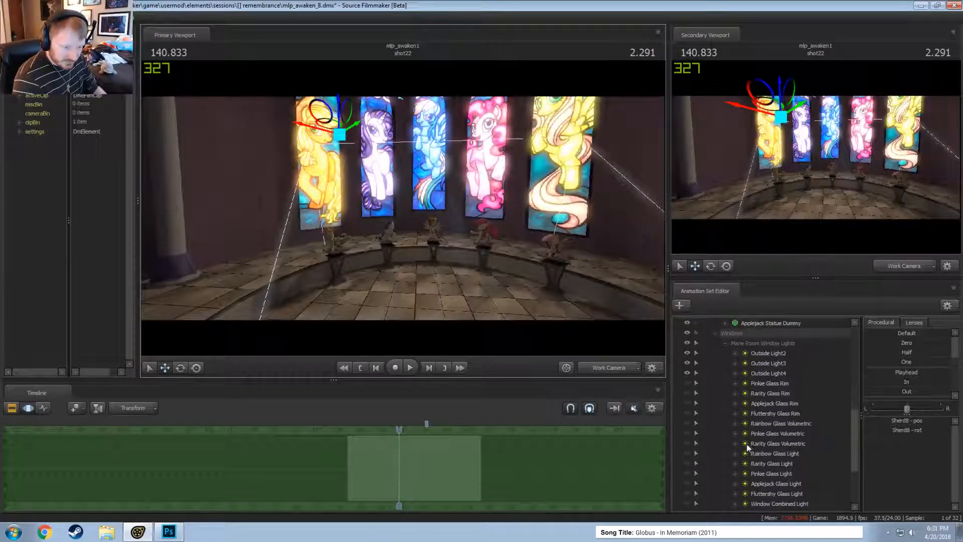
pyautogui.moveTo(402, 209)
pyautogui.mouseDown()
pyautogui.moveTo(392, 191)
pyautogui.moveTo(402, 208)
pyautogui.mouseUp()
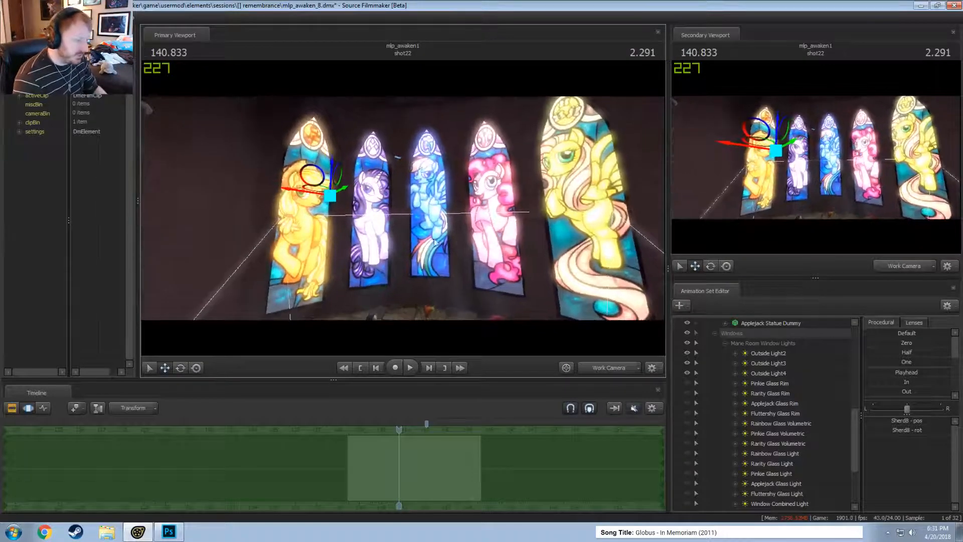
# - Show the Pinkie Glass Rim light and hide the Lightrays group
pyautogui.click(687, 382)
pyautogui.moveTo(458, 271); pyautogui.dragTo(458, 271)
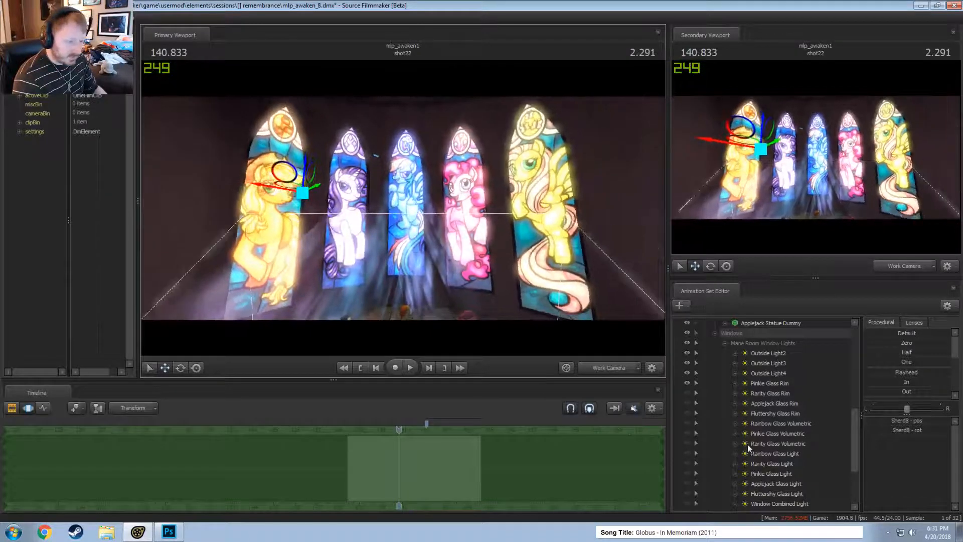
pyautogui.scroll(-3, 747, 444)
pyautogui.click(687, 503)
# - Select the Pinkie Glass Rim light and examine how it lights the frame of the Pinkie Pie window
pyautogui.moveTo(402, 211); pyautogui.dragTo(402, 209)
pyautogui.scroll(5, 802, 442)
pyautogui.click(767, 443)
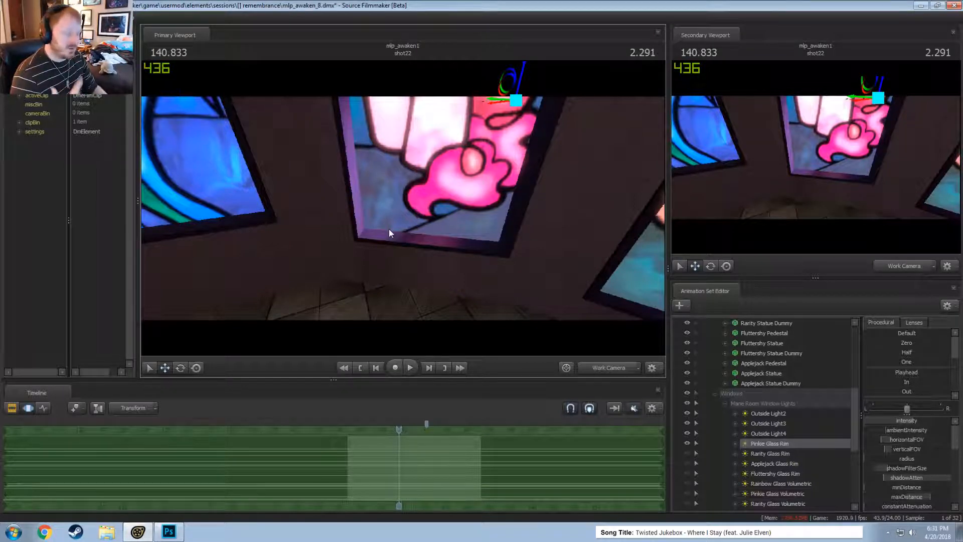
pyautogui.moveTo(389, 229); pyautogui.dragTo(421, 176)
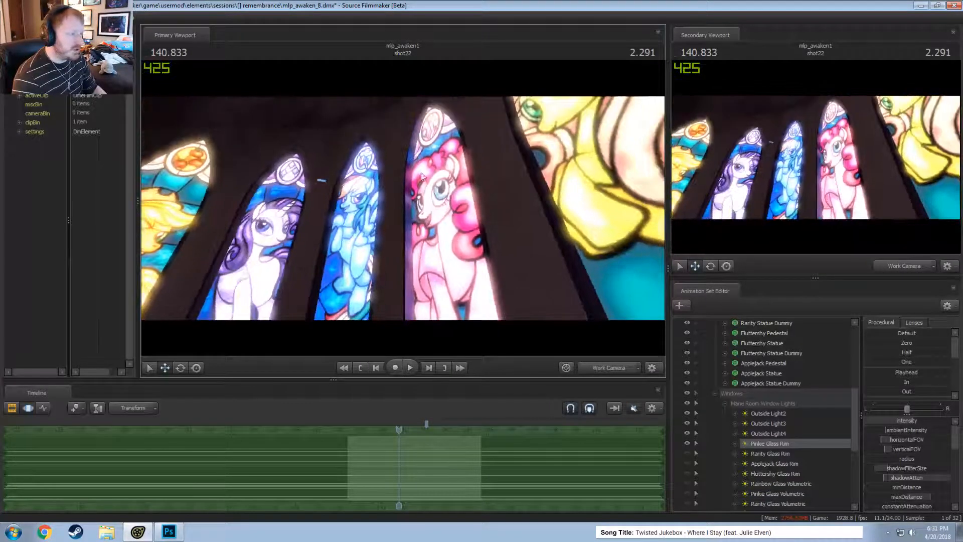
pyautogui.moveTo(447, 224); pyautogui.dragTo(446, 223)
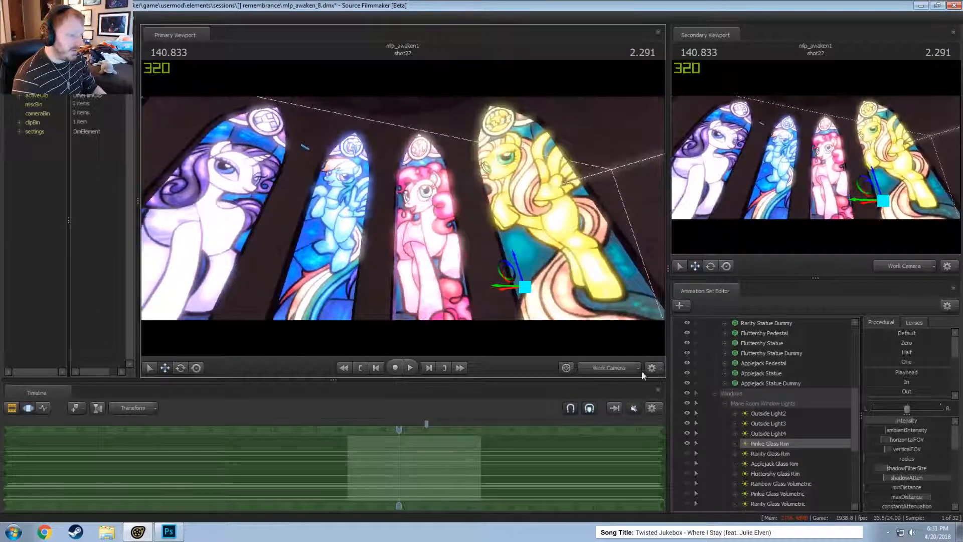
# - Show Pinkie Glass Light to compare its effect on the Pinkie Pie window, and hide it again
pyautogui.scroll(-3, 727, 459)
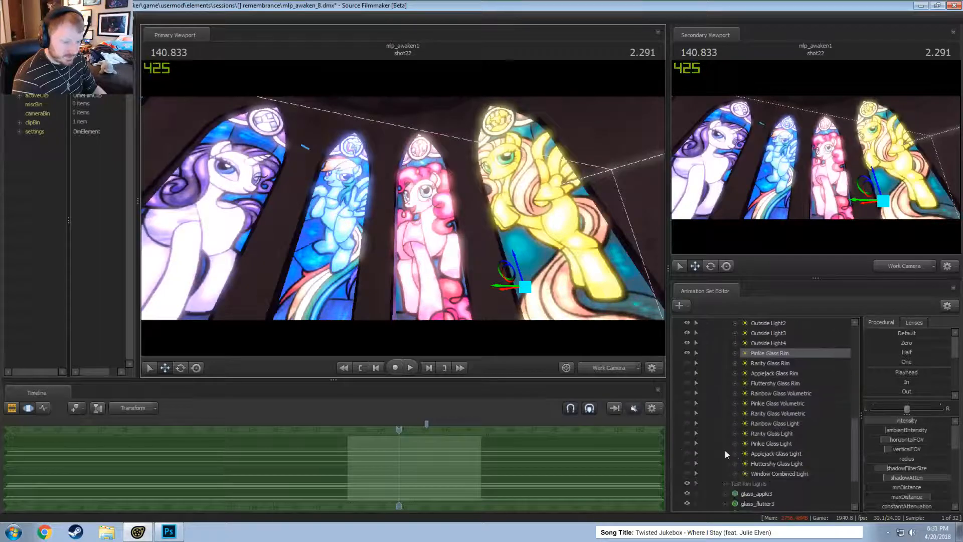
pyautogui.click(687, 444)
pyautogui.moveTo(447, 223); pyautogui.dragTo(403, 209)
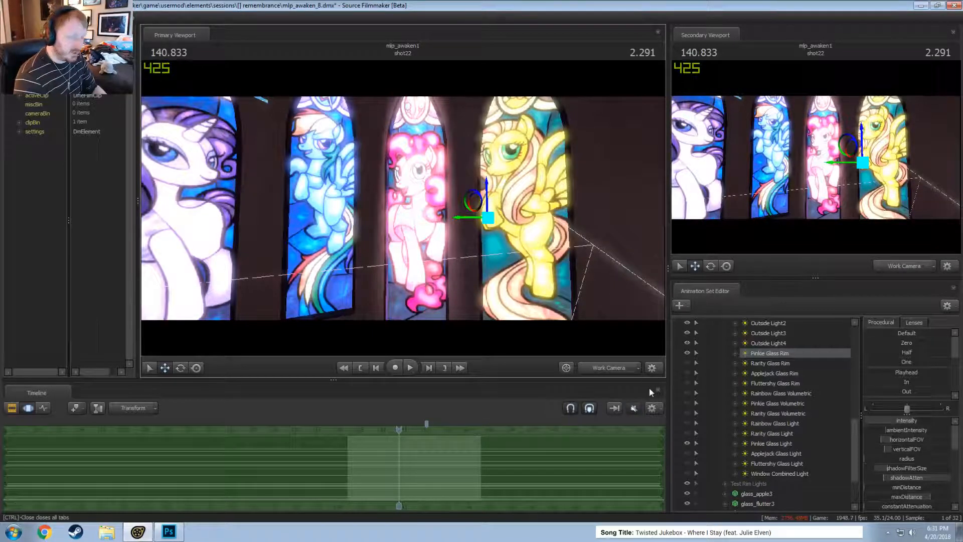
pyautogui.click(688, 446)
pyautogui.moveTo(403, 209); pyautogui.dragTo(403, 208)
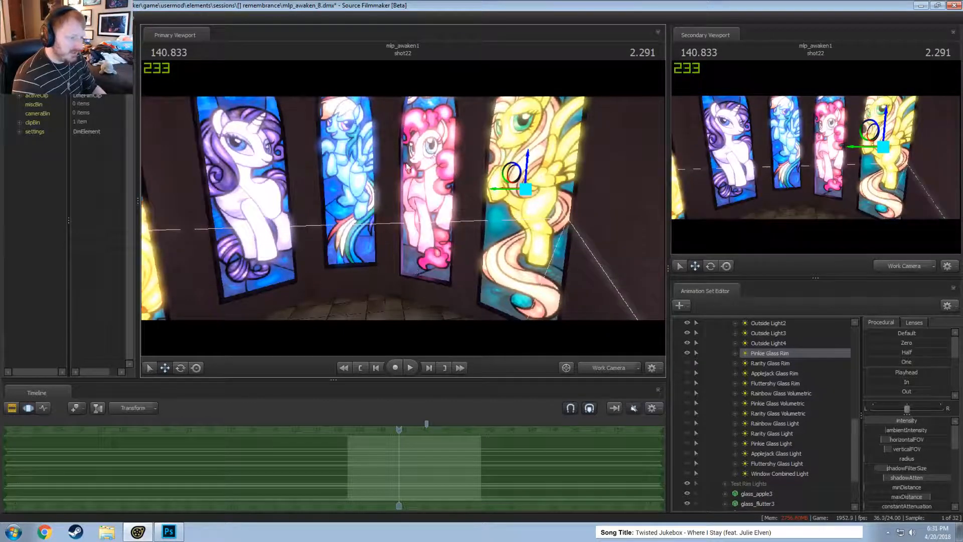
# - Check the windows through the shot camera and show the Rarity, Applejack and Fluttershy Glass Rim lights in the work camera view
pyautogui.click(618, 366)
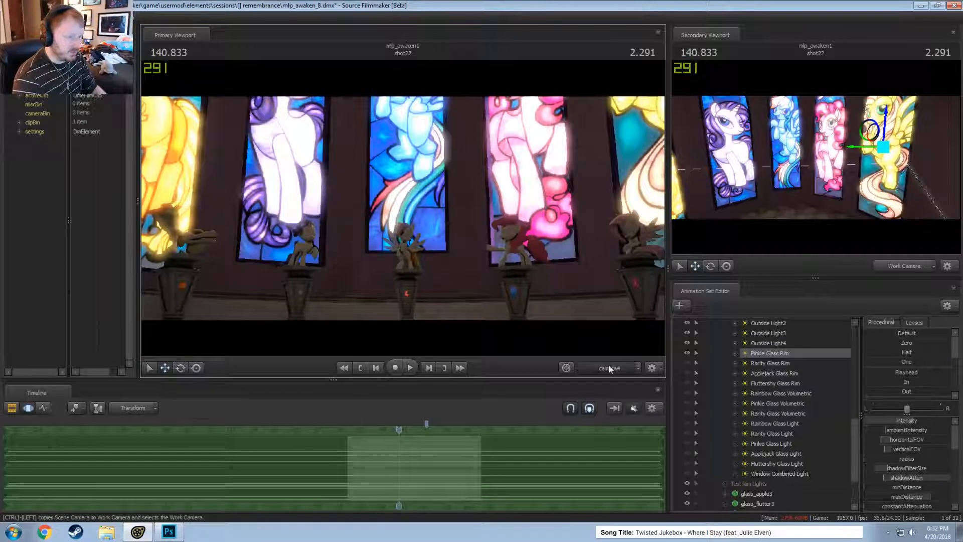
pyautogui.click(629, 367)
pyautogui.click(686, 362)
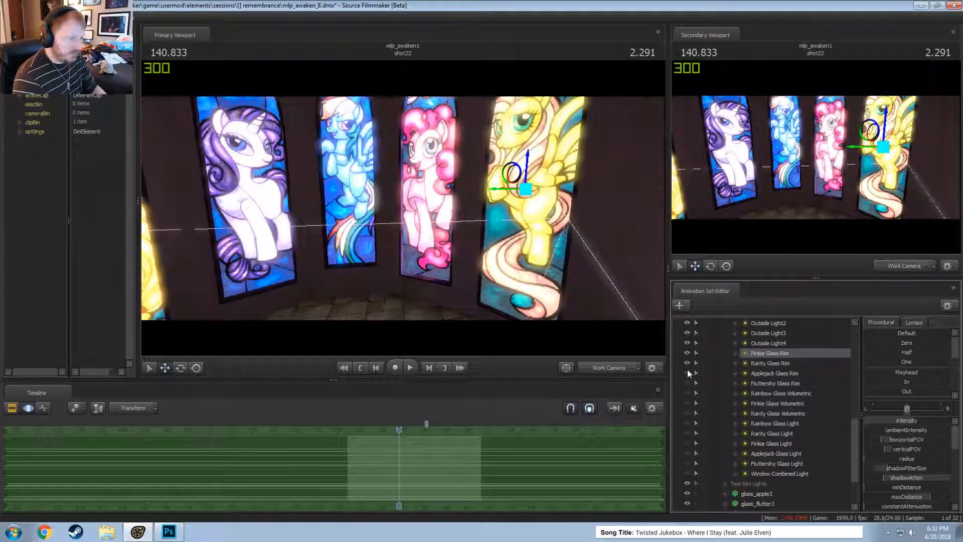
pyautogui.click(687, 382)
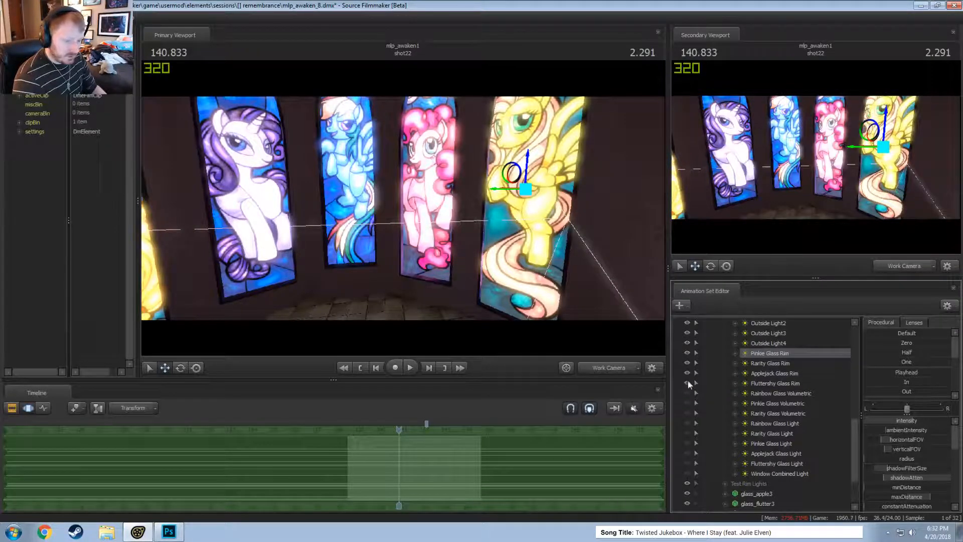
pyautogui.moveTo(482, 211); pyautogui.dragTo(421, 213)
pyautogui.press('w')
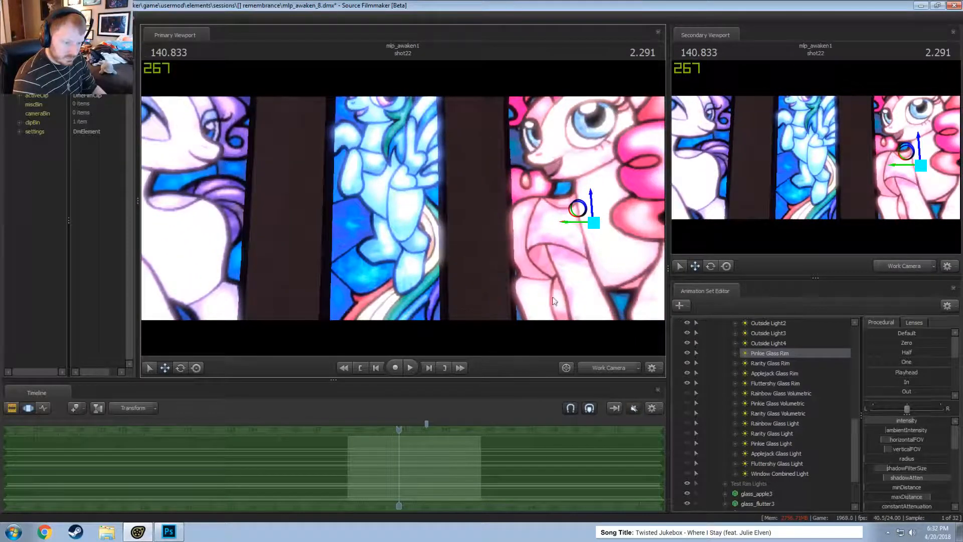
# - Examine the stained-glass windows with the work camera and through camera4, and select the Applejack Glass Light
pyautogui.moveTo(552, 300); pyautogui.dragTo(494, 311)
pyautogui.press('w')
pyautogui.press('s')
pyautogui.press('w')
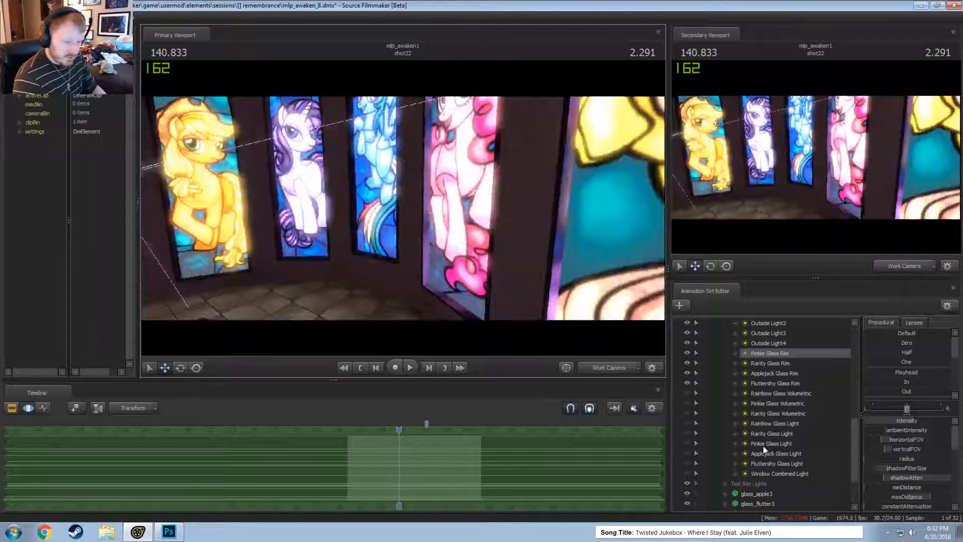
pyautogui.moveTo(577, 311); pyautogui.dragTo(523, 297)
pyautogui.press('w')
pyautogui.click(606, 369)
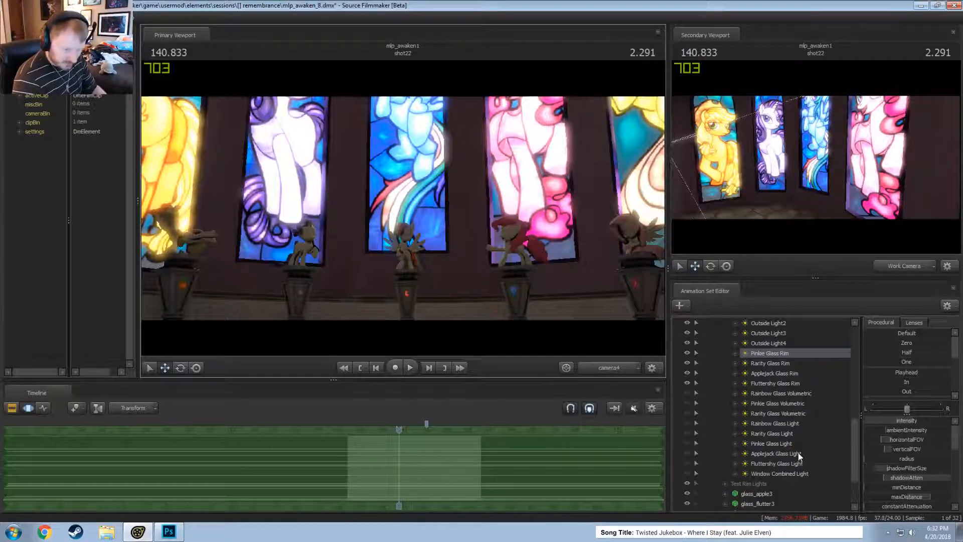
pyautogui.click(781, 454)
pyautogui.scroll(1, 775, 426)
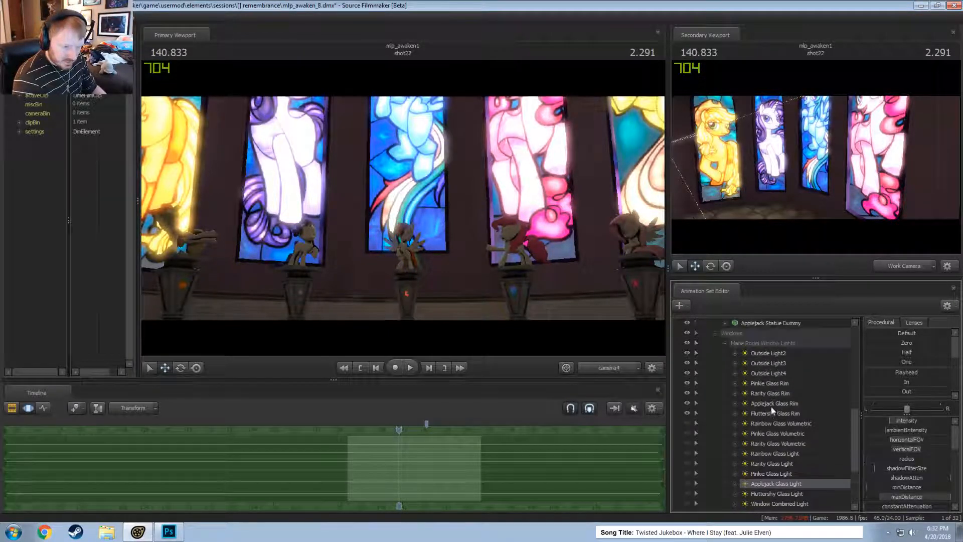
pyautogui.scroll(-1, 773, 413)
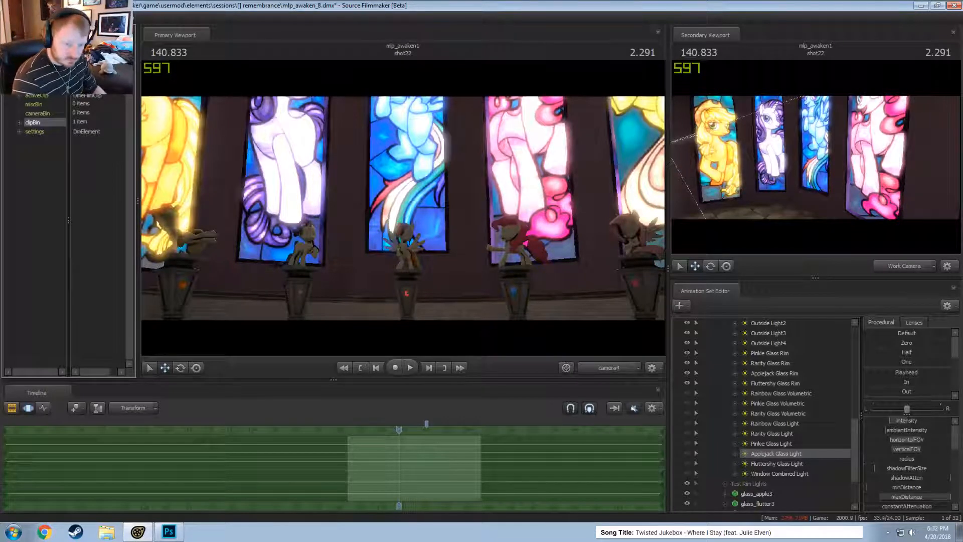
# - Select the Rainbow Glass Volumetric light and toggle its visibility to preview its rays through camera4
pyautogui.click(773, 393)
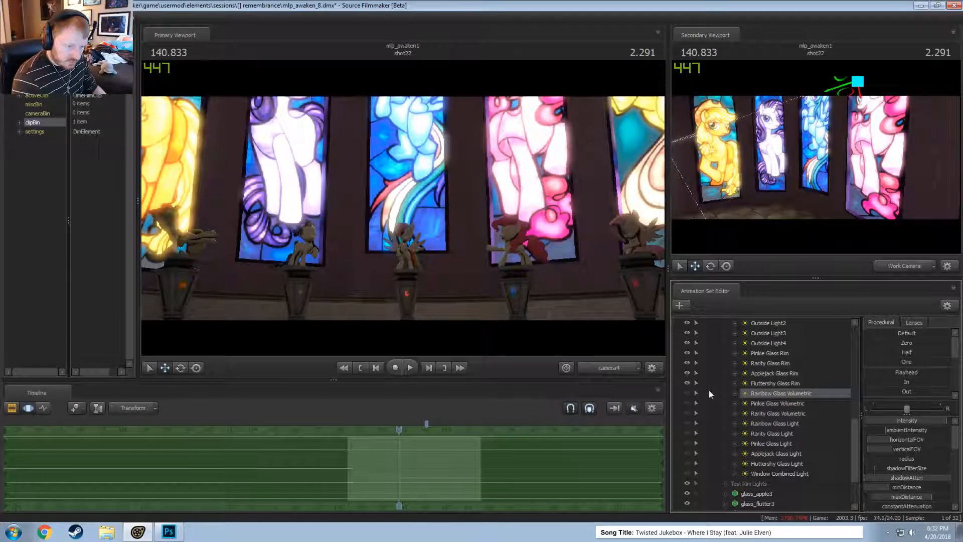
pyautogui.click(687, 393)
pyautogui.click(687, 394)
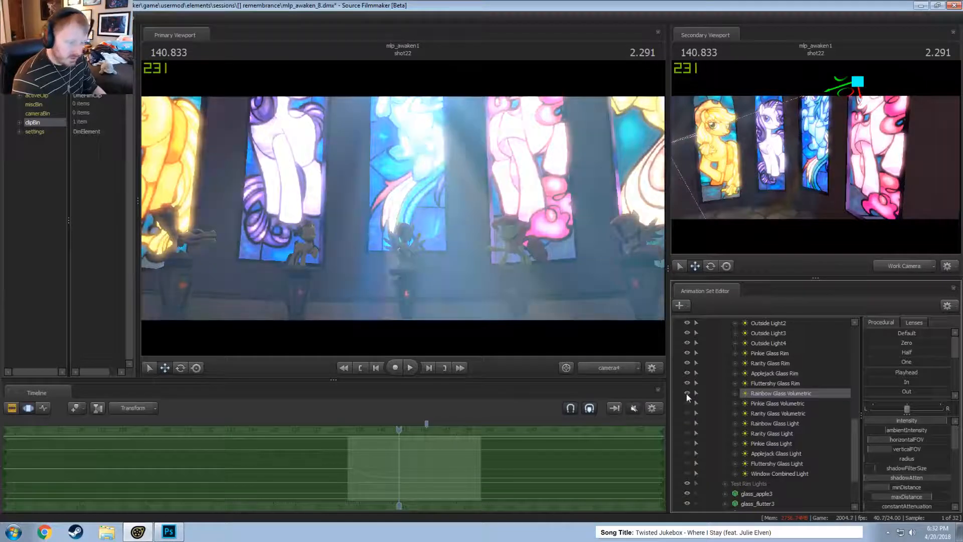
pyautogui.click(479, 202)
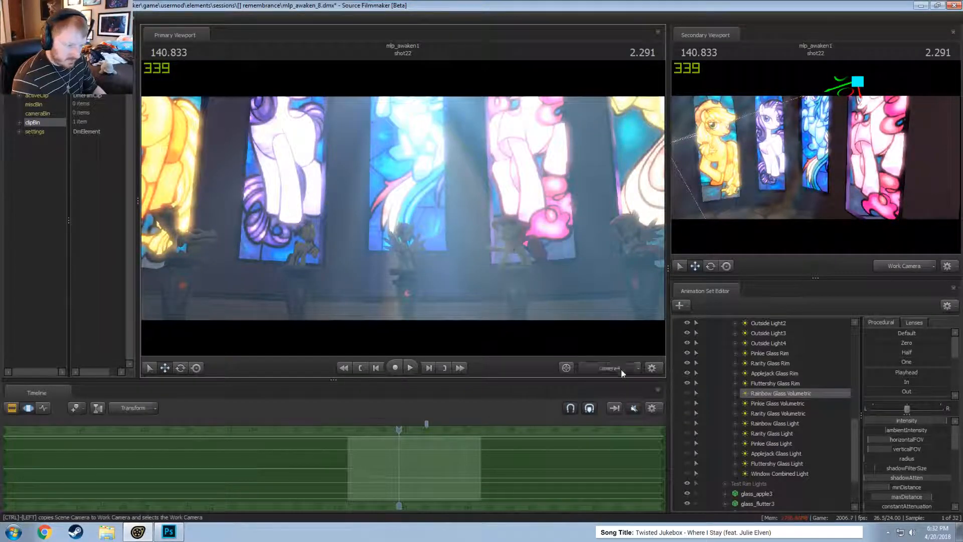
# - Switch to the work camera and turn on the Fluttershy, Applejack, Pinkie, Rarity and Rainbow Glass Lights
pyautogui.click(621, 368)
pyautogui.moveTo(532, 250)
pyautogui.mouseDown()
pyautogui.moveTo(517, 245)
pyautogui.moveTo(529, 239)
pyautogui.mouseUp()
pyautogui.click(688, 463)
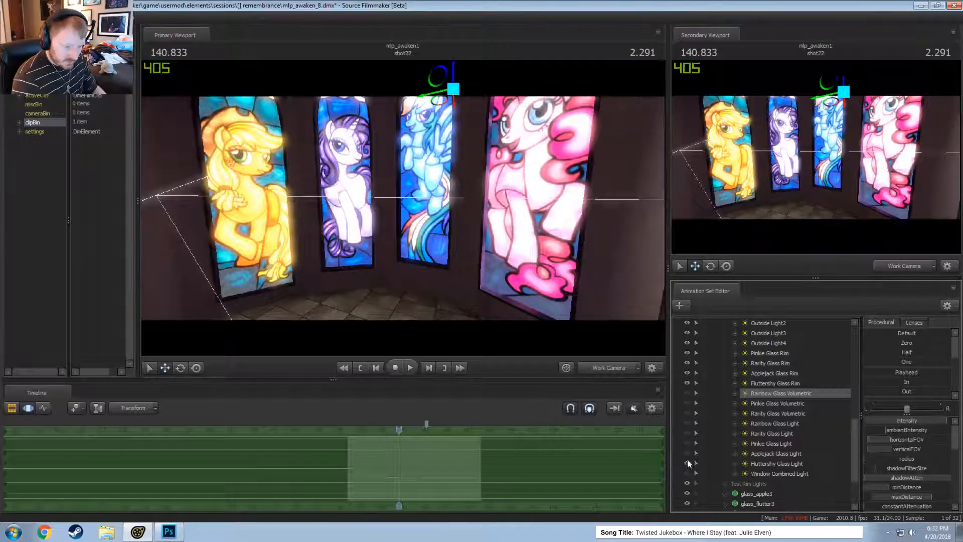
pyautogui.click(687, 463)
pyautogui.click(687, 453)
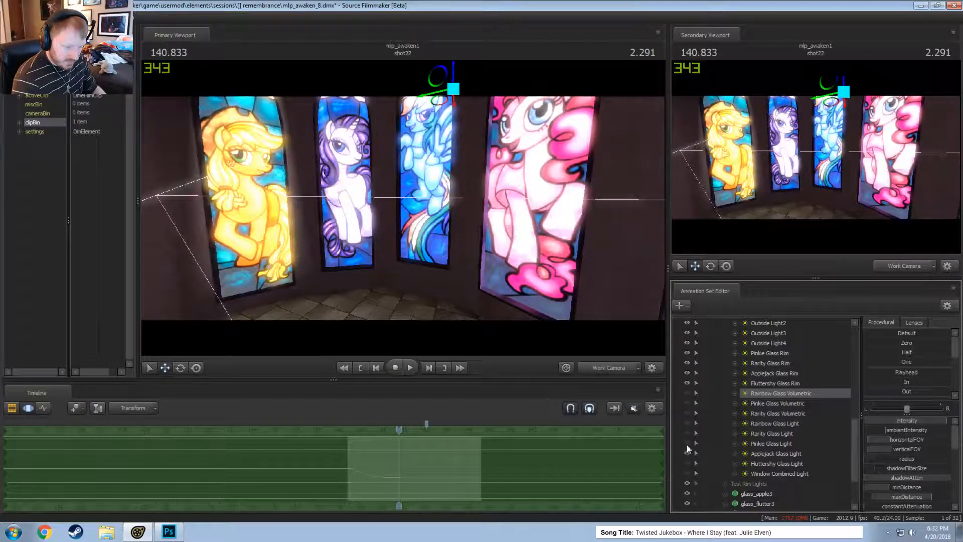
pyautogui.click(687, 442)
pyautogui.click(687, 433)
pyautogui.click(687, 423)
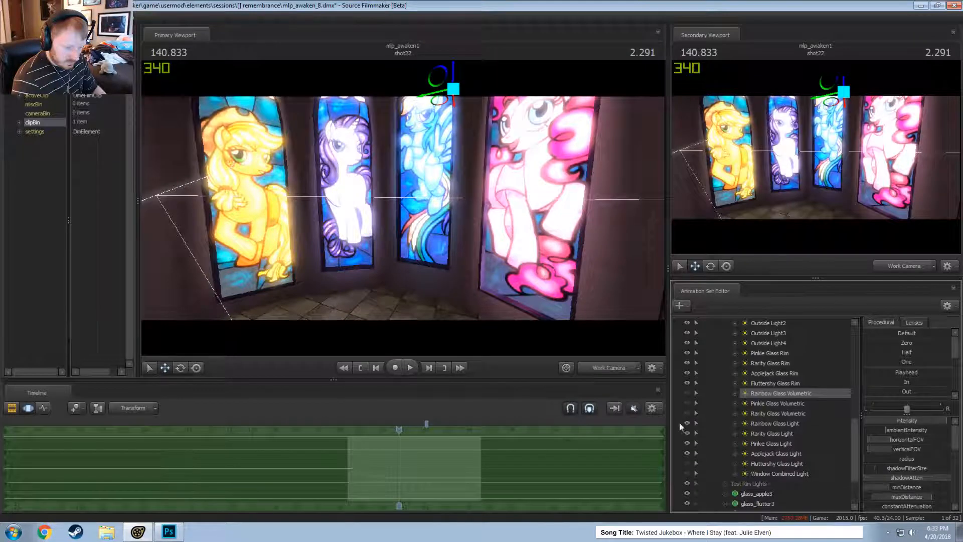
pyautogui.click(687, 461)
# - Compare the window walls with and without the Window Combined Light by toggling its visibility
pyautogui.press('a')
pyautogui.moveTo(437, 264); pyautogui.dragTo(359, 198)
pyautogui.press('s')
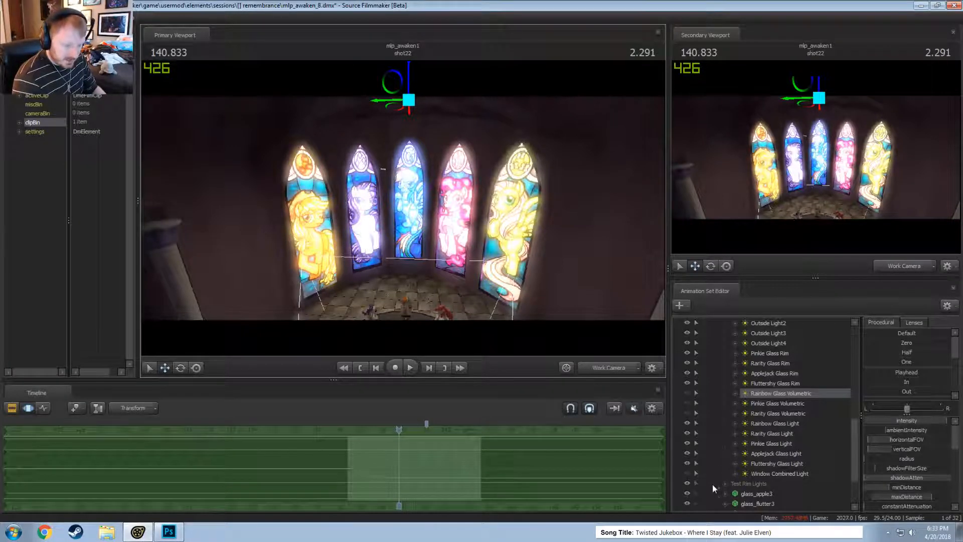
pyautogui.click(687, 473)
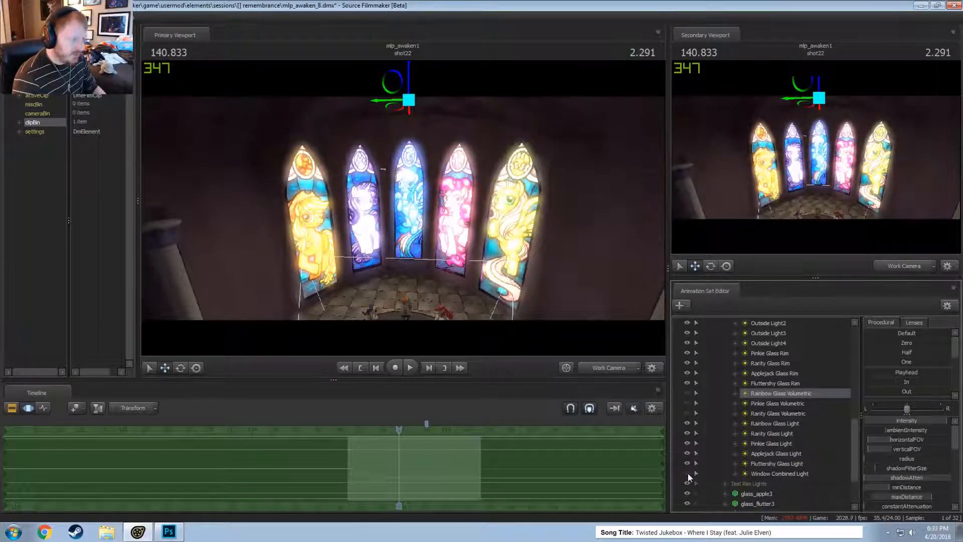
pyautogui.moveTo(484, 269); pyautogui.dragTo(555, 347)
pyautogui.press('w')
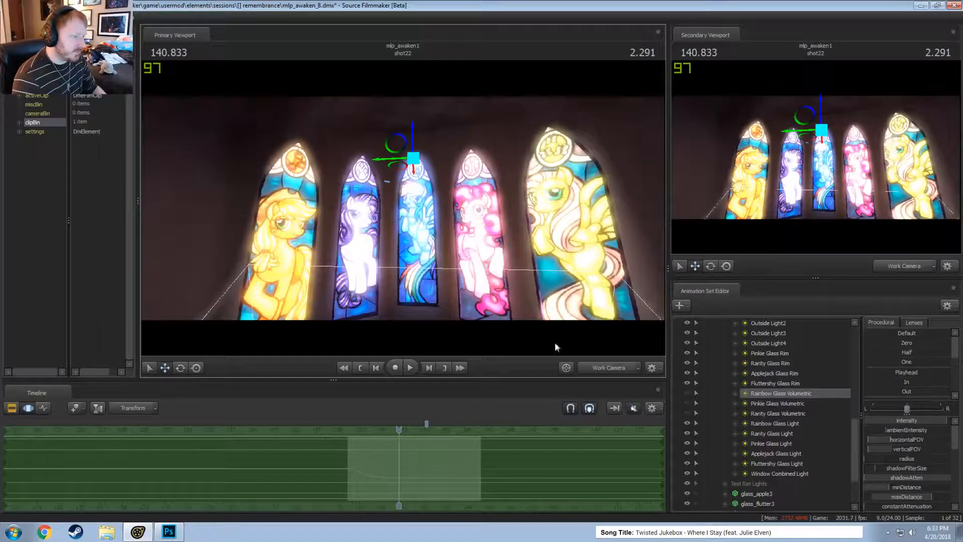
pyautogui.click(686, 473)
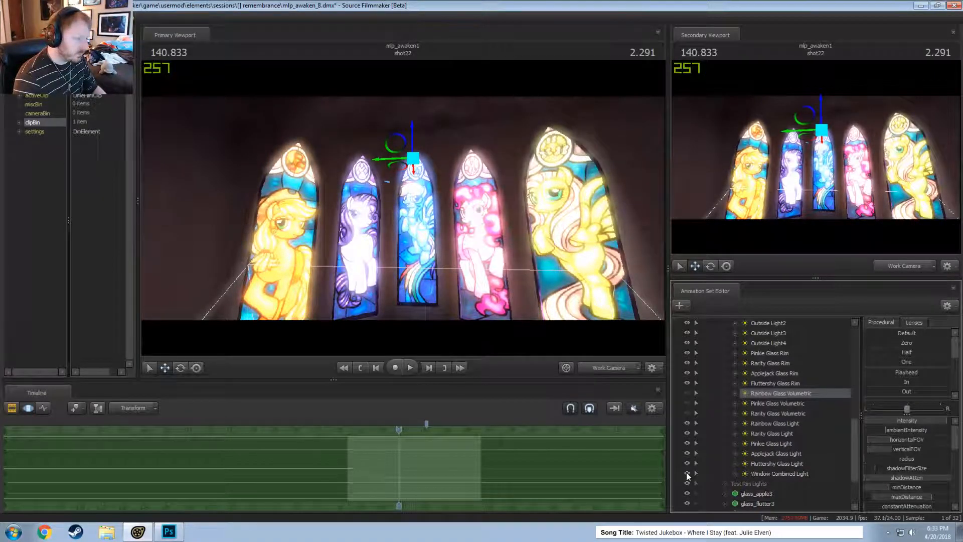
pyautogui.click(686, 473)
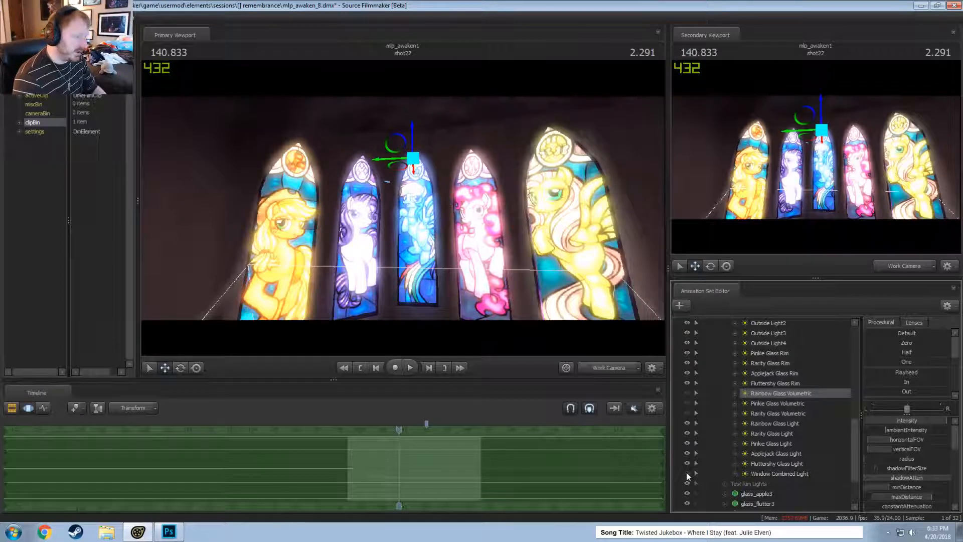
pyautogui.click(686, 473)
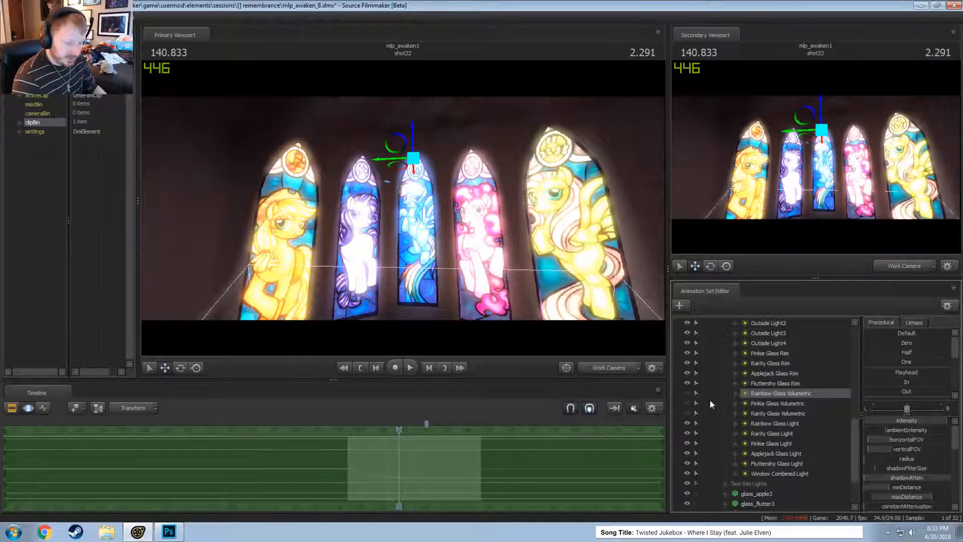
# - Return to camera4 and turn on the Rainbow, Pinkie and Rarity Glass Volumetric lights
pyautogui.scroll(-3, 415, 233)
pyautogui.click(608, 368)
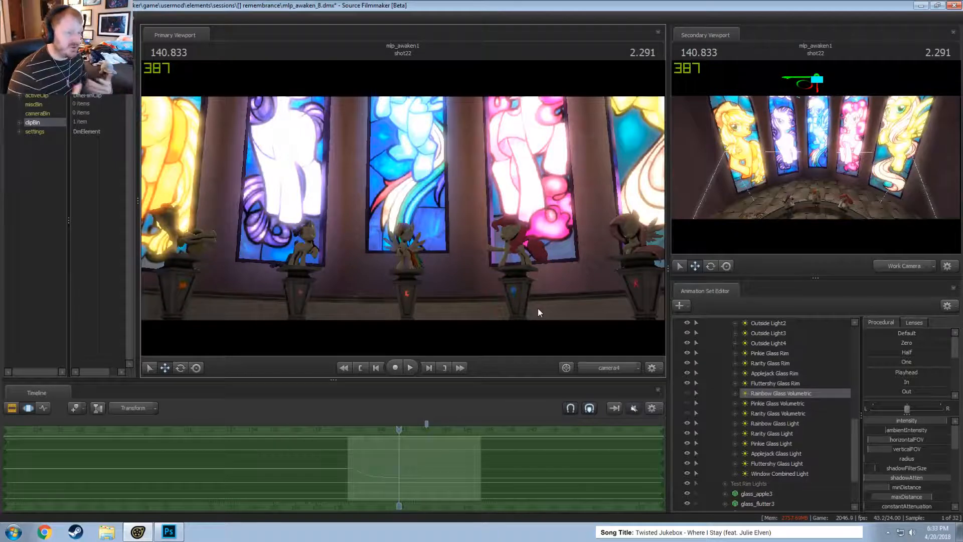
pyautogui.click(688, 395)
pyautogui.click(687, 405)
pyautogui.click(687, 414)
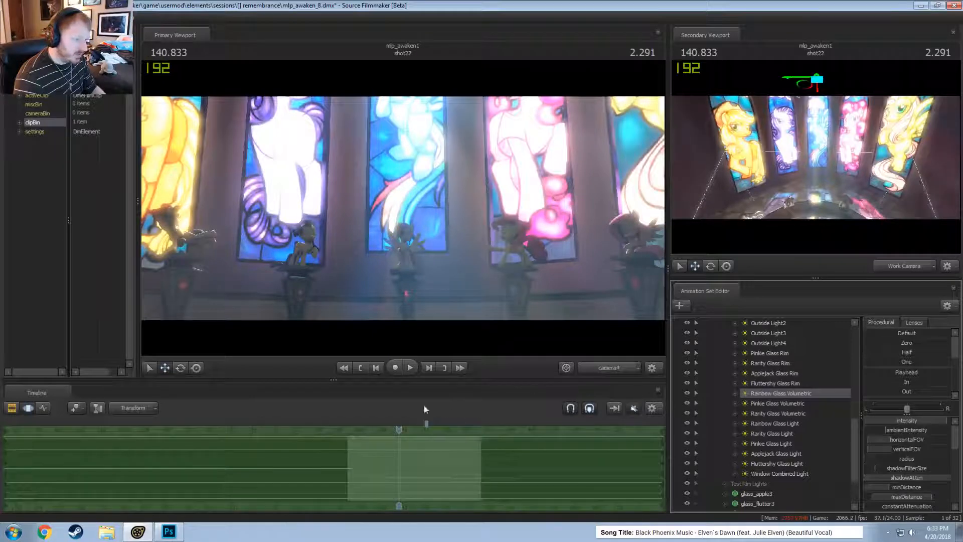
# - Move the playhead to 142.875 and inspect the coloured light on the floor and the windows with the work camera
pyautogui.moveTo(400, 430); pyautogui.dragTo(443, 449)
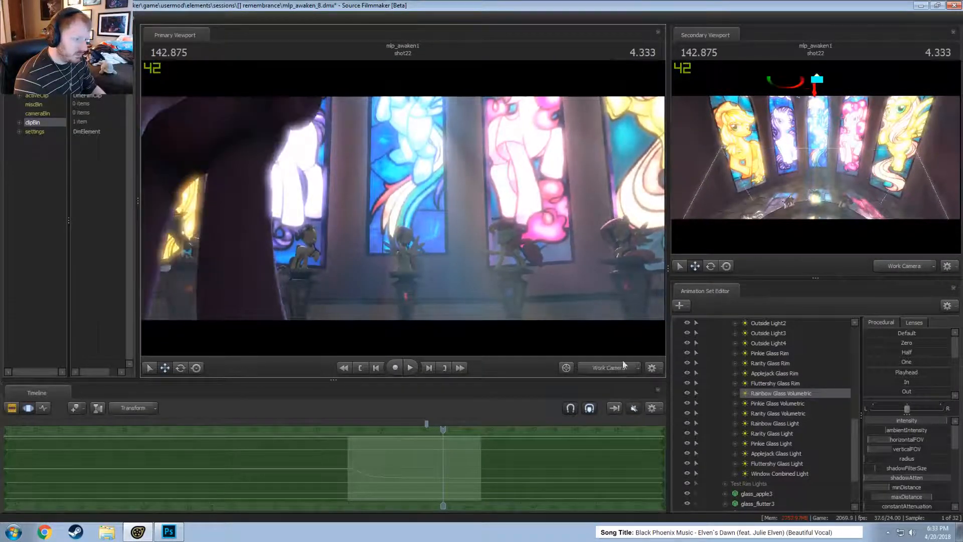
pyautogui.moveTo(451, 226); pyautogui.dragTo(488, 181)
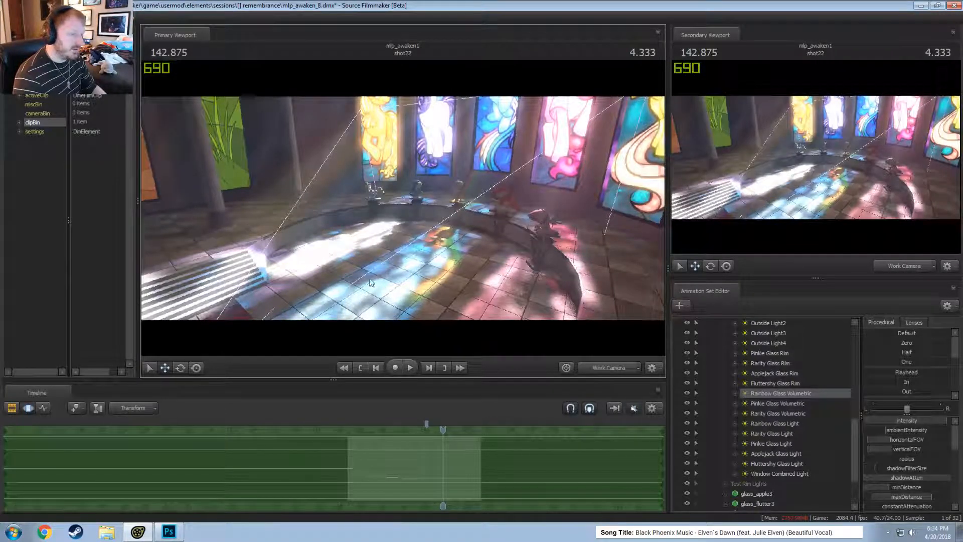
pyautogui.moveTo(372, 284); pyautogui.dragTo(395, 211)
# - Collapse the Mane Room Window Lights group and turn off its visibility
pyautogui.scroll(4, 688, 458)
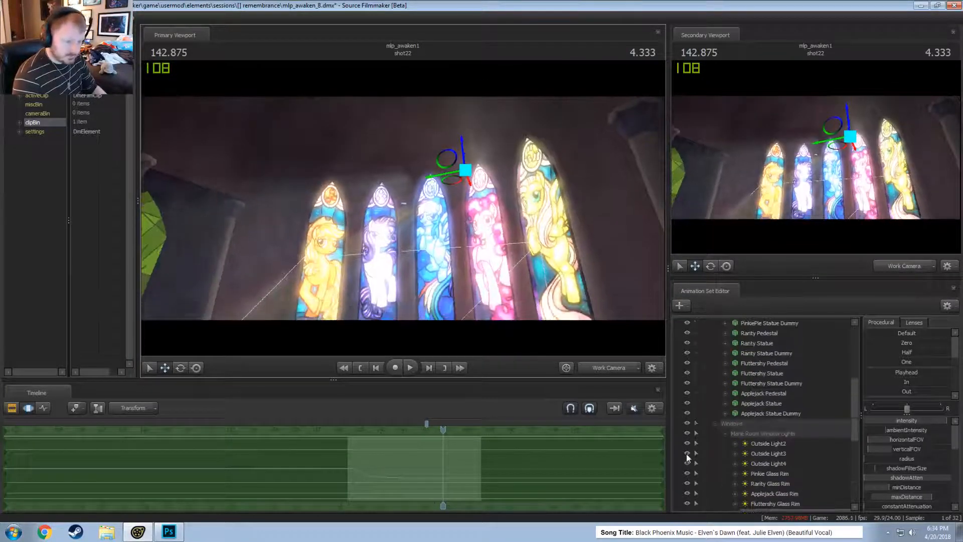
pyautogui.scroll(2, 686, 454)
pyautogui.scroll(-3, 717, 464)
pyautogui.click(725, 403)
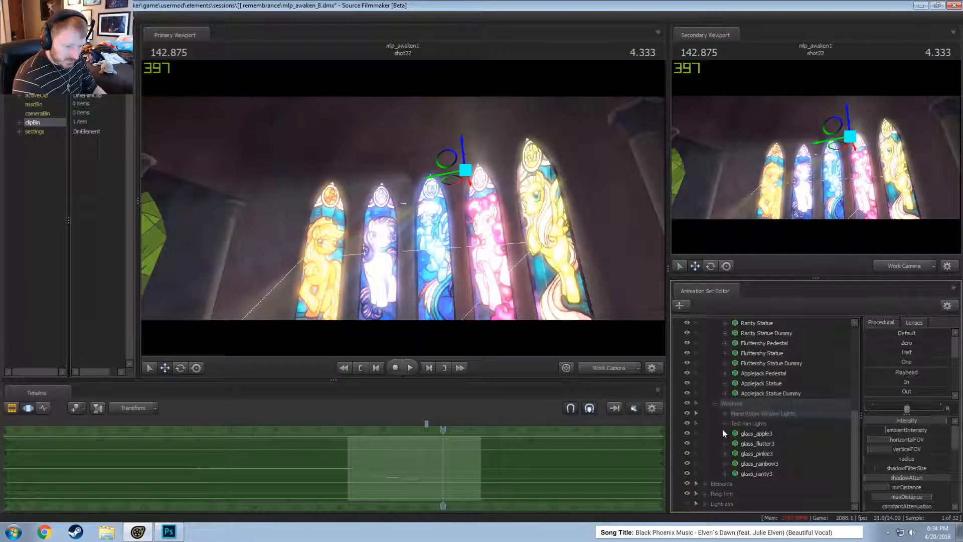
pyautogui.click(688, 414)
# - Expand the Test Rim Lights group and select all of its lights
pyautogui.click(723, 423)
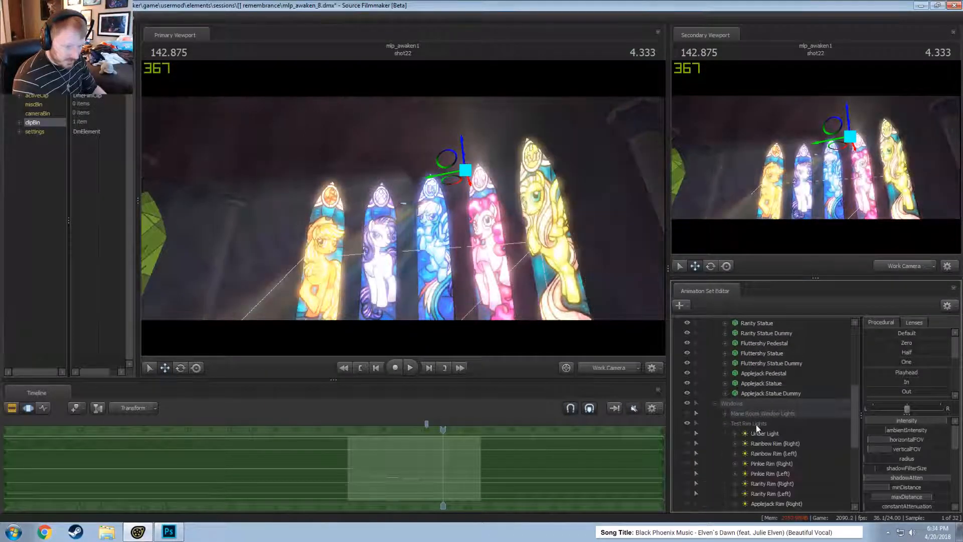
pyautogui.click(756, 425)
pyautogui.moveTo(427, 216); pyautogui.dragTo(413, 284)
pyautogui.press('w')
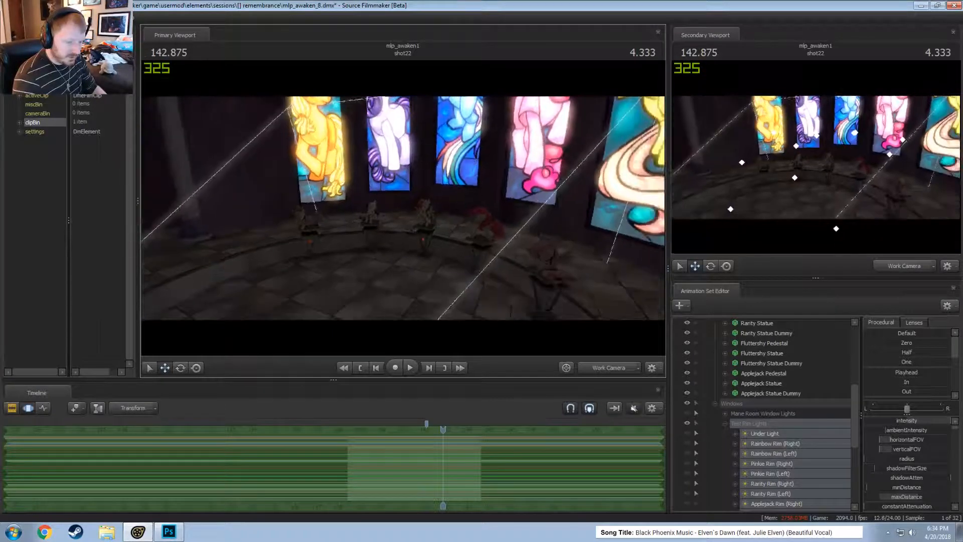
# - Preview the Under Light from the rim light group on the statues up close
pyautogui.scroll(-5, 747, 435)
pyautogui.scroll(3, 751, 441)
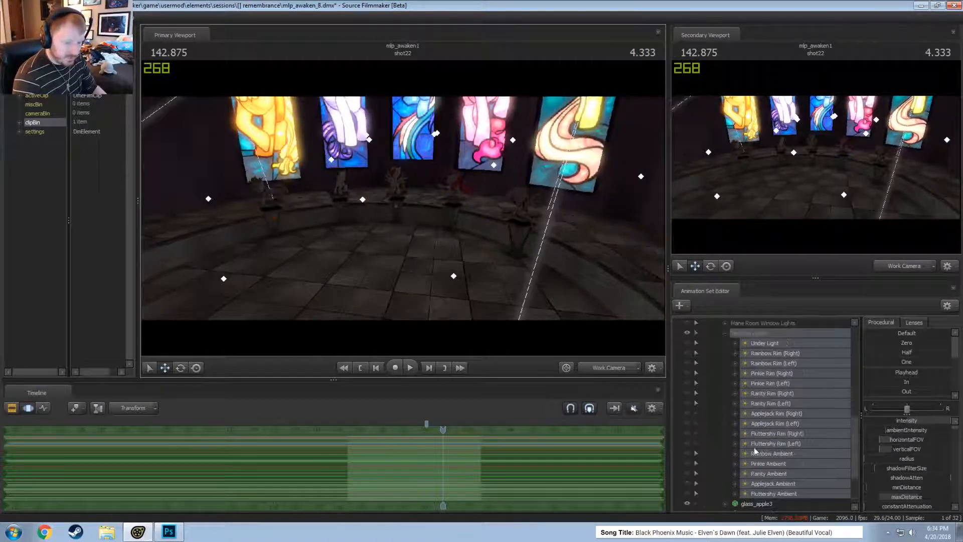
pyautogui.press('w')
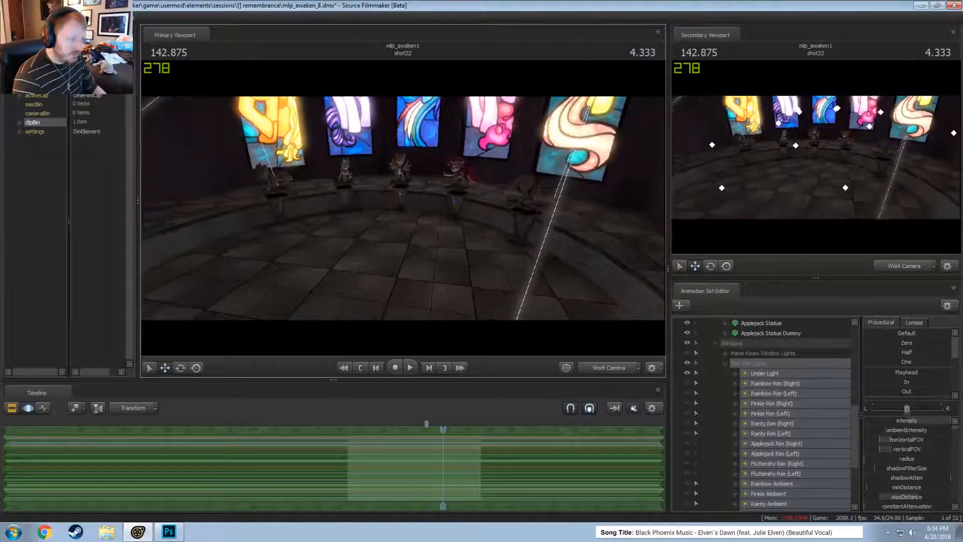
pyautogui.moveTo(409, 221); pyautogui.dragTo(410, 212)
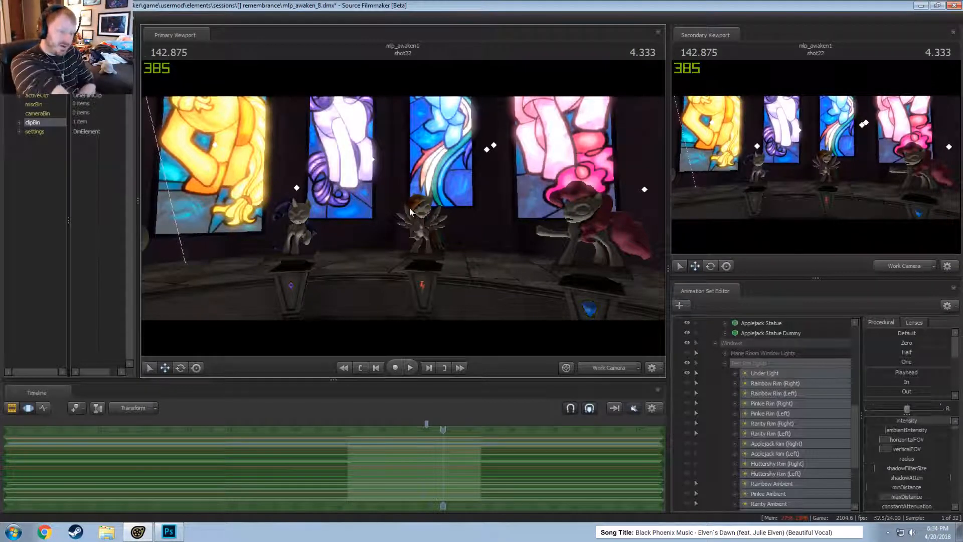
# - Turn on the right and left Rainbow Rim lights, viewing the shot through camera4 with the playhead at 138.916
pyautogui.click(687, 383)
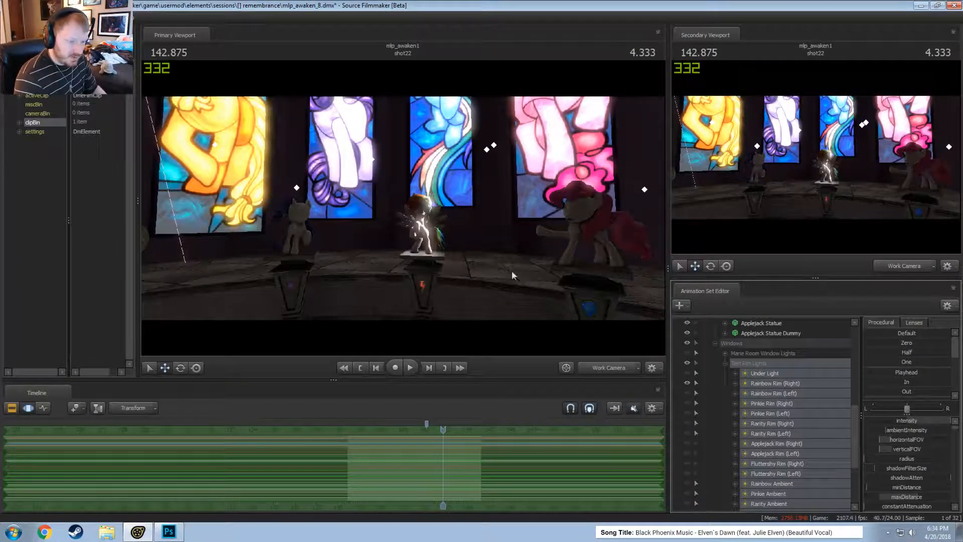
pyautogui.click(609, 367)
pyautogui.click(577, 328)
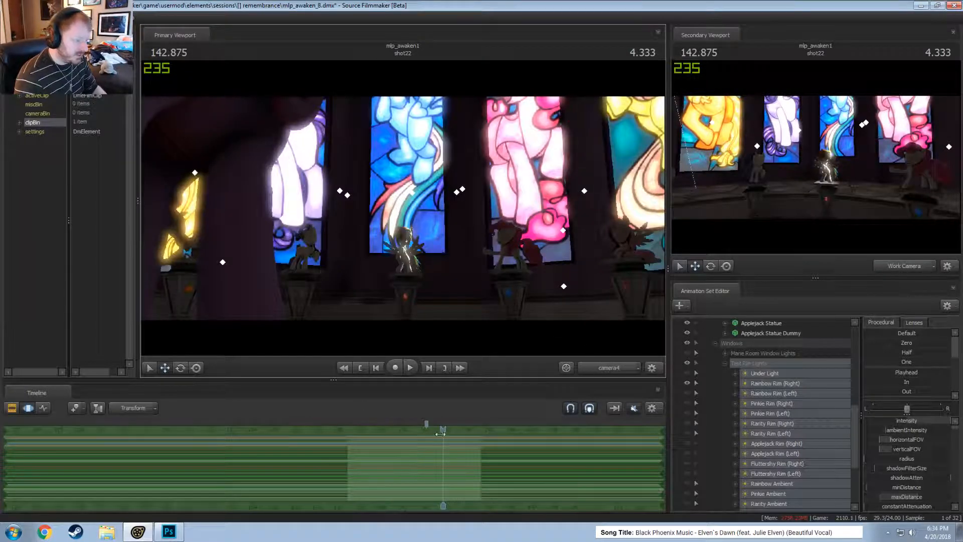
pyautogui.moveTo(440, 433); pyautogui.dragTo(357, 444)
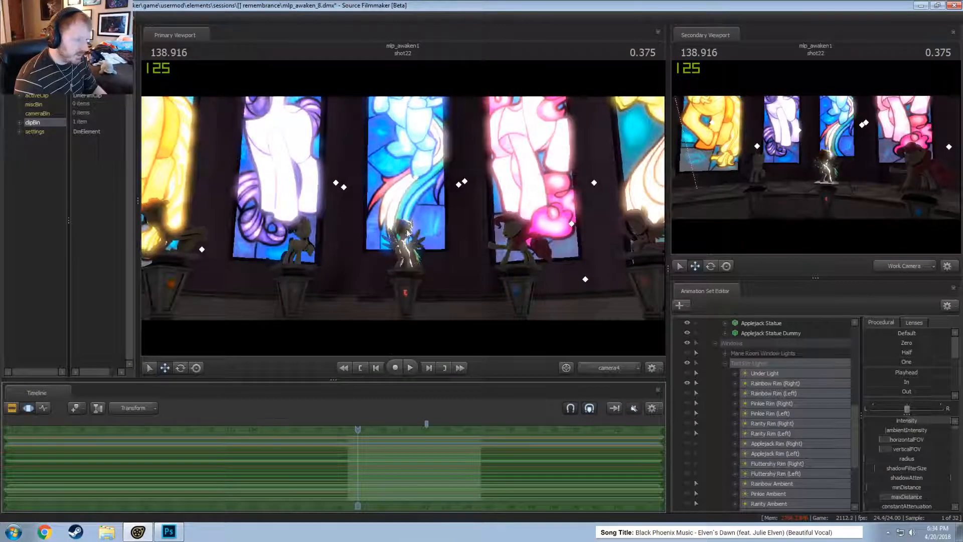
pyautogui.click(687, 393)
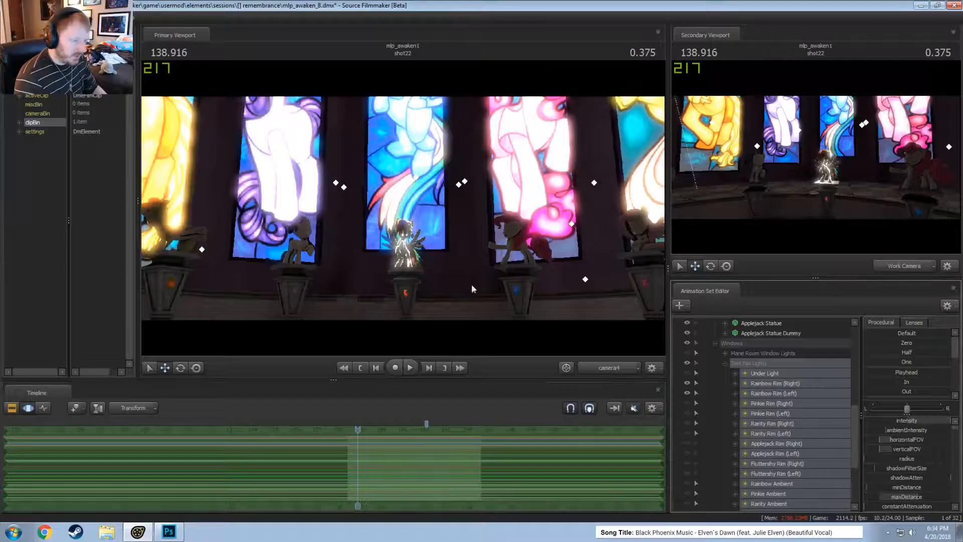
# - Turn on the right and left rim lights for both the Pinkie and Rarity statues
pyautogui.click(687, 403)
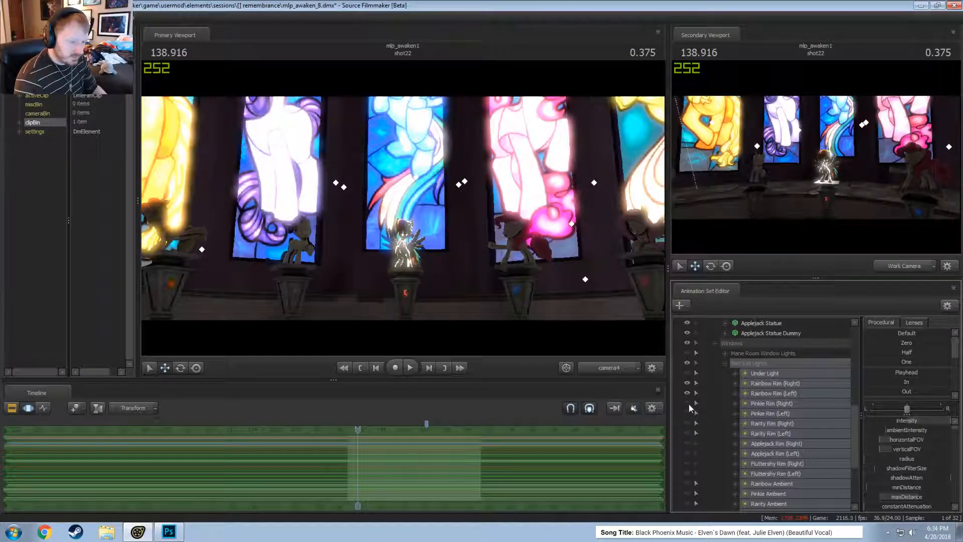
pyautogui.click(687, 413)
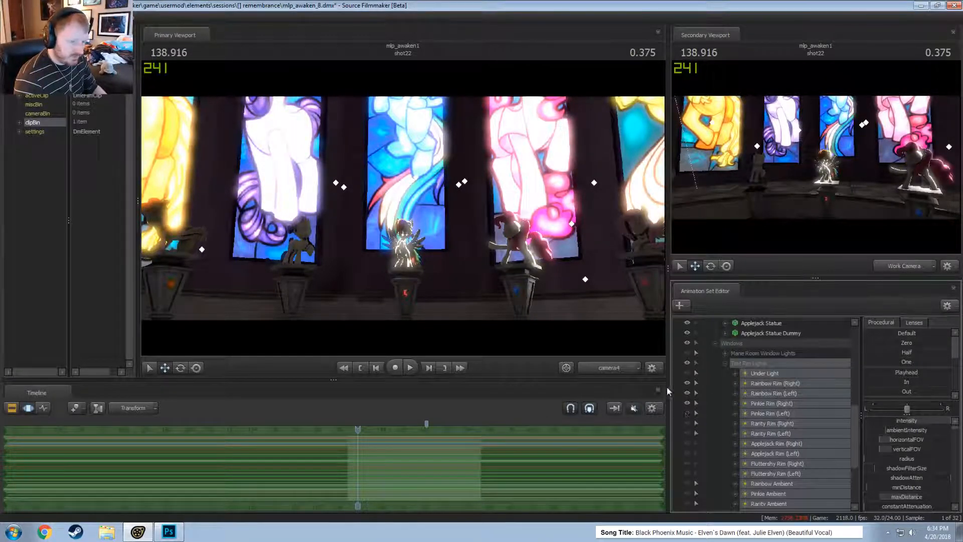
pyautogui.click(687, 423)
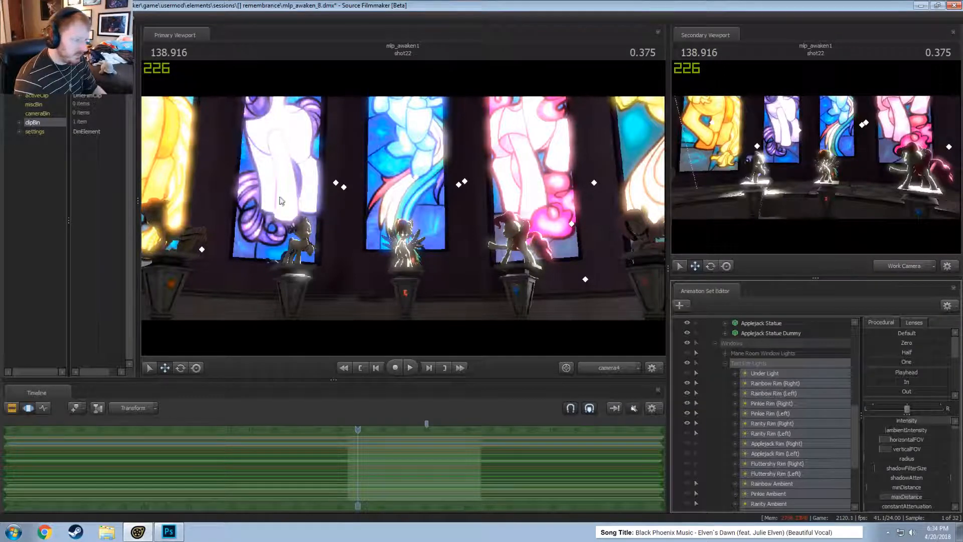
pyautogui.click(687, 433)
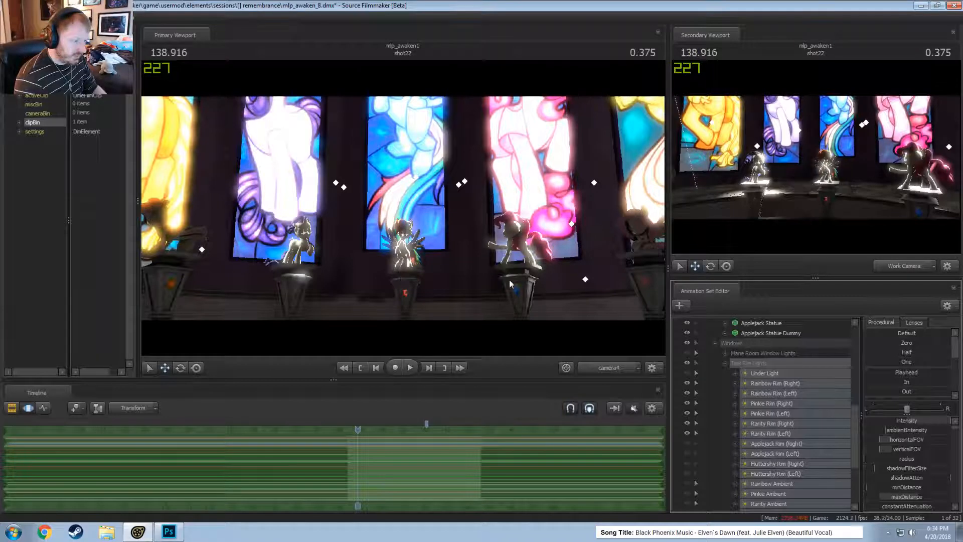
# - Turn on the right and left rim lights for both the Applejack and Fluttershy statues
pyautogui.click(687, 443)
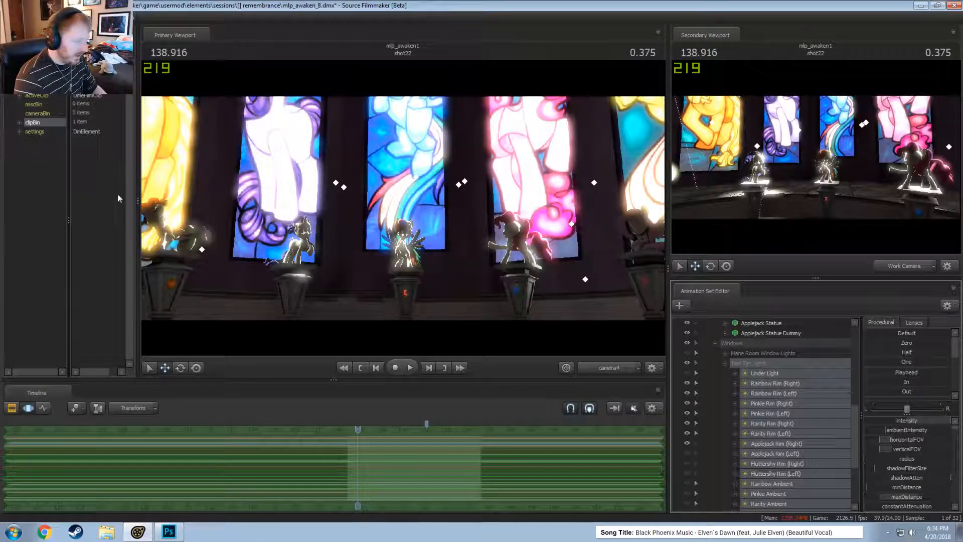
pyautogui.click(688, 453)
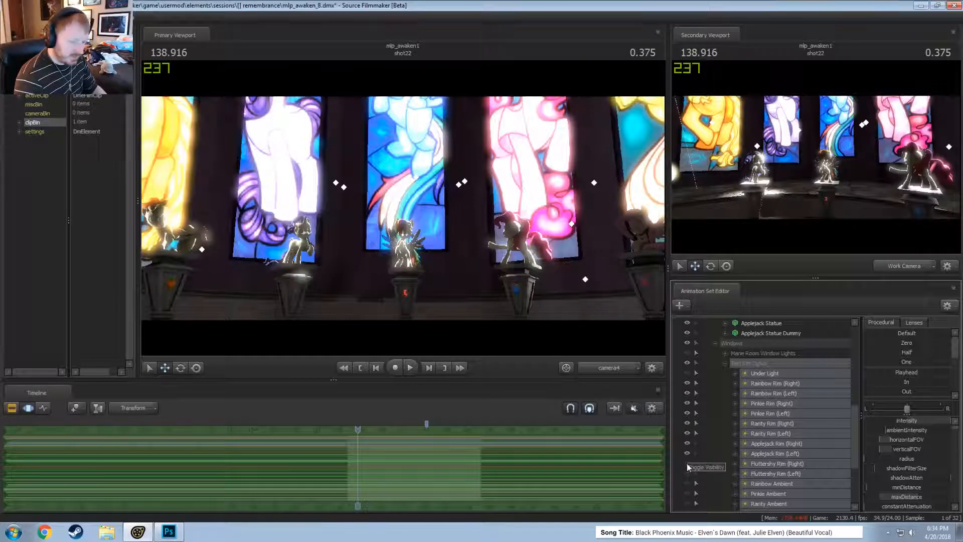
pyautogui.click(688, 463)
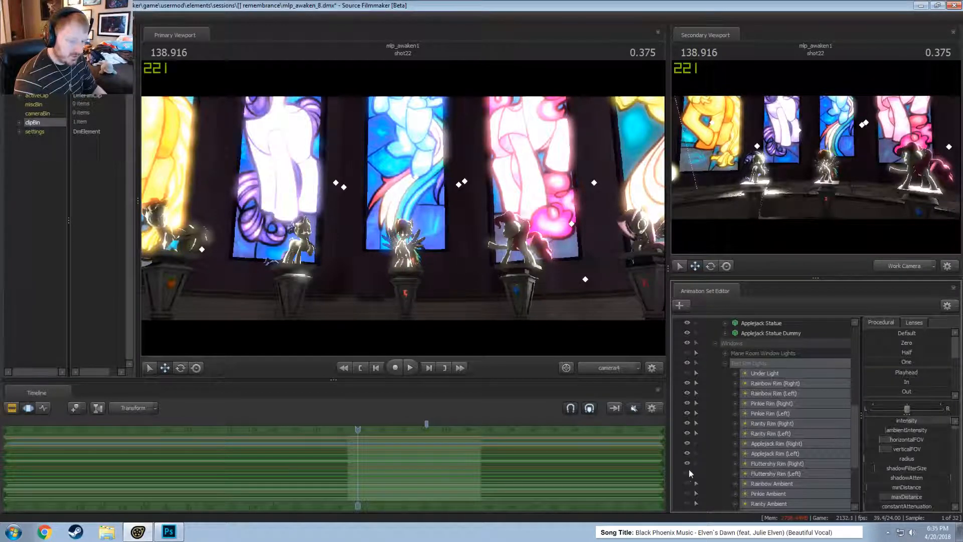
pyautogui.click(688, 474)
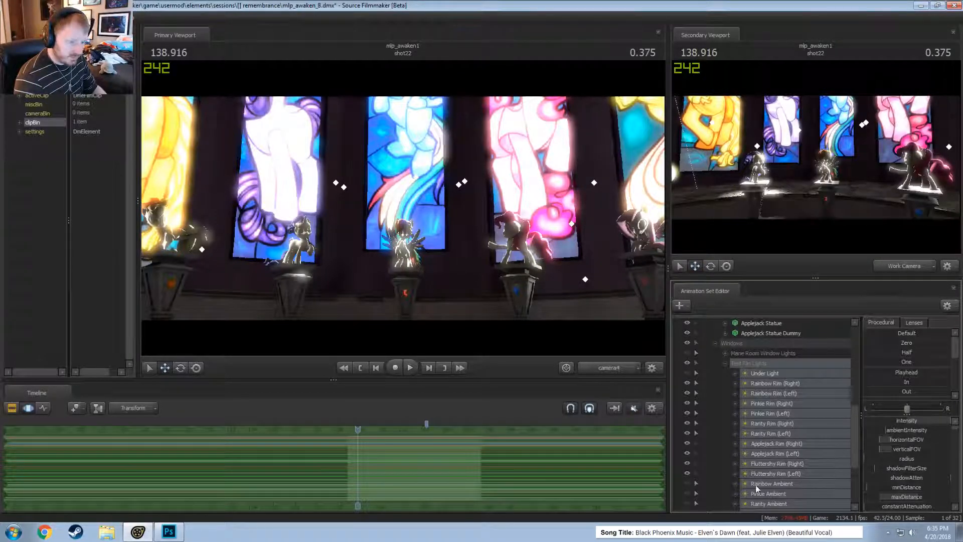
# - Turn on the Rainbow, Pinkie, Rarity, Applejack and Fluttershy Ambient lights
pyautogui.scroll(-2, 756, 485)
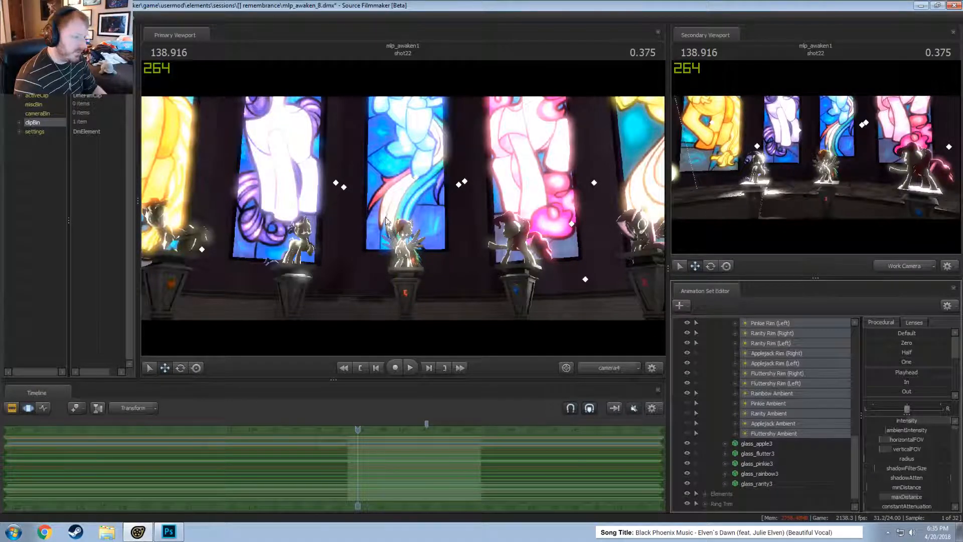
pyautogui.click(687, 404)
pyautogui.click(687, 413)
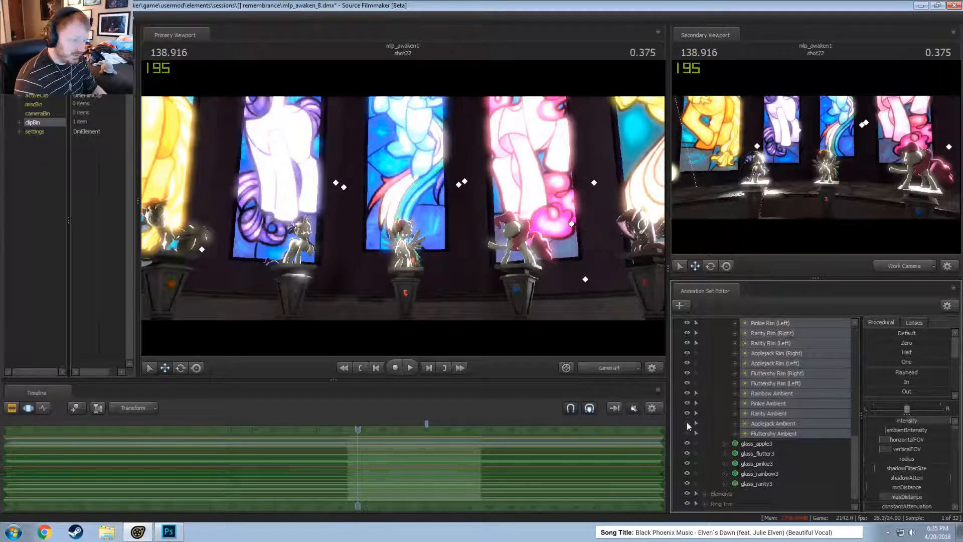
pyautogui.click(688, 423)
pyautogui.click(688, 433)
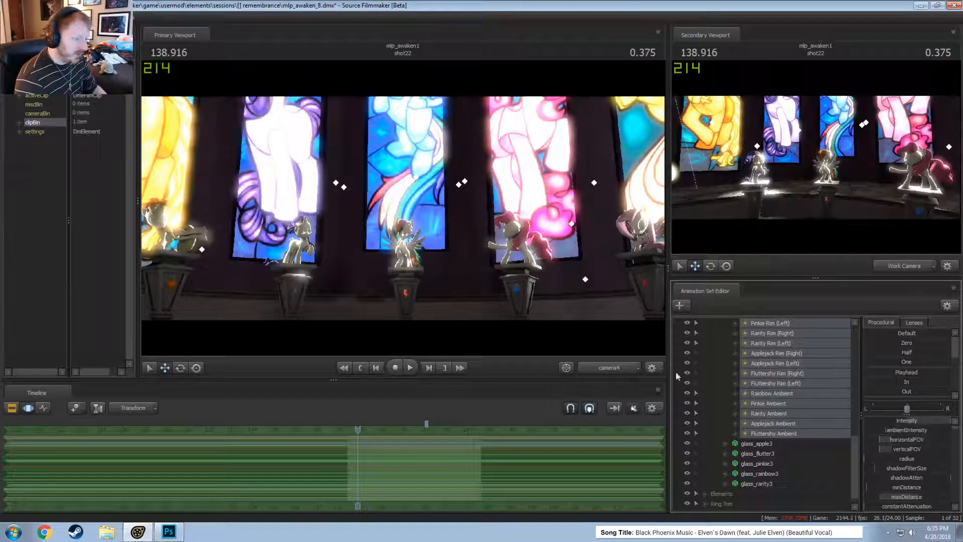
# - Toggle the Under Light's visibility repeatedly to compare its effect on the statues and pedestals, leaving it on
pyautogui.scroll(4, 740, 396)
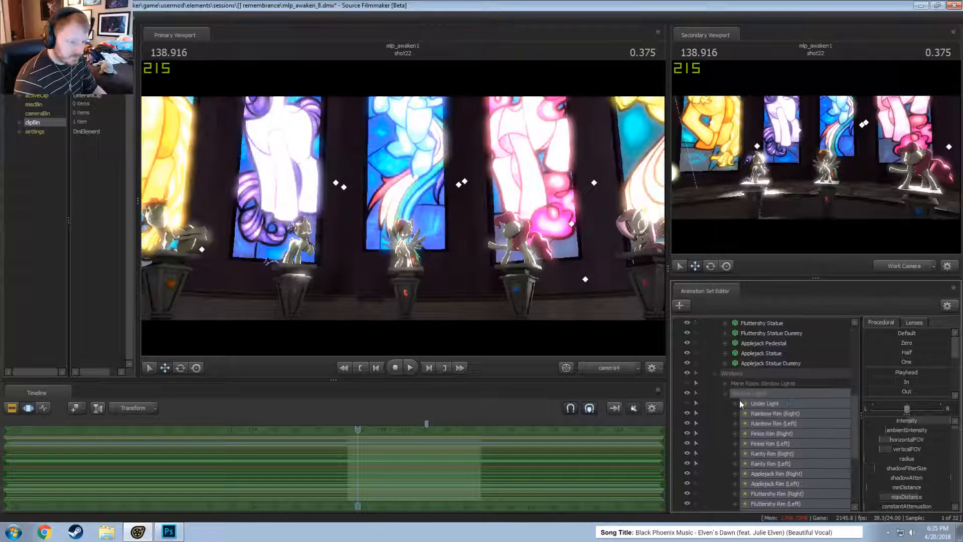
pyautogui.click(689, 403)
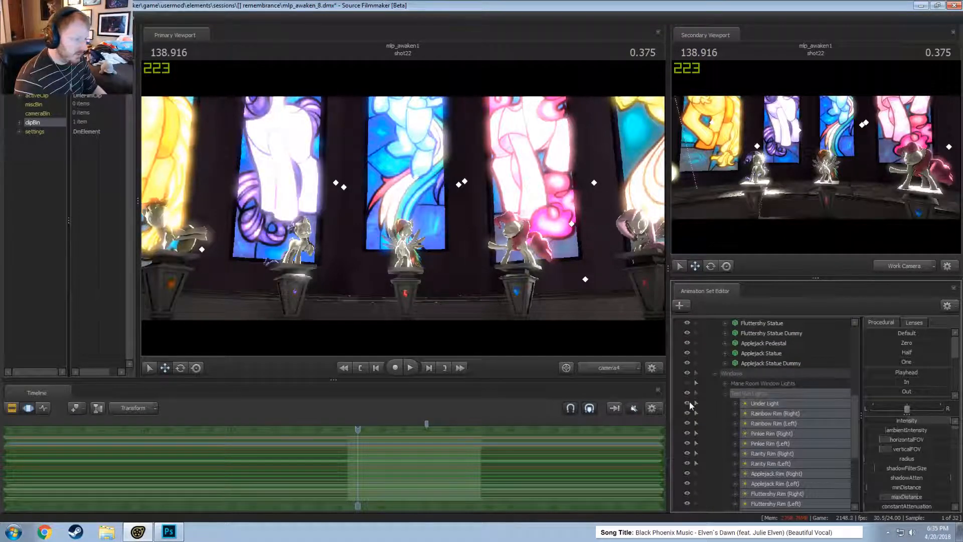
pyautogui.click(689, 402)
pyautogui.click(689, 403)
pyautogui.click(689, 402)
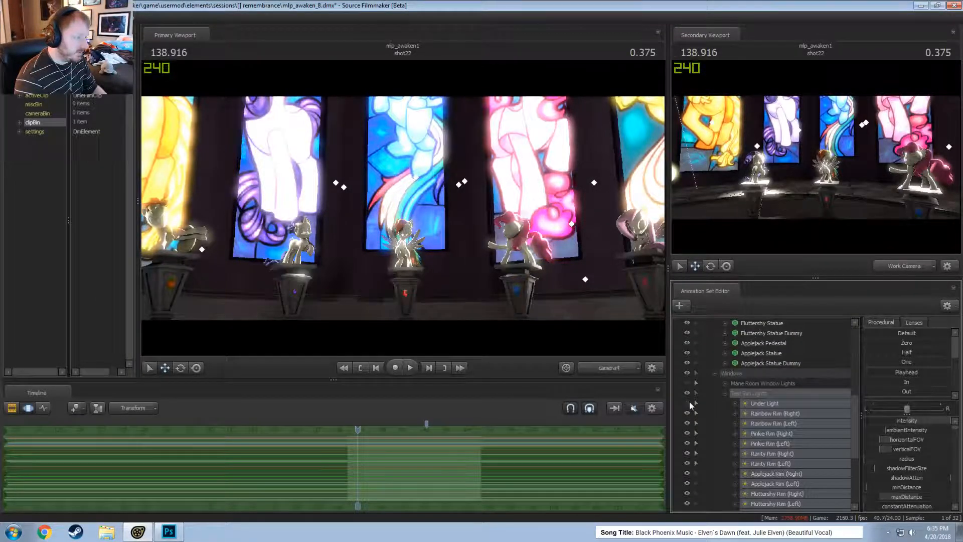
pyautogui.click(689, 402)
pyautogui.click(690, 402)
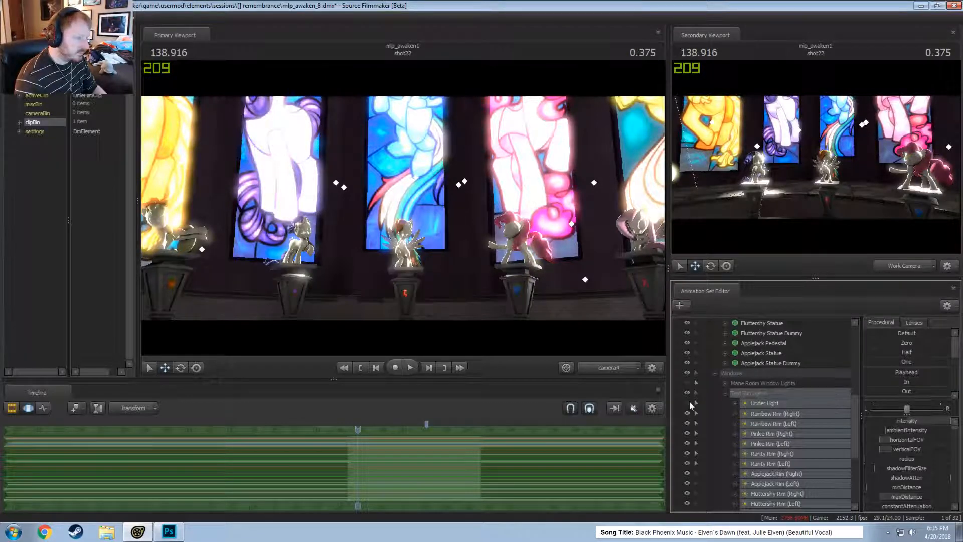
pyautogui.click(689, 402)
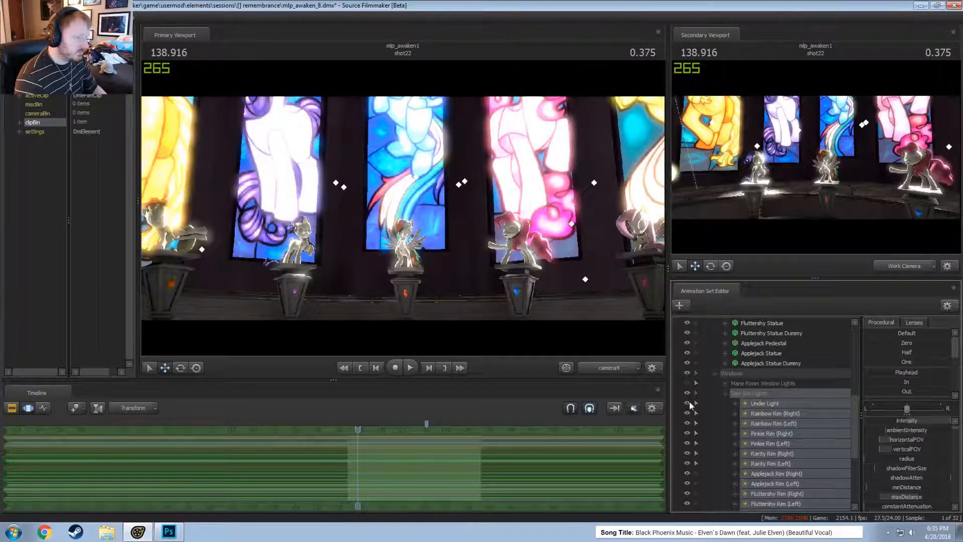
pyautogui.click(689, 402)
pyautogui.click(690, 402)
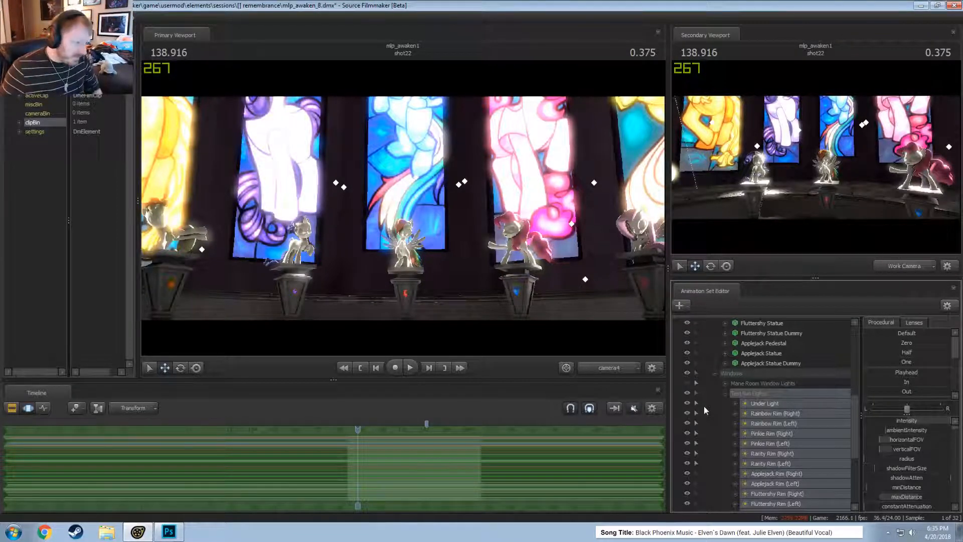
# - Collapse the Test Rim Lights group and turn on the Mane Room Window Lights, viewing the result in the Clip Editor
pyautogui.click(724, 393)
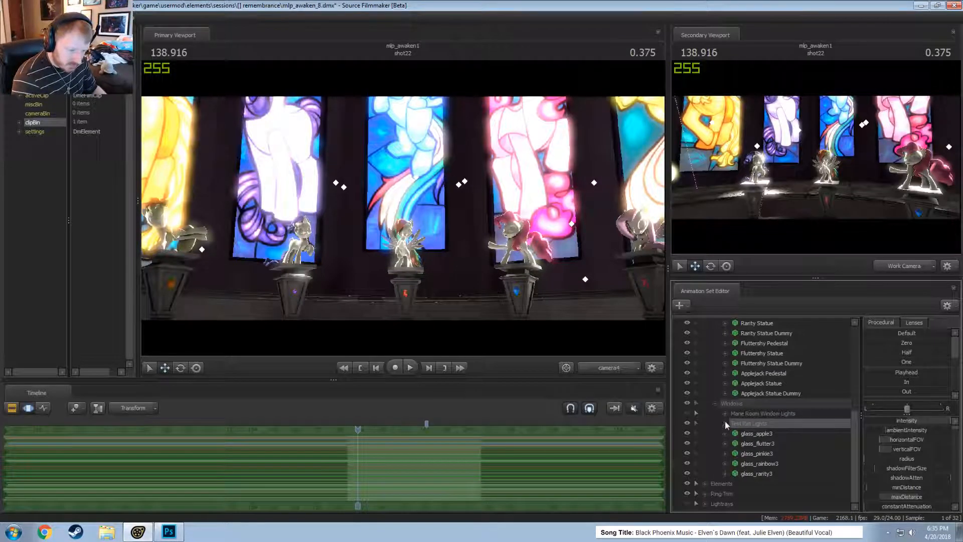
pyautogui.click(688, 413)
pyautogui.press('F2')
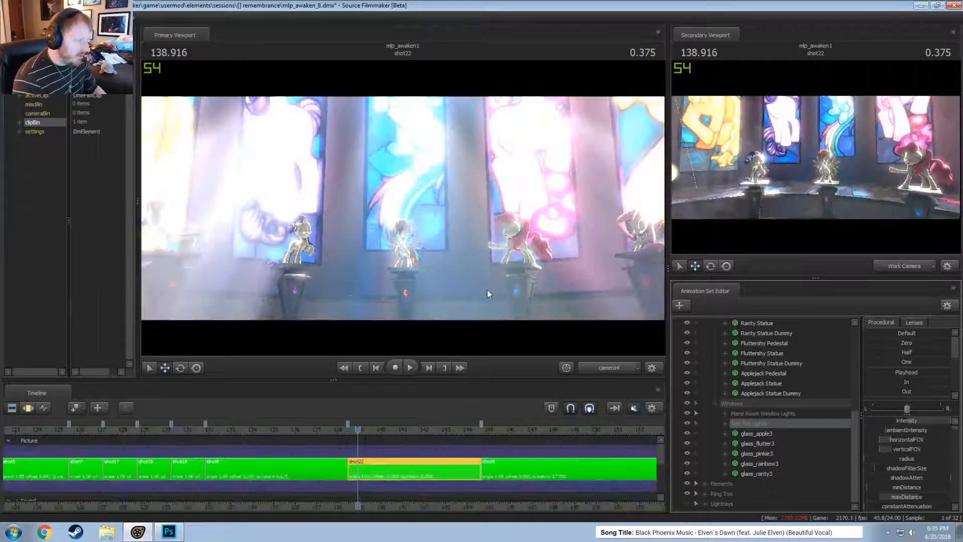
# - Scrub shot22 to 142.666, and return the playhead to the shot's start at 138.458, viewed through camera4
pyautogui.moveTo(355, 428); pyautogui.dragTo(439, 429)
pyautogui.keyDown('ctrl'); pyautogui.click(624, 368); pyautogui.keyUp('ctrl')
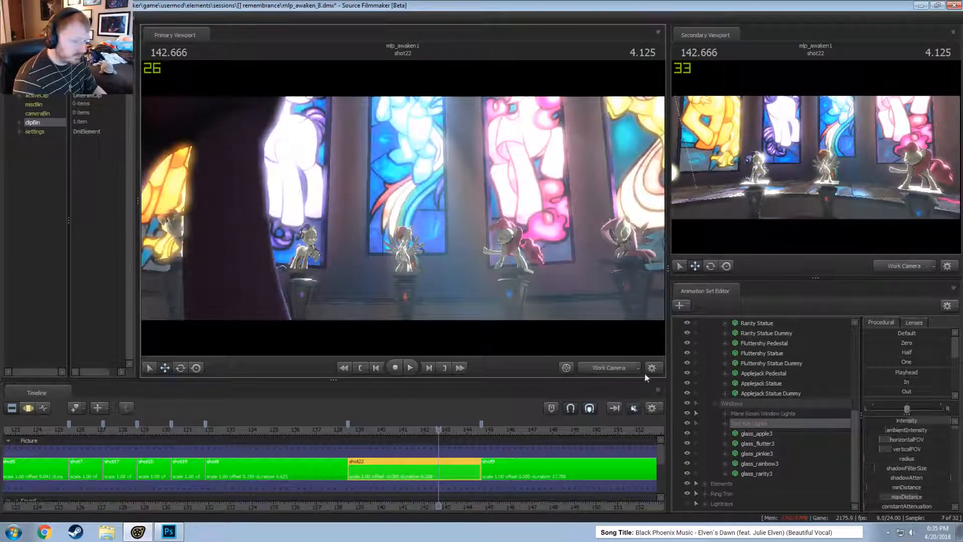
pyautogui.scroll(4, 703, 426)
pyautogui.click(351, 430)
pyautogui.click(348, 430)
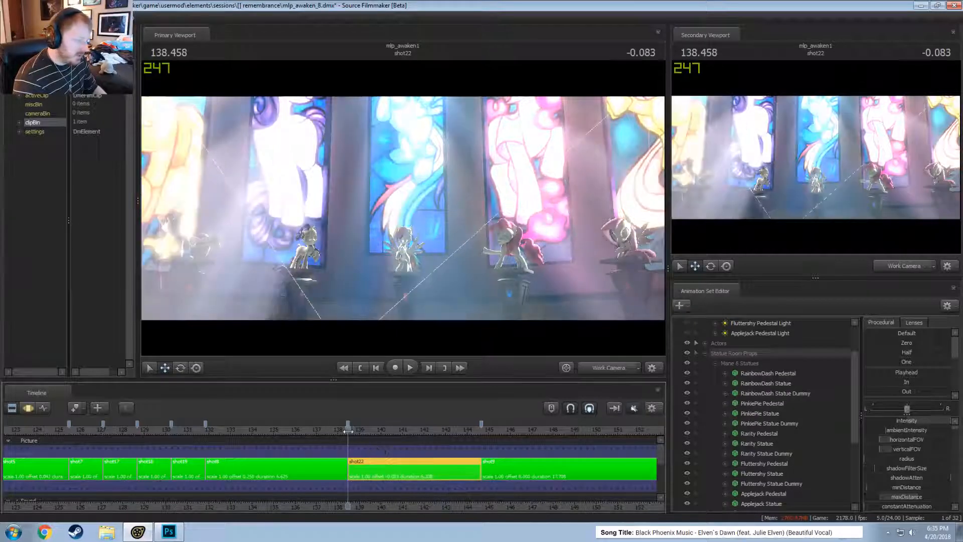
pyautogui.keyDown('ctrl'); pyautogui.click(608, 368); pyautogui.keyUp('ctrl')
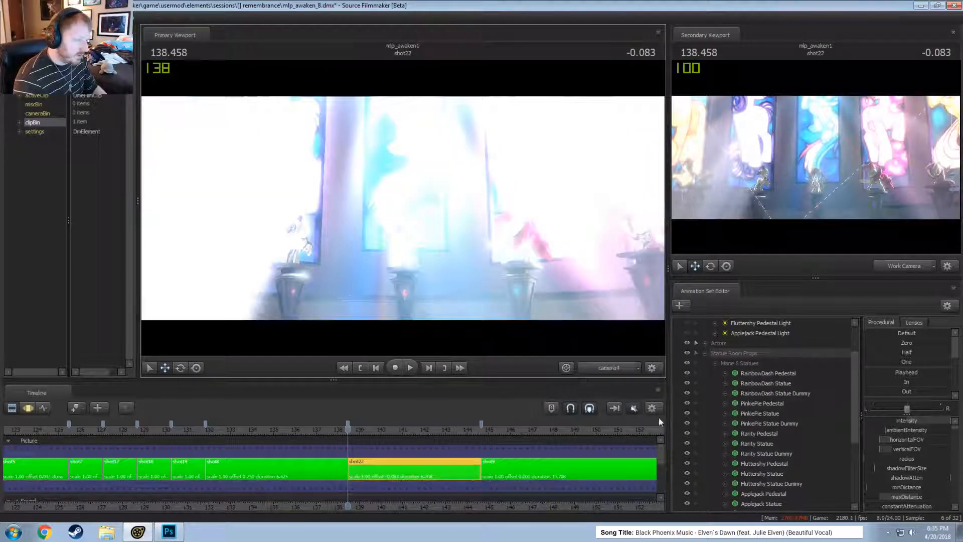
# - Expand Camera 1's controls and select toneMapScale
pyautogui.scroll(2, 743, 392)
pyautogui.click(705, 325)
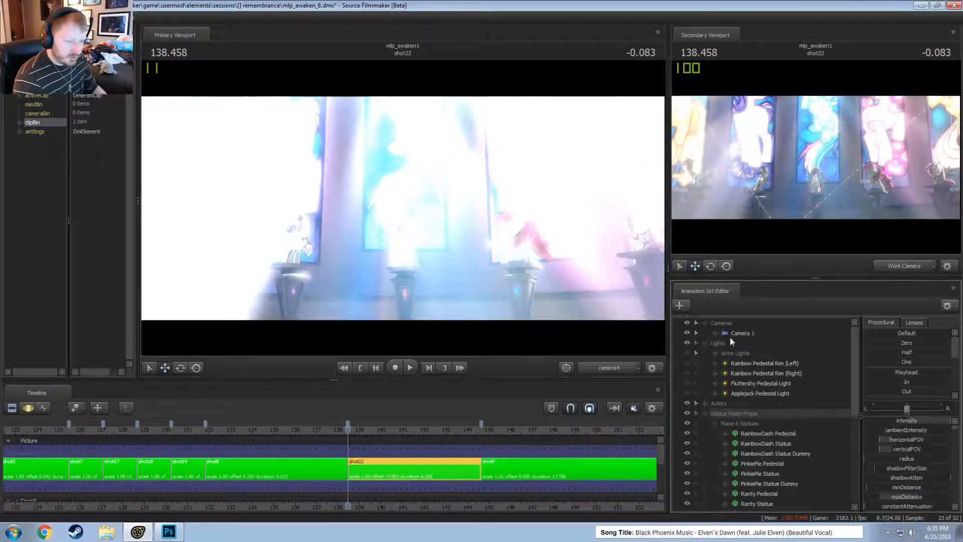
pyautogui.click(731, 334)
pyautogui.click(715, 334)
pyautogui.click(726, 344)
pyautogui.click(759, 384)
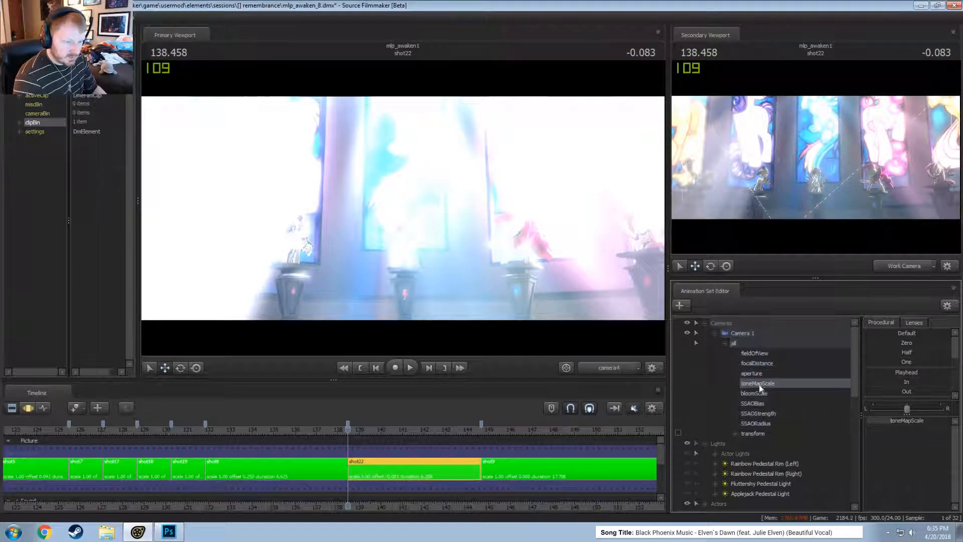
# - Examine the toneMapScale curve in the Motion Editor while scrubbing from the start of shot22 to 139.270
pyautogui.press('F3')
pyautogui.scroll(-3, 363, 471)
pyautogui.scroll(6, 362, 473)
pyautogui.moveTo(352, 482); pyautogui.dragTo(405, 481)
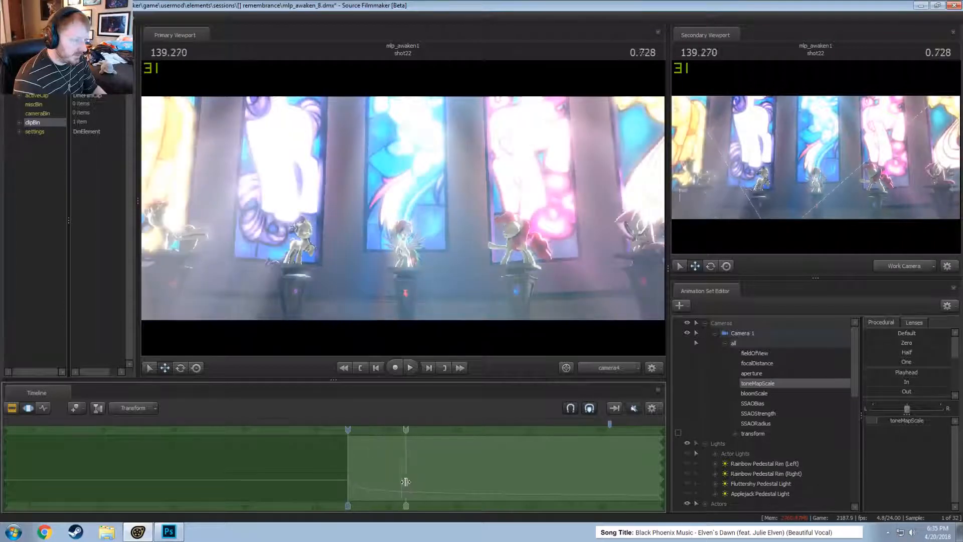
# - Scrub and play the opening of shot22 in the Clip Editor up to 140.000 to review the tone-mapping change
pyautogui.press('F2')
pyautogui.moveTo(290, 434); pyautogui.dragTo(350, 426)
pyautogui.press('space')
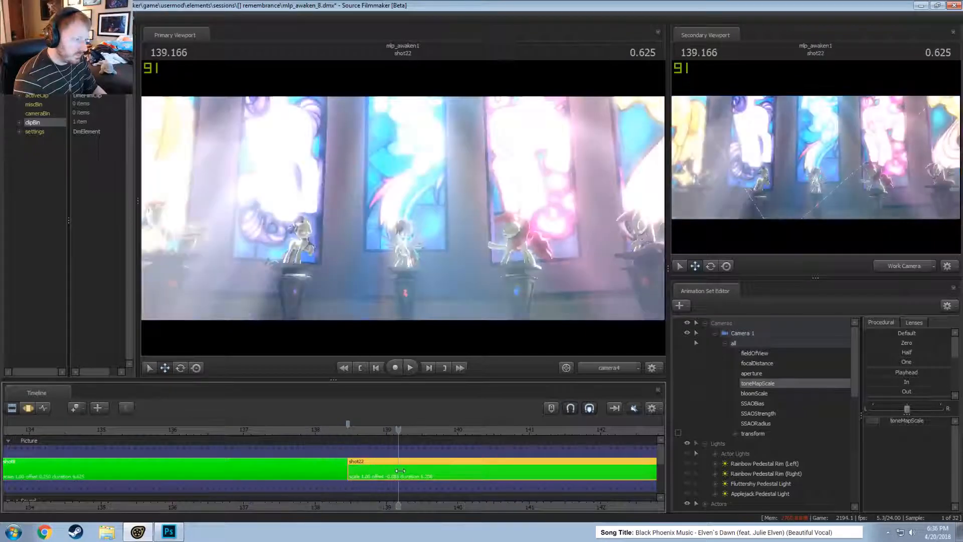
pyautogui.moveTo(397, 469); pyautogui.dragTo(455, 478)
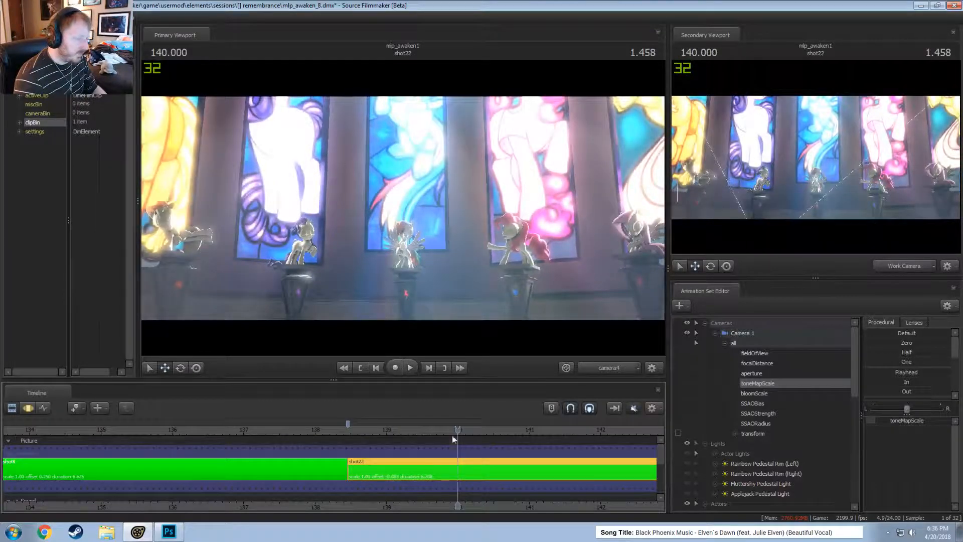
# - Play the transition from shot8 into shot22 and pause at 139.875
pyautogui.moveTo(356, 431); pyautogui.dragTo(363, 457)
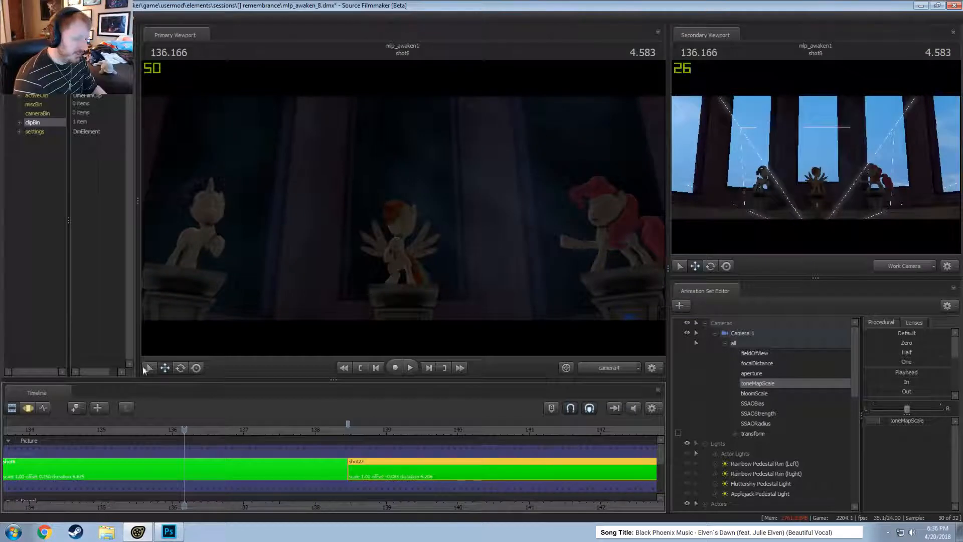
pyautogui.moveTo(60, 441); pyautogui.dragTo(28, 479)
pyautogui.press('space')
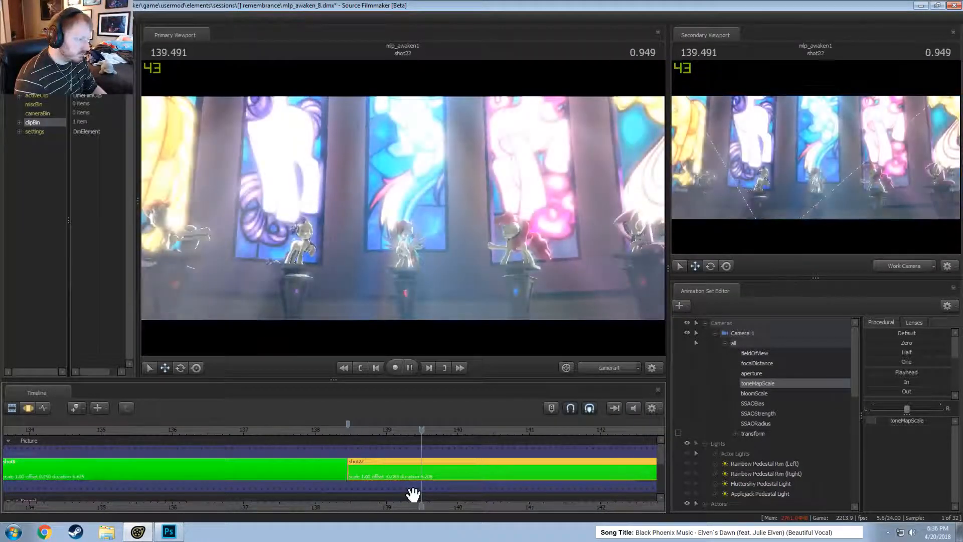
pyautogui.press('space')
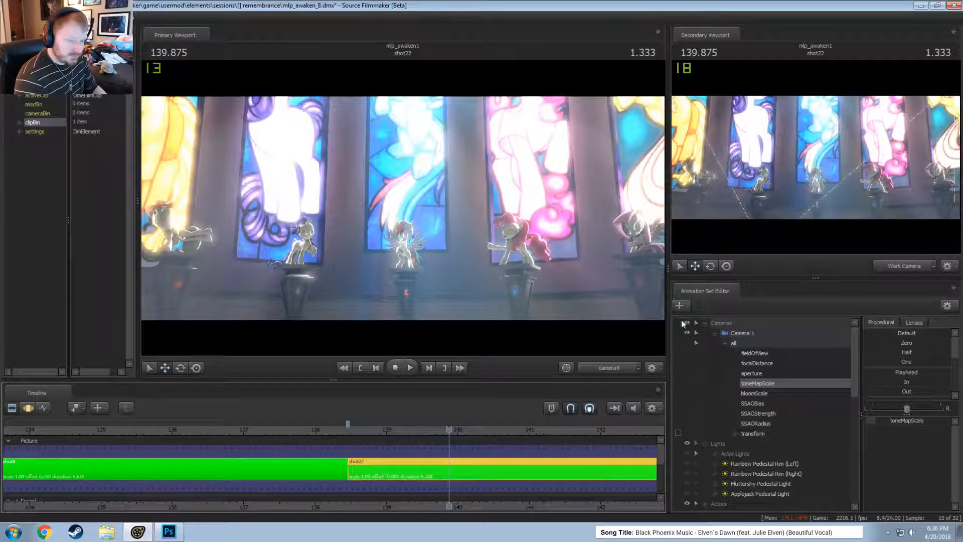
# - Turn the viewport's lighting off and back on to compare the shot with its unlit version
pyautogui.rightClick(453, 227)
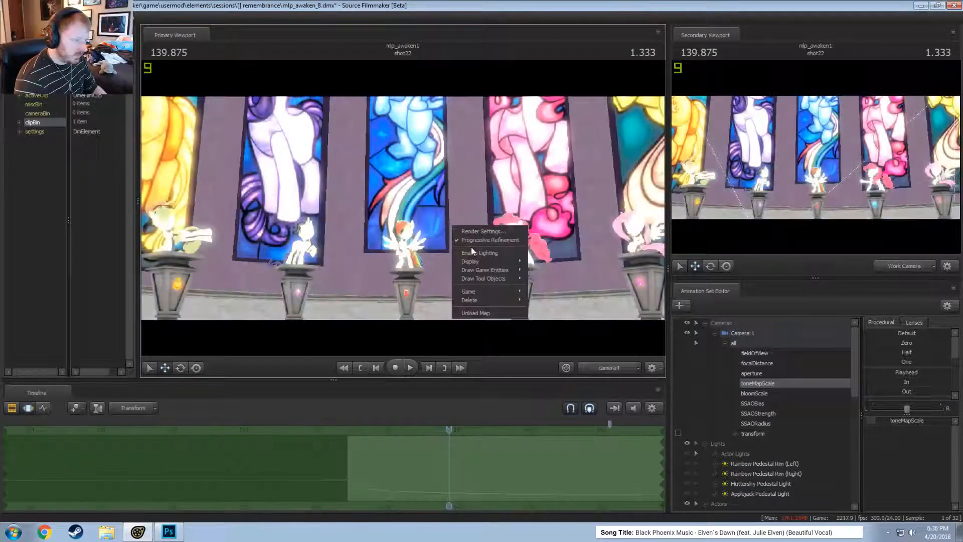
pyautogui.click(473, 252)
# - Collapse the Mane 6 Statues group, and hide the Test Rim Lights and Mane Room Window Lights groups
pyautogui.scroll(-2, 725, 445)
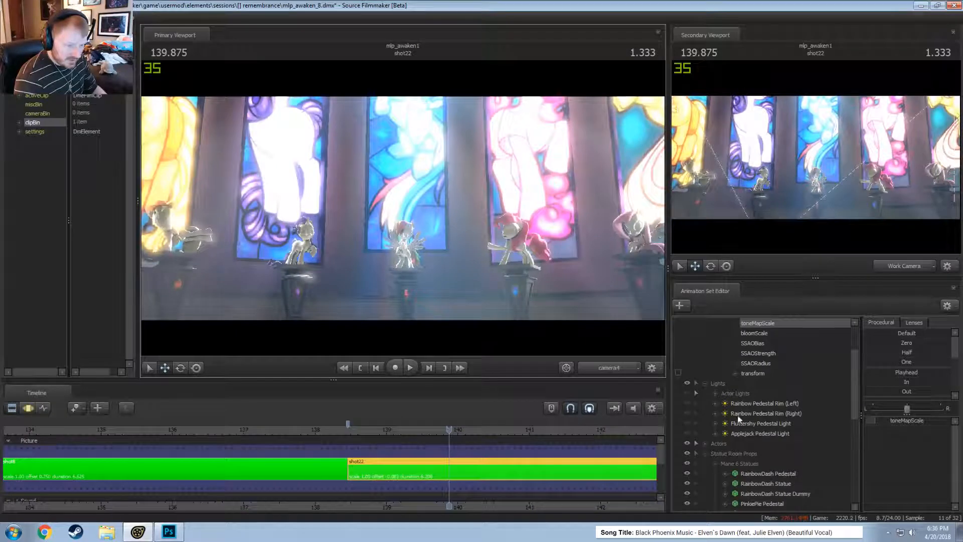
pyautogui.scroll(-2, 737, 405)
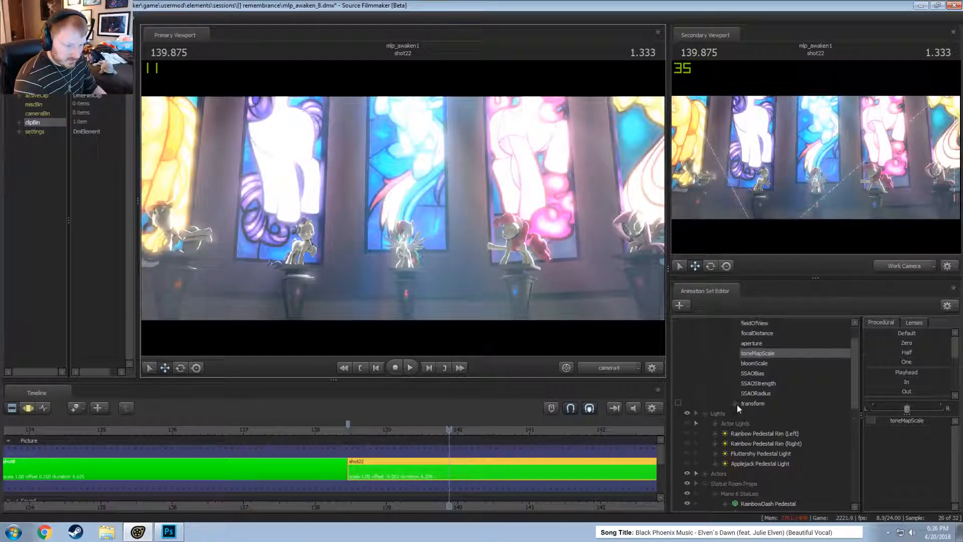
pyautogui.click(713, 404)
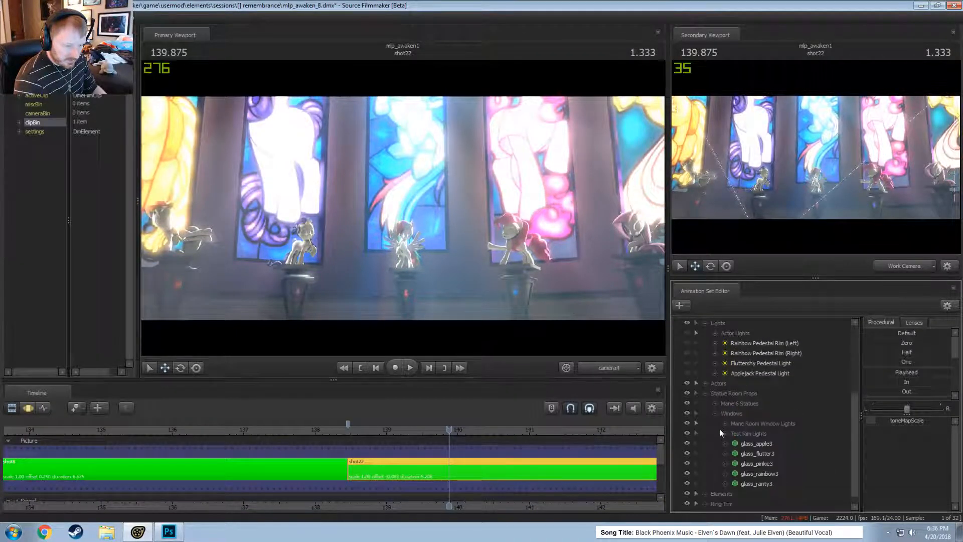
pyautogui.click(687, 434)
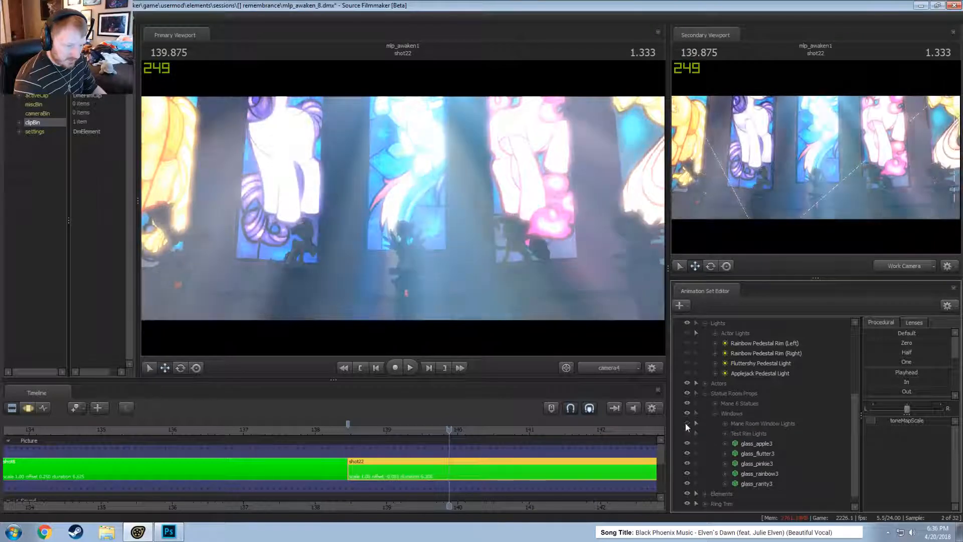
pyautogui.click(687, 423)
pyautogui.press('F3')
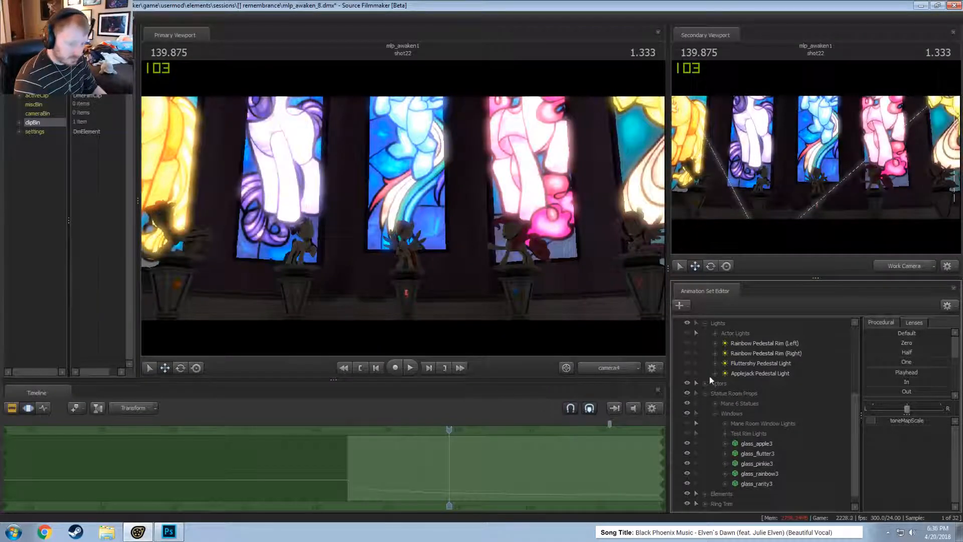
# - Turn on the Applejack and Fluttershy Pedestal Lights and the right and left Rainbow Pedestal Rim lights
pyautogui.click(687, 373)
pyautogui.click(687, 363)
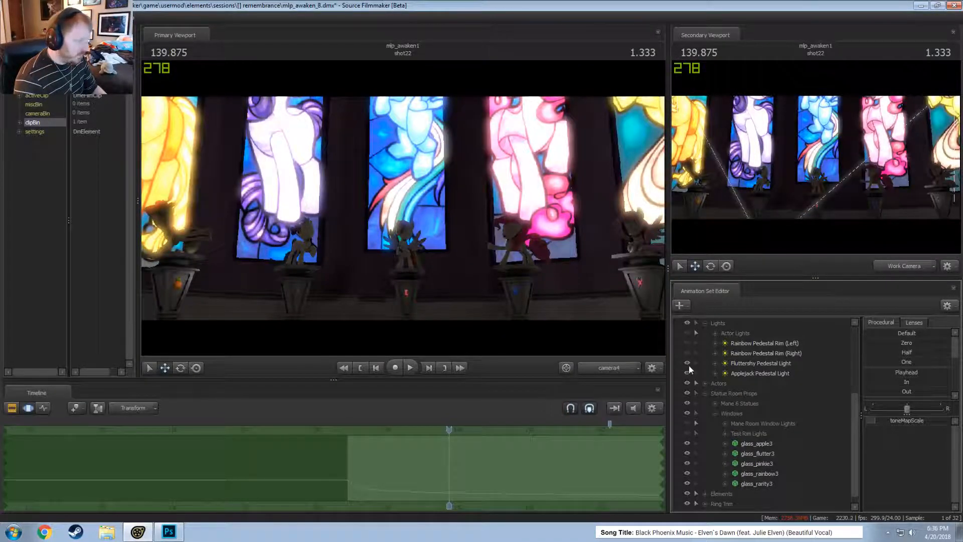
pyautogui.click(687, 353)
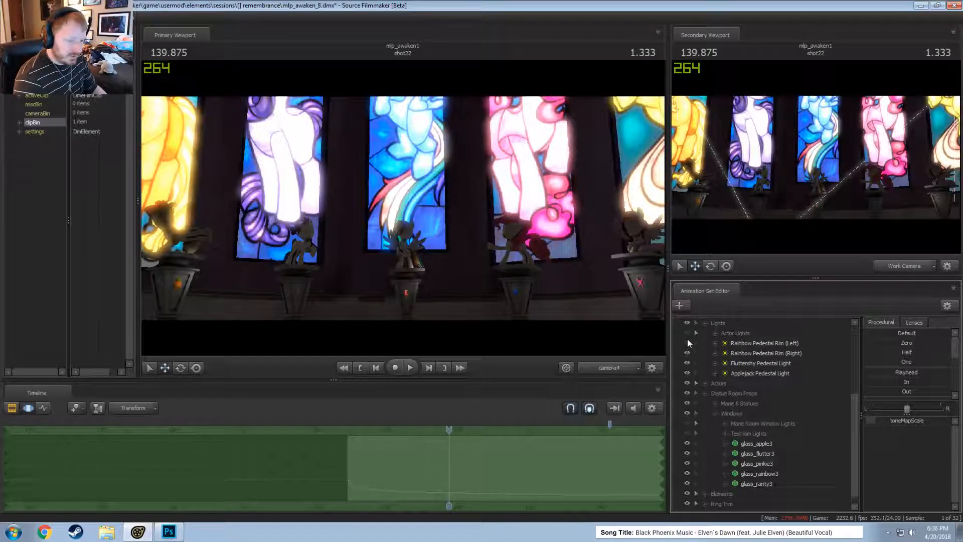
pyautogui.click(687, 342)
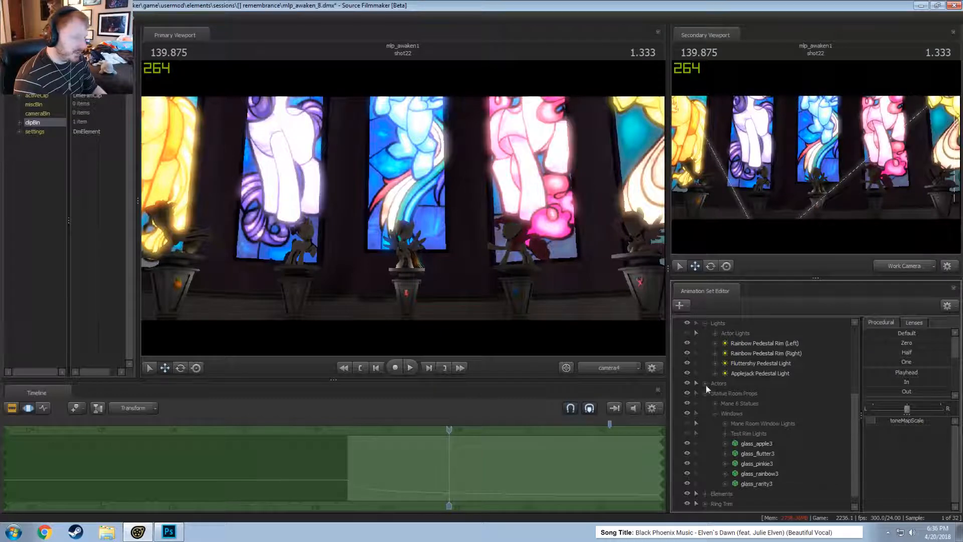
# - Show the Mane Room Window Lights and Test Rim Lights groups again, and expand the Actor Lights group
pyautogui.click(687, 429)
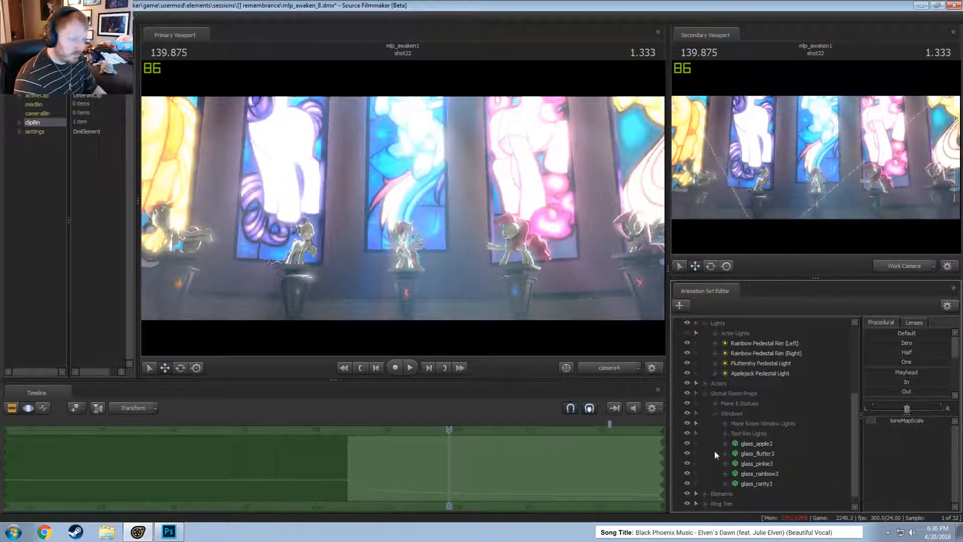
pyautogui.click(612, 407)
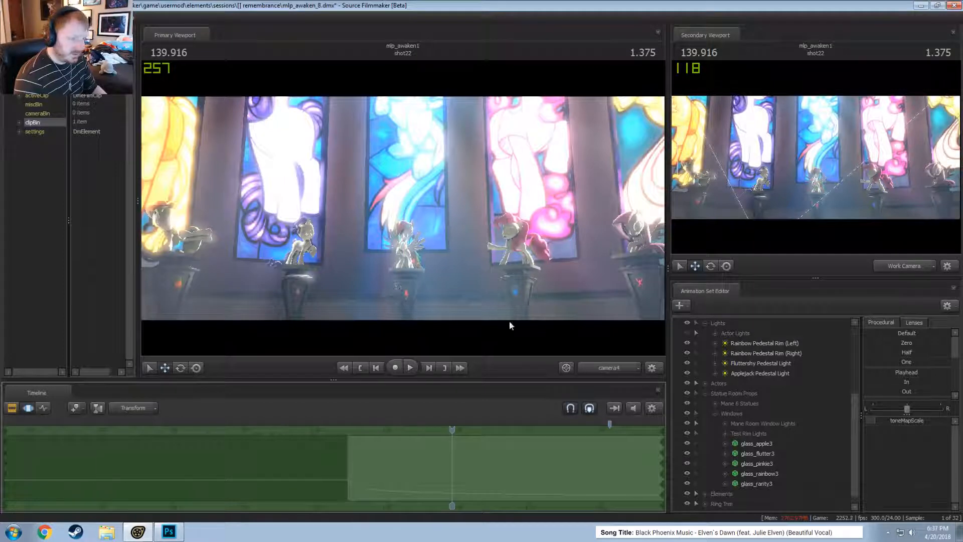
pyautogui.click(716, 333)
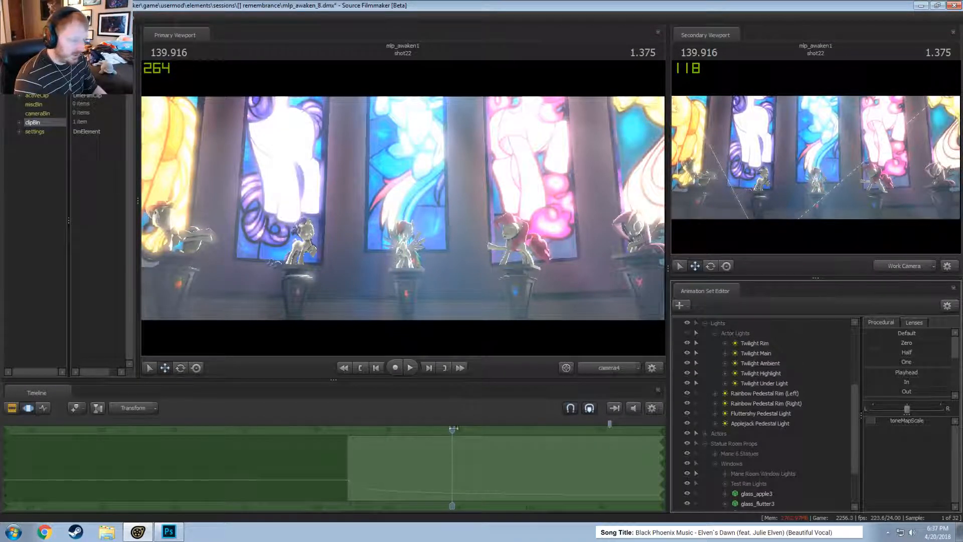
# - Scrub forward through shot22 to 144.083 to bring Twilight into frame, and switch the timeline to the Clip Editor
pyautogui.moveTo(452, 452); pyautogui.dragTo(636, 455)
pyautogui.scroll(-7, 635, 456)
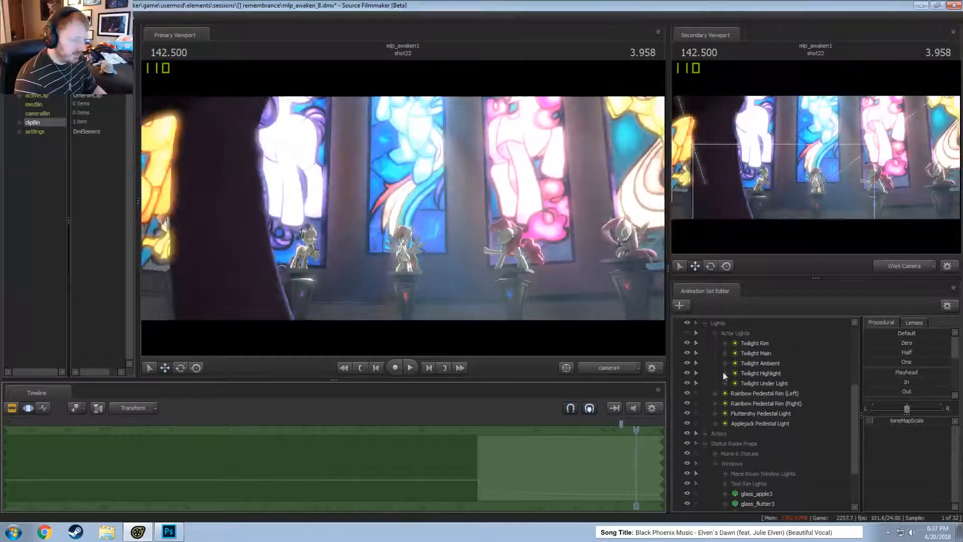
pyautogui.keyDown('shift'); pyautogui.click(635, 446); pyautogui.keyUp('shift')
pyautogui.moveTo(646, 505); pyautogui.dragTo(446, 502, button='middle')
pyautogui.click(462, 435)
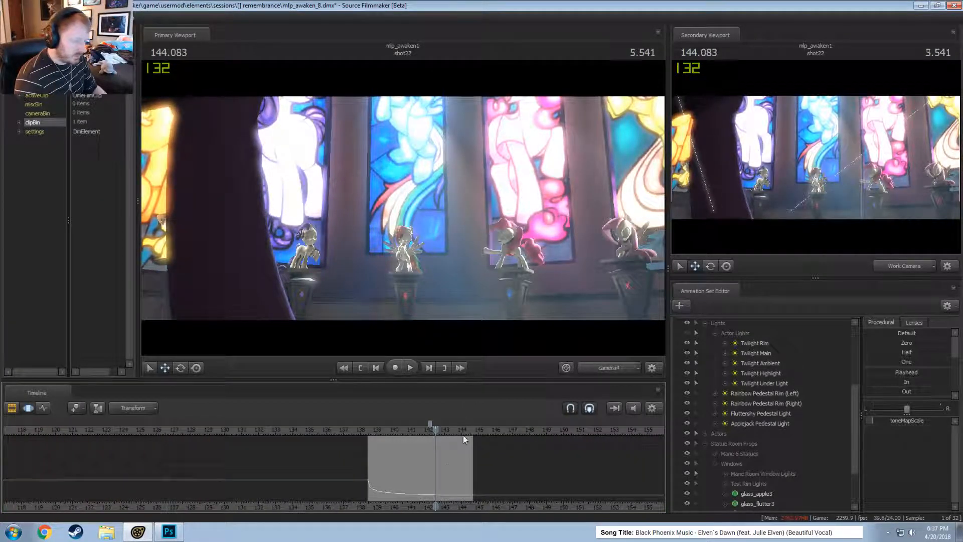
pyautogui.press('F3')
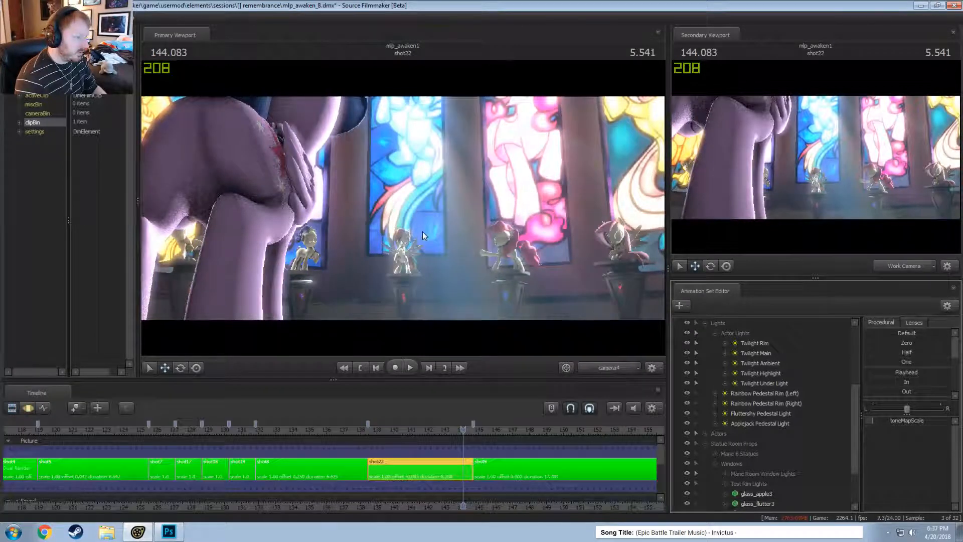
# - Scrub past shot22 through shot9 and the following shots to the start of shot34 at 202.000
pyautogui.scroll(-3, 483, 504)
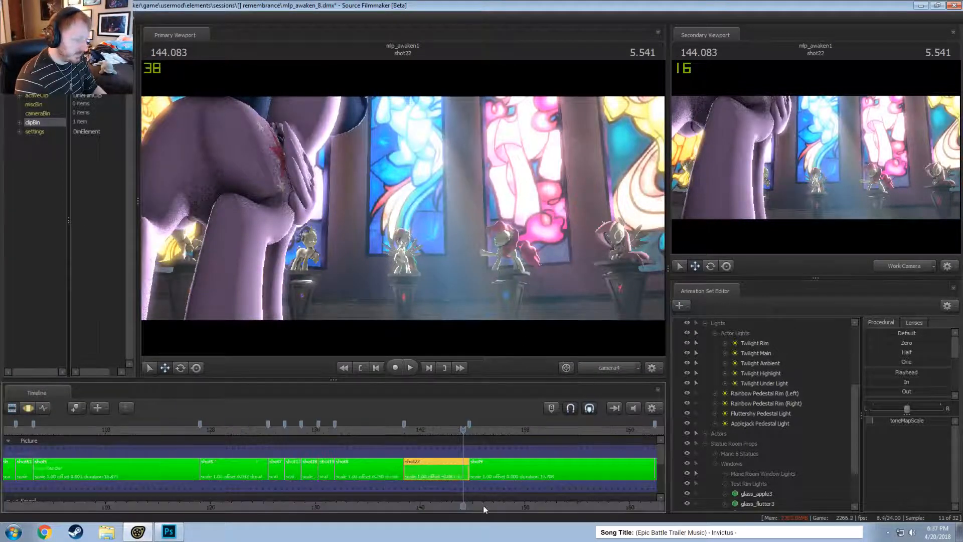
pyautogui.moveTo(483, 504); pyautogui.dragTo(327, 476, button='middle')
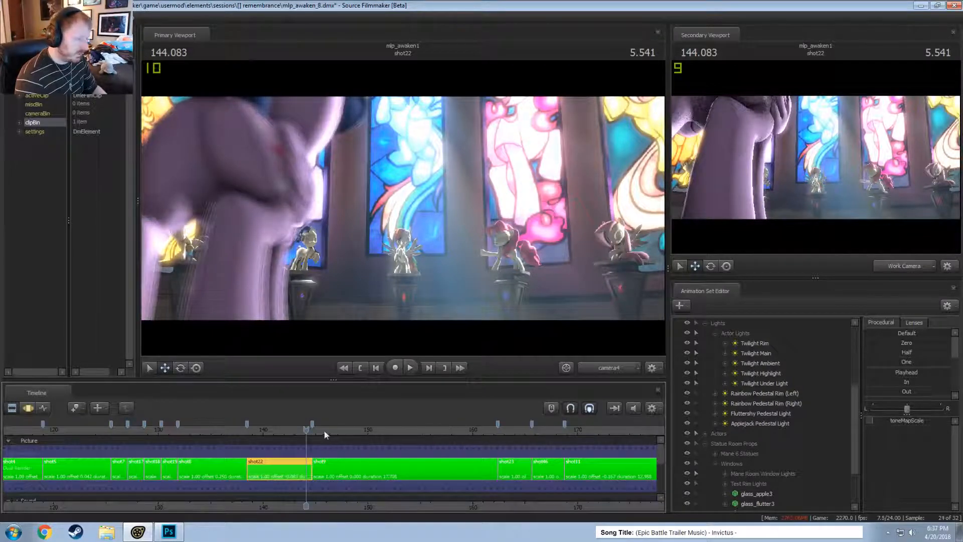
pyautogui.moveTo(323, 435); pyautogui.dragTo(452, 450)
pyautogui.scroll(-6, 454, 452)
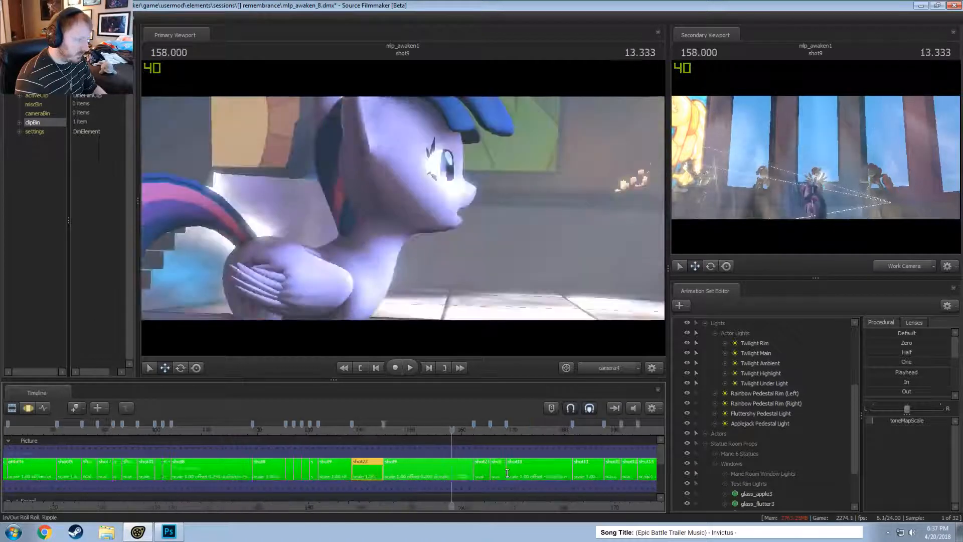
pyautogui.moveTo(471, 474); pyautogui.dragTo(272, 444, button='middle')
pyautogui.moveTo(264, 428); pyautogui.dragTo(376, 447)
pyautogui.scroll(5, 416, 454)
# - Inspect the statue room through the Work Camera in the primary viewport while scrubbing from shot34 to 205.250 in shot33
pyautogui.keyDown('ctrl'); pyautogui.click(586, 367); pyautogui.keyUp('ctrl')
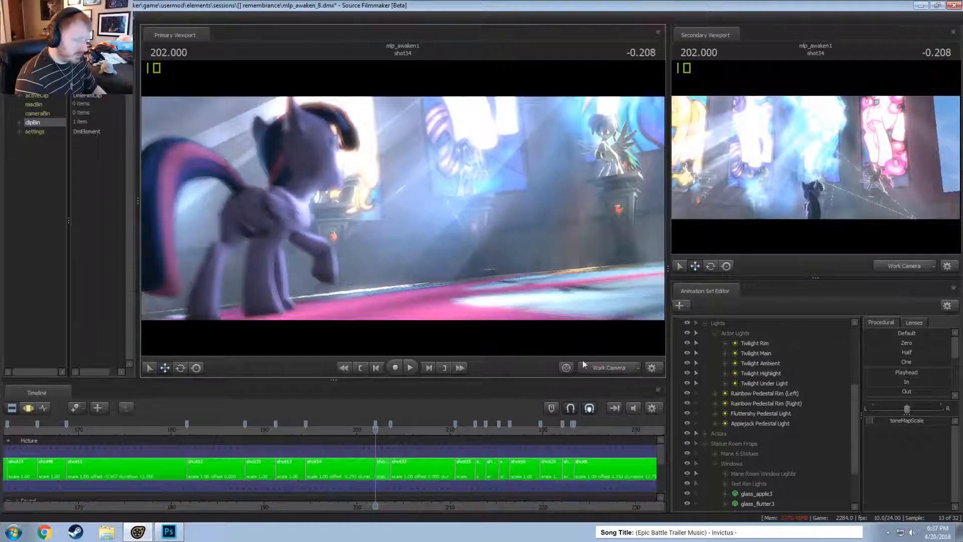
pyautogui.moveTo(404, 208); pyautogui.dragTo(426, 225)
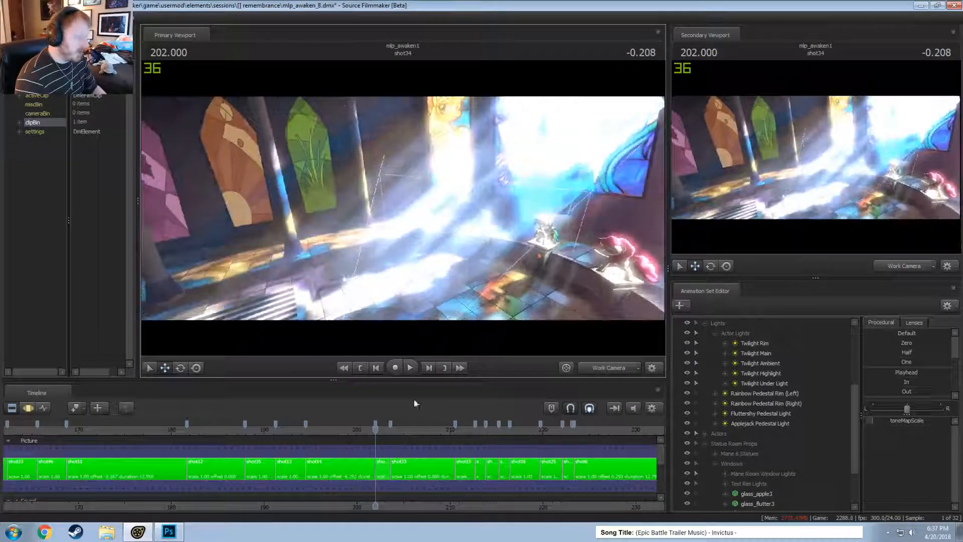
pyautogui.moveTo(375, 430); pyautogui.dragTo(389, 431)
pyautogui.moveTo(399, 291); pyautogui.dragTo(402, 210)
pyautogui.scroll(5, 382, 435)
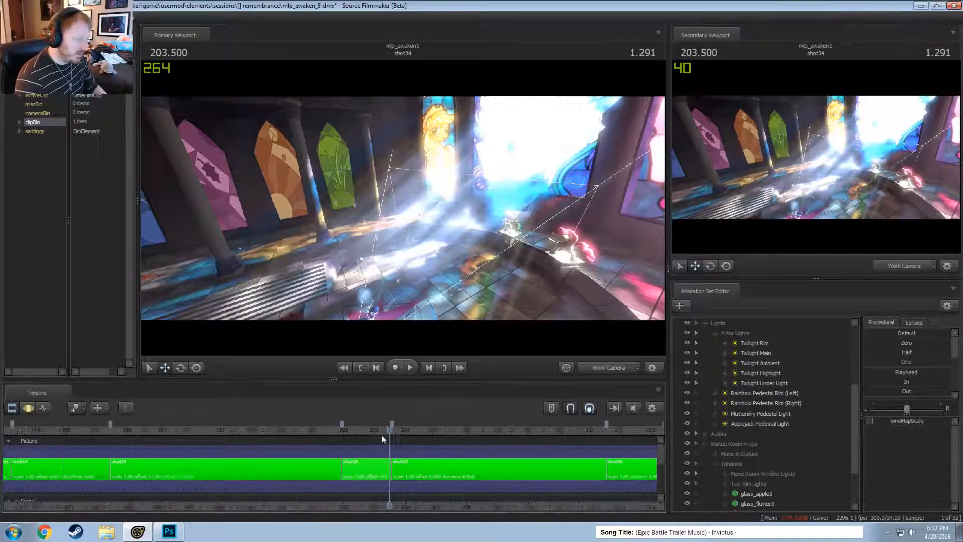
pyautogui.moveTo(381, 429); pyautogui.dragTo(450, 430)
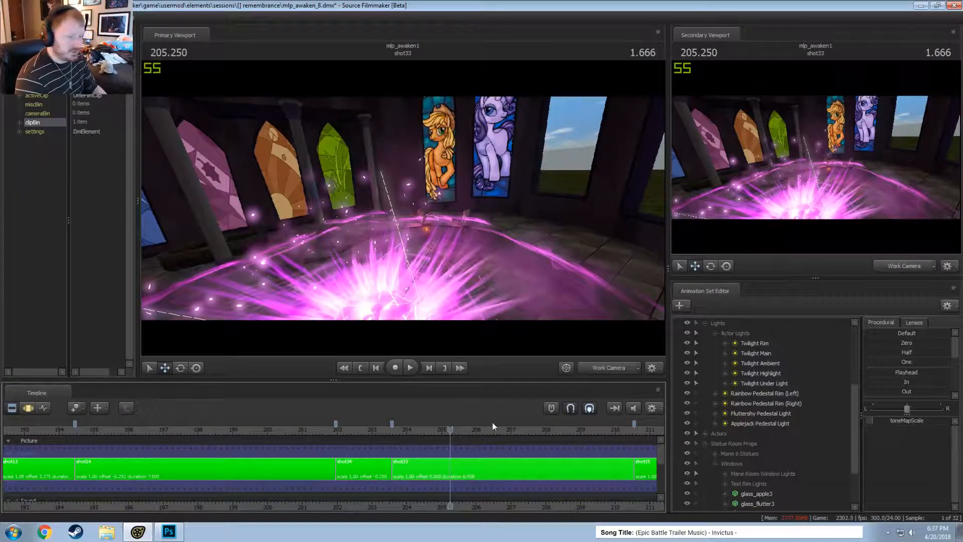
# - Return the primary viewport to the shot camera and scrub from shot33 to 224.416 in shot6
pyautogui.click(608, 367)
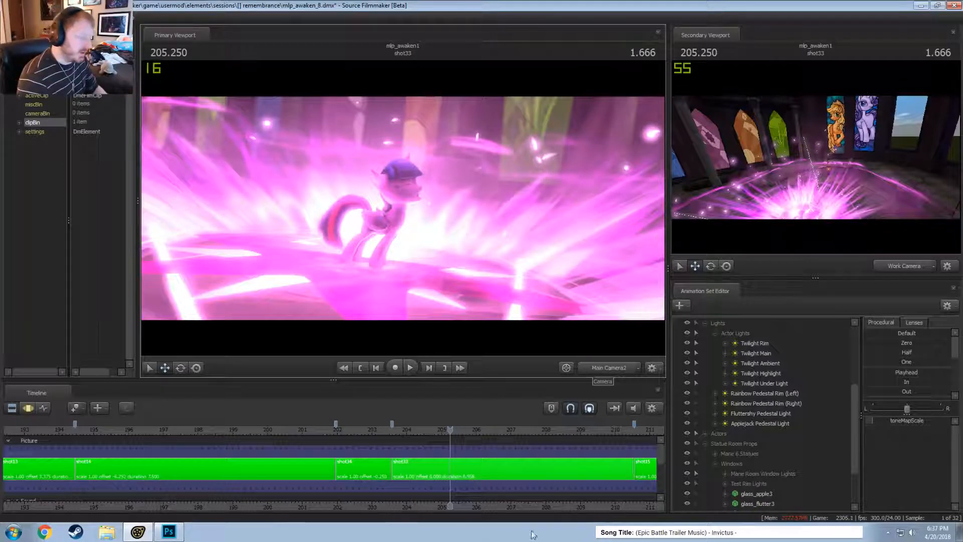
pyautogui.scroll(-3, 483, 509)
pyautogui.click(223, 430)
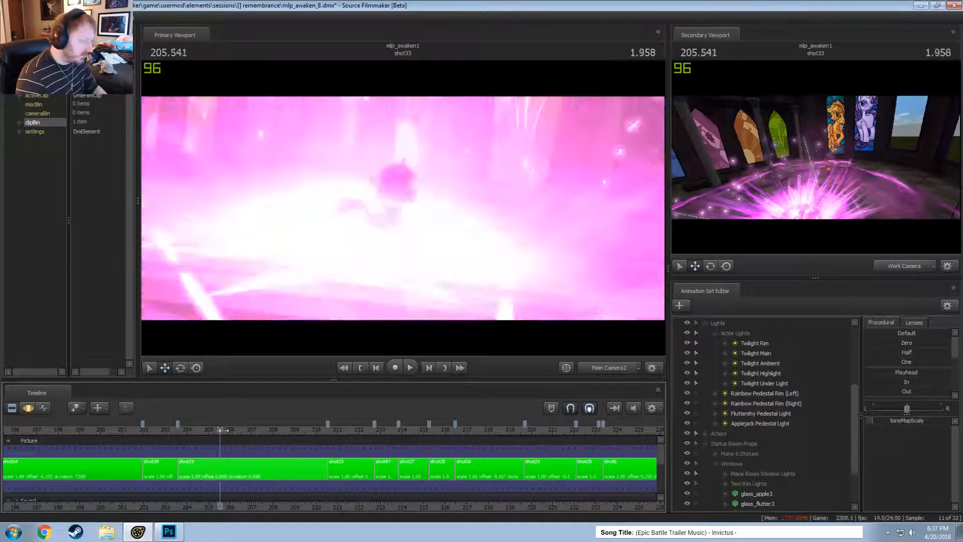
pyautogui.moveTo(223, 430); pyautogui.dragTo(626, 499)
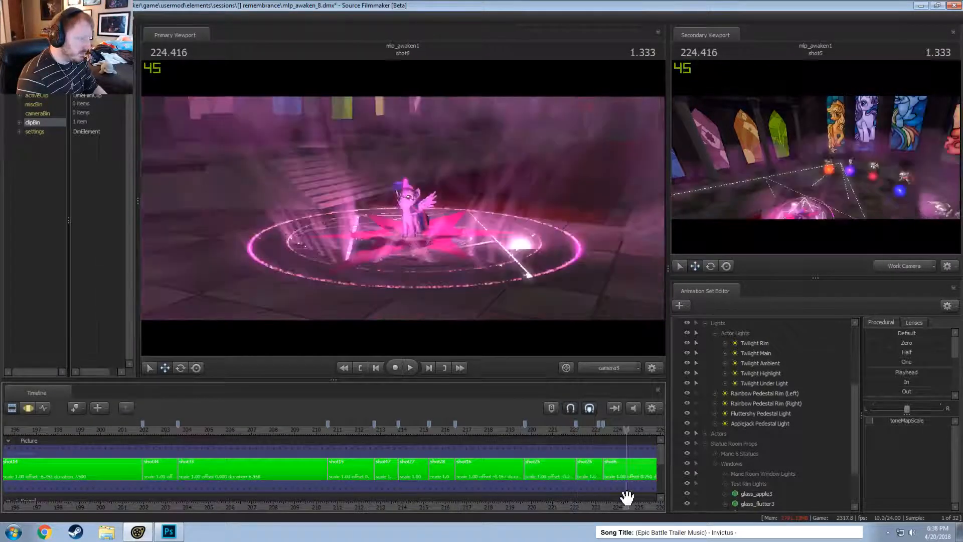
# - Scrub shot6 ahead to 233.375 and back to 230.375 to review the glowing window and pedestal lighting
pyautogui.scroll(-2, 227, 478)
pyautogui.moveTo(511, 467); pyautogui.dragTo(82, 451, button='middle')
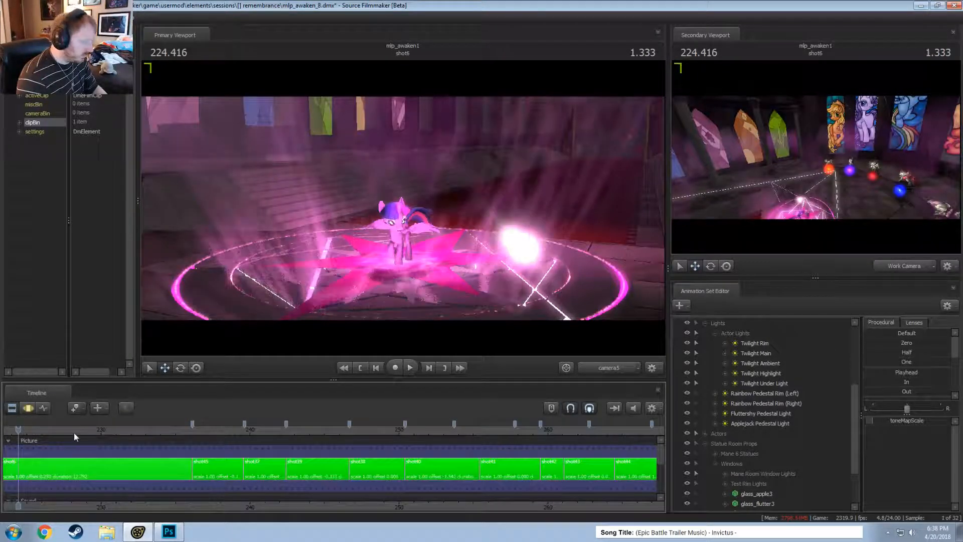
pyautogui.moveTo(75, 437); pyautogui.dragTo(151, 437)
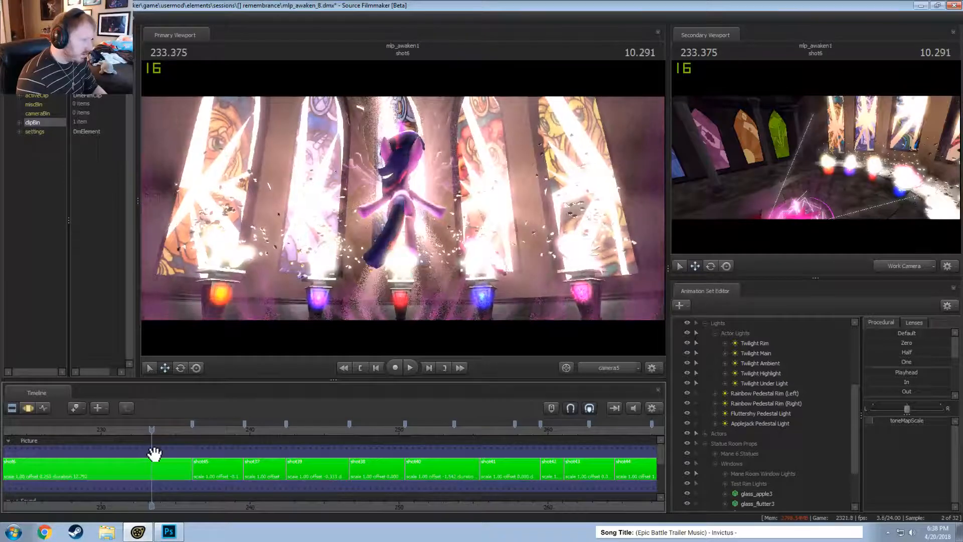
pyautogui.moveTo(136, 511); pyautogui.dragTo(228, 428, button='middle')
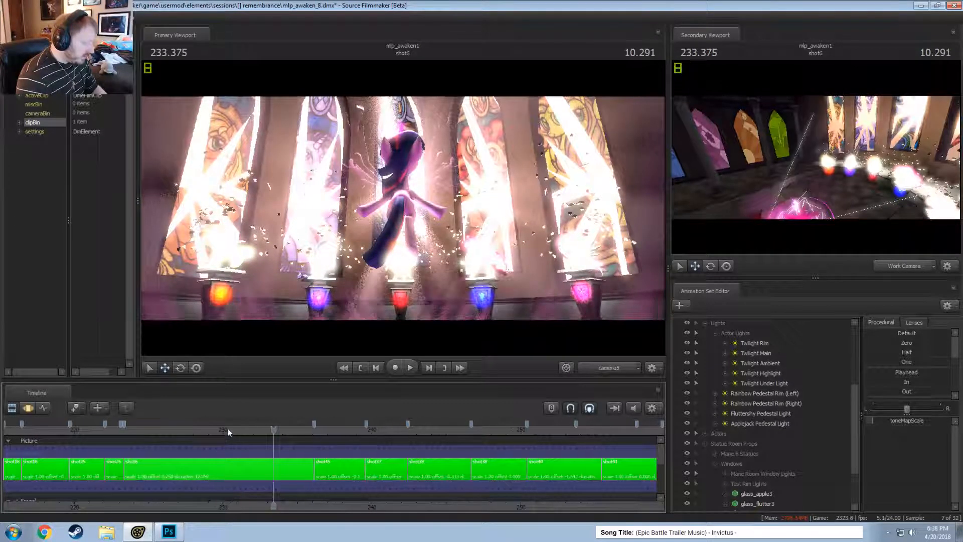
pyautogui.click(230, 429)
# - Select shot6, collapse its Statue Room Props group, and select Camera 1 in the Cameras group
pyautogui.click(217, 468)
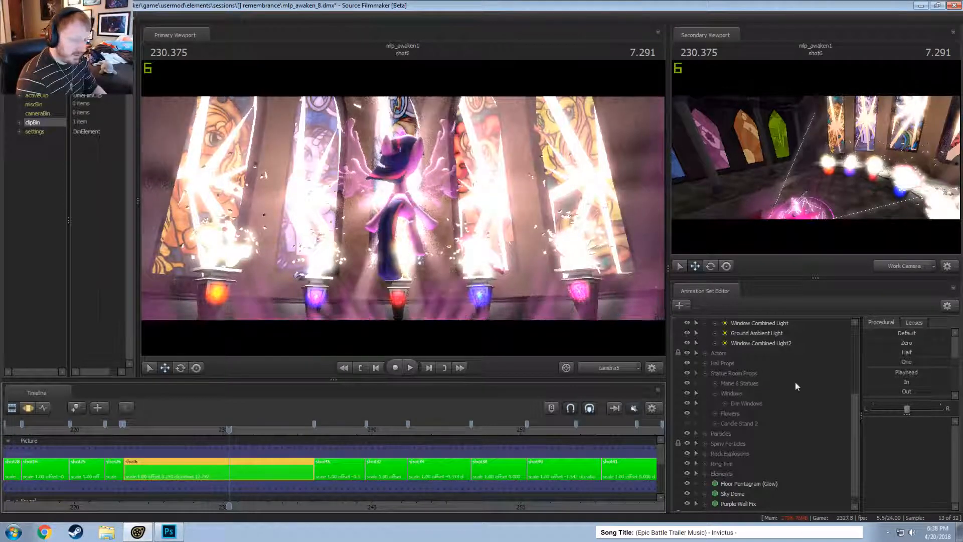
pyautogui.scroll(4, 796, 388)
pyautogui.click(706, 494)
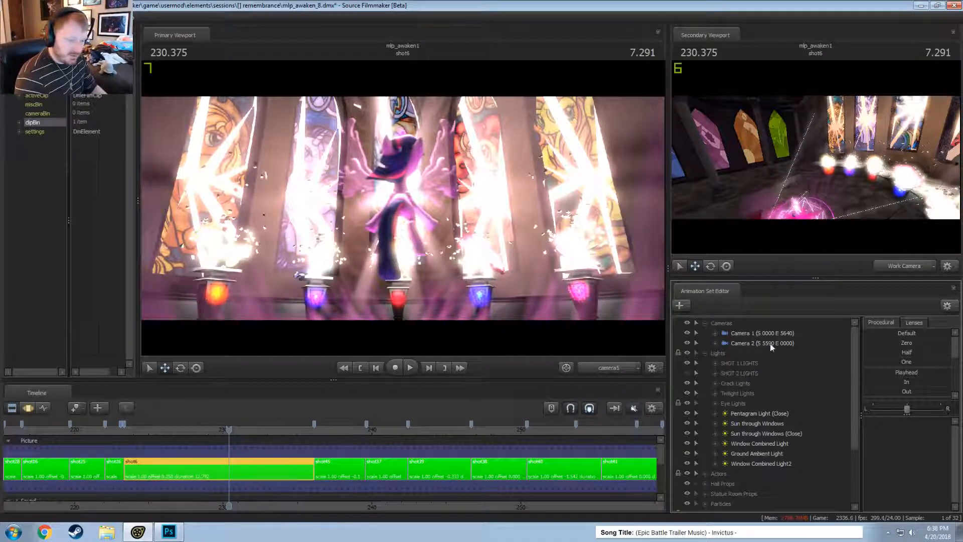
pyautogui.click(780, 334)
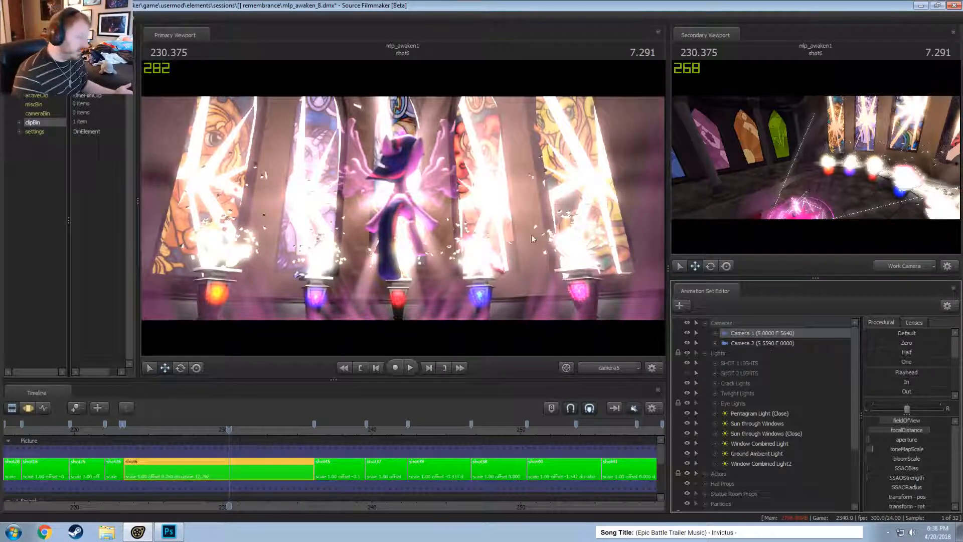
# - Set the timeline's time code display to Total Frames
pyautogui.rightClick(197, 430)
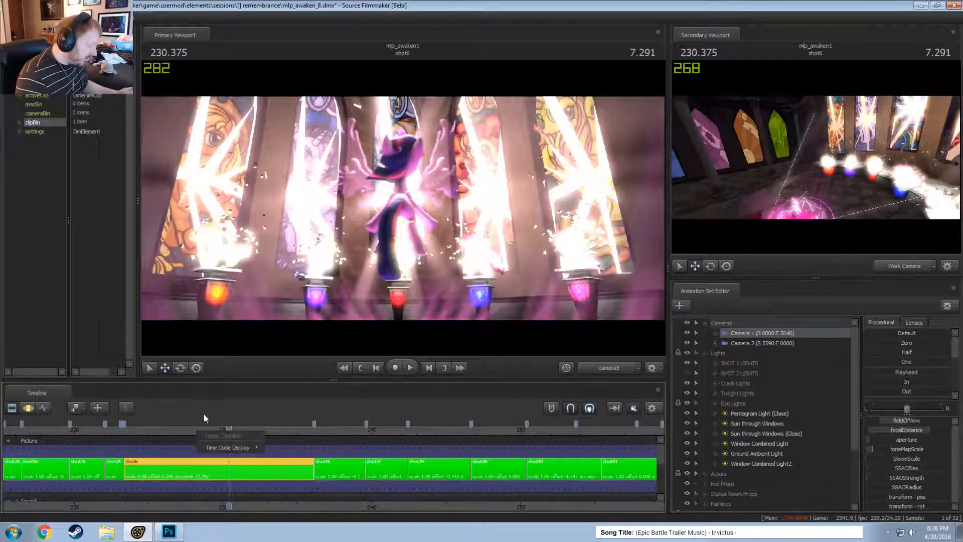
pyautogui.click(225, 455)
pyautogui.rightClick(220, 429)
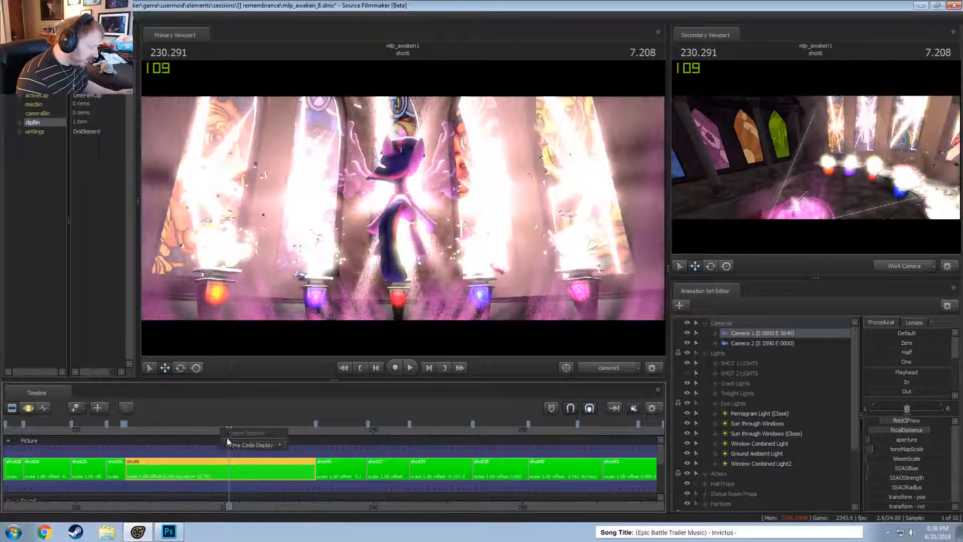
pyautogui.moveTo(233, 445)
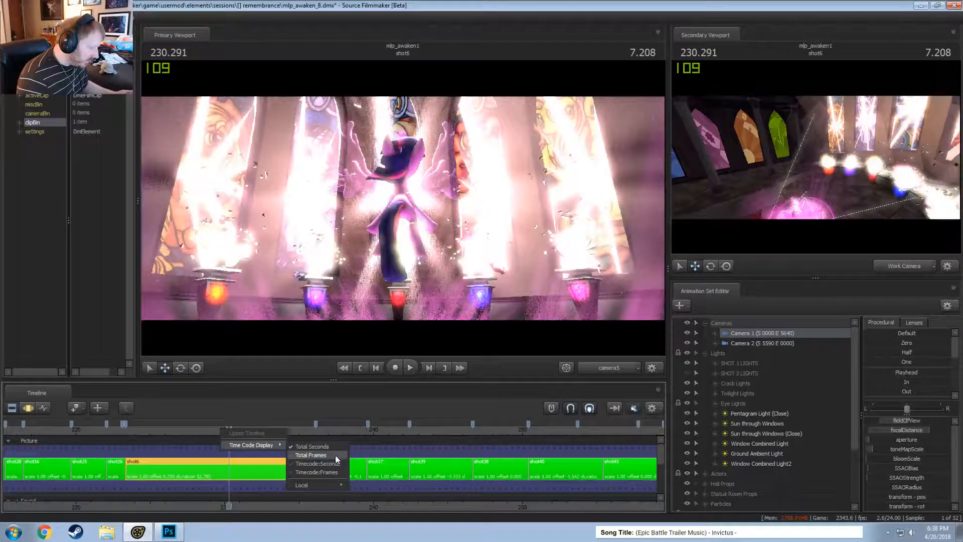
pyautogui.click(302, 455)
# - Move the playhead to frame 5640 in shot6, the end frame noted in Camera 1's name
pyautogui.scroll(5, 242, 481)
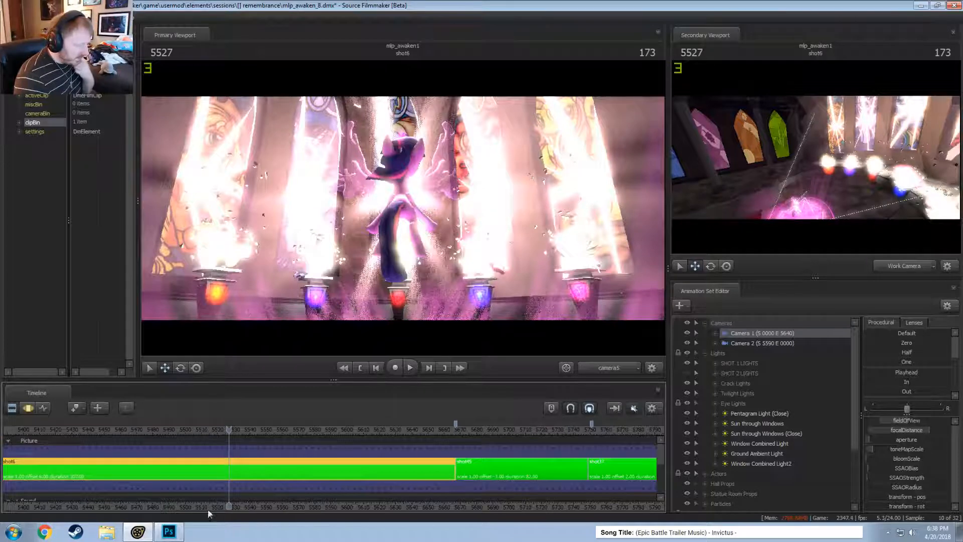
pyautogui.moveTo(232, 515); pyautogui.dragTo(303, 516, button='middle')
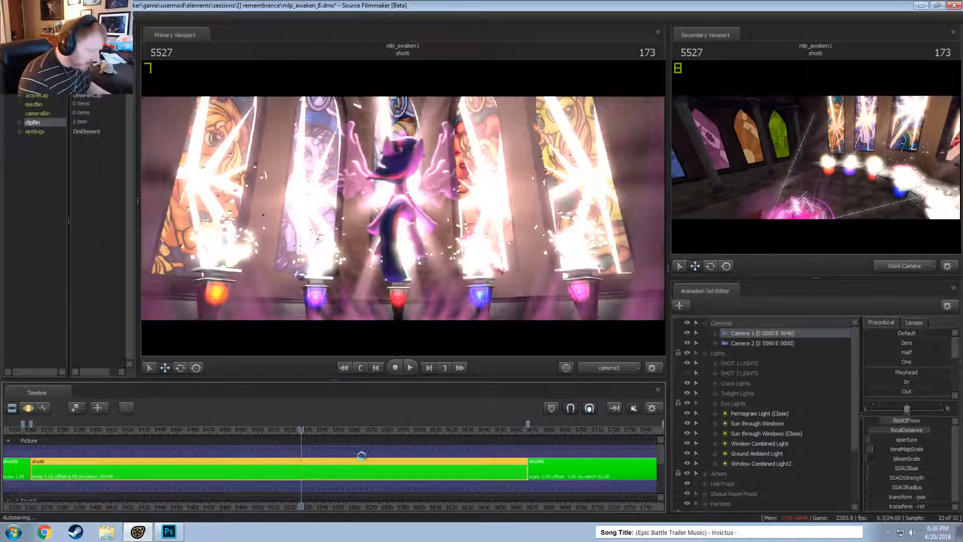
pyautogui.click(483, 431)
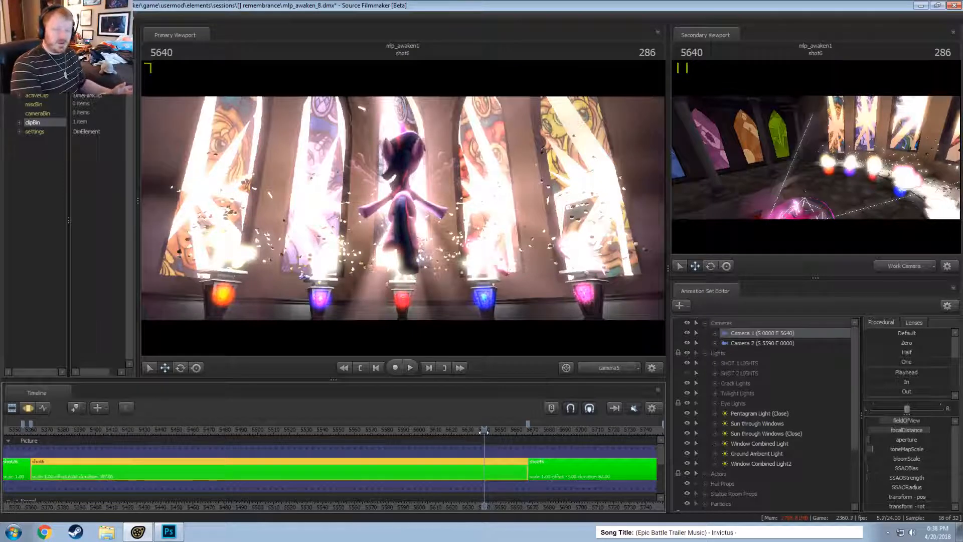
# - Select Camera 2 and move the playhead to frame 5590, the start frame noted in its name
pyautogui.click(758, 343)
pyautogui.click(403, 430)
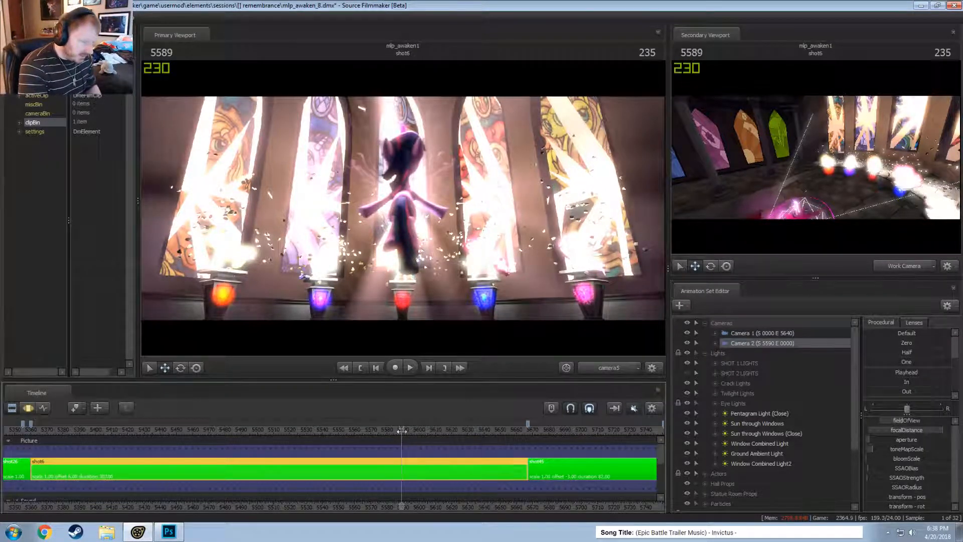
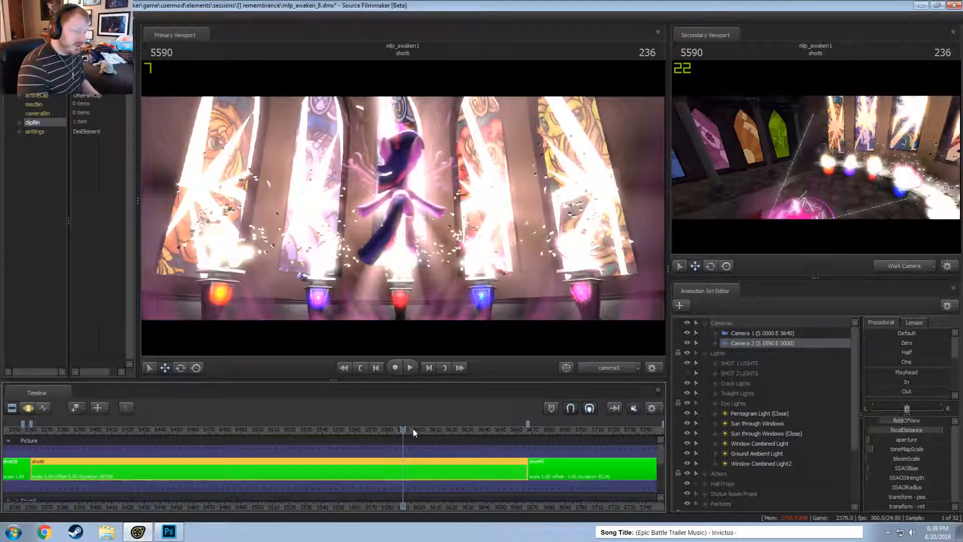
pyautogui.moveTo(415, 429)
pyautogui.mouseDown()
pyautogui.moveTo(222, 431)
pyautogui.moveTo(417, 443)
pyautogui.moveTo(404, 431)
pyautogui.mouseUp()
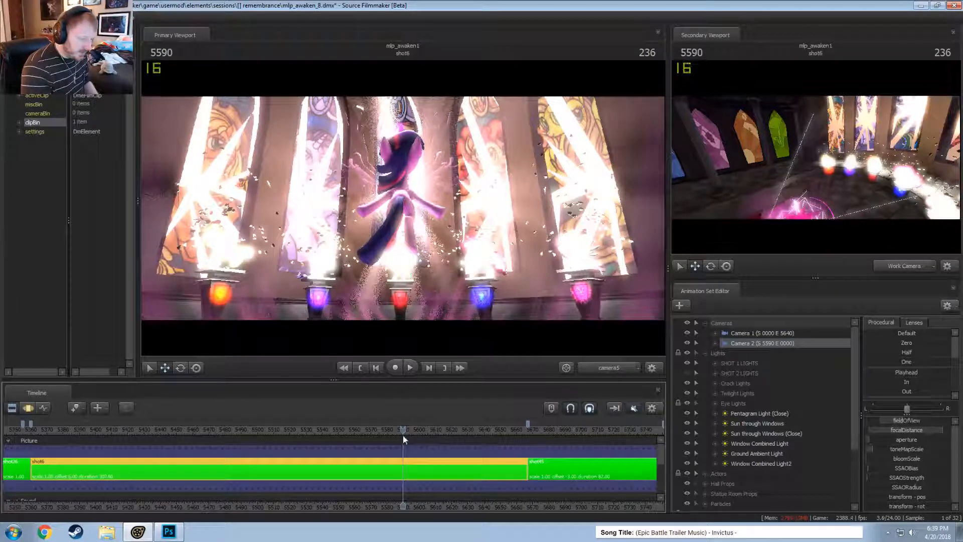
# - Look through Camera 2 in the primary viewport and compare the scene at frames 5640, 5589 and 5460
pyautogui.click(760, 336)
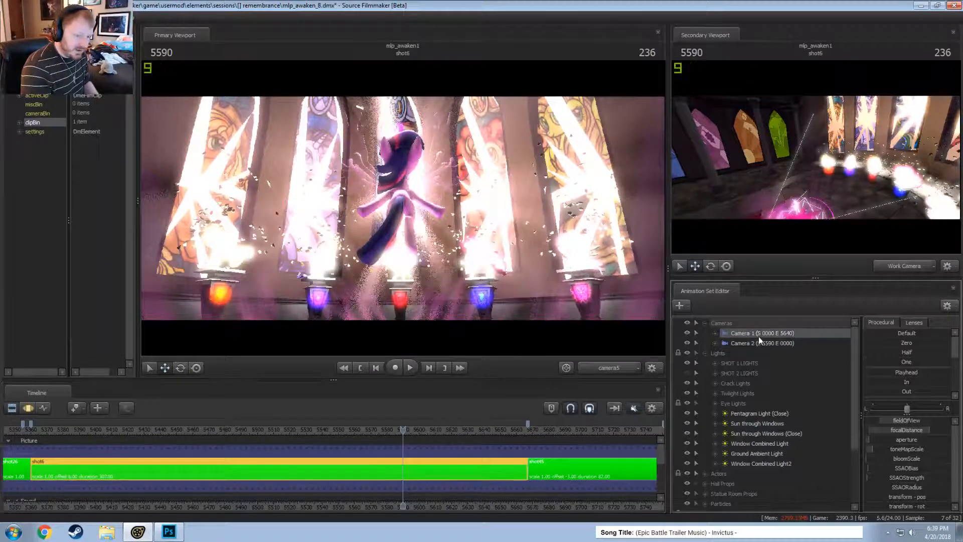
pyautogui.moveTo(759, 343); pyautogui.dragTo(496, 246)
pyautogui.moveTo(404, 431); pyautogui.dragTo(484, 431)
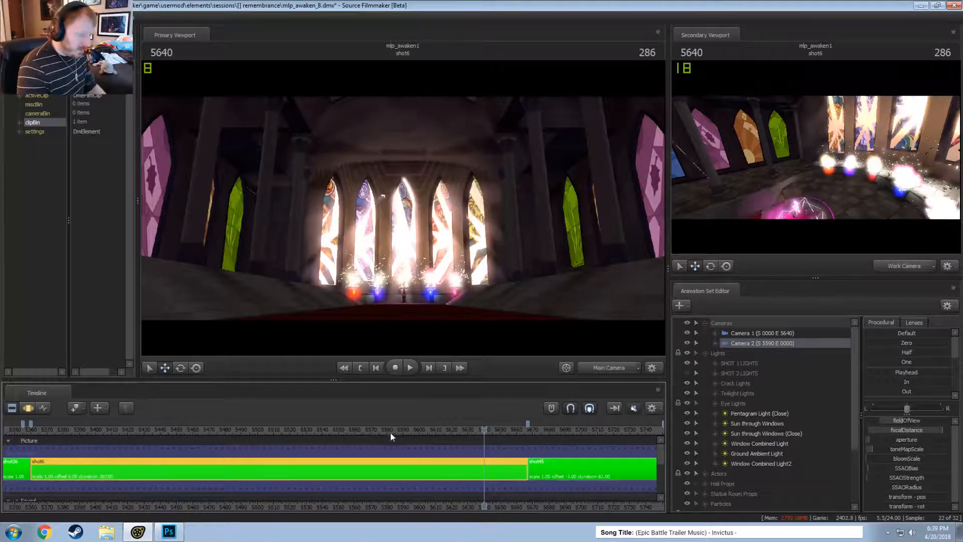
pyautogui.click(404, 430)
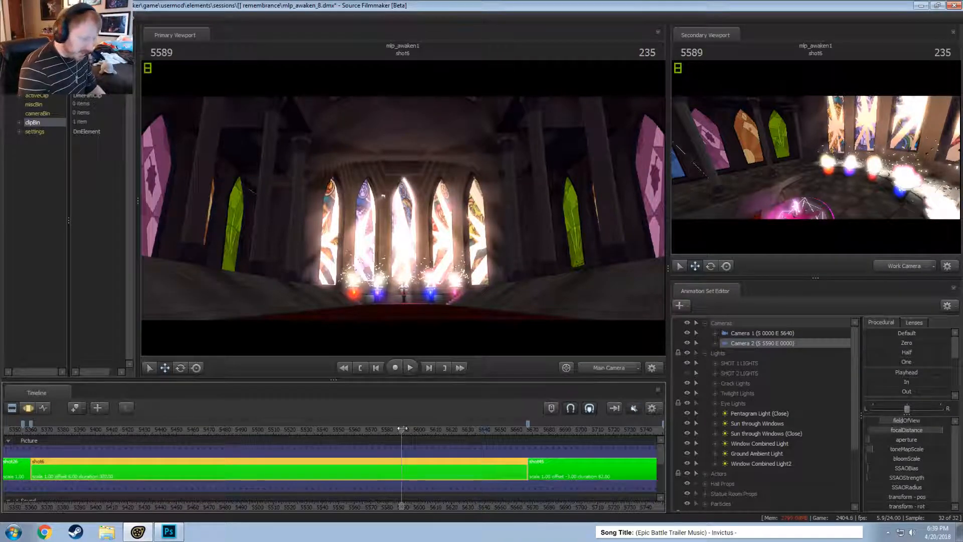
pyautogui.click(252, 430)
pyautogui.click(193, 429)
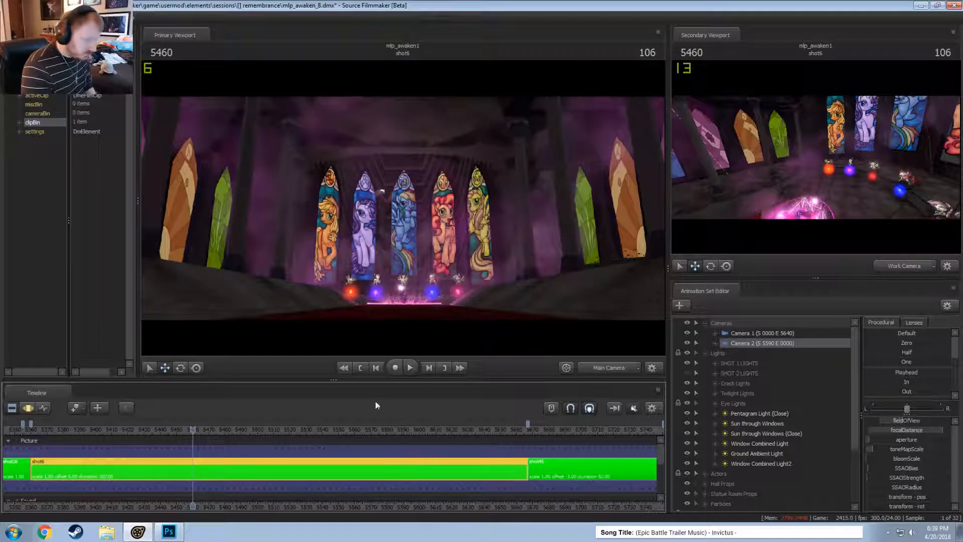
# - Compare Camera 2's and Camera 1's views of shot6 around their overlap, from frame 5558 through 5618 and 5640 to 5649
pyautogui.click(274, 430)
pyautogui.click(351, 430)
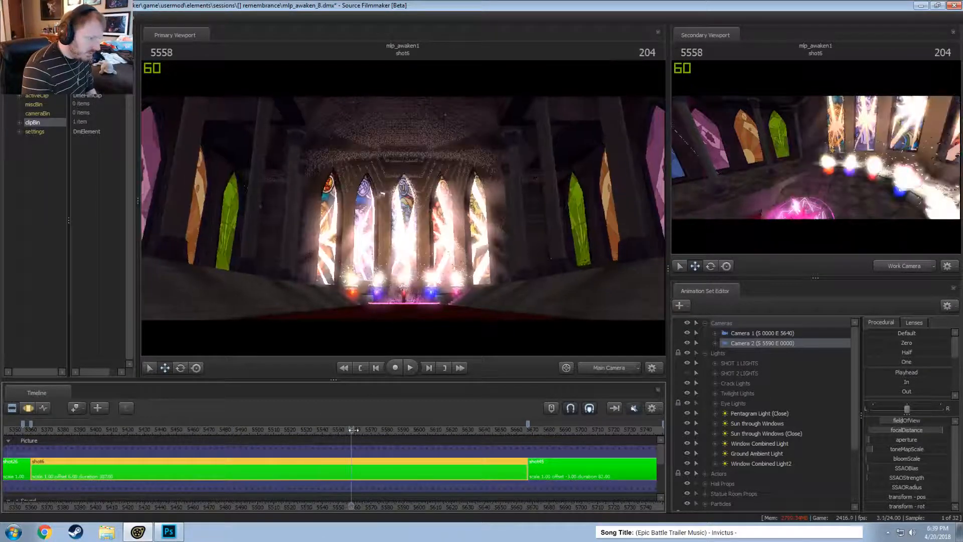
pyautogui.moveTo(392, 427); pyautogui.dragTo(449, 435)
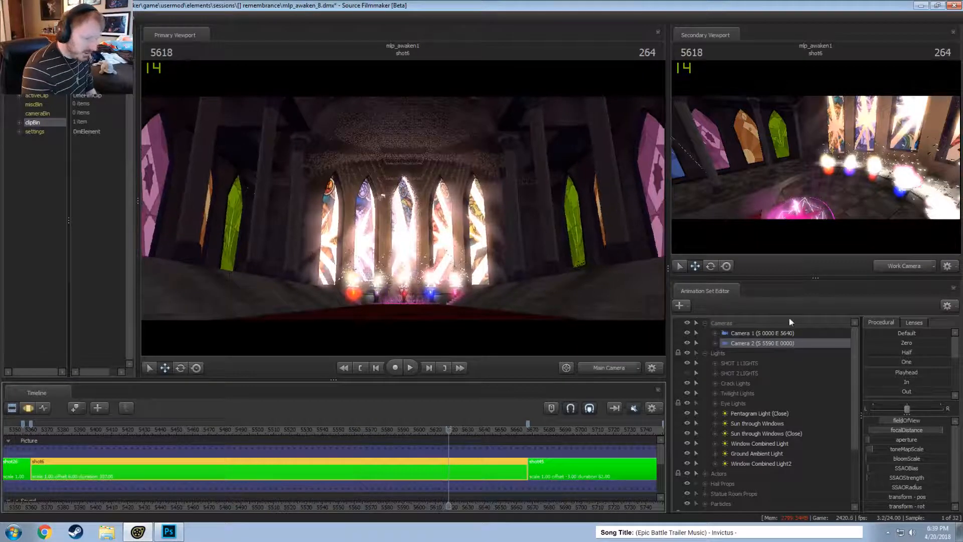
pyautogui.moveTo(777, 335); pyautogui.dragTo(438, 338)
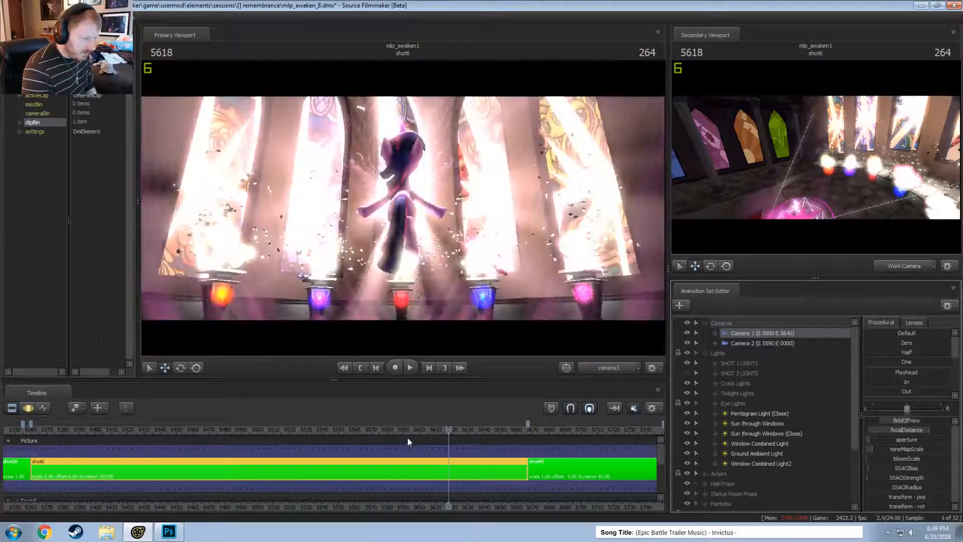
pyautogui.click(465, 429)
pyautogui.moveTo(466, 427); pyautogui.dragTo(484, 427)
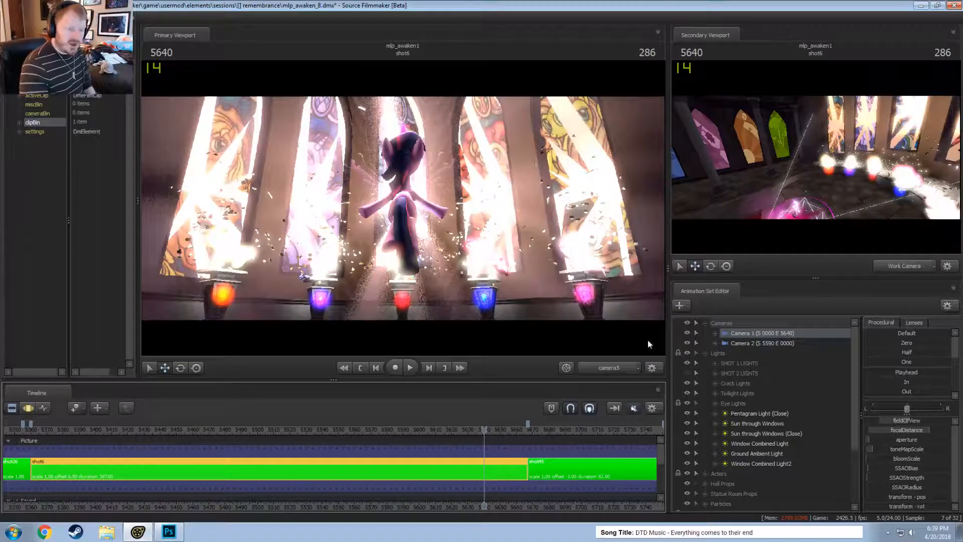
pyautogui.moveTo(732, 343); pyautogui.dragTo(462, 193)
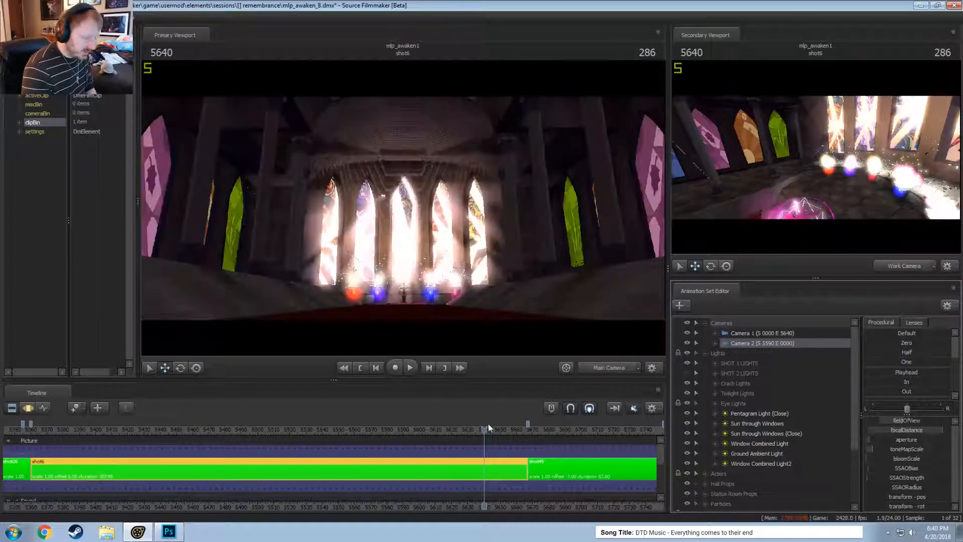
pyautogui.moveTo(484, 428); pyautogui.dragTo(498, 428)
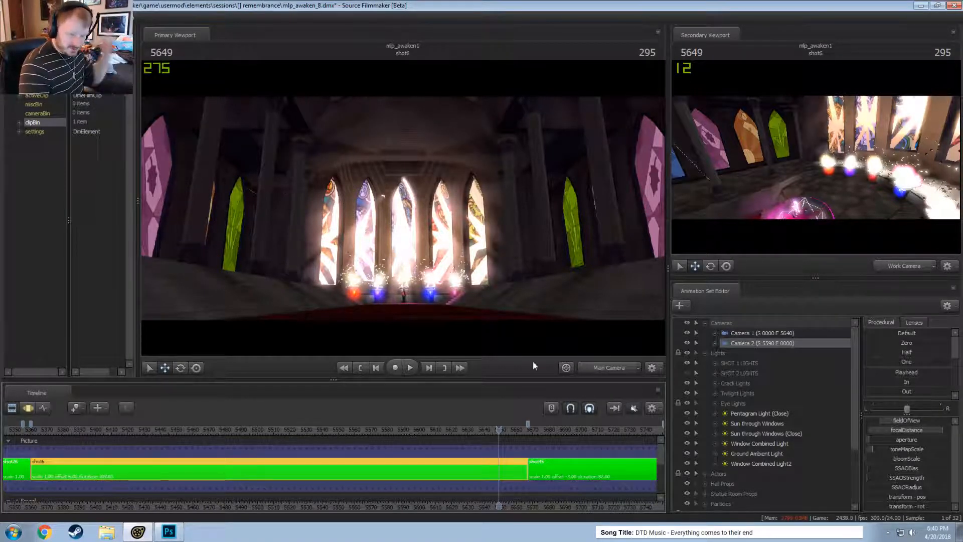
# - Hide the SHOT 1 LIGHTS group, show the SHOT 2 LIGHTS group and set the playhead to frame 5648
pyautogui.click(687, 363)
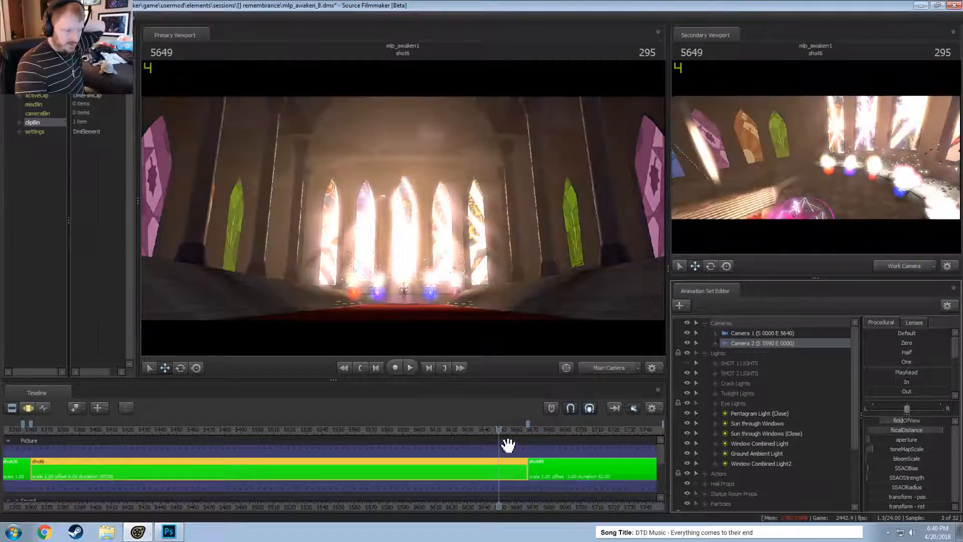
pyautogui.click(500, 431)
pyautogui.click(497, 431)
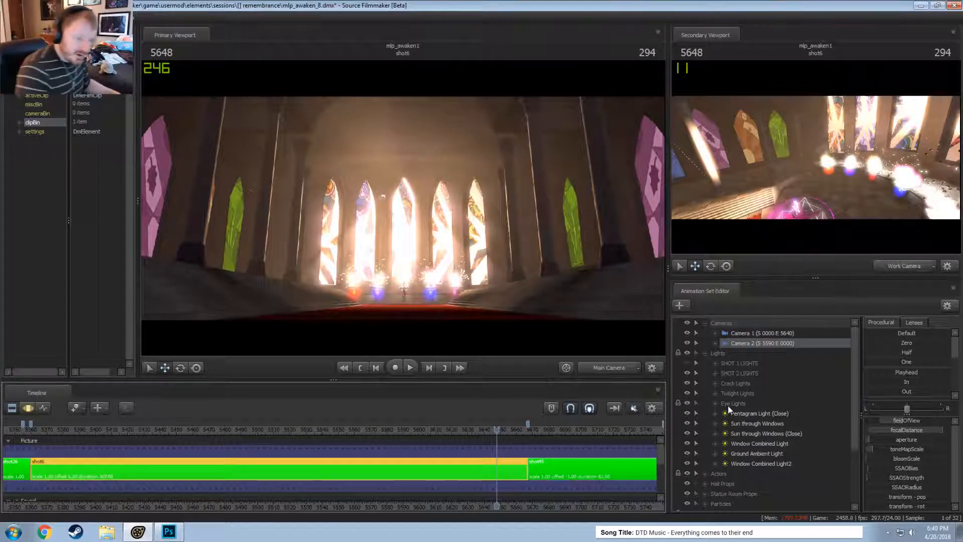
# - Review the lights inside the SHOT 2 LIGHTS group and look through Camera 2 at frame 5568
pyautogui.click(715, 373)
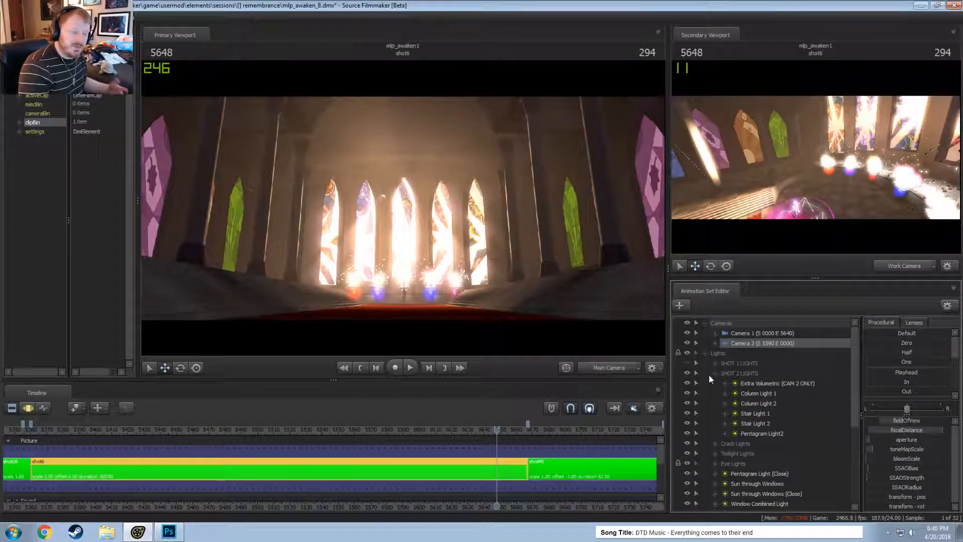
pyautogui.click(716, 374)
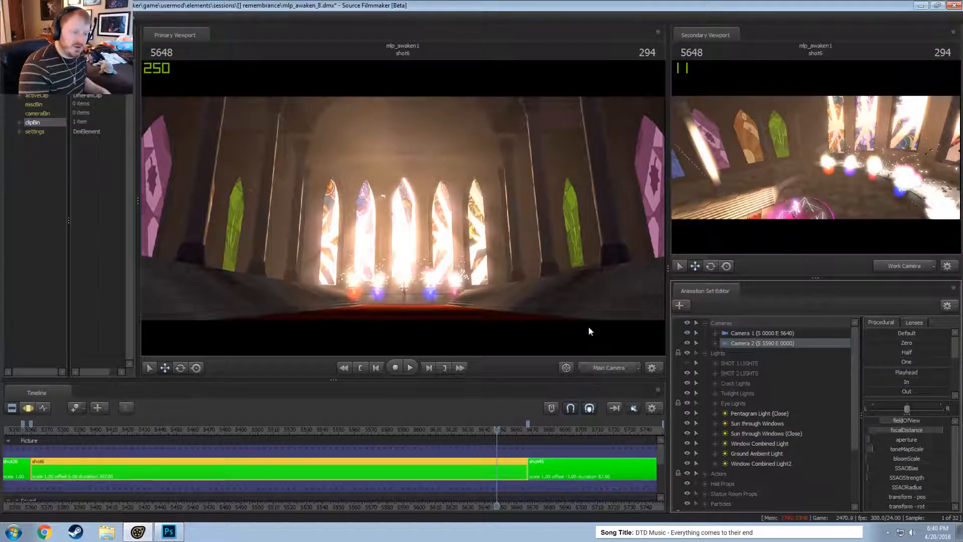
pyautogui.moveTo(740, 344); pyautogui.dragTo(553, 296)
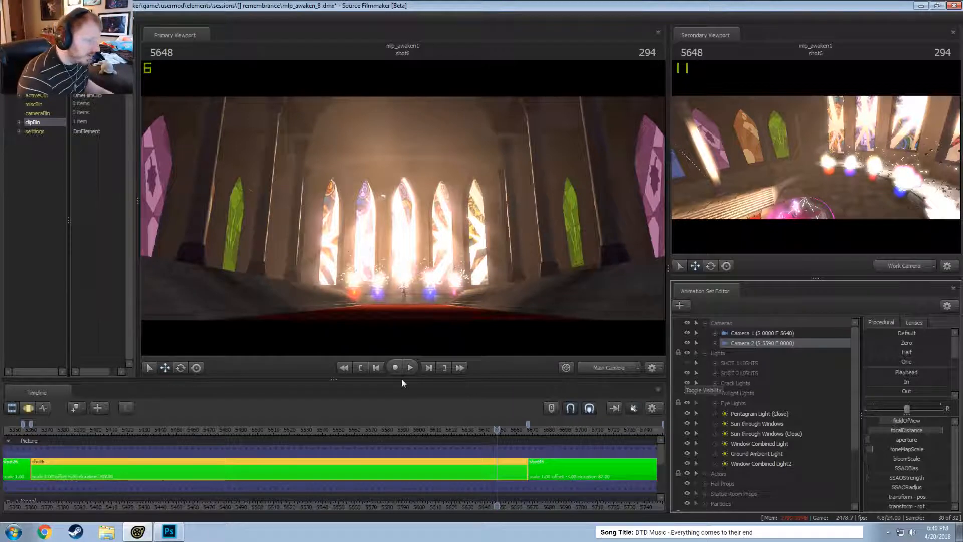
pyautogui.moveTo(415, 426); pyautogui.dragTo(368, 424)
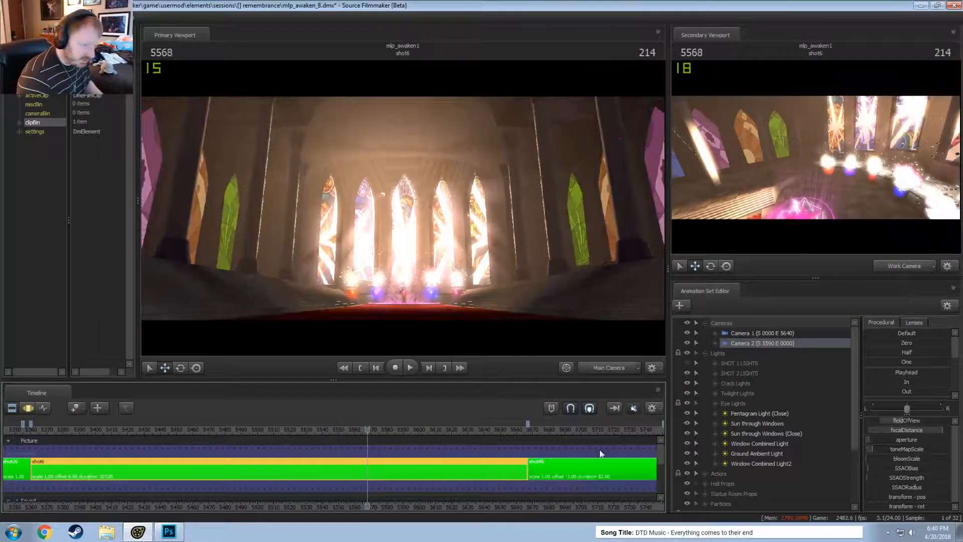
# - Hide the Extra Volumetric (CAM 2 ONLY) light in SHOT 2 LIGHTS, comparing Camera 2's view with and without it, ending at frame 5567
pyautogui.scroll(-3, 736, 418)
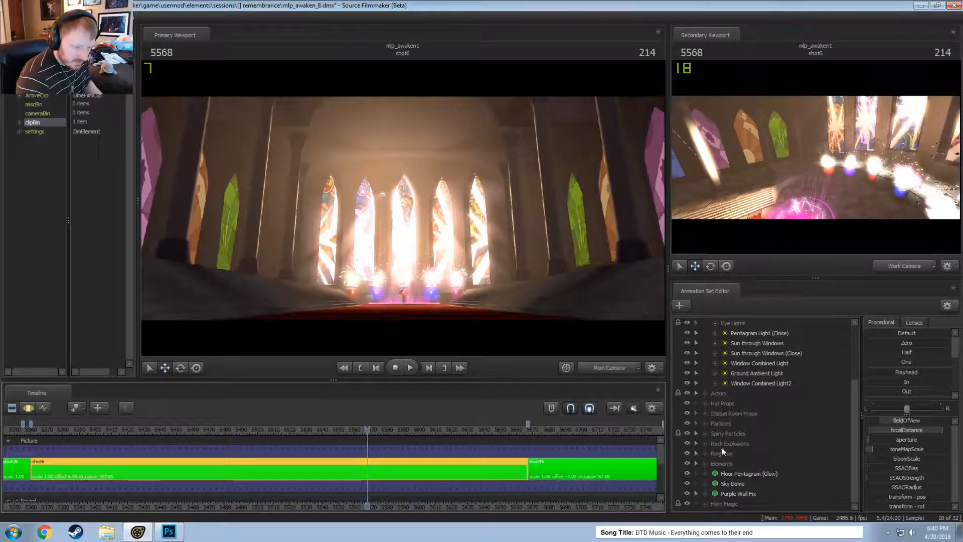
pyautogui.scroll(1, 739, 403)
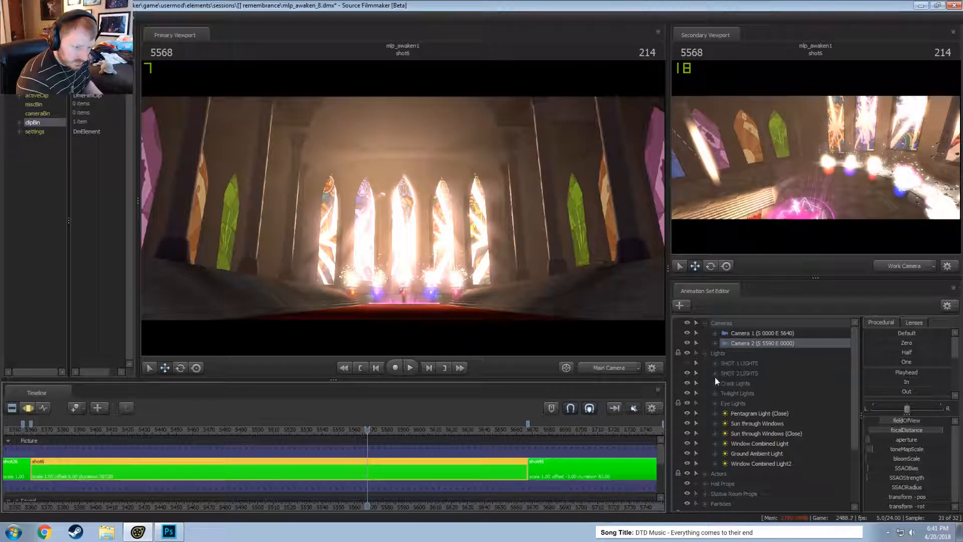
pyautogui.click(715, 373)
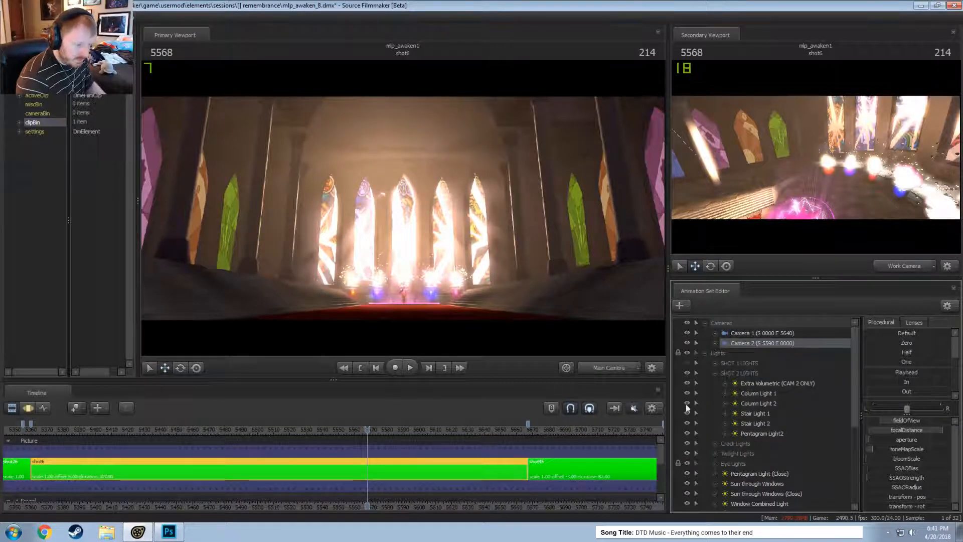
pyautogui.click(687, 383)
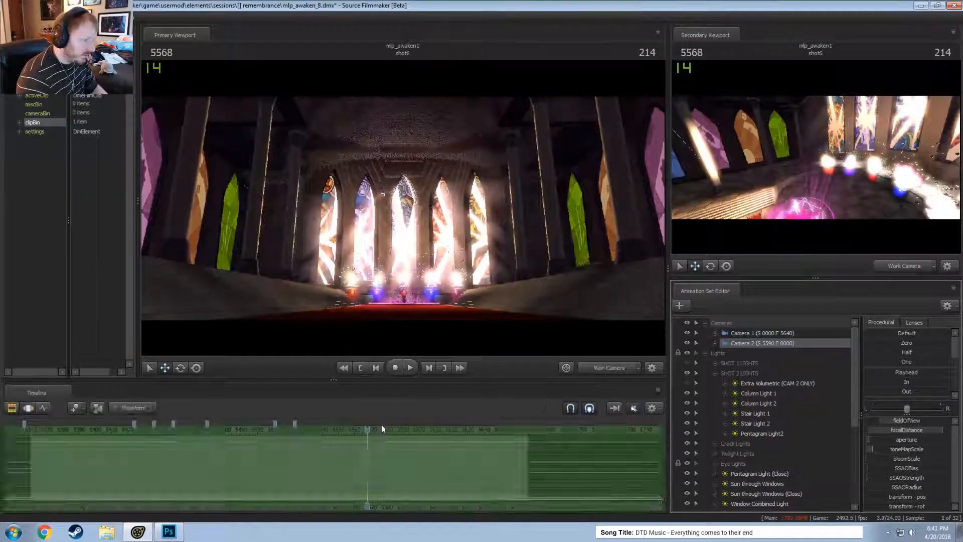
pyautogui.click(686, 383)
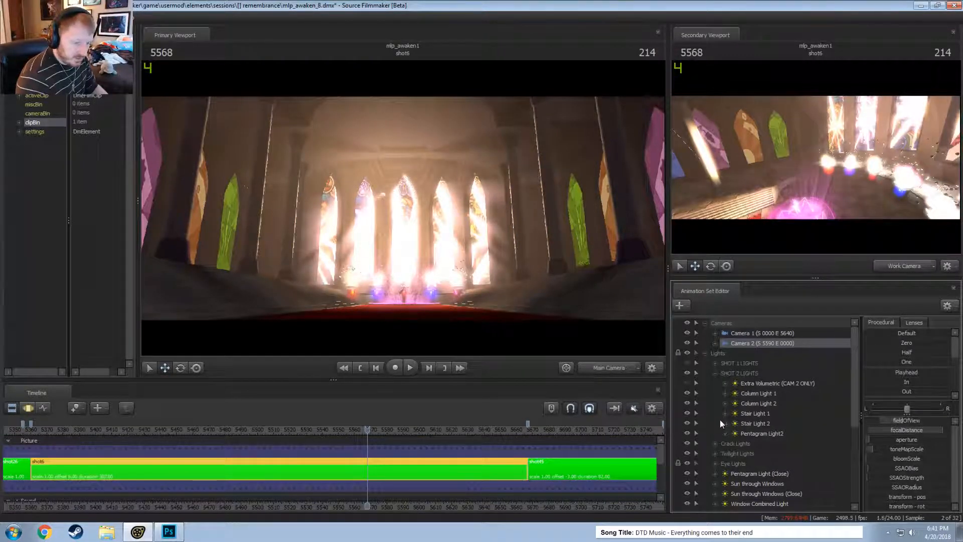
pyautogui.click(366, 427)
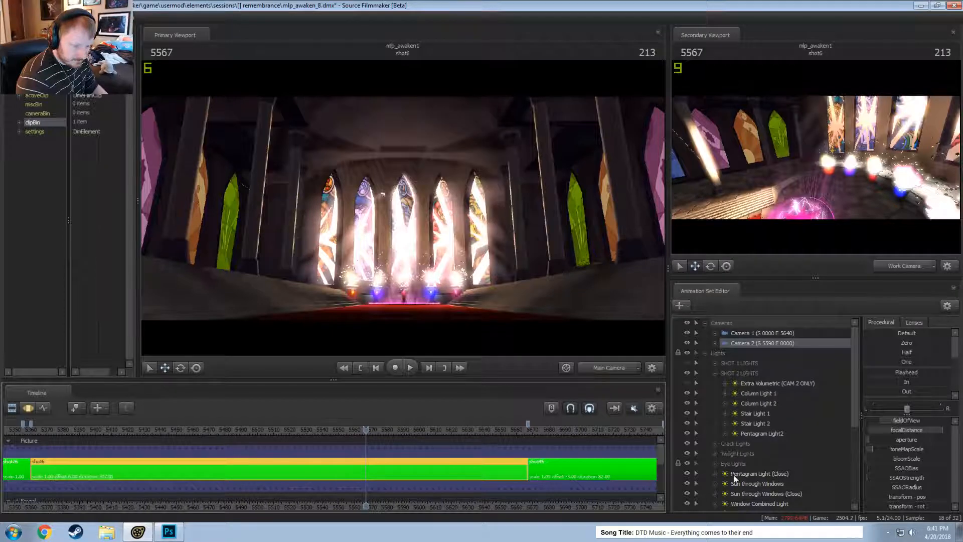
# - Hide the Sun through Windows (Close) and Sun through Windows lights, checking the scene at frames 5574 and 5578
pyautogui.scroll(-1, 733, 463)
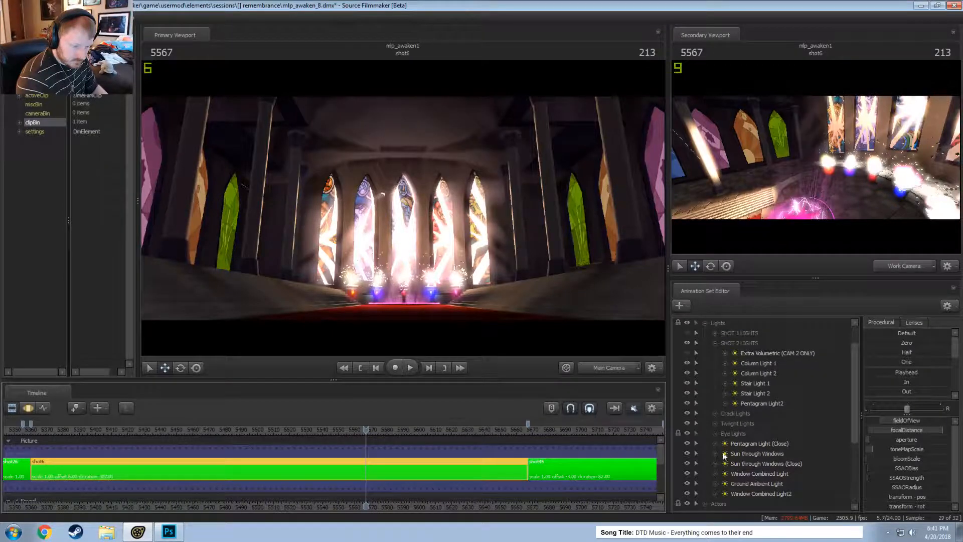
pyautogui.click(688, 462)
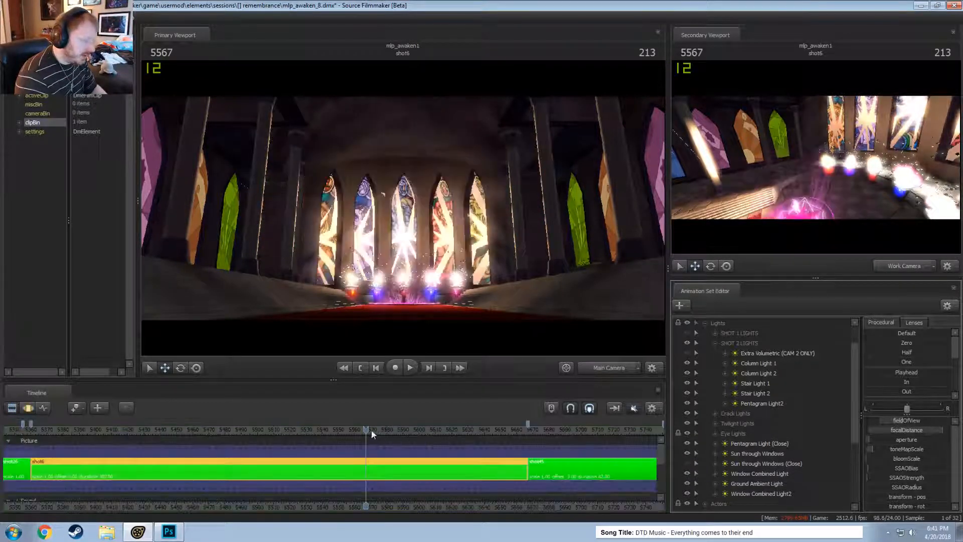
pyautogui.moveTo(371, 431); pyautogui.dragTo(377, 432)
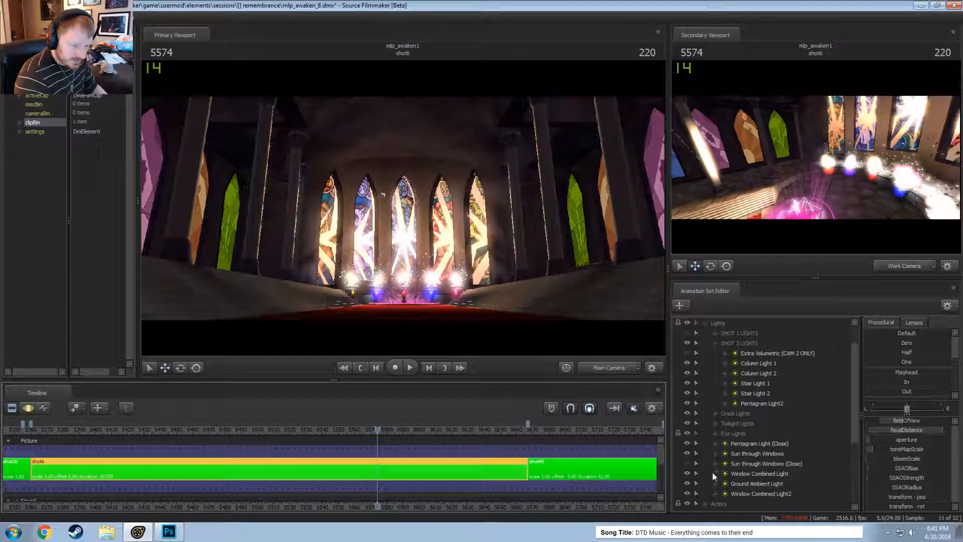
pyautogui.click(687, 453)
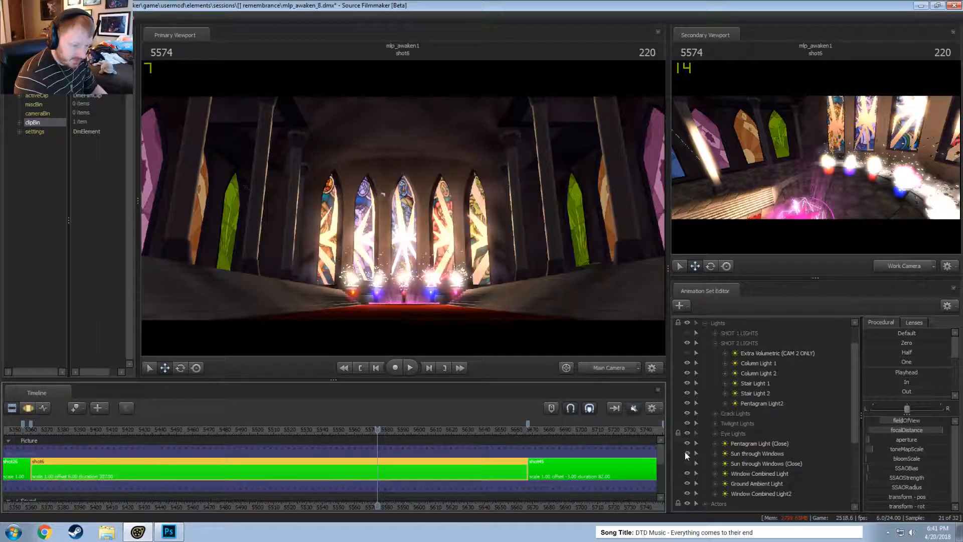
pyautogui.moveTo(380, 432); pyautogui.dragTo(385, 431)
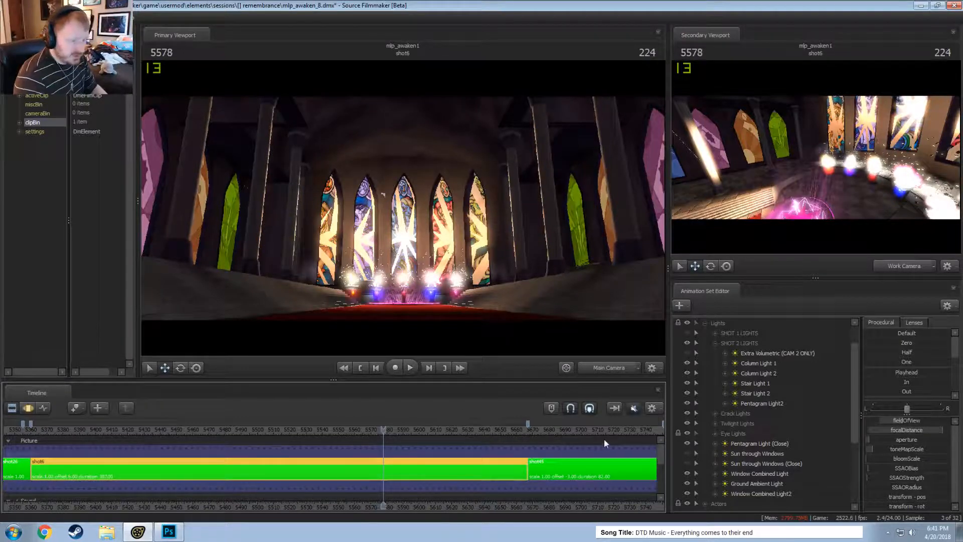
# - Fly the work camera around the character and stained-glass windows to examine the lighting, and return the primary viewport to the shot camera
pyautogui.moveTo(562, 289)
pyautogui.mouseDown()
pyautogui.moveTo(538, 291)
pyautogui.moveTo(637, 301)
pyautogui.moveTo(647, 266)
pyautogui.moveTo(547, 296)
pyautogui.moveTo(545, 288)
pyautogui.mouseUp()
pyautogui.press('s')
pyautogui.press('s')
pyautogui.press('w')
pyautogui.press('s')
pyautogui.press('w')
pyautogui.press('s')
pyautogui.moveTo(403, 208); pyautogui.dragTo(403, 209)
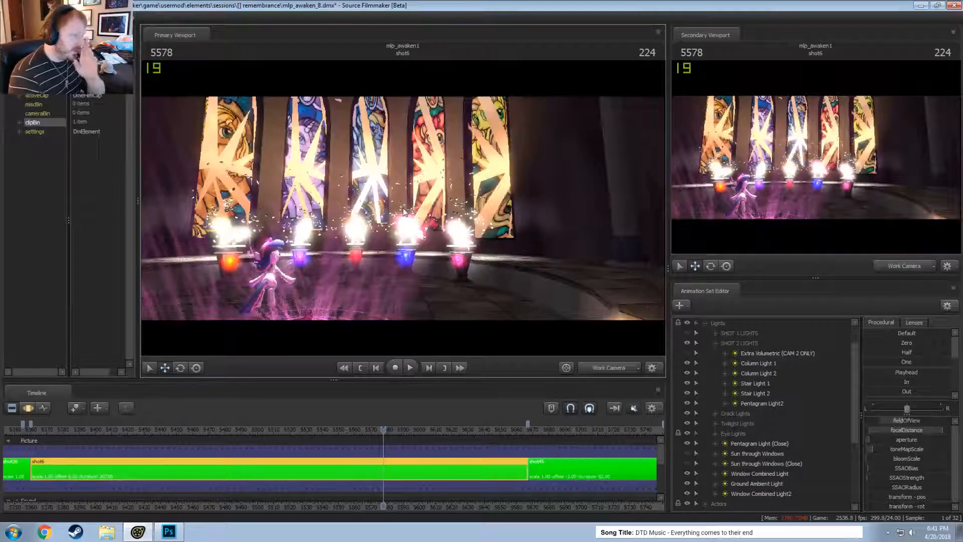
pyautogui.click(607, 369)
# - Examine the lighting of earlier shots at frame 4210 in shot11, frame 3736 in shot9 and frame 901 in shot87
pyautogui.scroll(-10, 522, 430)
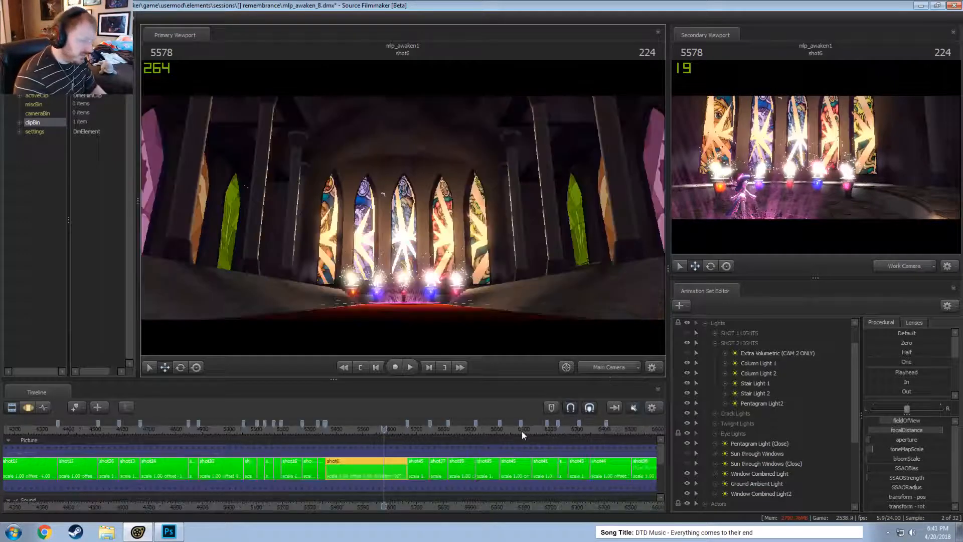
pyautogui.click(297, 430)
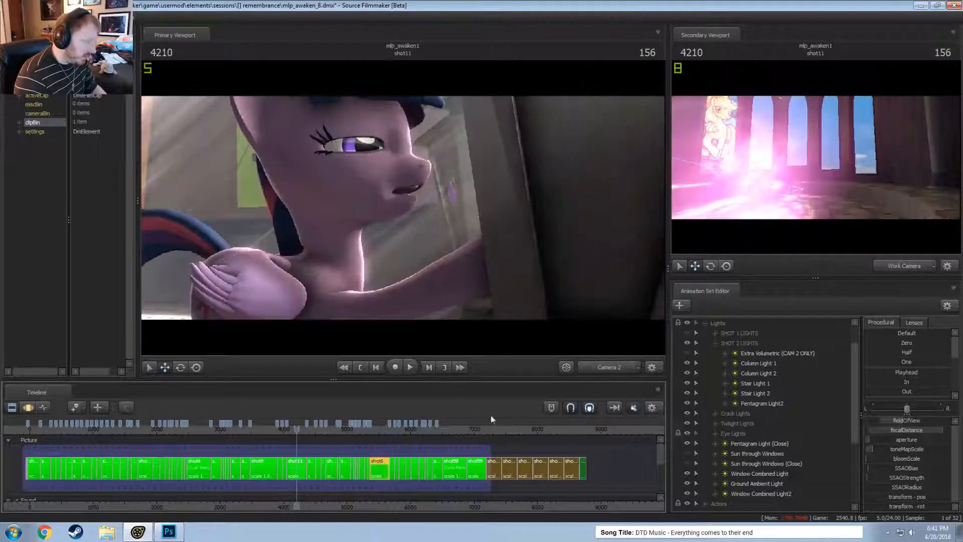
pyautogui.click(267, 429)
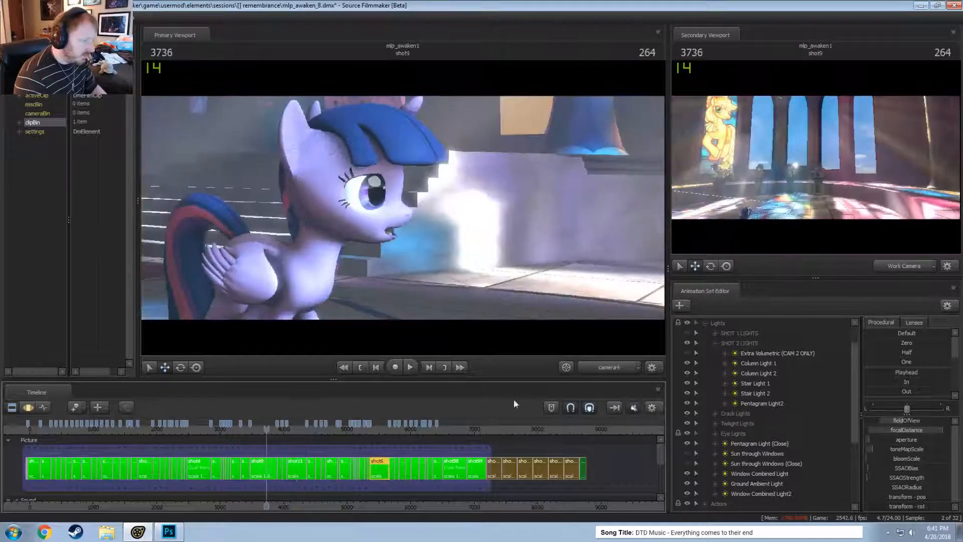
pyautogui.moveTo(403, 208); pyautogui.dragTo(475, 280)
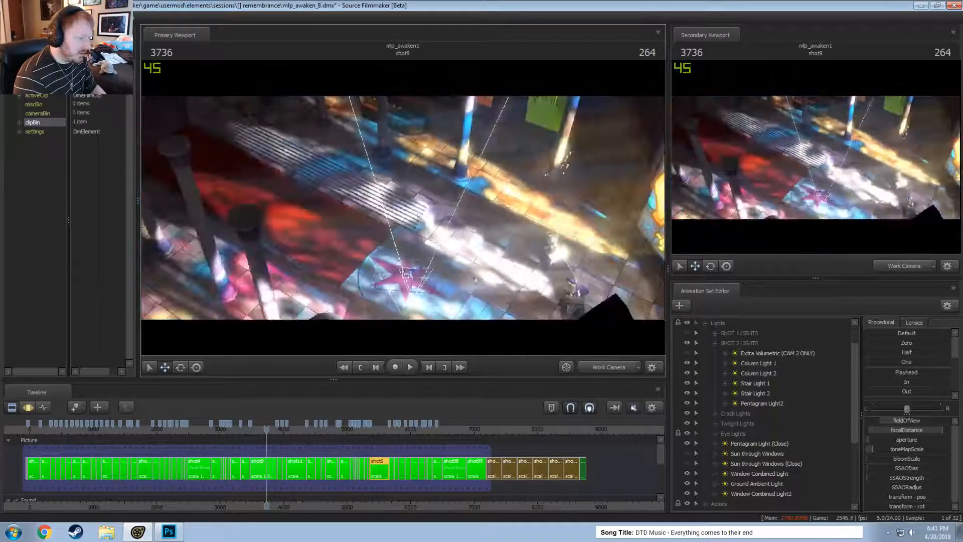
pyautogui.click(88, 451)
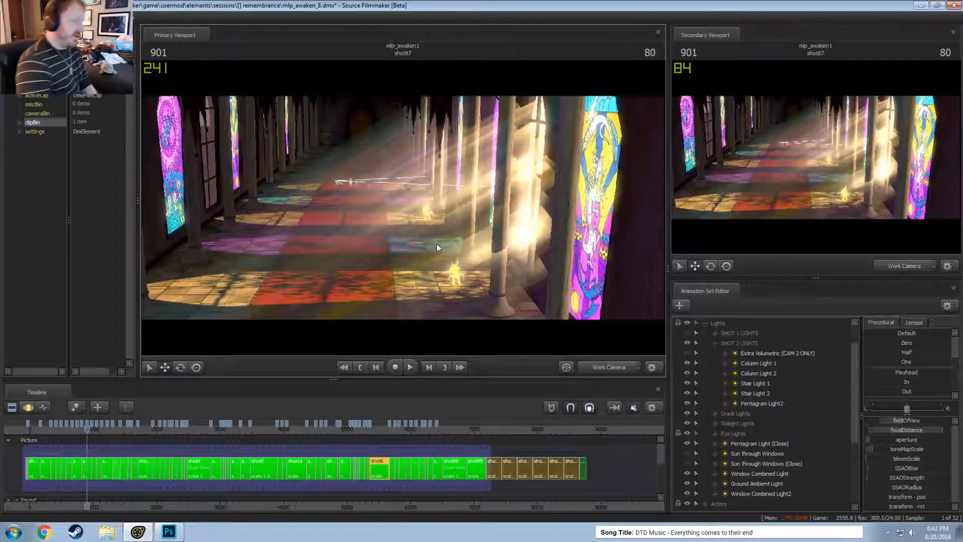
# - Go back to shot6 at frame 5537 and fly the work camera in to the glowing pentagram in front of the windows
pyautogui.click(381, 431)
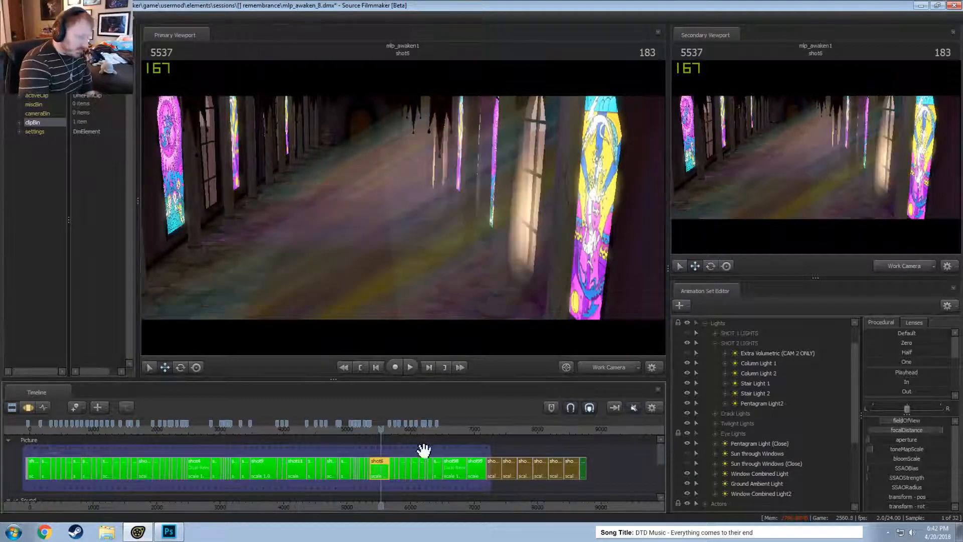
pyautogui.click(612, 370)
pyautogui.click(612, 369)
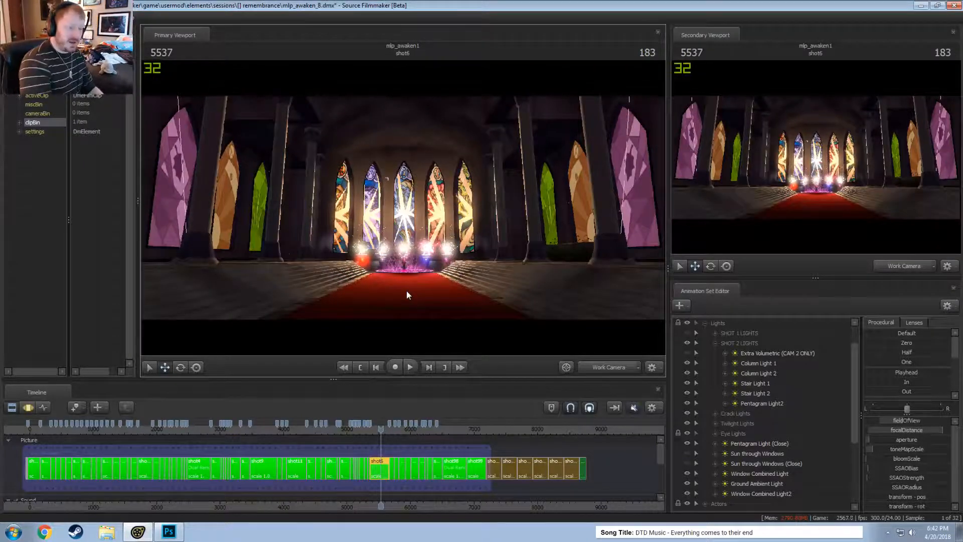
pyautogui.press('w')
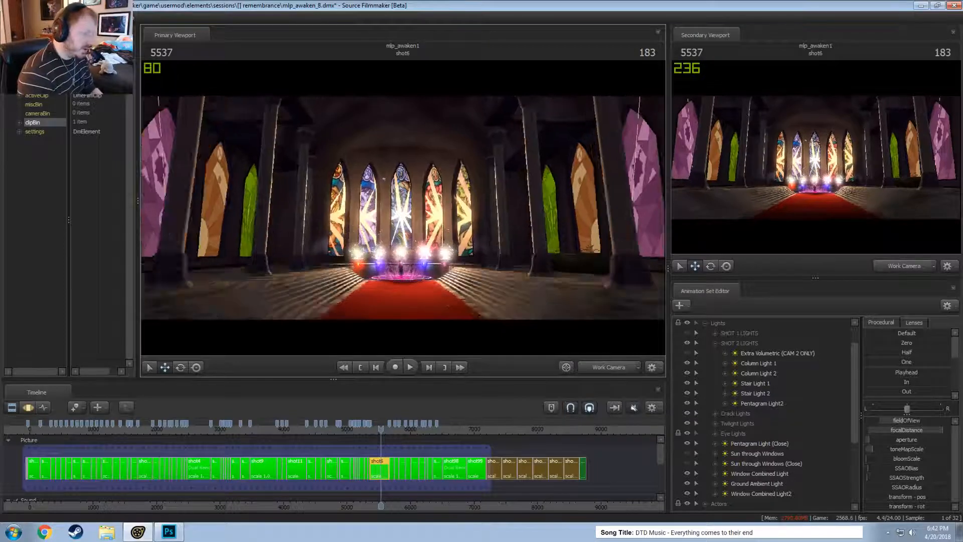
pyautogui.moveTo(409, 211); pyautogui.dragTo(399, 230)
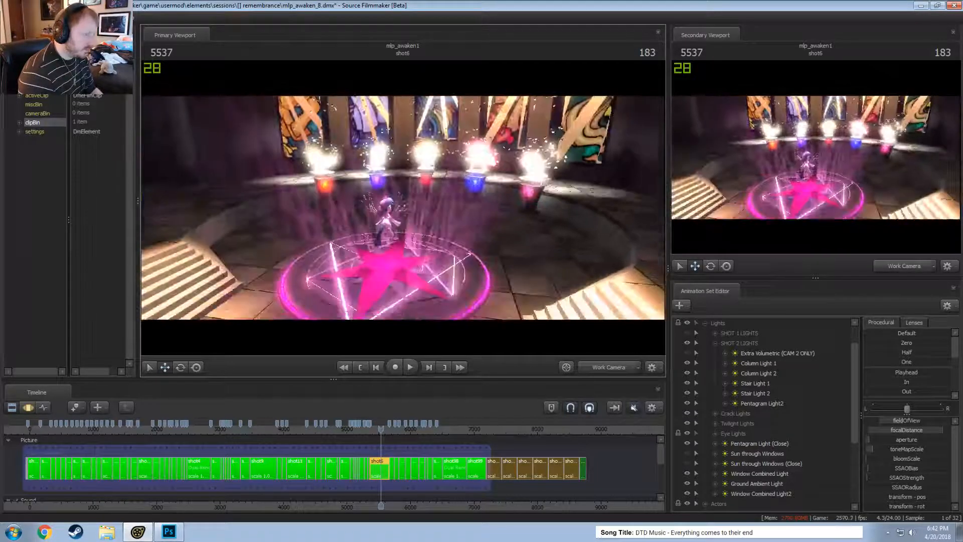
# - Move the playhead to frame 5738 in shot45 to view its lighting from the same work camera position
pyautogui.scroll(4, 374, 435)
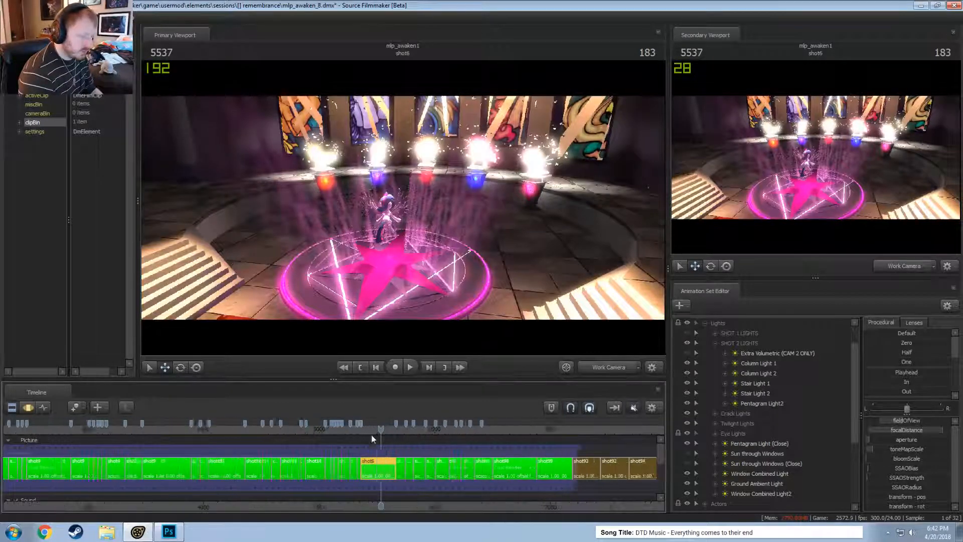
pyautogui.moveTo(380, 431); pyautogui.dragTo(411, 433)
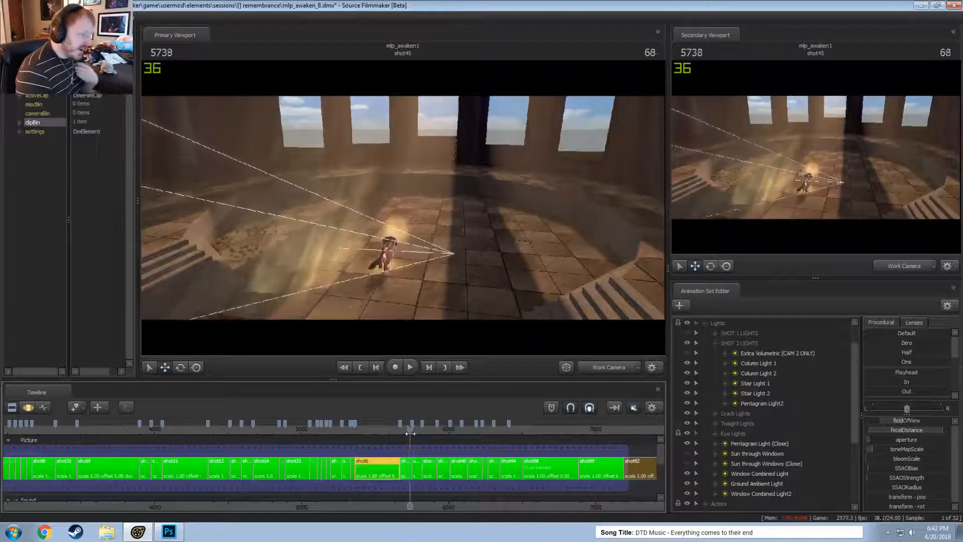
# - Play shot45 into shot37 with the work camera, switch to the shot camera, and move the playhead to frame 6042 in shot40
pyautogui.press('space')
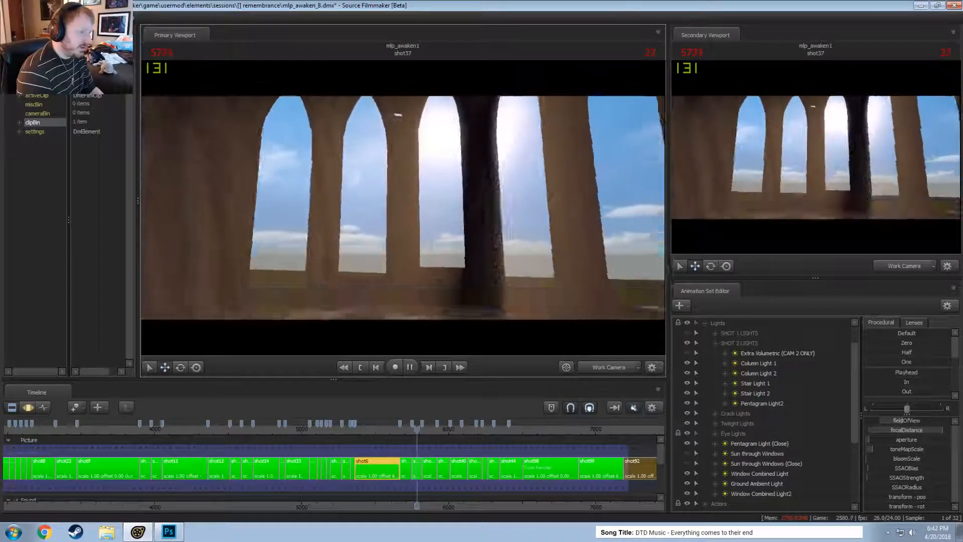
pyautogui.press('space')
pyautogui.click(615, 372)
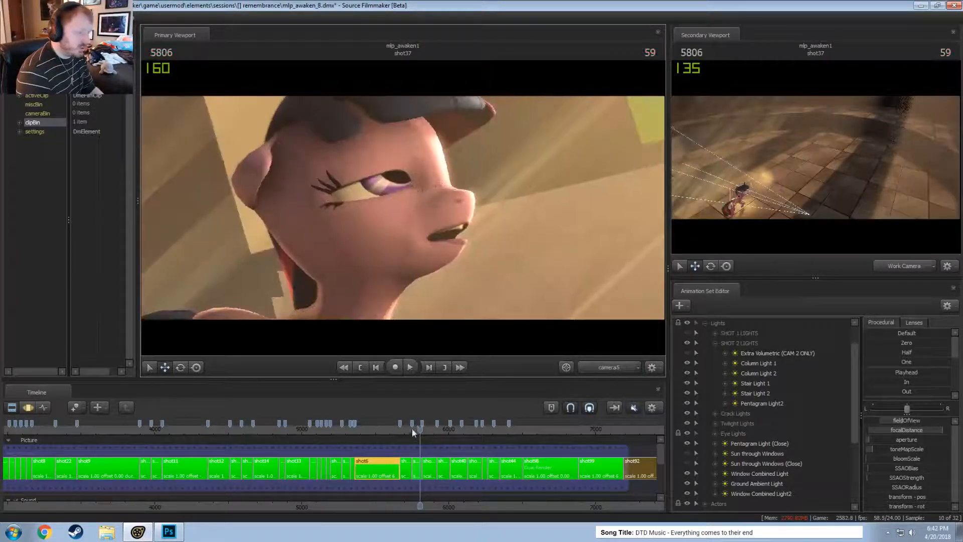
pyautogui.moveTo(420, 428); pyautogui.dragTo(454, 428)
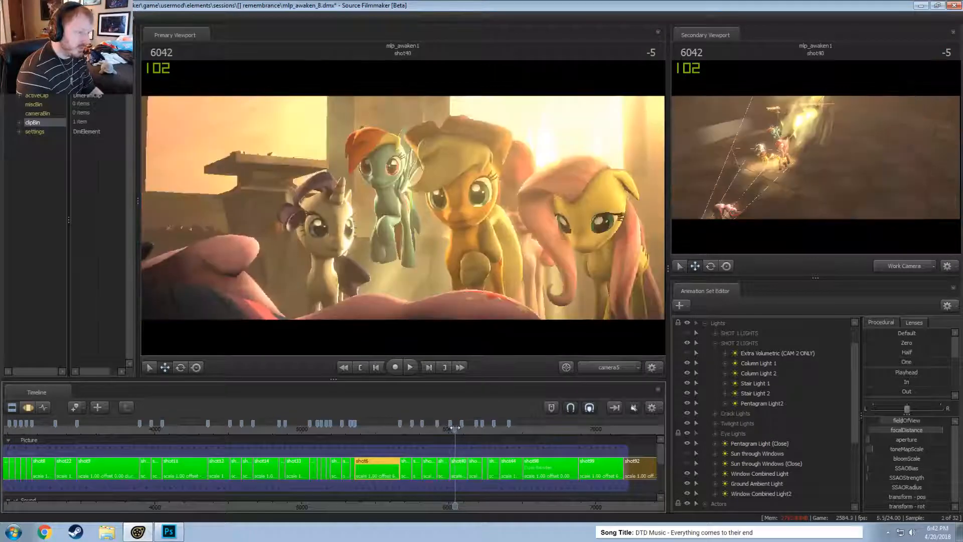
# - Fly the work camera back from shot40's characters to examine their lighting, and return to the camera5 view at frame 6066
pyautogui.keyDown('ctrl'); pyautogui.click(600, 364); pyautogui.keyUp('ctrl')
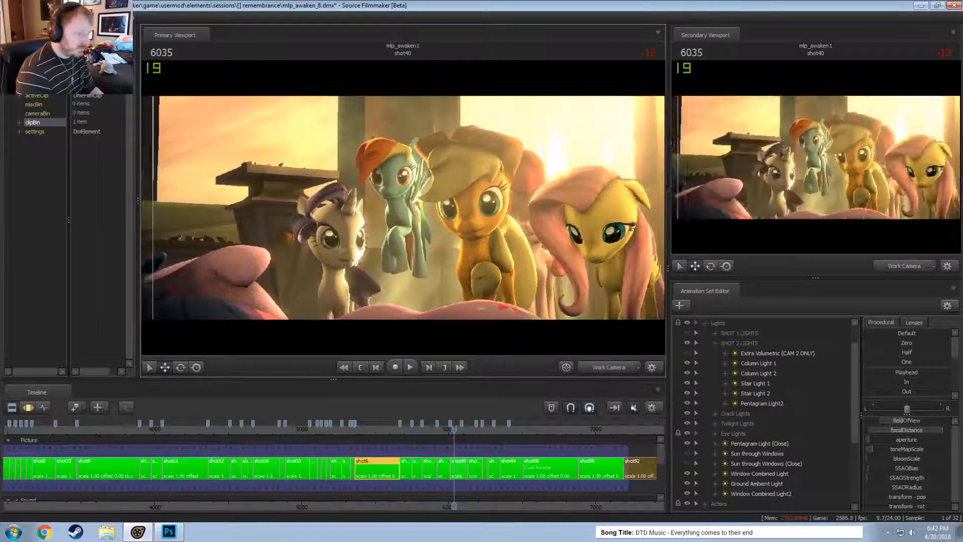
pyautogui.moveTo(403, 208); pyautogui.dragTo(444, 258)
pyautogui.press('space')
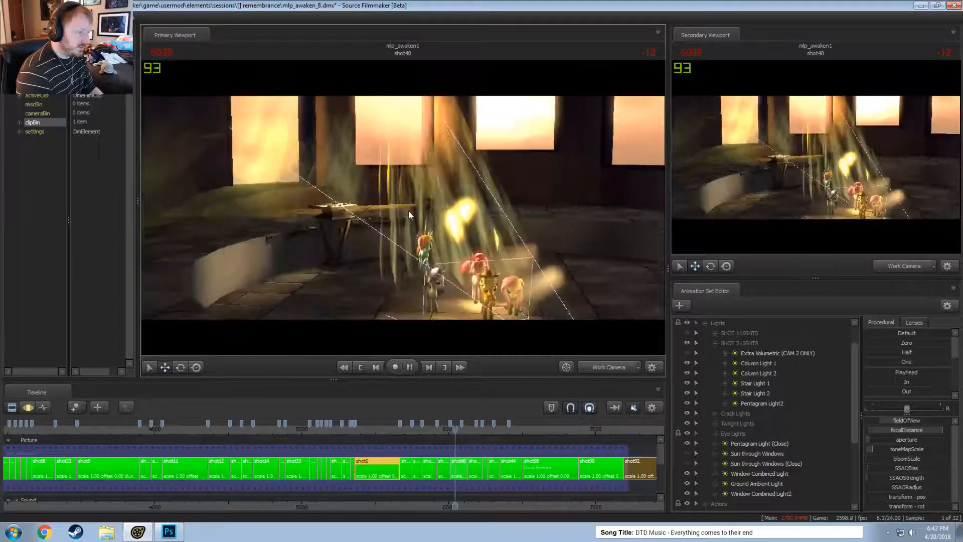
pyautogui.press('space')
pyautogui.moveTo(456, 431); pyautogui.dragTo(459, 433)
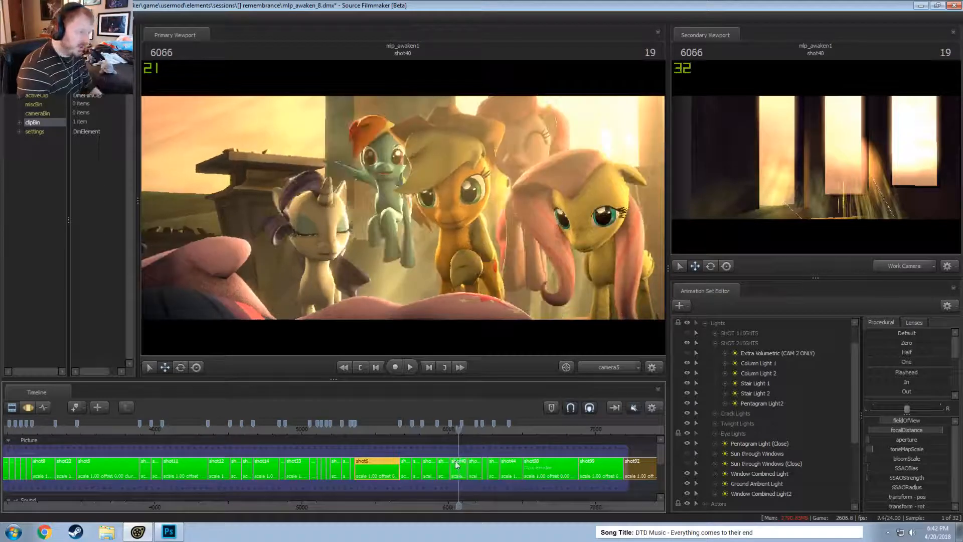
# - Select shot40 and hide its Lightrays group to compare the lighting back to frame 6033, and show the group again
pyautogui.scroll(5, 469, 451)
pyautogui.click(460, 469)
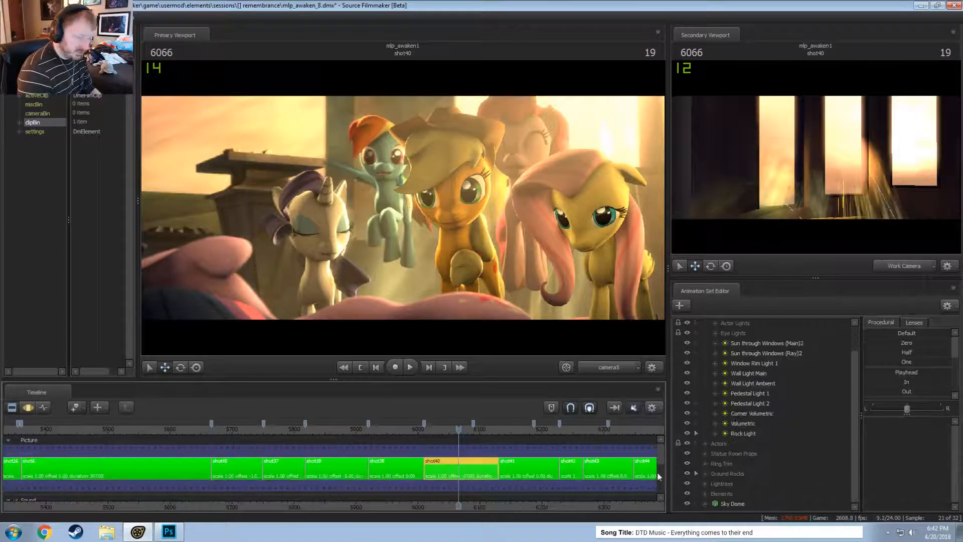
pyautogui.click(687, 484)
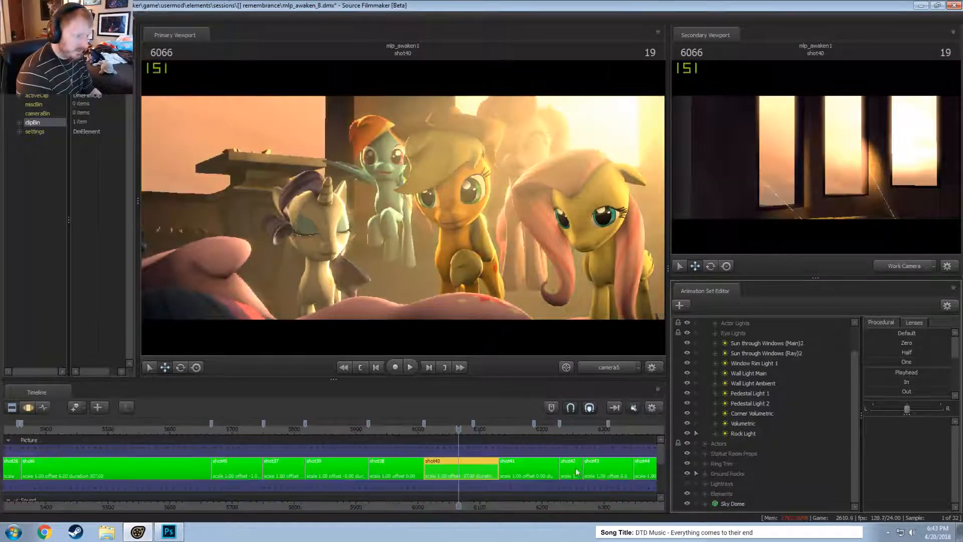
pyautogui.moveTo(459, 429); pyautogui.dragTo(438, 428)
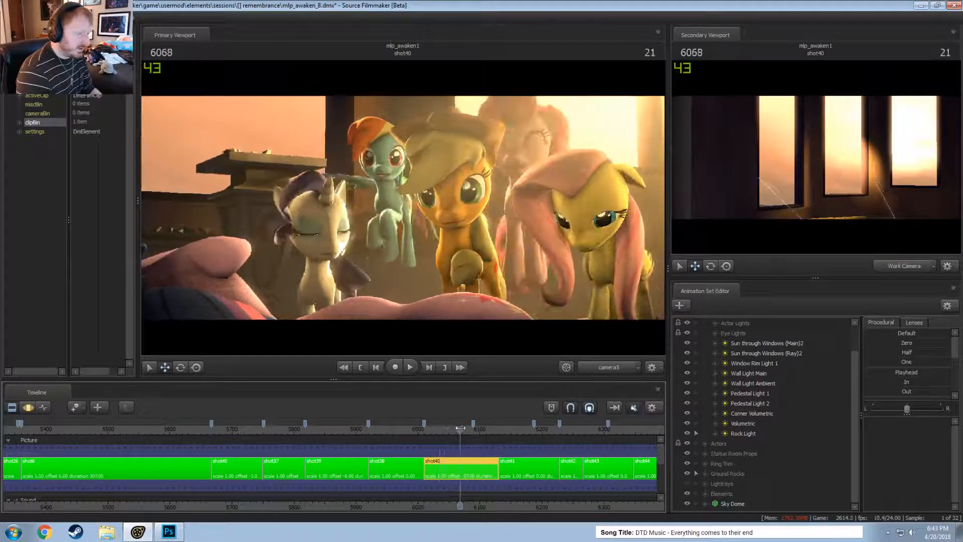
pyautogui.click(687, 484)
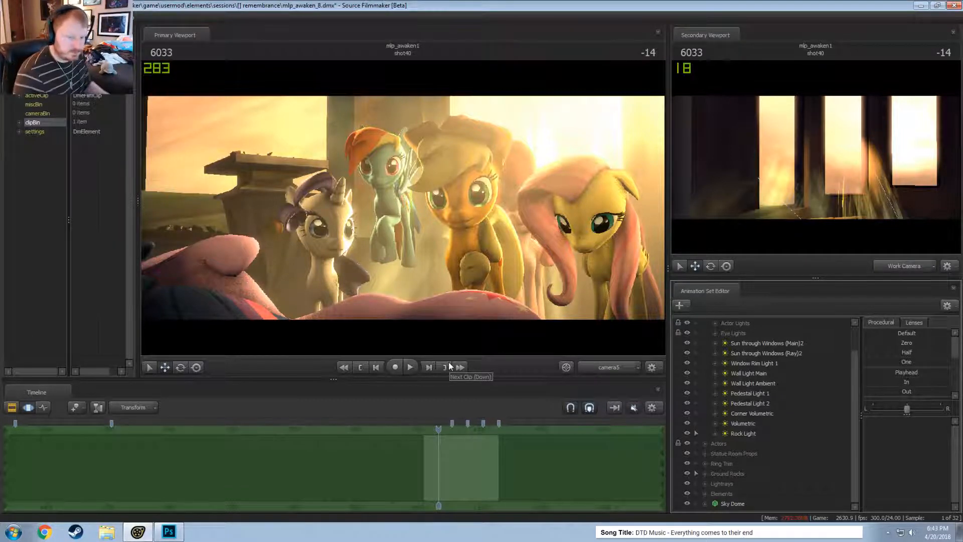
# - Scrub forward through the timeline to view the lighting at frame 6287 in shot43 and frames 6550 and 6747 in shot98
pyautogui.scroll(-1, 481, 433)
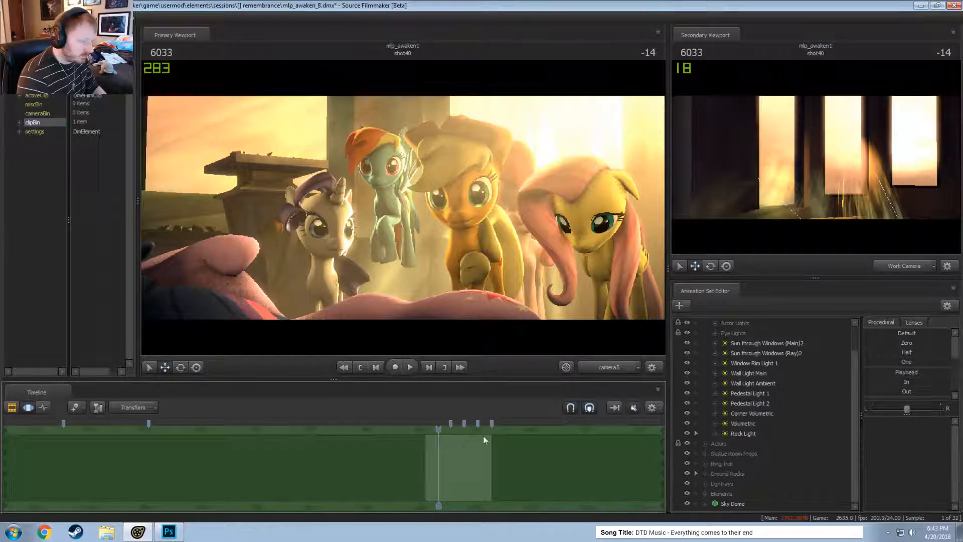
pyautogui.moveTo(441, 428); pyautogui.dragTo(580, 452)
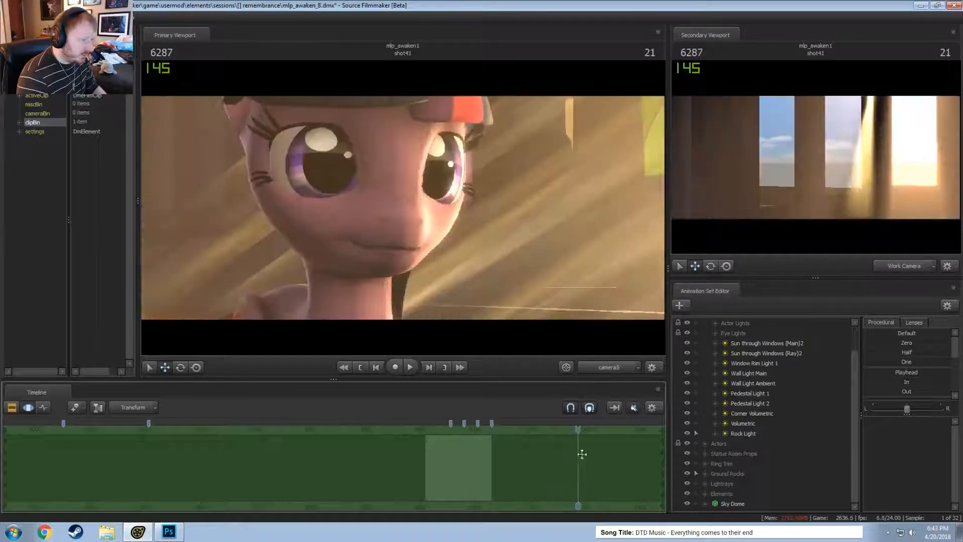
pyautogui.moveTo(555, 445); pyautogui.dragTo(224, 445, button='middle')
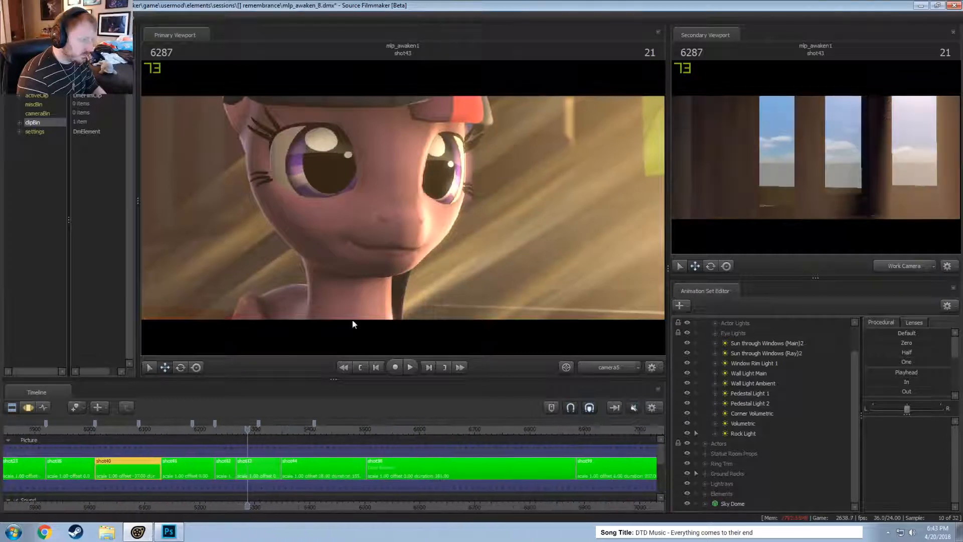
pyautogui.moveTo(261, 441); pyautogui.dragTo(392, 446)
pyautogui.scroll(-5, 381, 446)
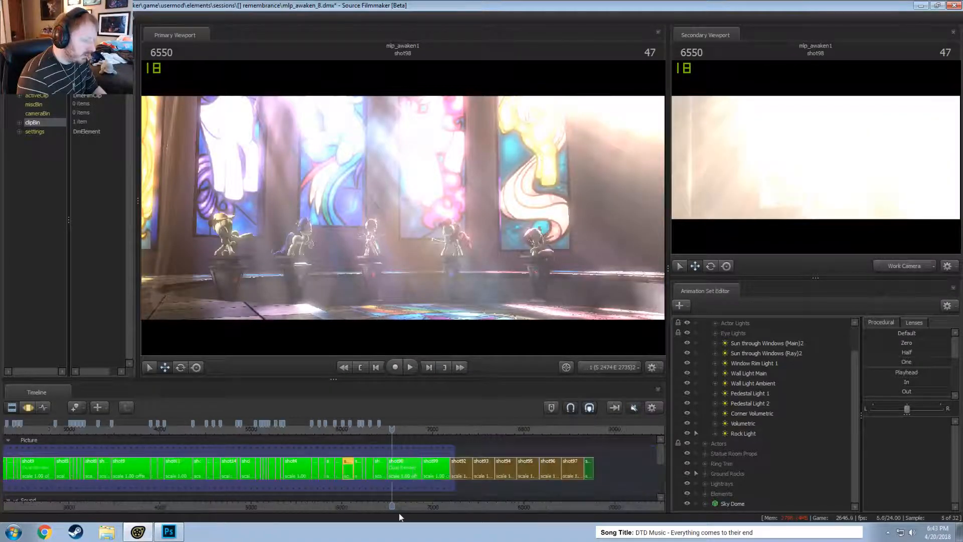
pyautogui.moveTo(370, 501); pyautogui.dragTo(319, 501, button='middle')
pyautogui.moveTo(400, 448); pyautogui.dragTo(543, 457)
pyautogui.moveTo(365, 428)
pyautogui.mouseDown()
pyautogui.moveTo(345, 426)
pyautogui.moveTo(357, 423)
pyautogui.mouseUp()
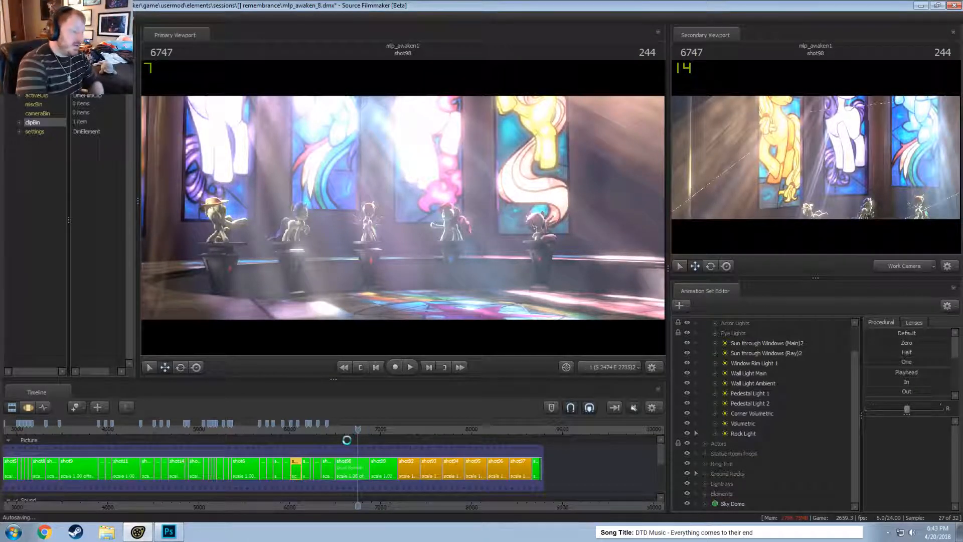
# - Go to frame 2672 in shot4, select the shot, and expand its "Cameras (remember lights)" group with its span framed in the timeline
pyautogui.scroll(-3, 347, 444)
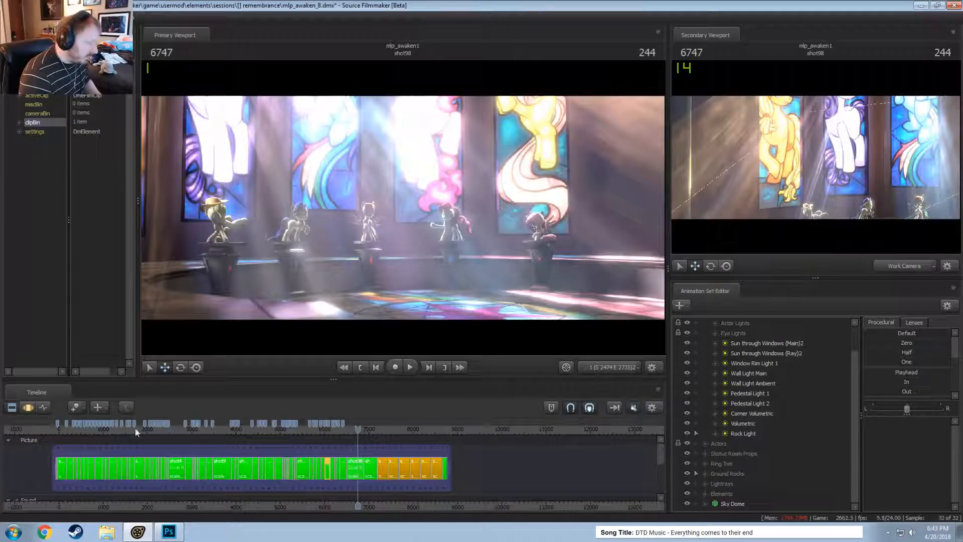
pyautogui.click(176, 430)
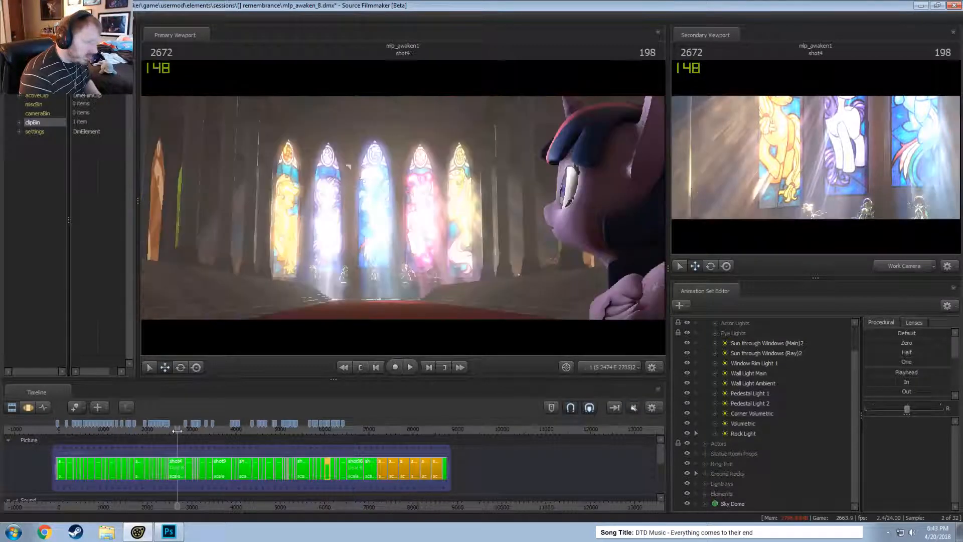
pyautogui.click(181, 472)
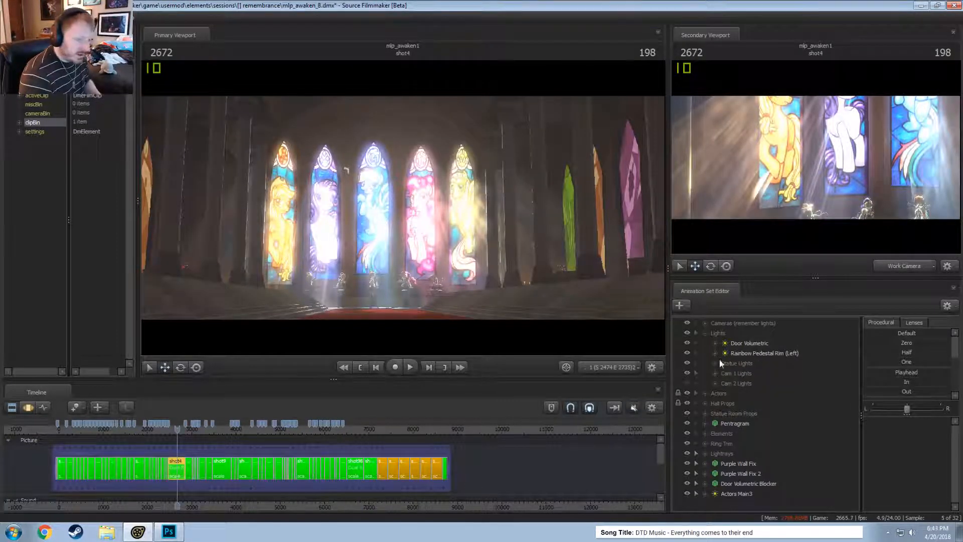
pyautogui.click(705, 323)
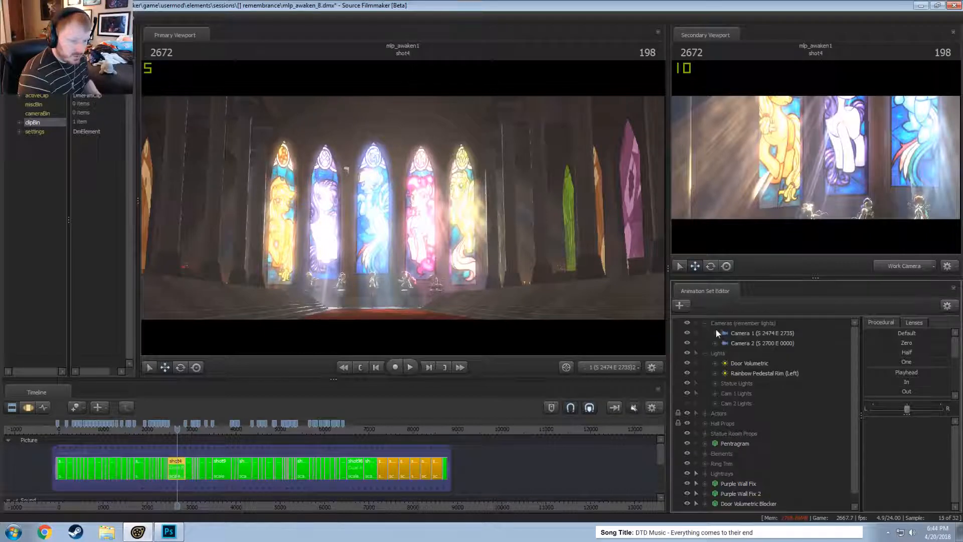
pyautogui.scroll(10, 165, 444)
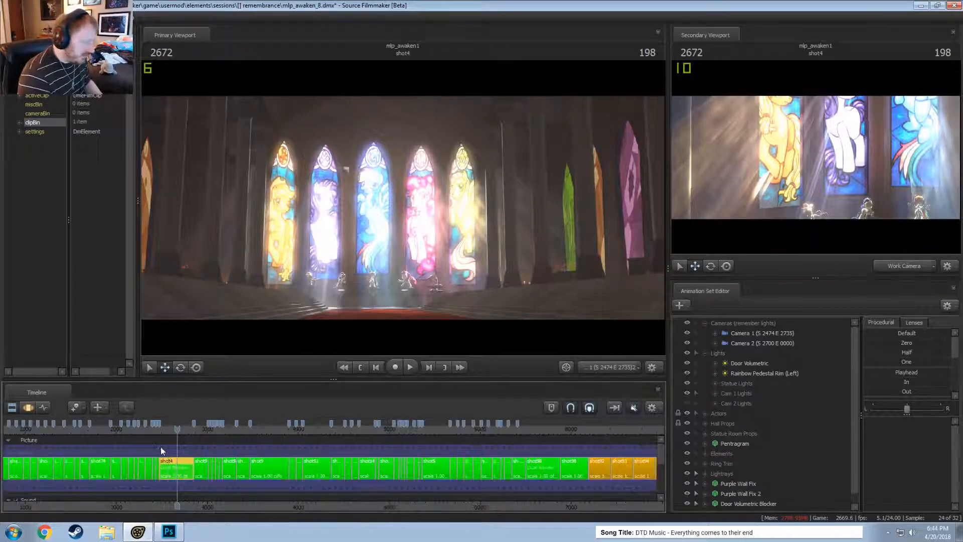
pyautogui.moveTo(141, 505); pyautogui.dragTo(254, 522, button='middle')
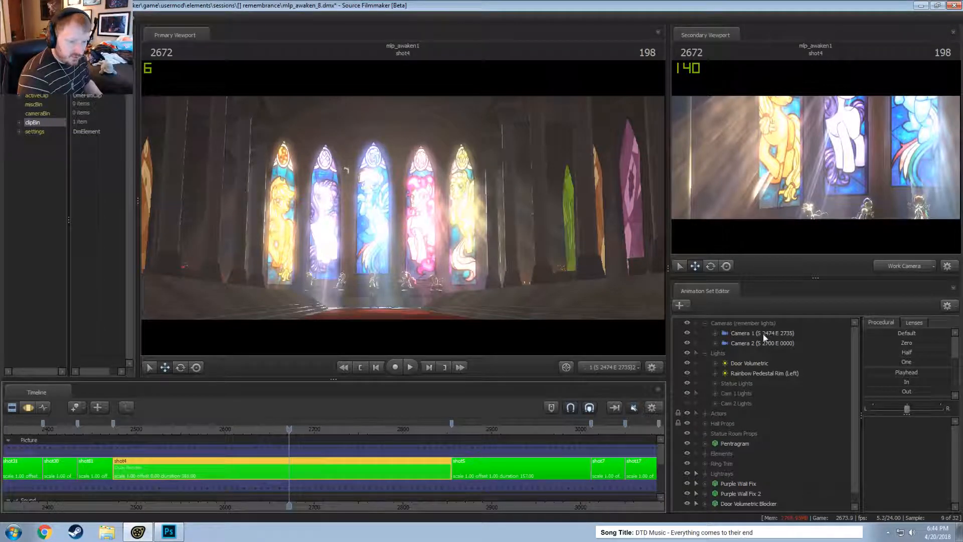
# - Check shot4's camera ranges at frames 2475, 2735 and 2700, and select Camera 2
pyautogui.click(114, 432)
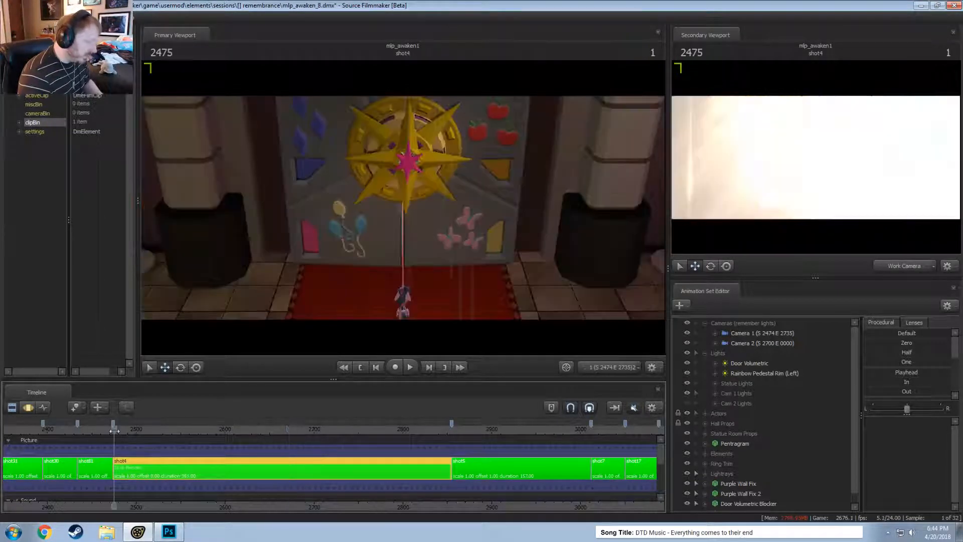
pyautogui.moveTo(276, 429); pyautogui.dragTo(355, 435)
pyautogui.scroll(3, 335, 433)
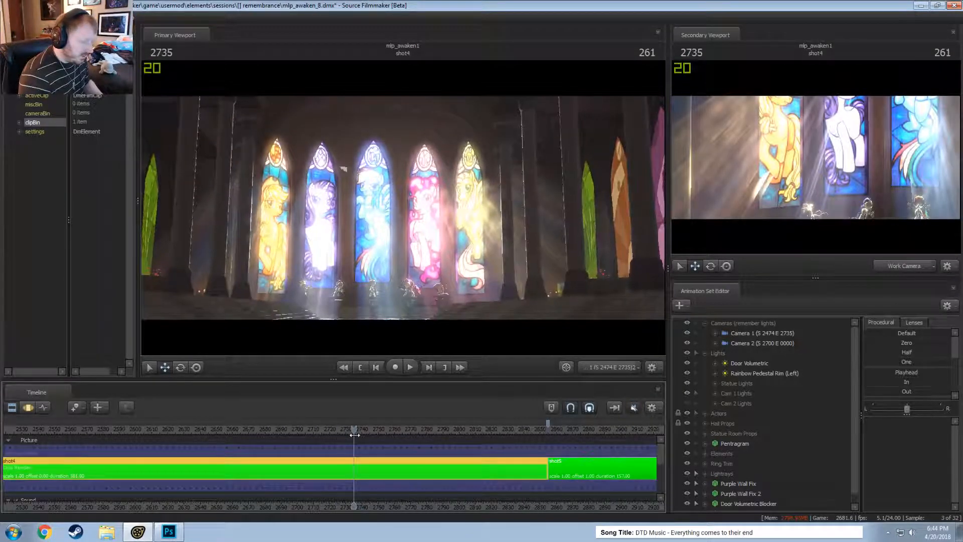
pyautogui.click(782, 345)
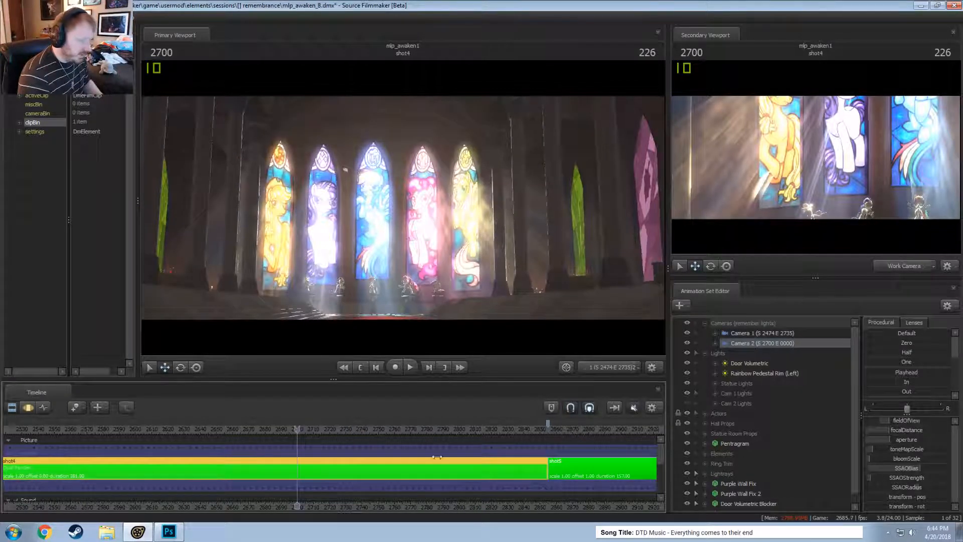
# - At frame 2834, hide Cam 1 Lights and show Cam 2 Lights, and compare the shot camera with the work camera view
pyautogui.click(514, 429)
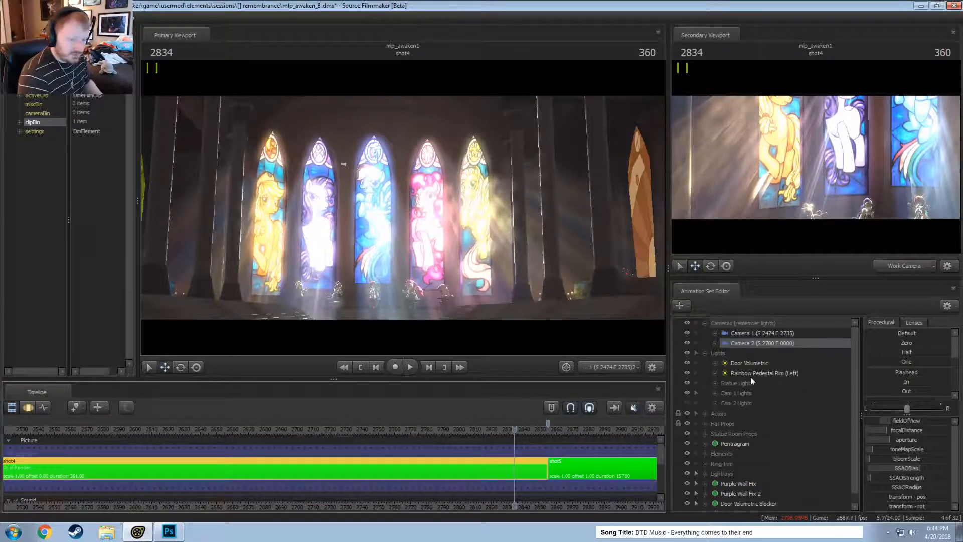
pyautogui.click(688, 392)
pyautogui.click(687, 403)
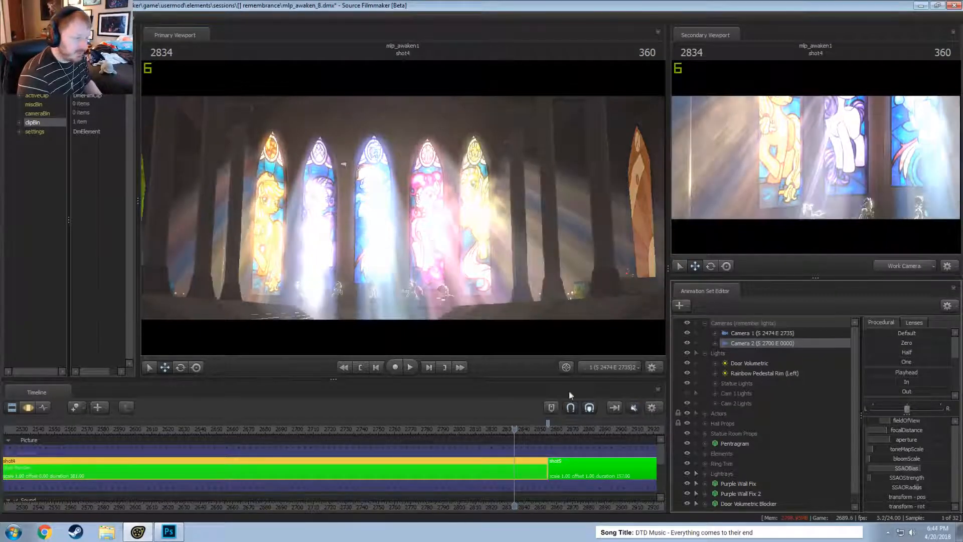
pyautogui.click(610, 369)
pyautogui.click(610, 369)
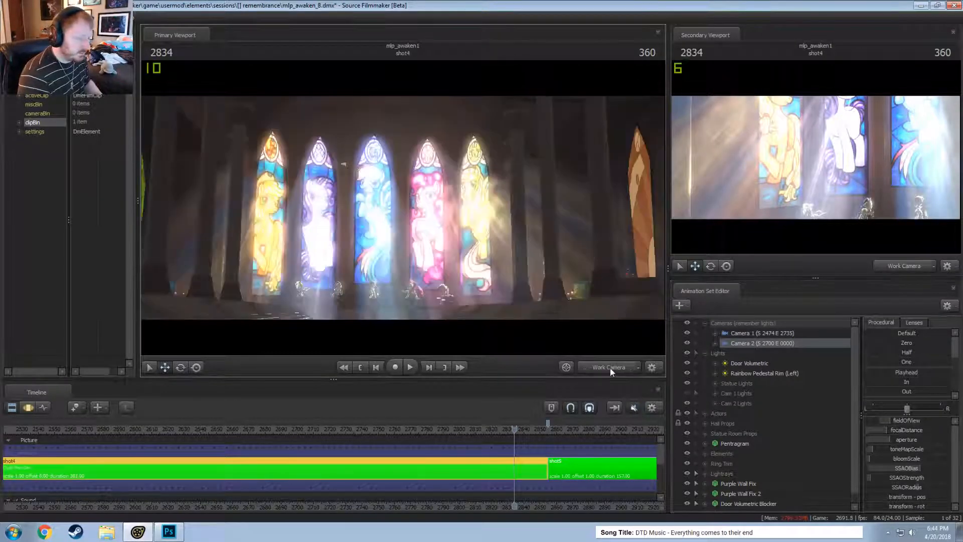
pyautogui.click(610, 368)
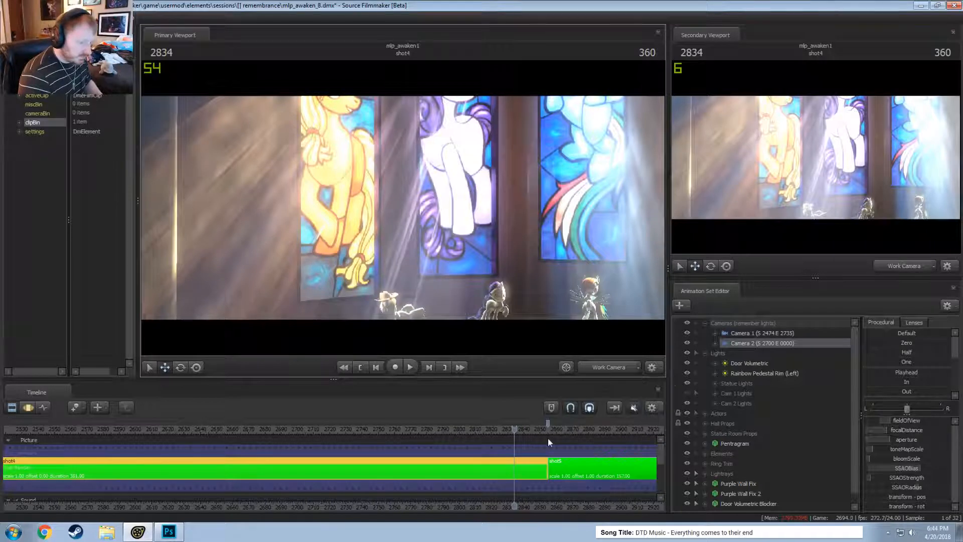
# - Scrub through the remaining shots of the sequence to frame 8642 in shot97
pyautogui.scroll(-2, 548, 438)
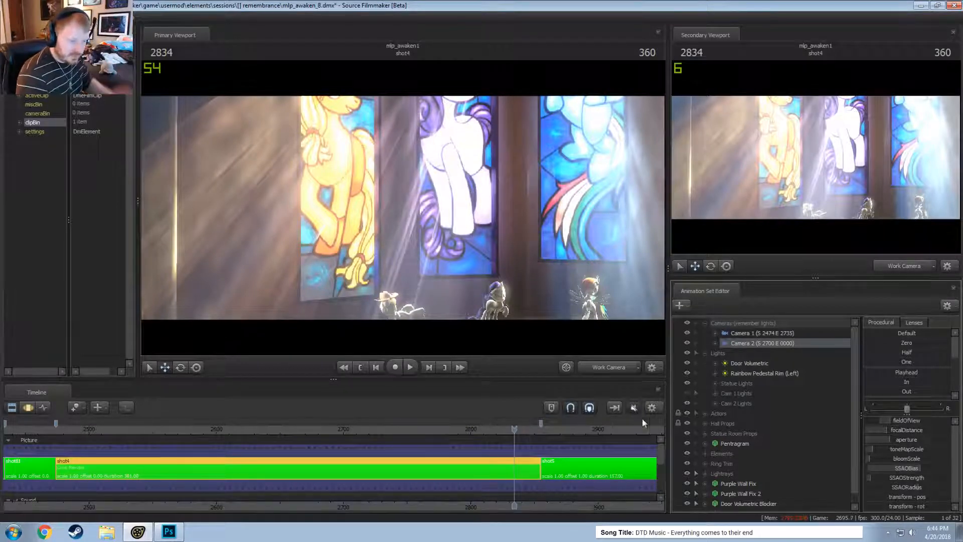
pyautogui.scroll(-10, 552, 482)
pyautogui.moveTo(552, 469); pyautogui.dragTo(214, 458, button='middle')
pyautogui.scroll(2, 352, 453)
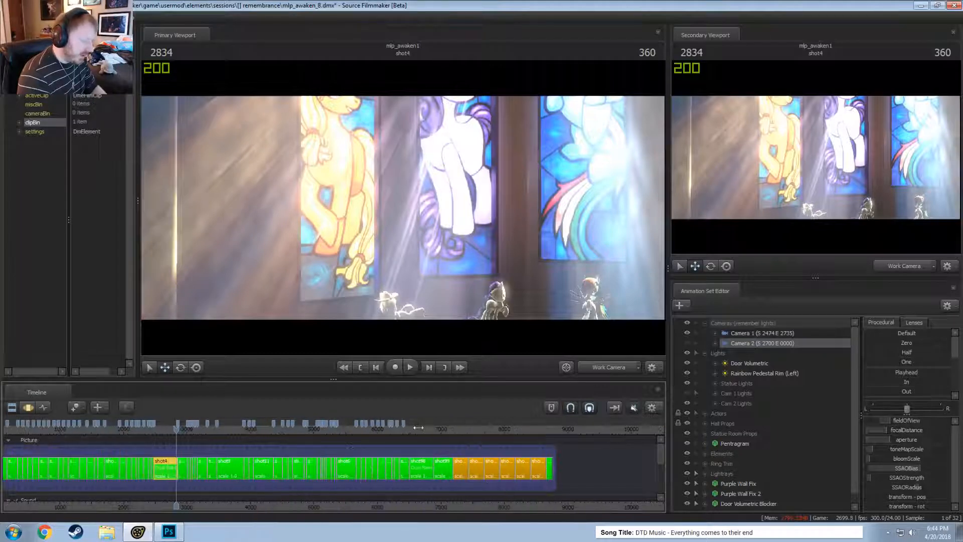
pyautogui.moveTo(419, 427); pyautogui.dragTo(545, 450)
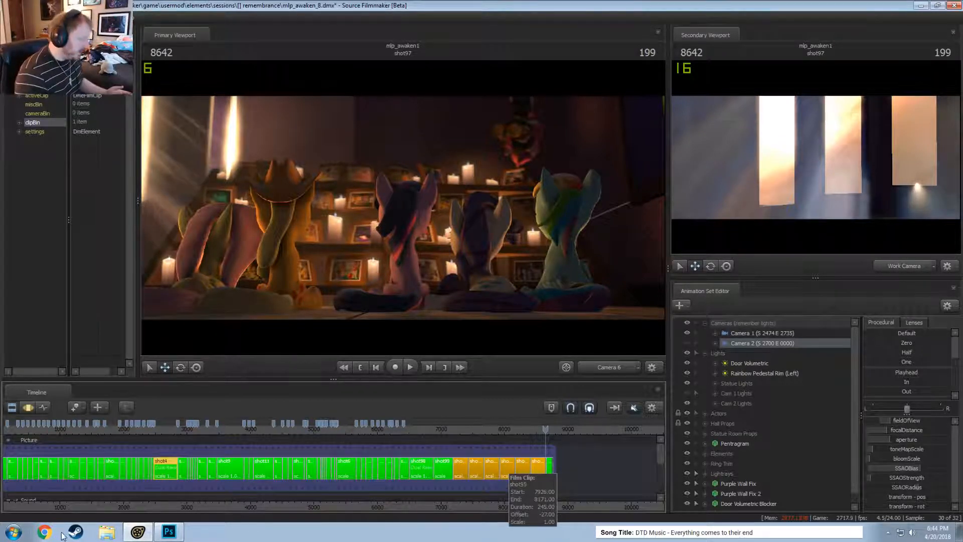
# - Switch to Windows Explorer and open the "[] remembrance" session folder inside the SFM usermod elements\sessions directory
pyautogui.click(107, 532)
pyautogui.click(186, 236)
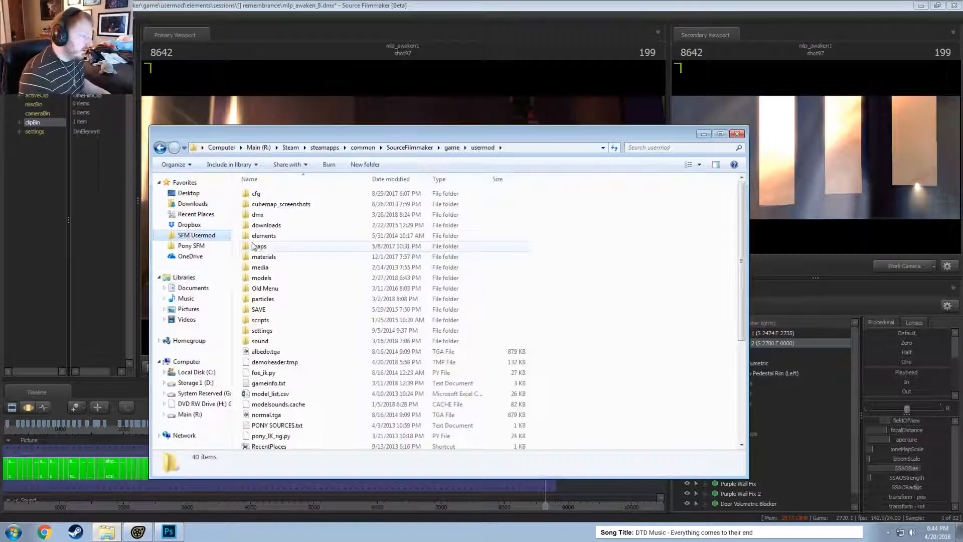
pyautogui.doubleClick(254, 243)
pyautogui.doubleClick(256, 206)
pyautogui.scroll(-9, 278, 389)
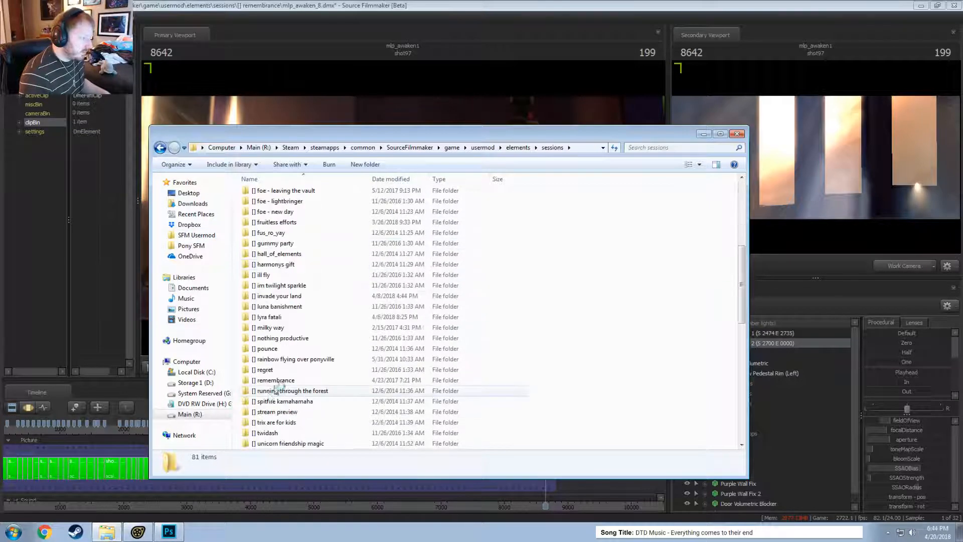
pyautogui.scroll(6, 280, 279)
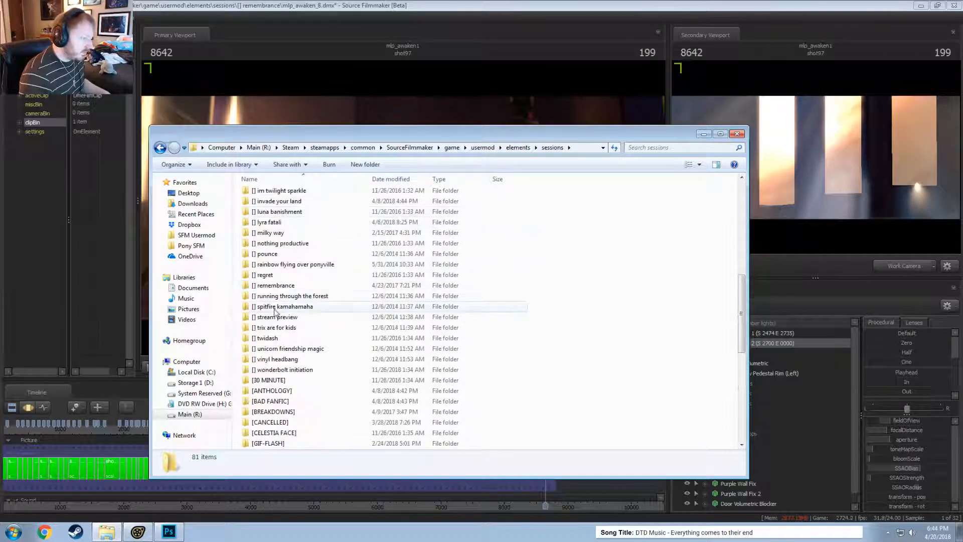
pyautogui.doubleClick(278, 289)
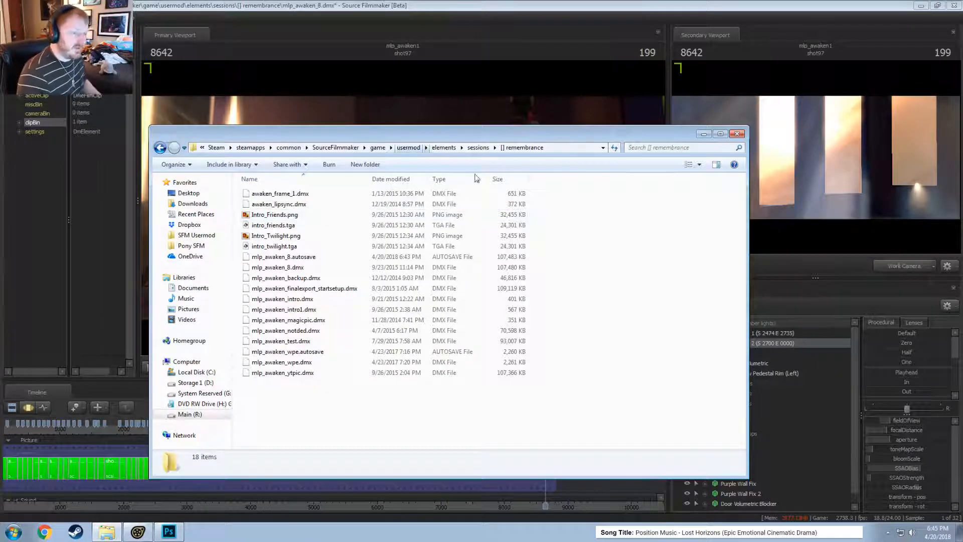
# - Close the session folder, return to Source Filmmaker, and scrub from shot4 back to frame 130 in shot48
pyautogui.click(737, 134)
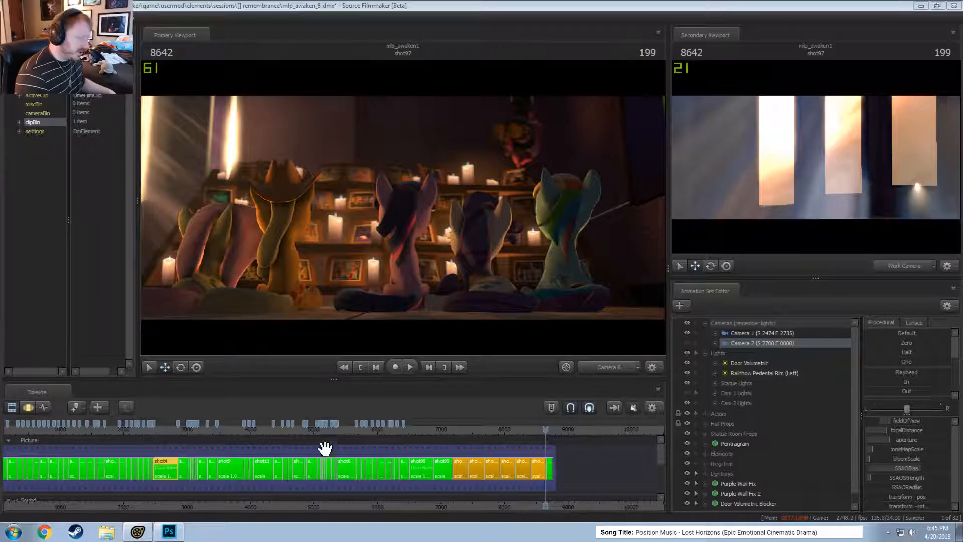
pyautogui.scroll(-3, 362, 454)
pyautogui.scroll(1, 382, 449)
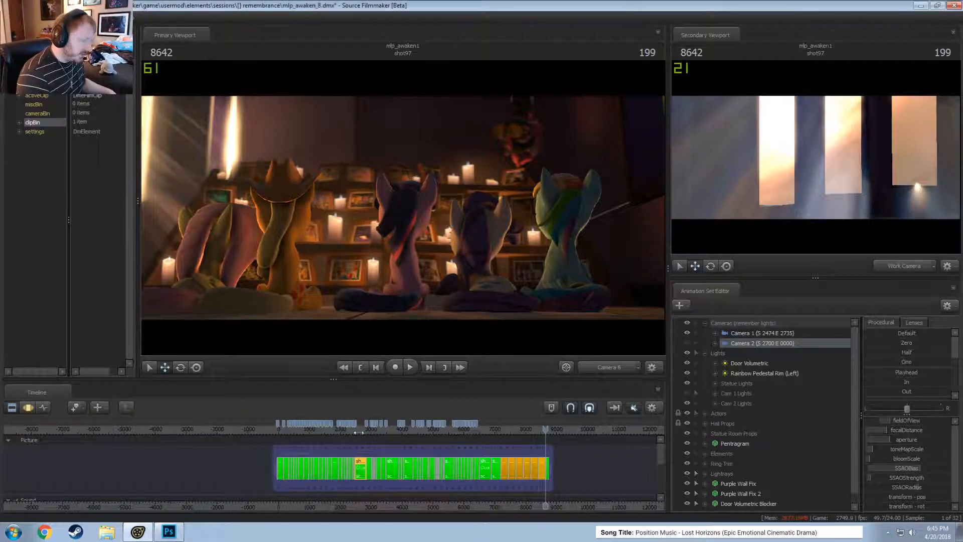
pyautogui.moveTo(361, 428); pyautogui.dragTo(358, 428)
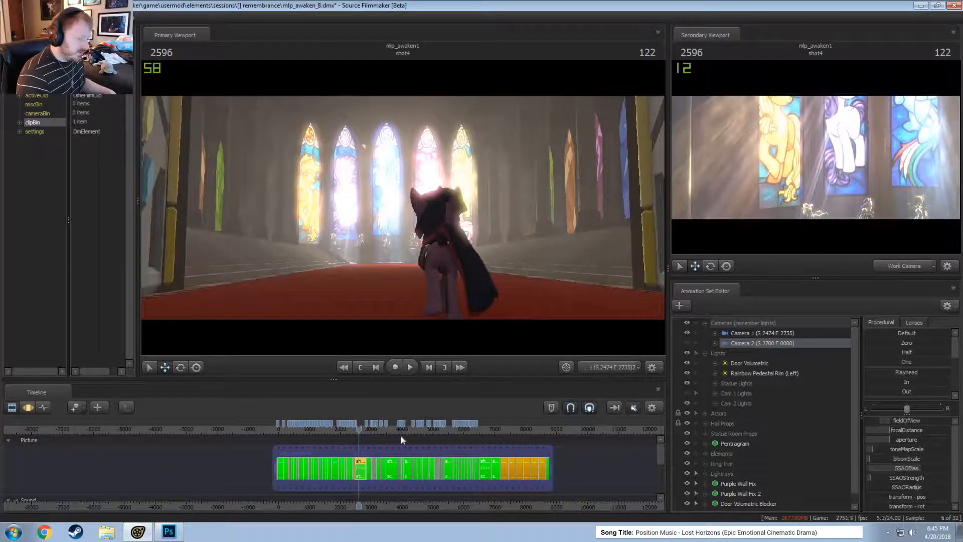
pyautogui.moveTo(279, 428); pyautogui.dragTo(280, 430)
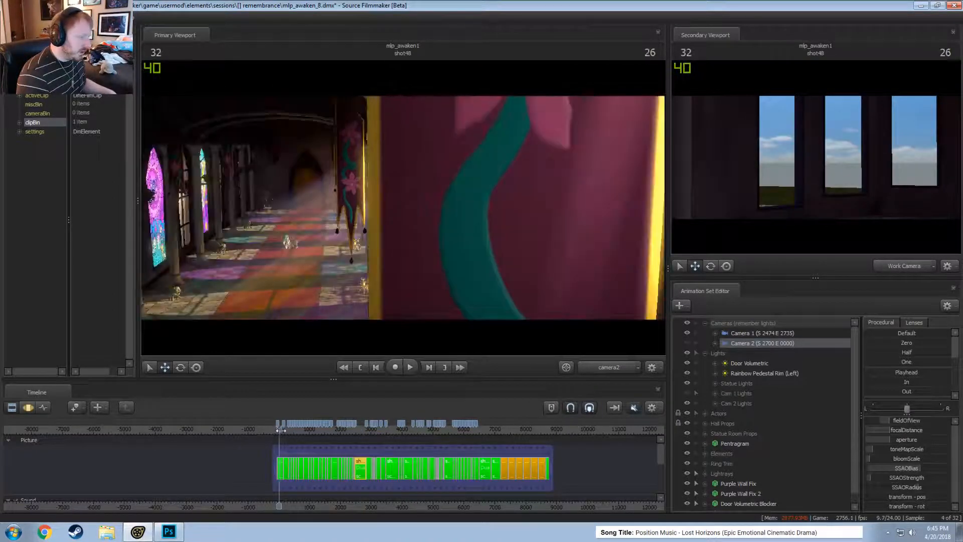
pyautogui.scroll(5, 282, 466)
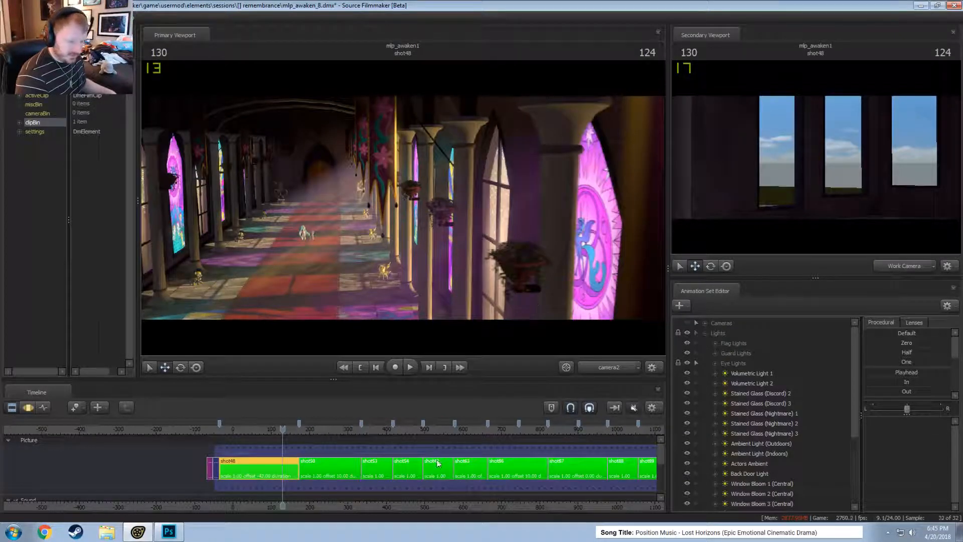
# - Look through shot48's light list, toggle the Flag Lights group off and on, and expand the group
pyautogui.scroll(-5, 766, 465)
pyautogui.scroll(3, 765, 462)
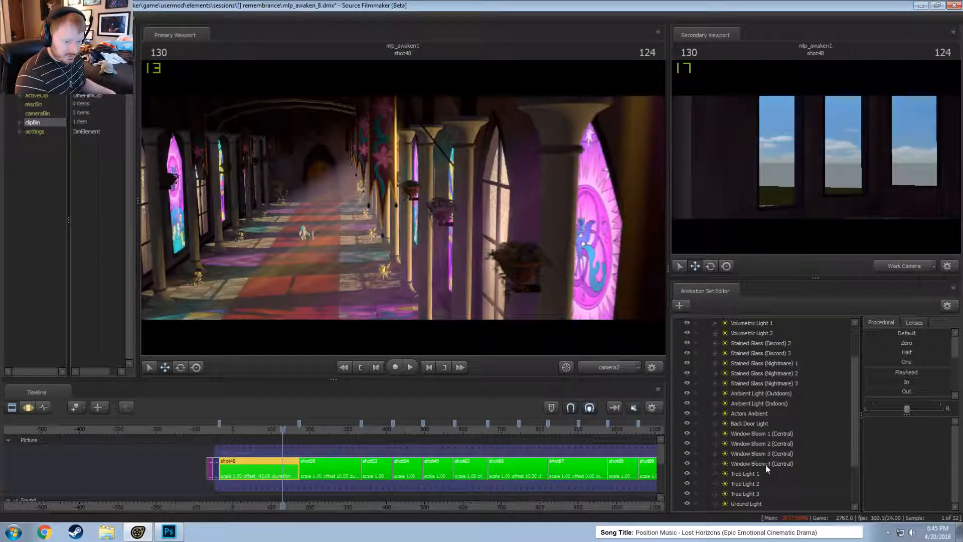
pyautogui.scroll(3, 765, 464)
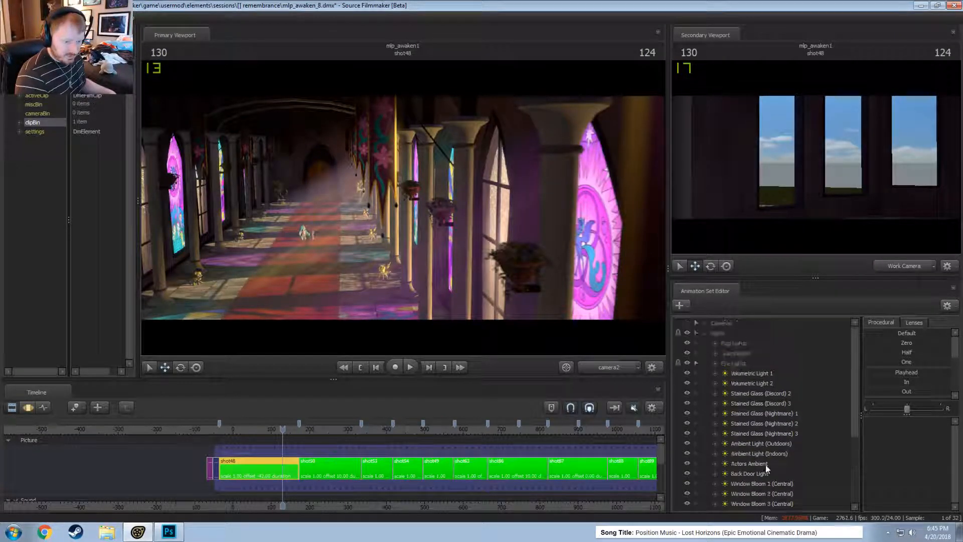
pyautogui.click(687, 344)
pyautogui.click(687, 343)
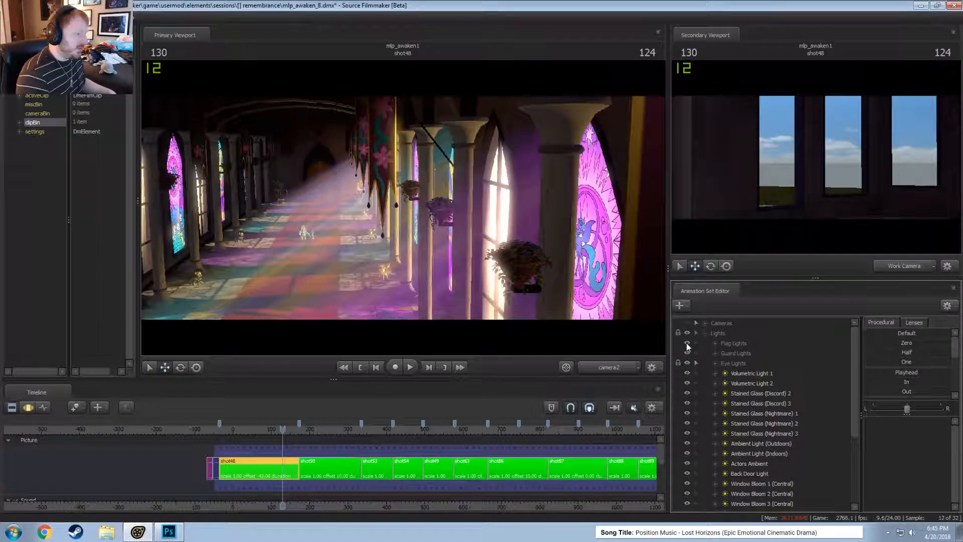
pyautogui.click(716, 343)
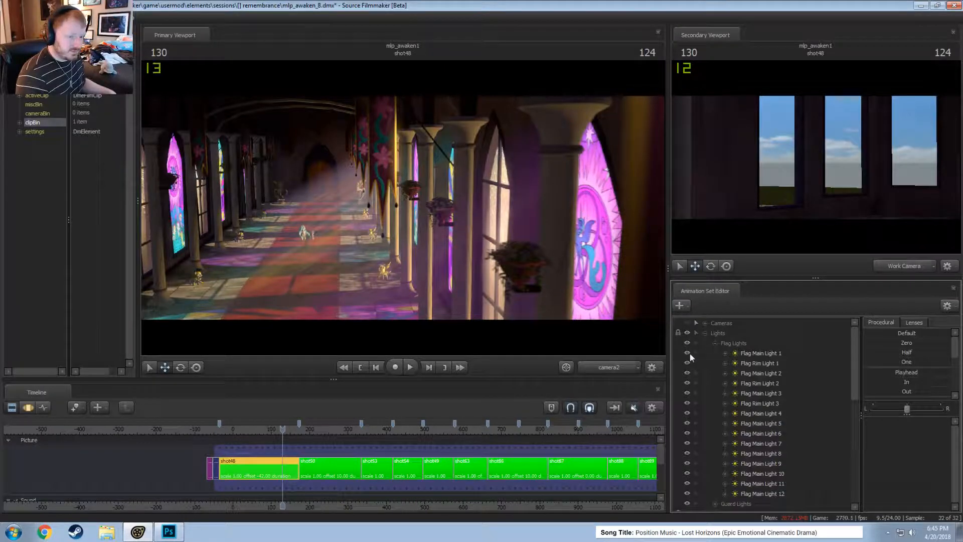
# - Compare Flag Main Light 1, Flag Rim Light 1, Flag Main Light 2 and Flag Rim Light 2 by toggling their visibility, and collapse Flag Lights
pyautogui.click(688, 351)
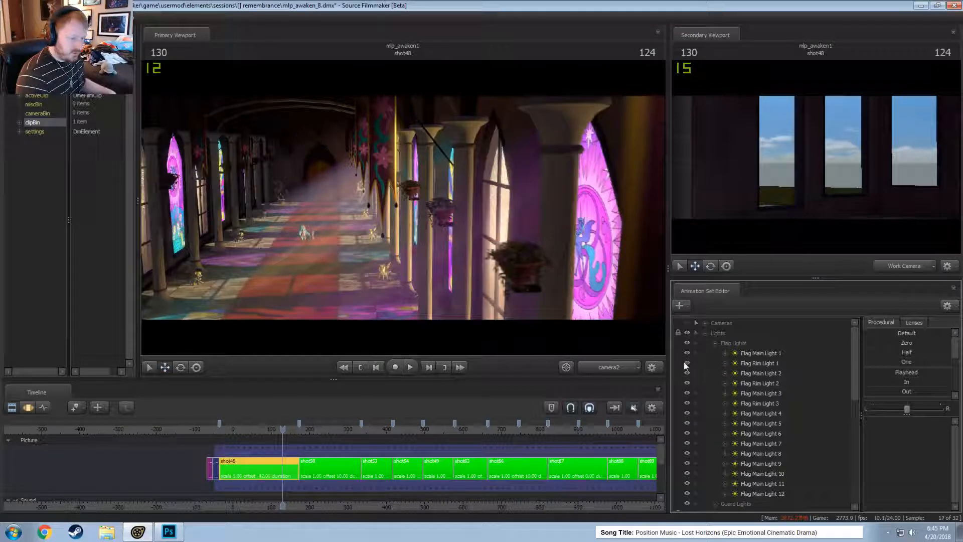
pyautogui.click(686, 362)
pyautogui.click(686, 363)
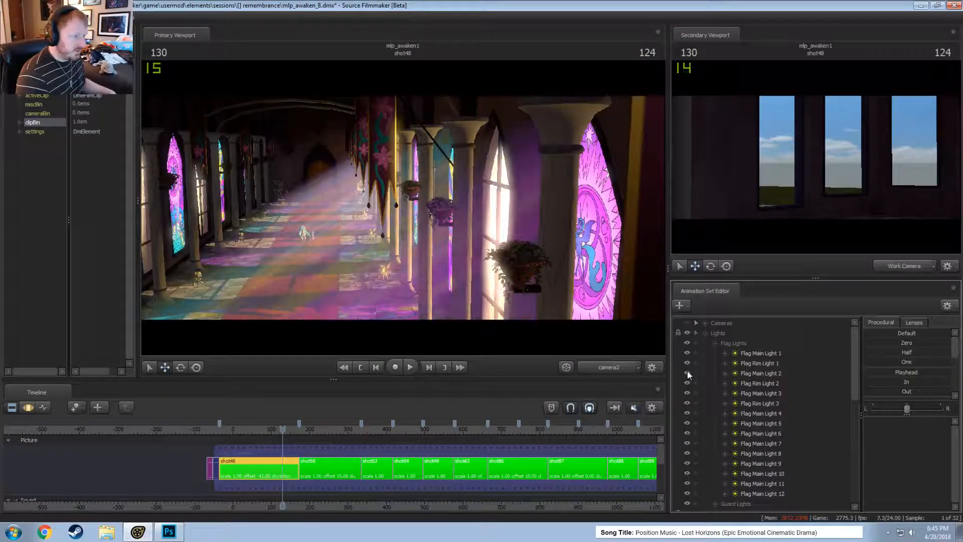
pyautogui.click(688, 372)
pyautogui.click(688, 371)
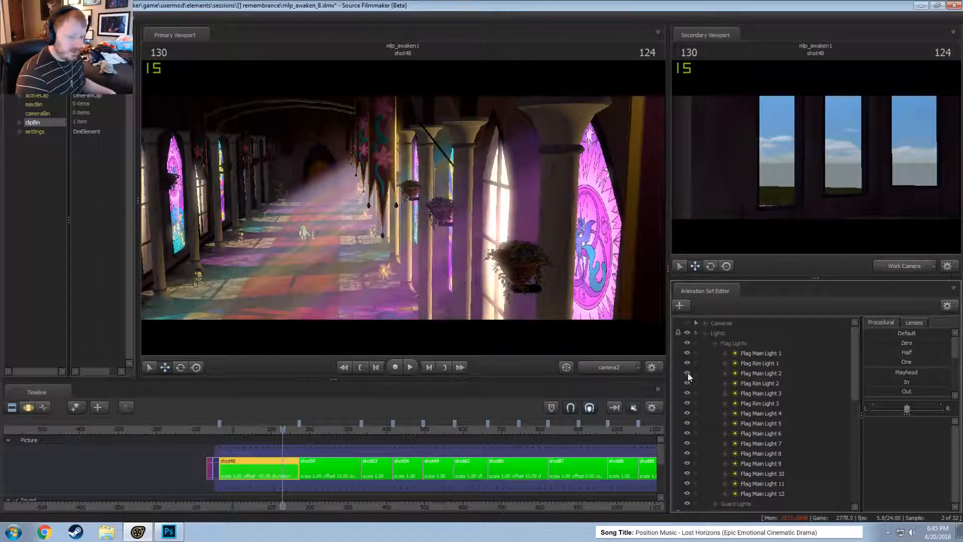
pyautogui.click(688, 383)
pyautogui.click(688, 374)
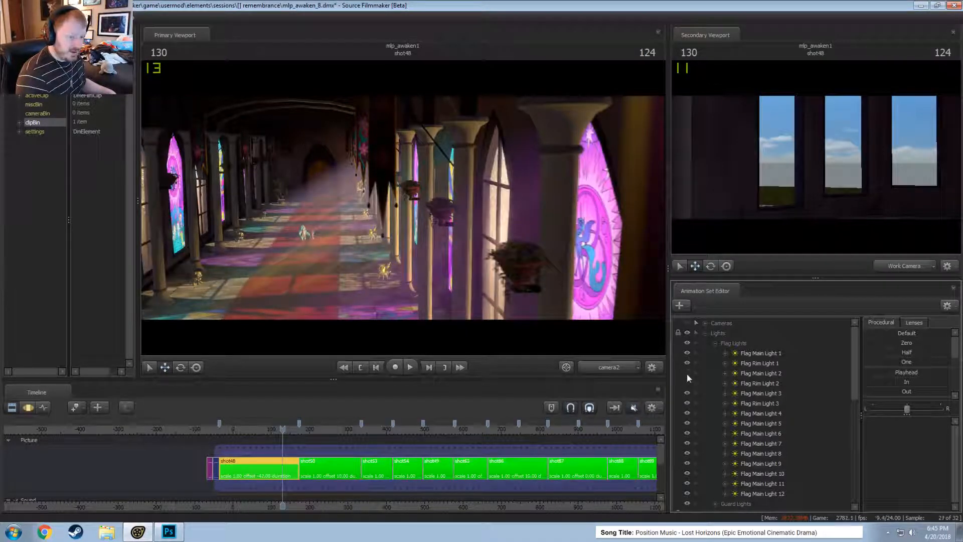
pyautogui.click(687, 373)
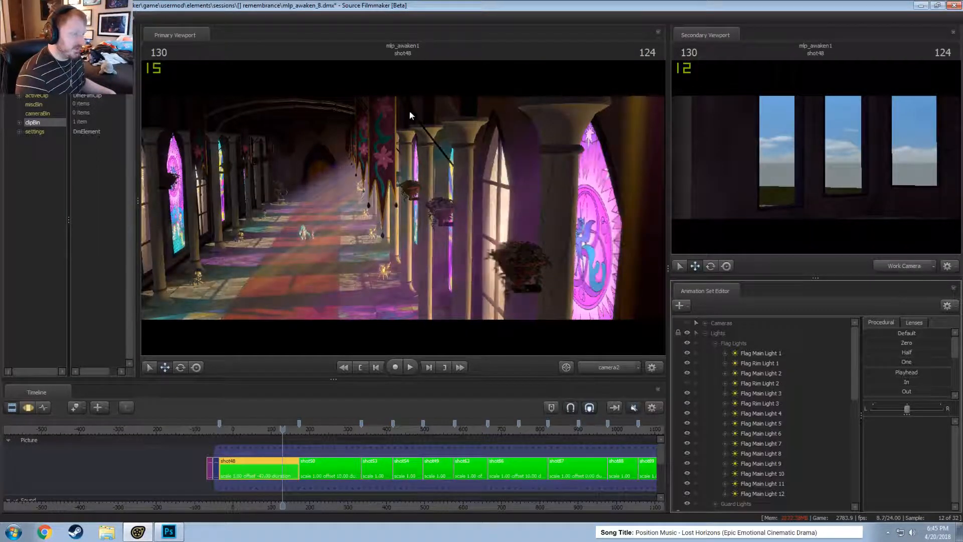
pyautogui.click(688, 383)
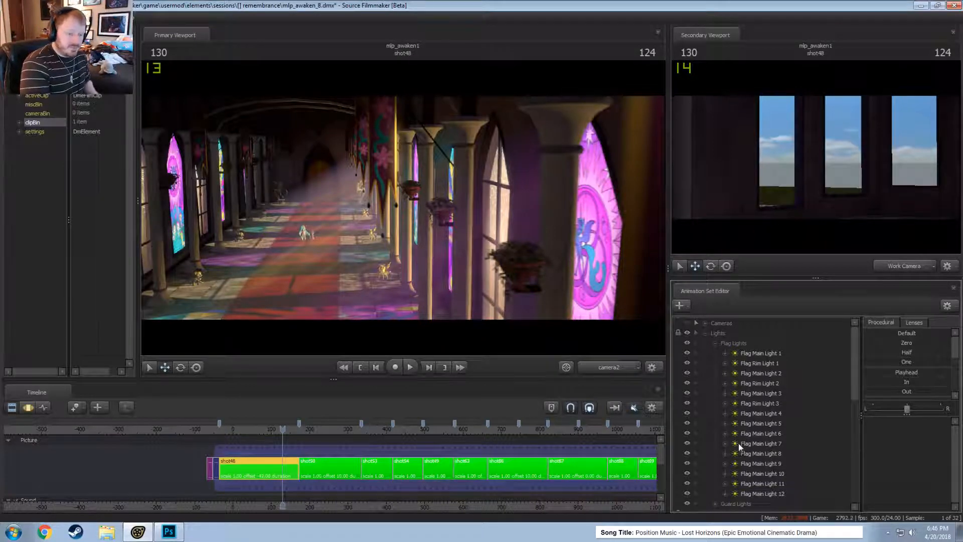
pyautogui.click(715, 344)
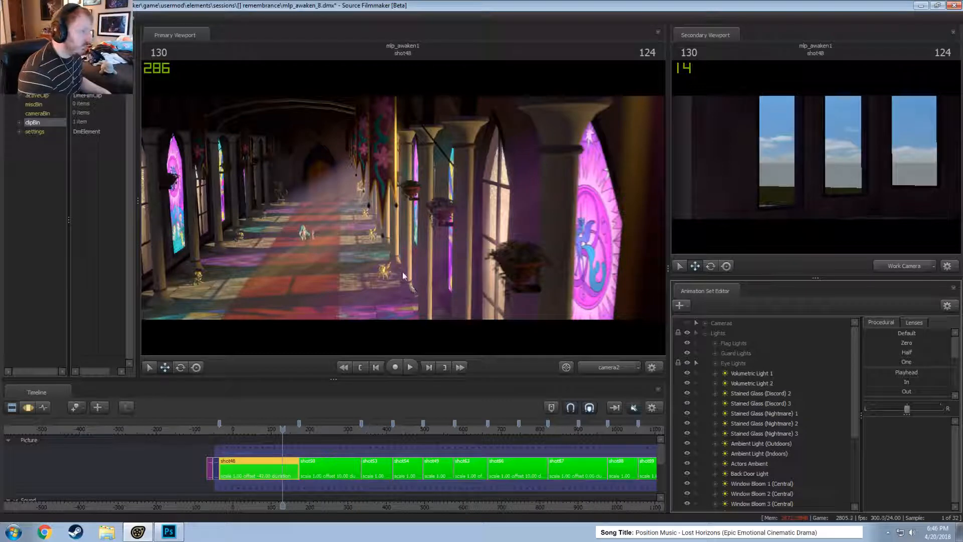
# - Scrub through the sequence from shot48 to frame 4632 in shot13
pyautogui.moveTo(324, 436); pyautogui.dragTo(665, 437)
pyautogui.scroll(-5, 573, 497)
pyautogui.moveTo(622, 467); pyautogui.dragTo(54, 409, button='middle')
pyautogui.moveTo(82, 430); pyautogui.dragTo(529, 446)
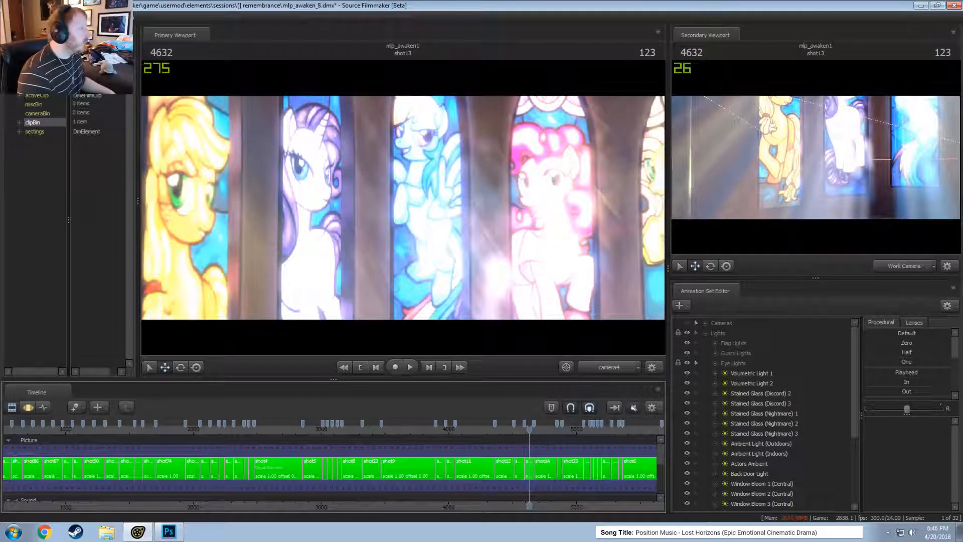
# - Check the recent sessions list, and quit Source Filmmaker without saving the changes to mlp_awaken_8.dmx
pyautogui.click(10, 18)
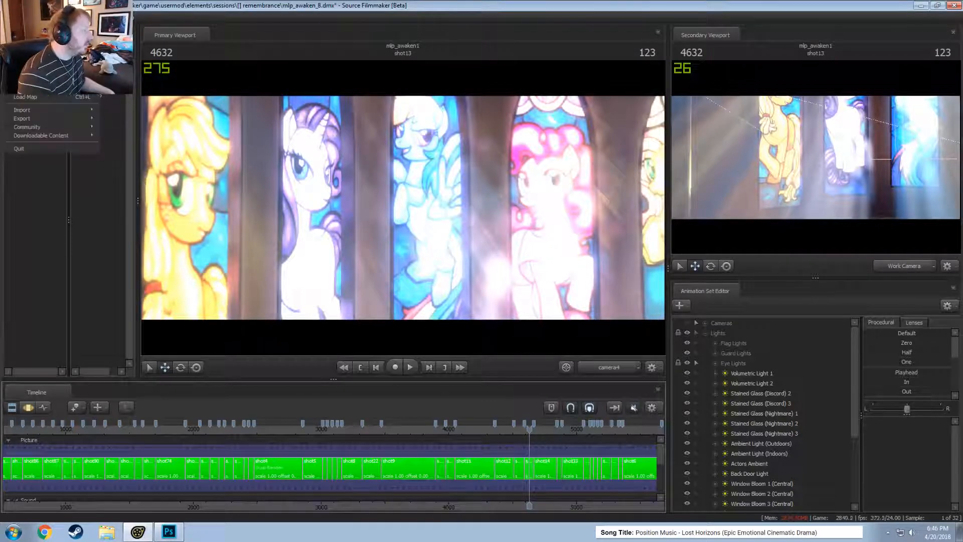
pyautogui.moveTo(55, 85)
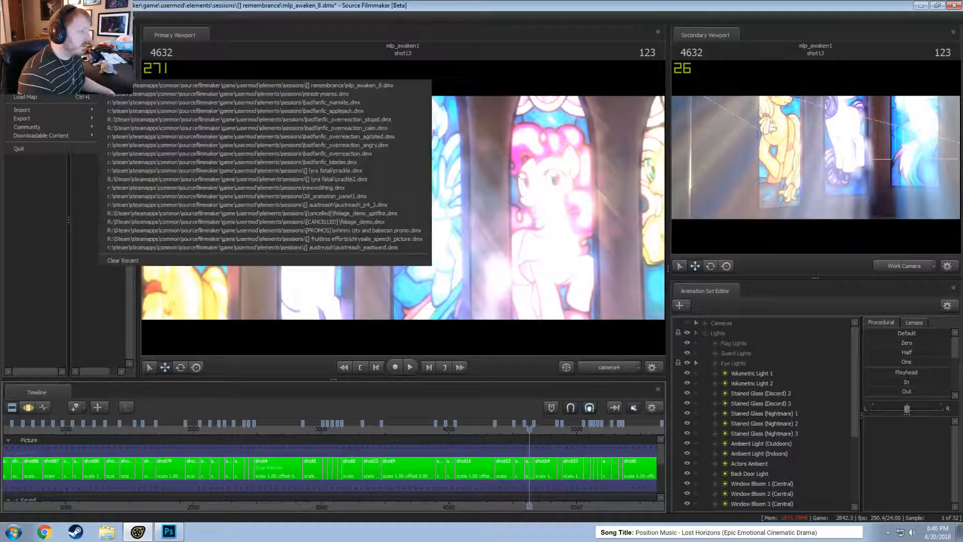
pyautogui.click(357, 5)
pyautogui.click(958, 5)
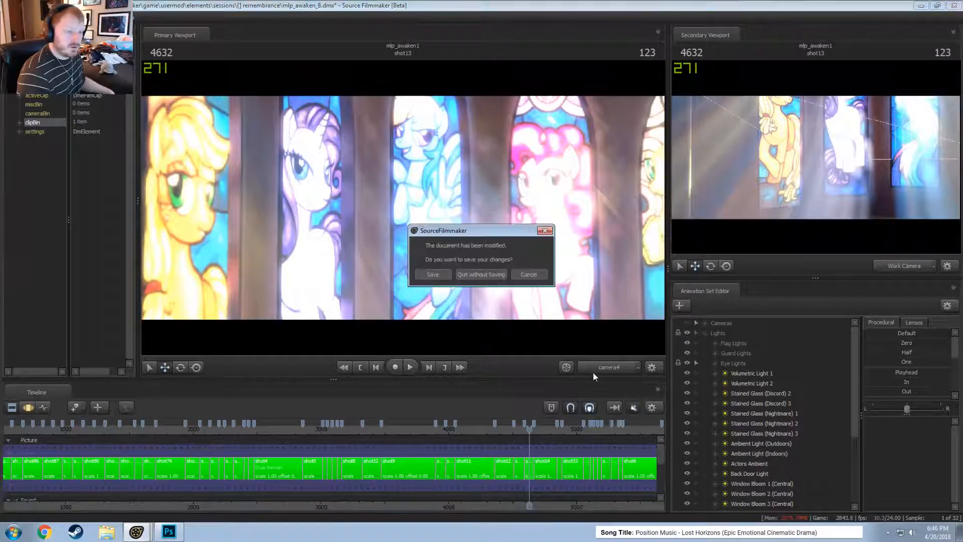
pyautogui.click(498, 275)
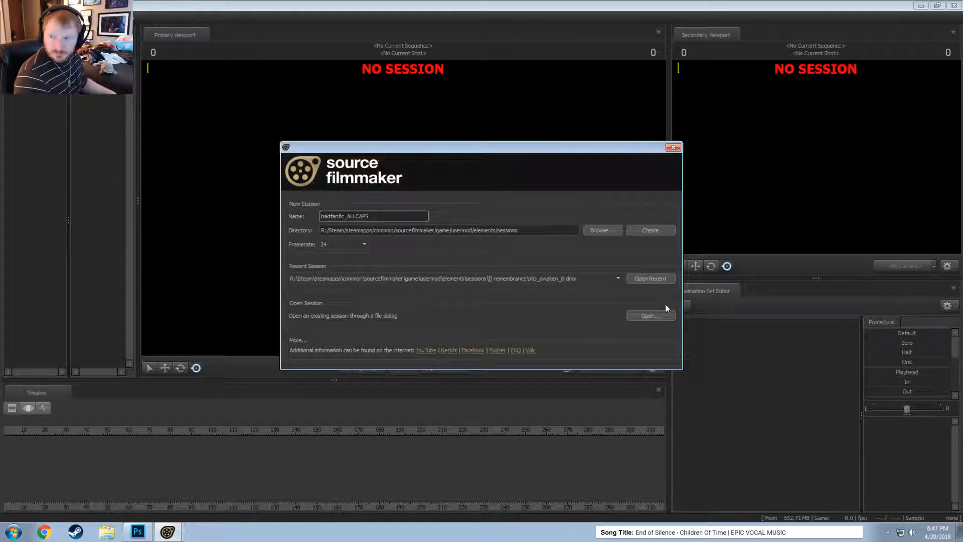
# - Open the ministrymares.dmx session from the sessions folder and cancel removal of the unsubscribed Battlefield 1 Zeppelin Model
pyautogui.click(648, 315)
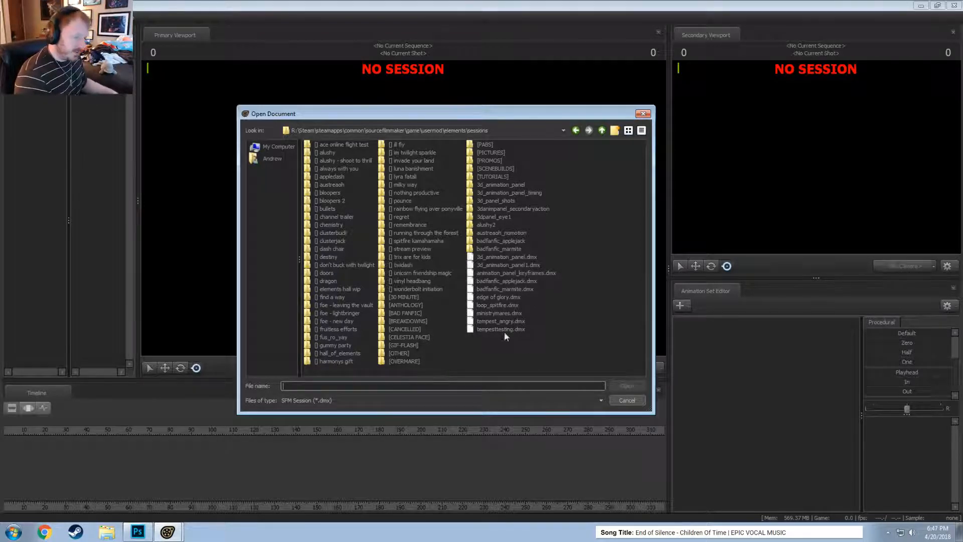
pyautogui.click(494, 313)
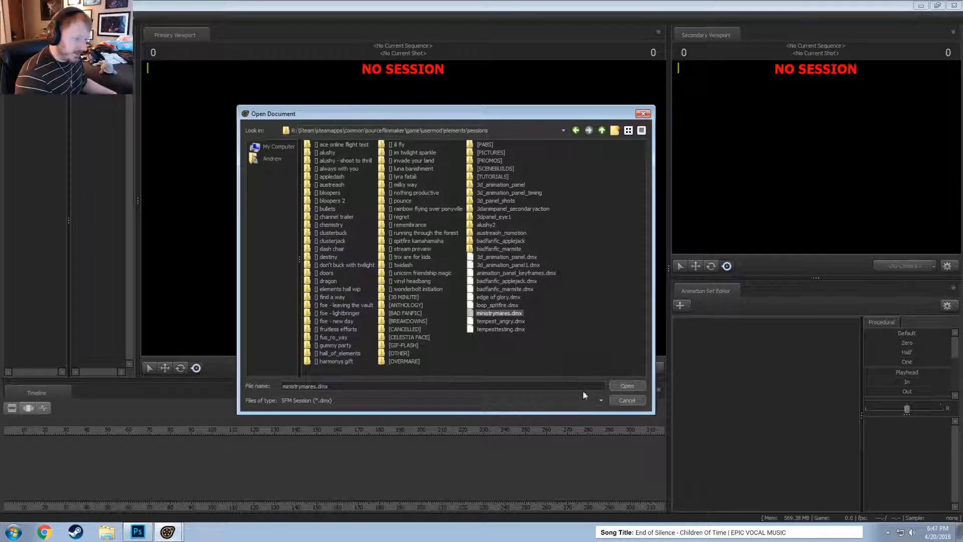
pyautogui.click(627, 385)
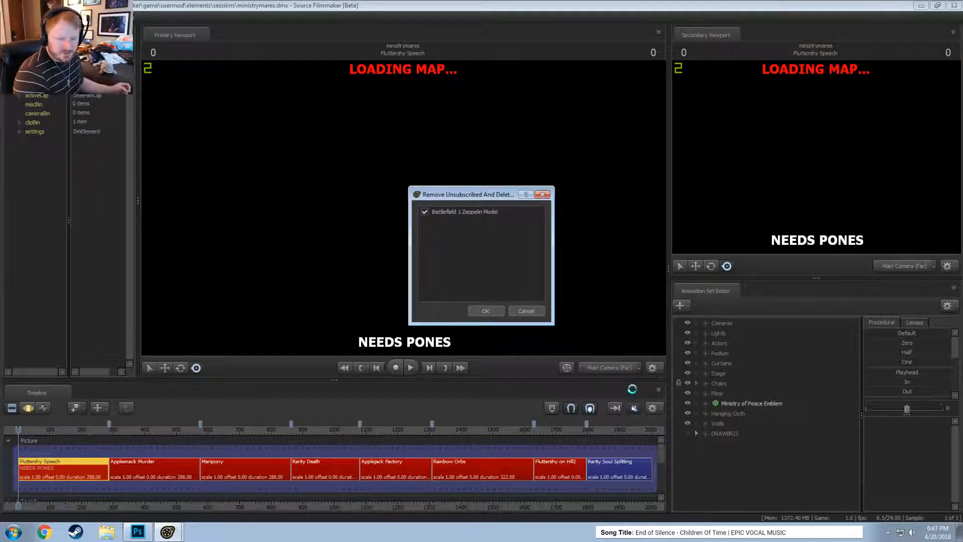
pyautogui.click(518, 311)
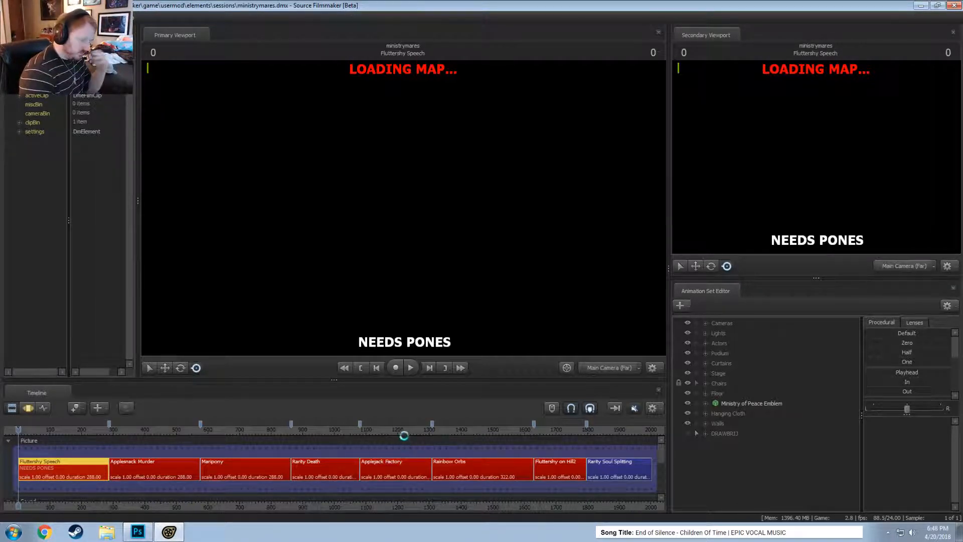
# - Set the timeline's time code display to Total Seconds
pyautogui.rightClick(393, 423)
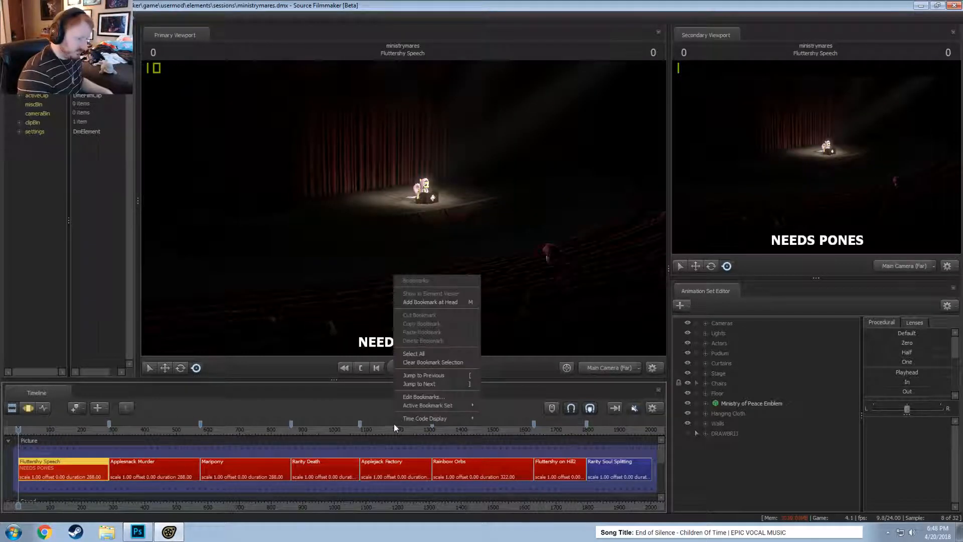
pyautogui.moveTo(424, 406)
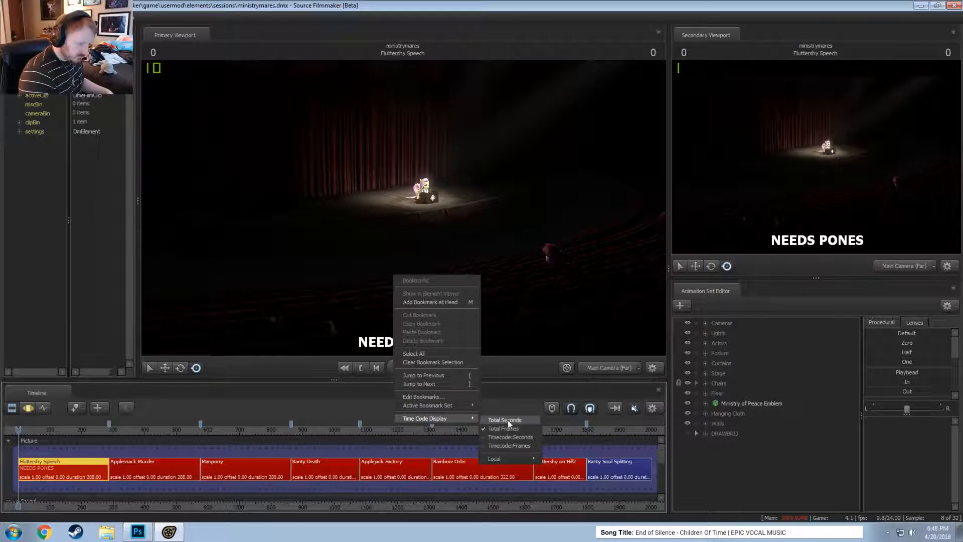
pyautogui.click(505, 419)
pyautogui.scroll(-1, 255, 467)
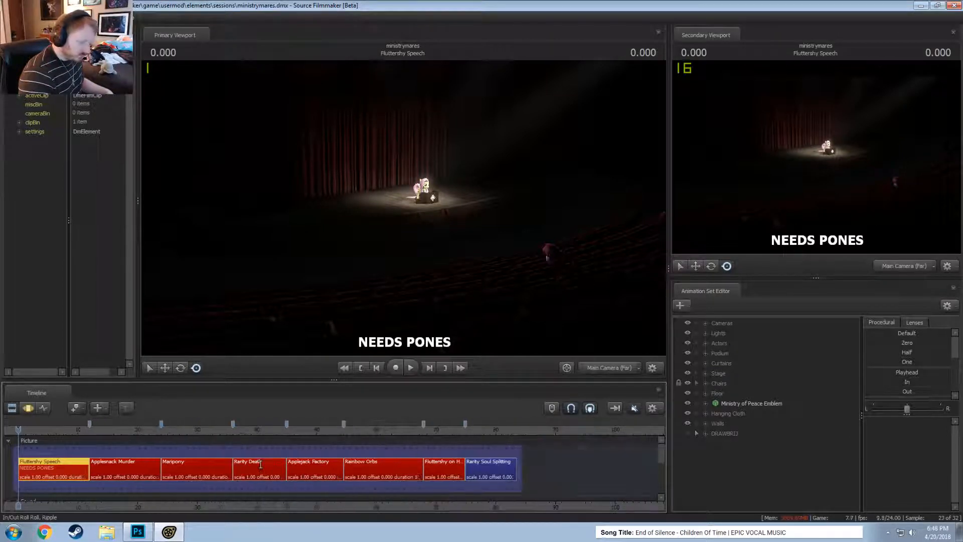
# - Play the Rarity Soul Splitting shot from 76.333 seconds and view its spiral floor effect through the work camera
pyautogui.click(474, 425)
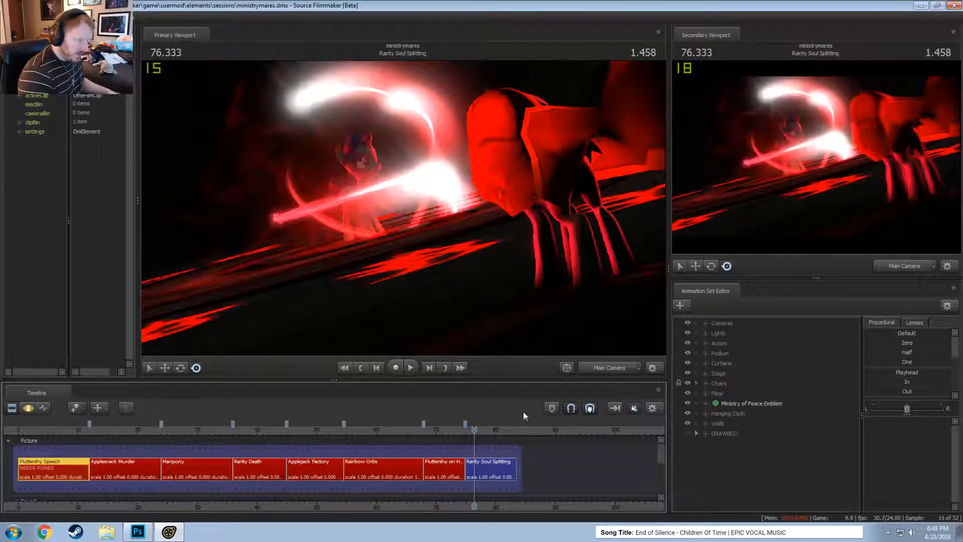
pyautogui.press('space')
pyautogui.press('space')
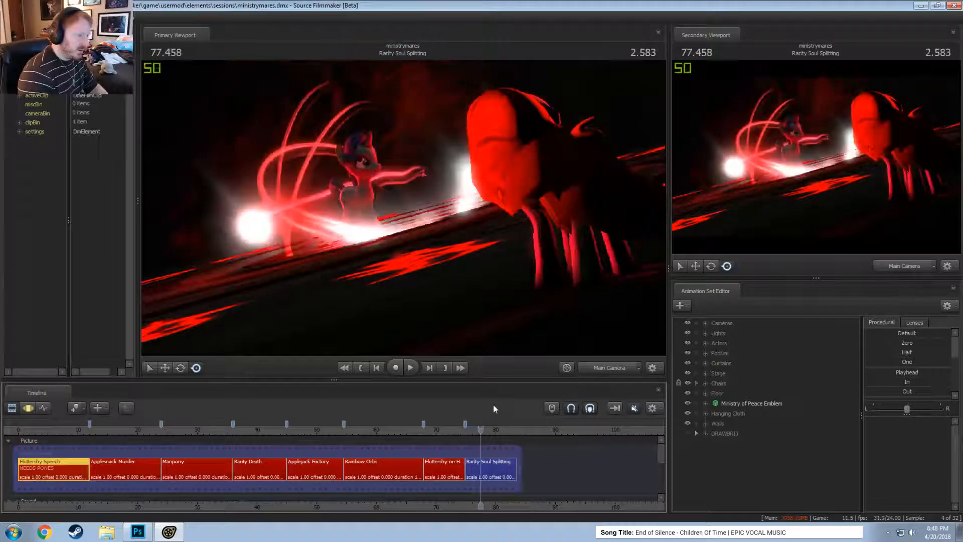
pyautogui.moveTo(566, 332)
pyautogui.mouseDown()
pyautogui.moveTo(575, 355)
pyautogui.moveTo(577, 341)
pyautogui.mouseUp()
pyautogui.press('s')
pyautogui.moveTo(403, 206)
pyautogui.mouseDown()
pyautogui.moveTo(403, 191)
pyautogui.moveTo(405, 207)
pyautogui.mouseUp()
pyautogui.press('space')
pyautogui.press('space')
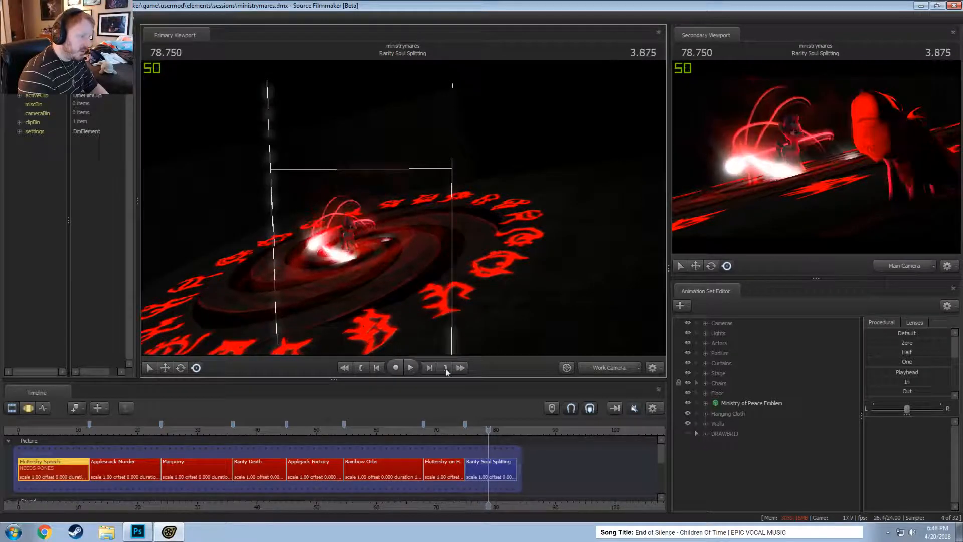
# - Replay Rarity Soul Splitting from a closer work camera angle, park the playhead at 78.750 seconds, and select the shot
pyautogui.moveTo(469, 432)
pyautogui.mouseDown()
pyautogui.moveTo(490, 429)
pyautogui.moveTo(473, 427)
pyautogui.mouseUp()
pyautogui.moveTo(519, 273)
pyautogui.mouseDown()
pyautogui.moveTo(510, 266)
pyautogui.moveTo(521, 262)
pyautogui.mouseUp()
pyautogui.moveTo(465, 296); pyautogui.dragTo(464, 300)
pyautogui.press('space')
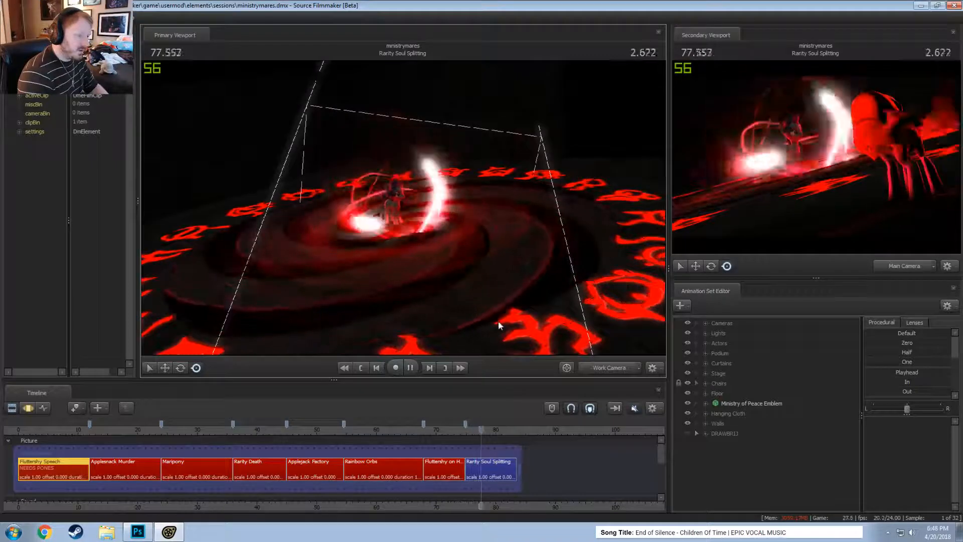
pyautogui.press('space')
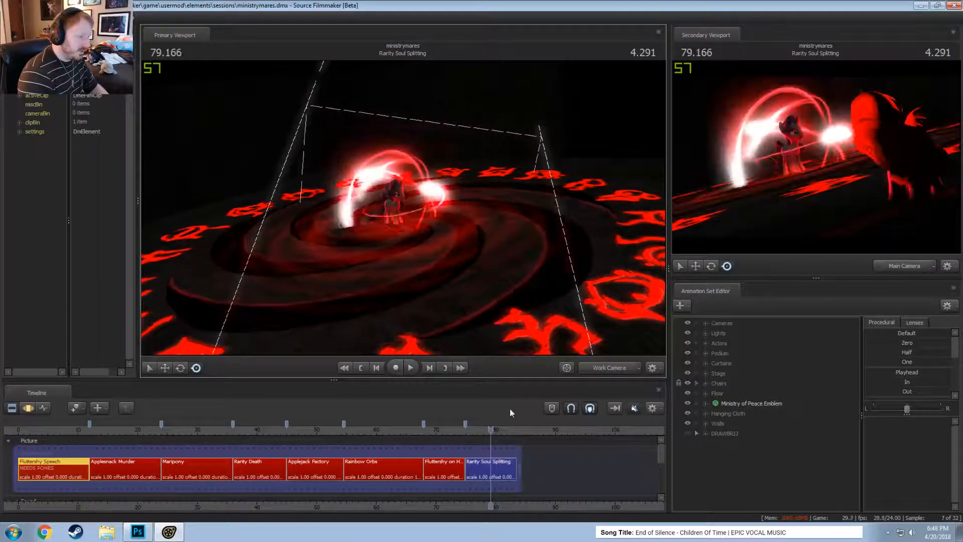
pyautogui.moveTo(485, 430); pyautogui.dragTo(488, 437)
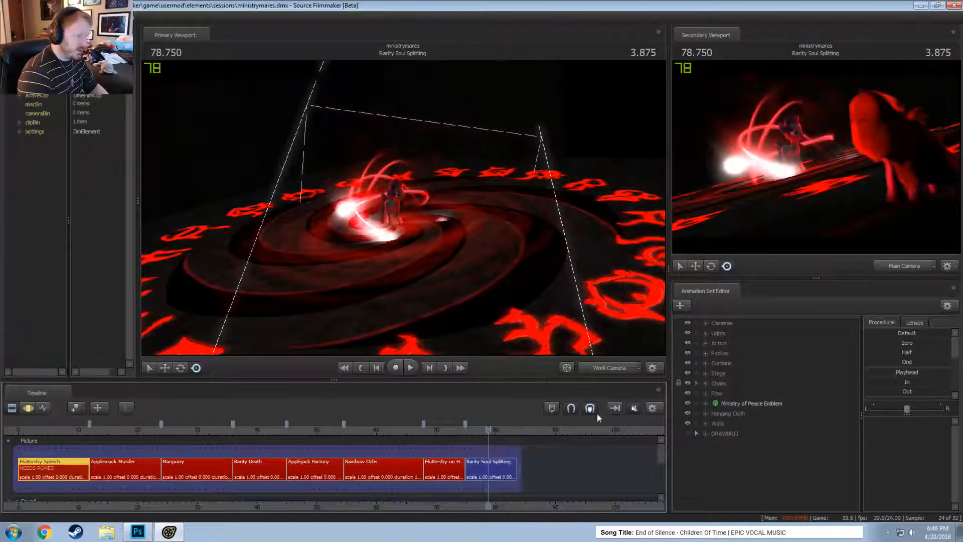
pyautogui.click(512, 464)
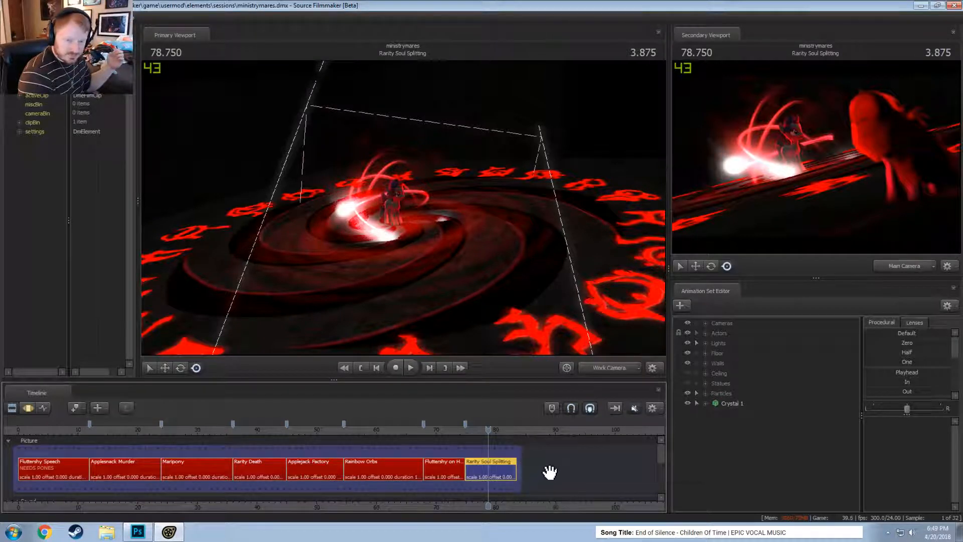
# - Show the scene through the shot camera, scrub back through the earlier shots, and return to Rarity Soul Splitting at 77.250 seconds
pyautogui.click(603, 368)
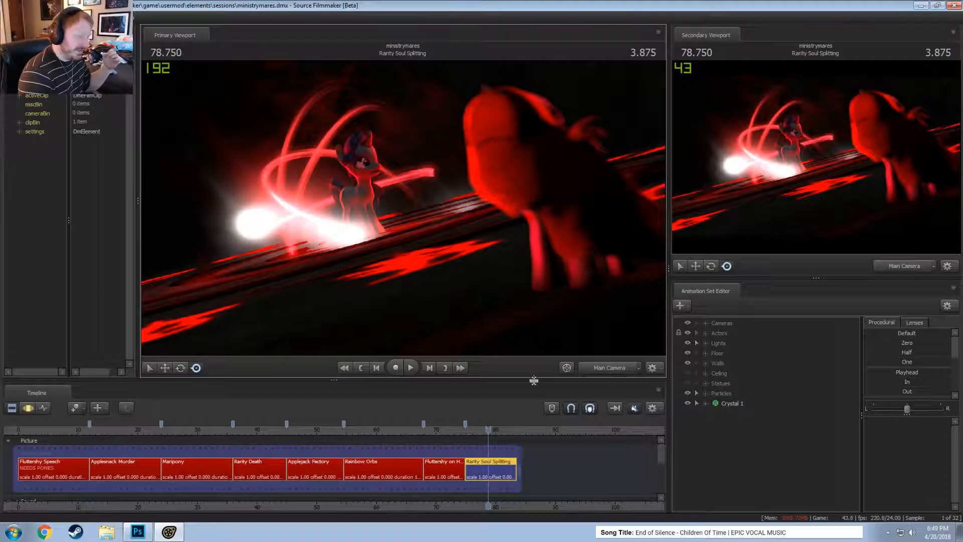
pyautogui.moveTo(453, 430); pyautogui.dragTo(402, 430)
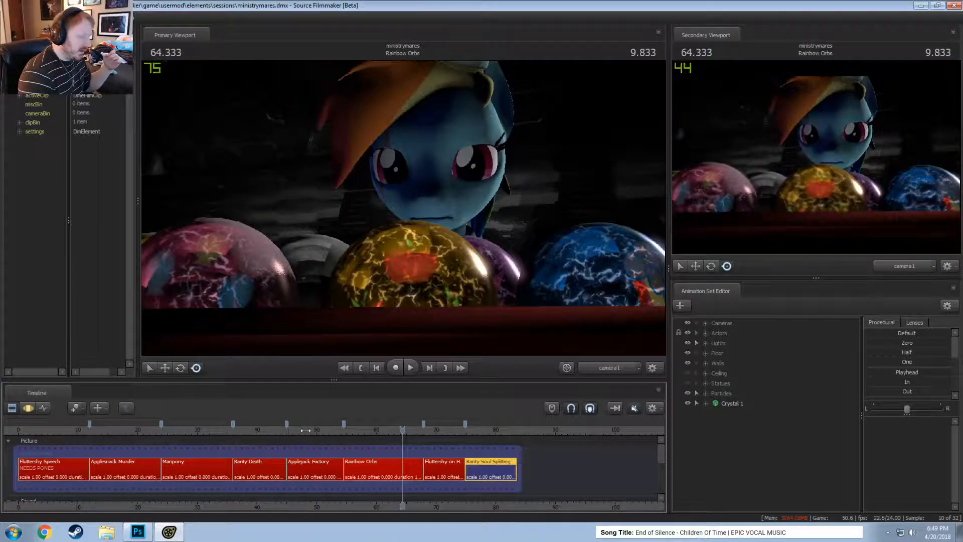
pyautogui.moveTo(305, 430); pyautogui.dragTo(326, 429)
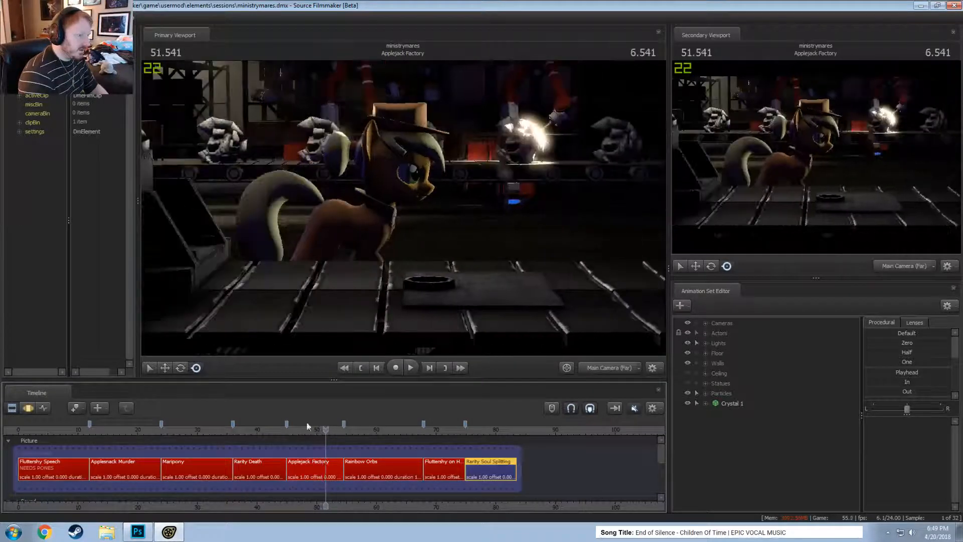
pyautogui.moveTo(246, 429); pyautogui.dragTo(255, 429)
pyautogui.moveTo(192, 429); pyautogui.dragTo(127, 429)
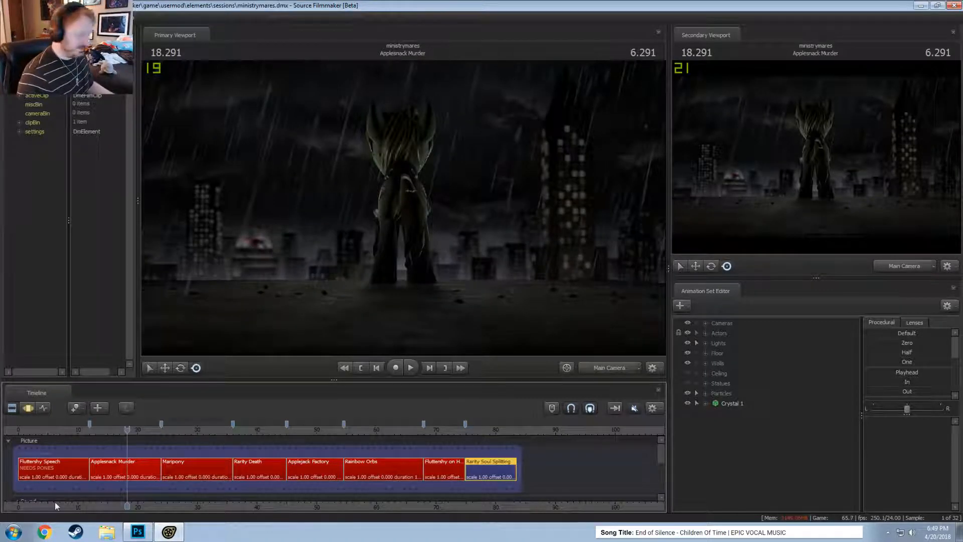
pyautogui.click(47, 429)
pyautogui.click(482, 430)
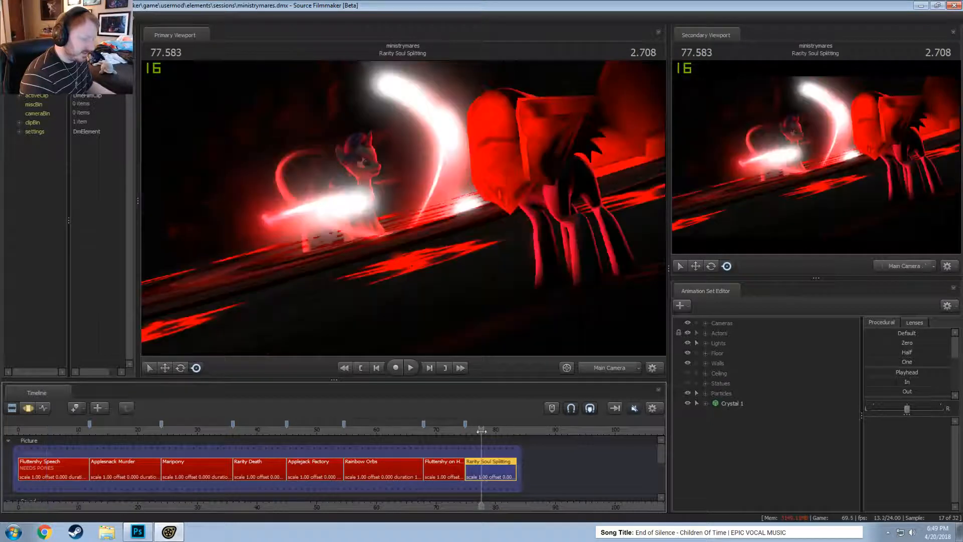
pyautogui.rightClick(485, 471)
pyautogui.click(478, 430)
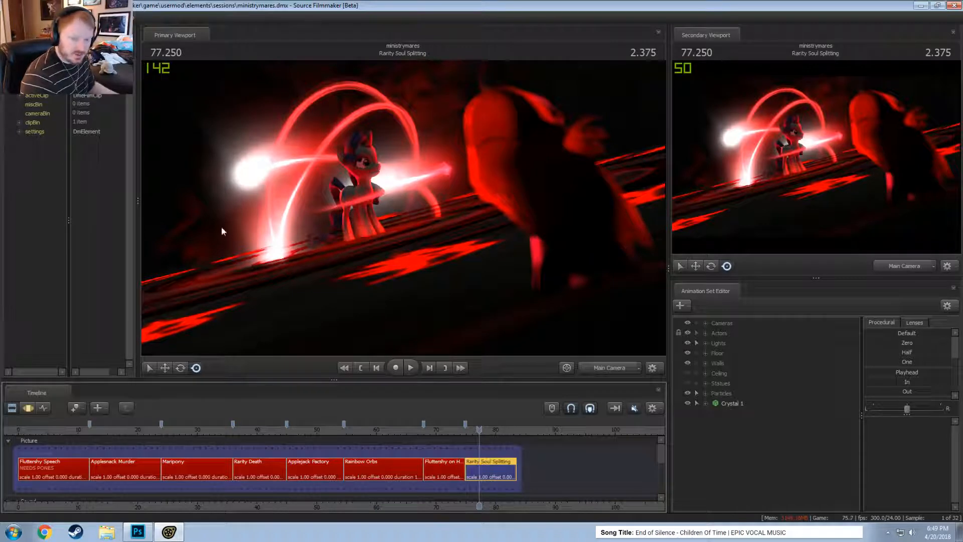
pyautogui.click(10, 18)
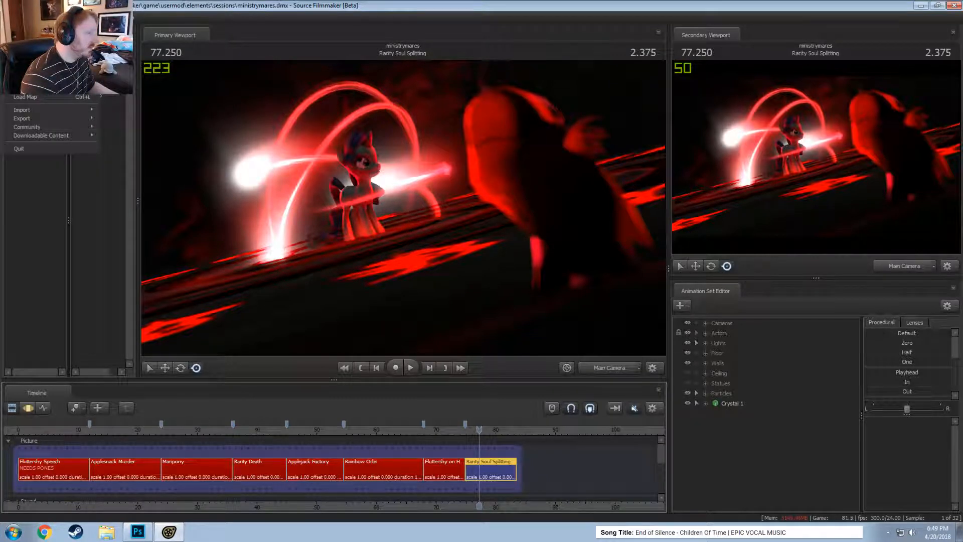
pyautogui.click(21, 28)
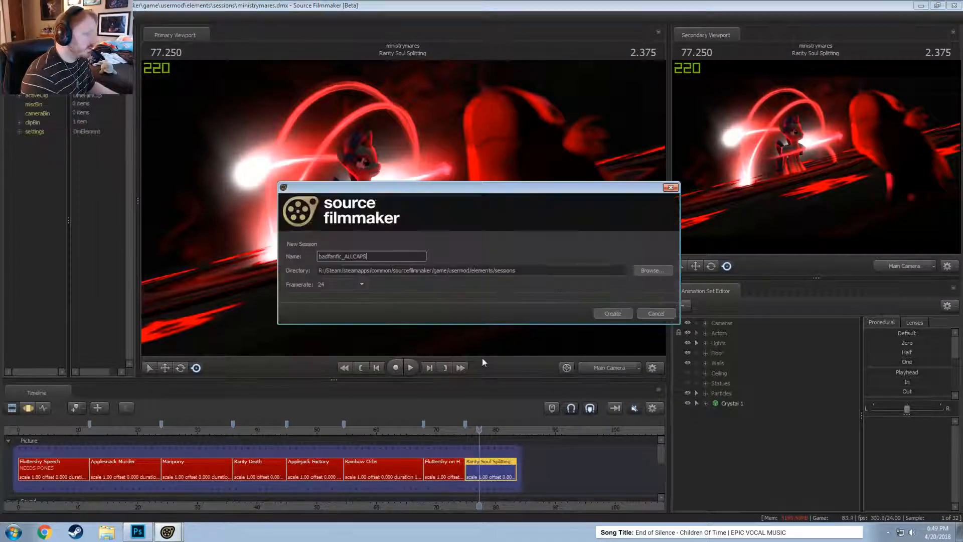
pyautogui.doubleClick(375, 258)
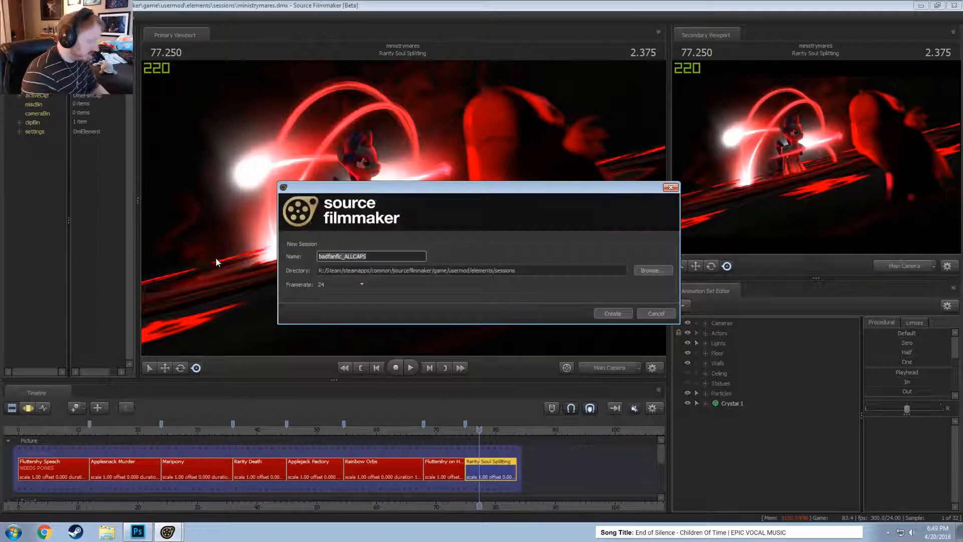
pyautogui.write('ministrymares_')
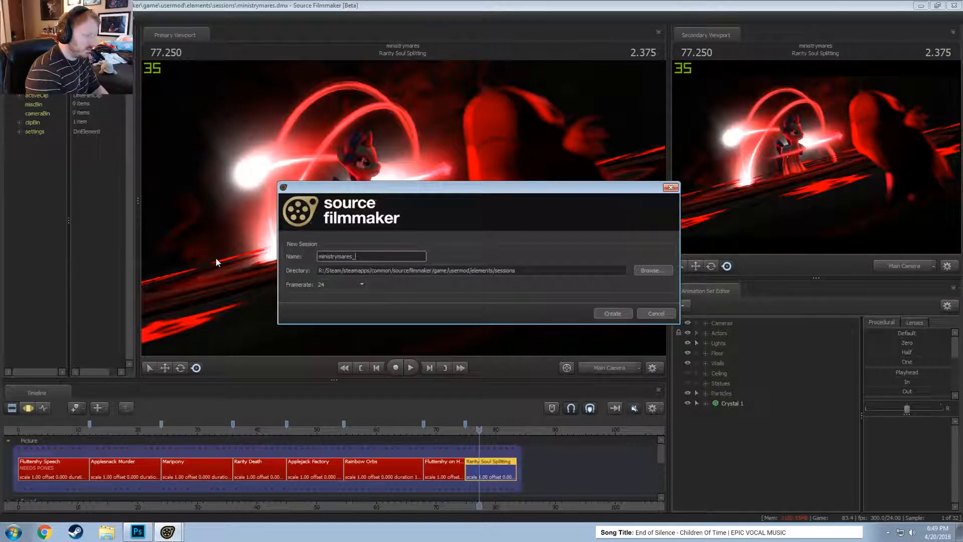
pyautogui.write('pt2')
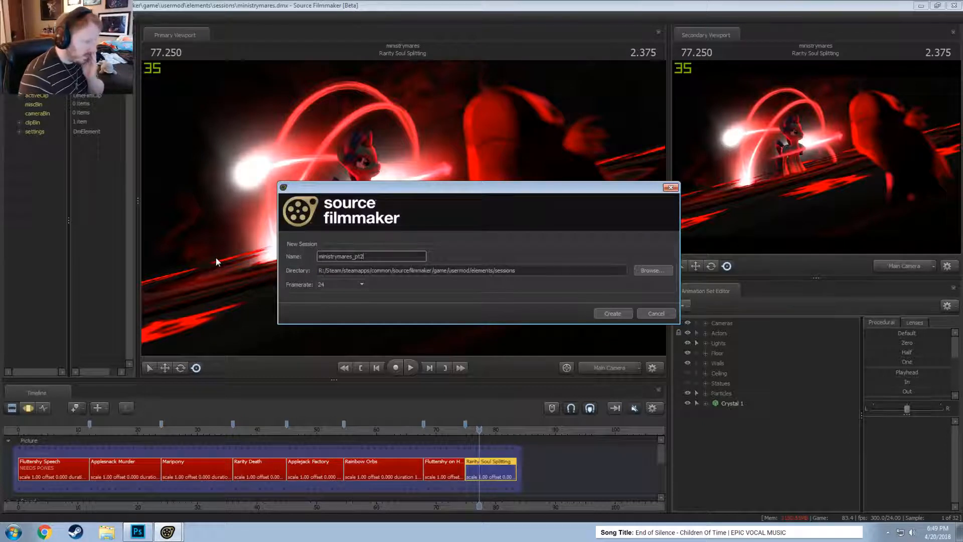
pyautogui.click(338, 282)
pyautogui.click(338, 282)
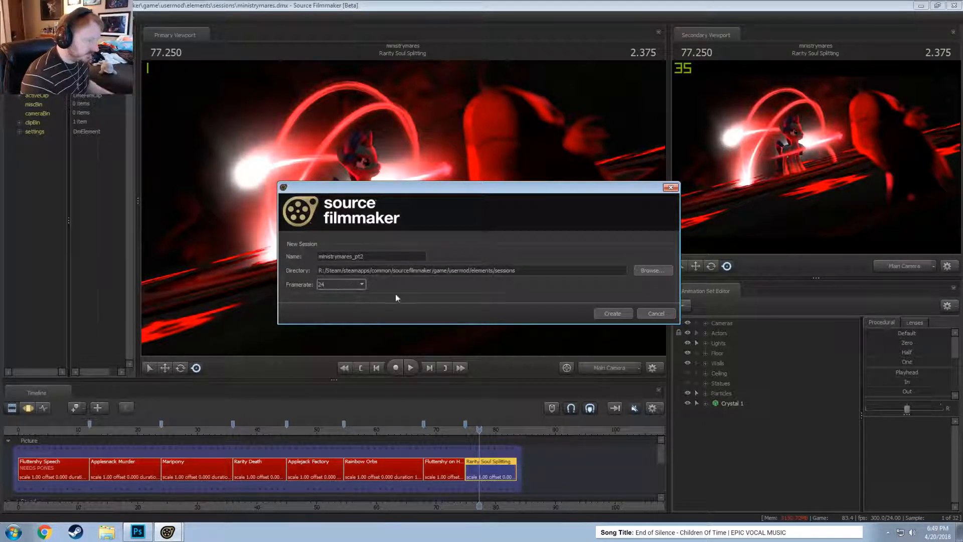
pyautogui.click(656, 313)
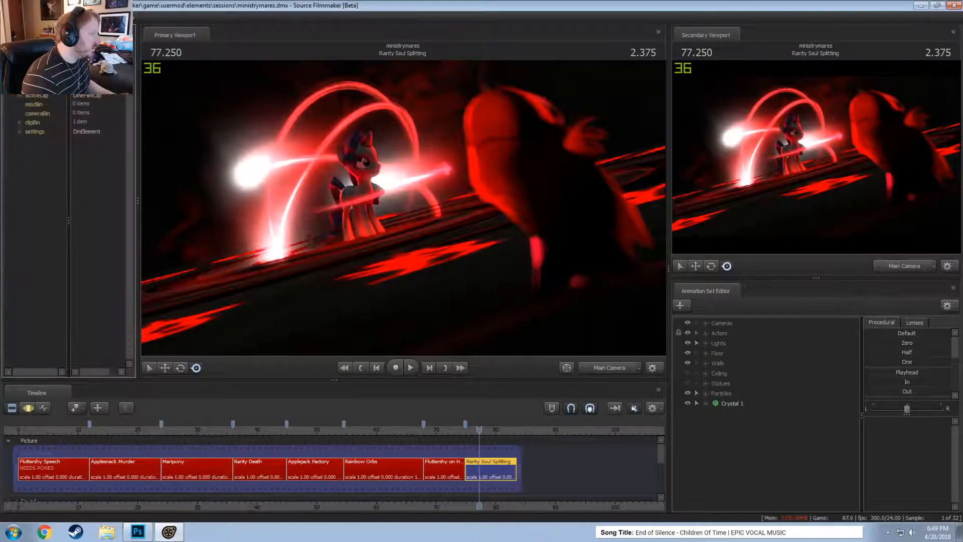
# - Examine the session's active clip attributes and the render settings within its settings element
pyautogui.click(20, 97)
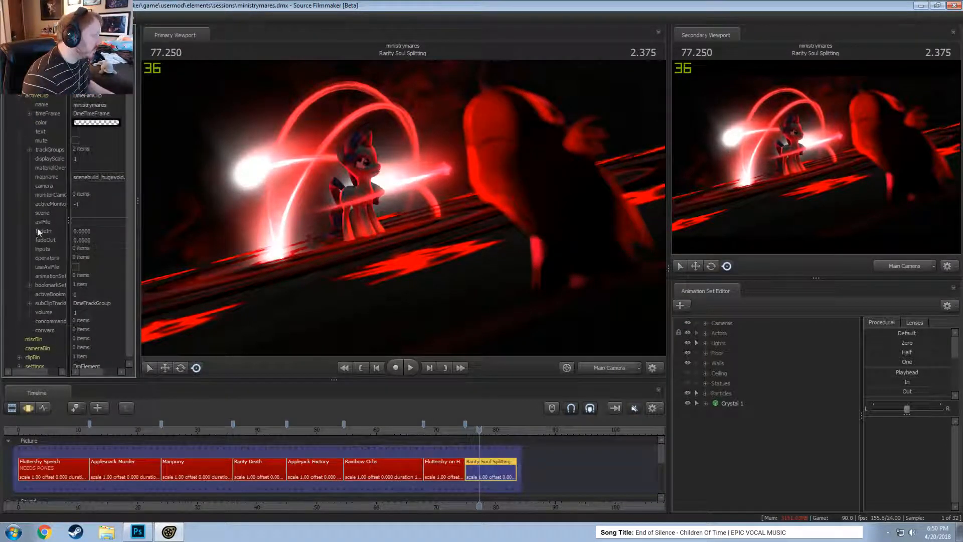
pyautogui.click(20, 96)
pyautogui.click(19, 131)
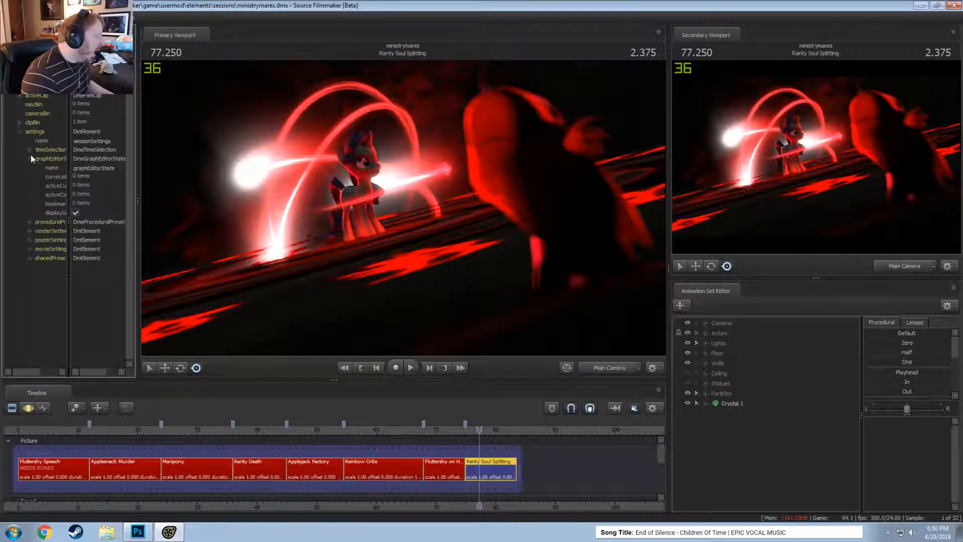
pyautogui.click(29, 168)
pyautogui.click(29, 168)
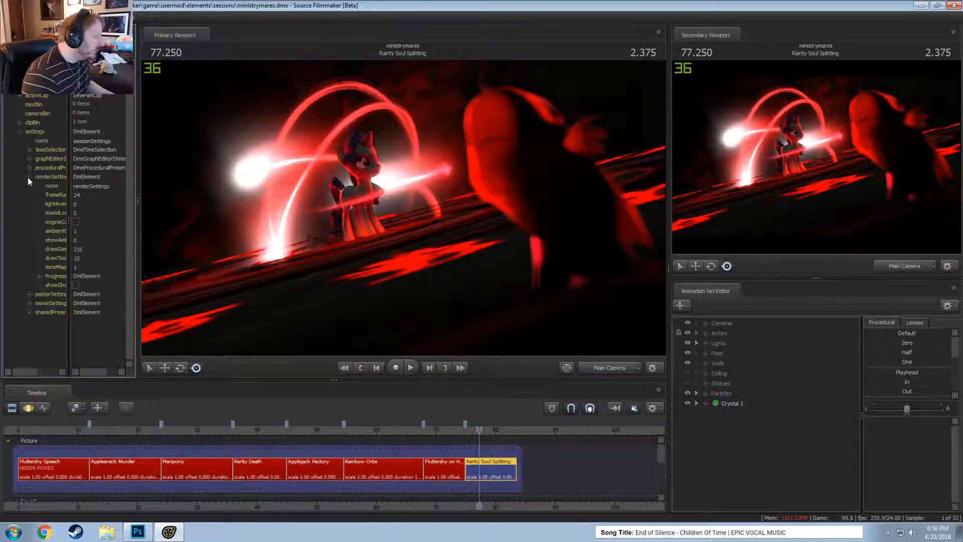
# - Create a new session named ministrymares_pt2 in the sessions folder with a framerate of 24
pyautogui.click(10, 18)
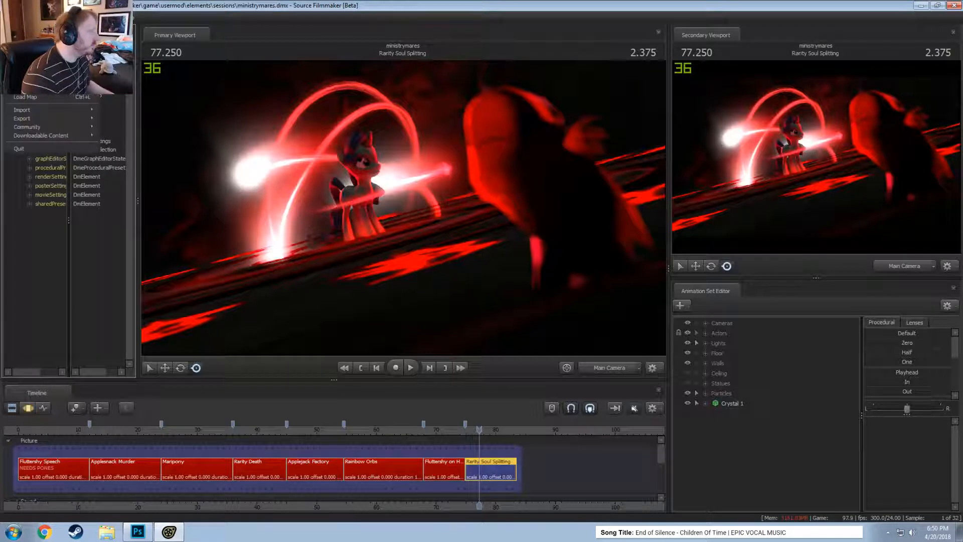
pyautogui.click(22, 27)
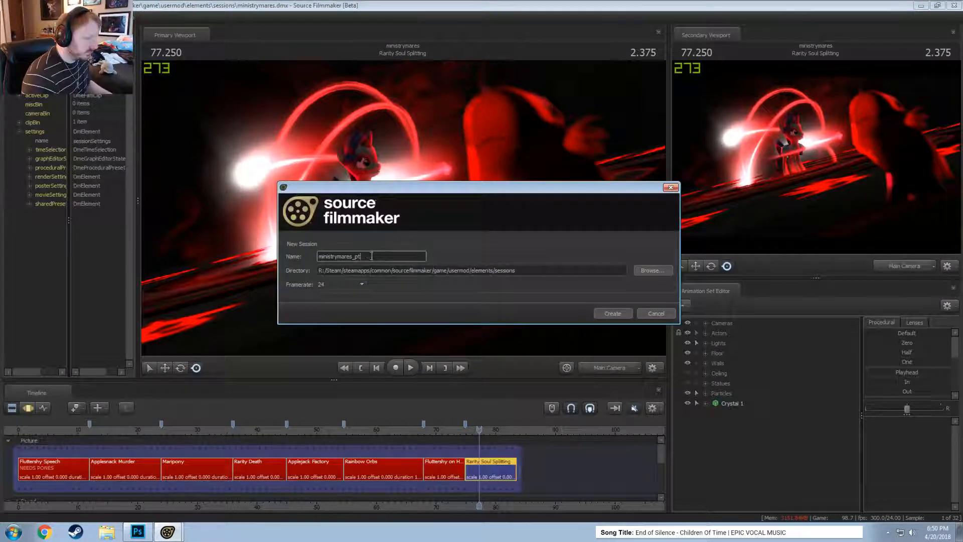
pyautogui.write('2')
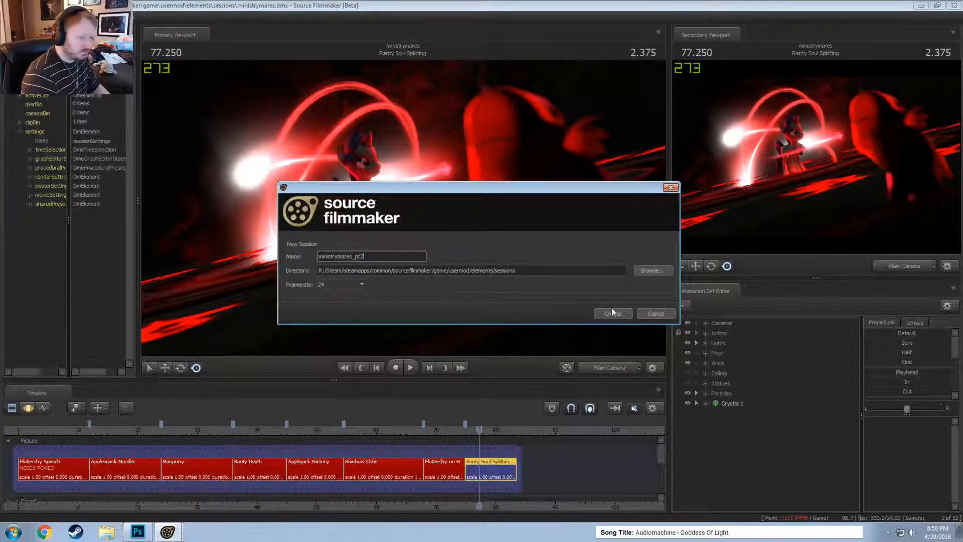
pyautogui.click(612, 312)
pyautogui.rightClick(415, 211)
pyautogui.click(391, 183)
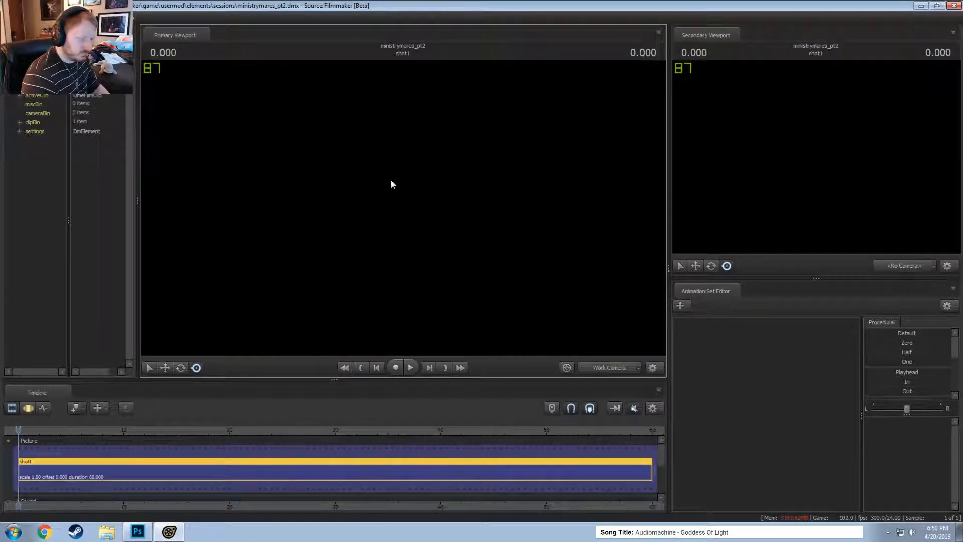
pyautogui.click(20, 133)
pyautogui.click(20, 133)
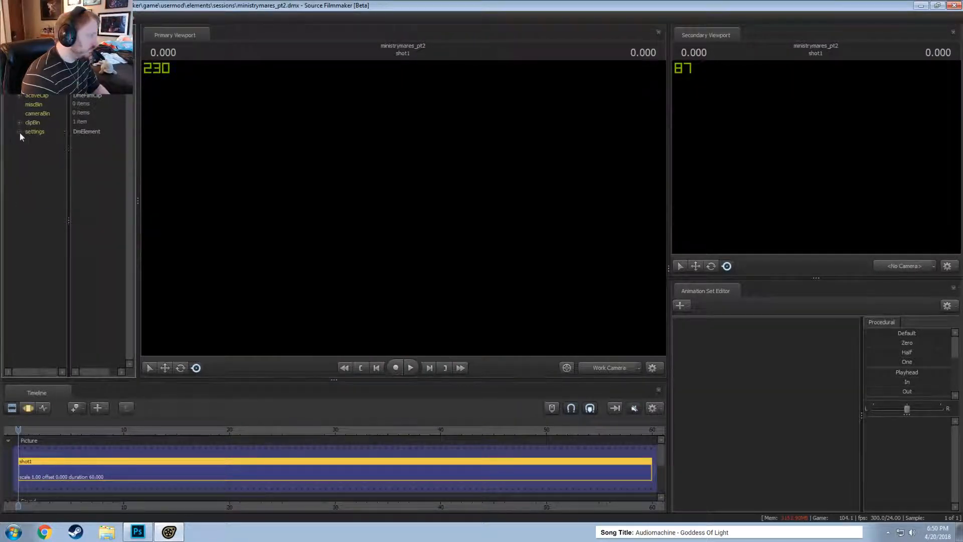
pyautogui.click(19, 132)
pyautogui.click(19, 132)
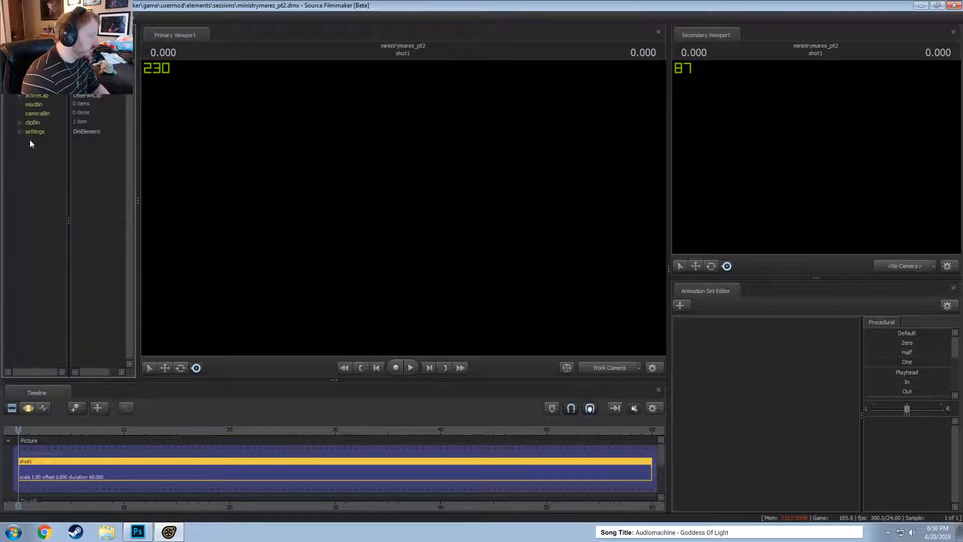
# - Filter the map files by "void" and load the scenebuild_hugevoid.bsp map into the session
pyautogui.rightClick(316, 167)
pyautogui.rightClick(337, 208)
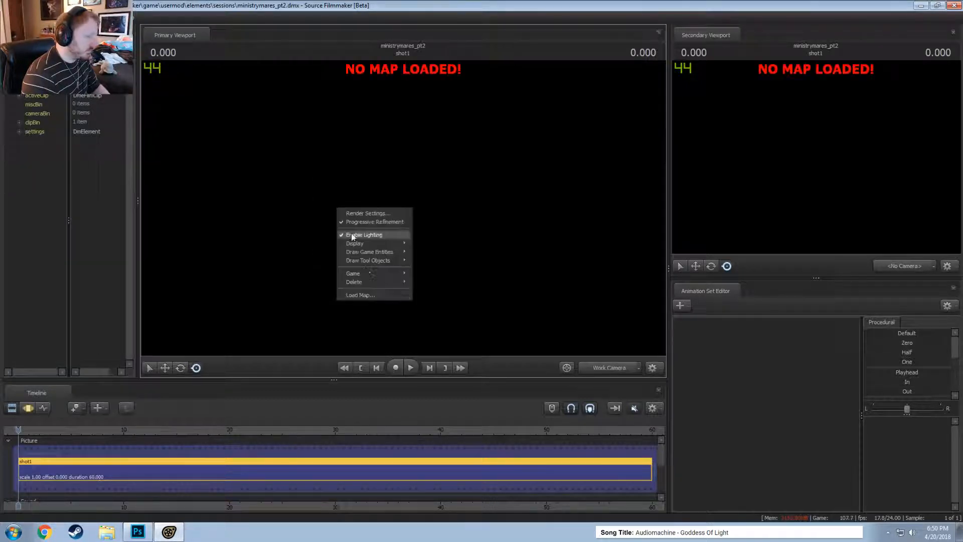
pyautogui.click(371, 294)
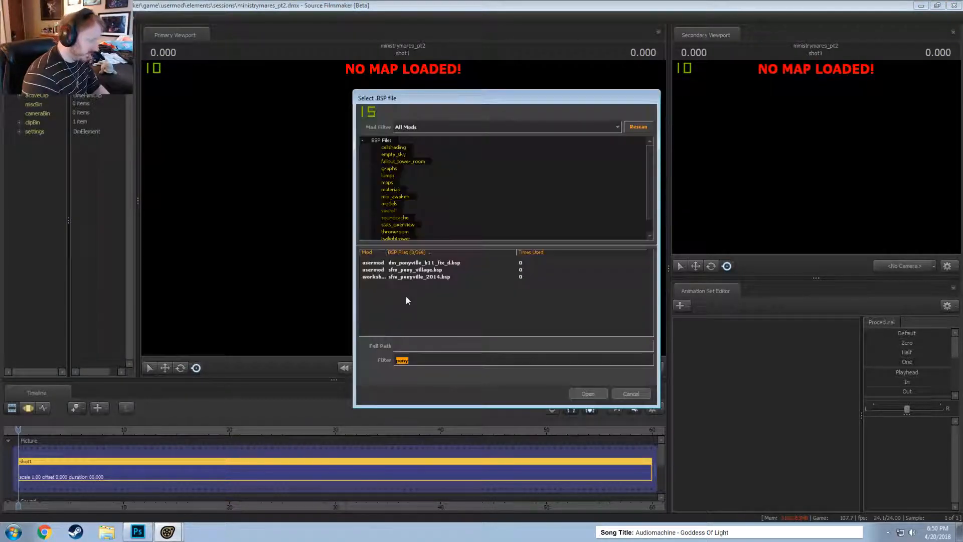
pyautogui.write('void')
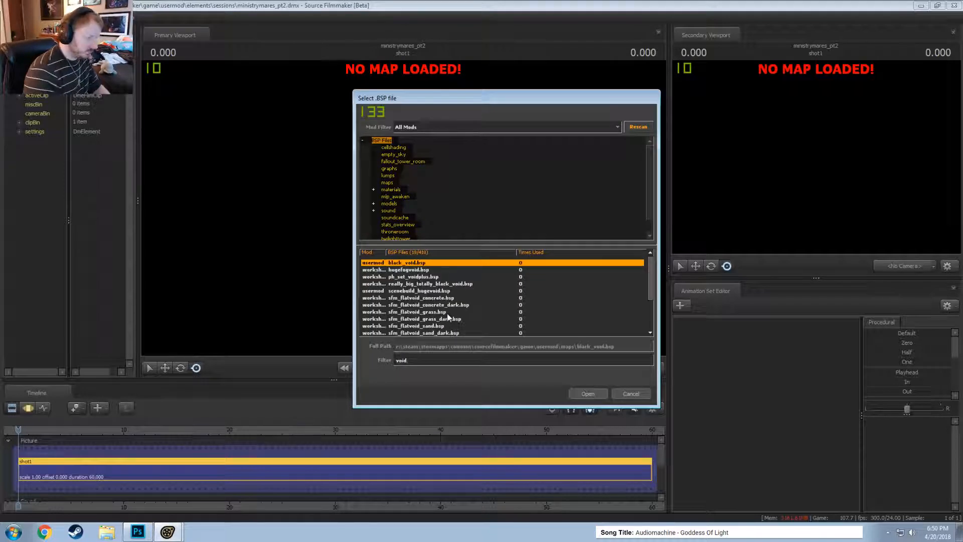
pyautogui.press('Down')
pyautogui.press('Down')
pyautogui.press('Down')
pyautogui.press('Down')
pyautogui.press('Return')
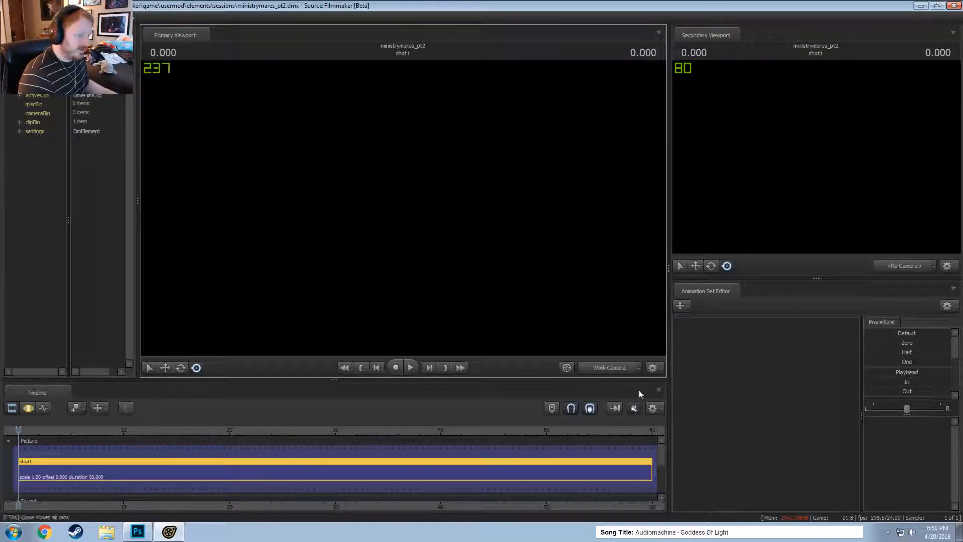
# - Turn off lighting in the primary viewport and position the work camera above the tiled floor, facing a corner of the walls
pyautogui.rightClick(522, 241)
pyautogui.click(541, 262)
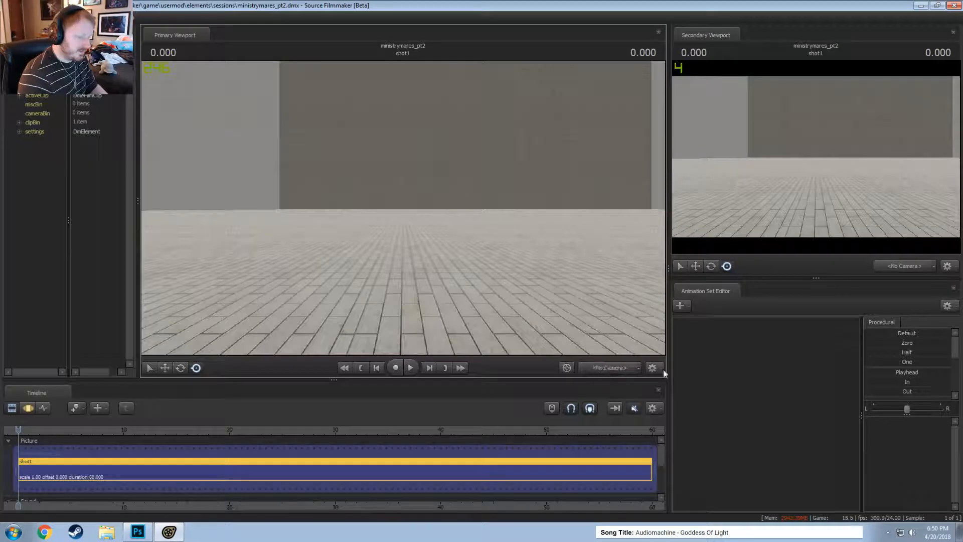
pyautogui.moveTo(501, 240); pyautogui.dragTo(403, 208)
pyautogui.press('s')
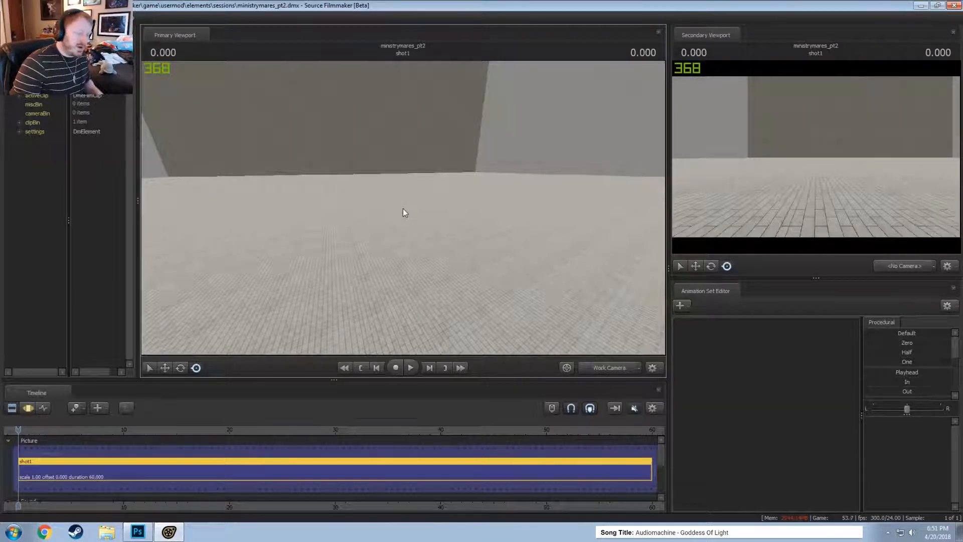
pyautogui.moveTo(401, 217); pyautogui.dragTo(497, 307)
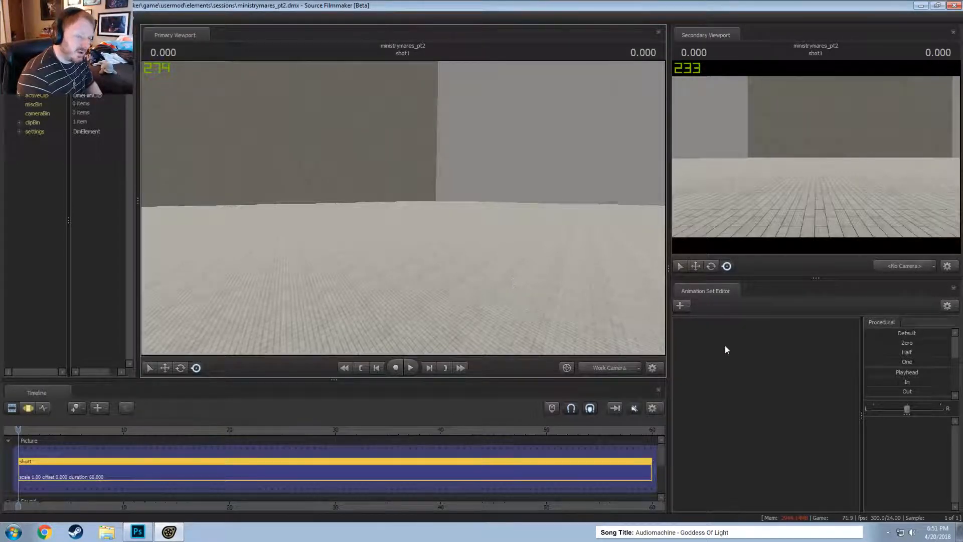
# - Enlarge the Animation Set Editor, filter the models by "ministry", and add vn_ministry of image.mdl as a new animation set
pyautogui.moveTo(717, 276); pyautogui.dragTo(721, 248)
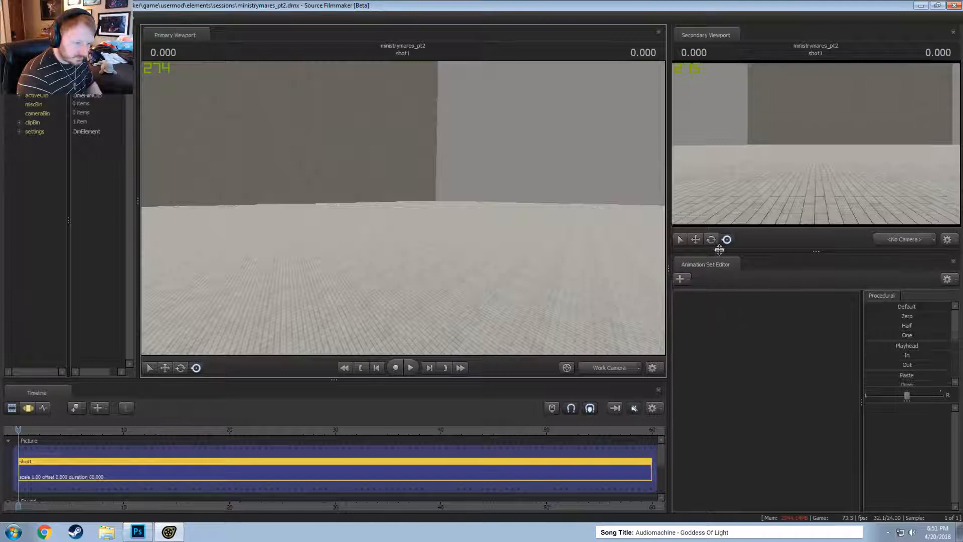
pyautogui.rightClick(728, 329)
pyautogui.click(759, 354)
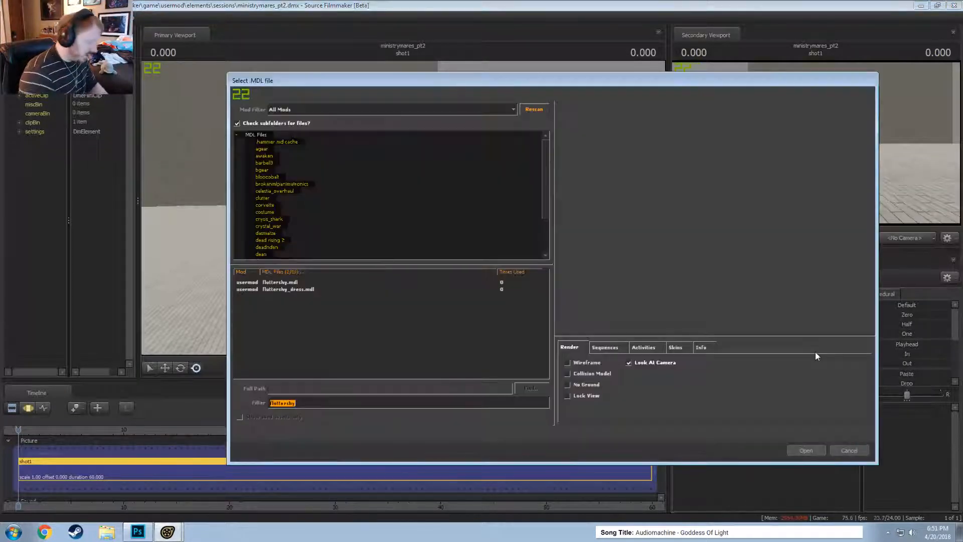
pyautogui.write('rarity')
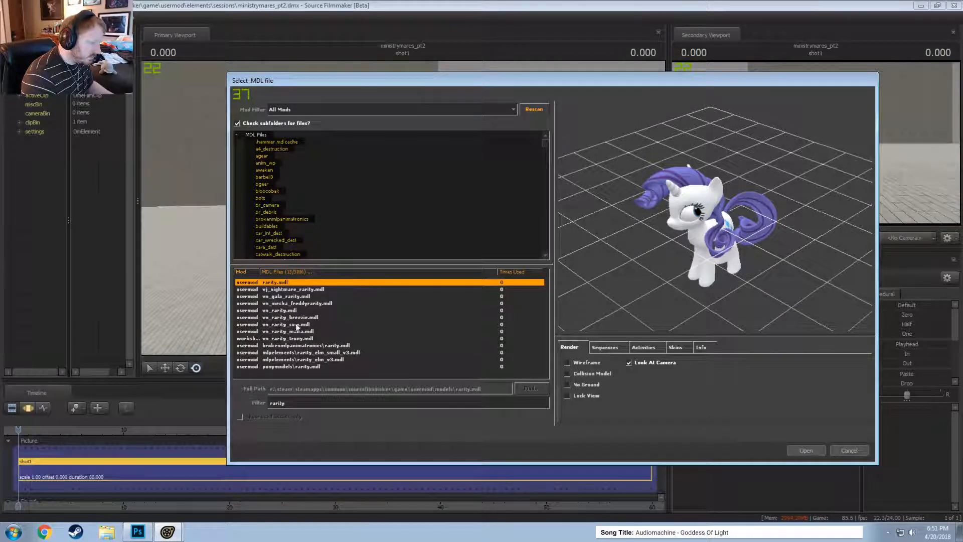
pyautogui.doubleClick(296, 403)
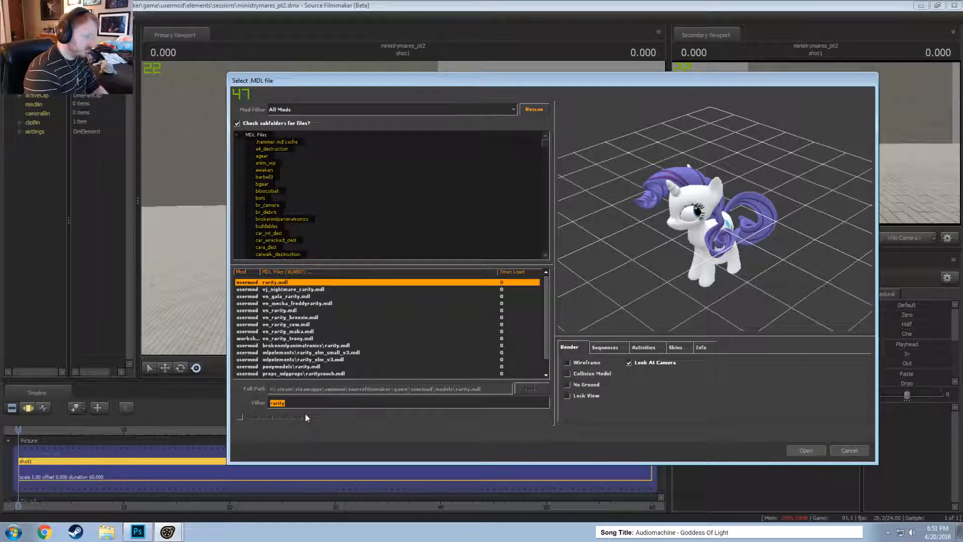
pyautogui.write('ministry')
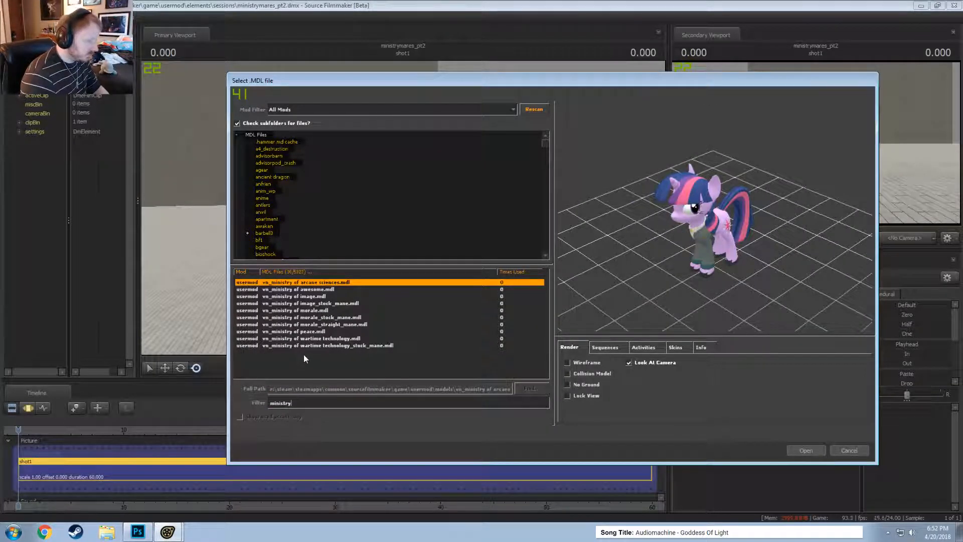
pyautogui.click(314, 296)
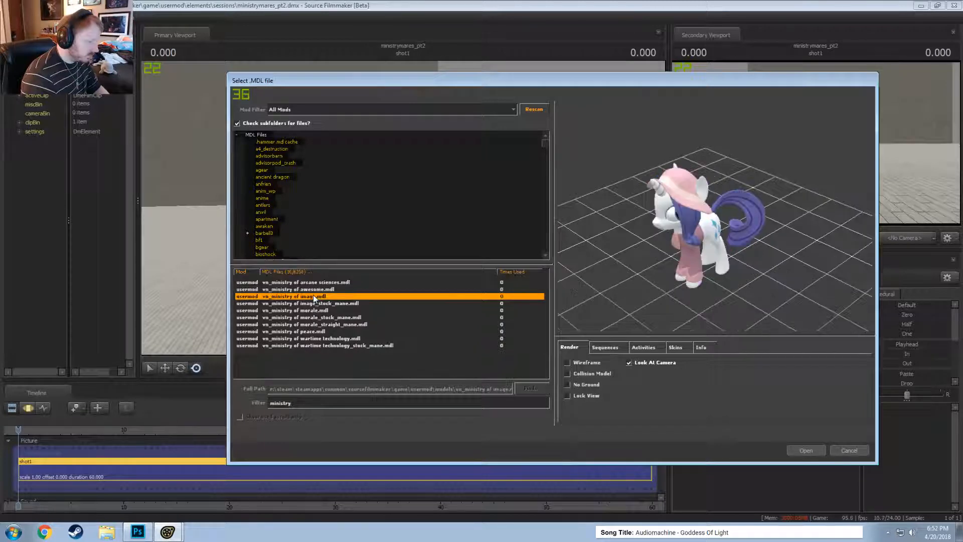
pyautogui.click(816, 449)
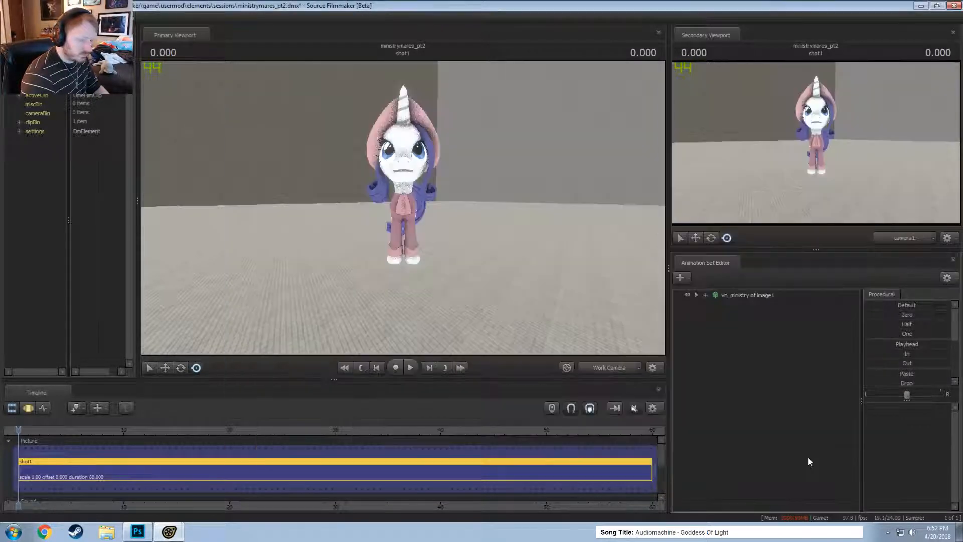
# - Switch to the Motion Editor and move the Ministry of Image Rarity model across the floor, out of camera1's view
pyautogui.press('a')
pyautogui.moveTo(452, 215); pyautogui.dragTo(593, 277)
pyautogui.press('F3')
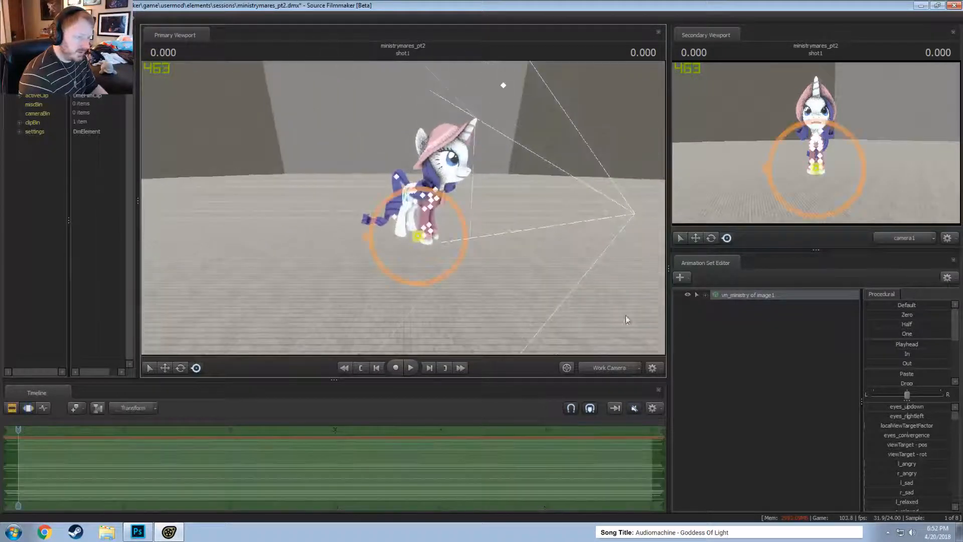
pyautogui.moveTo(626, 318); pyautogui.dragTo(619, 317)
pyautogui.press('s')
pyautogui.press('w')
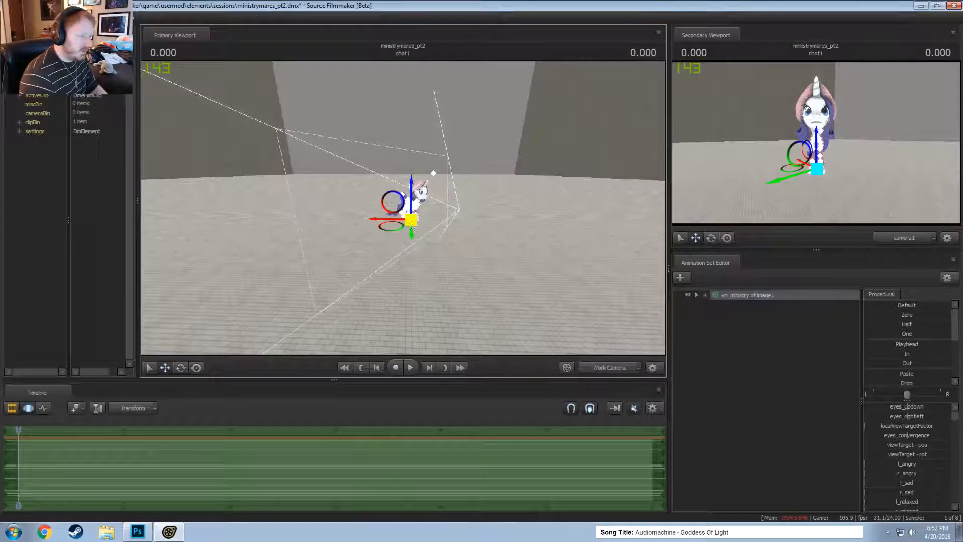
pyautogui.moveTo(411, 220)
pyautogui.mouseDown()
pyautogui.moveTo(507, 189)
pyautogui.moveTo(510, 173)
pyautogui.moveTo(401, 209)
pyautogui.moveTo(413, 221)
pyautogui.moveTo(403, 230)
pyautogui.mouseUp()
pyautogui.press('w')
# - Start adding another model, filter by "books", and preview the bookscience01, gm_room books, bookshelf and bookstand models
pyautogui.rightClick(756, 401)
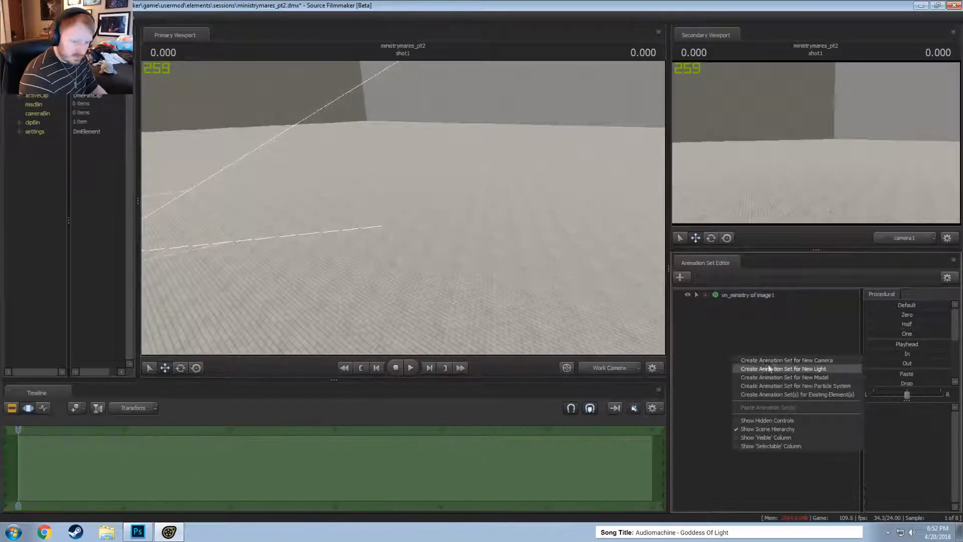
pyautogui.click(786, 384)
pyautogui.write('books')
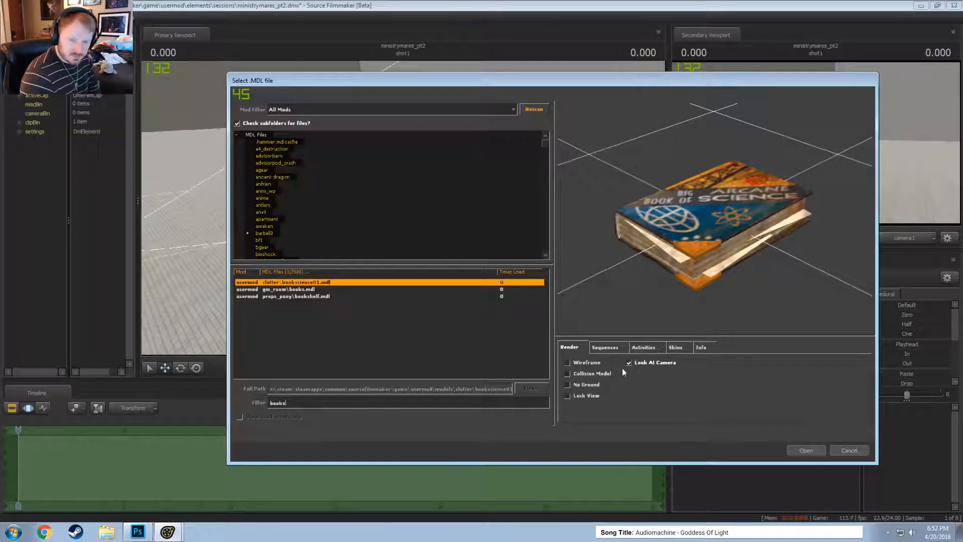
pyautogui.click(497, 296)
pyautogui.press('Up')
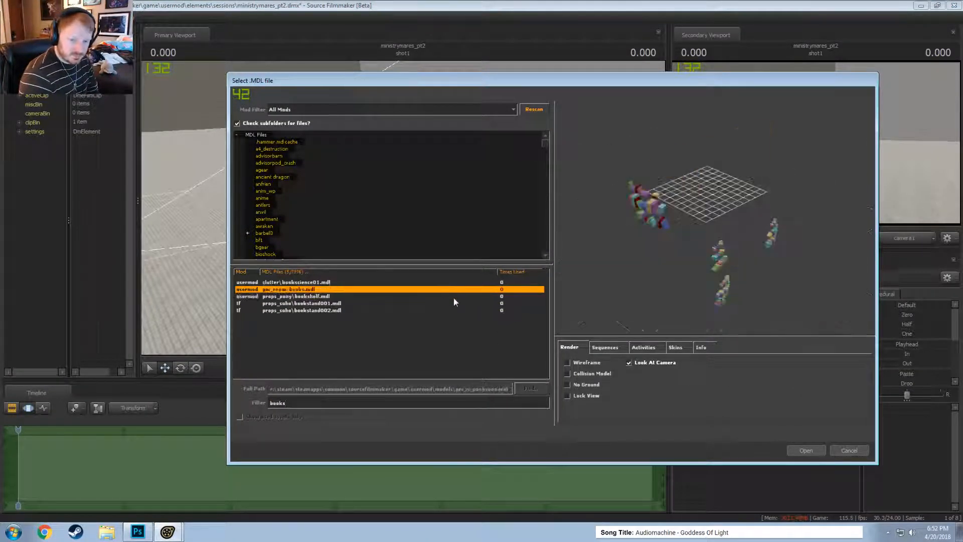
pyautogui.press('Down')
pyautogui.press('Down')
pyautogui.press('Up')
pyautogui.press('Up')
pyautogui.press('Up')
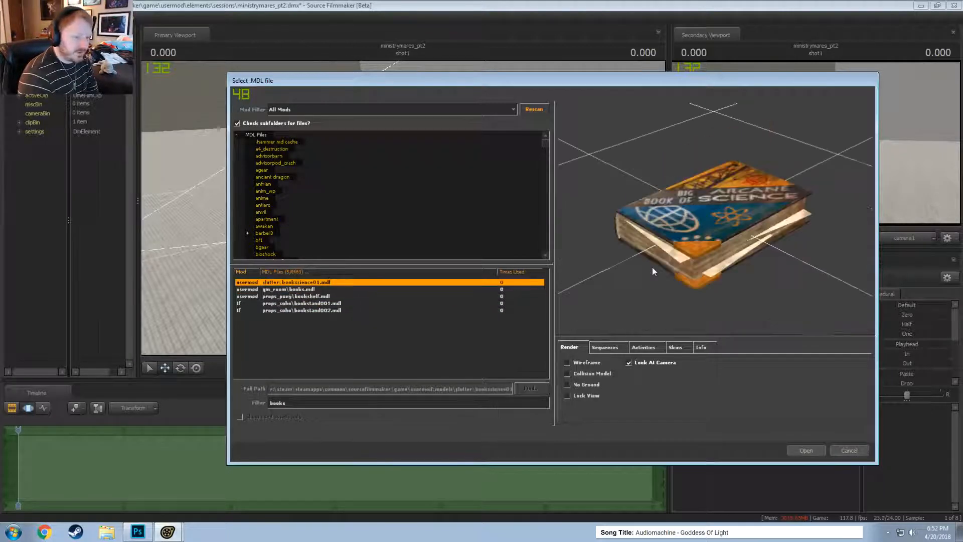
pyautogui.press('Down')
pyautogui.press('Up')
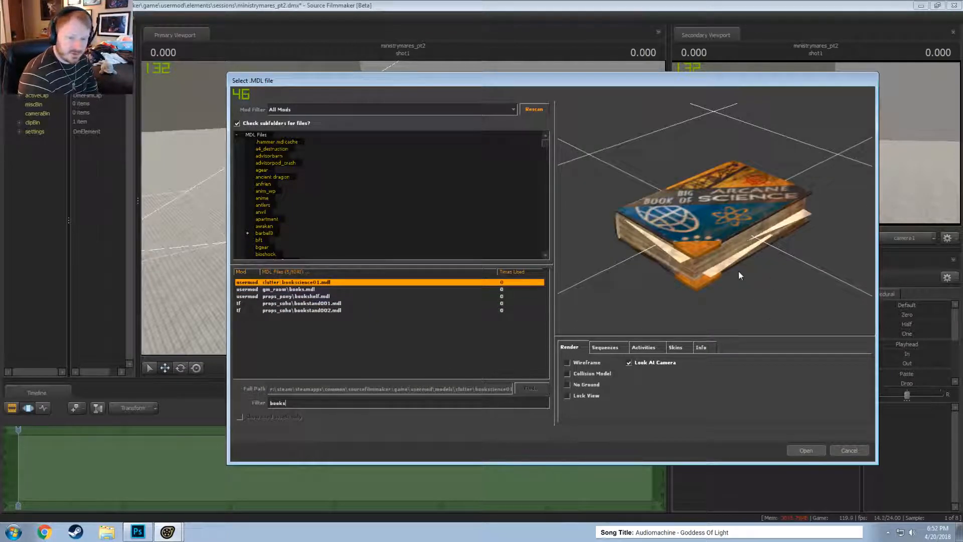
pyautogui.press('Down')
pyautogui.press('Down')
pyautogui.press('Down')
pyautogui.press('Down')
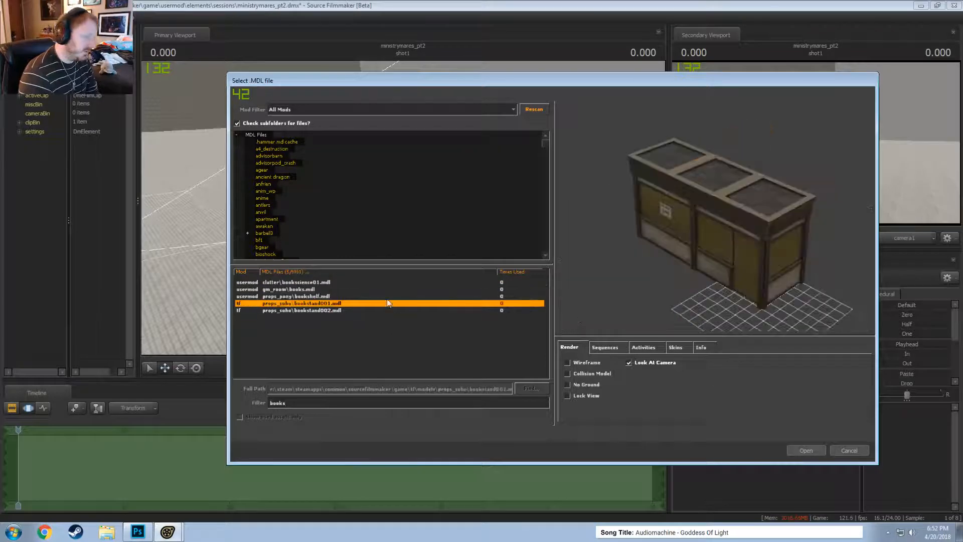
pyautogui.press('Up')
pyautogui.press('Up')
pyautogui.press('Up')
pyautogui.press('Up')
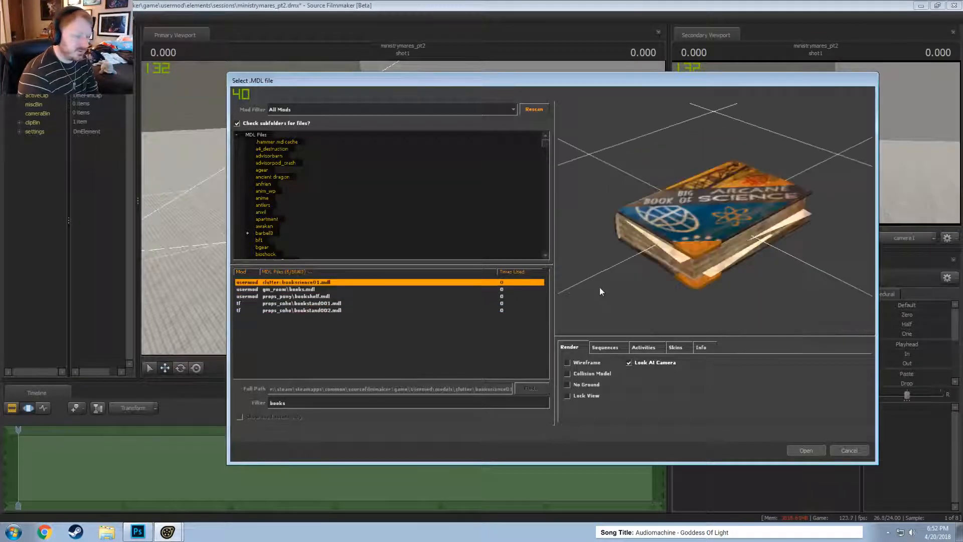
pyautogui.press('Down')
pyautogui.press('Down')
pyautogui.press('Down')
pyautogui.press('Down')
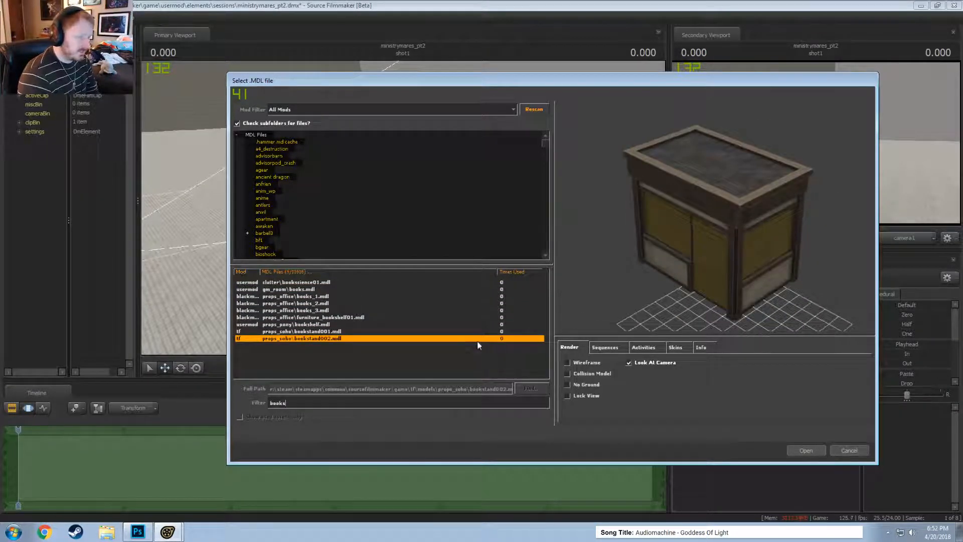
# - Preview the book and bookshelf models from the props_interiors, props_office and props_soho folders, finishing on props_office books_3.mdl
pyautogui.press('Up')
pyautogui.press('Up')
pyautogui.press('Up')
pyautogui.press('Up')
pyautogui.press('Up')
pyautogui.press('Up')
pyautogui.press('Up')
pyautogui.press('Up')
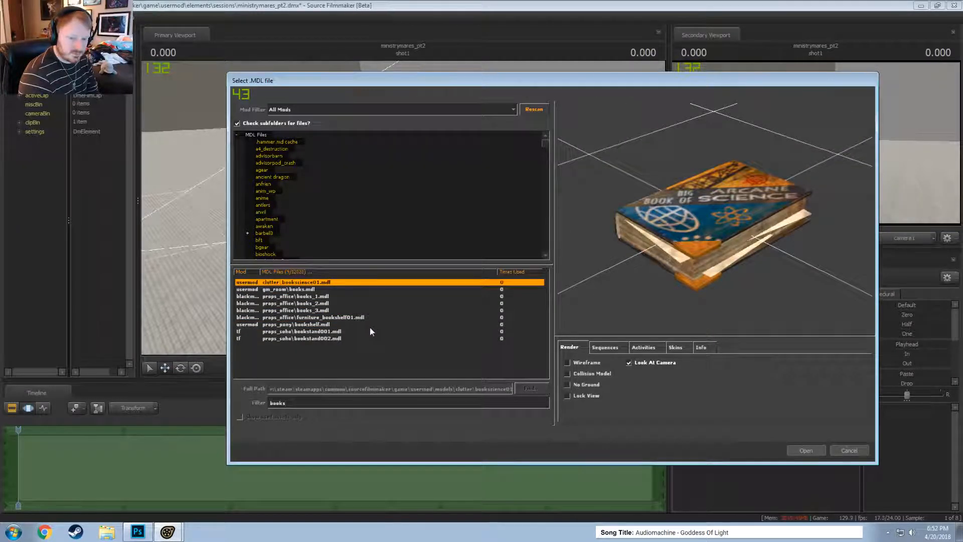
pyautogui.press('Down')
pyautogui.press('Down')
pyautogui.press('Down')
pyautogui.press('Down')
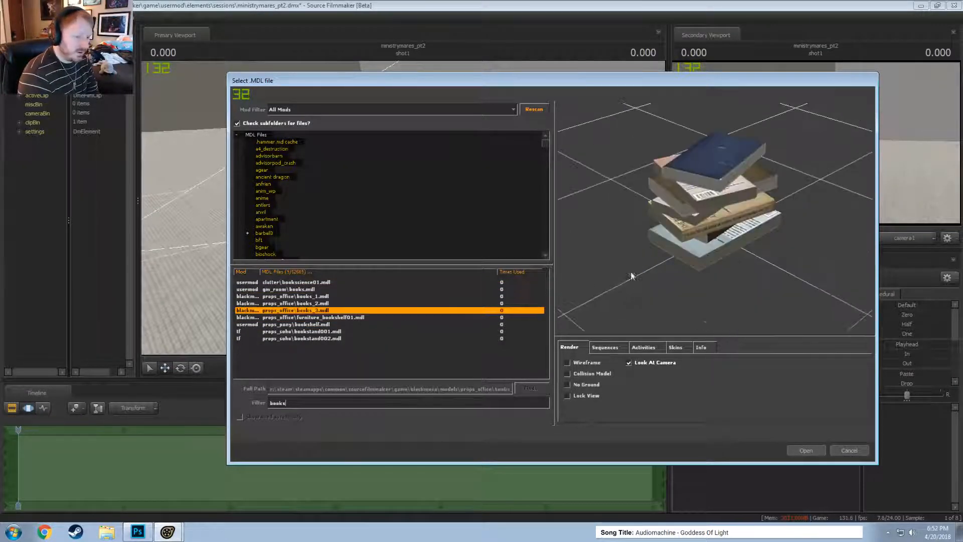
pyautogui.press('Down')
pyautogui.press('Down')
pyautogui.press('Up')
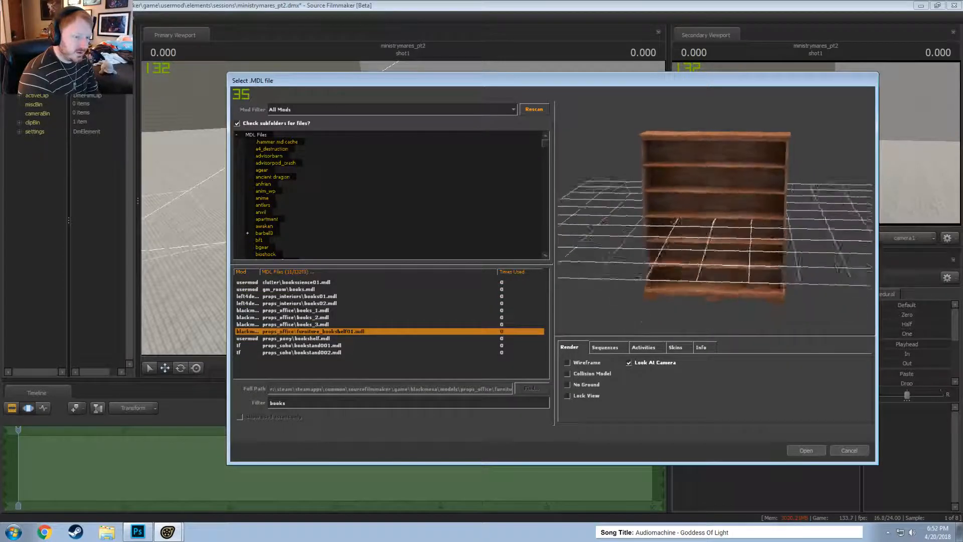
pyautogui.press('Down')
pyautogui.press('Down')
pyautogui.press('Down')
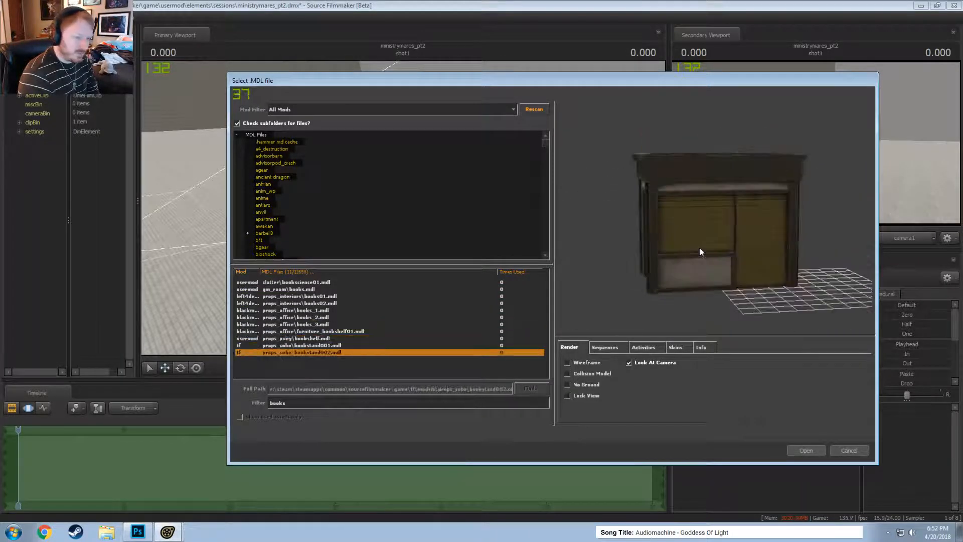
pyautogui.press('Up')
pyautogui.press('Up')
pyautogui.press('Up')
pyautogui.press('Up')
pyautogui.press('Up')
pyautogui.press('Up')
pyautogui.press('Up')
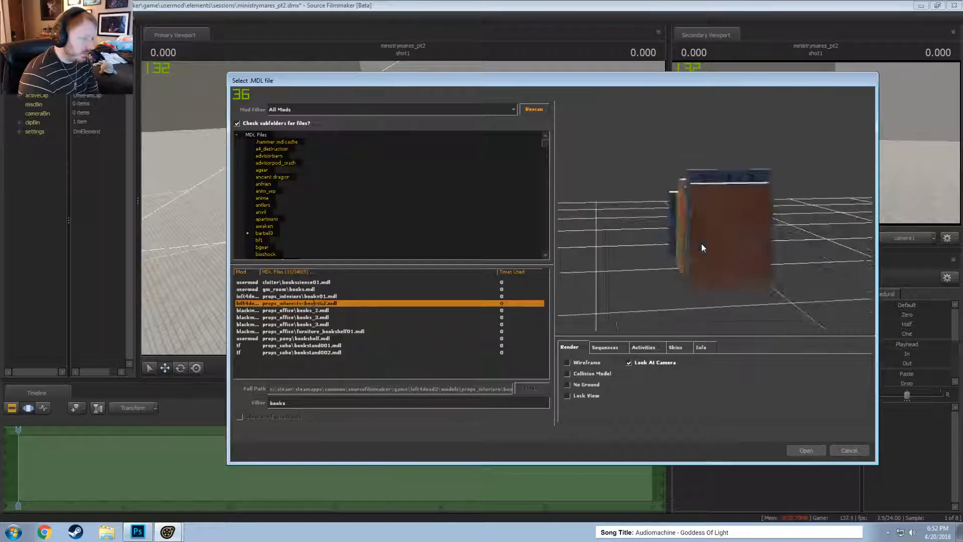
pyautogui.press('Up')
pyautogui.press('Up')
pyautogui.press('Up')
pyautogui.press('Down')
pyautogui.press('Down')
pyautogui.press('Down')
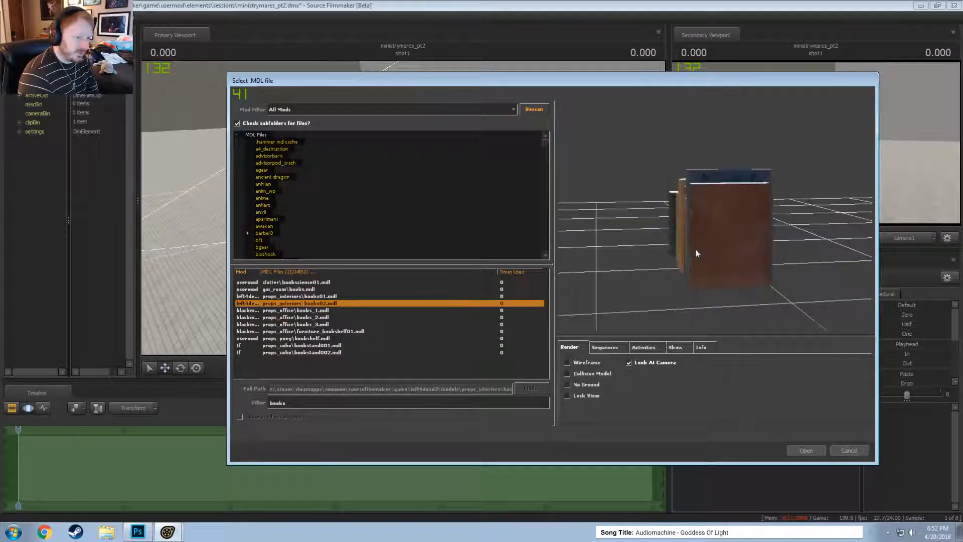
pyautogui.press('Down')
pyautogui.press('Down')
pyautogui.press('Down')
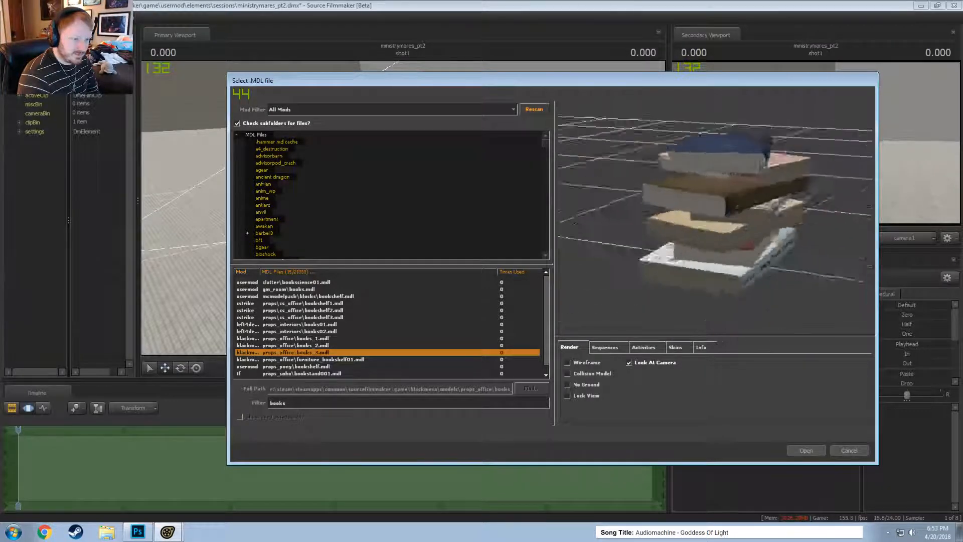
# - Set the folder selection to all MDL files and browse the "books" matches down to props_office books_2.mdl
pyautogui.click(540, 212)
pyautogui.click(305, 404)
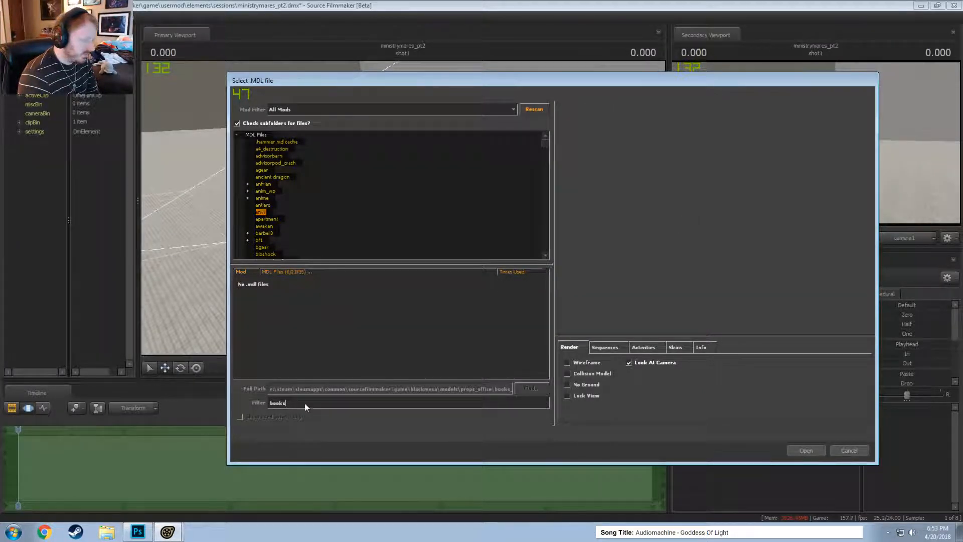
pyautogui.click(265, 135)
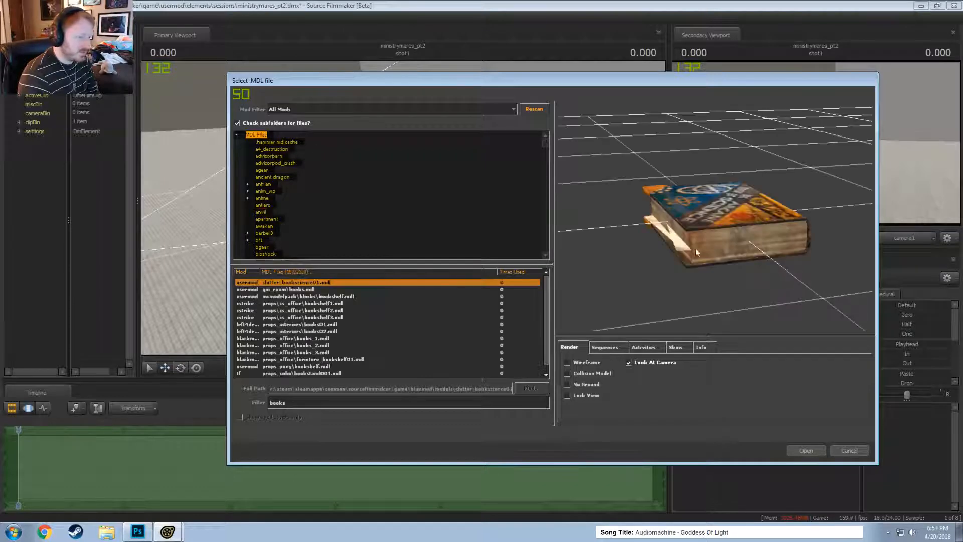
pyautogui.click(491, 325)
pyautogui.press('Down')
pyautogui.press('Down')
pyautogui.press('Down')
pyautogui.press('Down')
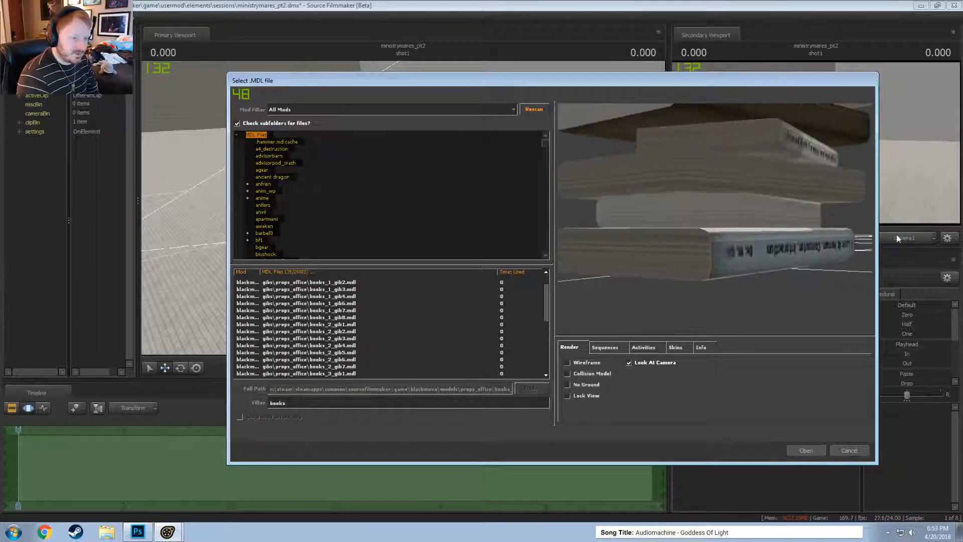
pyautogui.press('Down')
pyautogui.press('Down')
pyautogui.press('Down')
pyautogui.press('Down')
pyautogui.press('Down')
pyautogui.press('Down')
pyautogui.press('Down')
pyautogui.press('Down')
pyautogui.press('Down')
pyautogui.press('Down')
pyautogui.press('Down')
pyautogui.press('Down')
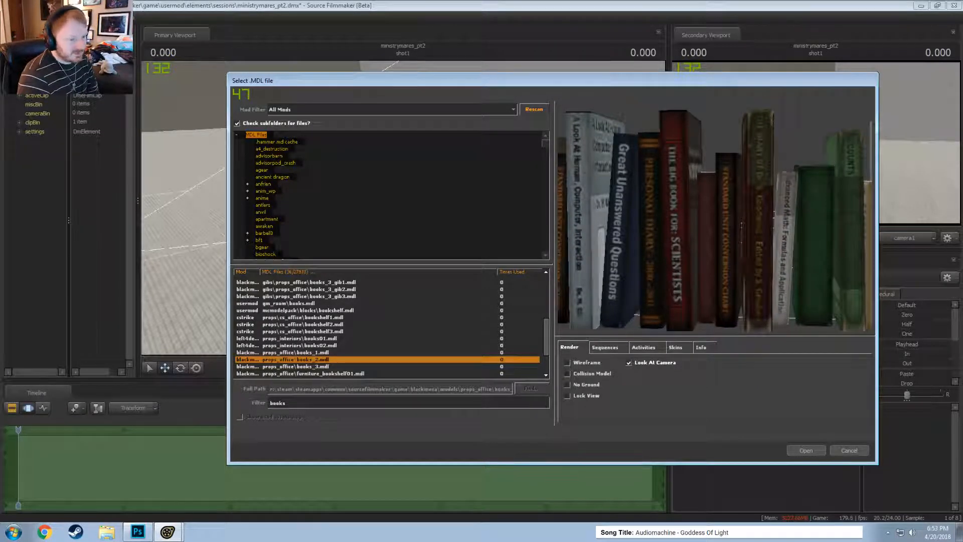
# - Examine the books_2.mdl preview up close, from the row of spines around to the printed back cover
pyautogui.moveTo(671, 284); pyautogui.dragTo(696, 256, button='middle')
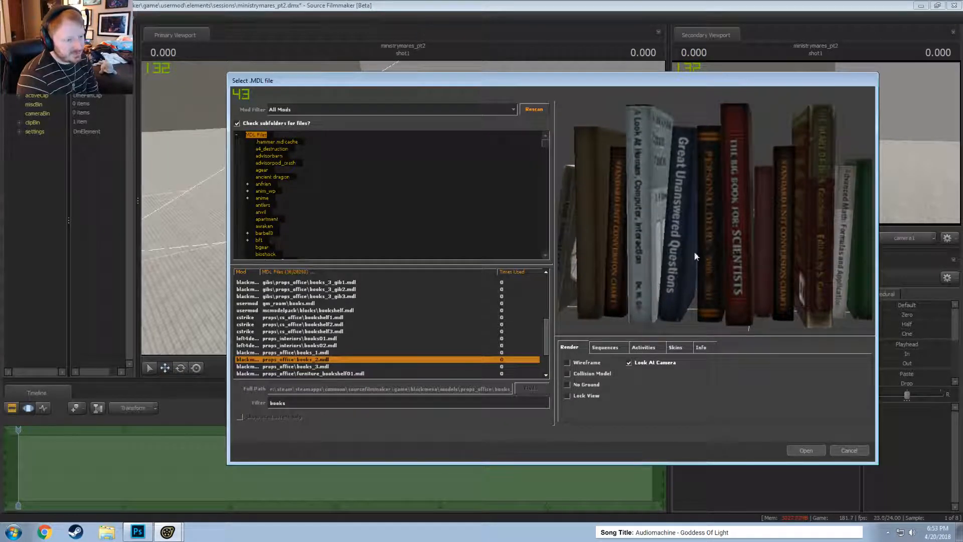
pyautogui.moveTo(672, 221); pyautogui.dragTo(736, 234, button='middle')
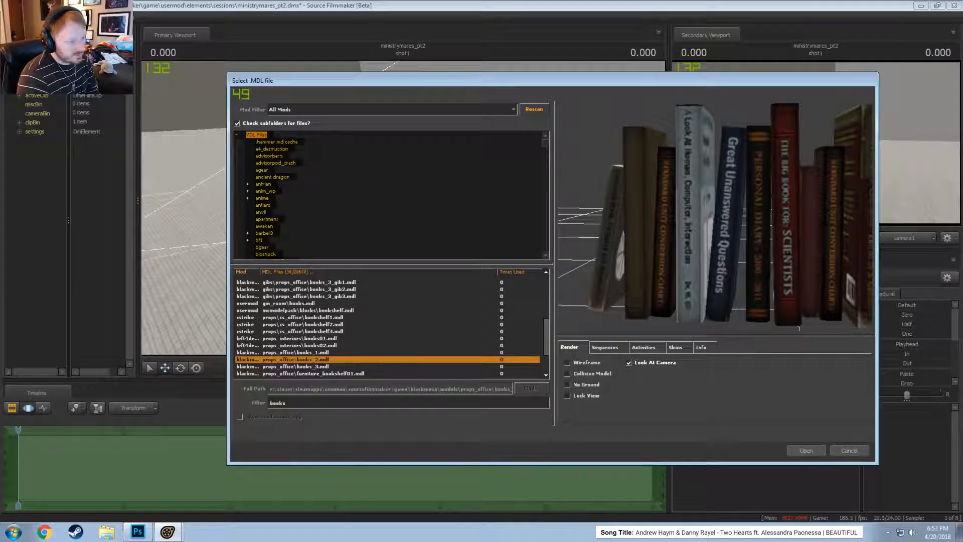
pyautogui.moveTo(736, 235); pyautogui.dragTo(594, 232)
pyautogui.moveTo(593, 232); pyautogui.dragTo(594, 200, button='right')
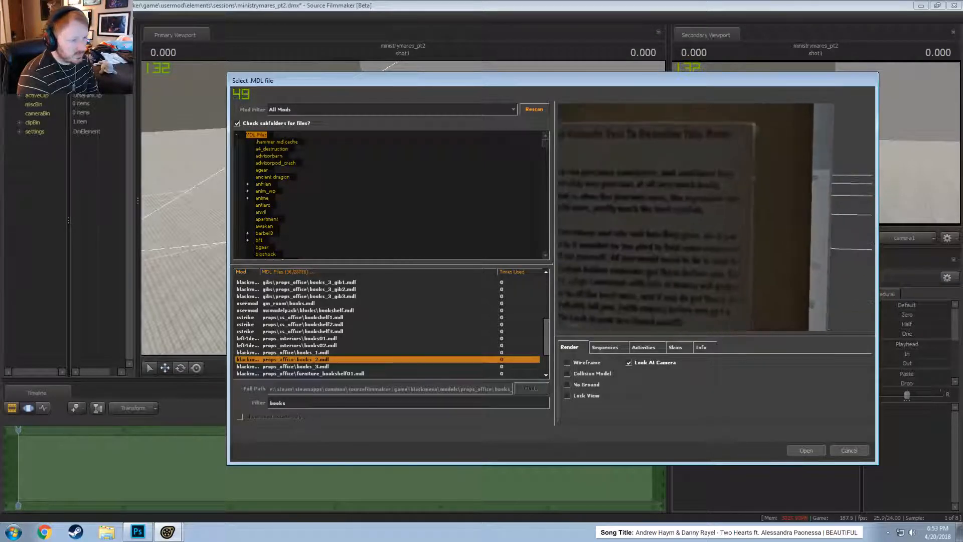
pyautogui.moveTo(593, 232)
pyautogui.mouseDown(button='middle')
pyautogui.moveTo(763, 232)
pyautogui.moveTo(612, 233)
pyautogui.mouseUp(button='middle')
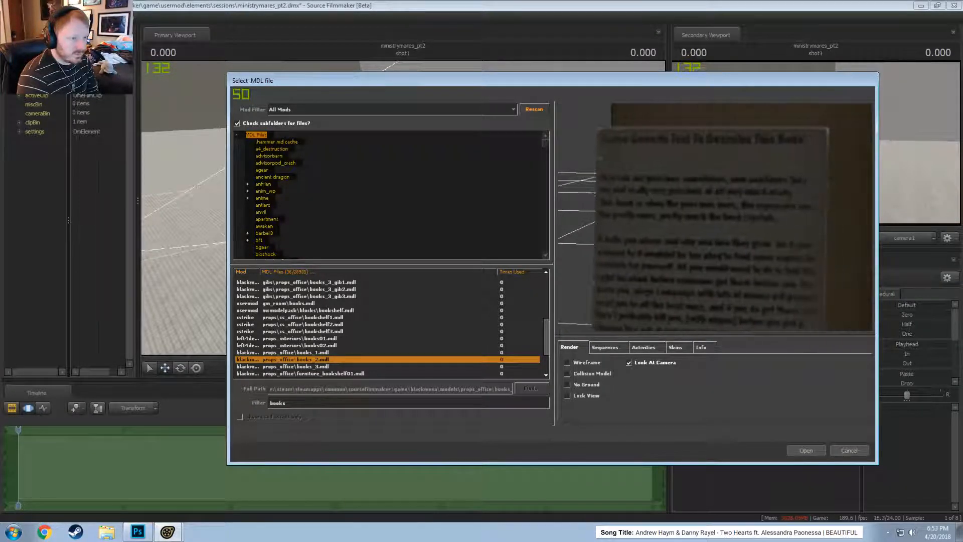
pyautogui.moveTo(609, 240); pyautogui.dragTo(609, 276, button='right')
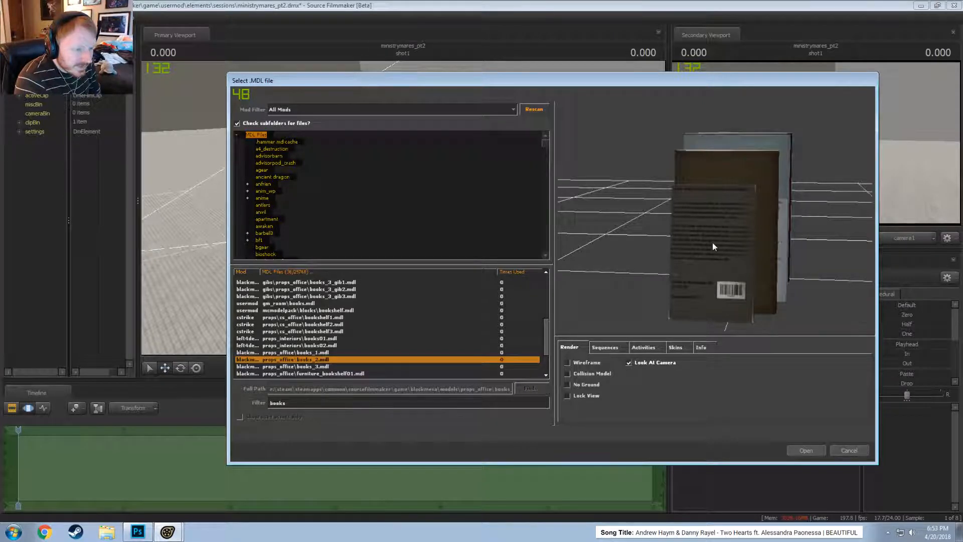
pyautogui.moveTo(712, 265); pyautogui.dragTo(712, 299, button='right')
# - Preview the remaining "books" matches from props_office books_3.mdl down to mlp_book_of_harmony_open.mdl
pyautogui.press('Down')
pyautogui.press('Down')
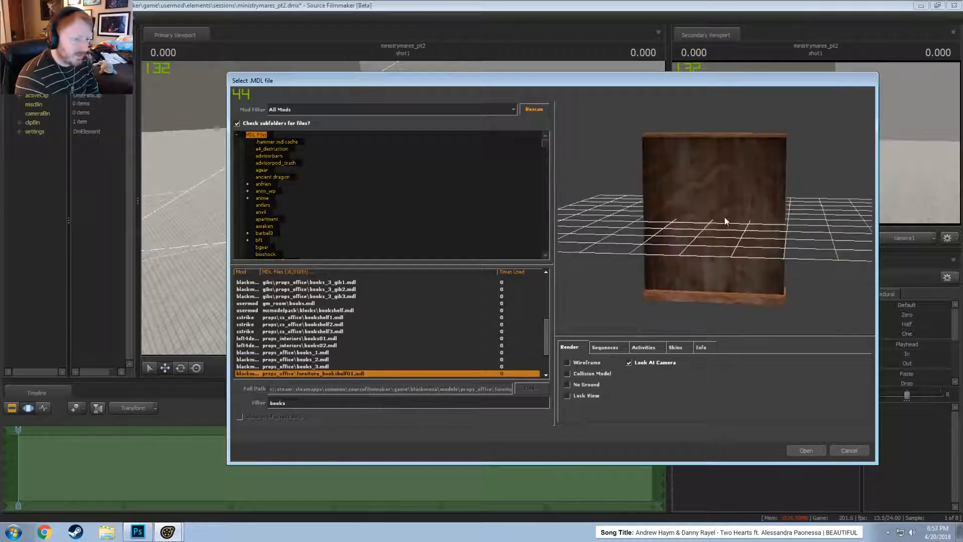
pyautogui.press('Up')
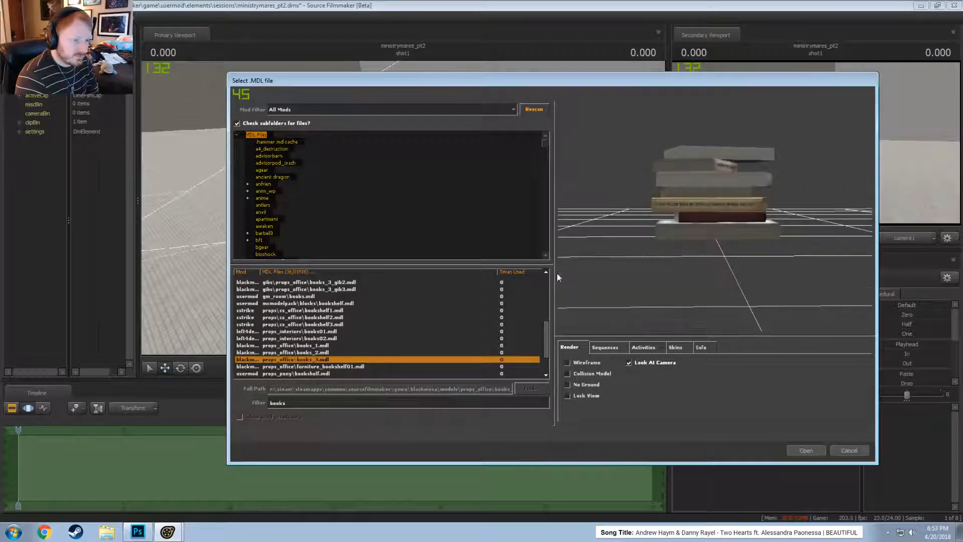
pyautogui.press('Down')
pyautogui.press('Down')
pyautogui.press('Down')
pyautogui.press('Down')
pyautogui.press('Down')
pyautogui.press('Down')
pyautogui.press('Down')
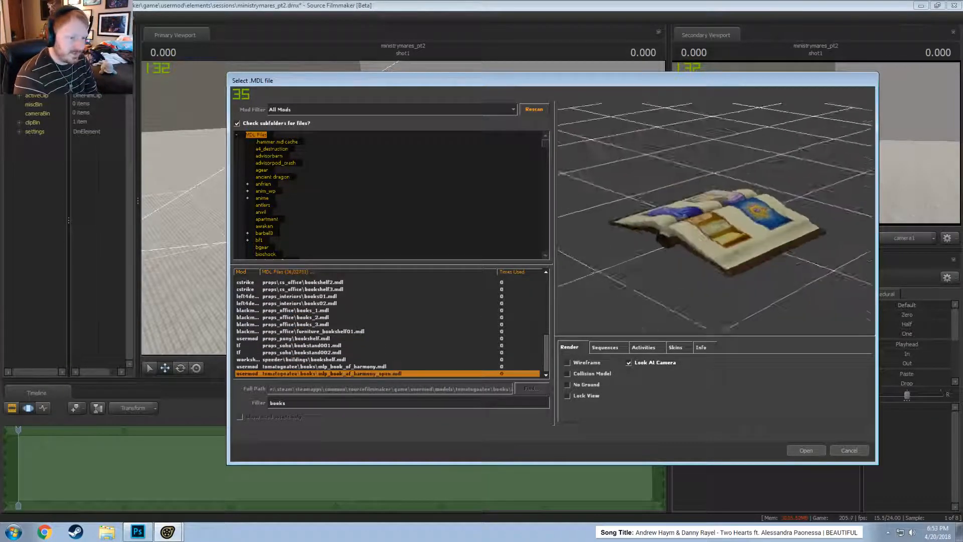
# - Preview the bookshelf models again, going back from props_pony bookshelf.mdl to cs_office bookshelf1.mdl
pyautogui.press('Up')
pyautogui.press('Up')
pyautogui.press('Up')
pyautogui.press('Up')
pyautogui.press('Up')
pyautogui.press('Up')
pyautogui.press('Up')
pyautogui.press('Up')
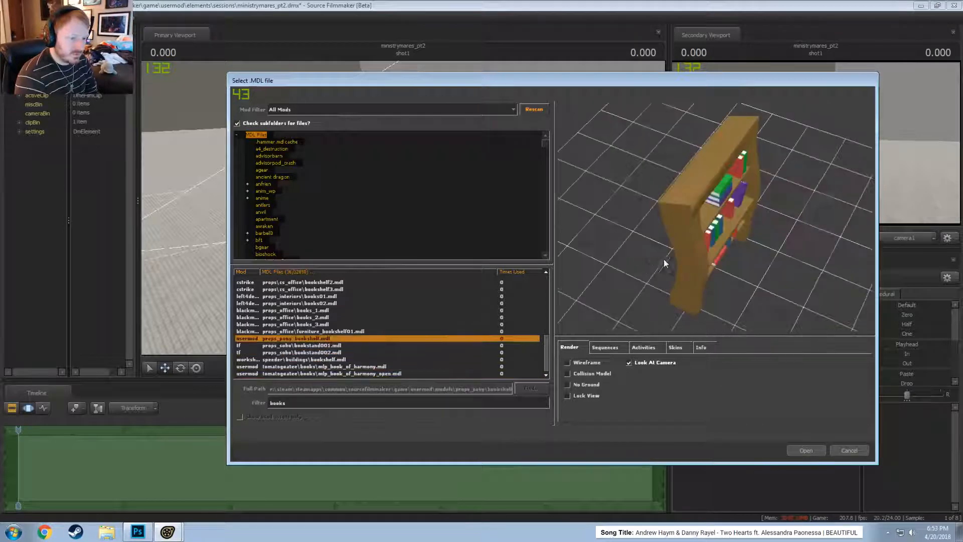
pyautogui.press('Up')
pyautogui.press('Up')
pyautogui.press('Up')
pyautogui.press('Up')
pyautogui.press('Up')
pyautogui.press('Up')
pyautogui.press('Up')
pyautogui.press('Up')
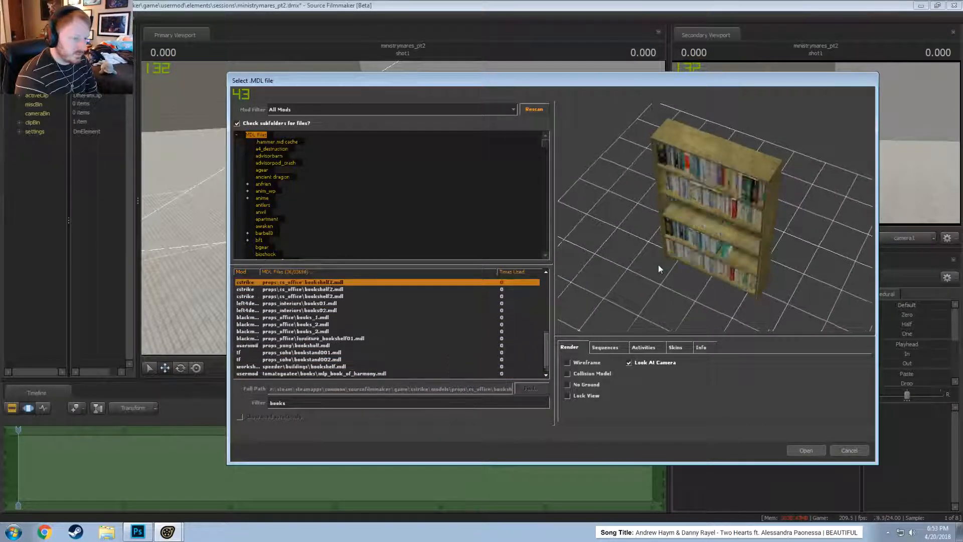
# - Preview the single-book gib models in the props_office folder, stopping at books_2_gib3.mdl
pyautogui.press('Up')
pyautogui.press('Up')
pyautogui.press('Up')
pyautogui.press('Up')
pyautogui.press('Up')
pyautogui.press('Up')
pyautogui.press('Up')
pyautogui.press('Up')
pyautogui.press('Up')
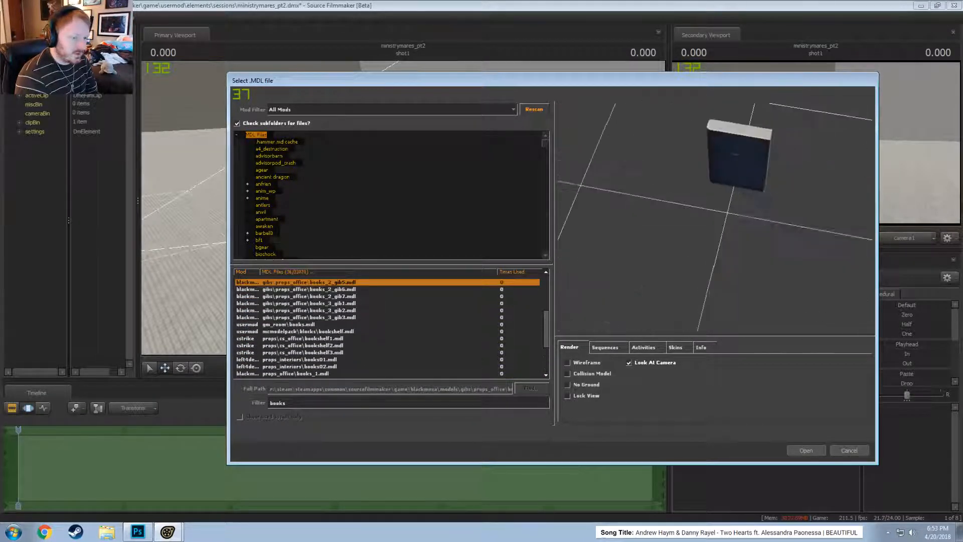
pyautogui.press('Up')
pyautogui.press('Down')
pyautogui.press('Down')
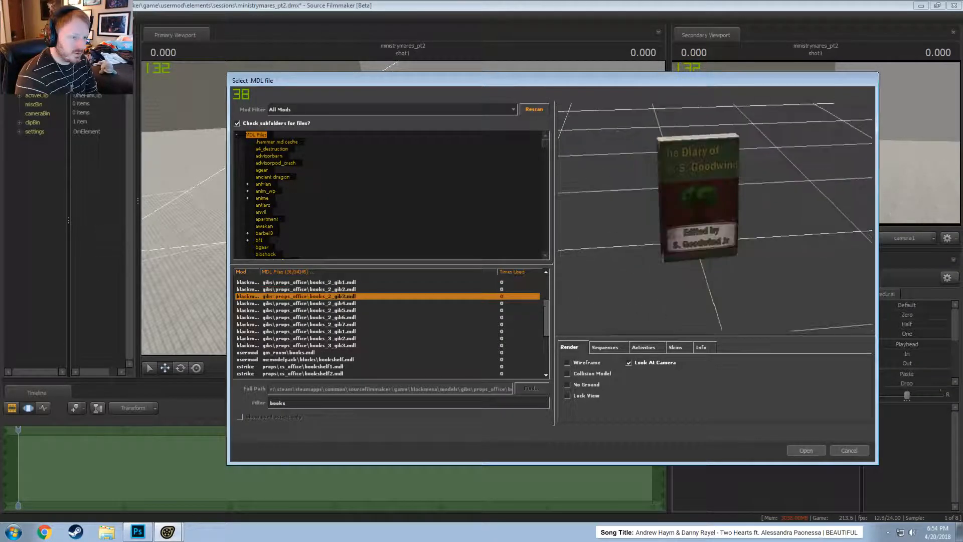
# - Preview the other gib books back through books_2_gib1.mdl to the first match, clutter bookscience01.mdl
pyautogui.press('Up')
pyautogui.press('Up')
pyautogui.press('Up')
pyautogui.press('Up')
pyautogui.press('Up')
pyautogui.press('Up')
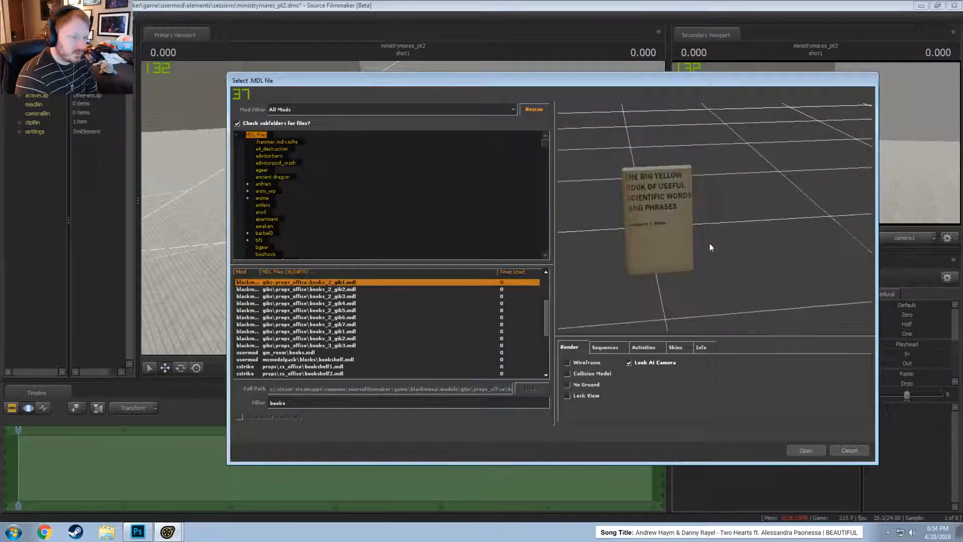
pyautogui.press('Up')
pyautogui.press('Up')
pyautogui.press('Up')
pyautogui.press('Up')
pyautogui.press('Up')
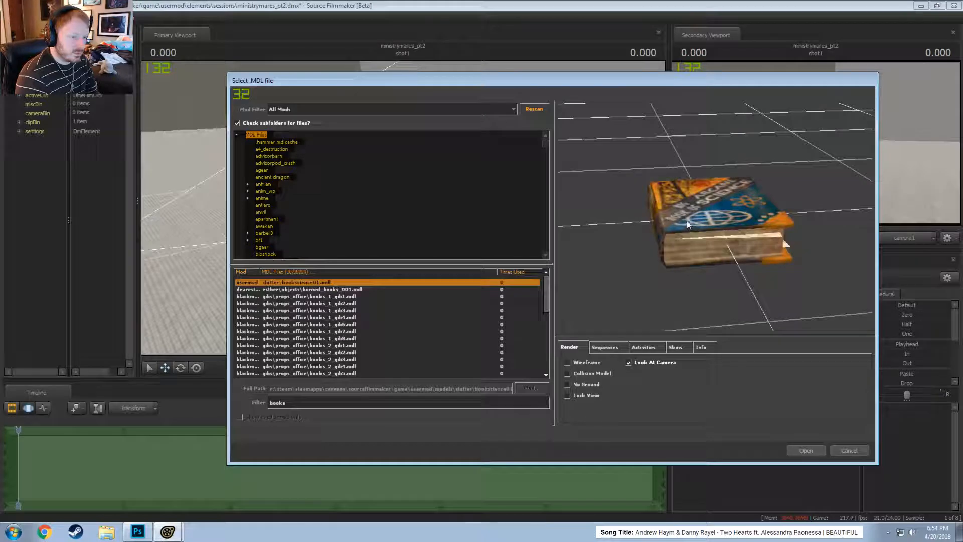
# - Broaden the model filter to "book" and preview the clutter booktesla and prop junk book02 models
pyautogui.click(338, 405)
pyautogui.press('BackSpace')
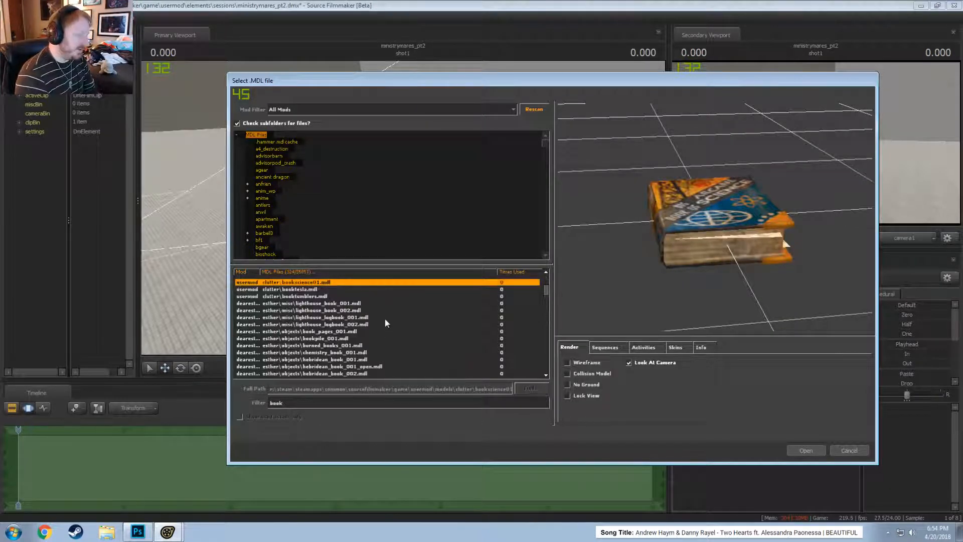
pyautogui.press('Down')
pyautogui.scroll(-10, 351, 349)
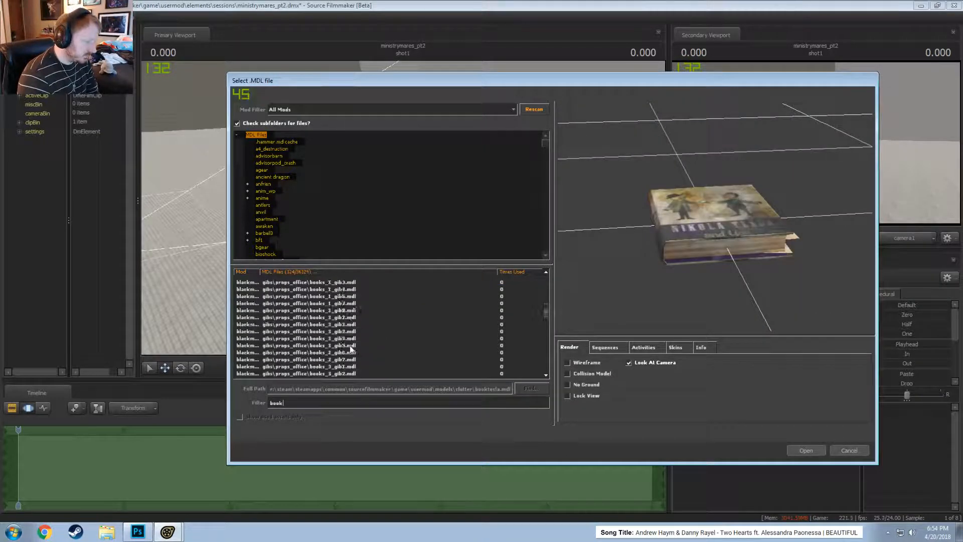
pyautogui.scroll(-5, 351, 349)
pyautogui.click(304, 298)
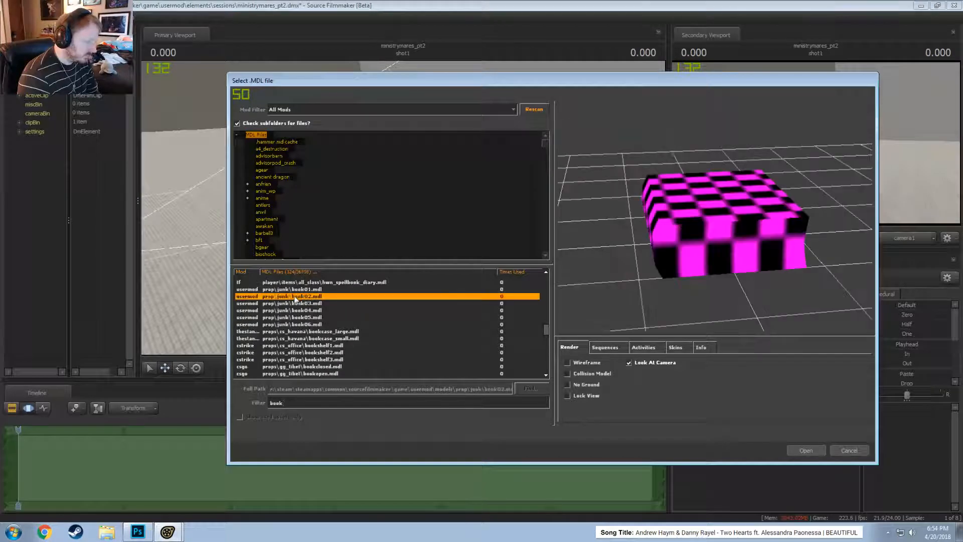
# - Preview the hwn_spellbook models in the all_class and props_halloween folders
pyautogui.scroll(1, 306, 301)
pyautogui.press('Up')
pyautogui.press('Up')
pyautogui.press('Up')
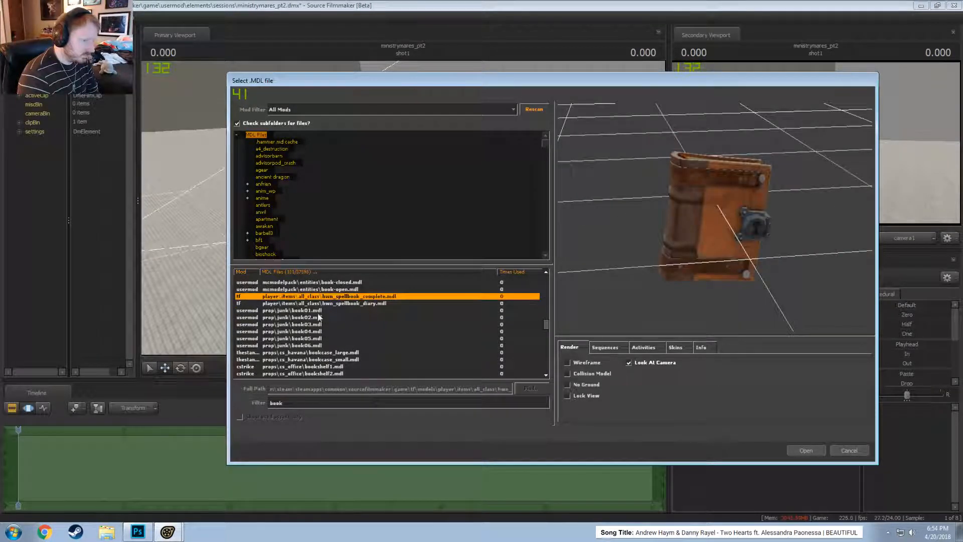
pyautogui.scroll(-5, 321, 312)
pyautogui.click(321, 317)
pyautogui.press('Down')
pyautogui.press('Down')
pyautogui.press('Down')
pyautogui.press('Down')
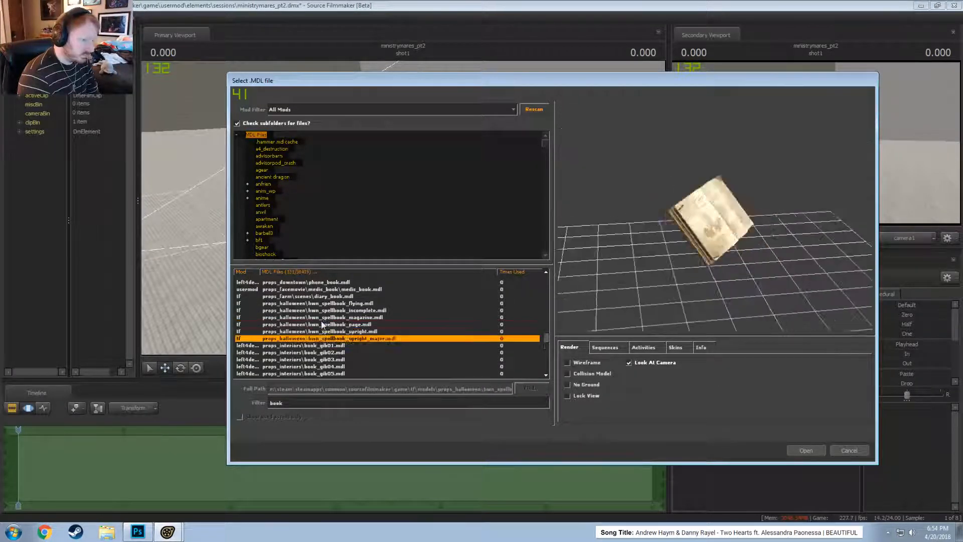
# - Compare the props_interiors and props_manor bookcases and add props_manor bookcase_132_01.mdl to the scene
pyautogui.scroll(-5, 348, 320)
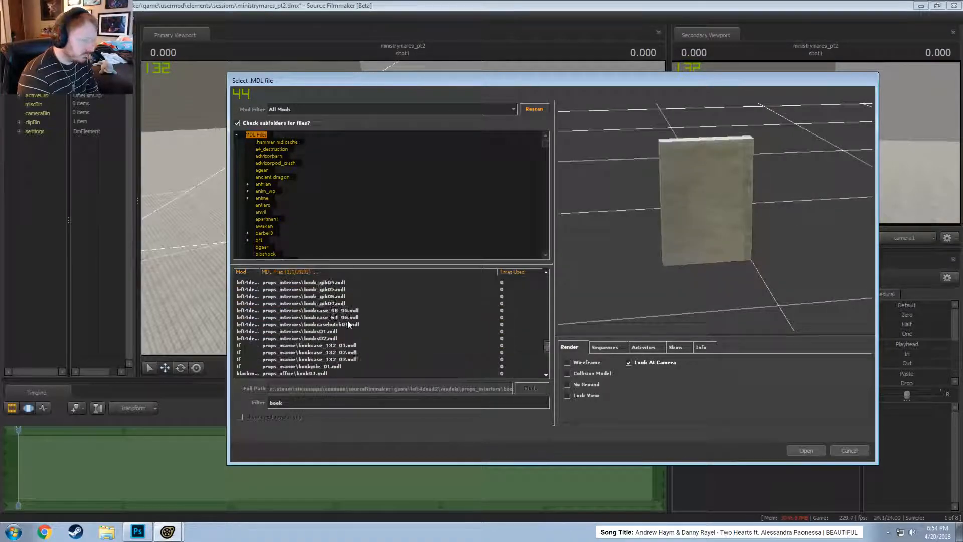
pyautogui.click(341, 310)
pyautogui.press('Up')
pyautogui.moveTo(722, 272); pyautogui.dragTo(723, 244)
pyautogui.press('Down')
pyautogui.press('Down')
pyautogui.press('Up')
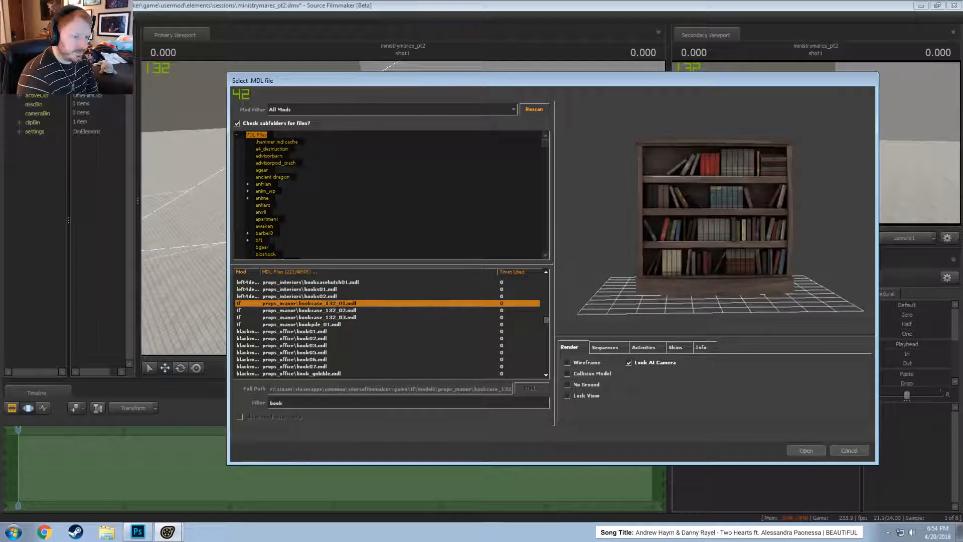
pyautogui.click(806, 451)
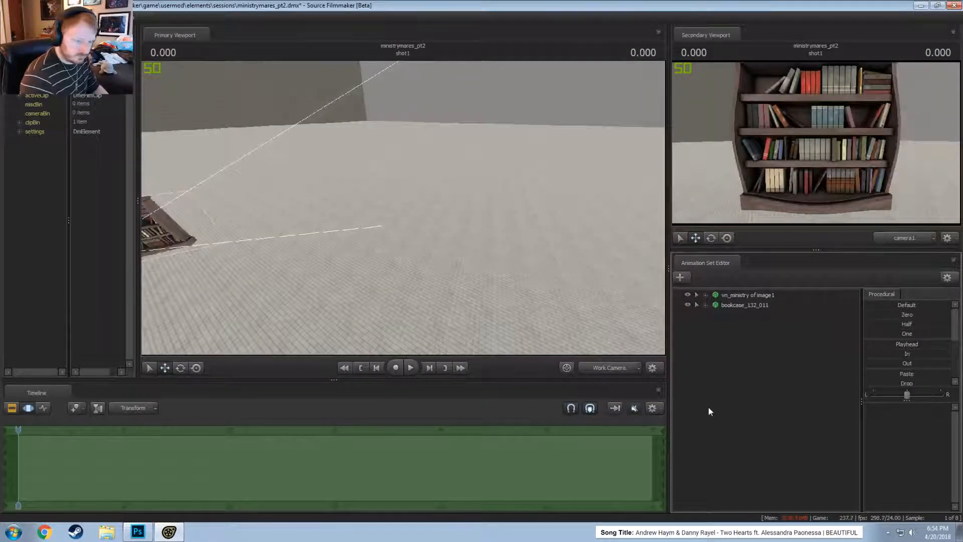
# - Reframe camera1 on the bookcase and view the bookcase from the work camera in the primary viewport
pyautogui.click(608, 368)
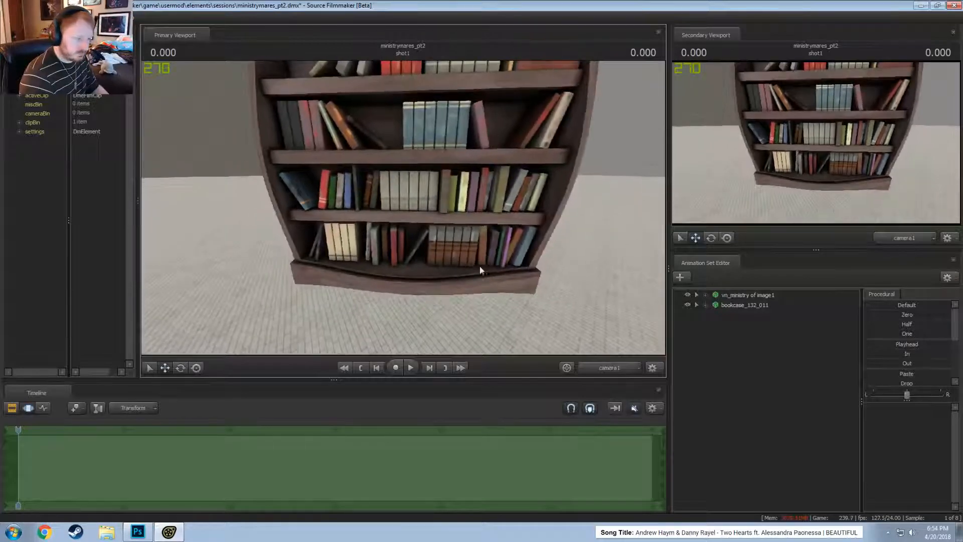
pyautogui.click(609, 368)
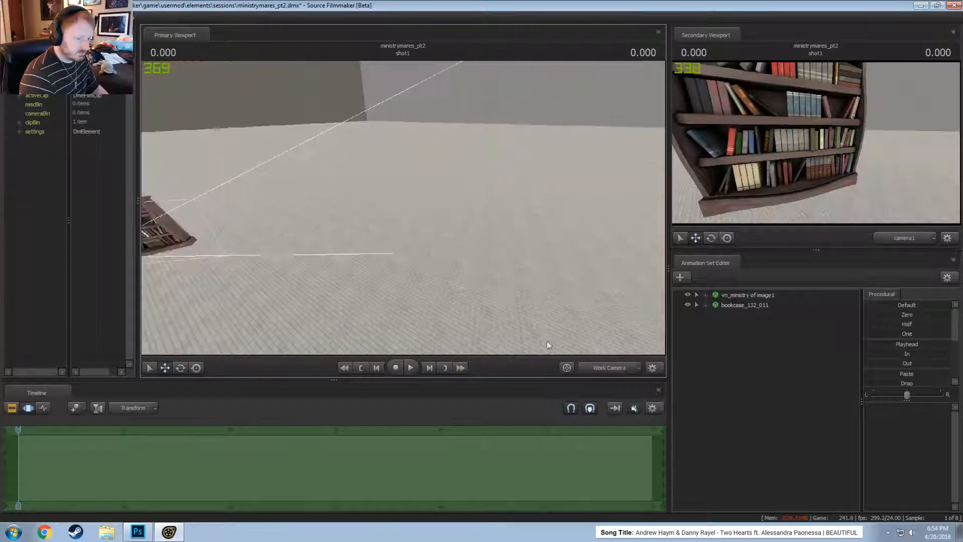
pyautogui.press('a')
pyautogui.moveTo(403, 208); pyautogui.dragTo(423, 206)
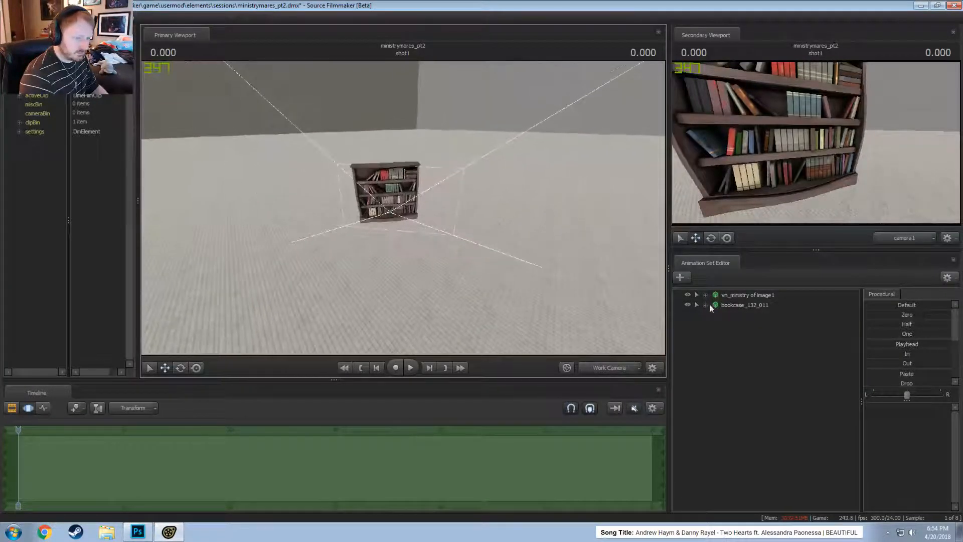
# - Rename the bookcase_132_011 animation set as "Bookcase 1"
pyautogui.click(706, 305)
pyautogui.click(740, 306)
pyautogui.rightClick(752, 308)
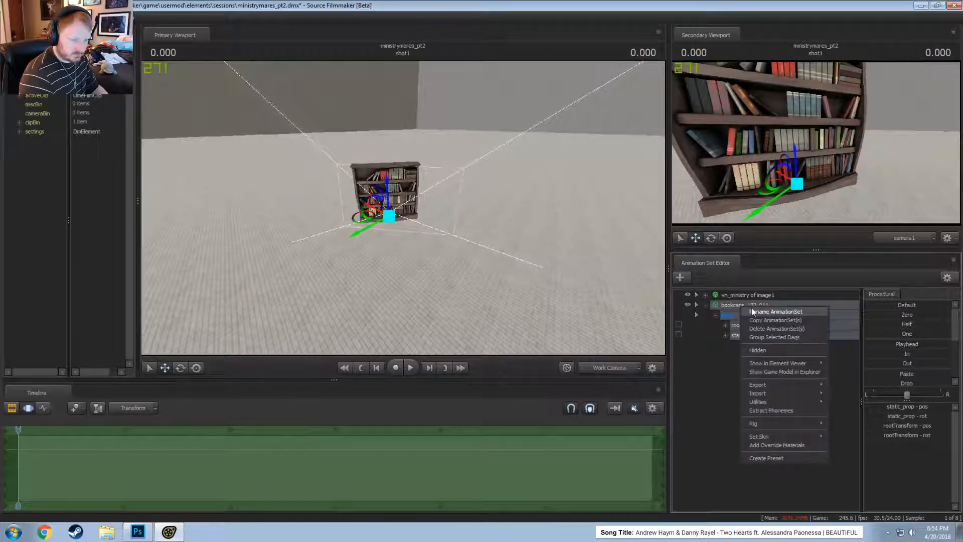
pyautogui.click(755, 310)
pyautogui.write('Bookcase 1')
pyautogui.press('Return')
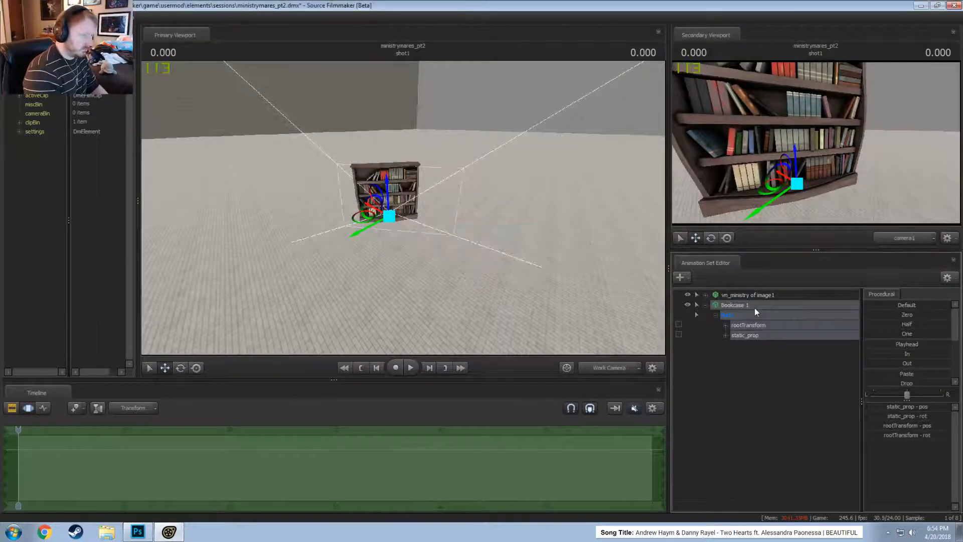
# - Turn Bookcase 1 with its rootTransform y rotation so that its back faces the camera
pyautogui.rightClick(754, 308)
pyautogui.click(746, 424)
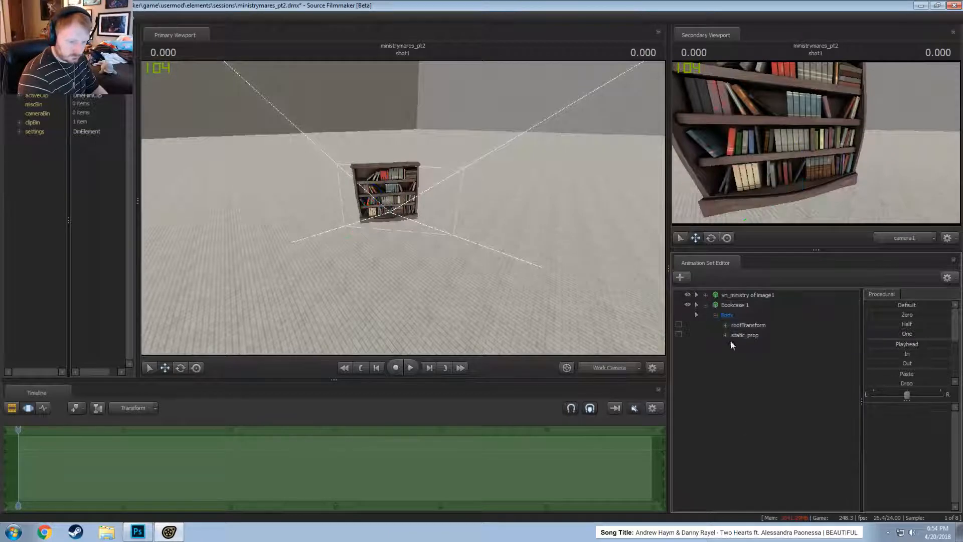
pyautogui.click(725, 326)
pyautogui.click(756, 346)
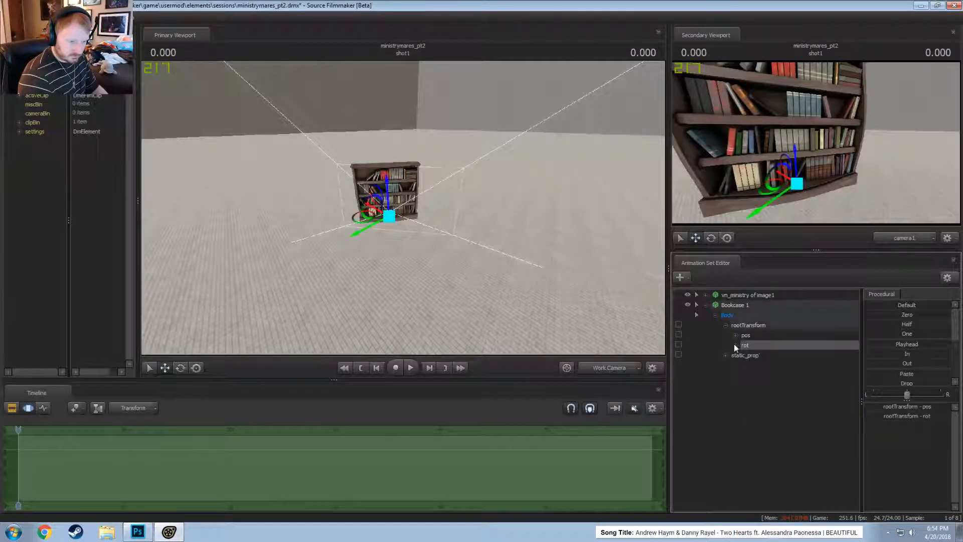
pyautogui.click(735, 345)
pyautogui.moveTo(802, 369)
pyautogui.mouseDown()
pyautogui.moveTo(822, 368)
pyautogui.moveTo(802, 368)
pyautogui.mouseUp()
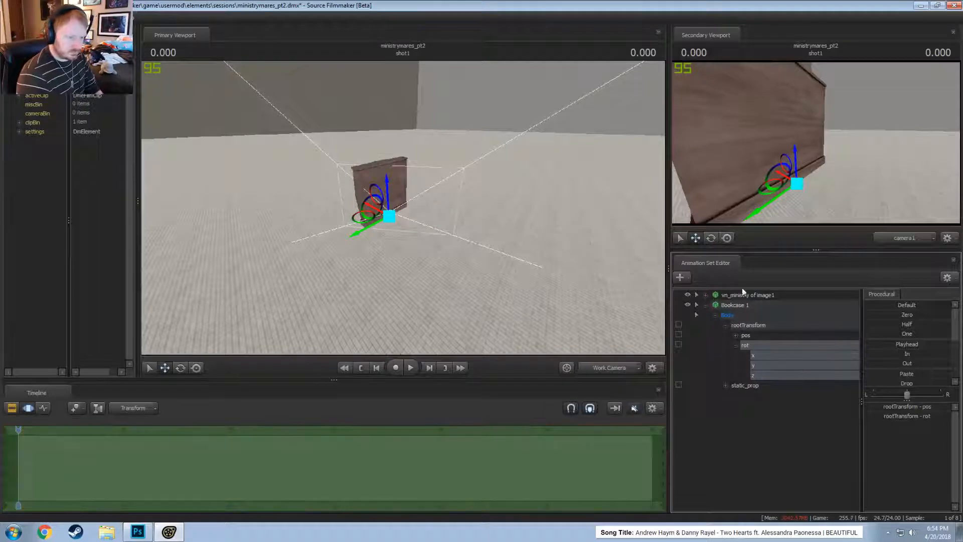
# - Add an animation set for the existing camera camera1
pyautogui.click(707, 305)
pyautogui.click(680, 277)
pyautogui.click(707, 326)
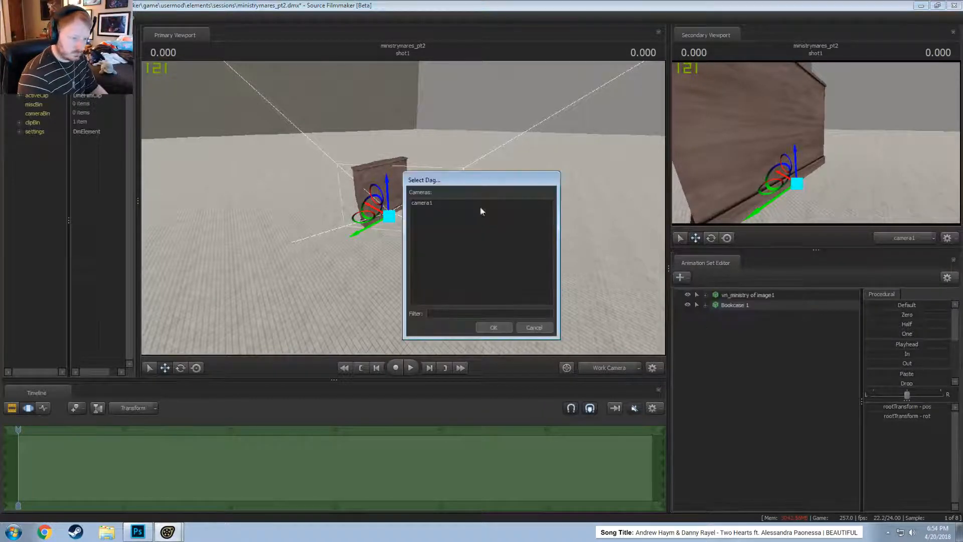
pyautogui.click(494, 328)
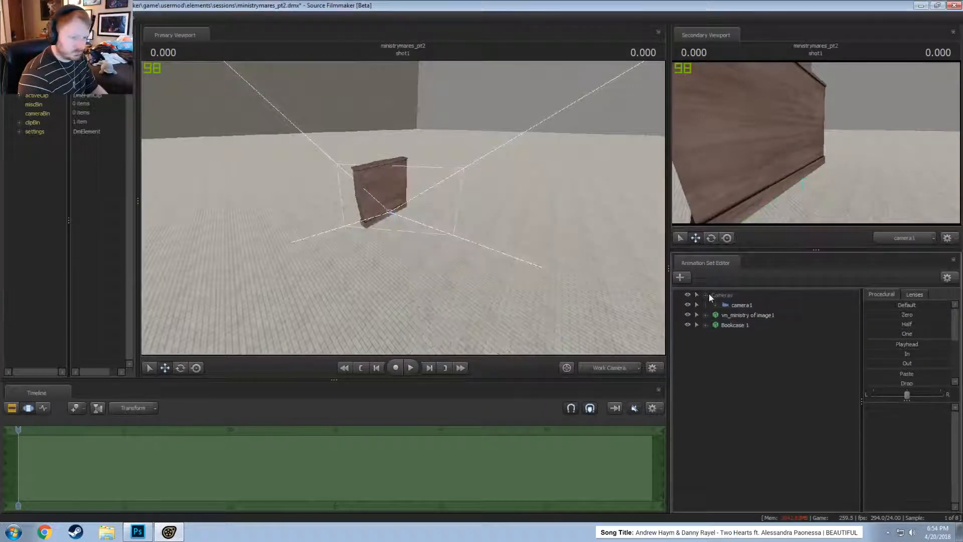
# - Look through camera1, apply the 50 mm lens preset and move the camera back until the whole bookcase is in frame
pyautogui.click(747, 315)
pyautogui.doubleClick(737, 306)
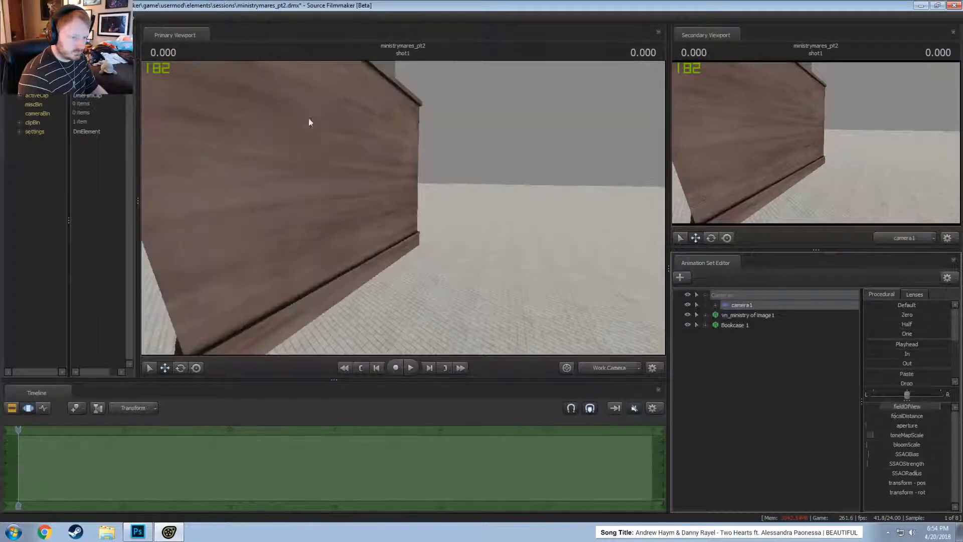
pyautogui.click(919, 295)
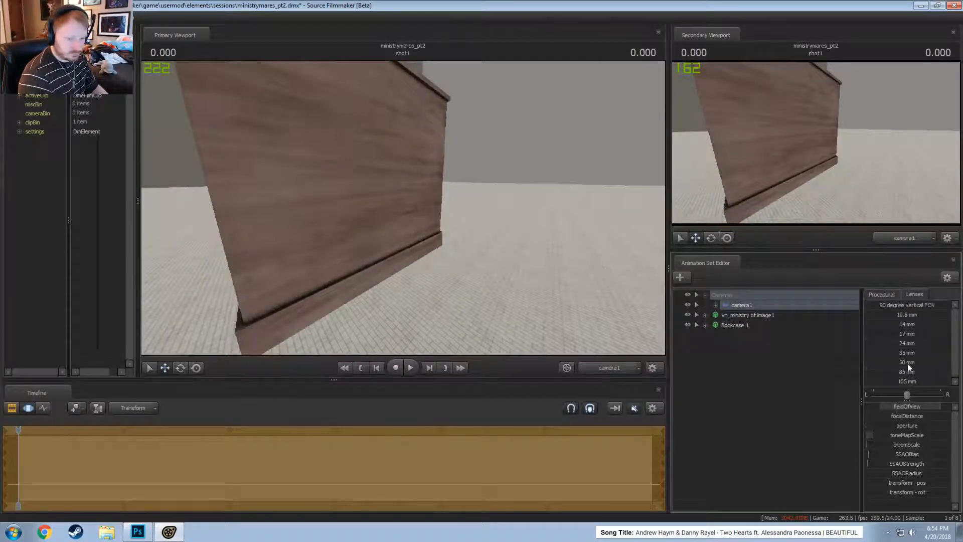
pyautogui.moveTo(907, 362); pyautogui.dragTo(946, 363)
pyautogui.moveTo(502, 225); pyautogui.dragTo(486, 219)
pyautogui.press('s')
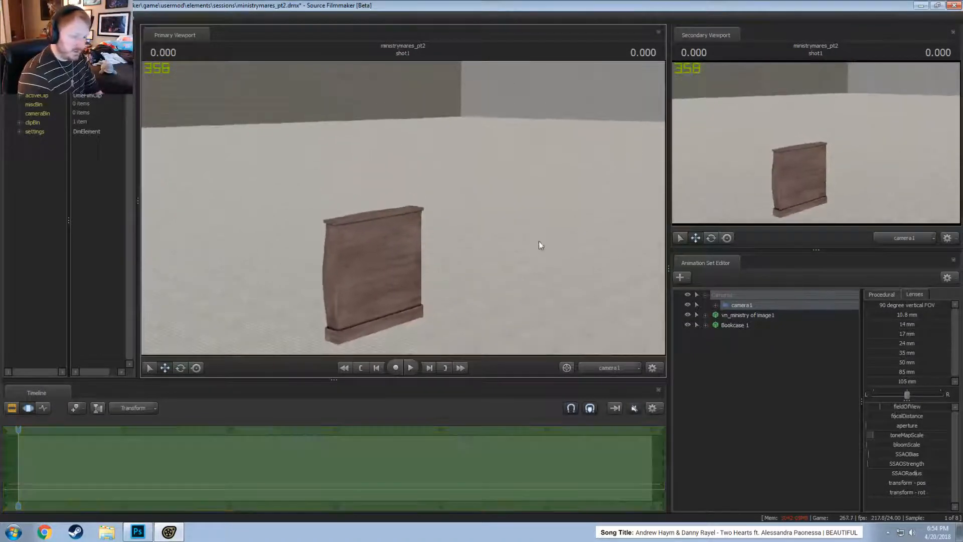
# - Rename the "vn_ministry of image1" animation set as "Rarity"
pyautogui.click(746, 316)
pyautogui.rightClick(750, 318)
pyautogui.click(760, 322)
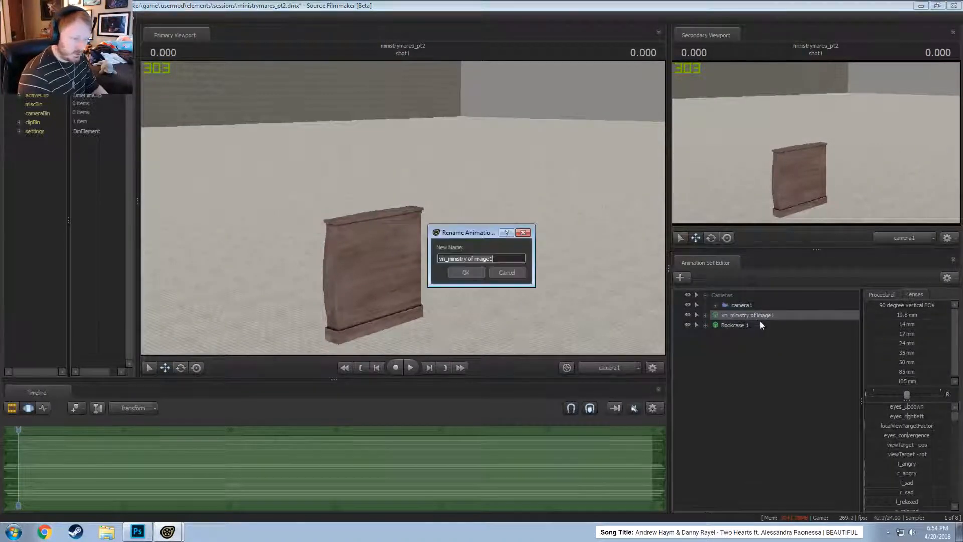
pyautogui.write('Rarity')
pyautogui.press('Return')
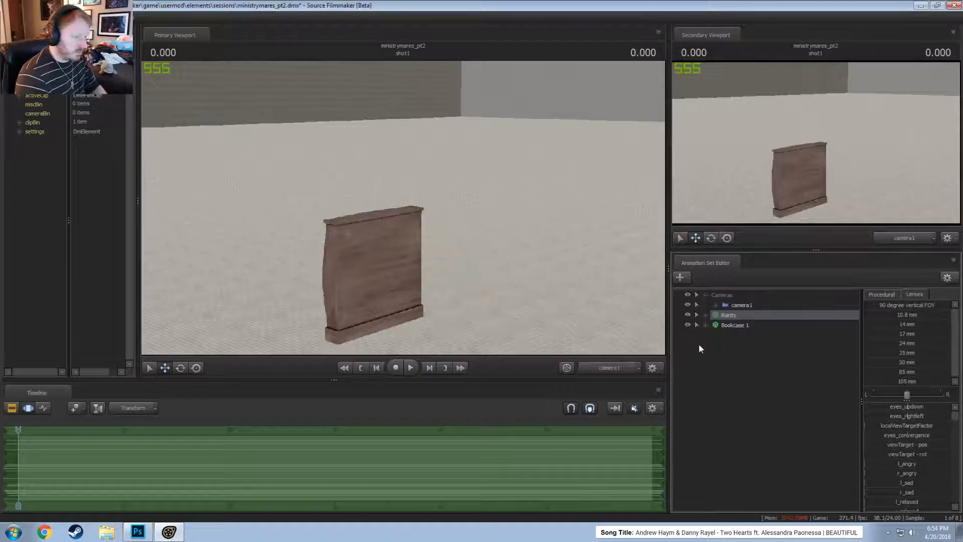
# - Move camera1 lower and closer to frame the bookcase from a low angle
pyautogui.click(740, 305)
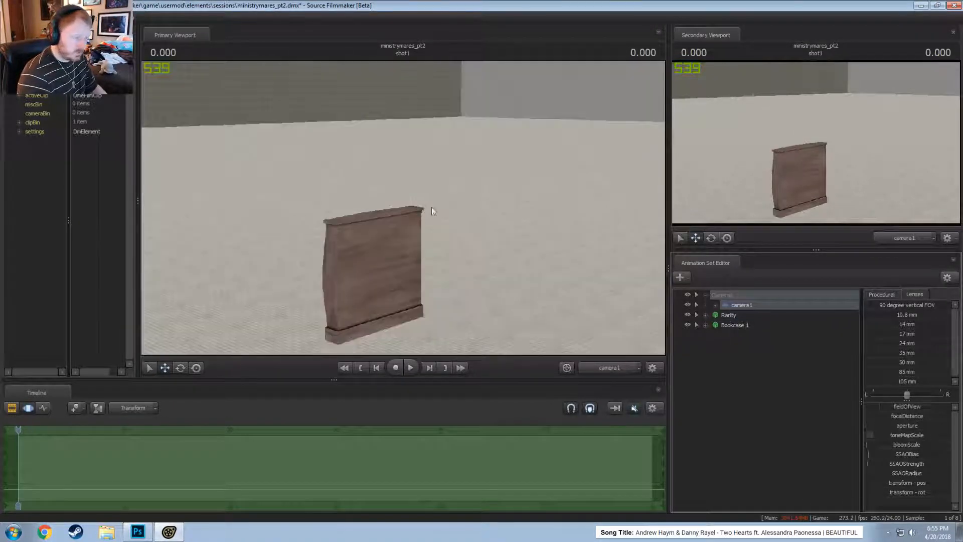
pyautogui.moveTo(432, 207); pyautogui.dragTo(428, 162)
pyautogui.press('w')
pyautogui.press('x')
pyautogui.press('z')
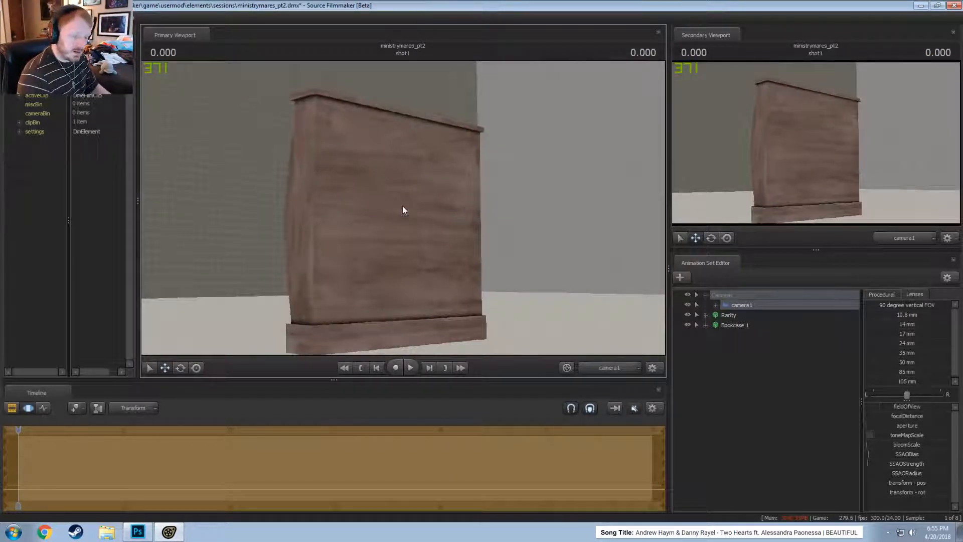
# - Group the Rarity animation set and name the group "Actors"
pyautogui.click(703, 420)
pyautogui.rightClick(729, 321)
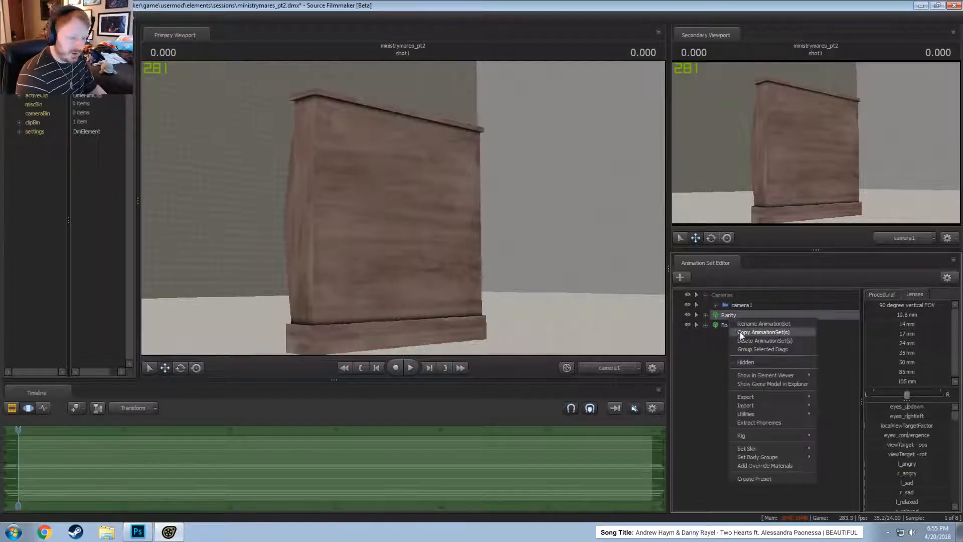
pyautogui.click(729, 315)
pyautogui.rightClick(719, 316)
pyautogui.click(740, 322)
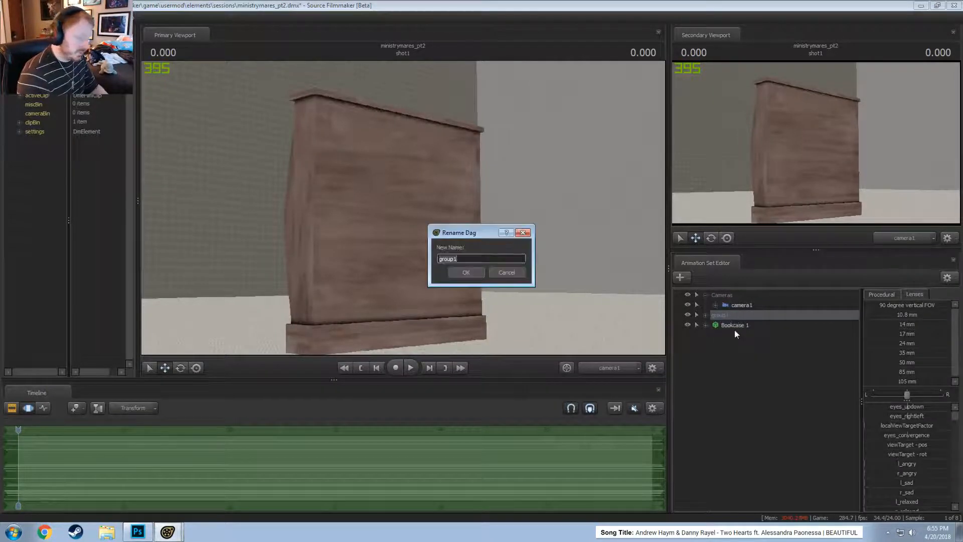
pyautogui.write('Actors')
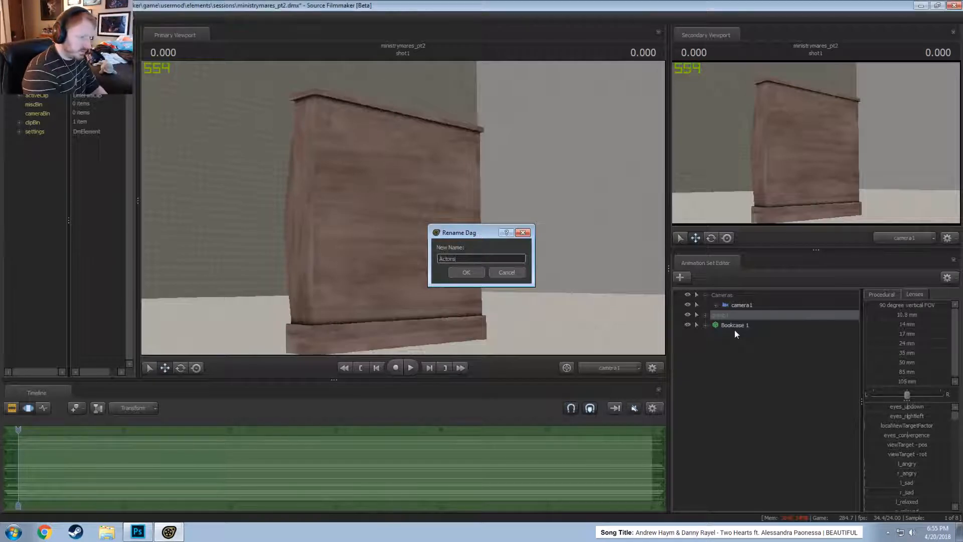
pyautogui.press('Return')
# - Group the Bookcase 1 animation set and name the group "Bookcases"
pyautogui.click(737, 331)
pyautogui.rightClick(738, 330)
pyautogui.click(770, 354)
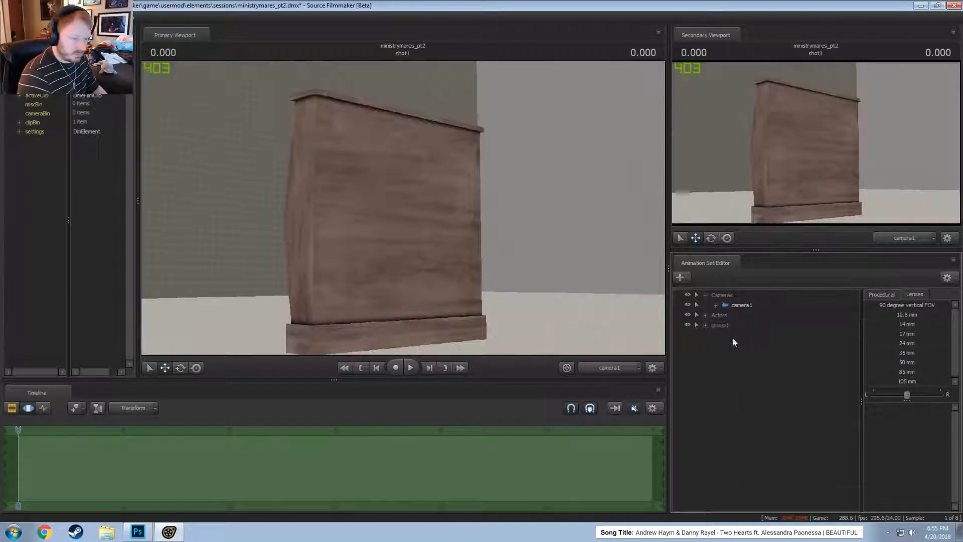
pyautogui.rightClick(732, 328)
pyautogui.click(750, 333)
pyautogui.write('Bookcas')
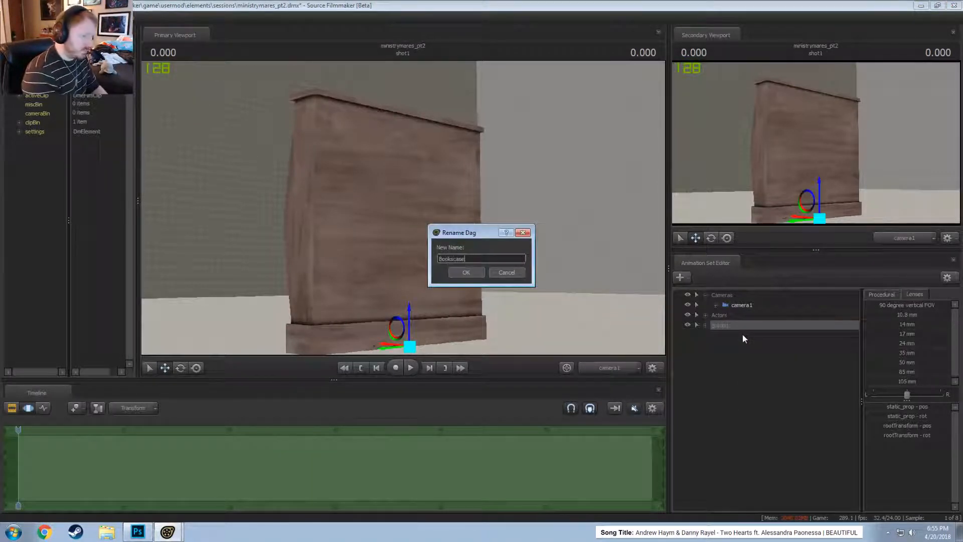
pyautogui.write('es')
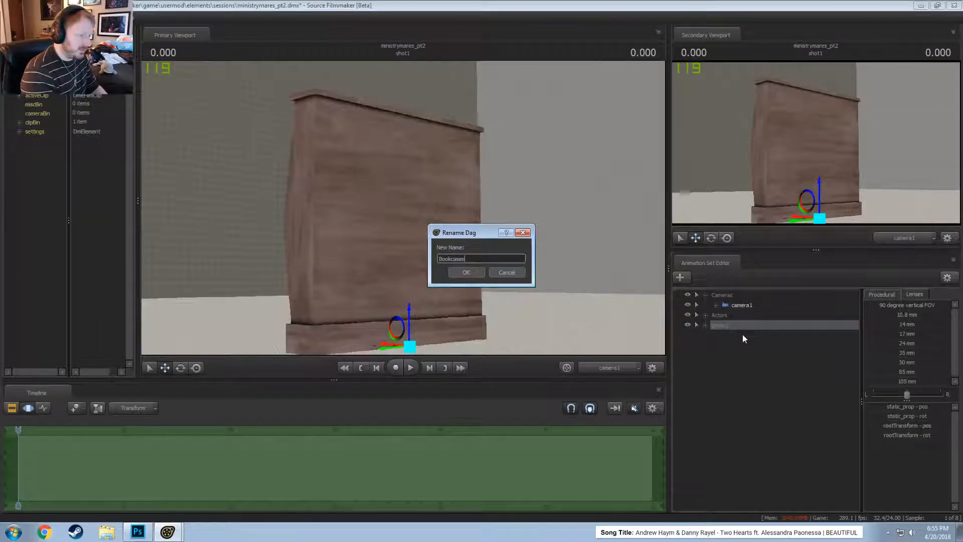
pyautogui.press('Return')
# - Turn Bookcase 1 around through its root rotation value so that its shelves face camera1
pyautogui.click(706, 325)
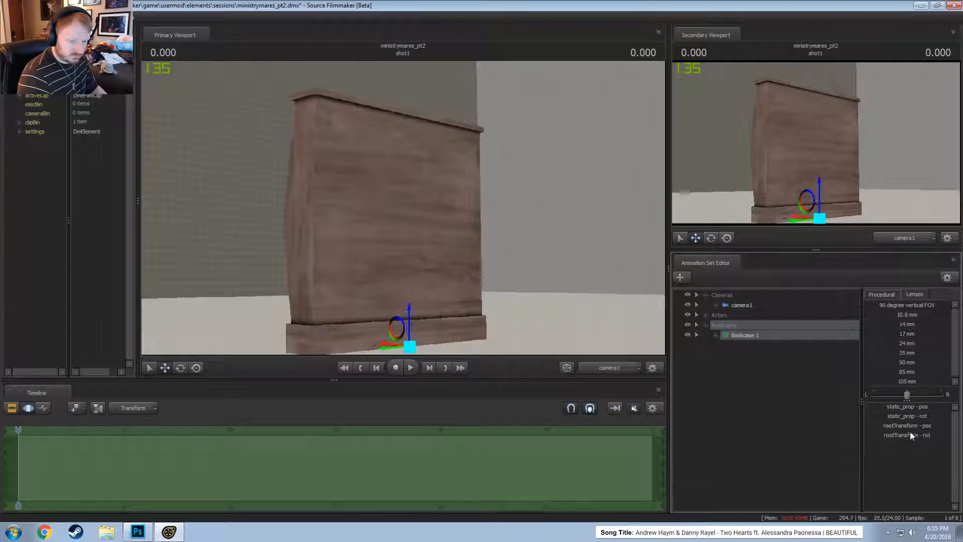
pyautogui.click(934, 435)
pyautogui.write('18')
pyautogui.press('Return')
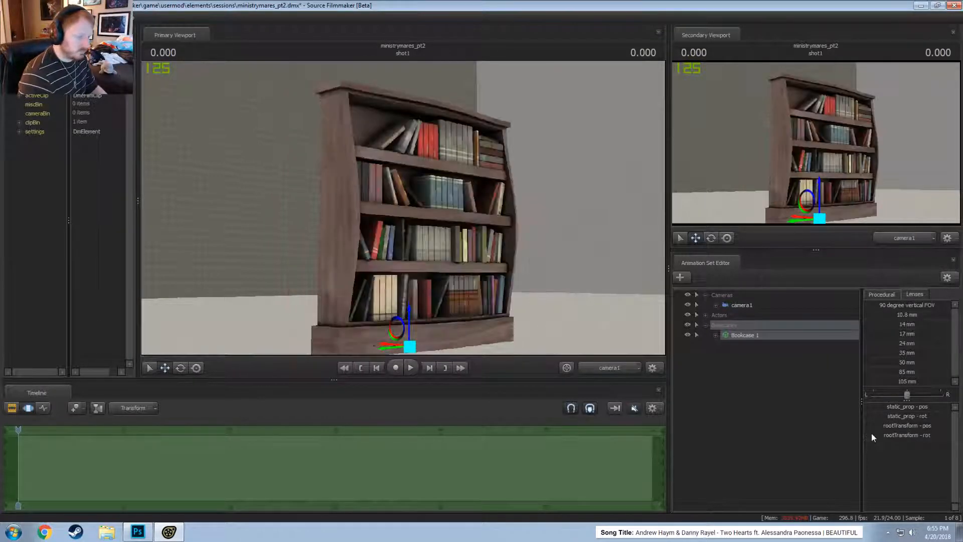
# - Through the work camera, move Bookcase 1 across the floor, farther away from camera1
pyautogui.click(514, 219)
pyautogui.moveTo(514, 219); pyautogui.dragTo(507, 261)
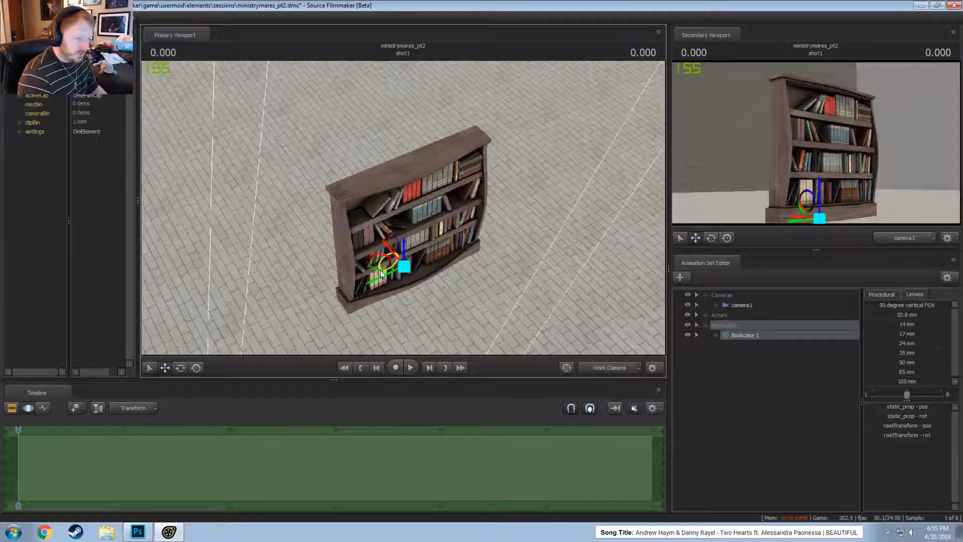
pyautogui.moveTo(379, 281); pyautogui.dragTo(367, 181)
pyautogui.press('e')
pyautogui.press('w')
pyautogui.hotkey('ctrl', 'z')
pyautogui.hotkey('ctrl', 'z')
pyautogui.moveTo(477, 205); pyautogui.dragTo(403, 209)
pyautogui.moveTo(378, 252); pyautogui.dragTo(451, 240)
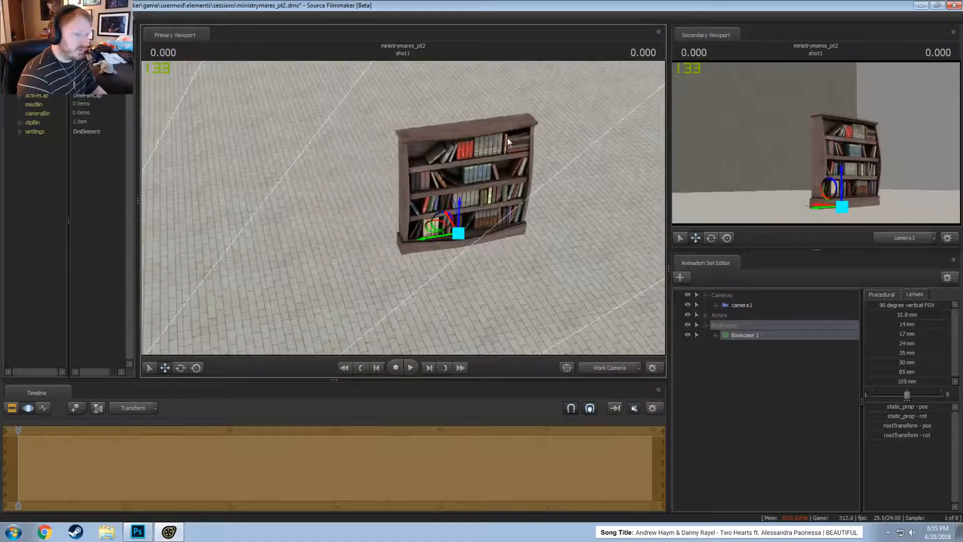
# - Add an animation set for the model props_manor\bookcase_132_02.mdl, filtering the model browser to the tf mod
pyautogui.rightClick(712, 365)
pyautogui.click(757, 385)
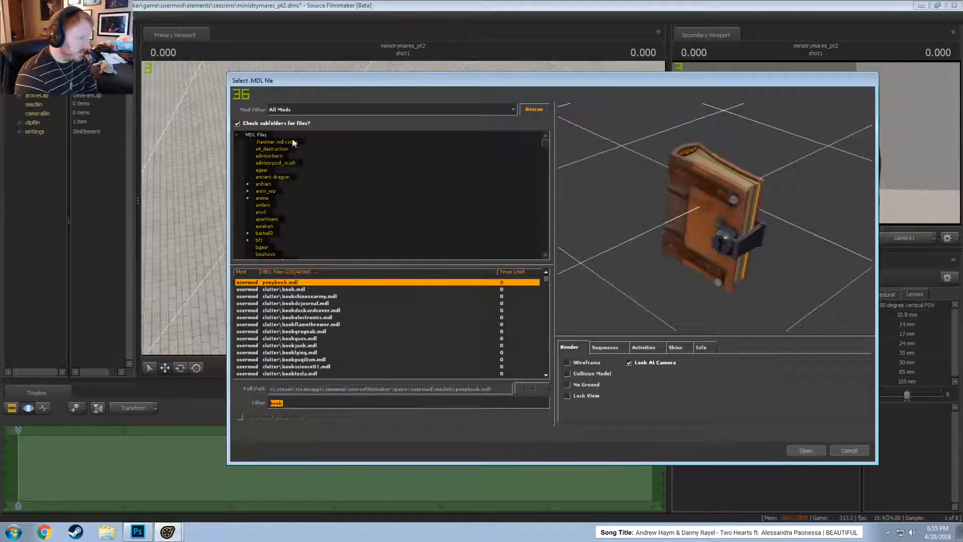
pyautogui.click(297, 110)
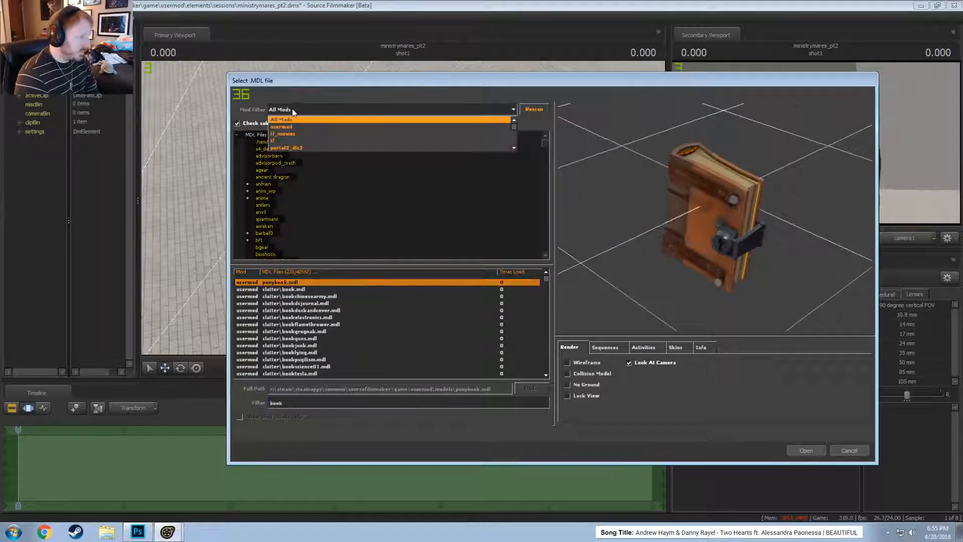
pyautogui.click(281, 133)
pyautogui.scroll(-1, 351, 340)
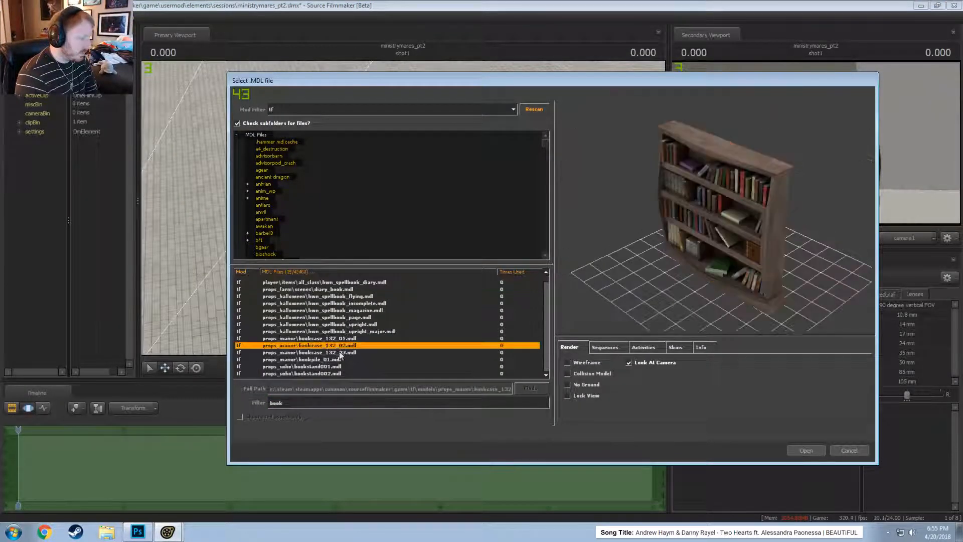
pyautogui.click(335, 346)
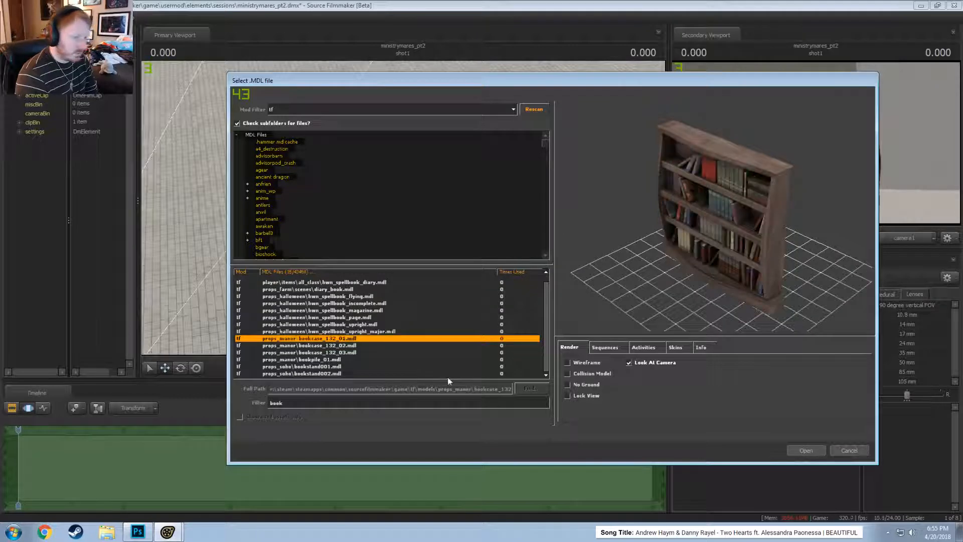
pyautogui.click(801, 450)
# - Copy Bookcase 1's placement onto bookcase_132_021 so that both occupy the same spot and orientation
pyautogui.click(741, 336)
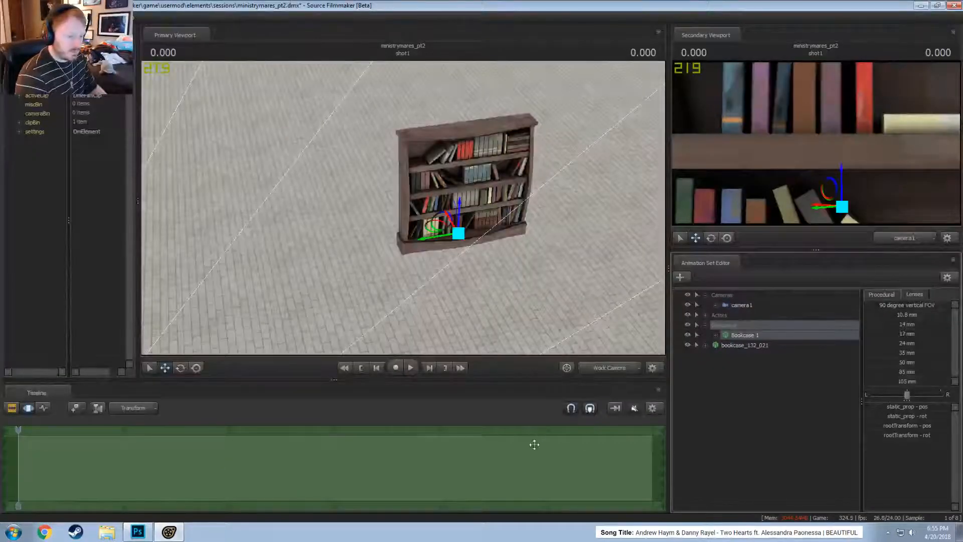
pyautogui.click(718, 346)
pyautogui.click(544, 458)
pyautogui.hotkey('ctrl', 'v')
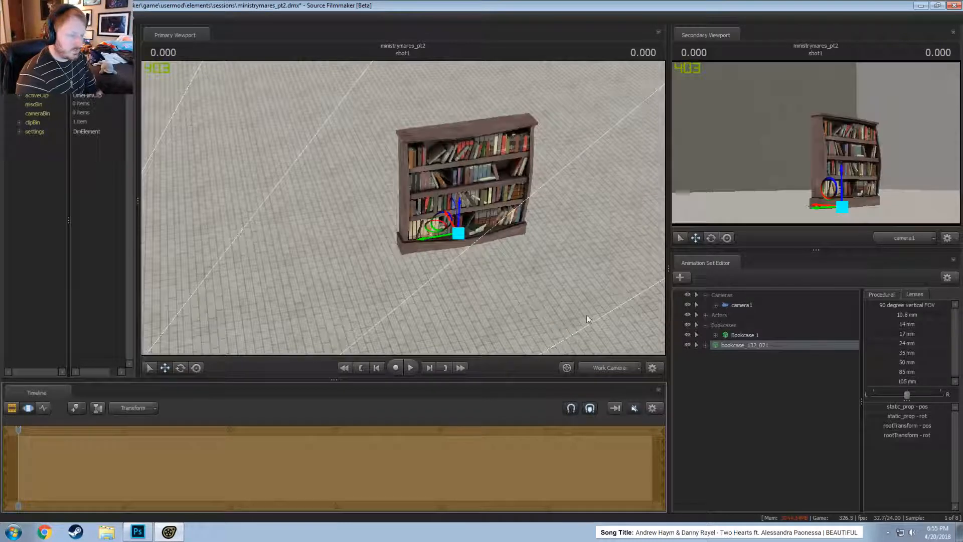
pyautogui.press('Return')
# - Rename the bookcase_132_021 animation set as "Bookcase 2 - 1"
pyautogui.rightClick(735, 346)
pyautogui.click(748, 346)
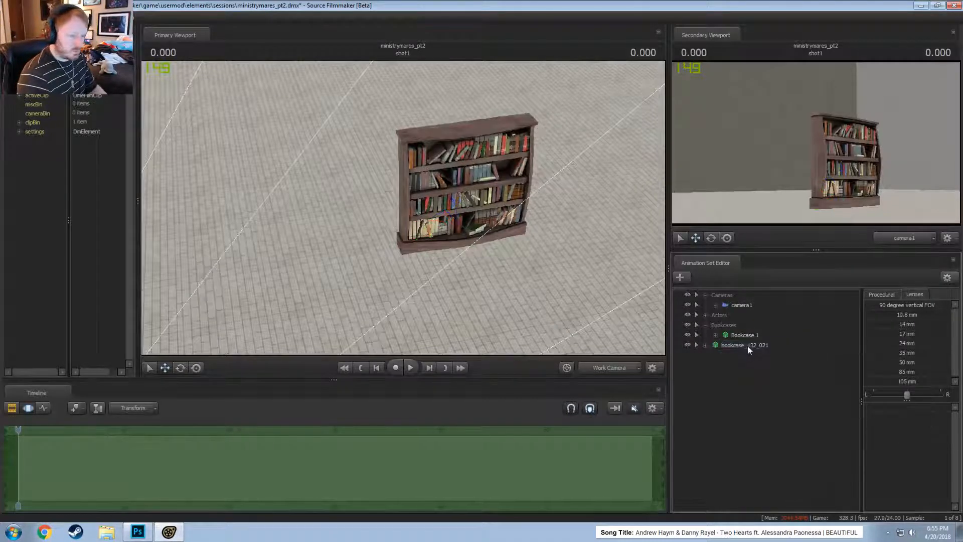
pyautogui.rightClick(748, 345)
pyautogui.click(766, 352)
pyautogui.write('Book')
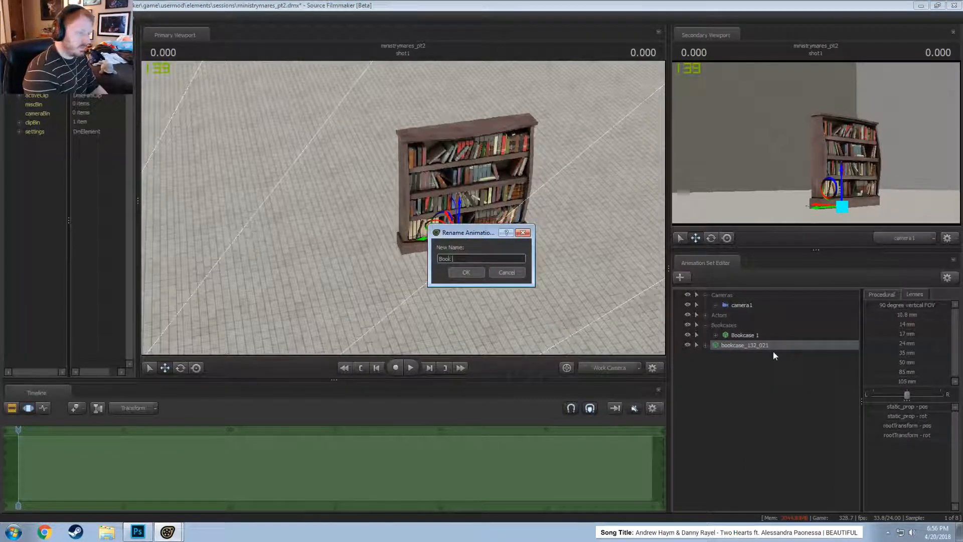
pyautogui.write('case 2 - 1')
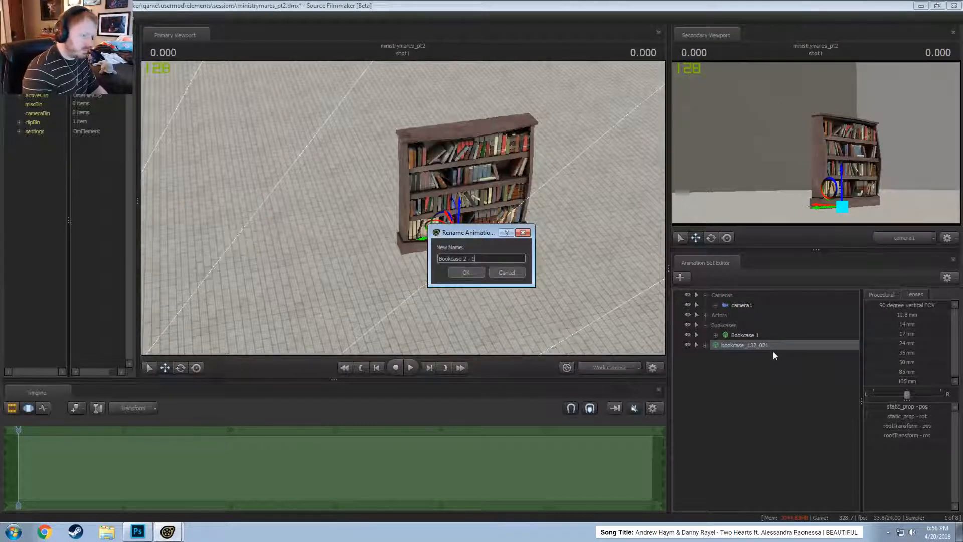
pyautogui.press('Return')
# - Rename the Bookcase 1 animation set as "Bookcase 1 - 1"
pyautogui.rightClick(776, 336)
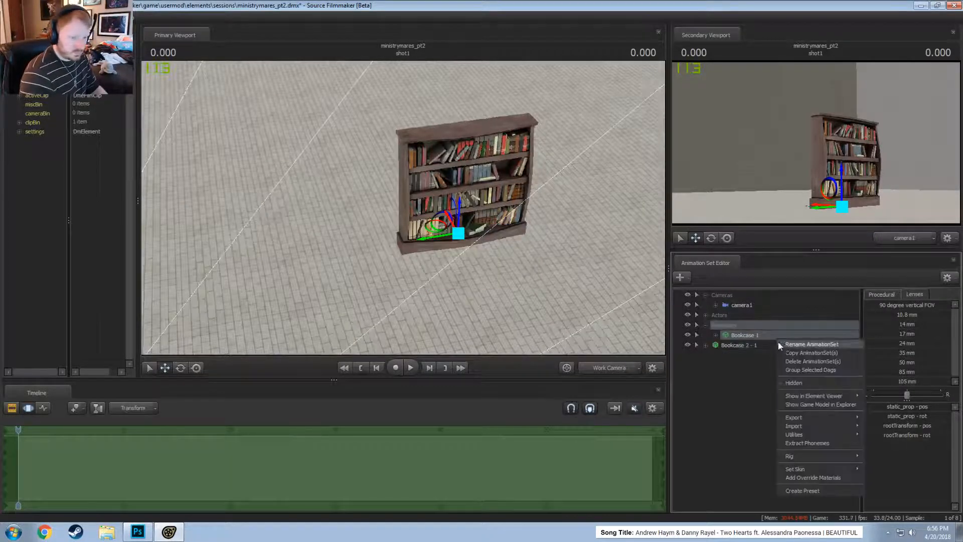
pyautogui.click(783, 343)
pyautogui.click(485, 258)
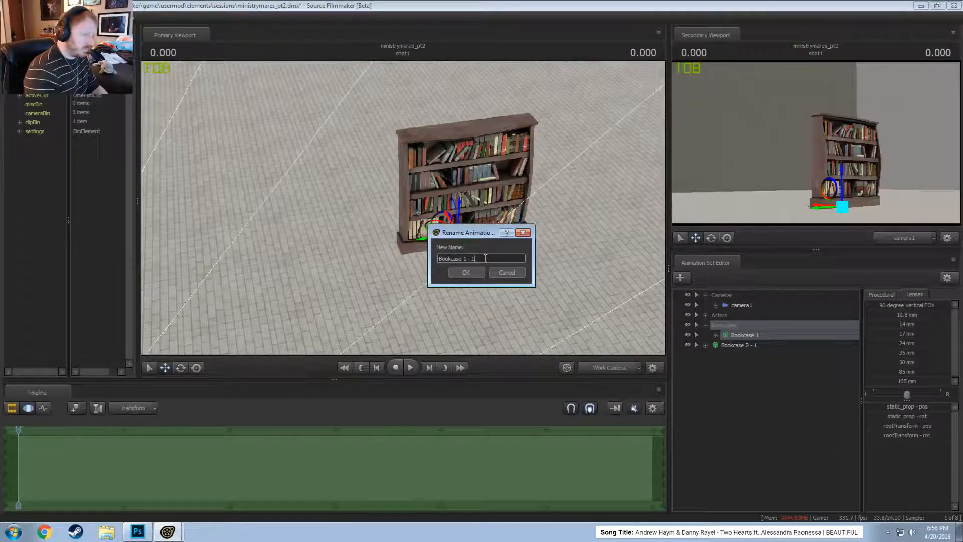
pyautogui.write('- 1')
pyautogui.press('Return')
# - Slide Bookcase 2 - 1 sideways until it stands flush beside Bookcase 1 - 1, and put it in the Bookcases group
pyautogui.click(736, 346)
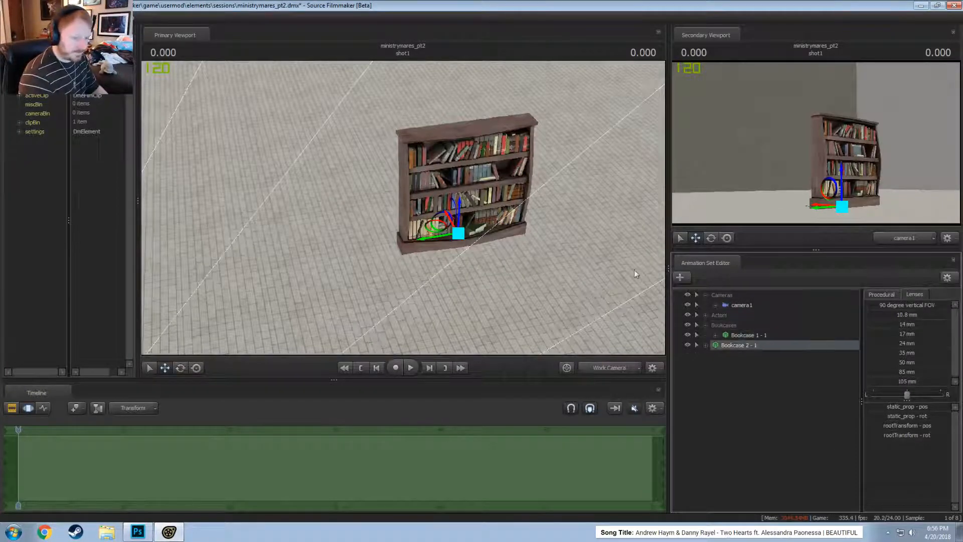
pyautogui.moveTo(420, 238); pyautogui.dragTo(298, 256)
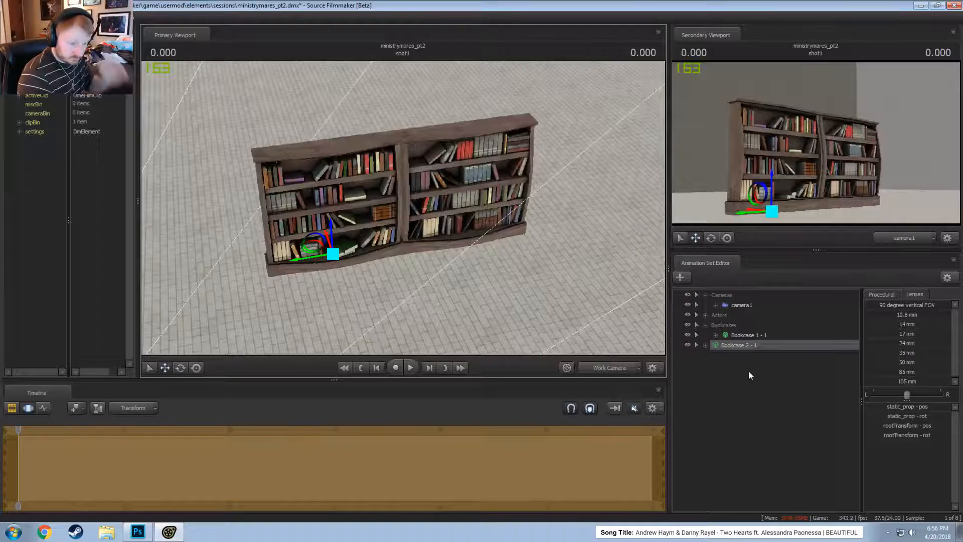
pyautogui.moveTo(728, 345); pyautogui.dragTo(727, 326)
# - Copy the Bookcase 1 - 1 animation set and paste it as a new bookcase
pyautogui.click(739, 337)
pyautogui.rightClick(739, 336)
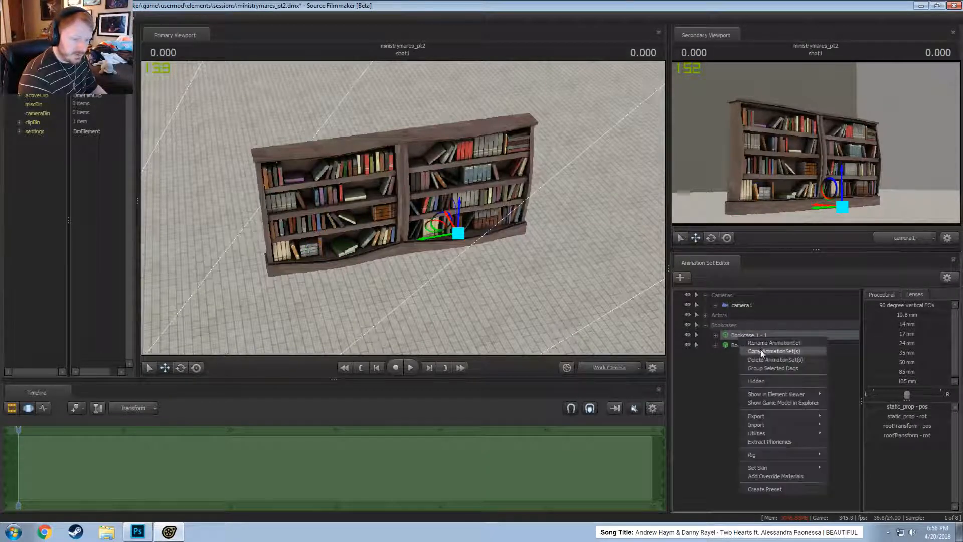
pyautogui.click(742, 397)
pyautogui.rightClick(744, 400)
pyautogui.click(751, 423)
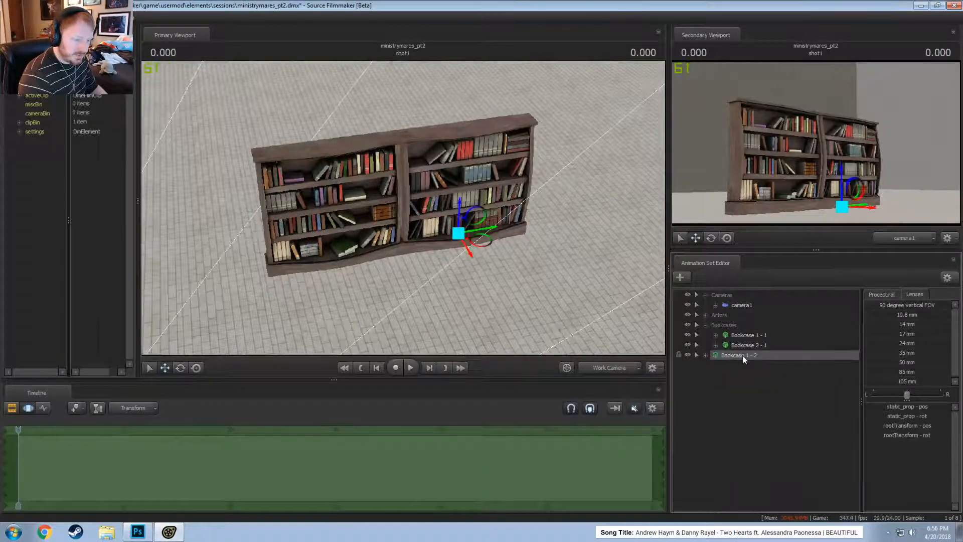
# - Raise Bookcase 1 - 2 and rest it on top of the two floor bookcases, centred over their joint
pyautogui.moveTo(445, 225); pyautogui.dragTo(382, 120)
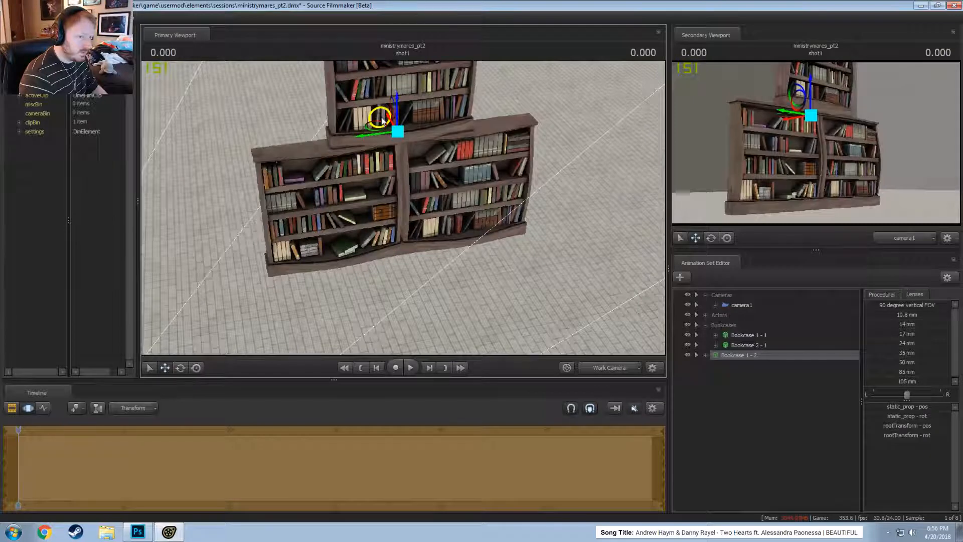
pyautogui.hotkey('ctrl', 'z')
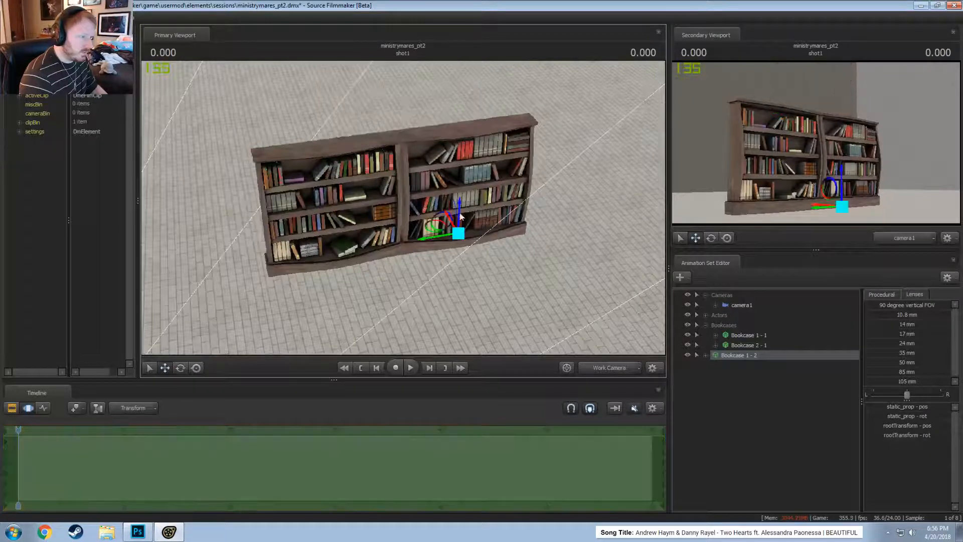
pyautogui.keyDown('alt'); pyautogui.moveTo(462, 239); pyautogui.dragTo(365, 128); pyautogui.keyUp('alt')
pyautogui.press('w')
pyautogui.press('w')
pyautogui.press('s')
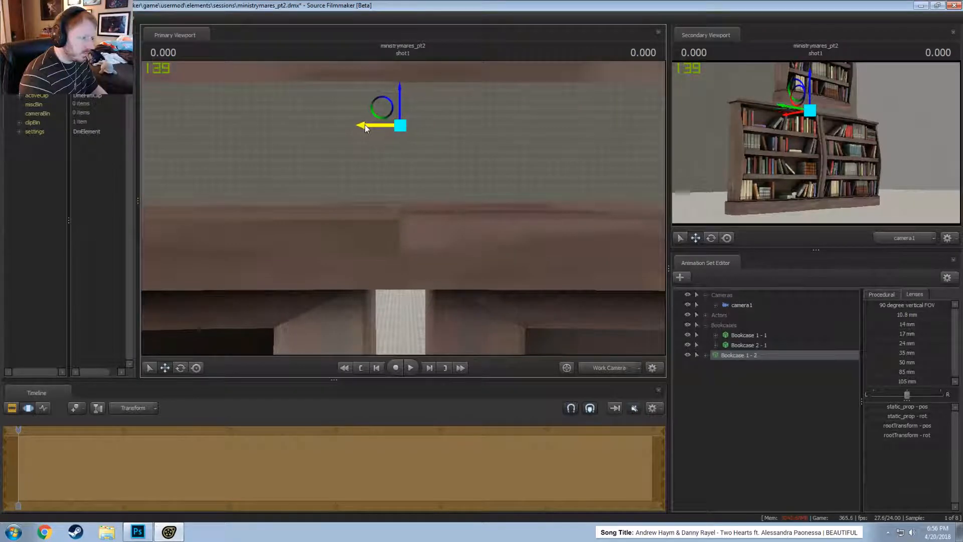
pyautogui.moveTo(403, 98); pyautogui.dragTo(408, 173)
pyautogui.keyDown('alt'); pyautogui.moveTo(408, 174); pyautogui.dragTo(430, 239, button='right'); pyautogui.keyUp('alt')
pyautogui.keyDown('alt'); pyautogui.moveTo(430, 240); pyautogui.dragTo(462, 266); pyautogui.keyUp('alt')
pyautogui.keyDown('alt'); pyautogui.moveTo(462, 266); pyautogui.dragTo(499, 282, button='right'); pyautogui.keyUp('alt')
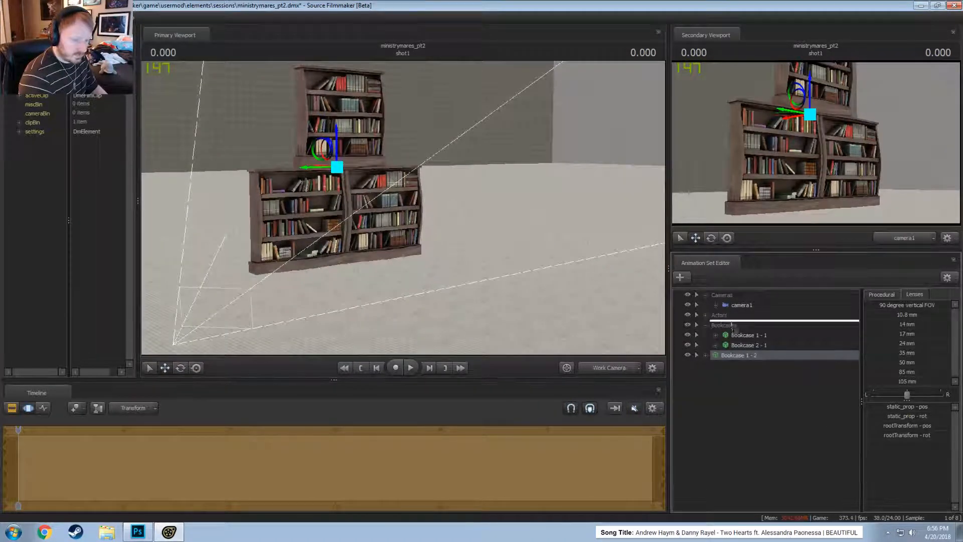
# - Copy all three animation sets in the Bookcases group and paste them as a second stack
pyautogui.click(748, 334)
pyautogui.keyDown('shift'); pyautogui.click(742, 353); pyautogui.keyUp('shift')
pyautogui.rightClick(742, 354)
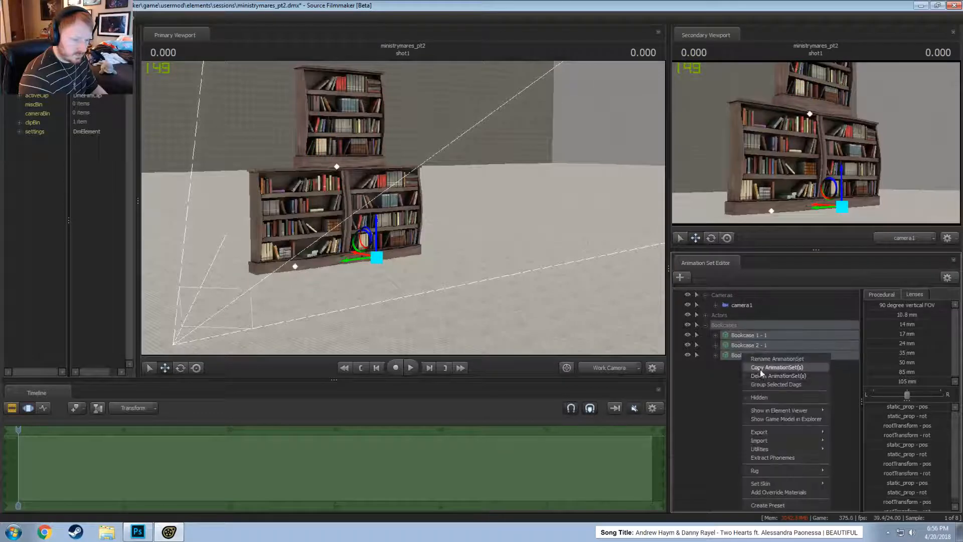
pyautogui.click(758, 371)
pyautogui.click(742, 406)
pyautogui.rightClick(742, 406)
pyautogui.click(776, 458)
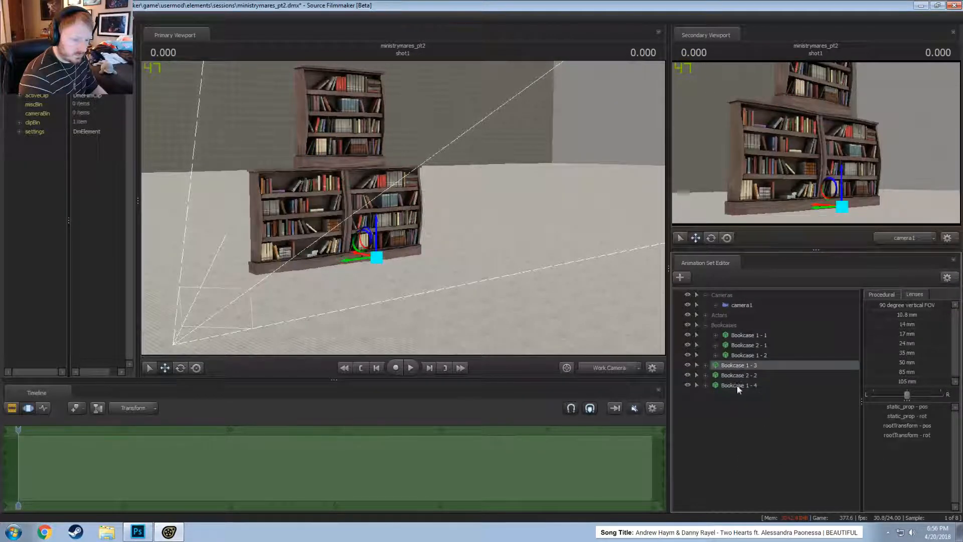
# - Rotate the three pasted bookcases together and move them beside the first stack, angled to form a corner with it
pyautogui.keyDown('alt'); pyautogui.moveTo(401, 201); pyautogui.dragTo(461, 272); pyautogui.keyUp('alt')
pyautogui.press('e')
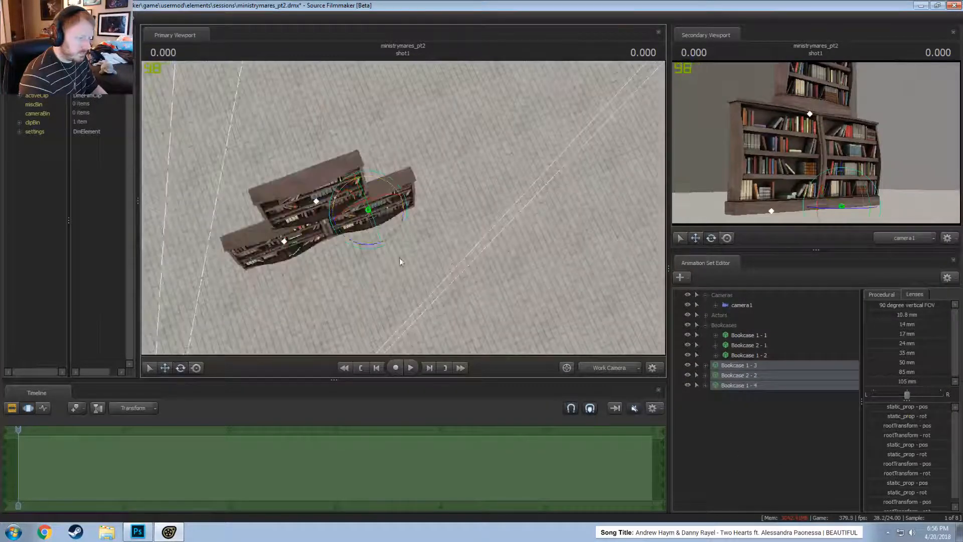
pyautogui.moveTo(369, 243); pyautogui.dragTo(446, 240)
pyautogui.press('w')
pyautogui.moveTo(404, 208)
pyautogui.mouseDown()
pyautogui.moveTo(404, 175)
pyautogui.moveTo(426, 178)
pyautogui.moveTo(404, 208)
pyautogui.mouseUp()
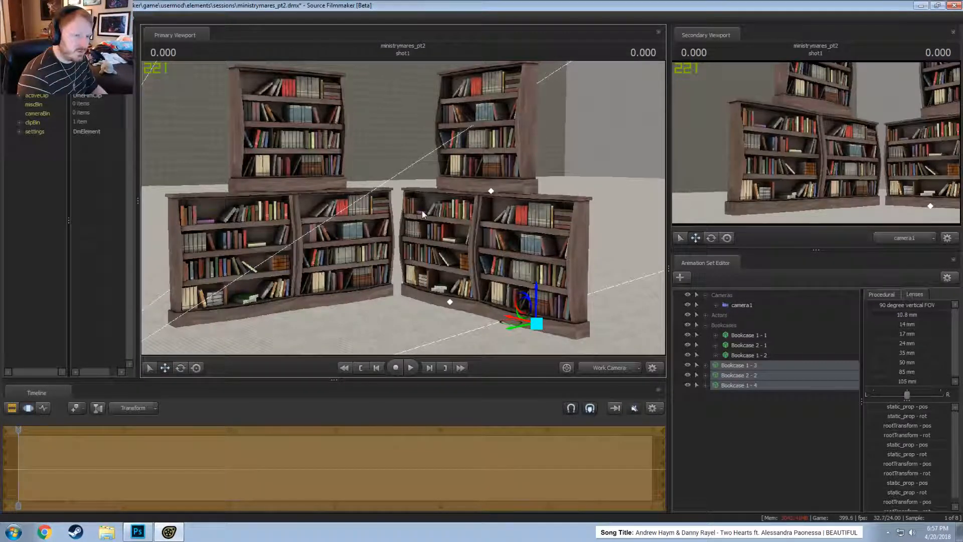
pyautogui.moveTo(406, 216); pyautogui.dragTo(406, 202)
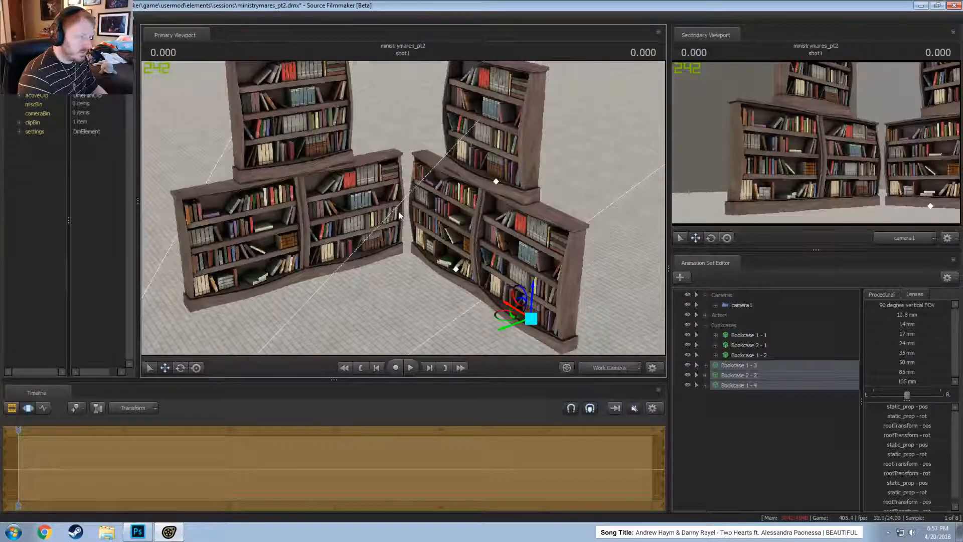
pyautogui.moveTo(407, 198); pyautogui.dragTo(418, 206)
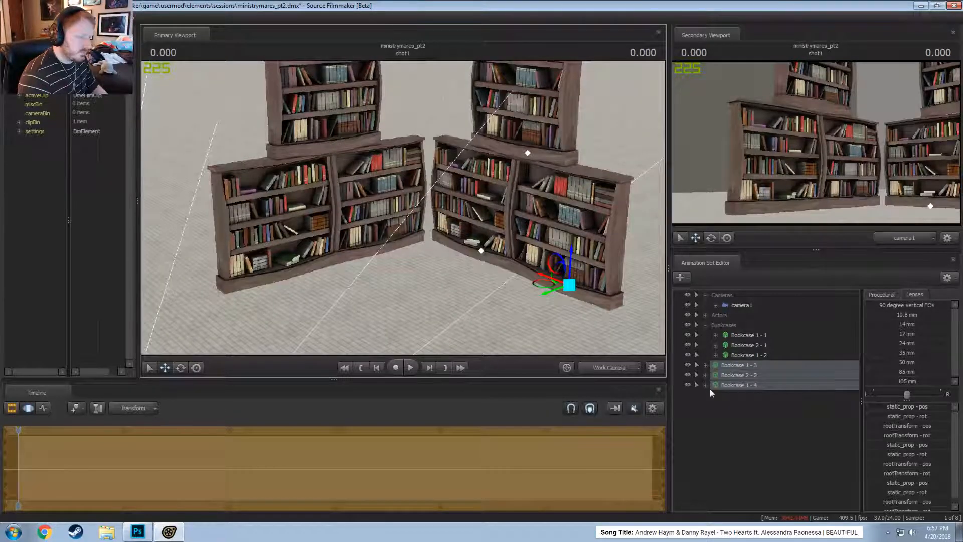
# - Start an animation set for a new model and search the models of all mods for desk
pyautogui.rightClick(487, 310)
pyautogui.click(743, 427)
pyautogui.rightClick(744, 427)
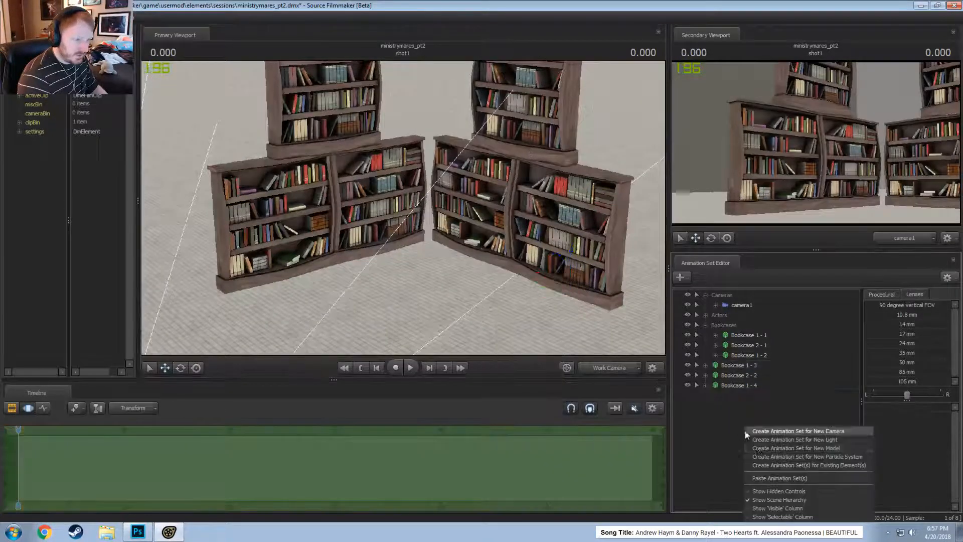
pyautogui.click(806, 453)
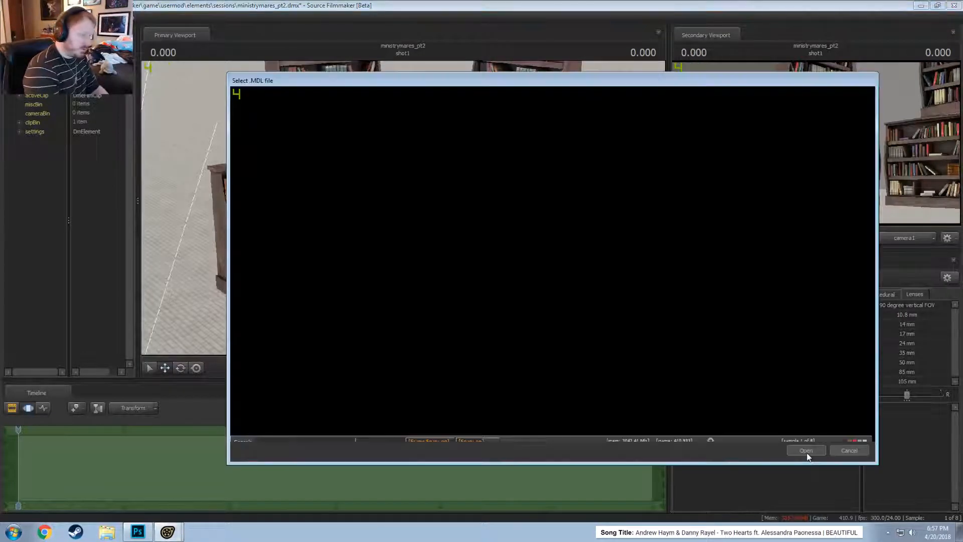
pyautogui.write('desk')
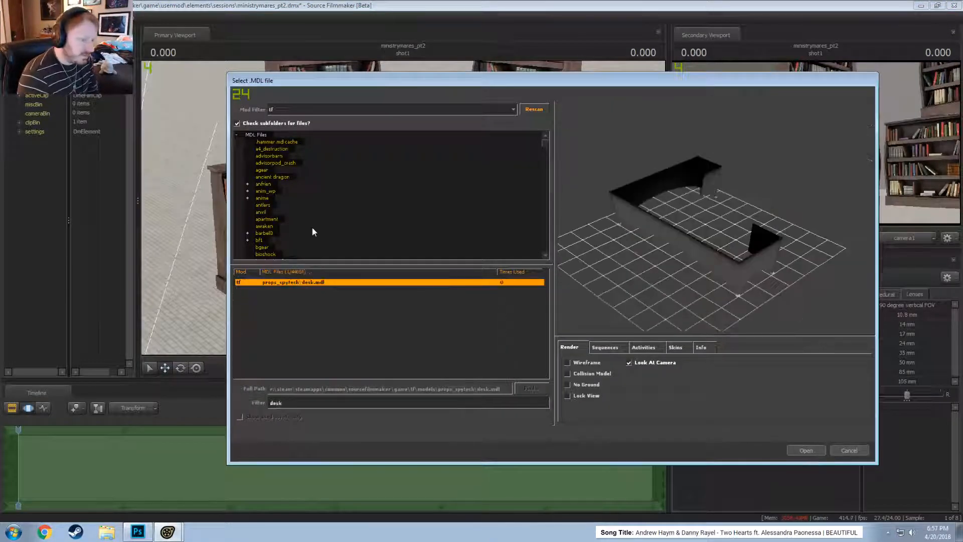
pyautogui.click(302, 107)
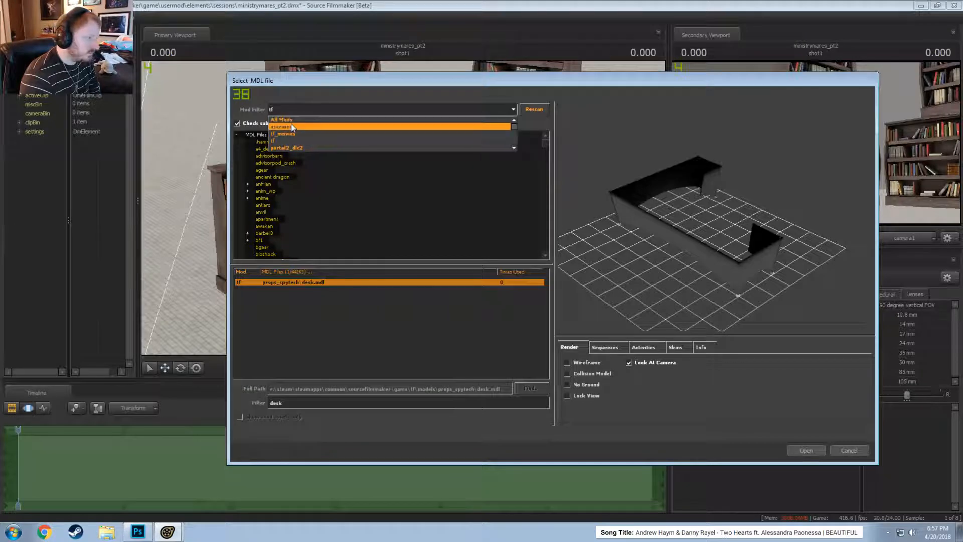
pyautogui.click(296, 119)
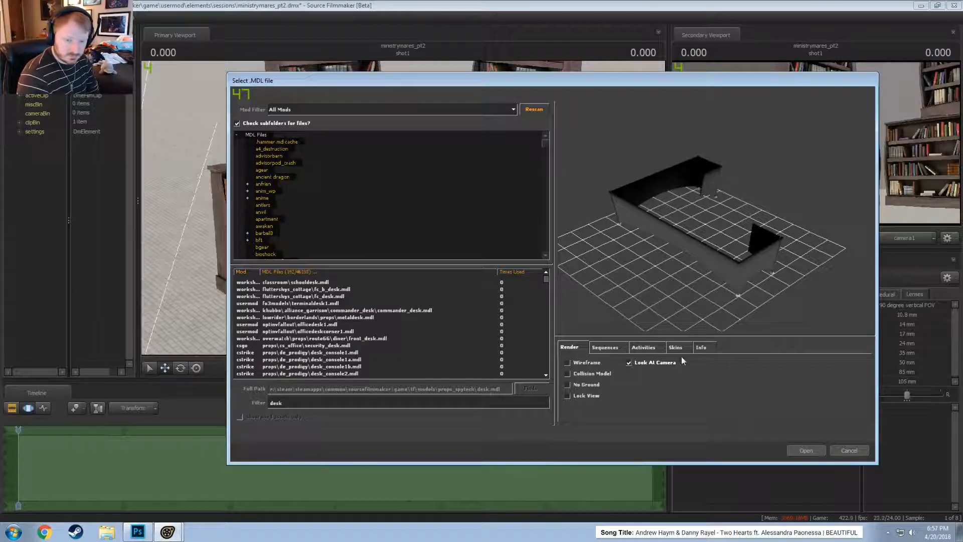
# - Preview the desk models one after another and add props_combine\breendesk.mdl to the scene
pyautogui.press('Down')
pyautogui.press('Down')
pyautogui.press('Down')
pyautogui.press('Down')
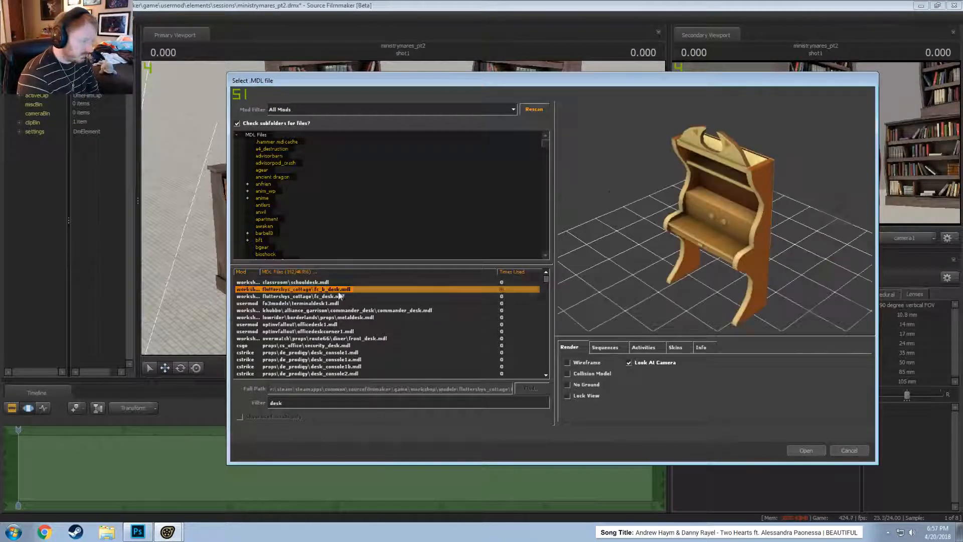
pyautogui.press('Down')
pyautogui.press('Down')
pyautogui.press('Down')
pyautogui.press('Down')
pyautogui.press('Down')
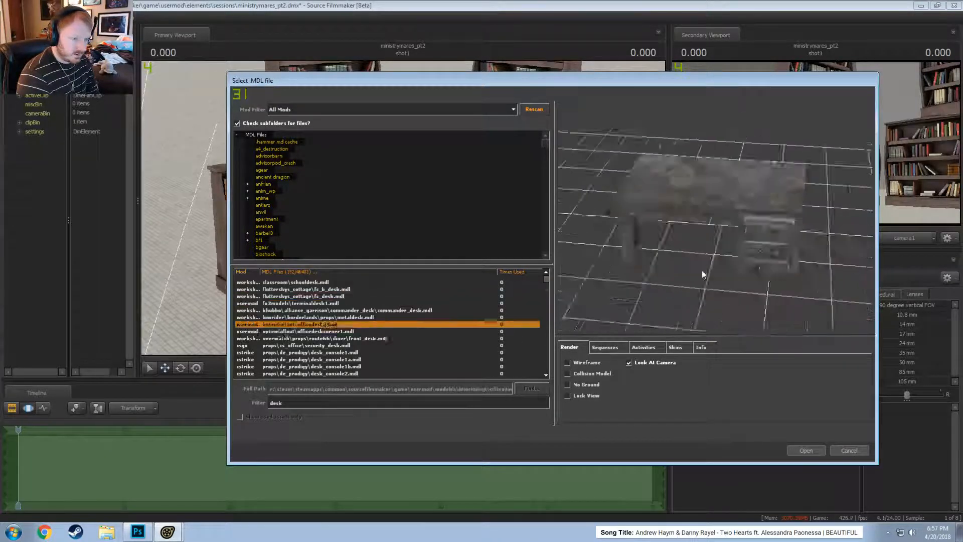
pyautogui.press('Up')
pyautogui.press('Up')
pyautogui.press('Up')
pyautogui.press('Up')
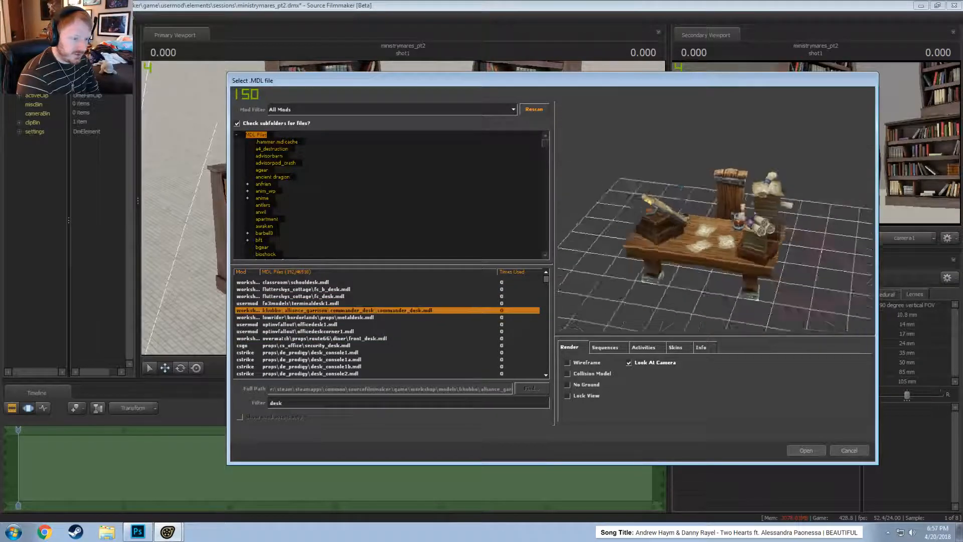
pyautogui.press('Down')
pyautogui.press('Down')
pyautogui.press('Down')
pyautogui.press('Down')
pyautogui.press('Down')
pyautogui.press('Down')
pyautogui.press('Down')
pyautogui.press('Down')
pyautogui.press('Down')
pyautogui.press('Down')
pyautogui.press('Down')
pyautogui.press('Down')
pyautogui.press('Down')
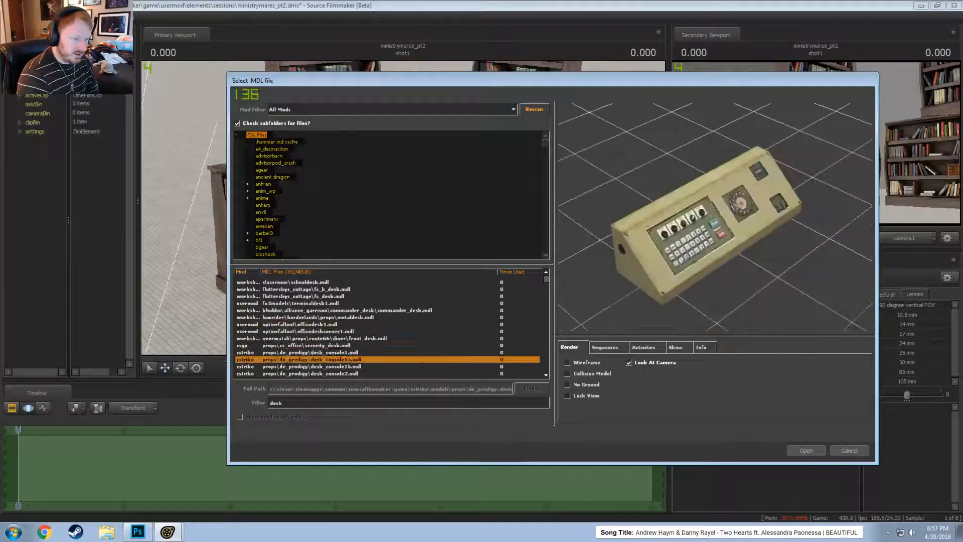
pyautogui.press('Down')
pyautogui.press('Down')
pyautogui.press('Down')
pyautogui.press('Down')
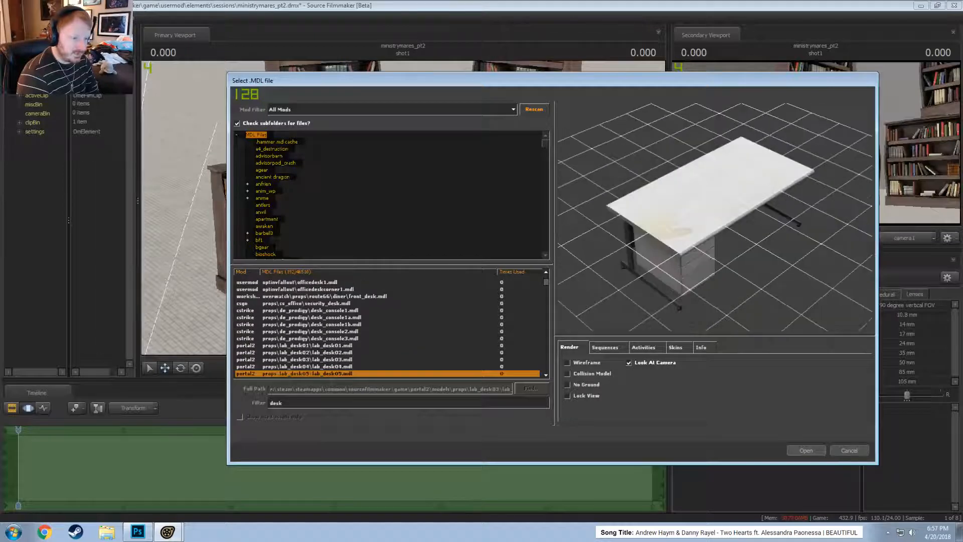
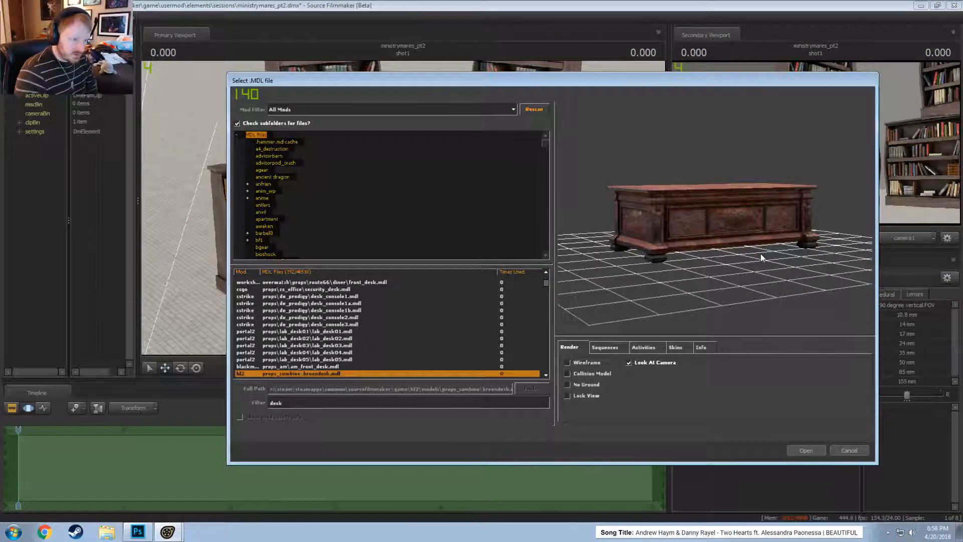
pyautogui.moveTo(761, 254); pyautogui.dragTo(719, 168)
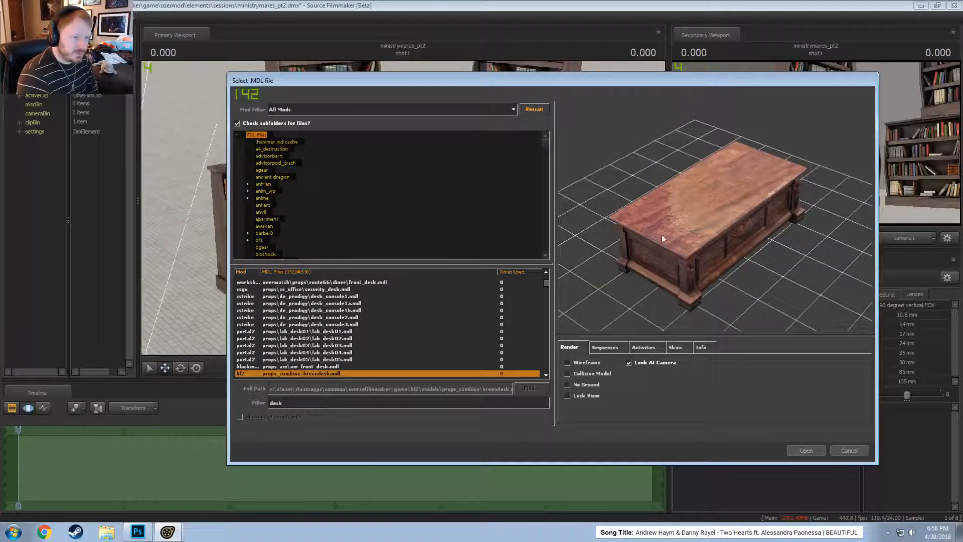
pyautogui.click(806, 451)
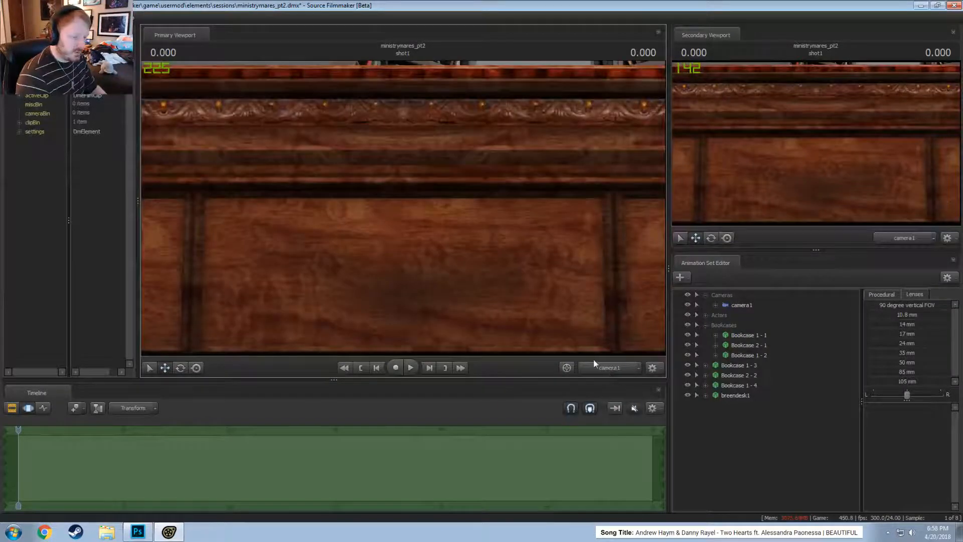
# - Move Bookcase 1 - 3, Bookcase 2 - 2 and Bookcase 1 - 4 into the Bookcases group
pyautogui.press('s')
pyautogui.moveTo(403, 208)
pyautogui.mouseDown()
pyautogui.moveTo(426, 215)
pyautogui.moveTo(403, 218)
pyautogui.mouseUp()
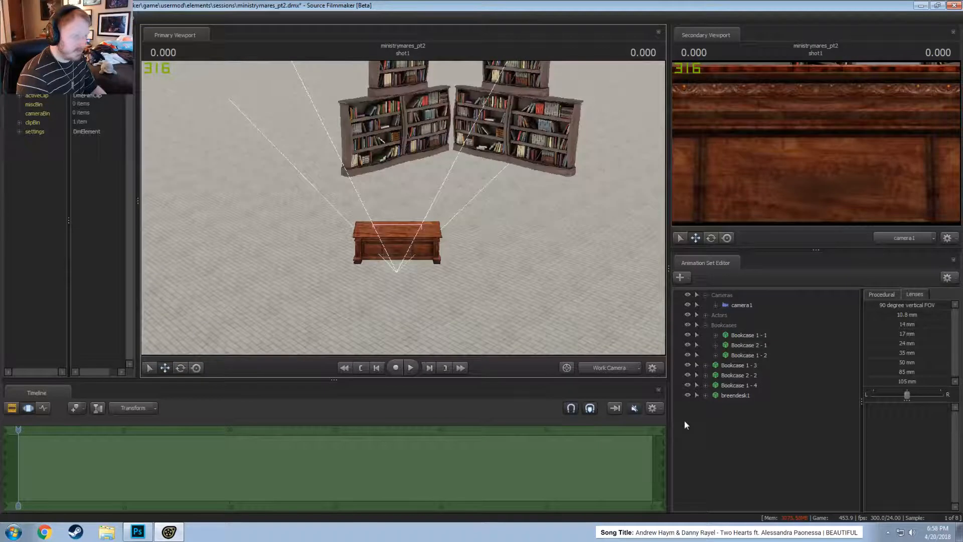
pyautogui.click(738, 396)
pyautogui.click(727, 366)
pyautogui.keyDown('shift'); pyautogui.click(732, 384); pyautogui.keyUp('shift')
pyautogui.moveTo(732, 384); pyautogui.dragTo(737, 325)
# - Rename the breendesk1 animation set as Desk
pyautogui.click(725, 339)
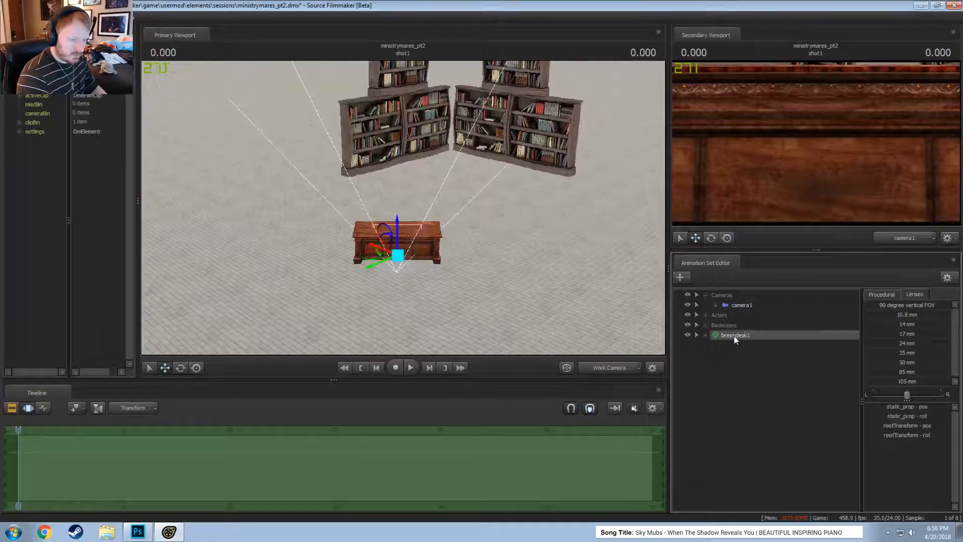
pyautogui.rightClick(728, 334)
pyautogui.click(745, 340)
pyautogui.write('Desk')
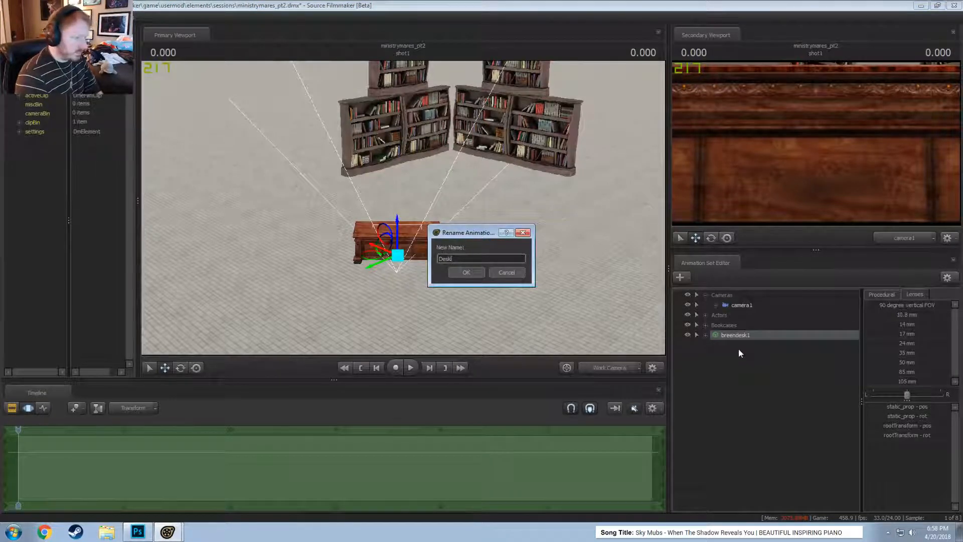
pyautogui.press('Return')
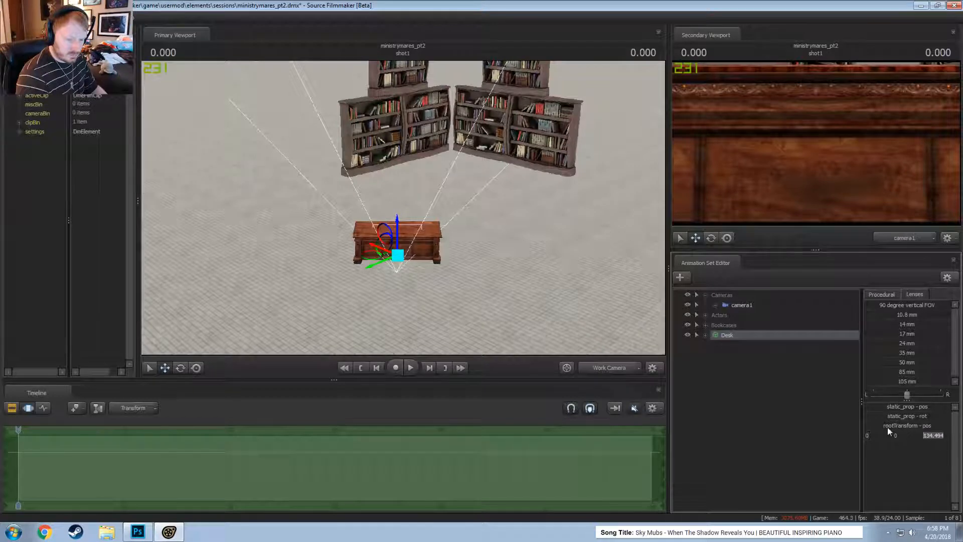
# - Set the third value of the Desk's rootTransform rotation to 180 and move the desk in front of the bookcase corner
pyautogui.moveTo(889, 431); pyautogui.dragTo(903, 432)
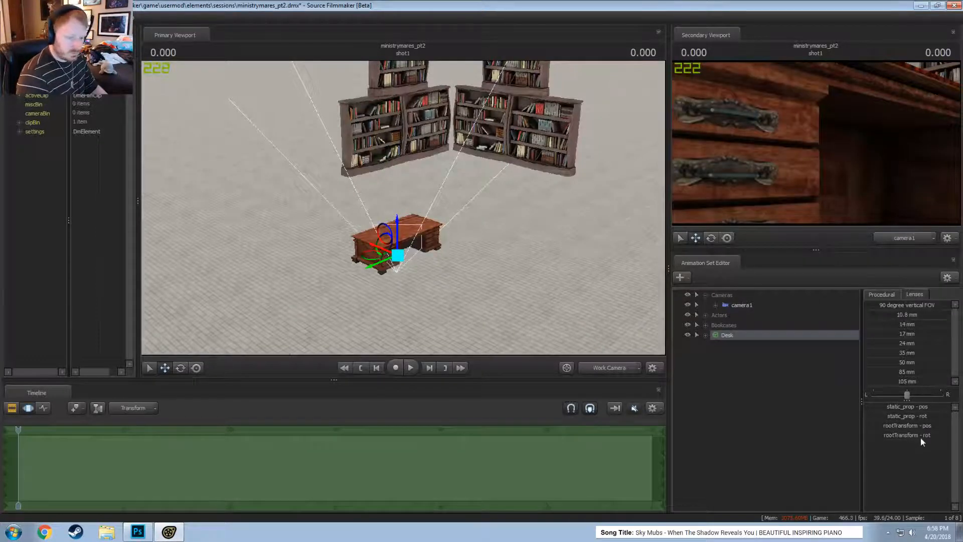
pyautogui.write('180')
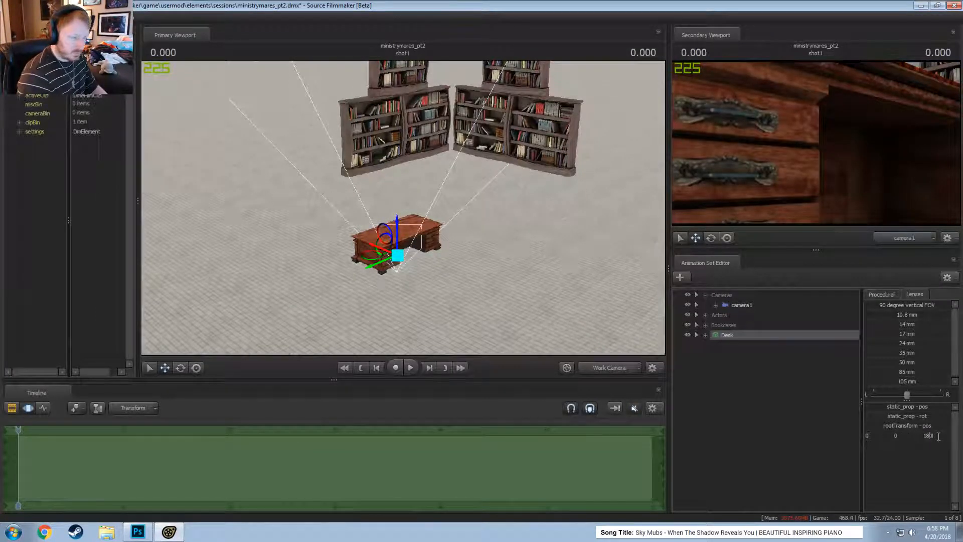
pyautogui.press('Return')
pyautogui.moveTo(391, 277); pyautogui.dragTo(401, 198)
# - Select the Rarity animation set in the Actors group and locate the model in the scene
pyautogui.click(706, 315)
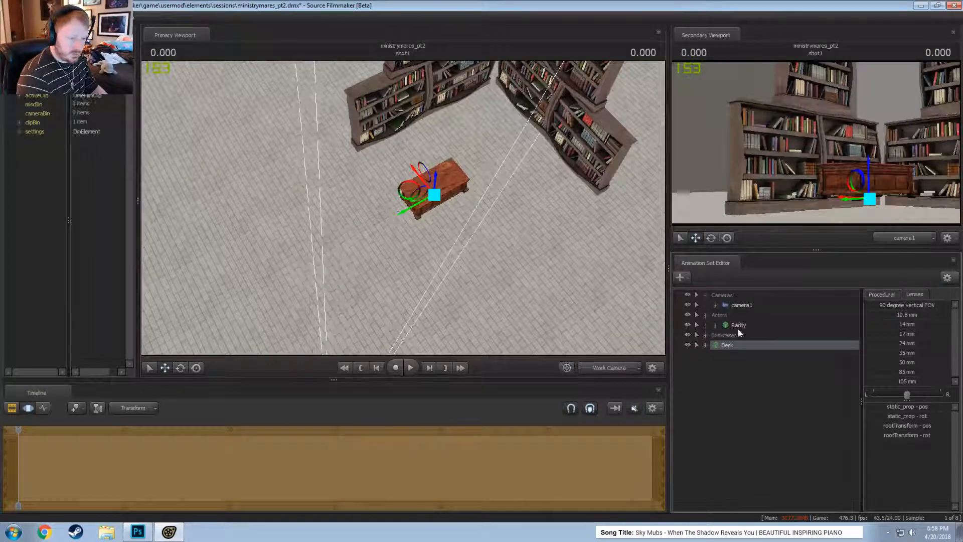
pyautogui.click(739, 325)
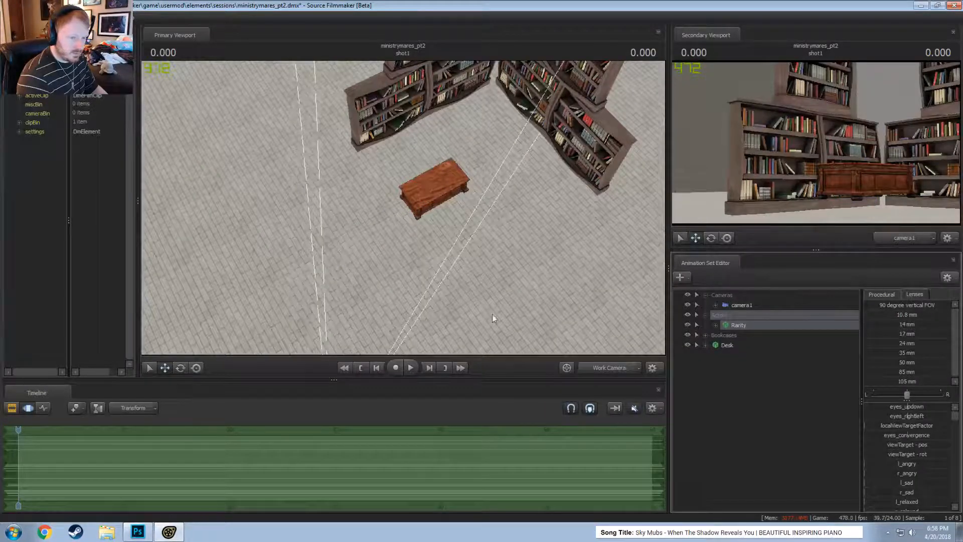
pyautogui.moveTo(495, 317); pyautogui.dragTo(587, 266)
pyautogui.moveTo(371, 251); pyautogui.dragTo(403, 209)
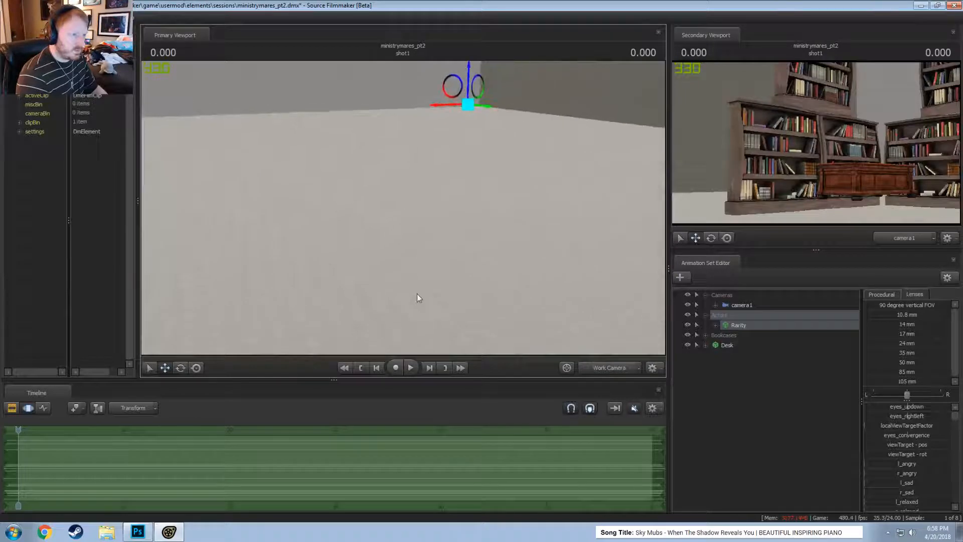
# - Move the Rarity model from the far corner of the room over to the desk in front of the bookcases
pyautogui.moveTo(476, 116); pyautogui.dragTo(550, 115)
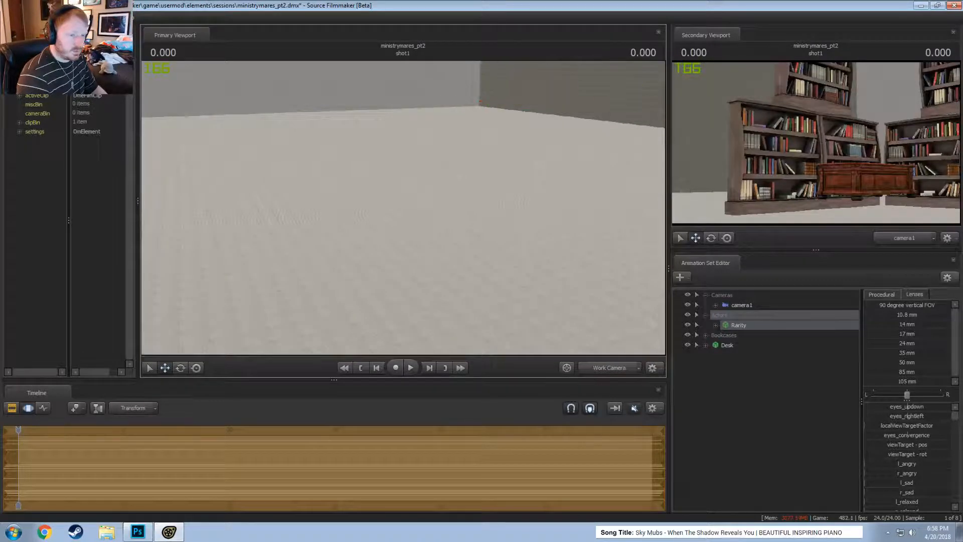
pyautogui.moveTo(481, 103); pyautogui.dragTo(321, 345)
pyautogui.moveTo(321, 344); pyautogui.dragTo(404, 207)
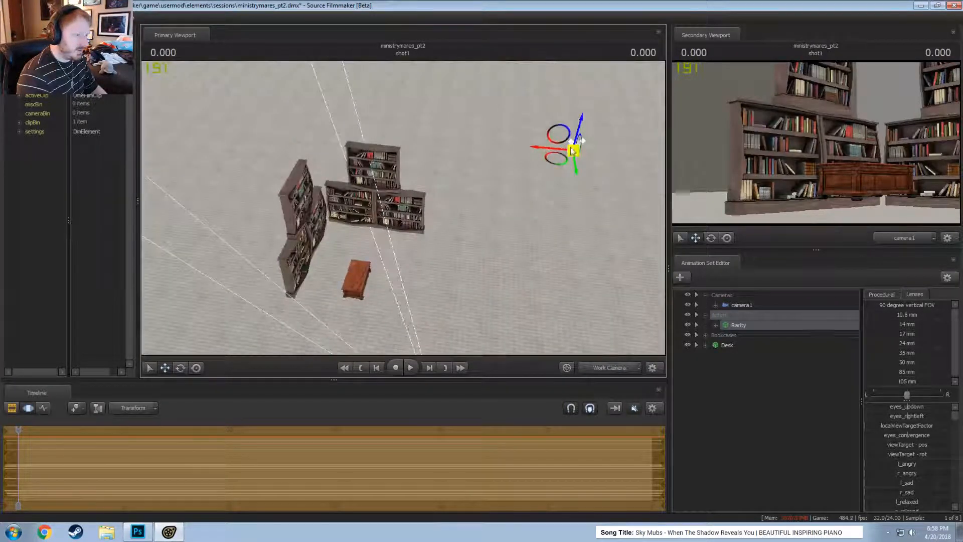
pyautogui.moveTo(572, 151); pyautogui.dragTo(430, 230)
pyautogui.press('w')
pyautogui.press('e')
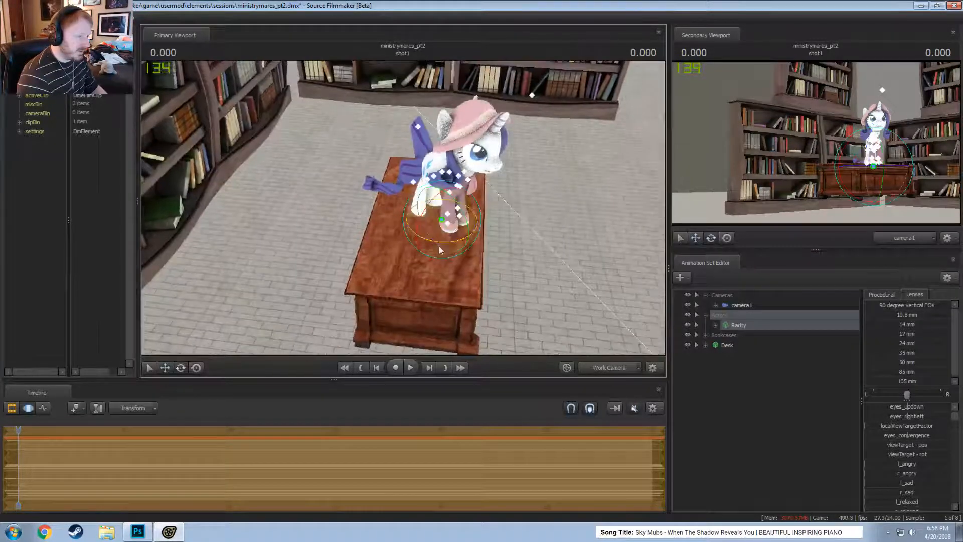
pyautogui.keyDown('alt'); pyautogui.moveTo(539, 261); pyautogui.dragTo(472, 236); pyautogui.keyUp('alt')
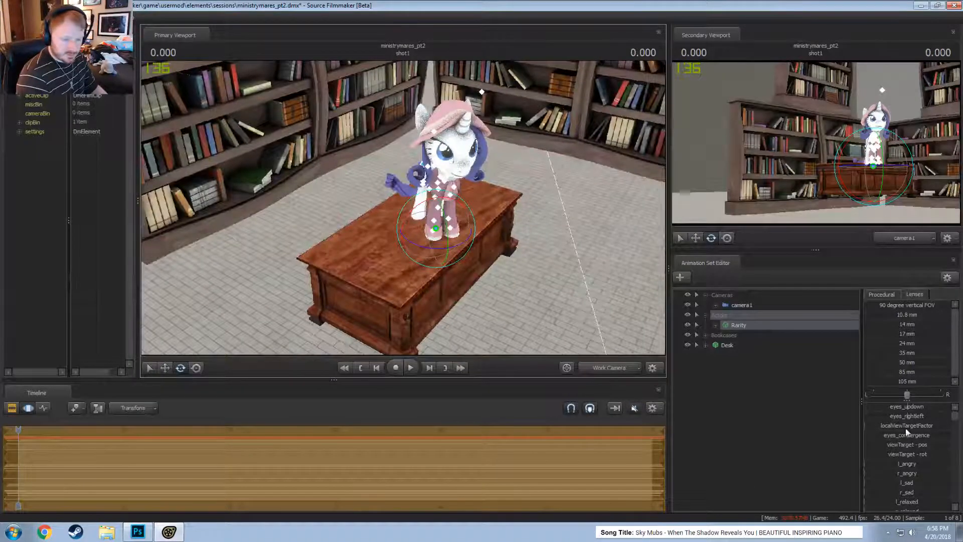
# - Set the yaw of Rarity's rootTransform rotation to 180
pyautogui.click(715, 326)
pyautogui.click(724, 354)
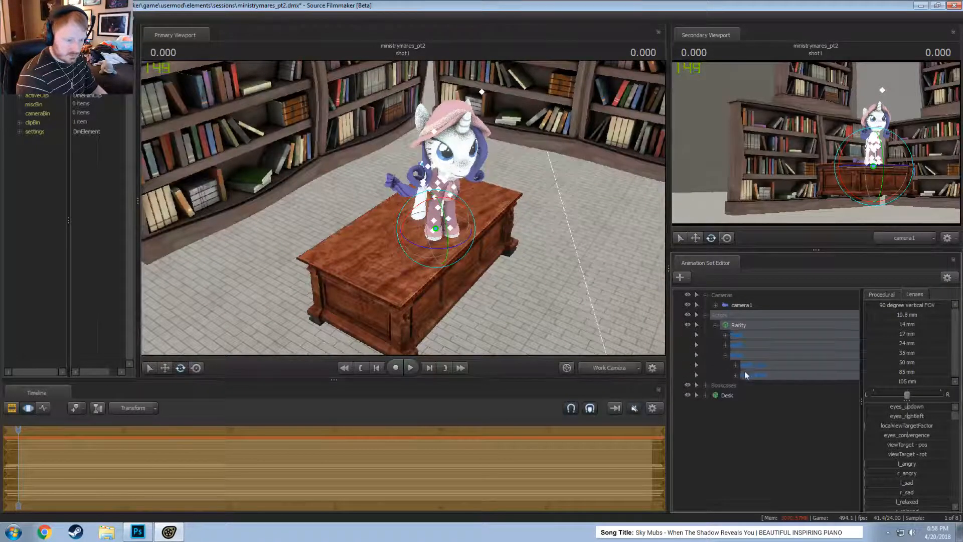
pyautogui.click(726, 345)
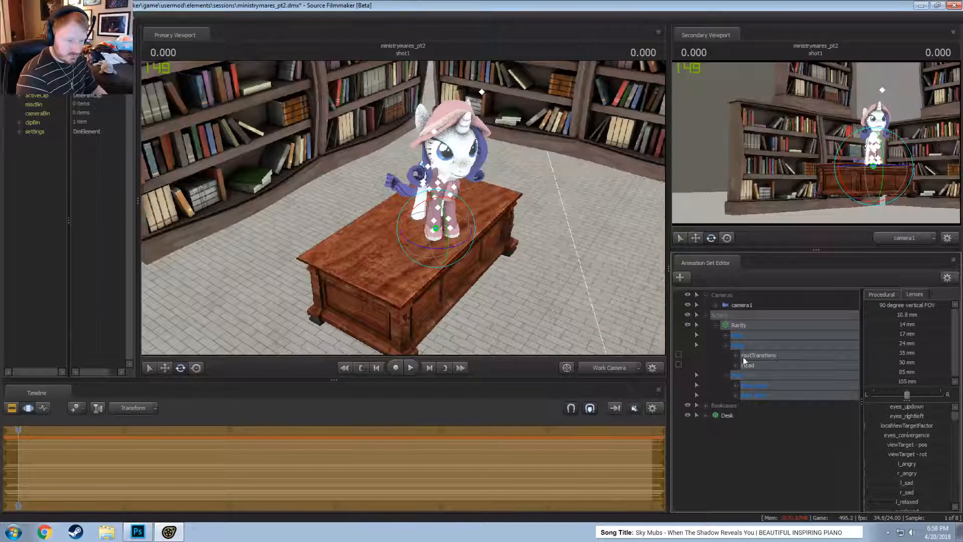
pyautogui.click(742, 357)
pyautogui.click(737, 356)
pyautogui.click(750, 385)
pyautogui.click(772, 376)
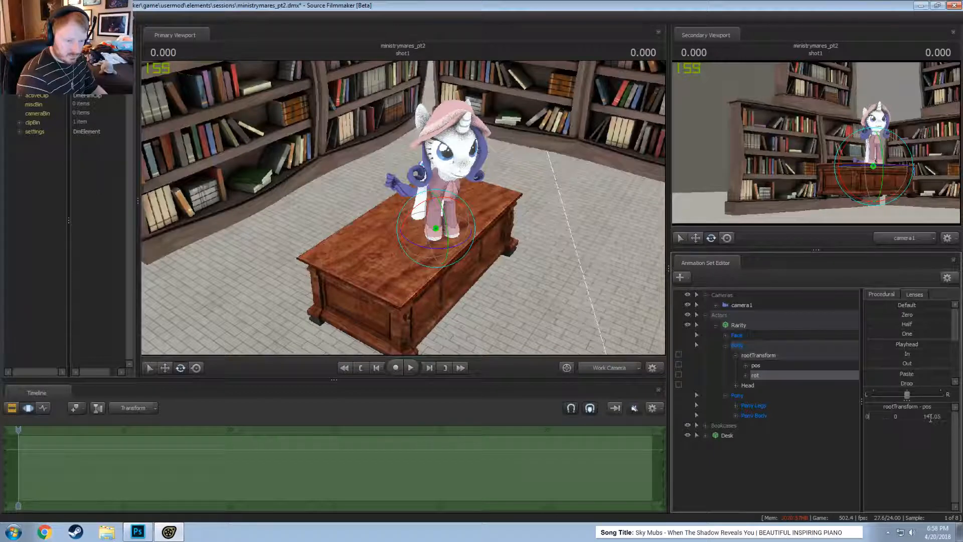
pyautogui.write('180')
pyautogui.press('Return')
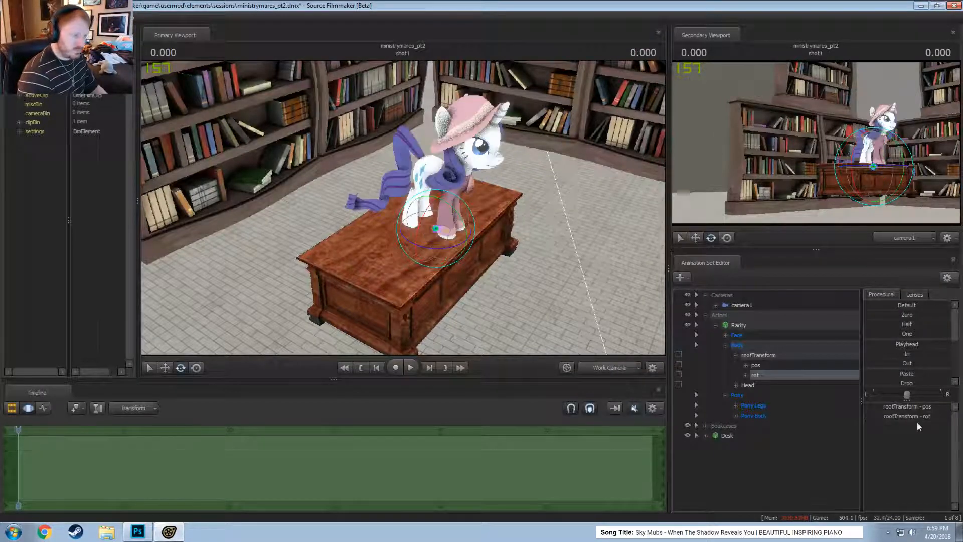
# - Move the whole Rarity model off the desktop and place her on the floor behind the desk
pyautogui.click(725, 327)
pyautogui.keyDown('alt'); pyautogui.moveTo(419, 209); pyautogui.dragTo(344, 251); pyautogui.keyUp('alt')
pyautogui.press('w')
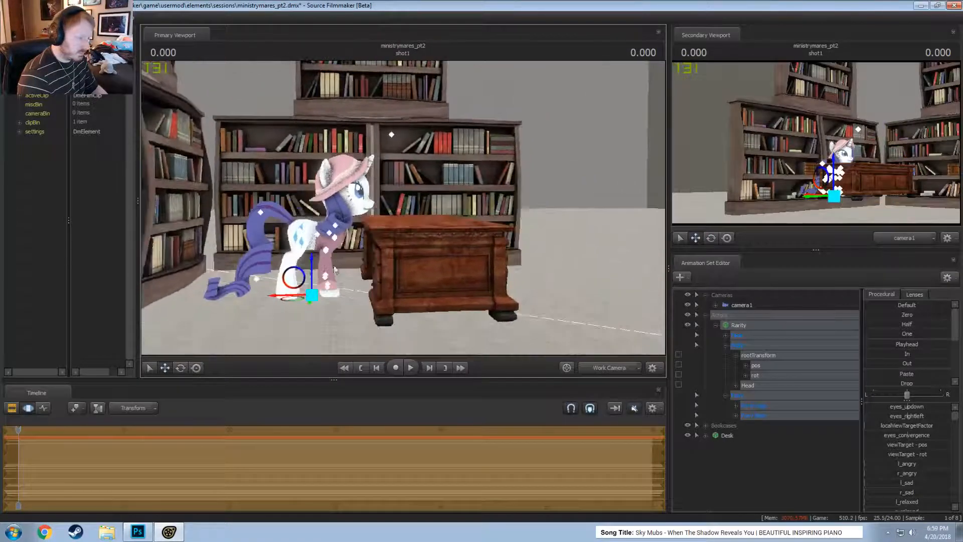
pyautogui.moveTo(293, 276); pyautogui.dragTo(531, 227)
# - Reposition the view target of Rarity's Eyes group so that she looks out past the front of the desk
pyautogui.click(725, 335)
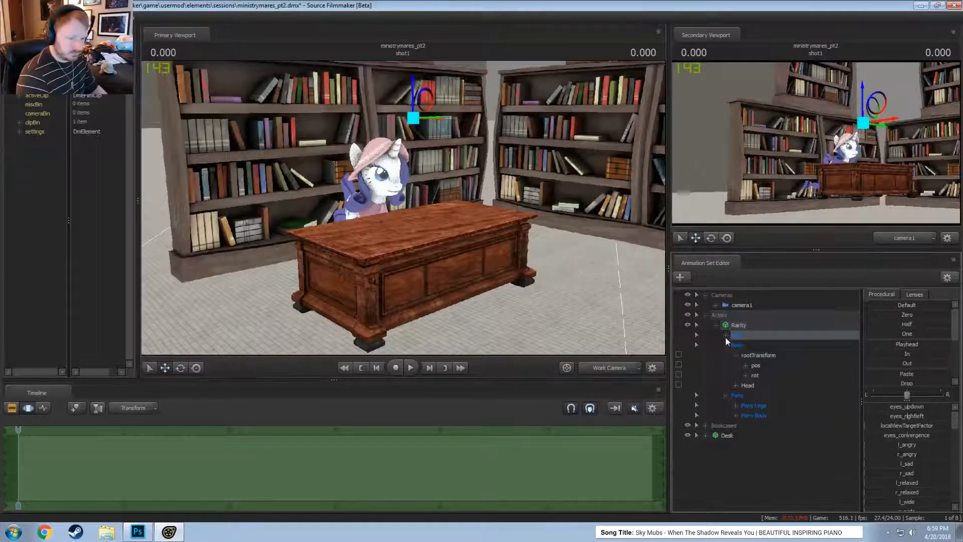
pyautogui.click(747, 346)
pyautogui.moveTo(412, 211)
pyautogui.keyDown('alt'); pyautogui.mouseDown()
pyautogui.moveTo(466, 180)
pyautogui.moveTo(490, 198)
pyautogui.moveTo(404, 211)
pyautogui.mouseUp(); pyautogui.keyUp('alt')
pyautogui.press('d')
pyautogui.press('w')
pyautogui.press('d')
pyautogui.press('w')
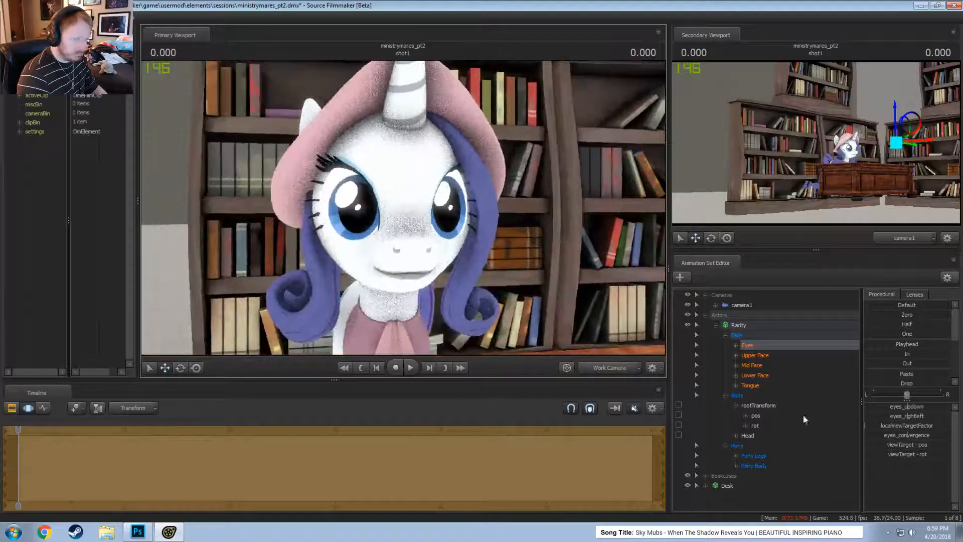
# - Raise mouth_neutral to full and partly raise l_puckerer and r_puckerer in Rarity's Lower Face controls
pyautogui.doubleClick(750, 356)
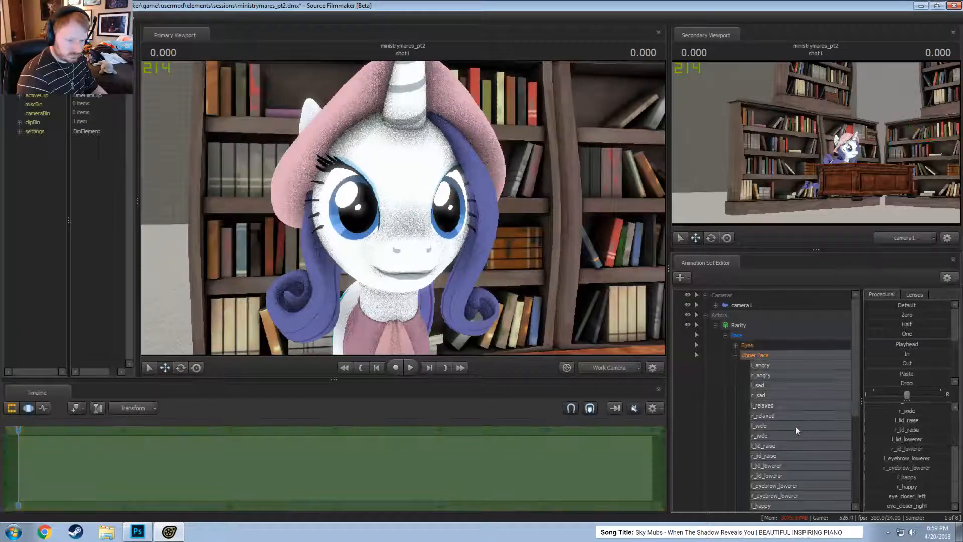
pyautogui.click(736, 355)
pyautogui.click(757, 375)
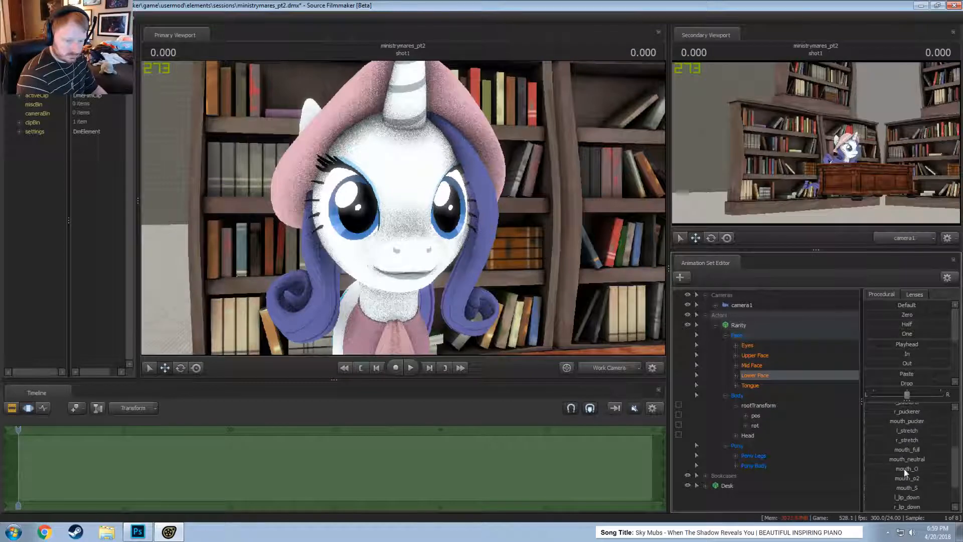
pyautogui.moveTo(911, 470); pyautogui.dragTo(912, 470)
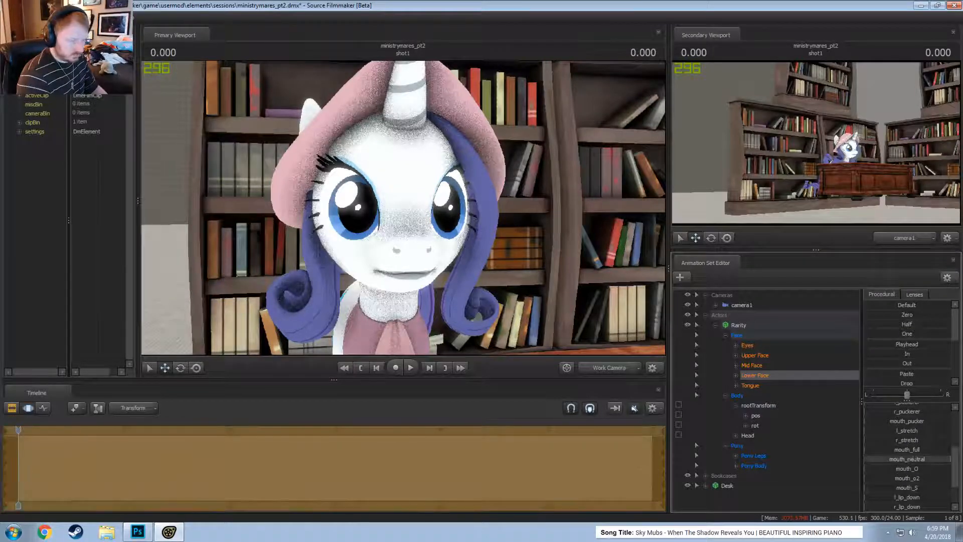
pyautogui.scroll(1, 913, 449)
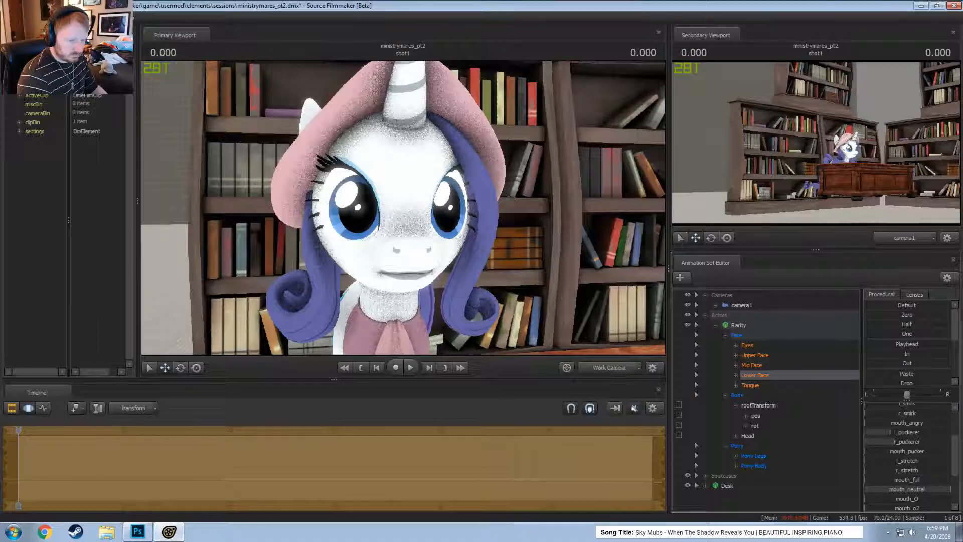
pyautogui.moveTo(400, 215); pyautogui.dragTo(461, 236)
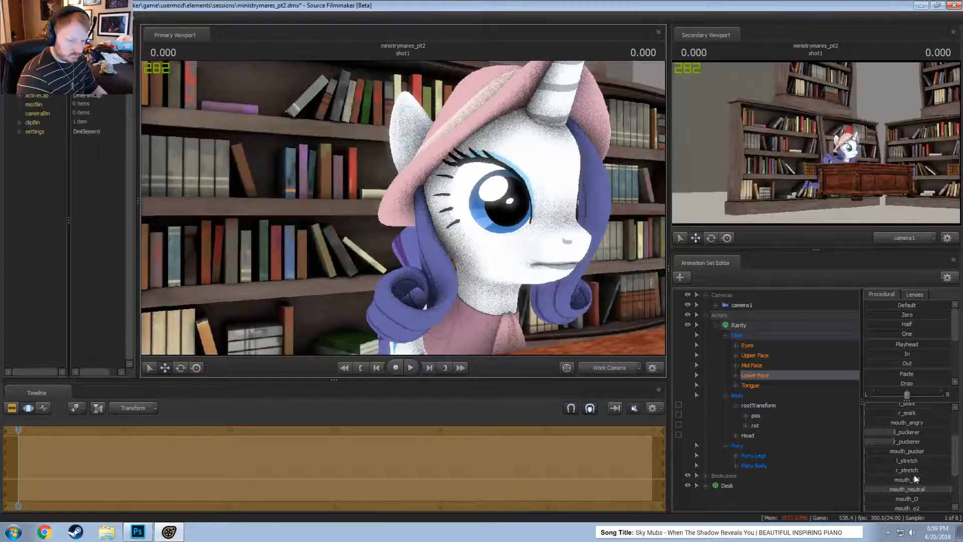
# - Give Rarity's mouth a slight frown with l_frown and r_frown, and raise jaw_closer a little
pyautogui.scroll(1, 915, 471)
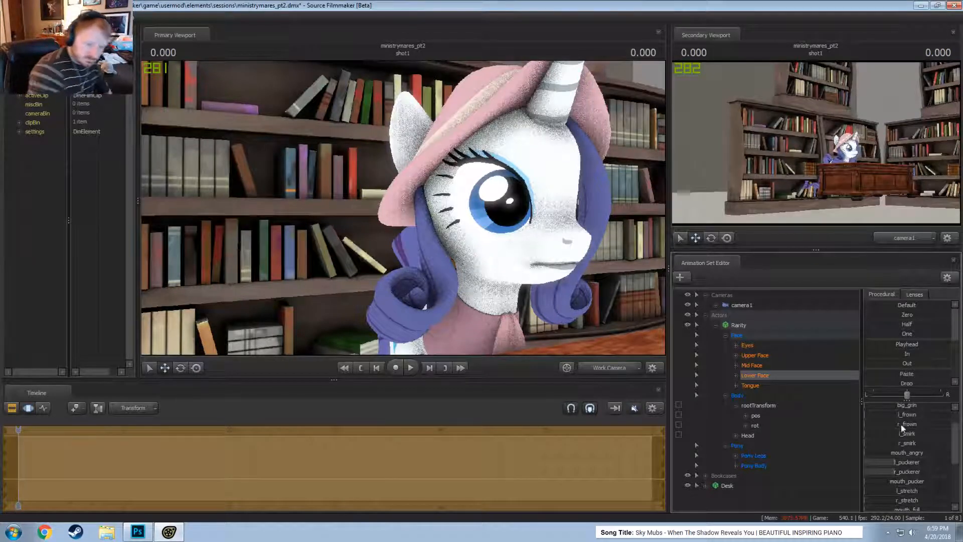
pyautogui.moveTo(901, 424); pyautogui.dragTo(912, 424)
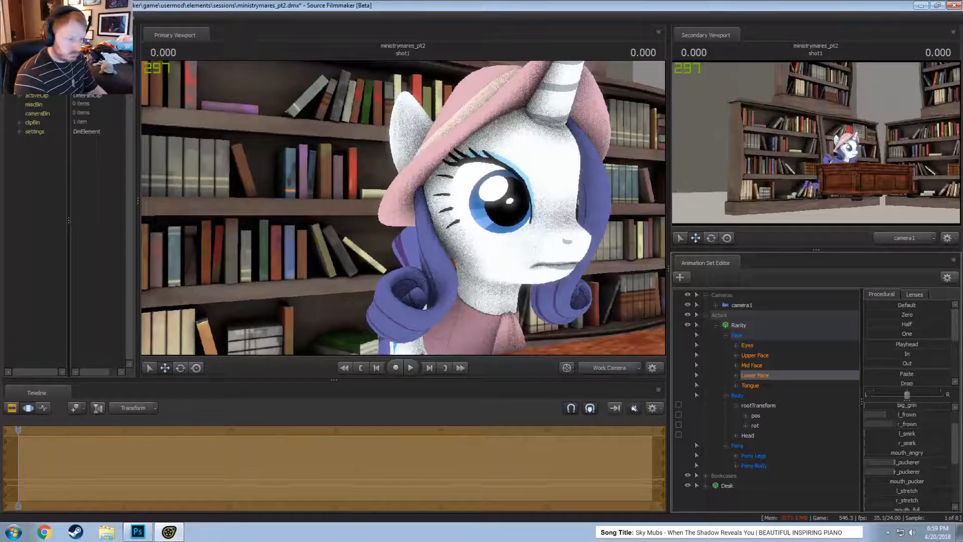
pyautogui.scroll(-1, 901, 463)
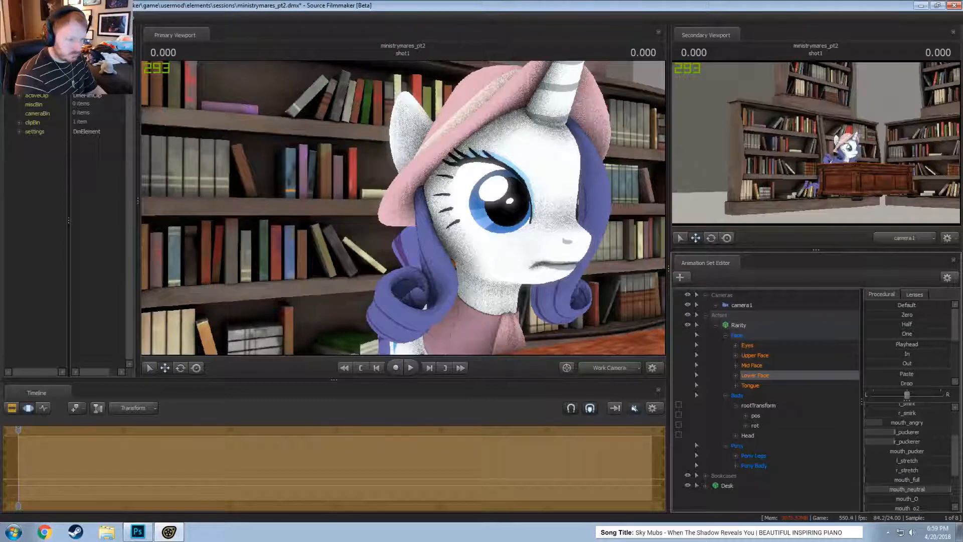
pyautogui.scroll(2, 902, 480)
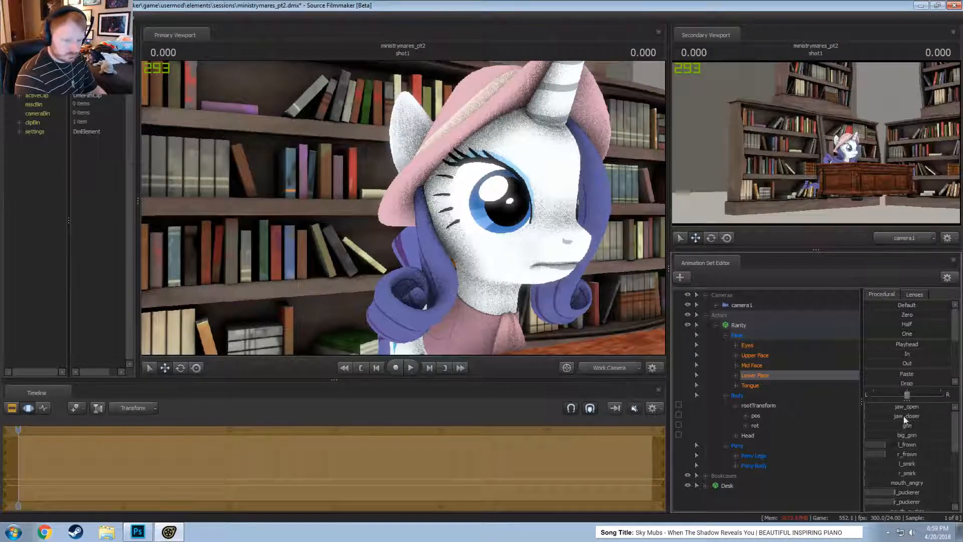
pyautogui.moveTo(907, 417); pyautogui.dragTo(886, 418)
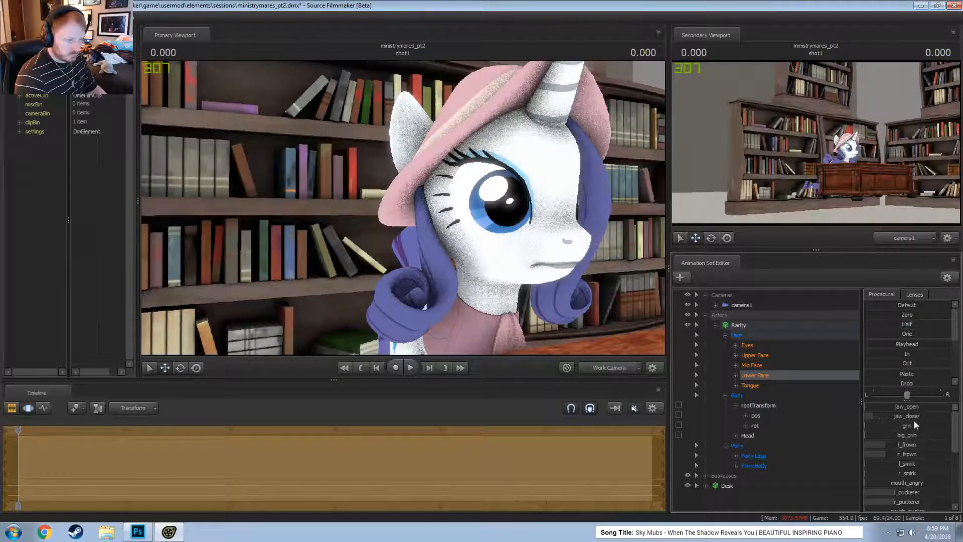
# - Partly raise the sad and relaxed controls and slightly raise the lid_raise controls on both sides of Rarity's Upper Face
pyautogui.click(755, 356)
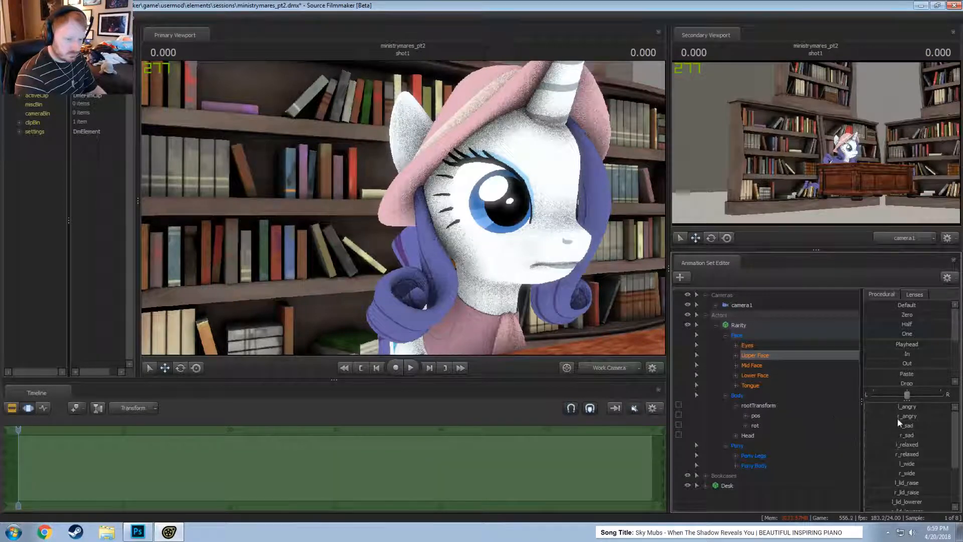
pyautogui.click(906, 436)
pyautogui.moveTo(898, 452); pyautogui.dragTo(891, 421)
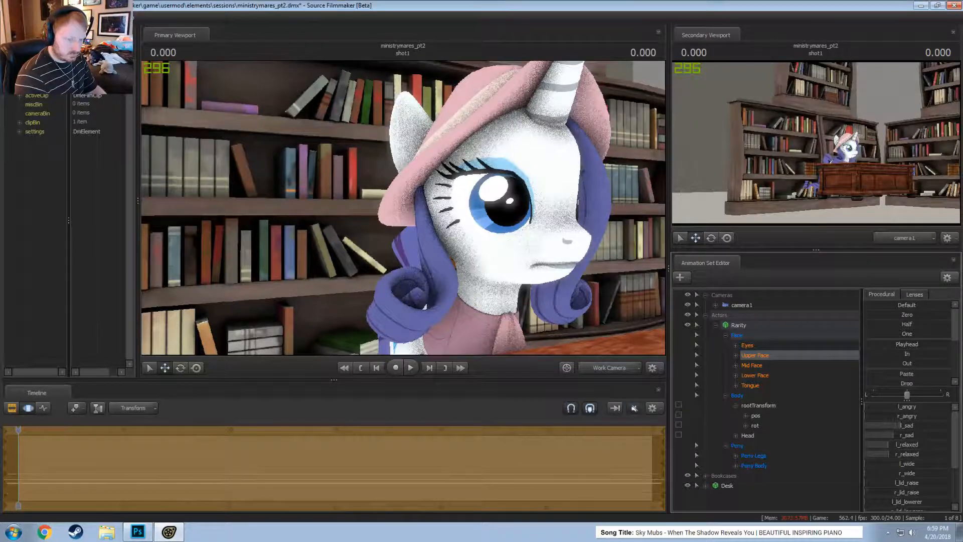
pyautogui.scroll(-2, 903, 452)
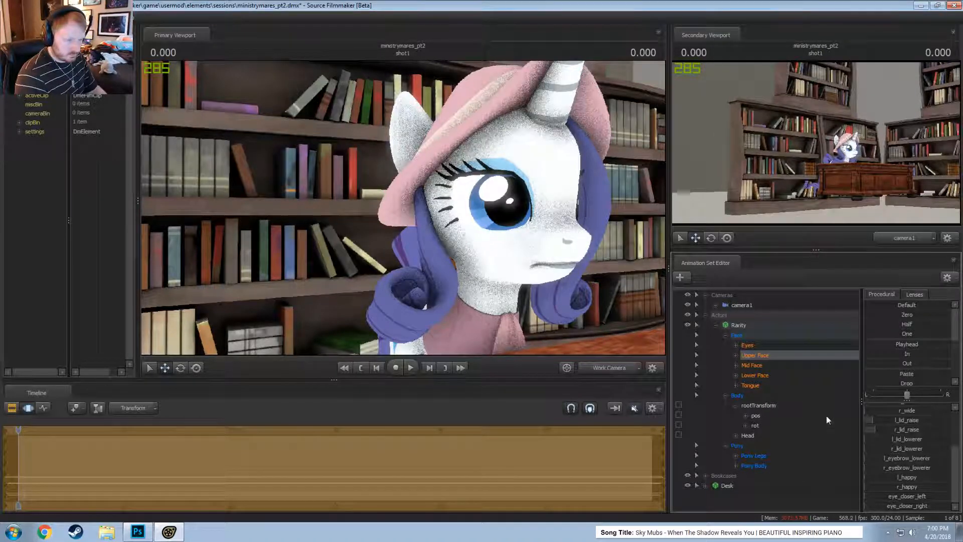
# - Switch the primary view to camera1 and reframe it closer and lower on Rarity behind the desk
pyautogui.moveTo(552, 226); pyautogui.dragTo(457, 234)
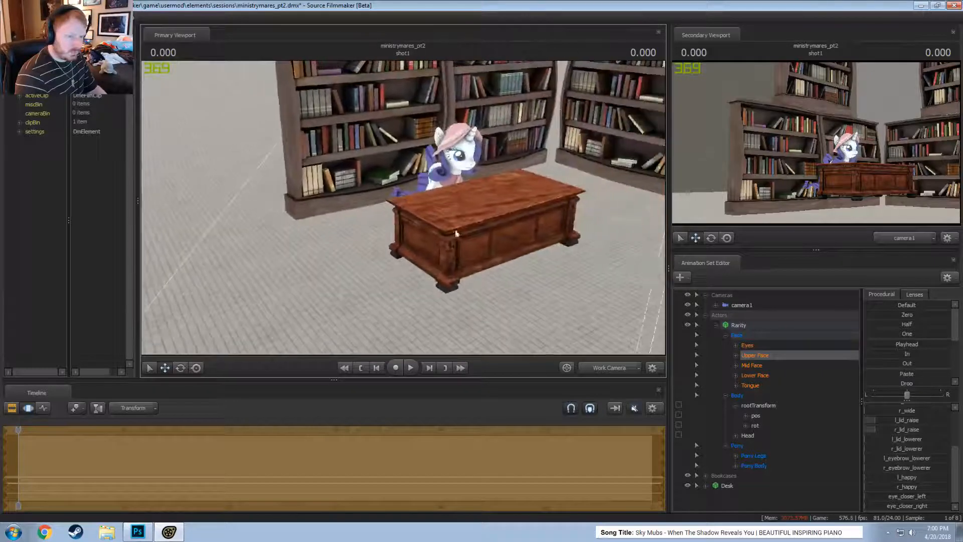
pyautogui.doubleClick(760, 306)
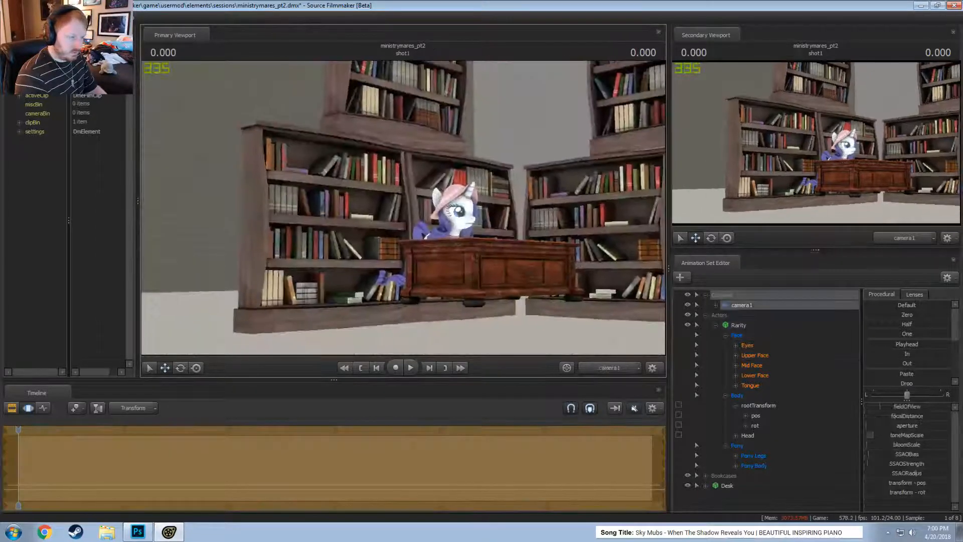
pyautogui.moveTo(404, 208); pyautogui.dragTo(427, 258)
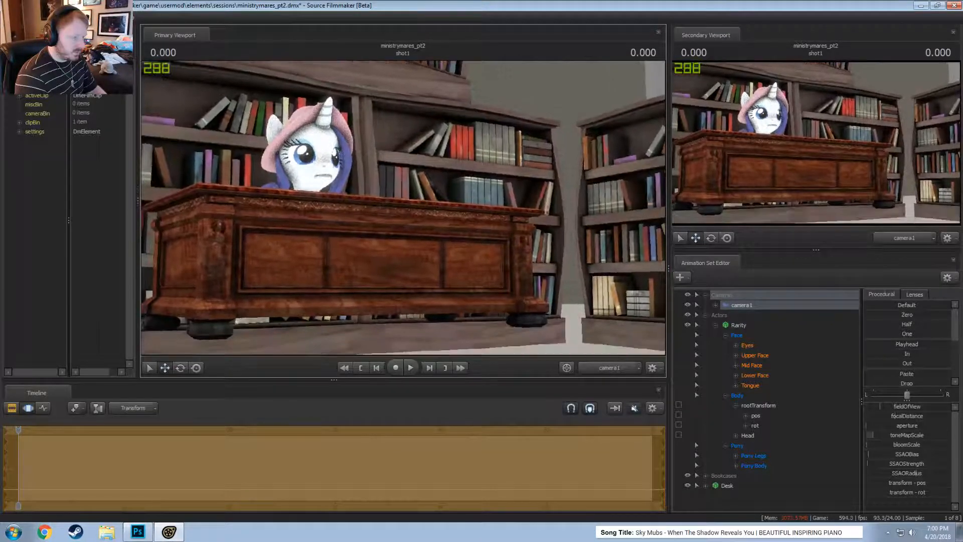
# - Collapse the Actors and Cameras groups, start an animation set for a new model, and filter the model list by "floor"
pyautogui.click(706, 316)
pyautogui.click(705, 295)
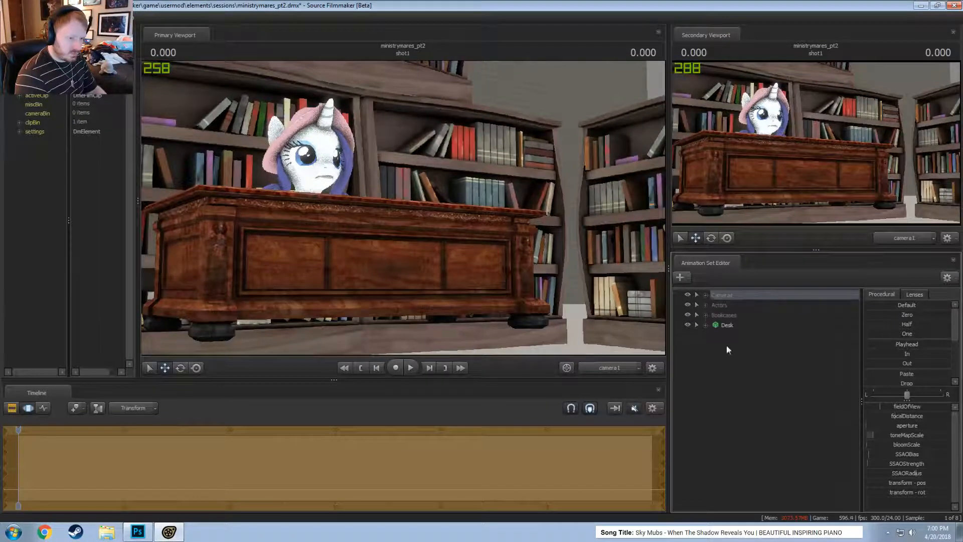
pyautogui.rightClick(753, 410)
pyautogui.click(805, 435)
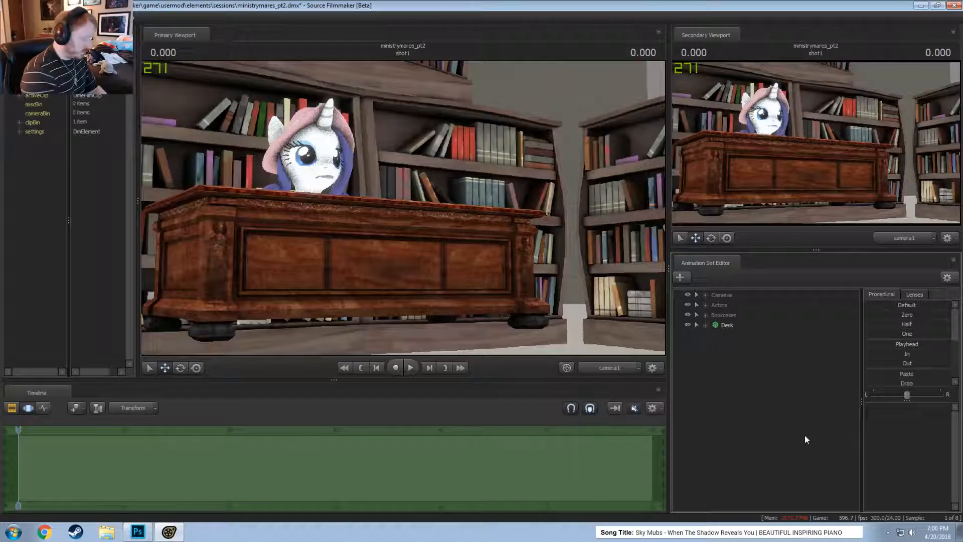
pyautogui.write('f')
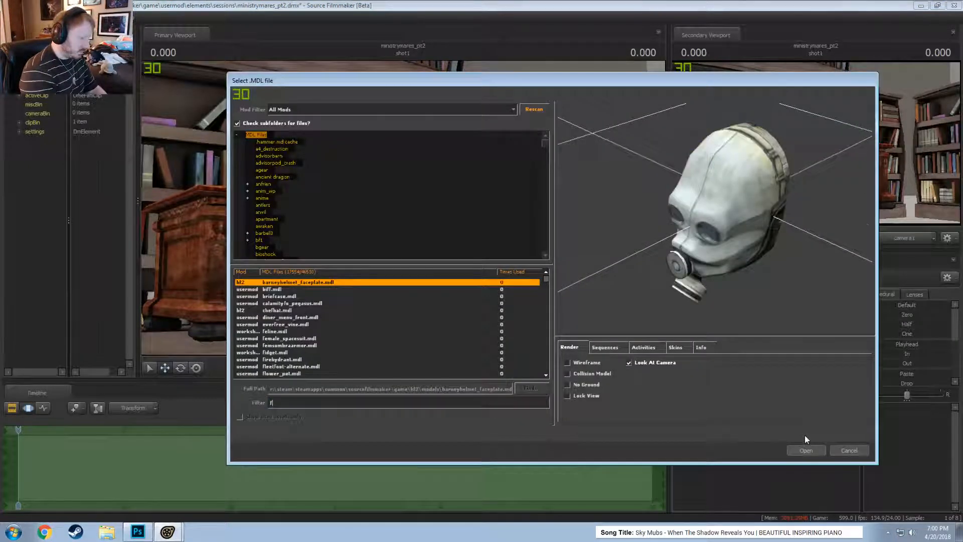
pyautogui.write('loor')
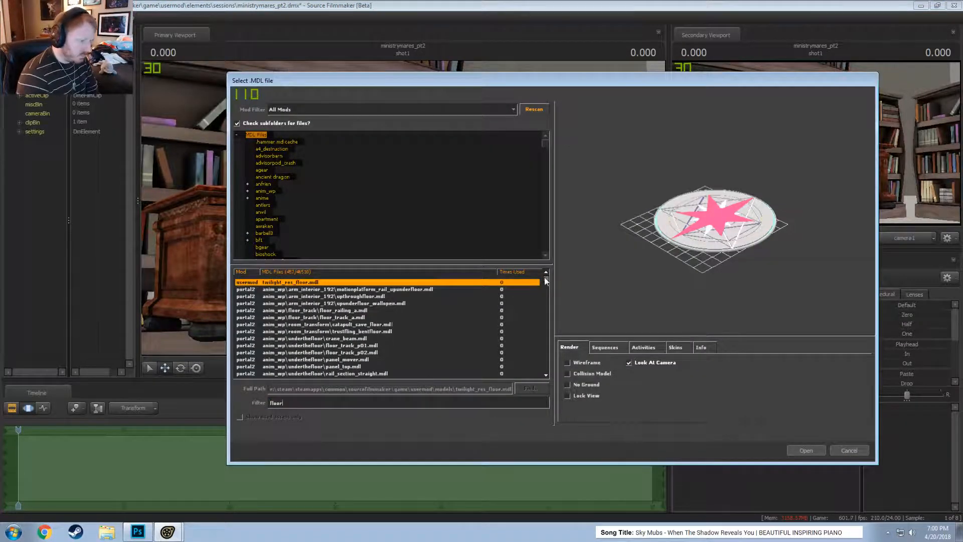
# - Browse the filtered floor models, previewing walls\floor_big.mdl and the metal_floorsupport models near the end of the list
pyautogui.moveTo(546, 281); pyautogui.dragTo(547, 312)
pyautogui.click(310, 374)
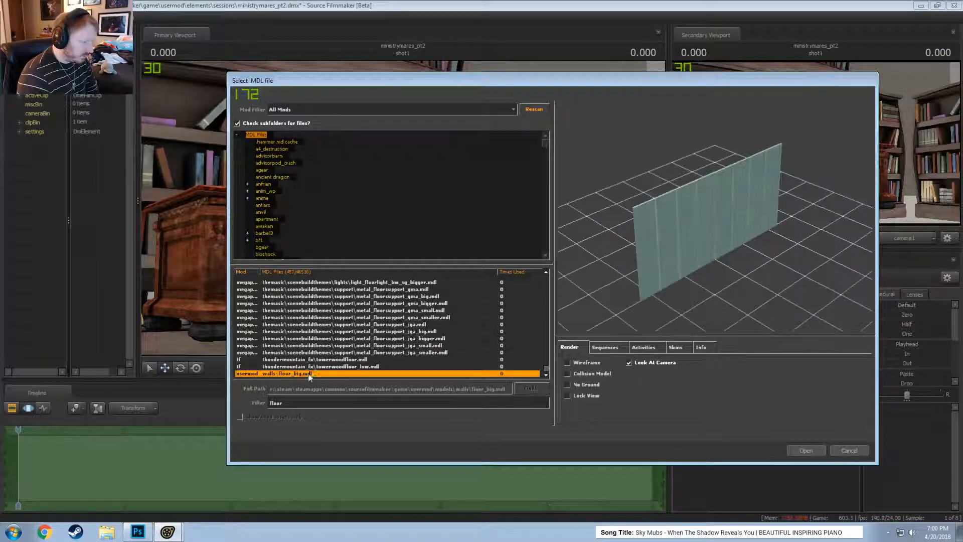
pyautogui.press('Up')
pyautogui.press('Up')
pyautogui.press('Up')
pyautogui.press('Up')
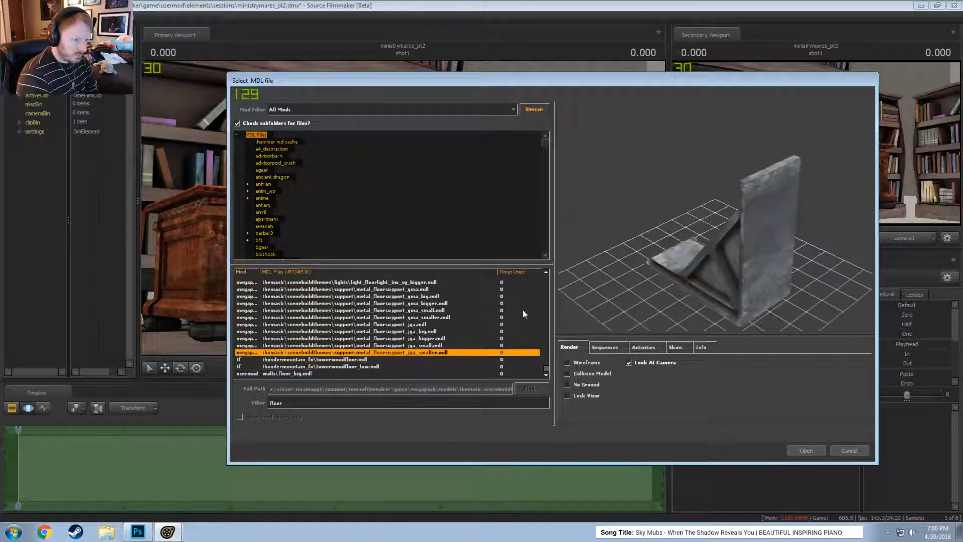
pyautogui.scroll(4, 376, 340)
pyautogui.scroll(11, 375, 340)
pyautogui.scroll(-12, 335, 352)
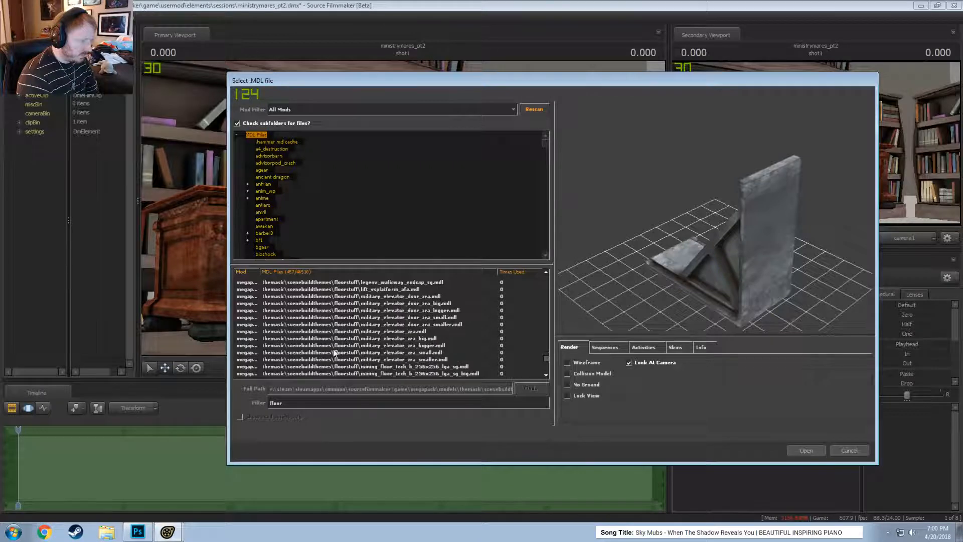
pyautogui.scroll(15, 339, 354)
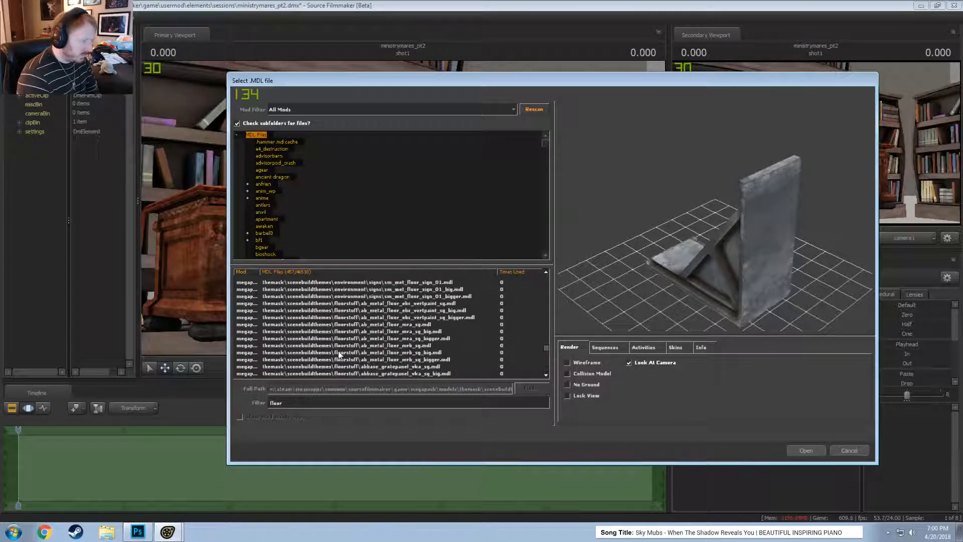
pyautogui.scroll(15, 338, 356)
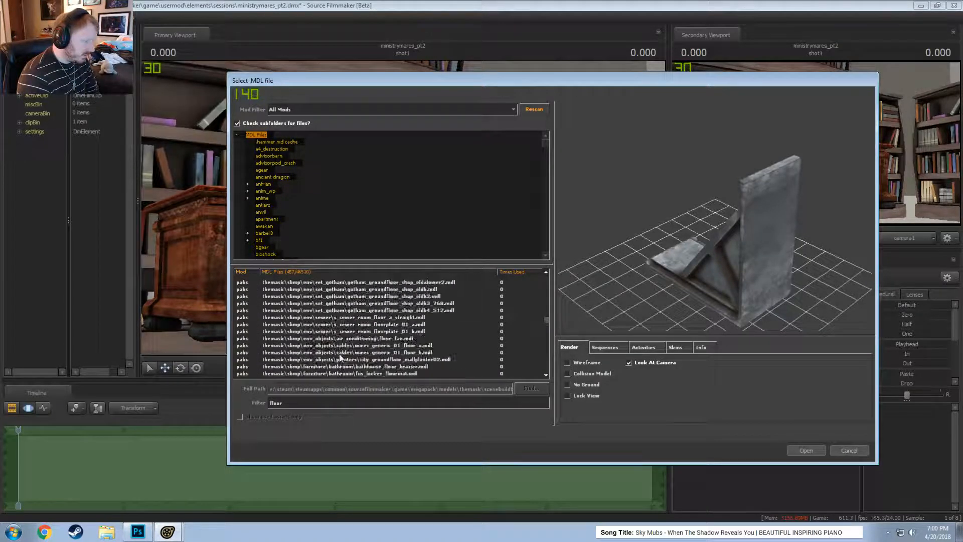
pyautogui.scroll(15, 339, 359)
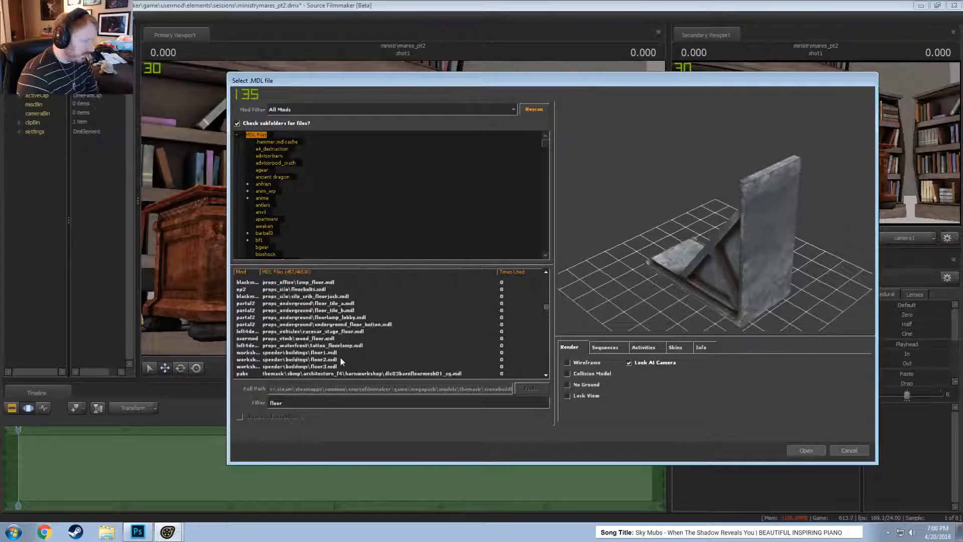
# - Compare the speeder\buildings floor1, floor2 and floor3 models, and load props_vtmb\wood_floor.mdl into the scene
pyautogui.click(320, 352)
pyautogui.click(319, 345)
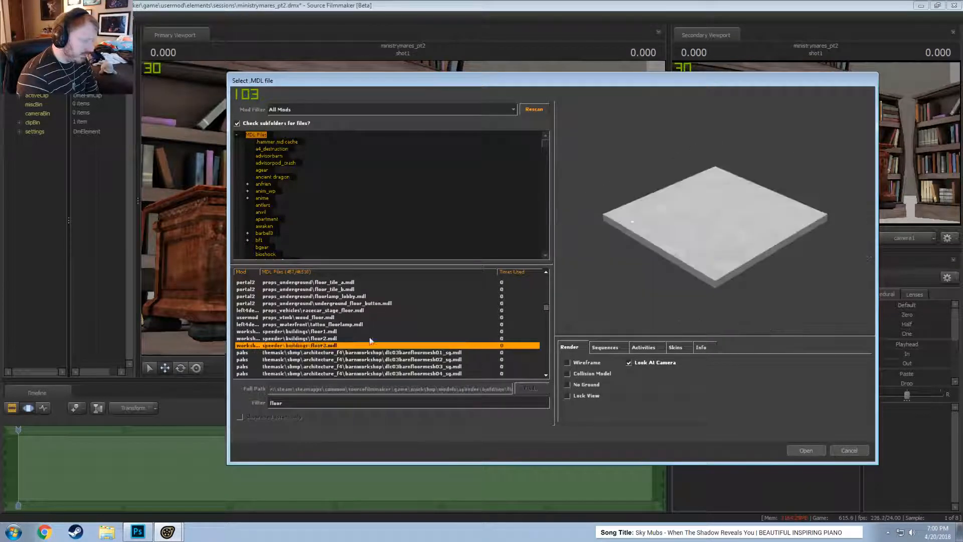
pyautogui.click(370, 339)
pyautogui.click(387, 332)
pyautogui.moveTo(715, 216); pyautogui.dragTo(715, 251)
pyautogui.press('Down')
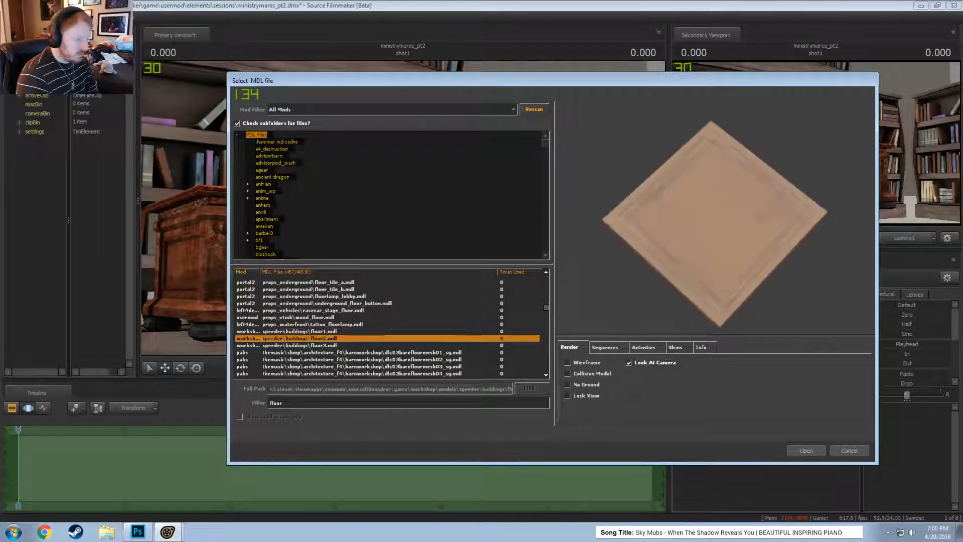
pyautogui.press('Up')
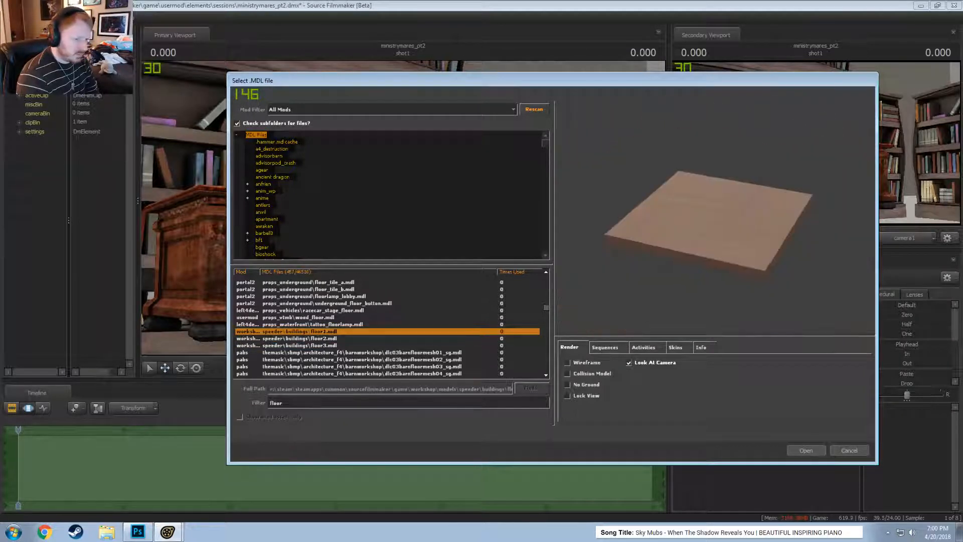
pyautogui.press('Up')
pyautogui.press('Up')
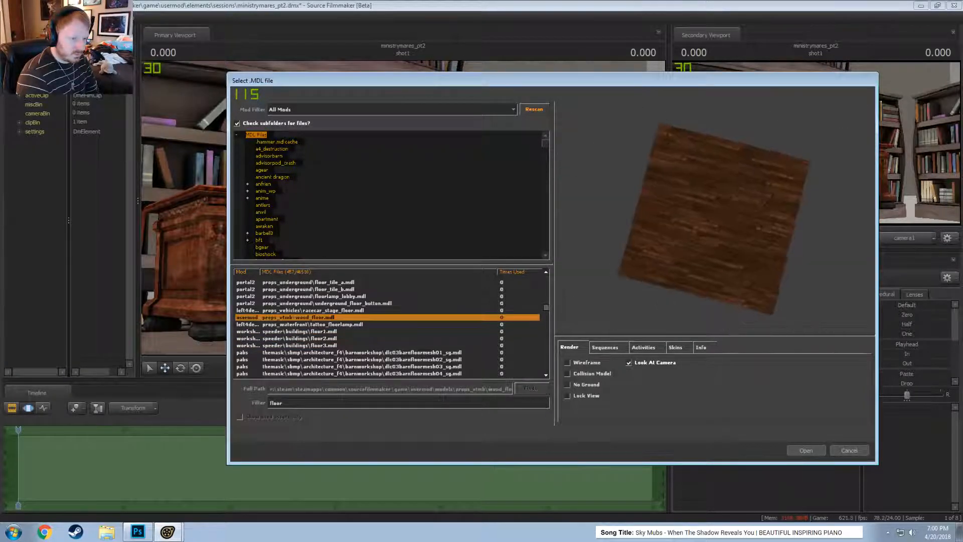
pyautogui.click(807, 449)
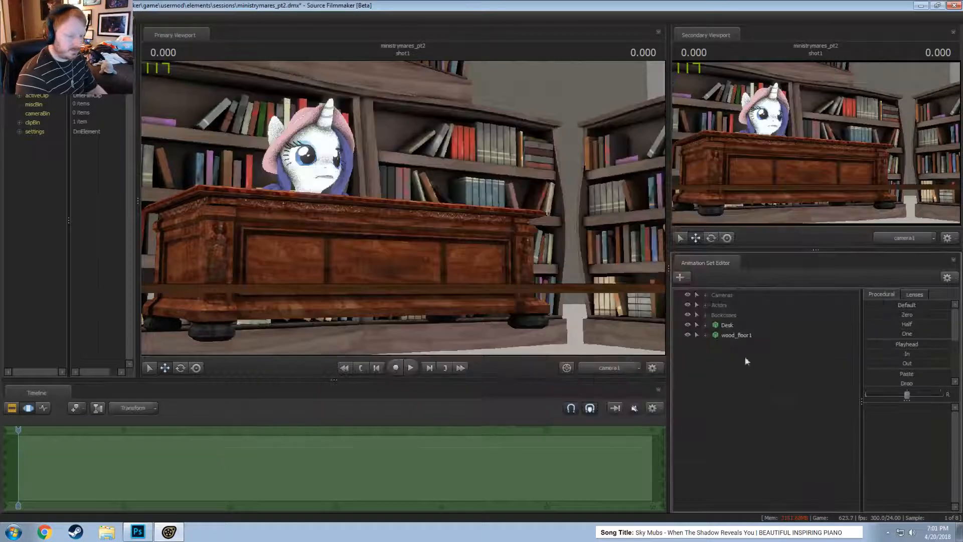
# - Switch the primary view to the Work Camera and lower wood_floor1 beneath the desk's feet
pyautogui.click(928, 435)
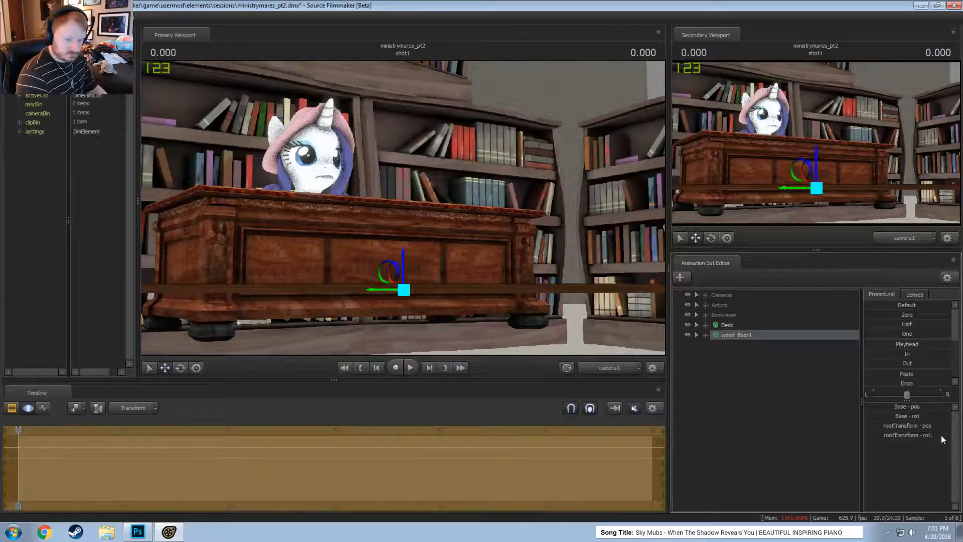
pyautogui.press('Return')
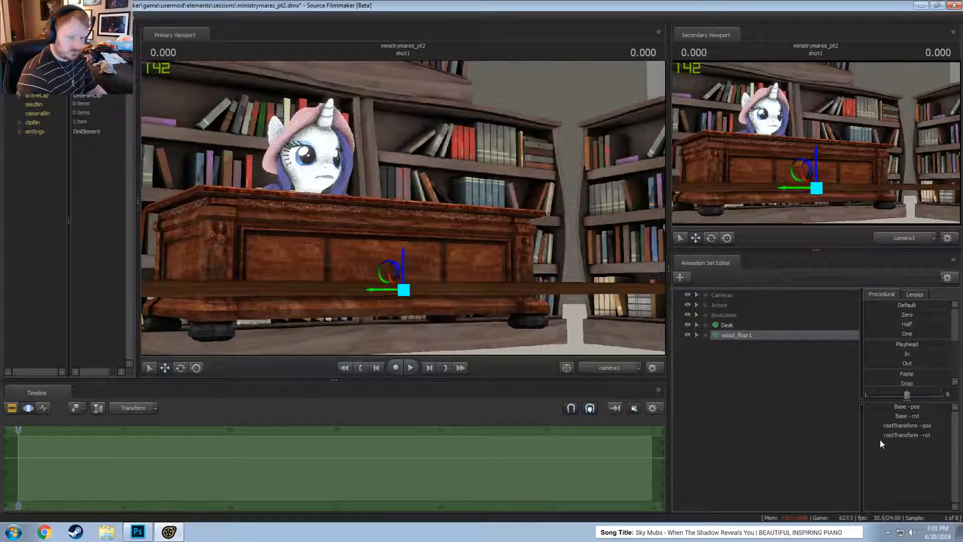
pyautogui.click(618, 369)
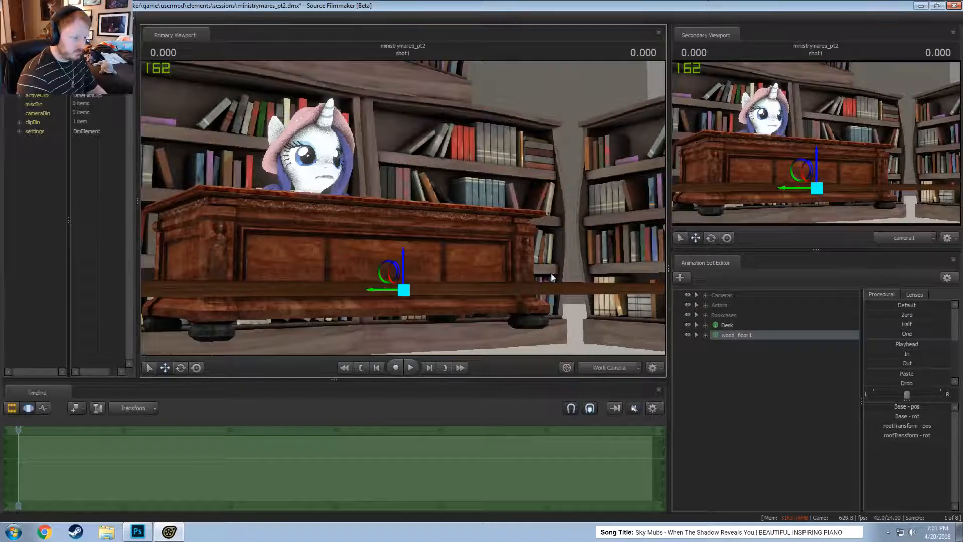
pyautogui.keyDown('alt'); pyautogui.moveTo(552, 276); pyautogui.dragTo(537, 326); pyautogui.keyUp('alt')
pyautogui.keyDown('alt'); pyautogui.moveTo(536, 326); pyautogui.dragTo(502, 326, button='right'); pyautogui.keyUp('alt')
pyautogui.keyDown('alt'); pyautogui.moveTo(403, 207); pyautogui.dragTo(377, 208, button='right'); pyautogui.keyUp('alt')
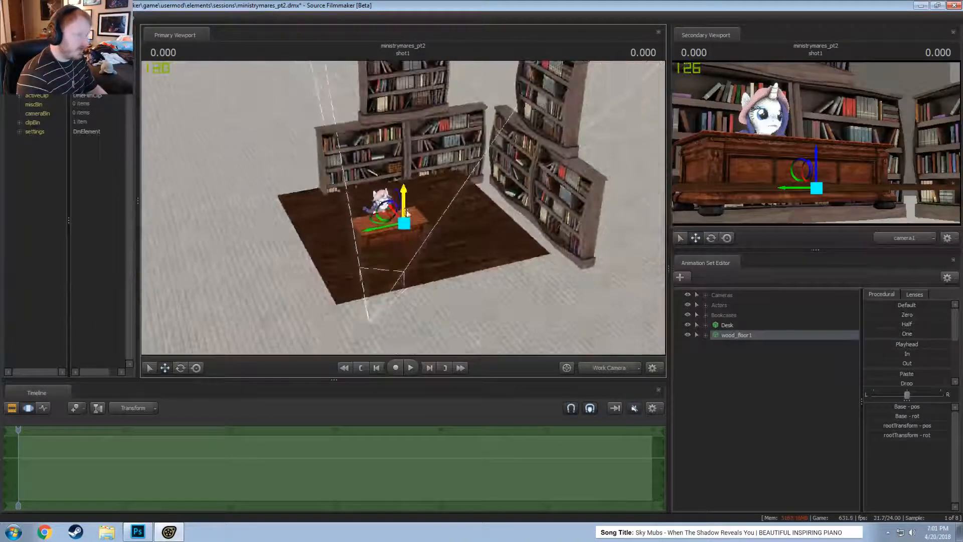
pyautogui.keyDown('alt'); pyautogui.moveTo(403, 207); pyautogui.dragTo(460, 191); pyautogui.keyUp('alt')
pyautogui.moveTo(403, 208)
pyautogui.keyDown('alt'); pyautogui.mouseDown(button='right')
pyautogui.moveTo(451, 208)
pyautogui.moveTo(411, 213)
pyautogui.mouseUp(button='right'); pyautogui.keyUp('alt')
pyautogui.keyDown('alt'); pyautogui.moveTo(411, 213); pyautogui.dragTo(472, 206); pyautogui.keyUp('alt')
pyautogui.keyDown('alt'); pyautogui.moveTo(404, 207); pyautogui.dragTo(377, 208, button='right'); pyautogui.keyUp('alt')
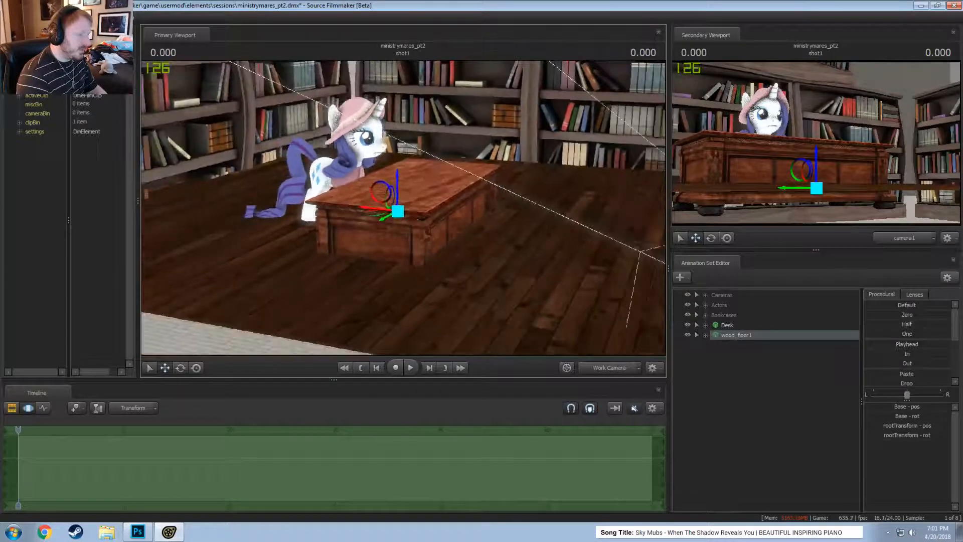
pyautogui.moveTo(403, 208)
pyautogui.keyDown('alt'); pyautogui.mouseDown()
pyautogui.moveTo(416, 191)
pyautogui.moveTo(393, 178)
pyautogui.moveTo(396, 208)
pyautogui.mouseUp(); pyautogui.keyUp('alt')
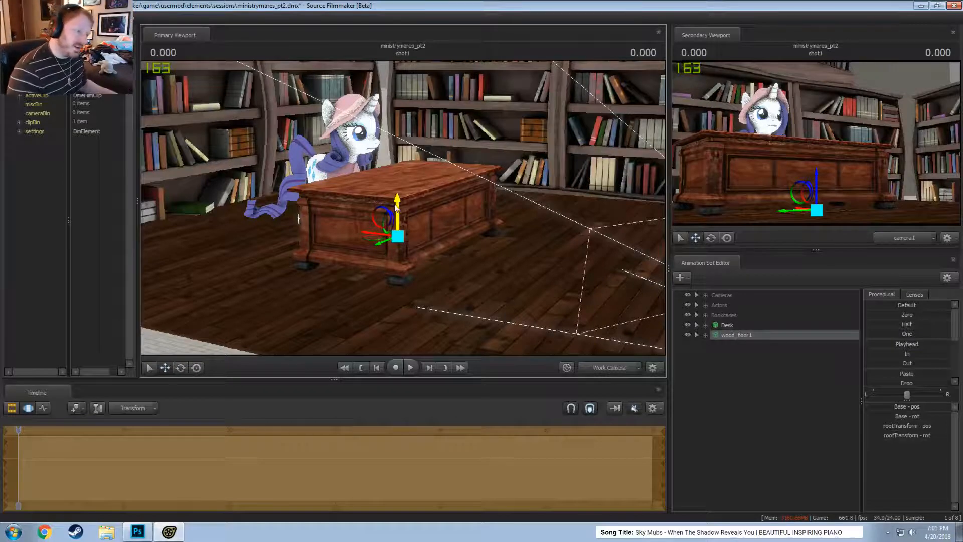
# - Slide wood_floor1 sideways toward the bookcases at the far end of the desk
pyautogui.keyDown('alt'); pyautogui.moveTo(463, 224); pyautogui.dragTo(401, 212); pyautogui.keyUp('alt')
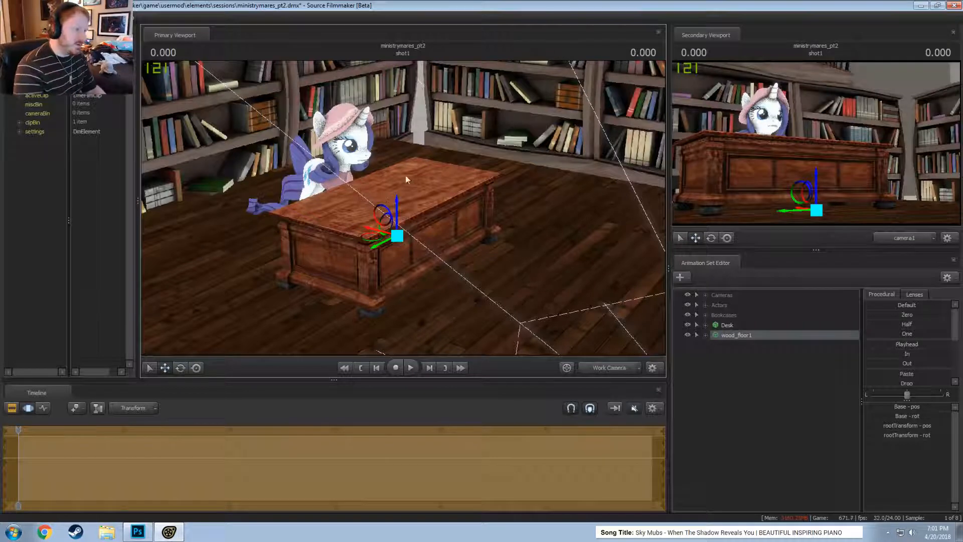
pyautogui.moveTo(376, 252); pyautogui.dragTo(435, 269)
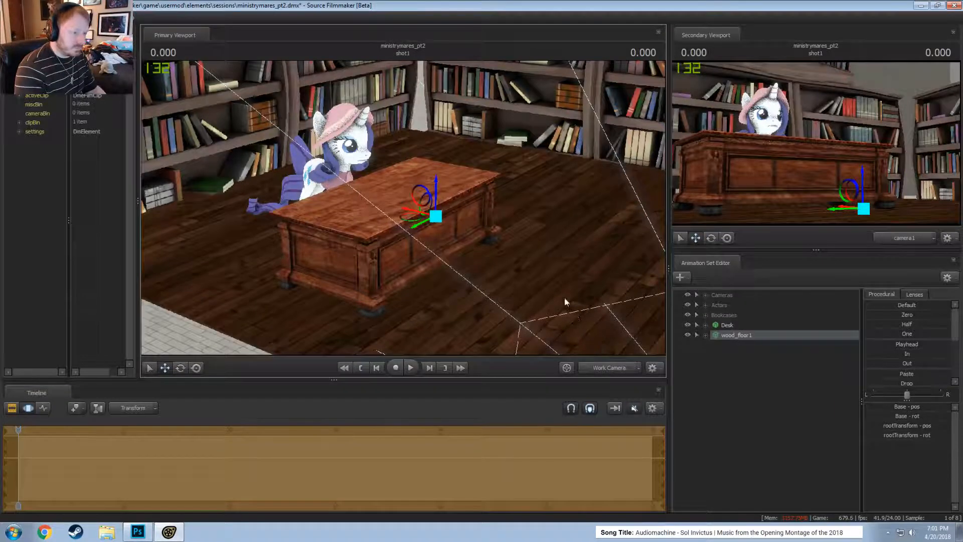
pyautogui.keyDown('alt'); pyautogui.moveTo(566, 302); pyautogui.dragTo(404, 209); pyautogui.keyUp('alt')
pyautogui.moveTo(525, 213)
pyautogui.mouseDown()
pyautogui.moveTo(404, 211)
pyautogui.moveTo(515, 224)
pyautogui.mouseUp()
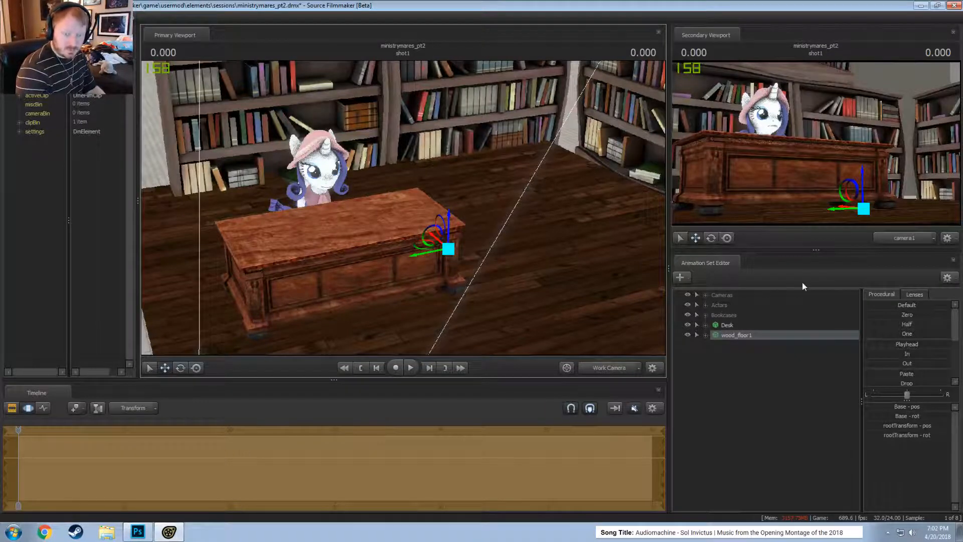
# - Match the Work Camera to camera1's view and raise wood_floor1 slightly to meet the desk's feet
pyautogui.keyDown('ctrl'); pyautogui.click(601, 370); pyautogui.keyUp('ctrl')
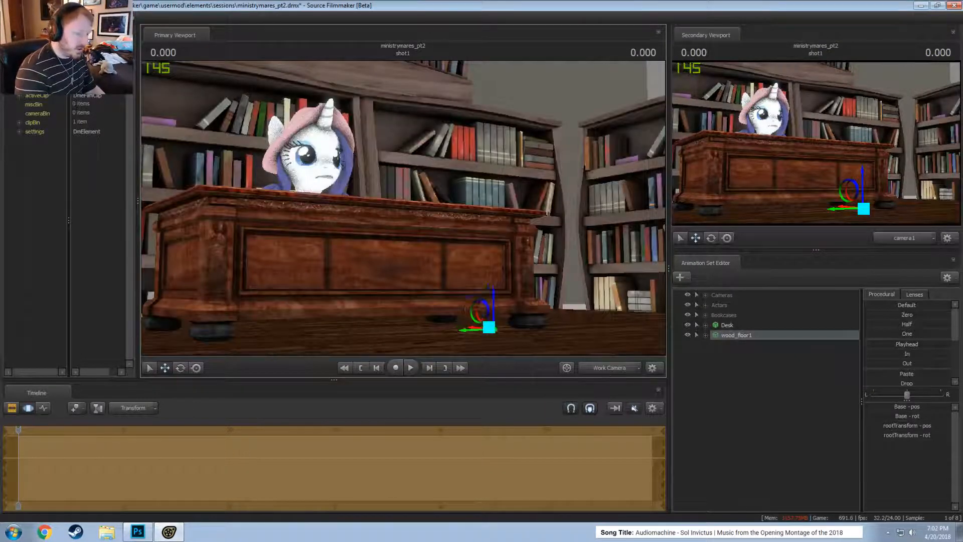
pyautogui.press('s')
pyautogui.moveTo(472, 311); pyautogui.dragTo(484, 161)
pyautogui.press('w')
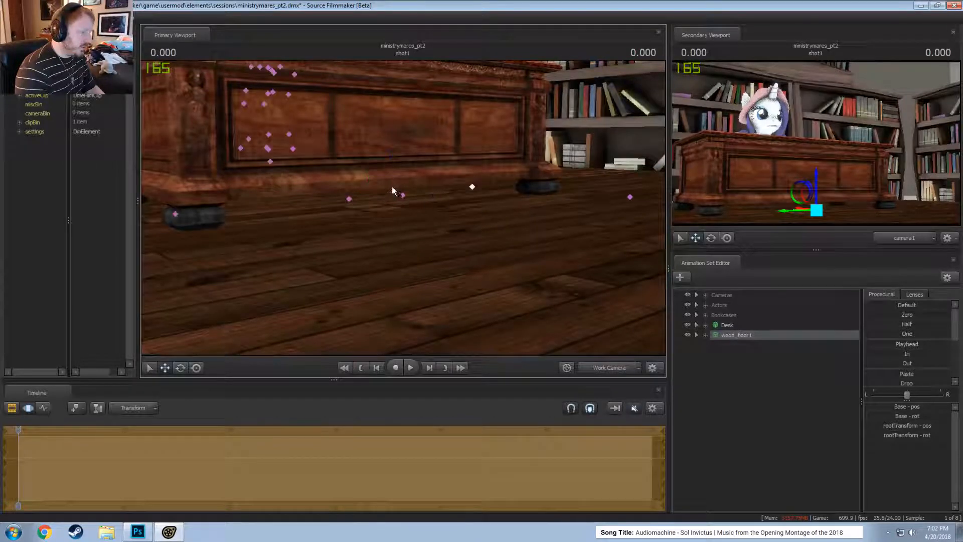
pyautogui.moveTo(473, 163); pyautogui.dragTo(476, 160)
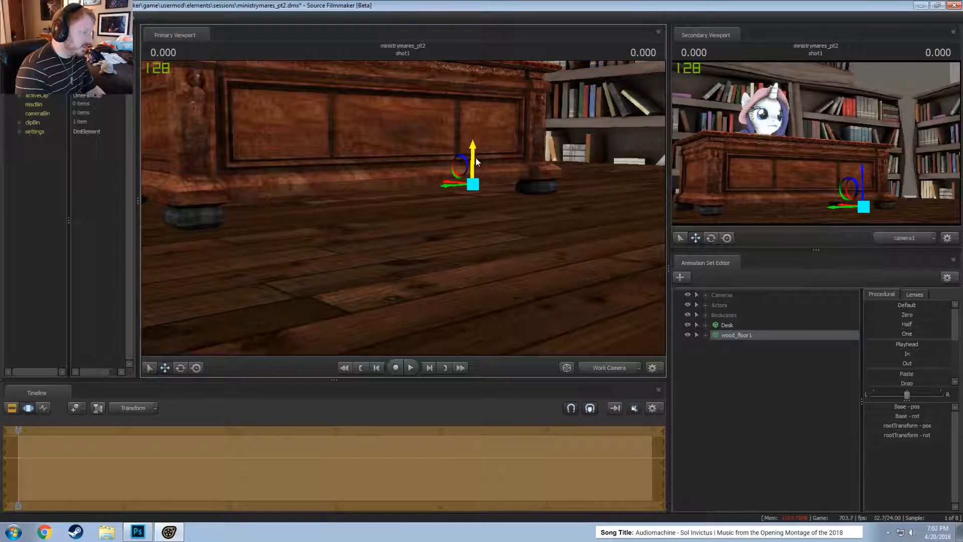
# - Expand the Bookcases group and each of the six bookcases inside it to show their Body groups
pyautogui.moveTo(477, 203); pyautogui.dragTo(594, 266)
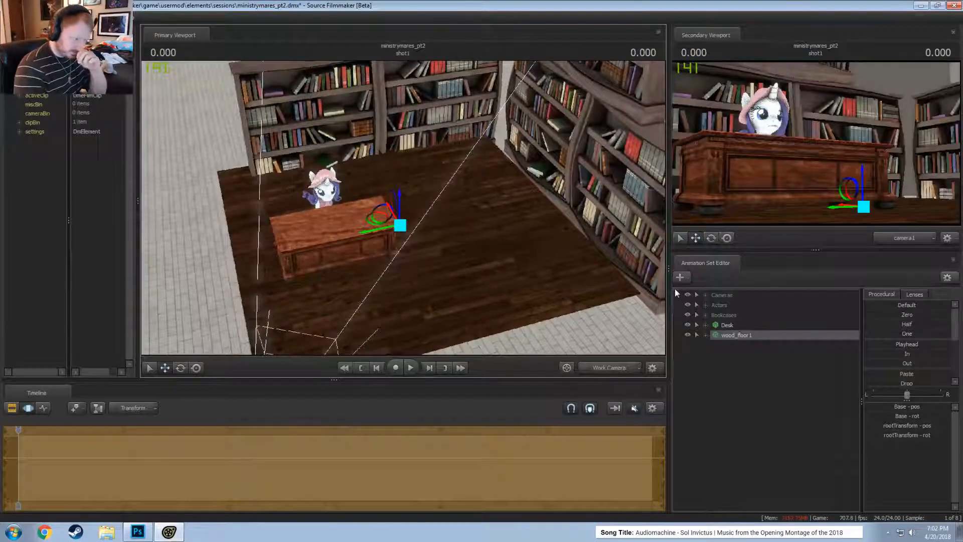
pyautogui.click(705, 315)
pyautogui.keyDown('alt'); pyautogui.moveTo(462, 221); pyautogui.dragTo(424, 197); pyautogui.keyUp('alt')
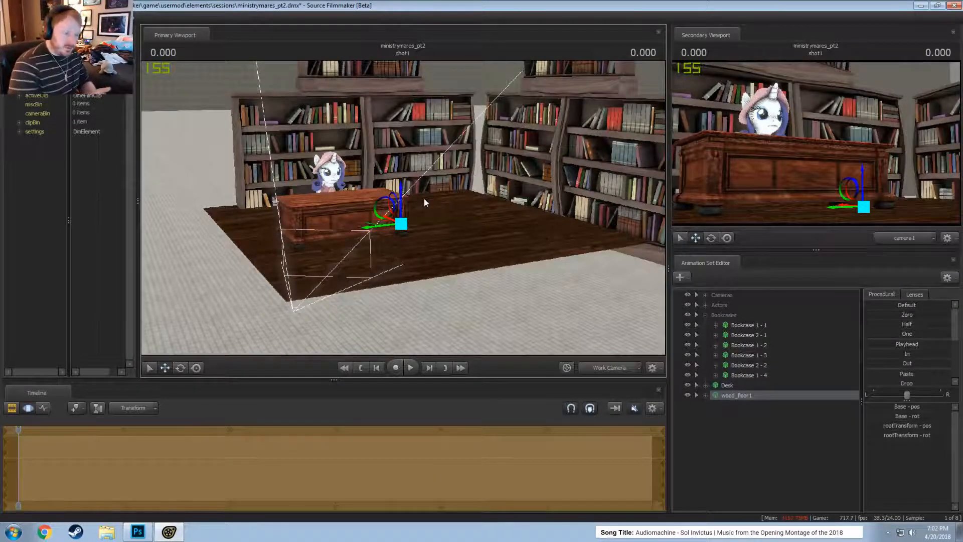
pyautogui.click(716, 375)
pyautogui.click(716, 365)
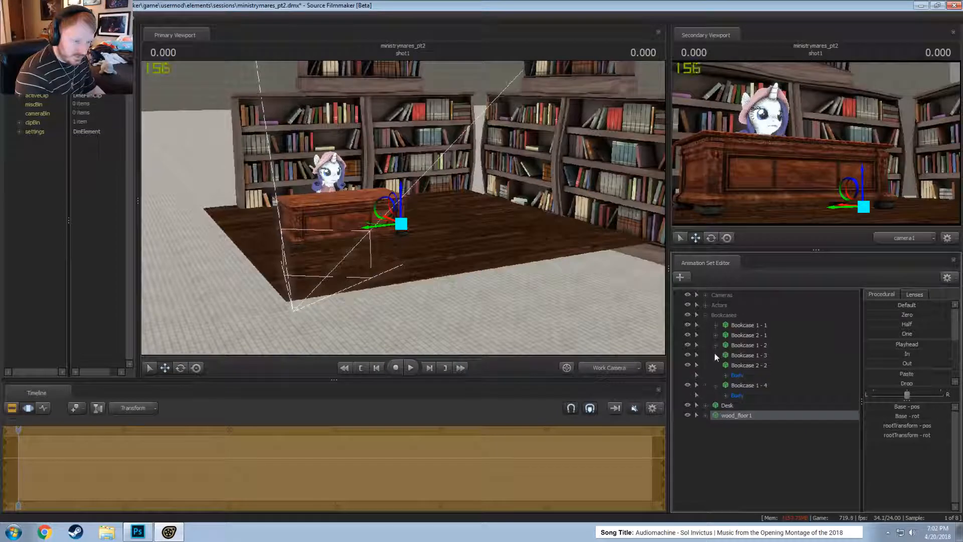
pyautogui.click(716, 355)
pyautogui.click(716, 345)
pyautogui.click(716, 336)
pyautogui.click(716, 325)
# - Expand the Body group of every bookcase to list its rootTransform and static_prop controls
pyautogui.click(726, 435)
pyautogui.click(726, 416)
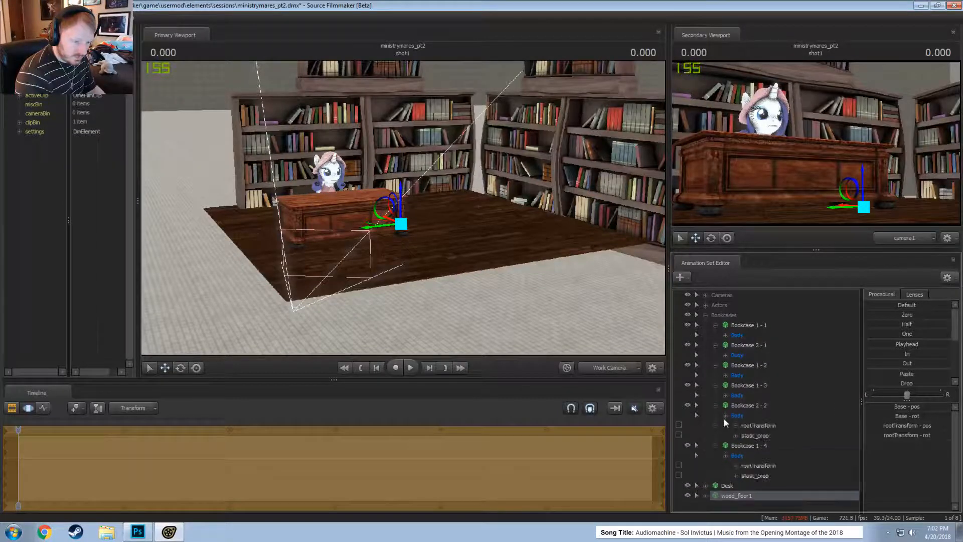
pyautogui.click(726, 396)
pyautogui.click(726, 376)
pyautogui.click(726, 355)
pyautogui.click(726, 335)
# - Select the static_prop control of all six bookcases and add a scale control to their transforms
pyautogui.click(758, 355)
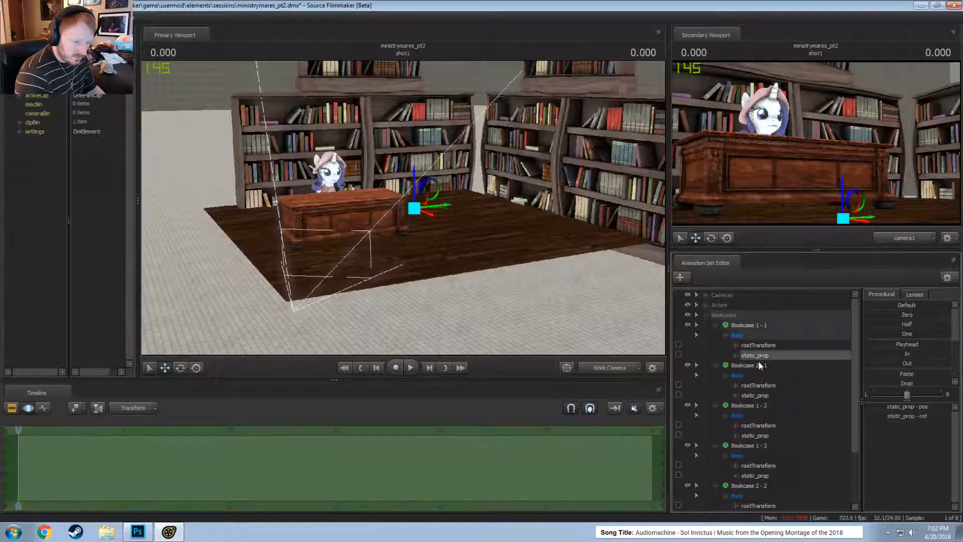
pyautogui.scroll(-3, 759, 347)
pyautogui.keyDown('ctrl'); pyautogui.click(761, 327); pyautogui.keyUp('ctrl')
pyautogui.keyDown('ctrl'); pyautogui.click(762, 333); pyautogui.keyUp('ctrl')
pyautogui.keyDown('ctrl'); pyautogui.click(762, 328); pyautogui.keyUp('ctrl')
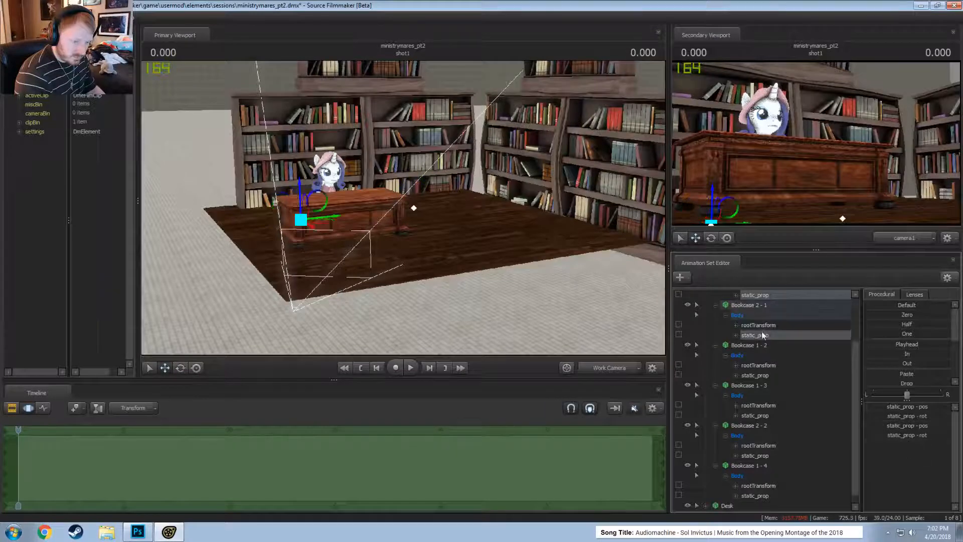
pyautogui.keyDown('ctrl'); pyautogui.click(759, 375); pyautogui.keyUp('ctrl')
pyautogui.keyDown('ctrl'); pyautogui.click(759, 415); pyautogui.keyUp('ctrl')
pyautogui.keyDown('ctrl'); pyautogui.click(758, 455); pyautogui.keyUp('ctrl')
pyautogui.keyDown('ctrl'); pyautogui.click(759, 497); pyautogui.keyUp('ctrl')
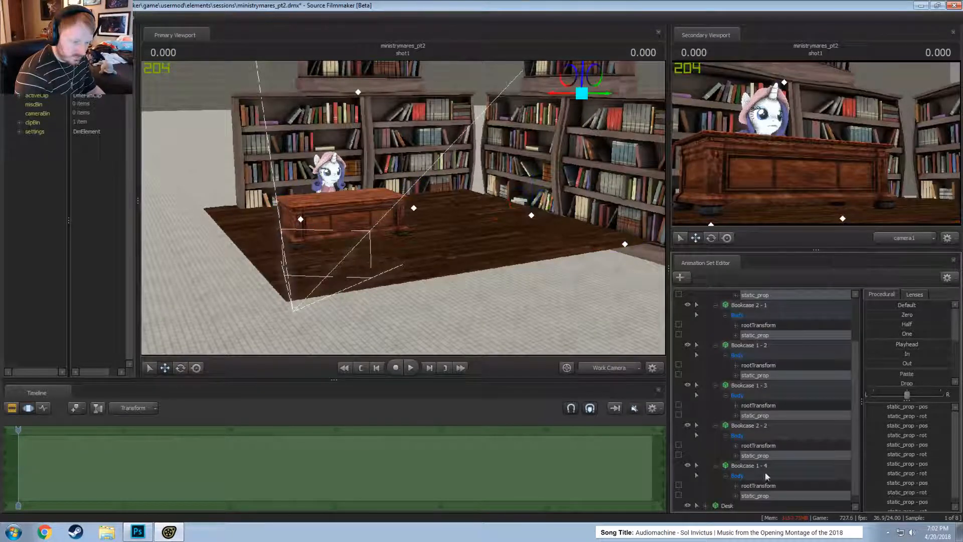
pyautogui.rightClick(769, 456)
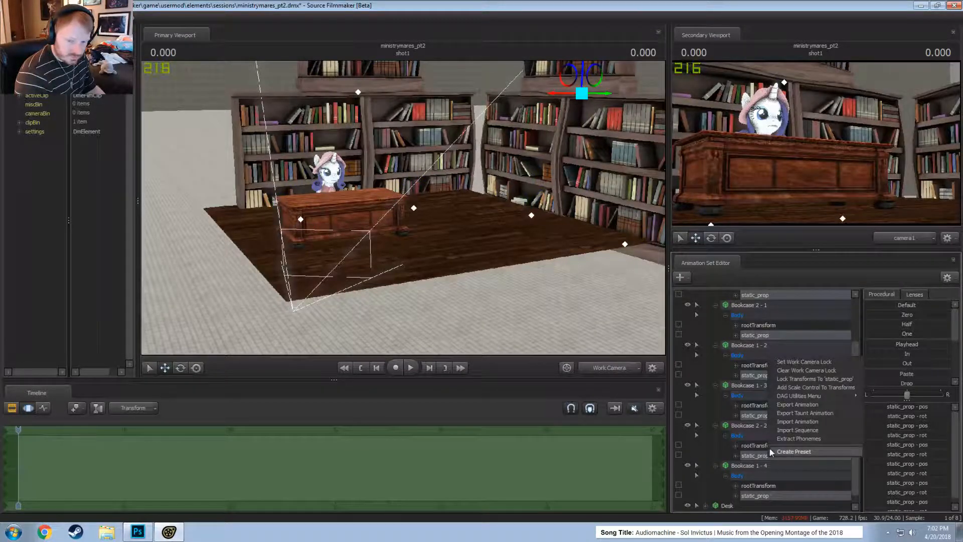
pyautogui.moveTo(810, 396)
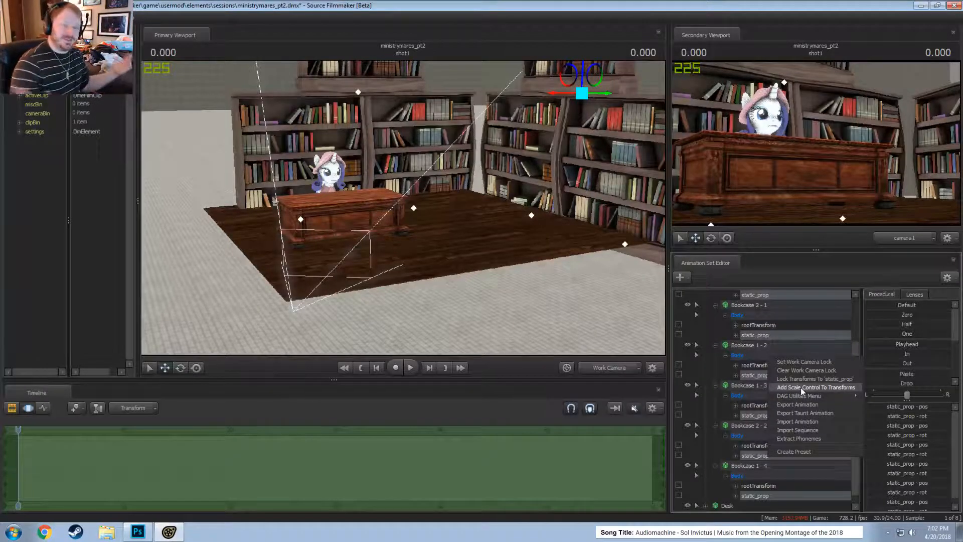
pyautogui.click(800, 387)
# - Select the static_prop_scale control of all six bookcases and reduce their scale moderately so they shrink together
pyautogui.scroll(-2, 773, 447)
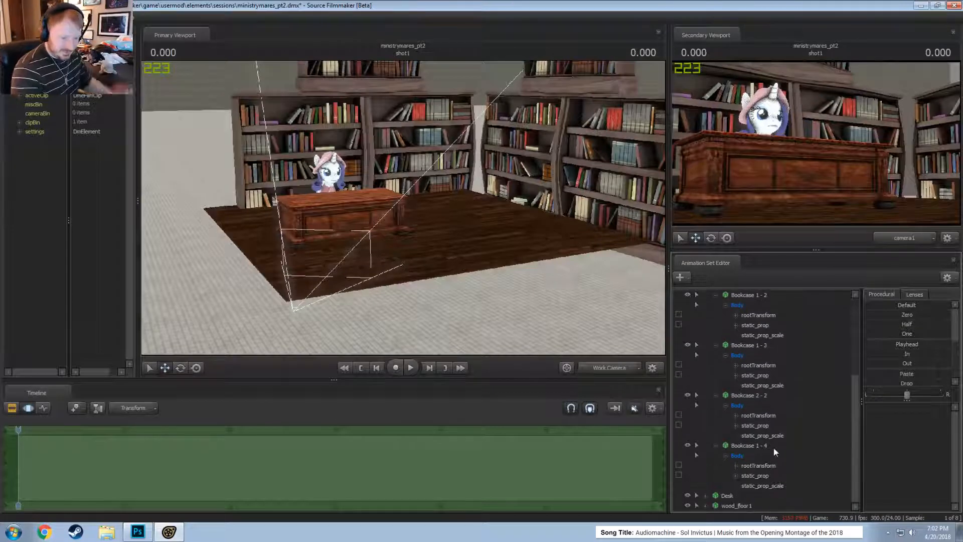
pyautogui.click(765, 486)
pyautogui.keyDown('ctrl'); pyautogui.click(760, 434); pyautogui.keyUp('ctrl')
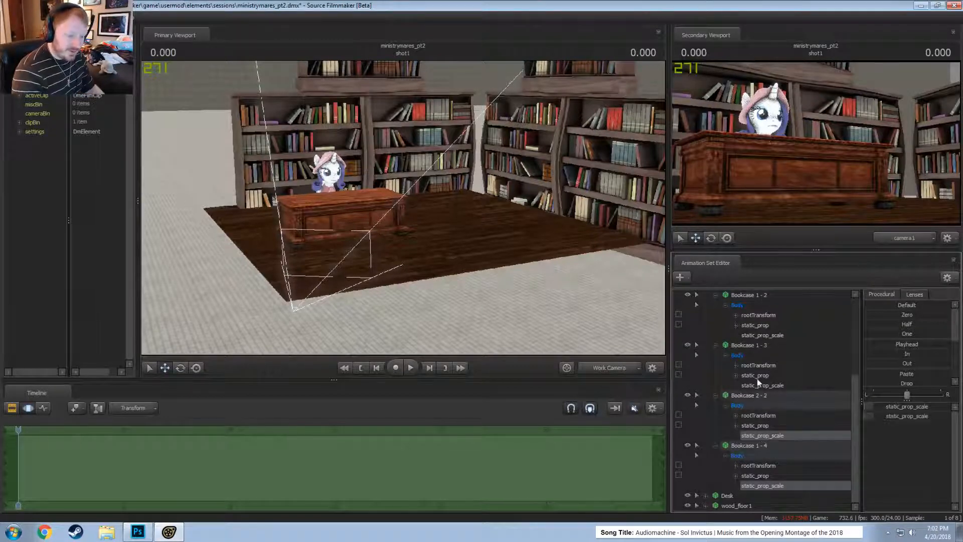
pyautogui.keyDown('ctrl'); pyautogui.click(755, 384); pyautogui.keyUp('ctrl')
pyautogui.keyDown('ctrl'); pyautogui.click(751, 336); pyautogui.keyUp('ctrl')
pyautogui.scroll(4, 751, 340)
pyautogui.keyDown('ctrl'); pyautogui.click(755, 406); pyautogui.keyUp('ctrl')
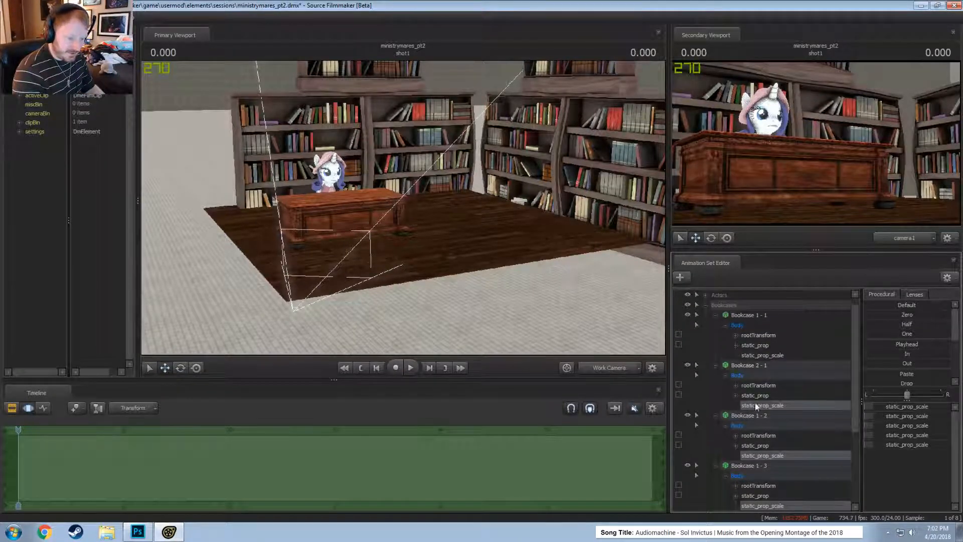
pyautogui.keyDown('ctrl'); pyautogui.click(757, 356); pyautogui.keyUp('ctrl')
pyautogui.moveTo(897, 315)
pyautogui.mouseDown()
pyautogui.moveTo(915, 315)
pyautogui.moveTo(912, 323)
pyautogui.mouseUp()
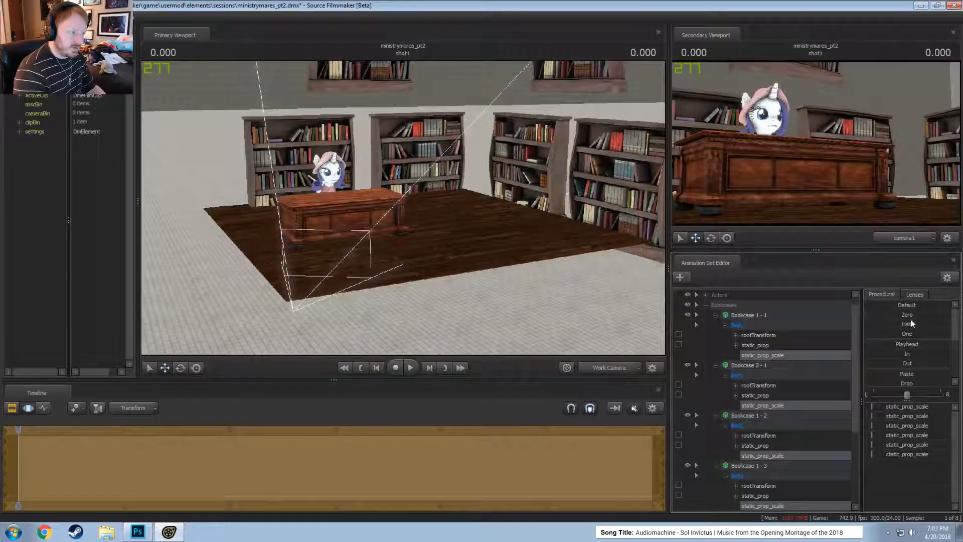
# - Collapse the control lists of all six bookcases inside the Bookcases group
pyautogui.click(705, 305)
pyautogui.click(706, 305)
pyautogui.click(706, 325)
pyautogui.click(716, 336)
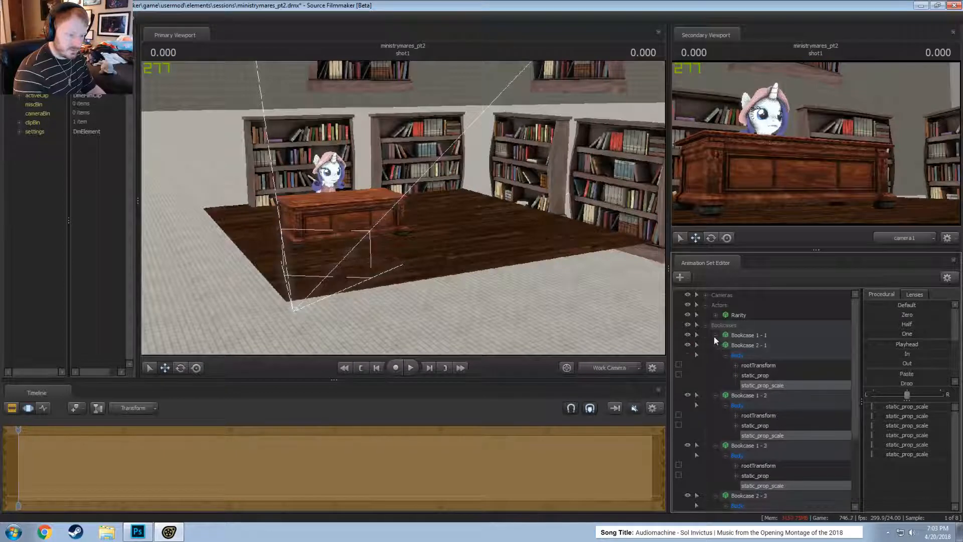
pyautogui.click(716, 345)
pyautogui.click(716, 355)
pyautogui.click(716, 366)
pyautogui.click(716, 376)
pyautogui.click(748, 386)
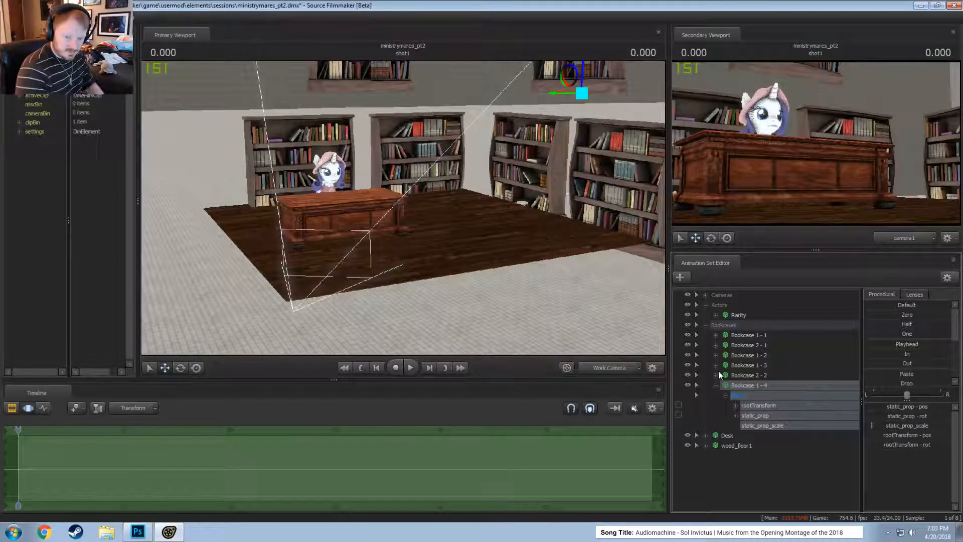
pyautogui.click(717, 384)
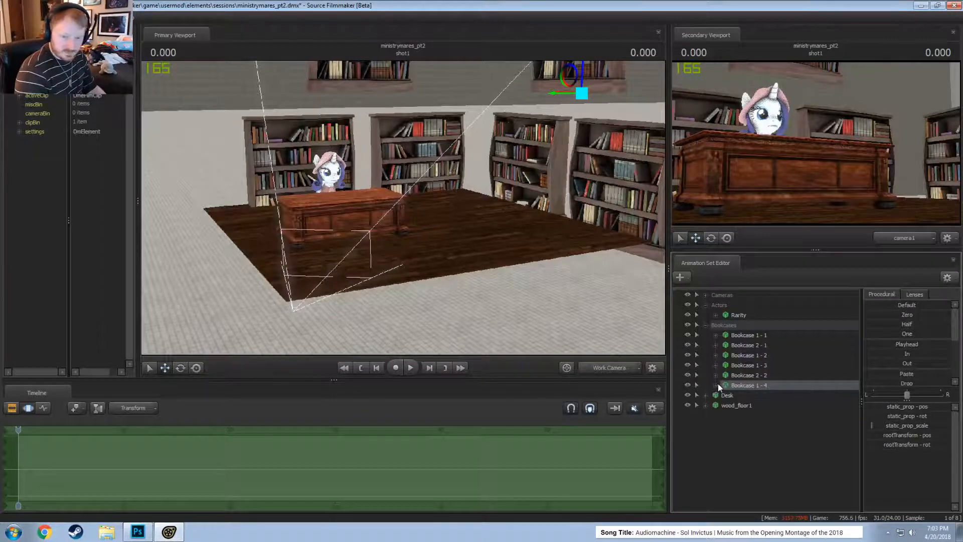
# - Slide Bookcase 2 - 1 sideways along the back wall until it meets Bookcase 1 - 1
pyautogui.click(753, 334)
pyautogui.press('w')
pyautogui.moveTo(481, 206); pyautogui.dragTo(607, 275)
pyautogui.press('w')
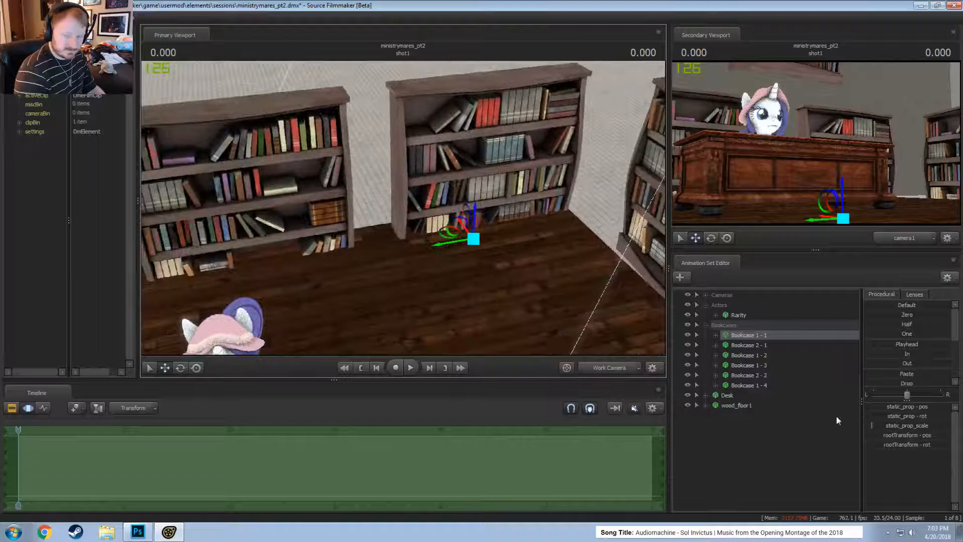
pyautogui.click(749, 344)
pyautogui.moveTo(246, 290); pyautogui.dragTo(275, 290)
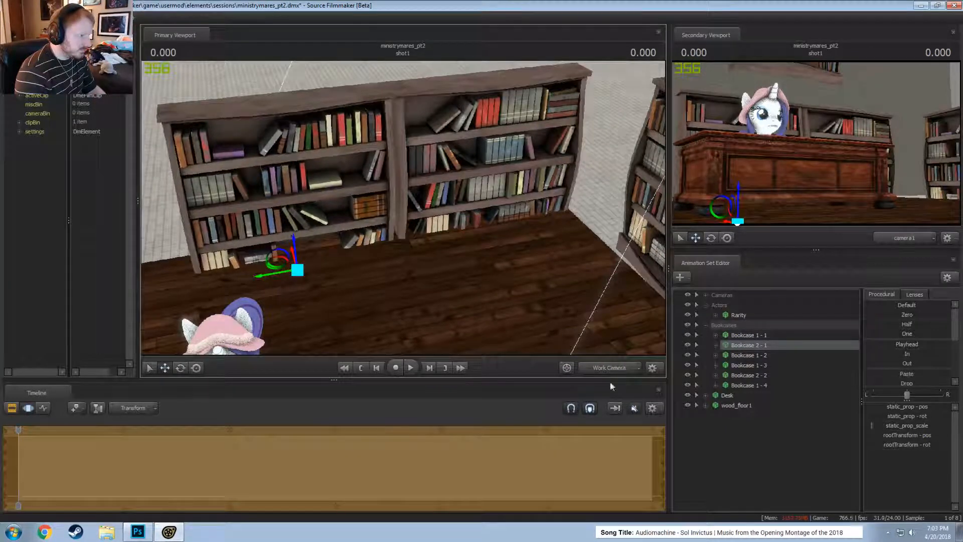
# - Lower Bookcase 1 - 2 onto the two bookcases behind the desk and centre it over their seam
pyautogui.click(748, 355)
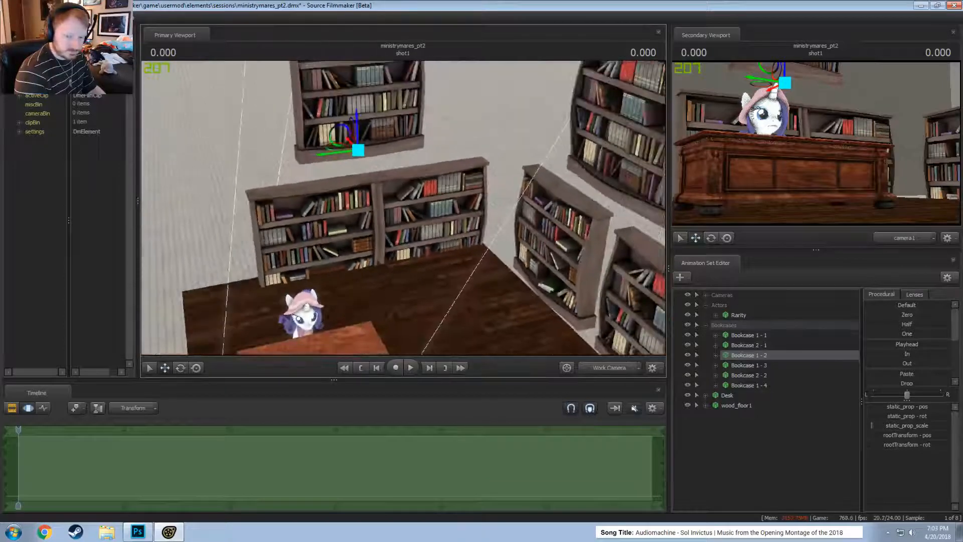
pyautogui.moveTo(403, 207); pyautogui.dragTo(403, 209)
pyautogui.press('w')
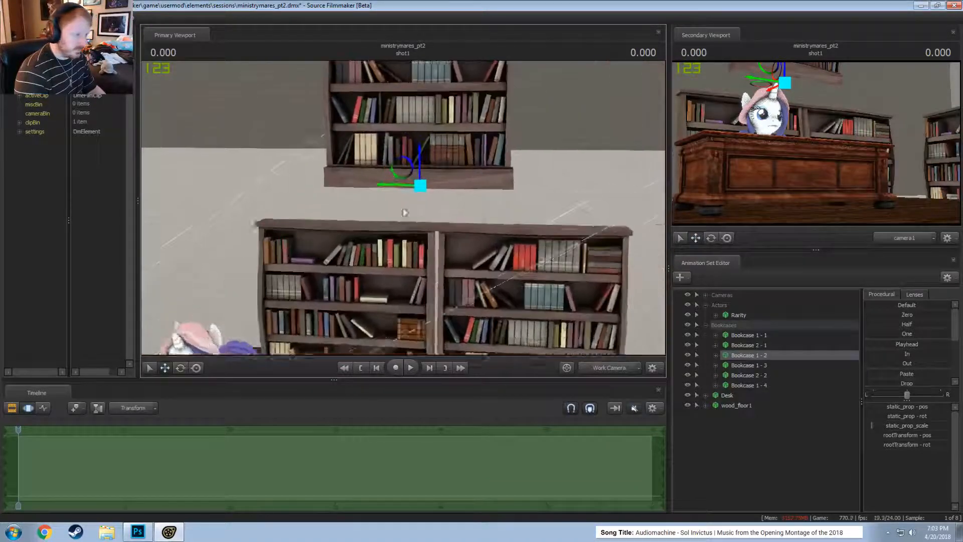
pyautogui.moveTo(420, 171); pyautogui.dragTo(424, 203)
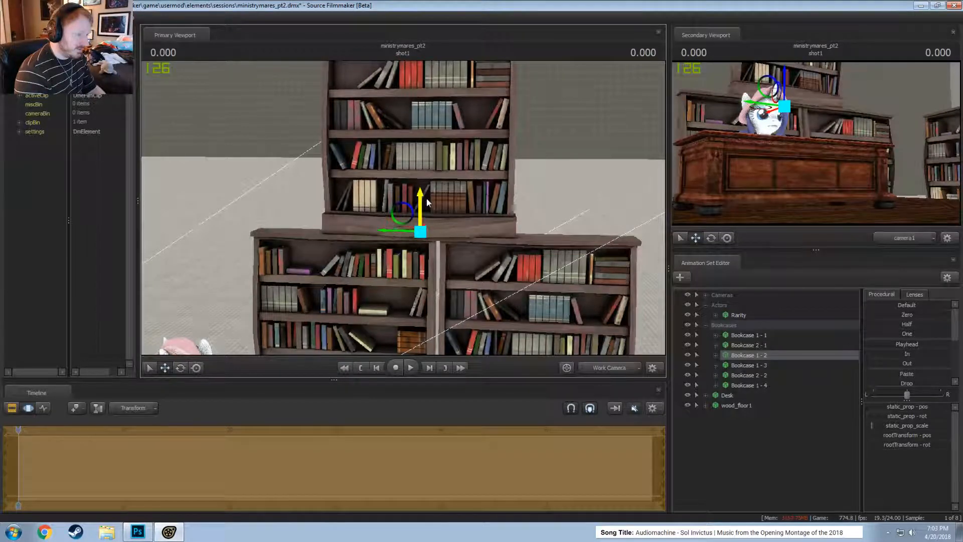
pyautogui.press('w')
pyautogui.moveTo(481, 243); pyautogui.dragTo(444, 242)
# - Slide Bookcase 1 - 3 along the side wall against Bookcase 2 - 2 and align their depths
pyautogui.moveTo(401, 202); pyautogui.dragTo(474, 247)
pyautogui.press('s')
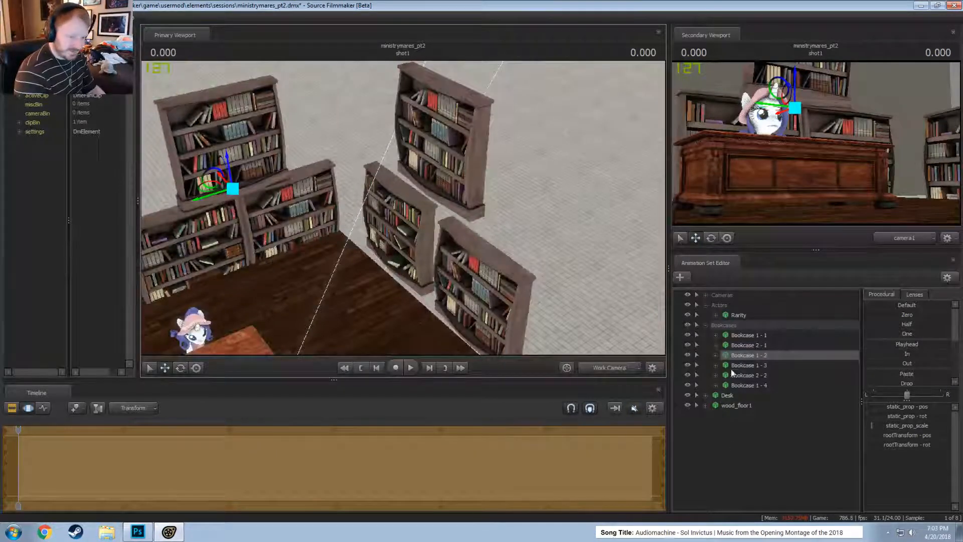
pyautogui.click(746, 365)
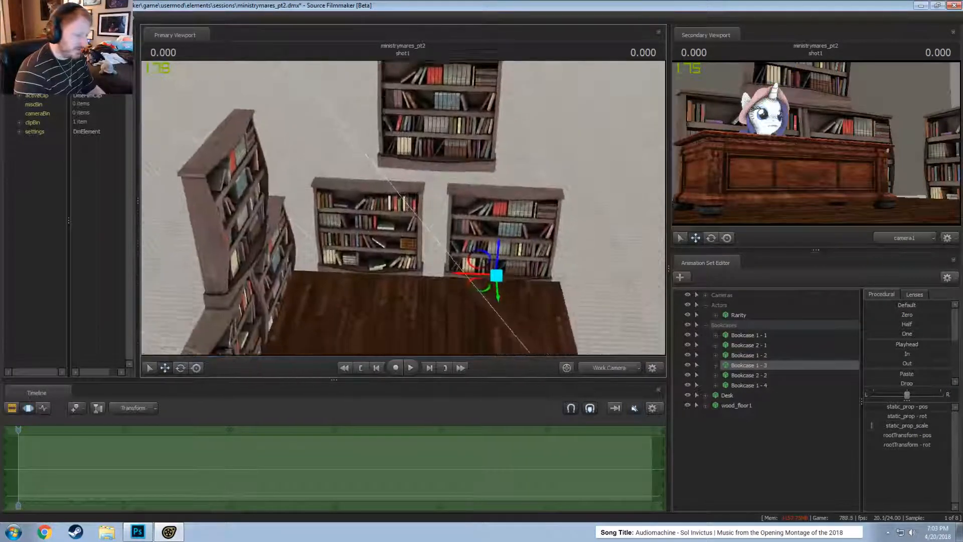
pyautogui.moveTo(459, 238); pyautogui.dragTo(554, 233)
pyautogui.press('a')
pyautogui.press('w')
pyautogui.moveTo(404, 210); pyautogui.dragTo(402, 279)
pyautogui.press('d')
pyautogui.press('w')
pyautogui.press('s')
pyautogui.press('w')
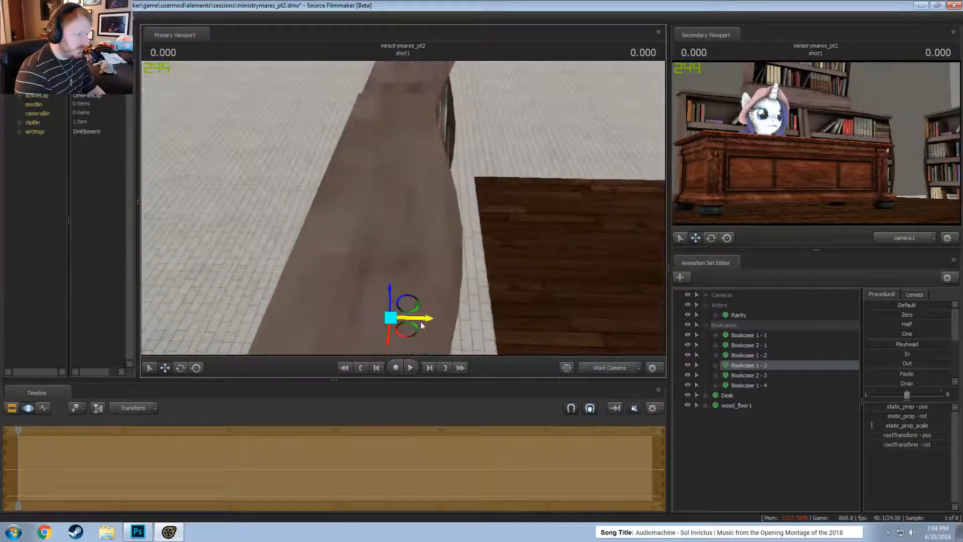
pyautogui.moveTo(424, 323); pyautogui.dragTo(423, 325)
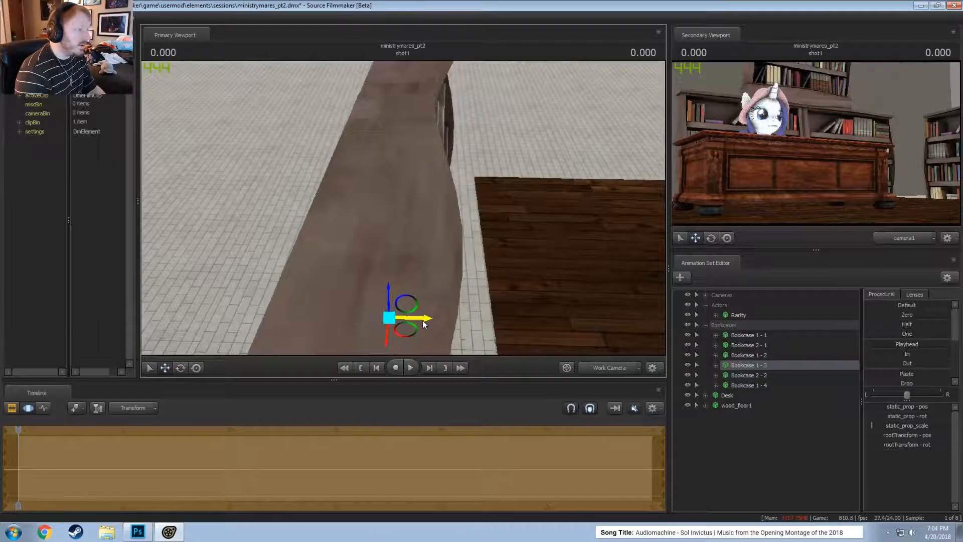
# - Lower Bookcase 1 - 4 onto the two side-wall bookcases and centre it over their seam
pyautogui.press('d')
pyautogui.moveTo(497, 245); pyautogui.dragTo(401, 227)
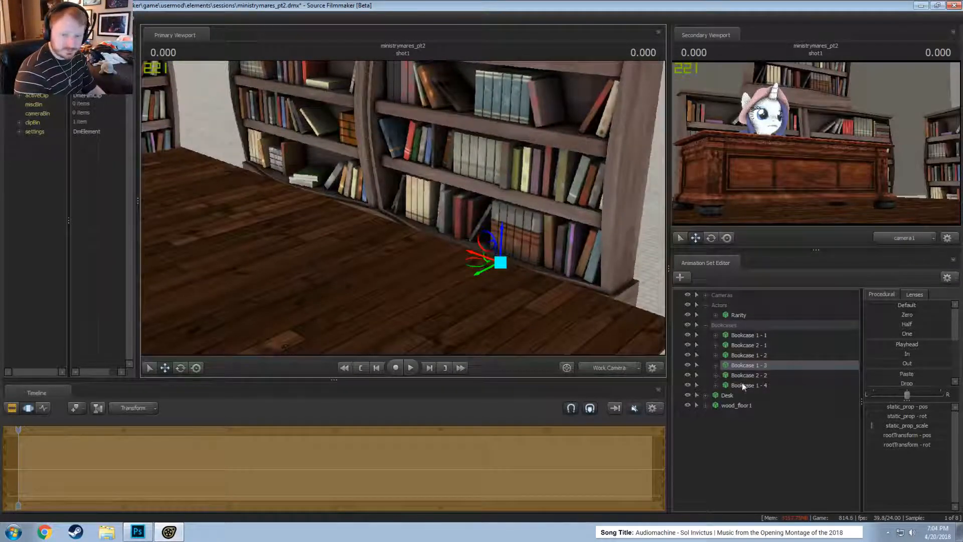
pyautogui.click(742, 384)
pyautogui.press('s')
pyautogui.moveTo(532, 241); pyautogui.dragTo(526, 174)
pyautogui.keyDown('alt'); pyautogui.moveTo(434, 125); pyautogui.dragTo(357, 227); pyautogui.keyUp('alt')
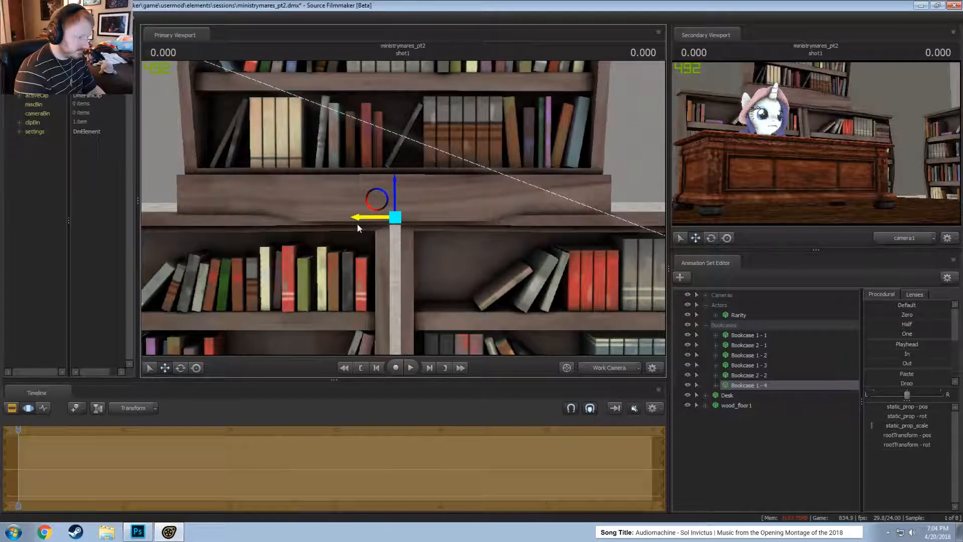
pyautogui.moveTo(358, 224); pyautogui.dragTo(417, 291)
# - Select Bookcases 1 - 3, 2 - 2 and 1 - 4 and move them inward over the wood floor's edge
pyautogui.click(764, 366)
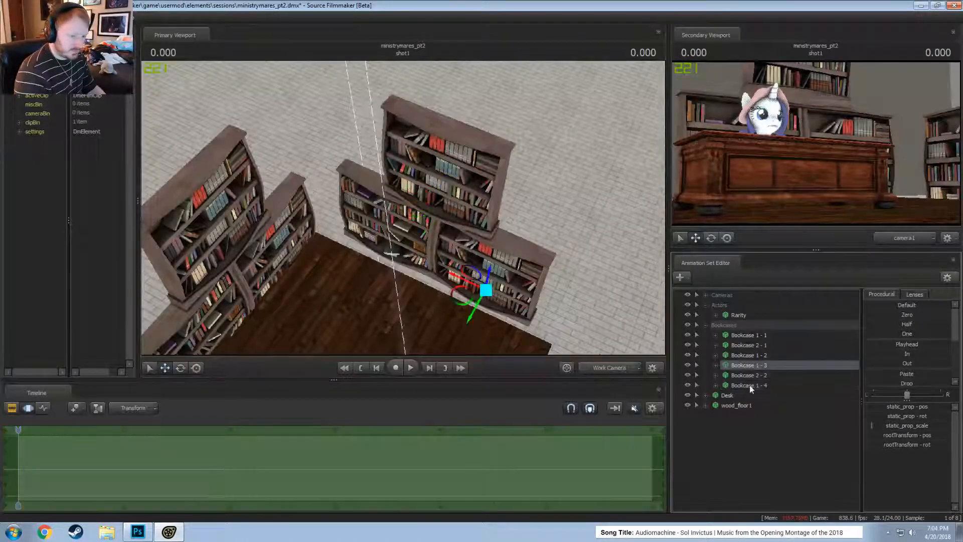
pyautogui.keyDown('shift'); pyautogui.click(750, 386); pyautogui.keyUp('shift')
pyautogui.moveTo(403, 251); pyautogui.dragTo(402, 263)
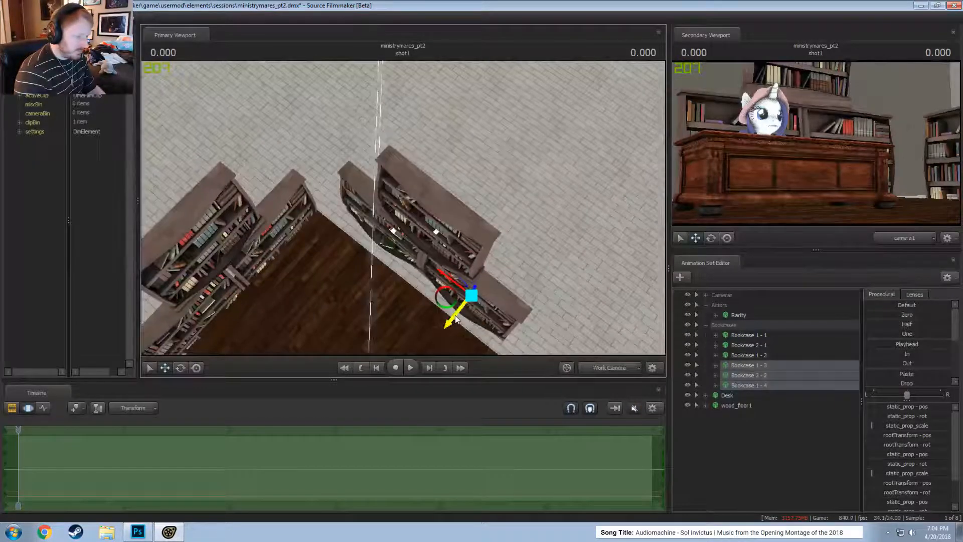
pyautogui.moveTo(456, 319); pyautogui.dragTo(442, 337)
# - Select the whole Bookcases group and raise it until the bases clear the wood floor
pyautogui.keyDown('alt'); pyautogui.moveTo(584, 330); pyautogui.dragTo(584, 230); pyautogui.keyUp('alt')
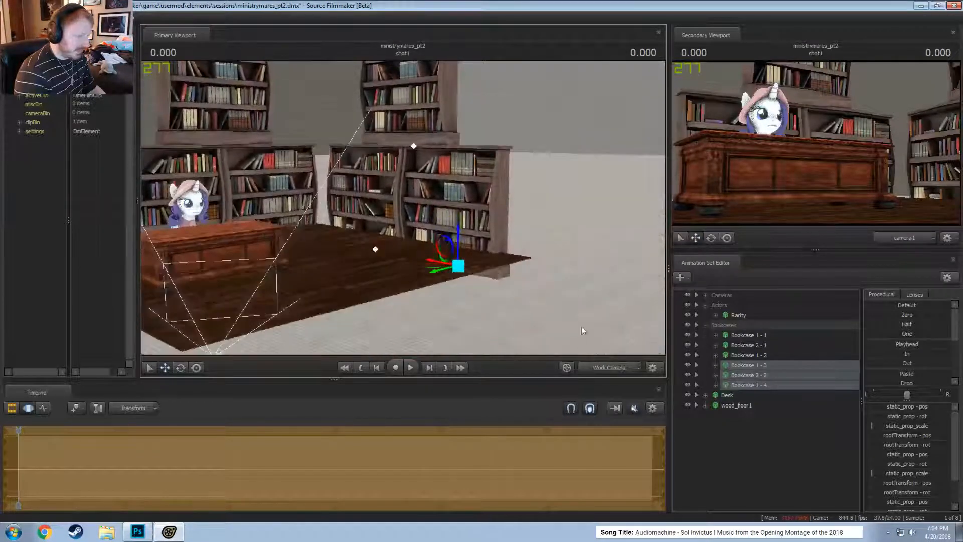
pyautogui.moveTo(277, 154); pyautogui.dragTo(597, 346)
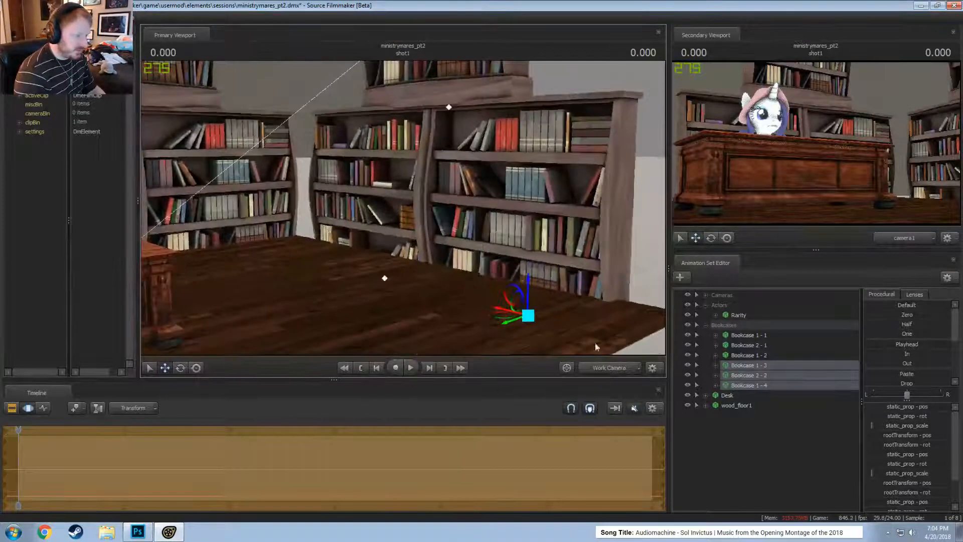
pyautogui.click(738, 327)
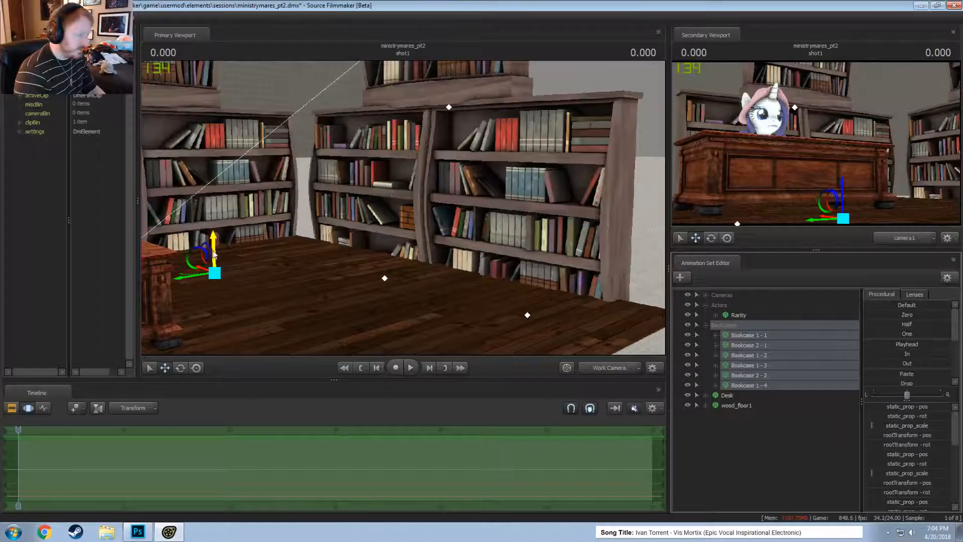
pyautogui.moveTo(213, 253); pyautogui.dragTo(214, 236)
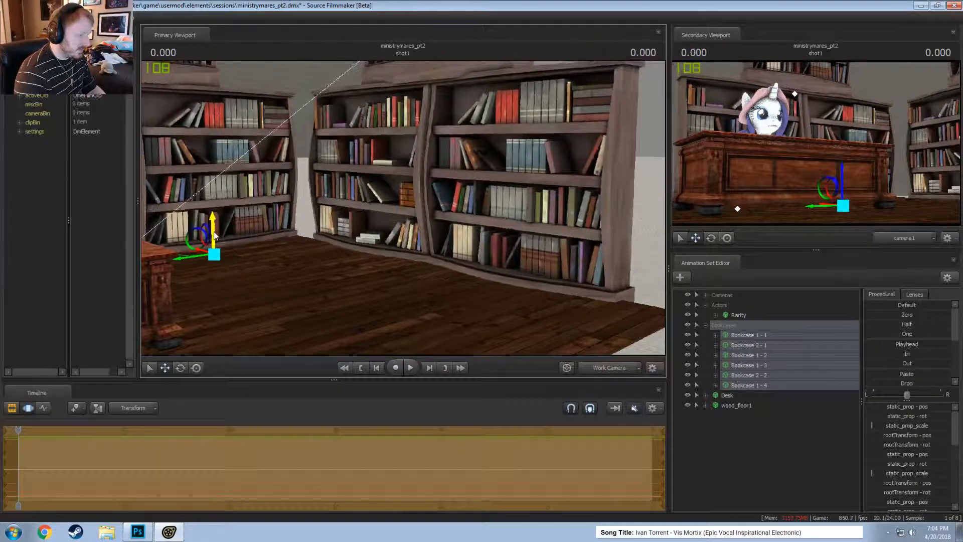
# - Select the three side-wall bookcases and move them toward the back-wall bookcases to close the corner gap
pyautogui.moveTo(351, 201); pyautogui.dragTo(261, 211)
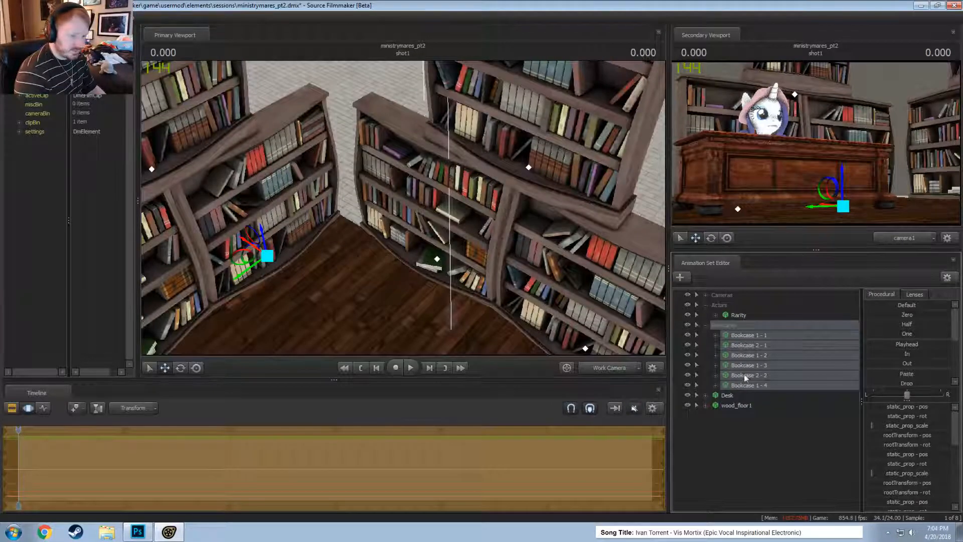
pyautogui.click(743, 365)
pyautogui.keyDown('shift'); pyautogui.click(742, 385); pyautogui.keyUp('shift')
pyautogui.moveTo(397, 201)
pyautogui.mouseDown()
pyautogui.moveTo(404, 214)
pyautogui.moveTo(414, 206)
pyautogui.mouseUp()
pyautogui.moveTo(627, 327); pyautogui.dragTo(629, 329)
pyautogui.moveTo(611, 296); pyautogui.dragTo(531, 302)
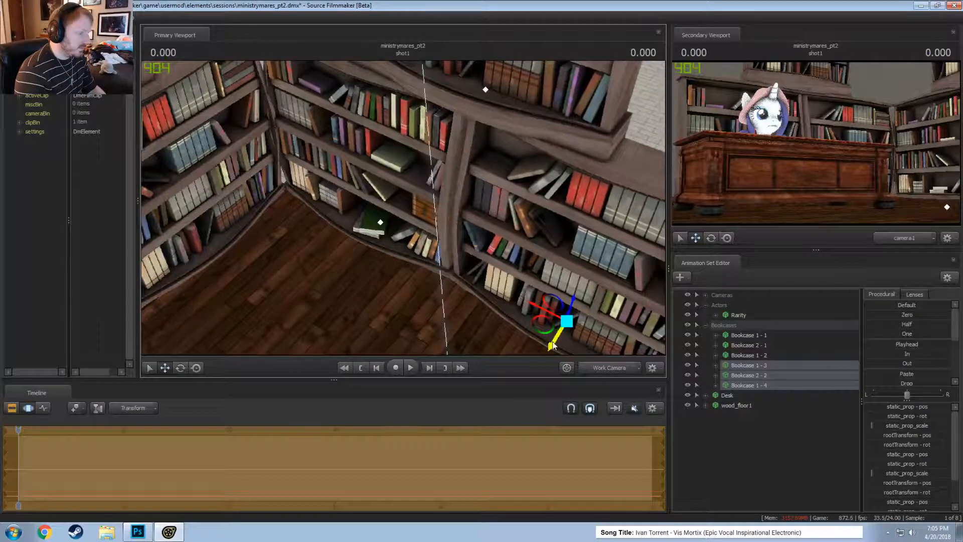
pyautogui.moveTo(552, 346); pyautogui.dragTo(551, 347)
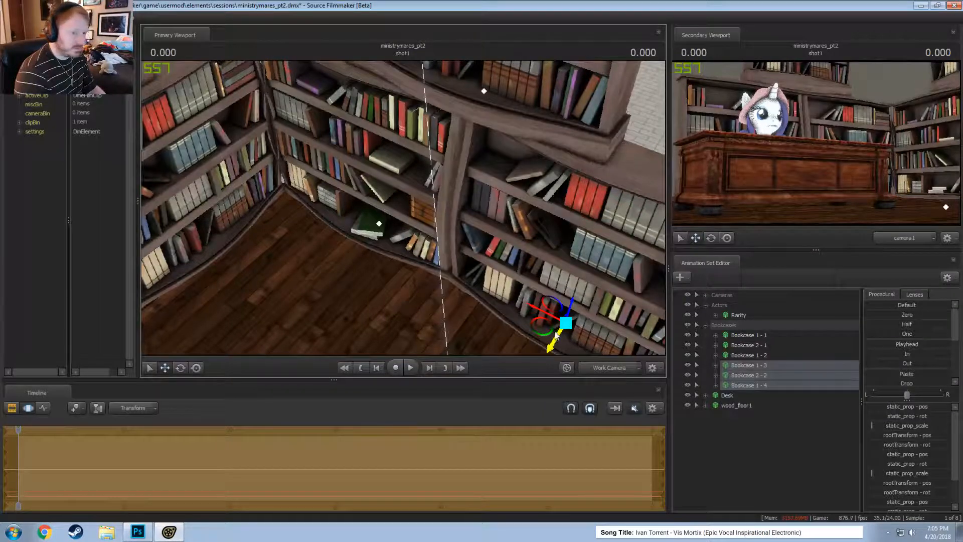
# - Nudge the three side-wall bookcases further inward and along the wall so the corner joins neatly, and inspect the joint
pyautogui.moveTo(537, 281); pyautogui.dragTo(457, 268)
pyautogui.press('w')
pyautogui.press('x')
pyautogui.press('s')
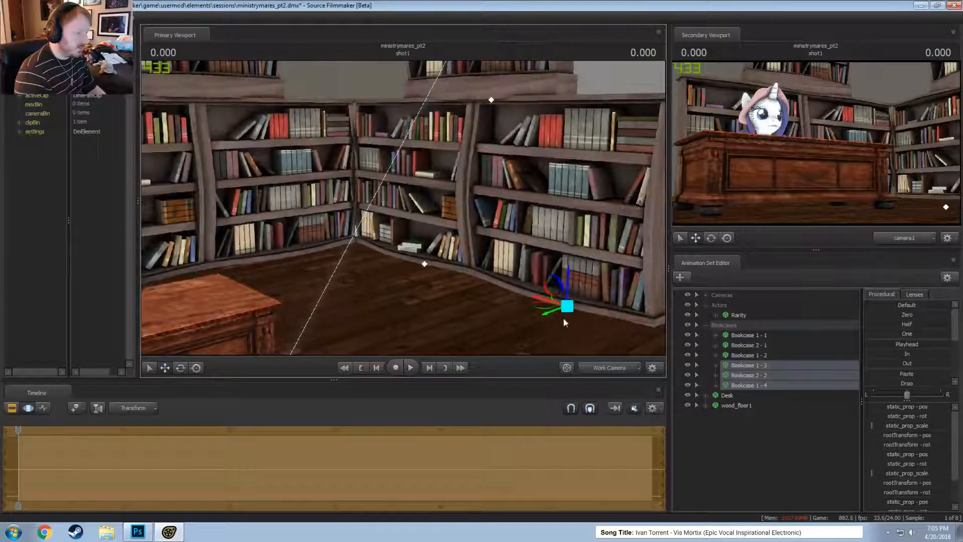
pyautogui.moveTo(552, 313); pyautogui.dragTo(549, 318)
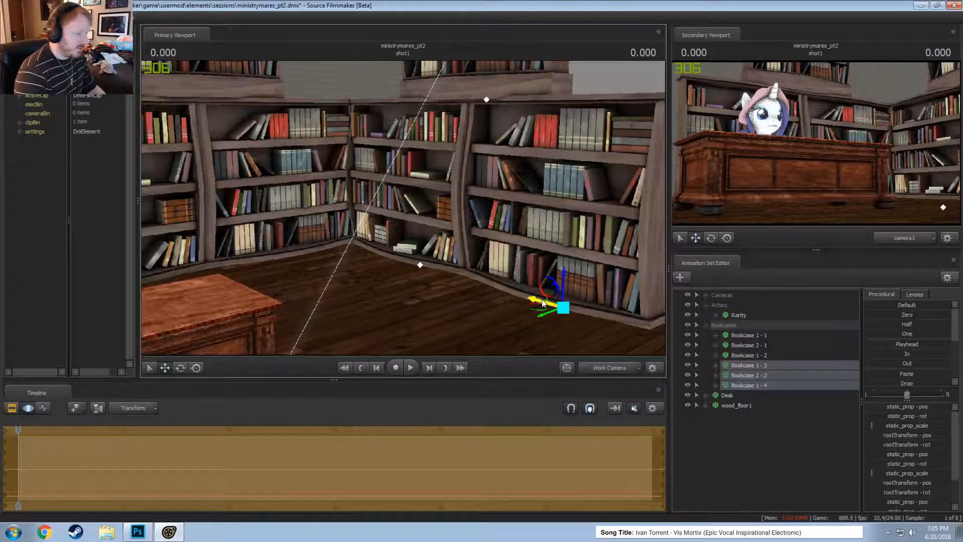
pyautogui.moveTo(542, 302); pyautogui.dragTo(537, 314)
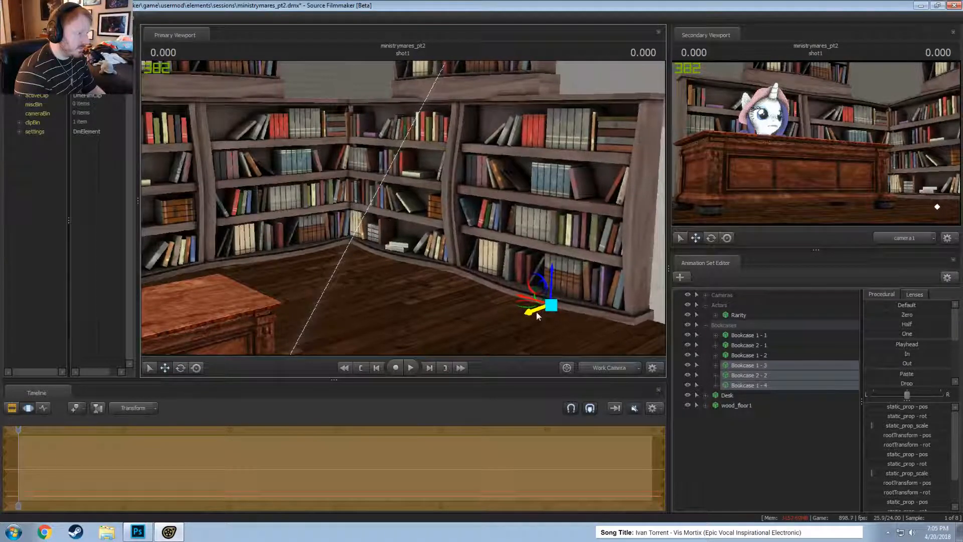
pyautogui.press('s')
pyautogui.moveTo(440, 252)
pyautogui.mouseDown()
pyautogui.moveTo(432, 241)
pyautogui.moveTo(436, 260)
pyautogui.moveTo(451, 262)
pyautogui.mouseUp()
pyautogui.press('w')
pyautogui.press('w')
pyautogui.press('s')
pyautogui.moveTo(403, 208); pyautogui.dragTo(397, 233)
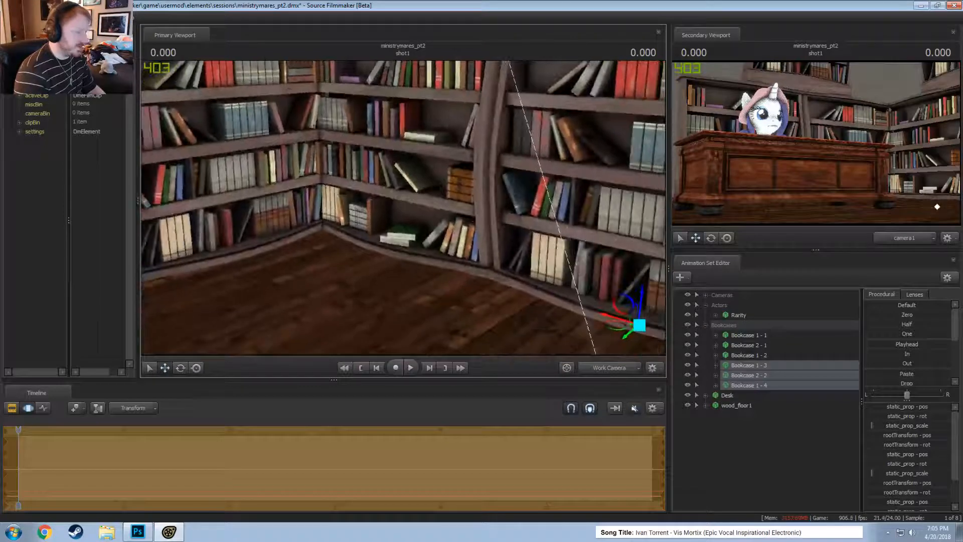
# - Edit the camera's focalDistance minimum, maximum and default limits and readjust the focal distance for Rarity at the desk
pyautogui.press('F2')
pyautogui.press('F3')
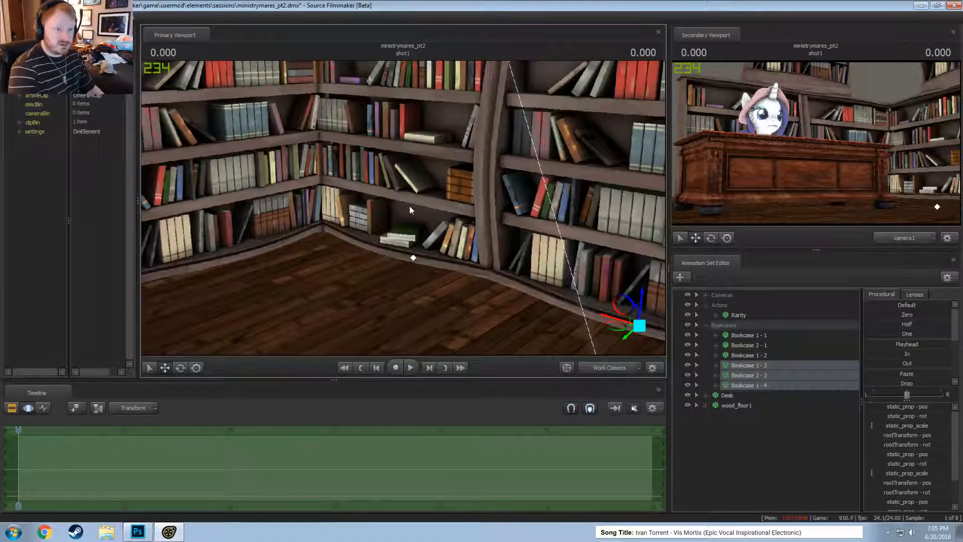
pyautogui.press('F2')
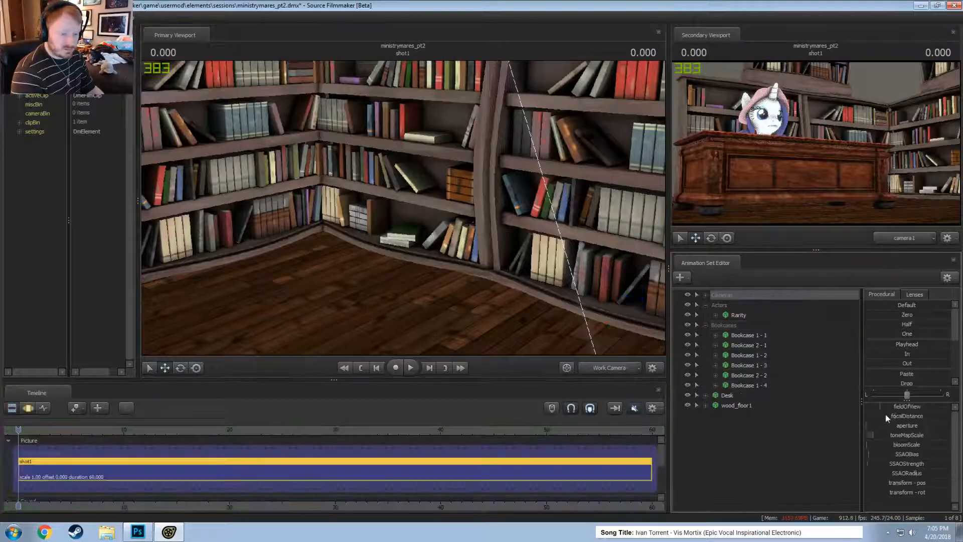
pyautogui.press('F3')
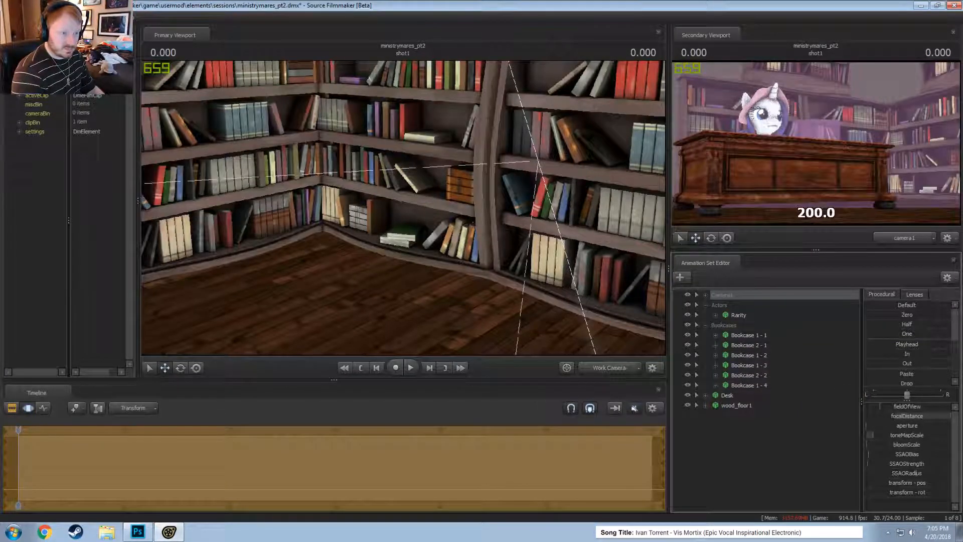
pyautogui.rightClick(912, 418)
pyautogui.click(920, 422)
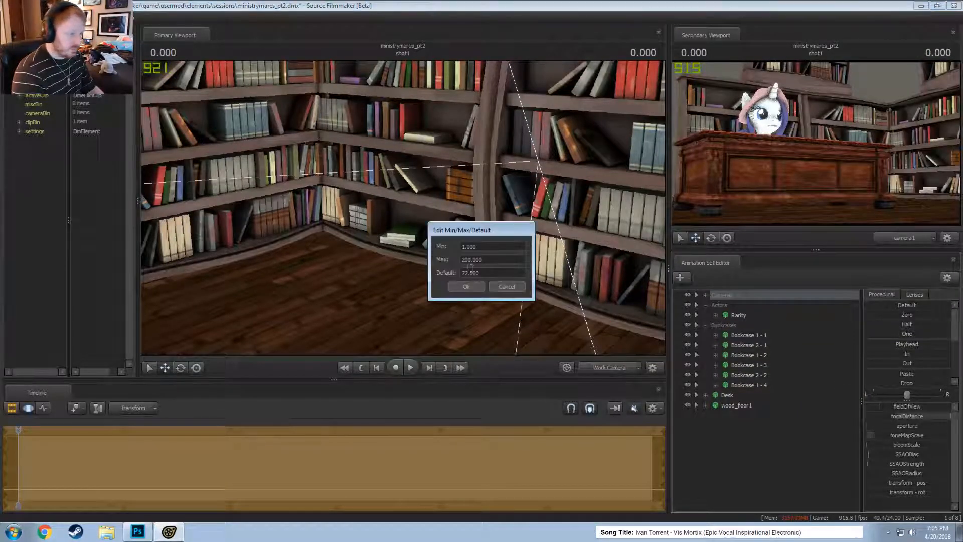
pyautogui.press('Return')
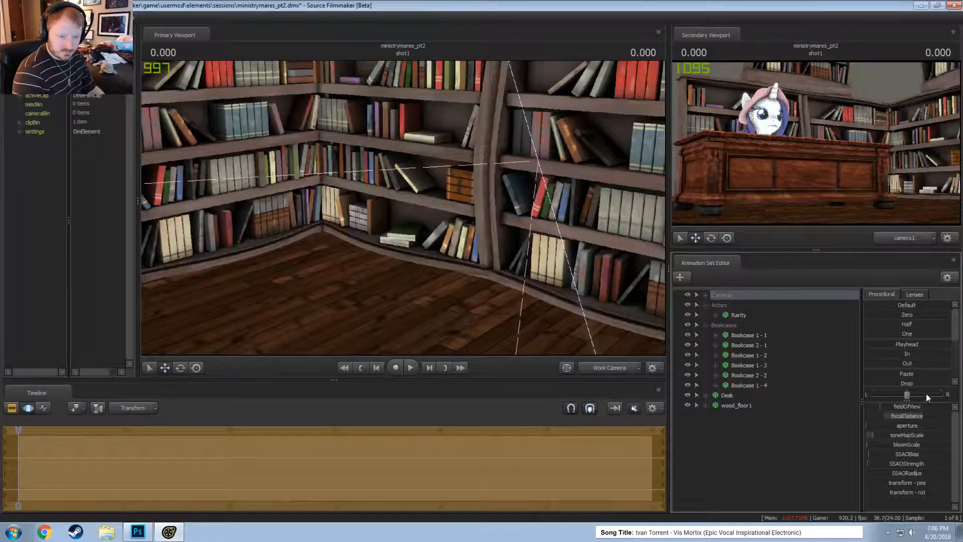
pyautogui.moveTo(903, 416)
pyautogui.mouseDown()
pyautogui.moveTo(925, 416)
pyautogui.moveTo(902, 417)
pyautogui.mouseUp()
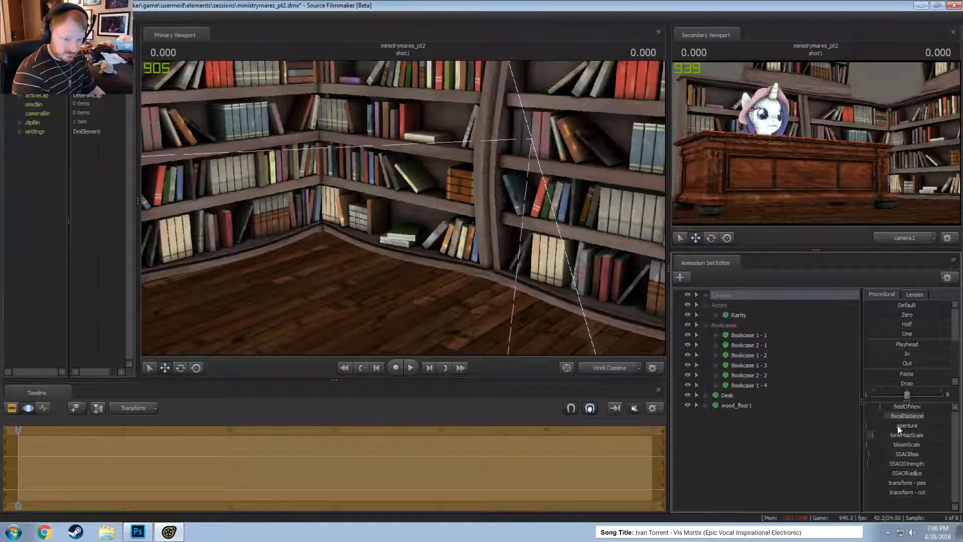
# - Raise the camera's aperture to the end of its range to strengthen the depth-of-field blur
pyautogui.press('F2')
pyautogui.press('F3')
pyautogui.moveTo(900, 426); pyautogui.dragTo(907, 426)
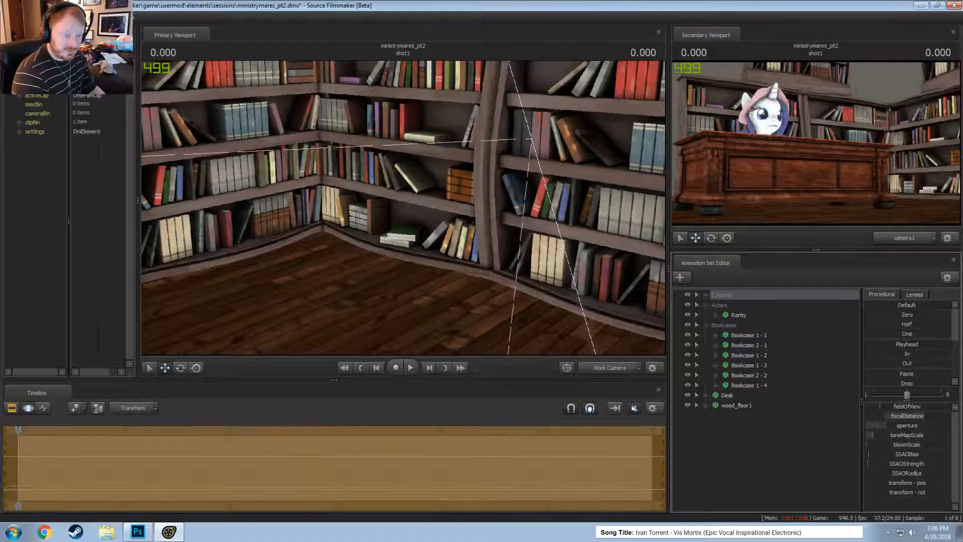
pyautogui.press('F2')
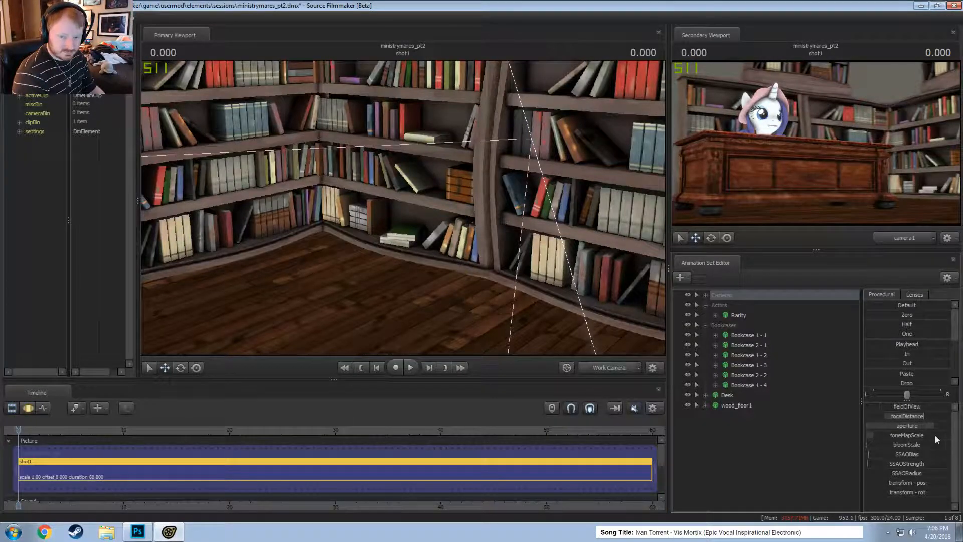
pyautogui.press('F3')
pyautogui.press('F2')
pyautogui.press('F3')
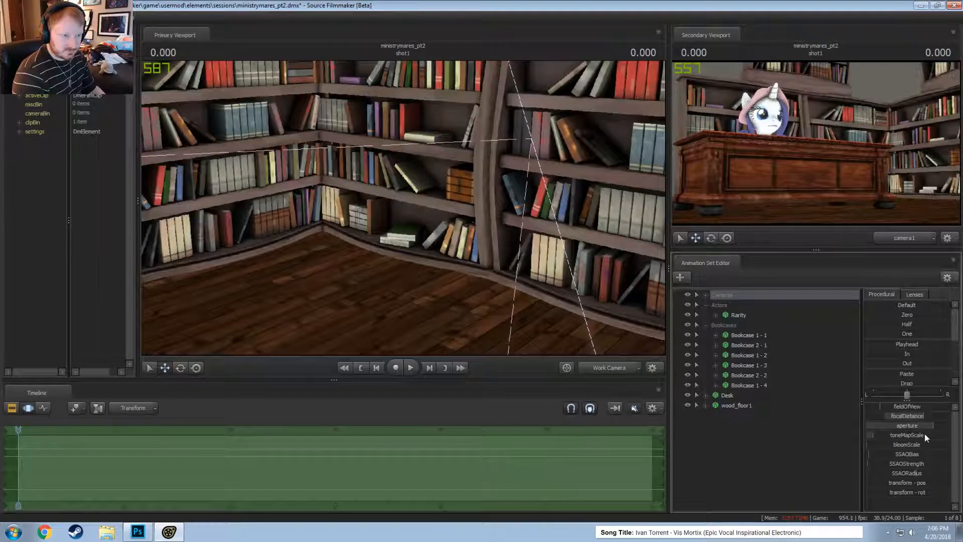
pyautogui.press('F2')
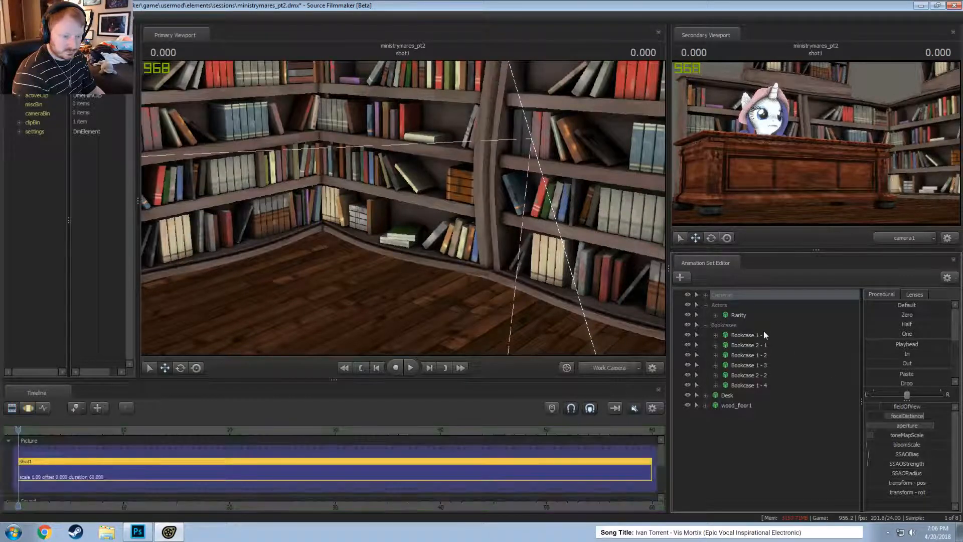
pyautogui.press('F3')
pyautogui.press('F2')
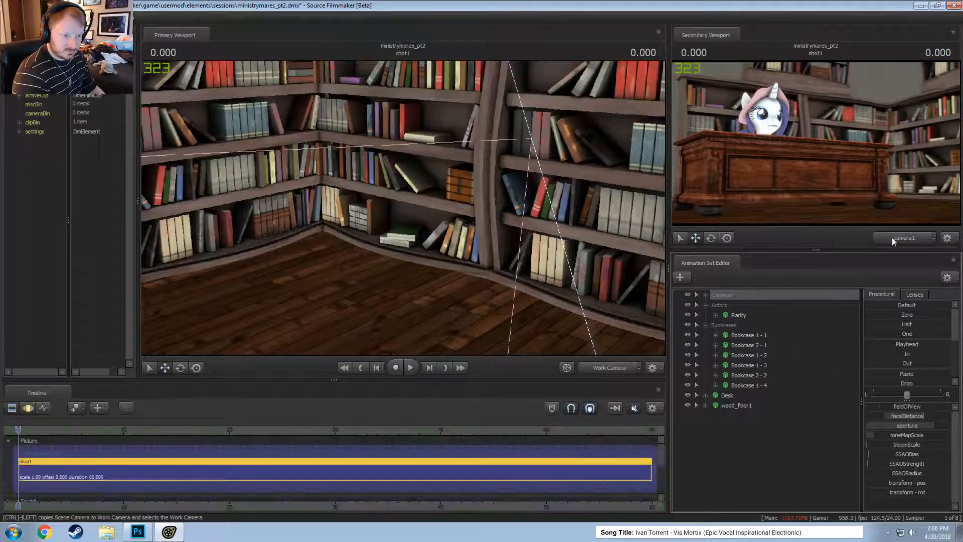
pyautogui.press('F3')
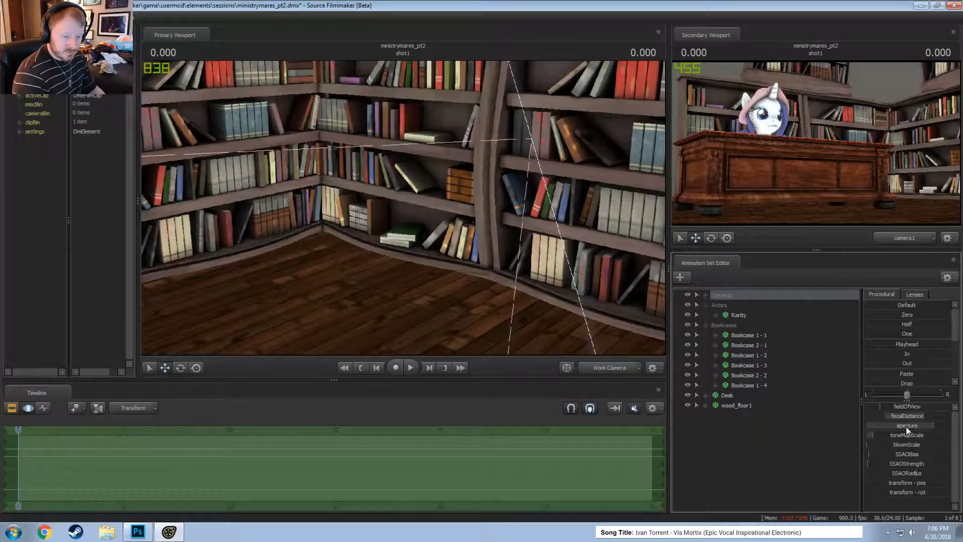
pyautogui.press('F2')
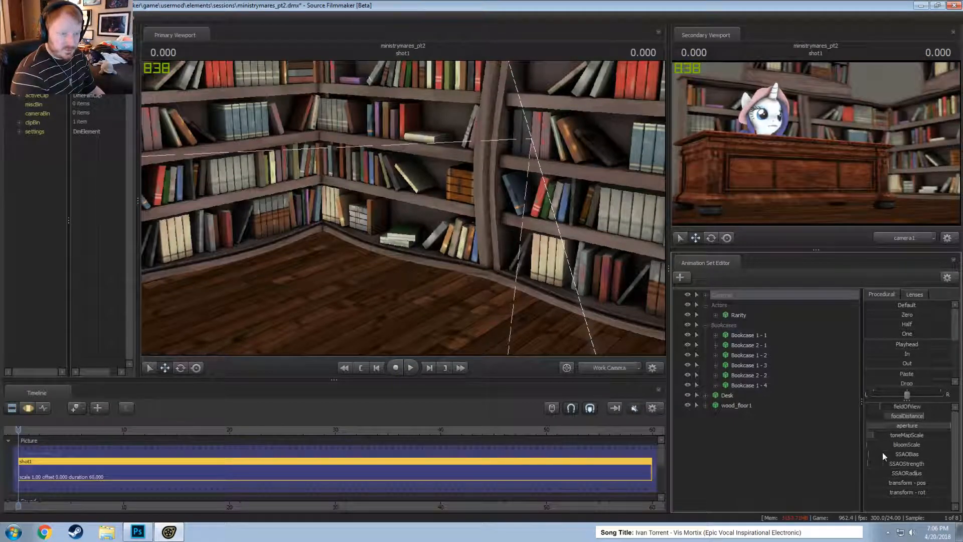
pyautogui.press('F3')
pyautogui.press('F2')
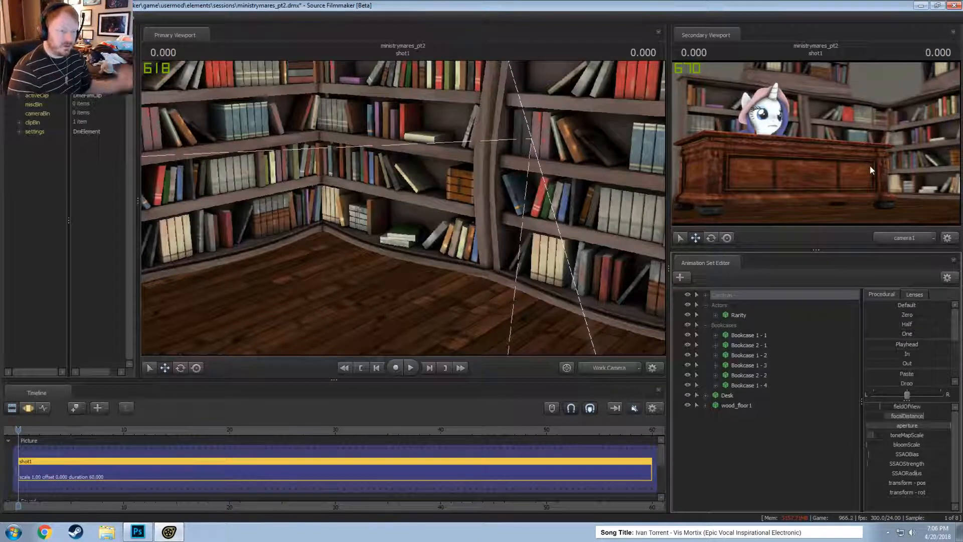
# - Select Bookcase 1 - 2 and lower it onto the top of the back-wall bookcases
pyautogui.click(600, 368)
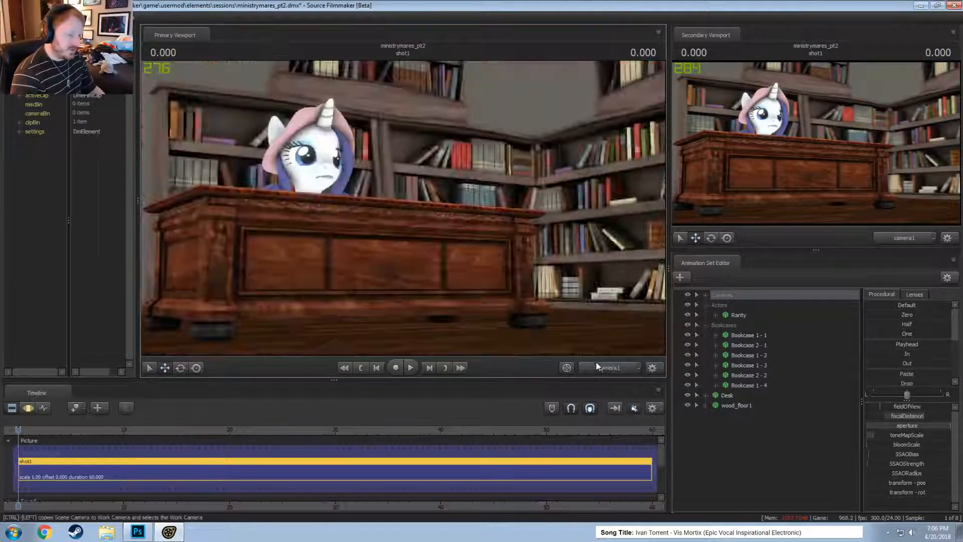
pyautogui.keyDown('ctrl'); pyautogui.click(614, 372); pyautogui.keyUp('ctrl')
pyautogui.press('s')
pyautogui.moveTo(576, 321); pyautogui.dragTo(402, 207)
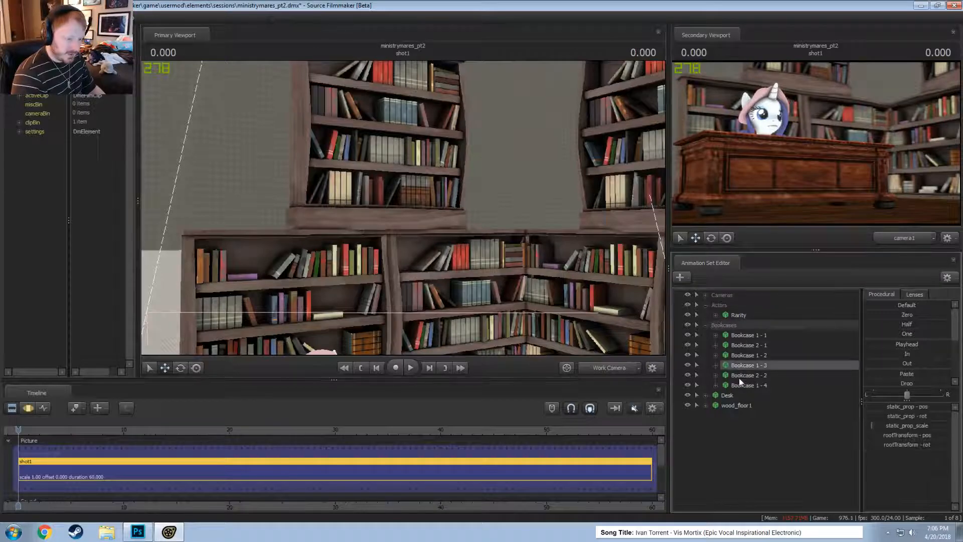
pyautogui.click(750, 355)
pyautogui.keyDown('alt'); pyautogui.moveTo(351, 211); pyautogui.dragTo(344, 288); pyautogui.keyUp('alt')
pyautogui.moveTo(448, 215); pyautogui.dragTo(451, 232)
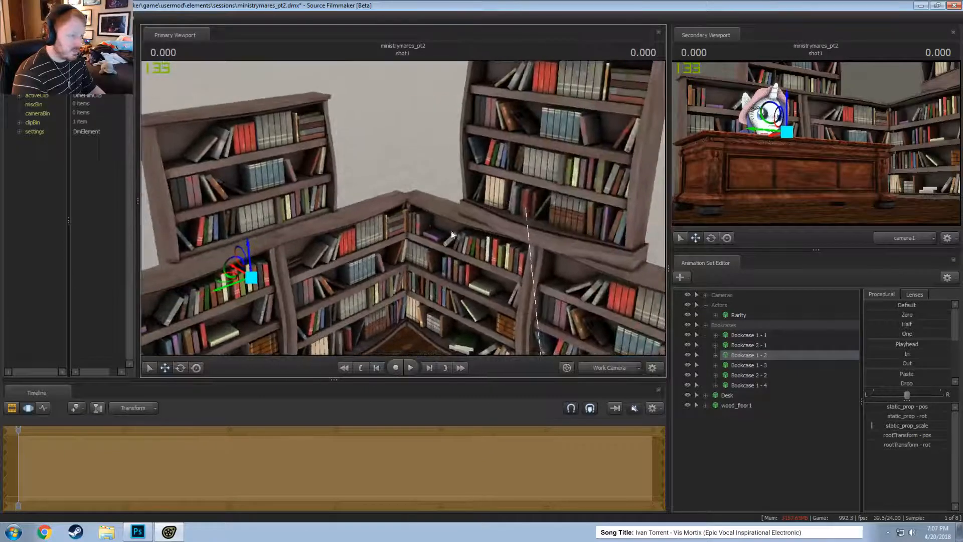
pyautogui.hotkey('ctrl', 'z')
pyautogui.hotkey('ctrl', 'y')
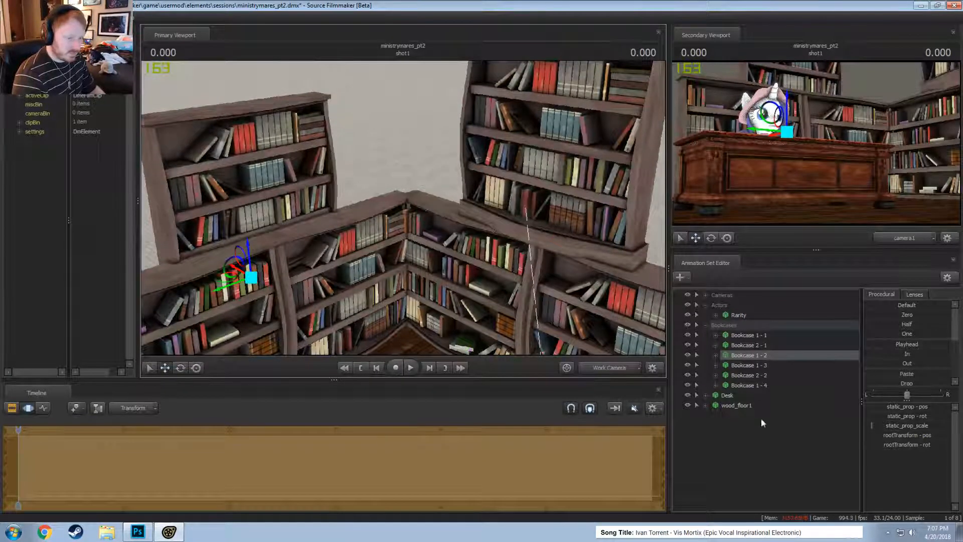
# - Select Bookcase 1 - 4 and lower it to match the height of the upper back-wall bookcase
pyautogui.click(749, 385)
pyautogui.moveTo(412, 208); pyautogui.dragTo(423, 216)
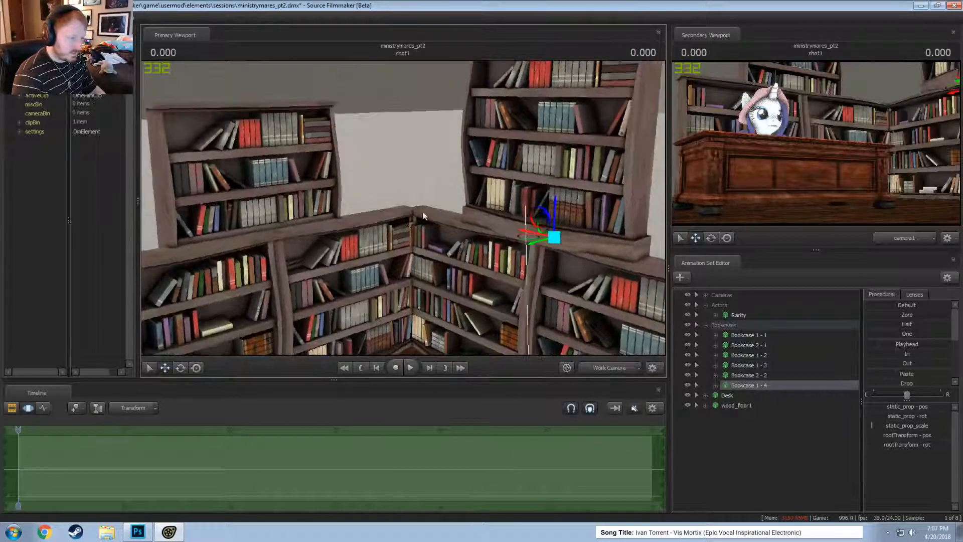
pyautogui.moveTo(555, 205); pyautogui.dragTo(557, 263)
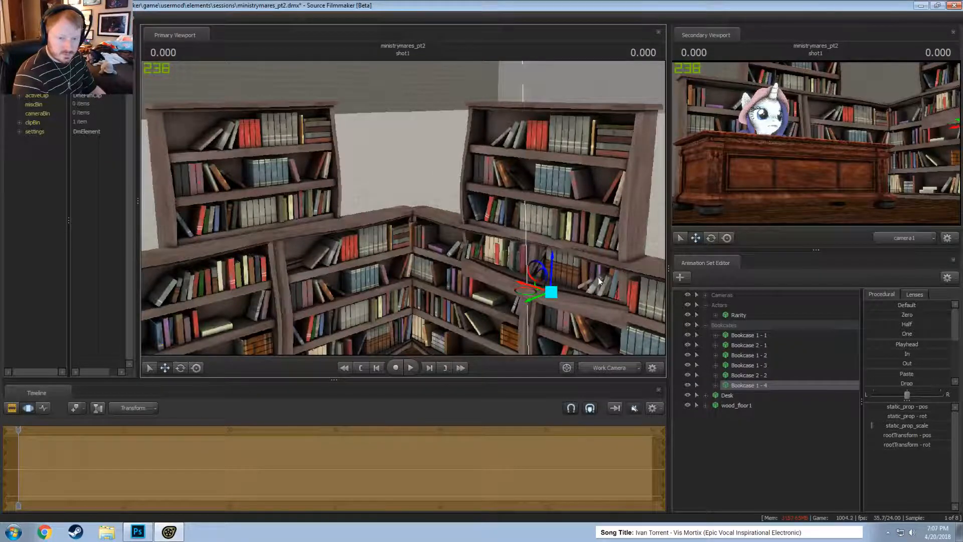
# - Move Bookcase 1 - 4 back onto the top of the side-wall bookcases and check its placement through camera1 and at the corner
pyautogui.moveTo(539, 299); pyautogui.dragTo(549, 299)
pyautogui.keyDown('alt'); pyautogui.moveTo(424, 225); pyautogui.dragTo(418, 278); pyautogui.keyUp('alt')
pyautogui.moveTo(521, 283); pyautogui.dragTo(527, 284)
pyautogui.keyDown('alt'); pyautogui.moveTo(427, 246); pyautogui.dragTo(373, 236); pyautogui.keyUp('alt')
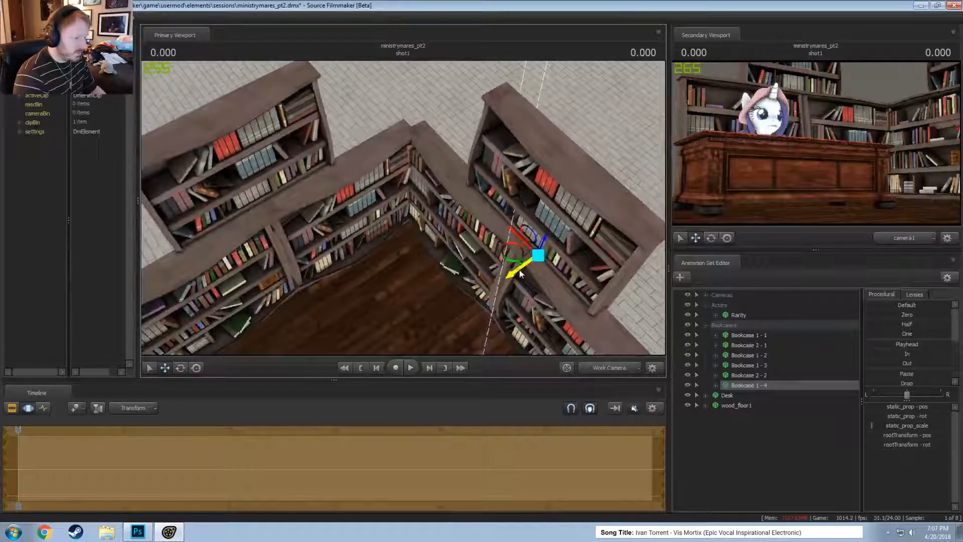
pyautogui.moveTo(519, 271); pyautogui.dragTo(523, 271)
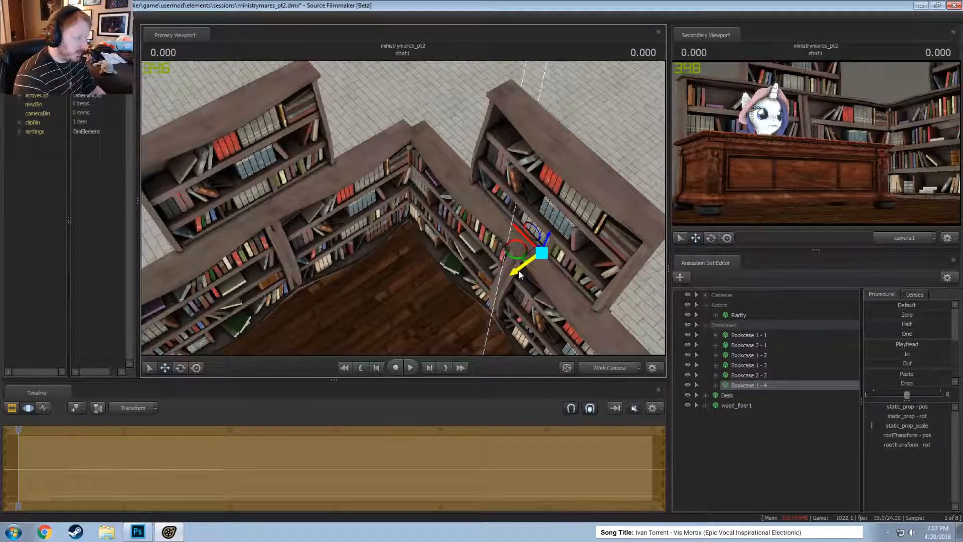
pyautogui.moveTo(519, 274); pyautogui.dragTo(279, 163)
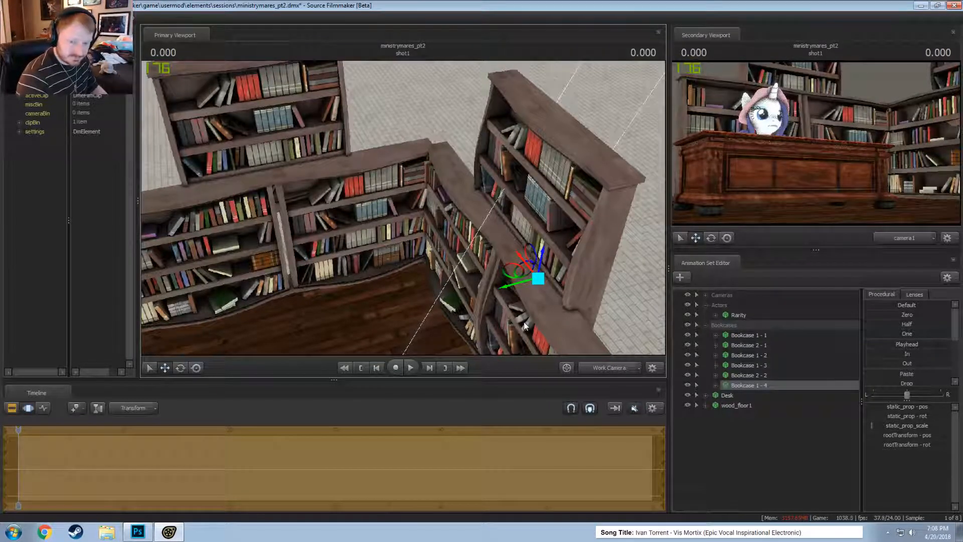
pyautogui.click(614, 373)
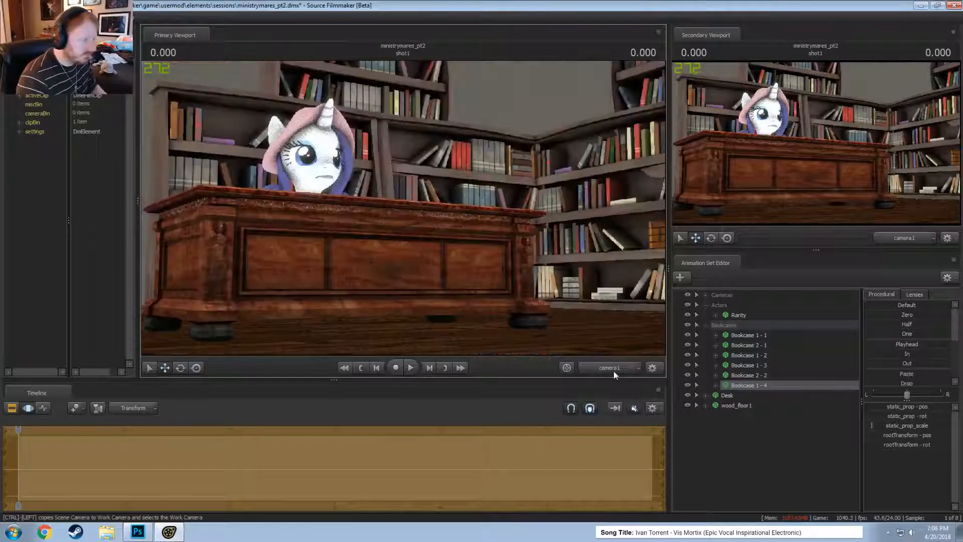
pyautogui.press('w')
pyautogui.moveTo(469, 194); pyautogui.dragTo(304, 254)
pyautogui.press('w')
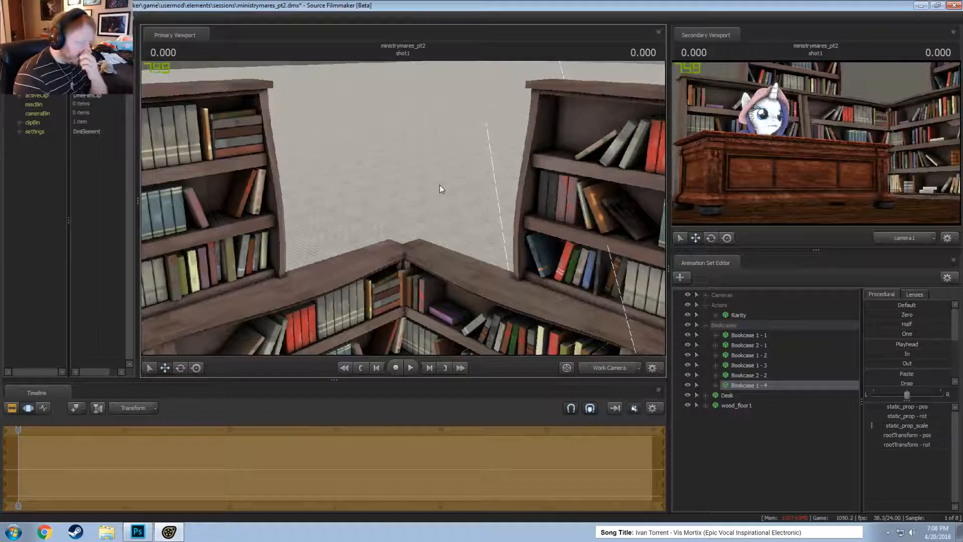
# - Collapse the Bookcases and Actors groups and rename the wood_floor1 animation set as Wood Floor
pyautogui.click(704, 324)
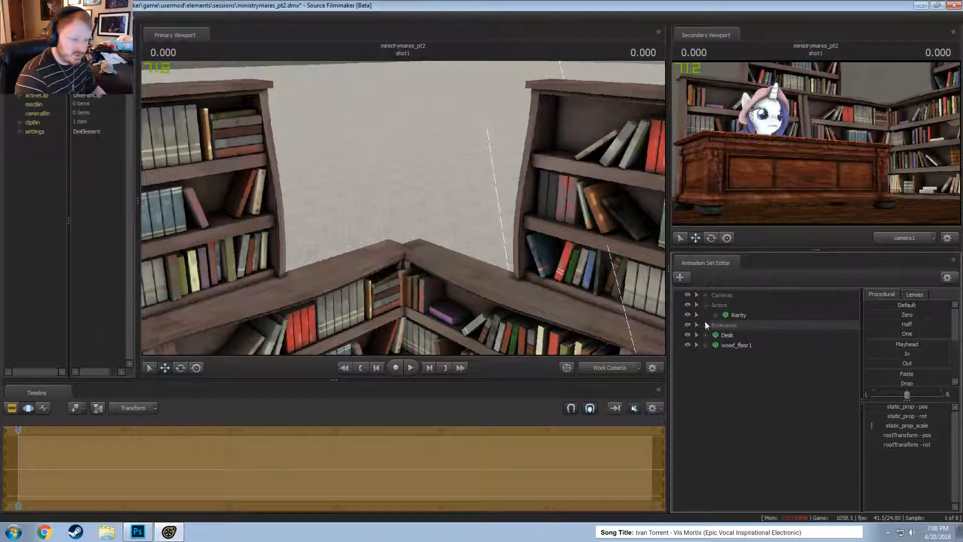
pyautogui.click(706, 305)
pyautogui.click(731, 336)
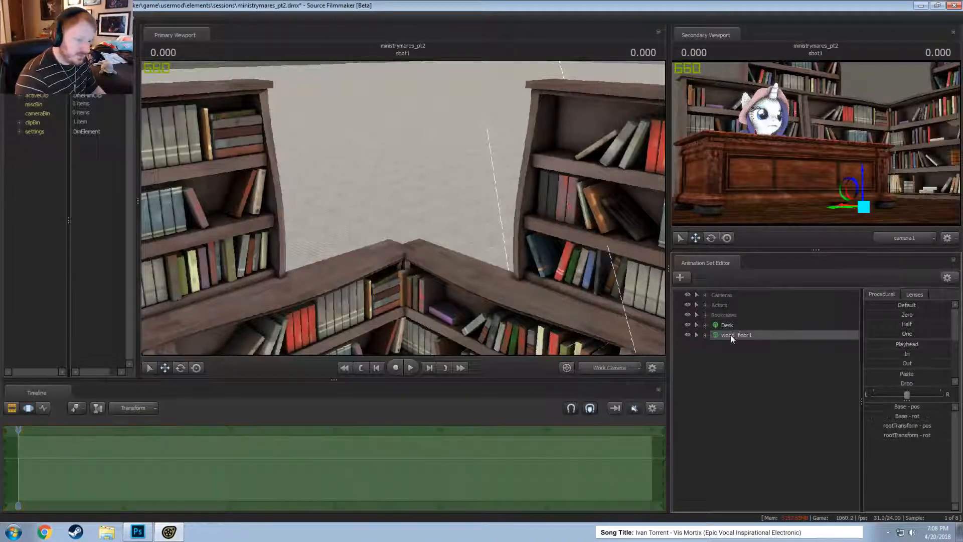
pyautogui.rightClick(737, 336)
pyautogui.click(744, 341)
pyautogui.write('Woo')
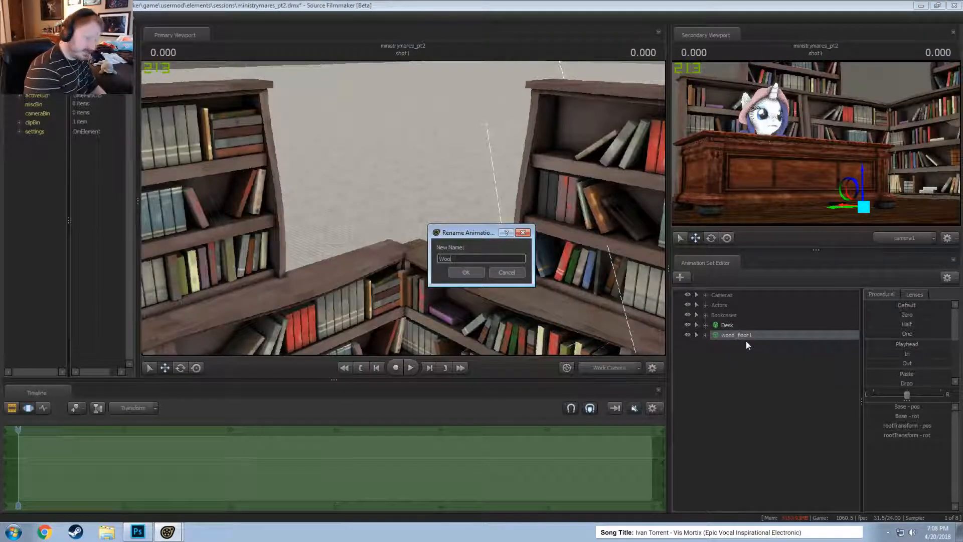
pyautogui.write('d Floor')
pyautogui.press('Return')
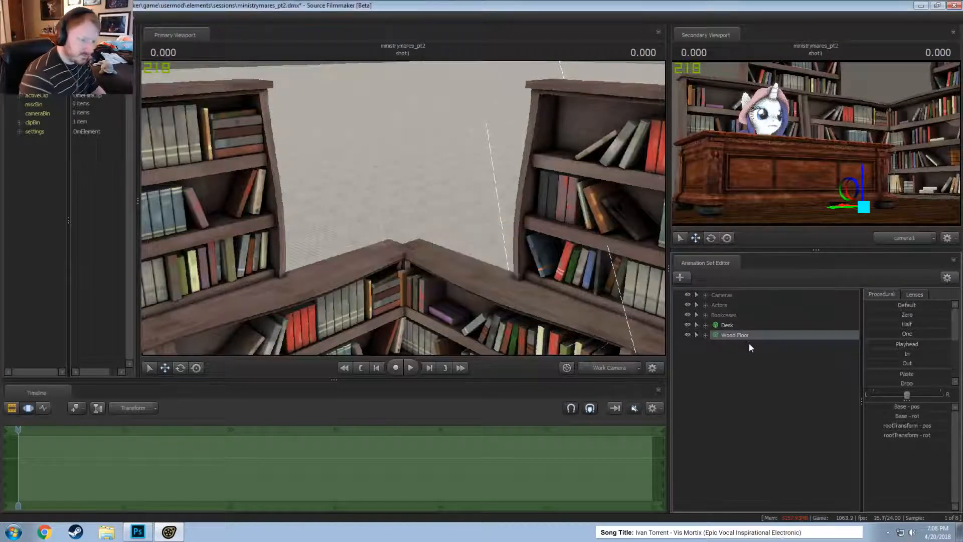
# - Clear the selection and save the ministrymares_pt2 session
pyautogui.click(609, 368)
pyautogui.moveTo(445, 266); pyautogui.dragTo(403, 209)
pyautogui.press('s')
pyautogui.press('z')
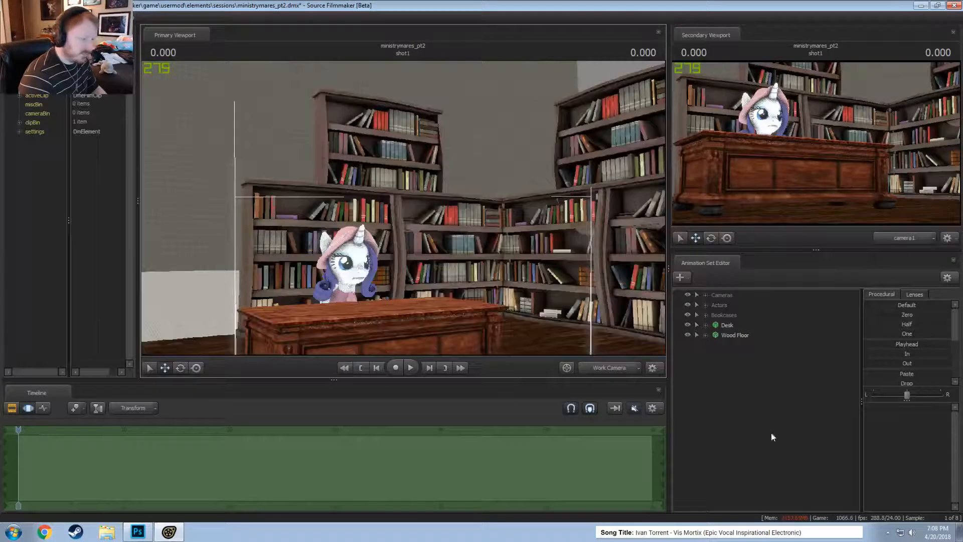
pyautogui.hotkey('ctrl', 's')
# - Open the model browser for a new animation set, filter the files by "bat" and preview batmare.mdl and the 9-volt battery model
pyautogui.rightClick(737, 377)
pyautogui.click(781, 402)
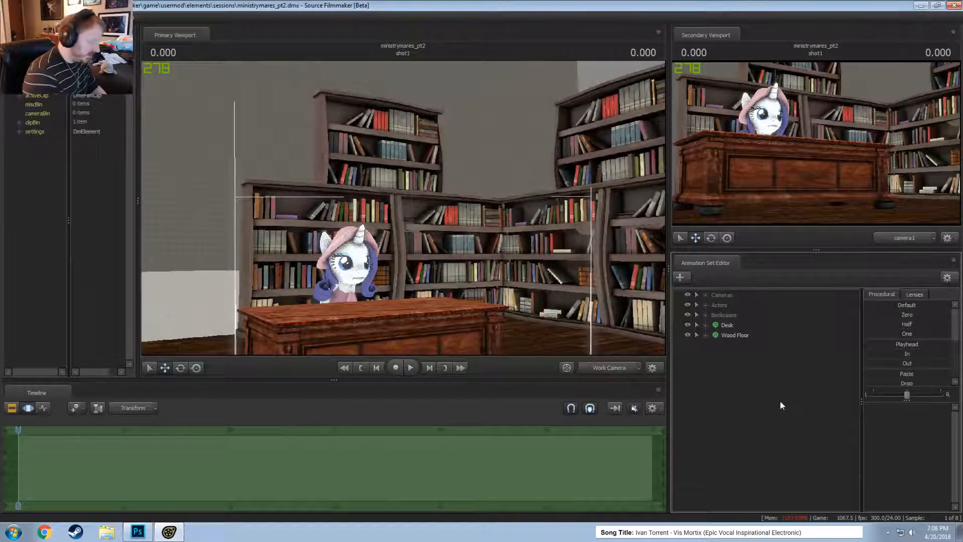
pyautogui.write('ba')
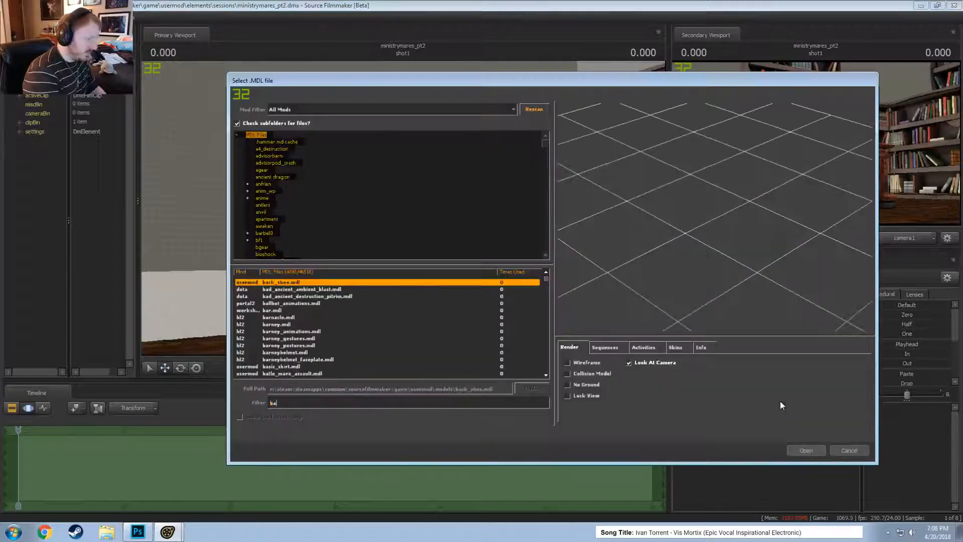
pyautogui.write('t')
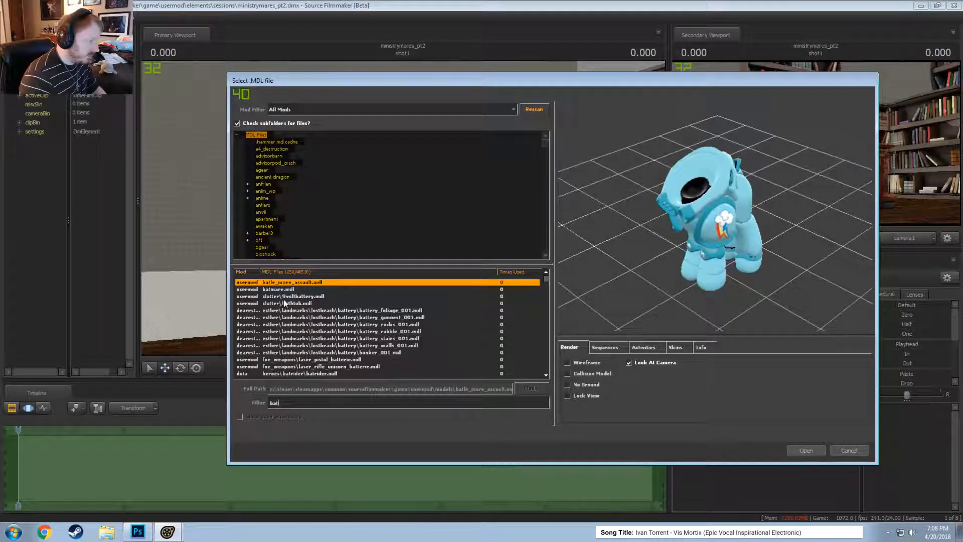
pyautogui.click(285, 291)
pyautogui.press('Down')
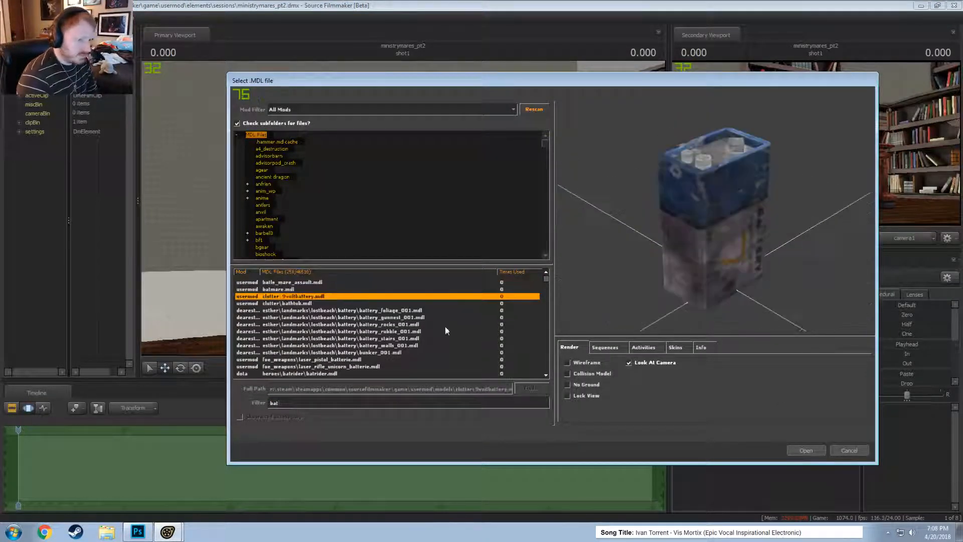
pyautogui.scroll(-2, 361, 333)
pyautogui.scroll(2, 361, 334)
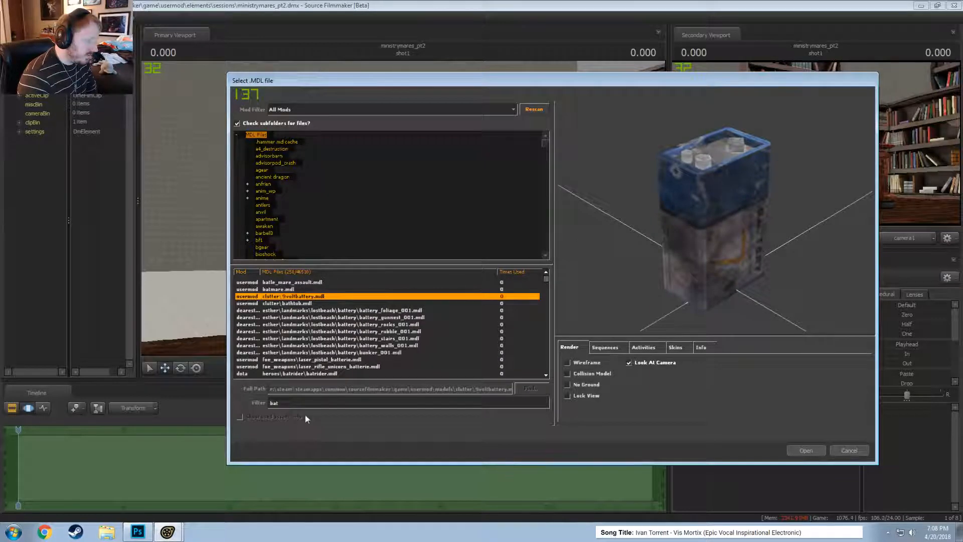
# - Filter the model files by "night" and preview the nightmaremoon, nightstalker and supermutant_nightkin models
pyautogui.doubleClick(275, 402)
pyautogui.write('night')
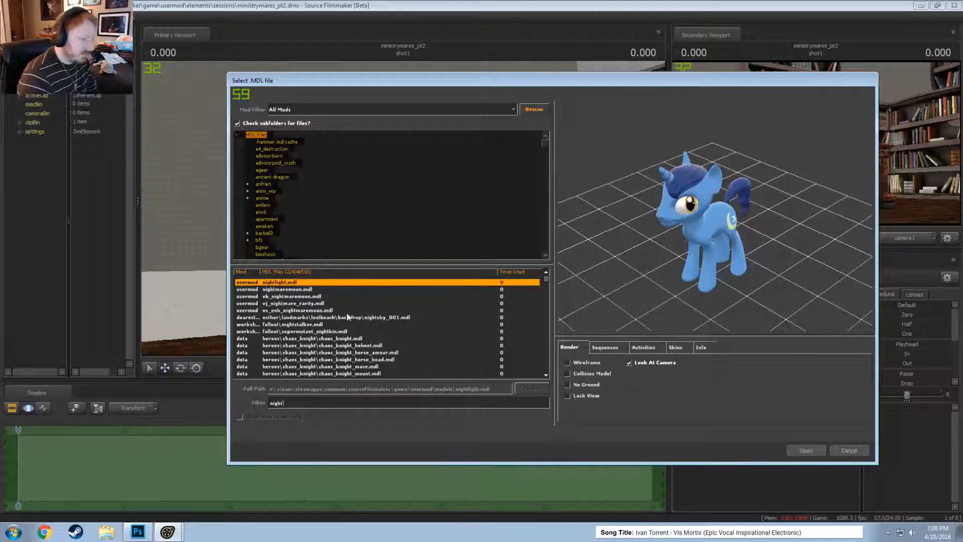
pyautogui.press('Down')
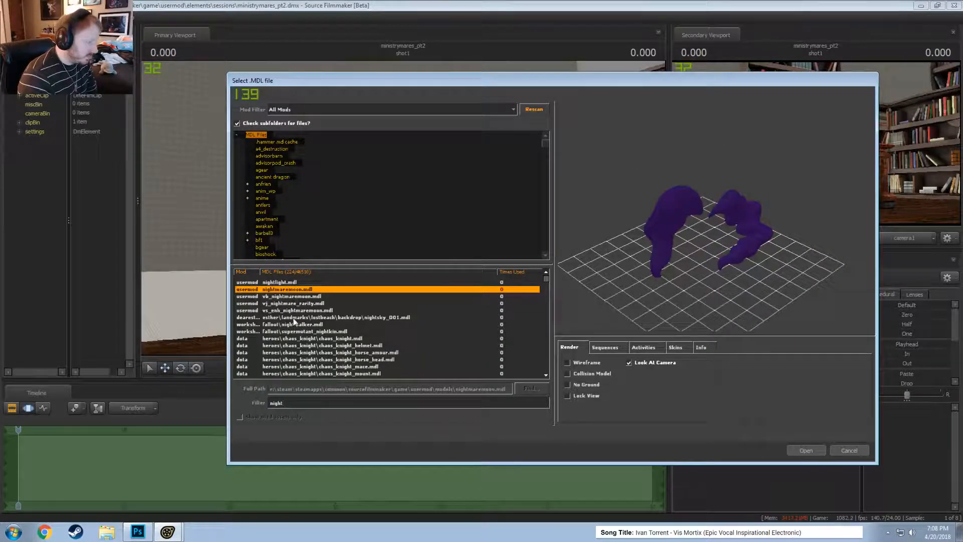
pyautogui.click(295, 326)
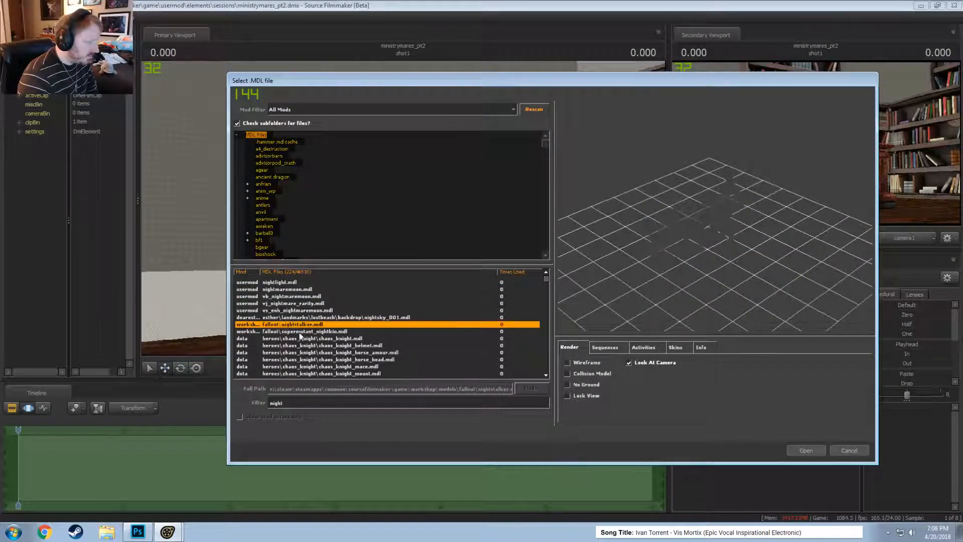
pyautogui.click(305, 331)
pyautogui.click(313, 319)
pyautogui.click(309, 331)
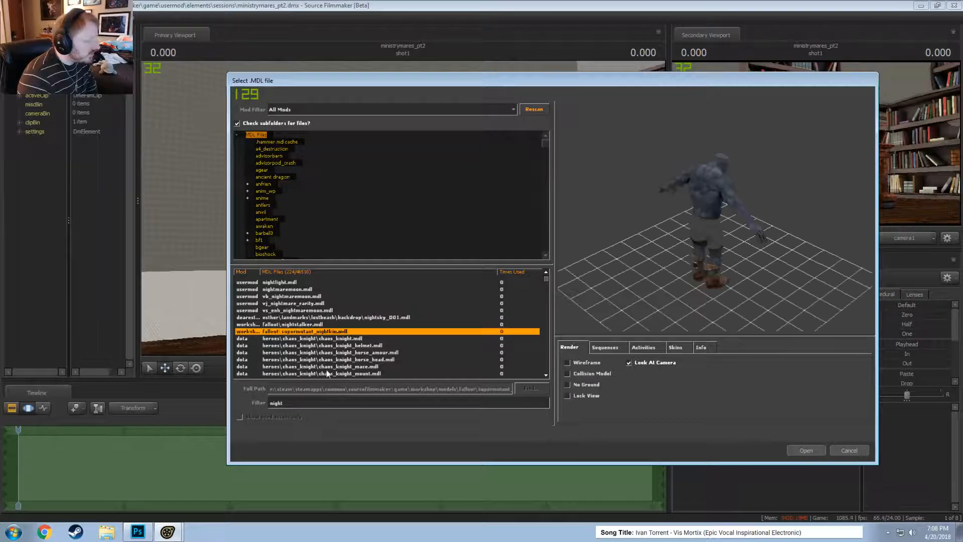
pyautogui.scroll(-3, 328, 371)
pyautogui.scroll(3, 328, 370)
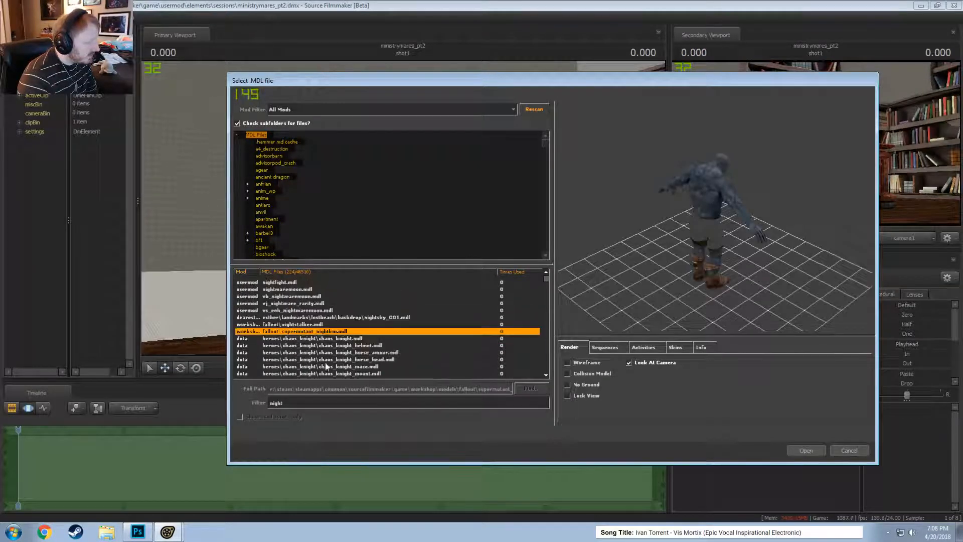
# - Switch to Chrome, open DeviantArt and search it for "sfm bat pony", browsing down to the Midnight Blossom model
pyautogui.doubleClick(296, 404)
pyautogui.click(44, 532)
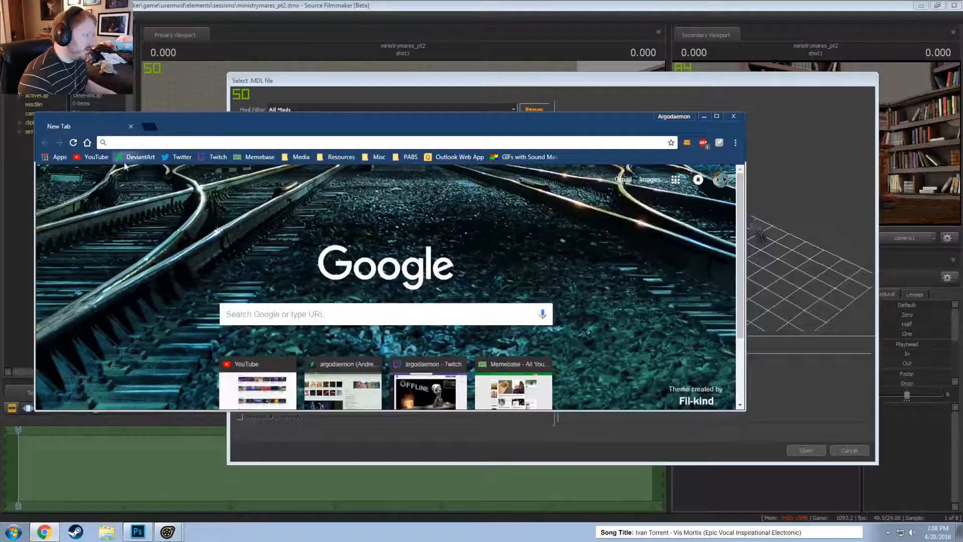
pyautogui.click(136, 157)
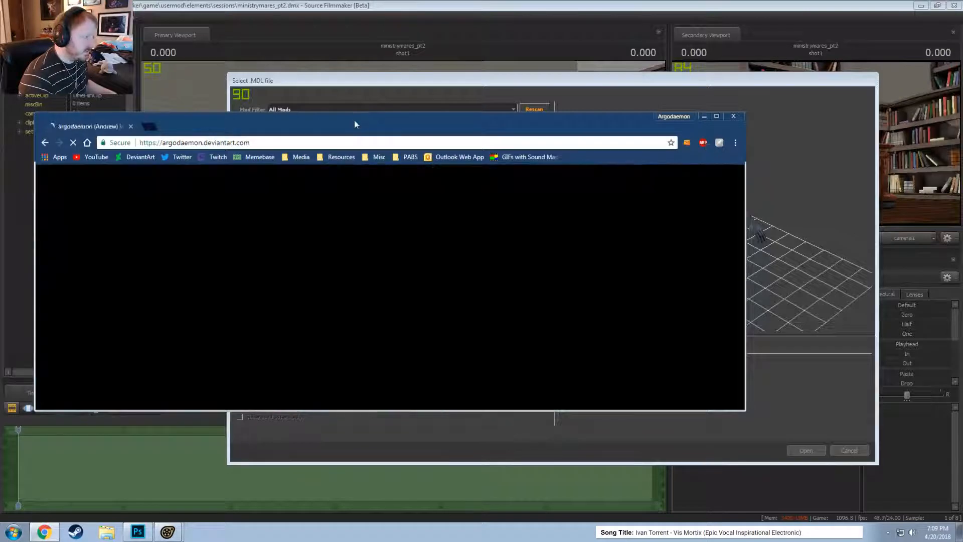
pyautogui.moveTo(357, 118); pyautogui.dragTo(392, 115)
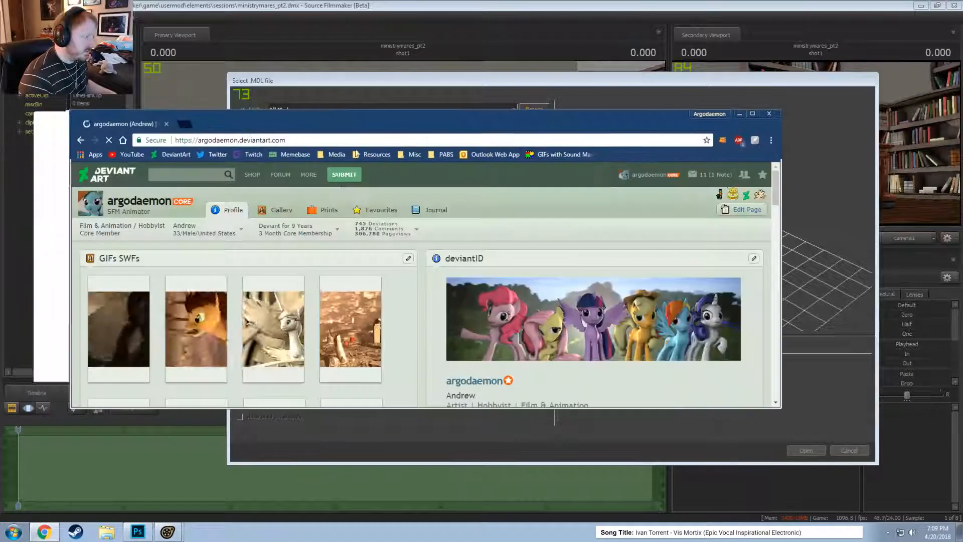
pyautogui.click(176, 175)
pyautogui.write('sfm balt pony')
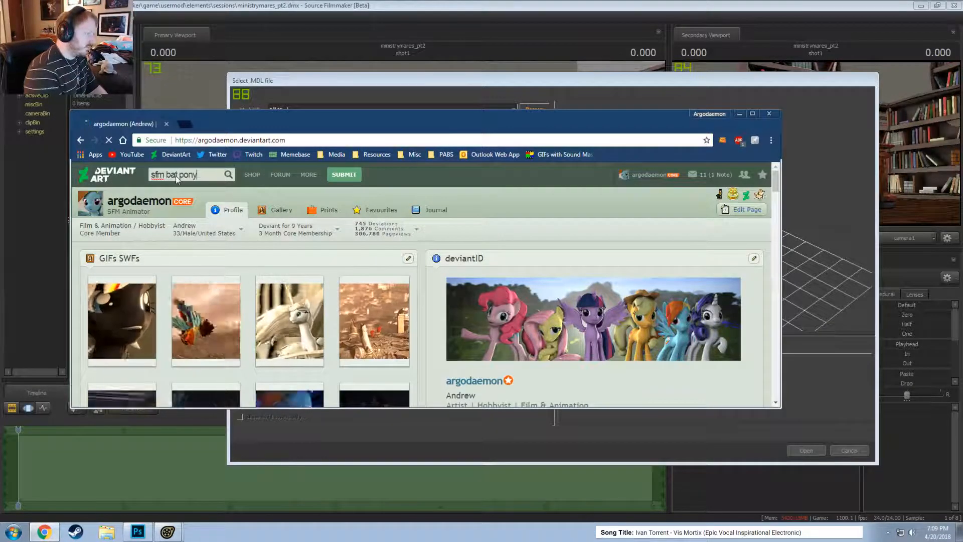
pyautogui.press('Return')
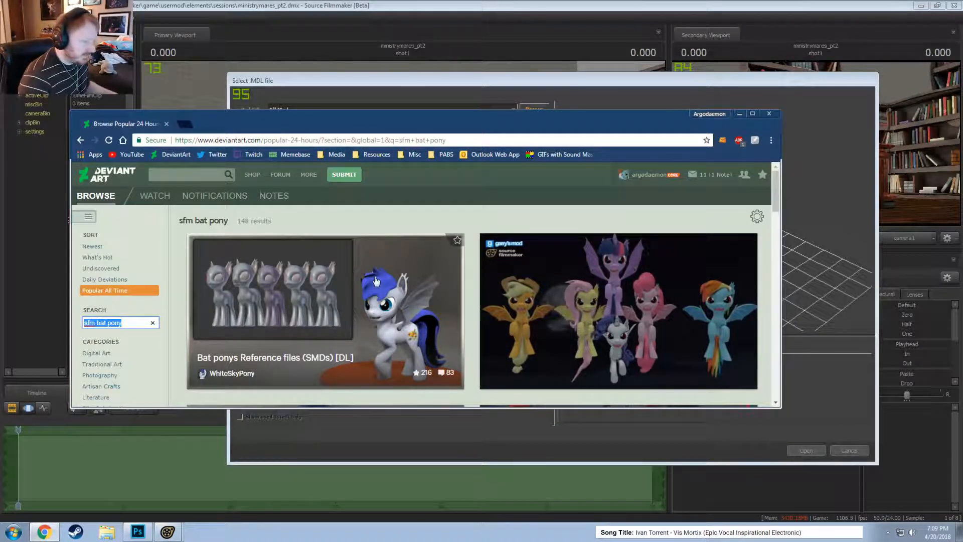
pyautogui.scroll(-8, 376, 281)
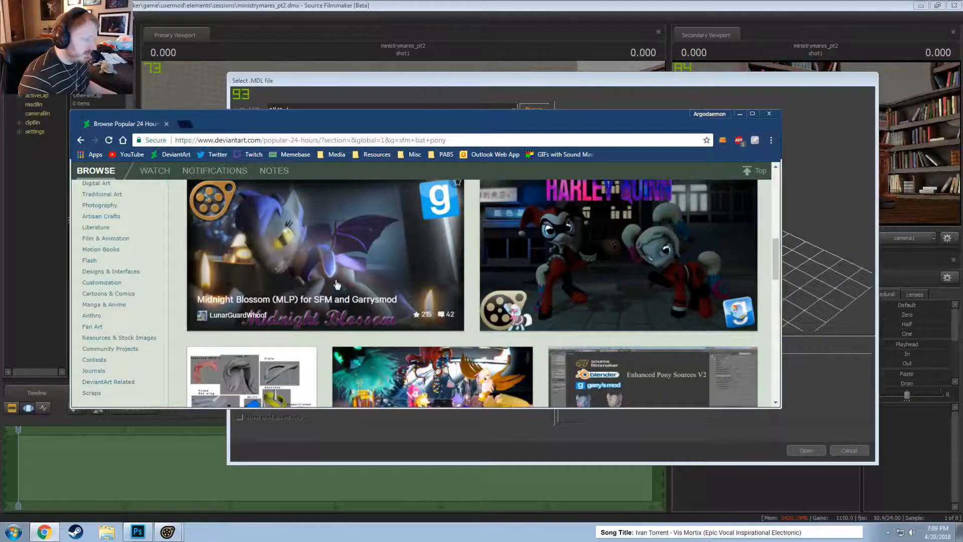
# - Return to Source Filmmaker's model browser and search the model files for "midnight"
pyautogui.click(314, 424)
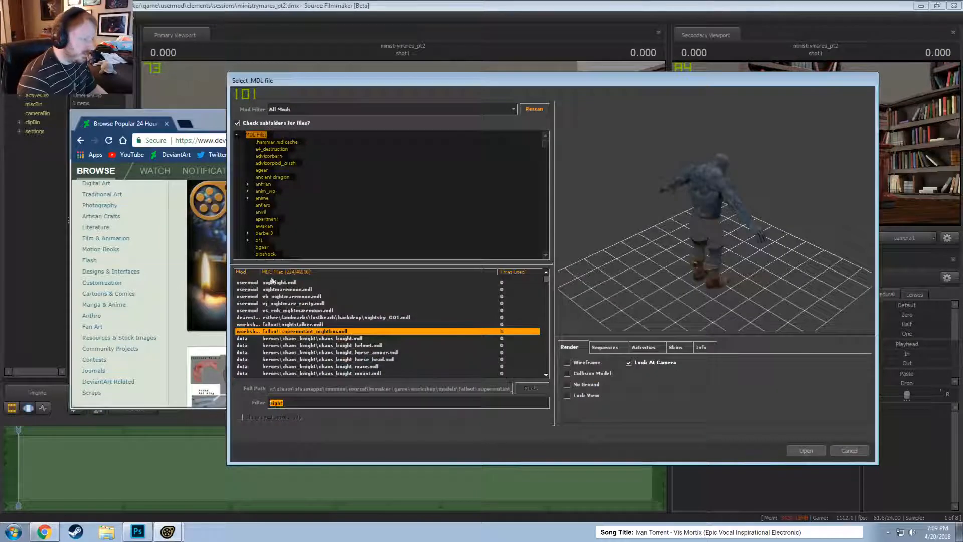
pyautogui.write('midnight')
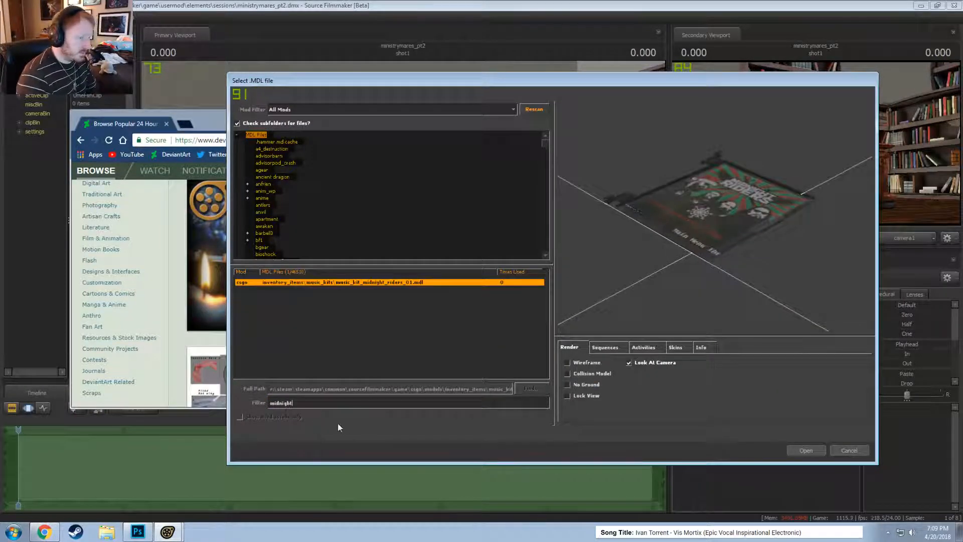
pyautogui.moveTo(312, 404); pyautogui.dragTo(234, 398)
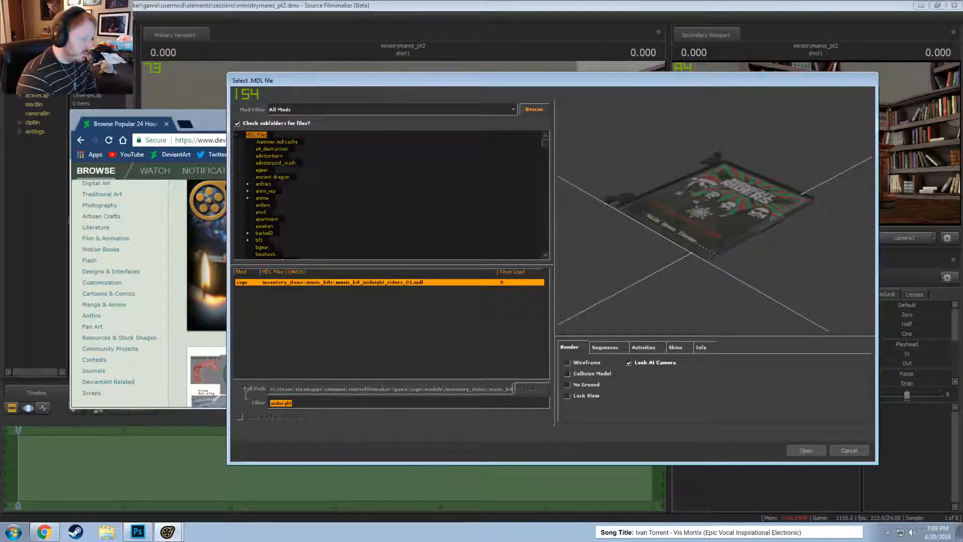
pyautogui.write('n')
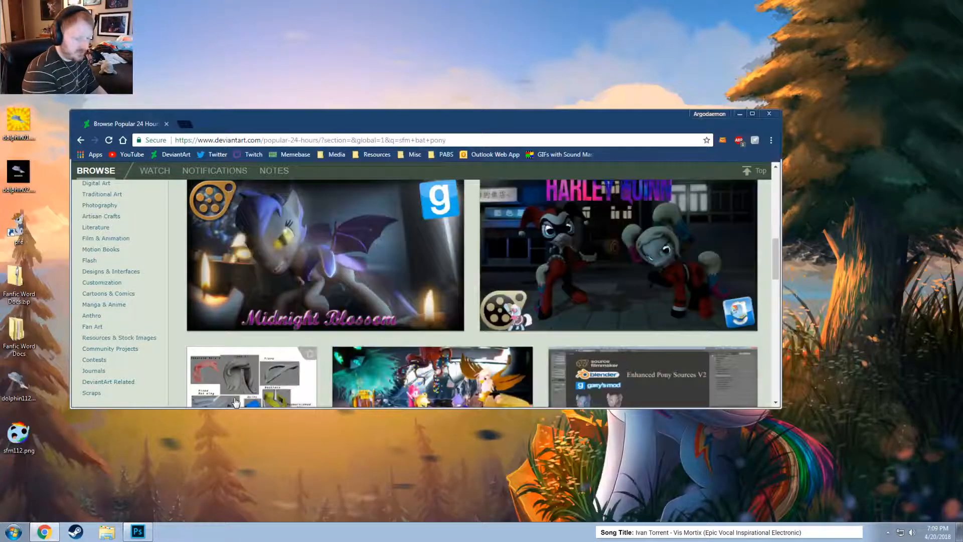
# - Restart Source Filmmaker through Steam and load the ministrymares_pt2 autosave, declining to remove the Battlefield 1 Zeppelin Model
pyautogui.click(80, 530)
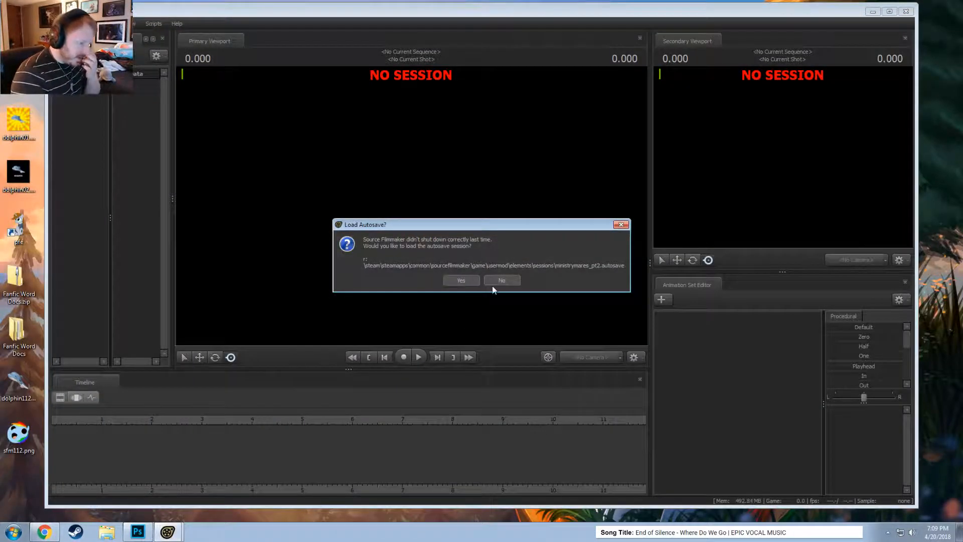
pyautogui.click(471, 281)
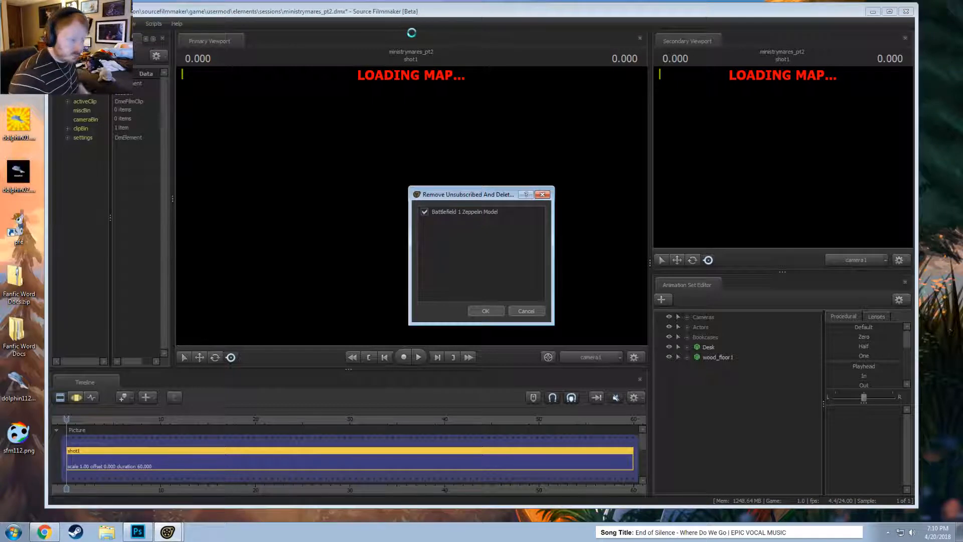
pyautogui.click(527, 311)
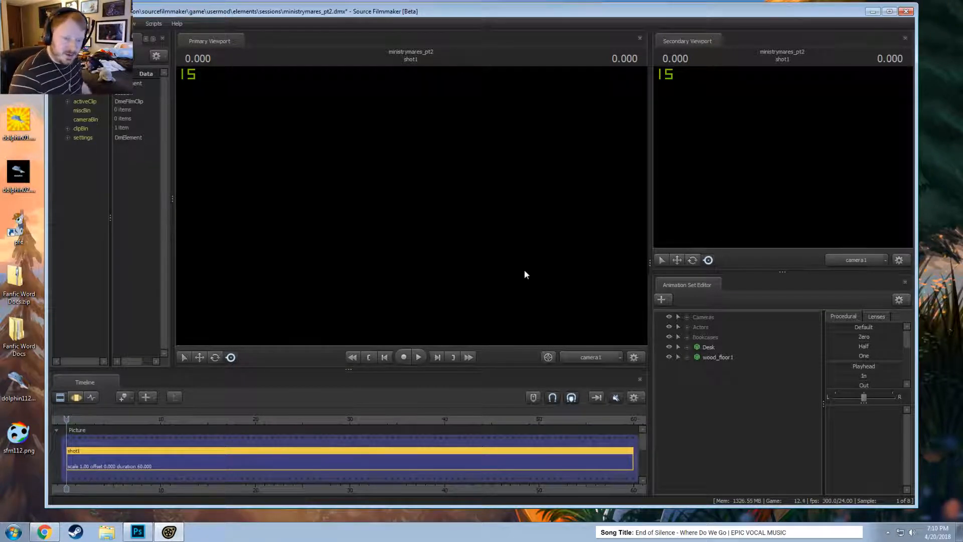
pyautogui.doubleClick(434, 11)
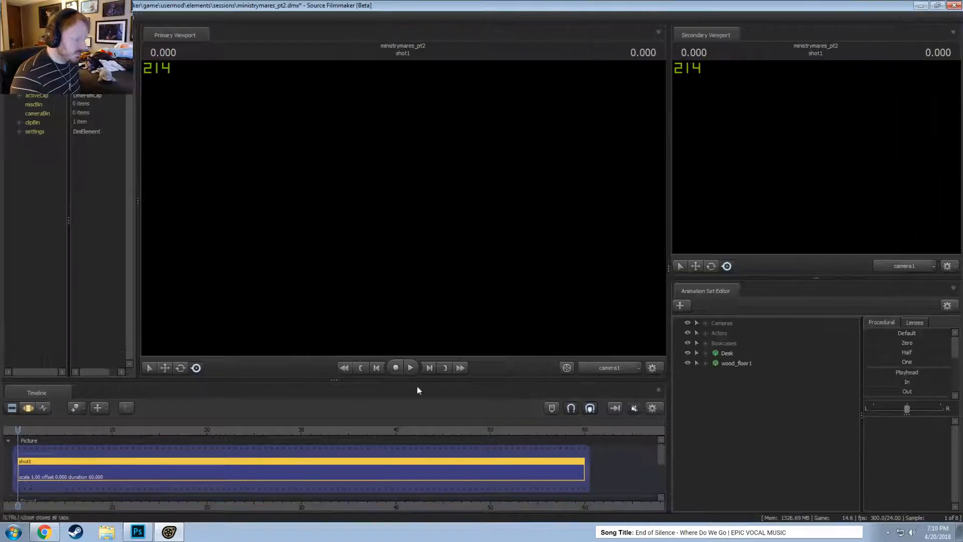
# - Turn off lighting in the primary viewport and dismiss the camera manipulation warning
pyautogui.rightClick(482, 237)
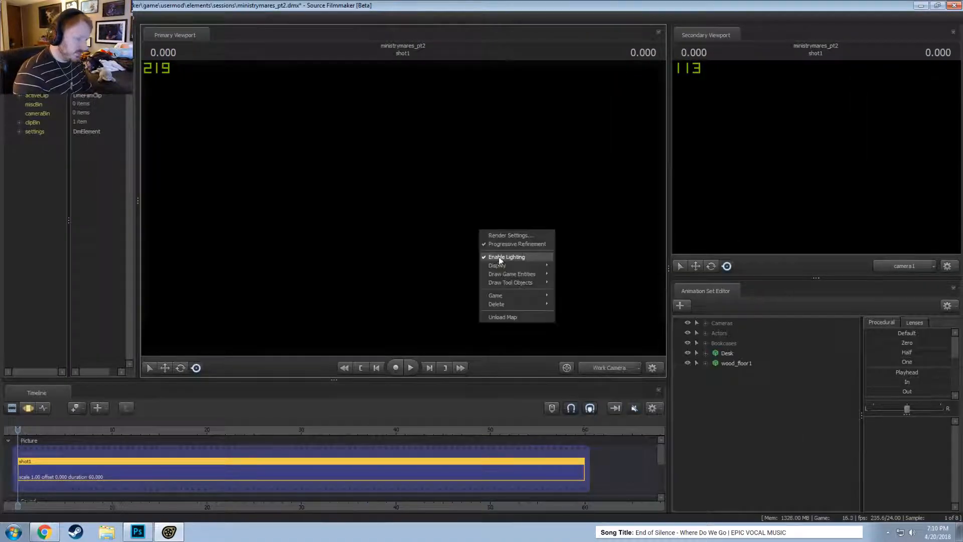
pyautogui.click(501, 256)
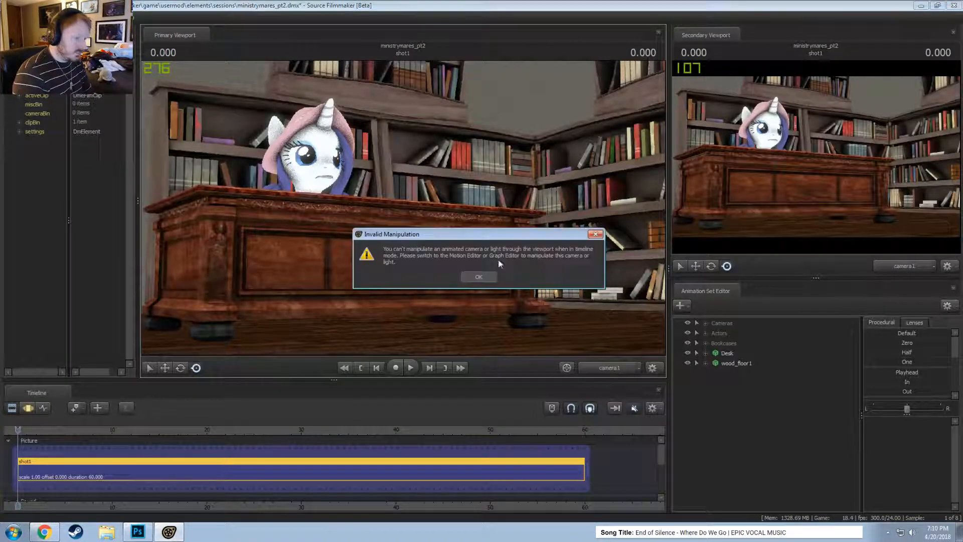
pyautogui.click(482, 274)
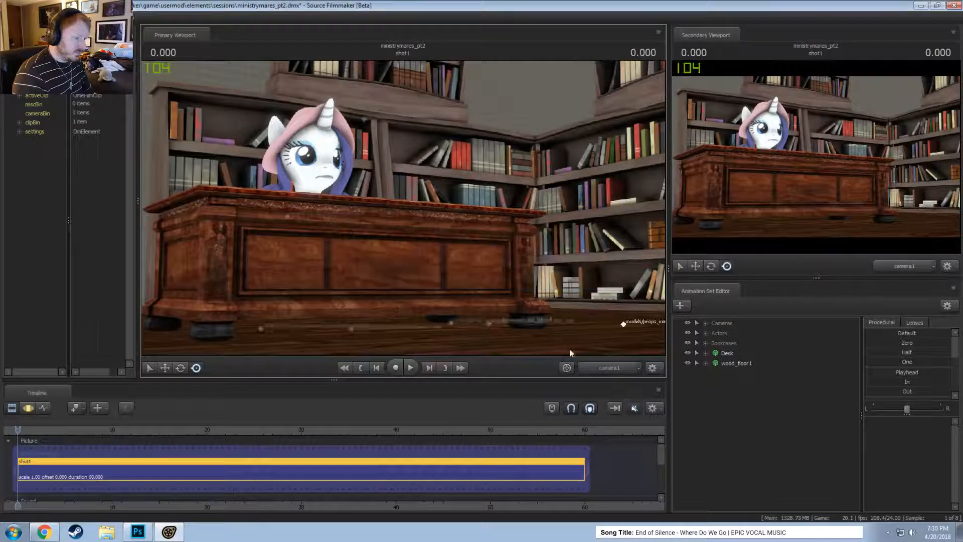
# - Switch the primary viewport to the Work Camera and save the ministrymares_pt2 session
pyautogui.click(617, 367)
pyautogui.moveTo(483, 197); pyautogui.dragTo(502, 216)
pyautogui.hotkey('ctrl', 's')
pyautogui.rightClick(769, 433)
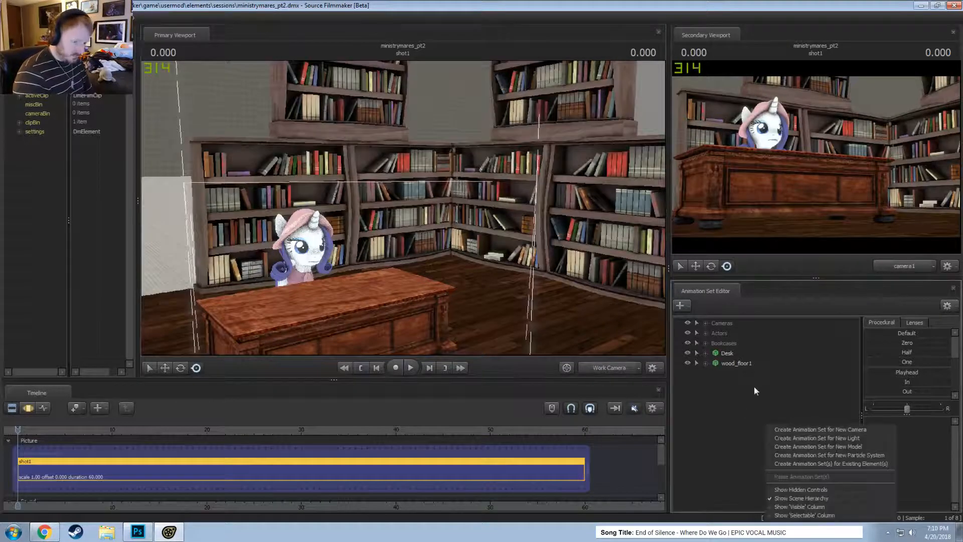
pyautogui.press('Escape')
# - Switch to the DeviantArt results for "sfm bat pony" in Chrome and look through them for a usable bat pony model
pyautogui.click(44, 531)
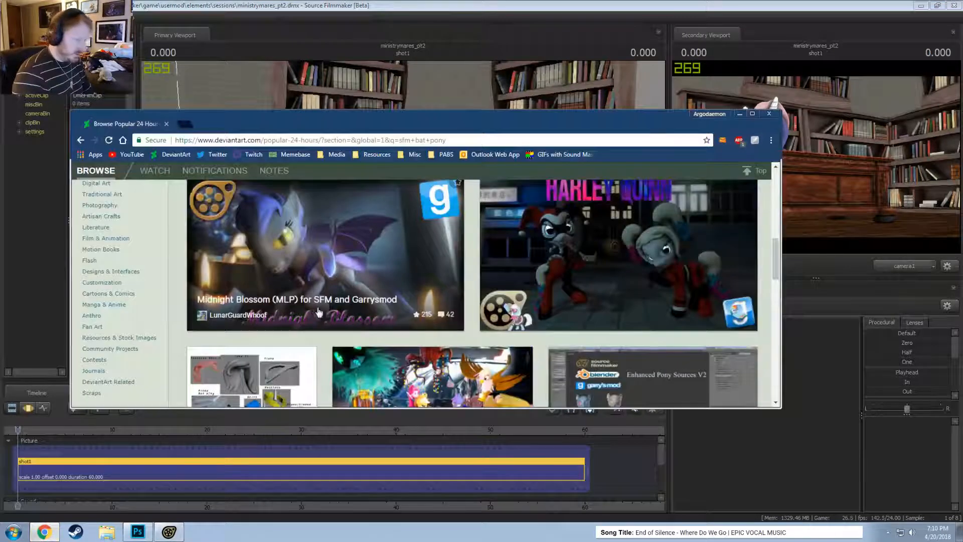
pyautogui.scroll(-5, 472, 291)
pyautogui.scroll(-6, 457, 275)
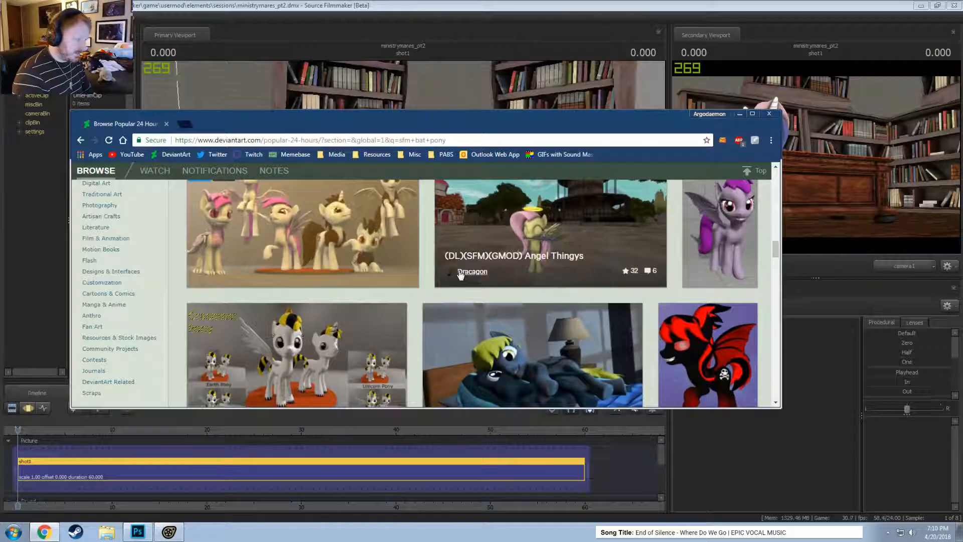
pyautogui.scroll(1, 460, 275)
pyautogui.scroll(-3, 462, 275)
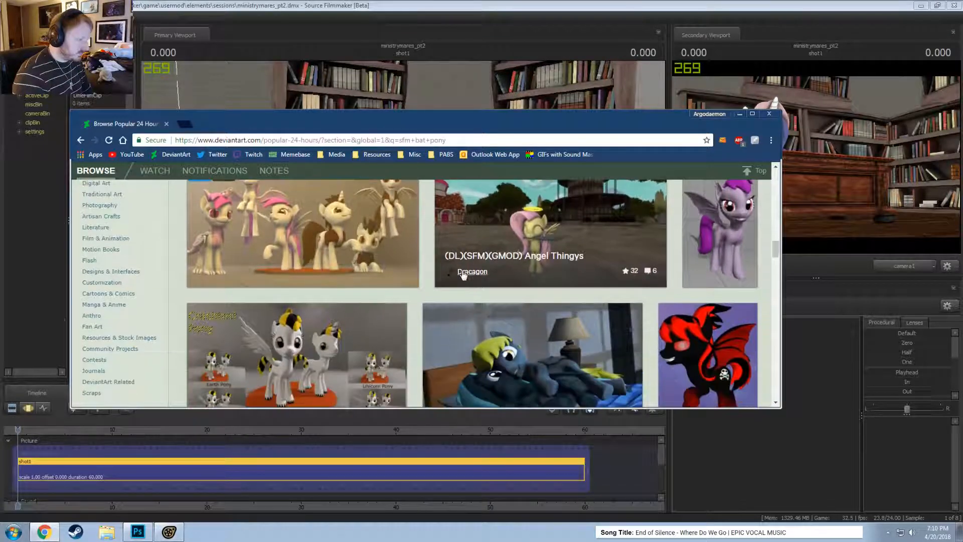
pyautogui.scroll(-3, 471, 272)
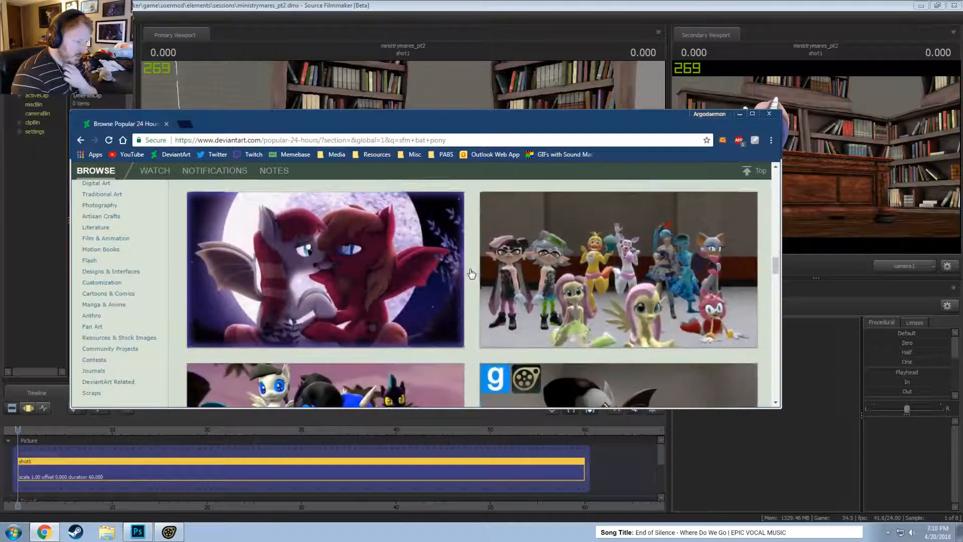
pyautogui.scroll(-4, 470, 272)
pyautogui.scroll(-2, 470, 269)
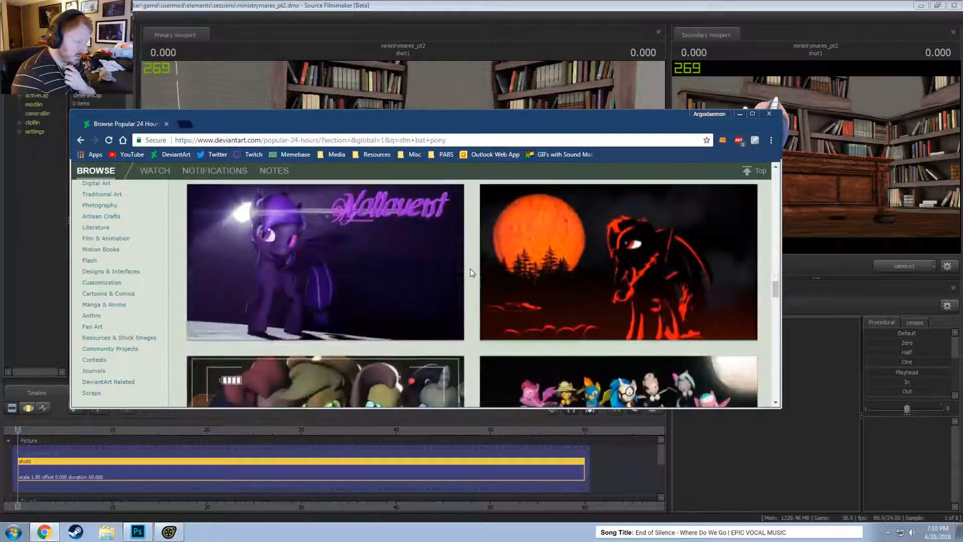
pyautogui.scroll(-2, 471, 267)
pyautogui.scroll(-4, 470, 267)
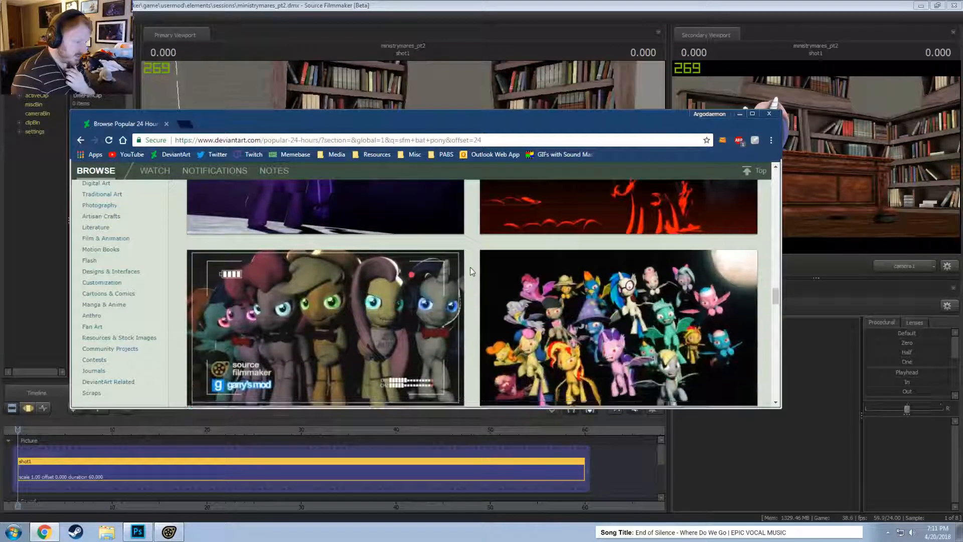
pyautogui.scroll(2, 471, 266)
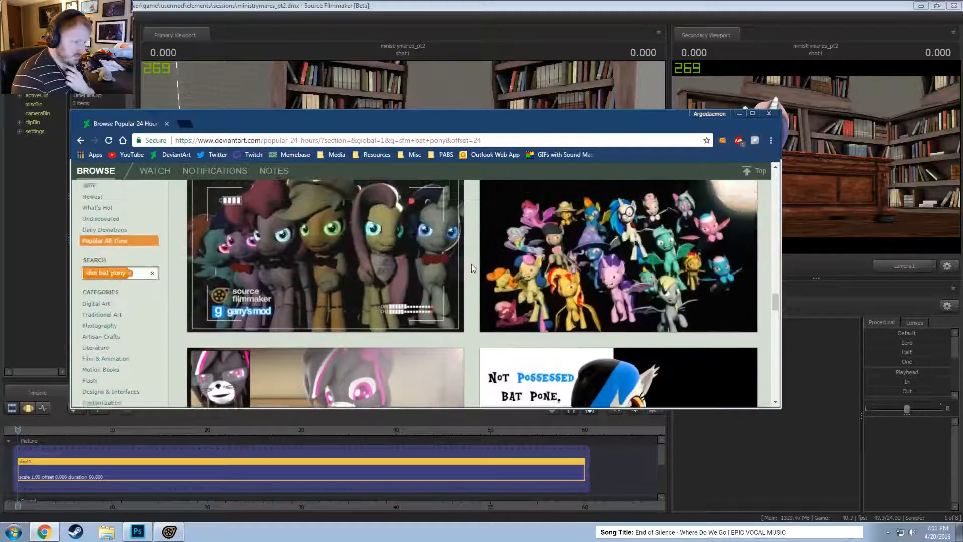
pyautogui.scroll(1, 471, 265)
pyautogui.scroll(15, 577, 328)
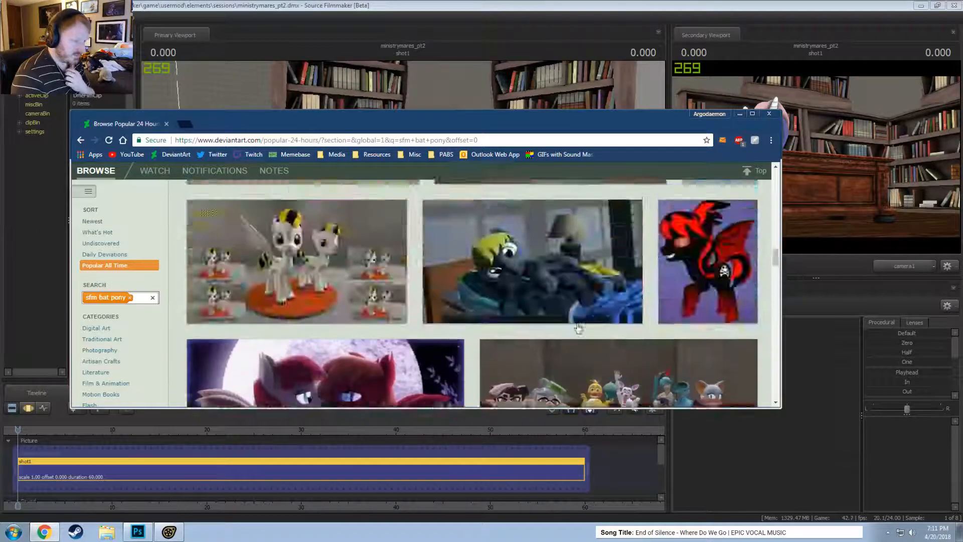
pyautogui.scroll(1, 573, 327)
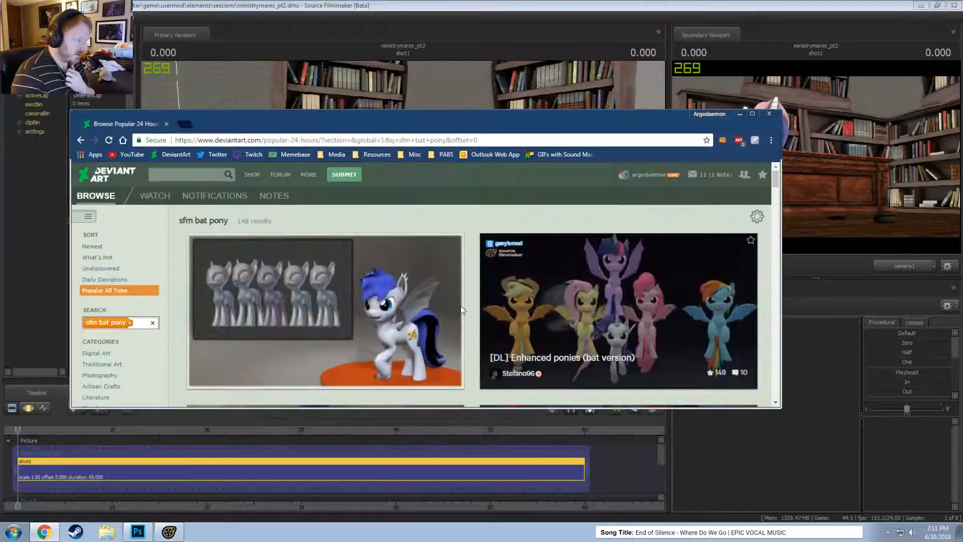
# - Open the "Bat ponys Reference files (SMDs) [DL]" page and examine its preview image and description
pyautogui.click(394, 290)
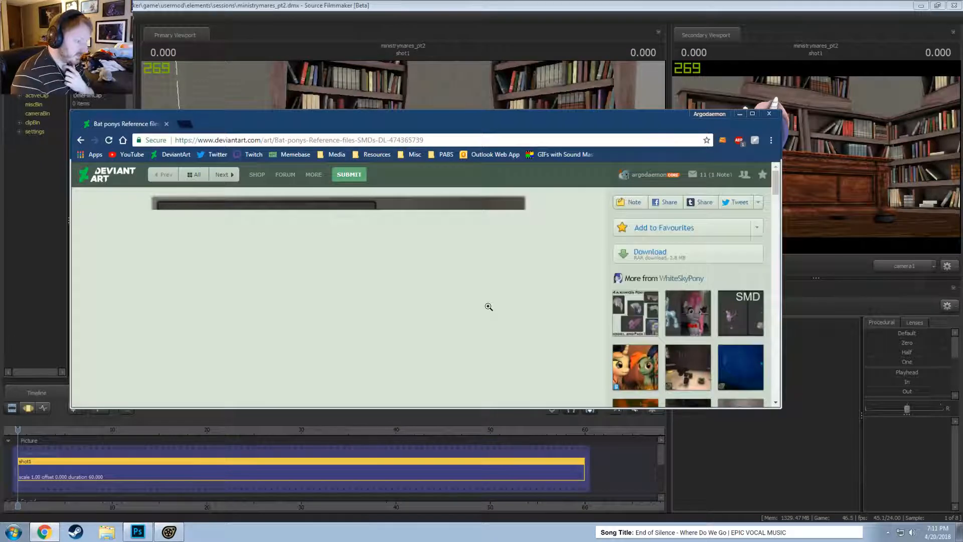
pyautogui.scroll(-4, 488, 307)
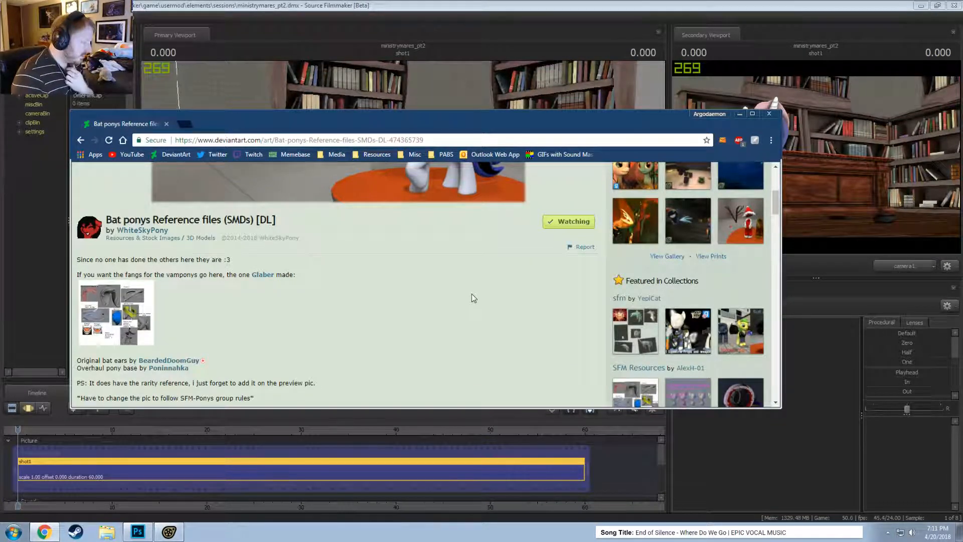
pyautogui.scroll(-2, 472, 294)
pyautogui.scroll(6, 472, 293)
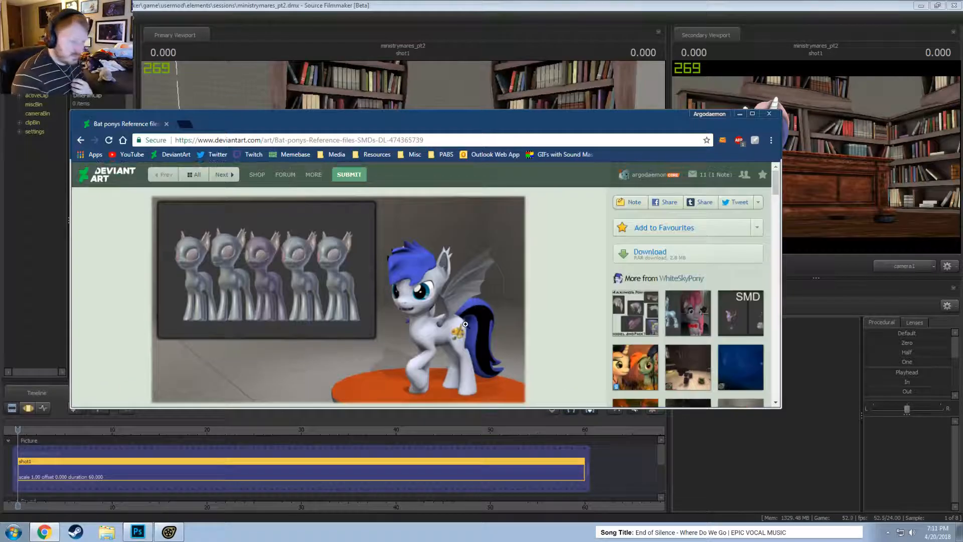
pyautogui.scroll(-1, 465, 324)
pyautogui.scroll(-4, 353, 245)
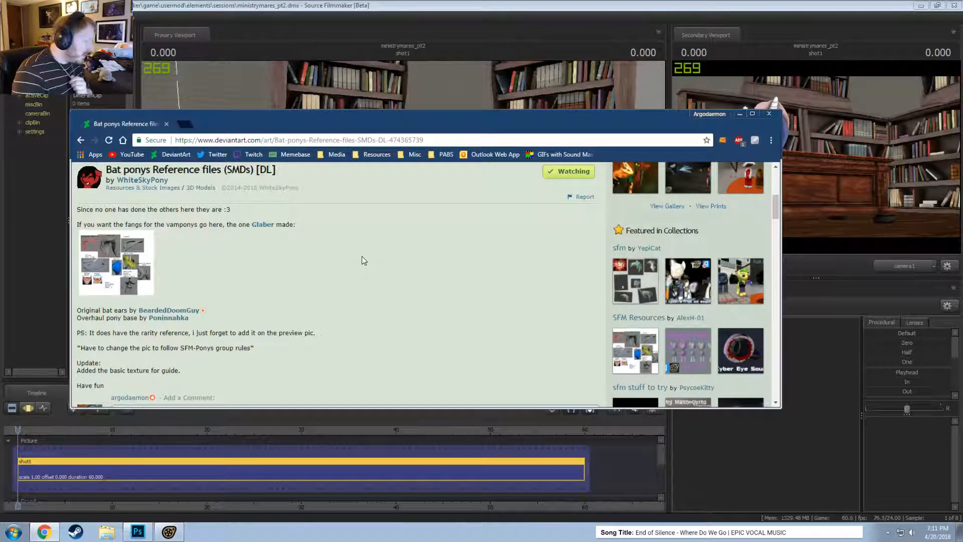
pyautogui.scroll(5, 363, 257)
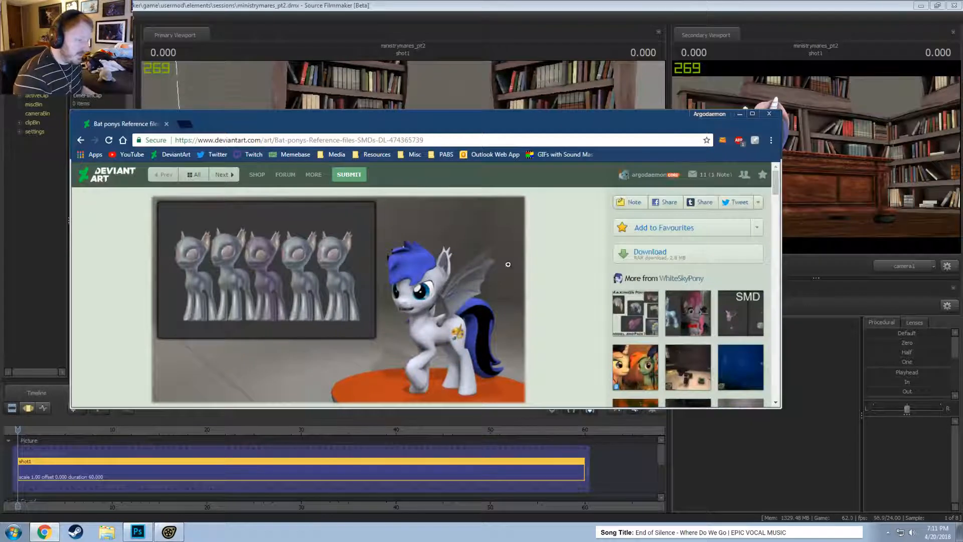
# - Return to Source Filmmaker and inspect the desk, Rarity and the gaps behind the bookcases through the Work Camera
pyautogui.click(557, 5)
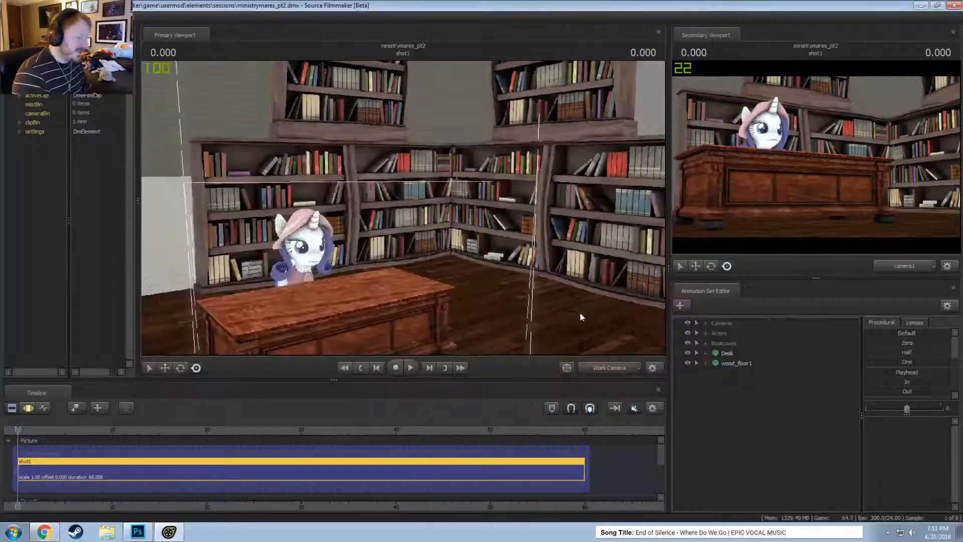
pyautogui.moveTo(404, 207); pyautogui.dragTo(405, 207)
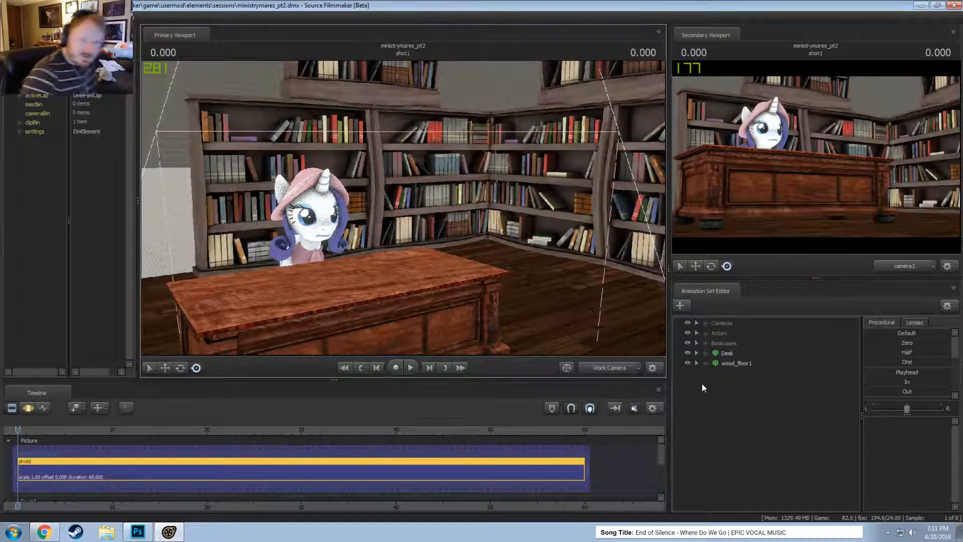
pyautogui.click(606, 369)
pyautogui.click(606, 371)
pyautogui.press('s')
pyautogui.moveTo(351, 215); pyautogui.dragTo(351, 215)
pyautogui.moveTo(430, 213); pyautogui.dragTo(430, 213)
pyautogui.press('w')
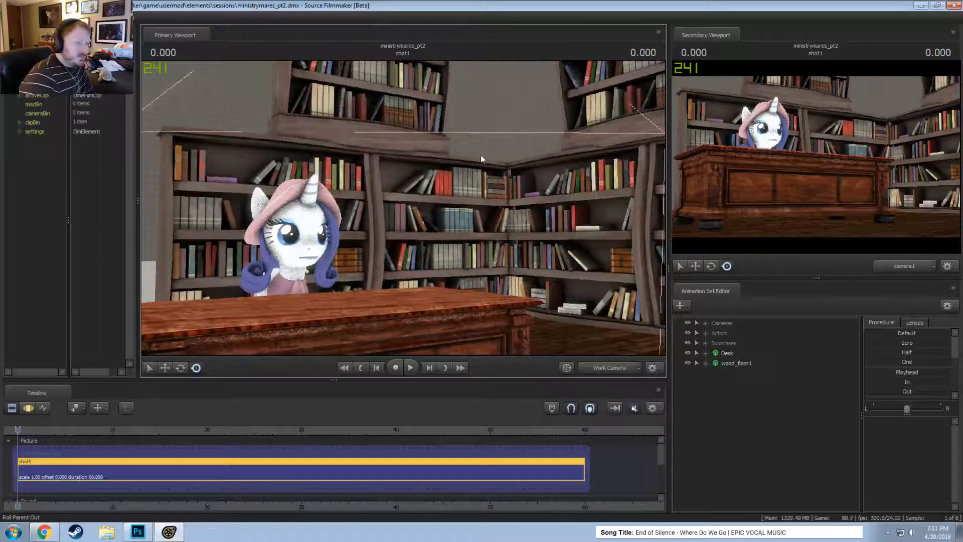
# - Start an animation set for a new model, search the model files for "wall", and preview ep1_combine_wall and test\wall
pyautogui.rightClick(751, 403)
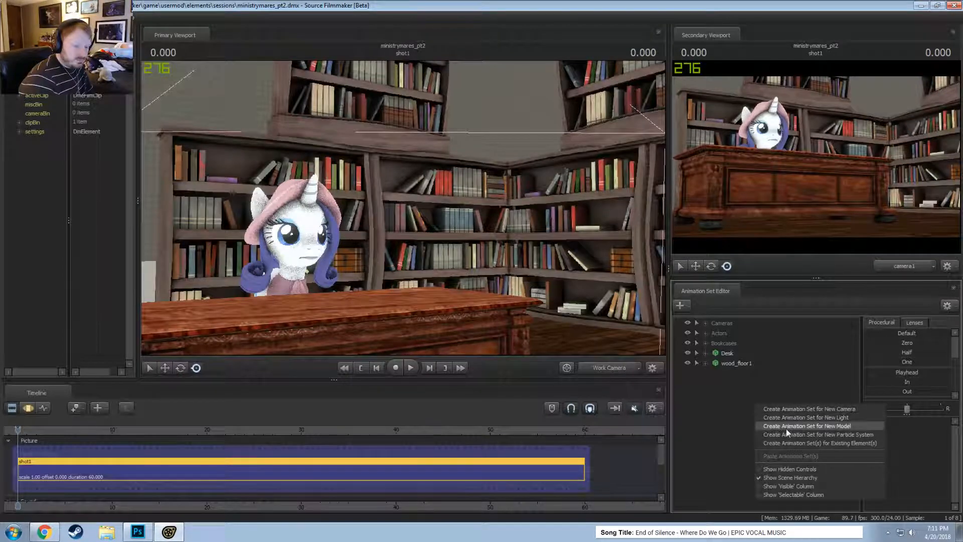
pyautogui.click(786, 427)
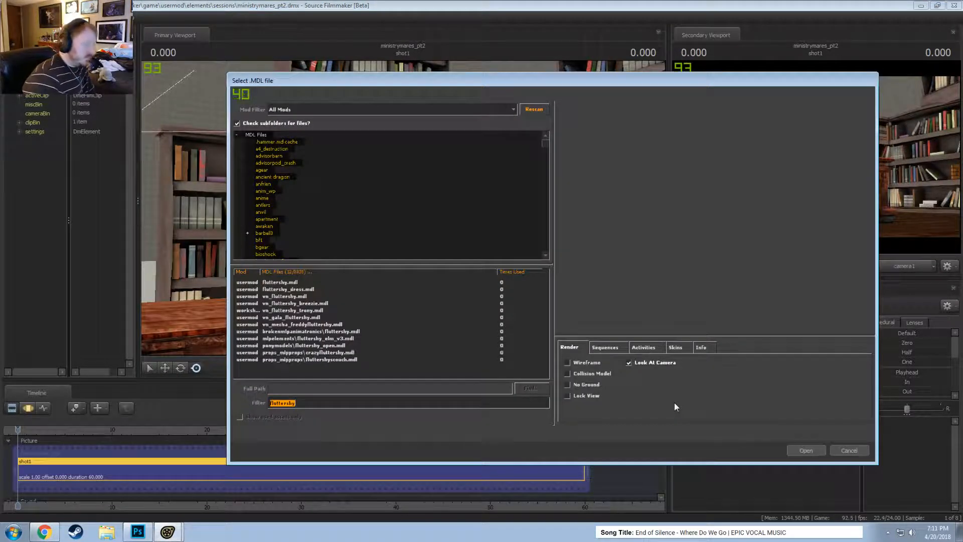
pyautogui.write('wall')
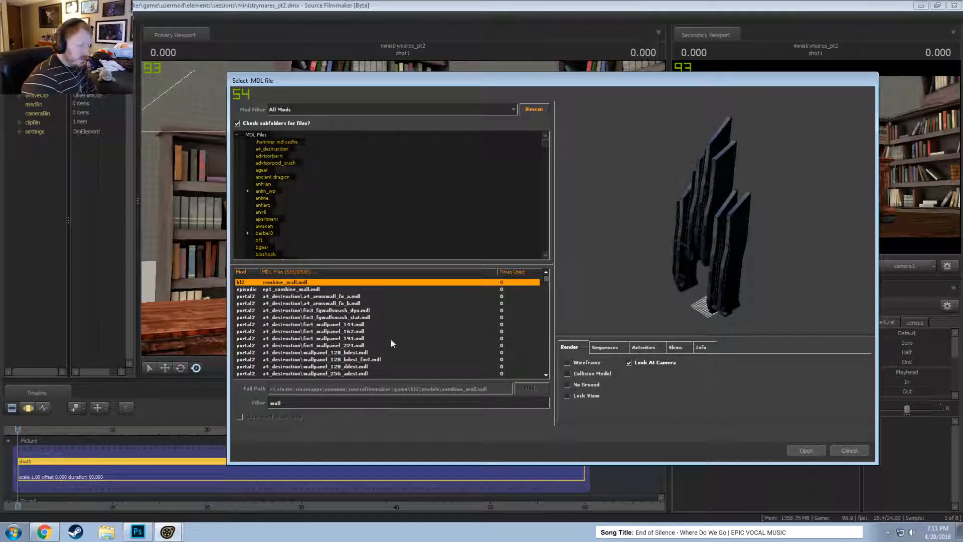
pyautogui.click(334, 289)
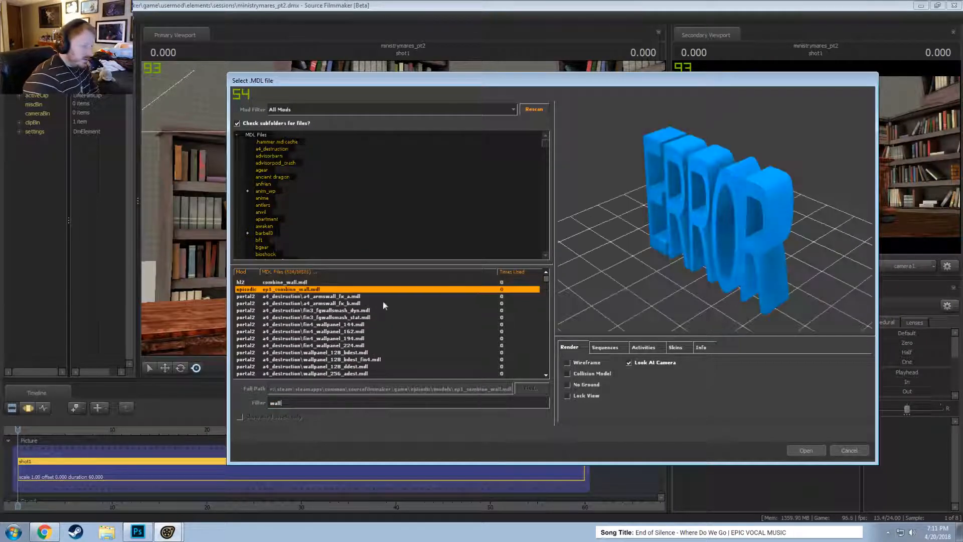
pyautogui.moveTo(543, 279); pyautogui.dragTo(546, 375)
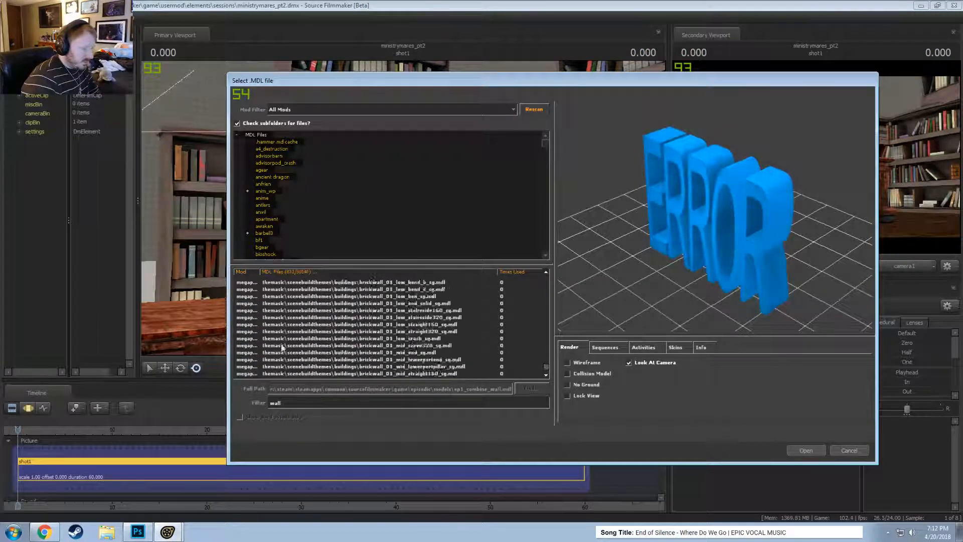
pyautogui.click(286, 345)
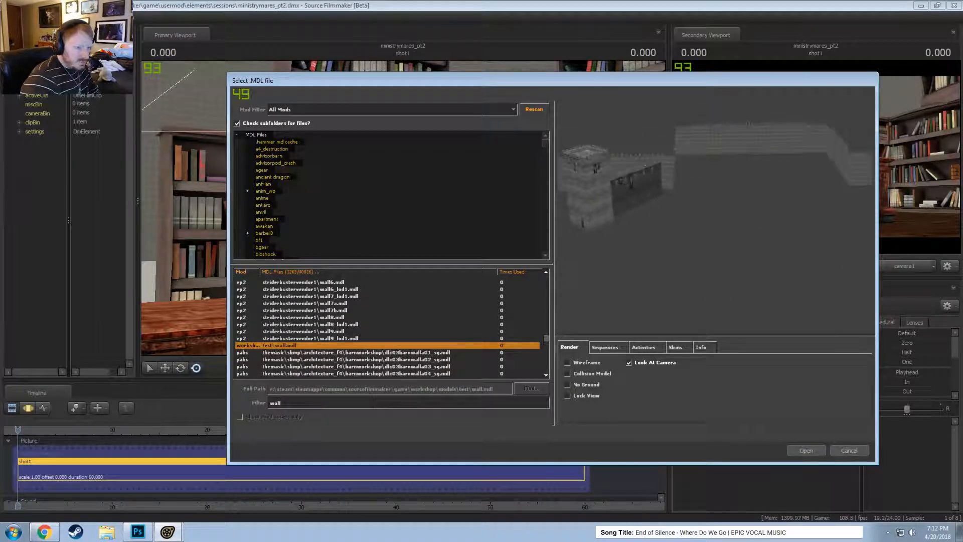
pyautogui.click(546, 333)
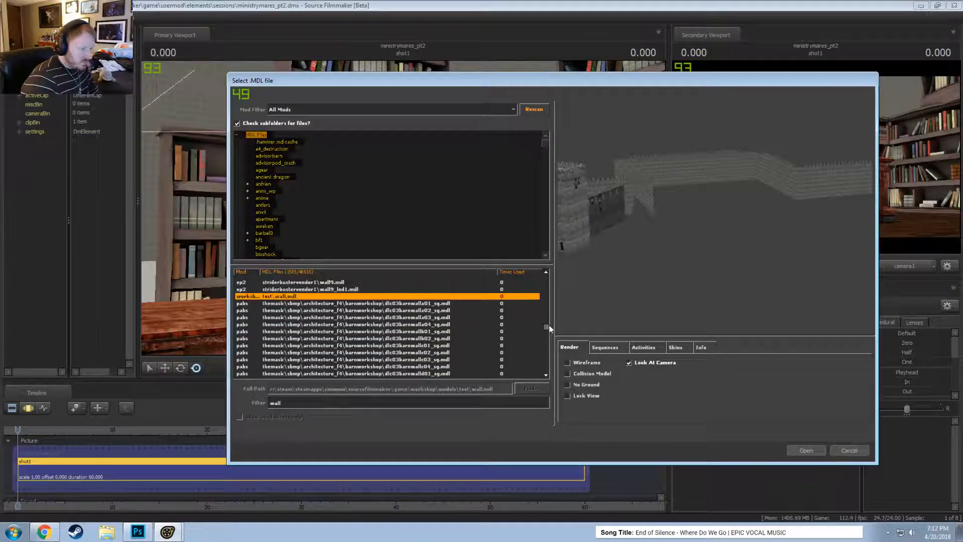
pyautogui.moveTo(547, 326); pyautogui.dragTo(547, 370)
# - Preview the floor_big, wall_large and wall_small models in the walls folder, examining wall_large from several angles
pyautogui.click(295, 346)
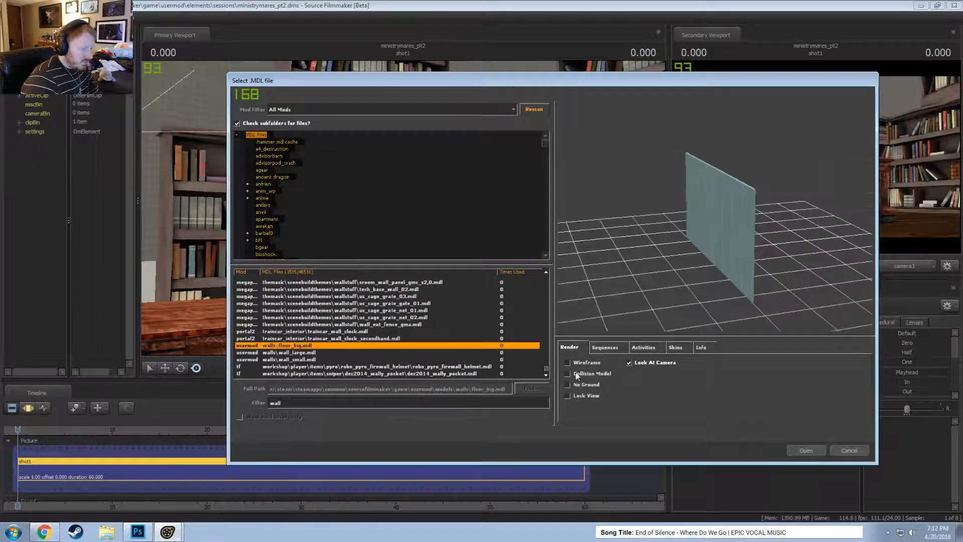
pyautogui.press('Down')
pyautogui.press('Down')
pyautogui.press('Up')
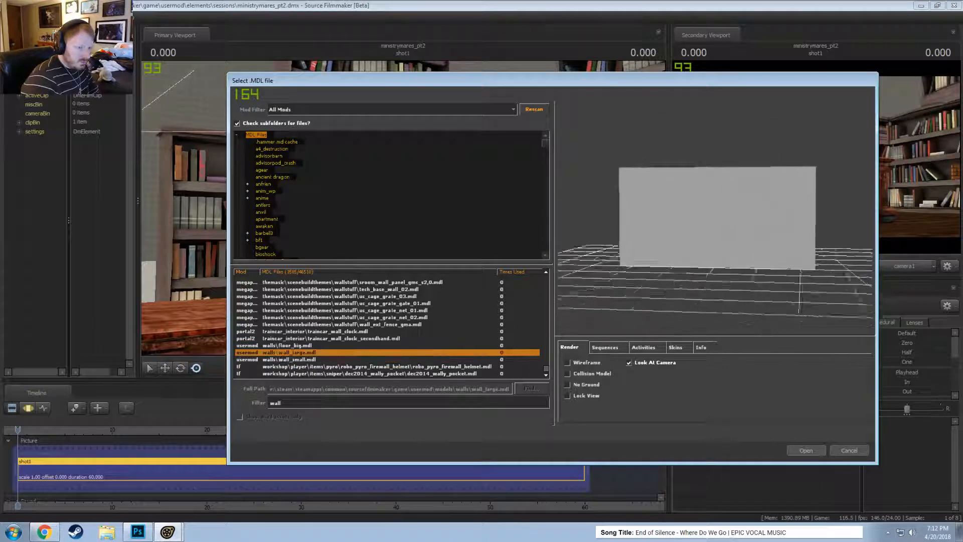
pyautogui.moveTo(639, 296); pyautogui.dragTo(683, 295)
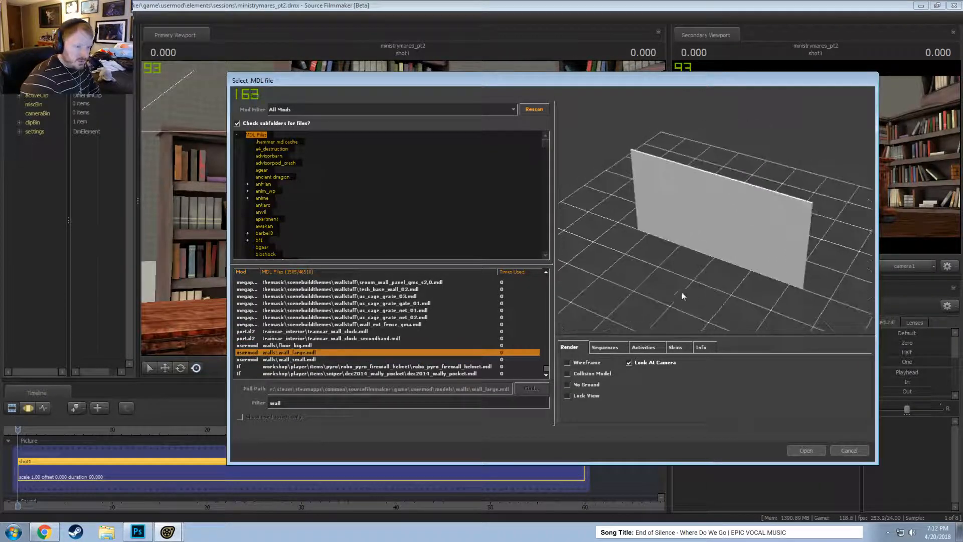
pyautogui.moveTo(683, 295); pyautogui.dragTo(685, 286, button='right')
pyautogui.moveTo(723, 237); pyautogui.dragTo(802, 236)
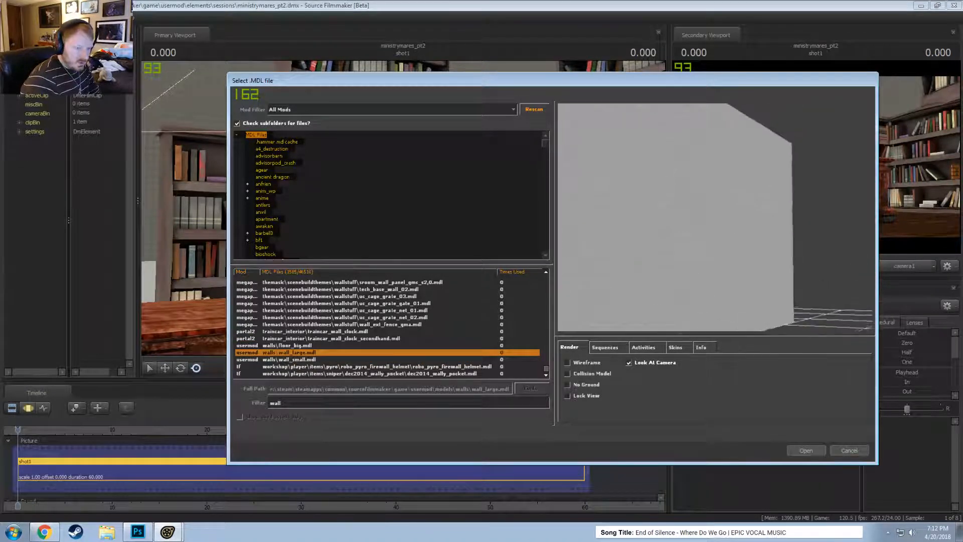
# - Compare the remaining "wall" models near the end of the list, from robo_pyro_firewall_helmet back to wall_ext_fence_gma
pyautogui.press('Down')
pyautogui.press('Down')
pyautogui.press('Up')
pyautogui.press('Up')
pyautogui.press('Up')
pyautogui.press('Up')
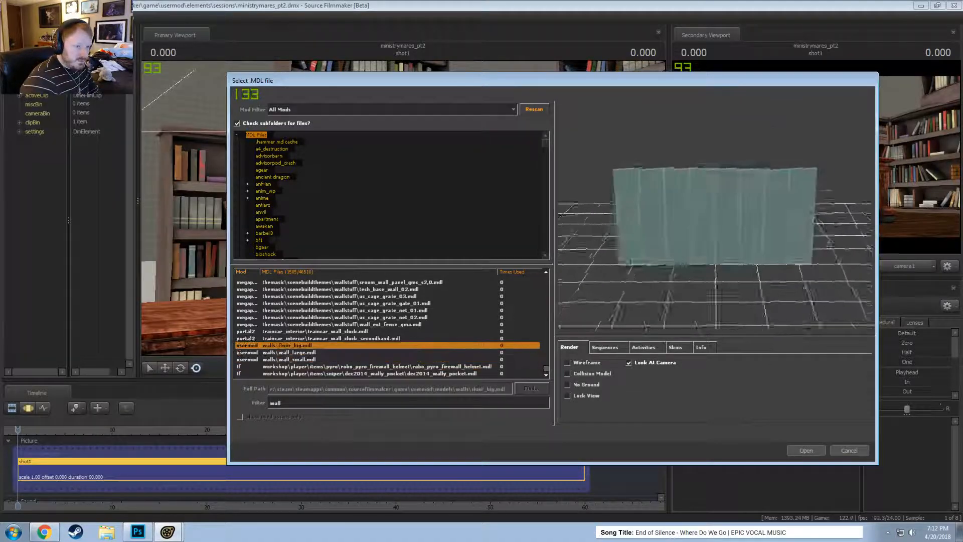
pyautogui.press('Down')
pyautogui.press('Down')
pyautogui.press('Down')
pyautogui.press('Down')
pyautogui.press('Down')
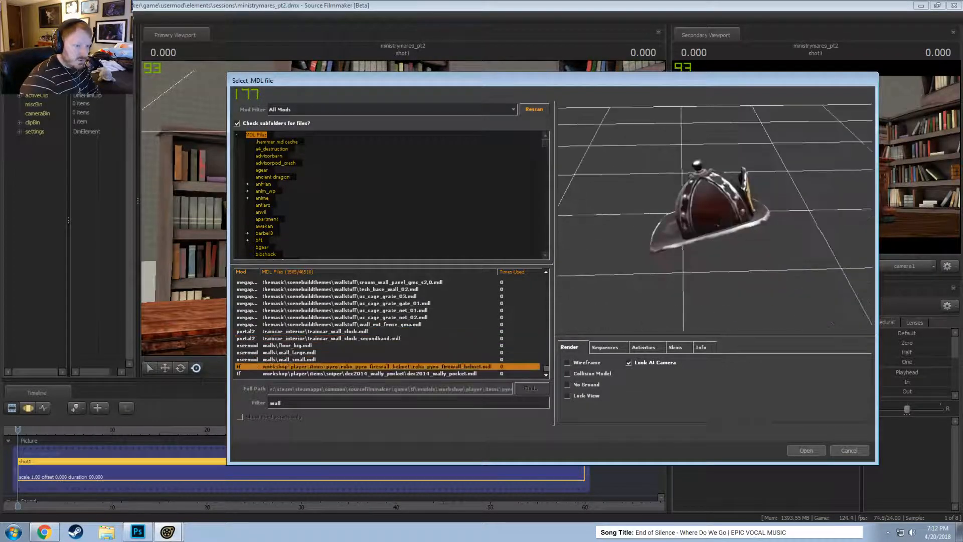
pyautogui.press('Up')
pyautogui.press('Up')
pyautogui.press('Up')
pyautogui.press('Up')
pyautogui.press('Up')
pyautogui.press('Up')
pyautogui.press('Up')
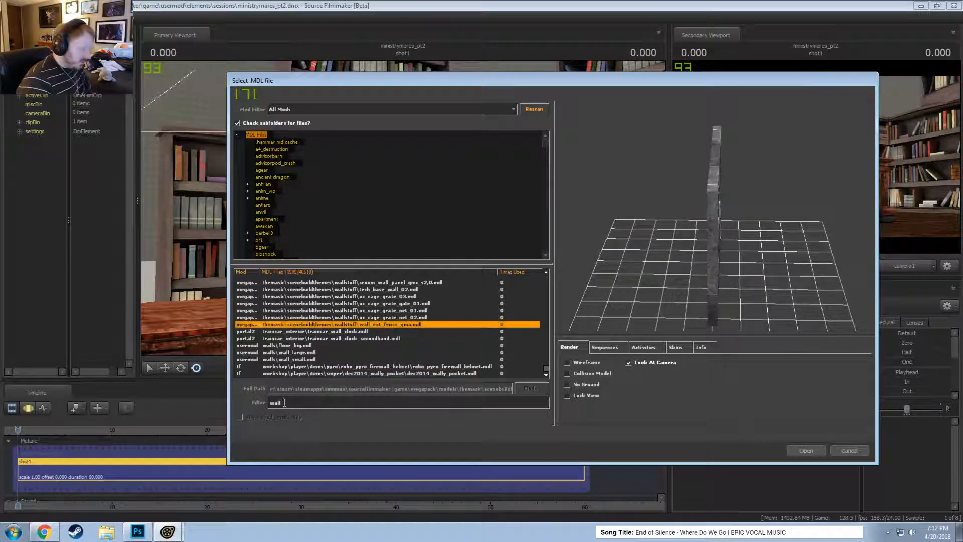
# - Search the model files for "floor" and preview the towerwoodfloor models, looking through the list for a suitable office floor
pyautogui.press('BackSpace')
pyautogui.press('BackSpace')
pyautogui.press('BackSpace')
pyautogui.press('BackSpace')
pyautogui.write('floor')
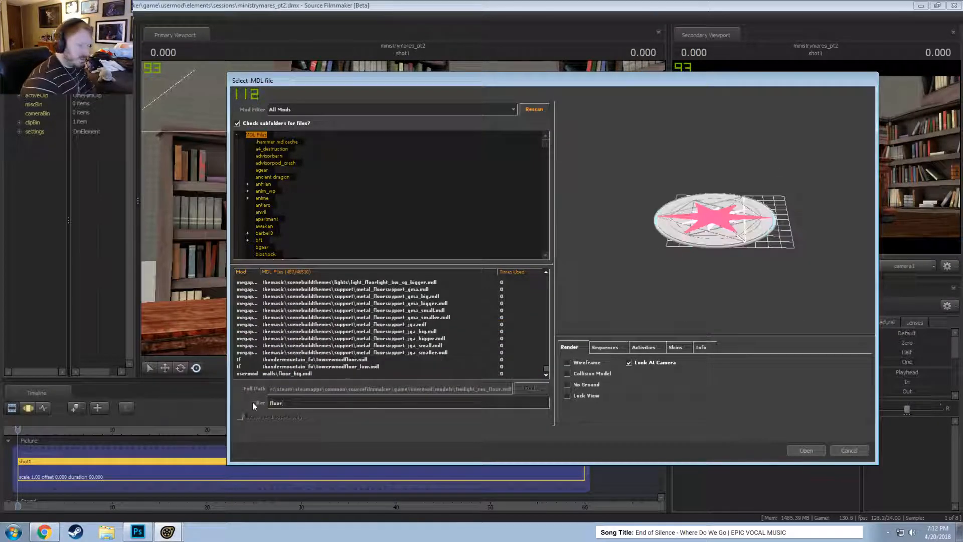
pyautogui.click(322, 360)
pyautogui.press('Down')
pyautogui.press('Down')
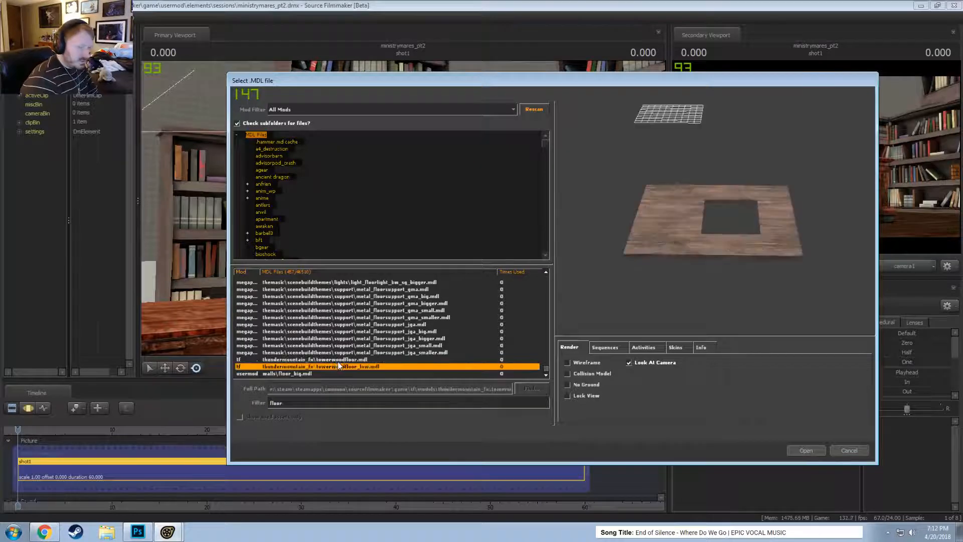
pyautogui.click(339, 366)
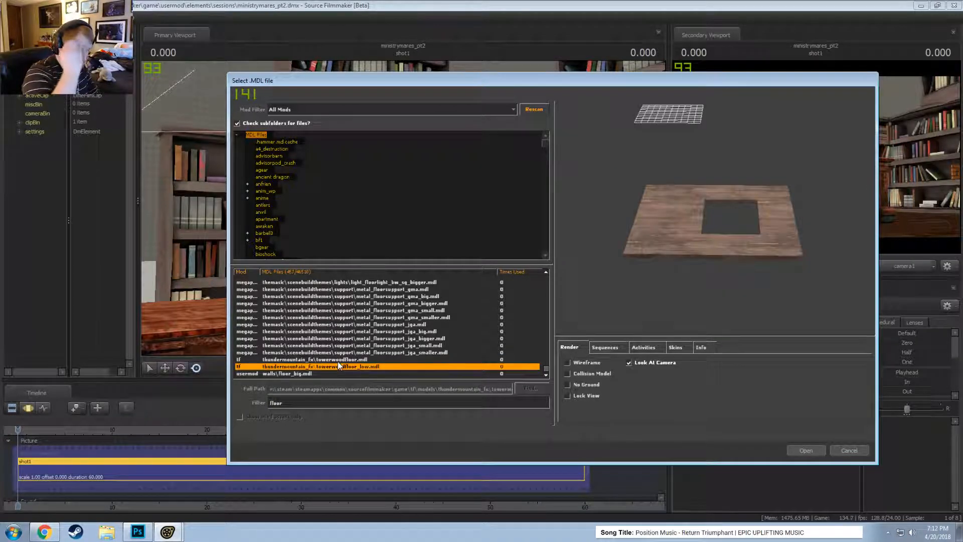
pyautogui.scroll(20, 326, 370)
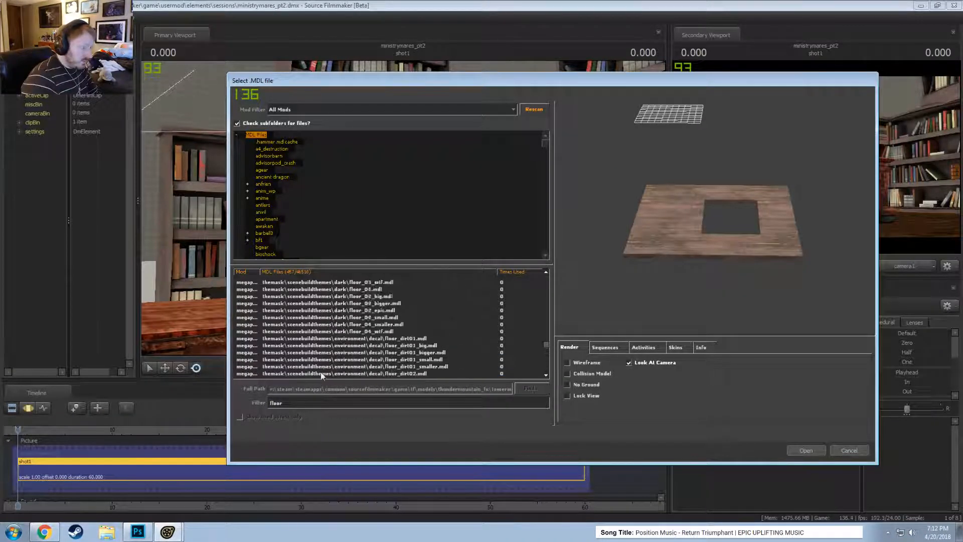
pyautogui.scroll(15, 319, 375)
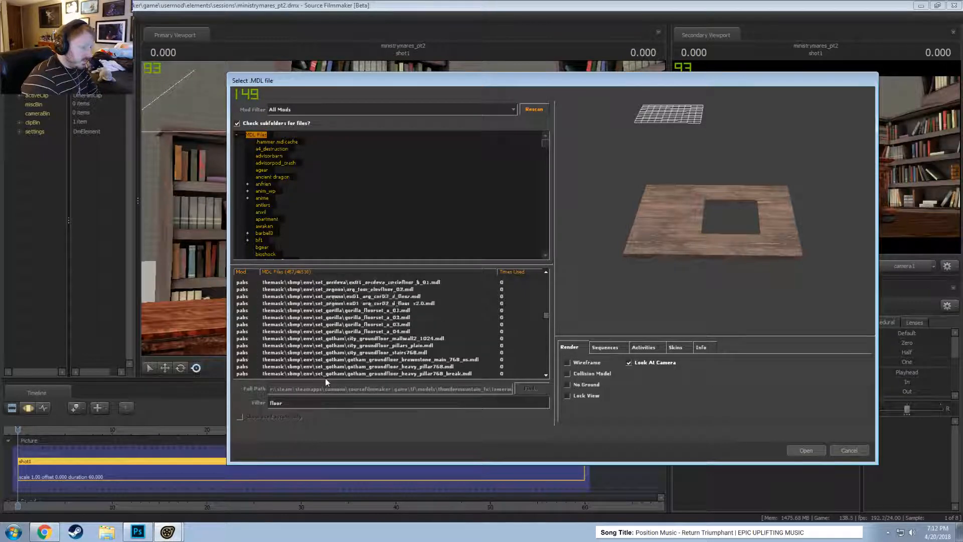
pyautogui.scroll(12, 322, 371)
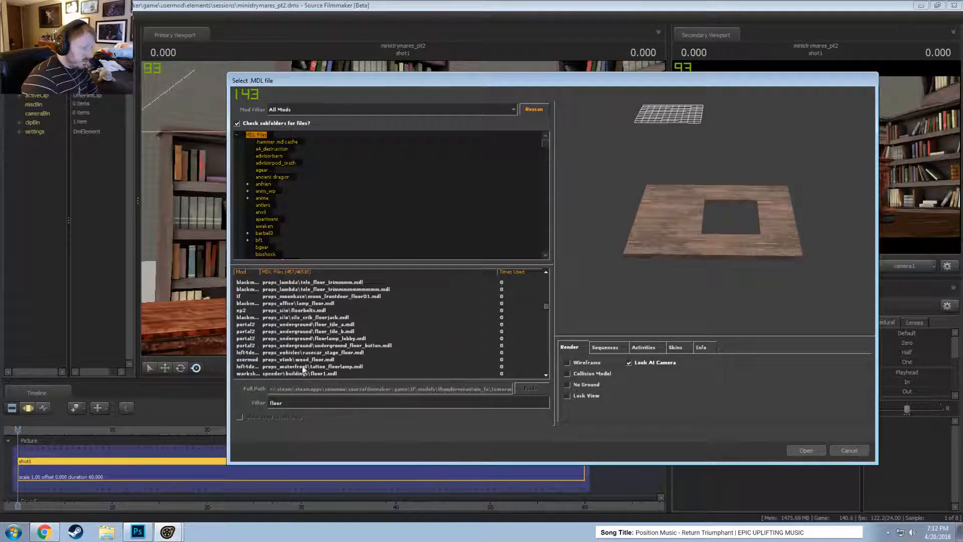
# - Compare the floor1, floor2 and floor3 models in speeder\buildings, examining their surfaces from several angles
pyautogui.click(297, 341)
pyautogui.click(318, 345)
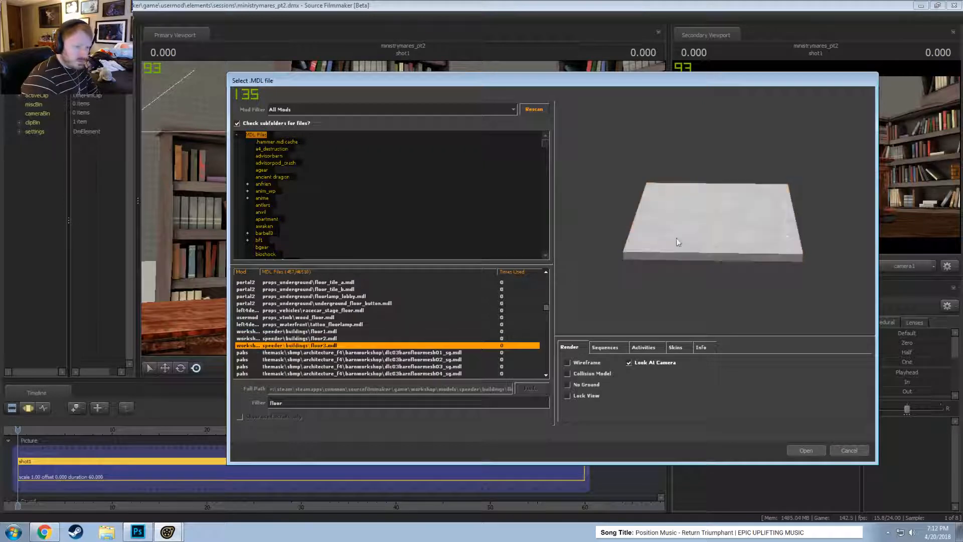
pyautogui.press('Up')
pyautogui.moveTo(679, 243); pyautogui.dragTo(713, 271)
pyautogui.press('Up')
pyautogui.press('Down')
pyautogui.press('Down')
pyautogui.moveTo(713, 271); pyautogui.dragTo(709, 247, button='right')
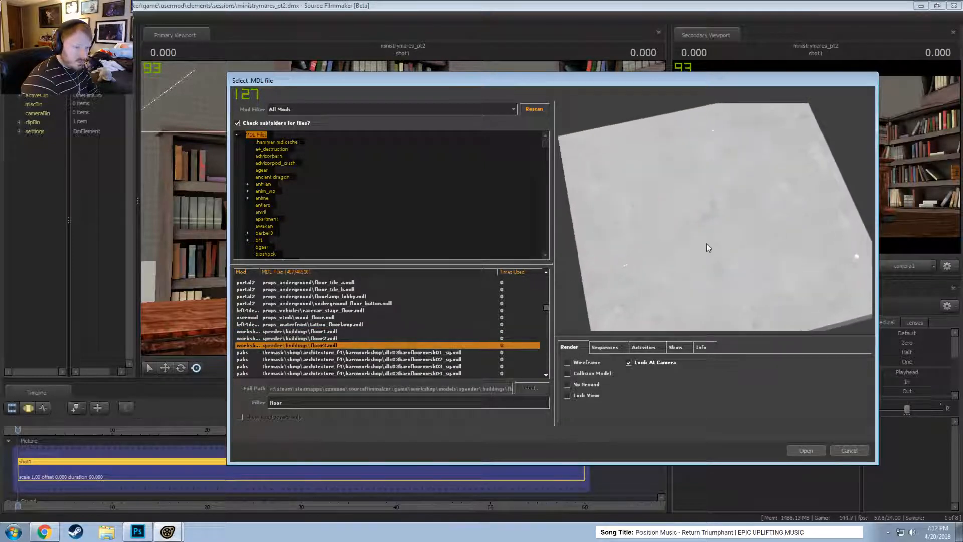
pyautogui.moveTo(710, 247)
pyautogui.mouseDown()
pyautogui.moveTo(722, 216)
pyautogui.moveTo(704, 248)
pyautogui.mouseUp()
pyautogui.press('Up')
pyautogui.press('Up')
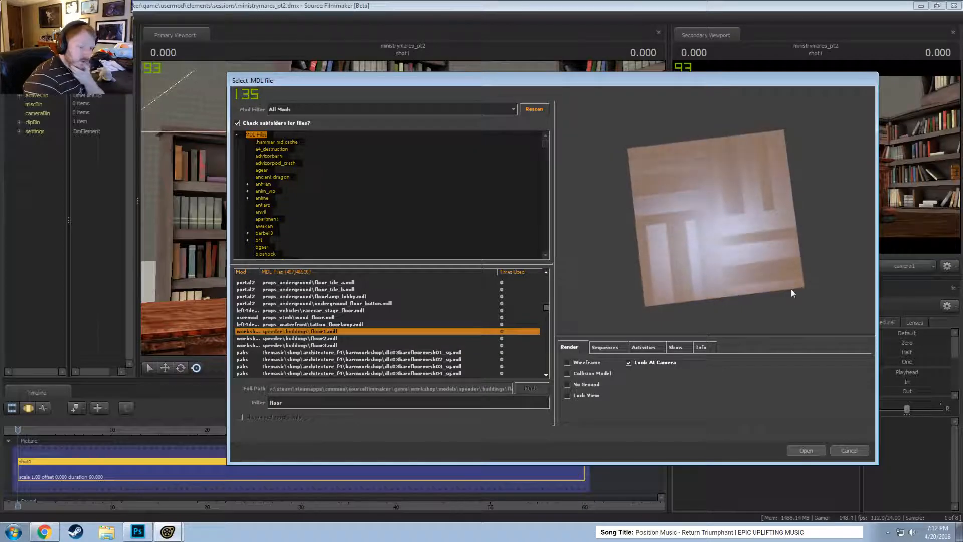
# - Add the speeder\buildings floor1 model to the scene and check through the Work Camera how it sits around the desk
pyautogui.moveTo(792, 292); pyautogui.dragTo(771, 269)
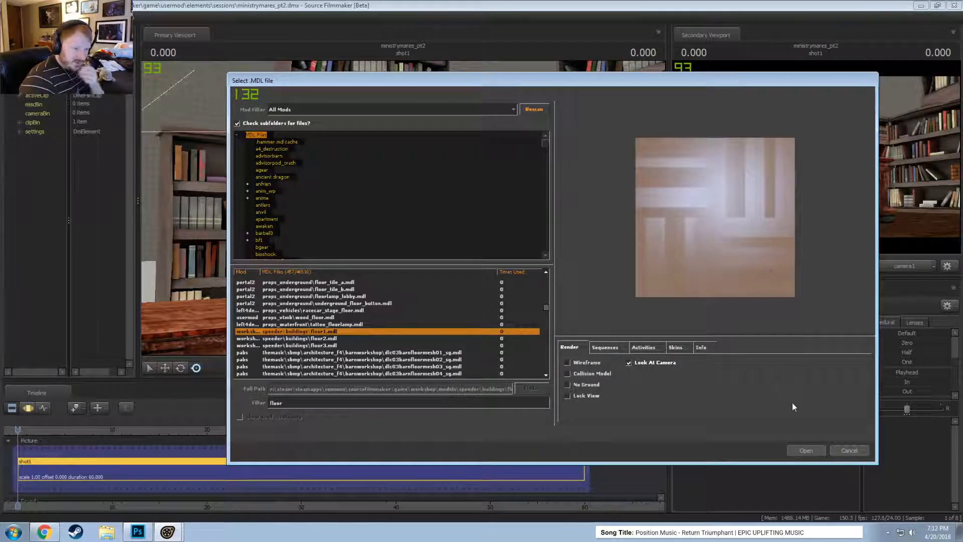
pyautogui.click(808, 449)
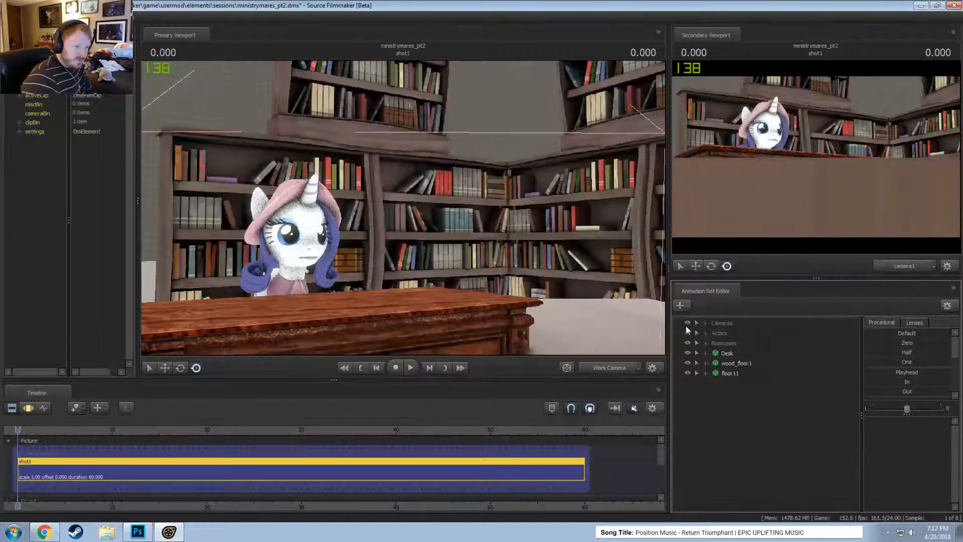
pyautogui.click(613, 368)
pyautogui.moveTo(426, 222); pyautogui.dragTo(407, 209)
pyautogui.press('s')
# - Enable lighting in the primary viewport, switch to the Motion Editor and create a new light
pyautogui.rightClick(406, 209)
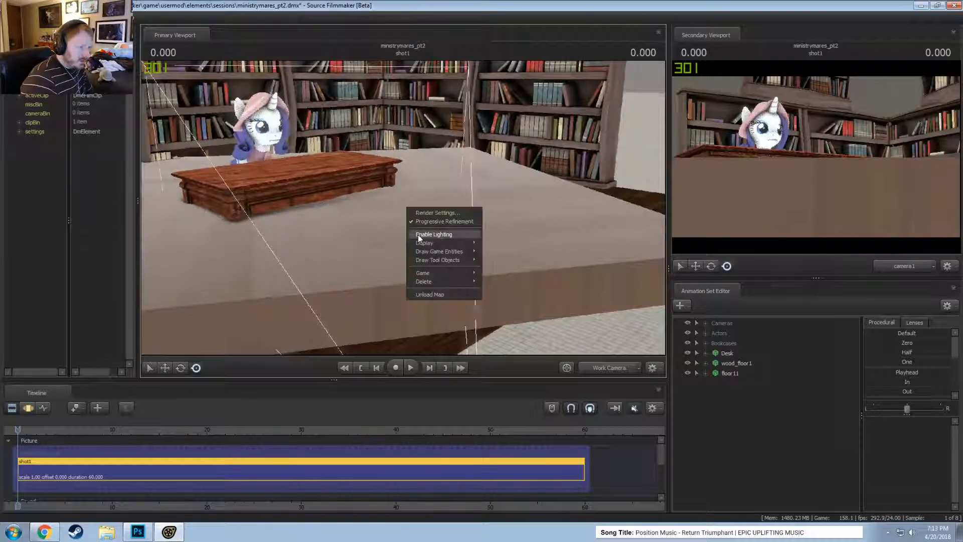
pyautogui.click(417, 234)
pyautogui.press('F3')
pyautogui.rightClick(776, 427)
pyautogui.click(829, 441)
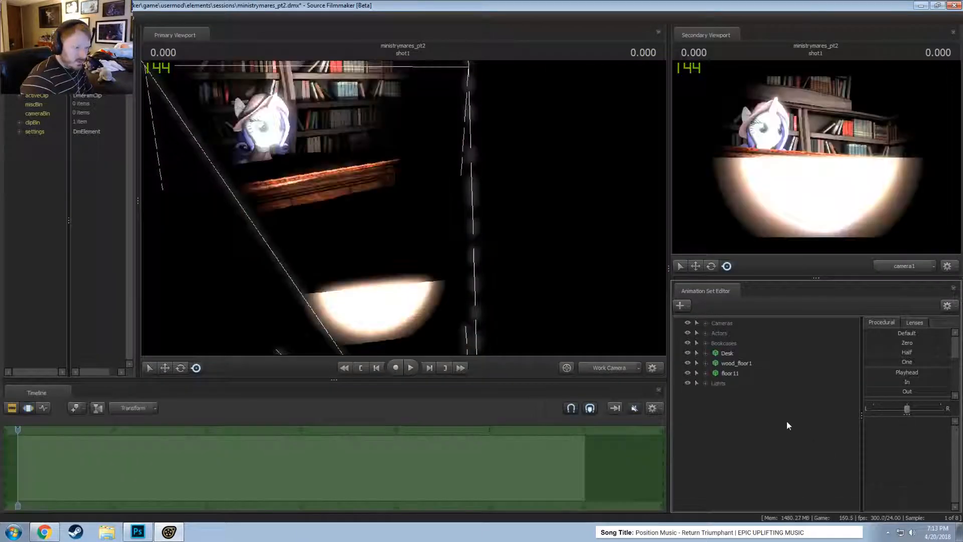
# - Reposition light1 by looking through it so that it shines on the floor beside the desk
pyautogui.moveTo(737, 394); pyautogui.dragTo(405, 238)
pyautogui.moveTo(405, 238); pyautogui.dragTo(420, 268)
pyautogui.press('s')
pyautogui.click(611, 366)
pyautogui.press('w')
pyautogui.press('s')
pyautogui.press('z')
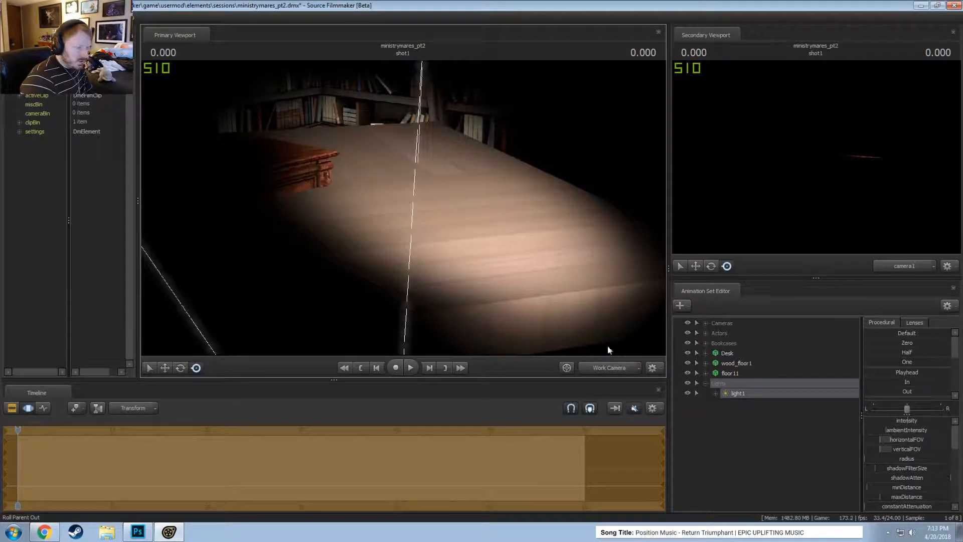
pyautogui.rightClick(739, 395)
pyautogui.click(723, 462)
# - Delete the added floor1 model from the scene
pyautogui.click(728, 372)
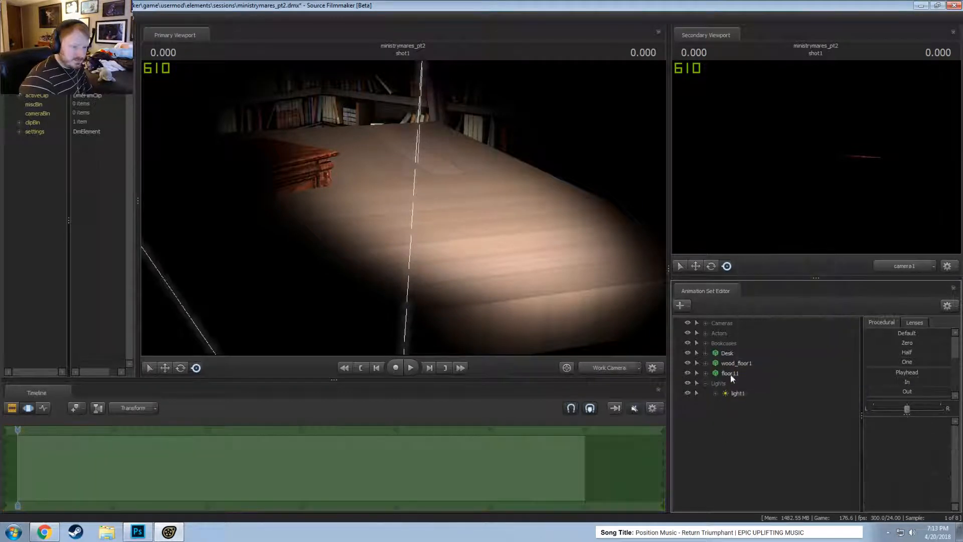
pyautogui.rightClick(733, 376)
pyautogui.click(755, 398)
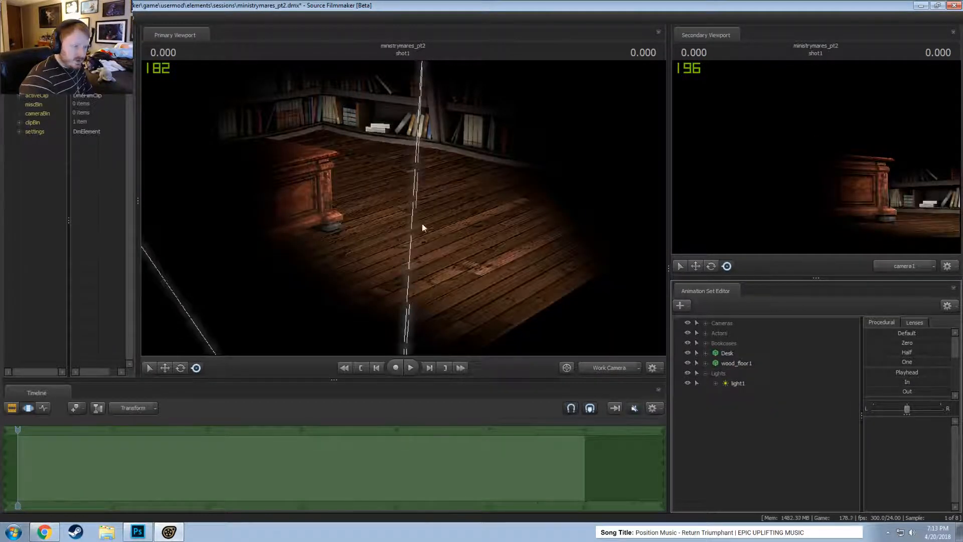
# - Inspect the lit wooden floor and bookcase corner, dismiss the progressive refinement settings unchanged, and switch the viewport lighting off
pyautogui.press('w')
pyautogui.moveTo(404, 208); pyautogui.dragTo(331, 170)
pyautogui.press('s')
pyautogui.moveTo(436, 254)
pyautogui.mouseDown()
pyautogui.moveTo(439, 276)
pyautogui.moveTo(436, 253)
pyautogui.mouseUp()
pyautogui.press('p')
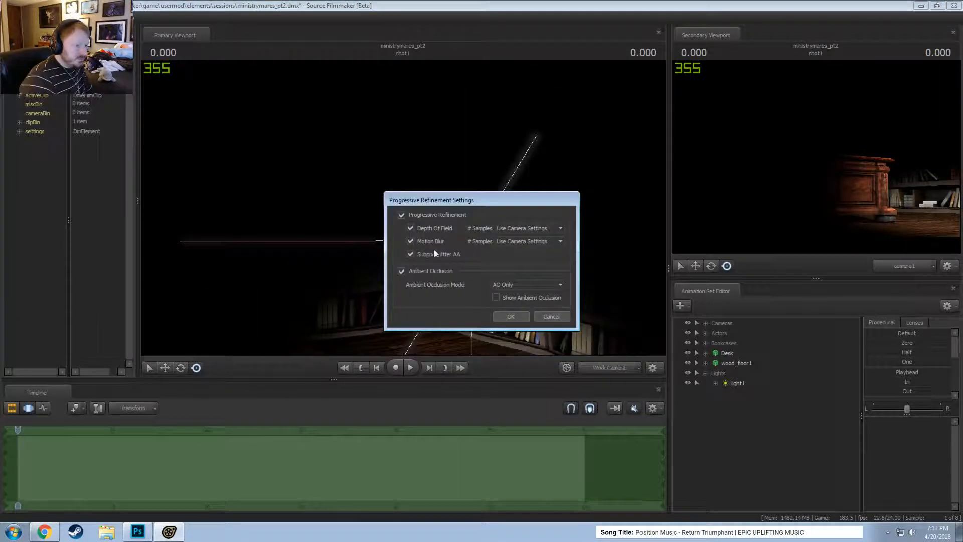
pyautogui.click(552, 316)
pyautogui.rightClick(477, 221)
pyautogui.click(485, 241)
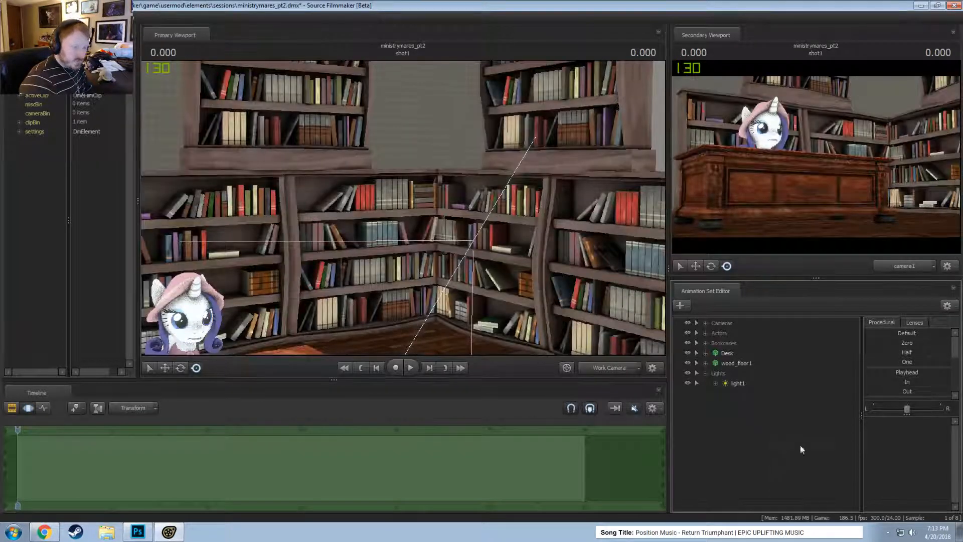
# - Start an animation set for a new model, search for "wall", and preview the vine_wall models and ep1_combine_wall
pyautogui.rightClick(772, 439)
pyautogui.click(817, 458)
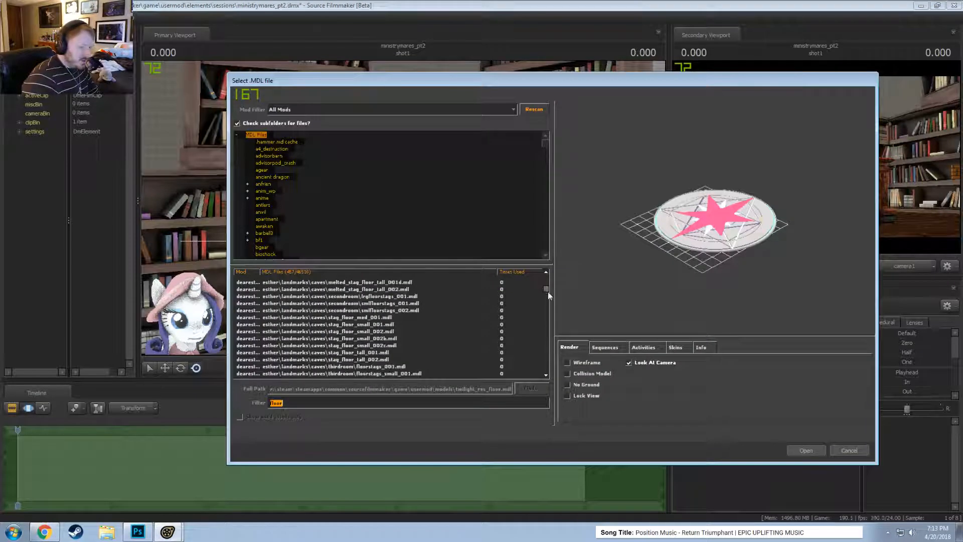
pyautogui.moveTo(547, 289); pyautogui.dragTo(544, 374)
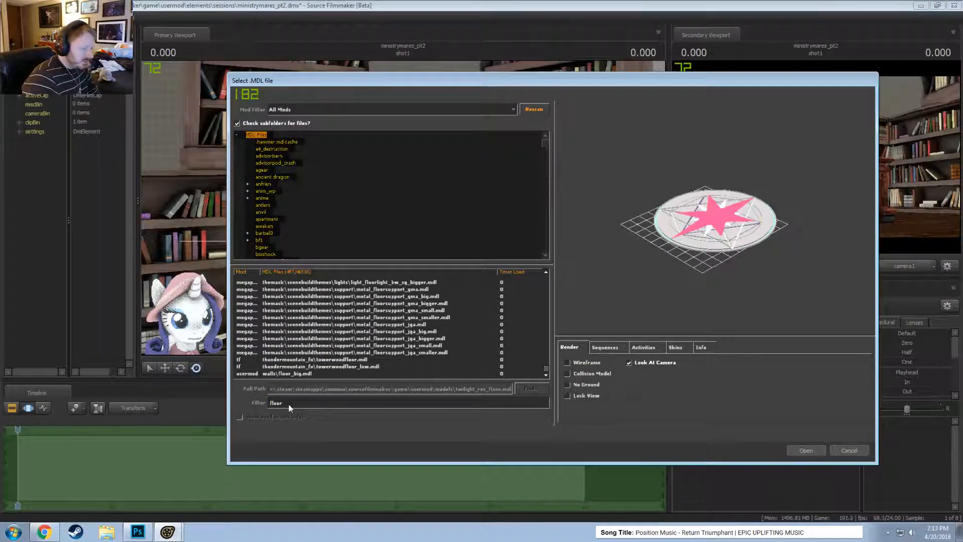
pyautogui.write('wall')
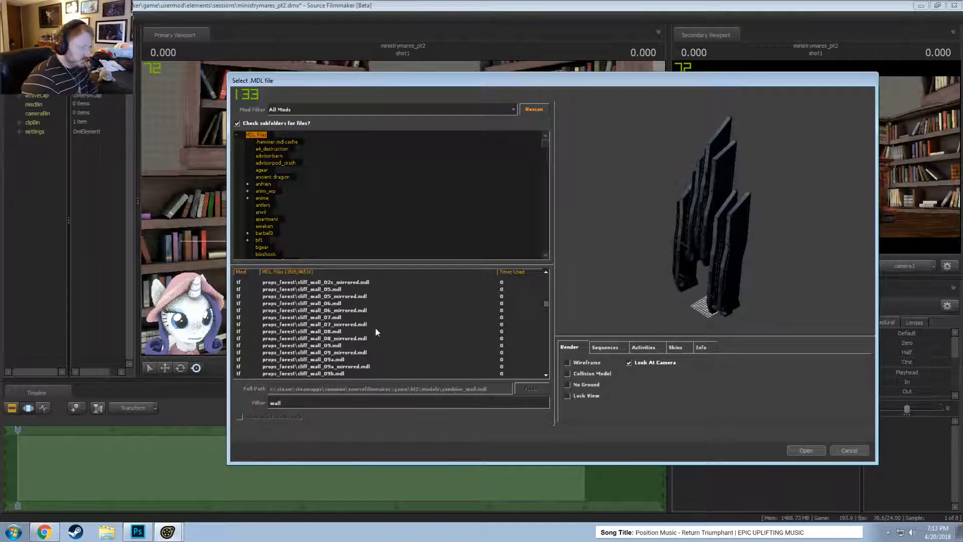
pyautogui.scroll(-1, 376, 327)
pyautogui.scroll(5, 462, 351)
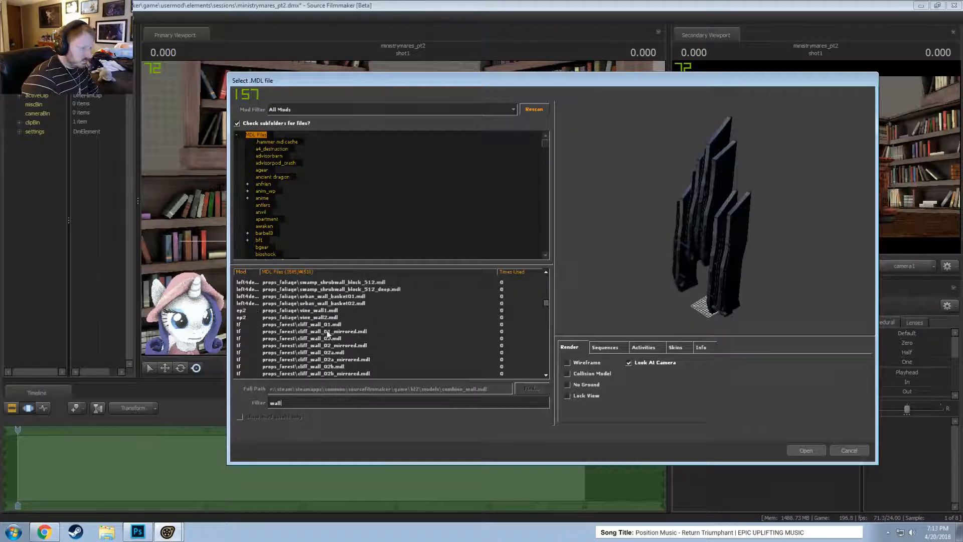
pyautogui.click(325, 311)
pyautogui.click(324, 316)
pyautogui.moveTo(547, 305); pyautogui.dragTo(547, 274)
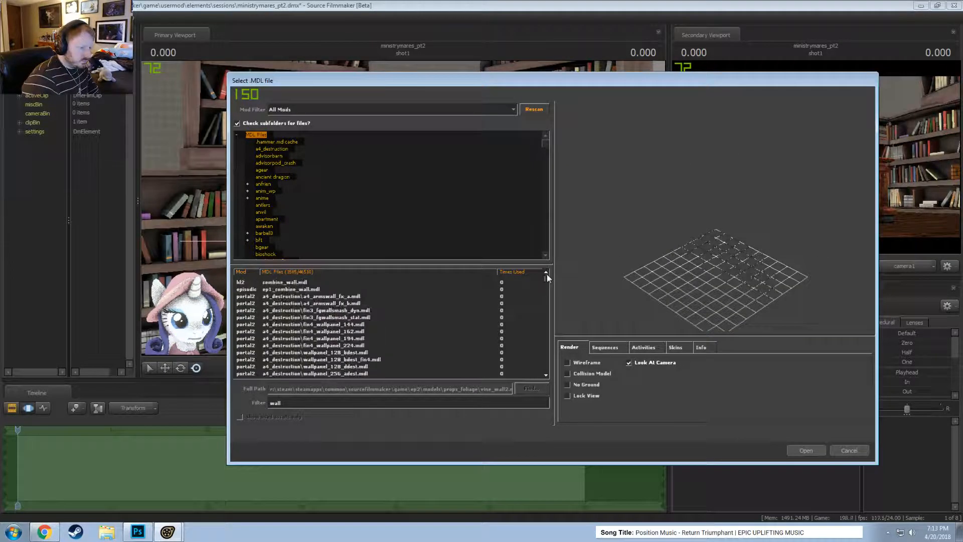
pyautogui.click(309, 290)
pyautogui.scroll(-5, 322, 306)
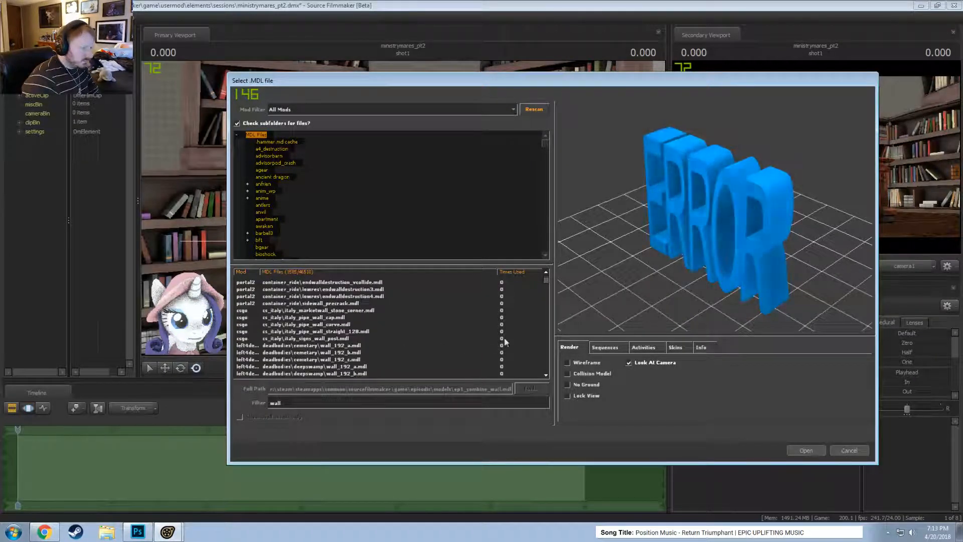
# - Add the wall_small model from the walls folder to the scene
pyautogui.moveTo(549, 280); pyautogui.dragTo(549, 377)
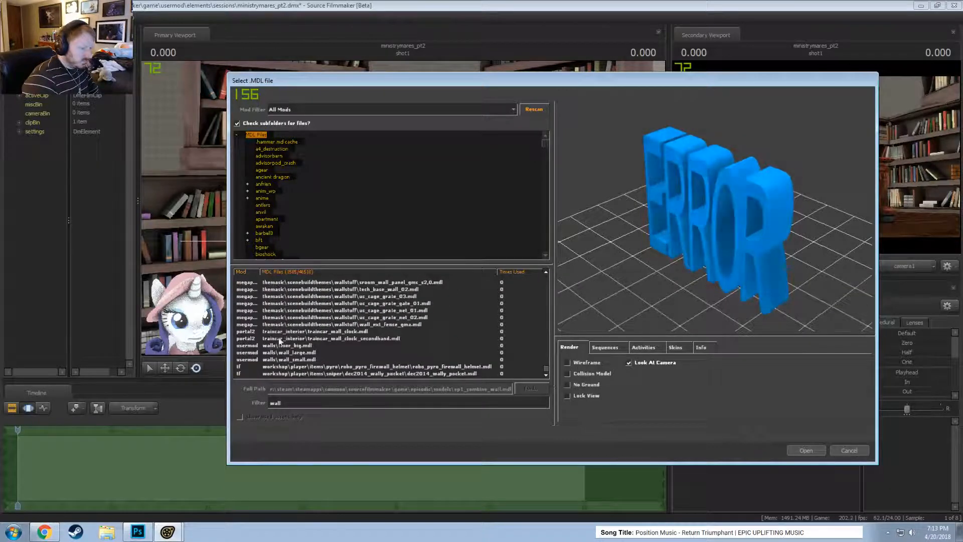
pyautogui.click(311, 353)
pyautogui.press('Down')
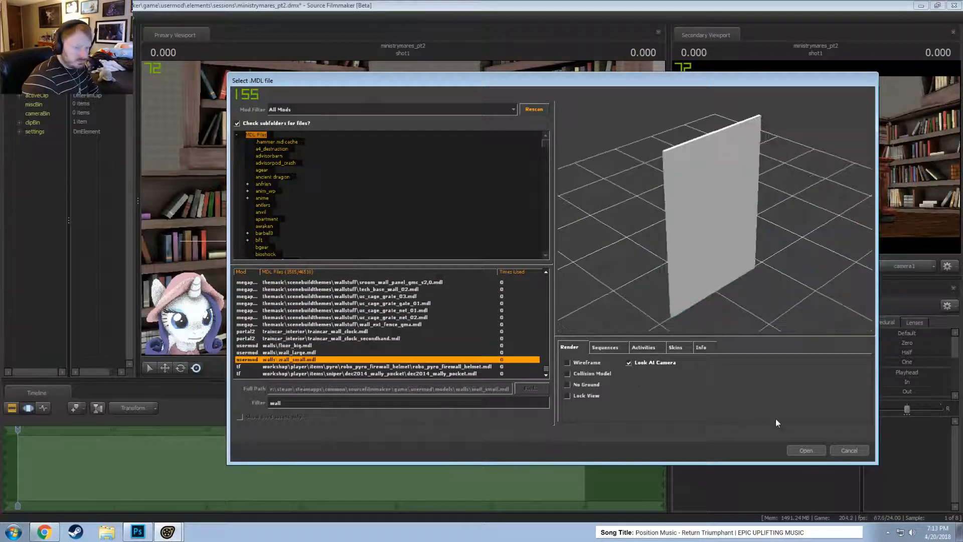
pyautogui.click(791, 448)
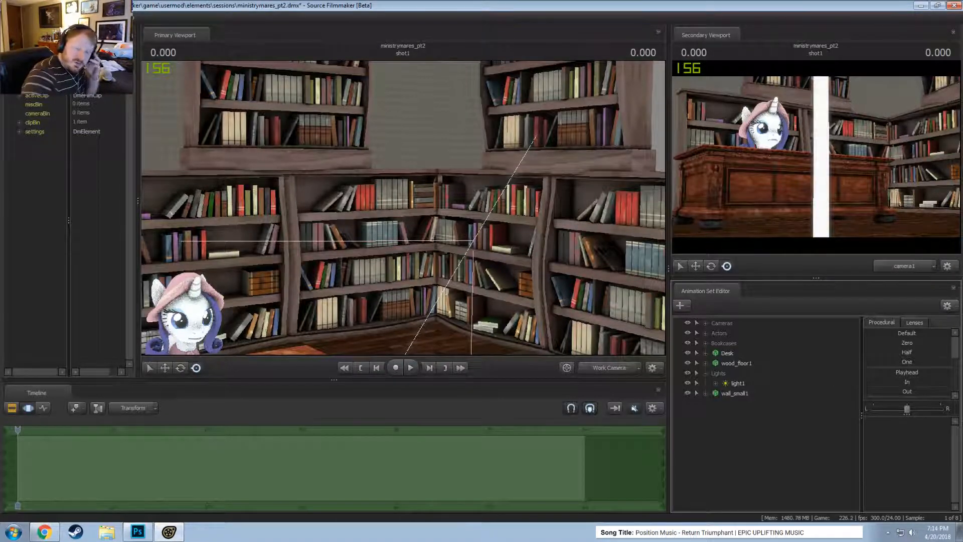
# - Rename the wall_small animation set to "Wall 1"
pyautogui.click(735, 393)
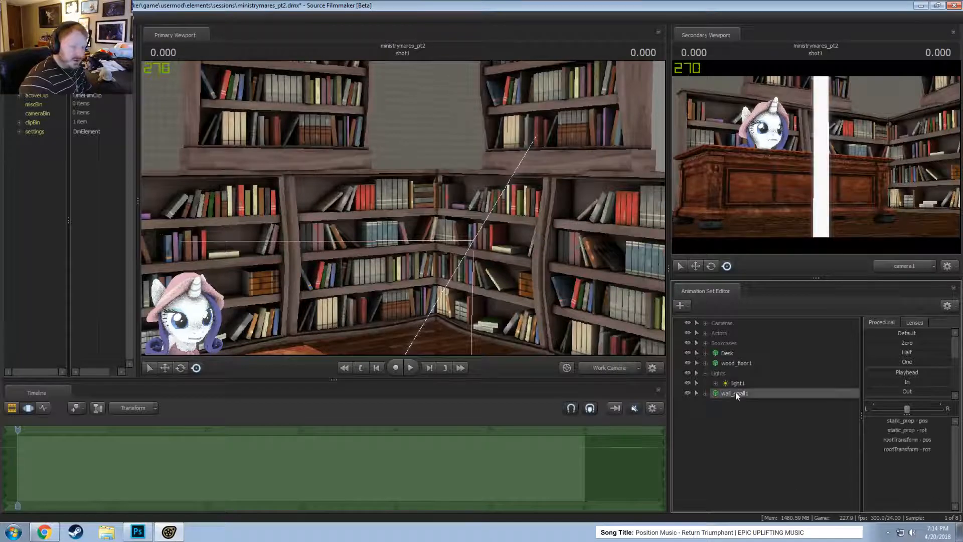
pyautogui.rightClick(732, 394)
pyautogui.click(770, 250)
pyautogui.write('W')
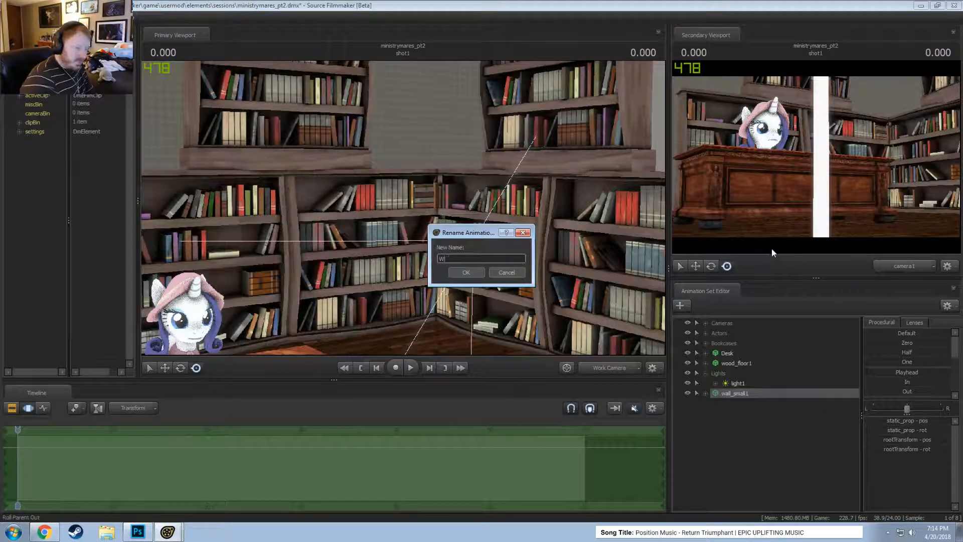
pyautogui.write('all 1')
pyautogui.press('Return')
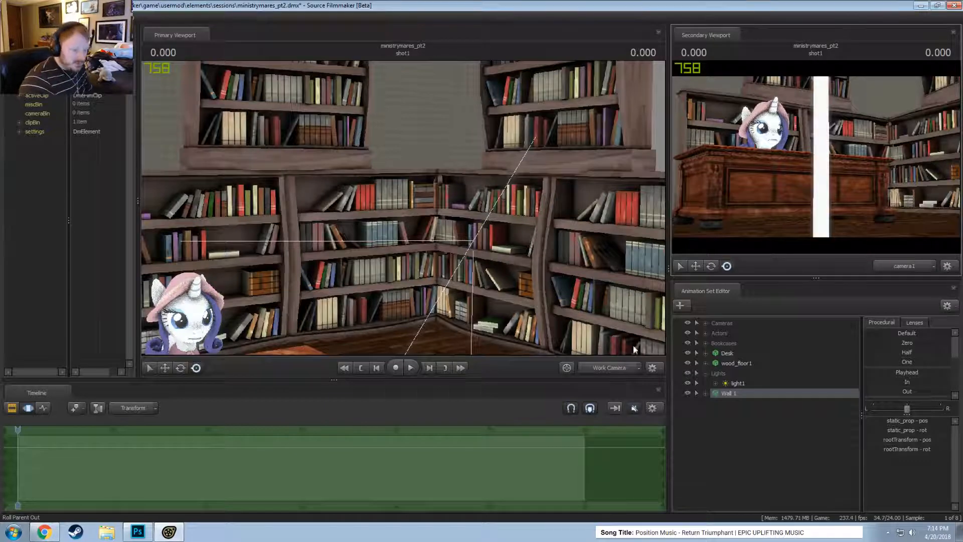
# - Move Wall 1 across the floor to in front of the bookcase corner and change the third value of its root transform rotation
pyautogui.click(610, 369)
pyautogui.keyDown('ctrl'); pyautogui.click(611, 368); pyautogui.keyUp('ctrl')
pyautogui.moveTo(567, 301); pyautogui.dragTo(587, 321)
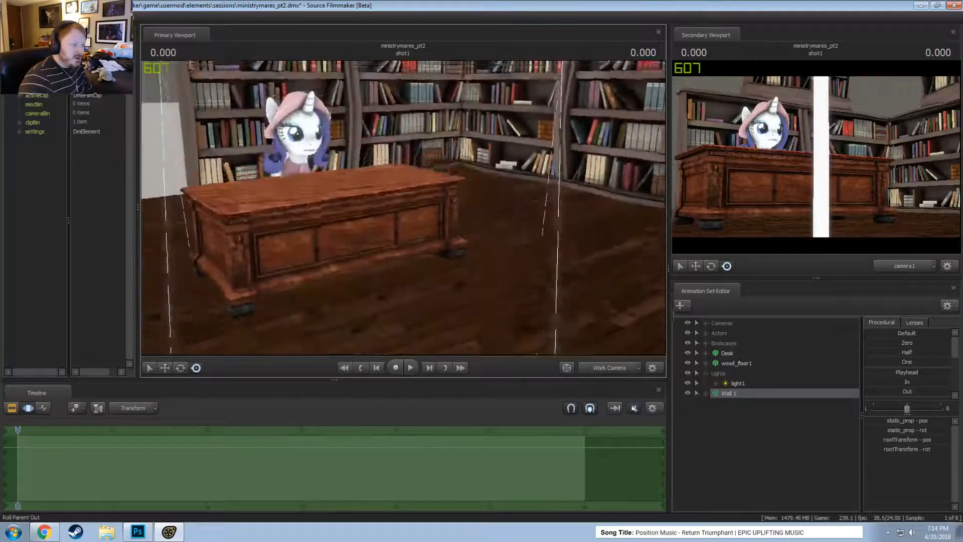
pyautogui.moveTo(405, 186); pyautogui.dragTo(406, 215)
pyautogui.moveTo(411, 344); pyautogui.dragTo(413, 351)
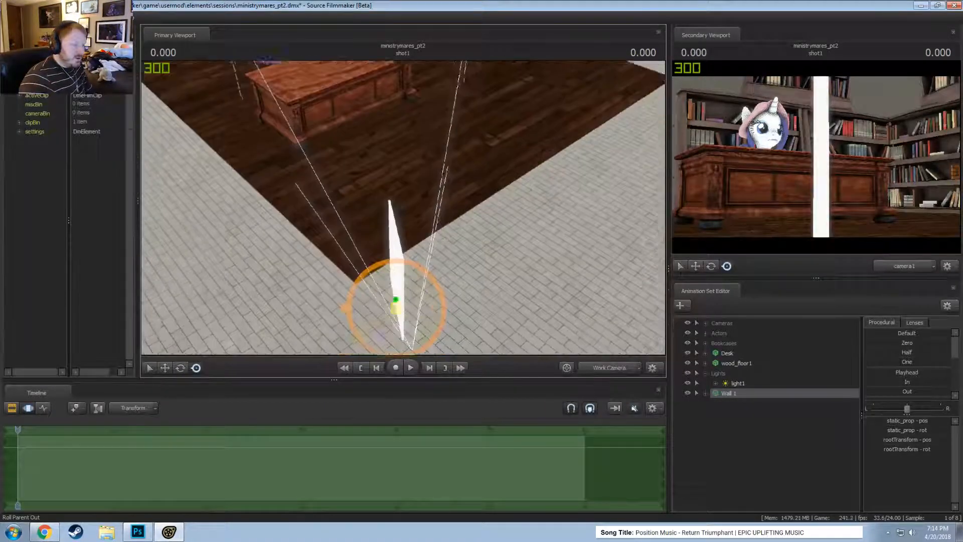
pyautogui.moveTo(404, 207); pyautogui.dragTo(404, 221)
pyautogui.moveTo(394, 291); pyautogui.dragTo(463, 37)
pyautogui.moveTo(404, 250); pyautogui.dragTo(479, 80)
pyautogui.moveTo(404, 241); pyautogui.dragTo(405, 214)
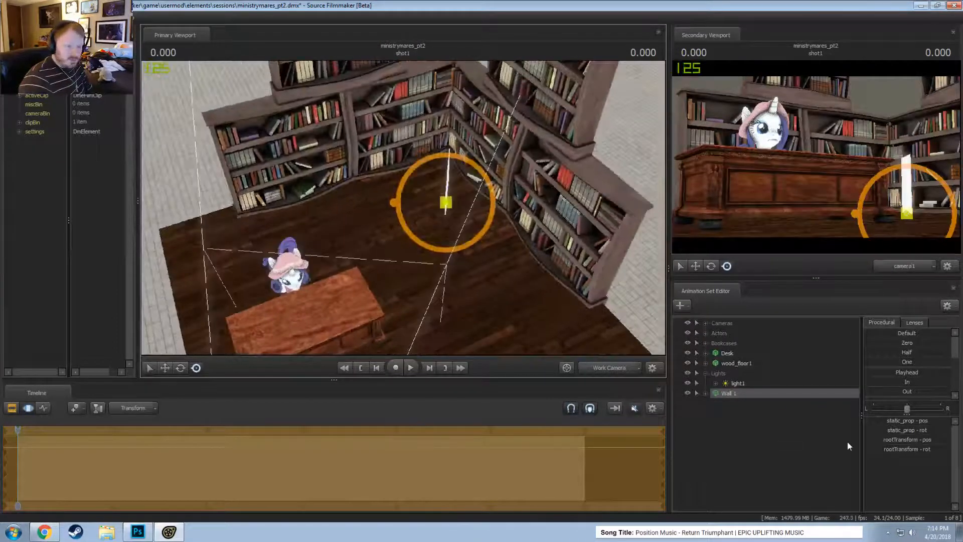
pyautogui.moveTo(906, 448)
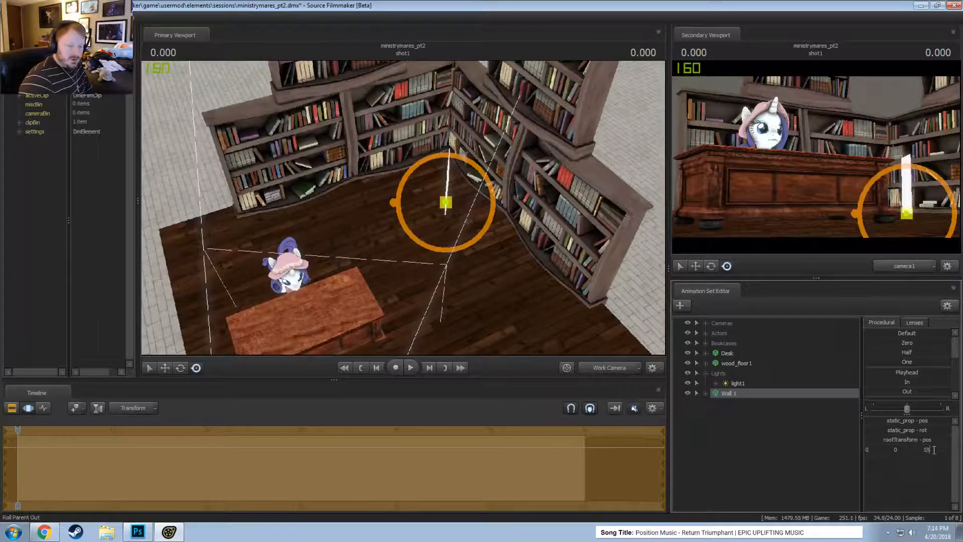
pyautogui.press('Return')
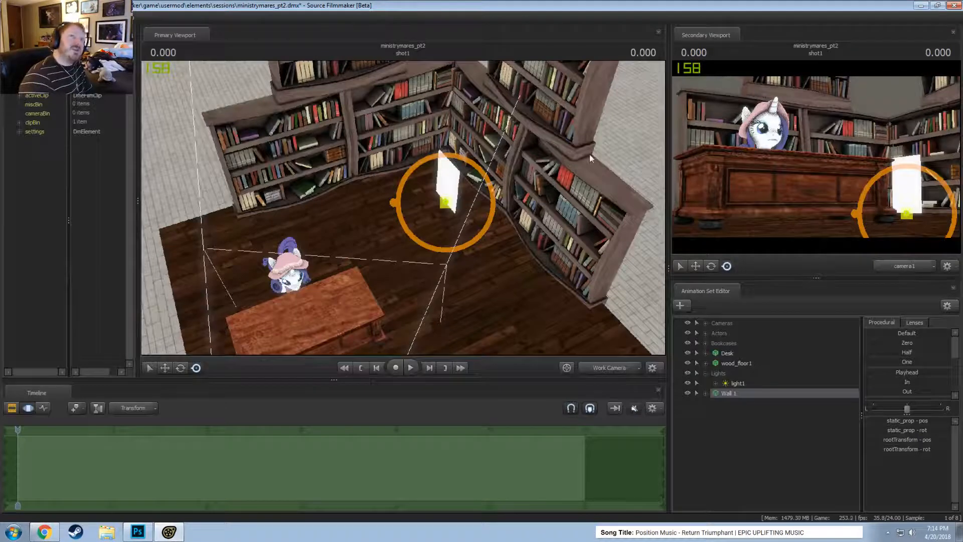
# - Raise Wall 1 off the floor and place it on top of the lower bookcases beside the upper one
pyautogui.moveTo(589, 121); pyautogui.dragTo(420, 220)
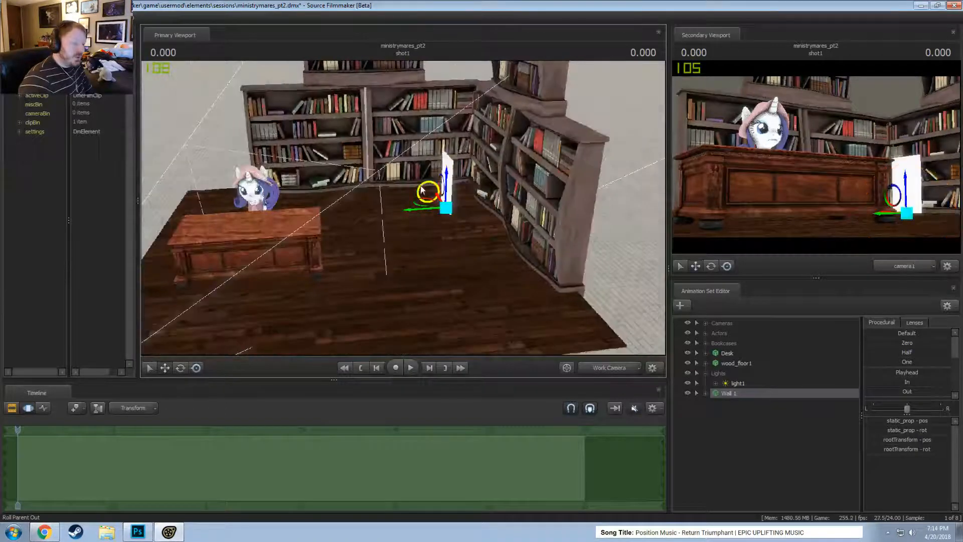
pyautogui.moveTo(475, 63); pyautogui.dragTo(497, 241)
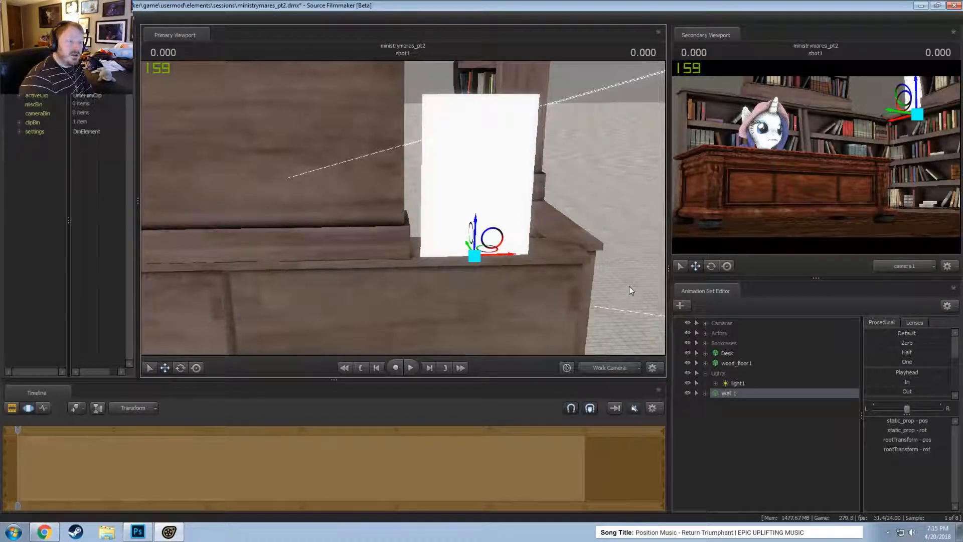
pyautogui.moveTo(614, 243); pyautogui.dragTo(502, 217, button='middle')
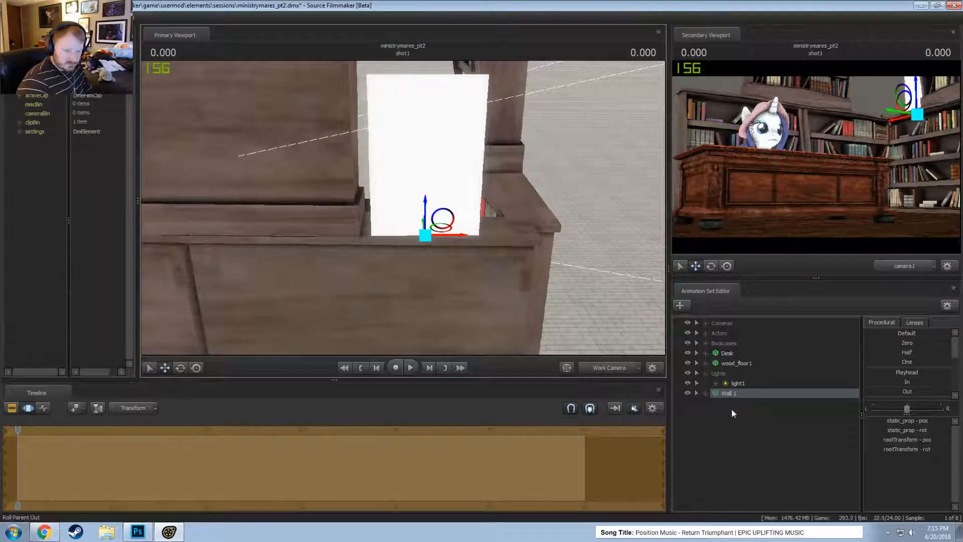
# - Add a scale control to Wall 1's static_prop and enlarge the wall to span the gap beside the upper bookcase
pyautogui.click(705, 393)
pyautogui.click(716, 403)
pyautogui.click(745, 424)
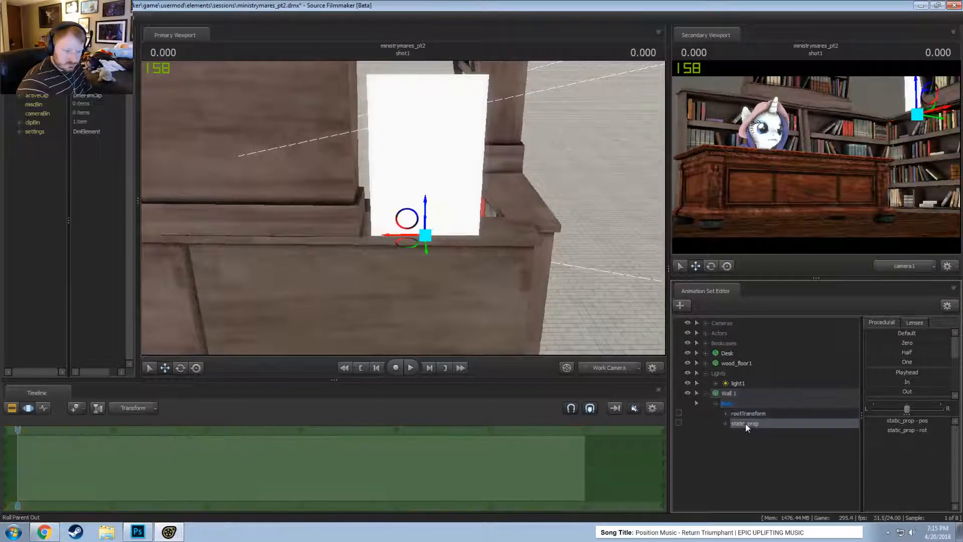
pyautogui.rightClick(746, 424)
pyautogui.click(763, 441)
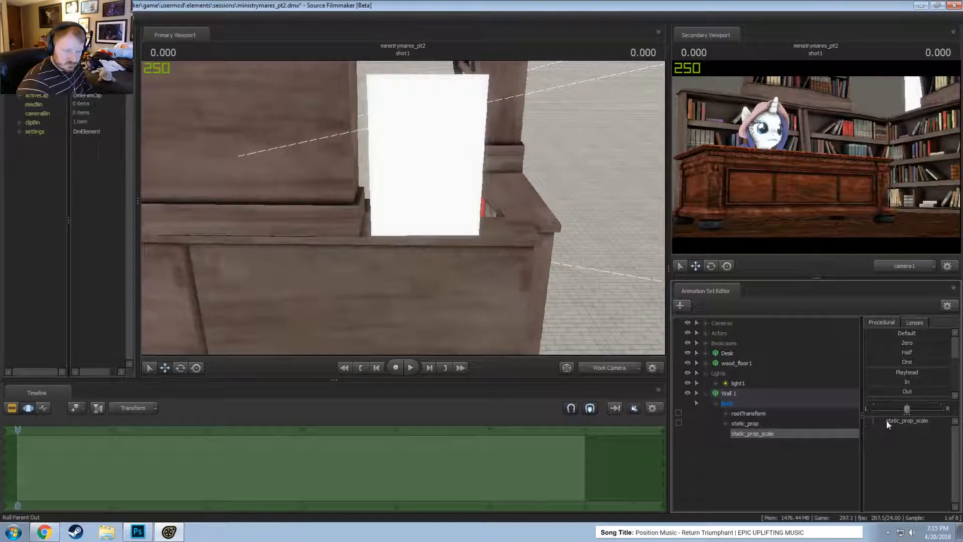
pyautogui.moveTo(887, 421); pyautogui.dragTo(895, 421)
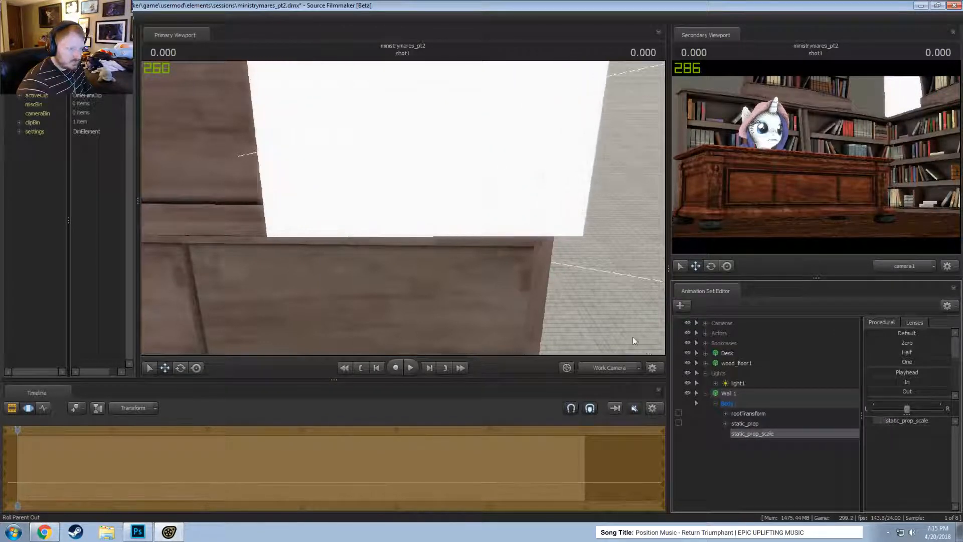
pyautogui.press('s')
pyautogui.moveTo(631, 339); pyautogui.dragTo(631, 324)
# - Add override materials to Wall 1 and show its model in the Element Viewer with the materials entry expanded
pyautogui.click(748, 394)
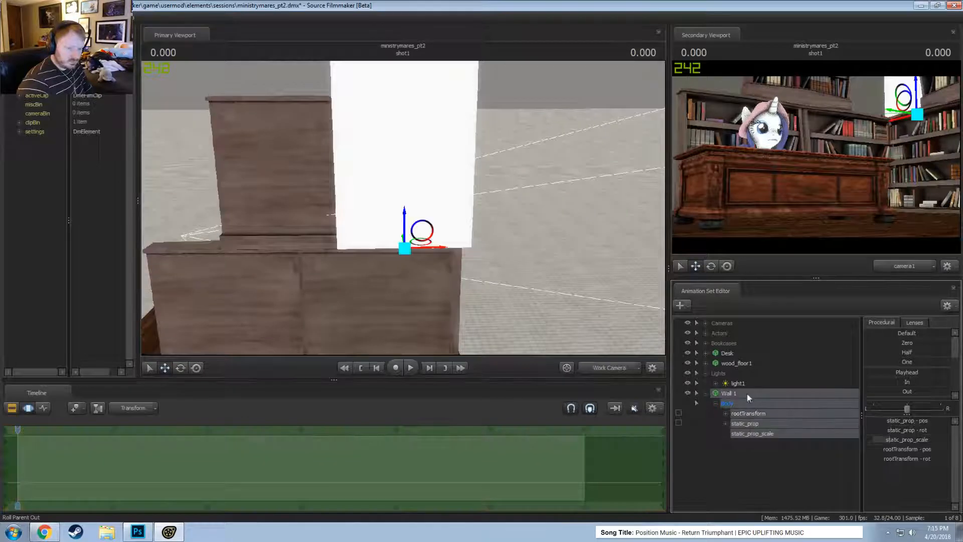
pyautogui.rightClick(748, 393)
pyautogui.click(782, 376)
pyautogui.rightClick(799, 393)
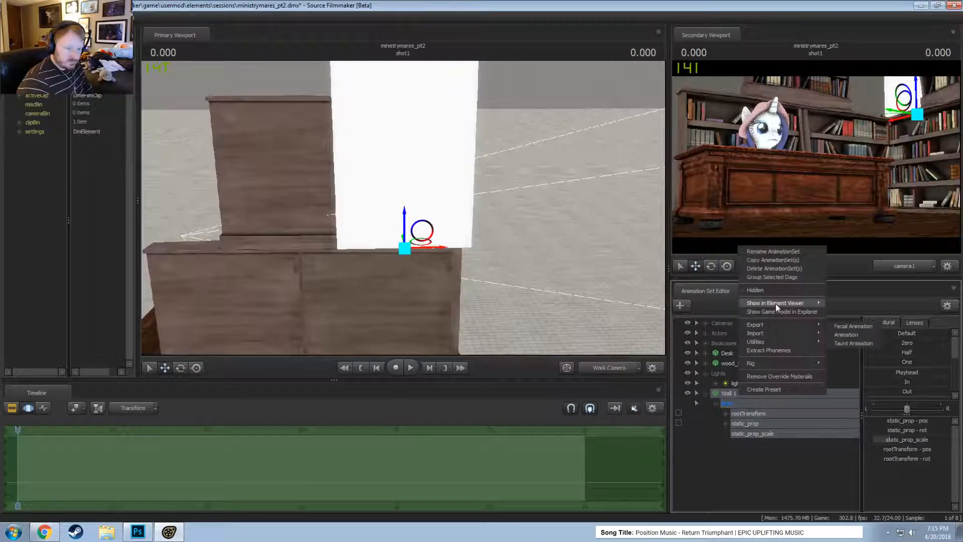
pyautogui.moveTo(776, 303)
pyautogui.click(848, 313)
pyautogui.click(19, 248)
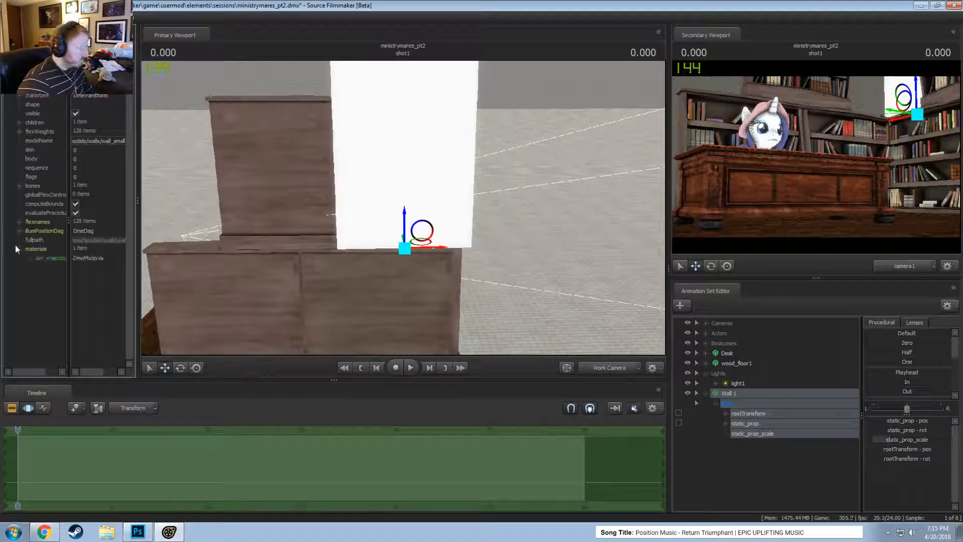
# - Add a vector3 attribute $color to Wall 1's tan_wallpaper material and set it to 0.5 0.5 0.5
pyautogui.rightClick(45, 259)
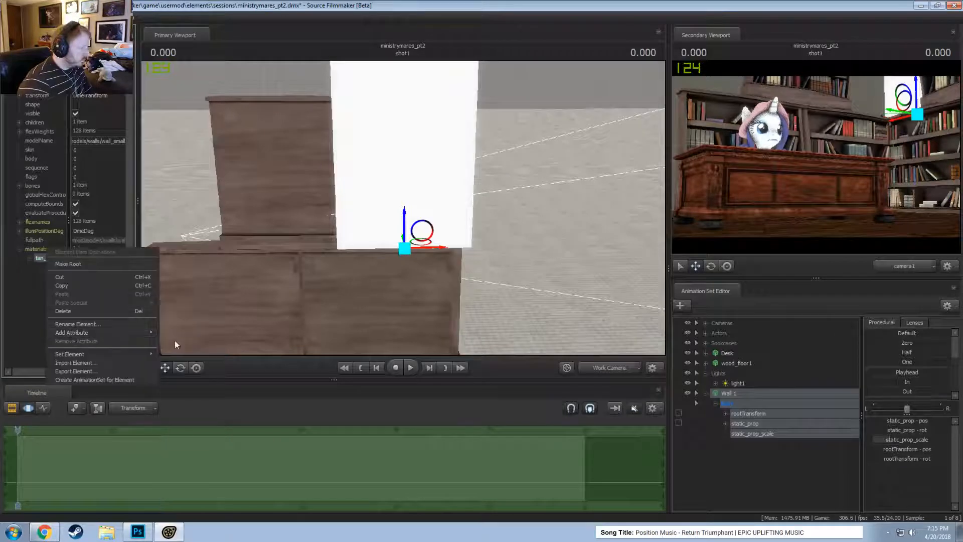
pyautogui.moveTo(74, 333)
pyautogui.click(177, 383)
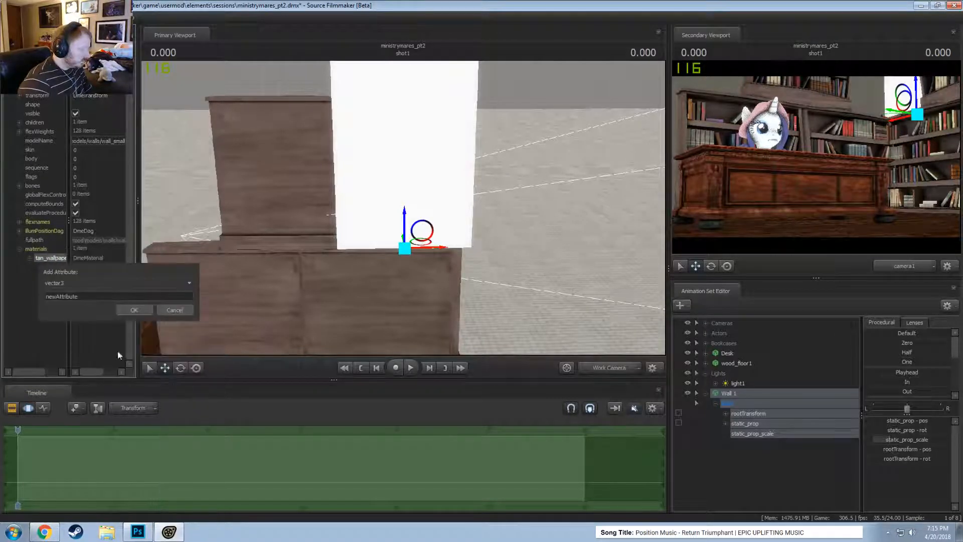
pyautogui.write('scolor')
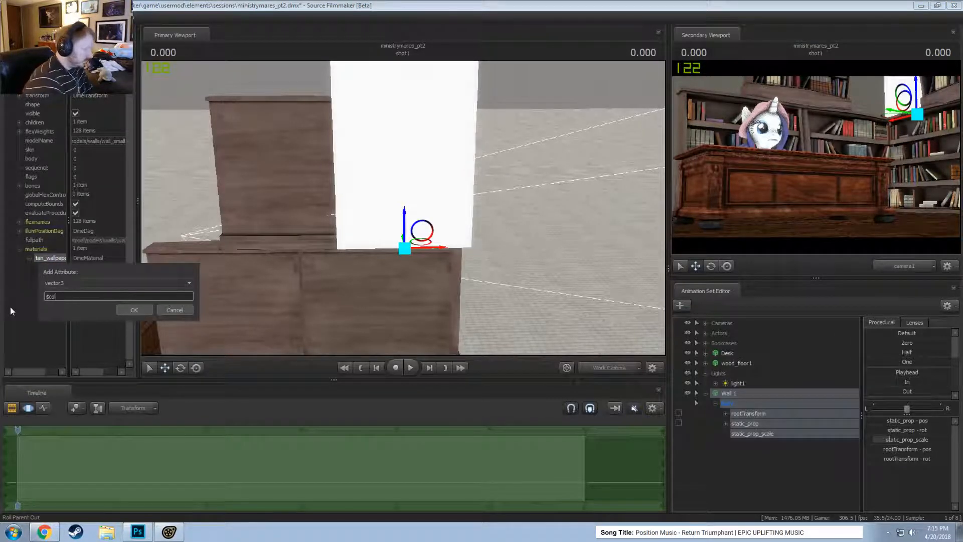
pyautogui.press('Return')
pyautogui.doubleClick(32, 285)
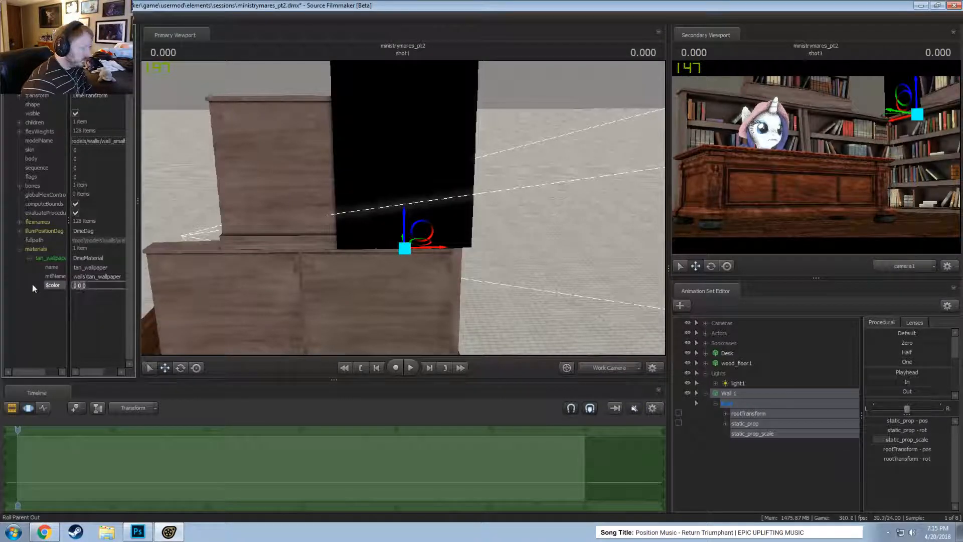
pyautogui.write('0.9 0.5 0.5')
pyautogui.press('Return')
# - Move Wall 1 to run along the back of the side bookcases at the room's corner
pyautogui.moveTo(226, 311); pyautogui.dragTo(142, 343)
pyautogui.keyDown('alt'); pyautogui.moveTo(321, 241); pyautogui.dragTo(449, 231); pyautogui.keyUp('alt')
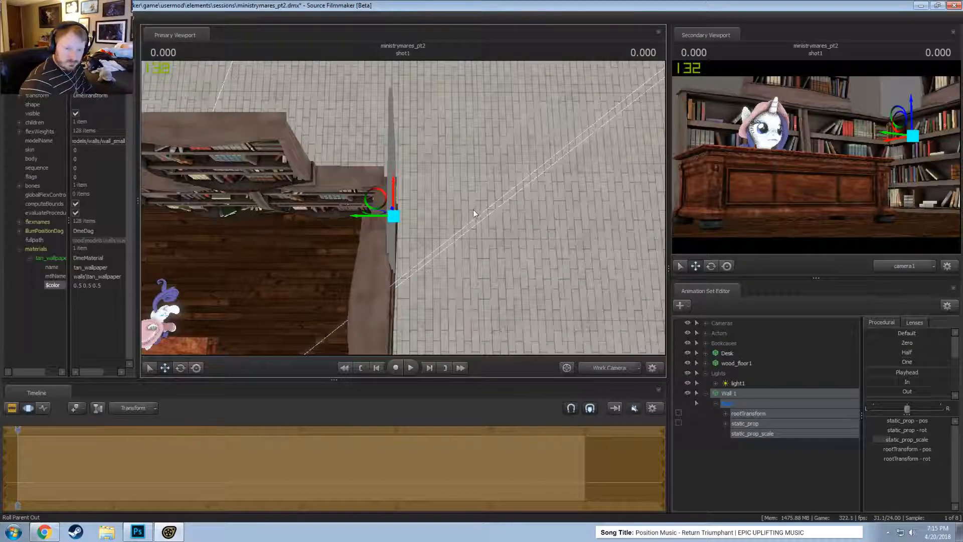
pyautogui.keyDown('alt'); pyautogui.moveTo(477, 215); pyautogui.dragTo(435, 244); pyautogui.keyUp('alt')
# - Duplicate Wall 1 by copying its animation set and pasting it into the scene
pyautogui.rightClick(737, 394)
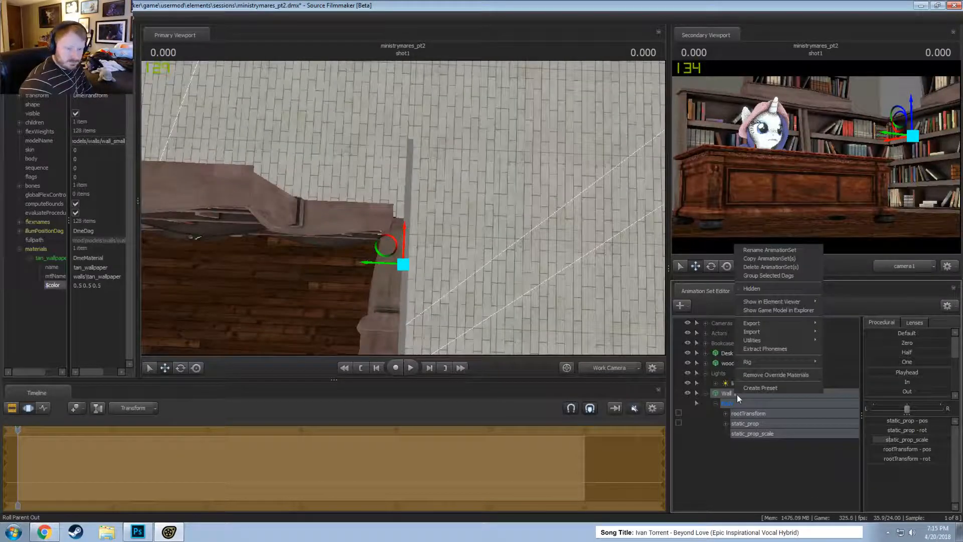
pyautogui.click(752, 260)
pyautogui.rightClick(746, 483)
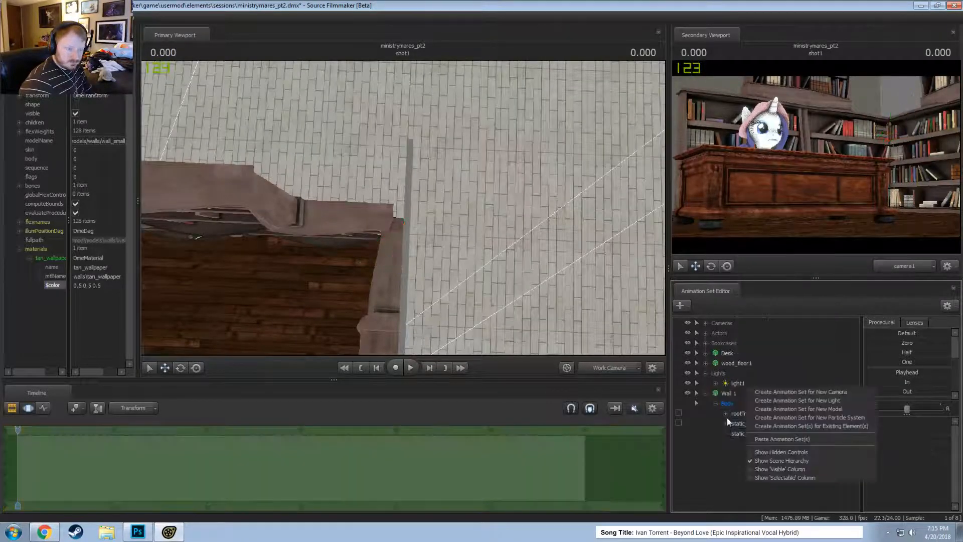
pyautogui.click(707, 394)
pyautogui.rightClick(725, 418)
pyautogui.click(759, 470)
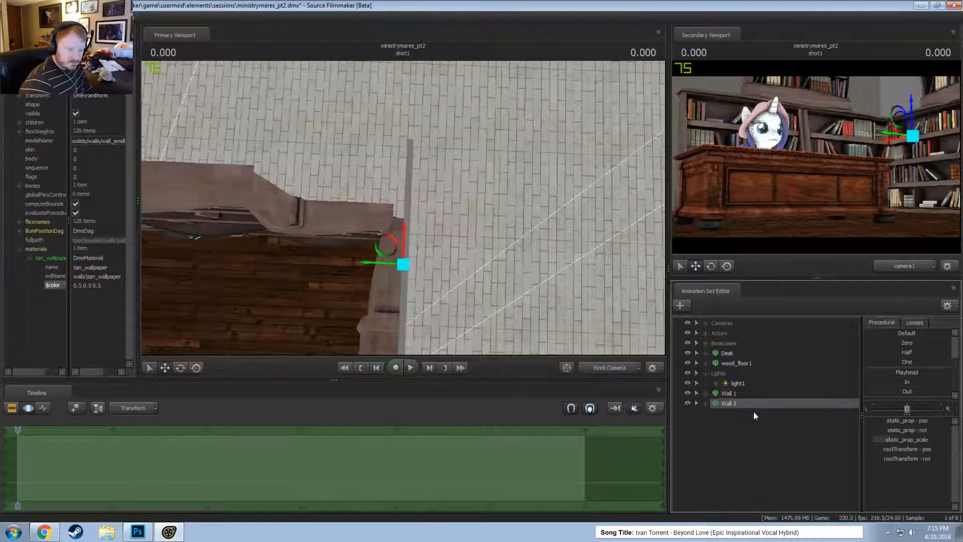
# - Set the third value of Wall 2's rootTransform rotation to 90
pyautogui.doubleClick(903, 440)
pyautogui.click(904, 471)
pyautogui.doubleClick(904, 459)
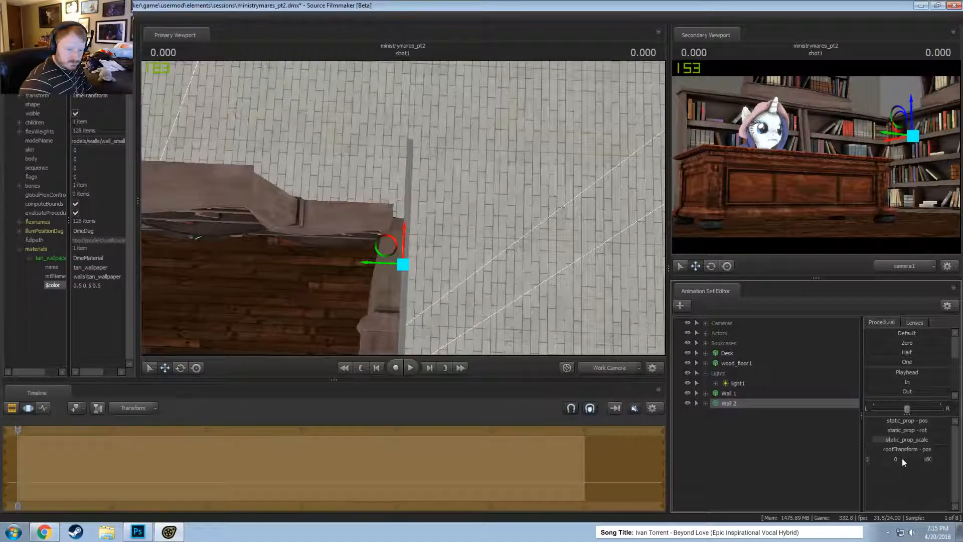
pyautogui.press('Tab')
pyautogui.press('Tab')
pyautogui.write('90')
pyautogui.press('Return')
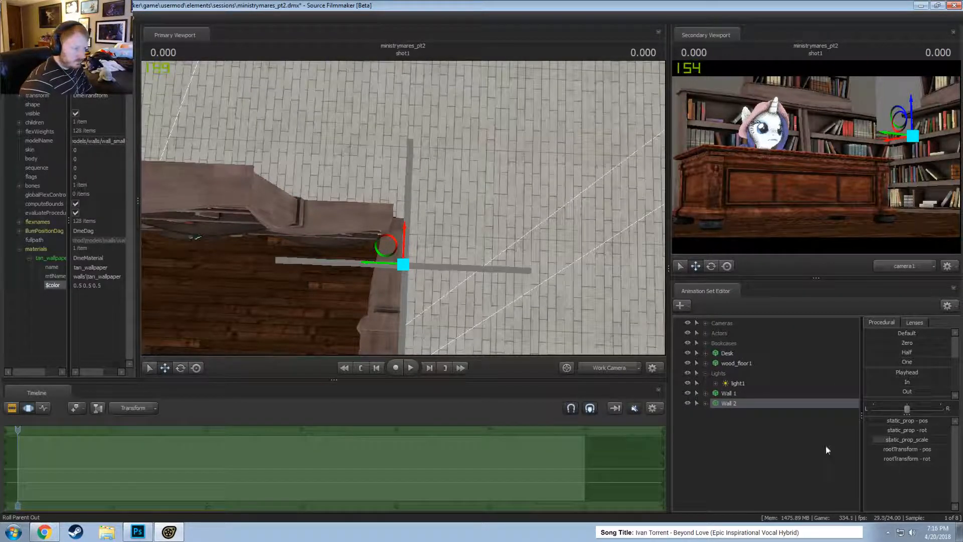
# - Move Wall 2 behind the back row of bookcases and check the corner through camera1
pyautogui.moveTo(417, 264)
pyautogui.mouseDown()
pyautogui.moveTo(316, 177)
pyautogui.moveTo(338, 188)
pyautogui.moveTo(339, 171)
pyautogui.moveTo(424, 249)
pyautogui.mouseUp()
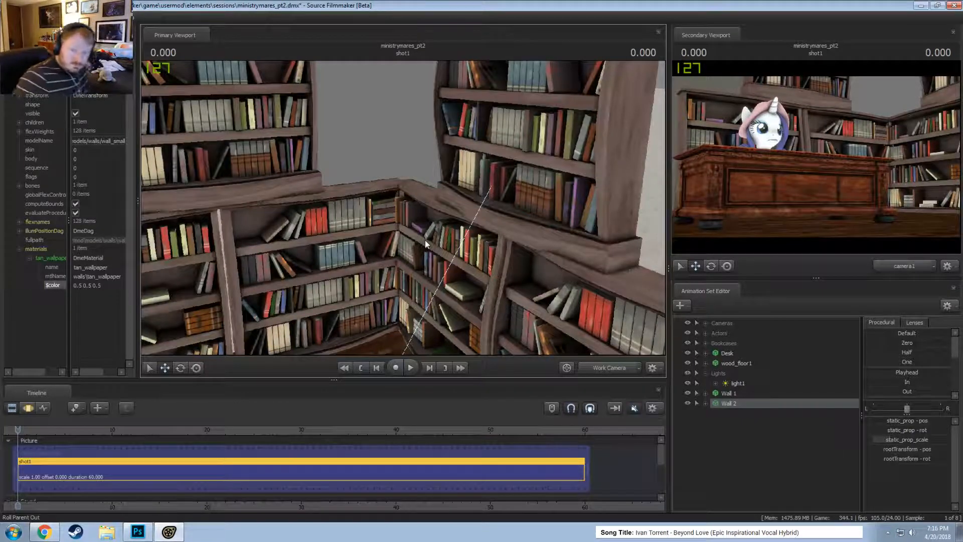
pyautogui.moveTo(374, 216); pyautogui.dragTo(402, 208)
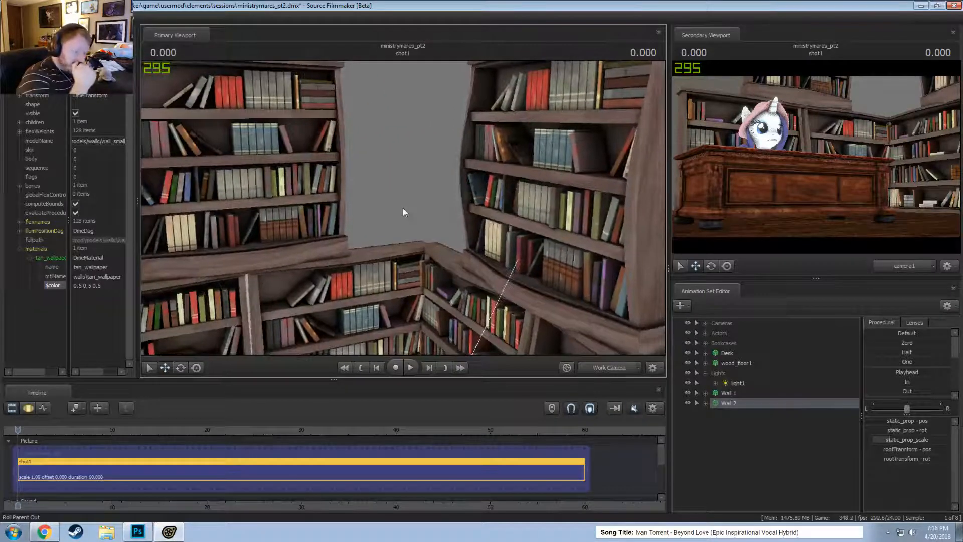
pyautogui.click(603, 369)
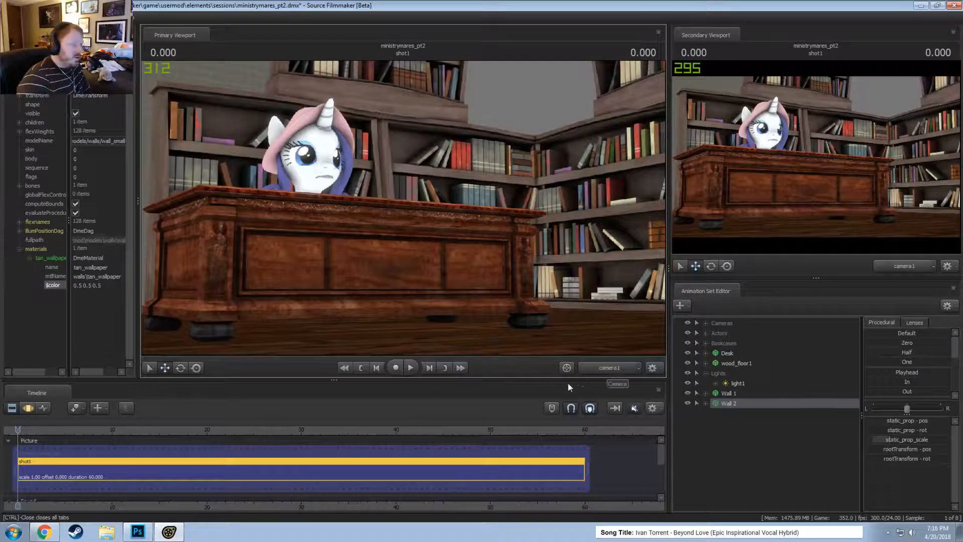
pyautogui.click(589, 369)
pyautogui.moveTo(404, 208); pyautogui.dragTo(393, 163)
# - Move the Lights group directly below Cameras, and group Wall 1 and Wall 2 together
pyautogui.click(706, 374)
pyautogui.moveTo(718, 374); pyautogui.dragTo(720, 328)
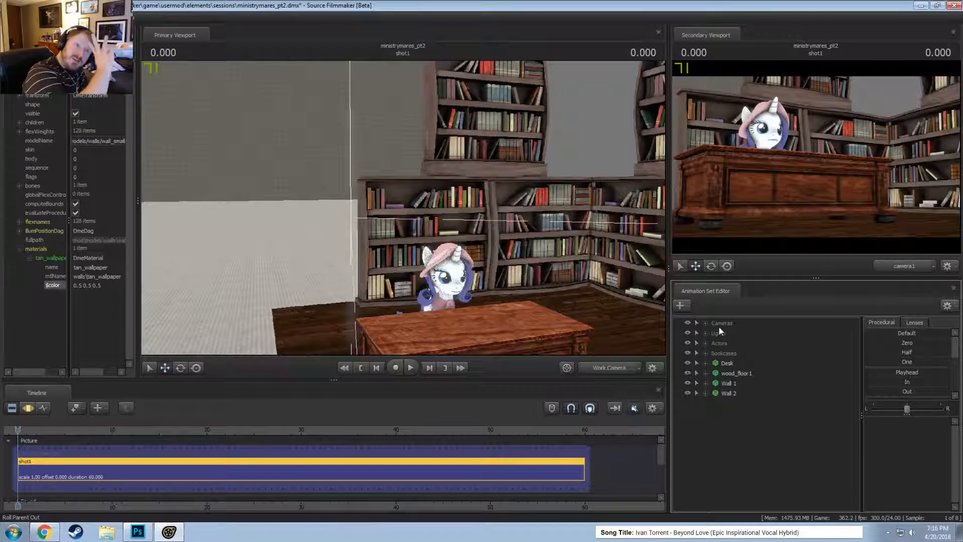
pyautogui.click(730, 384)
pyautogui.keyDown('ctrl'); pyautogui.click(730, 394); pyautogui.keyUp('ctrl')
pyautogui.rightClick(733, 395)
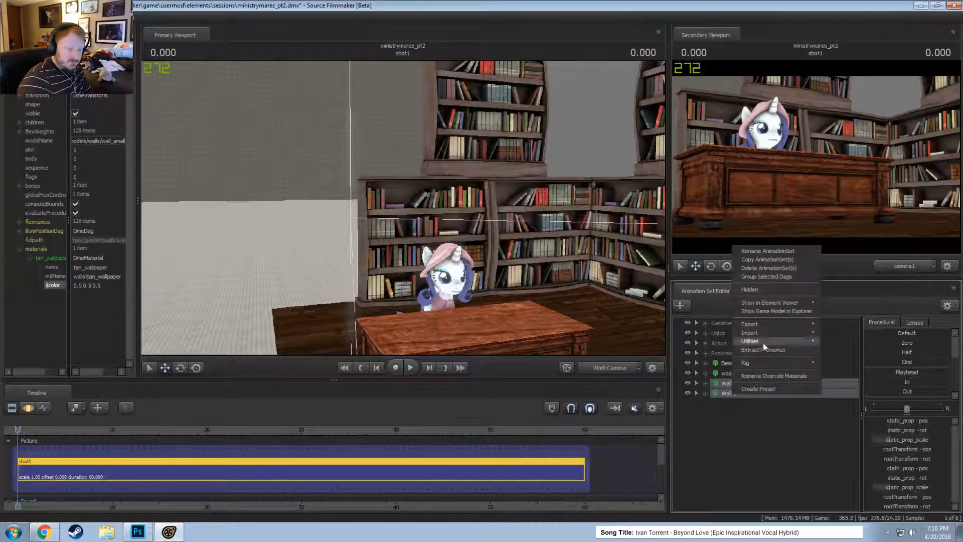
pyautogui.click(761, 278)
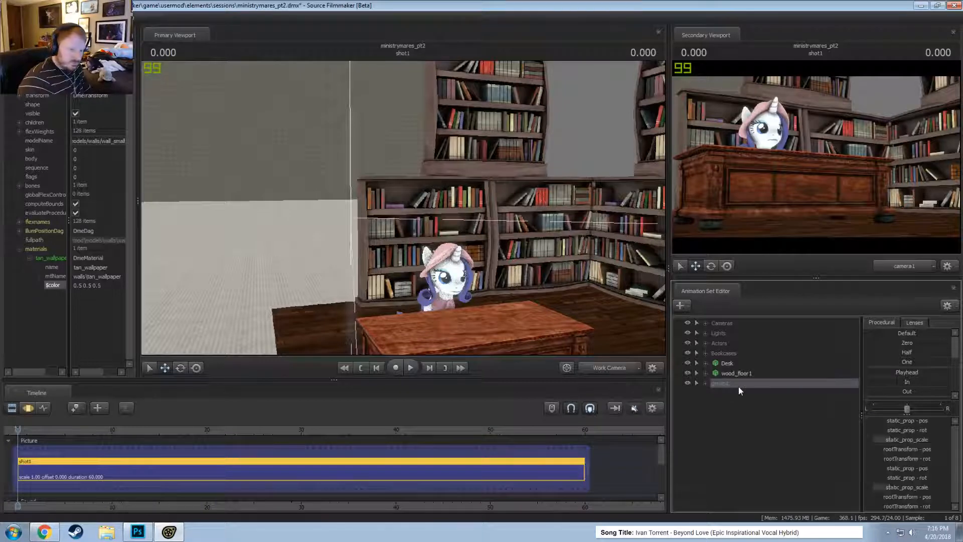
# - Rename the new group containing the two walls to "Walls"
pyautogui.rightClick(739, 386)
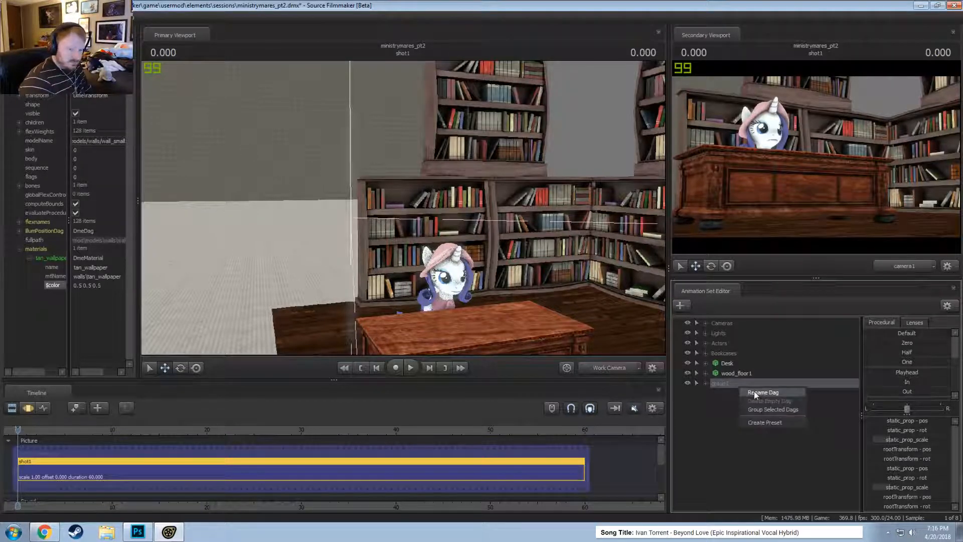
pyautogui.click(755, 391)
pyautogui.write('Walls')
pyautogui.press('Return')
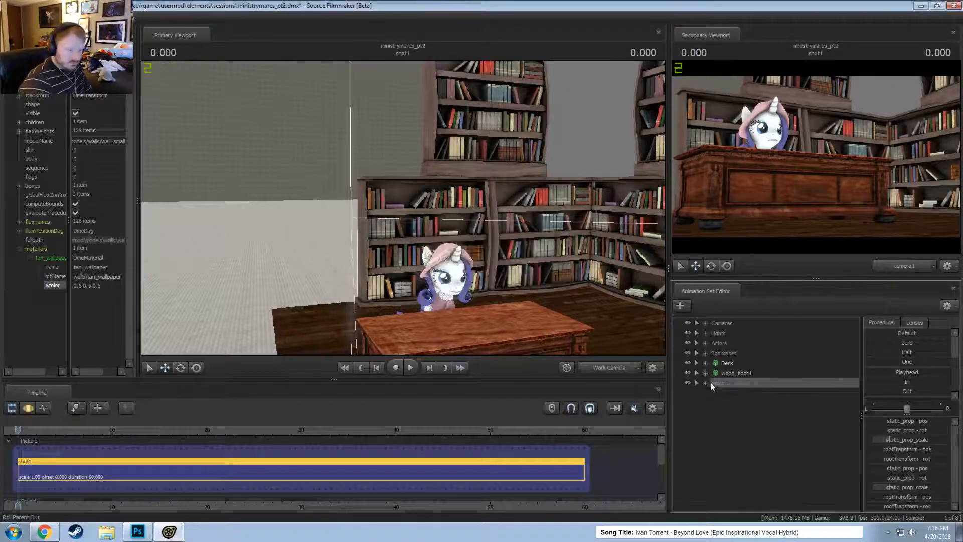
# - Rename the wood_floor1 animation set to "Floor" and move the Walls group directly below Bookcases
pyautogui.click(738, 375)
pyautogui.rightClick(738, 380)
pyautogui.click(754, 383)
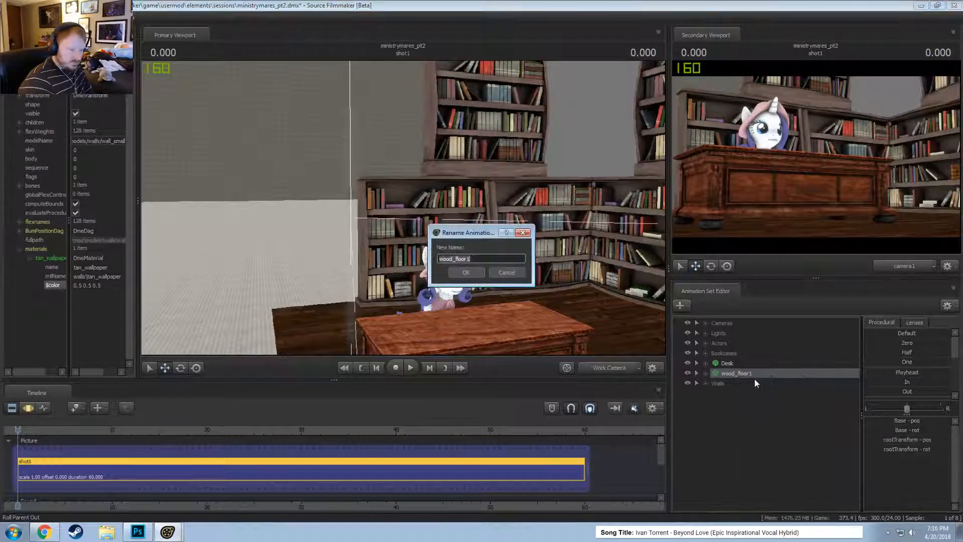
pyautogui.write('Floor')
pyautogui.press('Return')
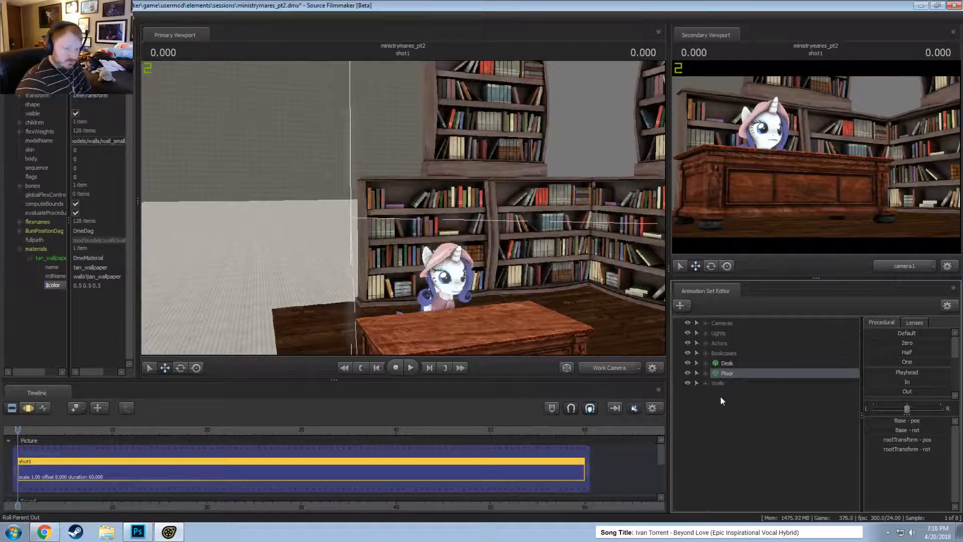
pyautogui.moveTo(723, 383); pyautogui.dragTo(724, 358)
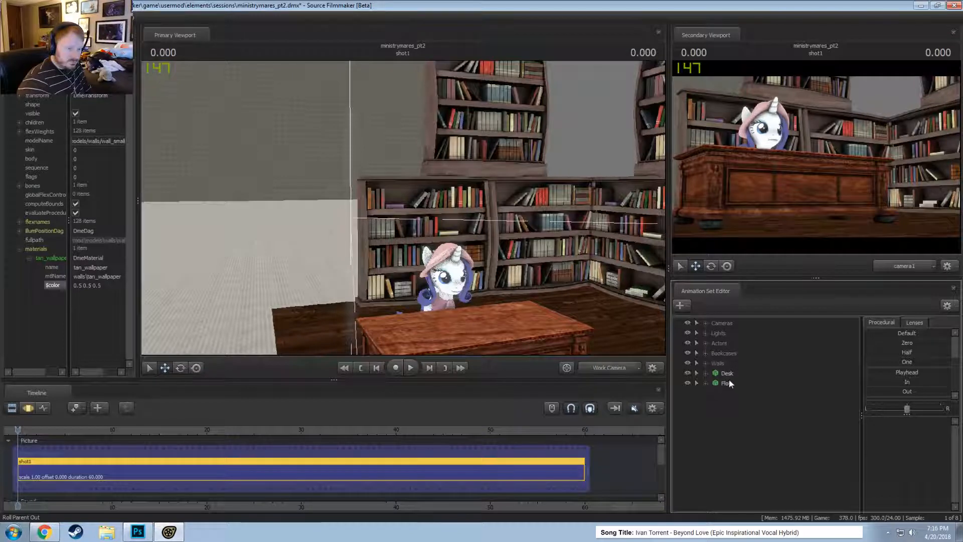
# - Copy Bookcase 1 - 1 from the Bookcases group, paste it as another animation set and select the copy
pyautogui.doubleClick(709, 355)
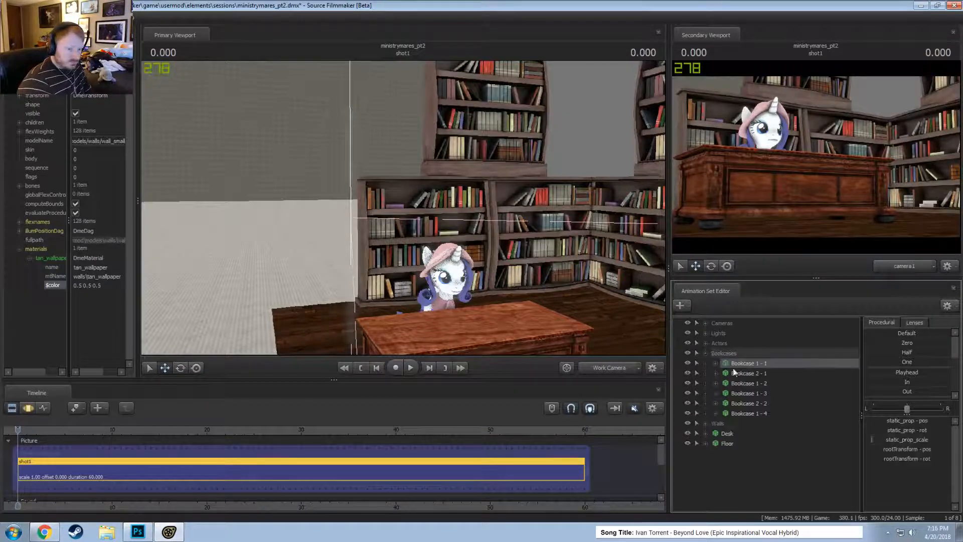
pyautogui.click(748, 423)
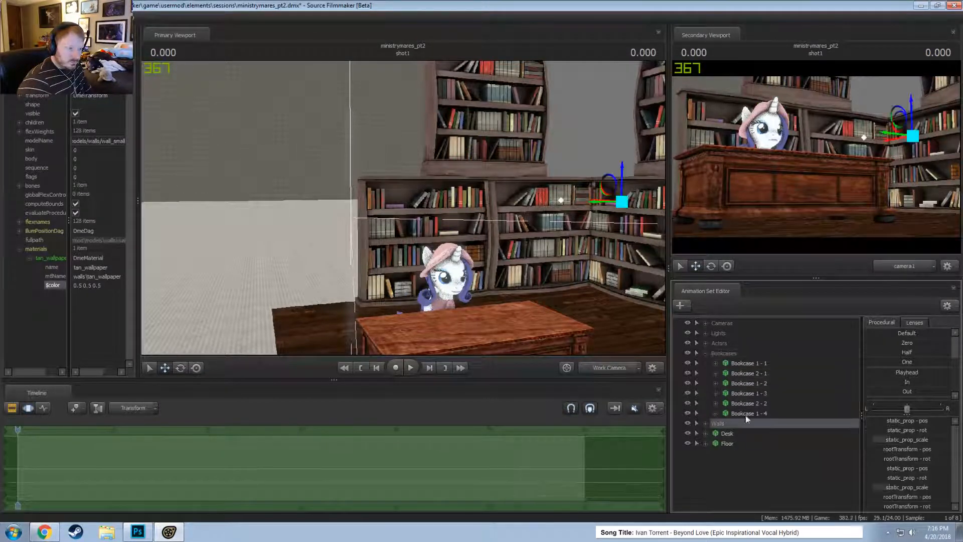
pyautogui.click(748, 392)
pyautogui.click(749, 383)
pyautogui.click(750, 373)
pyautogui.click(751, 363)
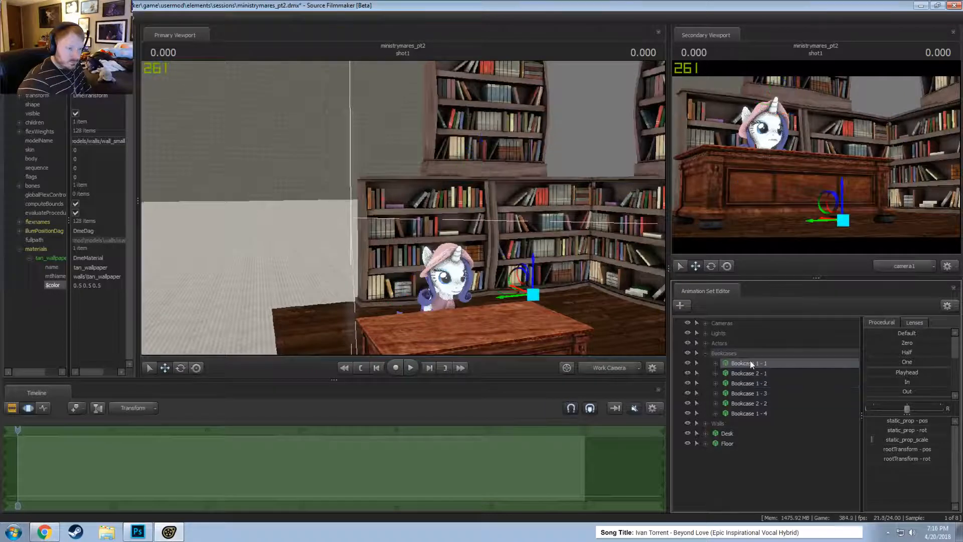
pyautogui.rightClick(751, 361)
pyautogui.press('Escape')
pyautogui.click(739, 479)
pyautogui.rightClick(740, 479)
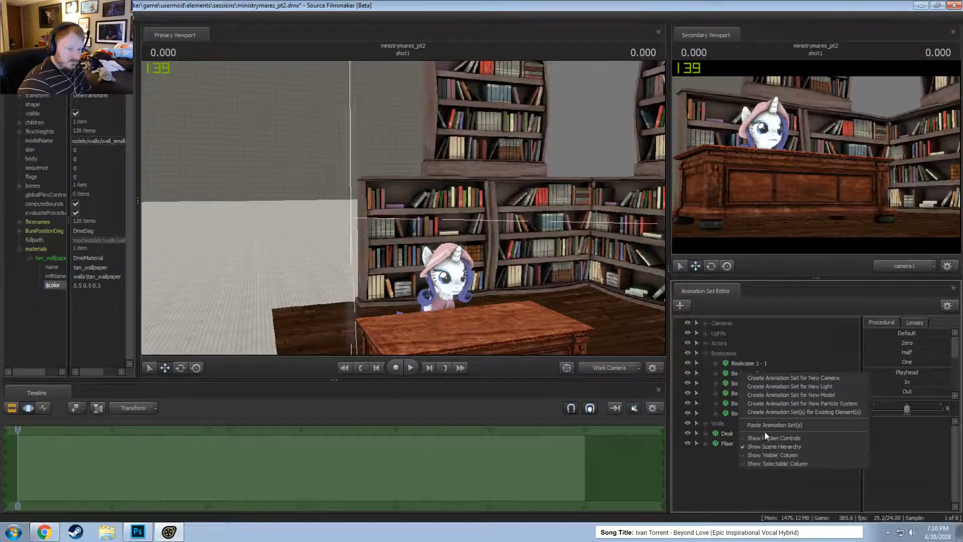
pyautogui.click(768, 425)
pyautogui.click(741, 453)
pyautogui.press('f')
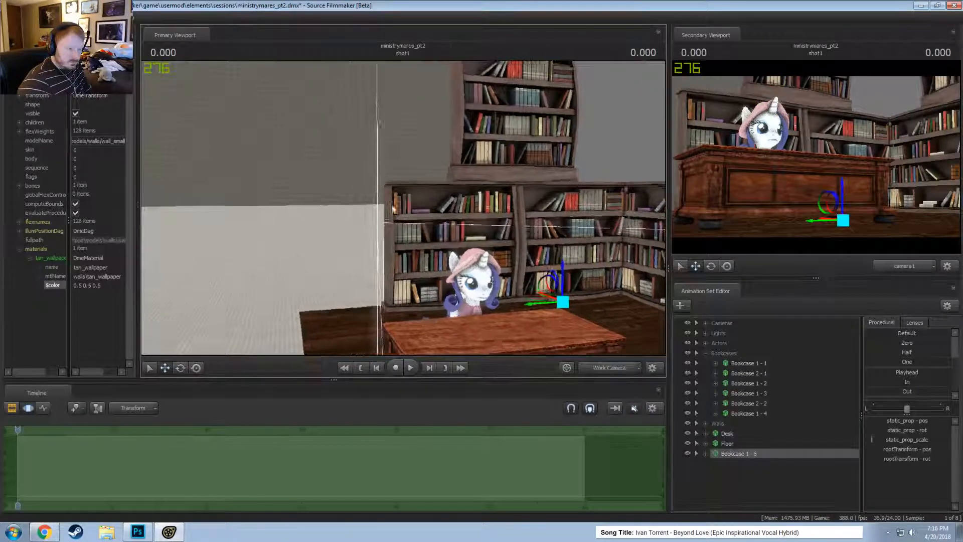
# - Move Bookcase 1 - 5 along the back wall to the free end of the lower bookcase row, beside Bookcase 2 - 1
pyautogui.moveTo(519, 292); pyautogui.dragTo(297, 301)
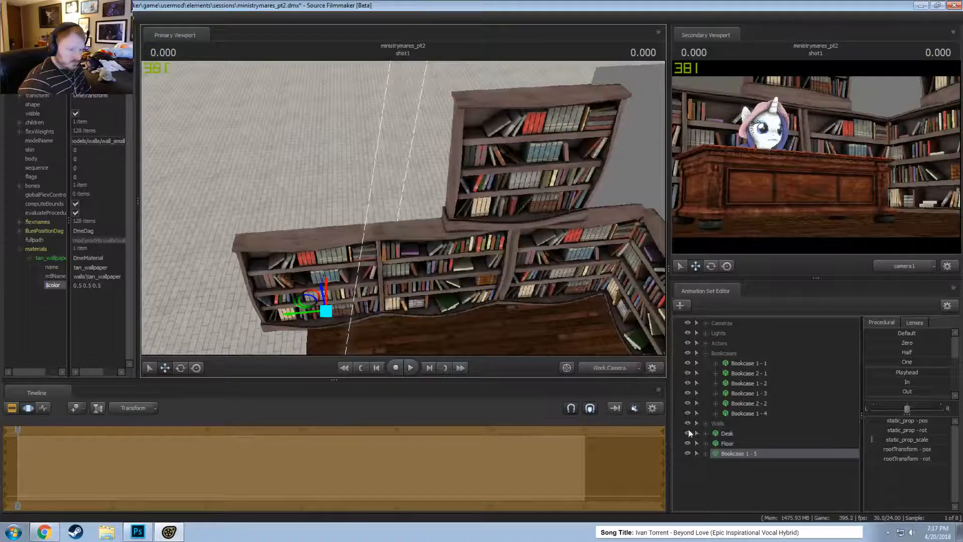
pyautogui.moveTo(296, 299); pyautogui.dragTo(296, 326, button='right')
pyautogui.moveTo(468, 227); pyautogui.dragTo(468, 229)
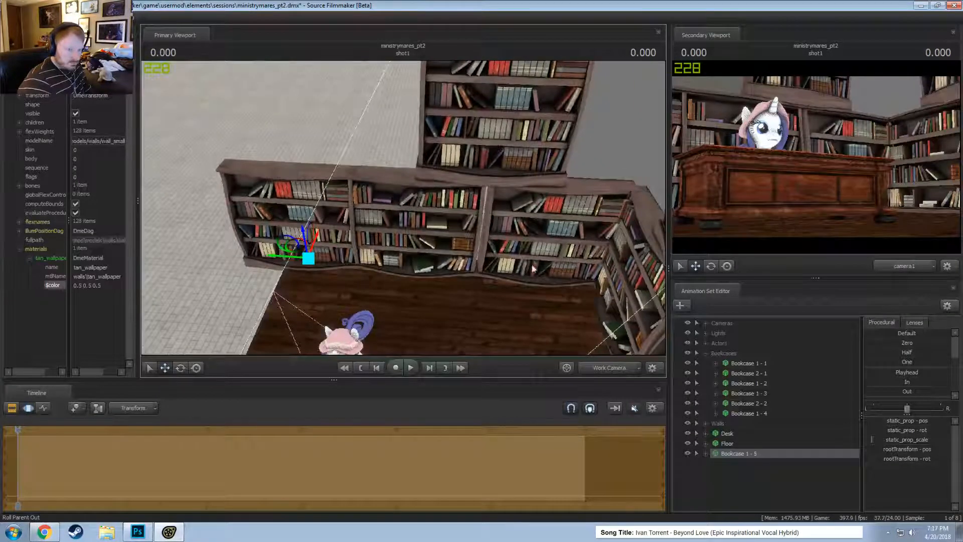
# - Select Bookcase 2 - 1 and Bookcase 1 - 5 together and slide them along the wall tightly against the corner bookcase
pyautogui.click(748, 373)
pyautogui.keyDown('ctrl'); pyautogui.click(757, 384); pyautogui.keyUp('ctrl')
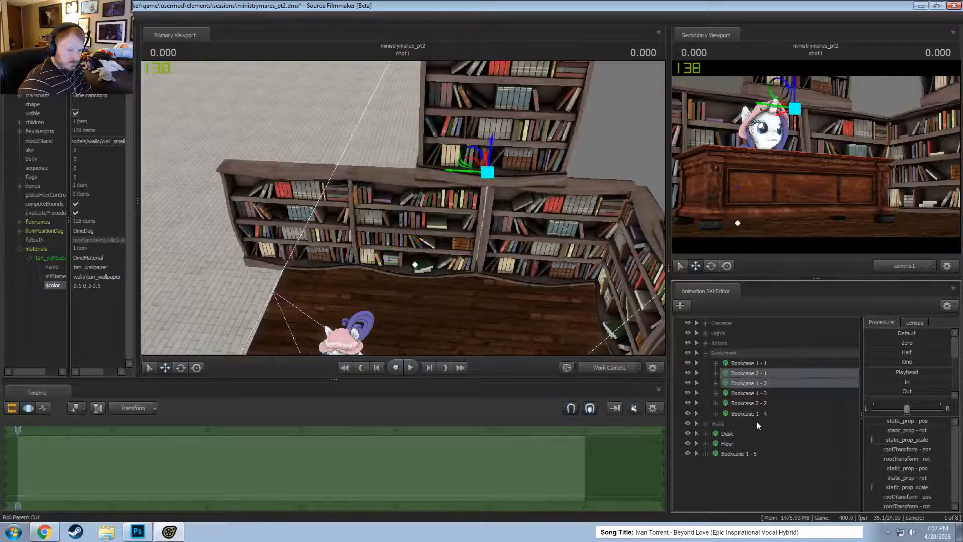
pyautogui.click(752, 364)
pyautogui.click(755, 373)
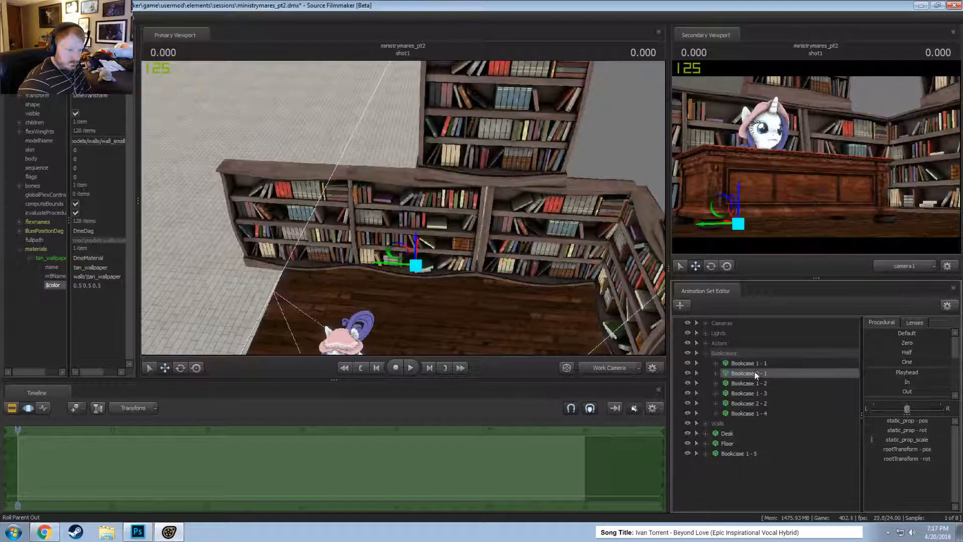
pyautogui.keyDown('ctrl'); pyautogui.click(748, 453); pyautogui.keyUp('ctrl')
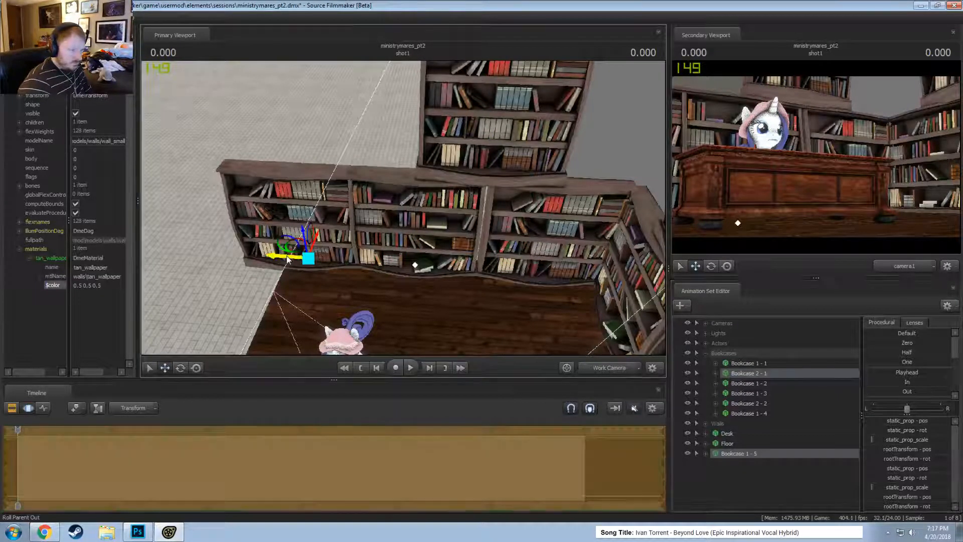
pyautogui.moveTo(290, 260); pyautogui.dragTo(295, 263)
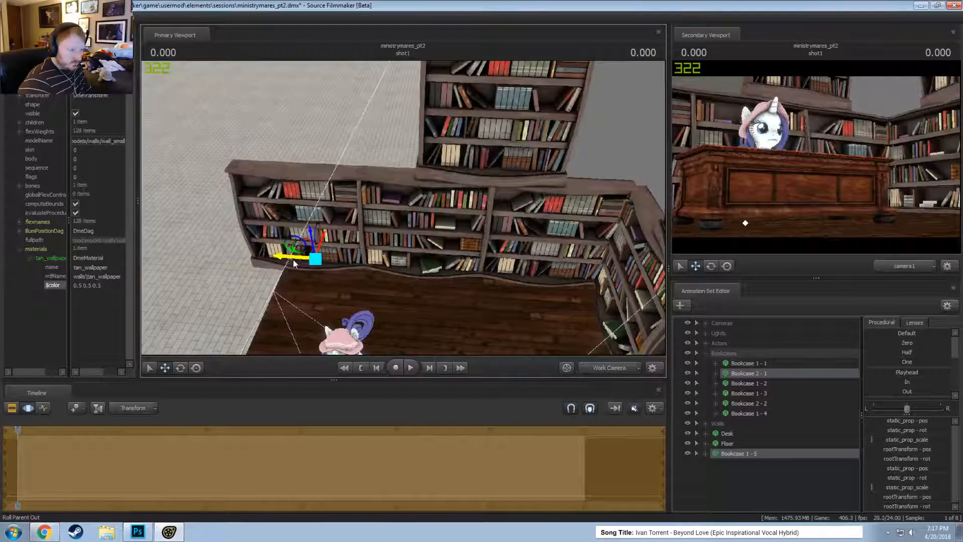
pyautogui.moveTo(401, 251)
pyautogui.mouseDown()
pyautogui.moveTo(463, 246)
pyautogui.moveTo(391, 244)
pyautogui.mouseUp()
pyautogui.press('w')
pyautogui.press('w')
pyautogui.press('s')
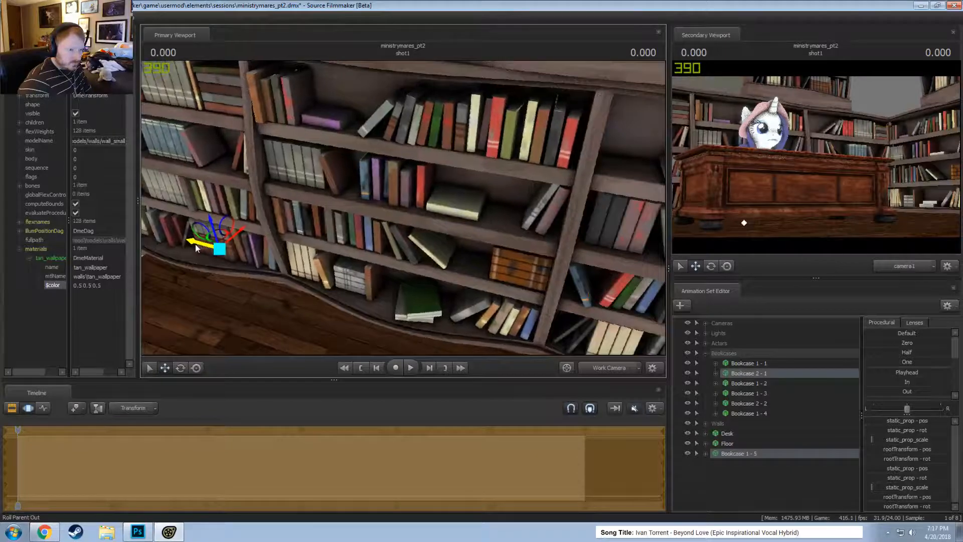
pyautogui.moveTo(242, 245); pyautogui.dragTo(414, 187)
pyautogui.moveTo(654, 349); pyautogui.dragTo(692, 359)
pyautogui.moveTo(403, 208); pyautogui.dragTo(405, 155)
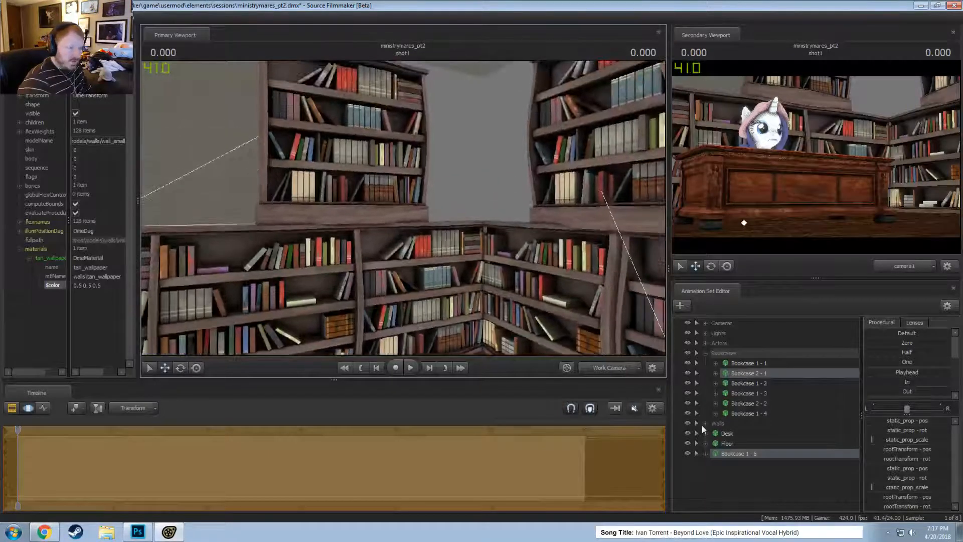
# - Select the two upper bookcases, Bookcase 1 - 2 and Bookcase 1 - 4, and lower them together into the bottom row
pyautogui.click(749, 384)
pyautogui.click(751, 396)
pyautogui.click(751, 385)
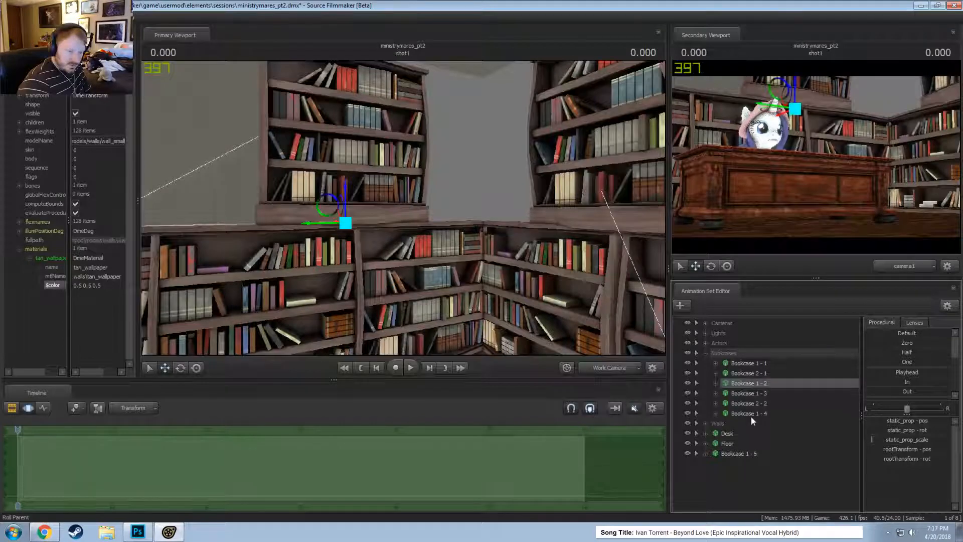
pyautogui.keyDown('ctrl'); pyautogui.click(752, 415); pyautogui.keyUp('ctrl')
pyautogui.moveTo(647, 331); pyautogui.dragTo(700, 341)
pyautogui.moveTo(556, 203); pyautogui.dragTo(542, 287)
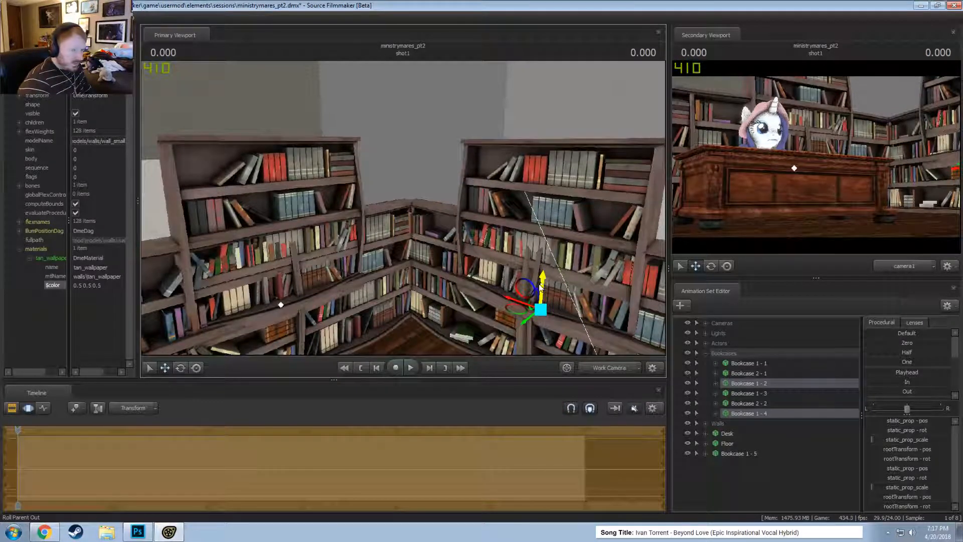
pyautogui.moveTo(502, 346); pyautogui.dragTo(404, 213)
# - Push Bookcase 1 - 2 back toward the wall behind it so it sits behind the lower bookcases' front
pyautogui.keyDown('ctrl'); pyautogui.click(755, 414); pyautogui.keyUp('ctrl')
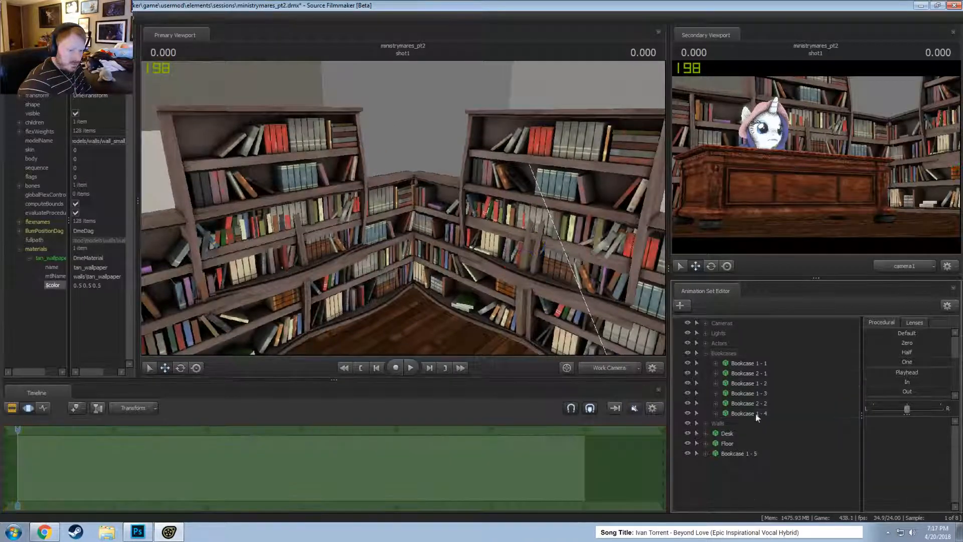
pyautogui.moveTo(407, 216); pyautogui.dragTo(407, 217)
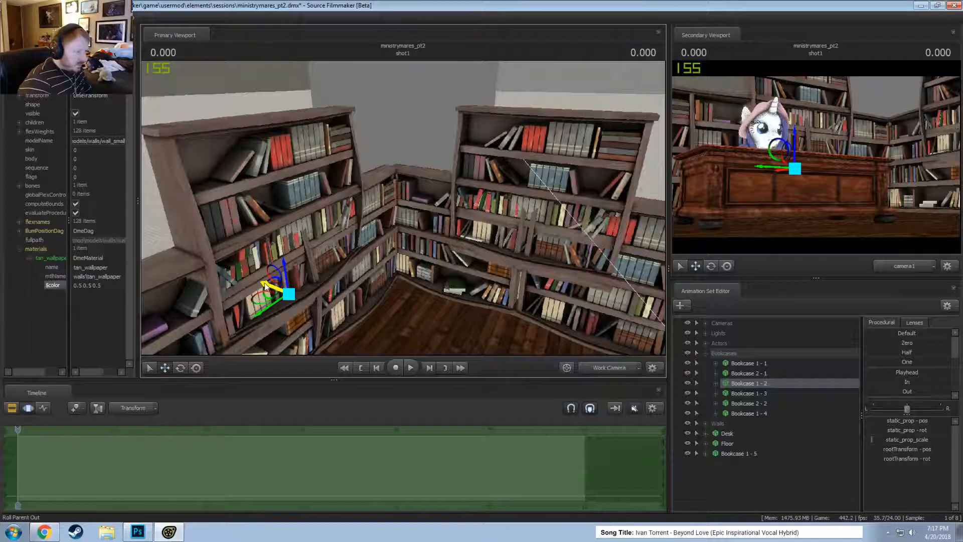
pyautogui.moveTo(266, 286); pyautogui.dragTo(244, 287)
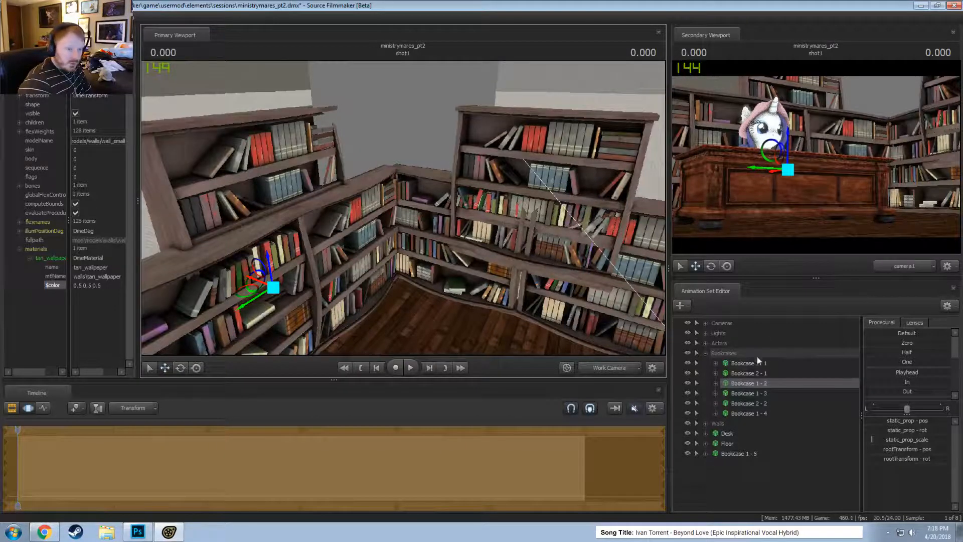
# - Push Bookcase 1 - 4 back toward its wall and shift it along the wall away from the room corner
pyautogui.click(521, 263)
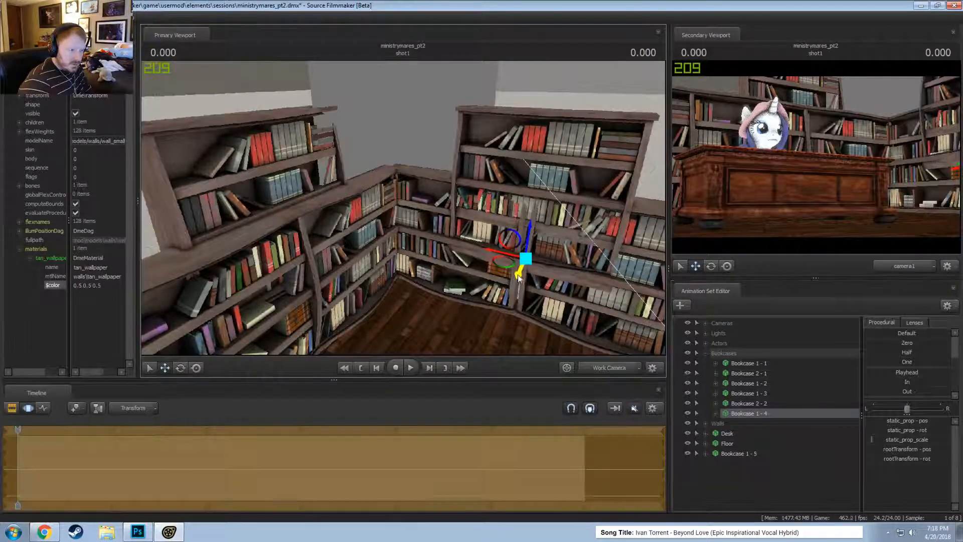
pyautogui.moveTo(518, 277); pyautogui.dragTo(517, 246)
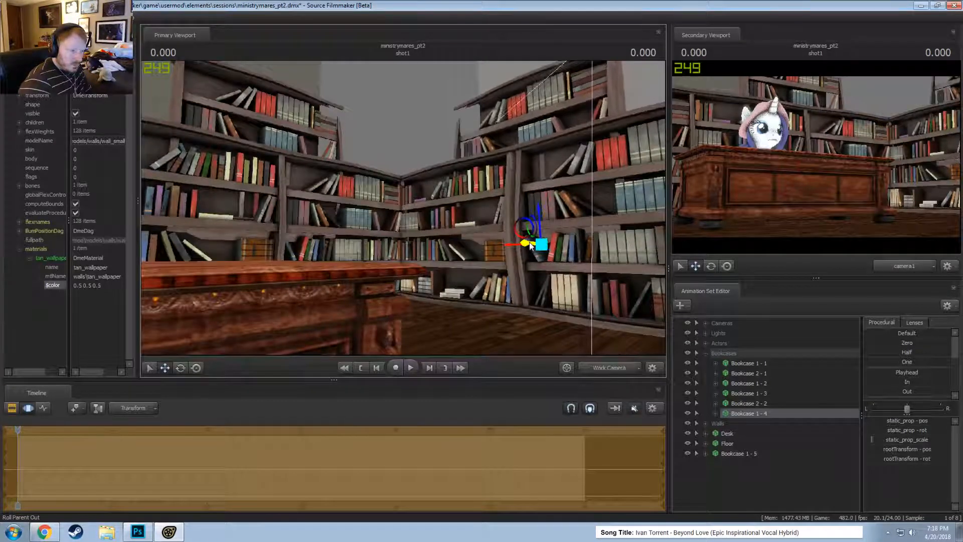
pyautogui.moveTo(531, 246); pyautogui.dragTo(529, 247)
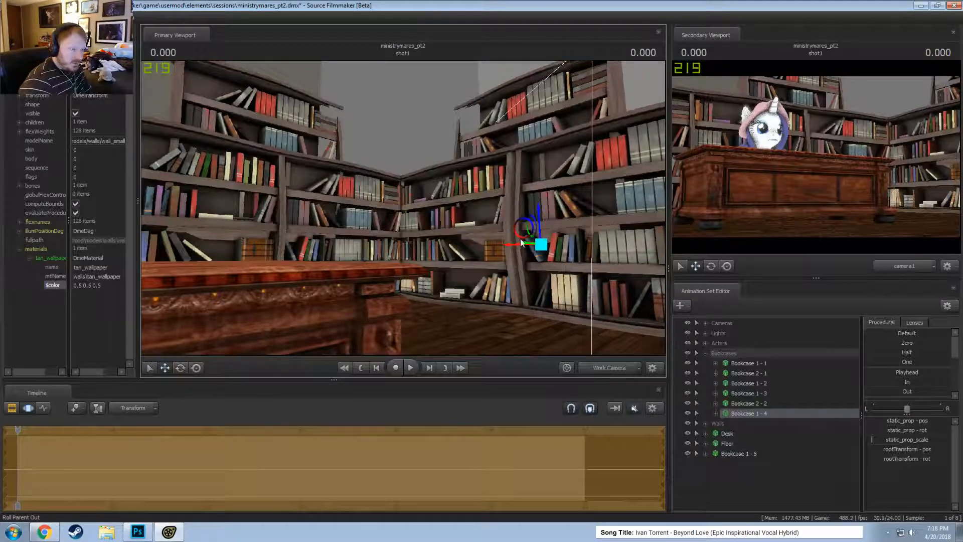
pyautogui.moveTo(522, 245); pyautogui.dragTo(546, 260)
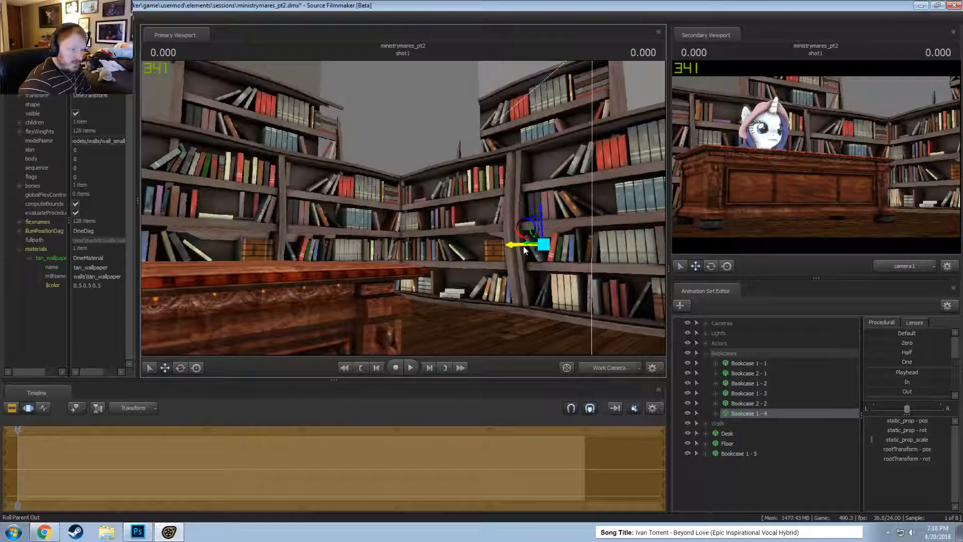
pyautogui.moveTo(465, 232); pyautogui.dragTo(436, 232)
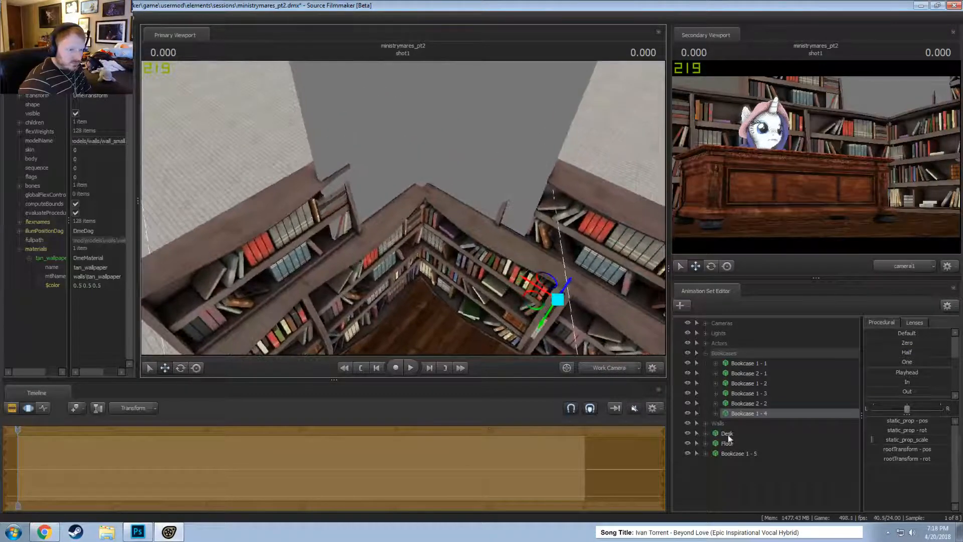
# - Expand the Walls group and move Wall 1 outward behind the upper bookcase on its side
pyautogui.click(706, 423)
pyautogui.click(737, 433)
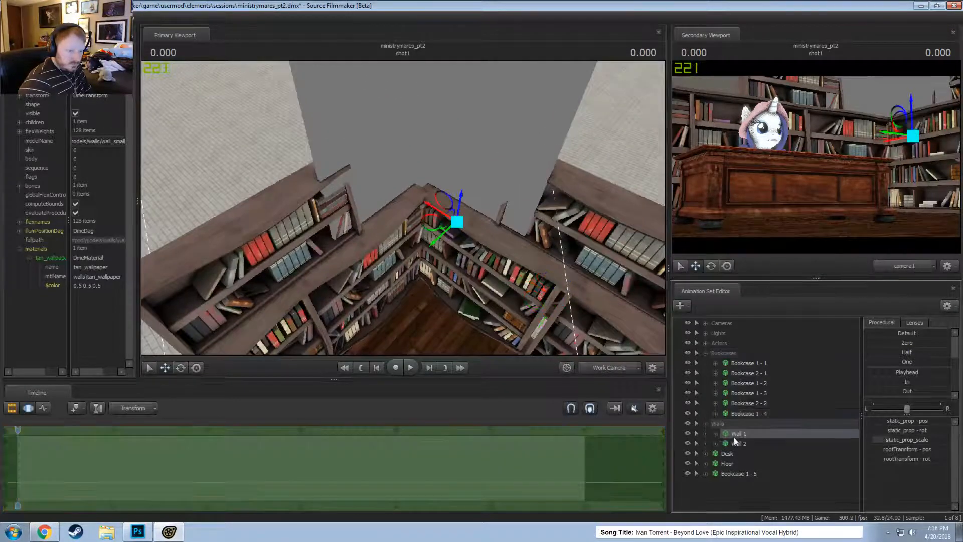
pyautogui.moveTo(442, 242); pyautogui.dragTo(462, 242)
# - Move Wall 2 back behind the upper bookcase on its side and fine-tune its position at the room corner
pyautogui.click(733, 443)
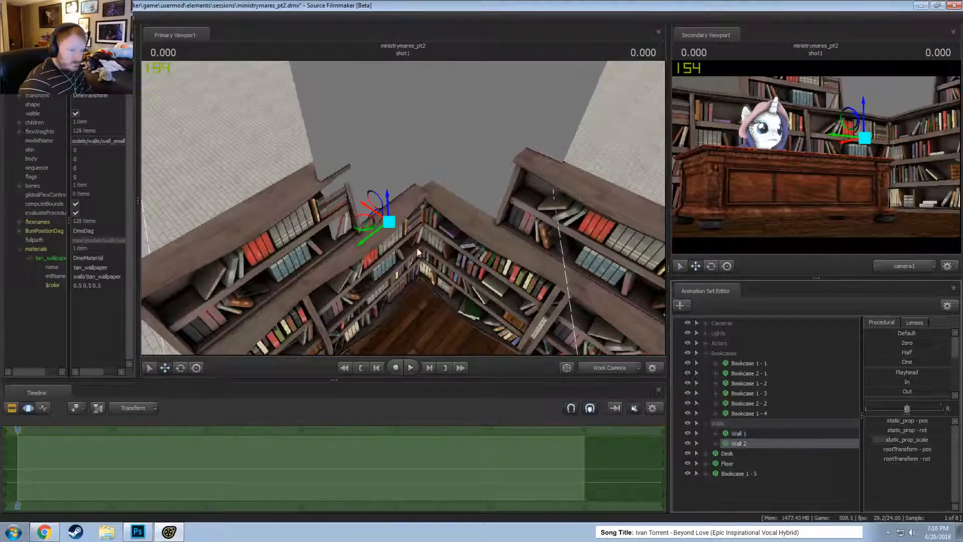
pyautogui.moveTo(361, 206); pyautogui.dragTo(348, 197)
pyautogui.keyDown('alt'); pyautogui.moveTo(404, 226); pyautogui.dragTo(404, 216); pyautogui.keyUp('alt')
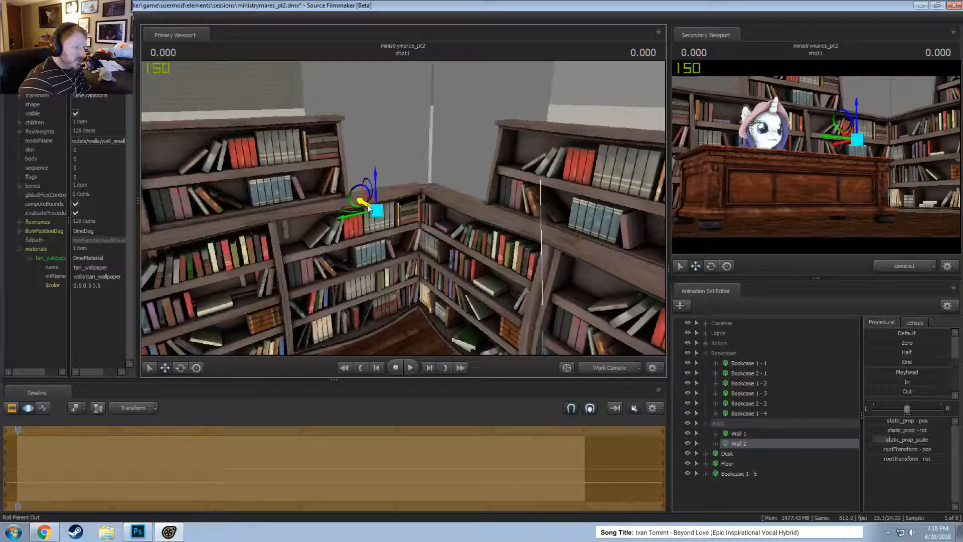
pyautogui.moveTo(371, 210); pyautogui.dragTo(370, 209)
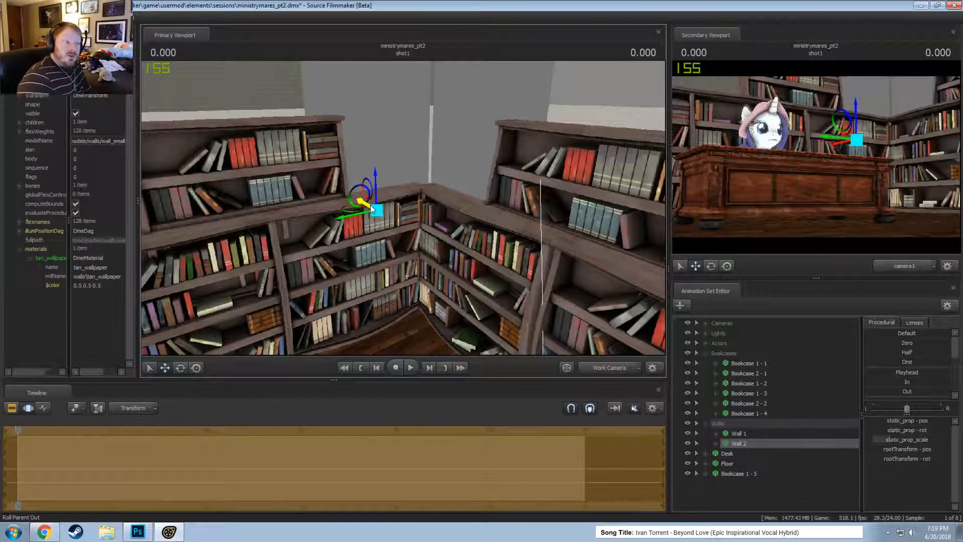
pyautogui.keyDown('alt'); pyautogui.moveTo(372, 210); pyautogui.dragTo(402, 237); pyautogui.keyUp('alt')
pyautogui.moveTo(353, 218); pyautogui.dragTo(358, 215)
# - Adjust Wall 1 to close up with Wall 2 at the corner, and show the scene through camera1
pyautogui.click(739, 433)
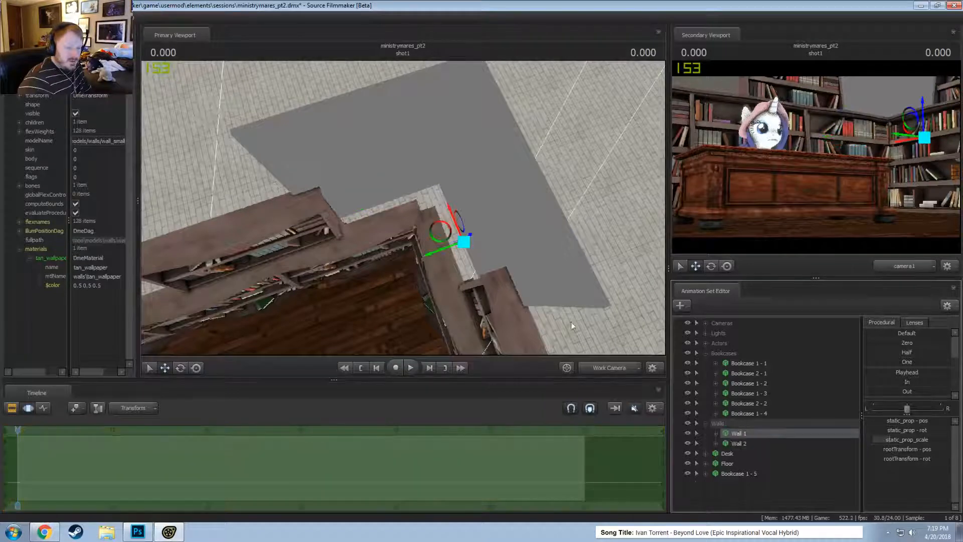
pyautogui.moveTo(448, 212); pyautogui.dragTo(415, 211)
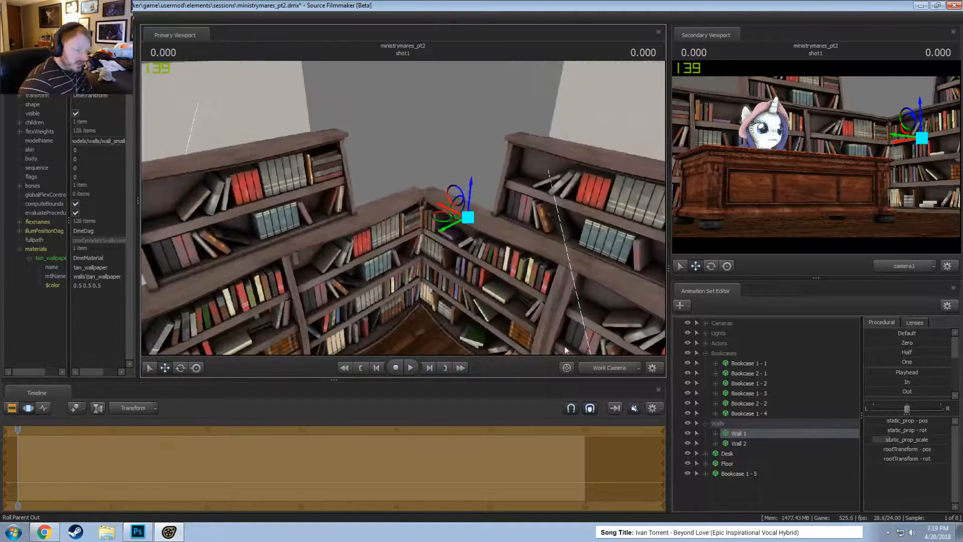
pyautogui.click(629, 370)
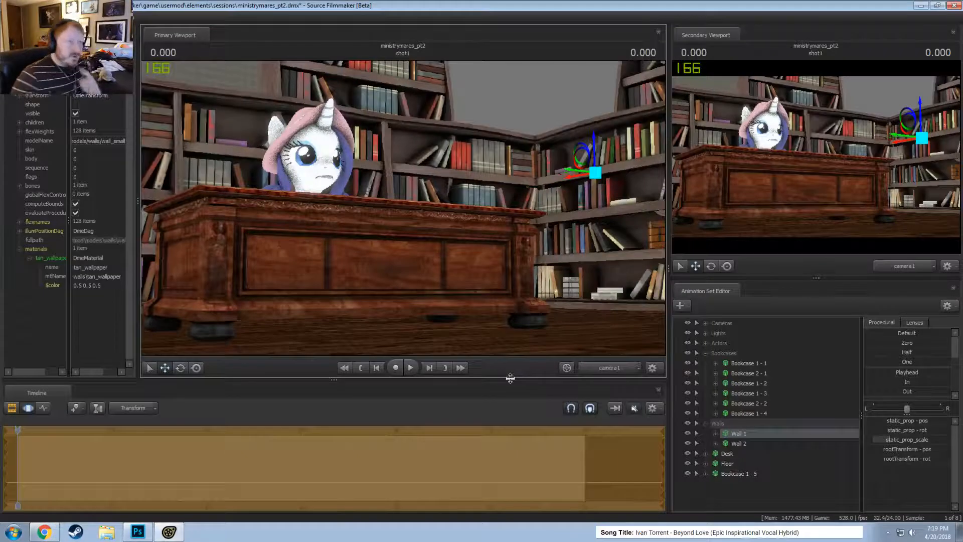
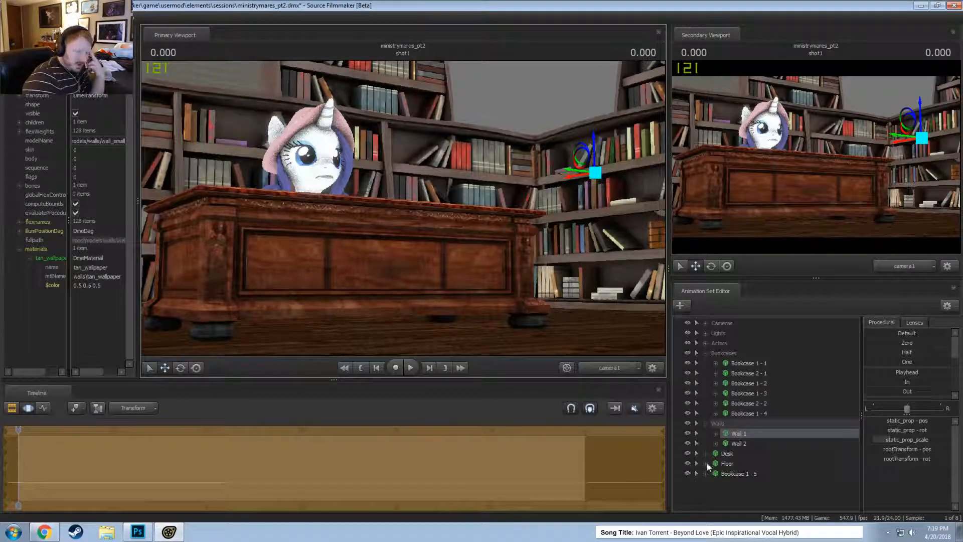
# - Hide Bookcase 2 - 1, Bookcase 1 - 2 and Bookcase 1 - 5, and put Bookcase 1 - 5 into the collapsed Bookcases group
pyautogui.click(688, 373)
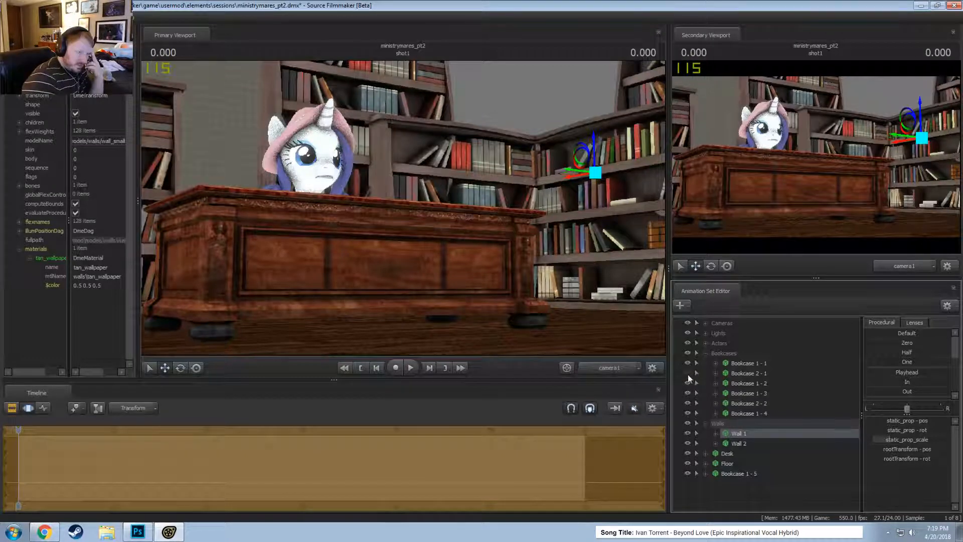
pyautogui.click(688, 474)
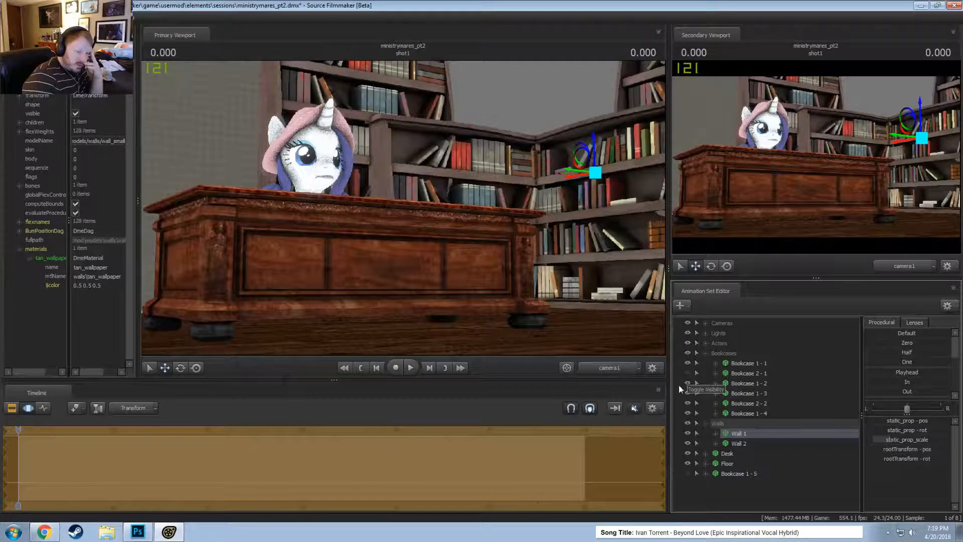
pyautogui.click(688, 374)
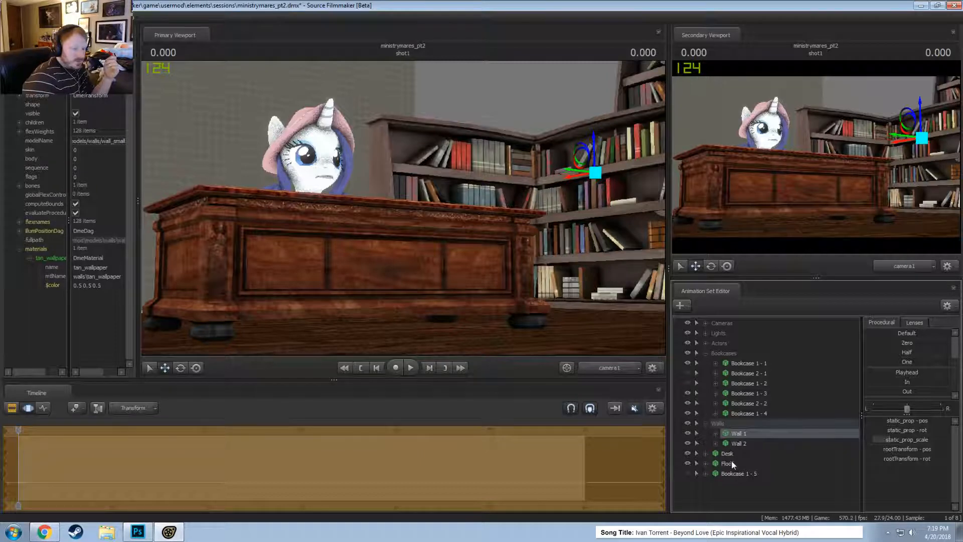
pyautogui.moveTo(742, 474); pyautogui.dragTo(747, 420)
pyautogui.click(706, 354)
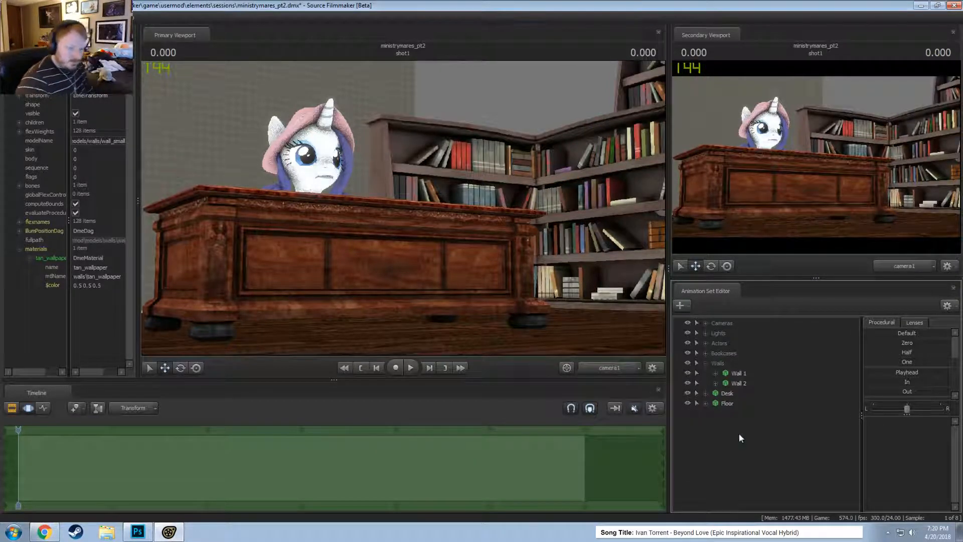
# - Start creating an animation set for a new model and filter the model list by "window"
pyautogui.rightClick(712, 438)
pyautogui.click(752, 462)
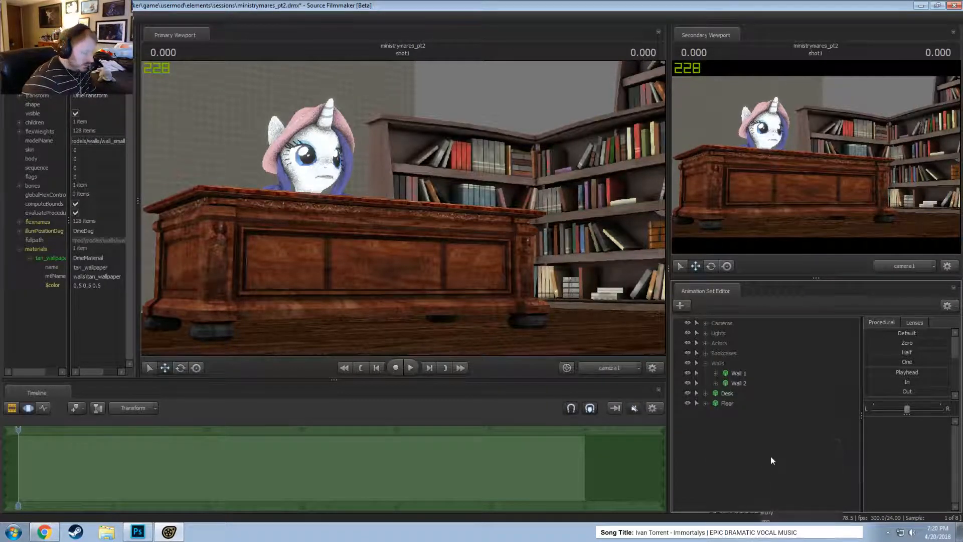
pyautogui.write('w')
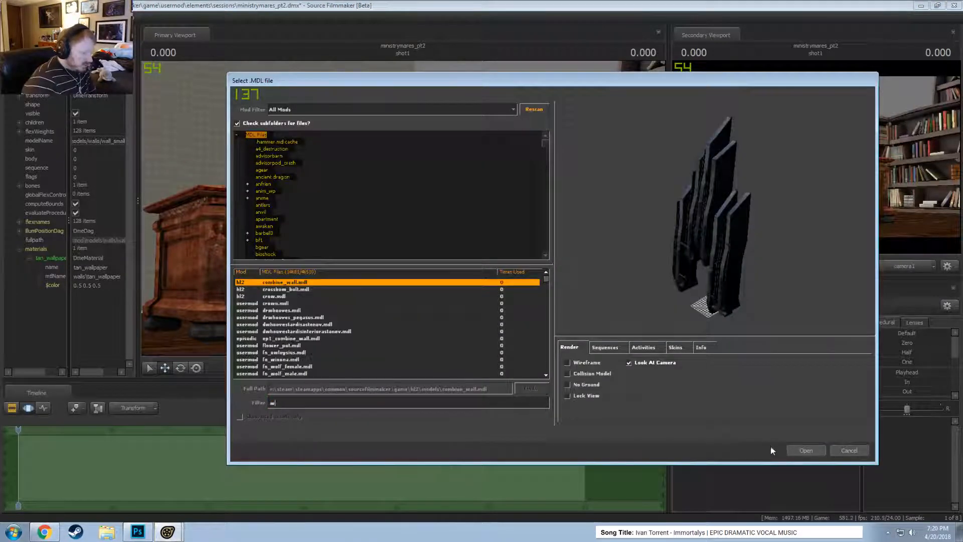
pyautogui.write('indow')
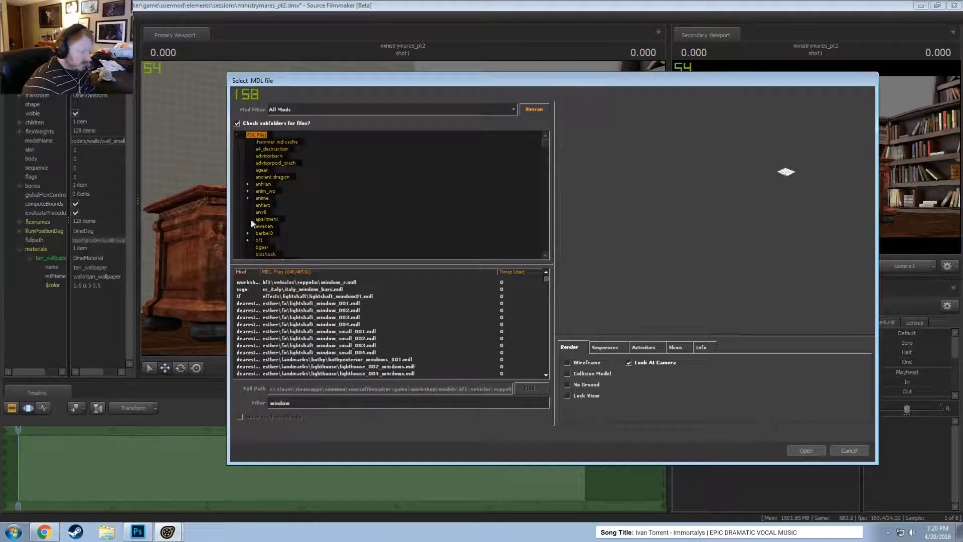
# - Preview the filtered window models one by one, from the zeppelin windows through the esther set to the ruins_window models
pyautogui.press('Down')
pyautogui.press('Down')
pyautogui.press('Down')
pyautogui.press('Down')
pyautogui.press('Down')
pyautogui.press('Down')
pyautogui.press('Down')
pyautogui.press('Down')
pyautogui.press('Down')
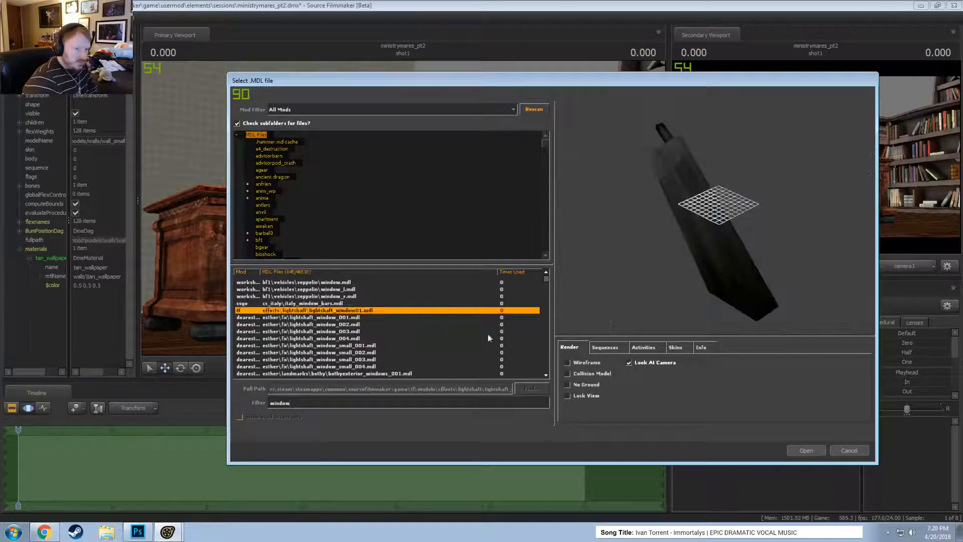
pyautogui.press('Down')
pyautogui.press('Down')
pyautogui.press('Down')
pyautogui.press('Down')
pyautogui.press('Down')
pyautogui.press('Down')
pyautogui.press('Down')
pyautogui.press('Down')
pyautogui.press('Down')
pyautogui.press('Down')
pyautogui.press('Down')
pyautogui.press('Down')
pyautogui.press('Down')
pyautogui.press('Down')
pyautogui.press('Down')
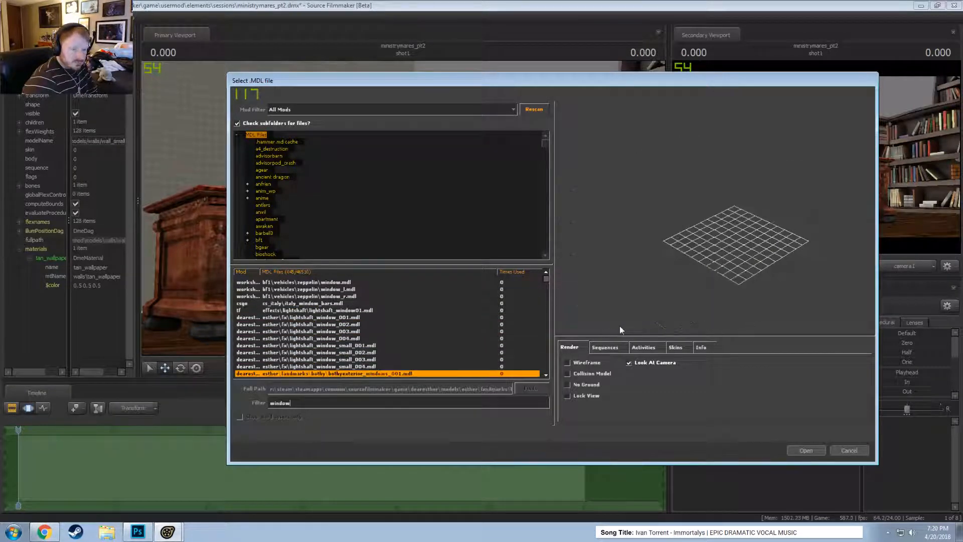
pyautogui.press('Down')
pyautogui.press('Down')
pyautogui.press('Down')
pyautogui.press('Down')
pyautogui.press('Down')
pyautogui.press('Down')
pyautogui.press('Down')
pyautogui.press('Down')
pyautogui.press('Down')
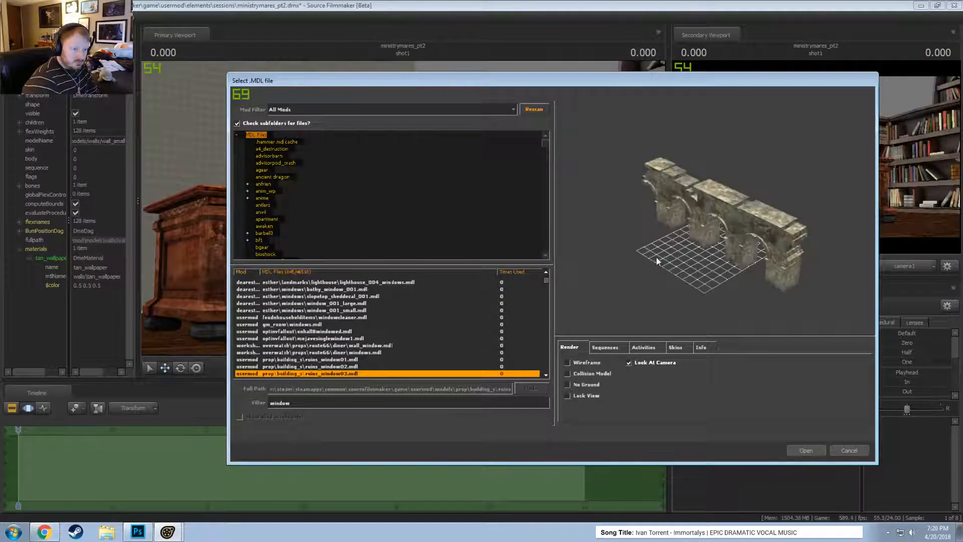
# - Preview the cs_italy window models to look for a suitable office window
pyautogui.press('Down')
pyautogui.press('Down')
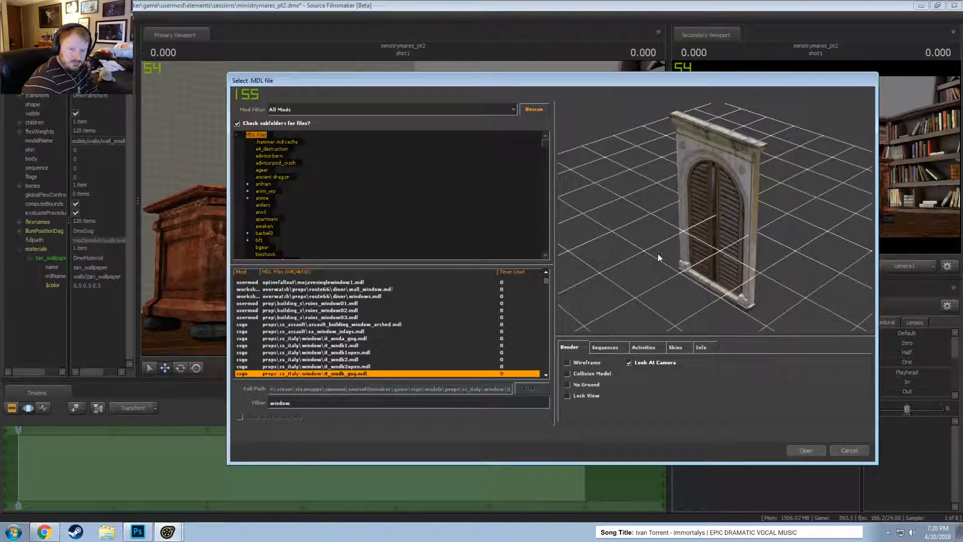
pyautogui.press('Down')
pyautogui.press('Down')
pyautogui.press('Down')
pyautogui.press('Down')
pyautogui.press('Down')
pyautogui.press('Down')
pyautogui.press('Down')
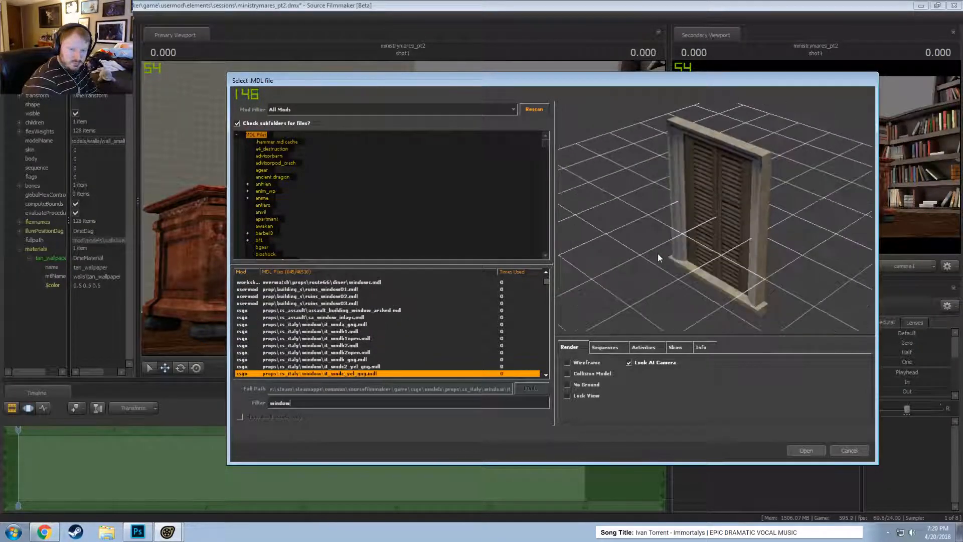
pyautogui.press('Down')
pyautogui.press('Down')
pyautogui.press('Down')
pyautogui.press('Down')
pyautogui.press('Down')
pyautogui.press('Down')
pyautogui.press('Down')
pyautogui.press('Down')
pyautogui.press('Down')
pyautogui.press('Down')
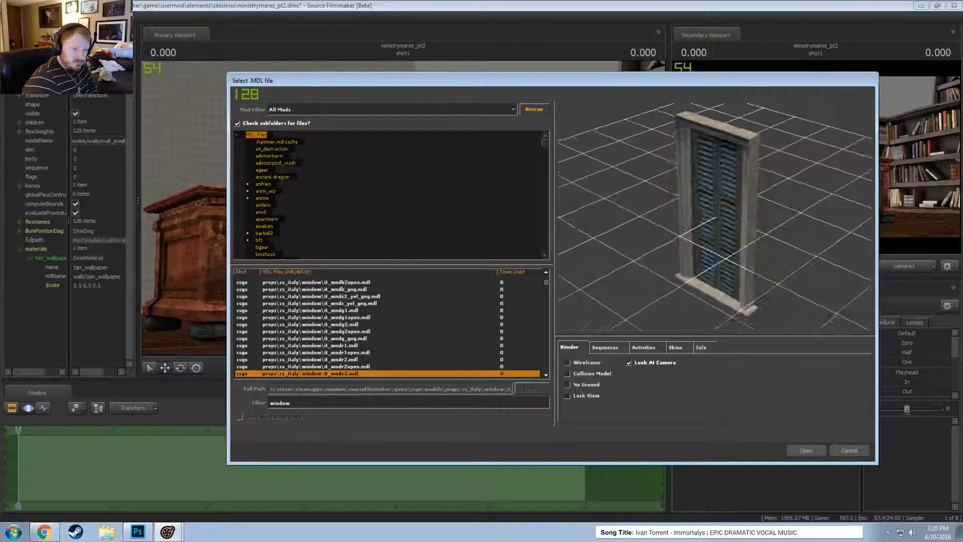
# - Preview the window models of the cs_militia, cs_office and de_cbble prop folders
pyautogui.press('Down')
pyautogui.press('Down')
pyautogui.press('Down')
pyautogui.press('Down')
pyautogui.press('Down')
pyautogui.press('Down')
pyautogui.press('Down')
pyautogui.press('Down')
pyautogui.press('Down')
pyautogui.press('Down')
pyautogui.press('Down')
pyautogui.press('Down')
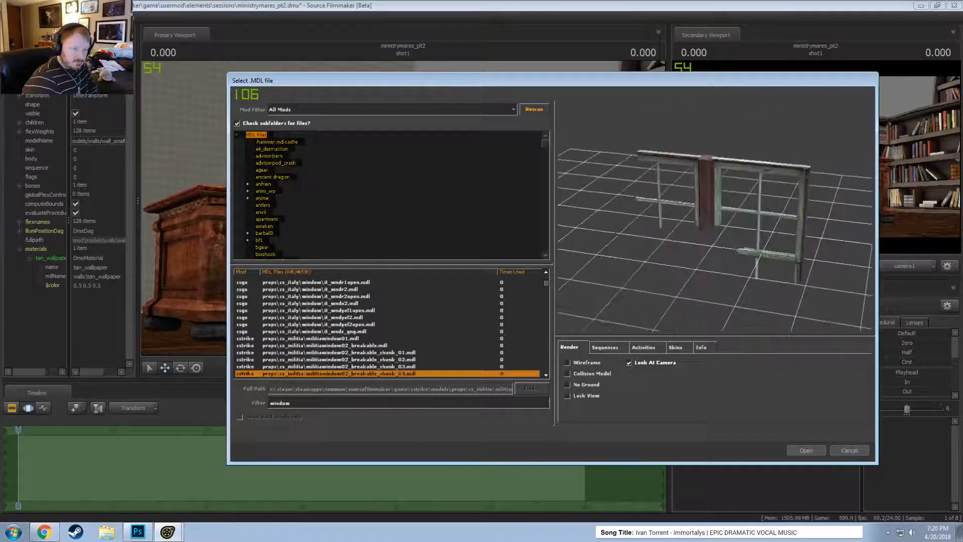
pyautogui.press('Down')
pyautogui.press('Down')
pyautogui.press('Down')
pyautogui.press('Down')
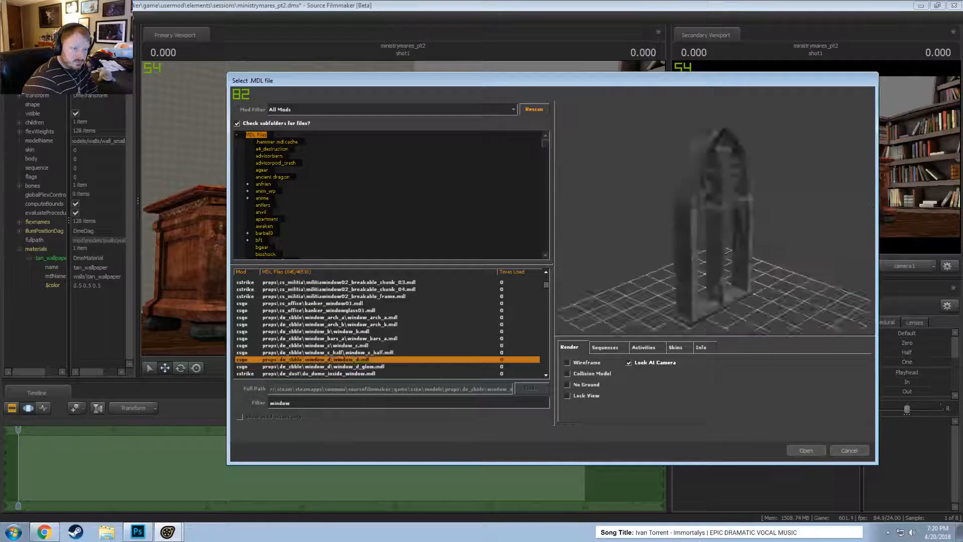
# - Preview the de_dust window models, including the arch, square and shutter variants
pyautogui.press('Down')
pyautogui.press('Down')
pyautogui.press('Down')
pyautogui.press('Down')
pyautogui.press('Down')
pyautogui.press('Down')
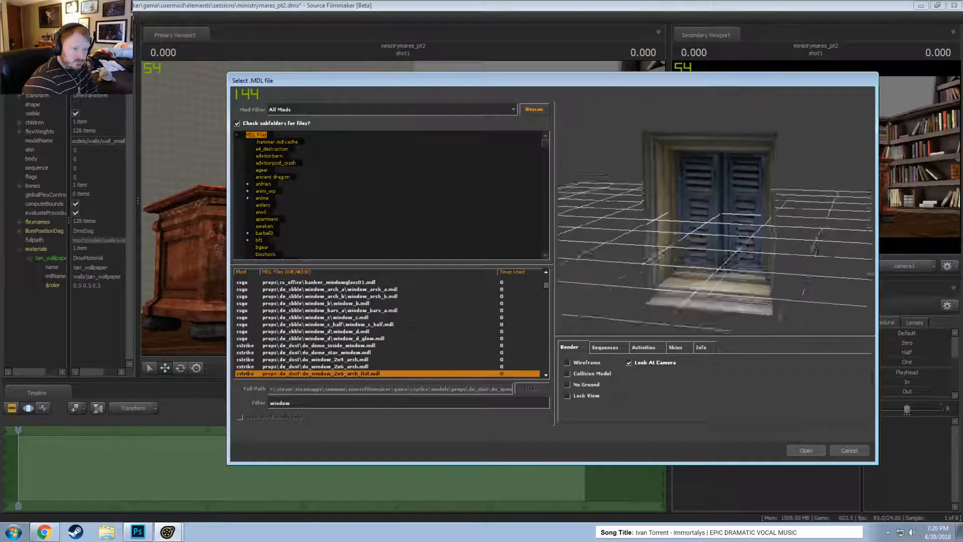
pyautogui.press('Down')
pyautogui.press('Down')
pyautogui.press('Down')
pyautogui.press('Down')
pyautogui.press('Down')
pyautogui.press('Down')
pyautogui.press('Down')
pyautogui.press('Down')
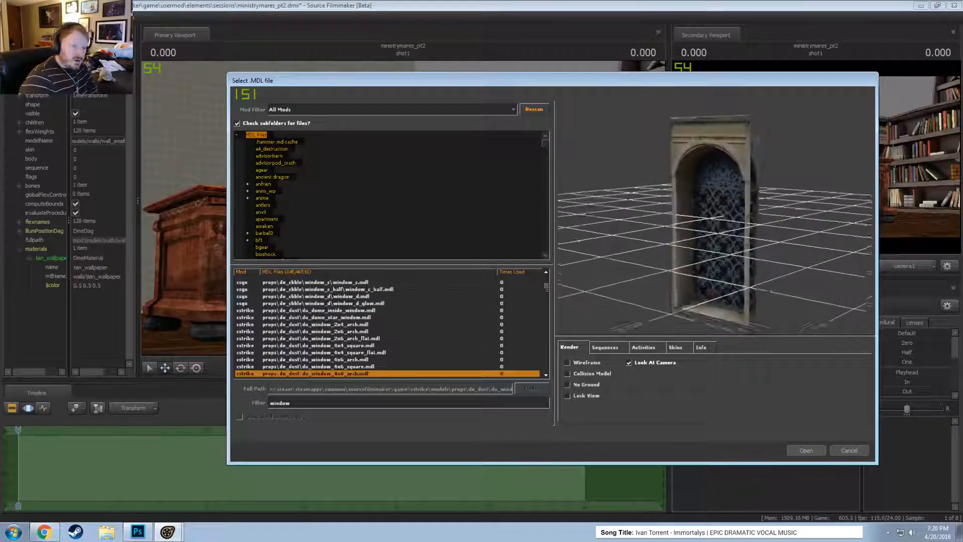
pyautogui.press('Down')
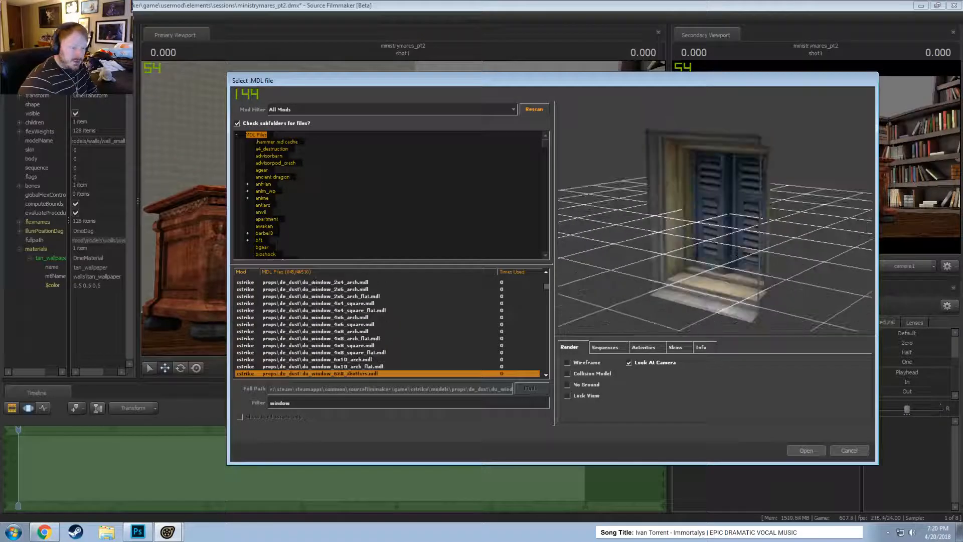
pyautogui.press('Down')
pyautogui.press('Down')
pyautogui.press('Down')
pyautogui.press('Down')
pyautogui.press('Down')
pyautogui.press('Down')
pyautogui.press('Down')
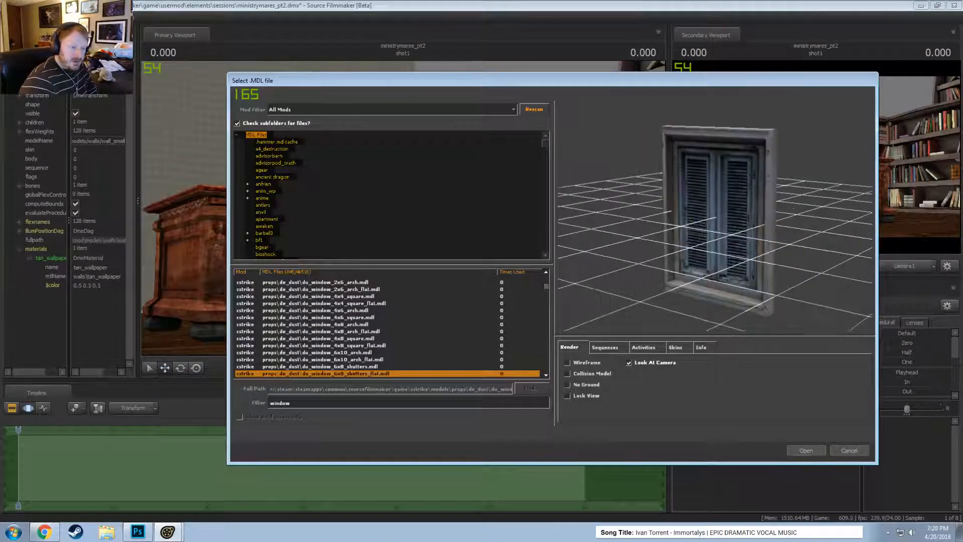
# - Examine the de_house window models, including the 48x36, 54x44 and 54x76 sizes
pyautogui.press('Down')
pyautogui.press('Down')
pyautogui.press('Down')
pyautogui.press('Down')
pyautogui.press('Down')
pyautogui.press('Down')
pyautogui.press('Down')
pyautogui.press('Down')
pyautogui.press('Down')
pyautogui.press('Down')
pyautogui.press('Down')
pyautogui.press('Down')
pyautogui.press('Down')
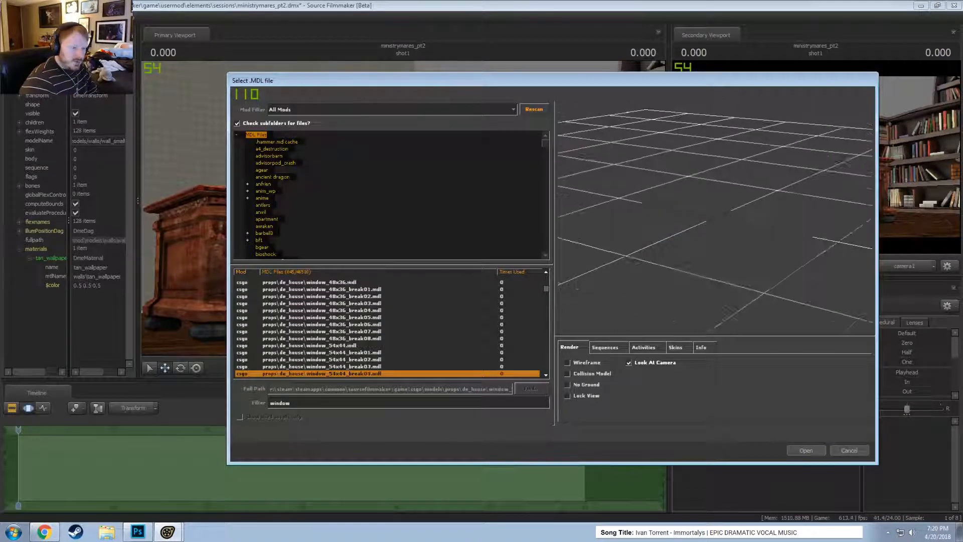
pyautogui.press('Down')
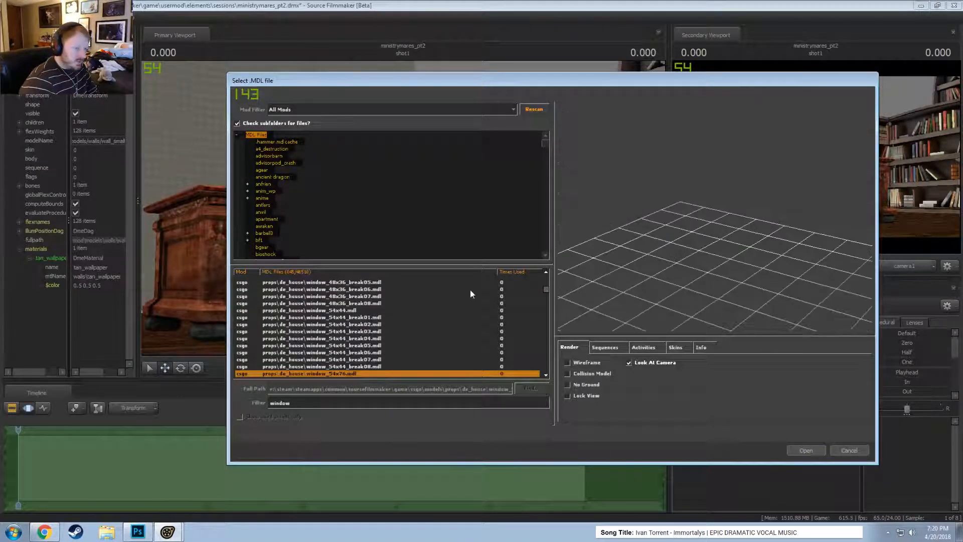
pyautogui.scroll(-8, 351, 349)
# - Preview the de_inferno windowbreakable models, including their frame and damage parts
pyautogui.click(318, 339)
pyautogui.press('Down')
pyautogui.press('Down')
pyautogui.press('Down')
pyautogui.press('Down')
pyautogui.press('Down')
pyautogui.press('Down')
pyautogui.press('Down')
pyautogui.press('Down')
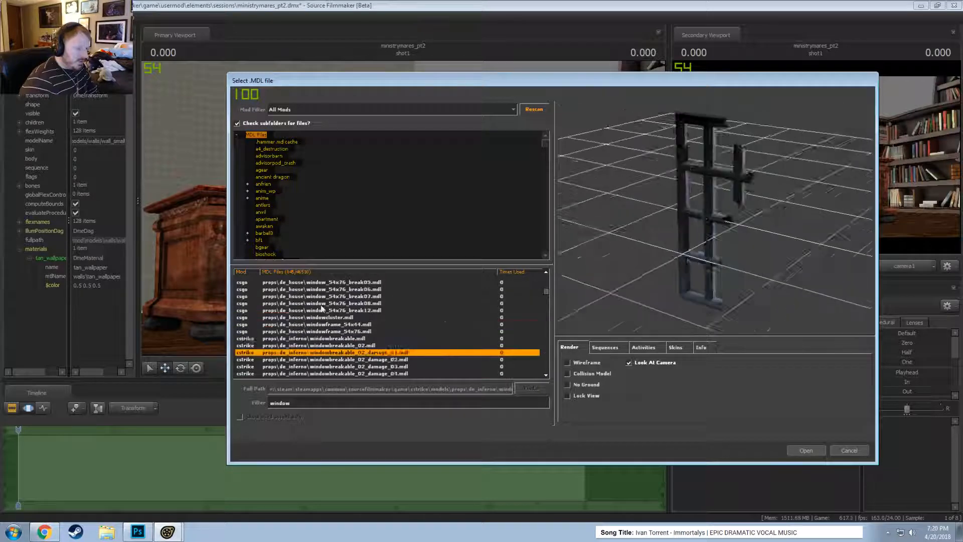
pyautogui.press('Down')
pyautogui.press('Down')
pyautogui.press('Down')
pyautogui.press('Down')
pyautogui.press('Down')
pyautogui.press('Down')
pyautogui.press('Down')
pyautogui.press('Down')
pyautogui.press('Down')
pyautogui.press('Down')
pyautogui.press('Down')
pyautogui.press('Down')
pyautogui.press('Down')
pyautogui.press('Down')
pyautogui.press('Down')
pyautogui.press('Down')
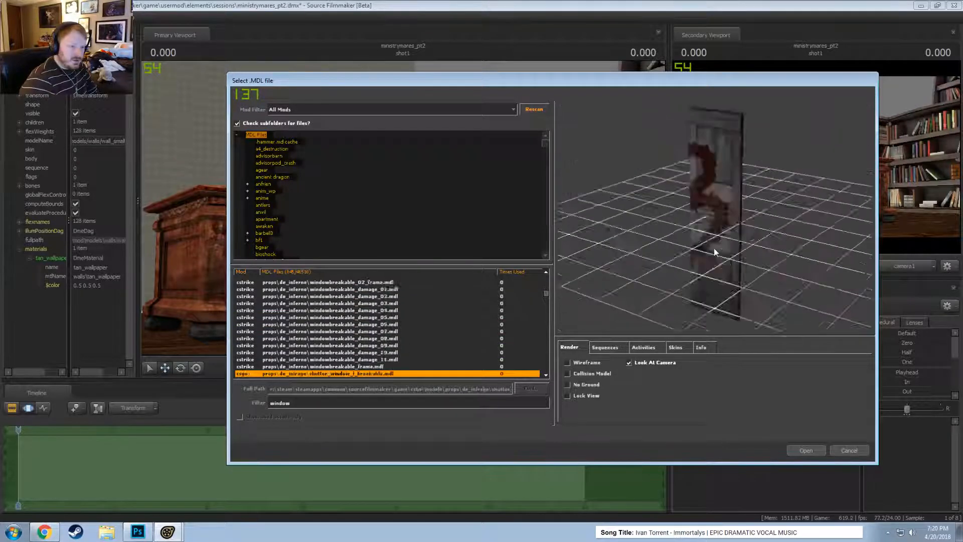
# - Preview the de_mirage shutter windows and compare the de_train window frames and window_a to window_c models
pyautogui.press('Down')
pyautogui.press('Down')
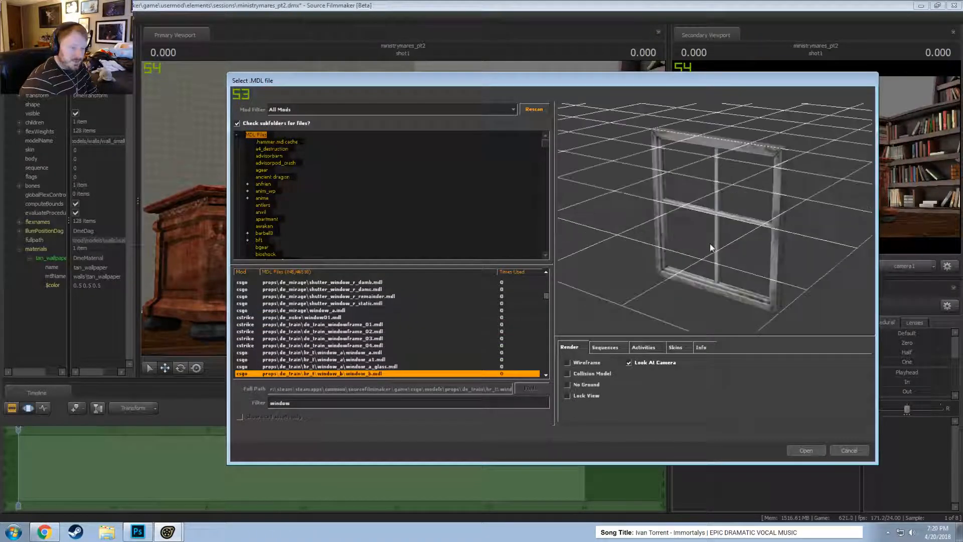
pyautogui.press('Up')
pyautogui.press('Up')
pyautogui.press('Up')
pyautogui.press('Down')
pyautogui.press('Down')
pyautogui.press('Down')
pyautogui.press('Down')
pyautogui.press('Down')
pyautogui.press('Down')
pyautogui.press('Down')
pyautogui.press('Down')
pyautogui.press('Down')
pyautogui.press('Down')
pyautogui.press('Down')
pyautogui.press('Down')
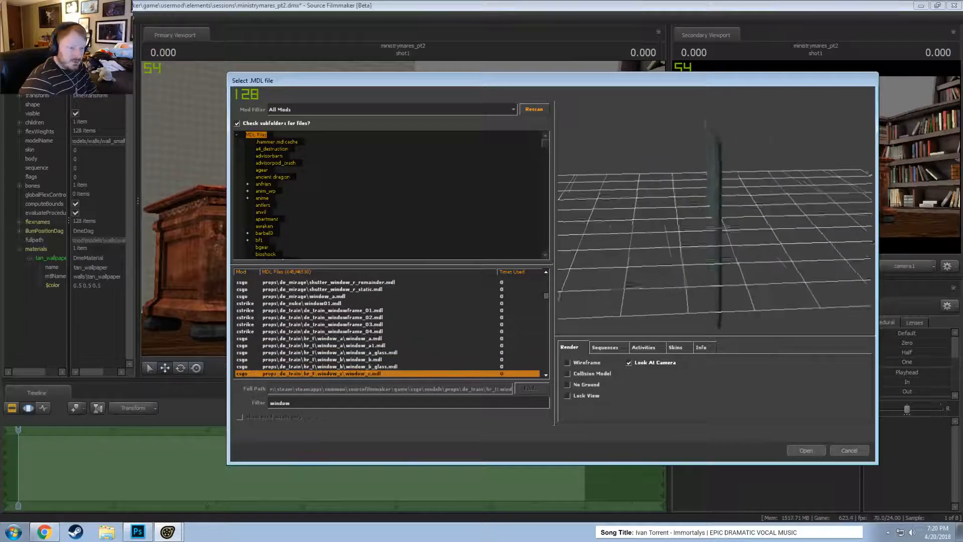
# - Preview the remaining de_train window models, the utility truck windows and the gg_tibet temple window curtains
pyautogui.press('Down')
pyautogui.press('Down')
pyautogui.press('Down')
pyautogui.press('Down')
pyautogui.press('Down')
pyautogui.press('Down')
pyautogui.press('Down')
pyautogui.press('Down')
pyautogui.press('Down')
pyautogui.press('Down')
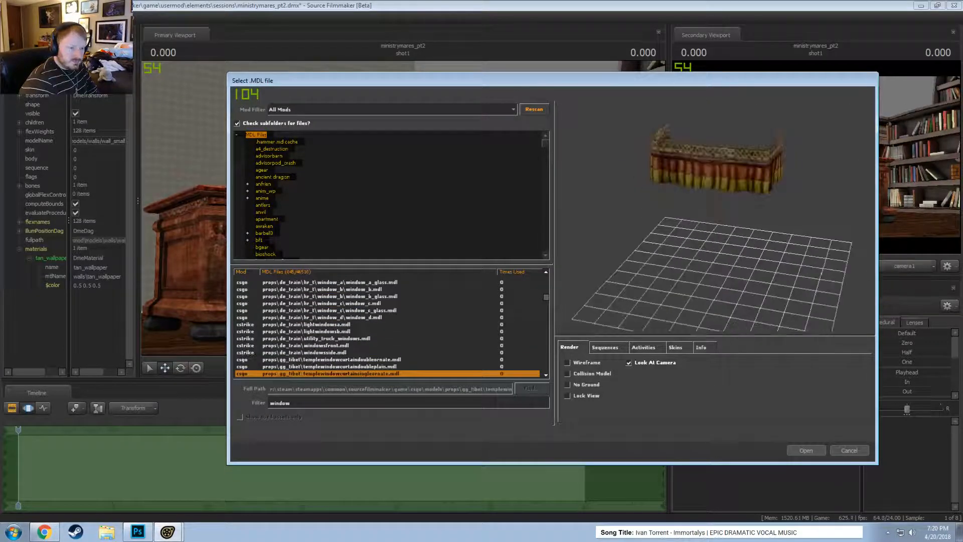
# - Preview the gg_tibet town window models, including the 3x3, center, double and single frame versions
pyautogui.press('Down')
pyautogui.press('Down')
pyautogui.press('Down')
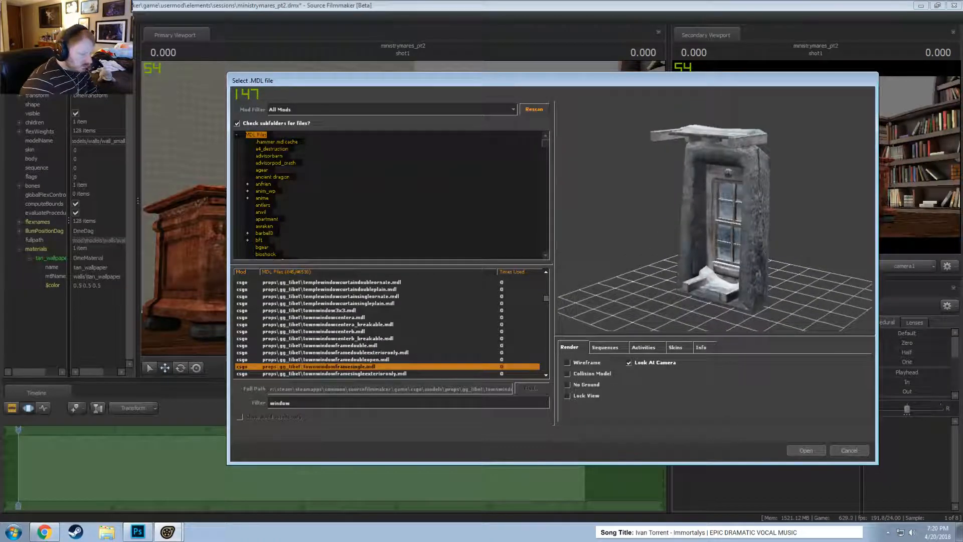
pyautogui.press('Down')
pyautogui.press('Down')
pyautogui.press('Down')
pyautogui.press('Down')
pyautogui.press('Down')
pyautogui.press('Down')
pyautogui.press('Down')
pyautogui.press('Down')
pyautogui.press('Down')
pyautogui.press('Down')
pyautogui.press('Down')
pyautogui.press('Down')
pyautogui.press('Down')
pyautogui.press('Down')
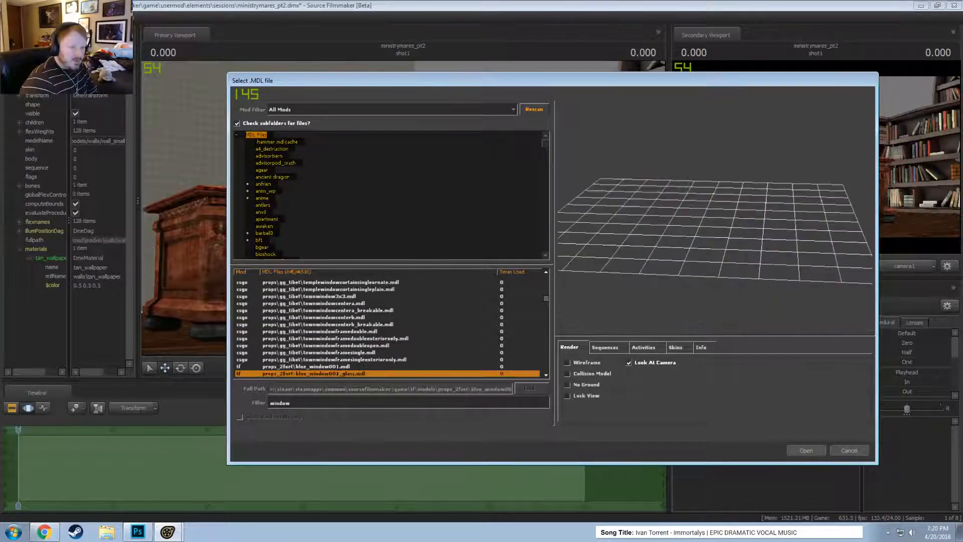
# - Preview the props_2fort window models from blue_window001_glass through the window004 and window005 variants to window008
pyautogui.press('Down')
pyautogui.press('Down')
pyautogui.press('Down')
pyautogui.press('Down')
pyautogui.press('Down')
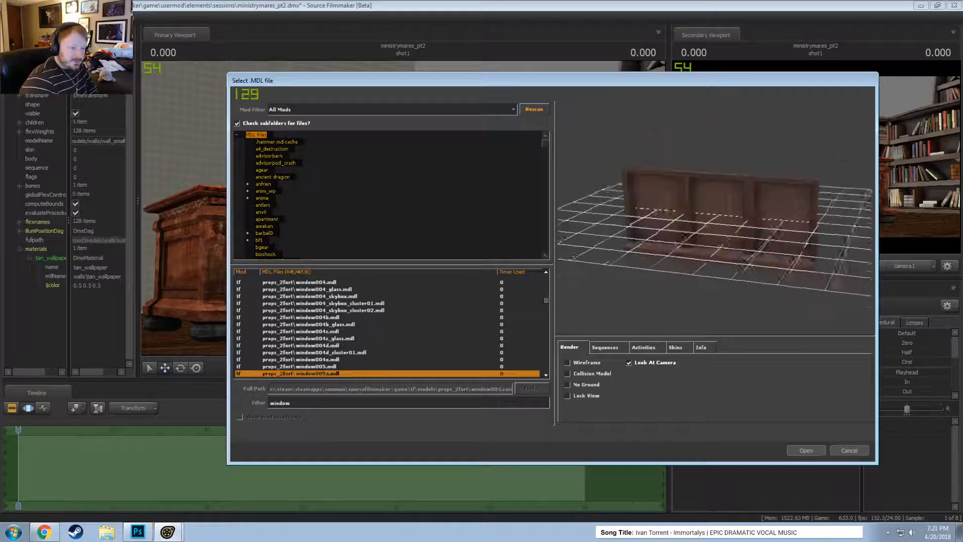
pyautogui.press('Down')
pyautogui.press('Down')
pyautogui.press('Down')
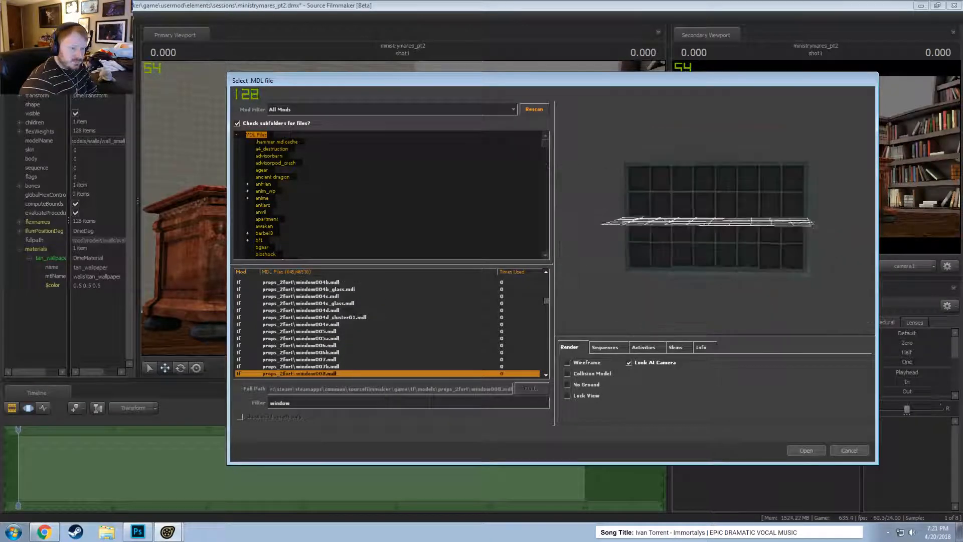
# - Compare the props_2fort window006b, window007, window007b and window008 models
pyautogui.press('Up')
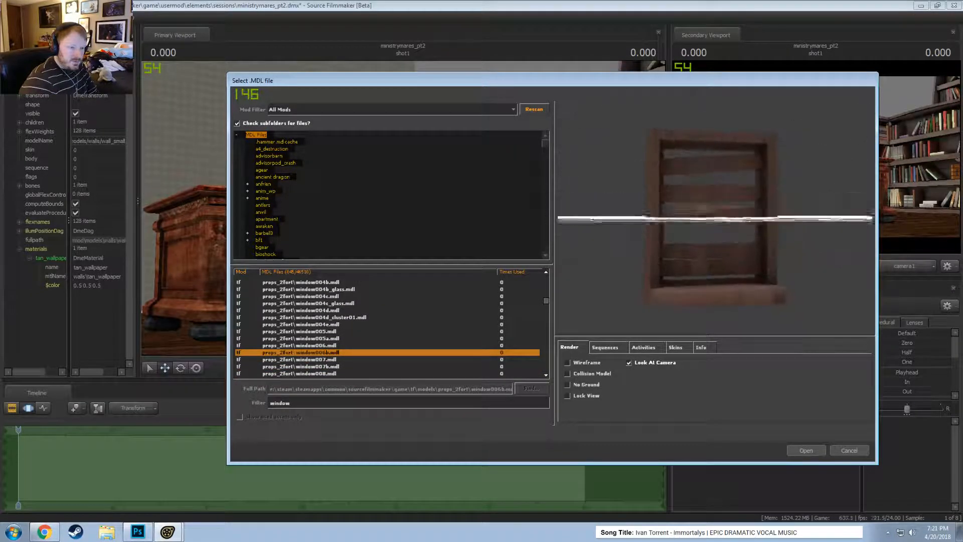
pyautogui.press('Down')
pyautogui.press('Down')
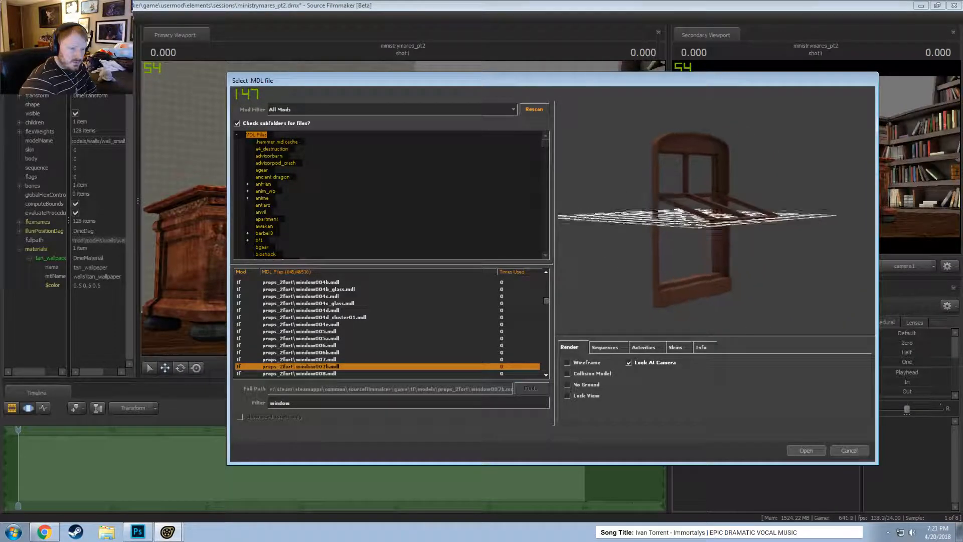
pyautogui.press('Up')
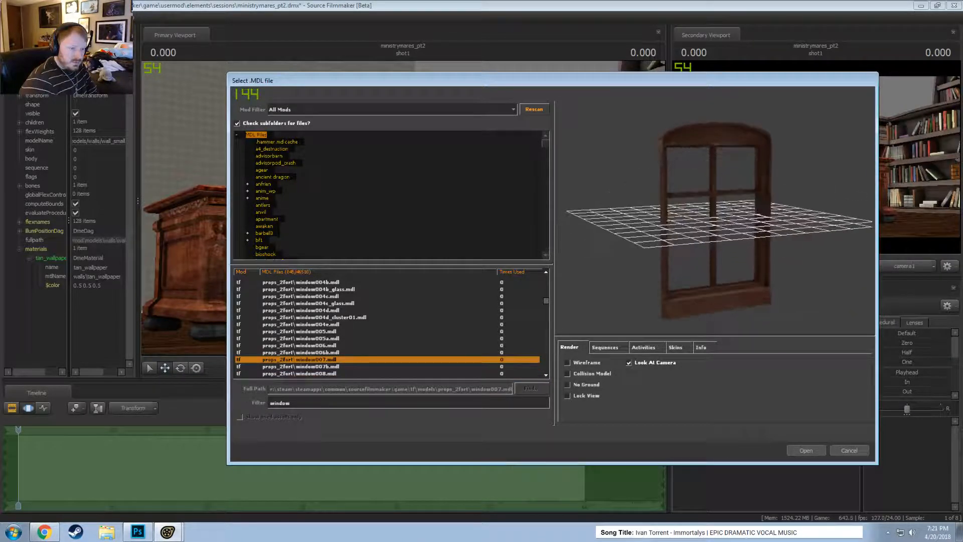
pyautogui.press('Down')
pyautogui.press('Down')
pyautogui.press('Down')
pyautogui.press('Down')
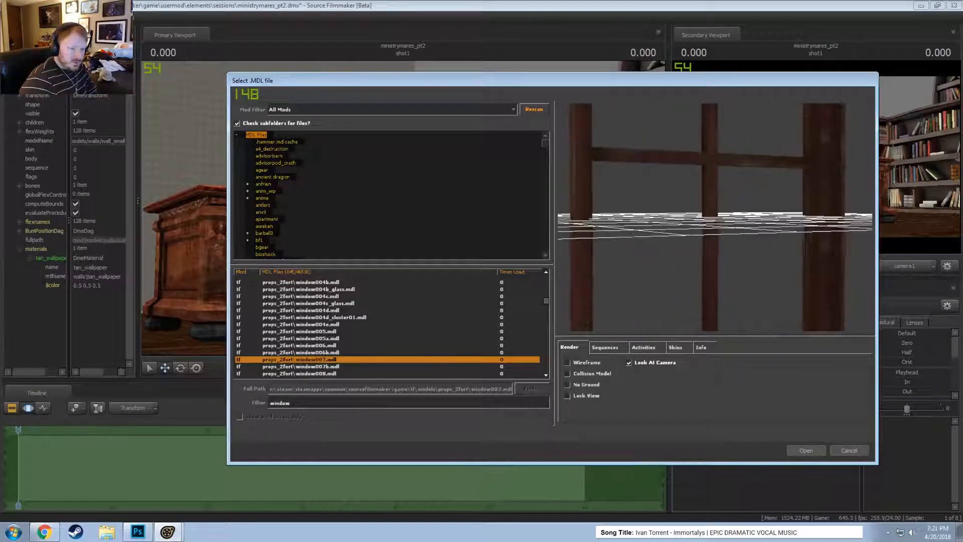
pyautogui.press('Up')
pyautogui.press('Up')
pyautogui.press('Up')
pyautogui.press('Up')
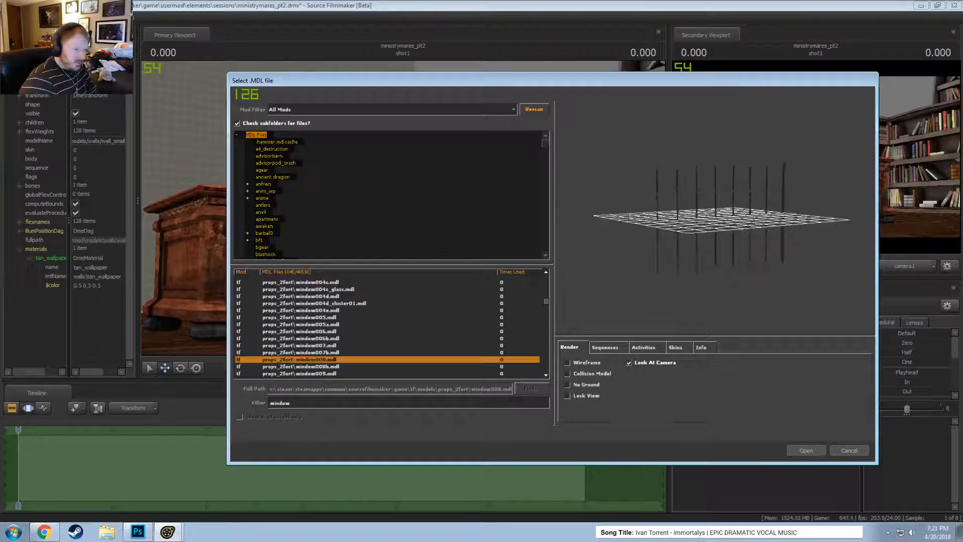
pyautogui.press('Down')
pyautogui.press('Up')
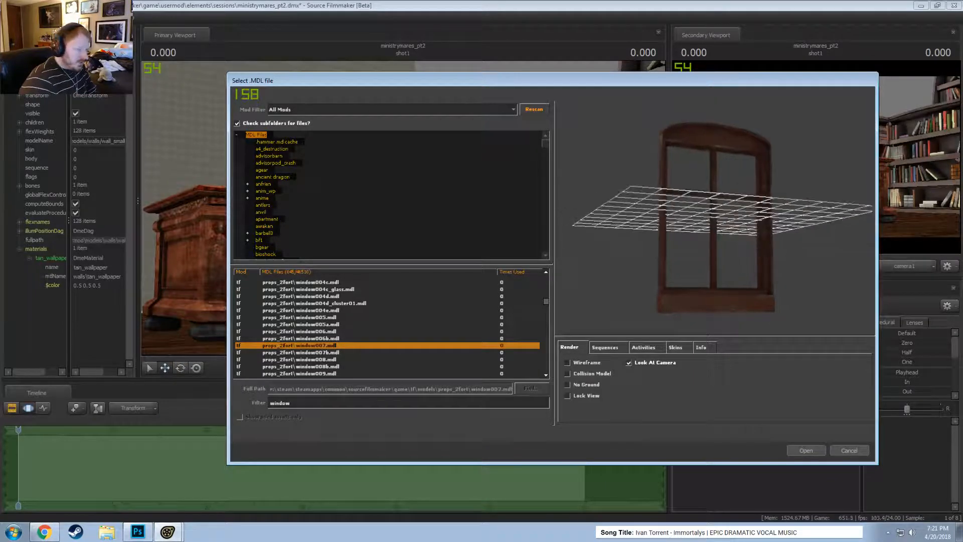
# - Examine the last props_2fort windows, the bank drive-thru window, the barnblitz window009_ext and the blastpit c1a4a window frame
pyautogui.press('Down')
pyautogui.press('Down')
pyautogui.press('Down')
pyautogui.press('Down')
pyautogui.press('Down')
pyautogui.press('Down')
pyautogui.press('Down')
pyautogui.press('Down')
pyautogui.press('Down')
pyautogui.press('Down')
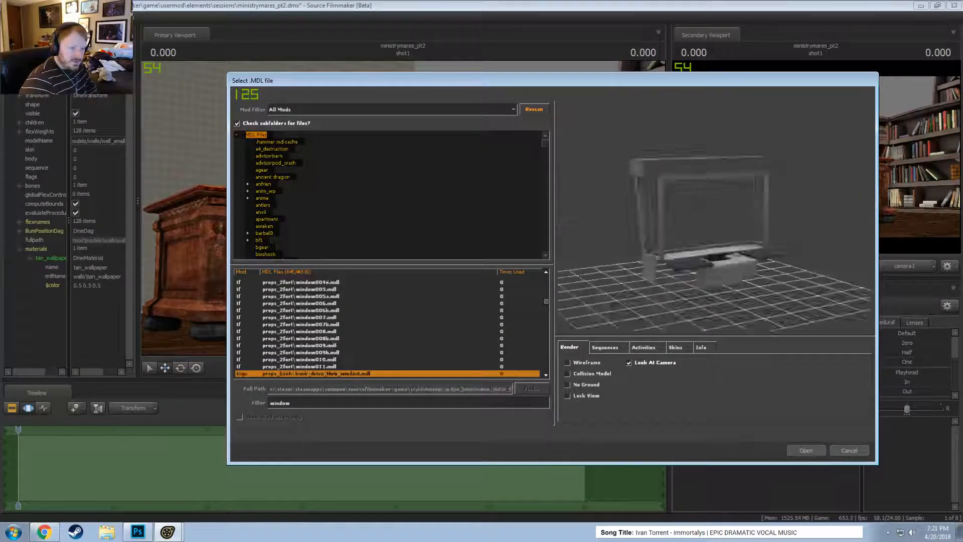
pyautogui.press('Down')
pyautogui.press('Up')
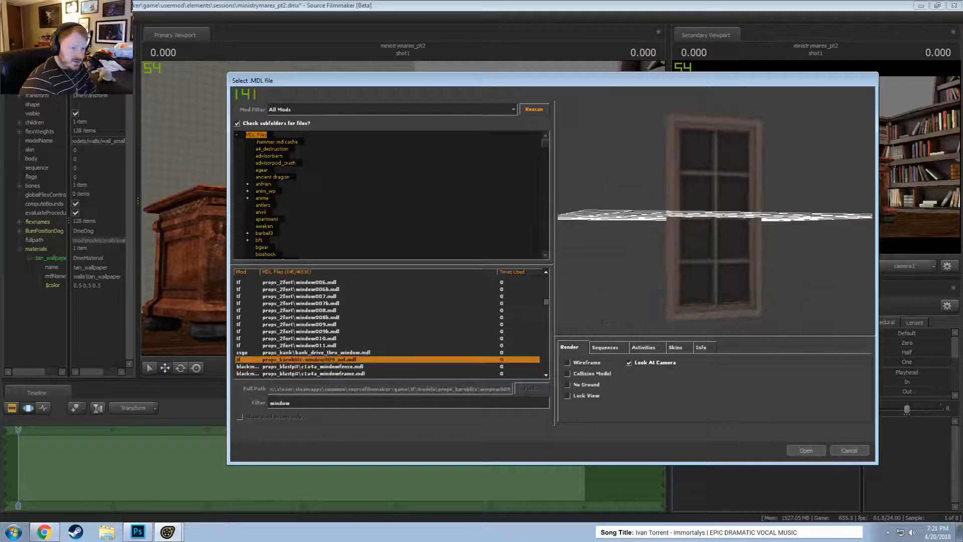
pyautogui.press('Down')
pyautogui.press('Down')
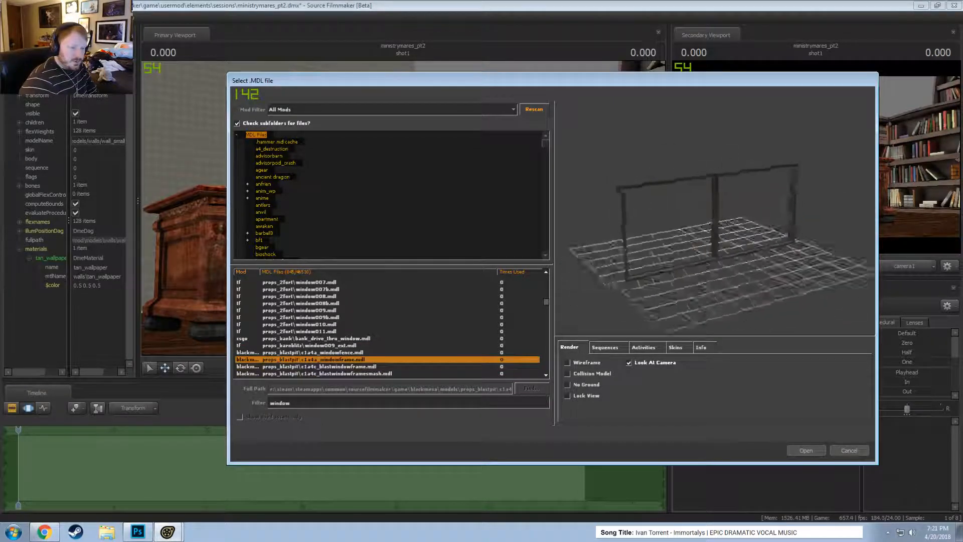
# - Preview the blastpit blast window, silhouette window and building_tem002 window models
pyautogui.press('Down')
pyautogui.press('Down')
pyautogui.press('Down')
pyautogui.press('Down')
pyautogui.press('Down')
pyautogui.press('Down')
pyautogui.press('Down')
pyautogui.press('Down')
pyautogui.press('Down')
pyautogui.press('Down')
pyautogui.press('Down')
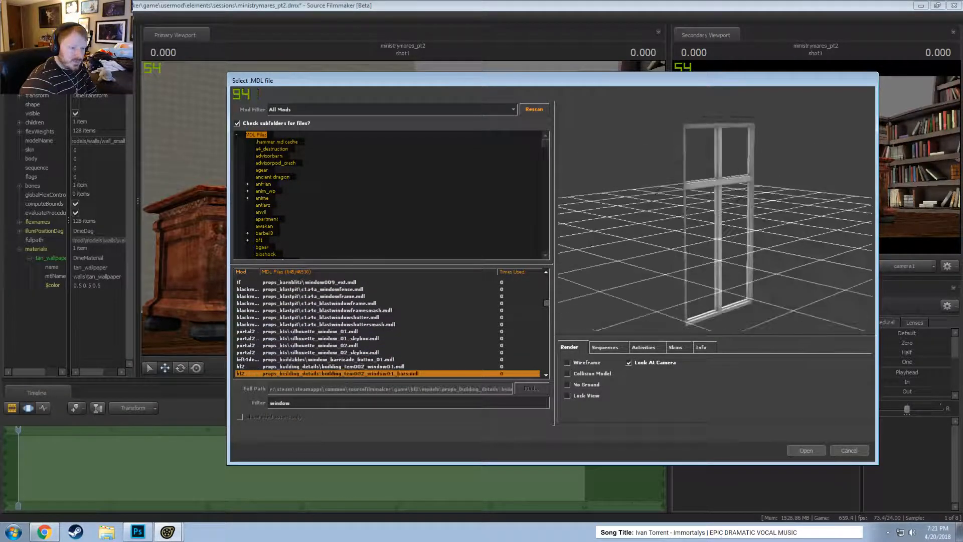
# - Preview the courtyard and storefront windows and compare the props_coalmines window1, window1b and window2 models
pyautogui.press('Down')
pyautogui.press('Down')
pyautogui.press('Down')
pyautogui.press('Down')
pyautogui.press('Down')
pyautogui.press('Down')
pyautogui.press('Down')
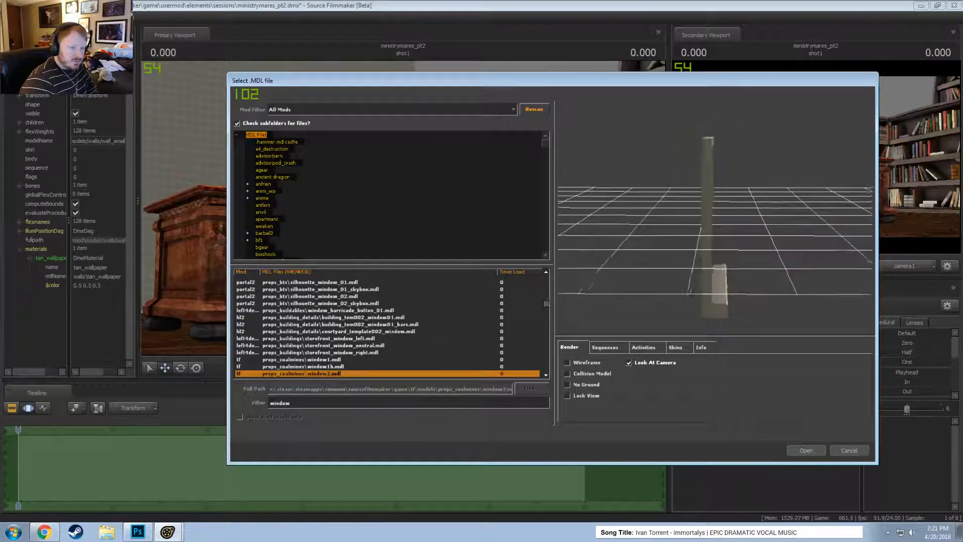
pyautogui.press('Down')
pyautogui.press('Down')
pyautogui.press('Up')
pyautogui.press('Up')
pyautogui.press('Up')
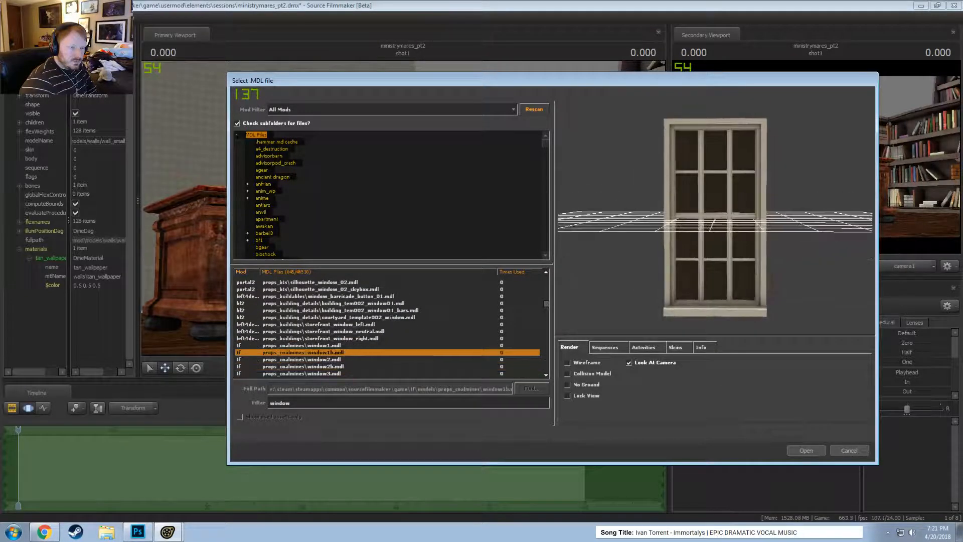
# - Examine the remaining props_coalmines windows, the combine windows and the broken and destroyed window debris models
pyautogui.press('Down')
pyautogui.press('Down')
pyautogui.press('Down')
pyautogui.press('Down')
pyautogui.press('Down')
pyautogui.press('Down')
pyautogui.press('Down')
pyautogui.press('Down')
pyautogui.press('Down')
pyautogui.press('Down')
pyautogui.press('Down')
pyautogui.press('Down')
pyautogui.press('Down')
pyautogui.press('Down')
pyautogui.press('Down')
pyautogui.press('Down')
pyautogui.press('Down')
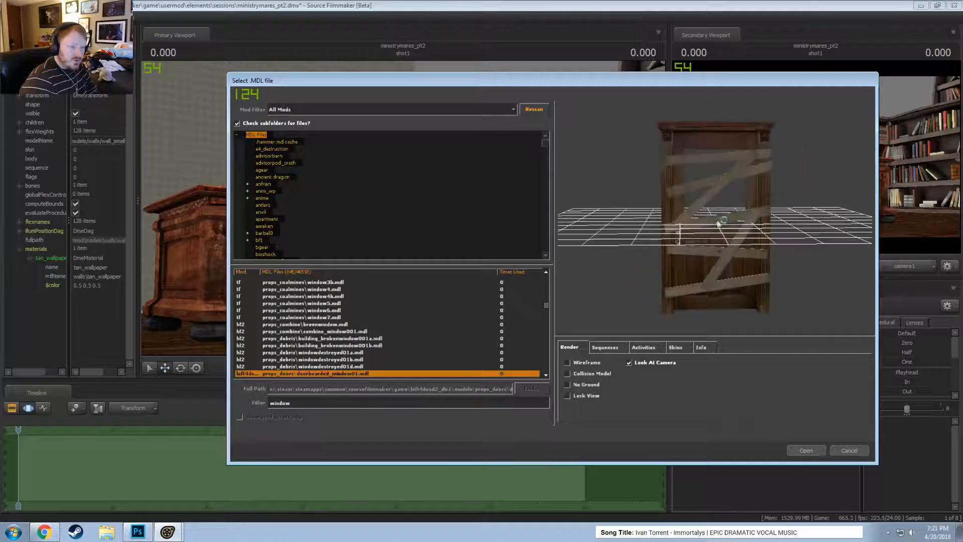
# - Check the props_doors models after doorboarded_window01, including the doormainmetalwindow01 damage variants
pyautogui.press('Down')
pyautogui.press('Down')
pyautogui.press('Down')
pyautogui.press('Down')
pyautogui.press('Down')
pyautogui.press('Down')
pyautogui.press('Down')
pyautogui.press('Down')
pyautogui.press('Down')
pyautogui.press('Down')
pyautogui.press('Down')
pyautogui.press('Down')
pyautogui.press('Down')
pyautogui.press('Down')
pyautogui.press('Down')
pyautogui.press('Down')
pyautogui.press('Down')
pyautogui.press('Down')
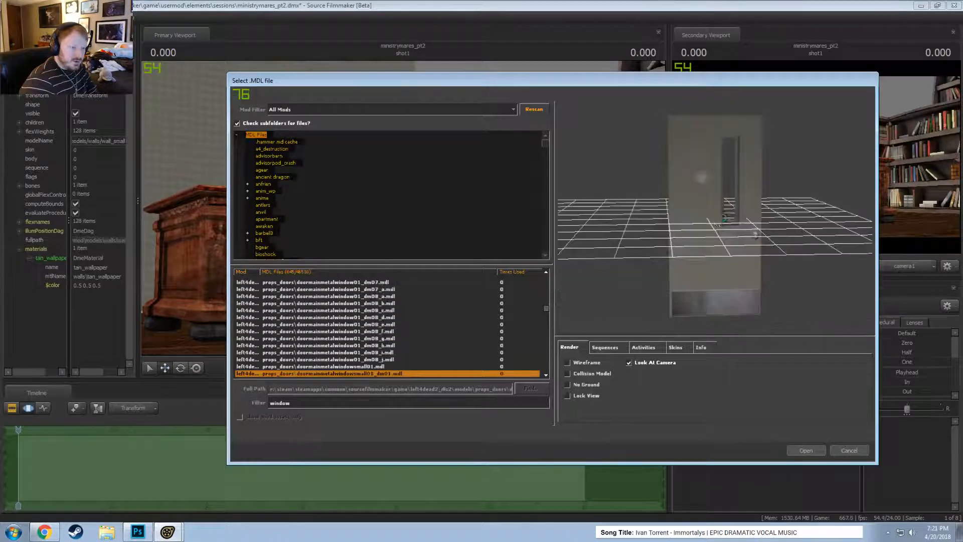
# - Check the doormainmetalwindowsmall01 damage variants and preview the props_downtown dormer_window01 model
pyautogui.press('Down')
pyautogui.press('Down')
pyautogui.press('Down')
pyautogui.press('Down')
pyautogui.press('Down')
pyautogui.press('Down')
pyautogui.press('Down')
pyautogui.press('Down')
pyautogui.press('Down')
pyautogui.press('Down')
pyautogui.press('Down')
pyautogui.press('Down')
pyautogui.press('Down')
pyautogui.press('Down')
pyautogui.press('Down')
pyautogui.press('Down')
pyautogui.press('Down')
pyautogui.press('Down')
pyautogui.press('Down')
pyautogui.press('Down')
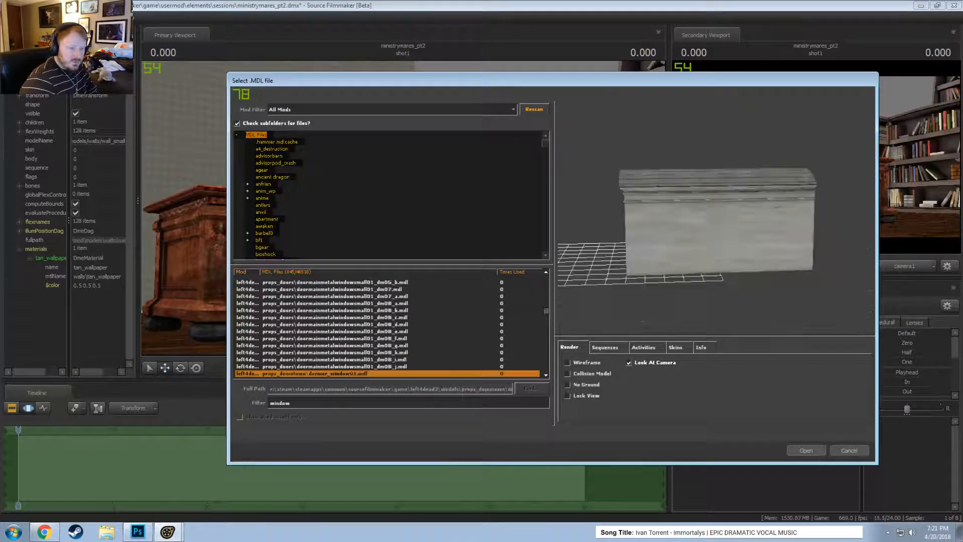
# - Preview the filtered window models after props_downtown dormer_window01, through props_facemovie and props_forest to the props_ingame window frames
pyautogui.press('Down')
pyautogui.press('Down')
pyautogui.press('Down')
pyautogui.press('Down')
pyautogui.press('Down')
pyautogui.press('Down')
pyautogui.press('Down')
pyautogui.press('Down')
pyautogui.press('Down')
pyautogui.press('Down')
pyautogui.press('Down')
pyautogui.press('Down')
pyautogui.press('Down')
pyautogui.press('Down')
pyautogui.press('Down')
pyautogui.press('Down')
pyautogui.press('Down')
pyautogui.press('Down')
pyautogui.press('Down')
pyautogui.press('Down')
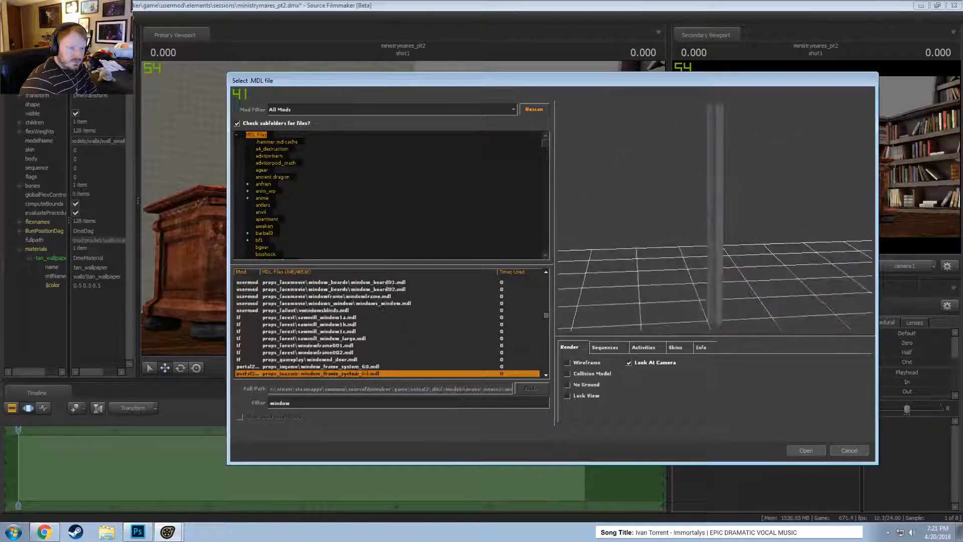
# - Go back through the props_forest and props_facemovie window models as far as macvspc_window
pyautogui.press('Up')
pyautogui.press('Up')
pyautogui.press('Up')
pyautogui.press('Up')
pyautogui.press('Up')
pyautogui.press('Up')
pyautogui.press('Up')
pyautogui.press('Up')
pyautogui.press('Up')
pyautogui.press('Up')
pyautogui.press('Up')
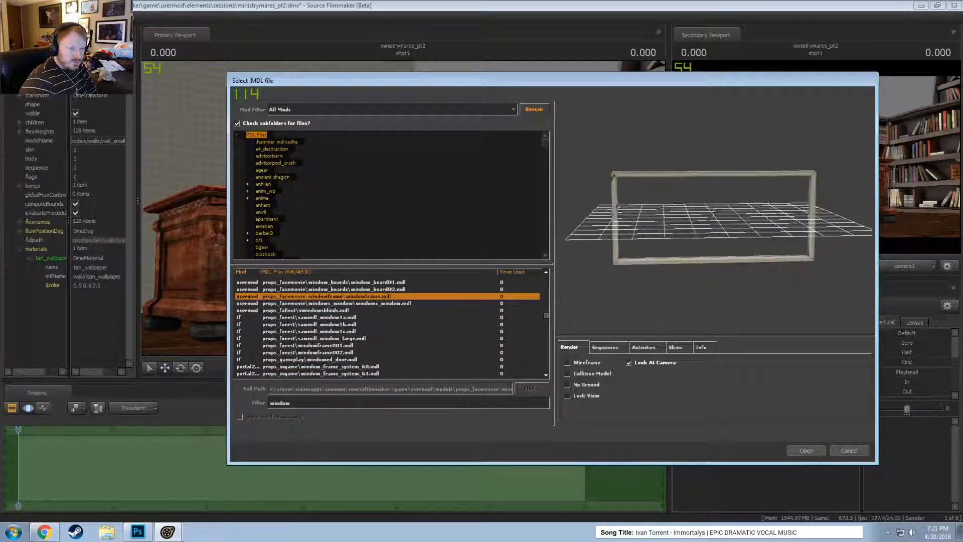
pyautogui.press('Up')
pyautogui.press('Up')
pyautogui.press('Up')
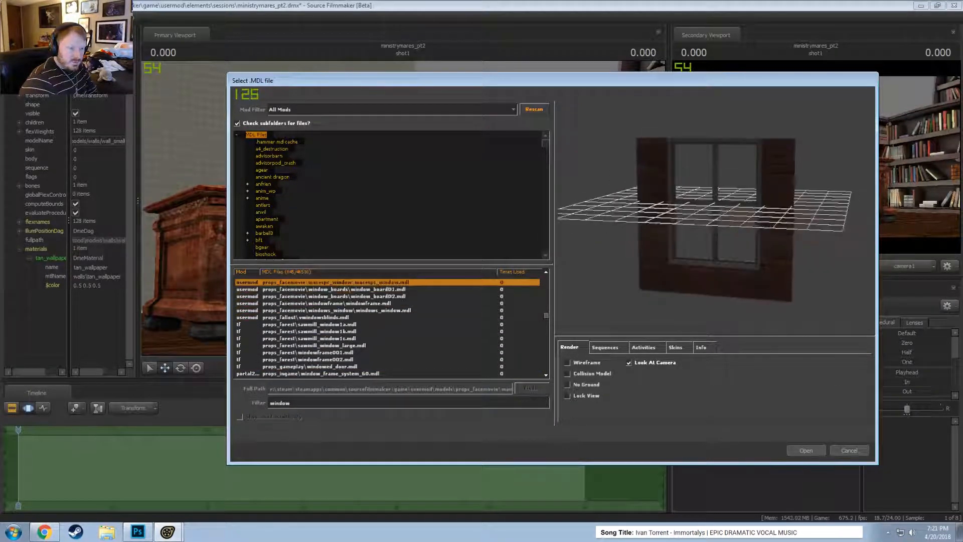
# - Inspect the props_facemovie macvspc_window model from several angles and add it to the scene
pyautogui.press('Up')
pyautogui.press('Down')
pyautogui.moveTo(731, 225); pyautogui.dragTo(731, 201, button='right')
pyautogui.moveTo(731, 229)
pyautogui.mouseDown()
pyautogui.moveTo(731, 208)
pyautogui.moveTo(731, 235)
pyautogui.mouseUp()
pyautogui.moveTo(731, 215); pyautogui.dragTo(731, 252, button='right')
pyautogui.moveTo(722, 221); pyautogui.dragTo(750, 221)
pyautogui.click(807, 450)
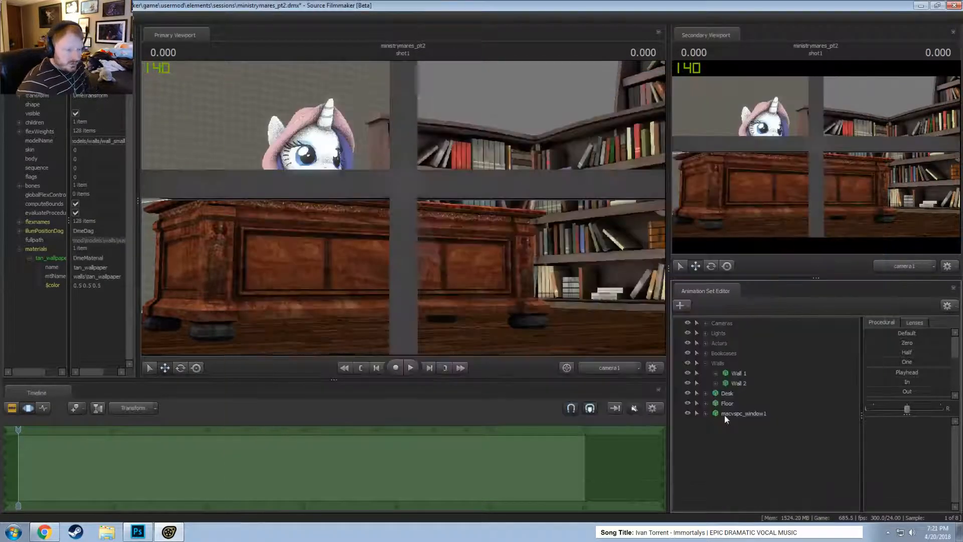
# - Set the third rootTransform rotation value of macvspc_window1 to 0
pyautogui.click(746, 414)
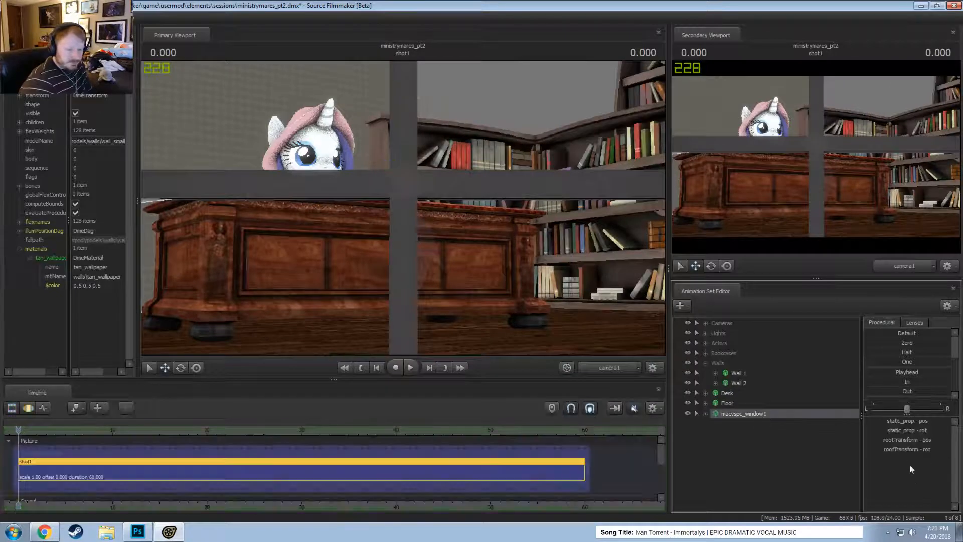
pyautogui.click(941, 450)
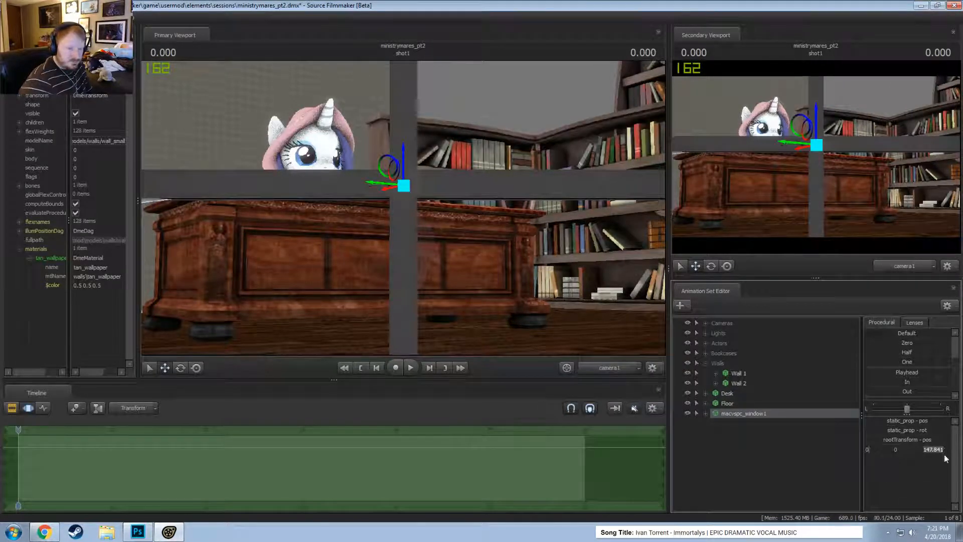
pyautogui.write('0')
pyautogui.press('Return')
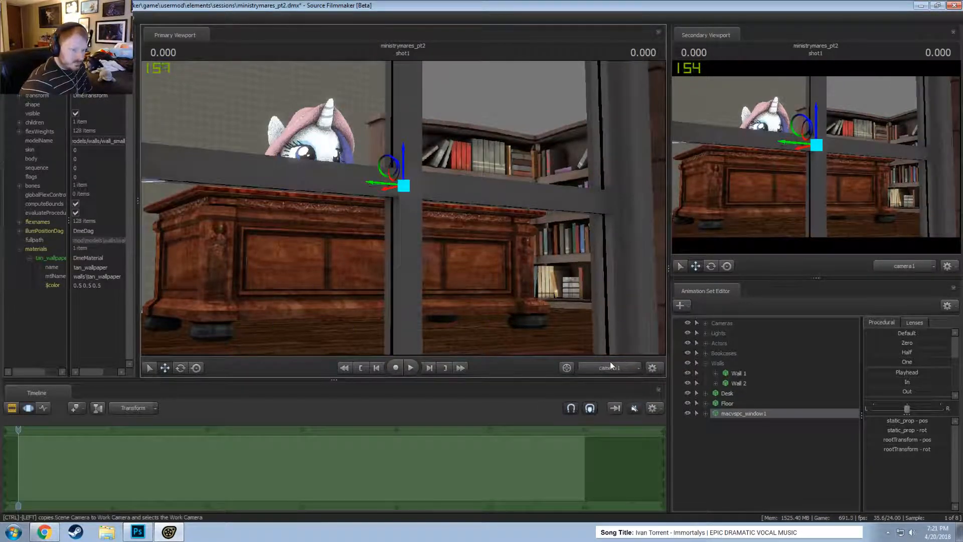
# - With the work camera, shift the window model along its red axis into place beside the bookcases behind Rarity
pyautogui.keyDown('ctrl'); pyautogui.click(610, 366); pyautogui.keyUp('ctrl')
pyautogui.moveTo(404, 208); pyautogui.dragTo(334, 94)
pyautogui.press('s')
pyautogui.moveTo(412, 120); pyautogui.dragTo(403, 210)
pyautogui.press('w')
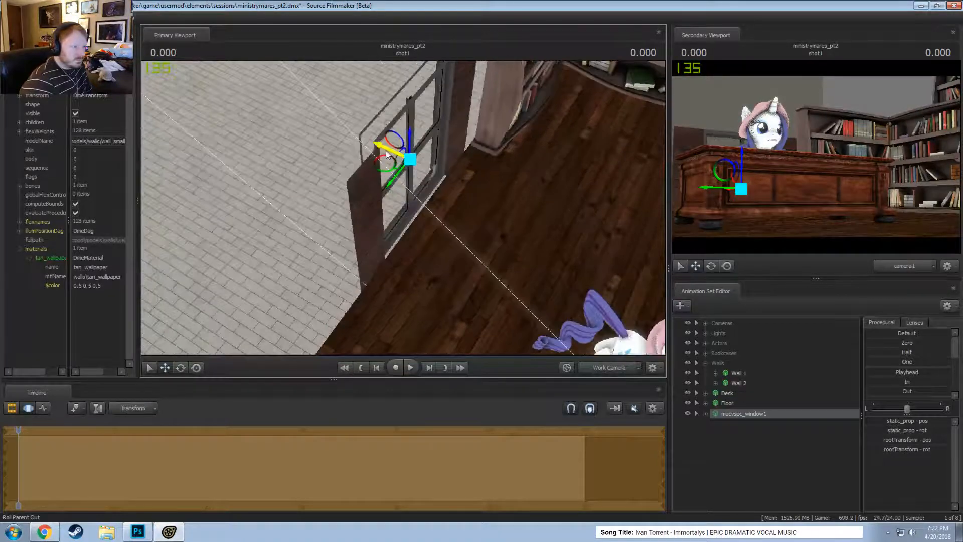
pyautogui.moveTo(386, 152); pyautogui.dragTo(418, 179)
# - Raise the window model above desk height on the wall behind Rarity
pyautogui.keyDown('alt'); pyautogui.moveTo(469, 203); pyautogui.dragTo(401, 212); pyautogui.keyUp('alt')
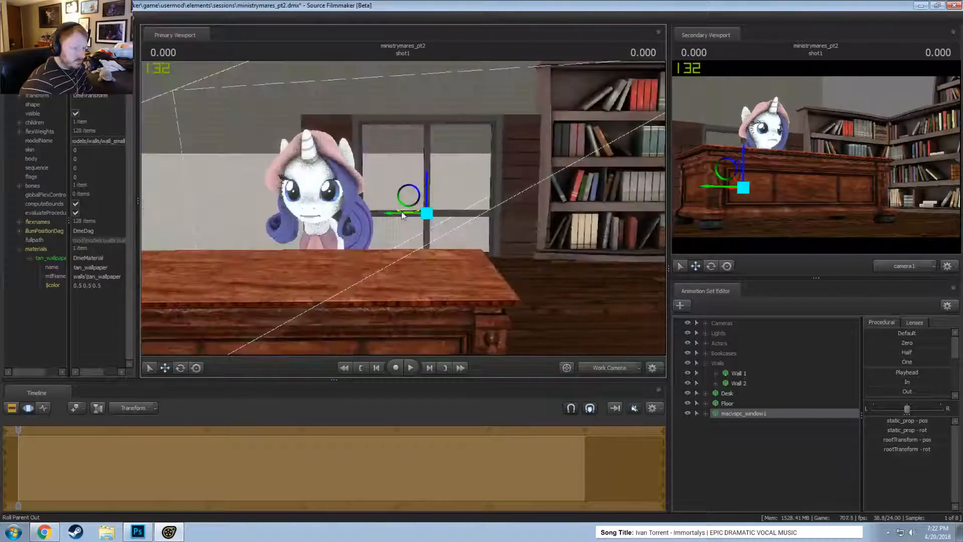
pyautogui.moveTo(429, 182); pyautogui.dragTo(429, 83)
pyautogui.moveTo(426, 150); pyautogui.dragTo(407, 242)
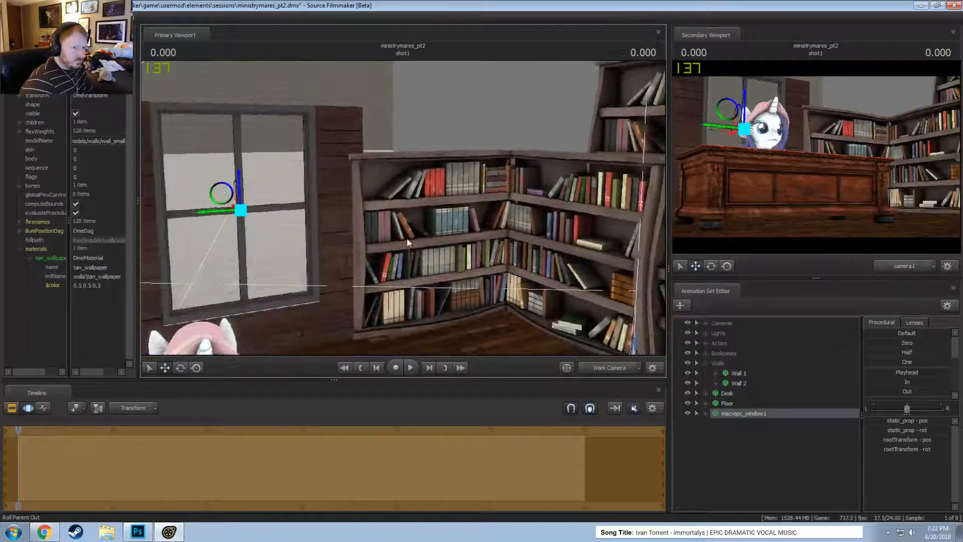
# - Unhide Bookcase 1 - 2 in the Bookcases group and select it
pyautogui.click(706, 353)
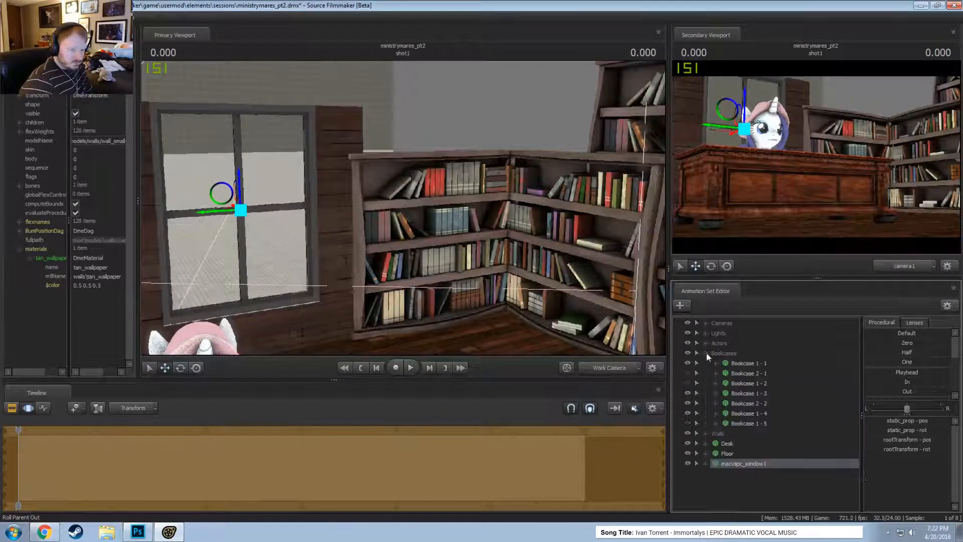
pyautogui.click(747, 363)
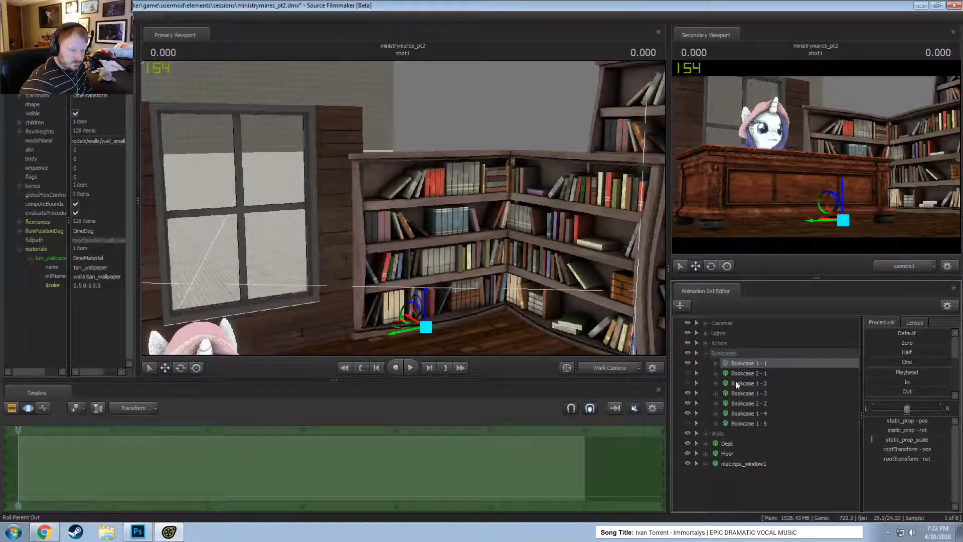
pyautogui.click(687, 383)
pyautogui.click(748, 383)
# - Pull Bookcase 1 - 2 slightly forward and raise it a little on top of the lower bookcase
pyautogui.moveTo(311, 222); pyautogui.dragTo(407, 203)
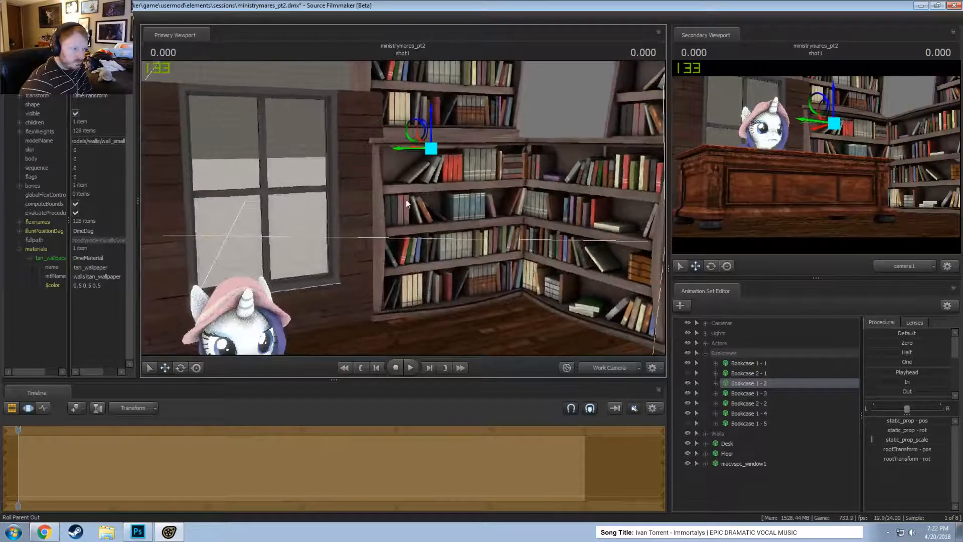
pyautogui.moveTo(421, 152); pyautogui.dragTo(434, 151)
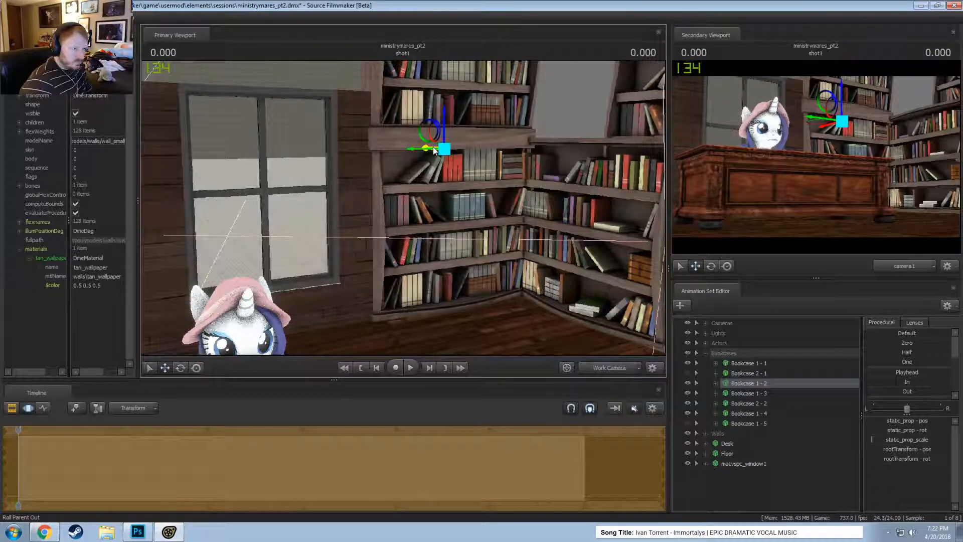
pyautogui.press('F2')
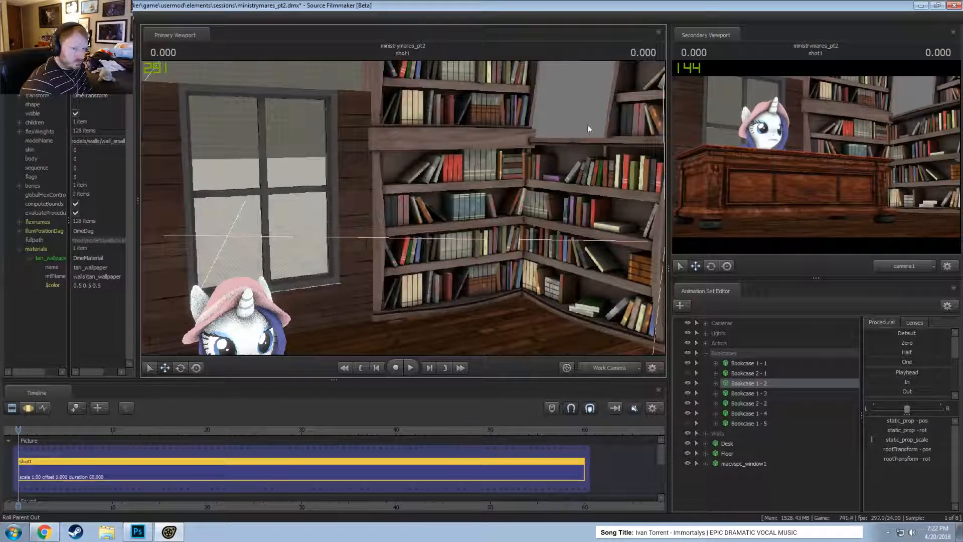
pyautogui.press('F3')
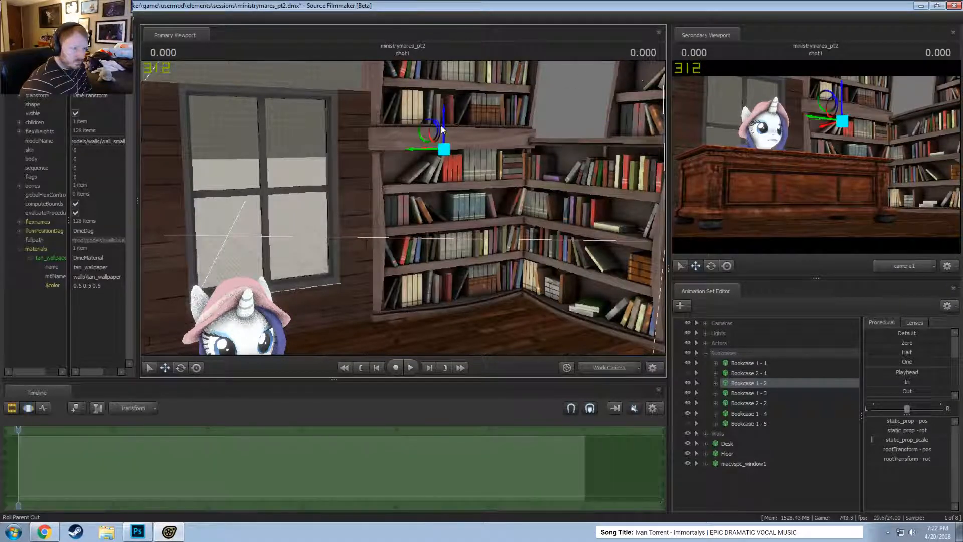
pyautogui.moveTo(443, 129)
pyautogui.mouseDown()
pyautogui.moveTo(445, 116)
pyautogui.moveTo(445, 124)
pyautogui.mouseUp()
pyautogui.press('F2')
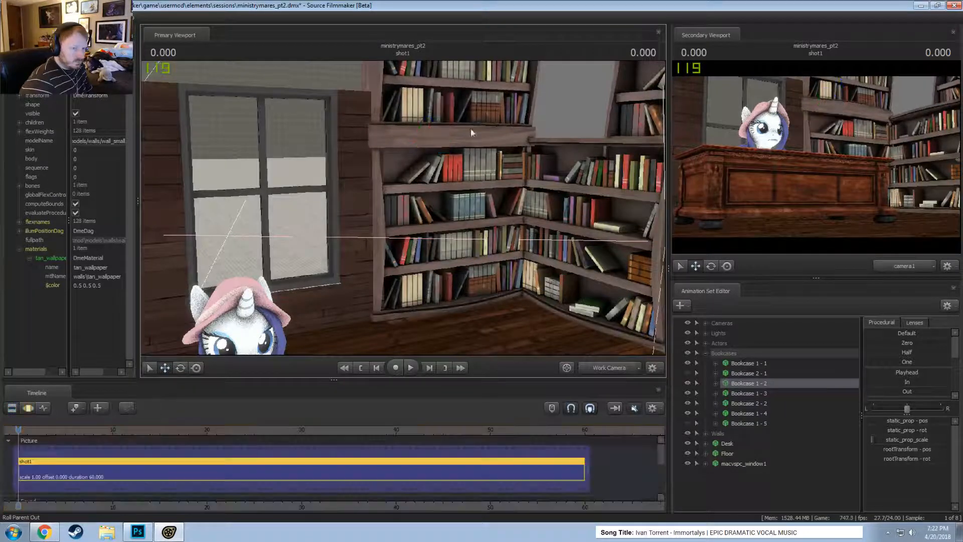
# - Rename the macvspc_window1 animation set to Window 1
pyautogui.moveTo(625, 162); pyautogui.dragTo(403, 211)
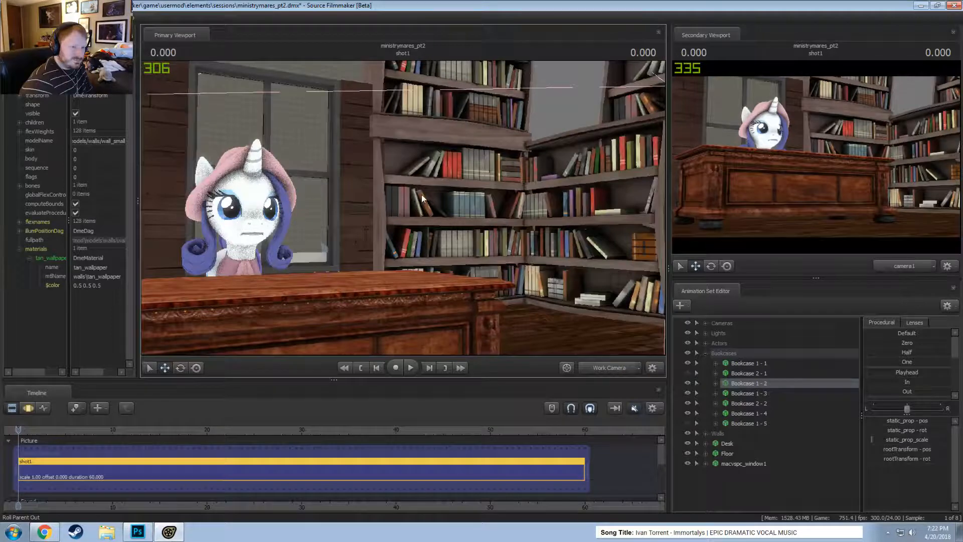
pyautogui.moveTo(434, 195); pyautogui.dragTo(403, 210)
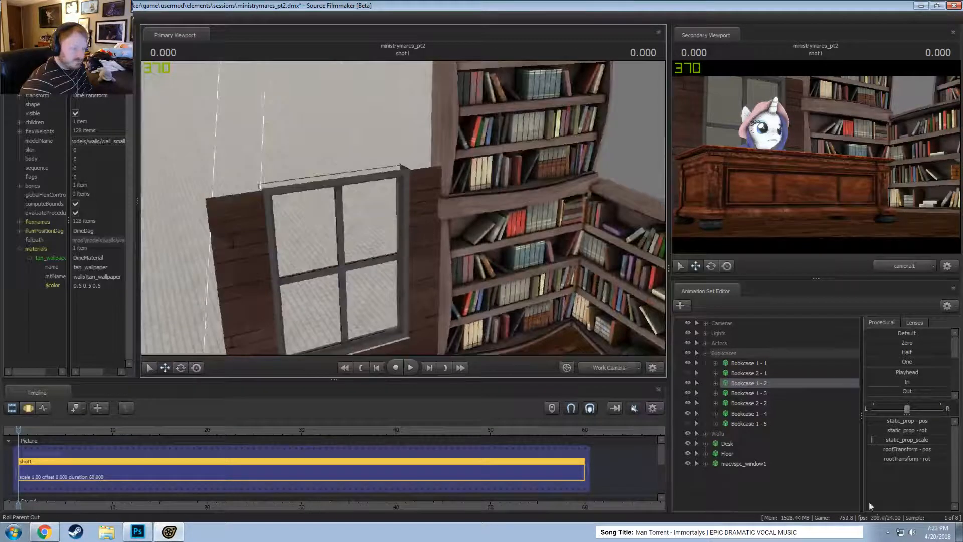
pyautogui.rightClick(744, 462)
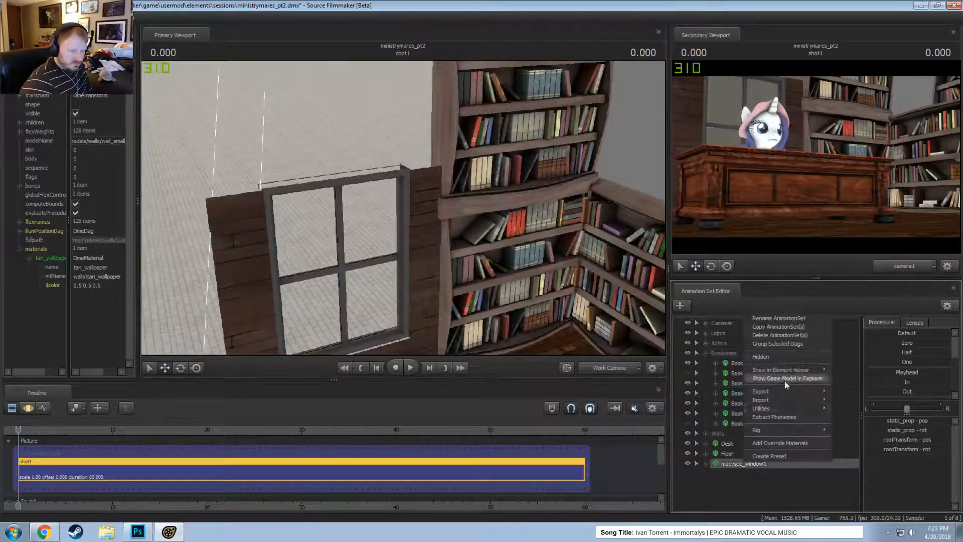
pyautogui.click(772, 318)
pyautogui.write('Window 1')
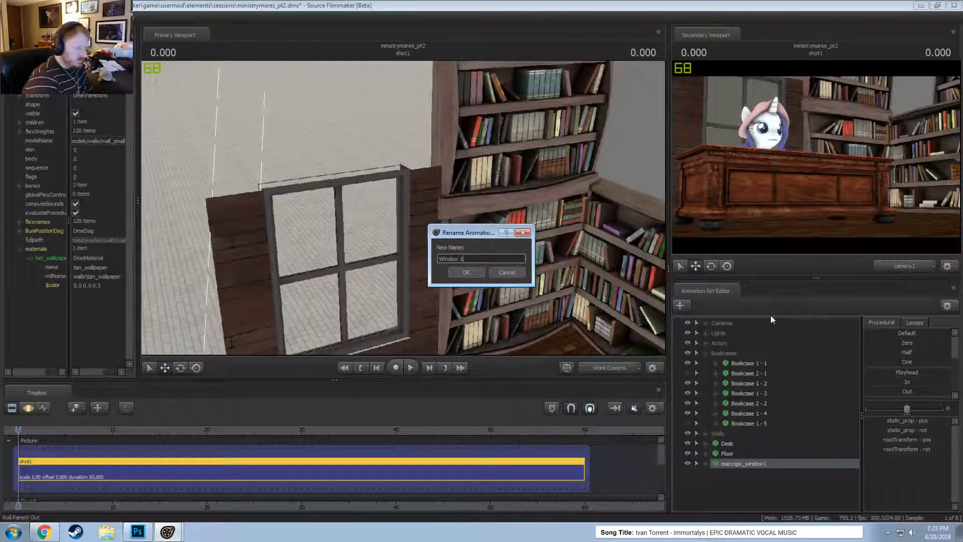
pyautogui.press('Return')
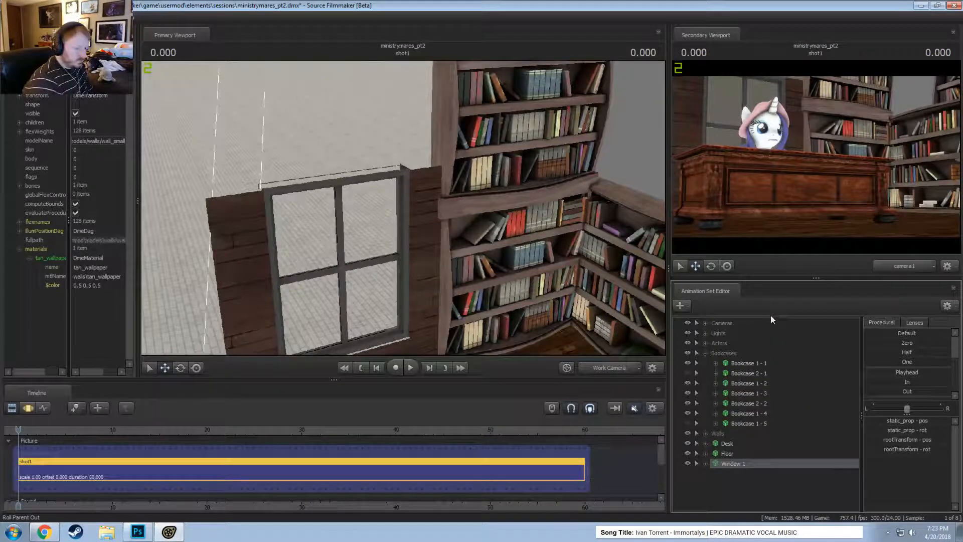
# - Copy the Window 1 animation set and paste a duplicate of it into the scene
pyautogui.rightClick(740, 464)
pyautogui.click(722, 472)
pyautogui.rightClick(723, 472)
pyautogui.click(758, 428)
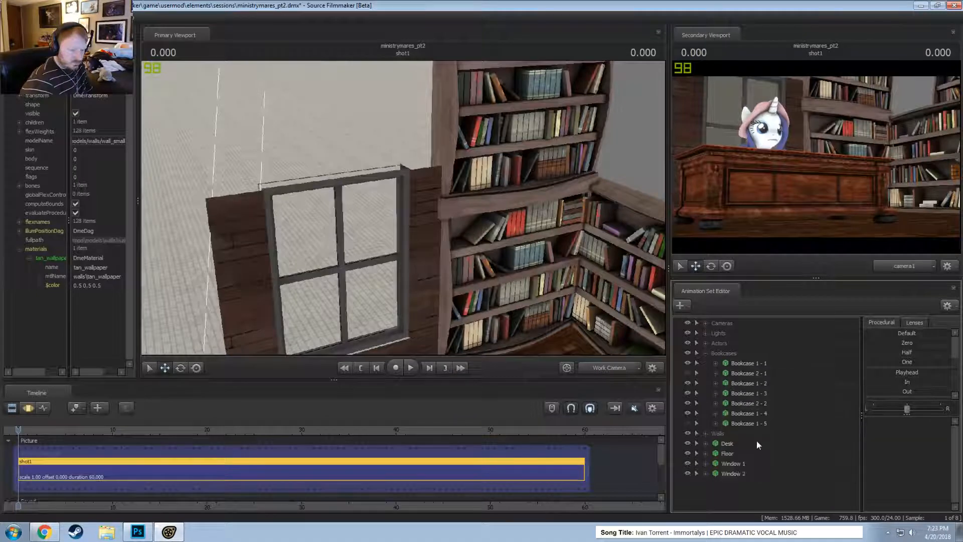
# - Move Window 2 straight up so it stacks on top of Window 1, and check it from the front
pyautogui.click(733, 473)
pyautogui.moveTo(400, 163); pyautogui.dragTo(401, 215)
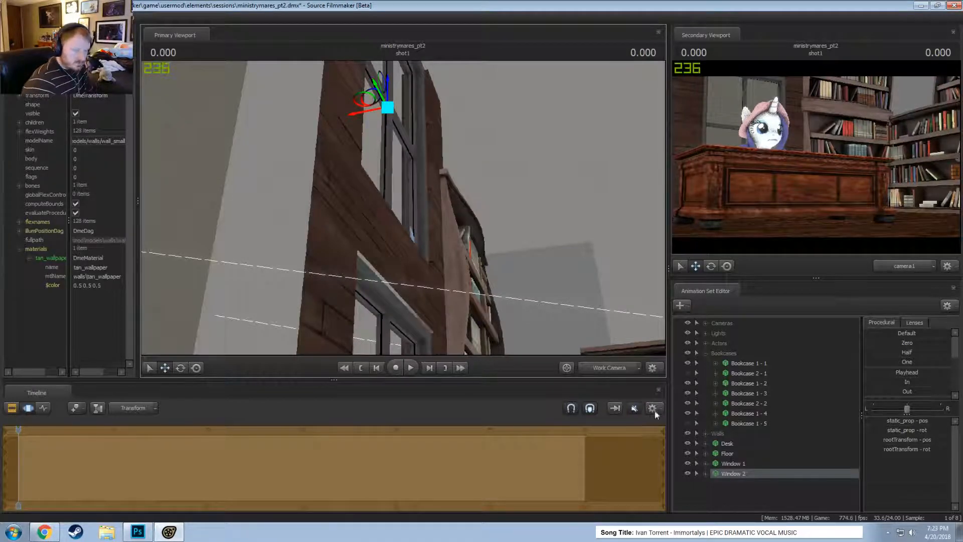
pyautogui.click(614, 371)
pyautogui.moveTo(482, 226); pyautogui.dragTo(462, 261)
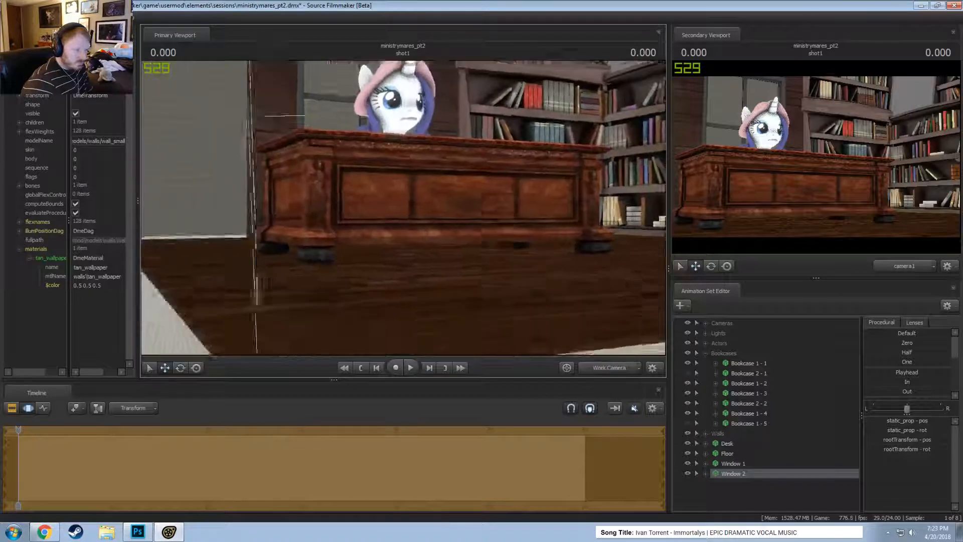
pyautogui.moveTo(404, 207); pyautogui.dragTo(404, 207)
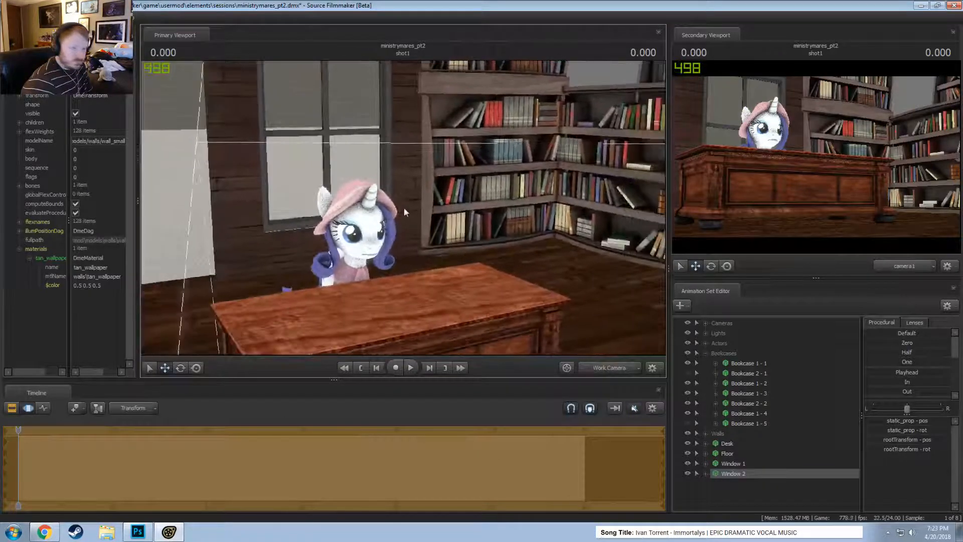
pyautogui.press('F2')
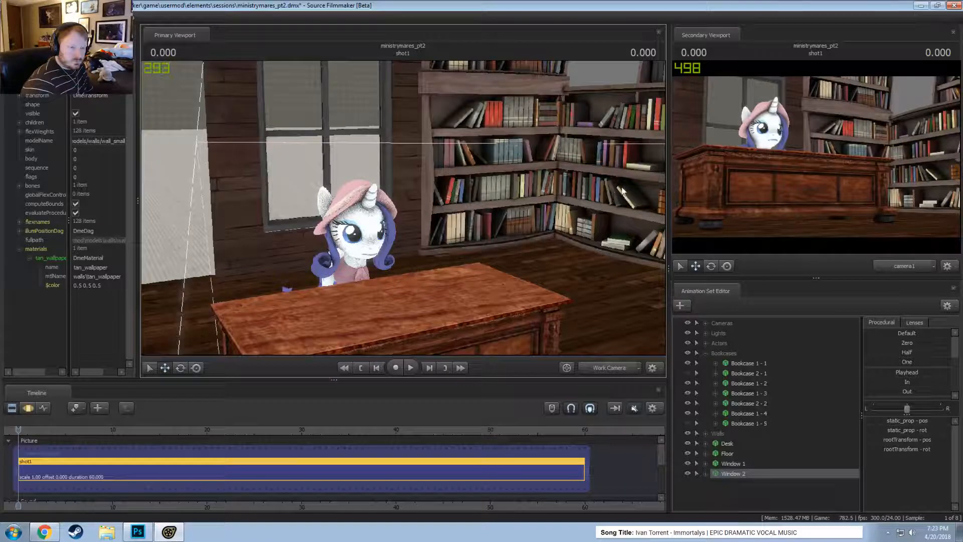
pyautogui.moveTo(617, 178); pyautogui.dragTo(617, 178)
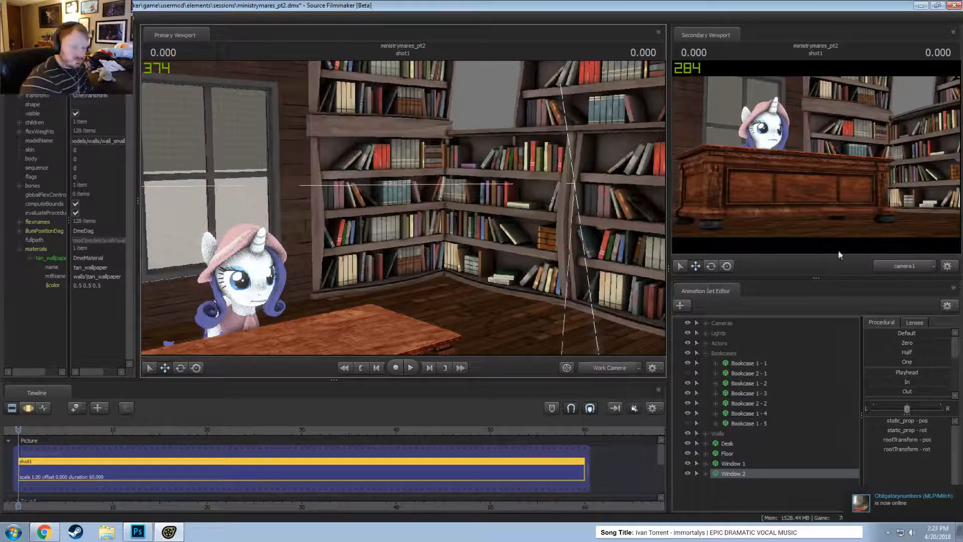
# - Identify the upper corner bookcase among the Bookcases entries and hide Bookcase 1 - 2
pyautogui.click(750, 423)
pyautogui.click(753, 365)
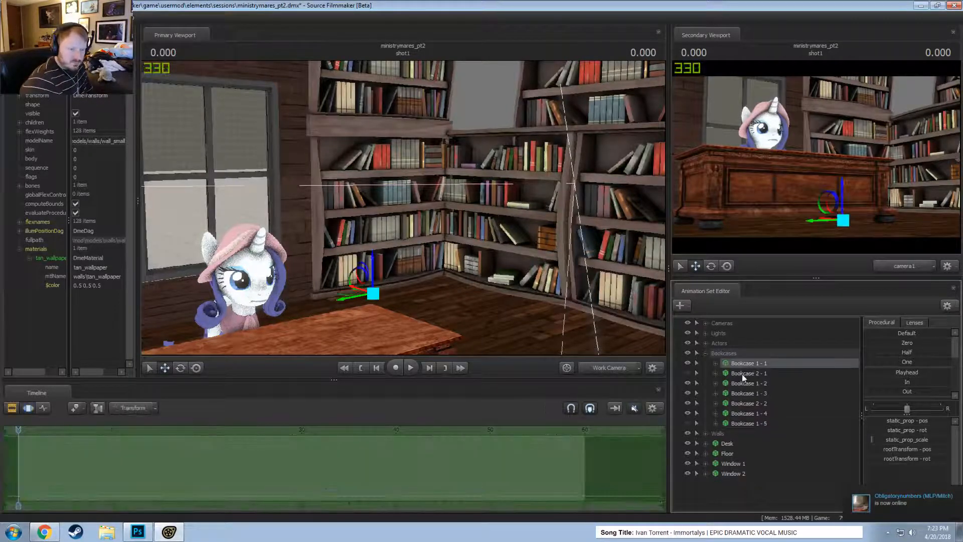
pyautogui.click(750, 373)
pyautogui.click(743, 403)
pyautogui.click(739, 423)
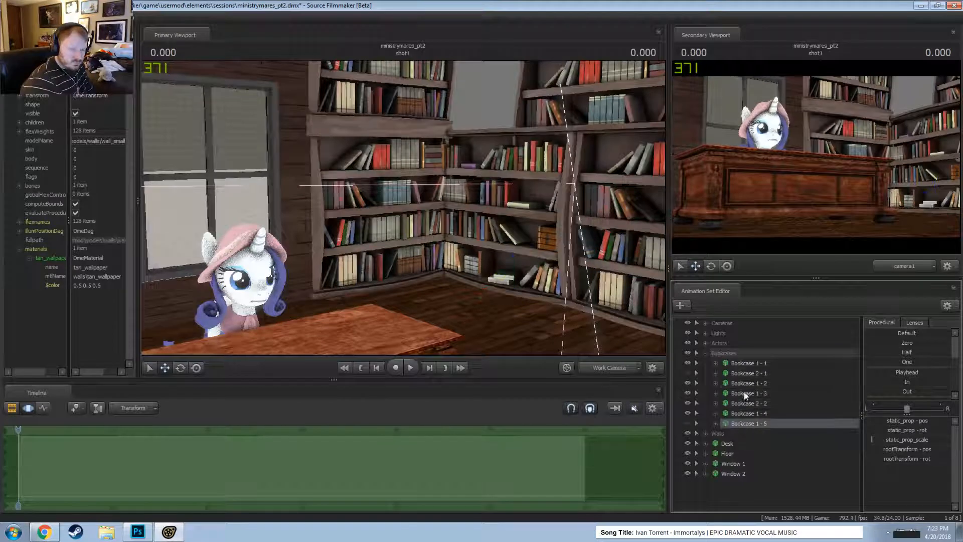
pyautogui.click(728, 383)
pyautogui.click(688, 383)
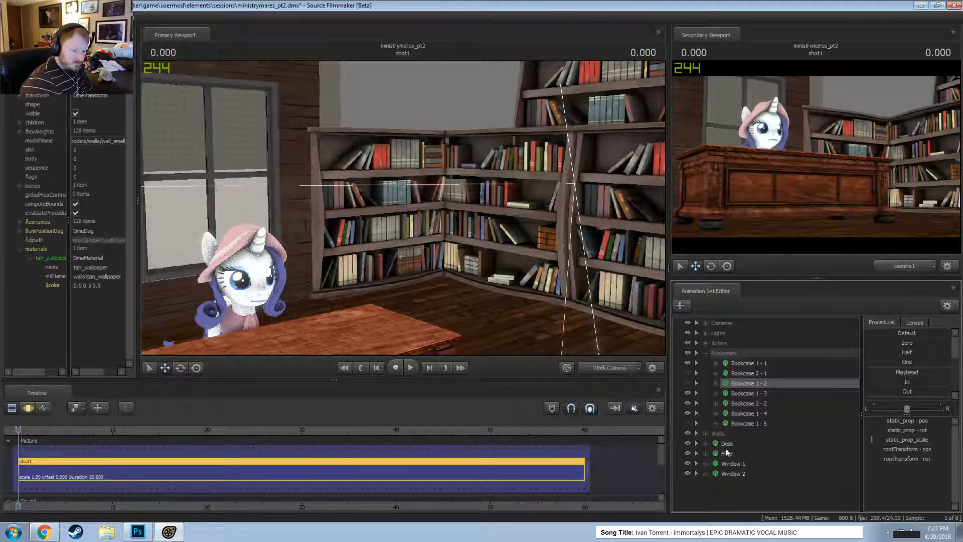
# - Select Window 1 and Window 2 together and shift them slightly along the red axis, away from the desk
pyautogui.click(735, 467)
pyautogui.keyDown('ctrl'); pyautogui.click(736, 473); pyautogui.keyUp('ctrl')
pyautogui.press('F3')
pyautogui.moveTo(398, 198); pyautogui.dragTo(410, 237)
pyautogui.press('F2')
pyautogui.moveTo(430, 314); pyautogui.dragTo(428, 268)
pyautogui.press('F3')
pyautogui.press('s')
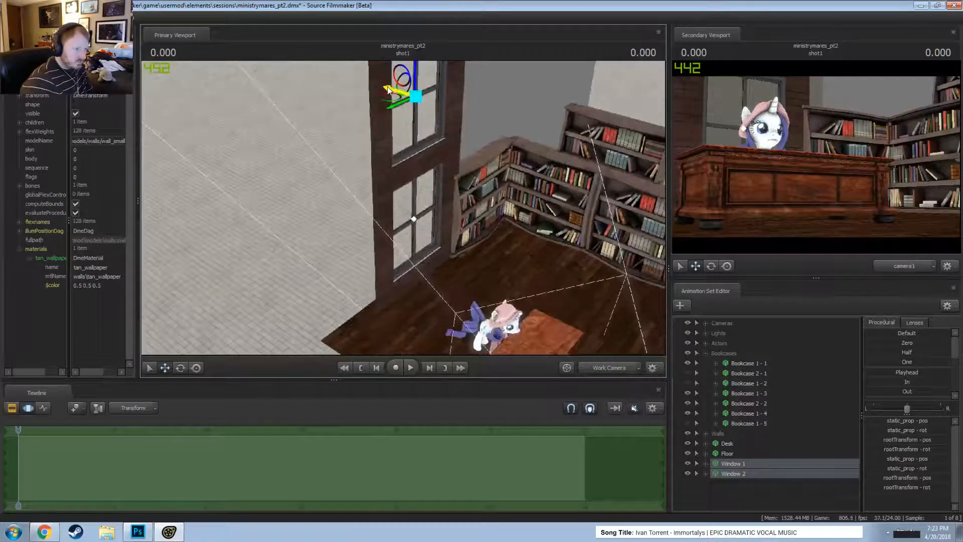
pyautogui.press('F4')
pyautogui.moveTo(388, 90); pyautogui.dragTo(377, 94)
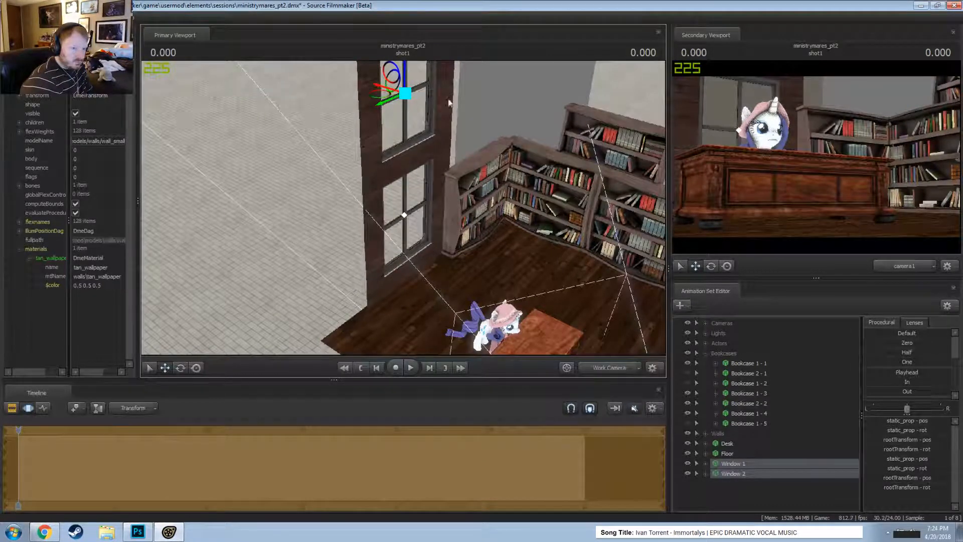
# - Examine how the two stacked windows line up with the walls and bookcases, from a distance and close up
pyautogui.press('d')
pyautogui.moveTo(576, 159); pyautogui.dragTo(545, 175)
pyautogui.press('a')
pyautogui.press('d')
pyautogui.press('a')
pyautogui.press('x')
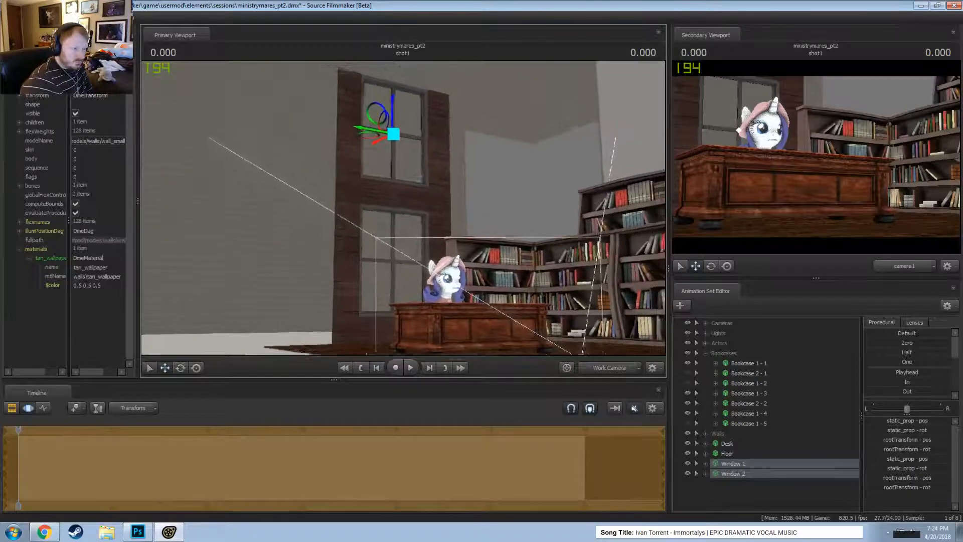
pyautogui.press('w')
pyautogui.moveTo(403, 208); pyautogui.dragTo(418, 230)
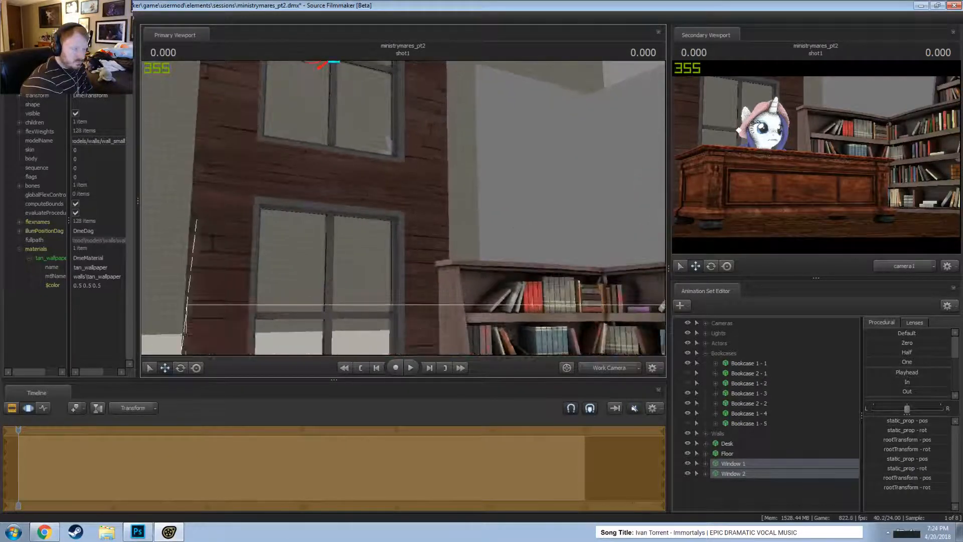
pyautogui.moveTo(218, 236); pyautogui.dragTo(231, 254)
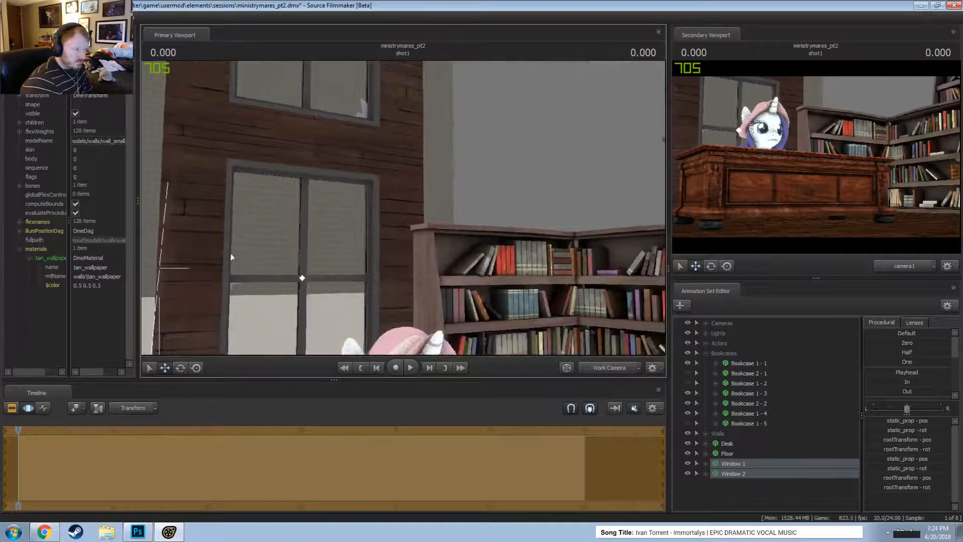
# - Add override materials to Window 1 and show it in the Element Viewer
pyautogui.rightClick(49, 255)
pyautogui.click(737, 465)
pyautogui.rightClick(740, 464)
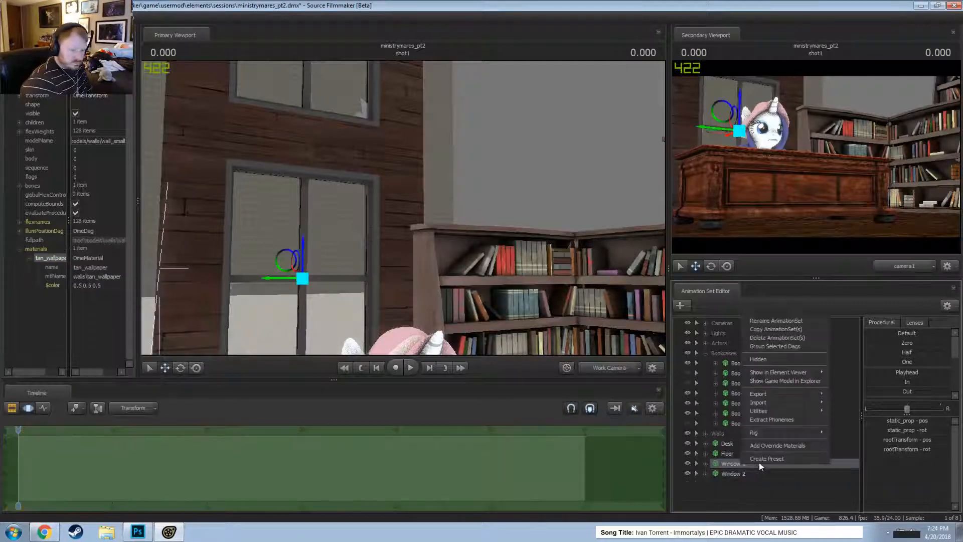
pyautogui.click(770, 447)
pyautogui.rightClick(747, 464)
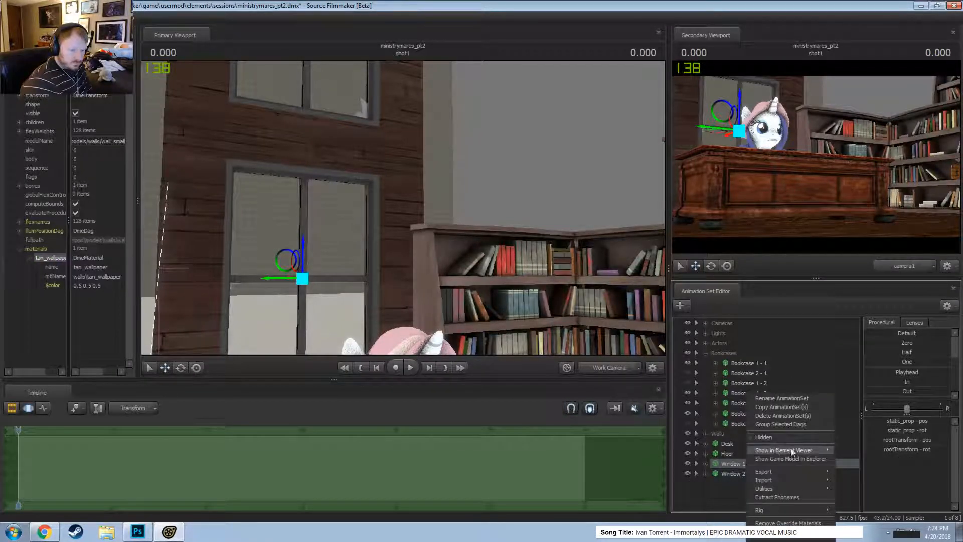
# - Show Window 1's game model in the Element Viewer and expand its materials list with readable material names
pyautogui.moveTo(812, 450)
pyautogui.click(857, 460)
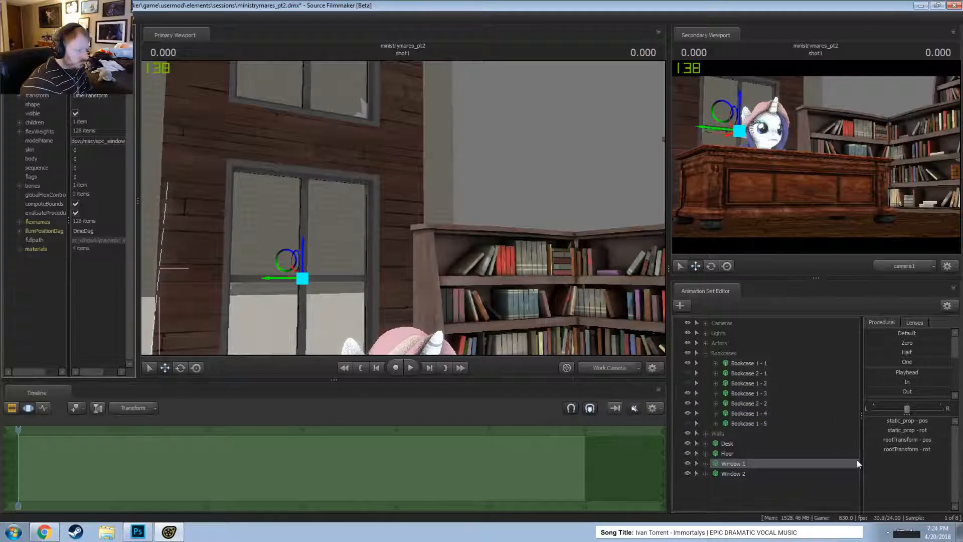
pyautogui.click(17, 249)
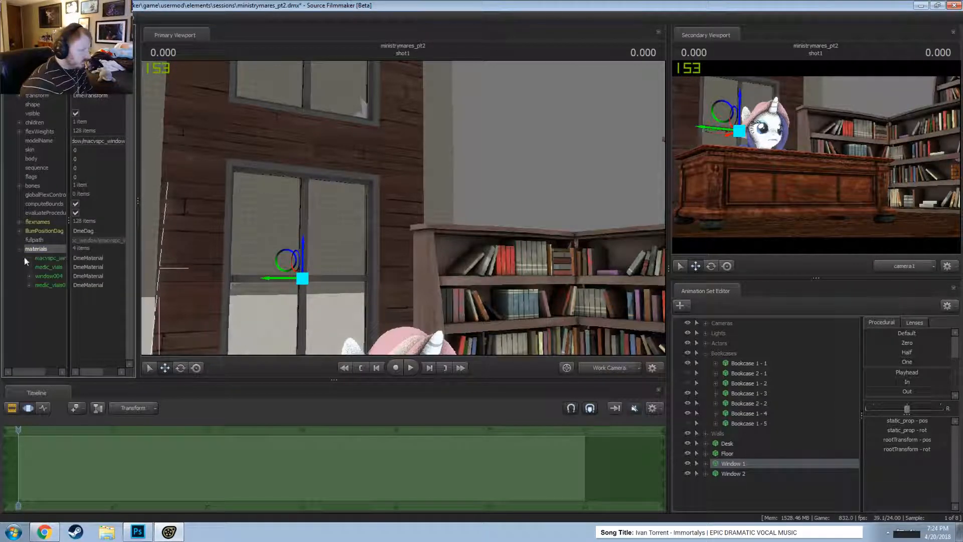
pyautogui.moveTo(67, 280); pyautogui.dragTo(99, 291)
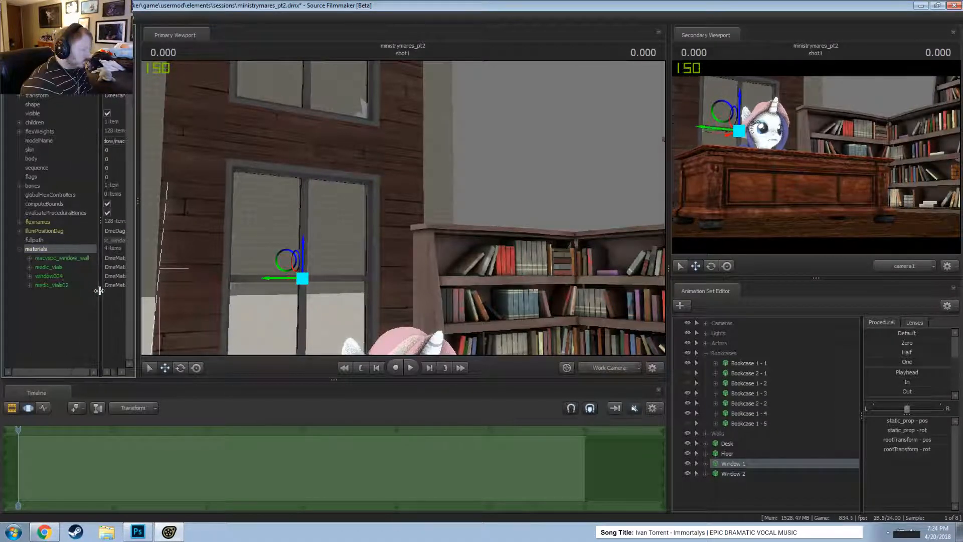
# - Try adding a float attribute named $alpha to Window 1's window004 material and inspect the window up close
pyautogui.rightClick(56, 276)
pyautogui.moveTo(125, 350)
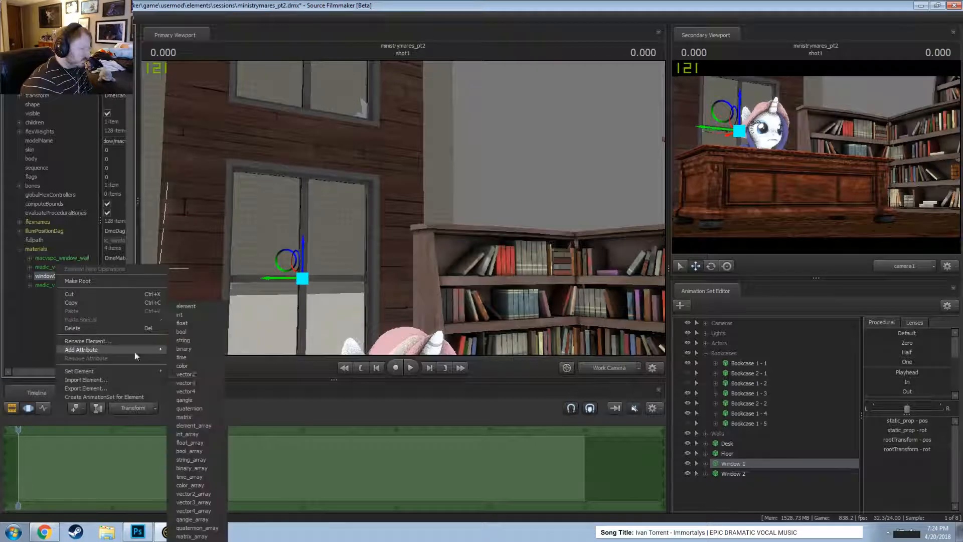
pyautogui.click(182, 323)
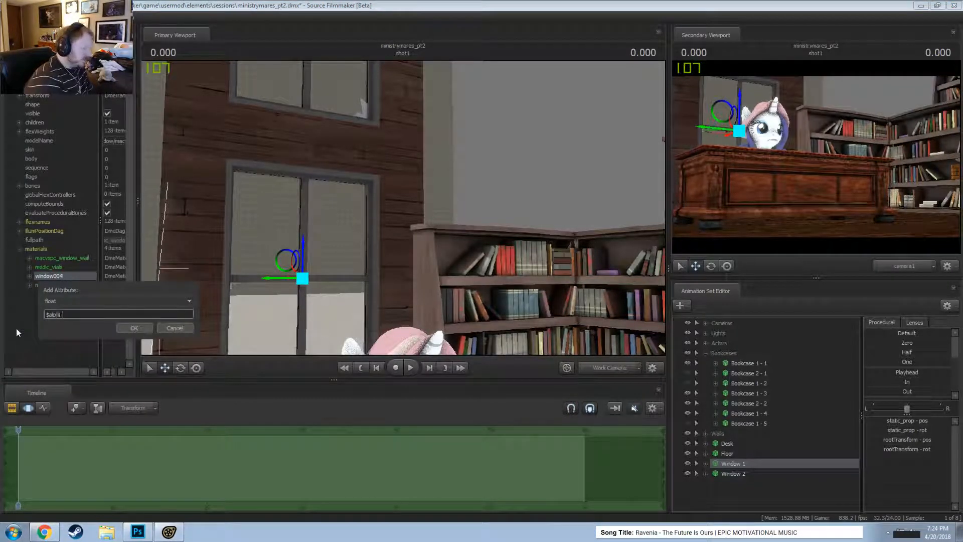
pyautogui.press('Return')
pyautogui.moveTo(403, 208); pyautogui.dragTo(384, 219)
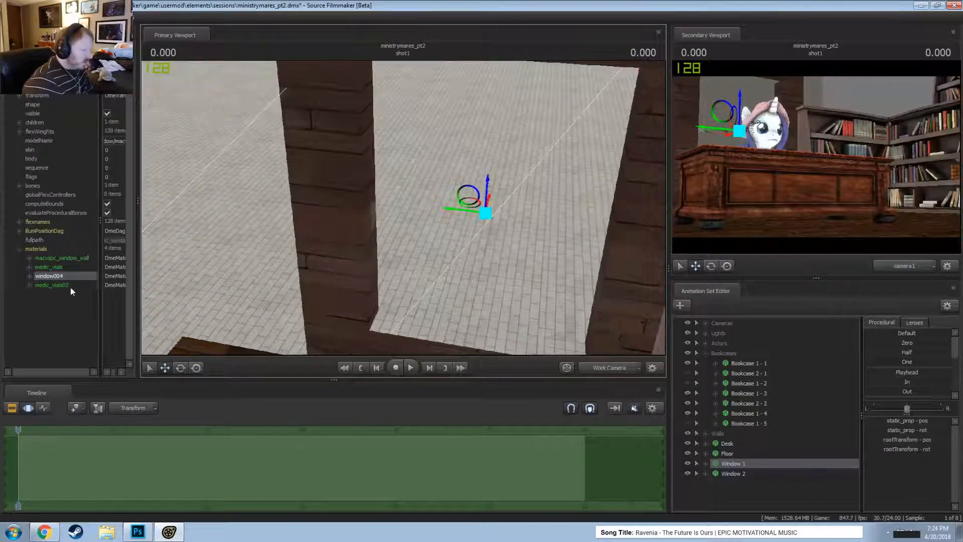
# - Remove the $alpha attribute from the window004 material
pyautogui.rightClick(55, 276)
pyautogui.rightClick(54, 259)
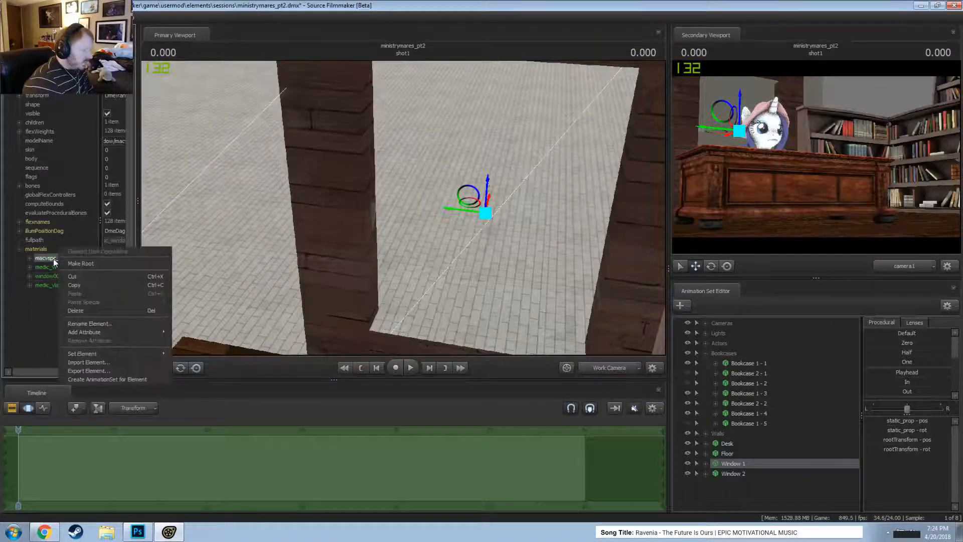
pyautogui.rightClick(50, 276)
pyautogui.click(30, 276)
pyautogui.click(81, 304)
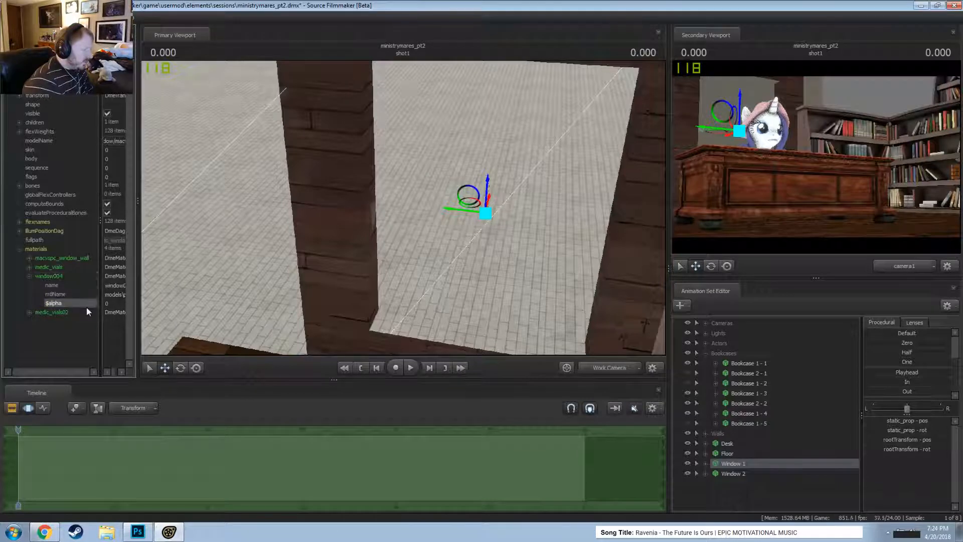
pyautogui.rightClick(56, 303)
pyautogui.click(70, 338)
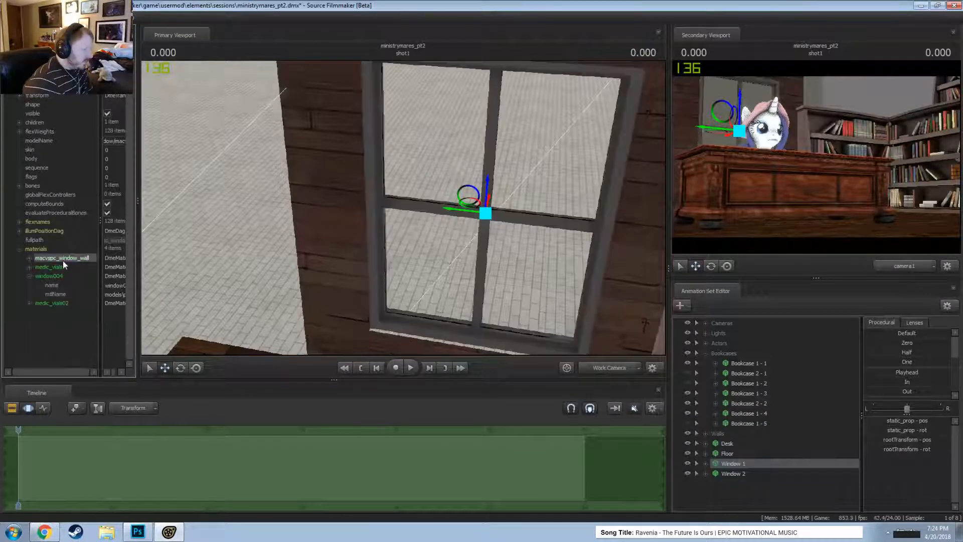
# - Try adding a float $alpha attribute to Window 1's macvspc_window_wall material, take it back, and view the window area
pyautogui.moveTo(149, 239); pyautogui.dragTo(149, 239)
pyautogui.click(30, 257)
pyautogui.rightClick(49, 259)
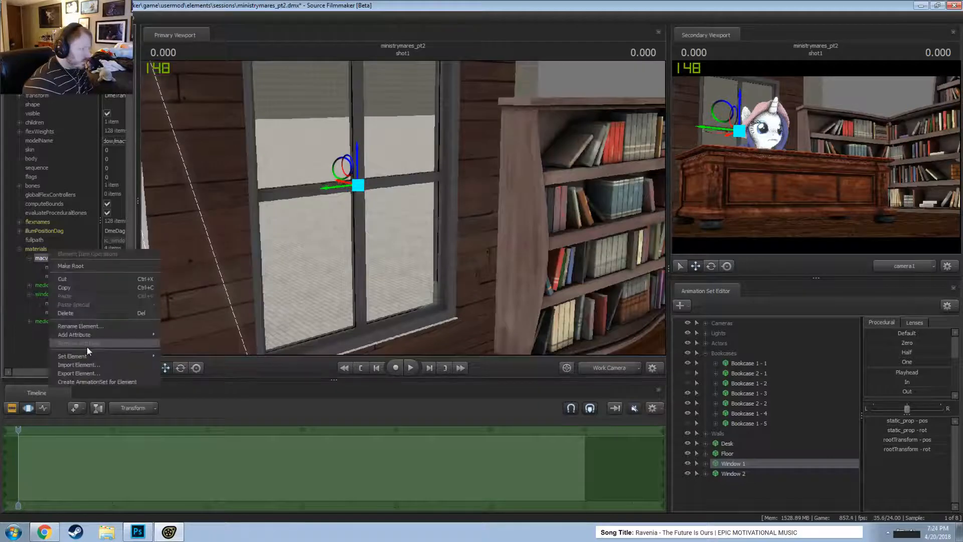
pyautogui.moveTo(85, 336)
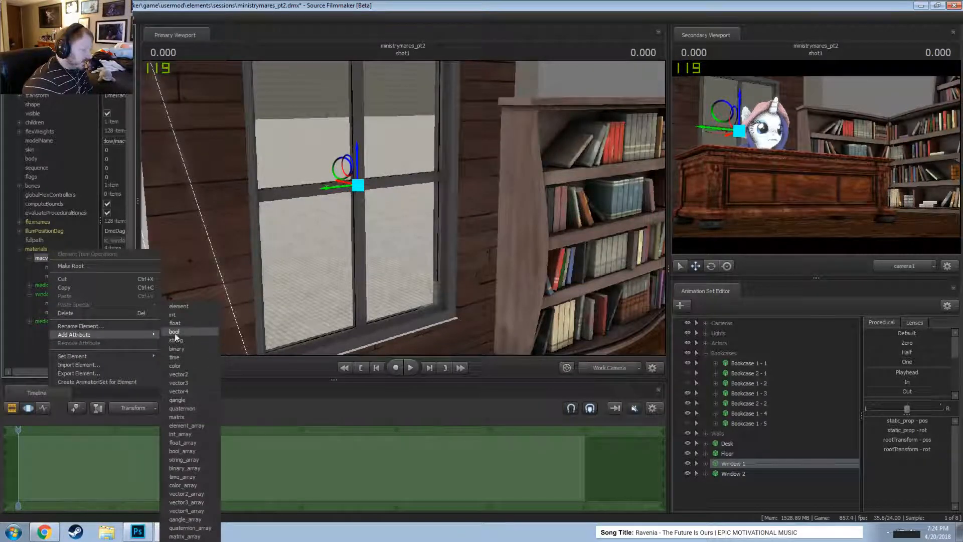
pyautogui.click(180, 325)
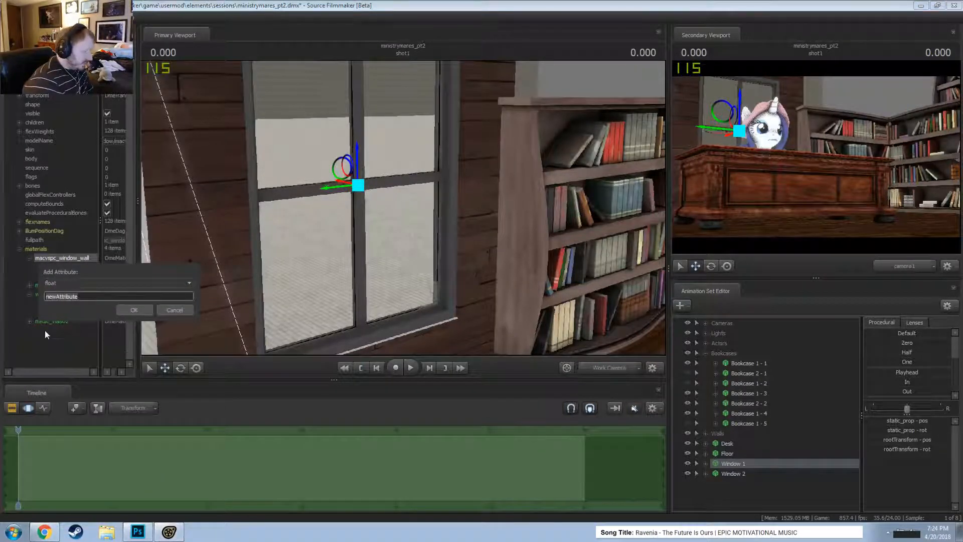
pyautogui.write('sal')
pyautogui.press('Return')
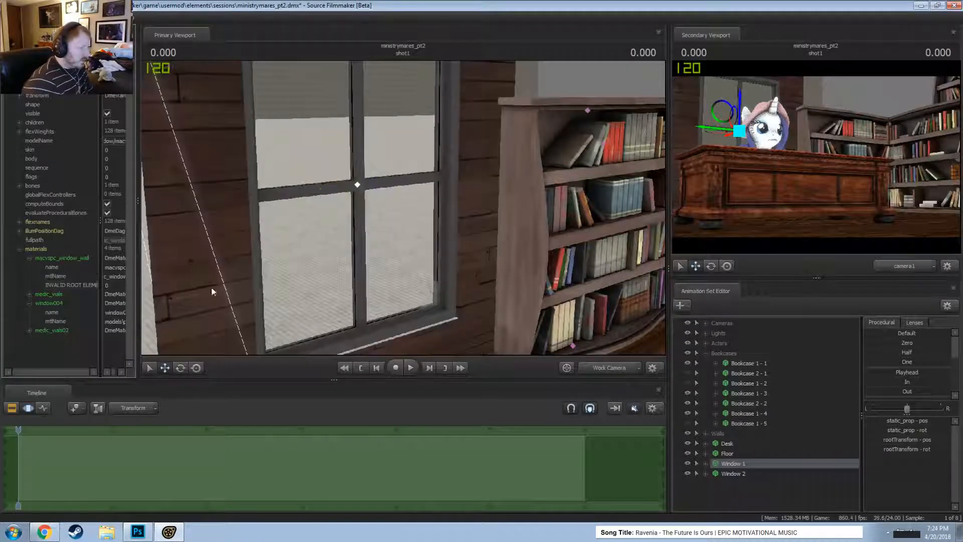
pyautogui.moveTo(403, 208); pyautogui.dragTo(372, 199)
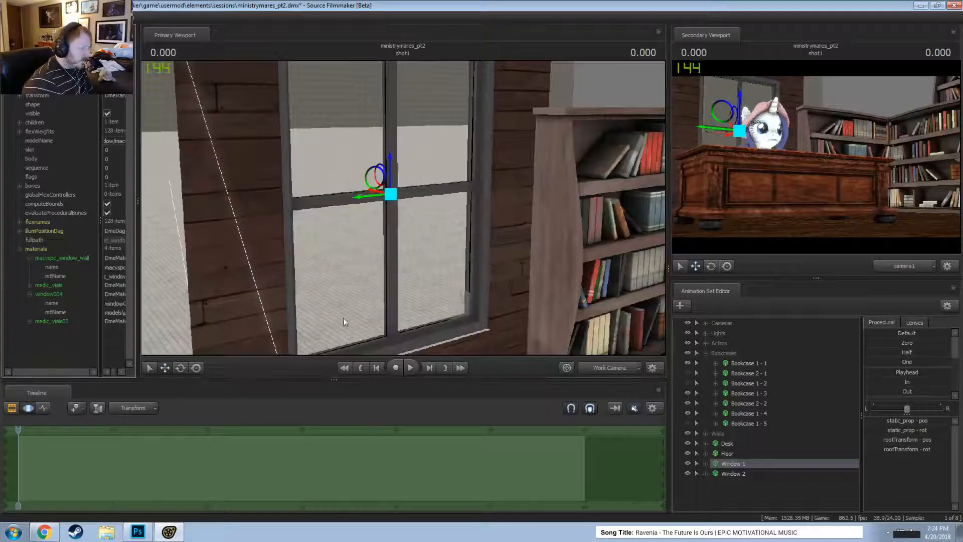
pyautogui.moveTo(343, 318); pyautogui.dragTo(419, 200)
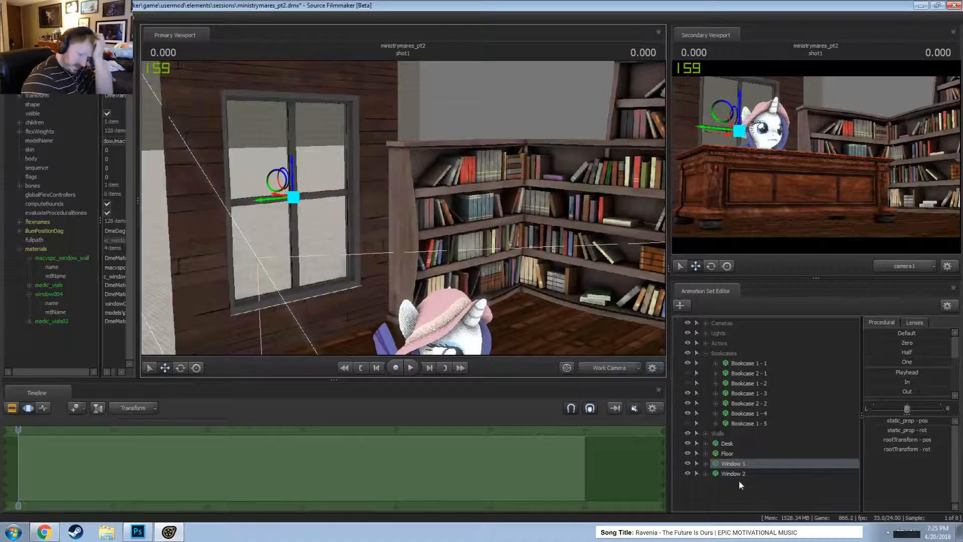
# - Locate Window 1's game model file in Windows Explorer and return to Source Filmmaker
pyautogui.rightClick(736, 462)
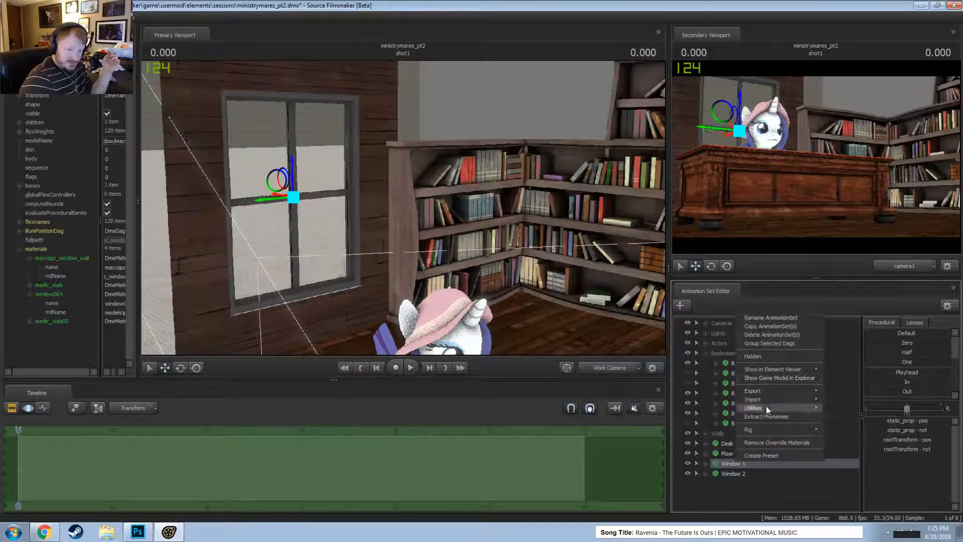
pyautogui.click(753, 379)
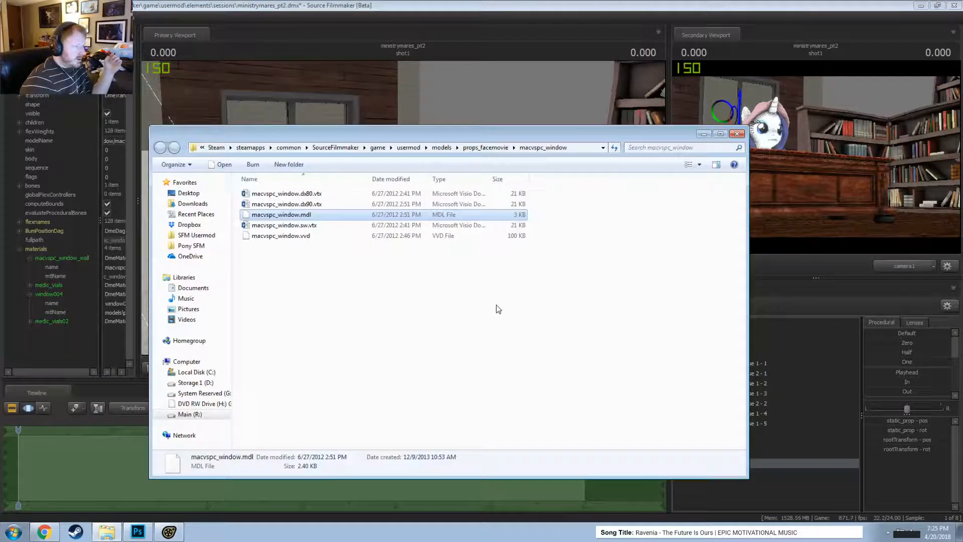
pyautogui.click(793, 492)
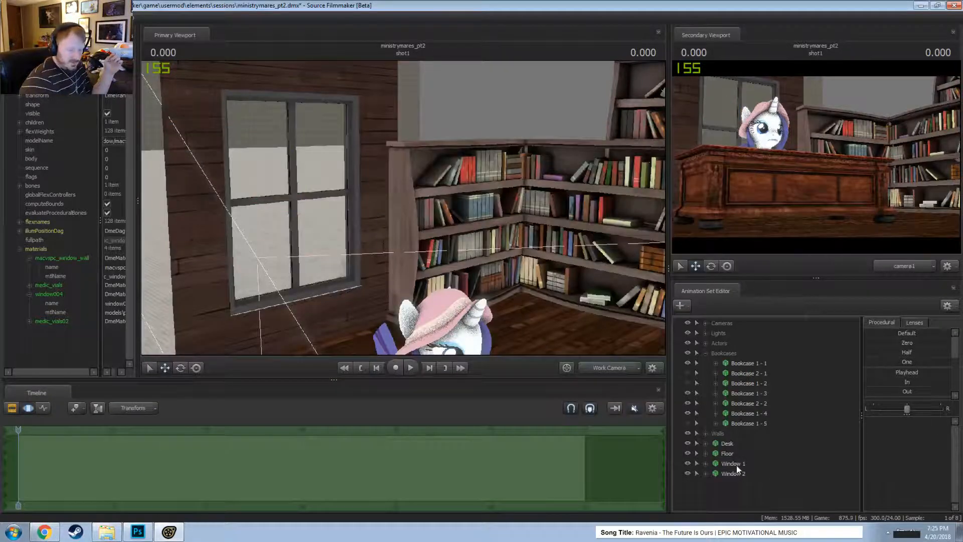
# - Duplicate the Floor animation set by copying and pasting it, and select the copy
pyautogui.rightClick(727, 453)
pyautogui.click(746, 320)
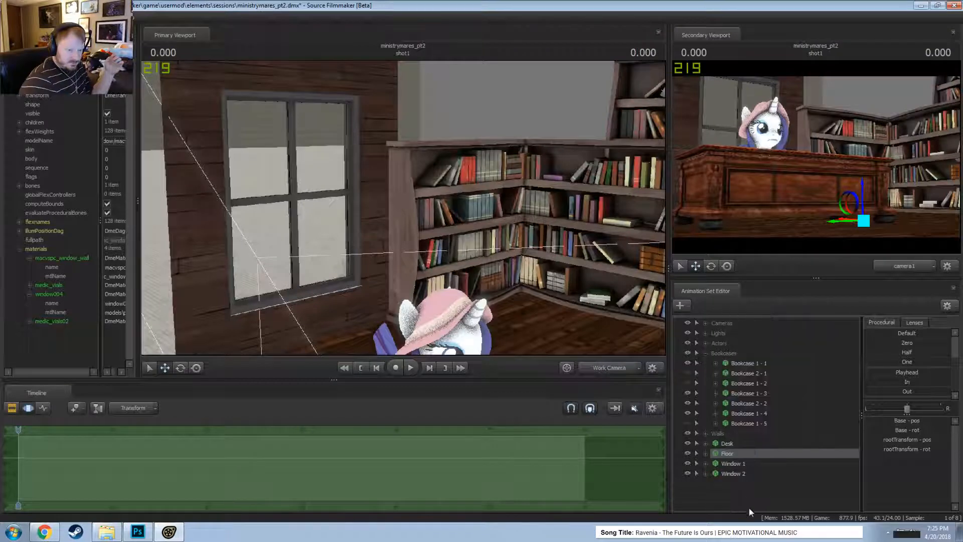
pyautogui.rightClick(749, 507)
pyautogui.click(751, 472)
pyautogui.click(731, 484)
pyautogui.rightClick(729, 485)
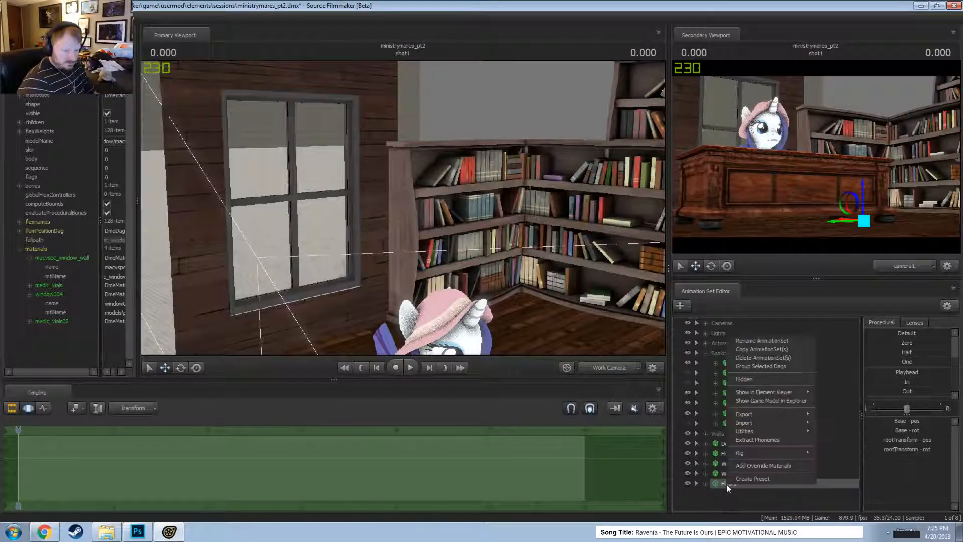
# - Copy the mtlName path of Window 1's macvspc_window_wall material, collapse that material and expand medic_vials
pyautogui.click(65, 368)
pyautogui.click(114, 276)
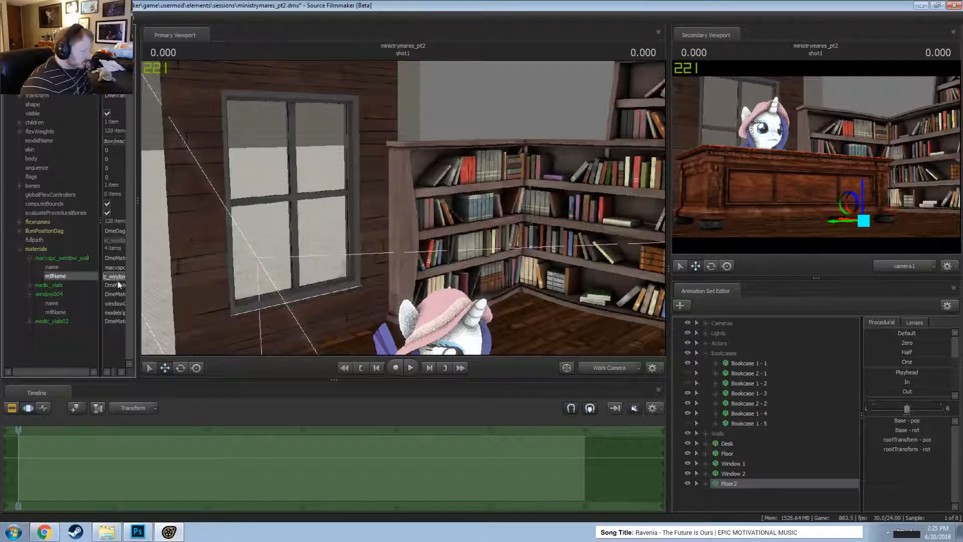
pyautogui.click(29, 258)
pyautogui.click(29, 267)
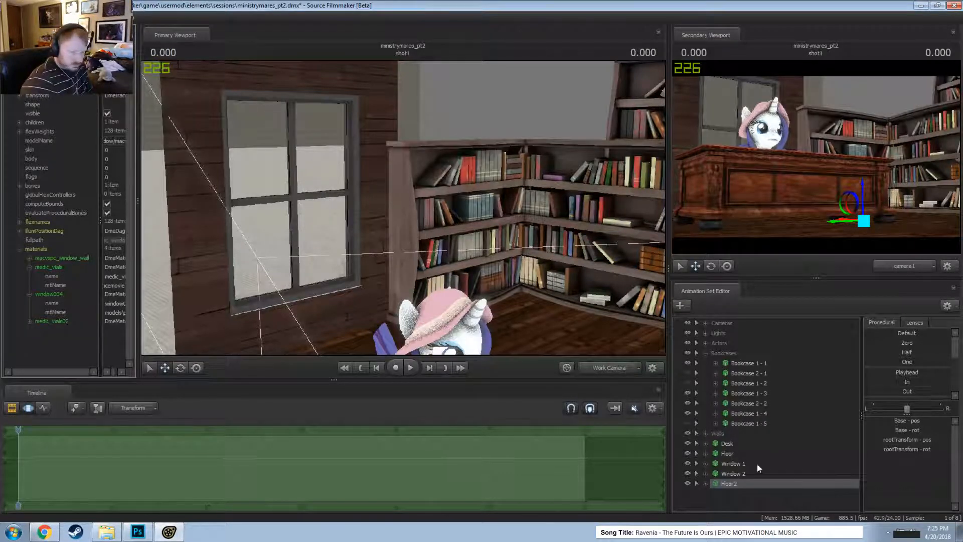
# - Add override materials to Floor2 and show its game model in the Element Viewer with the floorboards material expanded
pyautogui.rightClick(737, 484)
pyautogui.click(774, 463)
pyautogui.rightClick(746, 483)
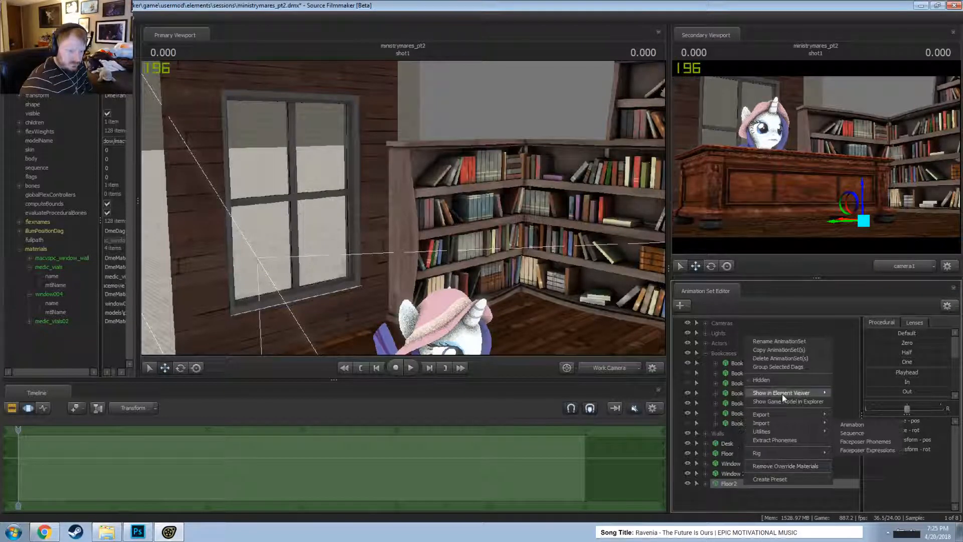
pyautogui.click(848, 403)
pyautogui.click(19, 247)
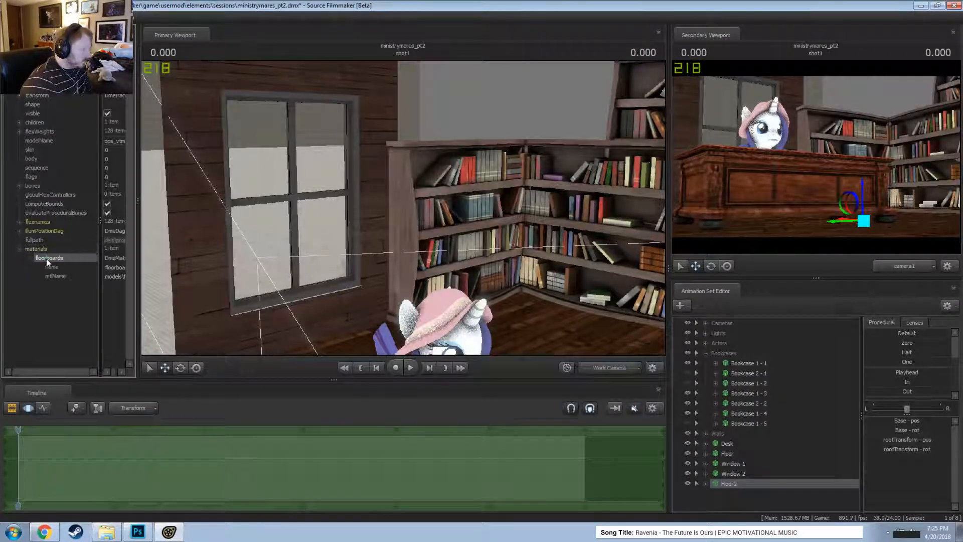
pyautogui.rightClick(44, 258)
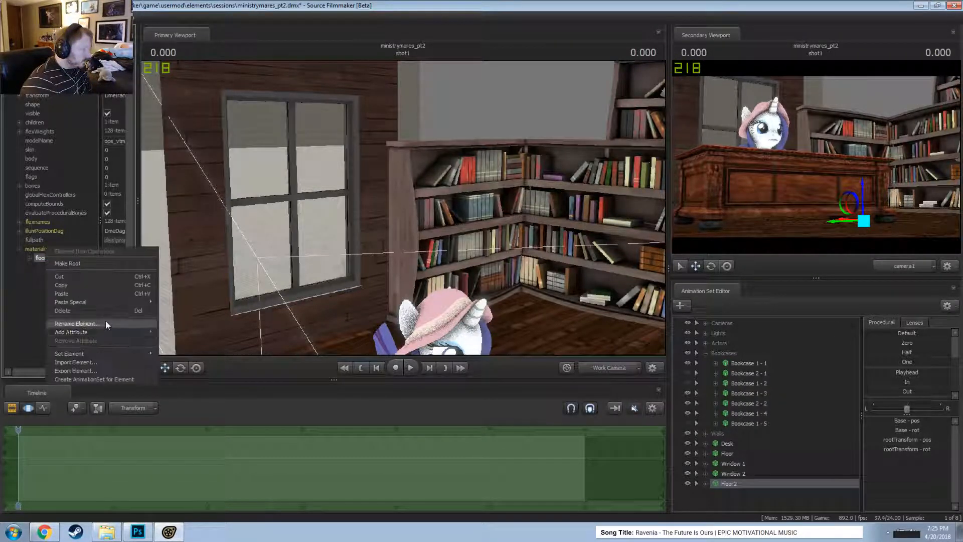
pyautogui.click(201, 348)
# - Locate Floor2's game model file in Windows Explorer and close the folder window
pyautogui.rightClick(748, 481)
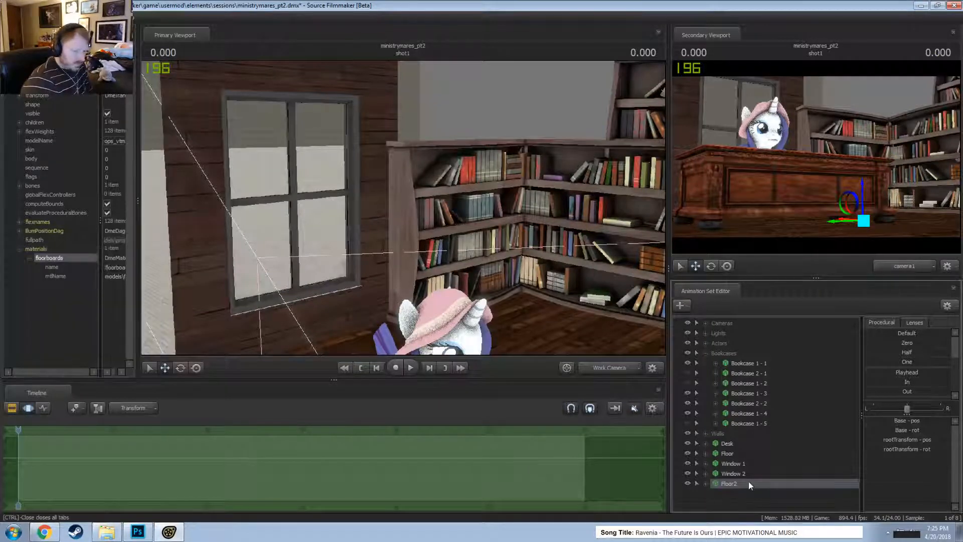
pyautogui.click(780, 397)
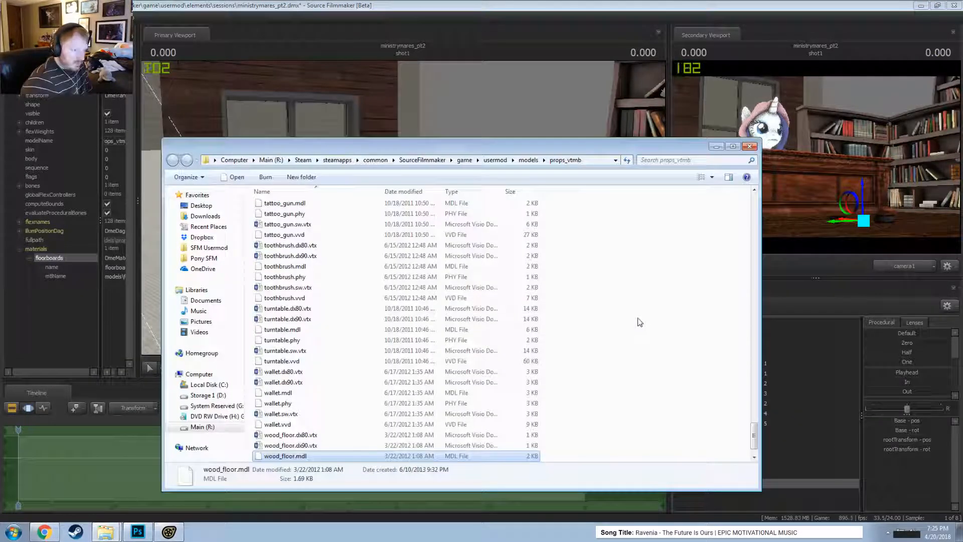
pyautogui.click(749, 146)
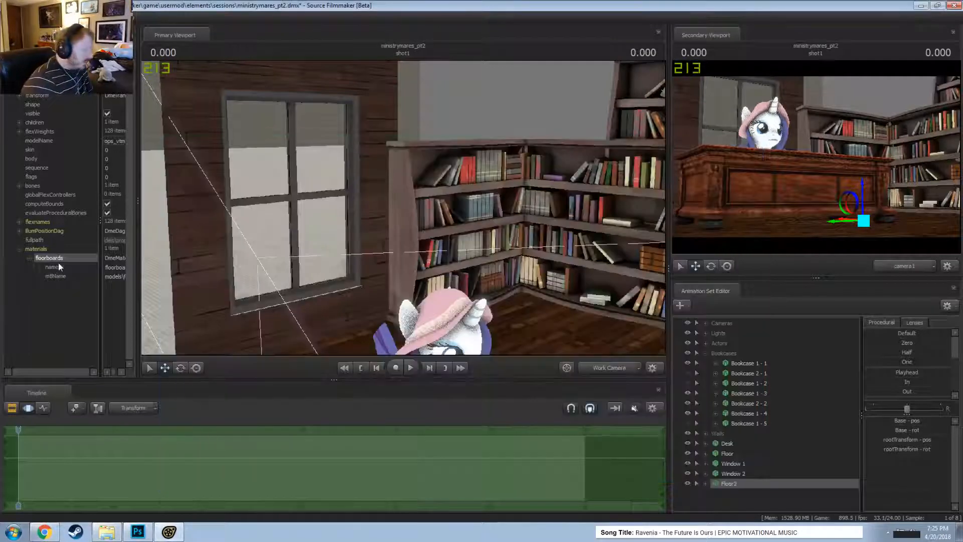
# - Add a string attribute named $basetexture to Floor2's floorboards material
pyautogui.rightClick(58, 259)
pyautogui.click(59, 299)
pyautogui.rightClick(45, 258)
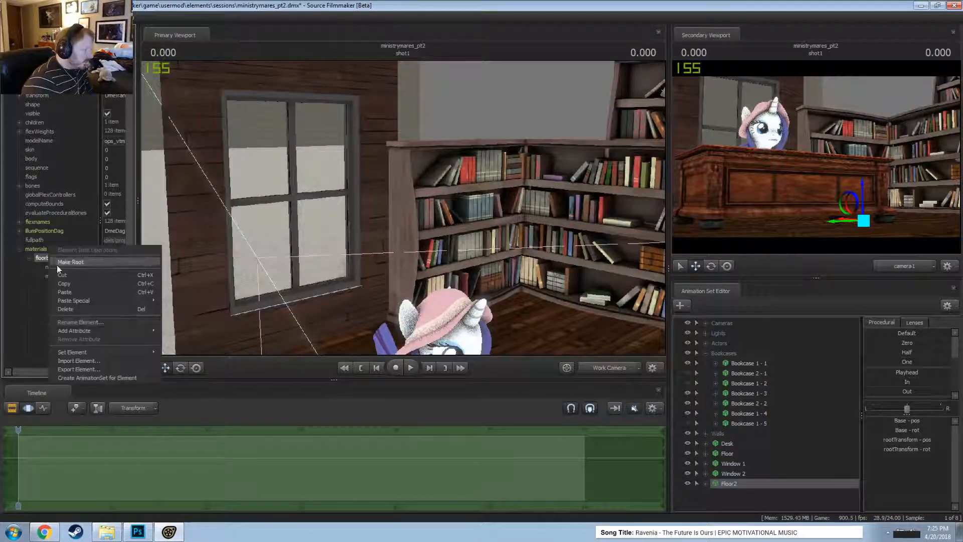
pyautogui.moveTo(83, 330)
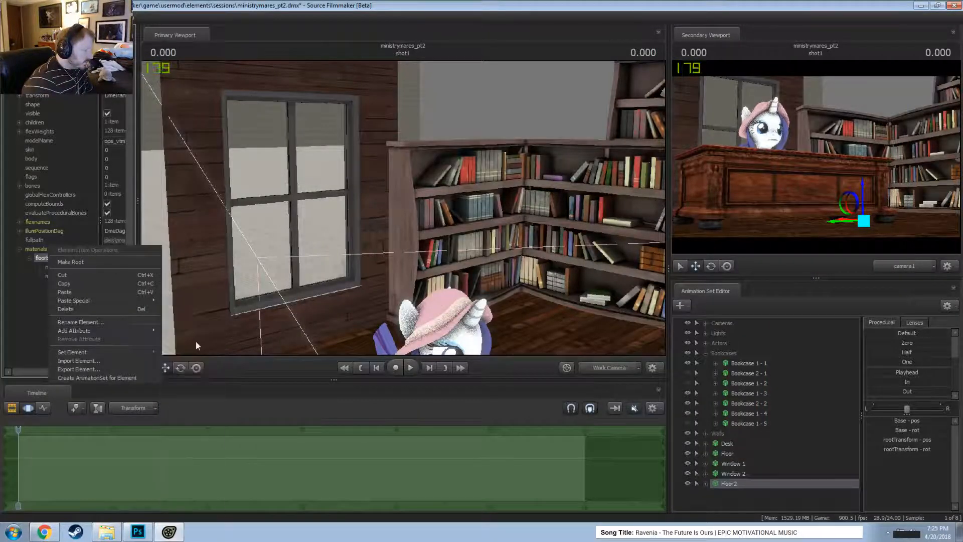
pyautogui.click(180, 340)
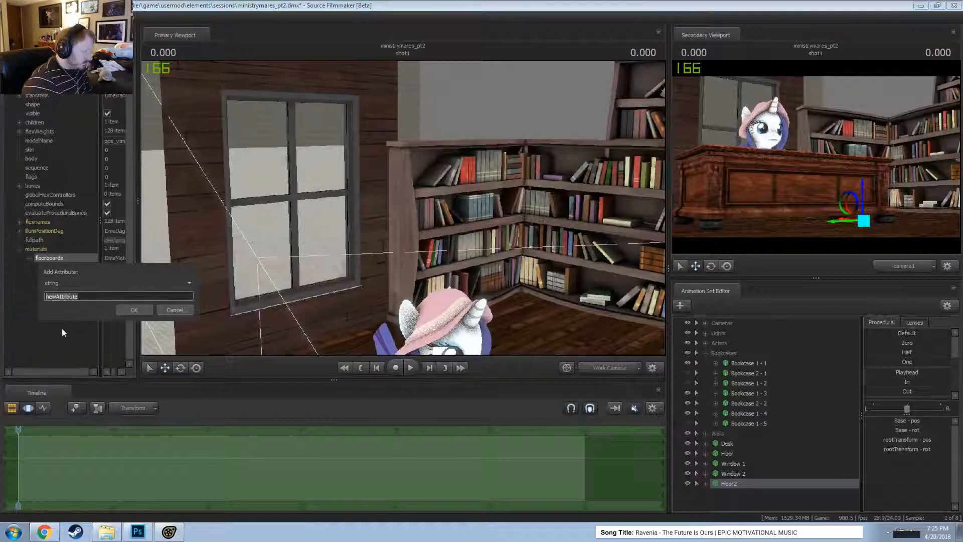
pyautogui.write('sbasetexture')
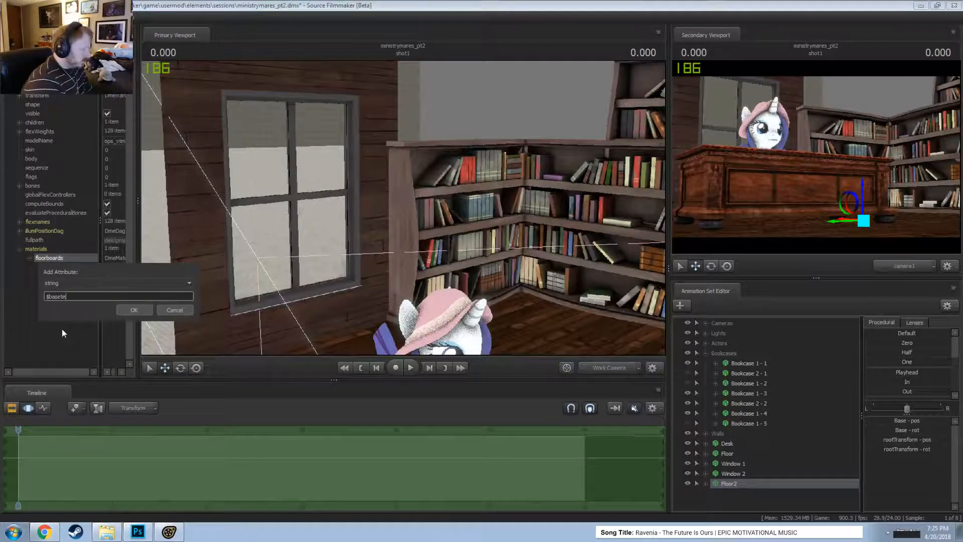
pyautogui.press('Return')
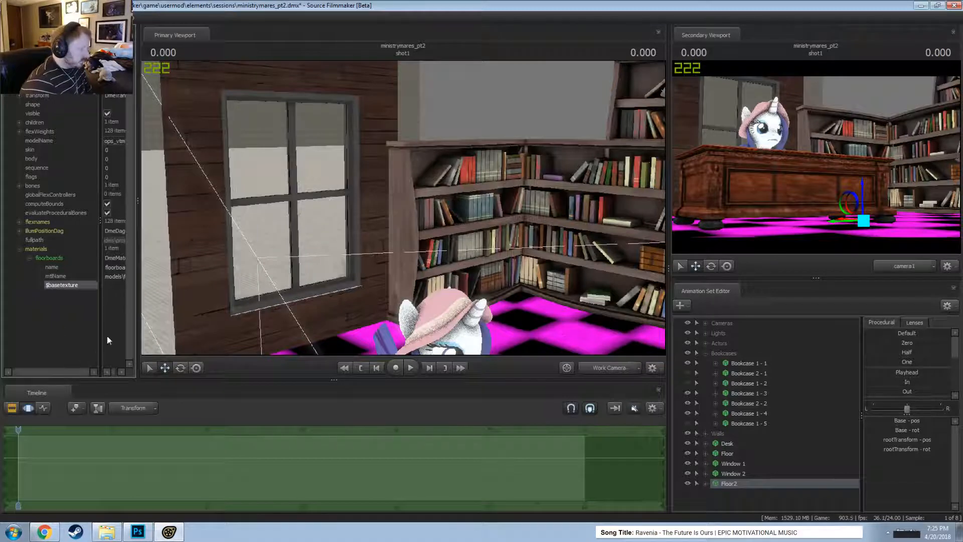
# - Set the floorboards $basetexture value to the copied window wall material path and view the whole room
pyautogui.hotkey('ctrl', 'v')
pyautogui.click(119, 372)
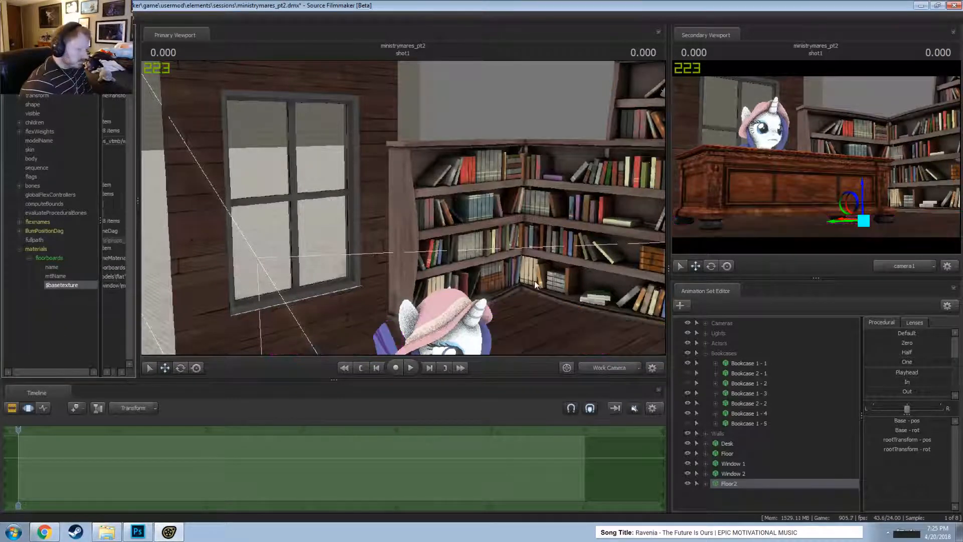
pyautogui.moveTo(321, 220); pyautogui.dragTo(328, 301)
pyautogui.press('s')
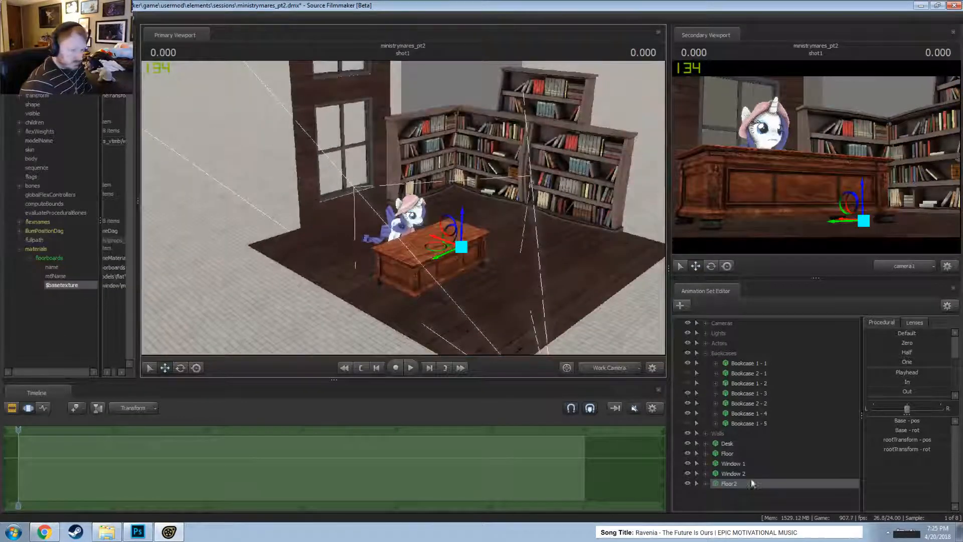
# - Raise Floor2 above the desk and rotate it by 90 degrees so it stands upright like a wall
pyautogui.click(741, 485)
pyautogui.moveTo(445, 221); pyautogui.dragTo(435, 142)
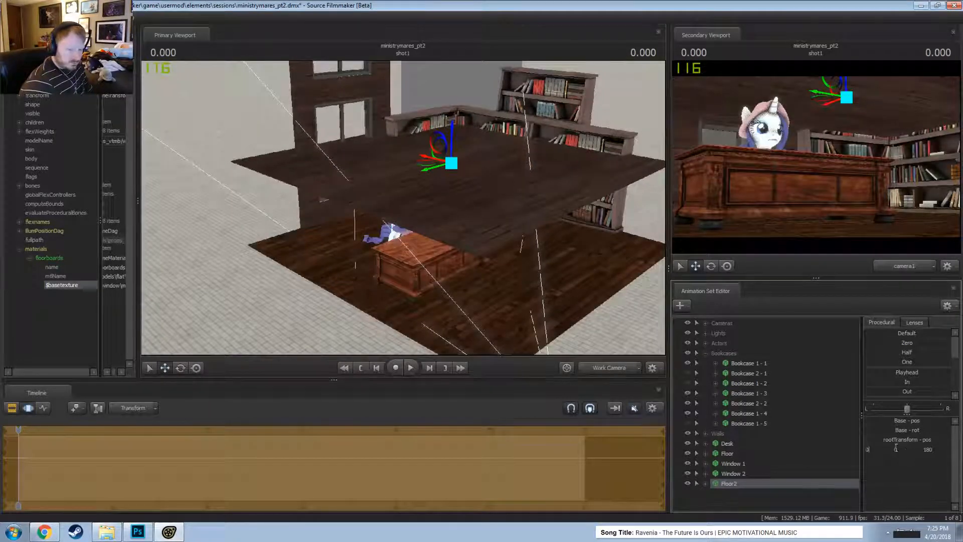
pyautogui.hotkey('ctrl', 's')
pyautogui.hotkey('ctrl', 'z')
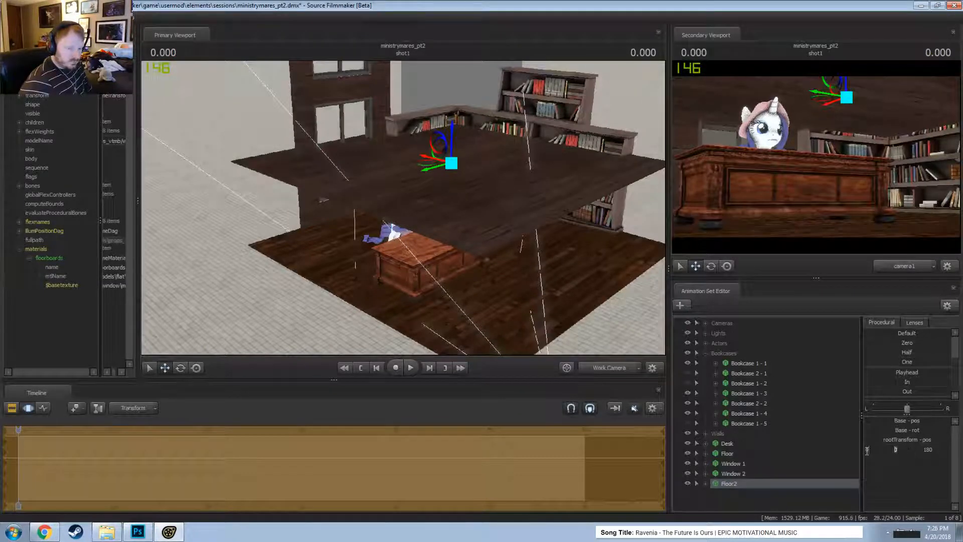
pyautogui.write('90')
pyautogui.press('Return')
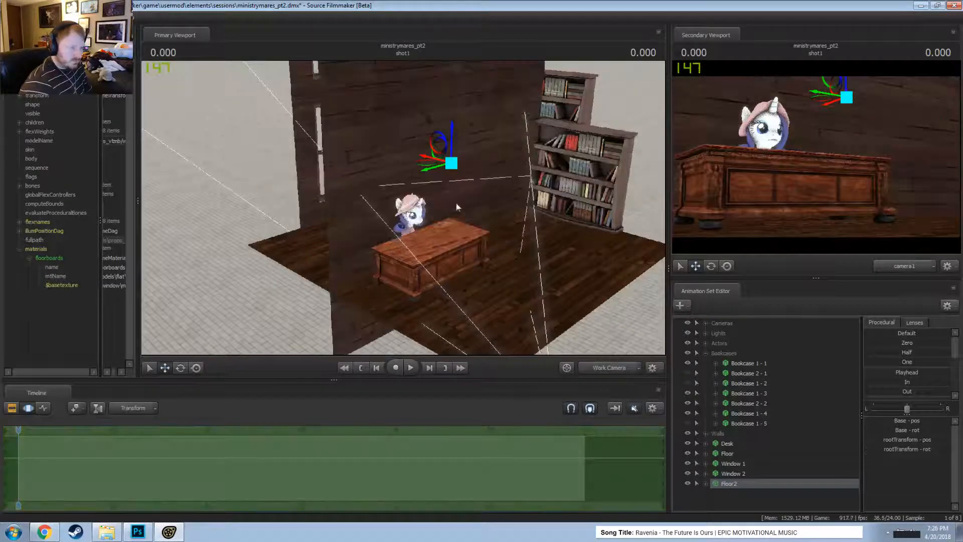
# - Slide the upright Floor2 behind the bookcase so it meets the edge of the window wall
pyautogui.moveTo(389, 217); pyautogui.dragTo(404, 163)
pyautogui.press('w')
pyautogui.moveTo(419, 217); pyautogui.dragTo(419, 233)
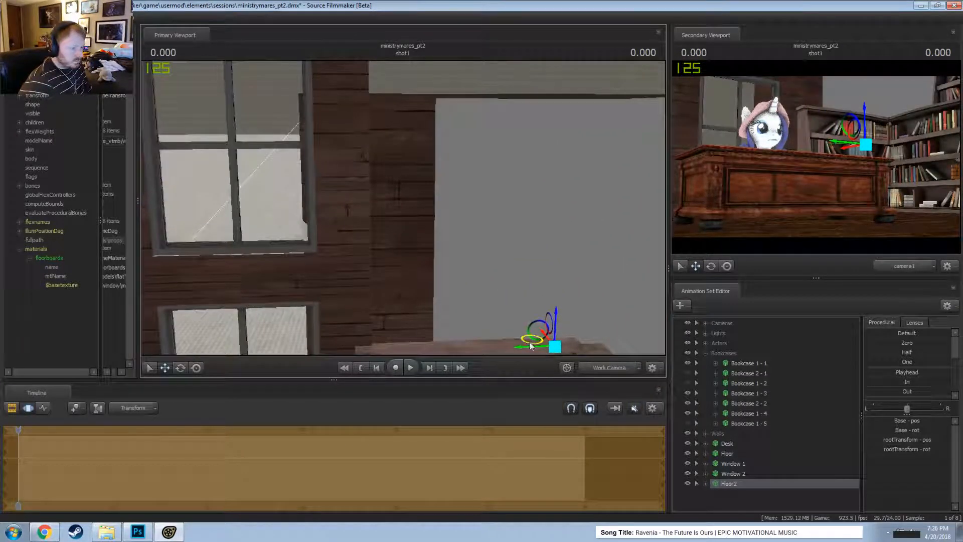
pyautogui.moveTo(531, 339); pyautogui.dragTo(676, 431)
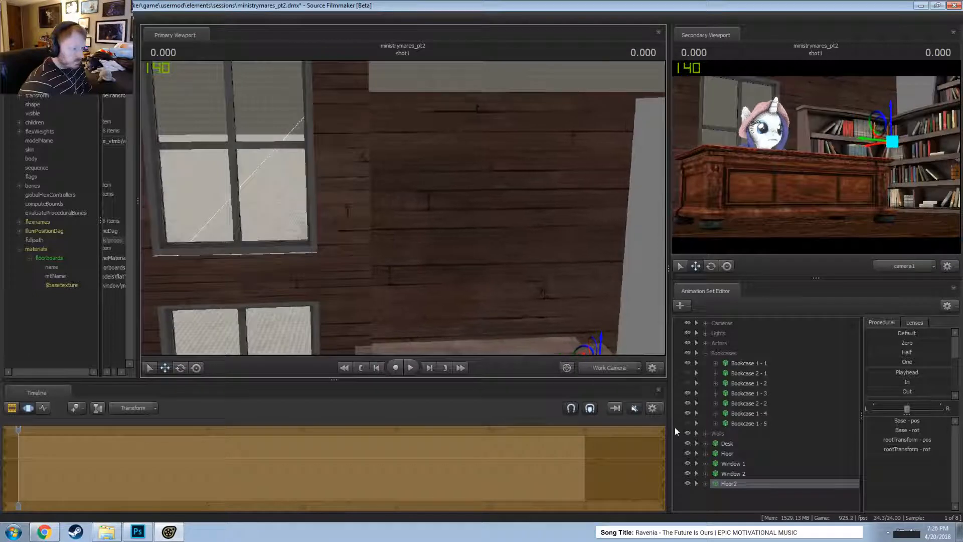
# - Add a scale control to Floor2's Base bone and shrink the model with Base_scale
pyautogui.click(706, 485)
pyautogui.click(717, 503)
pyautogui.scroll(-1, 741, 500)
pyautogui.click(744, 504)
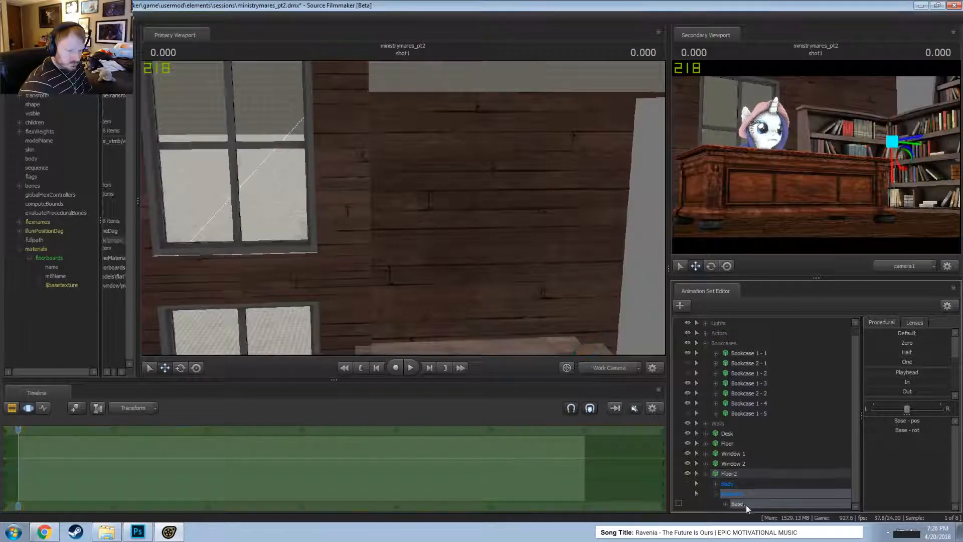
pyautogui.rightClick(746, 505)
pyautogui.click(783, 437)
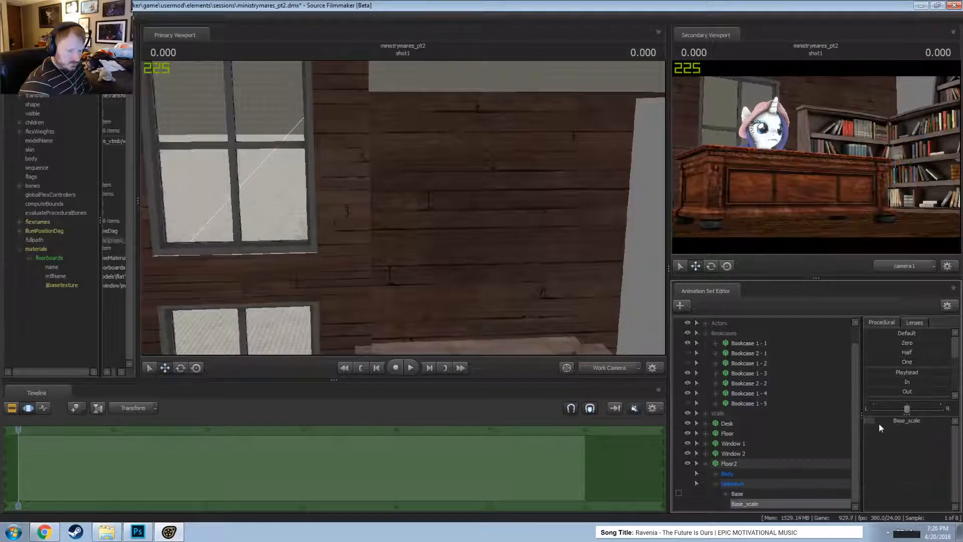
pyautogui.moveTo(879, 423); pyautogui.dragTo(908, 421)
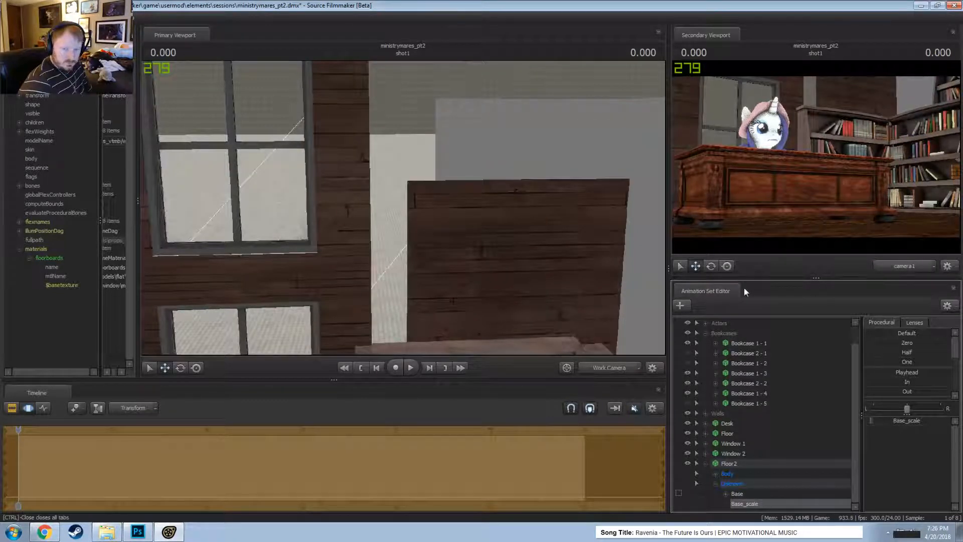
# - Raise Floor2 above the corner bookcase beside the window wall and readjust its Base_scale
pyautogui.moveTo(600, 197); pyautogui.dragTo(442, 244)
pyautogui.press('F2')
pyautogui.press('F3')
pyautogui.moveTo(484, 300); pyautogui.dragTo(390, 224)
pyautogui.click(748, 466)
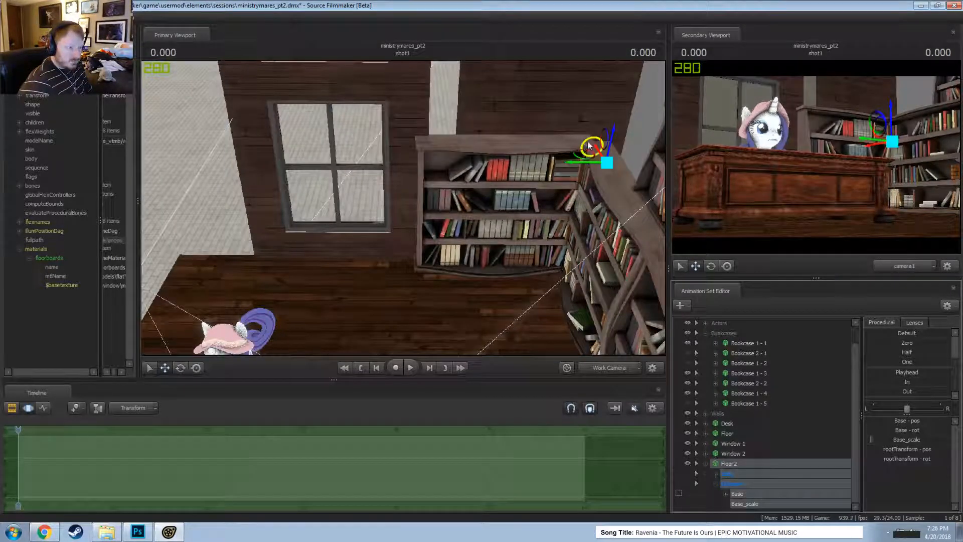
pyautogui.moveTo(591, 148); pyautogui.dragTo(543, 94)
pyautogui.moveTo(527, 130); pyautogui.dragTo(527, 71)
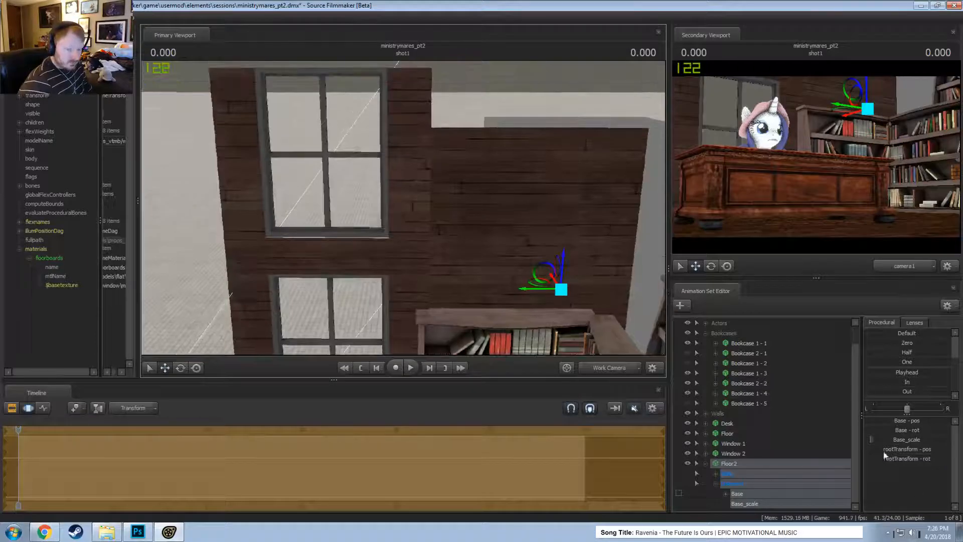
pyautogui.moveTo(883, 440); pyautogui.dragTo(878, 439)
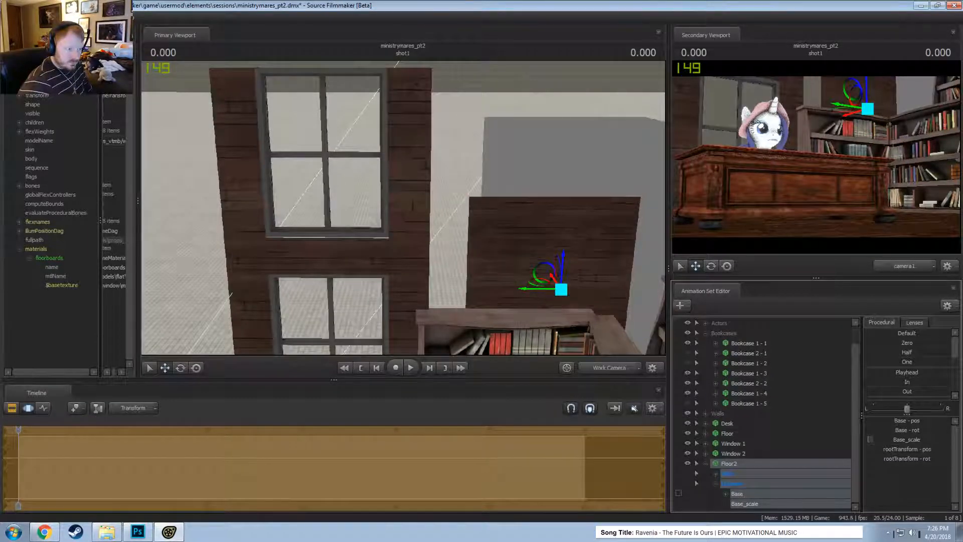
# - Shift Floor2 up against the window wall and examine the seam between their wood textures
pyautogui.moveTo(541, 270); pyautogui.dragTo(495, 278)
pyautogui.press('w')
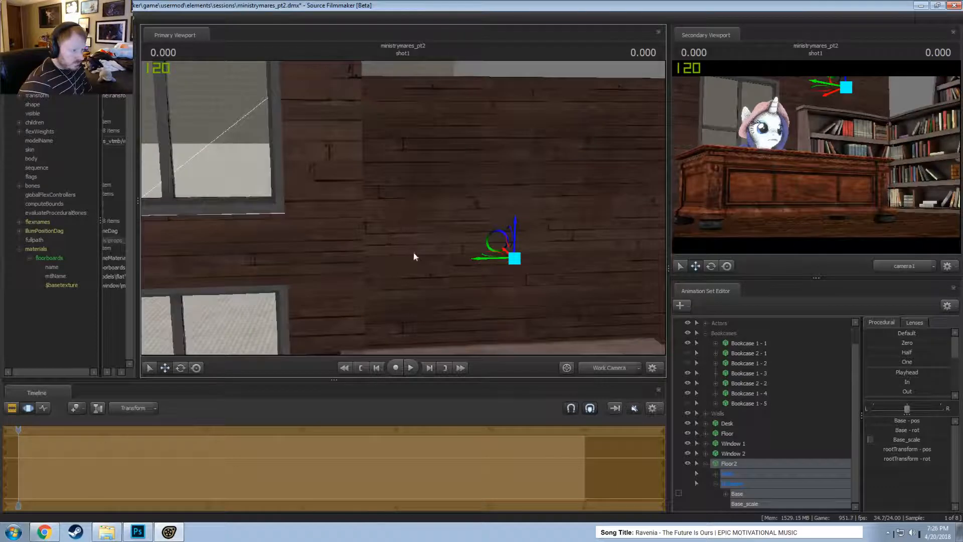
pyautogui.moveTo(414, 252); pyautogui.dragTo(401, 208)
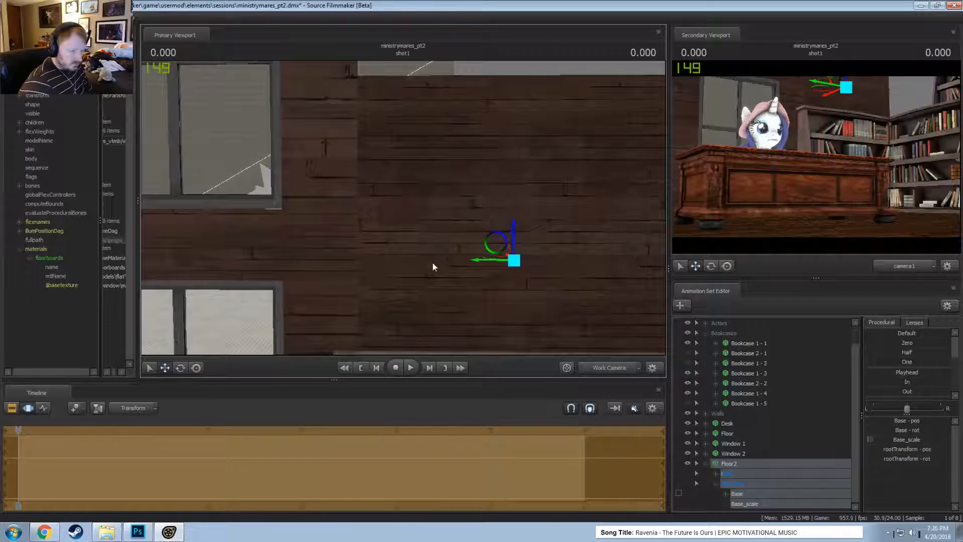
pyautogui.moveTo(432, 269); pyautogui.dragTo(404, 211)
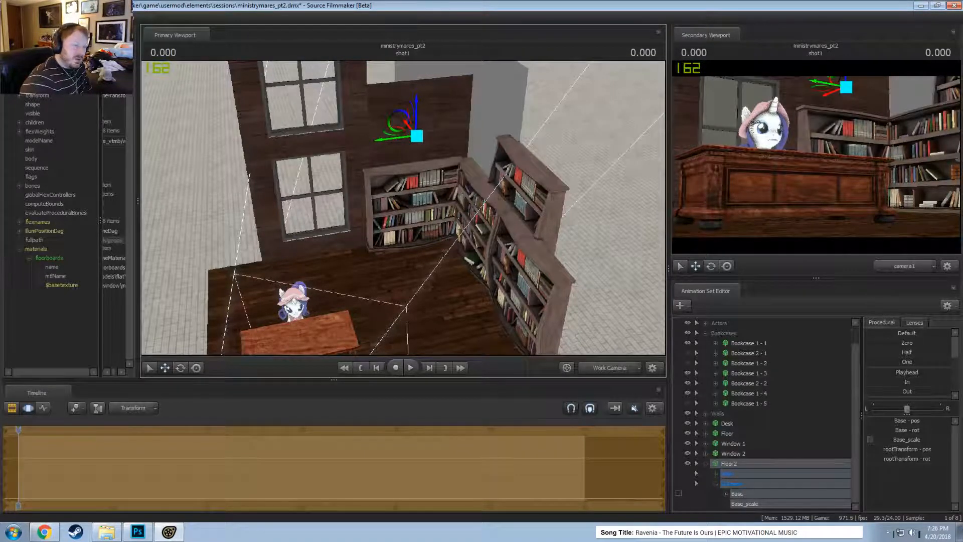
pyautogui.rightClick(408, 198)
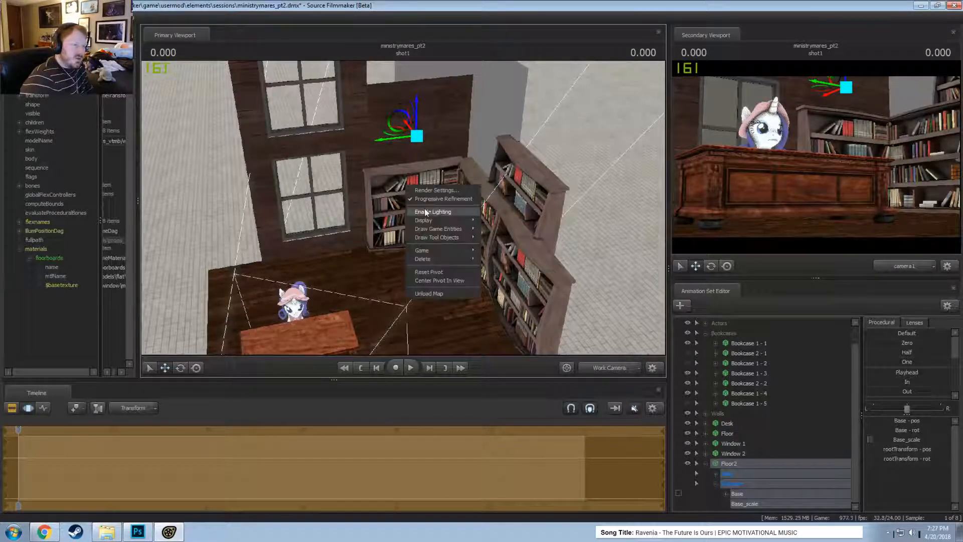
pyautogui.click(437, 226)
pyautogui.press('w')
pyautogui.moveTo(437, 227); pyautogui.dragTo(419, 220)
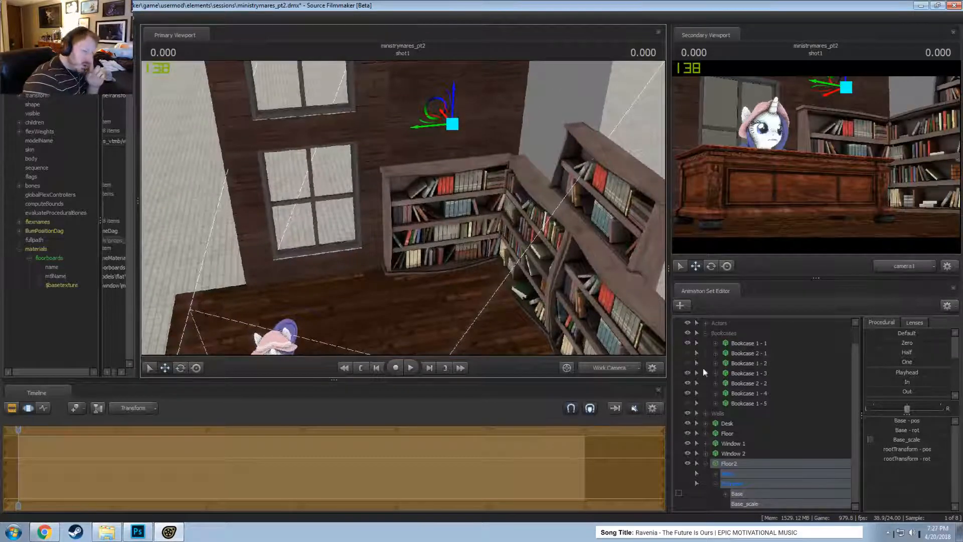
# - Delete the Floor2 animation set and collapse the Bookcases group
pyautogui.click(703, 465)
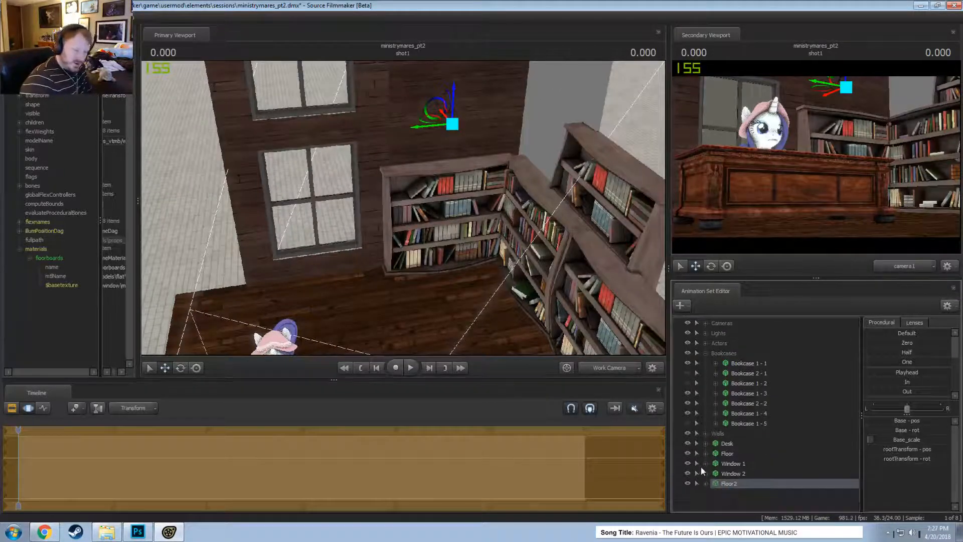
pyautogui.rightClick(732, 483)
pyautogui.rightClick(733, 483)
pyautogui.rightClick(733, 481)
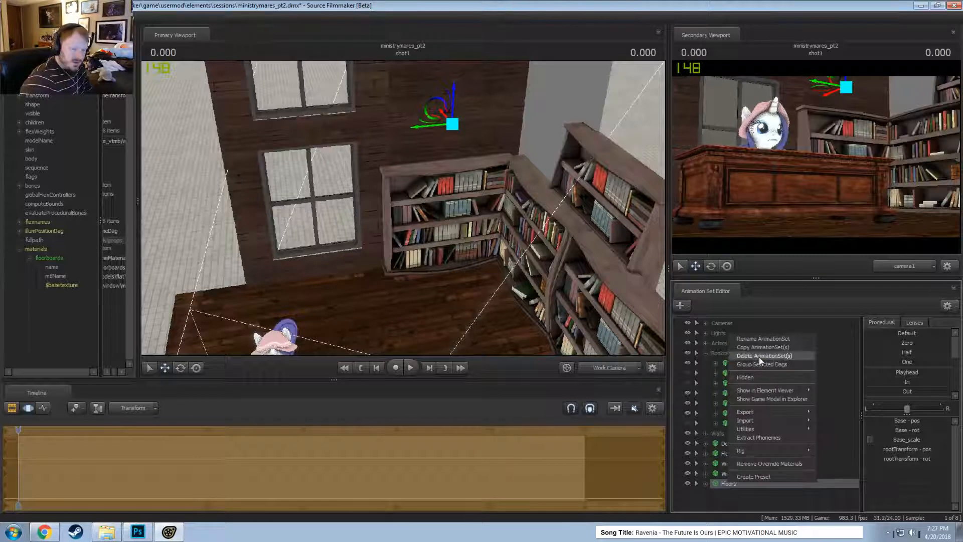
pyautogui.click(760, 356)
pyautogui.click(706, 352)
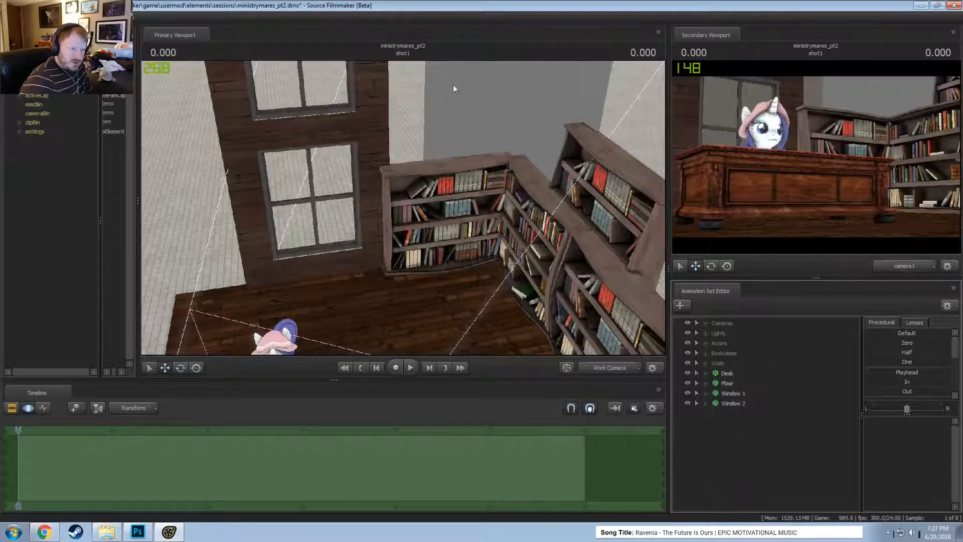
# - Expand the Walls group, locate Wall 1's game model file in Windows Explorer and close the folder window
pyautogui.click(705, 363)
pyautogui.rightClick(737, 374)
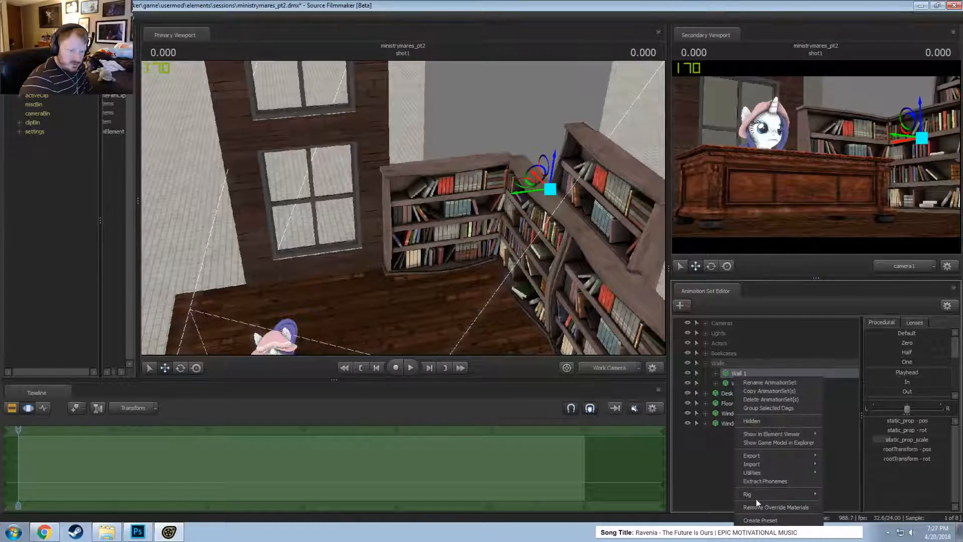
pyautogui.click(786, 444)
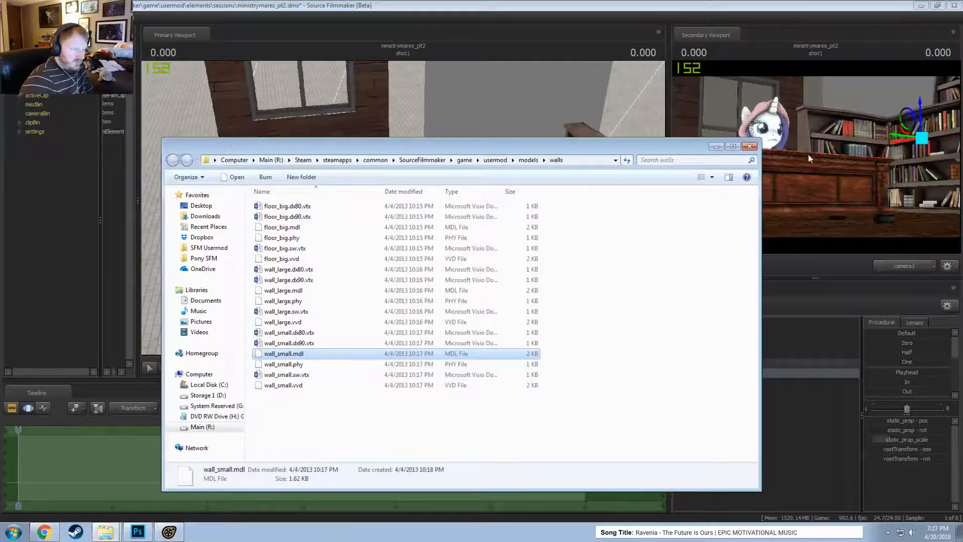
pyautogui.click(749, 146)
# - Show Wall 1's game model in the Element Viewer and copy the tan_wallpaper material's mtlName path
pyautogui.rightClick(742, 377)
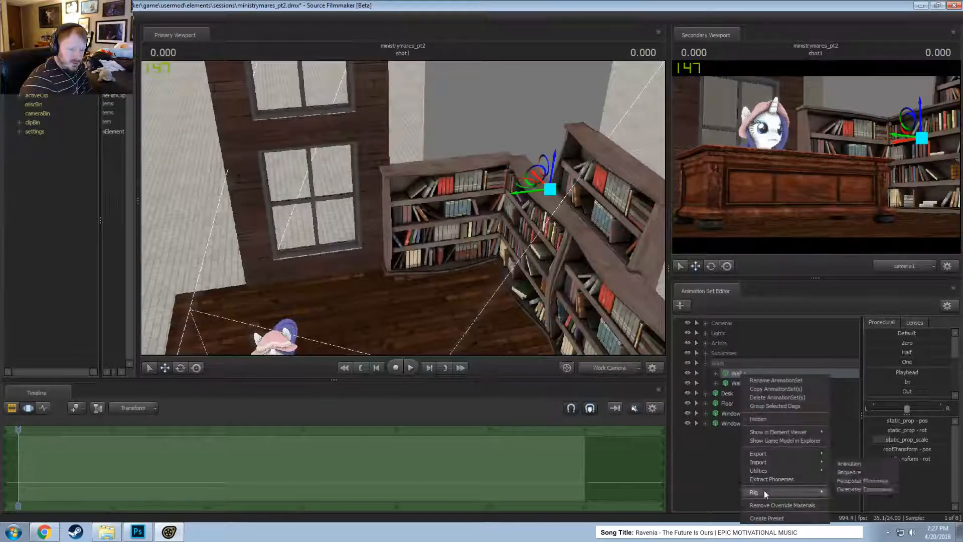
pyautogui.moveTo(770, 429)
pyautogui.click(853, 437)
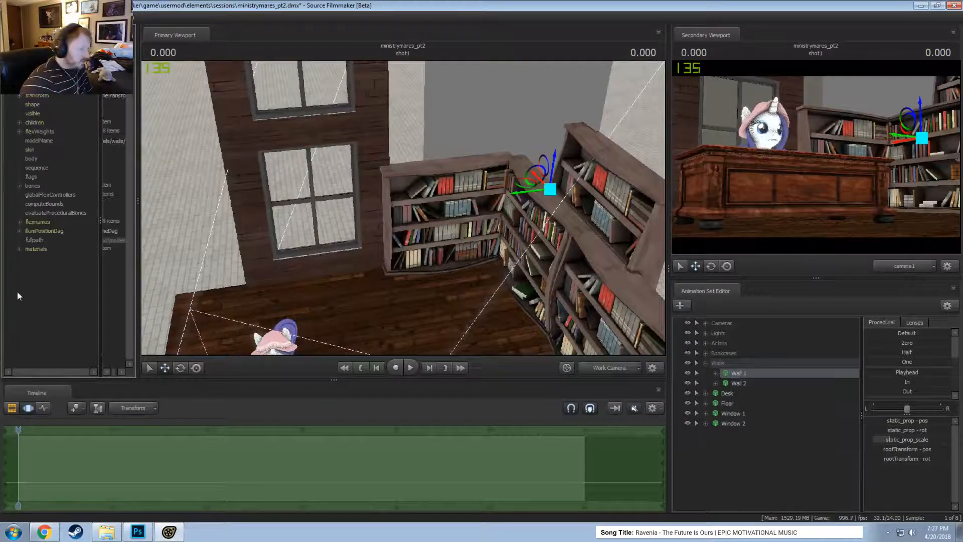
pyautogui.click(20, 249)
pyautogui.click(28, 258)
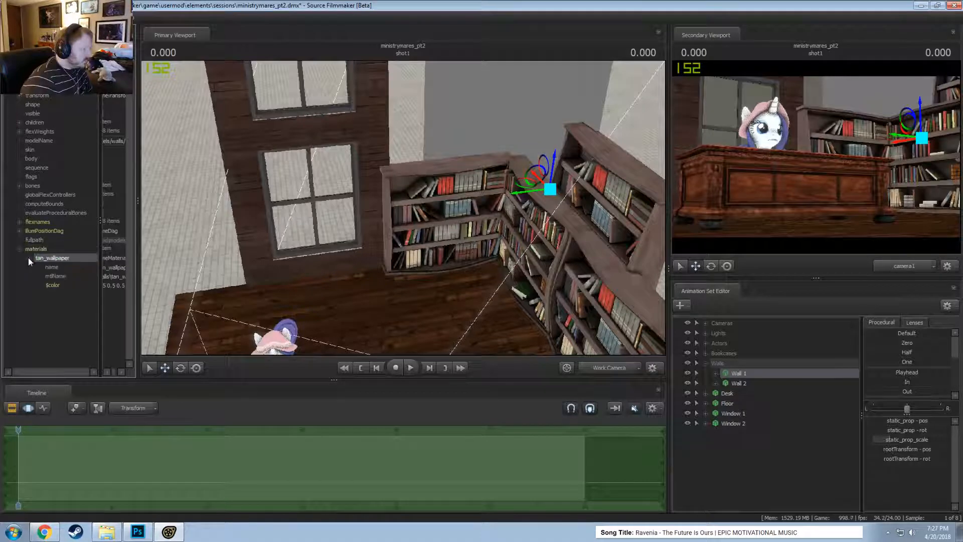
pyautogui.click(114, 276)
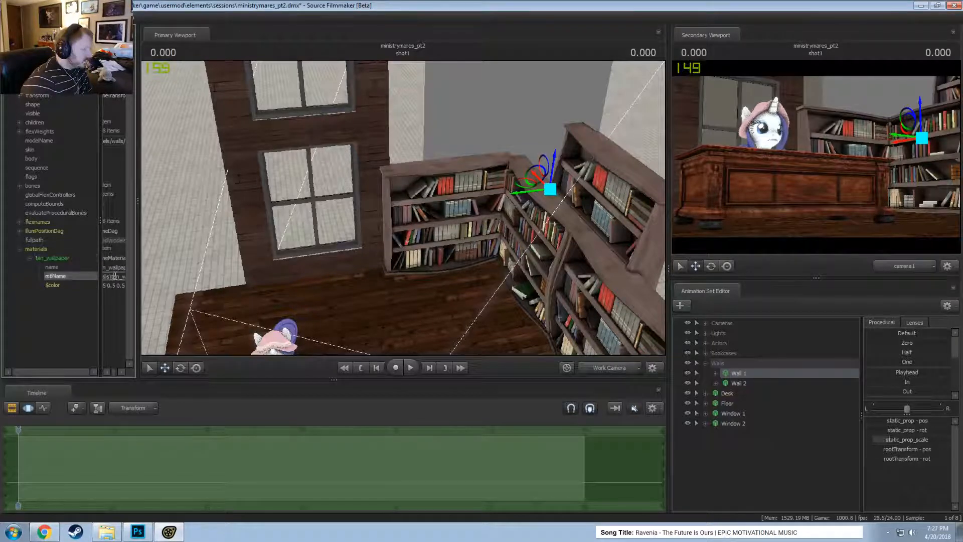
pyautogui.click(29, 258)
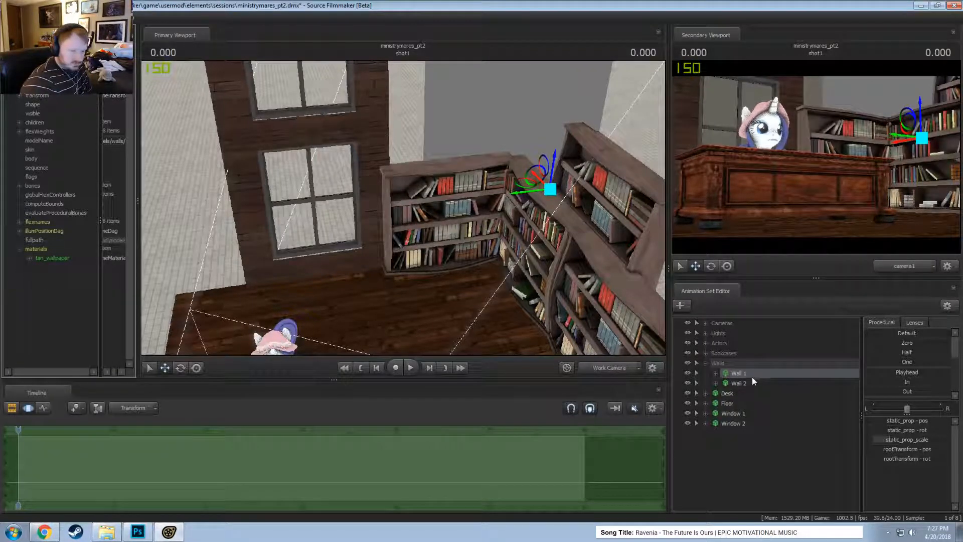
# - Show Window 1's game model in the Element Viewer with its macvspc_window_wall material expanded
pyautogui.click(727, 412)
pyautogui.rightClick(728, 412)
pyautogui.moveTo(767, 322)
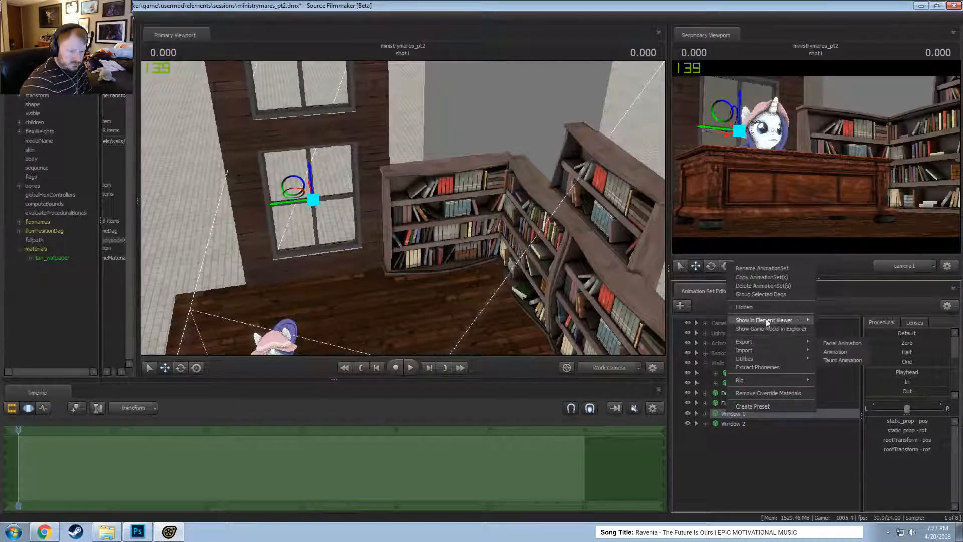
pyautogui.click(835, 329)
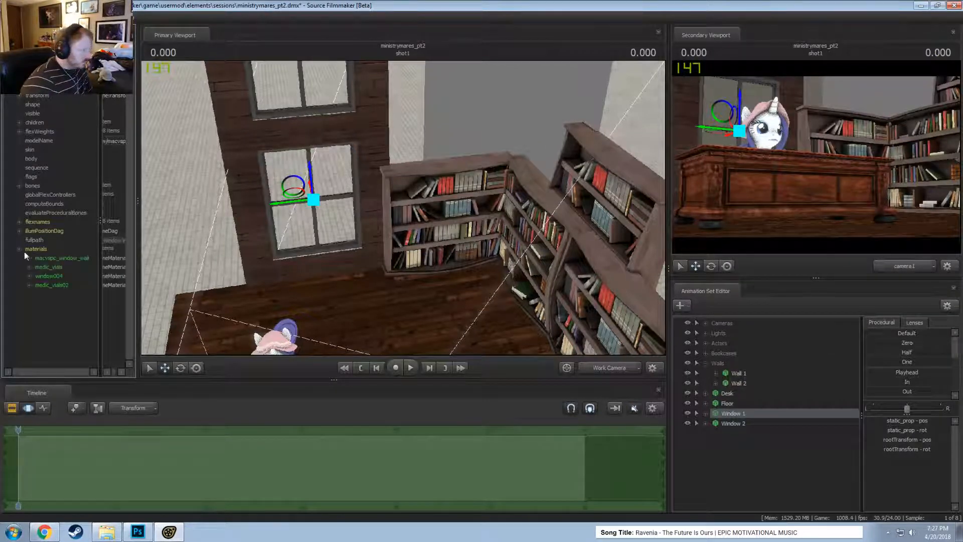
pyautogui.click(29, 257)
# - Add a string attribute named $basetexture to Window 1's macvspc_window_wall material
pyautogui.rightClick(59, 256)
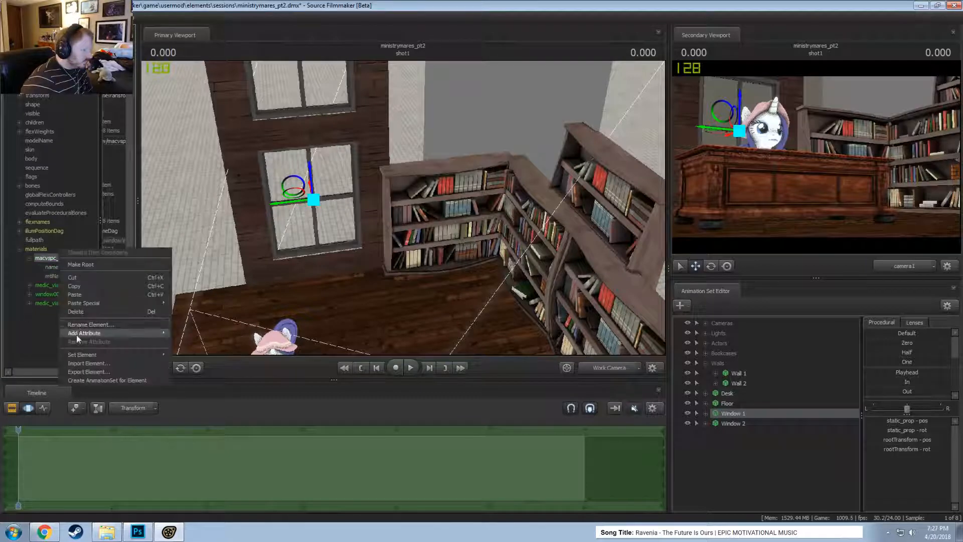
pyautogui.moveTo(125, 332)
pyautogui.click(186, 340)
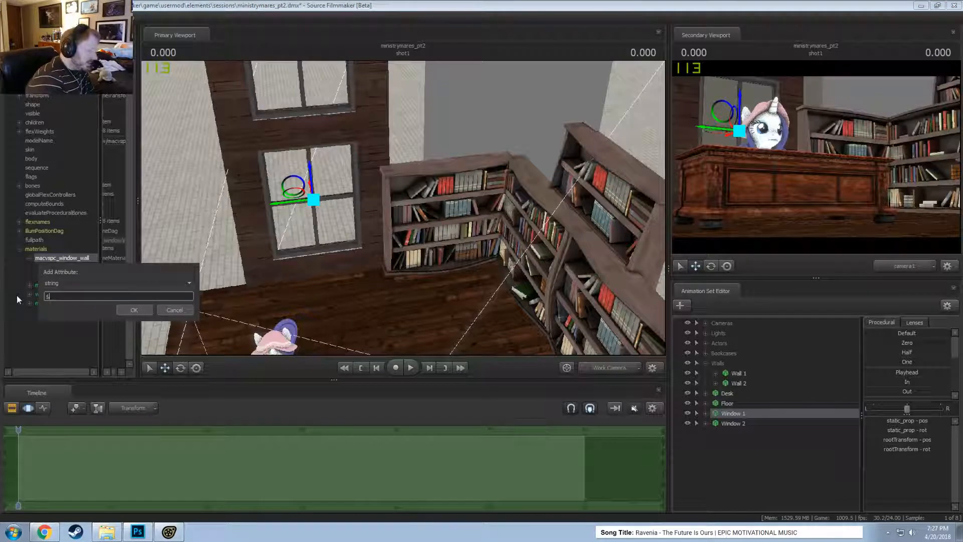
pyautogui.write('basetexture')
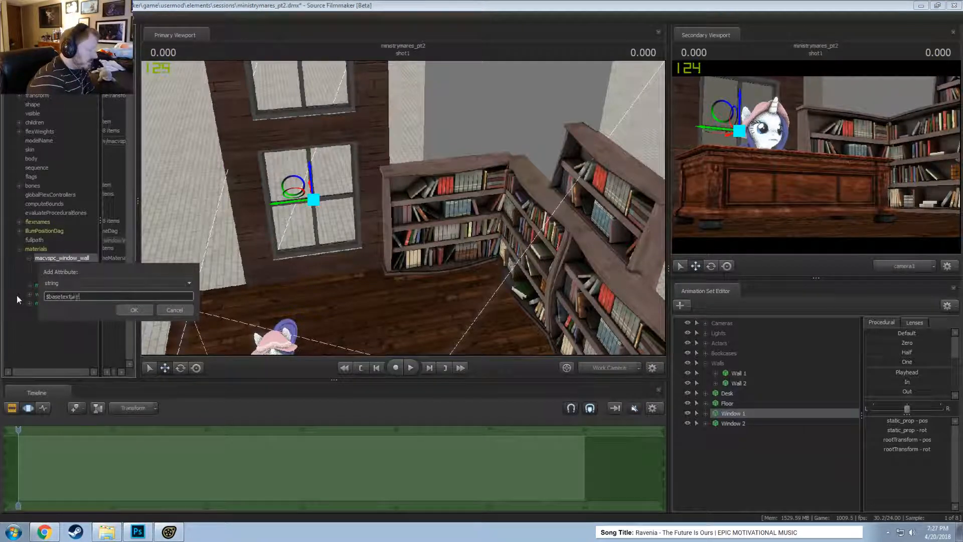
pyautogui.press('Return')
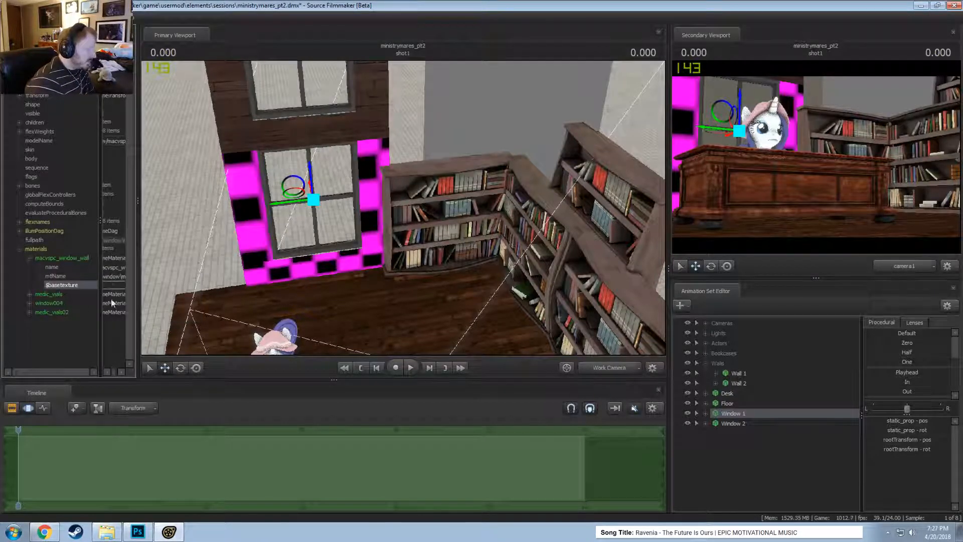
# - Set Window 1's $basetexture value to the copied tan_wallpaper path and widen the Element Viewer to show the full values
pyautogui.keyDown('alt'); pyautogui.moveTo(301, 226); pyautogui.dragTo(471, 265); pyautogui.keyUp('alt')
pyautogui.press('w')
pyautogui.hotkey('alt', 'Tab')
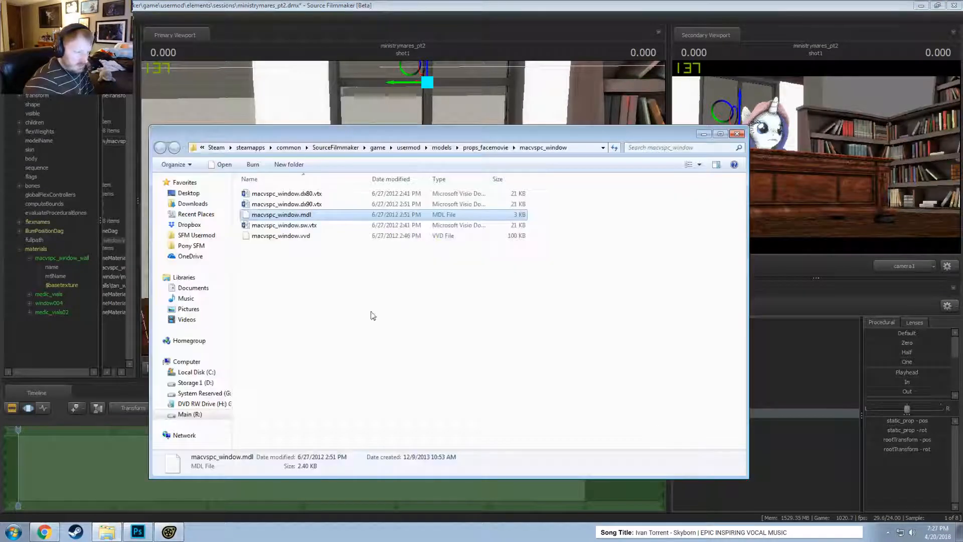
pyautogui.hotkey('alt', 'Tab')
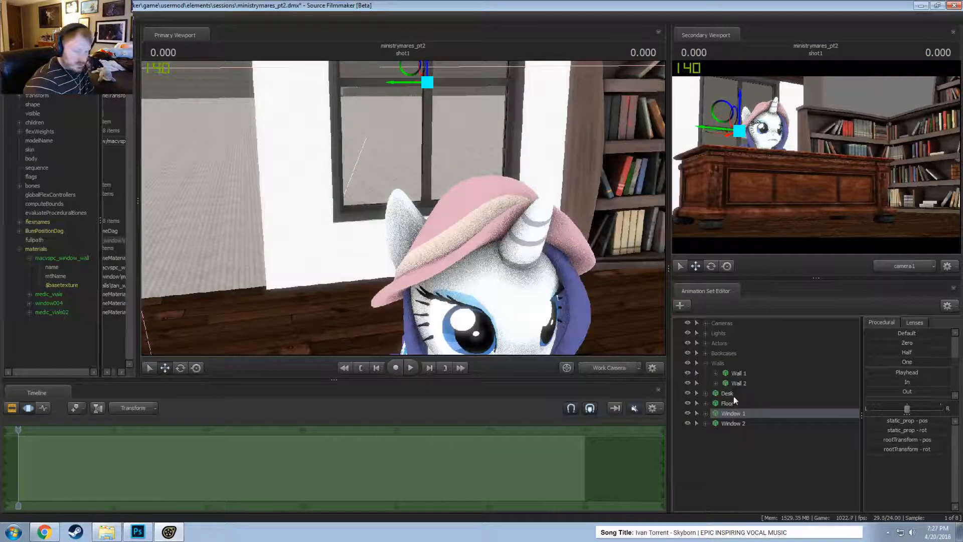
pyautogui.moveTo(137, 301); pyautogui.dragTo(223, 305)
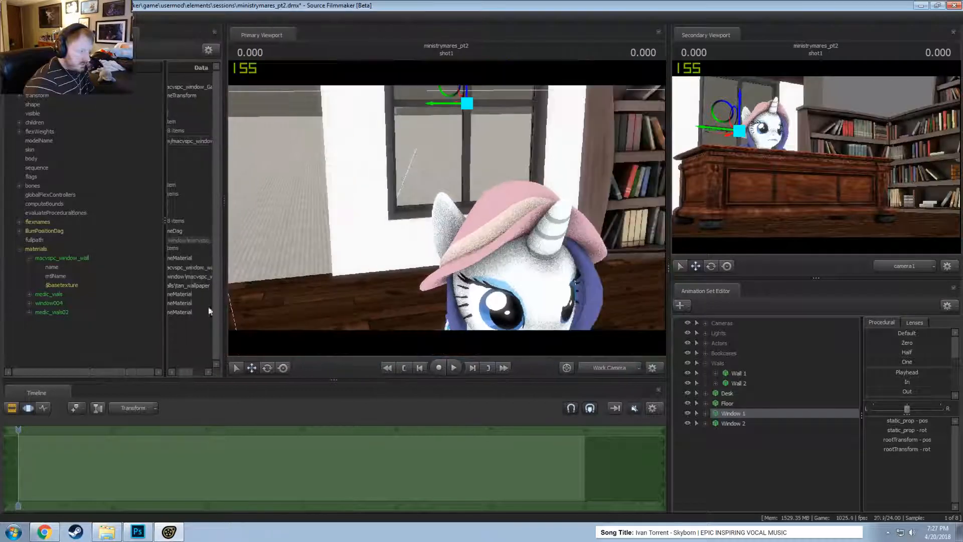
# - Widen the Element Viewer's data column and add a string attribute named $bumpmap to Window 1's macvspc_window_wall material
pyautogui.moveTo(163, 308); pyautogui.dragTo(89, 304)
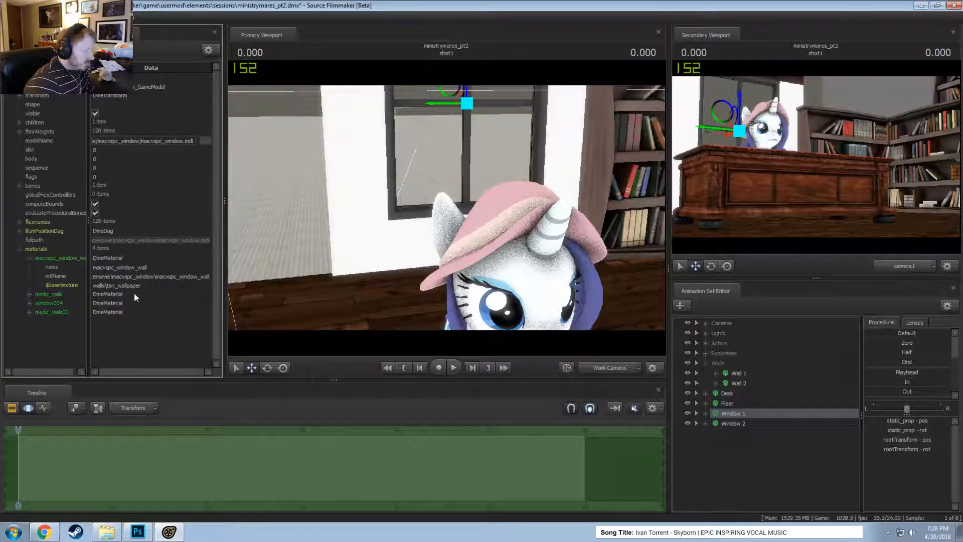
pyautogui.rightClick(55, 263)
pyautogui.rightClick(51, 257)
pyautogui.moveTo(77, 329)
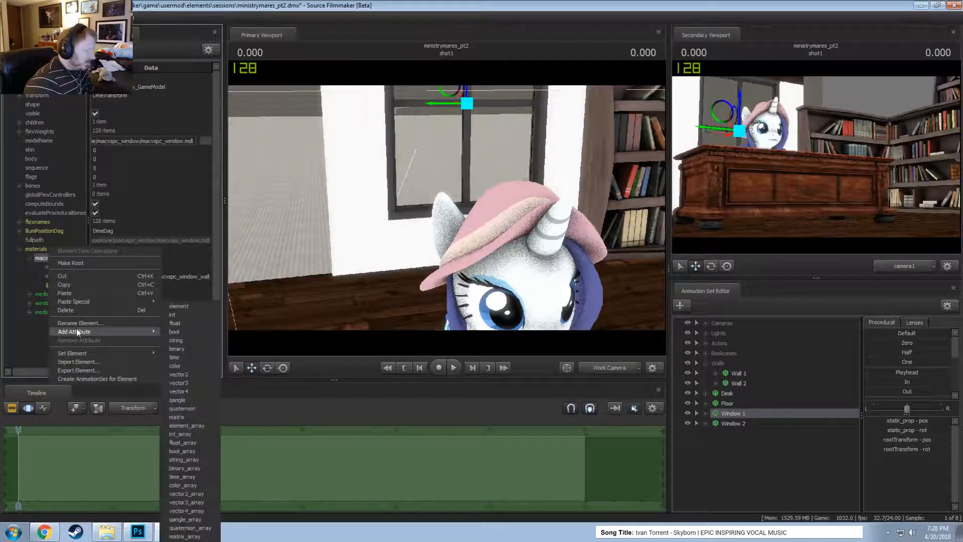
pyautogui.click(176, 340)
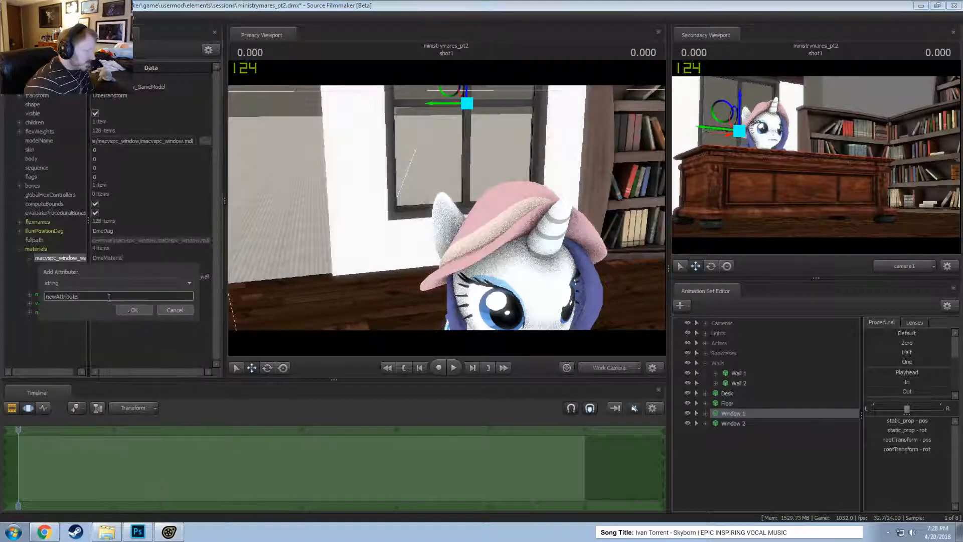
pyautogui.write('$bumpmap')
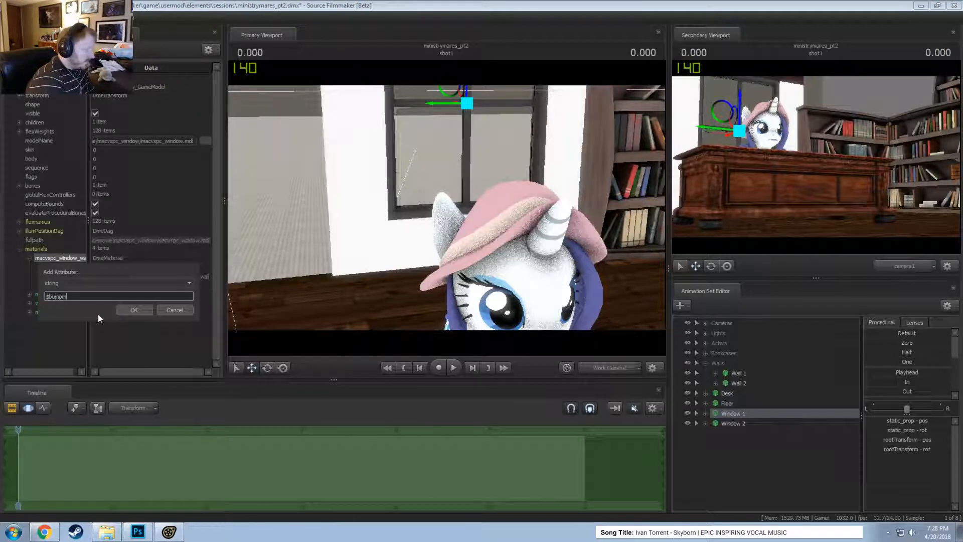
pyautogui.press('Return')
# - Set the macvspc_window_wall material's $bumpmap value to walls\tan_wallpaper_normal
pyautogui.click(146, 294)
pyautogui.write('walls\\tan_wallpaper')
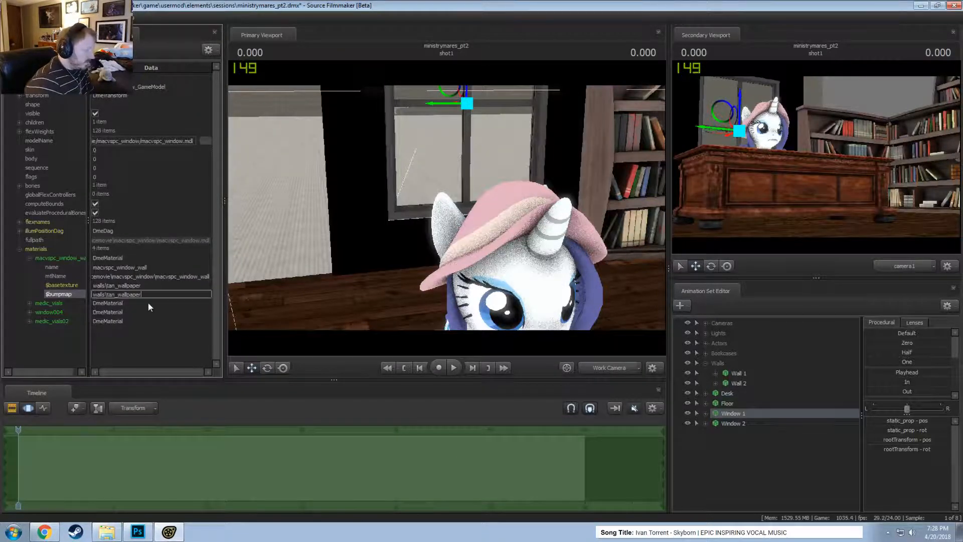
pyautogui.write('_n')
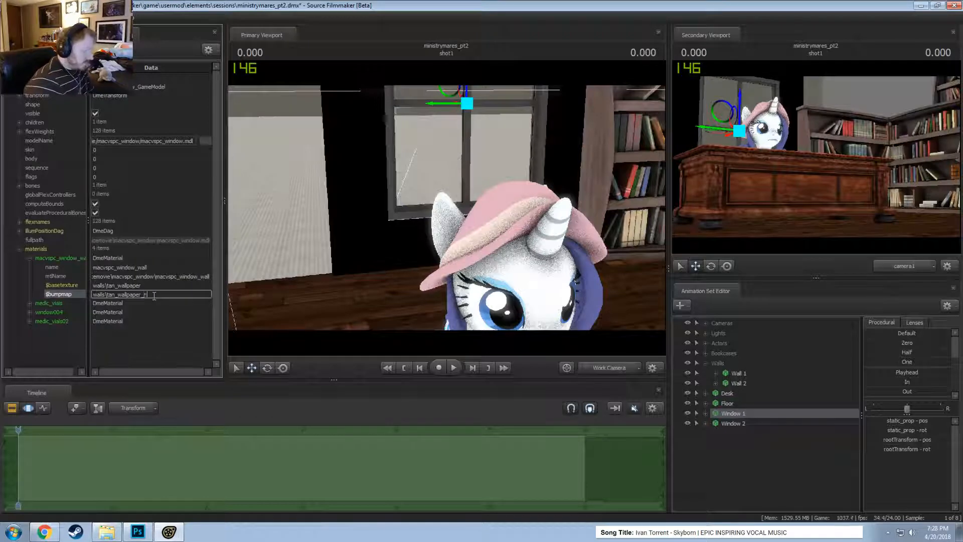
pyautogui.write('orm')
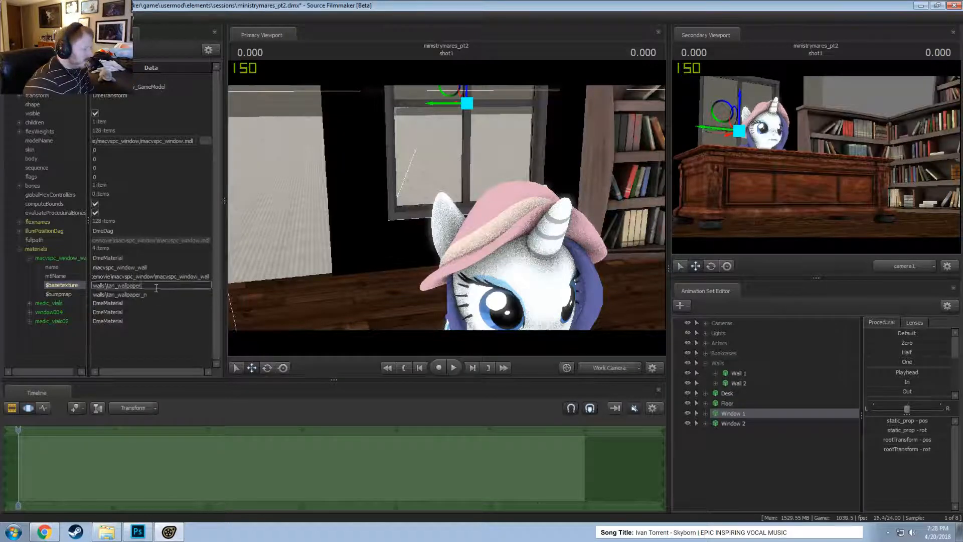
pyautogui.write('al')
pyautogui.press('Return')
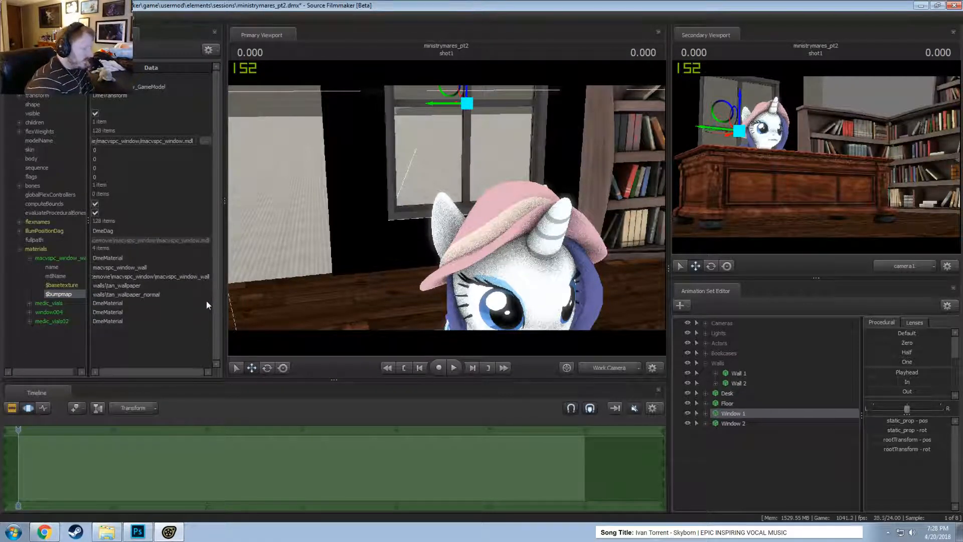
pyautogui.click(158, 298)
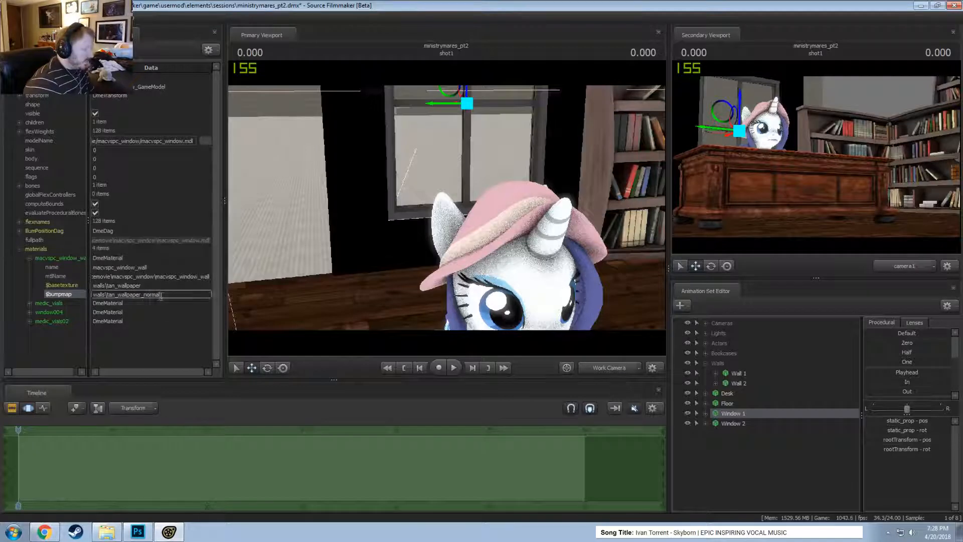
pyautogui.press('Up')
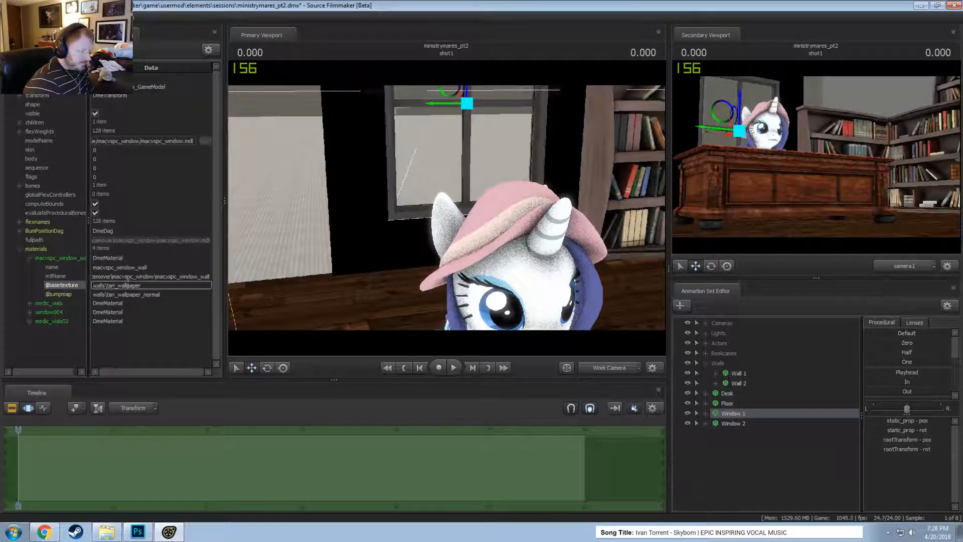
# - Reload Window 1's game model in the Element Viewer
pyautogui.click(724, 414)
pyautogui.rightClick(724, 414)
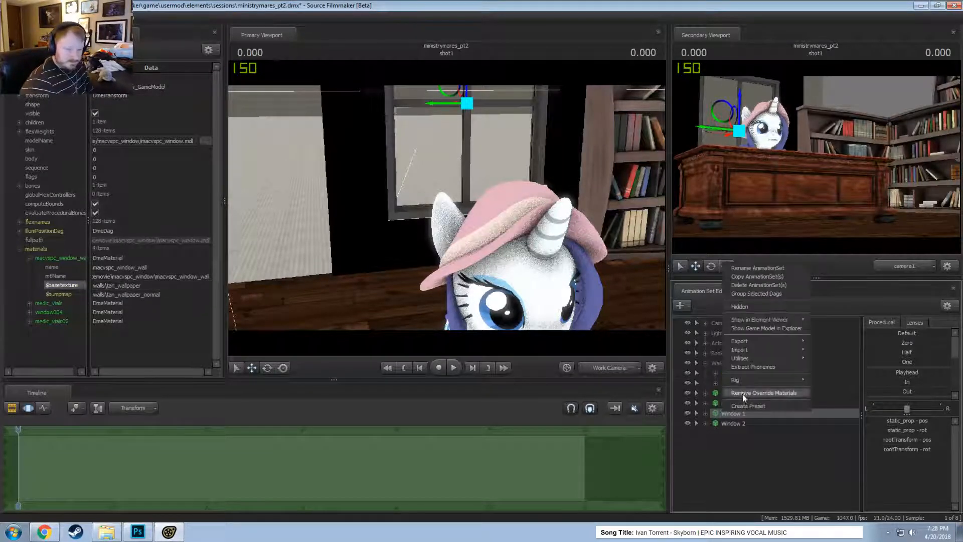
pyautogui.moveTo(752, 320)
pyautogui.click(824, 329)
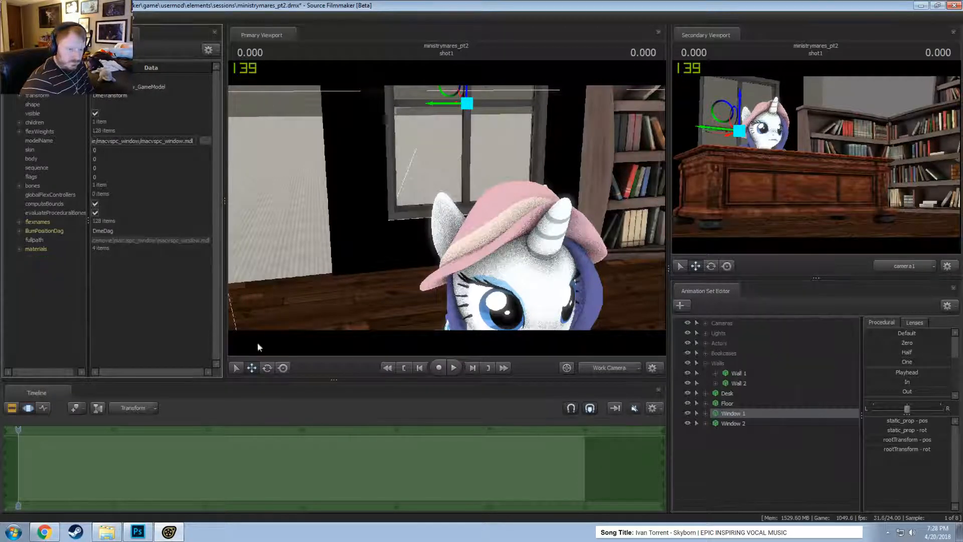
# - Show Window 1's game model in Windows Explorer and browse from there to the usermod\materials\walls folder
pyautogui.rightClick(788, 413)
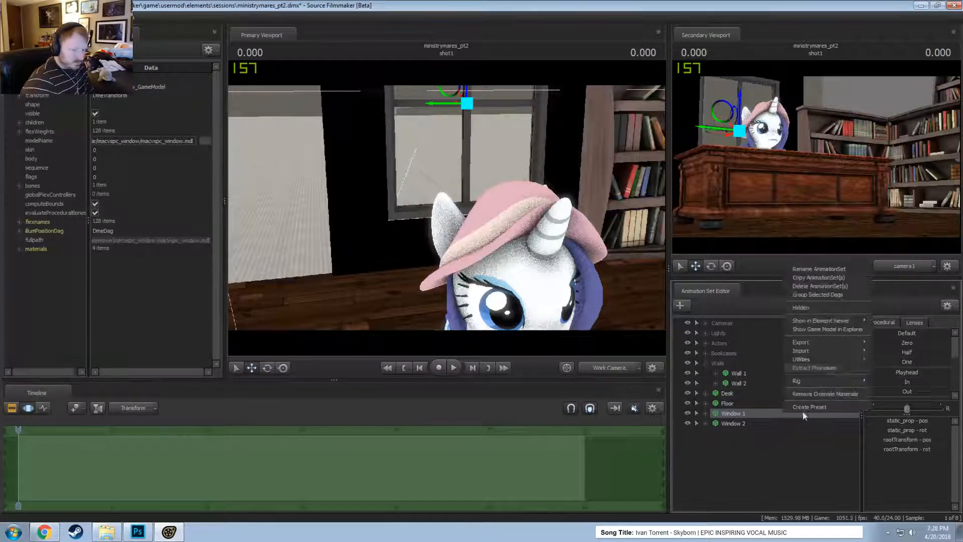
pyautogui.click(817, 328)
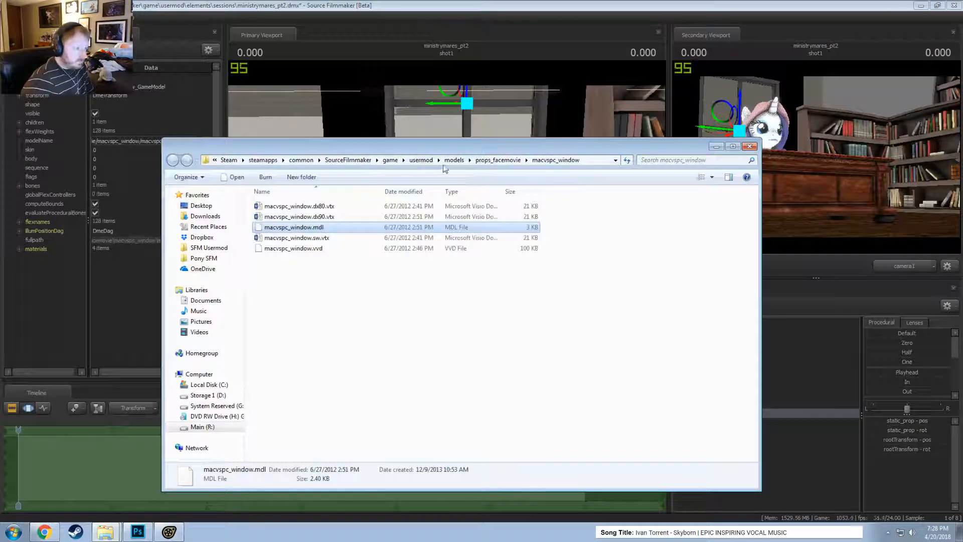
pyautogui.click(421, 159)
pyautogui.doubleClick(299, 269)
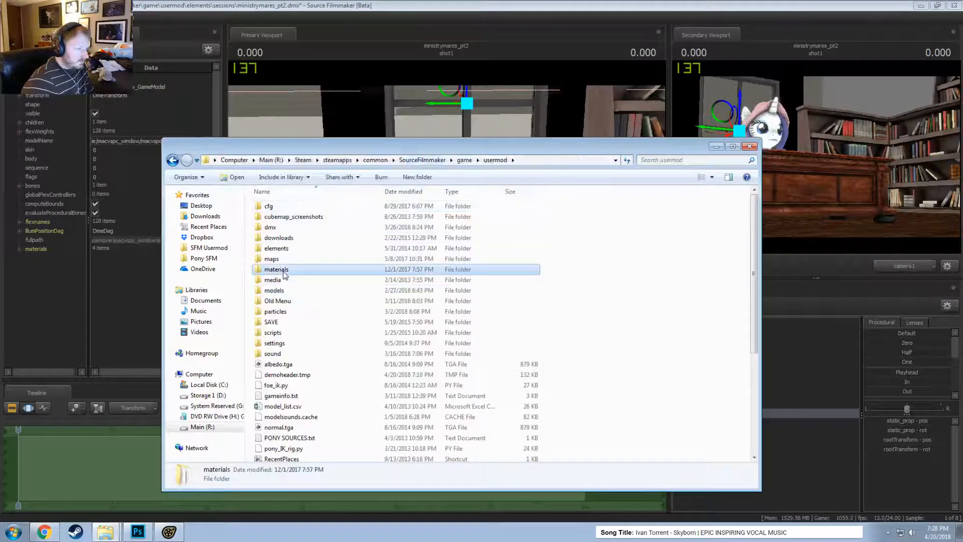
pyautogui.click(574, 161)
pyautogui.click(573, 161)
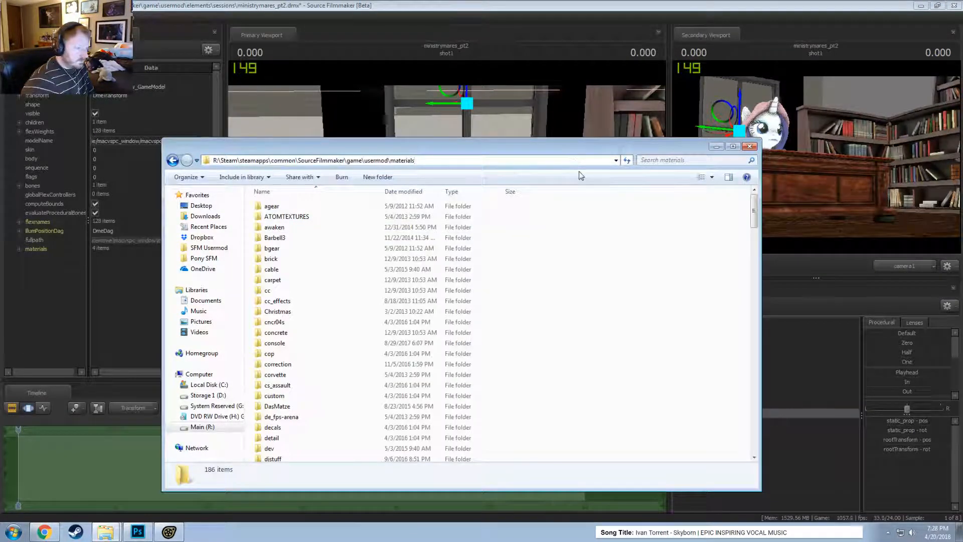
pyautogui.write('\\walls\\tan_wallpa')
pyautogui.press('BackSpace')
pyautogui.press('BackSpace')
pyautogui.press('BackSpace')
pyautogui.press('BackSpace')
pyautogui.press('BackSpace')
pyautogui.press('BackSpace')
pyautogui.press('BackSpace')
pyautogui.press('BackSpace')
pyautogui.press('BackSpace')
pyautogui.press('BackSpace')
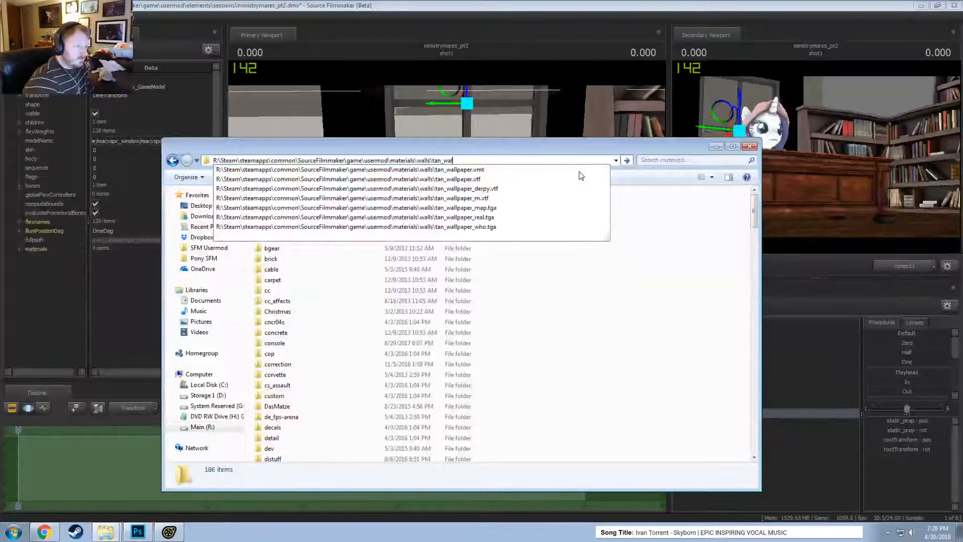
pyautogui.press('Return')
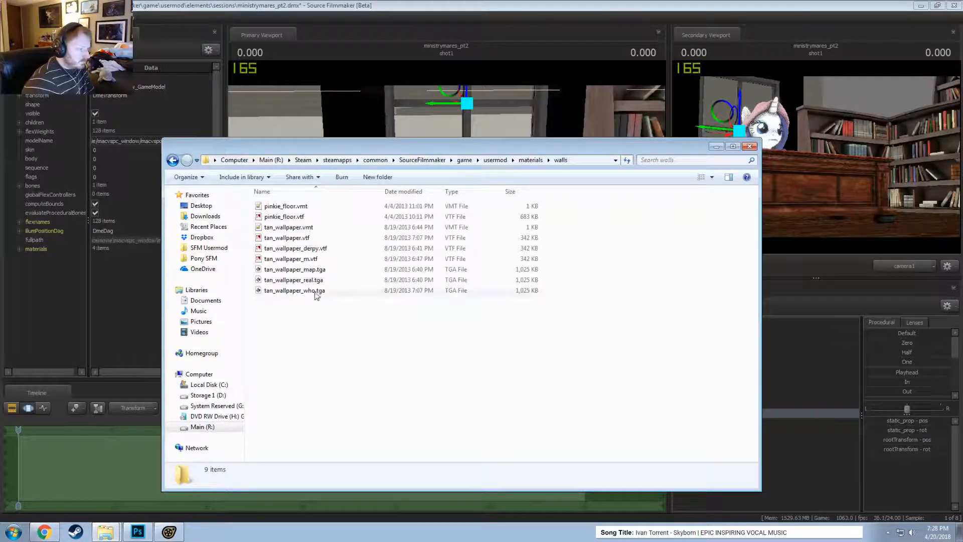
# - Open tan_wallpaper_m.vtf for a quick check and close its viewer
pyautogui.click(308, 260)
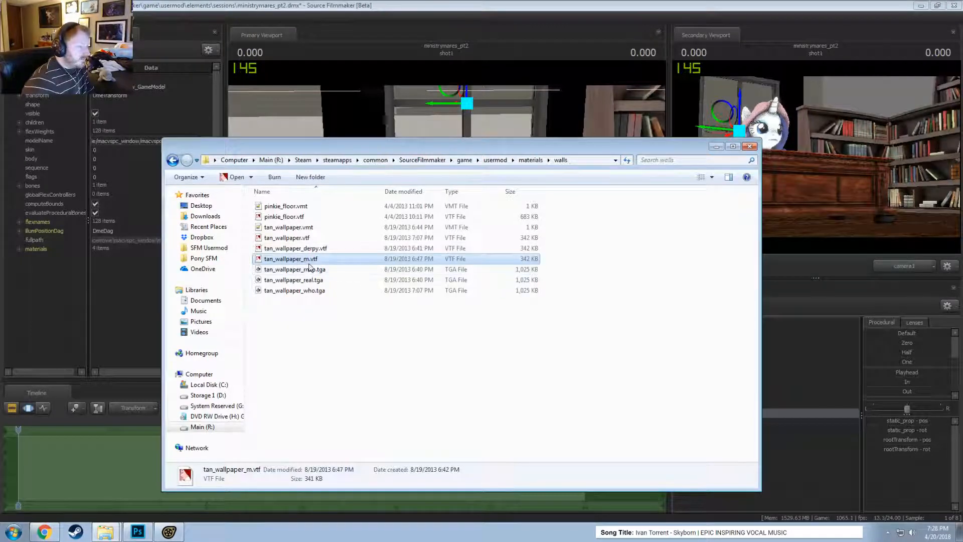
pyautogui.doubleClick(306, 261)
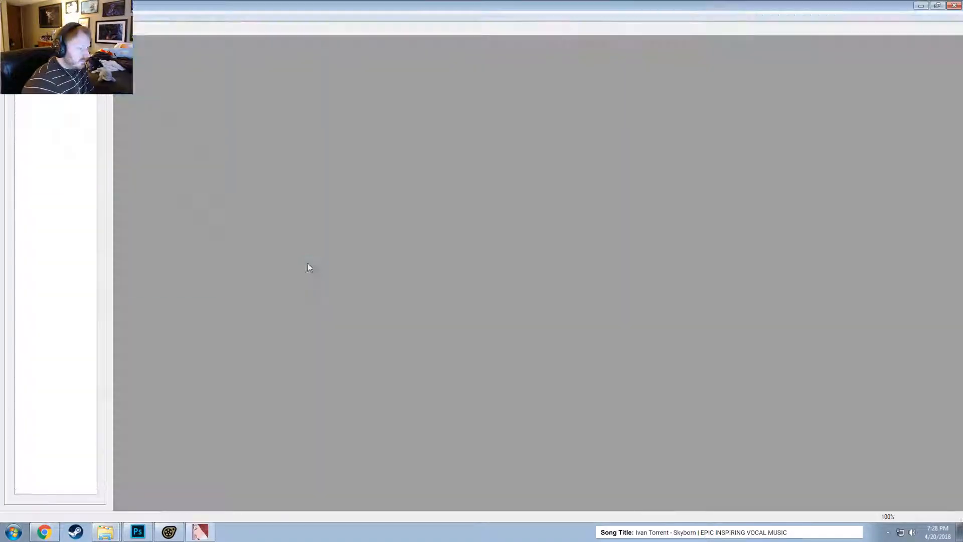
pyautogui.click(956, 4)
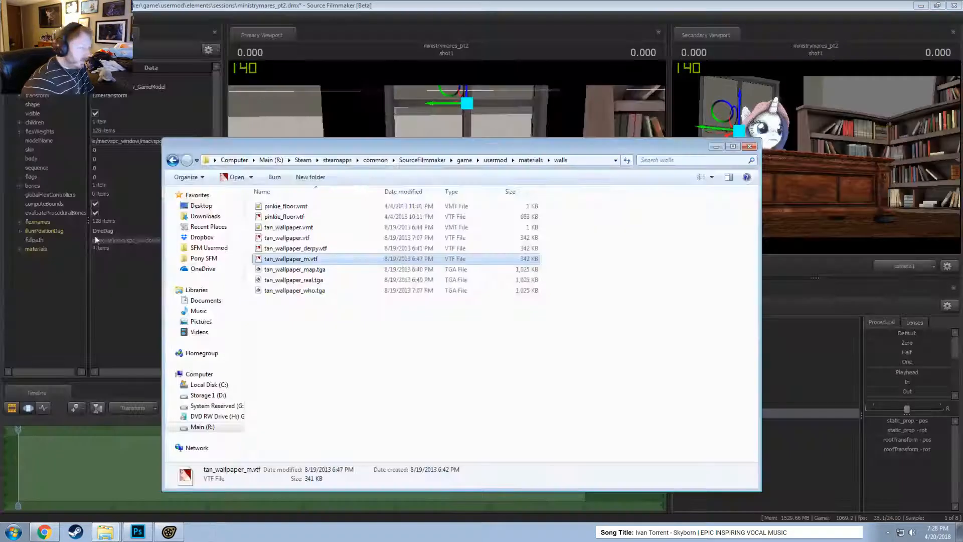
# - Back in Source Filmmaker, set the $bumpmap of Window 1's macvspc_window_wall material to walls\tan_wallpaper_m and check the window in the viewport
pyautogui.click(50, 242)
pyautogui.click(18, 249)
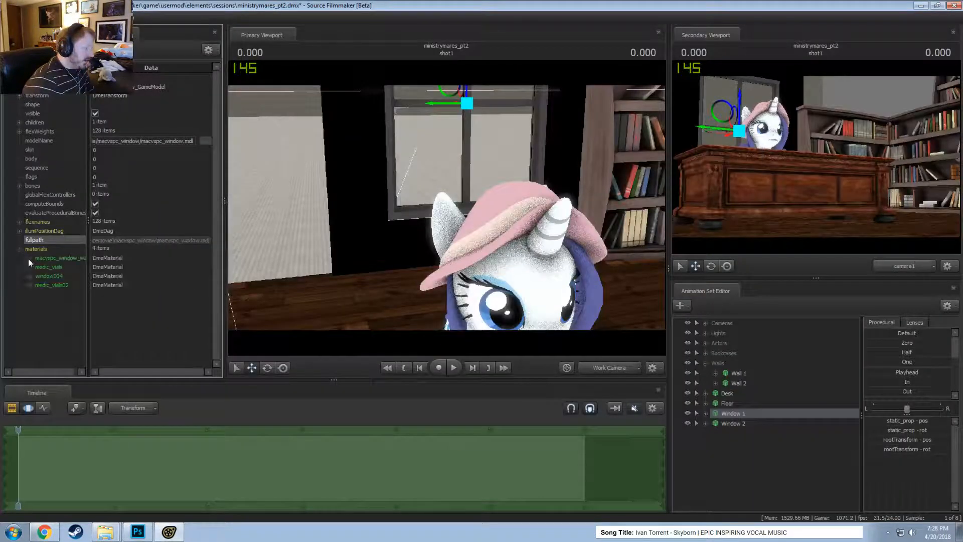
pyautogui.click(29, 258)
pyautogui.click(174, 295)
pyautogui.press('BackSpace')
pyautogui.press('BackSpace')
pyautogui.press('BackSpace')
pyautogui.press('BackSpace')
pyautogui.press('BackSpace')
pyautogui.press('BackSpace')
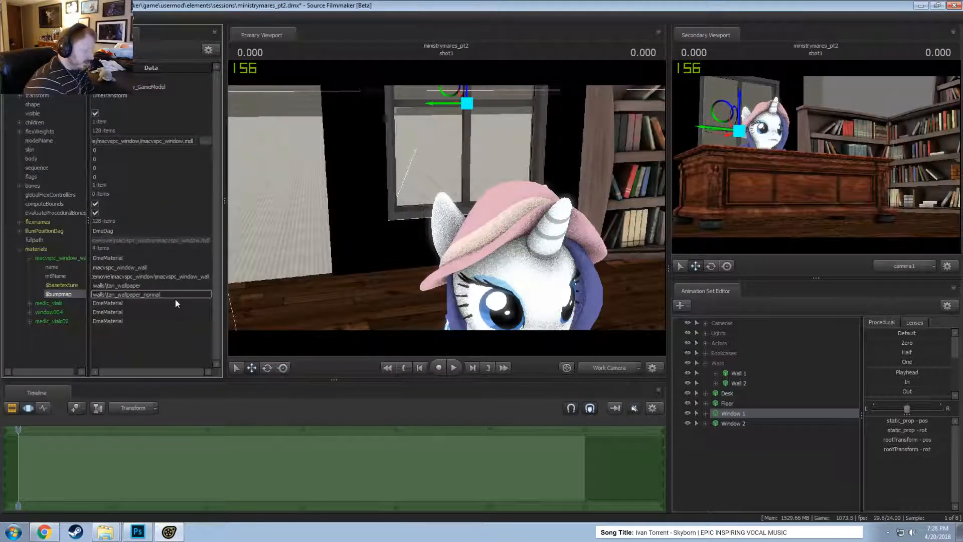
pyautogui.write('m')
pyautogui.press('Return')
pyautogui.moveTo(366, 256); pyautogui.dragTo(357, 201)
pyautogui.click(151, 287)
pyautogui.click(159, 295)
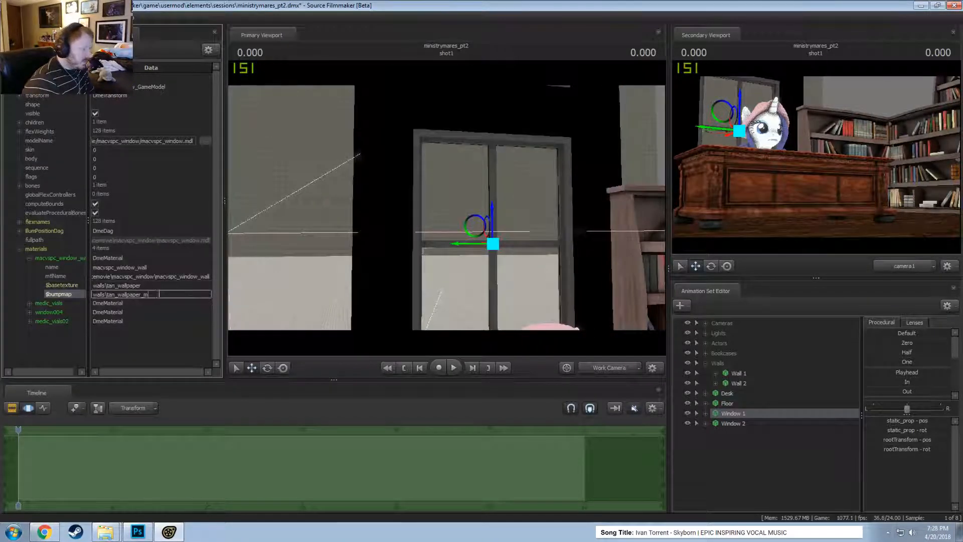
pyautogui.moveTo(312, 262); pyautogui.dragTo(340, 271)
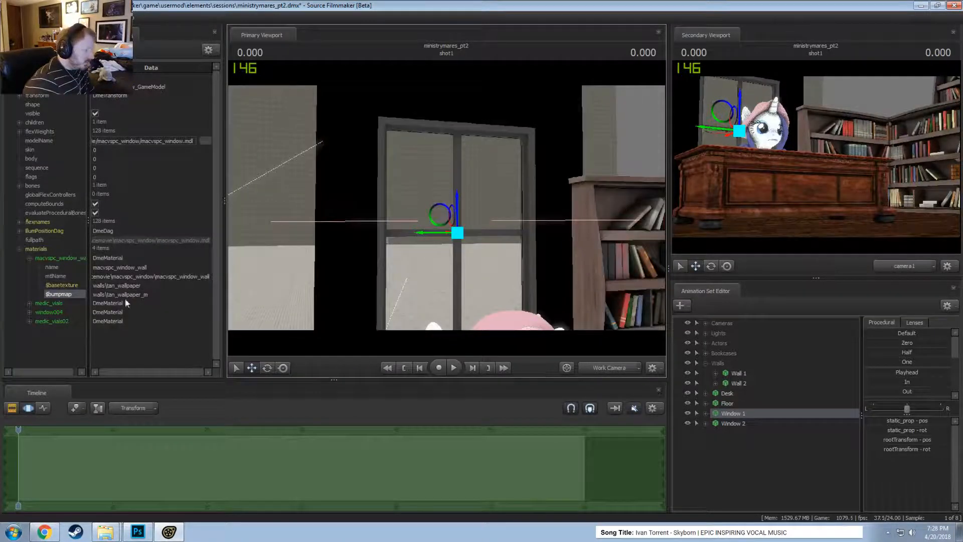
# - Open tan_wallpaper.vmt in Notepad++ and compare its texture and bump map paths with Window 1's material attributes
pyautogui.hotkey('alt', 'Tab')
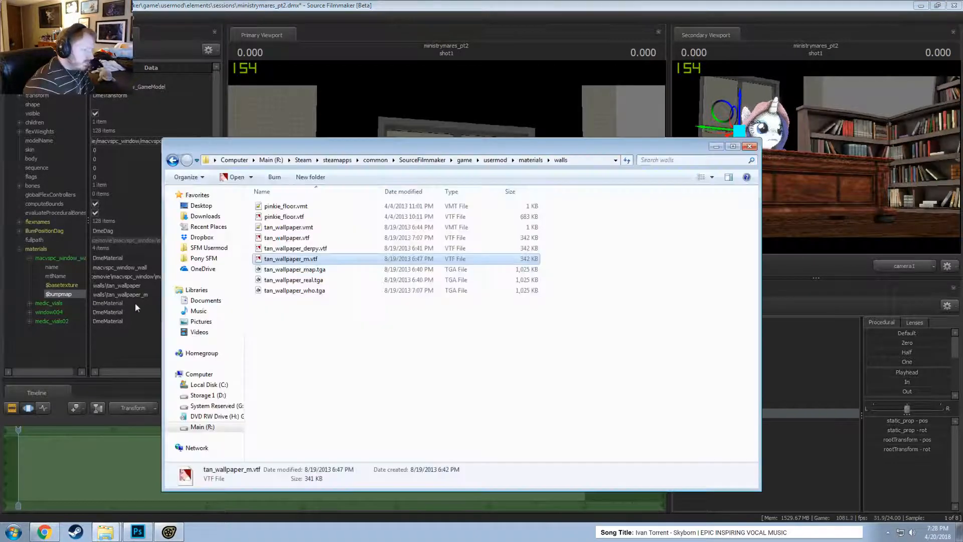
pyautogui.doubleClick(296, 227)
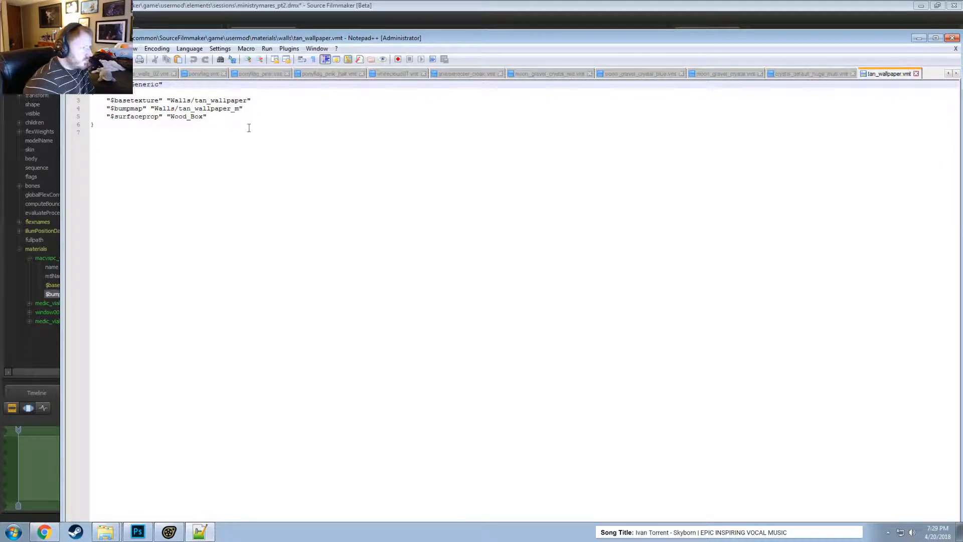
pyautogui.click(923, 39)
pyautogui.click(469, 6)
pyautogui.keyDown('alt'); pyautogui.moveTo(466, 183); pyautogui.dragTo(387, 255); pyautogui.keyUp('alt')
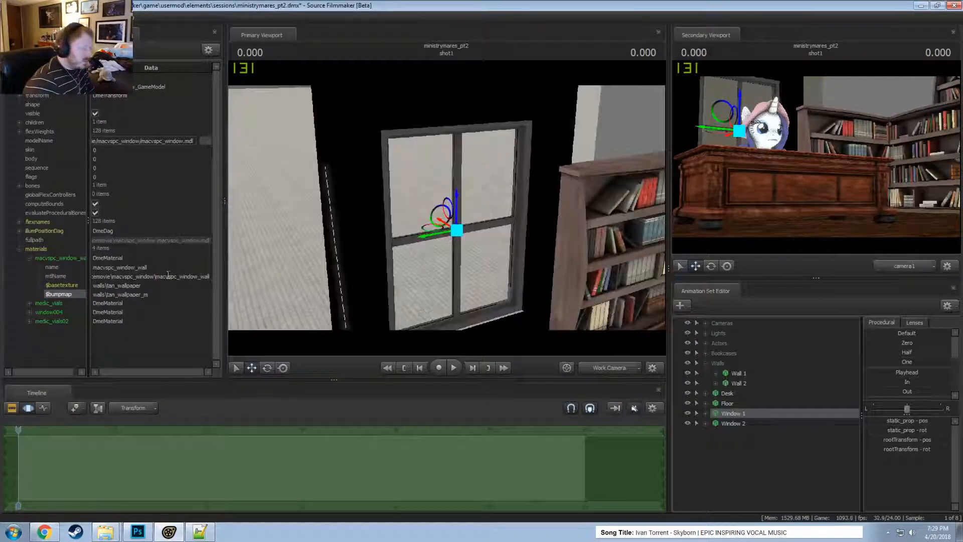
pyautogui.doubleClick(151, 295)
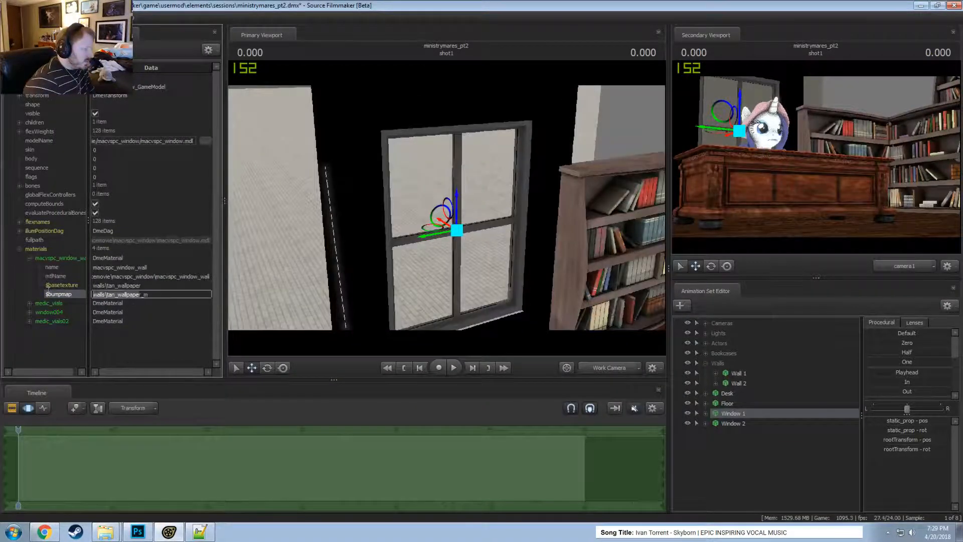
# - Inspect the tan_wallpaper_derpy.vtf texture from the walls folder in Windows Explorer and close its viewer
pyautogui.hotkey('alt', 'Tab')
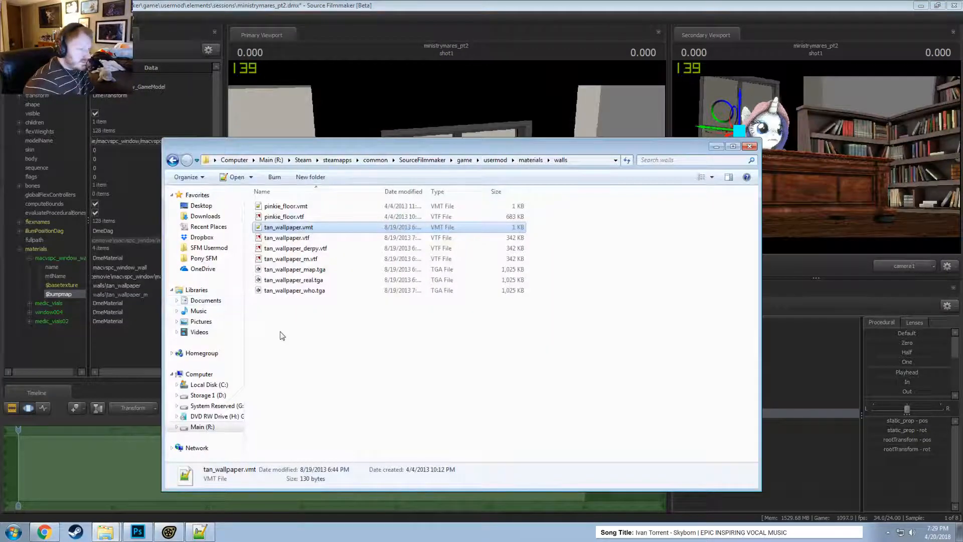
pyautogui.doubleClick(301, 248)
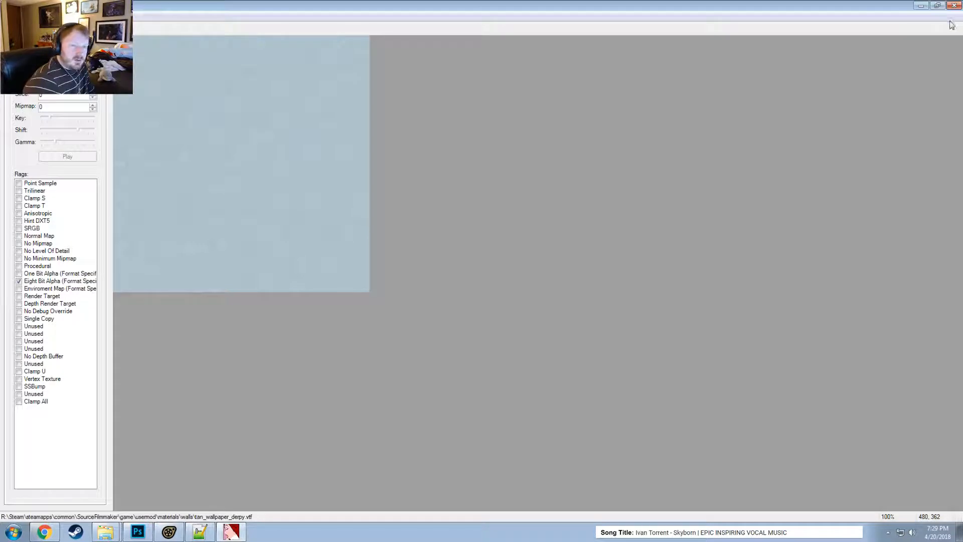
pyautogui.click(954, 5)
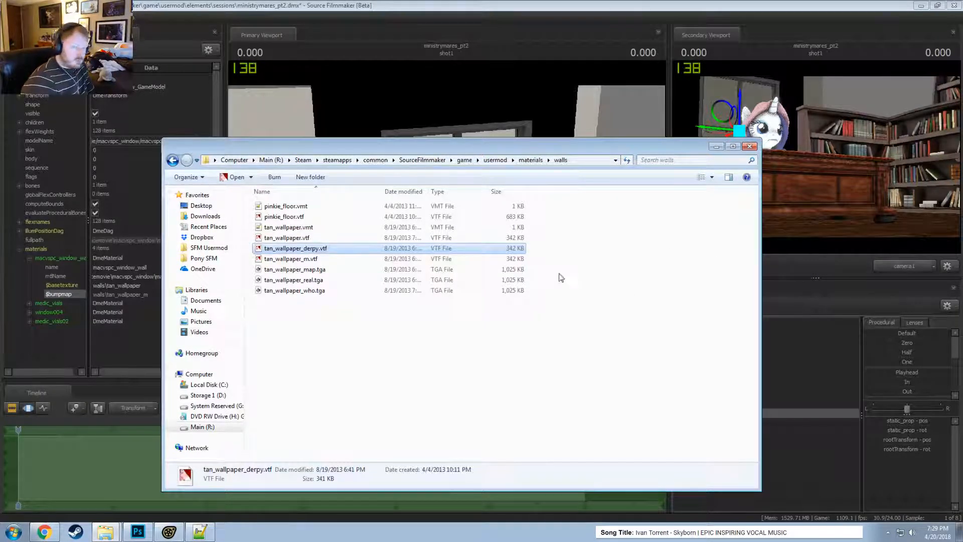
pyautogui.moveTo(287, 147); pyautogui.dragTo(377, 124)
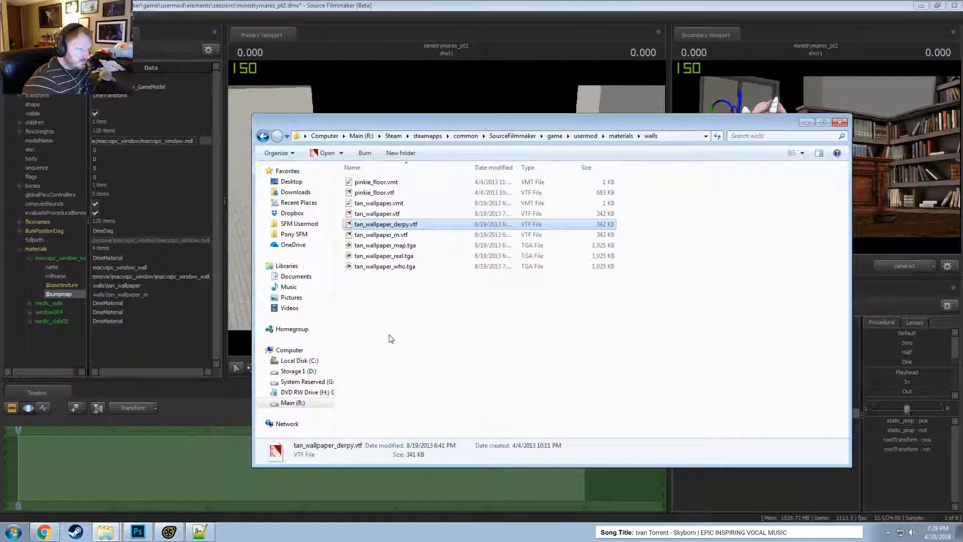
# - Return to Source Filmmaker, look over Window 1 and the bookcases in the primary viewport, and save the session
pyautogui.click(179, 341)
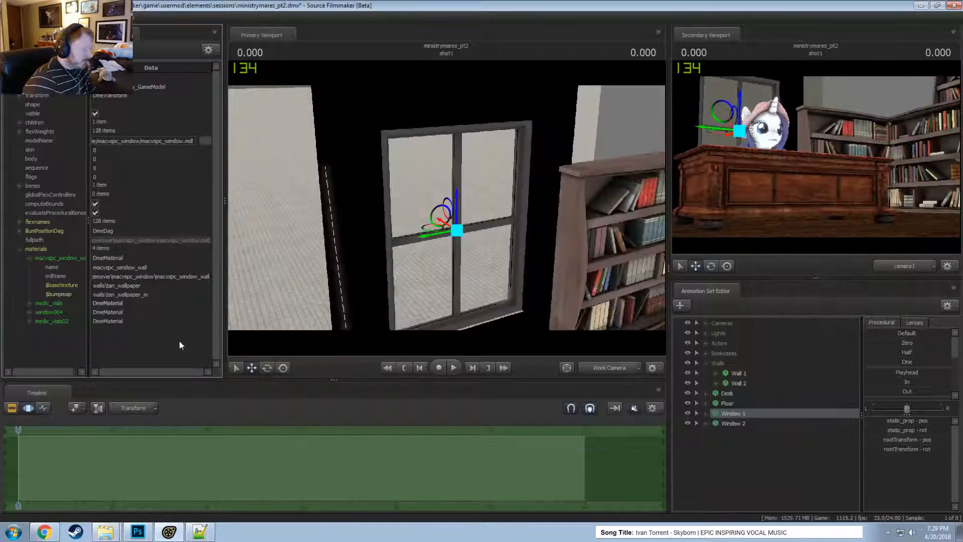
pyautogui.moveTo(456, 217); pyautogui.dragTo(431, 212)
pyautogui.hotkey('ctrl', 's')
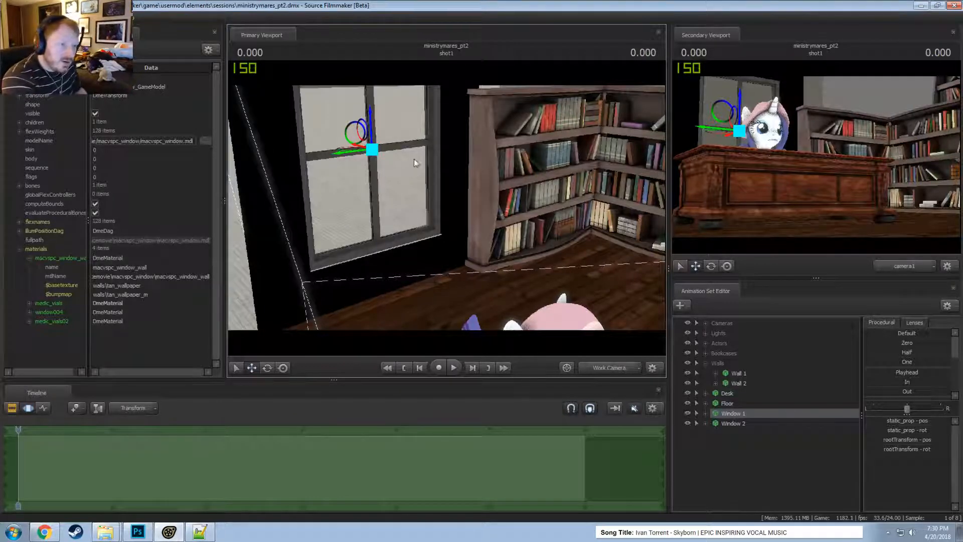
# - Enable lighting in the primary viewport, examine Window 1's wall from several angles, and save the session
pyautogui.moveTo(414, 160); pyautogui.dragTo(400, 233)
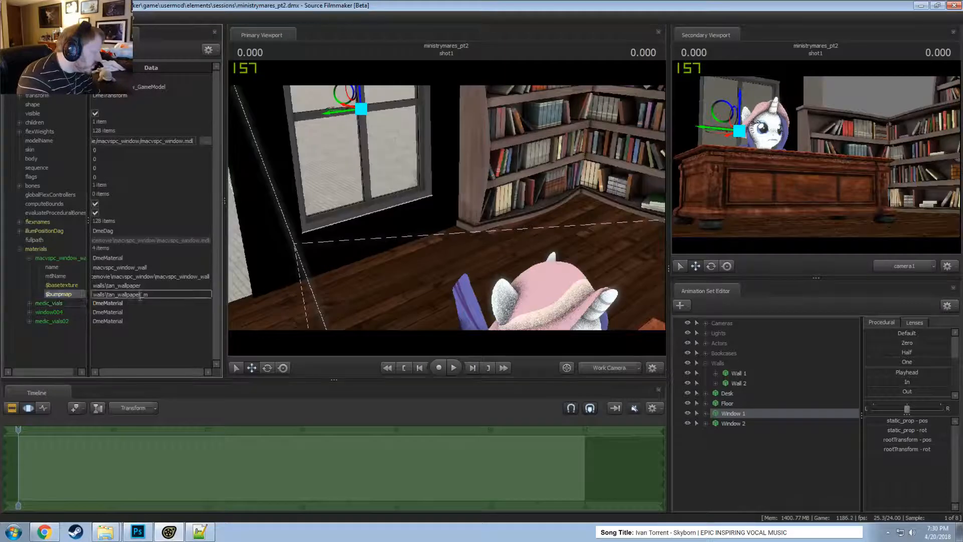
pyautogui.click(150, 322)
pyautogui.moveTo(459, 295); pyautogui.dragTo(441, 231)
pyautogui.rightClick(454, 245)
pyautogui.click(494, 272)
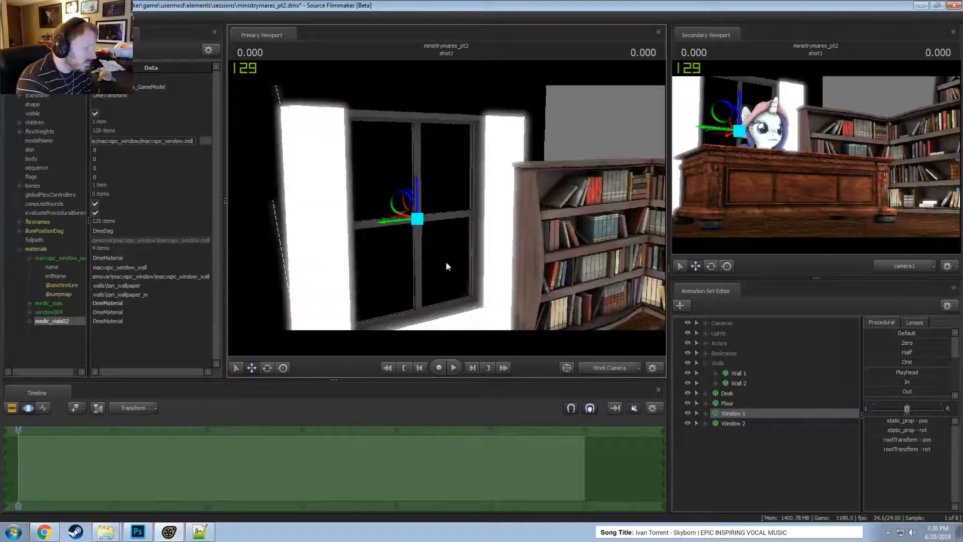
pyautogui.moveTo(447, 264); pyautogui.dragTo(497, 298)
pyautogui.moveTo(461, 182); pyautogui.dragTo(447, 211)
pyautogui.rightClick(462, 186)
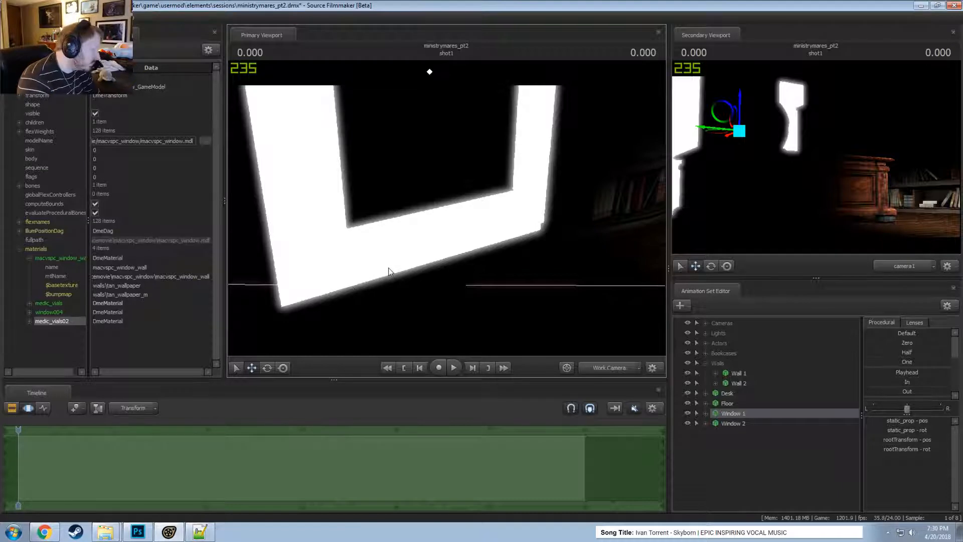
pyautogui.hotkey('ctrl', 's')
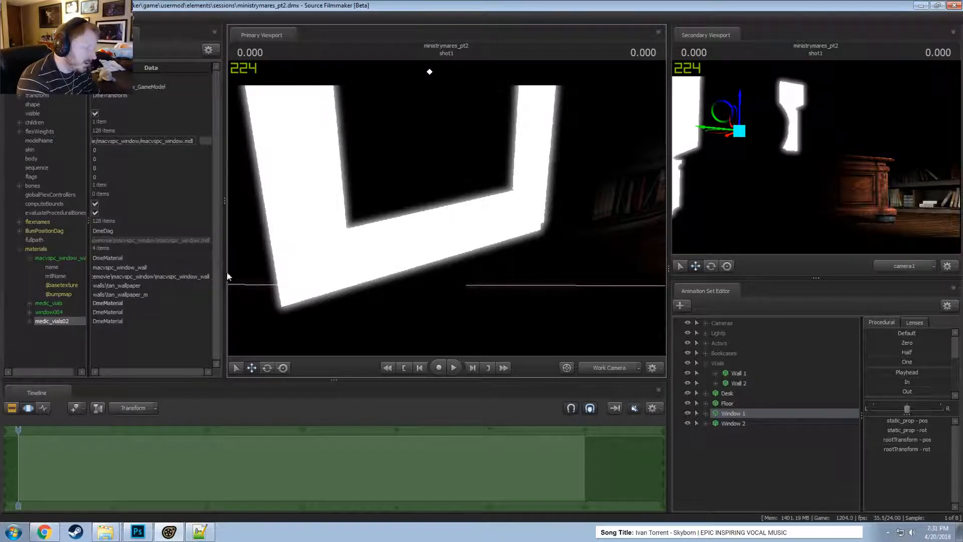
# - Copy the mtlName path of Window 1's wall material and open its folder, materials\models\props_facemovie\macvspc_window, in Windows Explorer
pyautogui.click(138, 281)
pyautogui.hotkey('alt', 'Tab')
pyautogui.click(625, 138)
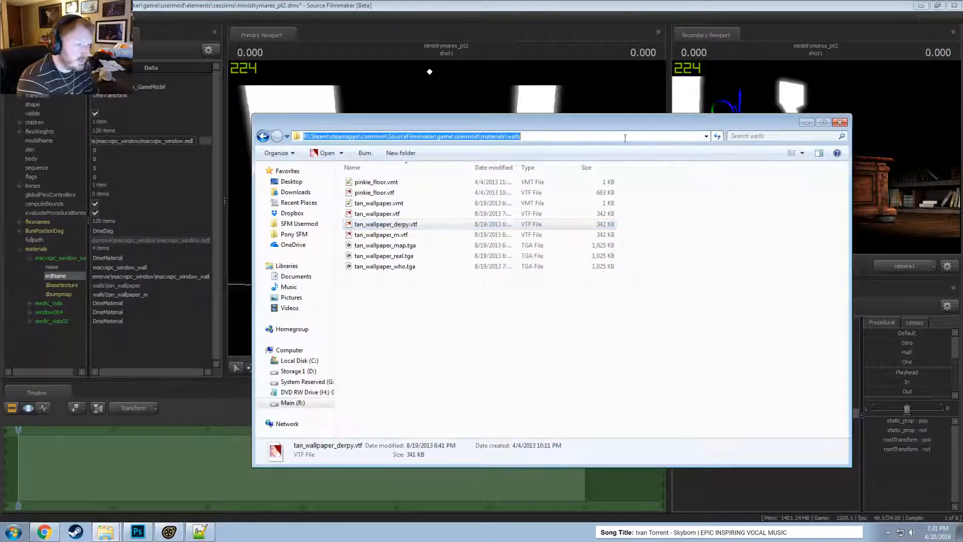
pyautogui.moveTo(506, 136); pyautogui.dragTo(677, 149)
pyautogui.write('models\\props_facemovie\\macvspc_window\\macvspc_window_wall')
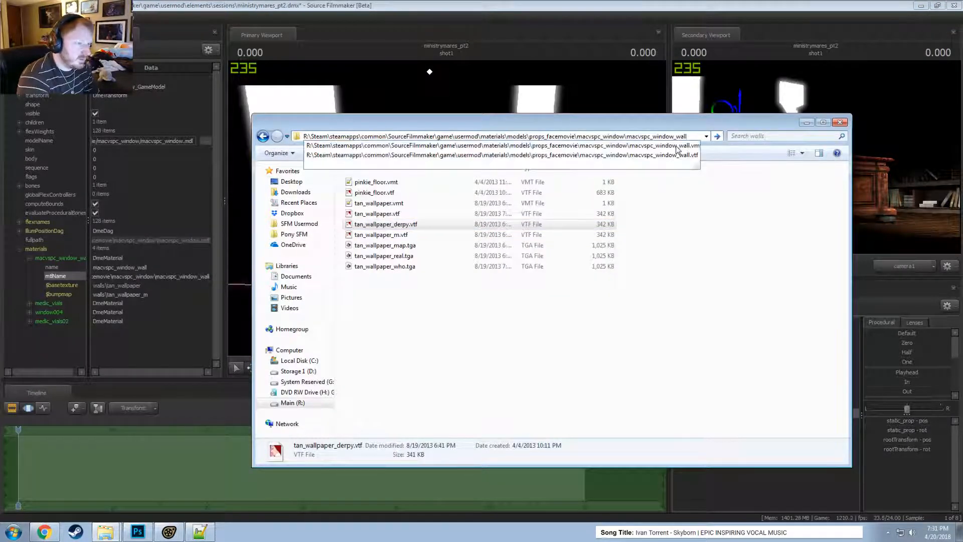
pyautogui.press('BackSpace')
pyautogui.press('BackSpace')
pyautogui.press('BackSpace')
pyautogui.press('BackSpace')
pyautogui.press('BackSpace')
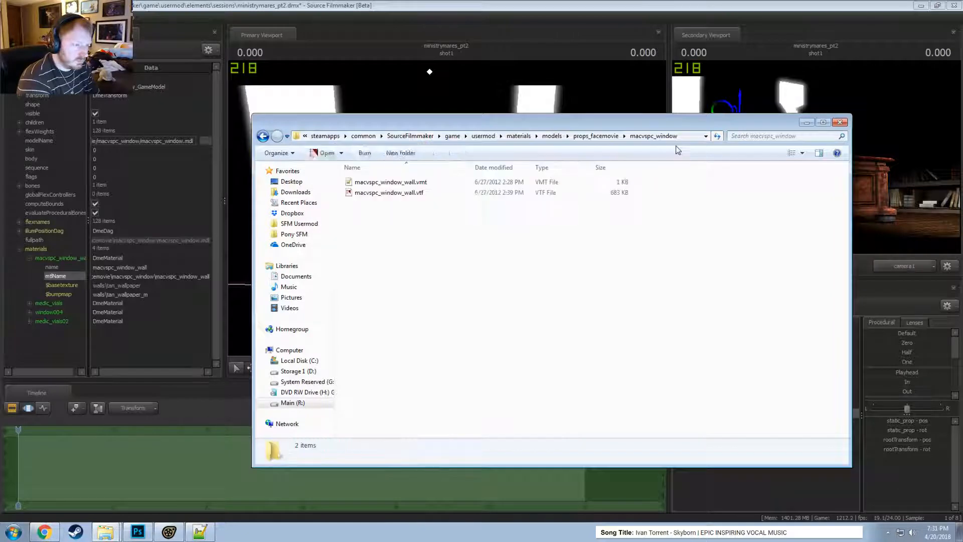
pyautogui.press('Return')
# - Inspect macvspc_window_wall.vmt in Notepad++, close the file, and return to Source Filmmaker
pyautogui.doubleClick(358, 182)
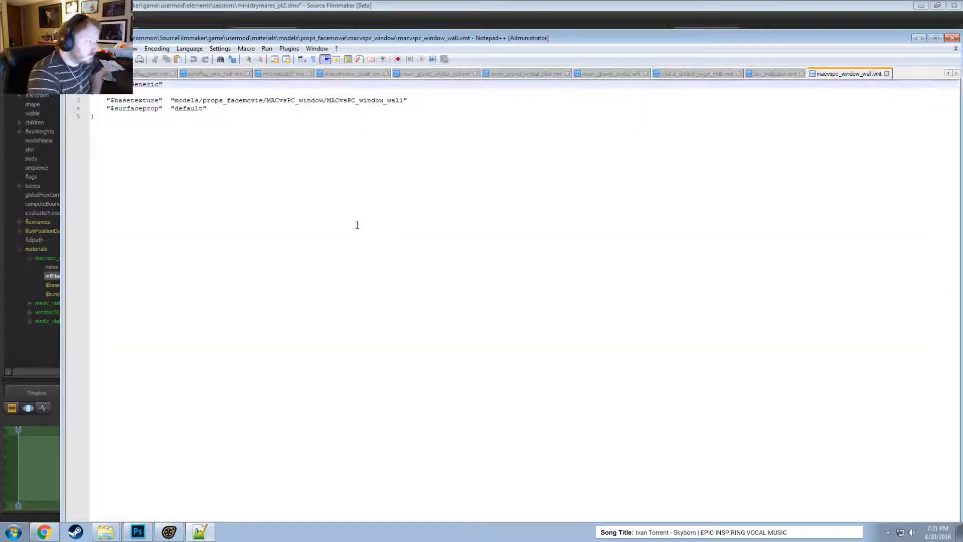
pyautogui.click(886, 74)
pyautogui.click(919, 38)
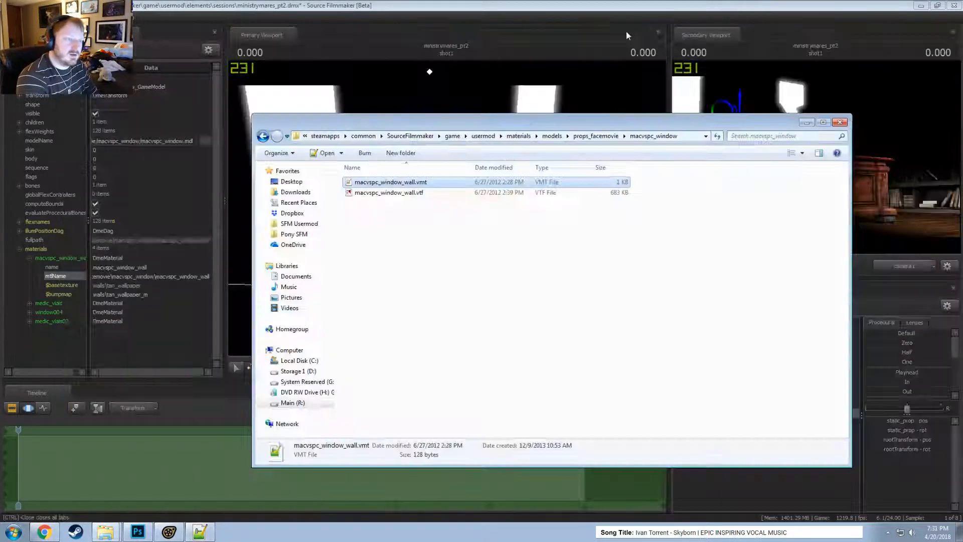
pyautogui.click(519, 6)
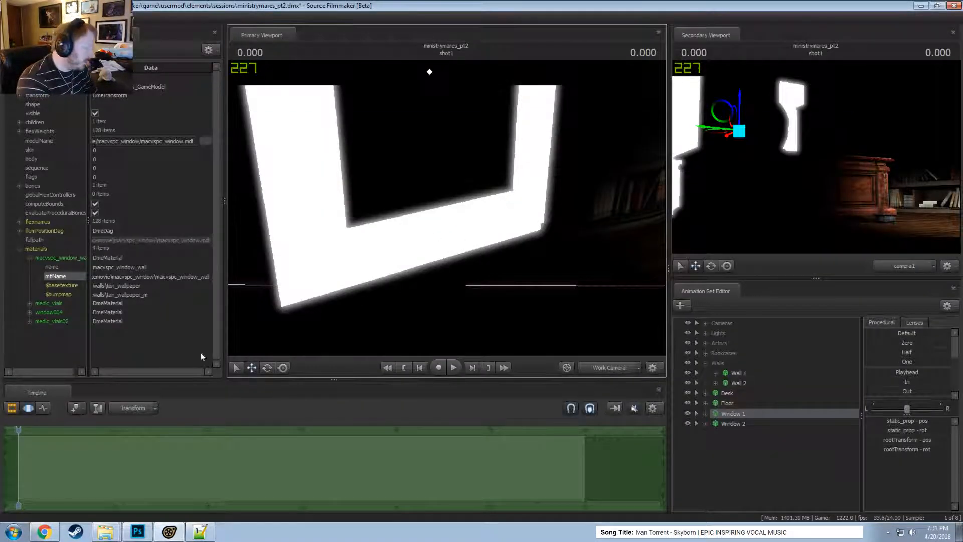
# - Save the session, restart Source Filmmaker, and reopen the recent session ministrymares_pt2.dmx without removing the unsubscribed Battlefield 1 Zeppelin Model
pyautogui.hotkey('ctrl', 's')
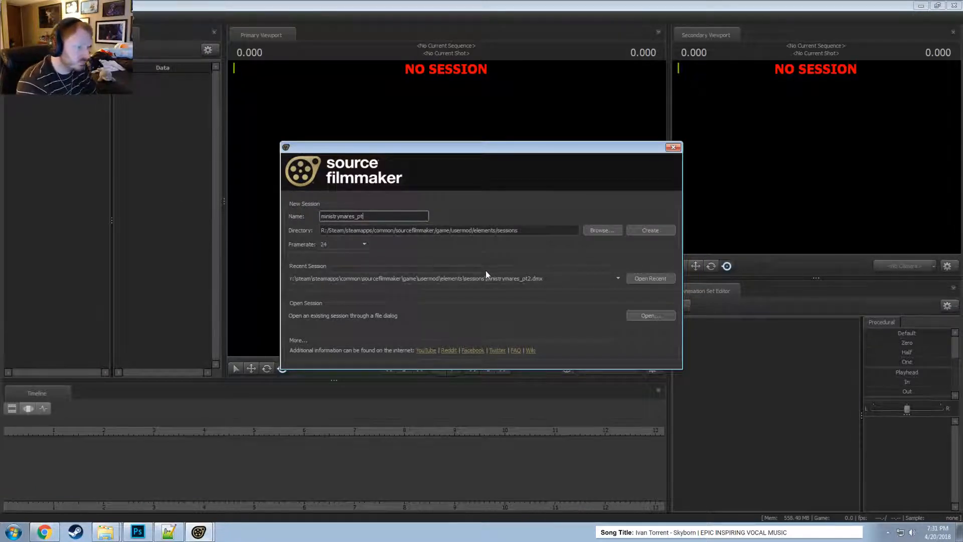
pyautogui.click(644, 280)
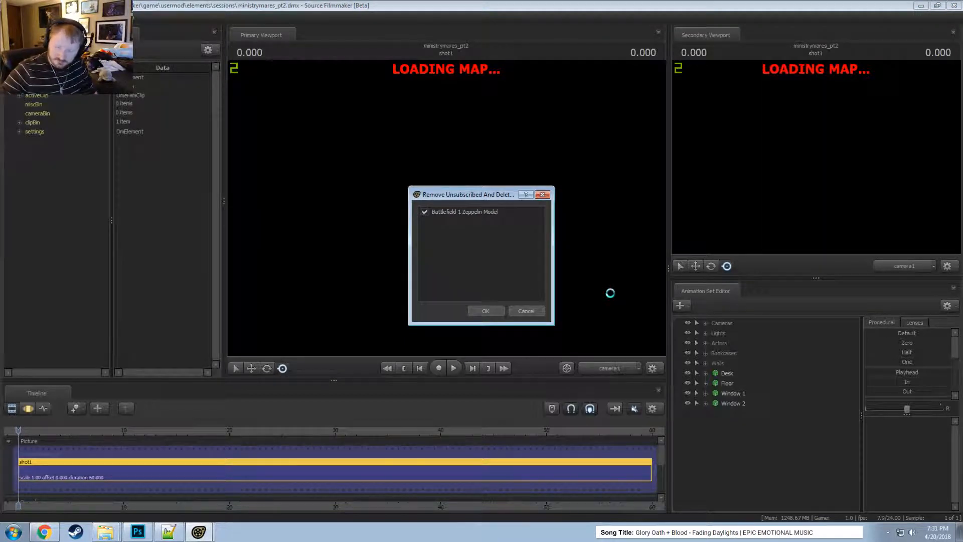
pyautogui.click(530, 309)
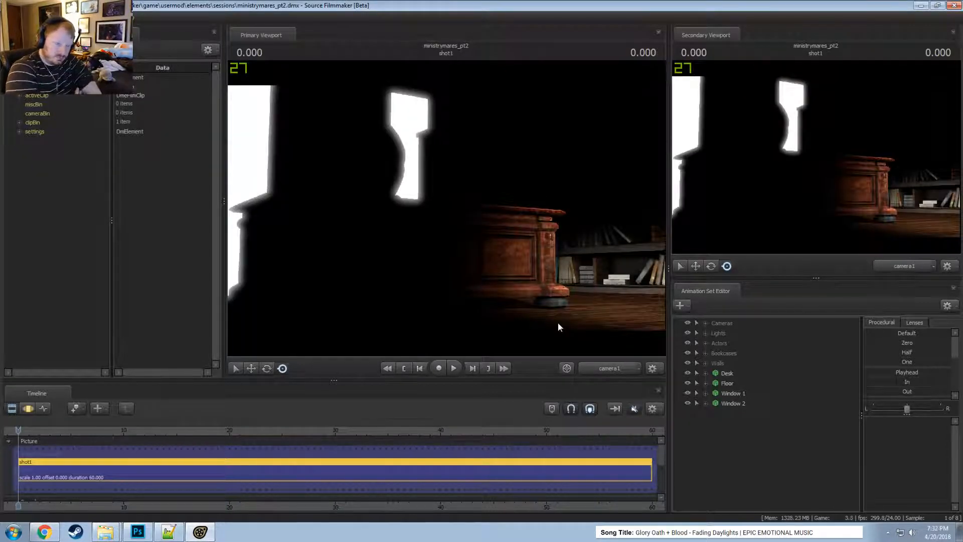
# - Disable lighting in the primary viewport, switch it to the work camera, and look towards the windows and bookcases
pyautogui.rightClick(430, 154)
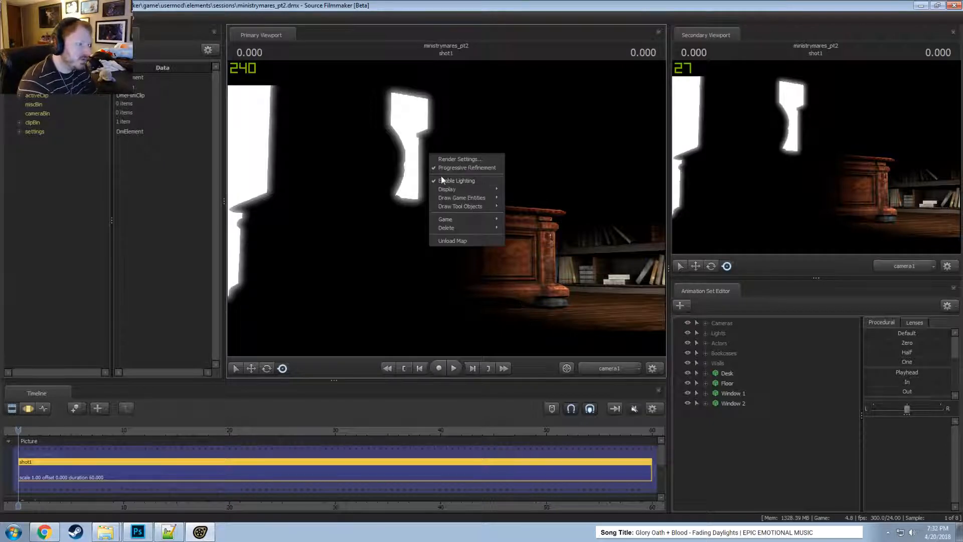
pyautogui.click(442, 180)
pyautogui.click(608, 364)
pyautogui.moveTo(563, 326); pyautogui.dragTo(507, 298)
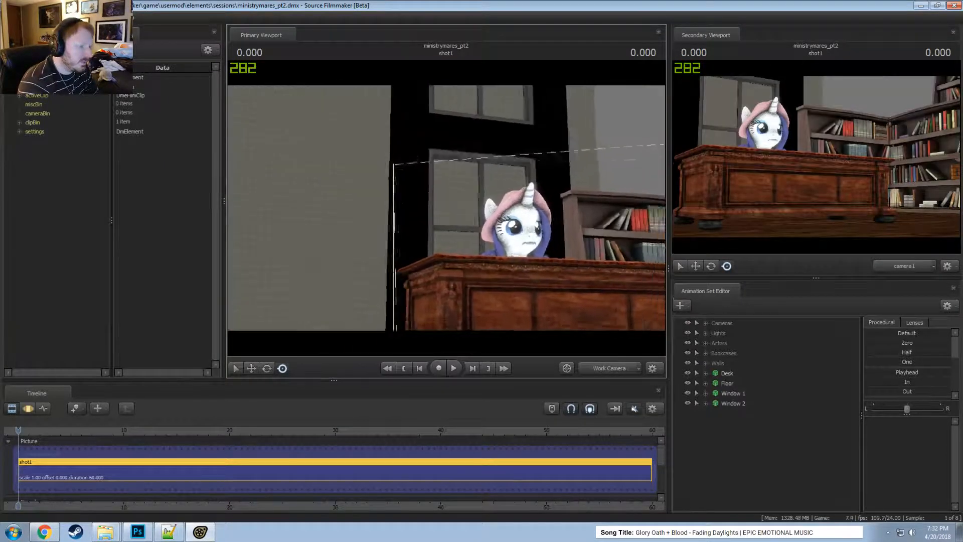
pyautogui.moveTo(449, 228); pyautogui.dragTo(480, 186)
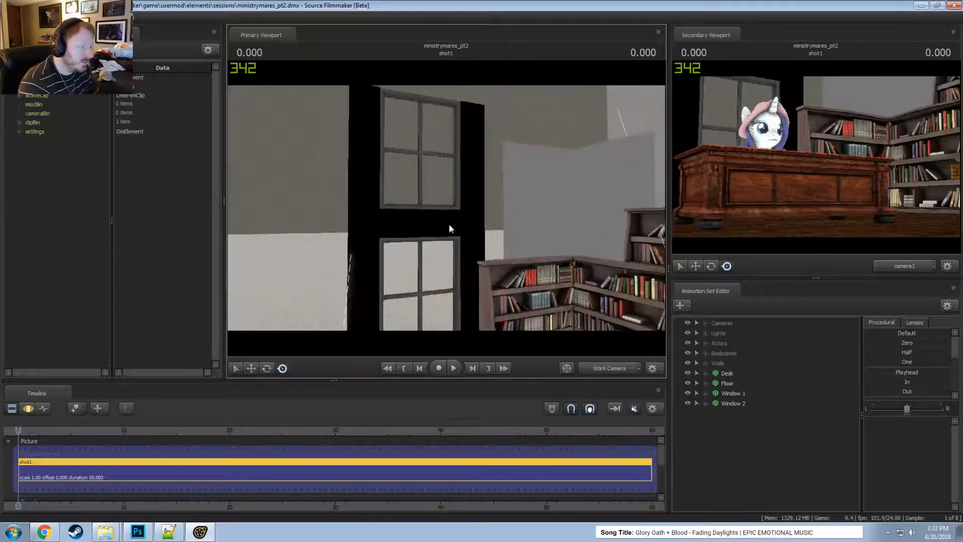
# - Show Window 1's animation set in the Element Viewer and expand its macvspc_window_wall material to check the $bumpmap value
pyautogui.press('F3')
pyautogui.click(748, 404)
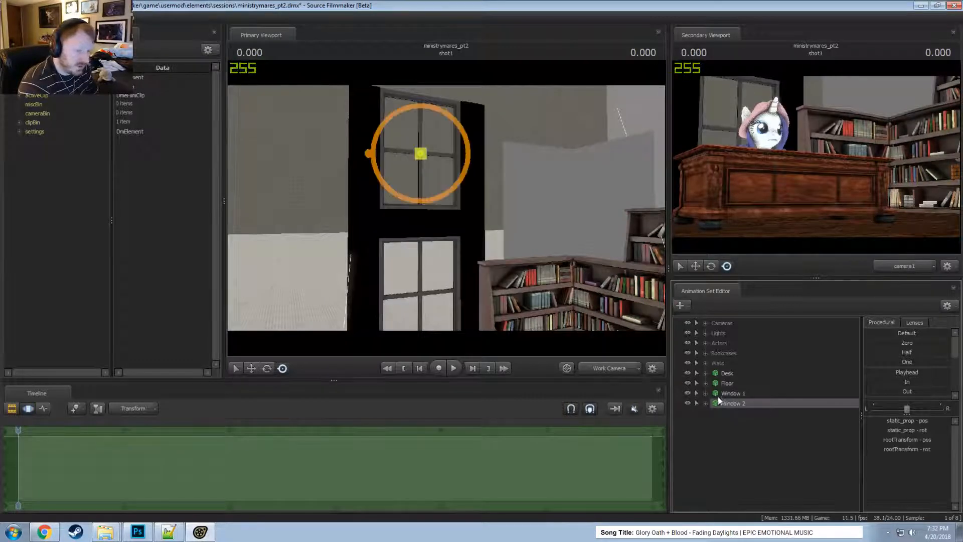
pyautogui.click(723, 395)
pyautogui.rightClick(723, 395)
pyautogui.moveTo(756, 307)
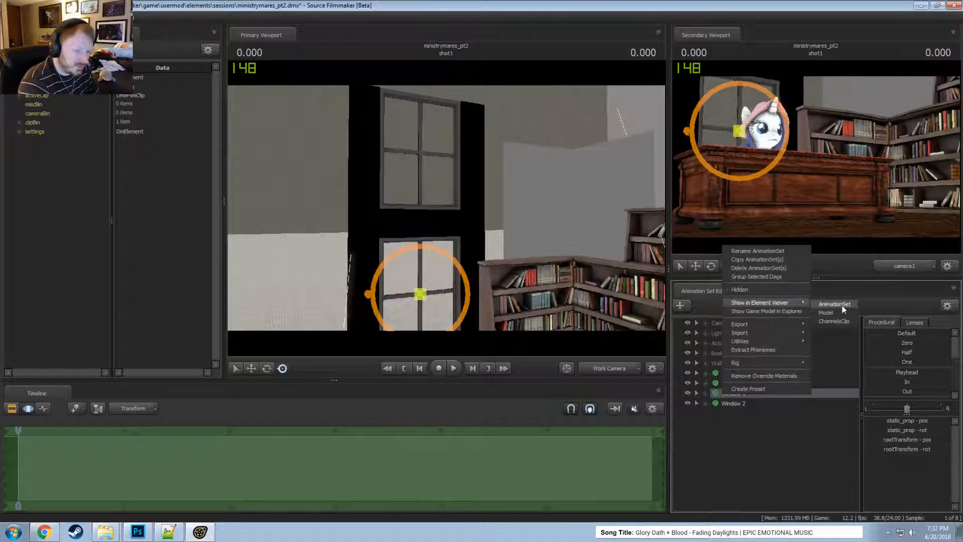
pyautogui.click(831, 305)
pyautogui.click(23, 239)
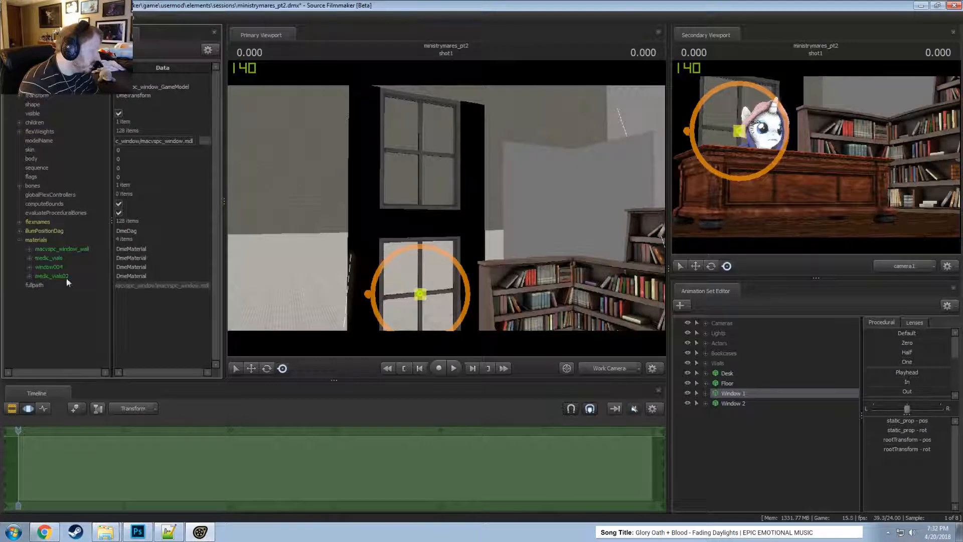
pyautogui.click(30, 248)
pyautogui.doubleClick(146, 285)
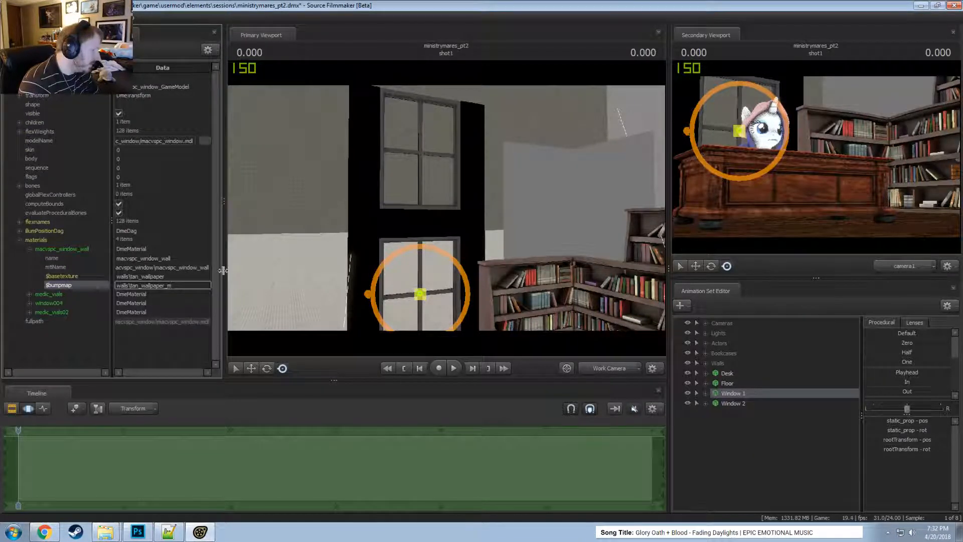
# - Switch the primary viewport's lighting on and off again to compare how Window 1's wall renders
pyautogui.rightClick(329, 238)
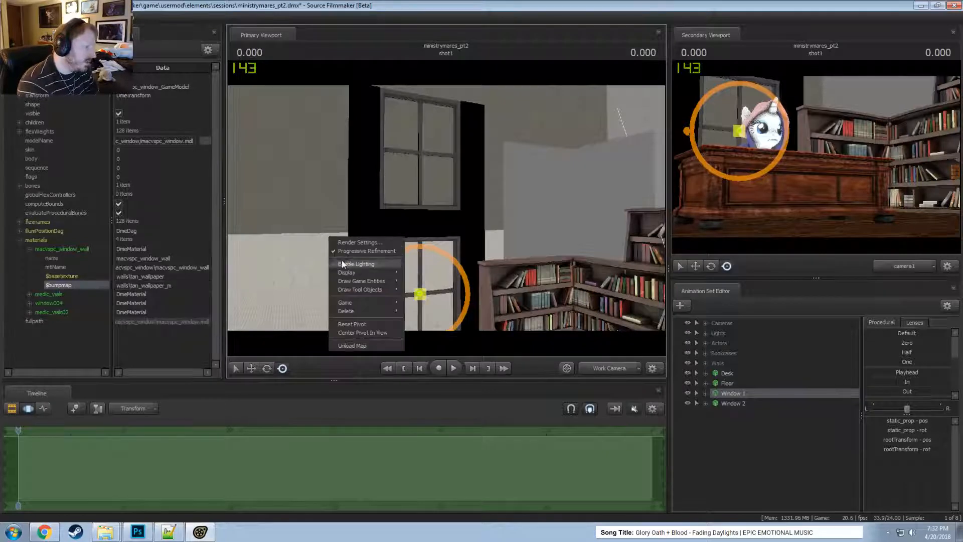
pyautogui.click(351, 264)
pyautogui.rightClick(276, 141)
pyautogui.click(306, 167)
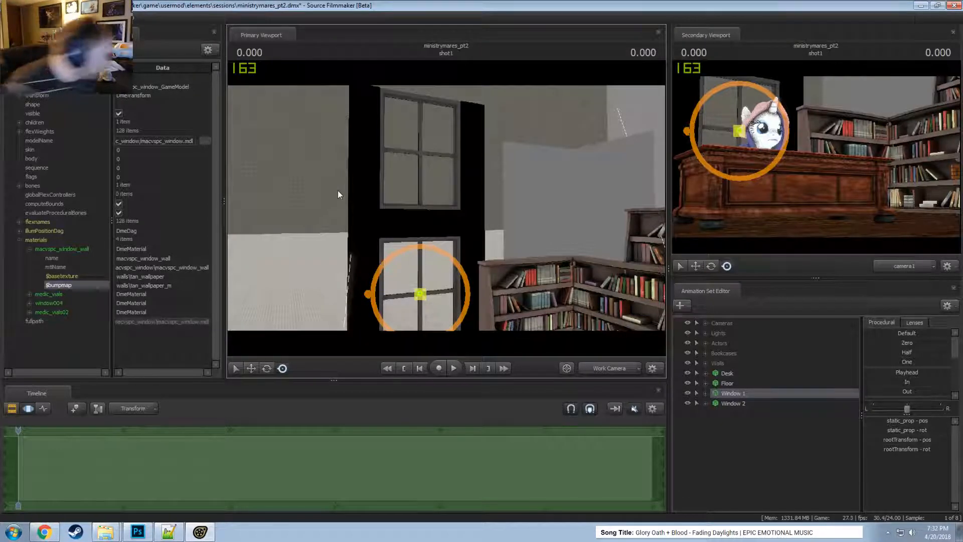
# - Compare Window 1's mtlName, $basetexture and $bumpmap values with the tan_wallpaper_m.vtf file name in the walls folder
pyautogui.doubleClick(115, 268)
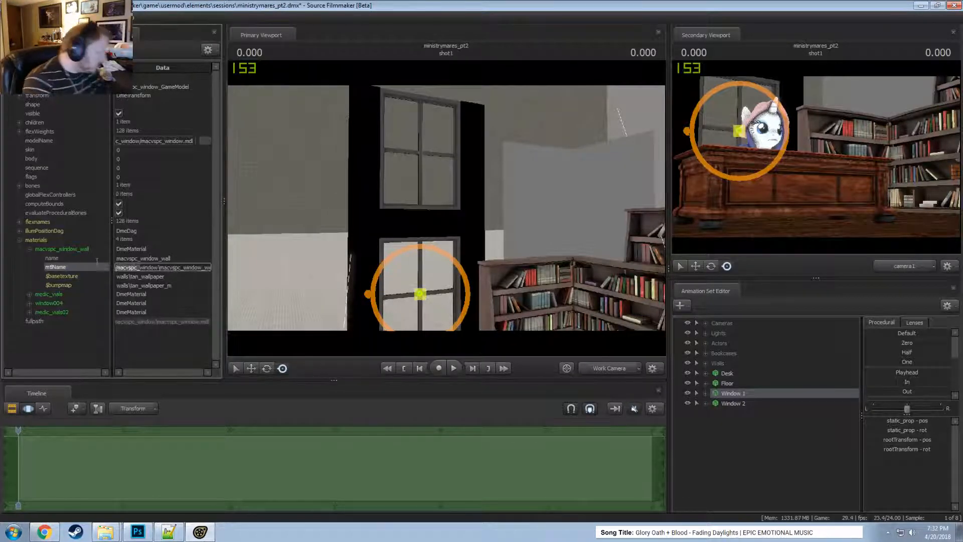
pyautogui.click(183, 286)
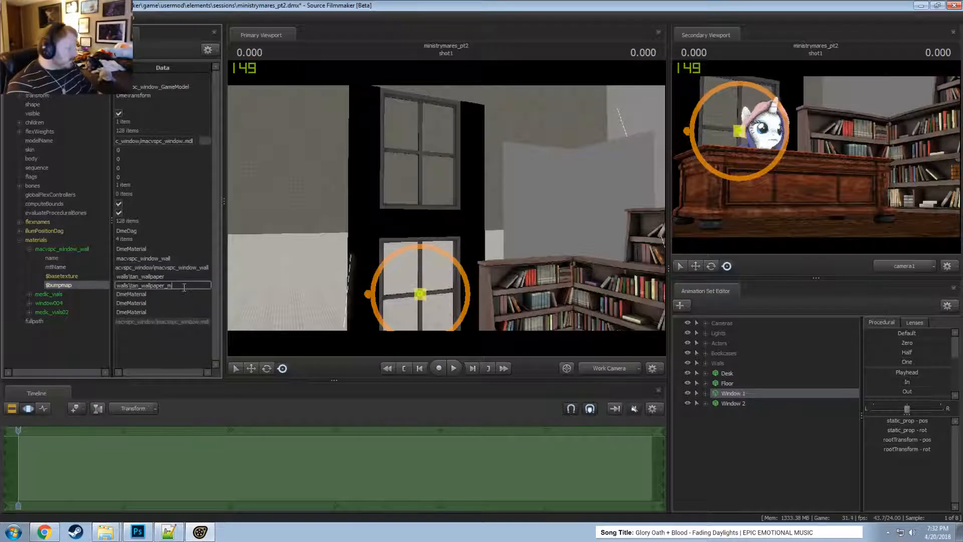
pyautogui.hotkey('alt', 'Tab')
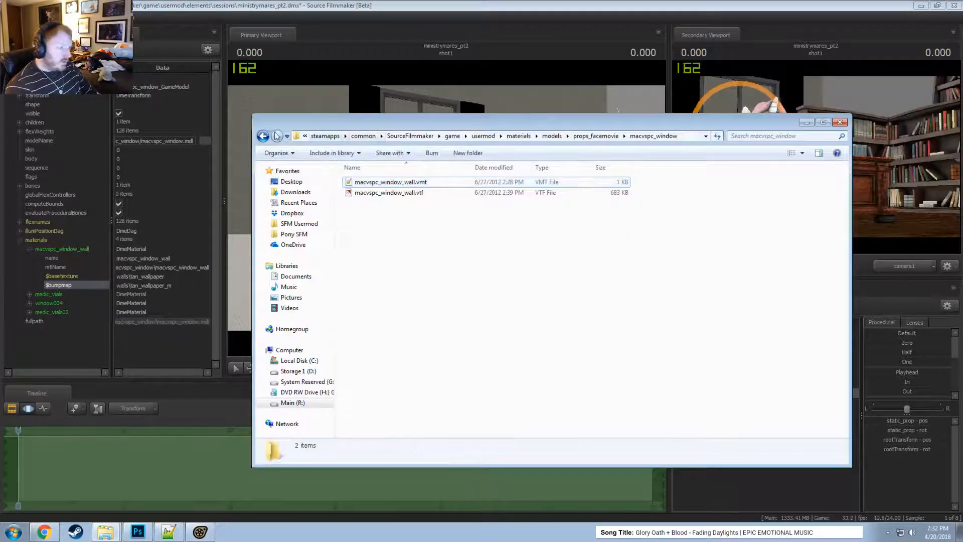
pyautogui.hotkey('alt', 'Left')
pyautogui.click(387, 235)
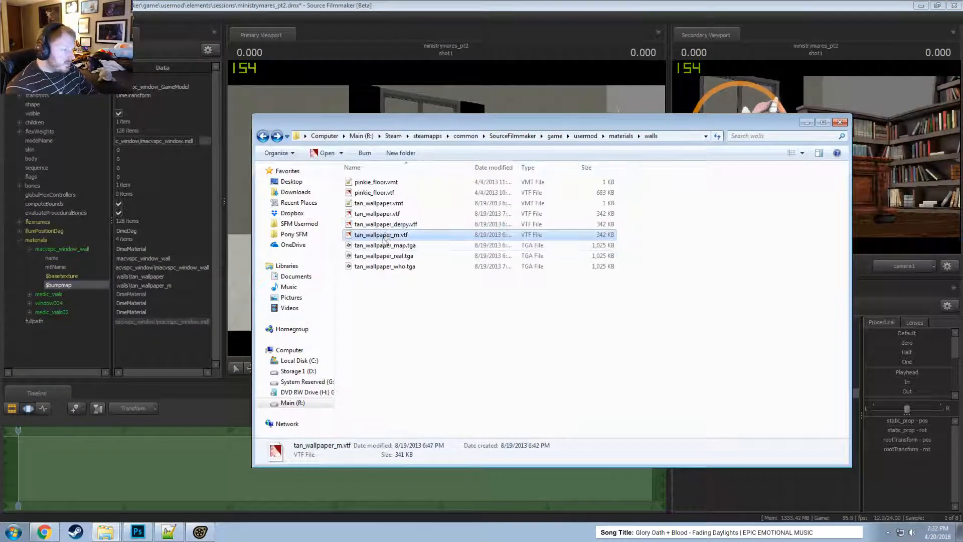
pyautogui.press('F2')
pyautogui.click(136, 299)
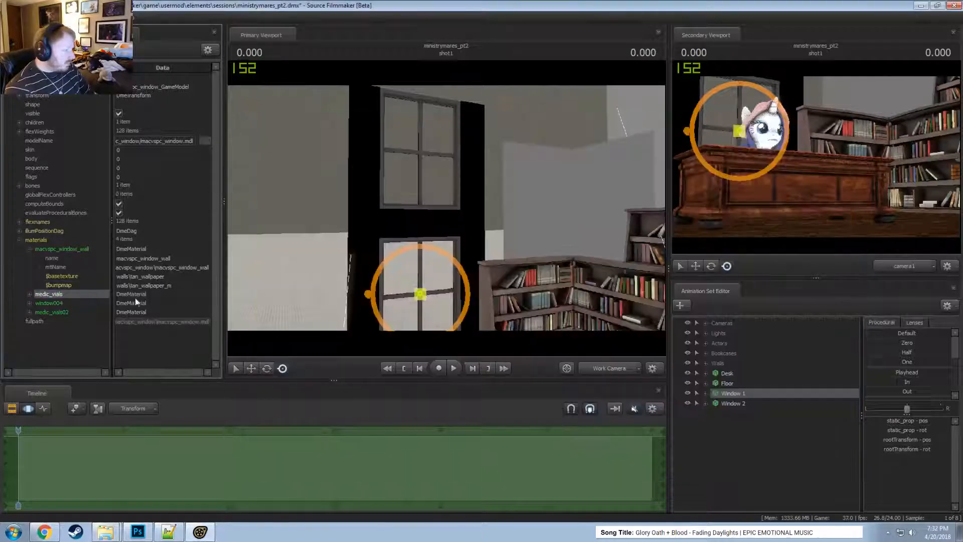
pyautogui.doubleClick(177, 285)
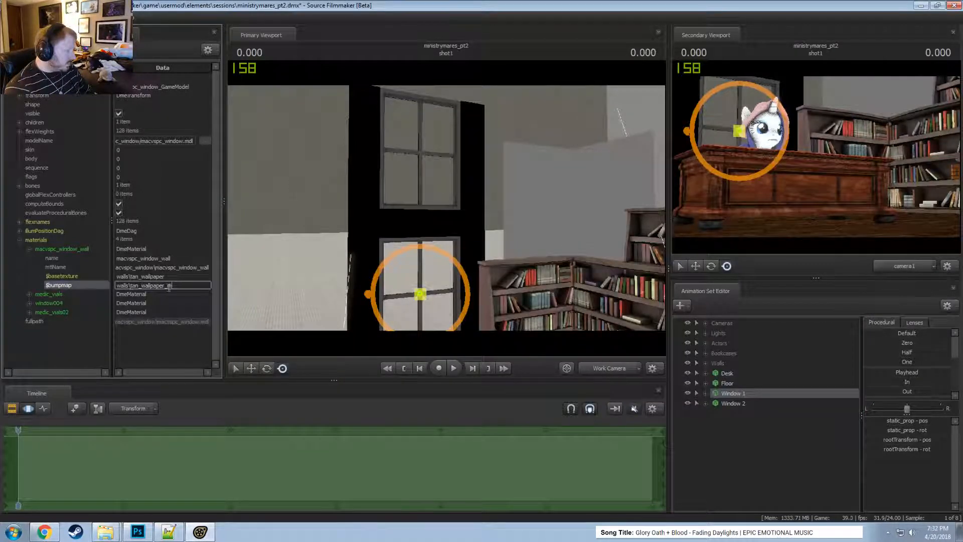
pyautogui.click(179, 276)
pyautogui.moveTo(436, 229); pyautogui.dragTo(457, 260)
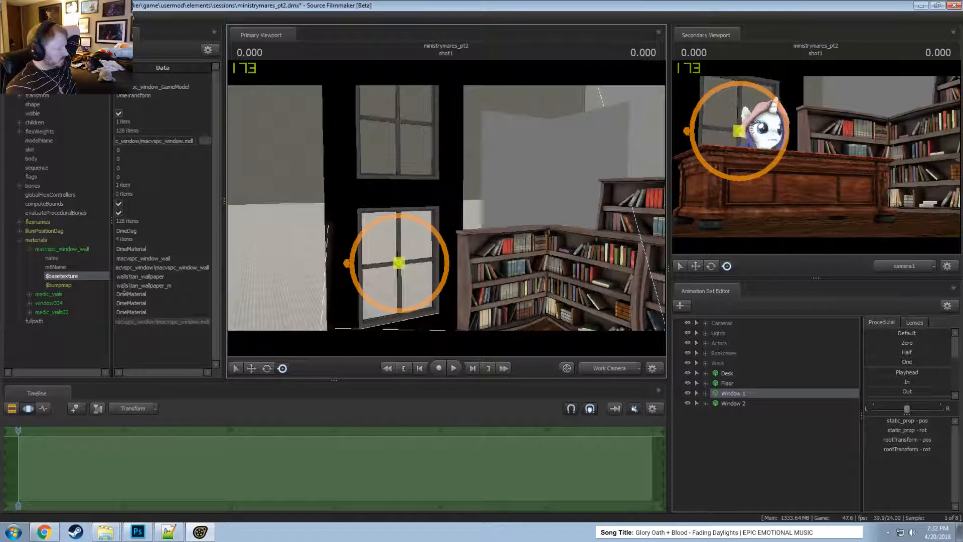
# - Remove the $bumpmap attribute from Window 1's macvspc_window_wall material and check the wall with lighting on and off
pyautogui.rightClick(67, 284)
pyautogui.click(80, 316)
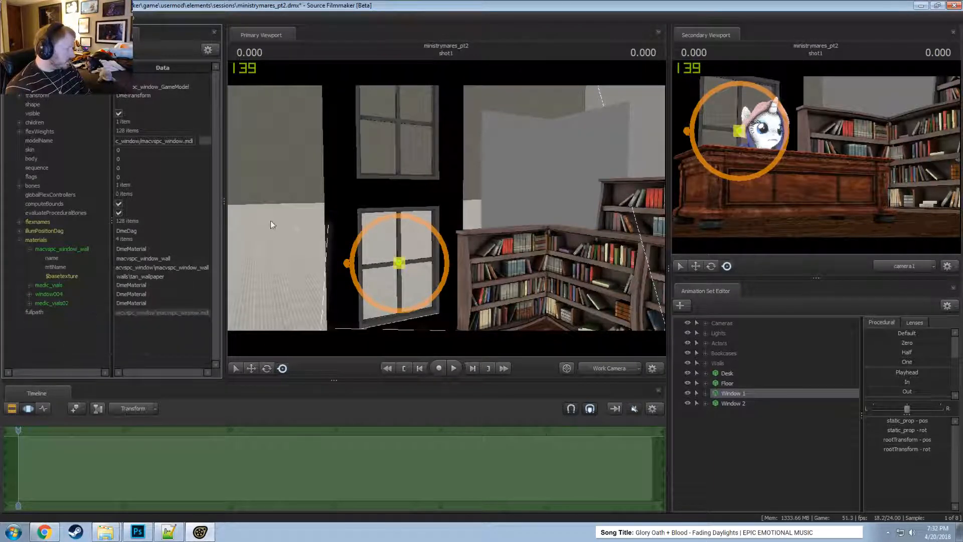
pyautogui.rightClick(474, 183)
pyautogui.click(478, 190)
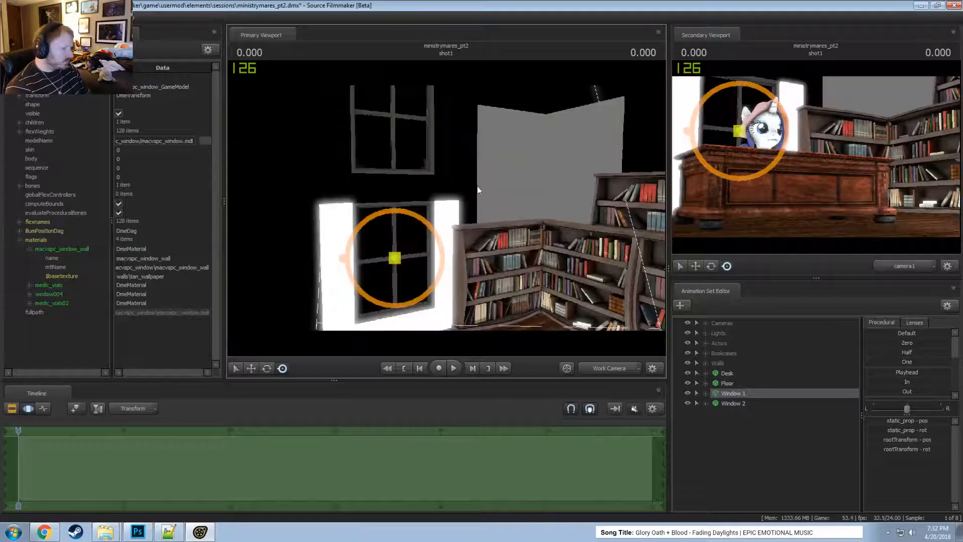
pyautogui.rightClick(478, 190)
pyautogui.click(507, 204)
pyautogui.moveTo(502, 203); pyautogui.dragTo(447, 207)
# - Open tan_wallpaper.vmt from the walls folder in Notepad++, copy its $bumpmap line, and return to Windows Explorer
pyautogui.hotkey('alt', 'Tab')
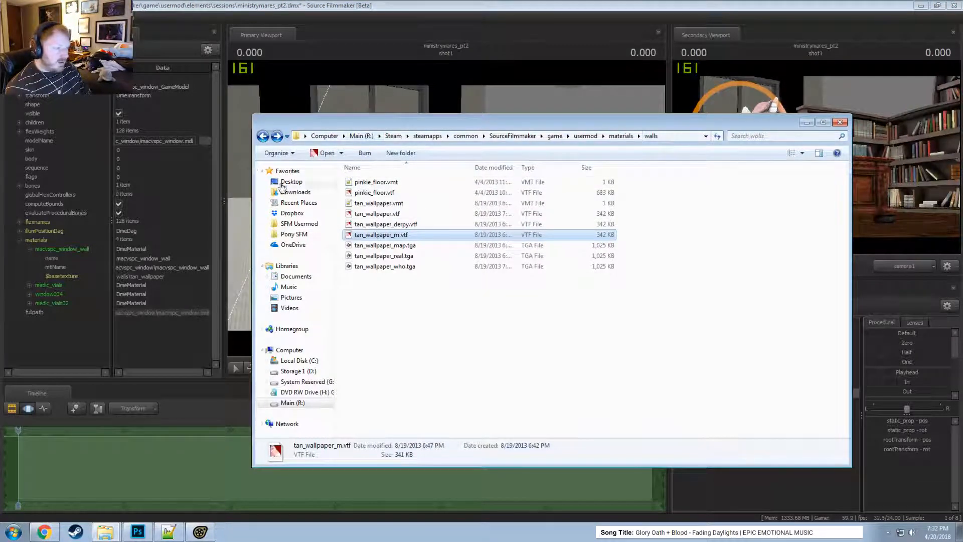
pyautogui.click(389, 204)
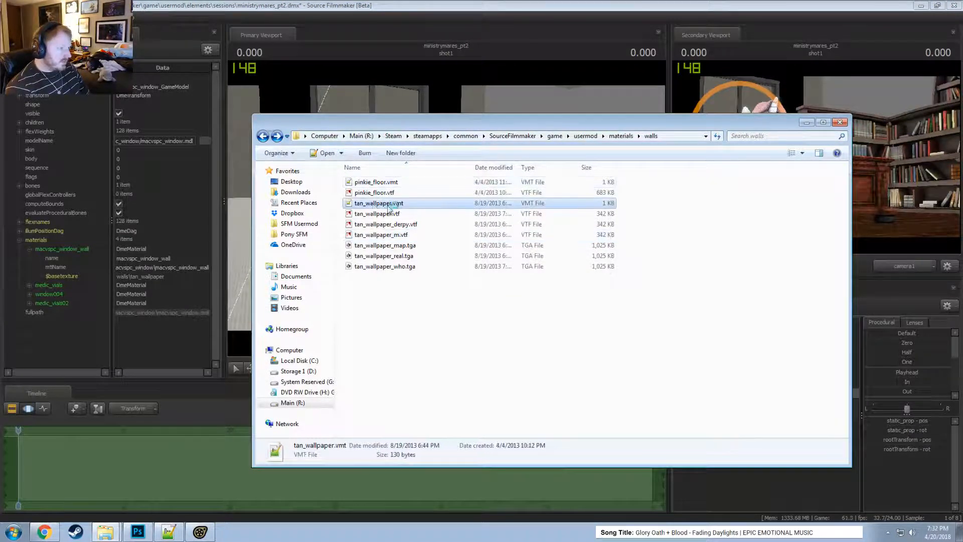
pyautogui.doubleClick(388, 206)
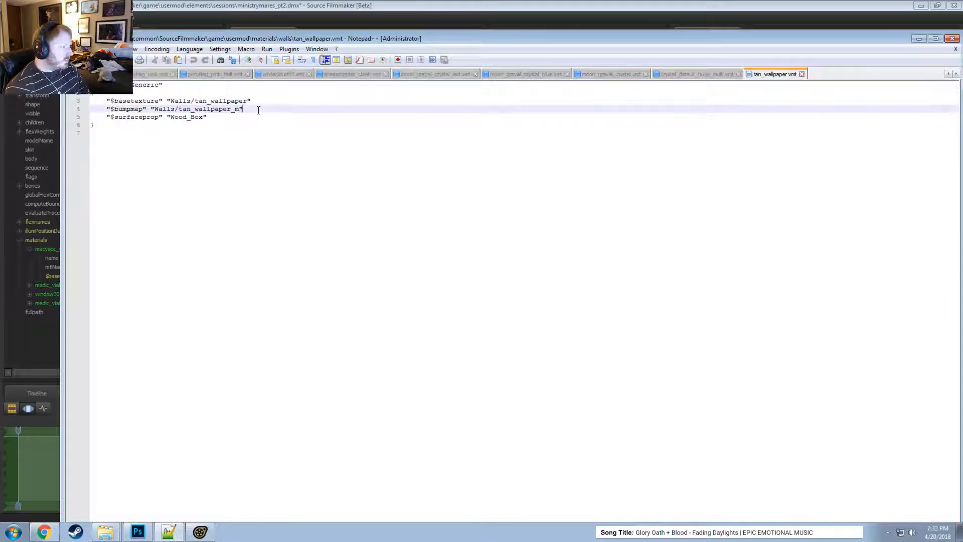
pyautogui.moveTo(245, 109); pyautogui.dragTo(106, 109)
pyautogui.hotkey('ctrl', 'c')
pyautogui.hotkey('alt', 'Tab')
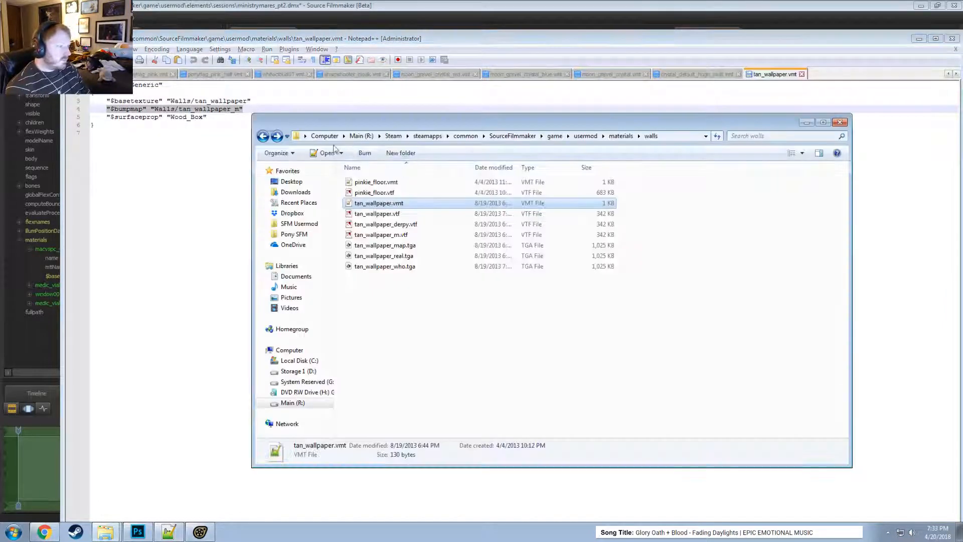
# - Open macvspc_window_wall.vmt in Notepad++ and paste the "$bumpmap" "Walls/tan_wallpaper_m" line below its $basetexture line
pyautogui.click(263, 135)
pyautogui.doubleClick(371, 183)
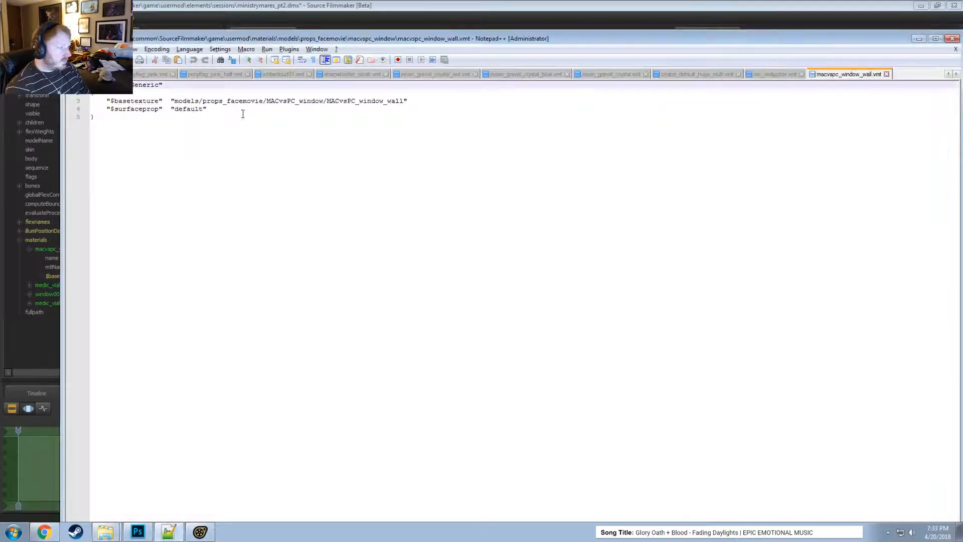
pyautogui.click(442, 103)
pyautogui.press('Return')
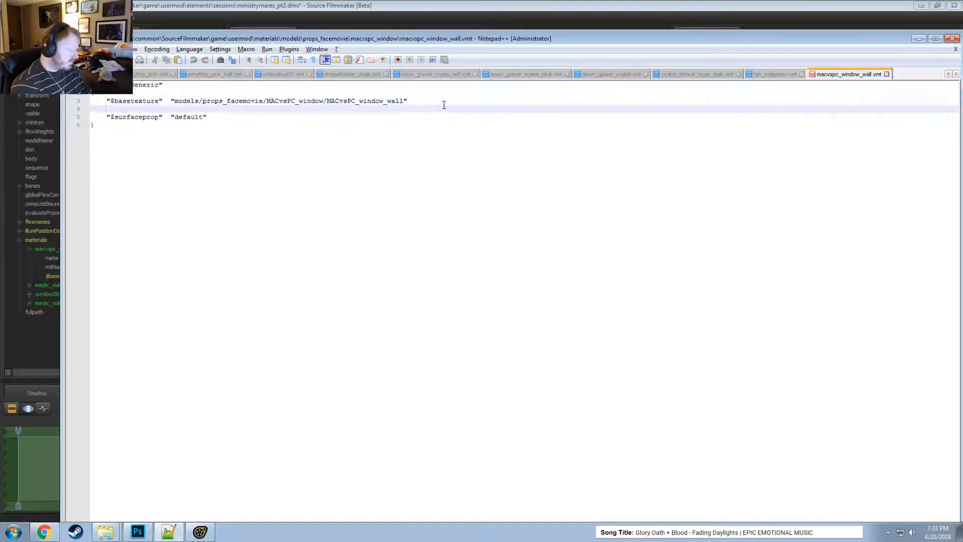
pyautogui.hotkey('ctrl', 'v')
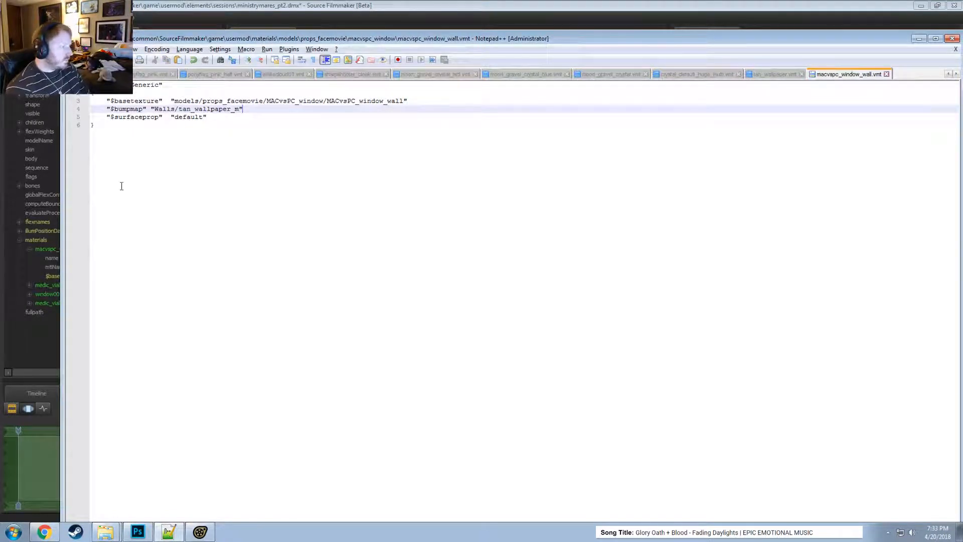
# - Return to Source Filmmaker and examine Window 1's wall up close in the primary viewport with lighting off
pyautogui.click(257, 5)
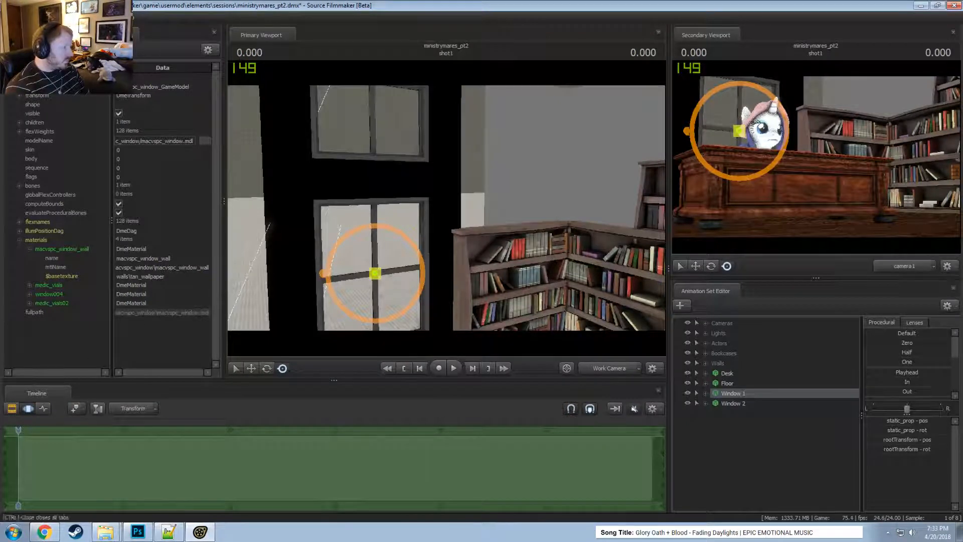
pyautogui.click(82, 18)
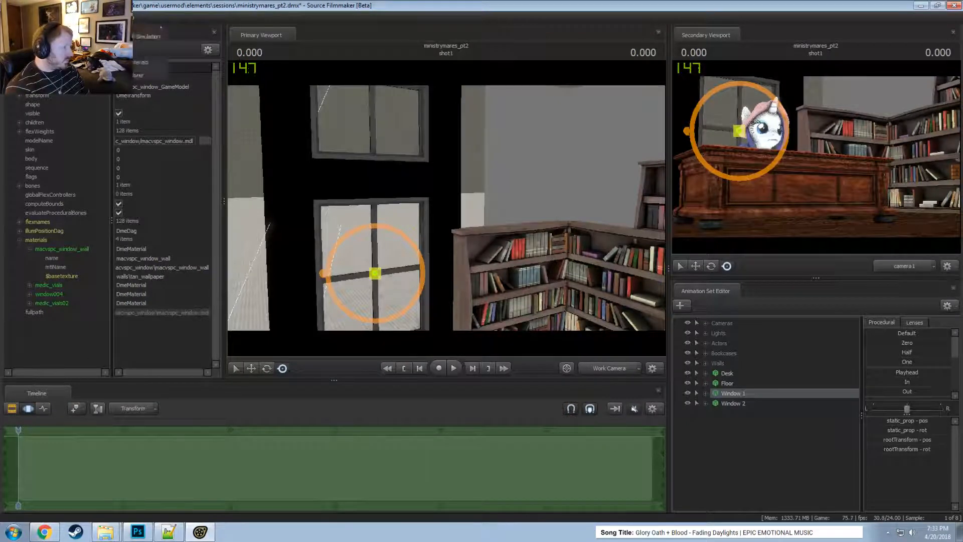
pyautogui.click(381, 186)
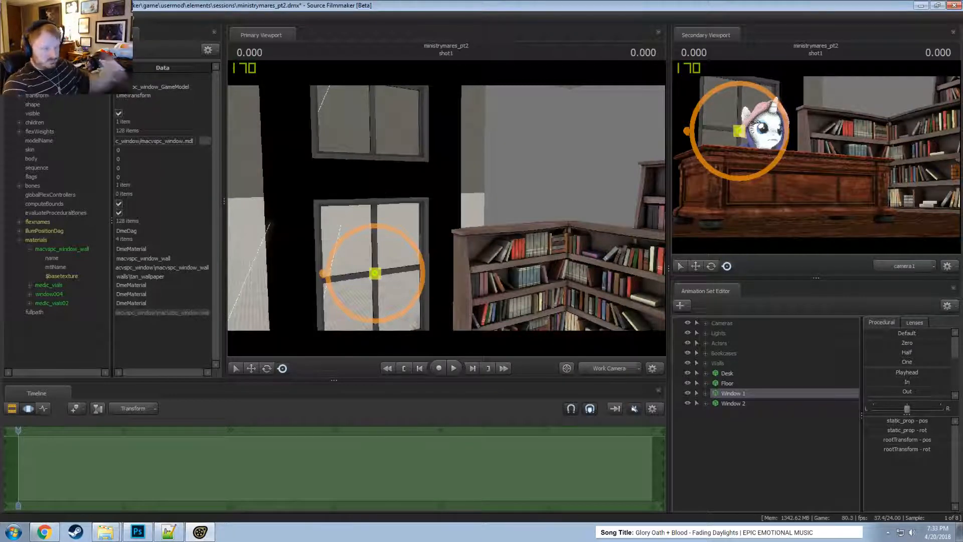
pyautogui.moveTo(446, 208); pyautogui.dragTo(442, 204)
pyautogui.press('w')
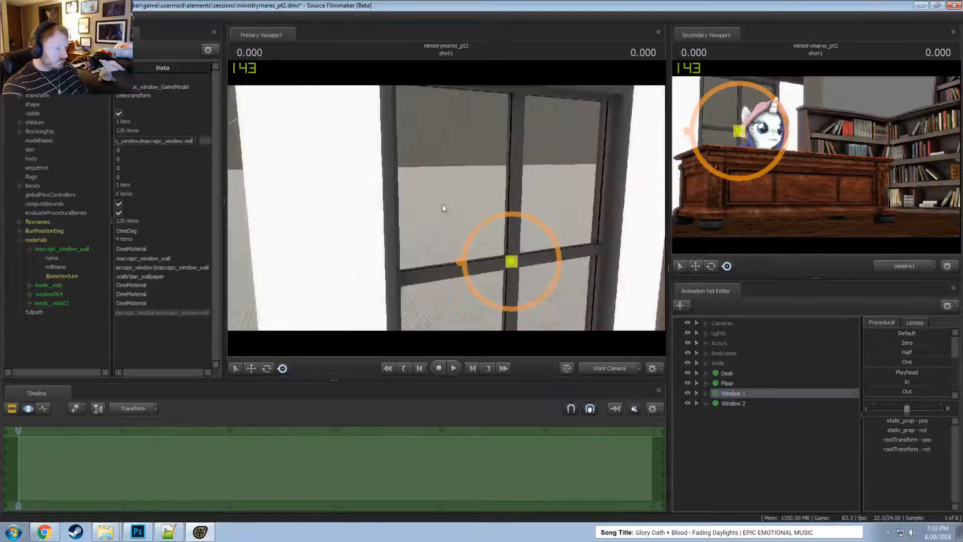
# - Enable lighting in the primary viewport, then inspect the lit window wall through light1 and the work camera
pyautogui.rightClick(396, 179)
pyautogui.click(408, 208)
pyautogui.moveTo(382, 189); pyautogui.dragTo(449, 208)
pyautogui.click(697, 333)
pyautogui.doubleClick(737, 343)
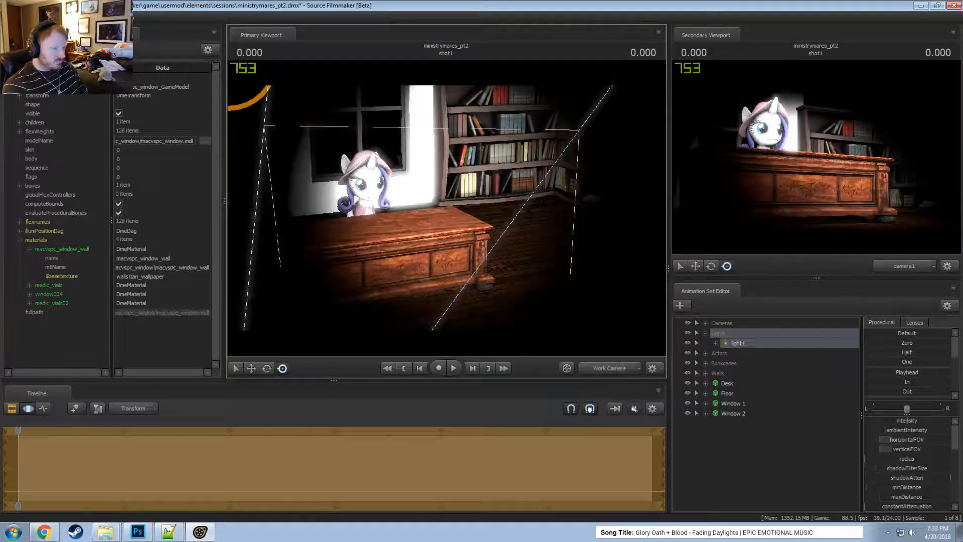
pyautogui.click(622, 368)
pyautogui.press('w')
pyautogui.moveTo(471, 241); pyautogui.dragTo(451, 217)
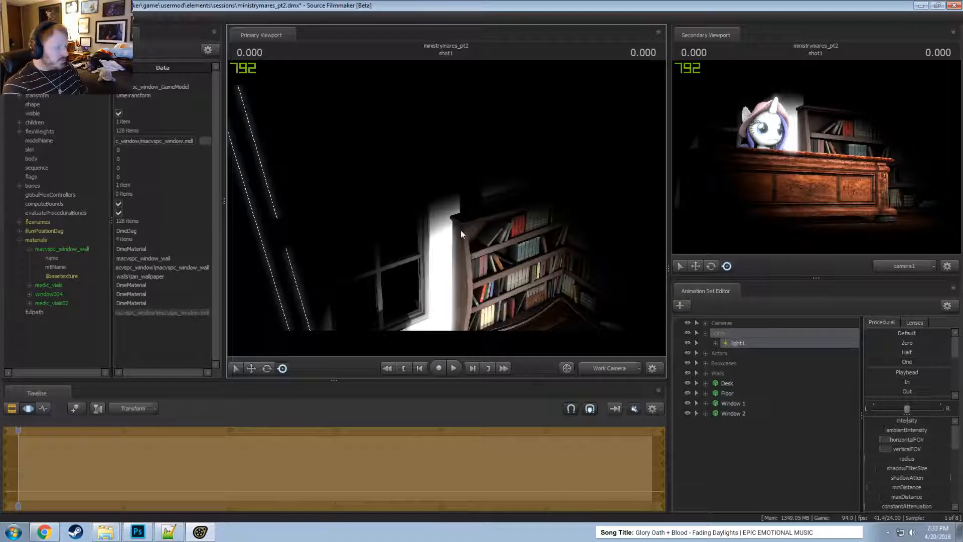
pyautogui.moveTo(502, 272); pyautogui.dragTo(462, 241)
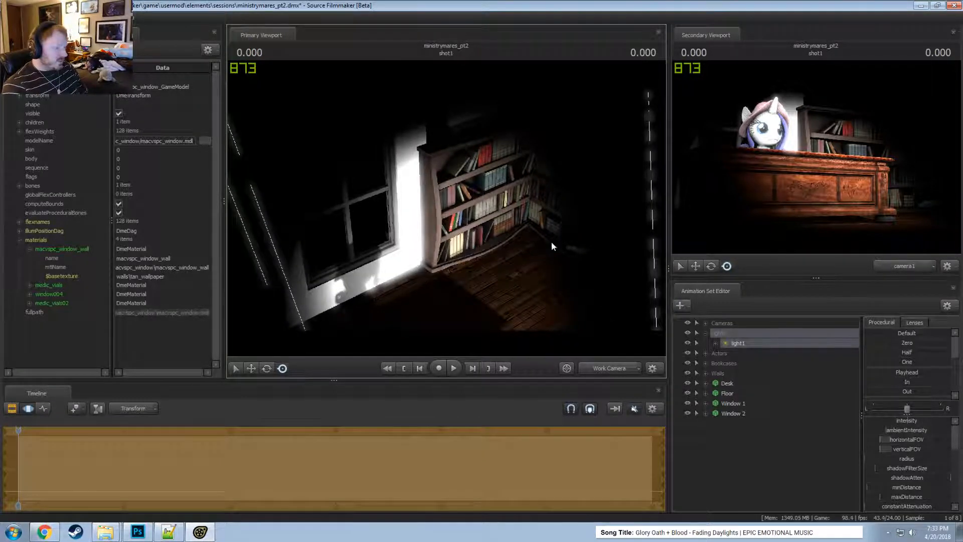
# - Switch to Notepad++ and close crystal_default_huge_multi.vmt and the three moon_gravel_crystal material files
pyautogui.hotkey('alt', 'Tab')
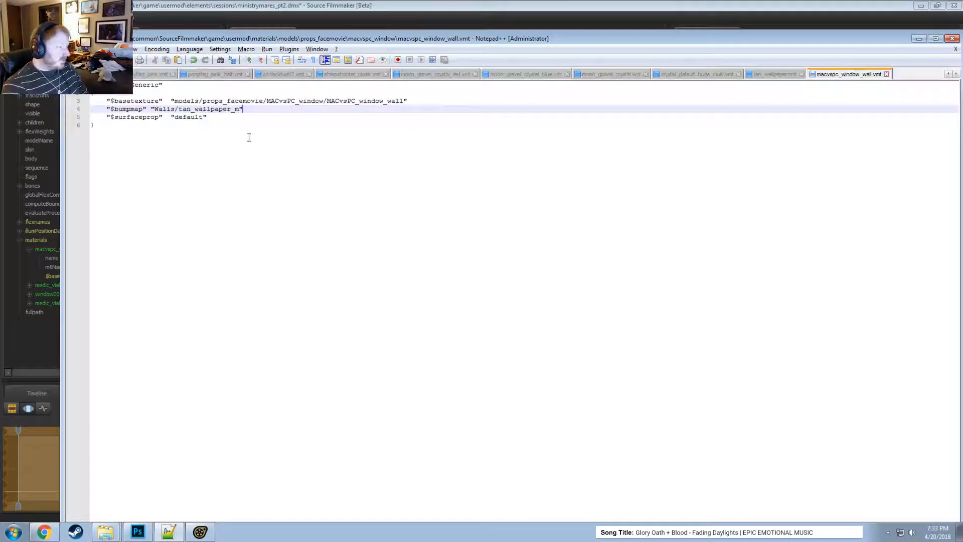
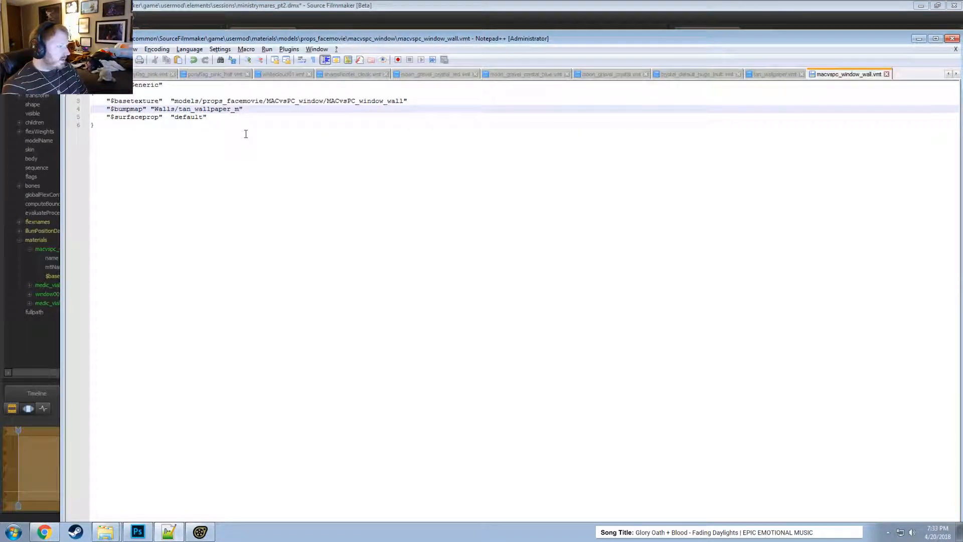
pyautogui.click(352, 74)
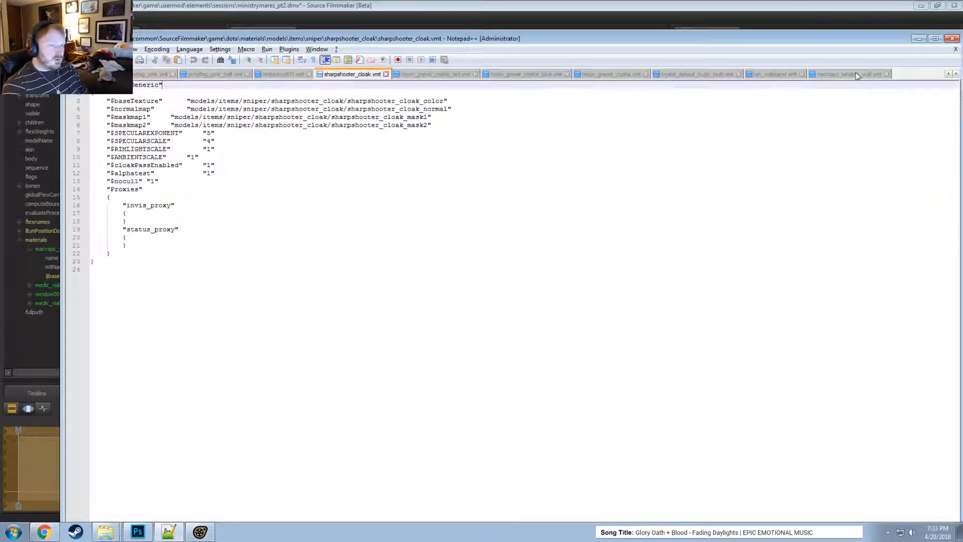
pyautogui.click(722, 75)
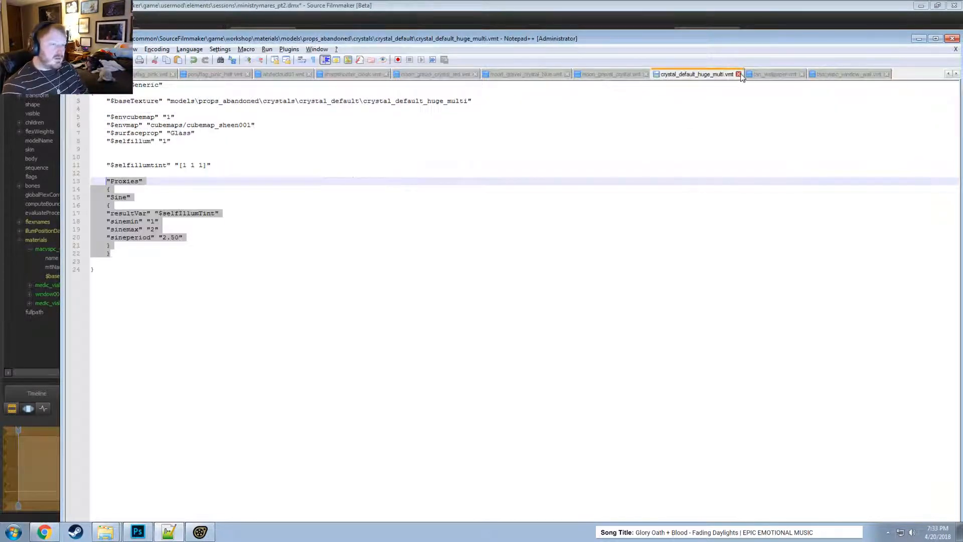
pyautogui.click(739, 74)
pyautogui.click(645, 74)
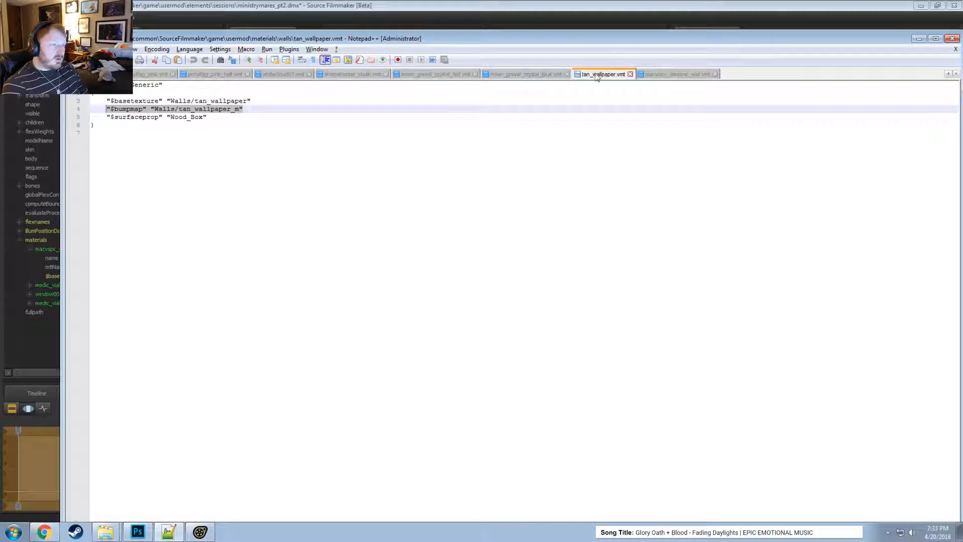
pyautogui.click(567, 74)
pyautogui.click(475, 74)
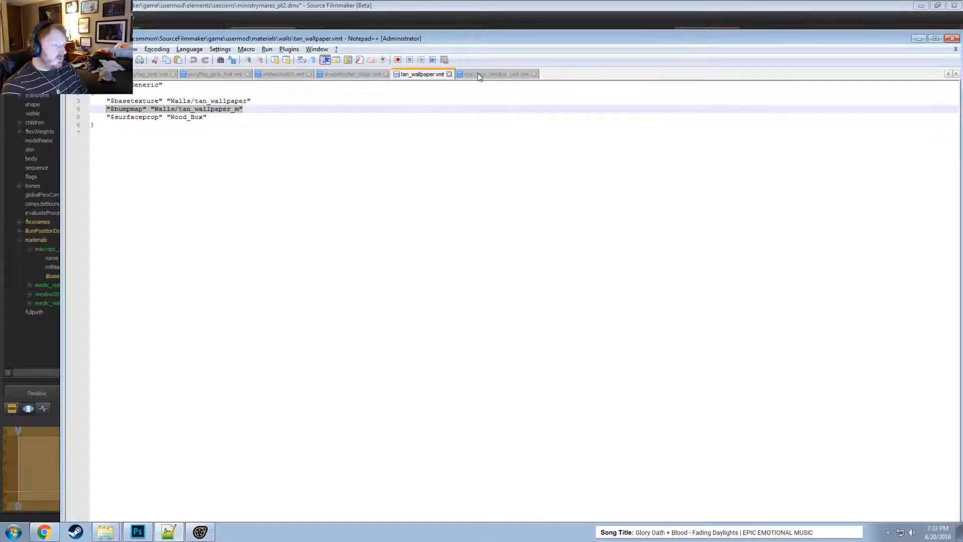
# - Look through the other open files, including the ponyflag, crete_walls_02, hairback and pn_ceiling_tiles_01_col materials, to examine their shader settings
pyautogui.click(368, 76)
pyautogui.click(289, 76)
pyautogui.click(191, 77)
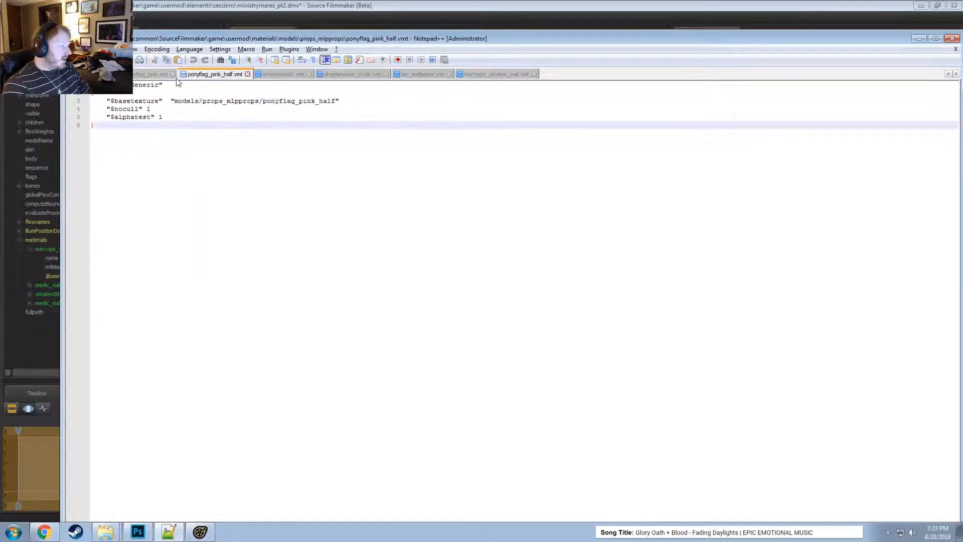
pyautogui.click(140, 75)
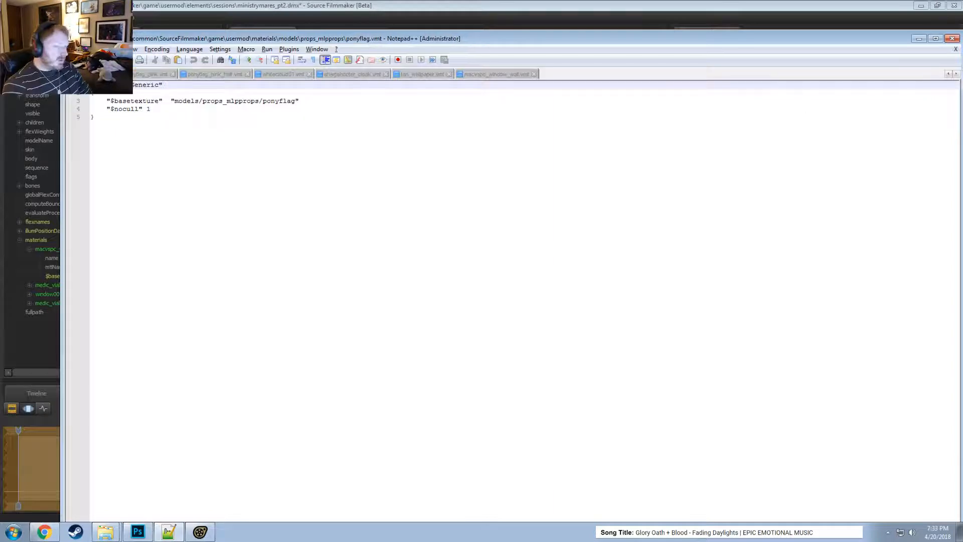
pyautogui.click(948, 75)
pyautogui.click(949, 75)
pyautogui.click(948, 75)
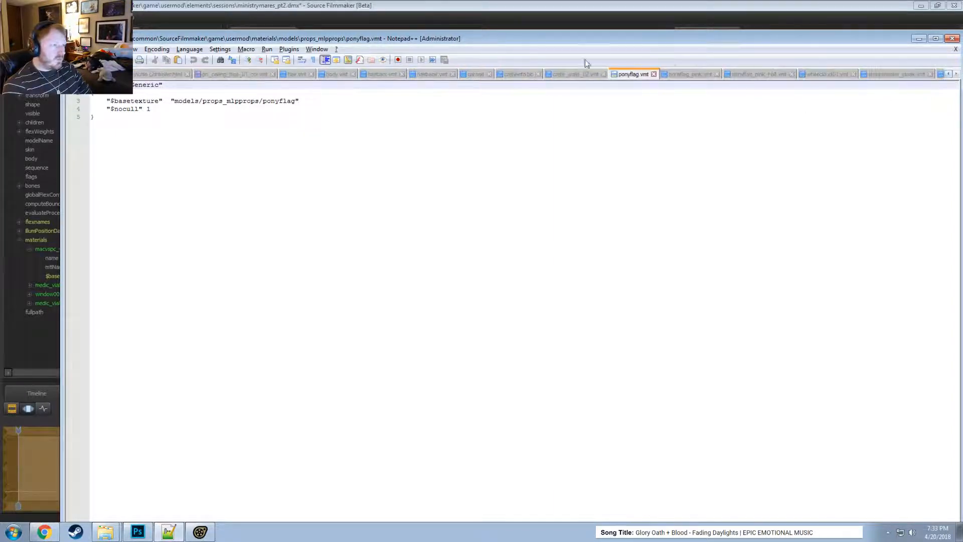
pyautogui.click(558, 74)
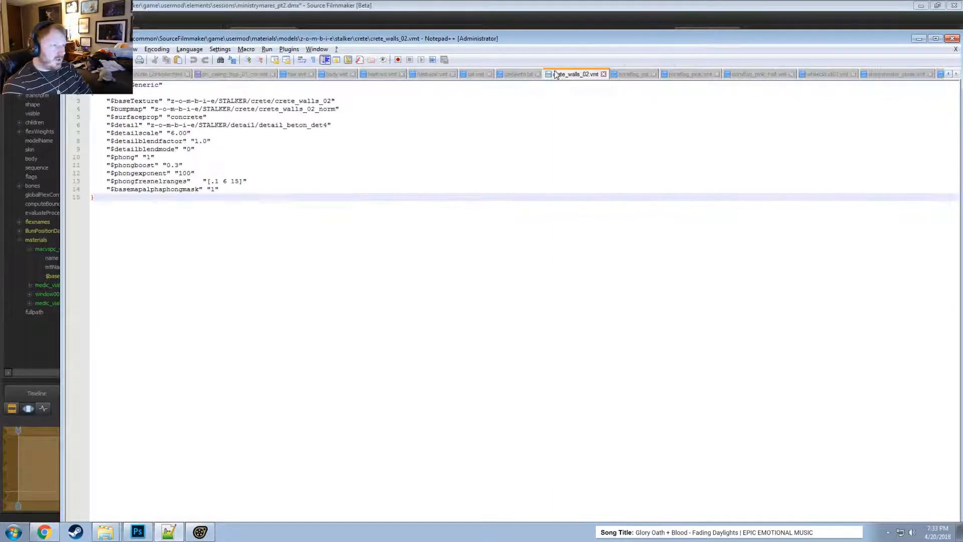
pyautogui.click(516, 75)
pyautogui.click(476, 74)
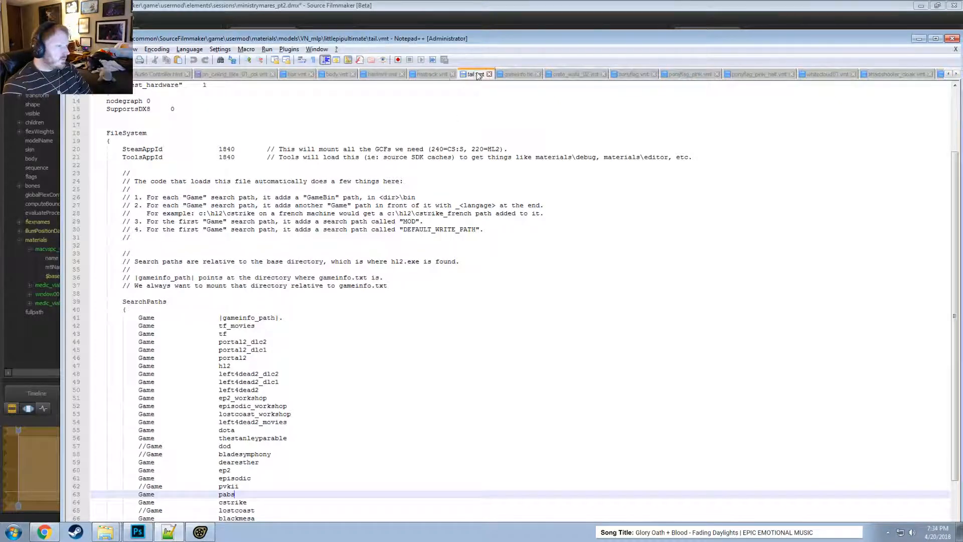
pyautogui.click(432, 74)
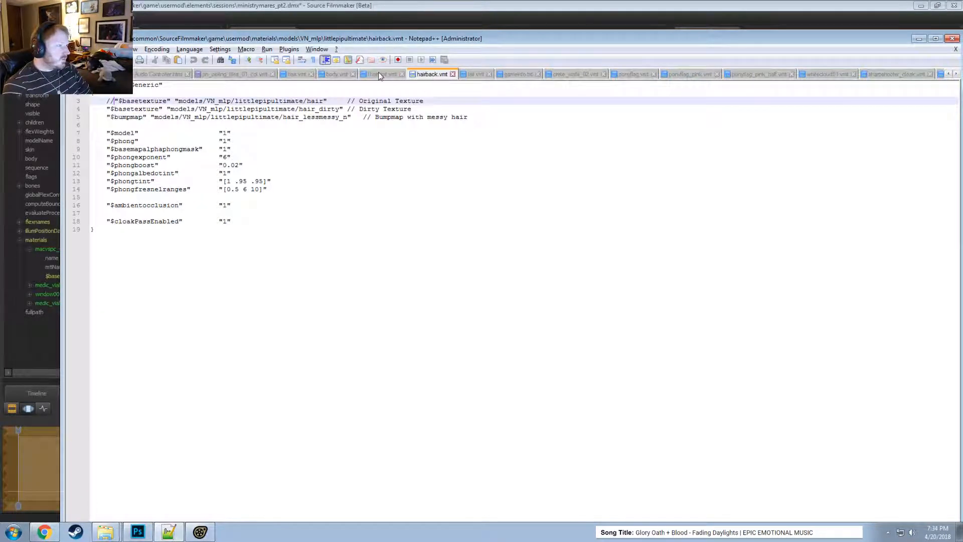
pyautogui.click(337, 74)
pyautogui.click(298, 74)
pyautogui.click(236, 75)
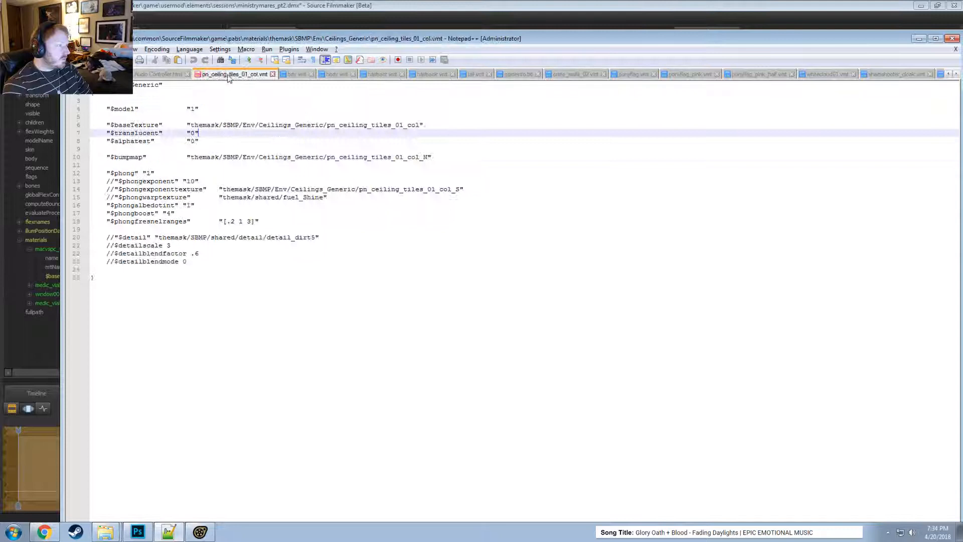
pyautogui.click(150, 73)
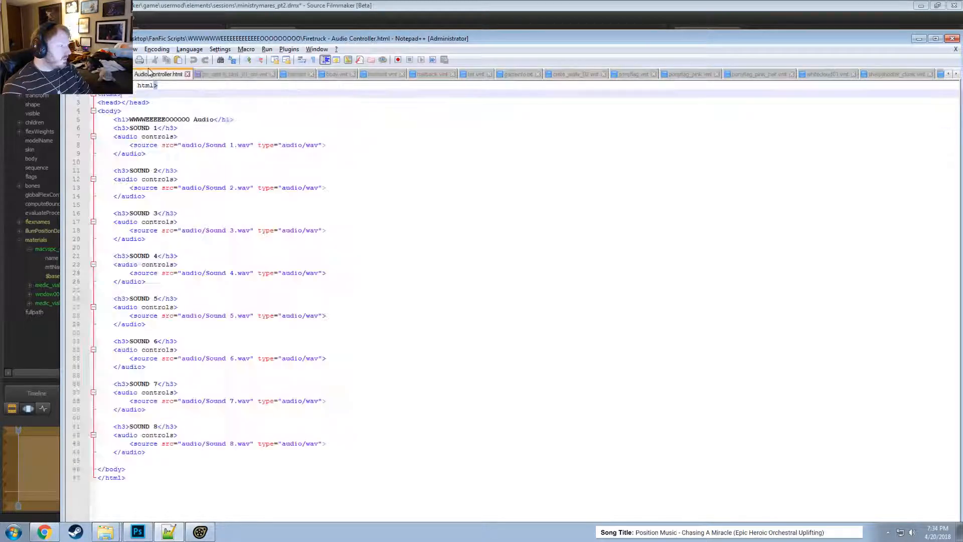
pyautogui.click(103, 75)
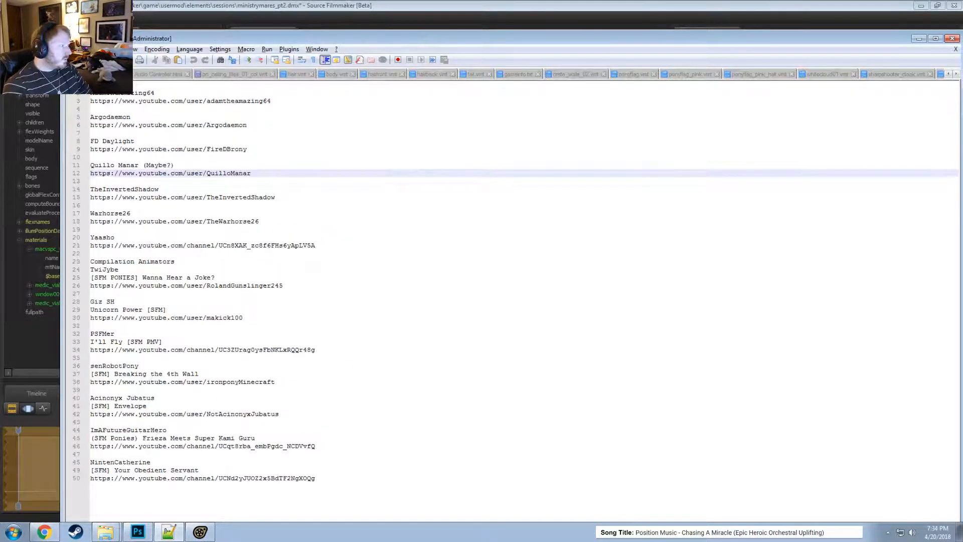
pyautogui.click(233, 74)
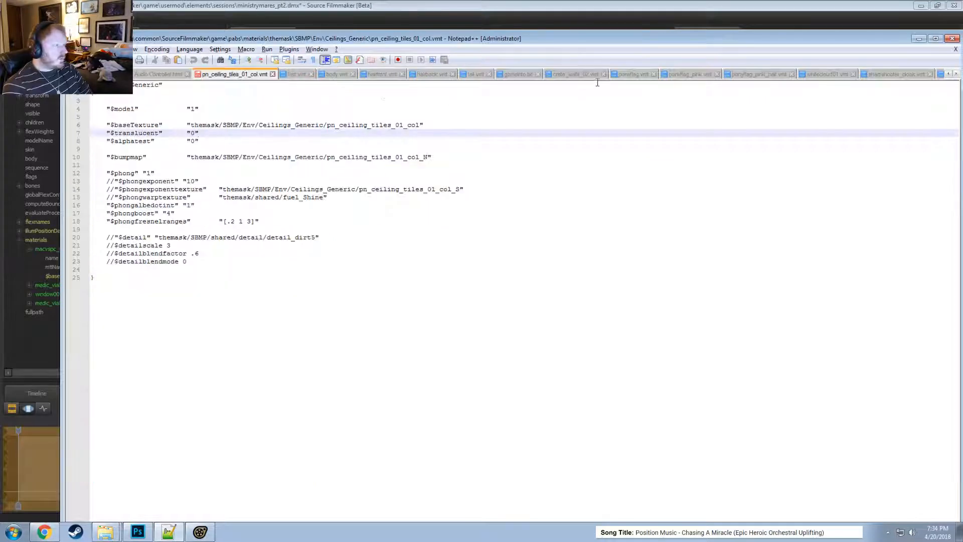
# - Bring macvspc_window_wall.vmt back to the front and minimize Notepad++ to return to Source Filmmaker
pyautogui.click(627, 76)
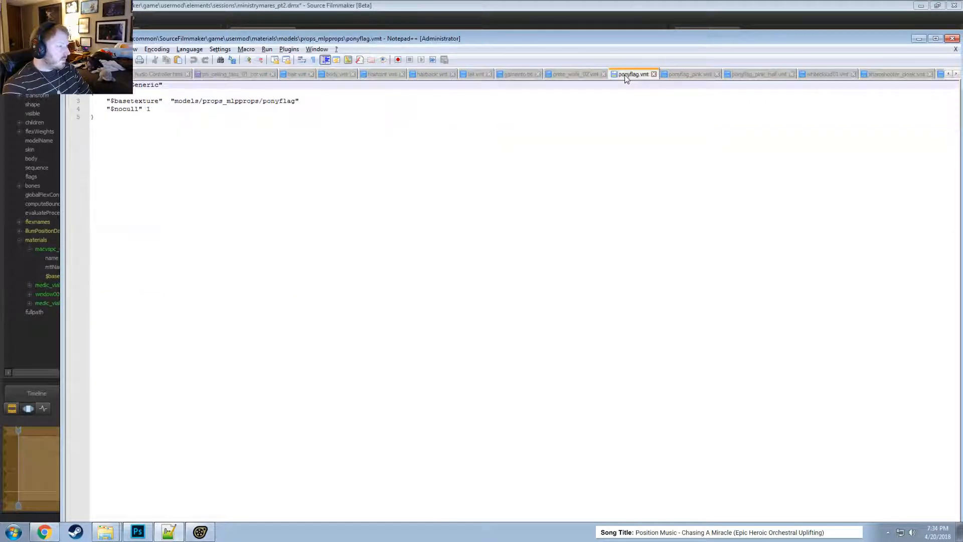
pyautogui.click(956, 74)
pyautogui.click(956, 74)
pyautogui.click(957, 74)
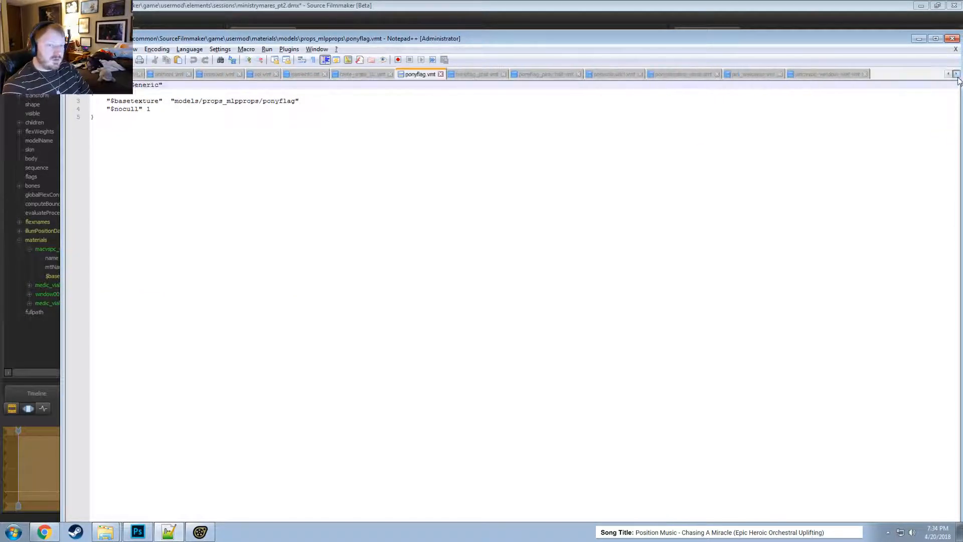
pyautogui.click(854, 75)
pyautogui.click(918, 39)
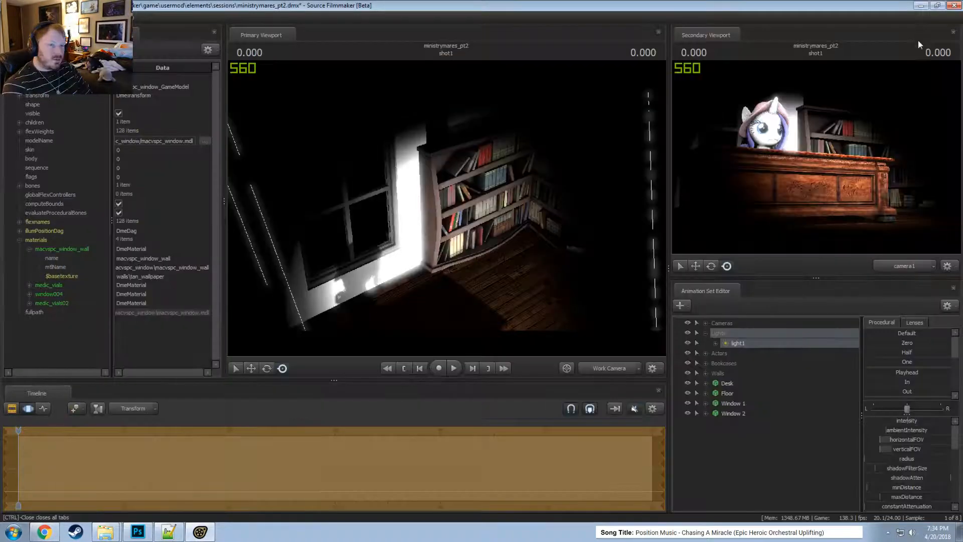
# - Disable lighting in the primary viewport and delete the Window 1 and Window 2 animation sets
pyautogui.rightClick(495, 206)
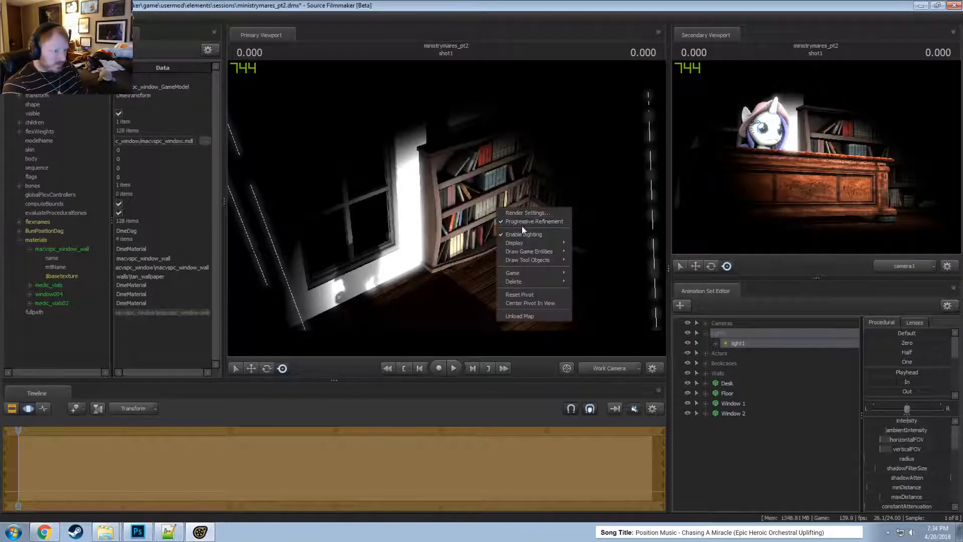
pyautogui.click(519, 233)
pyautogui.moveTo(454, 220); pyautogui.dragTo(448, 208)
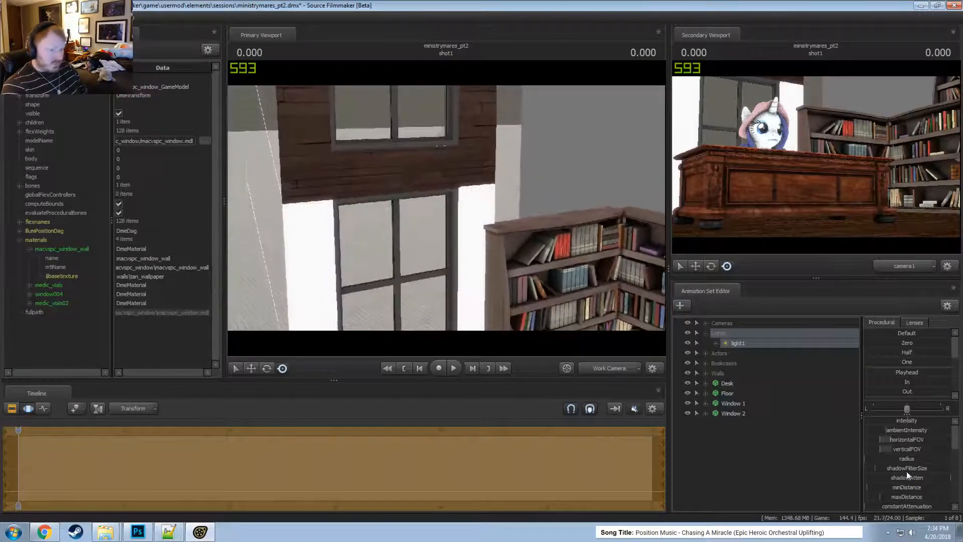
pyautogui.click(734, 404)
pyautogui.keyDown('ctrl'); pyautogui.click(727, 413); pyautogui.keyUp('ctrl')
pyautogui.rightClick(728, 413)
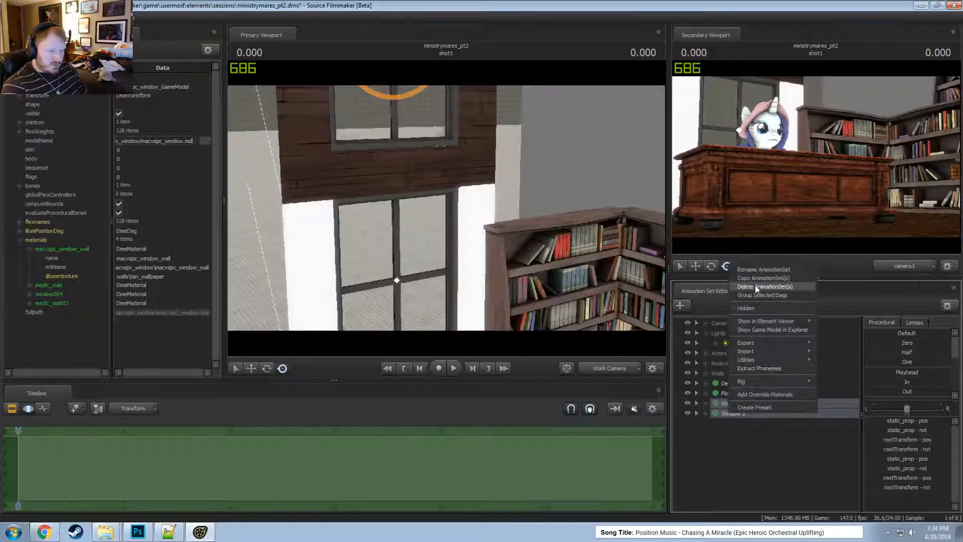
pyautogui.click(755, 286)
# - Re-enable lighting in the primary viewport and view the scene through light1
pyautogui.rightClick(515, 277)
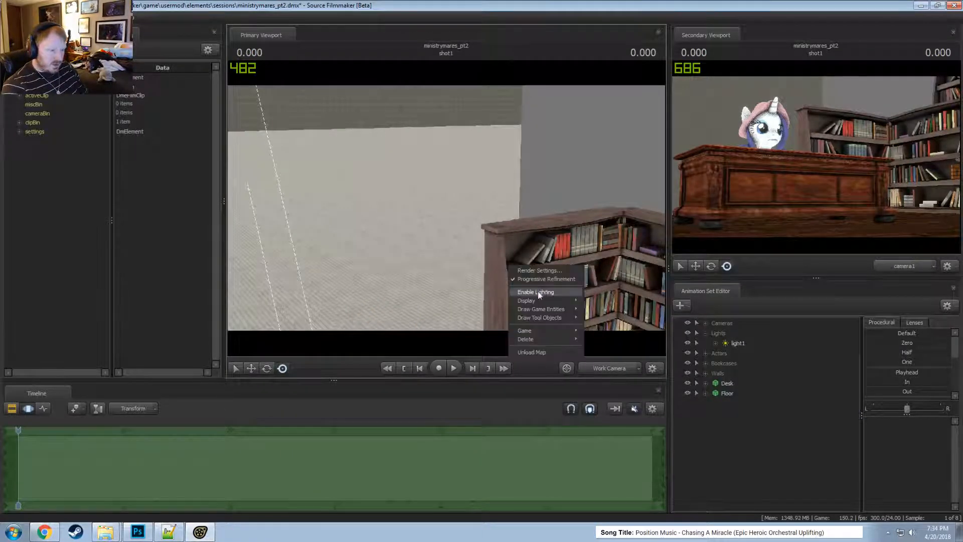
pyautogui.click(542, 294)
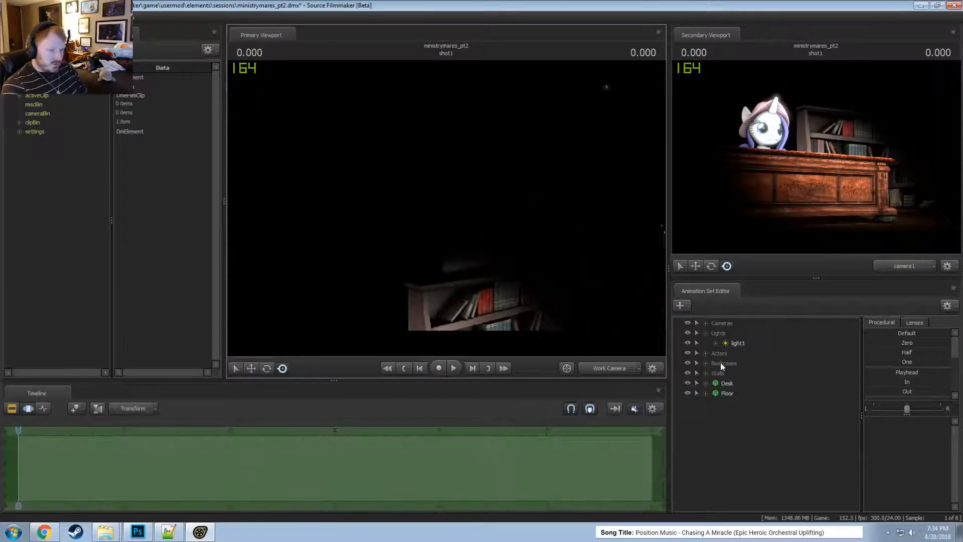
pyautogui.moveTo(735, 342); pyautogui.dragTo(480, 245)
pyautogui.click(546, 290)
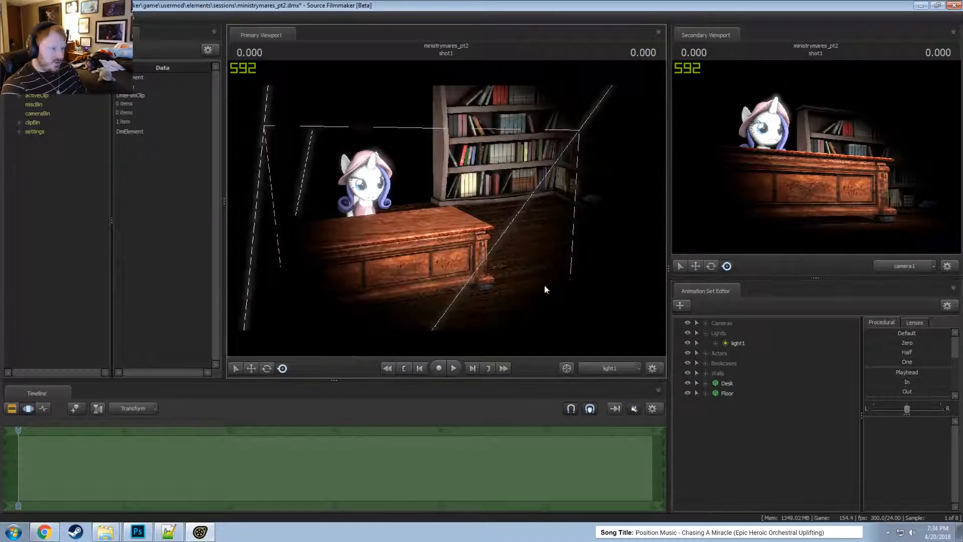
# - Aim light1 at the wall corner above the bookcases and adjust its intensity
pyautogui.click(736, 346)
pyautogui.moveTo(586, 316); pyautogui.dragTo(501, 262)
pyautogui.moveTo(907, 420)
pyautogui.mouseDown()
pyautogui.moveTo(887, 421)
pyautogui.moveTo(898, 433)
pyautogui.mouseUp()
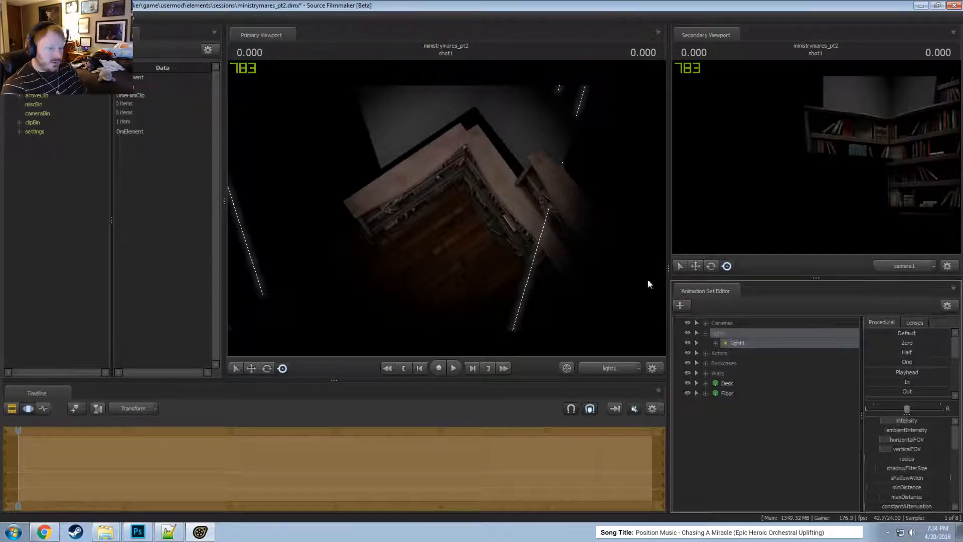
pyautogui.rightClick(499, 260)
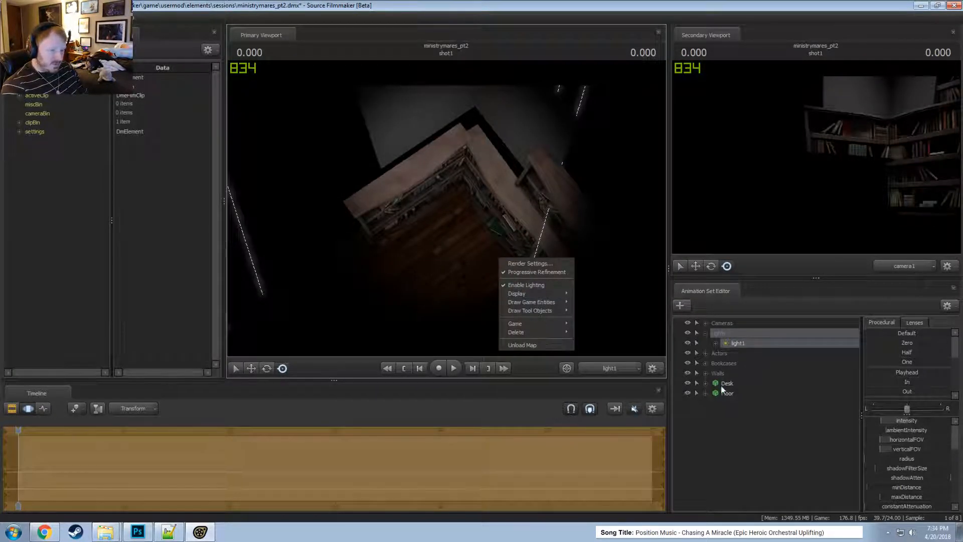
# - Show Wall 1's game model in the Element Viewer and expand its tan_wallpaper material
pyautogui.click(706, 373)
pyautogui.click(733, 384)
pyautogui.rightClick(733, 384)
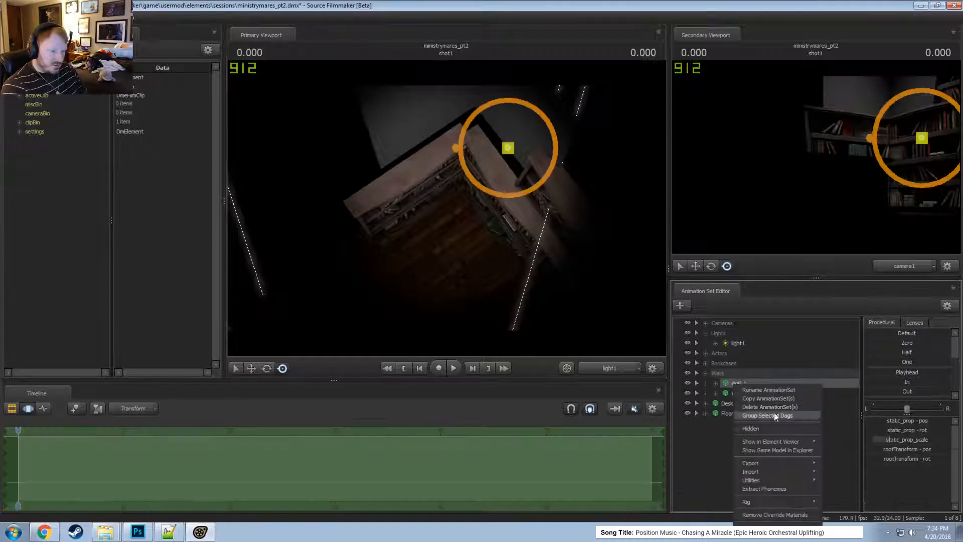
pyautogui.click(837, 452)
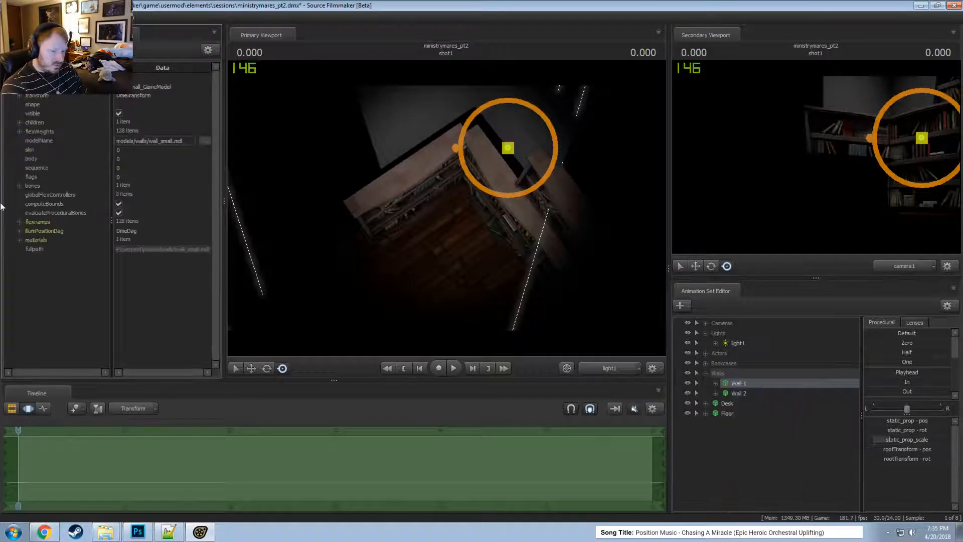
pyautogui.click(17, 240)
pyautogui.click(29, 248)
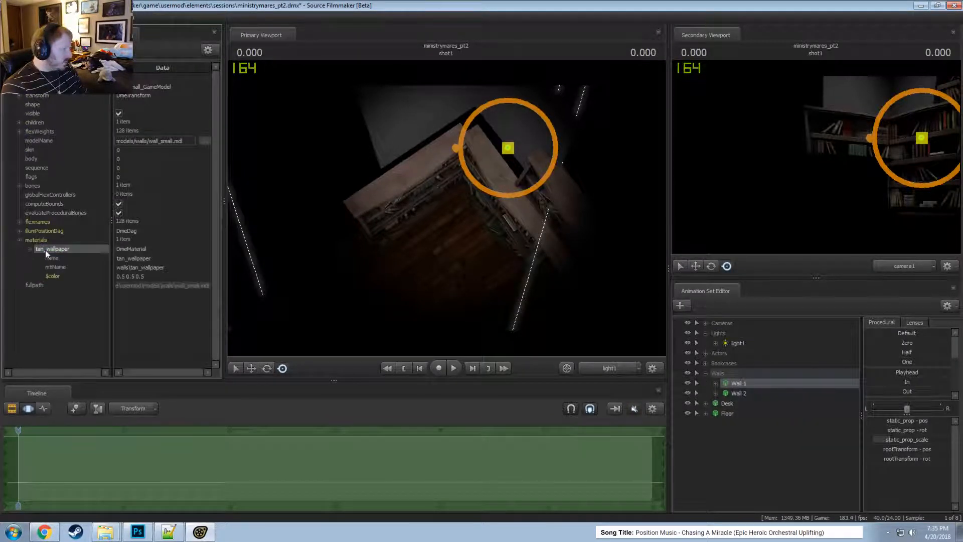
# - Add a string attribute named $basetexture to Wall 1's tan_wallpaper material
pyautogui.rightClick(46, 250)
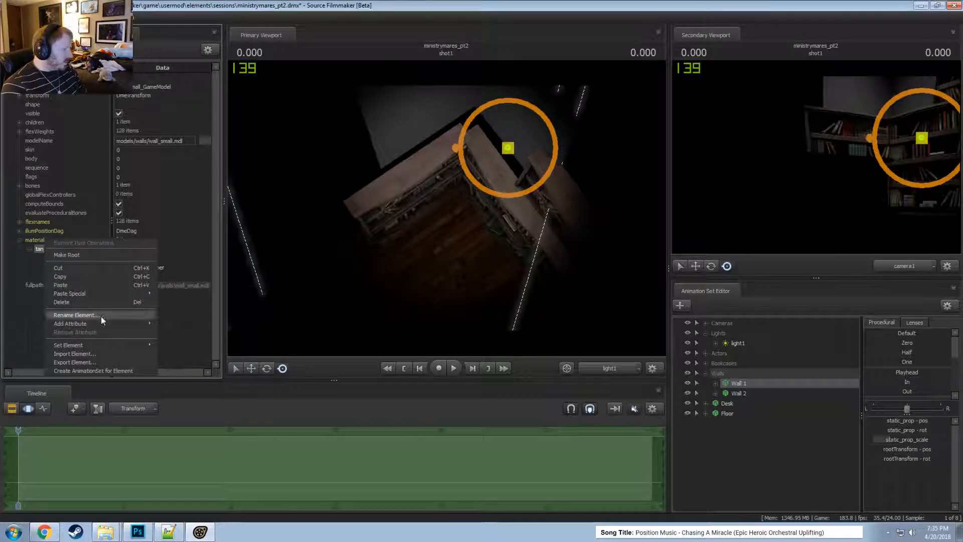
pyautogui.moveTo(131, 323)
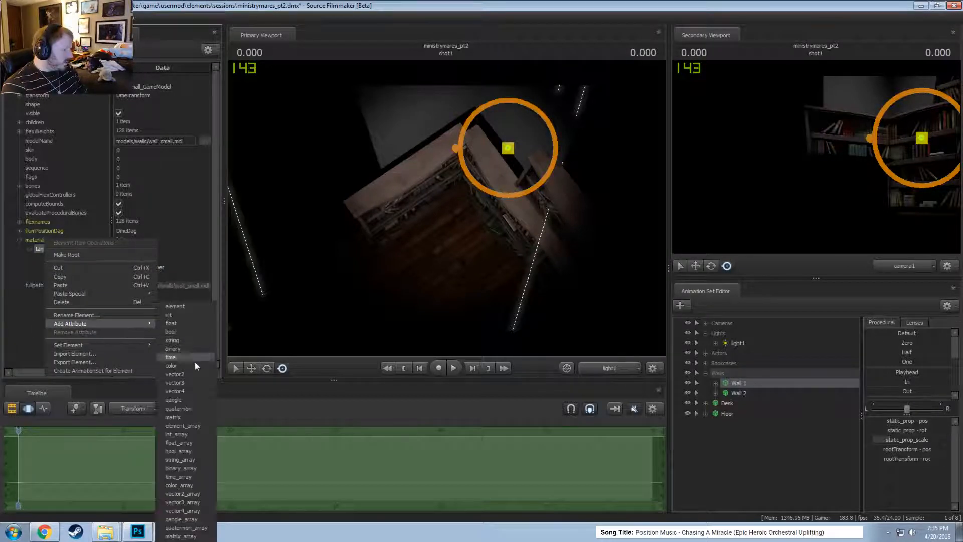
pyautogui.click(183, 343)
pyautogui.click(89, 288)
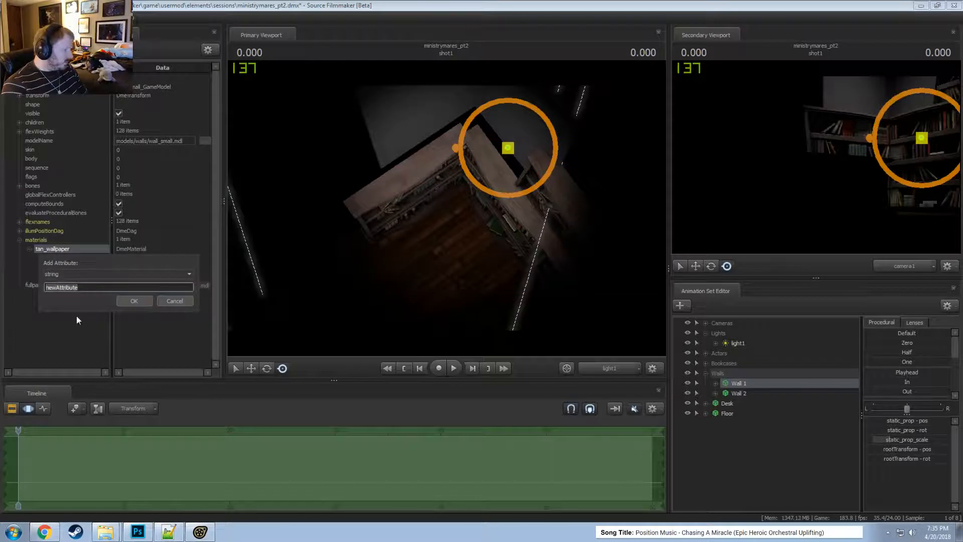
pyautogui.write('shasetexture')
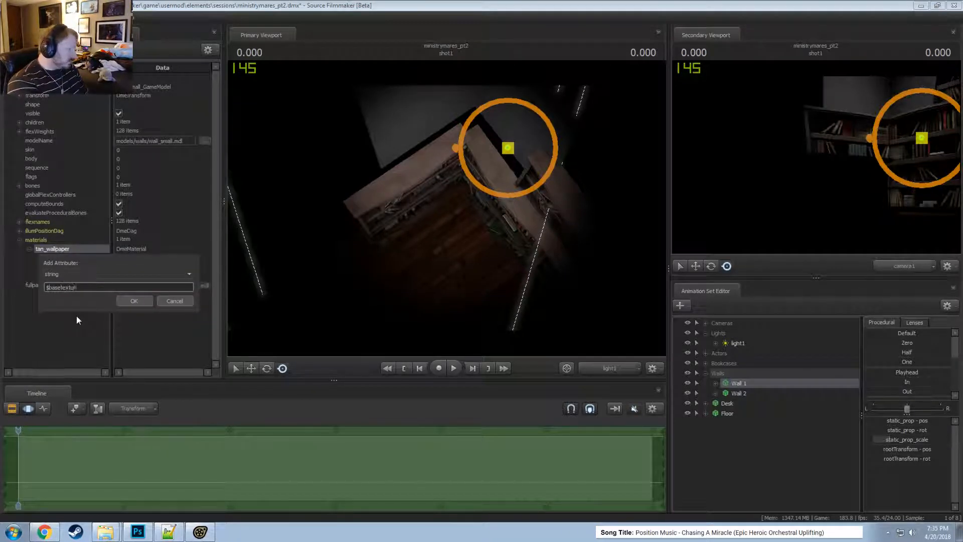
pyautogui.press('Return')
# - Set the new $basetexture attribute to walls\tan_wallpaper_derpy, based on the material's mtlName path
pyautogui.doubleClick(142, 267)
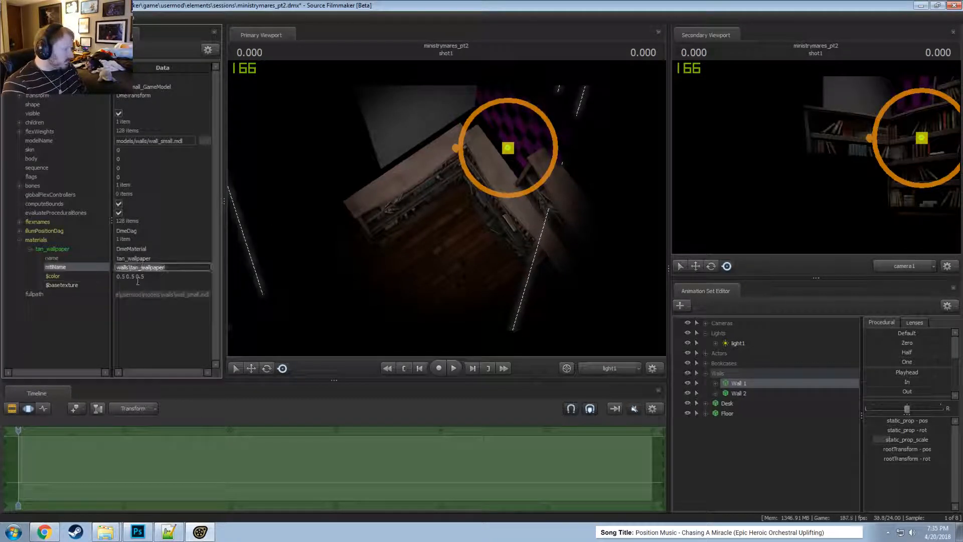
pyautogui.hotkey('ctrl', 'c')
pyautogui.doubleClick(141, 285)
pyautogui.hotkey('ctrl', 'v')
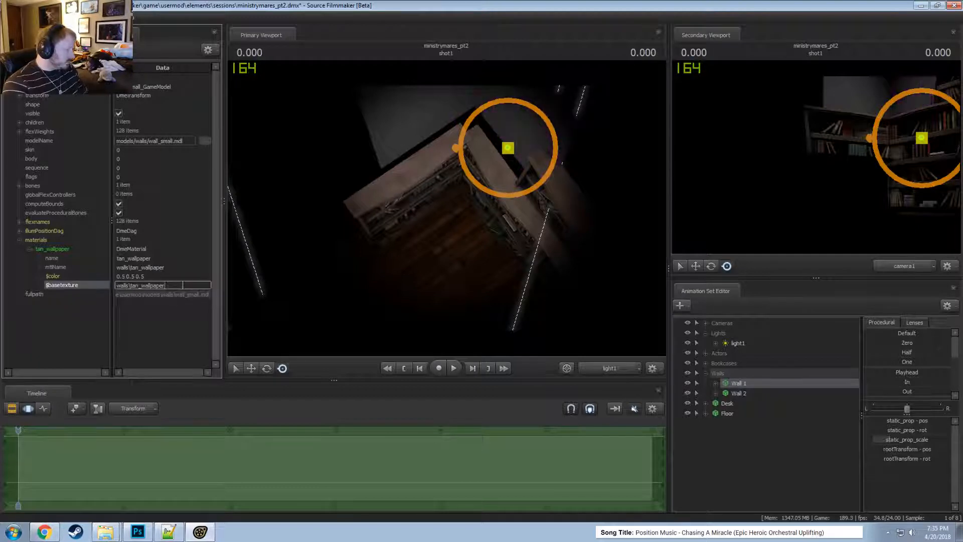
pyautogui.write('_derpy')
pyautogui.press('Return')
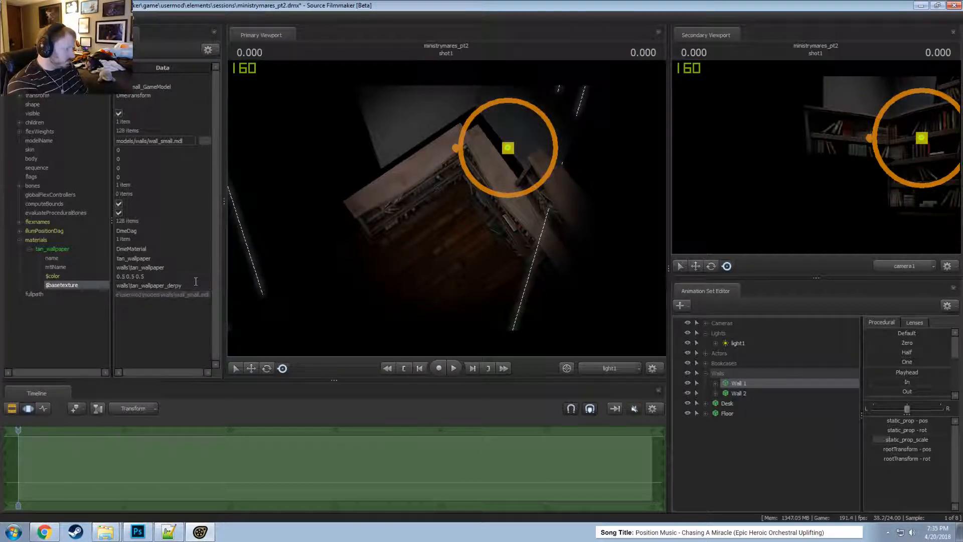
# - Switch the primary viewport to the Work Camera and examine the wall corner up close with lighting off and on
pyautogui.press('w')
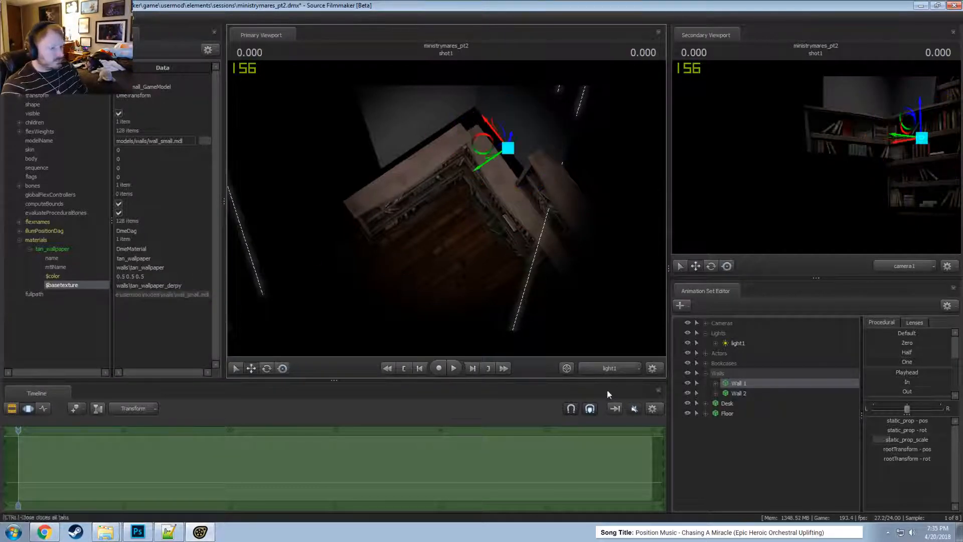
pyautogui.click(567, 367)
pyautogui.moveTo(554, 321); pyautogui.dragTo(447, 213)
pyautogui.press('w')
pyautogui.rightClick(448, 211)
pyautogui.click(462, 233)
pyautogui.press('s')
pyautogui.rightClick(442, 202)
pyautogui.click(459, 229)
pyautogui.press('w')
# - Find tan_wallpaper.vmt in the usermod\materials\walls folder and open it in Notepad++ to check its texture paths
pyautogui.hotkey('alt', 'Tab')
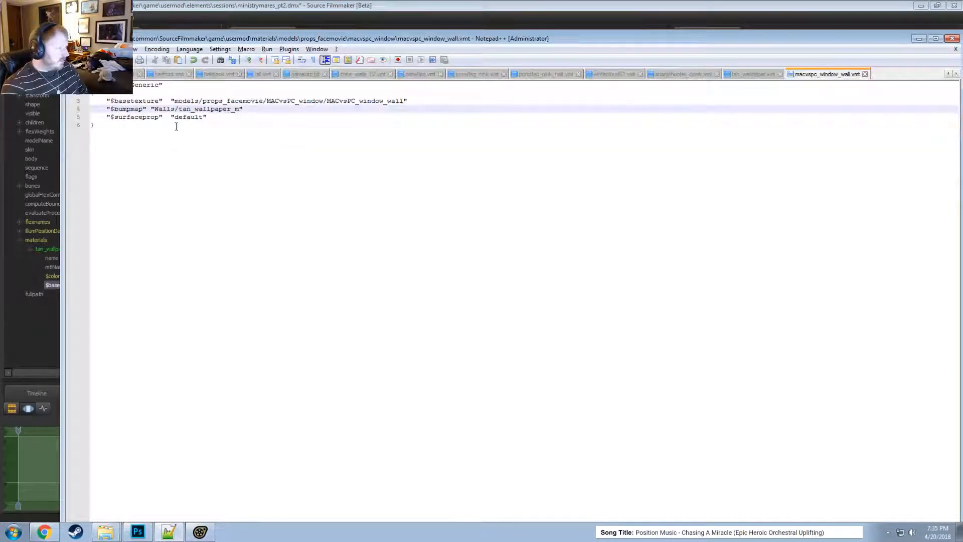
pyautogui.click(104, 532)
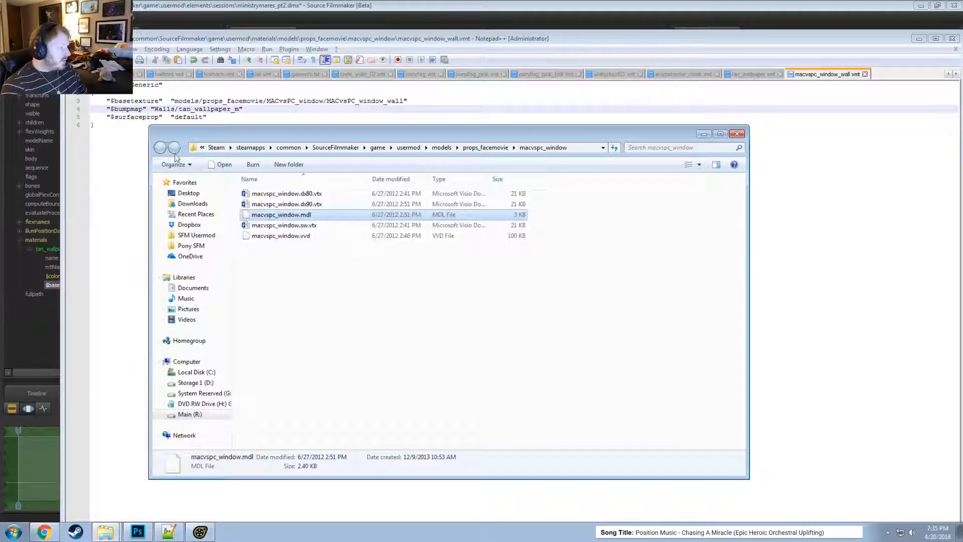
pyautogui.click(737, 133)
pyautogui.click(107, 532)
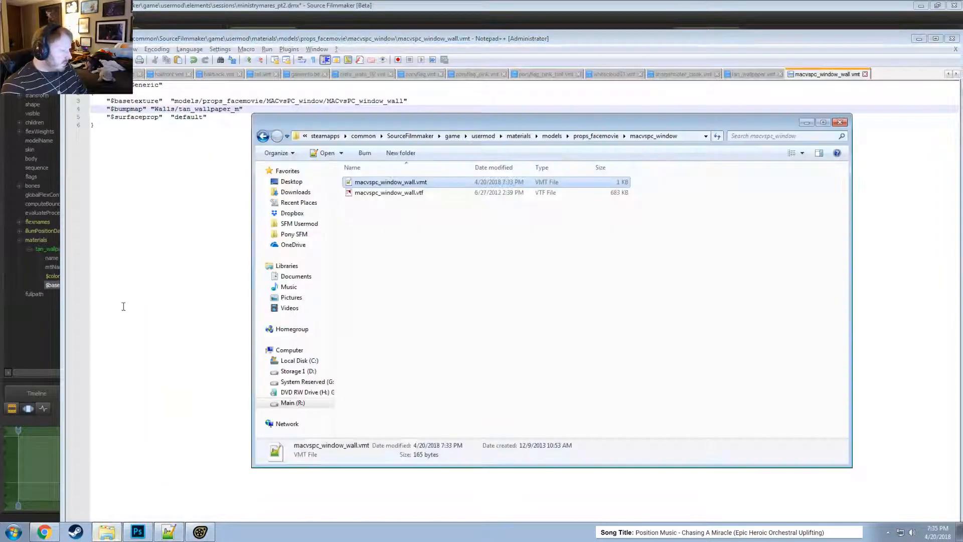
pyautogui.click(264, 138)
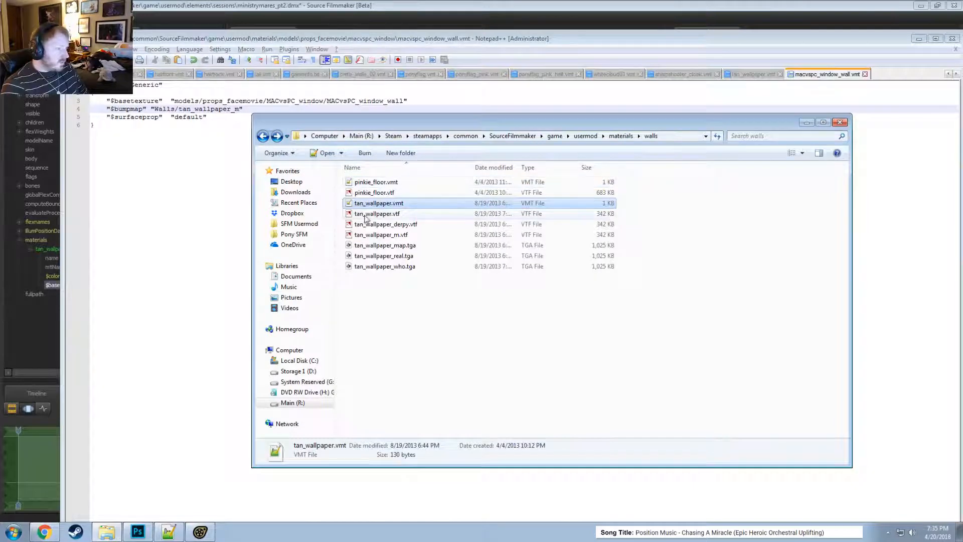
pyautogui.doubleClick(380, 204)
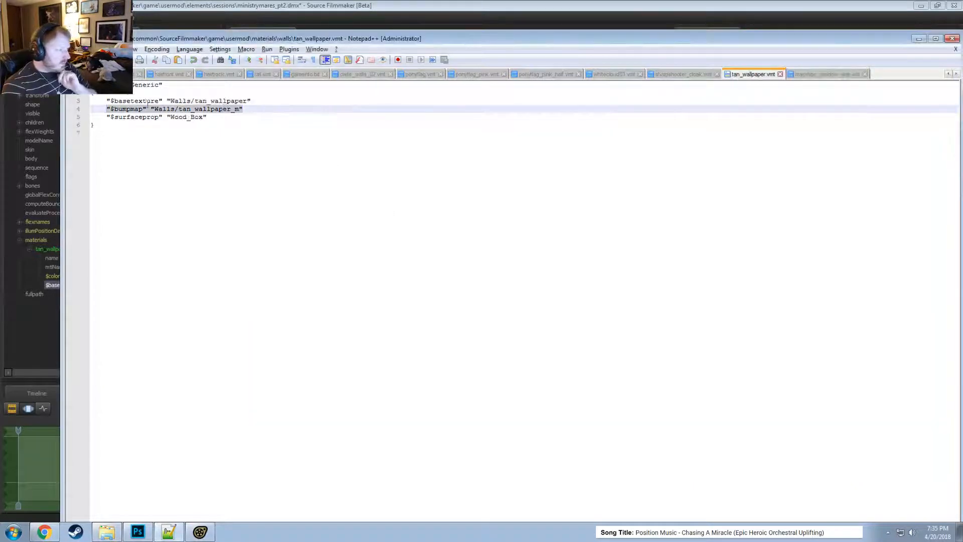
# - Open tan_wallpaper.vtf and tan_wallpaper_m.vtf from the walls folder in the VTF editor to examine both textures
pyautogui.hotkey('alt', 'Tab')
pyautogui.doubleClick(391, 215)
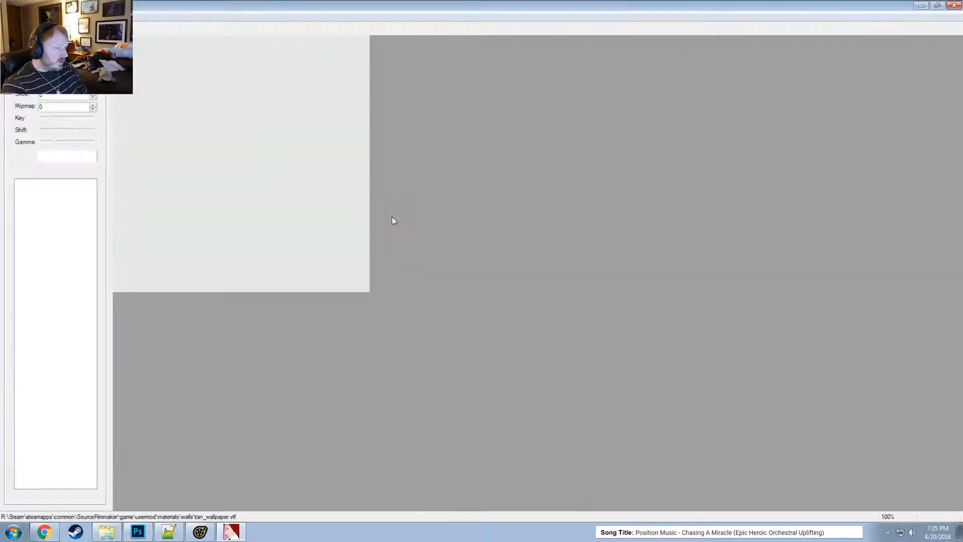
pyautogui.hotkey('ctrl', 'o')
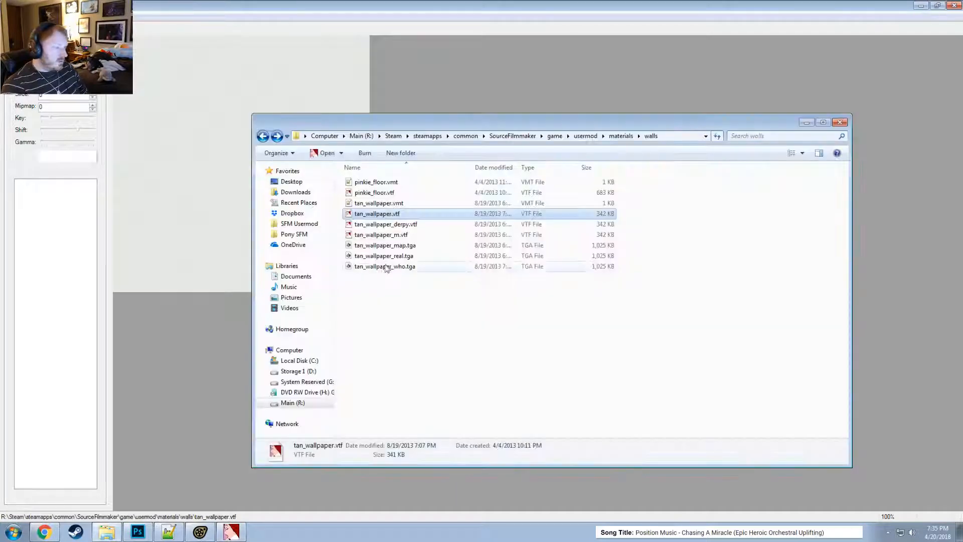
pyautogui.doubleClick(384, 236)
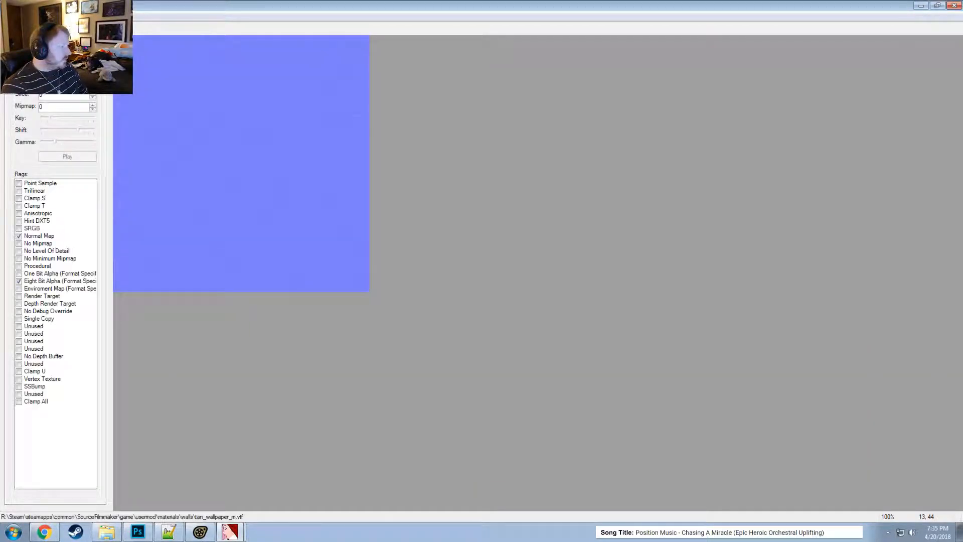
# - Import tan_wallpaper_map.tga from the usermod\materials\walls folder into the VTF editor with Generate Normal Map enabled
pyautogui.click(8, 17)
pyautogui.click(23, 79)
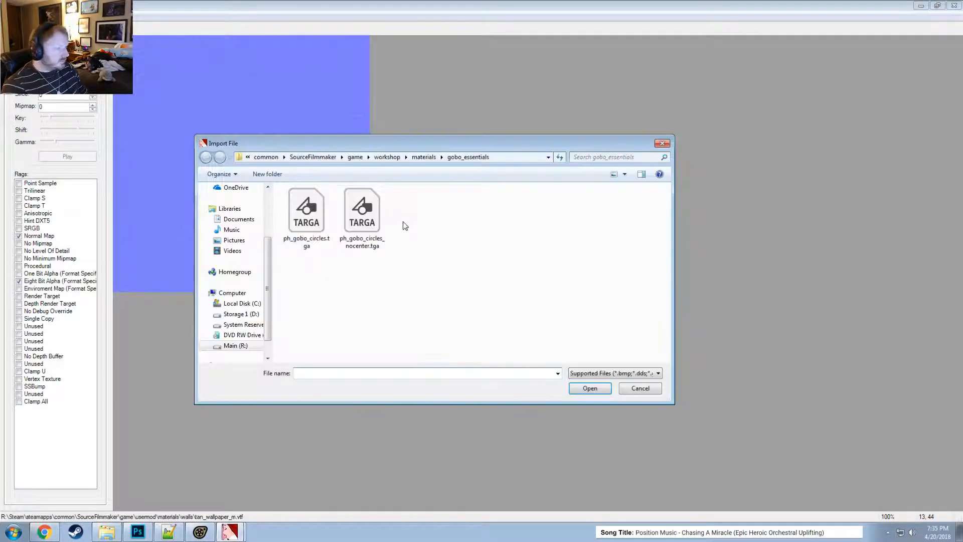
pyautogui.hotkey('alt', 'Tab')
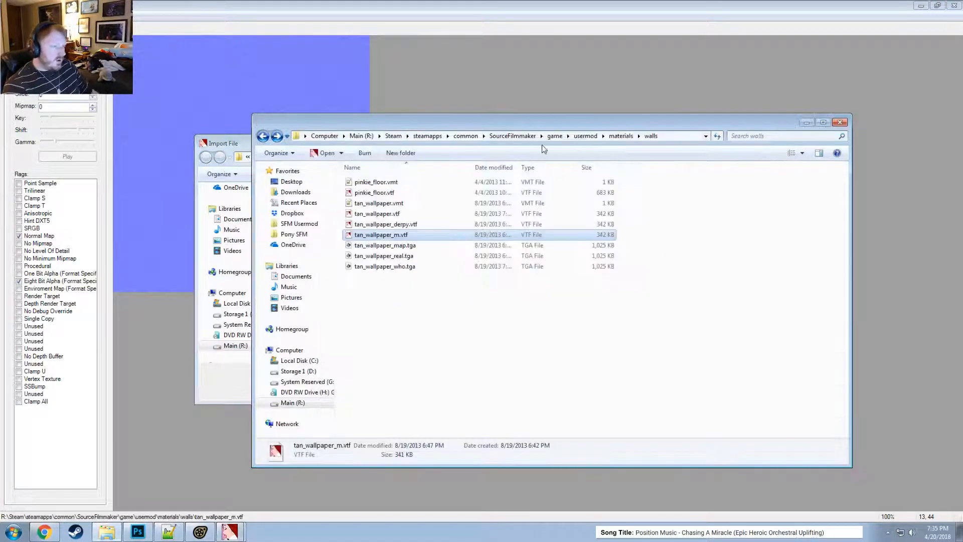
pyautogui.click(675, 136)
pyautogui.hotkey('ctrl', 'c')
pyautogui.hotkey('alt', 'Tab')
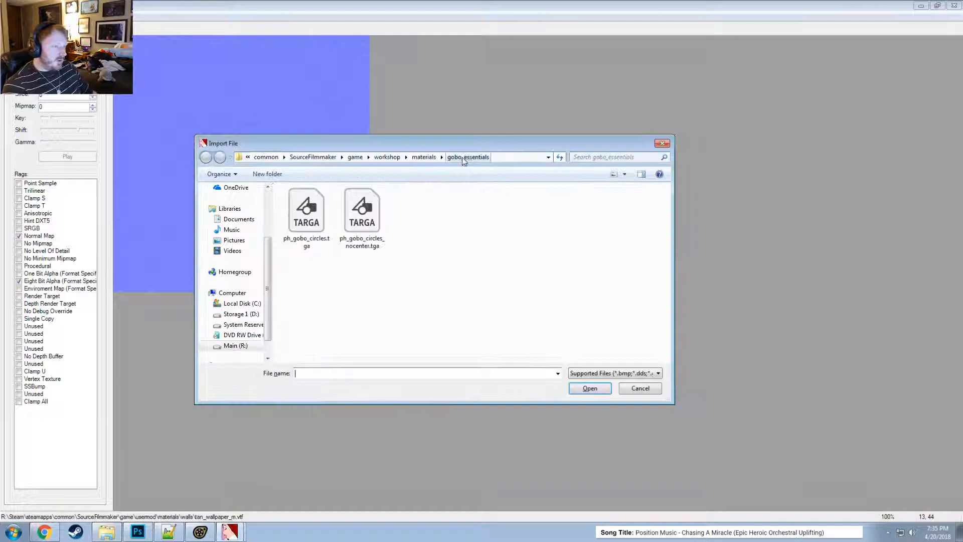
pyautogui.click(506, 157)
pyautogui.hotkey('ctrl', 'v')
pyautogui.press('Return')
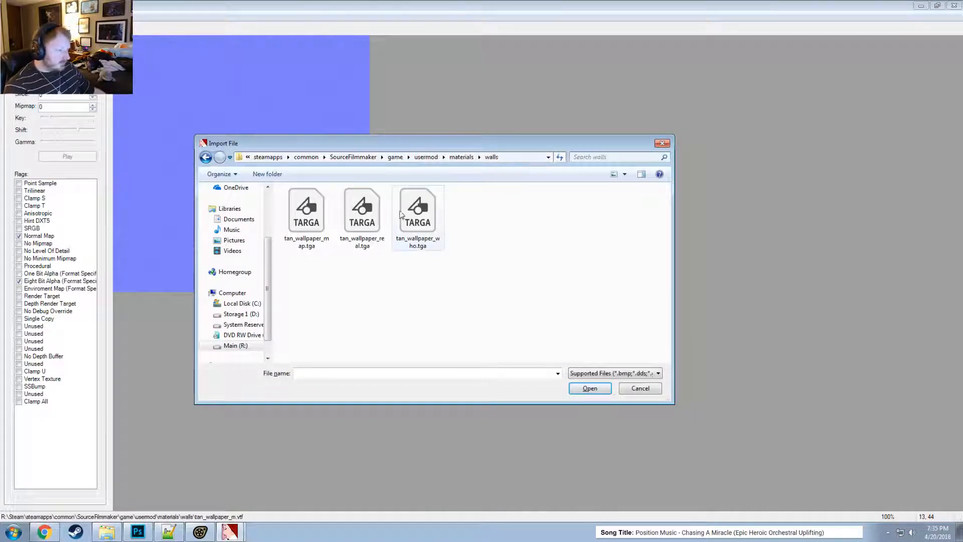
pyautogui.doubleClick(321, 214)
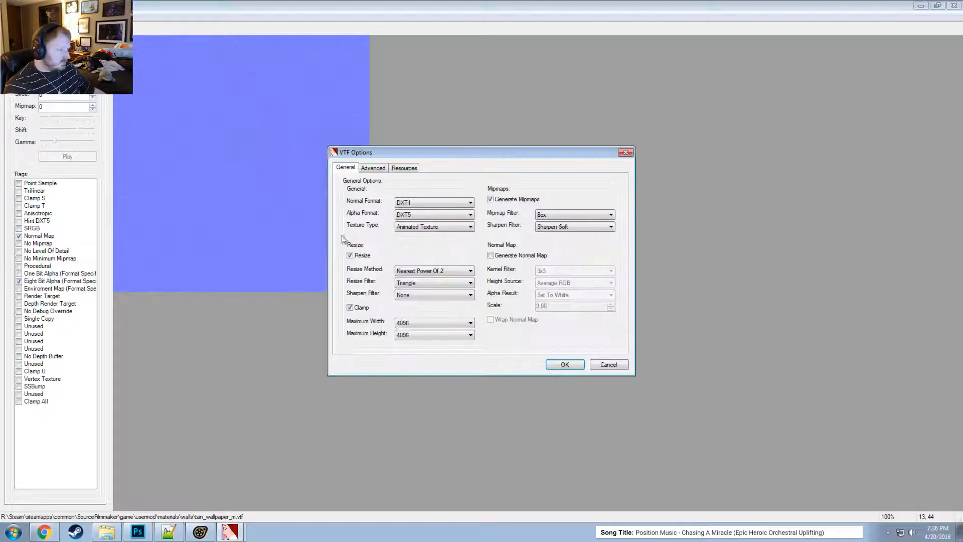
pyautogui.click(517, 256)
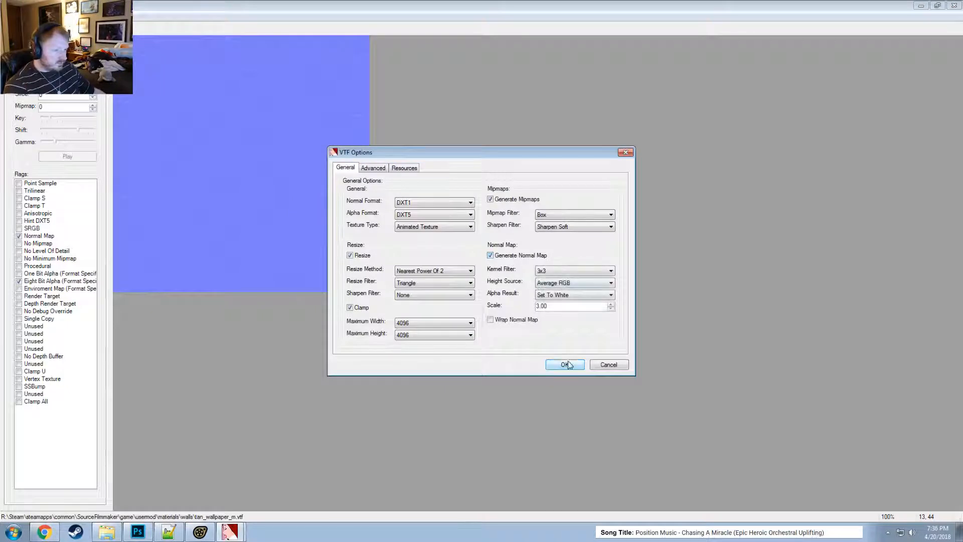
pyautogui.click(566, 364)
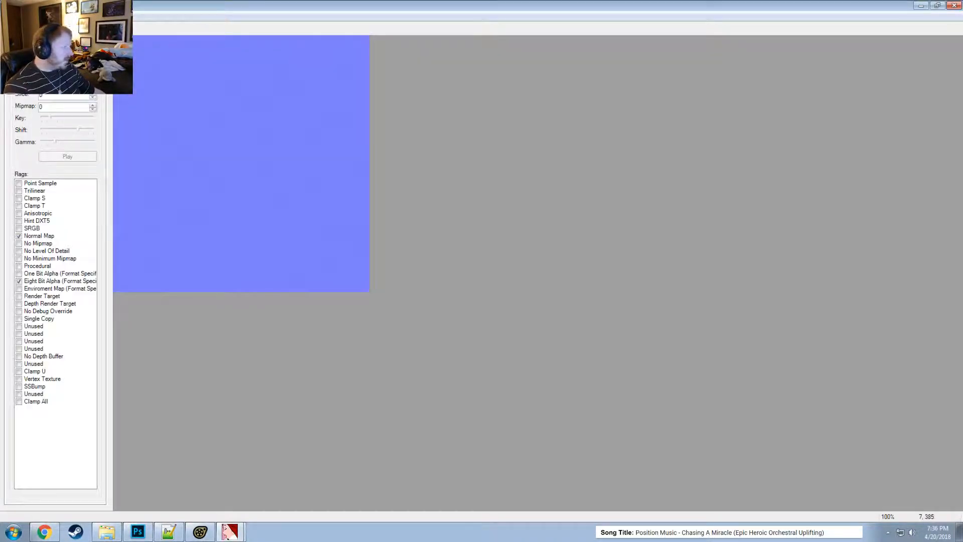
# - Save the generated normal map over tan_wallpaper_m.vtf in the walls folder and minimize the VTF editor
pyautogui.click(8, 16)
pyautogui.click(27, 64)
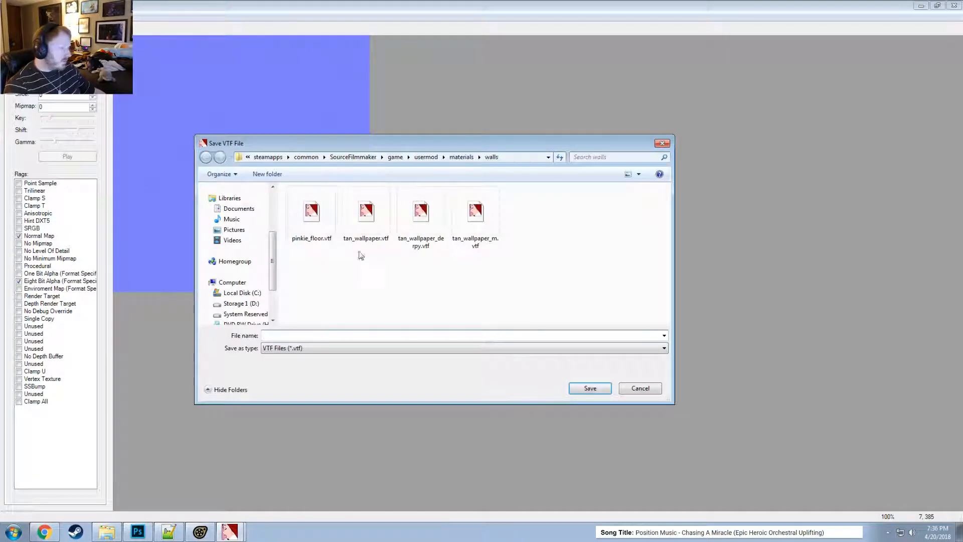
pyautogui.click(488, 217)
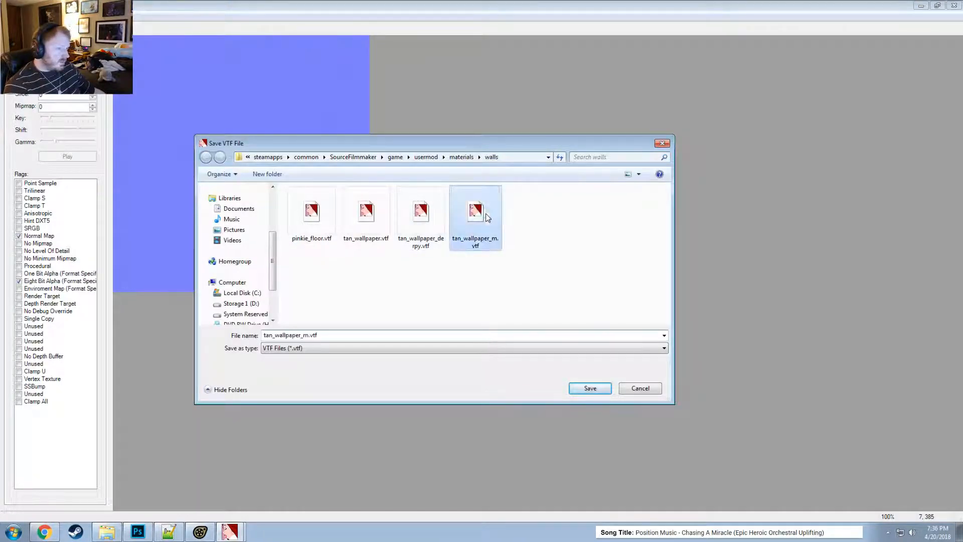
pyautogui.press('Return')
pyautogui.click(520, 267)
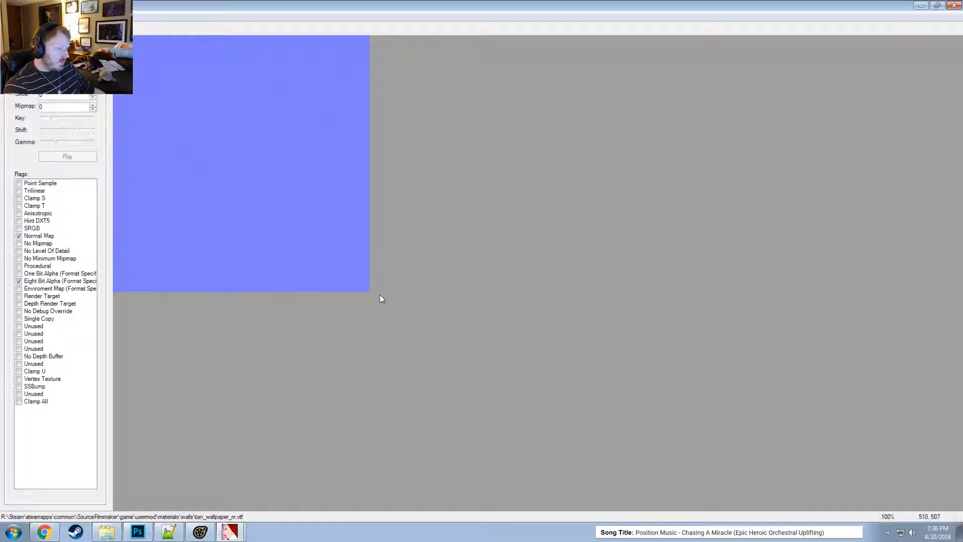
pyautogui.click(920, 5)
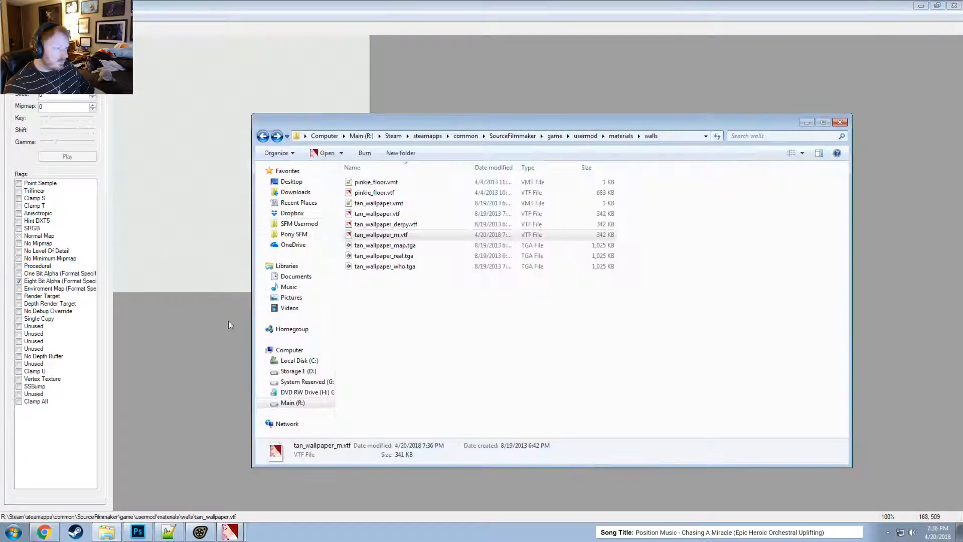
# - Switch to Source Filmmaker, reload the materials and check the wall corner in the primary viewport
pyautogui.click(138, 532)
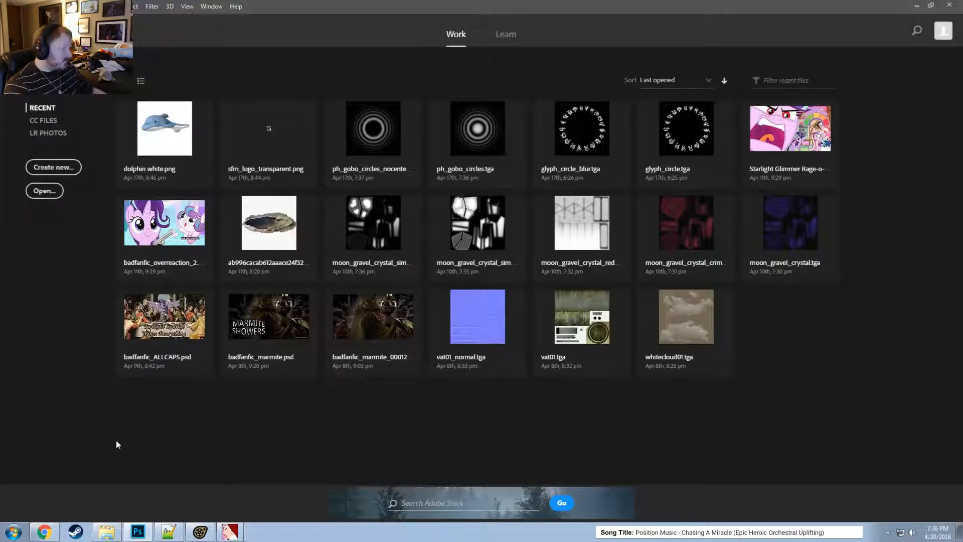
pyautogui.click(200, 532)
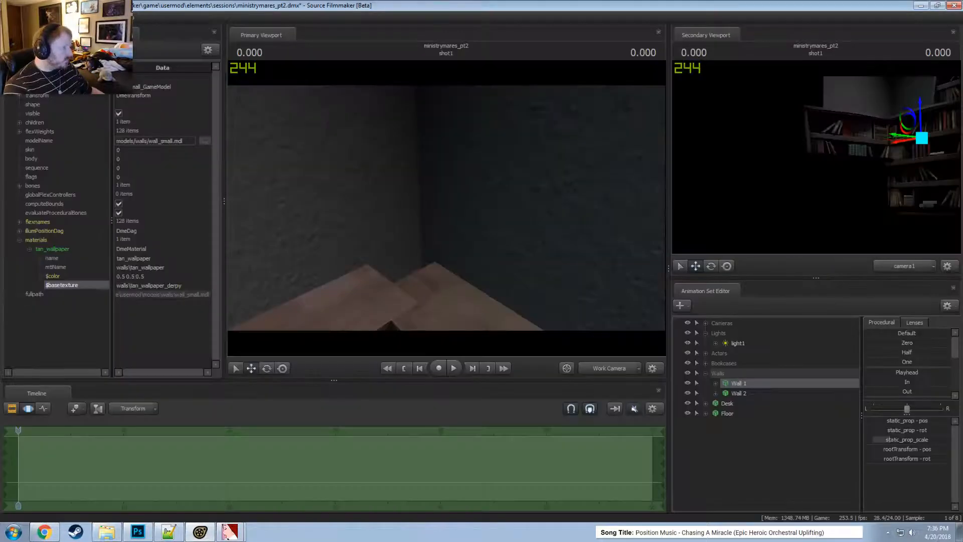
pyautogui.click(80, 18)
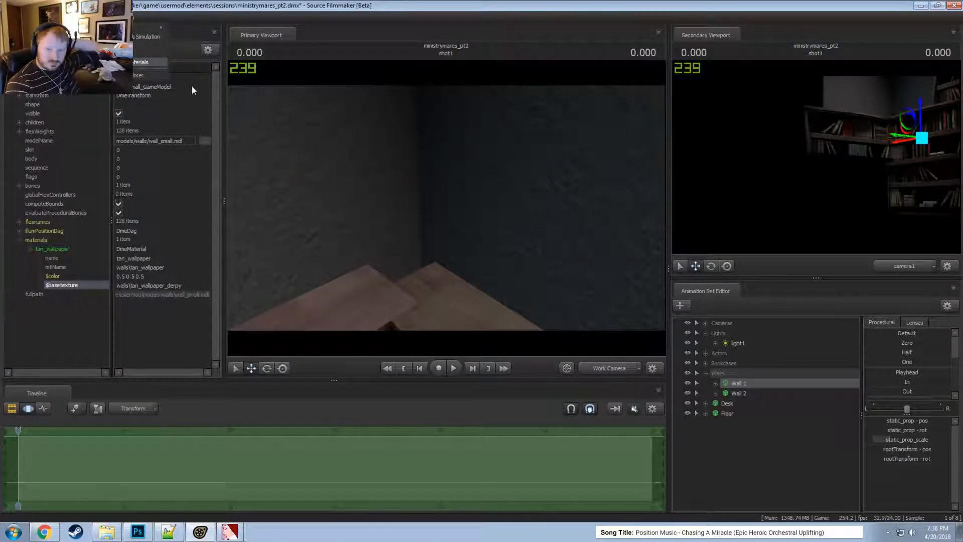
pyautogui.click(170, 58)
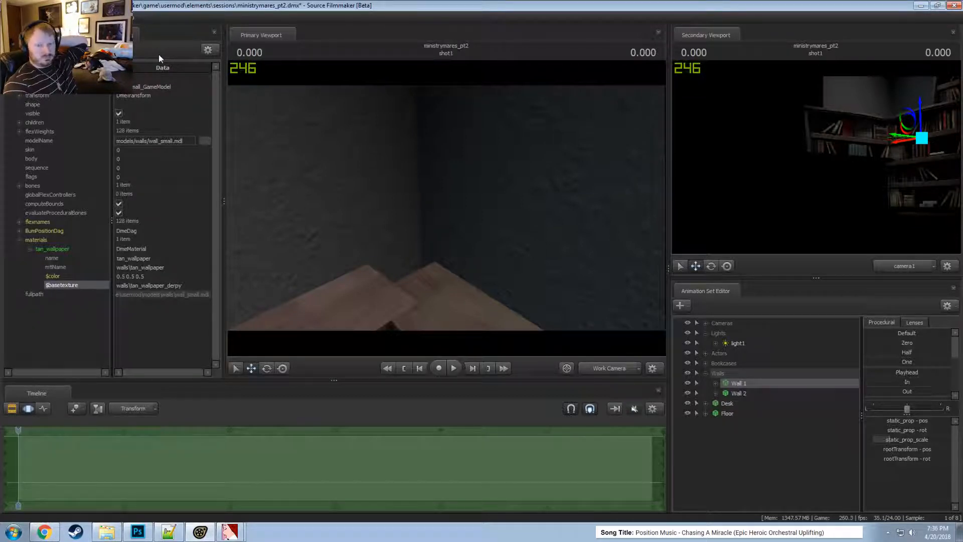
pyautogui.moveTo(241, 118); pyautogui.dragTo(110, 61)
pyautogui.moveTo(518, 260)
pyautogui.mouseDown()
pyautogui.moveTo(569, 301)
pyautogui.moveTo(518, 260)
pyautogui.mouseUp()
pyautogui.press('s')
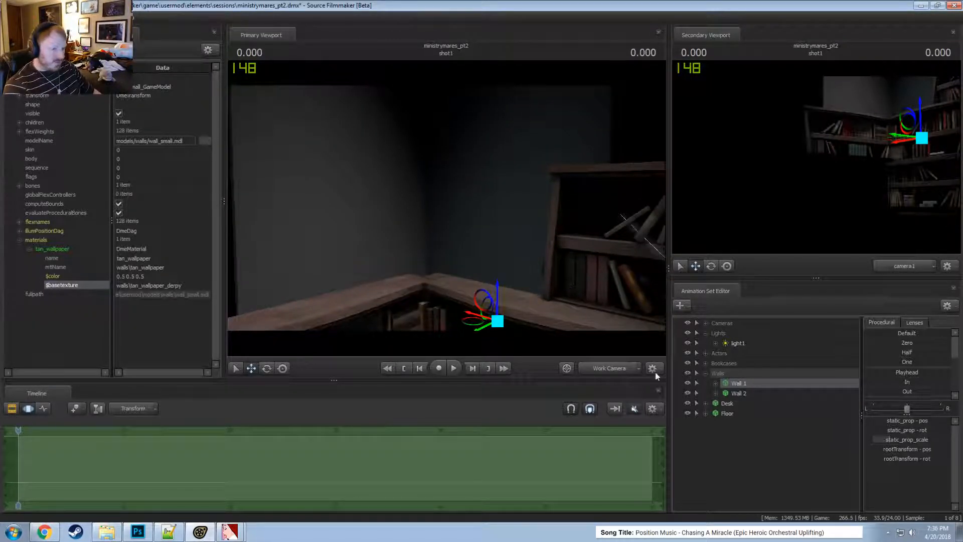
# - Show Wall 2's model in the Element Viewer and expand its tan_wallpaper material
pyautogui.click(738, 393)
pyautogui.rightClick(746, 391)
pyautogui.moveTo(783, 449)
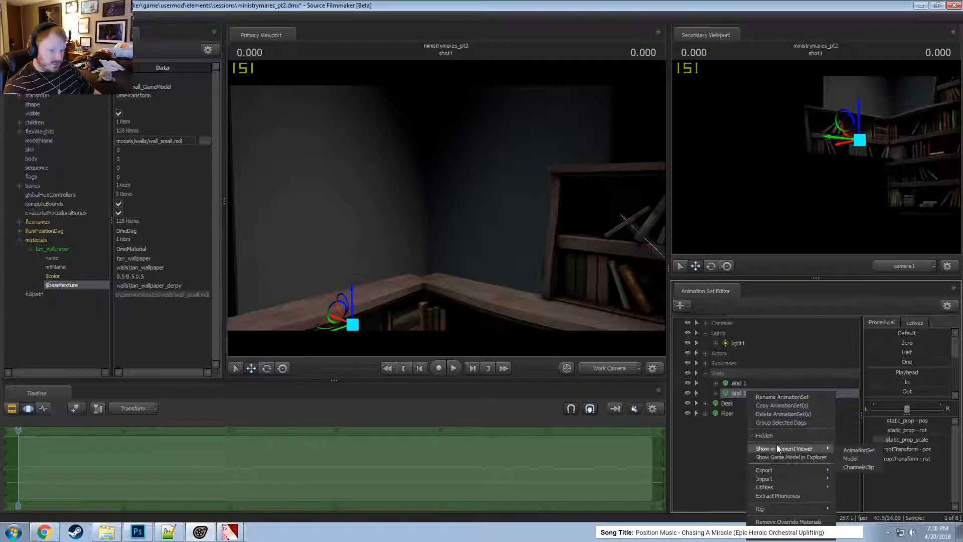
pyautogui.click(875, 458)
pyautogui.click(19, 240)
pyautogui.click(30, 248)
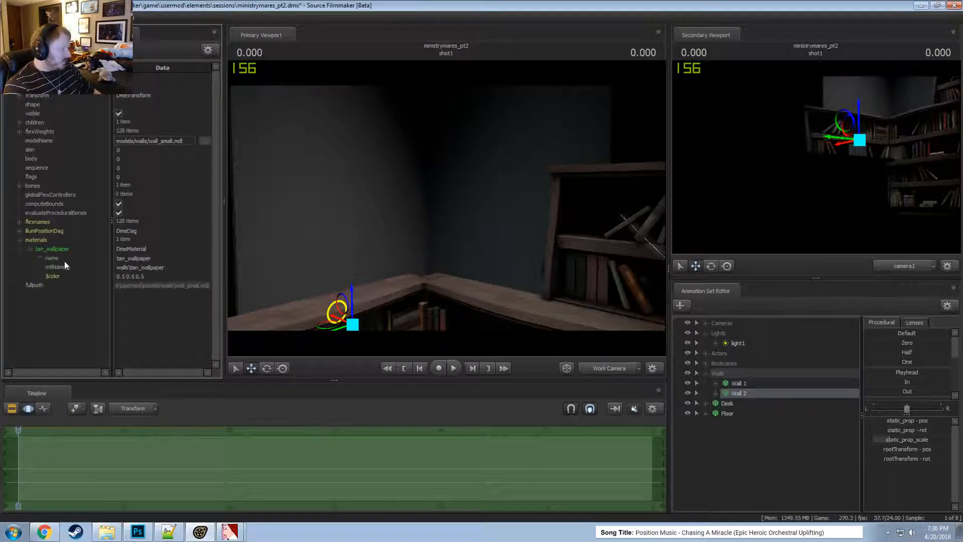
# - Add a string attribute named $basetexture to Wall 2's tan_wallpaper material
pyautogui.rightClick(56, 249)
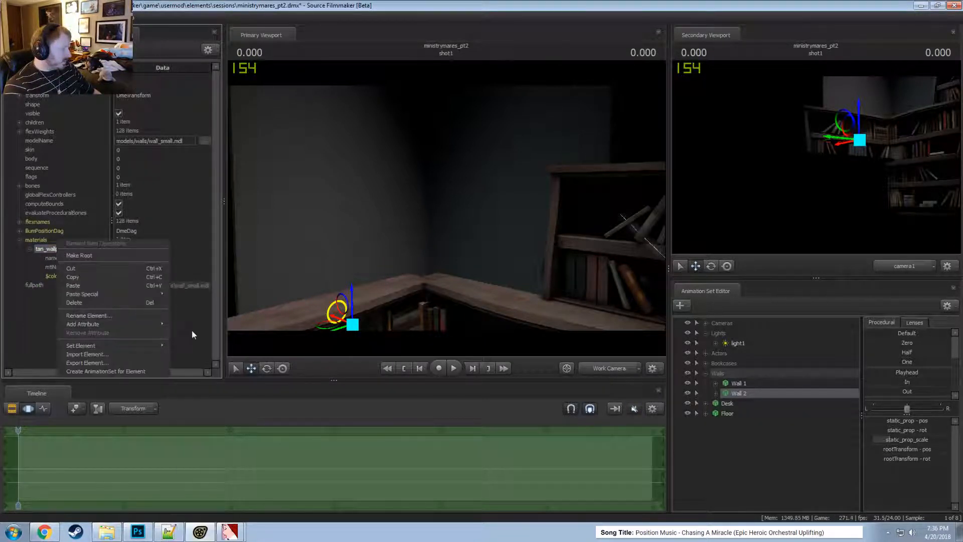
pyautogui.moveTo(136, 325)
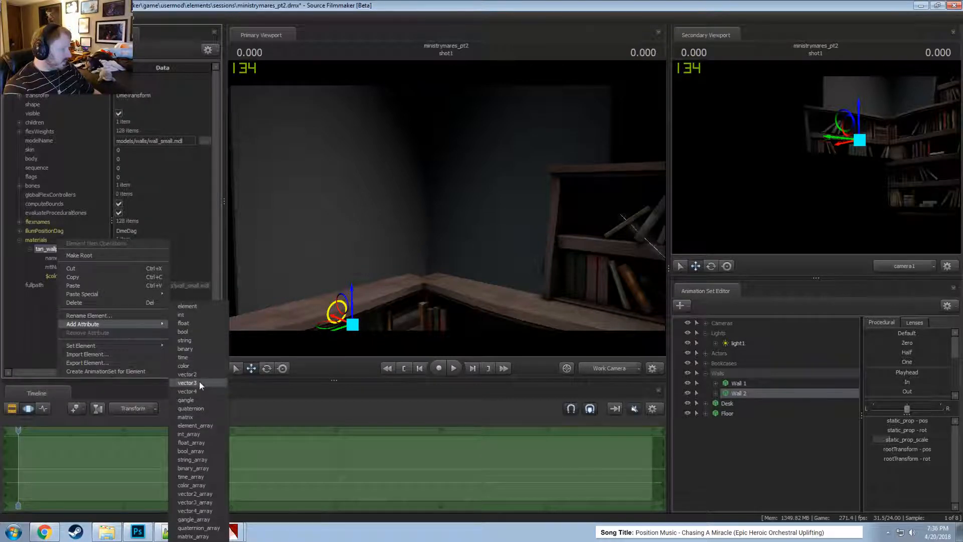
pyautogui.click(193, 340)
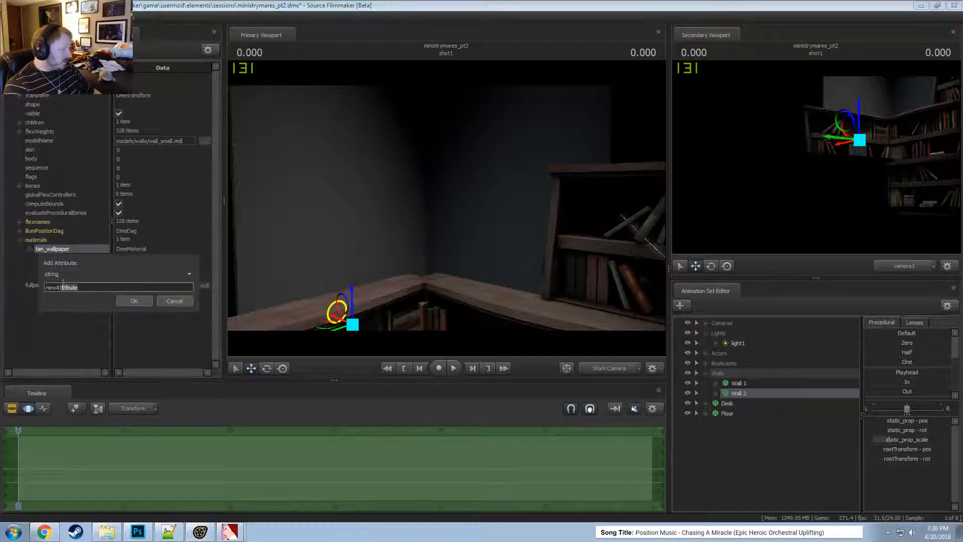
pyautogui.write('$basetexture')
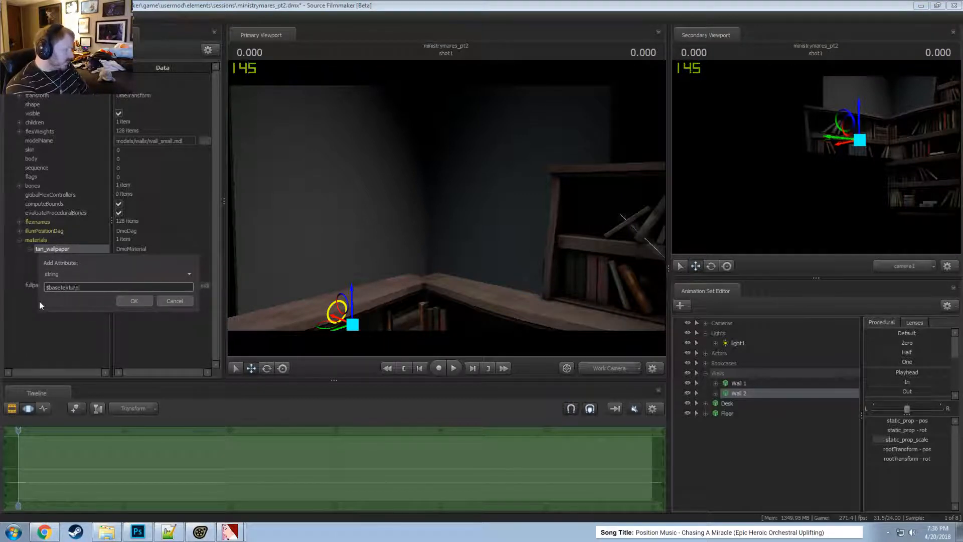
pyautogui.press('Return')
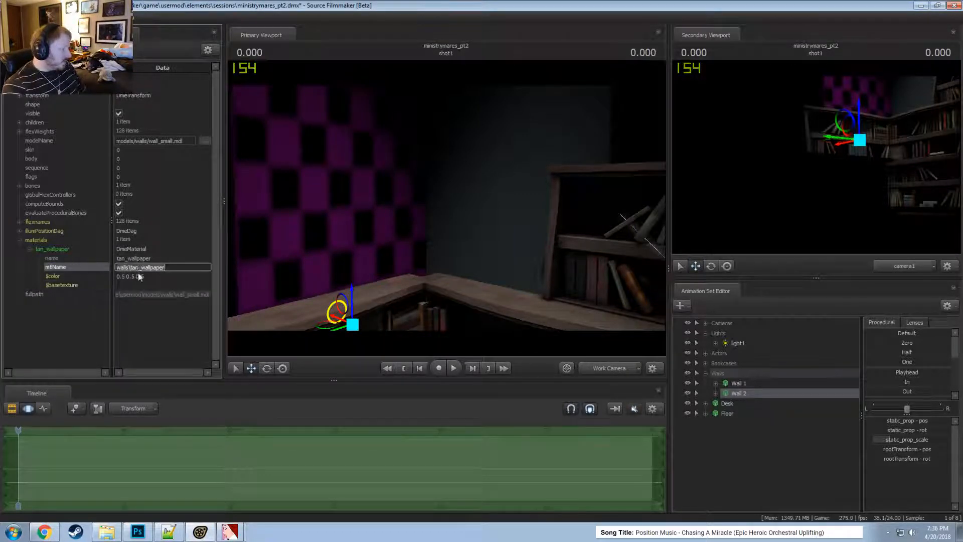
# - Set Wall 2's $basetexture to walls\tan_wallpaper_derpy and check both walls in the corner
pyautogui.doubleClick(176, 285)
pyautogui.write('walls\\tan_wallpaper')
pyautogui.write('_dirty')
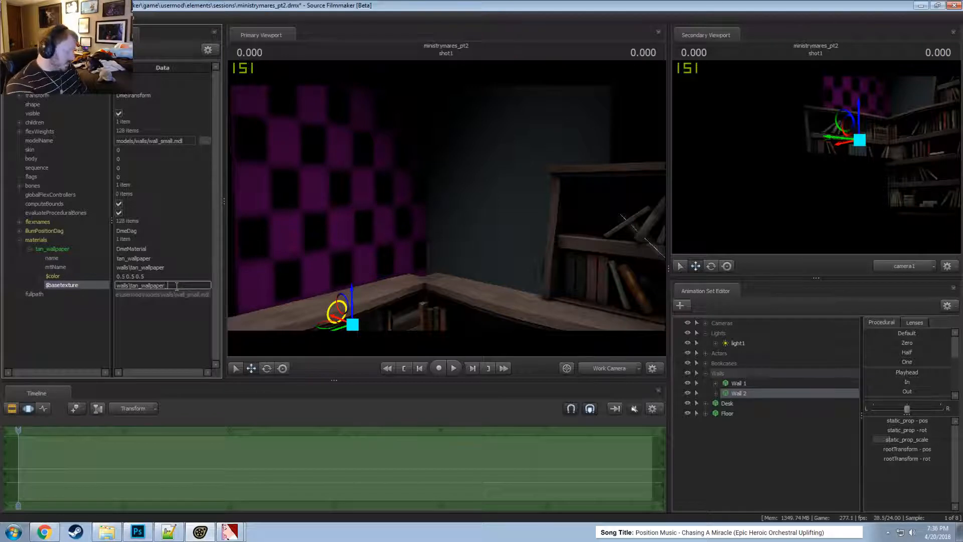
pyautogui.press('Return')
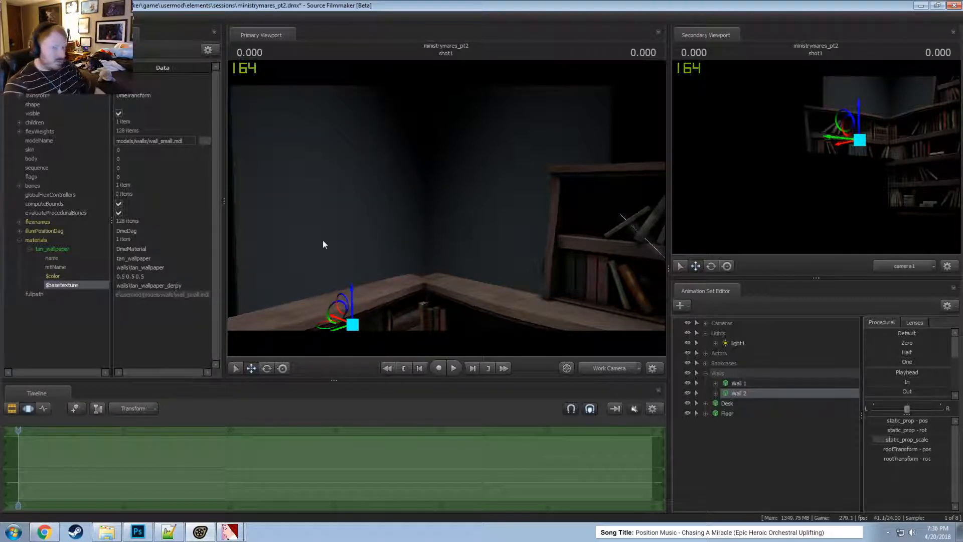
pyautogui.moveTo(363, 210); pyautogui.dragTo(363, 226)
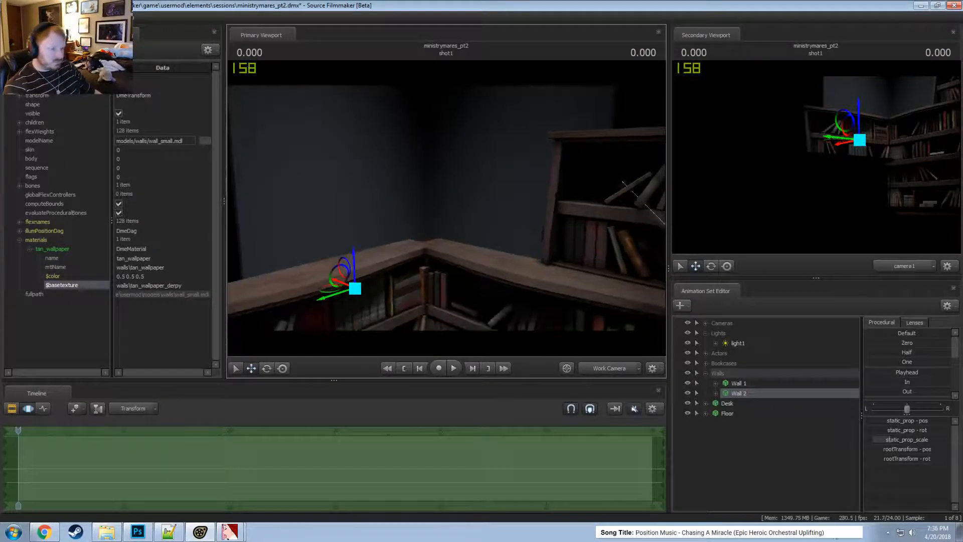
# - Look through light1 in the primary viewport and move it behind the two walls, aimed at the office corner
pyautogui.doubleClick(737, 343)
pyautogui.press('F3')
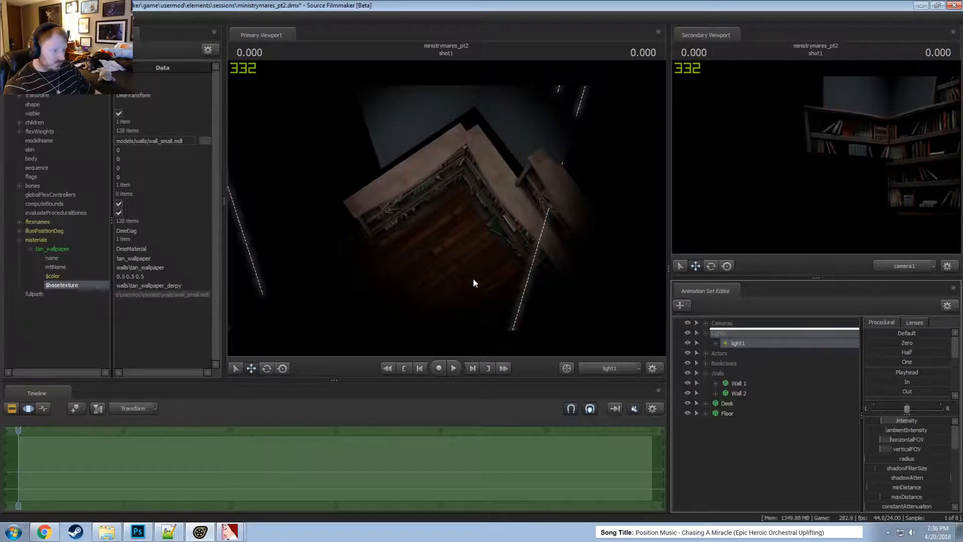
pyautogui.moveTo(474, 278); pyautogui.dragTo(473, 278)
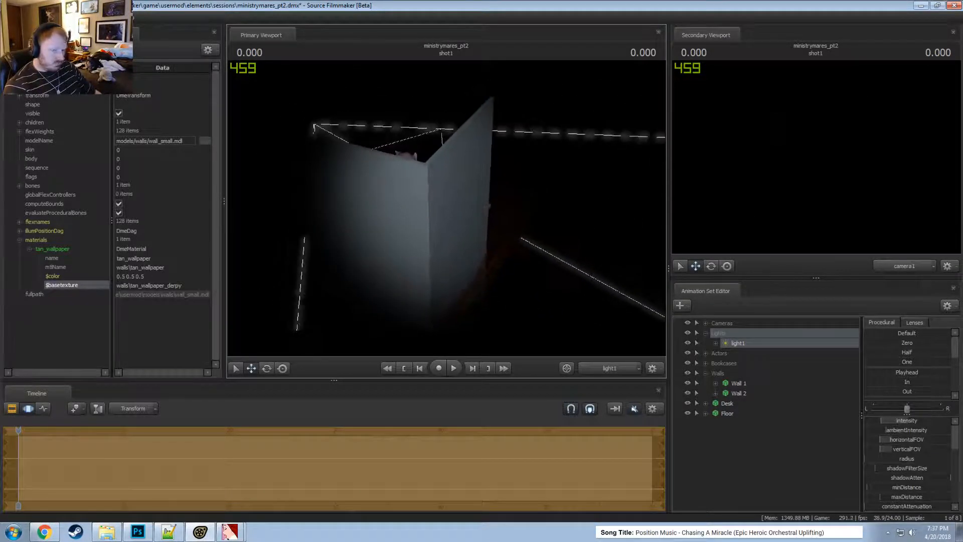
# - Remap the maximum of light1's minDistance slider and increase its minDistance so the light starts beyond the nearer wall
pyautogui.rightClick(898, 487)
pyautogui.click(867, 476)
pyautogui.click(466, 260)
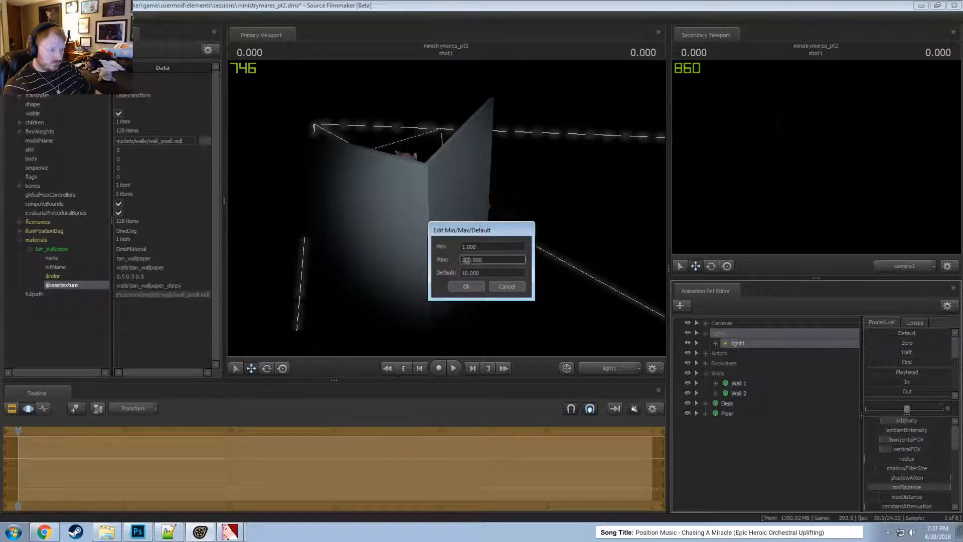
pyautogui.press('Return')
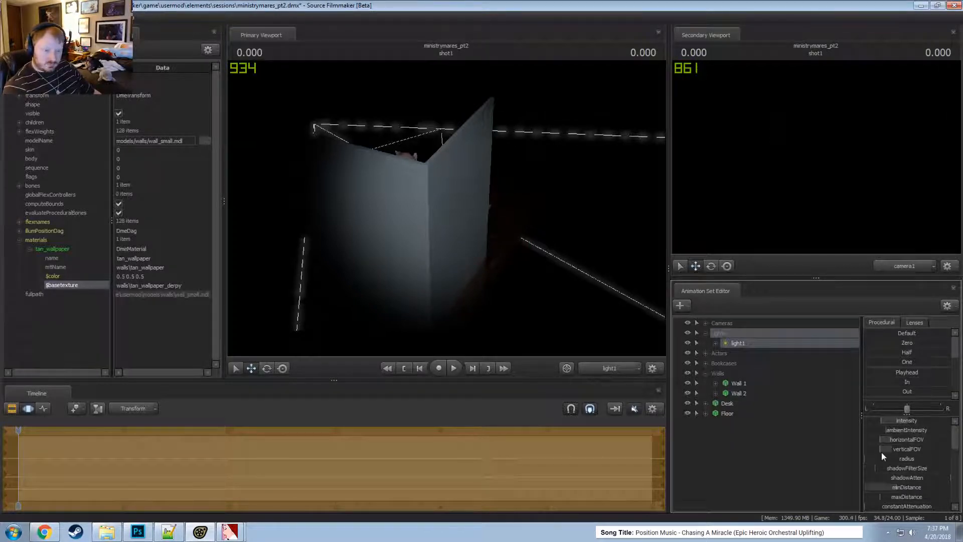
pyautogui.moveTo(901, 487)
pyautogui.mouseDown()
pyautogui.moveTo(926, 487)
pyautogui.moveTo(918, 488)
pyautogui.mouseUp()
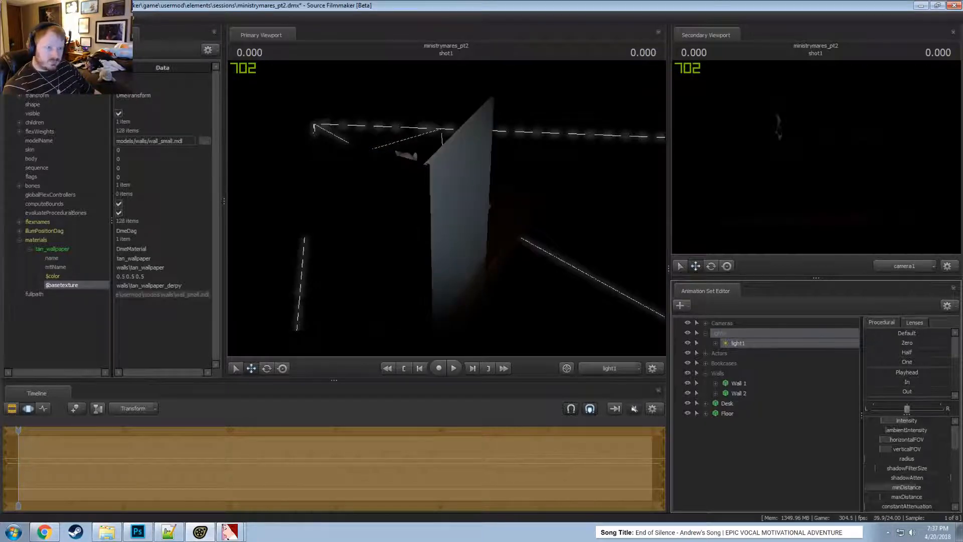
# - Reposition light1 behind the walls and adjust its colour and intensity for a brighter, warmer light on the furniture
pyautogui.moveTo(483, 228)
pyautogui.mouseDown()
pyautogui.moveTo(467, 230)
pyautogui.moveTo(489, 229)
pyautogui.moveTo(470, 224)
pyautogui.moveTo(498, 215)
pyautogui.moveTo(480, 224)
pyautogui.mouseUp()
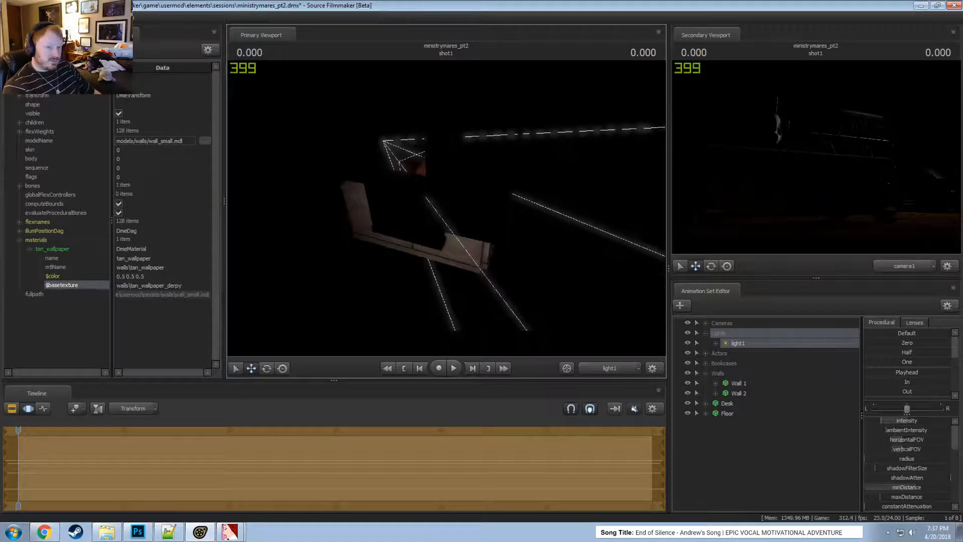
pyautogui.moveTo(584, 298)
pyautogui.mouseDown()
pyautogui.moveTo(583, 316)
pyautogui.moveTo(588, 295)
pyautogui.mouseUp()
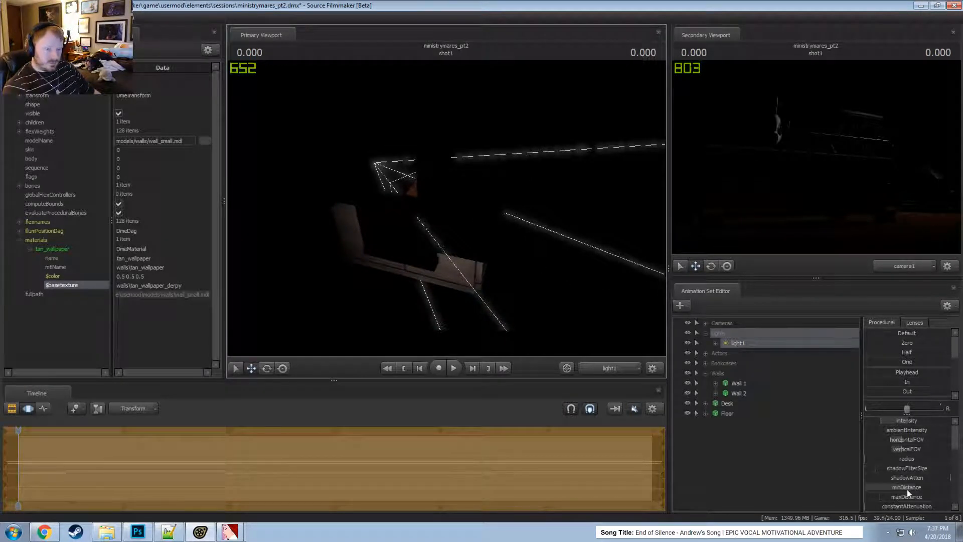
pyautogui.scroll(-5, 912, 474)
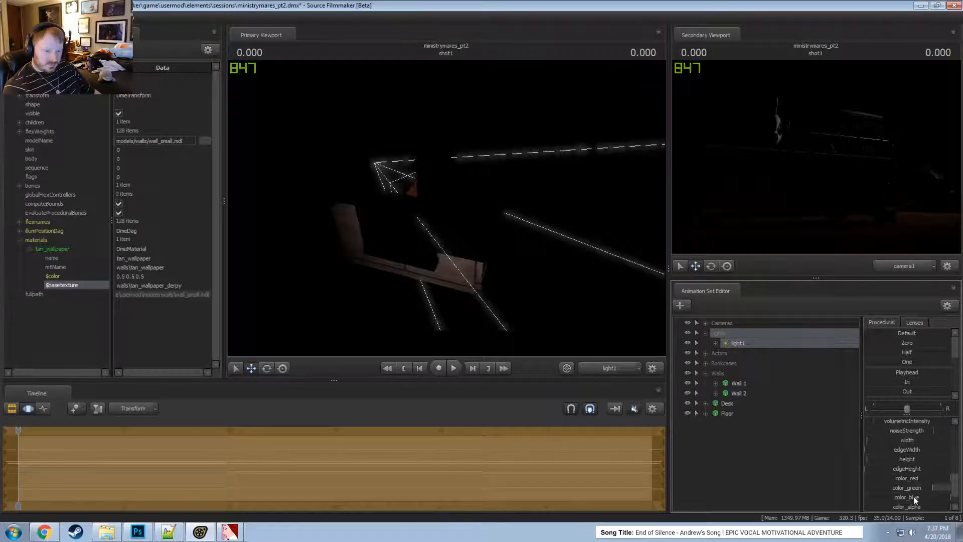
pyautogui.scroll(5, 907, 481)
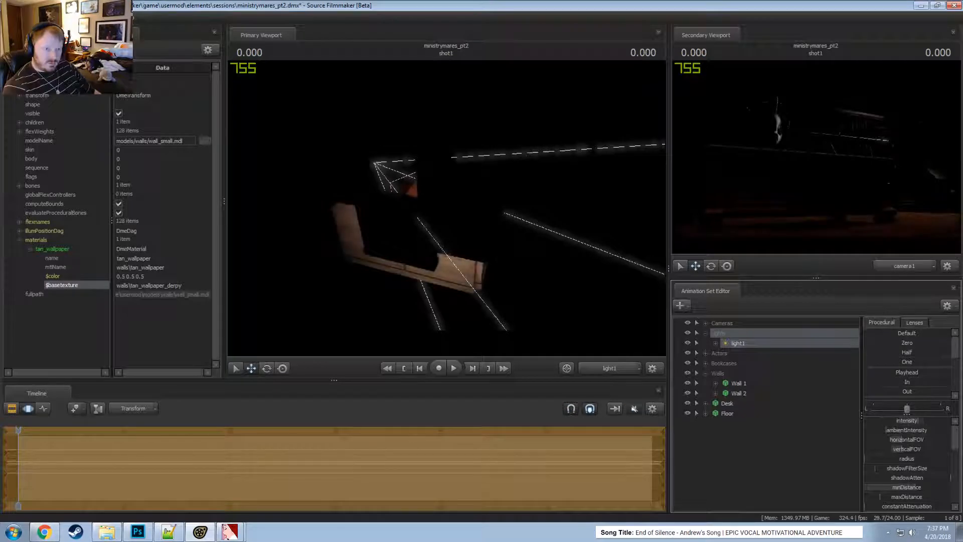
pyautogui.moveTo(517, 233); pyautogui.dragTo(446, 206)
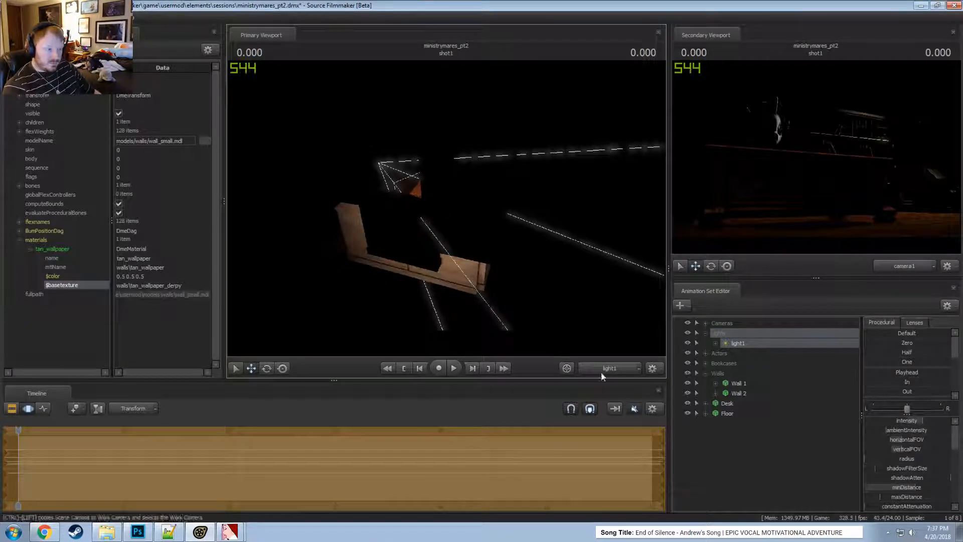
# - Raise light1's radius to the slider's maximum and compare the lighting between the Clip Editor and Motion Editor
pyautogui.moveTo(902, 486); pyautogui.dragTo(951, 459)
pyautogui.press('F2')
pyautogui.press('F3')
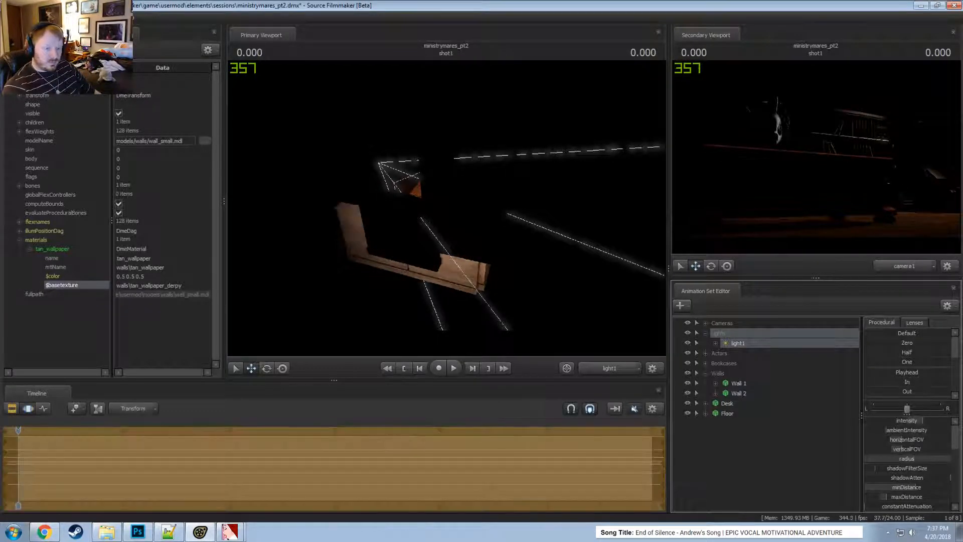
pyautogui.press('F2')
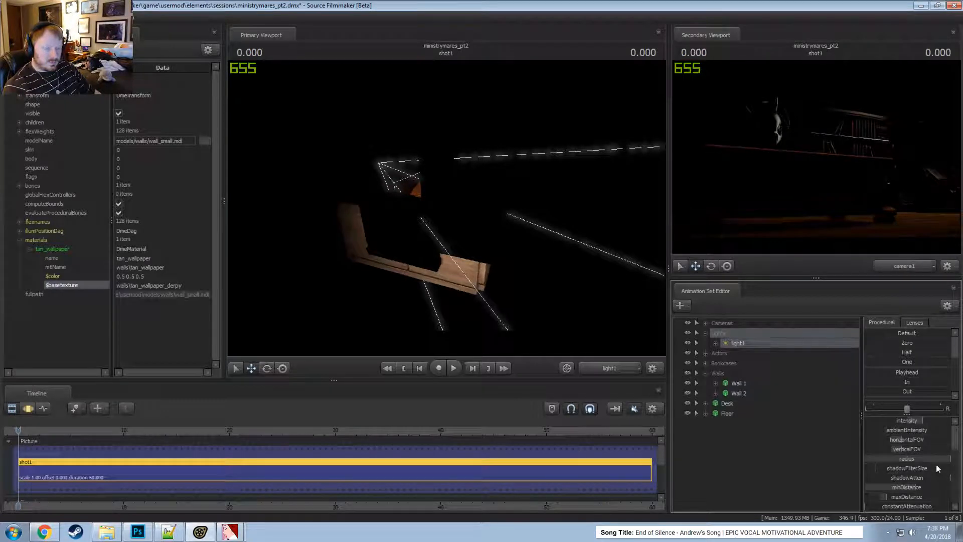
pyautogui.press('F3')
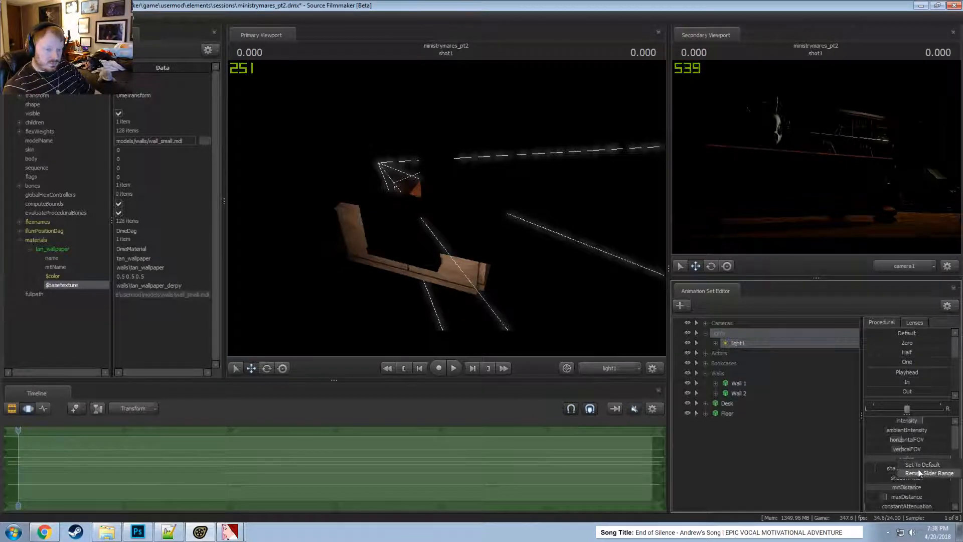
# - Remap light1's radius slider to a maximum of 100, increase the radius and check the shadows in the Clip Editor
pyautogui.rightClick(916, 459)
pyautogui.click(753, 384)
pyautogui.doubleClick(466, 259)
pyautogui.write('100')
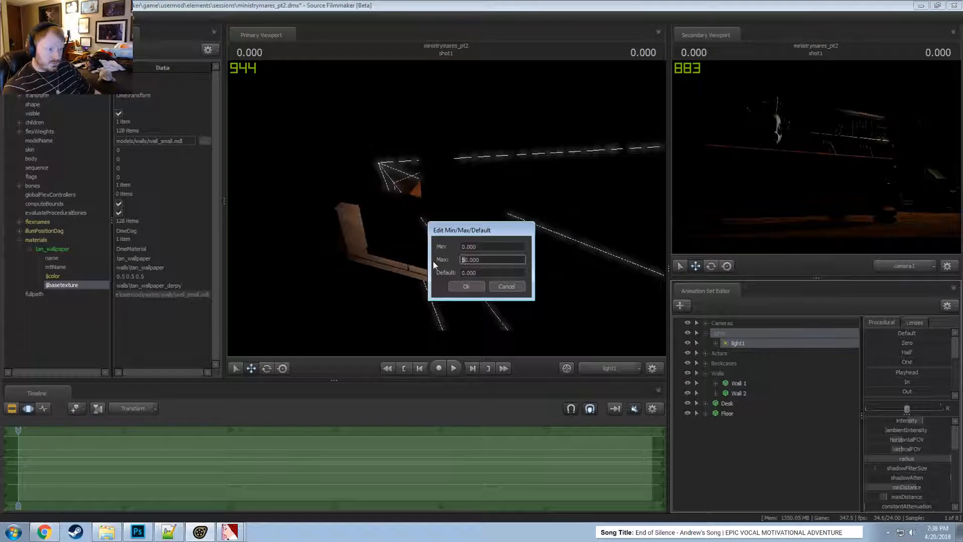
pyautogui.press('Return')
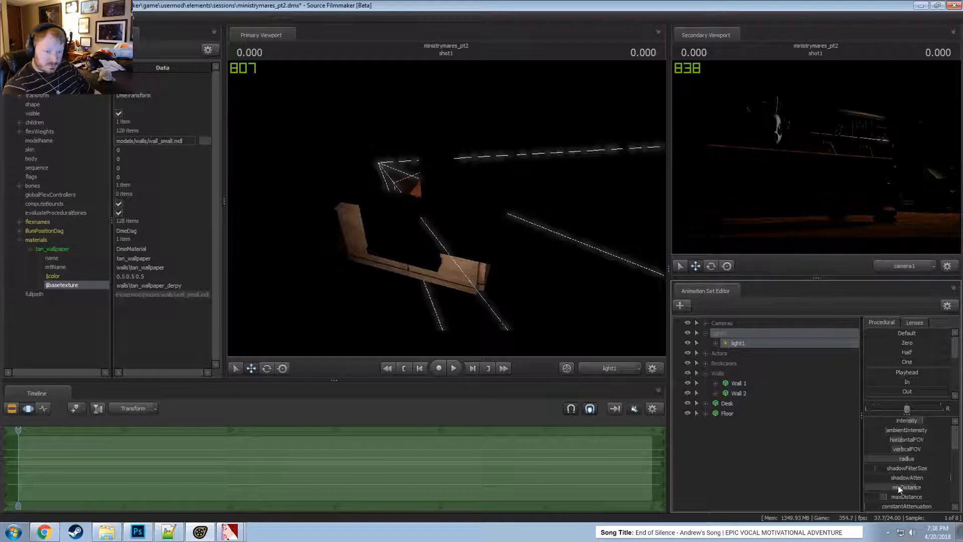
pyautogui.click(901, 458)
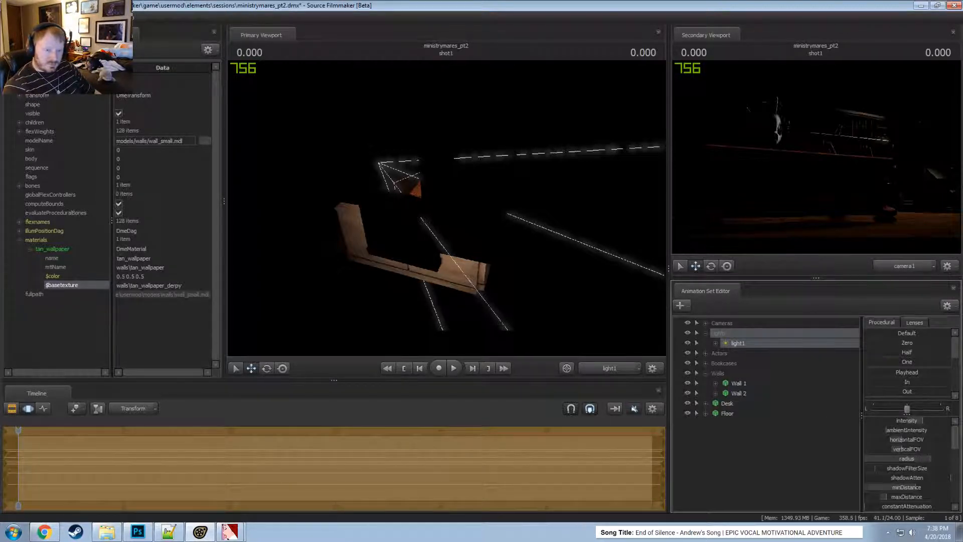
pyautogui.press('F2')
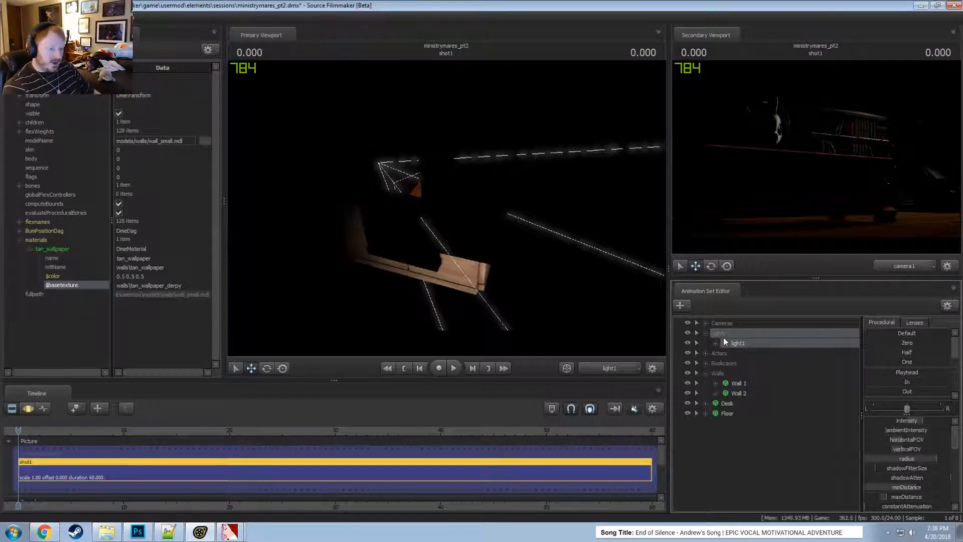
# - Rename light1 to Shadowed Corner Light
pyautogui.rightClick(739, 345)
pyautogui.click(751, 354)
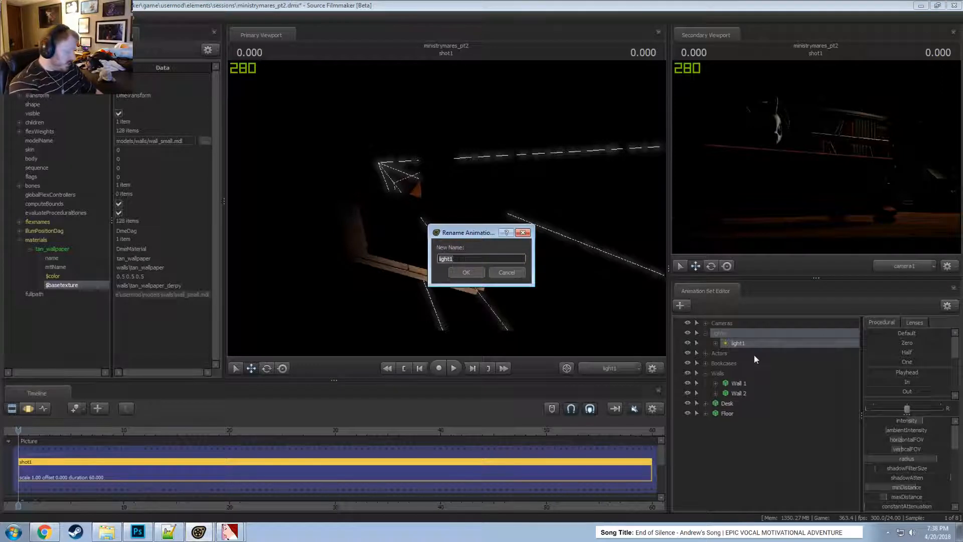
pyautogui.write('Shadowed ')
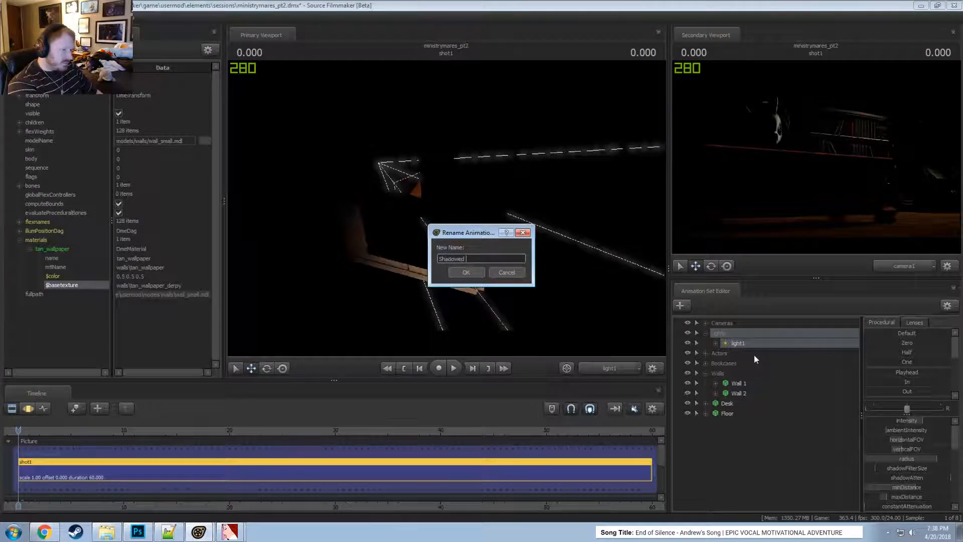
pyautogui.write('Corner Light')
pyautogui.press('Return')
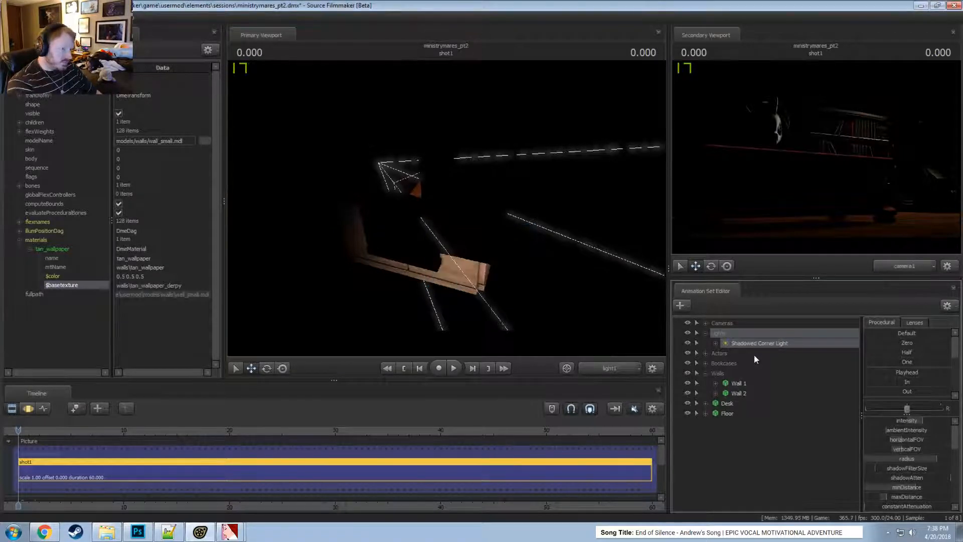
# - Tidy the Walls and Lights groups and paste a copy of Shadowed Corner Light into the animation sets
pyautogui.click(706, 373)
pyautogui.click(706, 333)
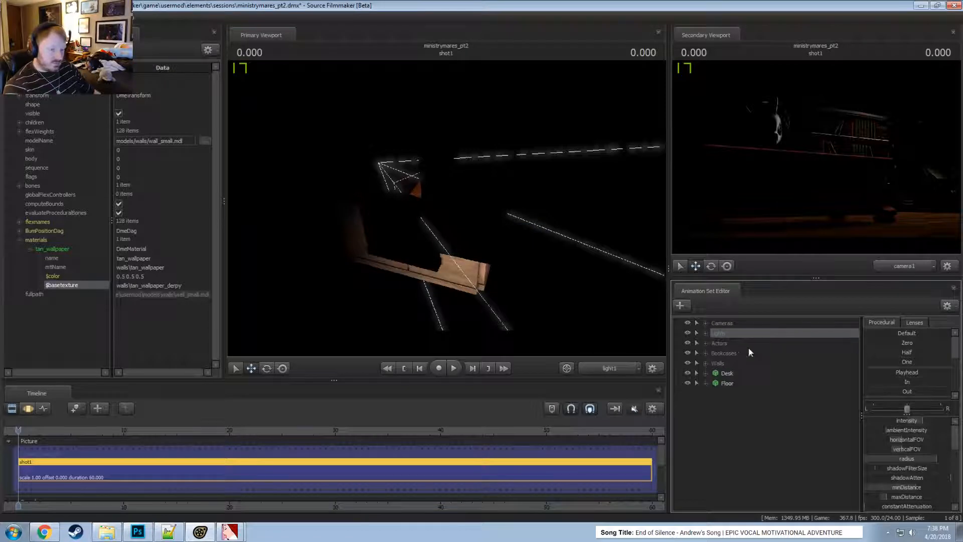
pyautogui.click(706, 333)
pyautogui.rightClick(736, 344)
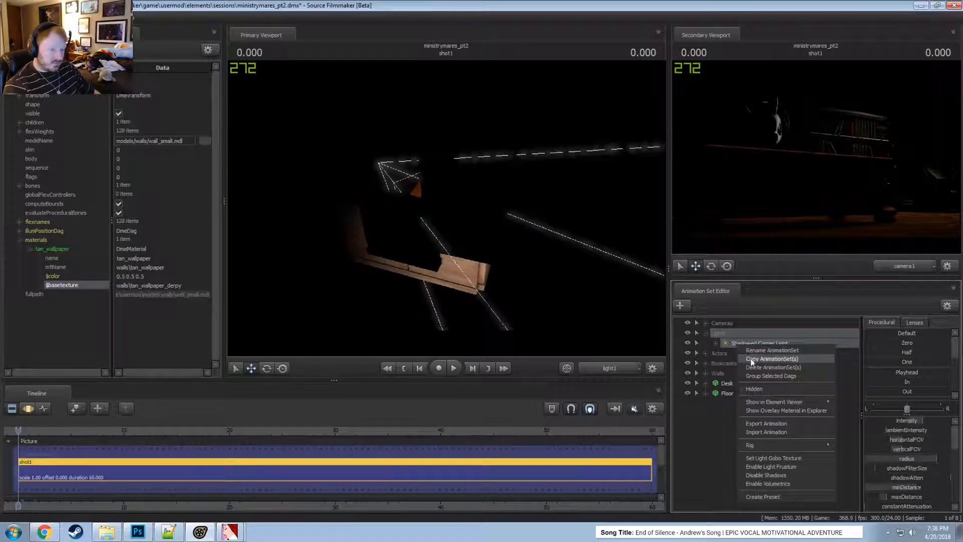
pyautogui.click(751, 360)
pyautogui.rightClick(725, 445)
pyautogui.click(753, 494)
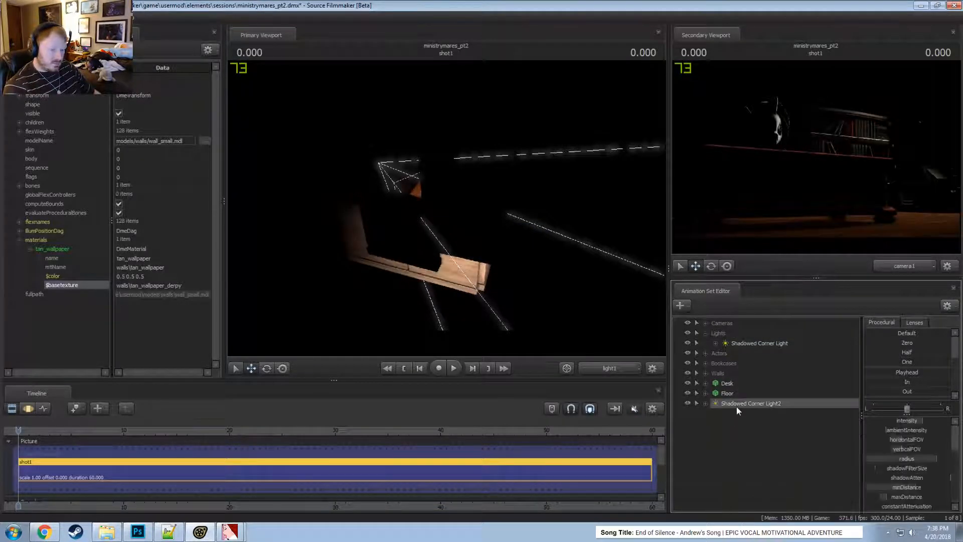
# - Look through Shadowed Corner Light2 in the primary viewport and lower its minDistance to light the nearby bookcases
pyautogui.moveTo(737, 405); pyautogui.dragTo(460, 211)
pyautogui.press('F3')
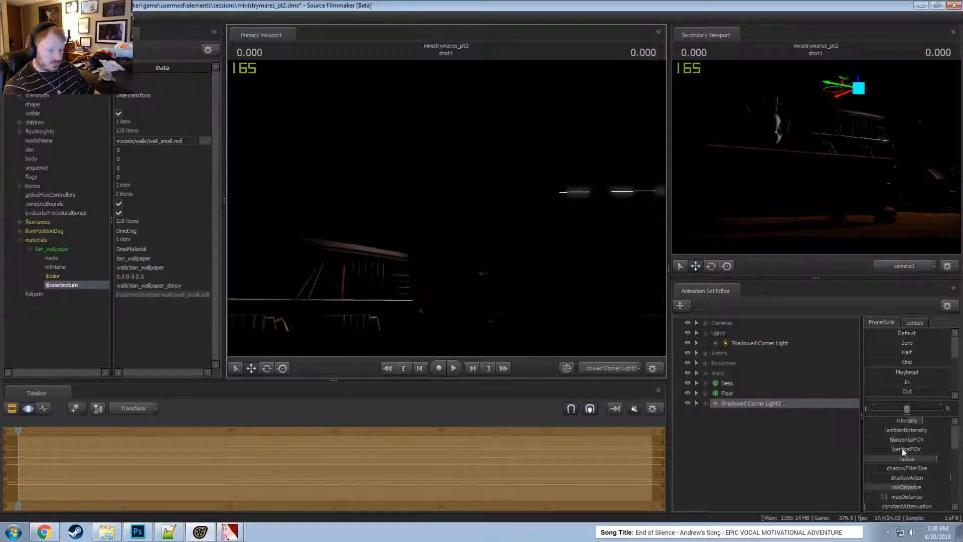
pyautogui.moveTo(912, 488); pyautogui.dragTo(870, 487)
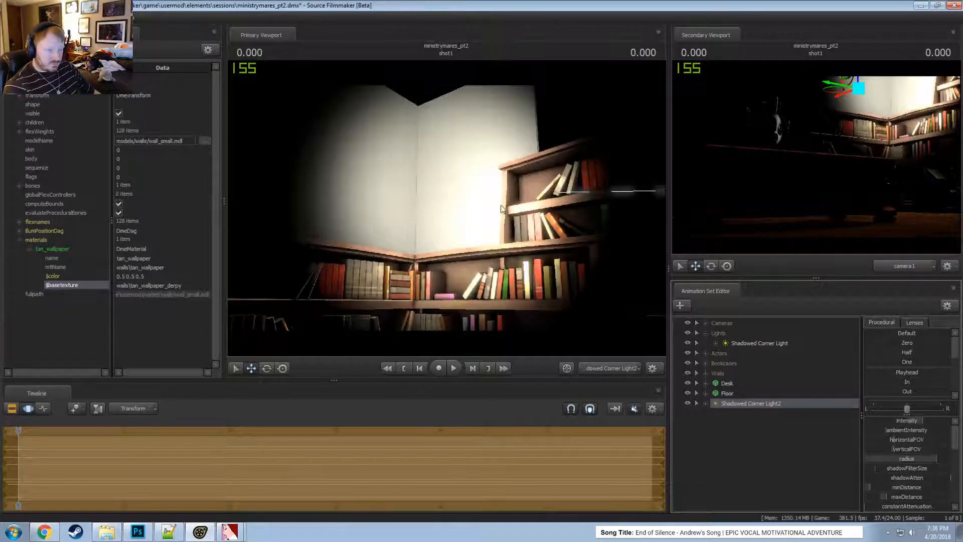
# - Reposition Shadowed Corner Light2 and centre its beam on the corner where the bookcases meet
pyautogui.moveTo(501, 209); pyautogui.dragTo(447, 208)
pyautogui.scroll(5, 502, 204)
pyautogui.press('x')
pyautogui.press('z')
pyautogui.press('w')
pyautogui.scroll(-3, 446, 204)
pyautogui.press('z')
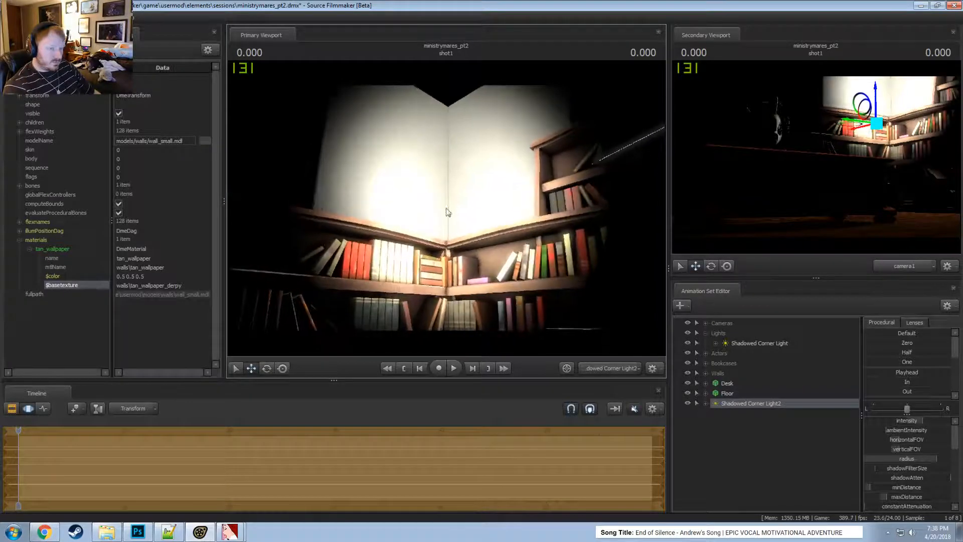
# - Reduce Shadowed Corner Light2's intensity and refine its position and aim at the bookcase corner
pyautogui.moveTo(923, 422); pyautogui.dragTo(870, 422)
pyautogui.scroll(-5, 911, 466)
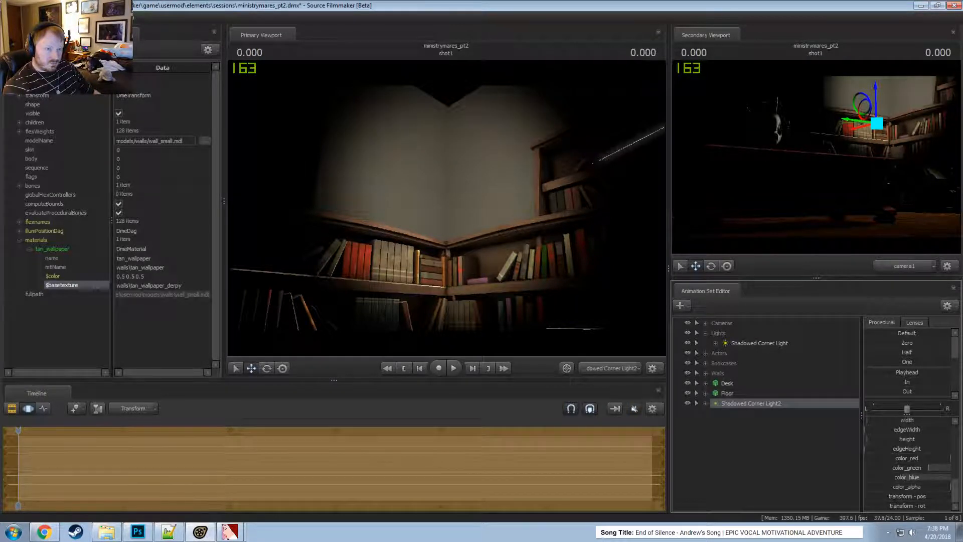
pyautogui.moveTo(428, 197); pyautogui.dragTo(434, 217)
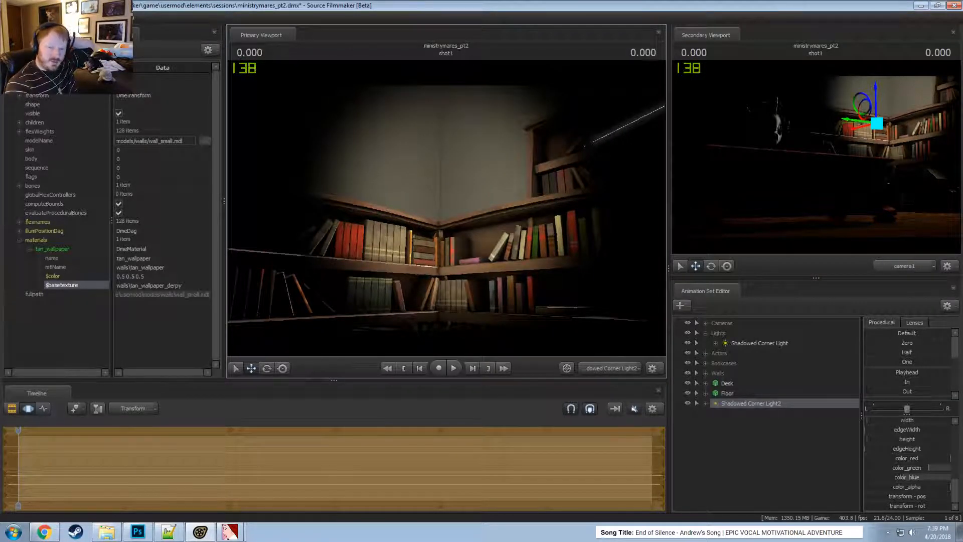
pyautogui.moveTo(435, 217)
pyautogui.mouseDown()
pyautogui.moveTo(434, 191)
pyautogui.moveTo(448, 213)
pyautogui.mouseUp()
pyautogui.press('s')
pyautogui.press('x')
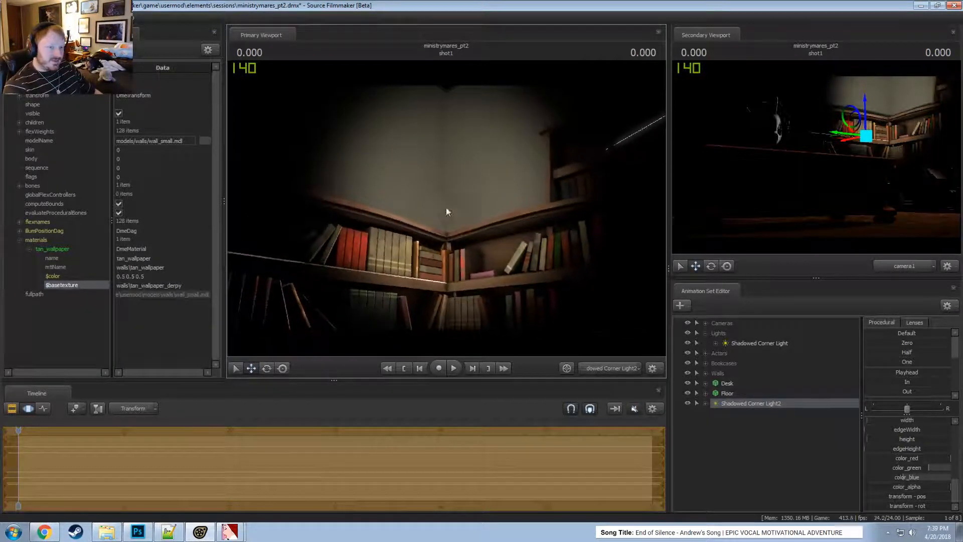
# - Try different radius values on Shadowed Corner Light2, settle on a smaller radius and check the shadows in the Clip Editor
pyautogui.scroll(5, 901, 435)
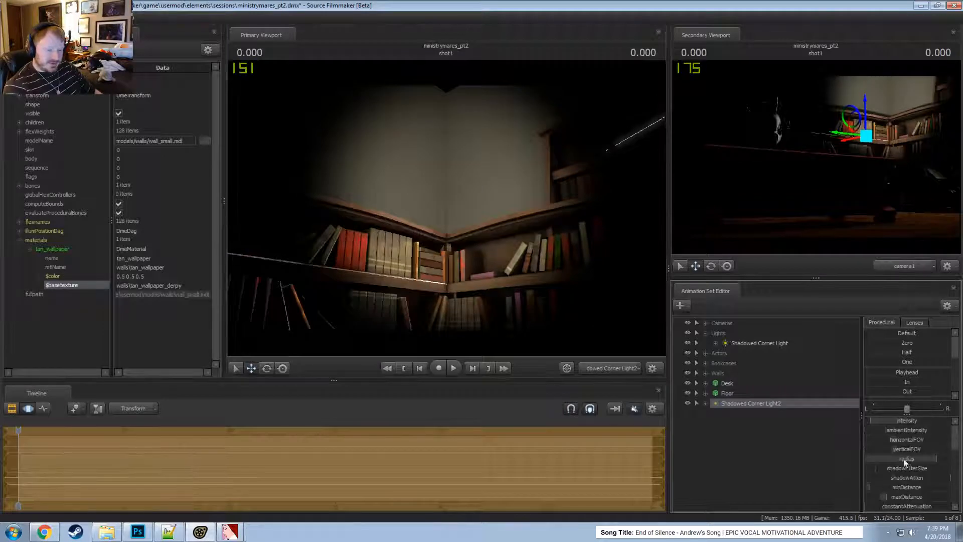
pyautogui.moveTo(904, 459); pyautogui.dragTo(949, 472)
pyautogui.press('F2')
pyautogui.press('F3')
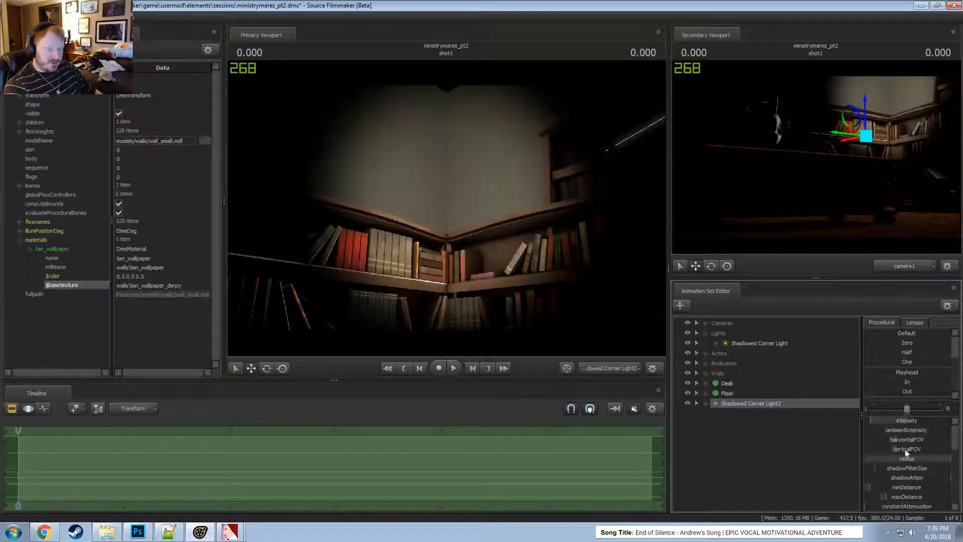
pyautogui.press('F2')
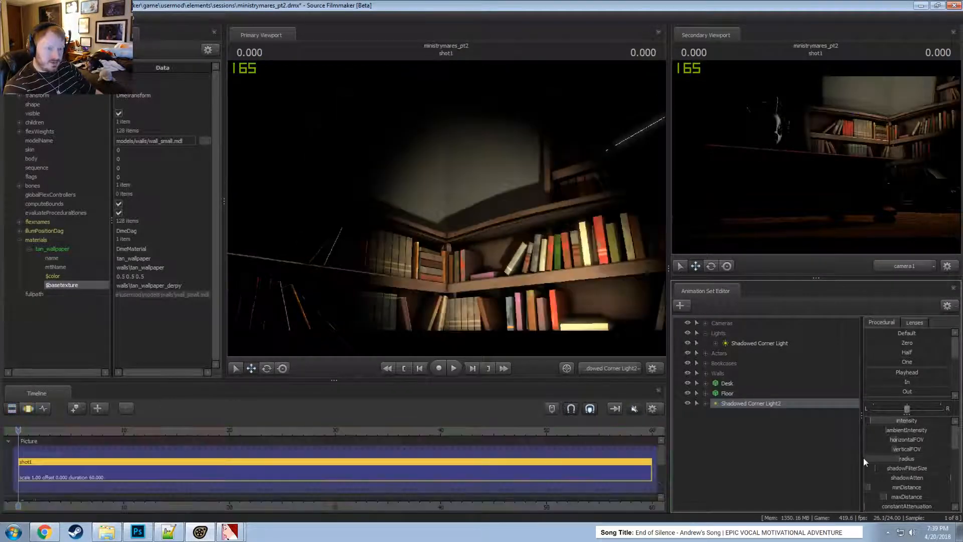
pyautogui.press('F3')
pyautogui.click(892, 459)
pyautogui.press('F2')
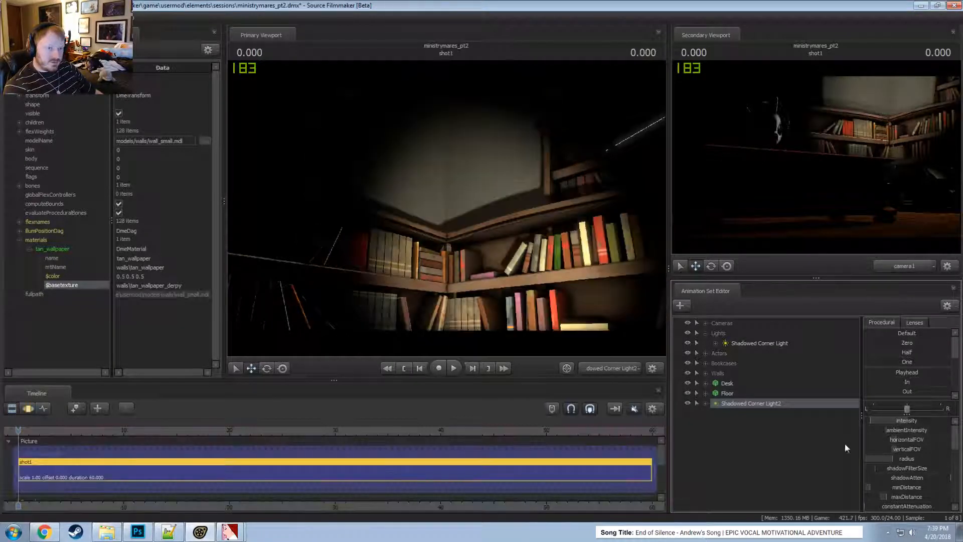
# - Shift Shadowed Corner Light2 slightly near the bookcase corner and check its shadows in the Clip Editor
pyautogui.press('F3')
pyautogui.moveTo(446, 208); pyautogui.dragTo(456, 210)
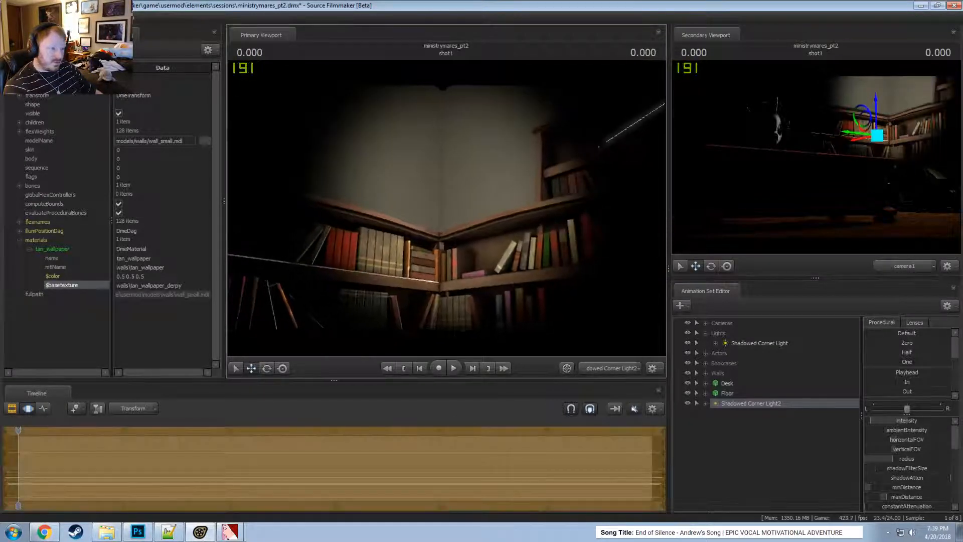
pyautogui.press('F2')
pyautogui.press('F3')
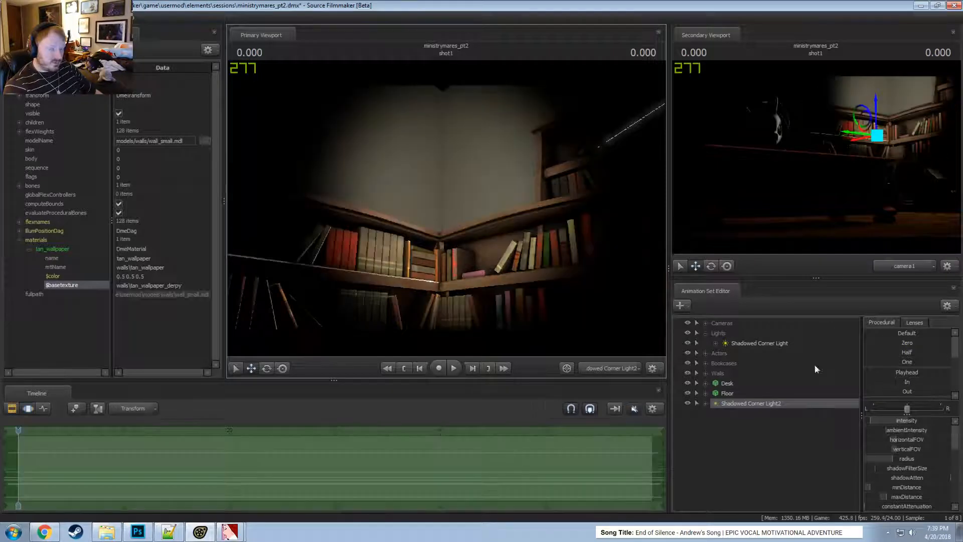
# - Lower farZAtten on Shadowed Corner Light2 so the light fades sooner on the walls, and check the Clip Editor render
pyautogui.scroll(-2, 919, 486)
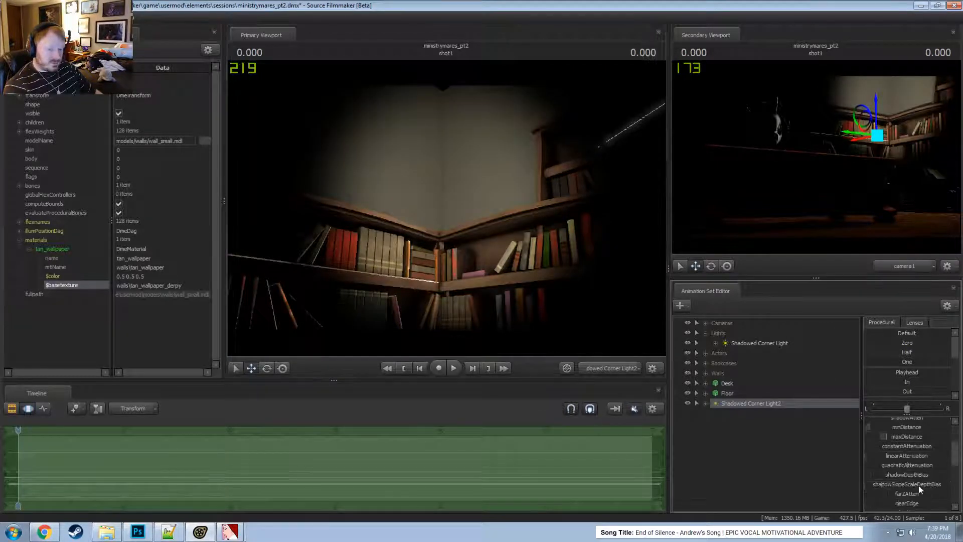
pyautogui.moveTo(915, 492); pyautogui.dragTo(898, 495)
pyautogui.press('F2')
pyautogui.press('F3')
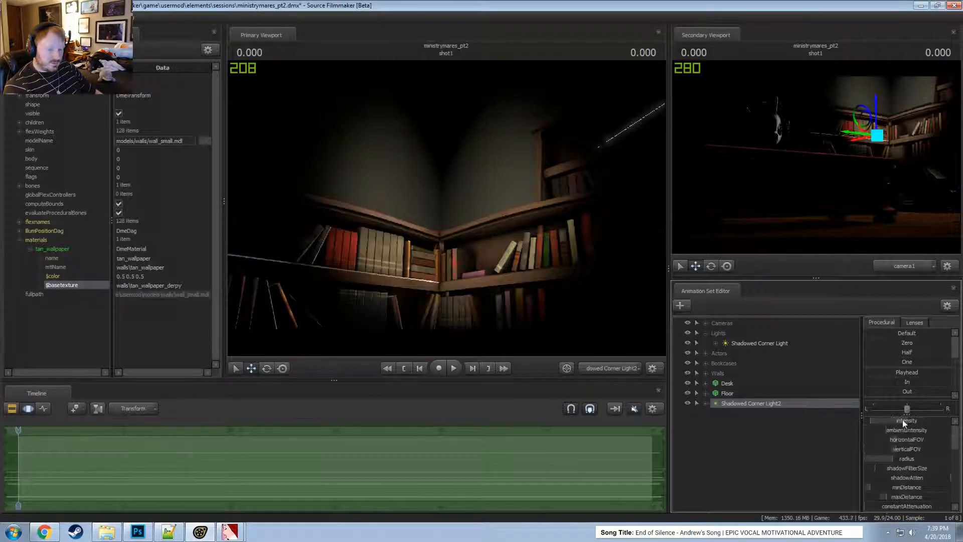
# - Fine-tune Shadowed Corner Light2 with a lower intensity and smaller radius, comparing the editors' renders of the bookcases
pyautogui.press('F2')
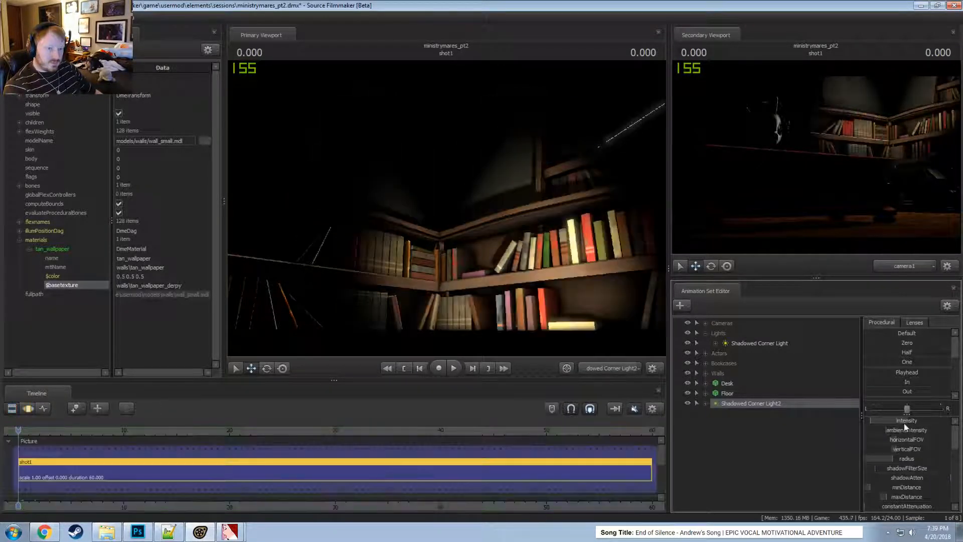
pyautogui.press('F3')
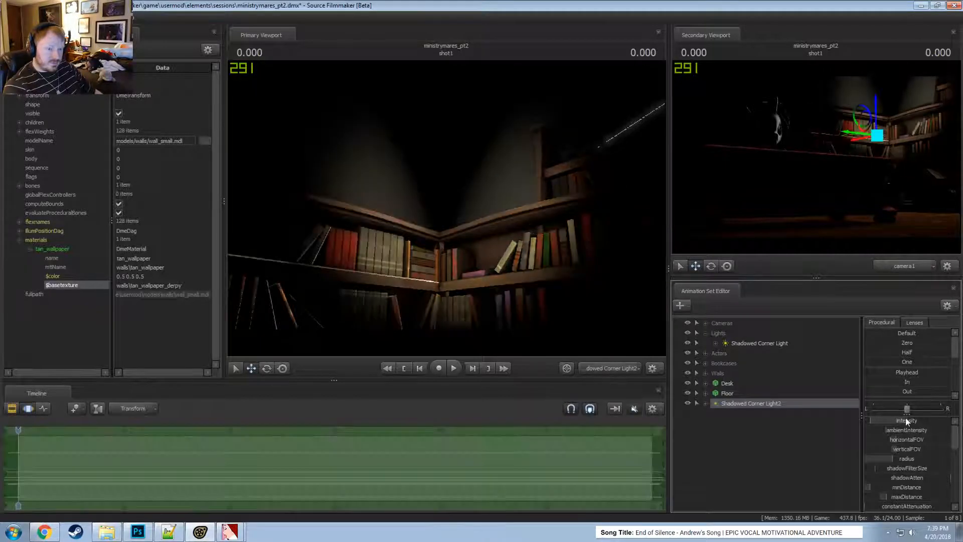
pyautogui.press('F4')
pyautogui.press('F2')
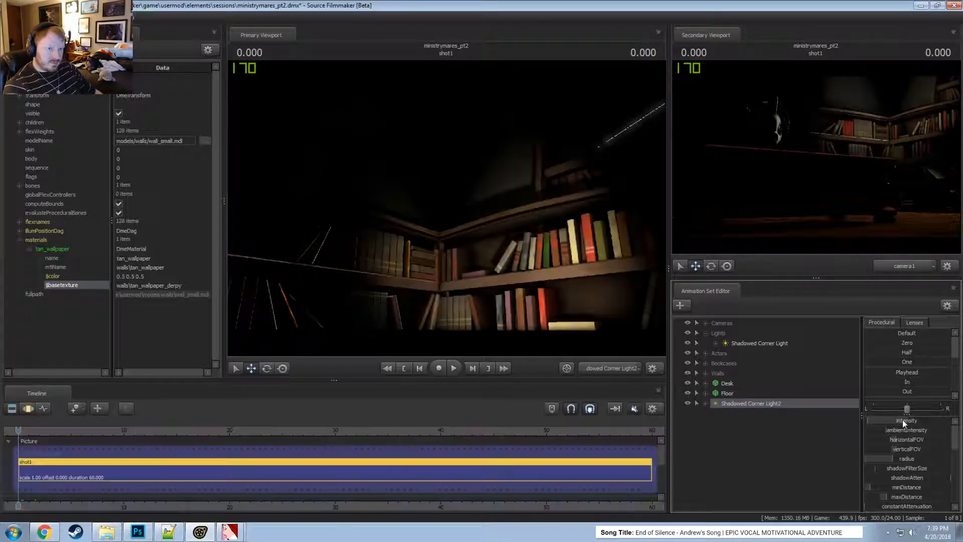
pyautogui.press('F3')
pyautogui.press('F4')
pyautogui.press('F2')
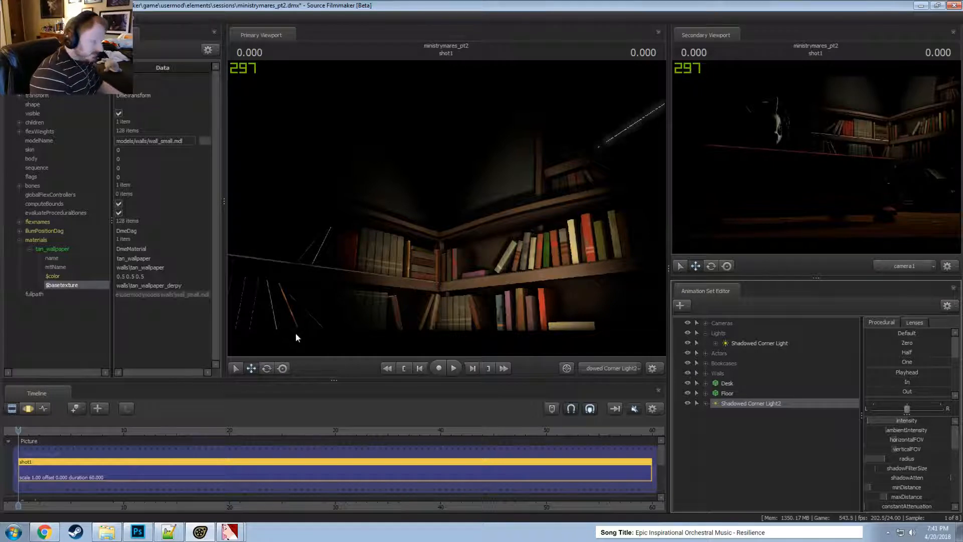
# - Collapse the Lights group and try to move Shadowed Corner Light2 up to it
pyautogui.click(734, 446)
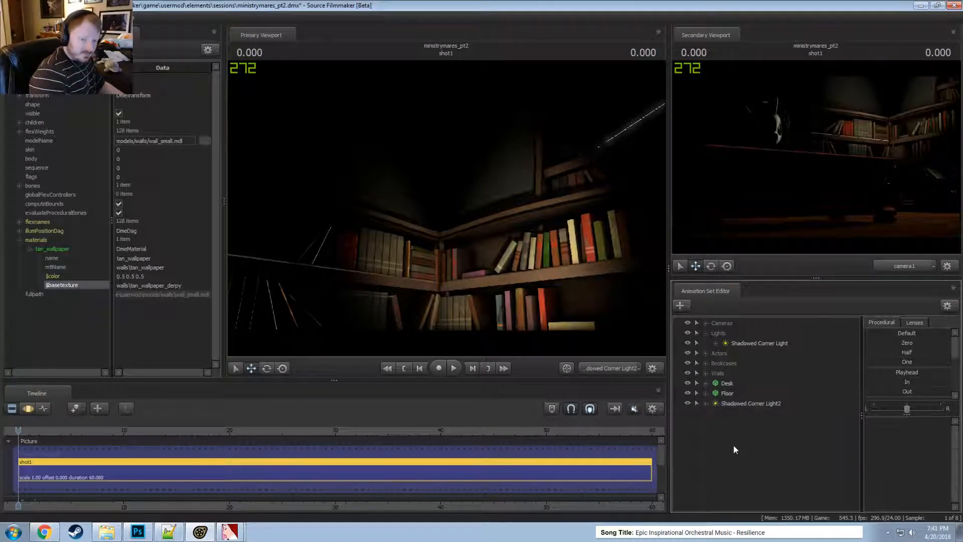
pyautogui.rightClick(712, 430)
pyautogui.click(711, 418)
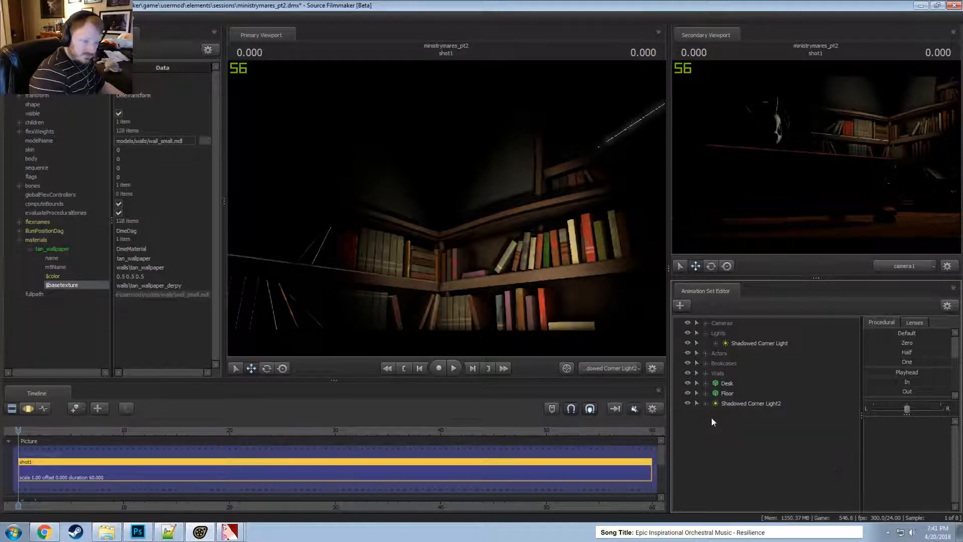
pyautogui.rightClick(711, 418)
pyautogui.click(706, 332)
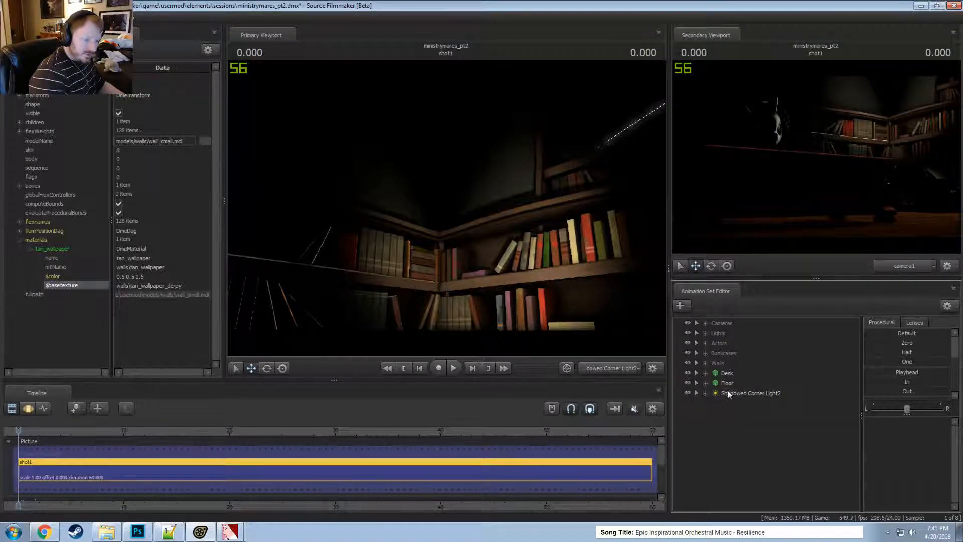
pyautogui.moveTo(727, 393); pyautogui.dragTo(731, 340)
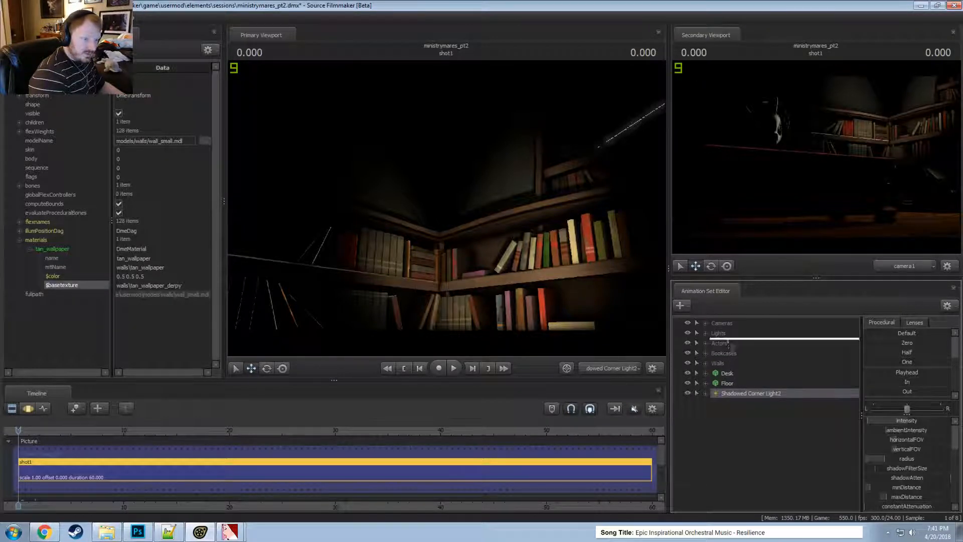
# - Rename Shadowed Corner Light2 to Corner Light
pyautogui.rightClick(728, 391)
pyautogui.click(744, 240)
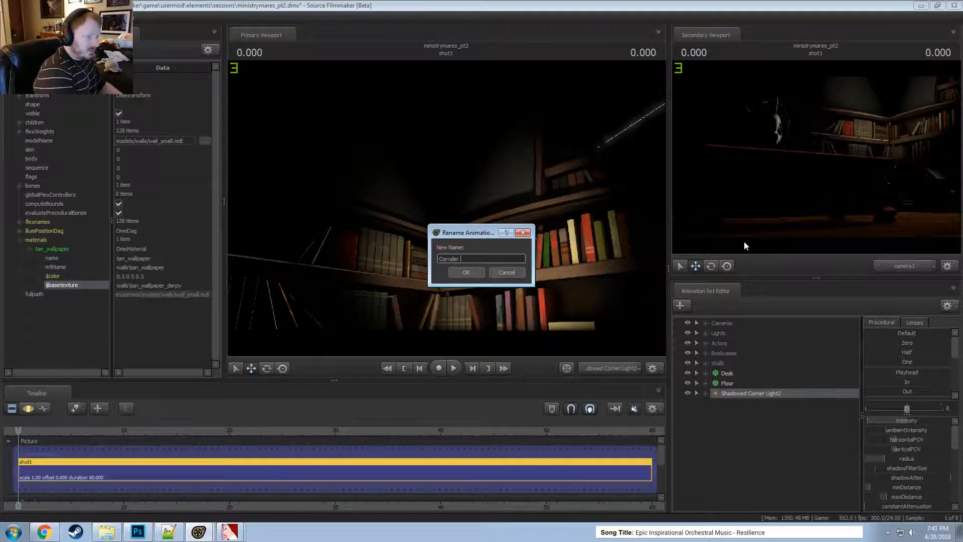
pyautogui.write('Corner Light')
pyautogui.press('Return')
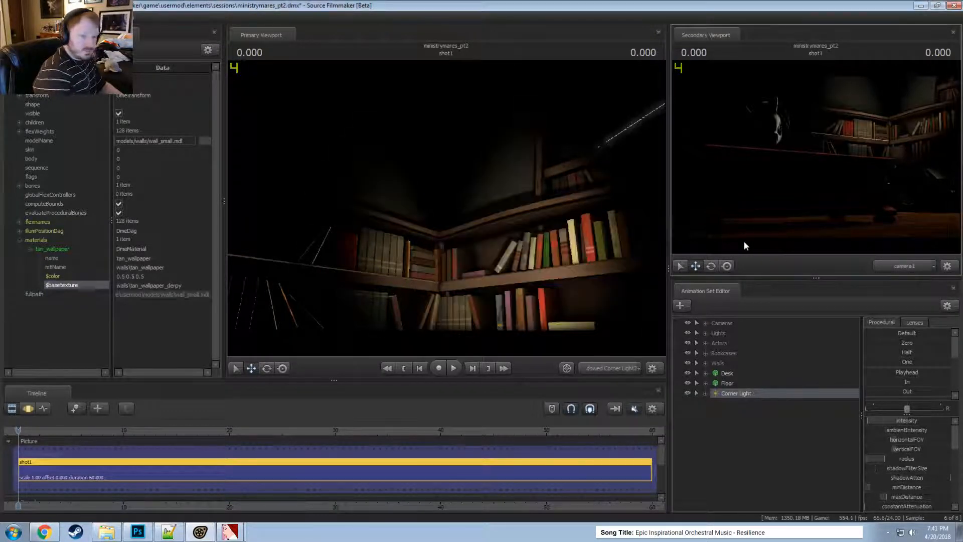
# - Start adding a new model, filter the MDL files by "lamp" and turn on the wireframe preview
pyautogui.press('F3')
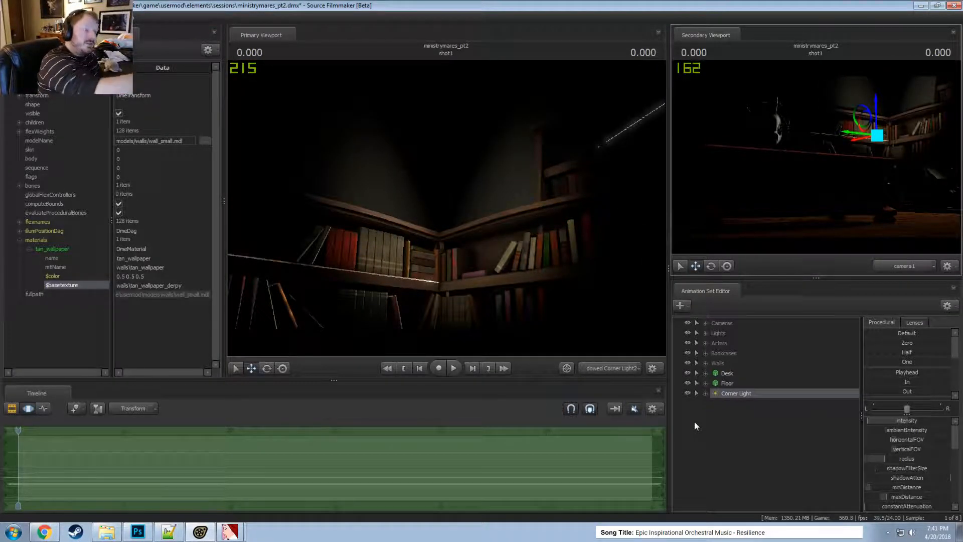
pyautogui.rightClick(735, 444)
pyautogui.click(801, 371)
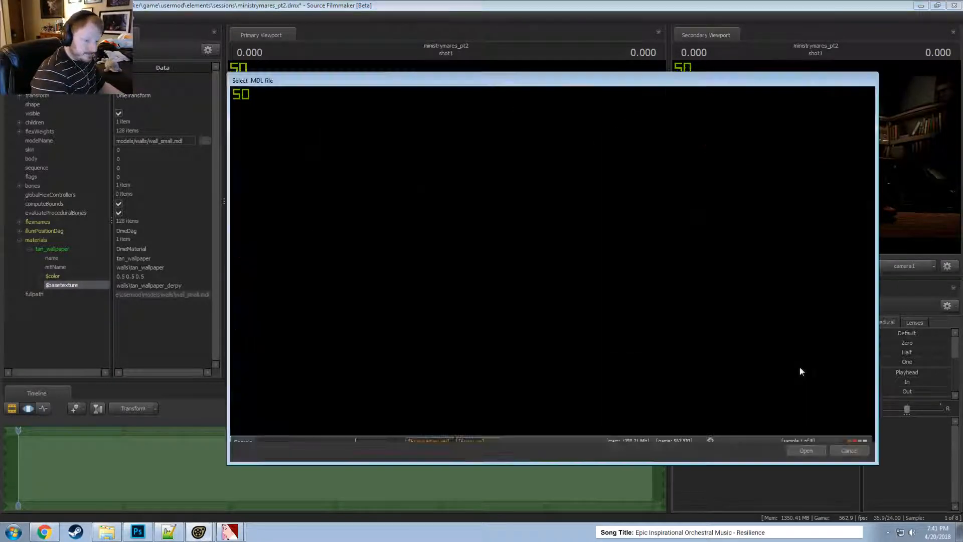
pyautogui.write('lamp')
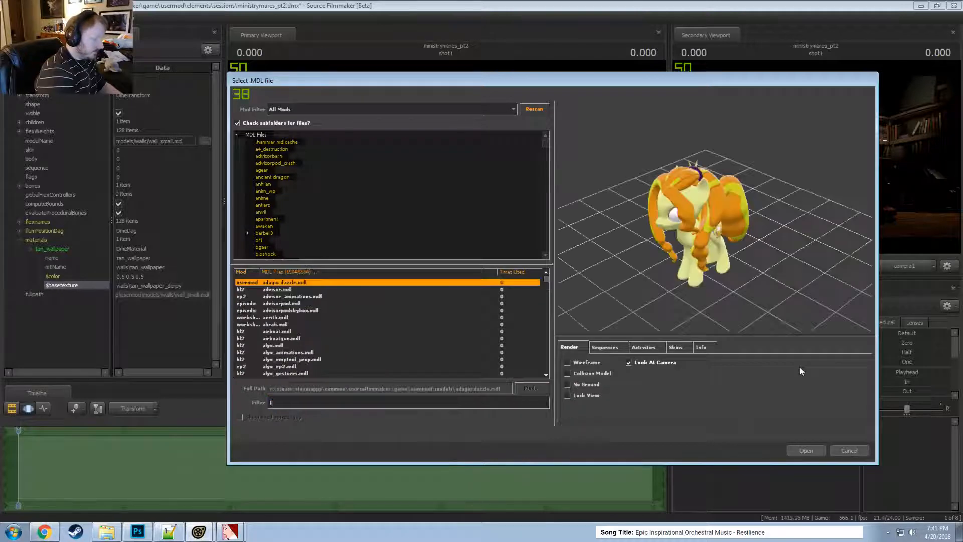
pyautogui.press('Down')
pyautogui.press('Down')
pyautogui.press('Down')
pyautogui.press('Down')
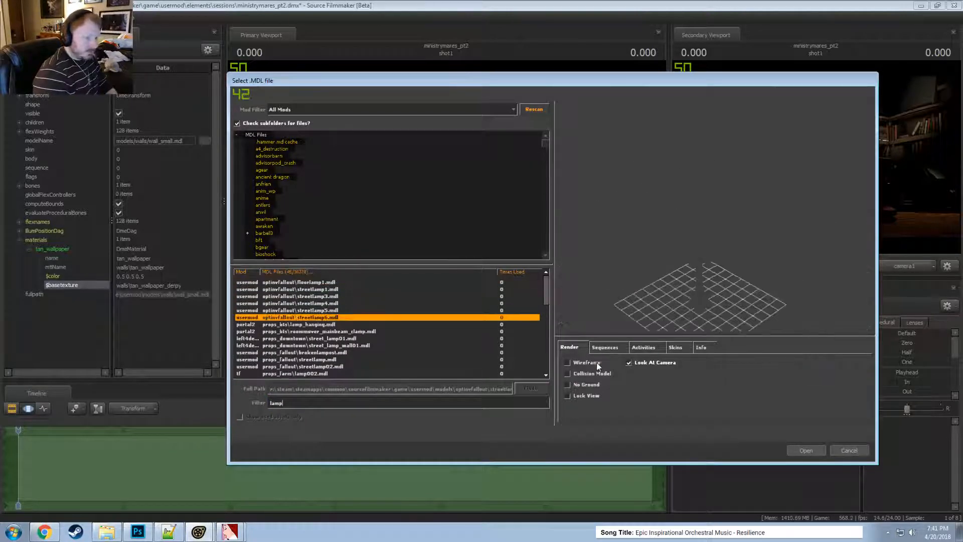
pyautogui.click(597, 362)
# - Examine the filtered lamp models in wireframe, from the optinvfallout street lamps through props_c17 and props_fallout to lamp_table01 in props_interiors
pyautogui.press('Down')
pyautogui.press('Down')
pyautogui.press('Down')
pyautogui.press('Down')
pyautogui.press('Down')
pyautogui.press('Down')
pyautogui.press('Down')
pyautogui.press('Down')
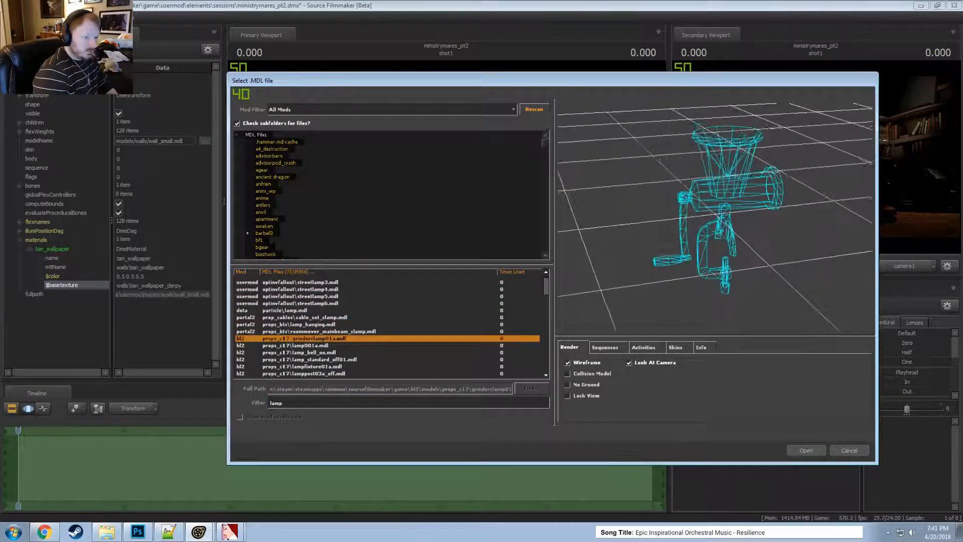
pyautogui.press('Down')
pyautogui.press('Down')
pyautogui.press('Down')
pyautogui.press('Down')
pyautogui.press('Down')
pyautogui.press('Down')
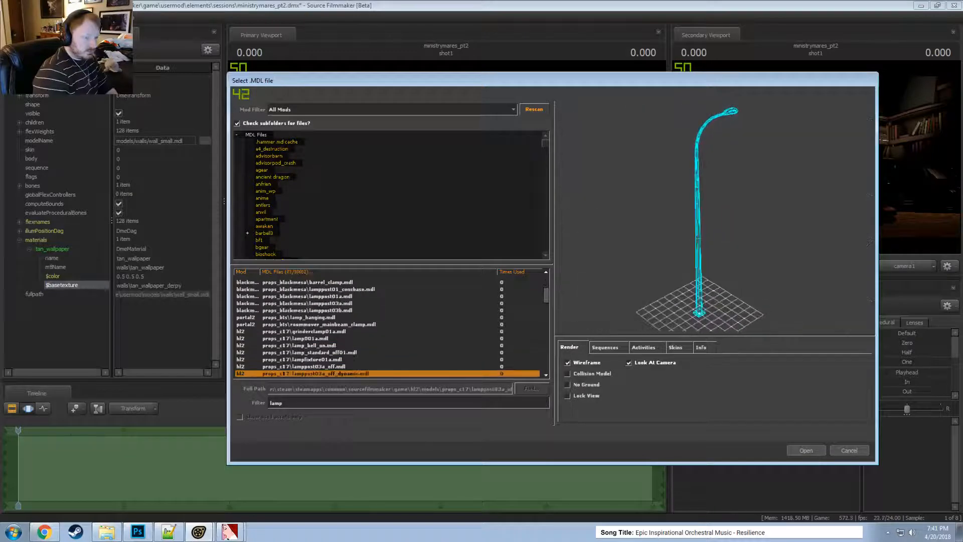
pyautogui.press('Down')
pyautogui.press('Down')
pyautogui.press('Down')
pyautogui.press('Down')
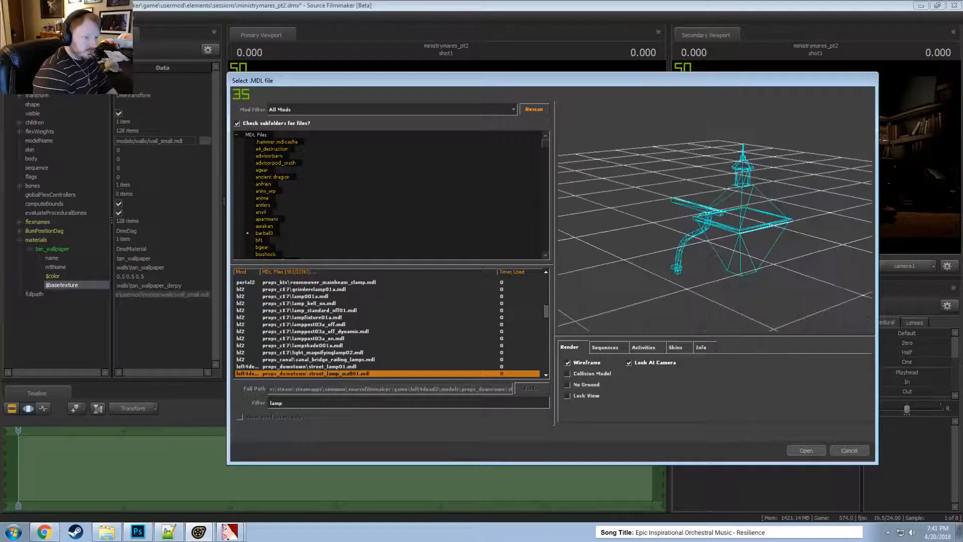
pyautogui.press('Down')
pyautogui.press('Down')
pyautogui.press('Down')
pyautogui.press('Down')
pyautogui.press('Down')
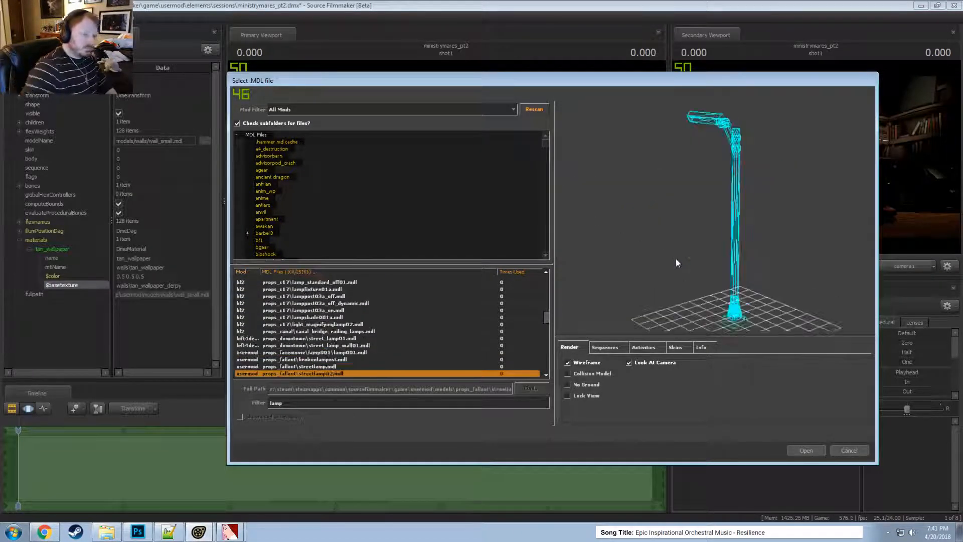
pyautogui.press('Down')
pyautogui.press('Down')
pyautogui.press('Down')
pyautogui.press('Down')
pyautogui.press('Down')
pyautogui.press('Down')
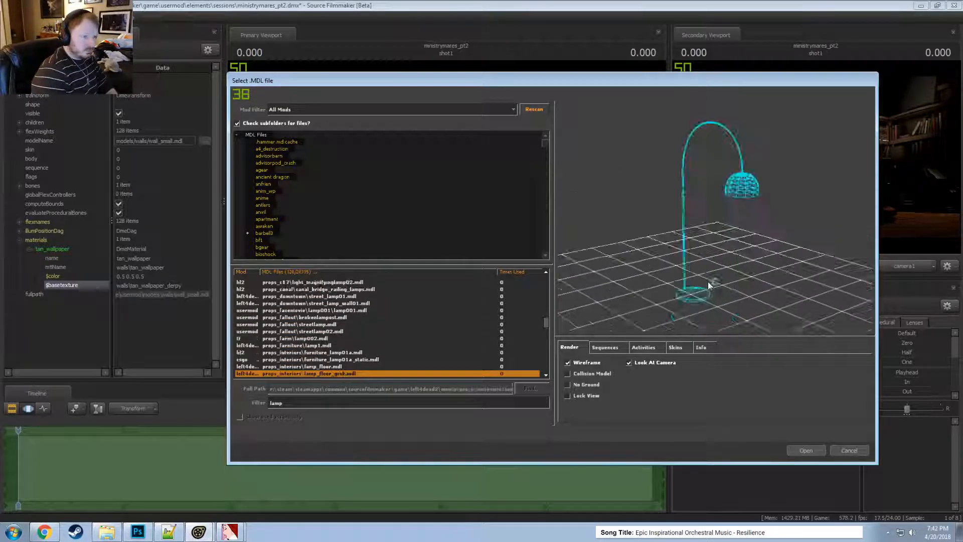
pyautogui.press('Down')
pyautogui.press('Down')
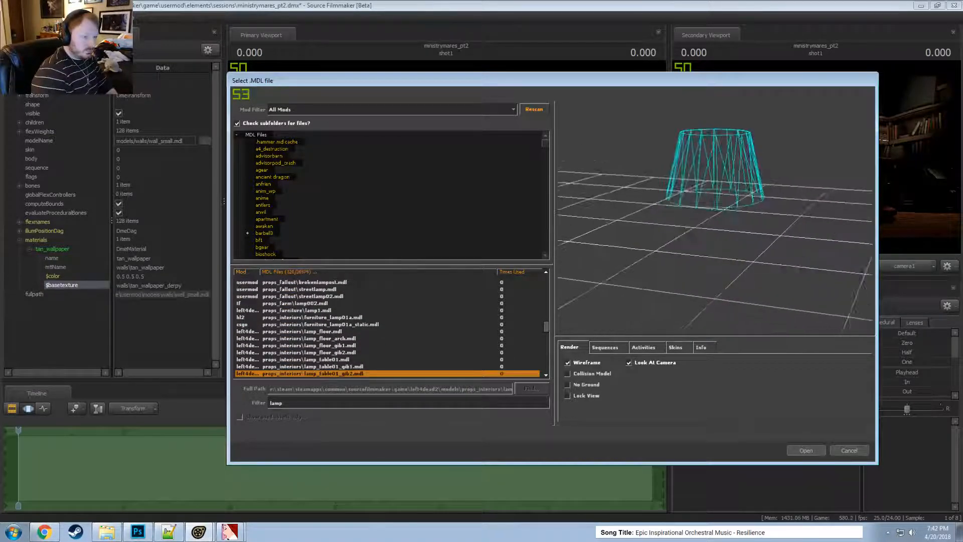
pyautogui.press('Up')
pyautogui.press('Up')
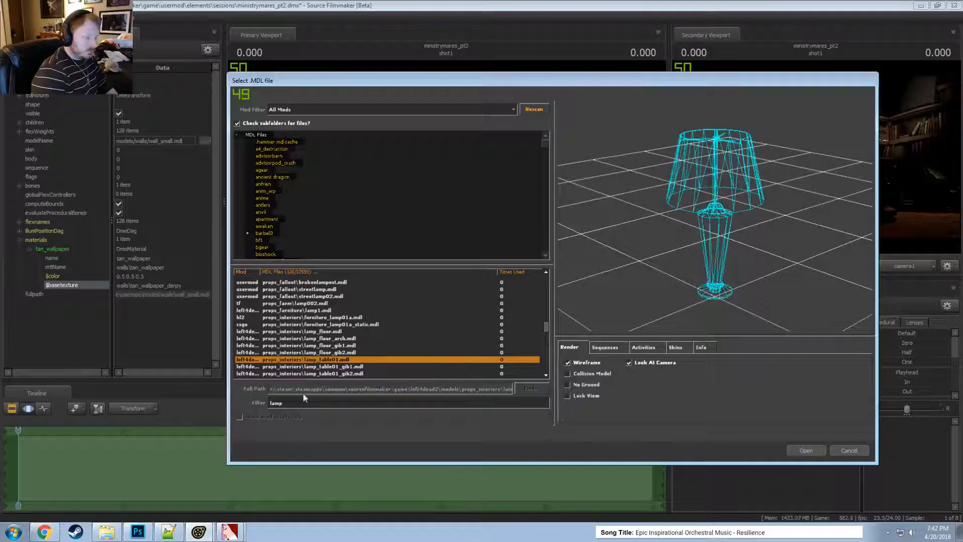
# - Turn off the wireframe preview and examine the textured lamps from props_interiors through props_lights and props_mining to wall_lamp in props_motel
pyautogui.click(568, 362)
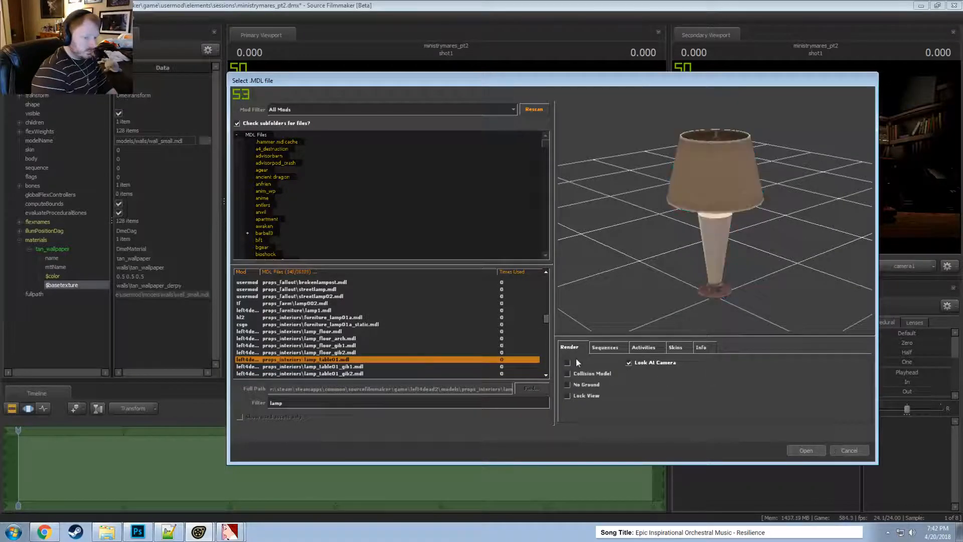
pyautogui.press('Down')
pyautogui.press('Down')
pyautogui.press('Down')
pyautogui.press('Down')
pyautogui.press('Down')
pyautogui.press('Down')
pyautogui.press('Down')
pyautogui.press('Down')
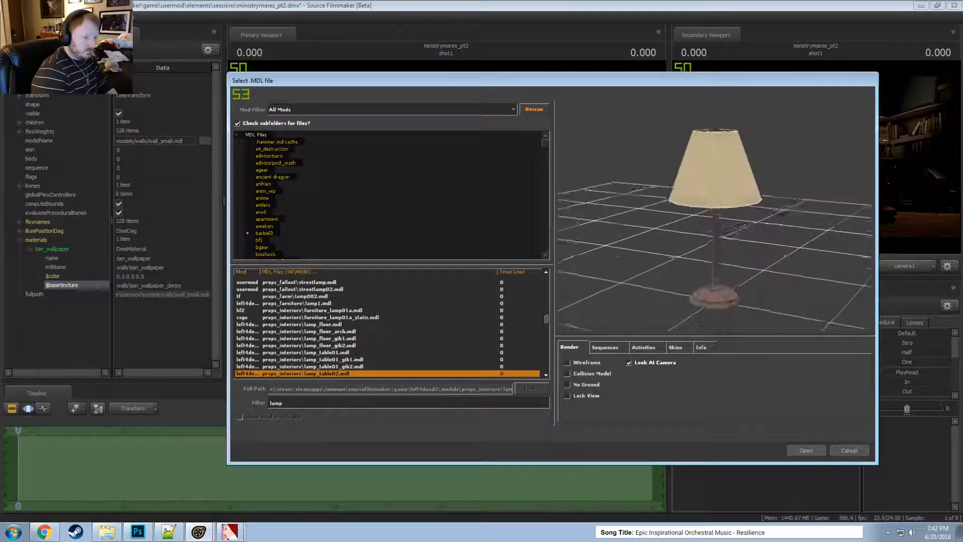
pyautogui.press('Down')
pyautogui.press('Down')
pyautogui.press('Down')
pyautogui.press('Down')
pyautogui.press('Down')
pyautogui.press('Down')
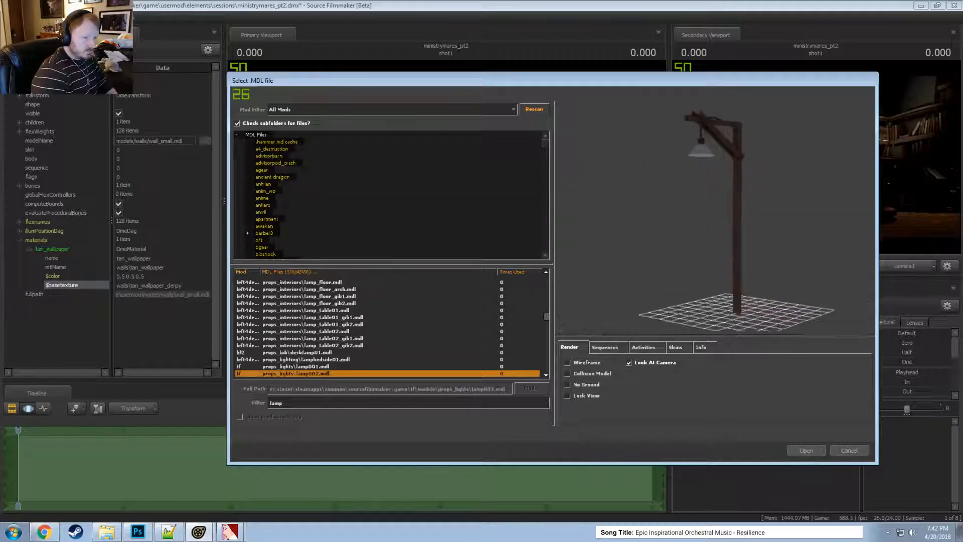
pyautogui.press('Down')
pyautogui.press('Down')
pyautogui.press('Down')
pyautogui.press('Down')
pyautogui.press('Down')
pyautogui.press('Down')
pyautogui.press('Down')
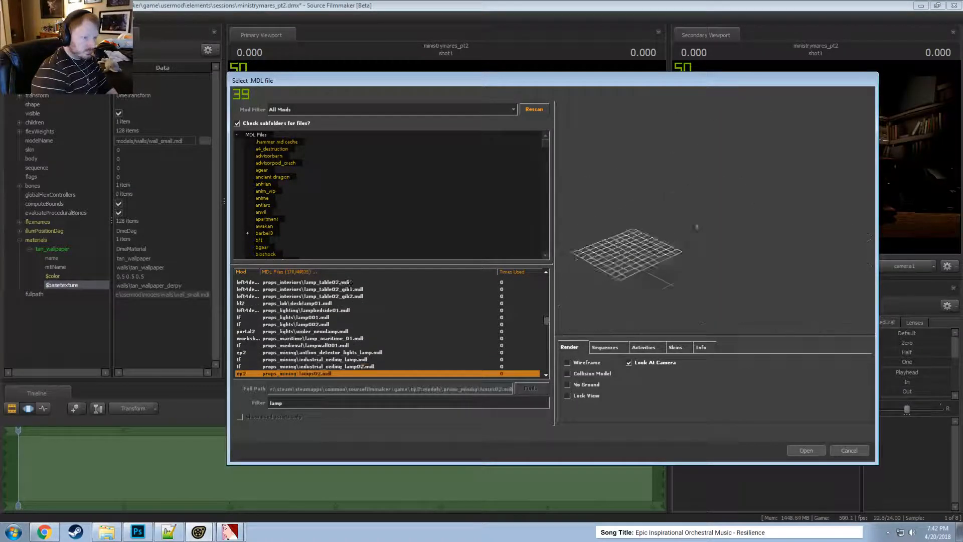
pyautogui.press('Down')
pyautogui.press('Down')
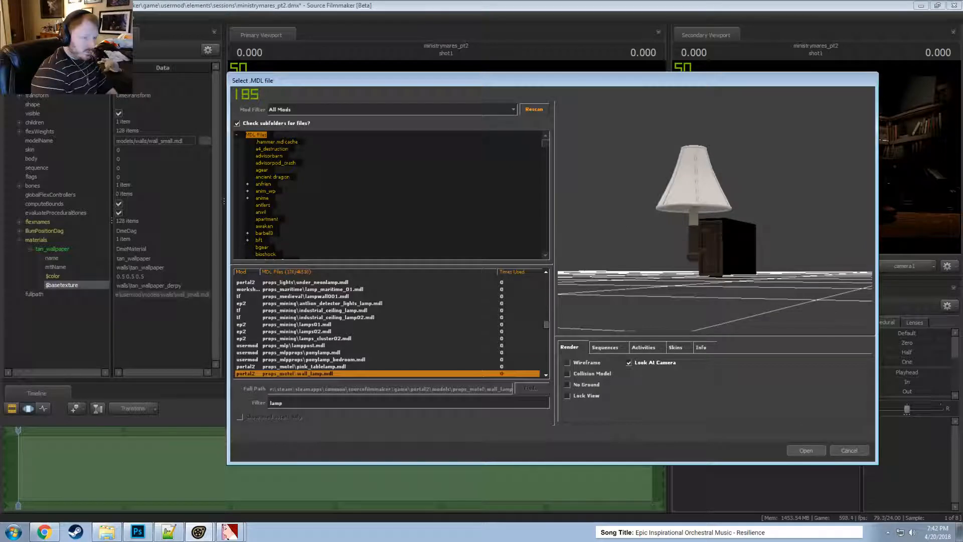
pyautogui.press('Down')
pyautogui.press('Down')
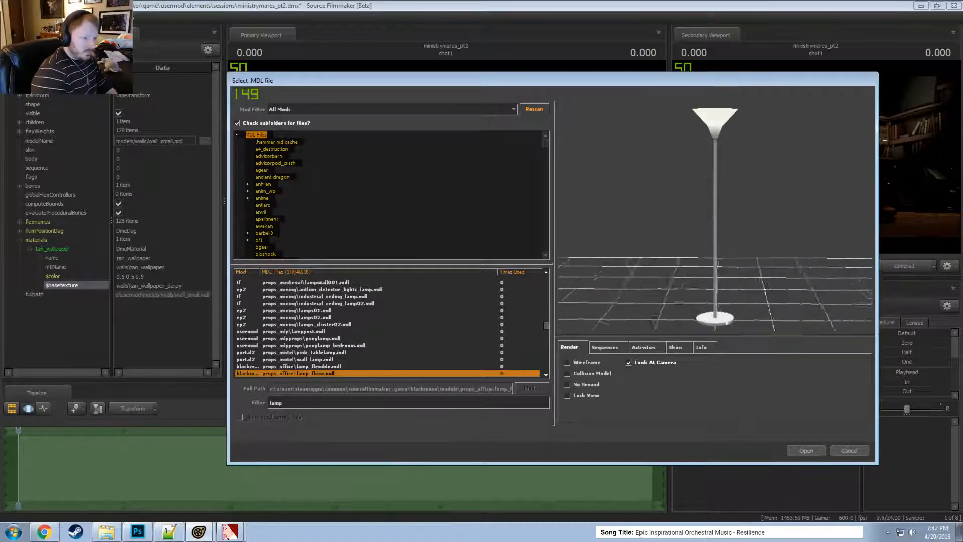
pyautogui.press('Up')
pyautogui.press('Up')
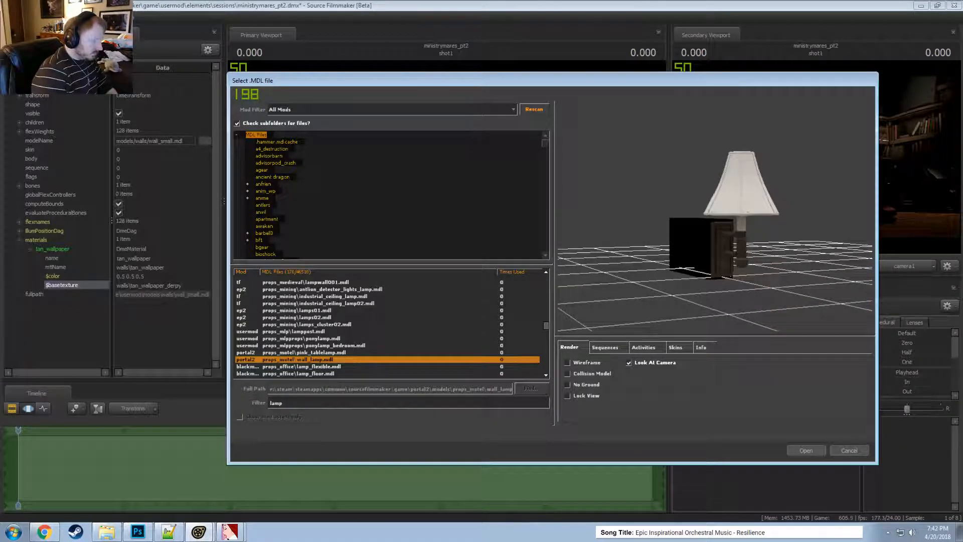
# - Examine the lamp models in the props_office, props_spytech, props_underground, props_urban and props_wasteland folders, including floorlamp_lobby and hotel_lamp001
pyautogui.press('Down')
pyautogui.press('Down')
pyautogui.press('Down')
pyautogui.press('Down')
pyautogui.press('Down')
pyautogui.press('Down')
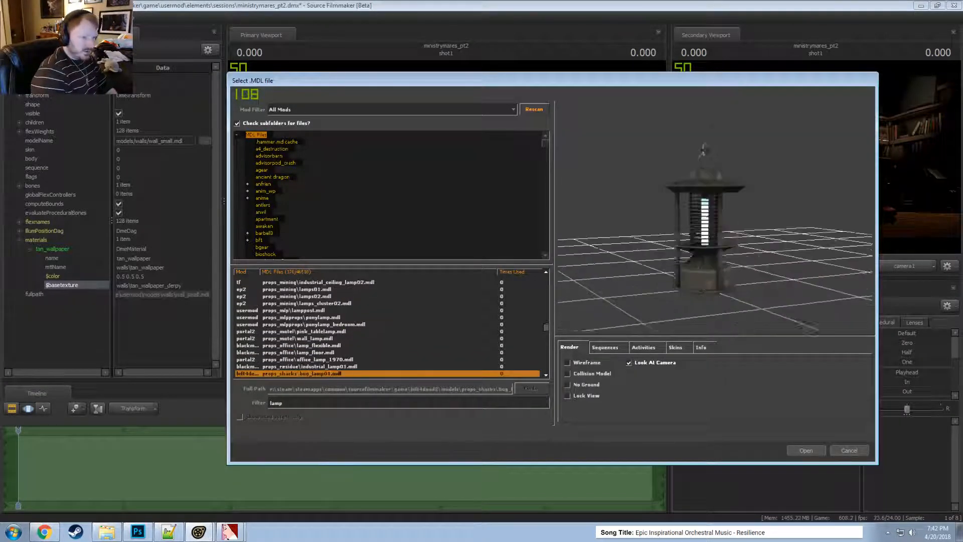
pyautogui.press('Down')
pyautogui.press('Down')
pyautogui.press('Down')
pyautogui.press('Down')
pyautogui.press('Down')
pyautogui.press('Down')
pyautogui.press('Down')
pyautogui.press('Down')
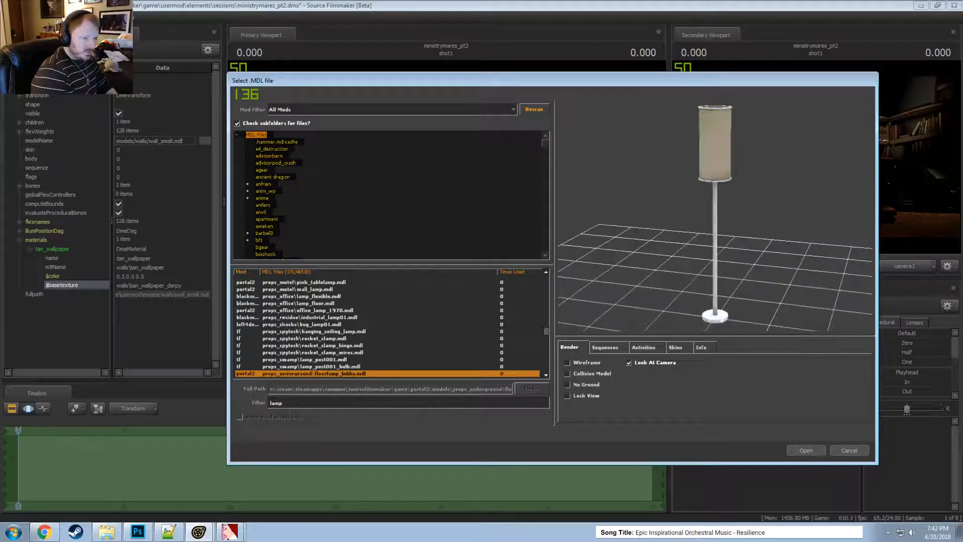
pyautogui.press('Down')
pyautogui.press('Up')
pyautogui.press('Up')
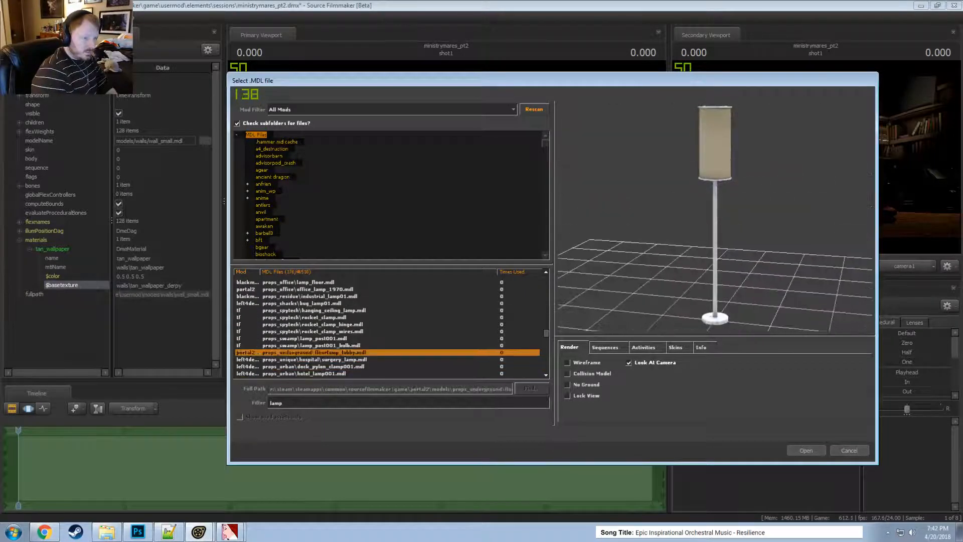
pyautogui.press('Down')
pyautogui.press('Down')
pyautogui.press('Down')
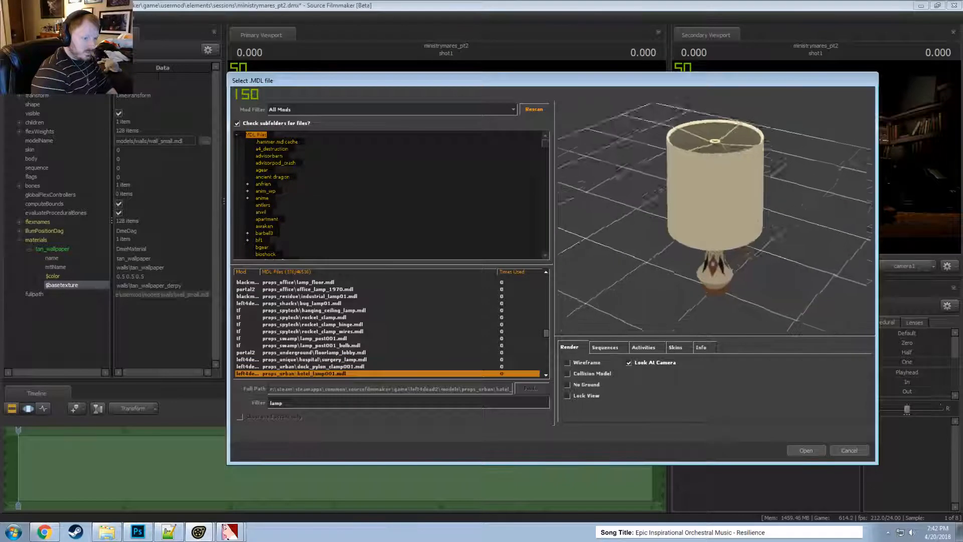
pyautogui.press('Down')
pyautogui.press('Down')
pyautogui.press('Down')
pyautogui.press('Down')
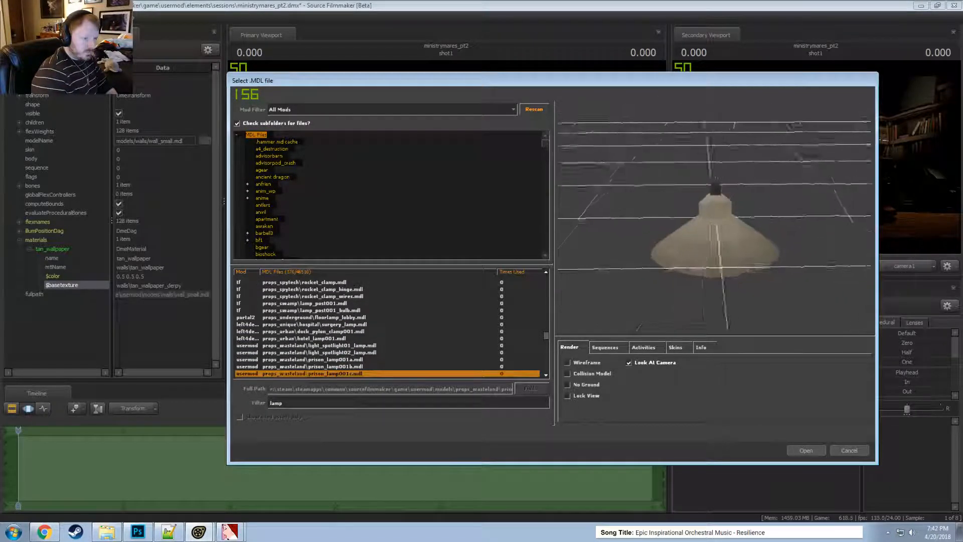
# - Examine the splayn lamps and the desk, indoor hanging, indoor standing and outdoor lamps in the themask sbmp lights folders
pyautogui.press('Down')
pyautogui.press('Down')
pyautogui.press('Down')
pyautogui.press('Down')
pyautogui.press('Down')
pyautogui.press('Down')
pyautogui.press('Down')
pyautogui.press('Down')
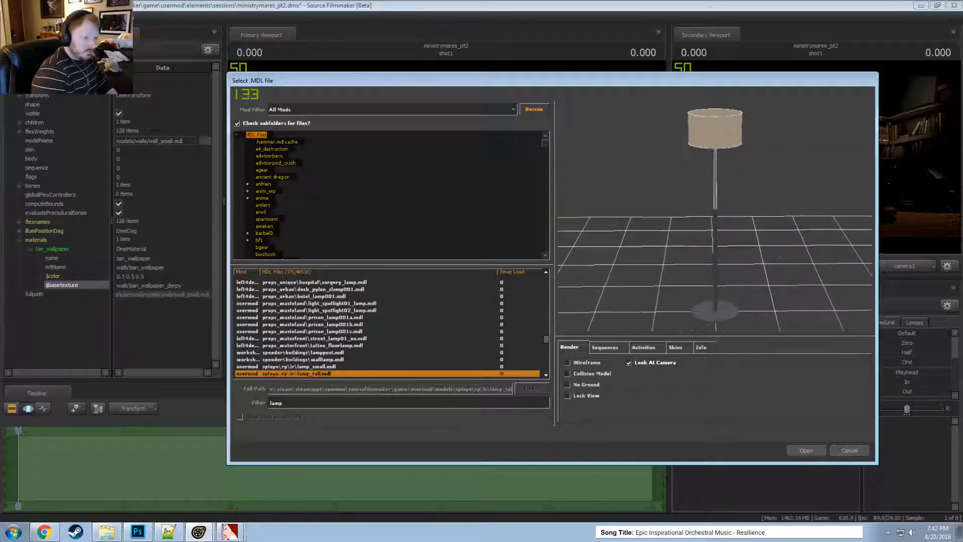
pyautogui.press('Down')
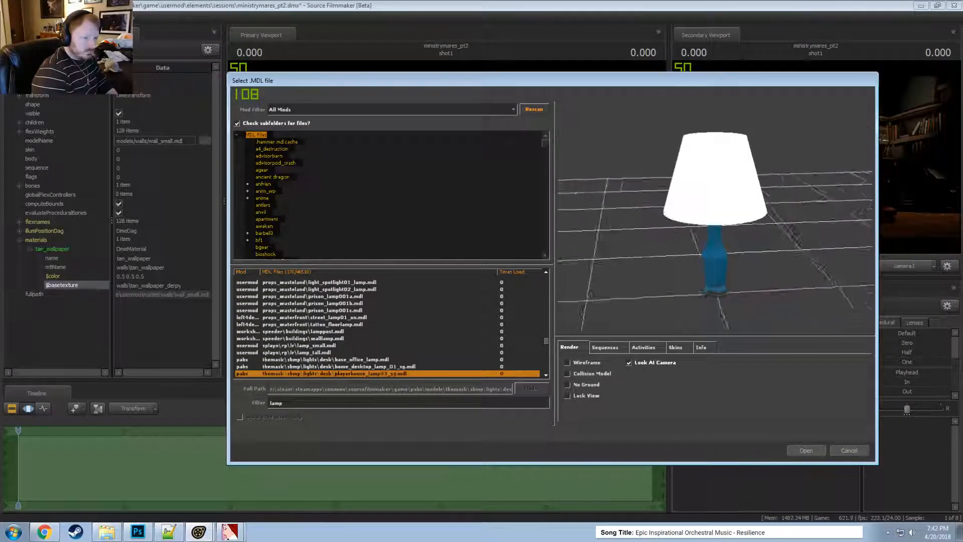
pyautogui.press('Down')
pyautogui.press('Down')
pyautogui.press('Down')
pyautogui.press('Down')
pyautogui.press('Down')
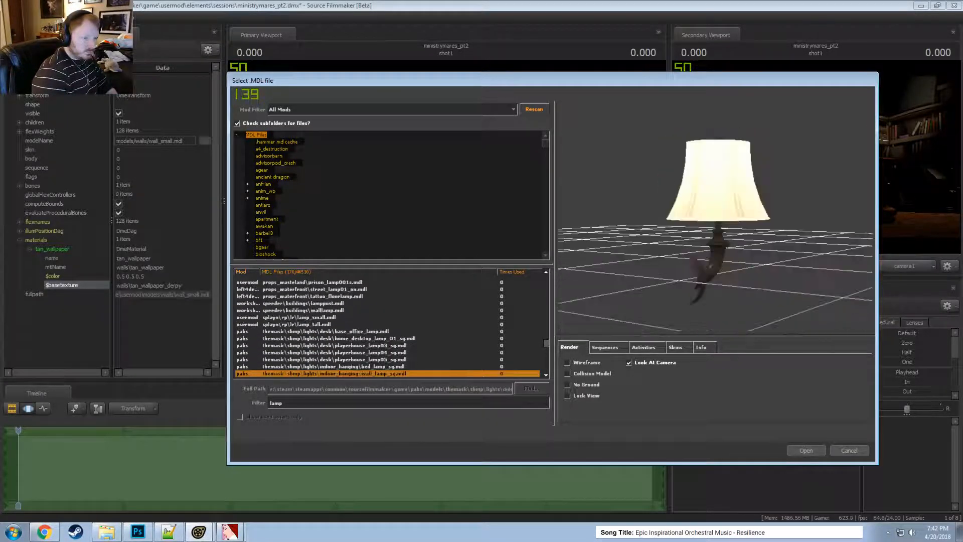
pyautogui.press('Down')
pyautogui.press('Down')
pyautogui.press('Down')
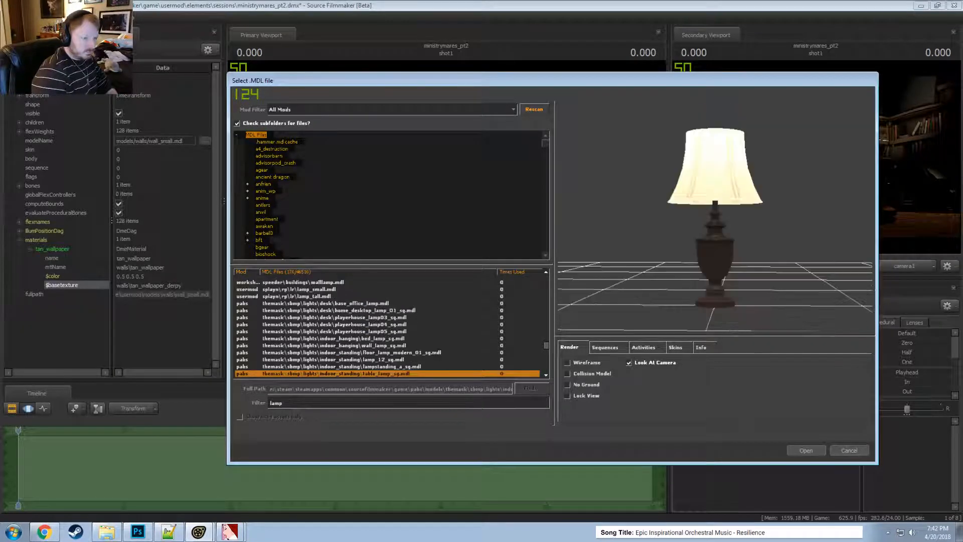
pyautogui.press('Down')
pyautogui.press('Down')
pyautogui.press('Down')
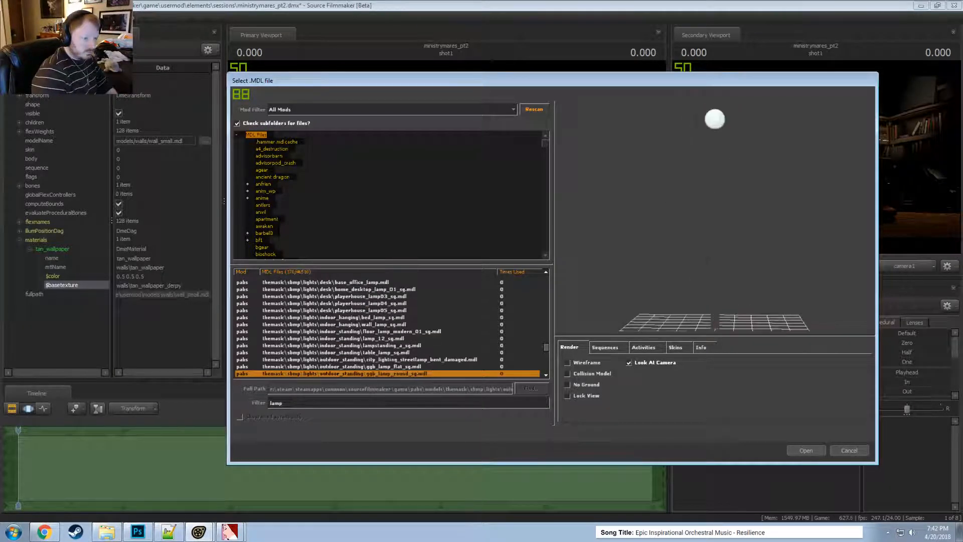
pyautogui.press('Down')
pyautogui.press('Down')
pyautogui.press('Down')
pyautogui.press('Down')
pyautogui.press('Down')
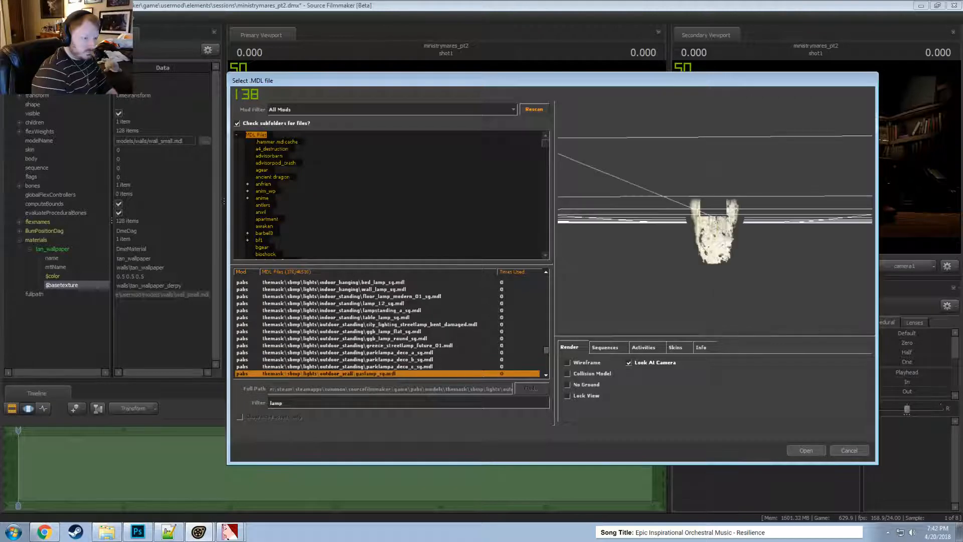
pyautogui.press('Down')
pyautogui.press('Down')
pyautogui.press('Down')
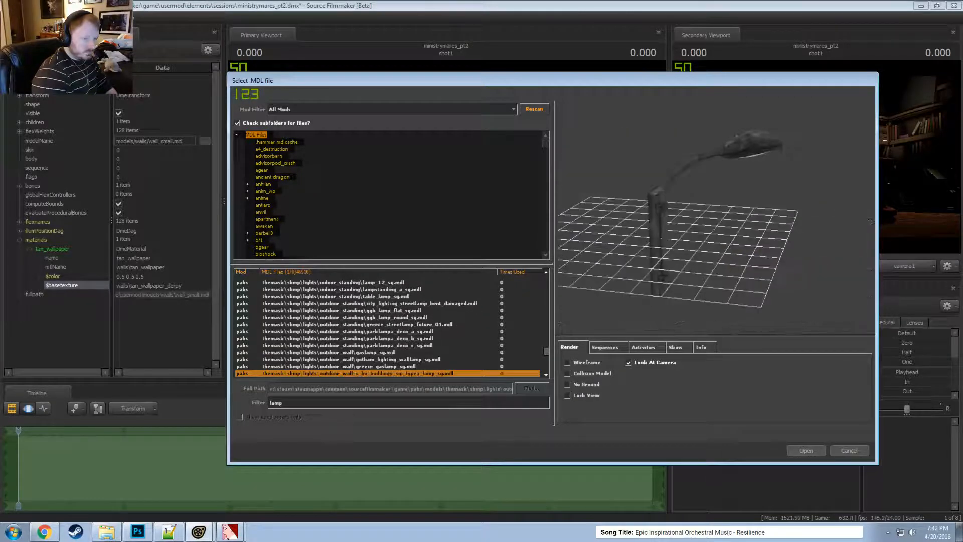
# - Examine the desk lamps, fluorescent lamps, lampposts and wall lamps in the themask scenebuildthemes lights folder
pyautogui.press('Down')
pyautogui.press('Down')
pyautogui.press('Down')
pyautogui.press('Down')
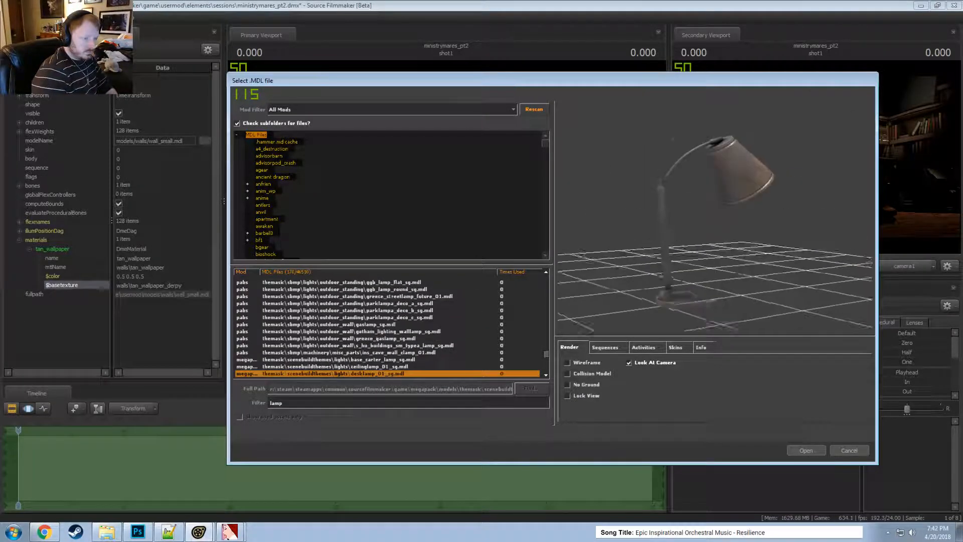
pyautogui.press('Down')
pyautogui.press('Down')
pyautogui.press('Down')
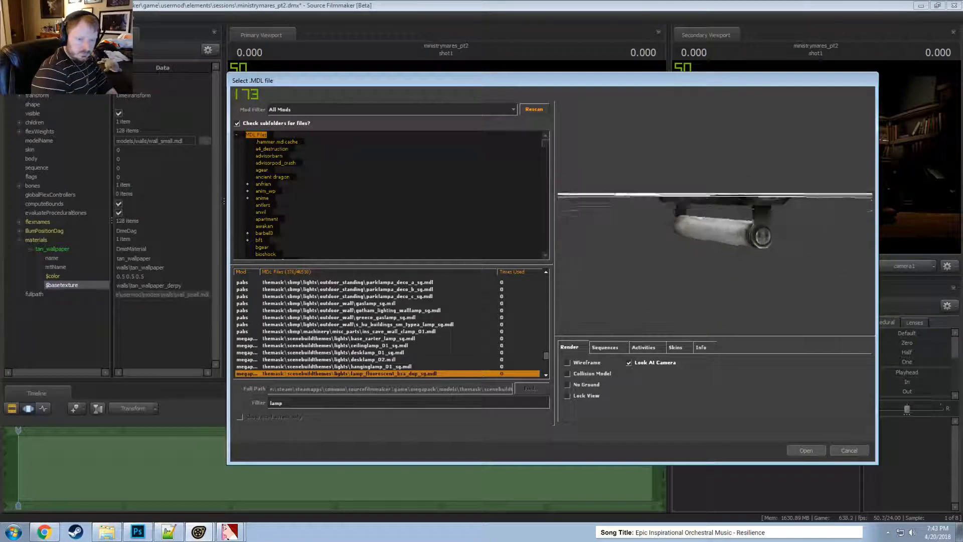
pyautogui.press('Down')
pyautogui.press('Down')
pyautogui.press('Down')
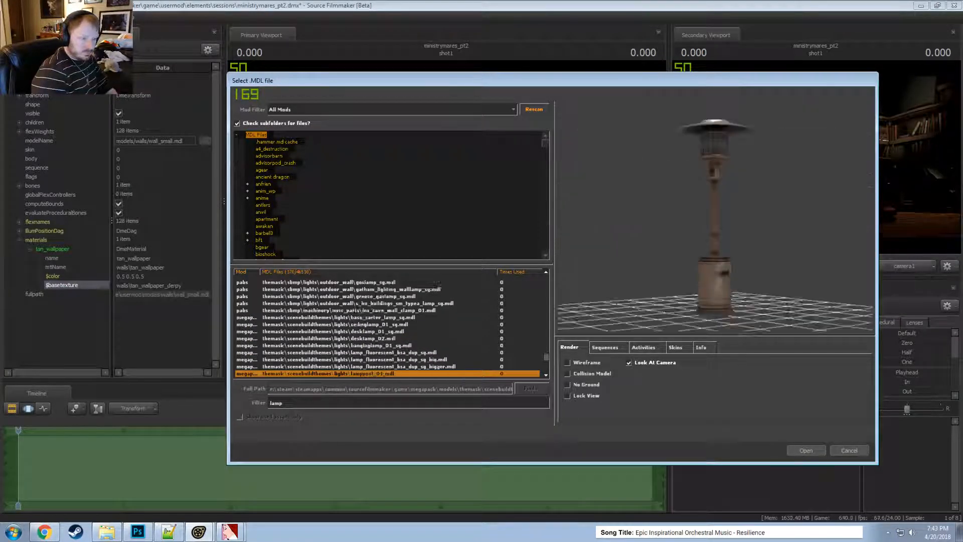
pyautogui.press('Down')
pyautogui.press('Down')
pyautogui.press('Down')
pyautogui.press('Down')
pyautogui.press('Down')
pyautogui.press('Down')
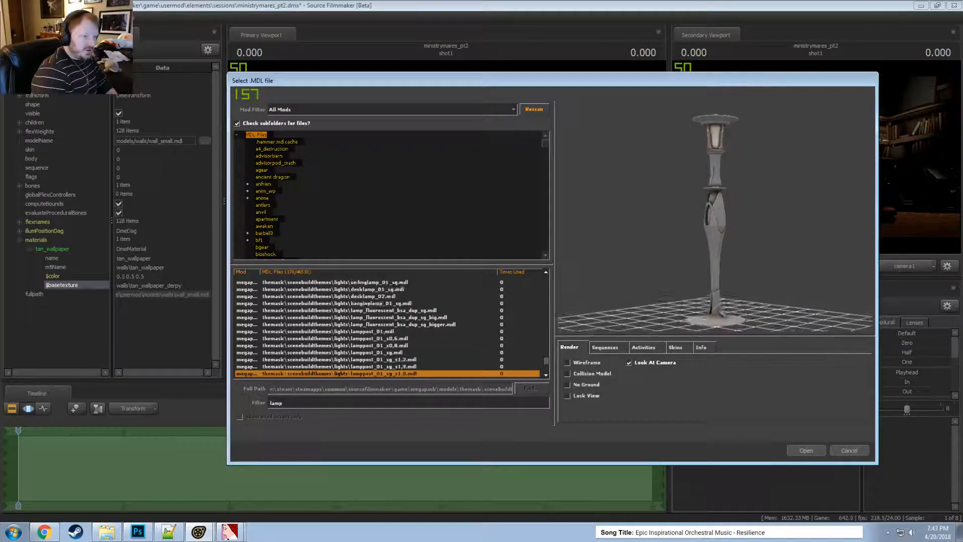
pyautogui.press('Down')
pyautogui.press('Down')
pyautogui.press('Down')
pyautogui.press('Down')
pyautogui.press('Down')
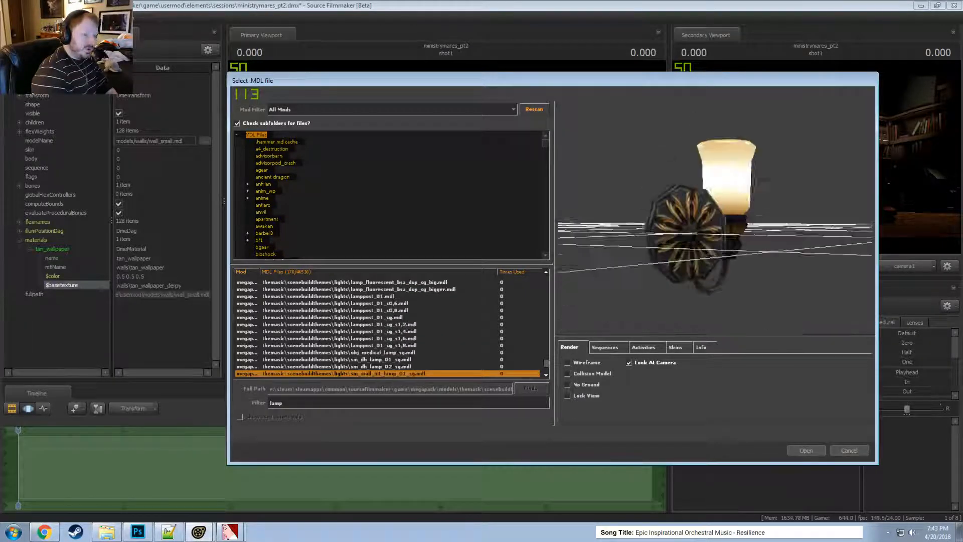
pyautogui.press('Down')
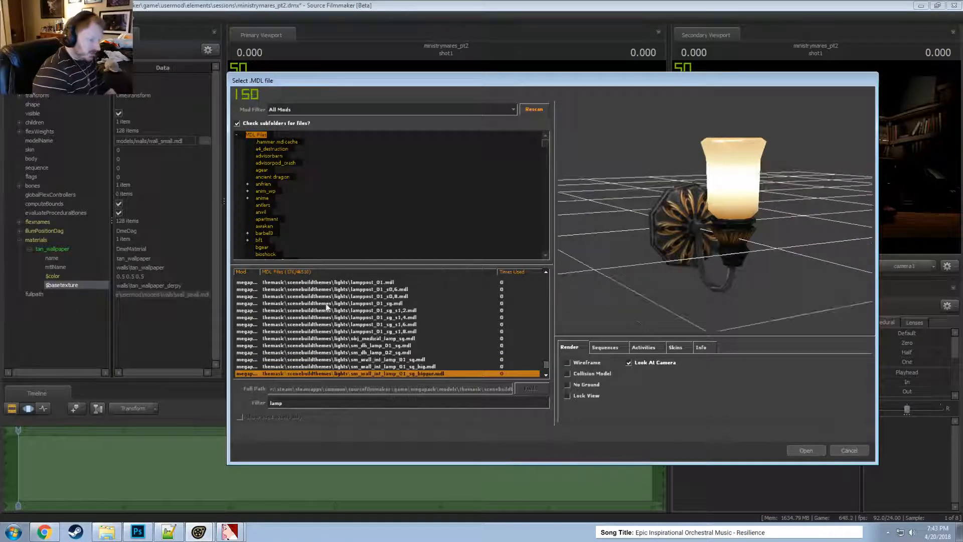
# - Compare the size variants of the sm_wall_int_lamp_01_sg wall lamp and add sm_wall_int_lamp_01_sg_bigger.mdl to the scene
pyautogui.press('Down')
pyautogui.press('Up')
pyautogui.press('Up')
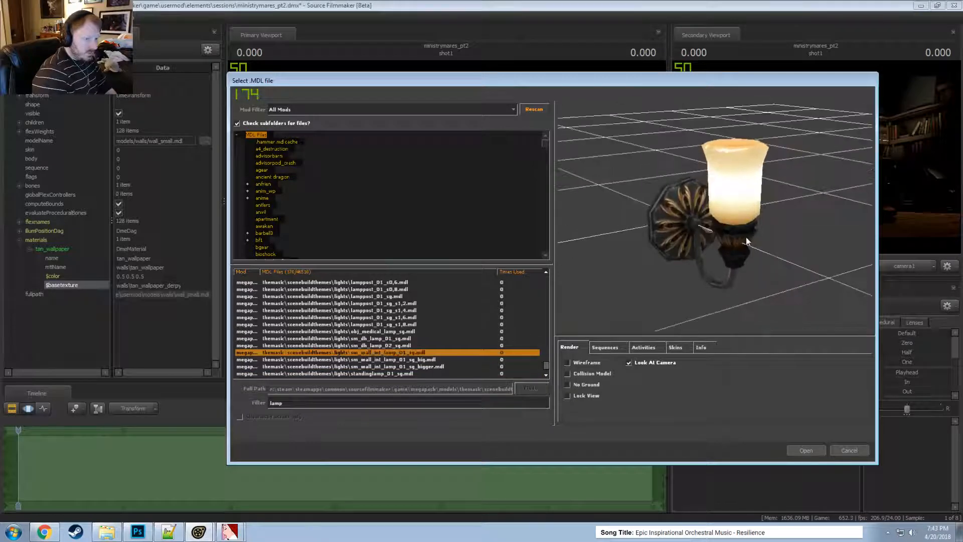
pyautogui.press('Down')
pyautogui.press('Down')
pyautogui.press('Down')
pyautogui.press('Up')
pyautogui.press('Up')
pyautogui.press('Up')
pyautogui.press('Down')
pyautogui.press('Down')
pyautogui.press('Down')
pyautogui.press('Up')
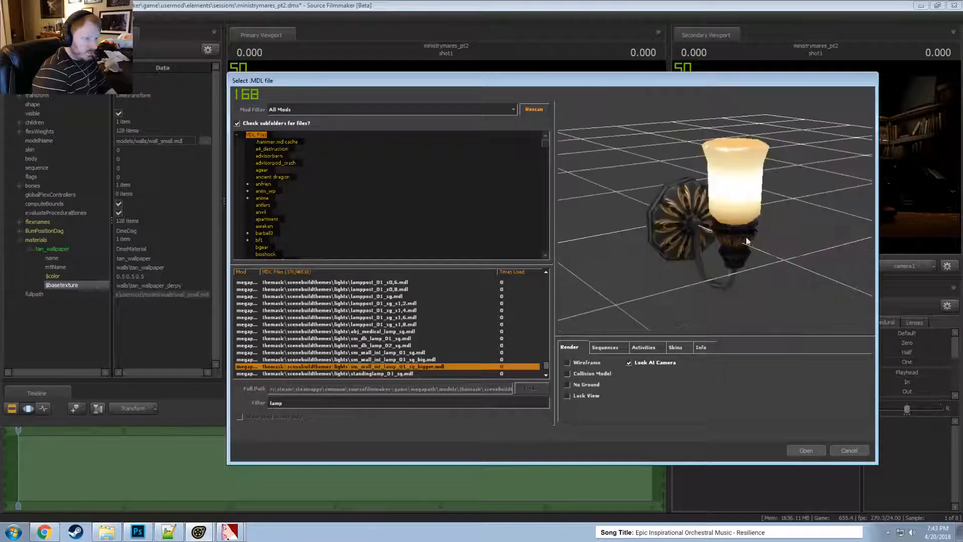
pyautogui.click(805, 450)
pyautogui.keyDown('ctrl'); pyautogui.click(613, 374); pyautogui.keyUp('ctrl')
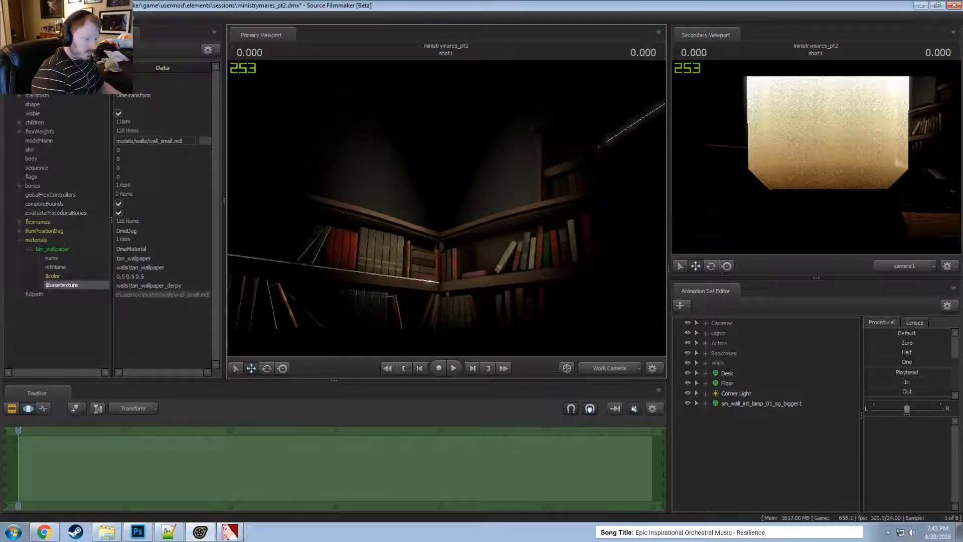
# - Move the added wall lamp up beside the wall above the lit corner bookcases
pyautogui.moveTo(532, 281); pyautogui.dragTo(449, 226)
pyautogui.press('F2')
pyautogui.press('F3')
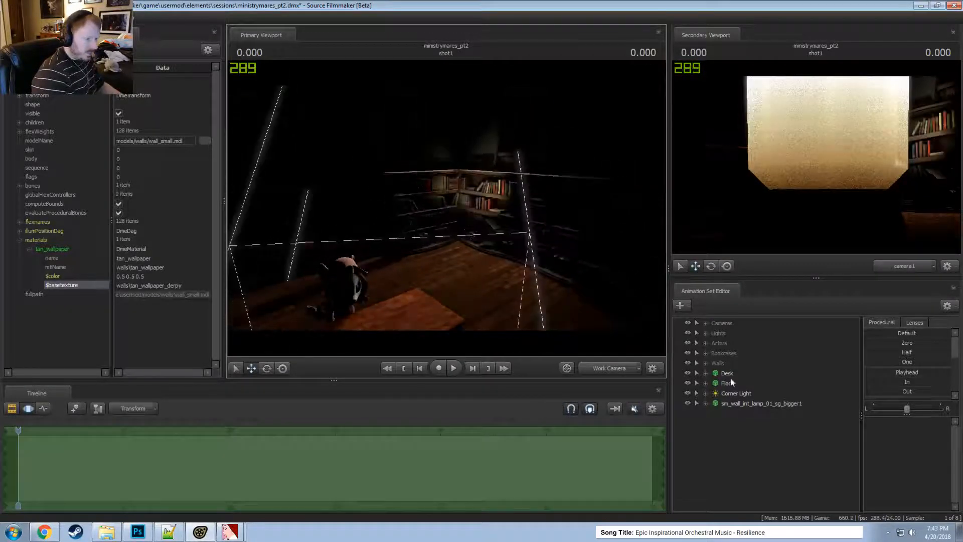
pyautogui.click(761, 403)
pyautogui.moveTo(602, 305); pyautogui.dragTo(560, 218)
pyautogui.moveTo(804, 231); pyautogui.dragTo(788, 230)
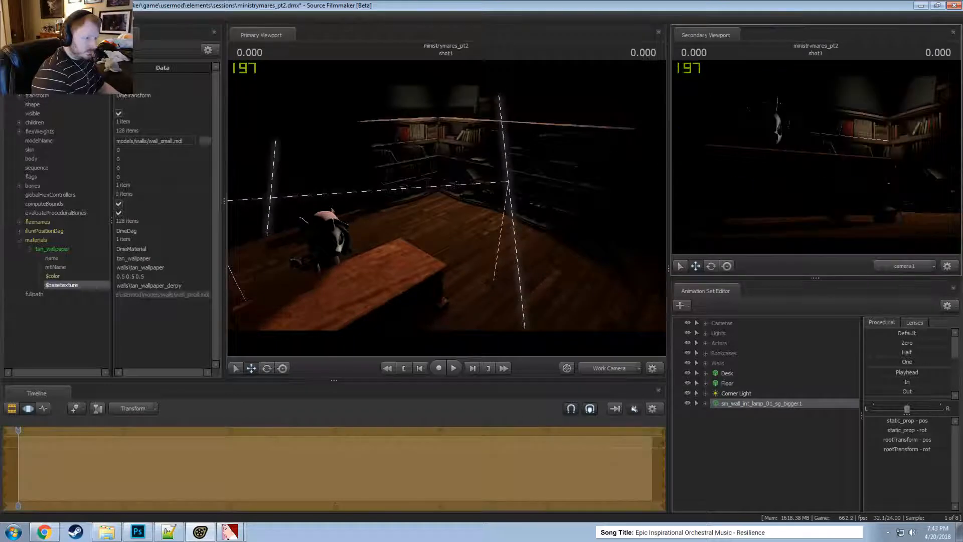
pyautogui.moveTo(722, 81); pyautogui.dragTo(863, 85)
pyautogui.moveTo(501, 201); pyautogui.dragTo(398, 262)
# - Turn off lighting in the primary viewport and rotate the wall lamp so it faces straight out from its wall
pyautogui.rightClick(392, 261)
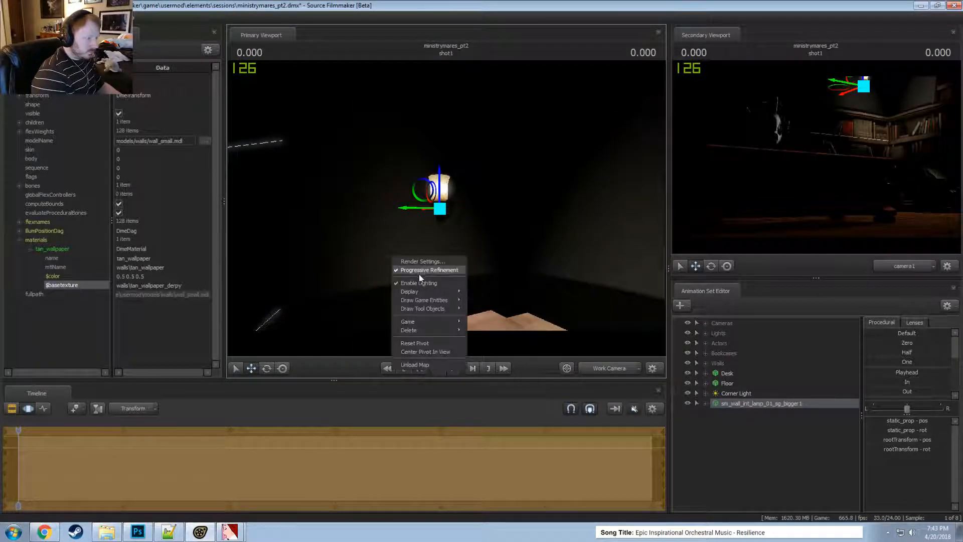
pyautogui.click(420, 274)
pyautogui.moveTo(472, 214); pyautogui.dragTo(449, 197)
pyautogui.keyDown('alt'); pyautogui.moveTo(449, 199); pyautogui.dragTo(453, 221); pyautogui.keyUp('alt')
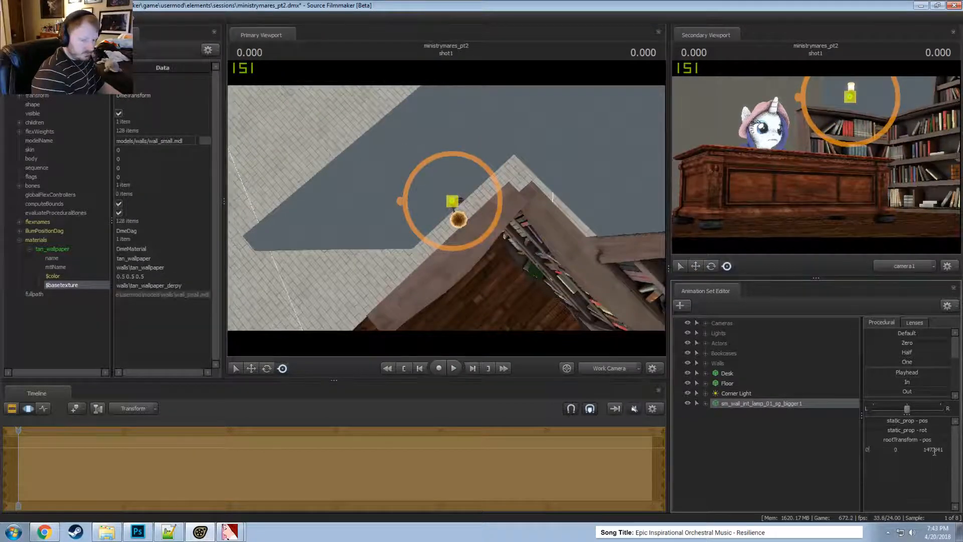
pyautogui.click(934, 449)
pyautogui.press('Return')
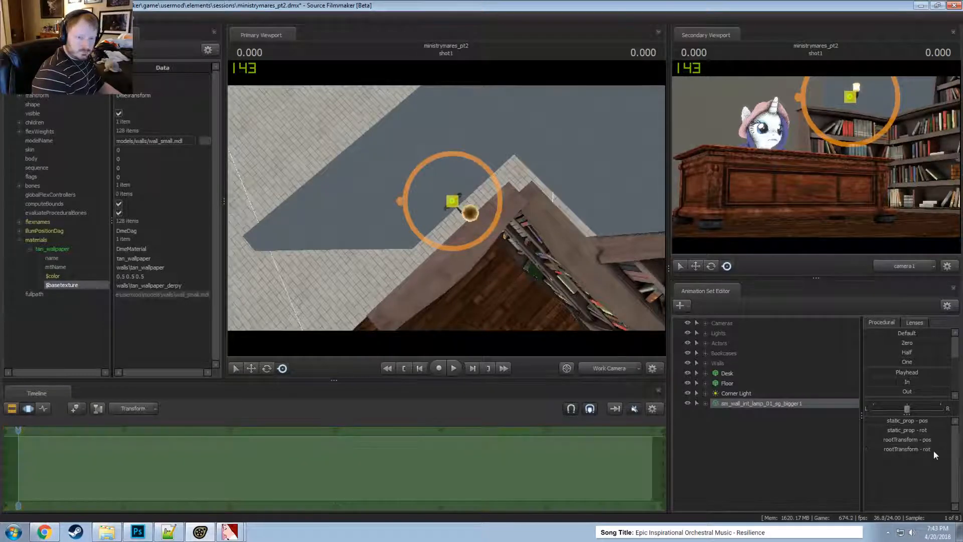
# - Turn viewport lighting on again and adjust the lamp's position on the wall above the bookcase
pyautogui.keyDown('alt'); pyautogui.moveTo(518, 251); pyautogui.dragTo(466, 220); pyautogui.keyUp('alt')
pyautogui.press('w')
pyautogui.press('F2')
pyautogui.press('F3')
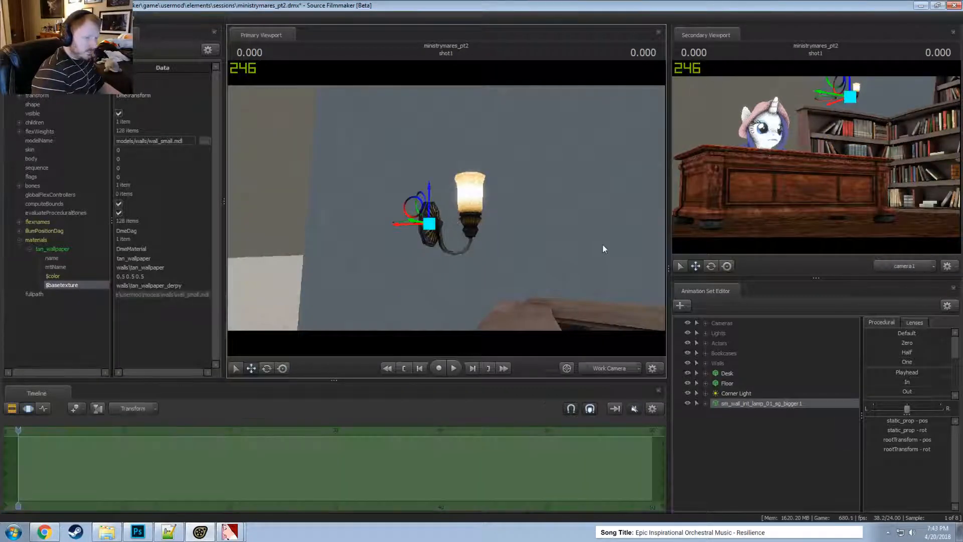
pyautogui.rightClick(603, 245)
pyautogui.click(620, 269)
pyautogui.press('F2')
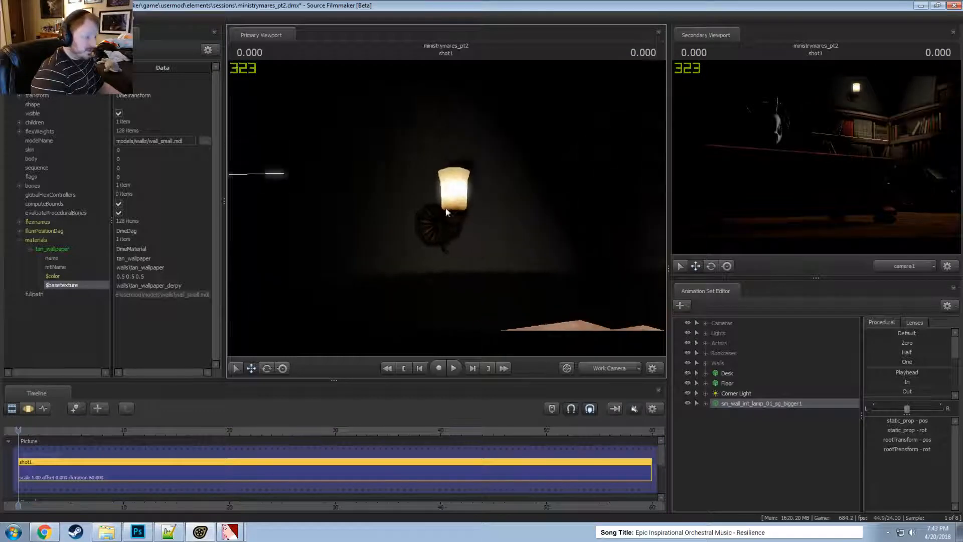
pyautogui.press('F3')
pyautogui.moveTo(406, 224); pyautogui.dragTo(427, 226)
pyautogui.moveTo(427, 246); pyautogui.dragTo(424, 283)
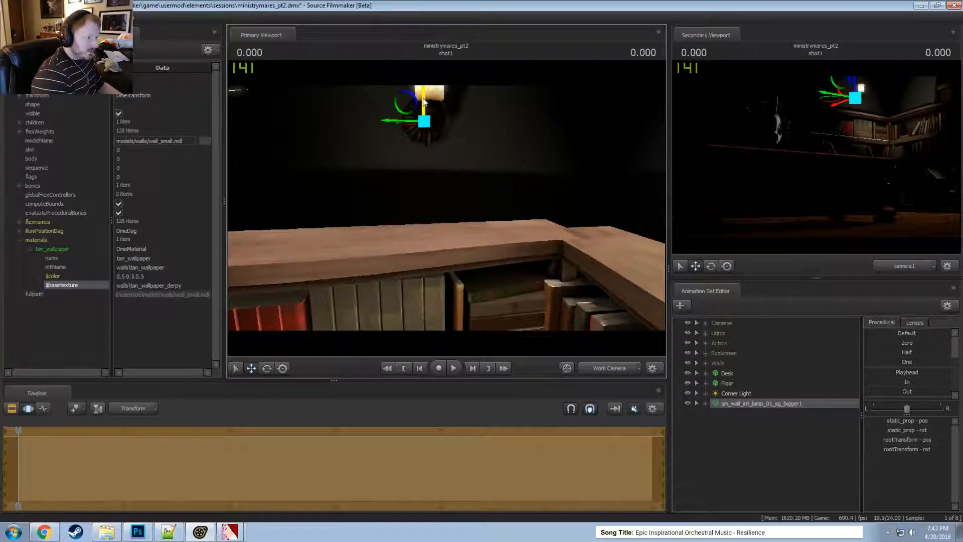
pyautogui.press('F2')
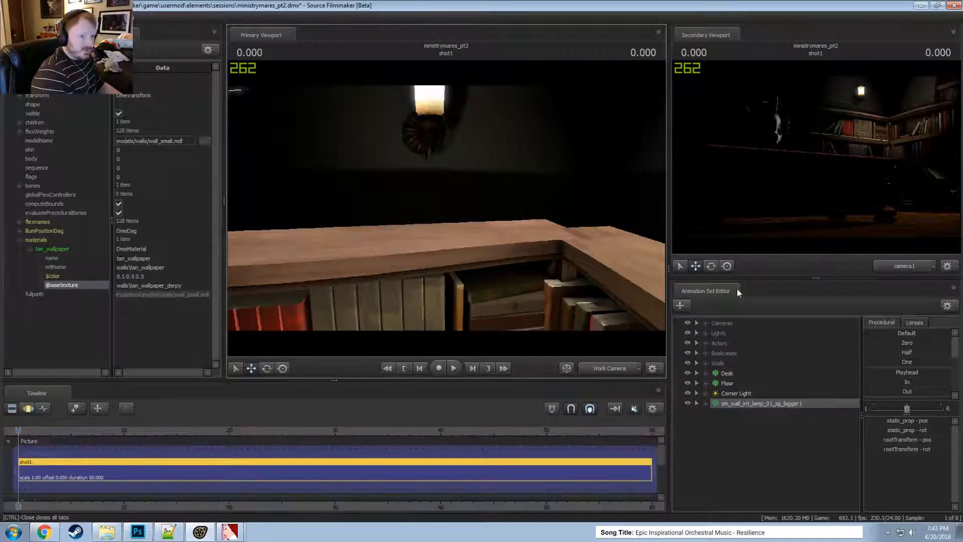
# - Rename the lamp's animation set as Lamp - Wall
pyautogui.rightClick(740, 408)
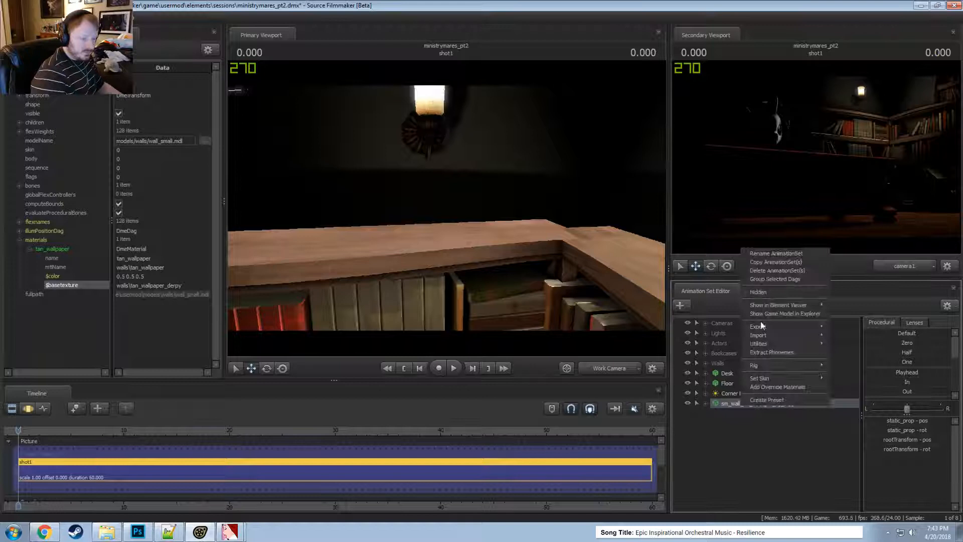
pyautogui.click(769, 255)
pyautogui.write('Wa')
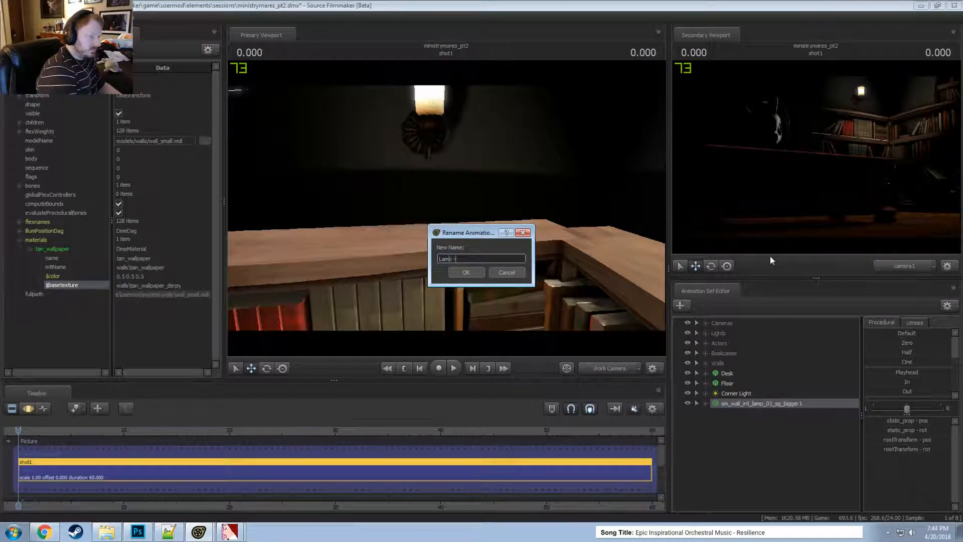
pyautogui.write('l')
pyautogui.press('Return')
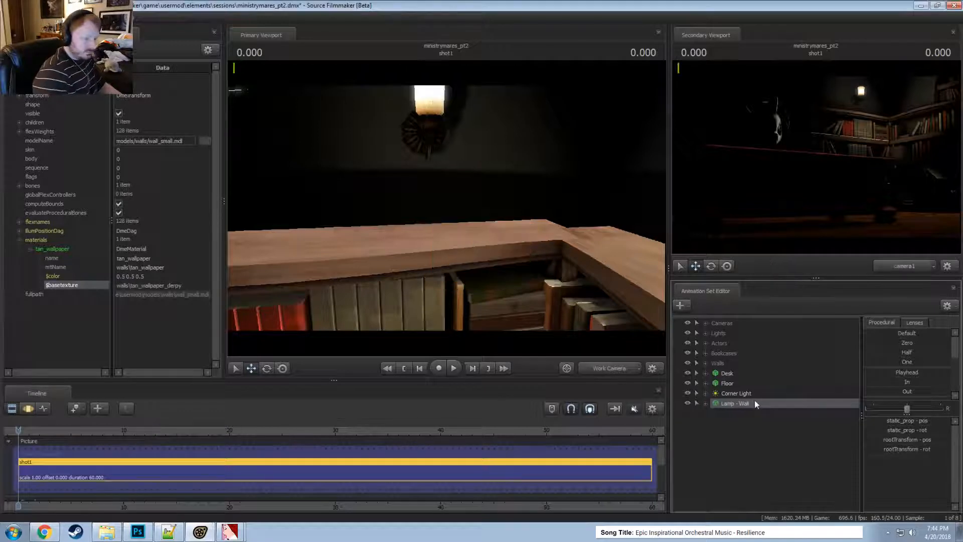
# - Duplicate the Lamp - Wall animation set and set the copy's root rotation to 90 degrees
pyautogui.rightClick(754, 401)
pyautogui.click(783, 256)
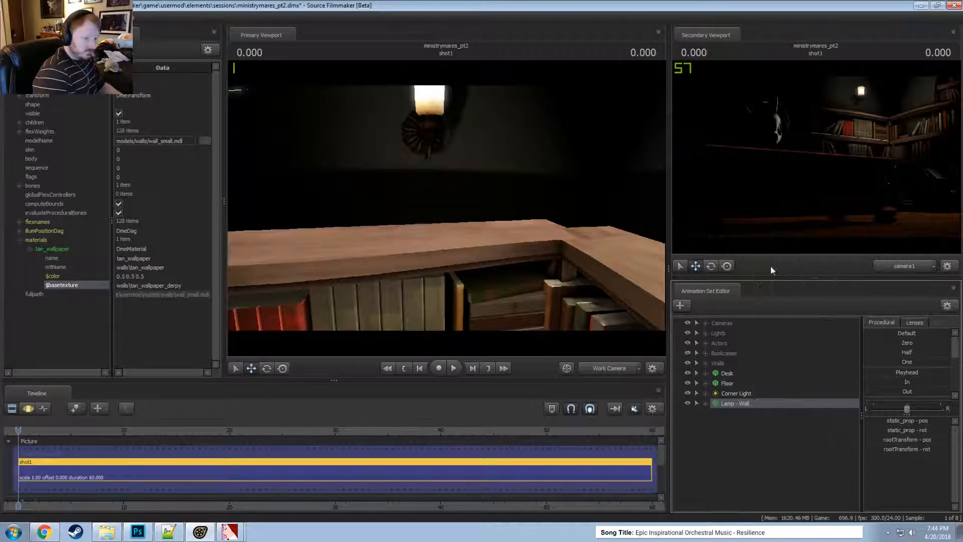
pyautogui.rightClick(752, 462)
pyautogui.click(781, 418)
pyautogui.click(736, 413)
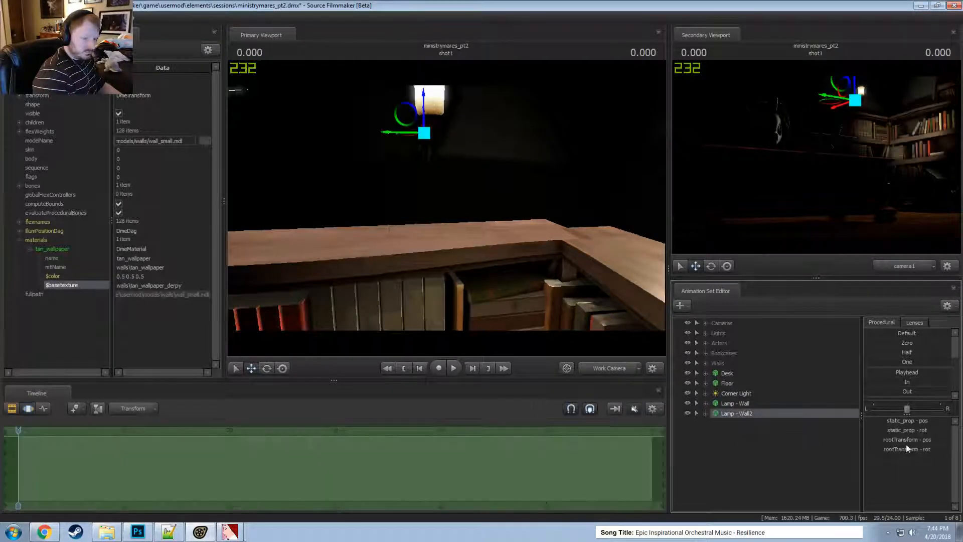
pyautogui.write('90')
pyautogui.press('Return')
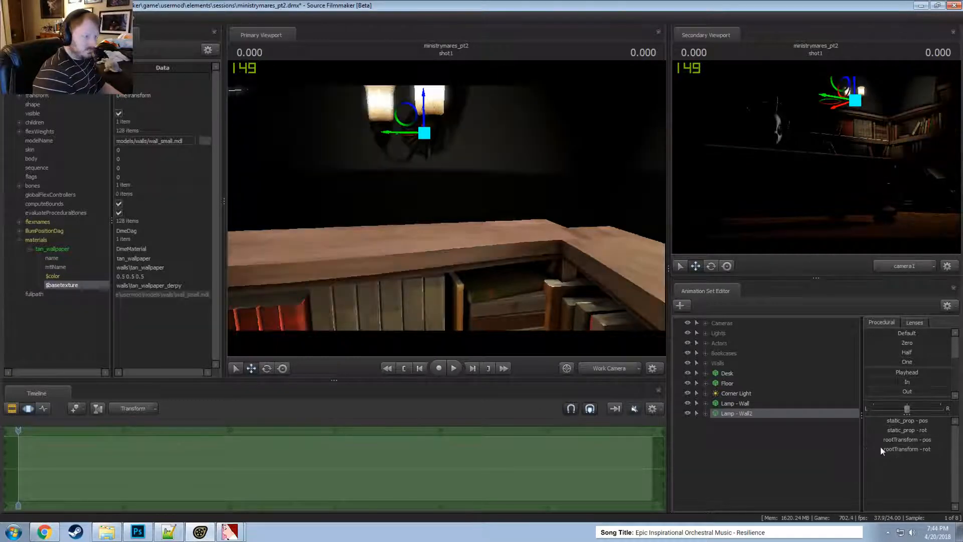
# - Move the duplicated lamp onto the adjoining wall above the other bookcase
pyautogui.moveTo(604, 280); pyautogui.dragTo(446, 208)
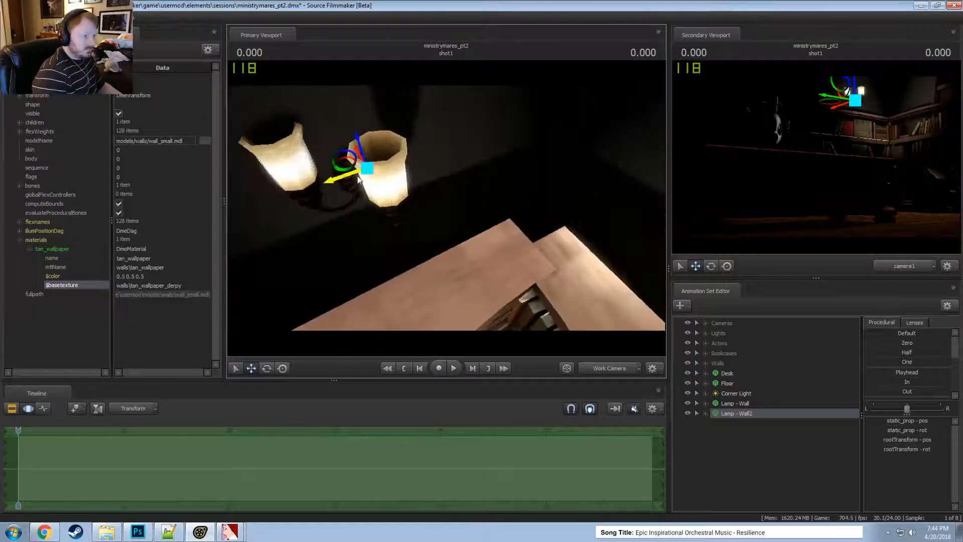
pyautogui.moveTo(381, 205); pyautogui.dragTo(446, 208)
pyautogui.moveTo(335, 245); pyautogui.dragTo(655, 88)
pyautogui.moveTo(567, 166); pyautogui.dragTo(446, 208)
pyautogui.moveTo(426, 132); pyautogui.dragTo(449, 166)
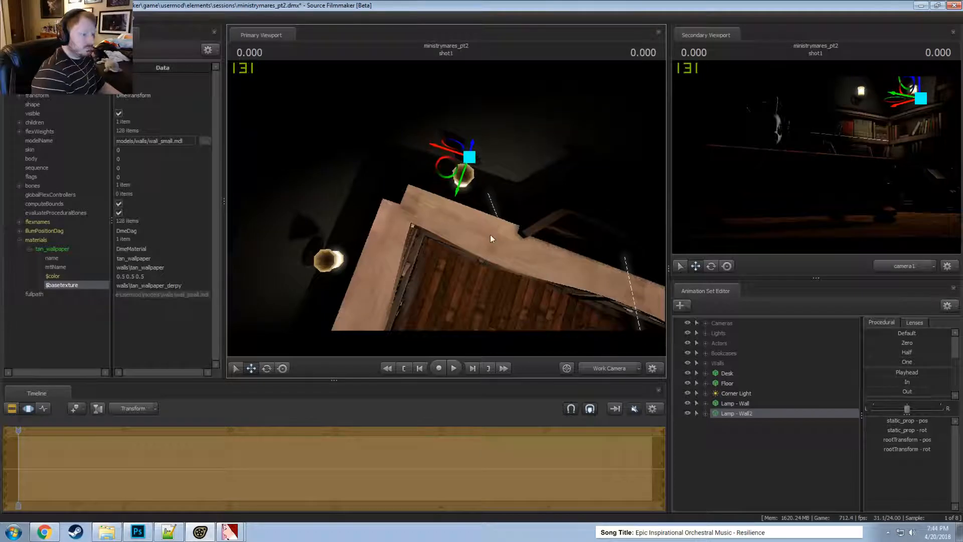
pyautogui.moveTo(491, 239); pyautogui.dragTo(446, 208)
# - Fine-tune the second lamp's position along its wall, checking it without the manipulator
pyautogui.press('F2')
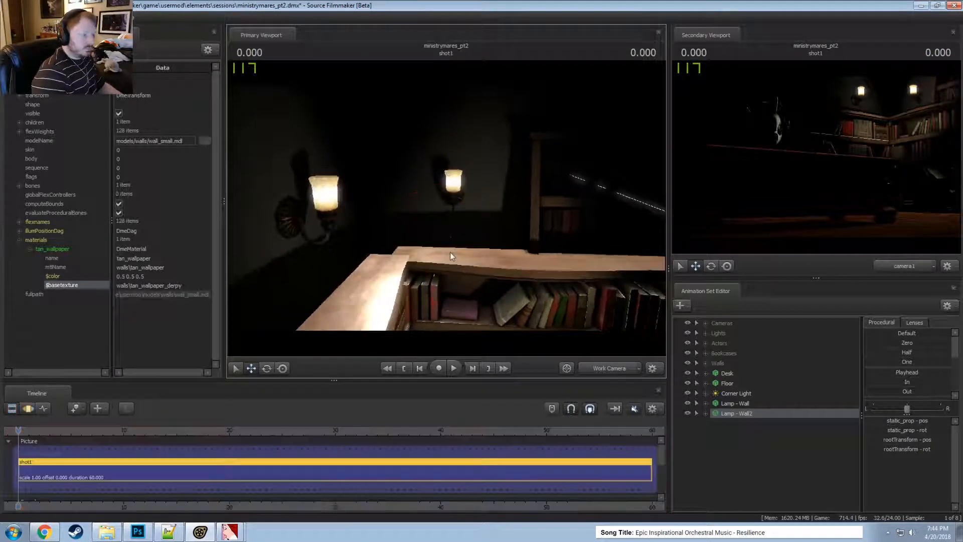
pyautogui.press('F3')
pyautogui.moveTo(428, 208)
pyautogui.mouseDown()
pyautogui.moveTo(442, 221)
pyautogui.moveTo(428, 209)
pyautogui.mouseUp()
pyautogui.press('F4')
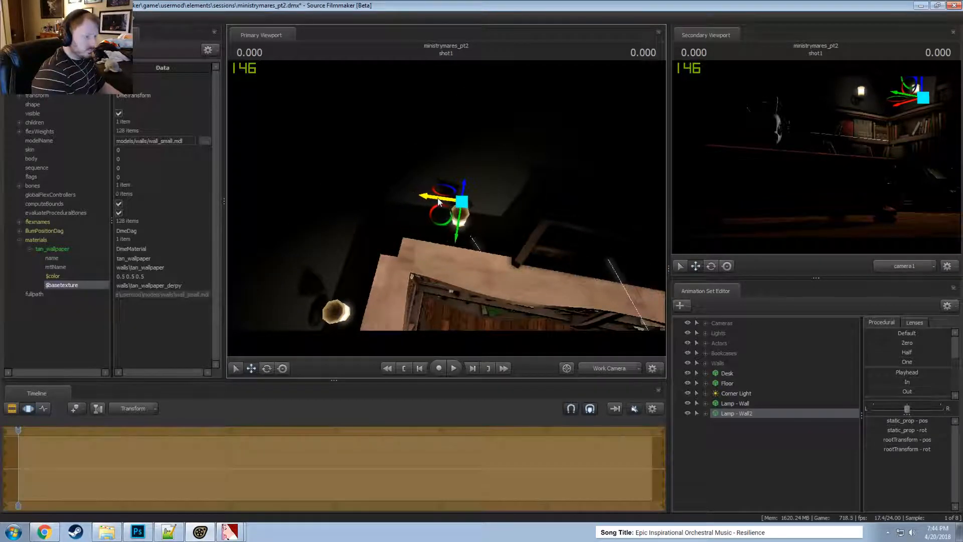
pyautogui.moveTo(486, 222); pyautogui.dragTo(515, 253)
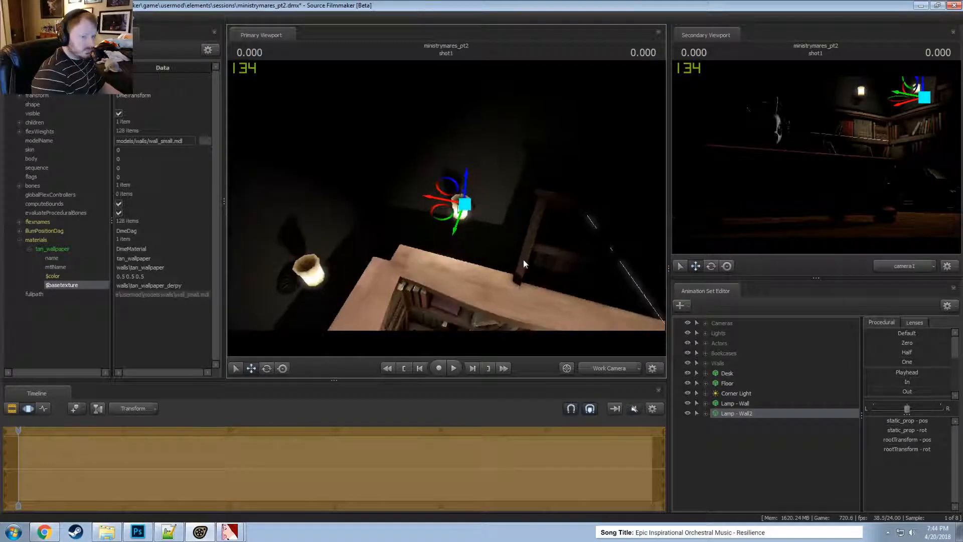
pyautogui.moveTo(579, 279); pyautogui.dragTo(448, 202)
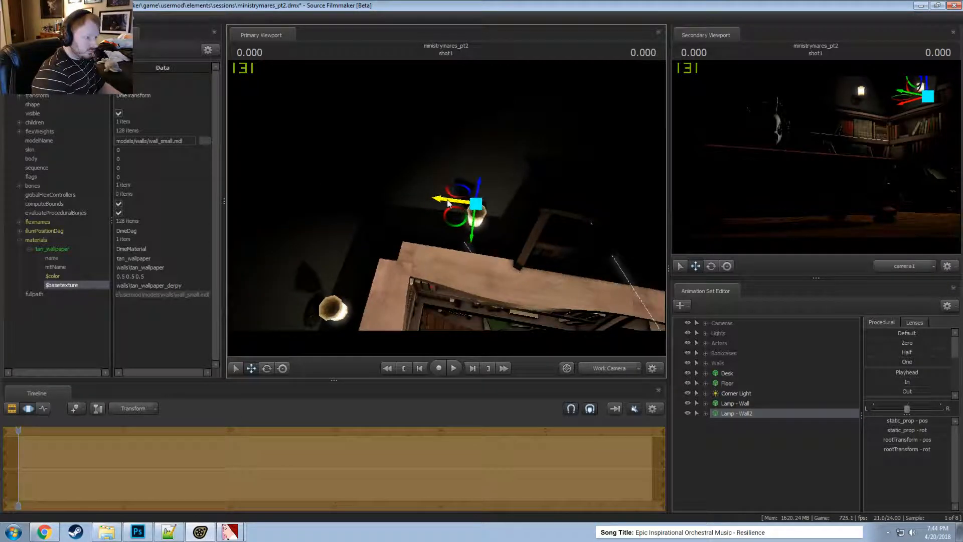
# - Find Bookcase 1 - 4 in the Bookcases group and adjust its position along the wall beneath the second lamp
pyautogui.click(705, 353)
pyautogui.click(754, 371)
pyautogui.press('Down')
pyautogui.press('Down')
pyautogui.press('Down')
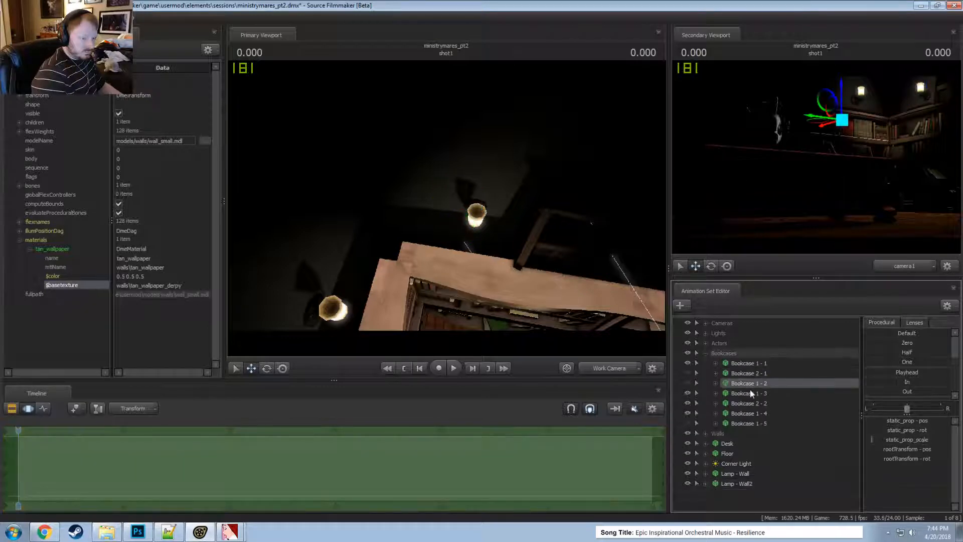
pyautogui.moveTo(596, 335); pyautogui.dragTo(518, 295)
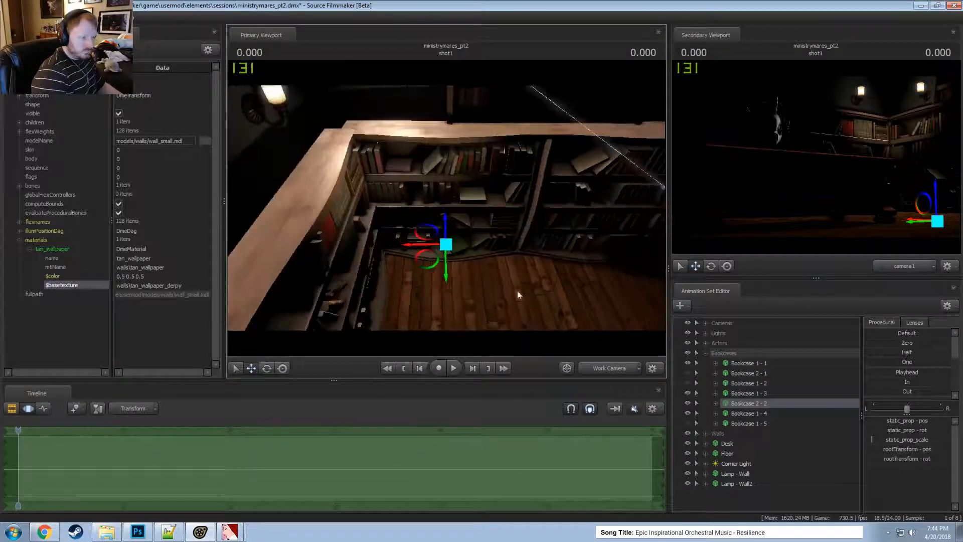
pyautogui.click(763, 413)
pyautogui.moveTo(502, 226); pyautogui.dragTo(512, 259)
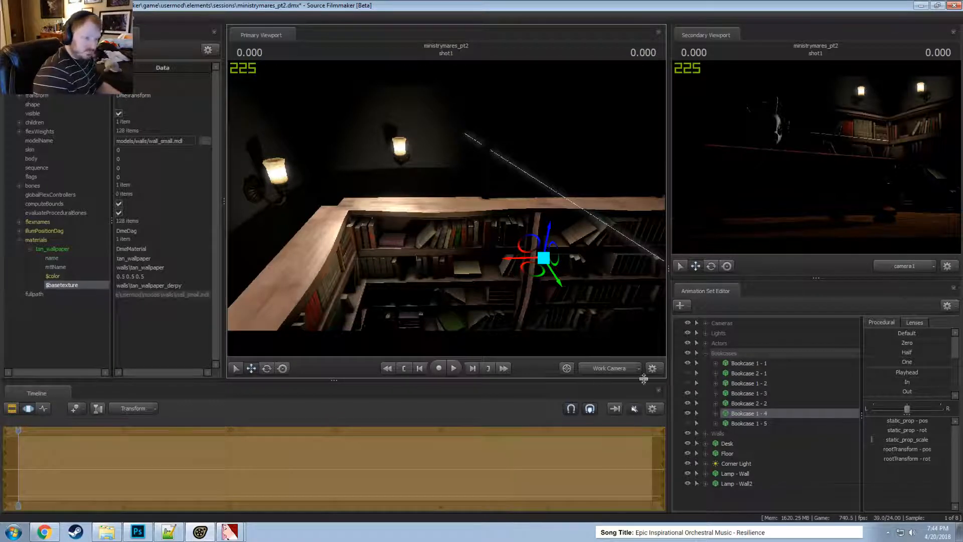
pyautogui.click(705, 353)
# - Rename the two lamp animation sets as Lamp - Wall 2 and Lamp - Wall 1
pyautogui.click(739, 413)
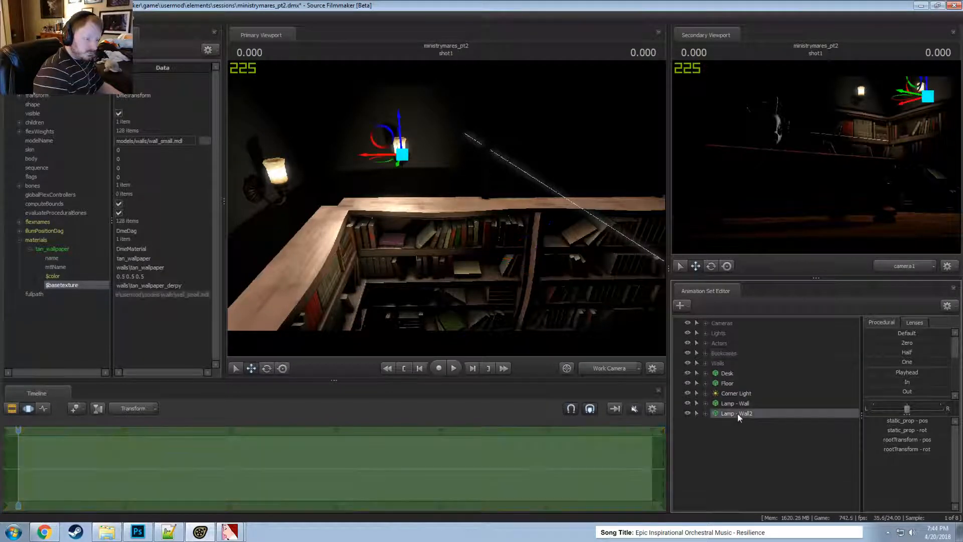
pyautogui.rightClick(736, 414)
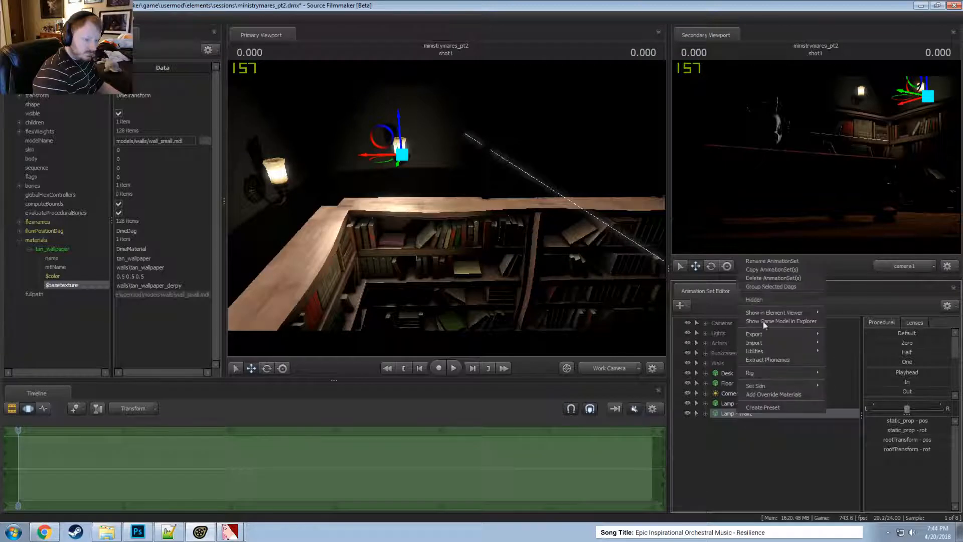
pyautogui.click(759, 259)
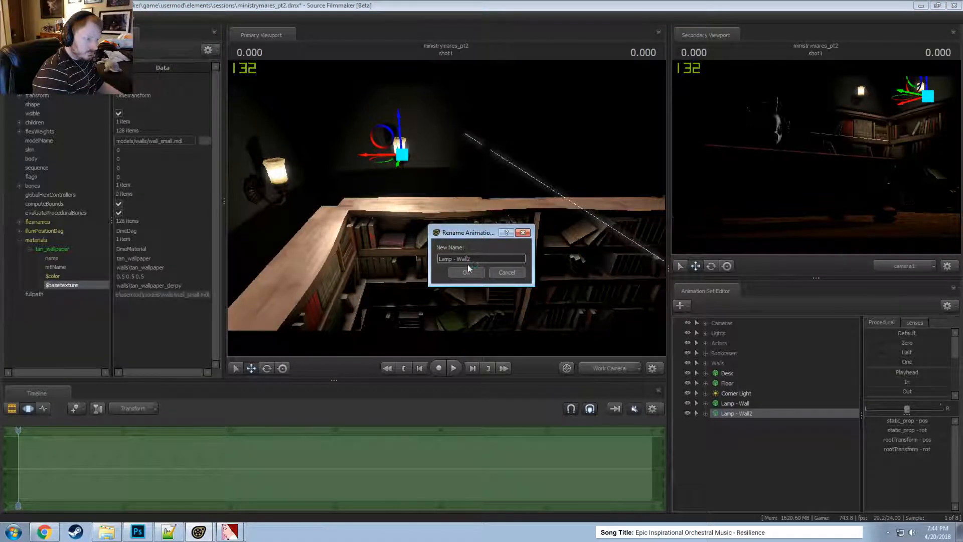
pyautogui.click(466, 272)
pyautogui.rightClick(741, 404)
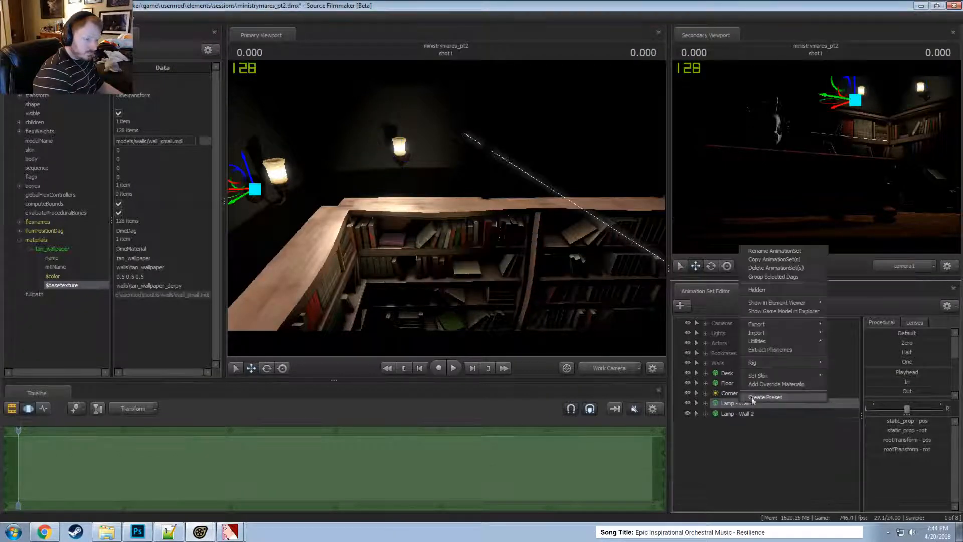
pyautogui.click(760, 251)
pyautogui.write('1')
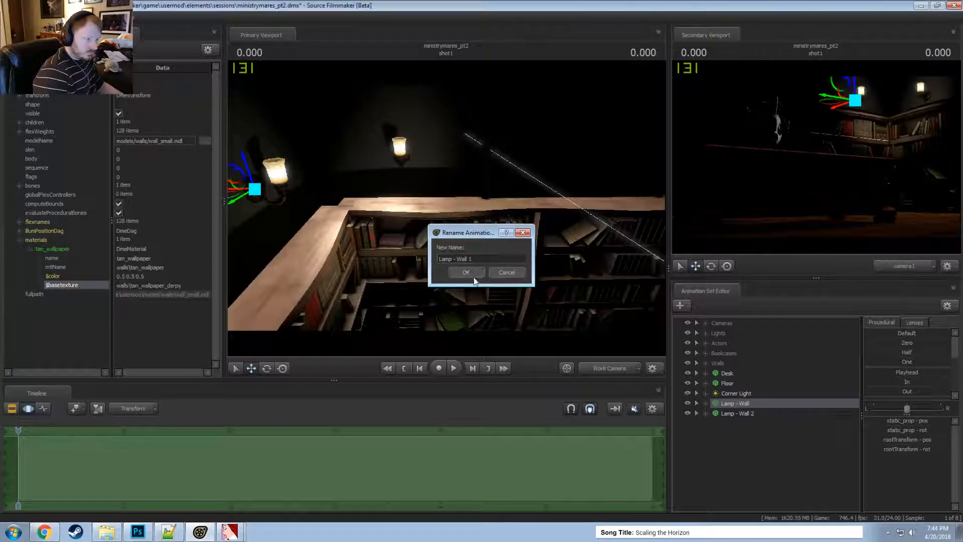
pyautogui.click(467, 272)
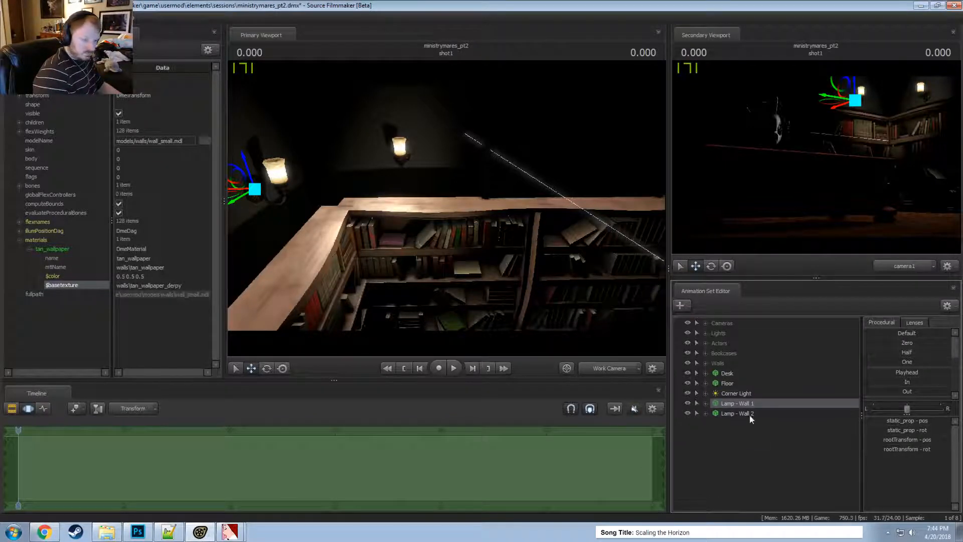
# - View the scene through camera1 in the primary viewport and restore the hidden light on the desk and pony
pyautogui.click(609, 367)
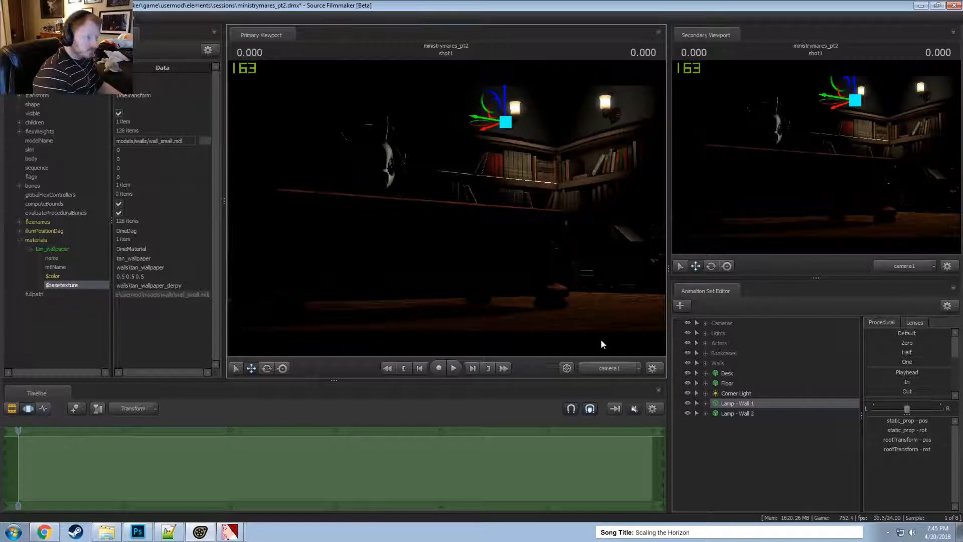
pyautogui.press('F2')
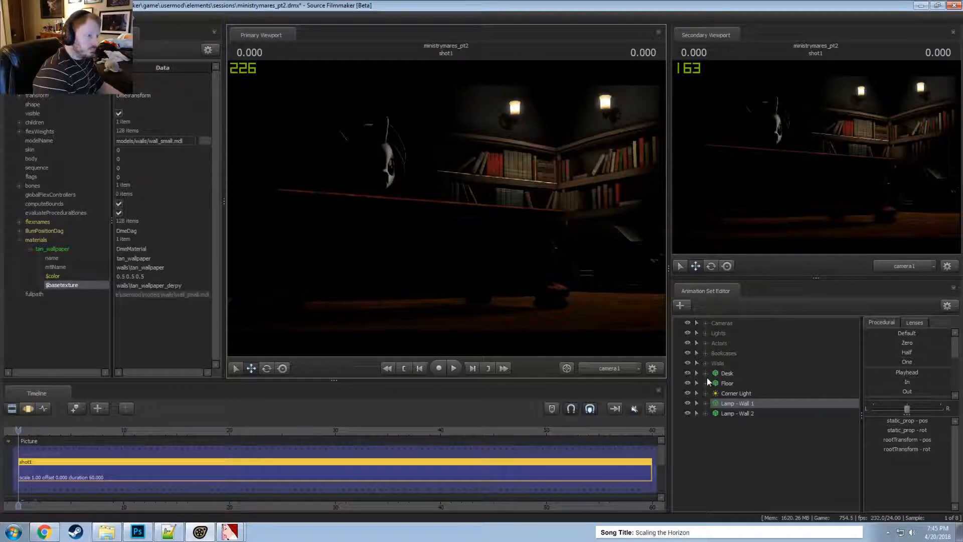
pyautogui.press('F3')
pyautogui.rightClick(717, 441)
pyautogui.click(773, 452)
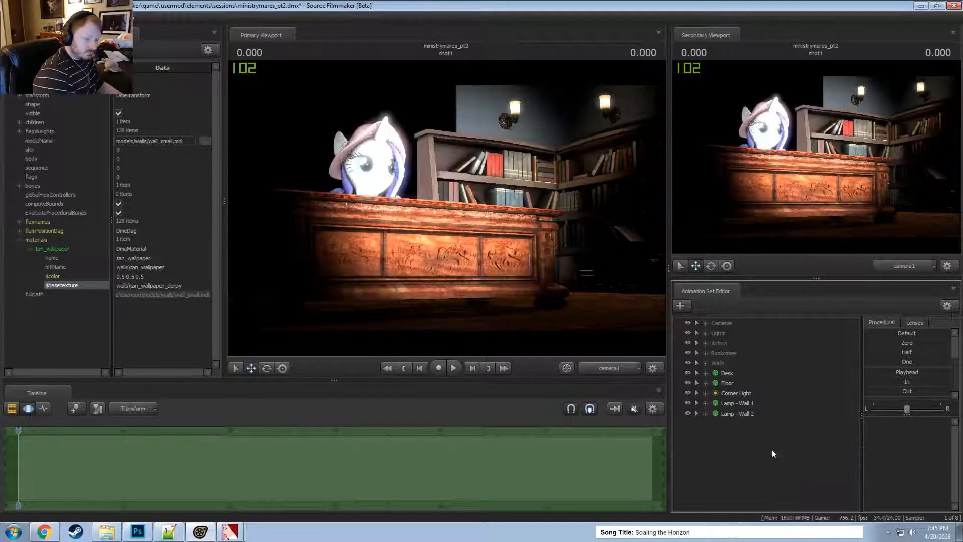
# - Move Corner Light into the Lights group, between Shadowed Corner Light and light2
pyautogui.click(705, 333)
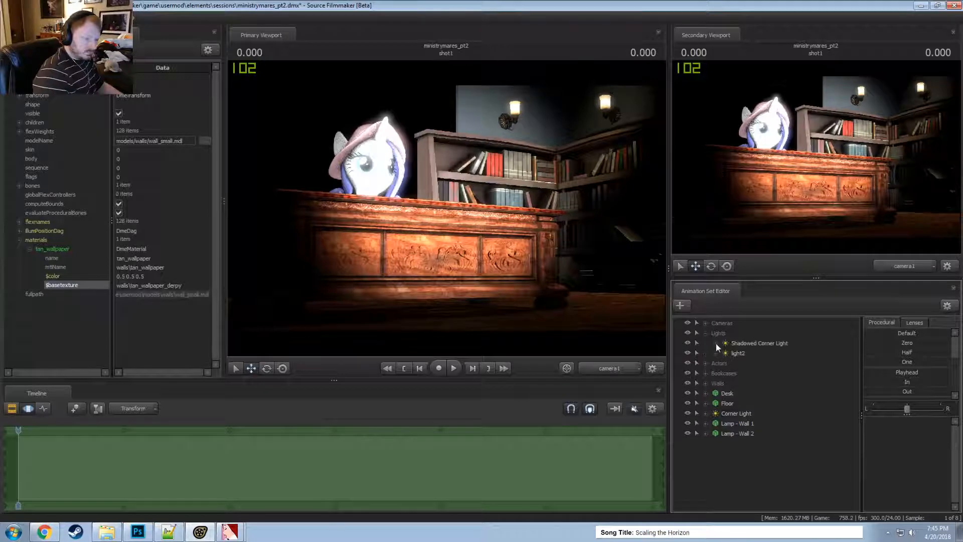
pyautogui.click(716, 343)
pyautogui.scroll(-5, 760, 421)
pyautogui.scroll(5, 719, 372)
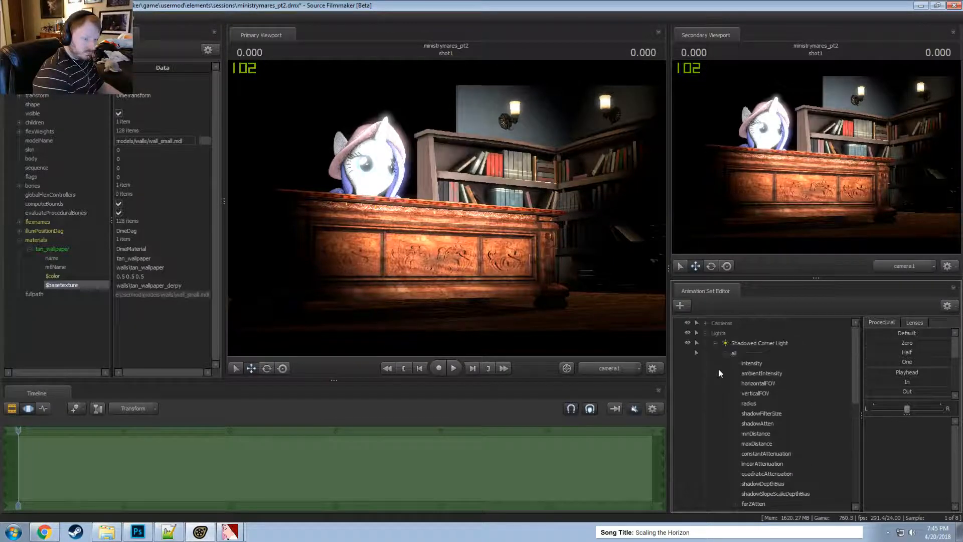
pyautogui.click(714, 337)
pyautogui.click(715, 343)
pyautogui.moveTo(734, 415); pyautogui.dragTo(733, 346)
pyautogui.click(732, 345)
pyautogui.moveTo(742, 414); pyautogui.dragTo(732, 352)
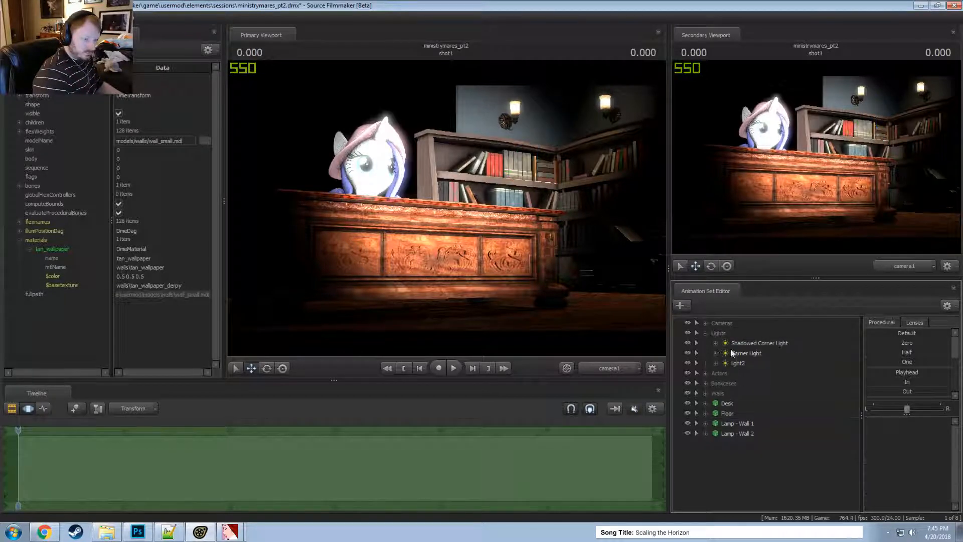
# - Examine Corner Light's color_red, color_green and color_blue settings
pyautogui.click(716, 353)
pyautogui.click(726, 363)
pyautogui.scroll(-6, 743, 426)
pyautogui.click(752, 445)
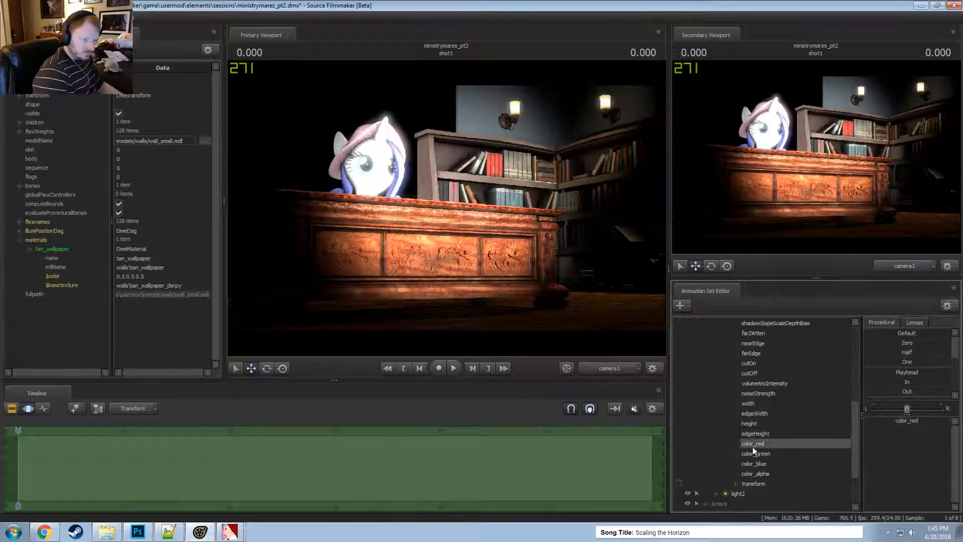
pyautogui.keyDown('shift'); pyautogui.click(753, 464); pyautogui.keyUp('shift')
pyautogui.click(645, 462)
pyautogui.scroll(6, 750, 420)
pyautogui.click(714, 353)
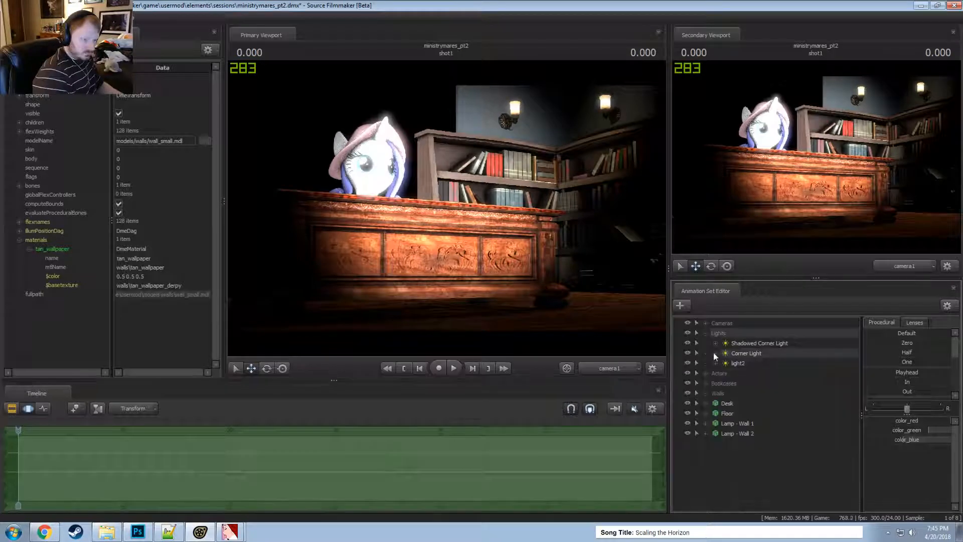
# - View the scene through light2 in the primary viewport and fly the light up close to the wall lamp
pyautogui.click(738, 363)
pyautogui.moveTo(742, 363); pyautogui.dragTo(550, 194)
pyautogui.moveTo(647, 331); pyautogui.dragTo(447, 209)
pyautogui.press('s')
pyautogui.press('s')
pyautogui.press('w')
pyautogui.press('w')
pyautogui.press('w')
pyautogui.press('w')
pyautogui.press('w')
pyautogui.press('w')
pyautogui.press('w')
pyautogui.press('s')
pyautogui.press('s')
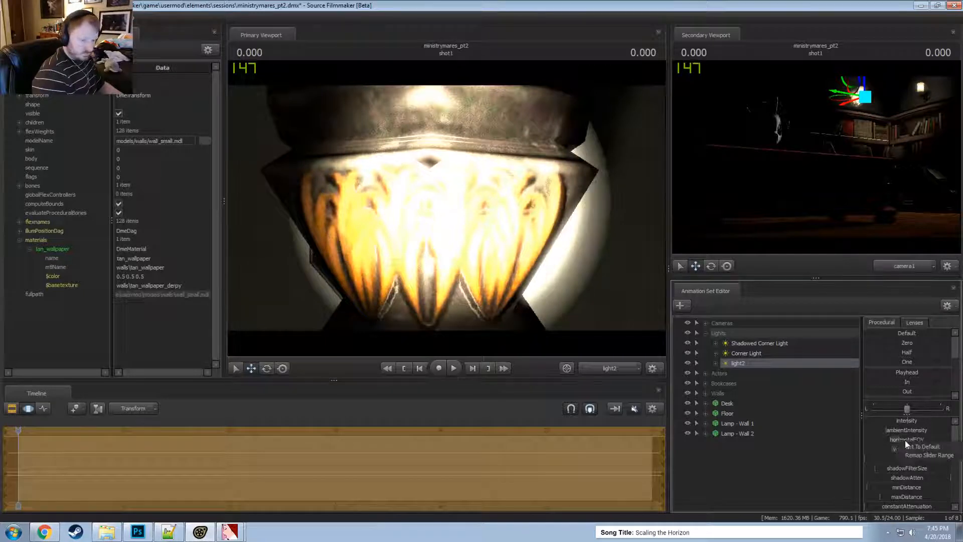
# - Widen light2's horizontalFOV and verticalFOV, then balance its intensity and radius while comparing the rendered shadows
pyautogui.moveTo(896, 439); pyautogui.dragTo(917, 456)
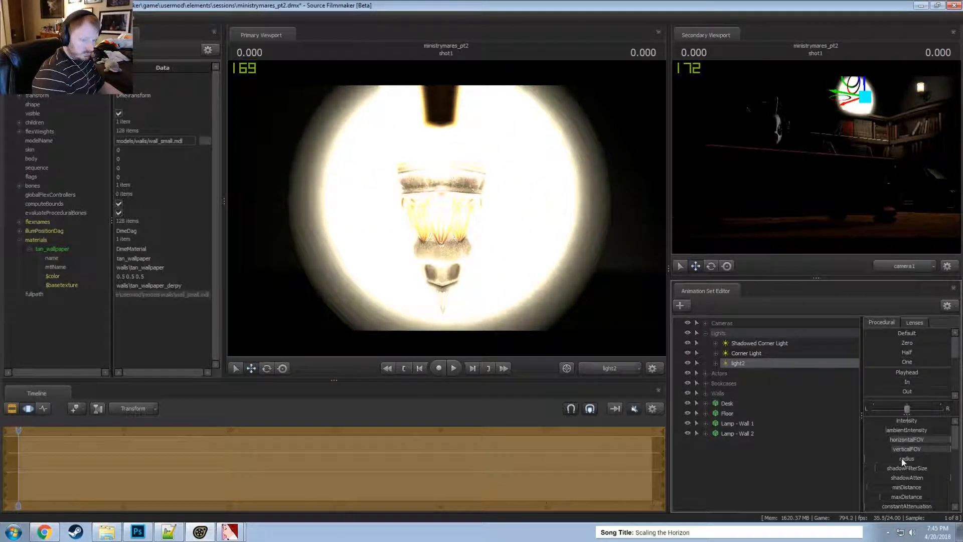
pyautogui.moveTo(902, 463); pyautogui.dragTo(956, 481)
pyautogui.press('F2')
pyautogui.press('F3')
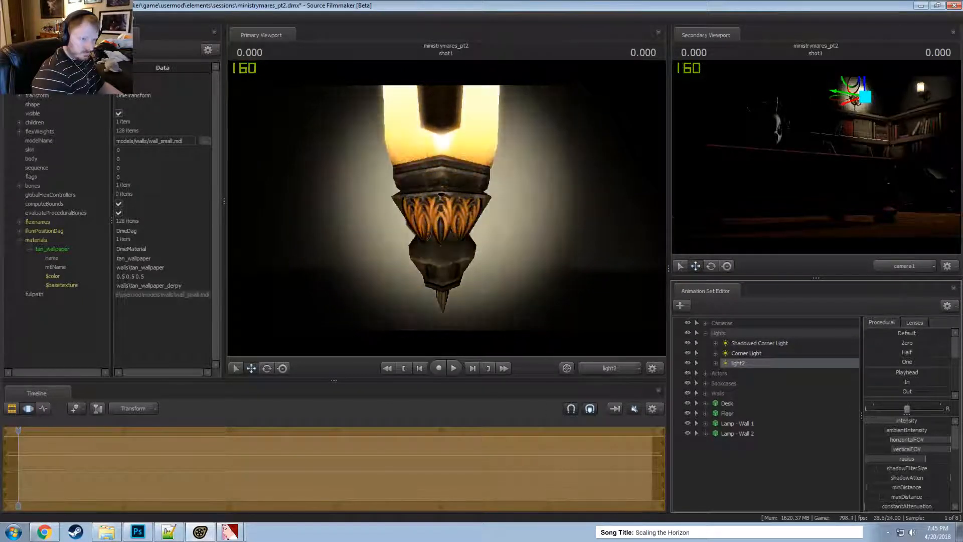
pyautogui.press('F2')
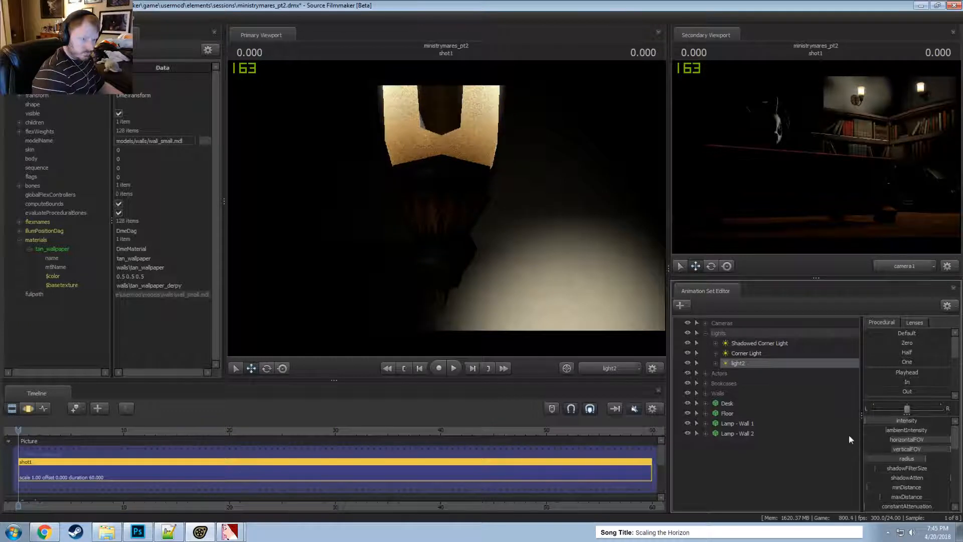
pyautogui.press('F3')
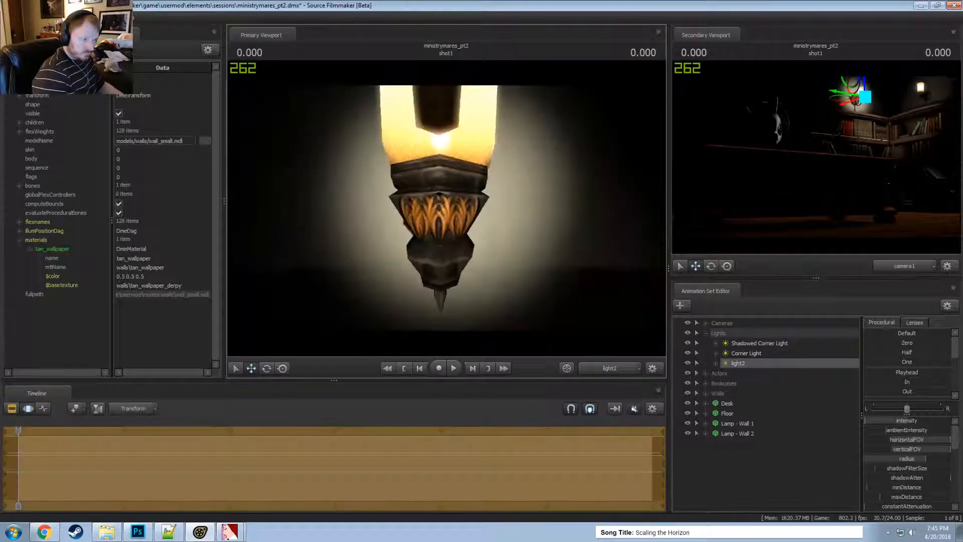
# - Reposition light2 against the wall lamp and raise its minDistance and maxDistance, checking the rendered result
pyautogui.moveTo(447, 208); pyautogui.dragTo(462, 209)
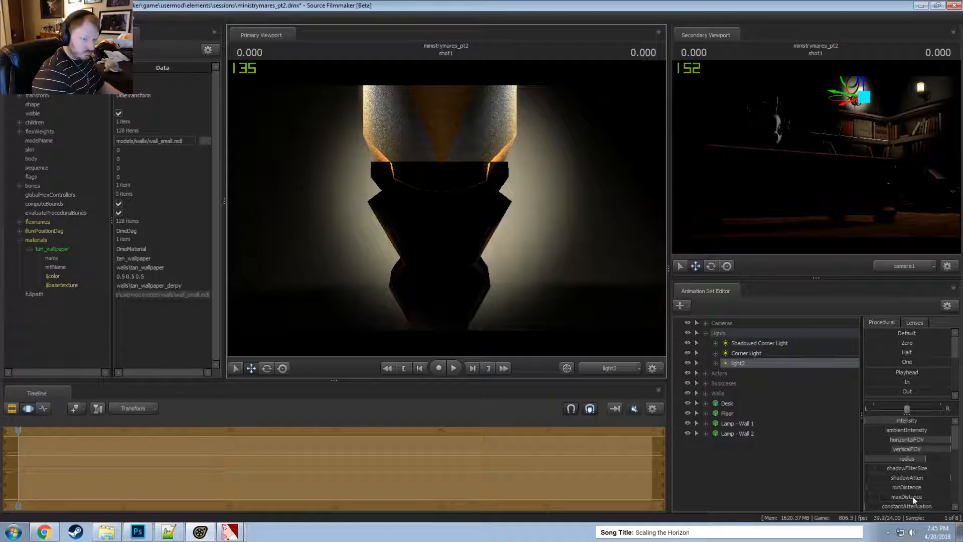
pyautogui.moveTo(914, 499); pyautogui.dragTo(904, 487)
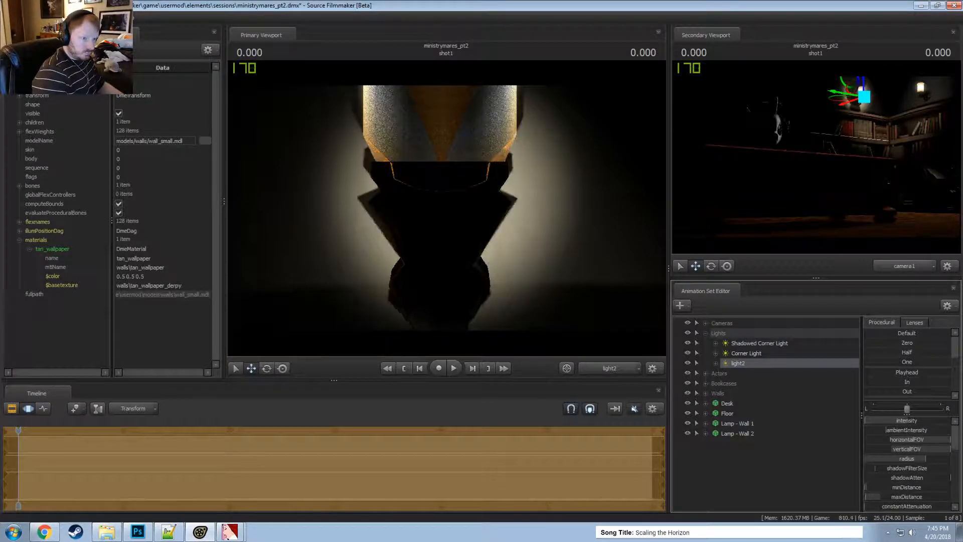
pyautogui.press('F2')
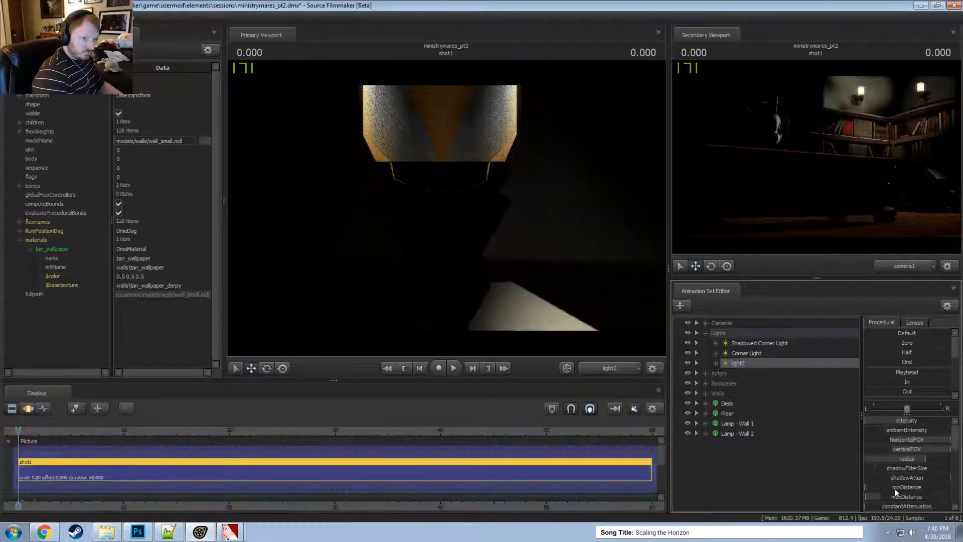
pyautogui.press('F3')
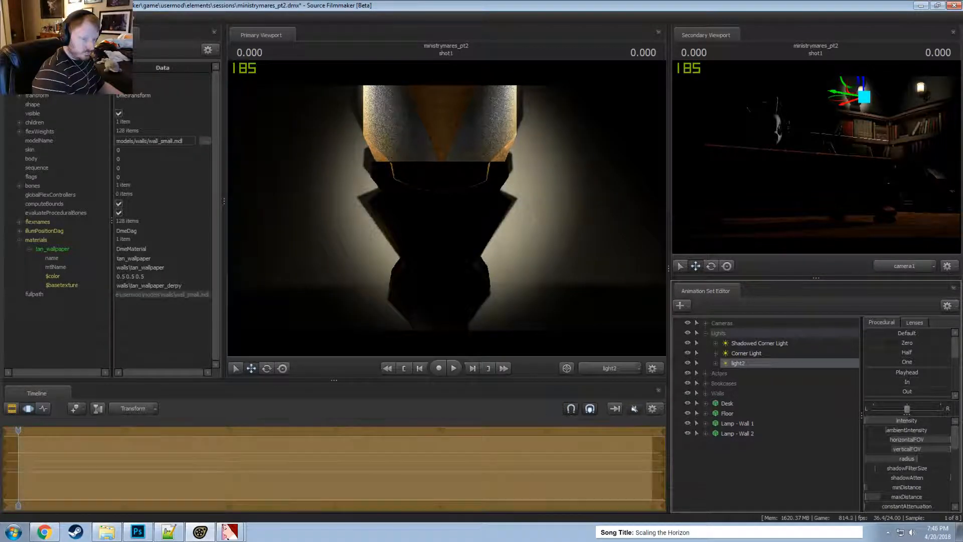
# - Reduce light2's radius to a small value, repeatedly comparing the lamp's shadows in the rendered view
pyautogui.press('F2')
pyautogui.press('F3')
pyautogui.press('F2')
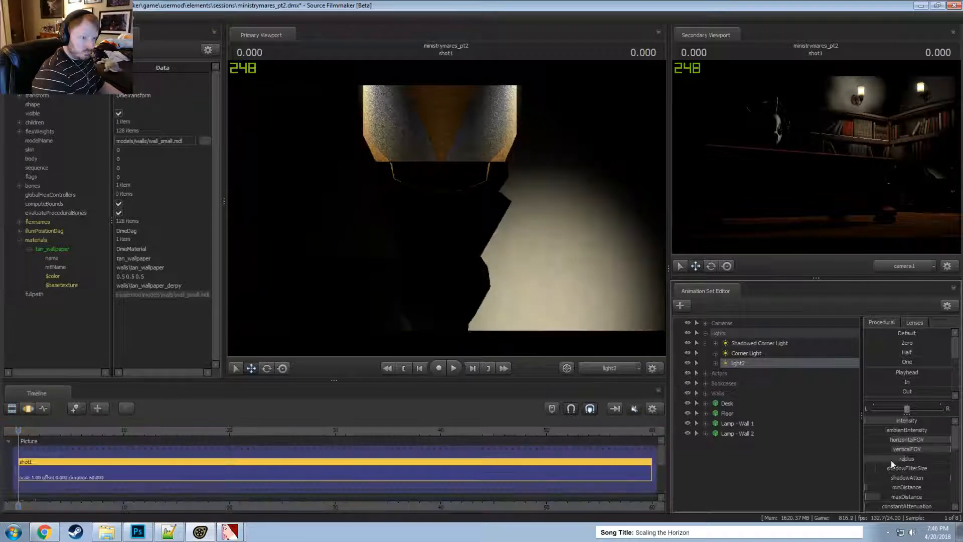
pyautogui.press('F3')
pyautogui.press('F2')
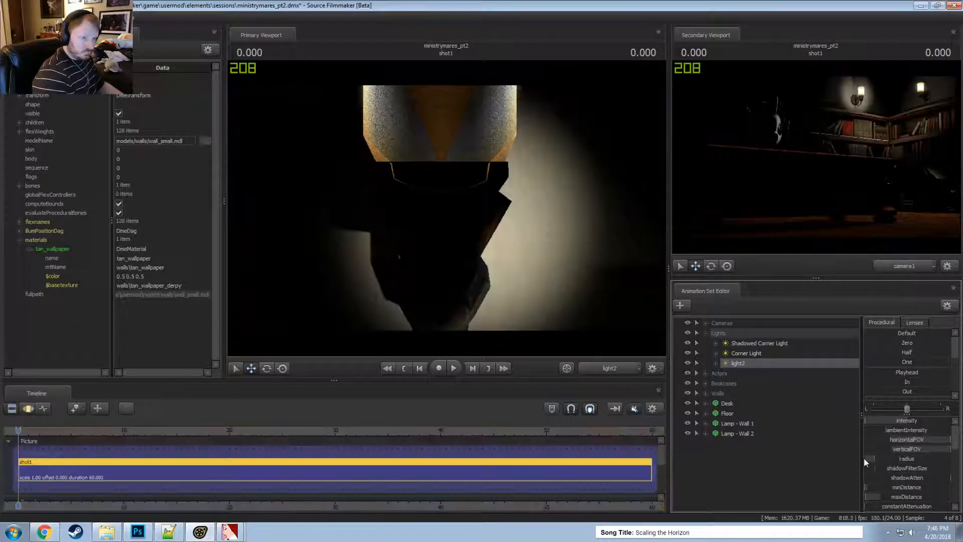
pyautogui.press('F3')
pyautogui.press('F2')
pyautogui.press('F3')
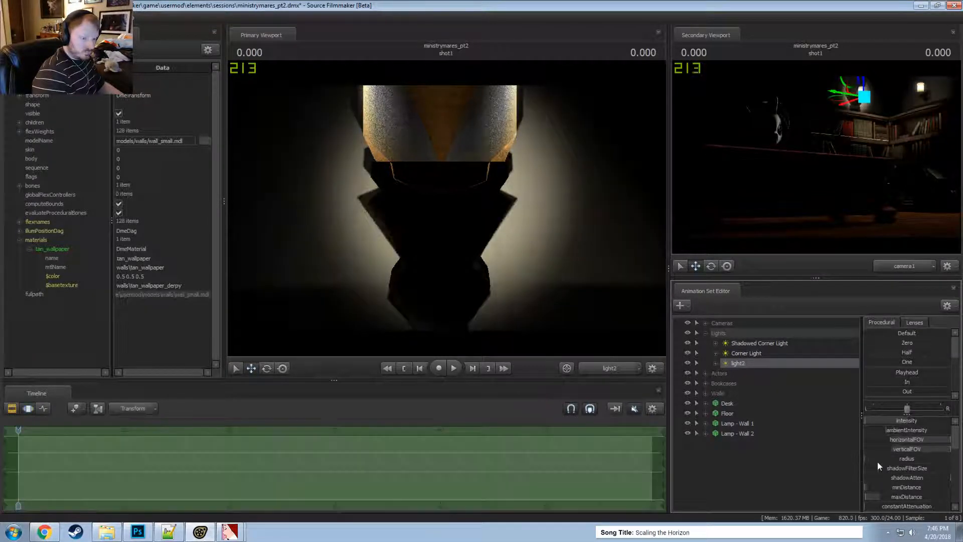
pyautogui.press('F2')
pyautogui.press('F3')
pyautogui.moveTo(880, 459); pyautogui.dragTo(884, 459)
pyautogui.press('F2')
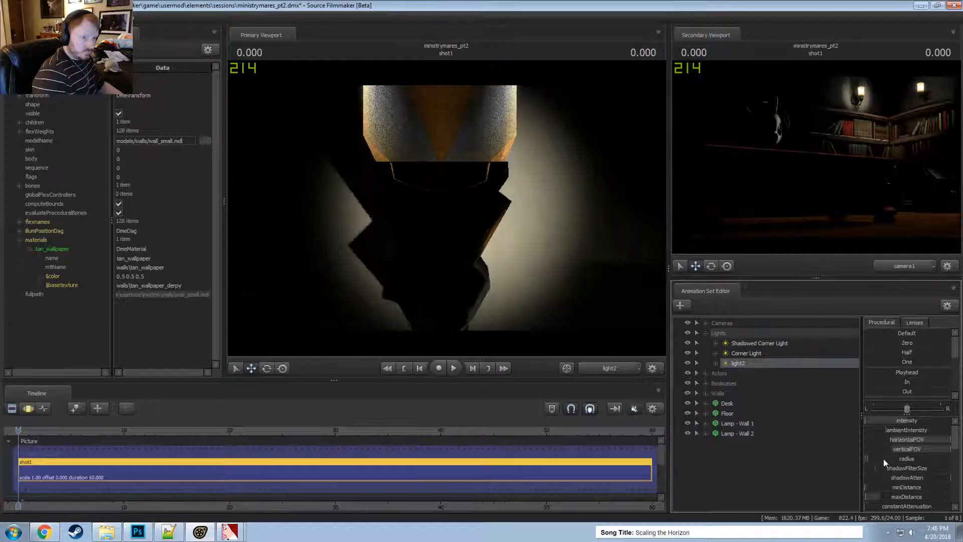
pyautogui.press('F3')
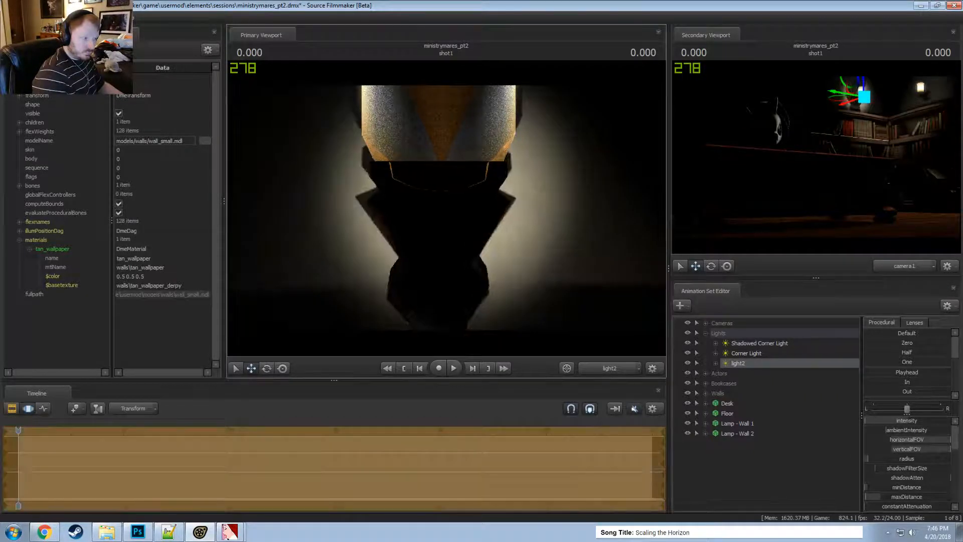
# - Shift light2 vertically to place it inside the glass of the wall lamp
pyautogui.press('F2')
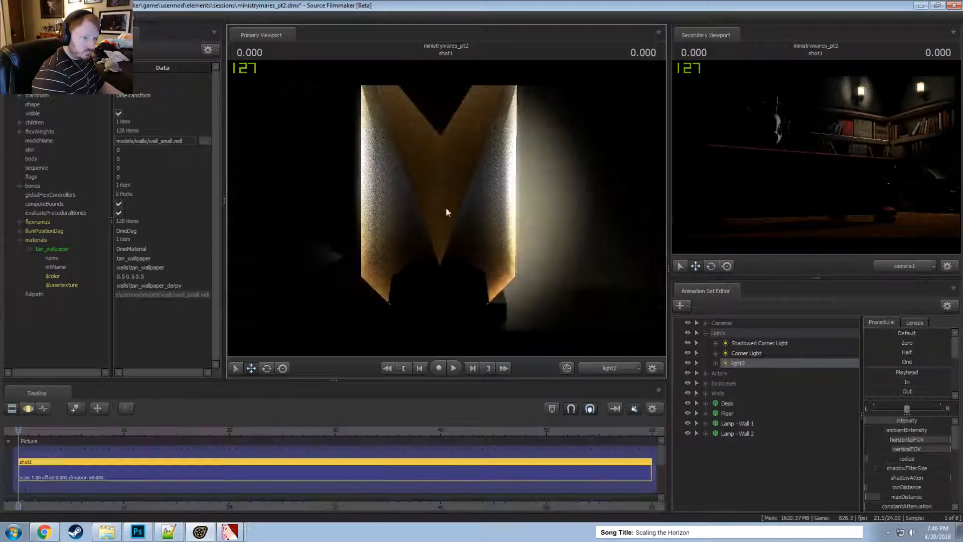
pyautogui.press('F3')
pyautogui.press('x')
pyautogui.press('x')
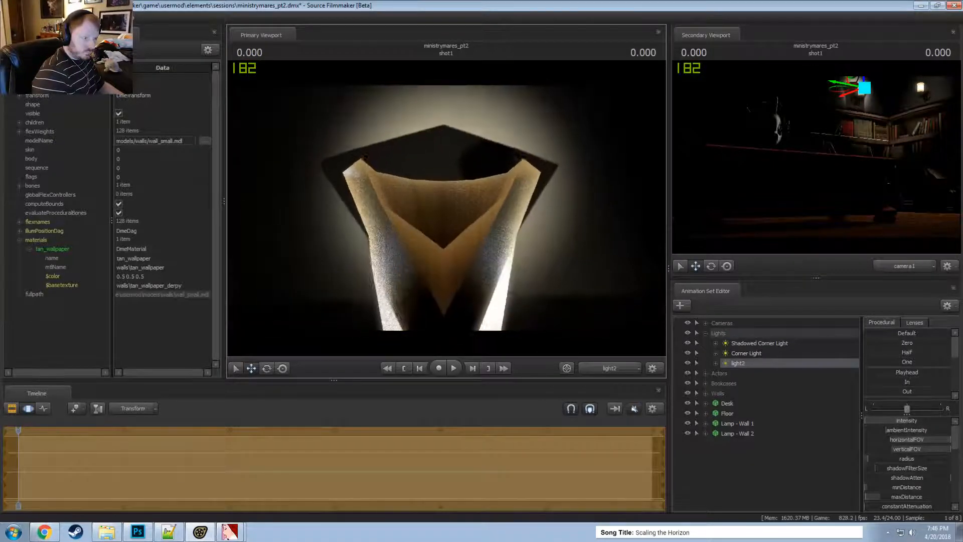
pyautogui.press('z')
pyautogui.press('z')
pyautogui.press('z')
pyautogui.press('z')
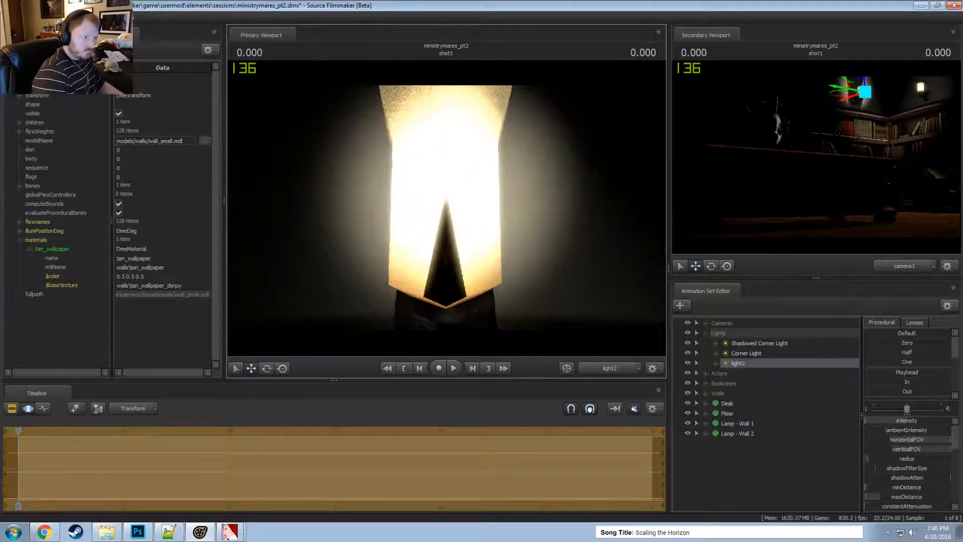
# - Raise light2 in front of the wall lamp so it shines down over the shade, and preview the shadows
pyautogui.press('z')
pyautogui.press('z')
pyautogui.press('z')
pyautogui.press('z')
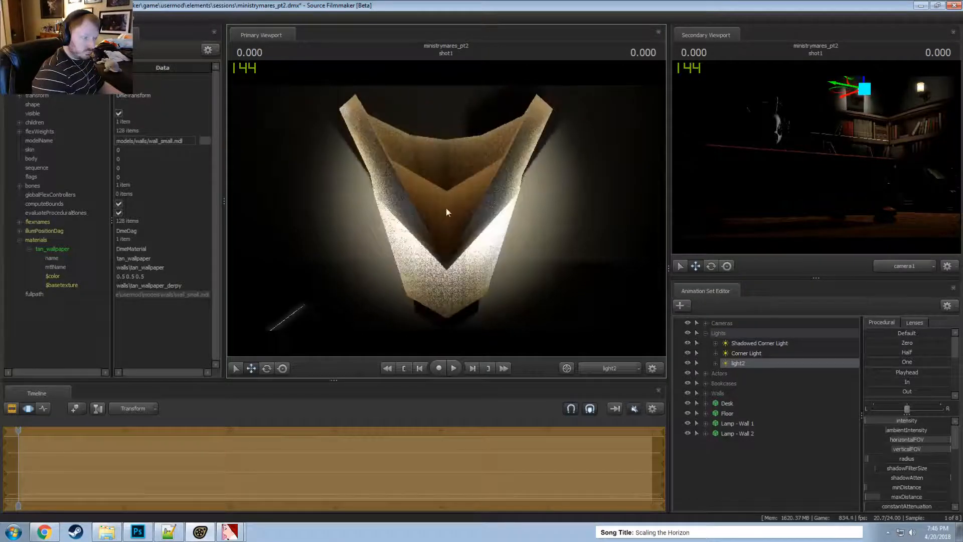
pyautogui.press('F2')
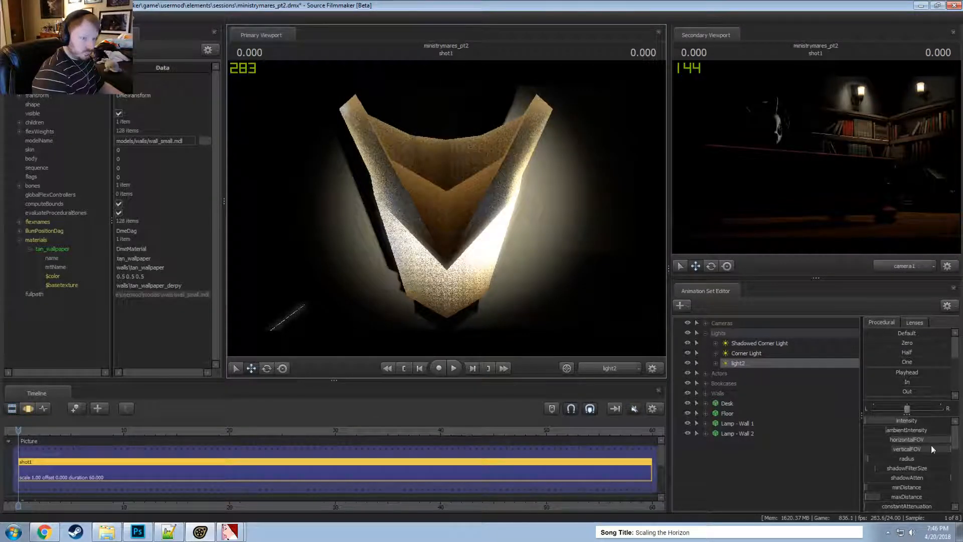
# - Increase light2's radius and shadow filter size to soften the shadow behind the lamp, comparing the rendered preview
pyautogui.press('F3')
pyautogui.moveTo(881, 460); pyautogui.dragTo(921, 470)
pyautogui.press('F2')
pyautogui.press('F3')
pyautogui.press('F2')
pyautogui.press('F3')
pyautogui.press('F2')
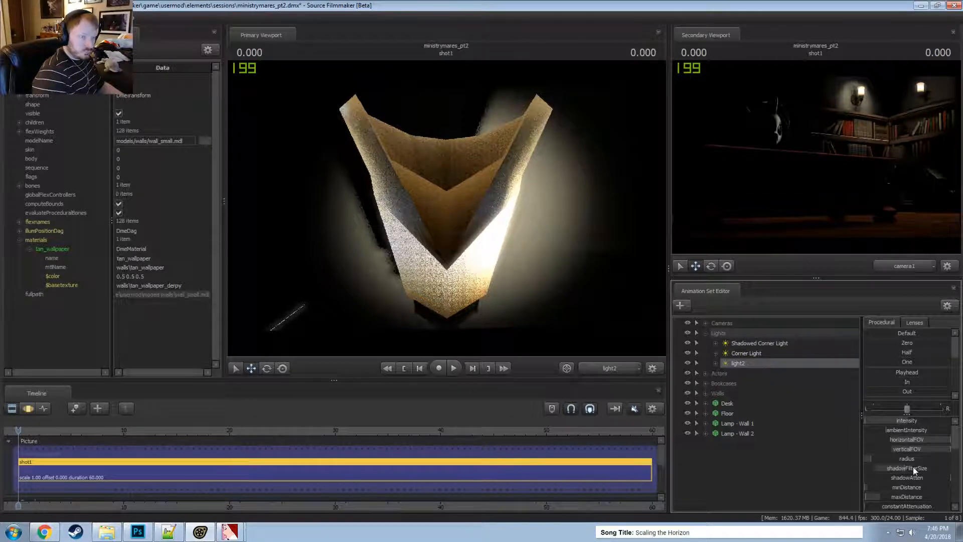
pyautogui.press('F3')
pyautogui.press('F2')
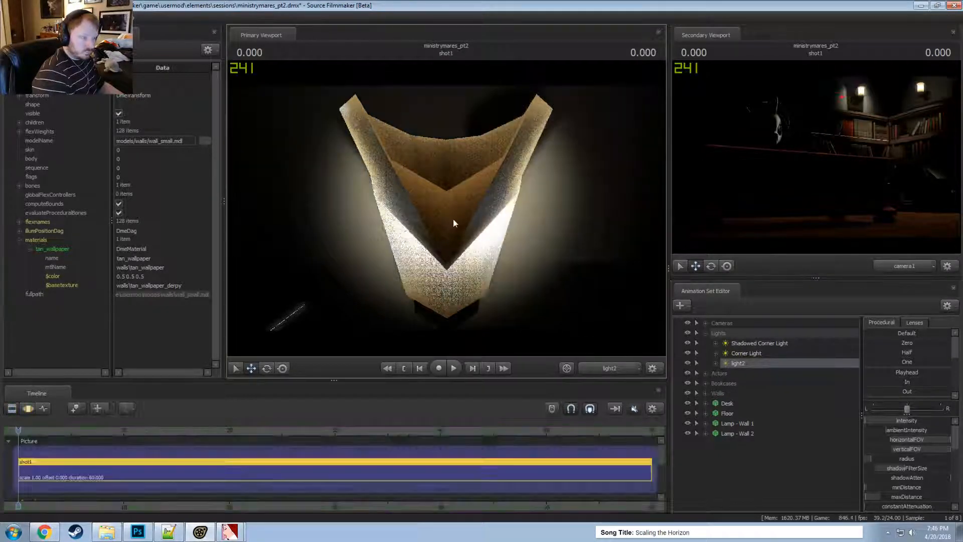
# - Lift light2 higher in front of the wall lamp and tilt it down toward the opening of the shade
pyautogui.moveTo(455, 223); pyautogui.dragTo(463, 245)
pyautogui.click(479, 277)
pyautogui.press('F3')
pyautogui.press('F4')
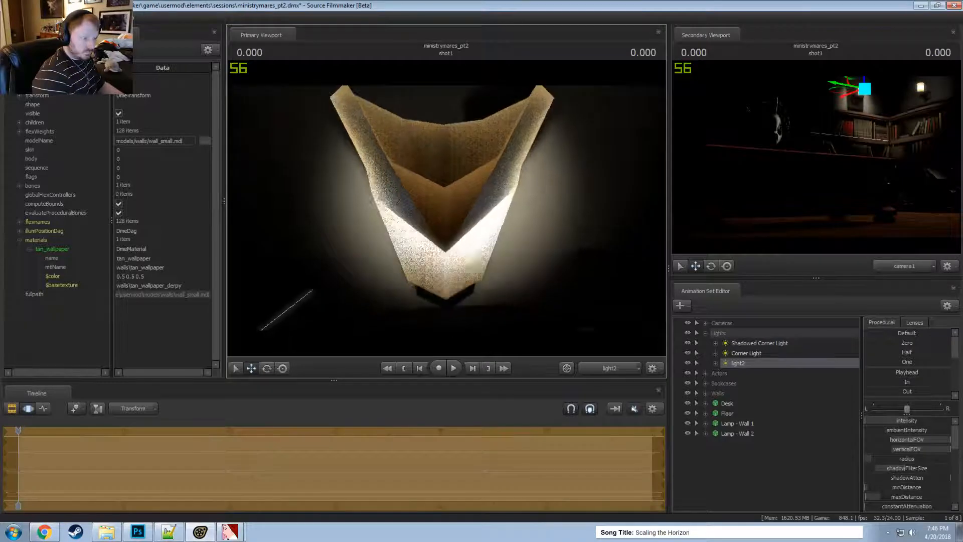
pyautogui.press('F2')
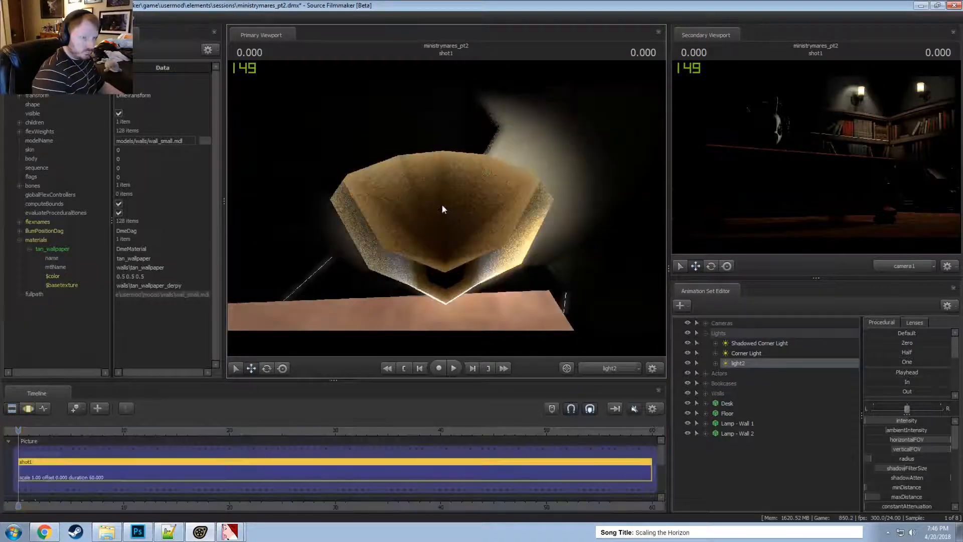
# - Fine-tune light2's height and angle above the shade, checking the rendered light on the lamp and wall
pyautogui.press('F3')
pyautogui.press('F2')
pyautogui.press('F3')
pyautogui.press('F4')
pyautogui.press('F2')
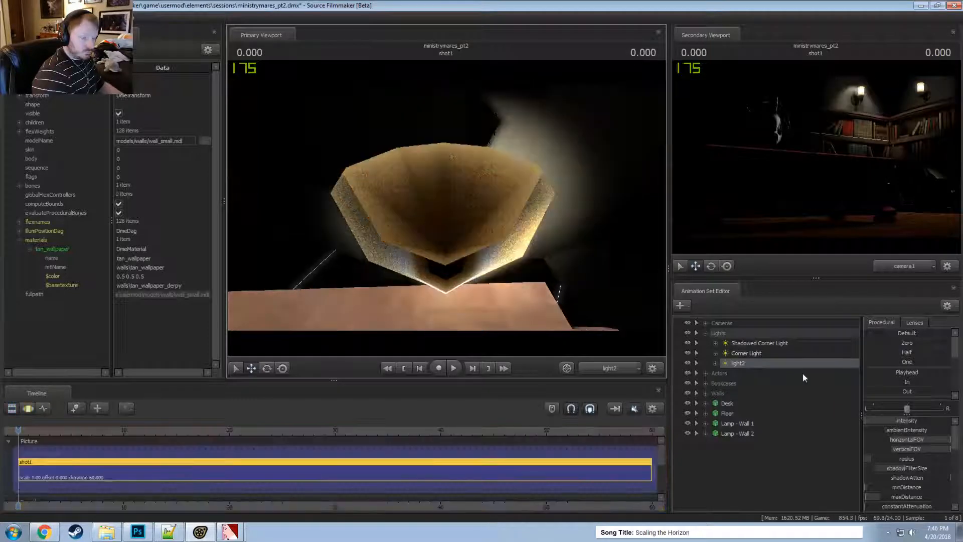
pyautogui.press('F4')
pyautogui.press('F2')
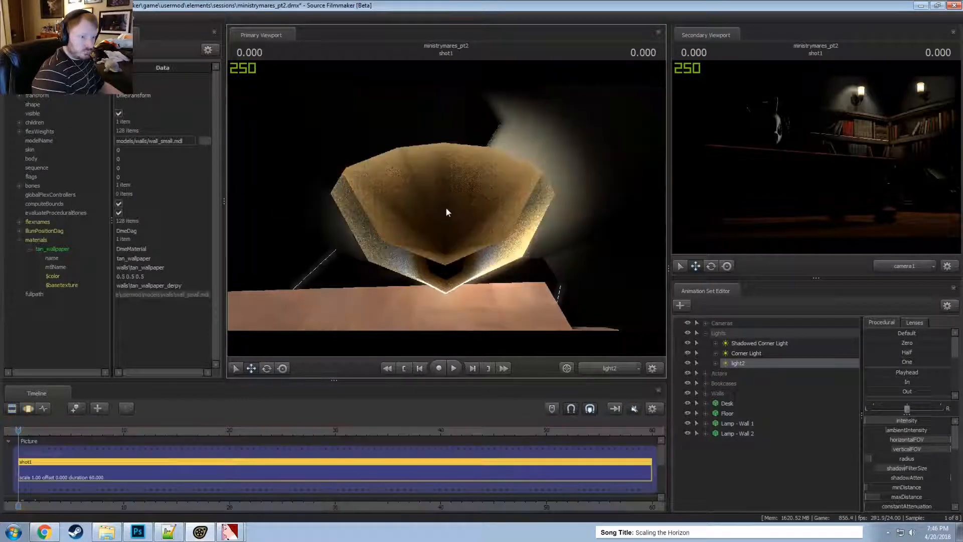
pyautogui.press('F3')
pyautogui.press('F4')
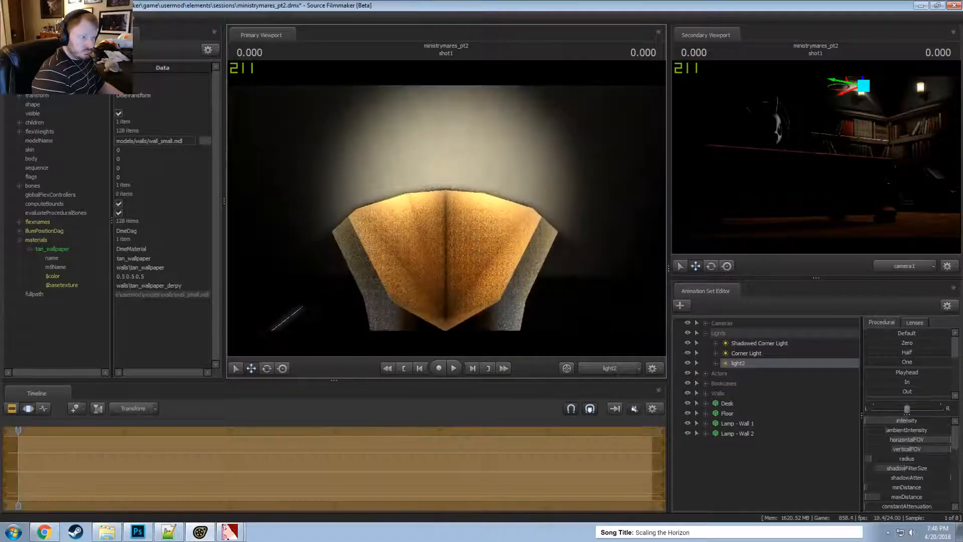
pyautogui.press('F2')
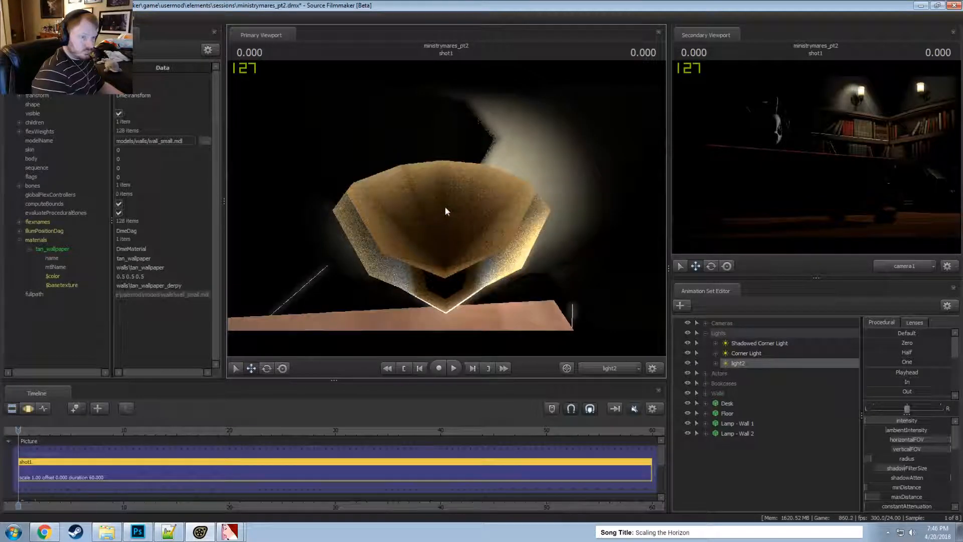
pyautogui.press('F3')
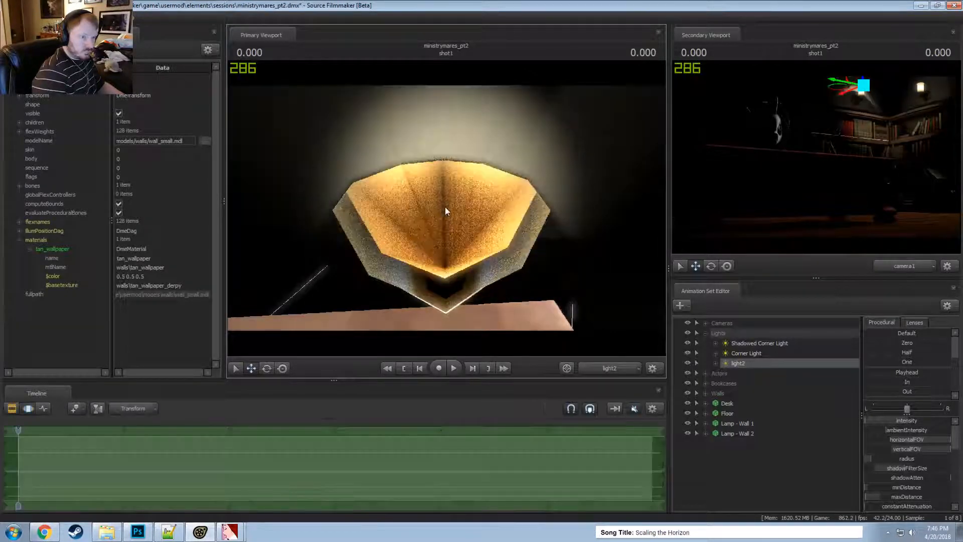
# - Move light2 farther up and back so it points steeply down into the lamp shade, then preview it
pyautogui.press('F2')
pyautogui.press('F3')
pyautogui.press('F4')
pyautogui.moveTo(453, 203); pyautogui.dragTo(432, 197)
pyautogui.press('F2')
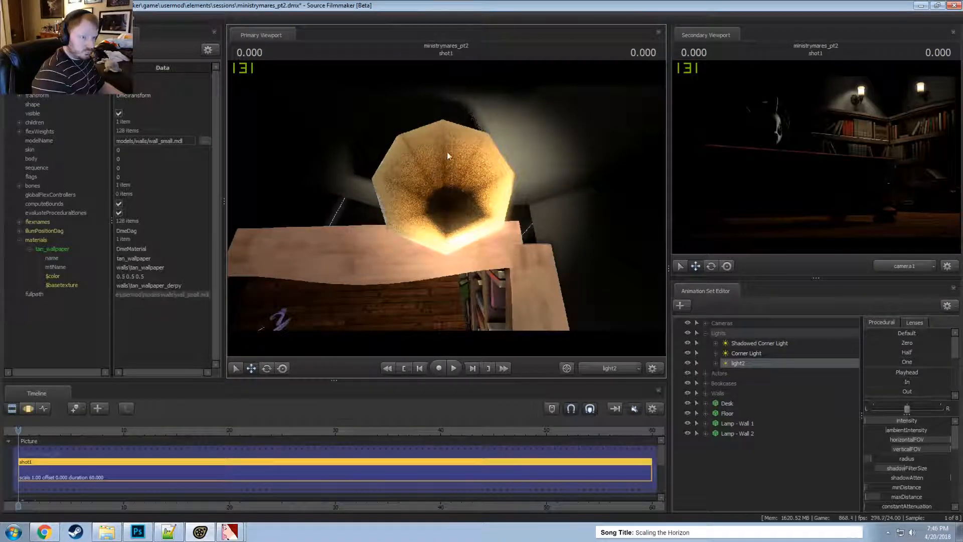
# - Adjust light2's radius to refine the shadow the shade casts on the wall
pyautogui.press('F3')
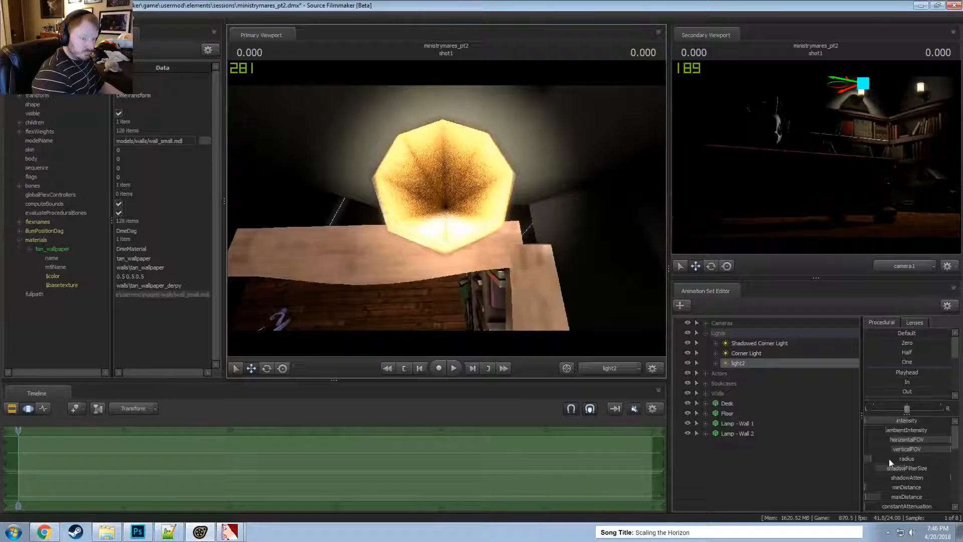
pyautogui.press('F2')
pyautogui.press('F3')
pyautogui.press('F2')
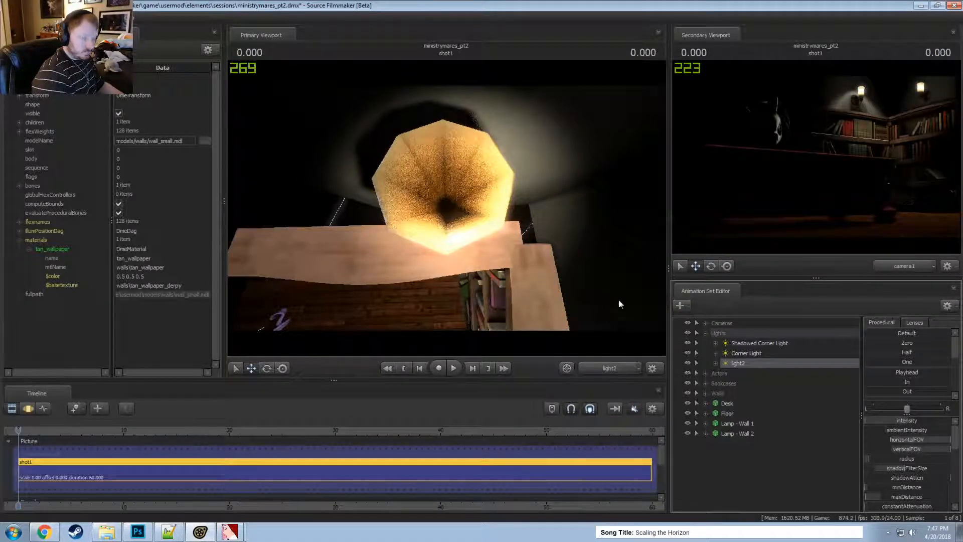
# - Rename light2 to "Lamp Light 1"
pyautogui.rightClick(737, 363)
pyautogui.click(754, 368)
pyautogui.write('Lamp ')
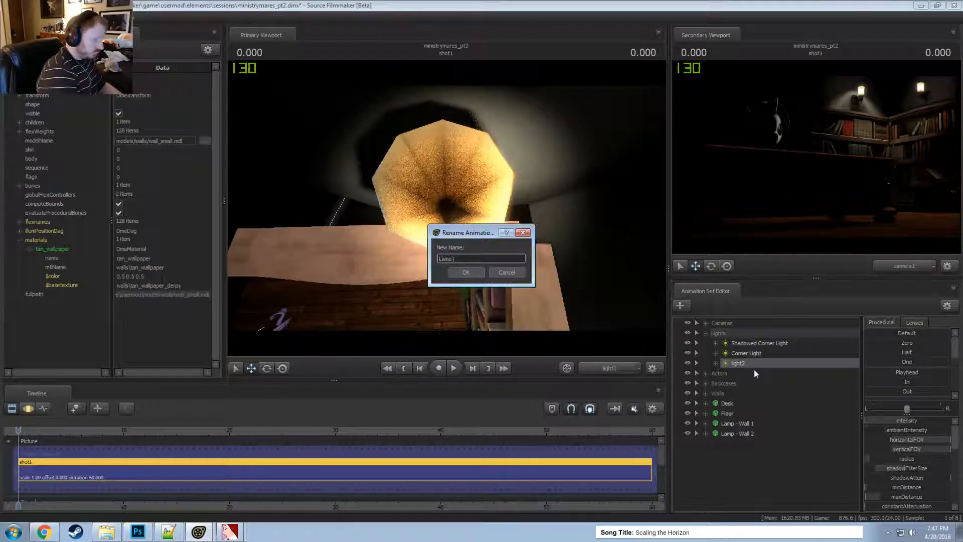
pyautogui.write('Light 1')
pyautogui.press('Return')
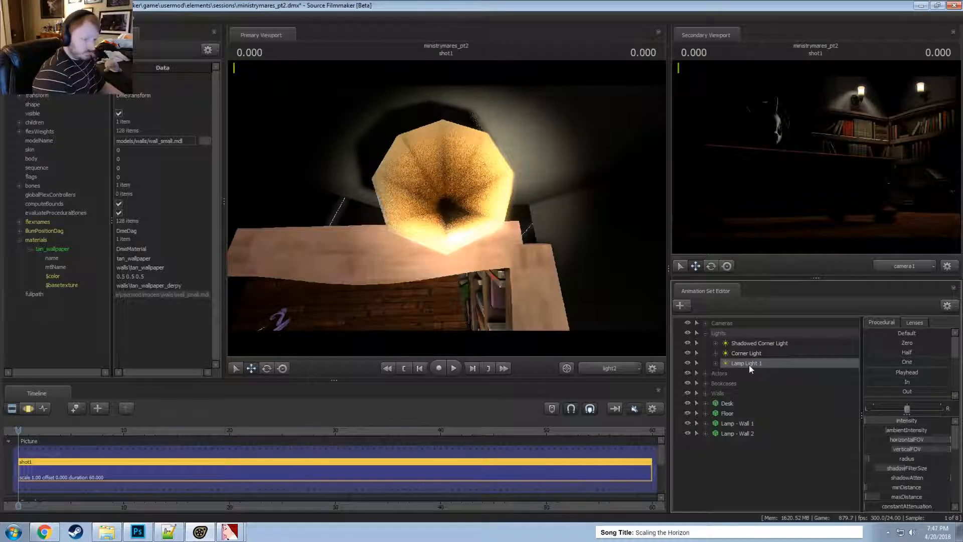
# - Adjust the color channels of Lamp Light 1 to give it a warmer tint, and preview the result
pyautogui.rightClick(751, 369)
pyautogui.click(758, 381)
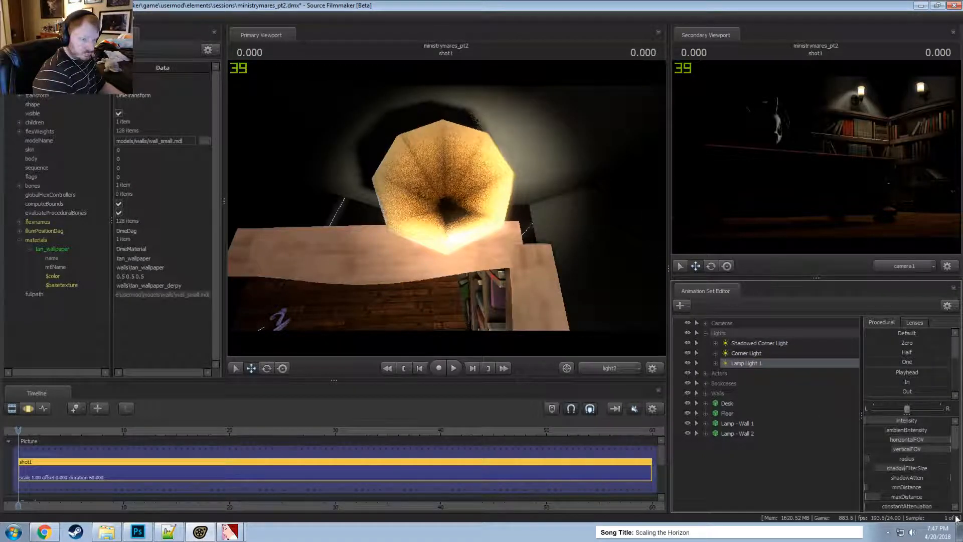
pyautogui.scroll(-5, 920, 491)
pyautogui.click(926, 483)
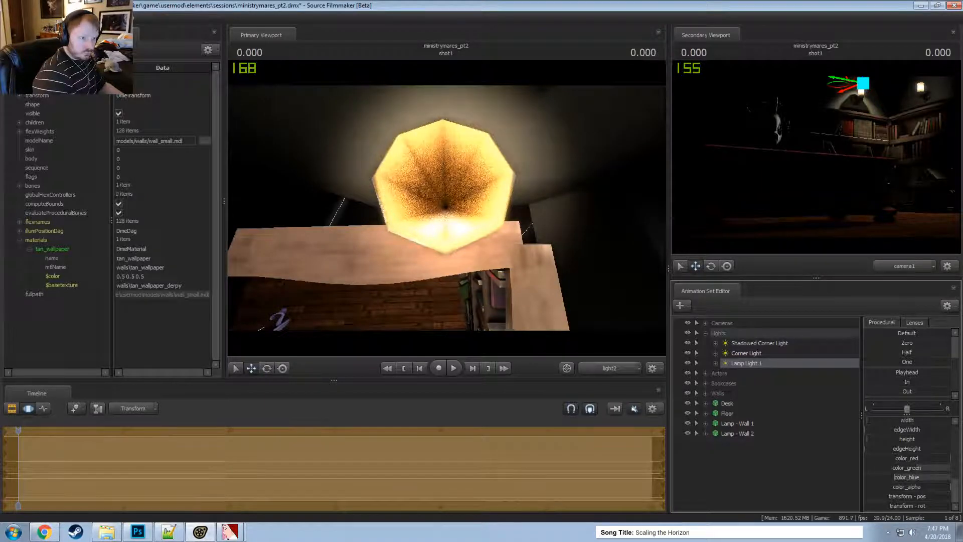
pyautogui.press('F2')
pyautogui.press('F3')
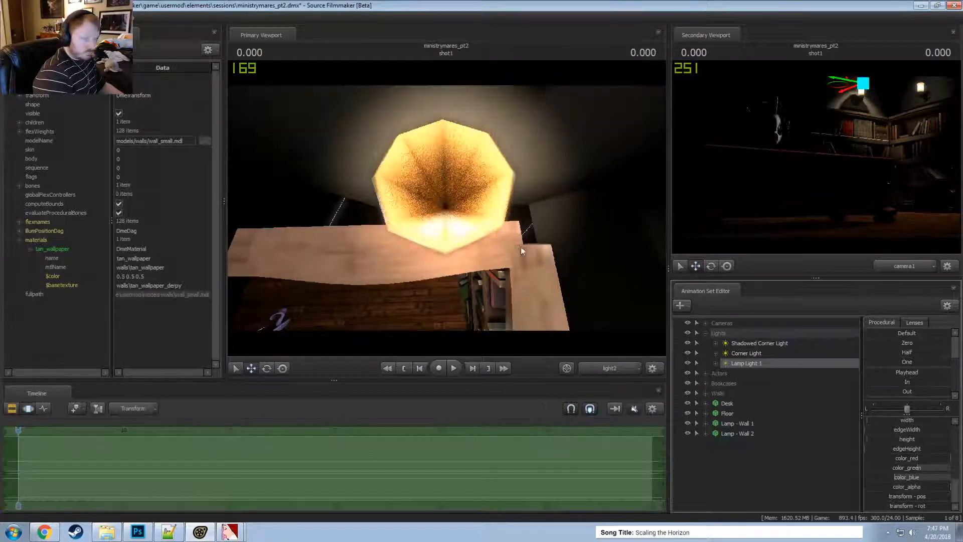
# - Create a second light named Lamp Light 2 from Lamp Light 1 and preview the combined lighting
pyautogui.rightClick(764, 362)
pyautogui.click(783, 377)
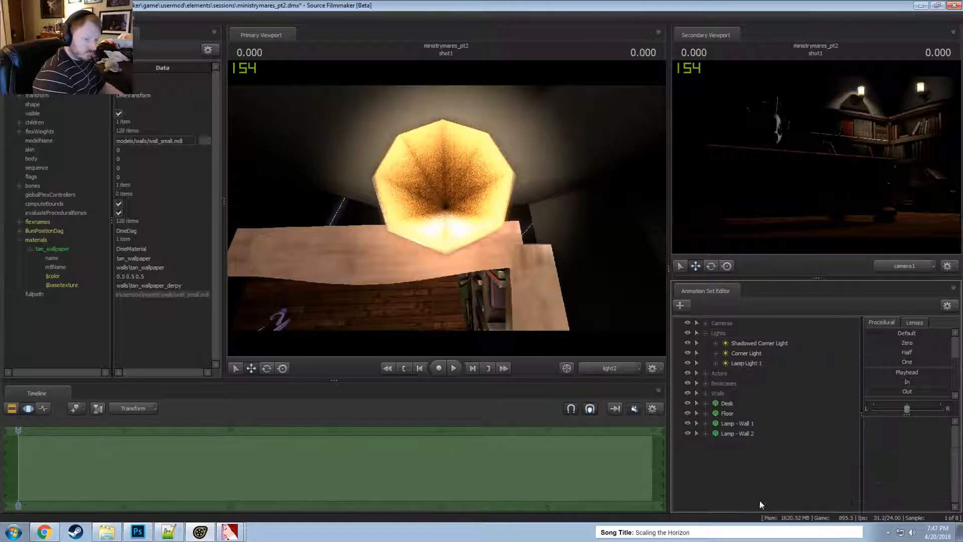
pyautogui.press('F2')
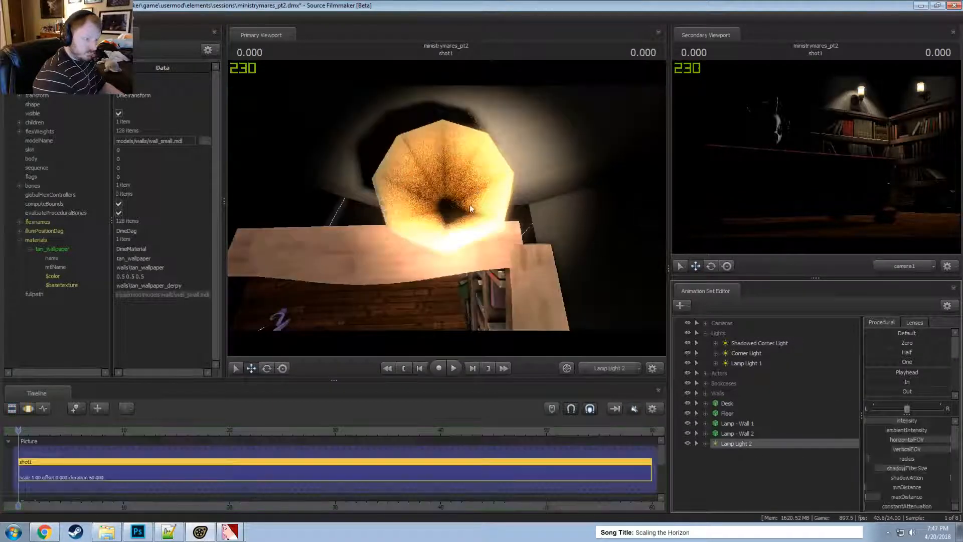
# - Pull Lamp Light 2 back from the wall lamp until it covers the bookcase corner and both lamps
pyautogui.press('F3')
pyautogui.moveTo(460, 227); pyautogui.dragTo(458, 256)
pyautogui.press('s')
pyautogui.press('s')
pyautogui.press('s')
pyautogui.press('w')
pyautogui.press('s')
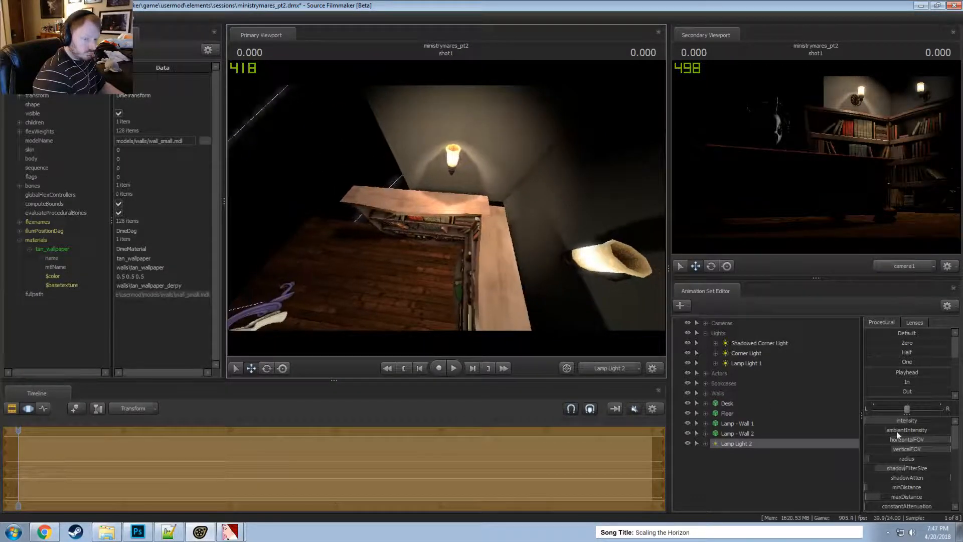
# - Lower the maximum and default values of Lamp Light 2's intensity range
pyautogui.rightClick(899, 421)
pyautogui.click(905, 436)
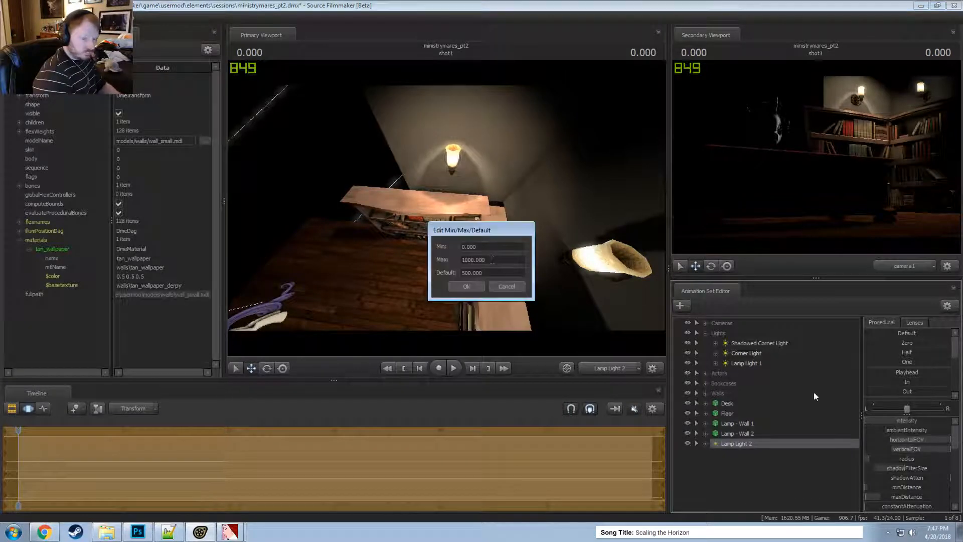
pyautogui.click(471, 260)
pyautogui.press('BackSpace')
pyautogui.click(468, 273)
pyautogui.press('BackSpace')
pyautogui.click(469, 288)
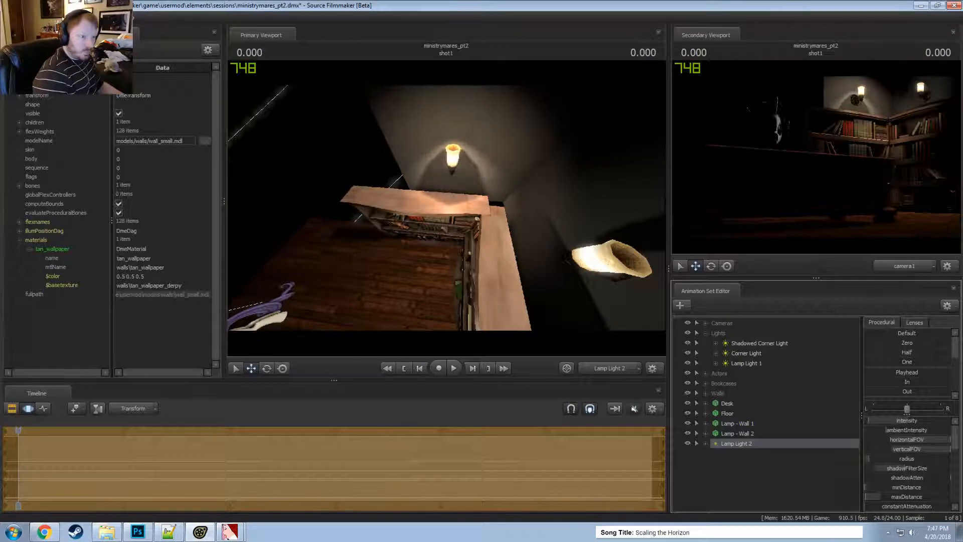
# - Narrow Lamp Light 2's field of view and reduce its intensity over the bookcase corner
pyautogui.press('F3')
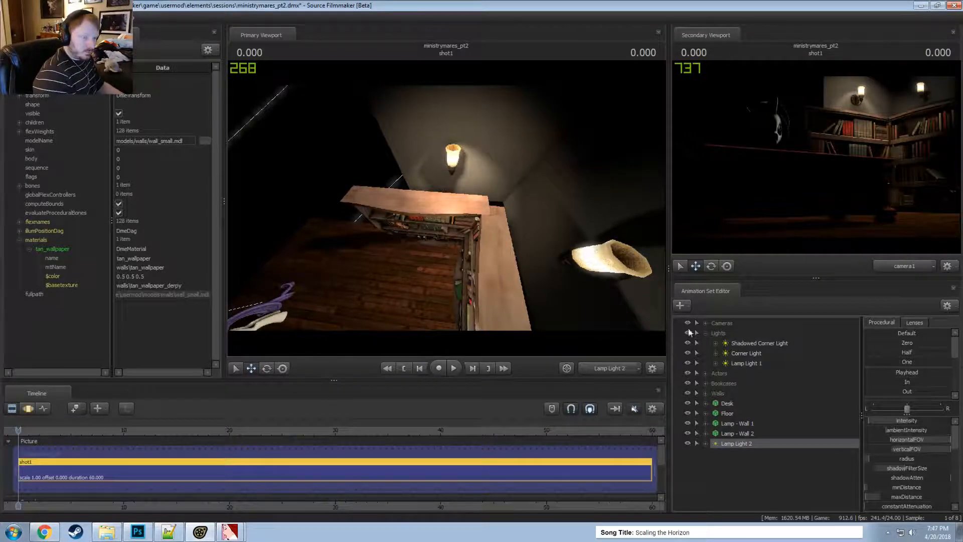
pyautogui.press('F3')
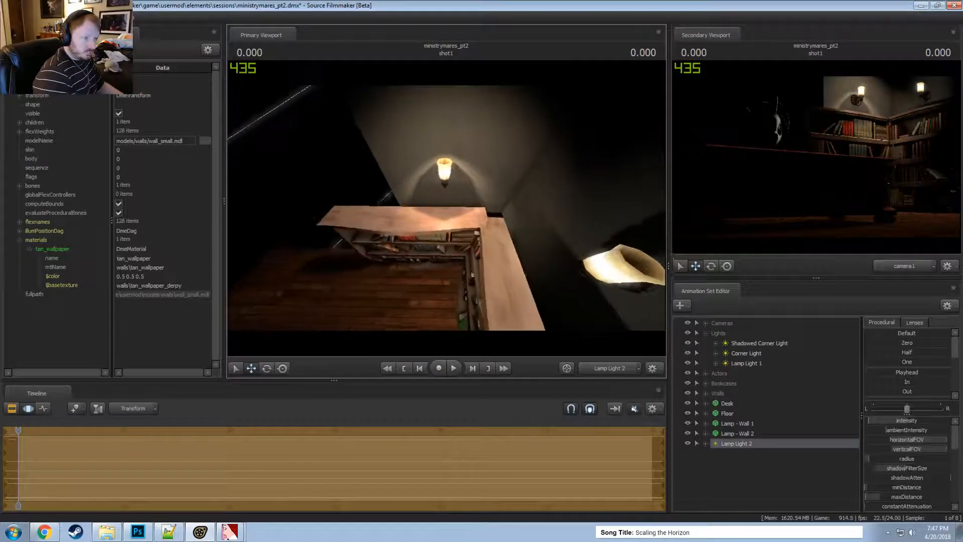
pyautogui.press('F3')
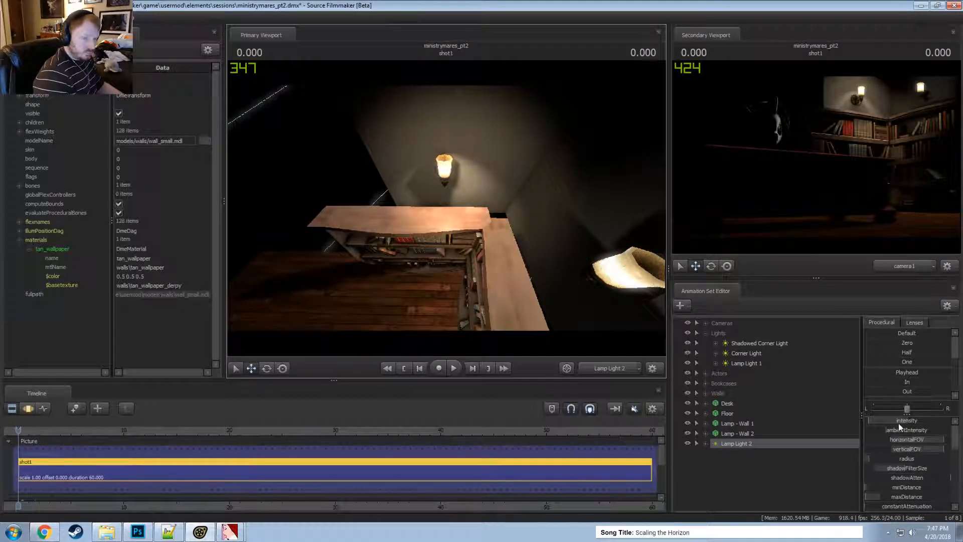
pyautogui.press('F4')
pyautogui.press('F3')
pyautogui.press('F2')
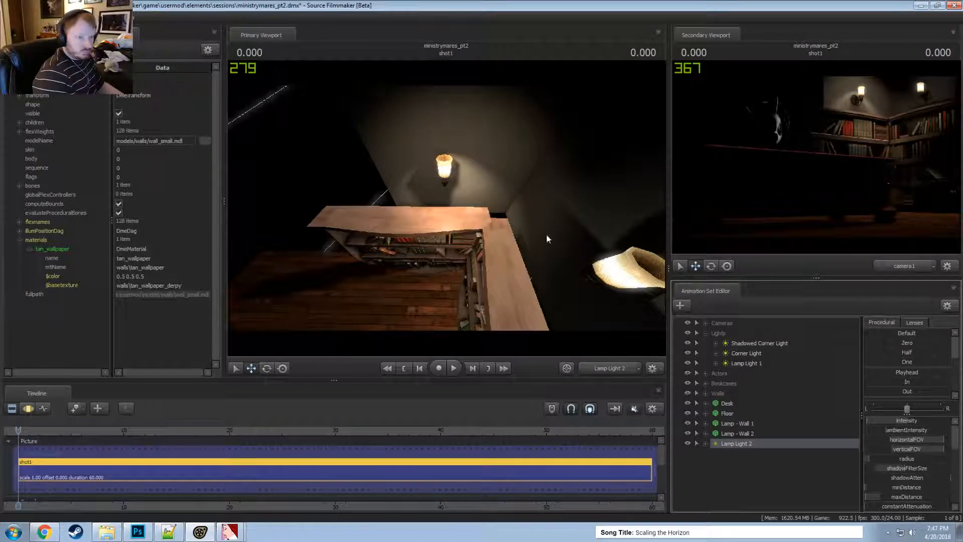
# - Move Lamp Light 2 down in front of the bookcase and aim it up at the shelves below the wall lamp
pyautogui.press('F3')
pyautogui.moveTo(446, 196)
pyautogui.mouseDown()
pyautogui.moveTo(447, 135)
pyautogui.moveTo(449, 221)
pyautogui.moveTo(449, 193)
pyautogui.moveTo(448, 211)
pyautogui.mouseUp()
pyautogui.press('F2')
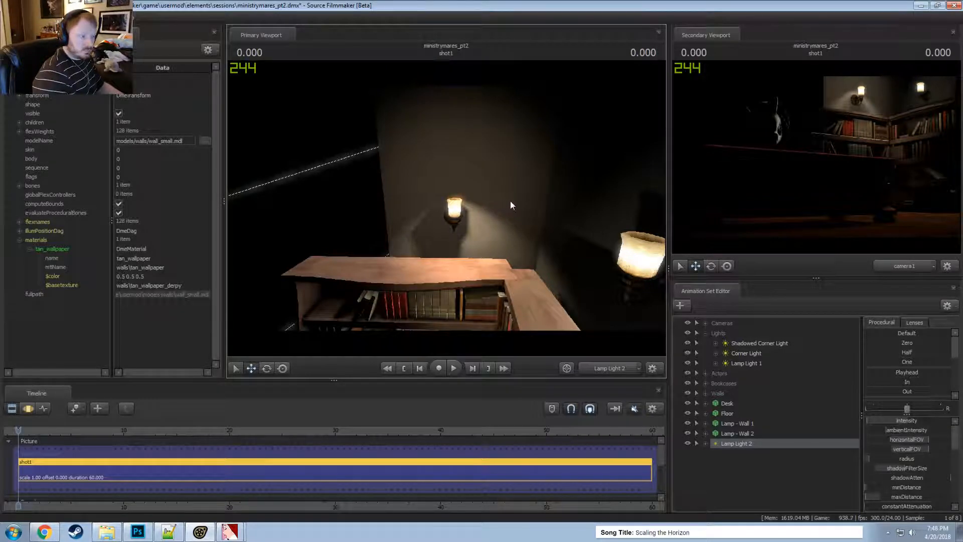
pyautogui.press('F3')
pyautogui.moveTo(469, 208); pyautogui.dragTo(447, 209)
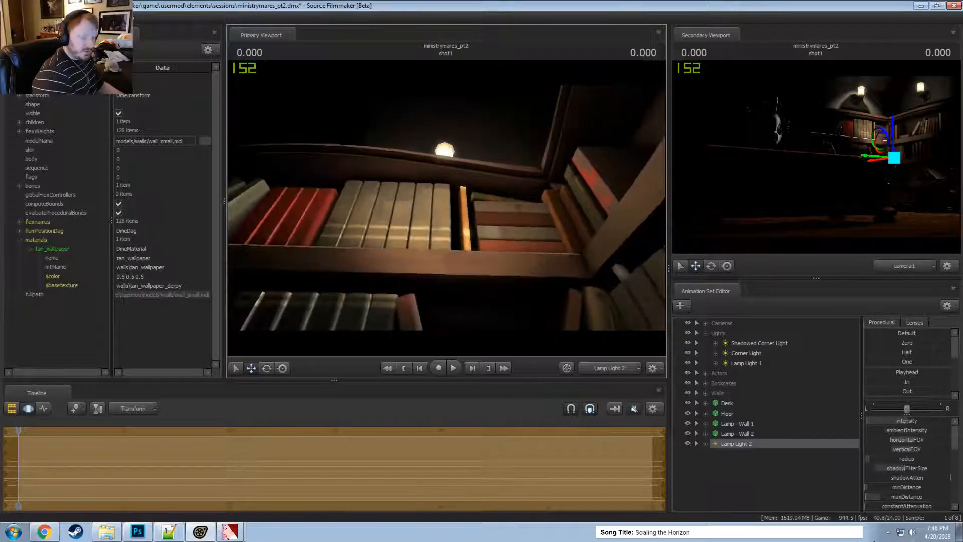
# - Increase Lamp Light 2's minDistance and check how its light falls on the books
pyautogui.moveTo(894, 492); pyautogui.dragTo(926, 495)
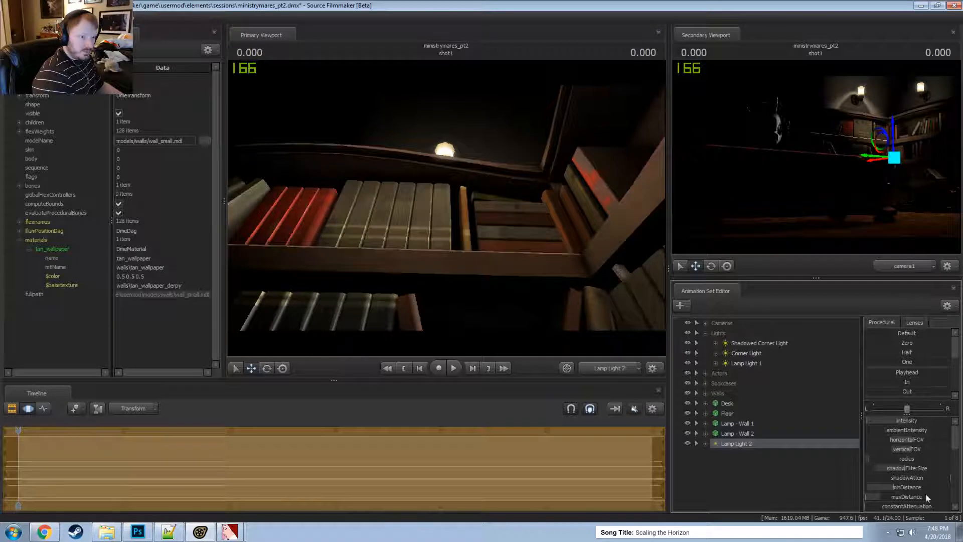
pyautogui.rightClick(739, 445)
pyautogui.click(769, 419)
pyautogui.press('F2')
pyautogui.click(416, 199)
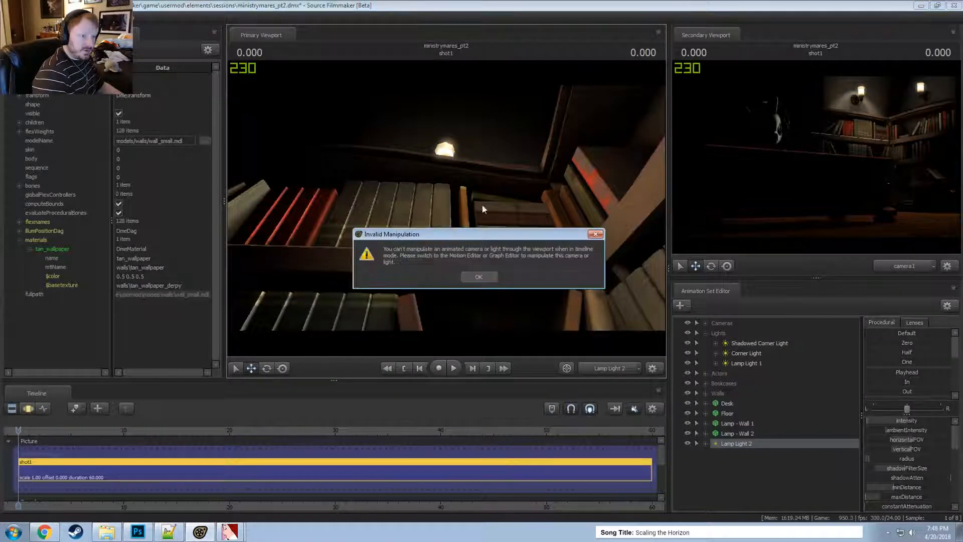
pyautogui.click(471, 276)
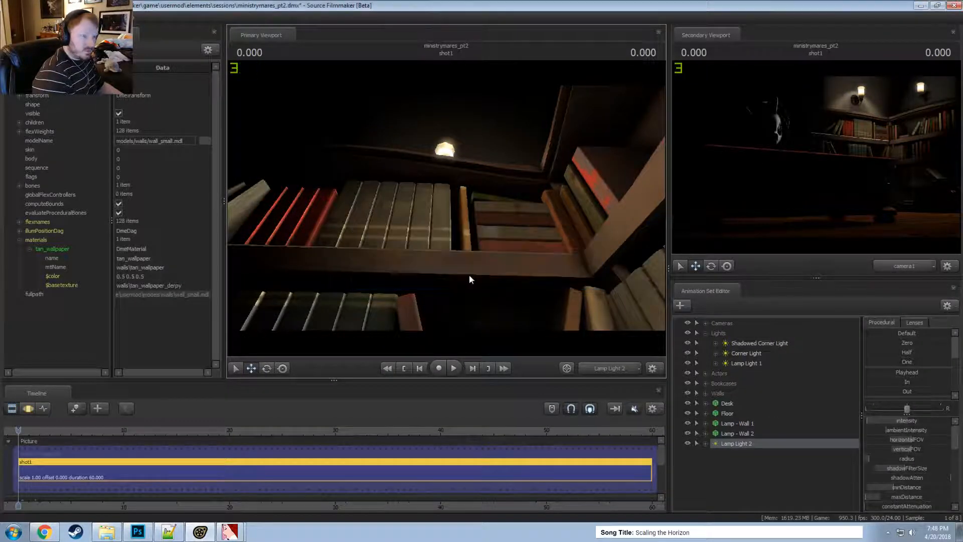
# - Raise Lamp Light 2's intensity to brighten the bookshelf and the wall behind it
pyautogui.press('F3')
pyautogui.press('F2')
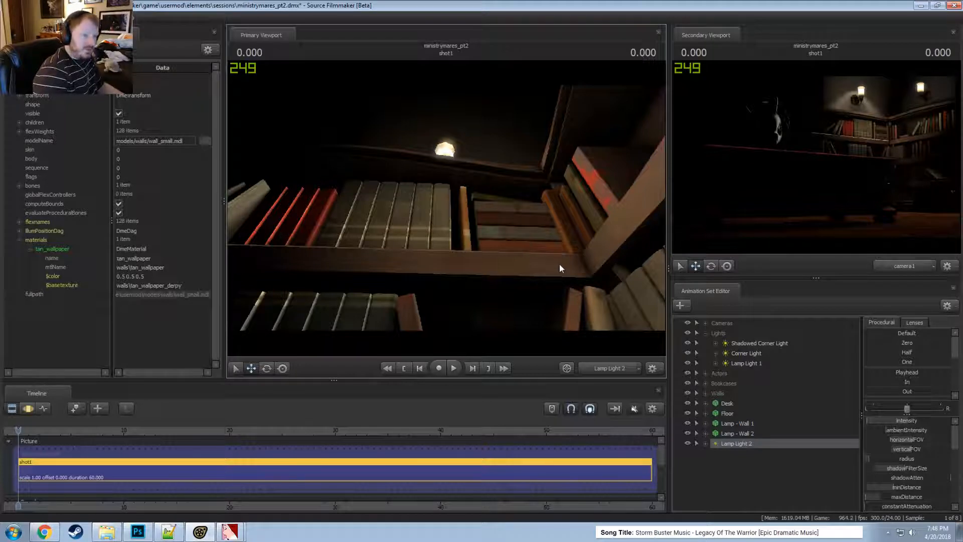
pyautogui.press('F3')
pyautogui.moveTo(881, 420); pyautogui.dragTo(889, 420)
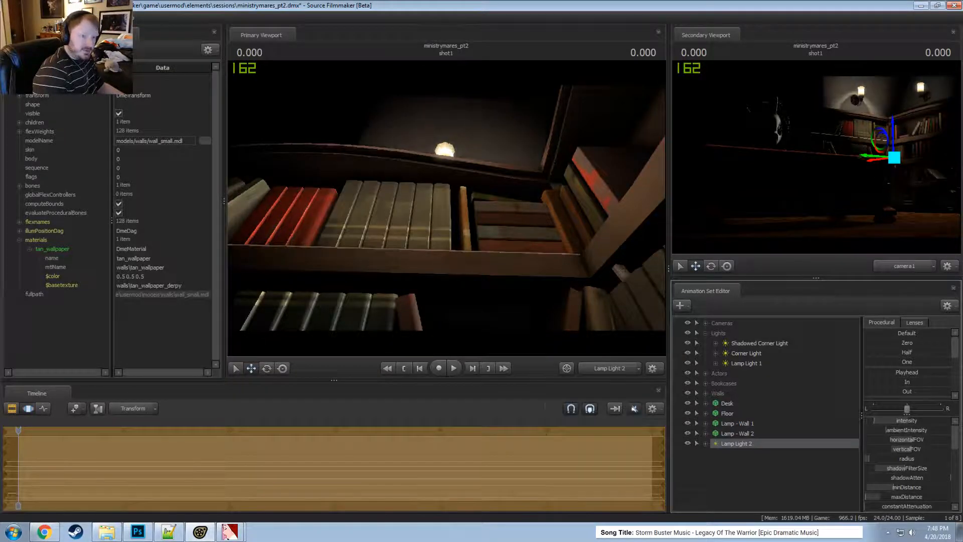
# - Re-aim Lamp Light 2 slightly at the bookshelf below the wall lamp and check its light in the clip view
pyautogui.press('F2')
pyautogui.press('F3')
pyautogui.moveTo(501, 221)
pyautogui.mouseDown()
pyautogui.moveTo(499, 204)
pyautogui.moveTo(498, 232)
pyautogui.moveTo(497, 197)
pyautogui.moveTo(496, 222)
pyautogui.mouseUp()
pyautogui.press('F2')
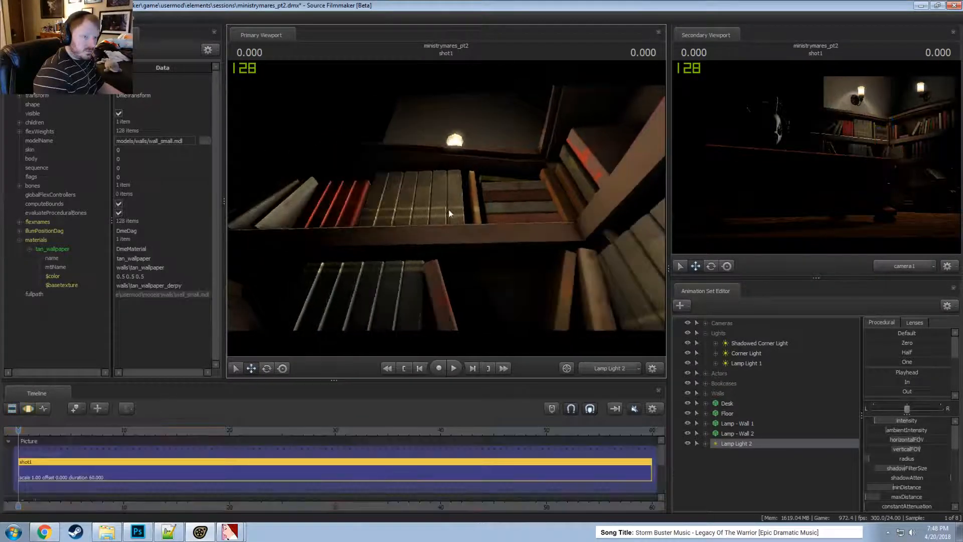
pyautogui.press('F3')
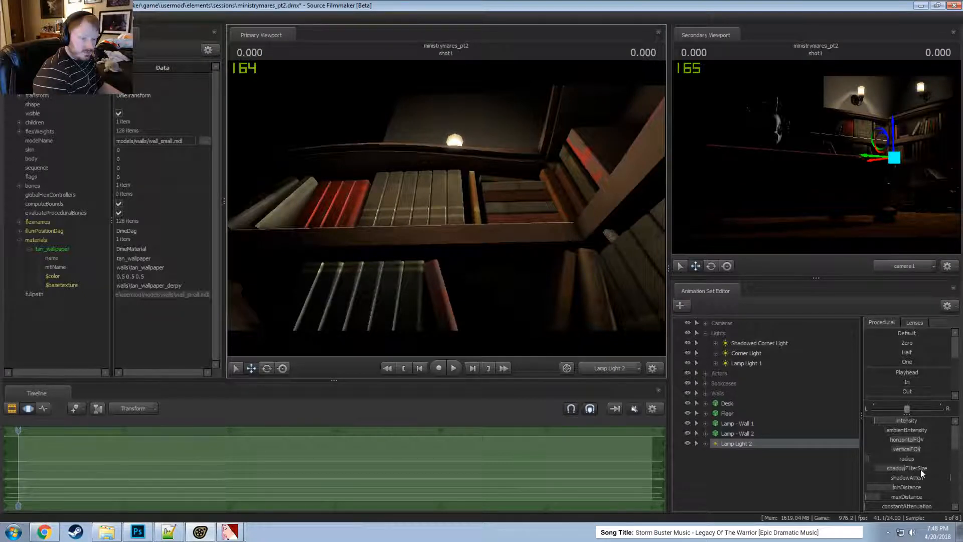
# - Adjust Lamp Light 2's shadow softness and shorten how far its light reaches up the wall
pyautogui.moveTo(922, 470); pyautogui.dragTo(920, 469)
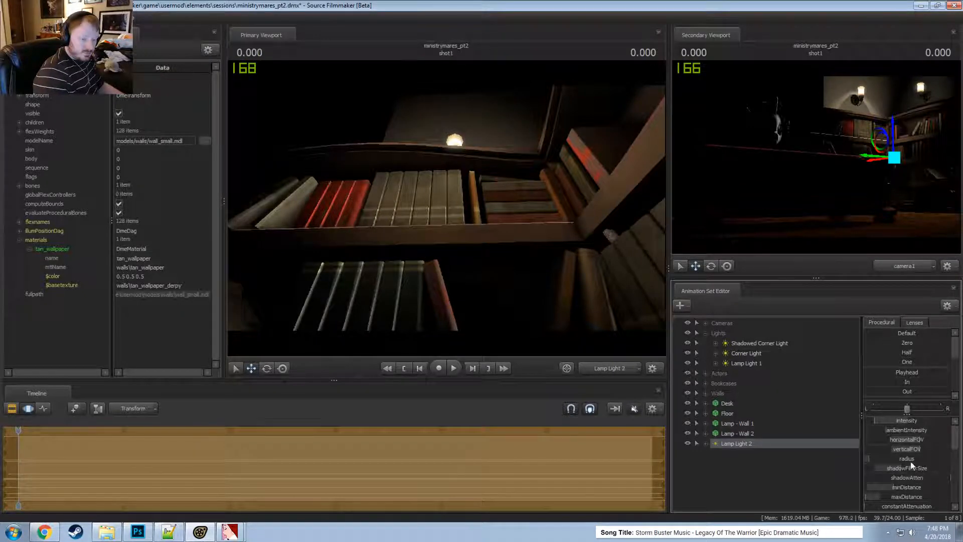
pyautogui.scroll(-2, 912, 462)
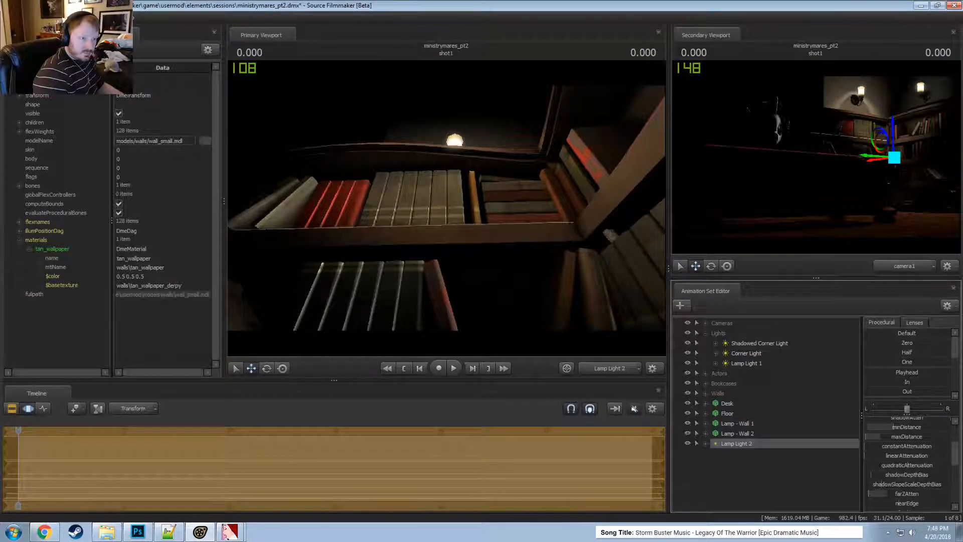
# - Show Lamp Light 2's light element in the Element Viewer and enable its uberlight option
pyautogui.press('F2')
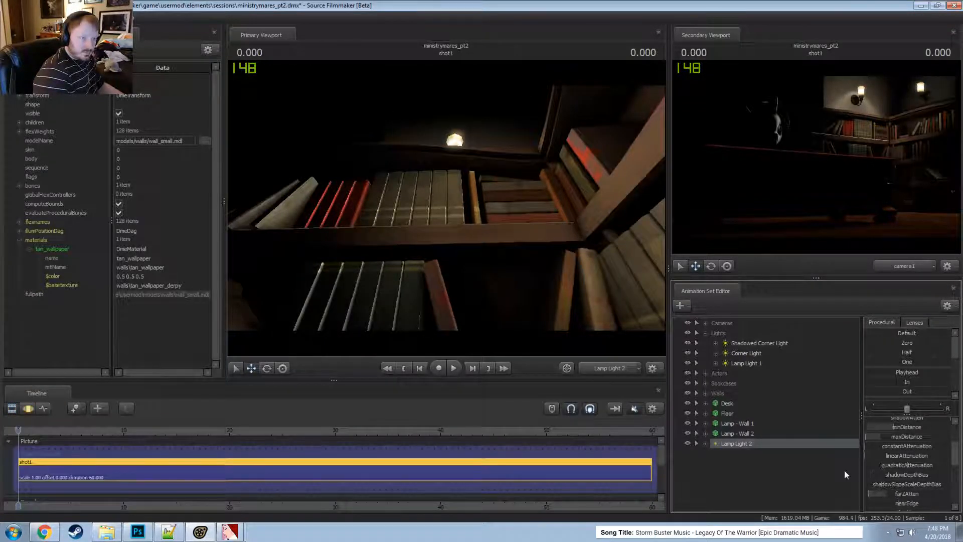
pyautogui.rightClick(766, 447)
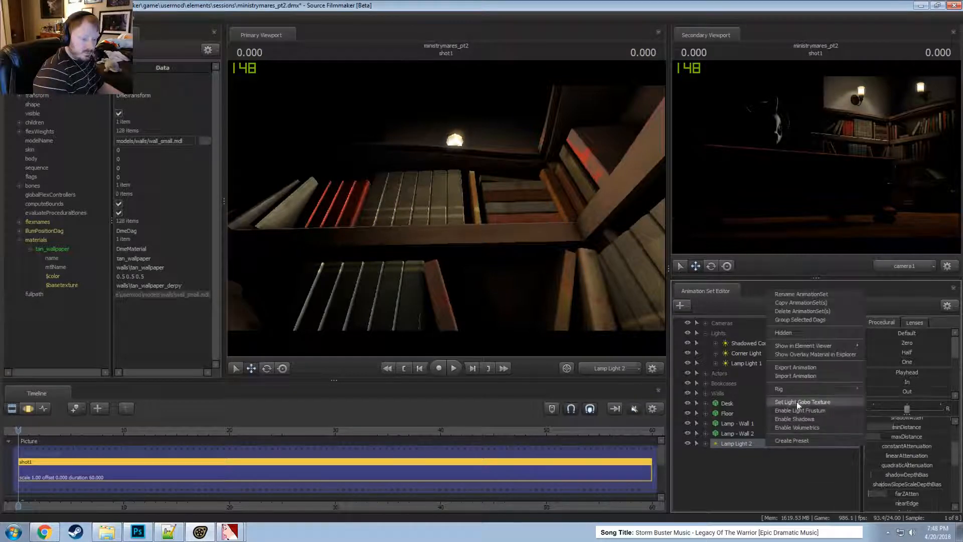
pyautogui.moveTo(848, 346)
pyautogui.click(885, 356)
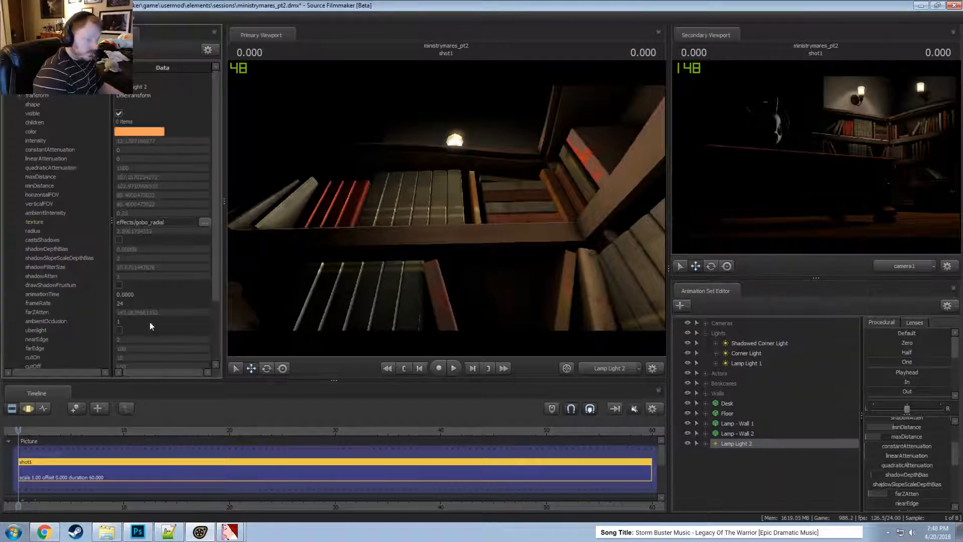
pyautogui.click(119, 327)
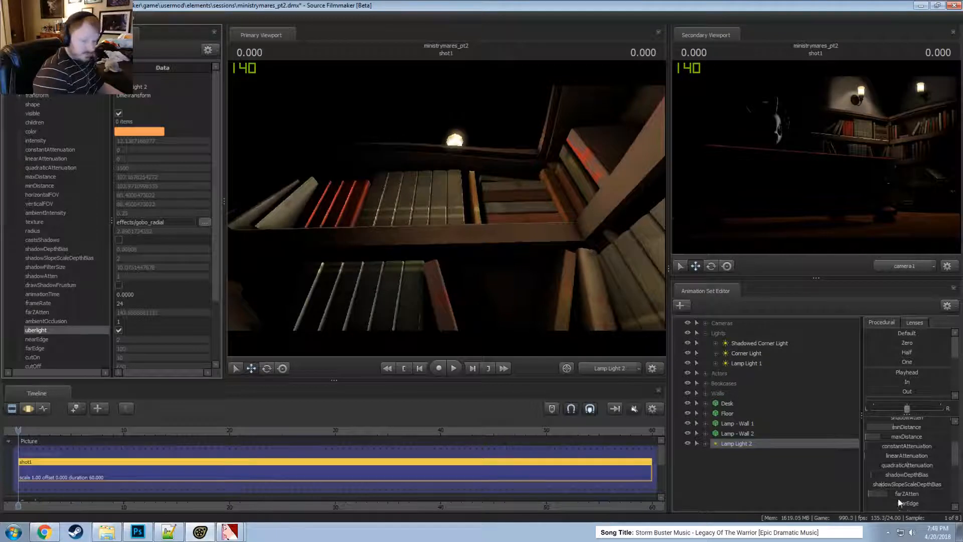
# - Raise Lamp Light 2's nearEdge and extend the upper limit of its slider range
pyautogui.scroll(-3, 903, 503)
pyautogui.press('F3')
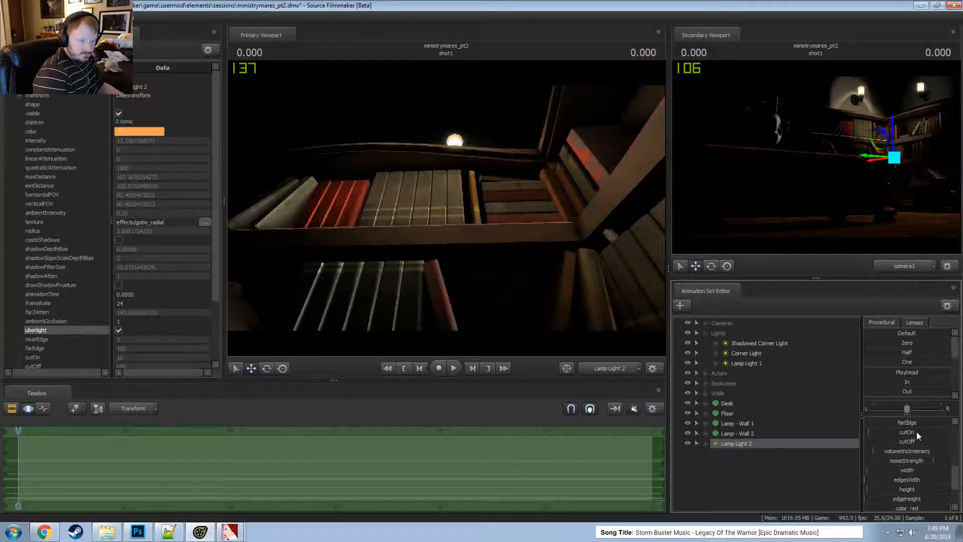
pyautogui.scroll(1, 899, 432)
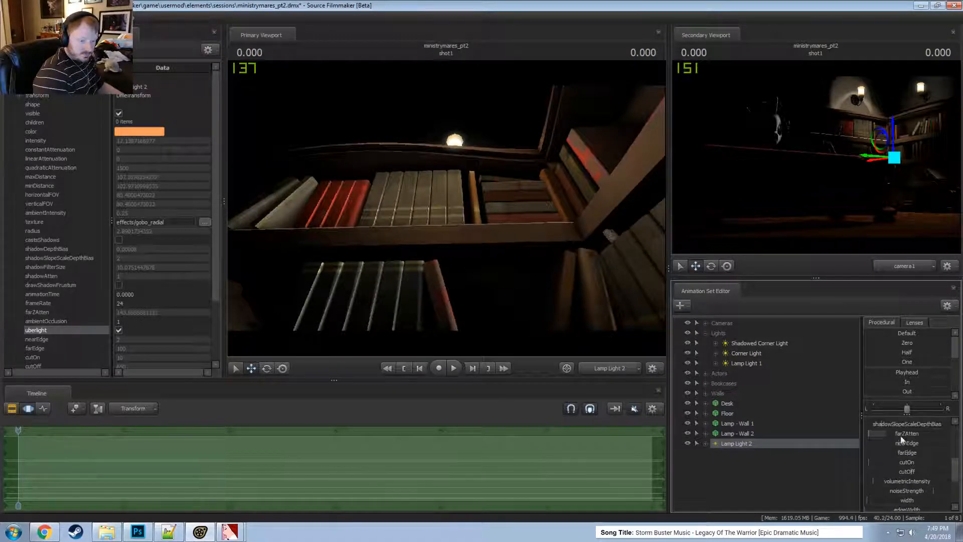
pyautogui.moveTo(913, 444); pyautogui.dragTo(938, 451)
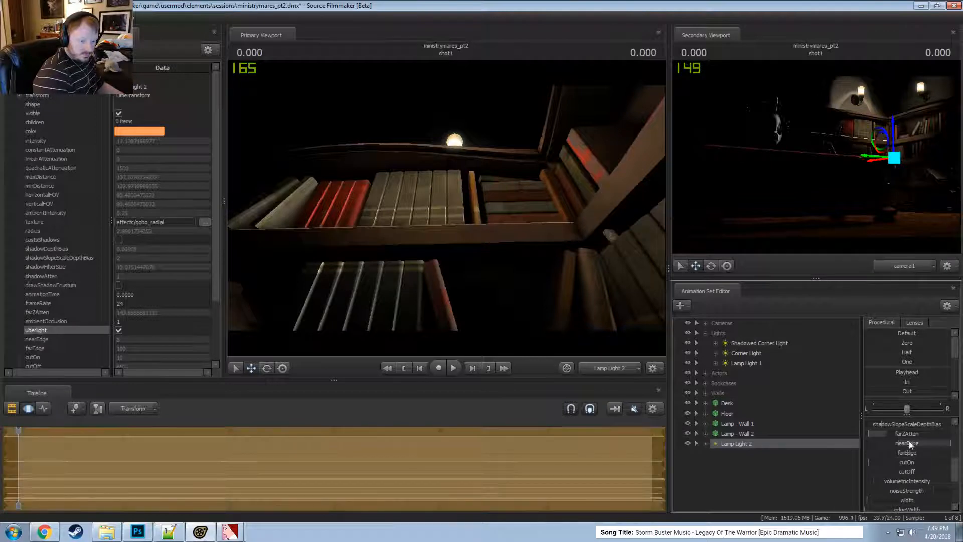
pyautogui.rightClick(917, 452)
pyautogui.click(919, 457)
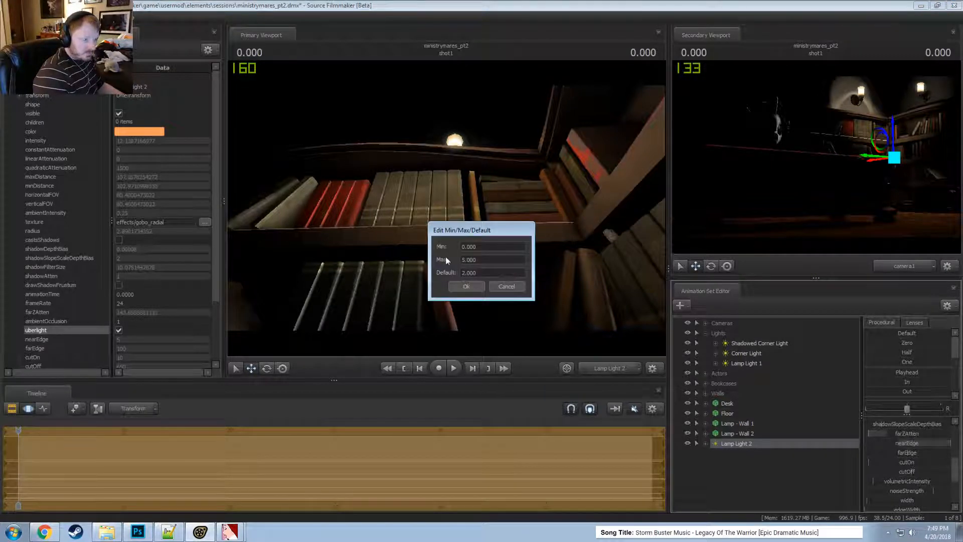
pyautogui.click(464, 260)
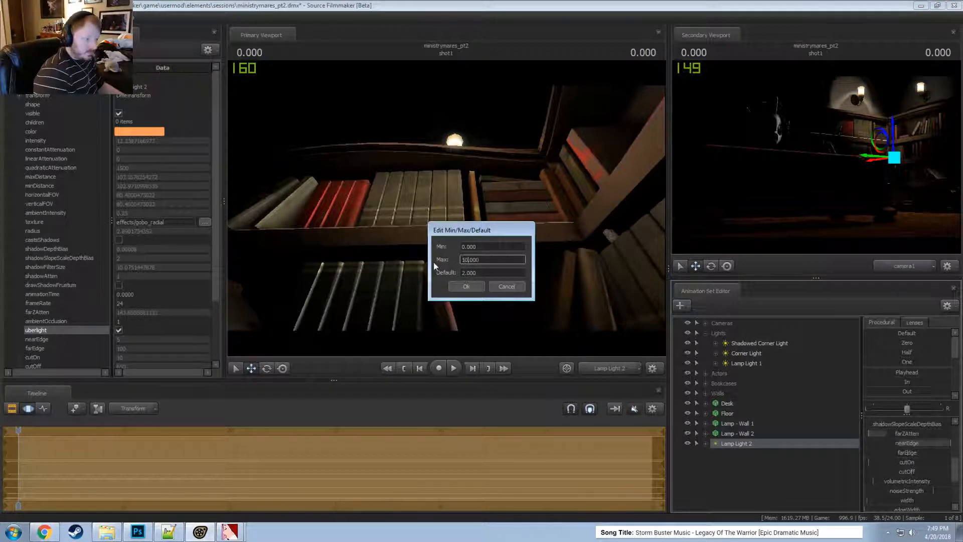
pyautogui.press('Return')
# - Tune Lamp Light 2's nearEdge, cutOn and width and height edges, and re-aim its beam at the shelf
pyautogui.moveTo(894, 447); pyautogui.dragTo(913, 462)
pyautogui.moveTo(455, 284); pyautogui.dragTo(520, 272)
pyautogui.scroll(-3, 939, 491)
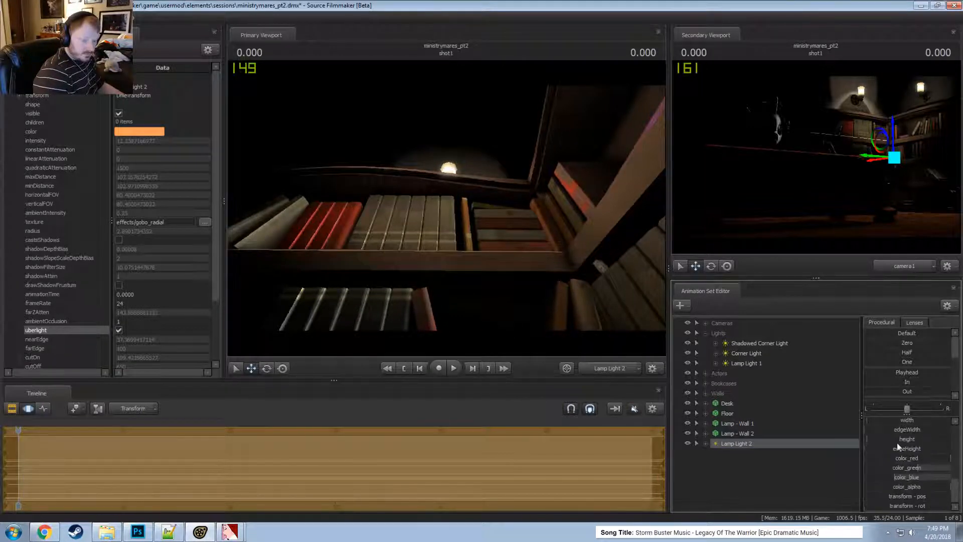
pyautogui.scroll(1, 891, 459)
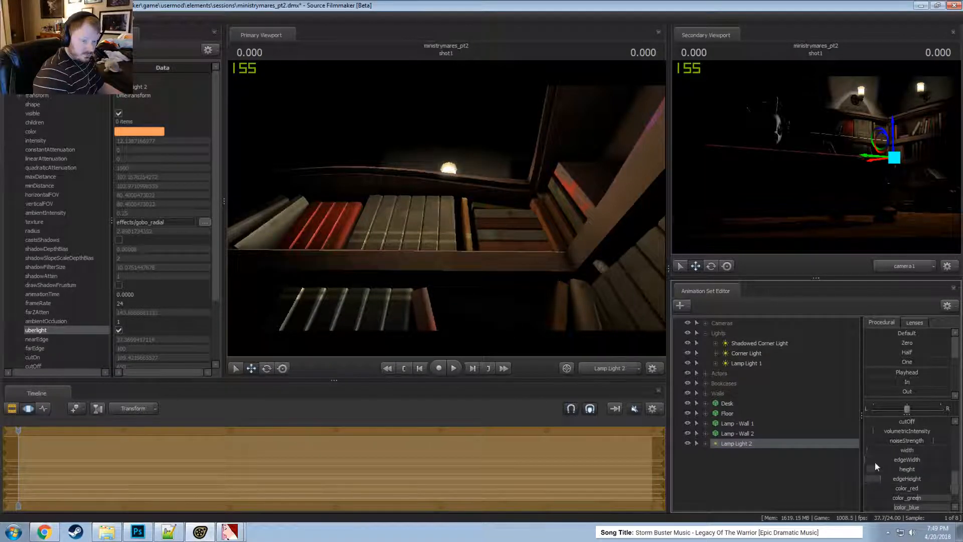
pyautogui.moveTo(466, 202); pyautogui.dragTo(429, 220)
pyautogui.press('F2')
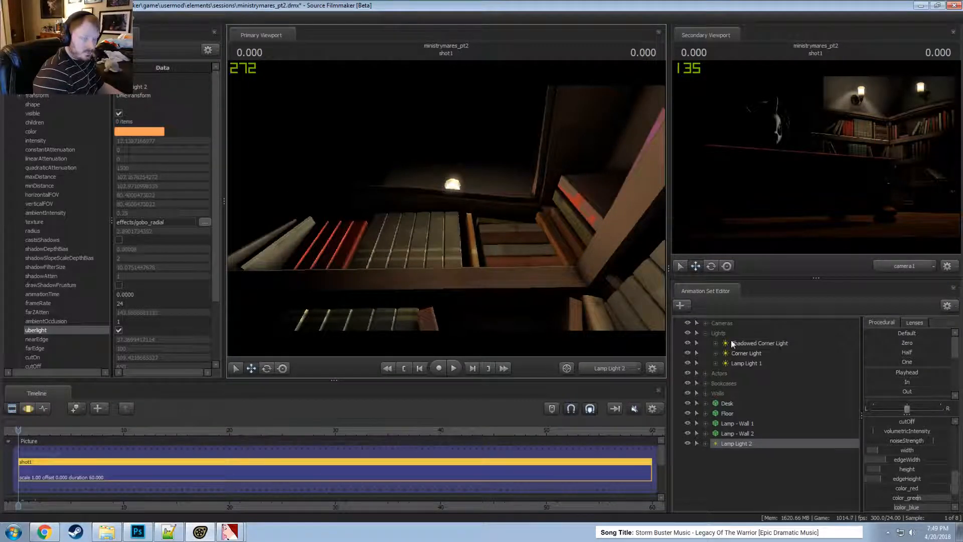
# - Look through Lamp Light 1 in the primary viewport and pull the light back from the wall lamp, aimed at the wall
pyautogui.click(745, 365)
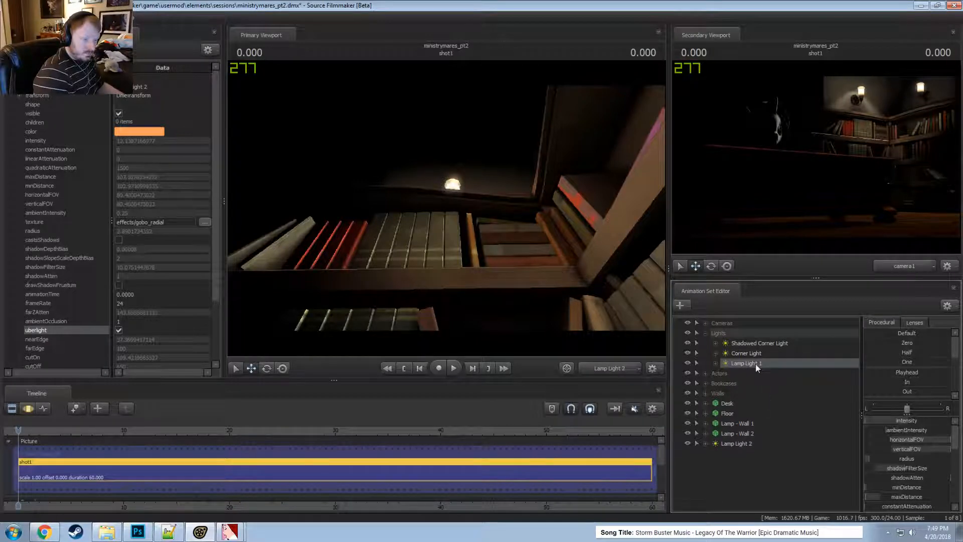
pyautogui.moveTo(751, 364); pyautogui.dragTo(487, 237)
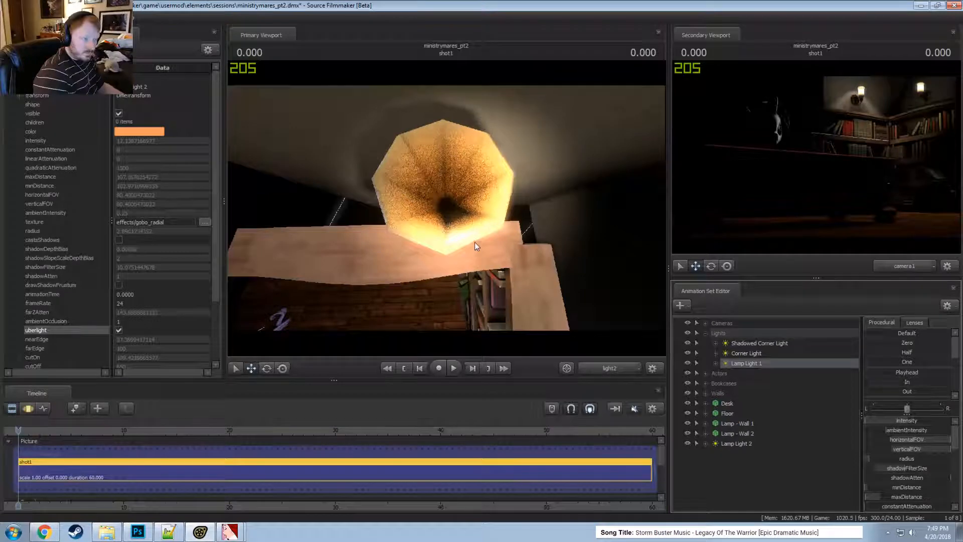
pyautogui.press('F3')
pyautogui.moveTo(470, 239); pyautogui.dragTo(470, 261)
pyautogui.press('s')
pyautogui.press('s')
pyautogui.press('s')
pyautogui.moveTo(447, 208); pyautogui.dragTo(446, 207)
pyautogui.press('F2')
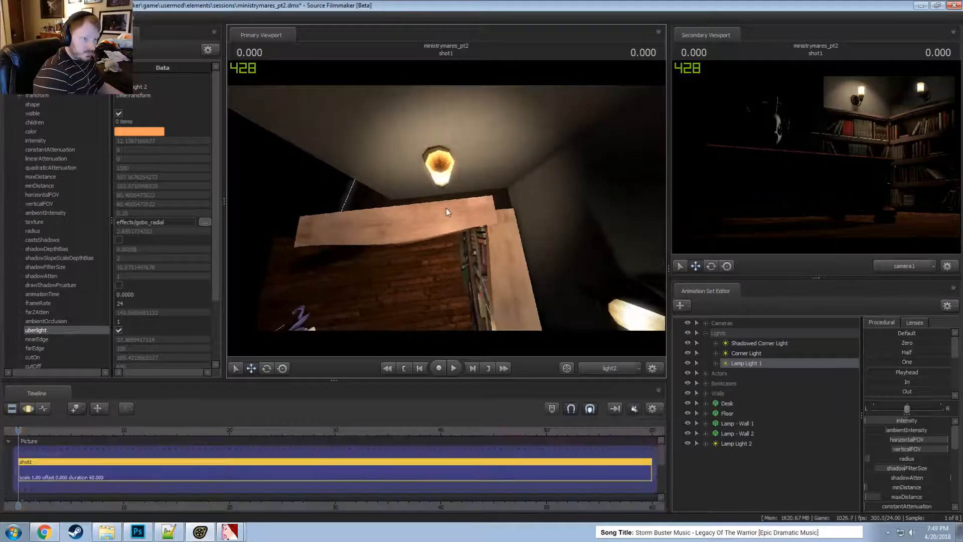
# - Move Lamp Light 1 farther out from the wall lamp and re-aim it over the bookcase tops
pyautogui.press('F3')
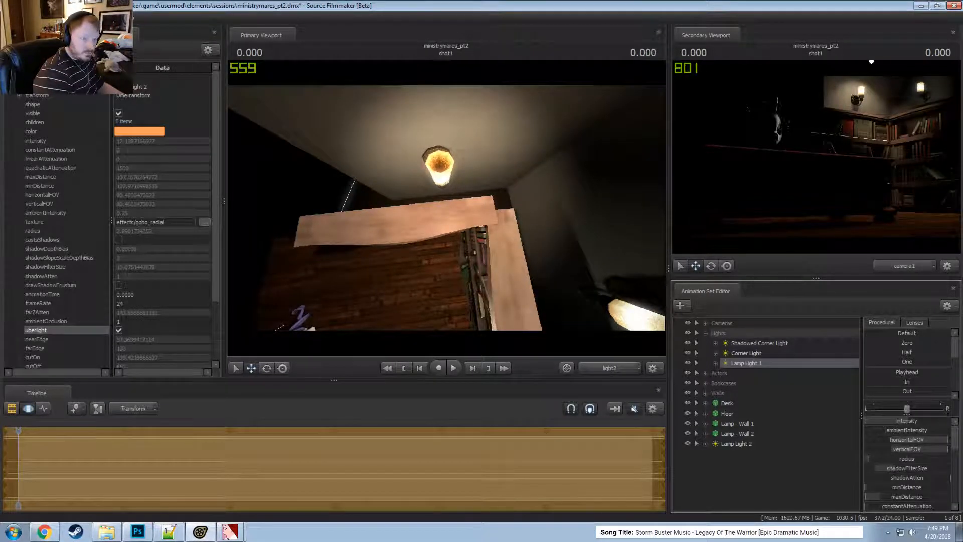
pyautogui.press('F2')
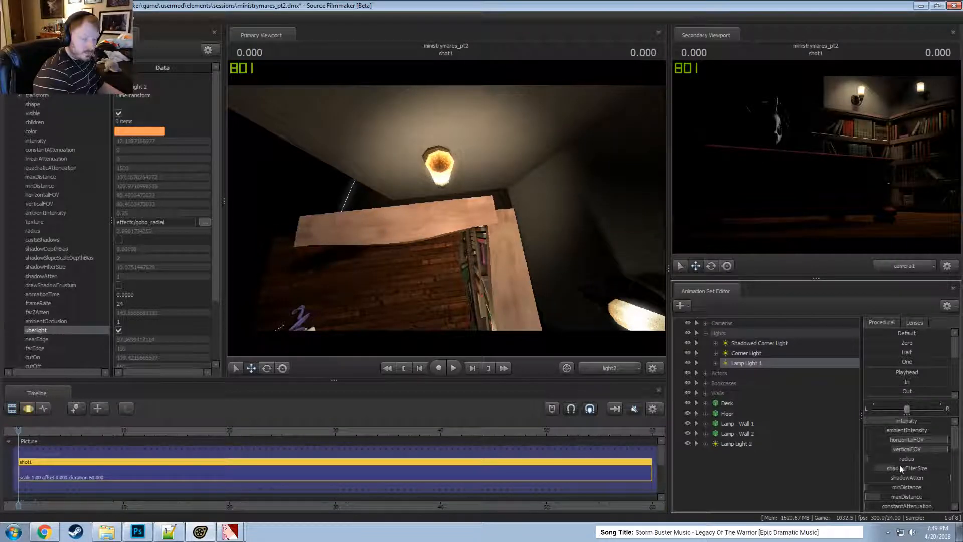
pyautogui.press('F3')
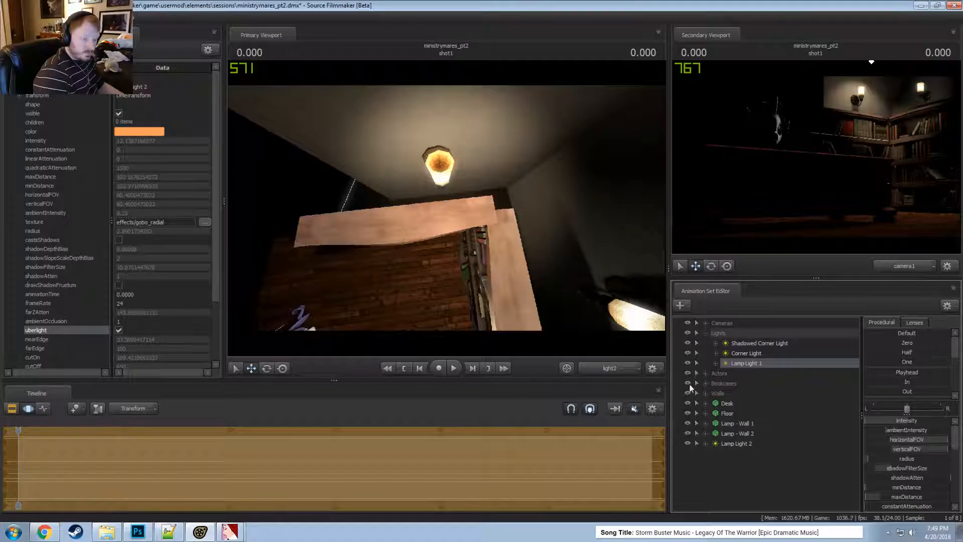
pyautogui.moveTo(481, 296); pyautogui.dragTo(482, 259)
pyautogui.scroll(3, 480, 277)
pyautogui.scroll(-3, 479, 270)
pyautogui.scroll(2, 480, 264)
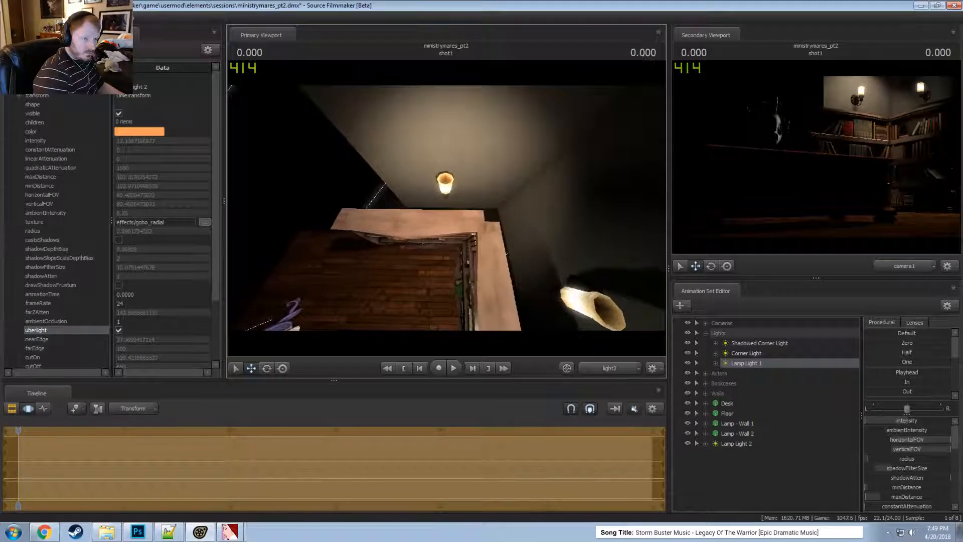
# - Show Lamp Light 1's light element in the Element Viewer and enable its uberlight option
pyautogui.rightClick(757, 364)
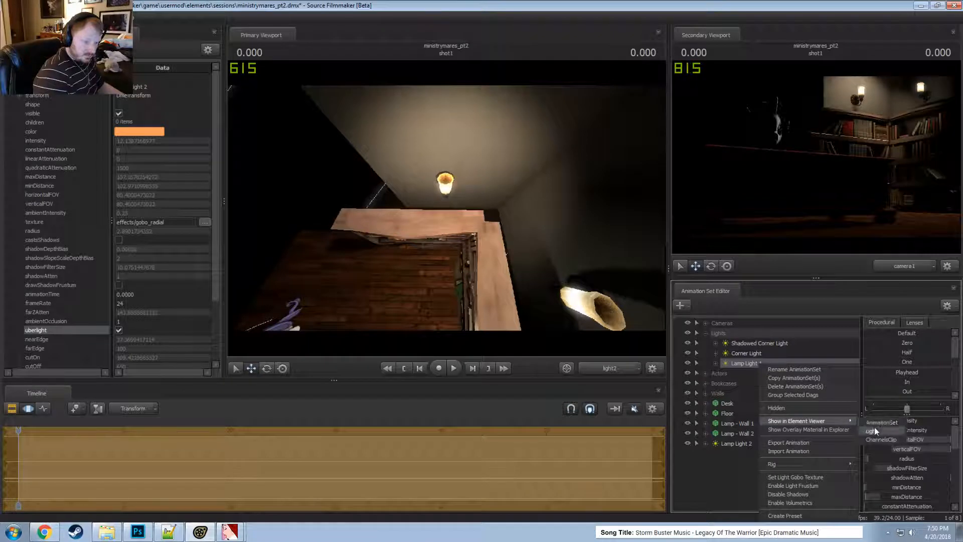
pyautogui.click(874, 427)
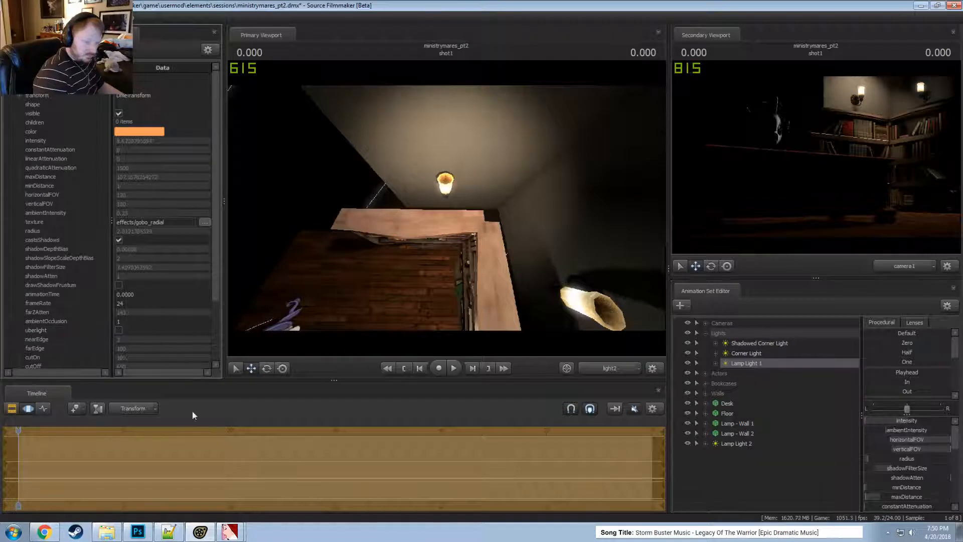
pyautogui.click(119, 330)
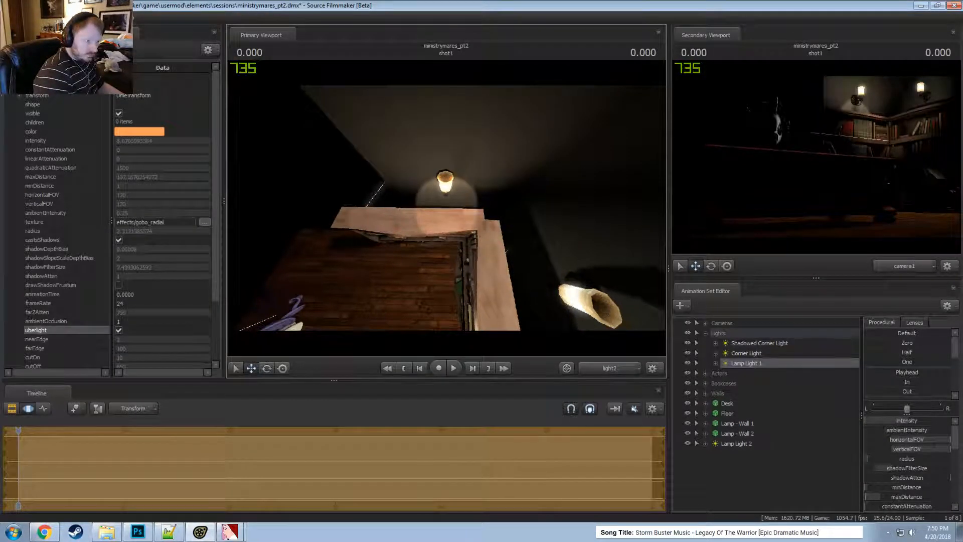
# - Increase Lamp Light 1's uberlight width, height and edge softness to spread its beam across the wall
pyautogui.scroll(-5, 903, 496)
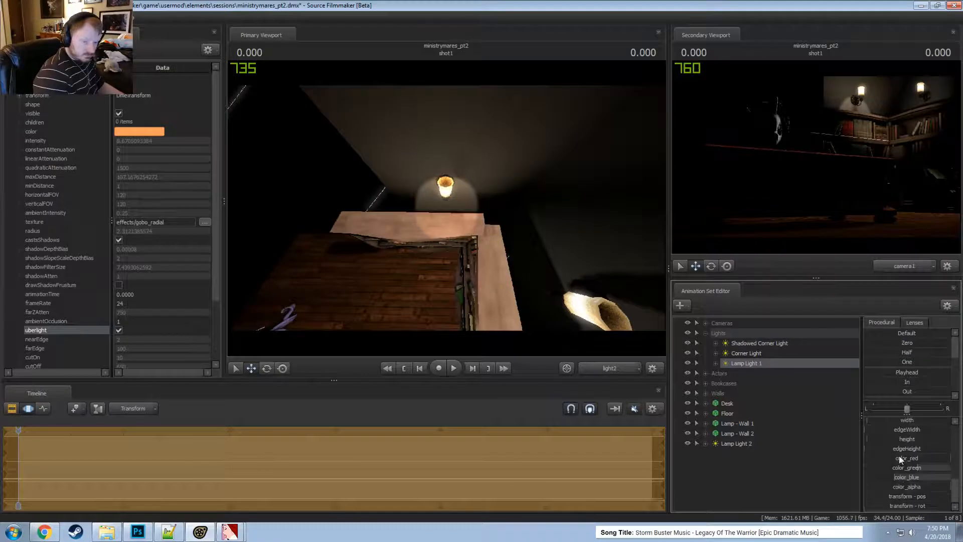
pyautogui.scroll(3, 900, 460)
pyautogui.moveTo(867, 499); pyautogui.dragTo(890, 511)
pyautogui.moveTo(452, 167); pyautogui.dragTo(447, 208)
pyautogui.press('F2')
# - Move Lamp Light 1 lower and closer to the wall lamp so it shines up the wall
pyautogui.press('F3')
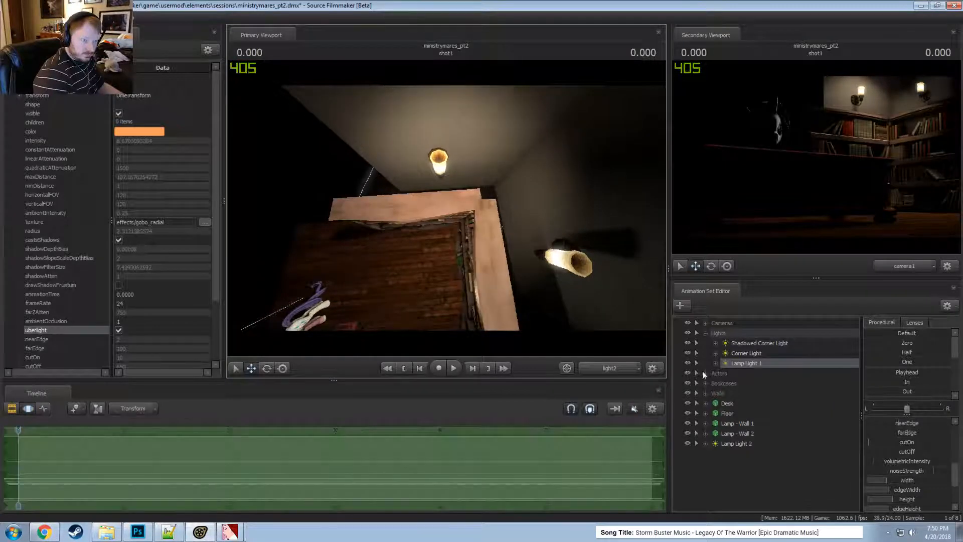
pyautogui.moveTo(443, 256); pyautogui.dragTo(442, 295)
pyautogui.moveTo(446, 208); pyautogui.dragTo(447, 209)
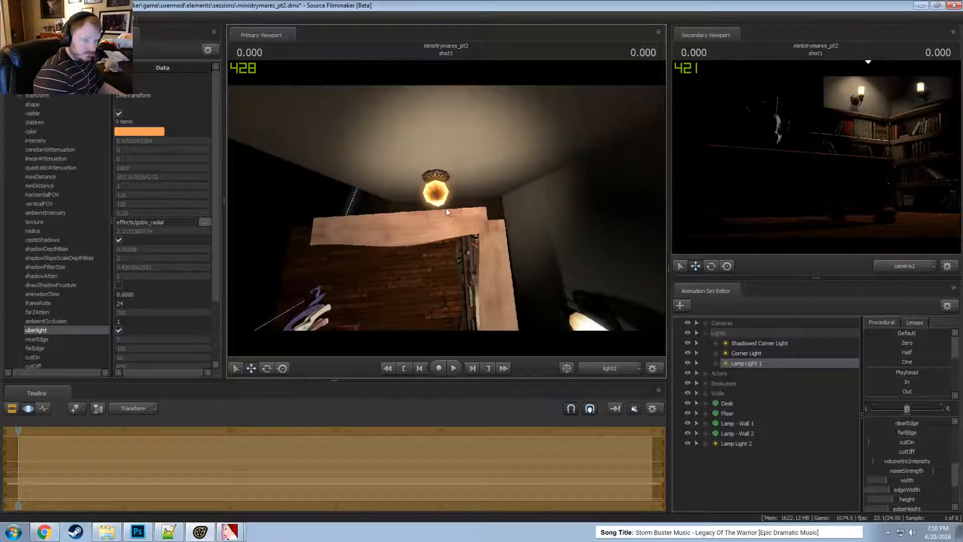
# - Set the maximum of Lamp Light 1's nearEdge range to 100 and raise its nearEdge and cutOn values
pyautogui.rightClick(899, 423)
pyautogui.click(943, 435)
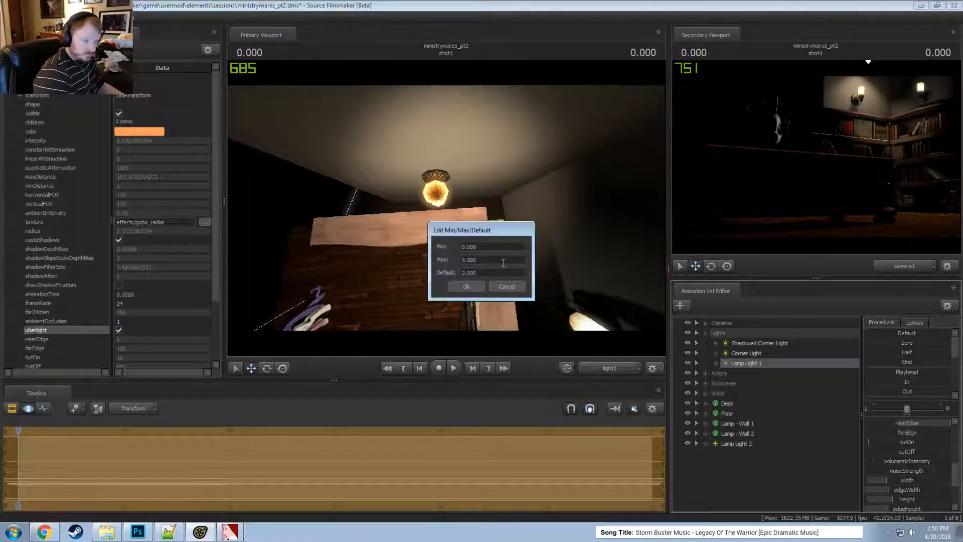
pyautogui.click(465, 259)
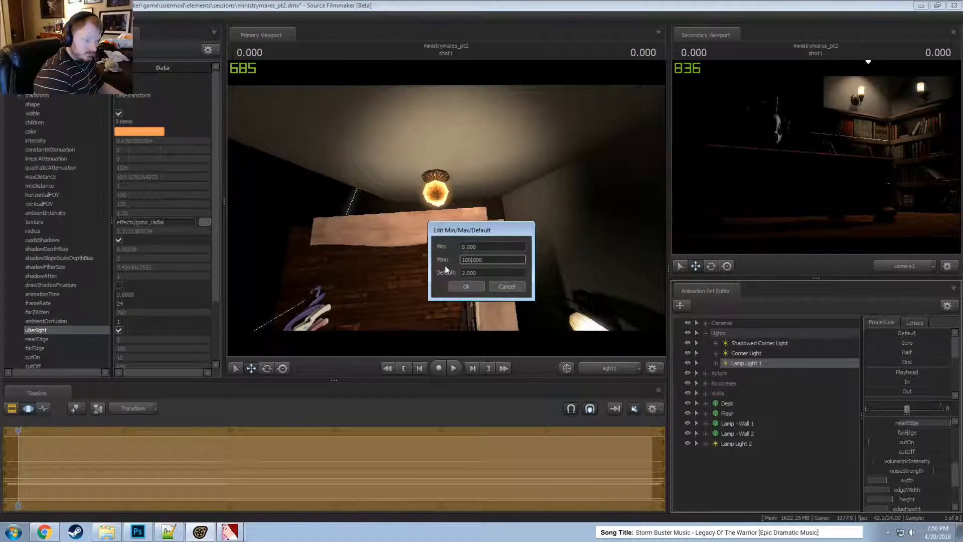
pyautogui.press('Return')
pyautogui.moveTo(897, 444)
pyautogui.mouseDown()
pyautogui.moveTo(911, 444)
pyautogui.moveTo(897, 425)
pyautogui.moveTo(906, 443)
pyautogui.mouseUp()
pyautogui.press('F2')
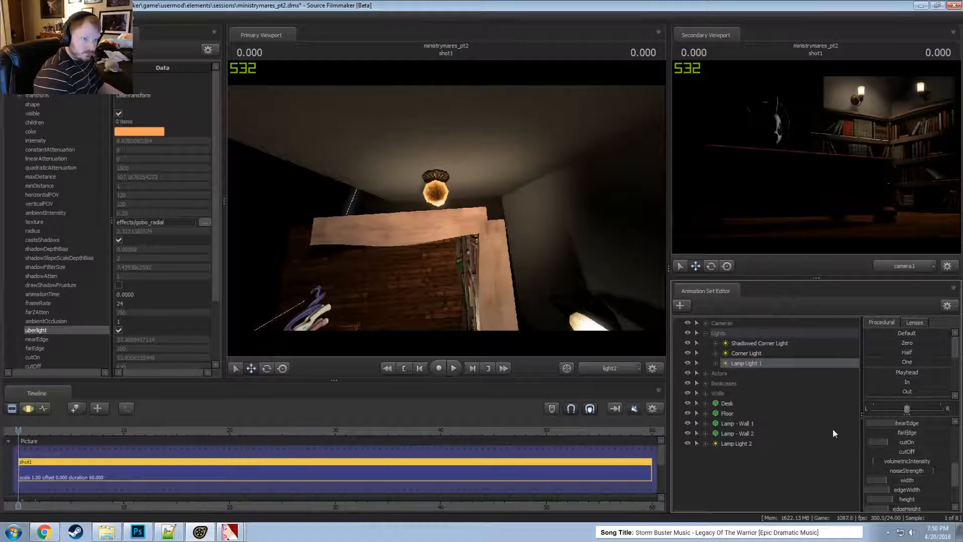
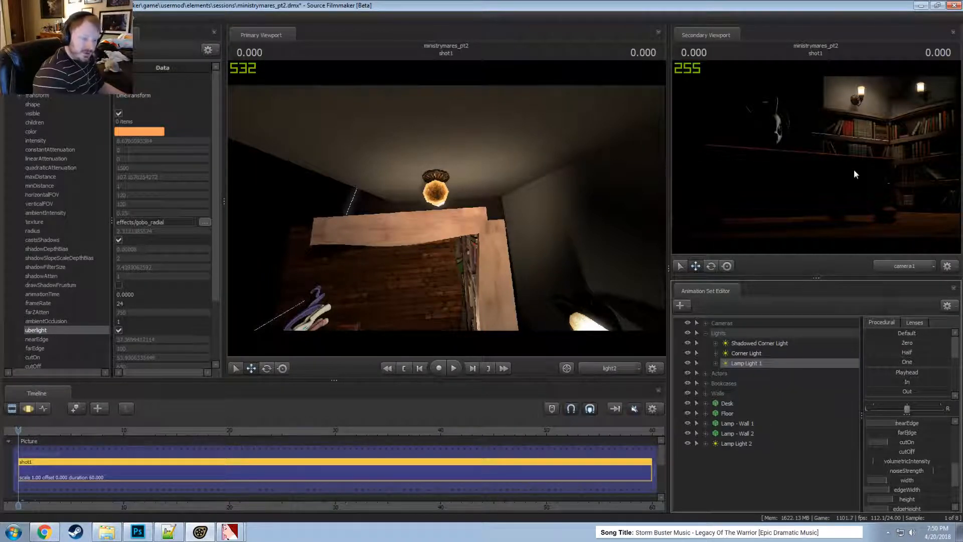
# - Fine-tune Lamp Light 1's cutOn slightly upward to soften the glow around the wall lamp
pyautogui.press('F3')
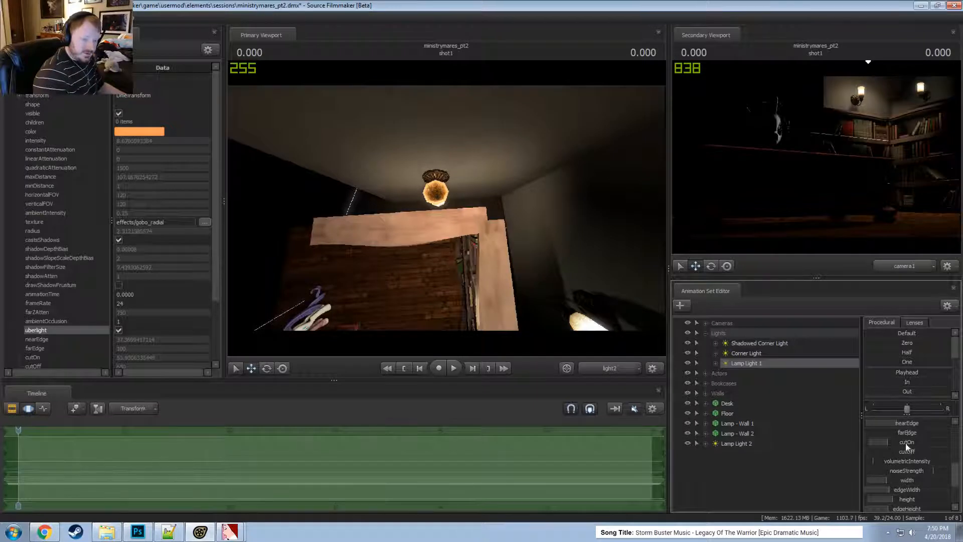
pyautogui.moveTo(907, 444); pyautogui.dragTo(902, 444)
pyautogui.moveTo(888, 442); pyautogui.dragTo(889, 442)
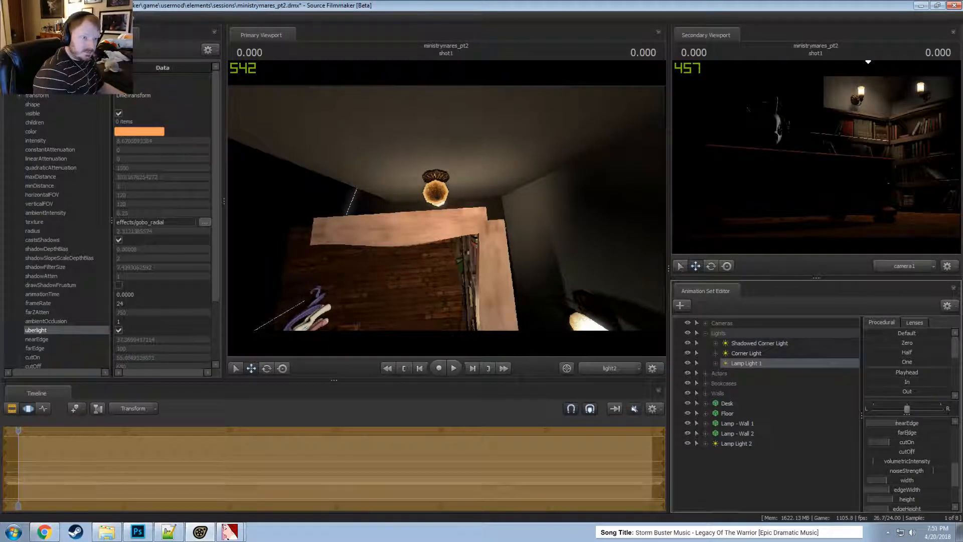
# - Slightly raise Lamp Light 2's intensity and move it into the Lights group below Lamp Light 1
pyautogui.click(744, 352)
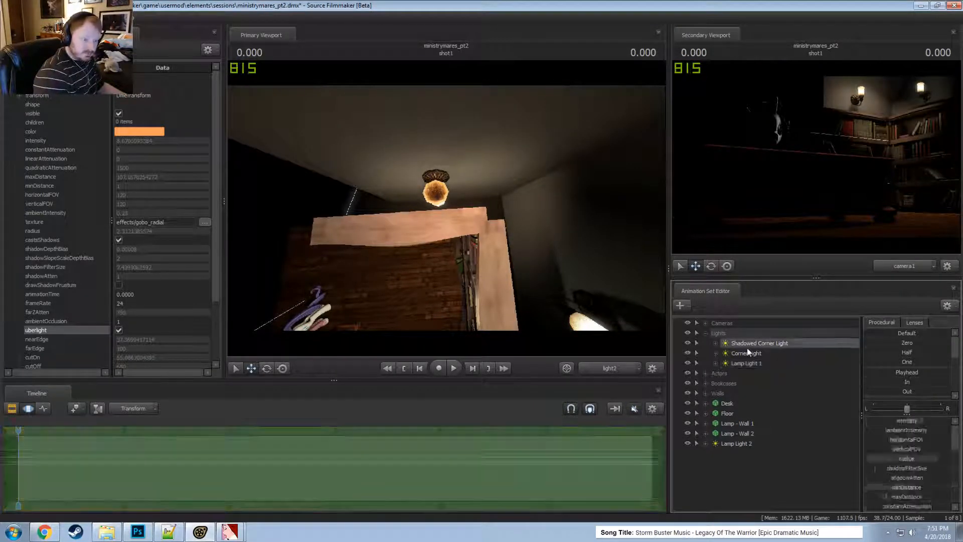
pyautogui.click(748, 444)
pyautogui.press('F2')
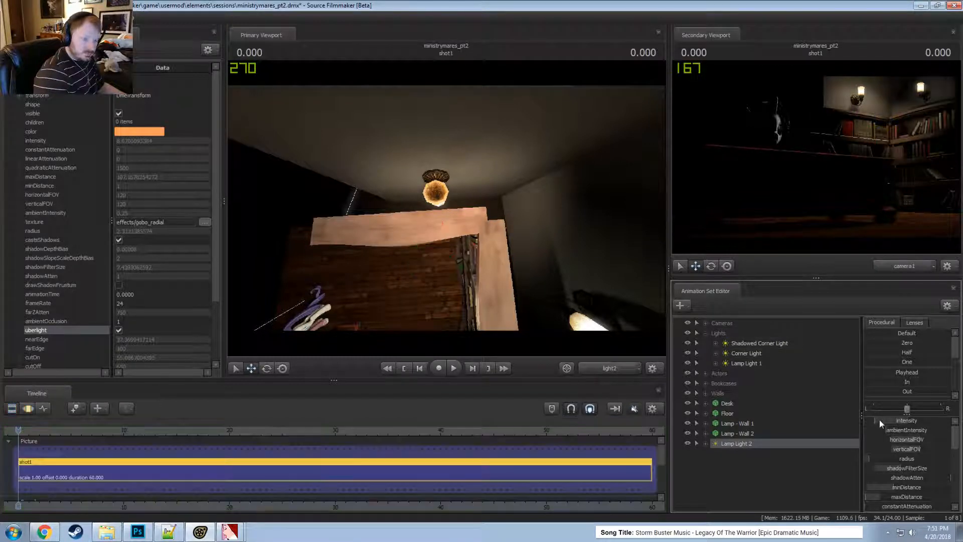
pyautogui.press('F3')
pyautogui.moveTo(880, 421); pyautogui.dragTo(888, 420)
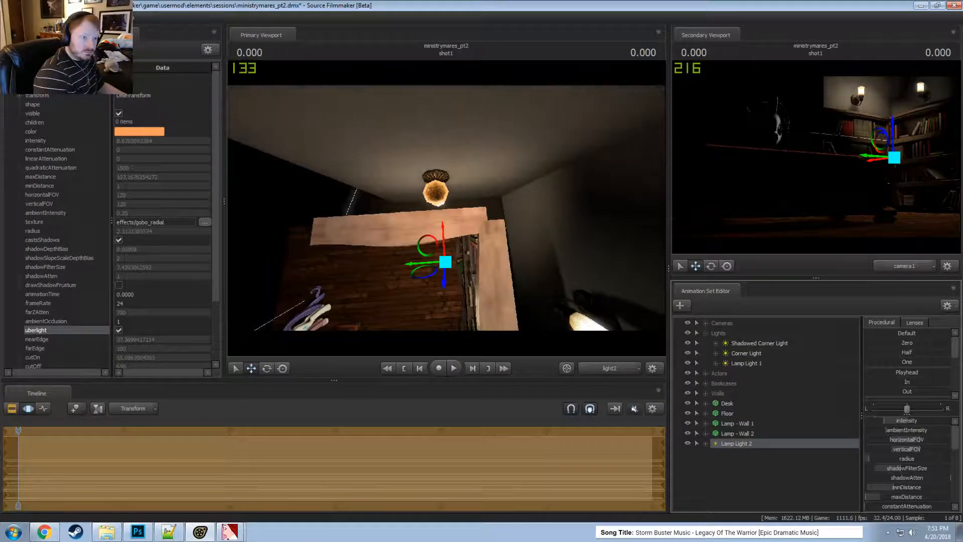
pyautogui.press('F2')
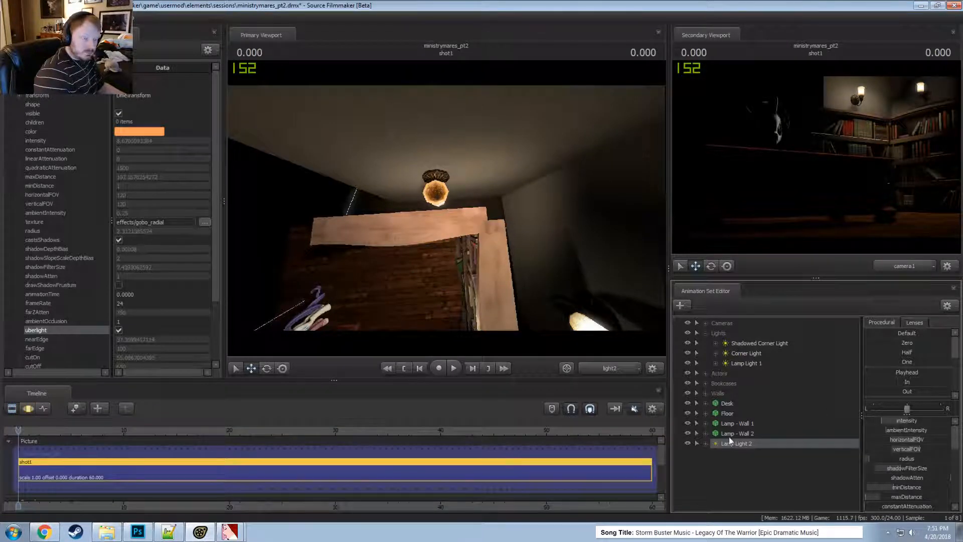
pyautogui.moveTo(733, 445); pyautogui.dragTo(739, 368)
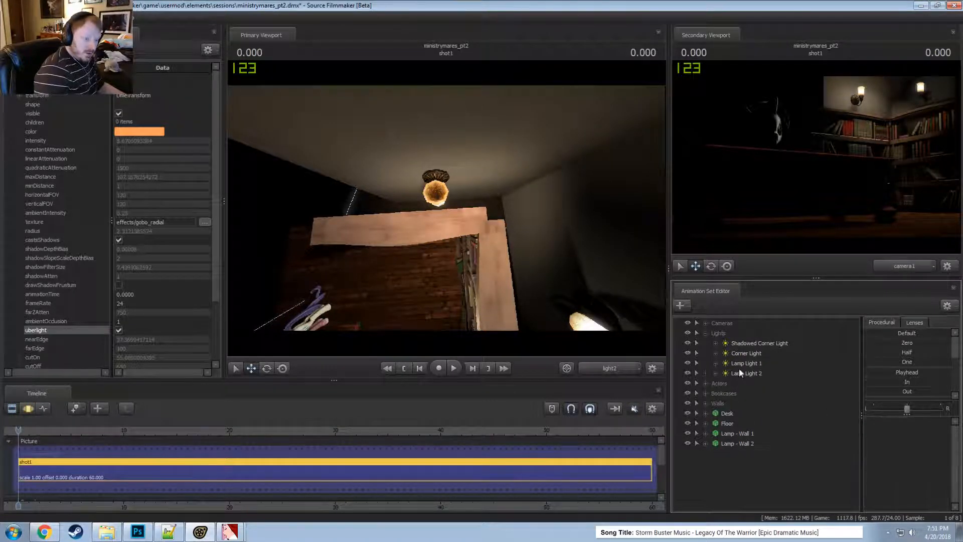
# - Duplicate Lamp Light 2 and place the copy in front of the second wall lamp, facing the wall
pyautogui.rightClick(741, 366)
pyautogui.rightClick(732, 371)
pyautogui.click(734, 489)
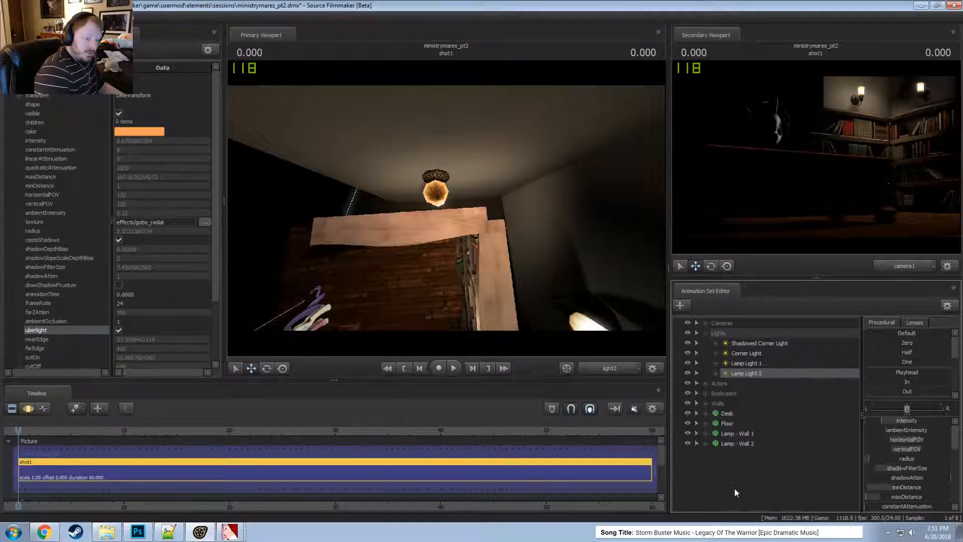
pyautogui.rightClick(735, 489)
pyautogui.click(773, 418)
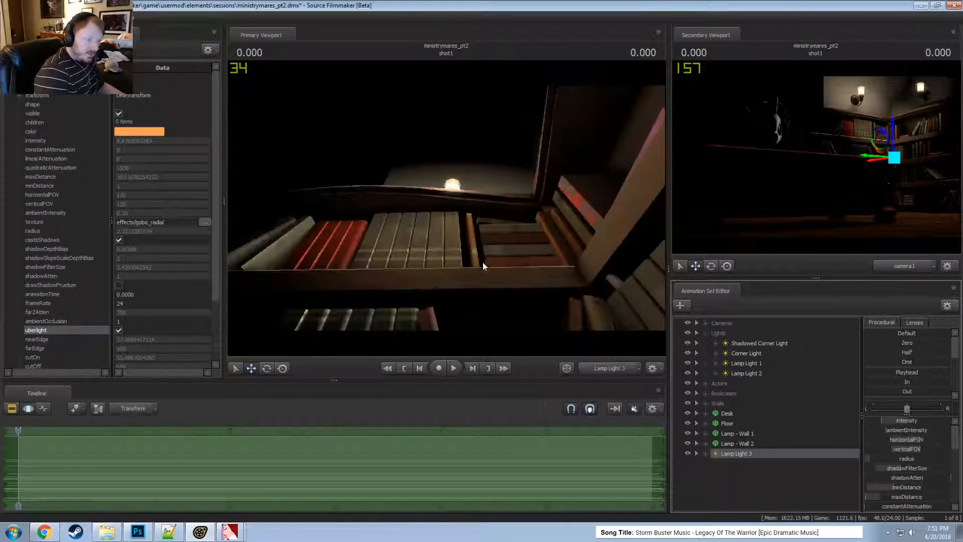
pyautogui.moveTo(483, 266); pyautogui.dragTo(446, 242)
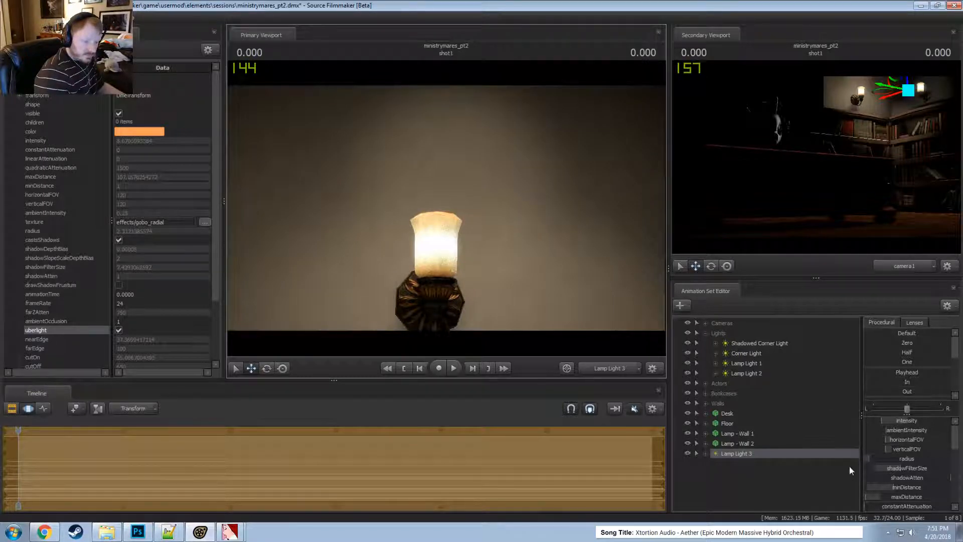
# - Move Lamp Light 3 back from the wall lamp and raise its intensity
pyautogui.scroll(-2, 850, 471)
pyautogui.scroll(-5, 880, 474)
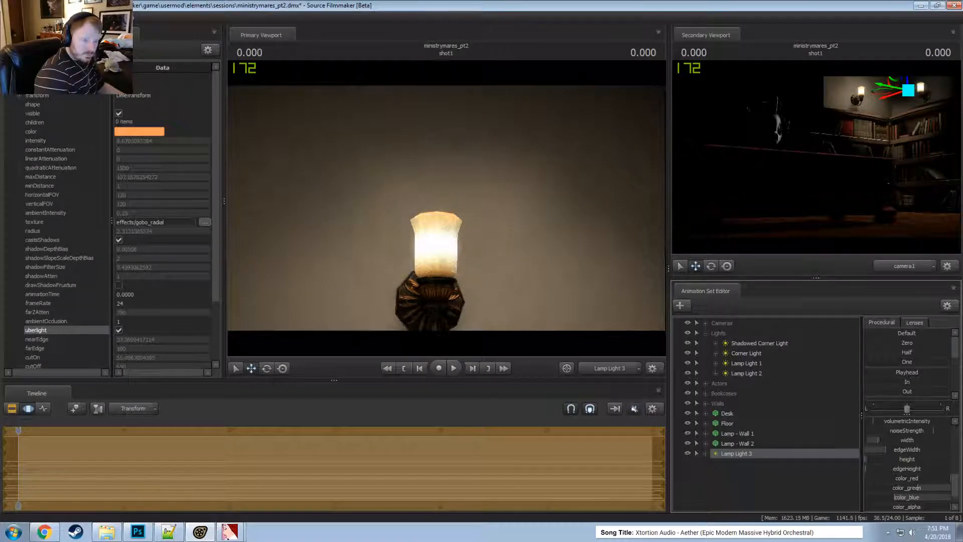
pyautogui.scroll(5, 888, 452)
pyautogui.moveTo(520, 188); pyautogui.dragTo(521, 196)
pyautogui.press('s')
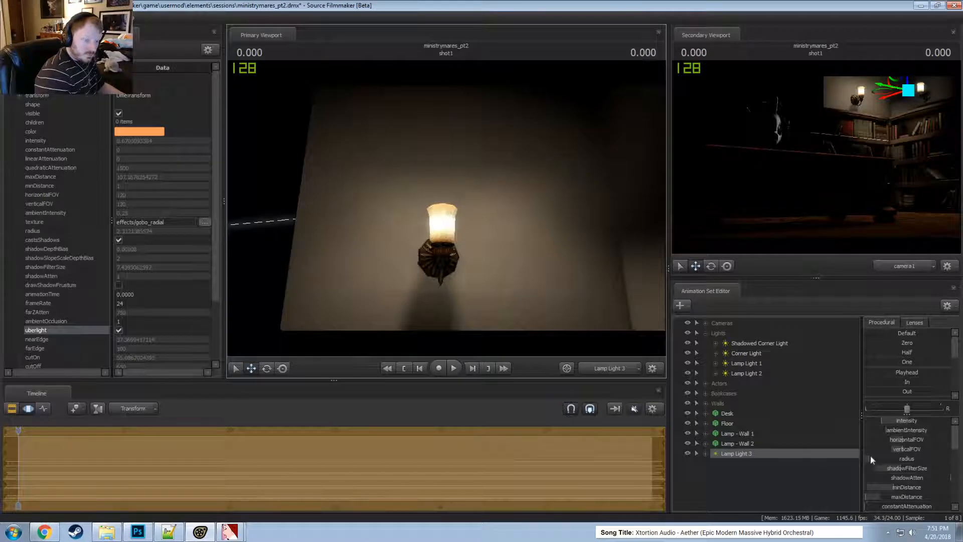
pyautogui.moveTo(902, 422); pyautogui.dragTo(946, 422)
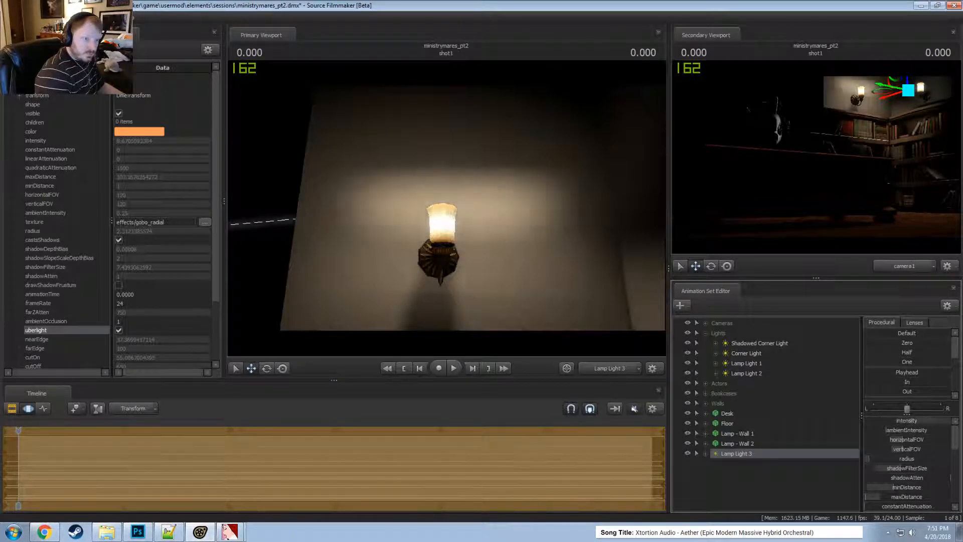
# - Reposition and re-aim Lamp Light 3 so the wall lamp sits near the centre of its beam
pyautogui.moveTo(520, 196); pyautogui.dragTo(484, 213)
pyautogui.press('e')
pyautogui.press('r')
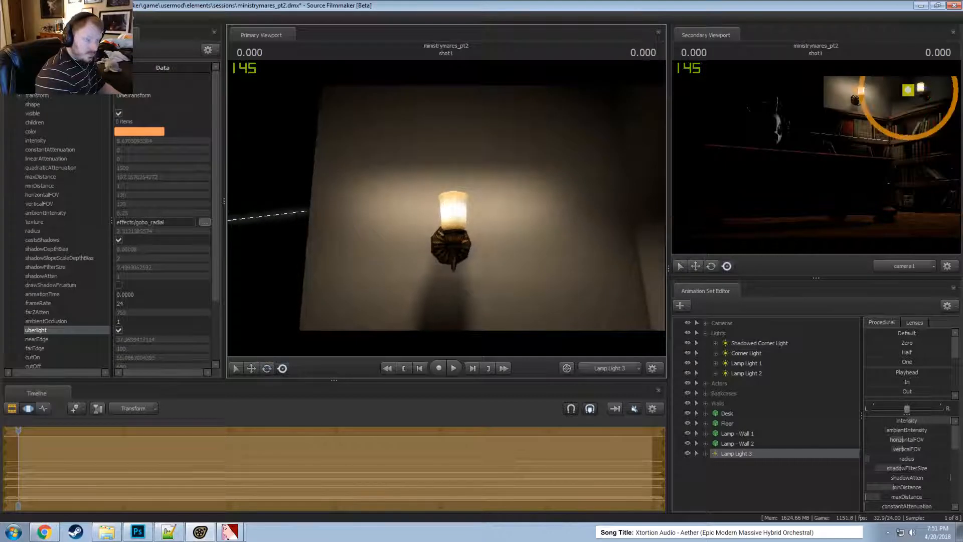
pyautogui.press('w')
pyautogui.press('s')
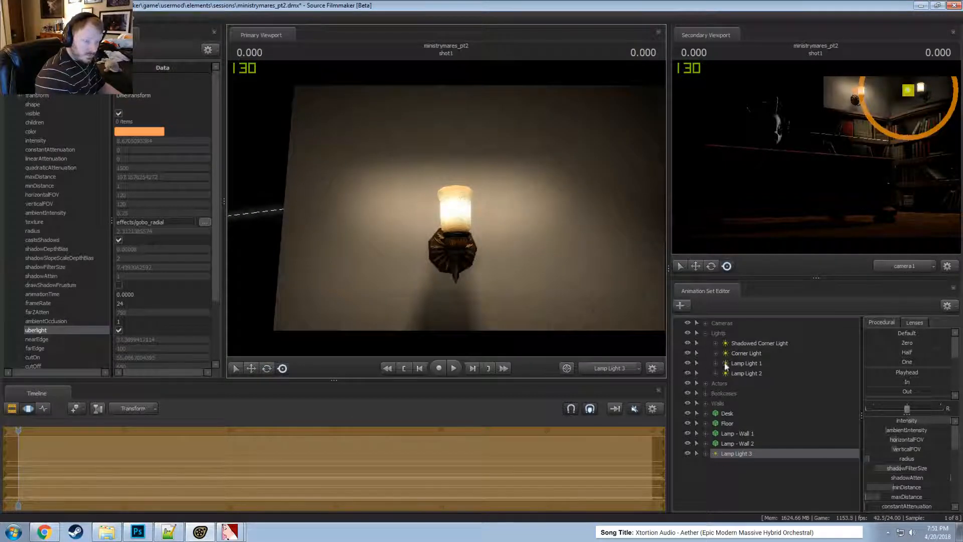
pyautogui.press('a')
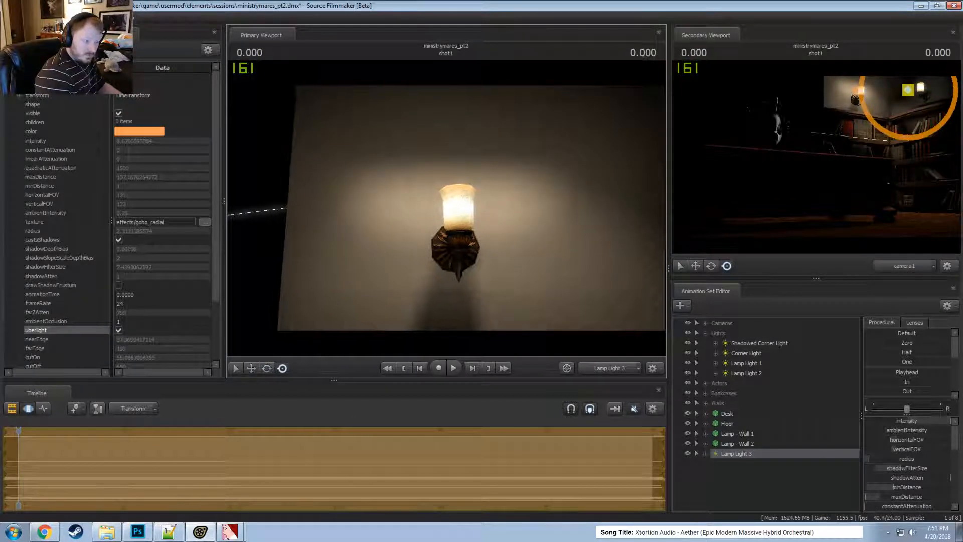
pyautogui.press('d')
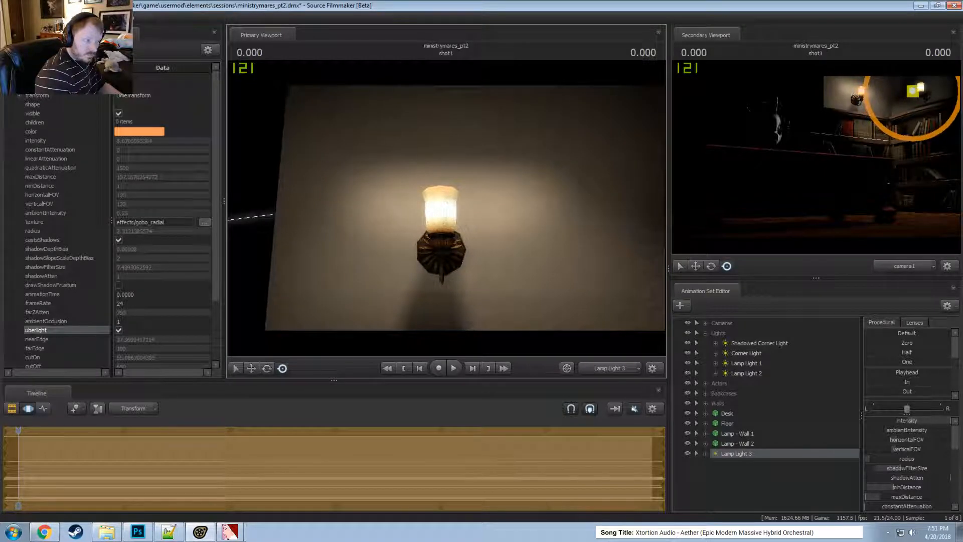
# - Slightly increase Lamp Light 3's uberlight height and tilt its beam on the wall lamp
pyautogui.scroll(-5, 918, 456)
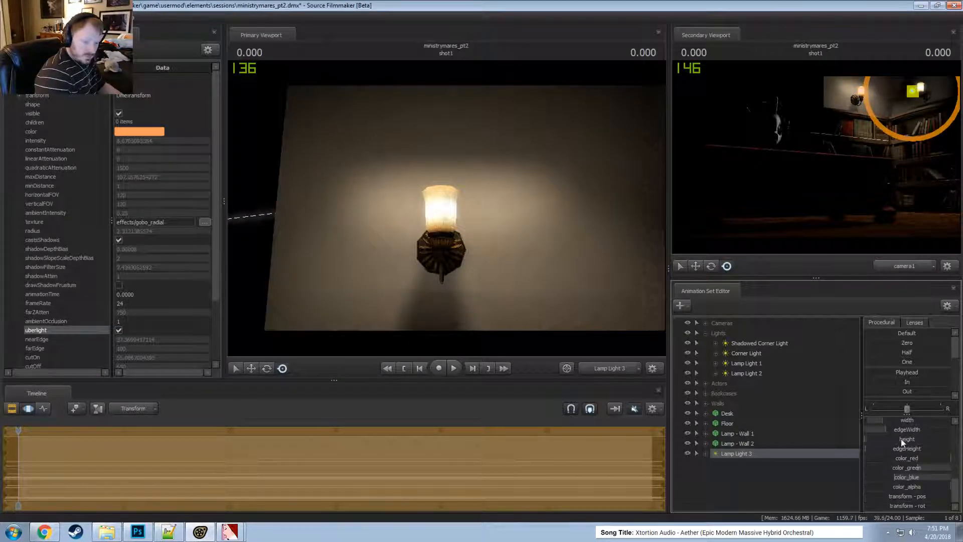
pyautogui.moveTo(901, 440); pyautogui.dragTo(902, 440)
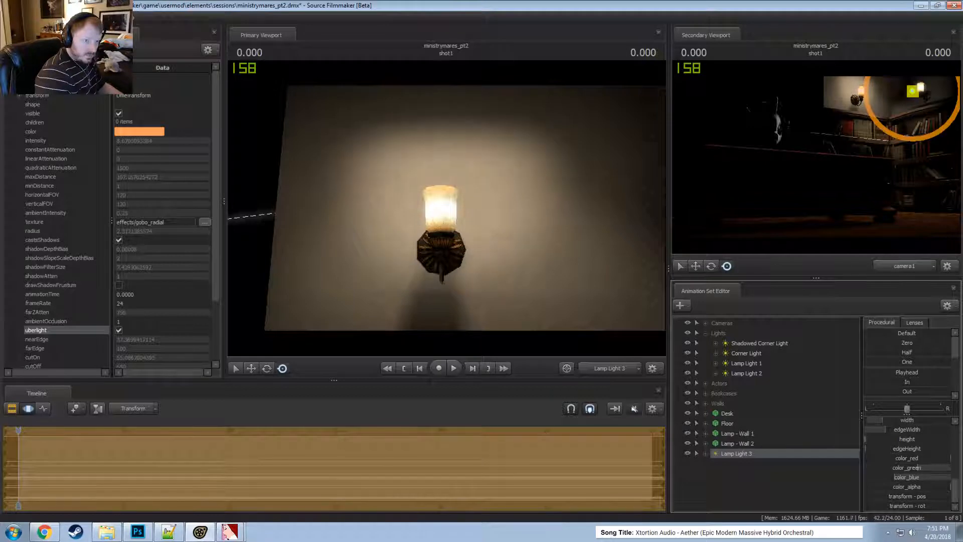
pyautogui.moveTo(446, 208); pyautogui.dragTo(448, 201)
pyautogui.press('F2')
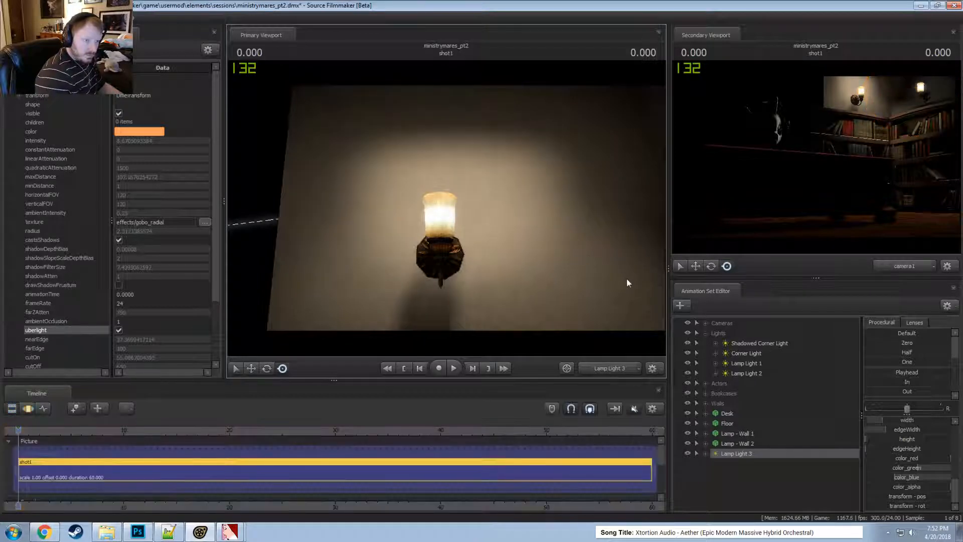
# - Move Lamp Light 3 closer to the wall lamp, keeping it aimed at the glass shade
pyautogui.press('F3')
pyautogui.moveTo(627, 283); pyautogui.dragTo(628, 282)
pyautogui.press('w')
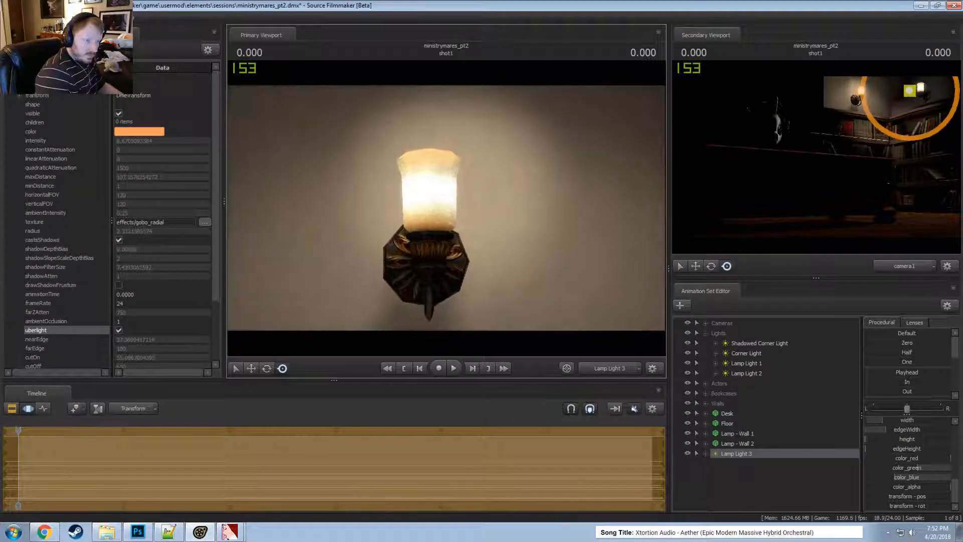
pyautogui.press('w')
pyautogui.moveTo(447, 208); pyautogui.dragTo(446, 208)
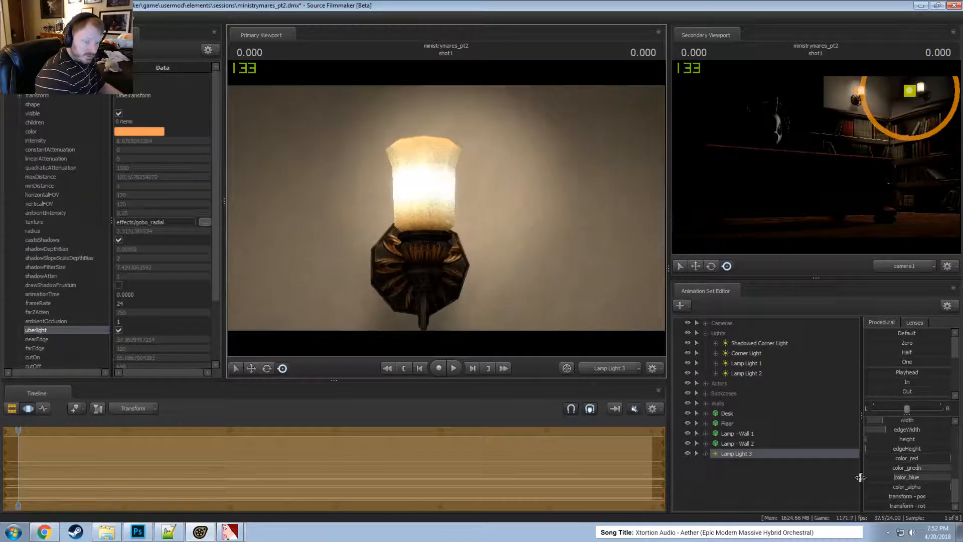
# - Re-centre Lamp Light 3 on the wall lamp and narrow its field of view around the shade
pyautogui.moveTo(886, 415); pyautogui.dragTo(885, 418)
pyautogui.scroll(5, 892, 435)
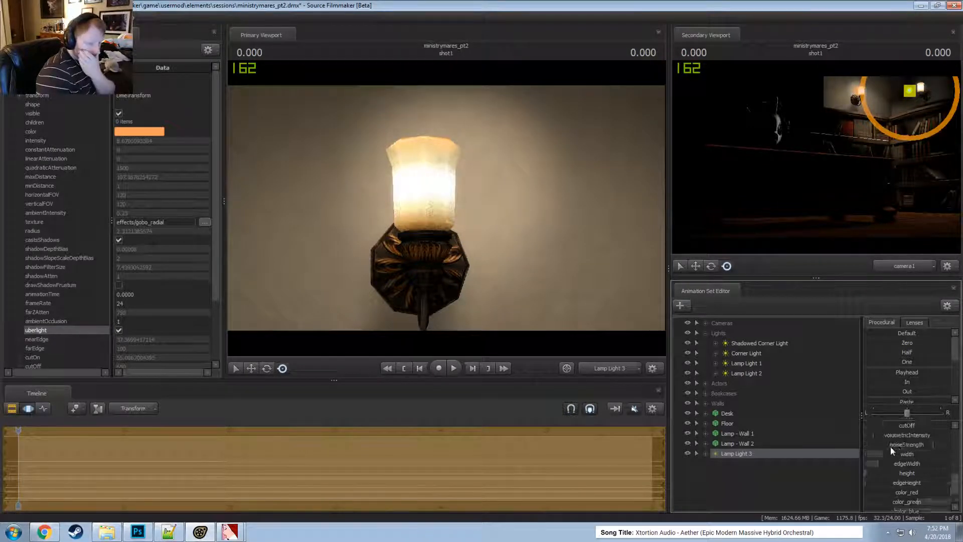
pyautogui.scroll(3, 898, 474)
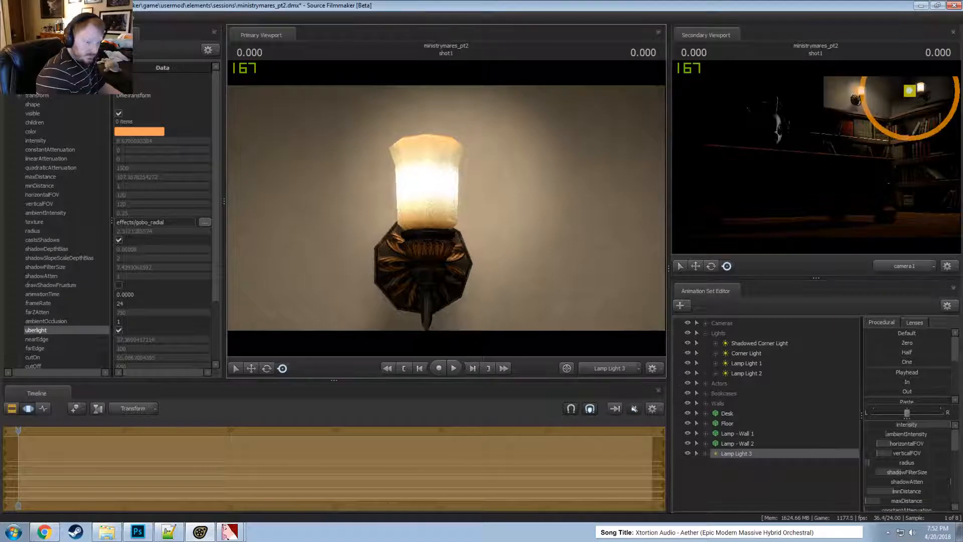
pyautogui.press('F2')
pyautogui.press('F3')
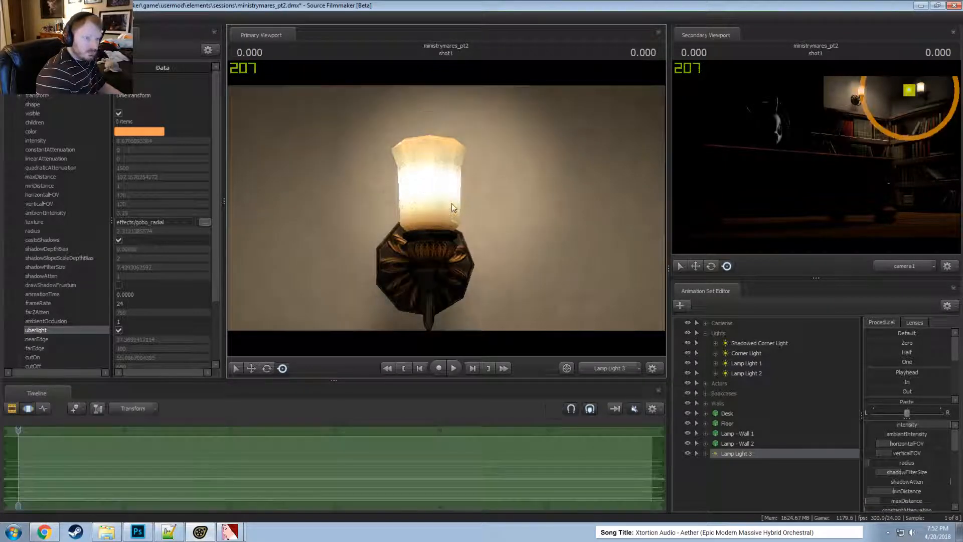
pyautogui.moveTo(447, 207); pyautogui.dragTo(432, 206)
pyautogui.scroll(3, 444, 203)
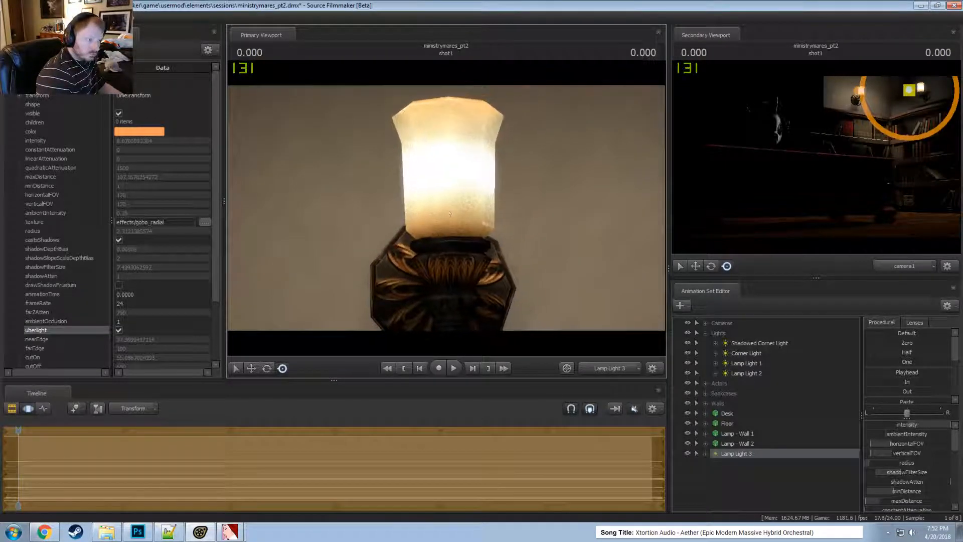
pyautogui.press('F2')
pyautogui.press('F3')
pyautogui.press('F2')
pyautogui.press('F3')
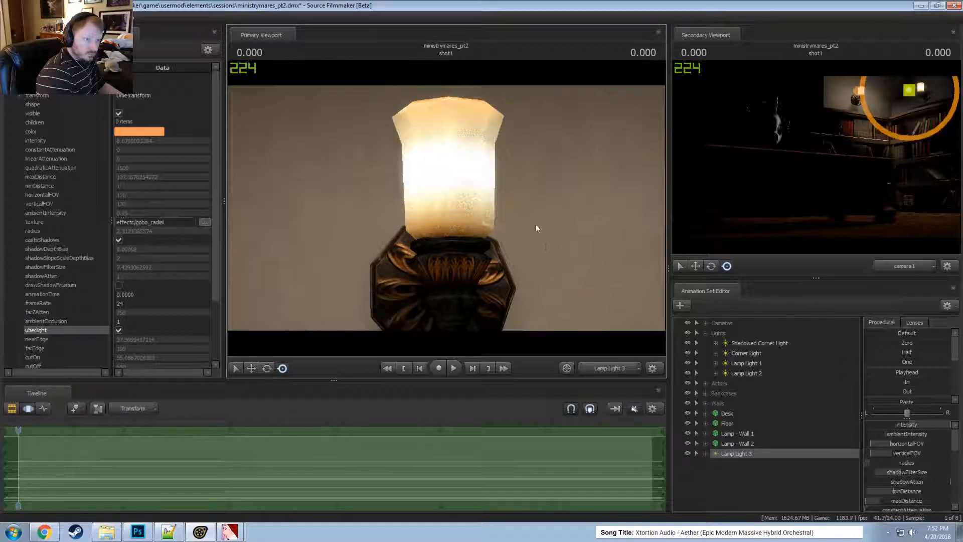
# - Adjust Lamp Light 3's distance and aim so its glow surrounds the wall lamp's shade
pyautogui.press('s')
pyautogui.moveTo(534, 224); pyautogui.dragTo(534, 232)
pyautogui.press('w')
pyautogui.moveTo(443, 208); pyautogui.dragTo(447, 209)
pyautogui.press('F2')
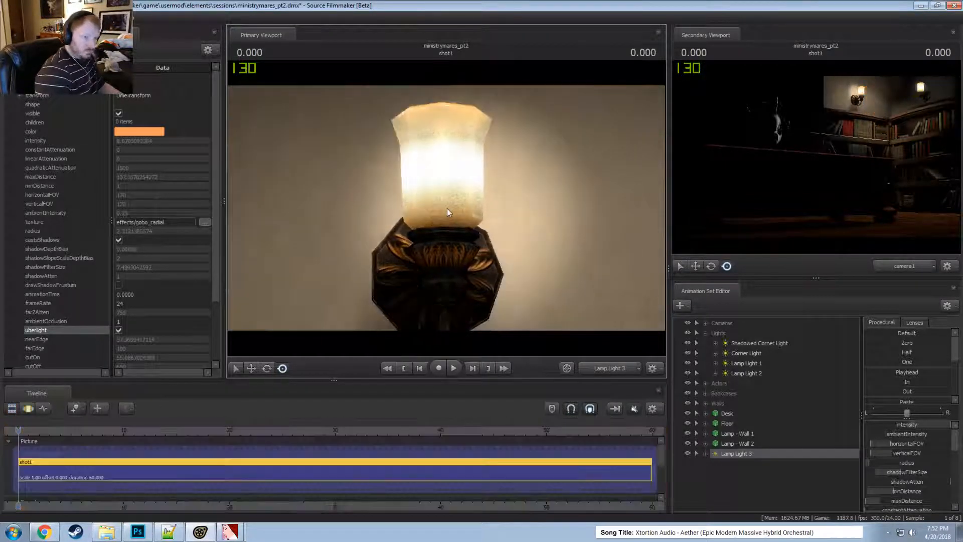
# - Increase Lamp Light 3's radius, fine-tuning it to soften the lamp's shadow on the wall
pyautogui.press('F3')
pyautogui.moveTo(907, 460); pyautogui.dragTo(916, 460)
pyautogui.press('F2')
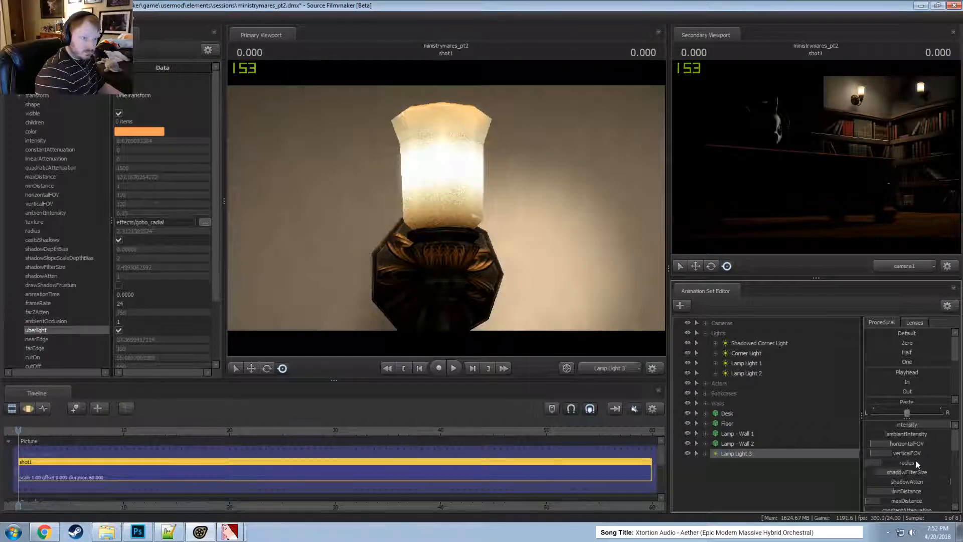
pyautogui.press('F3')
pyautogui.moveTo(916, 460); pyautogui.dragTo(901, 462)
pyautogui.press('F2')
pyautogui.press('F3')
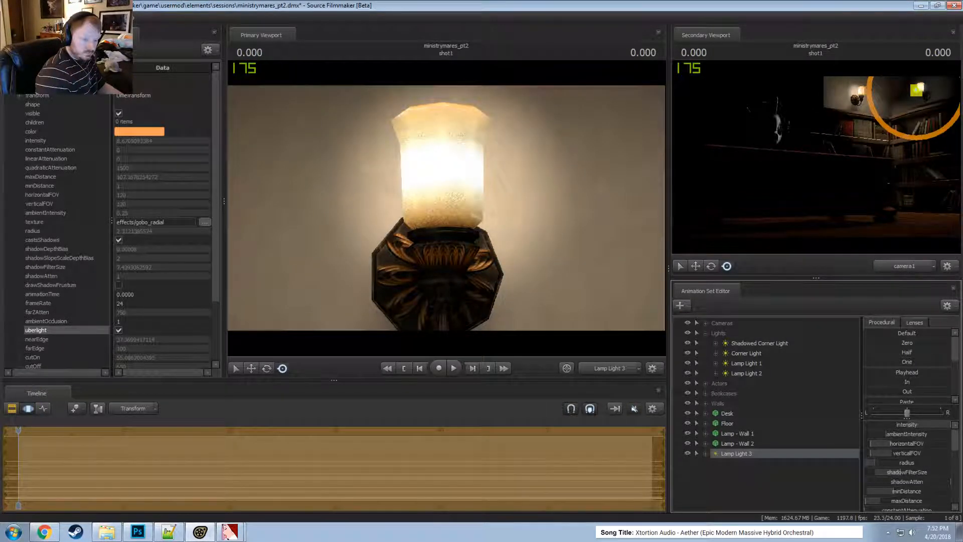
pyautogui.press('F2')
pyautogui.press('F3')
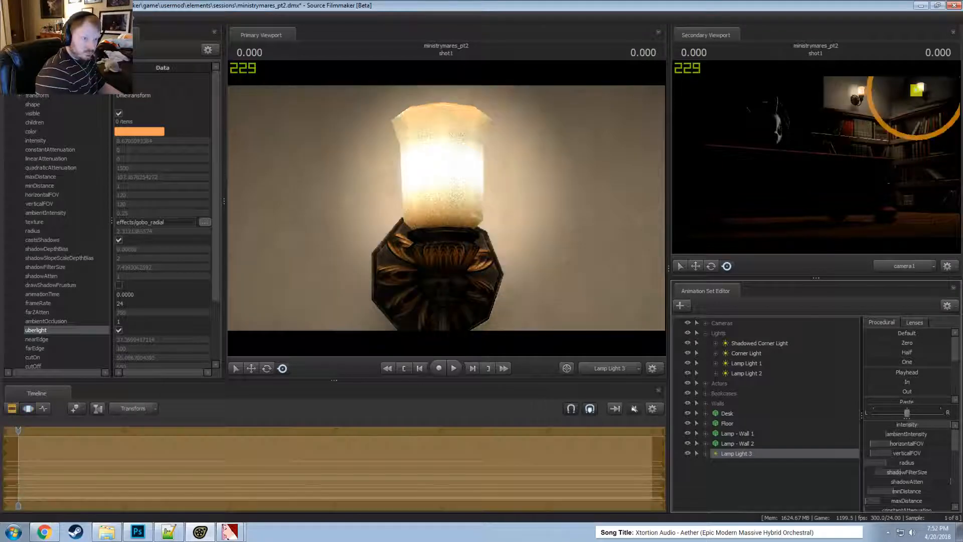
pyautogui.press('F2')
pyautogui.press('F4')
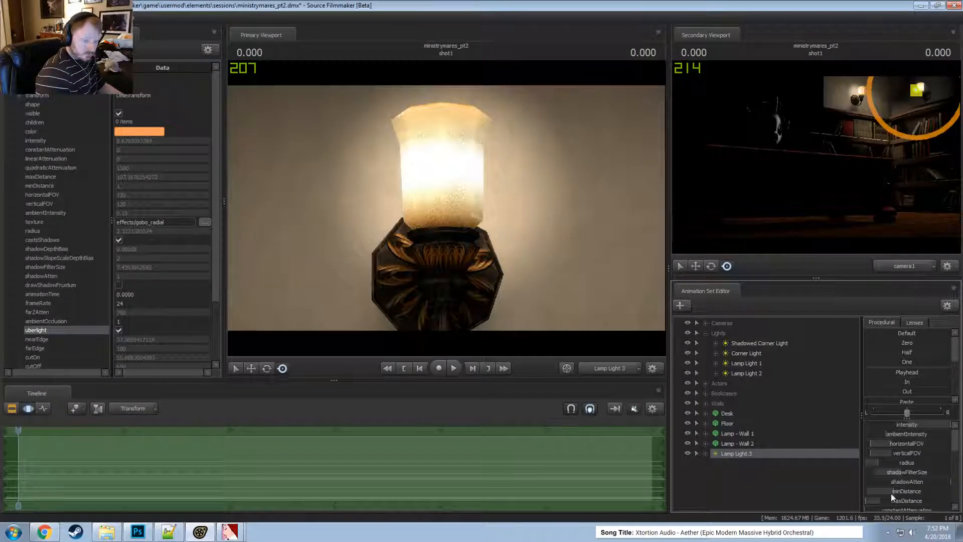
# - Move Lamp Light 3 farther out from the wall and aim it at the wall lamp's base
pyautogui.scroll(-5, 898, 482)
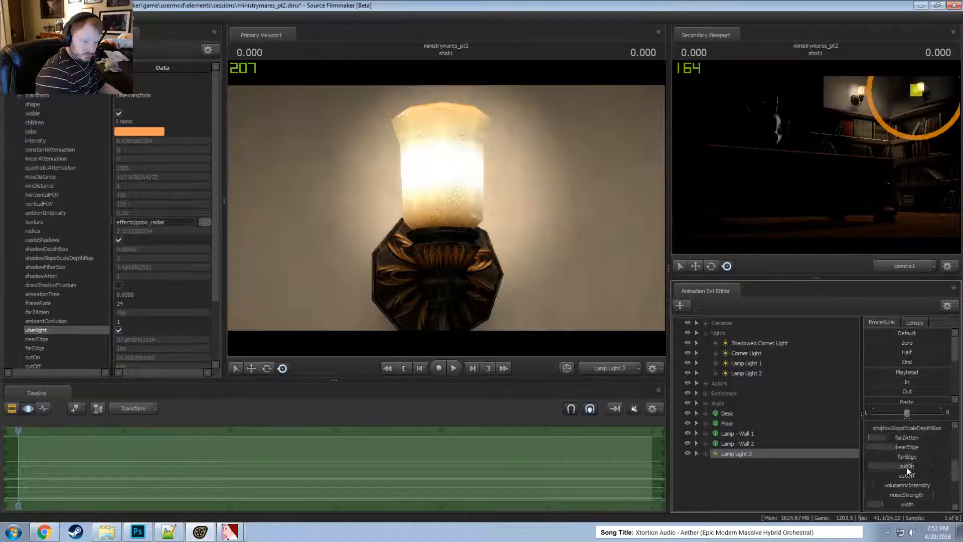
pyautogui.scroll(5, 900, 472)
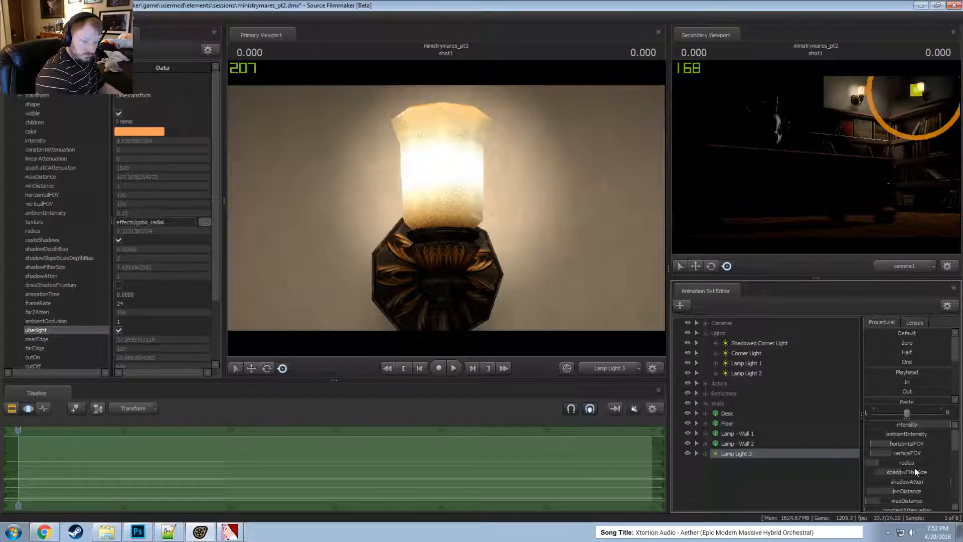
pyautogui.scroll(-1, 901, 496)
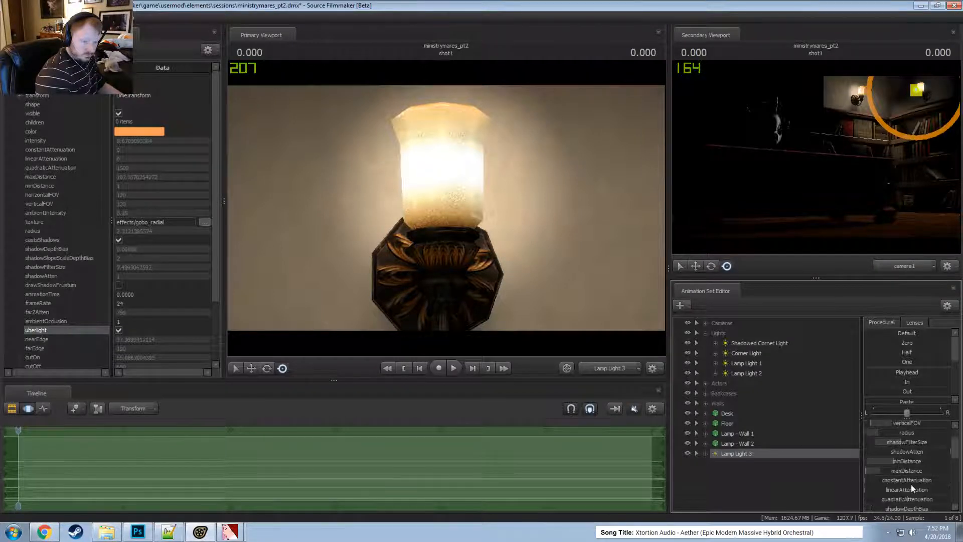
pyautogui.press('F2')
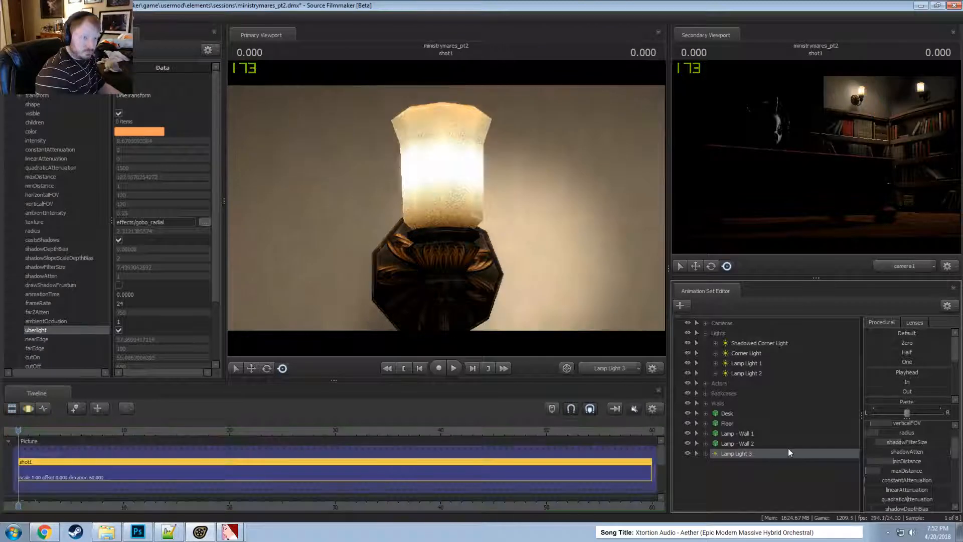
pyautogui.press('F3')
pyautogui.moveTo(539, 226); pyautogui.dragTo(450, 210)
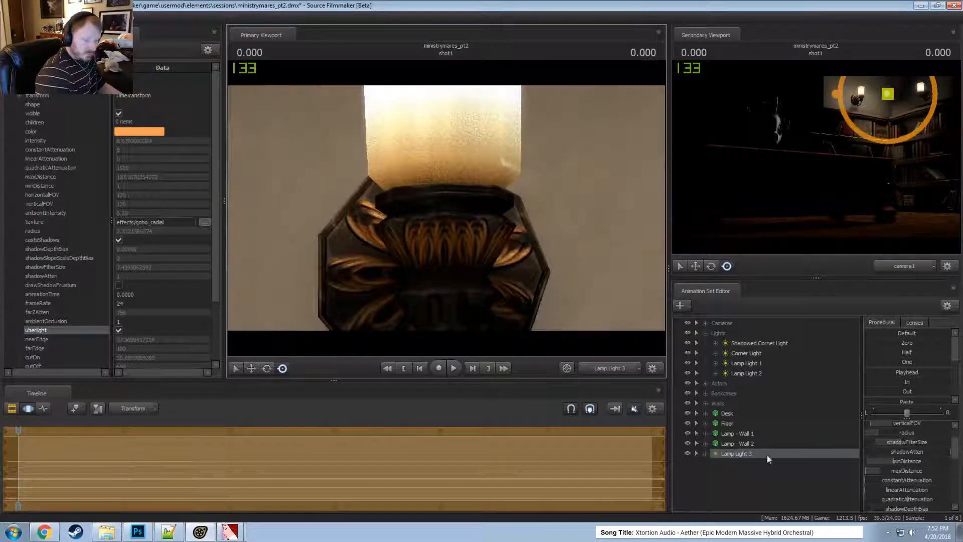
# - Reposition Lamp Light 3 to face the wall lamp more squarely, covering the lower shade and the whole mounting plate
pyautogui.rightClick(734, 456)
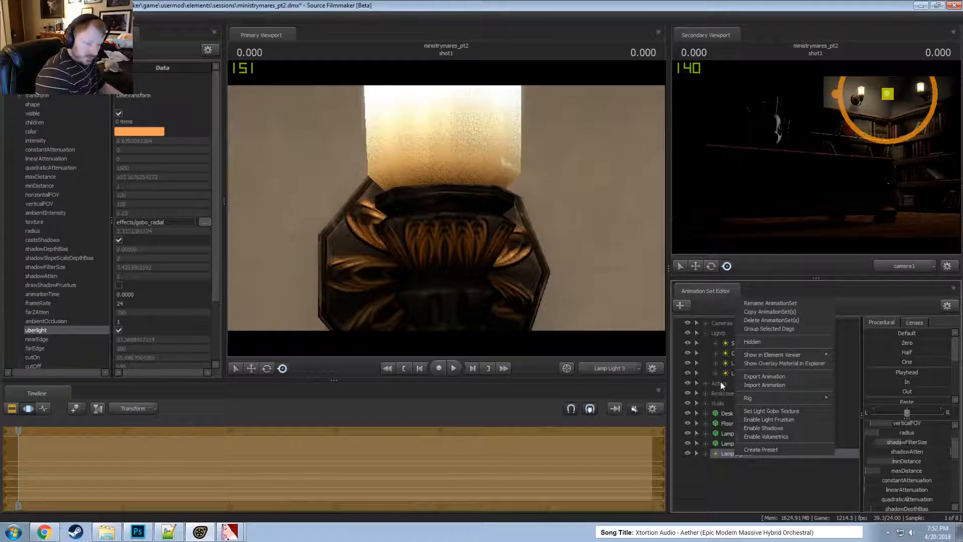
pyautogui.click(903, 461)
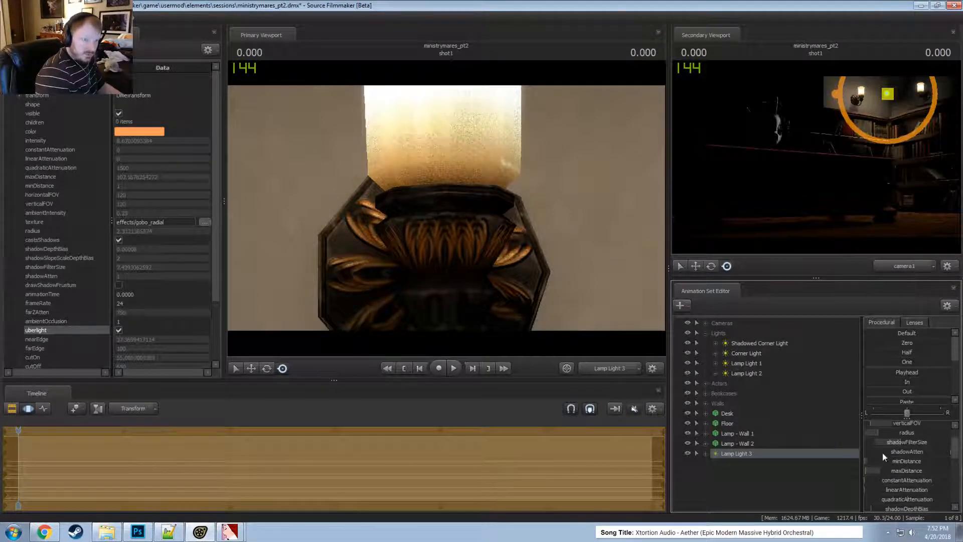
pyautogui.press('F2')
pyautogui.press('F3')
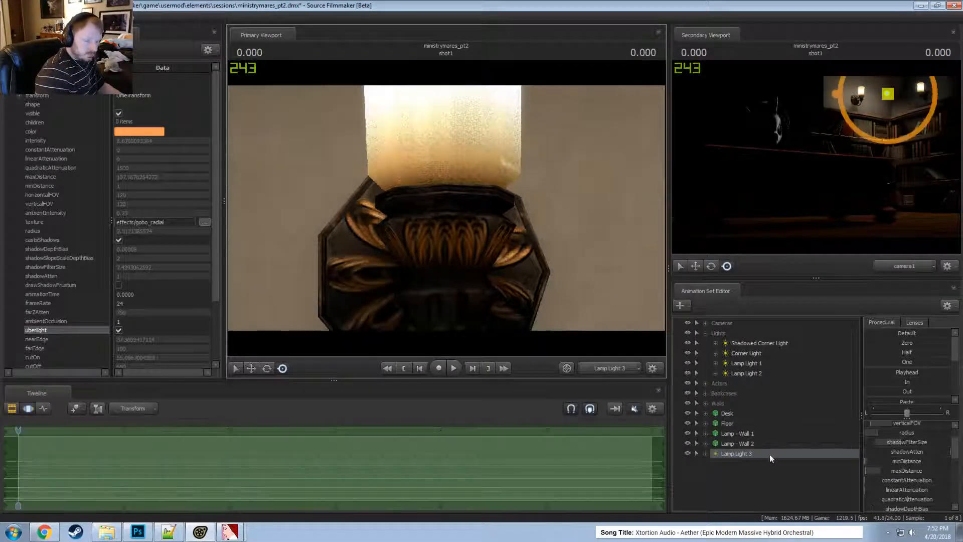
pyautogui.moveTo(729, 451); pyautogui.dragTo(459, 208)
pyautogui.press('w')
pyautogui.press('s')
pyautogui.press('w')
pyautogui.press('s')
pyautogui.press('w')
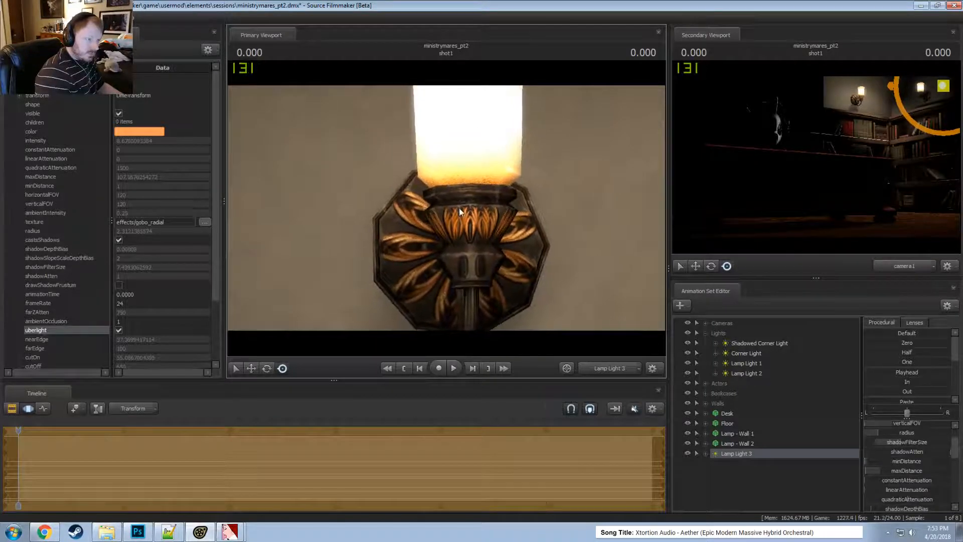
# - Edit the maximum value of Lamp Light 3's intensity range
pyautogui.press('F2')
pyautogui.press('F3')
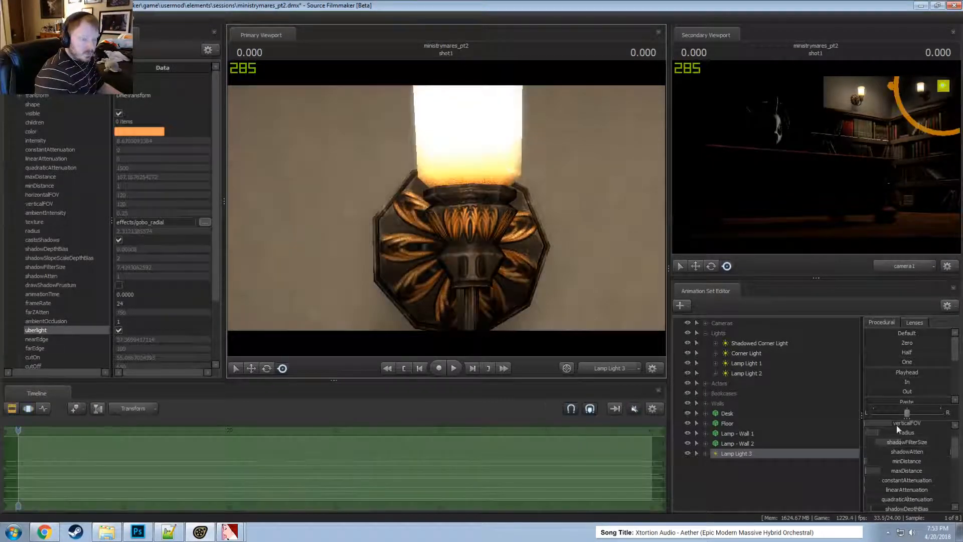
pyautogui.scroll(1, 899, 422)
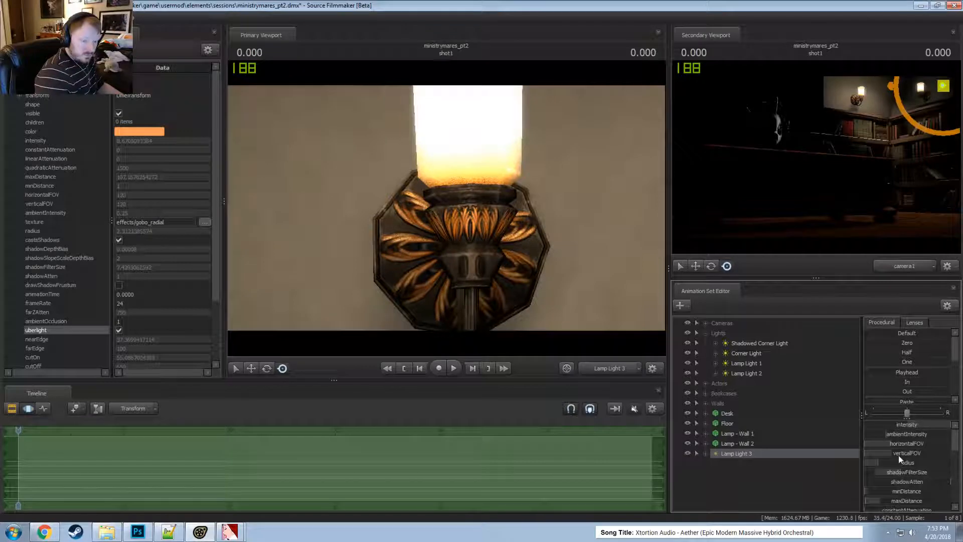
pyautogui.rightClick(916, 427)
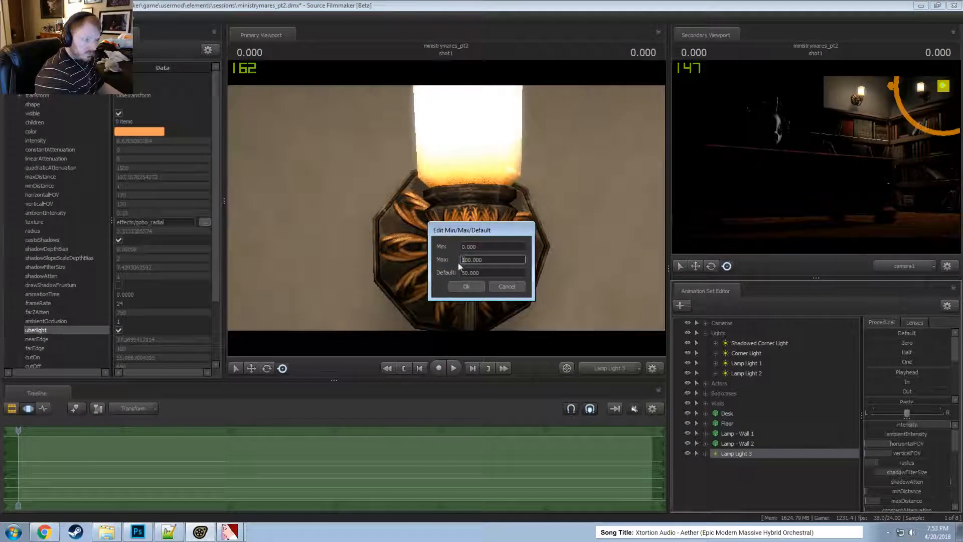
pyautogui.press('Return')
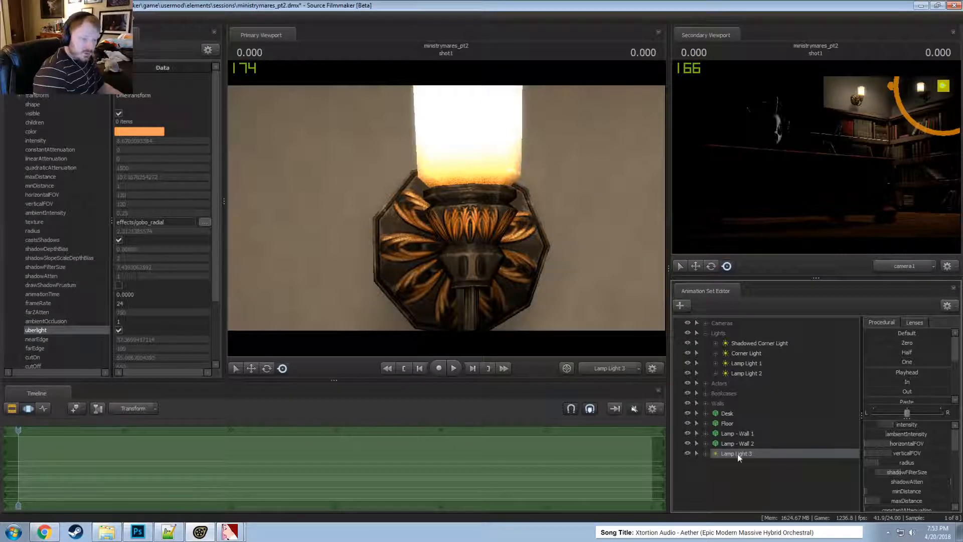
# - Increase Lamp Light 3's intensity and slightly re-aim it at the wall lamp
pyautogui.press('F2')
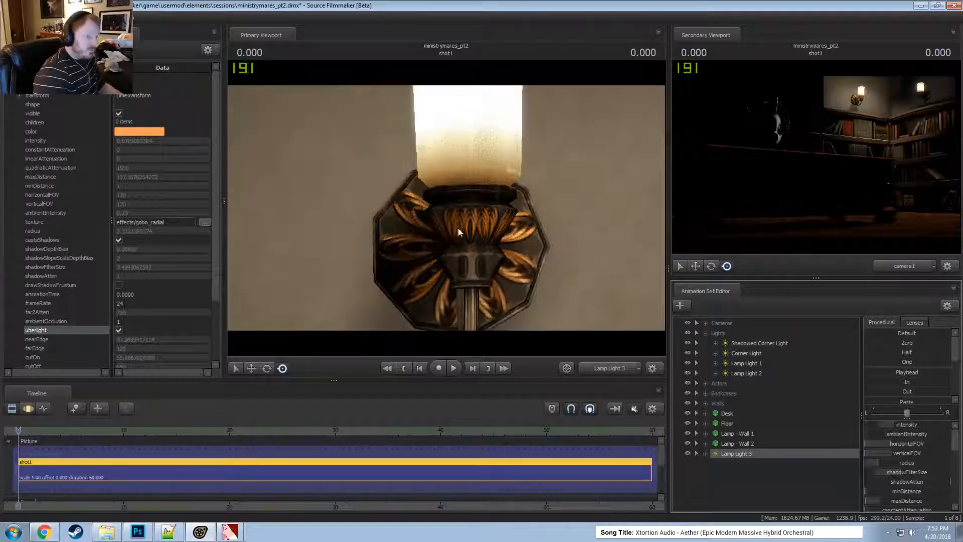
pyautogui.press('F3')
pyautogui.moveTo(456, 215)
pyautogui.mouseDown()
pyautogui.moveTo(489, 208)
pyautogui.moveTo(448, 212)
pyautogui.mouseUp()
pyautogui.moveTo(907, 425); pyautogui.dragTo(945, 425)
pyautogui.moveTo(582, 305); pyautogui.dragTo(591, 304)
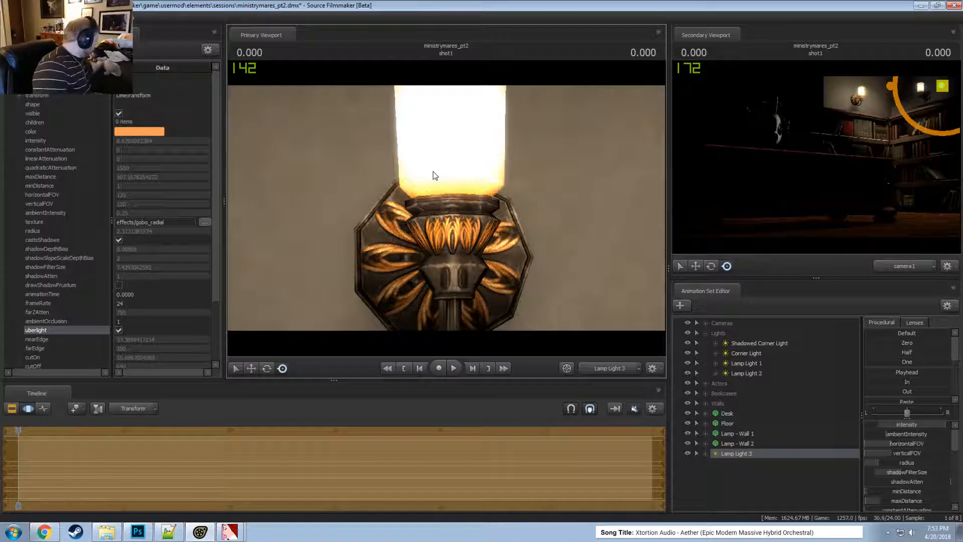
# - Fine-tune Lamp Light 3's position and aim so its light centres on the joint between the lamp's shade and base
pyautogui.moveTo(433, 174); pyautogui.dragTo(425, 182)
pyautogui.press('w')
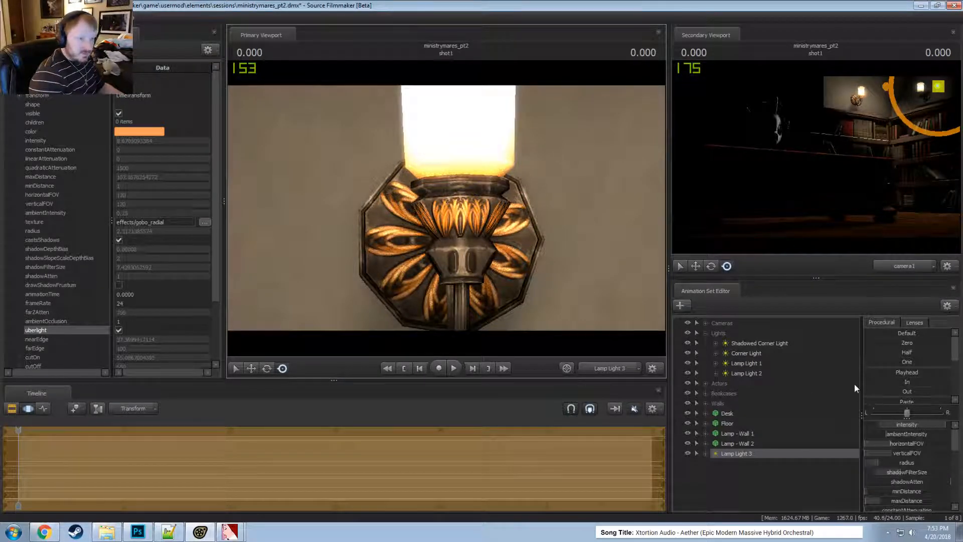
pyautogui.press('F2')
pyautogui.press('F3')
pyautogui.moveTo(398, 230); pyautogui.dragTo(446, 208)
pyautogui.press('F2')
pyautogui.press('F3')
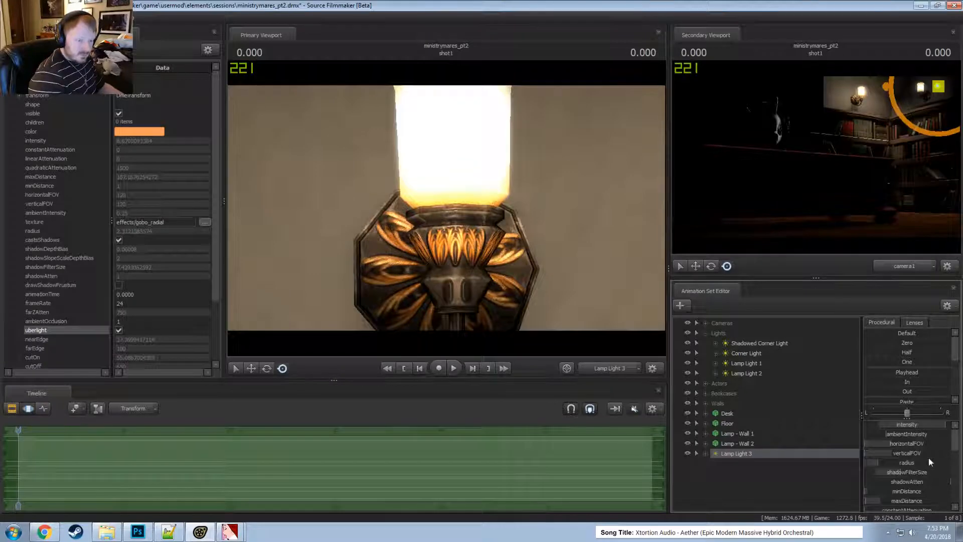
pyautogui.press('F2')
pyautogui.press('F3')
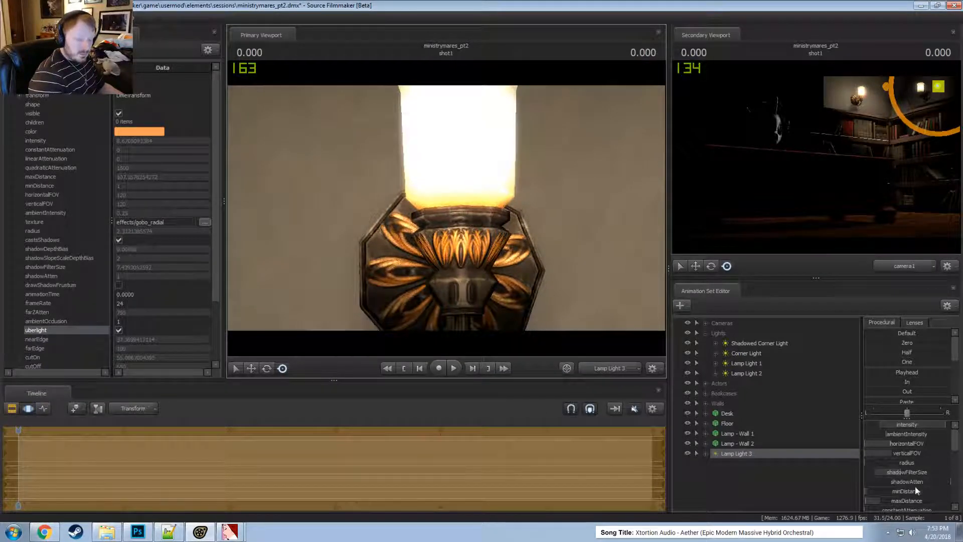
# - Lower Lamp Light 3's cutOn value
pyautogui.scroll(-2, 903, 474)
pyautogui.scroll(-3, 912, 493)
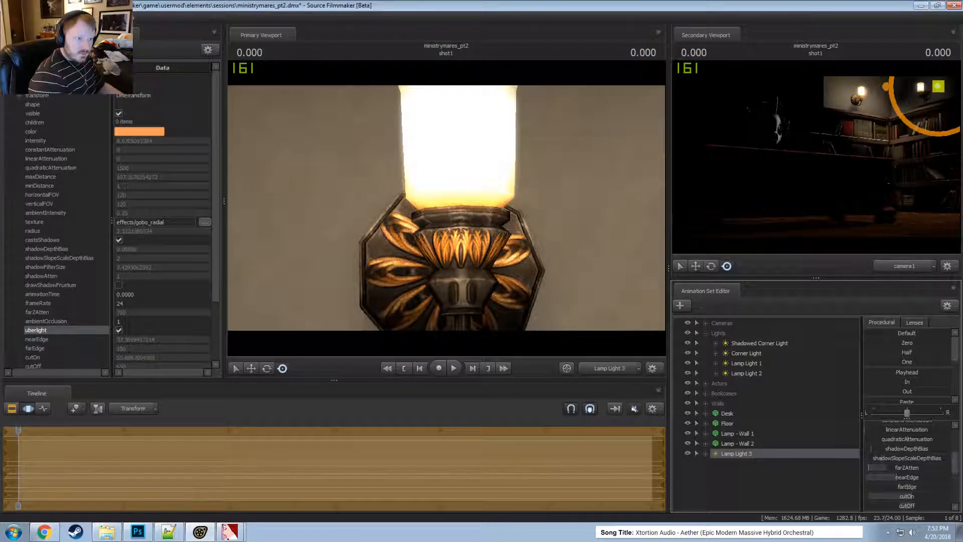
pyautogui.moveTo(906, 497); pyautogui.dragTo(871, 506)
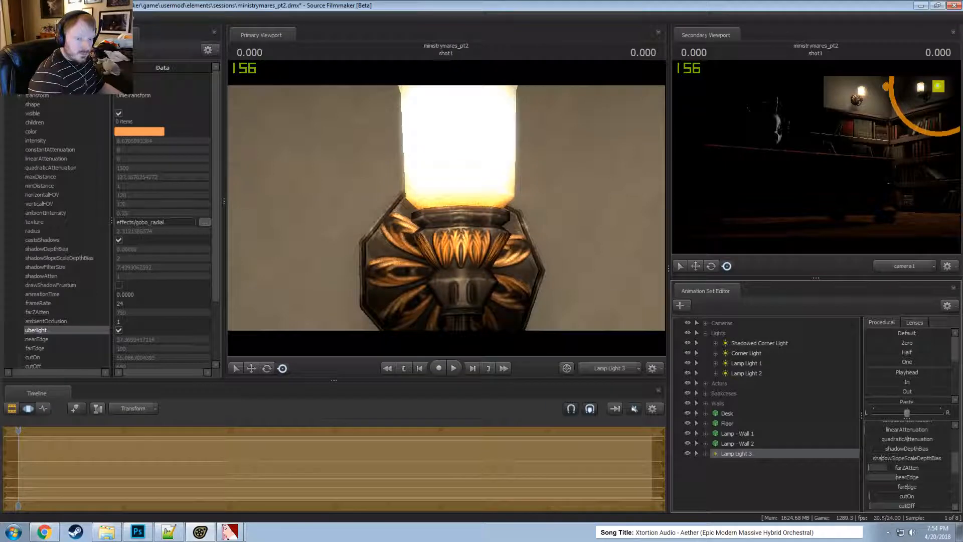
pyautogui.press('F3')
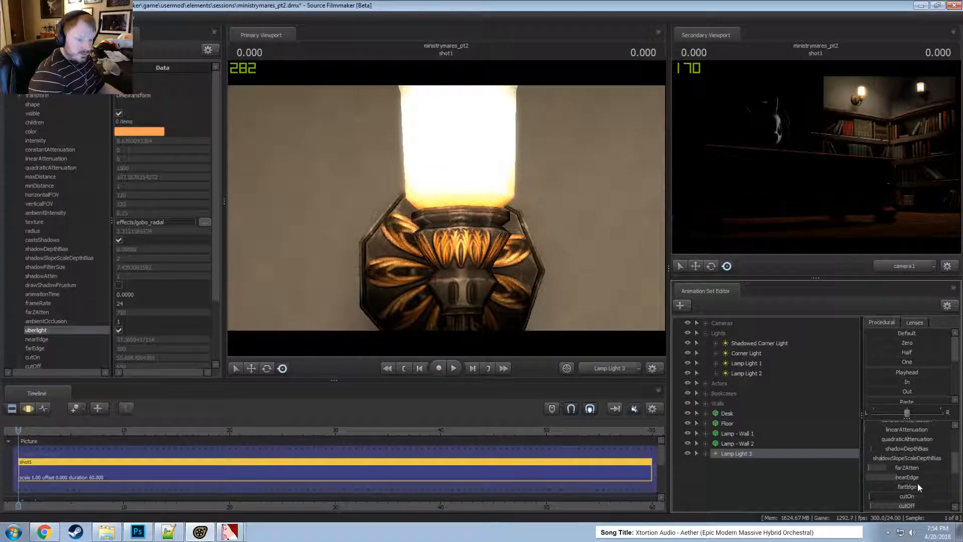
# - Reduce Lamp Light 3's radius to its minimum
pyautogui.scroll(2, 912, 480)
pyautogui.press('F4')
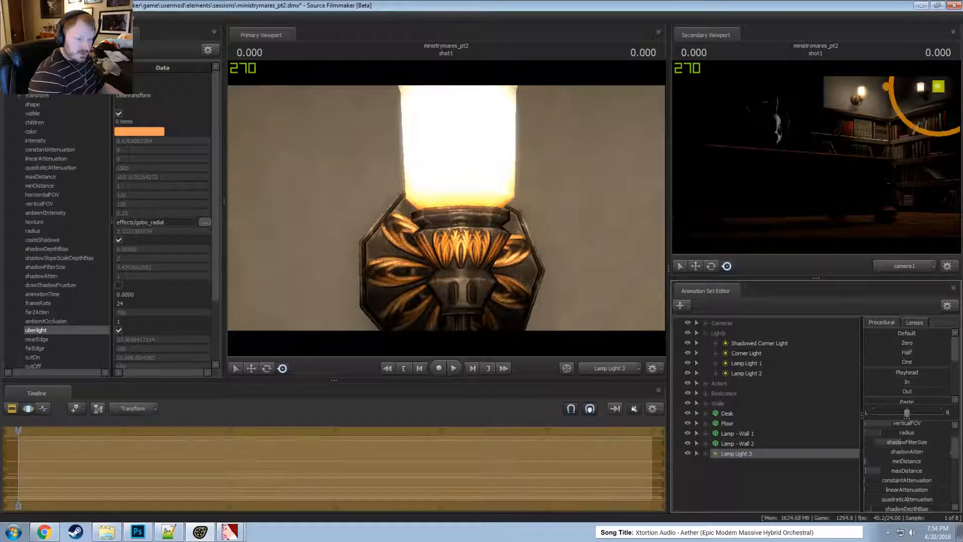
pyautogui.press('F2')
pyautogui.moveTo(914, 435); pyautogui.dragTo(825, 432)
pyautogui.press('F3')
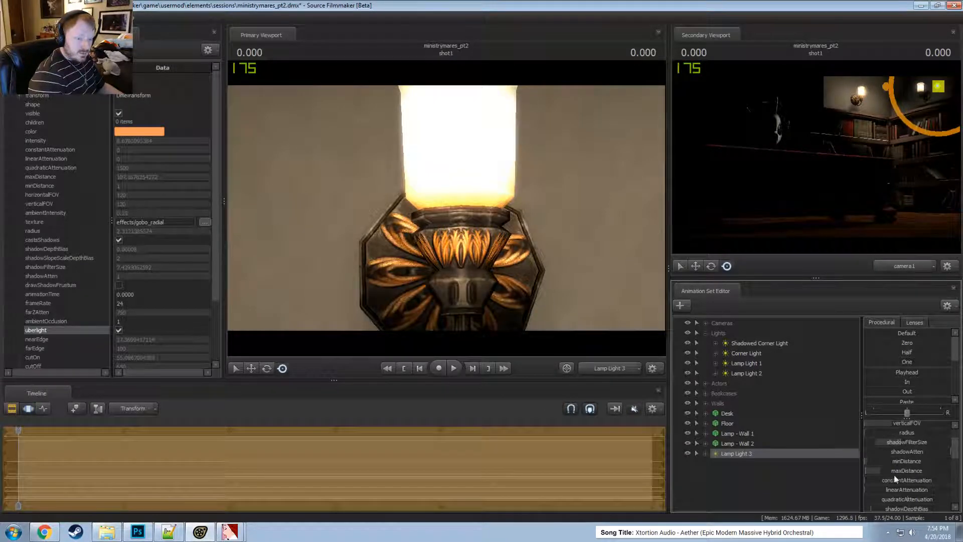
pyautogui.press('F2')
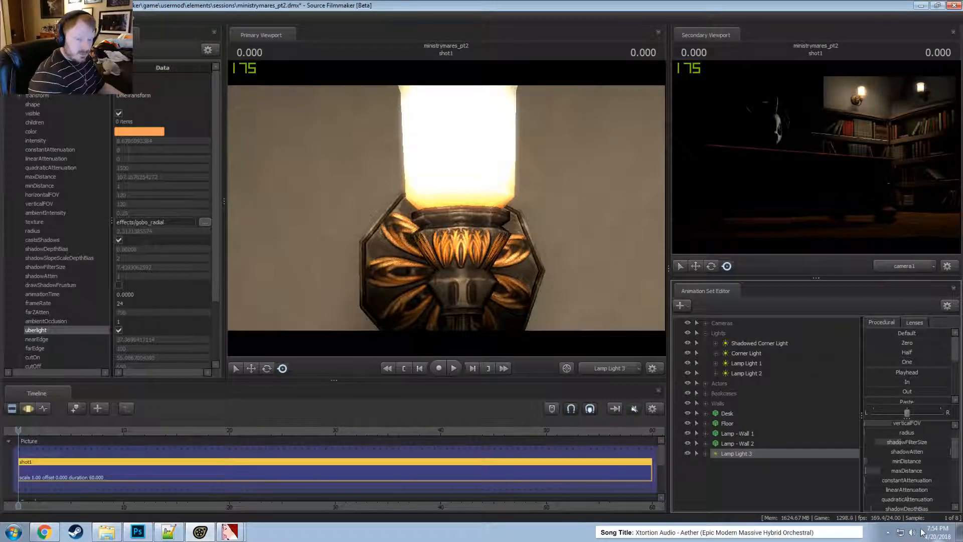
pyautogui.press('F4')
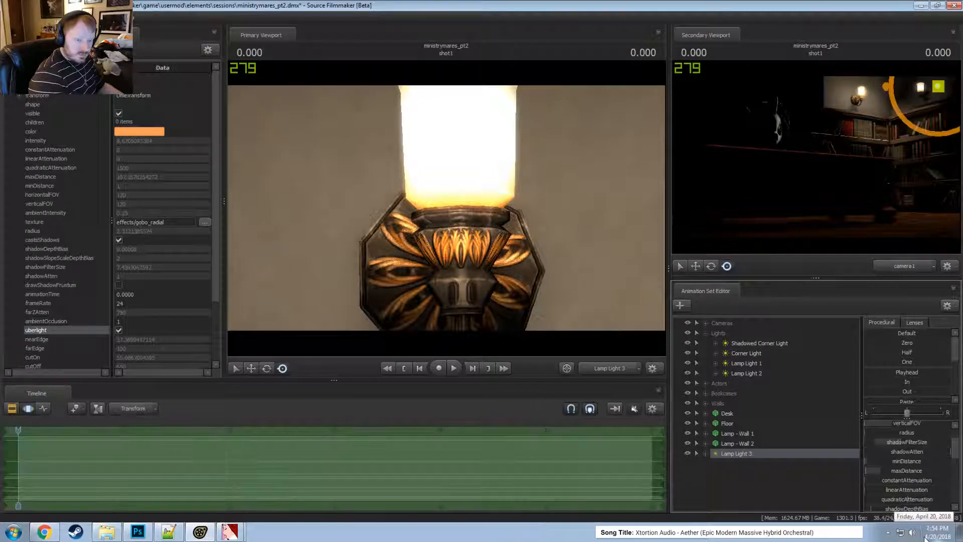
# - Adjust Lamp Light 3's cutOff value to limit how far its light reaches
pyautogui.scroll(-3, 910, 482)
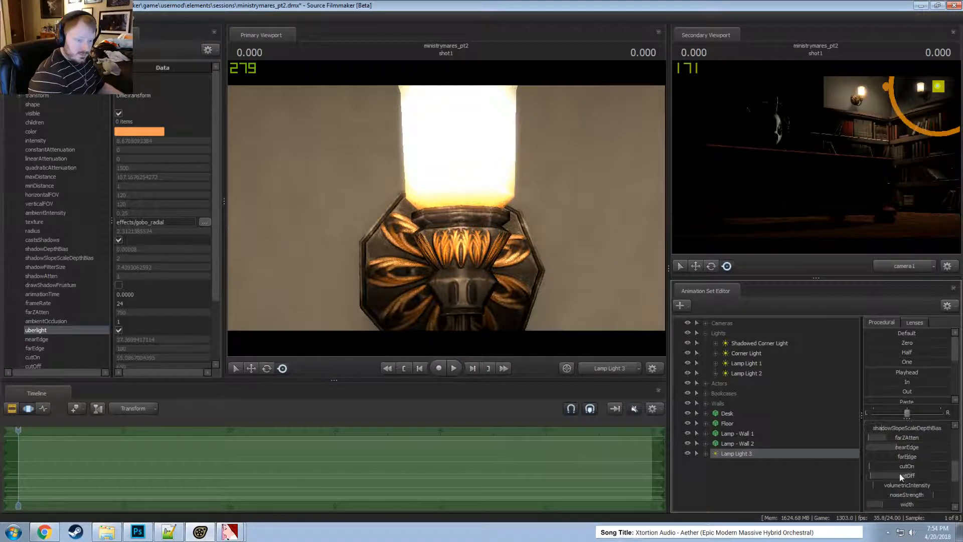
pyautogui.press('F3')
pyautogui.moveTo(901, 476); pyautogui.dragTo(879, 475)
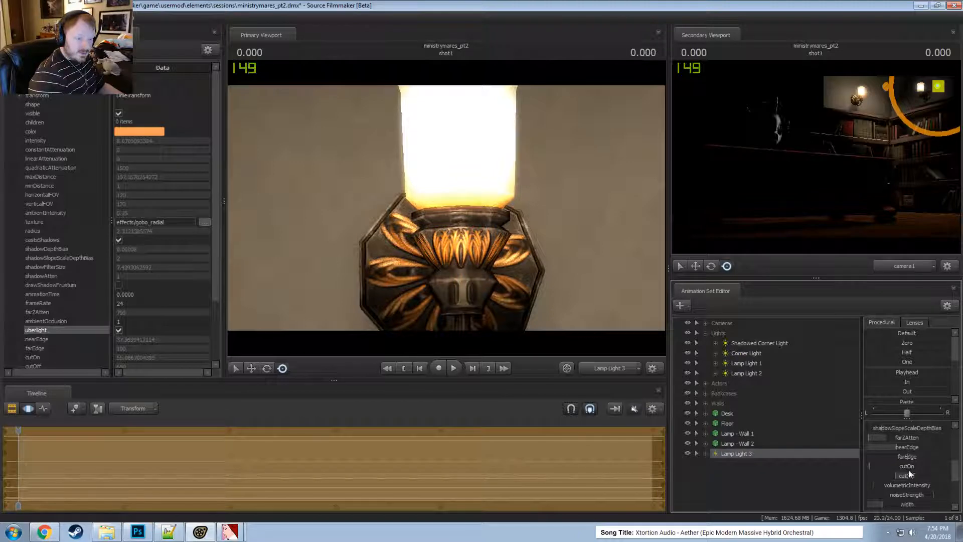
pyautogui.scroll(5, 912, 476)
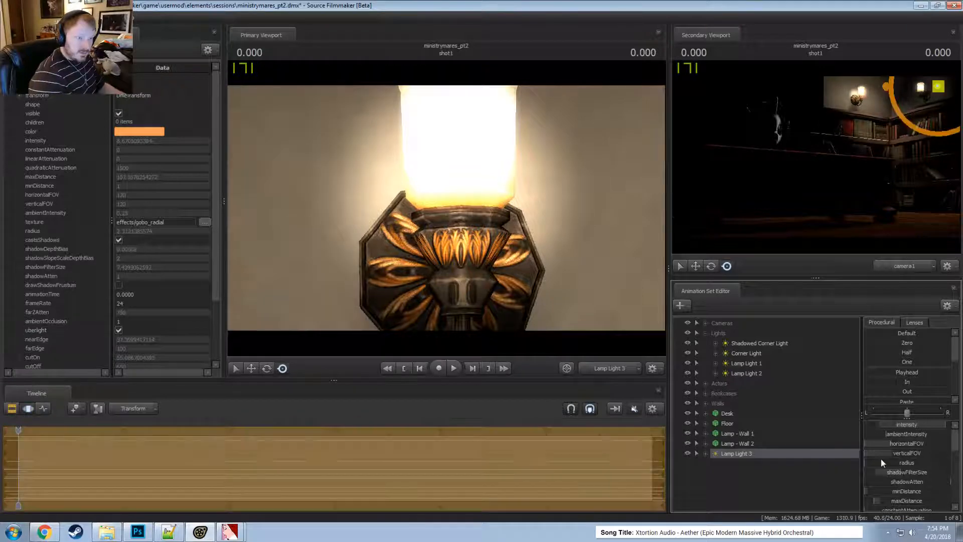
pyautogui.press('F2')
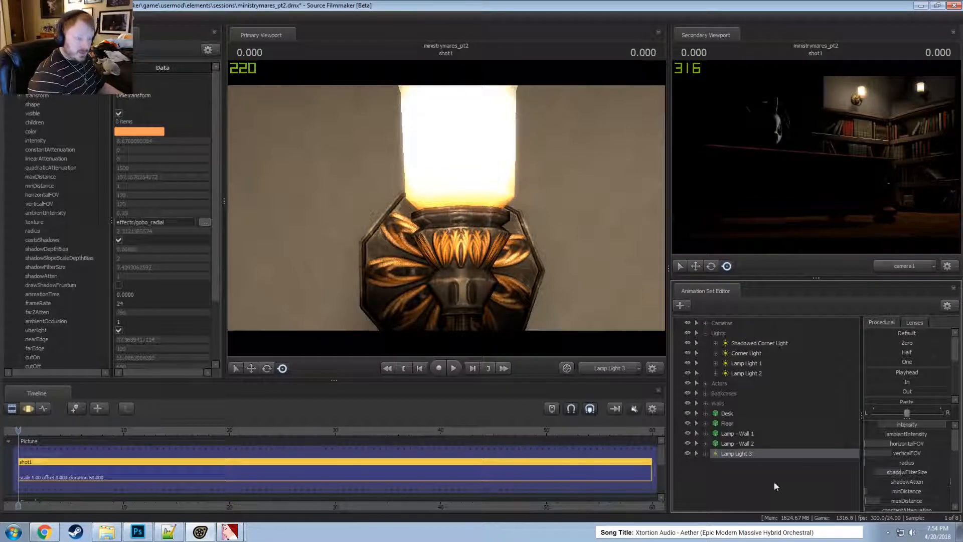
# - Duplicate Lamp Light 3 and move the copy in front of the other wall lamp, aimed at its shade and base
pyautogui.rightClick(744, 457)
pyautogui.click(780, 309)
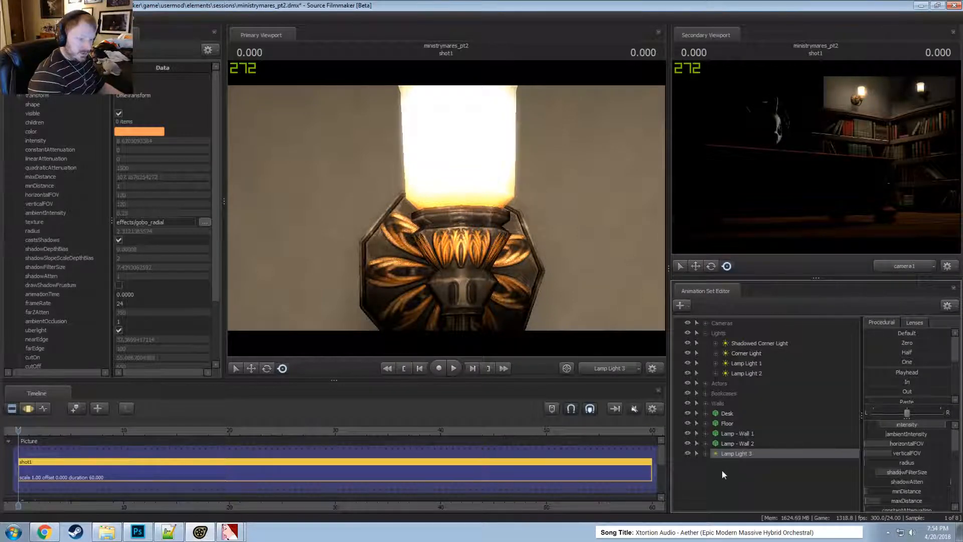
pyautogui.rightClick(721, 470)
pyautogui.click(762, 427)
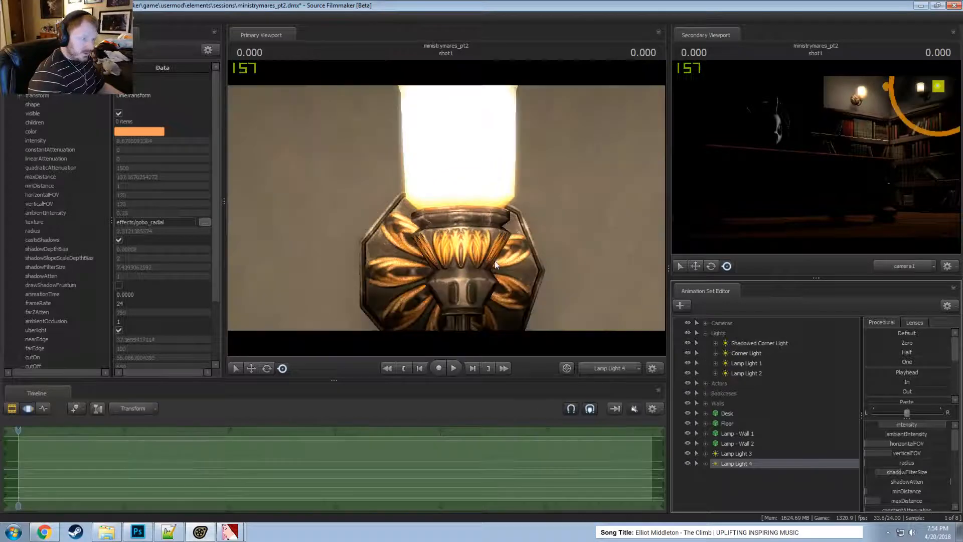
pyautogui.moveTo(447, 208)
pyautogui.mouseDown()
pyautogui.moveTo(477, 208)
pyautogui.moveTo(462, 195)
pyautogui.moveTo(442, 206)
pyautogui.moveTo(475, 198)
pyautogui.moveTo(464, 203)
pyautogui.mouseUp()
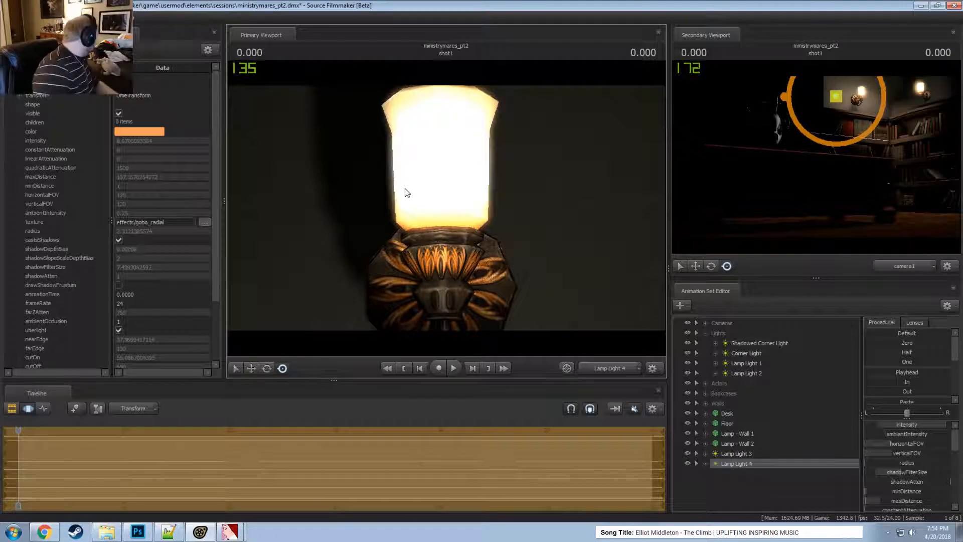
pyautogui.moveTo(438, 233); pyautogui.dragTo(446, 208)
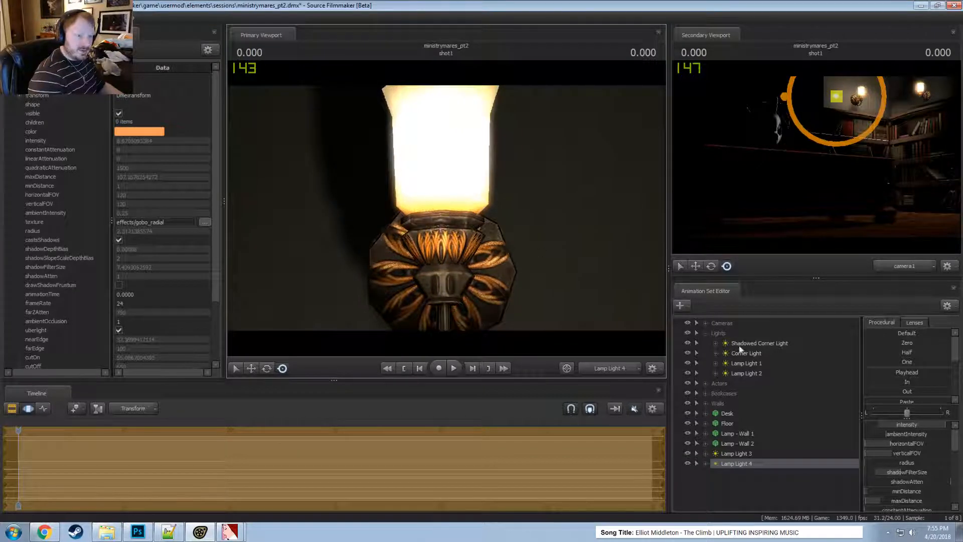
# - Copy Lamp Light 1 and paste it as an additional light in the animation set list
pyautogui.rightClick(749, 365)
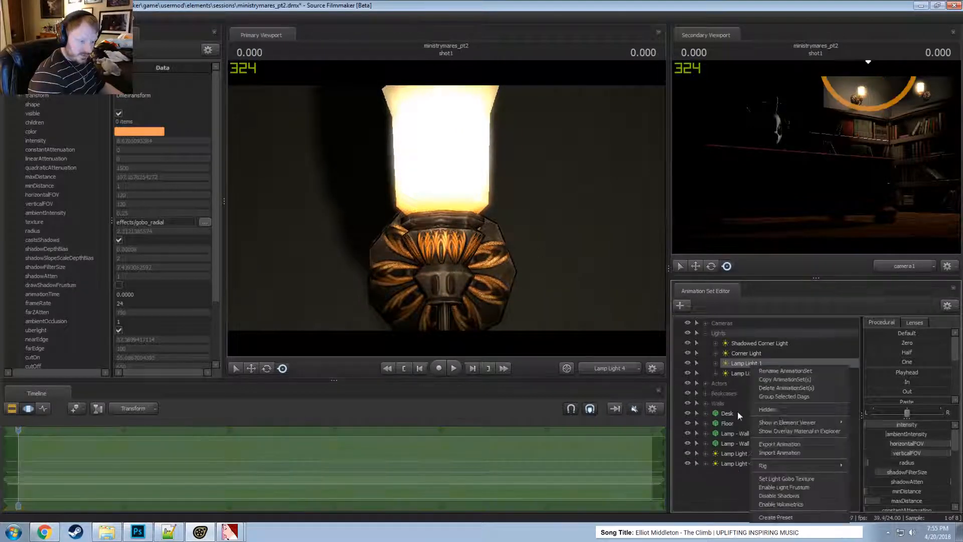
pyautogui.click(735, 463)
pyautogui.rightClick(748, 363)
pyautogui.click(735, 482)
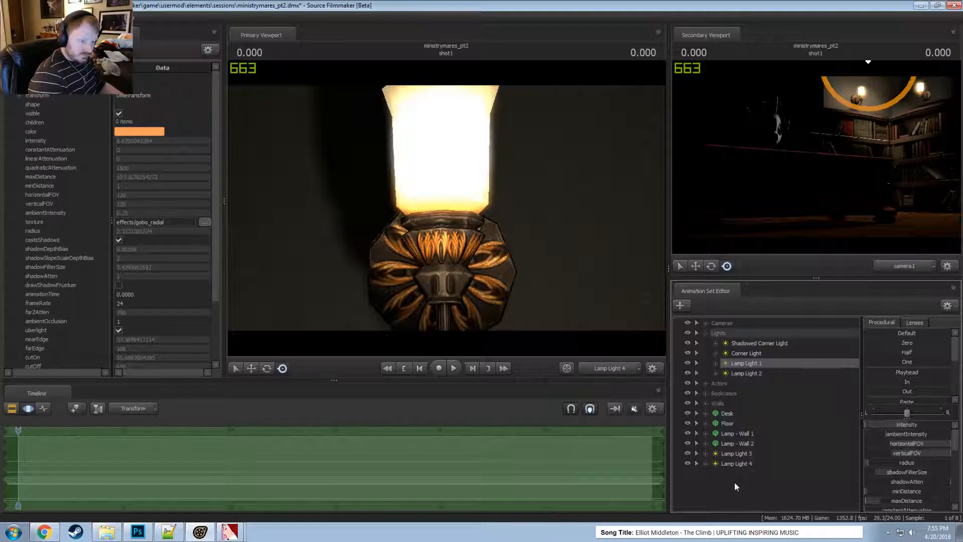
pyautogui.rightClick(735, 482)
pyautogui.click(763, 438)
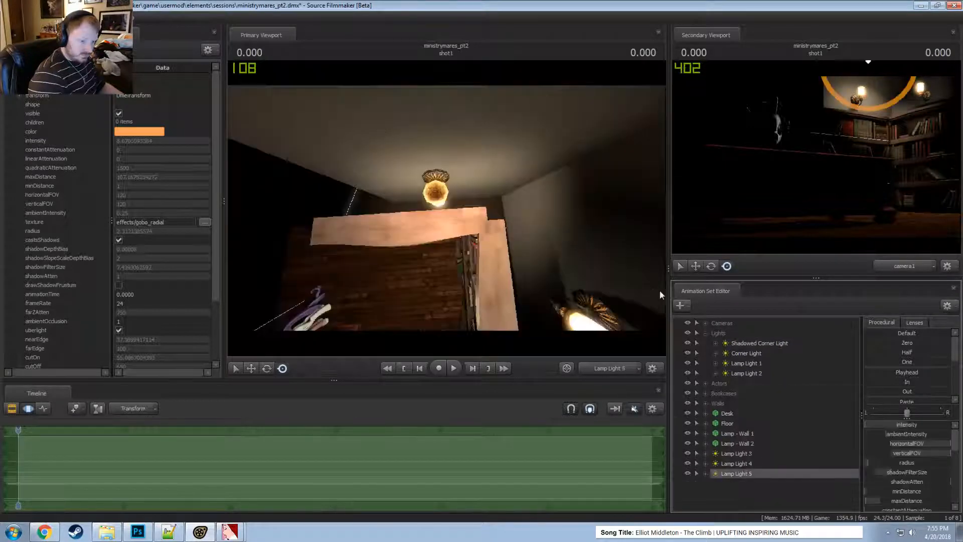
# - Reposition Lamp Light 5 above a wall lamp, aimed down over the lamp and the bookcases
pyautogui.moveTo(739, 366); pyautogui.dragTo(548, 292)
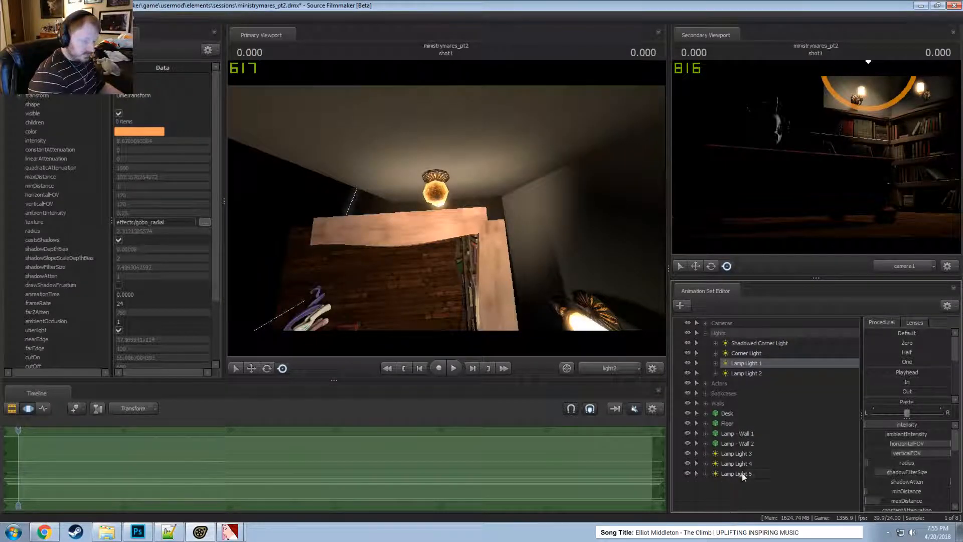
pyautogui.moveTo(742, 474); pyautogui.dragTo(548, 191)
pyautogui.press('F2')
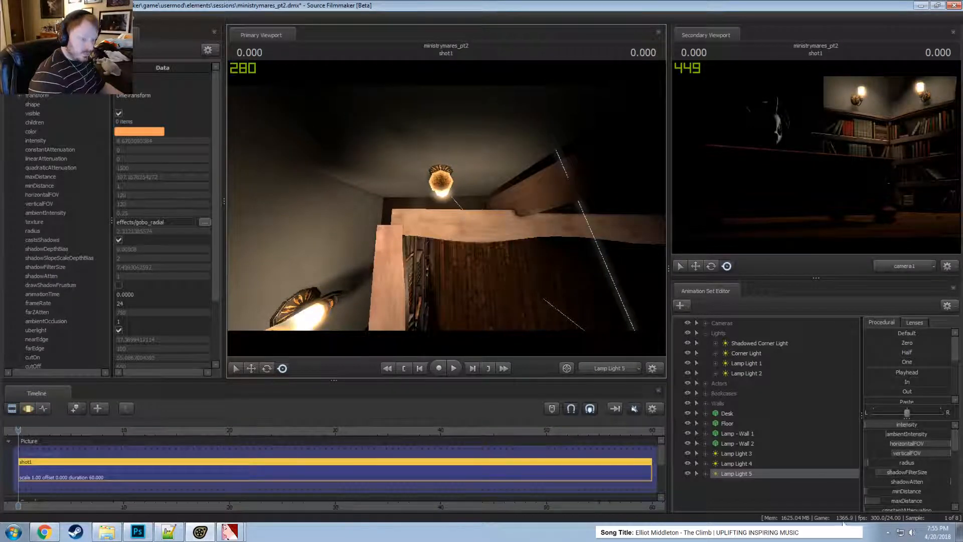
# - Copy Lamp Light 2 and paste it as an additional light in the animation set list
pyautogui.rightClick(738, 372)
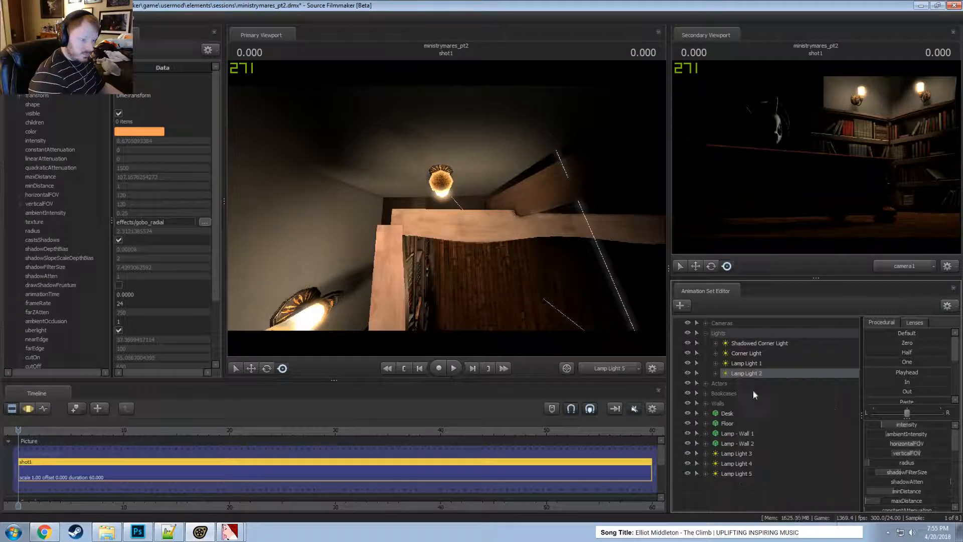
pyautogui.rightClick(738, 485)
pyautogui.click(770, 441)
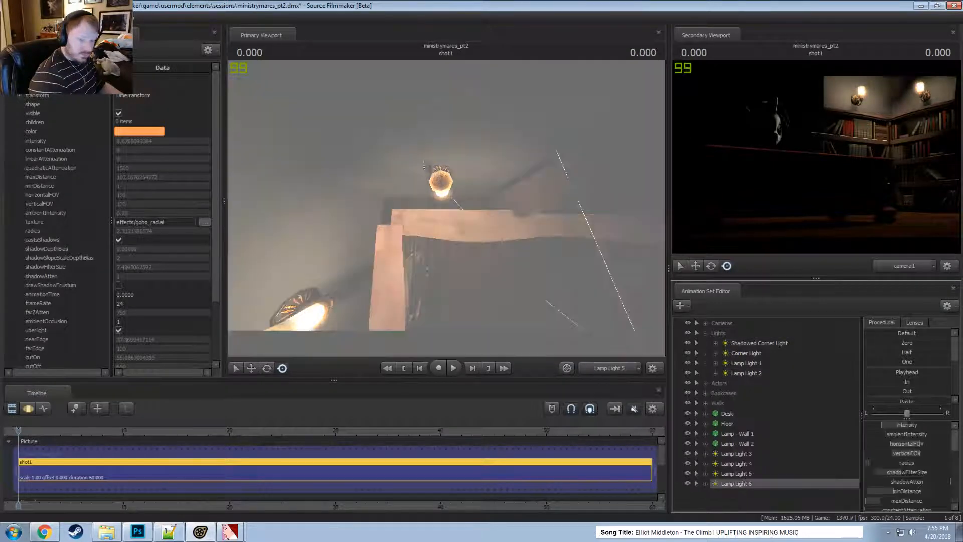
# - Reposition Lamp Light 6 above the other wall lamp, aimed down over the bookcases, and check the scene through camera1
pyautogui.press('F3')
pyautogui.moveTo(453, 215)
pyautogui.mouseDown()
pyautogui.moveTo(546, 213)
pyautogui.moveTo(490, 225)
pyautogui.moveTo(437, 206)
pyautogui.moveTo(474, 233)
pyautogui.moveTo(444, 207)
pyautogui.mouseUp()
pyautogui.press('F2')
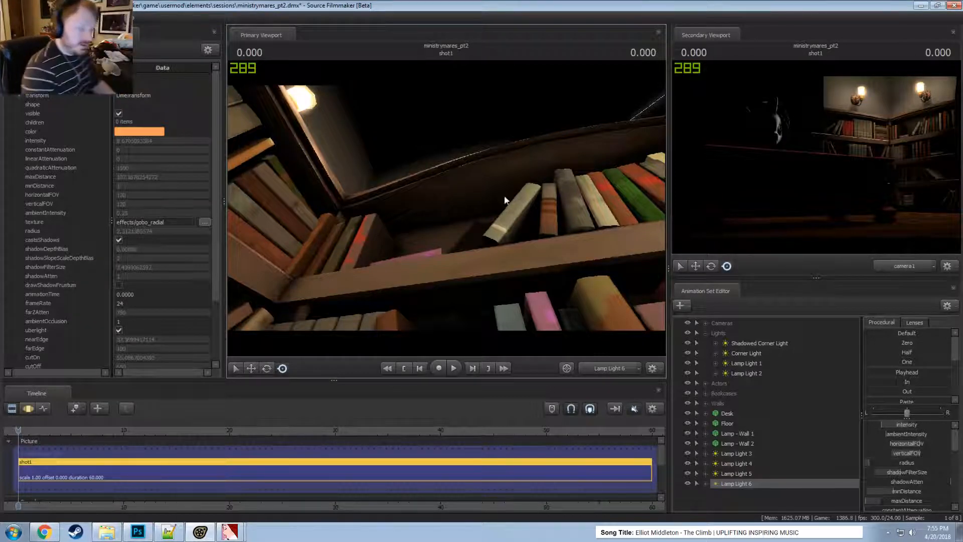
pyautogui.click(615, 368)
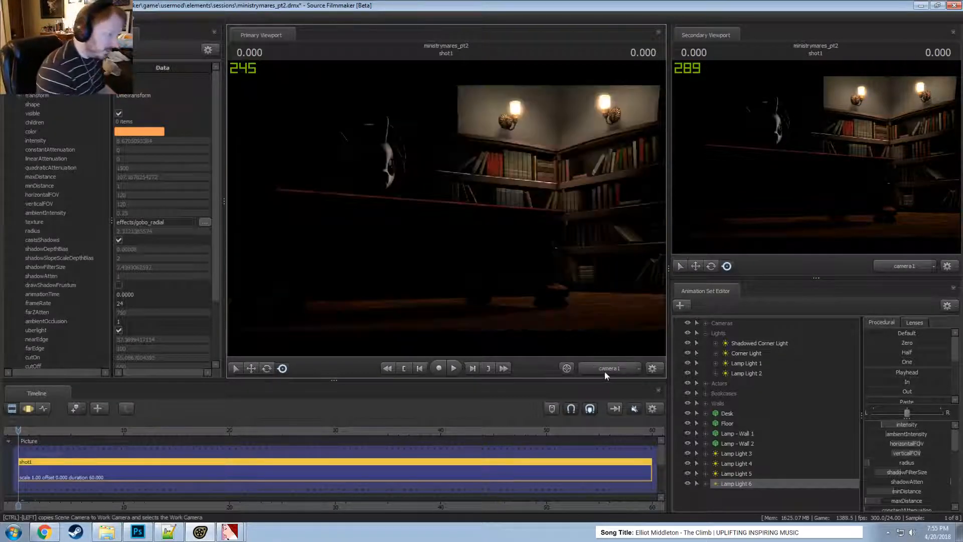
# - Turn off scene lighting in the primary viewport and view the library set through the work camera
pyautogui.rightClick(514, 260)
pyautogui.click(531, 266)
pyautogui.click(553, 316)
pyautogui.rightClick(536, 197)
pyautogui.click(560, 224)
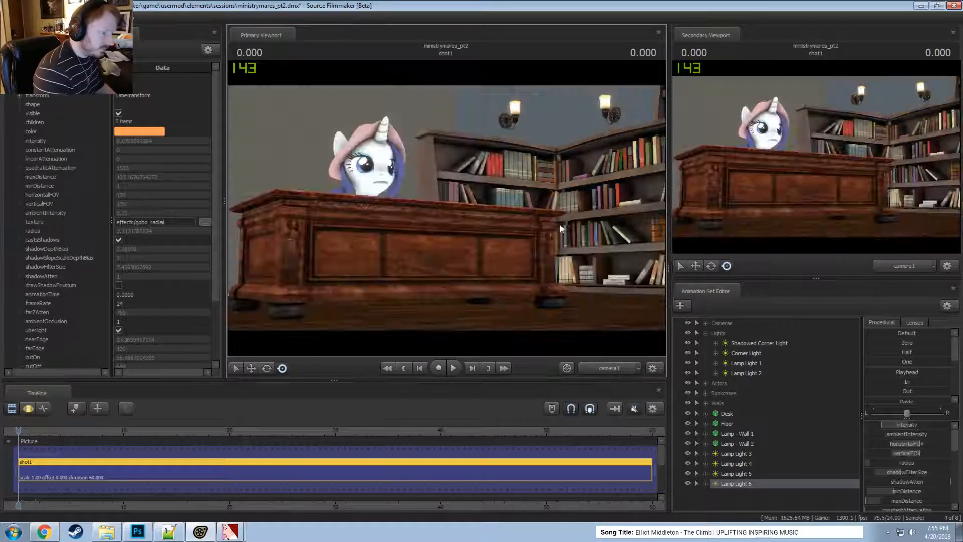
pyautogui.click(531, 210)
pyautogui.click(479, 277)
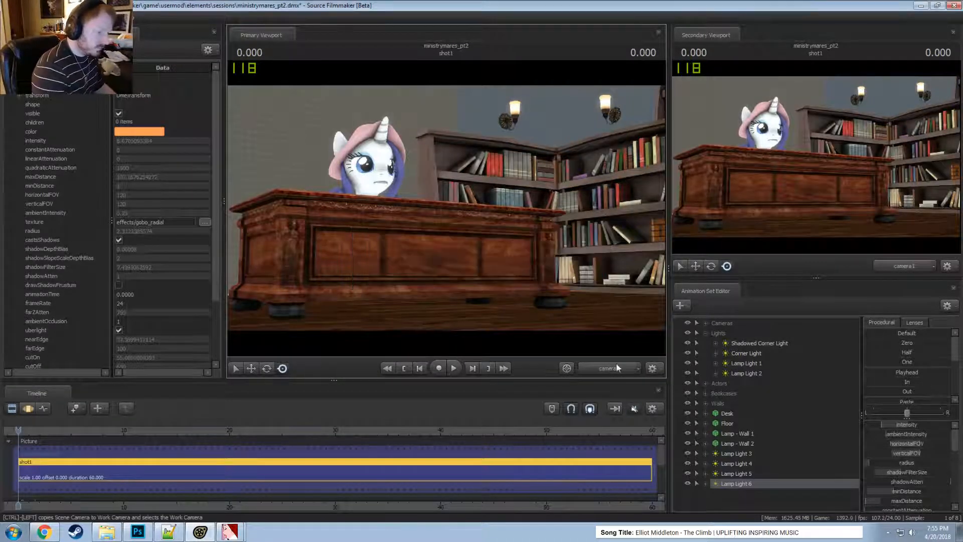
pyautogui.click(614, 367)
pyautogui.press('s')
pyautogui.moveTo(512, 240); pyautogui.dragTo(556, 180)
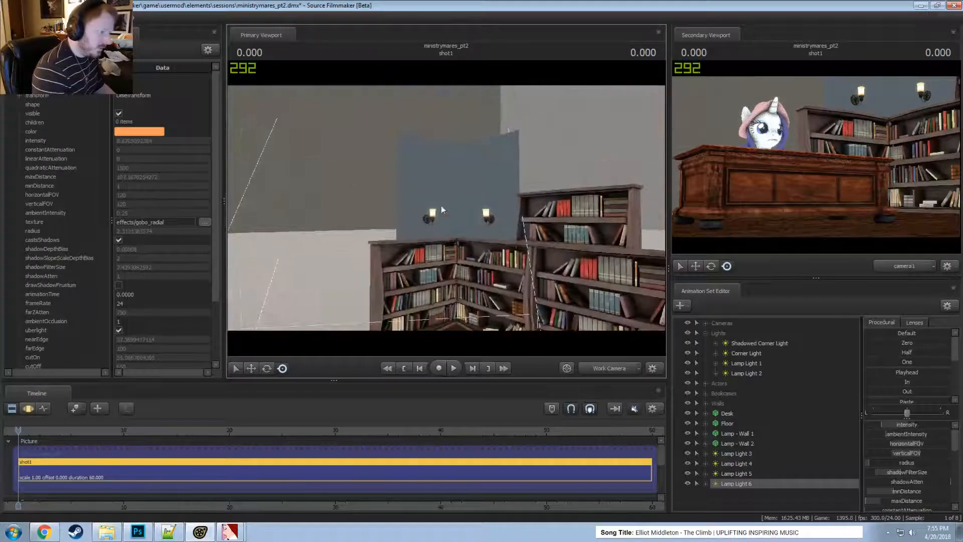
# - Move Lamp Light 3 through Lamp Light 6 into the Lights group
pyautogui.click(741, 453)
pyautogui.keyDown('shift'); pyautogui.click(732, 484); pyautogui.keyUp('shift')
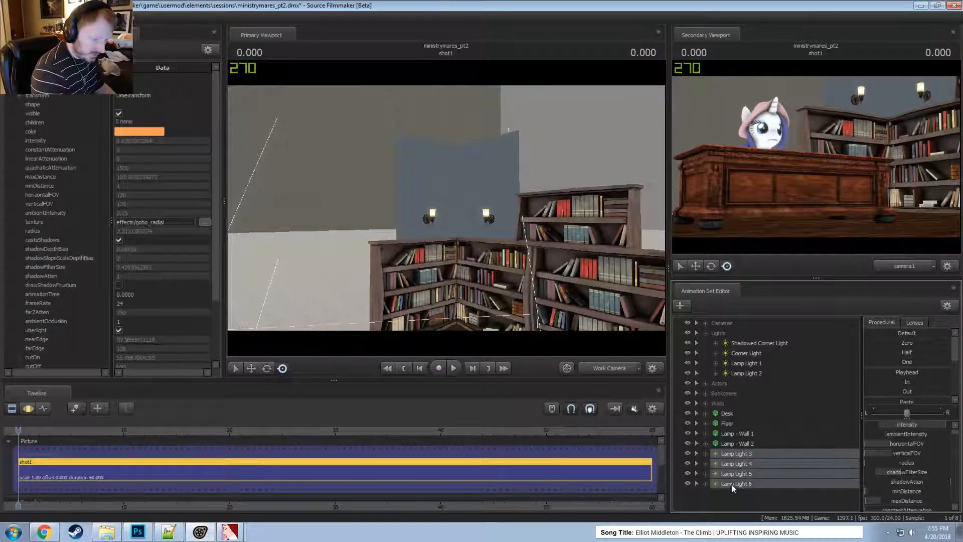
pyautogui.moveTo(732, 484); pyautogui.dragTo(721, 334)
# - Group Lamp - Wall 1 and Lamp - Wall 2 under the name Wall Props, and collapse the Lights group
pyautogui.click(730, 473)
pyautogui.keyDown('shift'); pyautogui.click(738, 483); pyautogui.keyUp('shift')
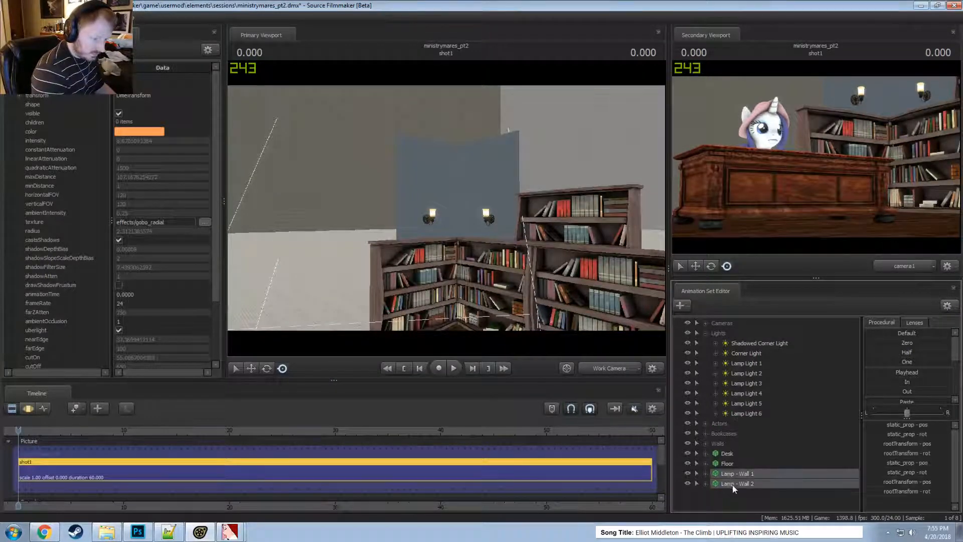
pyautogui.rightClick(762, 485)
pyautogui.click(775, 355)
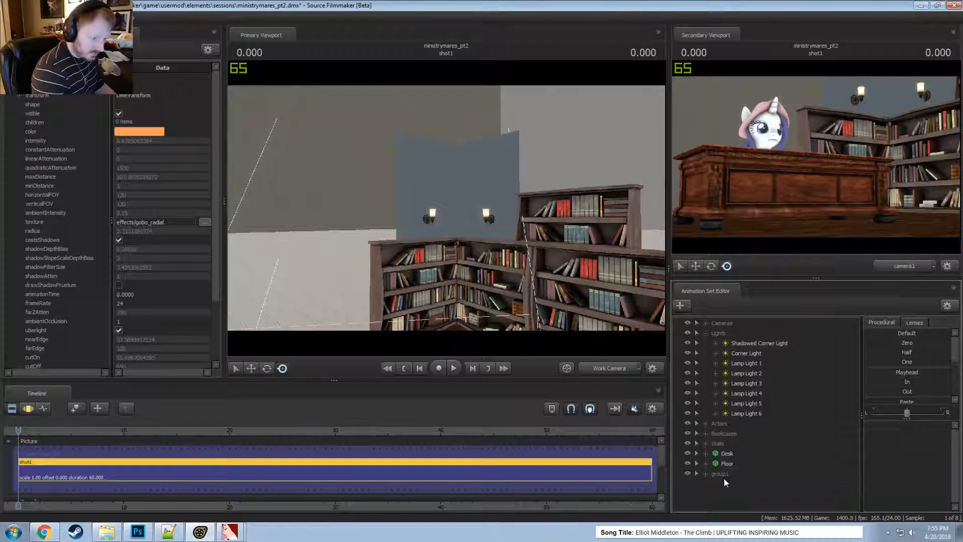
pyautogui.write('Lamp Props')
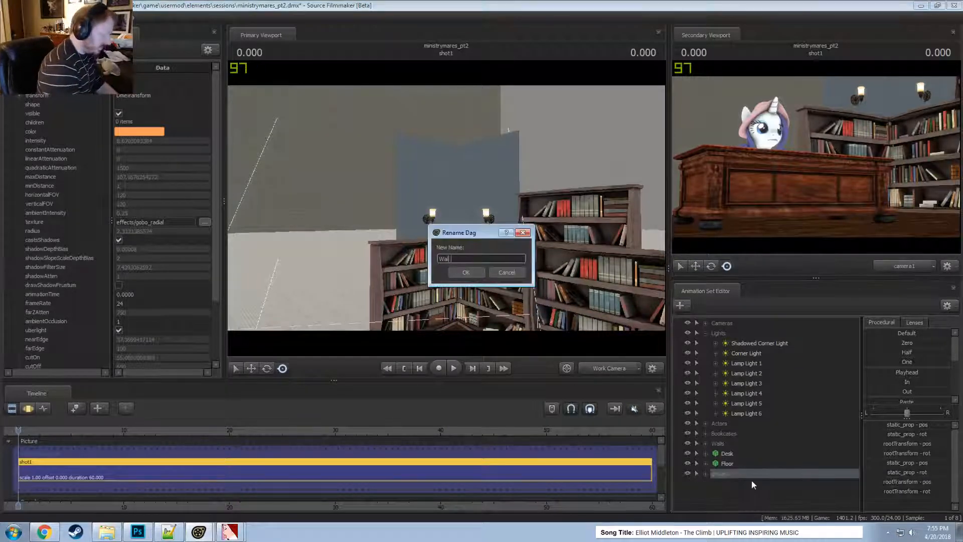
pyautogui.press('Return')
pyautogui.click(706, 333)
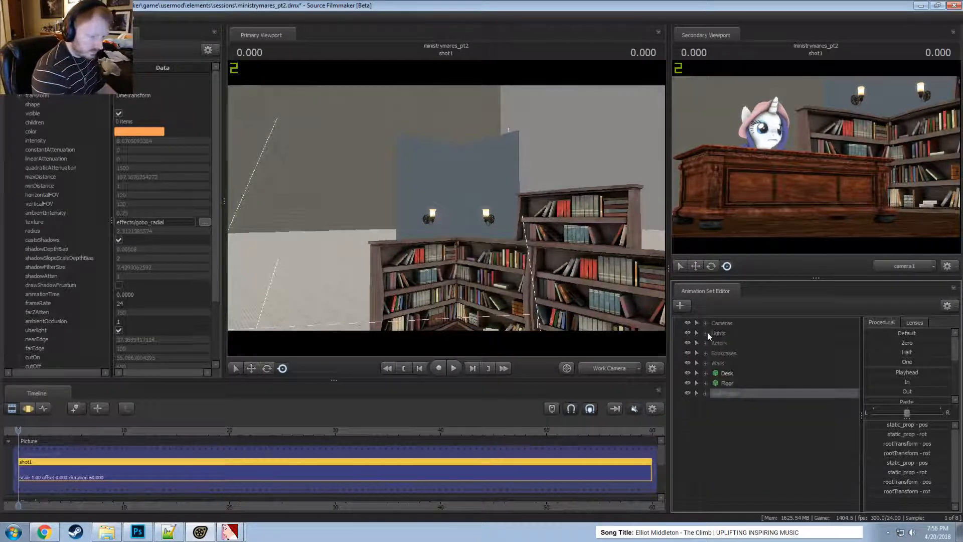
# - Begin an animation set for a new model and filter the model list by "wood"
pyautogui.rightClick(736, 409)
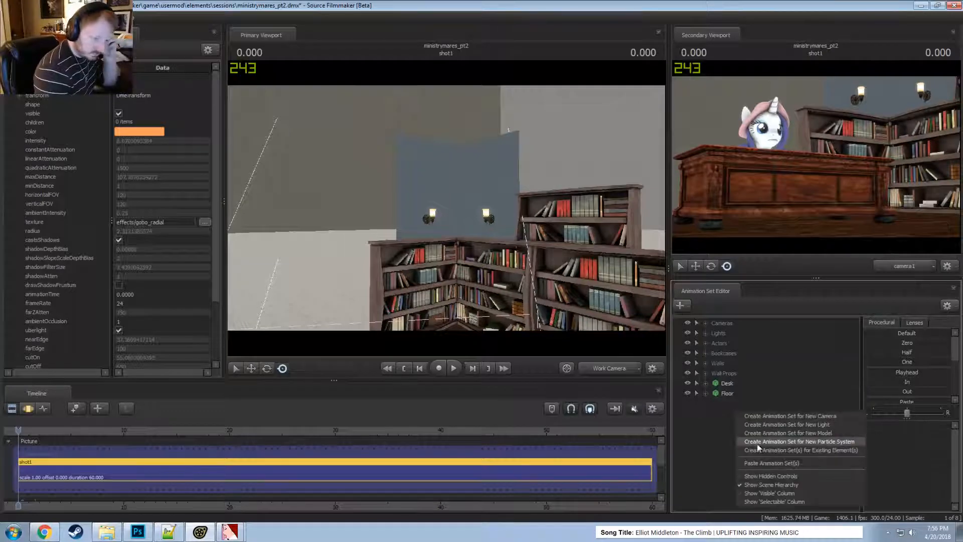
pyautogui.click(775, 432)
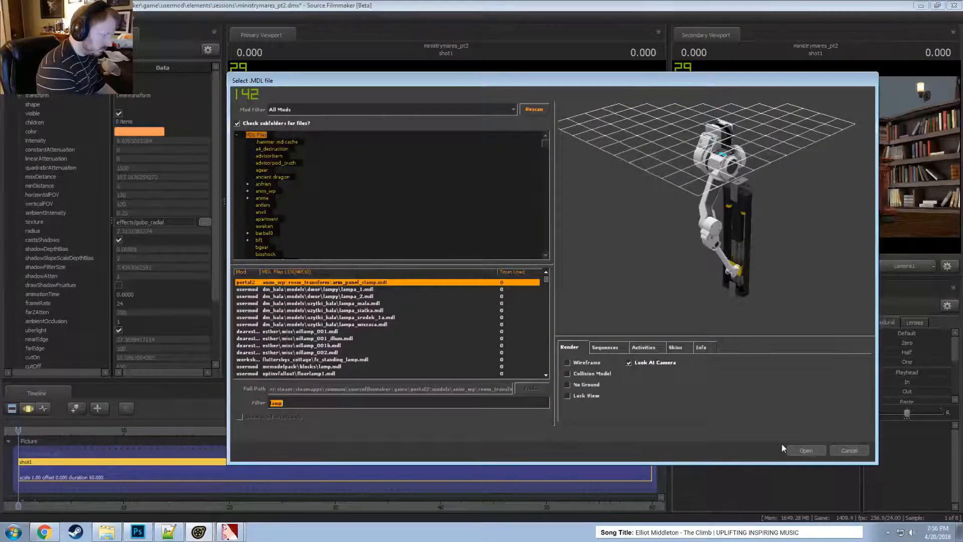
pyautogui.write('wood')
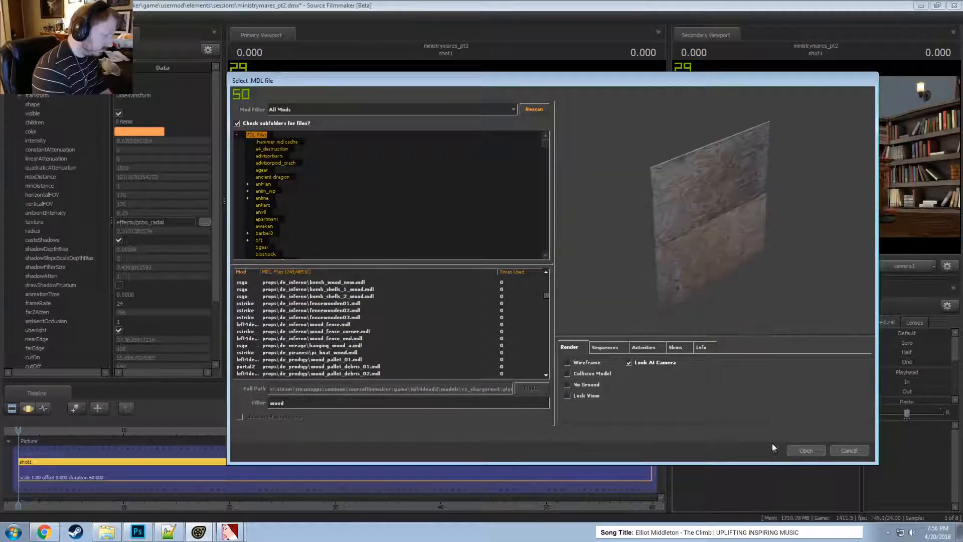
# - Examine the previews of the wood models for a beam that suits the library walls
pyautogui.press('Down')
pyautogui.press('Down')
pyautogui.press('Down')
pyautogui.press('Down')
pyautogui.press('Down')
pyautogui.press('Down')
pyautogui.press('Down')
pyautogui.press('Down')
pyautogui.press('Down')
pyautogui.press('Down')
pyautogui.press('Down')
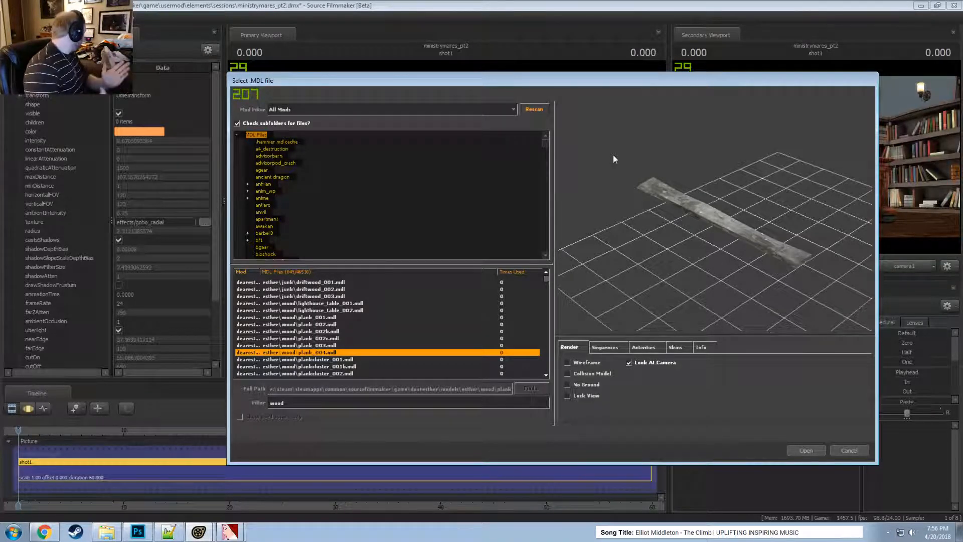
pyautogui.press('Down')
pyautogui.press('Down')
pyautogui.press('Down')
pyautogui.press('Down')
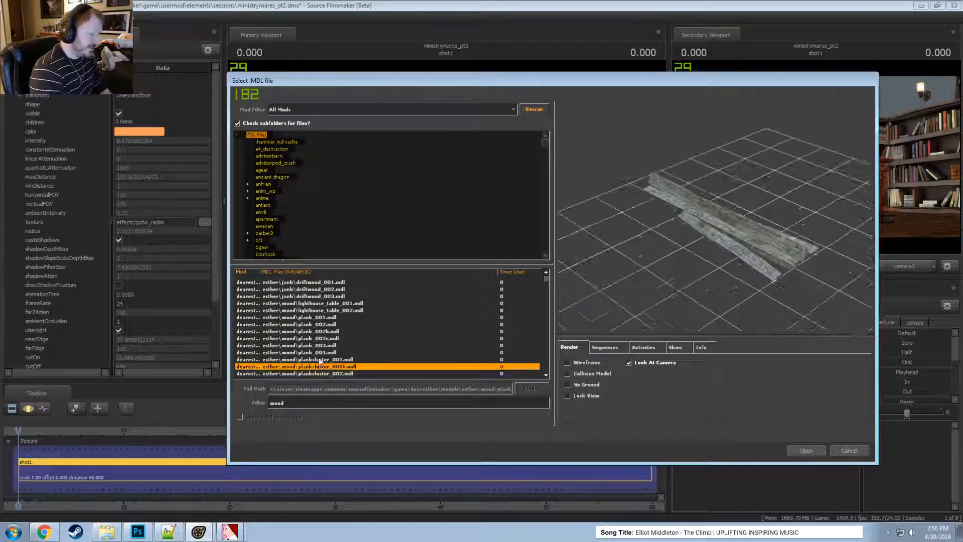
pyautogui.press('Down')
pyautogui.press('Down')
pyautogui.press('Down')
pyautogui.press('Down')
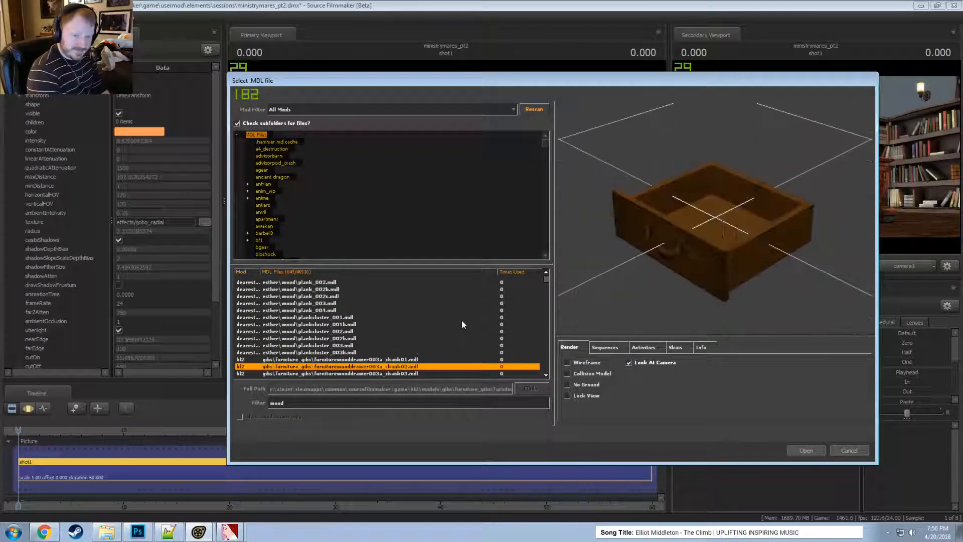
pyautogui.press('Down')
pyautogui.press('Down')
pyautogui.press('Down')
pyautogui.press('Down')
pyautogui.press('Down')
pyautogui.press('Down')
pyautogui.press('Down')
pyautogui.press('Down')
pyautogui.press('Down')
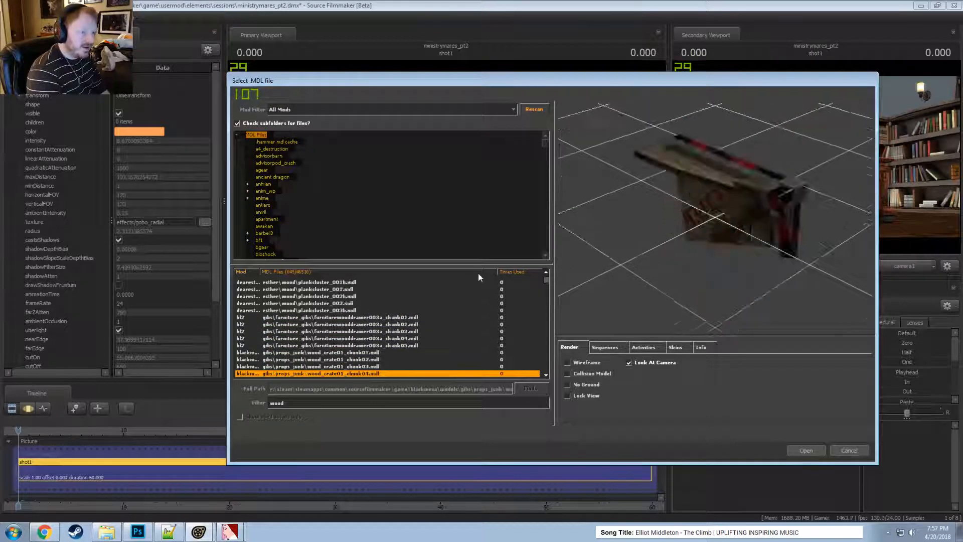
pyautogui.press('Down')
pyautogui.press('Down')
pyautogui.press('Down')
pyautogui.press('Down')
pyautogui.press('Down')
pyautogui.press('Down')
pyautogui.press('Down')
pyautogui.press('Down')
pyautogui.press('Down')
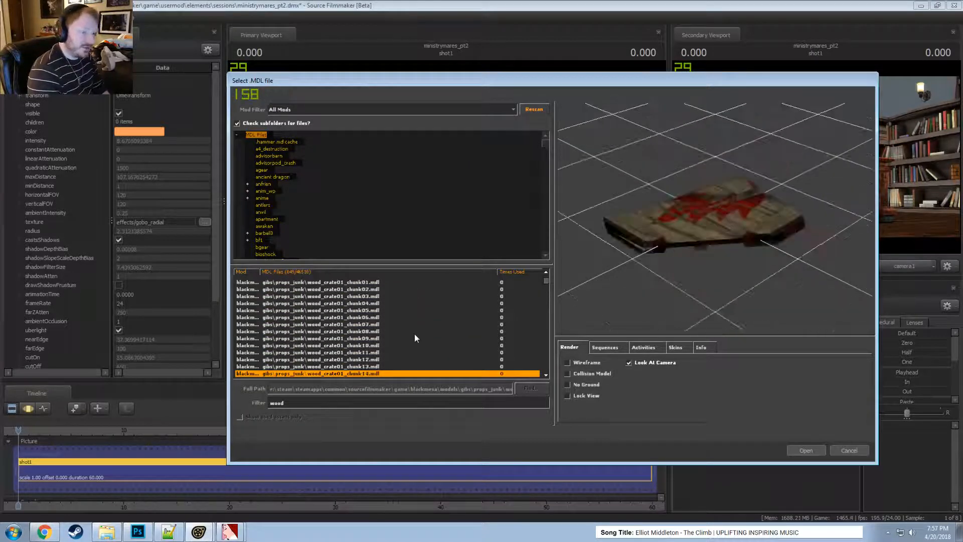
pyautogui.press('Down')
pyautogui.press('Down')
pyautogui.press('Down')
pyautogui.press('Down')
pyautogui.press('Down')
pyautogui.press('Down')
pyautogui.press('Down')
pyautogui.press('Down')
pyautogui.press('Down')
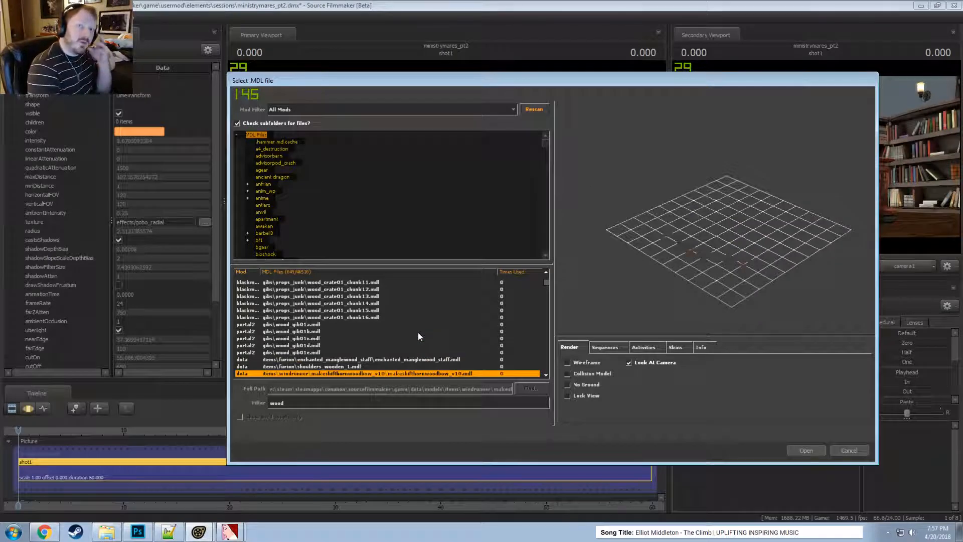
pyautogui.press('Down')
pyautogui.press('Down')
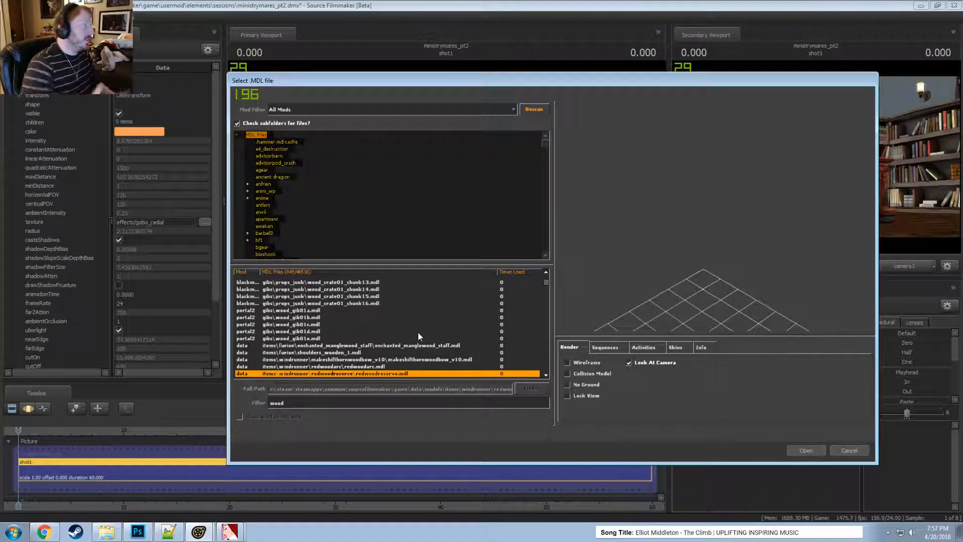
pyautogui.press('Down')
pyautogui.press('Down')
pyautogui.press('Down')
pyautogui.press('Down')
pyautogui.press('Down')
pyautogui.press('Down')
pyautogui.press('Down')
pyautogui.press('Down')
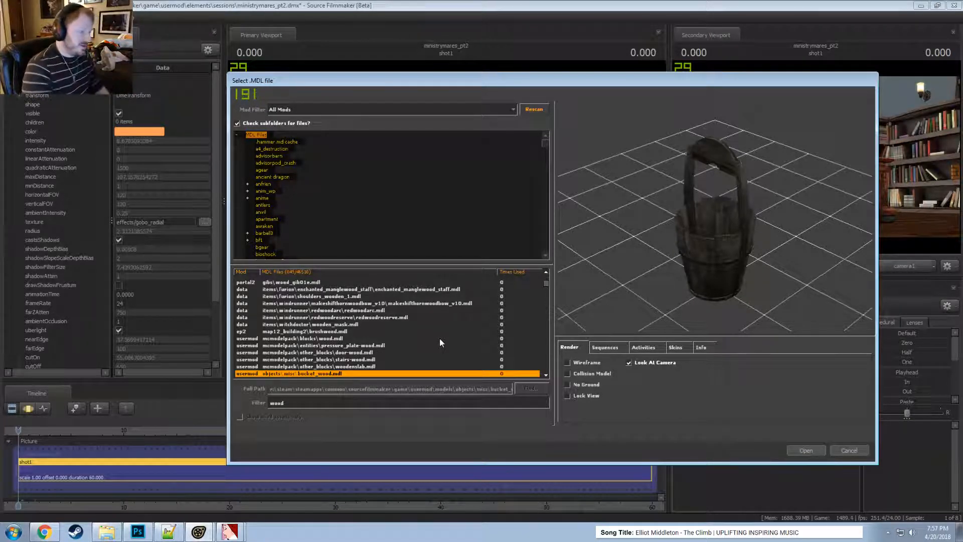
pyautogui.click(356, 360)
pyautogui.press('Down')
pyautogui.press('Down')
pyautogui.press('Down')
pyautogui.press('Down')
pyautogui.press('Down')
pyautogui.press('Down')
pyautogui.press('Down')
pyautogui.press('Down')
pyautogui.press('Down')
pyautogui.press('Down')
pyautogui.press('Down')
pyautogui.press('Down')
pyautogui.press('Down')
pyautogui.press('Down')
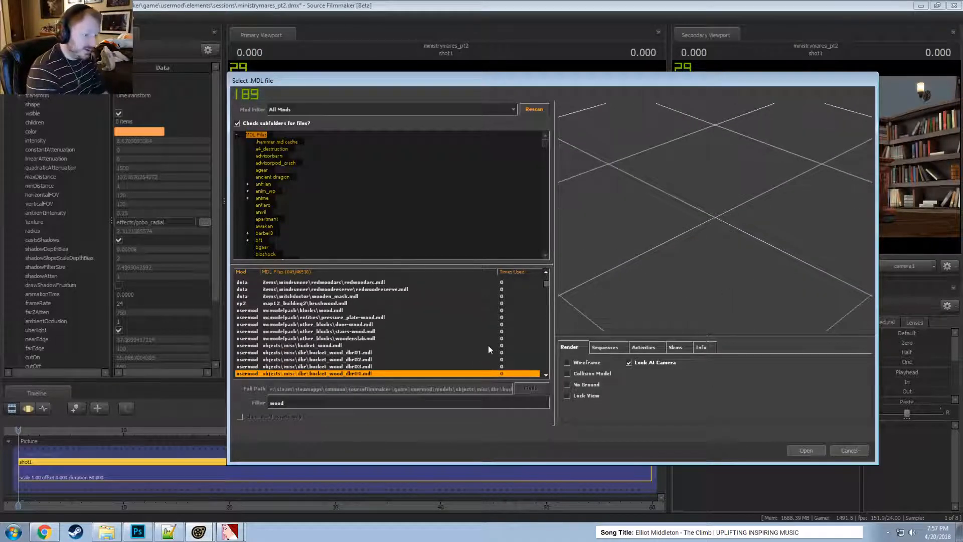
pyautogui.press('Up')
pyautogui.press('Up')
pyautogui.press('Up')
pyautogui.press('Up')
pyautogui.press('Up')
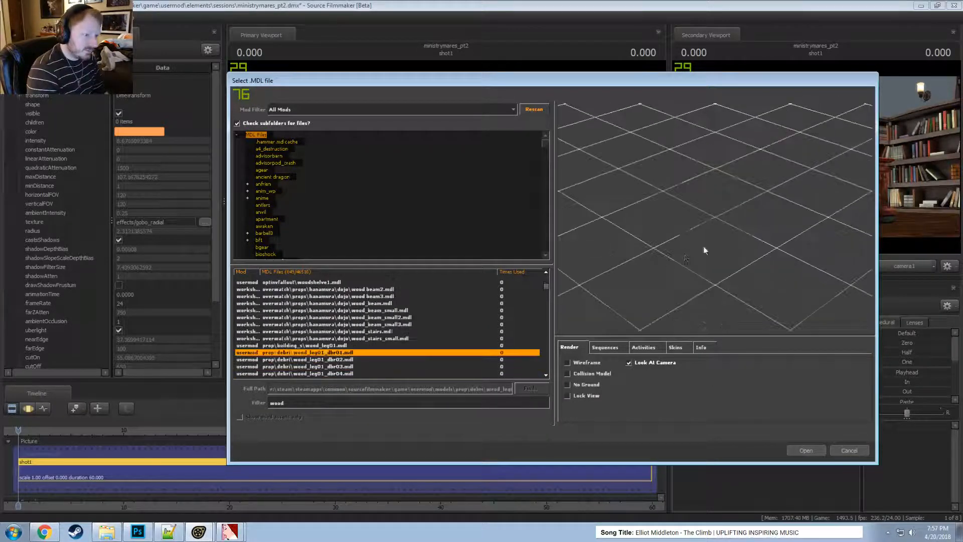
# - Compare the small Hanamura dojo beams and add wood_beam_small3.mdl to the scene
pyautogui.press('Up')
pyautogui.press('Up')
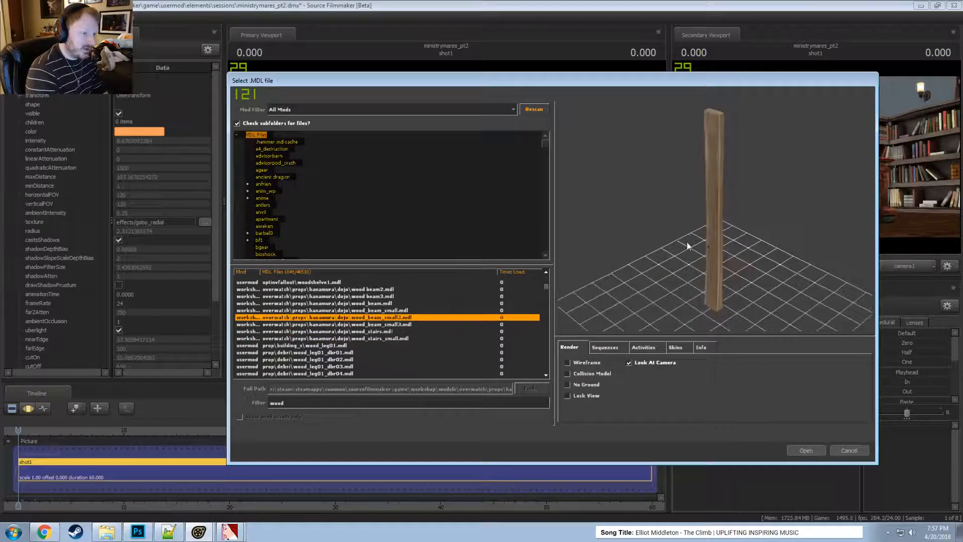
pyautogui.moveTo(687, 242); pyautogui.dragTo(793, 296)
pyautogui.press('Down')
pyautogui.click(819, 450)
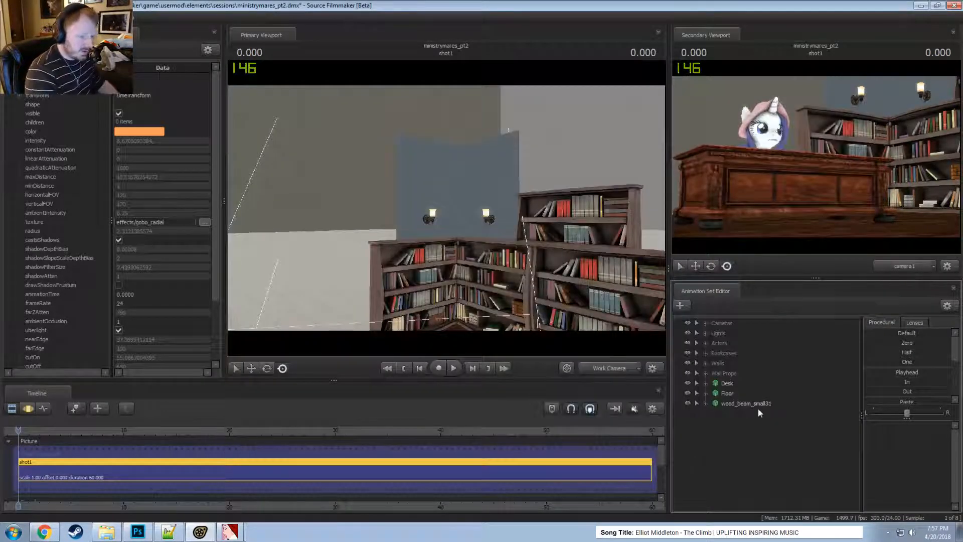
# - Set the new wooden beam's rootTransform rotation to 0, 0, 180
pyautogui.press('s')
pyautogui.moveTo(501, 236)
pyautogui.mouseDown()
pyautogui.moveTo(501, 246)
pyautogui.moveTo(501, 236)
pyautogui.mouseUp()
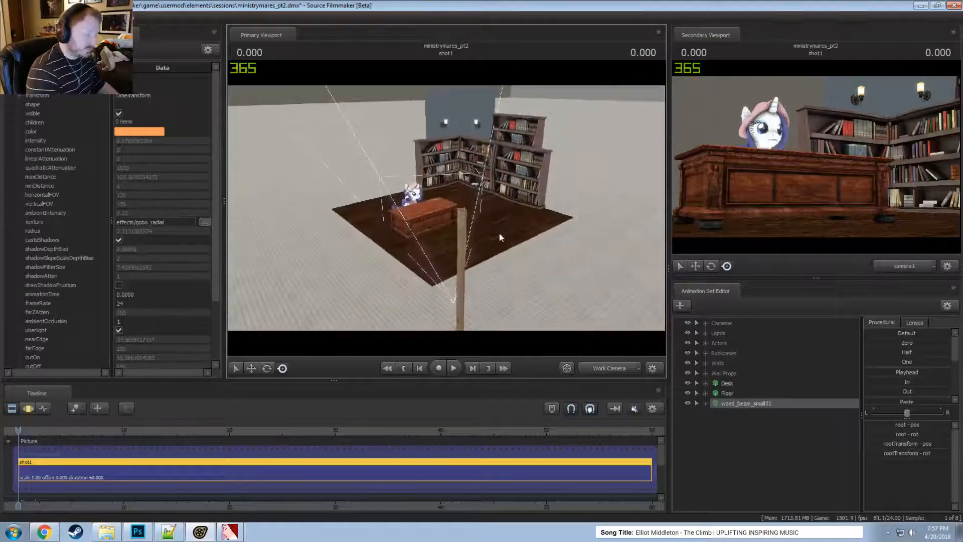
pyautogui.doubleClick(896, 454)
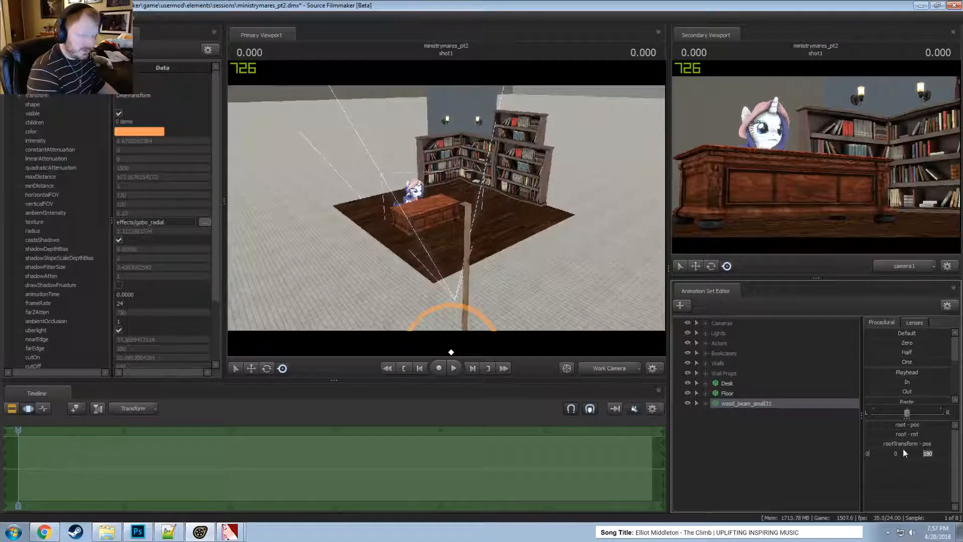
pyautogui.moveTo(904, 450); pyautogui.dragTo(903, 450)
pyautogui.moveTo(597, 302); pyautogui.dragTo(584, 351)
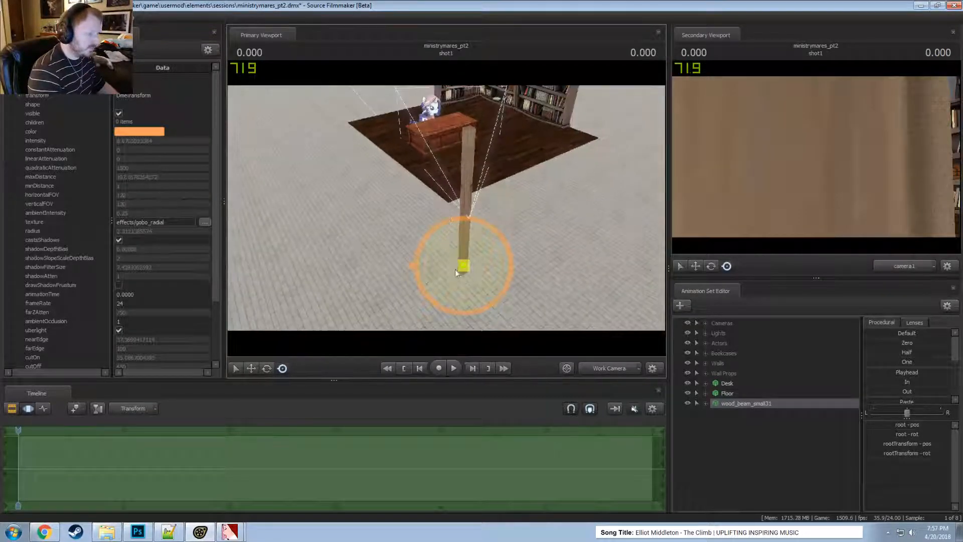
# - Move the beam upright into the wall corner between the two lamps and turn scene lighting back on in the viewport
pyautogui.moveTo(457, 269); pyautogui.dragTo(459, 67)
pyautogui.moveTo(502, 161); pyautogui.dragTo(506, 120)
pyautogui.moveTo(482, 229); pyautogui.dragTo(472, 166)
pyautogui.moveTo(481, 261); pyautogui.dragTo(435, 206)
pyautogui.press('w')
pyautogui.press('w')
pyautogui.keyDown('alt'); pyautogui.moveTo(435, 206); pyautogui.dragTo(456, 376); pyautogui.keyUp('alt')
pyautogui.press('F2')
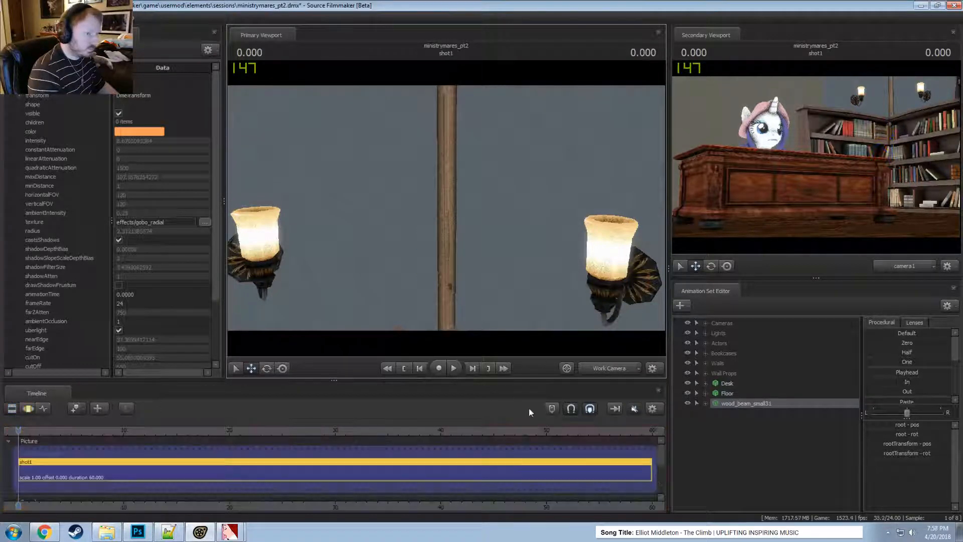
pyautogui.rightClick(566, 283)
pyautogui.click(581, 310)
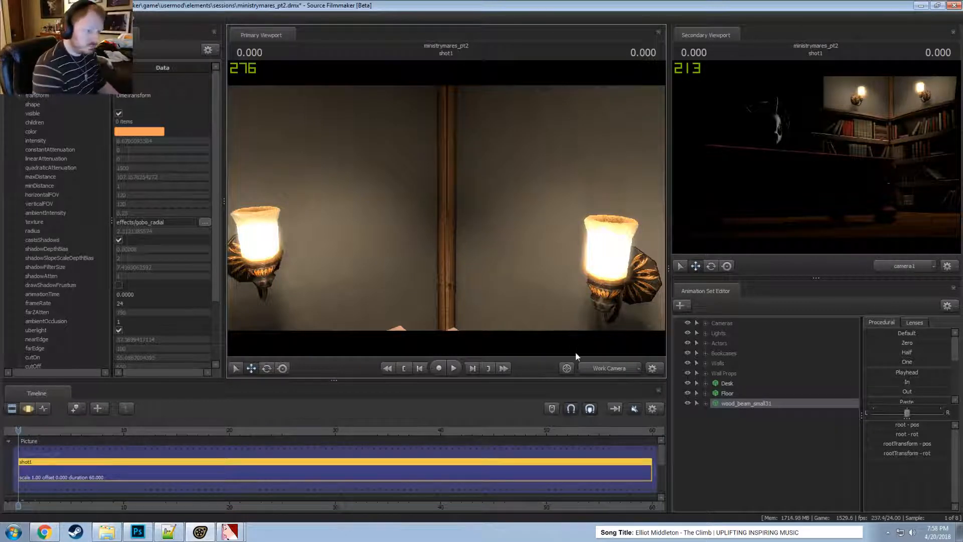
# - Copy wood_beam_small31 and paste it as a second beam in the animation set list
pyautogui.click(726, 395)
pyautogui.rightClick(727, 402)
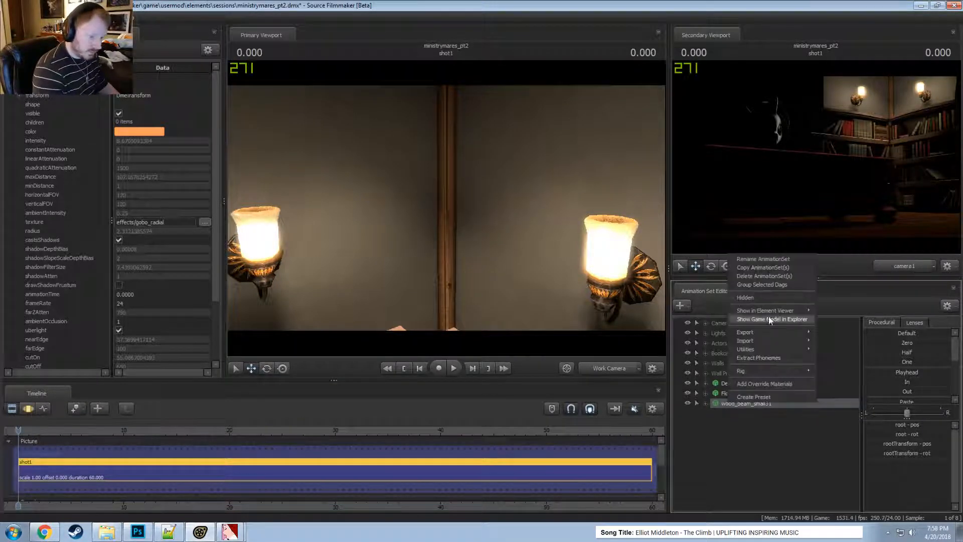
pyautogui.click(754, 260)
pyautogui.rightClick(752, 370)
pyautogui.click(784, 426)
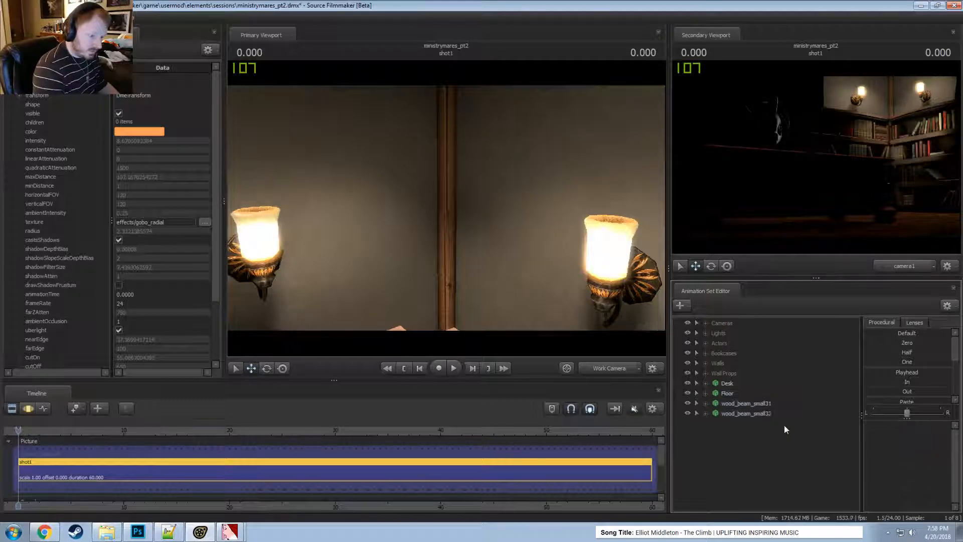
# - Set the rootTransform rotation of wood_beam_small32 to 0, 0, 90
pyautogui.click(731, 415)
pyautogui.moveTo(447, 201); pyautogui.dragTo(772, 474)
pyautogui.press('s')
pyautogui.press('F3')
pyautogui.moveTo(921, 453)
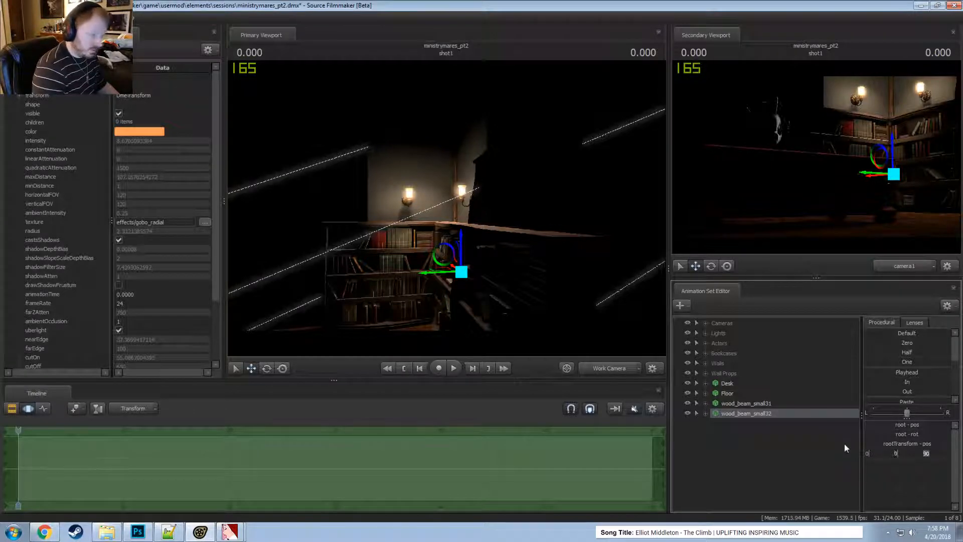
# - Raise wood_beam_small32 so it runs horizontally along one wall above its lamp, meeting the vertical corner beam
pyautogui.moveTo(461, 254); pyautogui.dragTo(427, 113)
pyautogui.press('w')
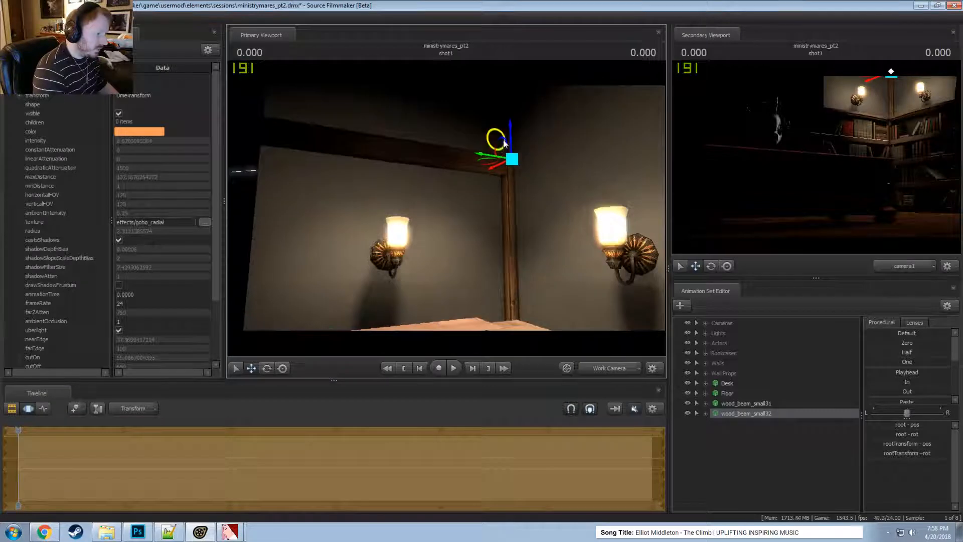
pyautogui.moveTo(512, 139); pyautogui.dragTo(451, 210)
pyautogui.press('a')
pyautogui.press('z')
pyautogui.press('a')
pyautogui.rightClick(490, 215)
pyautogui.click(515, 241)
pyautogui.press('s')
pyautogui.rightClick(463, 215)
pyautogui.click(487, 239)
pyautogui.press('d')
pyautogui.moveTo(485, 238); pyautogui.dragTo(451, 216)
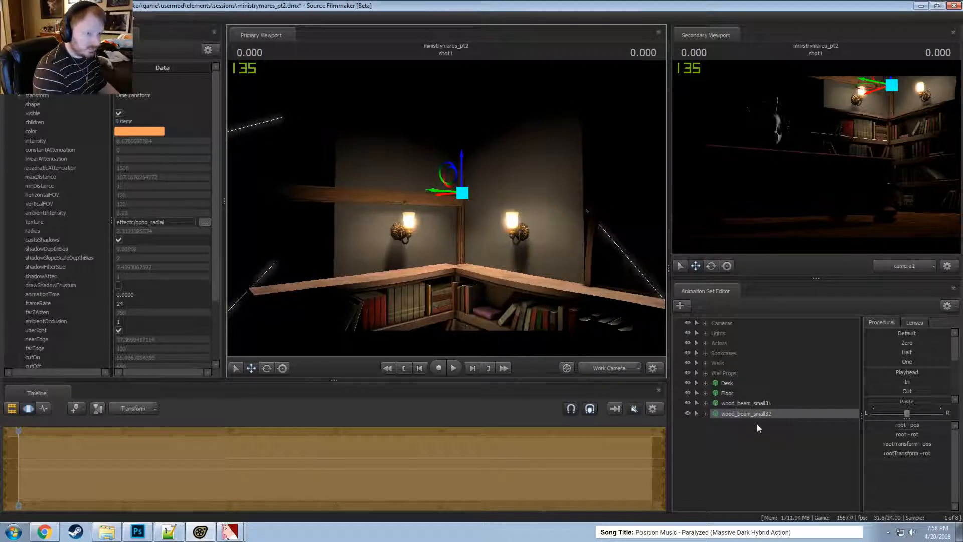
# - Add a scale control to the root bone of wood_beam_small32
pyautogui.click(706, 413)
pyautogui.click(716, 424)
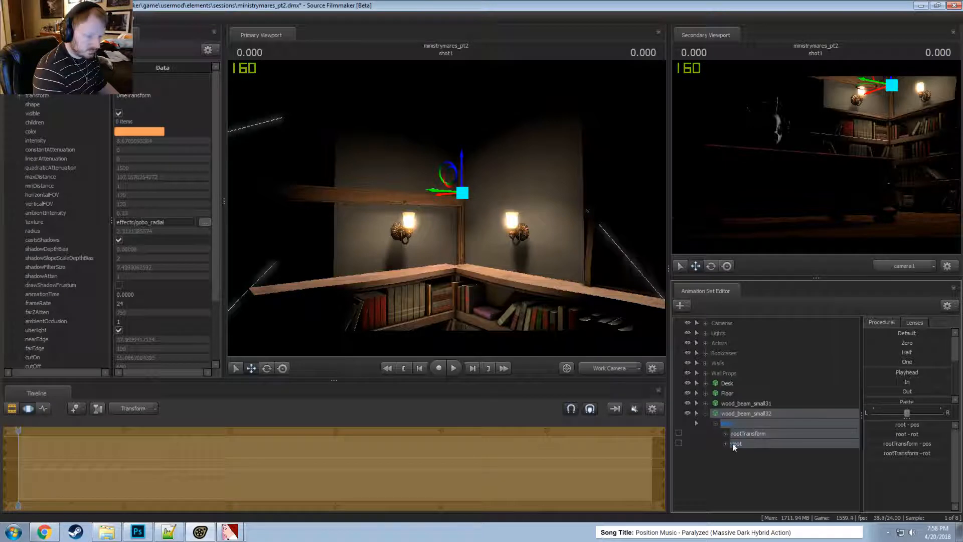
pyautogui.click(737, 443)
pyautogui.rightClick(738, 444)
pyautogui.click(756, 466)
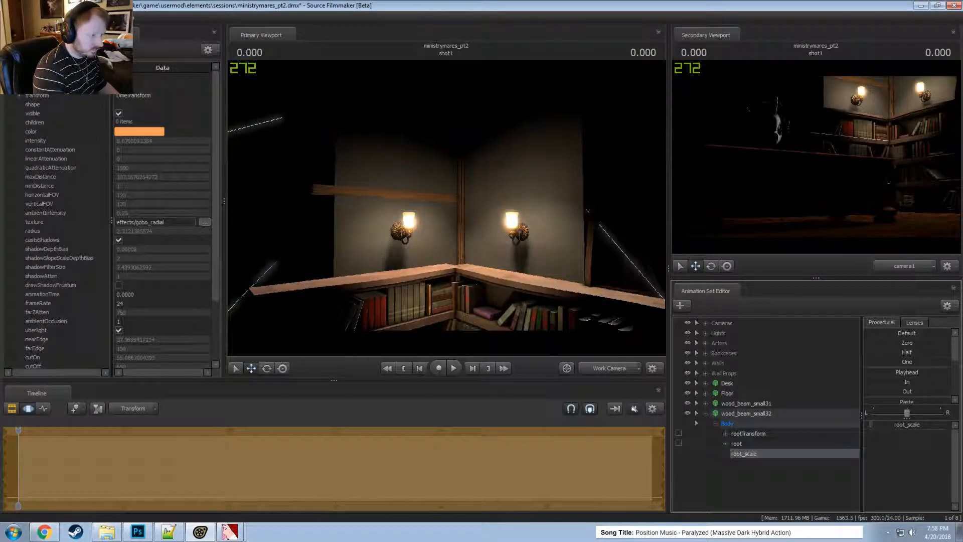
pyautogui.click(747, 417)
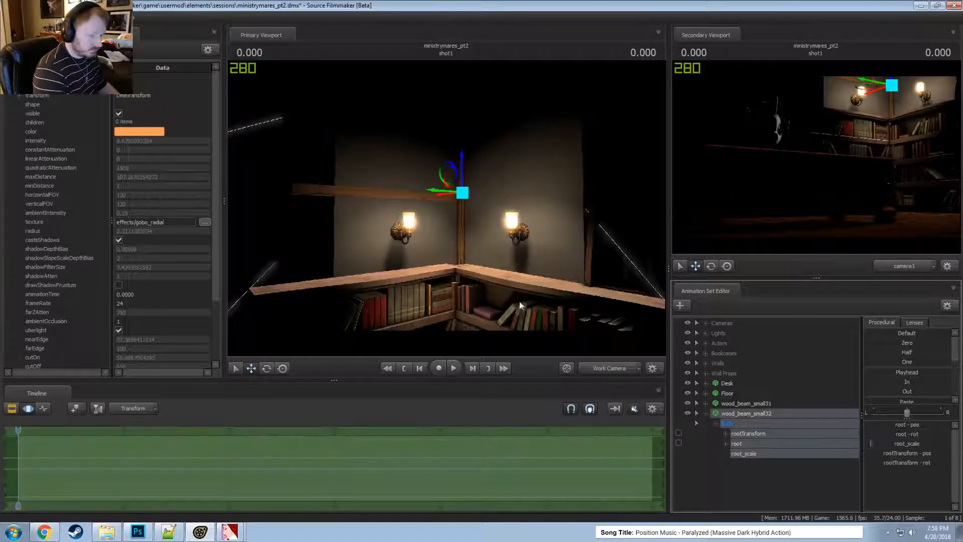
# - Shift wood_beam_small32 along the lamp wall so its end meets the vertical corner beam
pyautogui.moveTo(457, 212); pyautogui.dragTo(457, 212)
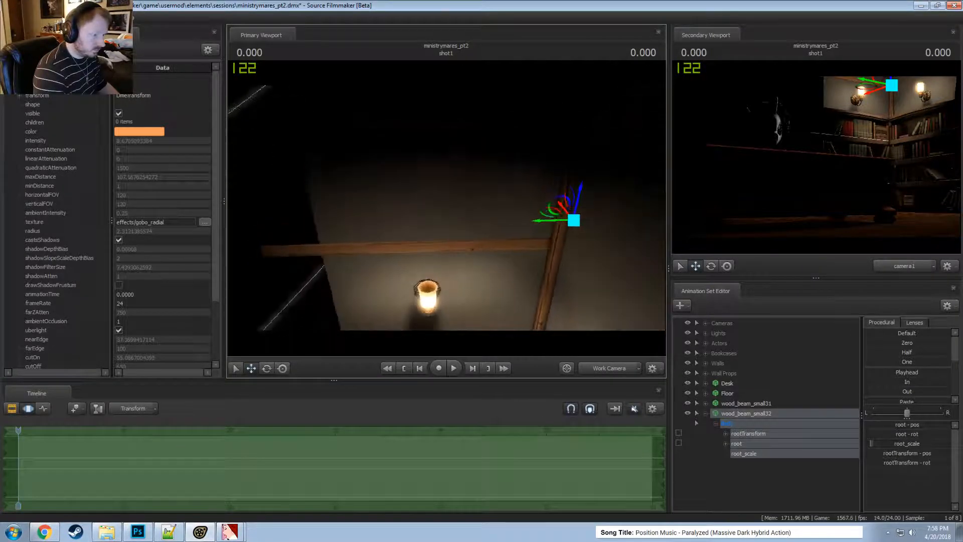
pyautogui.moveTo(566, 211); pyautogui.dragTo(572, 218)
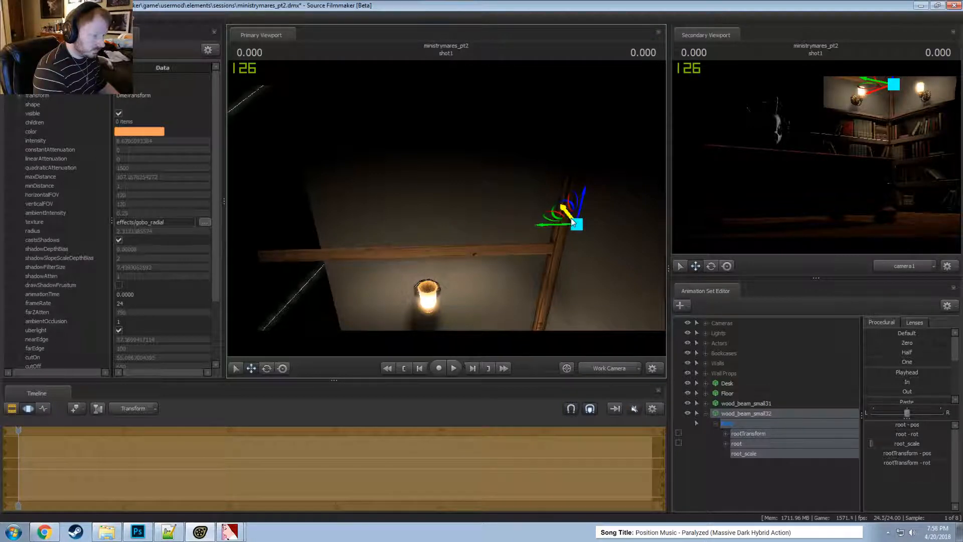
pyautogui.press('F2')
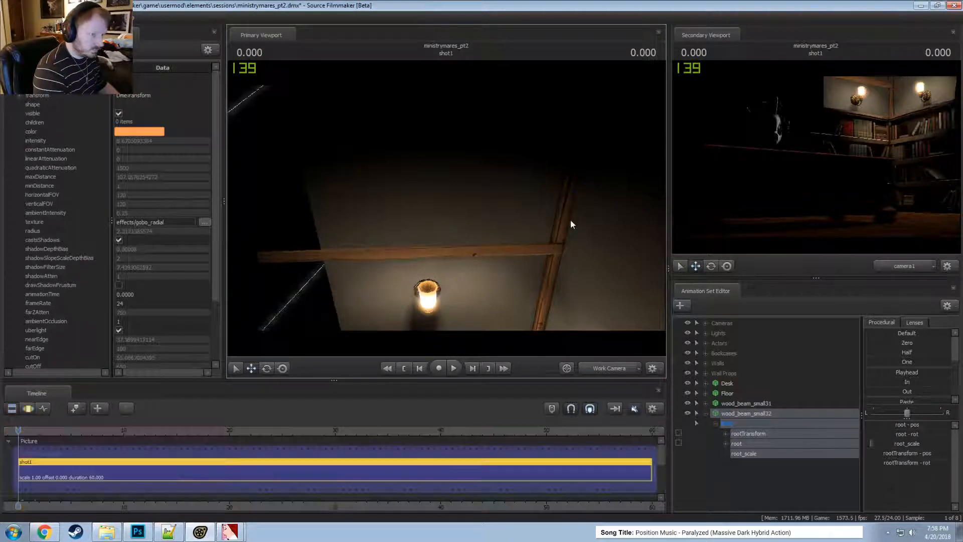
pyautogui.moveTo(584, 239); pyautogui.dragTo(446, 208)
pyautogui.press('F3')
pyautogui.press('F4')
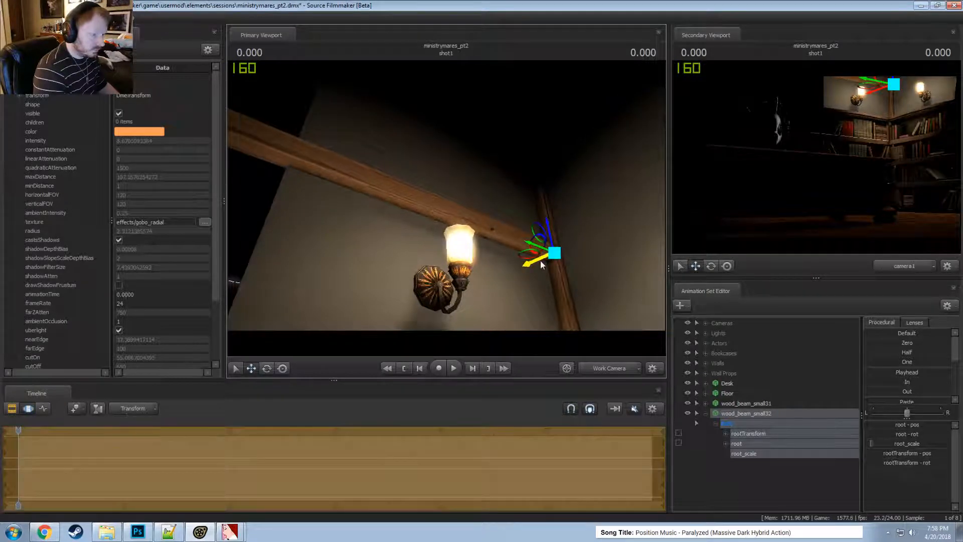
# - Adjust wood_beam_small32 upward and against the wall so it sits above the lamp and joins the corner beam
pyautogui.press('F2')
pyautogui.press('F3')
pyautogui.press('F4')
pyautogui.moveTo(549, 226); pyautogui.dragTo(549, 203)
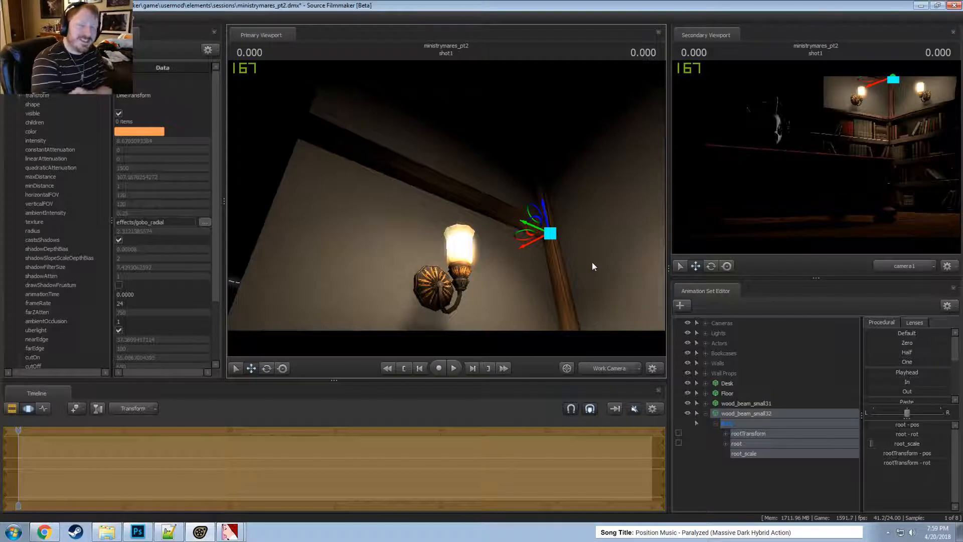
pyautogui.press('F2')
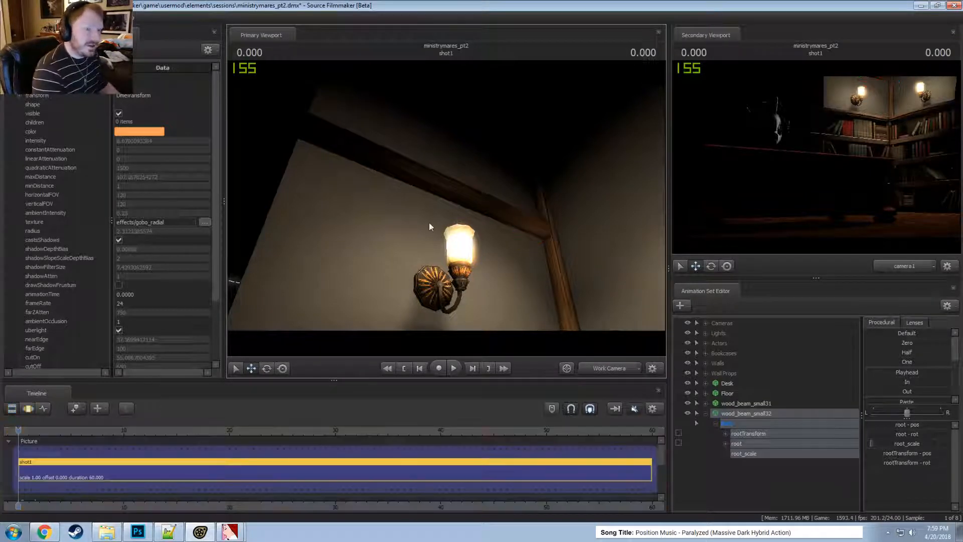
pyautogui.press('F3')
pyautogui.press('F2')
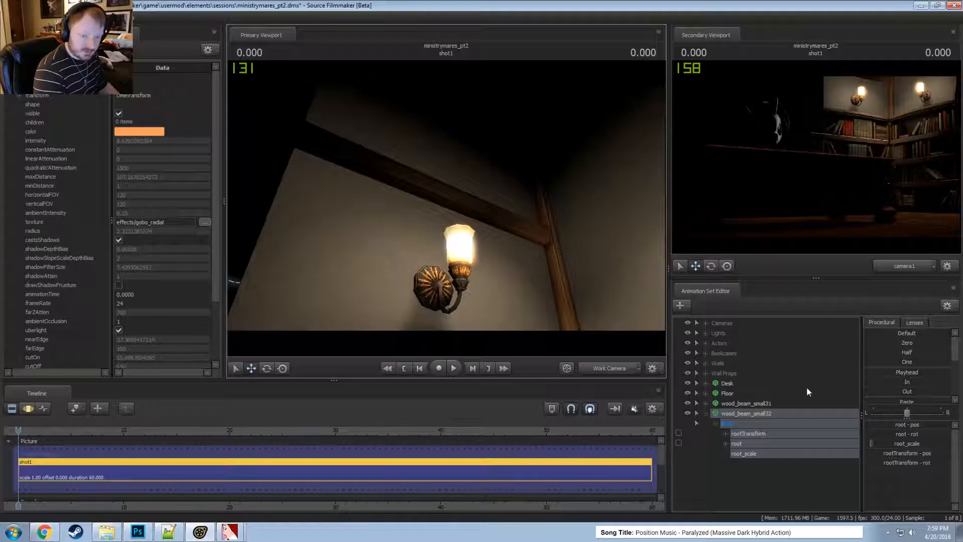
# - Rename the wood_beam_small31 animation set as Wood Beam 1
pyautogui.click(706, 413)
pyautogui.rightClick(727, 405)
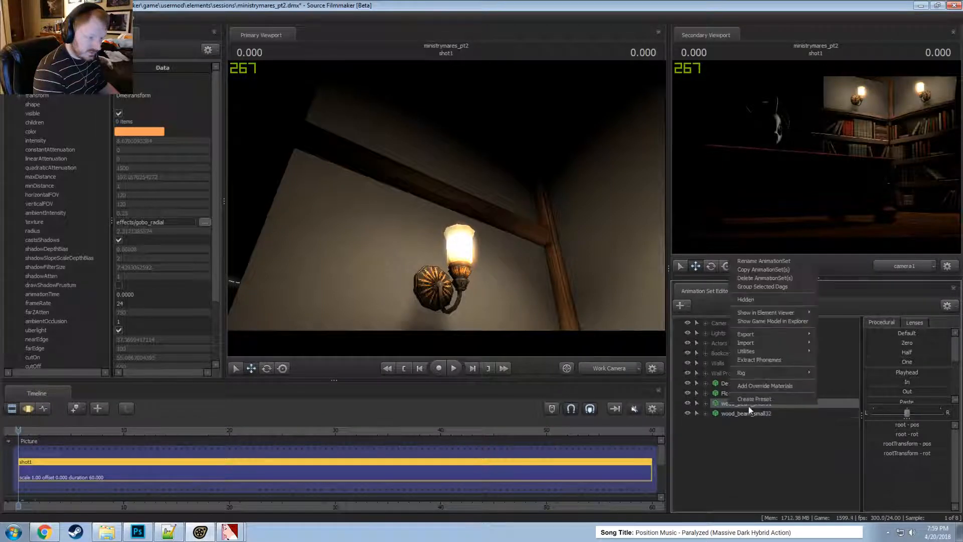
pyautogui.click(753, 260)
pyautogui.write('Wood')
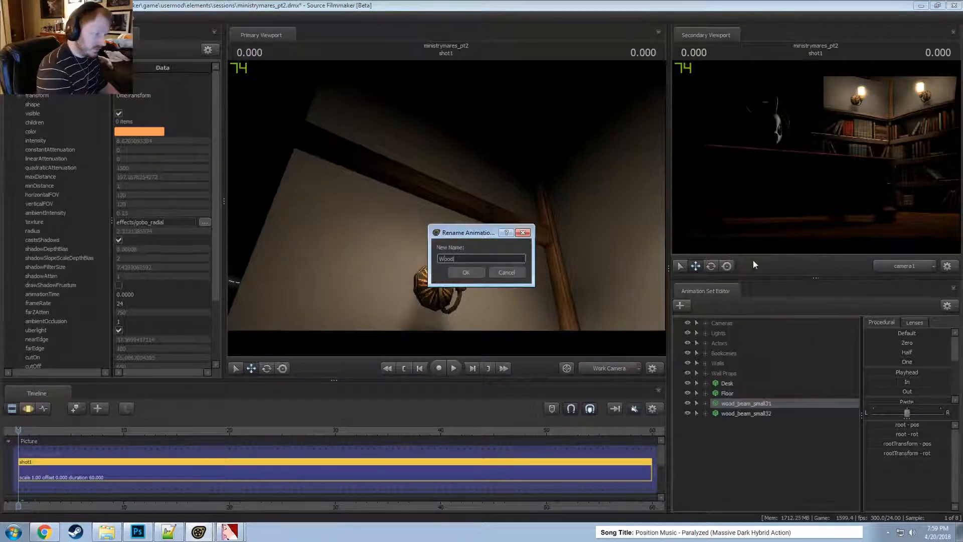
pyautogui.write(' Beam 1')
pyautogui.press('Return')
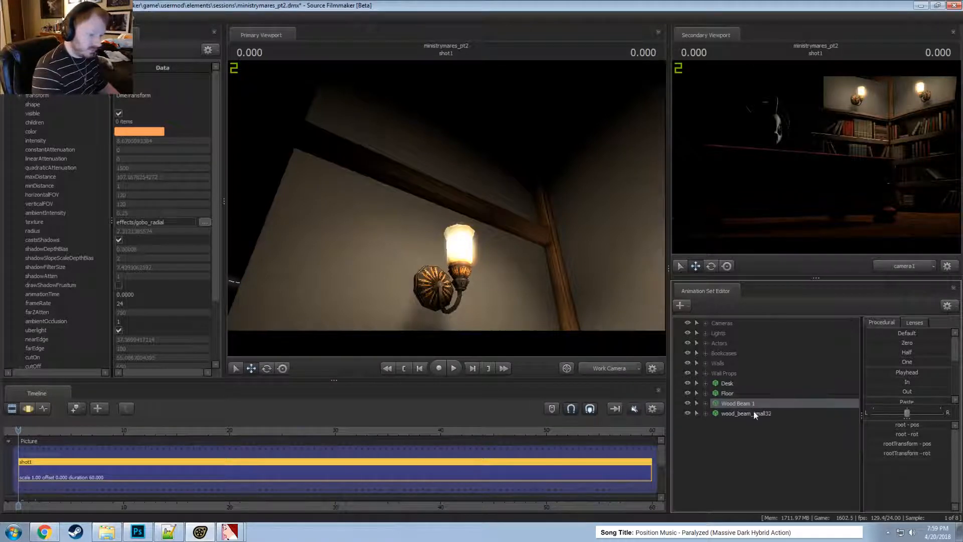
# - Rename the wood_beam_small32 animation set as Wood Beam 2
pyautogui.rightClick(753, 410)
pyautogui.click(771, 271)
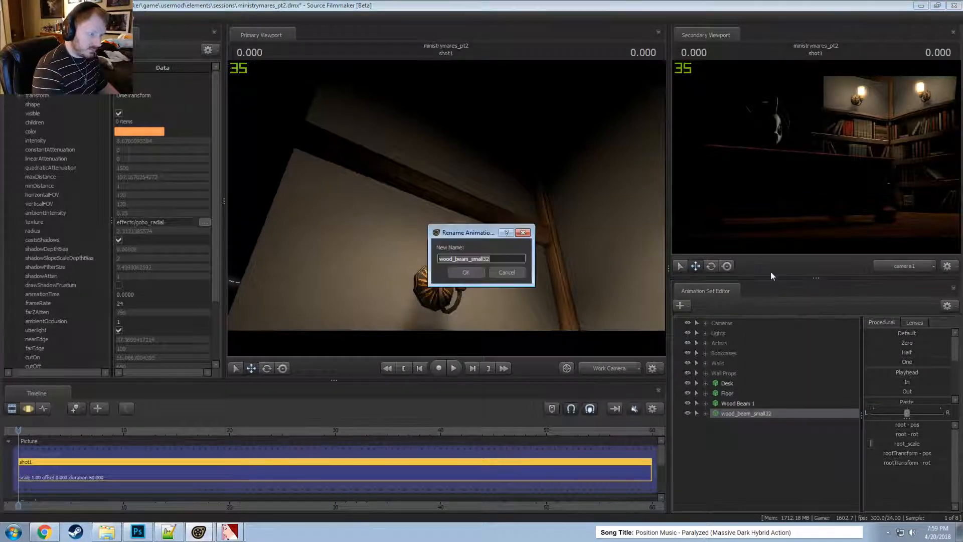
pyautogui.write('Wood Beam 2')
pyautogui.press('Return')
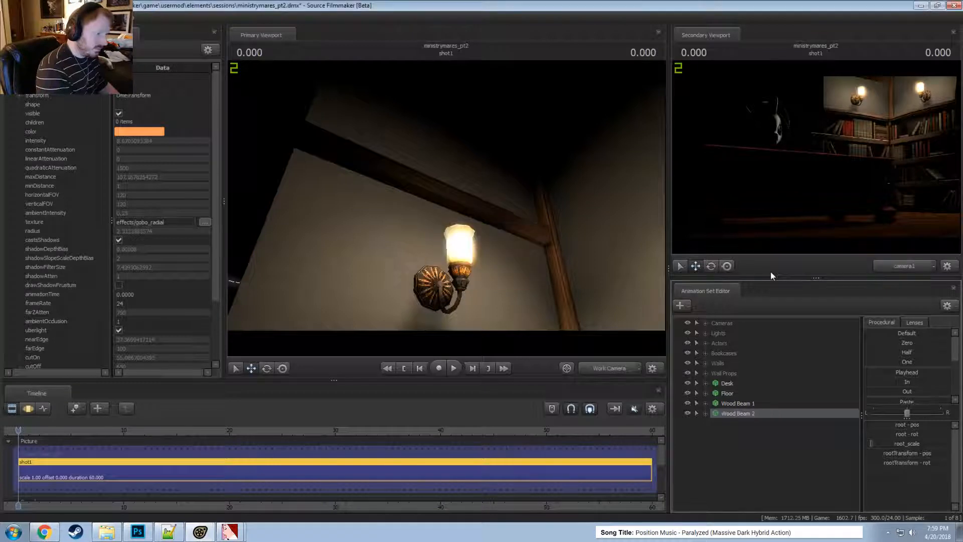
# - Copy Wood Beam 2 and paste it as a third beam in the animation set list
pyautogui.rightClick(749, 409)
pyautogui.click(732, 413)
pyautogui.rightClick(730, 412)
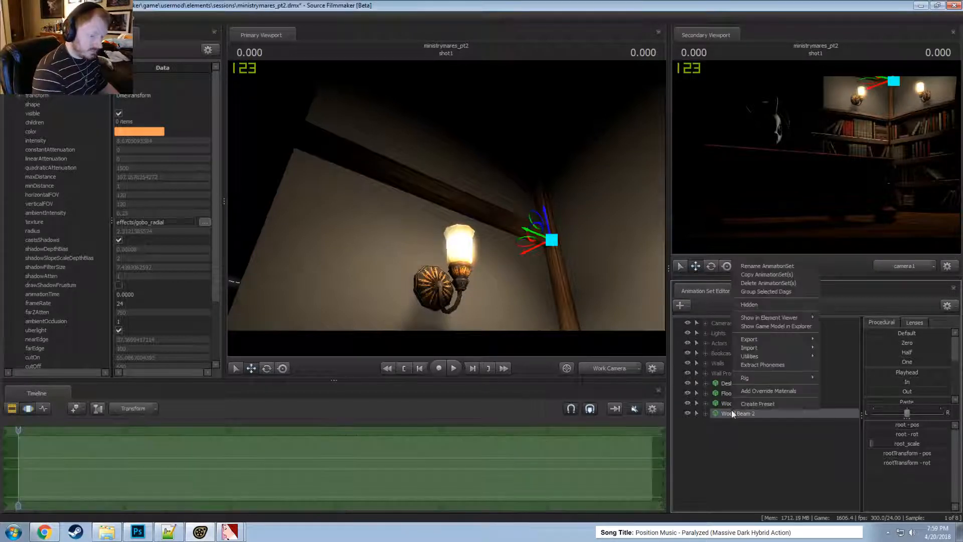
pyautogui.click(748, 274)
pyautogui.rightClick(729, 423)
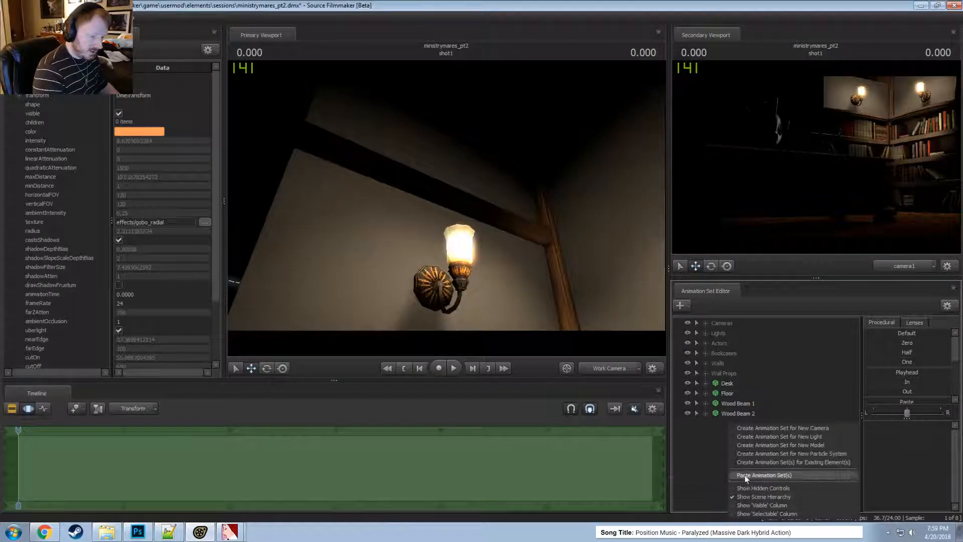
pyautogui.click(764, 476)
# - Place Wood Beam 3 horizontally above the lamp on the adjoining wall and adjust Wood Beam 2 to meet the corner
pyautogui.moveTo(592, 266); pyautogui.dragTo(629, 306)
pyautogui.moveTo(897, 463)
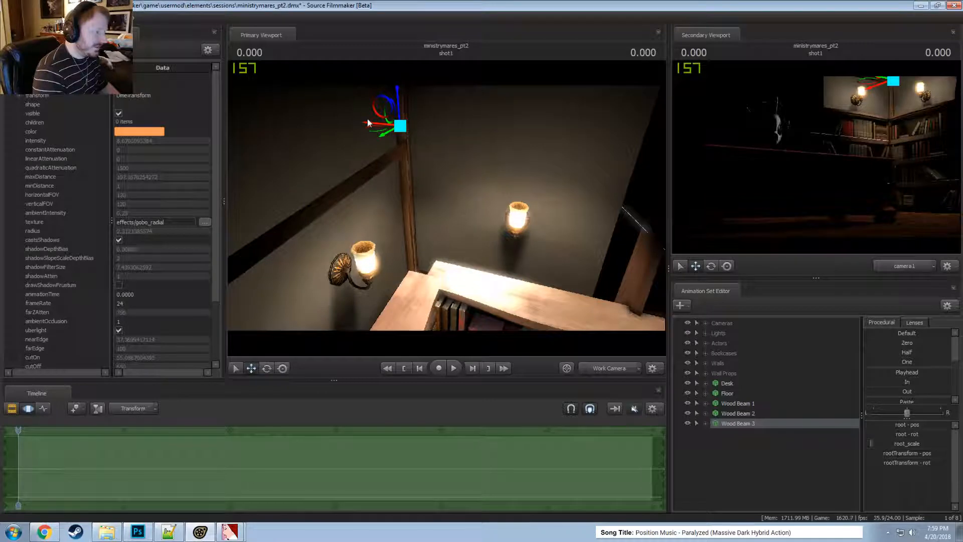
pyautogui.moveTo(367, 122); pyautogui.dragTo(641, 233)
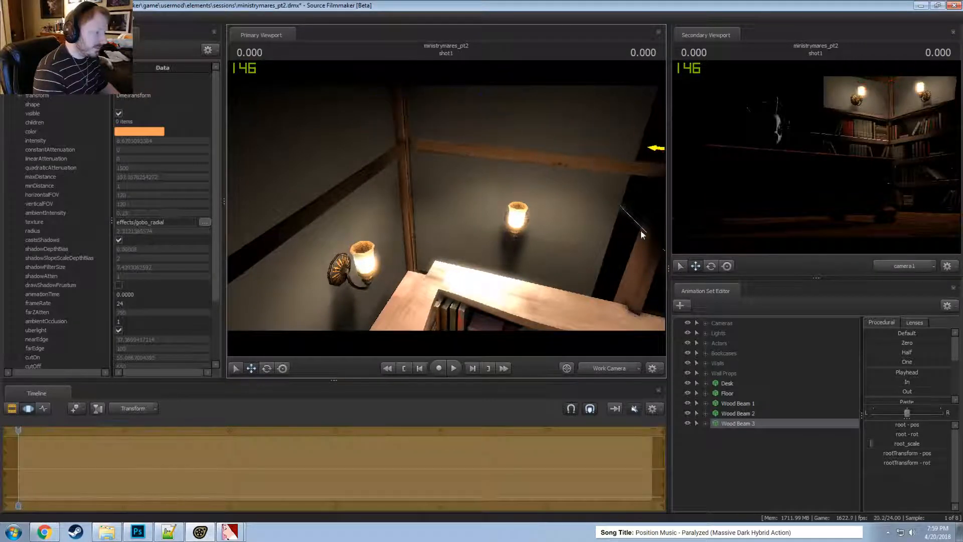
pyautogui.moveTo(446, 208); pyautogui.dragTo(529, 231)
pyautogui.moveTo(531, 271); pyautogui.dragTo(523, 273)
pyautogui.moveTo(426, 224); pyautogui.dragTo(554, 269)
pyautogui.click(730, 413)
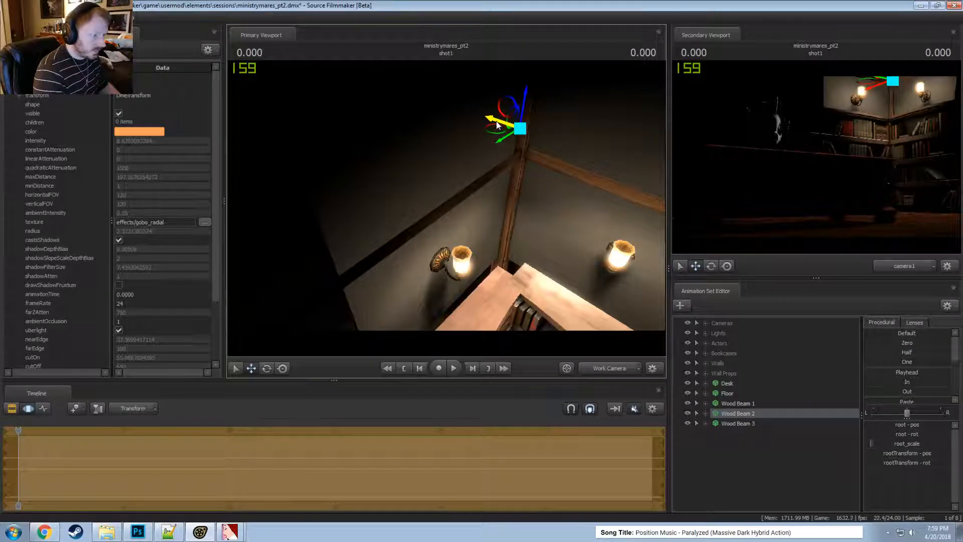
pyautogui.press('F2')
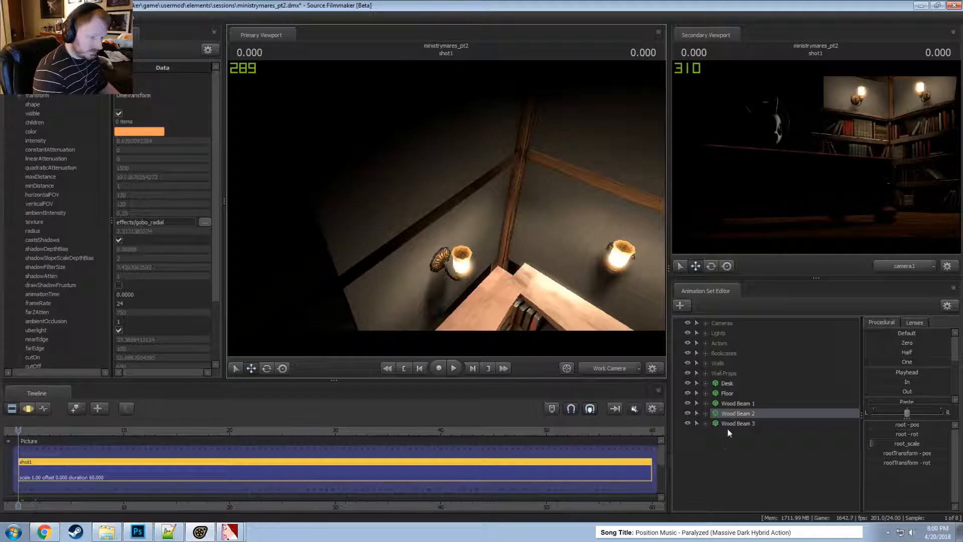
# - Copy Wall 1 from the Walls group, paste it as another wall and select the copy
pyautogui.click(705, 363)
pyautogui.click(736, 374)
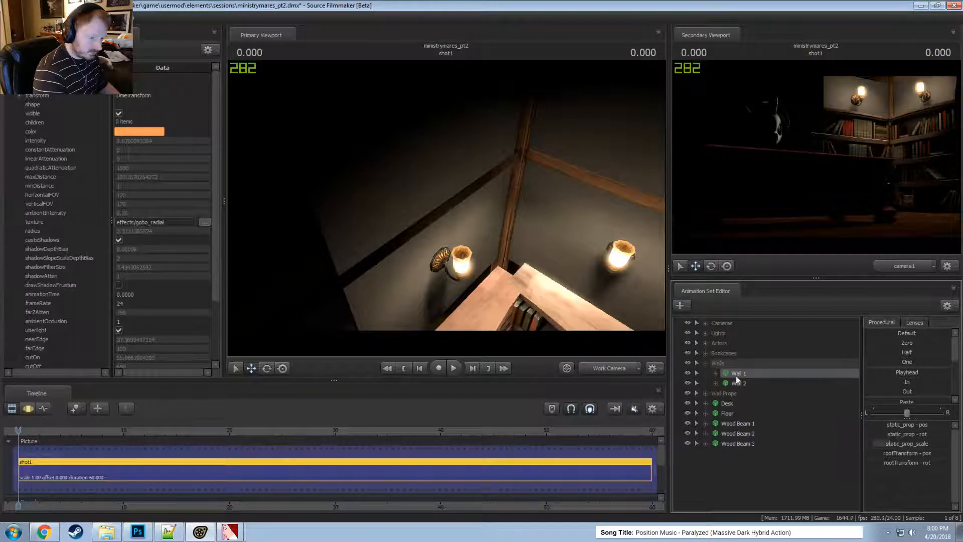
pyautogui.rightClick(746, 375)
pyautogui.click(752, 389)
pyautogui.click(705, 364)
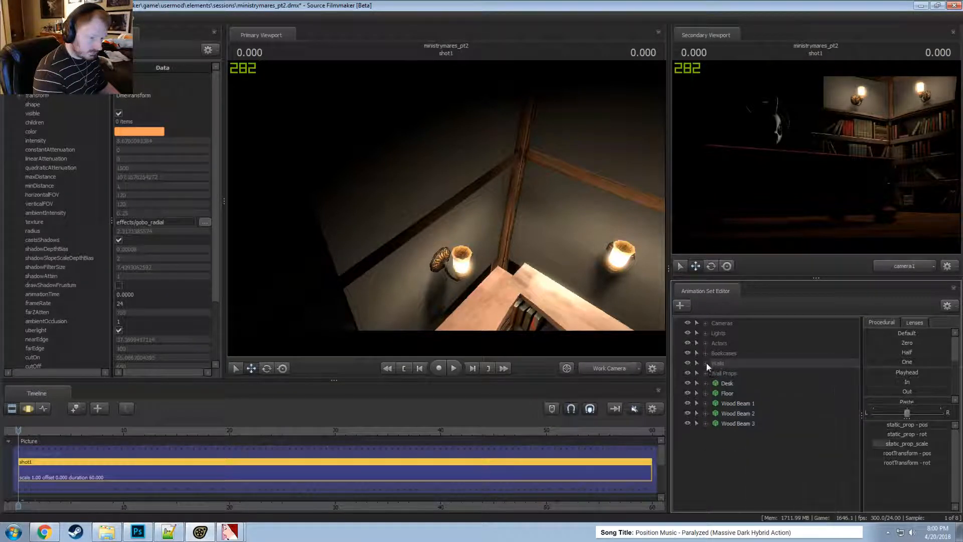
pyautogui.rightClick(723, 451)
pyautogui.click(741, 436)
pyautogui.click(730, 434)
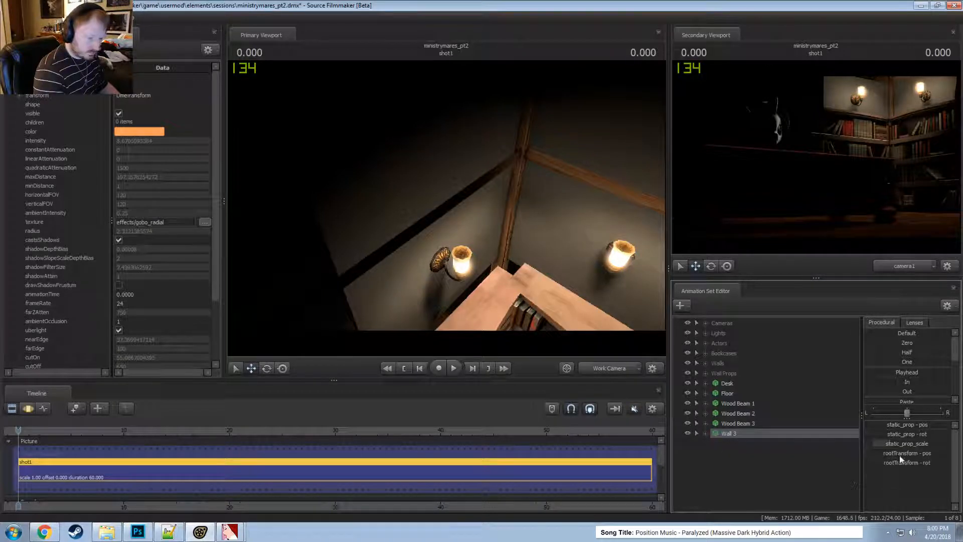
# - Set Wall 3's rootTransform rotation to 0, 0, 180 and try to raise it at the lamp corner
pyautogui.click(911, 463)
pyautogui.write('180')
pyautogui.press('Return')
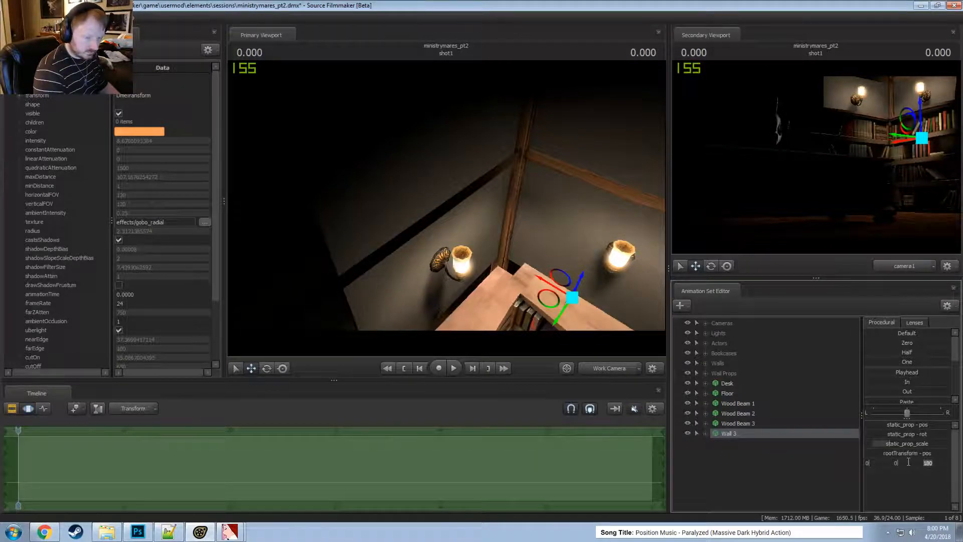
pyautogui.click(878, 474)
pyautogui.moveTo(658, 192); pyautogui.dragTo(434, 212)
pyautogui.moveTo(431, 161); pyautogui.dragTo(522, 216)
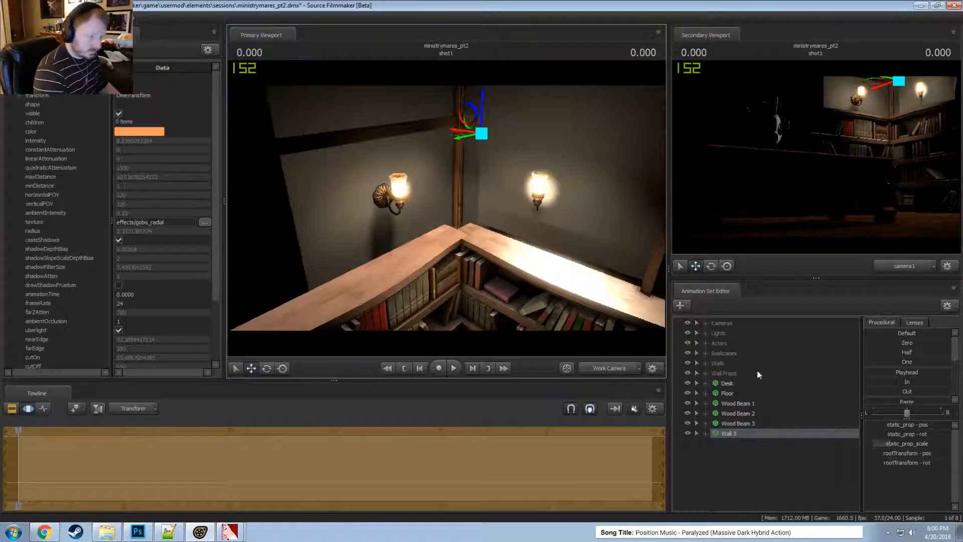
# - Tilt Wall 3 through its rootTransform rotation so it lies flat as a ceiling panel
pyautogui.moveTo(907, 464)
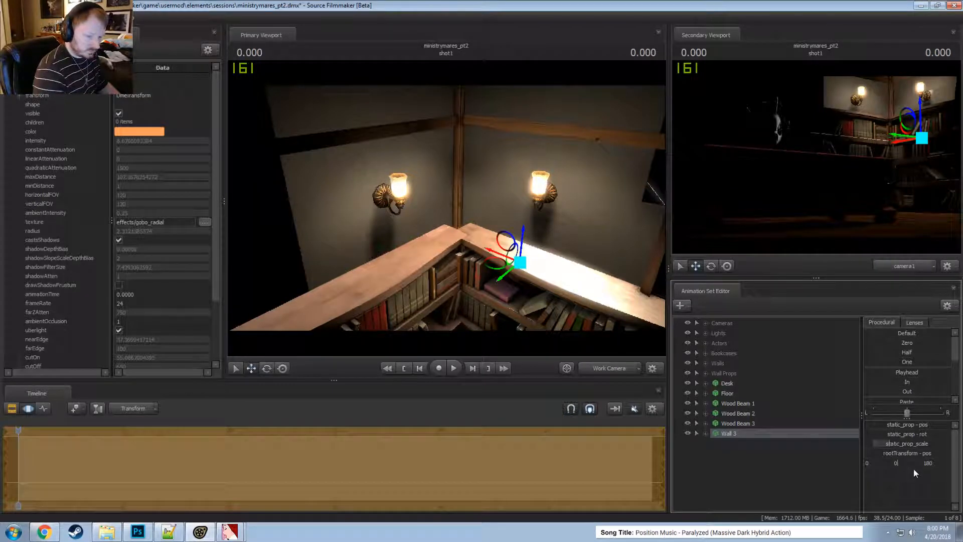
pyautogui.press('Return')
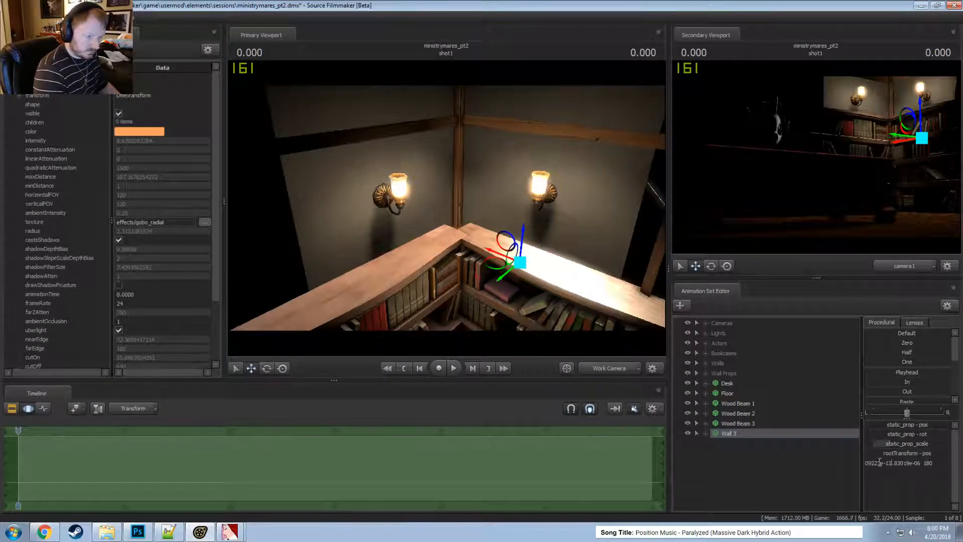
pyautogui.click(876, 463)
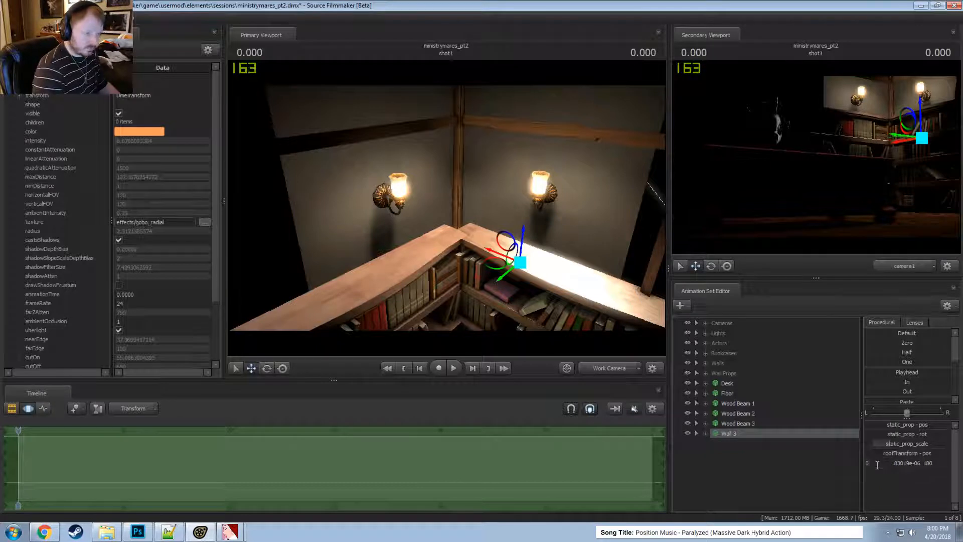
pyautogui.press('Return')
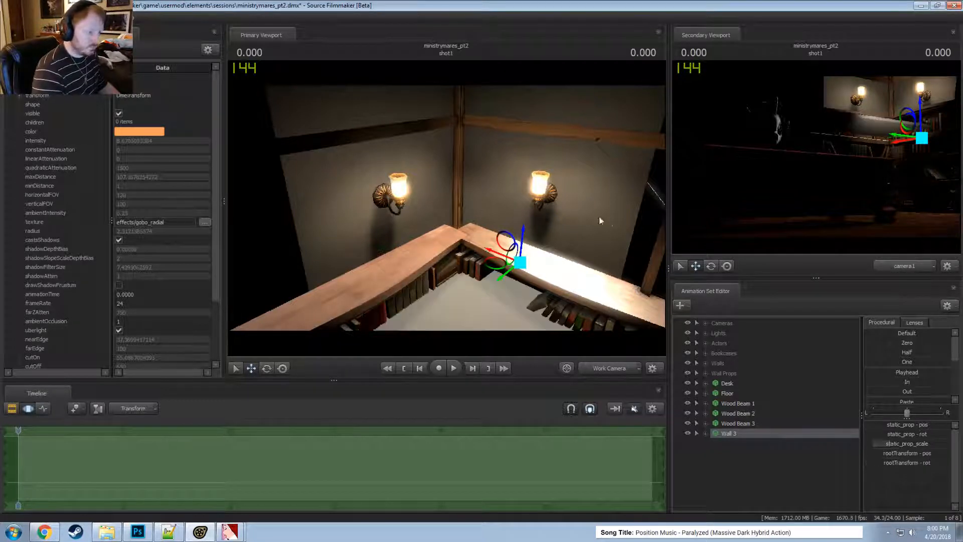
# - Raise Wall 3 above the lamps and adjust it to rest on the horizontal beams as a ceiling over the corner
pyautogui.moveTo(516, 239); pyautogui.dragTo(565, 102)
pyautogui.moveTo(532, 166); pyautogui.dragTo(532, 151)
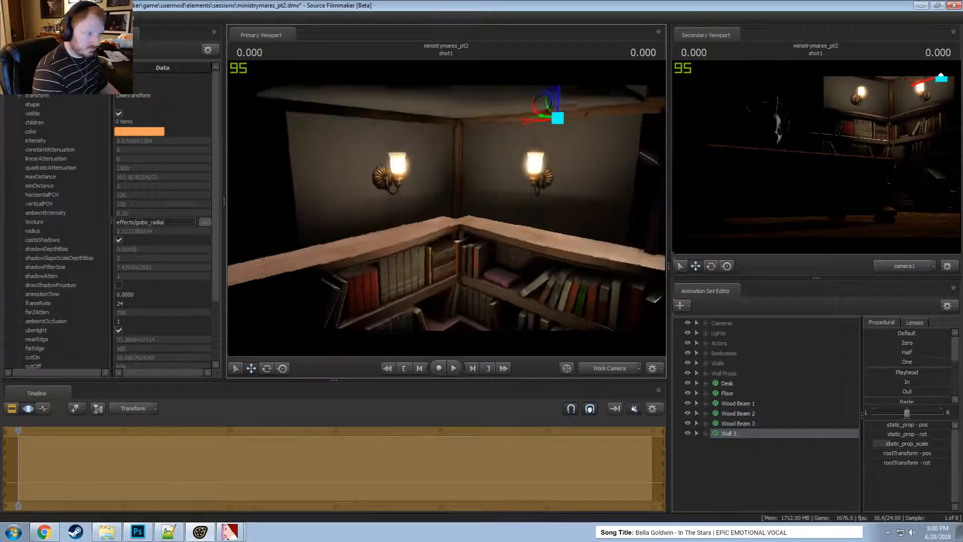
pyautogui.moveTo(446, 237)
pyautogui.mouseDown()
pyautogui.moveTo(446, 203)
pyautogui.moveTo(447, 221)
pyautogui.mouseUp()
pyautogui.press('w')
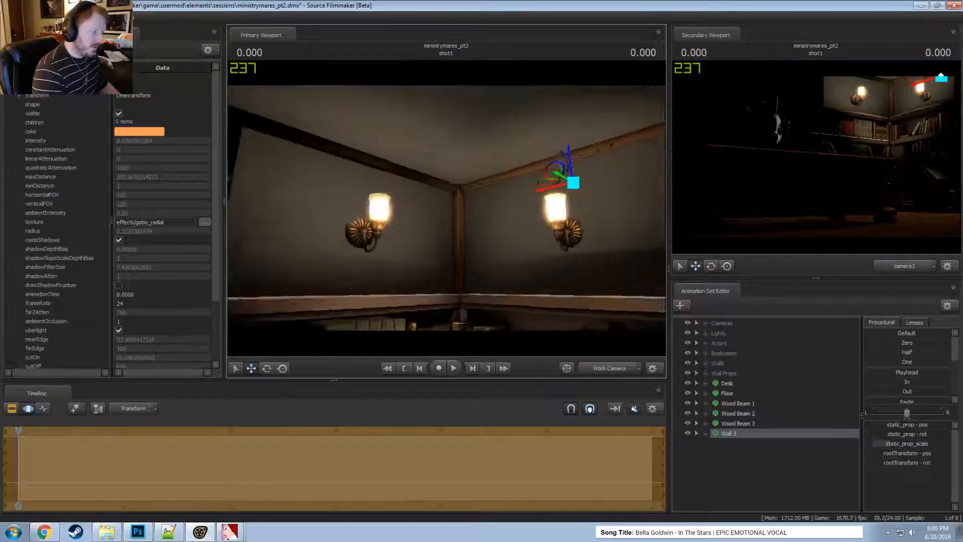
pyautogui.press('w')
pyautogui.moveTo(598, 164)
pyautogui.mouseDown()
pyautogui.moveTo(592, 128)
pyautogui.moveTo(592, 159)
pyautogui.mouseUp()
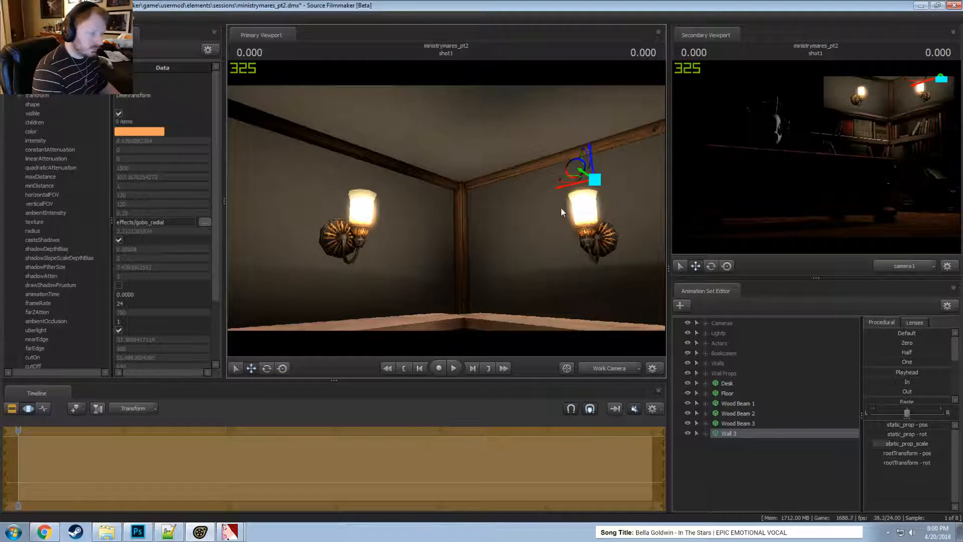
# - Raise the minDistance of Lamp Light 1 in the Lights group
pyautogui.click(705, 333)
pyautogui.click(750, 363)
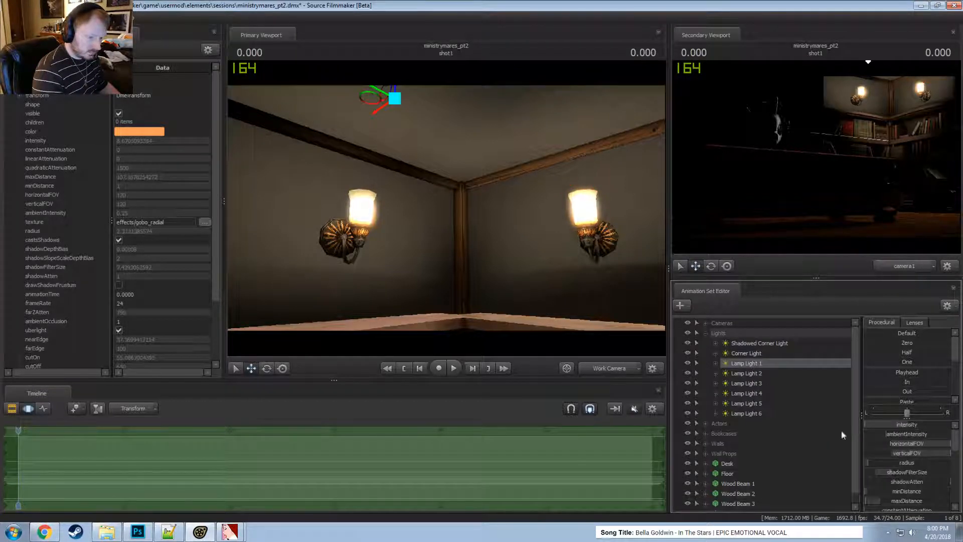
pyautogui.scroll(-2, 920, 464)
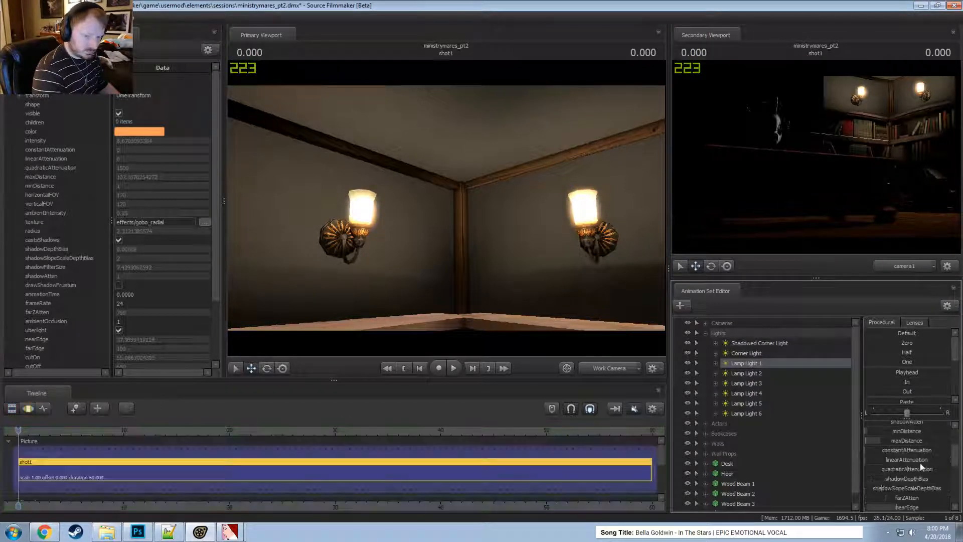
pyautogui.scroll(-2, 902, 463)
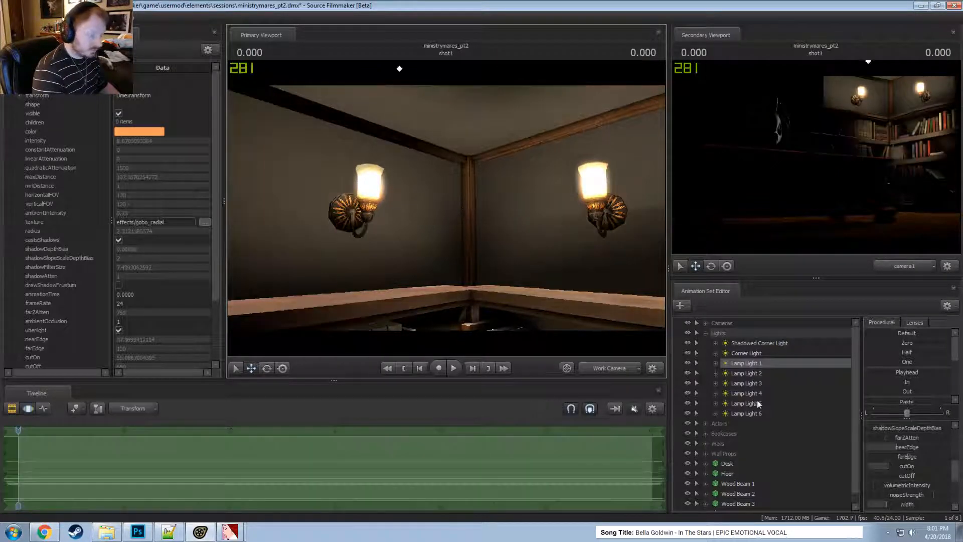
pyautogui.scroll(-2, 890, 455)
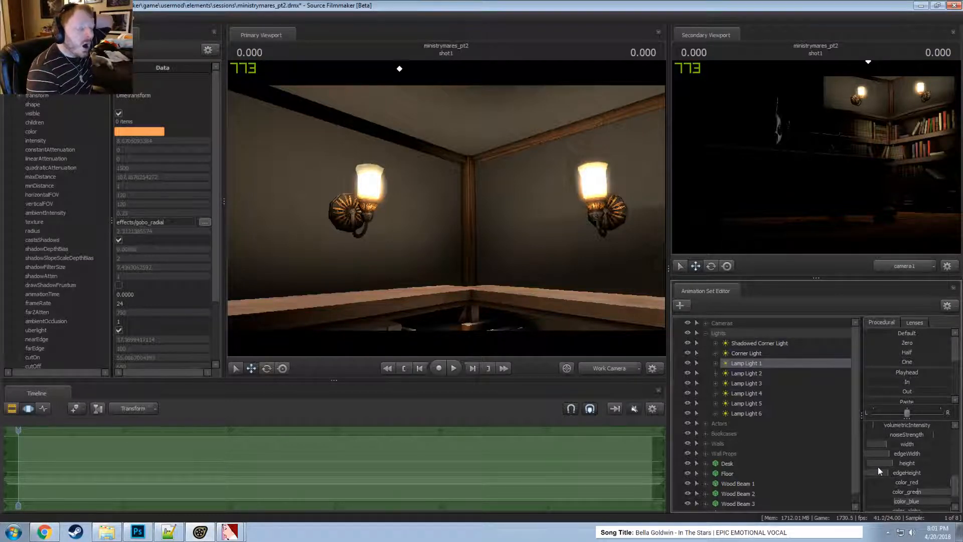
pyautogui.scroll(5, 892, 451)
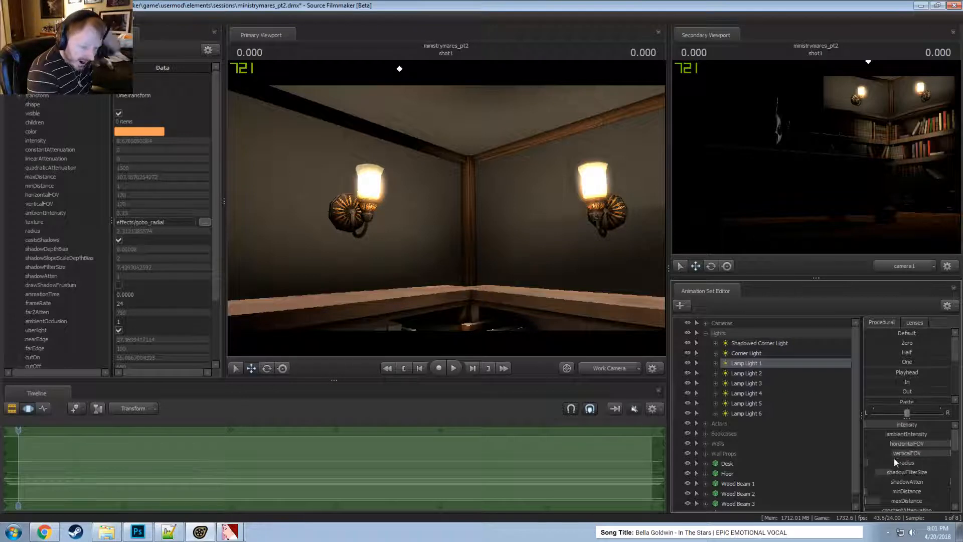
pyautogui.press('F2')
pyautogui.press('F3')
pyautogui.moveTo(895, 492)
pyautogui.mouseDown()
pyautogui.moveTo(920, 492)
pyautogui.moveTo(903, 492)
pyautogui.moveTo(898, 504)
pyautogui.mouseUp()
pyautogui.press('F2')
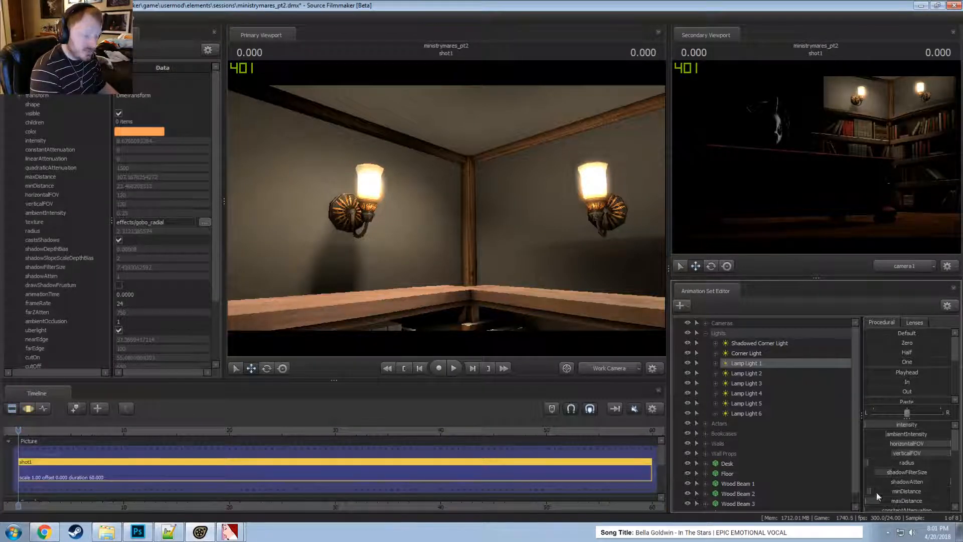
# - Check the other lamp lights and raise the minDistance of Lamp Light 5
pyautogui.doubleClick(748, 394)
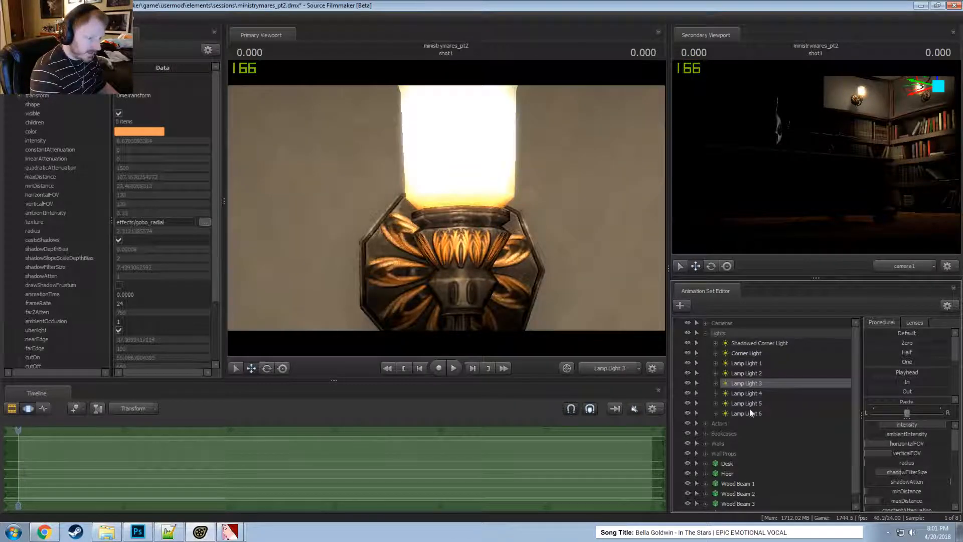
pyautogui.doubleClick(748, 414)
pyautogui.doubleClick(746, 403)
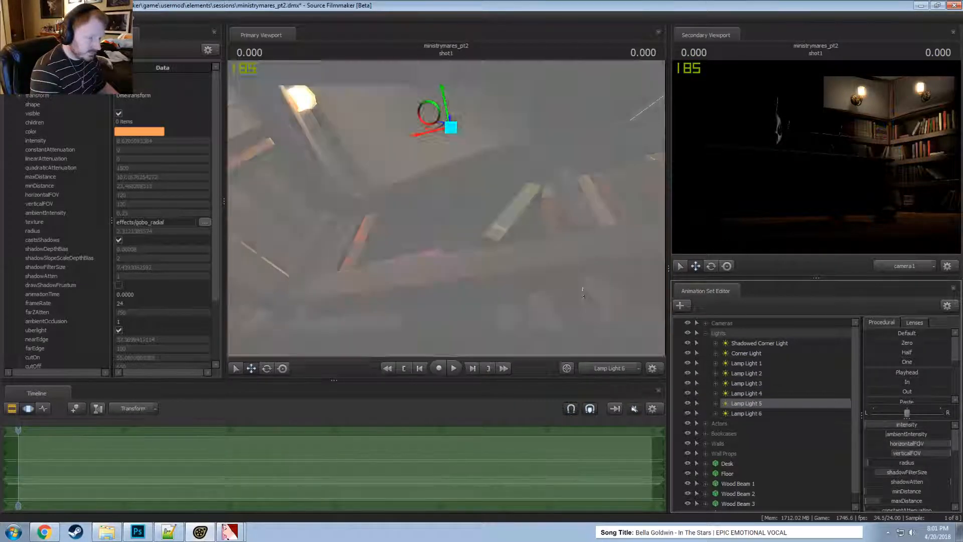
pyautogui.press('F2')
pyautogui.press('F3')
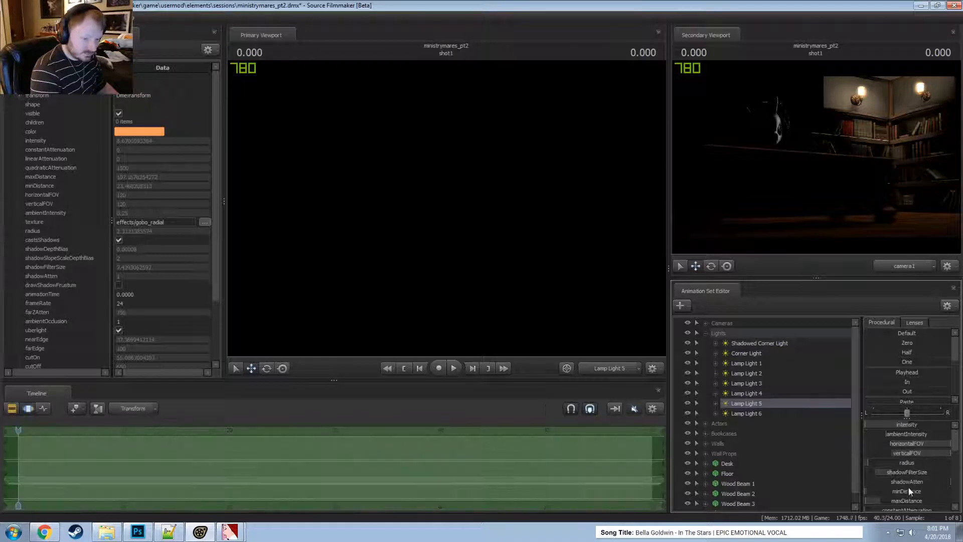
pyautogui.moveTo(902, 492); pyautogui.dragTo(907, 496)
pyautogui.press('F2')
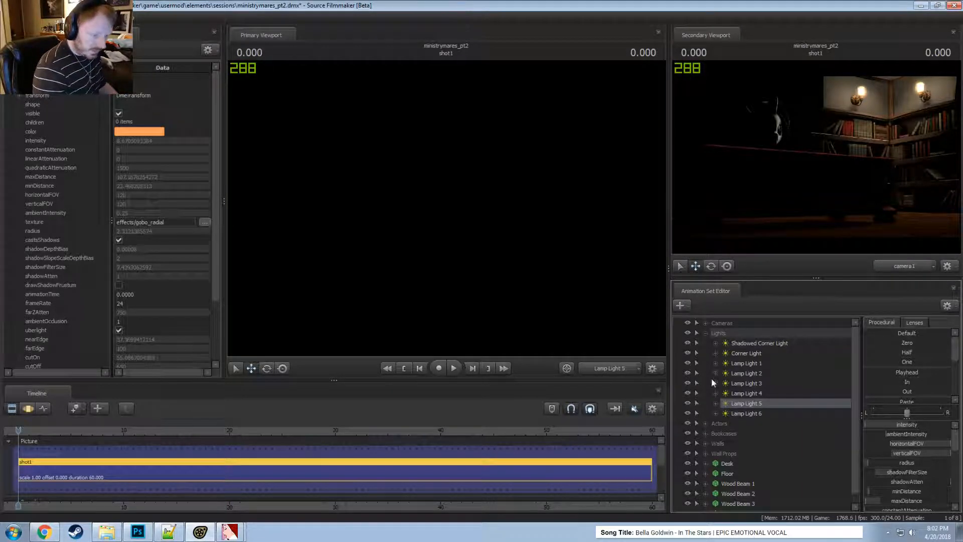
# - Group Wood Beam 1, 2 and 3 as Beams and move that group into Wall Props
pyautogui.click(706, 333)
pyautogui.moveTo(735, 403); pyautogui.dragTo(736, 426)
pyautogui.rightClick(737, 423)
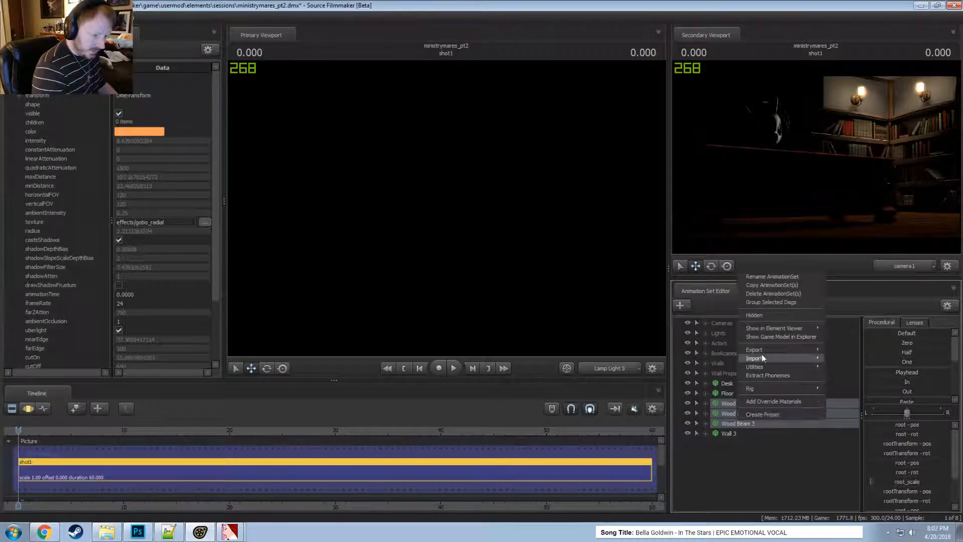
pyautogui.click(768, 307)
pyautogui.rightClick(713, 404)
pyautogui.click(734, 408)
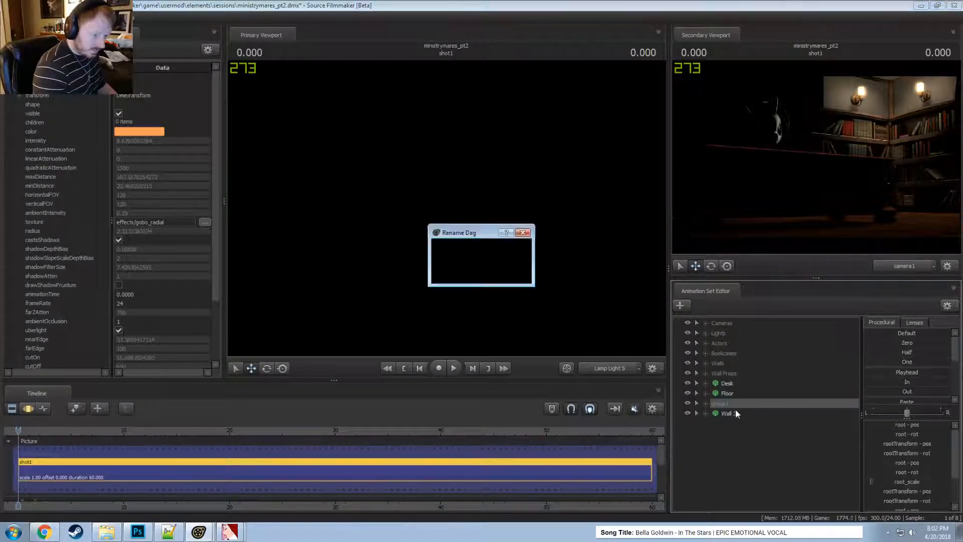
pyautogui.write('Beam')
pyautogui.press('Return')
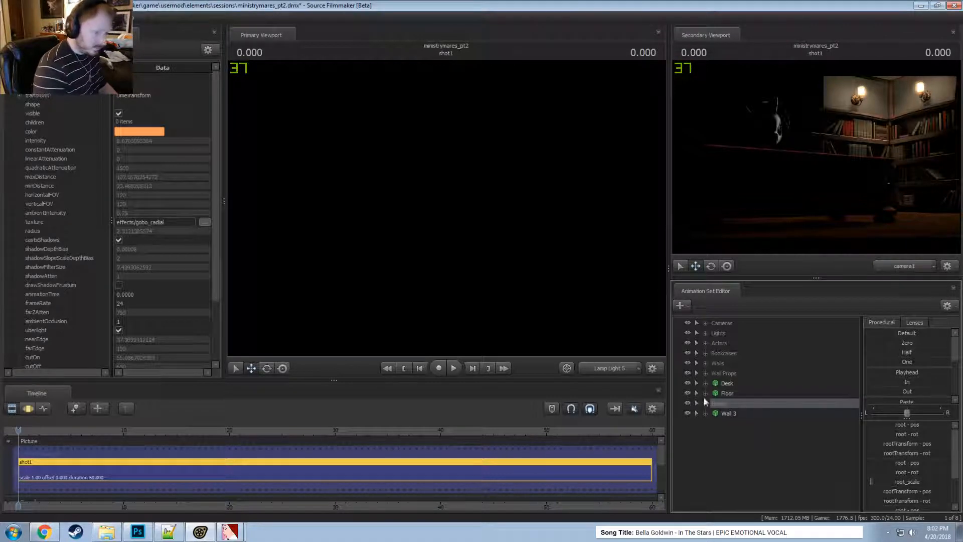
pyautogui.click(705, 374)
pyautogui.moveTo(737, 427); pyautogui.dragTo(735, 383)
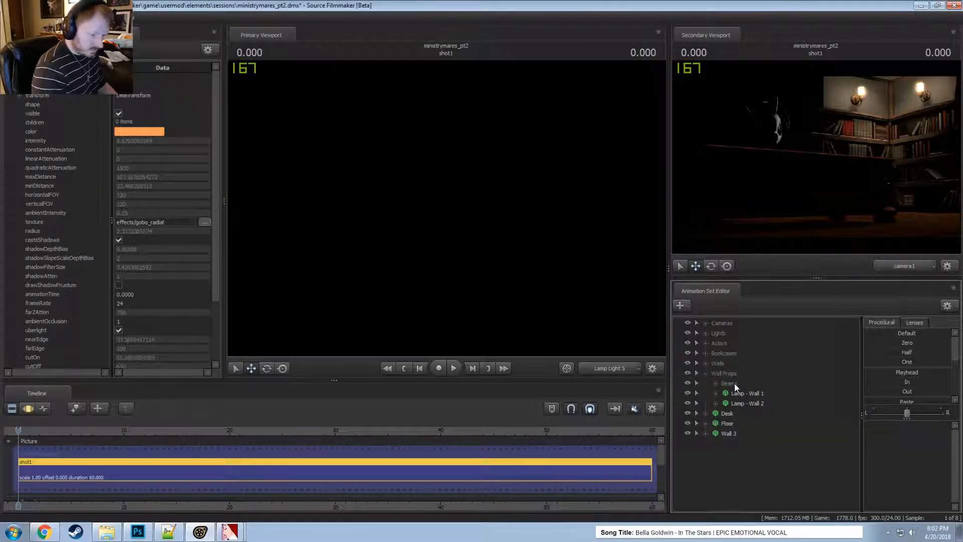
# - Group Lamp - Wall 1 and Lamp - Wall 2 inside Wall Props under the name Lamps
pyautogui.click(737, 393)
pyautogui.keyDown('ctrl'); pyautogui.click(739, 403); pyautogui.keyUp('ctrl')
pyautogui.rightClick(739, 402)
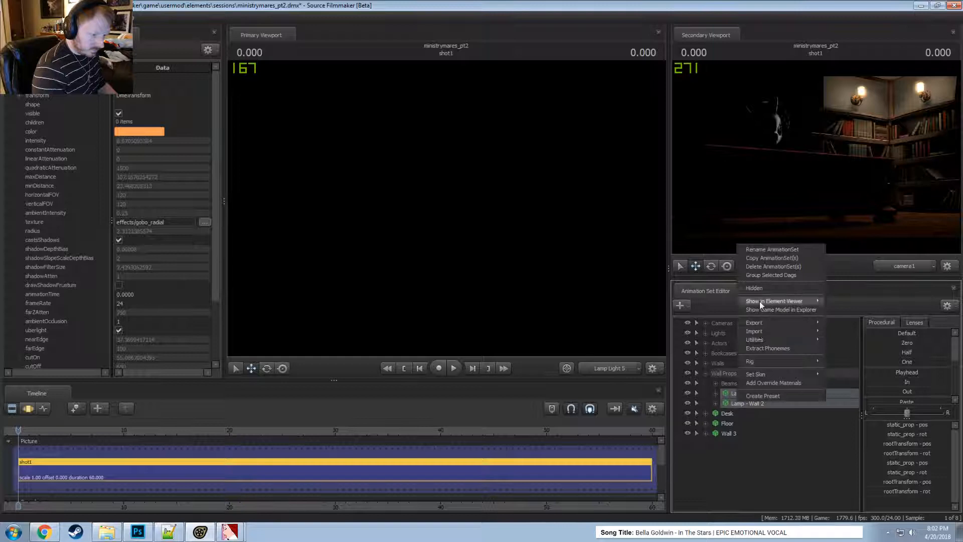
pyautogui.click(763, 276)
pyautogui.rightClick(747, 394)
pyautogui.click(766, 398)
pyautogui.write('Lamps')
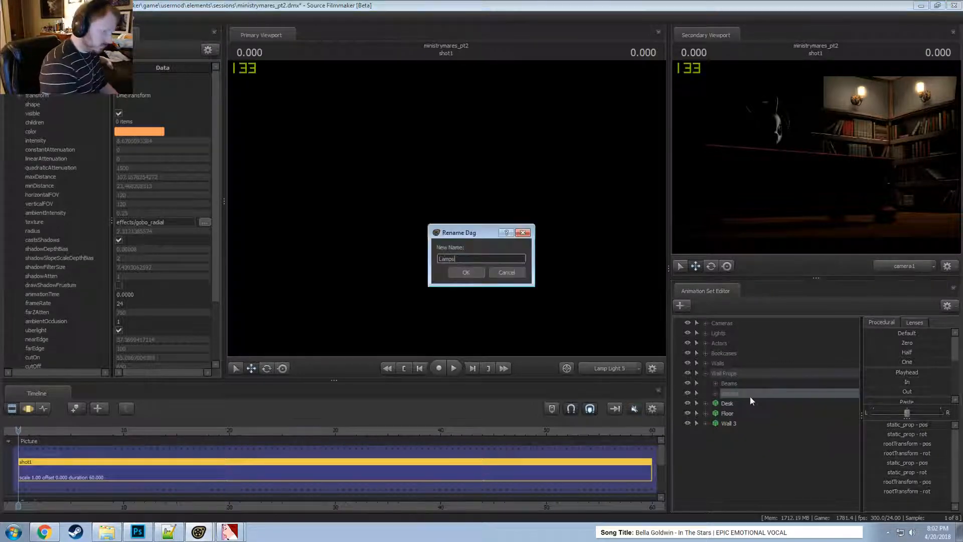
pyautogui.press('Return')
# - Move Wall 3 into the Walls group and place Desk below Floor in the animation set list
pyautogui.moveTo(735, 426); pyautogui.dragTo(727, 364)
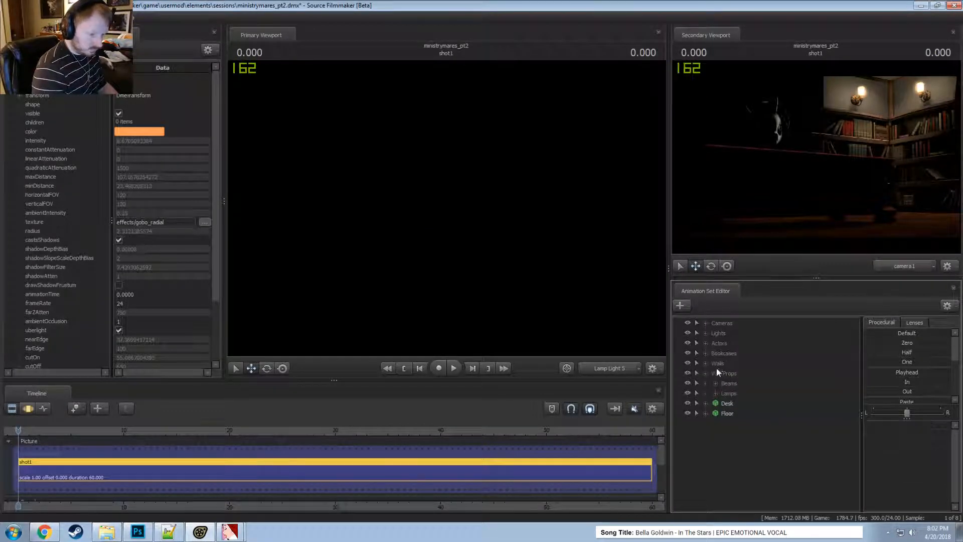
pyautogui.click(706, 373)
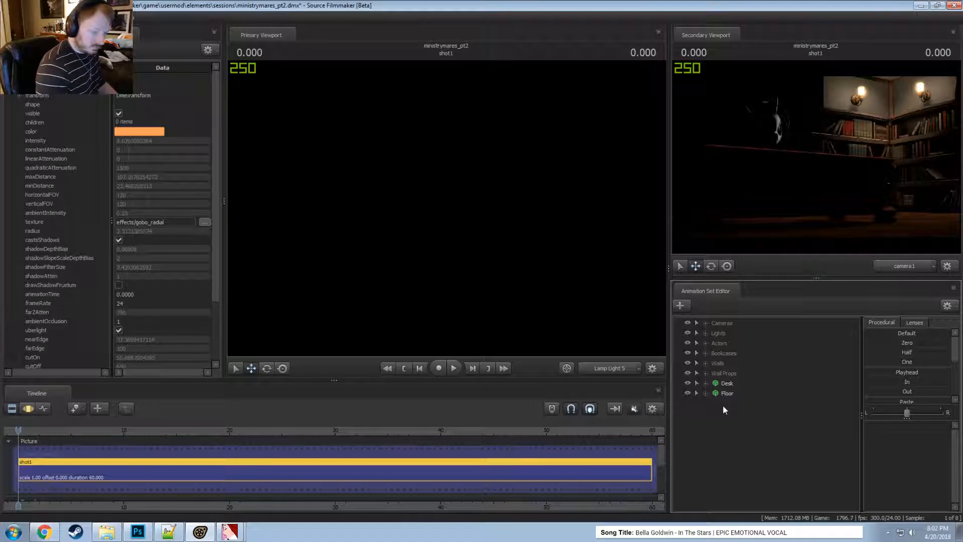
pyautogui.moveTo(721, 383); pyautogui.dragTo(724, 420)
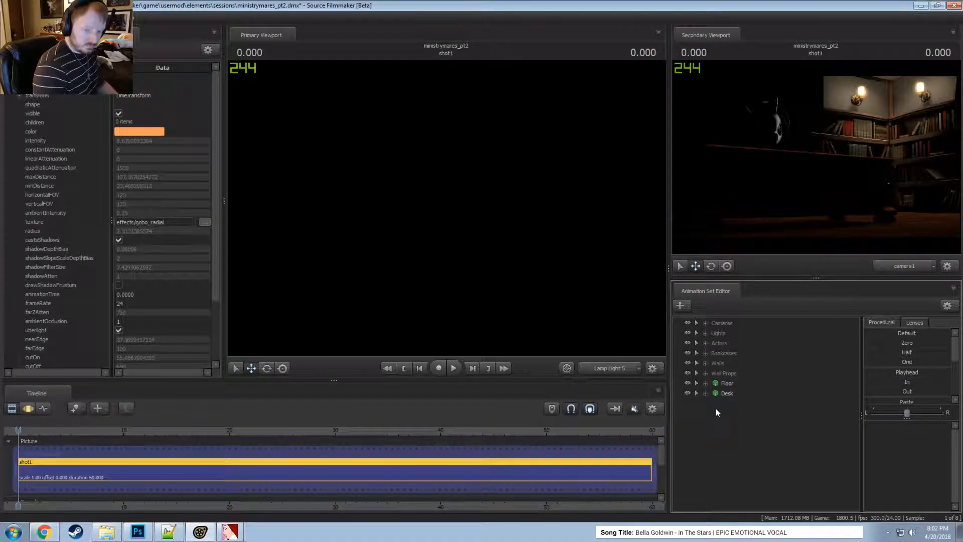
# - Compare the scene with viewport lighting switched off and on again
pyautogui.rightClick(533, 273)
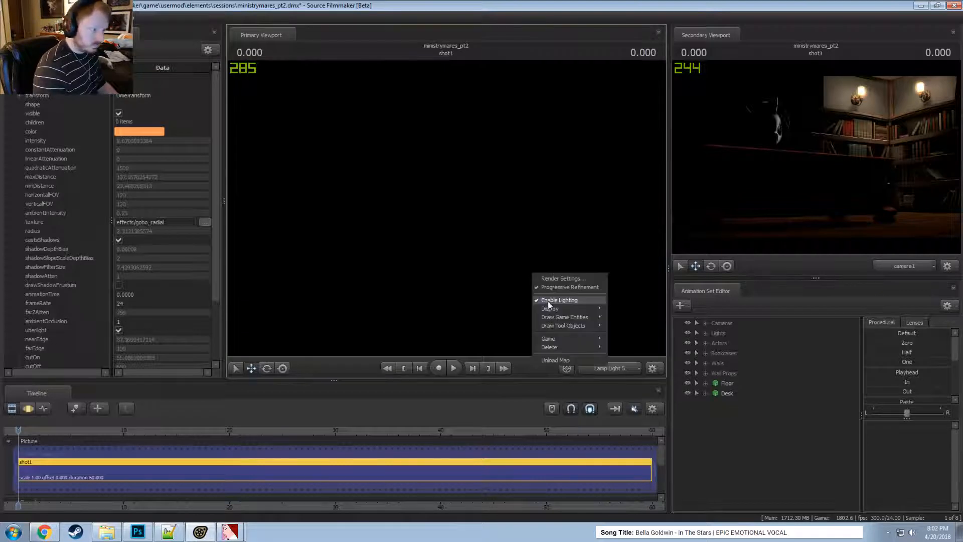
pyautogui.click(547, 303)
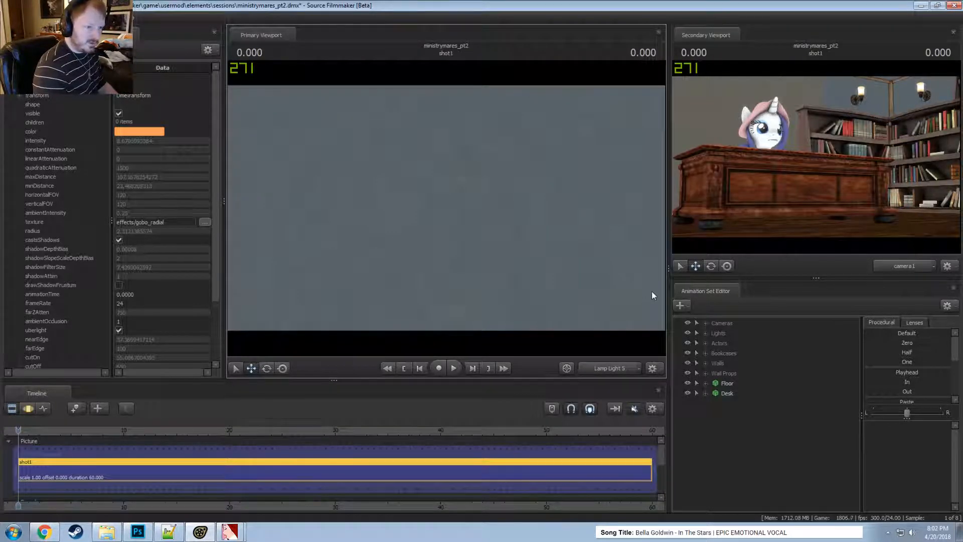
pyautogui.rightClick(545, 145)
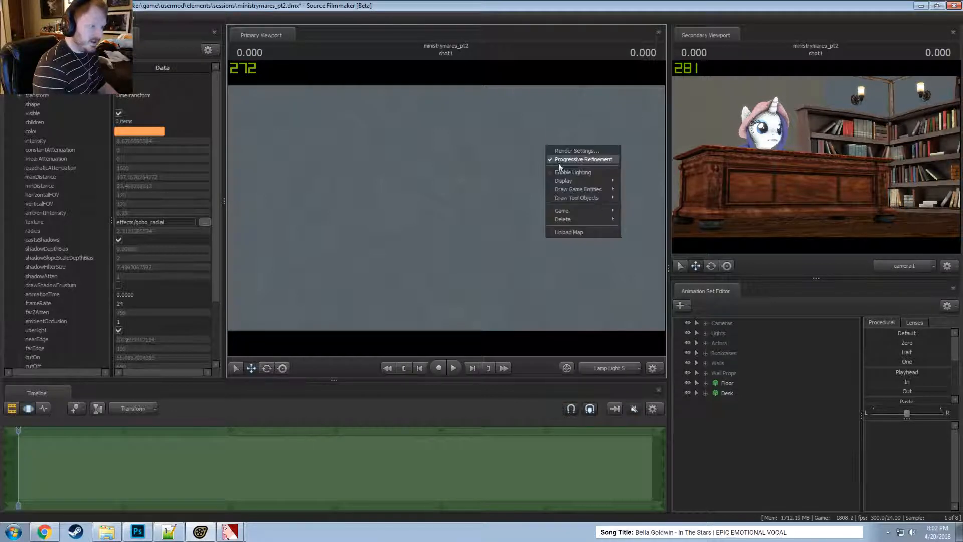
pyautogui.click(560, 159)
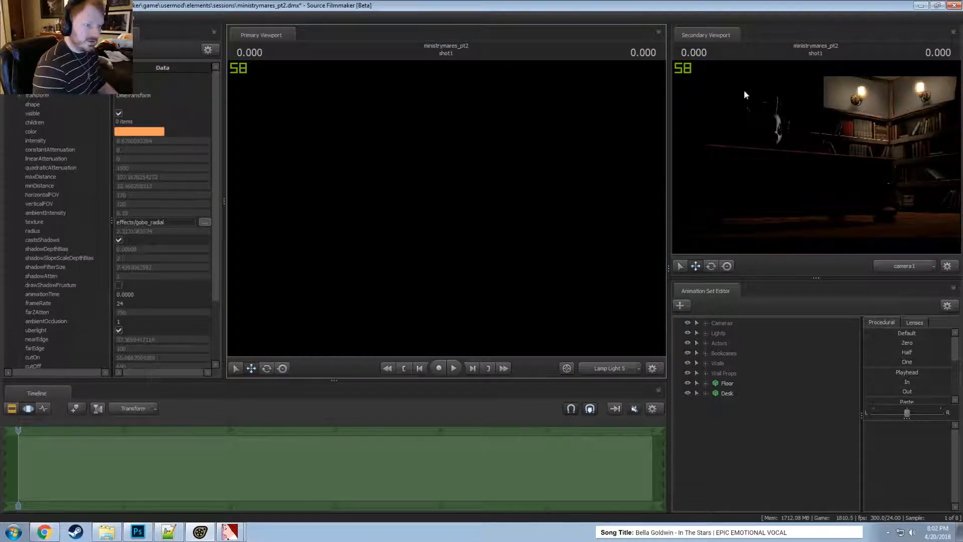
pyautogui.rightClick(708, 436)
pyautogui.click(700, 422)
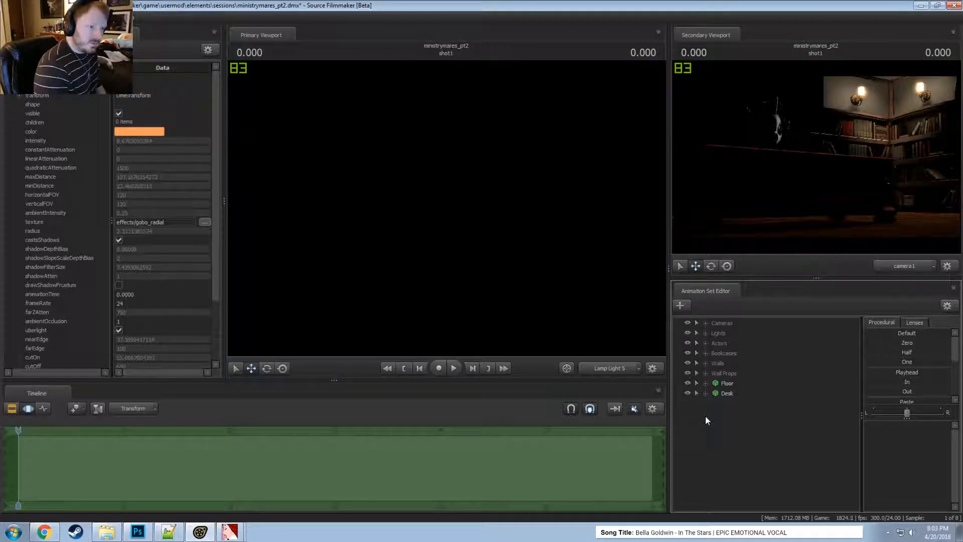
# - Disable lighting in the primary viewport
pyautogui.rightClick(359, 132)
pyautogui.click(494, 220)
pyautogui.rightClick(524, 252)
pyautogui.click(546, 281)
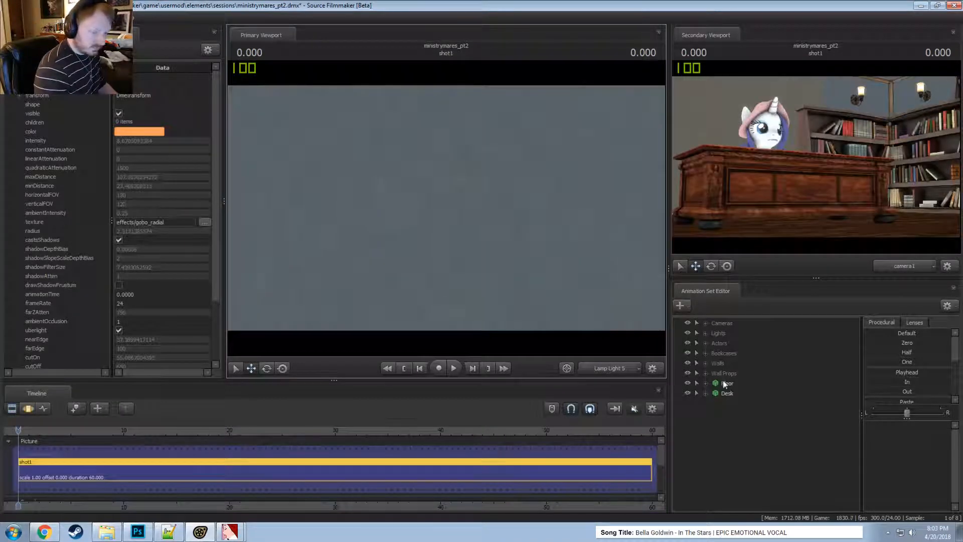
# - Copy Wall 1 from the Walls group and paste it as a new animation set
pyautogui.click(705, 363)
pyautogui.click(735, 374)
pyautogui.rightClick(735, 373)
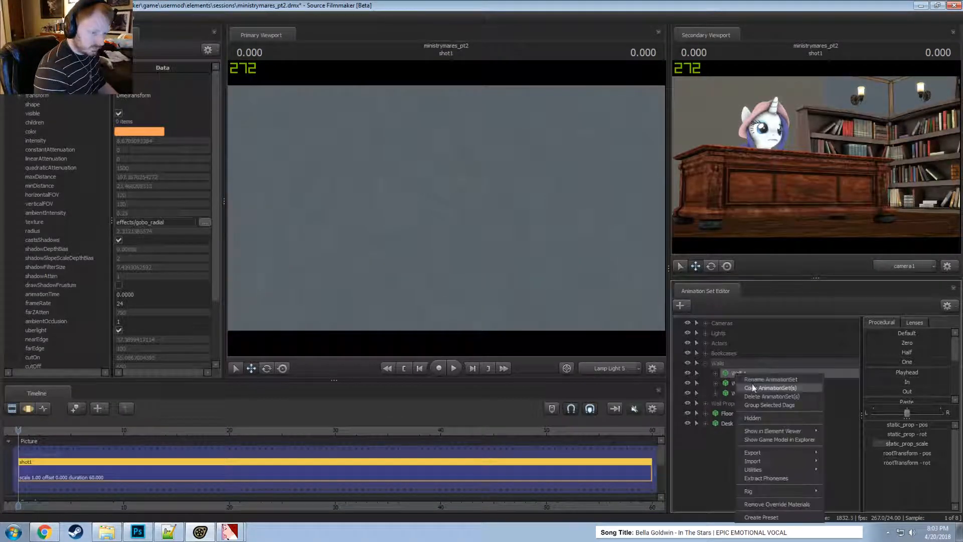
pyautogui.click(730, 465)
pyautogui.rightClick(730, 469)
pyautogui.click(756, 440)
# - Rename Wall 3 in the Walls group as Ceiling 1
pyautogui.click(735, 393)
pyautogui.rightClick(735, 393)
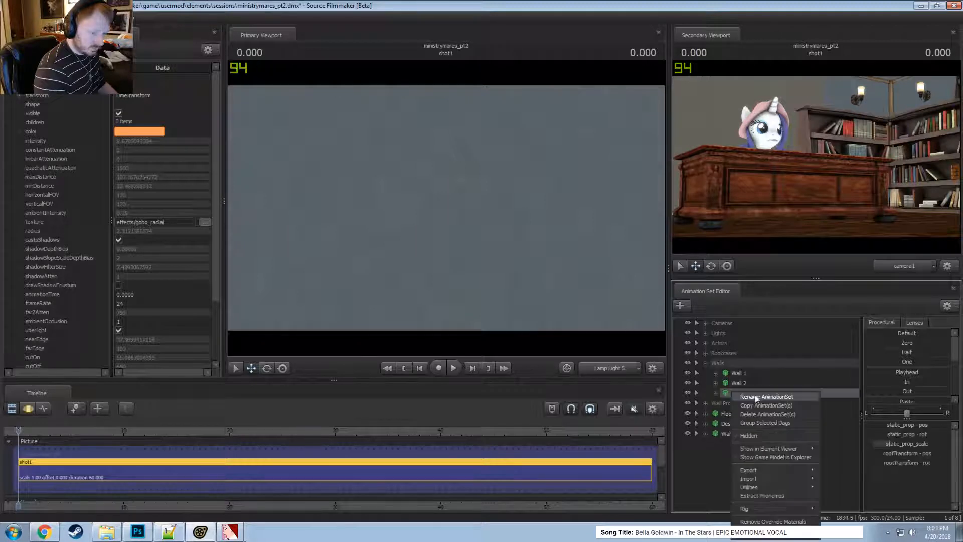
pyautogui.click(757, 396)
pyautogui.write('Ceiling 1')
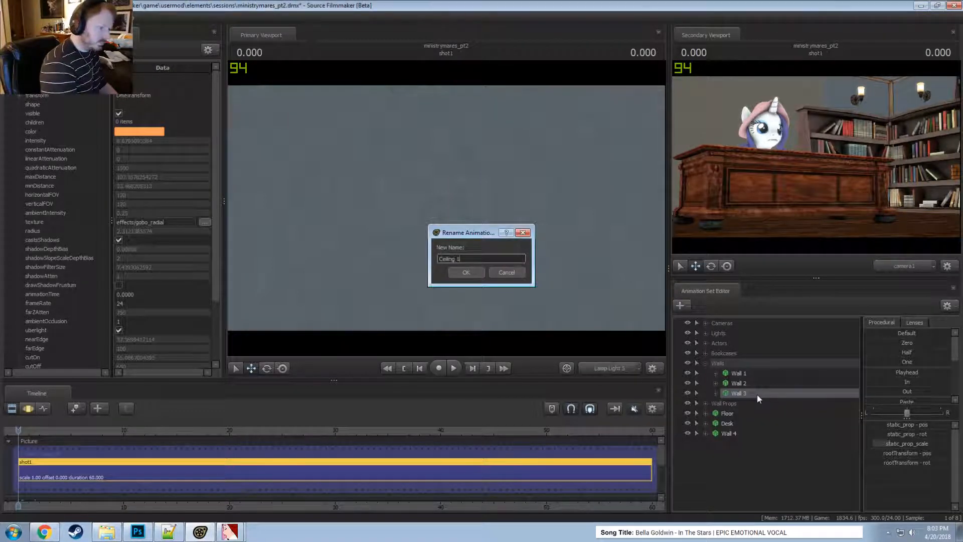
pyautogui.press('Return')
# - Rename the pasted wall copy, Wall 4, as Wall 3
pyautogui.click(727, 433)
pyautogui.rightClick(727, 434)
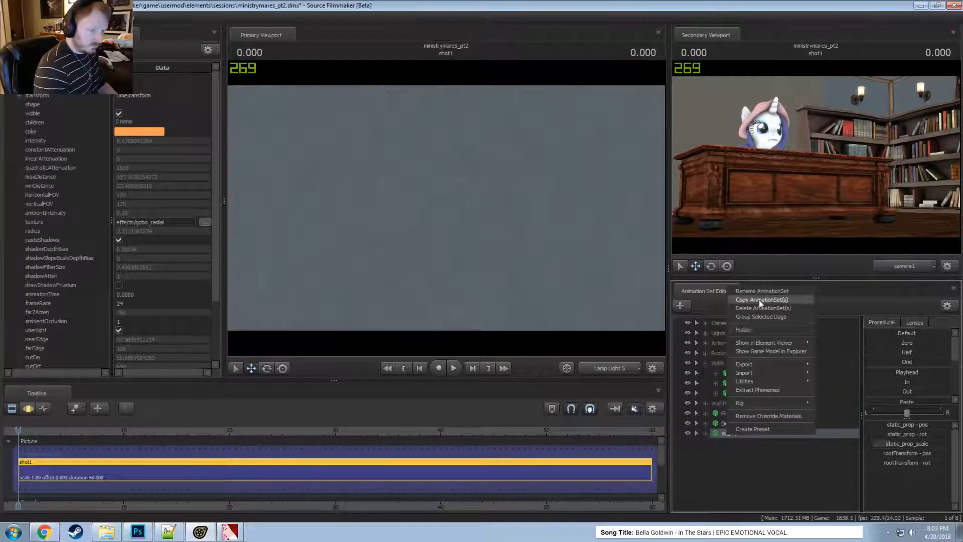
pyautogui.click(759, 297)
pyautogui.rightClick(734, 432)
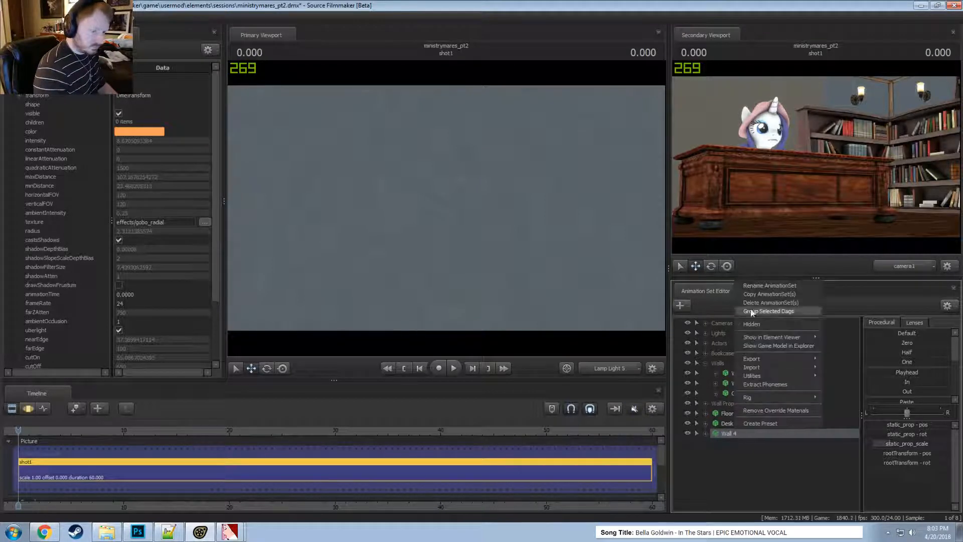
pyautogui.click(757, 286)
pyautogui.write('Wall 3')
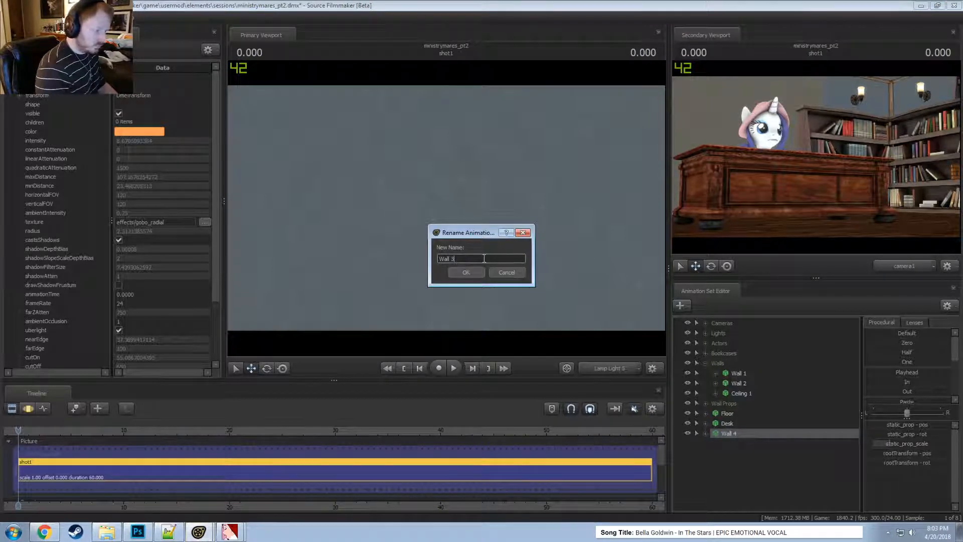
pyautogui.press('Return')
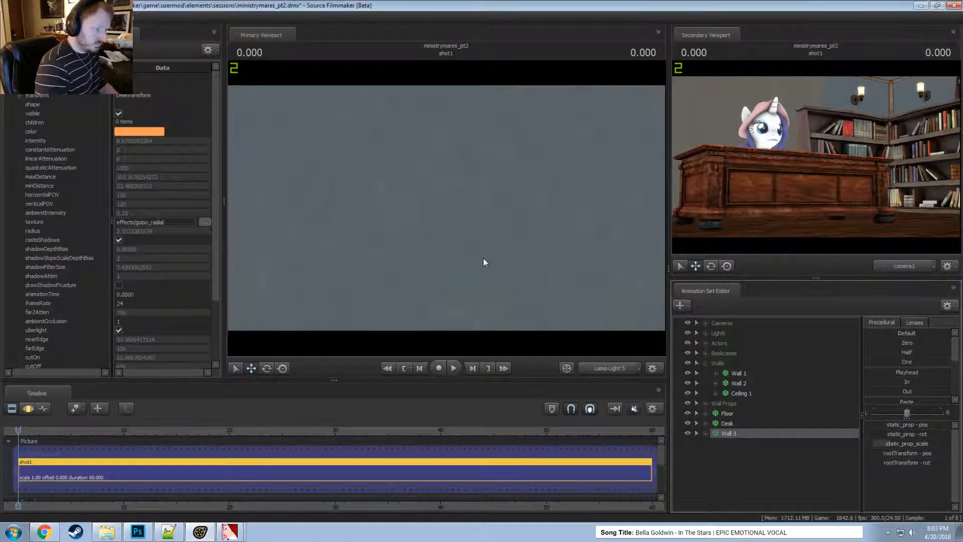
# - Show the new Wall 3's game model in the Element Viewer
pyautogui.rightClick(751, 432)
pyautogui.moveTo(810, 340)
pyautogui.click(859, 346)
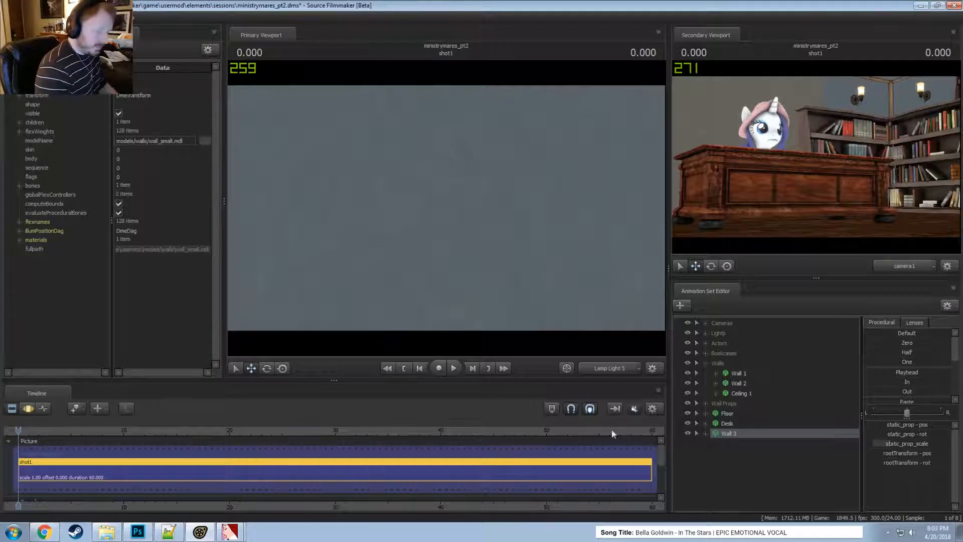
# - Try to position Wall 3 beside the corner bookcase, down near the floor
pyautogui.click(739, 435)
pyautogui.keyDown('ctrl'); pyautogui.click(607, 369); pyautogui.keyUp('ctrl')
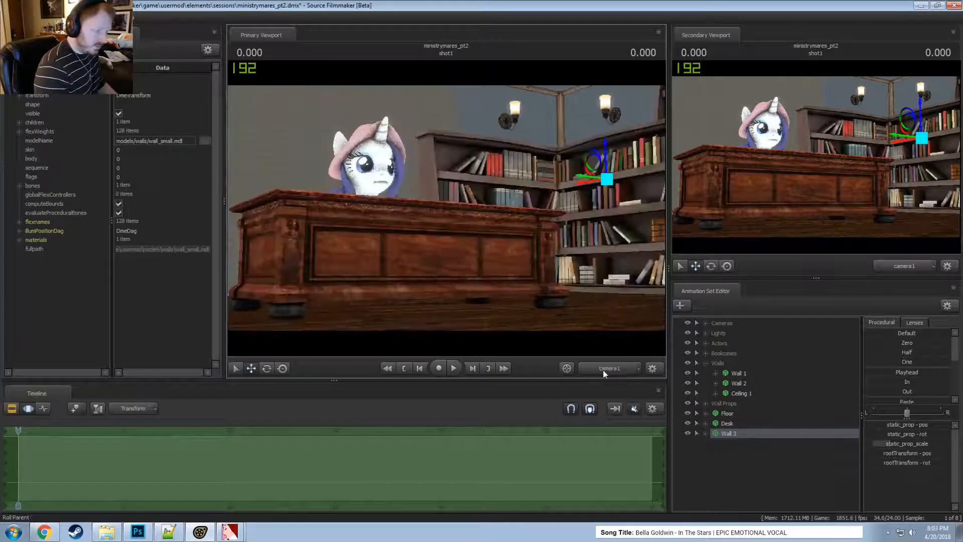
pyautogui.moveTo(467, 234); pyautogui.dragTo(468, 234)
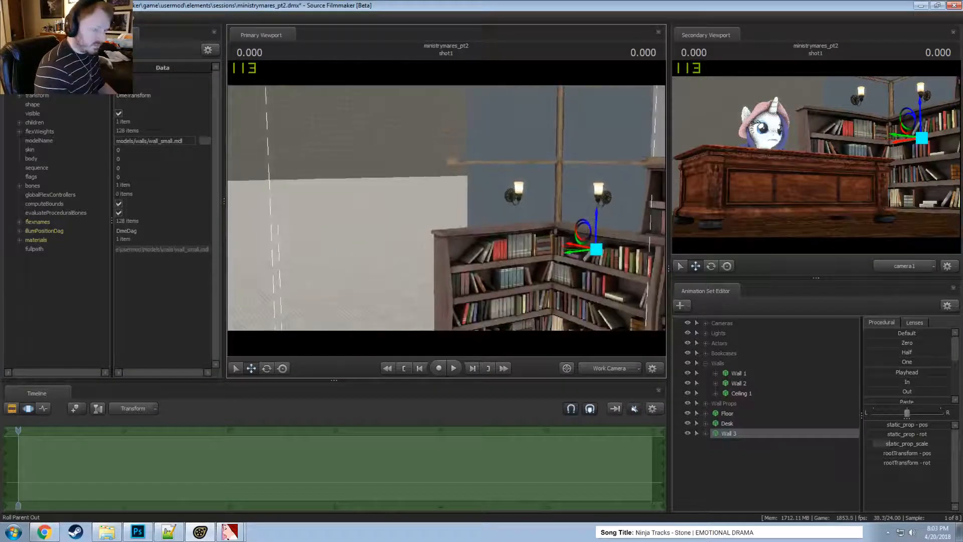
pyautogui.click(927, 463)
pyautogui.press('Return')
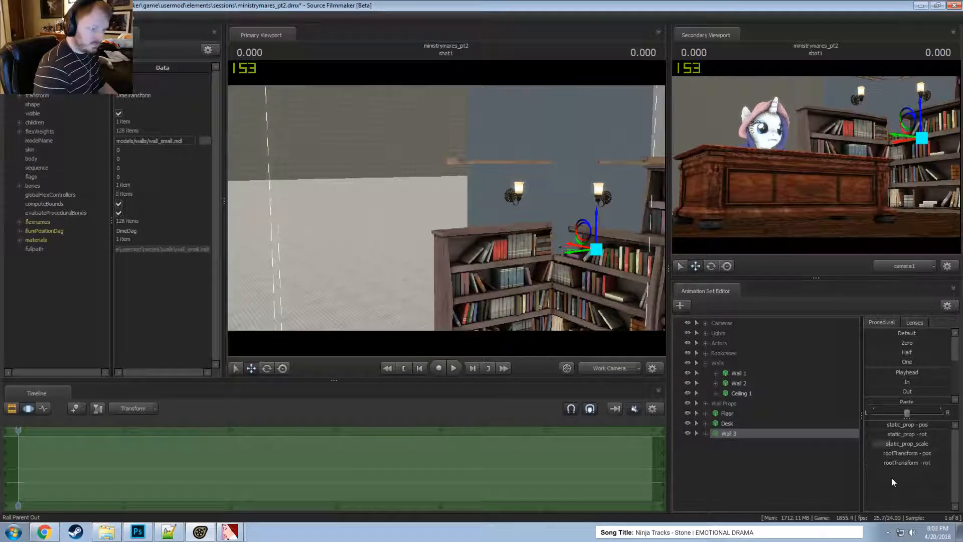
pyautogui.moveTo(443, 224); pyautogui.dragTo(453, 207)
pyautogui.moveTo(439, 273); pyautogui.dragTo(401, 287)
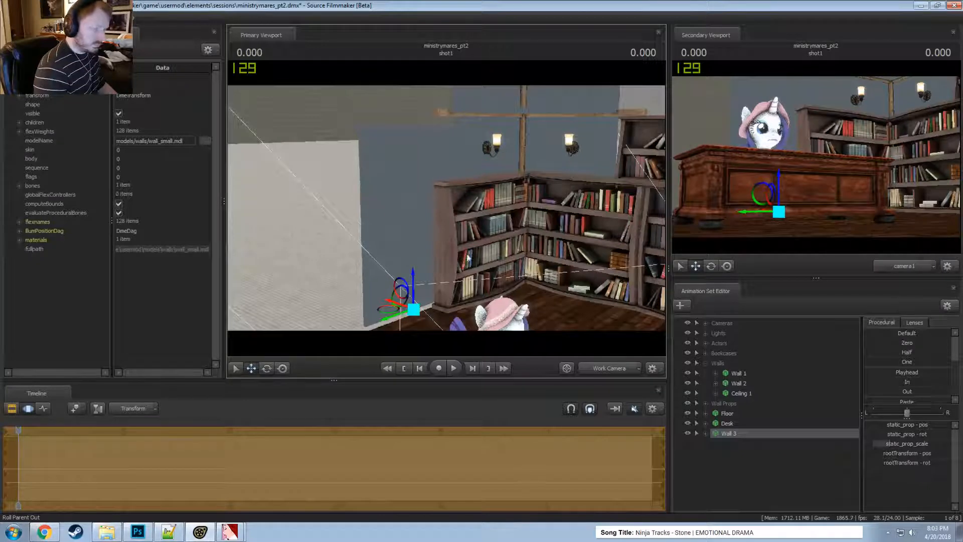
# - Delete Wall 3 and replace it with a pasted copy of Wall 2
pyautogui.rightClick(733, 433)
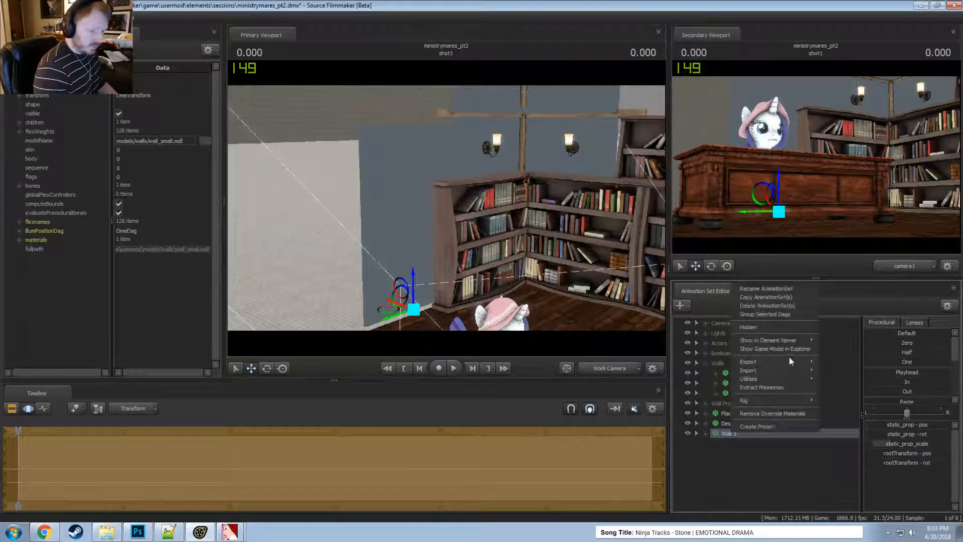
pyautogui.click(767, 306)
pyautogui.rightClick(738, 383)
pyautogui.click(725, 463)
pyautogui.rightClick(725, 459)
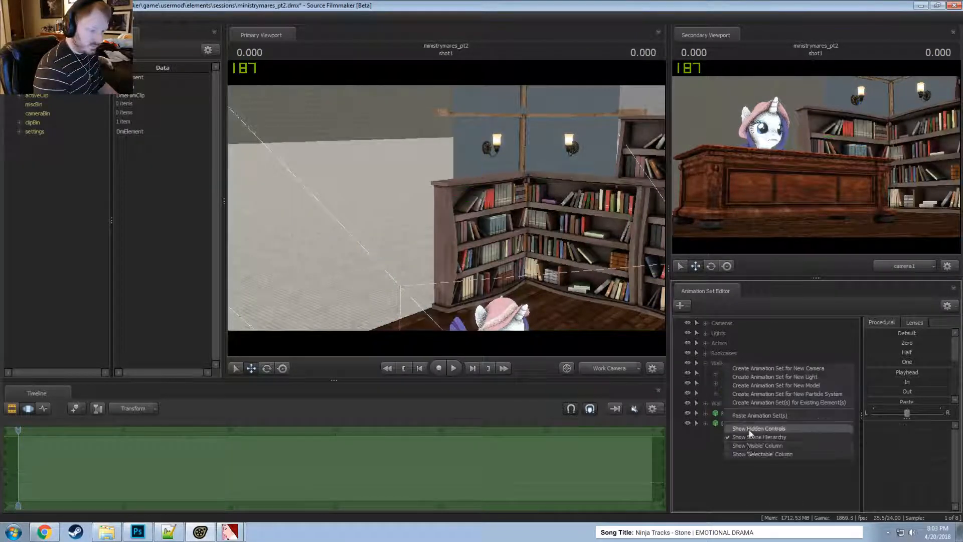
pyautogui.click(753, 417)
pyautogui.click(746, 433)
# - Move the new Wall 3 along the back of the room past the bookcase and lower it behind the desk
pyautogui.moveTo(482, 236); pyautogui.dragTo(402, 241)
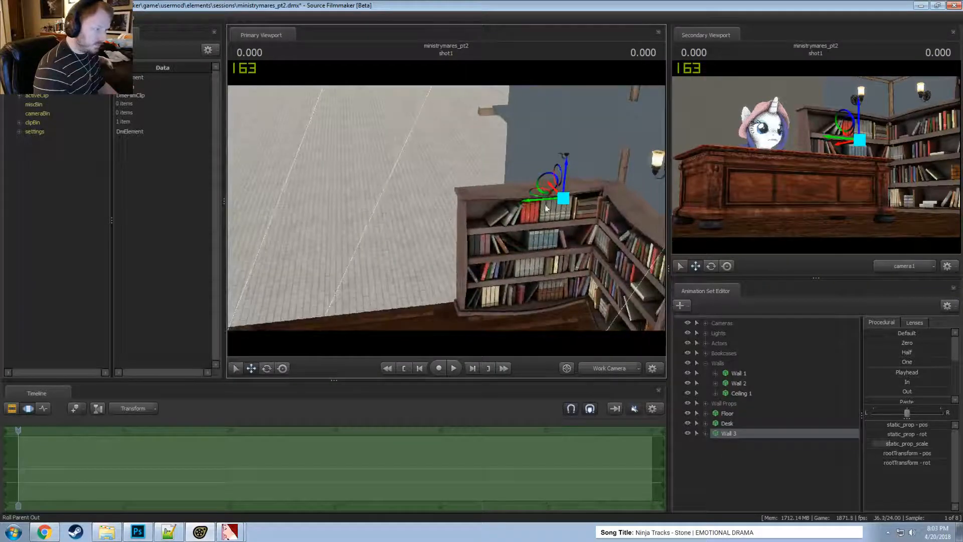
pyautogui.moveTo(540, 198); pyautogui.dragTo(450, 212)
pyautogui.press('w')
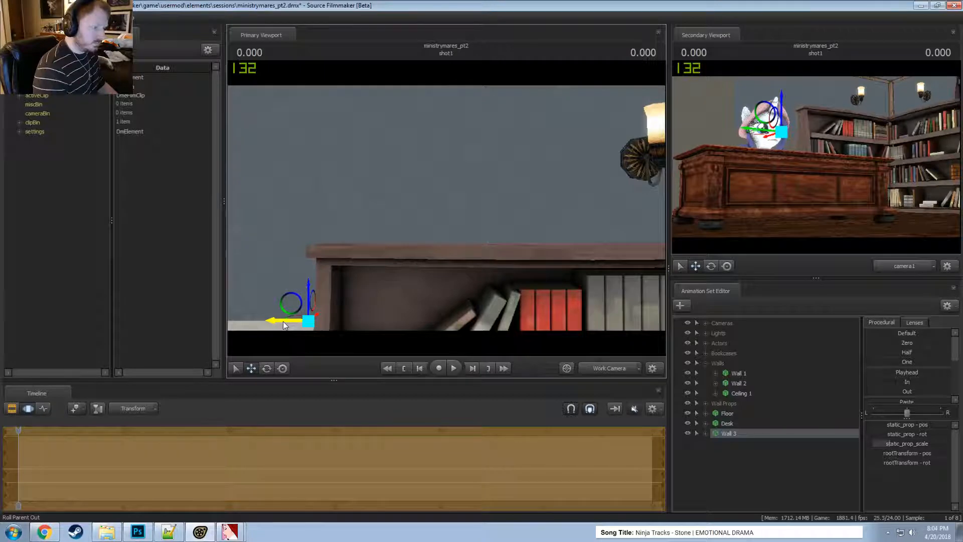
pyautogui.press('w')
pyautogui.moveTo(321, 296); pyautogui.dragTo(316, 246)
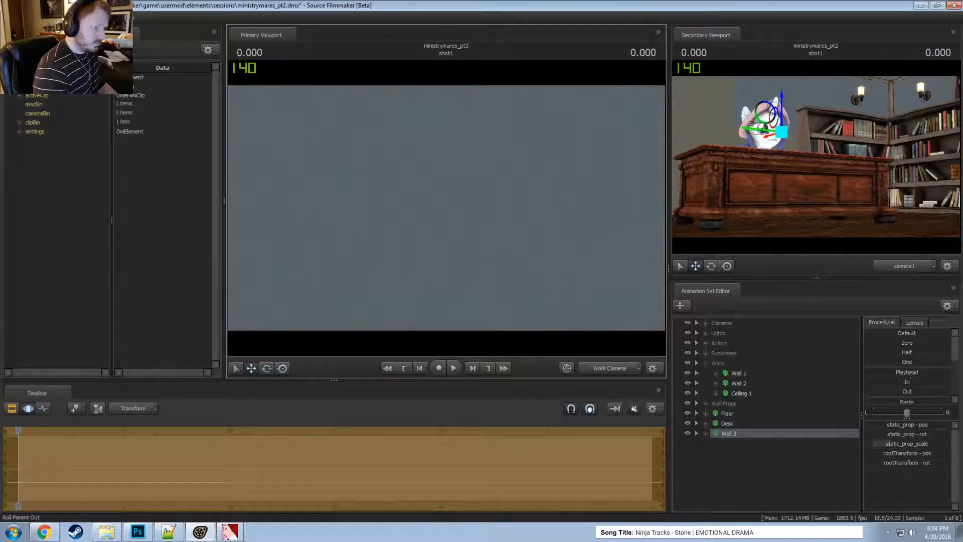
pyautogui.press('s')
pyautogui.moveTo(447, 208)
pyautogui.mouseDown()
pyautogui.moveTo(456, 213)
pyautogui.moveTo(443, 227)
pyautogui.moveTo(441, 303)
pyautogui.moveTo(446, 207)
pyautogui.mouseUp()
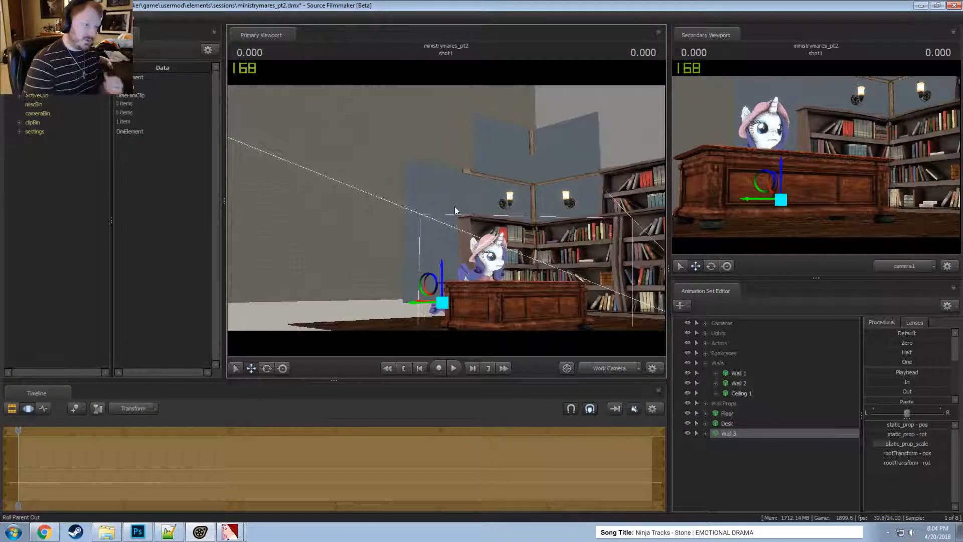
pyautogui.press('Left')
pyautogui.press('Left')
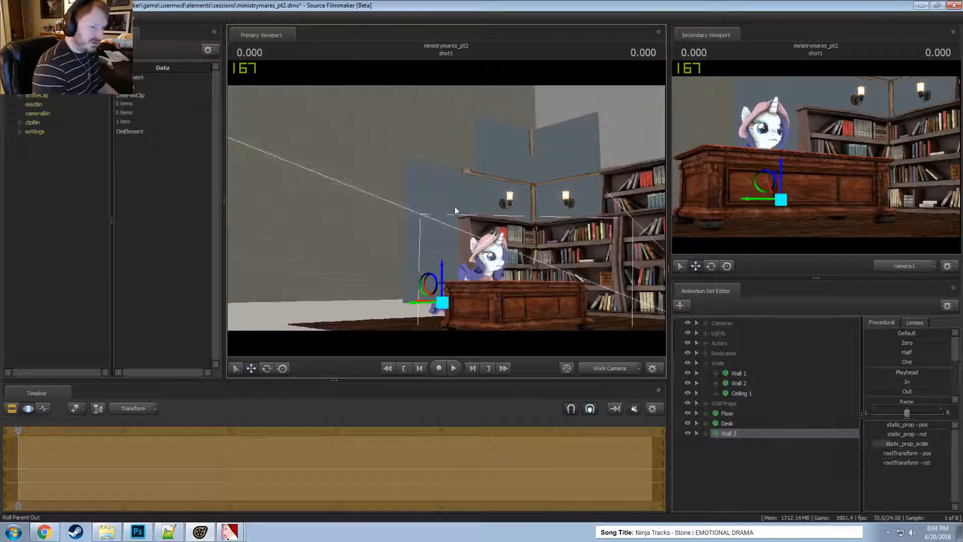
# - Copy Wall 3 and paste it as a new animation set
pyautogui.rightClick(731, 435)
pyautogui.click(736, 477)
pyautogui.rightClick(736, 476)
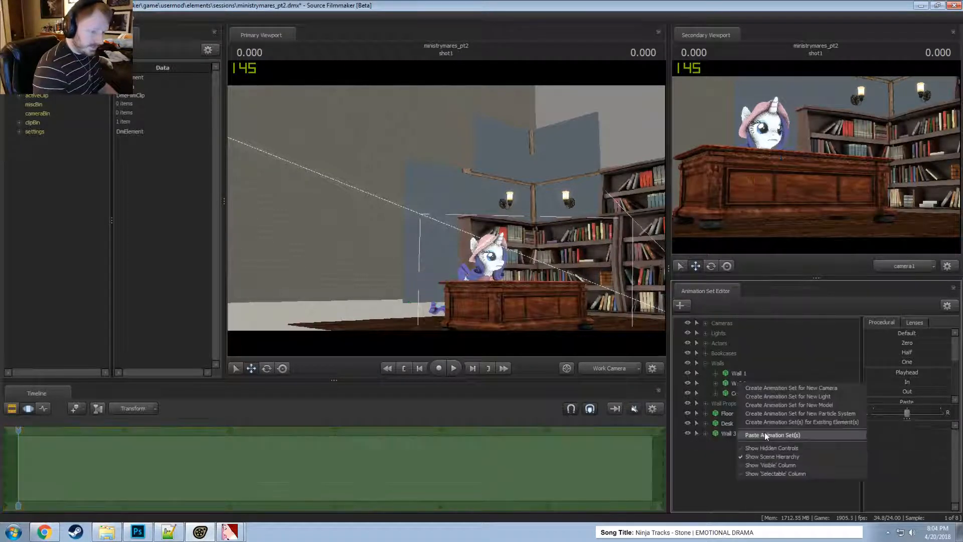
pyautogui.click(765, 434)
# - Move Wall 4 along the back wall line so it adjoins the outer edge of Wall 3
pyautogui.moveTo(484, 201); pyautogui.dragTo(369, 285)
pyautogui.moveTo(372, 296); pyautogui.dragTo(437, 216)
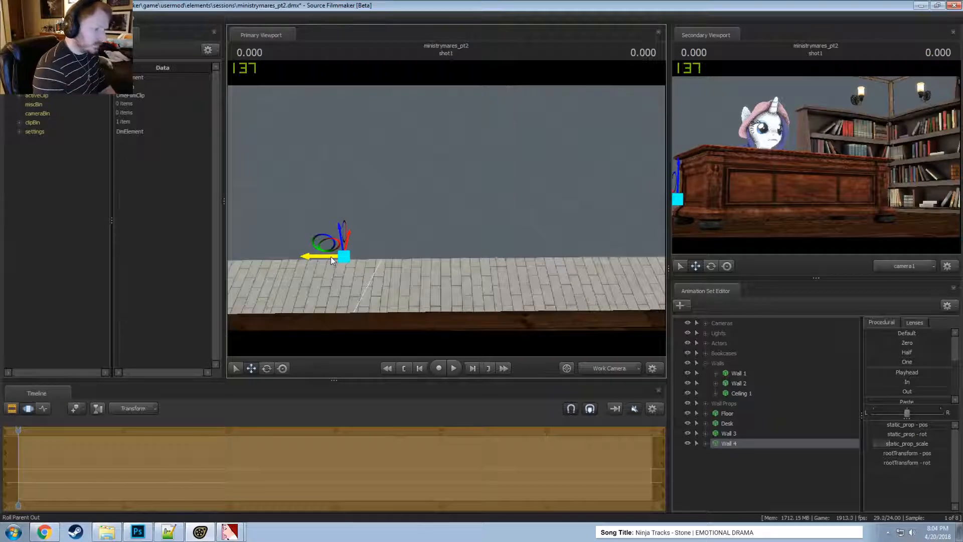
pyautogui.moveTo(454, 209)
pyautogui.mouseDown()
pyautogui.moveTo(411, 211)
pyautogui.moveTo(447, 214)
pyautogui.mouseUp()
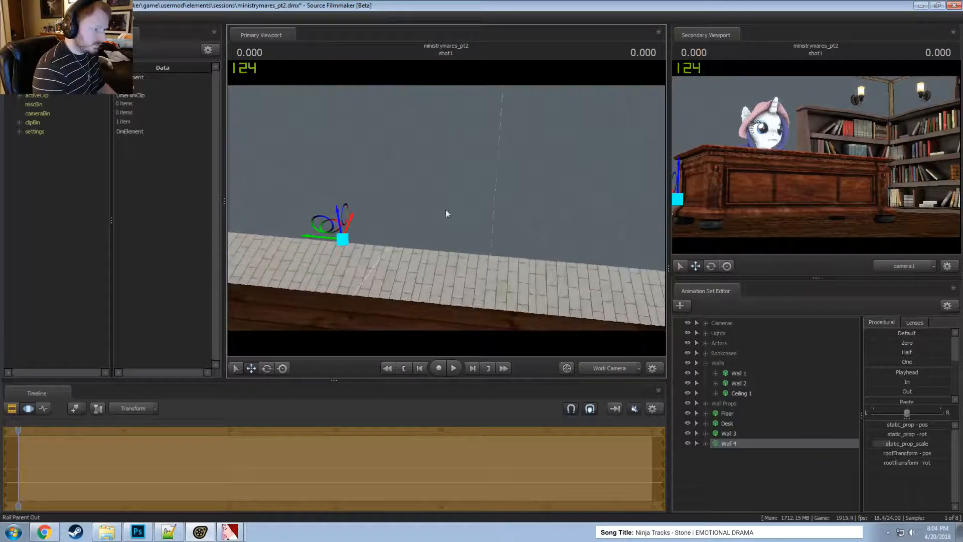
pyautogui.moveTo(313, 239); pyautogui.dragTo(609, 225)
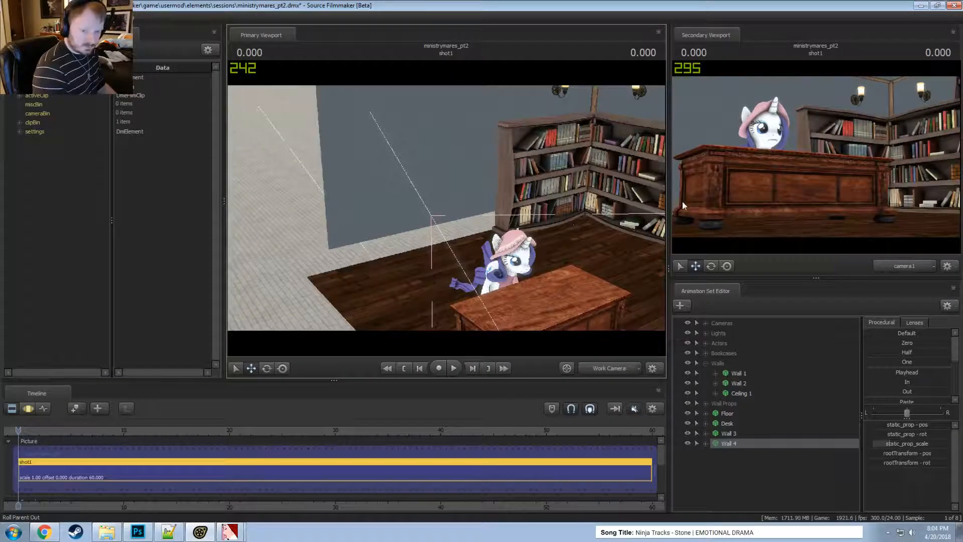
# - Copy Wall 3 and Wall 4 together and paste the pair as new animation sets
pyautogui.keyDown('ctrl'); pyautogui.click(736, 434); pyautogui.keyUp('ctrl')
pyautogui.rightClick(736, 434)
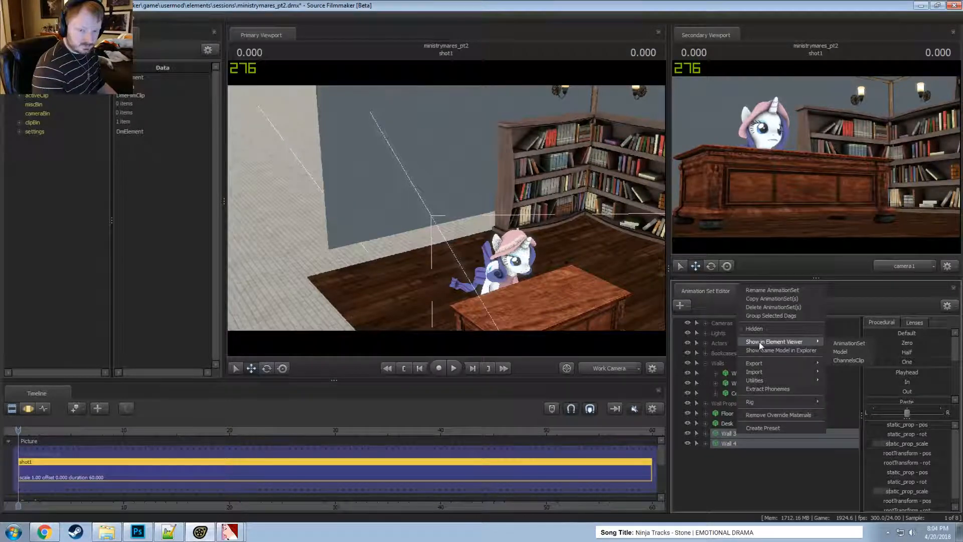
pyautogui.click(757, 300)
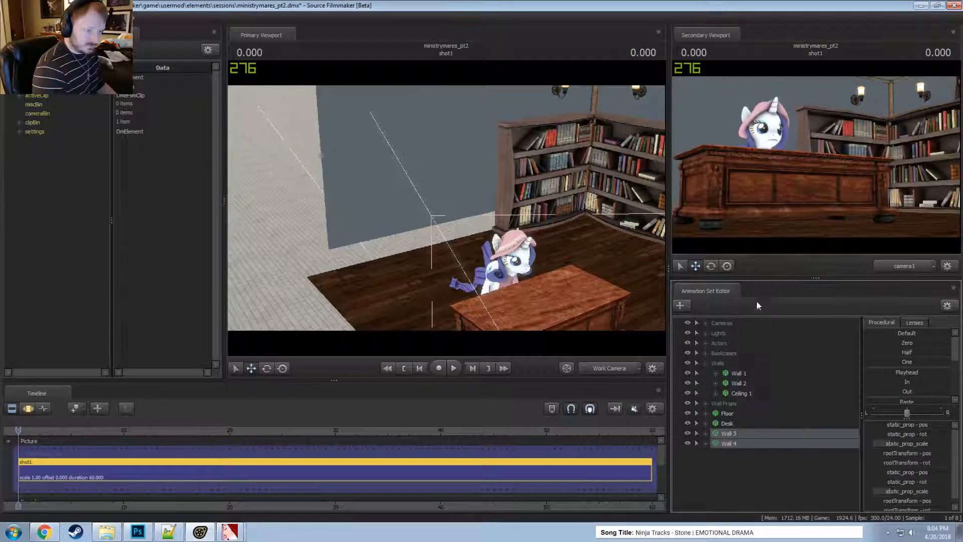
pyautogui.rightClick(733, 485)
pyautogui.click(748, 442)
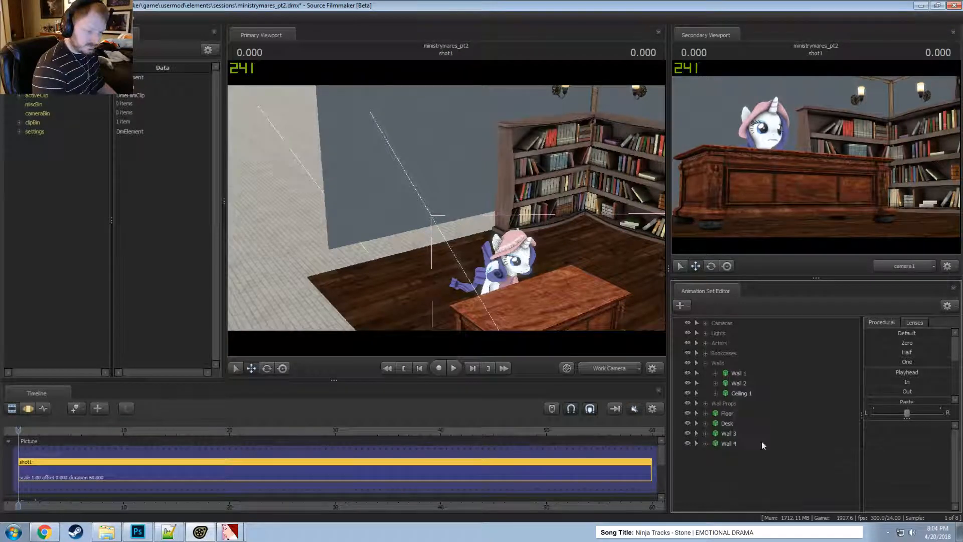
pyautogui.keyDown('ctrl'); pyautogui.click(731, 460); pyautogui.keyUp('ctrl')
# - Lower Wall 5 and Wall 6 together to close the gap between the back wall and the floor
pyautogui.press('F3')
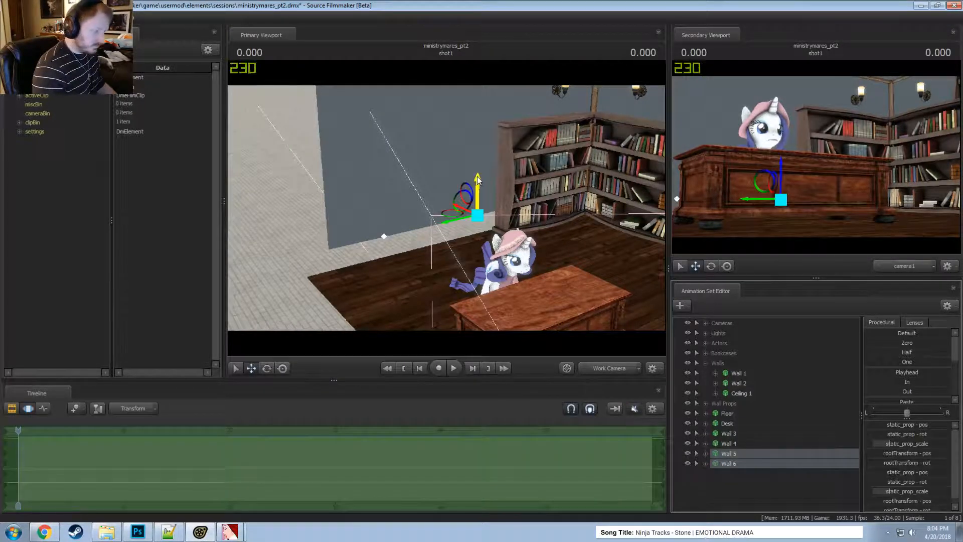
pyautogui.press('F2')
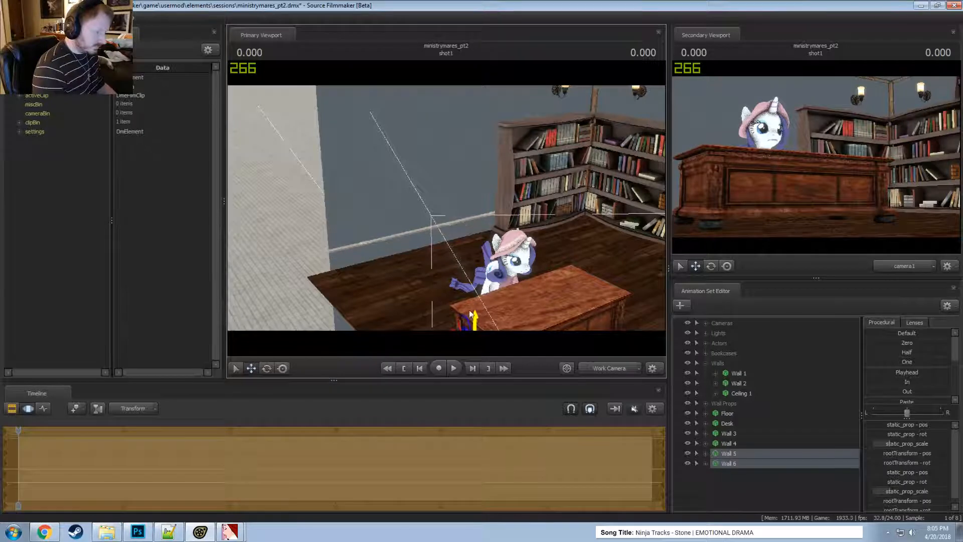
pyautogui.moveTo(475, 312); pyautogui.dragTo(443, 214)
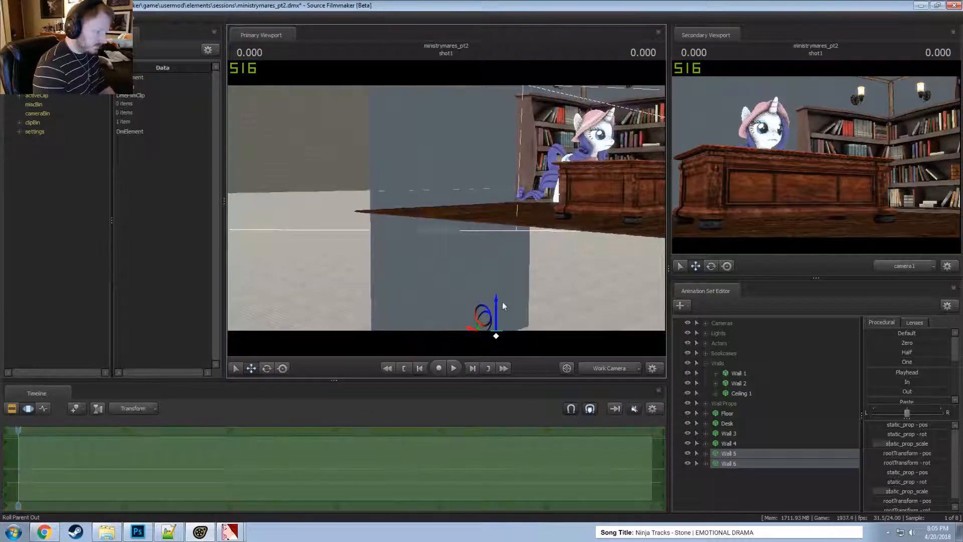
pyautogui.moveTo(501, 303)
pyautogui.mouseDown()
pyautogui.moveTo(482, 293)
pyautogui.moveTo(494, 286)
pyautogui.mouseUp()
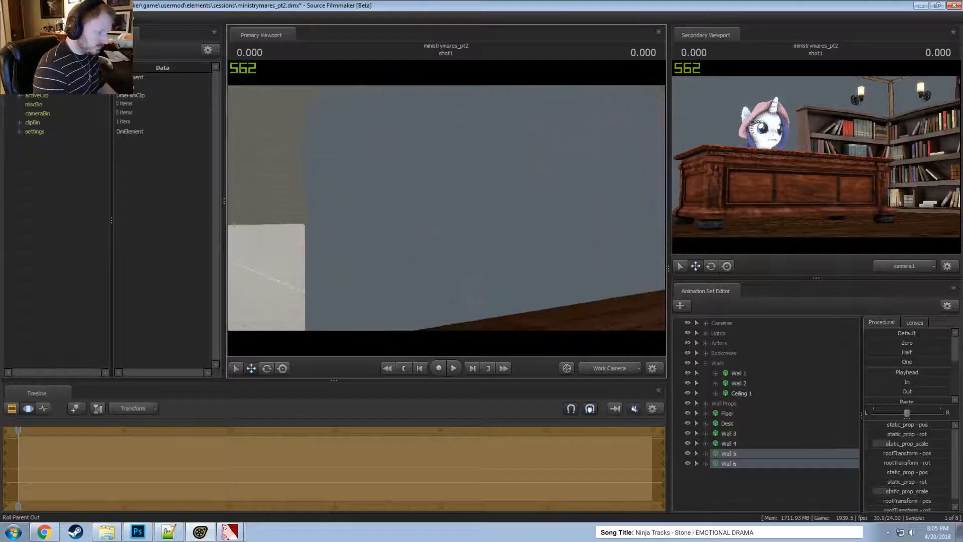
pyautogui.scroll(-1, 903, 397)
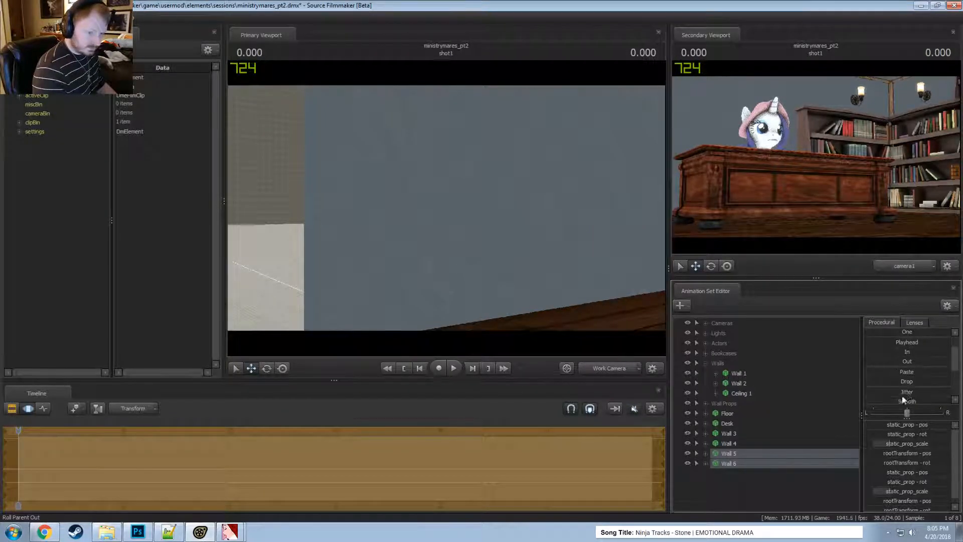
pyautogui.moveTo(905, 380); pyautogui.dragTo(918, 380)
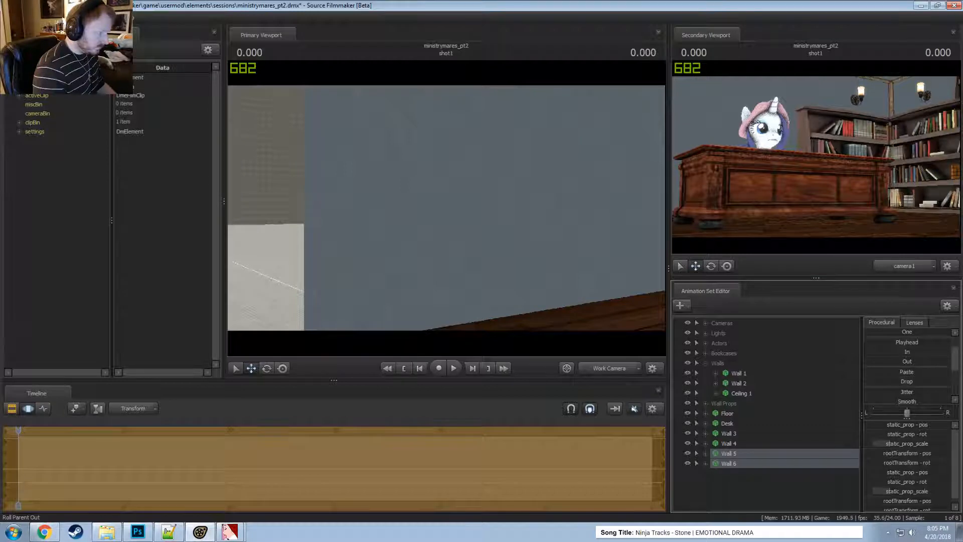
# - Inspect the extended back wall and preview the bookcase corner with scene lighting before returning to the unlit view
pyautogui.moveTo(444, 196); pyautogui.dragTo(497, 196)
pyautogui.press('s')
pyautogui.press('s')
pyautogui.press('w')
pyautogui.moveTo(441, 225); pyautogui.dragTo(463, 223)
pyautogui.press('w')
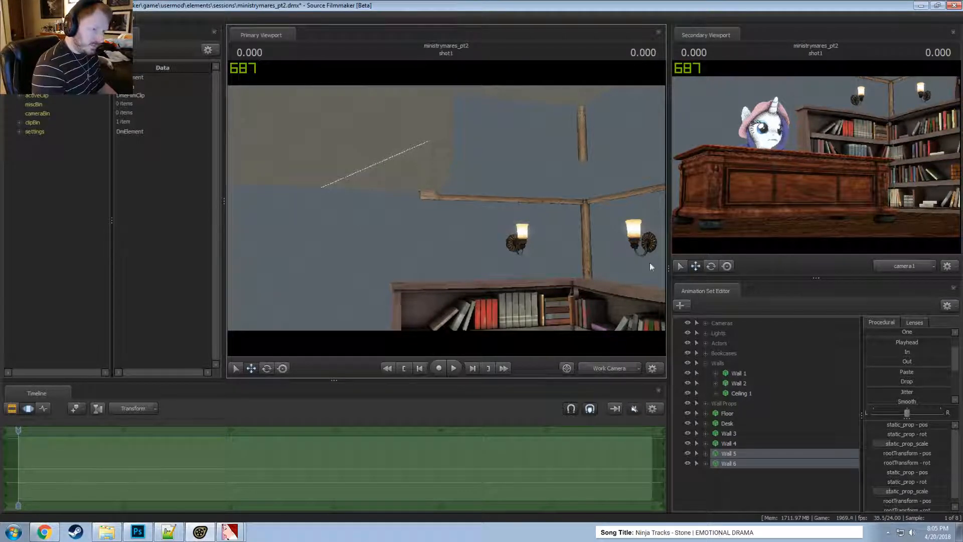
pyautogui.rightClick(492, 213)
pyautogui.click(511, 242)
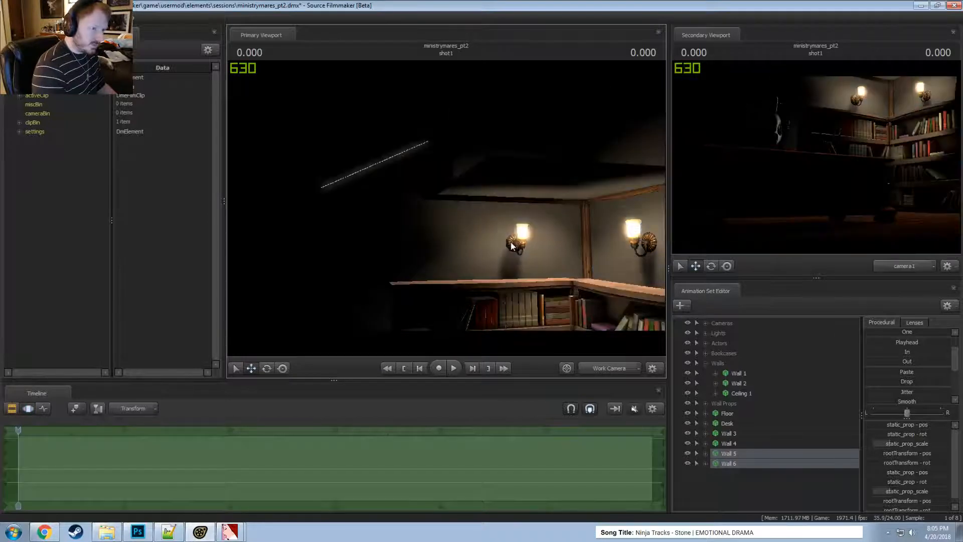
pyautogui.rightClick(538, 188)
pyautogui.click(552, 215)
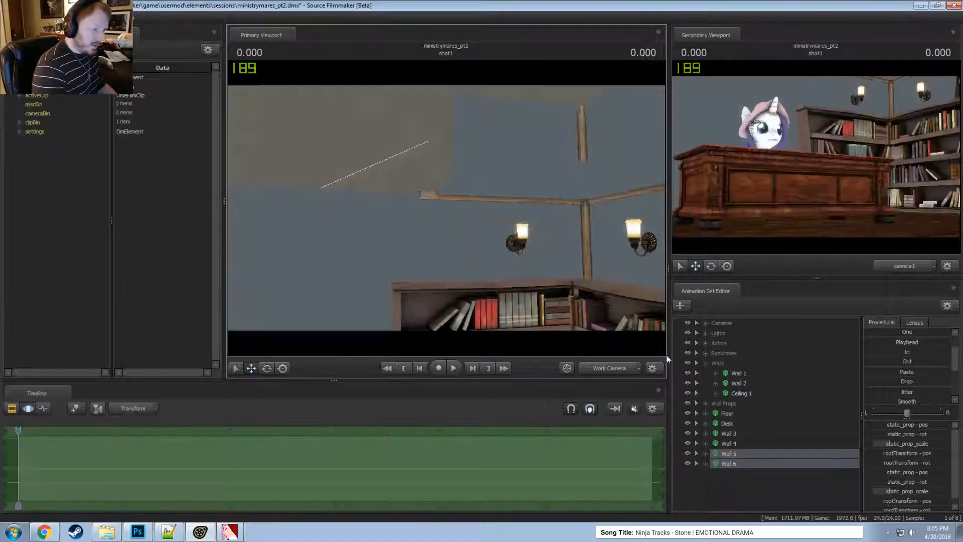
# - Save the session and filter the model files for a new animation set by "picture"
pyautogui.hotkey('ctrl', 's')
pyautogui.click(730, 484)
pyautogui.rightClick(730, 483)
pyautogui.click(787, 407)
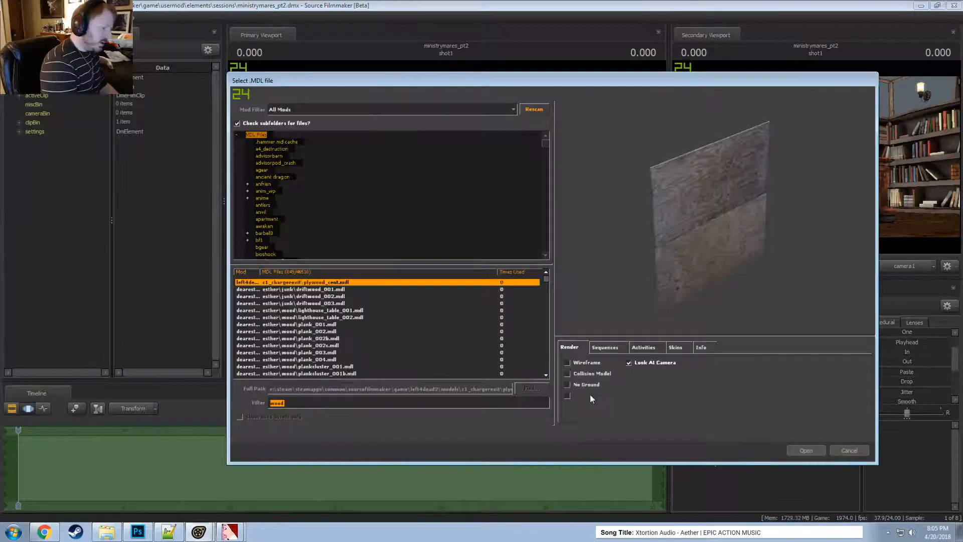
pyautogui.write('picture')
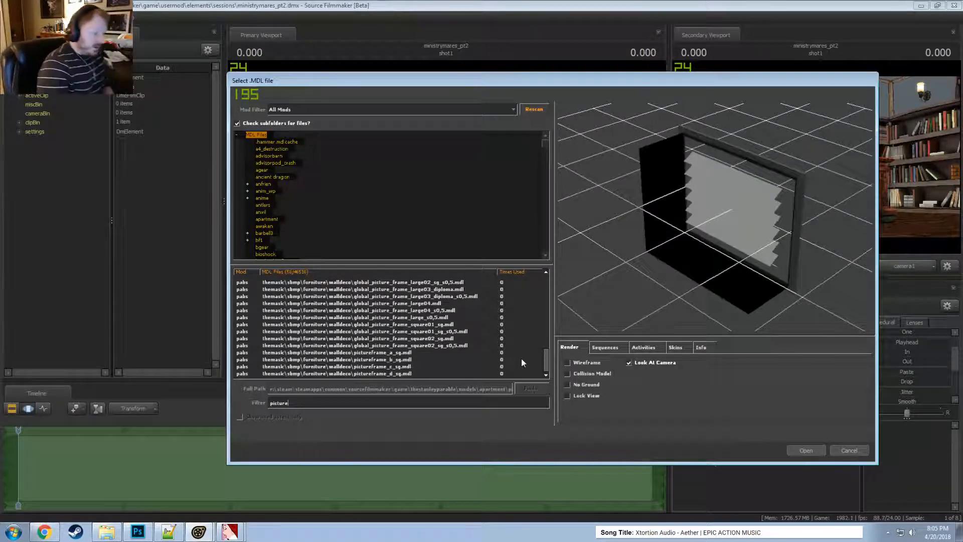
# - Browse the filtered picture models and examine the de_inferno picture3_static frame from another angle
pyautogui.scroll(10, 445, 359)
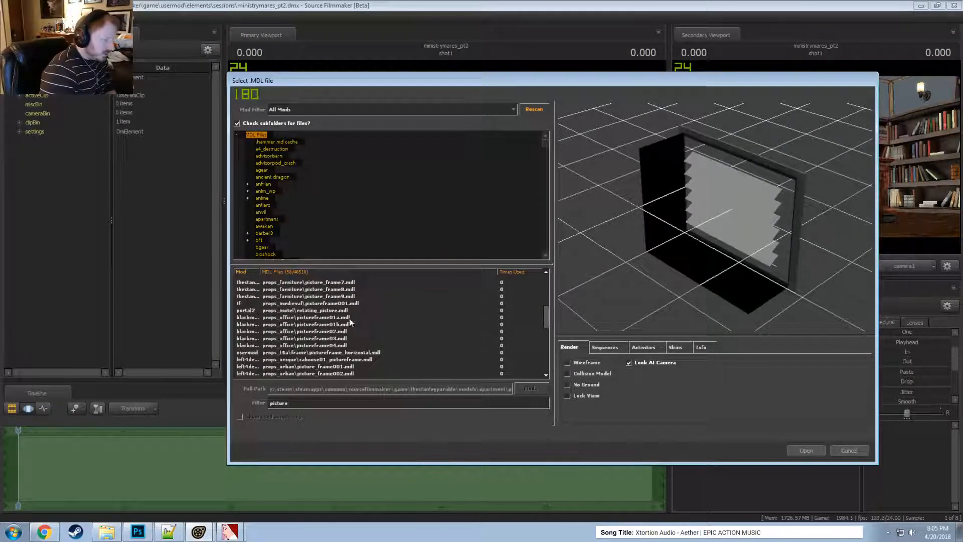
pyautogui.click(331, 319)
pyautogui.click(333, 352)
pyautogui.click(395, 344)
pyautogui.click(404, 331)
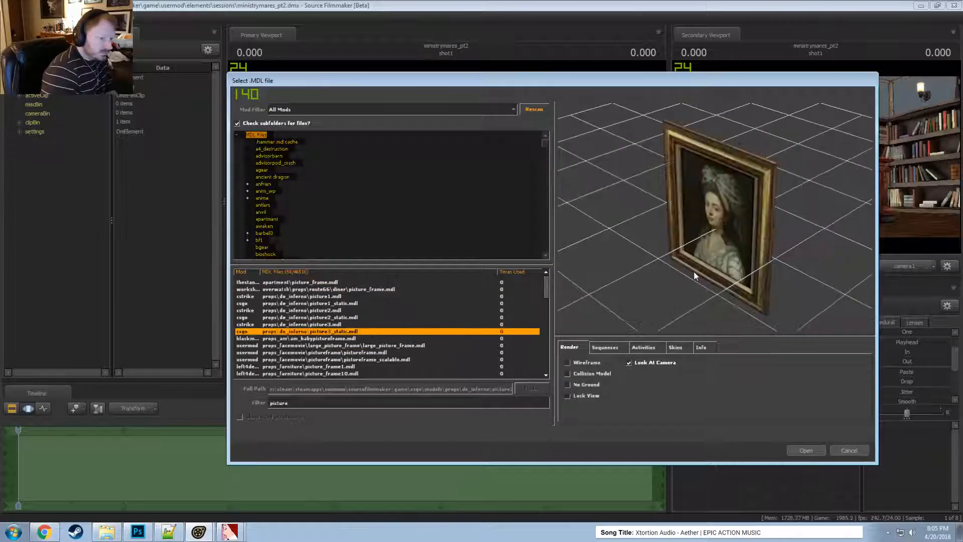
pyautogui.click(486, 324)
pyautogui.moveTo(698, 273); pyautogui.dragTo(742, 271)
# - Preview the de_inferno picture1_static and picture2_static models and zoom in on the am_babypictureframe photo
pyautogui.press('Up')
pyautogui.press('Up')
pyautogui.press('Up')
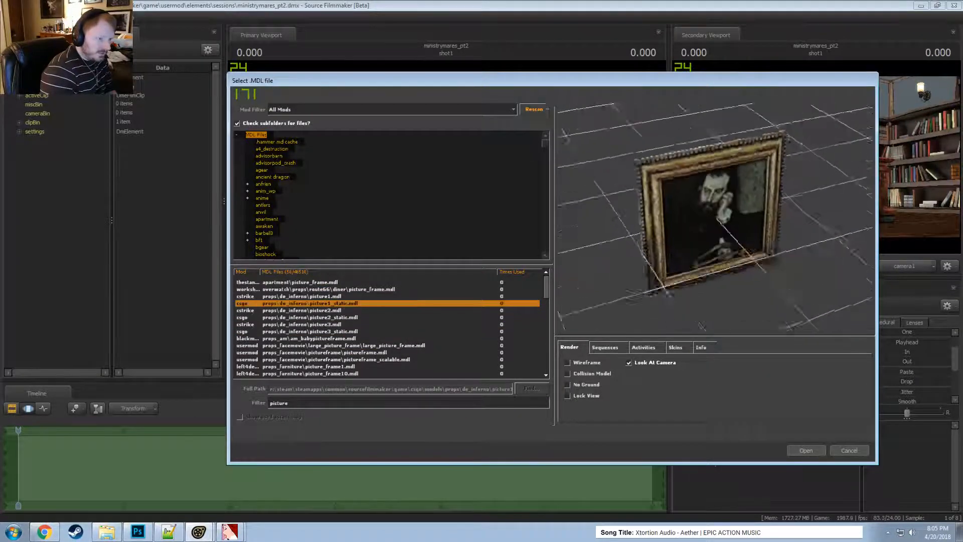
pyautogui.press('Down')
pyautogui.press('Down')
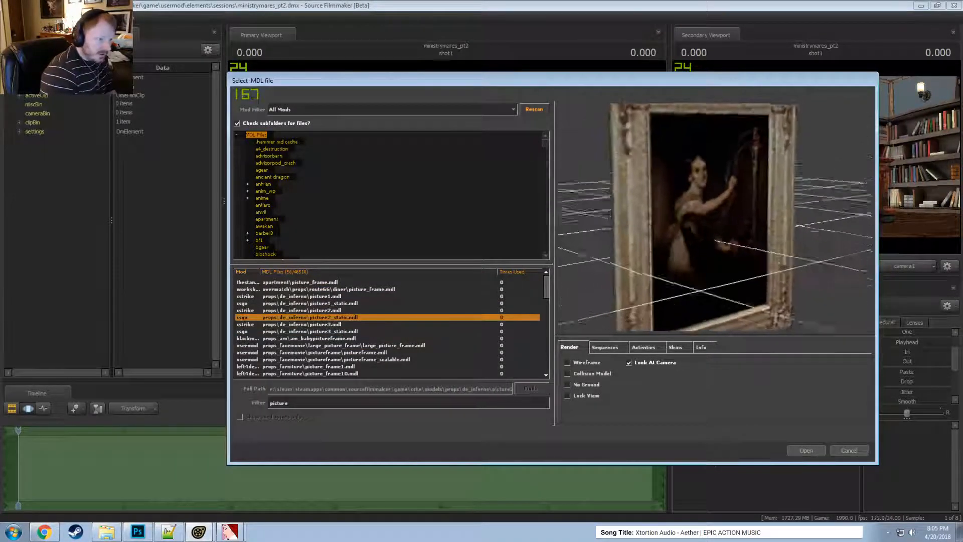
pyautogui.press('Down')
pyautogui.press('Down')
pyautogui.press('Down')
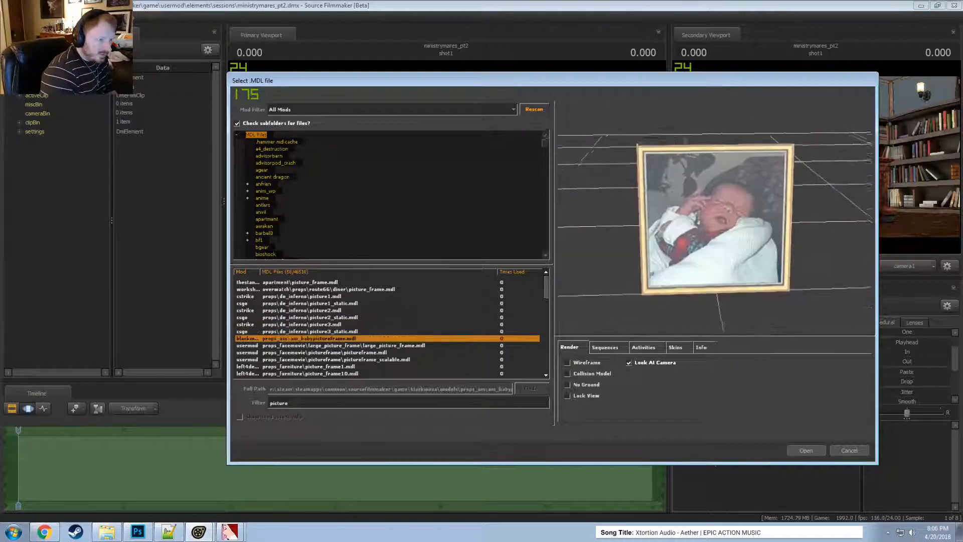
pyautogui.moveTo(719, 218); pyautogui.dragTo(719, 120, button='right')
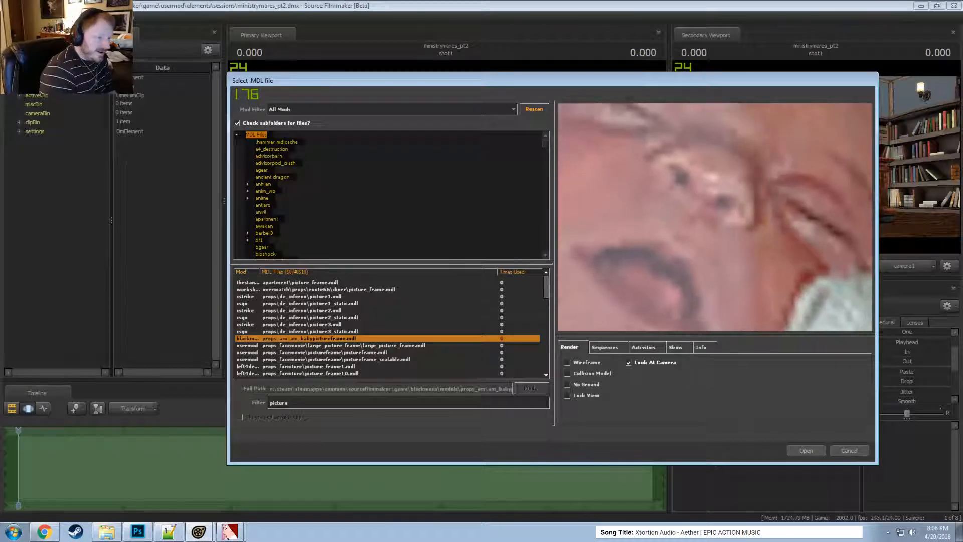
# - Preview the facemovie picture frames and the numbered props_furniture picture_frame models
pyautogui.click(321, 346)
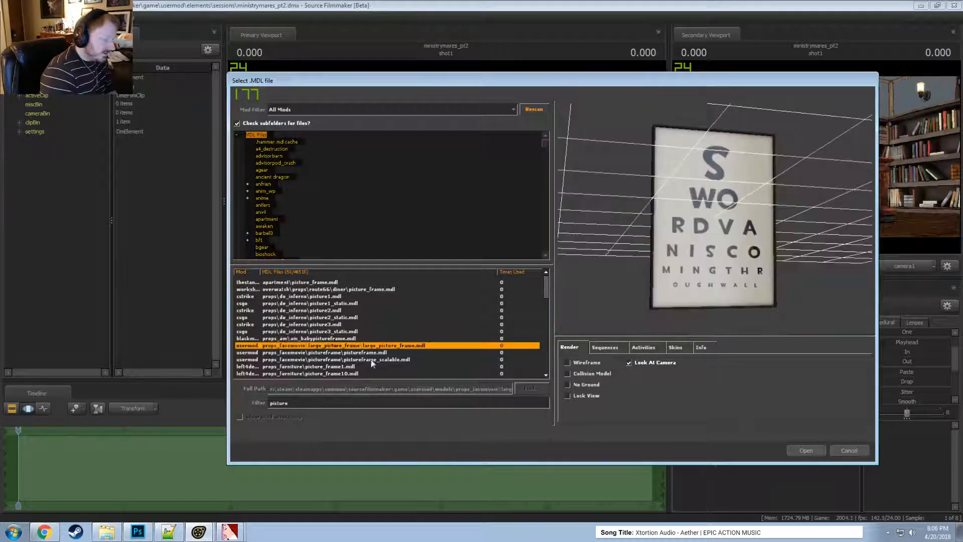
pyautogui.press('Down')
pyautogui.press('Down')
pyautogui.press('Down')
pyautogui.press('Down')
pyautogui.press('Down')
pyautogui.press('Down')
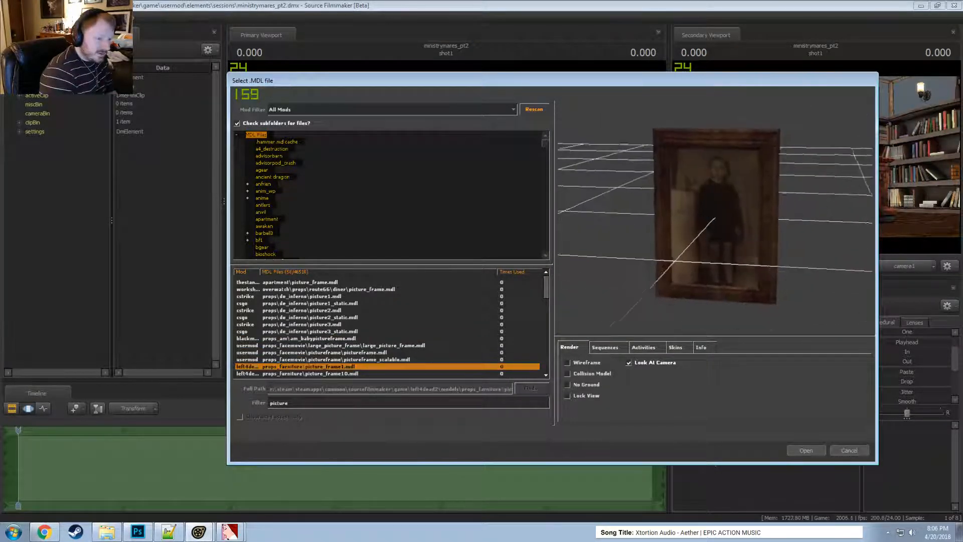
pyautogui.press('Down')
pyautogui.press('Down')
pyautogui.press('Down')
pyautogui.press('Down')
pyautogui.press('Down')
pyautogui.press('Down')
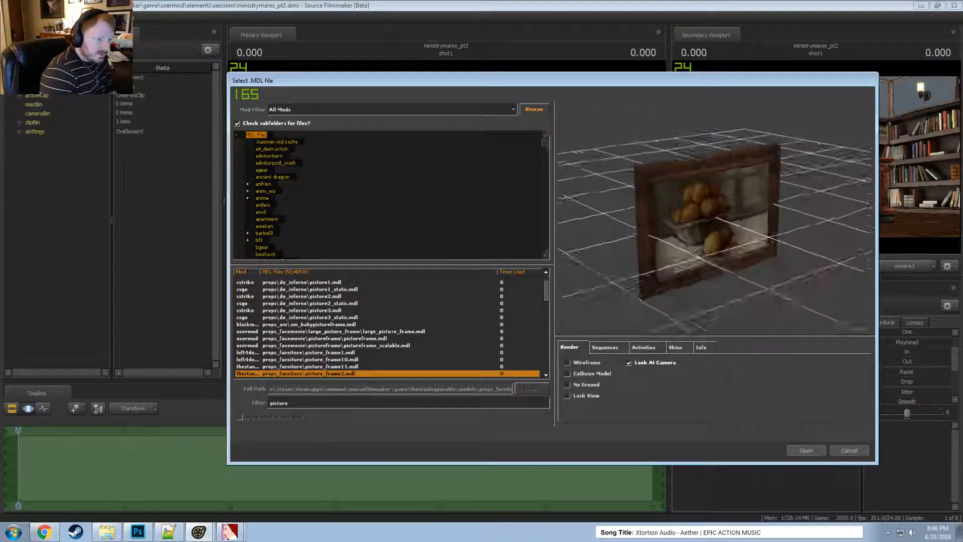
pyautogui.press('Down')
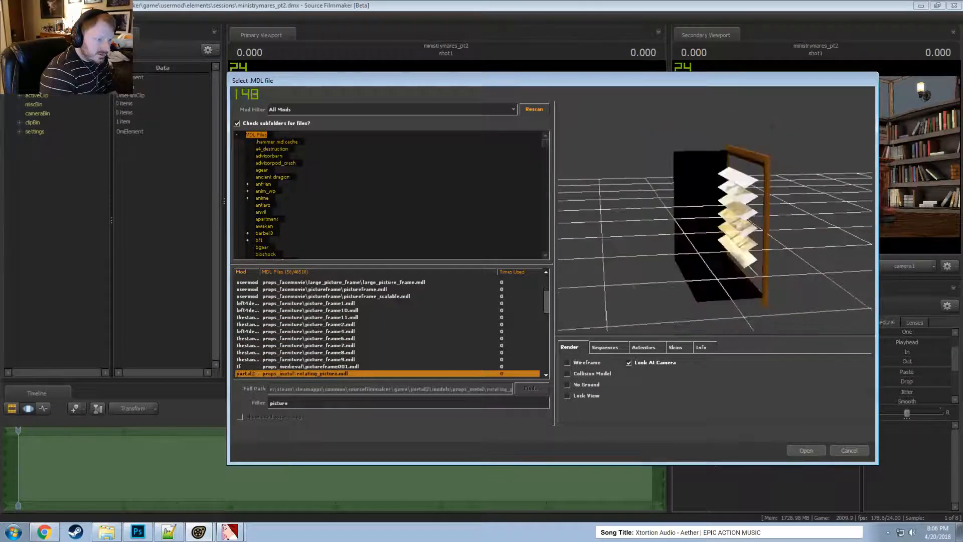
# - Compare the medieval pictureframe001 model with the motel rotating_picture model, viewing the medieval portrait up close
pyautogui.press('Down')
pyautogui.press('Up')
pyautogui.press('Up')
pyautogui.moveTo(715, 221)
pyautogui.mouseDown()
pyautogui.moveTo(738, 221)
pyautogui.moveTo(715, 220)
pyautogui.mouseUp()
pyautogui.moveTo(715, 221); pyautogui.dragTo(715, 190, button='right')
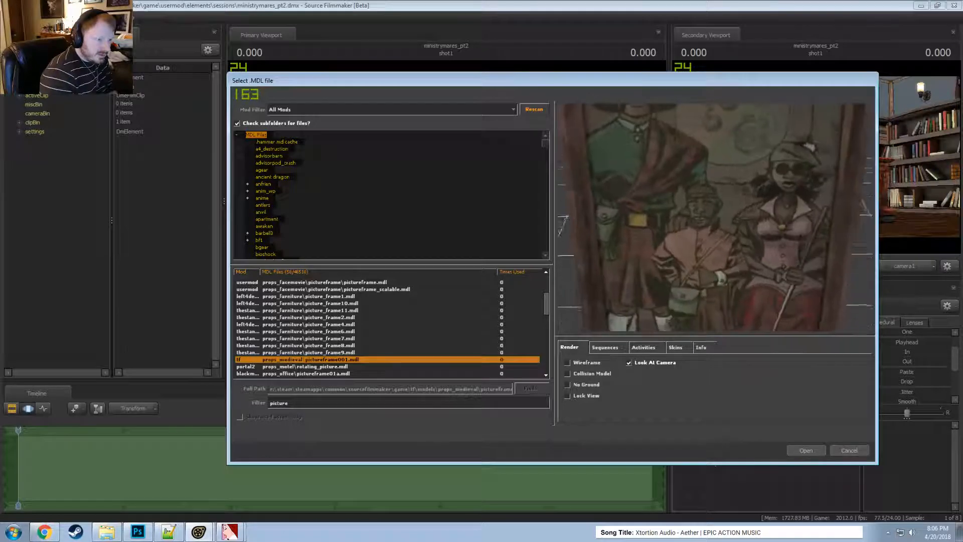
pyautogui.press('Down')
pyautogui.press('Down')
pyautogui.press('Up')
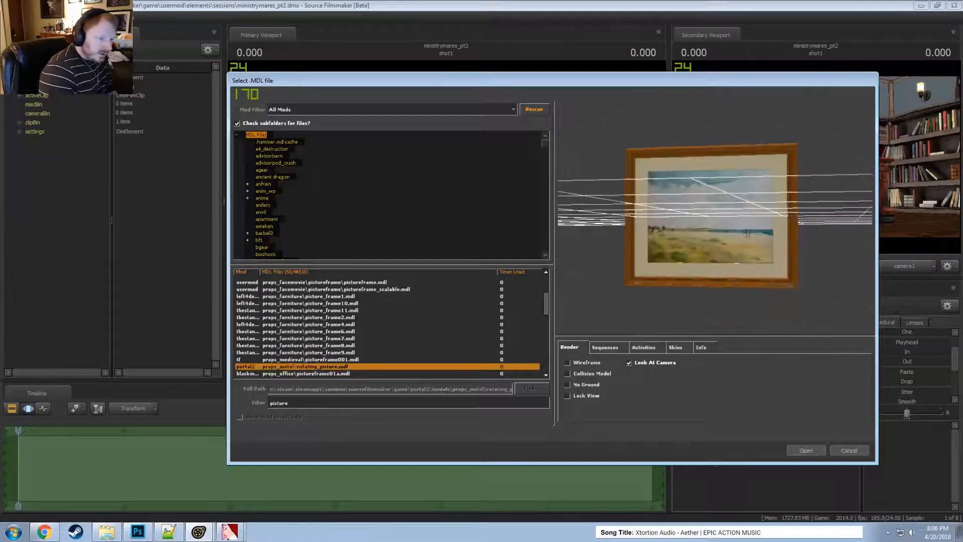
pyautogui.press('Down')
pyautogui.press('Up')
pyautogui.press('Up')
pyautogui.press('Down')
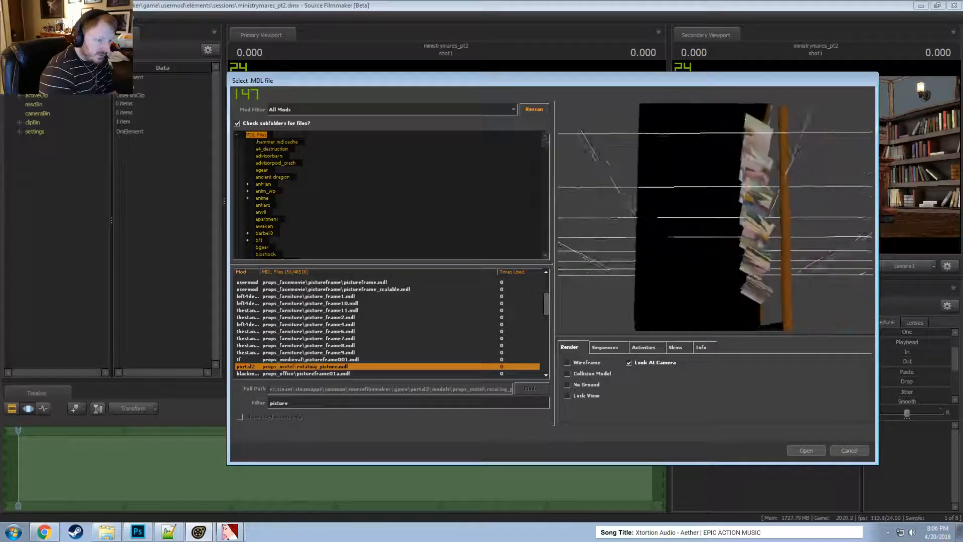
pyautogui.press('Down')
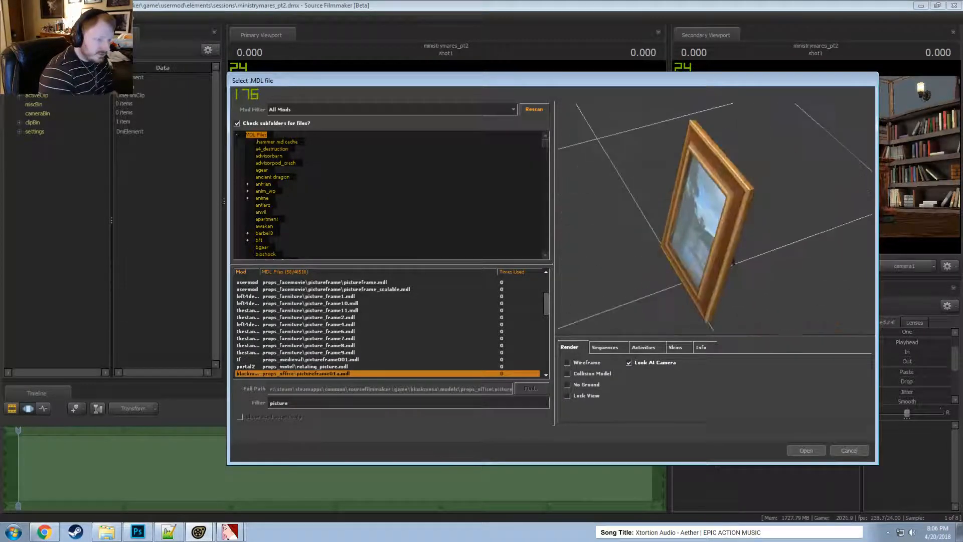
# - Preview the props_office picture frame models and examine them from the front
pyautogui.press('Down')
pyautogui.press('Down')
pyautogui.press('Down')
pyautogui.press('Down')
pyautogui.press('Up')
pyautogui.press('Up')
pyautogui.moveTo(716, 218); pyautogui.dragTo(715, 163, button='right')
pyautogui.moveTo(709, 283); pyautogui.dragTo(715, 259)
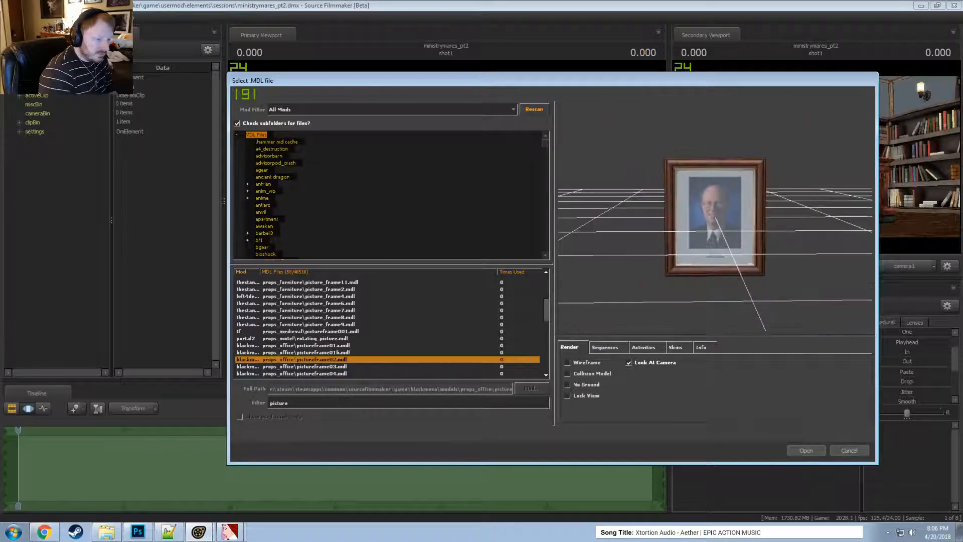
pyautogui.press('Down')
pyautogui.press('Down')
pyautogui.press('Down')
pyautogui.press('Up')
pyautogui.press('Up')
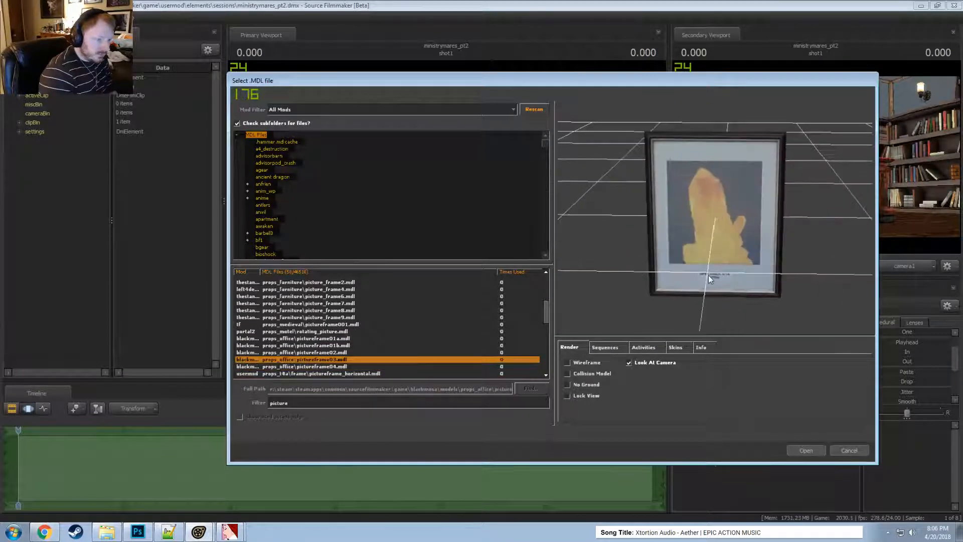
# - Preview the pictureframe_horizontal, urban picture frame, btr_pictureset_01 and framed map models
pyautogui.press('Down')
pyautogui.press('Down')
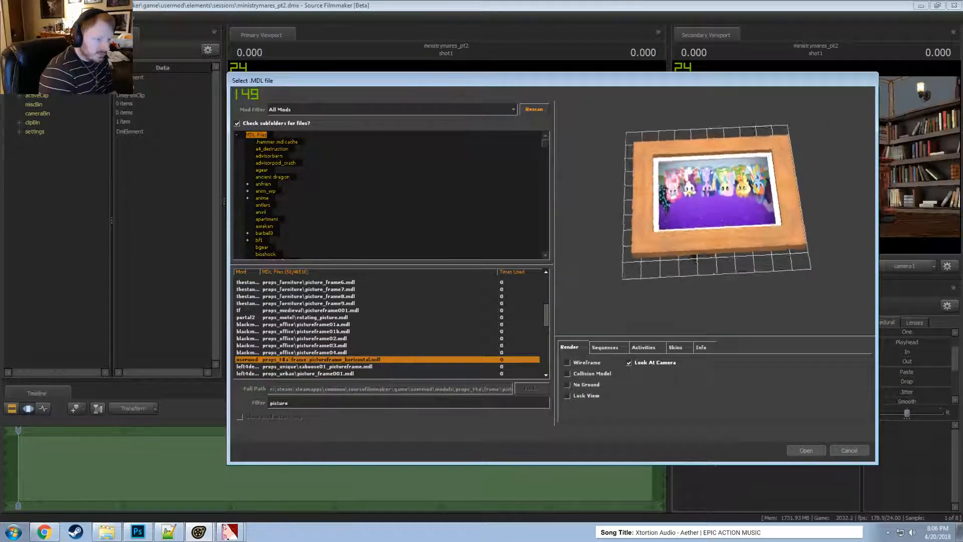
pyautogui.press('Down')
pyautogui.press('Down')
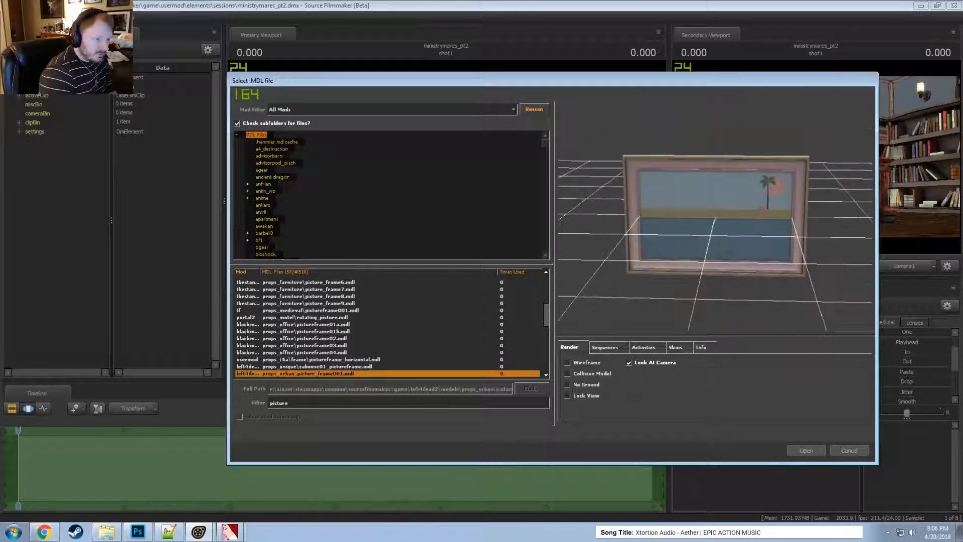
pyautogui.press('Down')
pyautogui.press('Down')
pyautogui.press('Down')
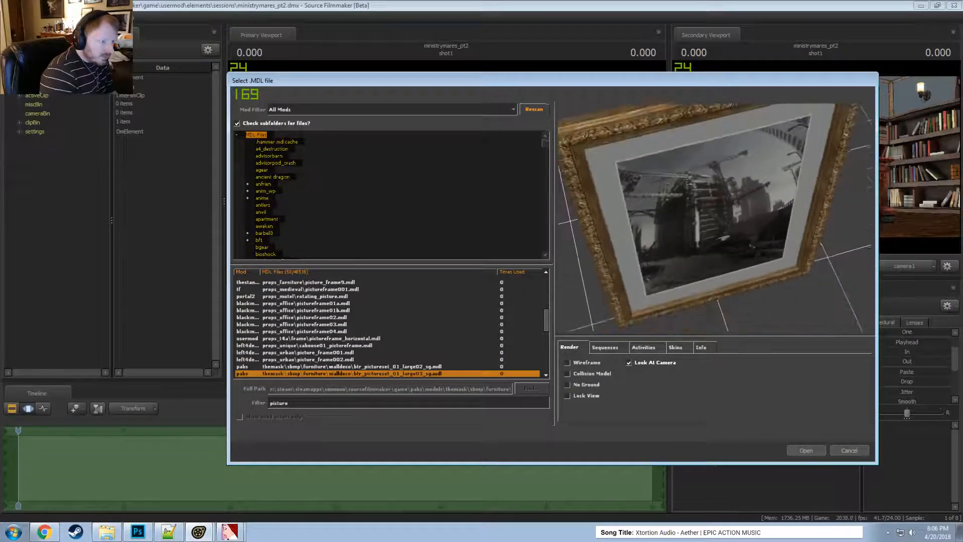
pyautogui.press('Up')
pyautogui.press('Down')
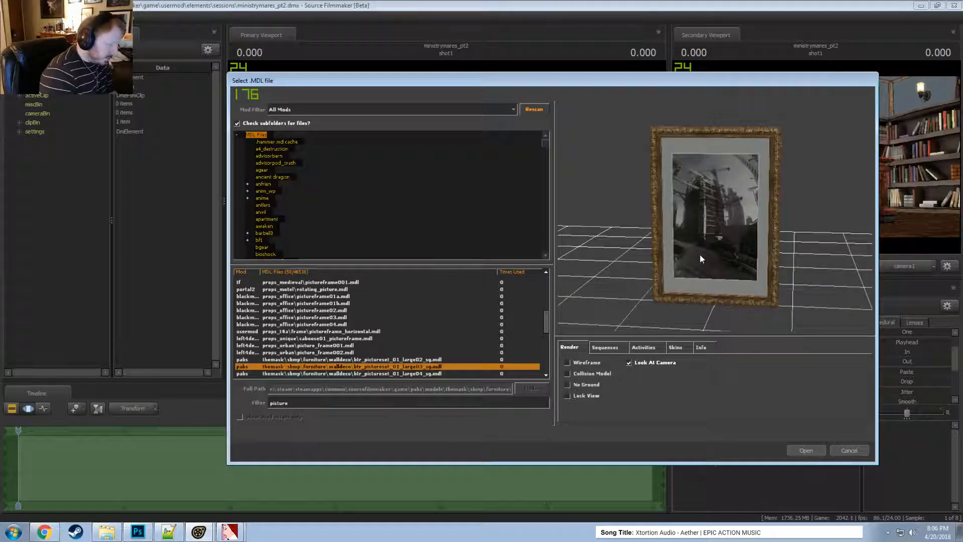
pyautogui.press('Down')
pyautogui.press('Down')
pyautogui.press('Down')
pyautogui.press('Down')
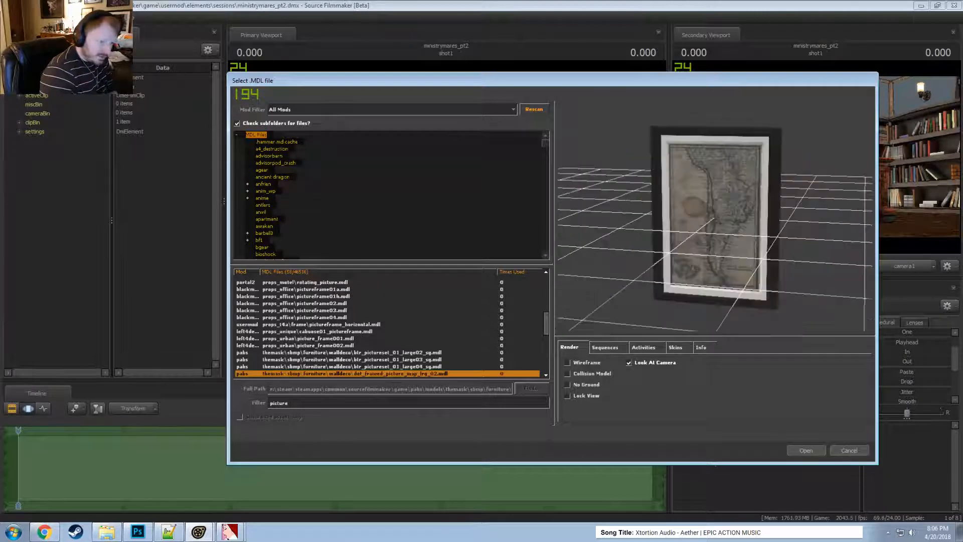
pyautogui.press('Up')
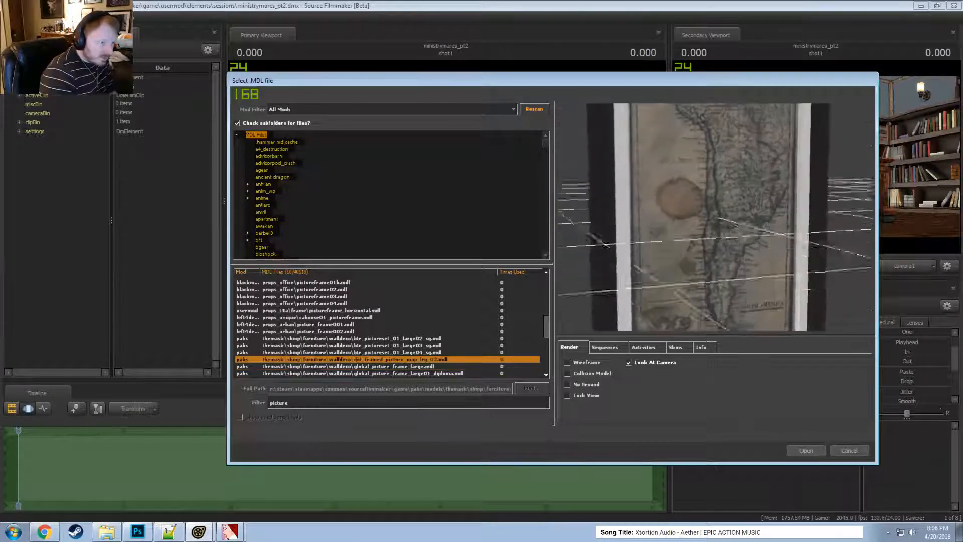
# - Browse the rest of the filtered walldeco models, from the global_picture_frame variants to the pictureframe_a to d coffee pictures
pyautogui.press('Down')
pyautogui.press('Down')
pyautogui.press('Down')
pyautogui.press('Down')
pyautogui.press('Down')
pyautogui.press('Down')
pyautogui.press('Down')
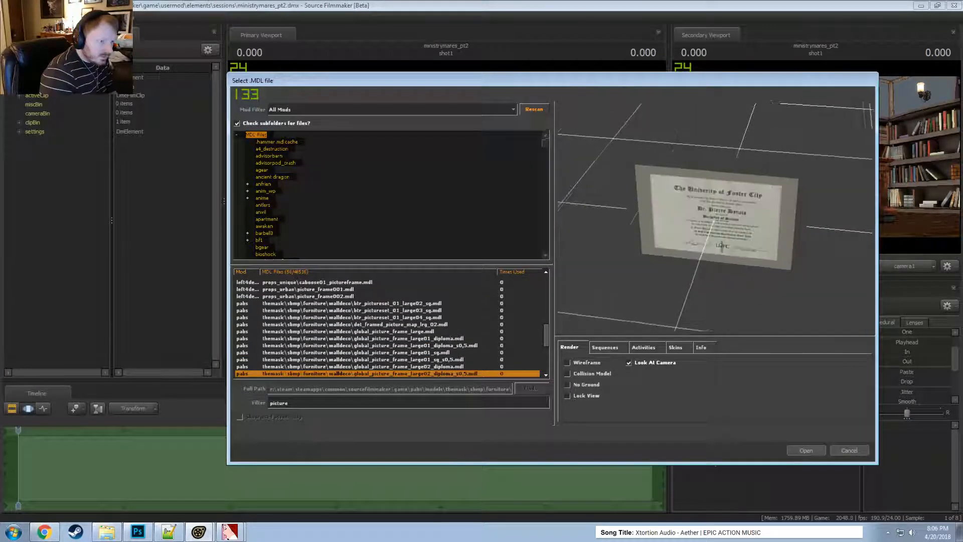
pyautogui.press('Down')
pyautogui.press('Down')
pyautogui.press('Down')
pyautogui.press('Down')
pyautogui.press('Down')
pyautogui.press('Down')
pyautogui.press('Down')
pyautogui.press('Down')
pyautogui.press('Down')
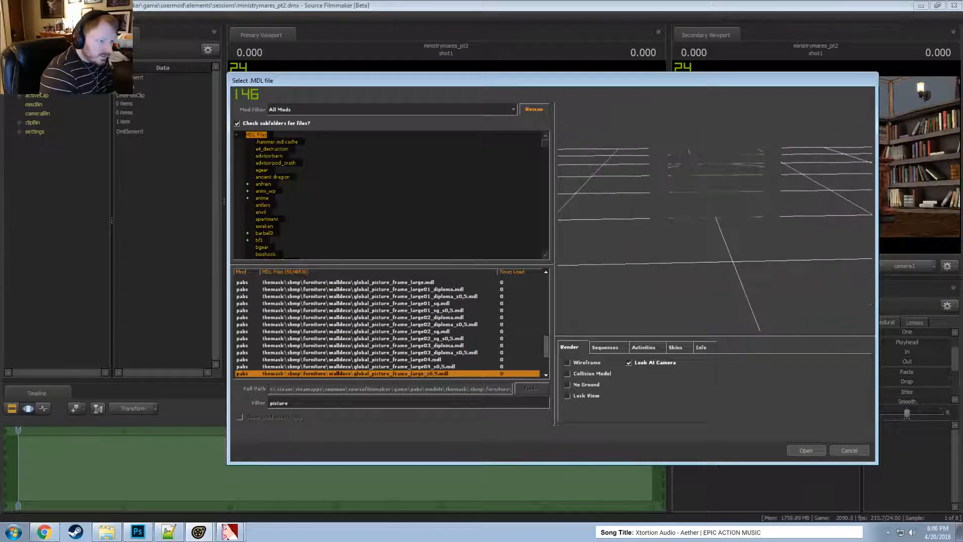
pyautogui.press('Down')
pyautogui.press('Down')
pyautogui.press('Down')
pyautogui.press('Down')
pyautogui.press('Down')
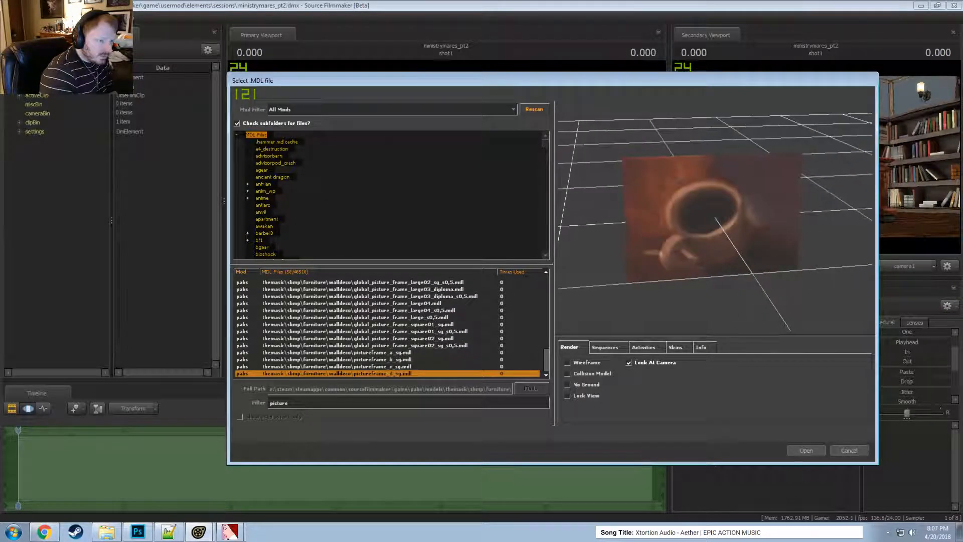
pyautogui.press('Up')
pyautogui.press('Up')
pyautogui.press('Down')
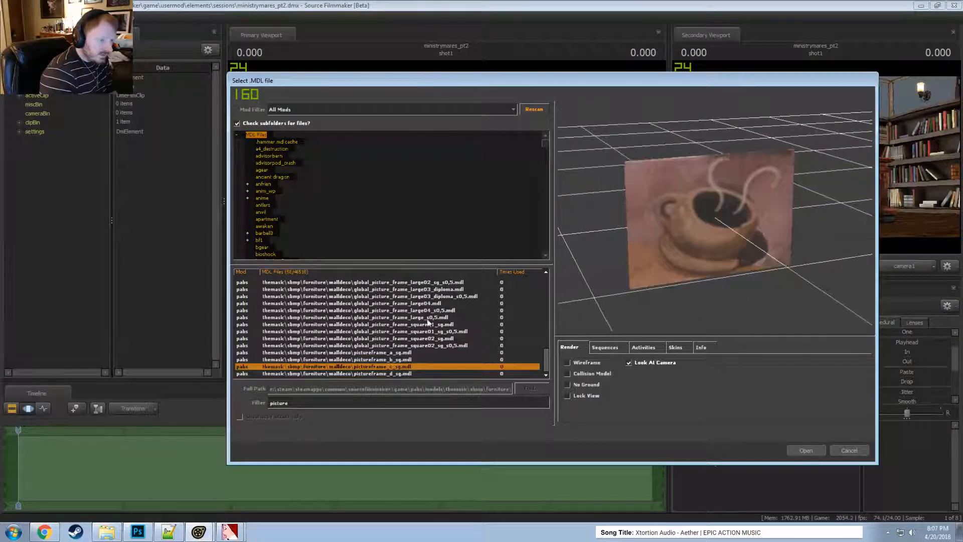
# - Add the btr_pictureset_01_large03_sg model to the scene and bring the new picture into view in the work camera
pyautogui.scroll(5, 429, 323)
pyautogui.click(395, 310)
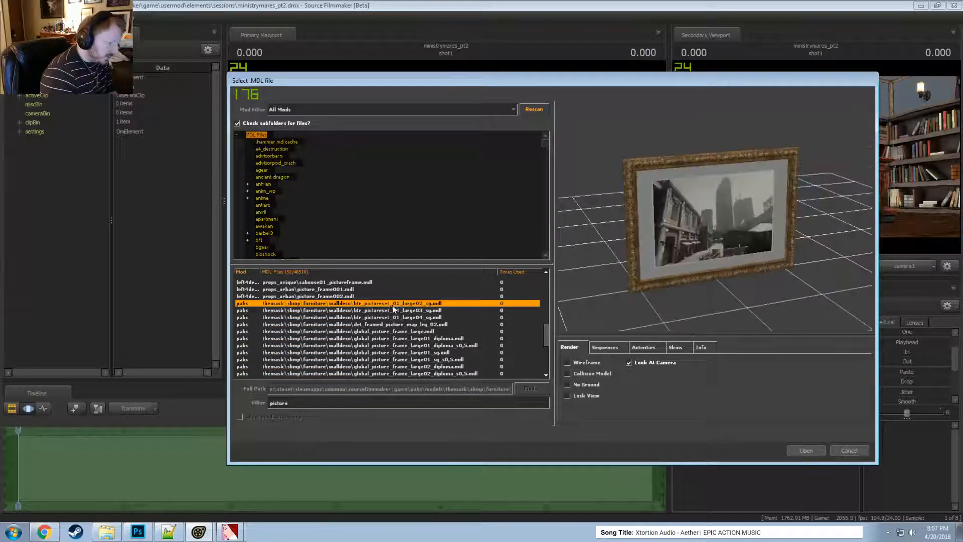
pyautogui.click(821, 454)
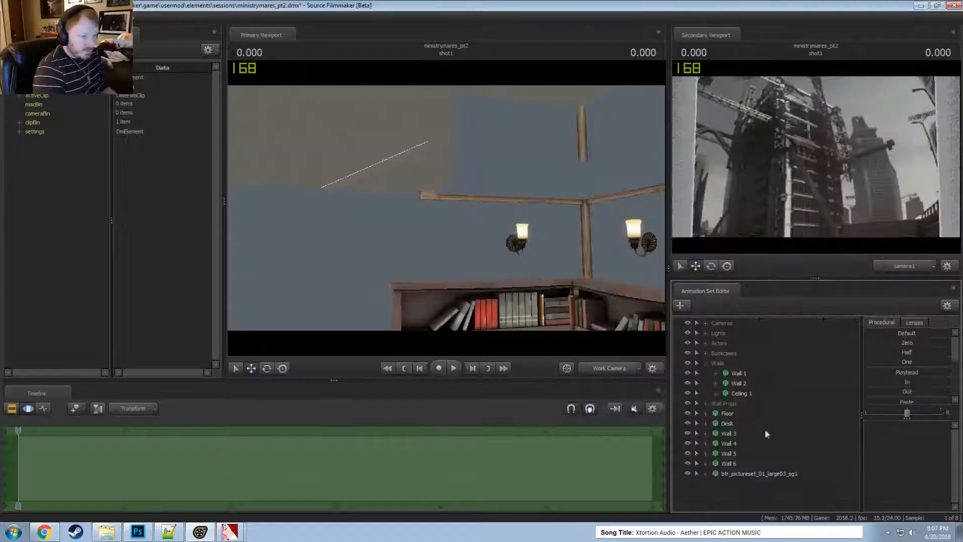
pyautogui.click(757, 473)
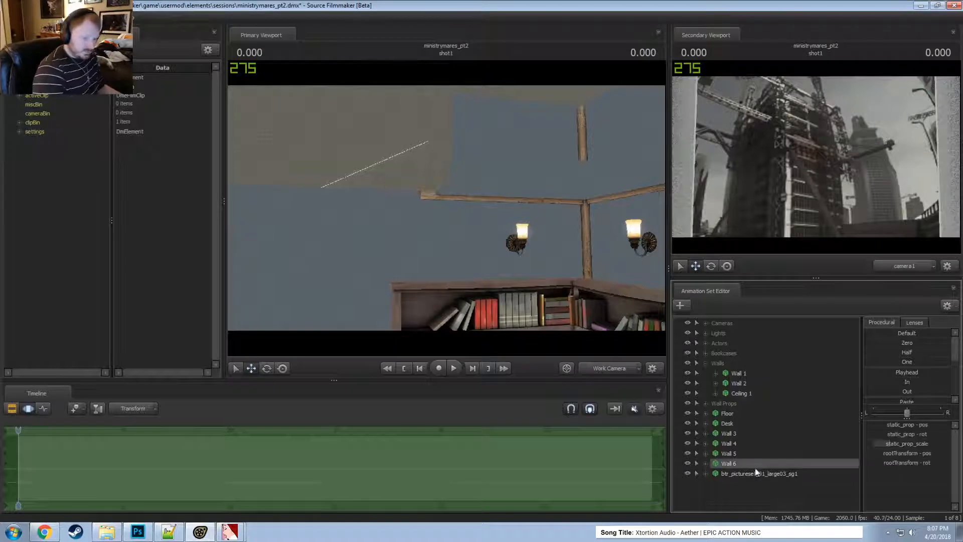
pyautogui.press('f')
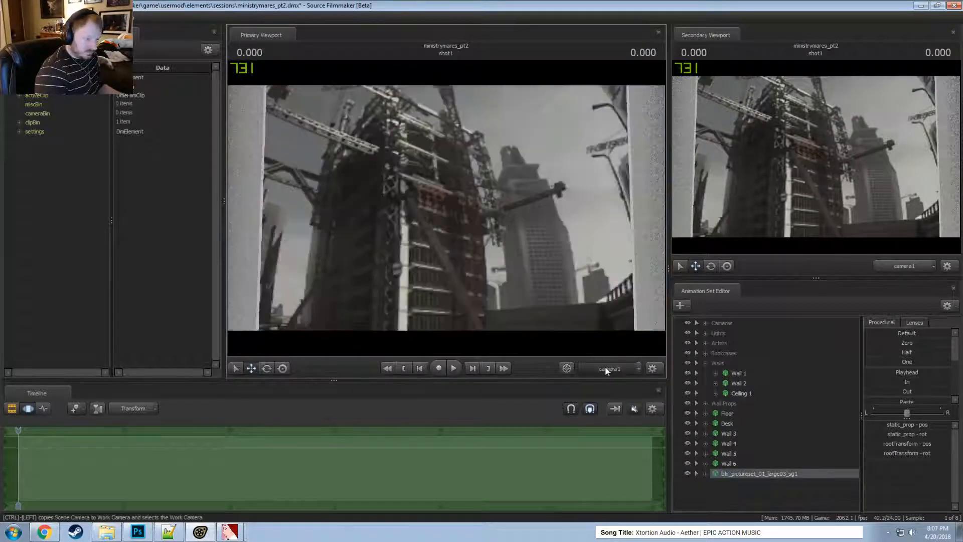
pyautogui.moveTo(469, 229); pyautogui.dragTo(469, 229)
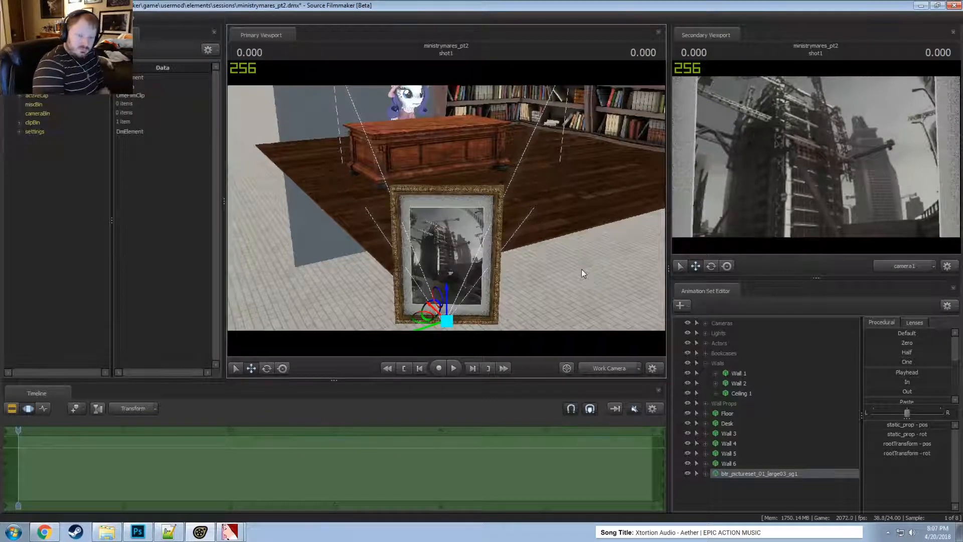
# - Move the framed picture into the library onto the floor between the desk and the corner bookcases
pyautogui.press('s')
pyautogui.moveTo(540, 228); pyautogui.dragTo(510, 177)
pyautogui.press('s')
pyautogui.press('w')
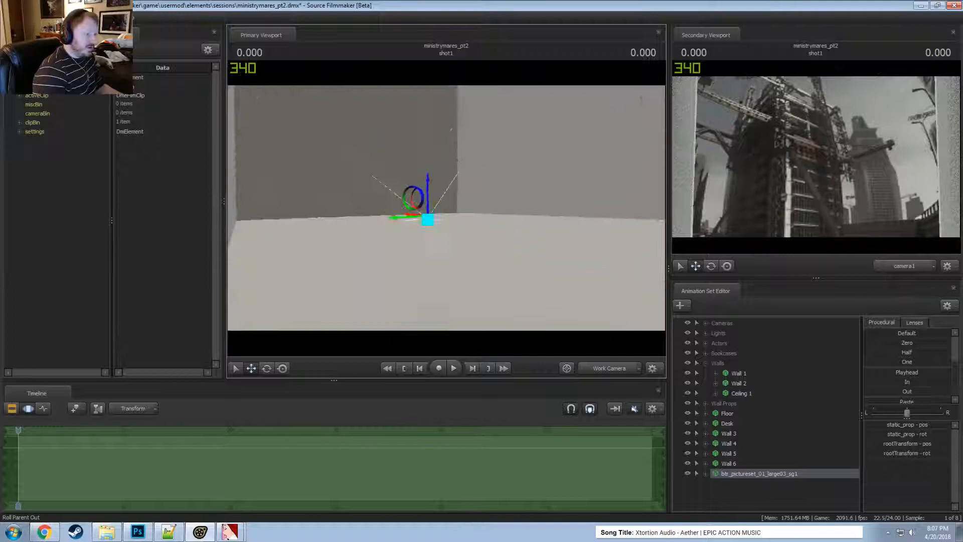
pyautogui.press('w')
pyautogui.moveTo(446, 208); pyautogui.dragTo(496, 248)
pyautogui.press('s')
pyautogui.press('w')
pyautogui.press('s')
pyautogui.press('w')
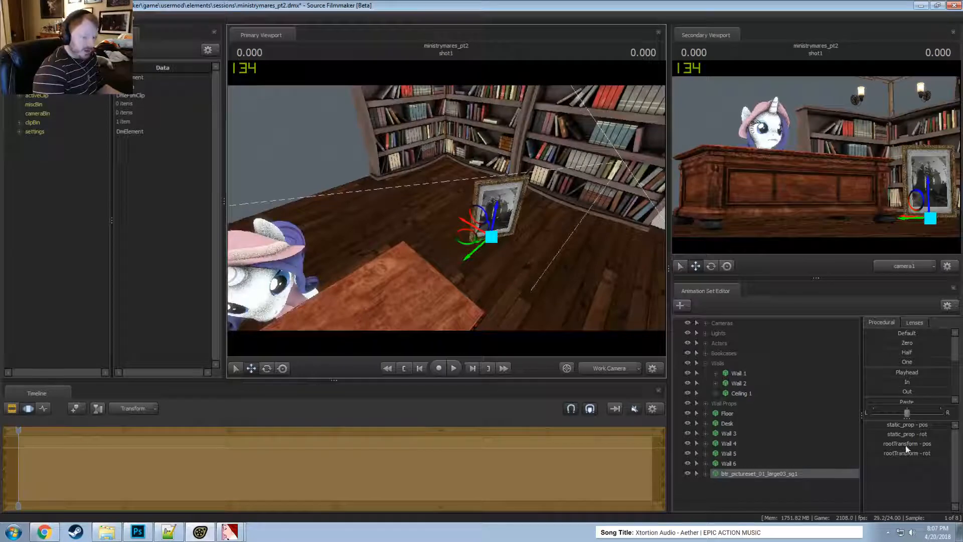
# - Straighten the picture by entering its rootTransform rotation numerically and place it on the back wall behind the desk
pyautogui.moveTo(910, 453)
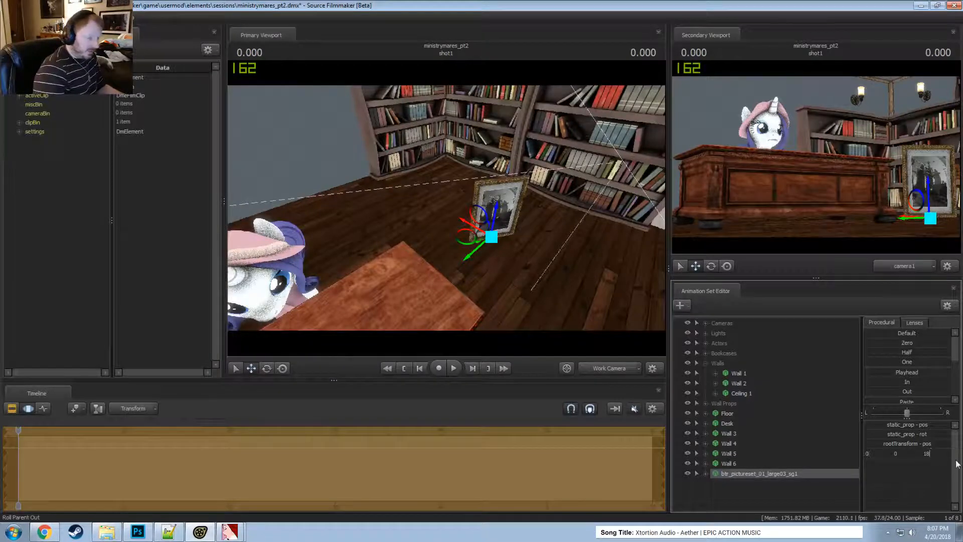
pyautogui.press('Return')
pyautogui.moveTo(567, 299); pyautogui.dragTo(669, 349)
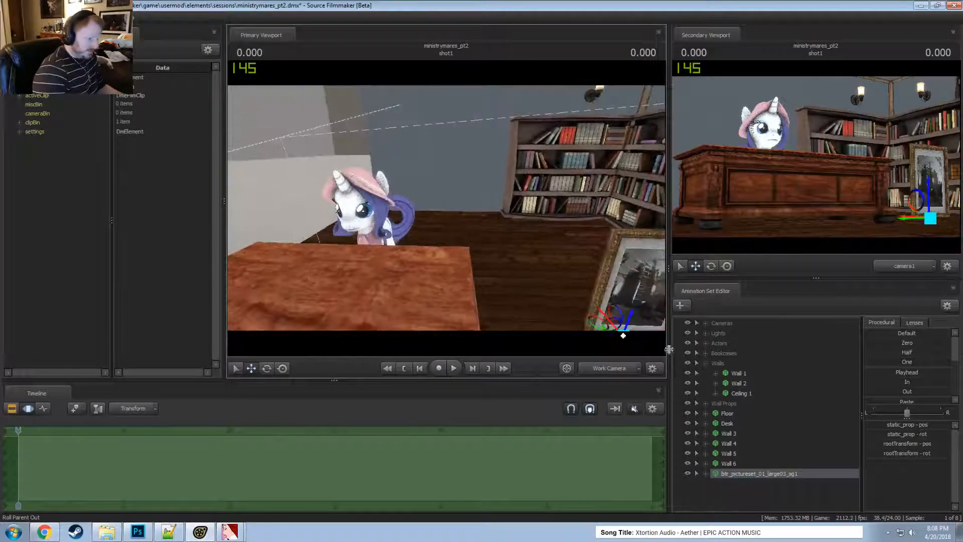
pyautogui.moveTo(567, 299); pyautogui.dragTo(417, 160)
pyautogui.moveTo(417, 201); pyautogui.dragTo(550, 246)
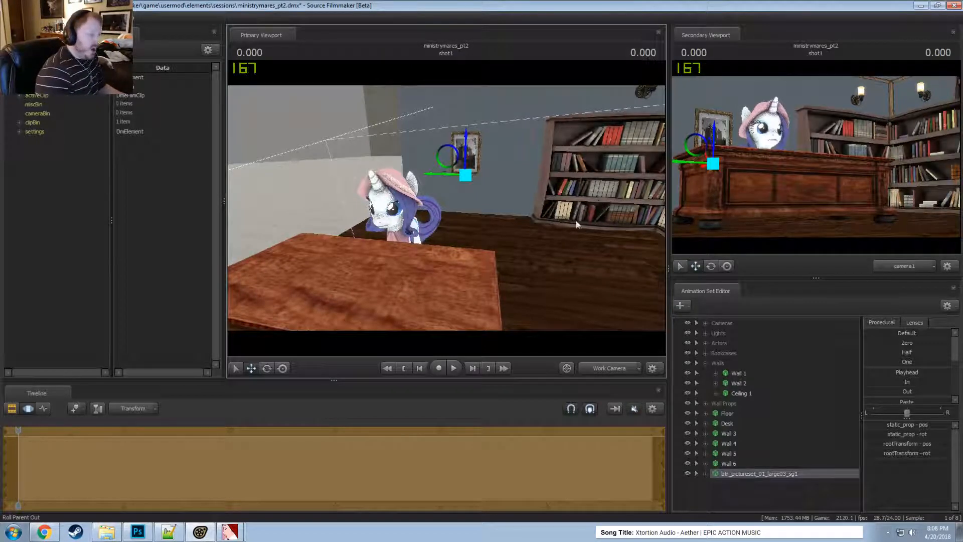
# - Rename the btr_pictureset_01_large03_sg1 animation set as Picture
pyautogui.click(706, 474)
pyautogui.rightClick(743, 473)
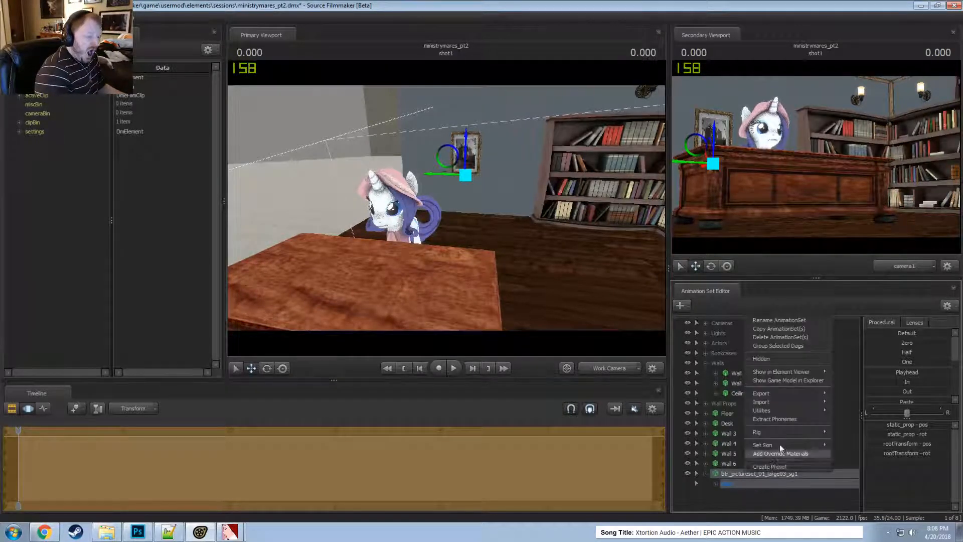
pyautogui.click(784, 321)
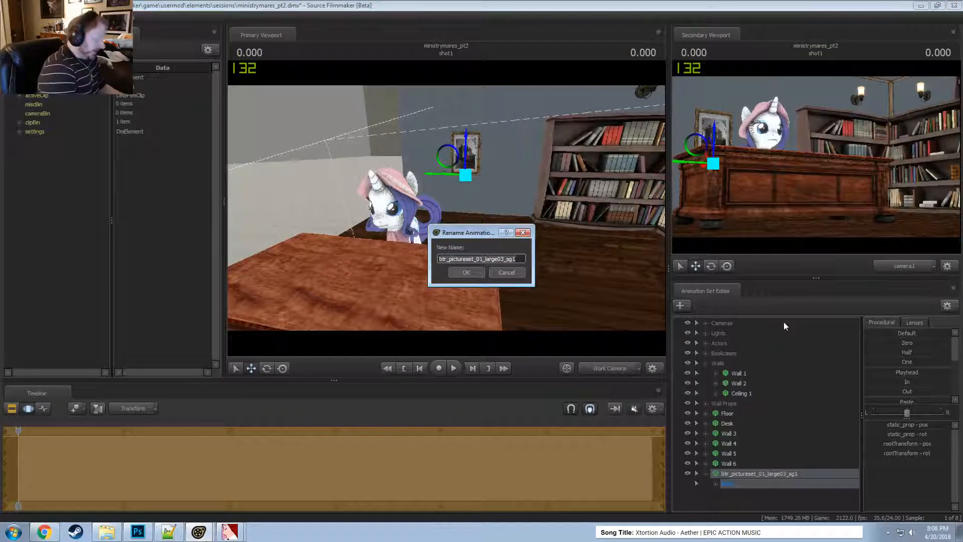
pyautogui.write('Picture')
pyautogui.press('Return')
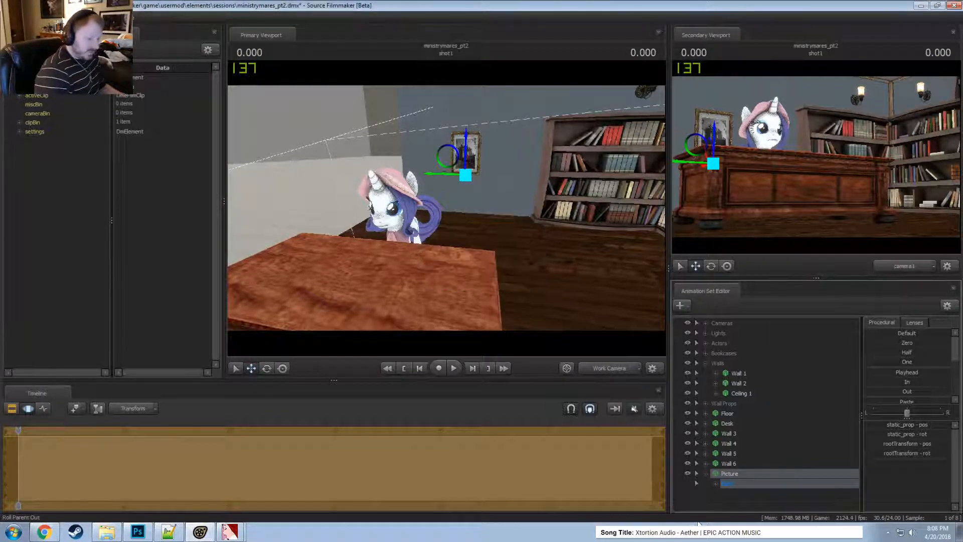
# - Add a scale control to the picture's static_prop bone and enlarge the picture on the back wall
pyautogui.click(716, 485)
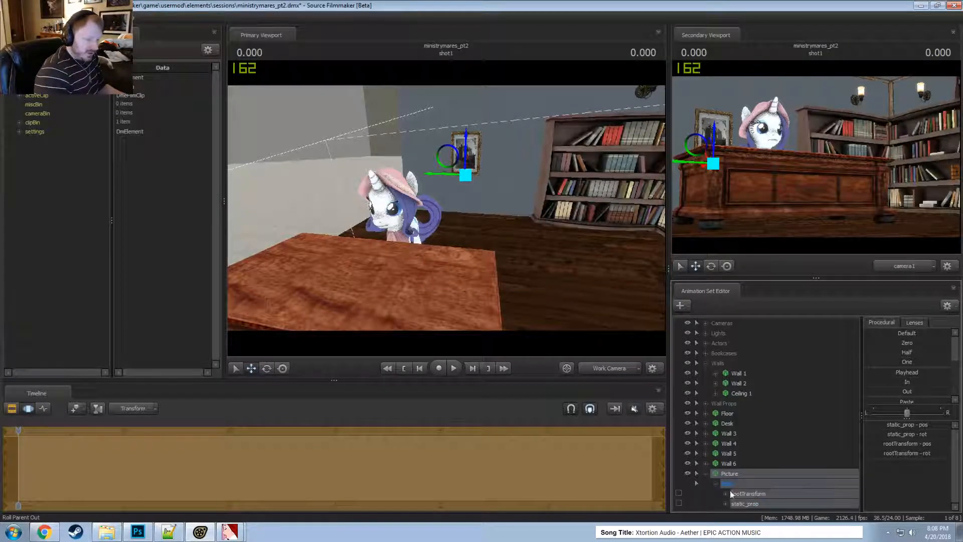
pyautogui.click(747, 505)
pyautogui.rightClick(748, 506)
pyautogui.click(778, 436)
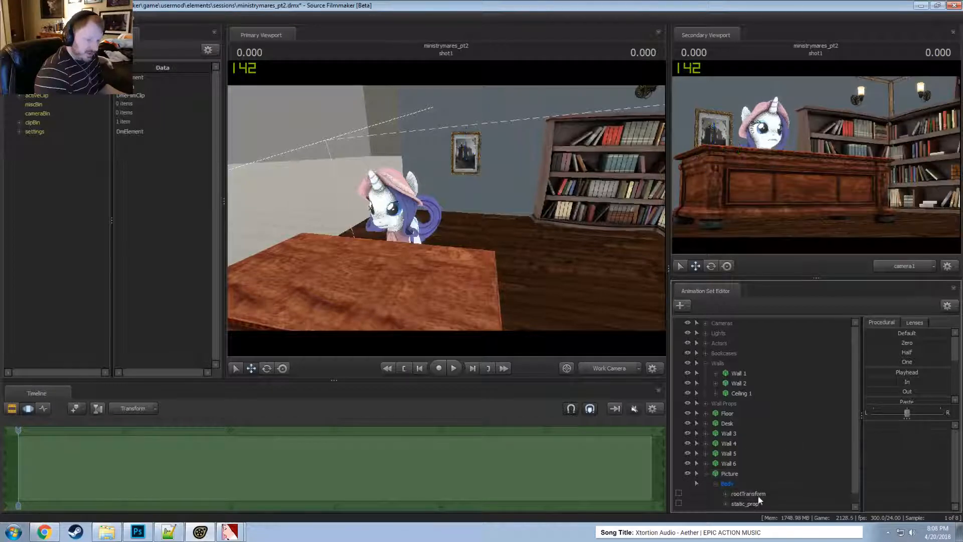
pyautogui.click(889, 425)
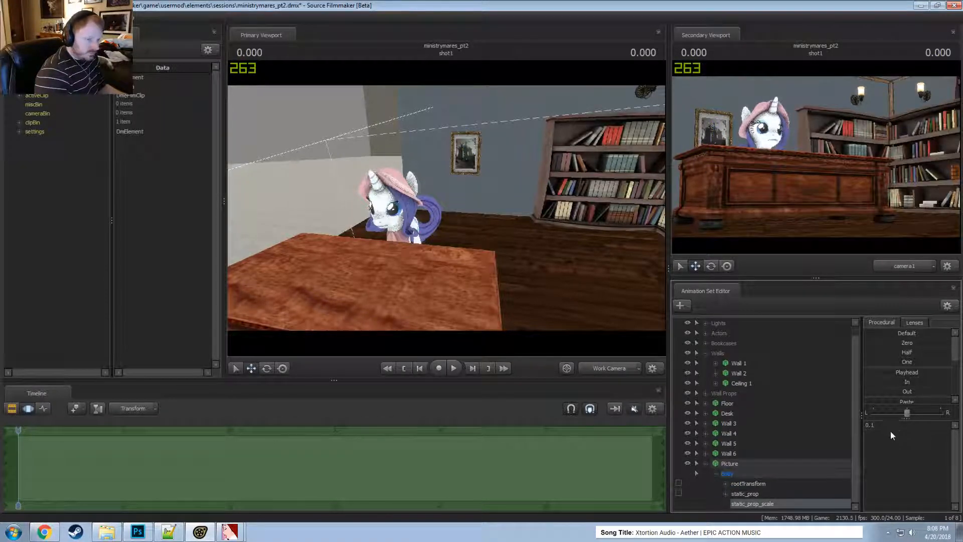
pyautogui.moveTo(886, 426); pyautogui.dragTo(894, 426)
pyautogui.moveTo(501, 241); pyautogui.dragTo(552, 255)
pyautogui.moveTo(446, 208)
pyautogui.mouseDown()
pyautogui.moveTo(416, 171)
pyautogui.moveTo(446, 208)
pyautogui.mouseUp()
pyautogui.press('w')
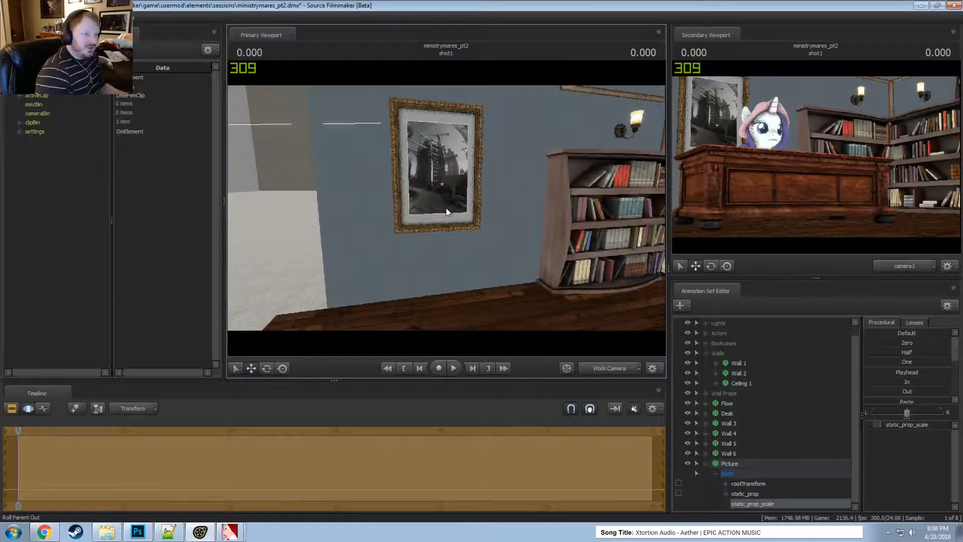
pyautogui.click(705, 464)
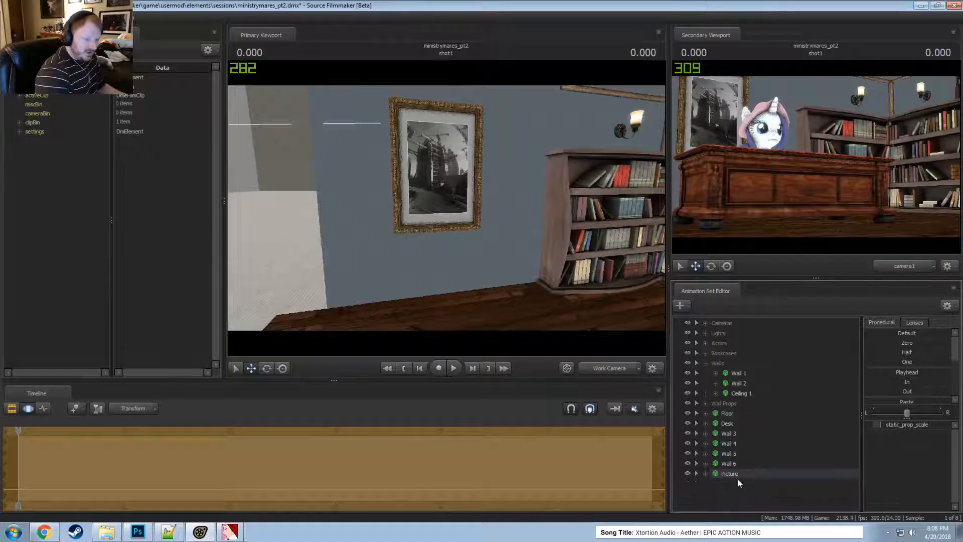
# - Move Wall 3 through Wall 6 into the Walls group
pyautogui.moveTo(737, 474); pyautogui.dragTo(737, 391)
pyautogui.click(728, 433)
pyautogui.keyDown('shift'); pyautogui.click(729, 463); pyautogui.keyUp('shift')
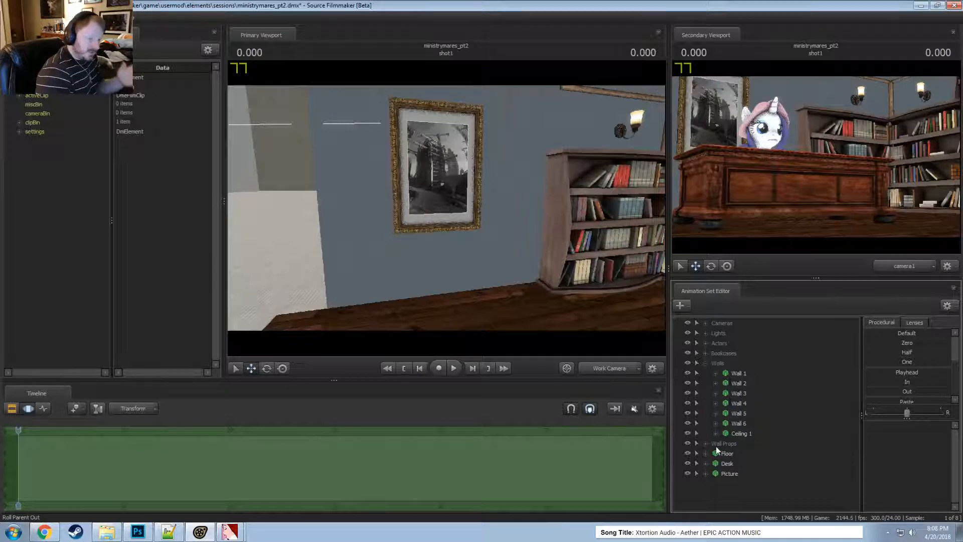
pyautogui.click(706, 362)
# - Shift the enlarged picture down and toward the corner bookcase on the back wall, and check how it sits against the wall
pyautogui.click(722, 403)
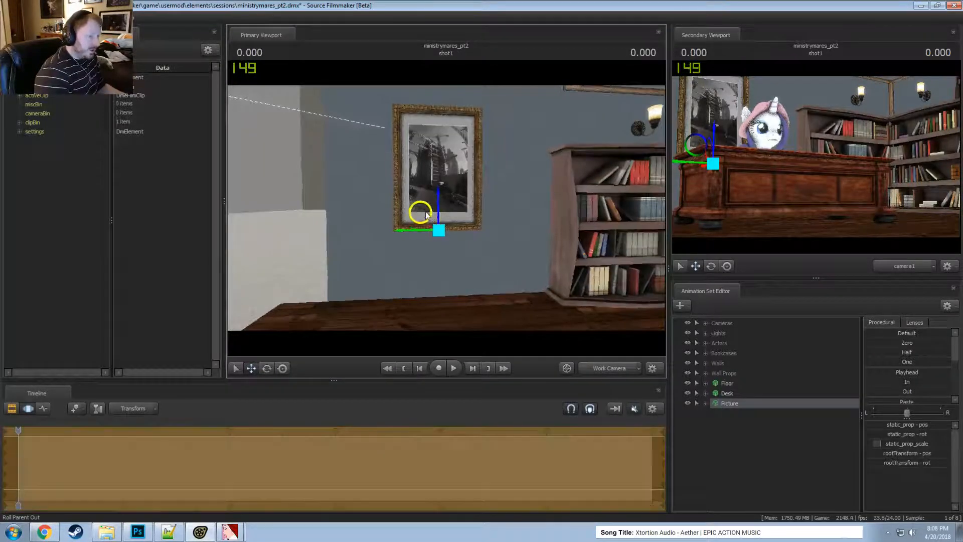
pyautogui.moveTo(426, 211); pyautogui.dragTo(443, 225)
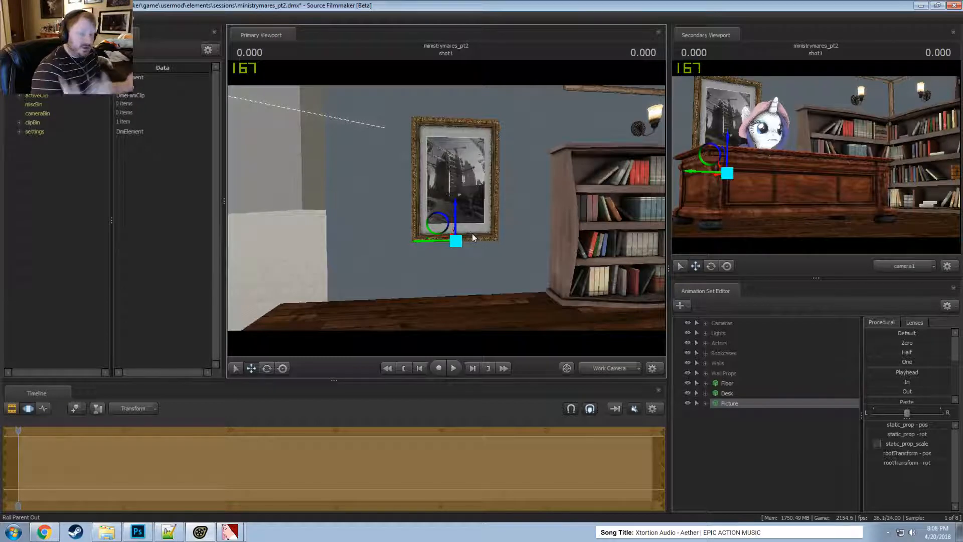
pyautogui.press('w')
pyautogui.moveTo(521, 224); pyautogui.dragTo(446, 209)
pyautogui.press('w')
pyautogui.press('a')
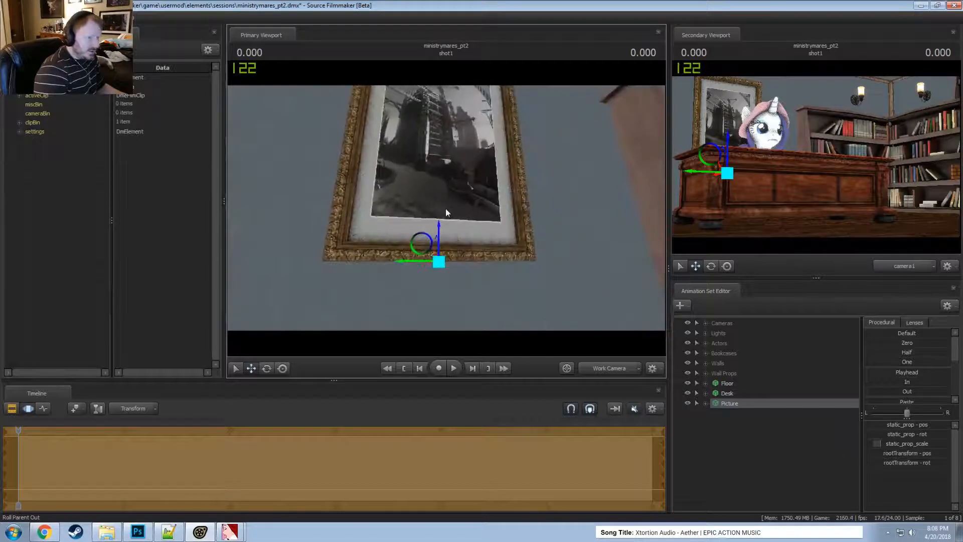
pyautogui.keyDown('alt'); pyautogui.moveTo(530, 211); pyautogui.dragTo(624, 238); pyautogui.keyUp('alt')
pyautogui.keyDown('alt'); pyautogui.moveTo(446, 209); pyautogui.dragTo(490, 205); pyautogui.keyUp('alt')
pyautogui.press('z')
pyautogui.press('w')
pyautogui.press('s')
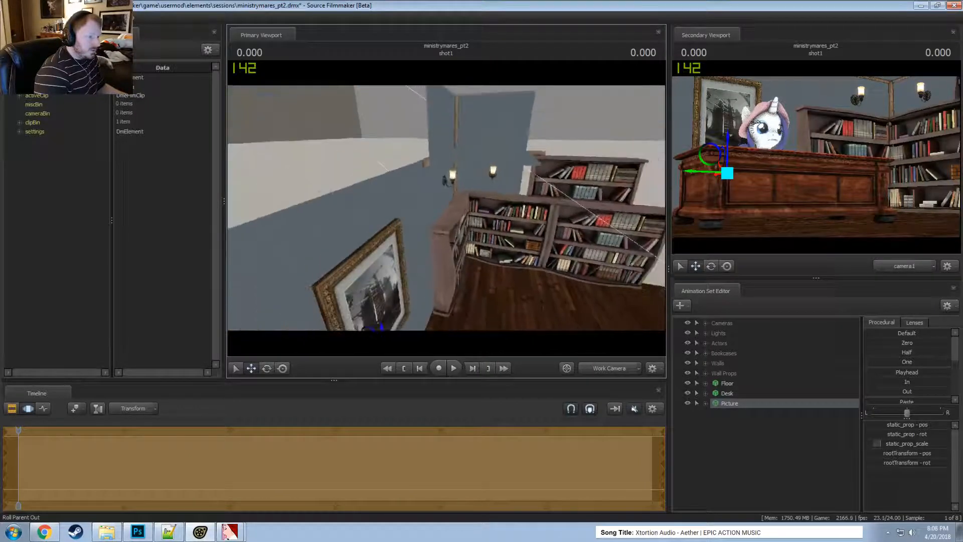
# - Hide Bookcase 1 - 4 in the Bookcases group, leaving the bookcases along the corner walls in view
pyautogui.moveTo(446, 208); pyautogui.dragTo(483, 232)
pyautogui.press('s')
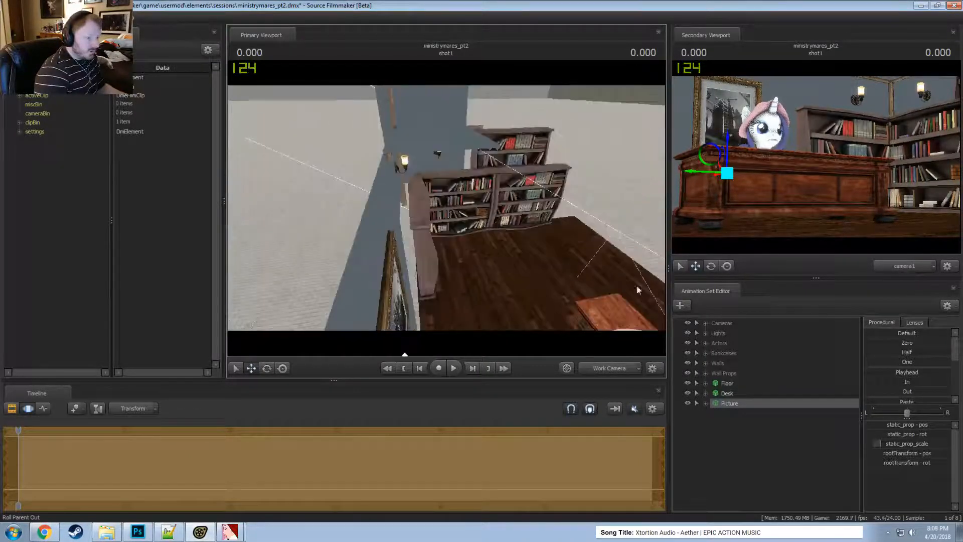
pyautogui.click(705, 353)
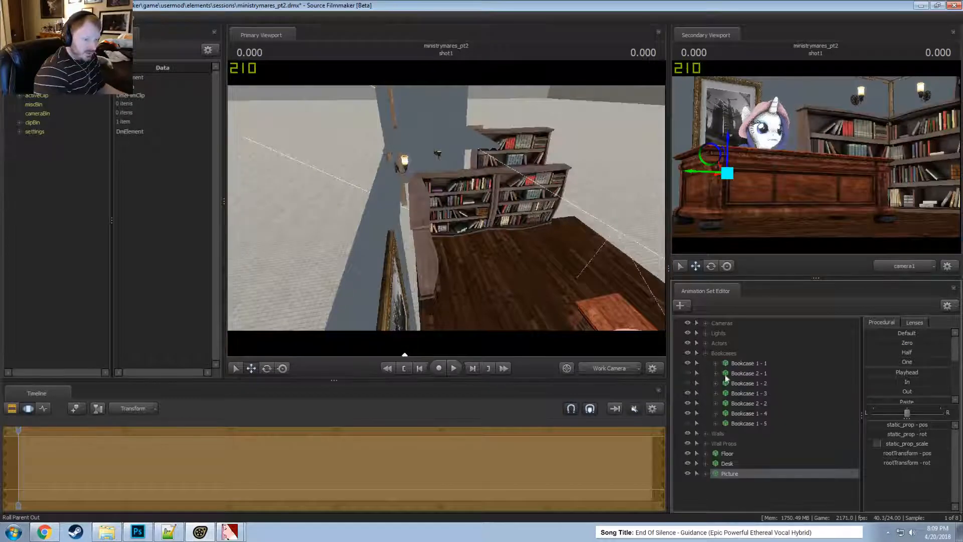
pyautogui.click(688, 412)
pyautogui.press('w')
pyautogui.moveTo(446, 208); pyautogui.dragTo(417, 217)
pyautogui.press('d')
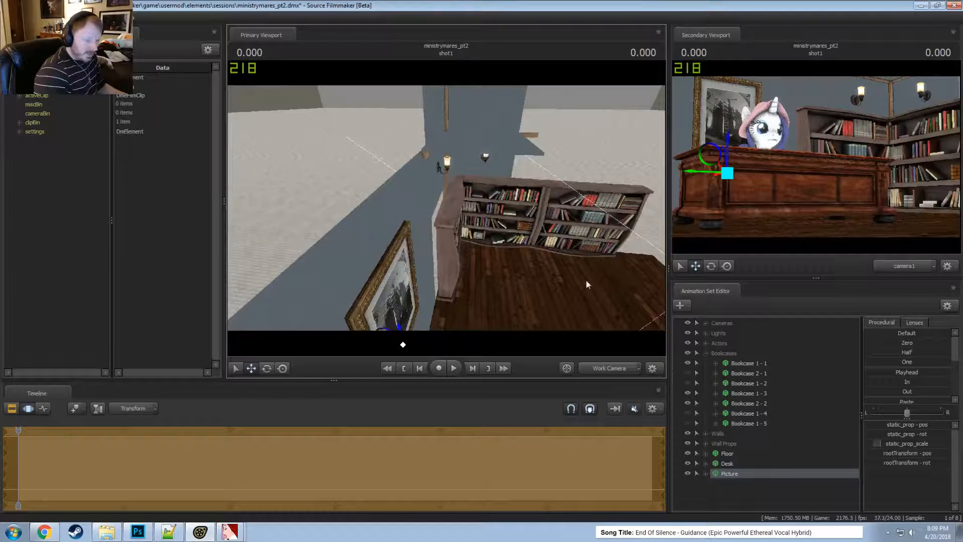
pyautogui.press('d')
pyautogui.moveTo(587, 284); pyautogui.dragTo(497, 182)
pyautogui.press('s')
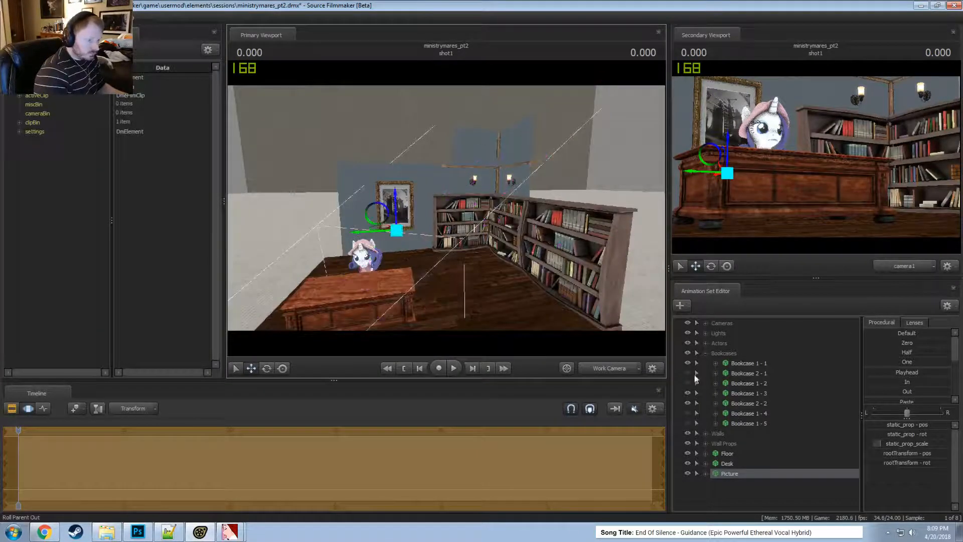
# - Make the actors, floor and desk unselectable in the viewport
pyautogui.click(687, 343)
pyautogui.click(689, 343)
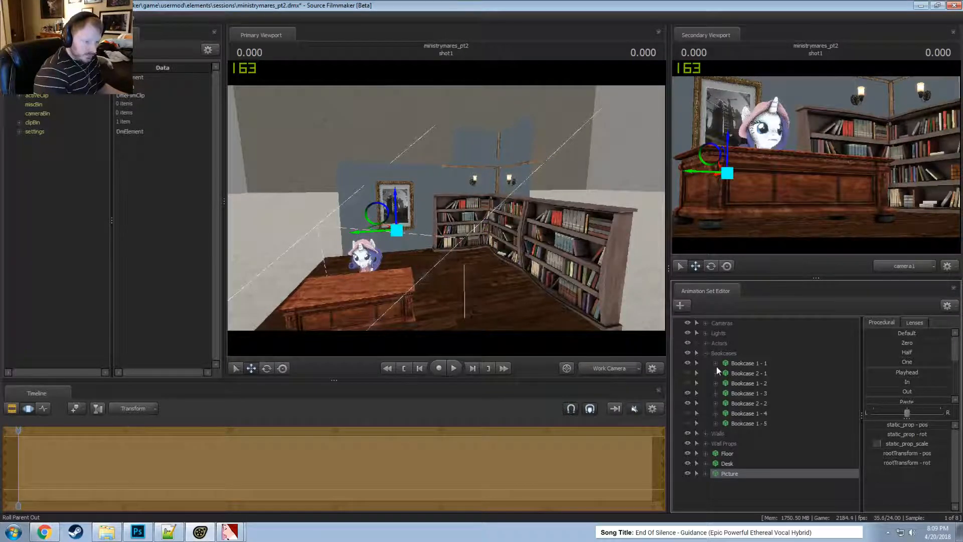
pyautogui.click(705, 354)
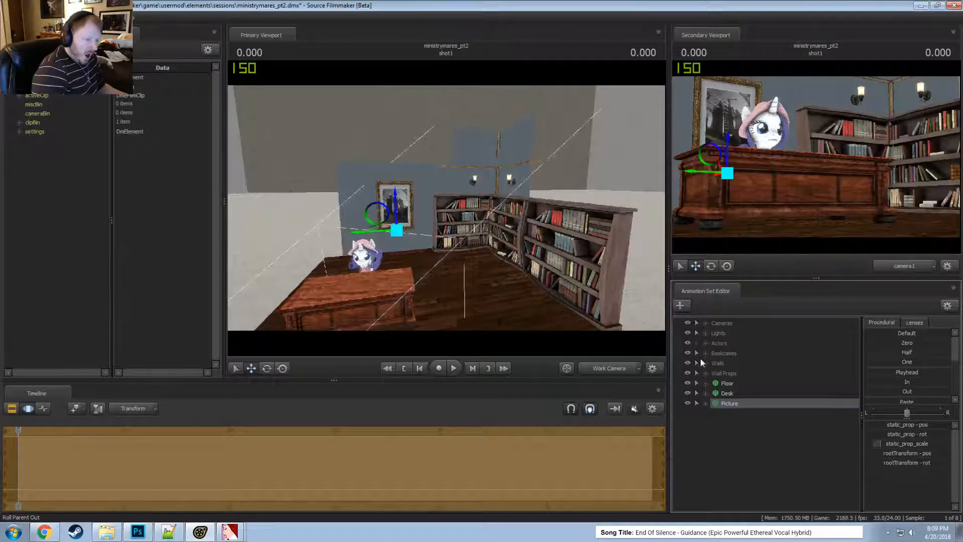
pyautogui.click(705, 373)
pyautogui.click(705, 374)
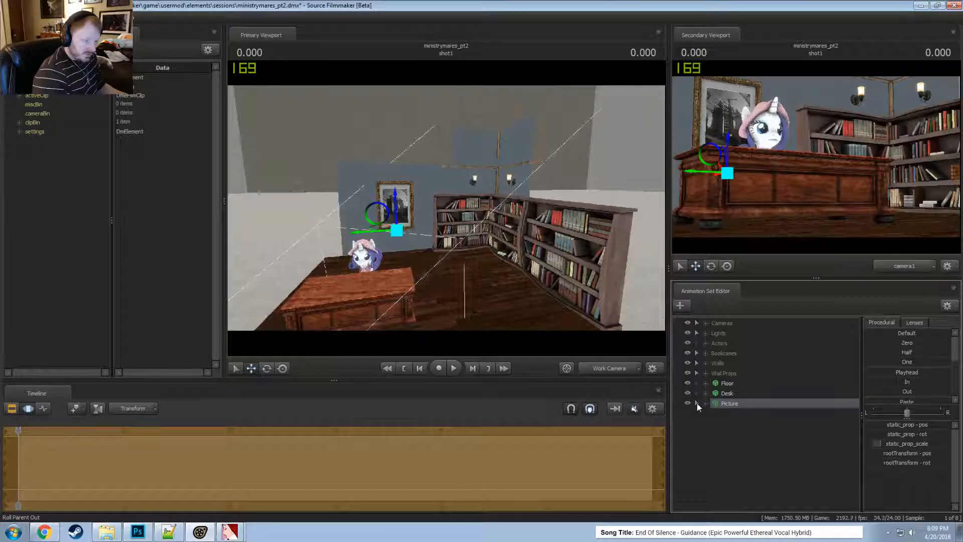
# - Select the control points of the back wall, picture, corner bookcase and nearby lamp together in the viewport
pyautogui.press('F2')
pyautogui.press('F3')
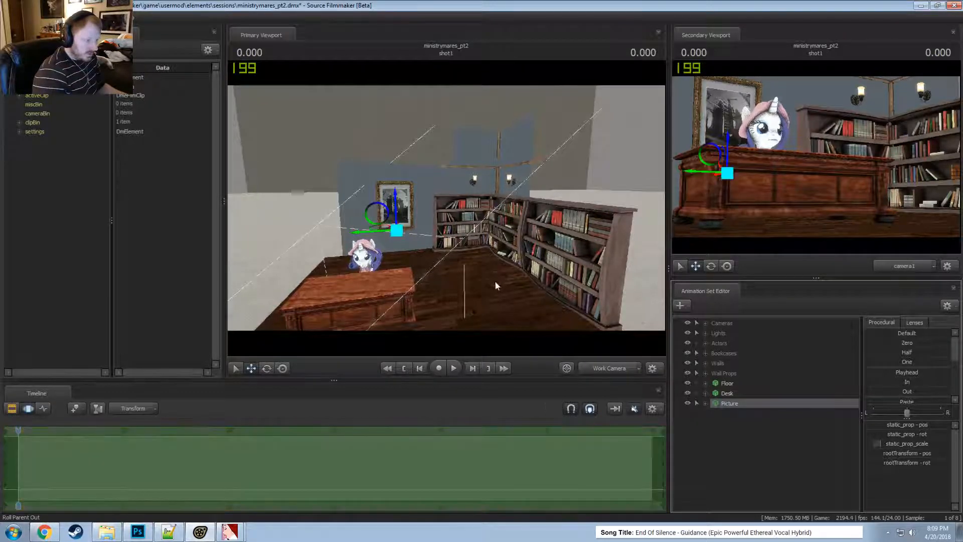
pyautogui.moveTo(484, 252)
pyautogui.keyDown('alt'); pyautogui.mouseDown()
pyautogui.moveTo(440, 228)
pyautogui.moveTo(424, 239)
pyautogui.moveTo(430, 274)
pyautogui.mouseUp(); pyautogui.keyUp('alt')
pyautogui.keyDown('ctrl'); pyautogui.click(395, 133); pyautogui.keyUp('ctrl')
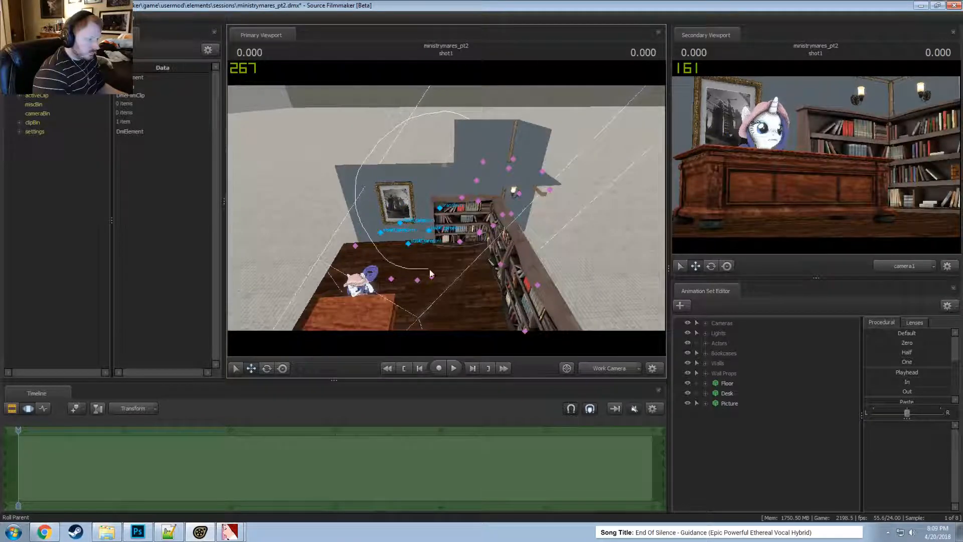
pyautogui.keyDown('ctrl'); pyautogui.moveTo(489, 206); pyautogui.dragTo(487, 203); pyautogui.keyUp('ctrl')
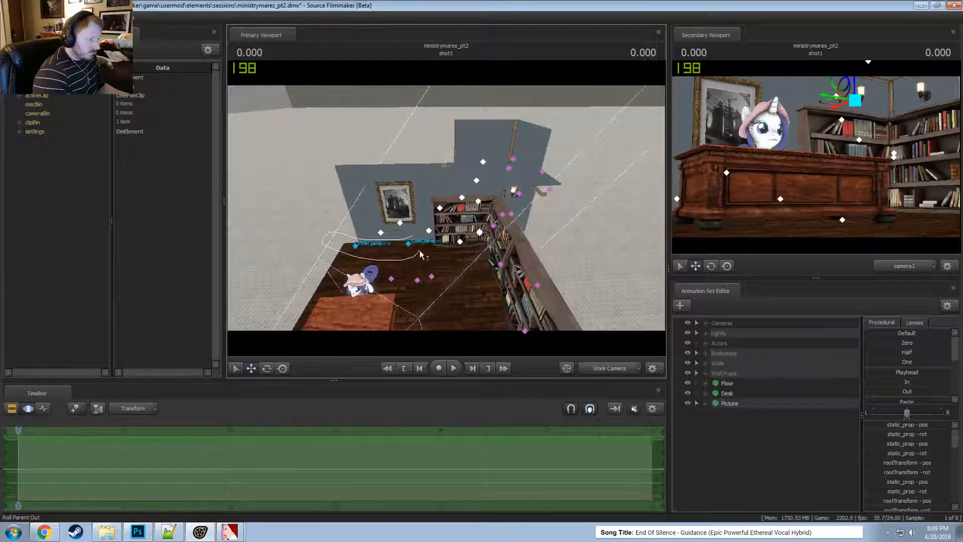
pyautogui.keyDown('ctrl'); pyautogui.moveTo(419, 251); pyautogui.dragTo(420, 245); pyautogui.keyUp('ctrl')
pyautogui.moveTo(365, 233)
pyautogui.mouseDown()
pyautogui.moveTo(371, 223)
pyautogui.moveTo(365, 238)
pyautogui.mouseUp()
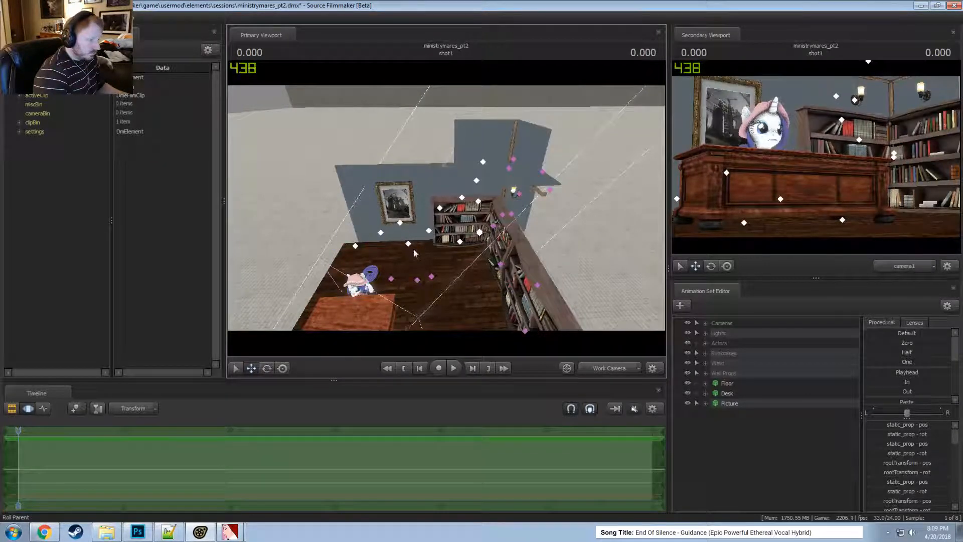
# - Adjust which pieces of the Walls and Bookcases groups are included in the back-wall selection
pyautogui.click(706, 362)
pyautogui.click(744, 385)
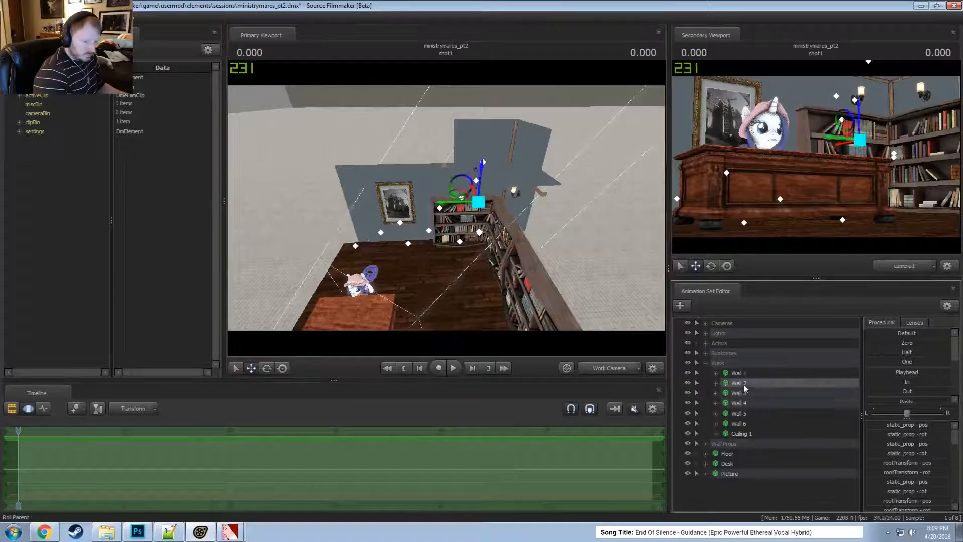
pyautogui.moveTo(744, 386); pyautogui.dragTo(745, 401)
pyautogui.click(706, 362)
pyautogui.click(706, 353)
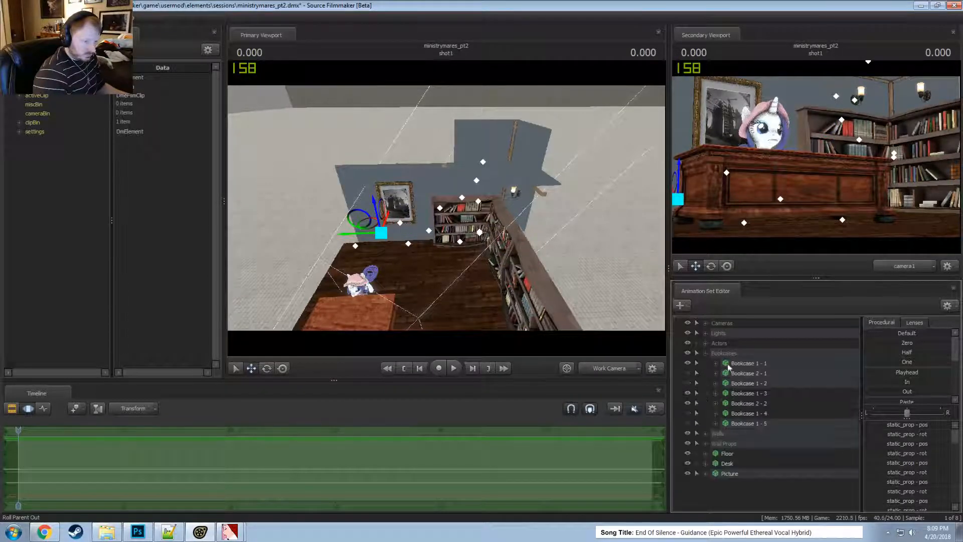
pyautogui.moveTo(740, 364)
pyautogui.mouseDown()
pyautogui.moveTo(742, 383)
pyautogui.moveTo(743, 374)
pyautogui.mouseUp()
pyautogui.click(706, 354)
# - Add Lamp Light 4 and Lamp Light 6 from the Lights group to the selection
pyautogui.click(706, 333)
pyautogui.keyDown('ctrl'); pyautogui.click(746, 393); pyautogui.keyUp('ctrl')
pyautogui.keyDown('ctrl'); pyautogui.click(748, 413); pyautogui.keyUp('ctrl')
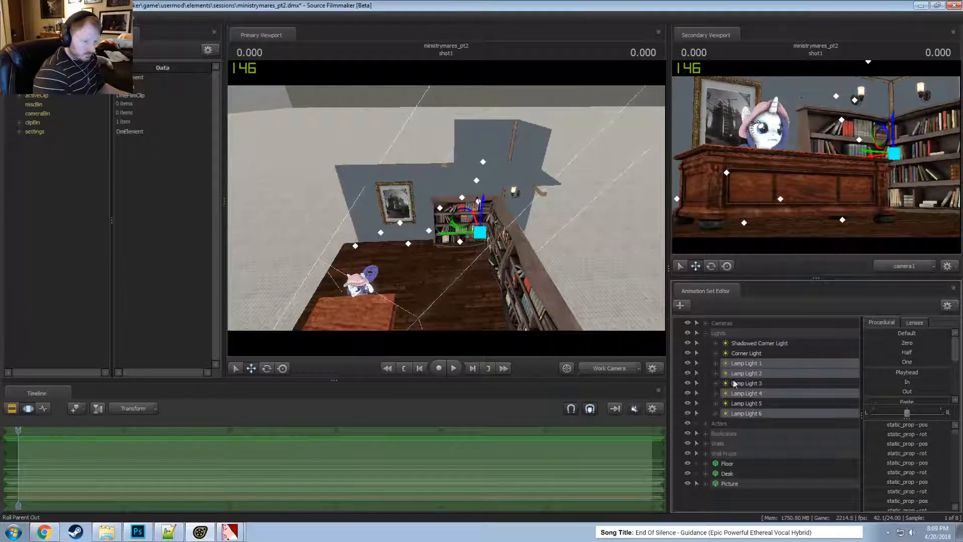
pyautogui.click(706, 334)
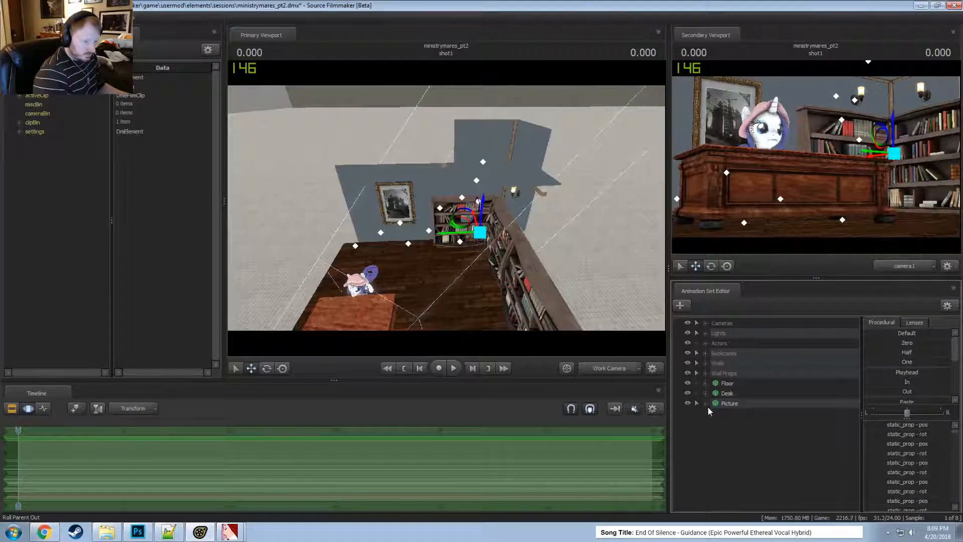
# - Include Picture and Lamp - Wall 1 in the selection, using the wall lamp as the manipulator's anchor
pyautogui.click(727, 404)
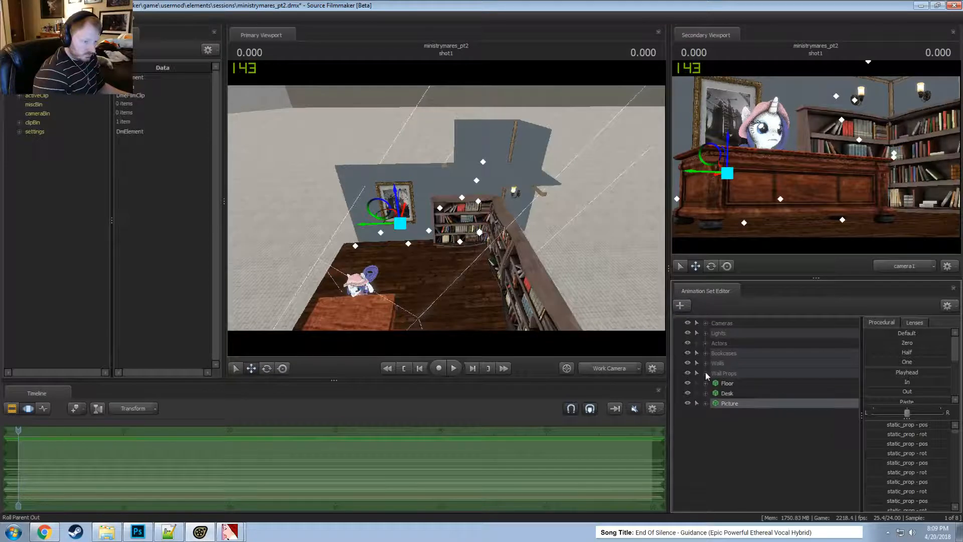
pyautogui.click(706, 373)
pyautogui.click(715, 393)
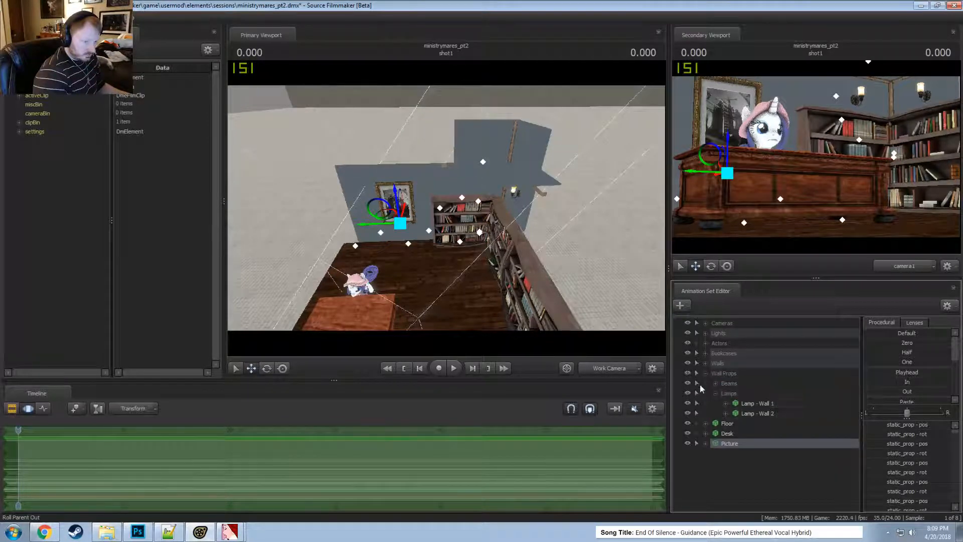
pyautogui.click(744, 405)
pyautogui.click(706, 374)
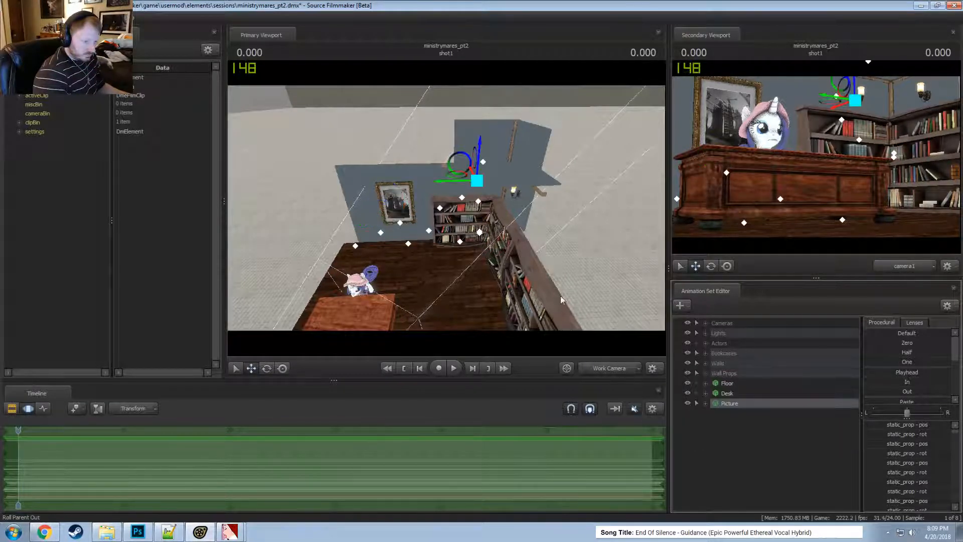
# - Show the work camera with scene lighting and try moving the selected back-wall group
pyautogui.rightClick(488, 241)
pyautogui.click(517, 269)
pyautogui.moveTo(483, 218); pyautogui.dragTo(491, 221)
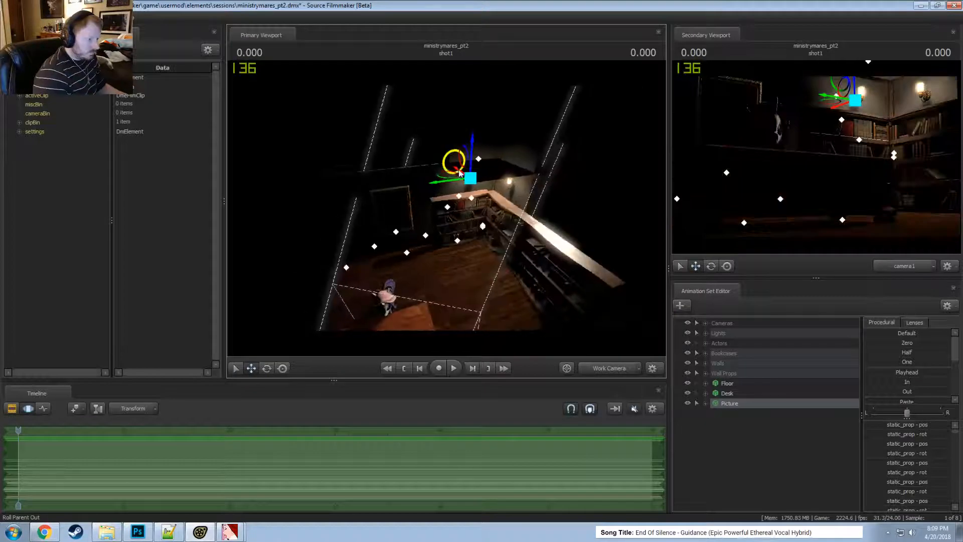
pyautogui.moveTo(460, 173)
pyautogui.mouseDown()
pyautogui.moveTo(478, 187)
pyautogui.moveTo(441, 156)
pyautogui.moveTo(471, 179)
pyautogui.mouseUp()
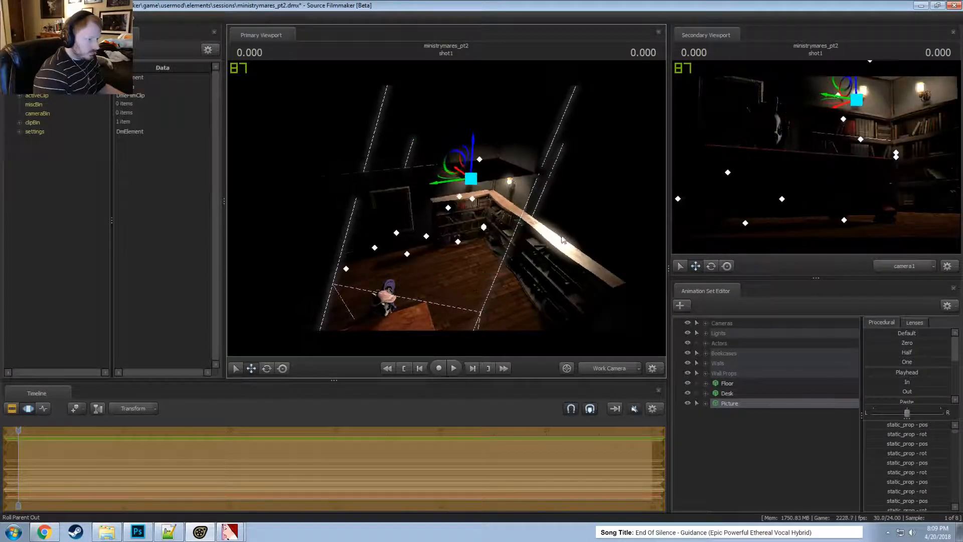
# - Remove Lamp Light 4 from the back-wall selection
pyautogui.click(706, 333)
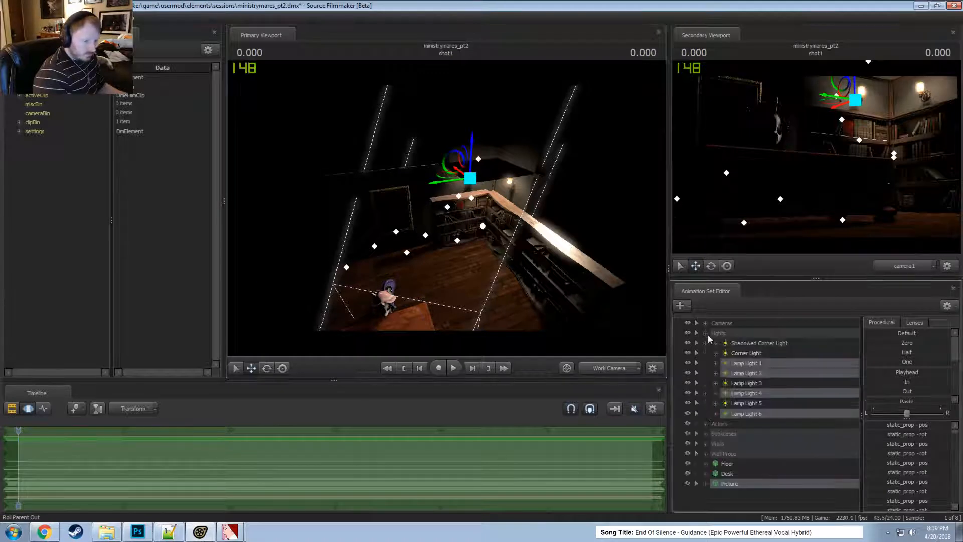
pyautogui.keyDown('ctrl'); pyautogui.click(742, 395); pyautogui.keyUp('ctrl')
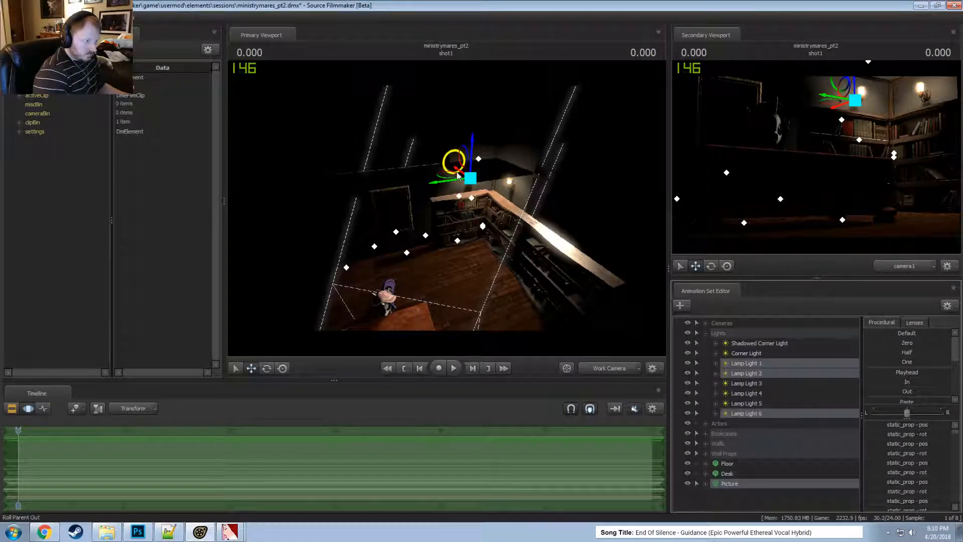
# - Swap Lamp Light 6 for Lamp Light 3 in the back-wall selection and move the group toward the bookcase corner
pyautogui.moveTo(458, 175)
pyautogui.mouseDown()
pyautogui.moveTo(452, 167)
pyautogui.moveTo(462, 180)
pyautogui.mouseUp()
pyautogui.keyDown('ctrl'); pyautogui.click(758, 414); pyautogui.keyUp('ctrl')
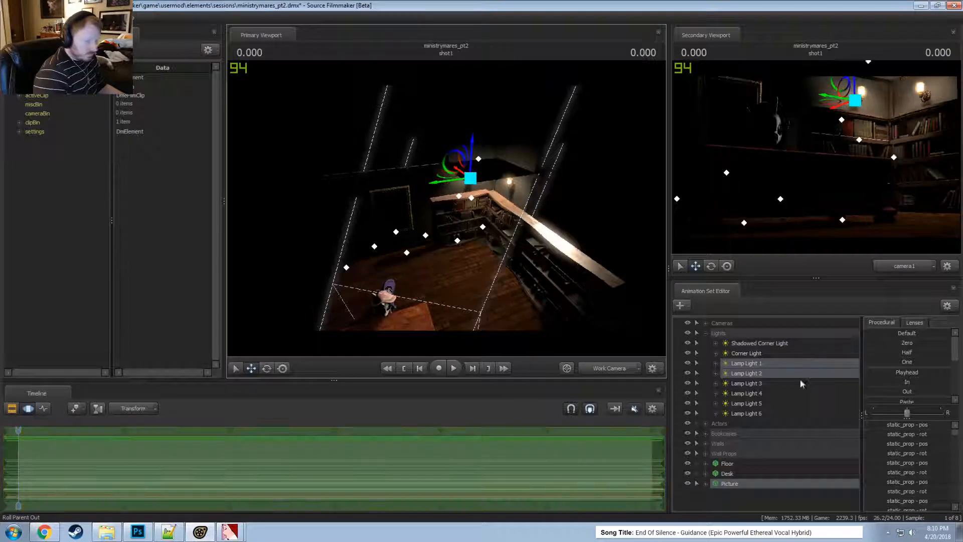
pyautogui.keyDown('ctrl'); pyautogui.click(752, 384); pyautogui.keyUp('ctrl')
pyautogui.moveTo(504, 213)
pyautogui.mouseDown()
pyautogui.moveTo(480, 196)
pyautogui.moveTo(505, 222)
pyautogui.moveTo(459, 204)
pyautogui.moveTo(503, 221)
pyautogui.mouseUp()
pyautogui.moveTo(527, 297); pyautogui.dragTo(558, 286)
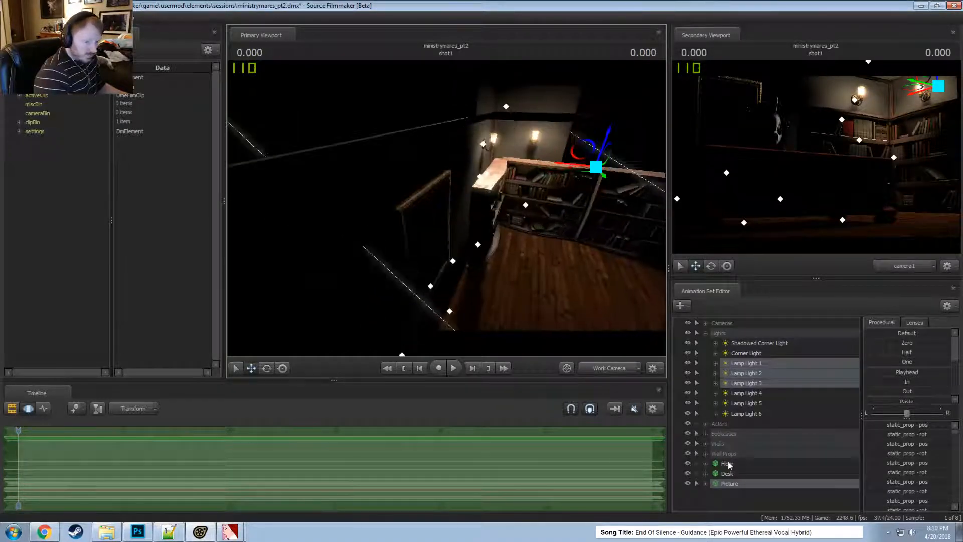
pyautogui.moveTo(479, 223); pyautogui.dragTo(489, 201)
# - Select Lamp Lights 4 to 6 together with Lamp - Wall 2 and Wall 1, leaving Ceiling 1 out of the selection
pyautogui.click(751, 395)
pyautogui.keyDown('shift'); pyautogui.click(751, 412); pyautogui.keyUp('shift')
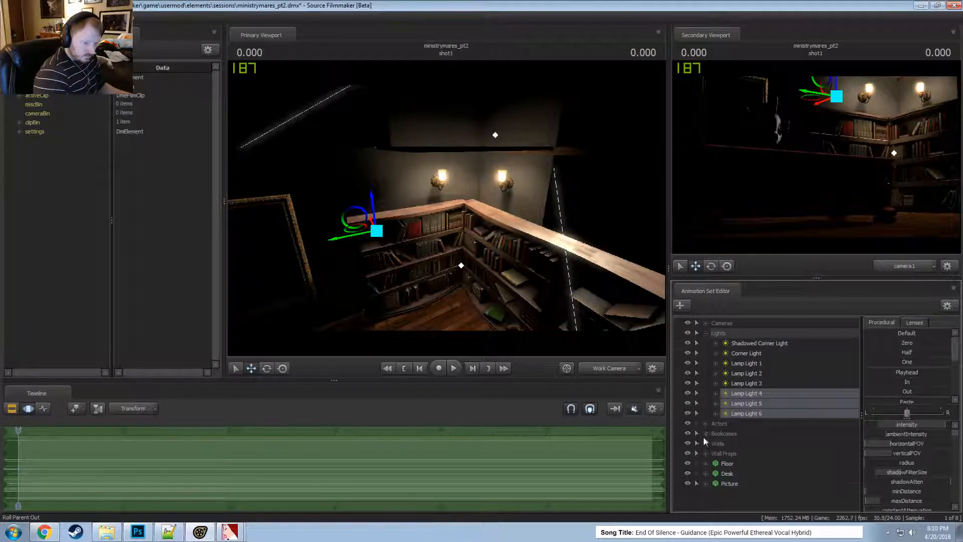
pyautogui.click(706, 444)
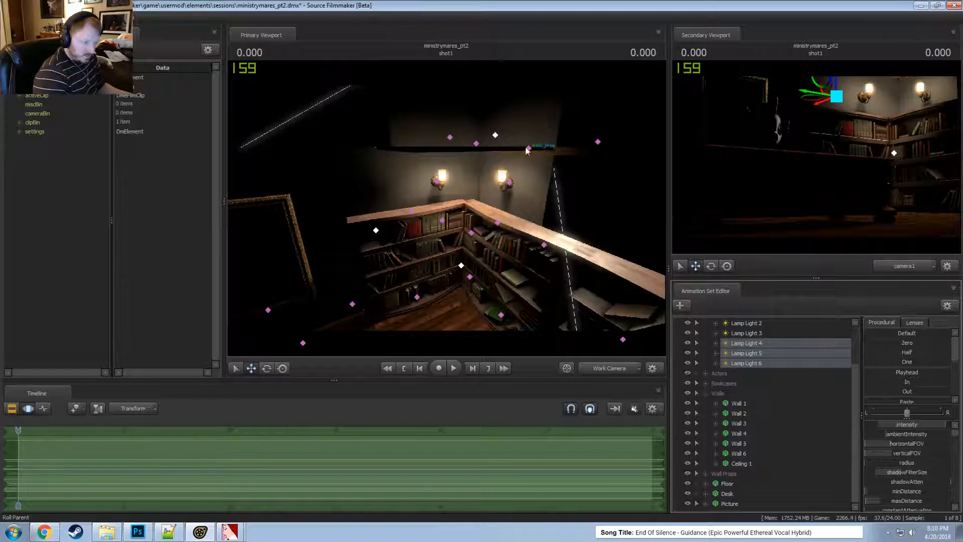
pyautogui.keyDown('ctrl'); pyautogui.click(536, 118); pyautogui.keyUp('ctrl')
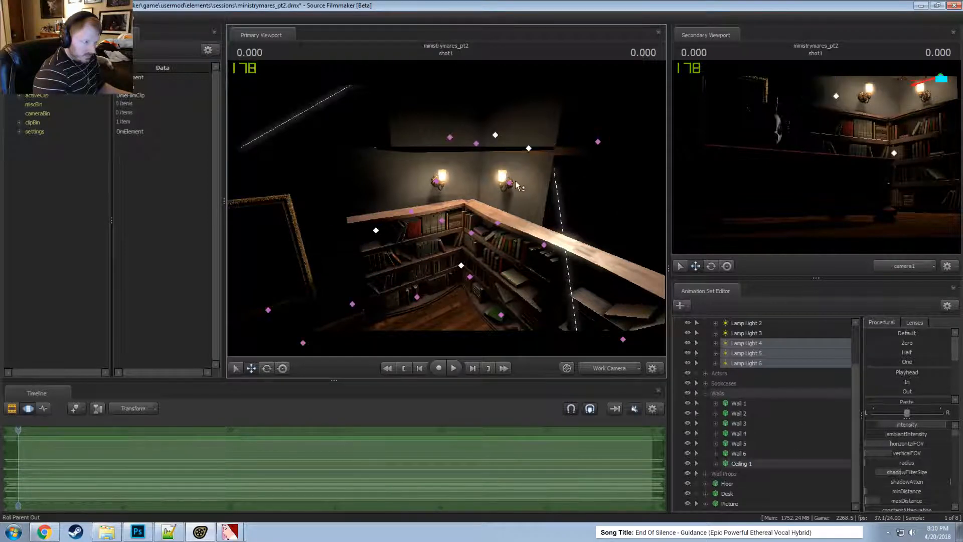
pyautogui.keyDown('ctrl'); pyautogui.click(739, 404); pyautogui.keyUp('ctrl')
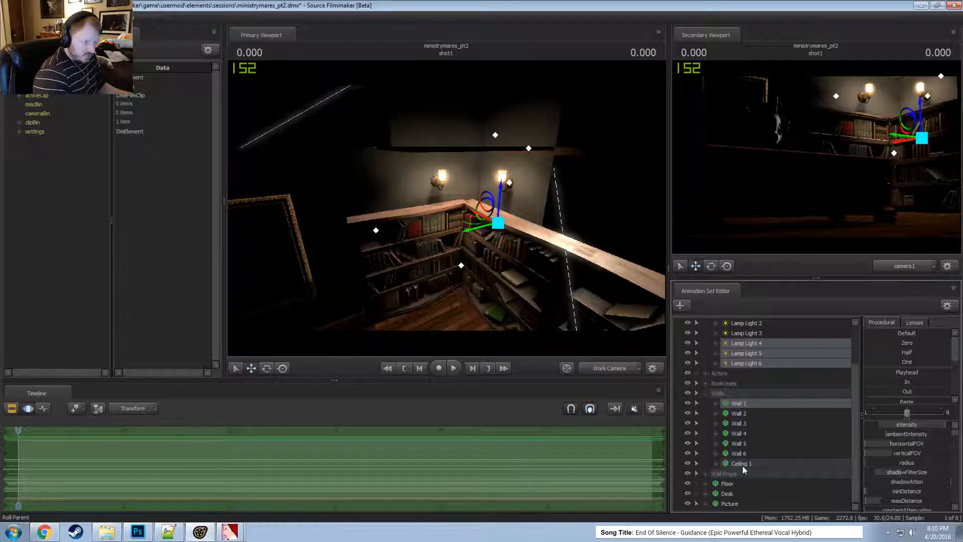
pyautogui.keyDown('ctrl'); pyautogui.click(746, 462); pyautogui.keyUp('ctrl')
pyautogui.keyDown('ctrl'); pyautogui.click(743, 463); pyautogui.keyUp('ctrl')
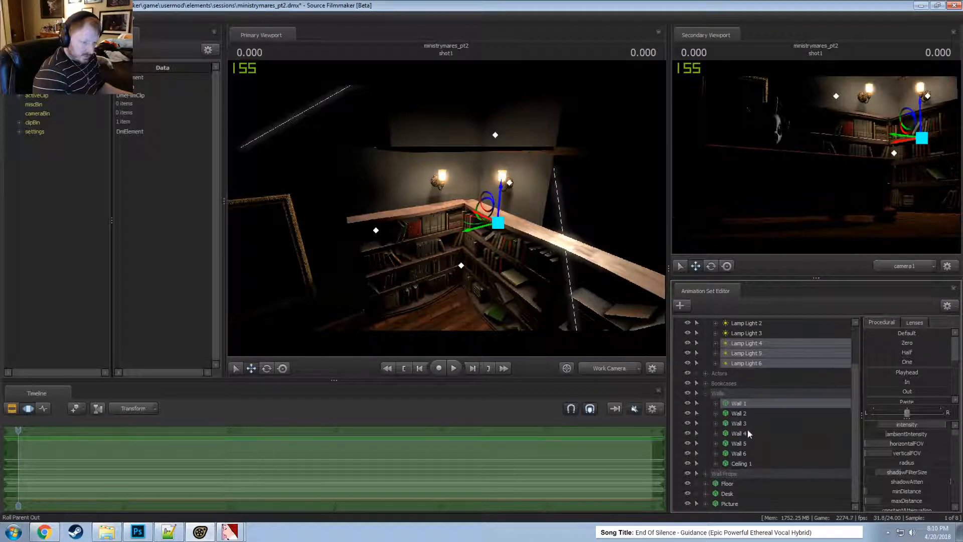
pyautogui.scroll(2, 747, 431)
# - Move Wall 1 with its lamp and lights inward so the side wall sits against the bookcases
pyautogui.click(706, 333)
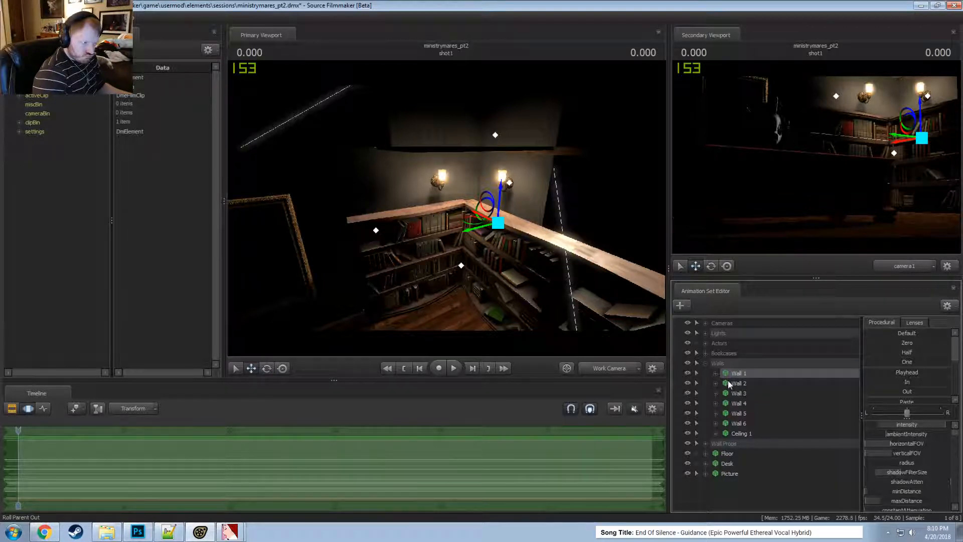
pyautogui.moveTo(478, 234); pyautogui.dragTo(448, 241)
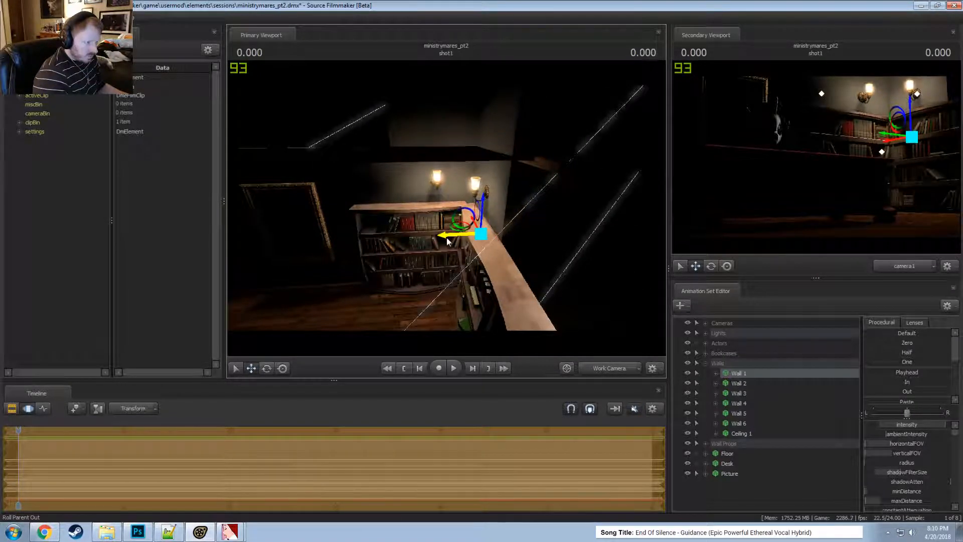
pyautogui.press('F2')
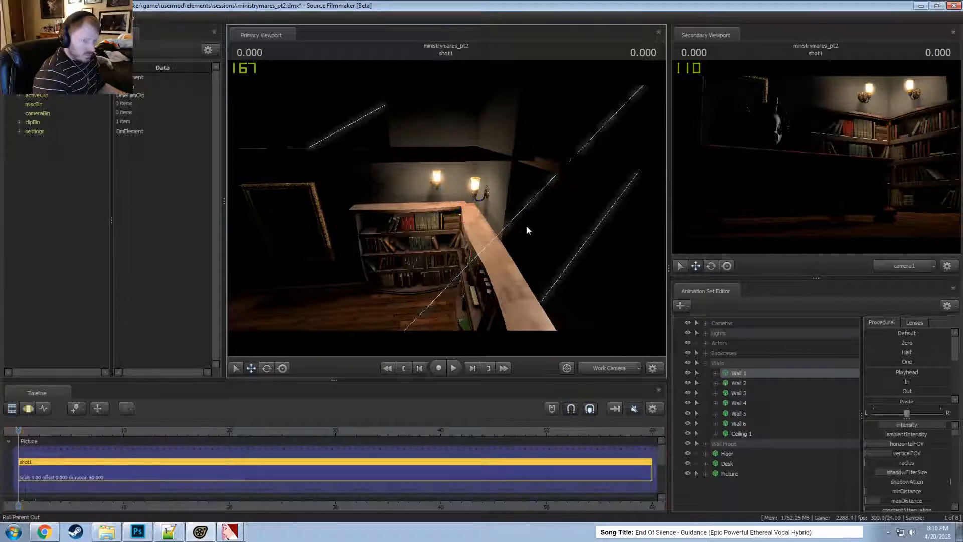
# - Slide Lamp - Wall 2 with Lamp Lights 4 to 6 along the side wall, away from the corner
pyautogui.click(706, 363)
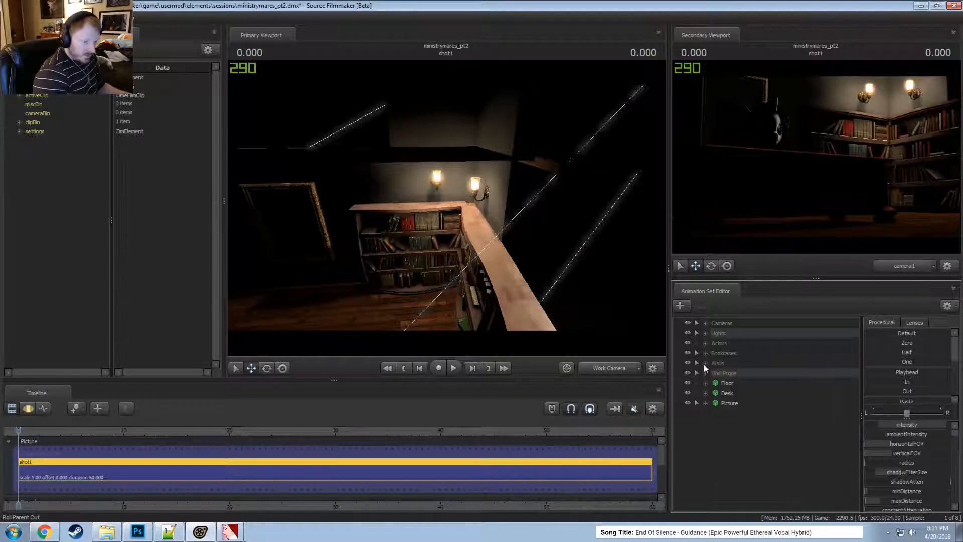
pyautogui.click(705, 374)
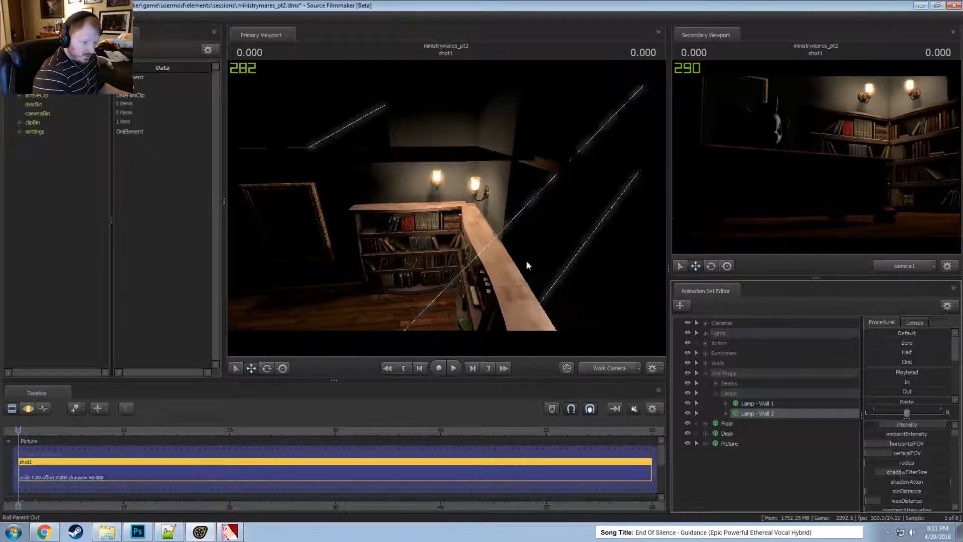
pyautogui.moveTo(526, 261); pyautogui.dragTo(723, 333)
pyautogui.moveTo(561, 238); pyautogui.dragTo(406, 173)
pyautogui.press('F3')
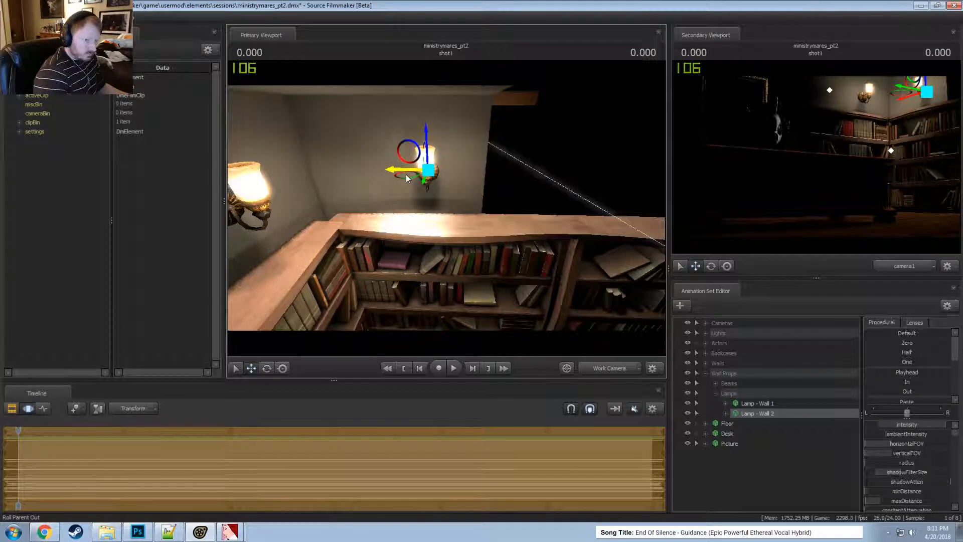
# - Select Lamp - Wall 1 with Lamp Lights 1 to 3 and slide them along the back wall, away from the corner
pyautogui.click(742, 404)
pyautogui.click(706, 333)
pyautogui.moveTo(751, 367); pyautogui.dragTo(755, 384)
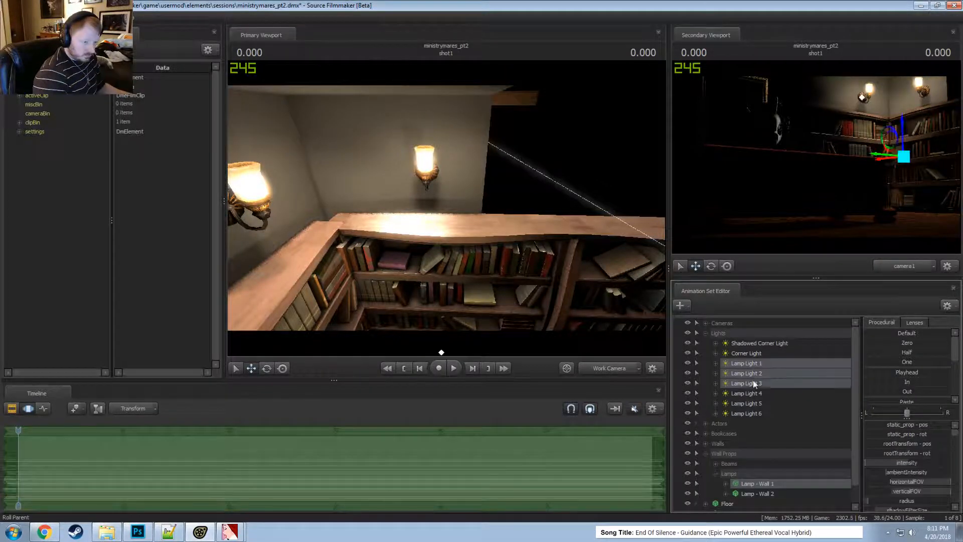
pyautogui.moveTo(518, 305); pyautogui.dragTo(431, 306)
pyautogui.keyDown('ctrl'); pyautogui.click(749, 486); pyautogui.keyUp('ctrl')
pyautogui.keyDown('ctrl'); pyautogui.click(752, 486); pyautogui.keyUp('ctrl')
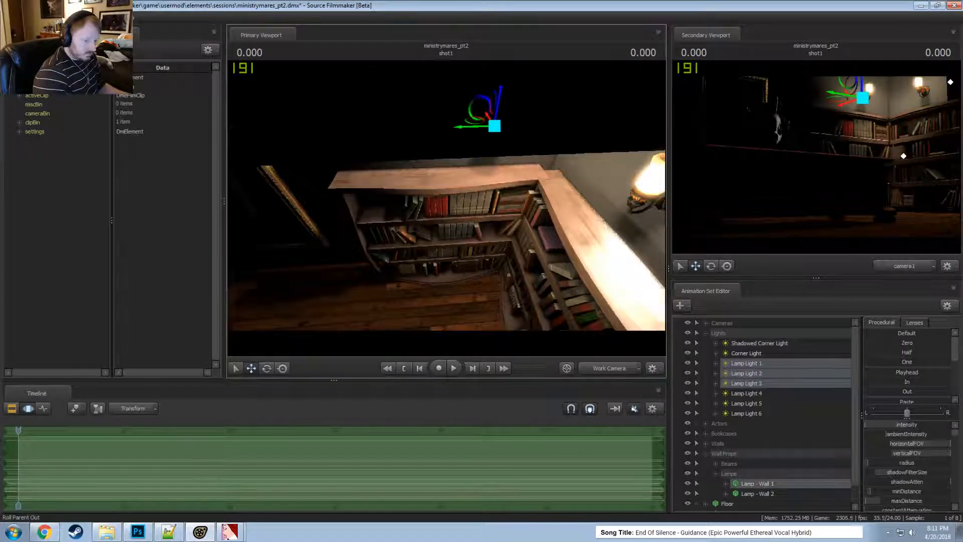
pyautogui.moveTo(467, 136); pyautogui.dragTo(436, 144)
pyautogui.press('F2')
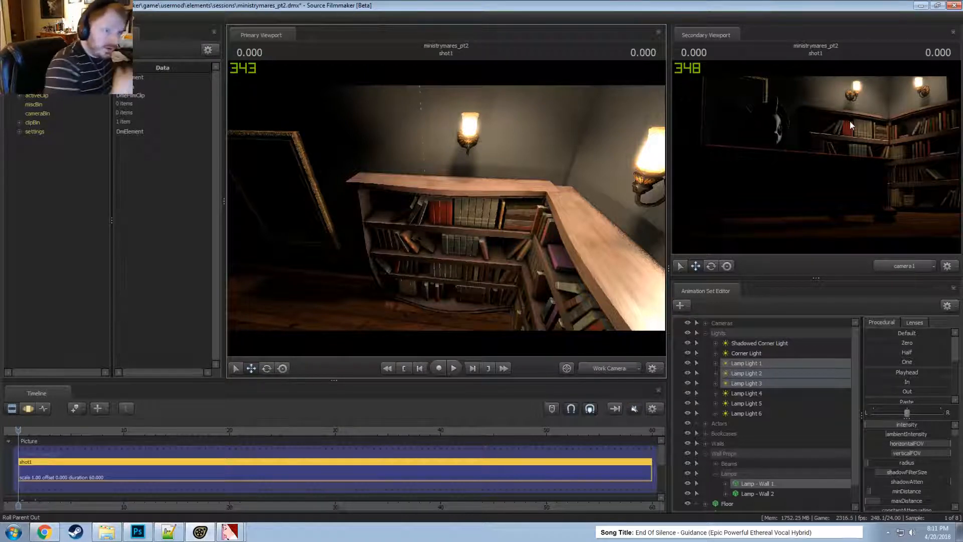
# - Select Wood Beam 1 from the Beams group and move it into the corner where the back and side walls meet
pyautogui.scroll(-1, 714, 472)
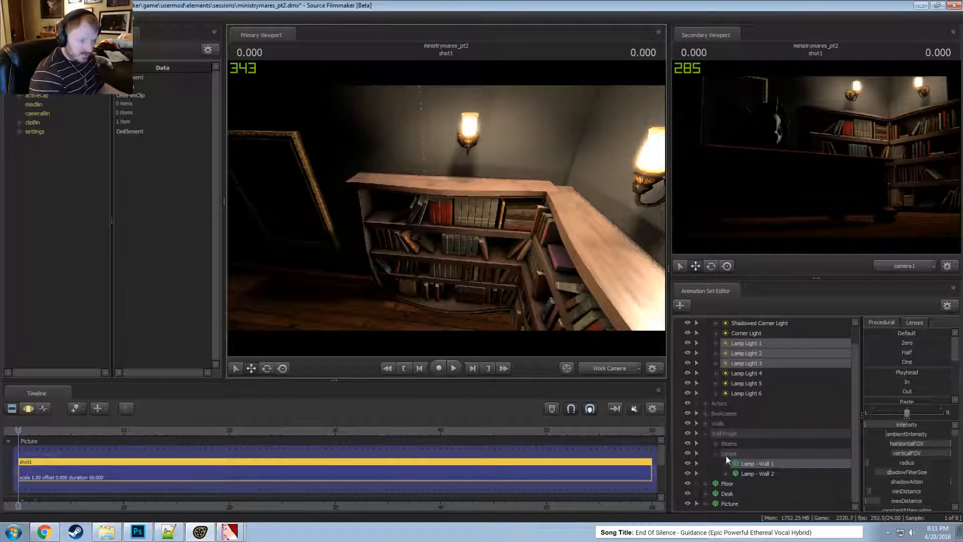
pyautogui.moveTo(446, 208); pyautogui.dragTo(464, 146)
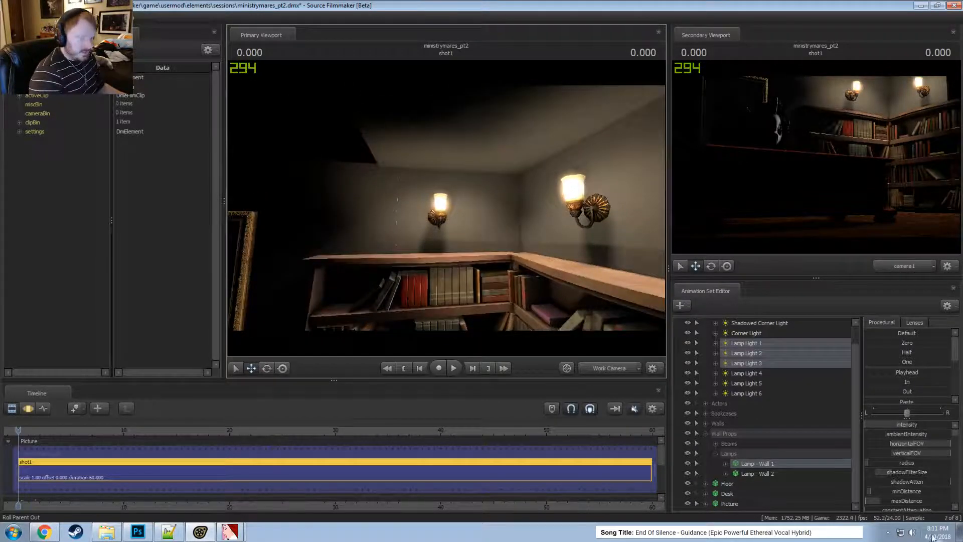
pyautogui.click(726, 444)
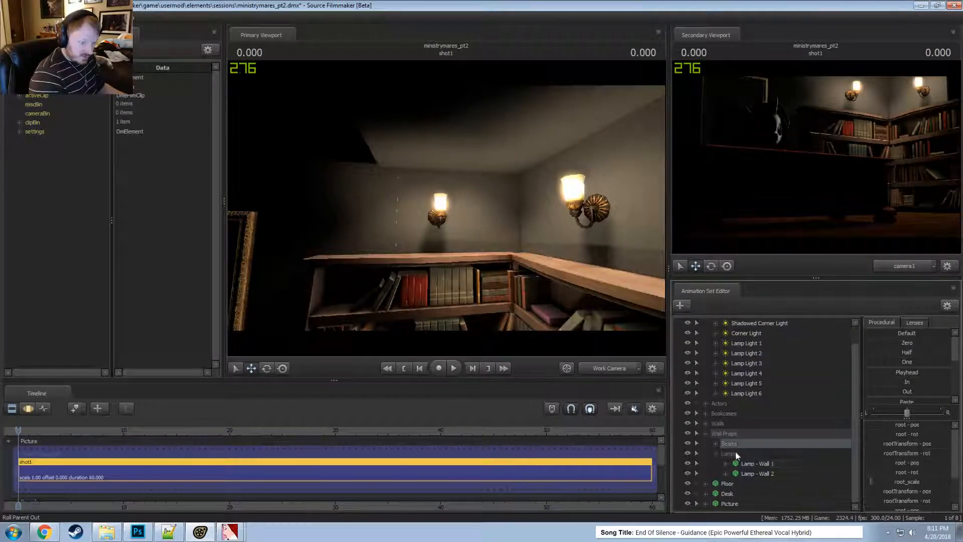
pyautogui.click(716, 444)
pyautogui.click(746, 456)
pyautogui.press('F3')
pyautogui.moveTo(447, 208)
pyautogui.mouseDown()
pyautogui.moveTo(464, 214)
pyautogui.moveTo(447, 210)
pyautogui.mouseUp()
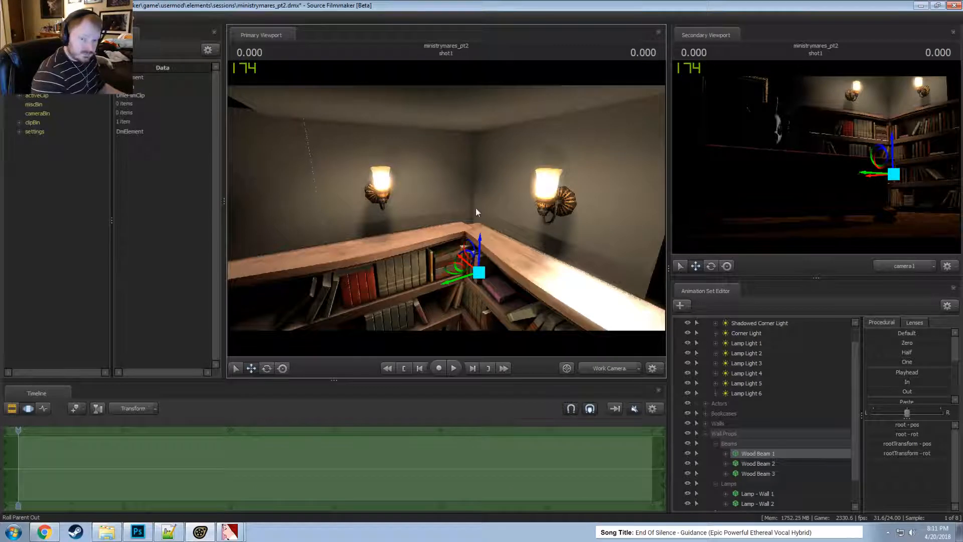
pyautogui.moveTo(454, 270); pyautogui.dragTo(448, 287)
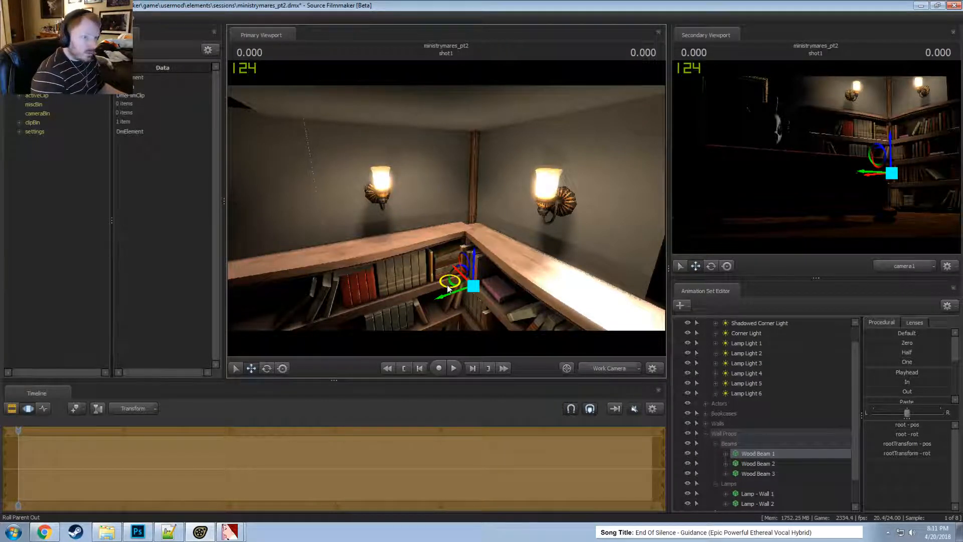
# - Raise Wood Beam 2 so it runs along the seam between the ceiling and the wall on the left of the bookcase corner
pyautogui.click(756, 468)
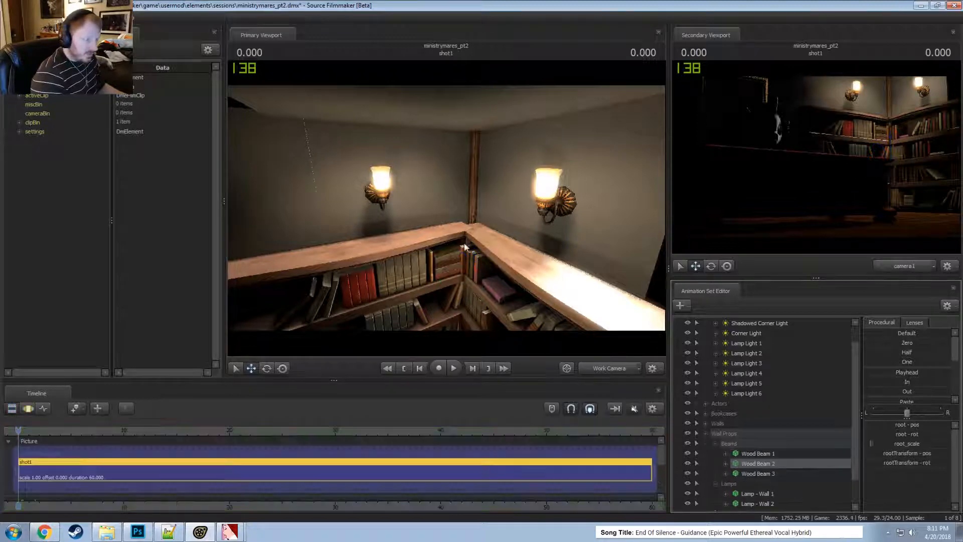
pyautogui.moveTo(459, 166); pyautogui.dragTo(443, 125)
pyautogui.press('w')
pyautogui.moveTo(447, 209); pyautogui.dragTo(438, 162)
pyautogui.moveTo(502, 200); pyautogui.dragTo(503, 203)
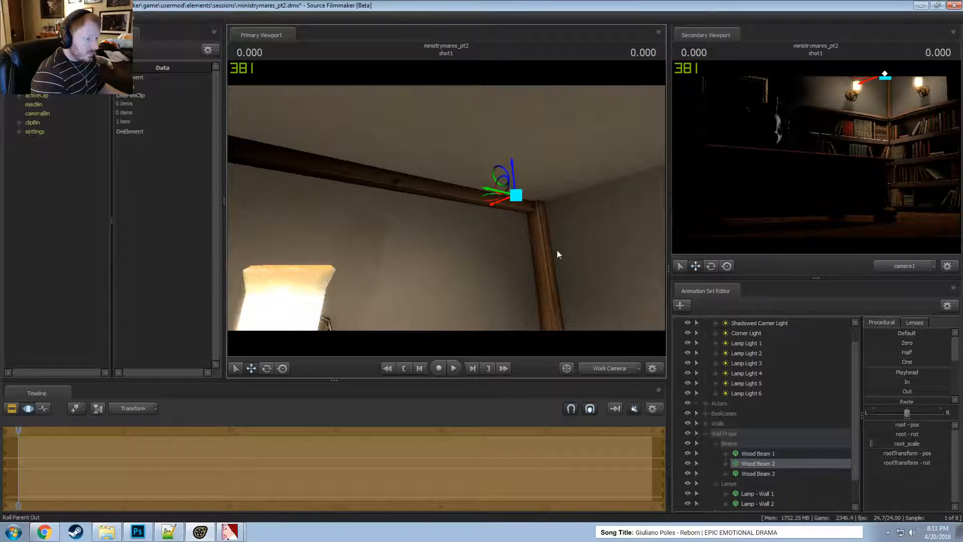
pyautogui.press('s')
pyautogui.moveTo(558, 254); pyautogui.dragTo(557, 254)
# - Raise Wood Beam 3 to the ceiling seam above the other wall lamp so it lines up with the corner beams
pyautogui.click(757, 473)
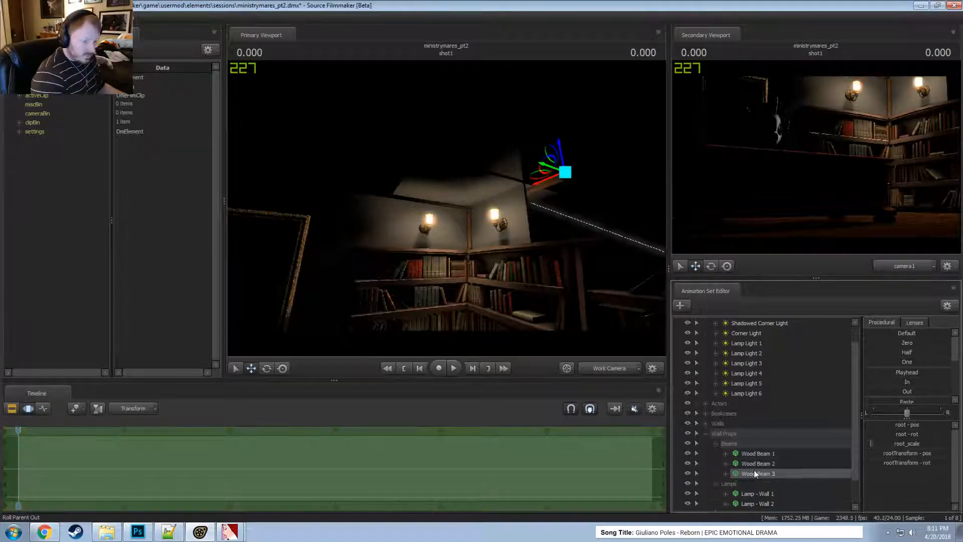
pyautogui.press('f')
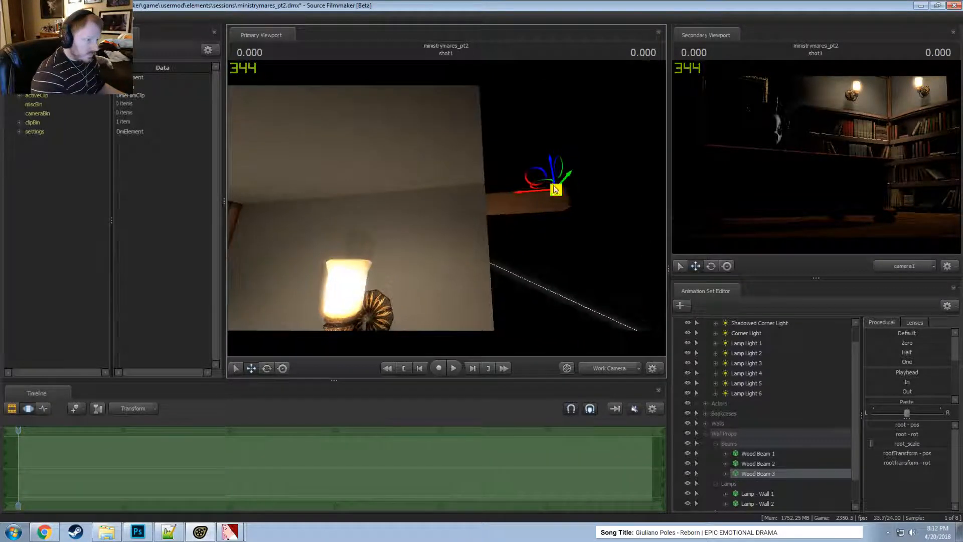
pyautogui.moveTo(565, 178); pyautogui.dragTo(596, 164)
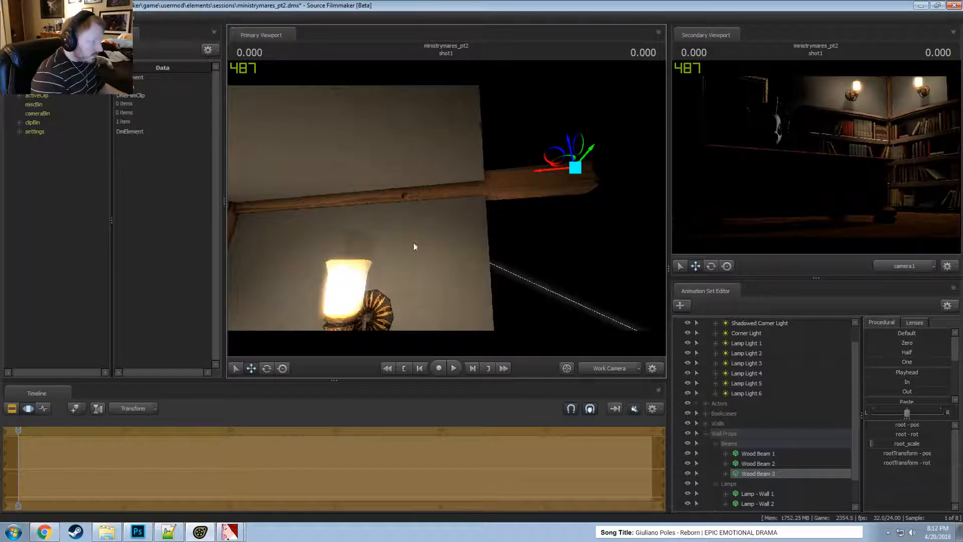
pyautogui.moveTo(415, 246); pyautogui.dragTo(450, 208)
pyautogui.press('w')
pyautogui.press('s')
pyautogui.press('F2')
pyautogui.press('s')
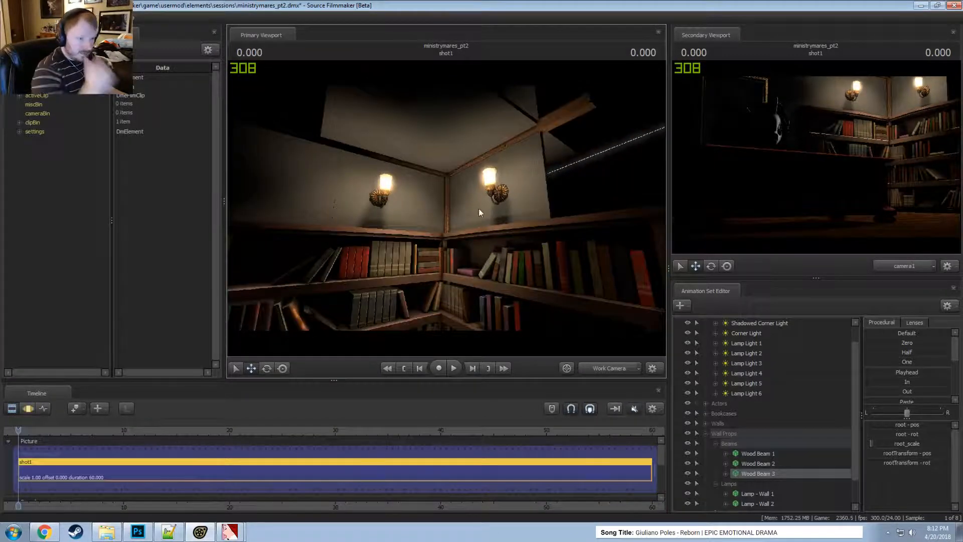
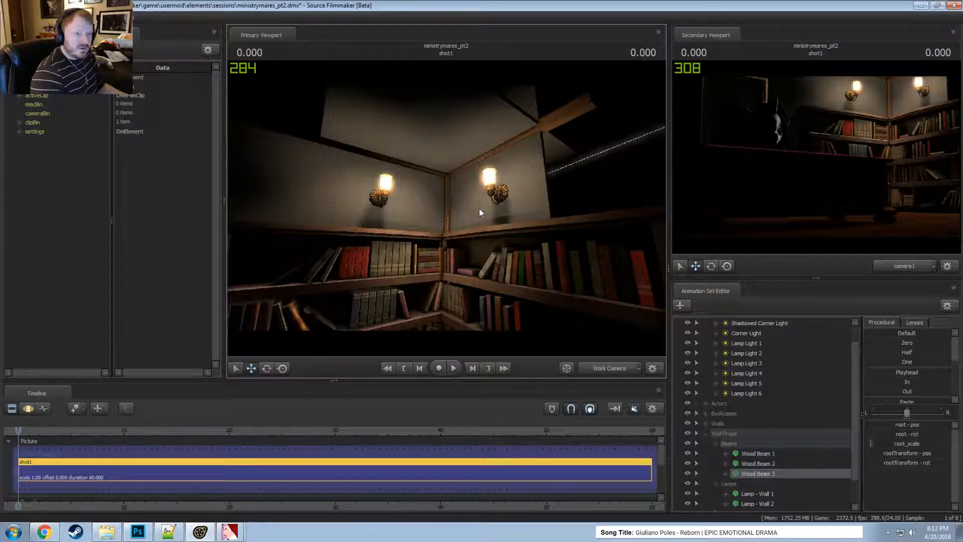
# - Collapse the Beams, Lamps and Lights groups in the animation set list
pyautogui.moveTo(458, 235); pyautogui.dragTo(502, 258)
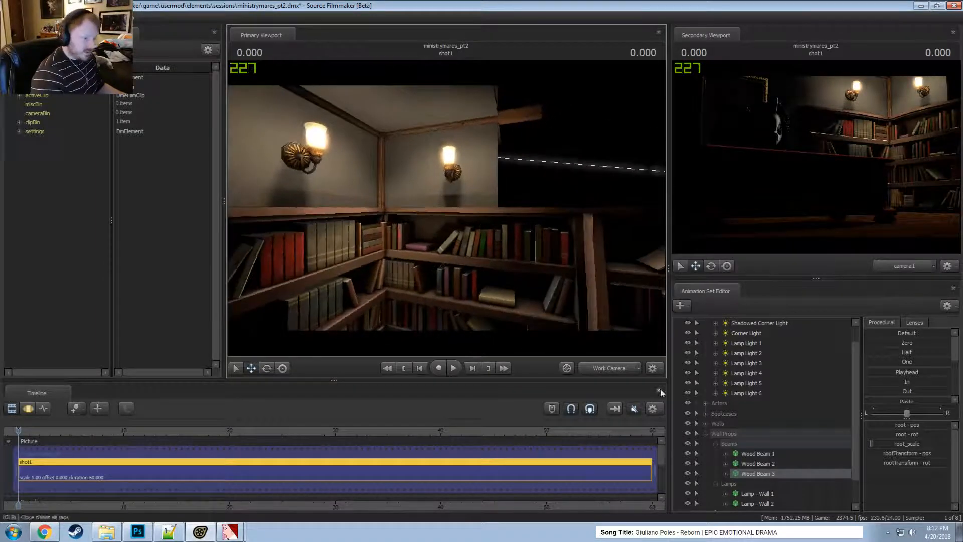
pyautogui.click(716, 444)
pyautogui.scroll(2, 717, 459)
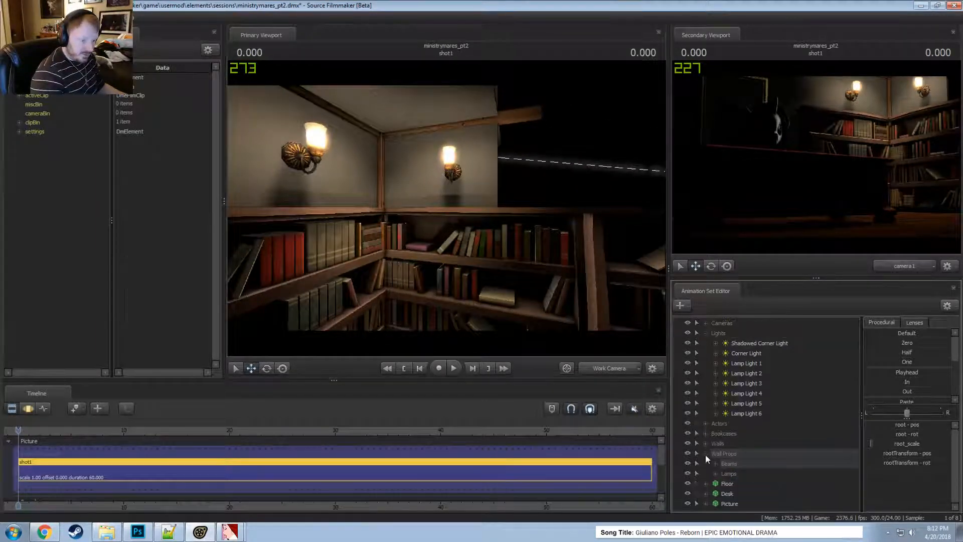
pyautogui.click(705, 454)
pyautogui.click(707, 333)
pyautogui.click(706, 374)
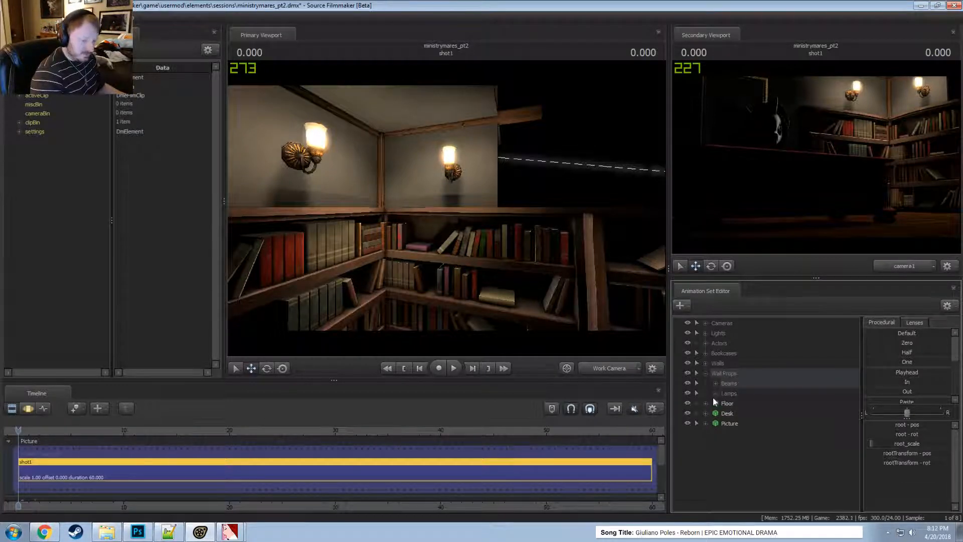
# - Check the pieces in the Walls group to identify which one stands behind the right-hand bookcase, toggling Wall 1's visibility
pyautogui.click(705, 363)
pyautogui.click(738, 393)
pyautogui.click(742, 403)
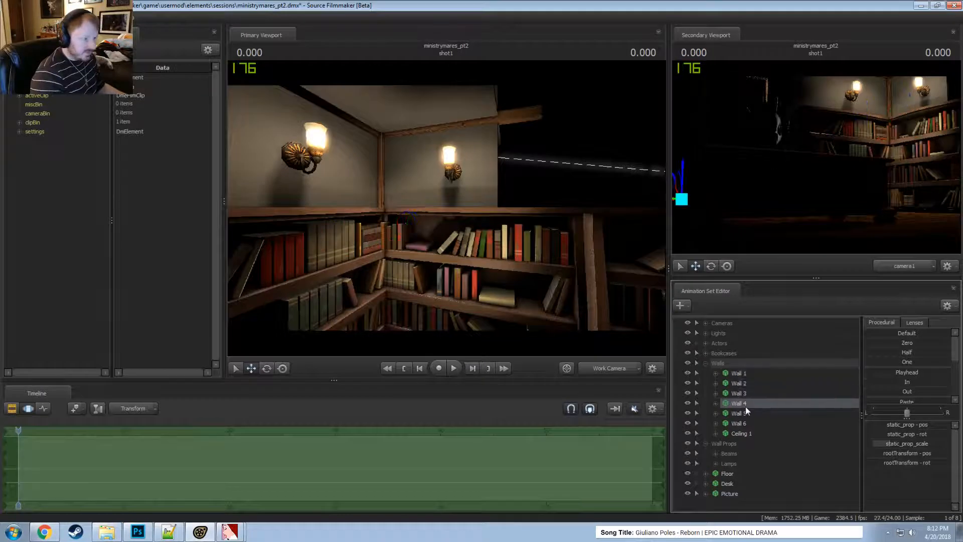
pyautogui.click(739, 383)
pyautogui.click(740, 413)
pyautogui.click(742, 423)
pyautogui.click(742, 413)
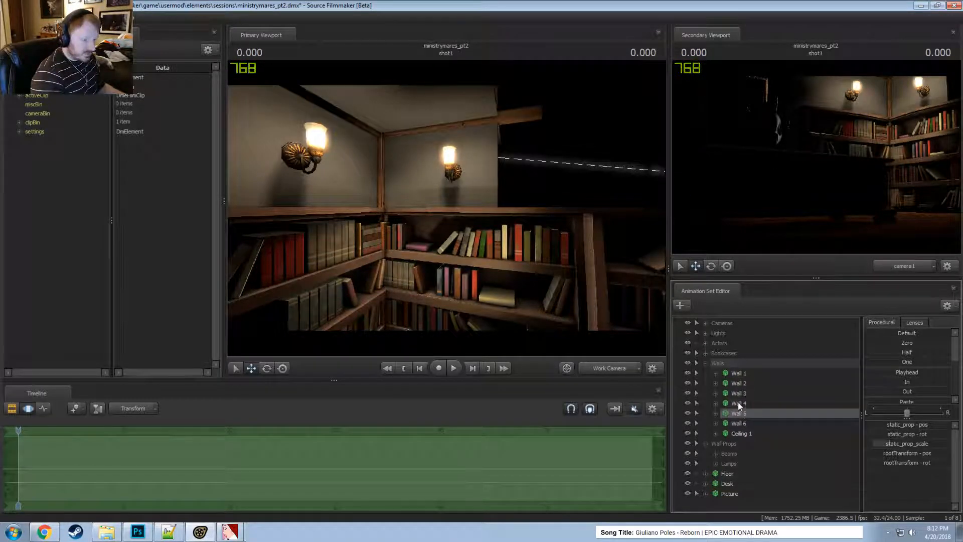
pyautogui.click(742, 403)
pyautogui.click(743, 394)
pyautogui.click(743, 382)
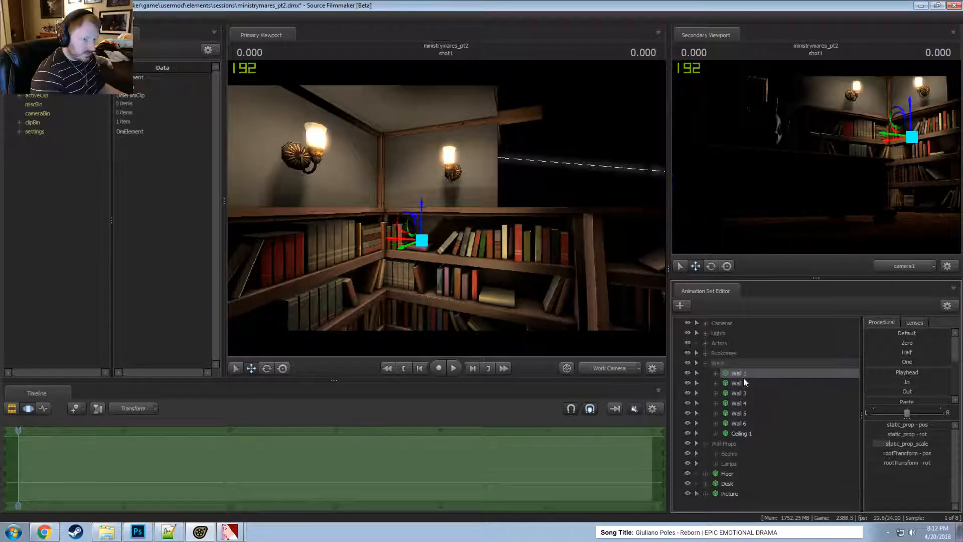
pyautogui.click(687, 374)
pyautogui.click(687, 373)
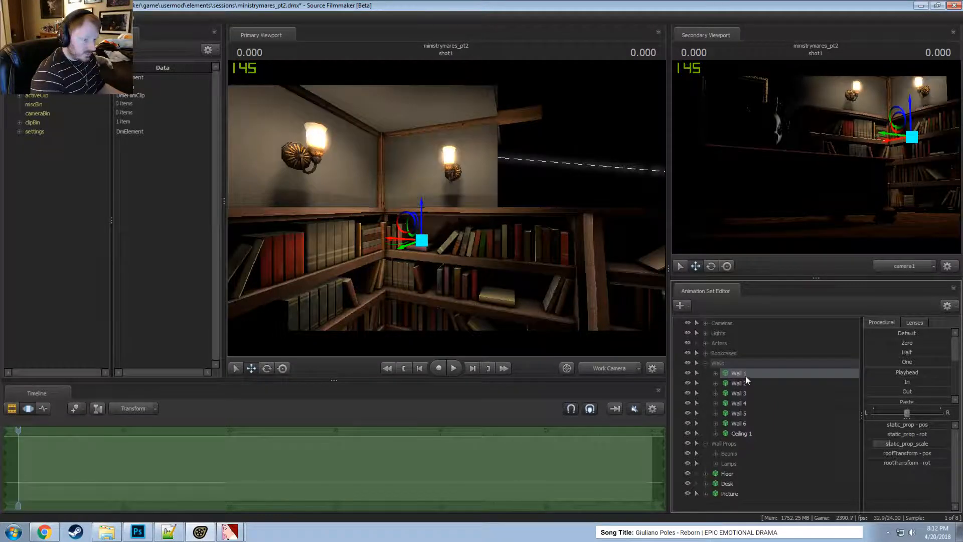
# - Copy Wall 1 and paste it as a new animation set outside the Walls group
pyautogui.rightClick(745, 376)
pyautogui.click(752, 390)
pyautogui.click(706, 363)
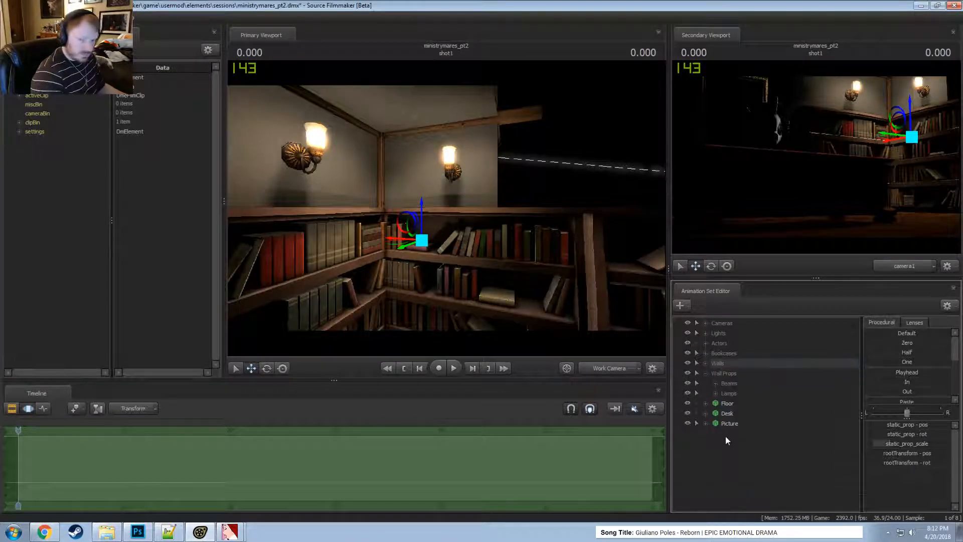
pyautogui.rightClick(727, 468)
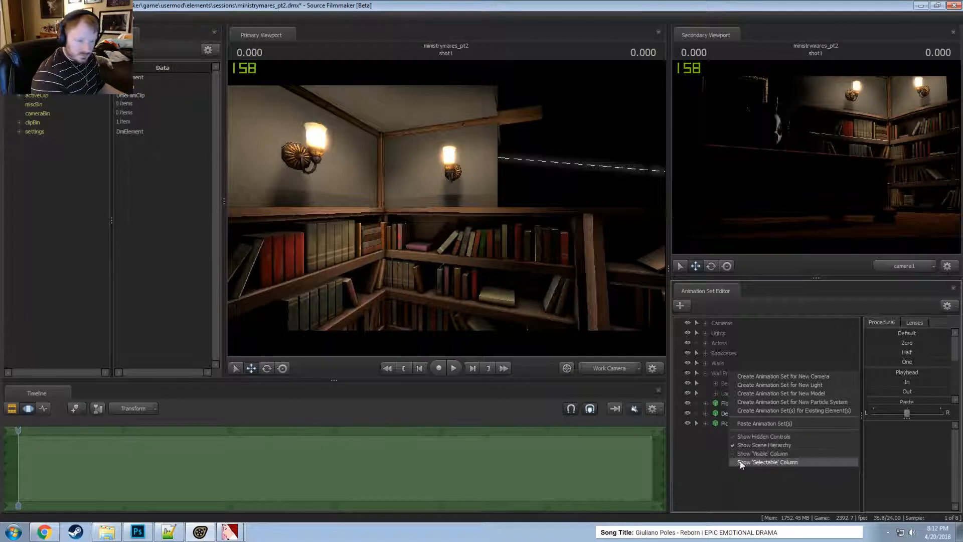
pyautogui.click(755, 423)
pyautogui.click(736, 433)
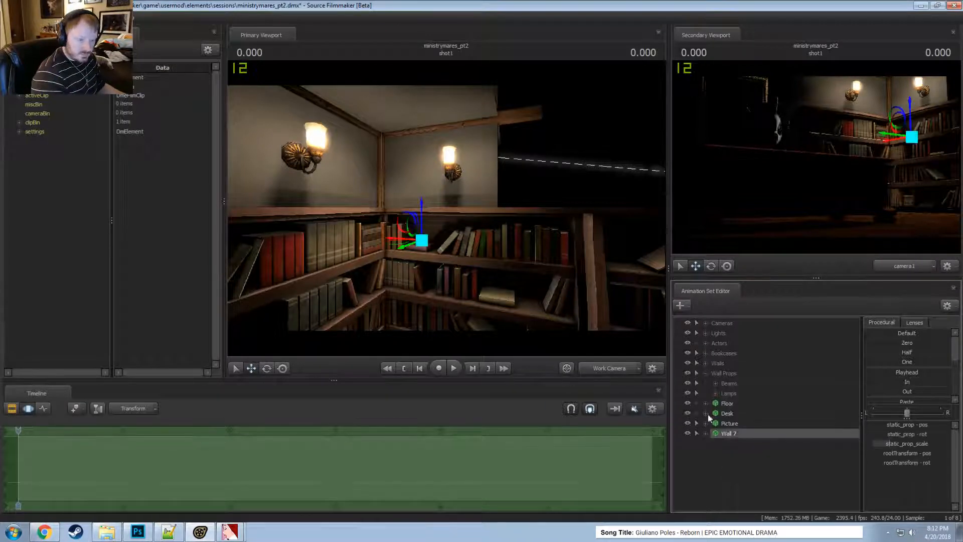
# - Move the pasted wall sideways along the bookcases so it extends the right-hand wall past its open end
pyautogui.moveTo(432, 244); pyautogui.dragTo(621, 328)
pyautogui.press('w')
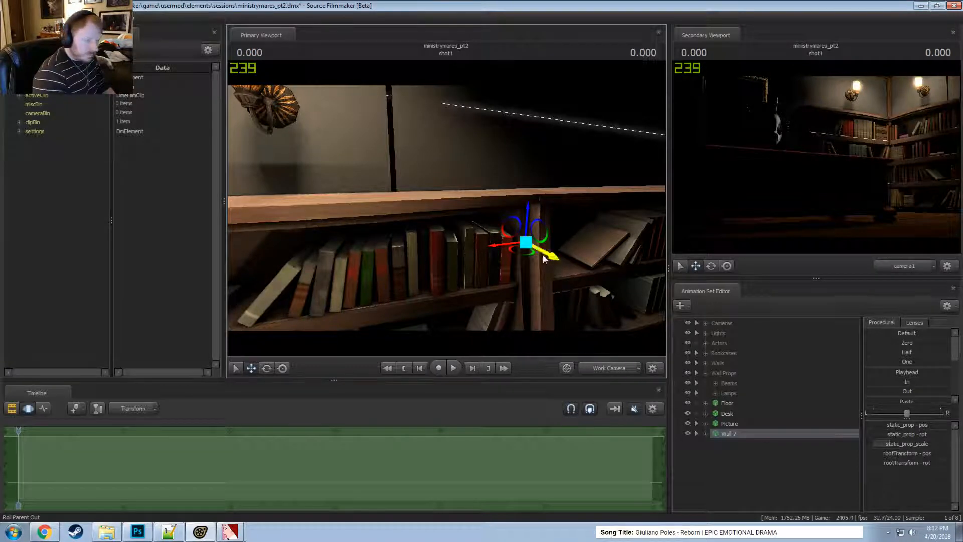
pyautogui.moveTo(507, 246); pyautogui.dragTo(498, 245)
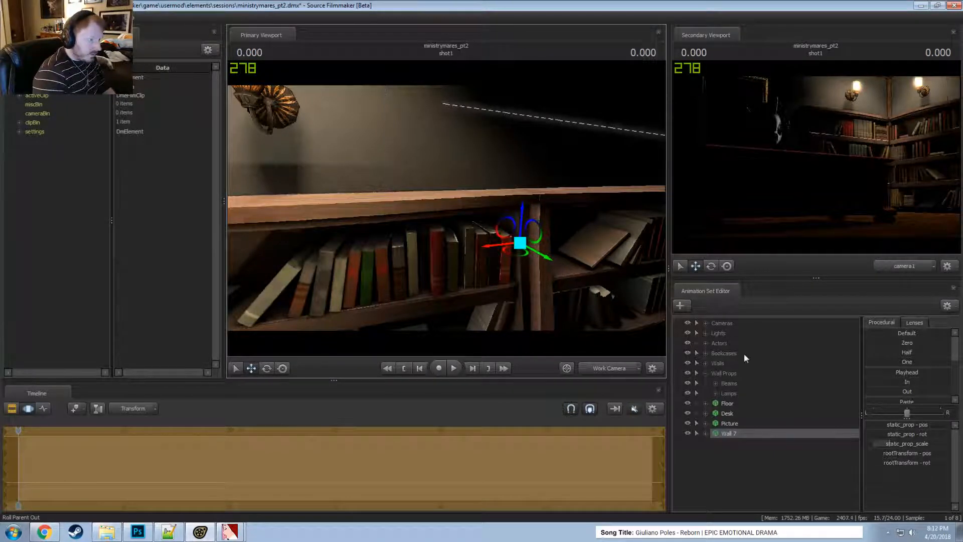
# - Blend the new wall's position with the Drop preset to fine-tune the seam with Wall 1, and apply the change
pyautogui.scroll(-1, 911, 402)
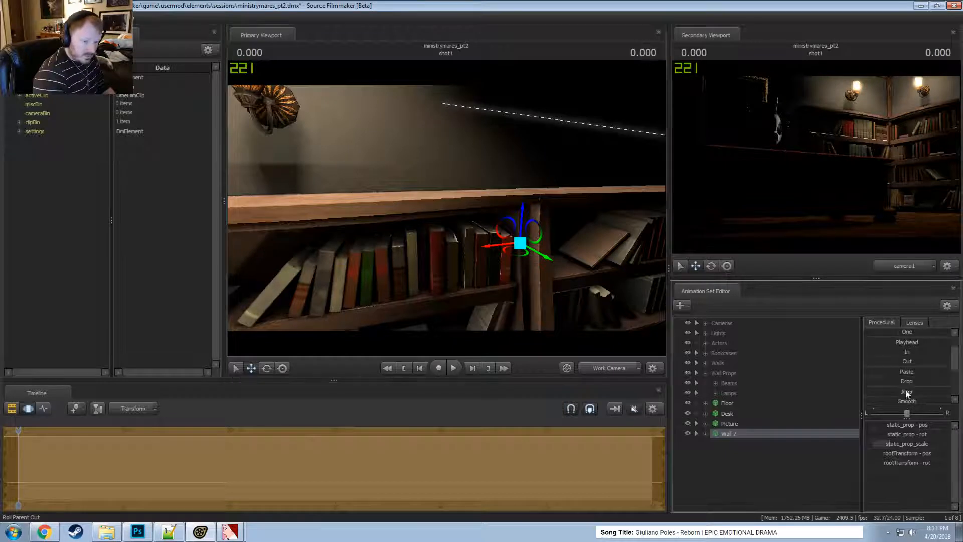
pyautogui.moveTo(905, 382); pyautogui.dragTo(939, 382)
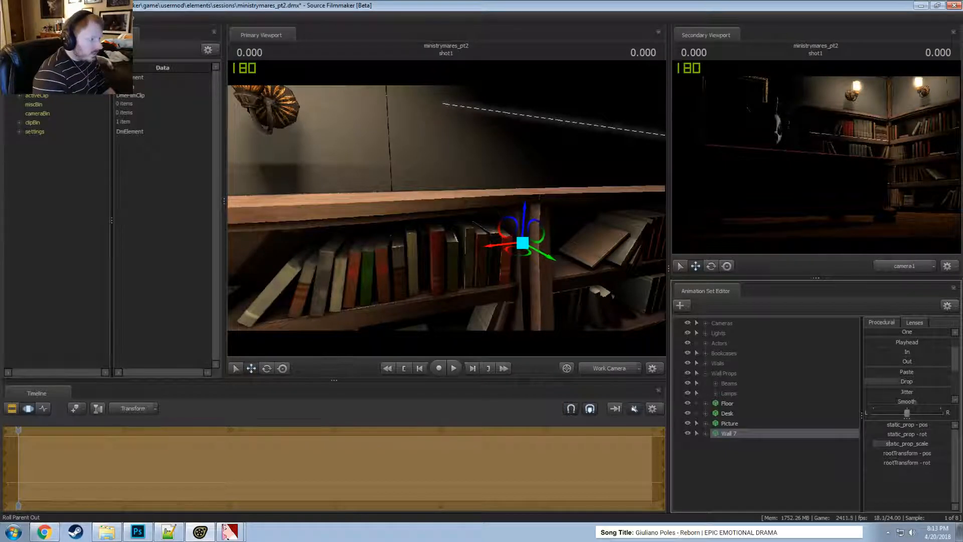
pyautogui.moveTo(451, 216)
pyautogui.mouseDown()
pyautogui.moveTo(416, 161)
pyautogui.moveTo(426, 160)
pyautogui.moveTo(447, 208)
pyautogui.mouseUp()
pyautogui.press('s')
pyautogui.press('s')
pyautogui.press('Return')
# - Inspect the framed picture's wall and the neighbouring bookcase with viewport lighting disabled, and re-enable the lighting
pyautogui.moveTo(463, 249); pyautogui.dragTo(475, 224)
pyautogui.rightClick(477, 239)
pyautogui.click(446, 207)
pyautogui.rightClick(488, 231)
pyautogui.click(514, 260)
pyautogui.press('w')
pyautogui.moveTo(512, 258); pyautogui.dragTo(460, 214)
pyautogui.press('s')
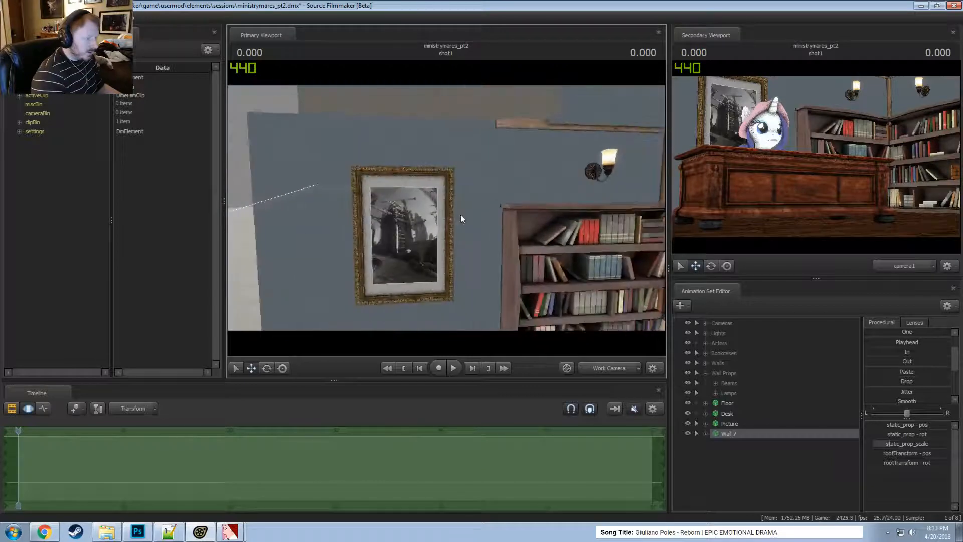
pyautogui.rightClick(461, 214)
pyautogui.click(481, 242)
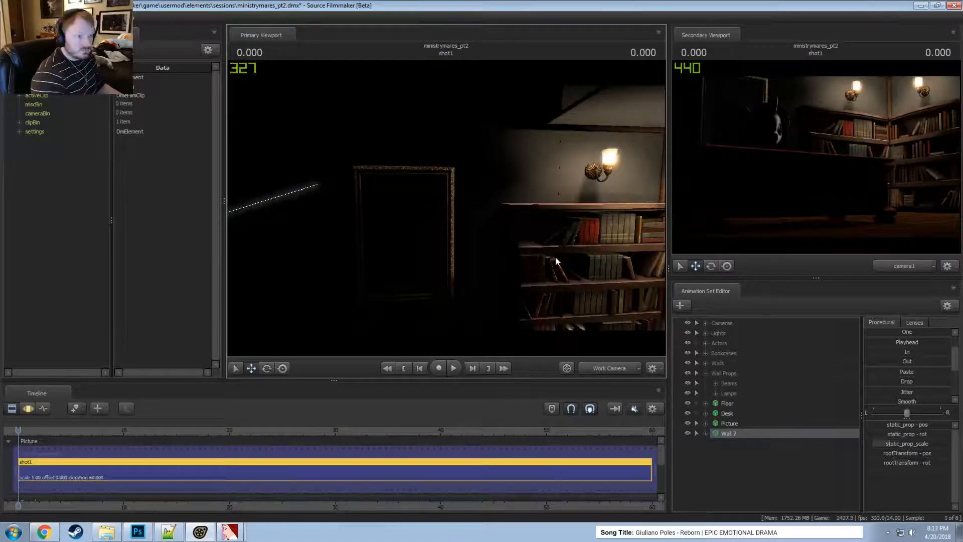
# - Disable viewport lighting and inspect the open floor behind the character, near the picture and bookcase
pyautogui.rightClick(510, 207)
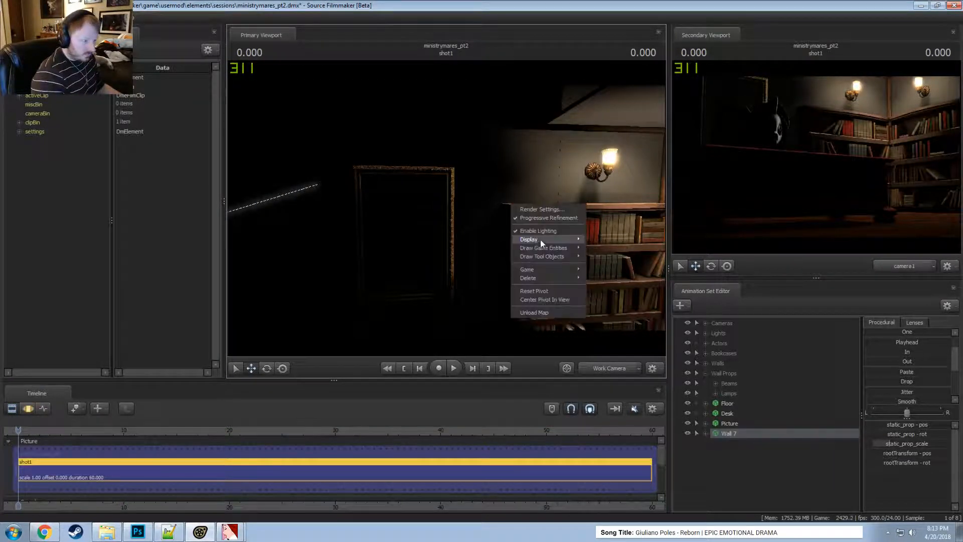
pyautogui.click(534, 233)
pyautogui.moveTo(535, 233); pyautogui.dragTo(532, 251)
pyautogui.press('w')
pyautogui.press('s')
pyautogui.moveTo(444, 205); pyautogui.dragTo(443, 205)
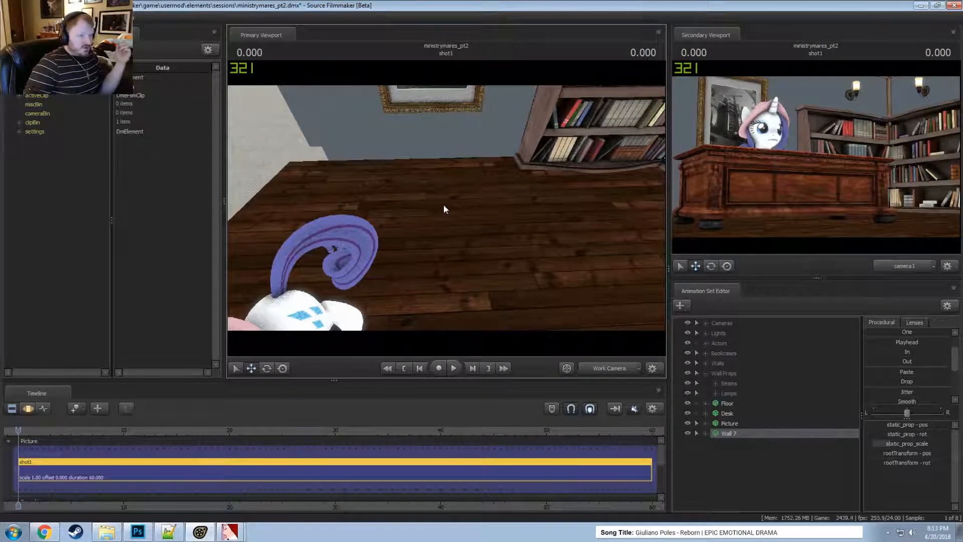
# - Switch to Chrome and run a Google image search for "ministry of image magazine" in a new tab
pyautogui.click(45, 530)
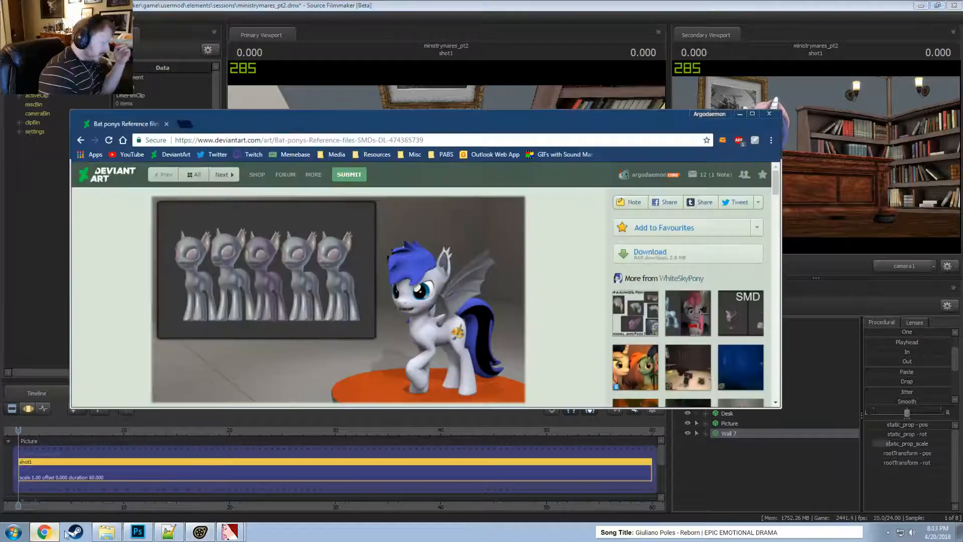
pyautogui.hotkey('ctrl', 't')
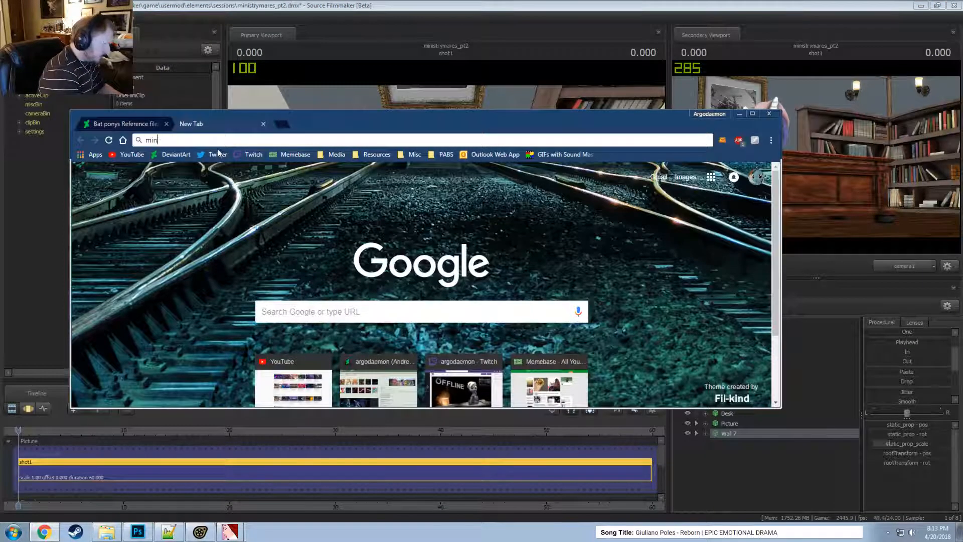
pyautogui.write('ministry of image')
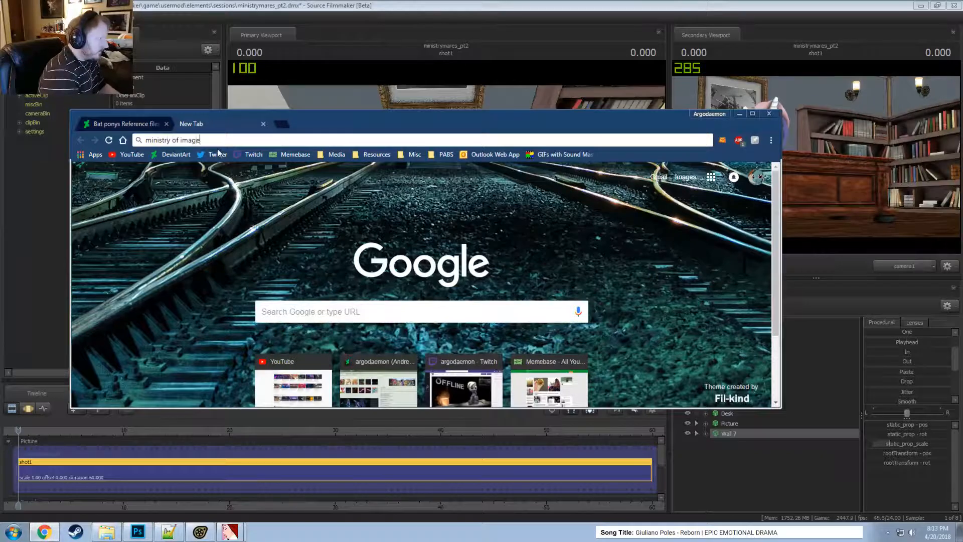
pyautogui.write(' magazine')
pyautogui.press('Return')
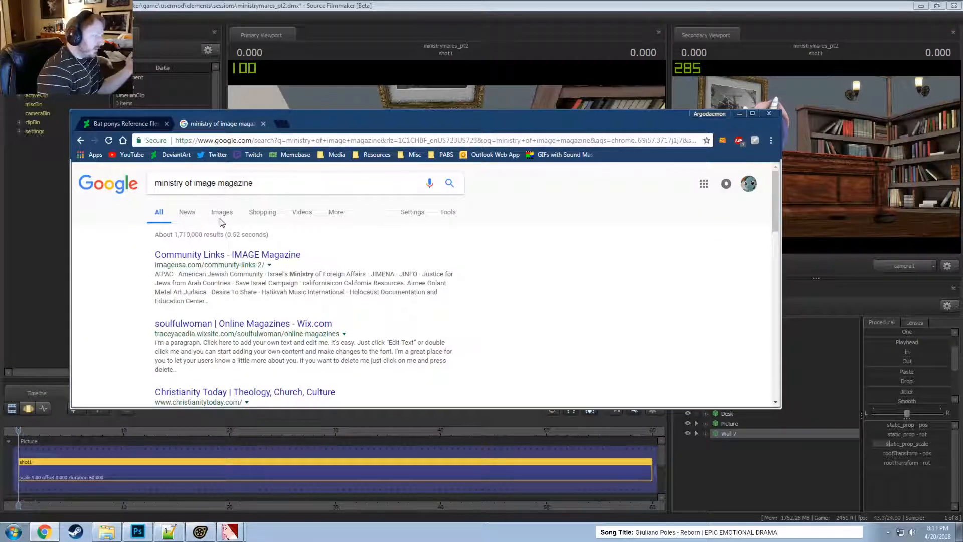
pyautogui.click(221, 212)
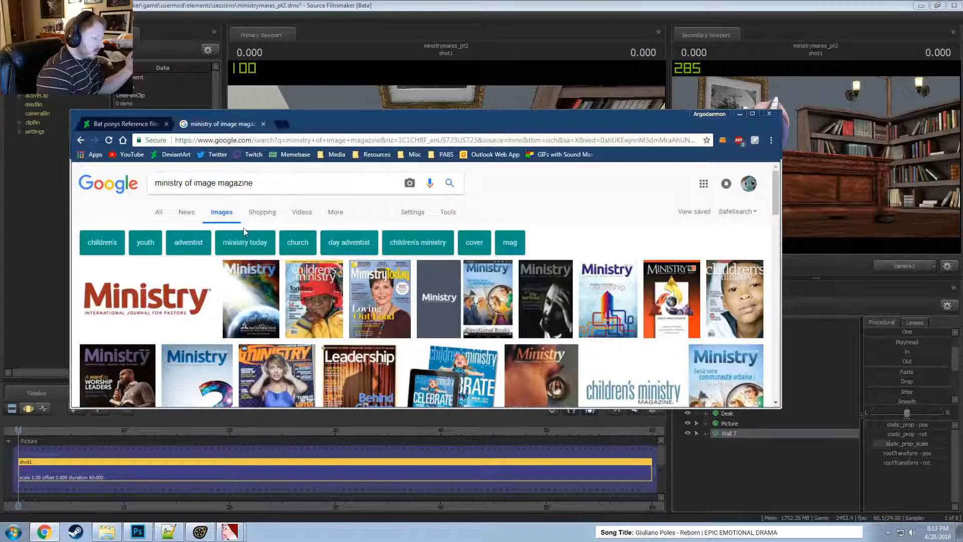
pyautogui.scroll(-3, 246, 232)
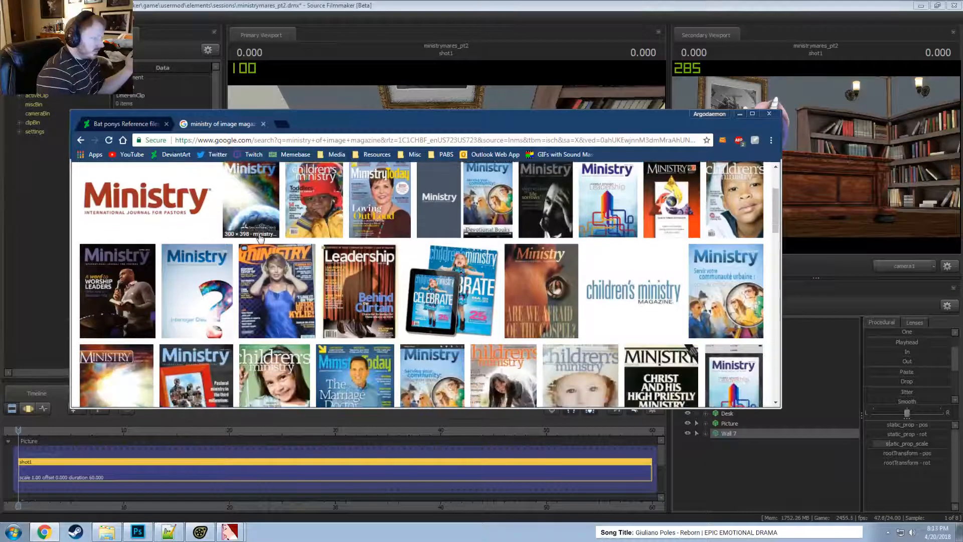
pyautogui.scroll(3, 260, 237)
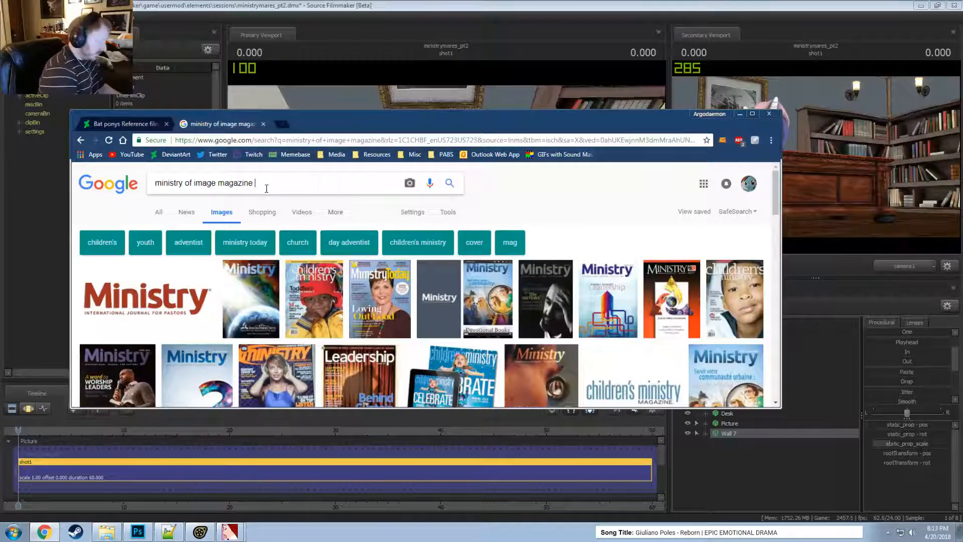
# - Refine the image search to "ministry of image magazine mlp" and browse the covers and posters
pyautogui.write('mlp')
pyautogui.press('Return')
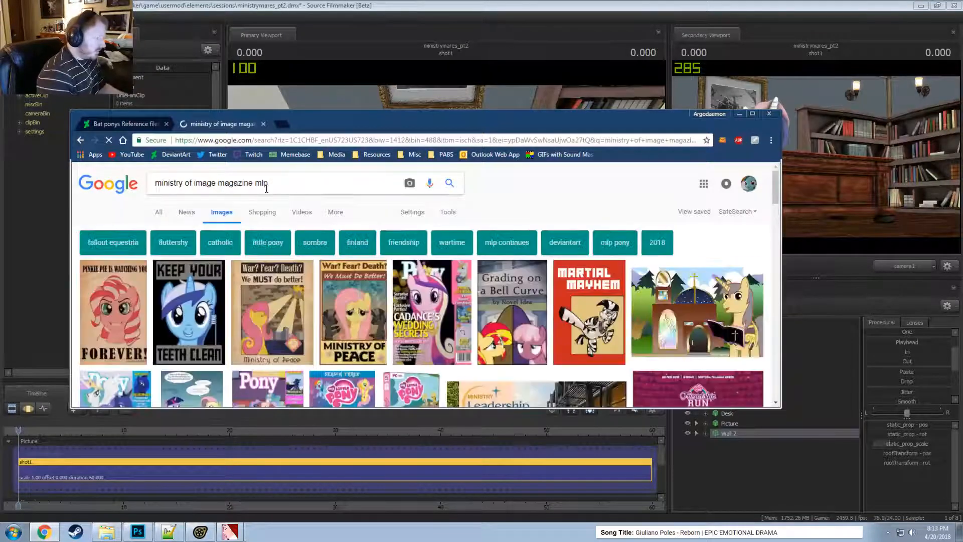
pyautogui.scroll(-1, 271, 201)
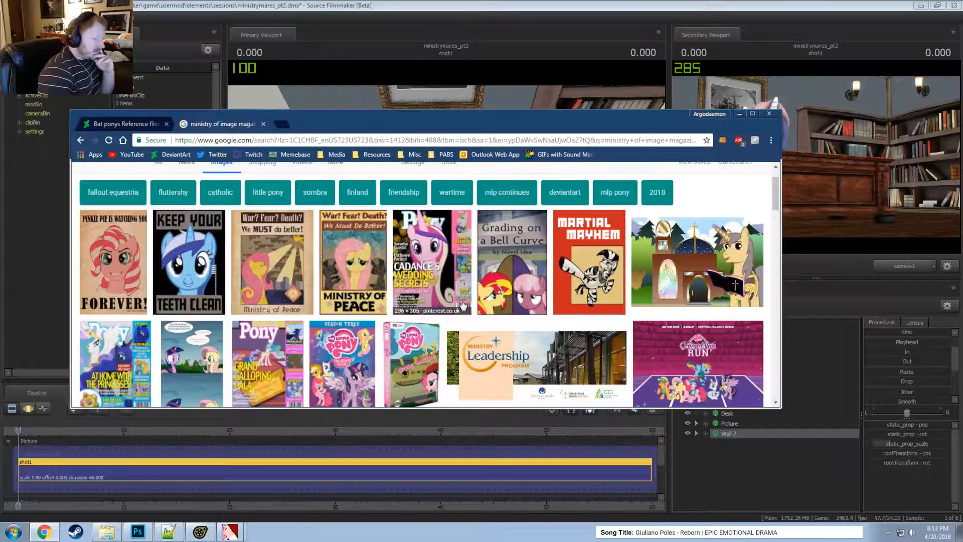
pyautogui.scroll(-1, 463, 305)
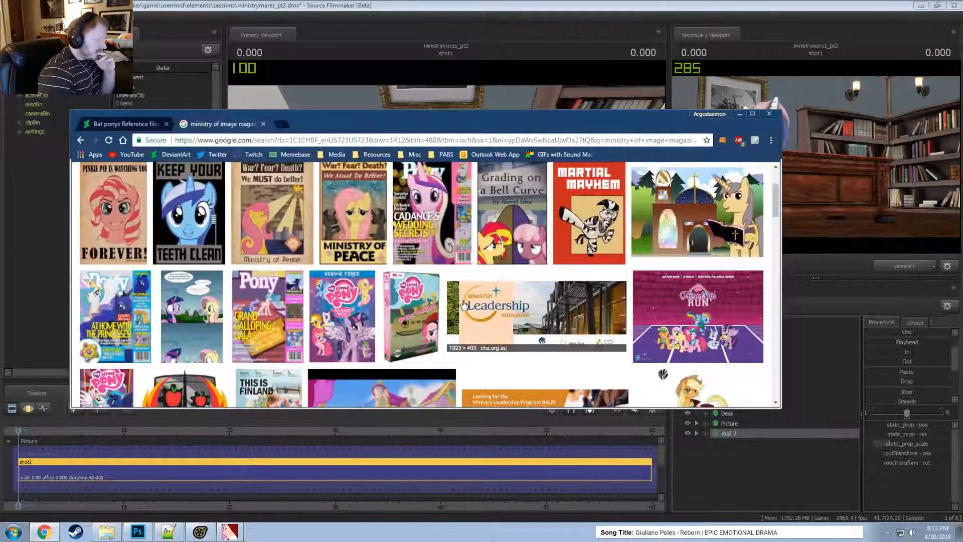
# - Look further through the "ministry of image magazine mlp" image results for usable covers
pyautogui.scroll(-3, 463, 305)
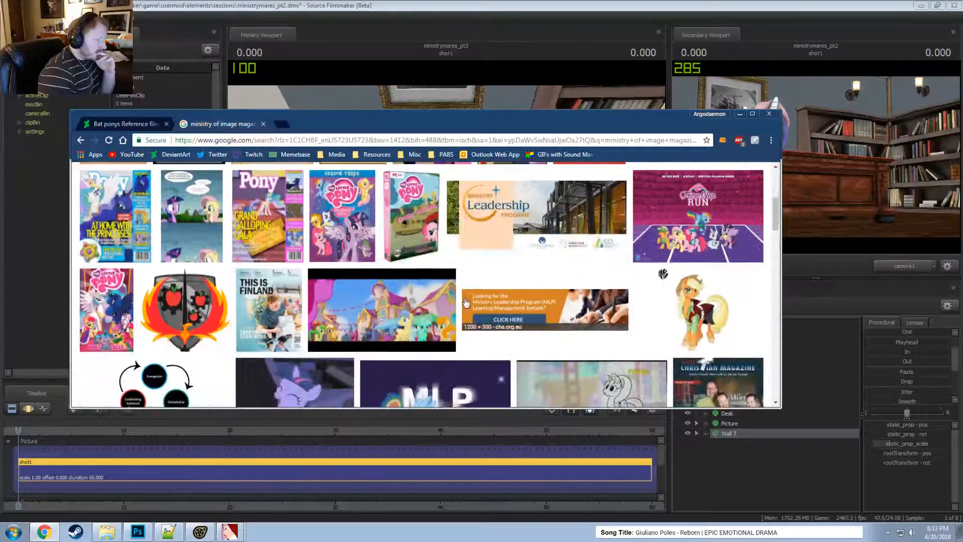
pyautogui.scroll(-1, 466, 303)
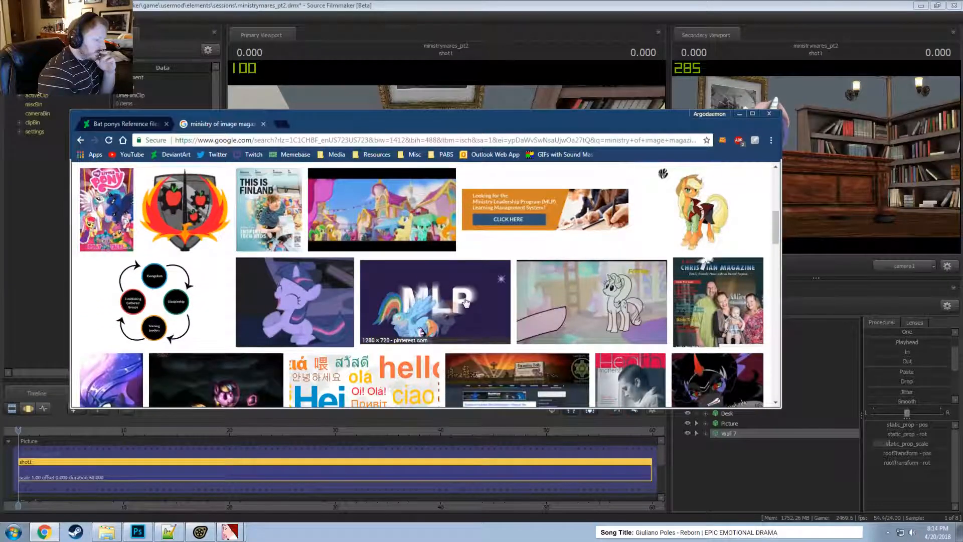
pyautogui.scroll(-3, 466, 302)
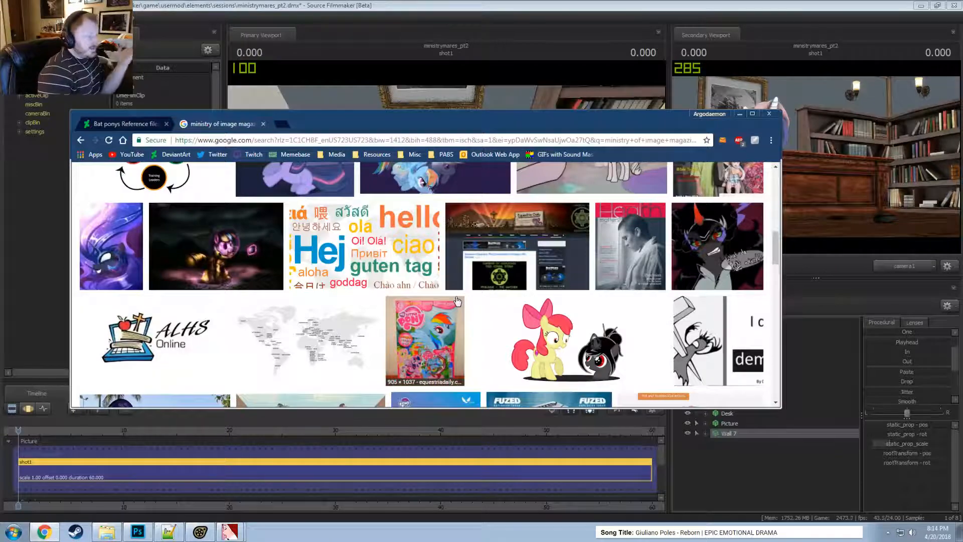
pyautogui.scroll(9, 422, 282)
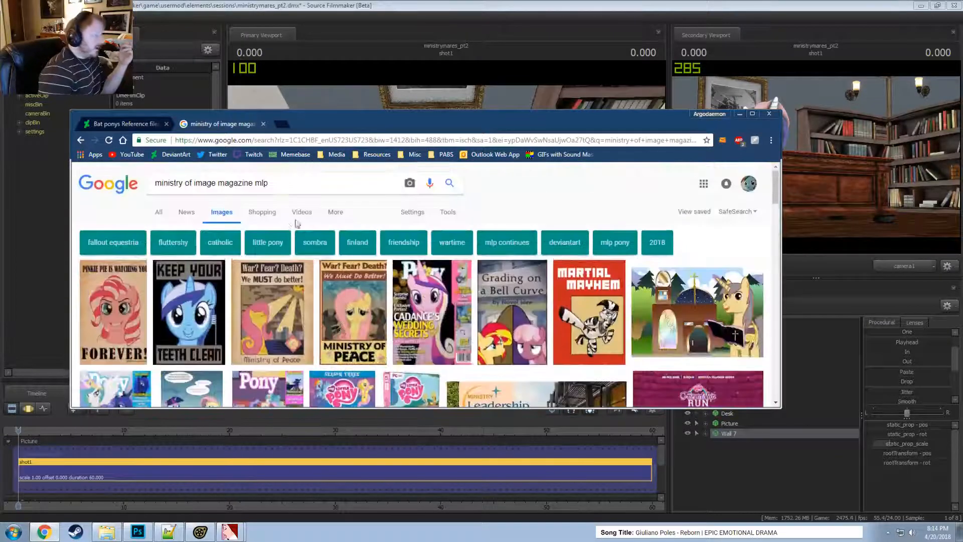
# - Run an image search for "people magazine template" and browse the resulting covers
pyautogui.moveTo(275, 181); pyautogui.dragTo(149, 193)
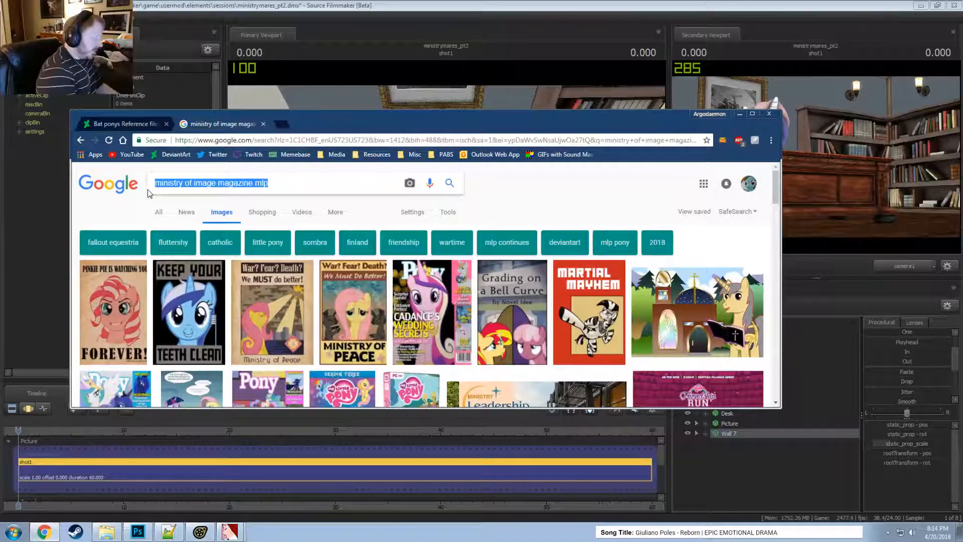
pyautogui.write('people')
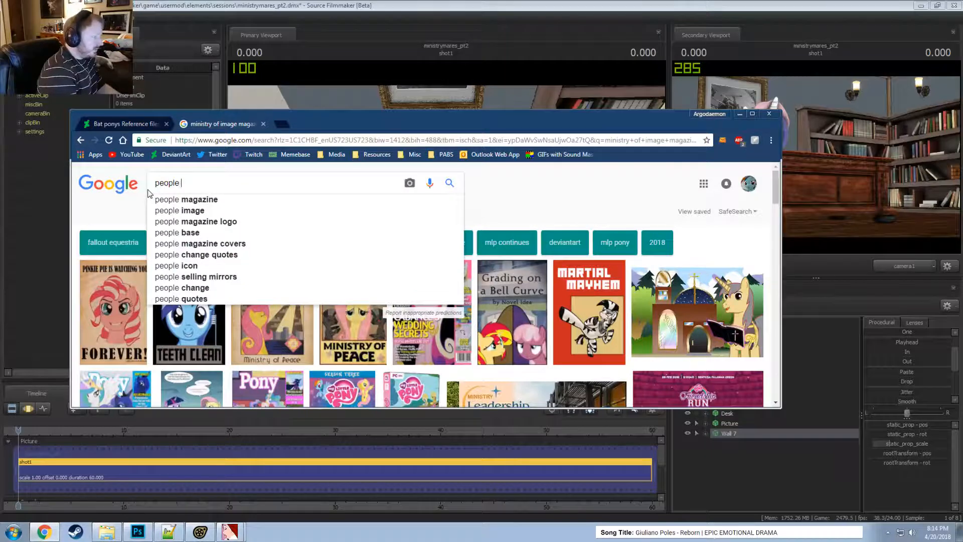
pyautogui.write(' magazine te')
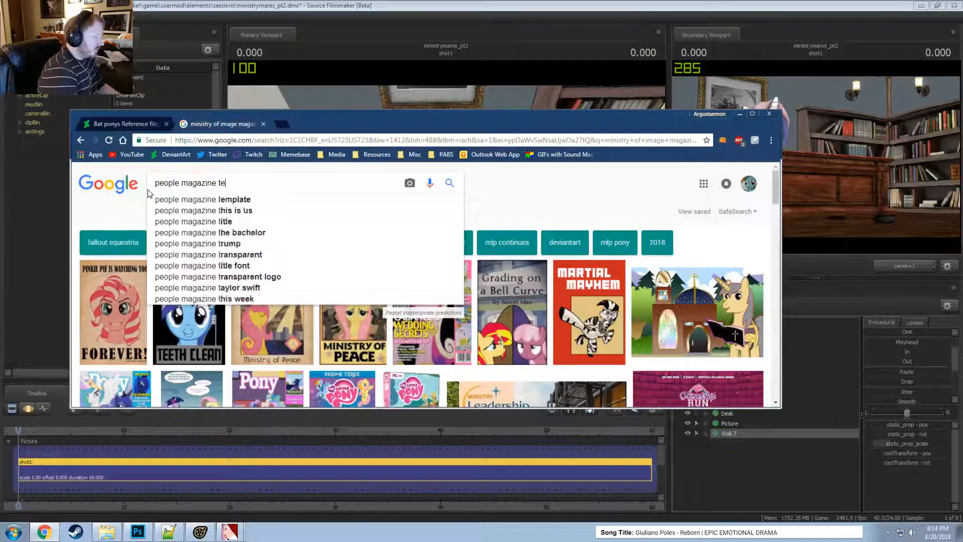
pyautogui.write('mplate')
pyautogui.press('Return')
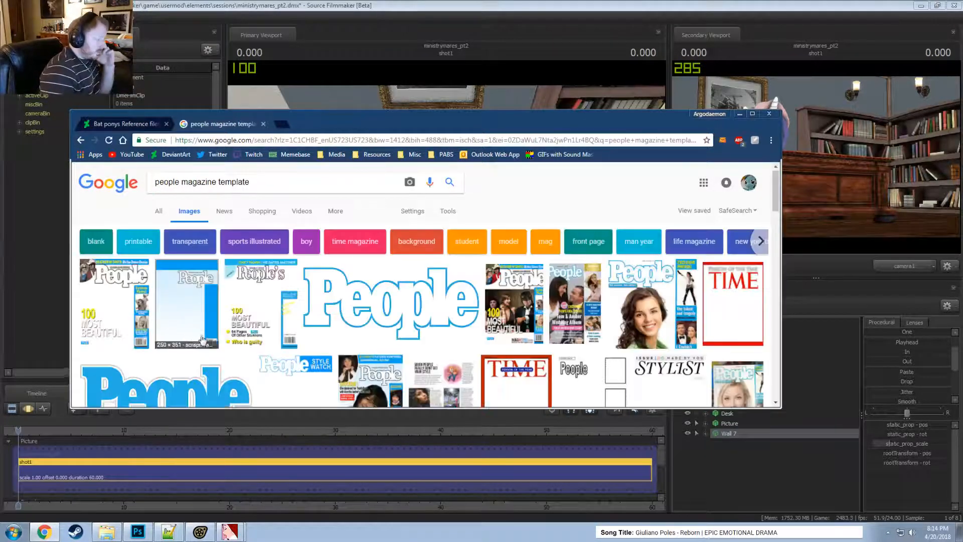
pyautogui.scroll(-3, 202, 340)
pyautogui.scroll(-1, 251, 338)
pyautogui.scroll(4, 315, 337)
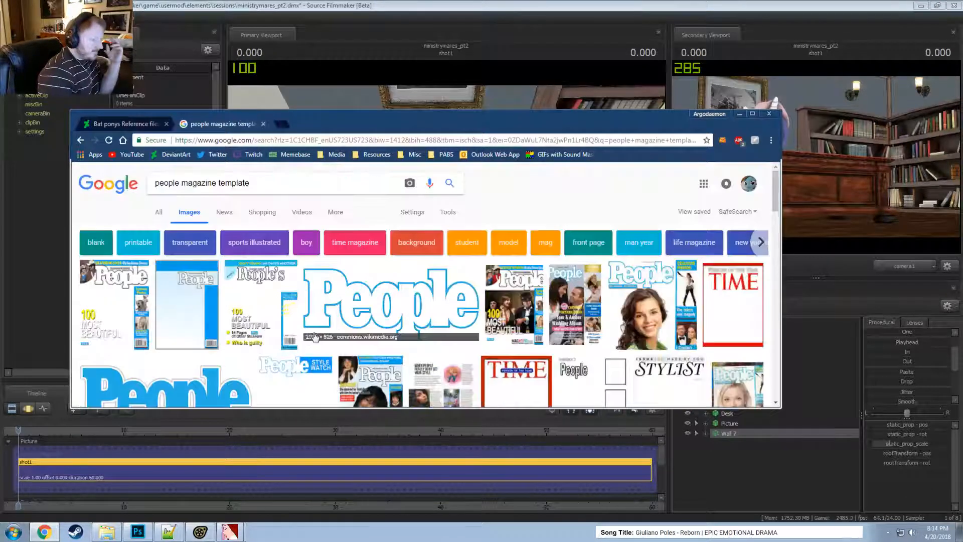
pyautogui.scroll(-6, 321, 337)
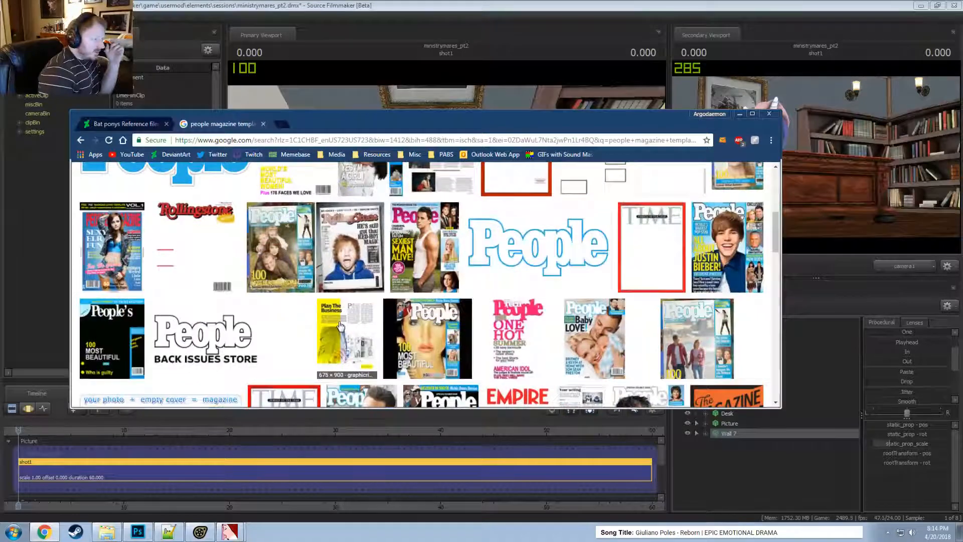
pyautogui.scroll(-3, 340, 326)
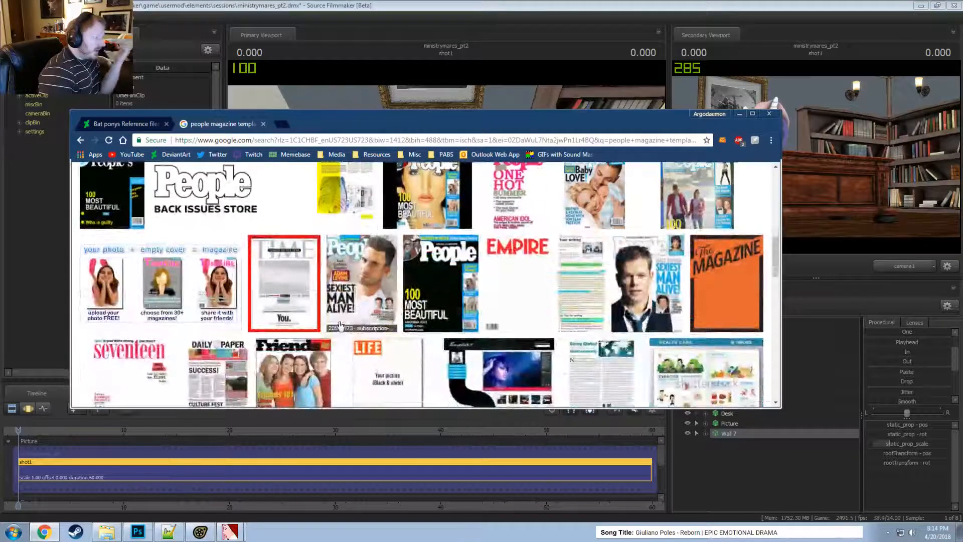
pyautogui.scroll(2, 340, 327)
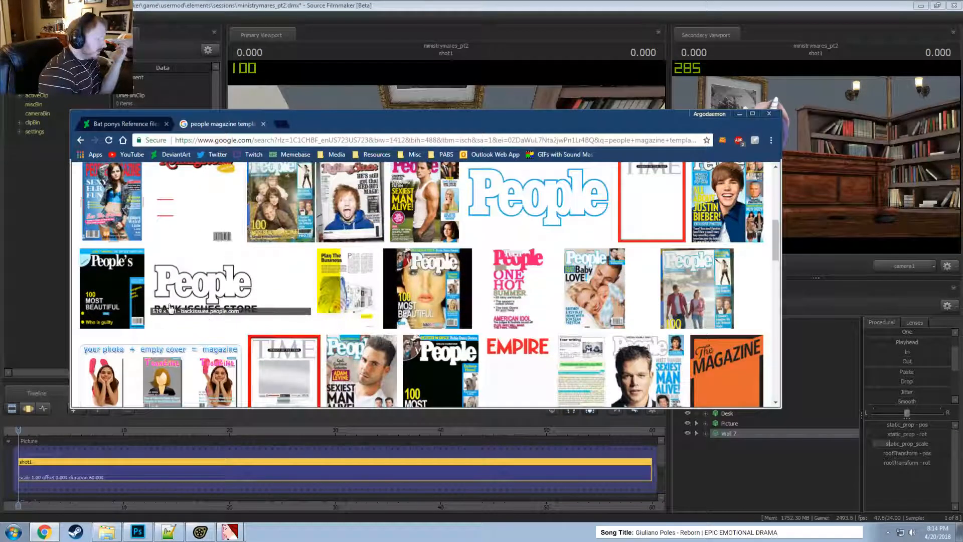
# - Preview the black "People's" fake cover template and browse the remaining magazine template results
pyautogui.click(114, 287)
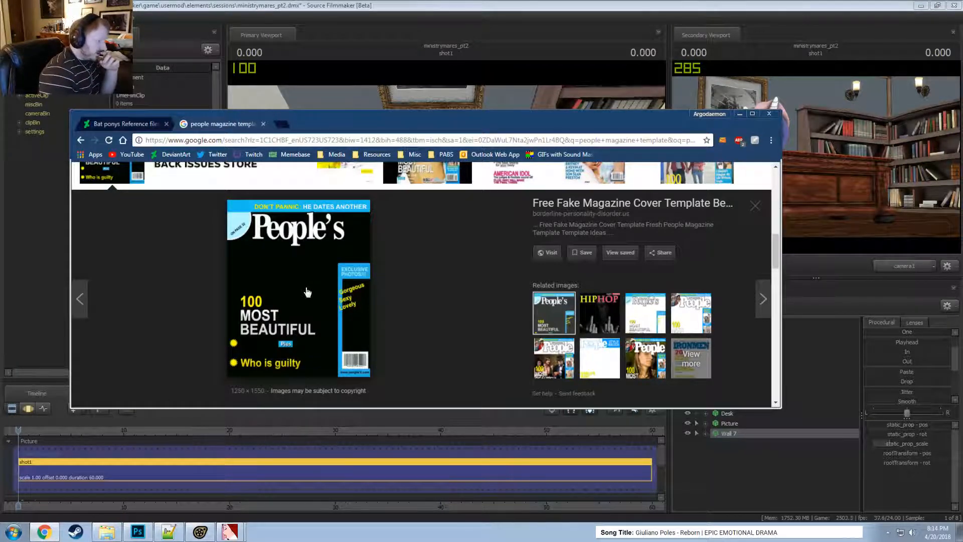
pyautogui.scroll(-4, 307, 292)
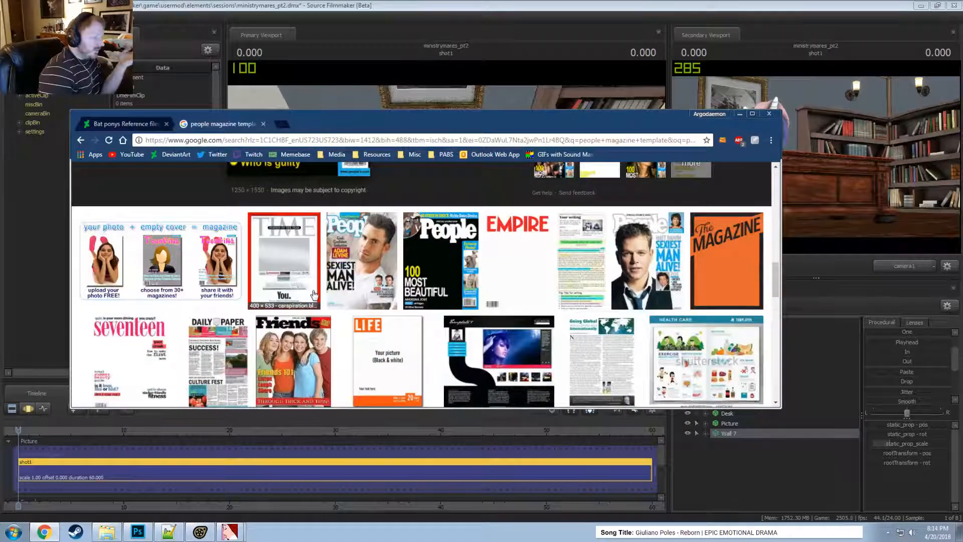
pyautogui.scroll(-2, 312, 294)
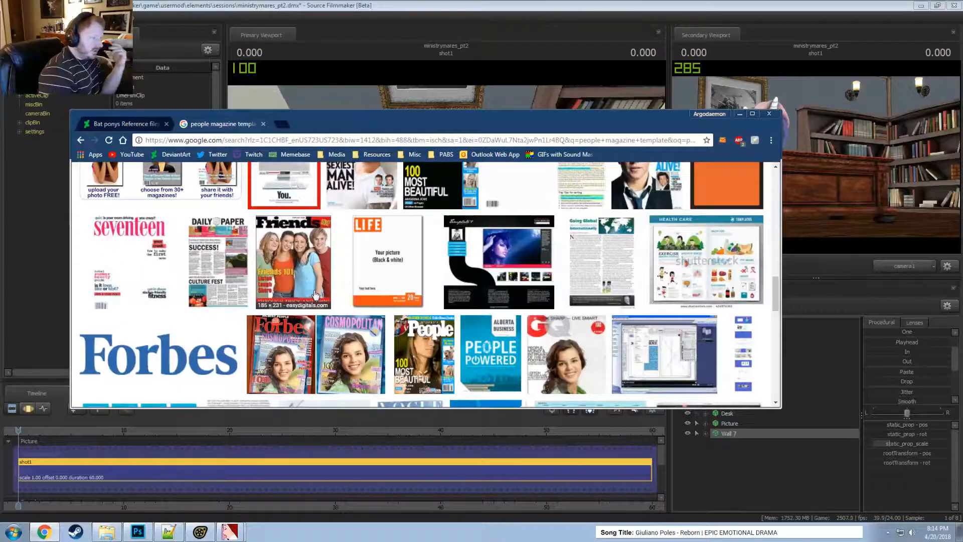
pyautogui.scroll(-5, 315, 295)
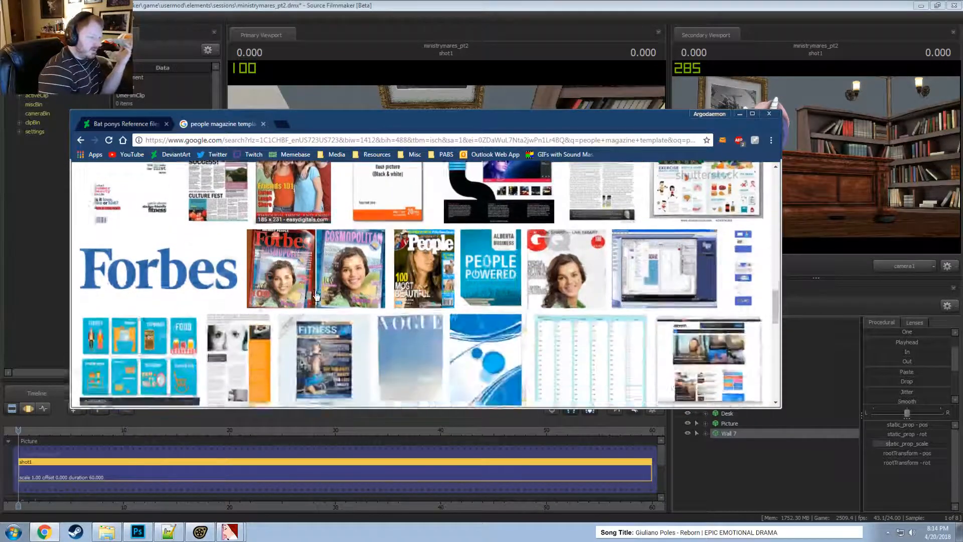
pyautogui.scroll(2, 316, 294)
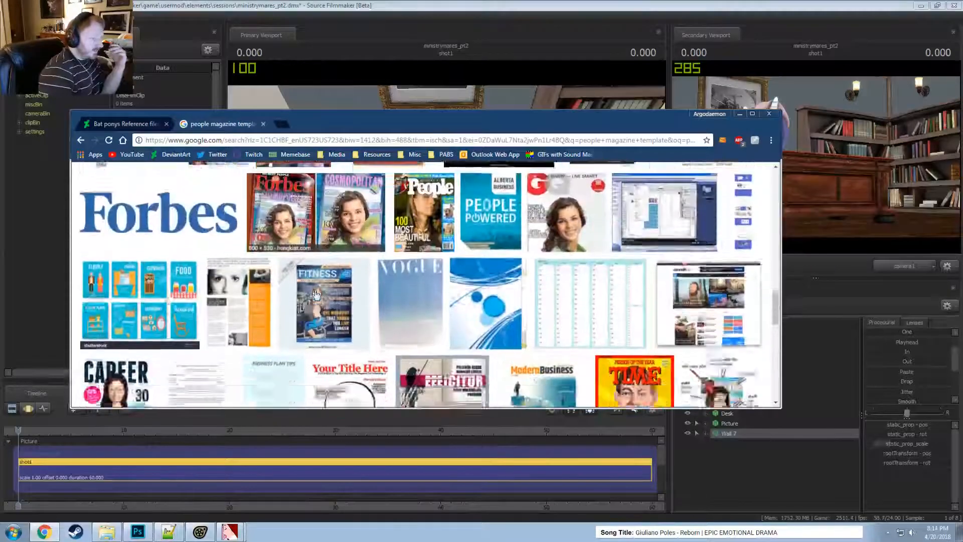
pyautogui.scroll(-1, 316, 295)
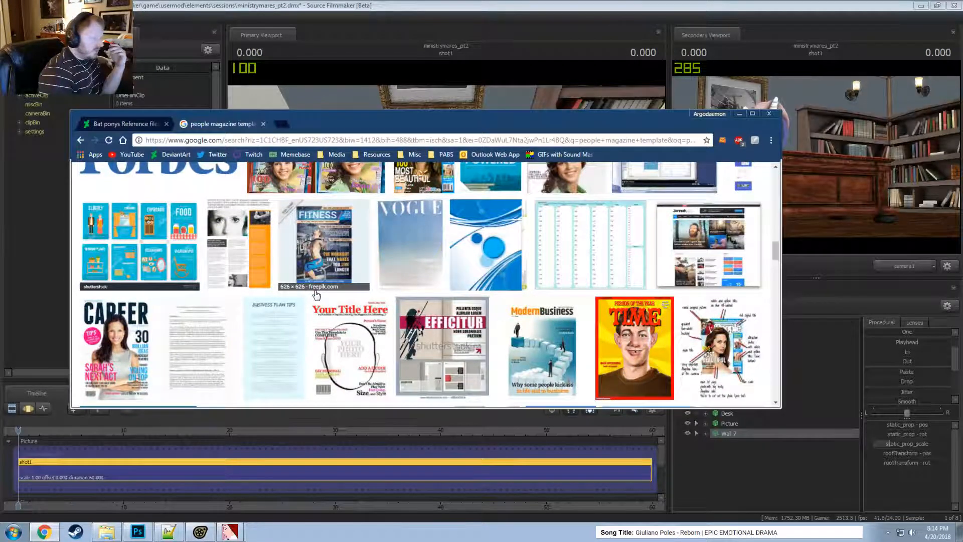
pyautogui.scroll(7, 316, 294)
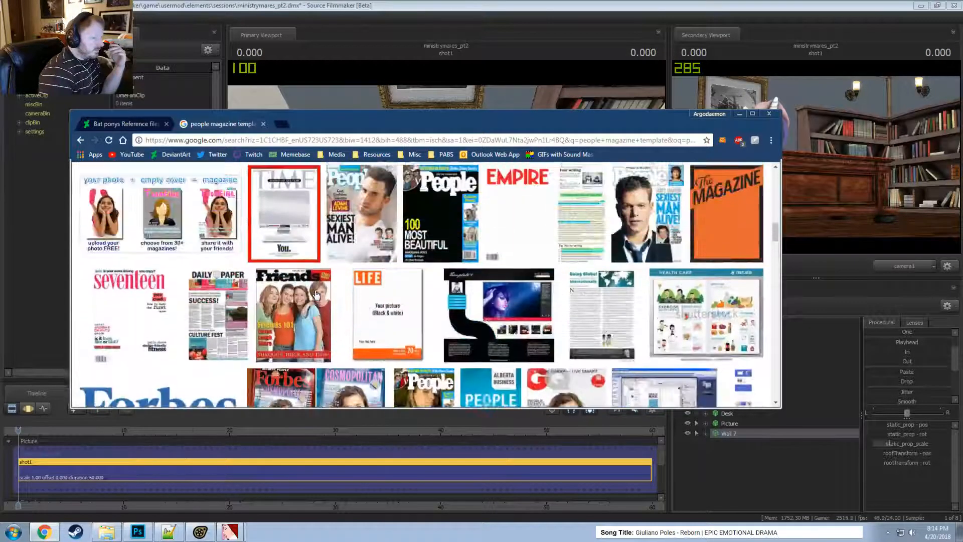
pyautogui.scroll(8, 316, 295)
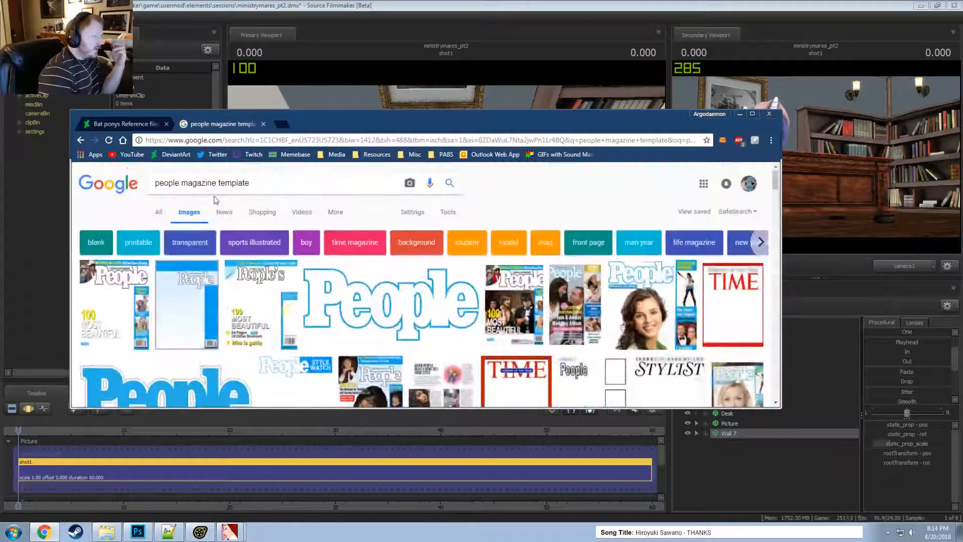
# - Change the image search to "time magazine template" and look over the TIME covers
pyautogui.doubleClick(165, 183)
pyautogui.write('ti')
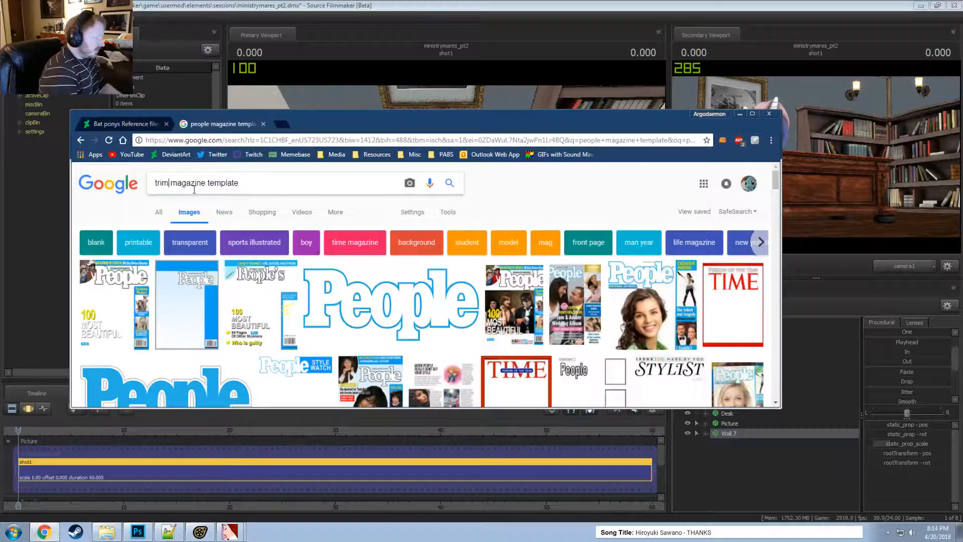
pyautogui.write('me')
pyautogui.press('Return')
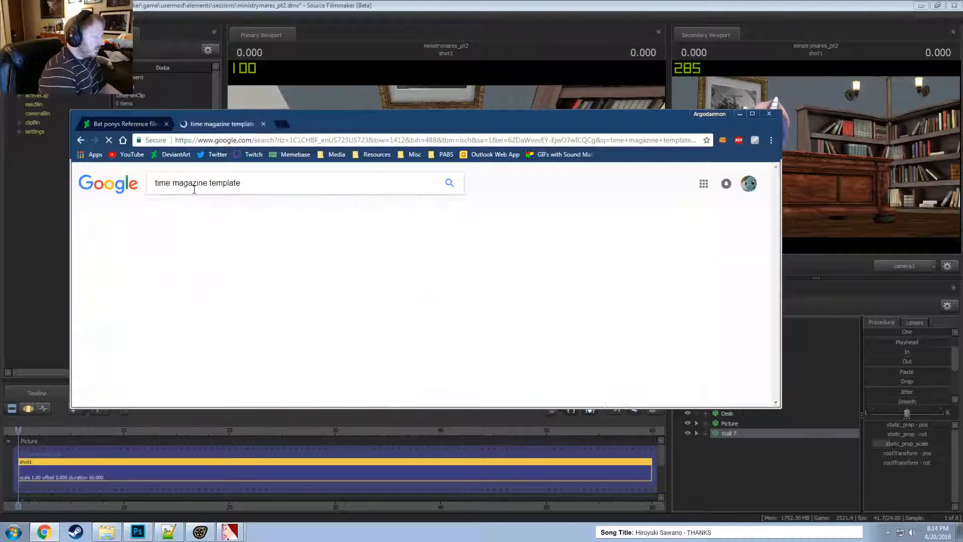
pyautogui.scroll(-1, 240, 311)
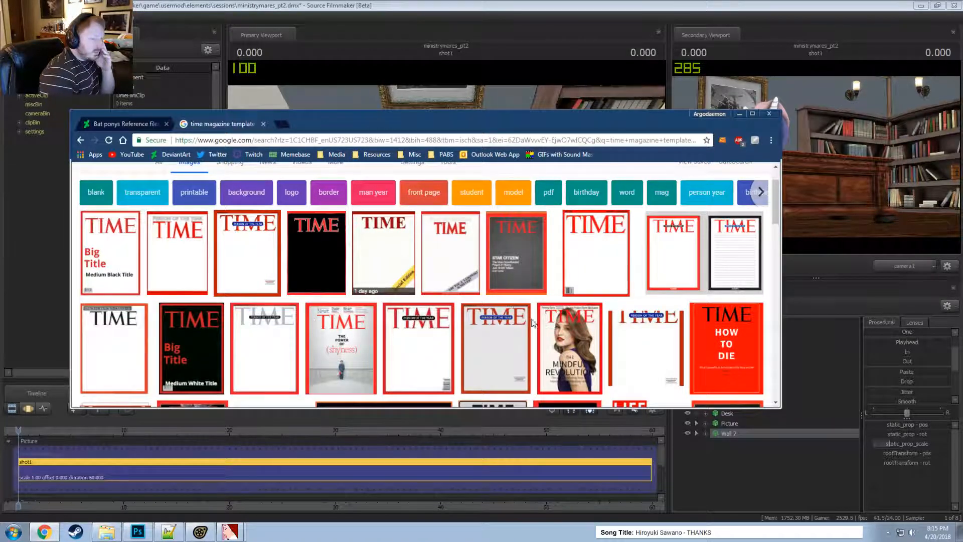
# - View the imgflip TIME "Person of the Year" blank template full size in a new tab, and close the tab and preview
pyautogui.click(254, 250)
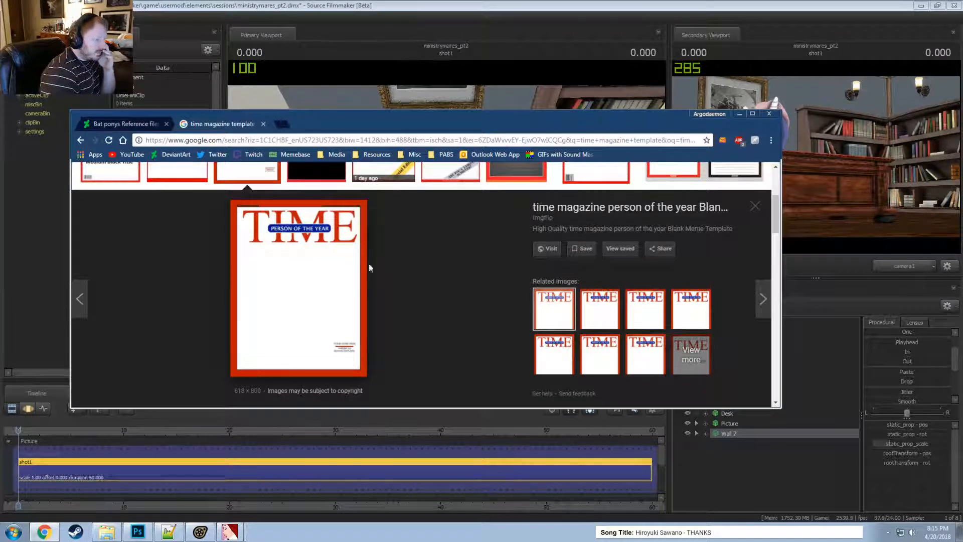
pyautogui.rightClick(310, 262)
pyautogui.click(365, 339)
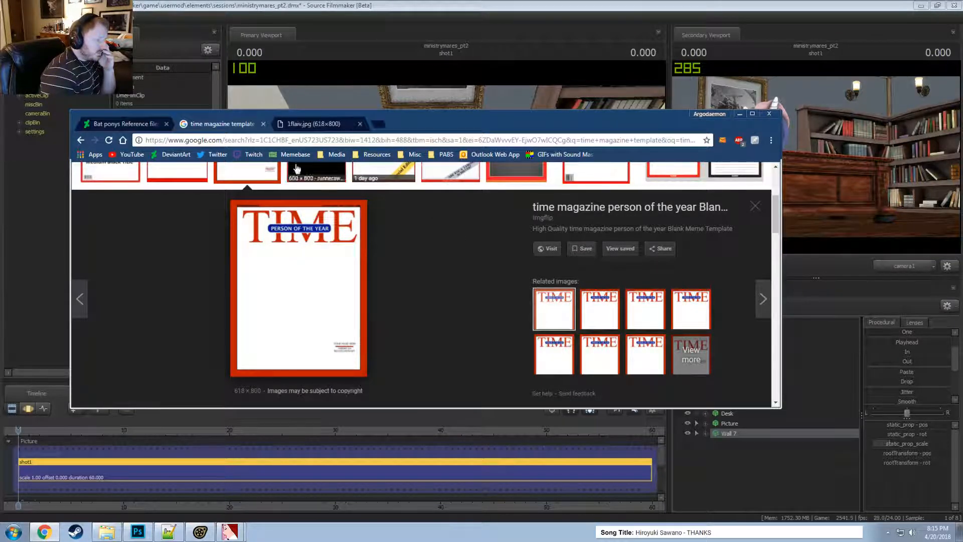
pyautogui.click(307, 125)
pyautogui.click(380, 169)
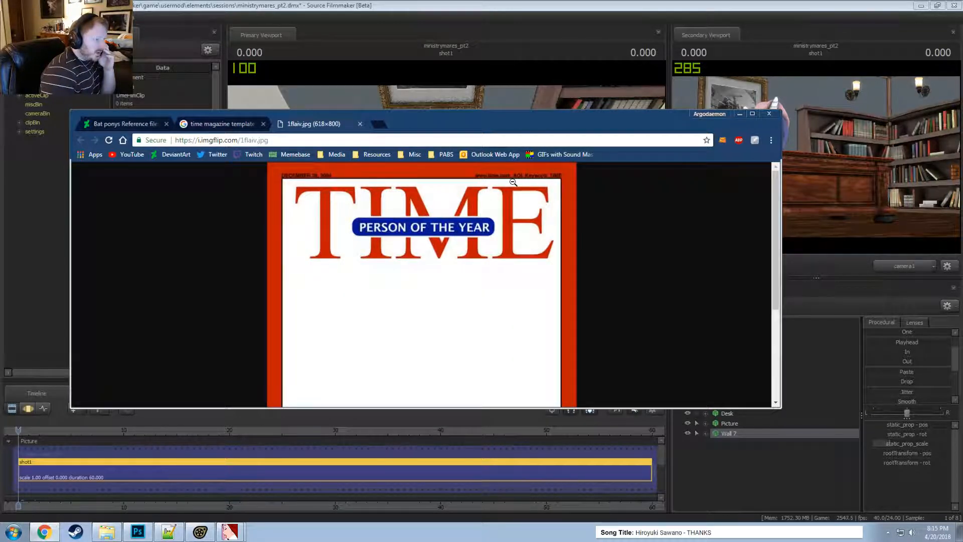
pyautogui.click(444, 234)
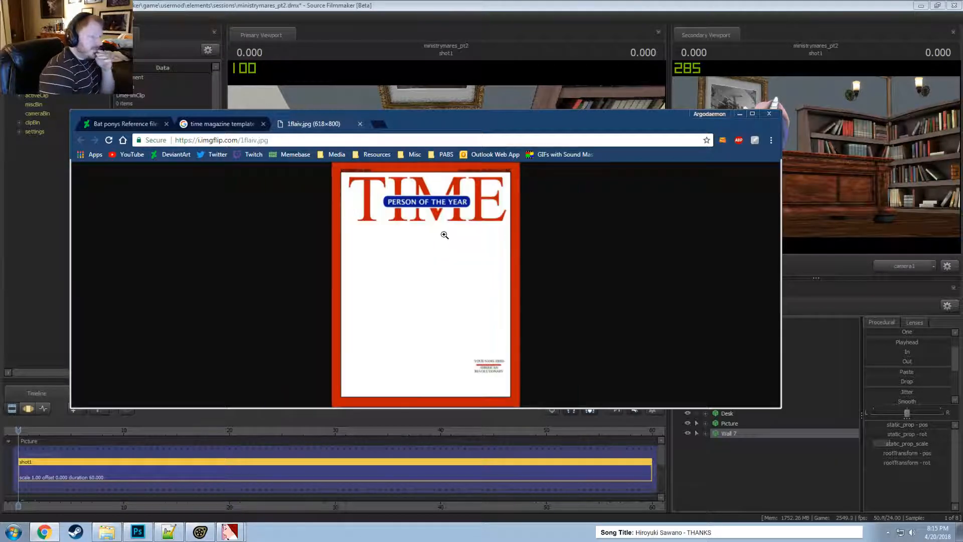
pyautogui.click(359, 127)
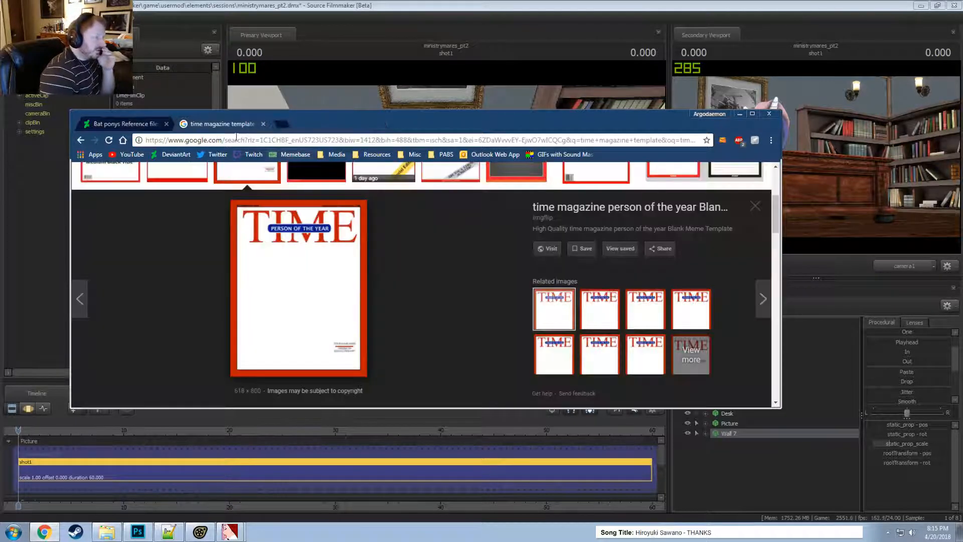
pyautogui.click(763, 213)
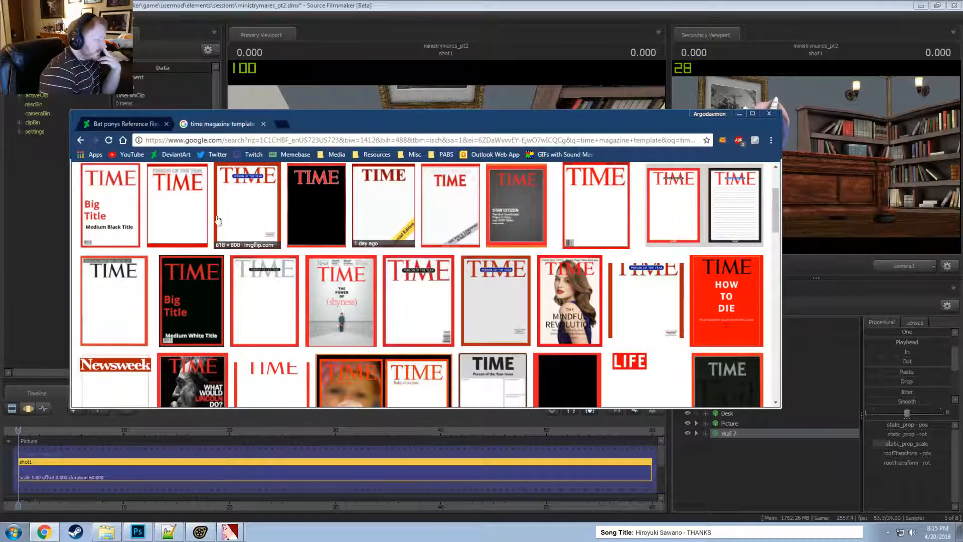
# - Preview the TIME template with "Person of the Year" above the title and examine its source web page
pyautogui.click(161, 211)
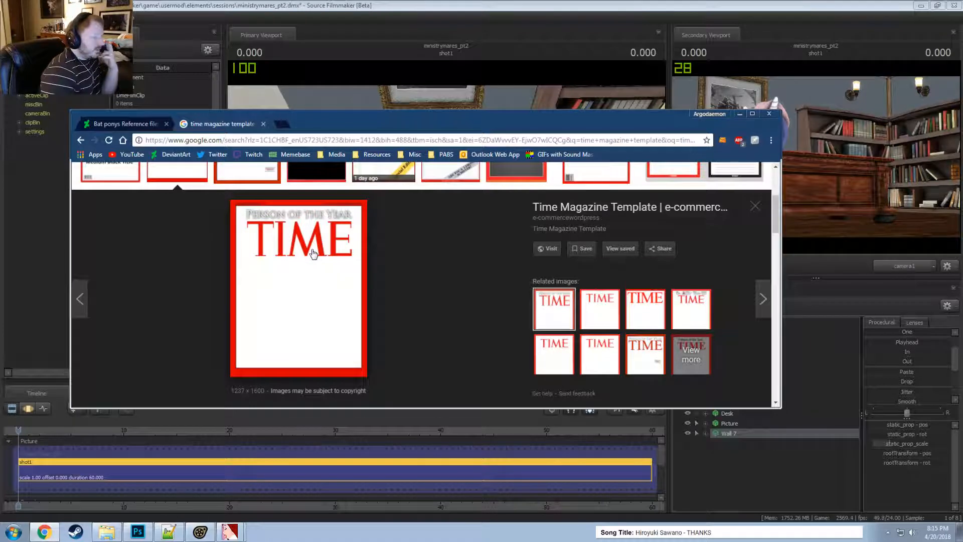
pyautogui.click(289, 235)
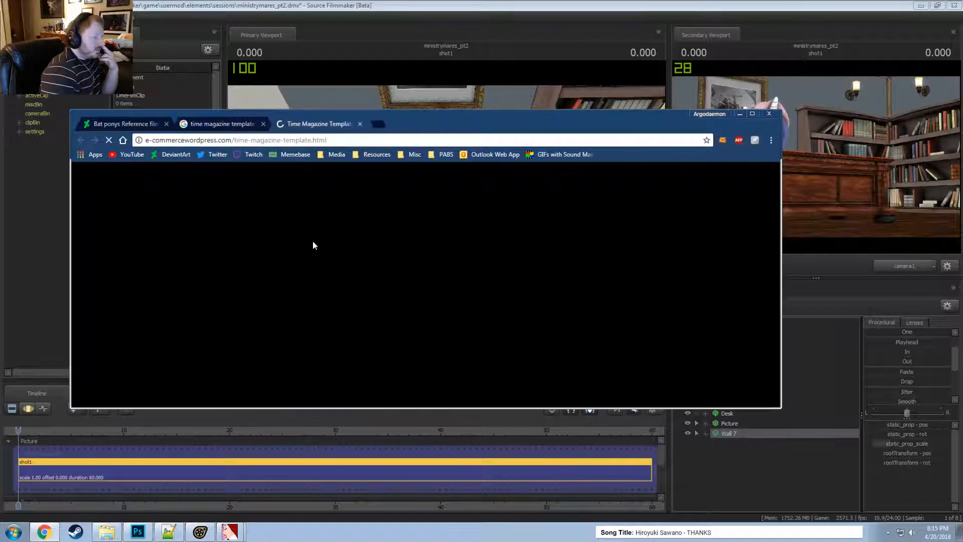
pyautogui.scroll(-4, 321, 241)
pyautogui.scroll(3, 344, 279)
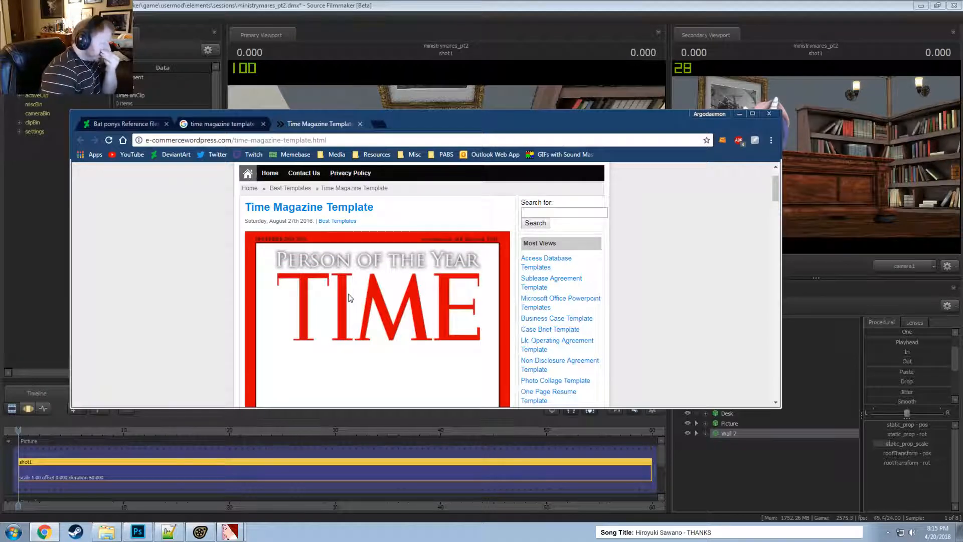
# - Switch to Source Filmmaker, bring the framed picture into view, and move Wall 7 into the Walls group
pyautogui.click(201, 535)
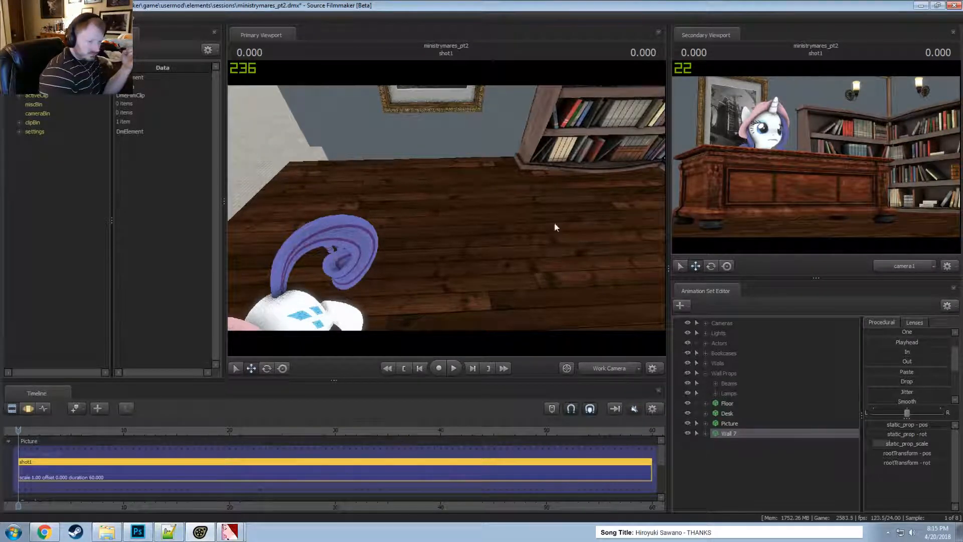
pyautogui.moveTo(555, 226); pyautogui.dragTo(554, 121)
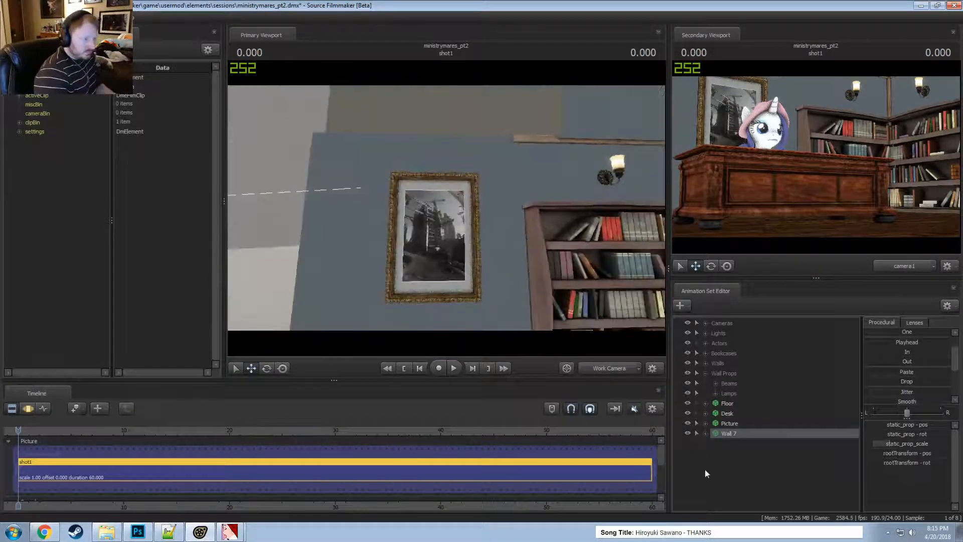
pyautogui.rightClick(719, 435)
pyautogui.click(730, 408)
pyautogui.moveTo(729, 406); pyautogui.dragTo(724, 365)
# - Select the Picture animation set in the Motion Editor and add override materials to it
pyautogui.click(725, 426)
pyautogui.press('F3')
pyautogui.rightClick(725, 425)
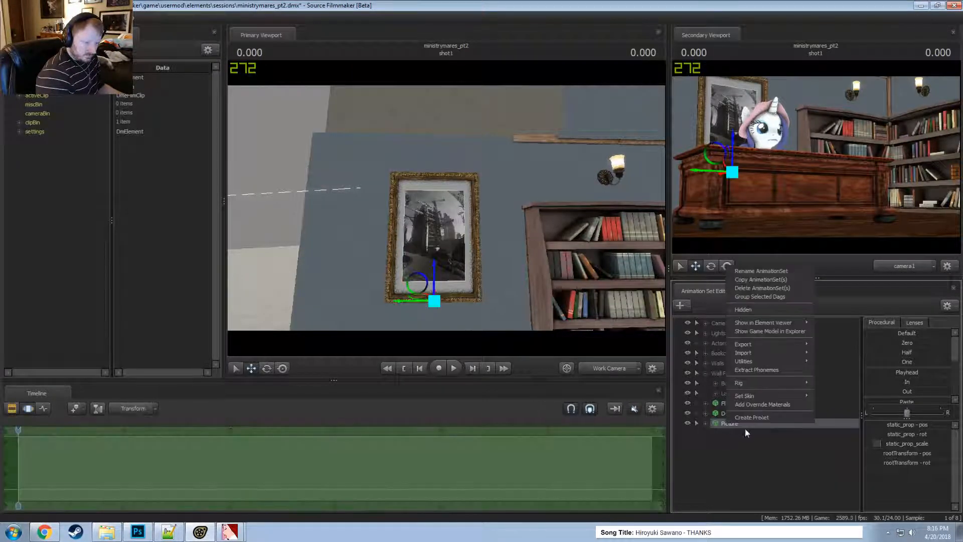
pyautogui.click(758, 405)
# - Try skin 1 on the Picture model, frame it up close in the viewport, and restore skin 0
pyautogui.rightClick(736, 425)
pyautogui.moveTo(766, 397)
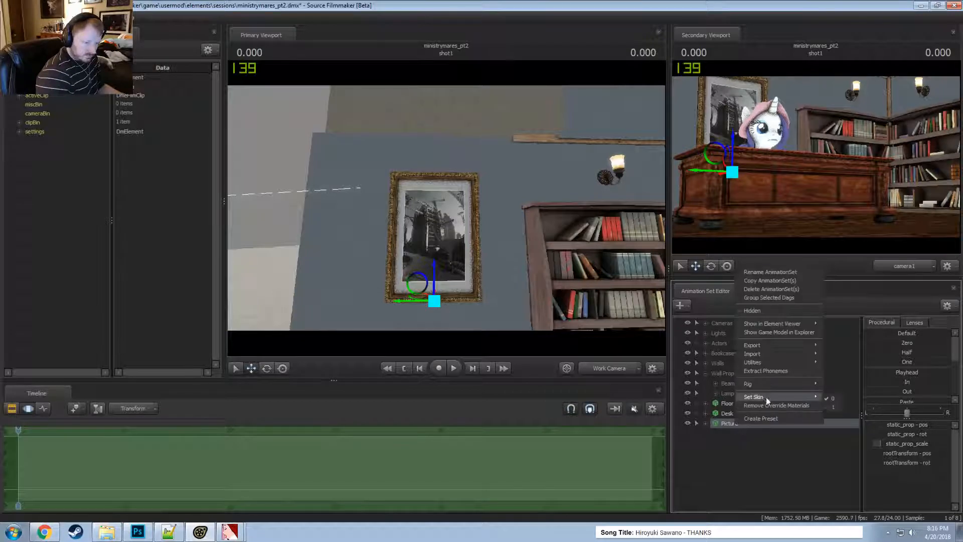
pyautogui.click(837, 411)
pyautogui.press('f')
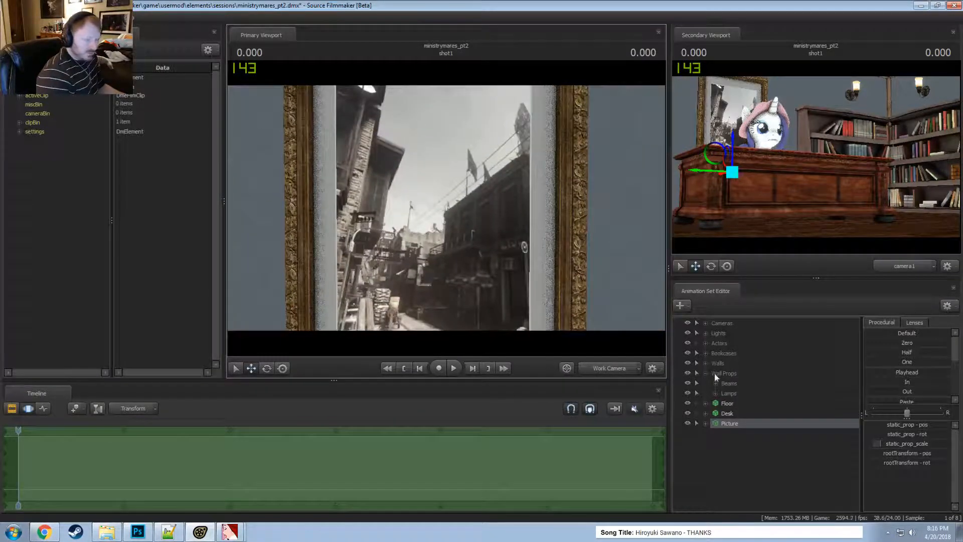
pyautogui.rightClick(738, 424)
pyautogui.moveTo(766, 396)
pyautogui.click(835, 400)
# - Show the Picture's game model in the Element Viewer, expand its picture materials, and copy the mtlName path of btr_pictureset_01_col
pyautogui.rightClick(743, 424)
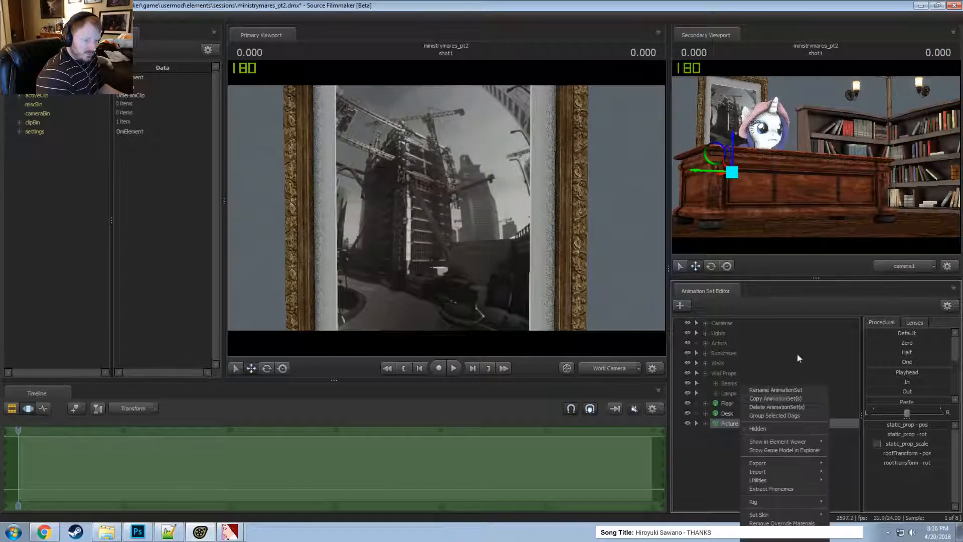
pyautogui.click(844, 450)
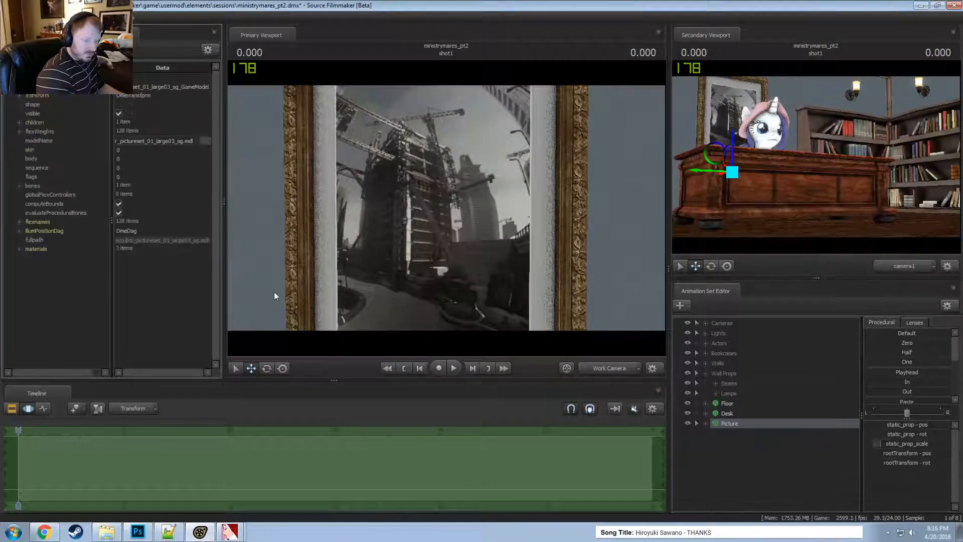
pyautogui.click(17, 250)
pyautogui.click(38, 257)
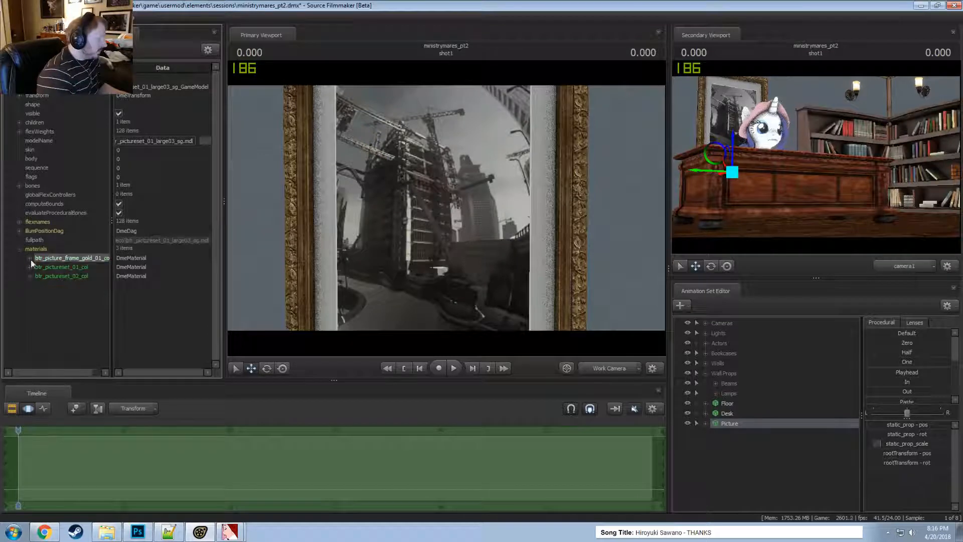
pyautogui.click(30, 267)
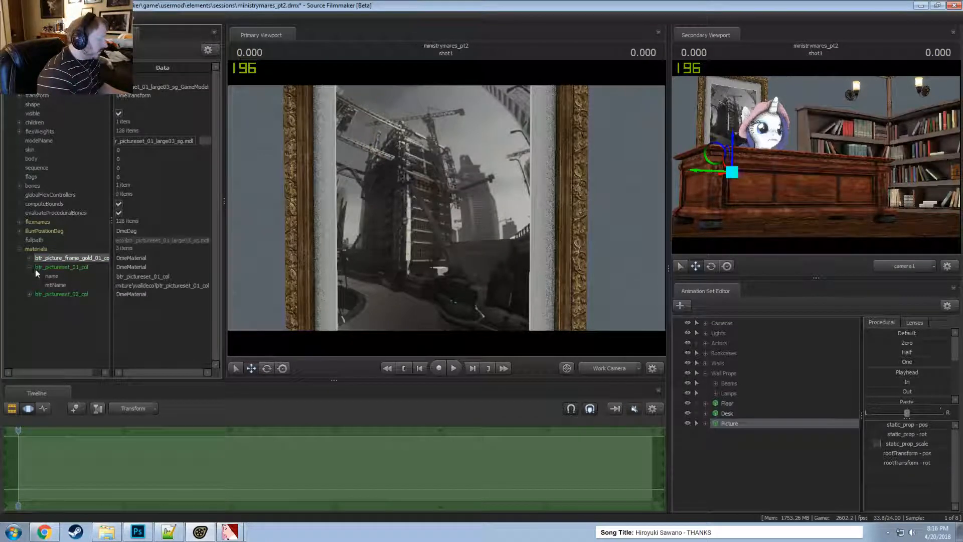
pyautogui.doubleClick(163, 291)
pyautogui.click(163, 287)
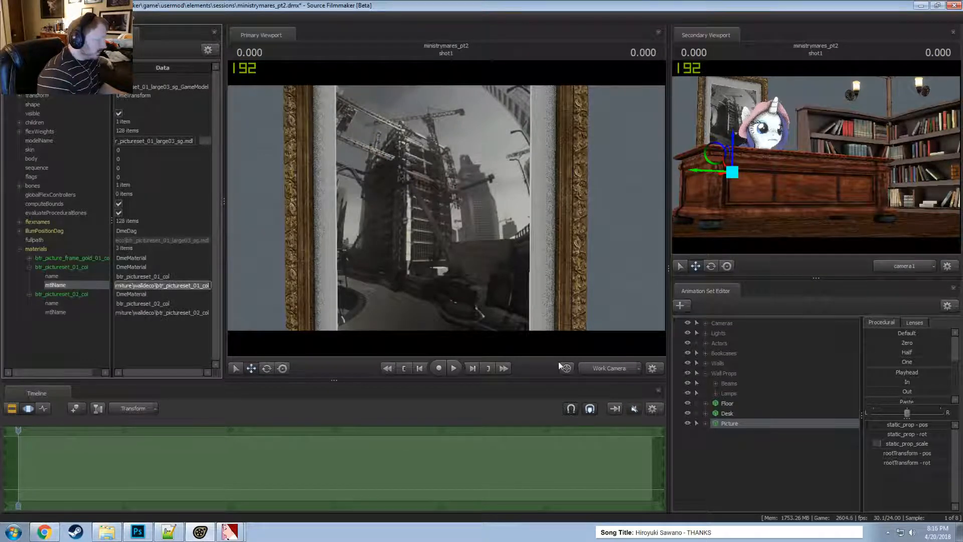
# - Locate the Picture's game model file in Explorer and go to the materials folder of pabs
pyautogui.rightClick(736, 424)
pyautogui.click(773, 335)
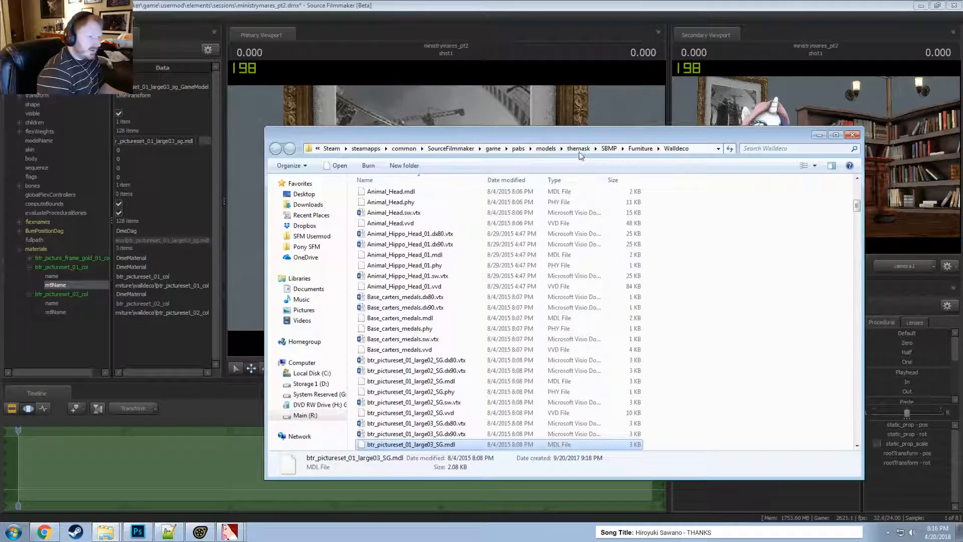
pyautogui.click(518, 148)
pyautogui.doubleClick(379, 205)
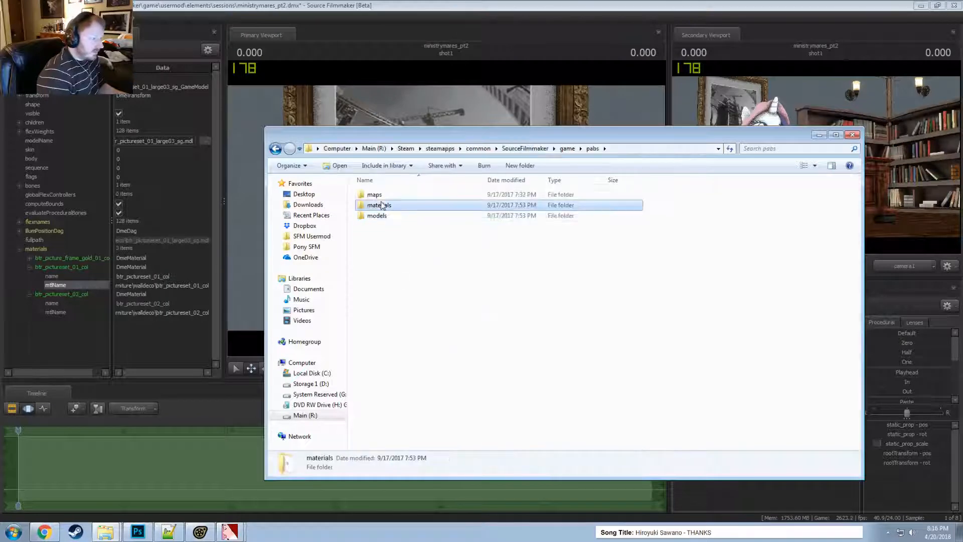
# - Open the themask\sbmp\furniture\walldeco subfolder by pasting the copied material path and removing the file name
pyautogui.click(663, 149)
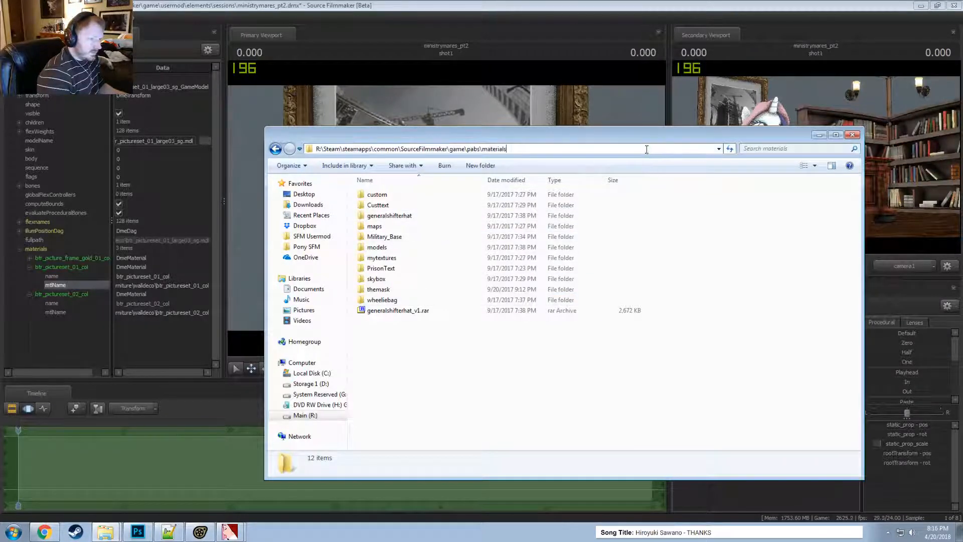
pyautogui.write('\\')
pyautogui.write('themask\\sbmp\\furniture\\walldeco\\btr_pictureset_01_col')
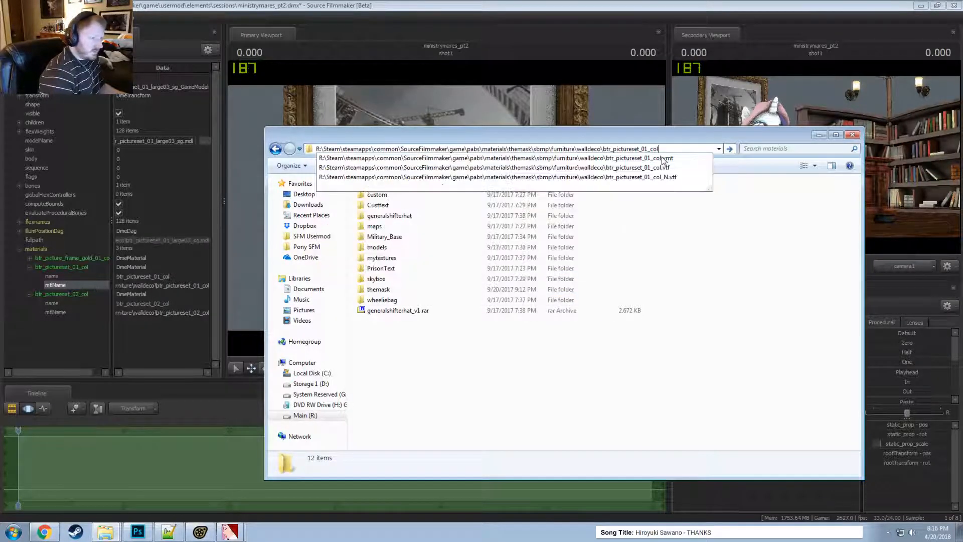
pyautogui.press('BackSpace')
pyautogui.press('BackSpace')
pyautogui.press('BackSpace')
pyautogui.press('BackSpace')
pyautogui.press('BackSpace')
pyautogui.press('BackSpace')
pyautogui.press('BackSpace')
pyautogui.press('BackSpace')
pyautogui.press('BackSpace')
pyautogui.press('BackSpace')
pyautogui.press('BackSpace')
pyautogui.press('BackSpace')
pyautogui.press('BackSpace')
pyautogui.press('BackSpace')
pyautogui.press('BackSpace')
pyautogui.press('BackSpace')
pyautogui.press('BackSpace')
pyautogui.press('BackSpace')
pyautogui.press('BackSpace')
pyautogui.press('BackSpace')
pyautogui.press('BackSpace')
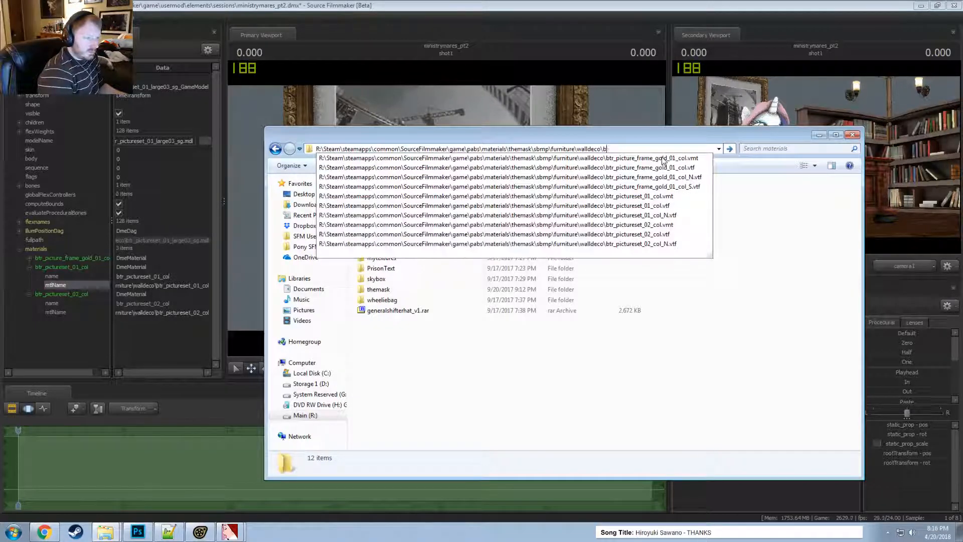
pyautogui.press('Return')
# - Open the btr_pictureset_01_col.vtf texture in the VTF editor and compare it with the framed picture in Source Filmmaker
pyautogui.scroll(-15, 436, 341)
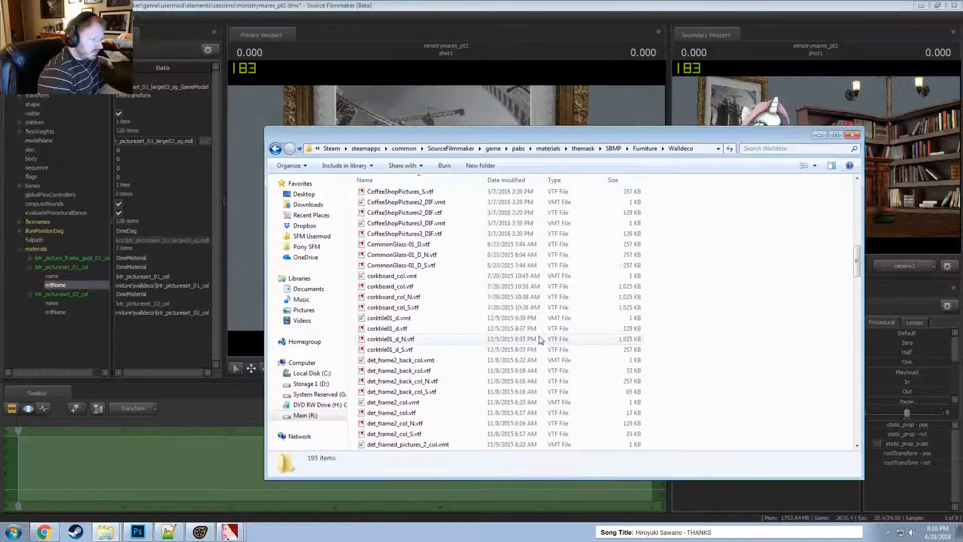
pyautogui.scroll(6, 435, 344)
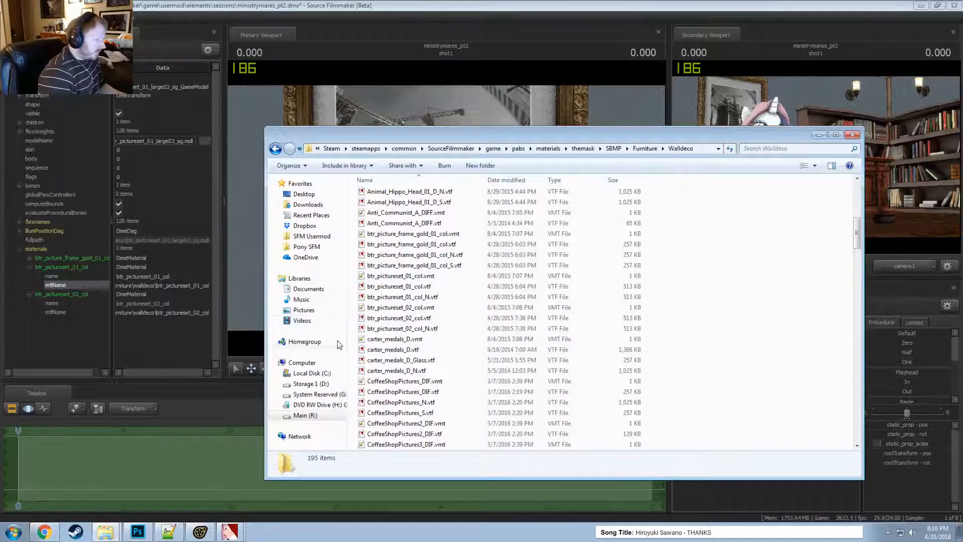
pyautogui.doubleClick(421, 288)
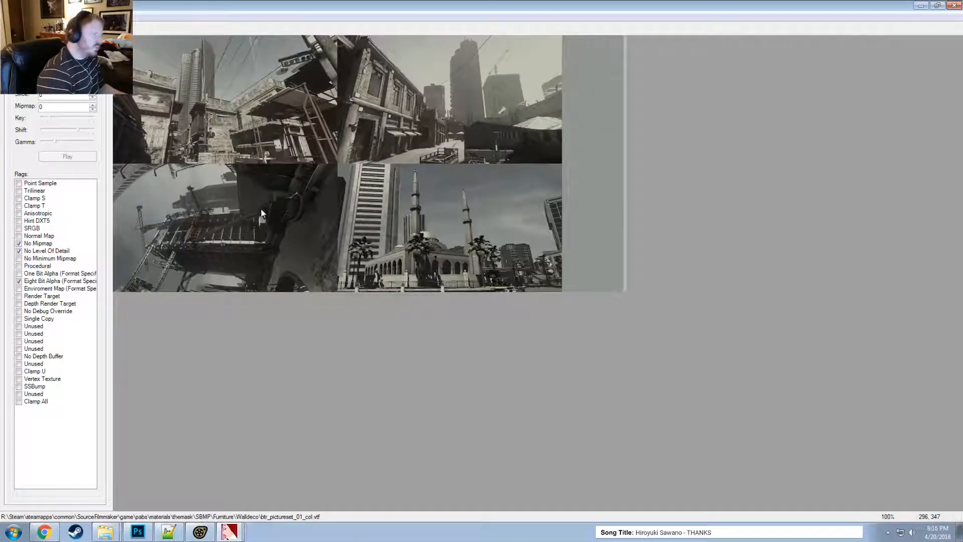
pyautogui.hotkey('alt', 'Tab')
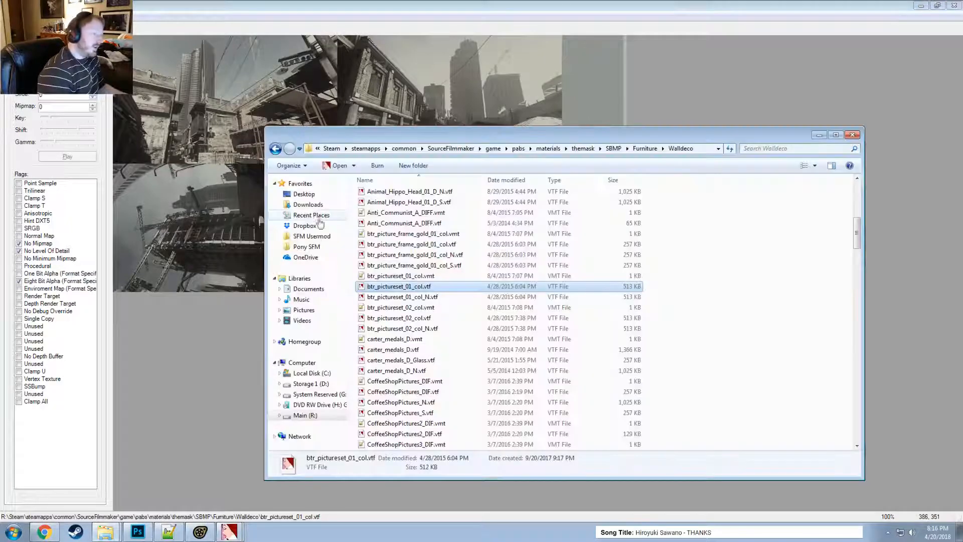
pyautogui.hotkey('alt', 'Tab')
pyautogui.hotkey('alt', 'Tab')
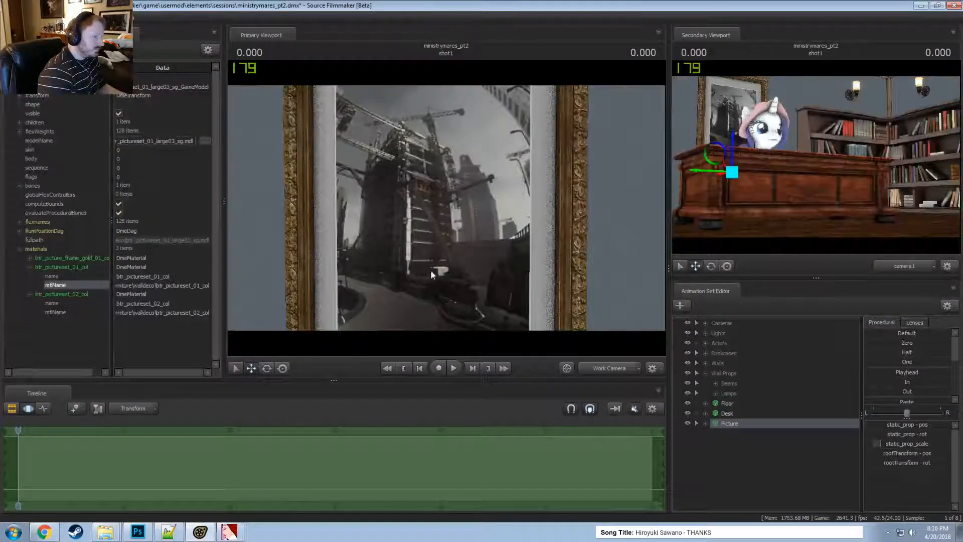
pyautogui.hotkey('alt', 'Tab')
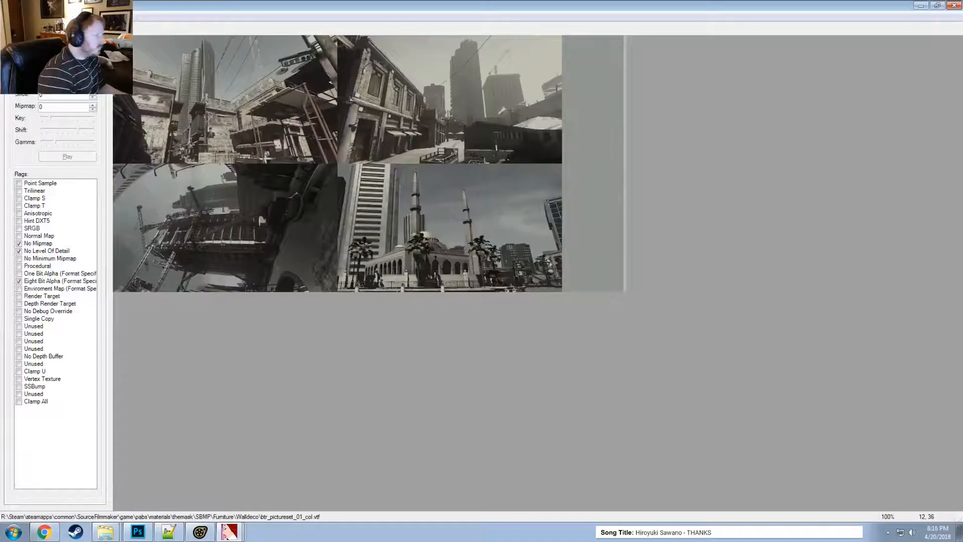
# - Export the texture as btr_pictureset_01_col.tga into the pabs materials Walldeco folder, reusing the folder path copied from Explorer
pyautogui.hotkey('alt', 'f')
pyautogui.click(28, 94)
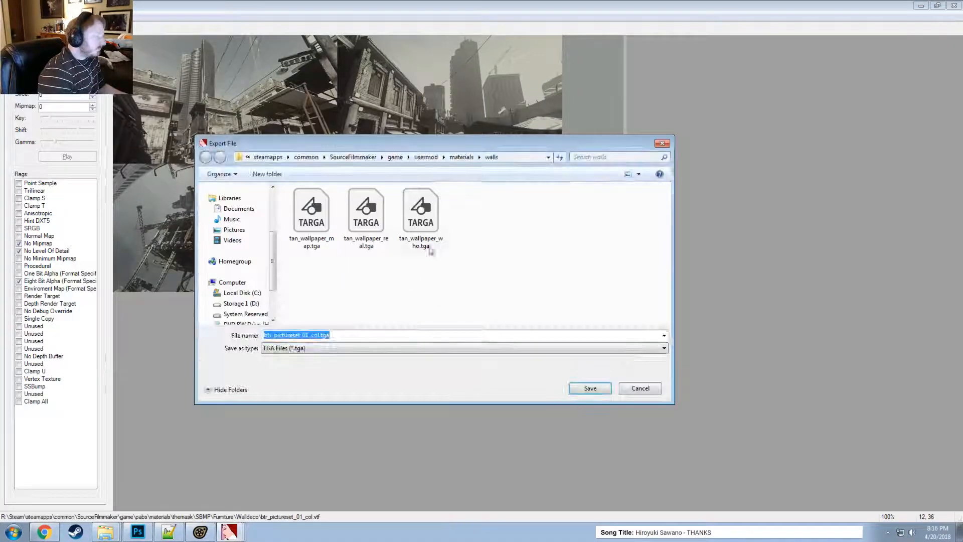
pyautogui.click(511, 158)
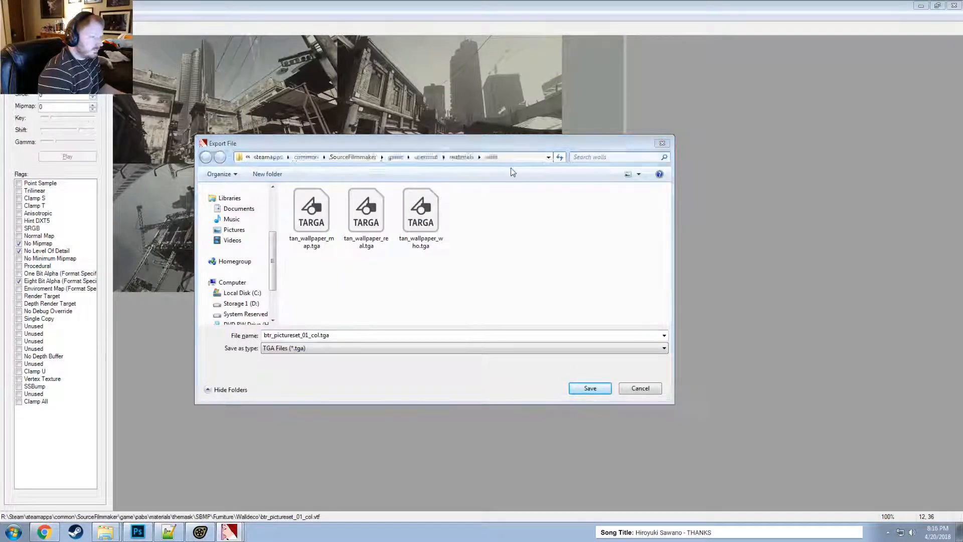
pyautogui.hotkey('alt', 'Tab')
pyautogui.click(708, 148)
pyautogui.hotkey('ctrl', 'c')
pyautogui.hotkey('alt', 'Tab')
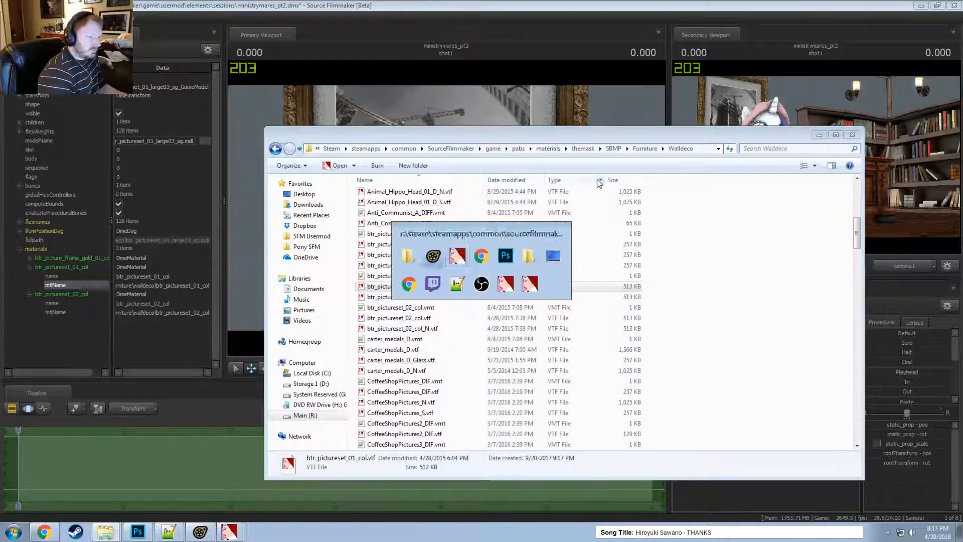
pyautogui.hotkey('ctrl', 'v')
pyautogui.press('Return')
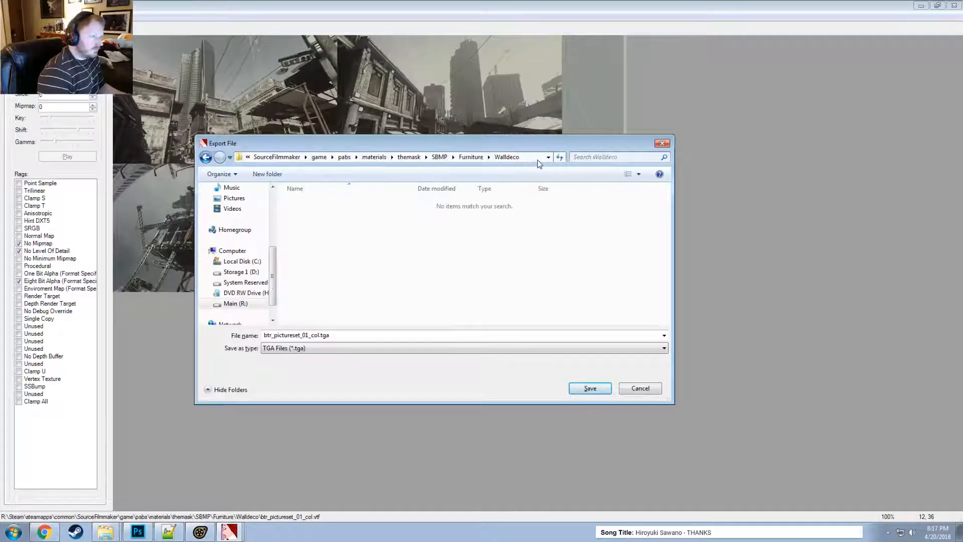
pyautogui.click(608, 389)
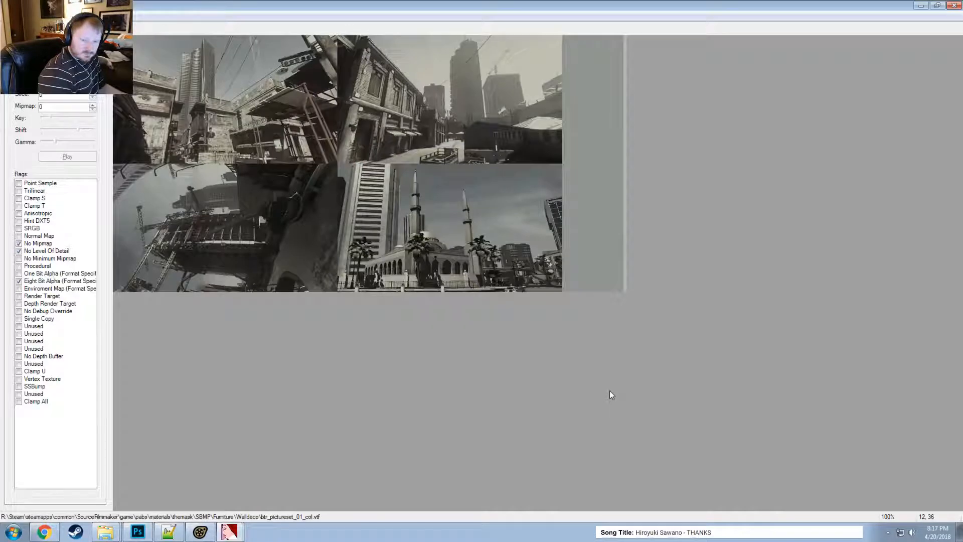
# - Open the exported btr_pictureset_01_col.tga from the Walldeco folder in Photoshop and fit it in view
pyautogui.hotkey('alt', 'Tab')
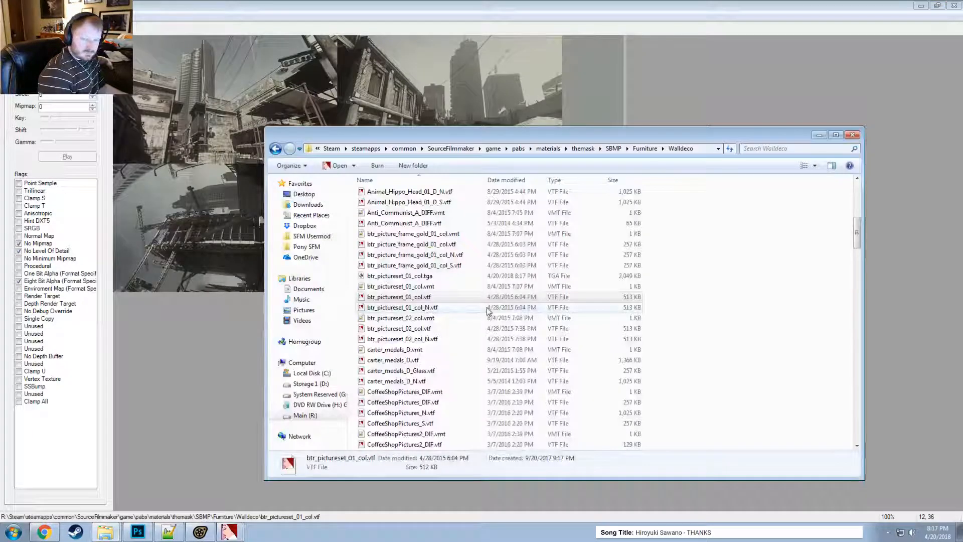
pyautogui.hotkey('alt', 'Tab')
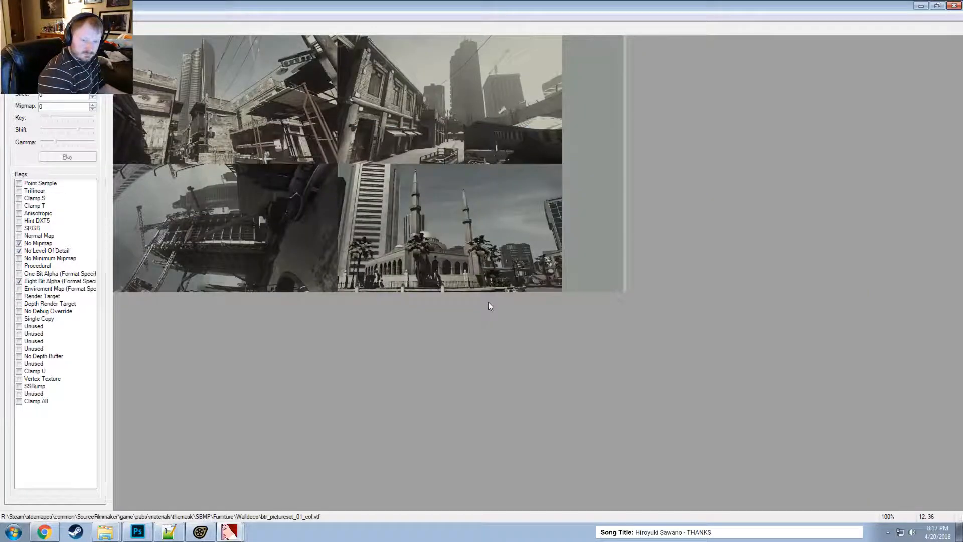
pyautogui.hotkey('alt', 'Tab')
pyautogui.hotkey('alt', 'Tab')
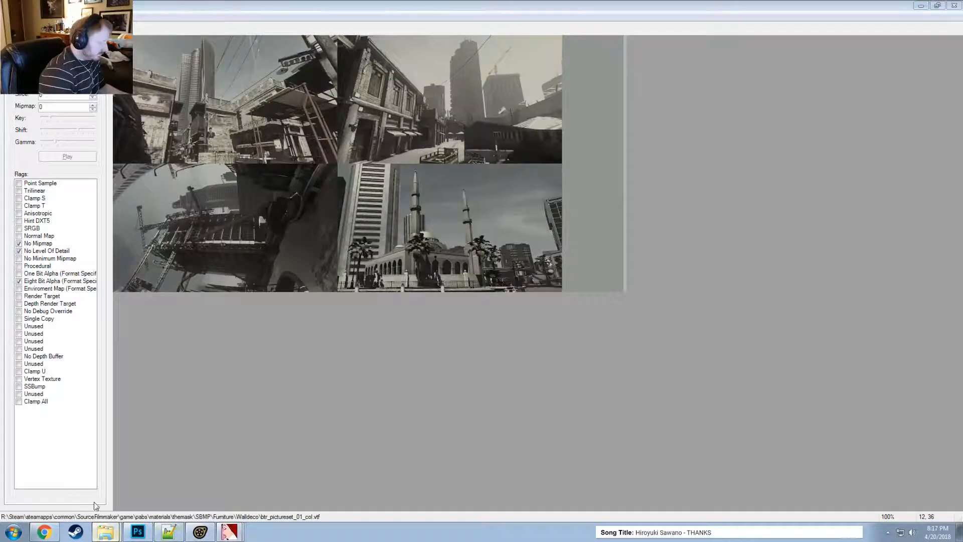
pyautogui.click(105, 531)
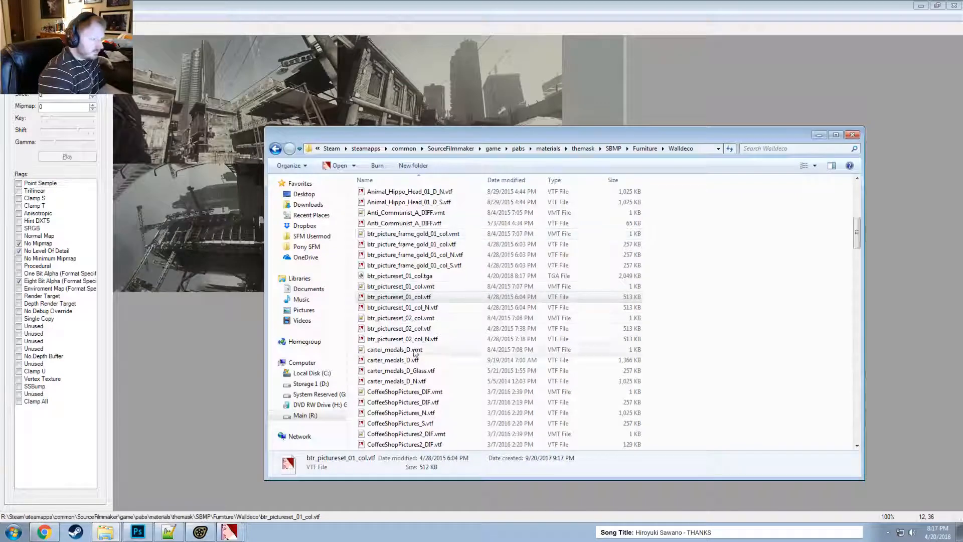
pyautogui.doubleClick(396, 275)
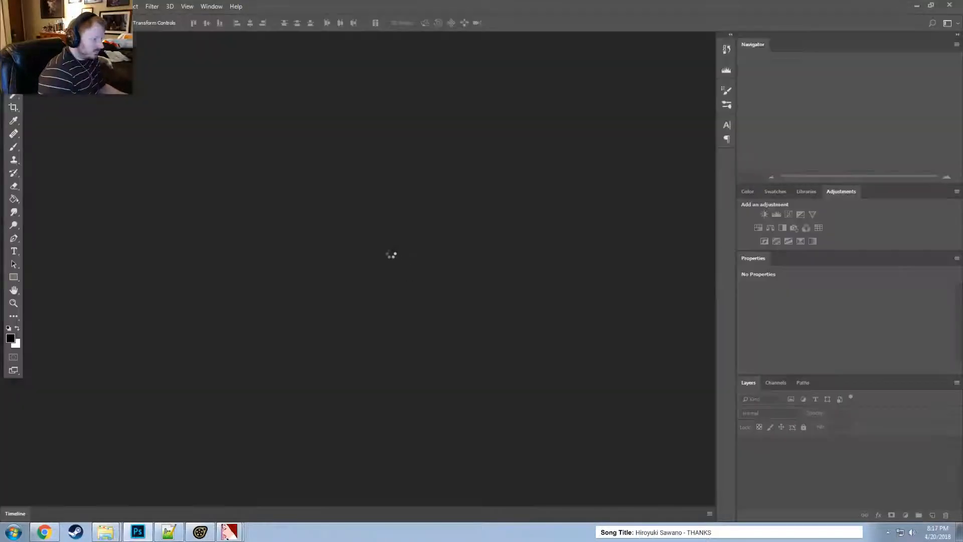
pyautogui.scroll(4, 126, 250)
pyautogui.scroll(-3, 125, 250)
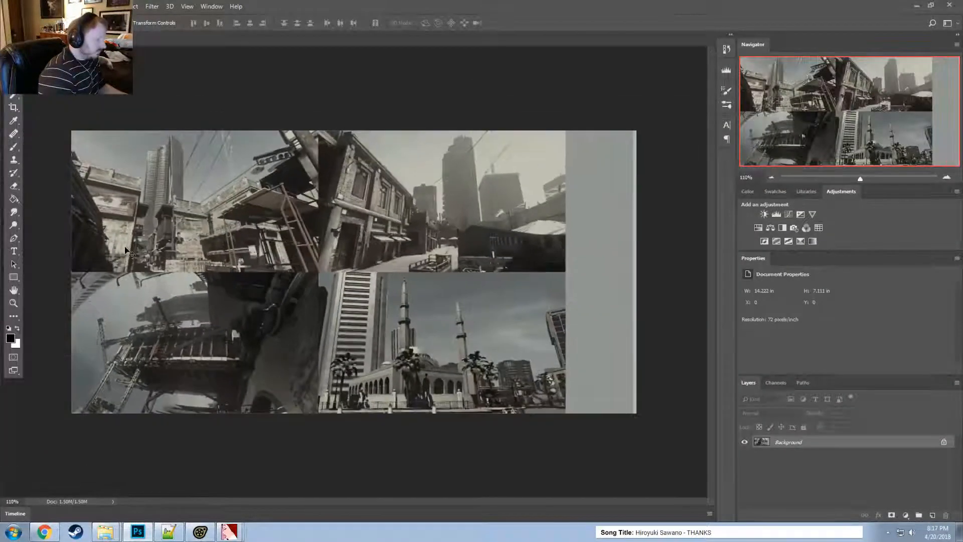
# - Select the lower-left construction photo of the texture with a rectangular marquee of about 448 × 256 px and copy it
pyautogui.press('m')
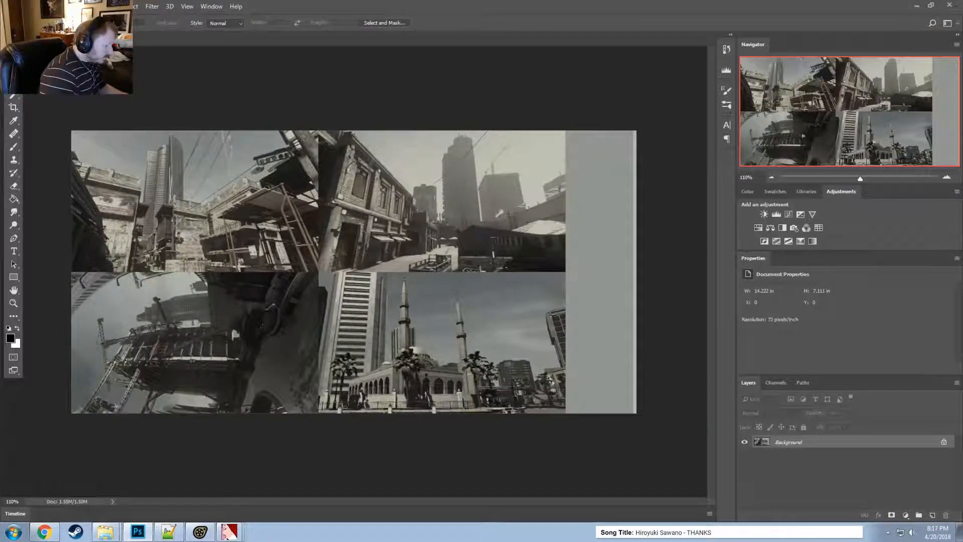
pyautogui.moveTo(71, 413); pyautogui.dragTo(318, 272)
pyautogui.keyDown('alt'); pyautogui.scroll(10, 277, 277); pyautogui.keyUp('alt')
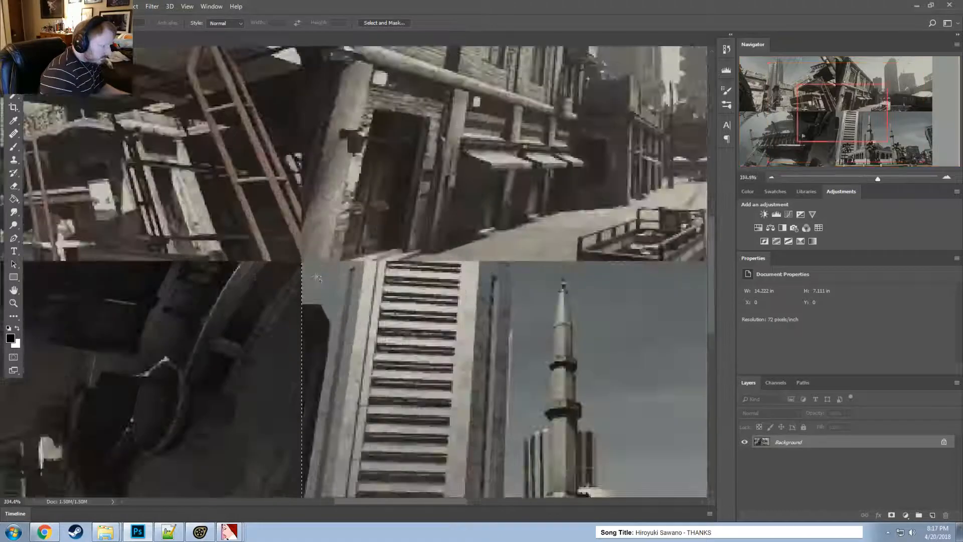
pyautogui.keyDown('alt'); pyautogui.scroll(-10, 278, 276); pyautogui.keyUp('alt')
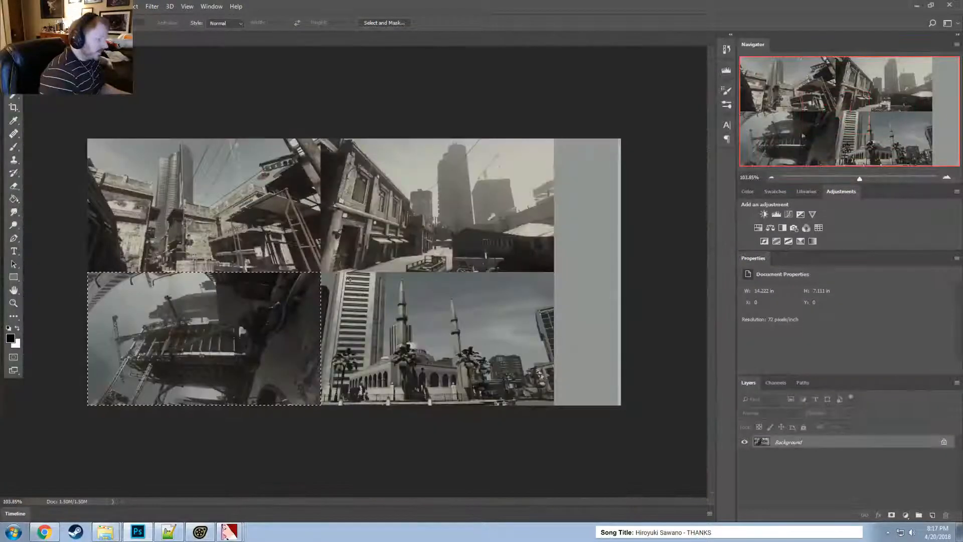
# - Create a new 448 × 256 px document from the clipboard preset and paste the copied construction photo into it
pyautogui.click(23, 7)
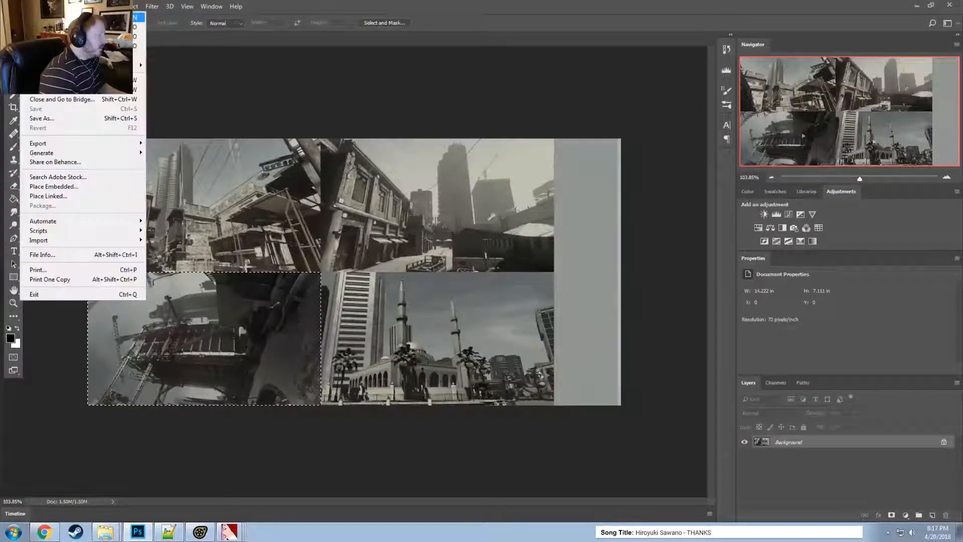
pyautogui.click(35, 16)
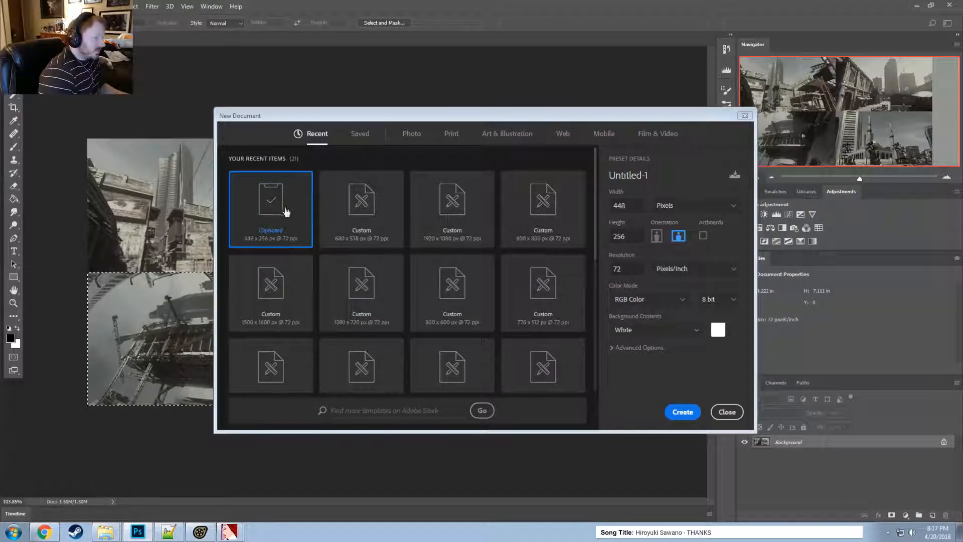
pyautogui.click(683, 412)
pyautogui.hotkey('ctrl', 'v')
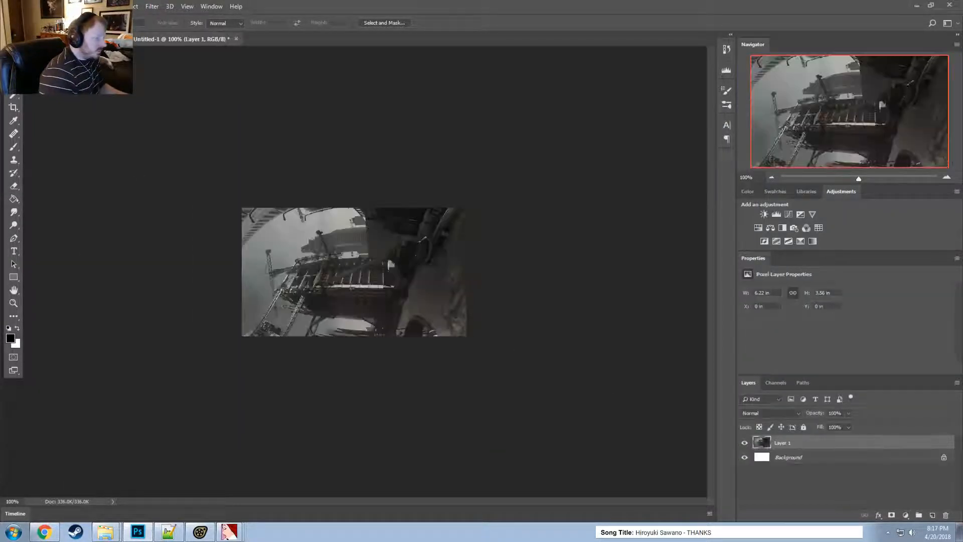
pyautogui.click(42, 7)
pyautogui.moveTo(62, 6)
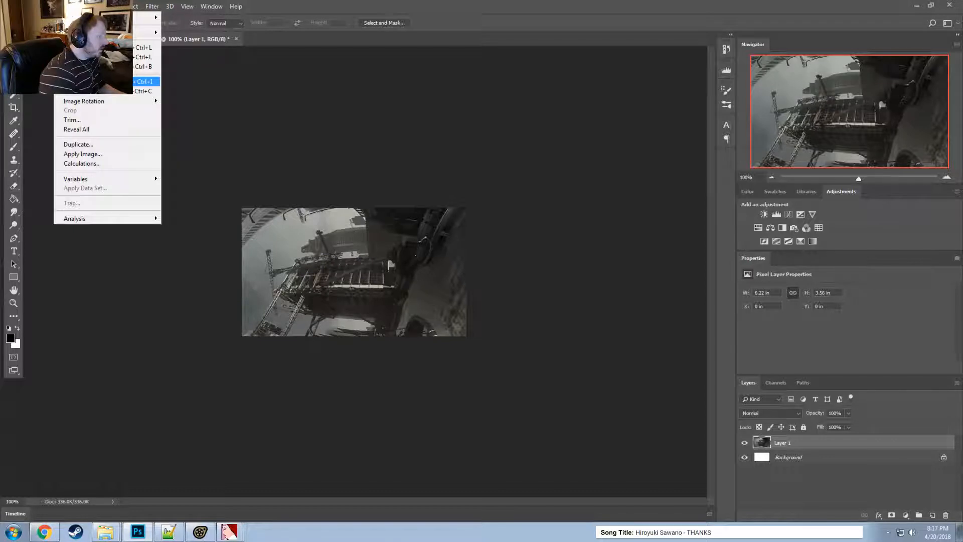
pyautogui.click(75, 93)
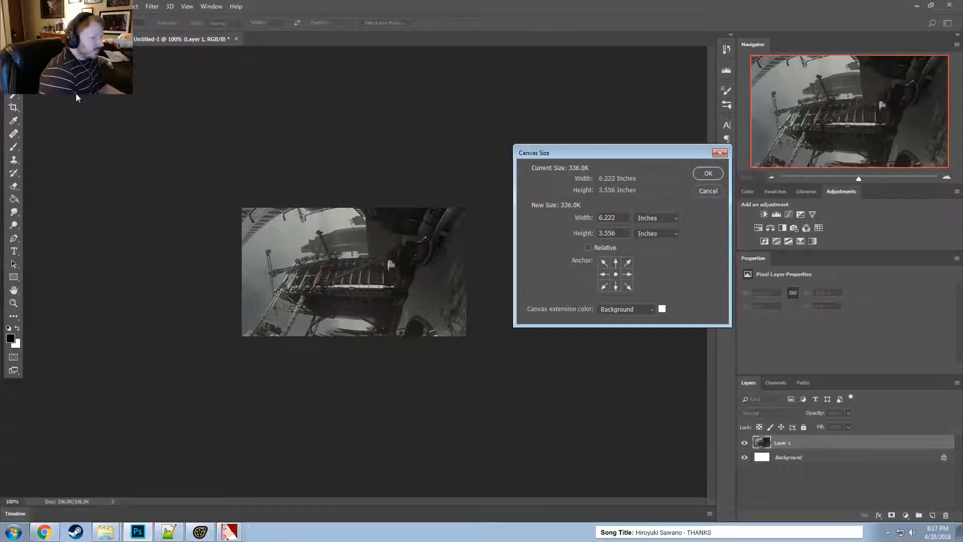
pyautogui.press('Escape')
pyautogui.click(43, 6)
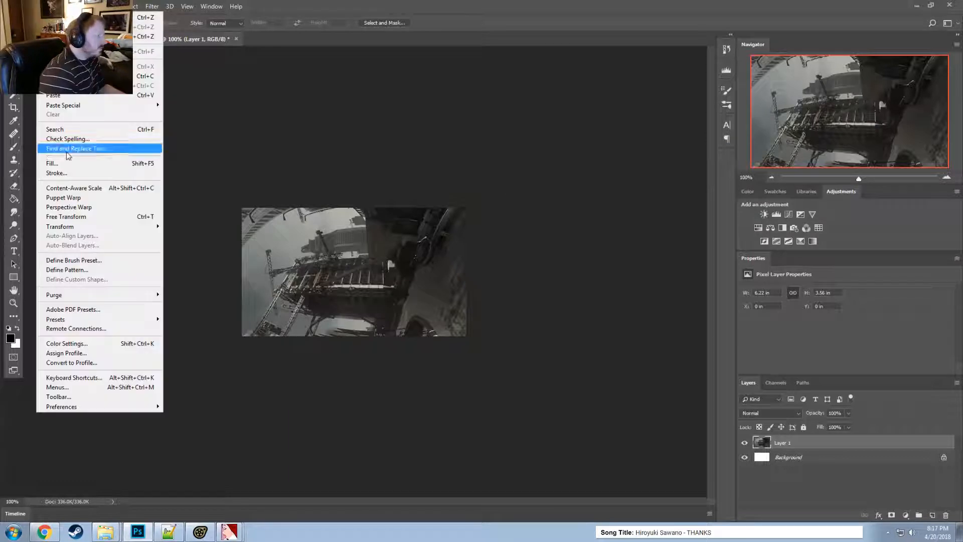
pyautogui.click(72, 83)
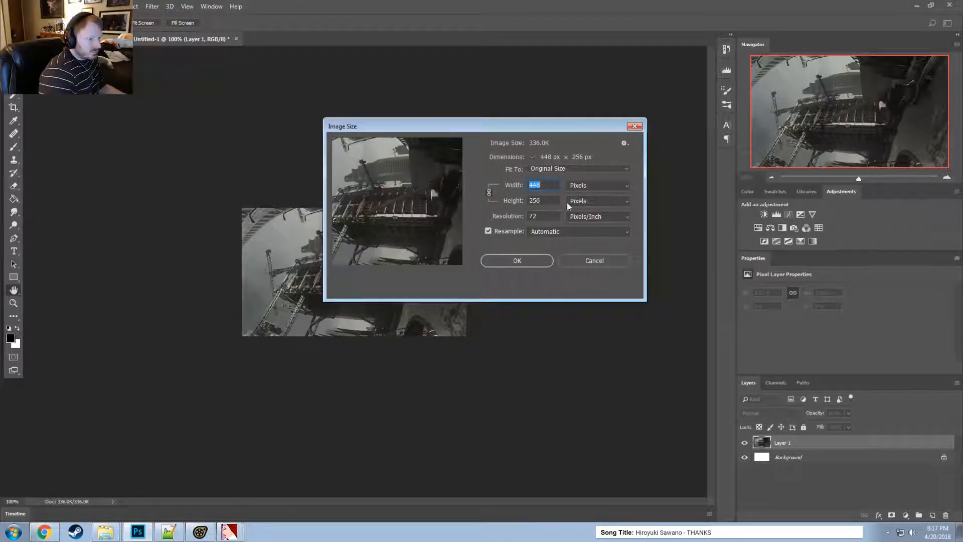
pyautogui.click(624, 142)
pyautogui.click(623, 142)
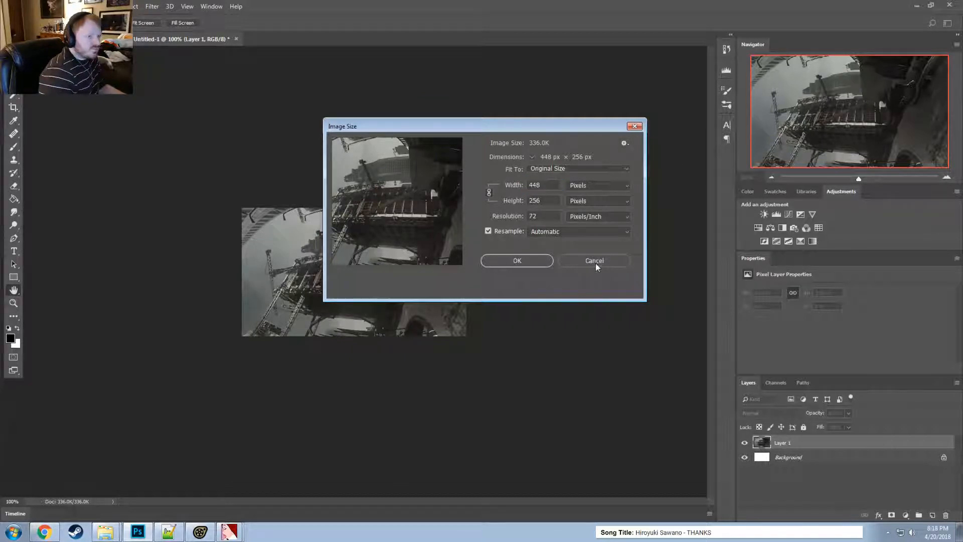
pyautogui.click(595, 261)
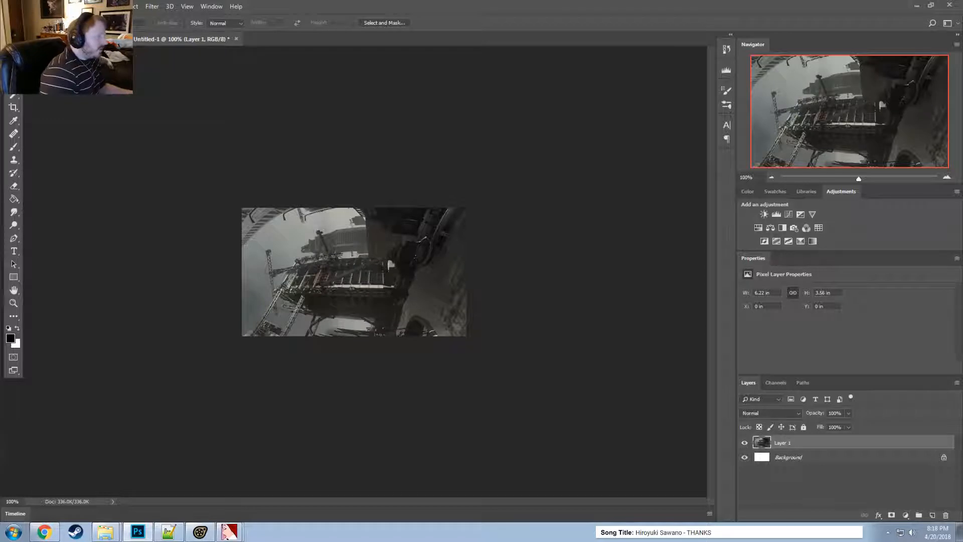
# - Try resizing the image to 256 × 448 px with unlinked proportions, and undo the resize
pyautogui.click(64, 6)
pyautogui.click(64, 6)
pyautogui.click(44, 6)
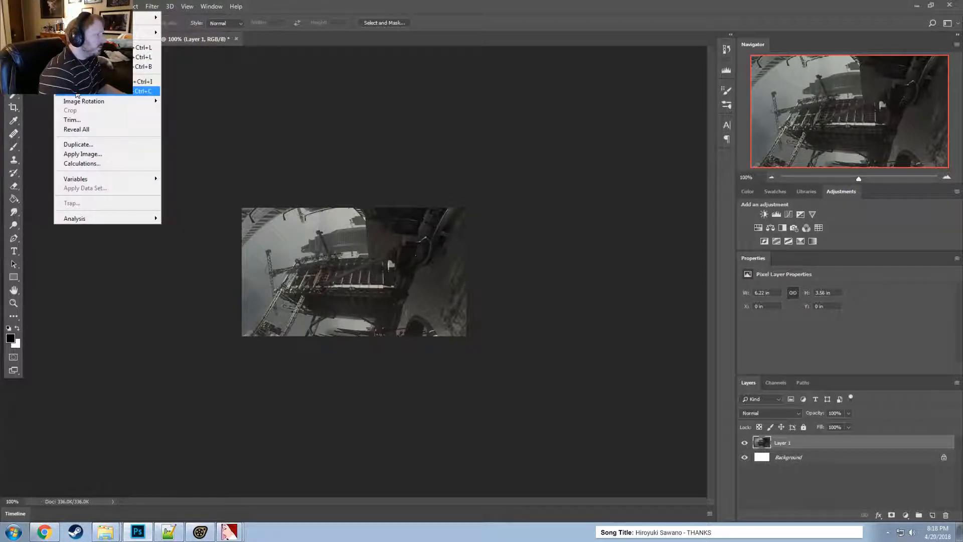
pyautogui.click(90, 81)
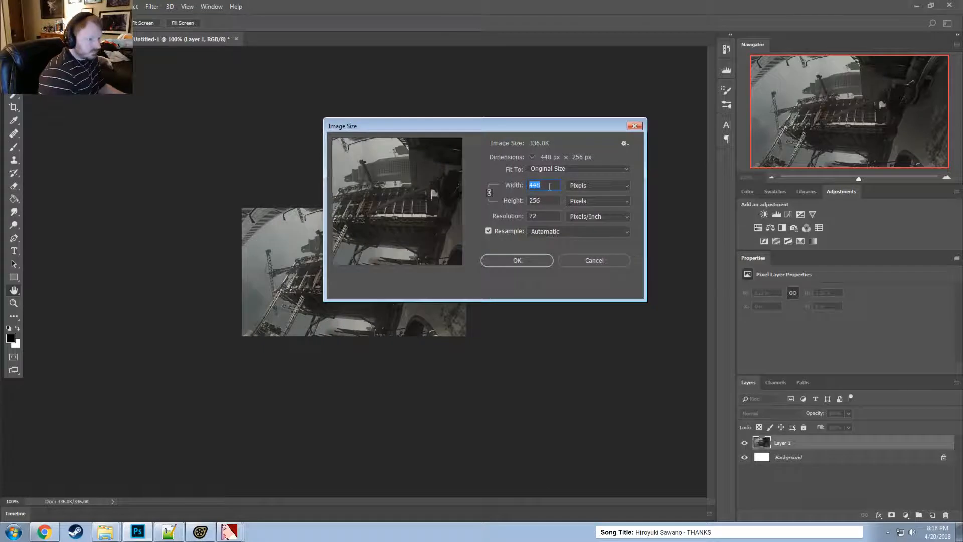
pyautogui.write('256')
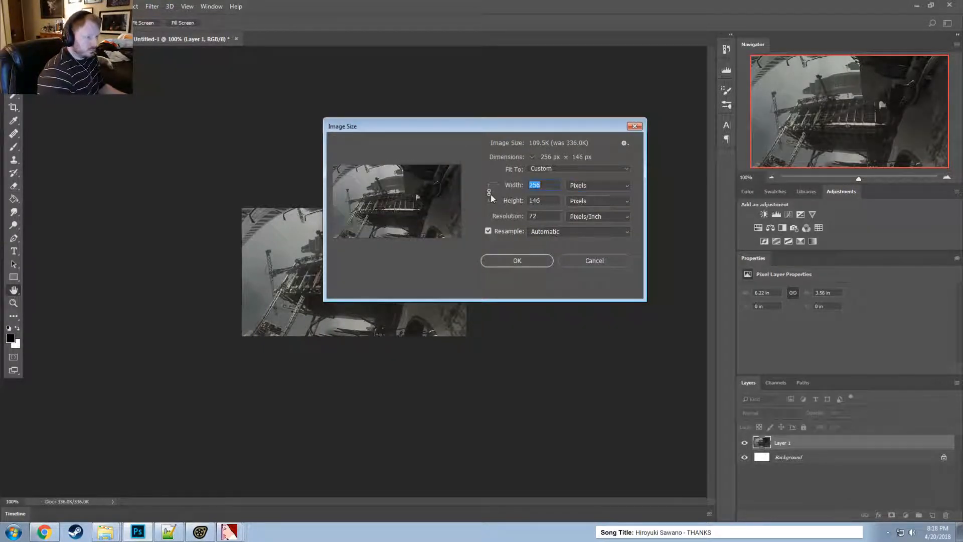
pyautogui.press('Tab')
pyautogui.write('448')
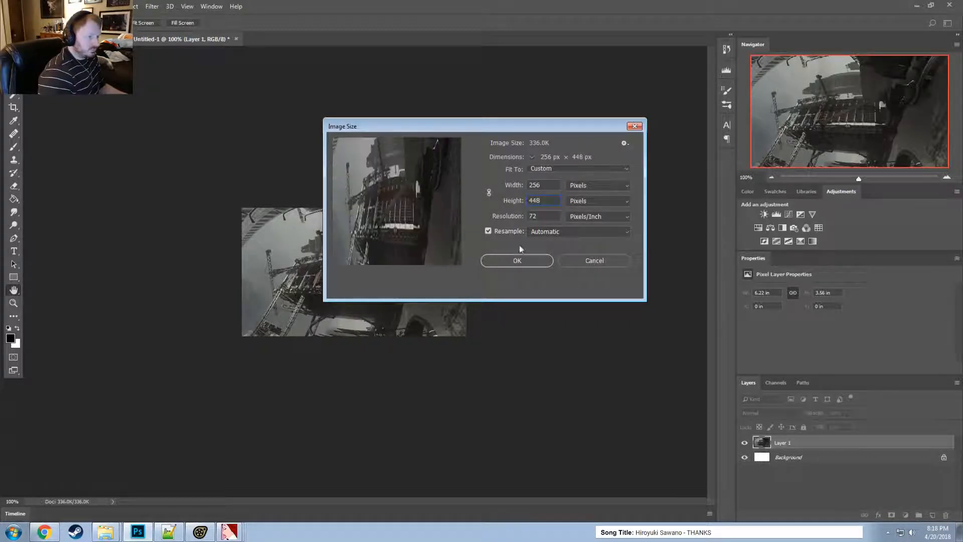
pyautogui.click(517, 261)
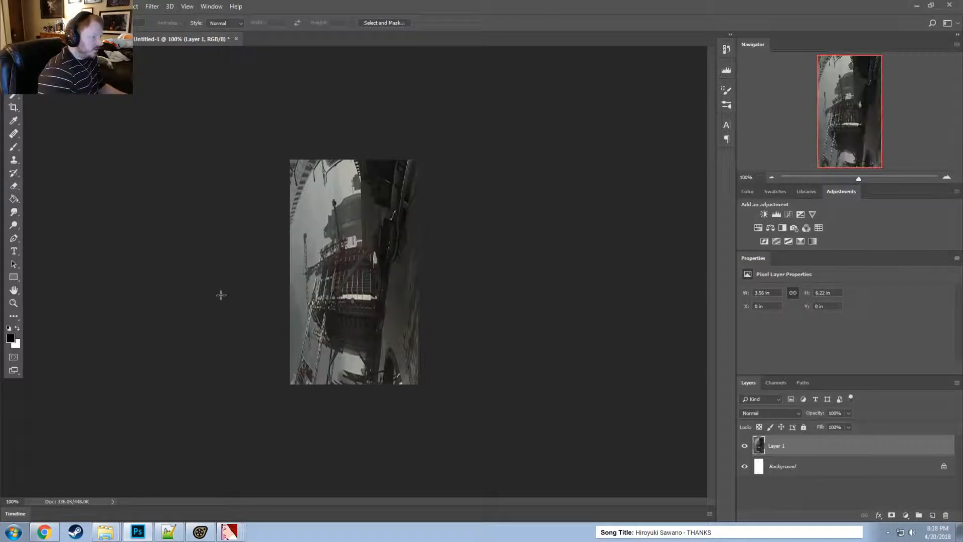
pyautogui.keyDown('alt'); pyautogui.scroll(3, 304, 308); pyautogui.keyUp('alt')
pyautogui.keyDown('alt'); pyautogui.scroll(-5, 315, 320); pyautogui.keyUp('alt')
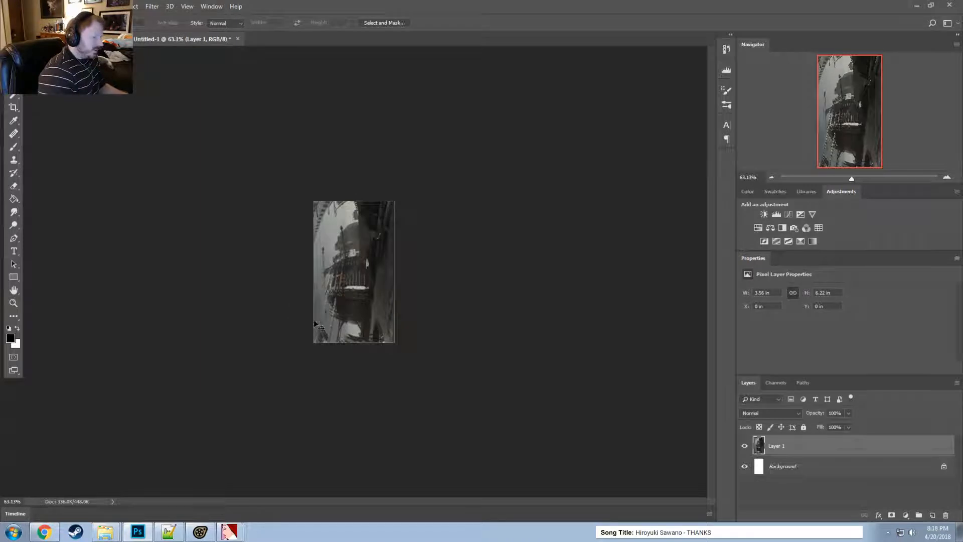
pyautogui.hotkey('ctrl', 'z')
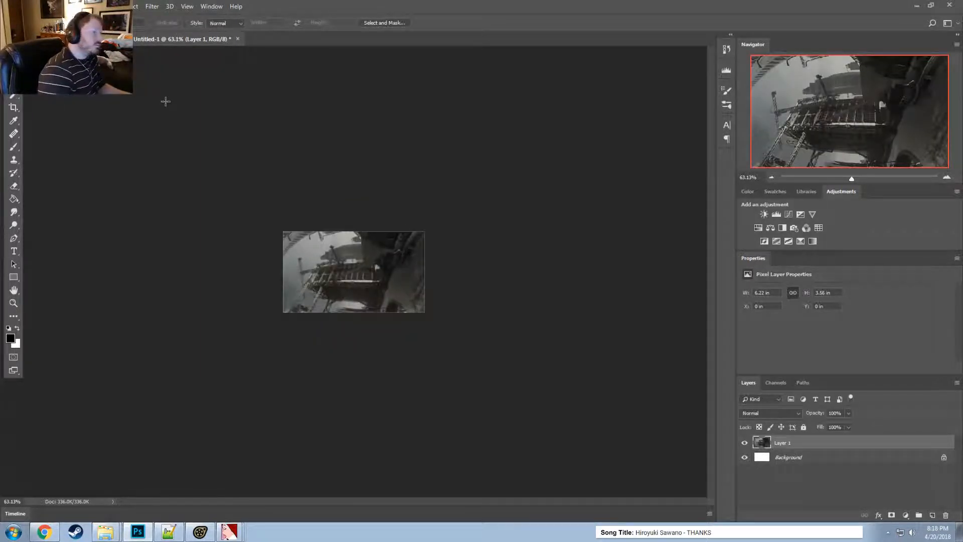
# - Set the canvas size to 256 × 448 pixels from the centre anchor, accepting the clipping
pyautogui.click(67, 6)
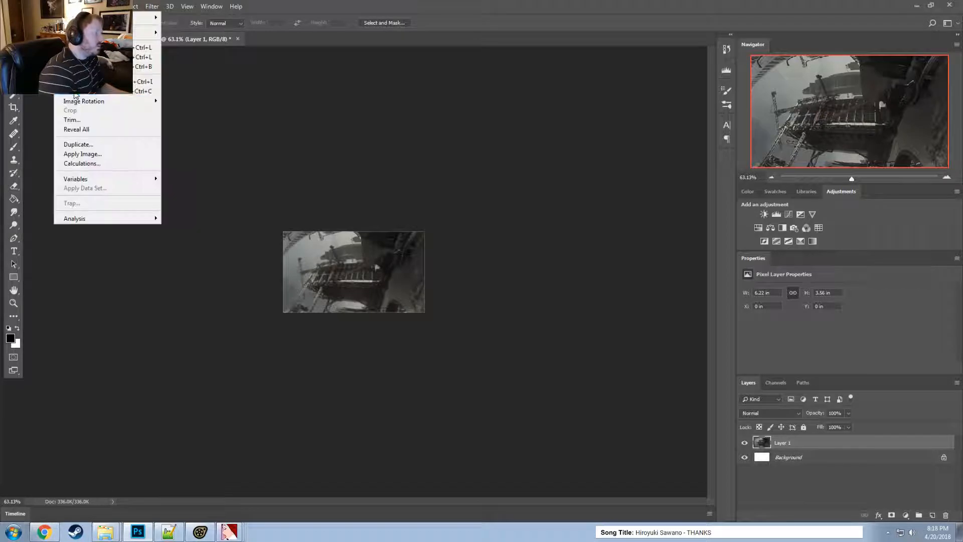
pyautogui.click(85, 90)
pyautogui.click(657, 234)
pyautogui.click(652, 249)
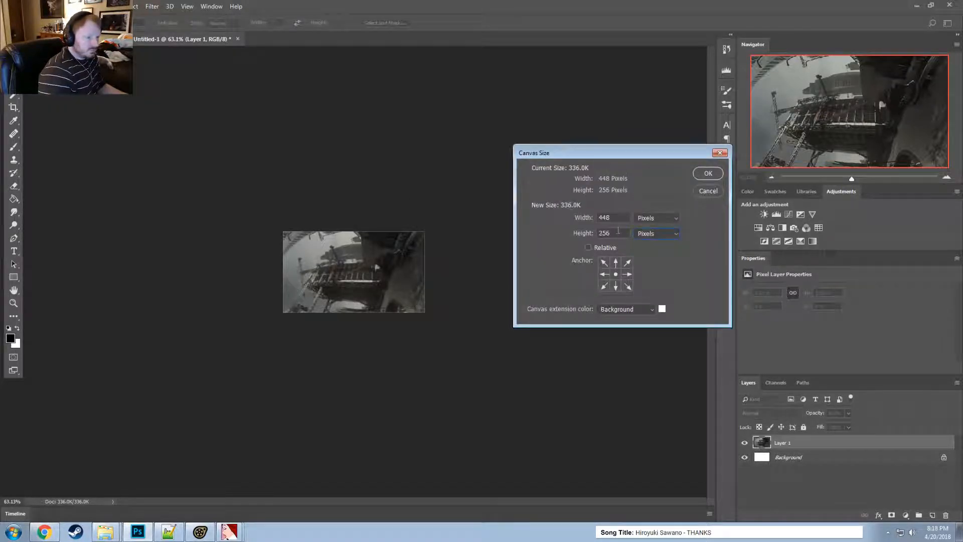
pyautogui.write('256')
pyautogui.press('Tab')
pyautogui.write('448')
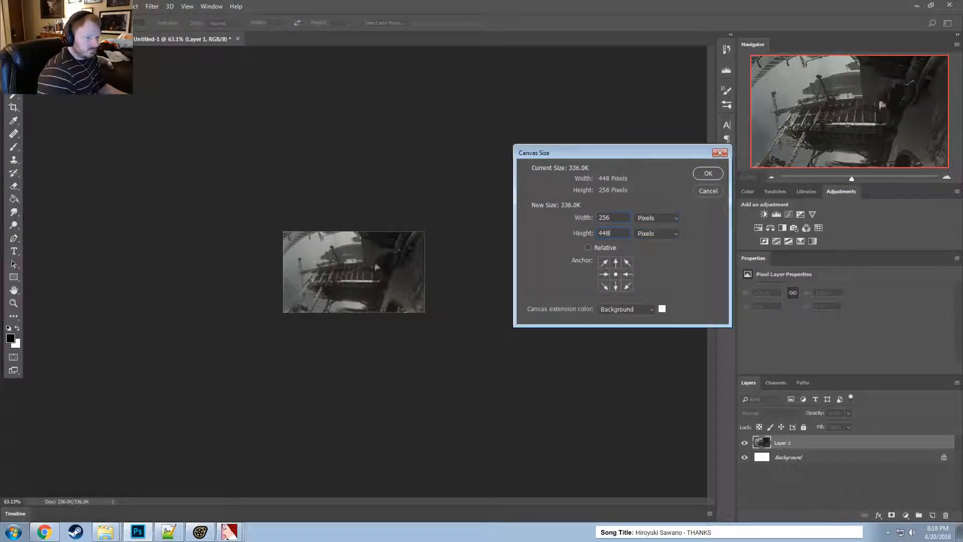
pyautogui.click(708, 174)
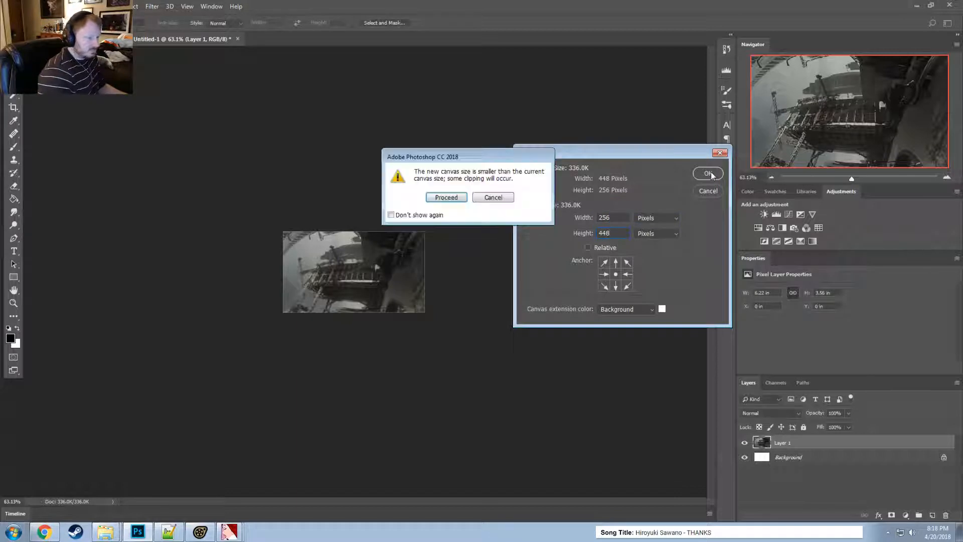
pyautogui.click(434, 199)
pyautogui.keyDown('alt'); pyautogui.scroll(3, 364, 307); pyautogui.keyUp('alt')
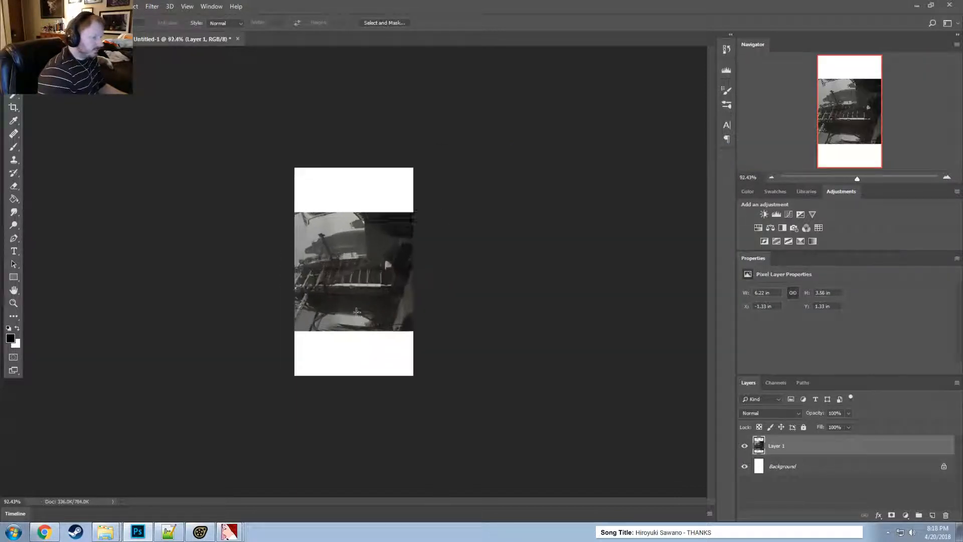
pyautogui.keyDown('alt'); pyautogui.scroll(-3, 373, 324); pyautogui.keyUp('alt')
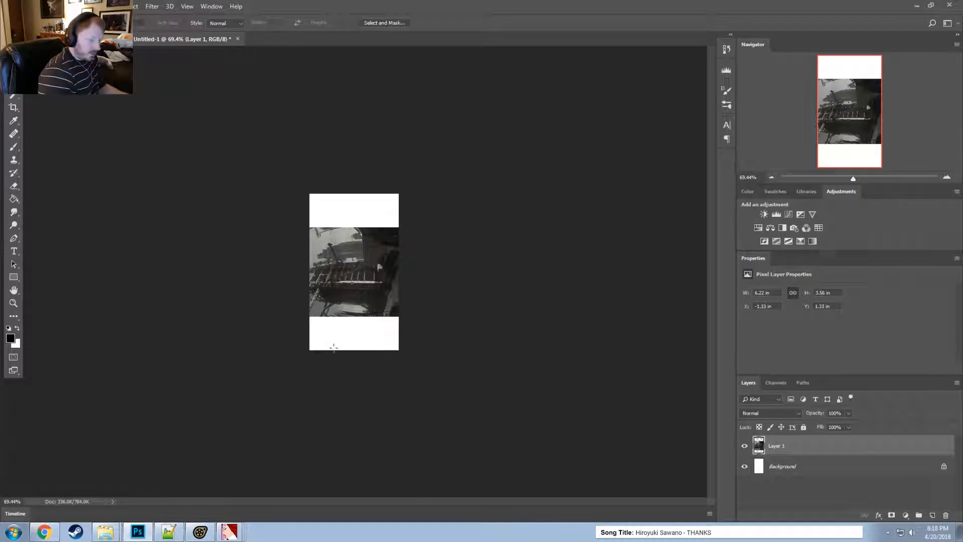
# - Delete the pasted construction photo layer, keeping only the white background
pyautogui.press('v')
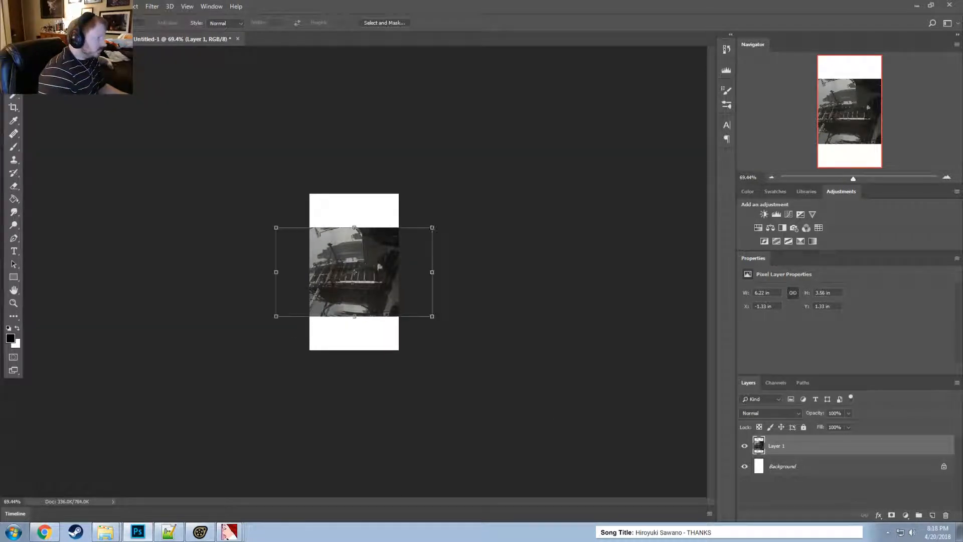
pyautogui.click(407, 314)
pyautogui.click(361, 304)
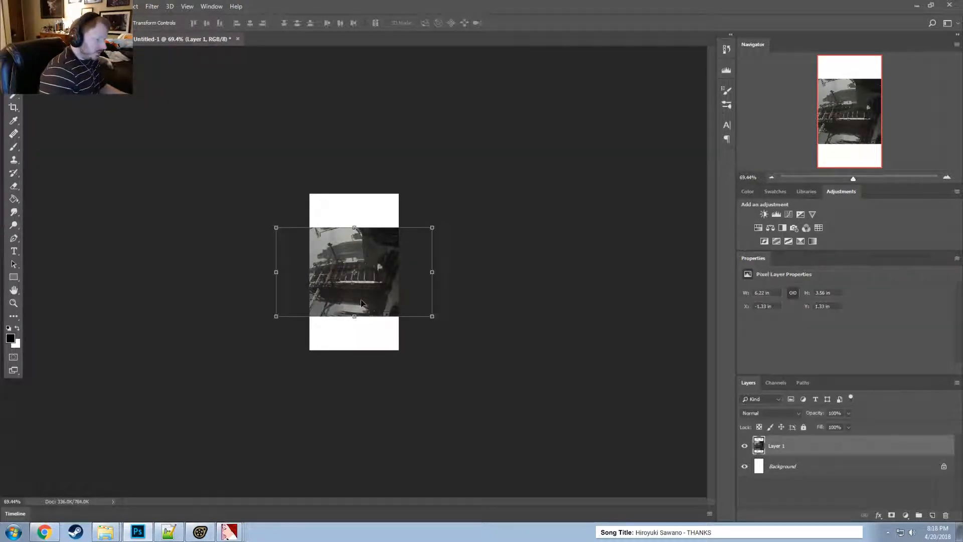
pyautogui.press('Delete')
# - Scale the blank portrait document up to 1024 × 1792 px with its proportions linked
pyautogui.click(45, 6)
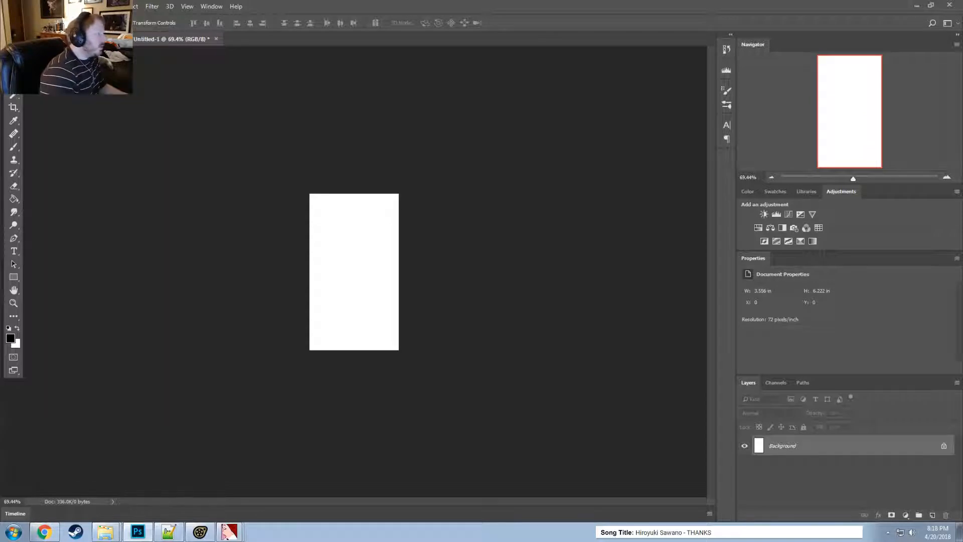
pyautogui.click(65, 6)
pyautogui.click(95, 80)
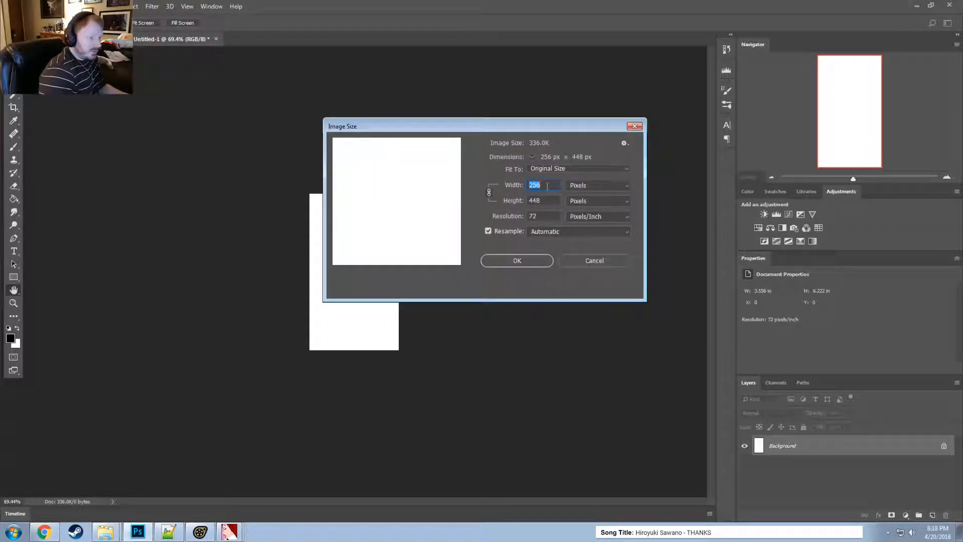
pyautogui.click(489, 192)
pyautogui.write('1024')
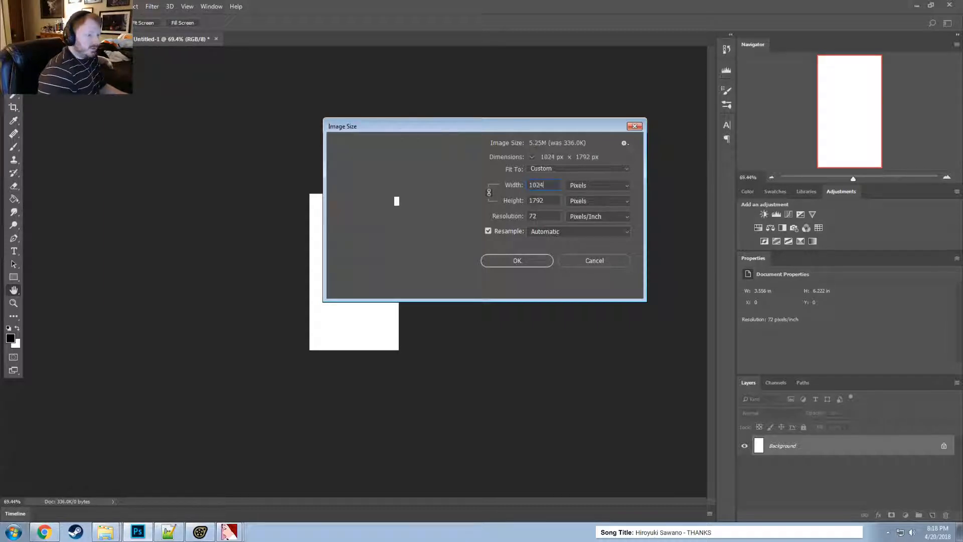
pyautogui.click(516, 260)
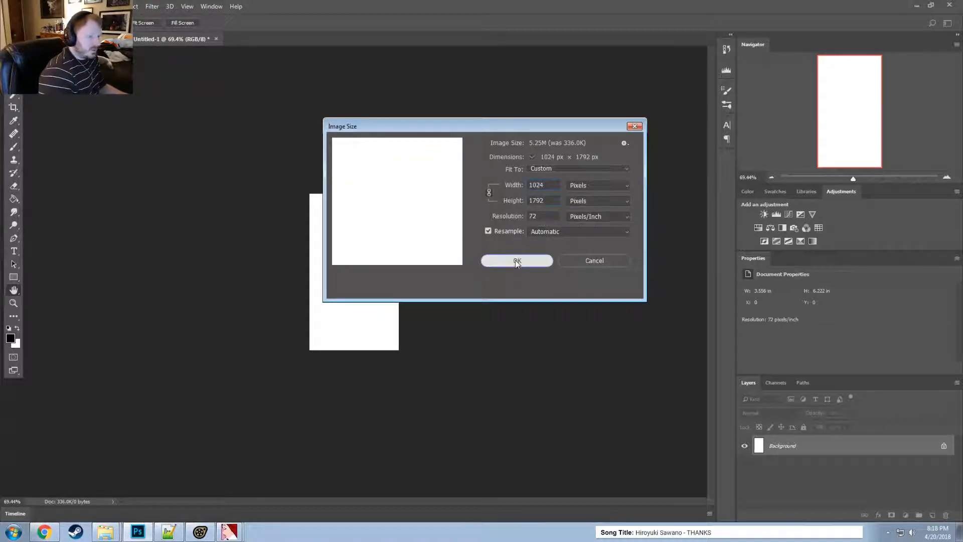
pyautogui.keyDown('alt'); pyautogui.scroll(-8, 416, 279); pyautogui.keyUp('alt')
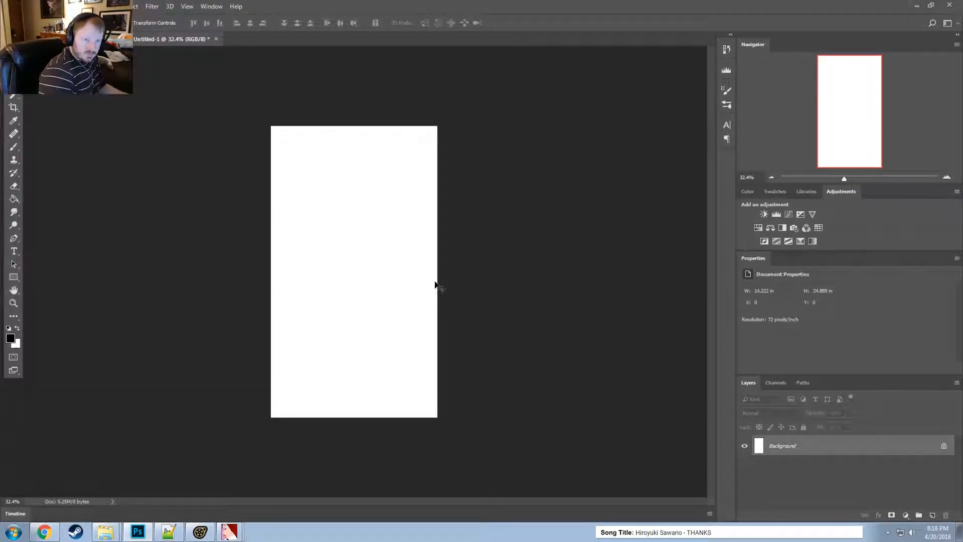
# - Switch to Chrome to examine the red border and masthead of the Time magazine template, and return to Photoshop
pyautogui.hotkey('alt', 'Tab')
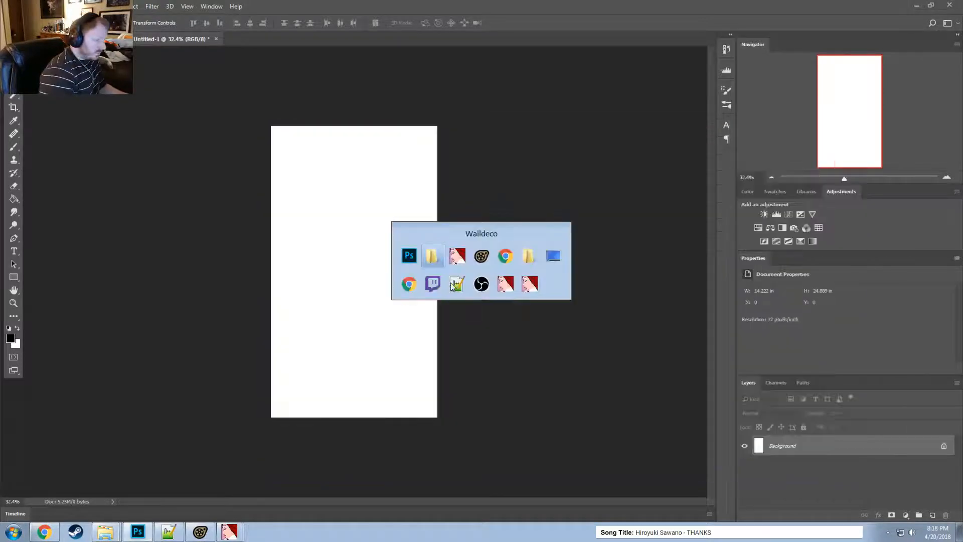
pyautogui.click(456, 284)
pyautogui.hotkey('alt', 'Tab')
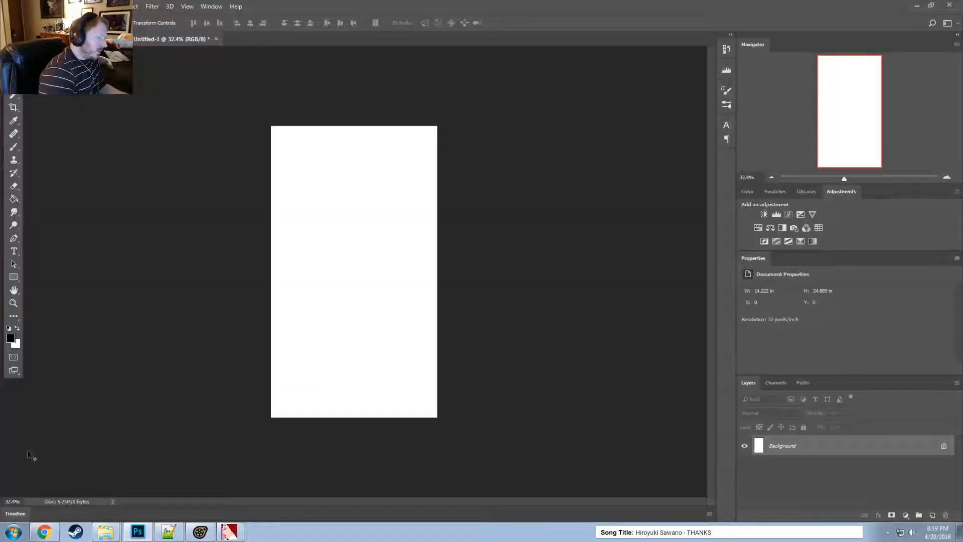
pyautogui.click(43, 533)
pyautogui.scroll(-6, 545, 302)
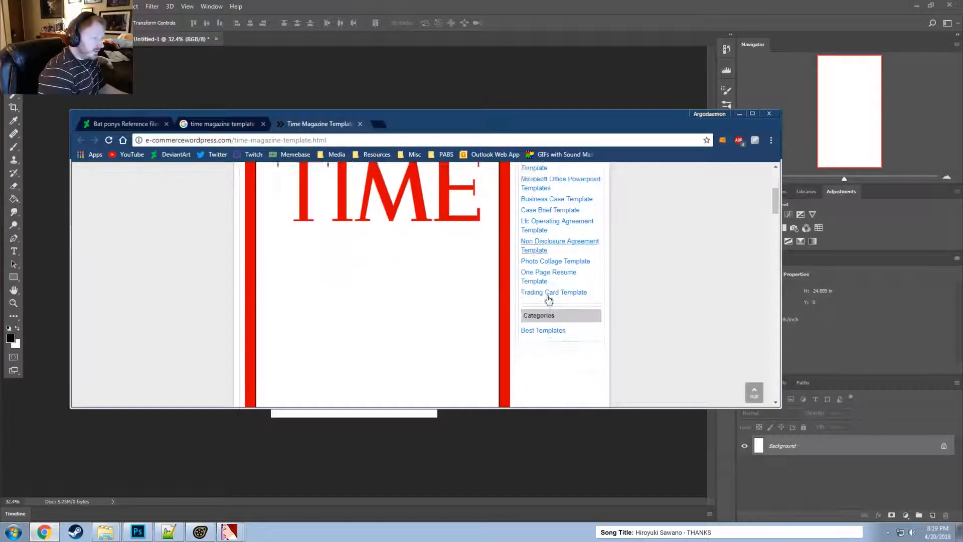
pyautogui.scroll(2, 546, 302)
pyautogui.scroll(4, 546, 301)
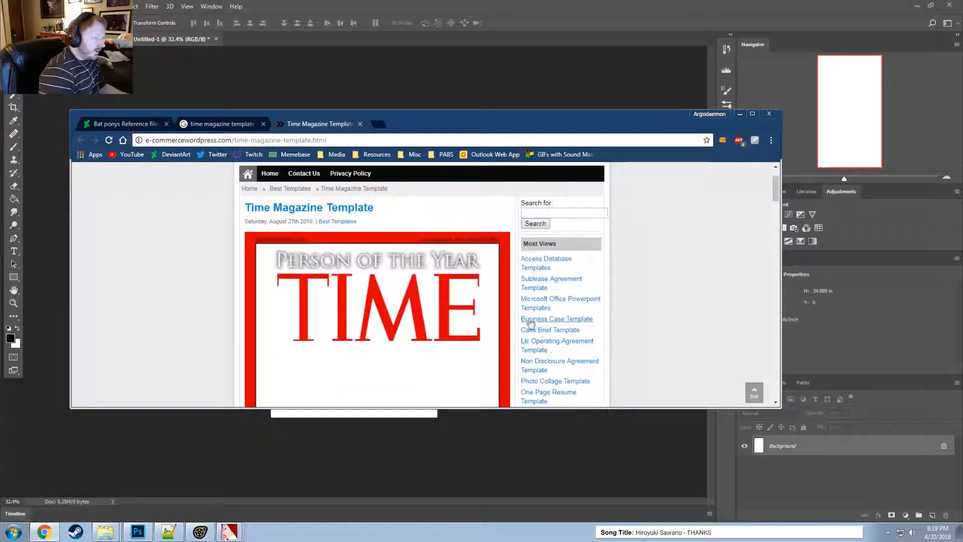
pyautogui.hotkey('alt', 'Tab')
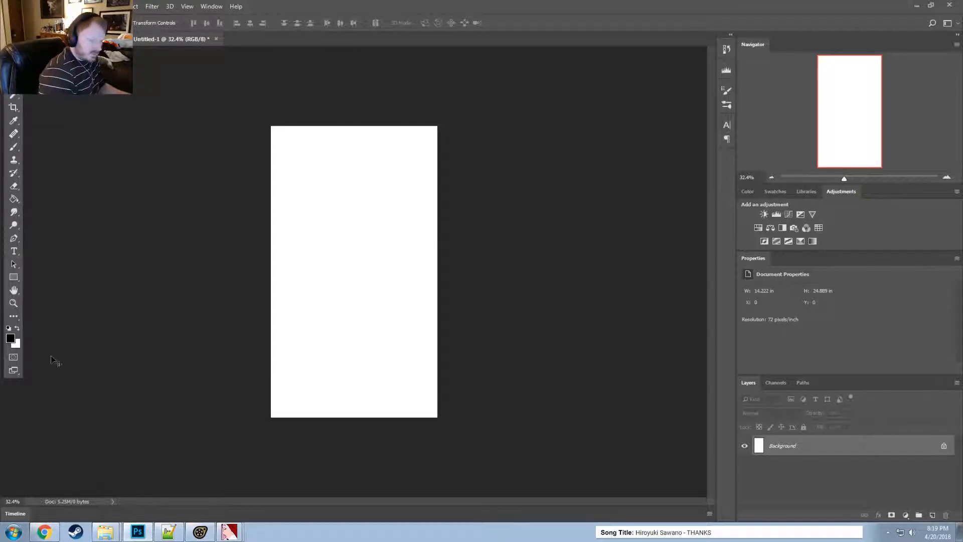
# - Set the foreground colour to pure red (ff0000) and fill the blank canvas with it
pyautogui.click(10, 338)
pyautogui.moveTo(817, 372); pyautogui.dragTo(894, 331)
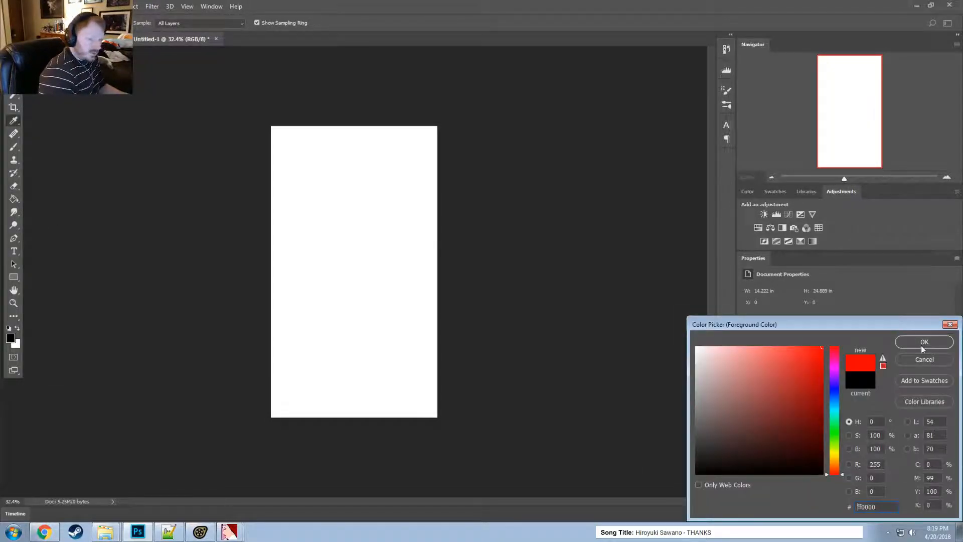
pyautogui.click(923, 343)
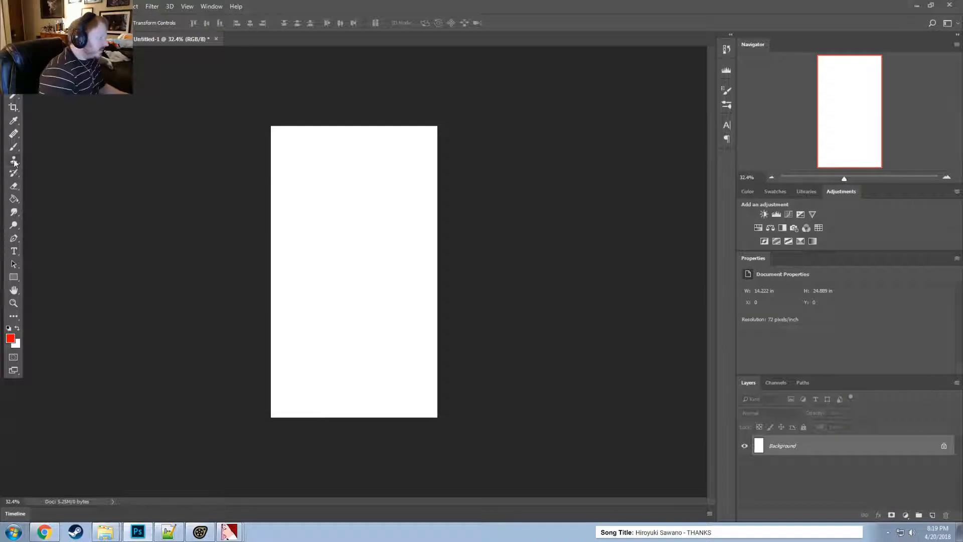
pyautogui.click(14, 198)
pyautogui.click(359, 241)
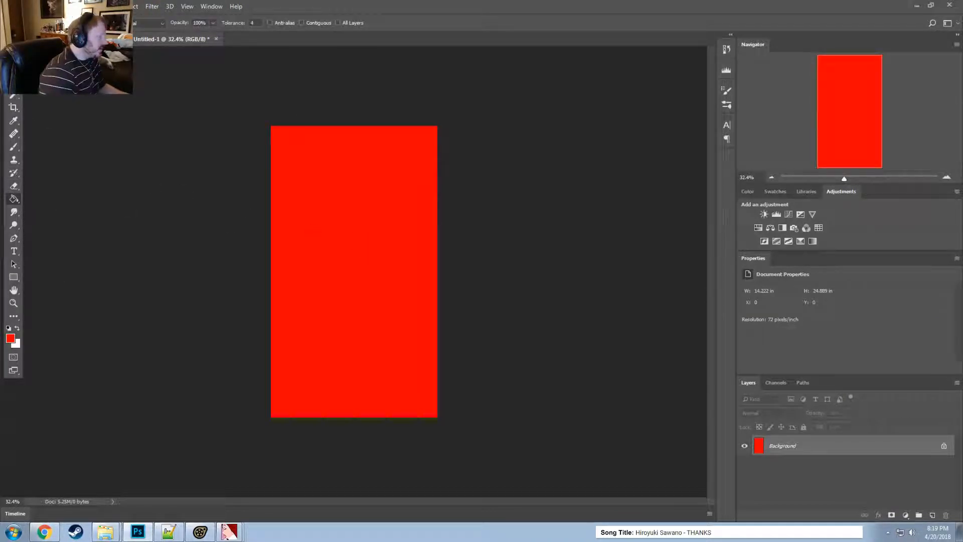
# - Draw a rectangle of about 936 × 1698 px just inside the canvas edges and set its fill to white
pyautogui.press('m')
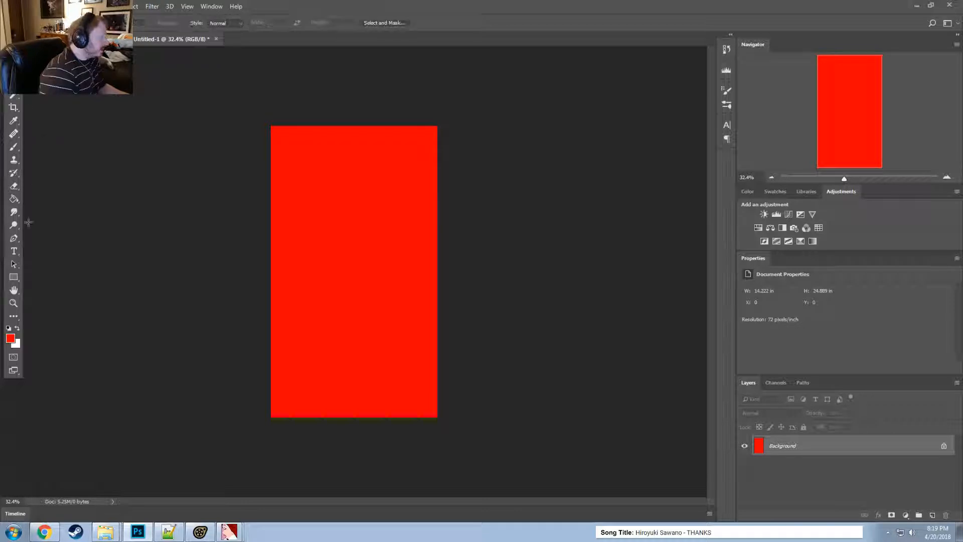
pyautogui.click(14, 277)
pyautogui.moveTo(379, 362); pyautogui.dragTo(432, 412)
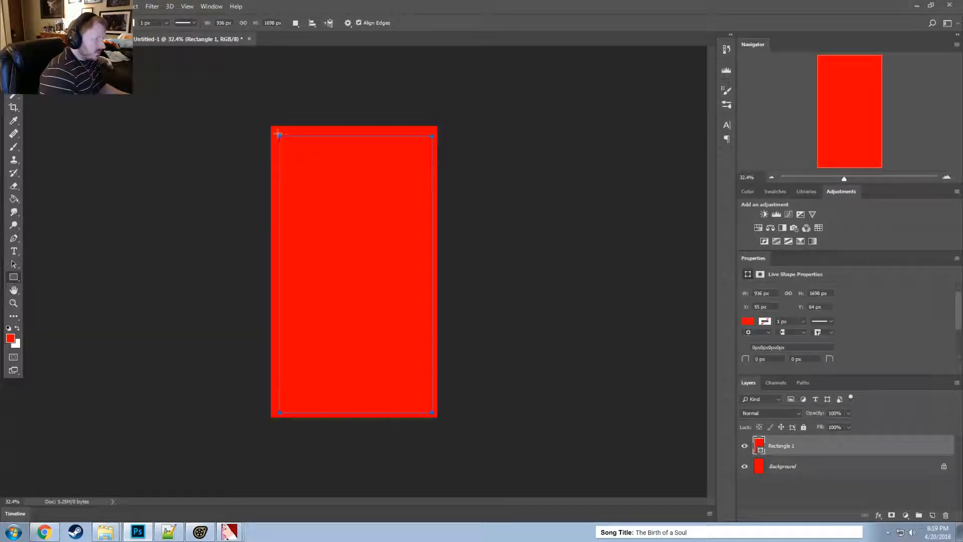
pyautogui.moveTo(275, 131); pyautogui.dragTo(279, 136)
pyautogui.hotkey('ctrl', 'z')
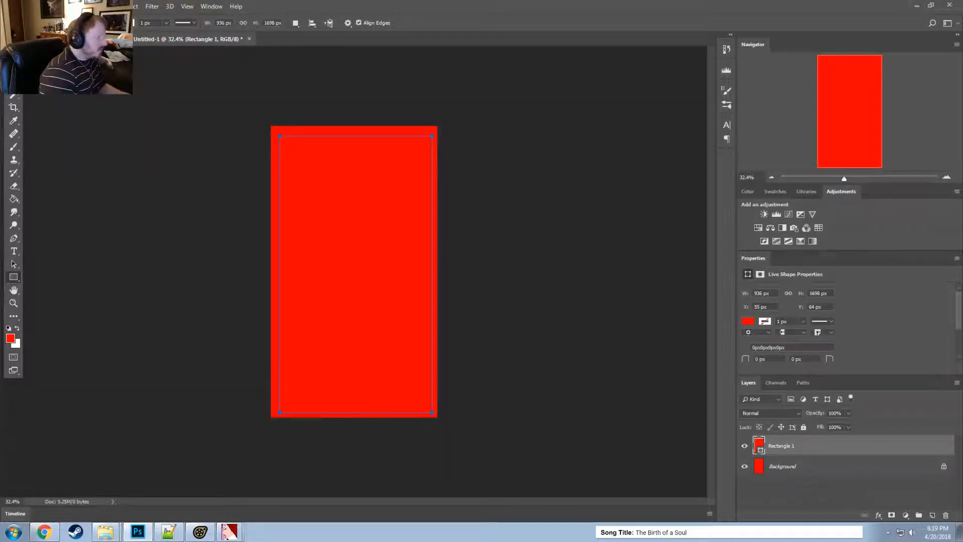
pyautogui.click(92, 23)
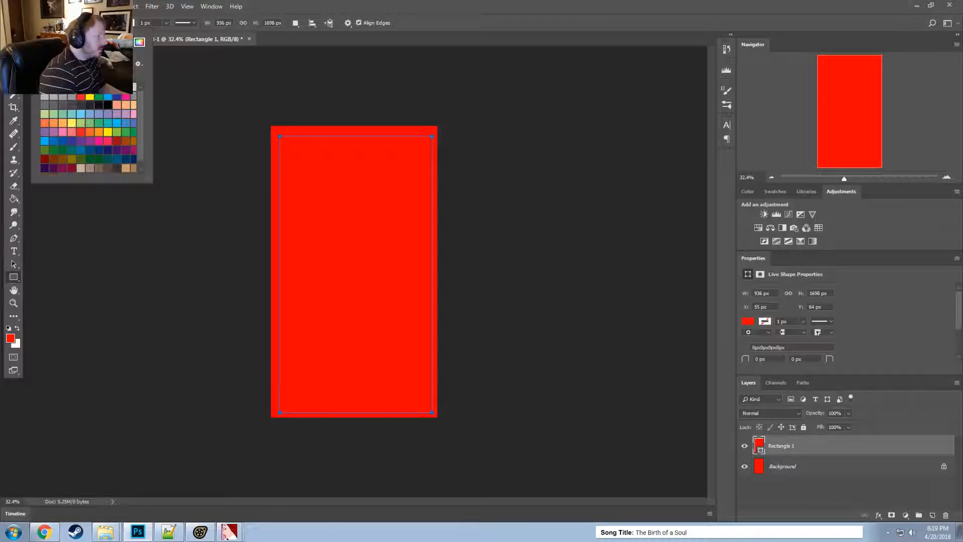
pyautogui.click(120, 104)
pyautogui.click(519, 2)
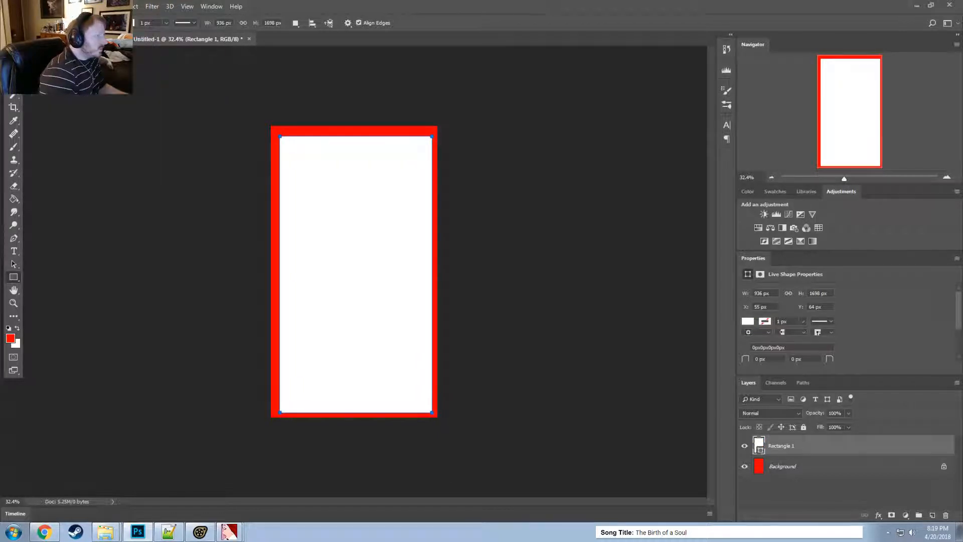
# - Resize the white rectangle to about 967 × 1743 px, centred on the canvas so an even, thin red border surrounds it
pyautogui.press('v')
pyautogui.moveTo(280, 136); pyautogui.dragTo(271, 125)
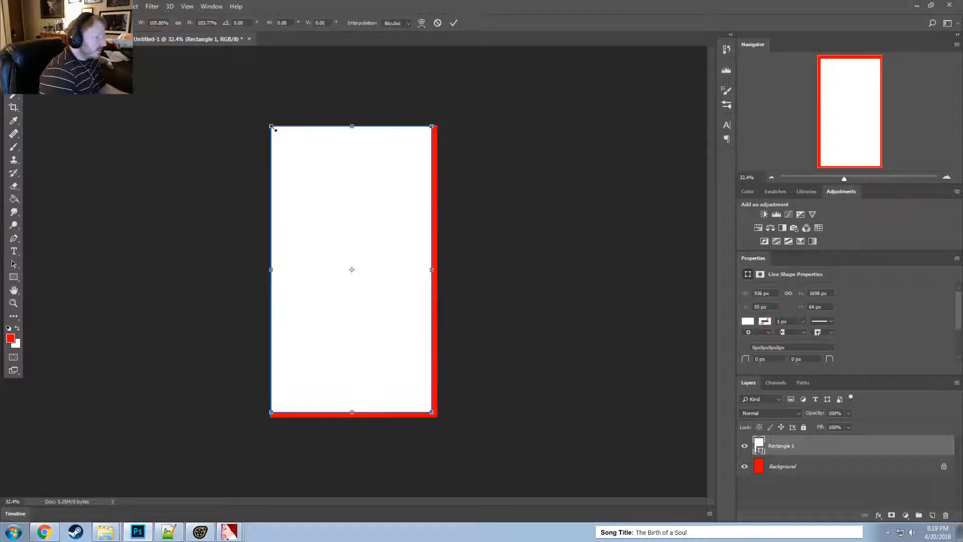
pyautogui.moveTo(432, 413); pyautogui.dragTo(437, 417)
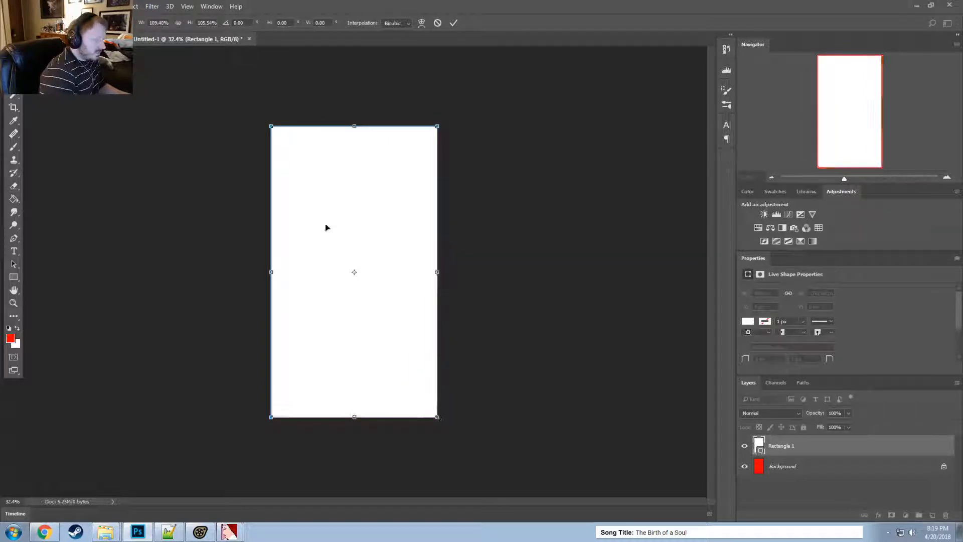
pyautogui.keyDown('alt'); pyautogui.moveTo(268, 132); pyautogui.dragTo(275, 135); pyautogui.keyUp('alt')
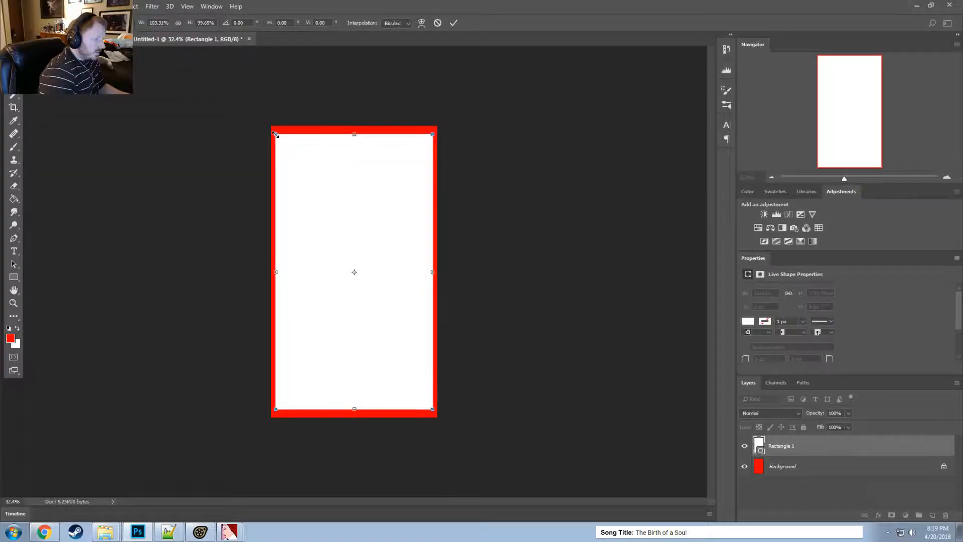
pyautogui.keyDown('alt'); pyautogui.scroll(2, 323, 161); pyautogui.keyUp('alt')
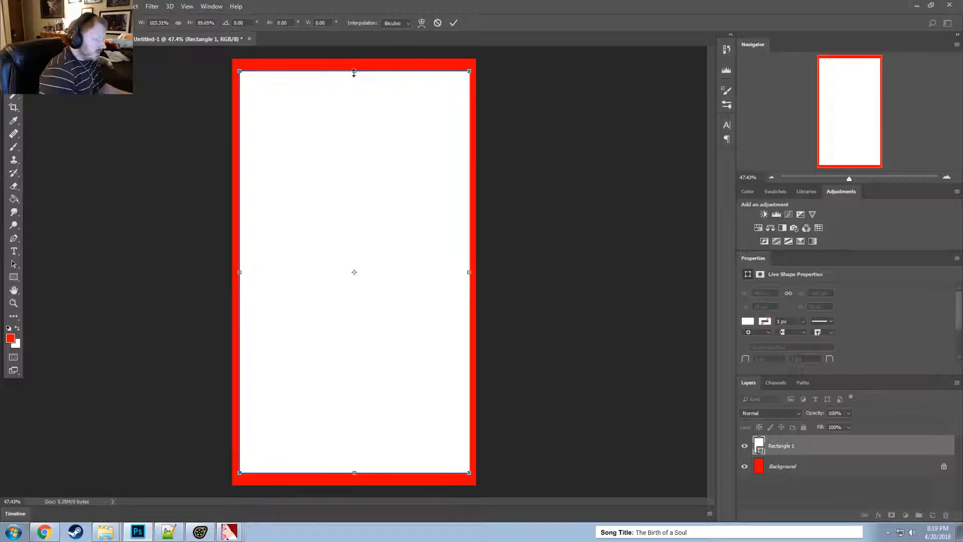
pyautogui.keyDown('alt'); pyautogui.moveTo(355, 71); pyautogui.dragTo(355, 64); pyautogui.keyUp('alt')
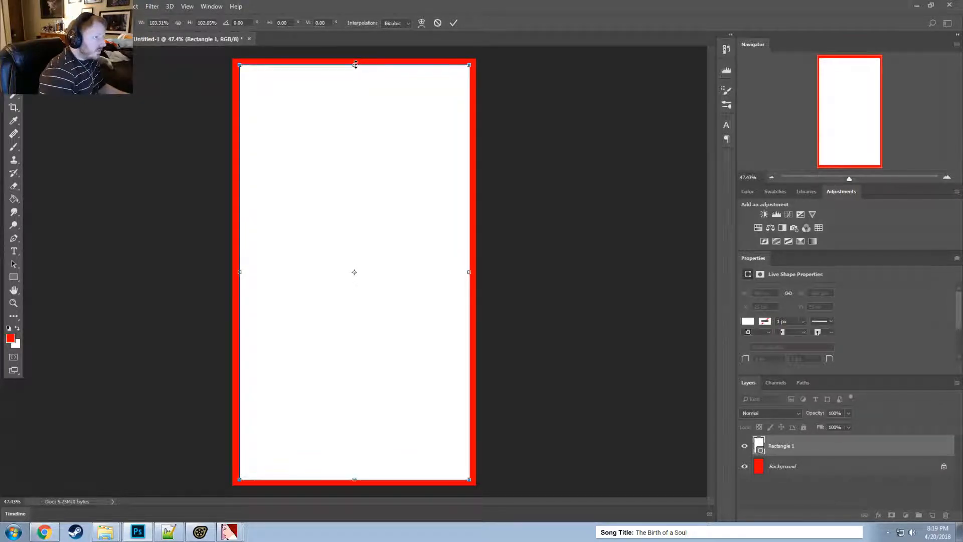
pyautogui.click(454, 23)
pyautogui.keyDown('alt'); pyautogui.scroll(-1, 565, 161); pyautogui.keyUp('alt')
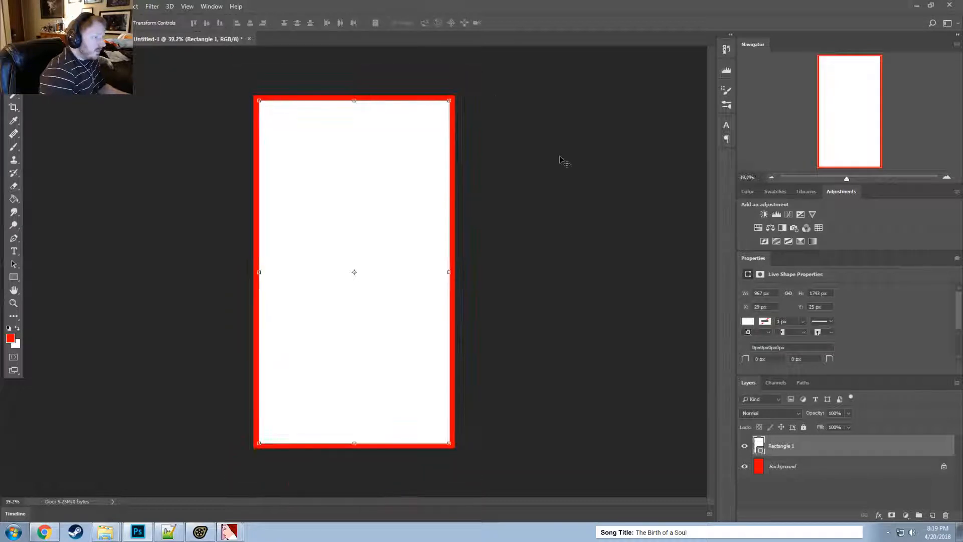
# - Deselect the rectangle, compare the red border with the Time magazine template in Chrome, and return to Photoshop
pyautogui.click(565, 202)
pyautogui.hotkey('alt', 'Tab')
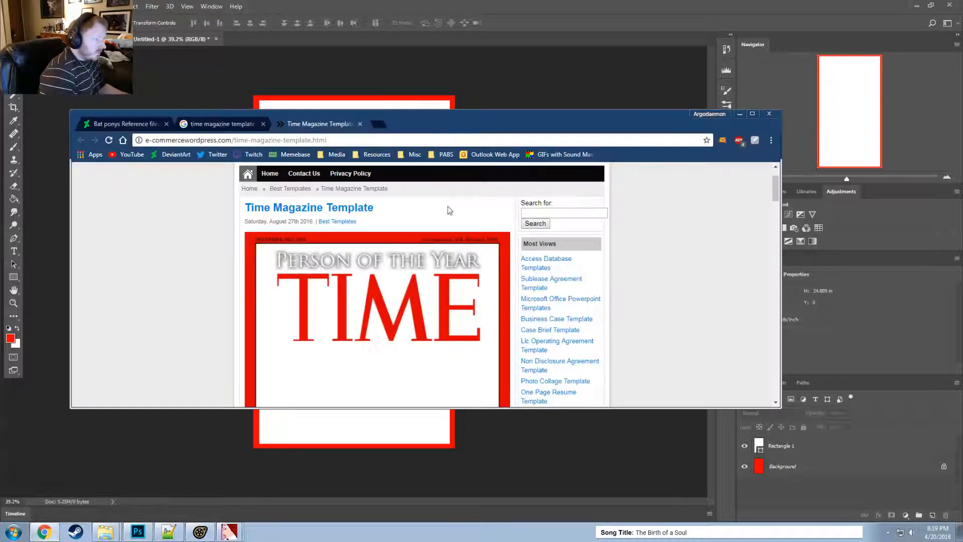
pyautogui.hotkey('alt', 'Tab')
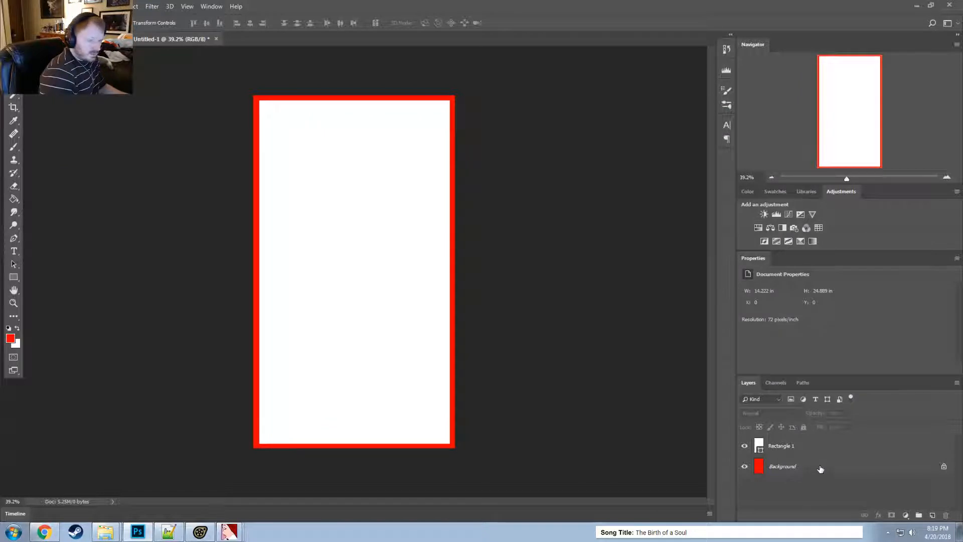
# - Add an Inner Glow layer style to the white rectangle with its colour set to black (000000)
pyautogui.click(820, 447)
pyautogui.press('h')
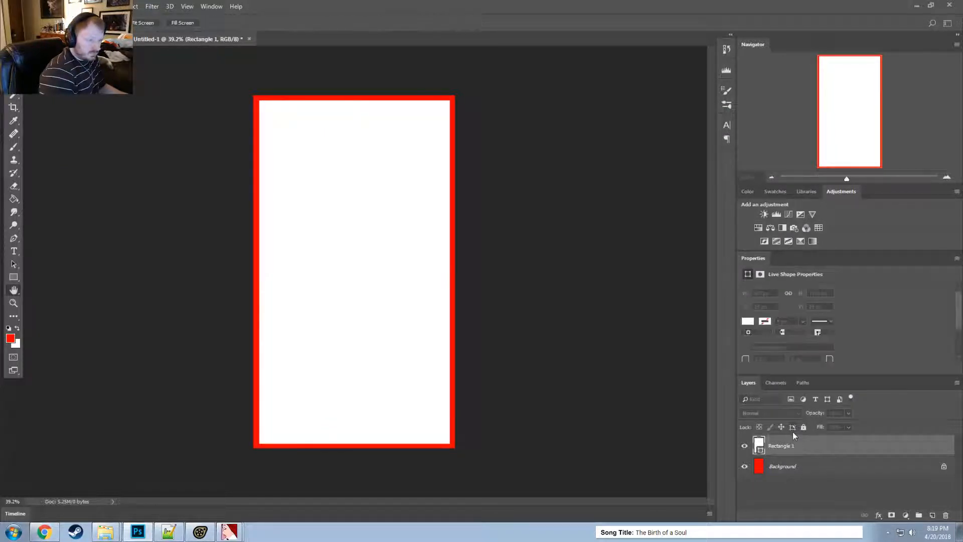
pyautogui.moveTo(962, 201); pyautogui.dragTo(641, 149)
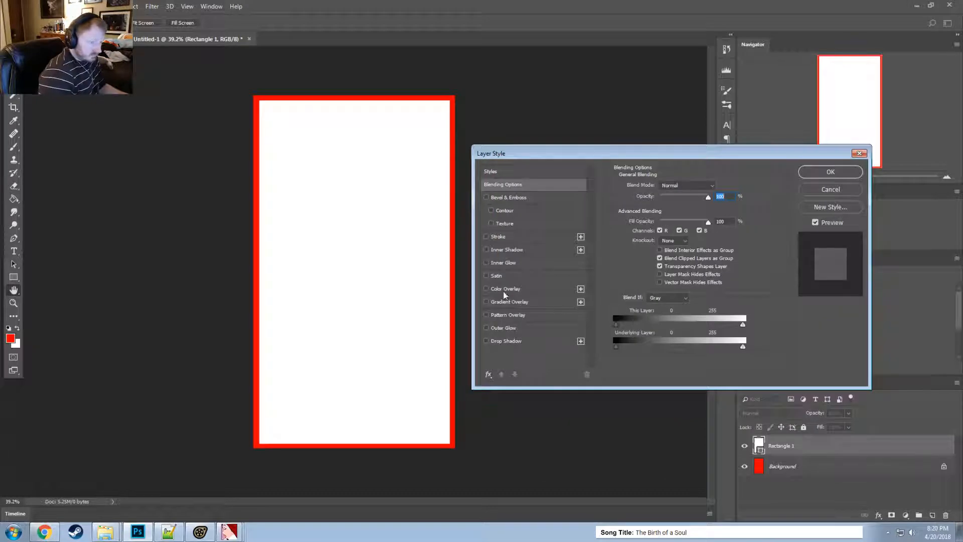
pyautogui.click(503, 263)
pyautogui.click(640, 221)
pyautogui.write('000000')
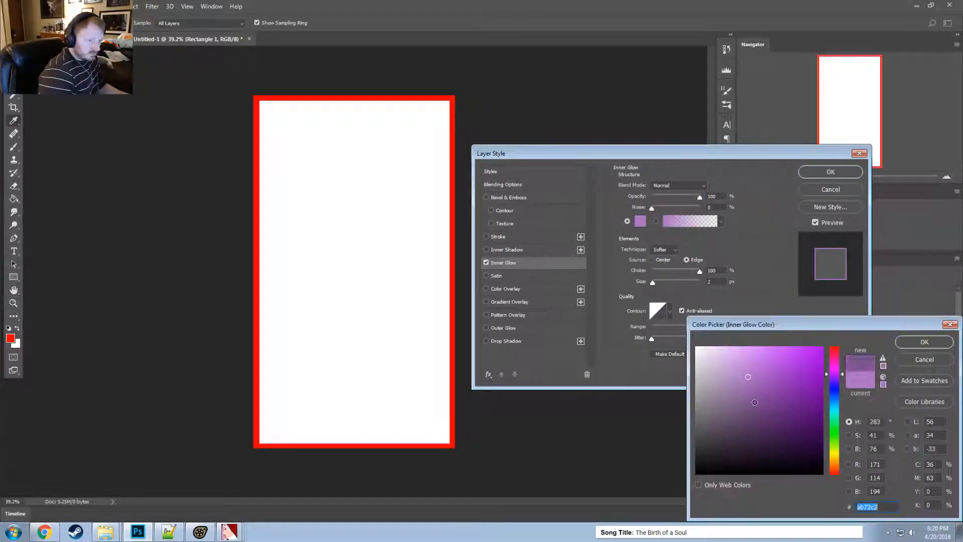
pyautogui.press('Return')
# - Try Multiply for the Inner Glow, return it to Normal, increase its size for a thicker outline, and apply the style
pyautogui.click(680, 185)
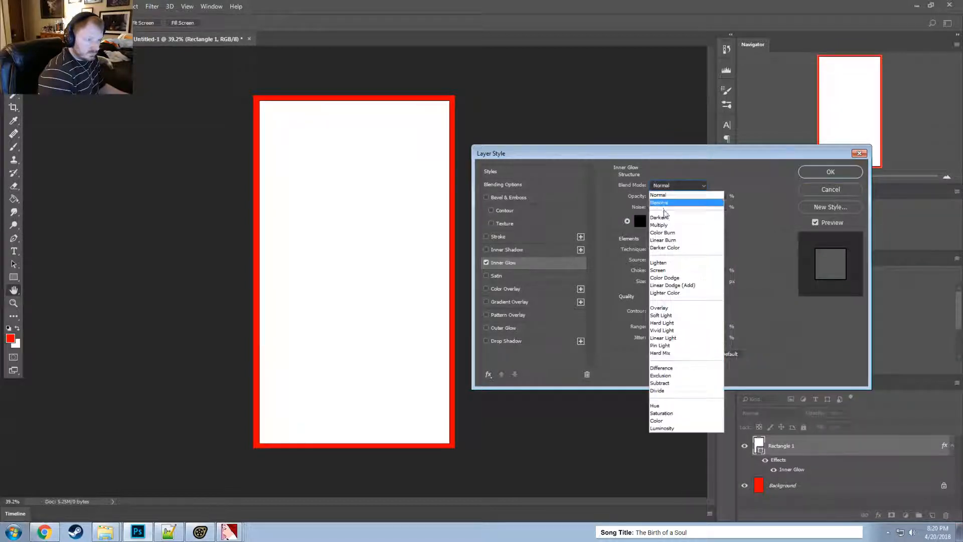
pyautogui.click(666, 231)
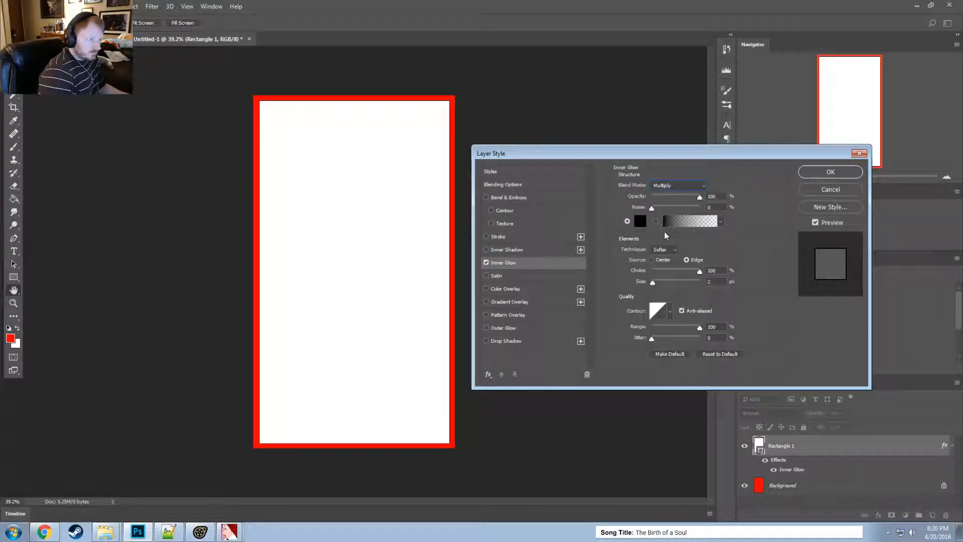
pyautogui.click(673, 190)
pyautogui.click(670, 187)
pyautogui.click(715, 281)
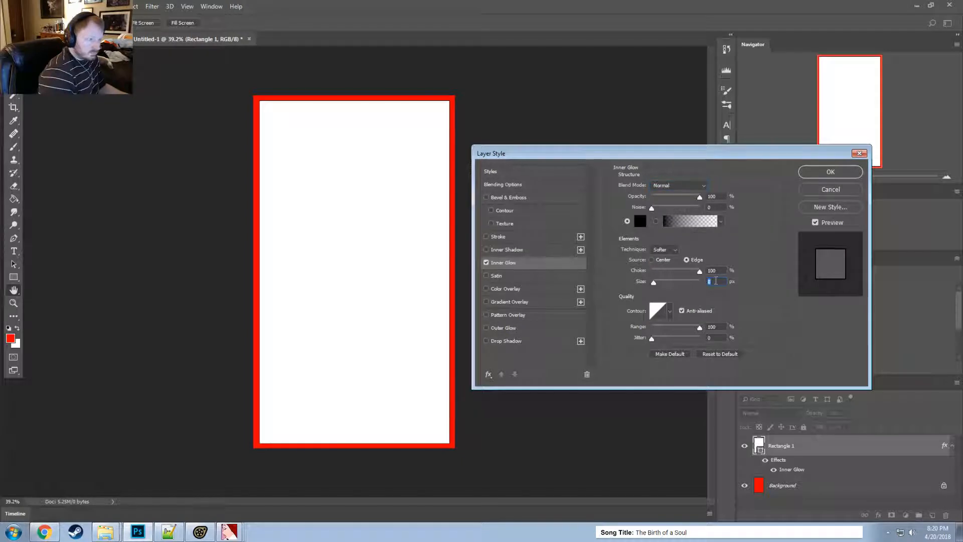
pyautogui.scroll(5, 717, 280)
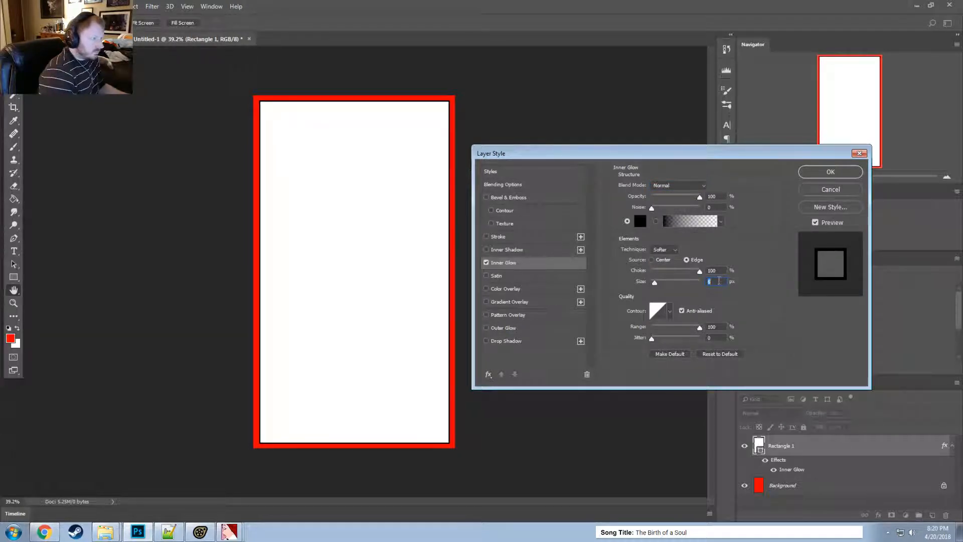
pyautogui.click(830, 172)
# - Scale the outlined rectangle to about 98.4% from its centre to widen the red border, using the Chrome template as reference
pyautogui.hotkey('alt', 'Tab')
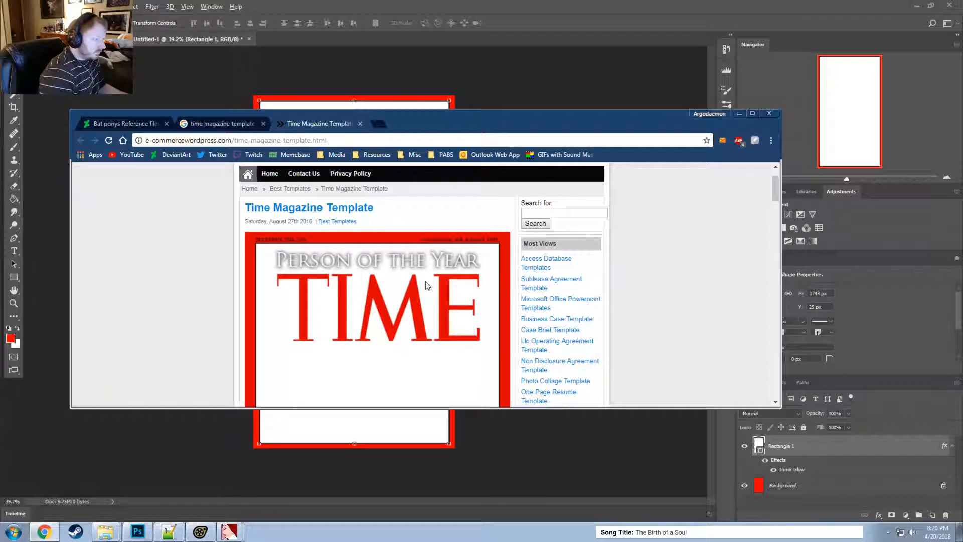
pyautogui.hotkey('alt', 'Tab')
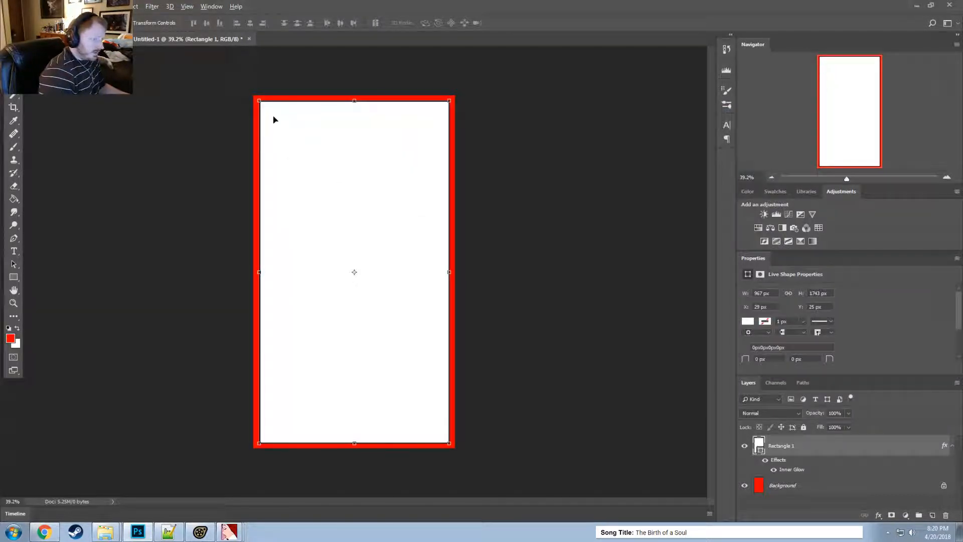
pyautogui.hotkey('ctrl', 't')
pyautogui.keyDown('alt'); pyautogui.keyDown('shift'); pyautogui.moveTo(259, 100); pyautogui.dragTo(260, 103); pyautogui.keyUp('shift'); pyautogui.keyUp('alt')
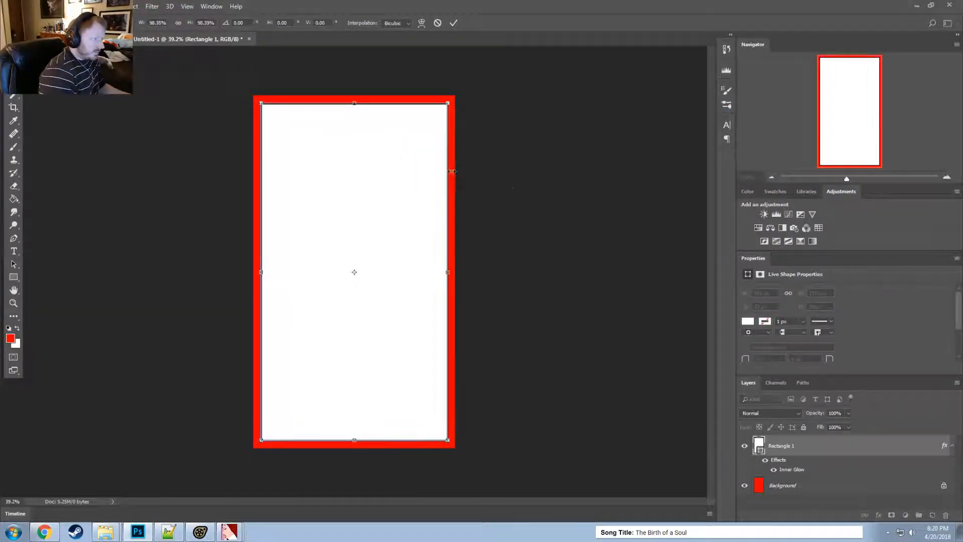
pyautogui.click(453, 22)
pyautogui.click(553, 233)
pyautogui.hotkey('alt', 'Tab')
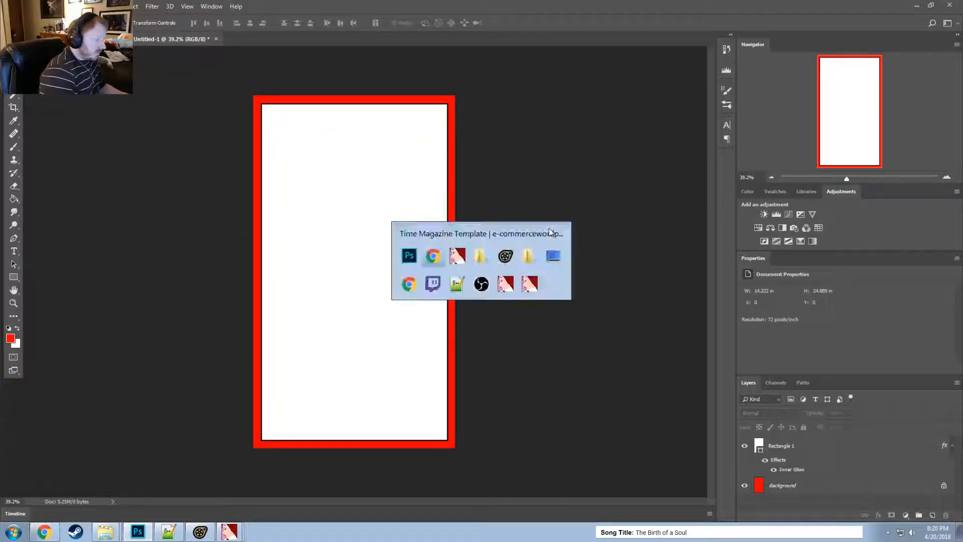
pyautogui.hotkey('alt', 'Tab')
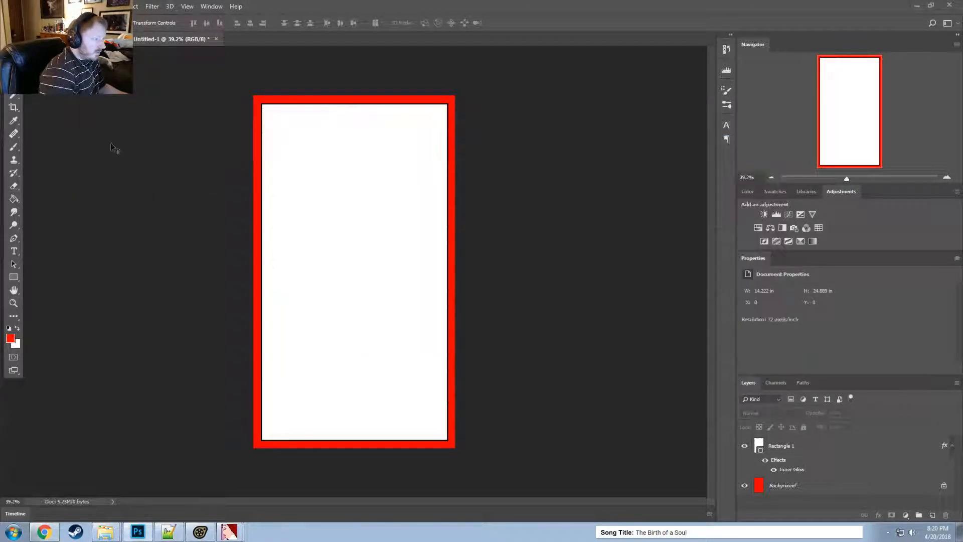
# - Start a red 25 pt text line beginning "PONY O" in the upper part of the white area, modelled on the template's headline
pyautogui.click(14, 252)
pyautogui.click(297, 167)
pyautogui.hotkey('alt', 'Tab')
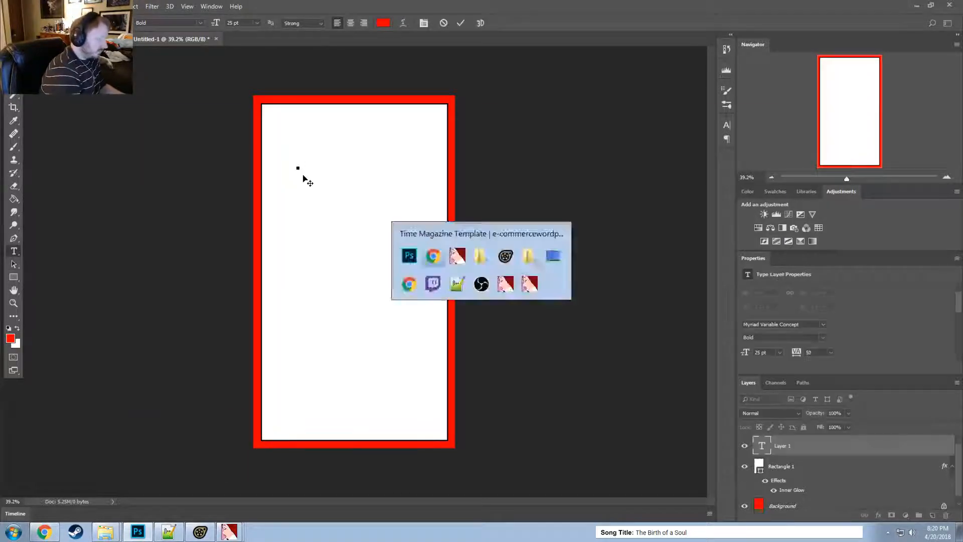
pyautogui.hotkey('alt', 'Tab')
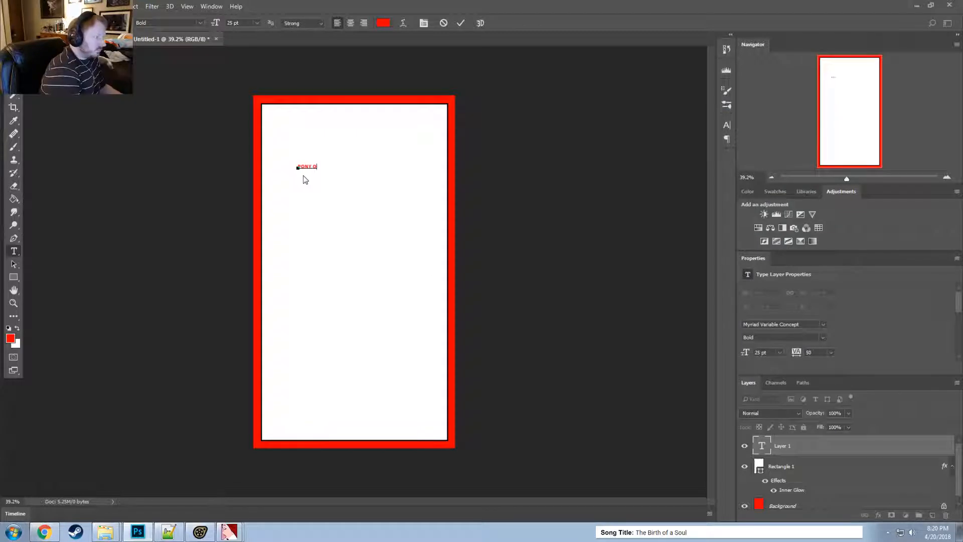
pyautogui.hotkey('alt', 'Tab')
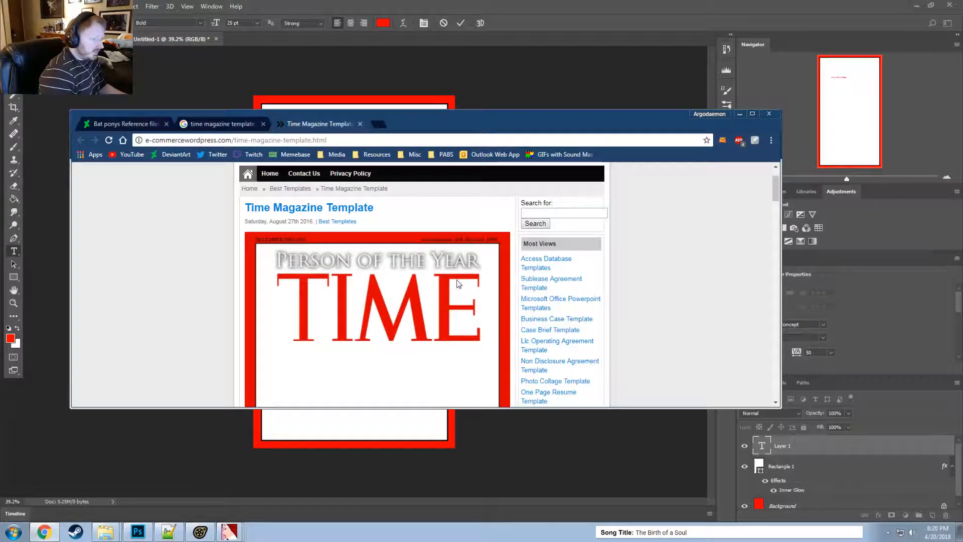
pyautogui.hotkey('alt', 'Tab')
# - Search Google in a new Chrome tab for "time magazine font" and open the Quora question about the title font
pyautogui.hotkey('alt', 'Tab')
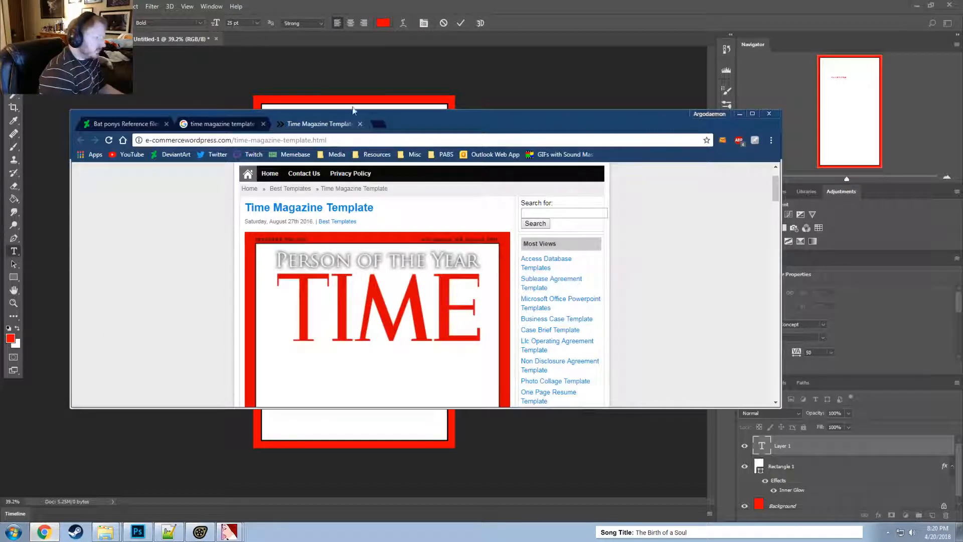
pyautogui.hotkey('ctrl', 't')
pyautogui.write('time ma')
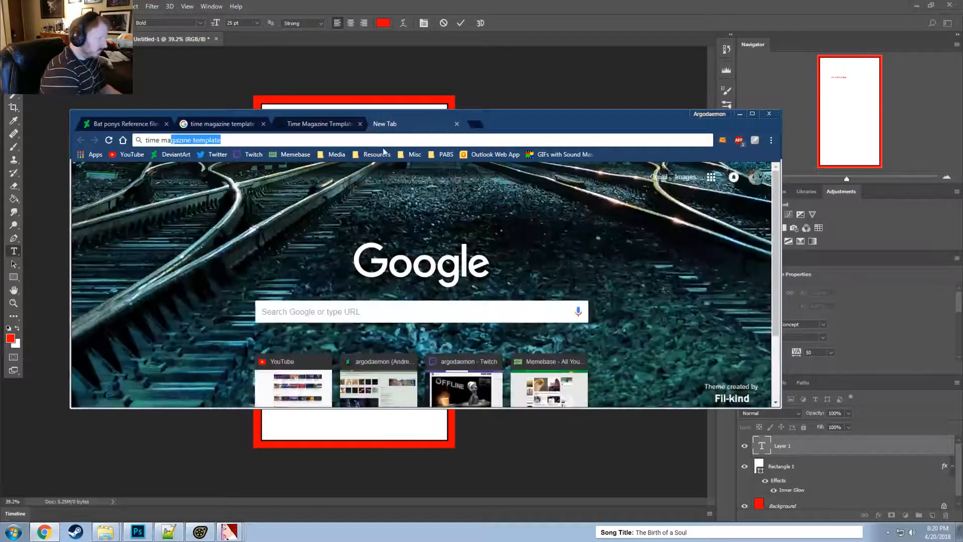
pyautogui.write('gazine font')
pyautogui.press('Return')
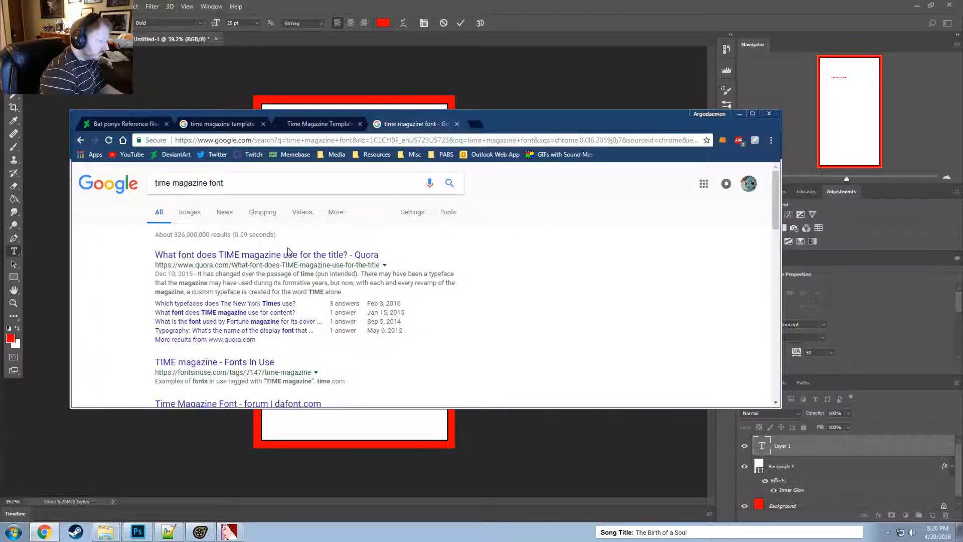
pyautogui.click(303, 256)
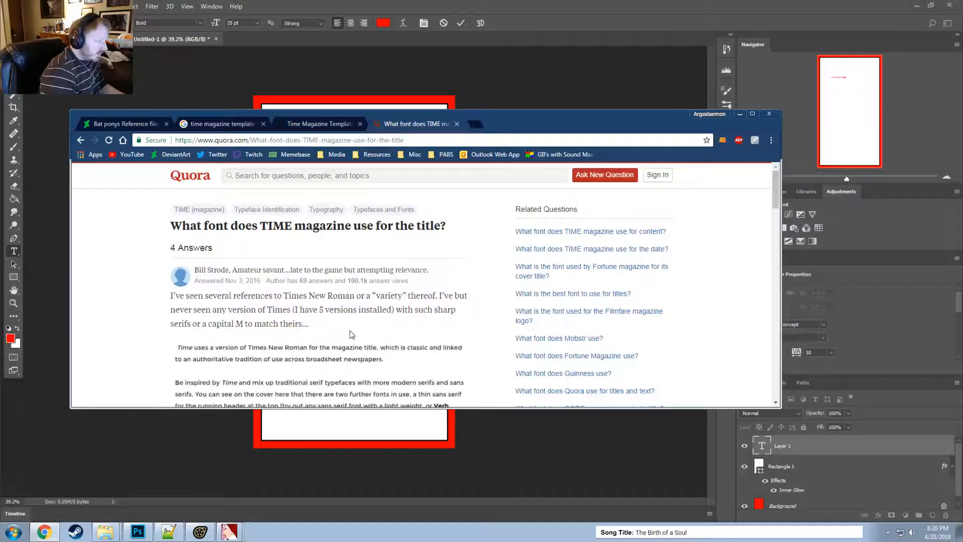
# - Read the Quora answer about the Time title font, switch back to Photoshop and set the PONY OF THE YEAR line to Times New Roman
pyautogui.scroll(-1, 349, 332)
pyautogui.scroll(-1, 349, 332)
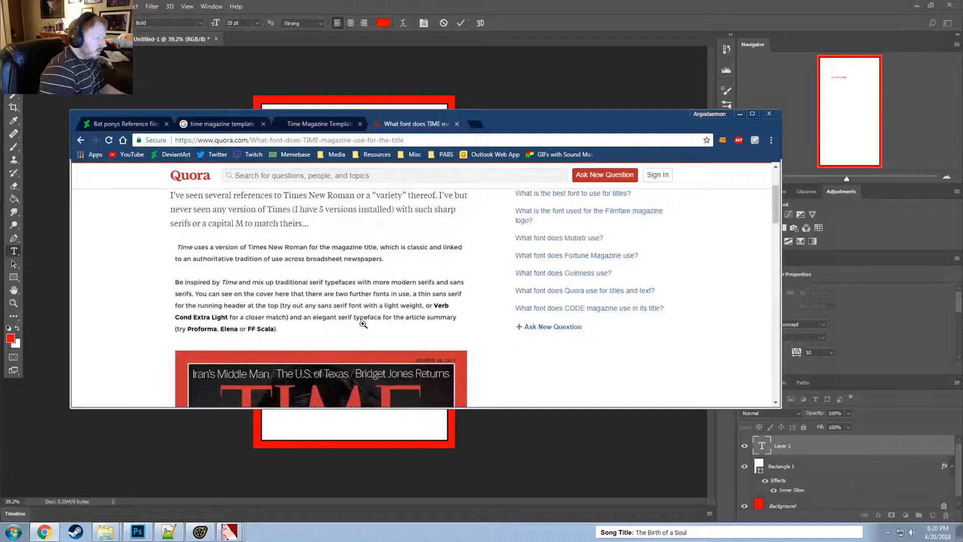
pyautogui.scroll(-2, 371, 312)
pyautogui.scroll(1, 372, 311)
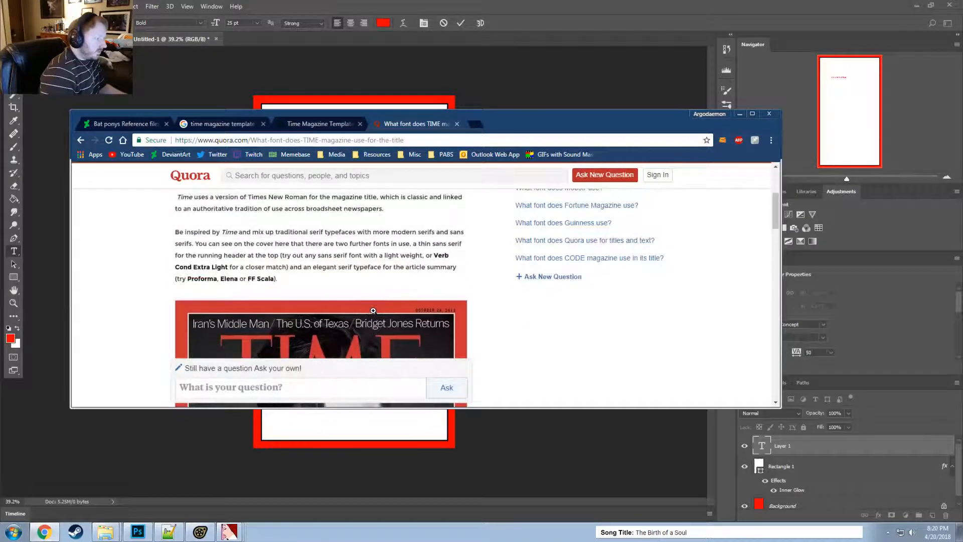
pyautogui.scroll(1, 375, 307)
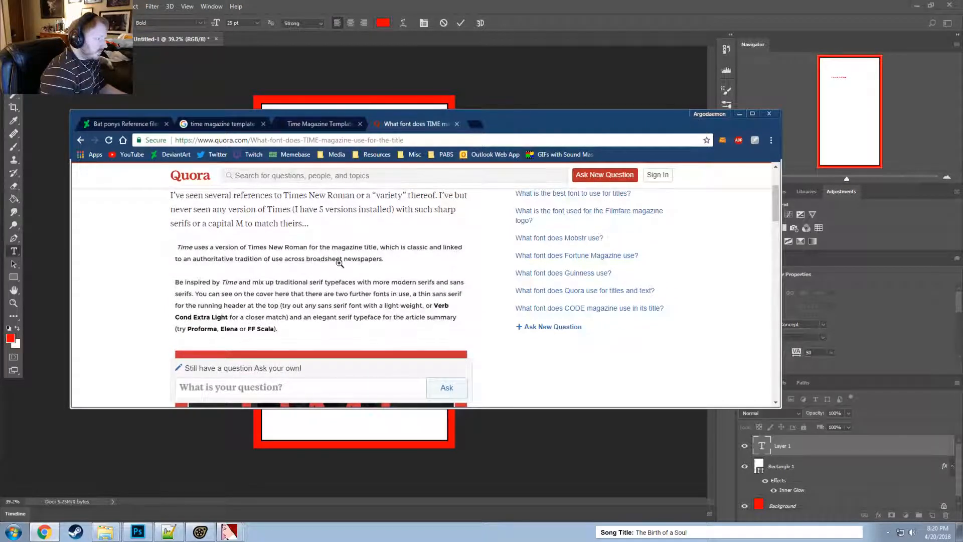
pyautogui.hotkey('alt', 'Tab')
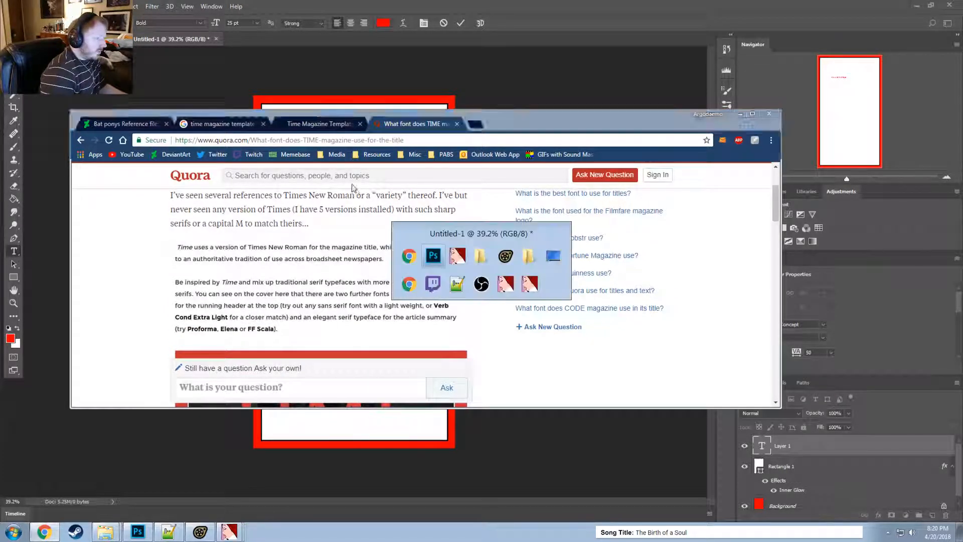
pyautogui.tripleClick(321, 165)
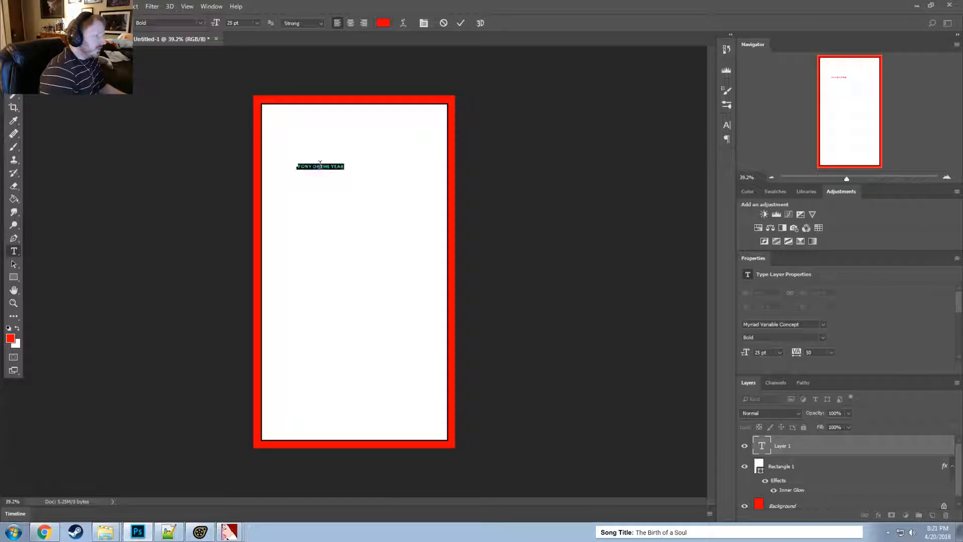
pyautogui.click(128, 24)
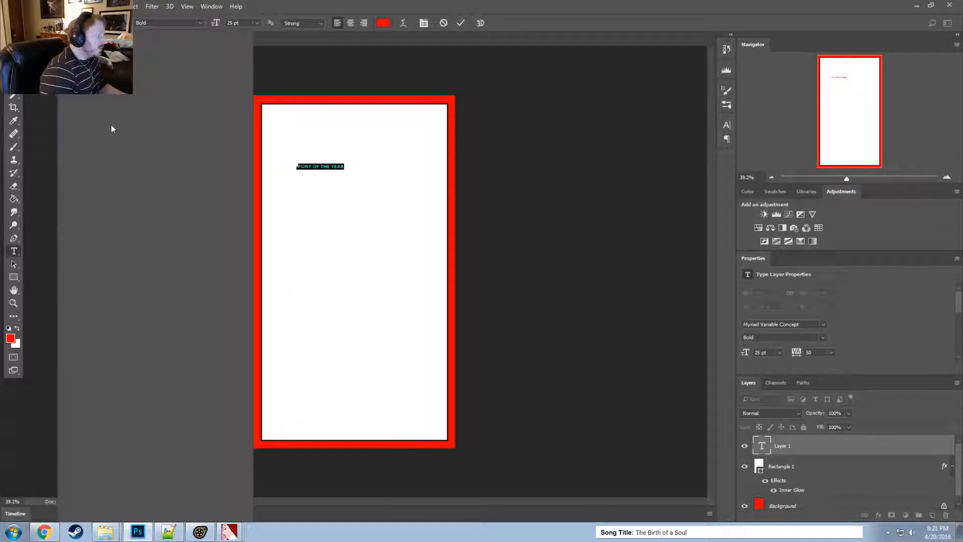
pyautogui.scroll(-10, 138, 236)
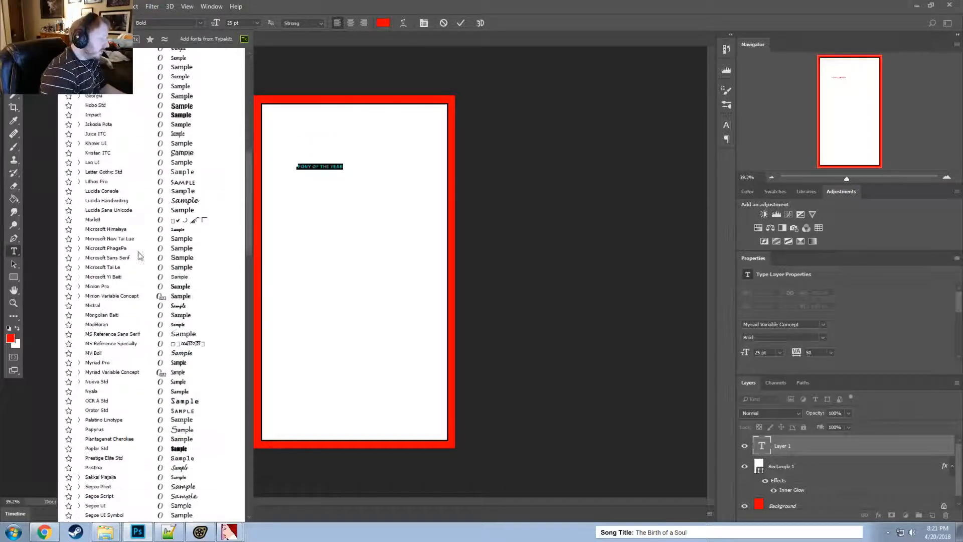
pyautogui.scroll(-13, 140, 255)
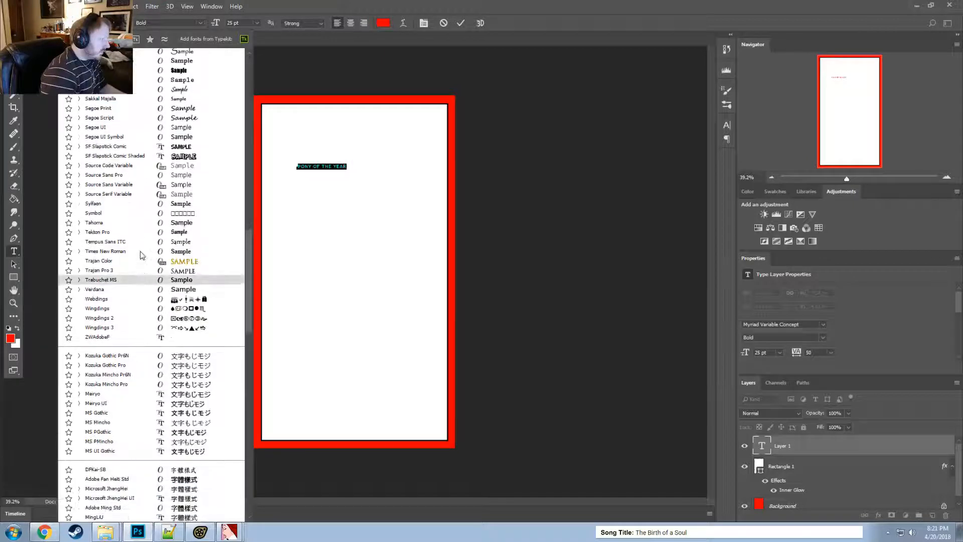
pyautogui.click(118, 253)
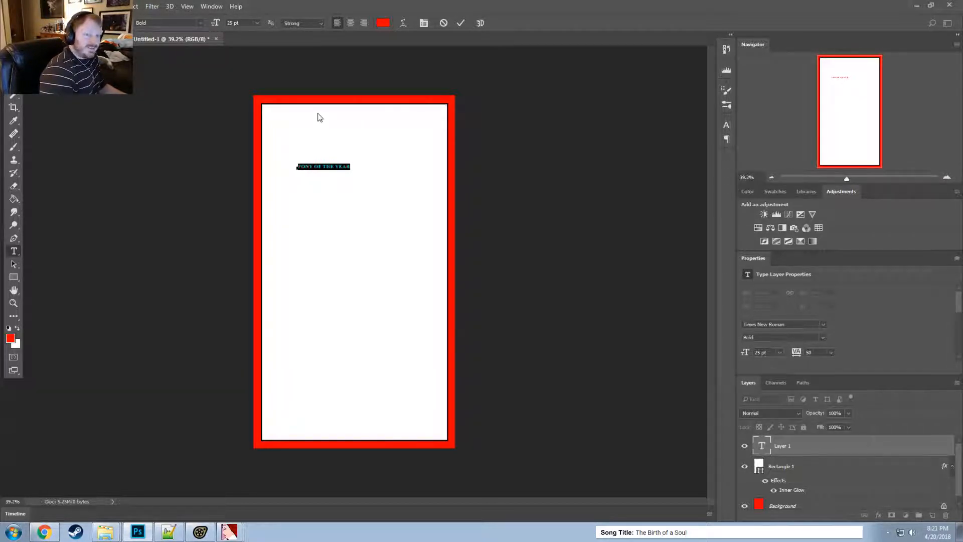
# - Change the headline's text colour to white (ffffff)
pyautogui.click(383, 23)
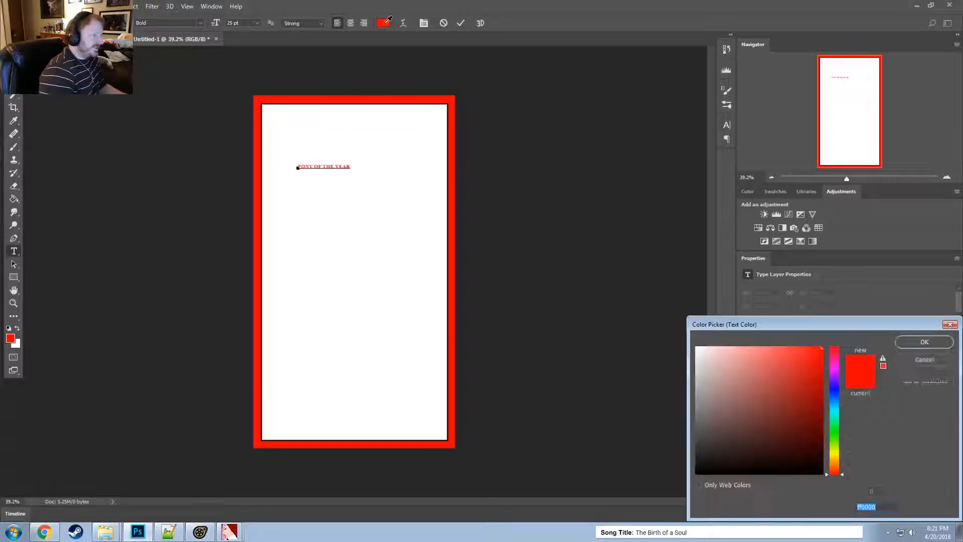
pyautogui.moveTo(702, 351); pyautogui.dragTo(691, 339)
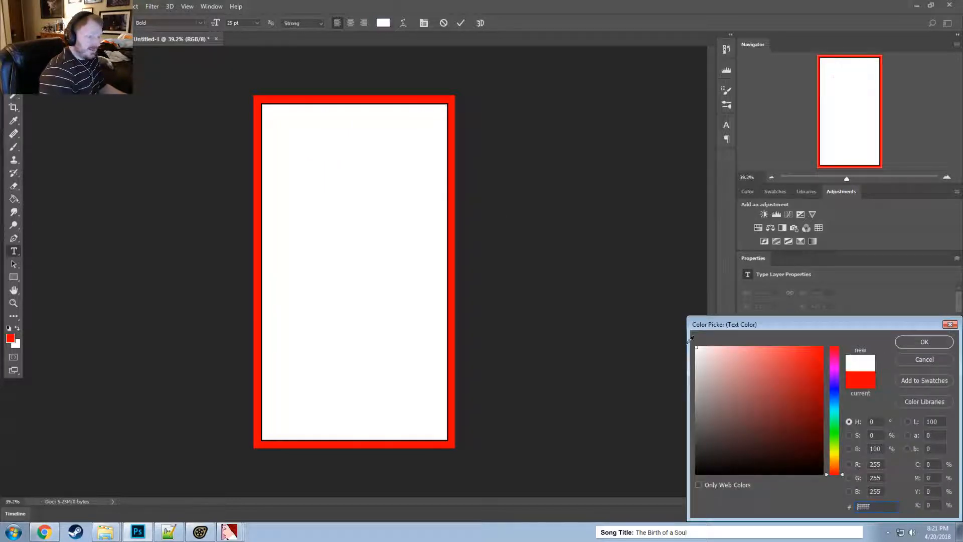
pyautogui.click(924, 341)
# - Add a black Outer Glow of 6 px to the headline layer, using the Time template in Chrome as reference
pyautogui.click(898, 447)
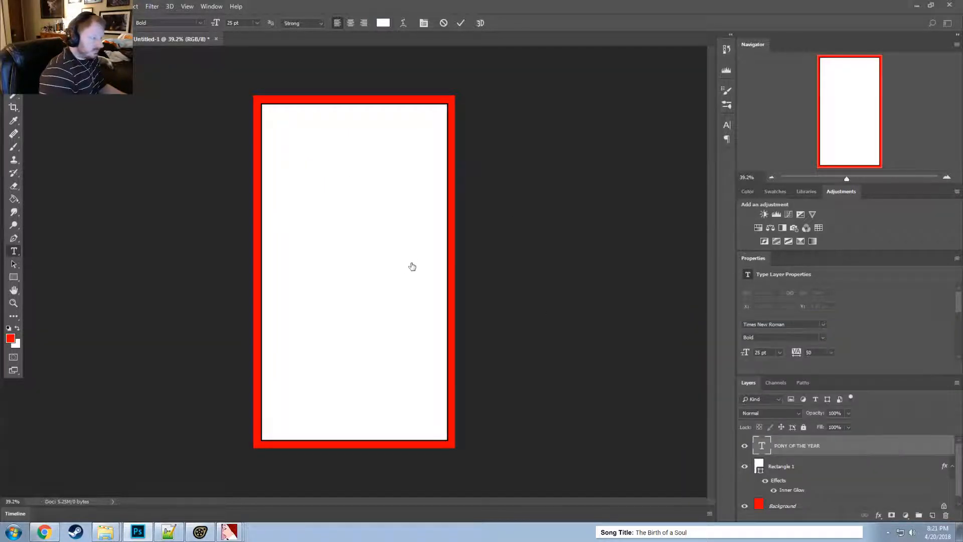
pyautogui.hotkey('alt', 'Tab')
pyautogui.click(319, 124)
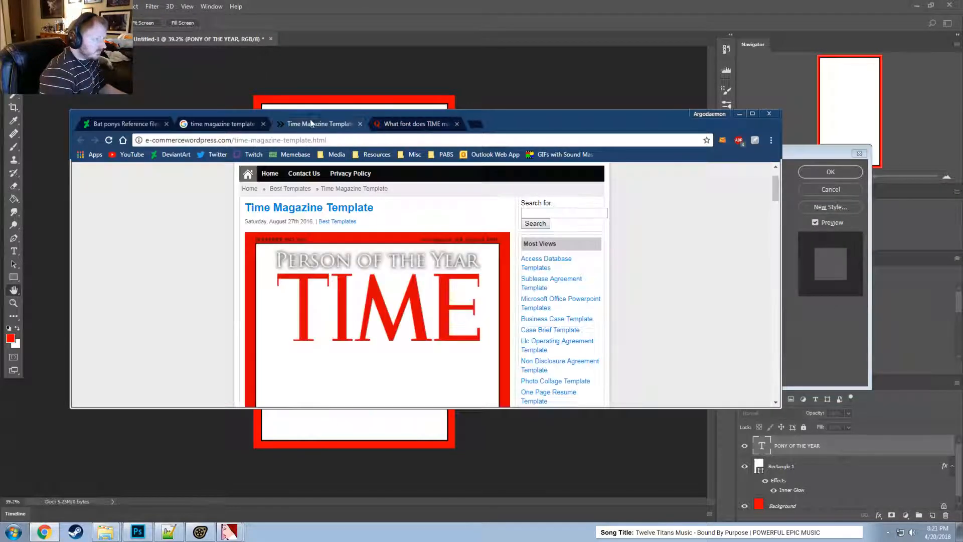
pyautogui.hotkey('alt', 'Tab')
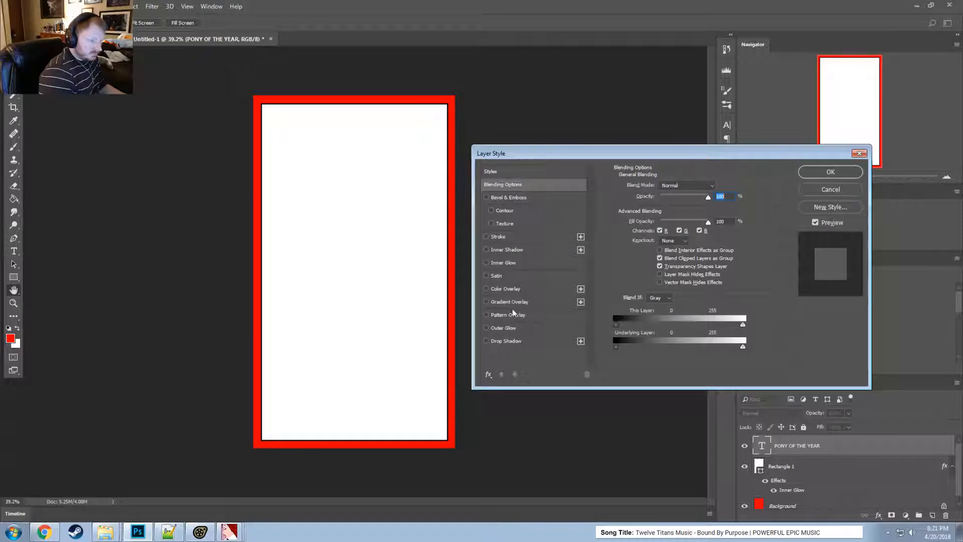
pyautogui.click(507, 328)
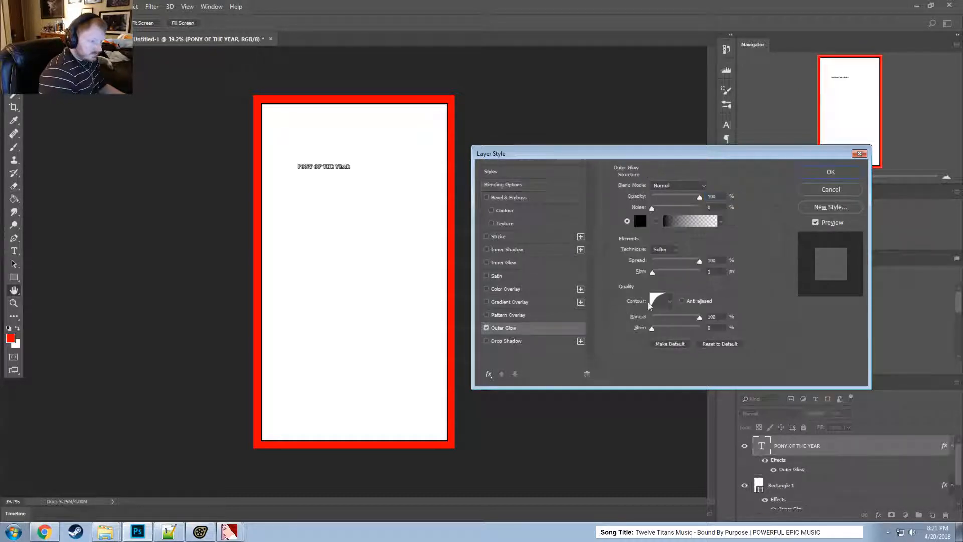
pyautogui.scroll(5, 714, 271)
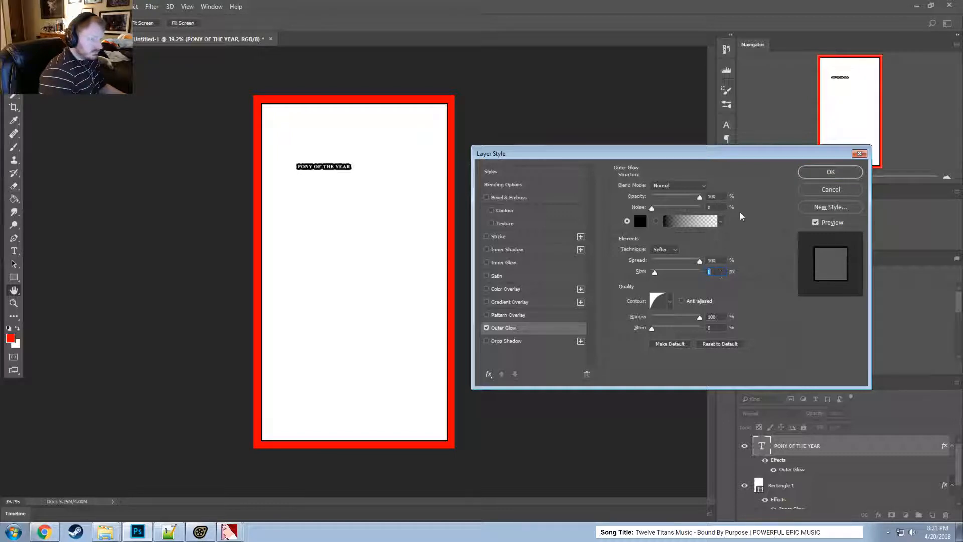
pyautogui.click(831, 172)
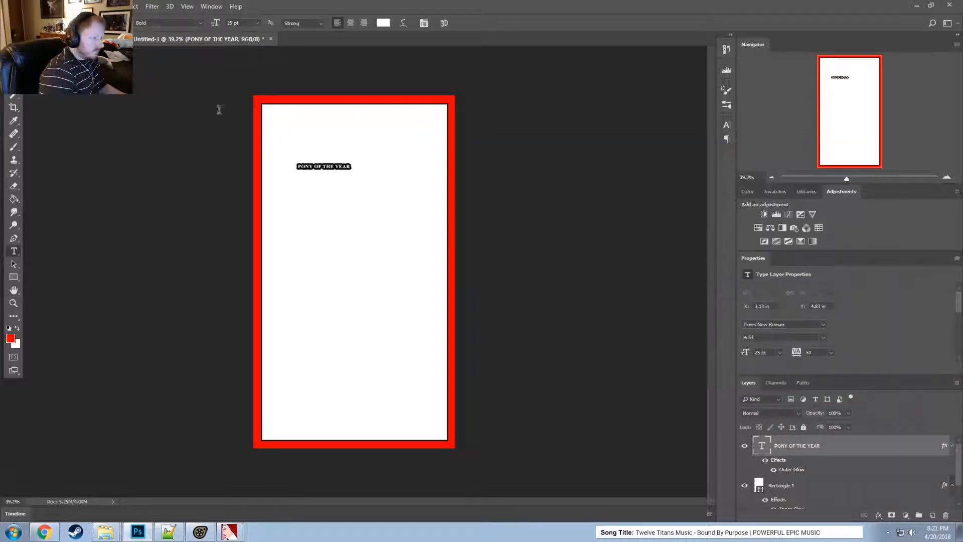
# - Enlarge the headline to 72 pt and move it to the upper centre of the white area, just below the black outline
pyautogui.click(332, 167)
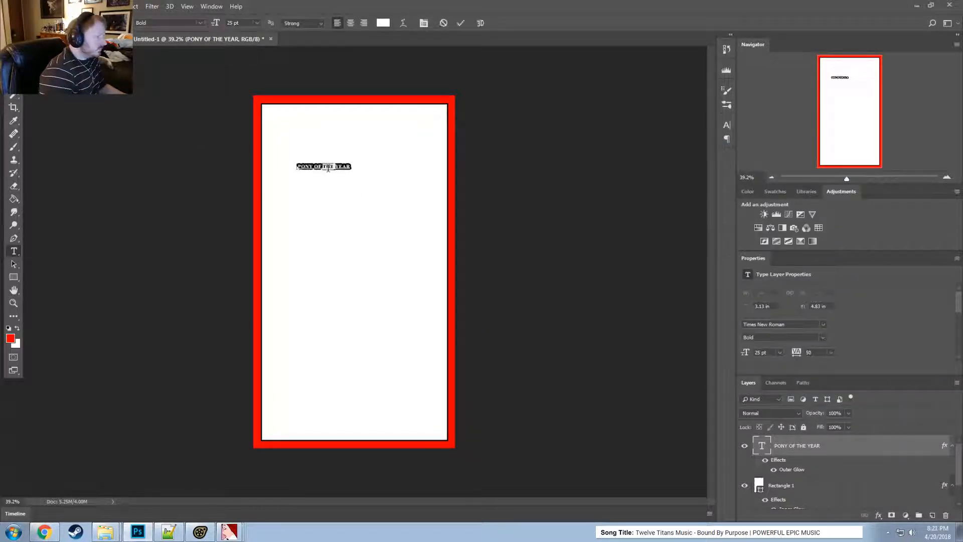
pyautogui.click(257, 23)
pyautogui.click(241, 150)
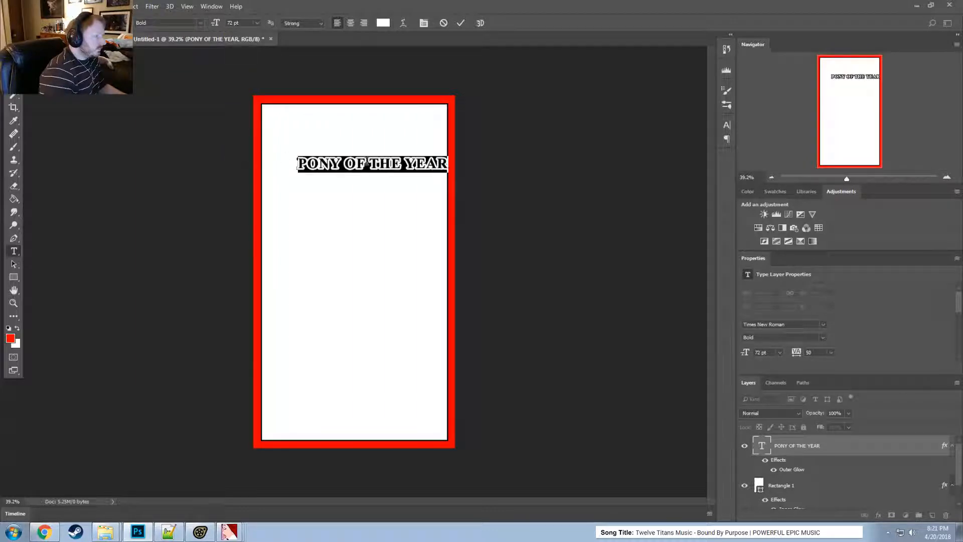
pyautogui.hotkey('ctrl', 'Return')
pyautogui.press('v')
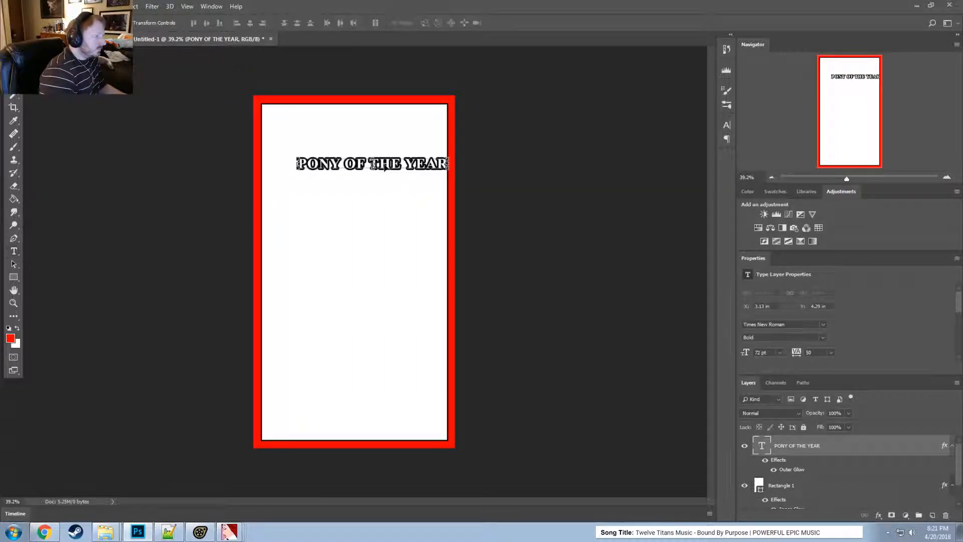
pyautogui.moveTo(398, 187); pyautogui.dragTo(367, 125)
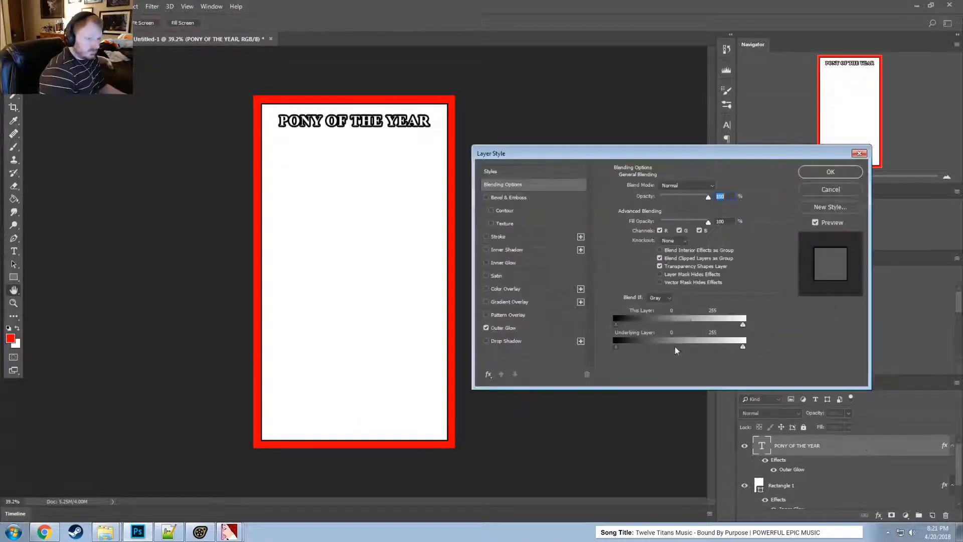
# - Soften the headline's Outer Glow by setting its spread to 0% and raising its size for a blurred dark edge
pyautogui.click(515, 329)
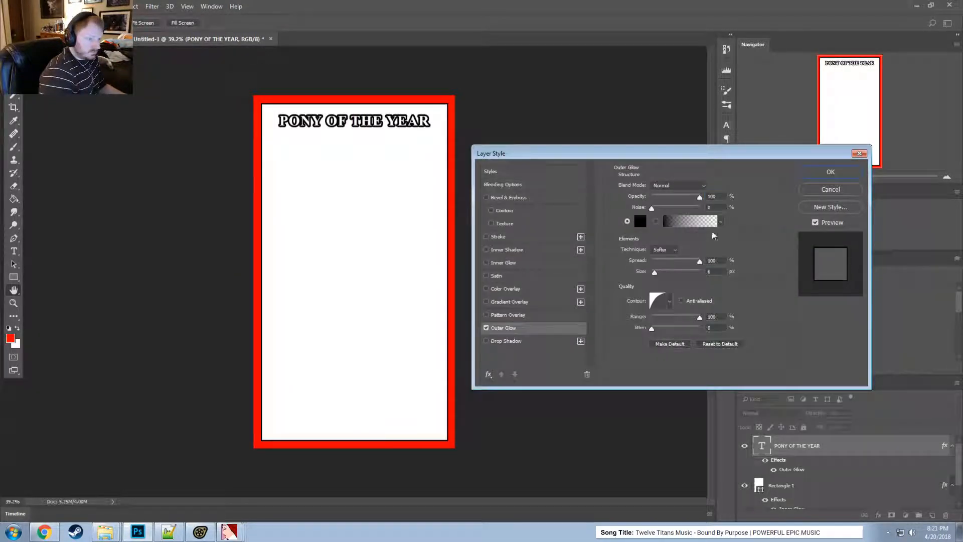
pyautogui.doubleClick(718, 271)
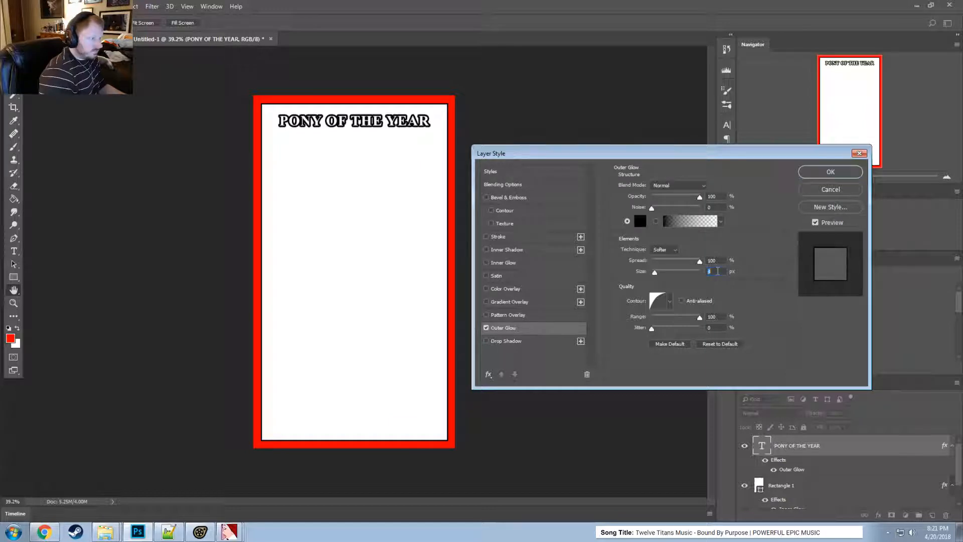
pyautogui.write('1')
pyautogui.moveTo(700, 261); pyautogui.dragTo(621, 261)
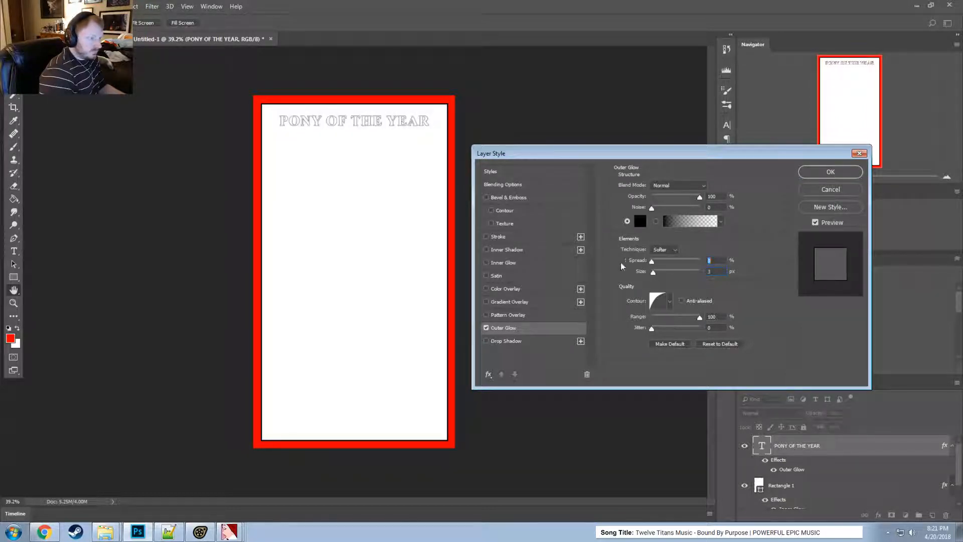
pyautogui.press('Up')
pyautogui.press('Up')
pyautogui.press('Up')
pyautogui.press('Up')
pyautogui.press('Up')
pyautogui.press('Up')
pyautogui.press('Up')
pyautogui.press('Up')
pyautogui.press('Up')
pyautogui.press('Up')
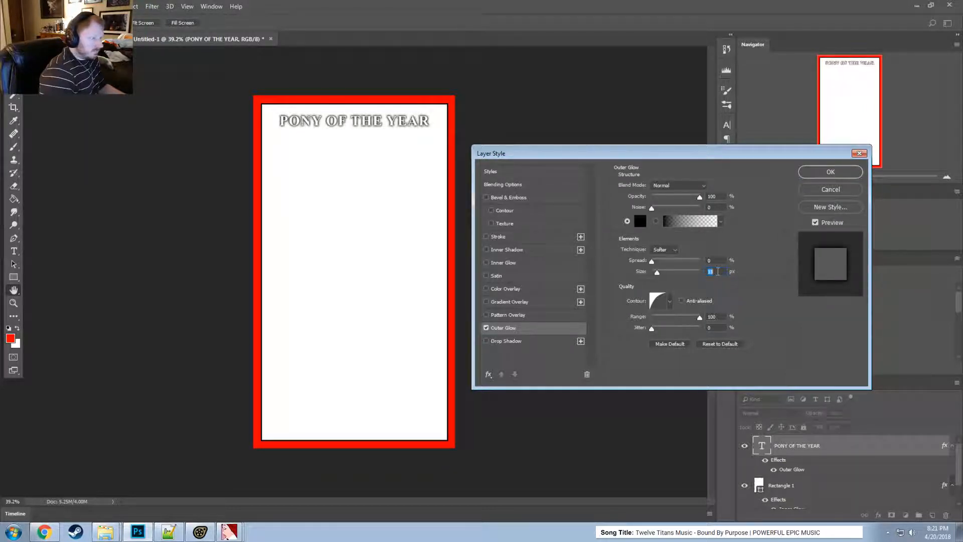
# - Lower the Outer Glow's opacity to 66% and compare the headline with the Time template in Chrome
pyautogui.hotkey('alt', 'Tab')
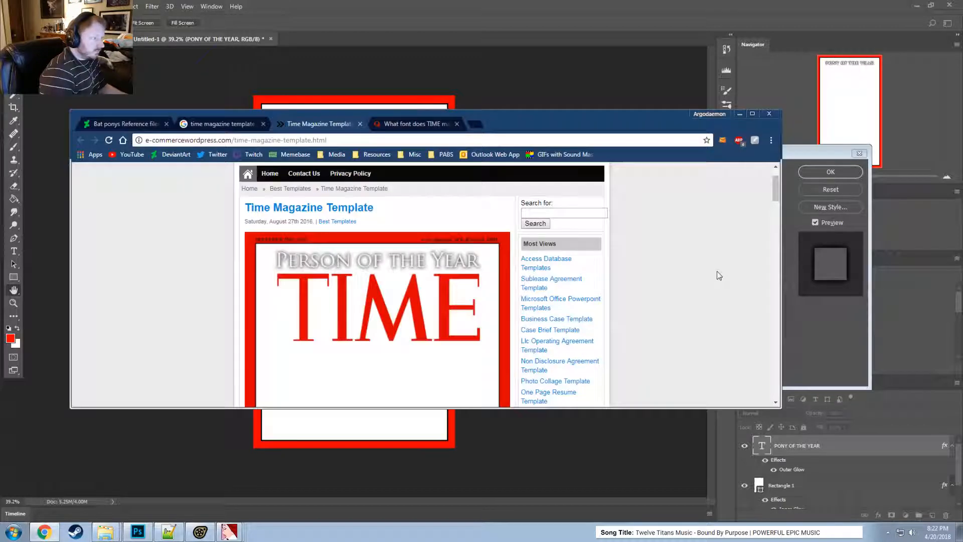
pyautogui.hotkey('alt', 'Tab')
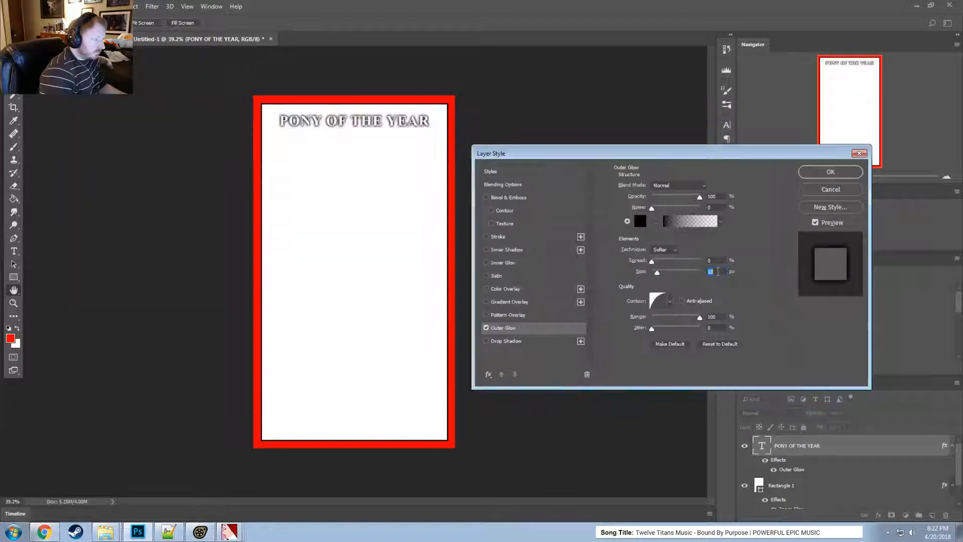
pyautogui.moveTo(699, 198); pyautogui.dragTo(683, 198)
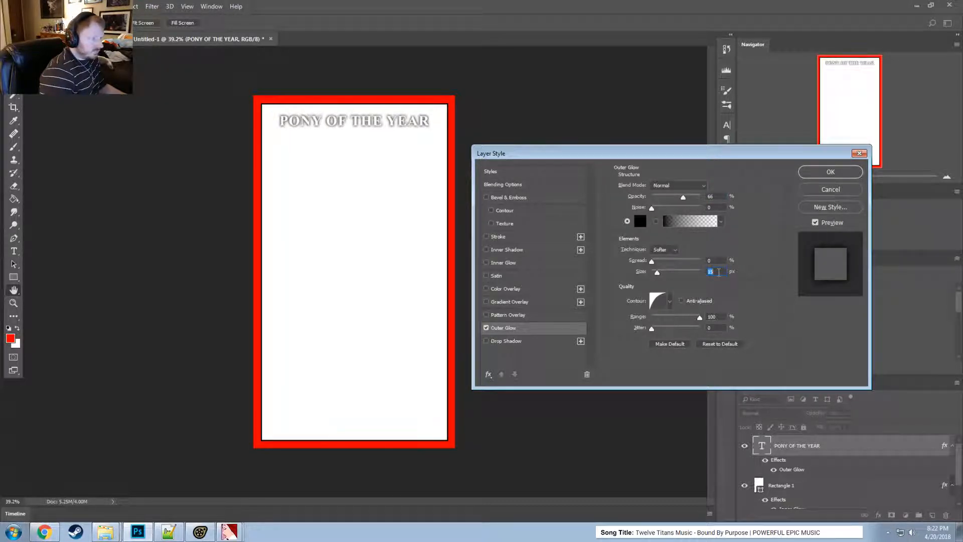
pyautogui.hotkey('alt', 'Tab')
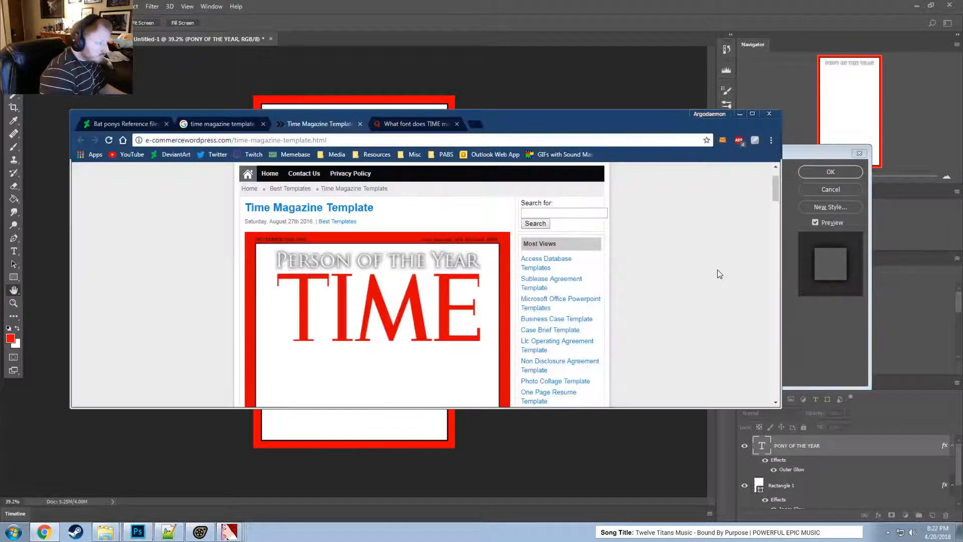
pyautogui.hotkey('alt', 'Tab')
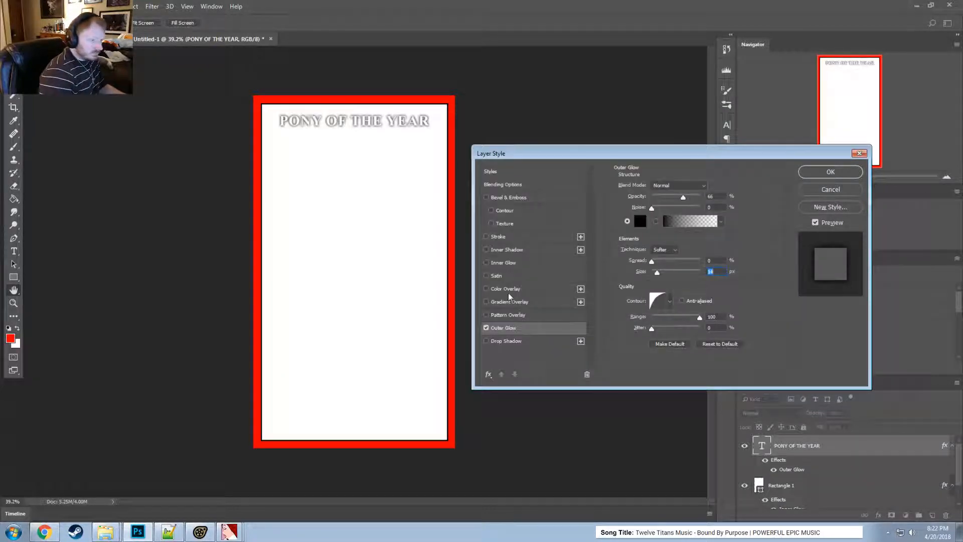
# - Add a black Inner Glow to the headline with 0% choke, 2 px size and about 20% opacity
pyautogui.click(507, 264)
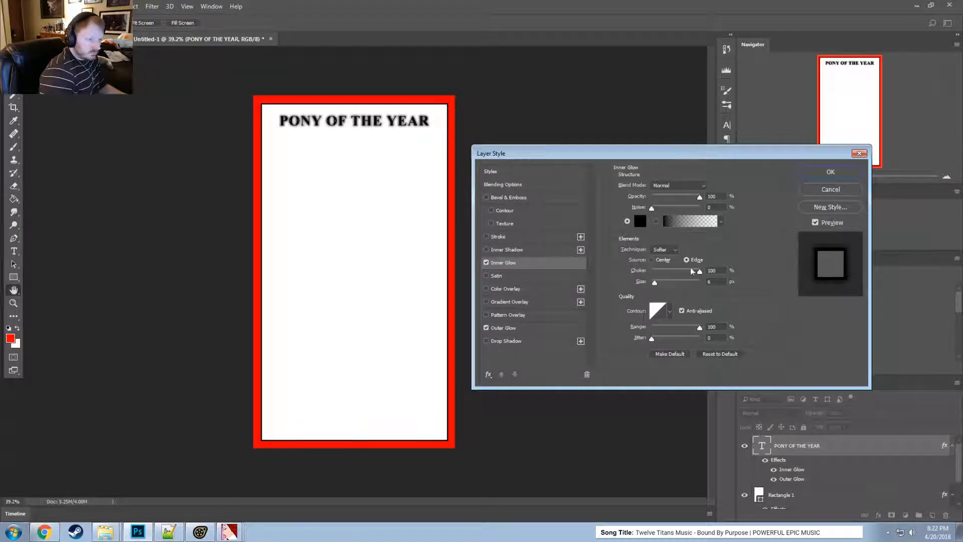
pyautogui.moveTo(699, 272); pyautogui.dragTo(652, 271)
pyautogui.click(722, 281)
pyautogui.press('BackSpace')
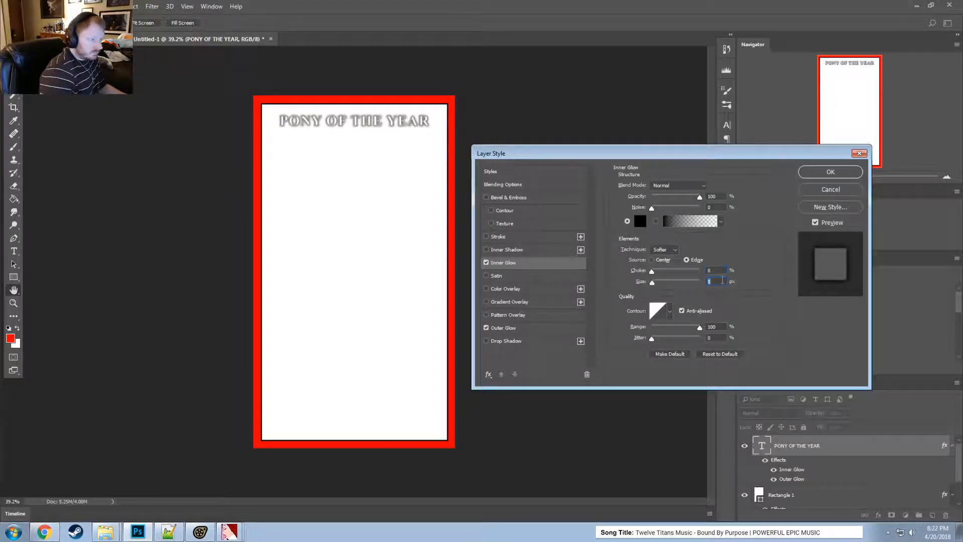
pyautogui.press('Up')
pyautogui.press('Up')
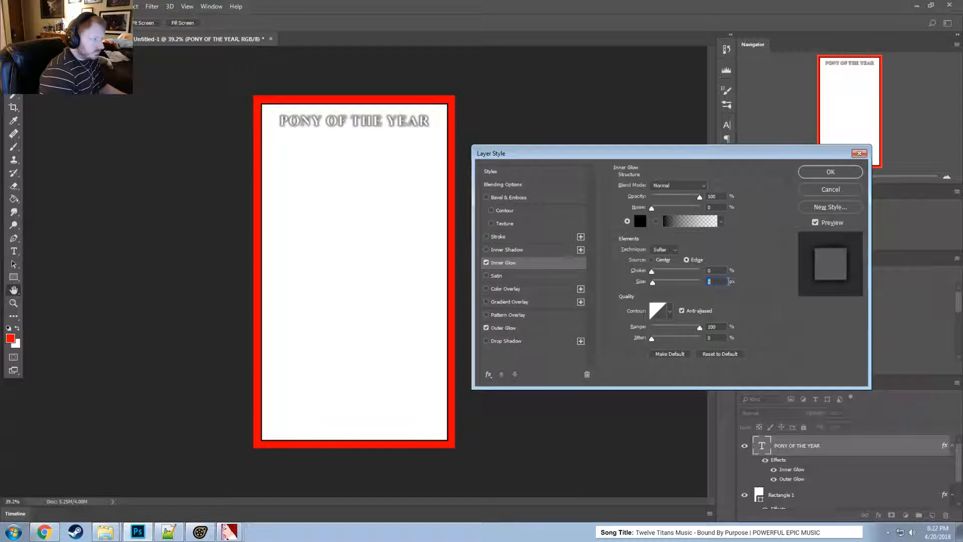
pyautogui.press('Up')
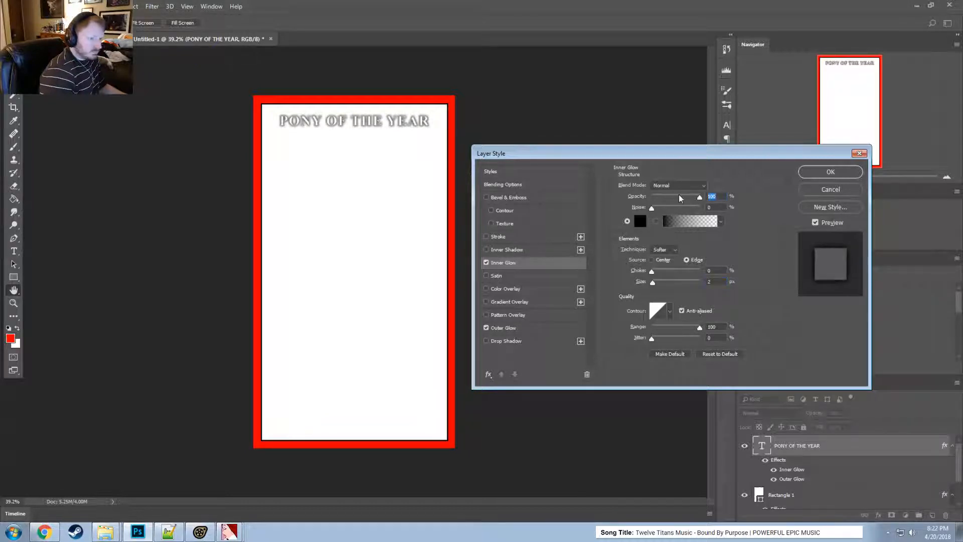
pyautogui.moveTo(671, 201); pyautogui.dragTo(660, 203)
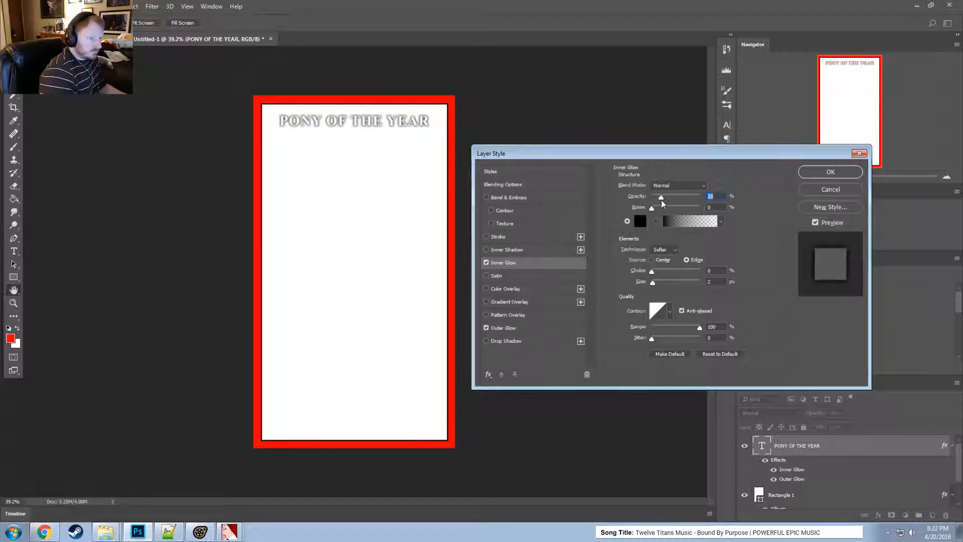
# - Apply the headline's glow settings and scale it proportionally to about 83.89 pt so it nearly spans the white area
pyautogui.click(830, 172)
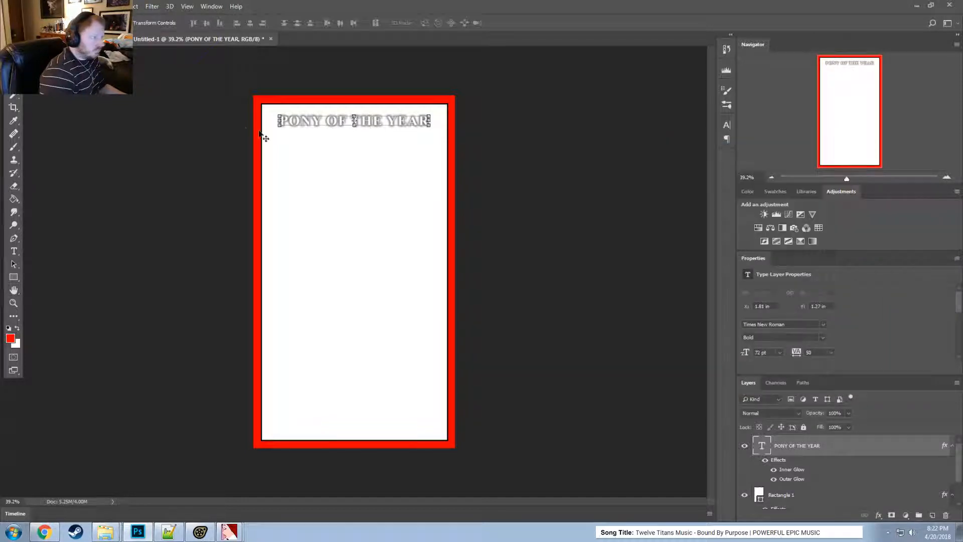
pyautogui.click(278, 115)
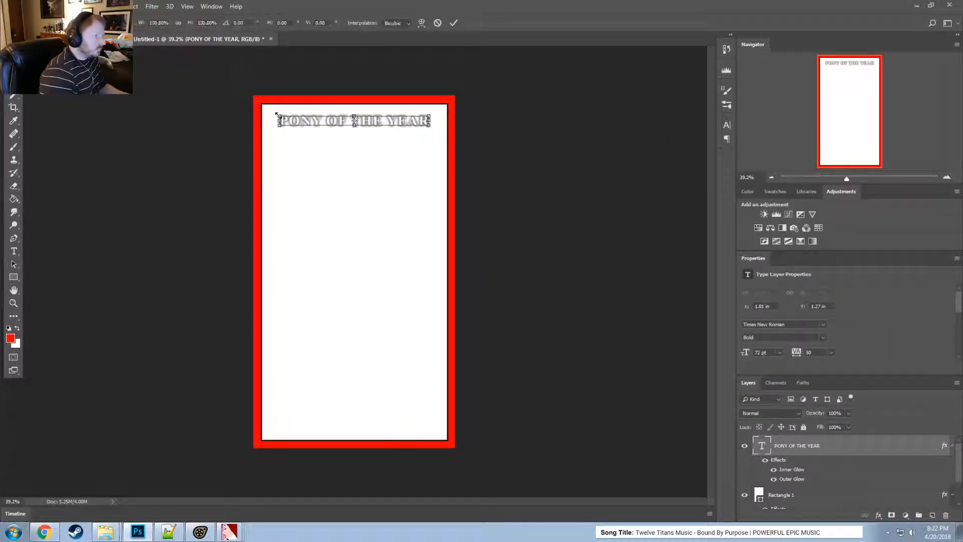
pyautogui.keyDown('alt'); pyautogui.keyDown('shift'); pyautogui.moveTo(278, 115); pyautogui.dragTo(308, 125); pyautogui.keyUp('shift'); pyautogui.keyUp('alt')
pyautogui.click(453, 23)
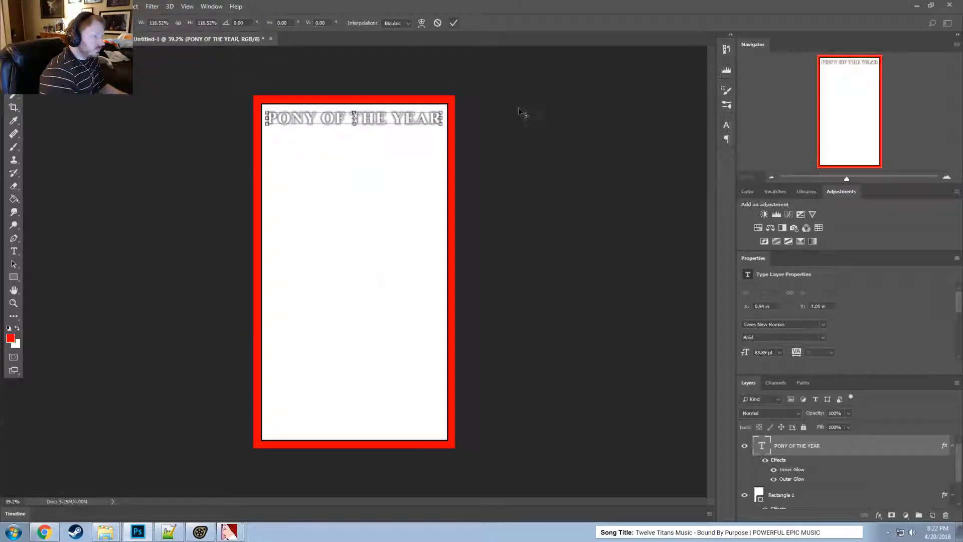
pyautogui.hotkey('alt', 'Tab')
pyautogui.hotkey('alt', 'Tab')
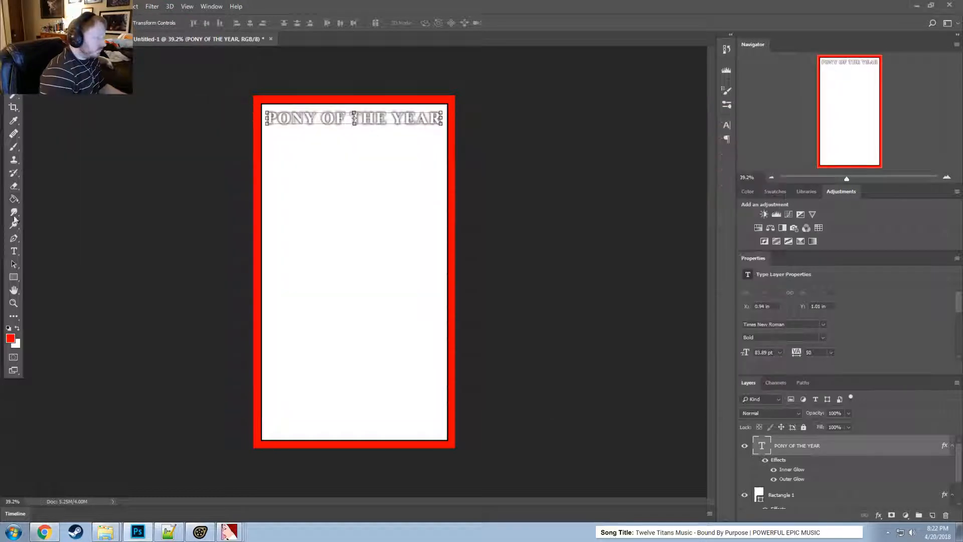
# - Add the word TIME as a separate red text layer in 72 pt Times New Roman Bold below the headline
pyautogui.click(13, 251)
pyautogui.click(317, 220)
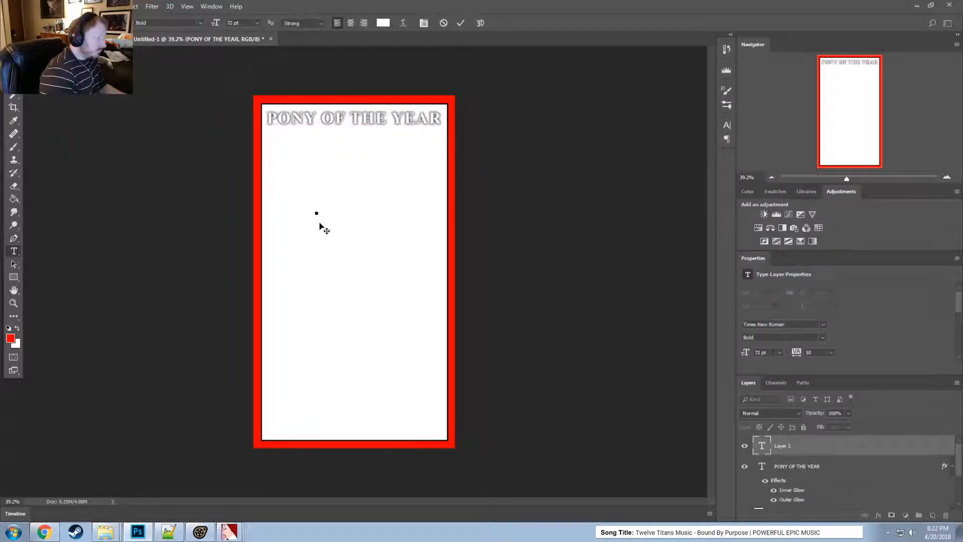
pyautogui.hotkey('ctrl', 'a')
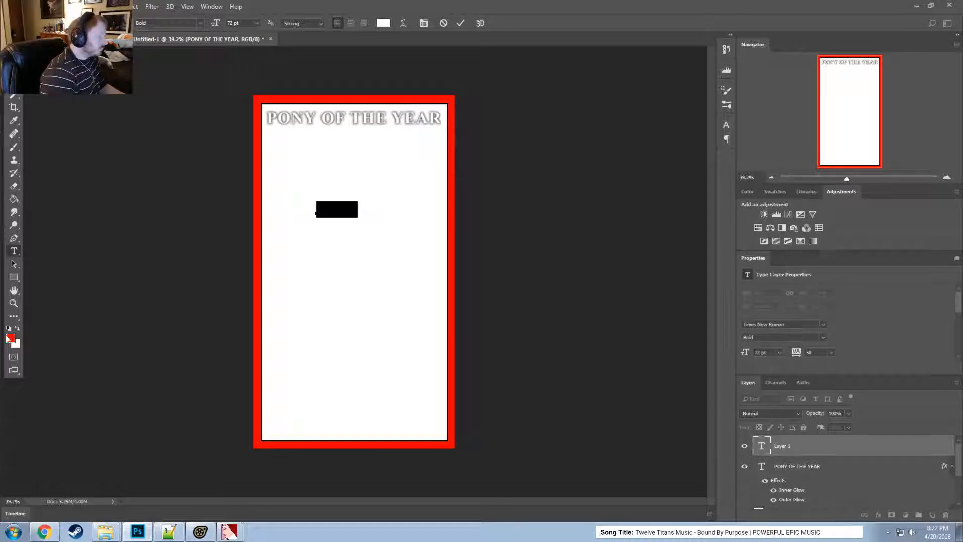
pyautogui.click(381, 29)
pyautogui.moveTo(798, 386); pyautogui.dragTo(825, 345)
pyautogui.click(915, 342)
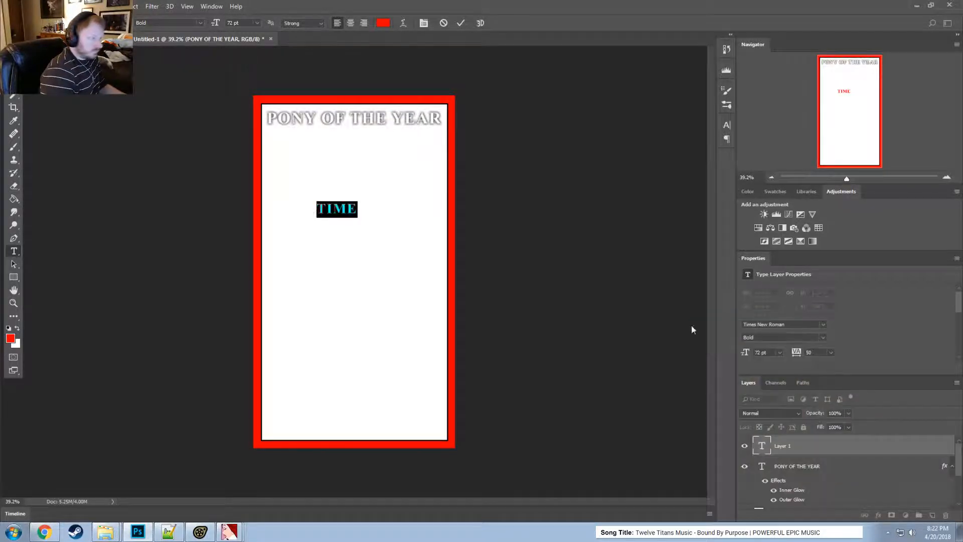
pyautogui.click(315, 208)
pyautogui.doubleClick(327, 208)
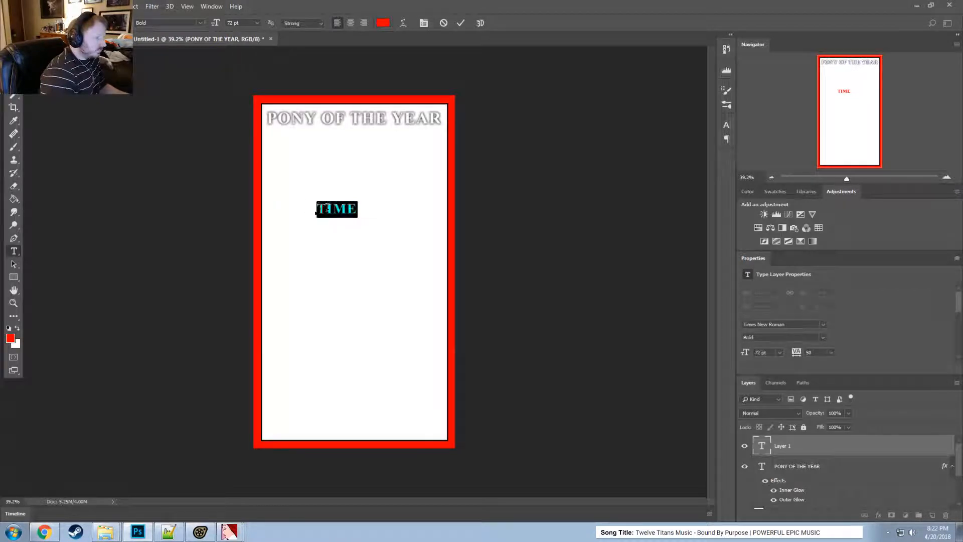
pyautogui.click(461, 24)
pyautogui.press('v')
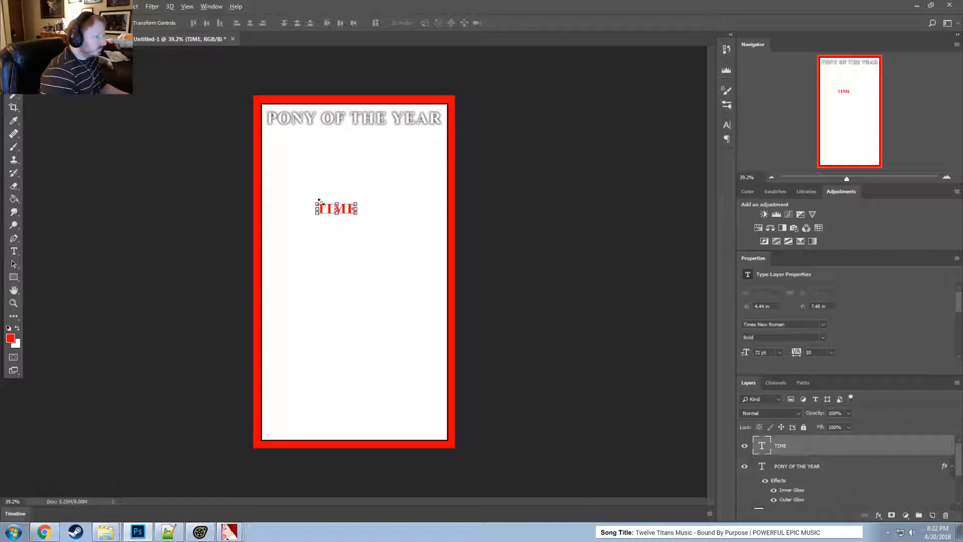
# - Enlarge the TIME title to about 271.65 pt and centre it directly beneath the headline, checking it against the template in Chrome
pyautogui.moveTo(316, 203); pyautogui.dragTo(262, 174)
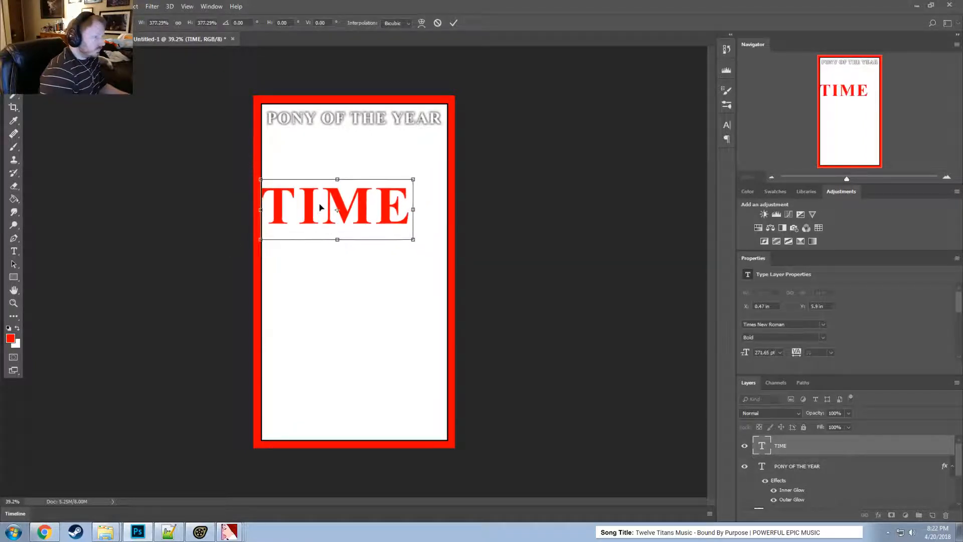
pyautogui.moveTo(317, 205); pyautogui.dragTo(336, 156)
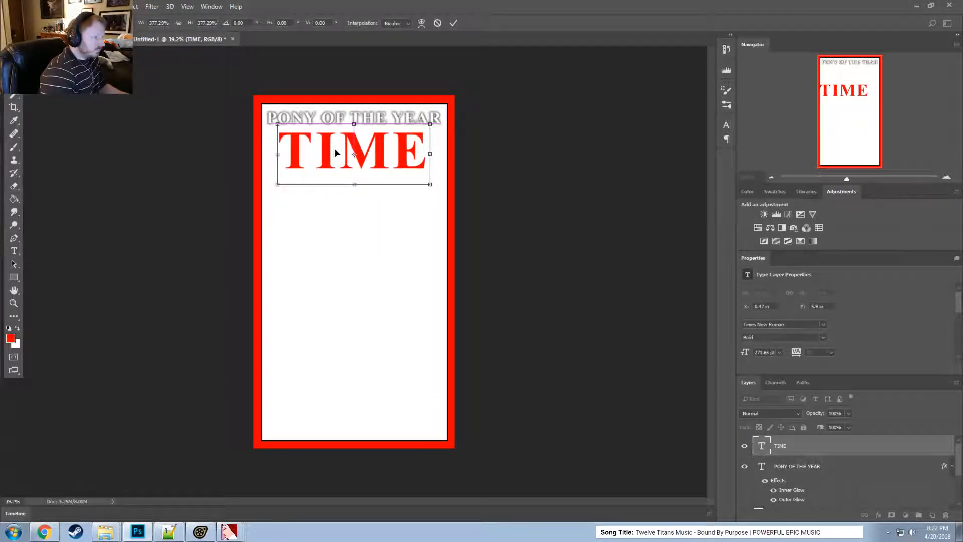
pyautogui.hotkey('alt', 'Tab')
pyautogui.hotkey('alt', 'Tab')
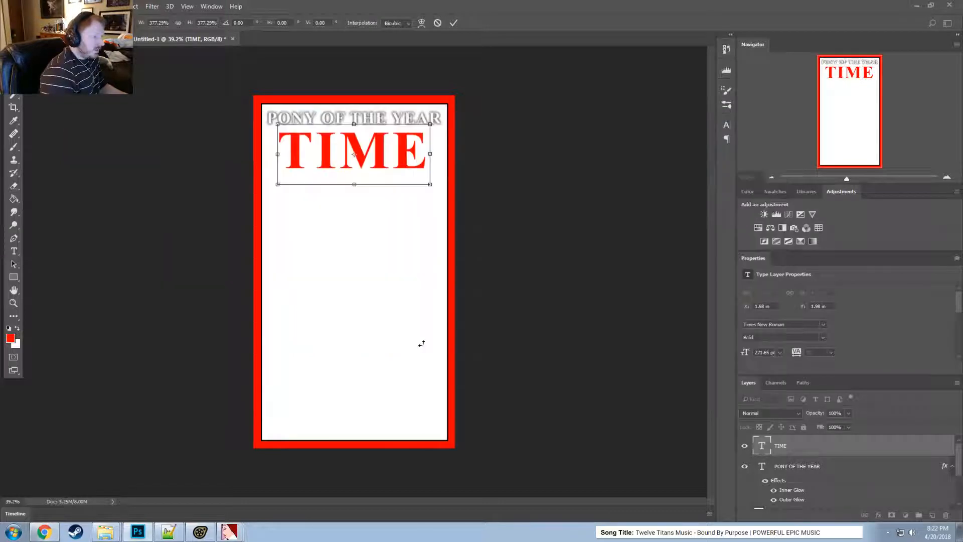
pyautogui.hotkey('alt', 'Tab')
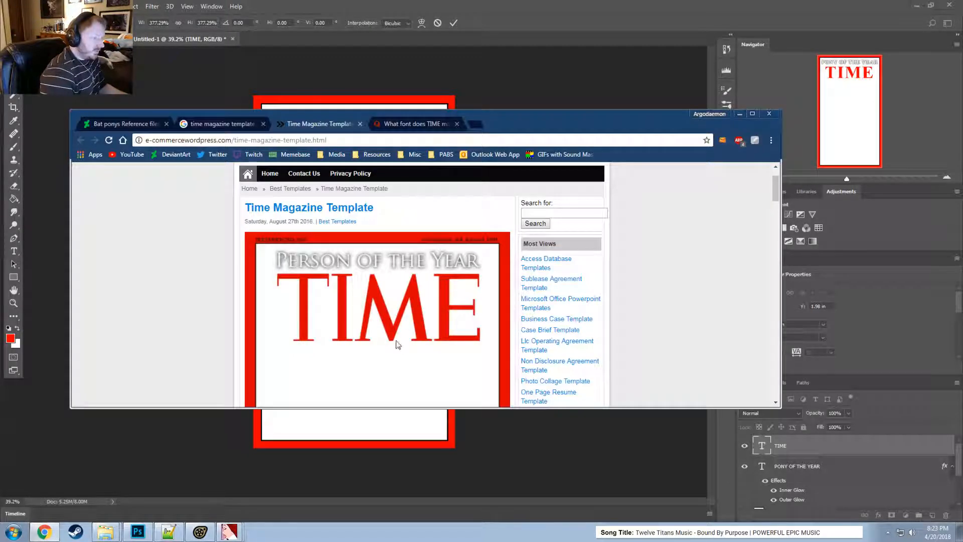
pyautogui.hotkey('alt', 'Tab')
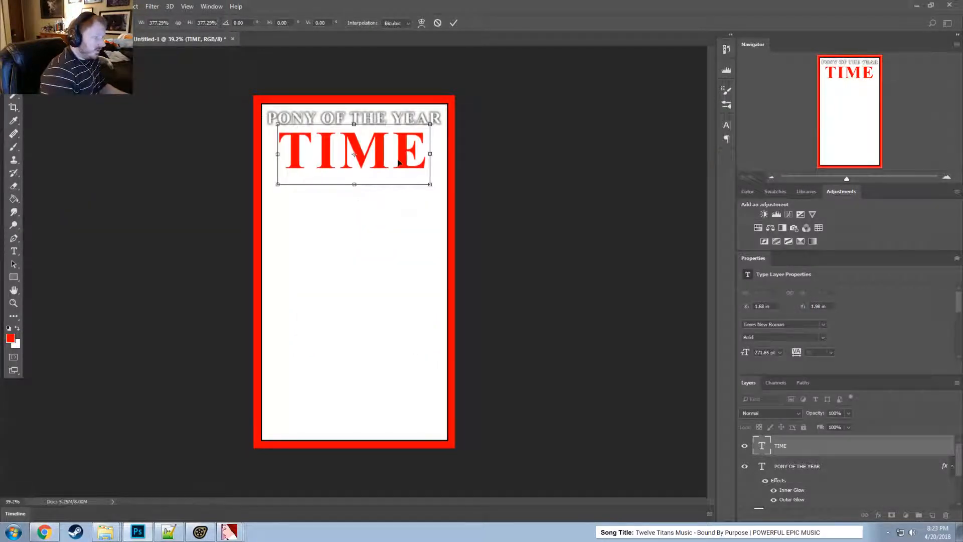
pyautogui.press('Return')
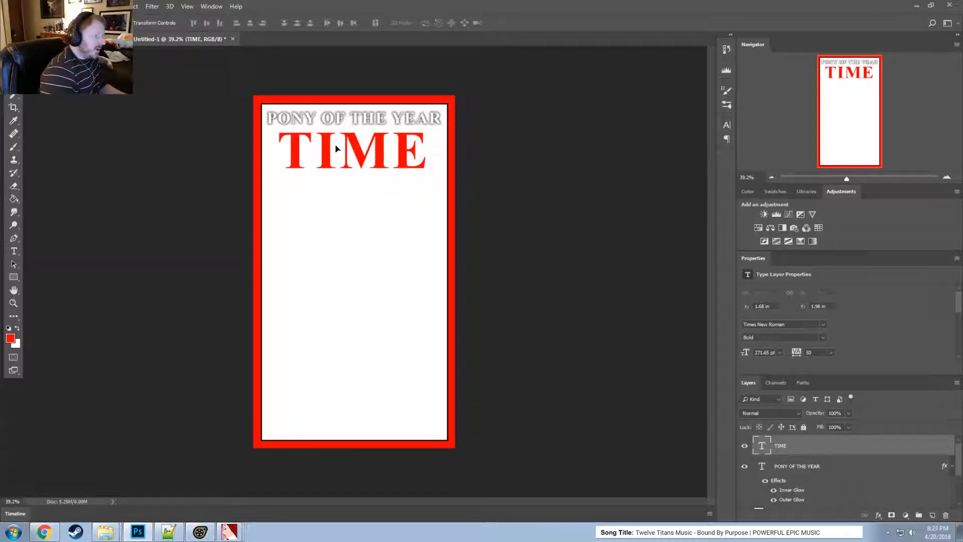
# - Change the title's I to a Y so it reads TYME, and tighten its tracking to -10
pyautogui.click(14, 251)
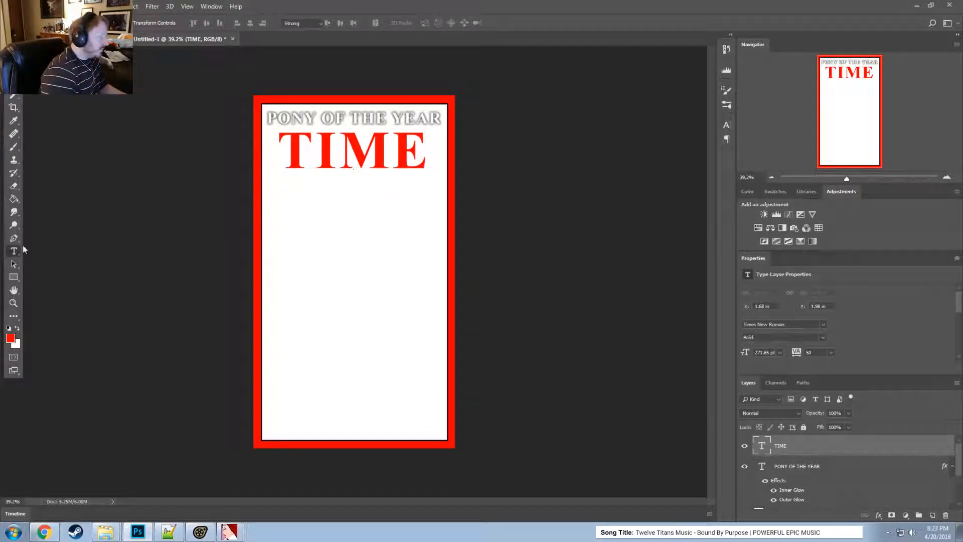
pyautogui.moveTo(317, 153); pyautogui.dragTo(339, 159)
pyautogui.write('Y')
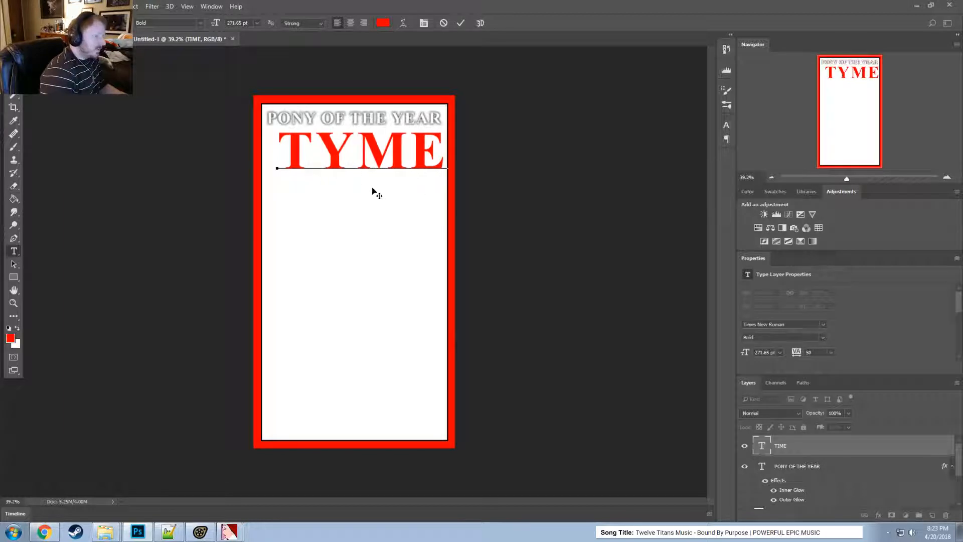
pyautogui.hotkey('ctrl', 'a')
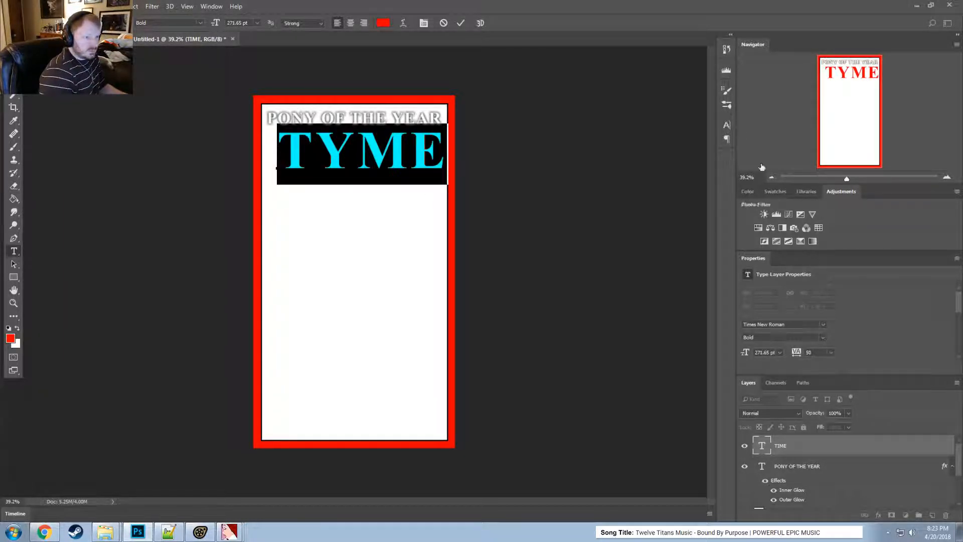
pyautogui.click(727, 124)
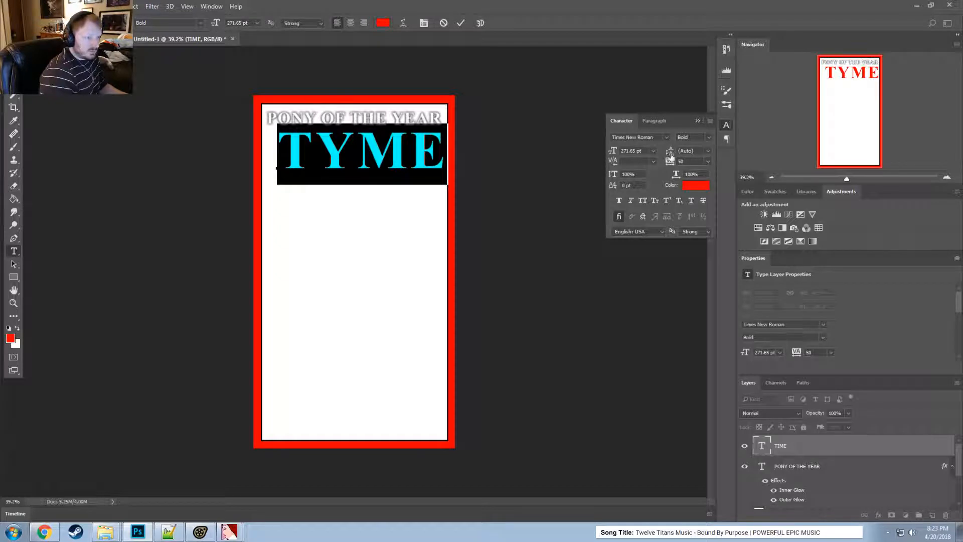
pyautogui.moveTo(670, 159); pyautogui.dragTo(669, 162)
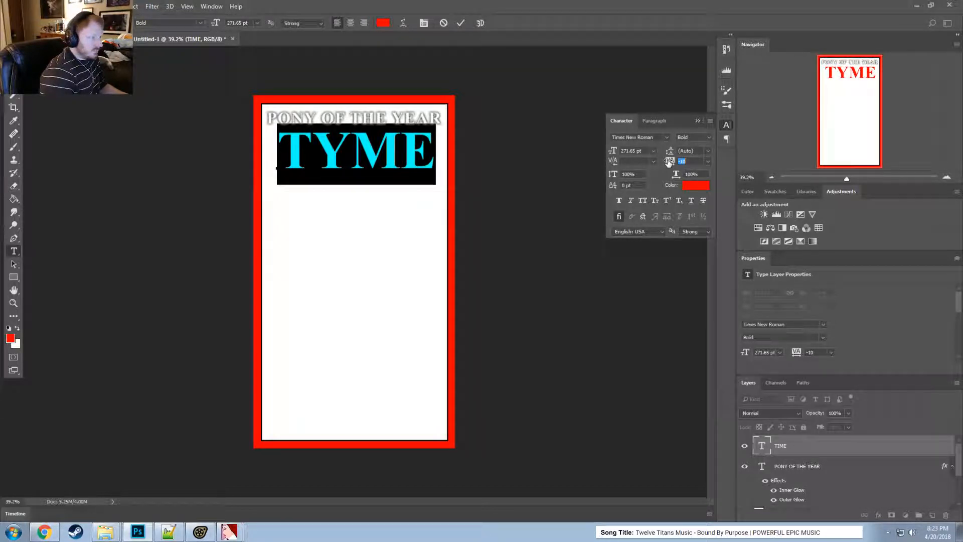
pyautogui.click(13, 55)
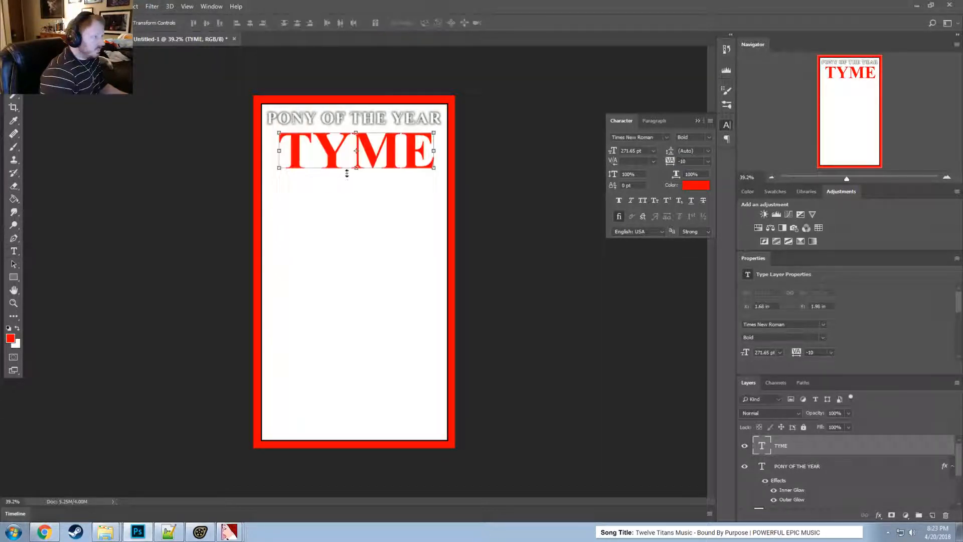
# - Recentre the TYME title horizontally beneath the headline
pyautogui.moveTo(361, 166); pyautogui.dragTo(375, 158)
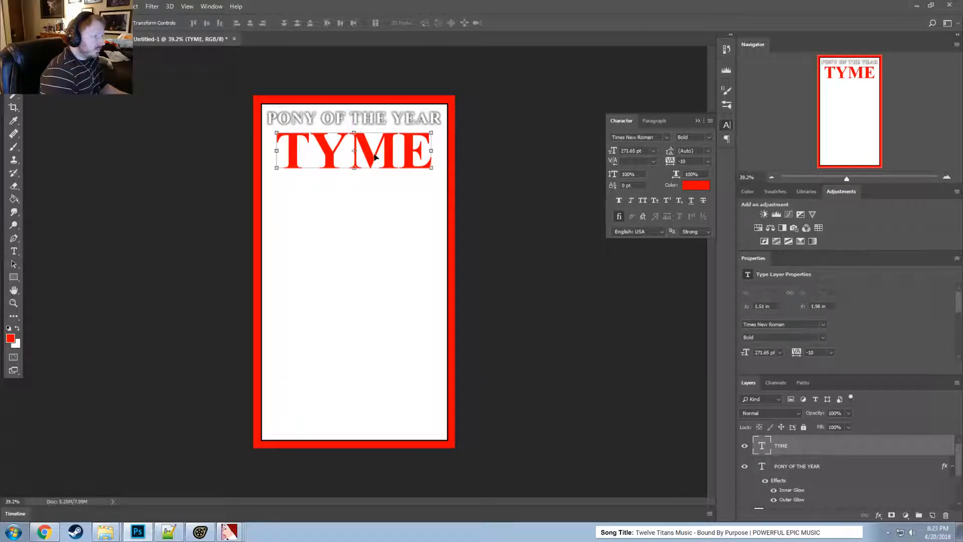
pyautogui.hotkey('ctrl', 't')
pyautogui.click(455, 22)
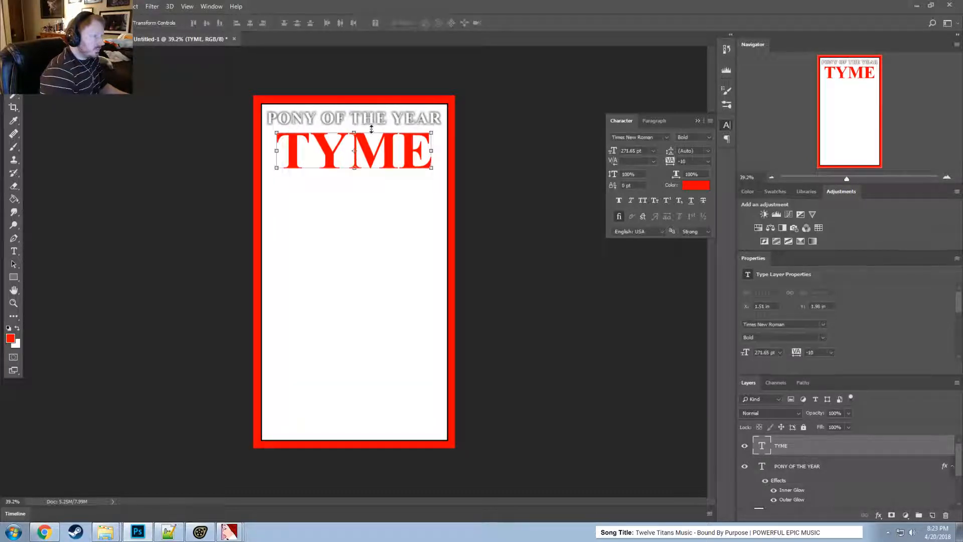
# - Shift the PONY OF THE YEAR headline and the TYME title slightly down from the black outline, keeping a gap between them
pyautogui.click(366, 118)
pyautogui.moveTo(376, 120); pyautogui.dragTo(377, 123)
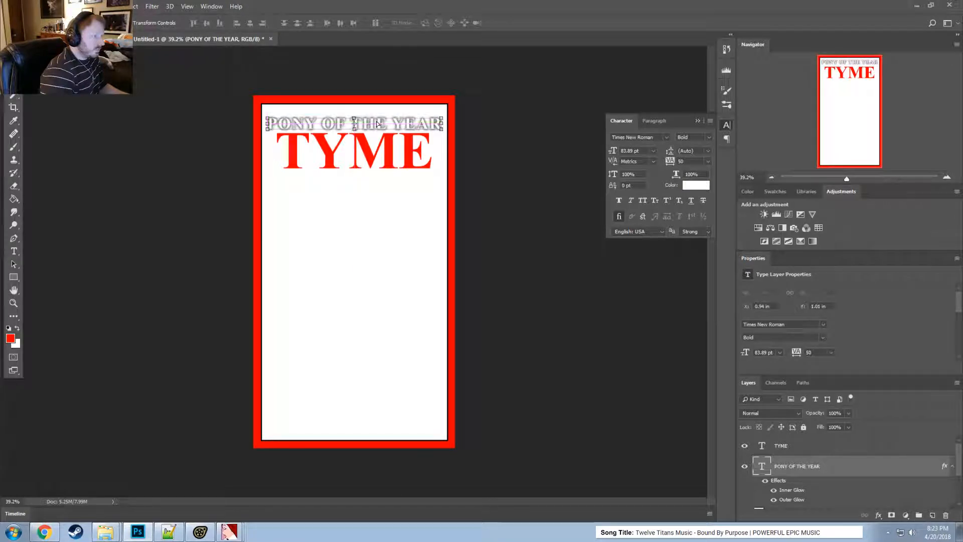
pyautogui.hotkey('ctrl', 't')
pyautogui.click(453, 23)
pyautogui.moveTo(389, 161); pyautogui.dragTo(390, 164)
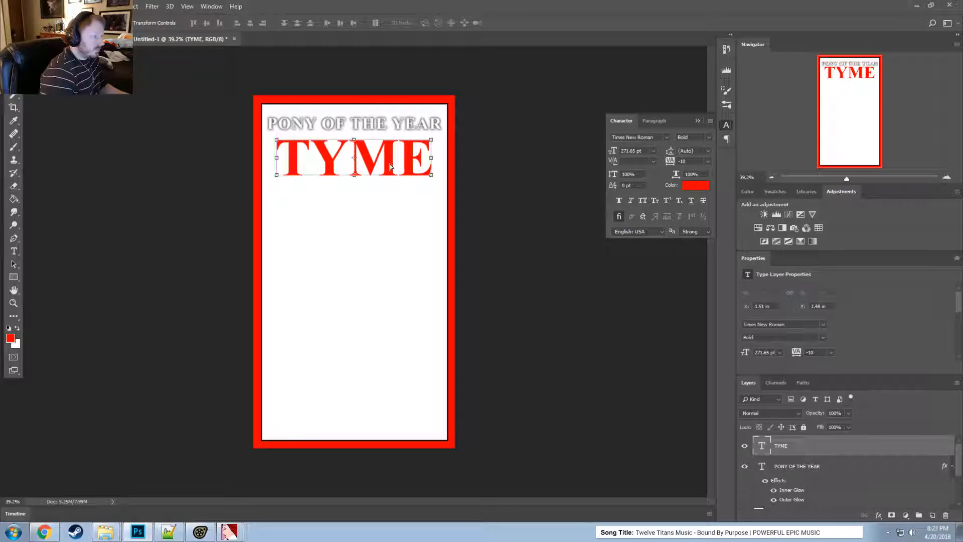
pyautogui.click(501, 162)
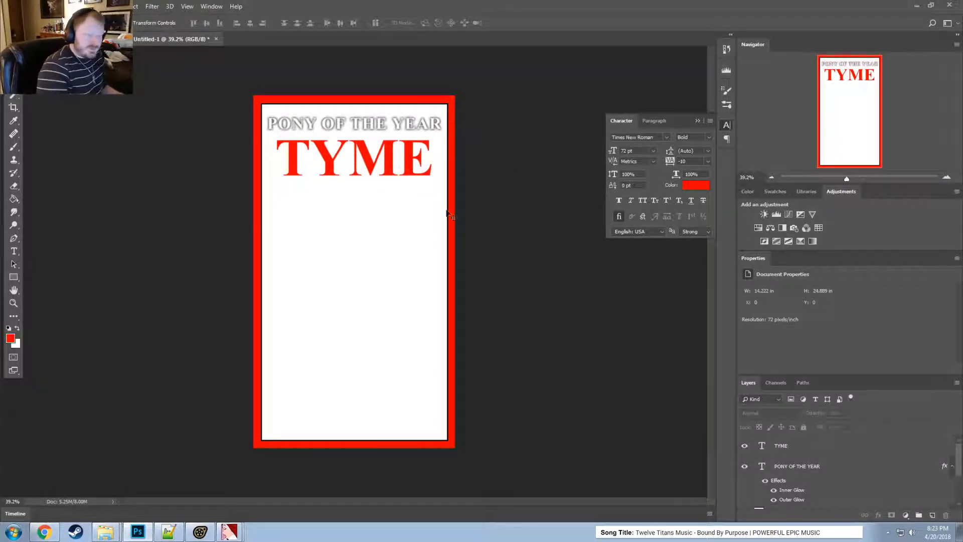
# - Try spelling the title THYME by inserting an H after the T, and restore TYME
pyautogui.click(320, 153)
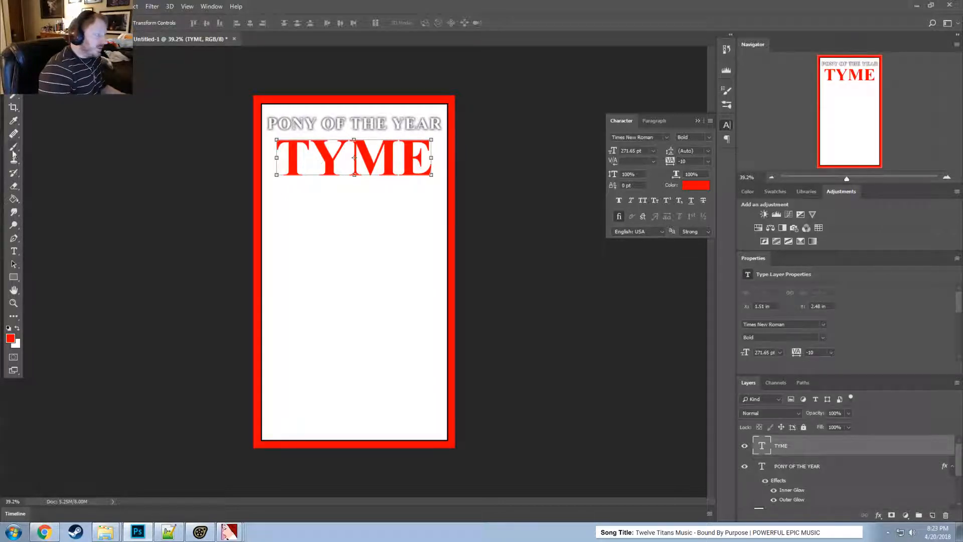
pyautogui.click(14, 251)
pyautogui.click(310, 158)
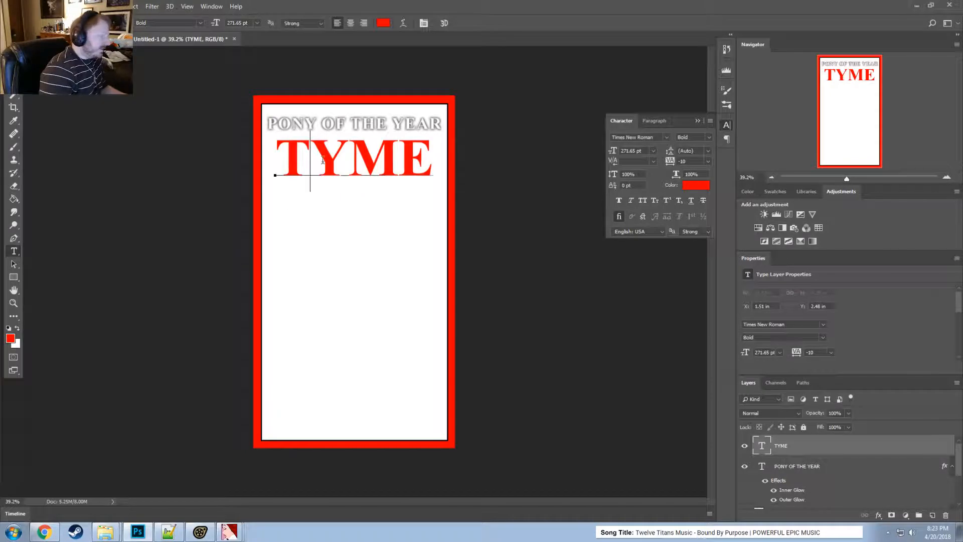
pyautogui.write('H')
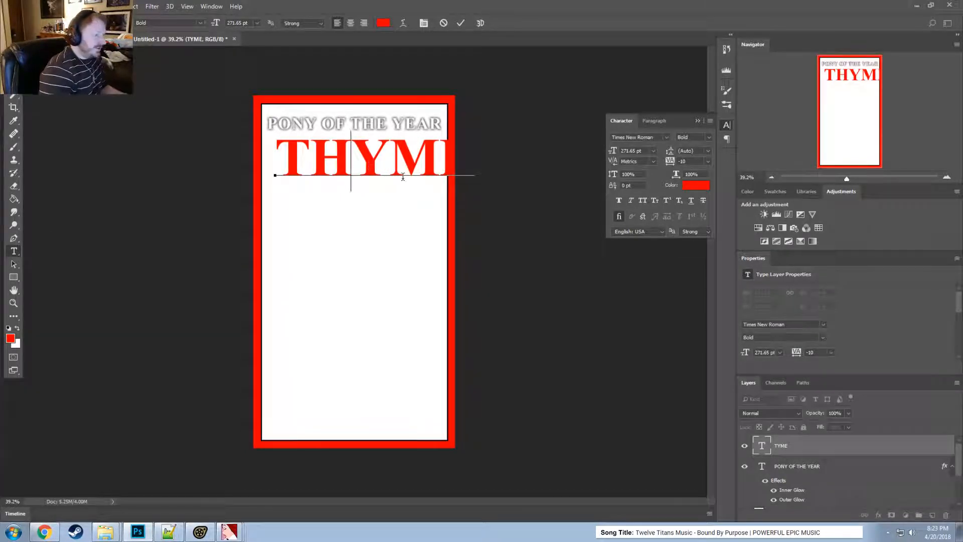
pyautogui.press('BackSpace')
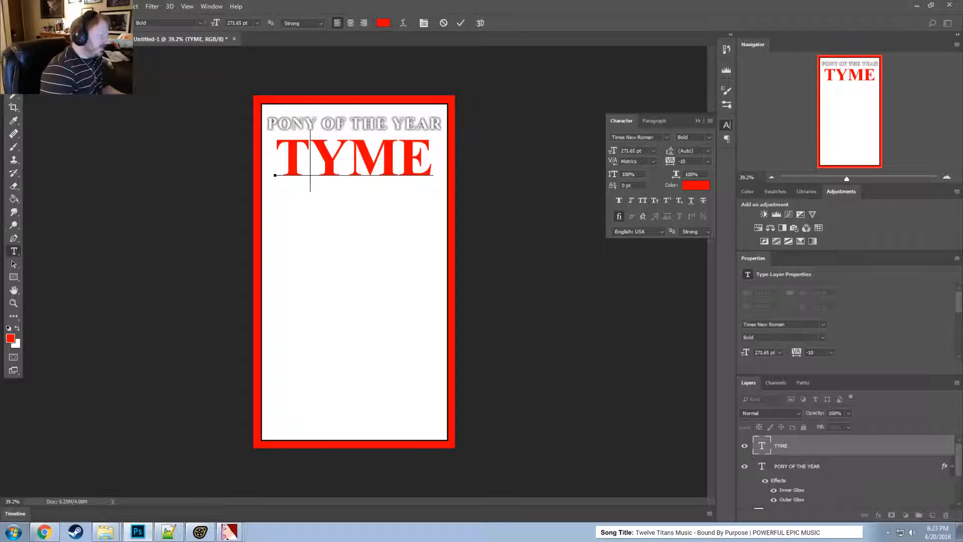
pyautogui.hotkey('ctrl', 'Return')
pyautogui.press('v')
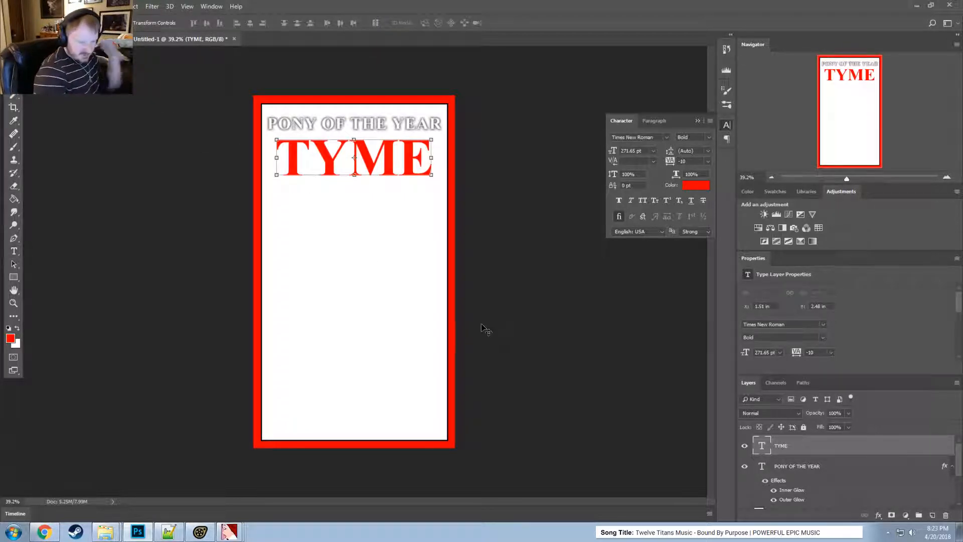
# - Switch to the Time magazine template in Chrome and examine the lower part of its cover layout
pyautogui.click(413, 263)
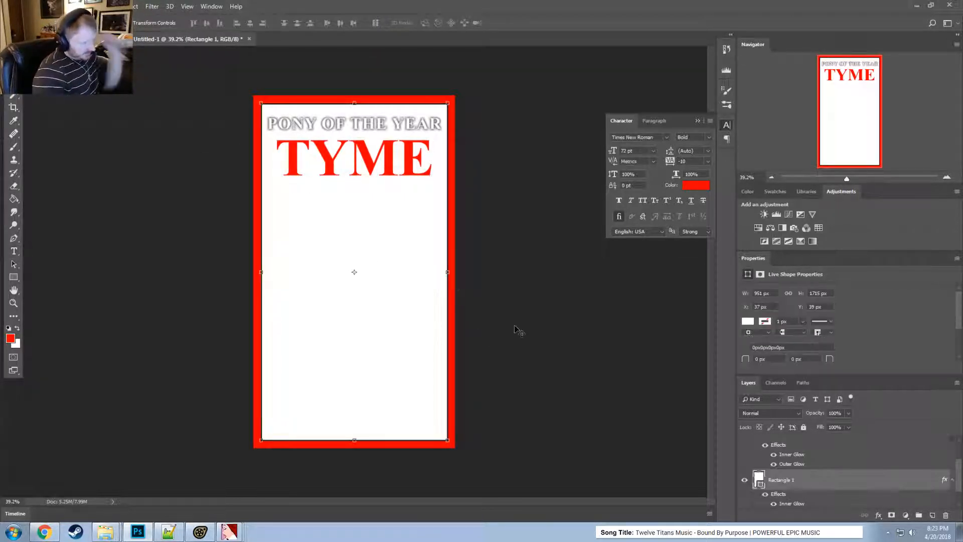
pyautogui.hotkey('alt', 'Tab')
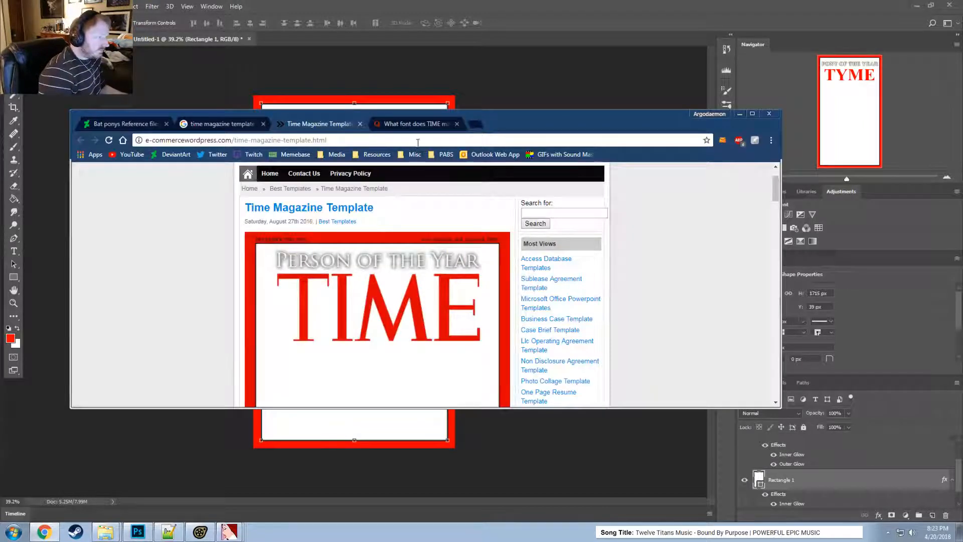
pyautogui.hotkey('alt', 'Tab')
pyautogui.hotkey('alt', 'Tab')
pyautogui.scroll(-2, 445, 340)
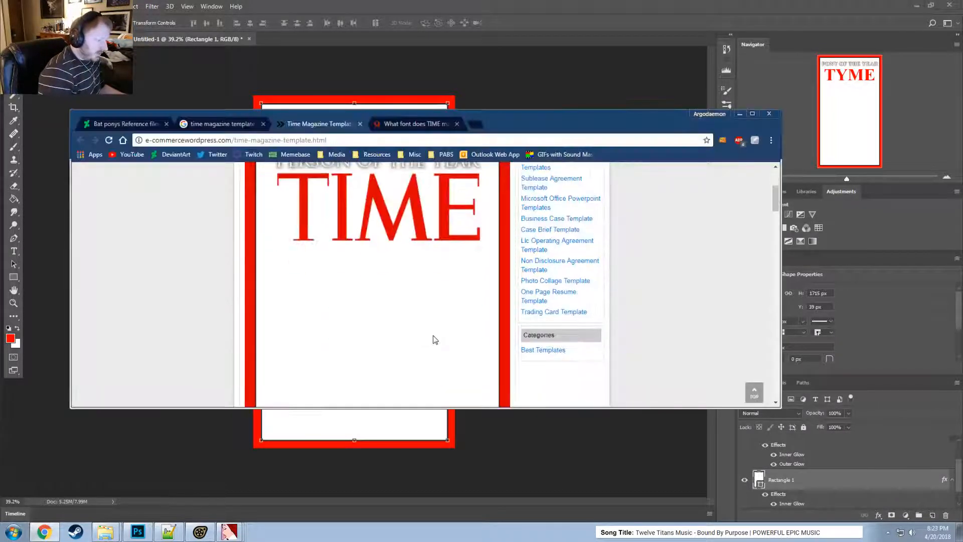
pyautogui.scroll(-4, 709, 311)
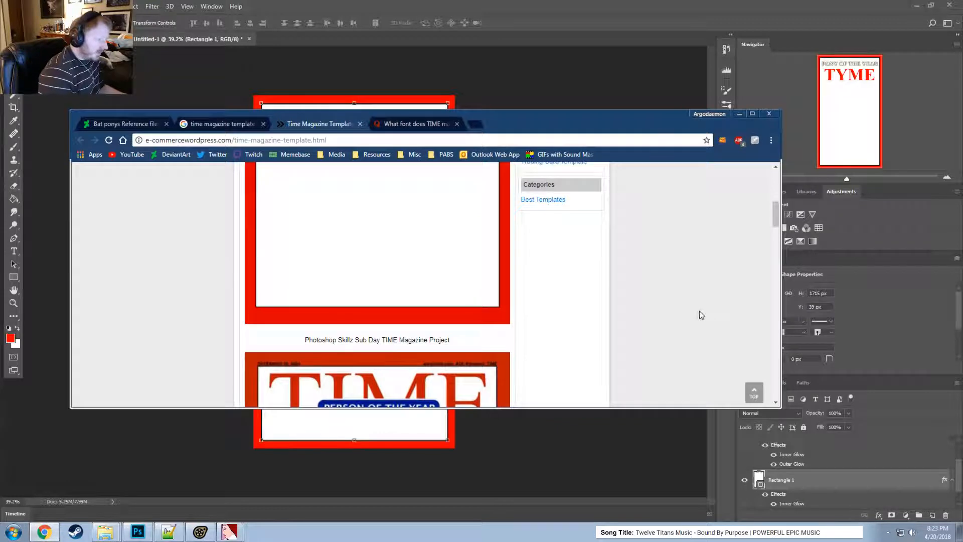
# - Examine the remaining Time cover template variants on the web page and return to the TYME cover in Photoshop
pyautogui.scroll(-2, 698, 314)
pyautogui.scroll(-8, 697, 315)
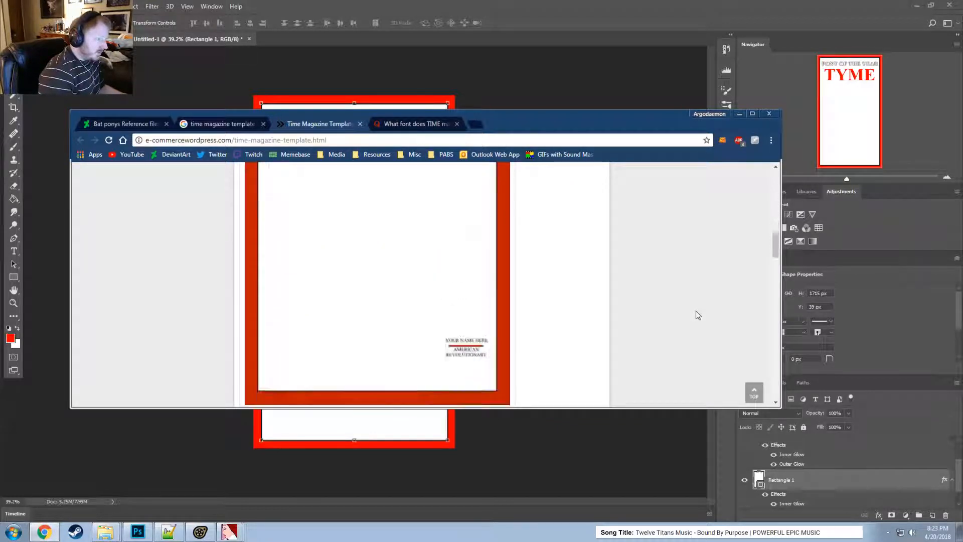
pyautogui.scroll(-6, 696, 313)
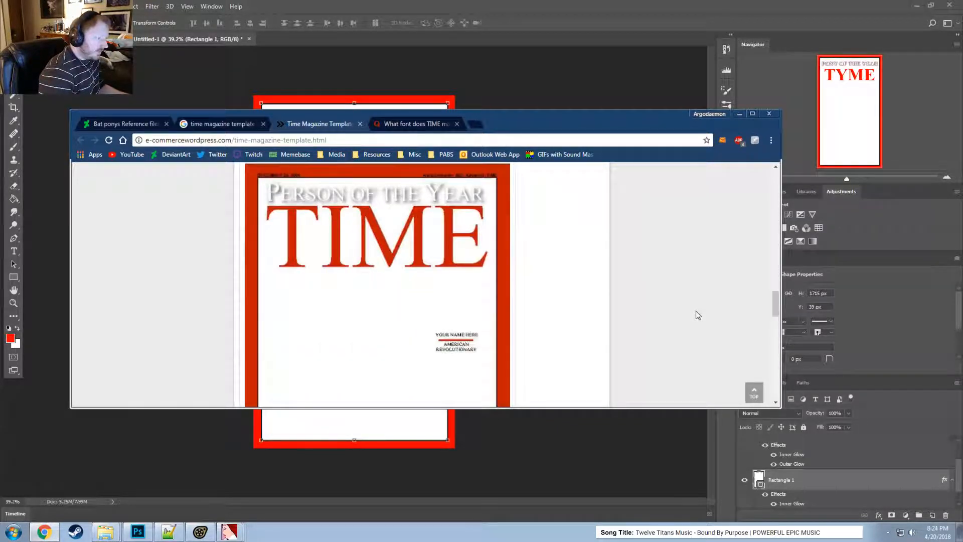
pyautogui.scroll(-10, 697, 313)
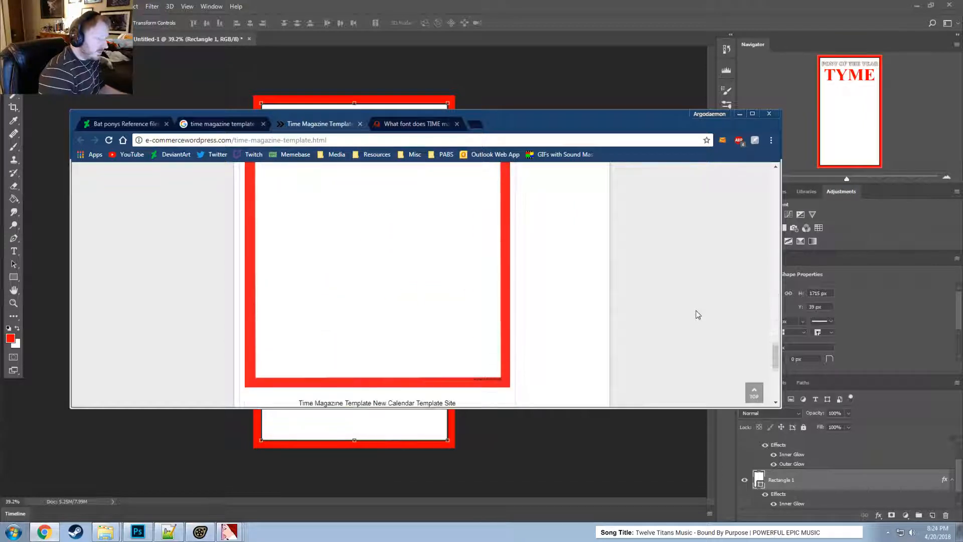
pyautogui.scroll(6, 697, 313)
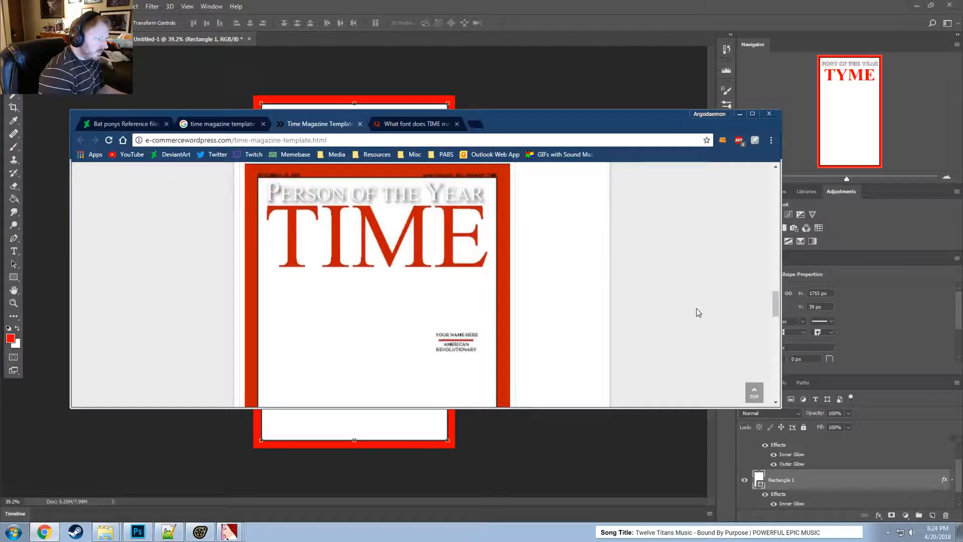
pyautogui.scroll(2, 697, 309)
pyautogui.hotkey('alt', 'Tab')
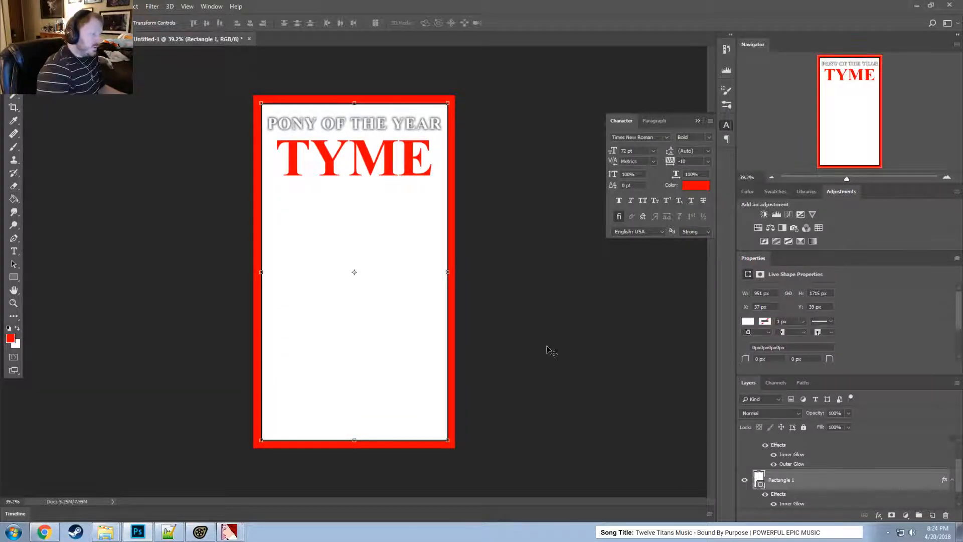
pyautogui.hotkey('alt', 'Tab')
pyautogui.hotkey('alt', 'Tab')
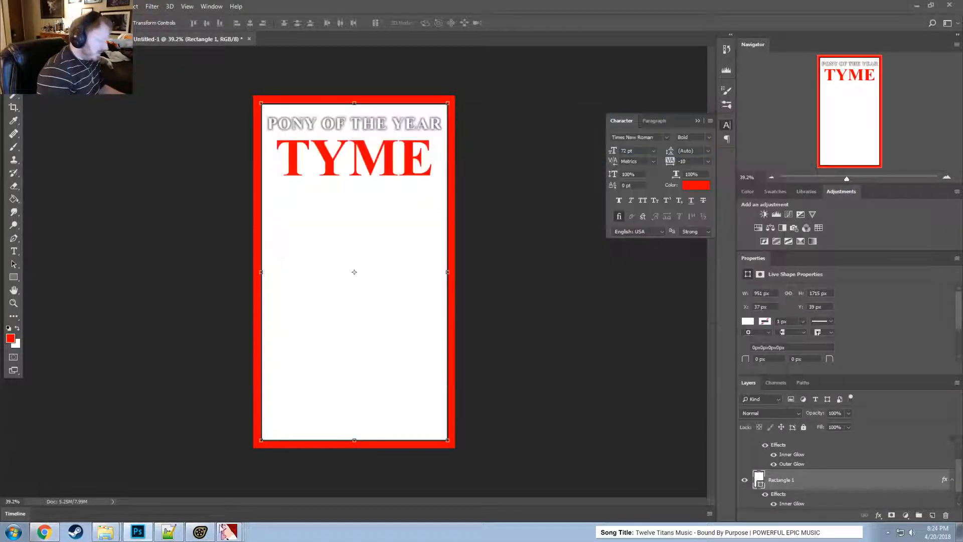
# - Switch to Source Filmmaker and compare the framed picture on the wall with the picture-set texture open in Photoshop
pyautogui.click(200, 533)
pyautogui.press('s')
pyautogui.moveTo(434, 245); pyautogui.dragTo(449, 211)
pyautogui.press('d')
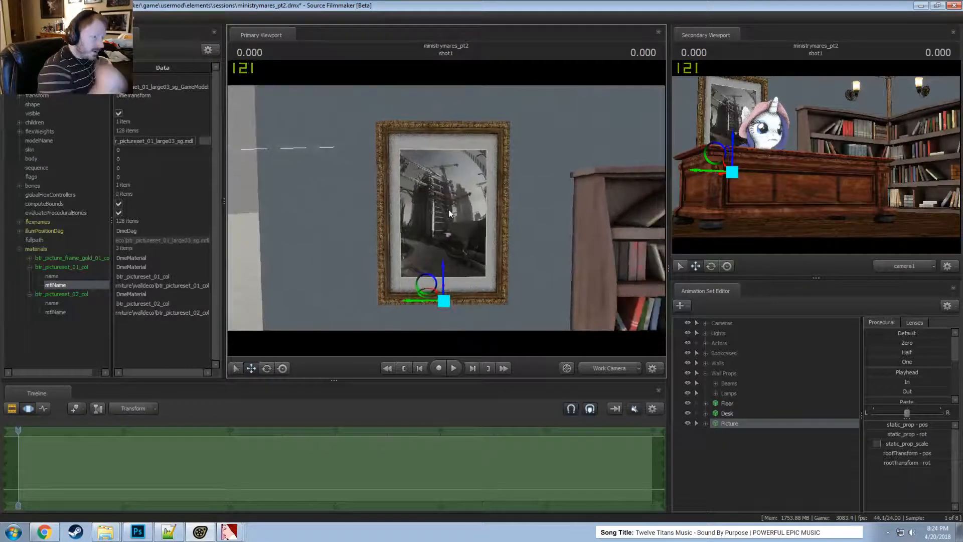
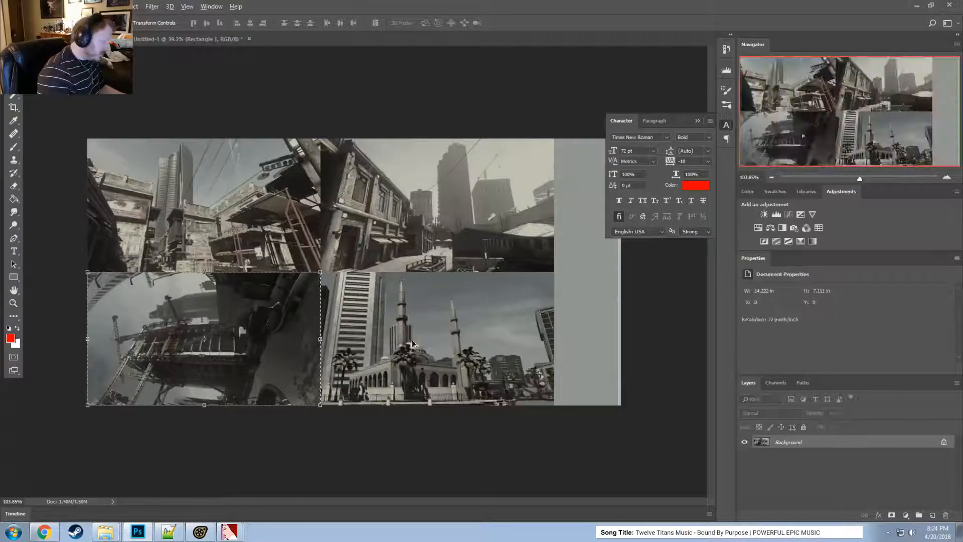
pyautogui.hotkey('alt', 'Tab')
pyautogui.hotkey('alt', 'Tab')
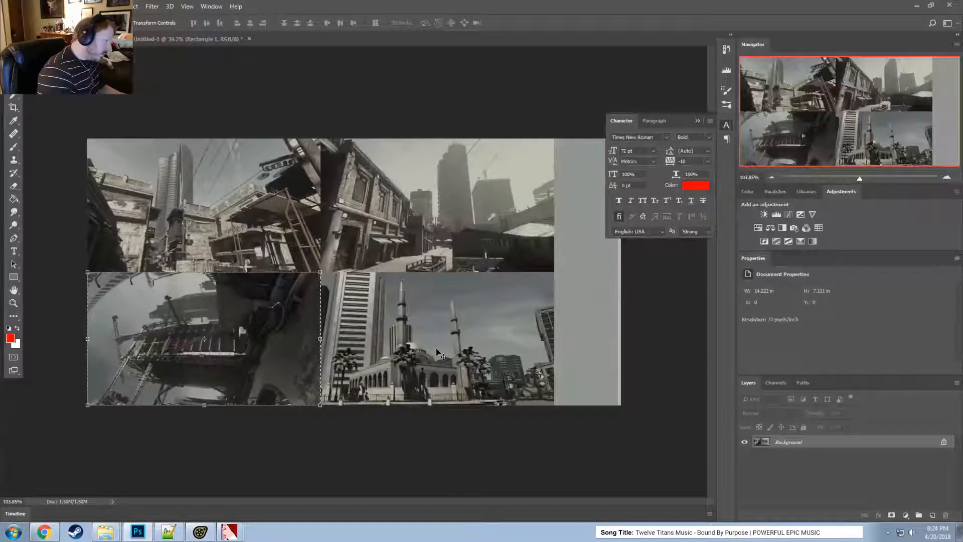
pyautogui.hotkey('alt', 'Tab')
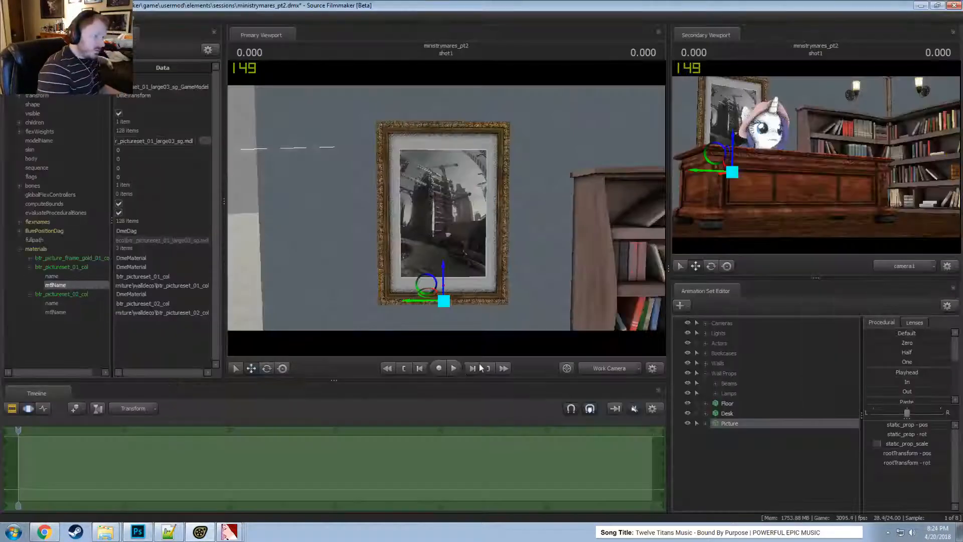
pyautogui.hotkey('alt', 'Tab')
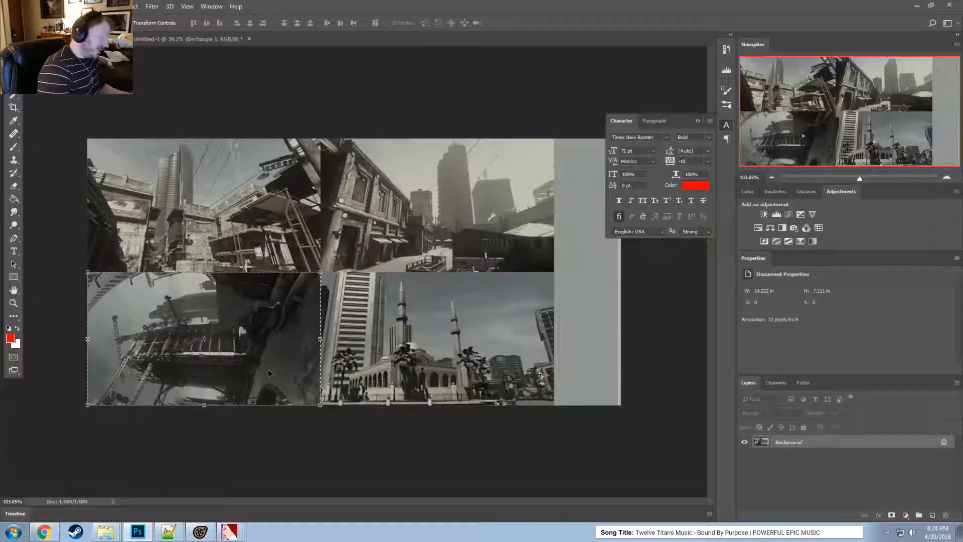
pyautogui.hotkey('alt', 'Tab')
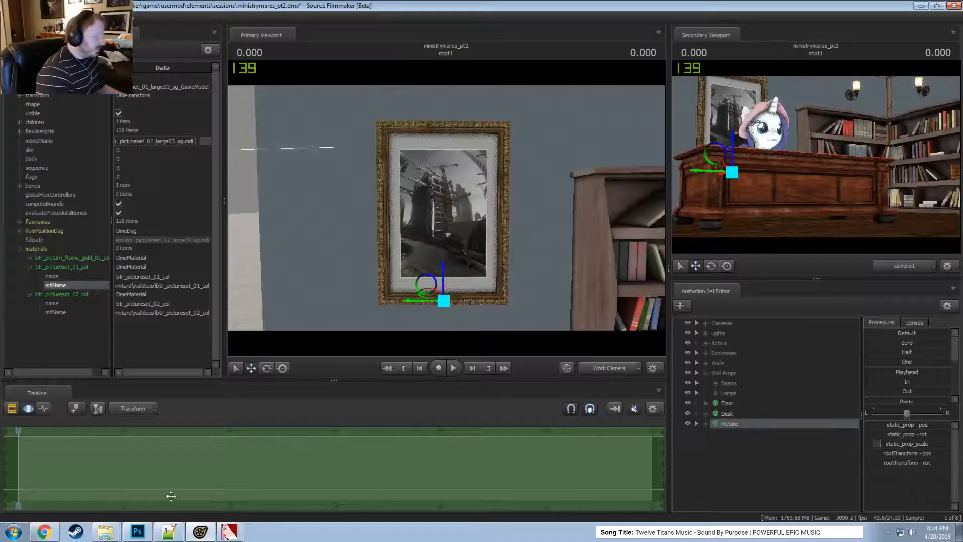
pyautogui.hotkey('alt', 'Tab')
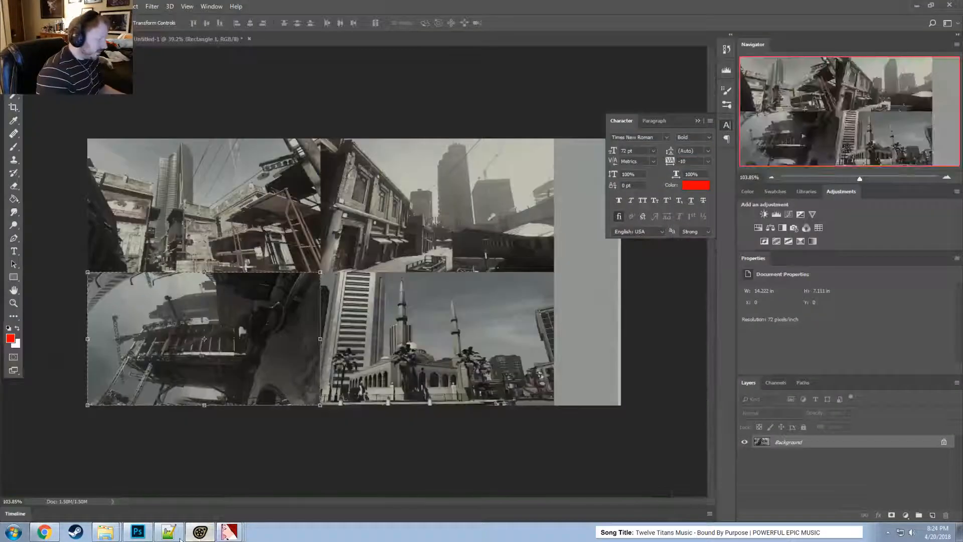
pyautogui.hotkey('alt', 'Tab')
pyautogui.hotkey('alt', 'Tab')
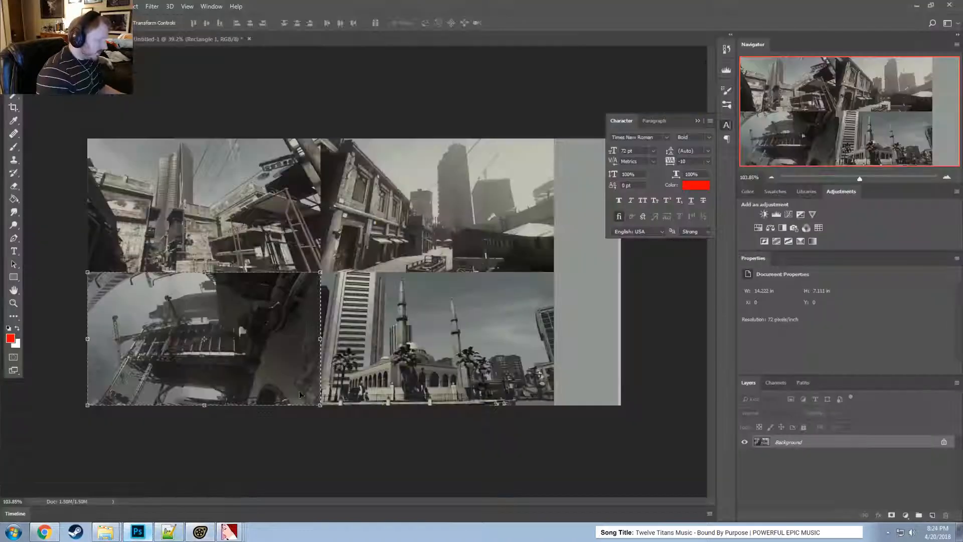
# - Bring up the TYME cover document and start saving it under a new name
pyautogui.click(188, 39)
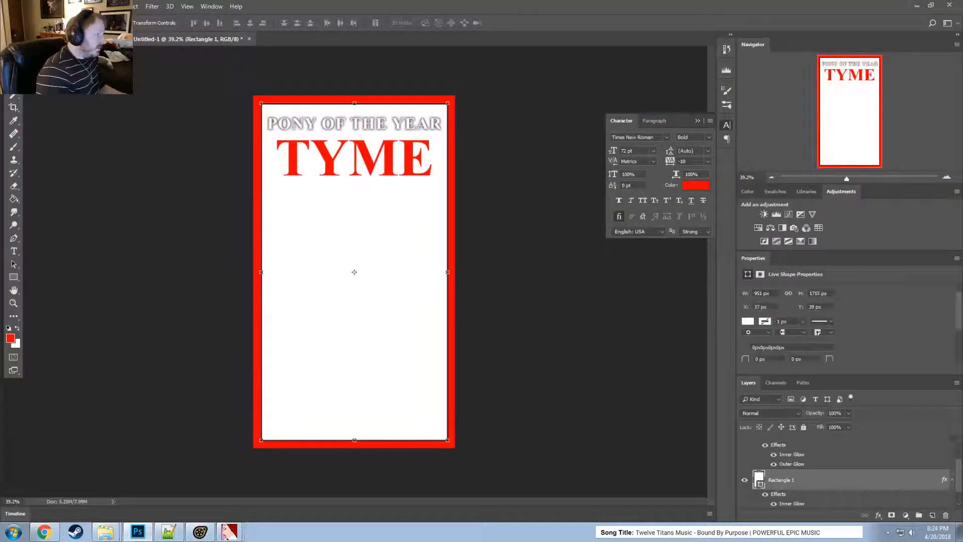
pyautogui.click(23, 6)
pyautogui.press('Escape')
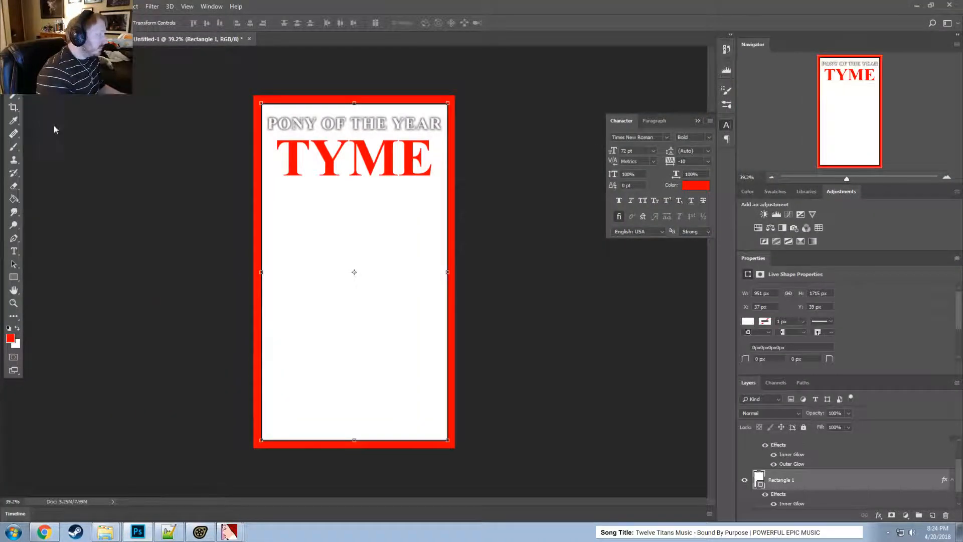
pyautogui.hotkey('ctrl', 'shift', 's')
# - Try to set the save location using the full path of btr_pictureset_01_col.tga
pyautogui.hotkey('alt', 'Tab')
pyautogui.hotkey('alt', 'Tab')
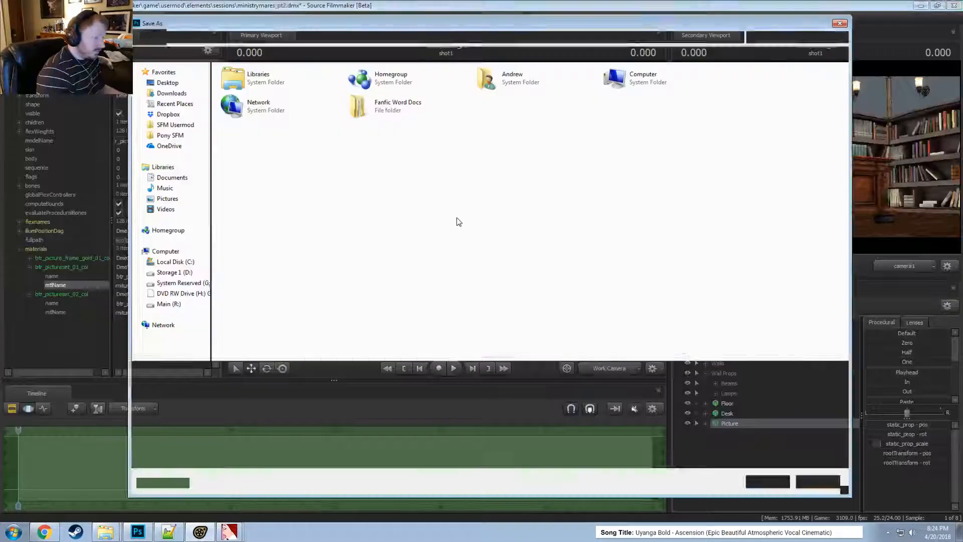
pyautogui.hotkey('alt', 'Tab')
pyautogui.click(504, 256)
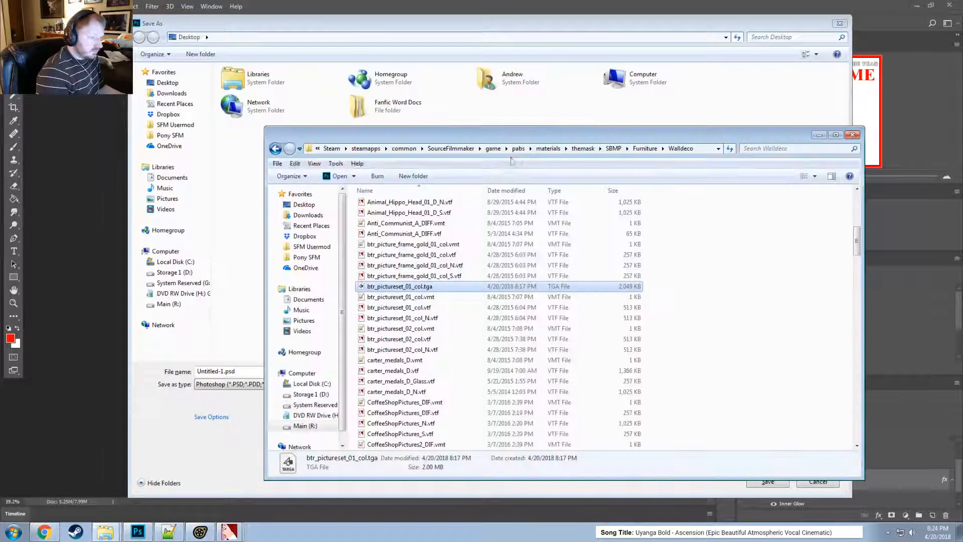
pyautogui.hotkey('alt', 'Tab')
pyautogui.click(495, 37)
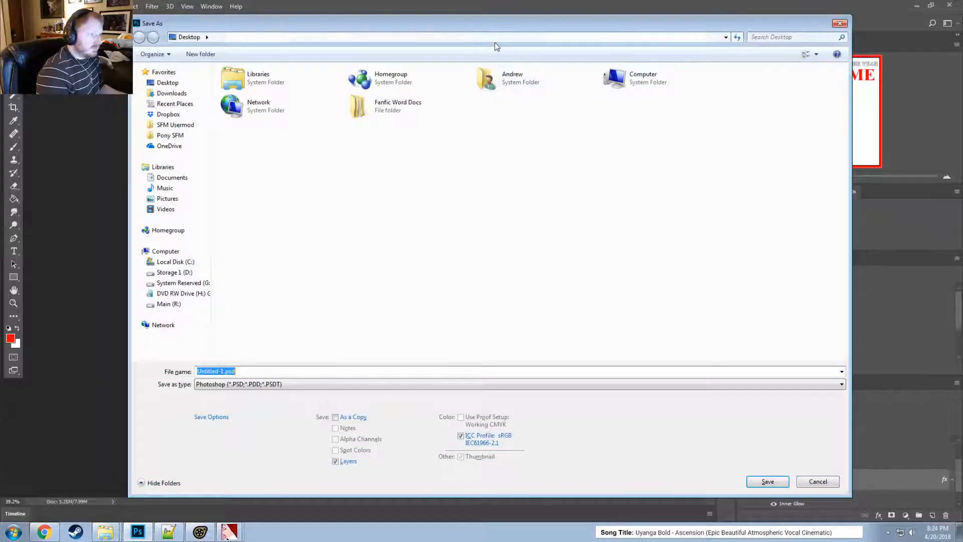
pyautogui.write('"R:\\Steam\\steamapps\\common\\SourceFilmmaker\\game\\pabs\\materials\\themask\\SBMP\\Furniture\\Walldeco\\btr_pictureser_01_col.tga"')
pyautogui.hotkey('ctrl', 'a')
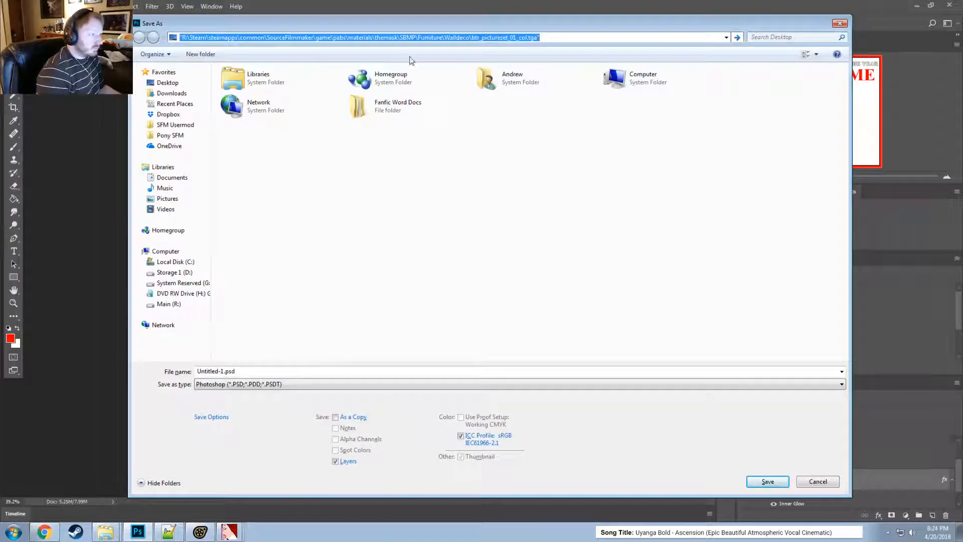
pyautogui.press('Return')
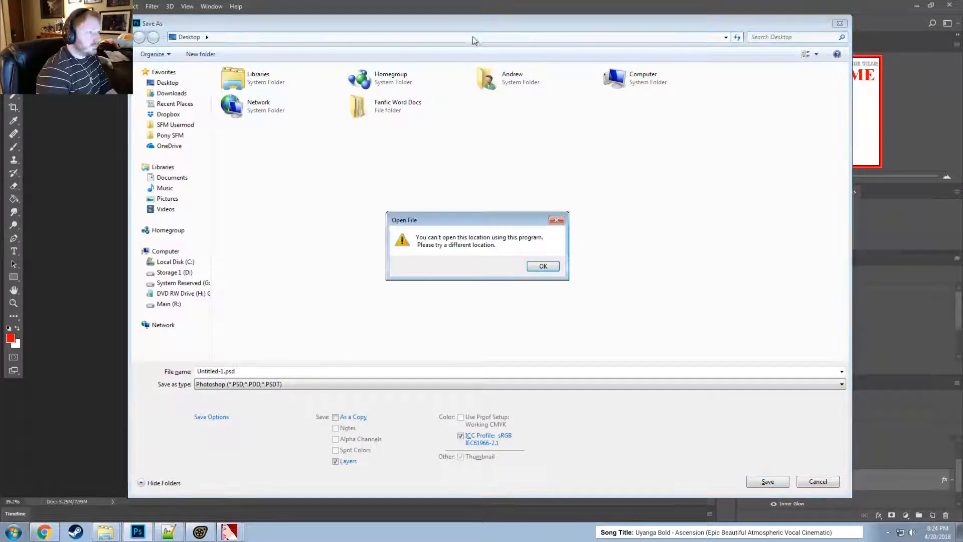
pyautogui.press('Return')
# - Set the save location to R:\Steam\steamapps\common\SourceFilmmaker\game\pabs\materials\themask\SBMP\Furniture\Walldeco, copying the folder path from Explorer
pyautogui.click(461, 37)
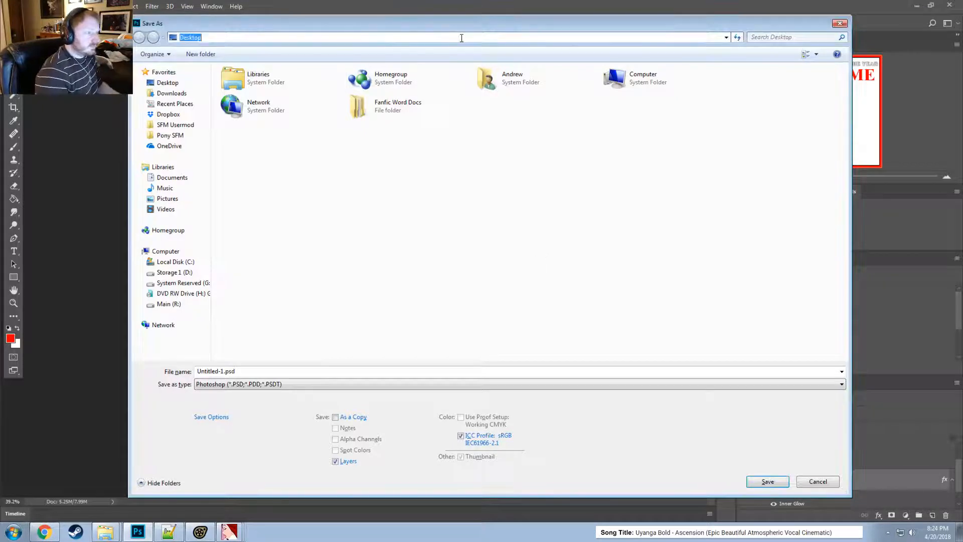
pyautogui.hotkey('alt', 'Tab')
pyautogui.click(705, 151)
pyautogui.hotkey('ctrl', 'c')
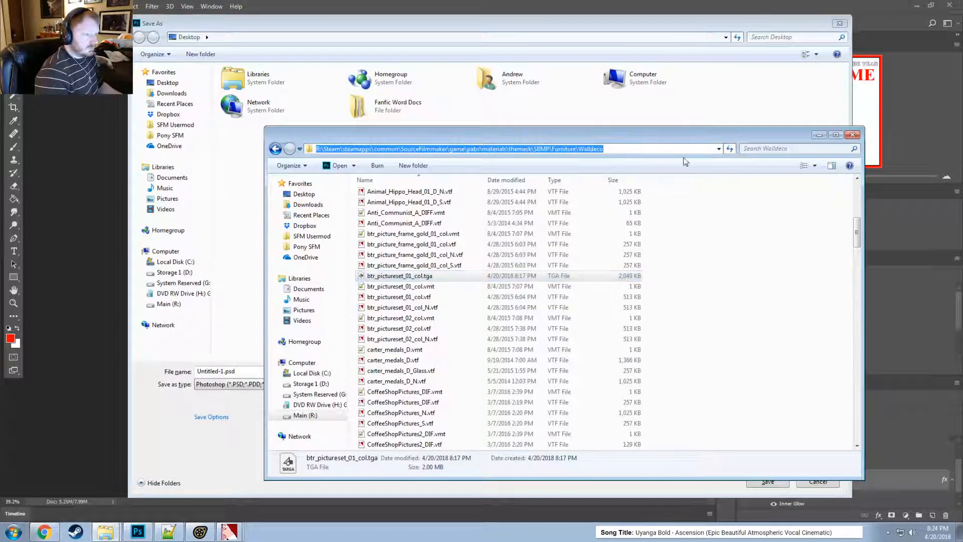
pyautogui.click(405, 37)
pyautogui.hotkey('ctrl', 'v')
pyautogui.press('Return')
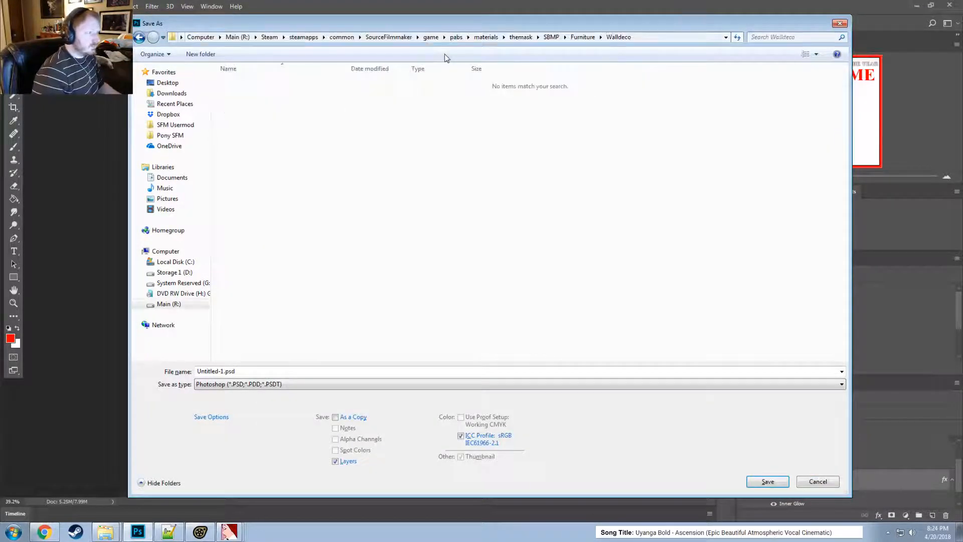
# - Save the TYME cover in Targa format as mm_rarity.tga at 24 bits/pixel
pyautogui.click(232, 384)
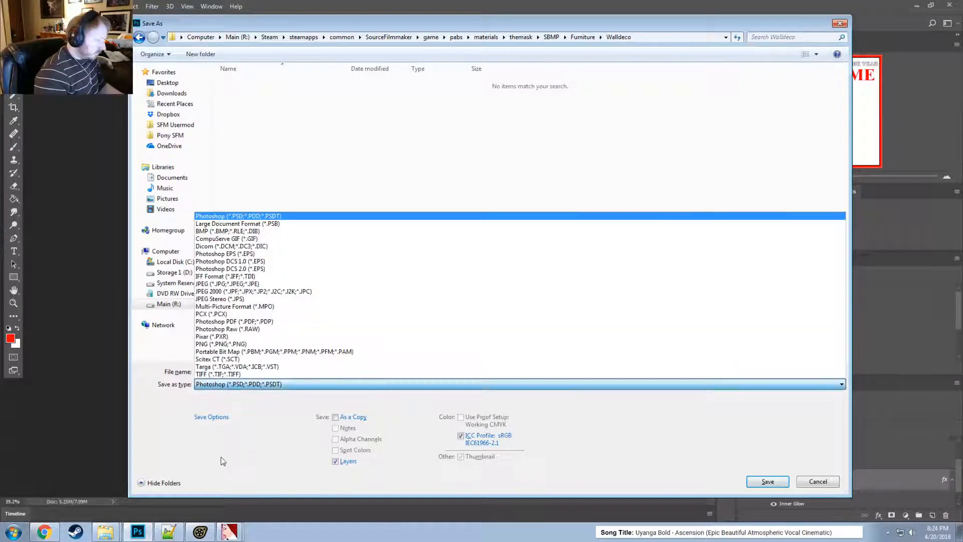
pyautogui.click(227, 372)
pyautogui.click(284, 83)
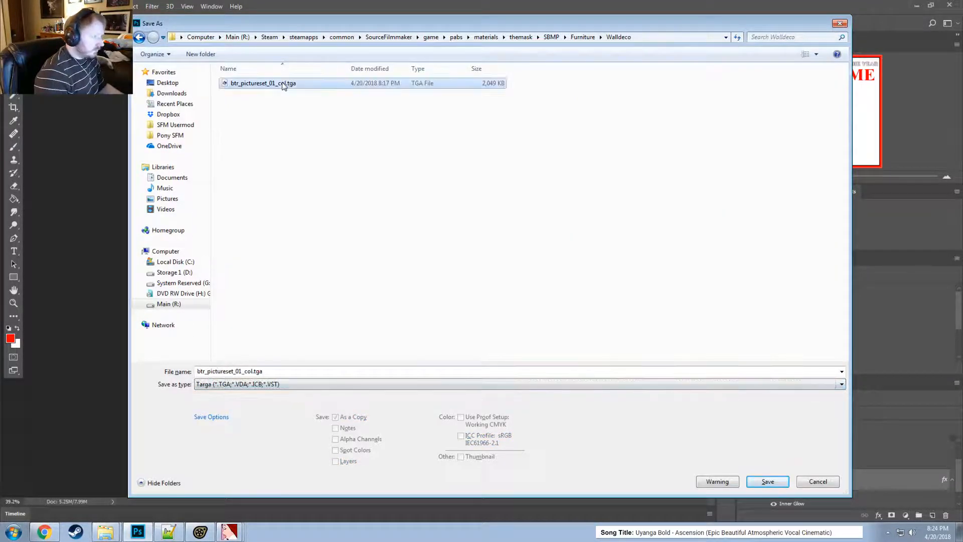
pyautogui.doubleClick(226, 371)
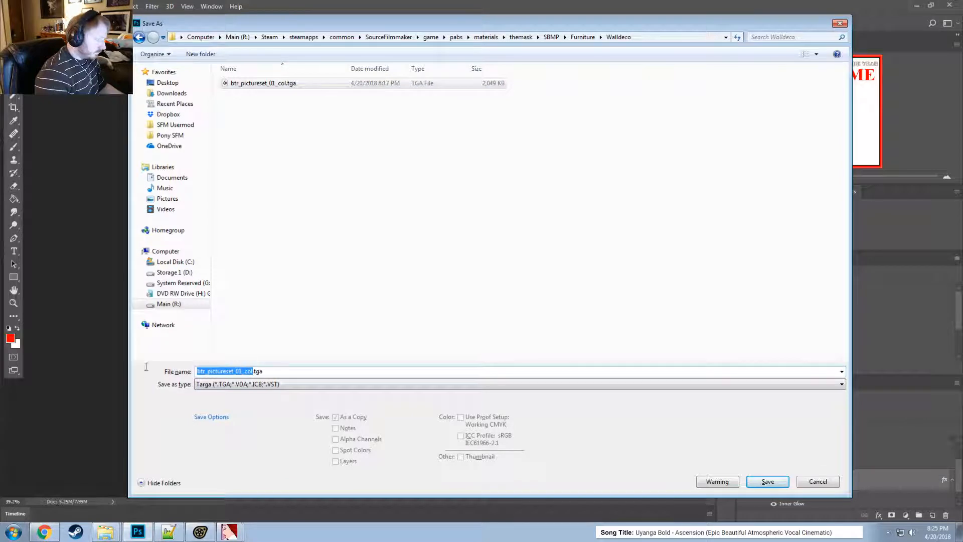
pyautogui.write('mm')
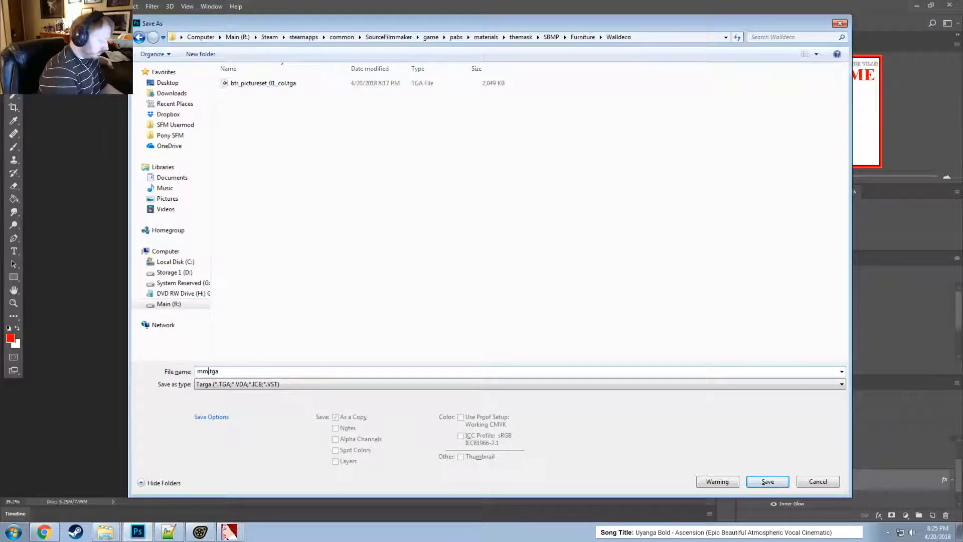
pyautogui.write('_rarity')
pyautogui.press('Return')
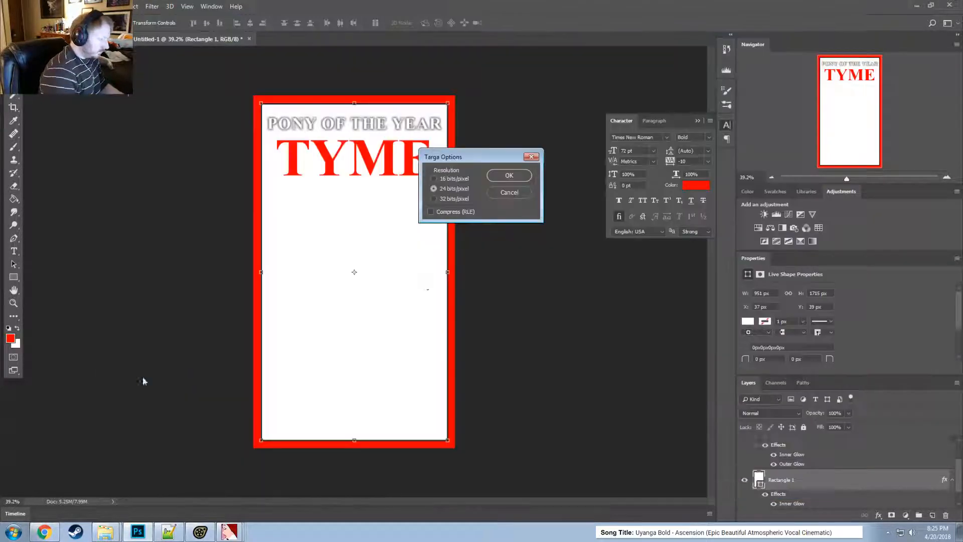
pyautogui.click(506, 175)
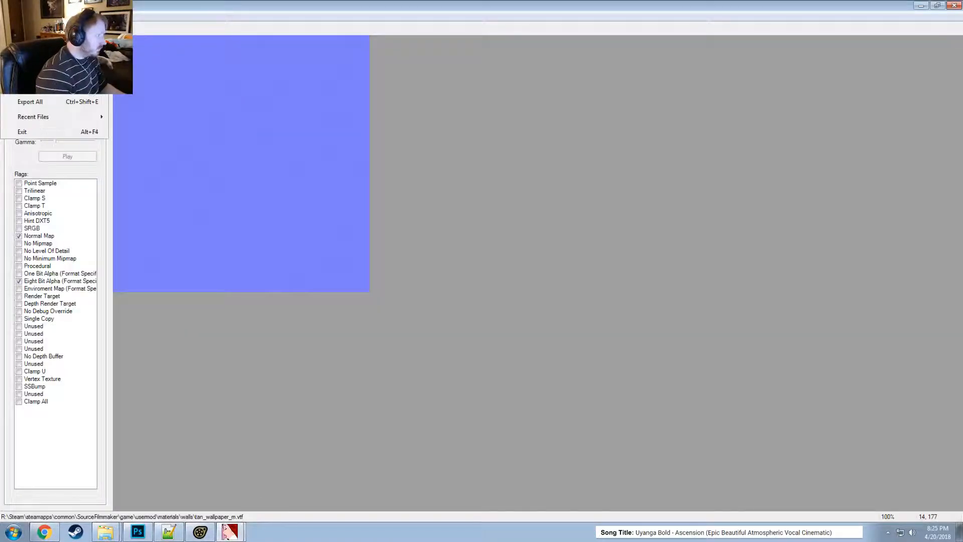
# - Try to import mm_rarity.tga from the Walldeco folder into VTFEdit
pyautogui.hotkey('ctrl', 'i')
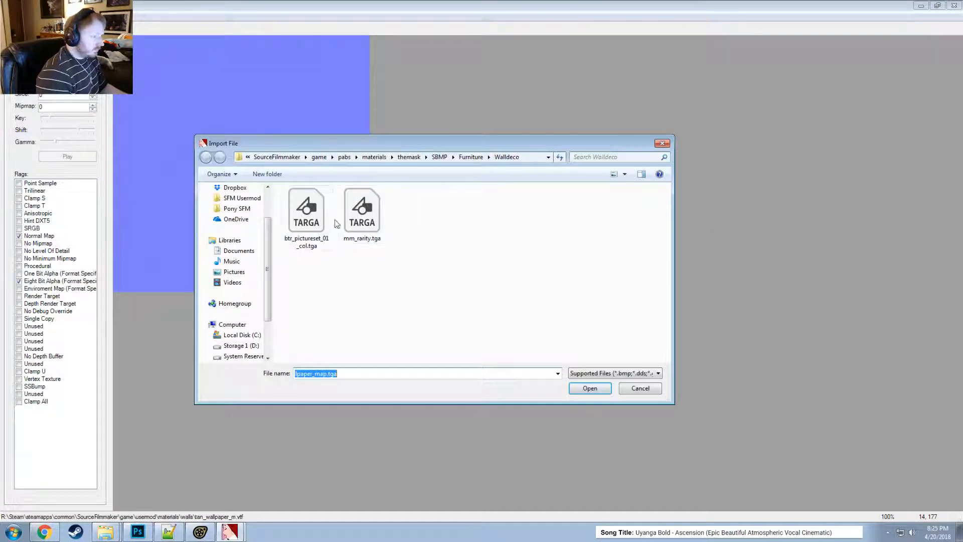
pyautogui.doubleClick(362, 220)
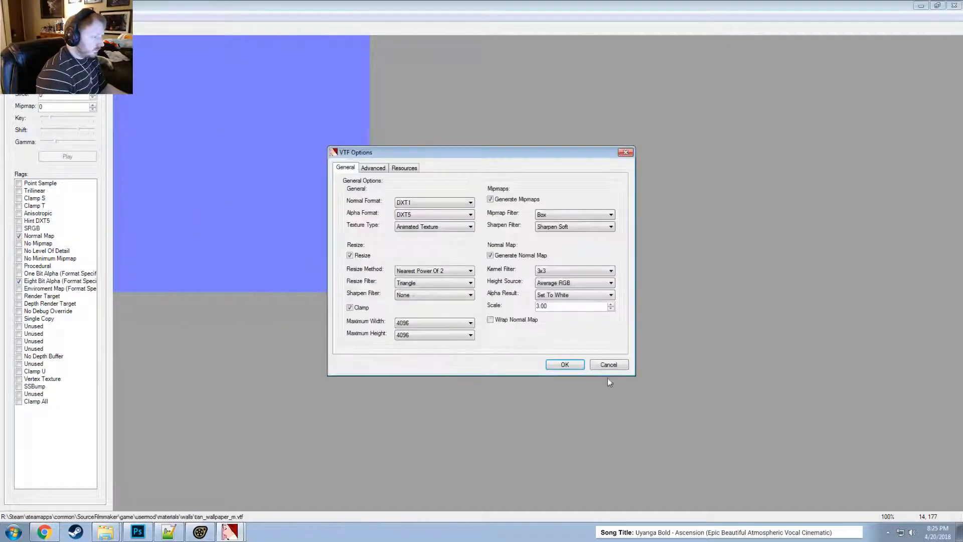
pyautogui.press('Return')
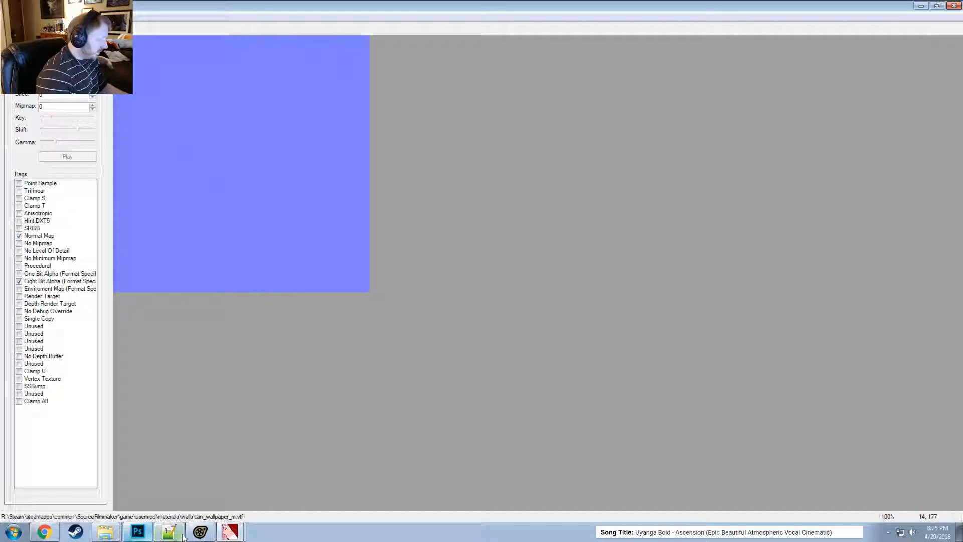
# - Switch to Photoshop, collapse the Character settings and enlarge the layer list to show all layers of the TYME cover
pyautogui.click(140, 532)
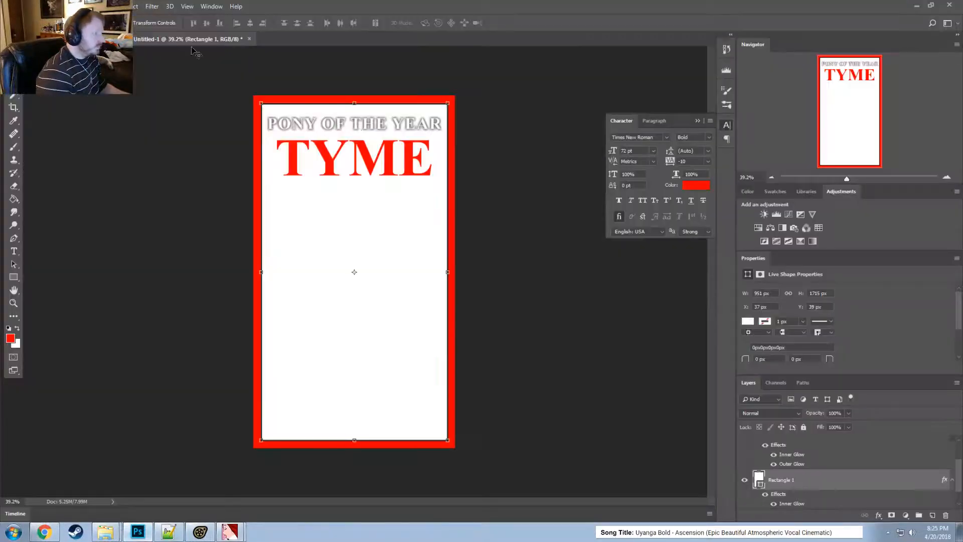
pyautogui.click(819, 457)
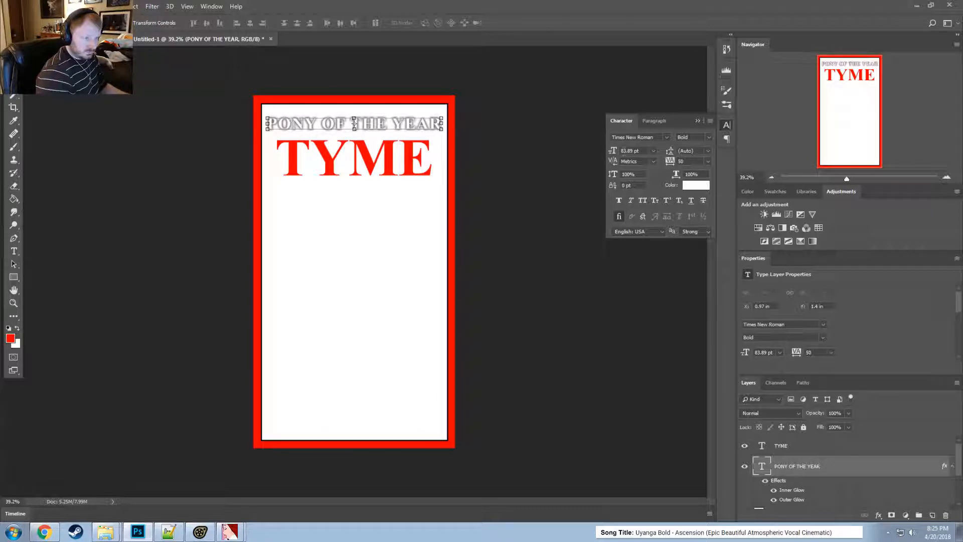
pyautogui.click(698, 120)
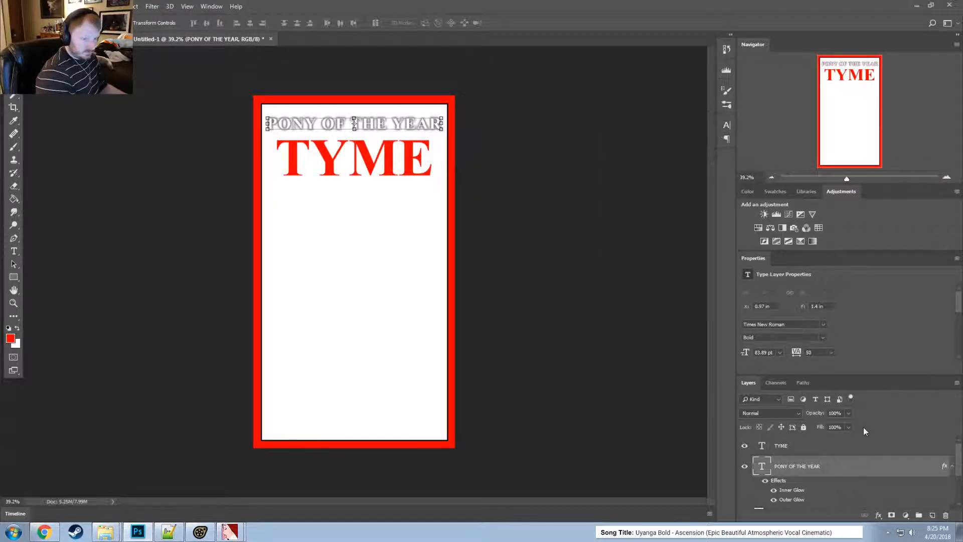
pyautogui.moveTo(855, 251); pyautogui.dragTo(849, 212)
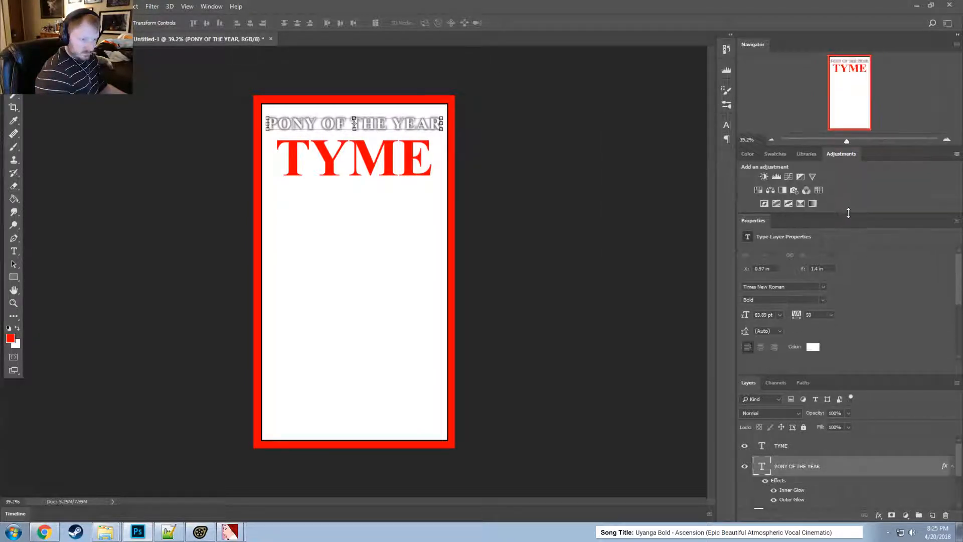
pyautogui.moveTo(847, 374); pyautogui.dragTo(843, 293)
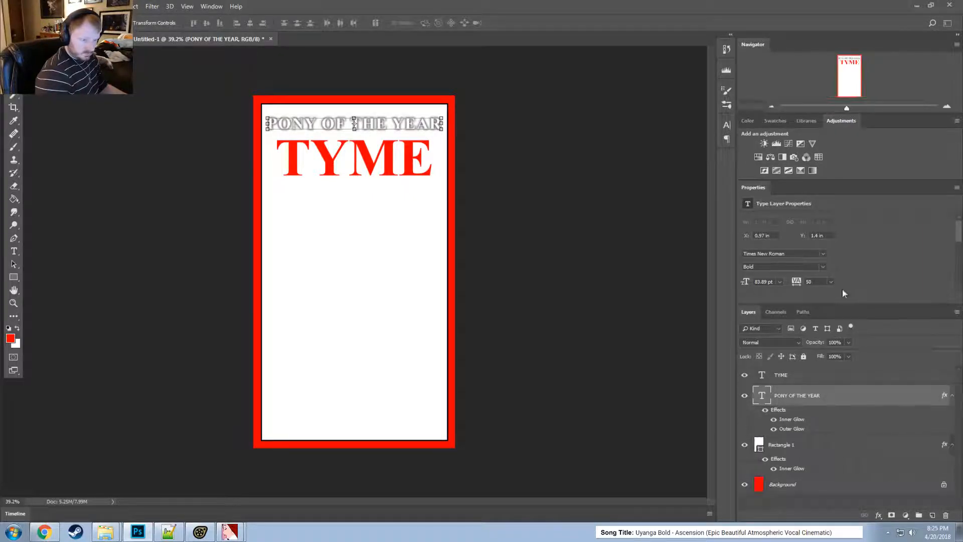
# - Duplicate all layers of the cover, from Background up to TYME
pyautogui.click(823, 482)
pyautogui.keyDown('shift'); pyautogui.click(803, 377); pyautogui.keyUp('shift')
pyautogui.rightClick(804, 377)
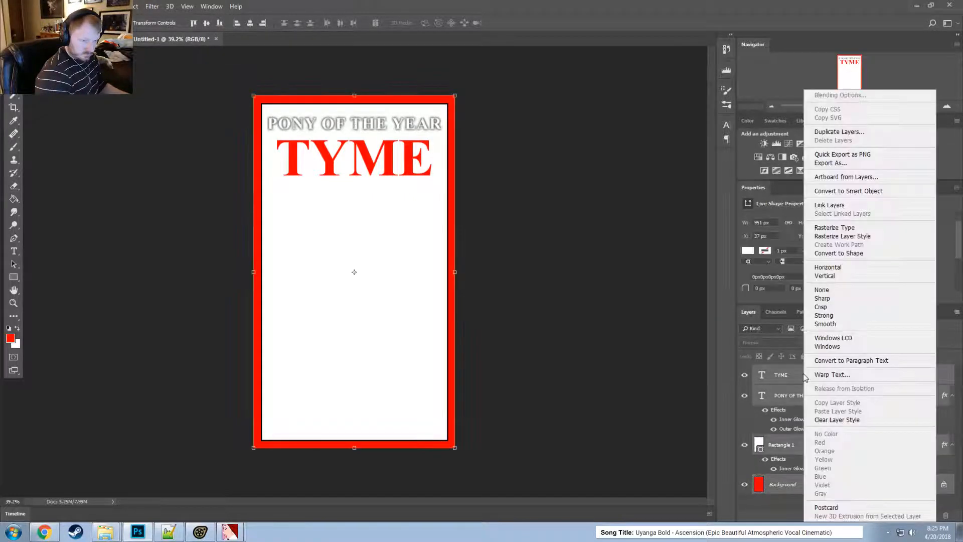
pyautogui.click(826, 132)
pyautogui.press('Return')
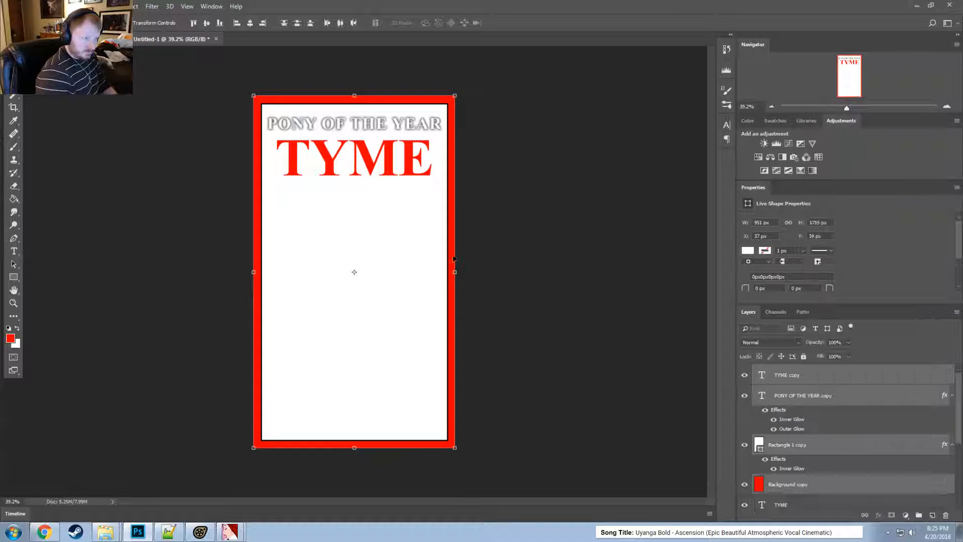
# - Rasterize the copied text layers and merge the duplicated layers into one
pyautogui.rightClick(819, 394)
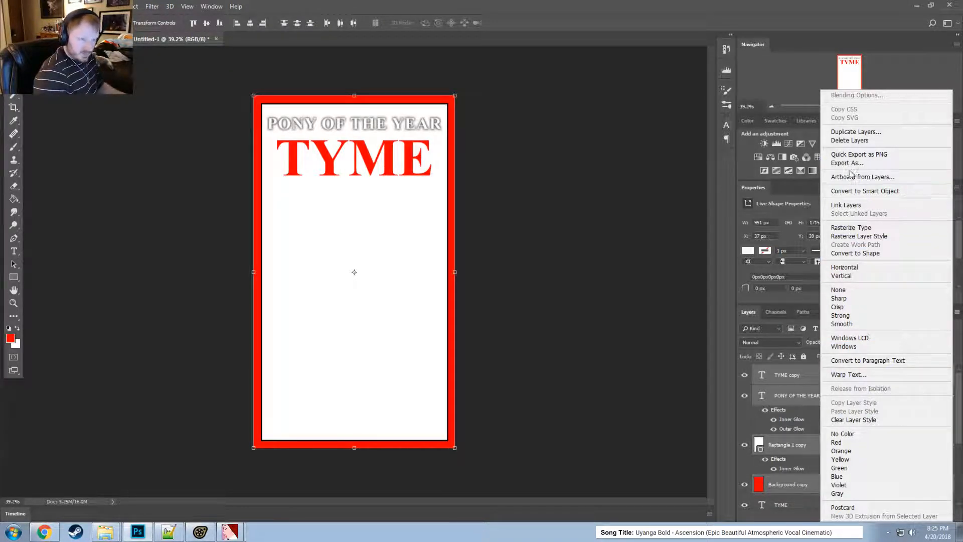
pyautogui.click(853, 227)
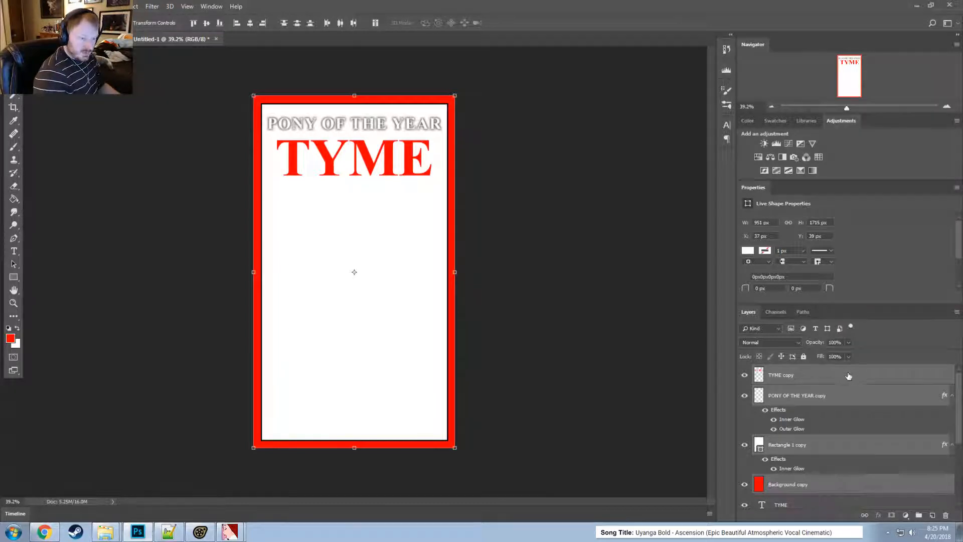
pyautogui.rightClick(849, 375)
pyautogui.click(848, 393)
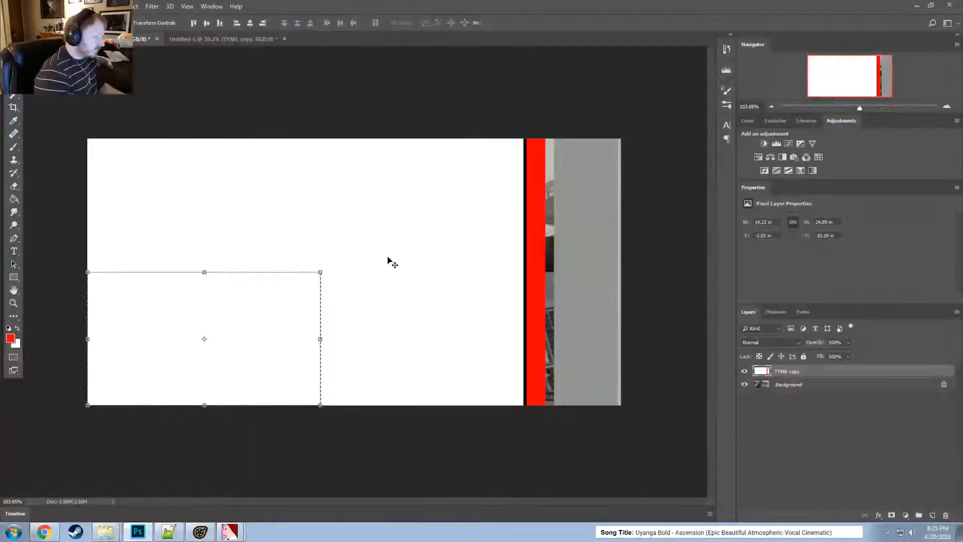
# - Clear the selection around the lower-left picture in the picture set document
pyautogui.keyDown('alt'); pyautogui.scroll(-5, 301, 250); pyautogui.keyUp('alt')
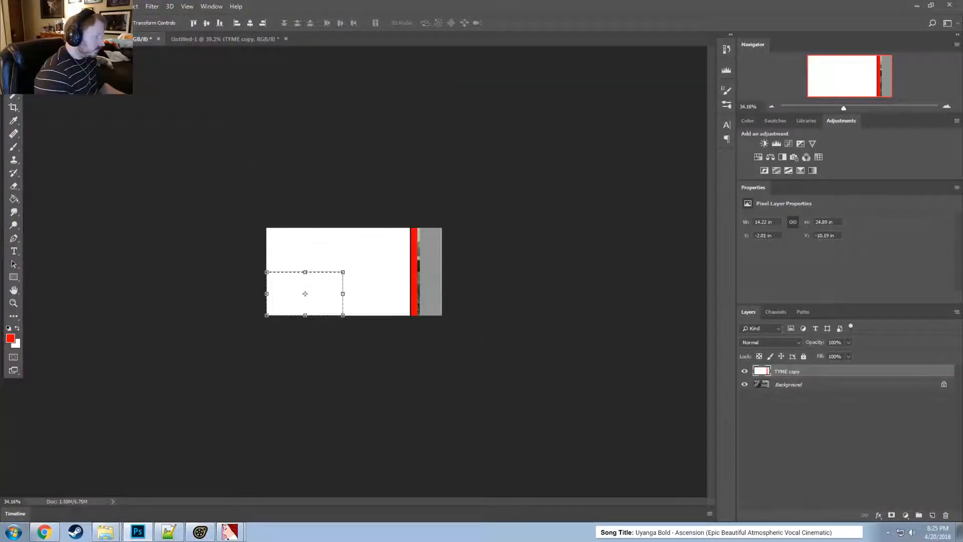
pyautogui.press('m')
pyautogui.rightClick(427, 290)
pyautogui.click(447, 297)
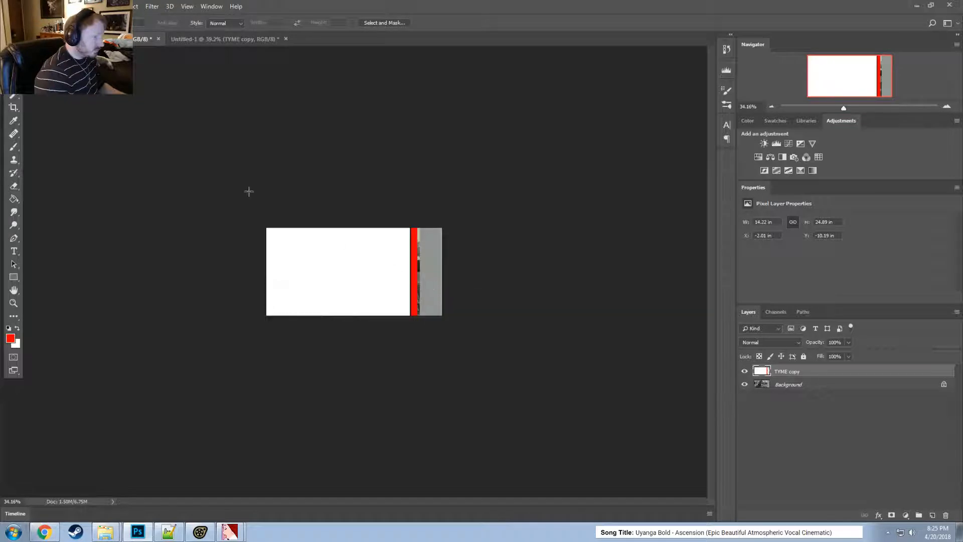
# - Scale the pasted TYME cover down to about 42% and rotate it 90° counter clockwise
pyautogui.press('v')
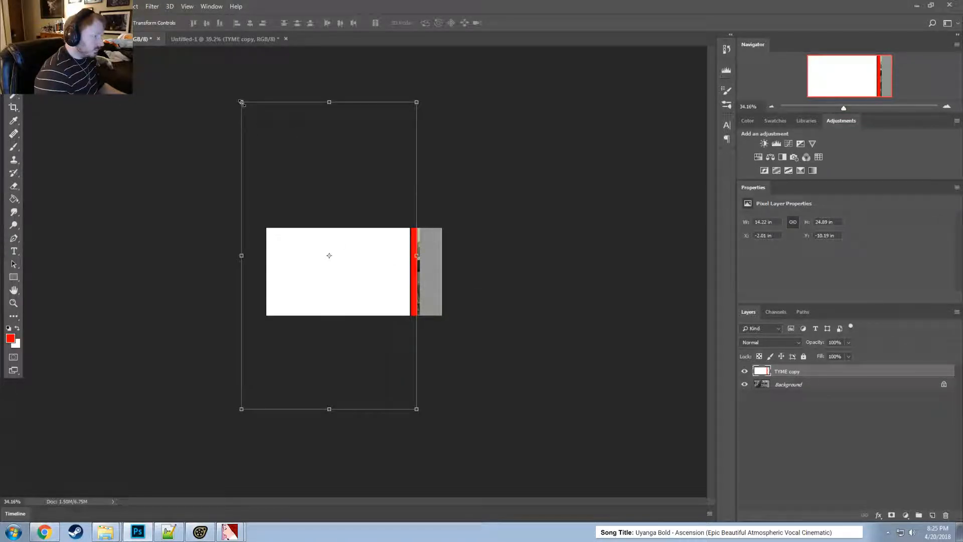
pyautogui.keyDown('shift'); pyautogui.moveTo(242, 102); pyautogui.dragTo(343, 279); pyautogui.keyUp('shift')
pyautogui.keyDown('alt'); pyautogui.scroll(8, 373, 329); pyautogui.keyUp('alt')
pyautogui.moveTo(373, 328); pyautogui.dragTo(294, 244)
pyautogui.click(42, 6)
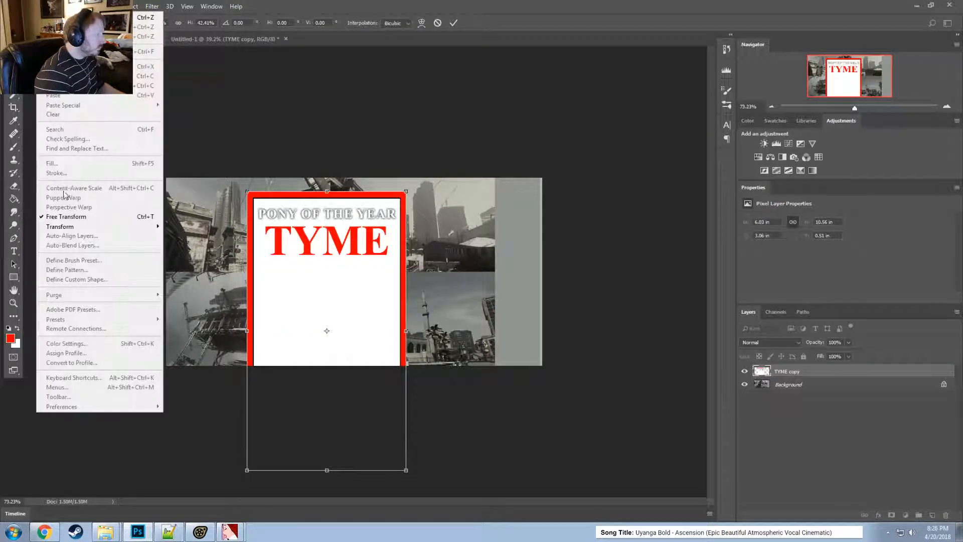
pyautogui.moveTo(90, 226)
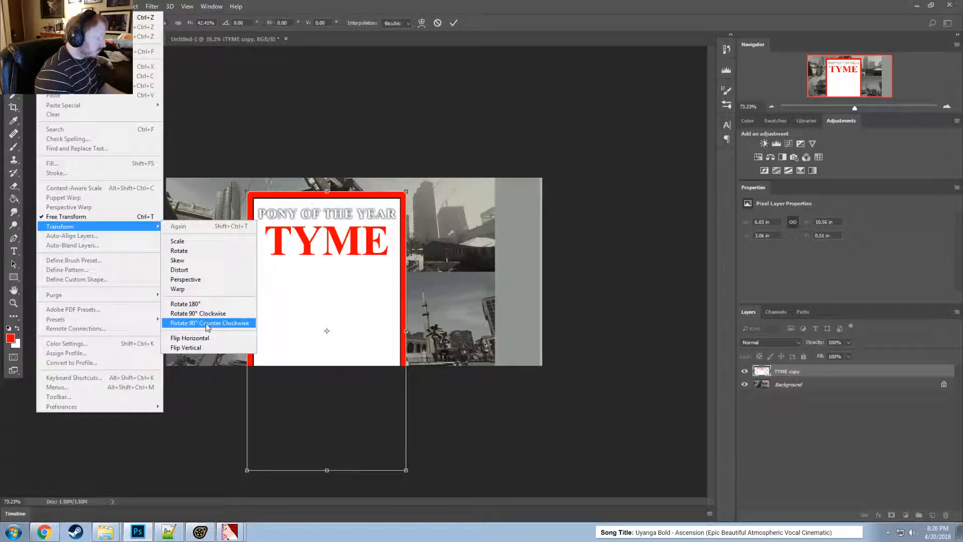
pyautogui.click(209, 323)
# - Fit the rotated cover exactly over the lower-left picture at about 25% scale and apply the transform
pyautogui.moveTo(308, 300); pyautogui.dragTo(287, 256)
pyautogui.moveTo(448, 205); pyautogui.dragTo(332, 274)
pyautogui.keyDown('alt'); pyautogui.scroll(10, 331, 274); pyautogui.keyUp('alt')
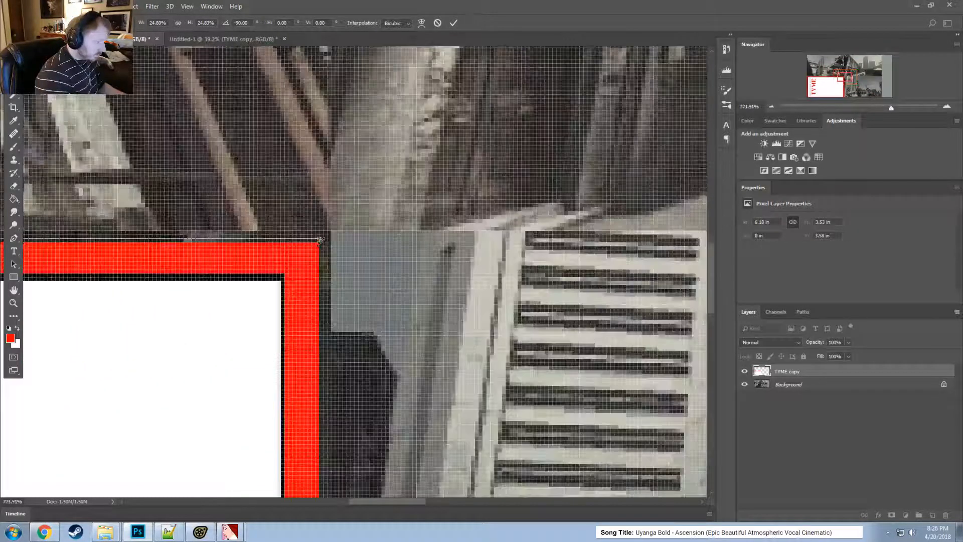
pyautogui.moveTo(320, 240); pyautogui.dragTo(332, 227)
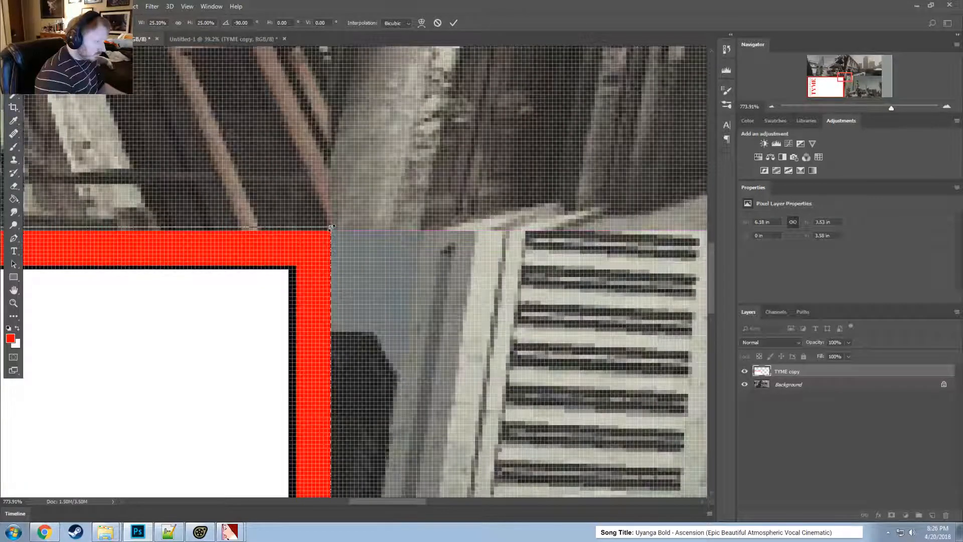
pyautogui.keyDown('alt'); pyautogui.scroll(-10, 329, 238); pyautogui.keyUp('alt')
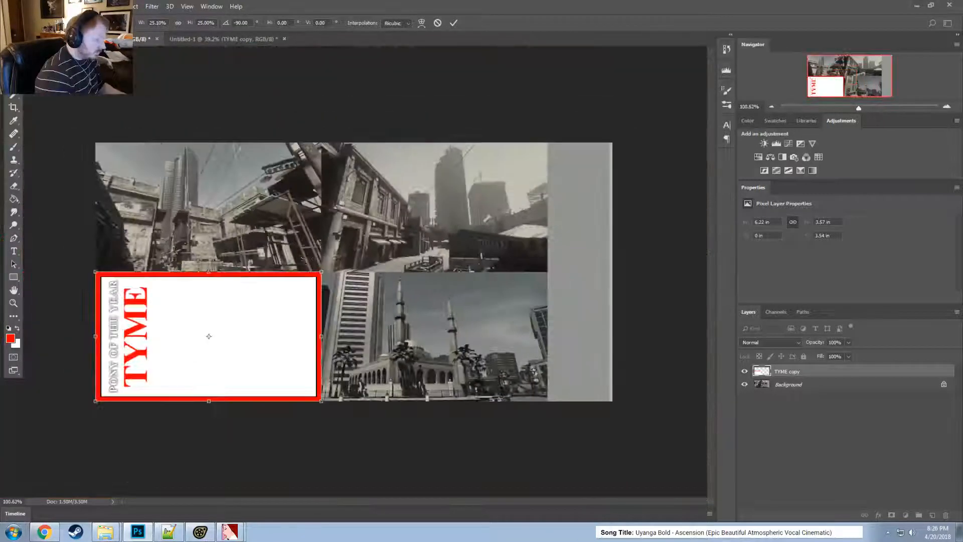
pyautogui.click(454, 23)
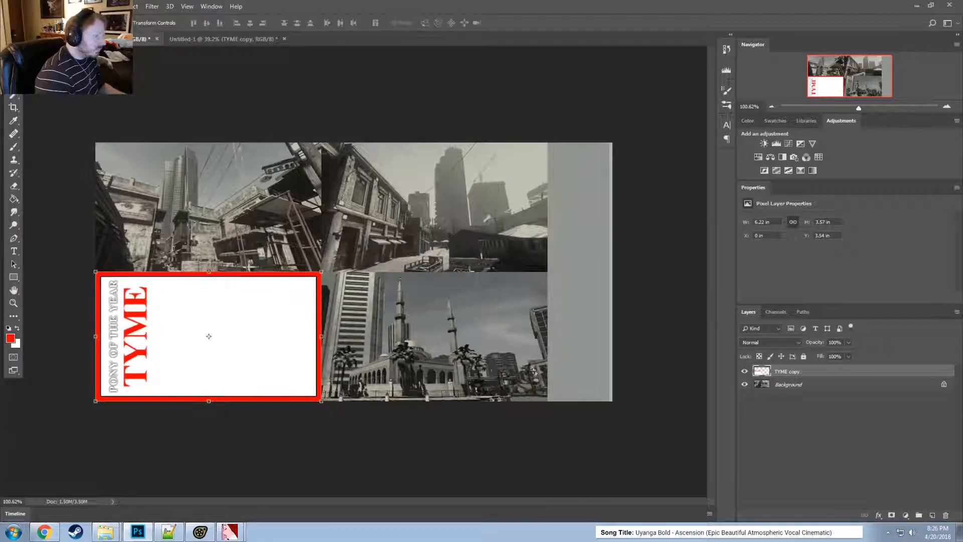
# - Save the edited picture set in Targa format over mm_rarity.tga in the Walldeco folder
pyautogui.click(26, 6)
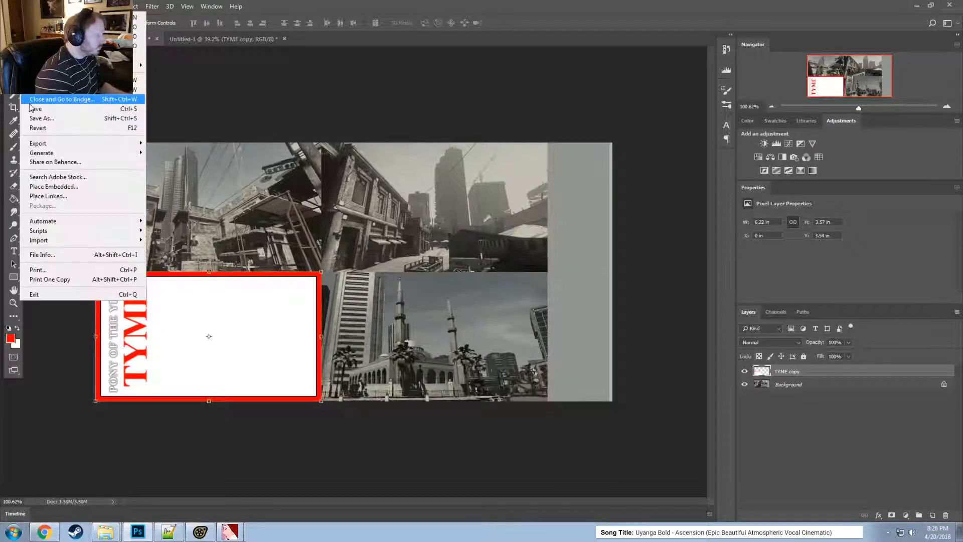
pyautogui.click(42, 119)
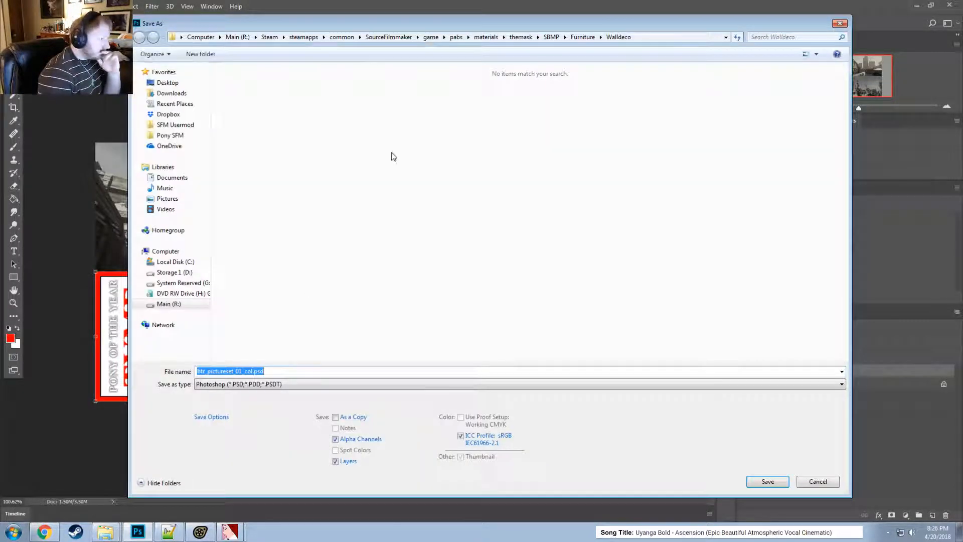
pyautogui.click(221, 384)
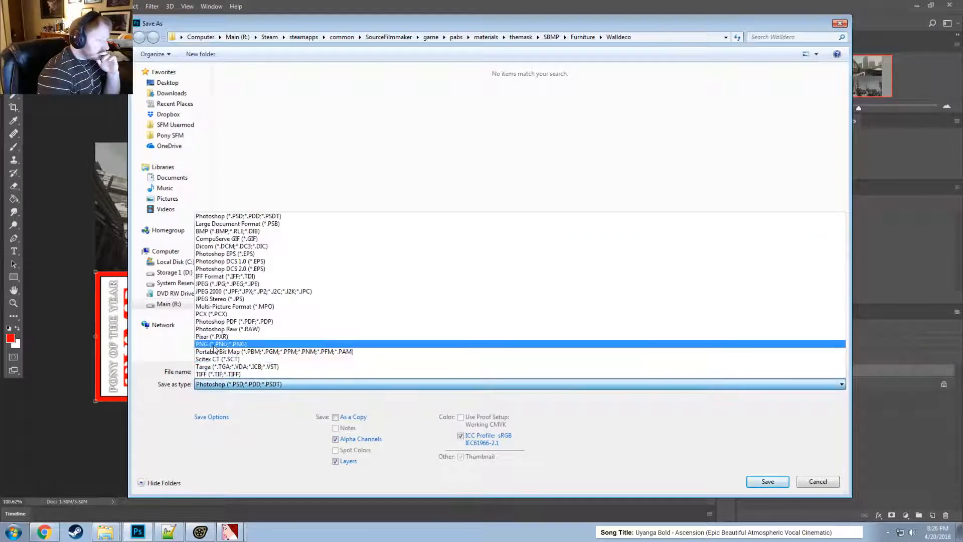
pyautogui.click(212, 371)
pyautogui.doubleClick(302, 95)
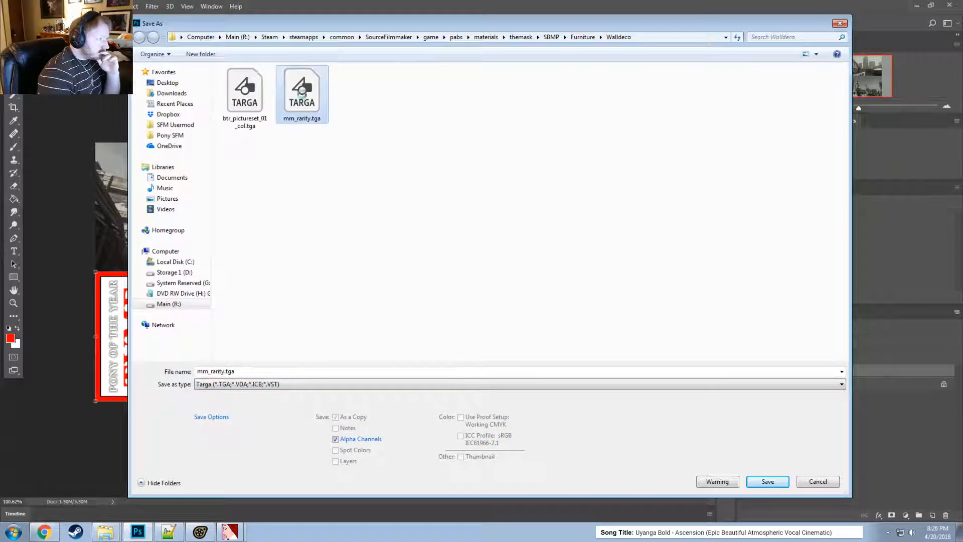
pyautogui.click(506, 266)
pyautogui.click(508, 178)
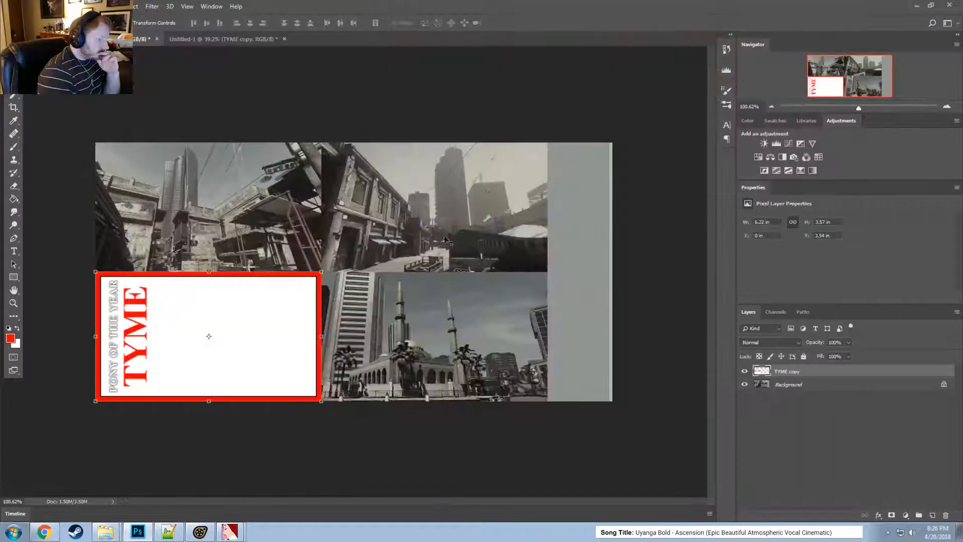
# - Switch to VTFEdit and import mm_rarity.tga with normal map generation left on
pyautogui.click(230, 531)
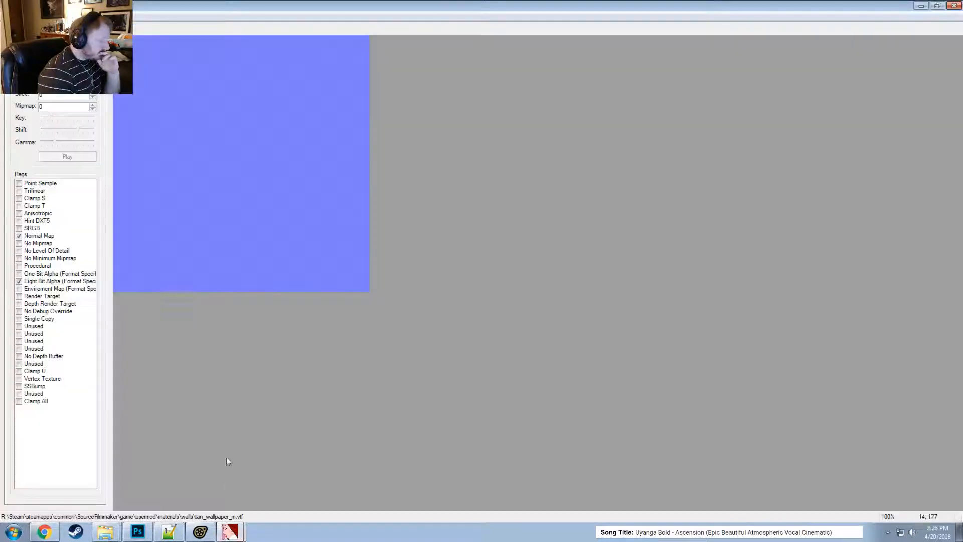
pyautogui.click(7, 17)
pyautogui.click(31, 79)
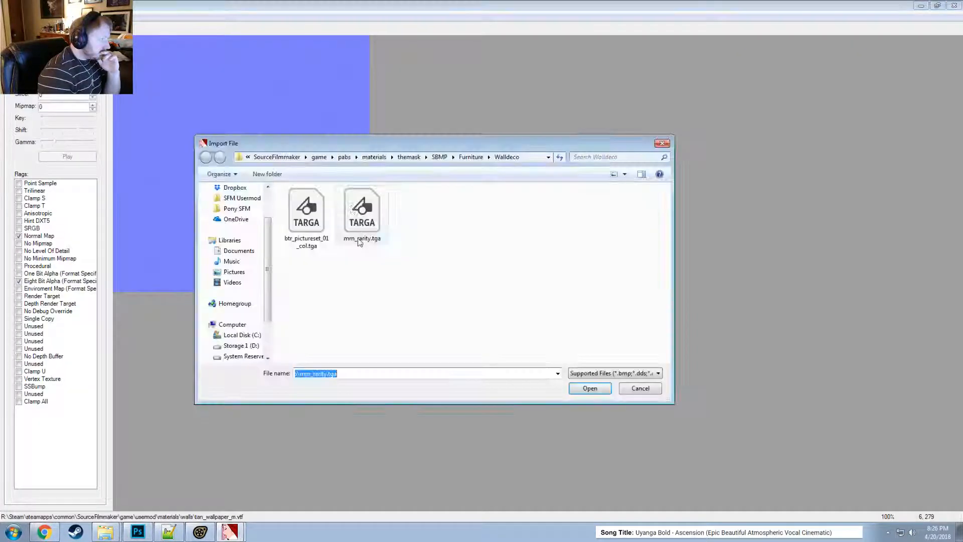
pyautogui.doubleClick(360, 240)
pyautogui.click(549, 365)
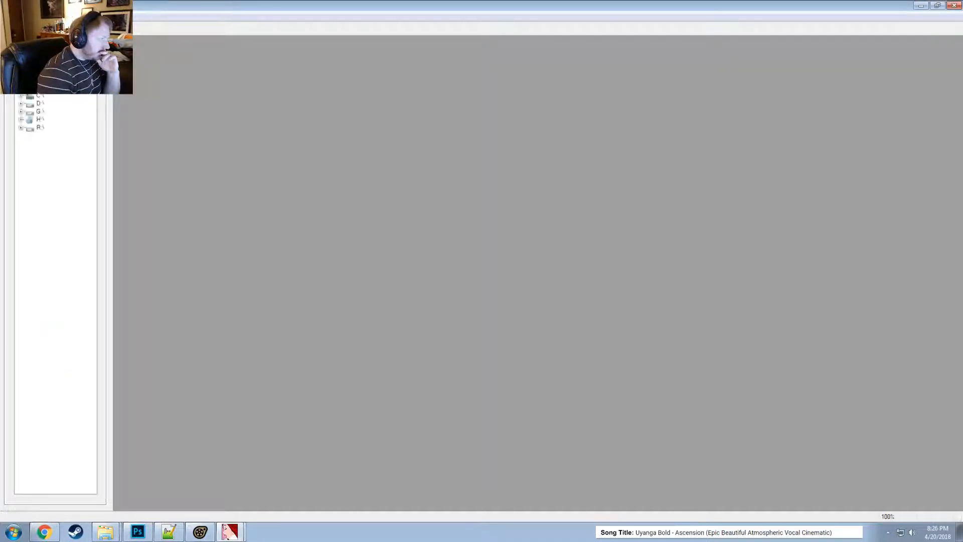
# - Import mm_rarity.tga again with Generate Normal Map turned off
pyautogui.click(7, 17)
pyautogui.click(30, 83)
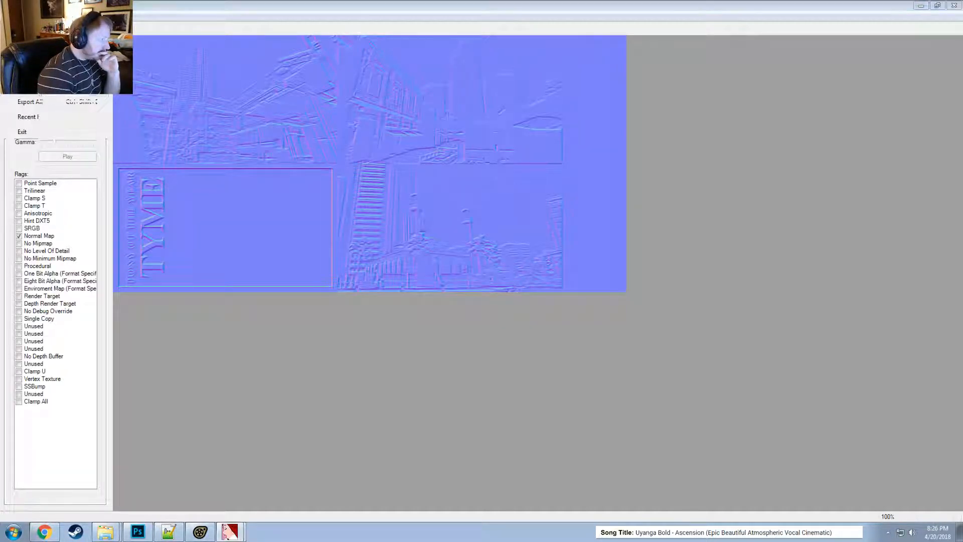
pyautogui.click(306, 211)
pyautogui.doubleClick(350, 220)
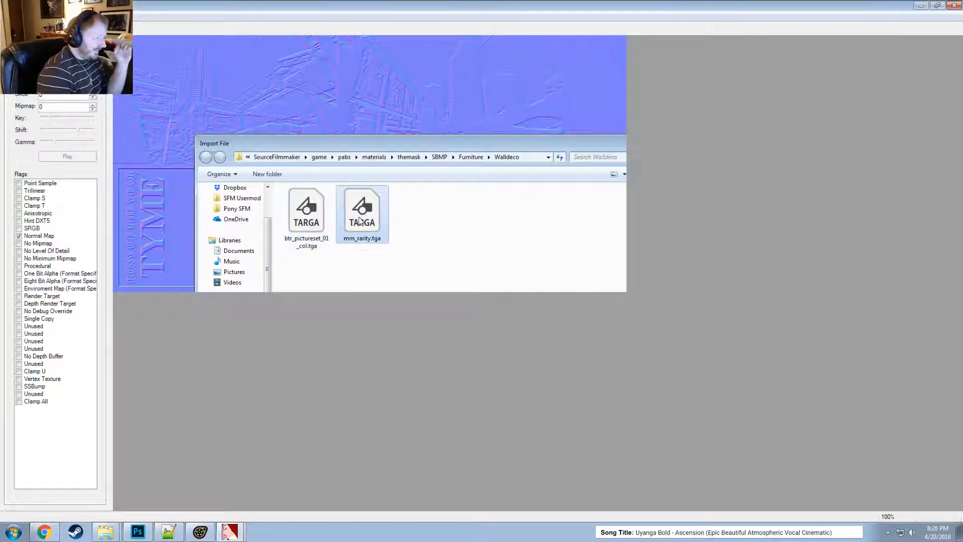
pyautogui.click(491, 255)
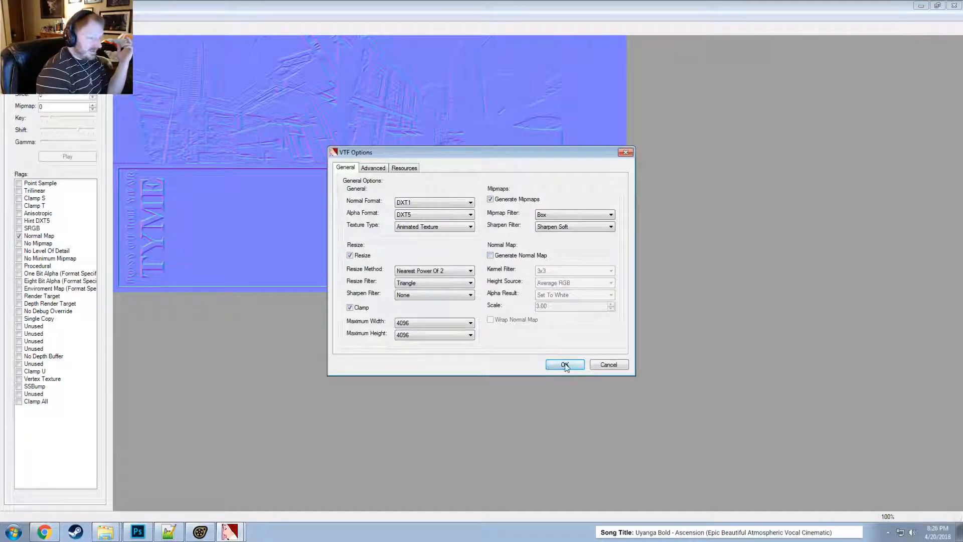
pyautogui.click(565, 364)
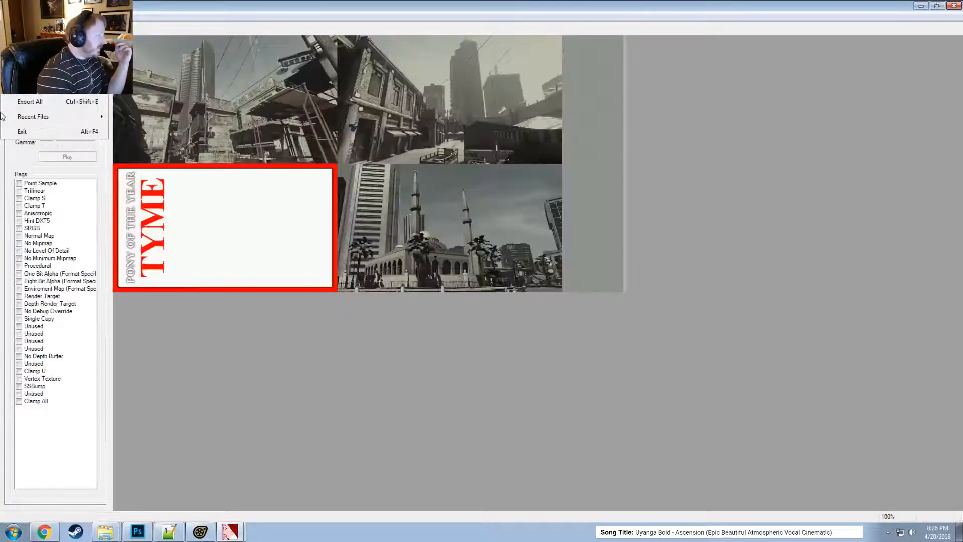
# - Enable the No Level Of Detail and No Mipmap flags and save the texture as mm_rarity in the Walldeco folder
pyautogui.click(18, 251)
pyautogui.click(19, 243)
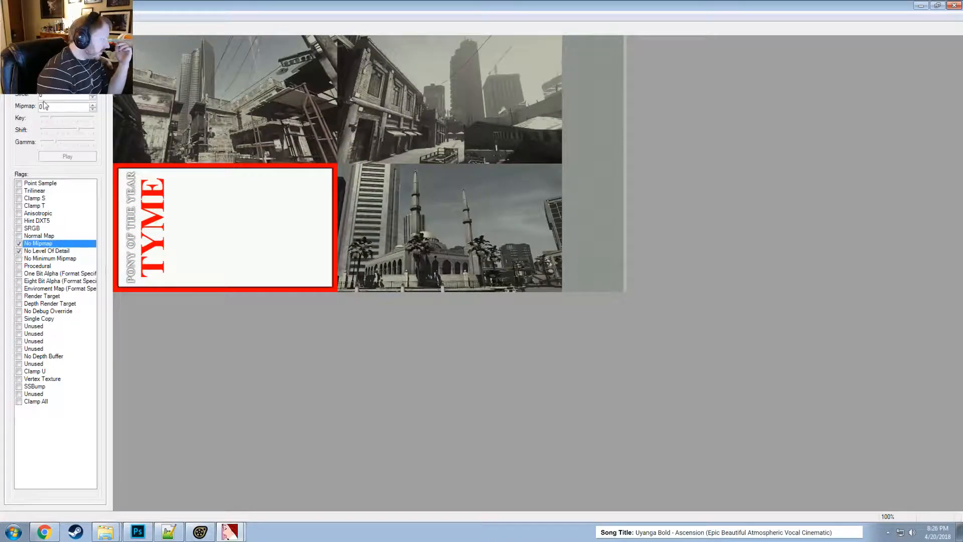
pyautogui.click(9, 17)
pyautogui.click(25, 49)
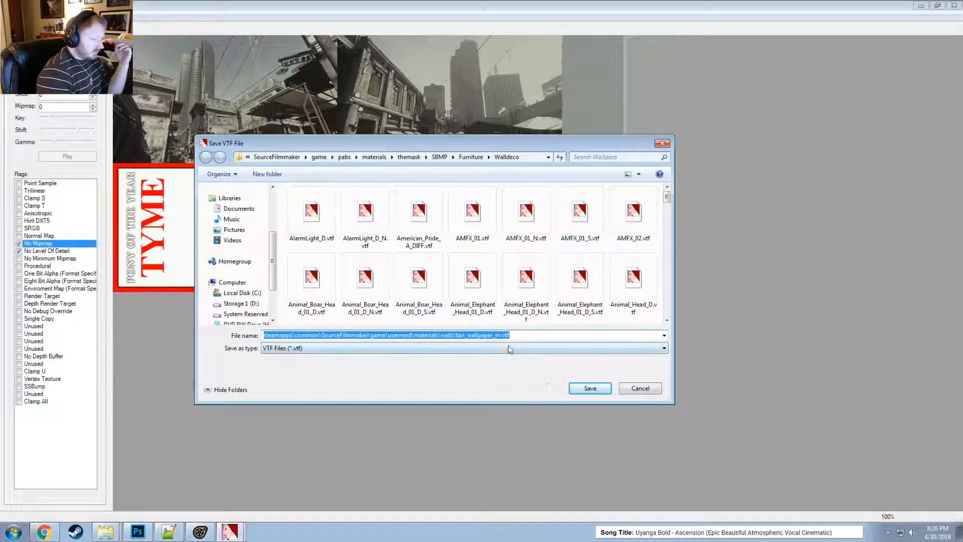
pyautogui.press('End')
pyautogui.hotkey('shift', 'Home')
pyautogui.write('mm_')
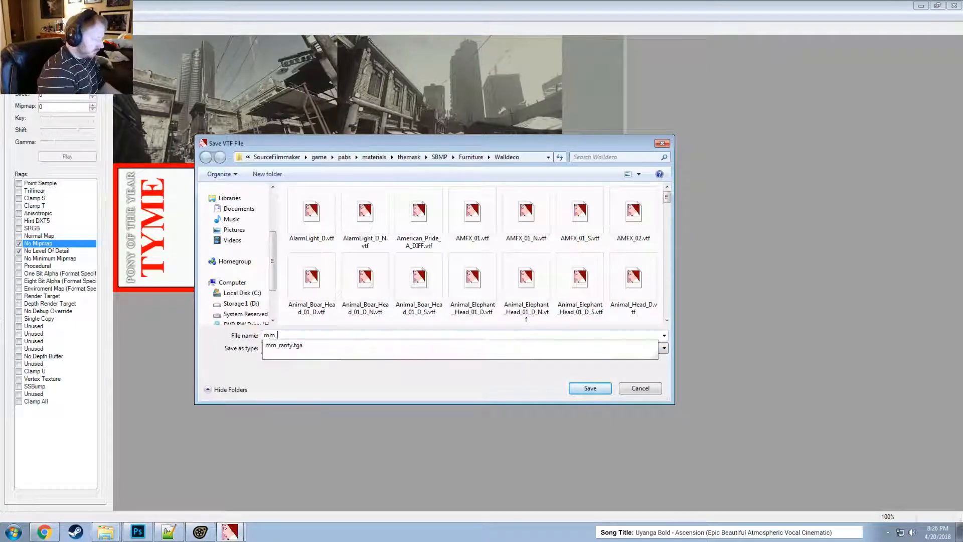
pyautogui.write('rarity')
pyautogui.press('Return')
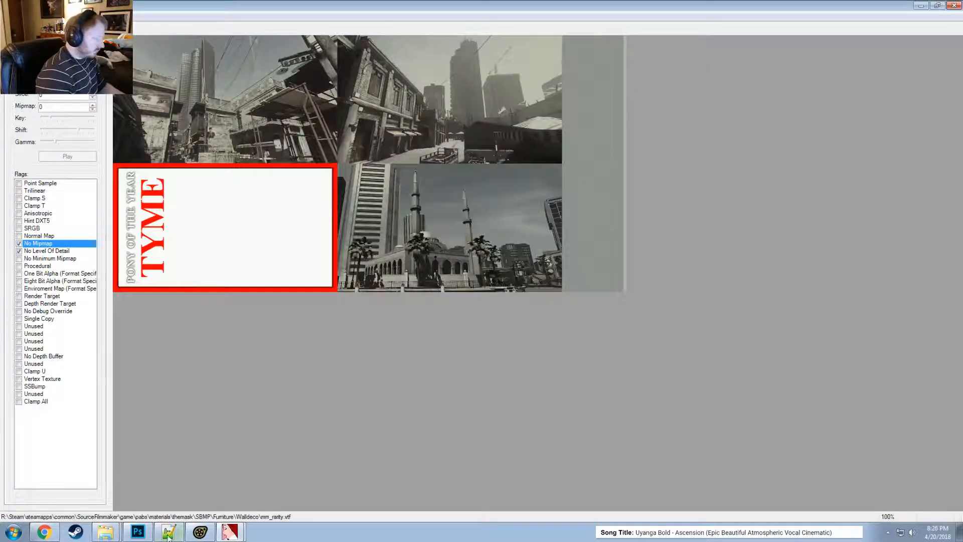
# - Switch to Source Filmmaker and add a string attribute named $basetexture to the picture's btr_pictureset_01_col material
pyautogui.click(200, 532)
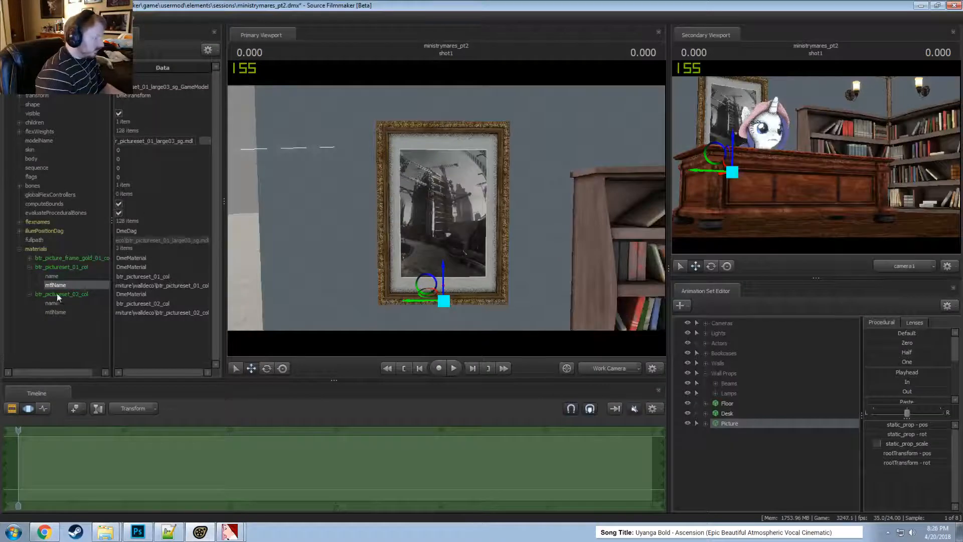
pyautogui.rightClick(58, 266)
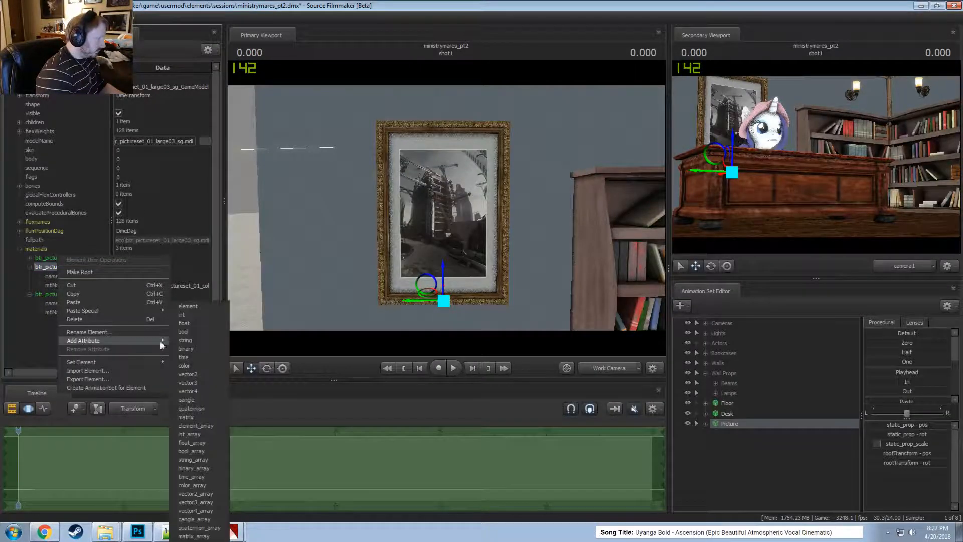
pyautogui.click(183, 340)
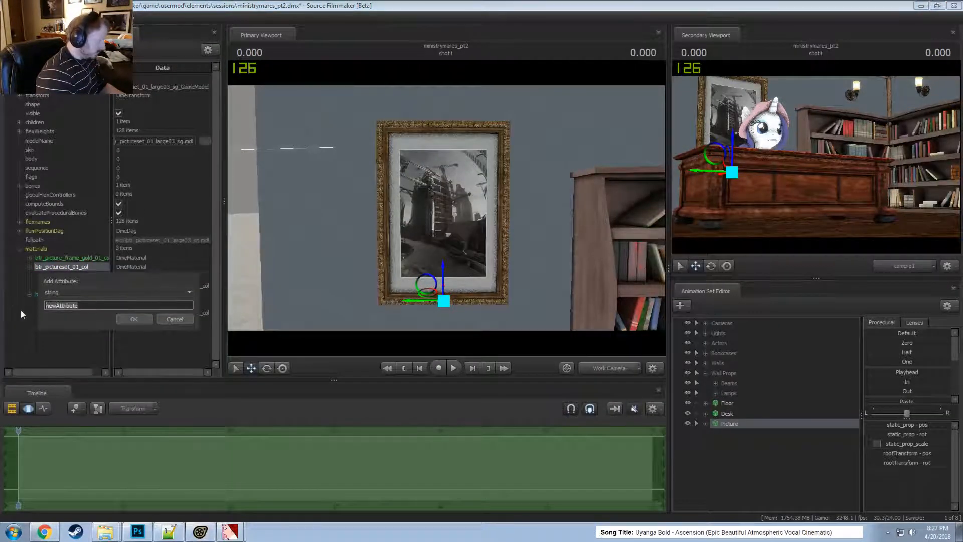
pyautogui.write('$basetexture')
pyautogui.press('Return')
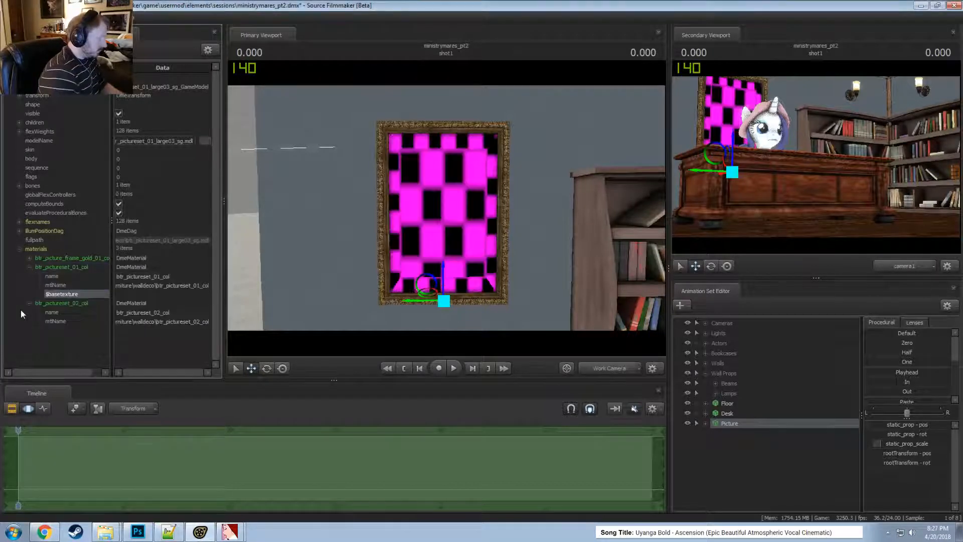
# - Set the $basetexture value to the material's walldeco folder path with the texture name mm_rarity
pyautogui.doubleClick(146, 289)
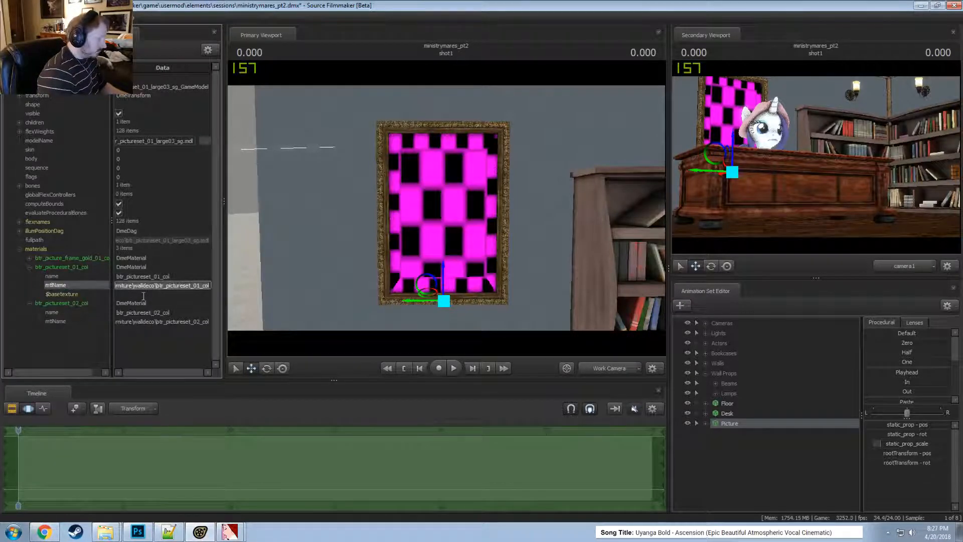
pyautogui.doubleClick(144, 295)
pyautogui.hotkey('ctrl', 'v')
pyautogui.doubleClick(162, 295)
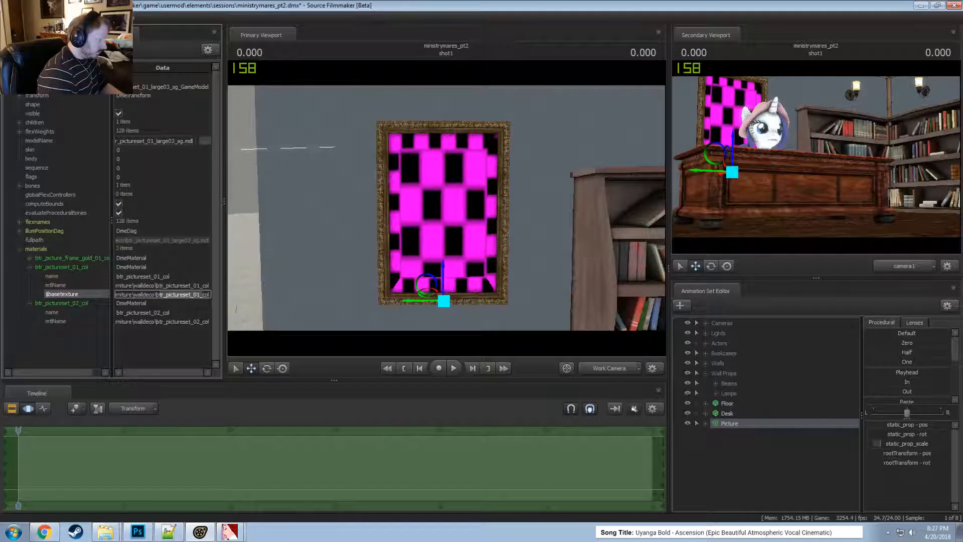
pyautogui.write('mm')
pyautogui.click(395, 318)
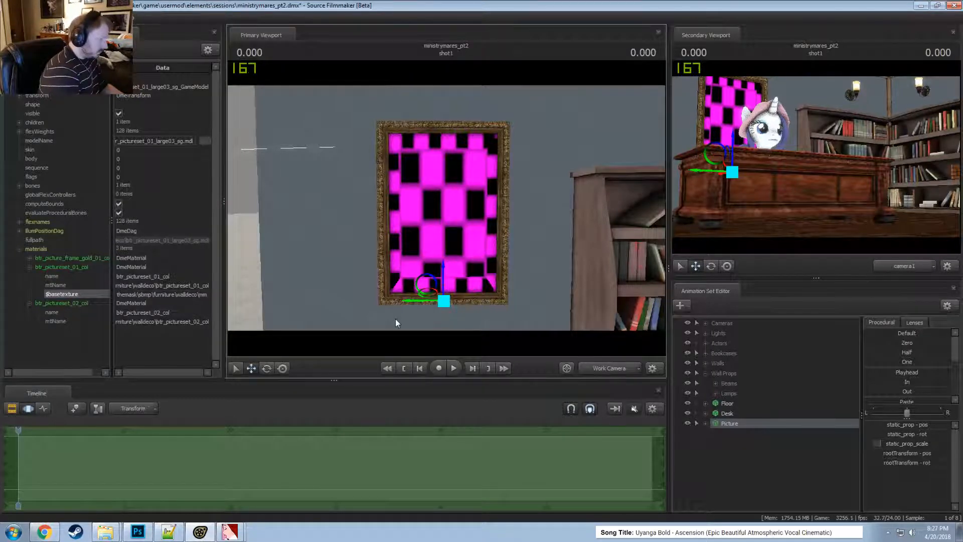
pyautogui.doubleClick(210, 295)
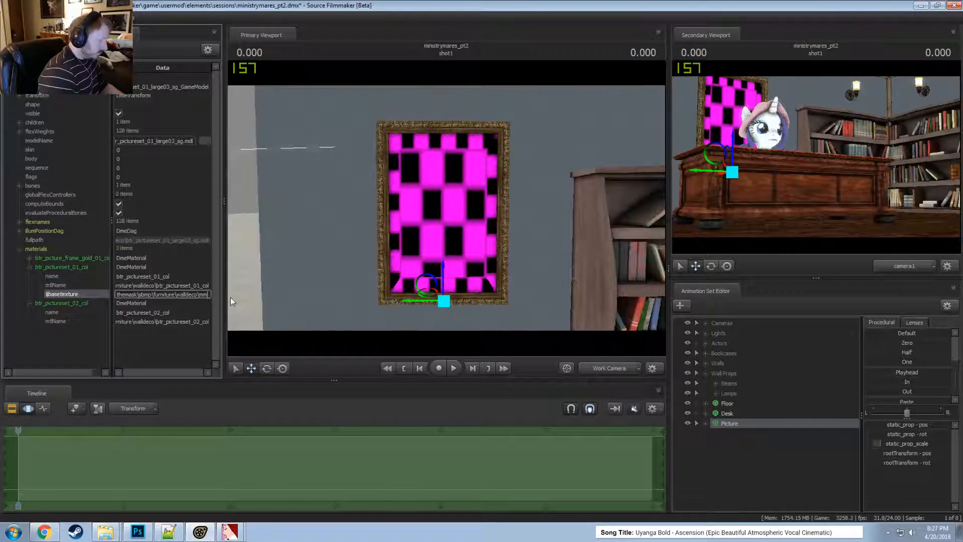
pyautogui.write('_rarity')
pyautogui.press('Return')
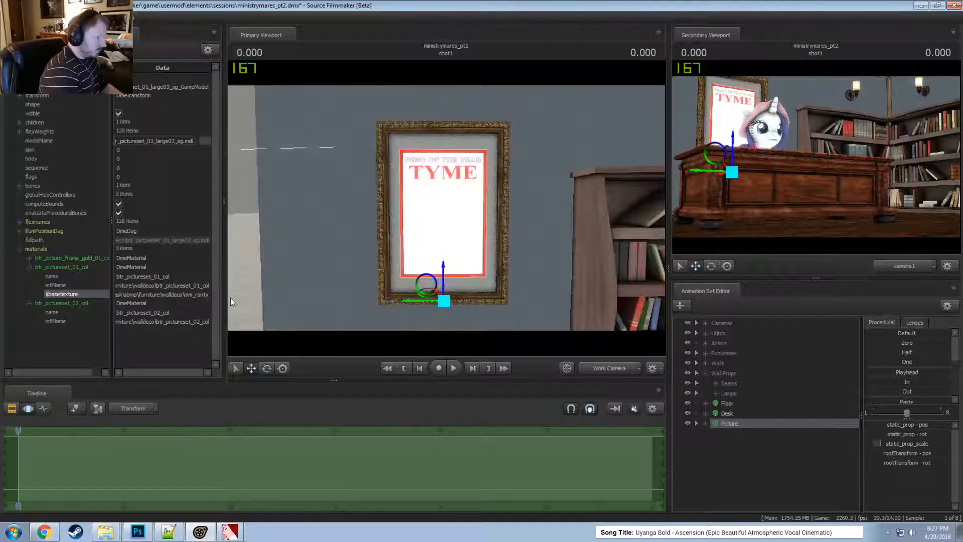
# - Examine the framed TYME cover on the wall up close and from several angles
pyautogui.press('w')
pyautogui.moveTo(426, 192); pyautogui.dragTo(486, 239)
pyautogui.press('a')
pyautogui.press('s')
pyautogui.press('d')
pyautogui.press('s')
pyautogui.press('a')
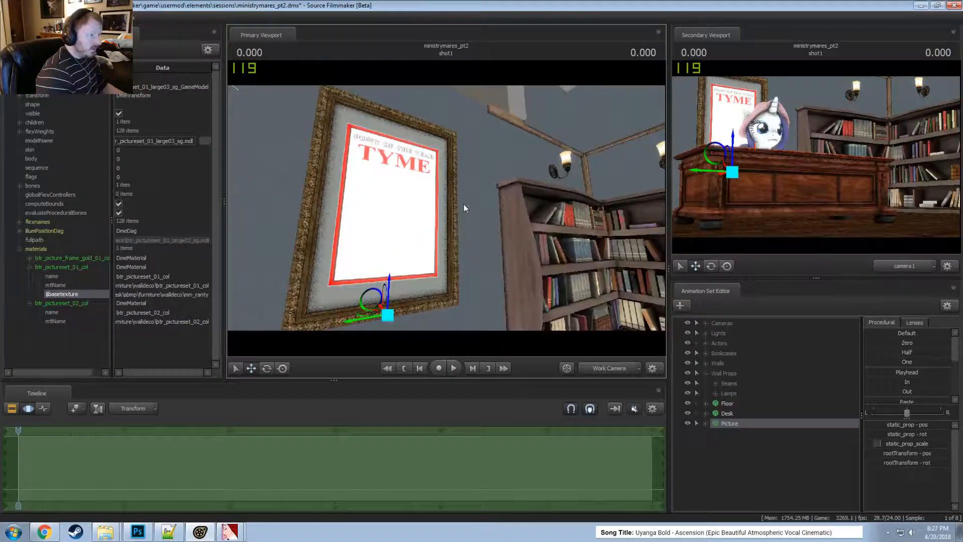
pyautogui.hotkey('alt', 'Tab')
pyautogui.hotkey('alt', 'Tab')
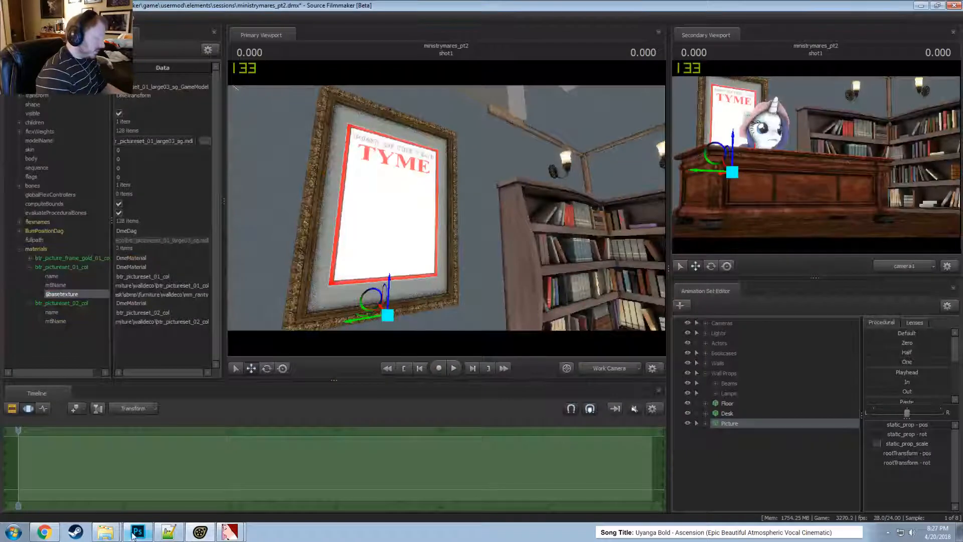
# - Compare the cover artwork in Photoshop with how it renders inside the frame in Source Filmmaker
pyautogui.click(134, 532)
pyautogui.click(206, 40)
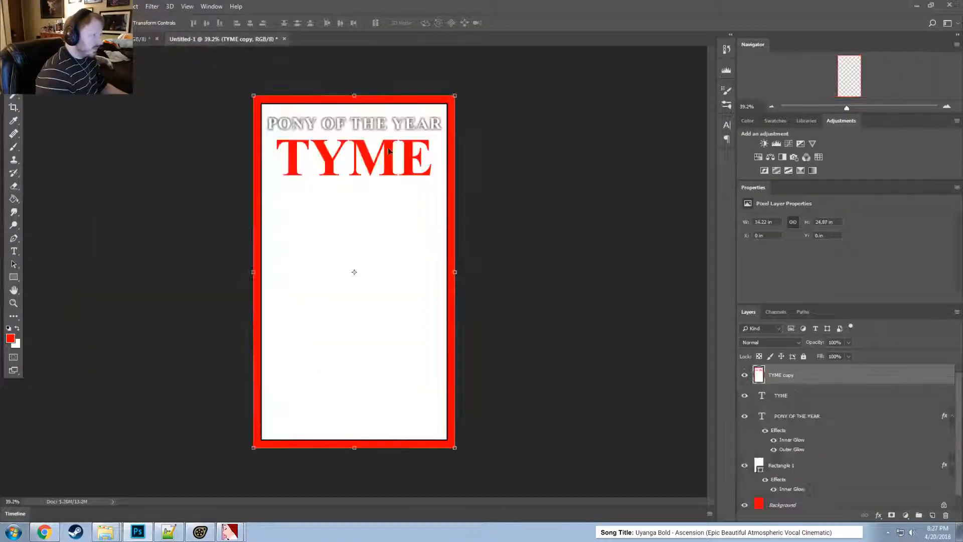
pyautogui.hotkey('alt', 'Tab')
pyautogui.moveTo(554, 254); pyautogui.dragTo(448, 212)
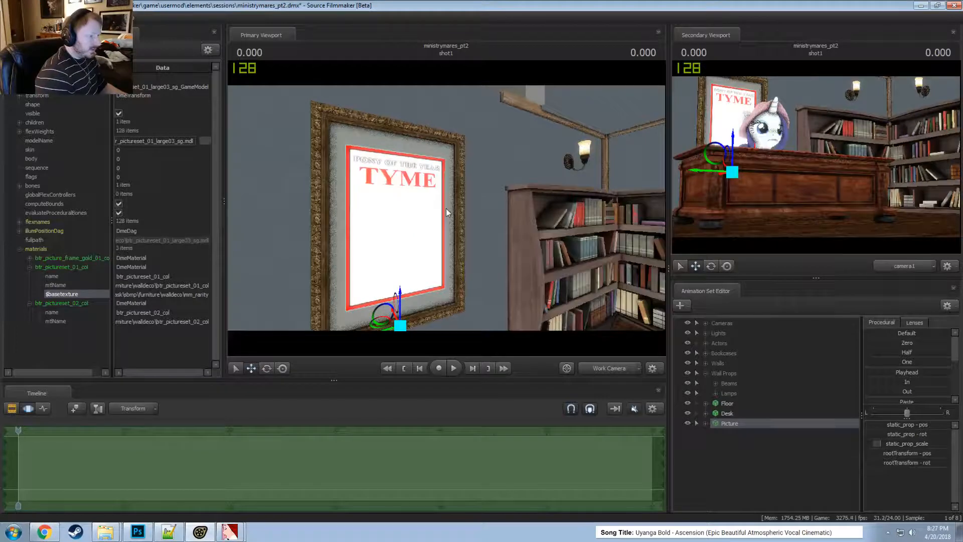
pyautogui.hotkey('alt', 'Tab')
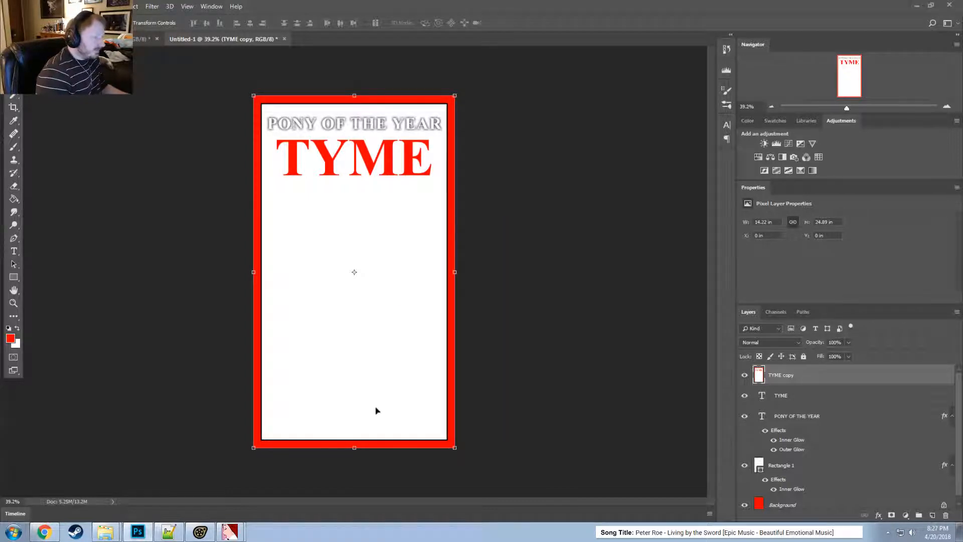
pyautogui.hotkey('alt', 'Tab')
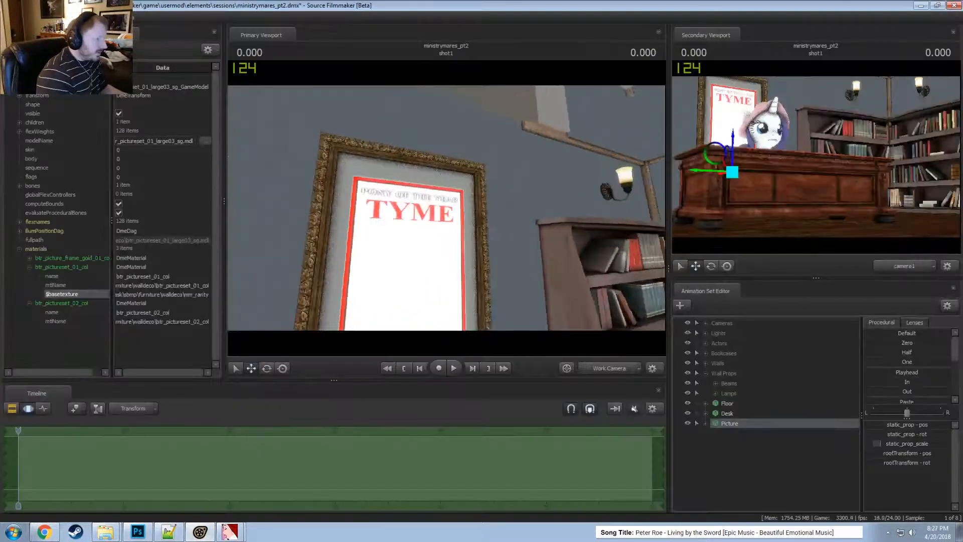
pyautogui.moveTo(446, 208)
pyautogui.mouseDown()
pyautogui.moveTo(446, 316)
pyautogui.moveTo(448, 212)
pyautogui.mouseUp()
pyautogui.hotkey('alt', 'Tab')
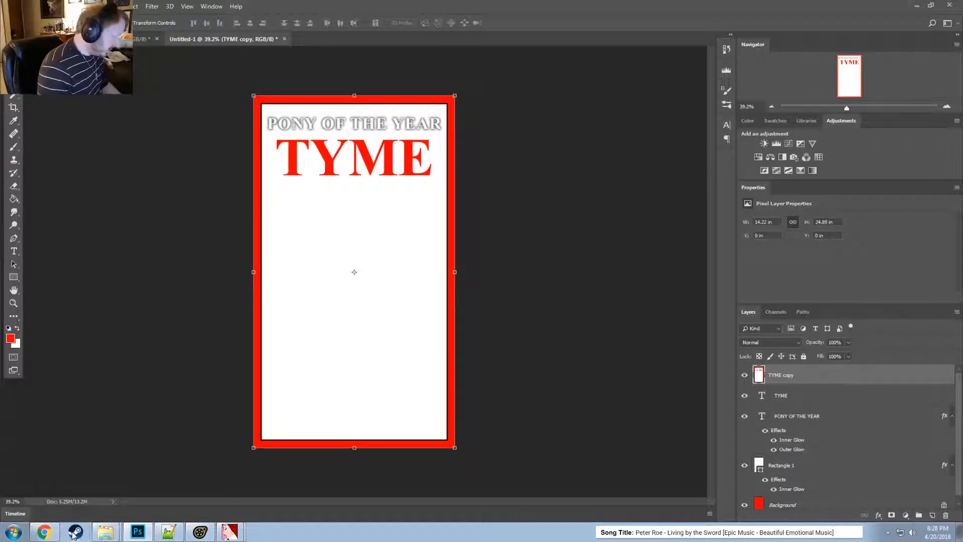
# - Switch to Chrome and search Google Images for "rarity stupid"
pyautogui.click(45, 532)
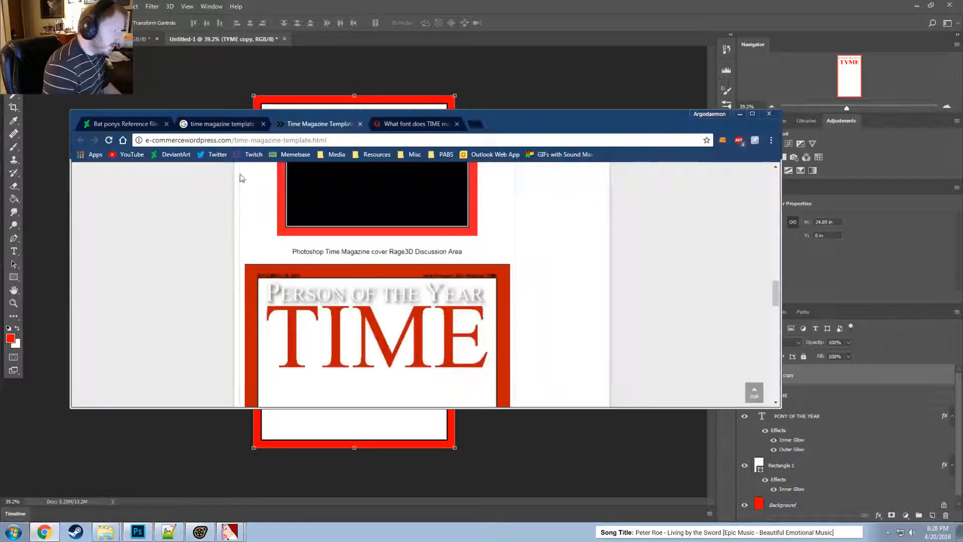
pyautogui.click(420, 129)
pyautogui.click(409, 140)
pyautogui.write('ra')
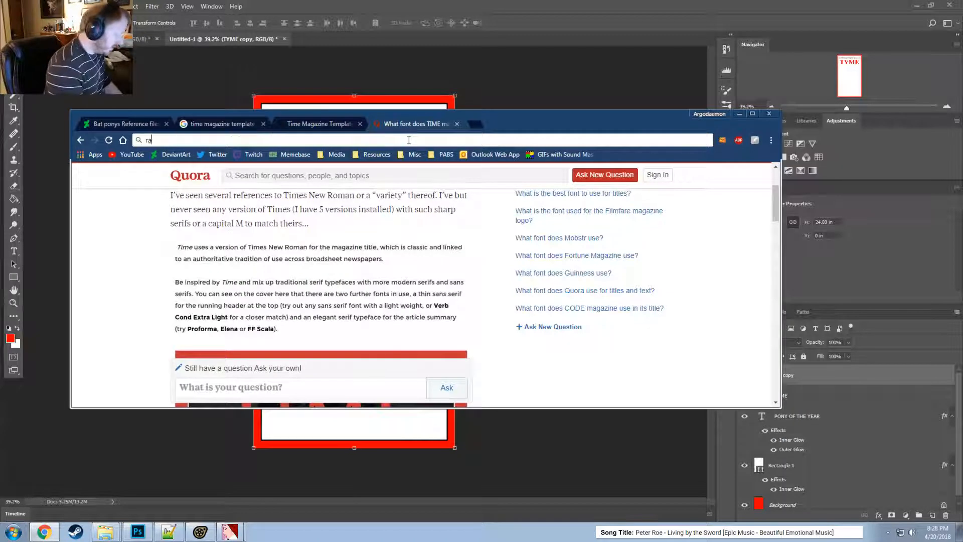
pyautogui.write('rity ')
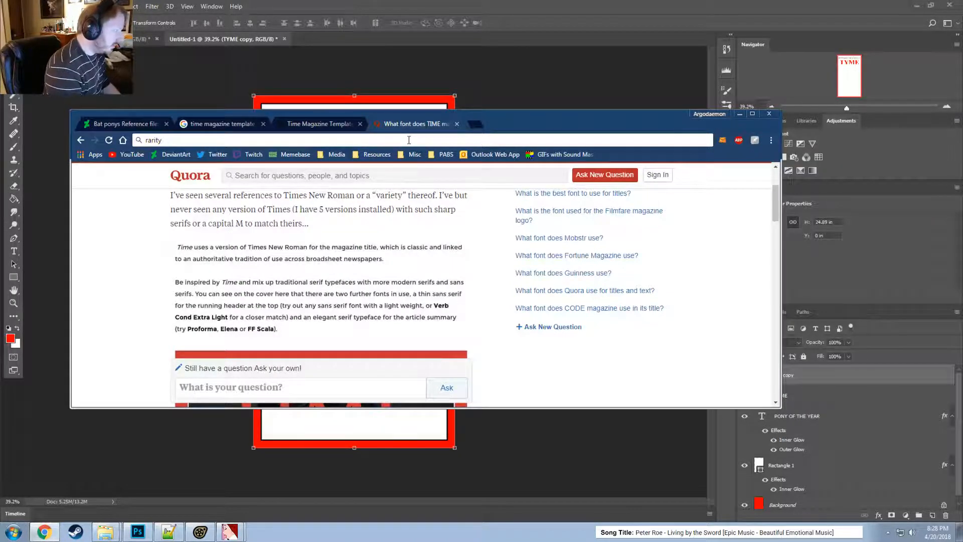
pyautogui.write('stupid')
pyautogui.press('Return')
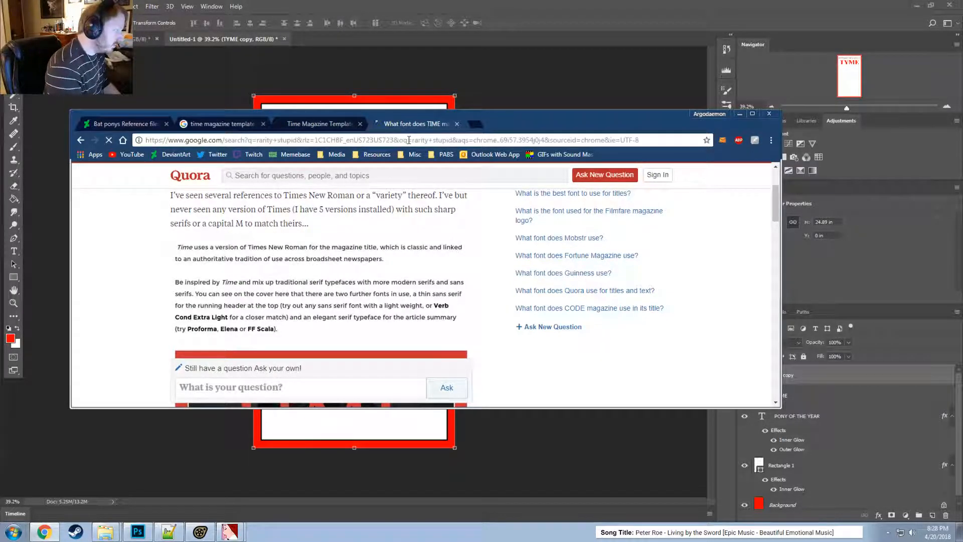
pyautogui.click(186, 215)
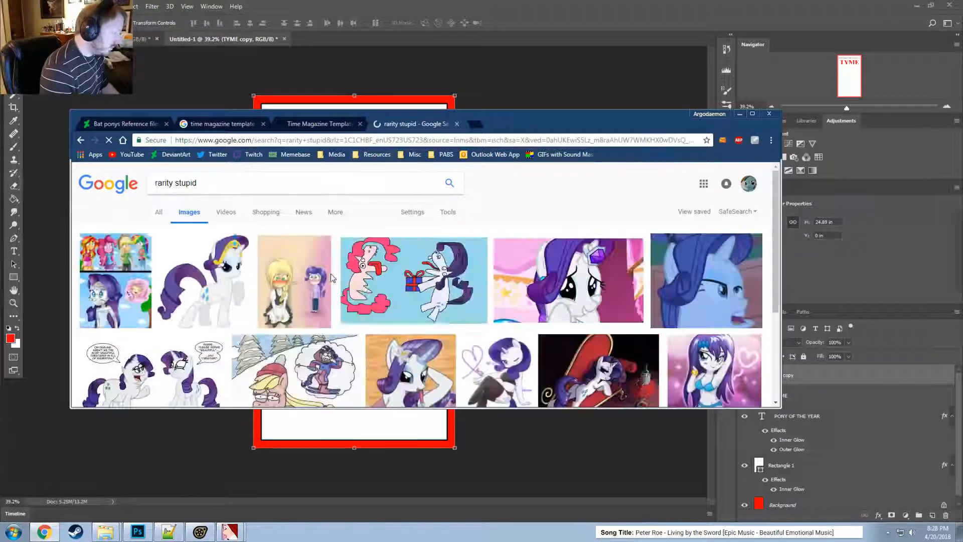
# - Browse the image results for a cover picture and preview the related shots of Rarity crying with ice cream
pyautogui.scroll(-2, 398, 307)
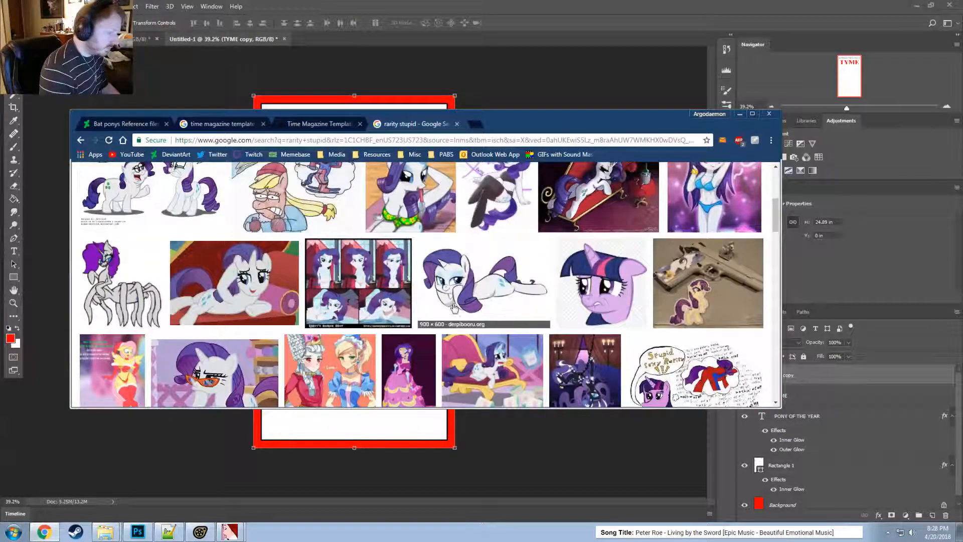
pyautogui.scroll(1, 476, 311)
pyautogui.scroll(1, 490, 315)
pyautogui.scroll(1, 490, 315)
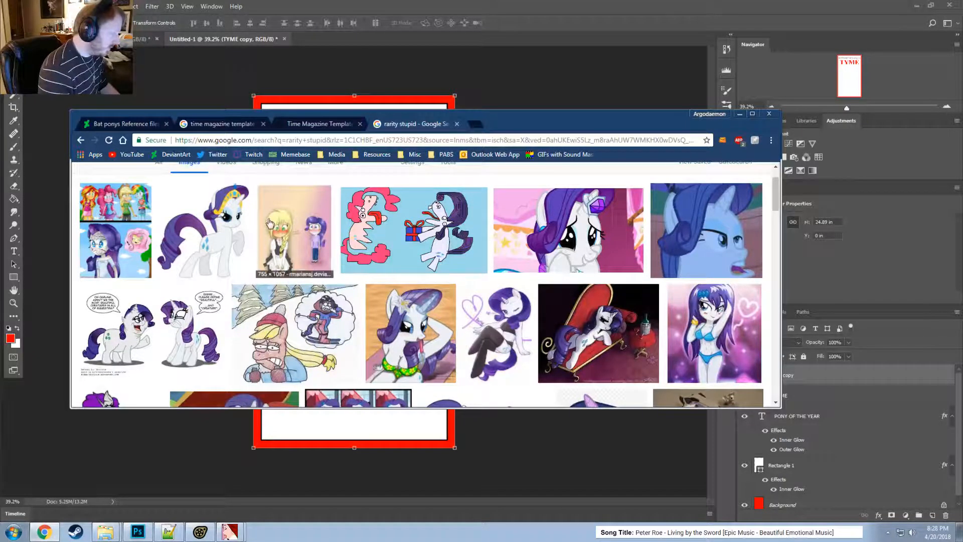
pyautogui.scroll(-1, 269, 222)
pyautogui.scroll(-2, 270, 221)
pyautogui.scroll(-1, 278, 210)
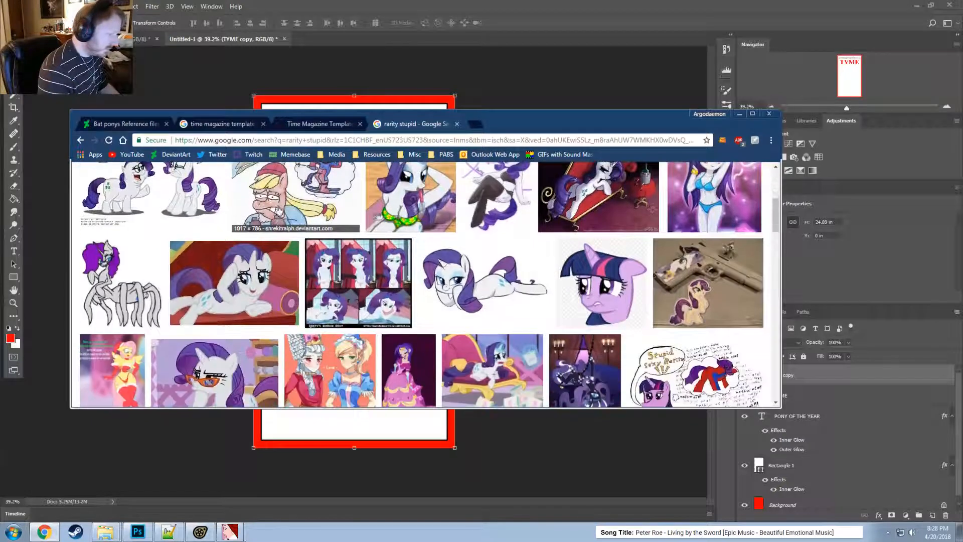
pyautogui.scroll(-1, 278, 210)
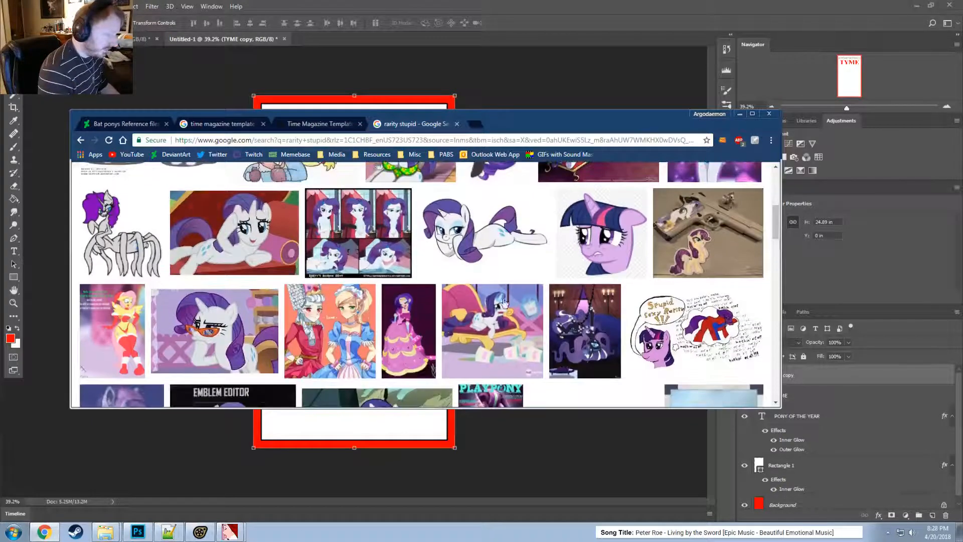
pyautogui.click(526, 313)
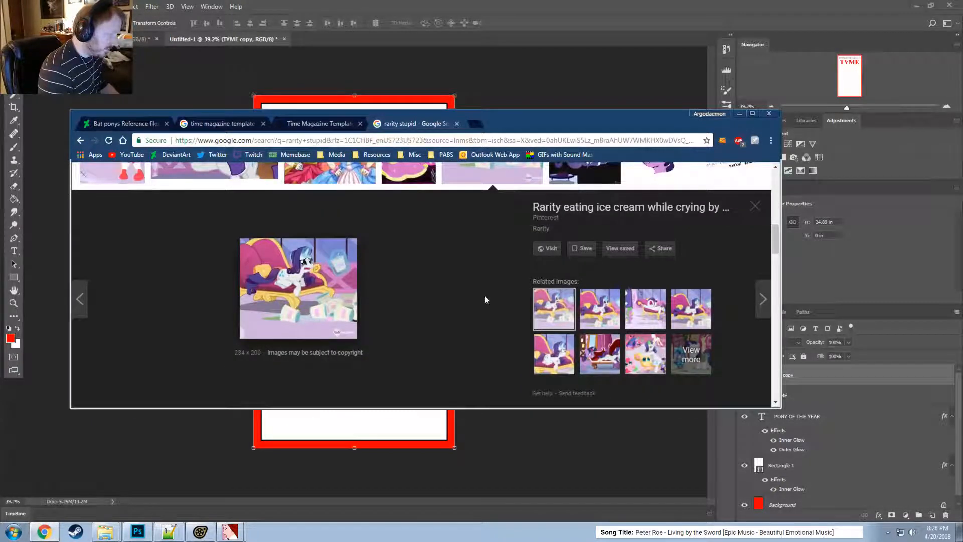
pyautogui.click(600, 312)
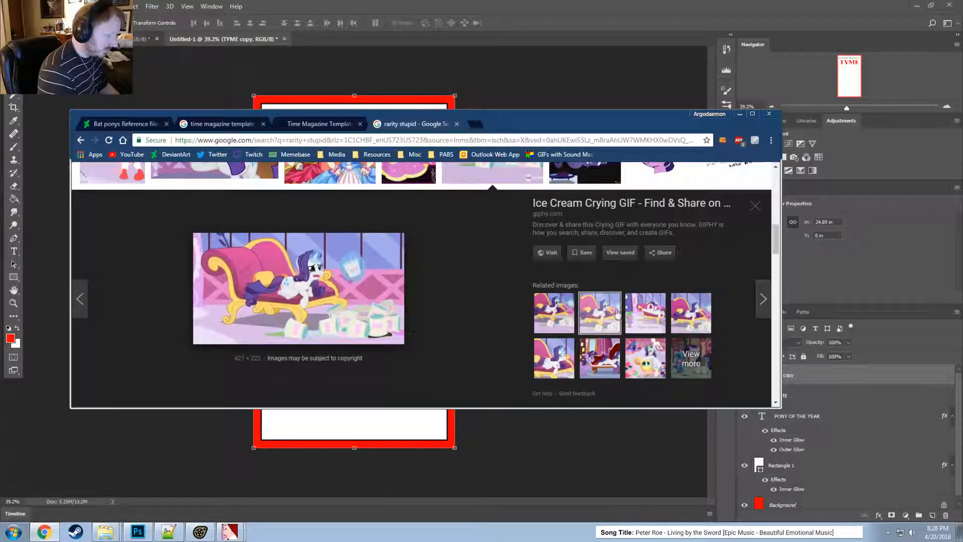
pyautogui.click(637, 312)
pyautogui.scroll(6, 637, 312)
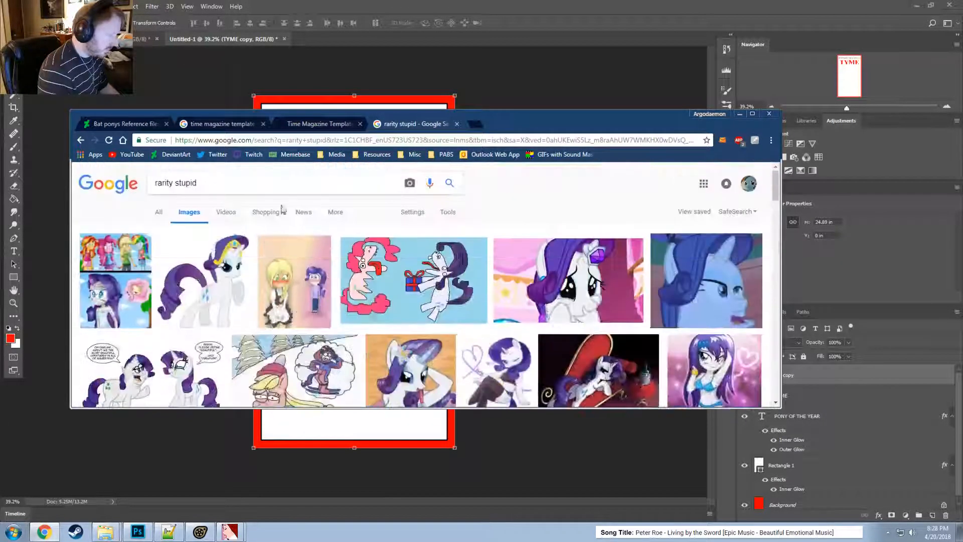
# - Search the images for "rarity cry ice cream" and preview the MLP Wiki picture of Rarity on the couch
pyautogui.doubleClick(179, 184)
pyautogui.write('c')
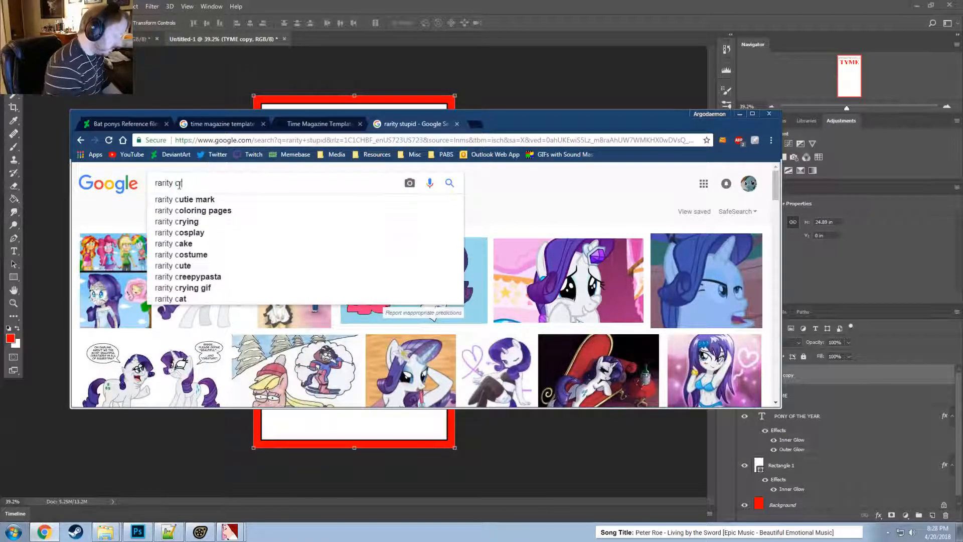
pyautogui.write('ry ice cream')
pyautogui.press('Return')
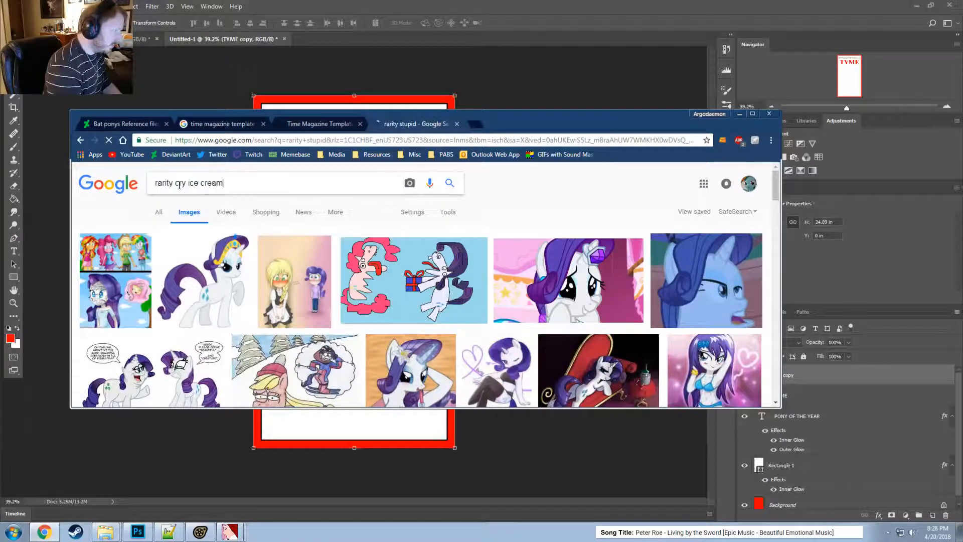
pyautogui.click(156, 311)
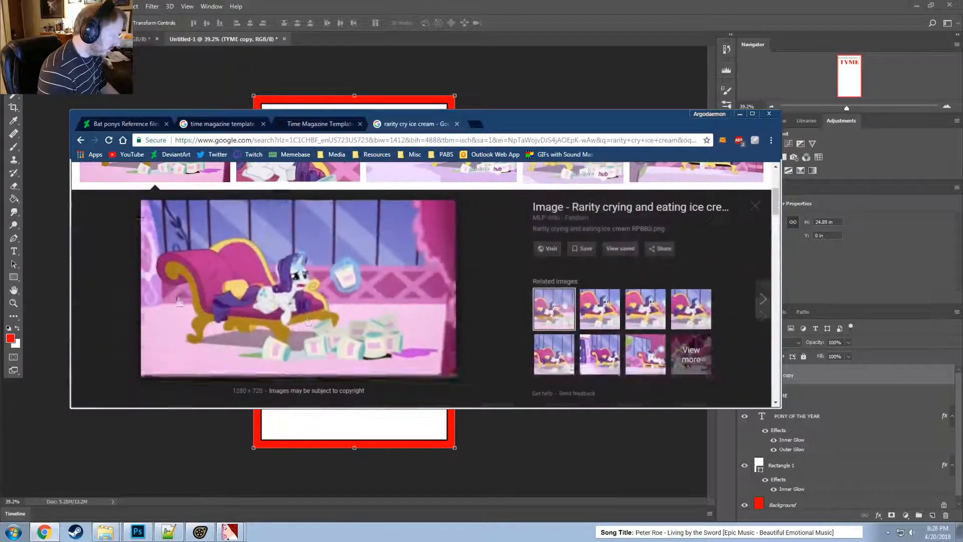
# - Open the 1280×720 ice cream picture at full size in a new tab and copy the image
pyautogui.rightClick(395, 257)
pyautogui.click(450, 334)
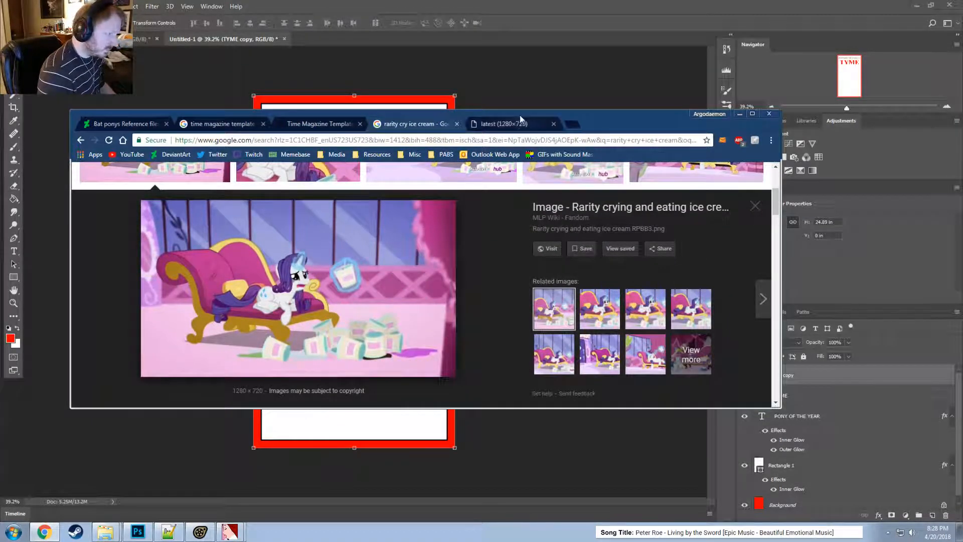
pyautogui.click(520, 122)
pyautogui.rightClick(409, 258)
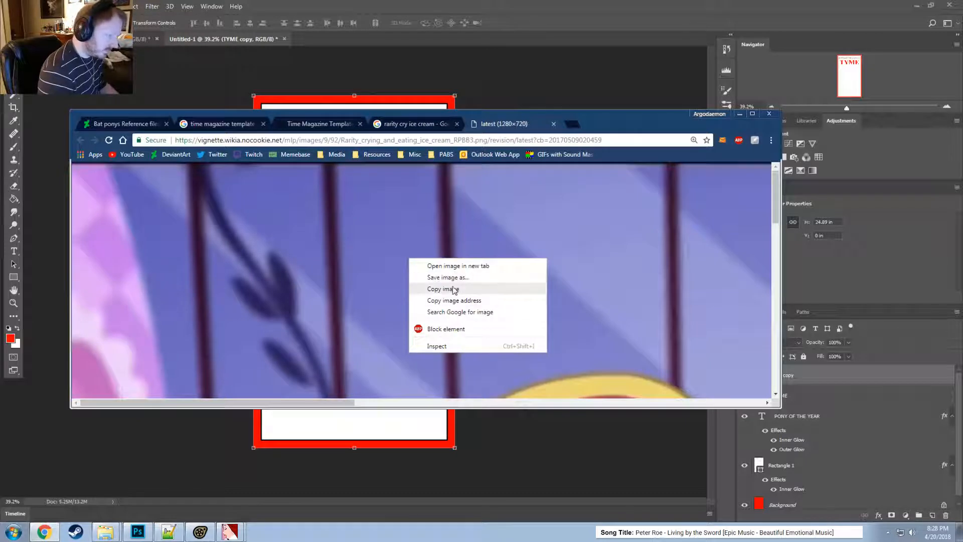
pyautogui.click(452, 290)
# - Switch to Photoshop, paste the copied ice cream picture and scale it to about 50.9 × 28.7 in, with Rarity centred on the cover
pyautogui.hotkey('alt', 'Tab')
pyautogui.hotkey('ctrl', 'v')
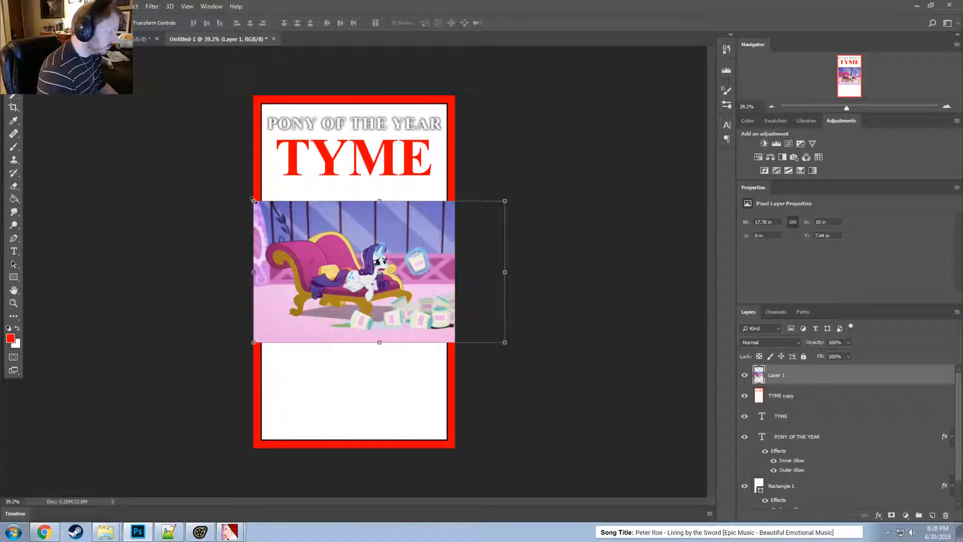
pyautogui.keyDown('shift'); pyautogui.moveTo(253, 201); pyautogui.dragTo(1, 51); pyautogui.keyUp('shift')
pyautogui.keyDown('alt'); pyautogui.scroll(-5, 387, 278); pyautogui.keyUp('alt')
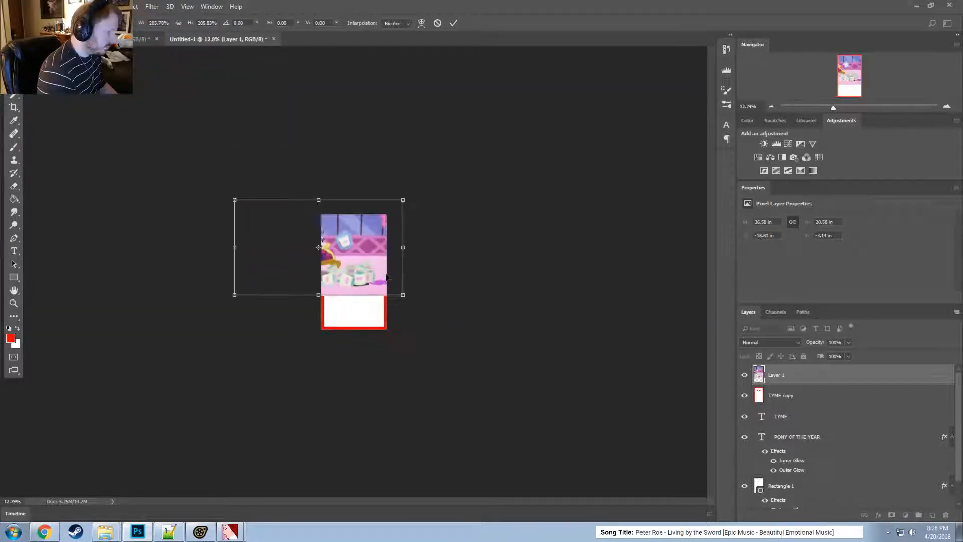
pyautogui.moveTo(369, 292); pyautogui.dragTo(413, 324)
pyautogui.keyDown('alt'); pyautogui.scroll(8, 395, 312); pyautogui.keyUp('alt')
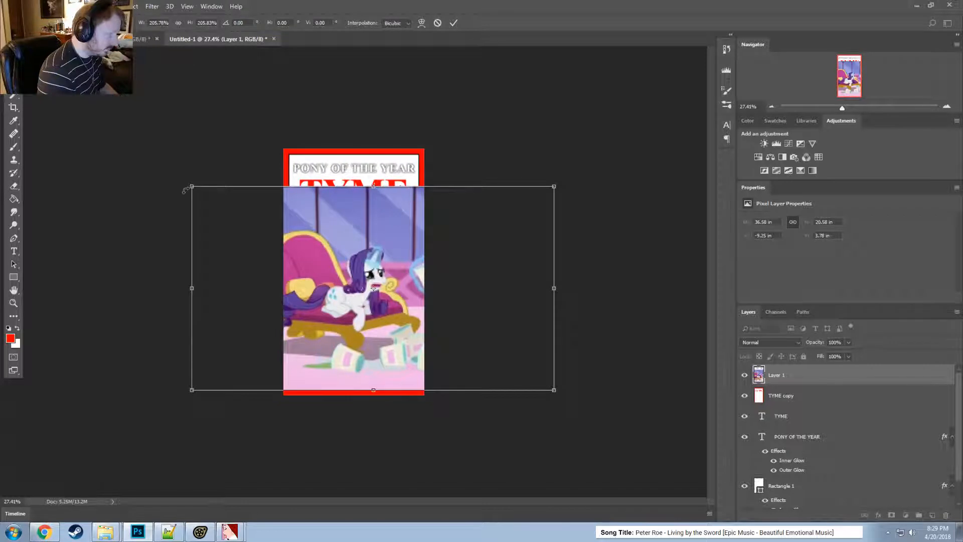
pyautogui.keyDown('shift'); pyautogui.moveTo(192, 187); pyautogui.dragTo(51, 107); pyautogui.keyUp('shift')
pyautogui.moveTo(152, 162); pyautogui.dragTo(218, 194)
pyautogui.click(454, 24)
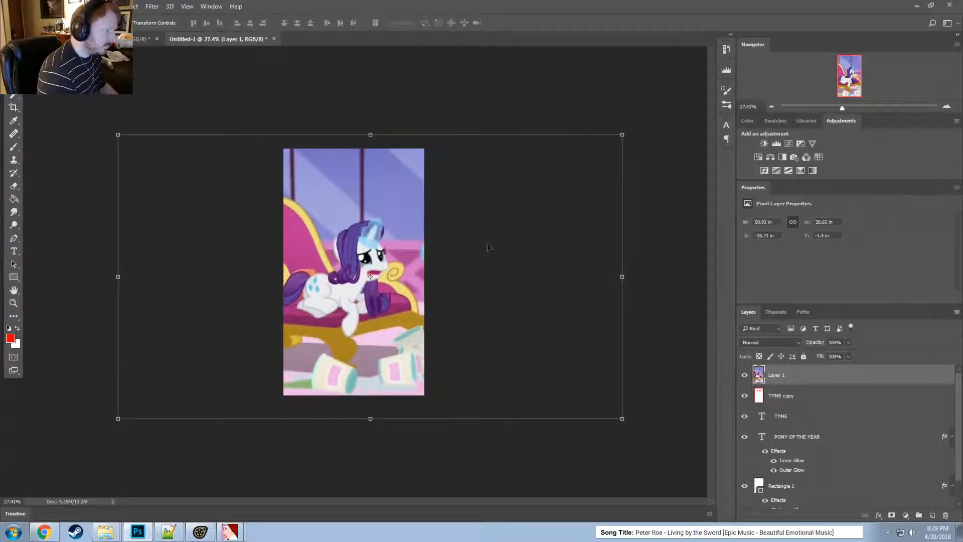
# - Try to select the area of the white Rectangle 1 shape using its layer pixels
pyautogui.click(781, 489)
pyautogui.rightClick(802, 482)
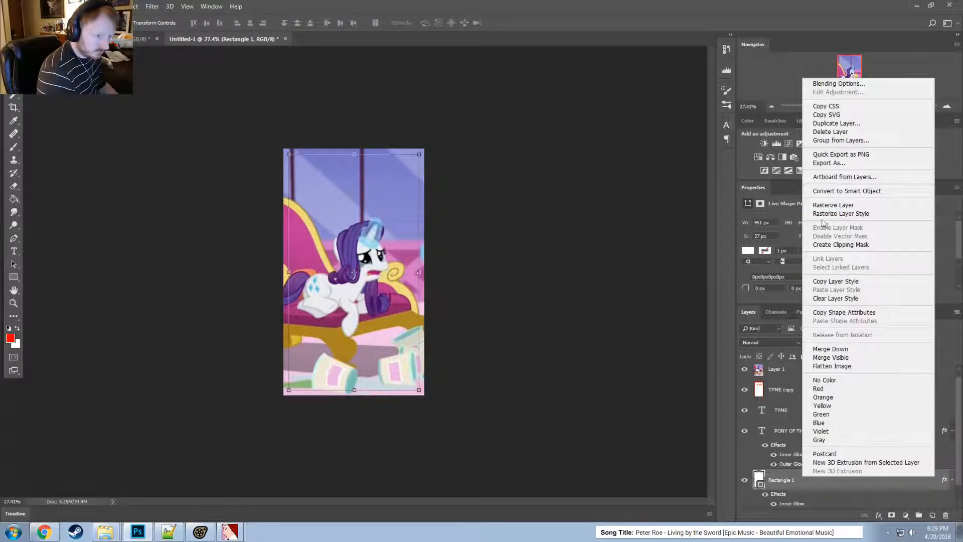
pyautogui.rightClick(759, 479)
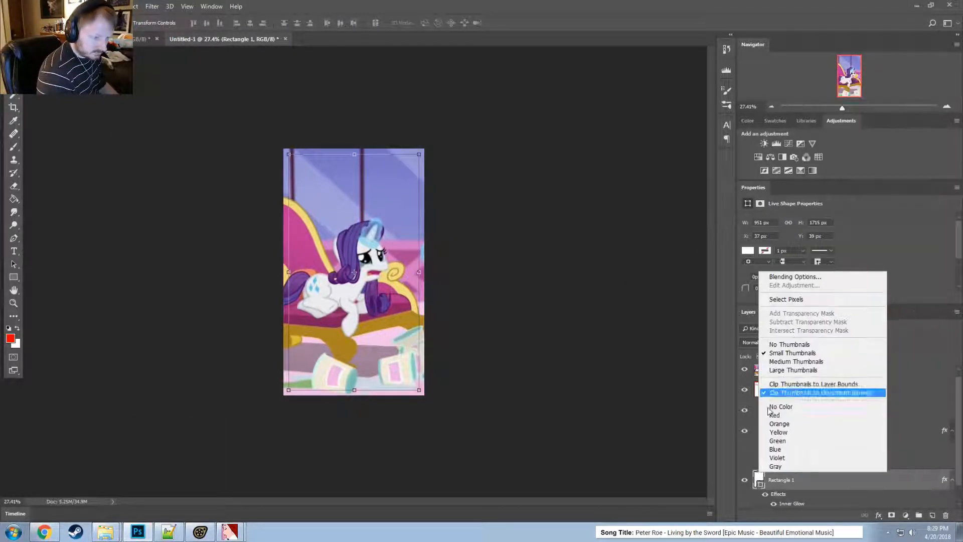
pyautogui.click(778, 300)
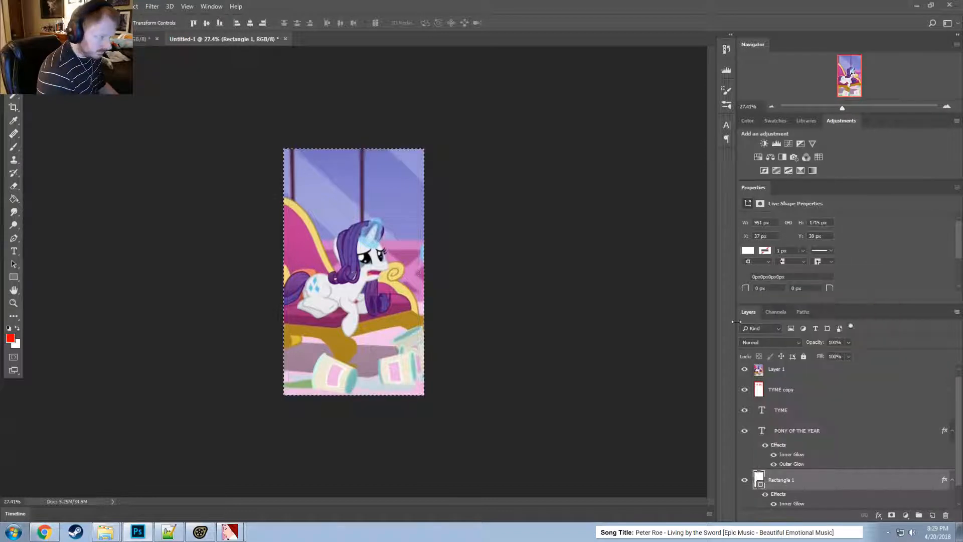
pyautogui.rightClick(759, 479)
pyautogui.click(785, 304)
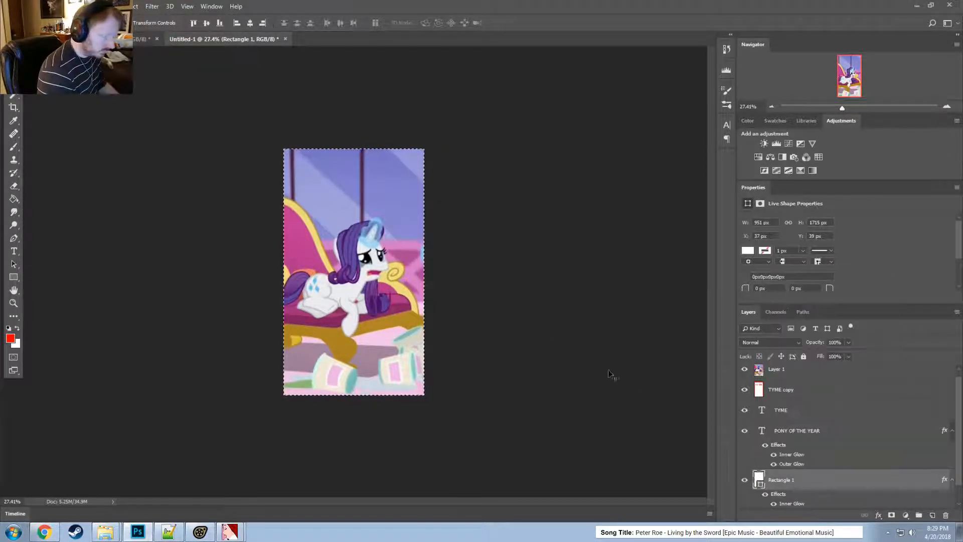
# - Hide the pasted picture on Layer 1 and load the pixels of the Rectangle 1 layer as a selection
pyautogui.click(550, 327)
pyautogui.scroll(-1, 766, 472)
pyautogui.click(745, 461)
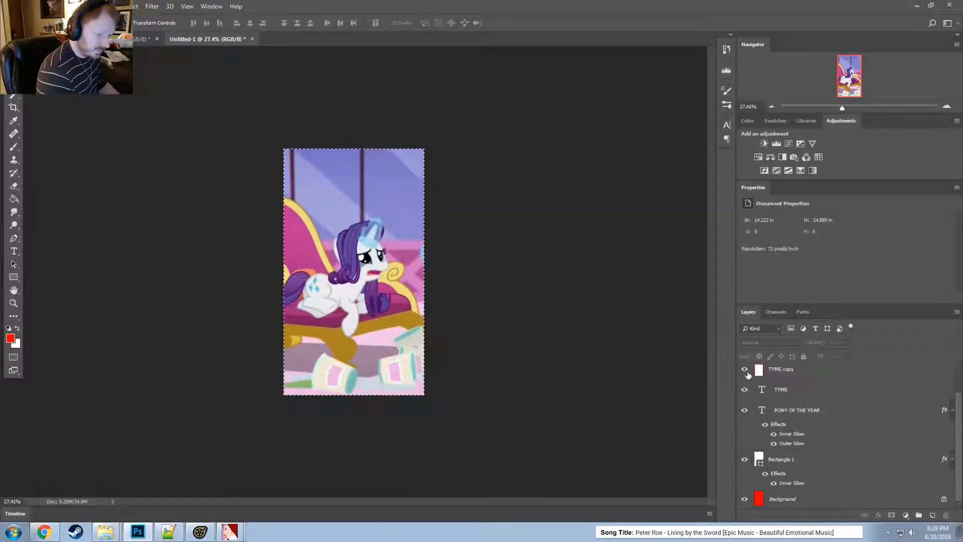
pyautogui.click(776, 412)
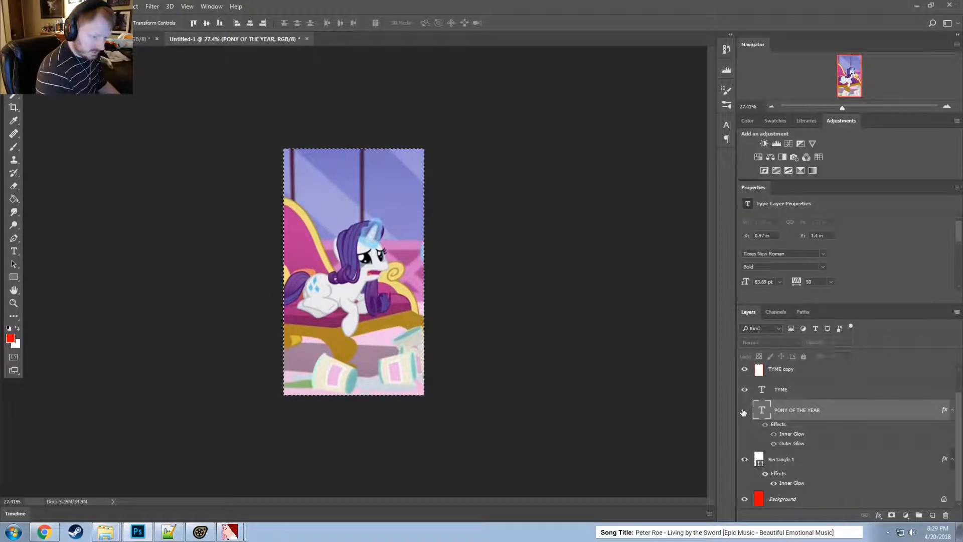
pyautogui.scroll(2, 749, 447)
pyautogui.click(745, 376)
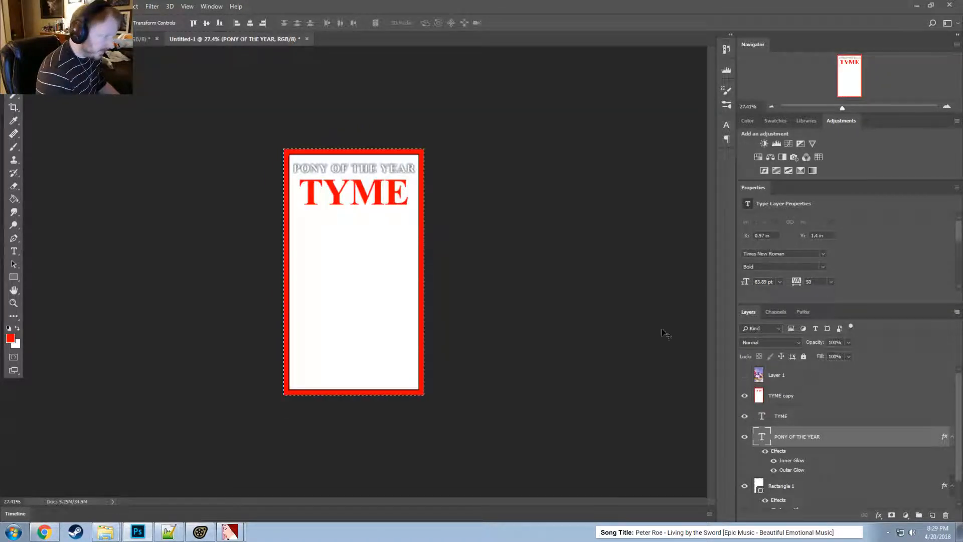
pyautogui.rightClick(760, 483)
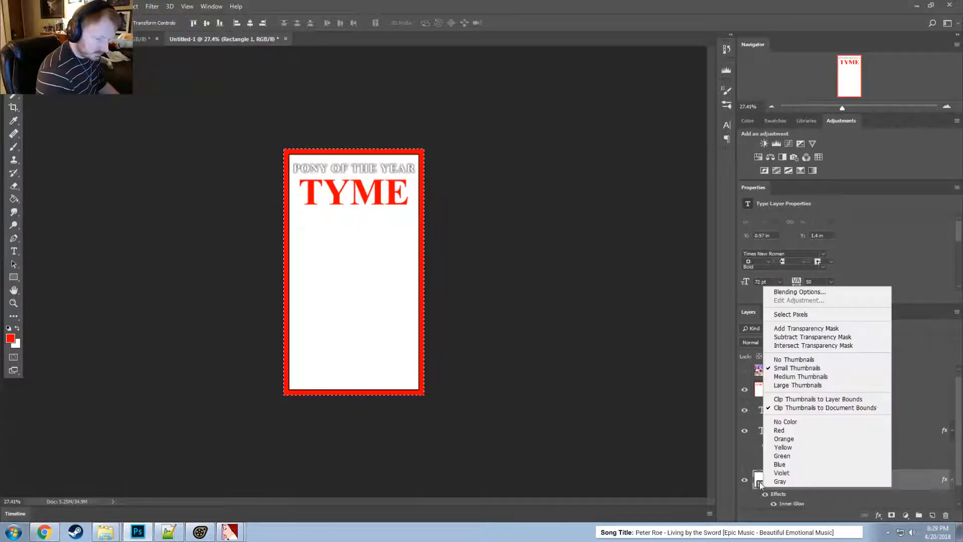
pyautogui.click(788, 308)
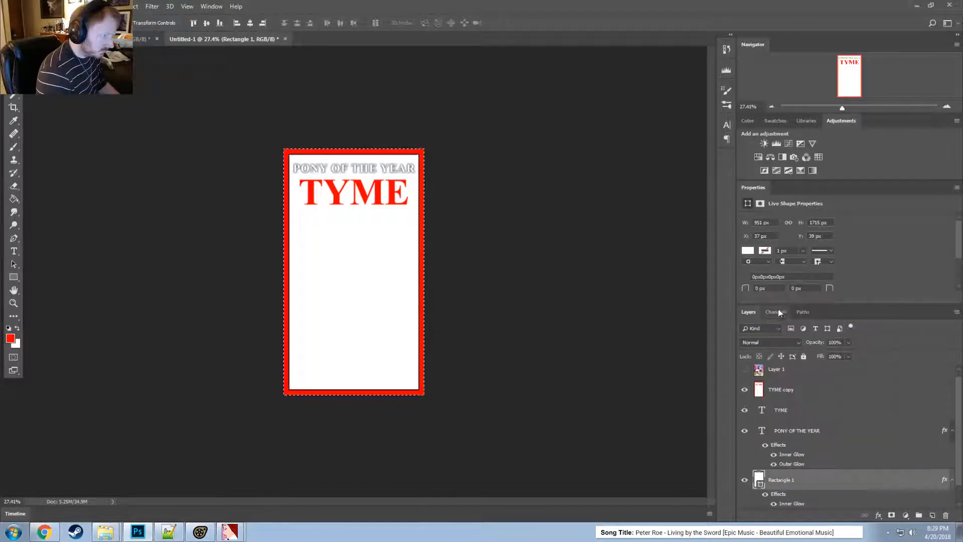
pyautogui.click(323, 156)
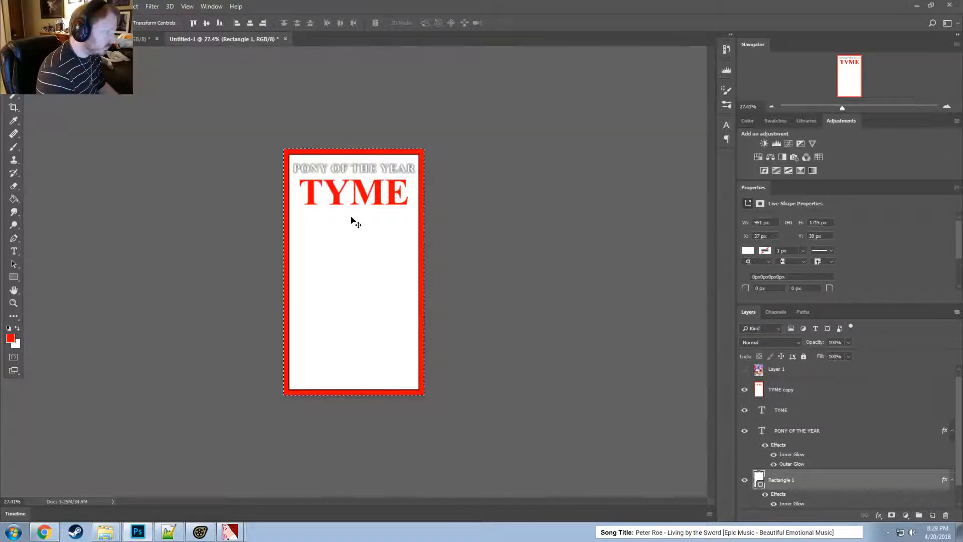
pyautogui.rightClick(353, 93)
pyautogui.click(372, 103)
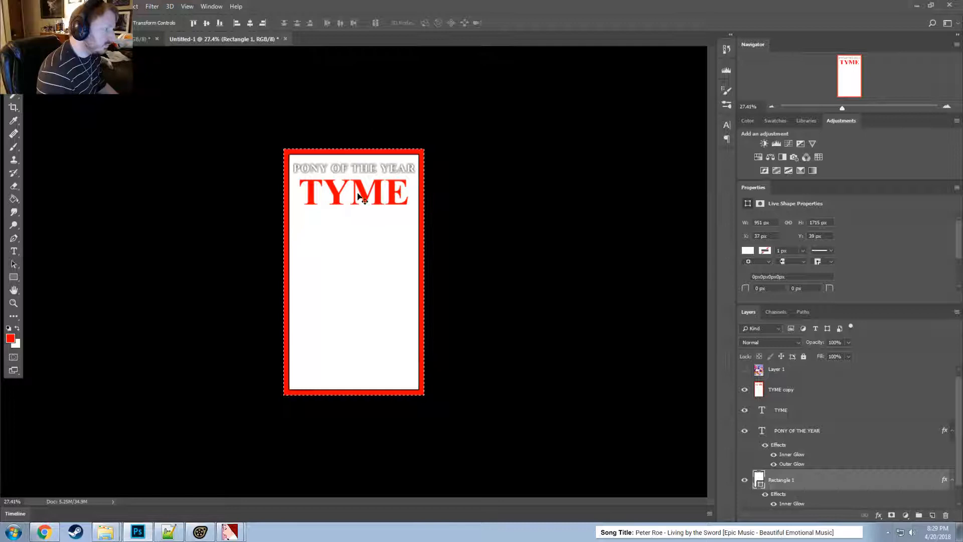
pyautogui.rightClick(327, 113)
pyautogui.click(341, 116)
pyautogui.rightClick(355, 206)
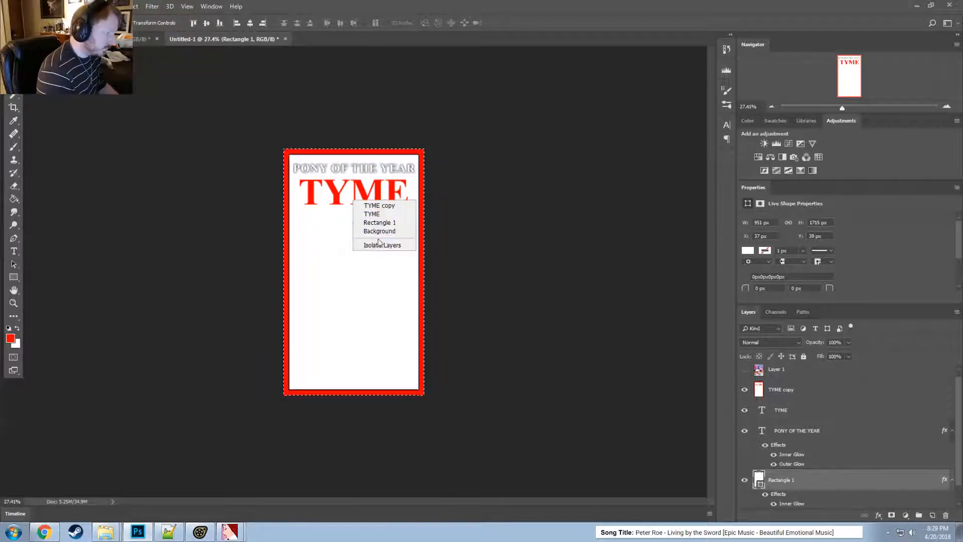
# - Change to the marquee tool and deselect the current selection around the cover
pyautogui.click(14, 69)
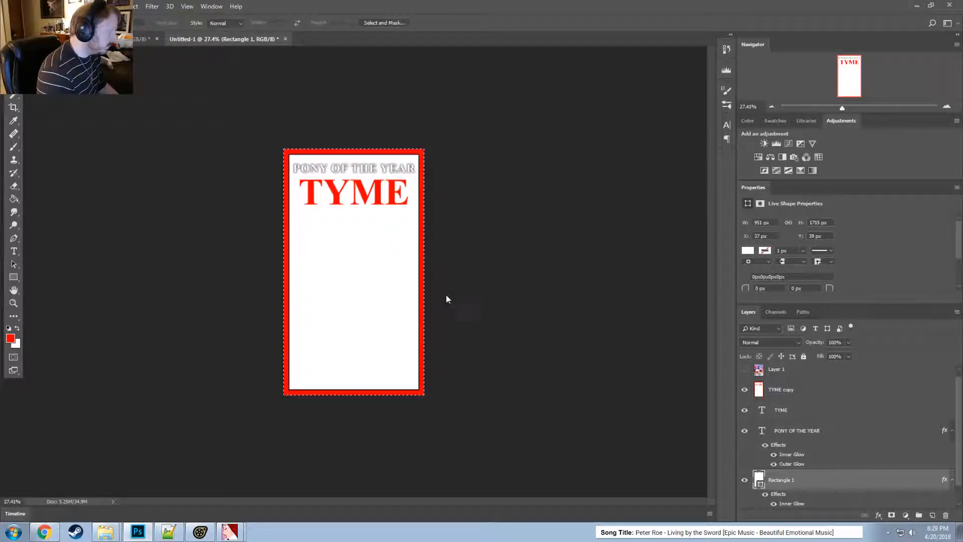
pyautogui.rightClick(404, 275)
pyautogui.click(428, 283)
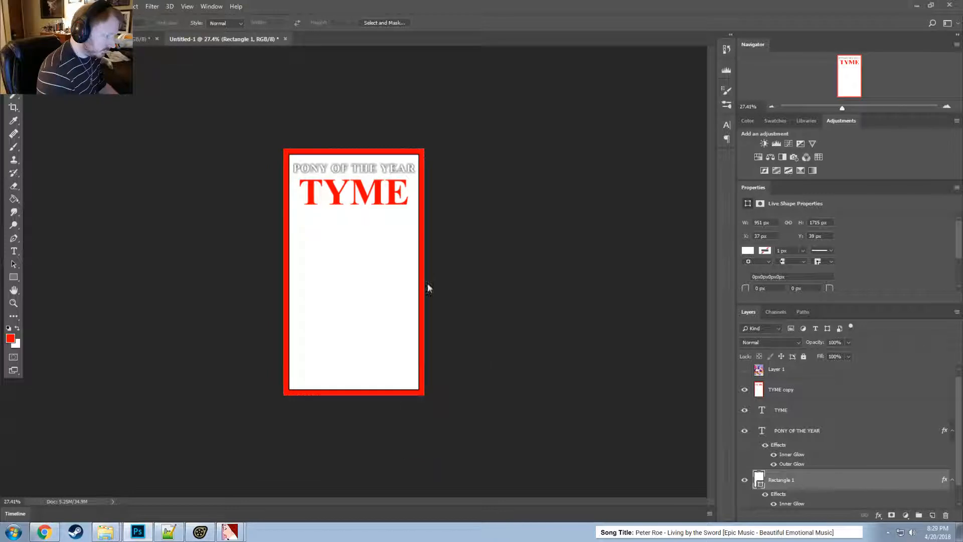
# - Select the pixels of the Rectangle 1 layer again and reopen its thumbnail's selection options
pyautogui.rightClick(758, 481)
pyautogui.click(784, 304)
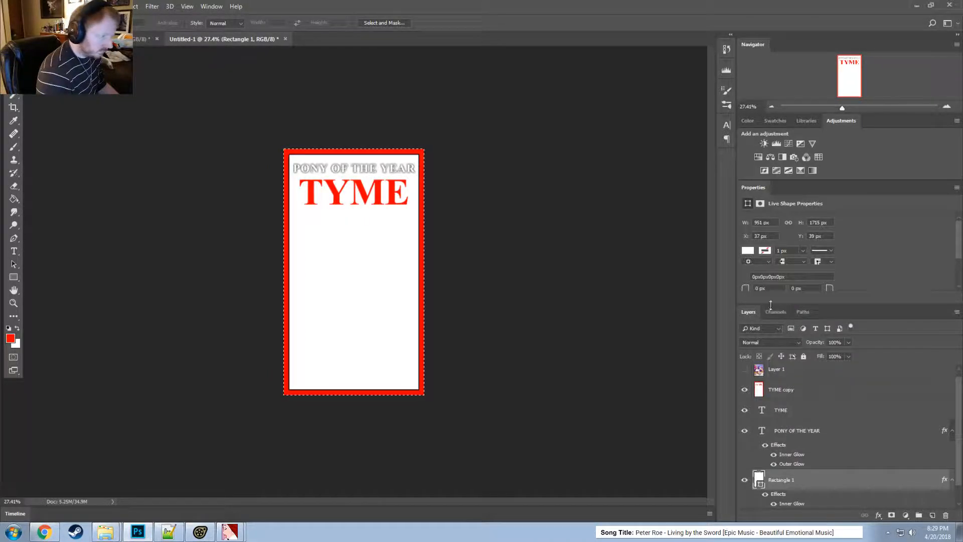
pyautogui.rightClick(762, 482)
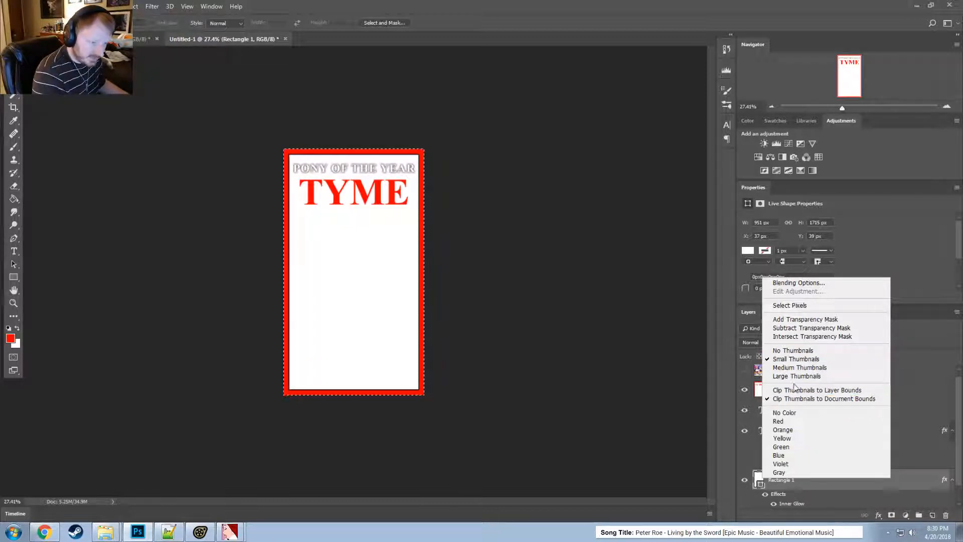
# - Rasterize the Rectangle 1 shape layer into a regular pixel layer
pyautogui.rightClick(762, 482)
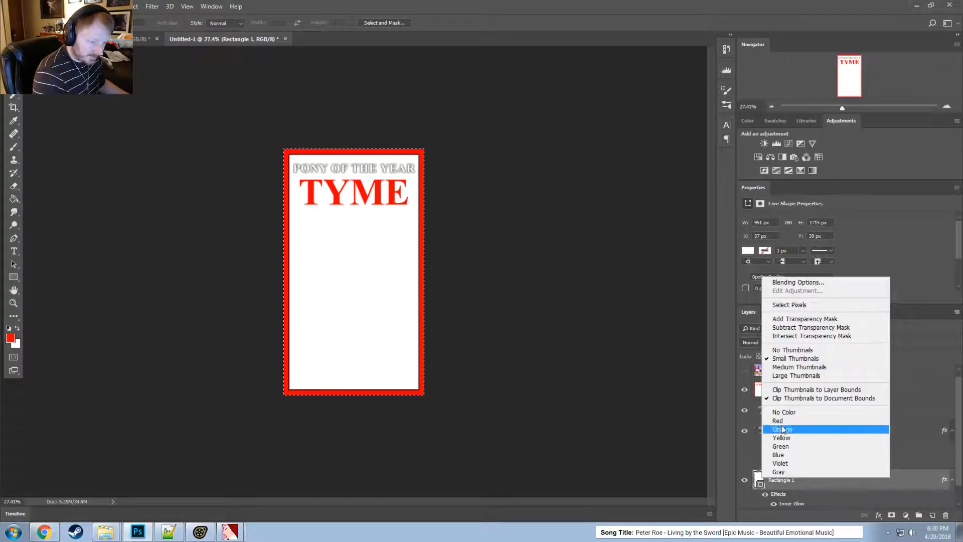
pyautogui.click(839, 489)
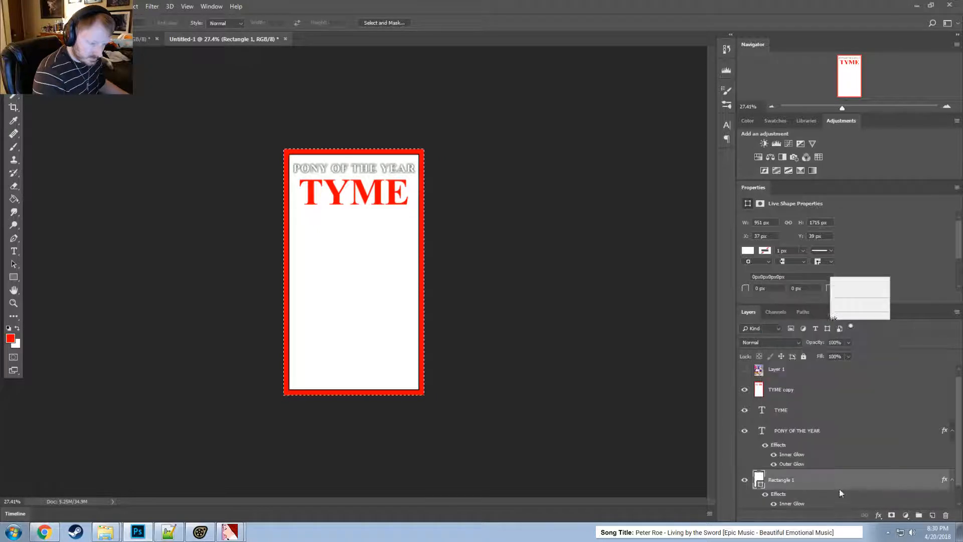
pyautogui.rightClick(839, 488)
pyautogui.click(868, 215)
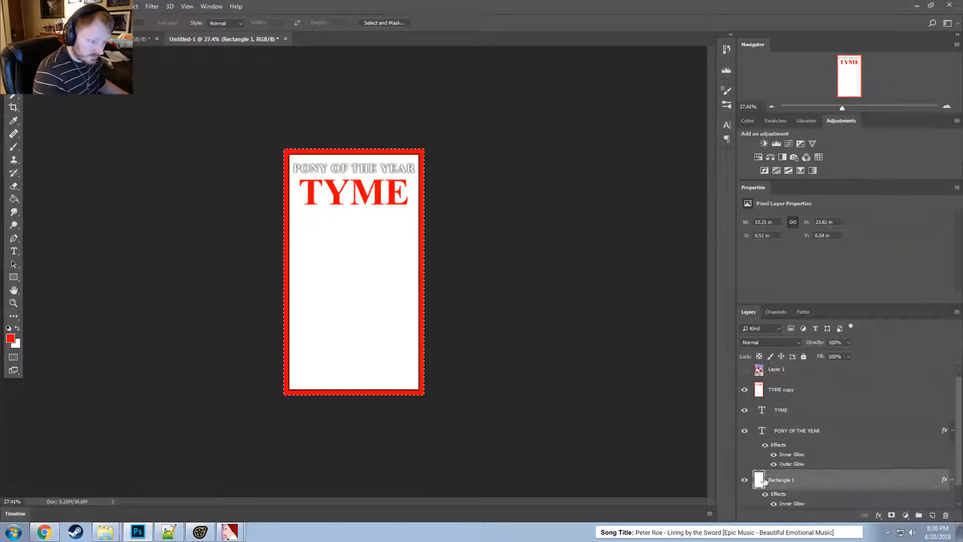
# - Load the pixels of the Rectangle 1 layer as the active selection
pyautogui.rightClick(765, 482)
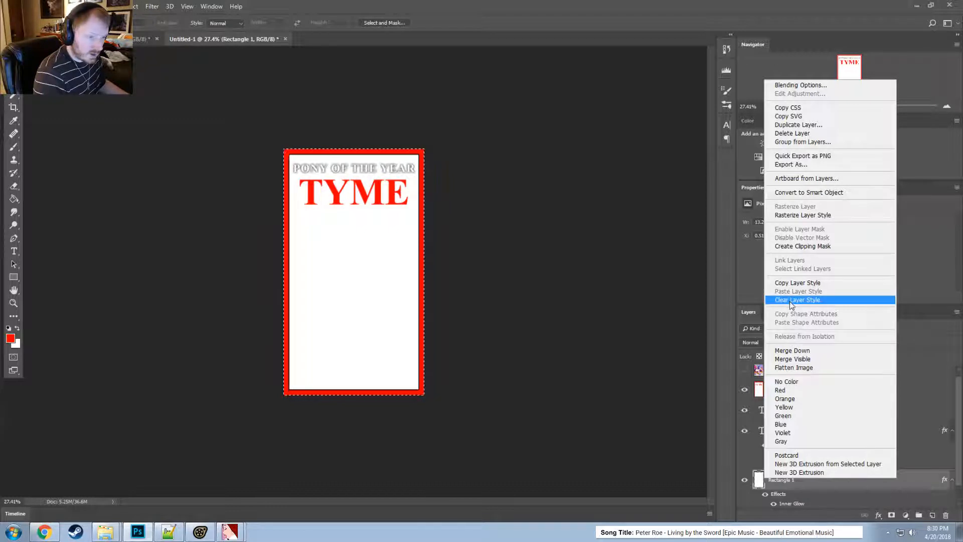
pyautogui.click(765, 483)
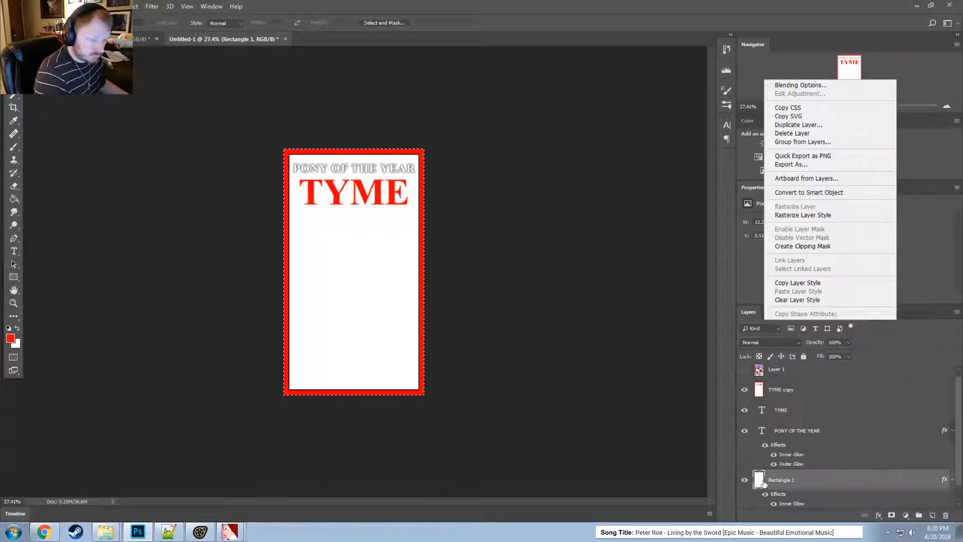
pyautogui.rightClick(764, 482)
pyautogui.click(781, 309)
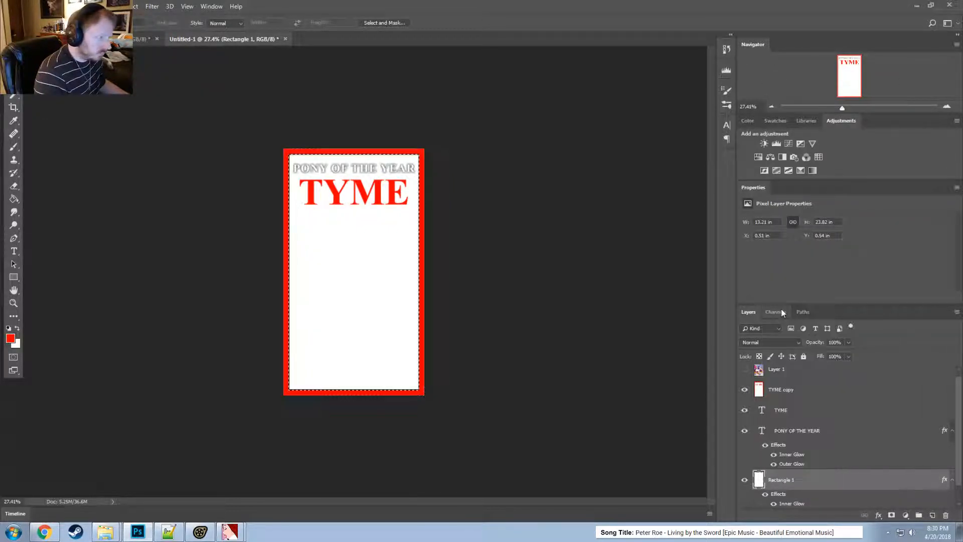
# - Add a layer mask to Layer 1 from the rectangle selection and make that layer visible
pyautogui.keyDown('alt'); pyautogui.scroll(5, 507, 262); pyautogui.keyUp('alt')
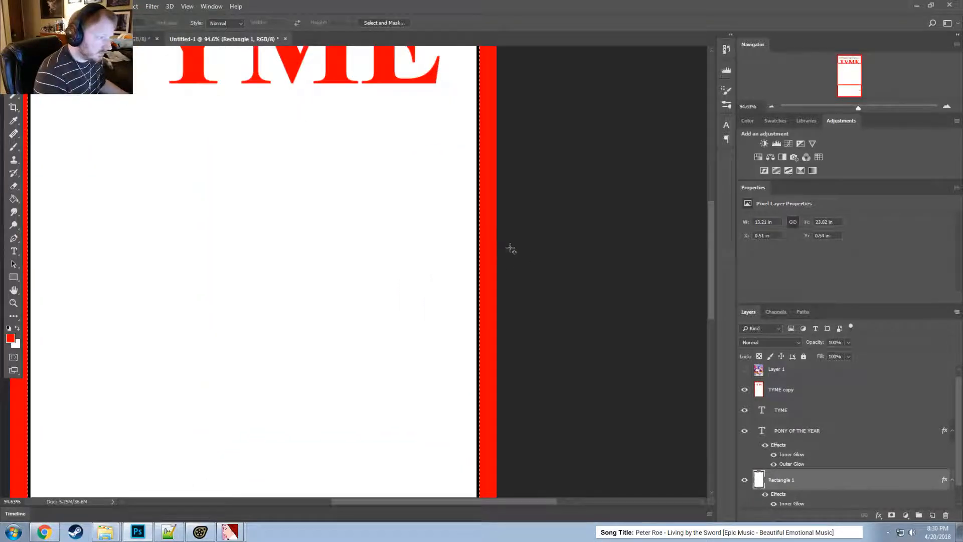
pyautogui.keyDown('alt'); pyautogui.scroll(-4, 574, 333); pyautogui.keyUp('alt')
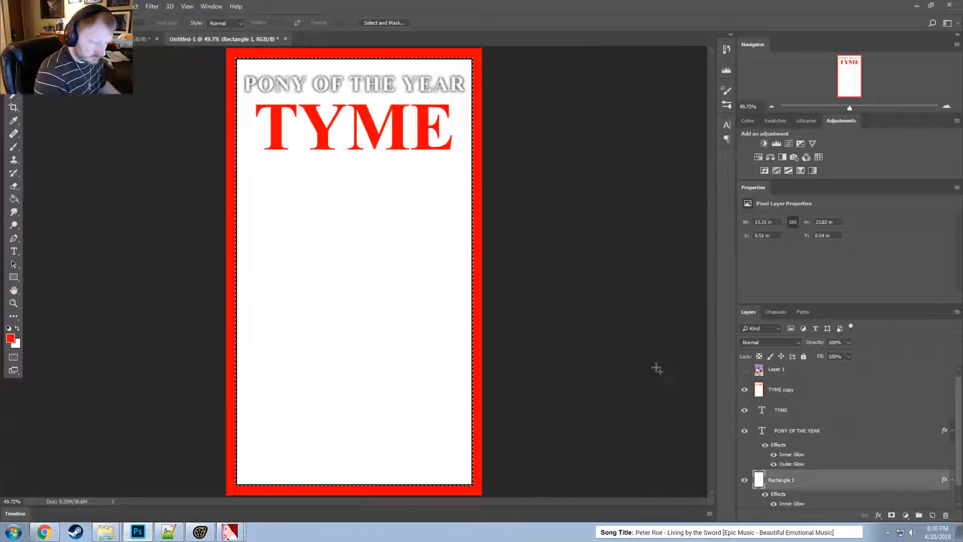
pyautogui.keyDown('alt'); pyautogui.scroll(-1, 657, 368); pyautogui.keyUp('alt')
pyautogui.scroll(1, 776, 447)
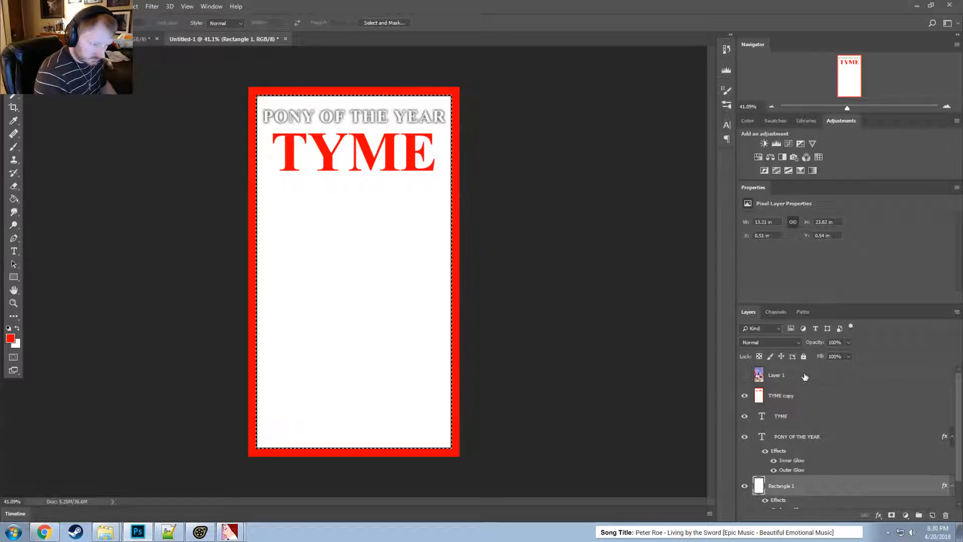
pyautogui.click(806, 376)
pyautogui.click(892, 516)
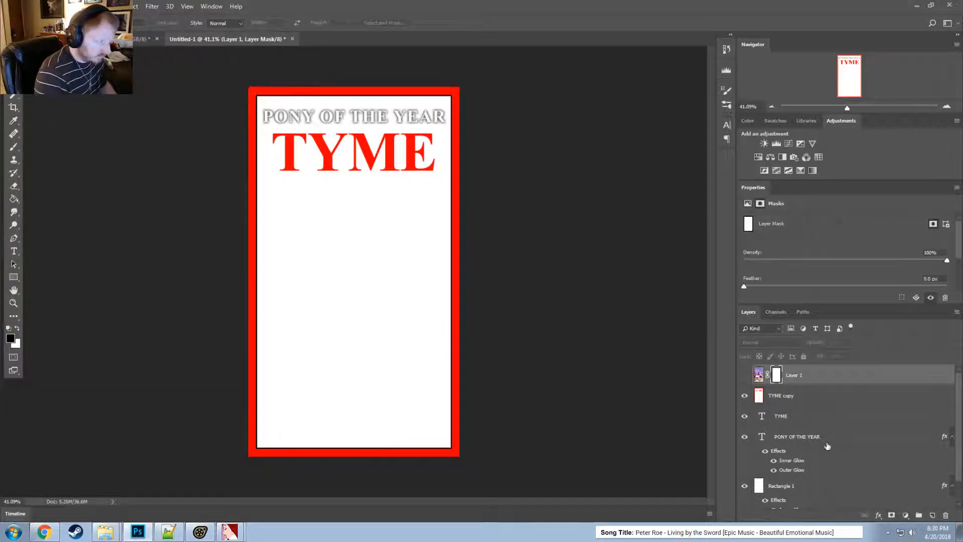
pyautogui.click(745, 375)
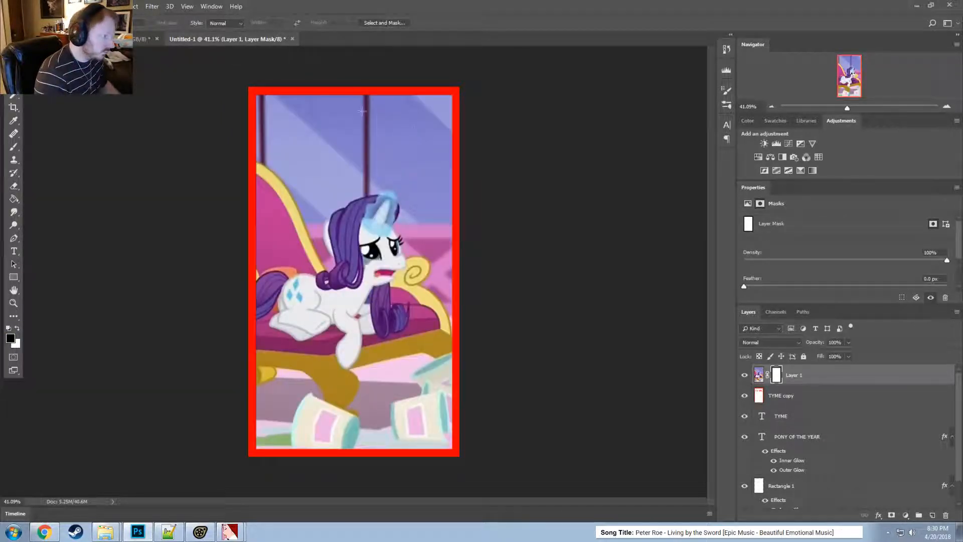
# - Move Layer 1 between the PONY OF THE YEAR text and Rectangle 1, and delete the TYME copy layer
pyautogui.press('v')
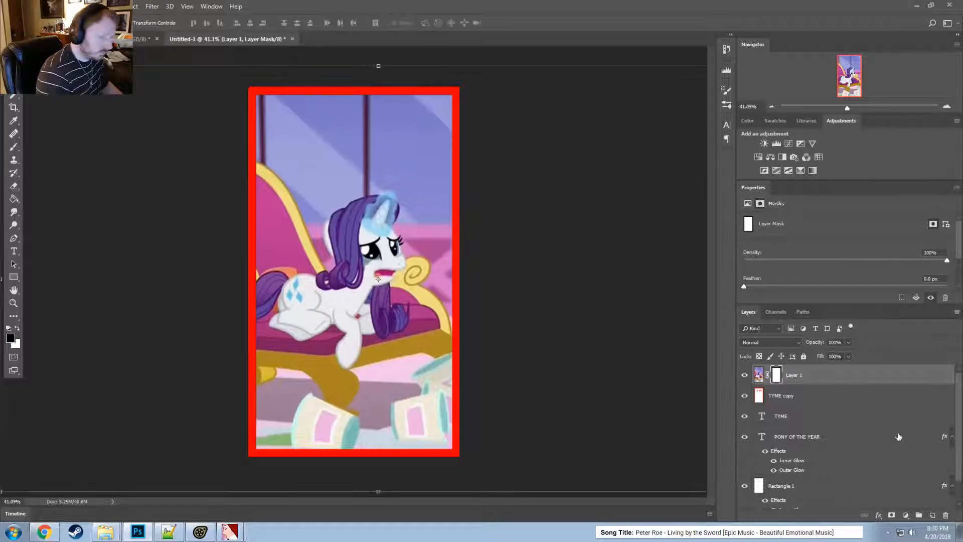
pyautogui.moveTo(831, 380); pyautogui.dragTo(820, 455)
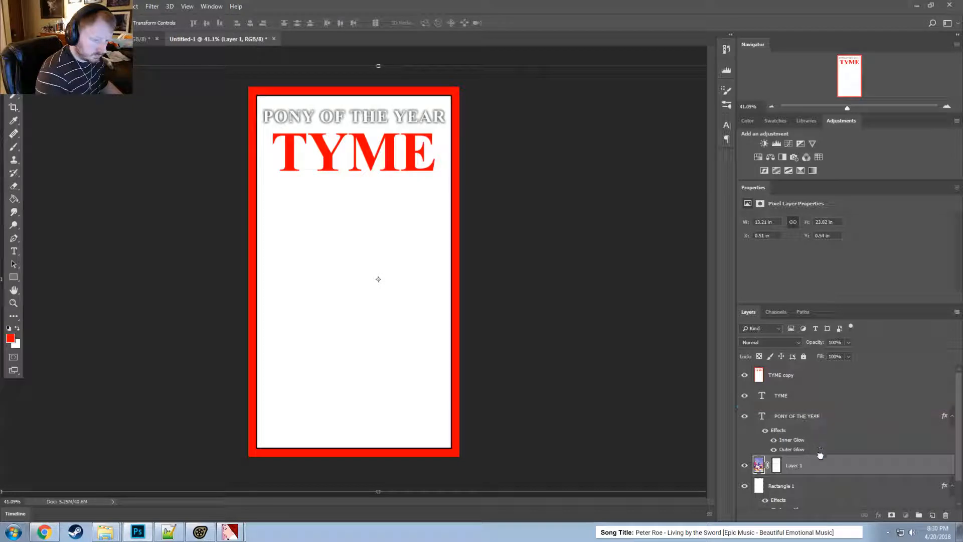
pyautogui.click(807, 376)
pyautogui.press('Delete')
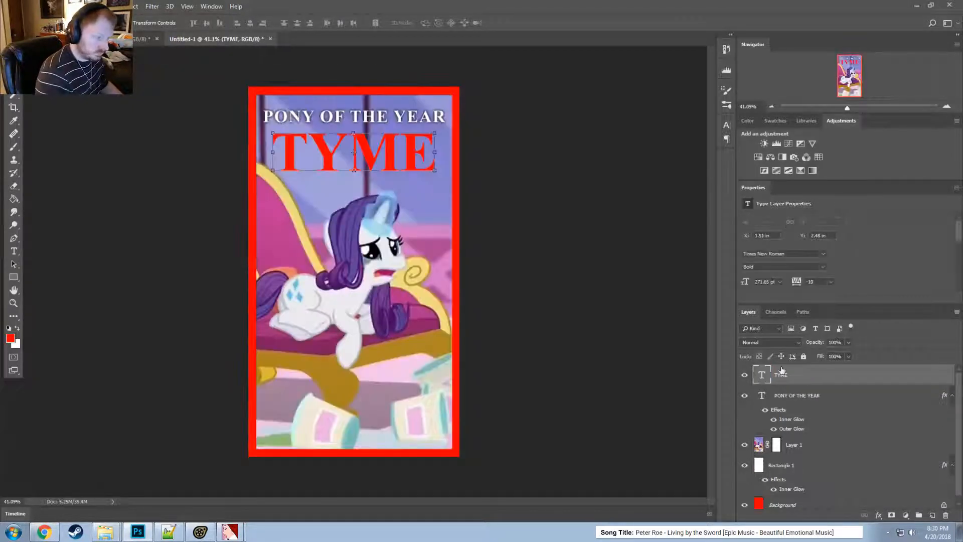
pyautogui.click(809, 466)
pyautogui.click(825, 449)
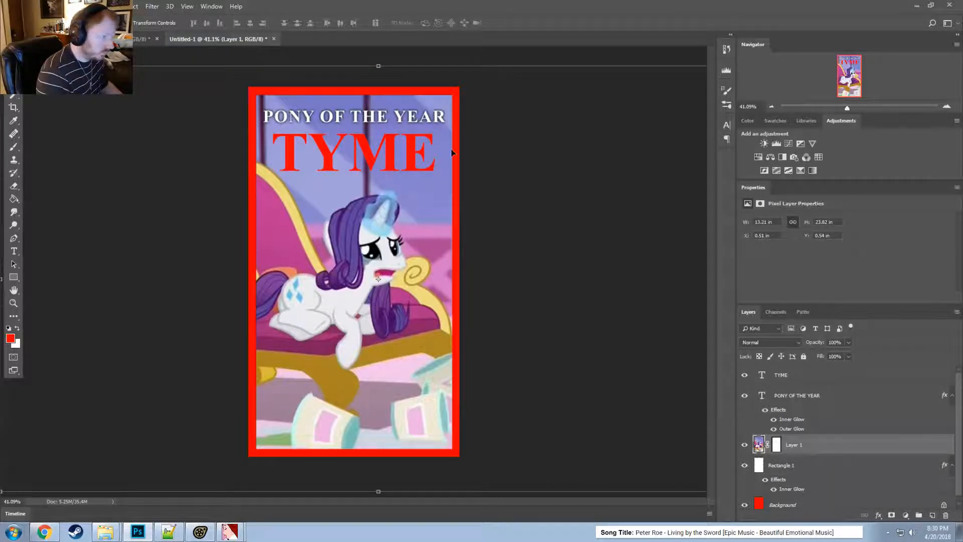
pyautogui.click(778, 446)
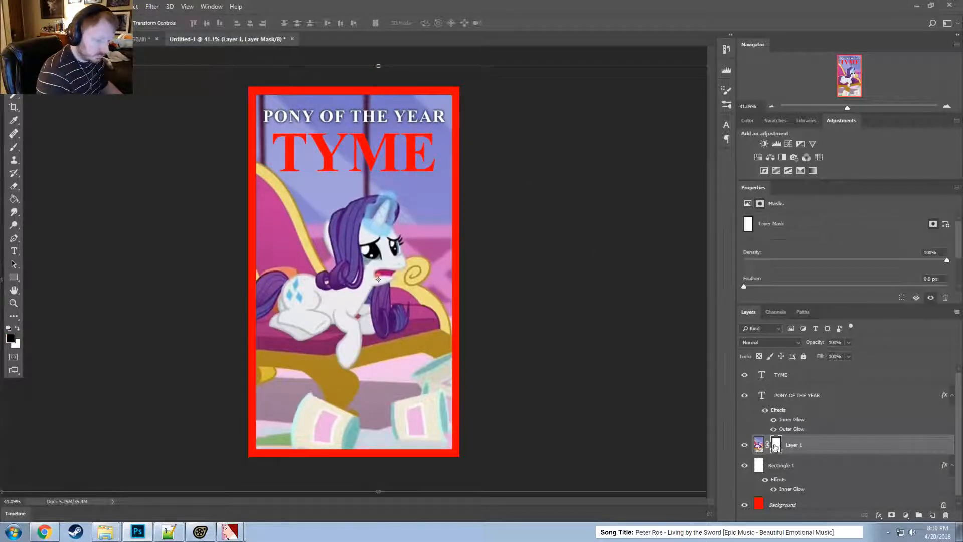
pyautogui.rightClick(771, 445)
pyautogui.click(775, 447)
pyautogui.rightClick(775, 445)
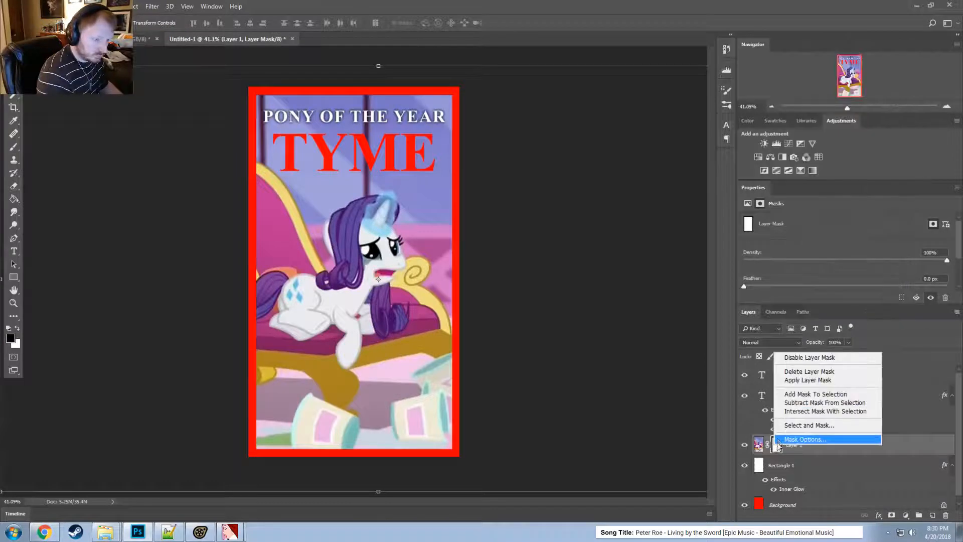
pyautogui.click(775, 447)
pyautogui.scroll(2, 367, 184)
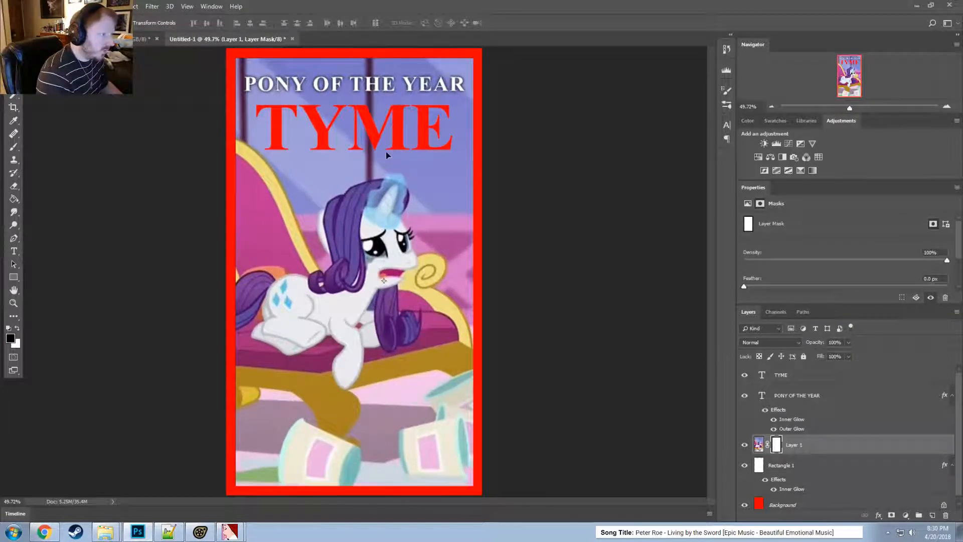
# - Turn off the Inner Glow on the Rectangle 1 layer and enable an Outer Glow instead
pyautogui.click(821, 467)
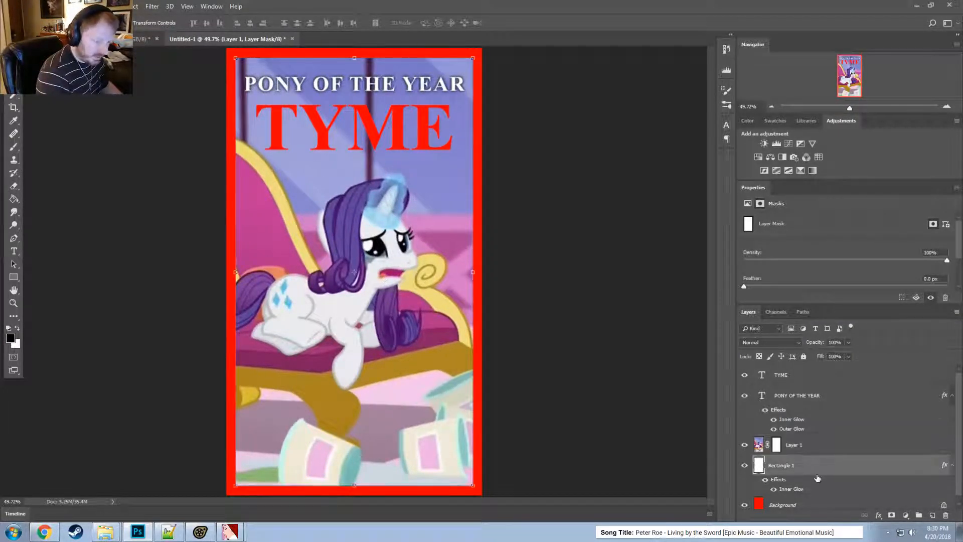
pyautogui.doubleClick(811, 469)
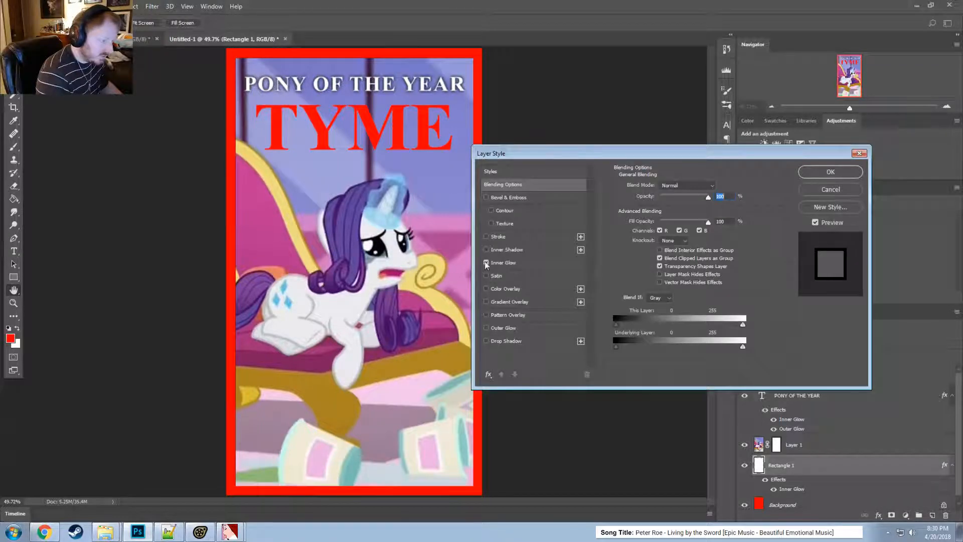
pyautogui.click(485, 262)
pyautogui.click(486, 328)
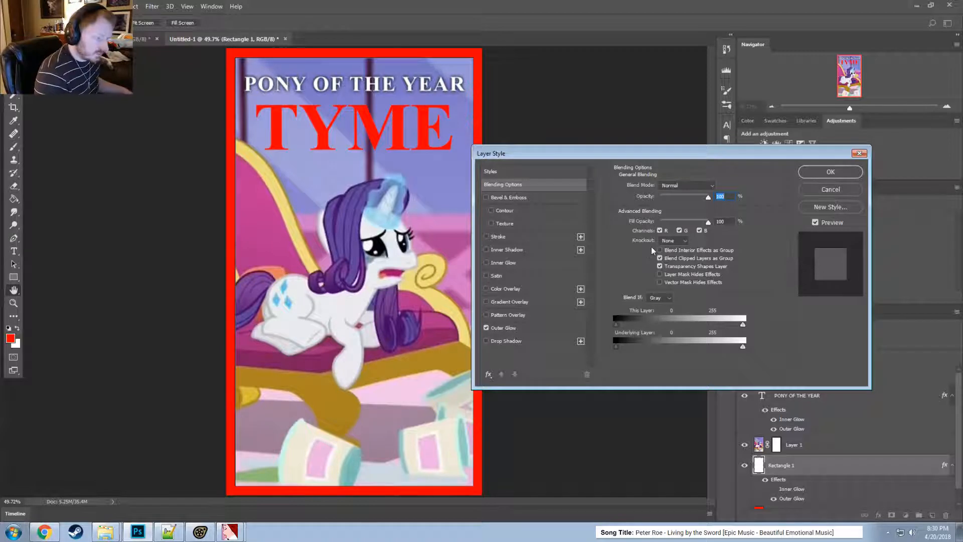
pyautogui.click(525, 331)
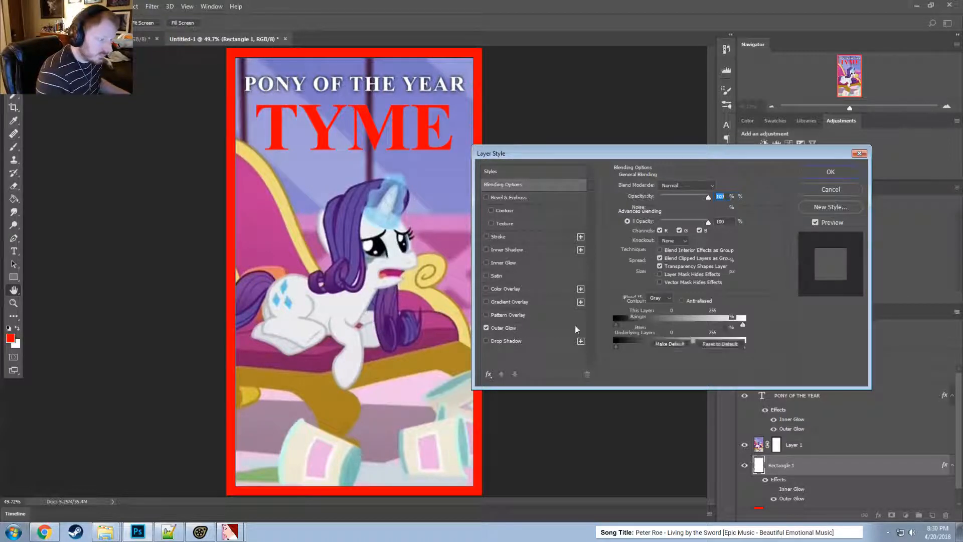
# - Set the rectangle's Outer Glow size to 3 px and apply the layer style
pyautogui.click(715, 272)
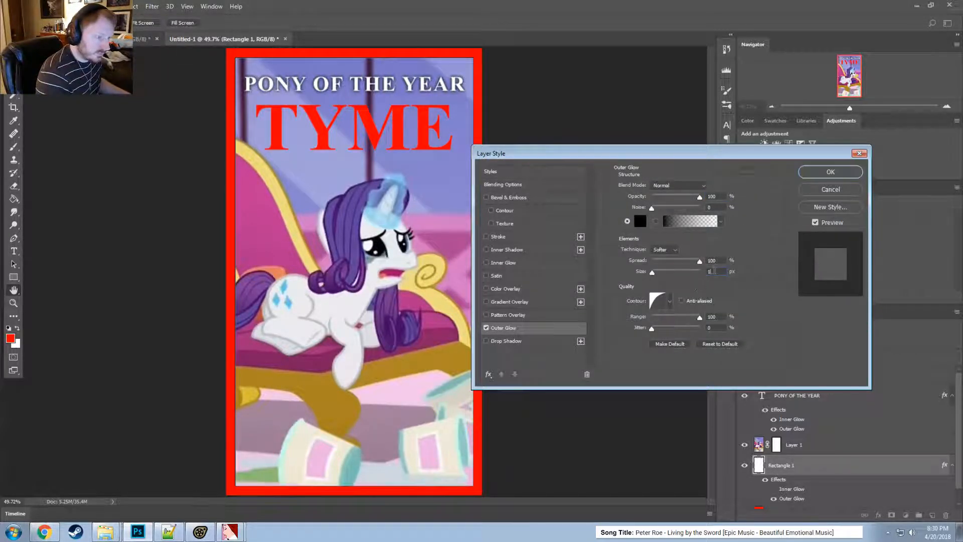
pyautogui.press('Up')
pyautogui.press('Up')
pyautogui.press('Up')
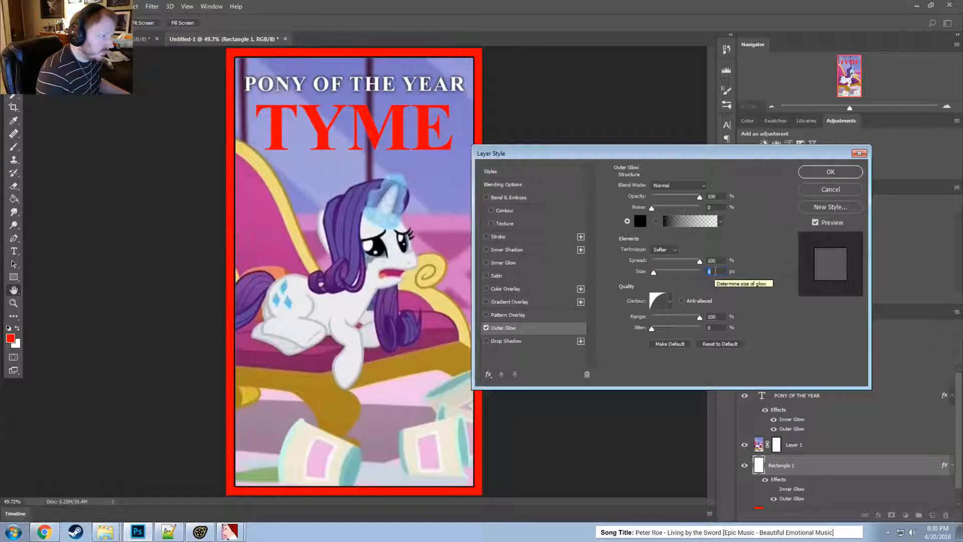
pyautogui.press('Down')
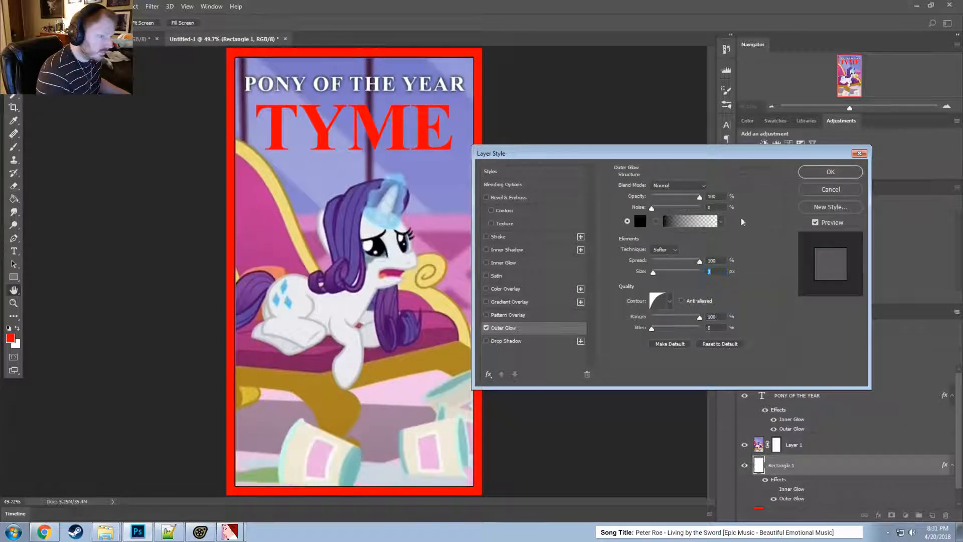
pyautogui.click(821, 172)
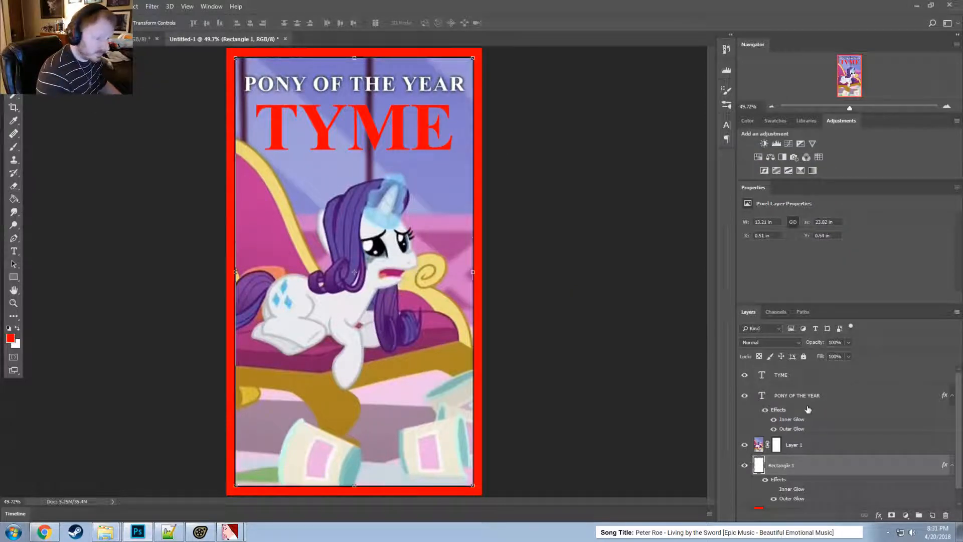
# - Examine the picture's thin black outline against the red border up close and the whole cover at reduced size
pyautogui.keyDown('alt'); pyautogui.scroll(5, 419, 273); pyautogui.keyUp('alt')
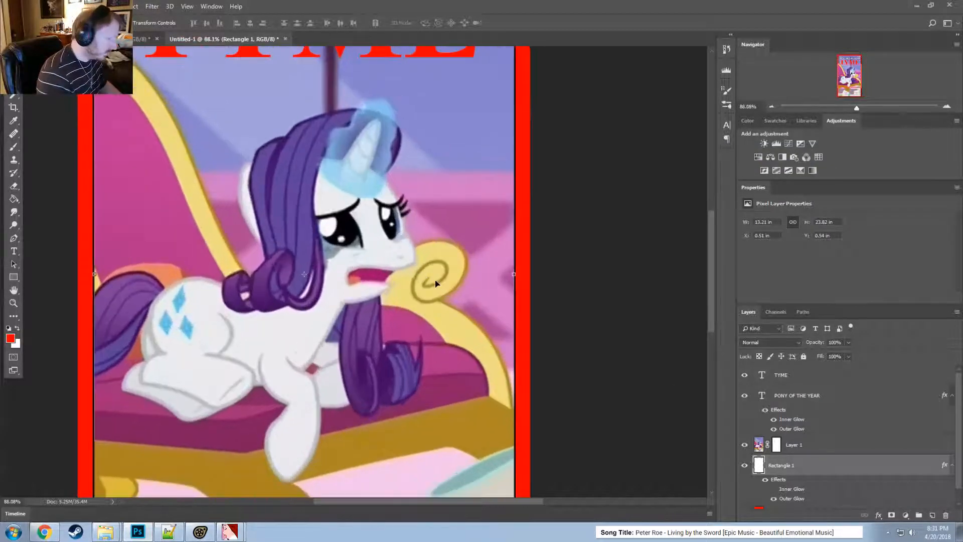
pyautogui.keyDown('alt'); pyautogui.scroll(2, 435, 283); pyautogui.keyUp('alt')
pyautogui.click(621, 308)
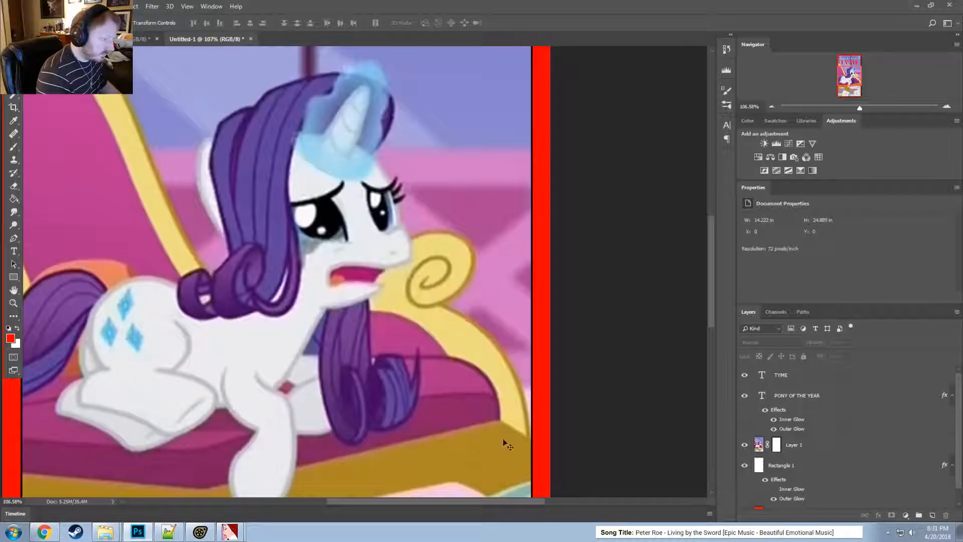
pyautogui.moveTo(456, 504); pyautogui.dragTo(439, 502)
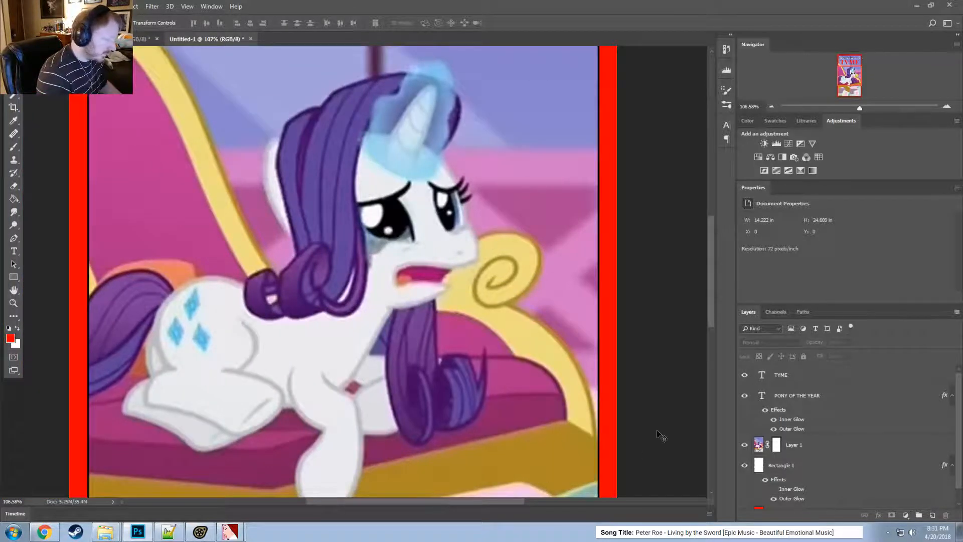
pyautogui.keyDown('alt'); pyautogui.scroll(-2, 657, 424); pyautogui.keyUp('alt')
pyautogui.keyDown('alt'); pyautogui.scroll(-3, 657, 424); pyautogui.keyUp('alt')
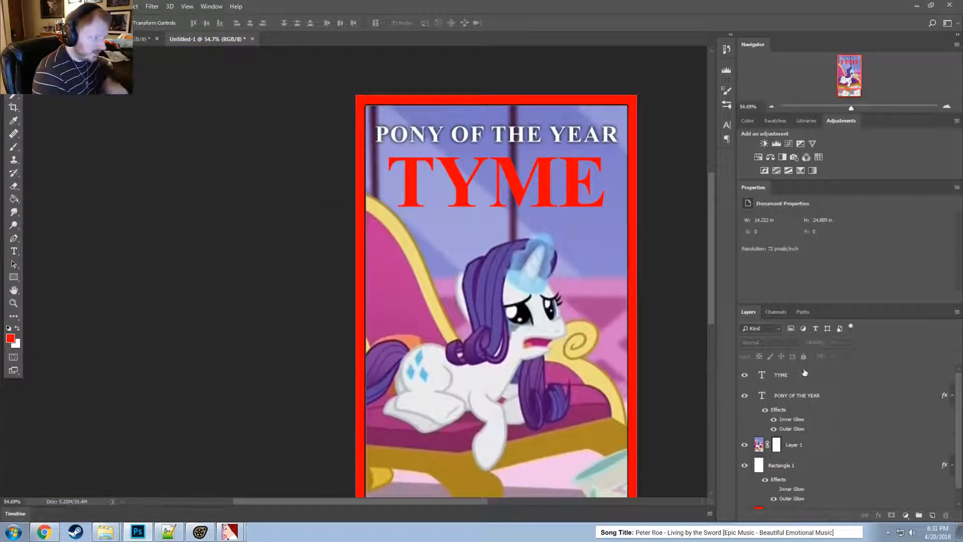
pyautogui.click(813, 453)
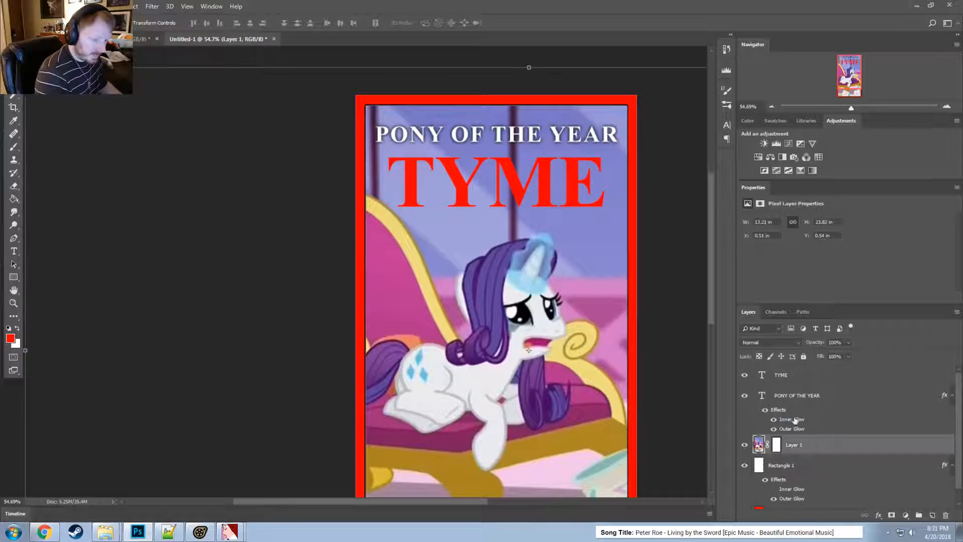
pyautogui.keyDown('alt'); pyautogui.scroll(-1, 523, 256); pyautogui.keyUp('alt')
pyautogui.keyDown('alt'); pyautogui.scroll(1, 523, 256); pyautogui.keyUp('alt')
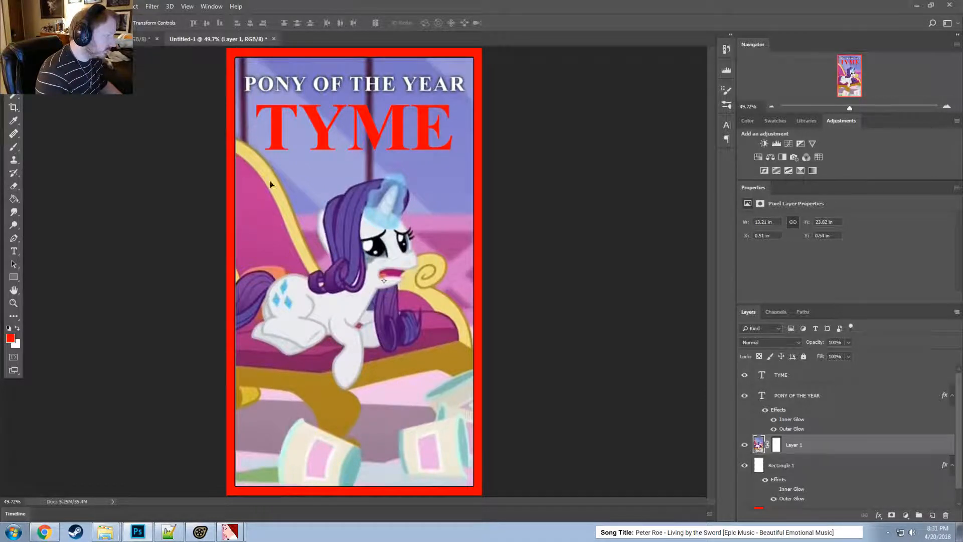
pyautogui.keyDown('alt'); pyautogui.scroll(10, 301, 210); pyautogui.keyUp('alt')
pyautogui.keyDown('alt'); pyautogui.scroll(-10, 341, 300); pyautogui.keyUp('alt')
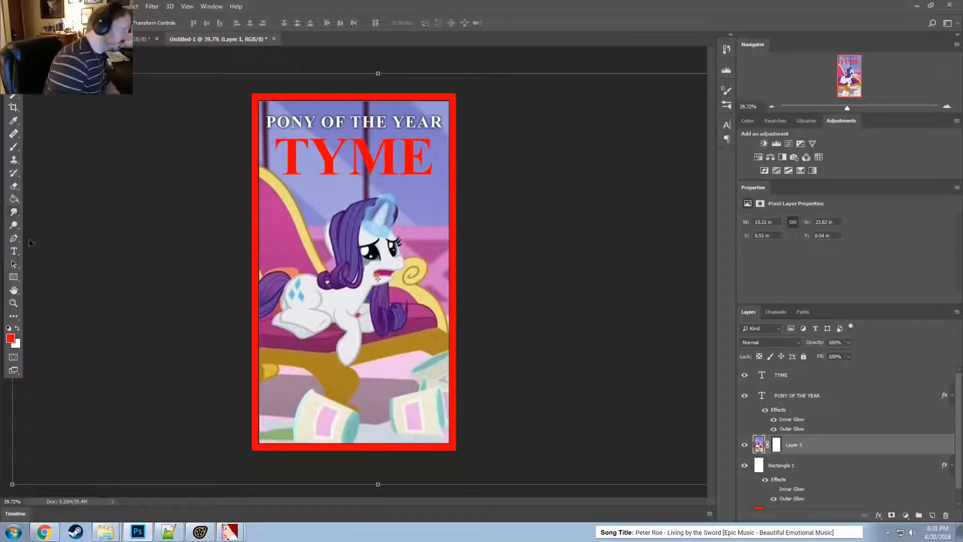
# - Add a red text line reading RARITEA on the lower part of the cover, below the pony
pyautogui.click(14, 251)
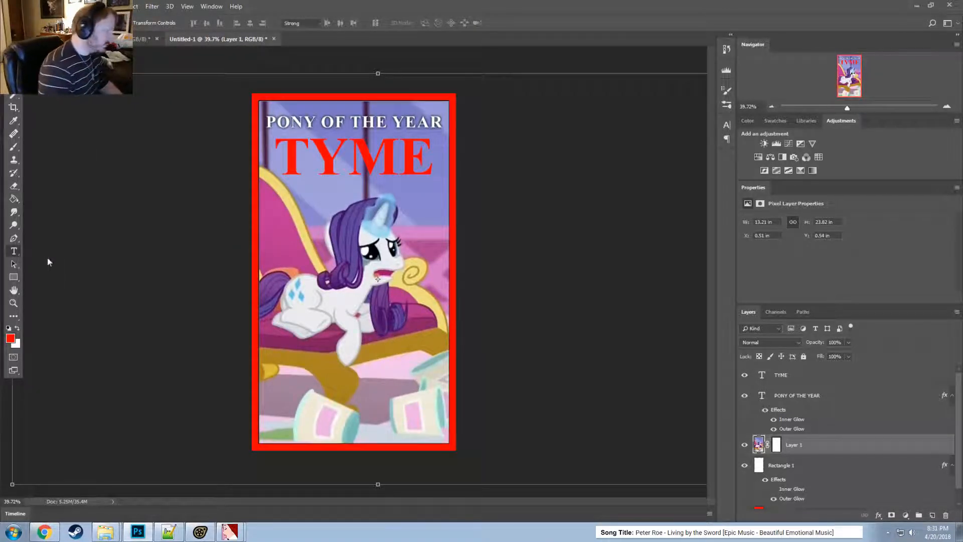
pyautogui.click(300, 371)
pyautogui.write('RARIT')
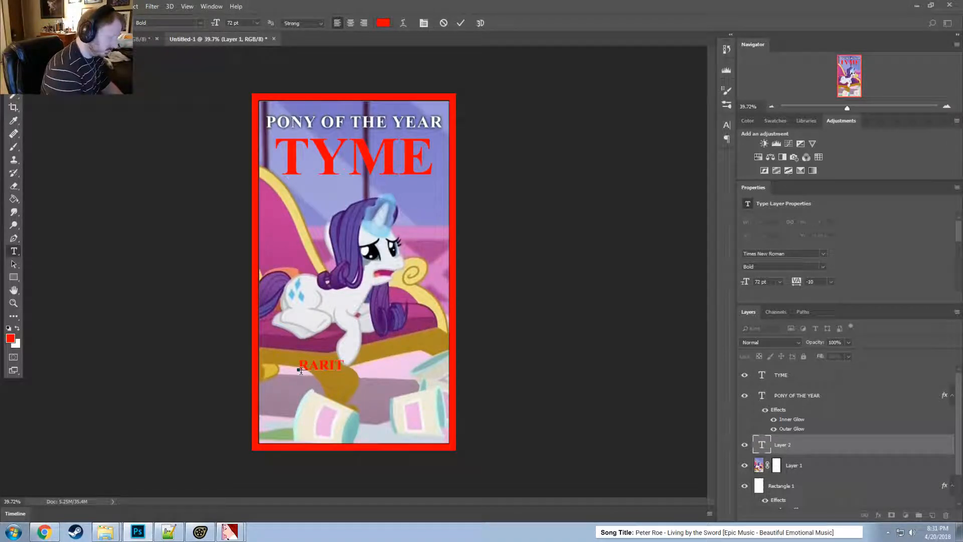
pyautogui.press('BackSpace')
pyautogui.press('BackSpace')
pyautogui.press('BackSpace')
pyautogui.press('BackSpace')
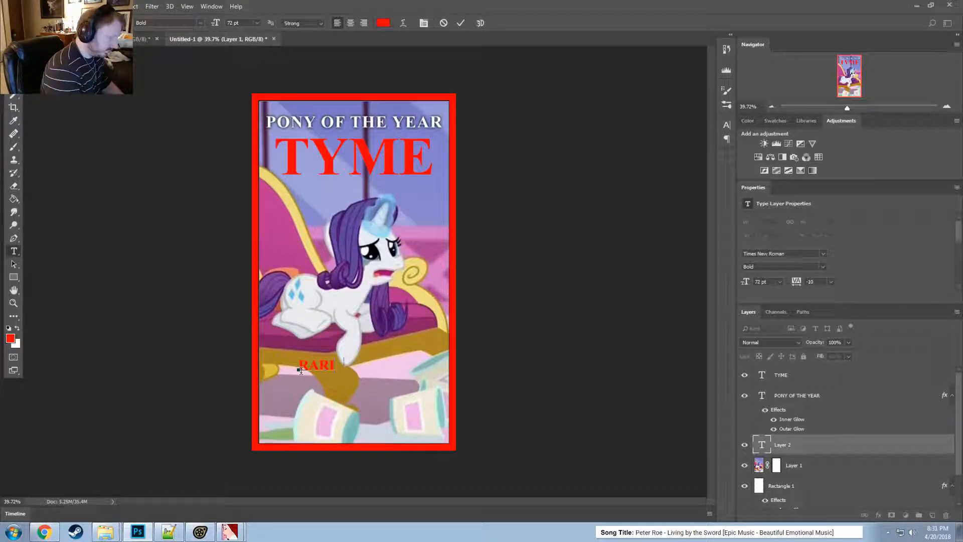
pyautogui.write('TEA')
# - Set the RARITEA text's font to Comic Sans MS Bold and commit the text
pyautogui.doubleClick(326, 364)
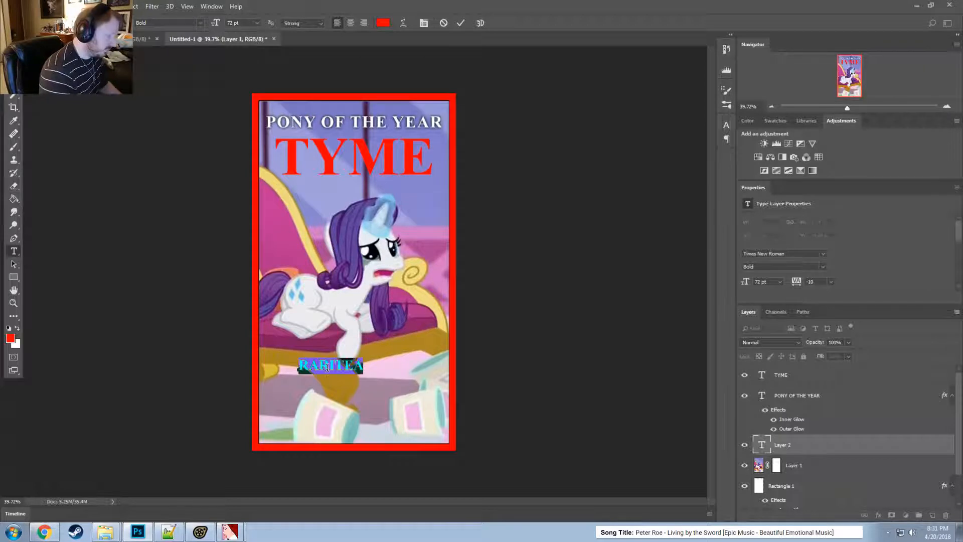
pyautogui.click(125, 22)
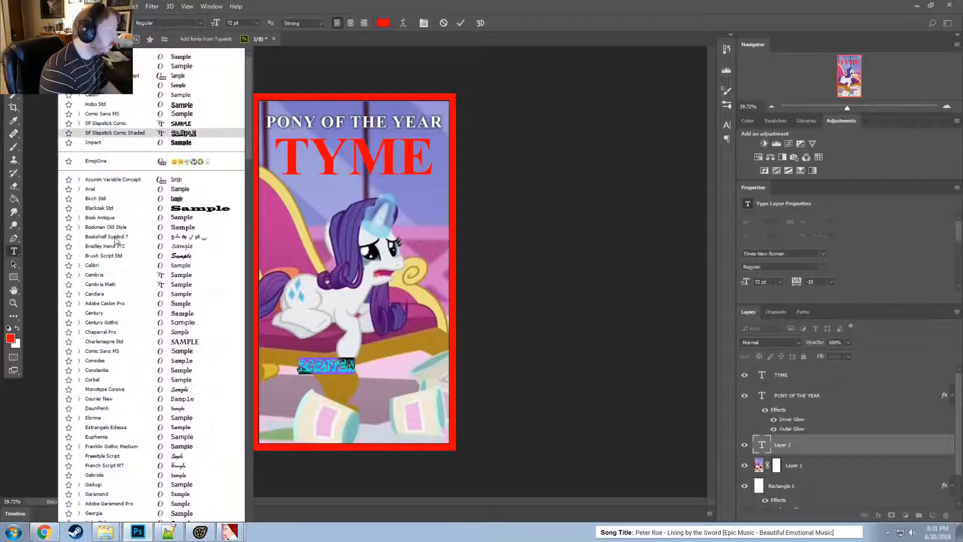
pyautogui.click(108, 351)
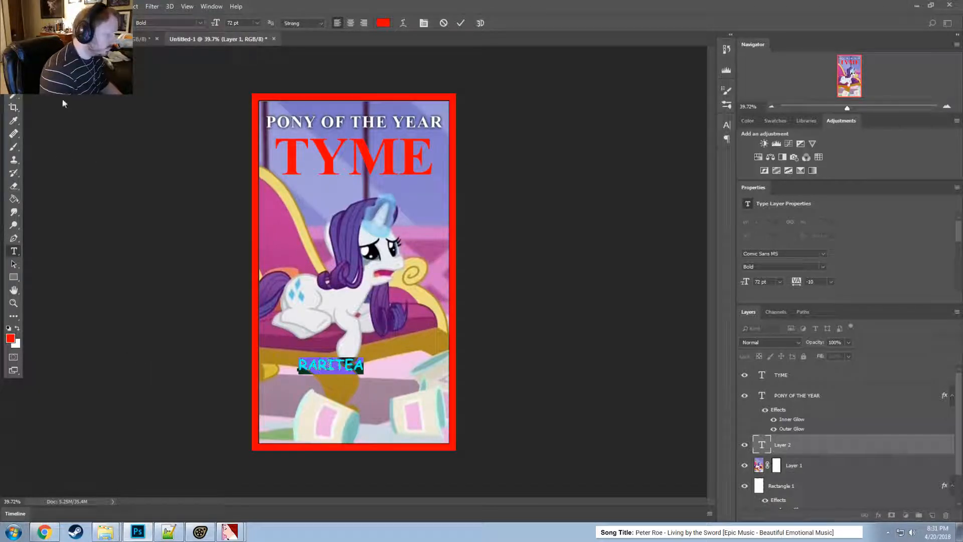
pyautogui.hotkey('ctrl', 'Return')
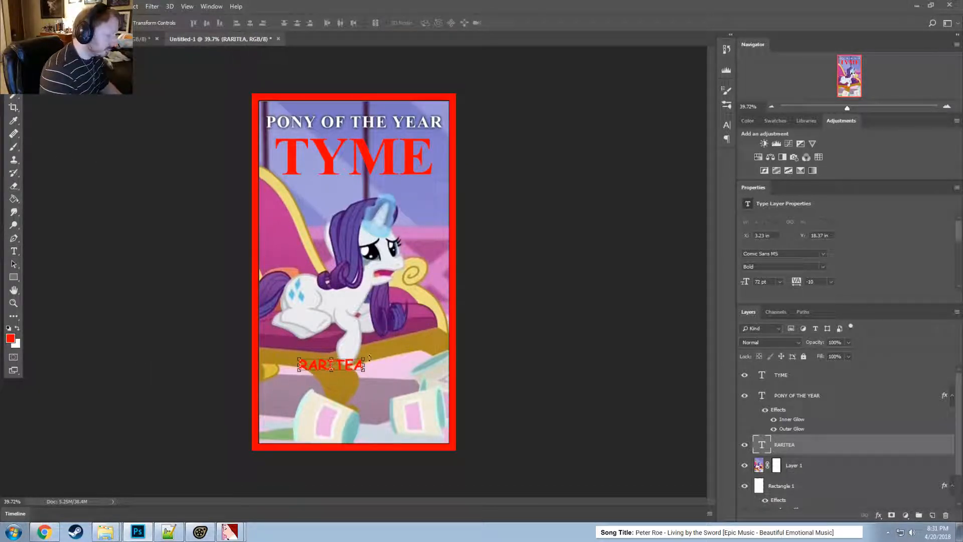
# - Enlarge RARITEA to about 162 pt, tilt it about 20° counter-clockwise and place it just above the spilled cups
pyautogui.moveTo(369, 357); pyautogui.dragTo(408, 315)
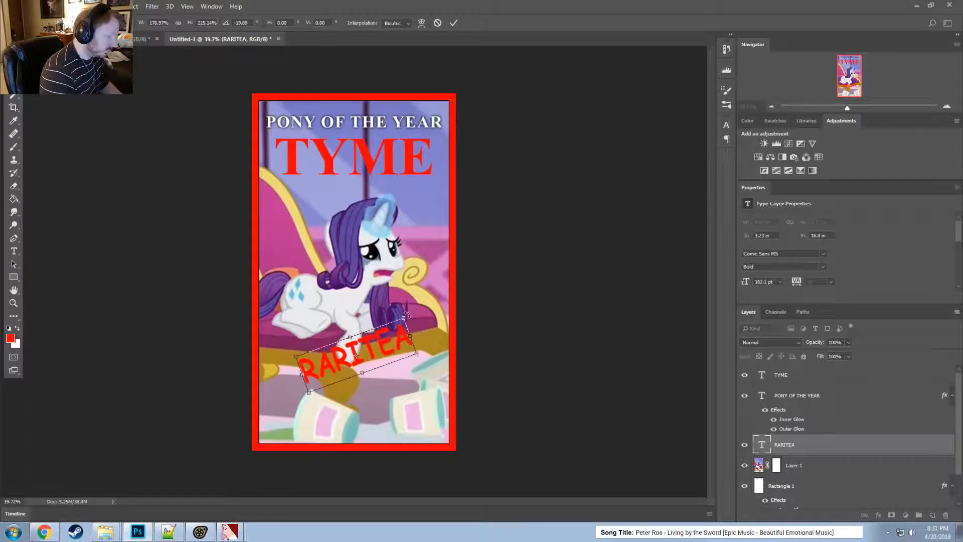
pyautogui.moveTo(373, 359); pyautogui.dragTo(371, 375)
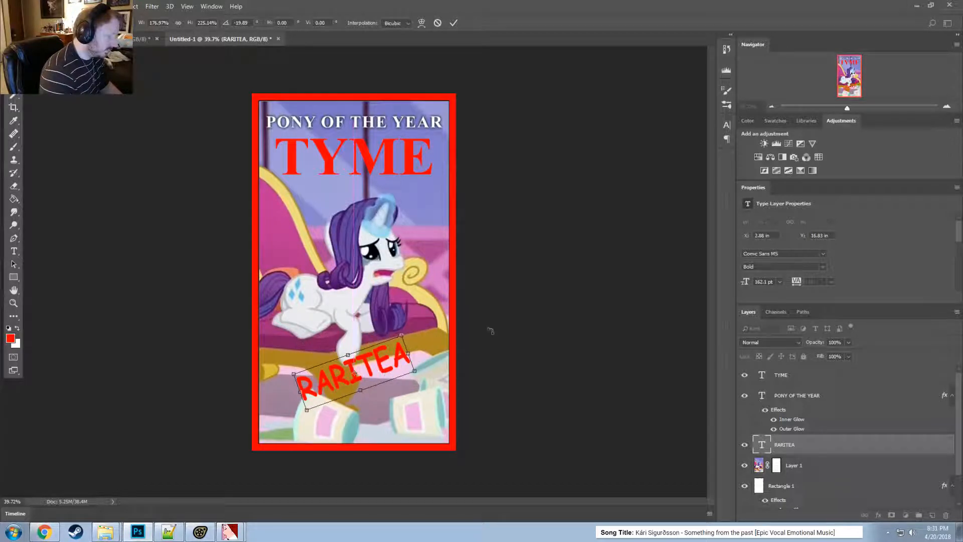
pyautogui.click(453, 23)
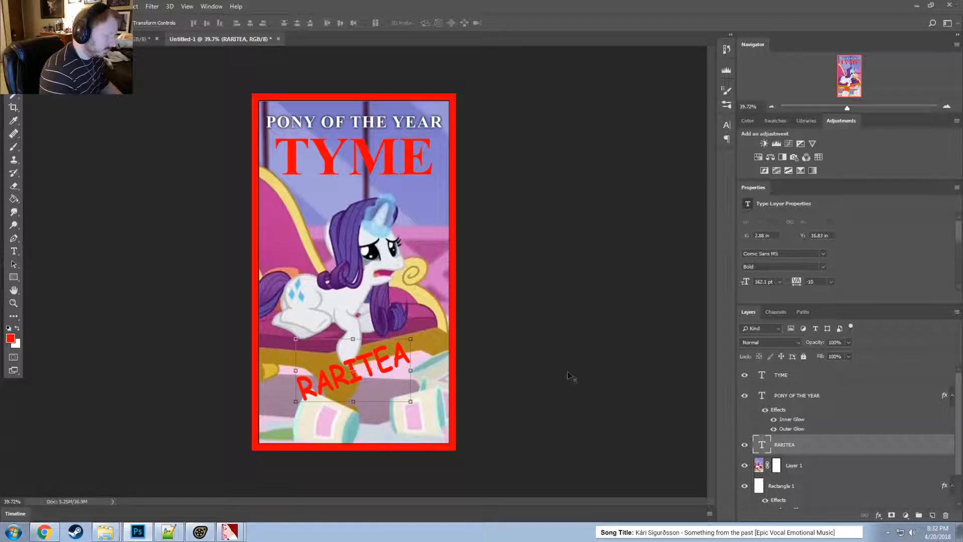
# - Add a Gradient Overlay to the RARITEA layer using the Blue, Red, Yellow preset
pyautogui.rightClick(815, 451)
pyautogui.click(816, 451)
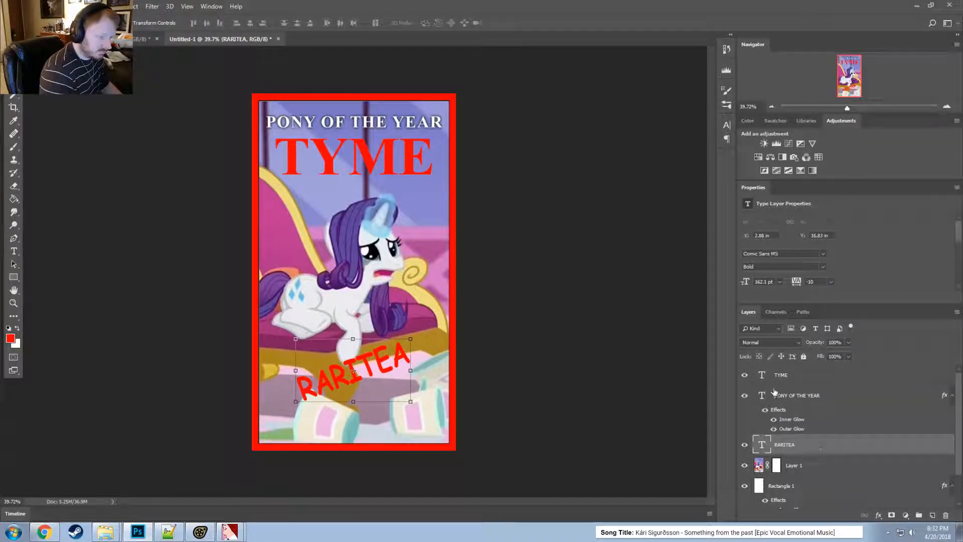
pyautogui.doubleClick(828, 445)
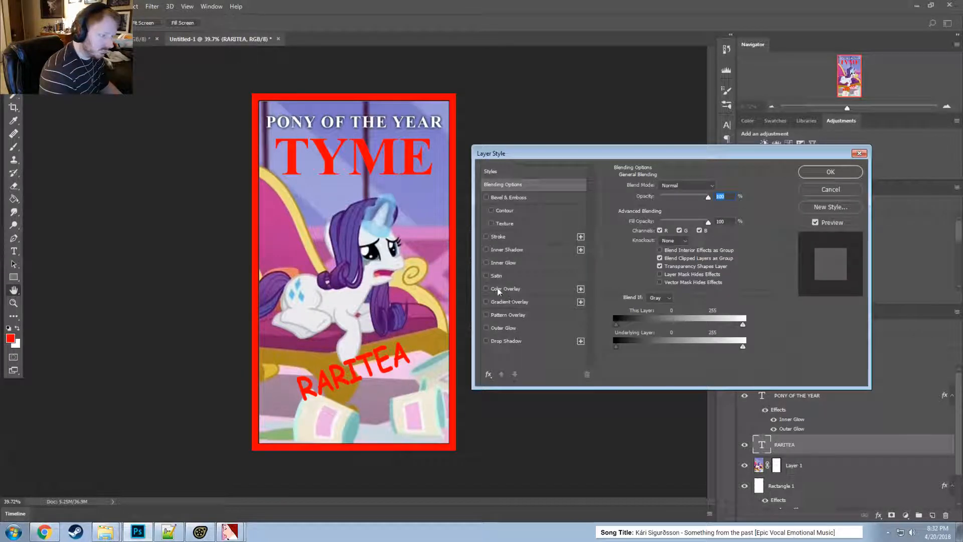
pyautogui.click(500, 302)
pyautogui.click(690, 211)
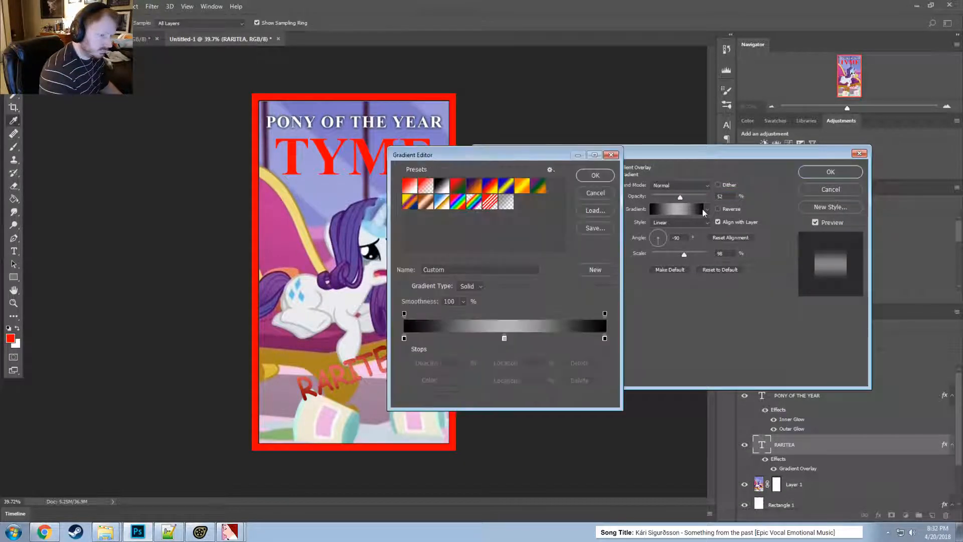
pyautogui.doubleClick(489, 187)
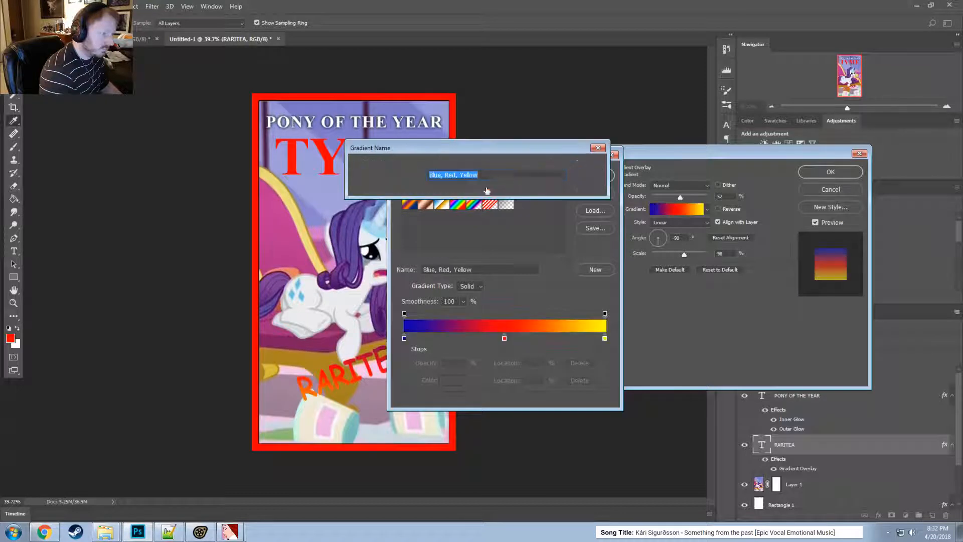
pyautogui.click(588, 167)
pyautogui.click(595, 167)
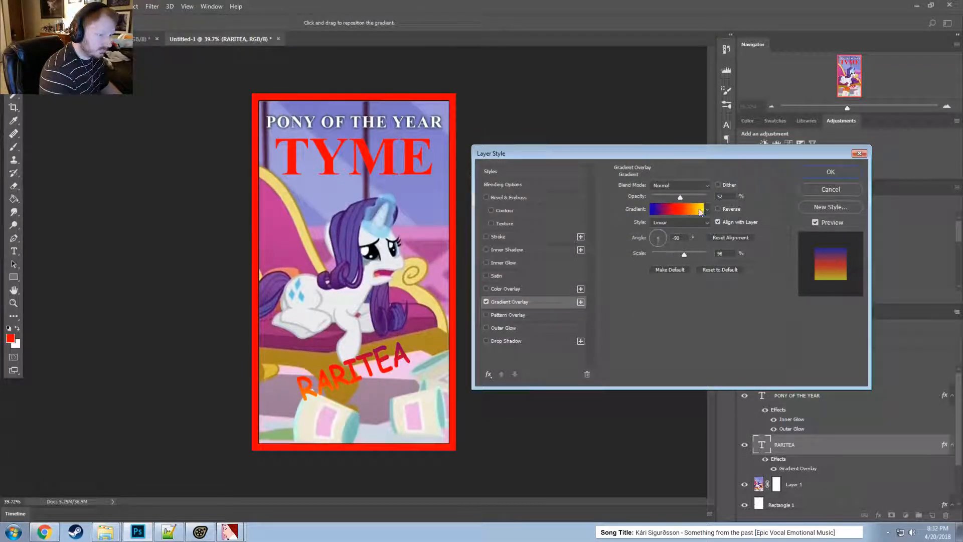
# - Set the RARITEA gradient overlay's style to Radial and its angle to -160°
pyautogui.click(683, 222)
pyautogui.click(674, 238)
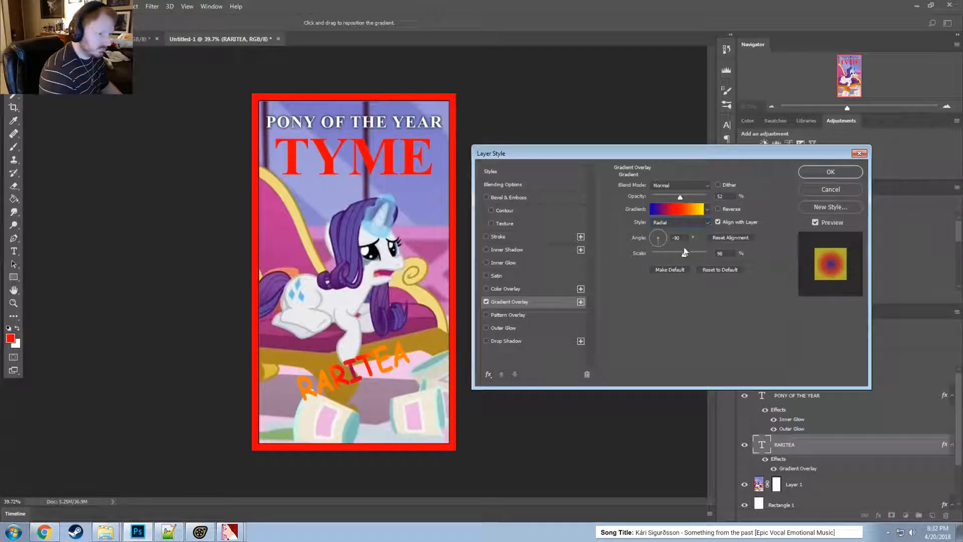
pyautogui.moveTo(658, 245); pyautogui.dragTo(651, 240)
pyautogui.click(653, 239)
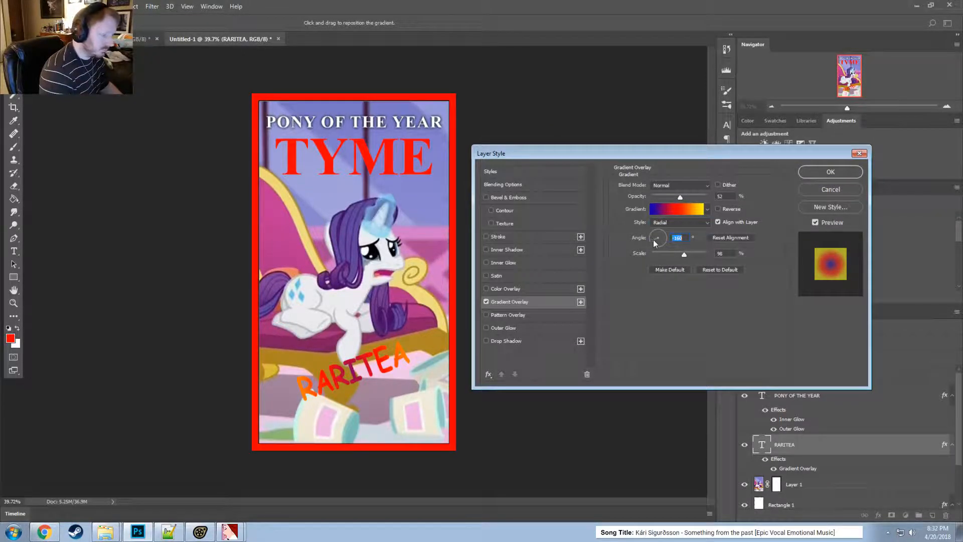
# - Enable a black Outer Glow on the RARITEA layer with a size of 14 px and apply the layer style
pyautogui.click(500, 329)
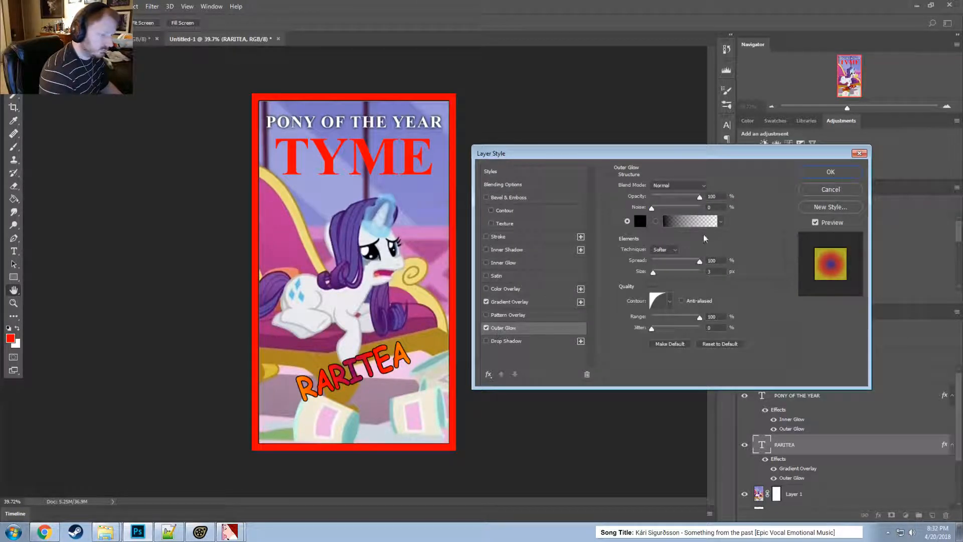
pyautogui.click(718, 271)
pyautogui.scroll(11, 718, 273)
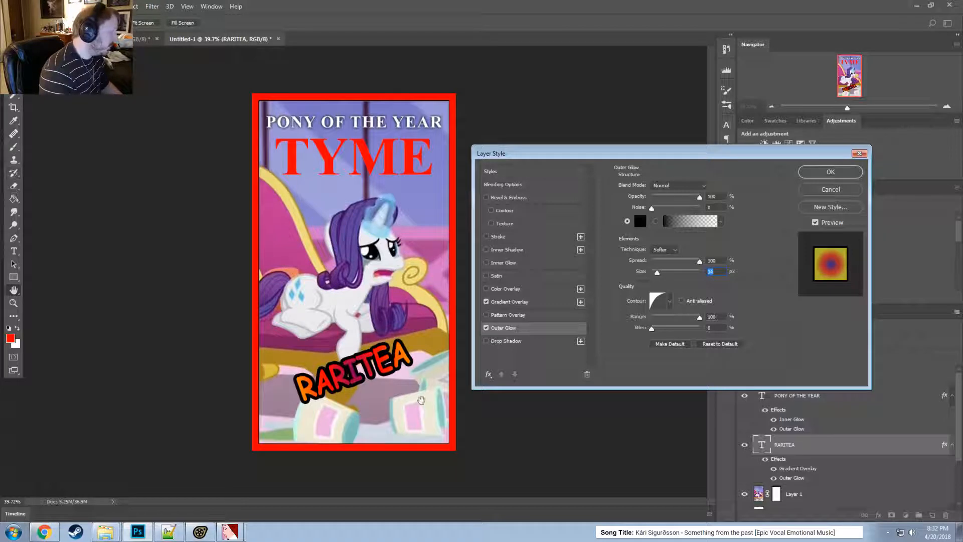
pyautogui.press('Return')
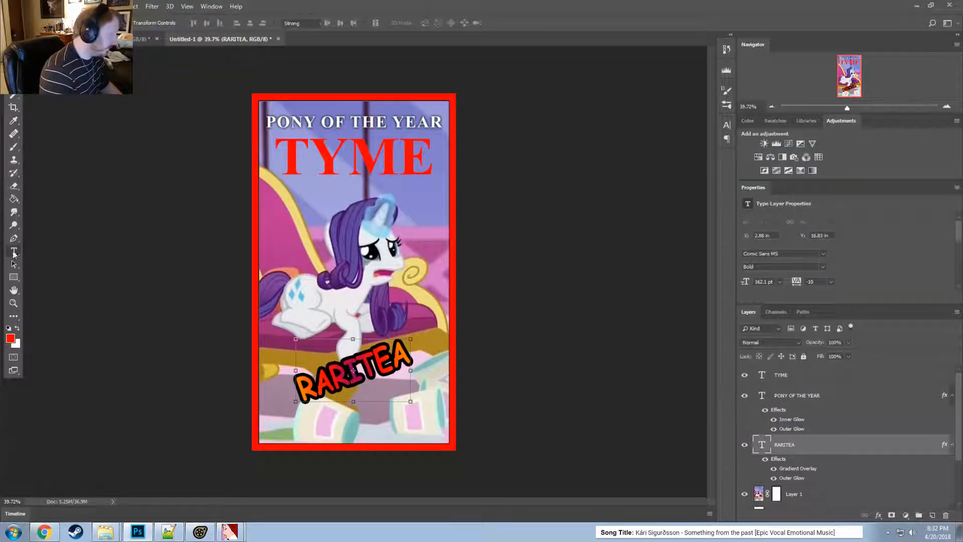
# - Append an exclamation mark to RARITEA and shift the text slightly down and to the left on the cover
pyautogui.click(411, 354)
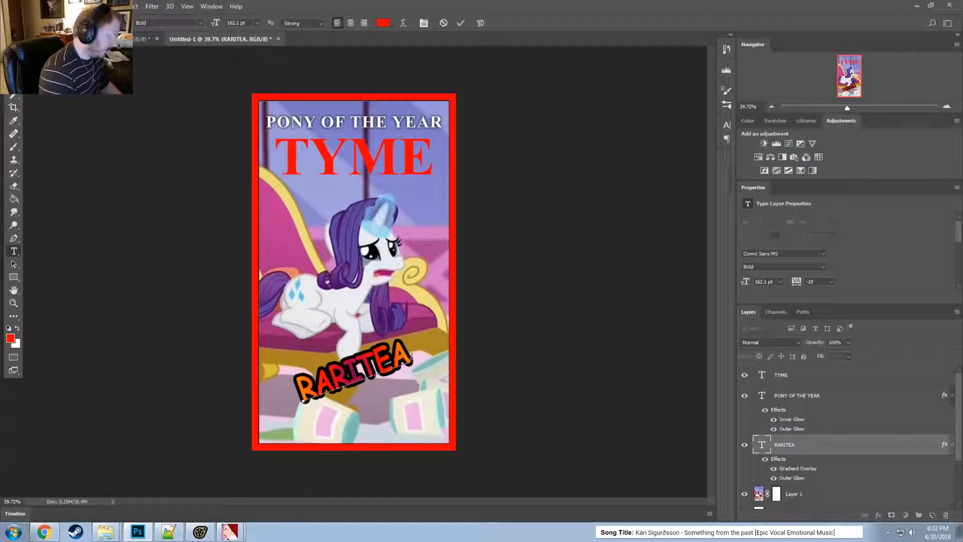
pyautogui.write('!')
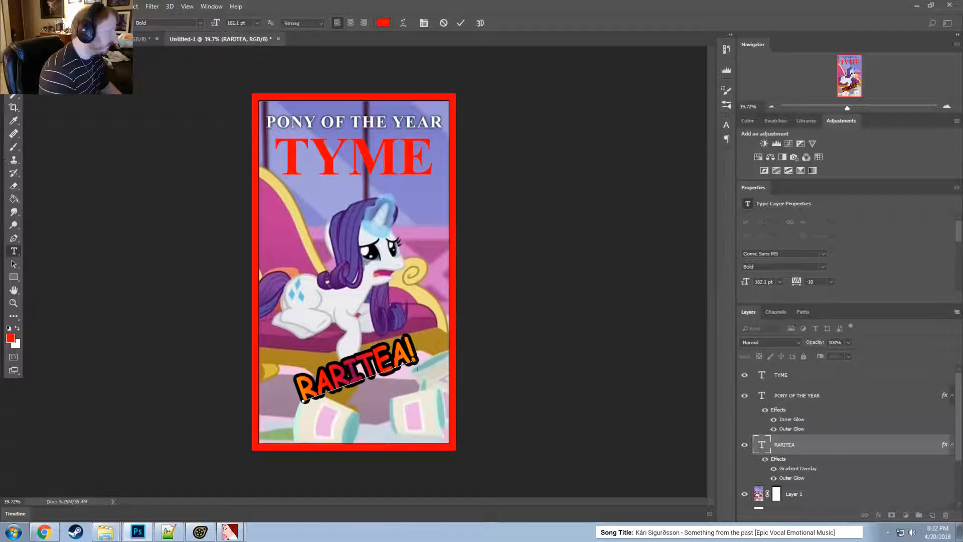
pyautogui.click(14, 55)
pyautogui.moveTo(379, 379); pyautogui.dragTo(374, 388)
pyautogui.scroll(-1, 522, 450)
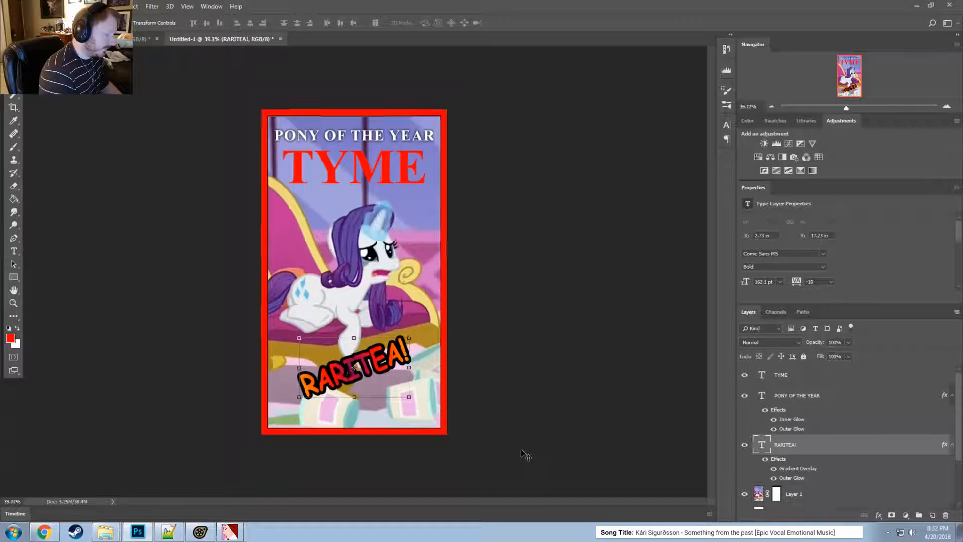
pyautogui.scroll(-3, 522, 450)
pyautogui.scroll(2, 522, 450)
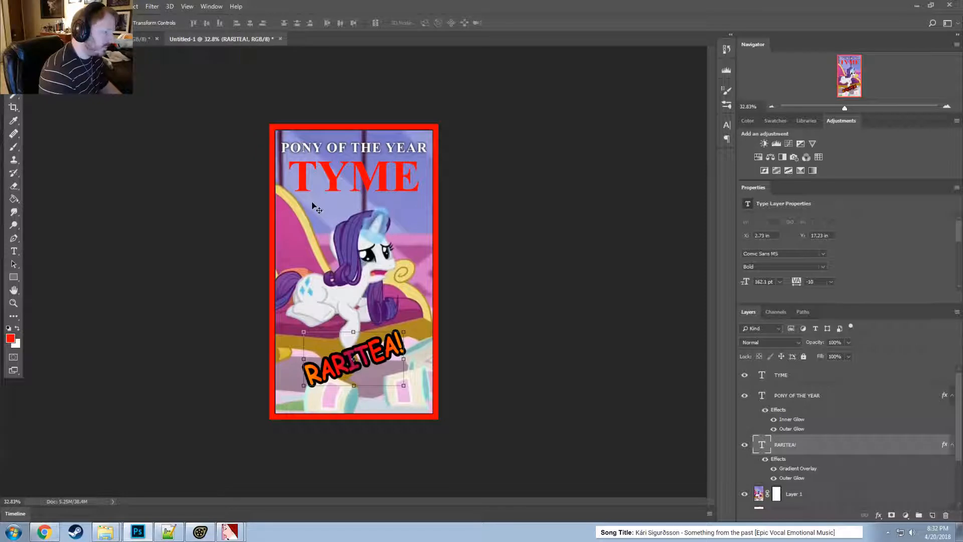
# - Save a Targa copy of the cover over mm_rarity.tga in the Walldeco folder, accepting the replacement and the Targa options
pyautogui.click(27, 6)
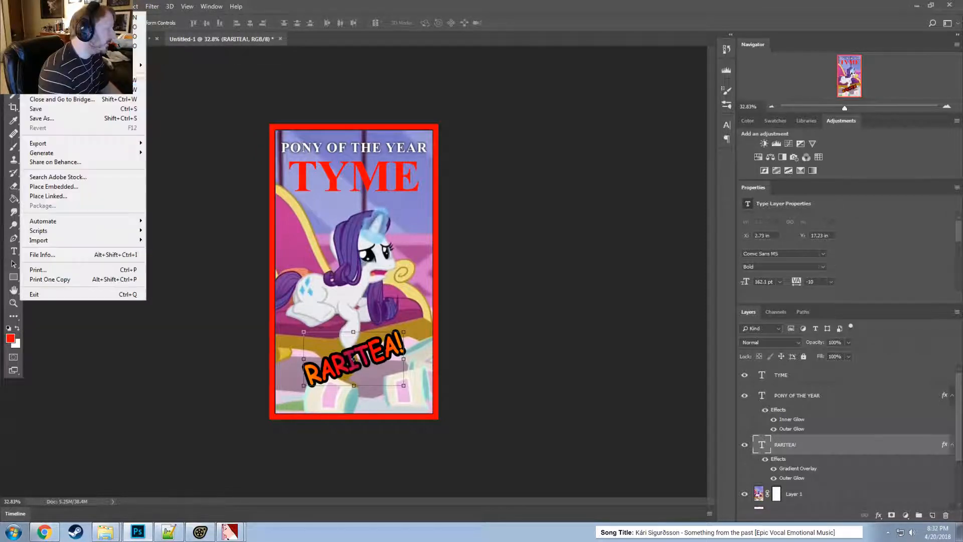
pyautogui.click(38, 119)
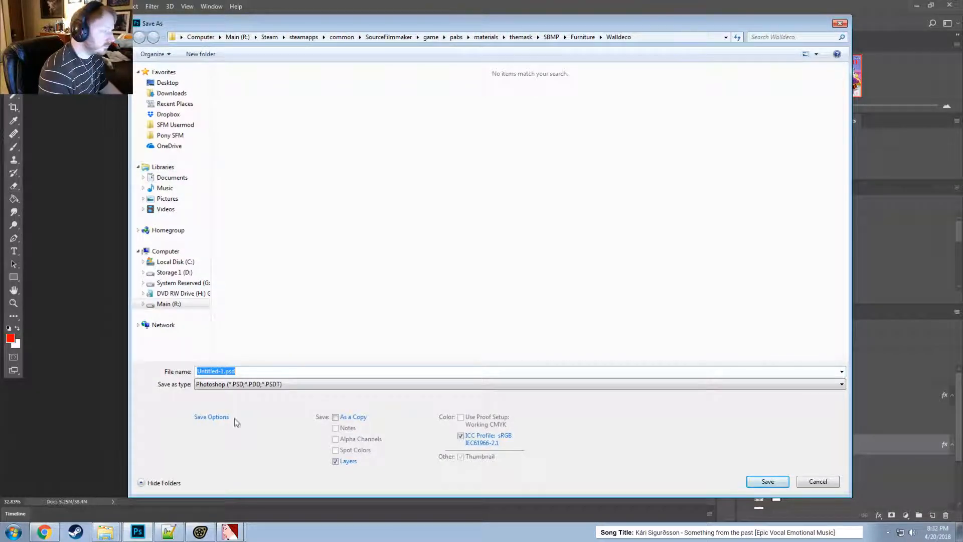
pyautogui.click(245, 385)
pyautogui.click(216, 365)
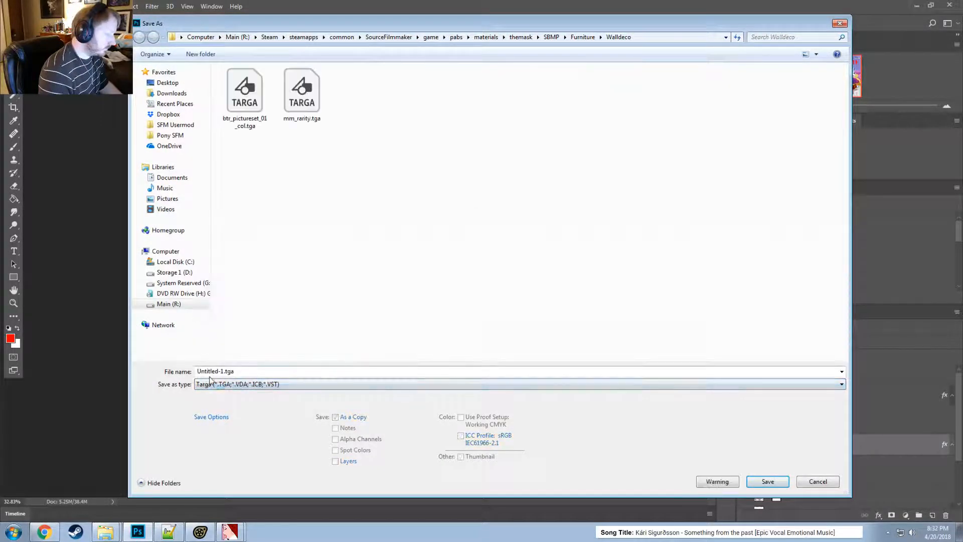
pyautogui.click(308, 114)
pyautogui.click(766, 481)
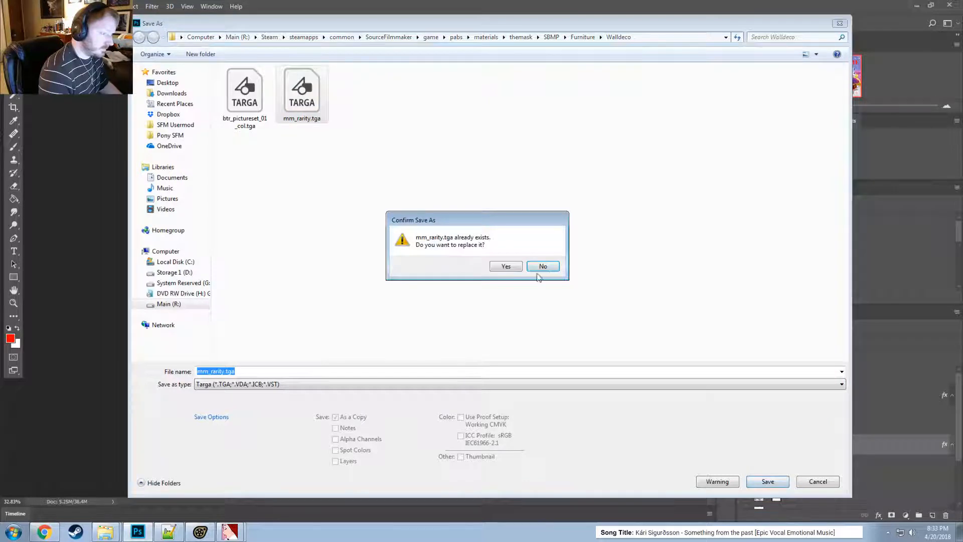
pyautogui.click(505, 266)
pyautogui.click(509, 175)
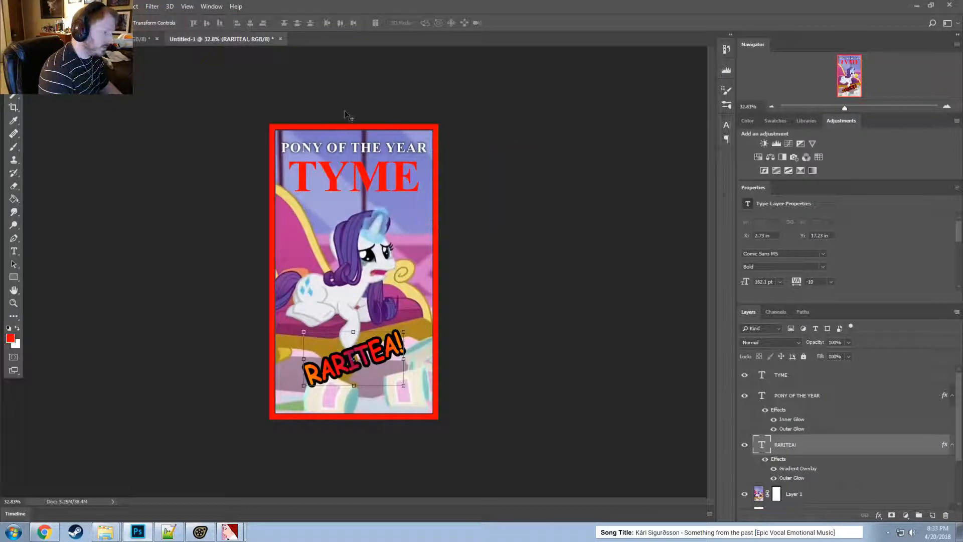
# - Save the layered cover as "Ministry Mares - Rarity Time Magazine.psd" in the Photoshop Files folder under Pony SFM Pictures
pyautogui.hotkey('alt', 'f')
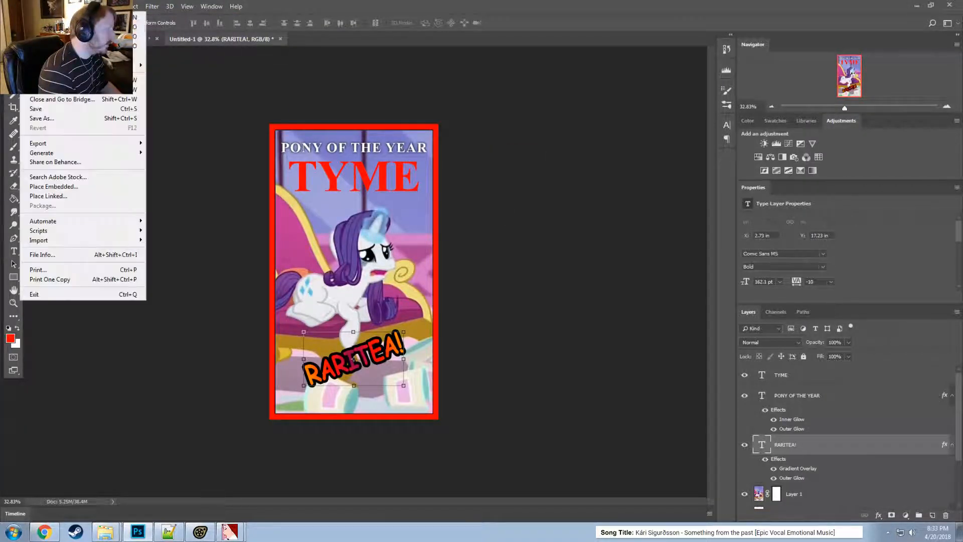
pyautogui.click(41, 120)
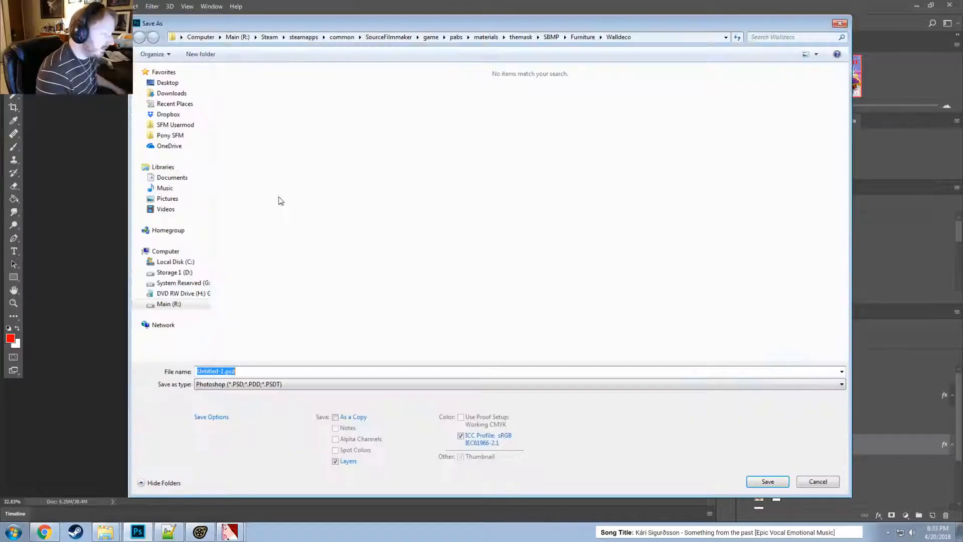
pyautogui.click(170, 136)
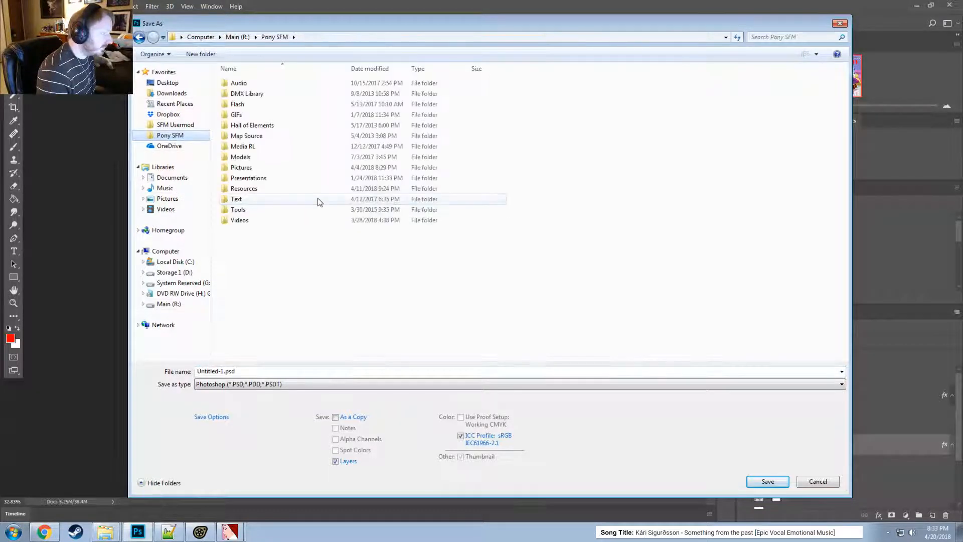
pyautogui.doubleClick(244, 167)
pyautogui.doubleClick(638, 95)
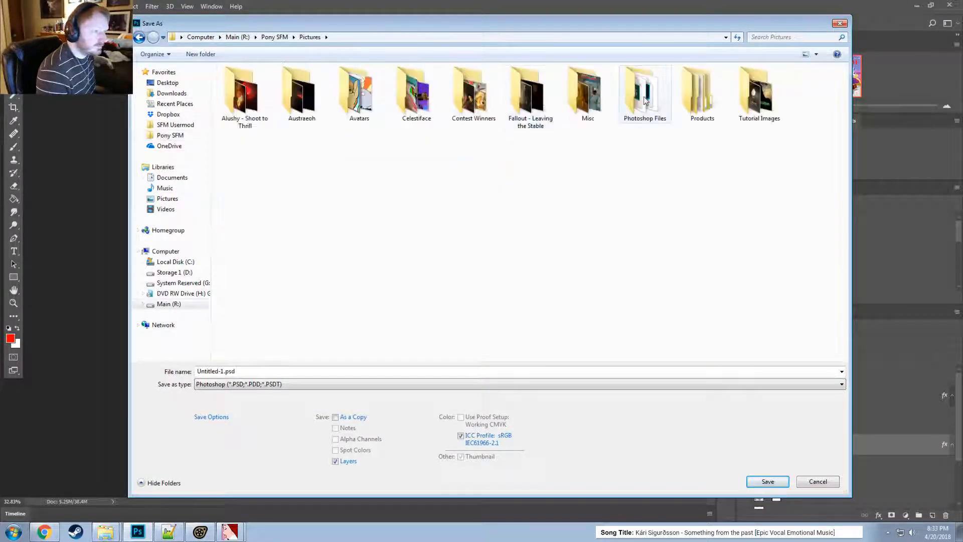
pyautogui.click(216, 371)
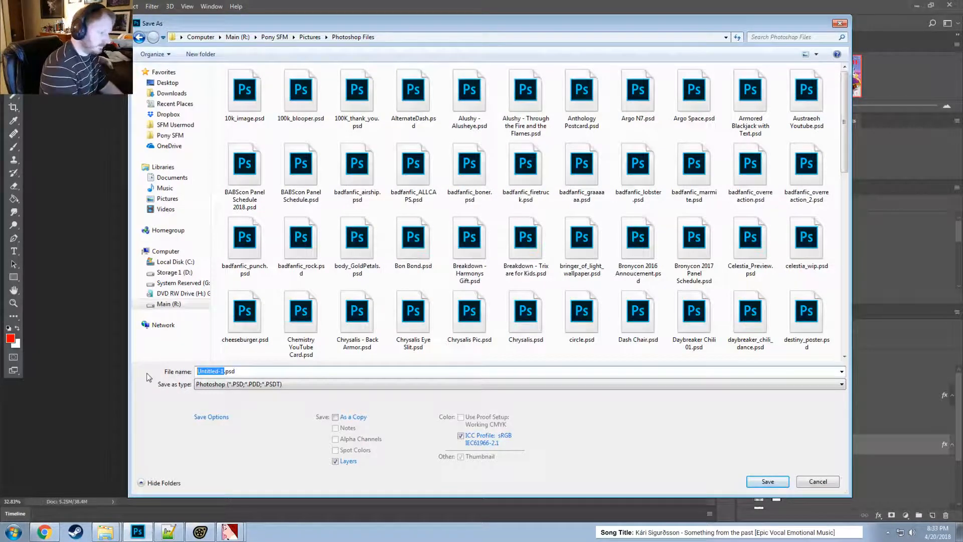
pyautogui.write('Ministry M')
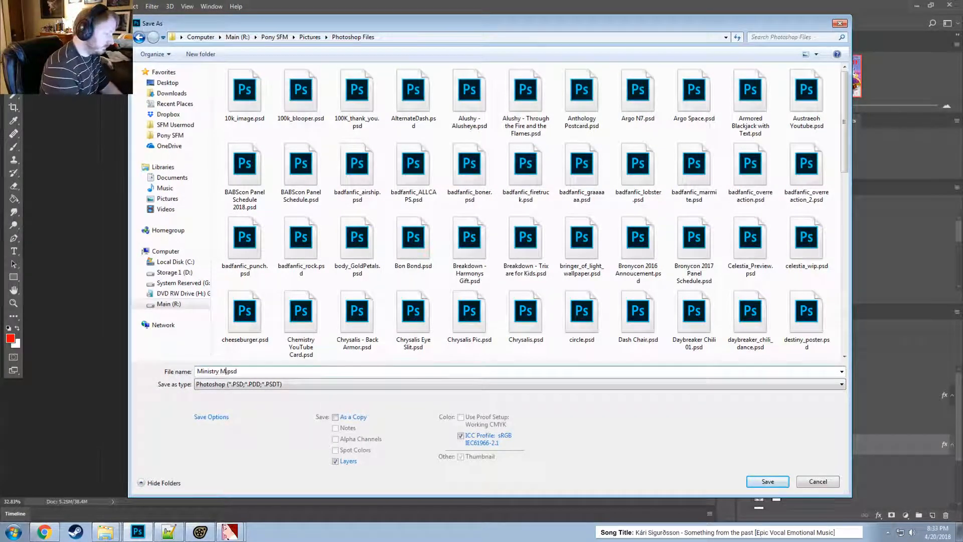
pyautogui.write('ares - Rarity T')
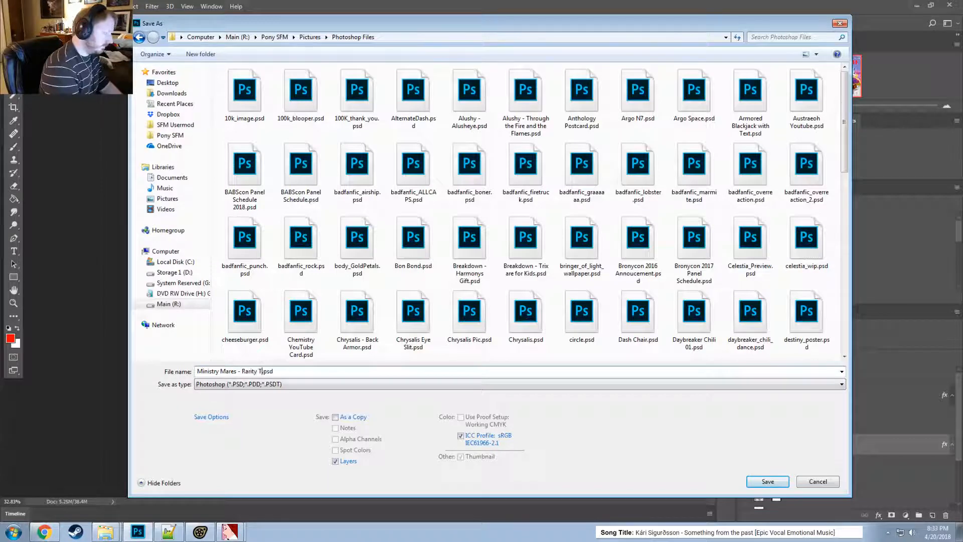
pyautogui.write('ime')
pyautogui.write(' Manage')
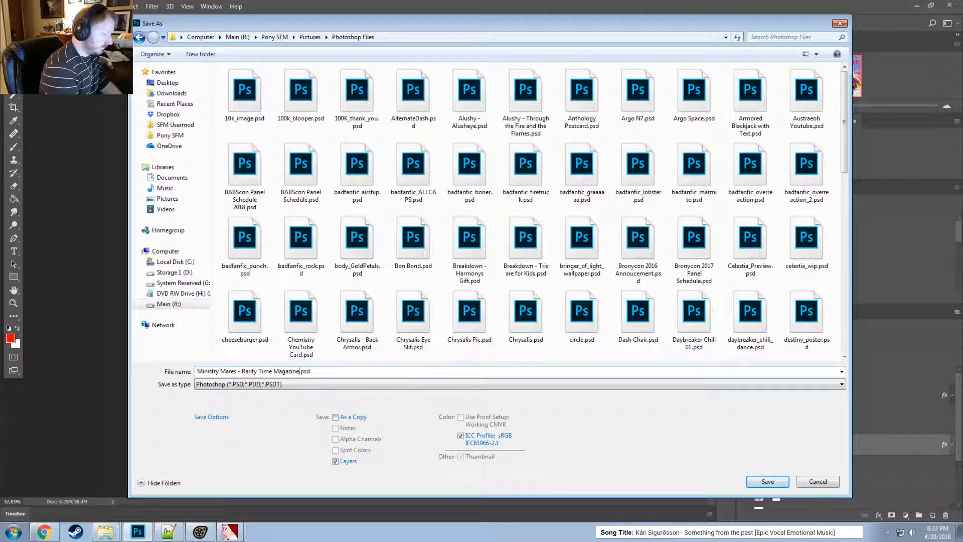
pyautogui.press('Return')
pyautogui.click(602, 165)
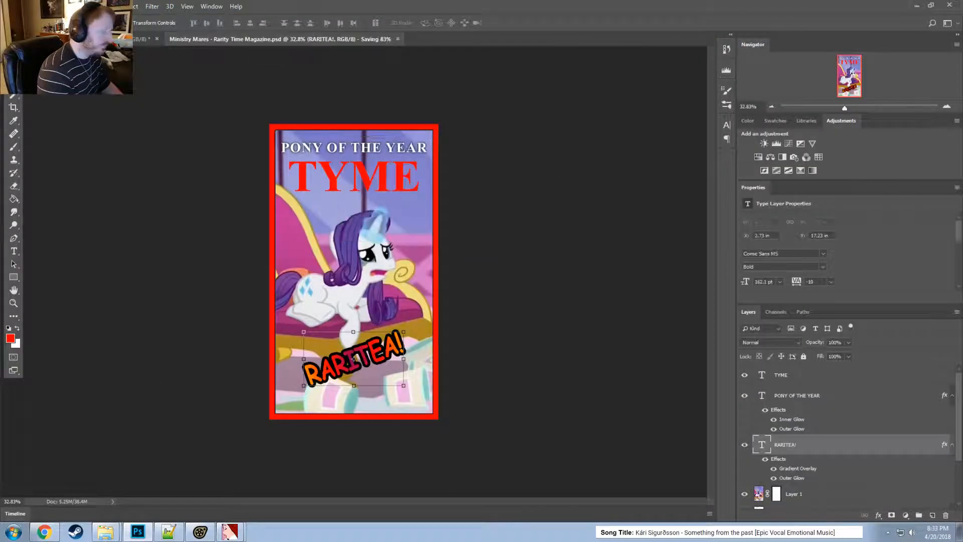
# - Duplicate all the cover's layers, from the border rectangle up to the TYME text
pyautogui.scroll(-2, 807, 512)
pyautogui.click(810, 501)
pyautogui.scroll(2, 810, 500)
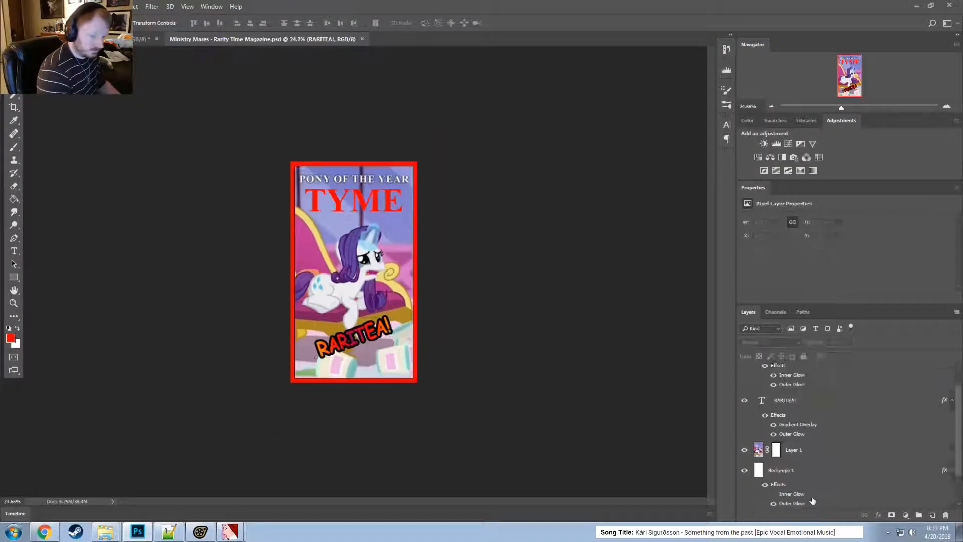
pyautogui.keyDown('shift'); pyautogui.click(805, 381); pyautogui.keyUp('shift')
pyautogui.rightClick(805, 381)
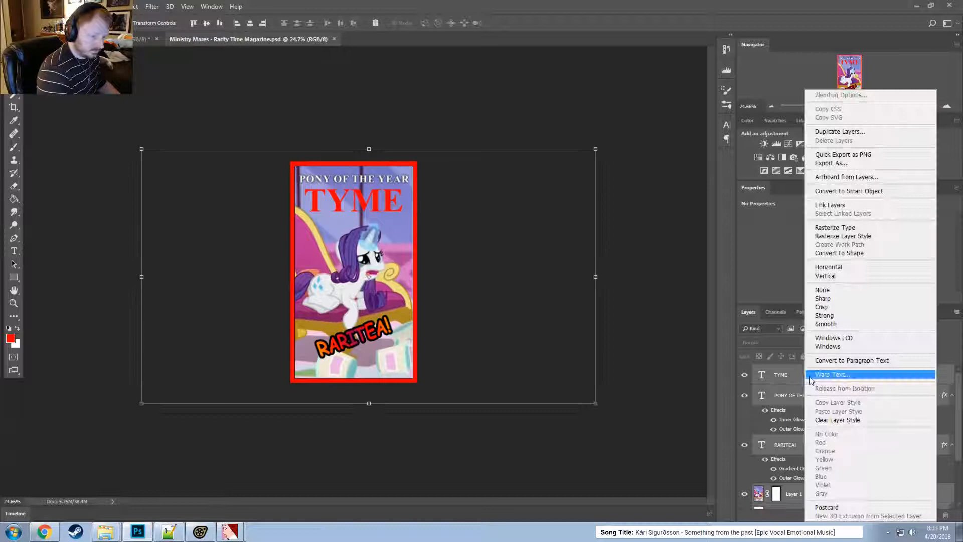
pyautogui.click(831, 134)
pyautogui.press('Return')
# - Rasterize the duplicated text layers and merge all the duplicates into one cover layer
pyautogui.rightClick(833, 390)
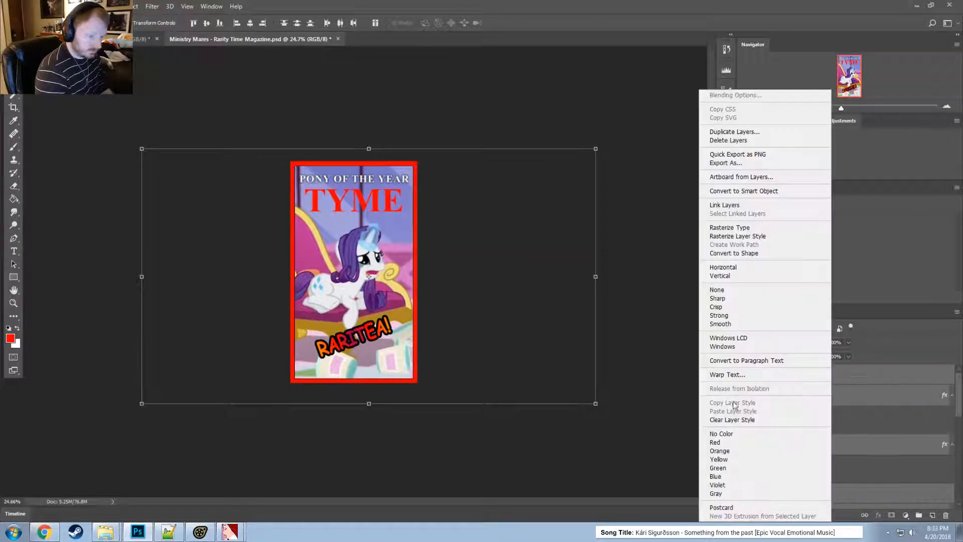
pyautogui.click(735, 228)
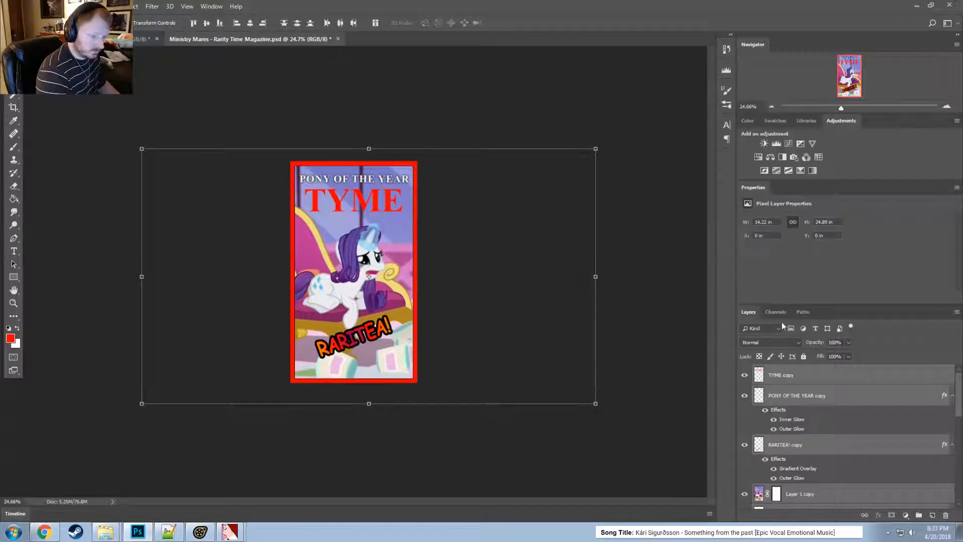
pyautogui.rightClick(797, 387)
pyautogui.click(810, 395)
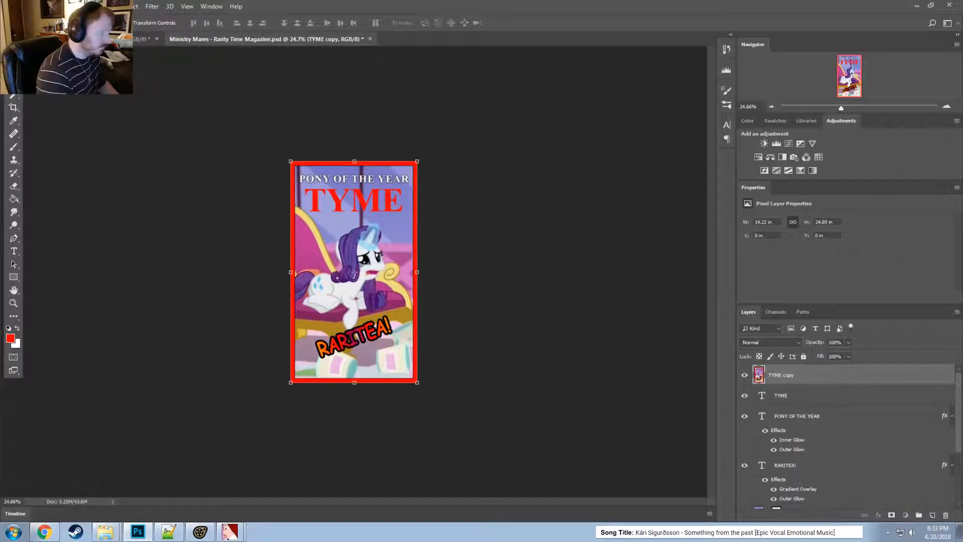
# - Copy the merged cover into the wall texture document, rotated -90° and scaled to about 25% over the lower-left picture
pyautogui.moveTo(355, 272); pyautogui.dragTo(288, 279)
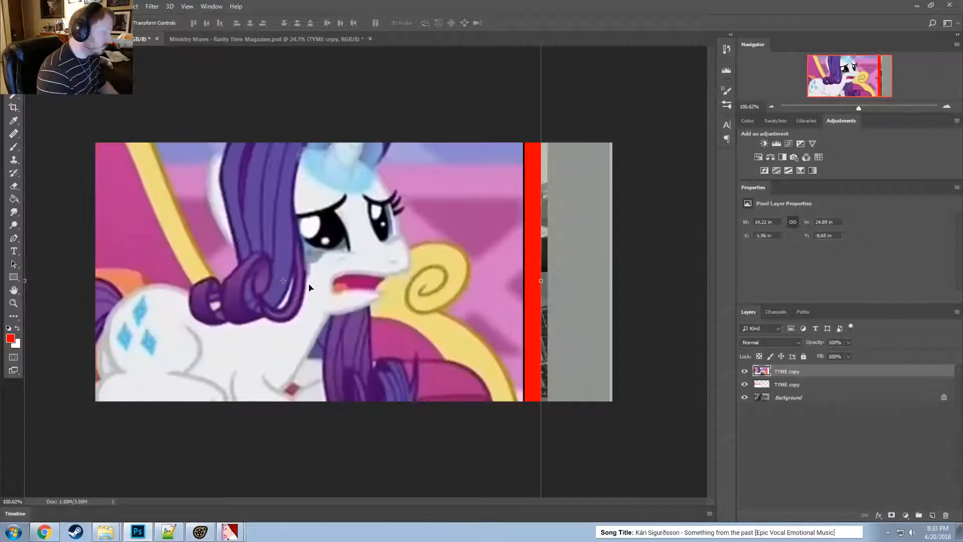
pyautogui.keyDown('alt'); pyautogui.scroll(-3, 321, 261); pyautogui.keyUp('alt')
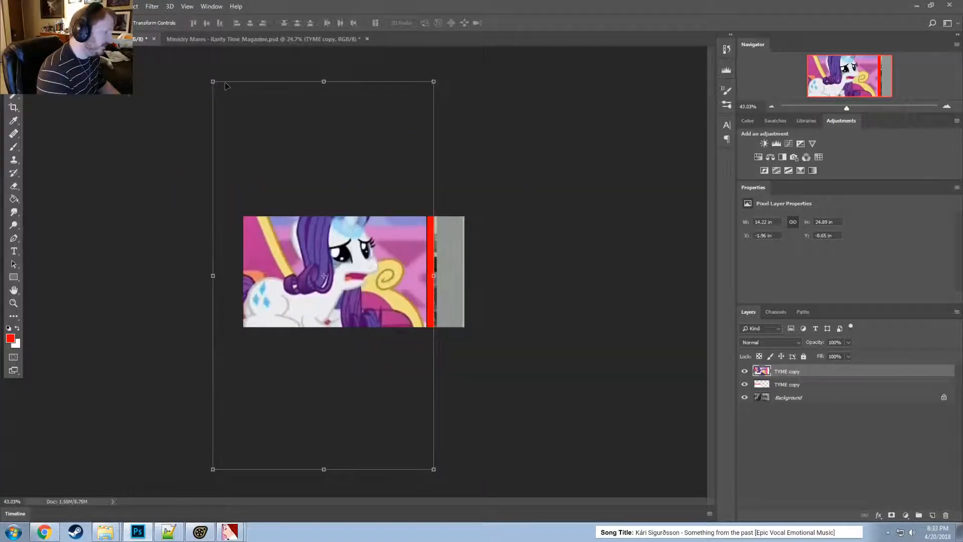
pyautogui.moveTo(203, 73); pyautogui.dragTo(149, 360)
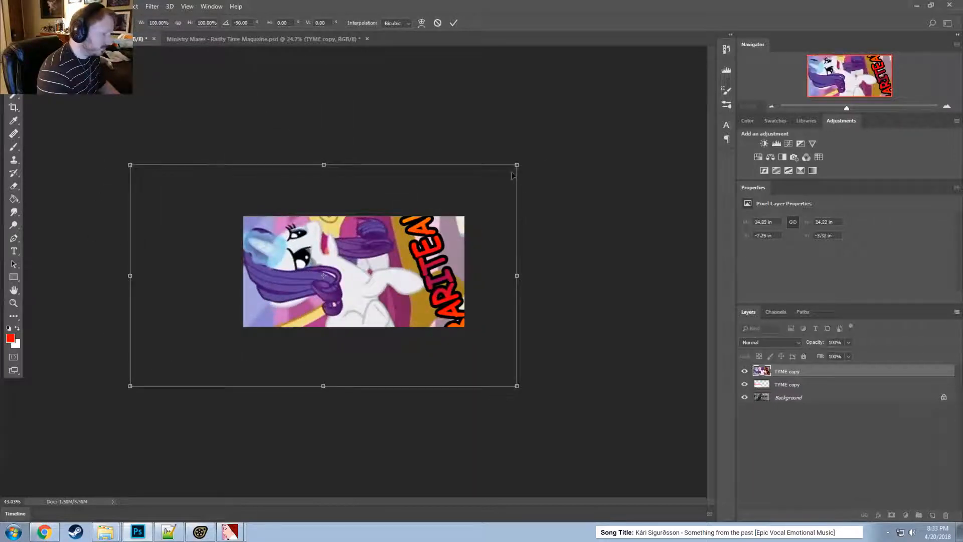
pyautogui.moveTo(432, 233); pyautogui.dragTo(545, 175)
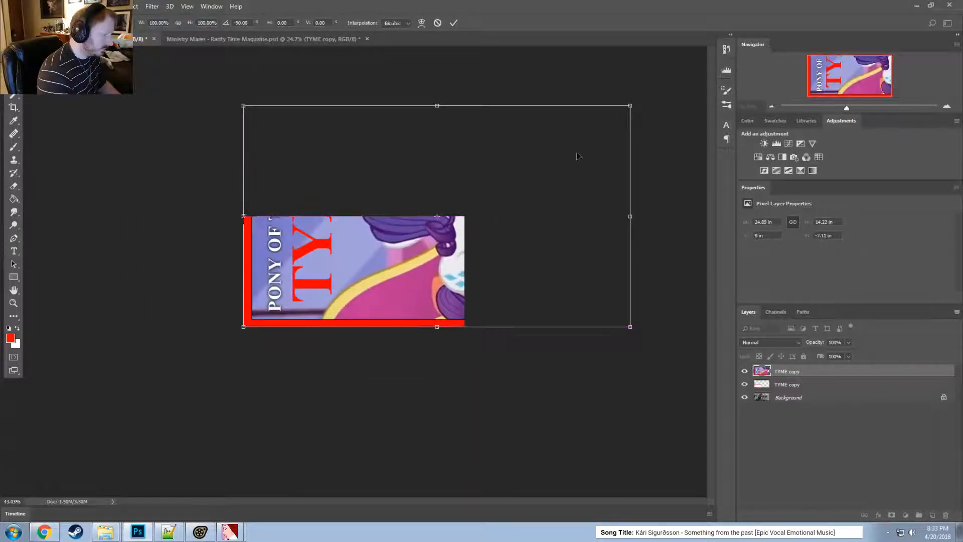
pyautogui.moveTo(632, 104); pyautogui.dragTo(343, 271)
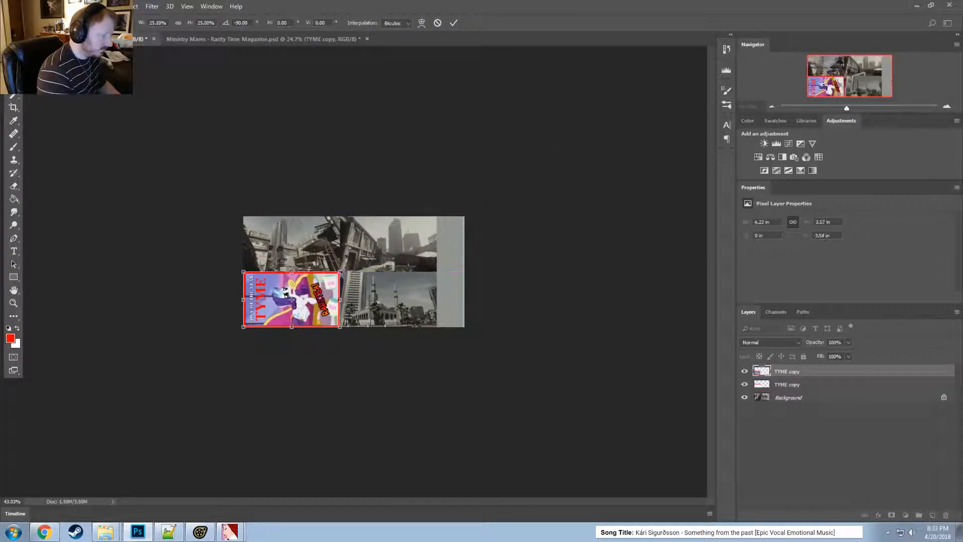
pyautogui.keyDown('alt'); pyautogui.scroll(5, 343, 269); pyautogui.keyUp('alt')
pyautogui.click(453, 22)
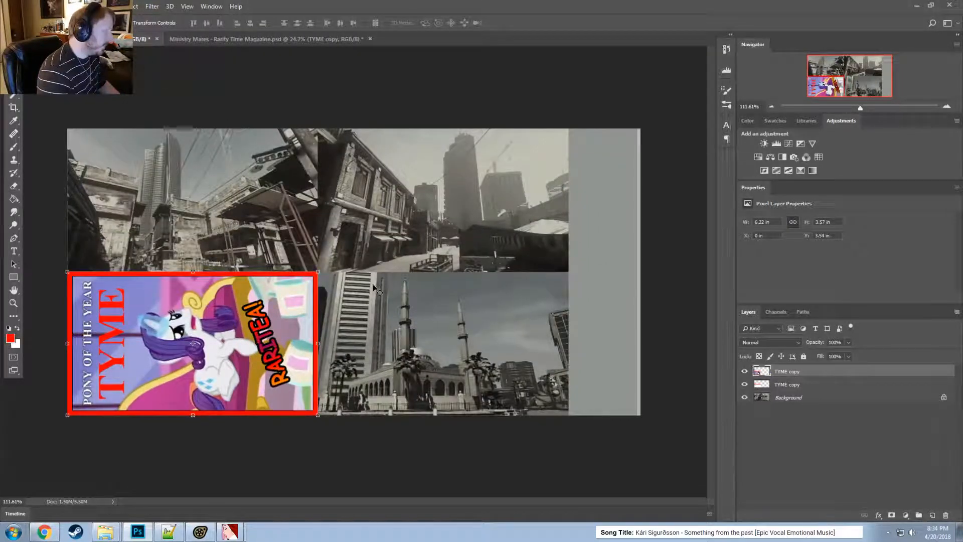
# - Delete both TYME copy layers from the wall texture and resize the image to 2048 pixels wide
pyautogui.press('Delete')
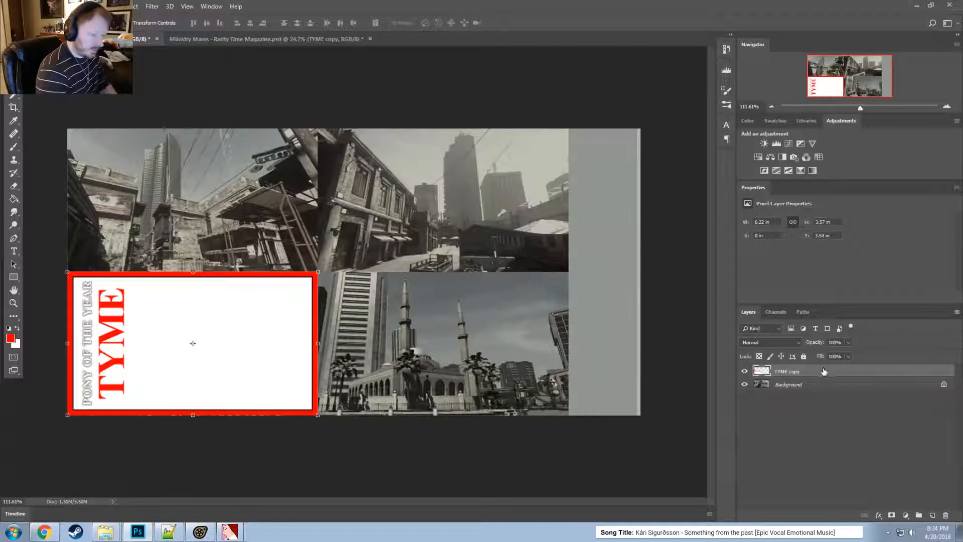
pyautogui.press('Delete')
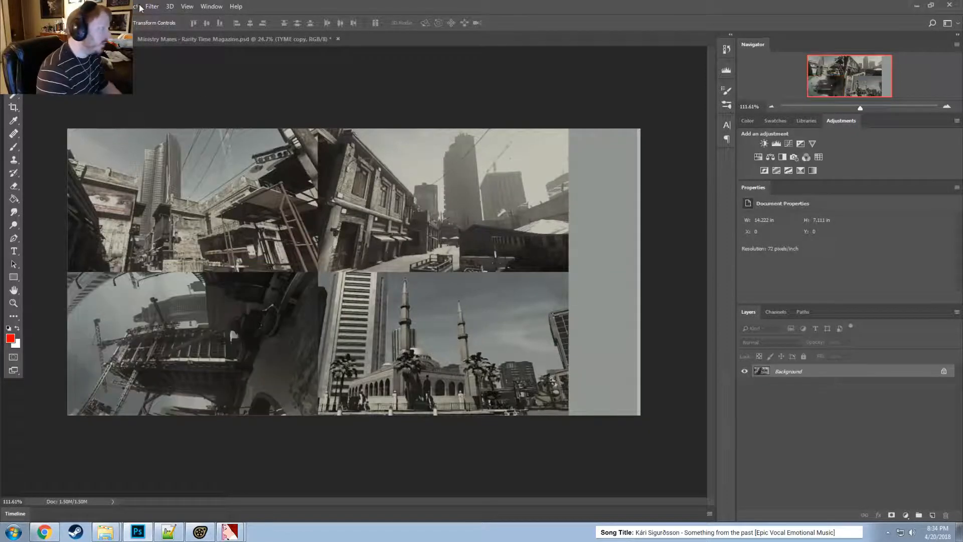
pyautogui.click(84, 7)
pyautogui.moveTo(64, 7)
pyautogui.moveTo(82, 33)
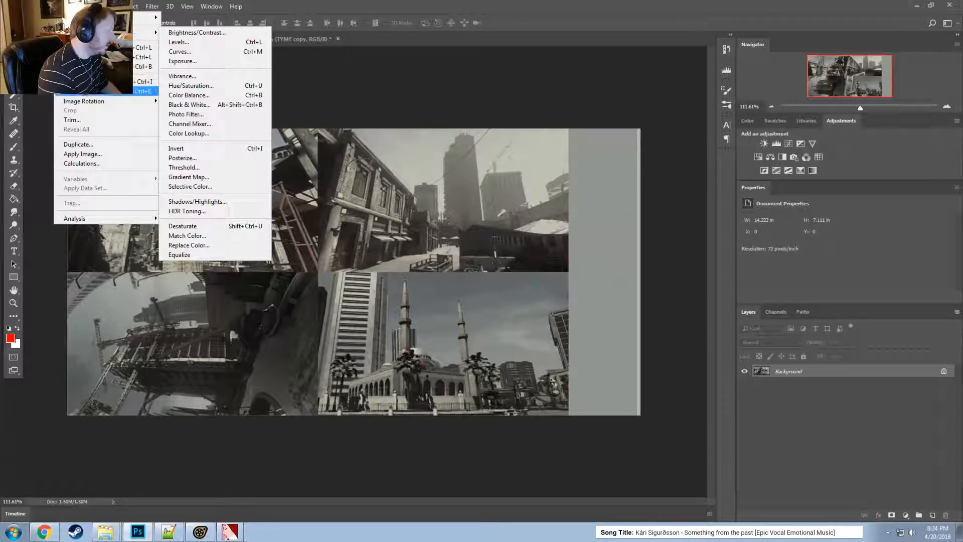
pyautogui.click(148, 81)
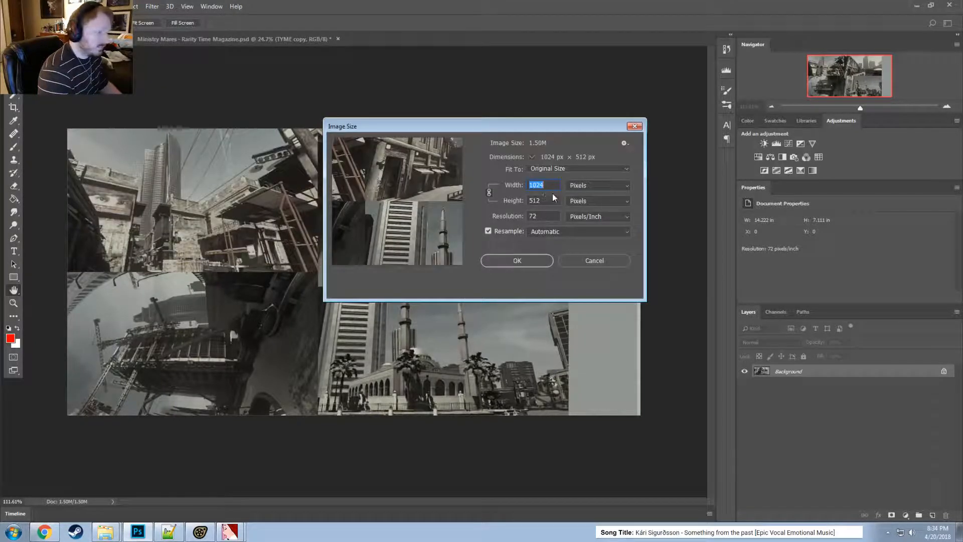
pyautogui.write('2048')
pyautogui.press('Return')
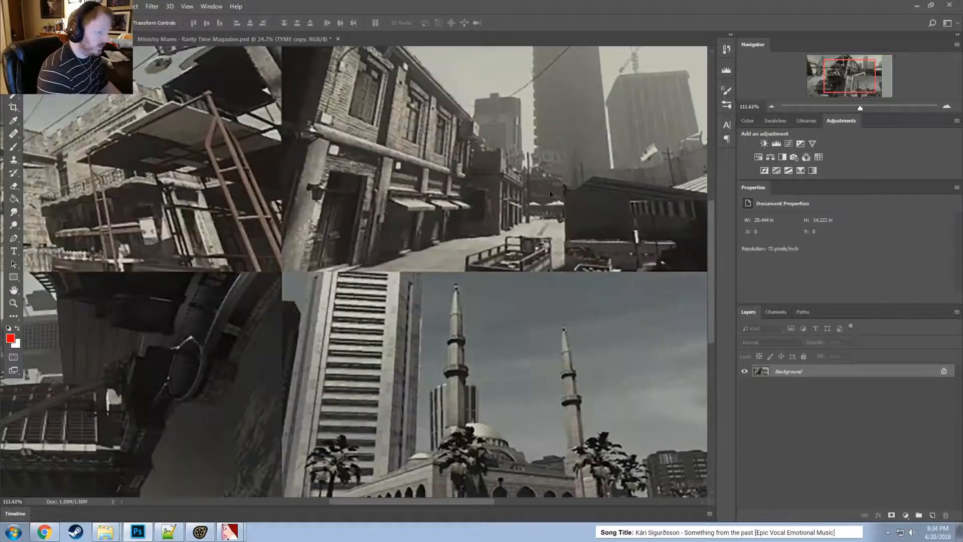
pyautogui.hotkey('ctrl', '0')
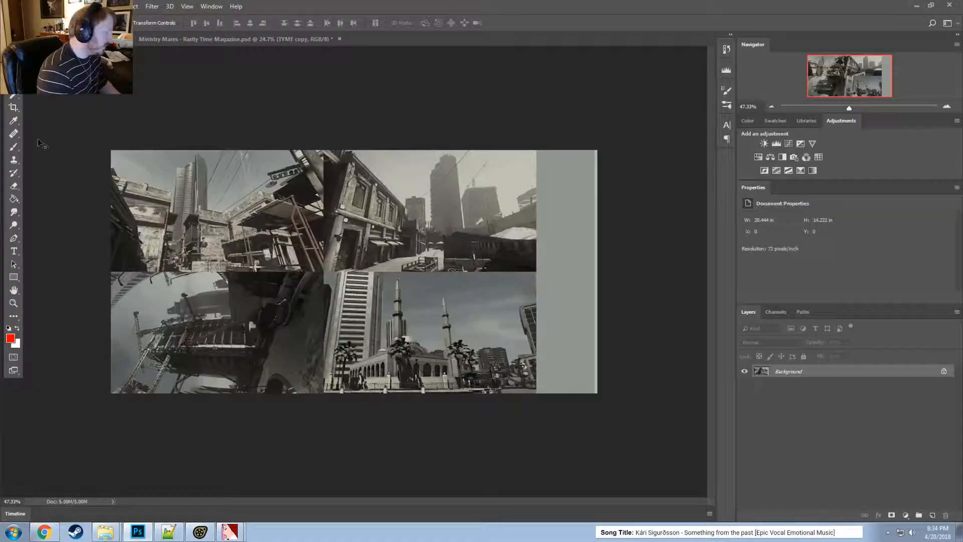
pyautogui.moveTo(77, 207); pyautogui.dragTo(101, 216)
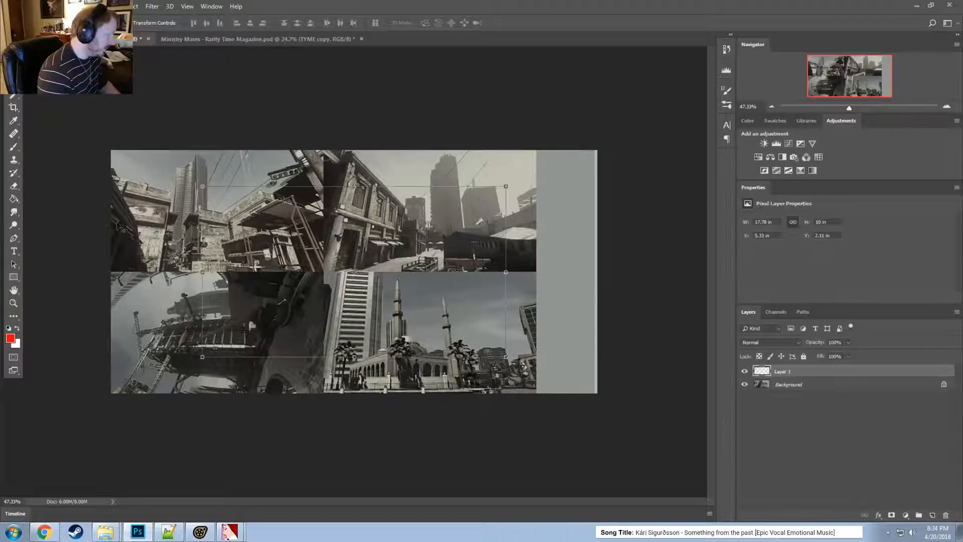
pyautogui.press('Escape')
pyautogui.hotkey('ctrl', 'w')
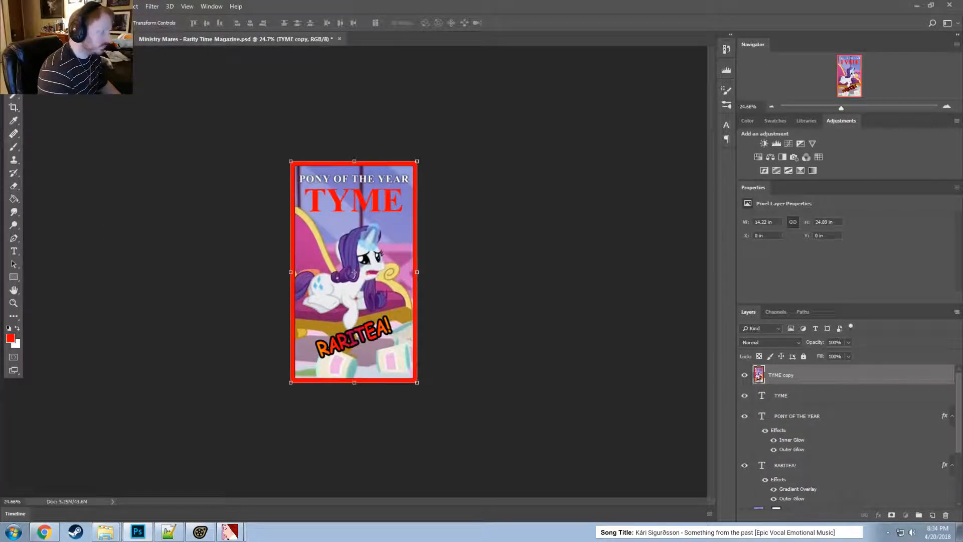
# - Copy the merged cover layer into the enlarged wall texture document and rotate it by -90°
pyautogui.moveTo(95, 39); pyautogui.dragTo(261, 233)
pyautogui.keyDown('alt'); pyautogui.scroll(-5, 255, 194); pyautogui.keyUp('alt')
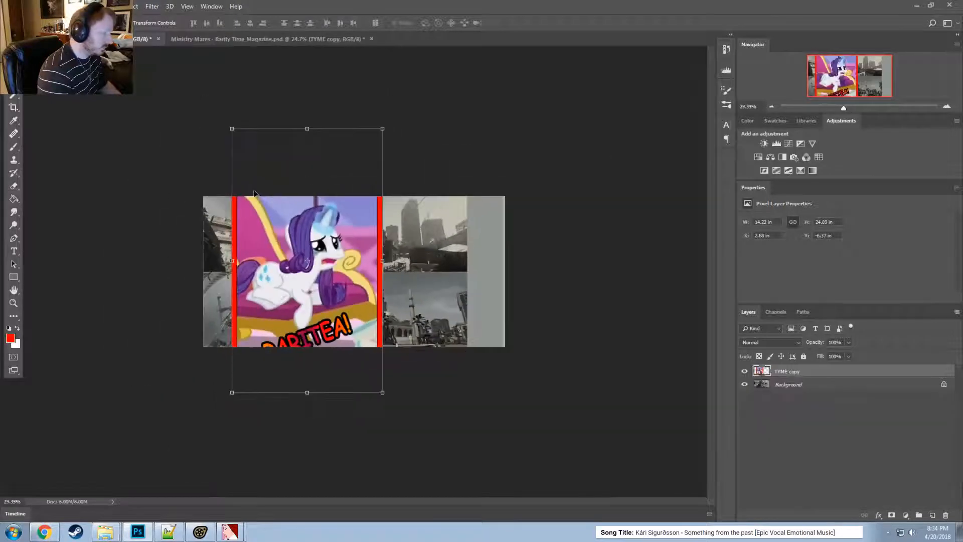
pyautogui.keyDown('shift'); pyautogui.moveTo(226, 119); pyautogui.dragTo(125, 348); pyautogui.keyUp('shift')
# - Scale the rotated cover to 50% so it exactly covers the texture's lower-left picture, and apply the transformation
pyautogui.keyDown('alt'); pyautogui.scroll(2, 301, 324); pyautogui.keyUp('alt')
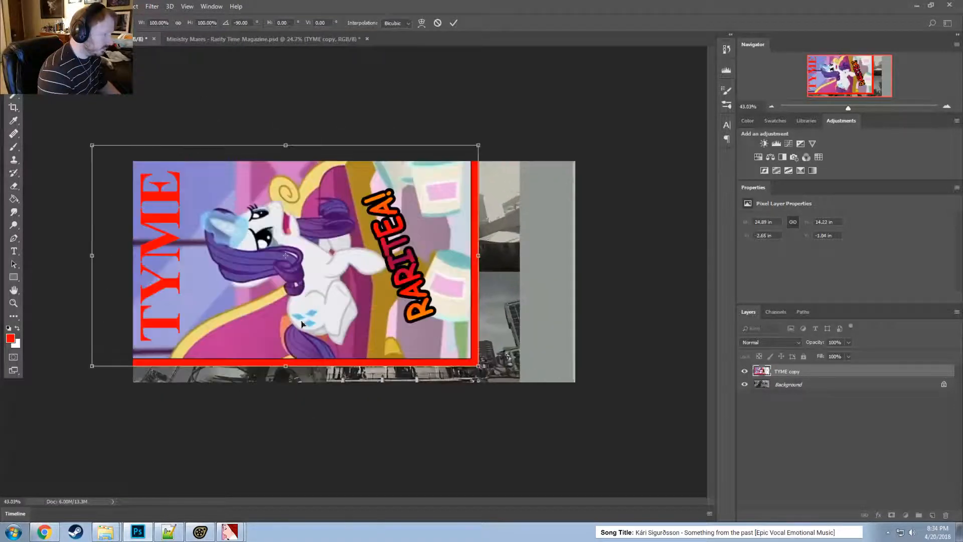
pyautogui.keyDown('shift'); pyautogui.moveTo(471, 151); pyautogui.dragTo(274, 260); pyautogui.keyUp('shift')
pyautogui.moveTo(204, 319); pyautogui.dragTo(246, 339)
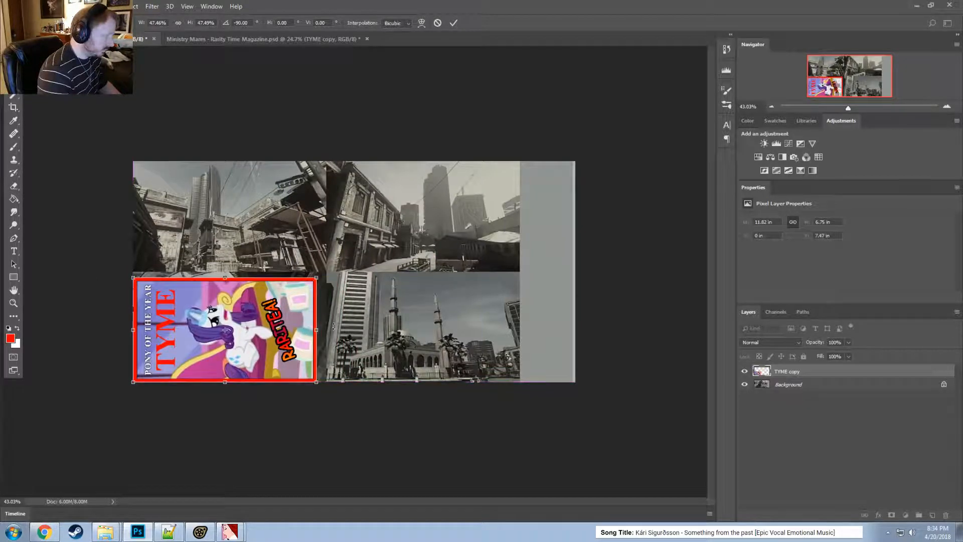
pyautogui.keyDown('alt'); pyautogui.scroll(4, 334, 326); pyautogui.keyUp('alt')
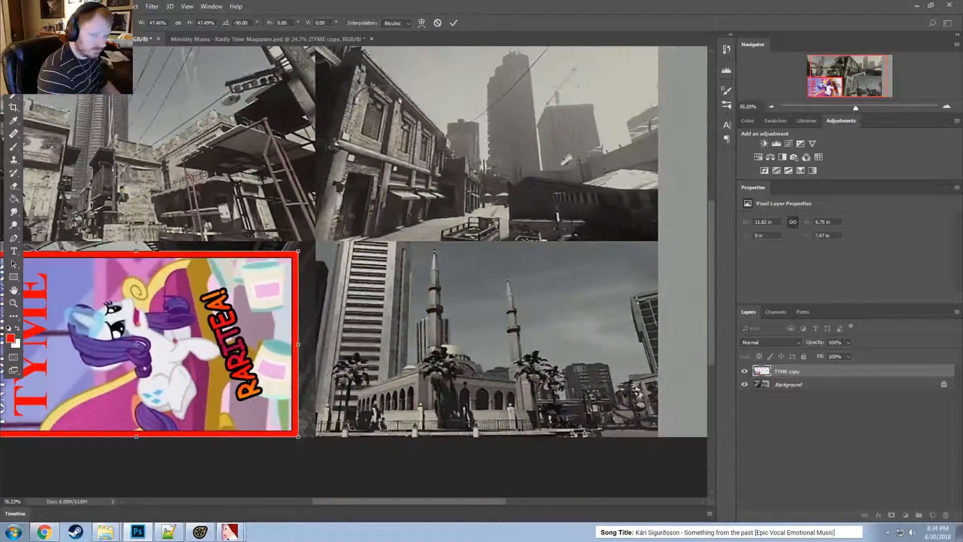
pyautogui.keyDown('alt'); pyautogui.scroll(9, 262, 283); pyautogui.keyUp('alt')
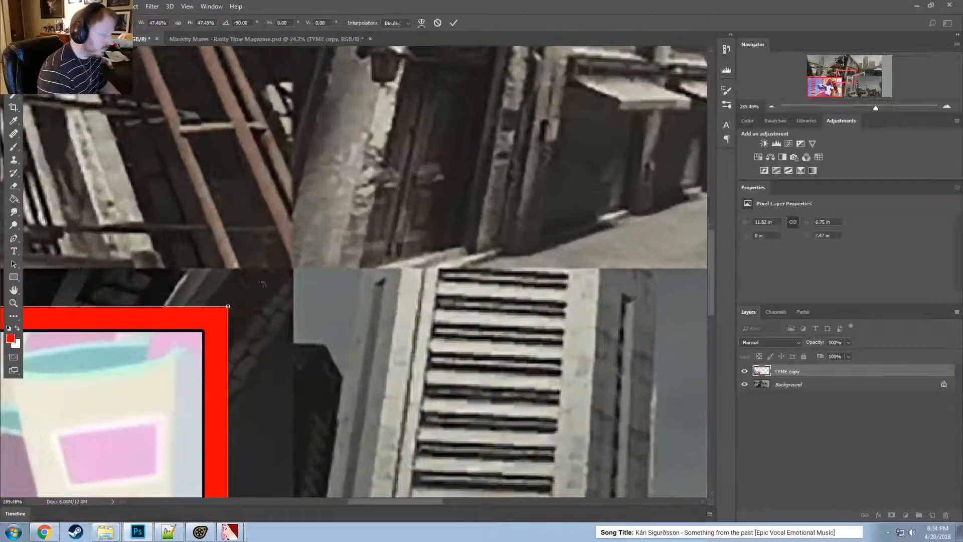
pyautogui.moveTo(228, 306); pyautogui.dragTo(294, 265)
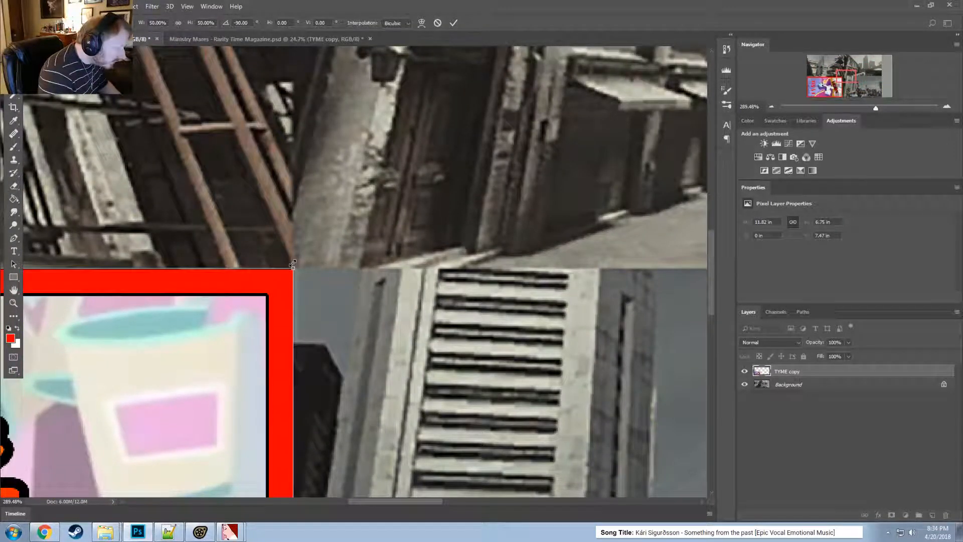
pyautogui.click(456, 28)
pyautogui.keyDown('alt'); pyautogui.scroll(-7, 387, 167); pyautogui.keyUp('alt')
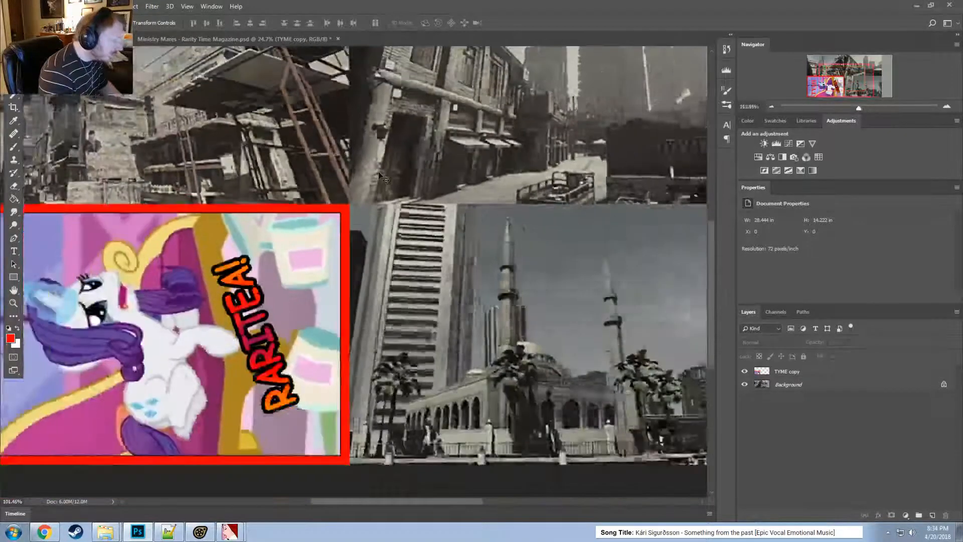
# - Save the wall texture with the TYME cover as a Targa file, replacing mm_rarity.tga in the Walldeco folder
pyautogui.keyDown('alt'); pyautogui.scroll(-4, 379, 175); pyautogui.keyUp('alt')
pyautogui.click(26, 6)
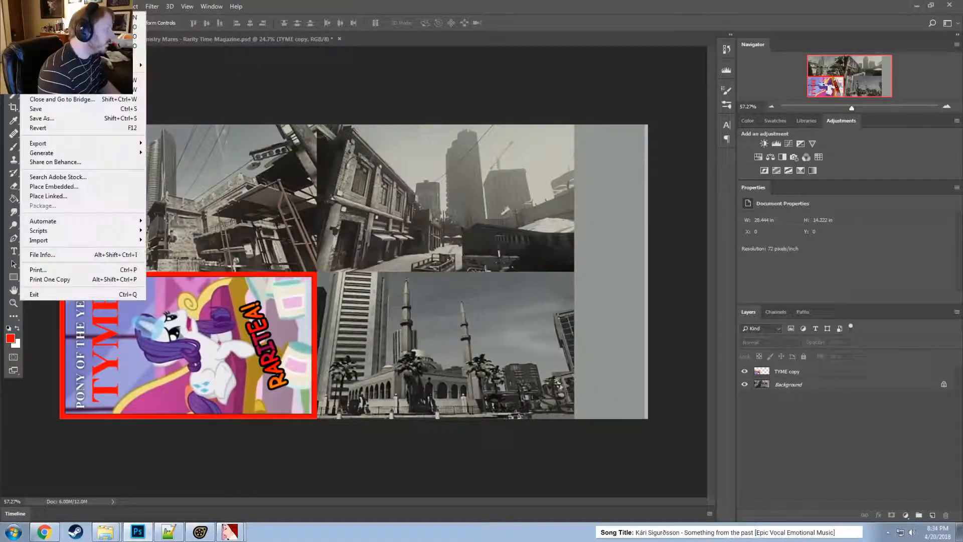
pyautogui.click(50, 118)
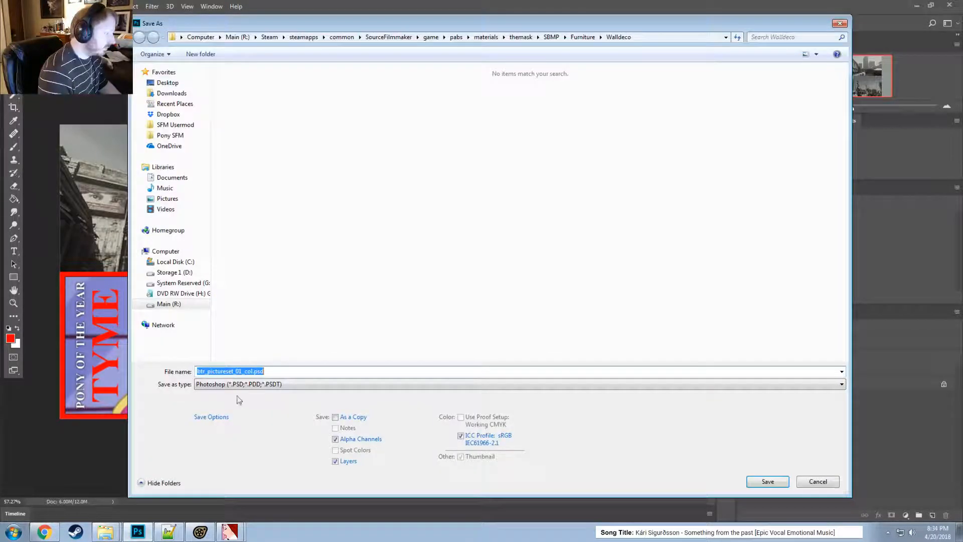
pyautogui.click(238, 385)
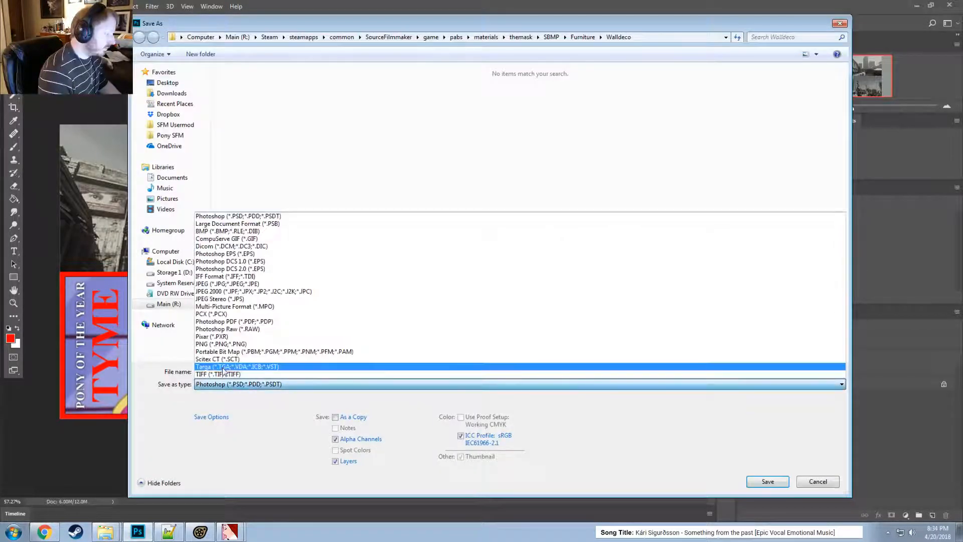
pyautogui.click(240, 368)
pyautogui.doubleClick(298, 95)
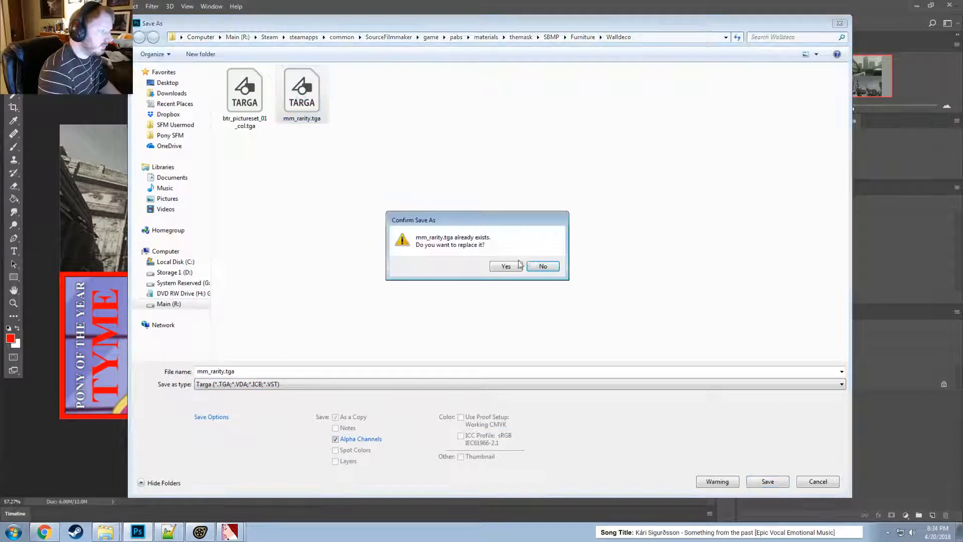
pyautogui.click(504, 266)
pyautogui.click(508, 176)
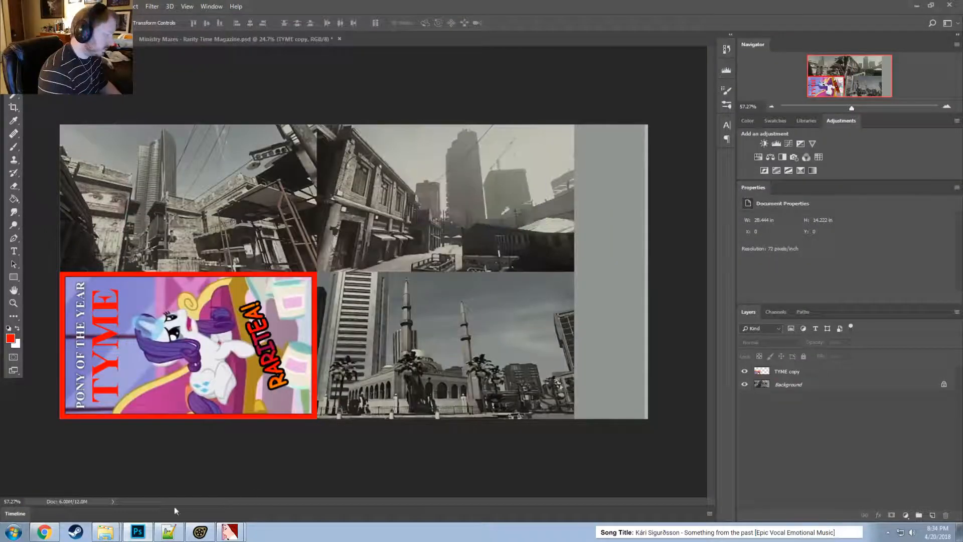
# - Switch to VTFEdit and import the updated mm_rarity.tga with the default import options
pyautogui.click(200, 533)
pyautogui.click(223, 534)
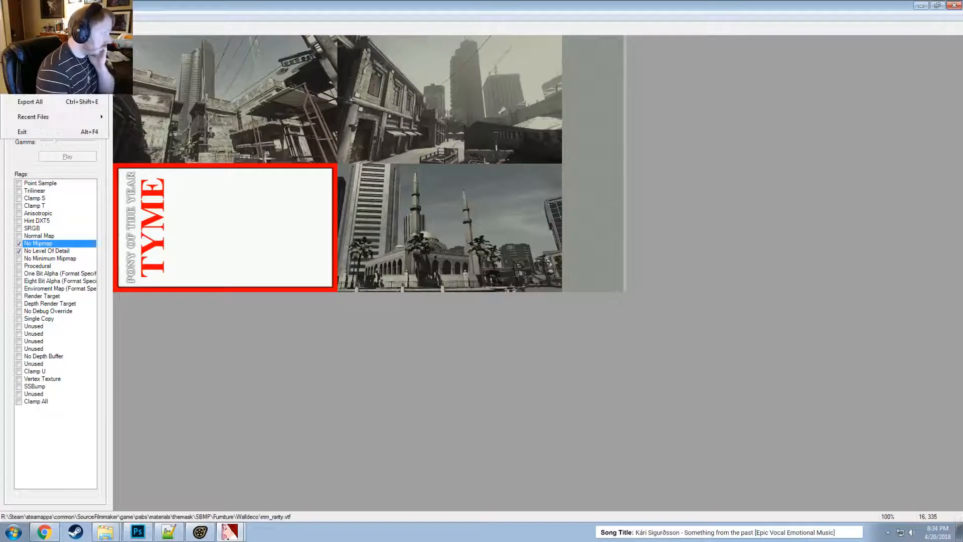
pyautogui.click(28, 80)
pyautogui.doubleClick(371, 217)
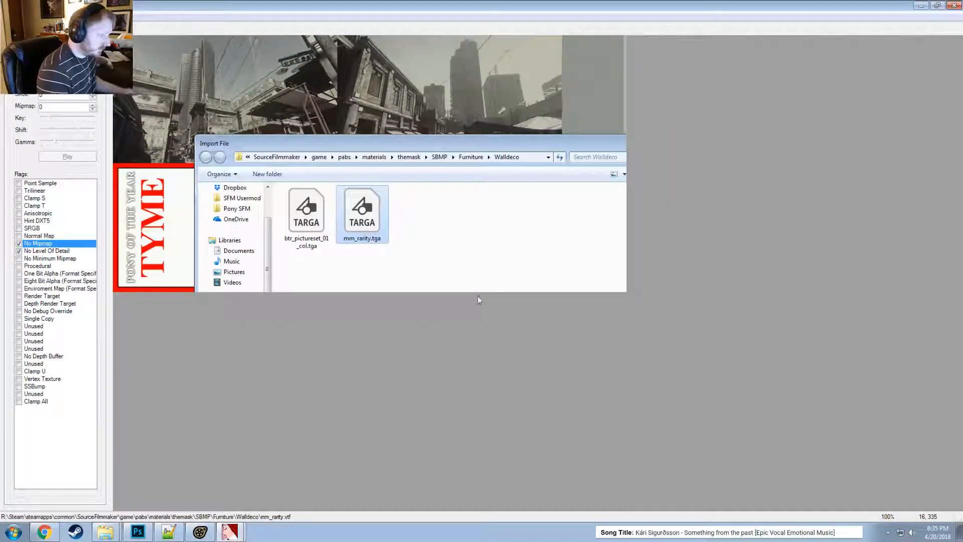
pyautogui.press('Return')
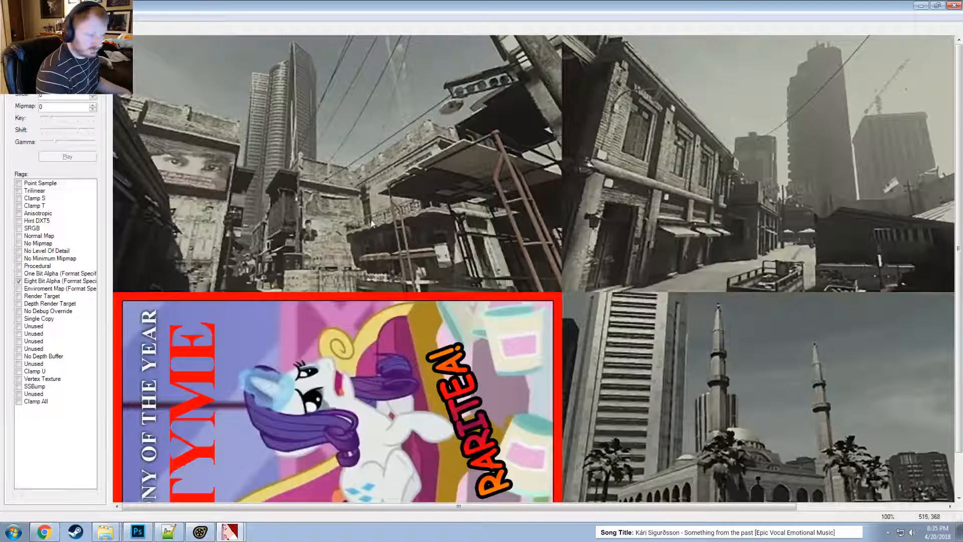
# - Enable the No Mipmap and No Level Of Detail flags and save the texture over mm_rarity.vtf
pyautogui.scroll(-1, 343, 204)
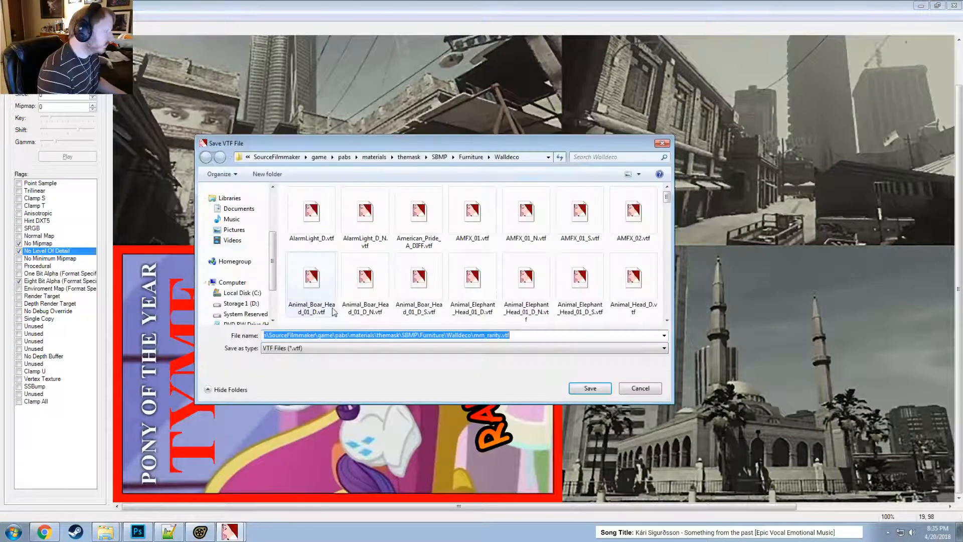
pyautogui.click(590, 390)
pyautogui.click(510, 276)
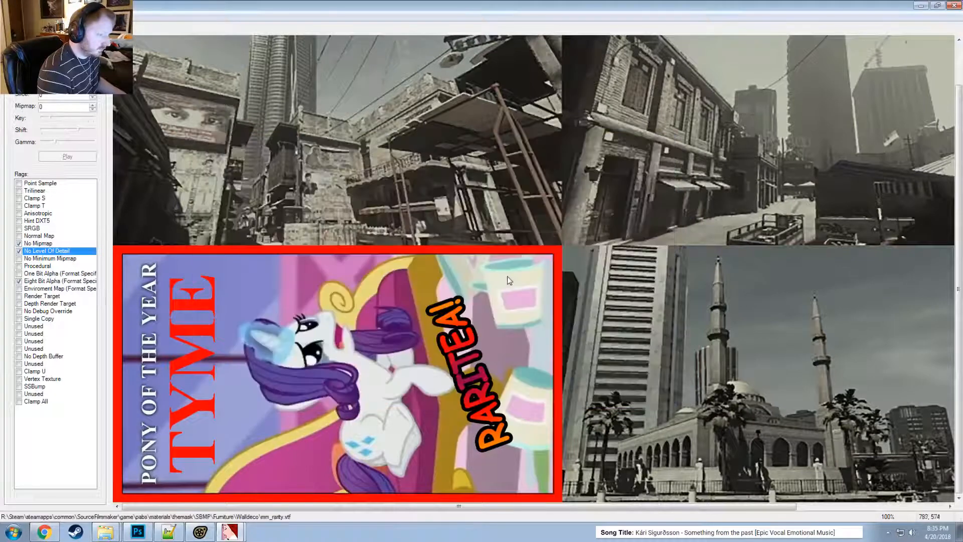
# - Switch to Source Filmmaker, show the scene through camera1 and widen the primary viewport
pyautogui.click(200, 532)
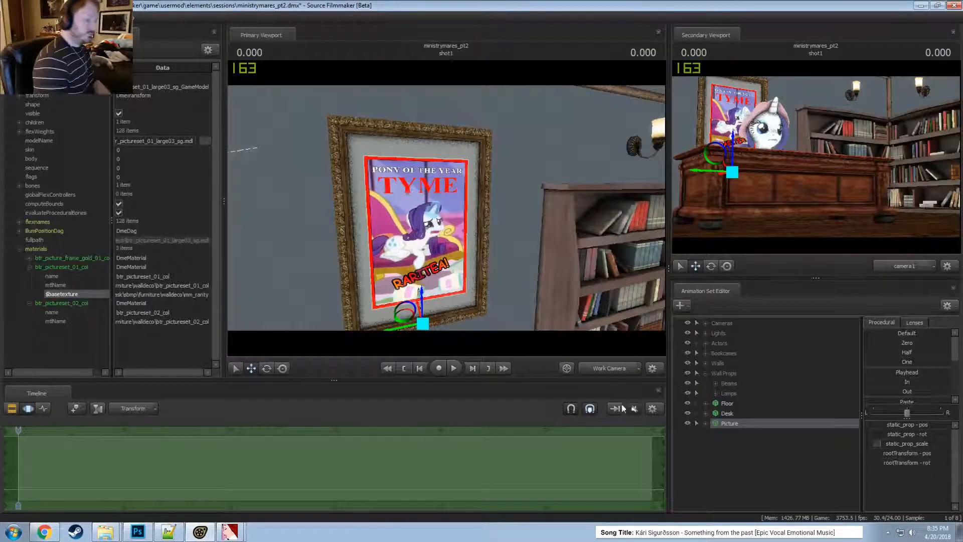
pyautogui.click(608, 369)
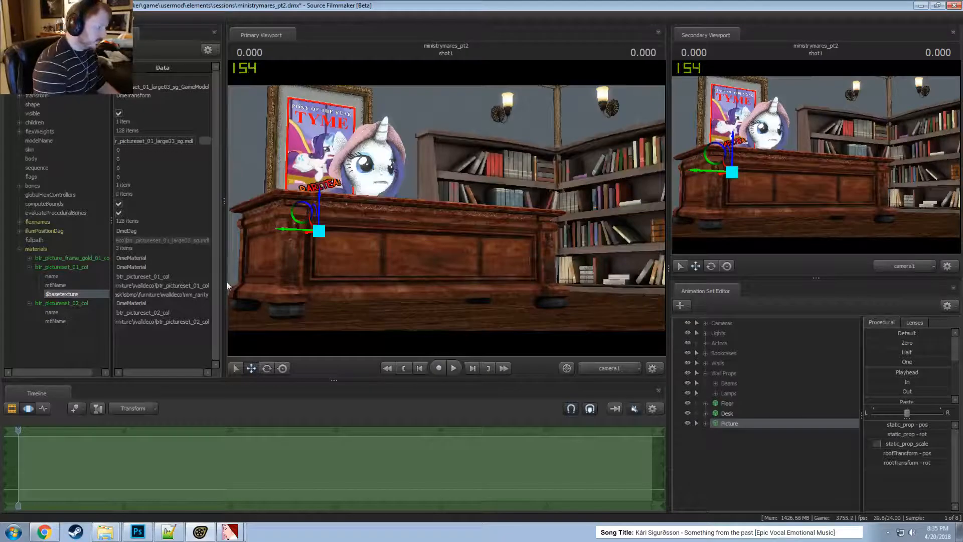
pyautogui.moveTo(224, 286); pyautogui.dragTo(121, 269)
# - Check the camera1 shot with lighting enabled and turn the lighting off again
pyautogui.rightClick(292, 231)
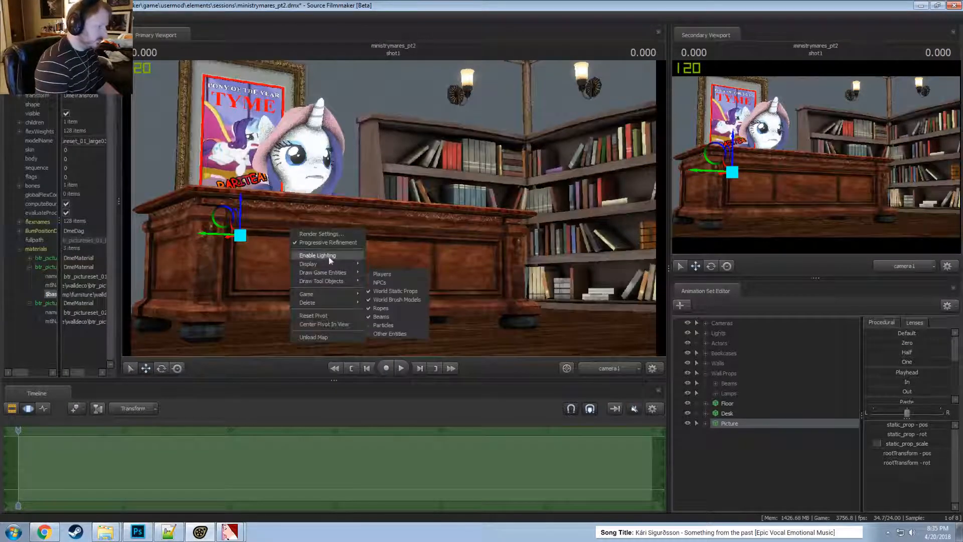
pyautogui.click(329, 256)
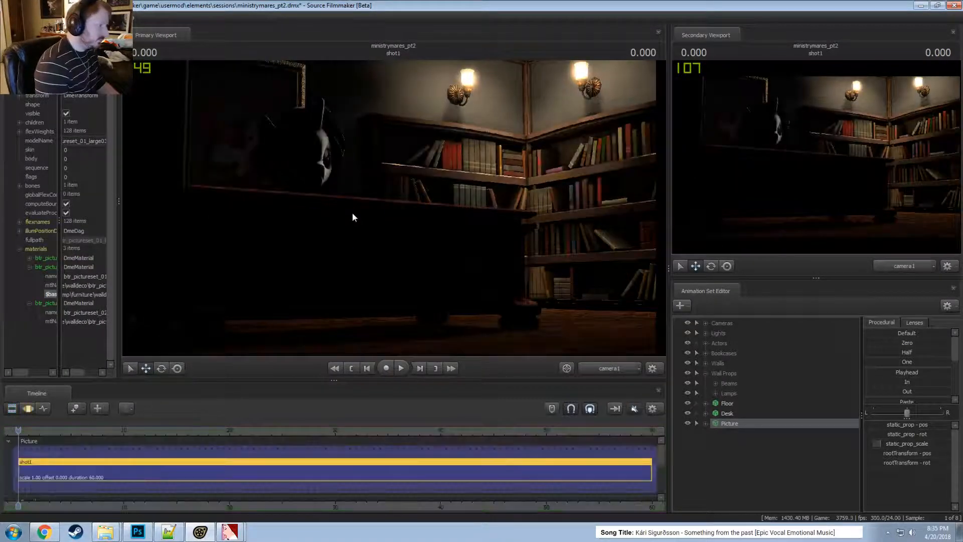
pyautogui.rightClick(352, 212)
pyautogui.click(390, 236)
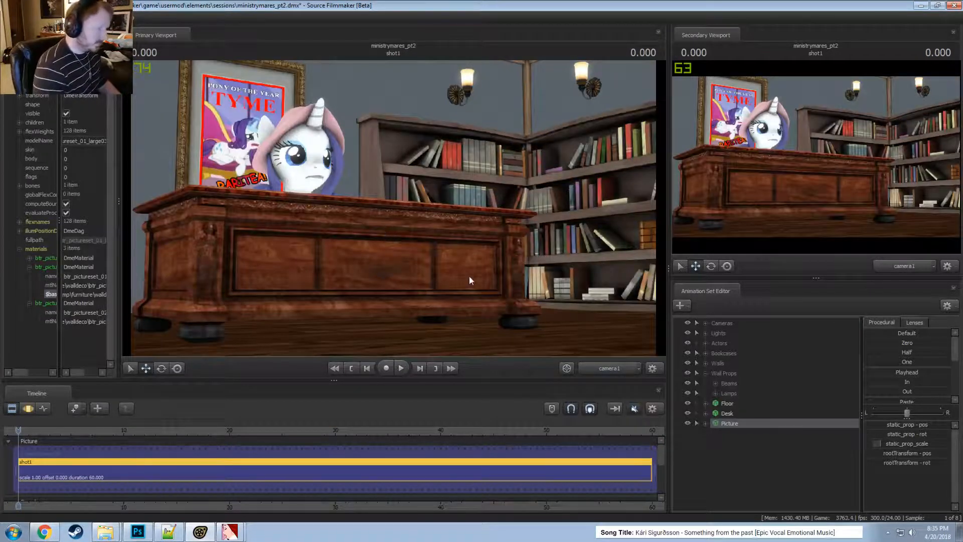
# - Collapse the Wall Props group and view the desk and framed picture from a raised angle with the Work Camera
pyautogui.click(704, 373)
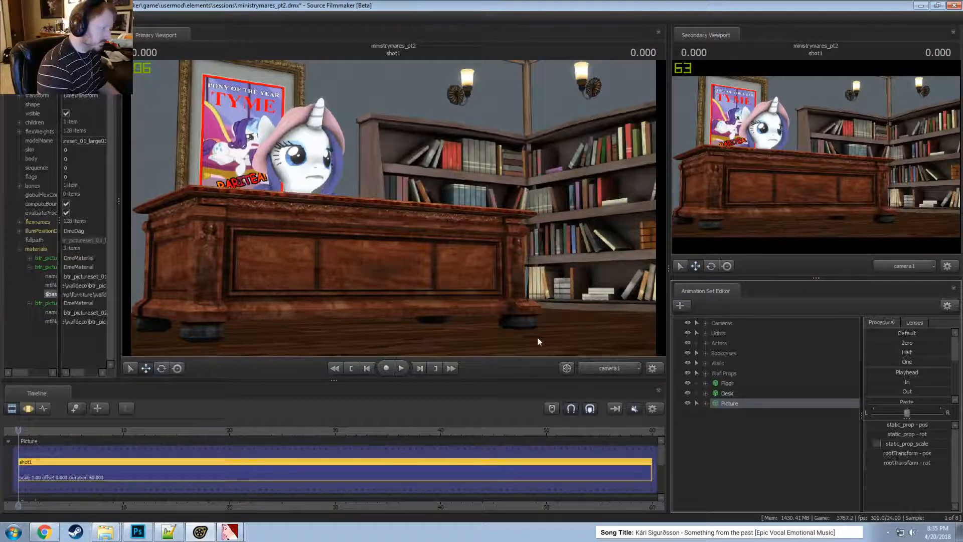
pyautogui.click(591, 367)
pyautogui.press('s')
pyautogui.moveTo(502, 281); pyautogui.dragTo(469, 286)
pyautogui.press('w')
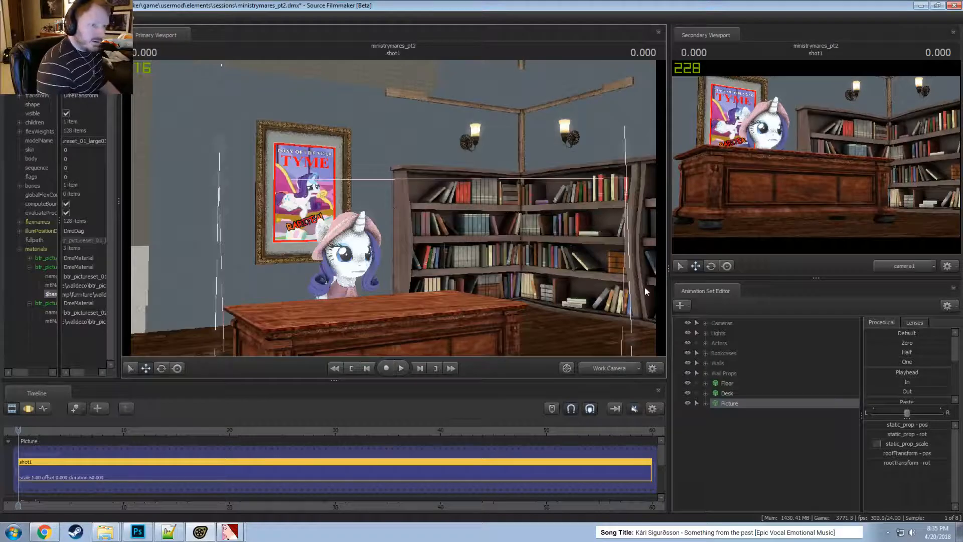
# - Enable lighting in the primary viewport and return to the Clip Editor
pyautogui.rightClick(606, 194)
pyautogui.click(633, 223)
pyautogui.press('F3')
pyautogui.press('F2')
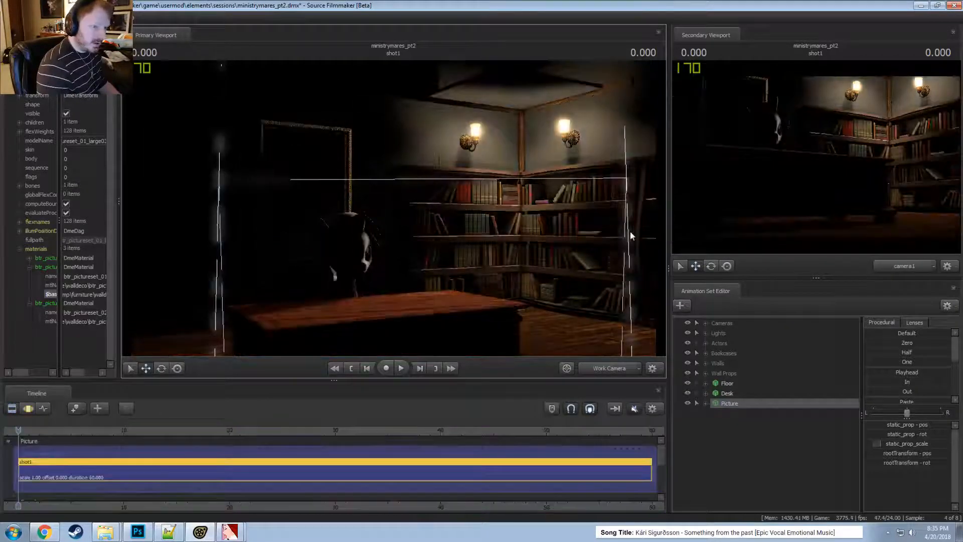
# - Start an animation set for a new model and filter the model list by "lamp"
pyautogui.rightClick(730, 431)
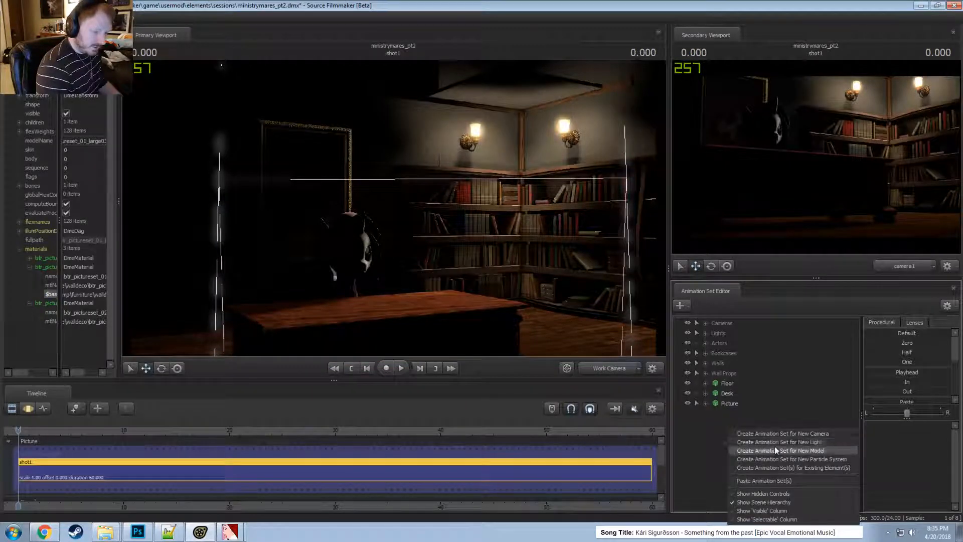
pyautogui.click(775, 450)
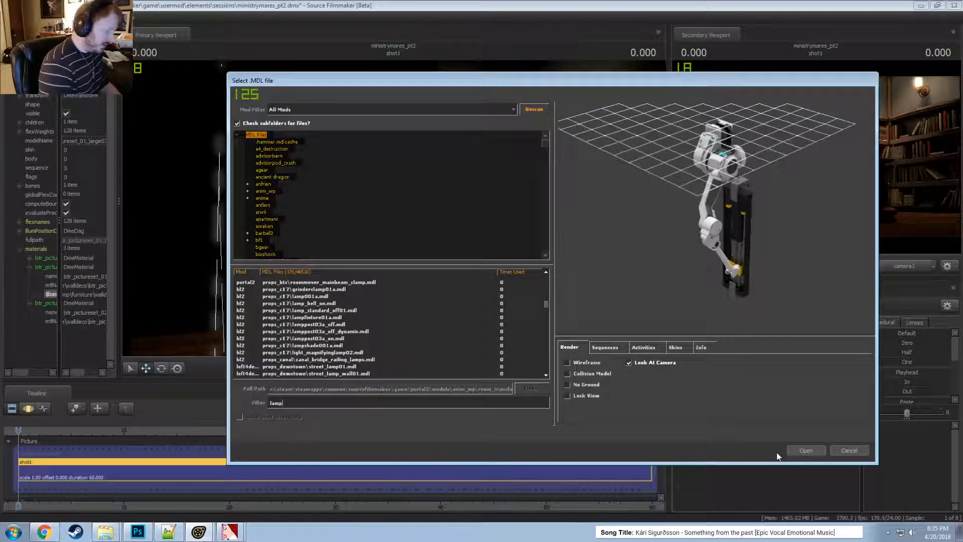
pyautogui.scroll(3, 401, 341)
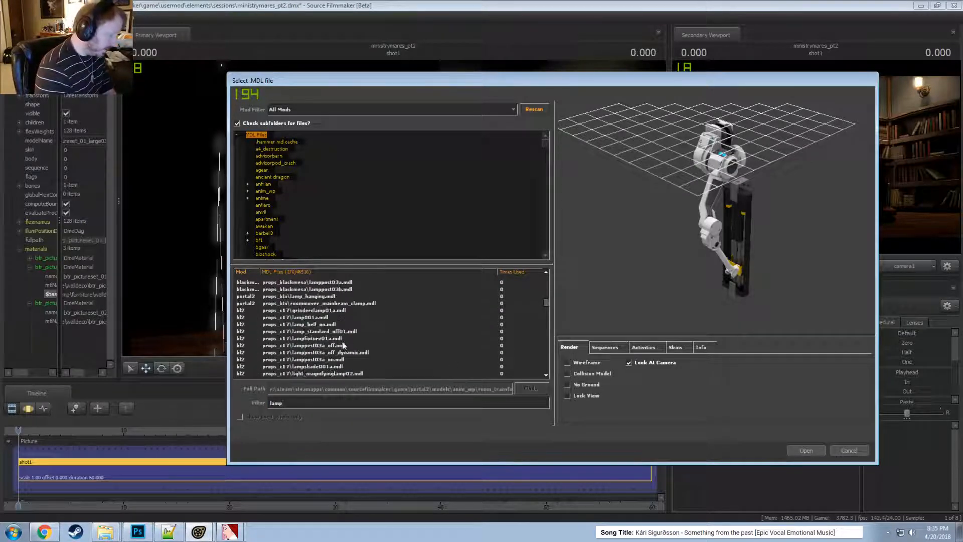
# - Browse the previews of the lamp models from the props_blackmesa lampposts to the props_lighting bedside lamp
pyautogui.click(421, 352)
pyautogui.press('Up')
pyautogui.press('Up')
pyautogui.press('Up')
pyautogui.press('Up')
pyautogui.press('Up')
pyautogui.press('Up')
pyautogui.press('Up')
pyautogui.press('Up')
pyautogui.press('Up')
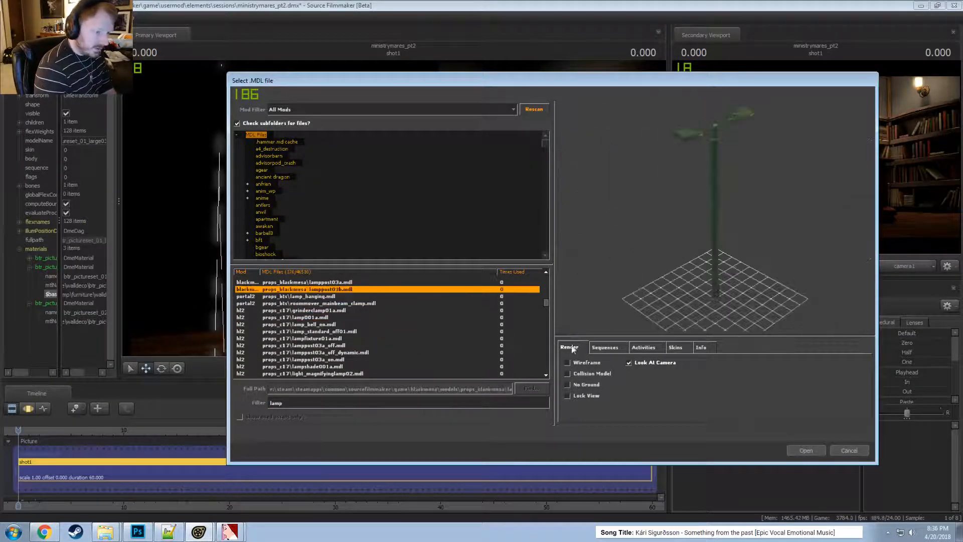
pyautogui.press('Down')
pyautogui.press('Down')
pyautogui.press('Down')
pyautogui.press('Down')
pyautogui.press('Down')
pyautogui.press('Down')
pyautogui.press('Down')
pyautogui.press('Down')
pyautogui.press('Down')
pyautogui.press('Down')
pyautogui.press('Down')
pyautogui.press('Down')
pyautogui.press('Down')
pyautogui.press('Down')
pyautogui.press('Down')
pyautogui.press('Down')
pyautogui.press('Down')
pyautogui.press('Down')
pyautogui.press('Down')
pyautogui.press('Down')
pyautogui.press('Down')
pyautogui.press('Down')
pyautogui.press('Down')
pyautogui.press('Down')
pyautogui.press('Down')
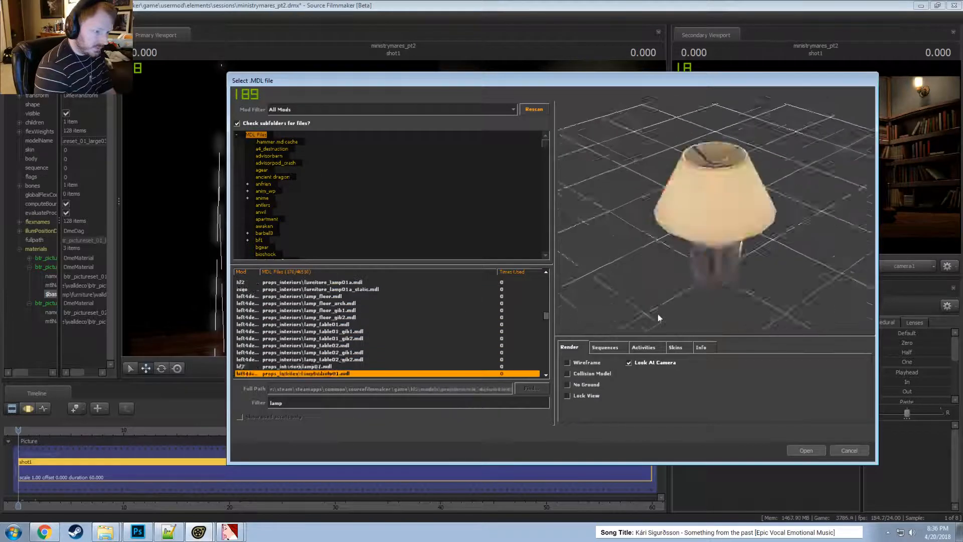
# - Compare the props_interiors table and floor lamps and the props_lab desk lamp as candidates for the desk
pyautogui.press('Up')
pyautogui.press('Up')
pyautogui.press('Up')
pyautogui.press('Up')
pyautogui.press('Up')
pyautogui.press('Down')
pyautogui.press('Down')
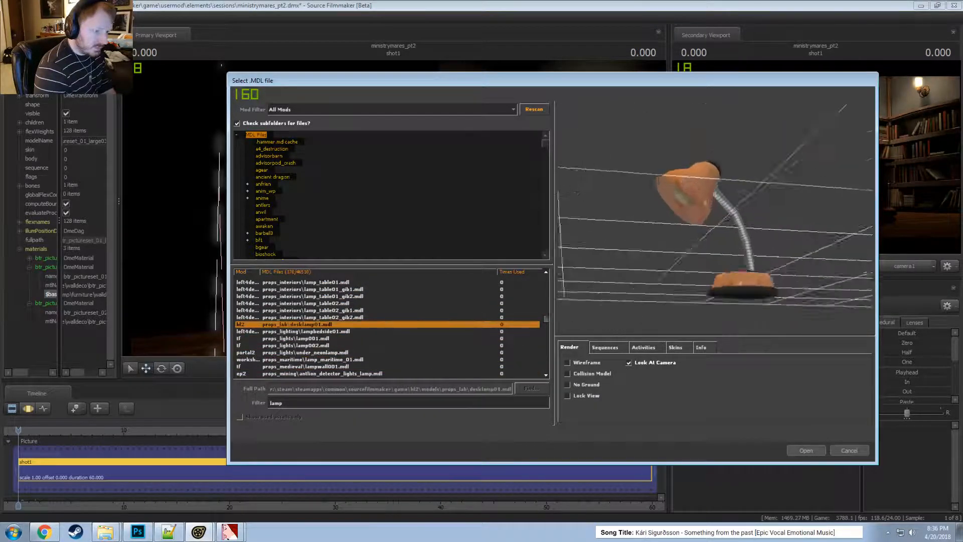
pyautogui.press('Up')
pyautogui.press('Down')
pyautogui.press('Up')
pyautogui.press('Up')
pyautogui.press('Up')
pyautogui.press('Up')
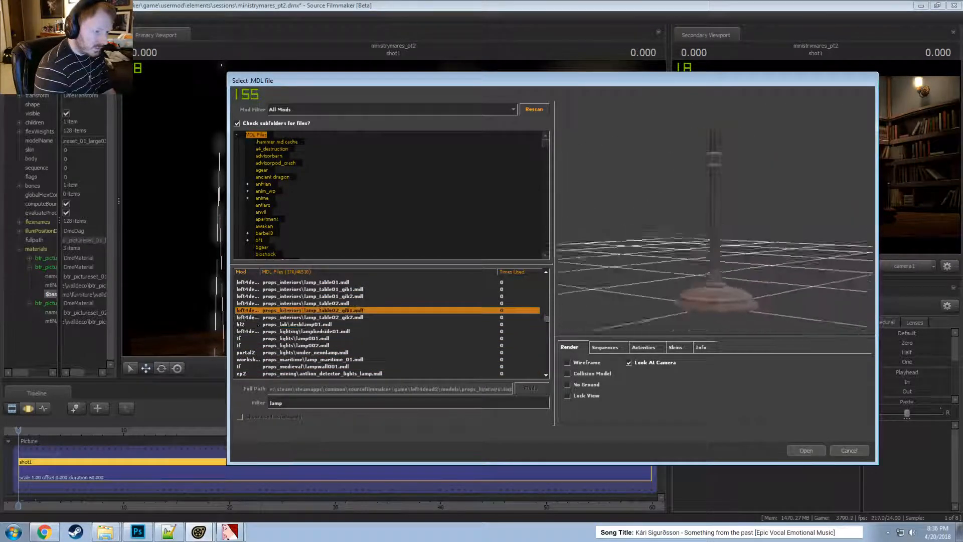
pyautogui.moveTo(715, 236); pyautogui.dragTo(715, 216)
pyautogui.moveTo(716, 236); pyautogui.dragTo(716, 210, button='right')
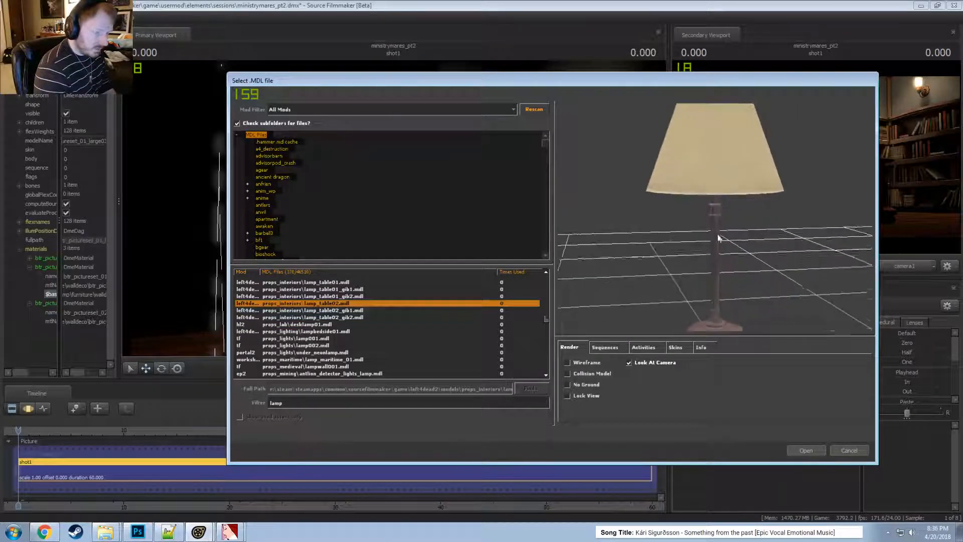
pyautogui.moveTo(716, 220)
pyautogui.mouseDown()
pyautogui.moveTo(722, 271)
pyautogui.moveTo(716, 196)
pyautogui.moveTo(715, 220)
pyautogui.mouseUp()
pyautogui.press('Up')
pyautogui.press('Up')
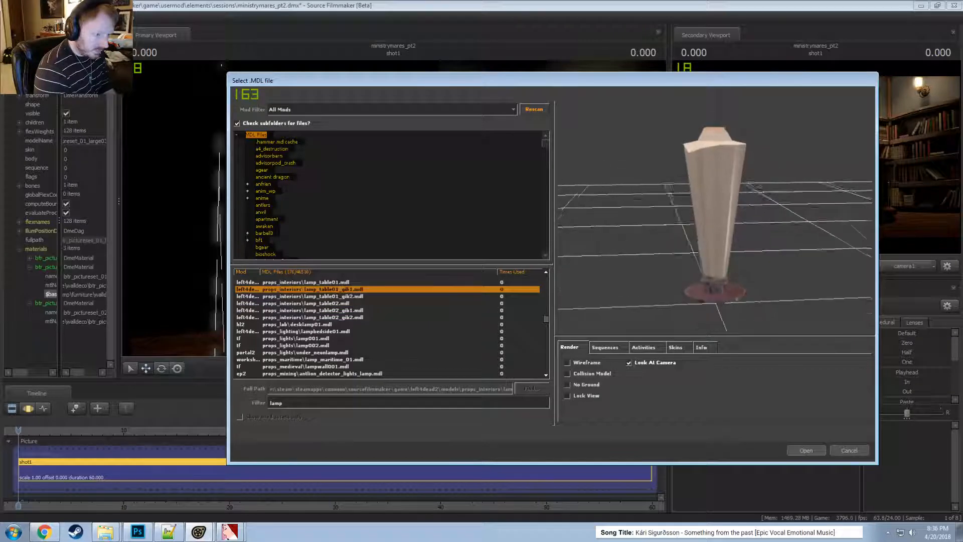
pyautogui.press('Down')
pyautogui.press('Down')
pyautogui.press('Up')
pyautogui.press('Up')
pyautogui.press('Up')
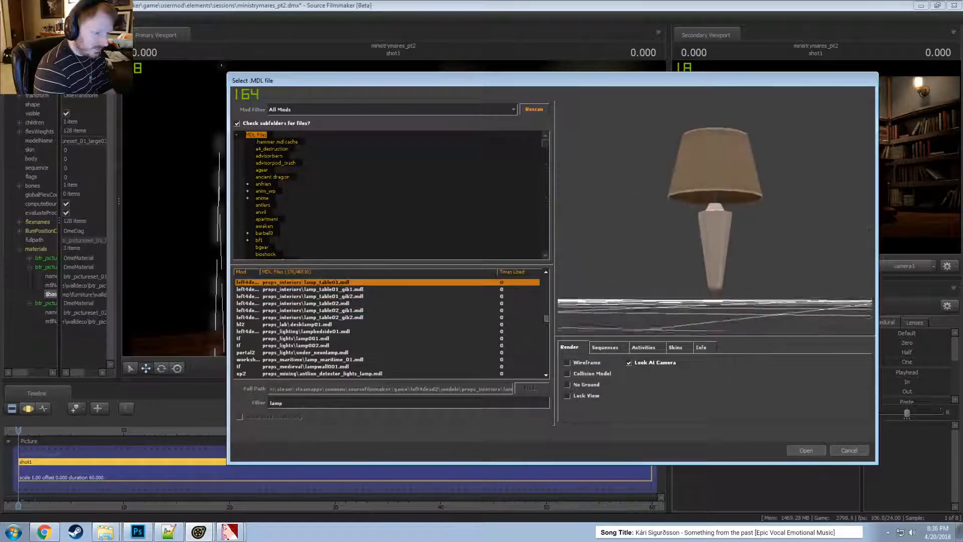
pyautogui.press('Up')
pyautogui.press('Up')
pyautogui.press('Up')
pyautogui.press('Up')
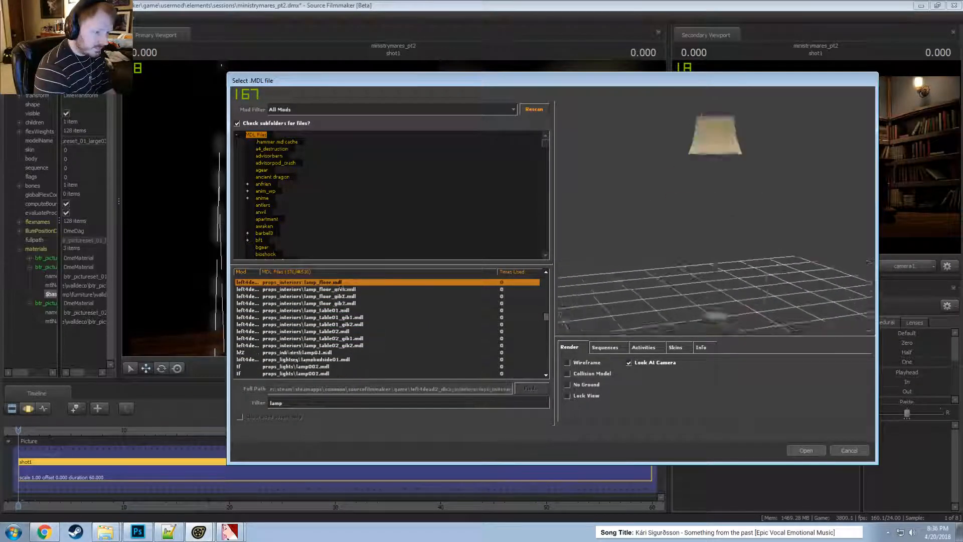
pyautogui.press('Up')
pyautogui.press('Up')
pyautogui.press('Down')
pyautogui.press('Down')
pyautogui.press('Down')
pyautogui.press('Down')
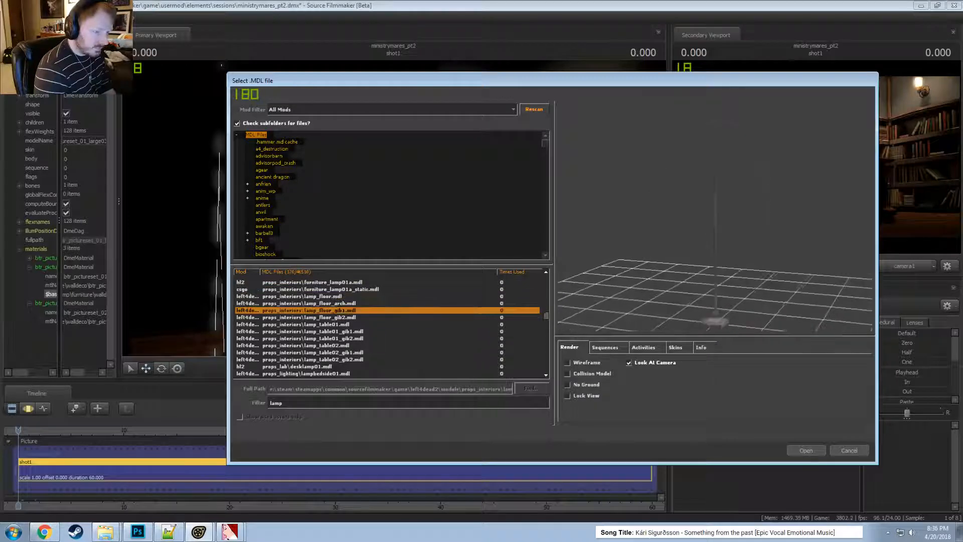
# - Preview the lamp models from the props_interiors floor lamp gibs through the props_office, props_spytech and props_swamp models
pyautogui.press('Down')
pyautogui.press('Down')
pyautogui.press('Down')
pyautogui.press('Down')
pyautogui.press('Down')
pyautogui.press('Down')
pyautogui.press('Down')
pyautogui.press('Down')
pyautogui.press('Down')
pyautogui.press('Down')
pyautogui.press('Down')
pyautogui.press('Down')
pyautogui.press('Down')
pyautogui.press('Down')
pyautogui.press('Down')
pyautogui.press('Down')
pyautogui.press('Down')
pyautogui.press('Down')
pyautogui.press('Down')
pyautogui.press('Down')
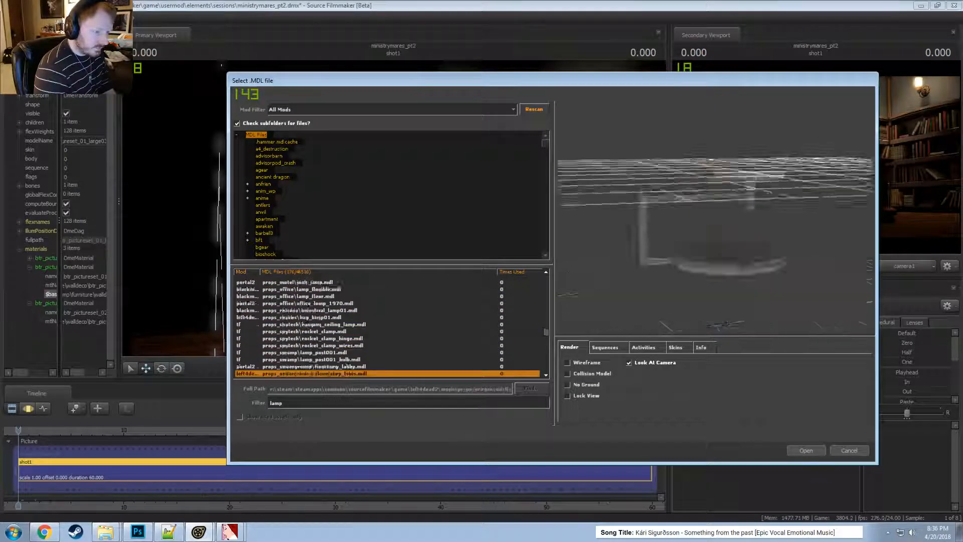
pyautogui.press('Down')
pyautogui.press('Up')
pyautogui.press('Up')
pyautogui.press('Up')
pyautogui.press('Up')
pyautogui.press('Up')
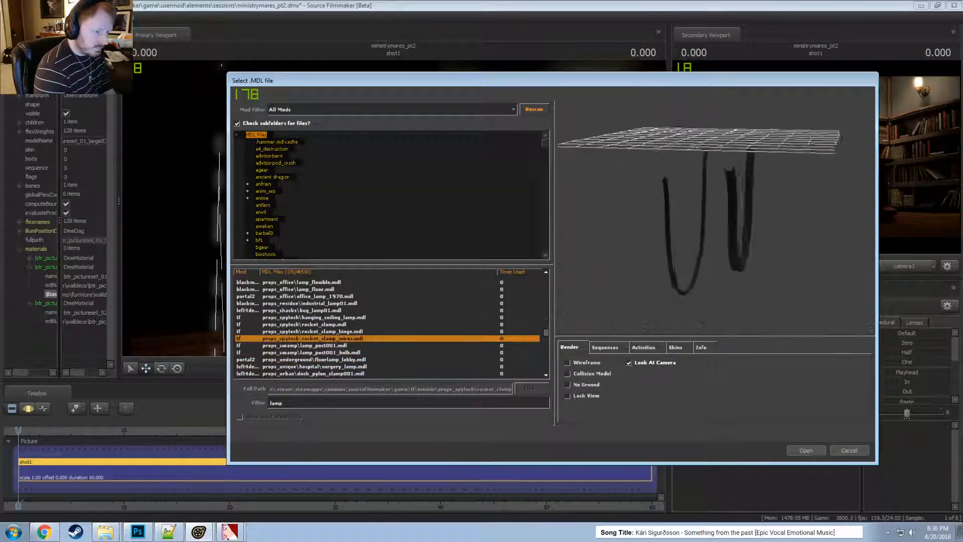
# - Examine the lamp models from props_swamp through props_urban, props_wasteland and props_waterfront to the themask base office lamp
pyautogui.press('Down')
pyautogui.press('Down')
pyautogui.press('Down')
pyautogui.press('Down')
pyautogui.press('Down')
pyautogui.press('Down')
pyautogui.press('Down')
pyautogui.press('Down')
pyautogui.press('Down')
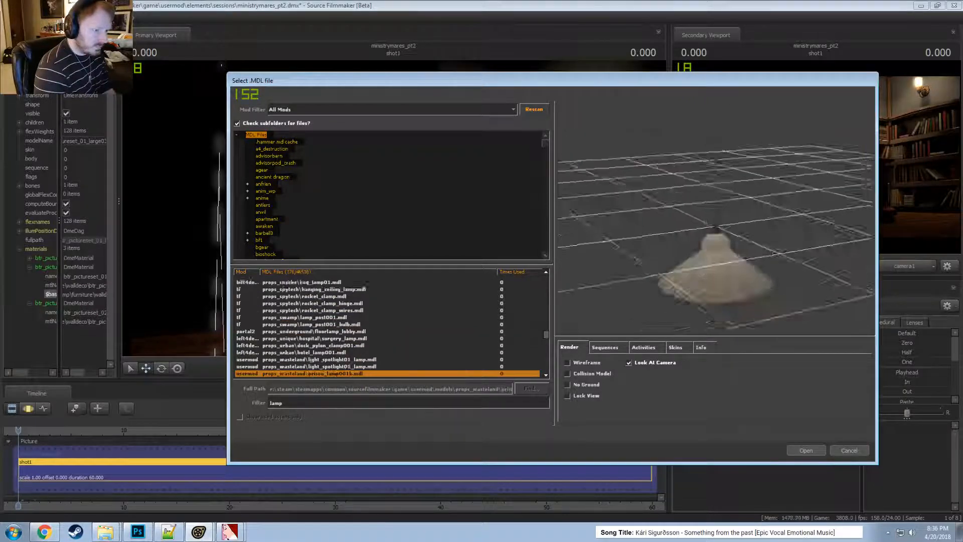
pyautogui.press('Down')
pyautogui.press('Down')
pyautogui.press('Down')
pyautogui.press('Down')
pyautogui.press('Down')
pyautogui.press('Down')
pyautogui.press('Down')
pyautogui.press('Down')
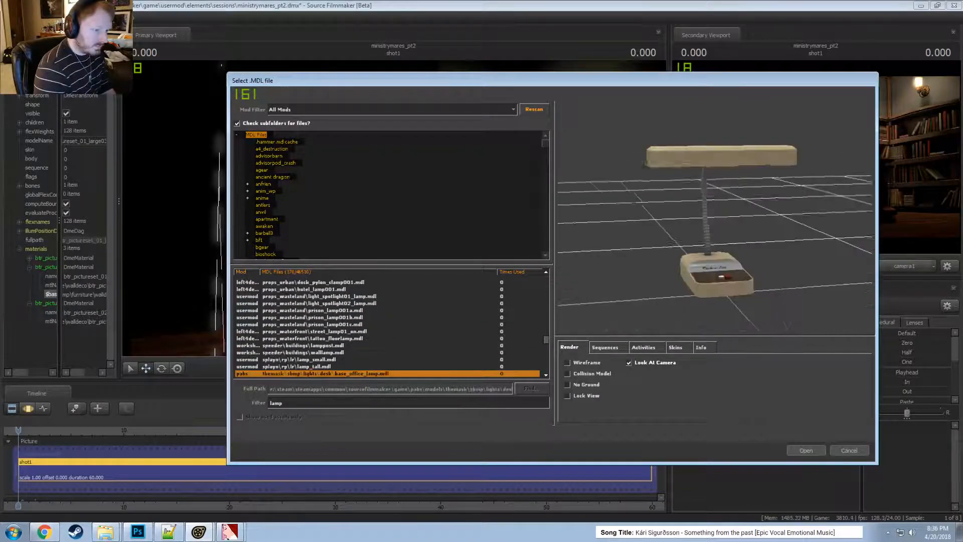
# - Compare the splayn small and tall lamps with the themask desk, bed and wall lamps
pyautogui.press('Up')
pyautogui.press('Up')
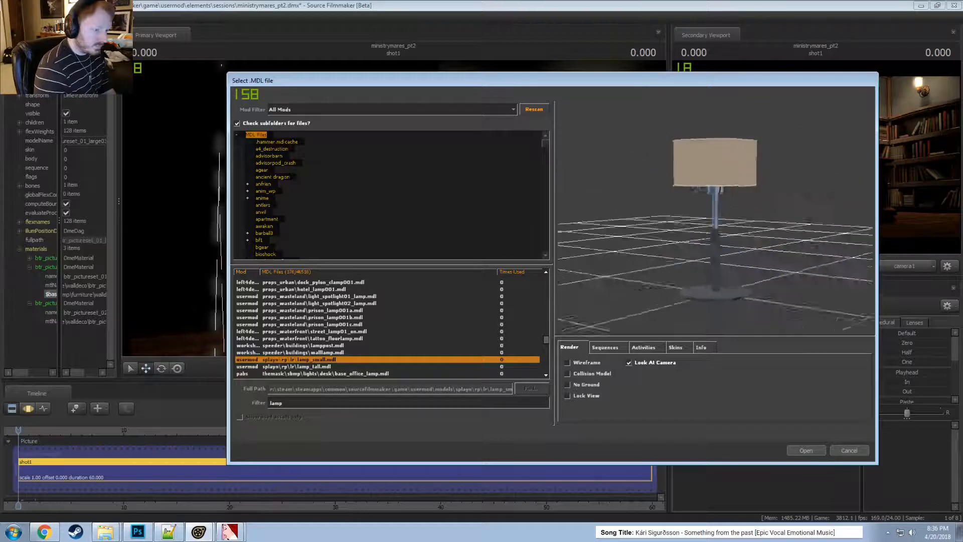
pyautogui.press('Down')
pyautogui.press('Down')
pyautogui.press('Down')
pyautogui.press('Down')
pyautogui.press('Down')
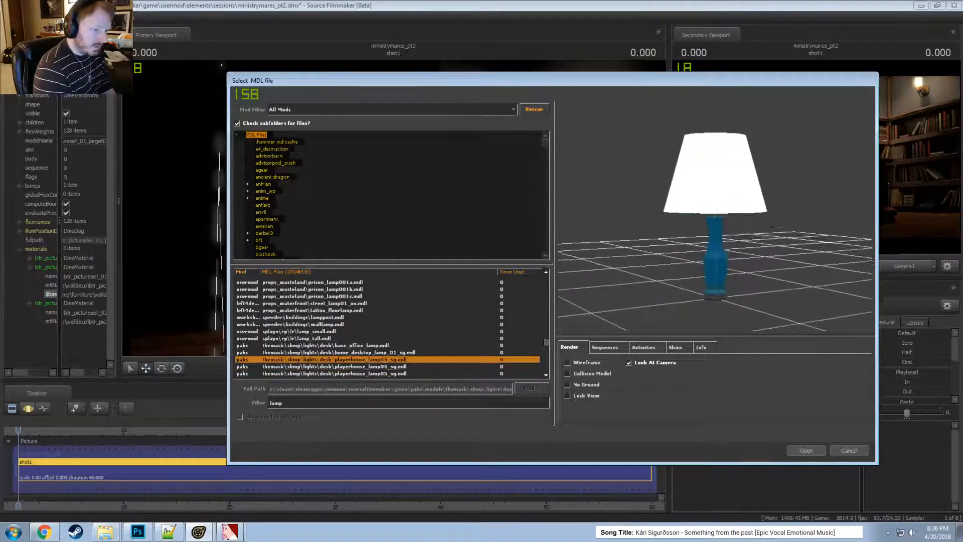
pyautogui.press('Down')
pyautogui.press('Down')
pyautogui.press('Down')
pyautogui.press('Down')
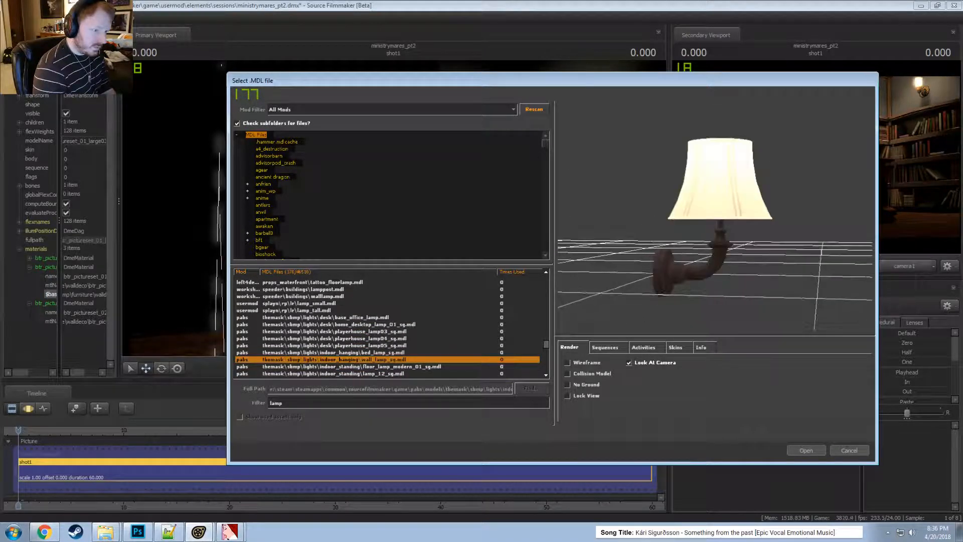
pyautogui.press('Up')
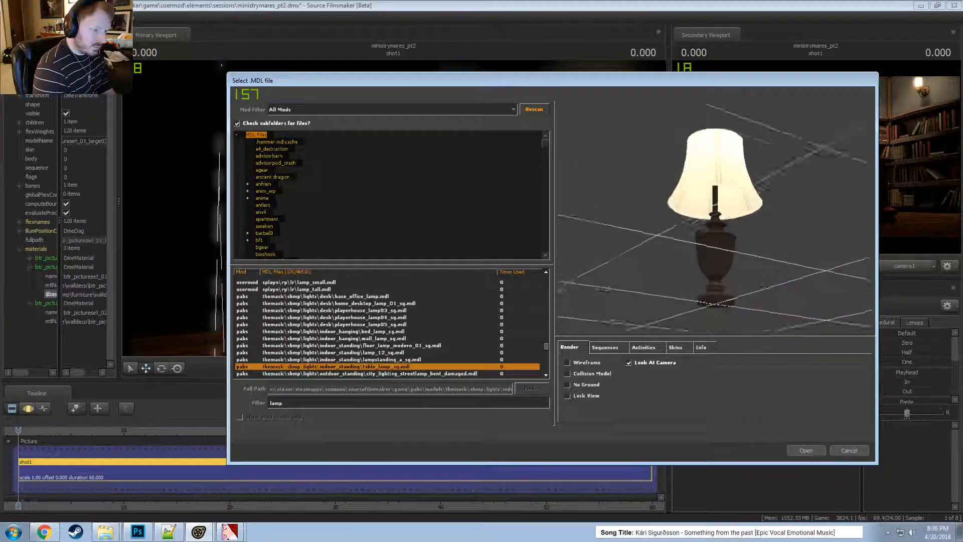
# - Look through the themask sbmp outdoor standing and outdoor wall lamps for a usable model
pyautogui.press('Down')
pyautogui.press('Down')
pyautogui.press('Down')
pyautogui.press('Down')
pyautogui.press('Down')
pyautogui.press('Down')
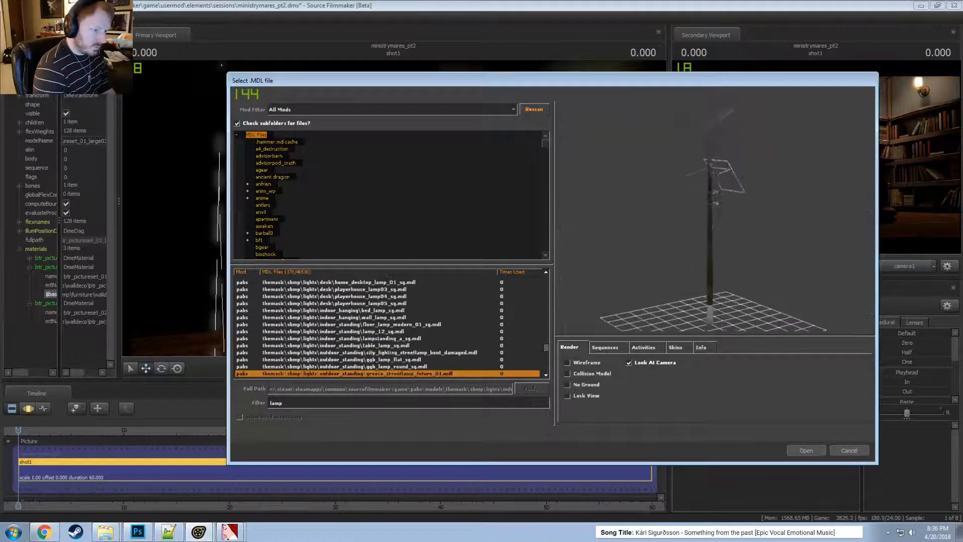
pyautogui.press('Down')
pyautogui.press('Down')
pyautogui.press('Down')
pyautogui.press('Down')
pyautogui.press('Down')
pyautogui.press('Down')
pyautogui.press('Down')
pyautogui.press('Down')
pyautogui.press('Down')
pyautogui.press('Down')
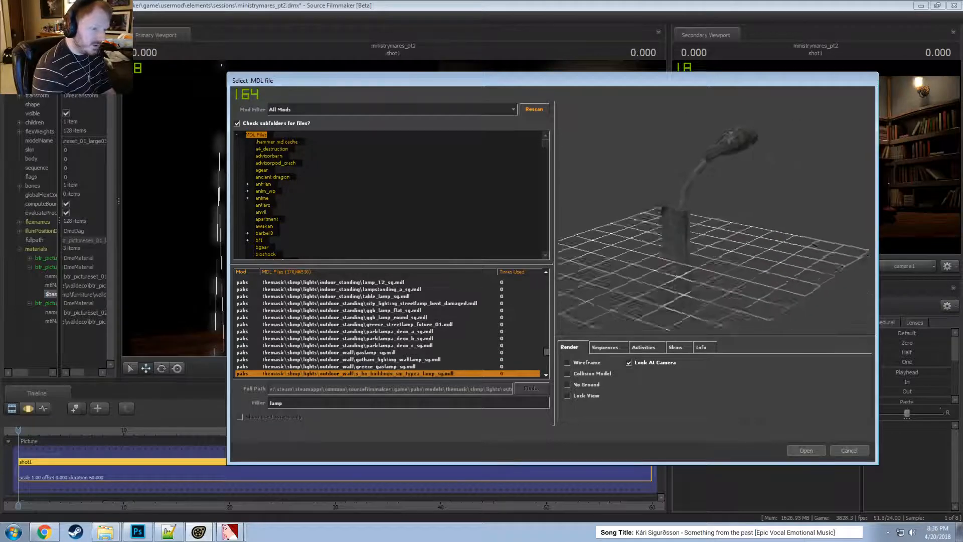
# - Check the themask scenebuildthemes lights from the base carter lamp and desk lamps to the lampposts
pyautogui.press('Down')
pyautogui.press('Down')
pyautogui.press('Down')
pyautogui.press('Down')
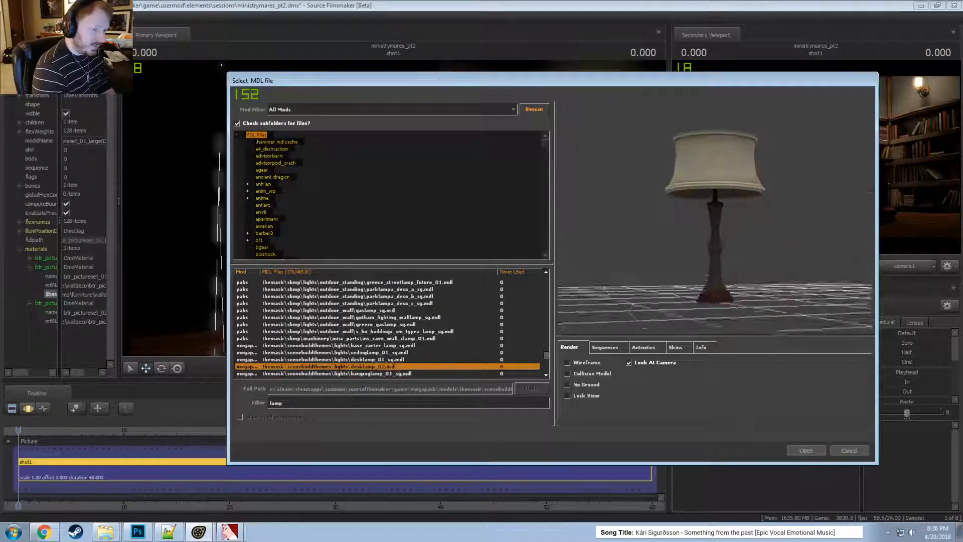
pyautogui.press('Down')
pyautogui.press('Down')
pyautogui.press('Down')
pyautogui.press('Down')
pyautogui.press('Down')
pyautogui.press('Down')
pyautogui.press('Down')
pyautogui.press('Down')
pyautogui.press('Down')
pyautogui.press('Down')
pyautogui.press('Down')
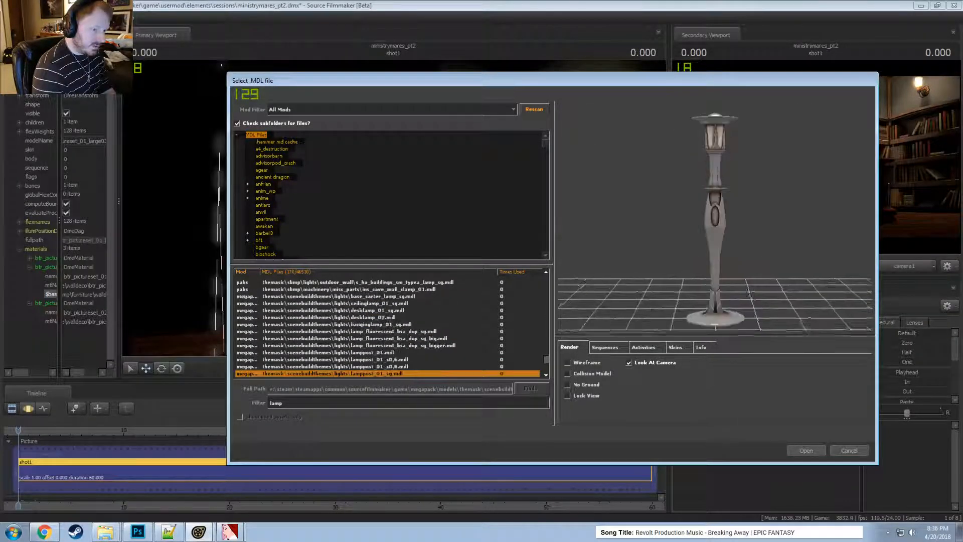
# - Inspect the remaining filtered lamps, from the scaled lampposts through the wall, standing and ceiling lamps to the medical lamp
pyautogui.press('Down')
pyautogui.press('Down')
pyautogui.press('Down')
pyautogui.press('Down')
pyautogui.press('Down')
pyautogui.press('Down')
pyautogui.press('Down')
pyautogui.press('Down')
pyautogui.press('Down')
pyautogui.press('Down')
pyautogui.press('Down')
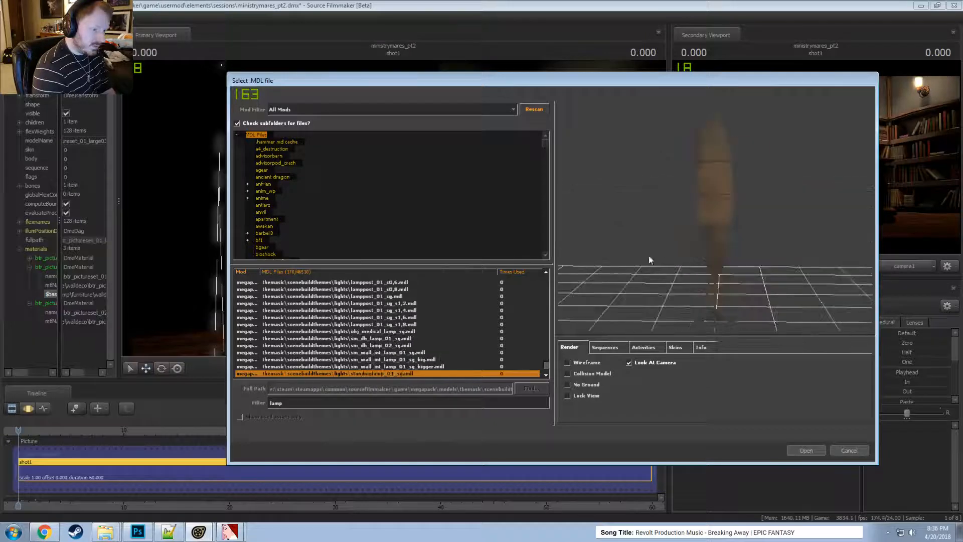
pyautogui.press('Down')
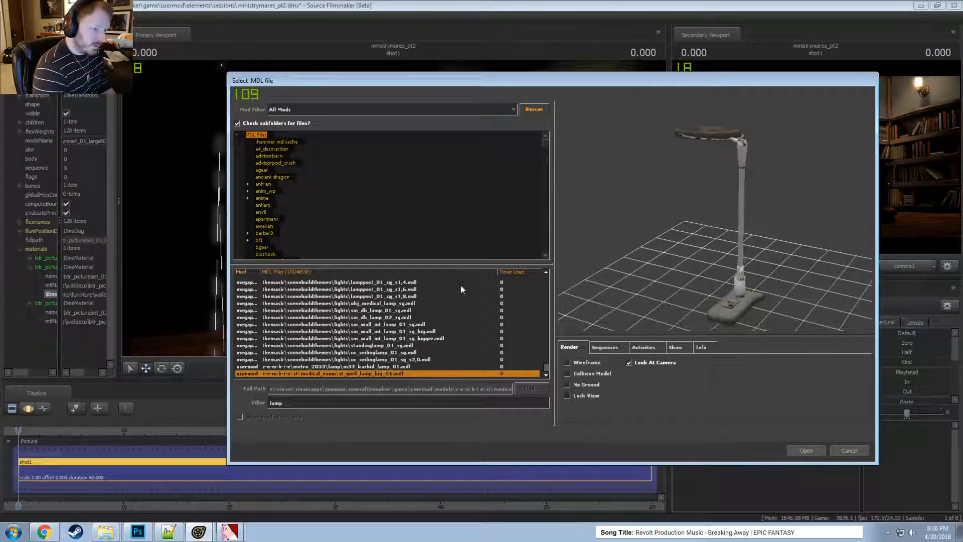
# - Return to the start of the filtered list and preview the models from the dm_hala lamps to the mcmodelpack block lamp
pyautogui.scroll(8, 462, 289)
pyautogui.moveTo(547, 357); pyautogui.dragTo(524, 263)
pyautogui.click(444, 302)
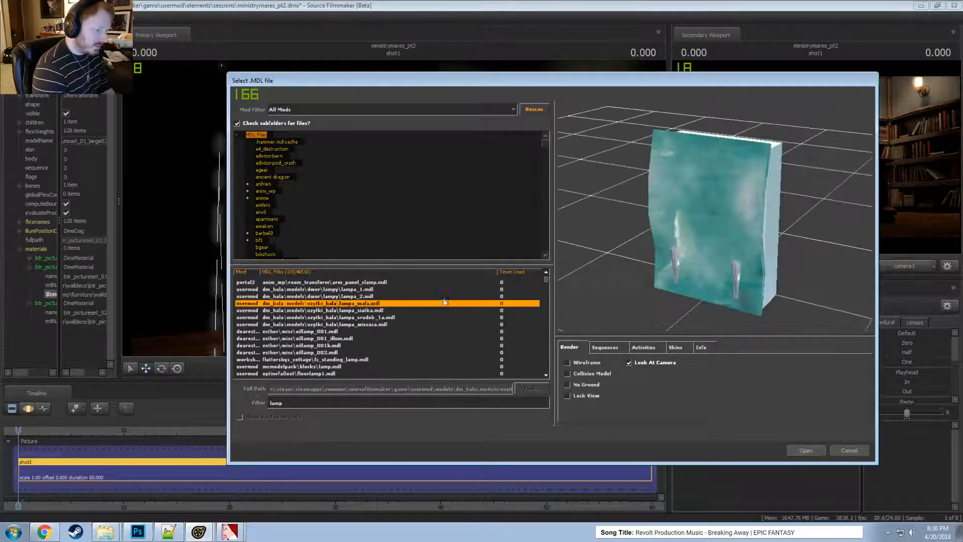
pyautogui.press('Down')
pyautogui.press('Down')
pyautogui.press('Down')
pyautogui.press('Down')
pyautogui.press('Down')
pyautogui.press('Down')
pyautogui.press('Down')
pyautogui.press('Down')
pyautogui.press('Down')
pyautogui.press('Down')
pyautogui.press('Down')
pyautogui.press('Up')
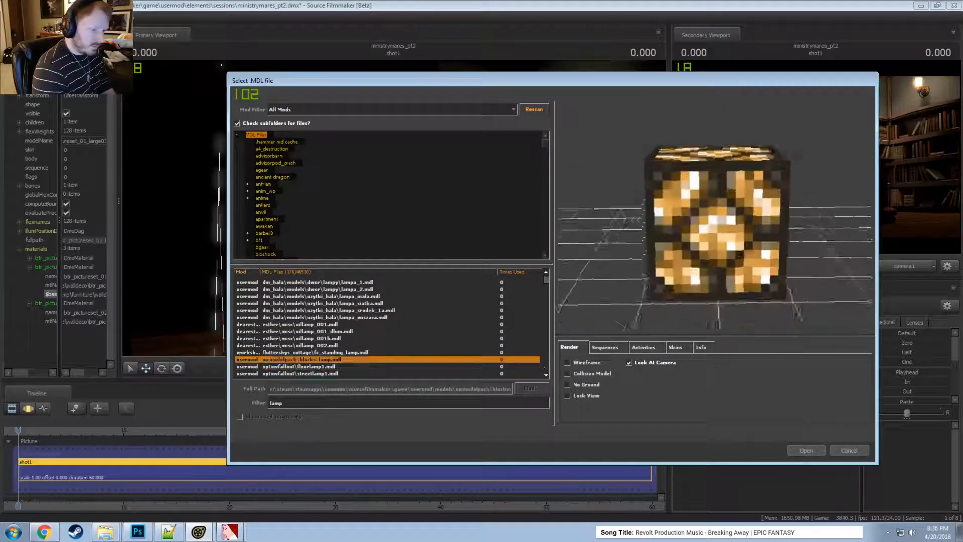
# - Review the optinvfallout floor and street lamps, the cs_italy lampholders and the de_inferno wall lamps
pyautogui.press('Down')
pyautogui.press('Down')
pyautogui.press('Down')
pyautogui.press('Down')
pyautogui.press('Down')
pyautogui.press('Down')
pyautogui.press('Down')
pyautogui.press('Down')
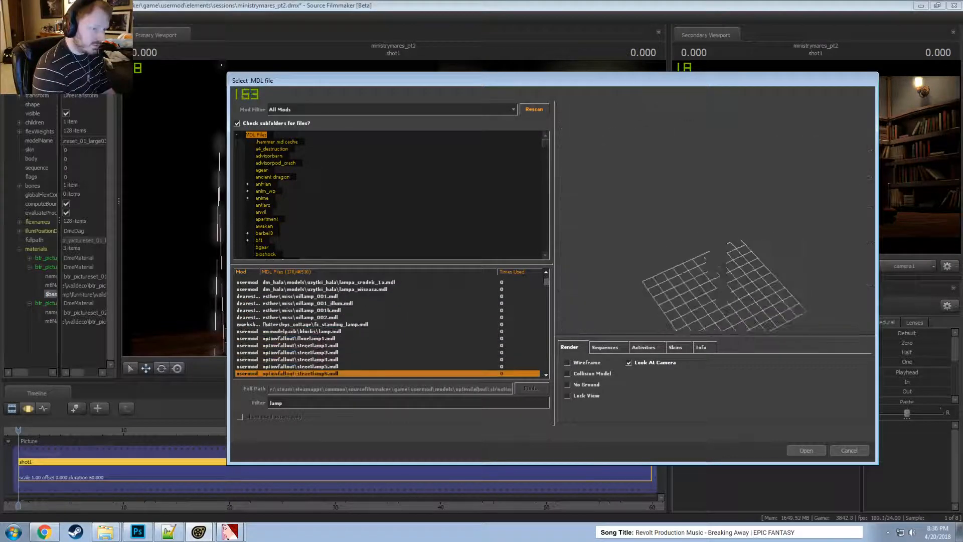
pyautogui.press('Down')
pyautogui.press('Down')
pyautogui.press('Down')
pyautogui.press('Down')
pyautogui.press('Down')
pyautogui.press('Down')
pyautogui.press('Down')
pyautogui.press('Down')
pyautogui.press('Down')
pyautogui.press('Down')
pyautogui.press('Down')
pyautogui.press('Down')
pyautogui.press('Down')
pyautogui.press('Down')
pyautogui.press('Down')
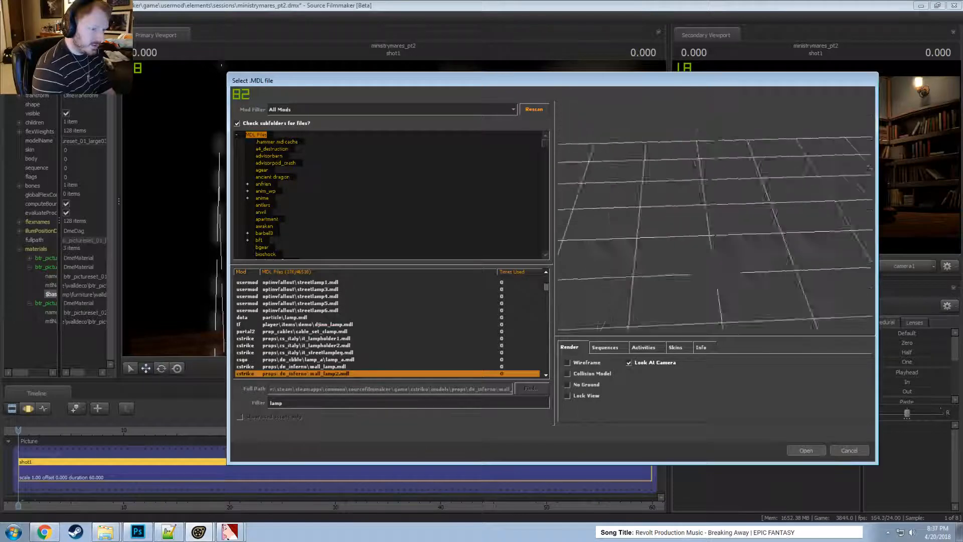
# - Preview the filtered lamp models from the de_inferno wall lamp through the props_blackmesa lampposts to the props_c17 lampshade
pyautogui.press('Down')
pyautogui.press('Down')
pyautogui.press('Down')
pyautogui.press('Down')
pyautogui.press('Down')
pyautogui.press('Down')
pyautogui.press('Down')
pyautogui.press('Down')
pyautogui.press('Down')
pyautogui.press('Down')
pyautogui.press('Down')
pyautogui.press('Down')
pyautogui.press('Down')
pyautogui.press('Down')
pyautogui.press('Down')
pyautogui.press('Down')
pyautogui.press('Down')
pyautogui.press('Down')
pyautogui.press('Down')
pyautogui.press('Down')
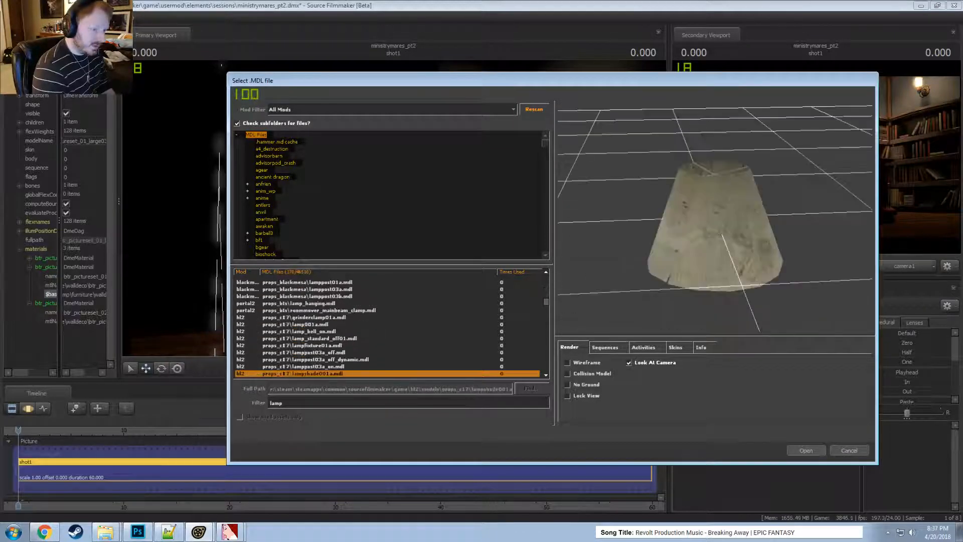
# - Inspect the next lamp models from the props_c17 magnifying light through the props_downtown lamps to the props_fallout street lamp
pyautogui.press('Down')
pyautogui.press('Down')
pyautogui.press('Down')
pyautogui.press('Down')
pyautogui.press('Down')
pyautogui.press('Down')
pyautogui.press('Down')
pyautogui.press('Down')
pyautogui.press('Down')
pyautogui.press('Down')
pyautogui.press('Down')
pyautogui.press('Down')
pyautogui.press('Down')
pyautogui.press('Down')
pyautogui.press('Down')
pyautogui.press('Down')
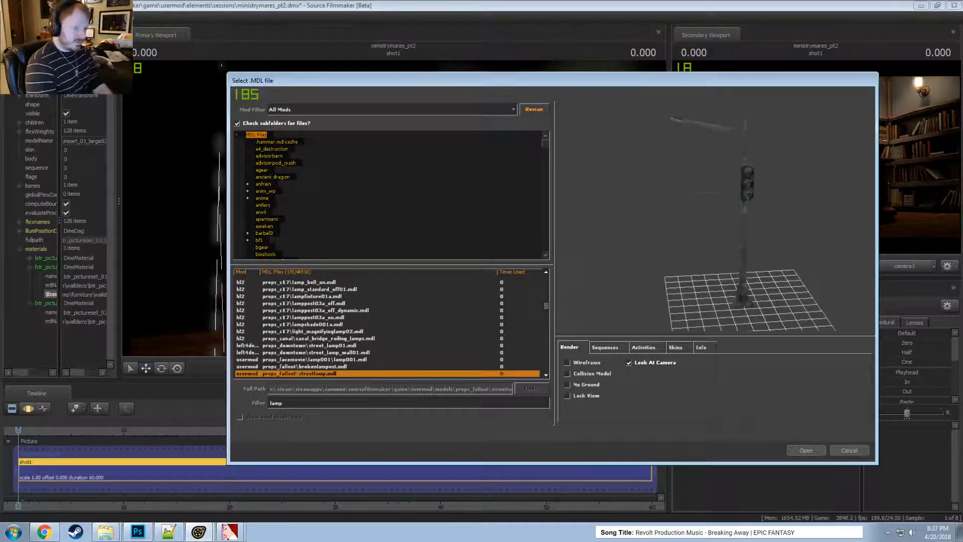
# - Compare the props_interiors floor and table lamps, the bedside lamp and the props_lights lamps
pyautogui.press('Down')
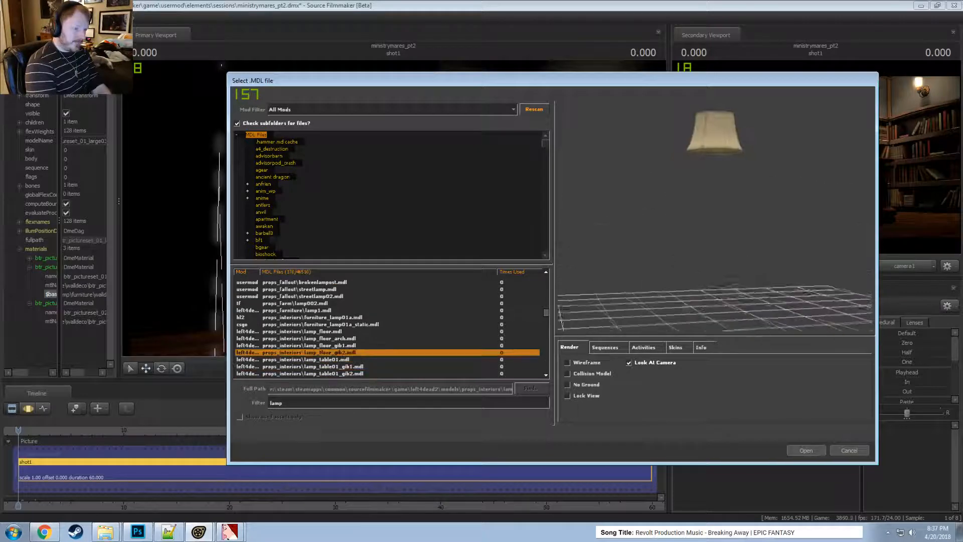
pyautogui.press('Down')
pyautogui.press('Down')
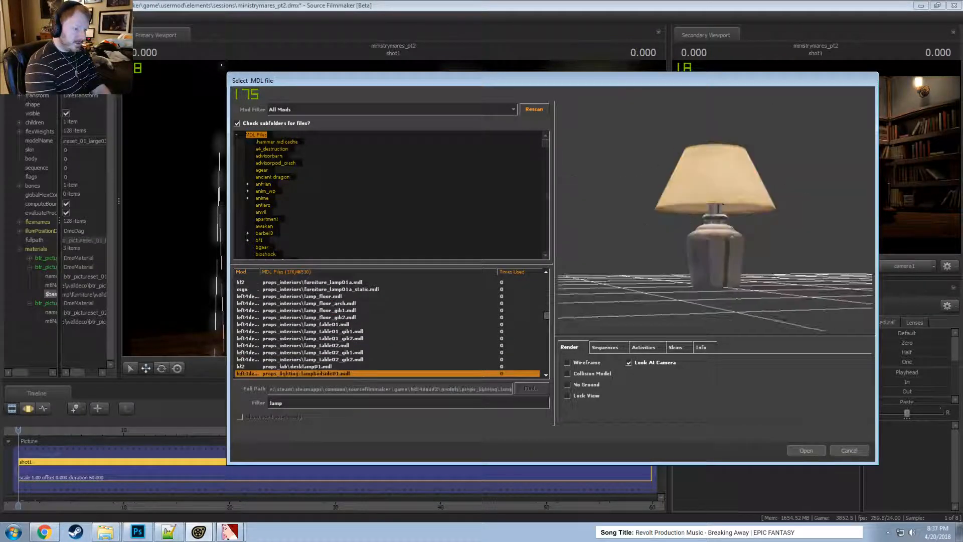
pyautogui.press('Up')
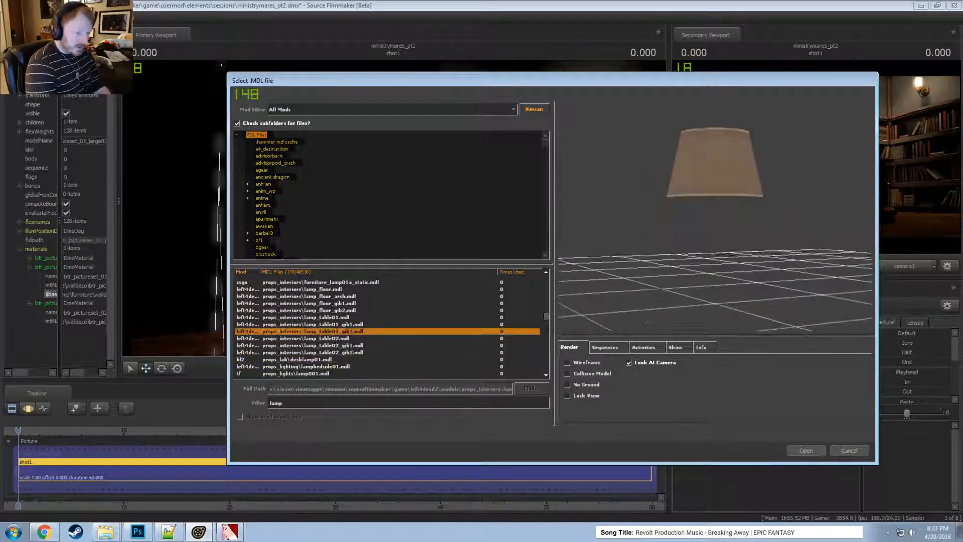
pyautogui.press('Down')
pyautogui.press('Down')
pyautogui.press('Down')
pyautogui.press('Down')
pyautogui.press('Down')
pyautogui.press('Down')
pyautogui.press('Down')
pyautogui.press('Down')
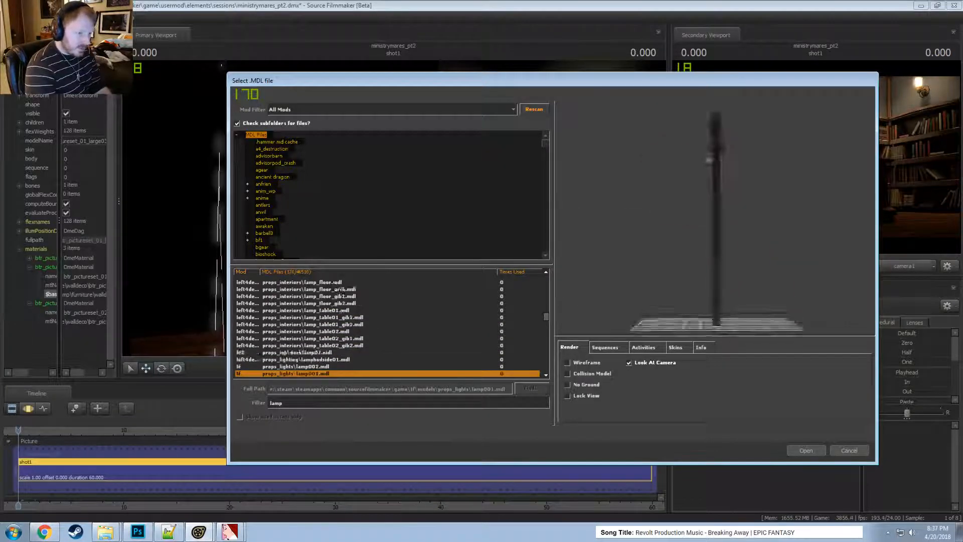
# - Preview the lamps from the props_maritime and props_mining models through the pony lamps to the props_motel wall lamp
pyautogui.press('Down')
pyautogui.press('Down')
pyautogui.press('Down')
pyautogui.press('Down')
pyautogui.press('Down')
pyautogui.press('Down')
pyautogui.press('Down')
pyautogui.press('Down')
pyautogui.press('Down')
pyautogui.press('Down')
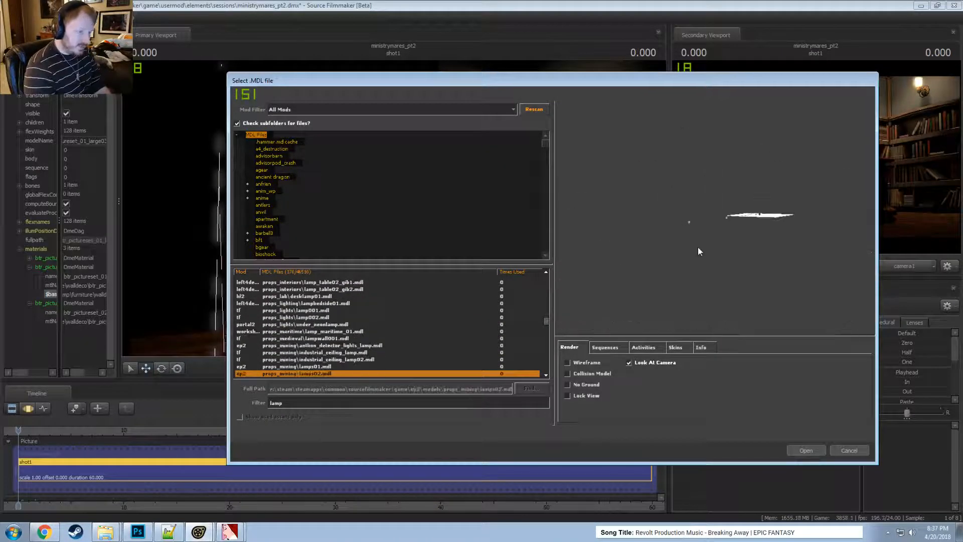
pyautogui.press('Down')
pyautogui.press('Down')
pyautogui.press('Down')
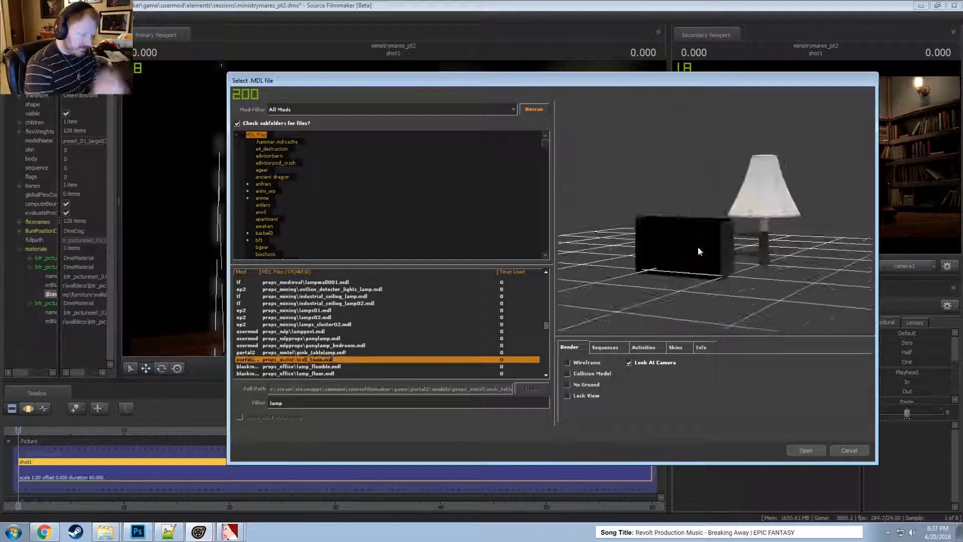
# - Add the props_motel pink_tablelamp model to the scene
pyautogui.press('Up')
pyautogui.press('Up')
pyautogui.press('Up')
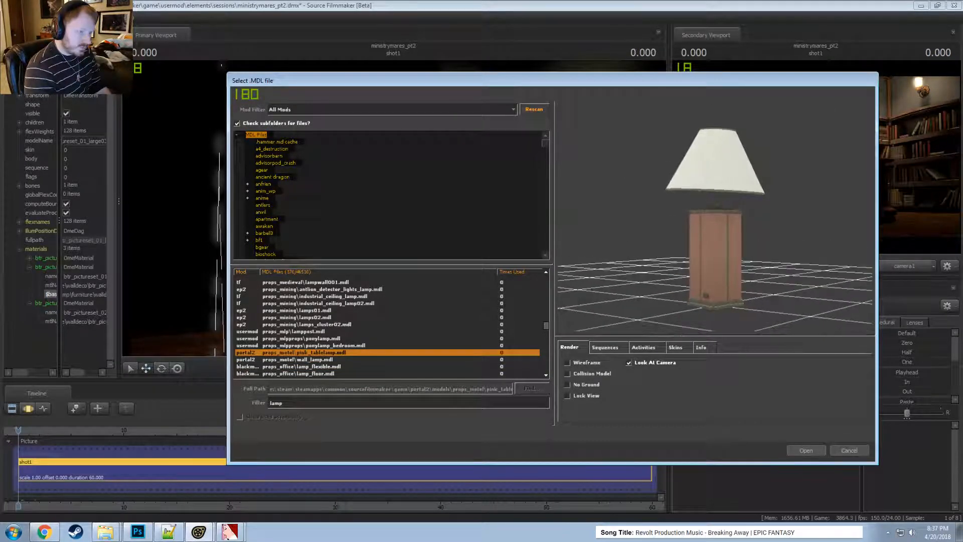
pyautogui.click(805, 451)
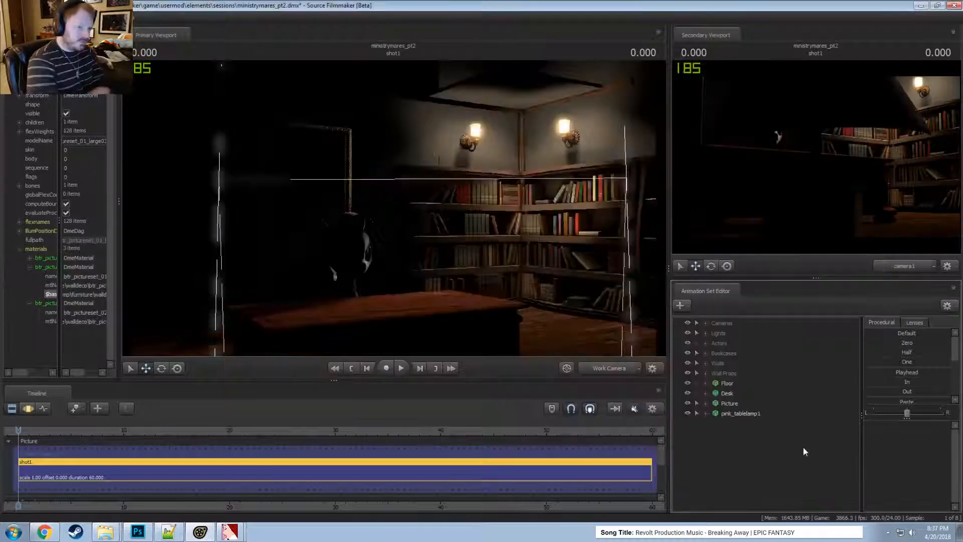
# - Move the pink table lamp up onto the desktop beside the seated pony
pyautogui.press('F3')
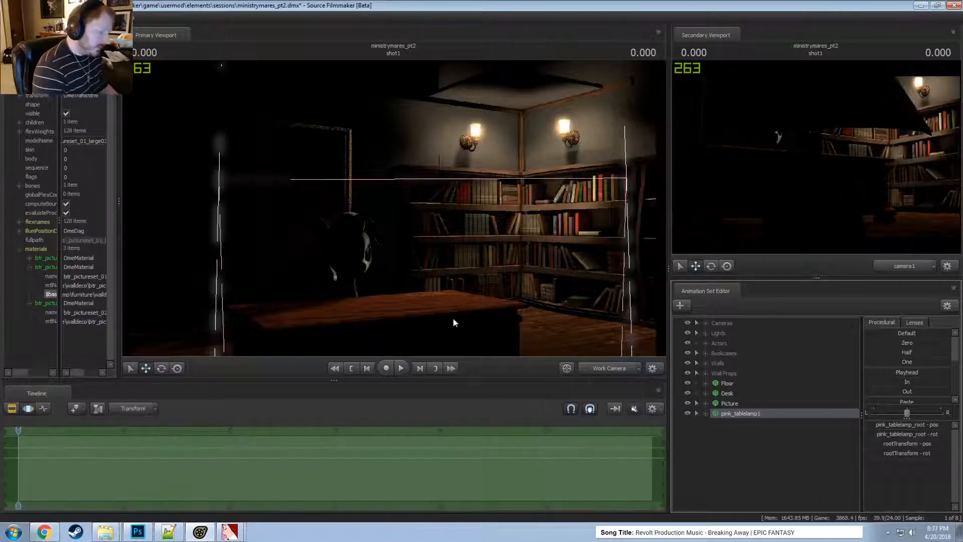
pyautogui.click(603, 370)
pyautogui.middleClick(603, 370)
pyautogui.moveTo(552, 301); pyautogui.dragTo(556, 321)
pyautogui.press('s')
pyautogui.moveTo(400, 241); pyautogui.dragTo(400, 265)
pyautogui.press('F2')
pyautogui.press('F3')
pyautogui.press('r')
pyautogui.moveTo(377, 334); pyautogui.dragTo(404, 109)
pyautogui.press('w')
pyautogui.moveTo(488, 250)
pyautogui.mouseDown()
pyautogui.moveTo(489, 220)
pyautogui.moveTo(481, 245)
pyautogui.mouseUp()
# - Turn off the viewport lighting and fine-tune the lamp's placement near the desk's corner
pyautogui.rightClick(480, 245)
pyautogui.click(518, 273)
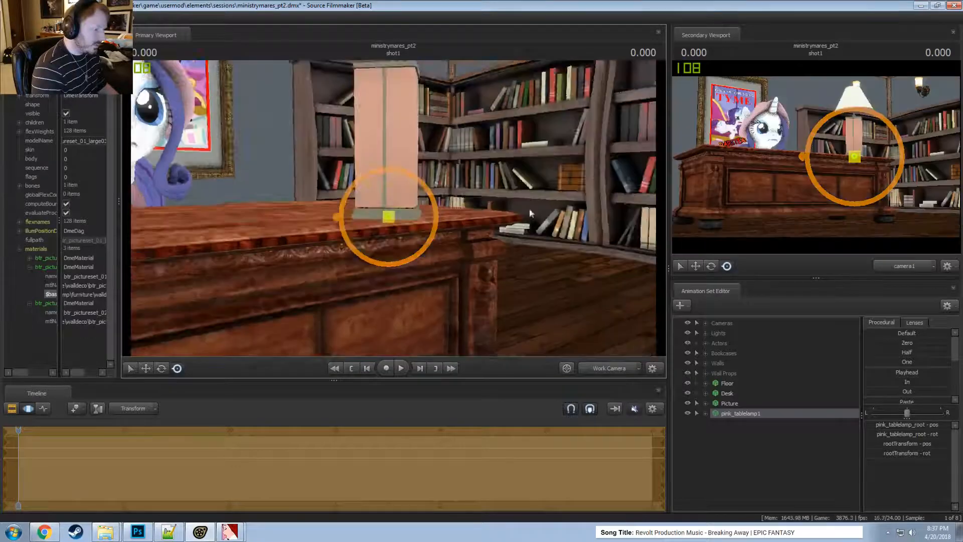
pyautogui.moveTo(519, 273); pyautogui.dragTo(412, 139)
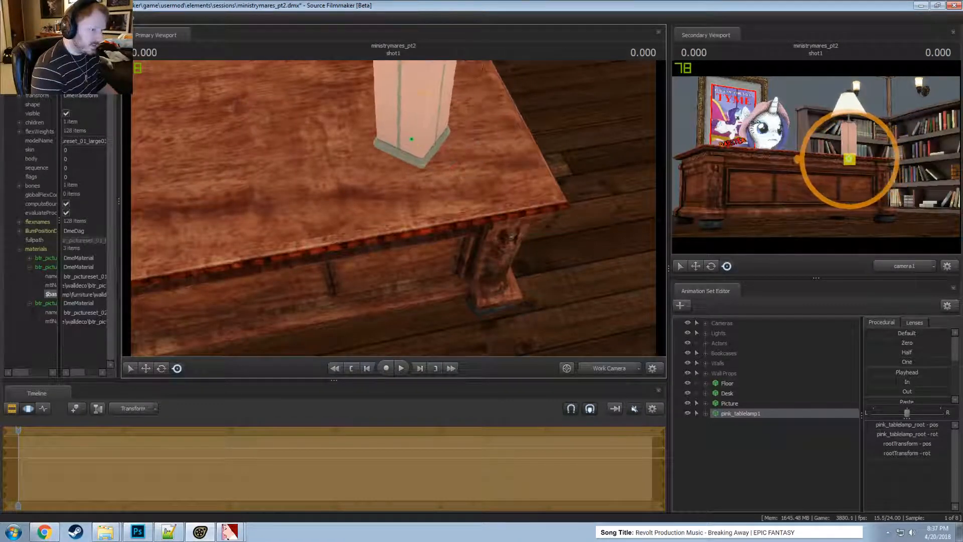
# - Turn the viewport lighting back on and check the lamp on the desk from a lower angle
pyautogui.press('F2')
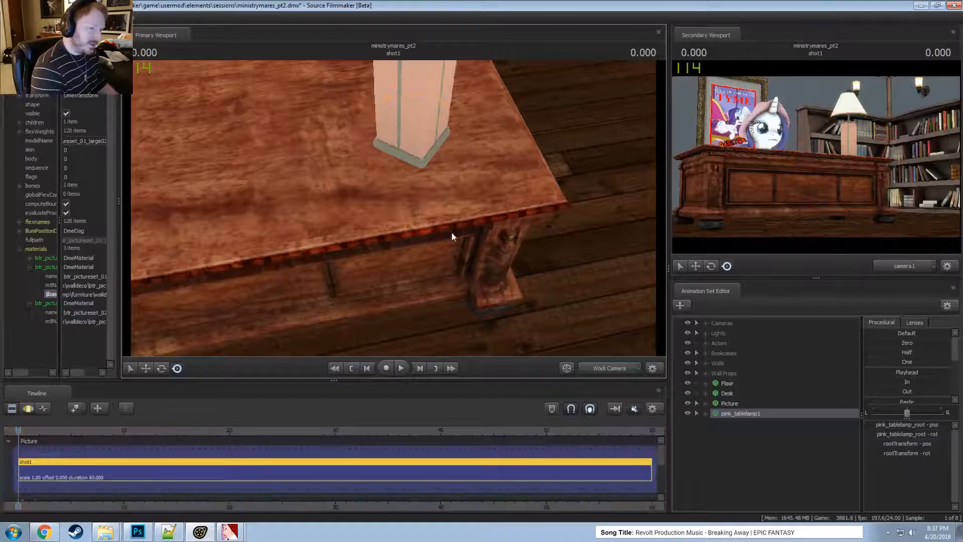
pyautogui.rightClick(549, 251)
pyautogui.click(578, 280)
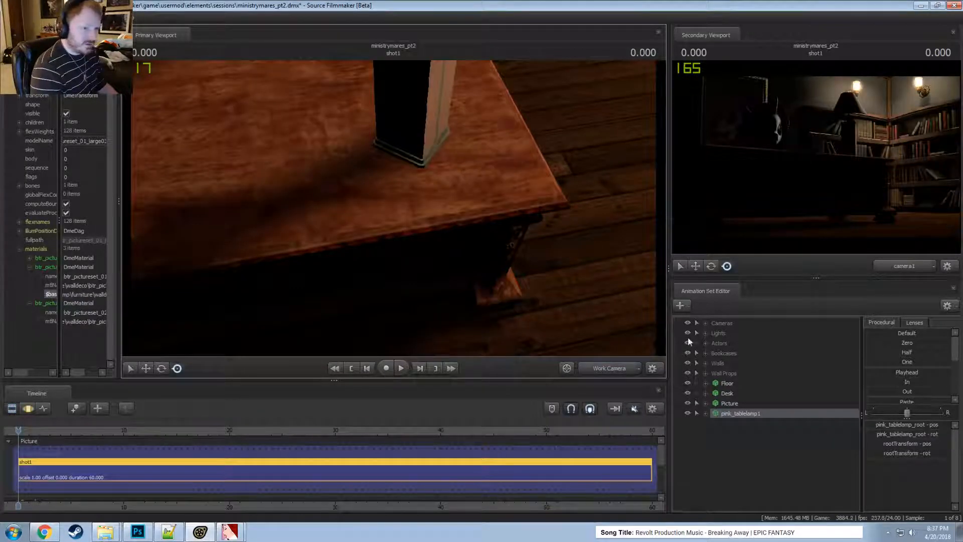
pyautogui.moveTo(588, 245); pyautogui.dragTo(440, 233)
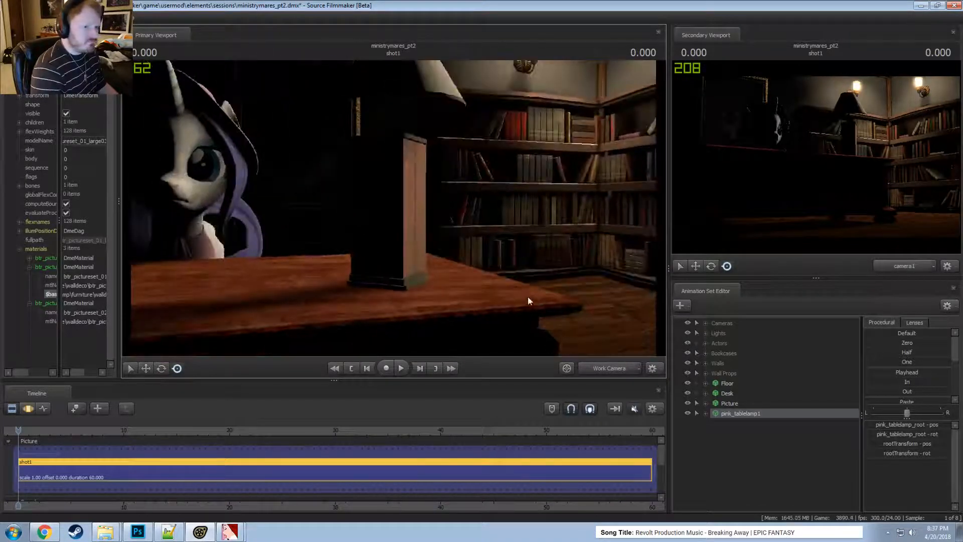
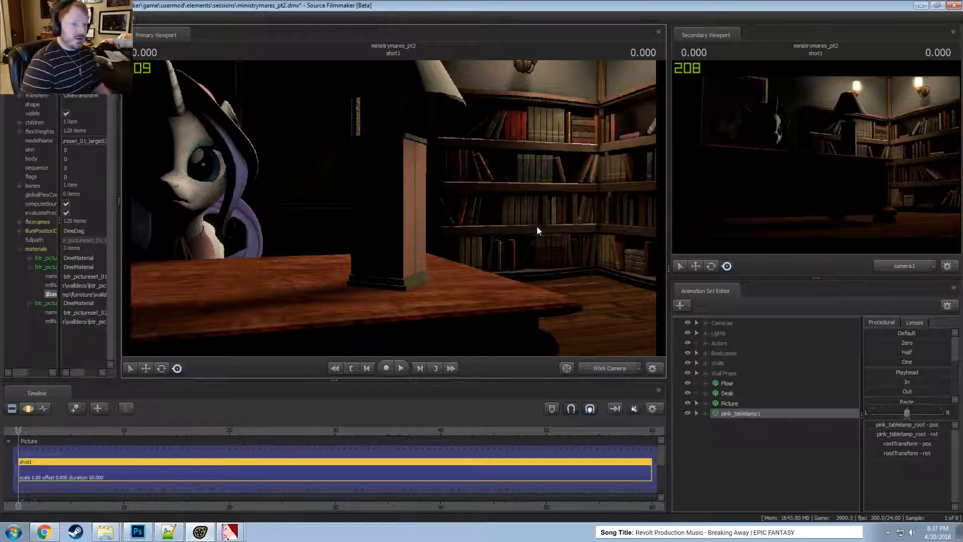
# - Place the playhead at 12.041 seconds and trim the end of shot1 to it
pyautogui.press('F3')
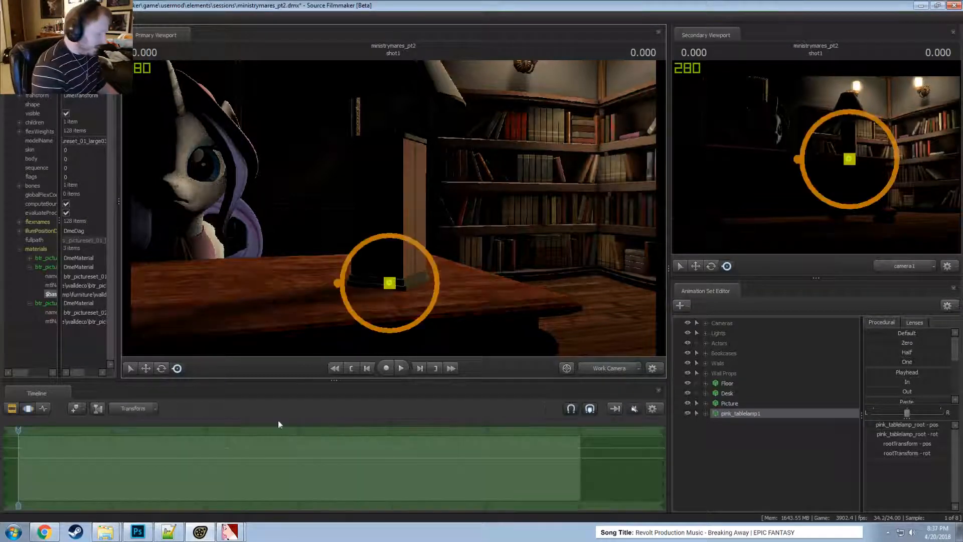
pyautogui.click(100, 443)
pyautogui.scroll(3, 127, 498)
pyautogui.moveTo(126, 504); pyautogui.dragTo(264, 473, button='middle')
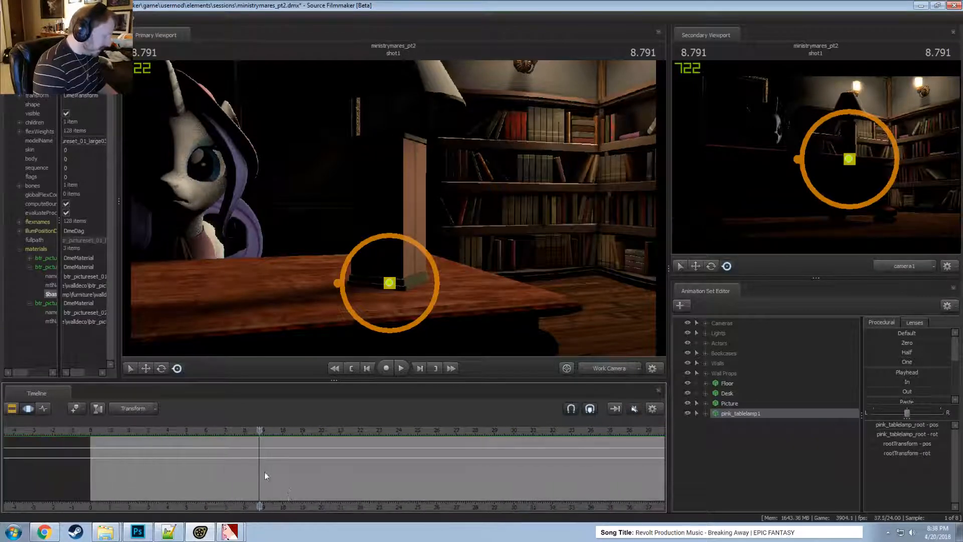
pyautogui.scroll(1, 264, 472)
pyautogui.keyDown('shift'); pyautogui.moveTo(330, 472); pyautogui.dragTo(962, 471); pyautogui.keyUp('shift')
pyautogui.press('F2')
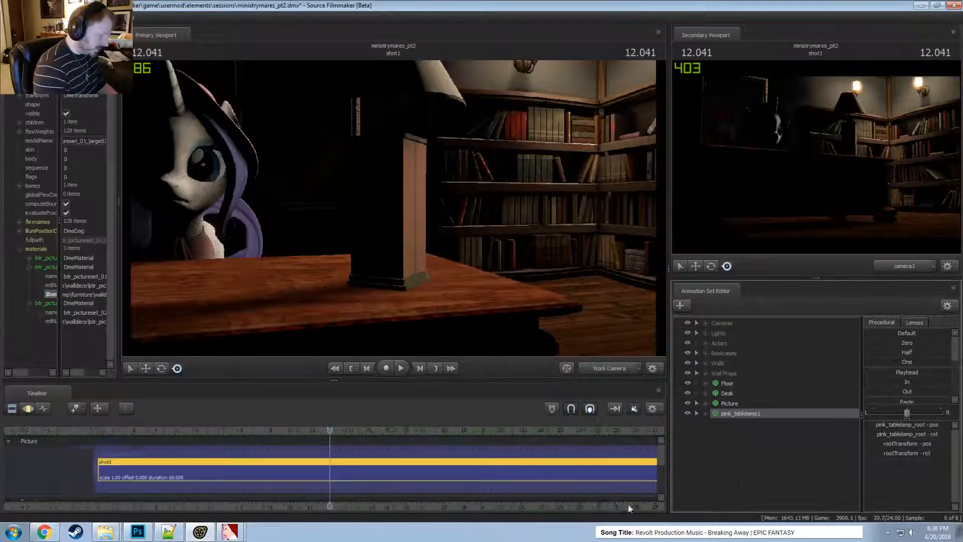
pyautogui.scroll(-3, 564, 473)
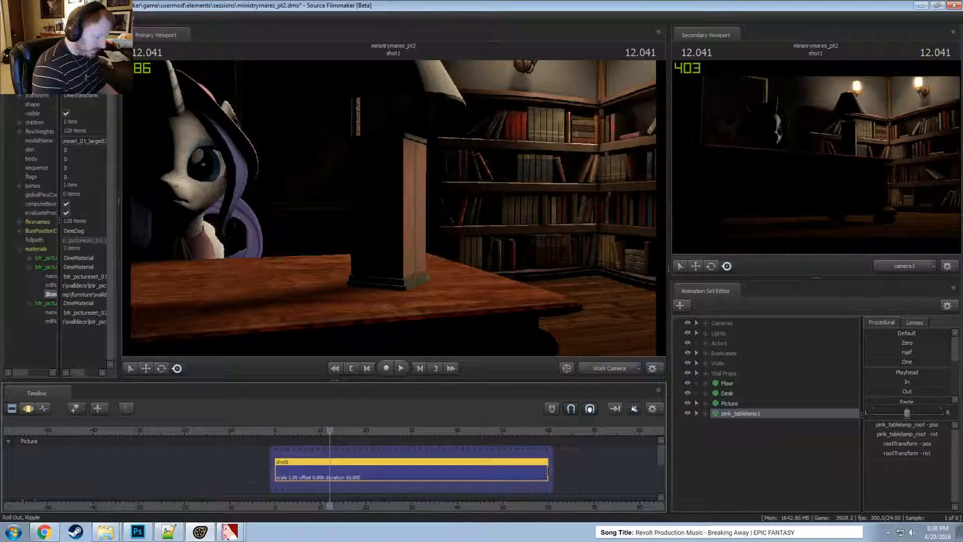
pyautogui.moveTo(548, 474); pyautogui.dragTo(330, 475)
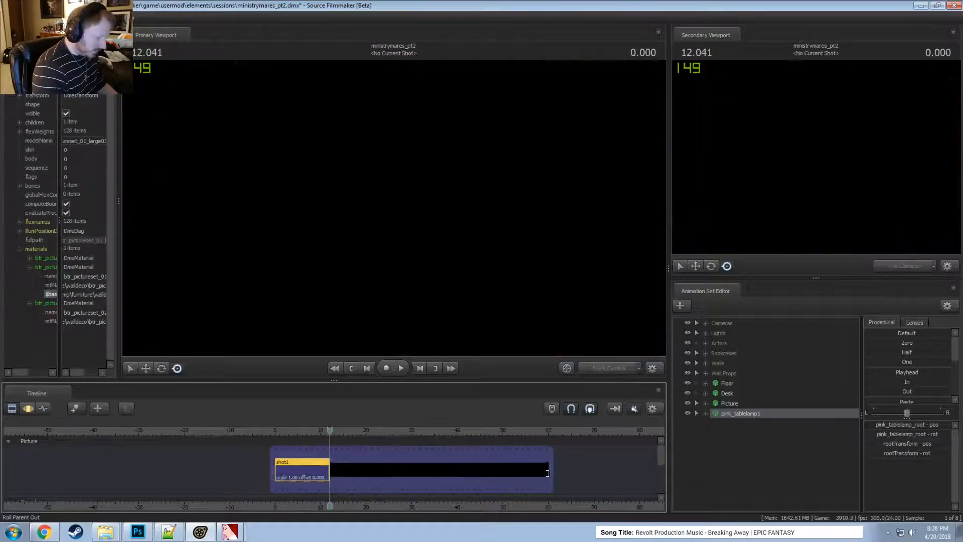
# - Set the playhead to exactly 12.000 seconds and trim shot1 to a duration of 12 seconds
pyautogui.scroll(5, 315, 471)
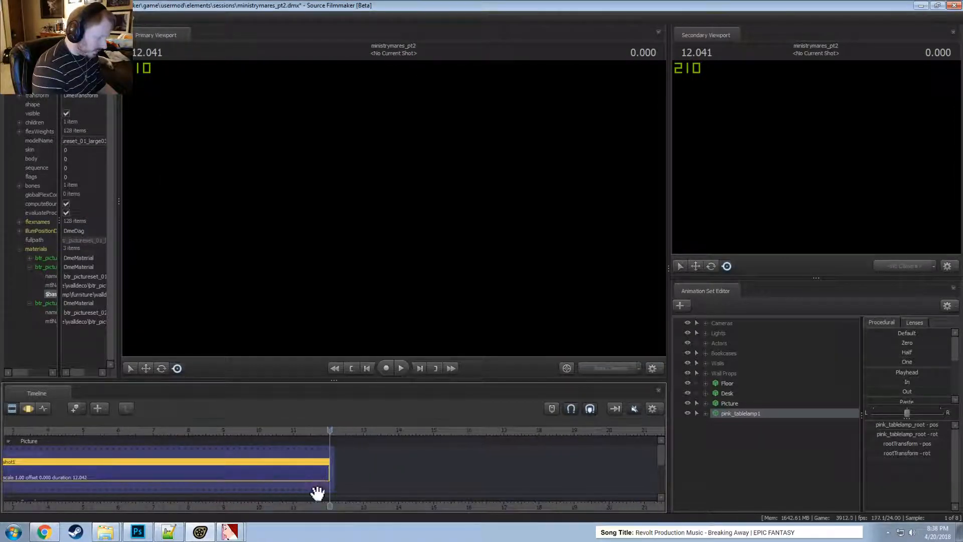
pyautogui.scroll(3, 307, 509)
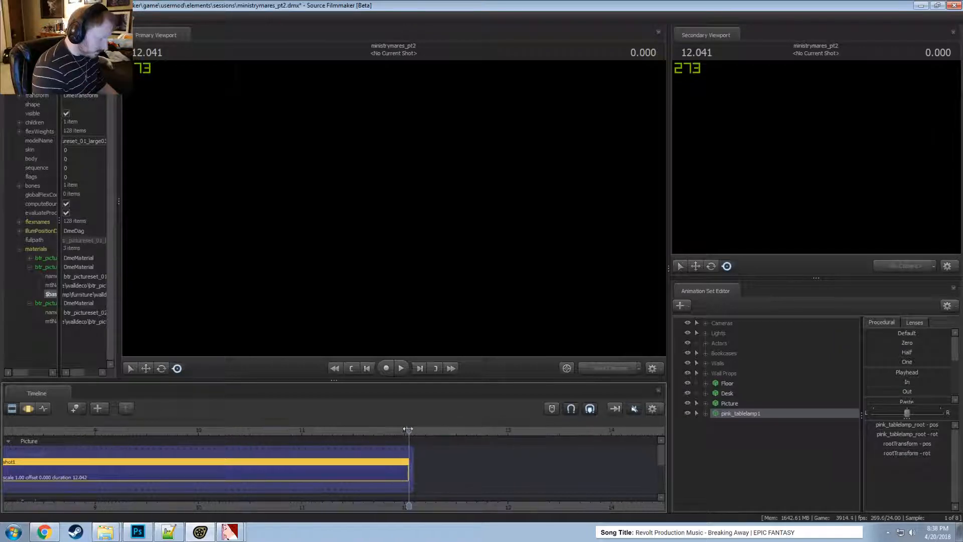
pyautogui.moveTo(408, 429); pyautogui.dragTo(404, 430)
pyautogui.moveTo(406, 470); pyautogui.dragTo(407, 468)
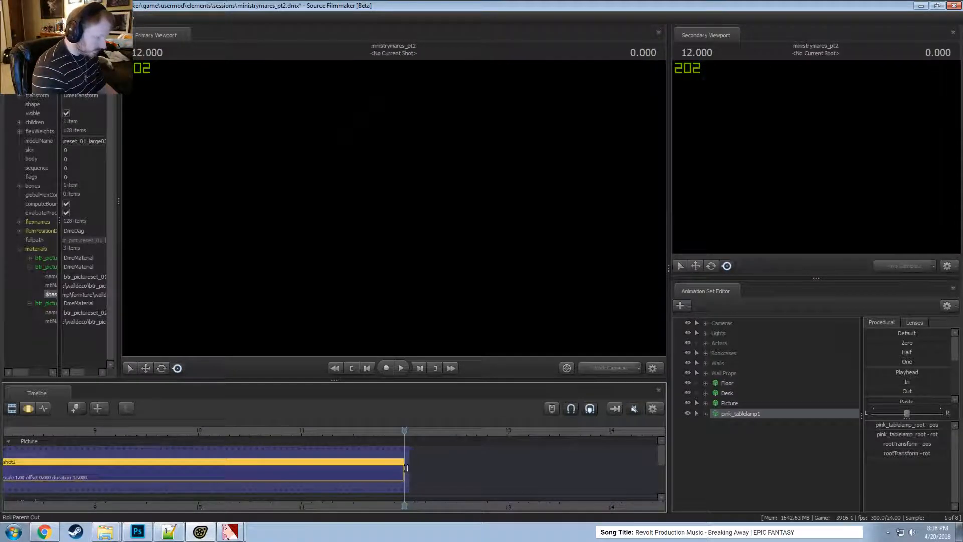
# - Set the playhead to 6 seconds and shape the time selection to ramp up from 0 to 6 seconds
pyautogui.scroll(-4, 403, 471)
pyautogui.click(258, 430)
pyautogui.scroll(1, 297, 440)
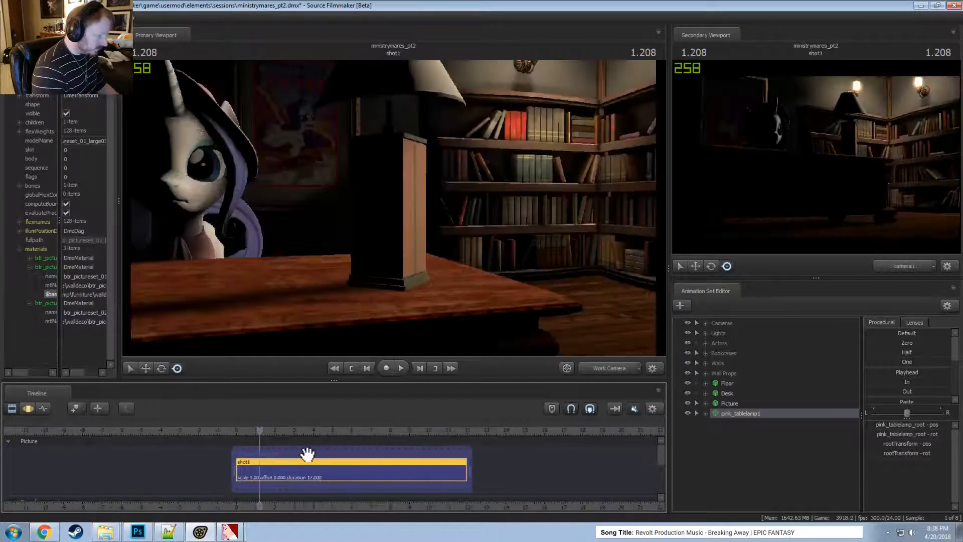
pyautogui.press('F3')
pyautogui.moveTo(351, 451); pyautogui.dragTo(143, 461)
pyautogui.scroll(3, 389, 489)
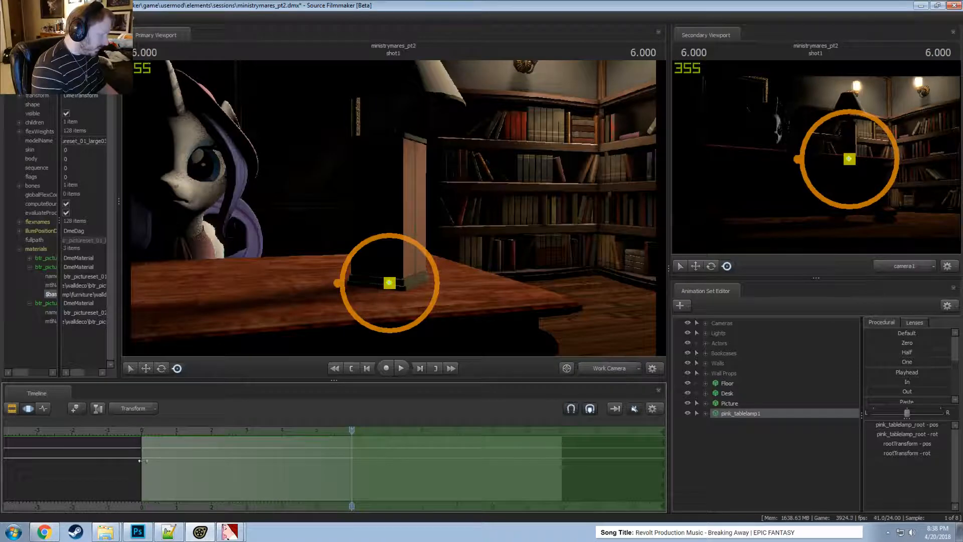
# - Load camera1 into the primary viewport and try pushing it forward toward the desk
pyautogui.click(706, 324)
pyautogui.moveTo(737, 333); pyautogui.dragTo(393, 221)
pyautogui.press('w')
# - Play the shot from its start to check the camera move
pyautogui.click(143, 432)
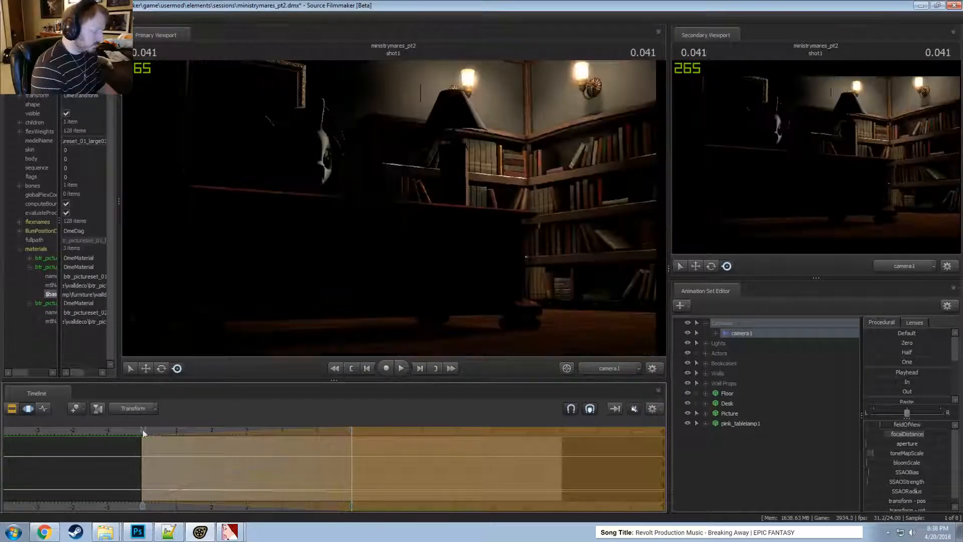
pyautogui.click(401, 368)
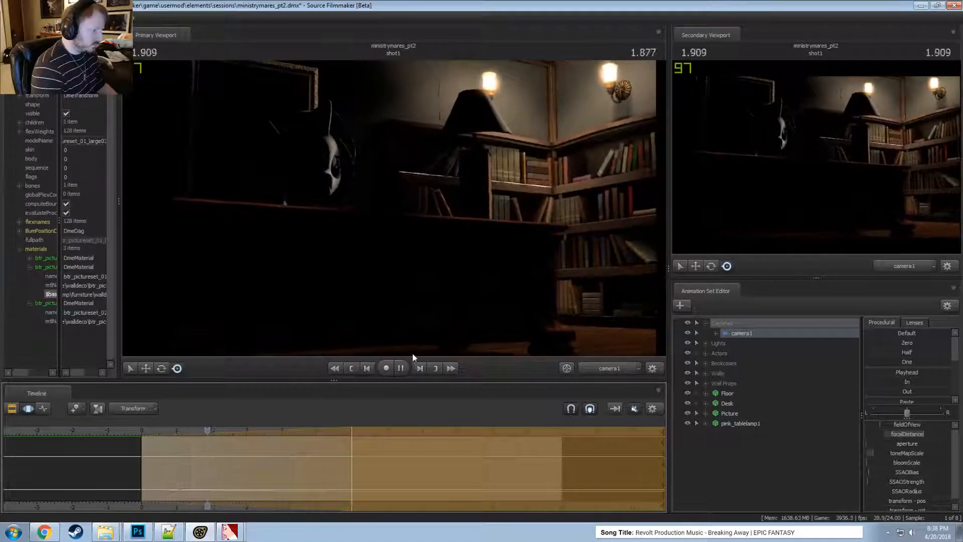
pyautogui.press('space')
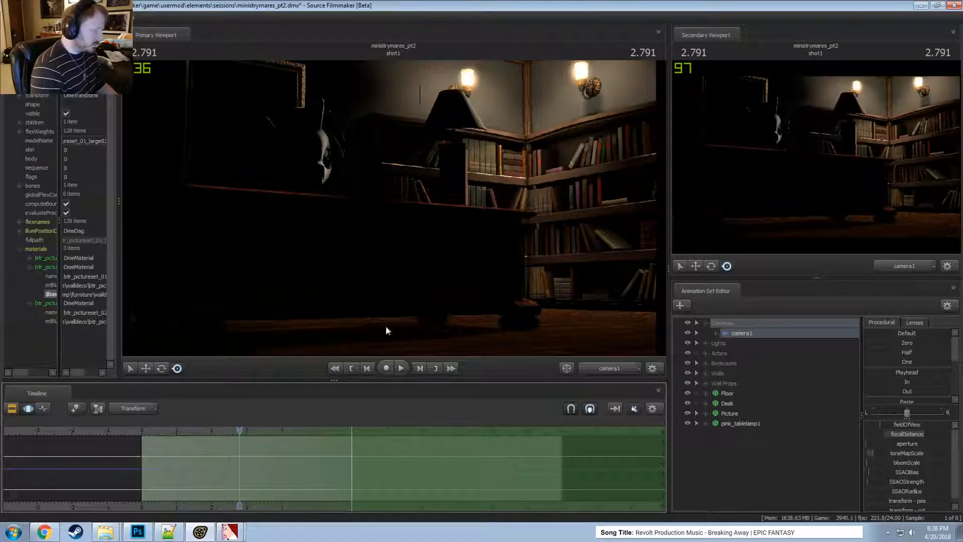
# - Undo the camera move and try a smaller forward push of camera1 at 2.791 seconds
pyautogui.moveTo(393, 207)
pyautogui.mouseDown()
pyautogui.moveTo(407, 205)
pyautogui.moveTo(393, 206)
pyautogui.mouseUp()
pyautogui.press('w')
pyautogui.hotkey('ctrl', 'z')
pyautogui.press('w')
pyautogui.press('w')
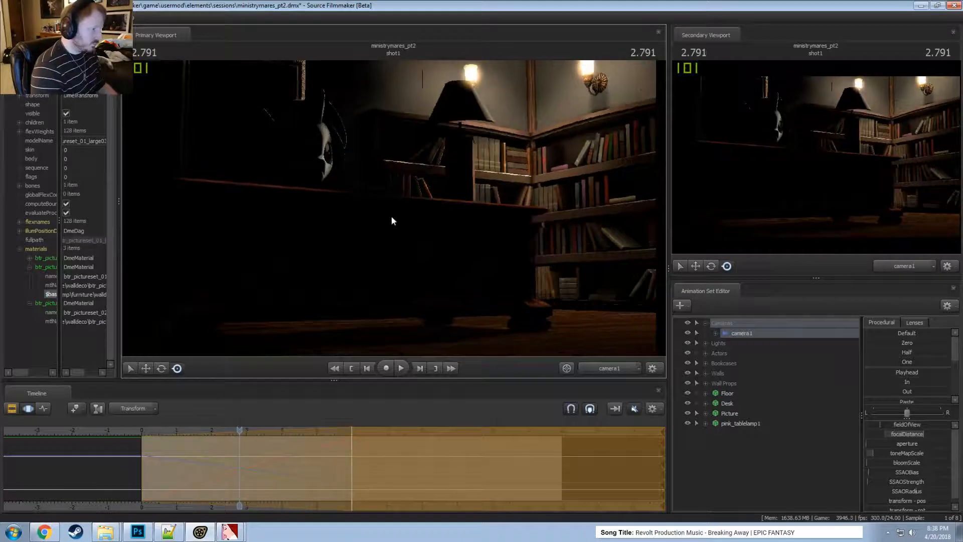
# - Push camera1 forward toward the desk at 6 seconds and play back the move from the shot's start
pyautogui.moveTo(240, 429); pyautogui.dragTo(352, 451)
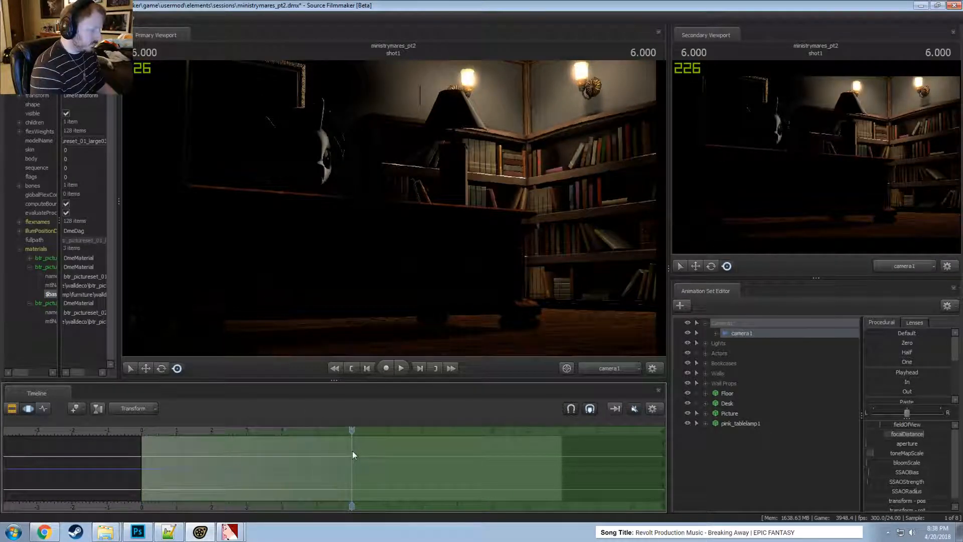
pyautogui.moveTo(384, 221); pyautogui.dragTo(384, 221)
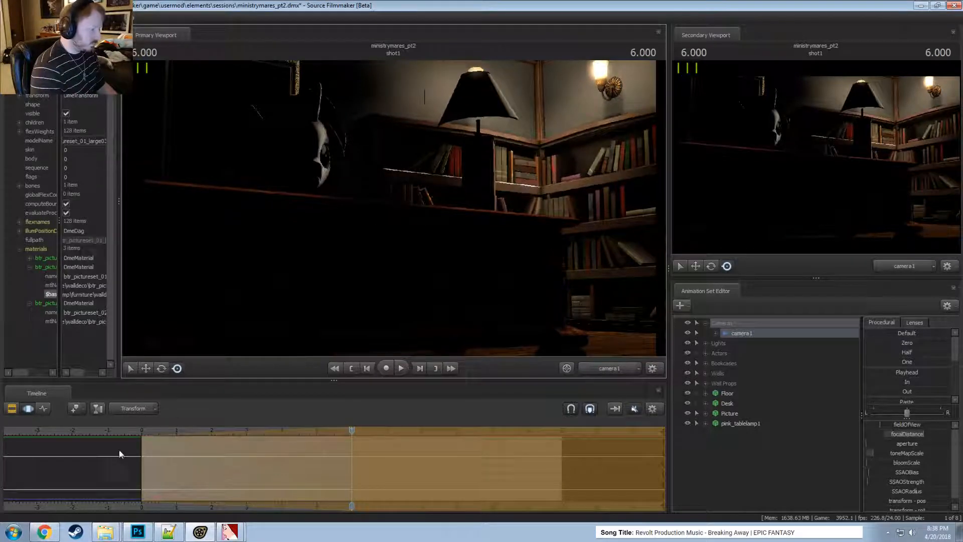
pyautogui.moveTo(130, 432); pyautogui.dragTo(174, 432)
pyautogui.press('space')
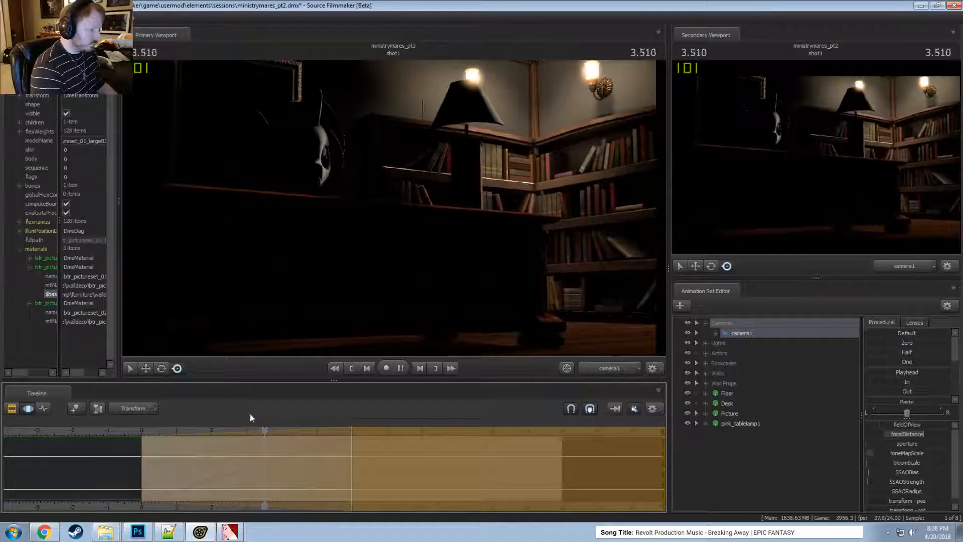
pyautogui.press('space')
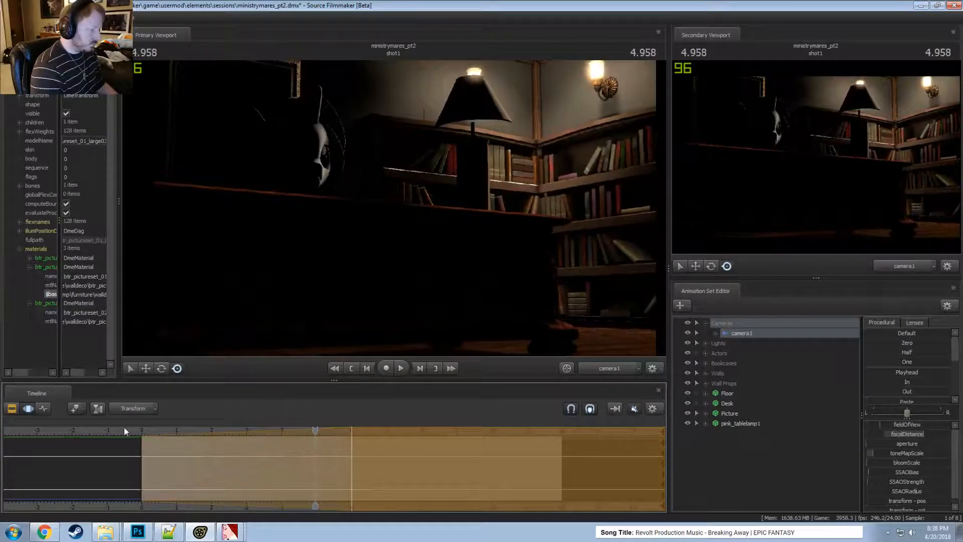
# - Refine camera1's forward push around the 6-second mark and play the shot from its start to check it
pyautogui.moveTo(317, 459); pyautogui.dragTo(373, 459)
pyautogui.moveTo(386, 241); pyautogui.dragTo(386, 241)
pyautogui.press('w')
pyautogui.click(143, 431)
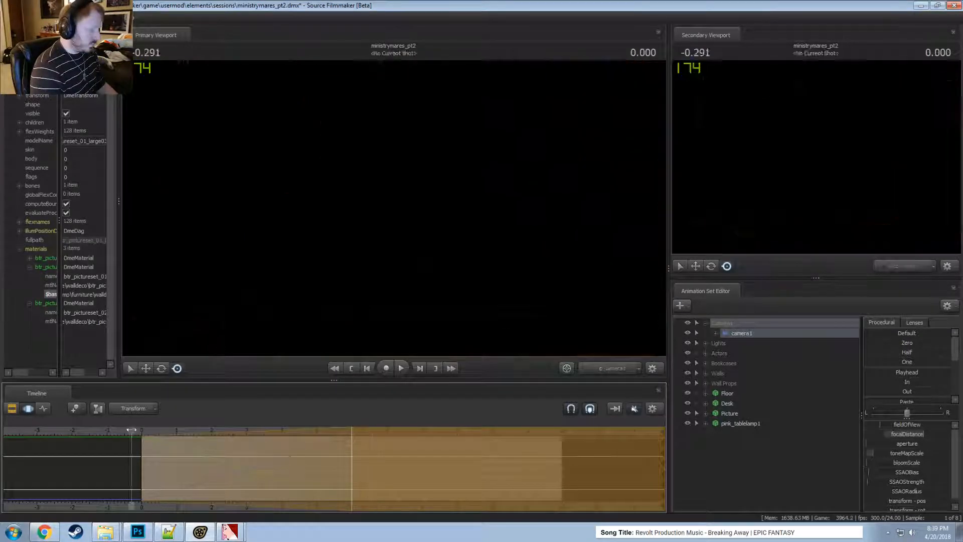
pyautogui.press('space')
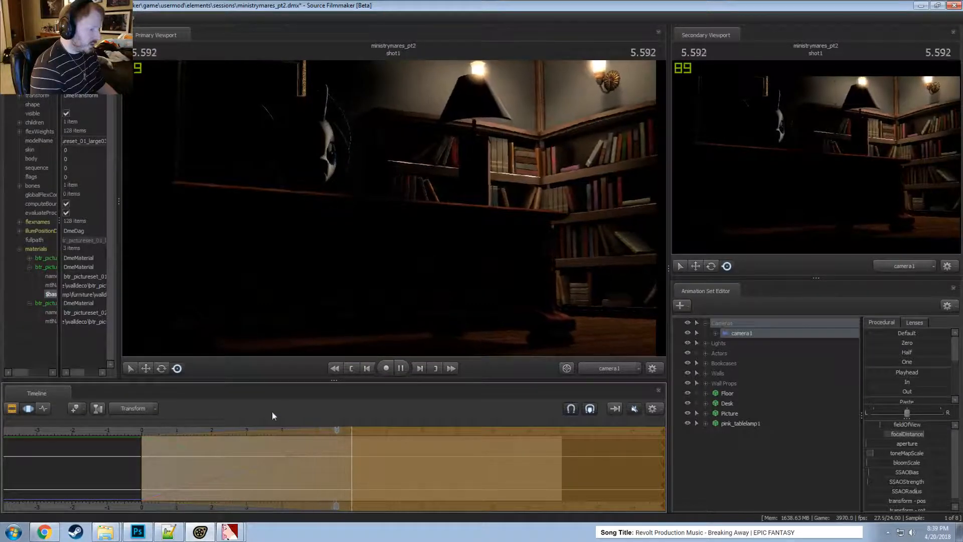
pyautogui.click(375, 429)
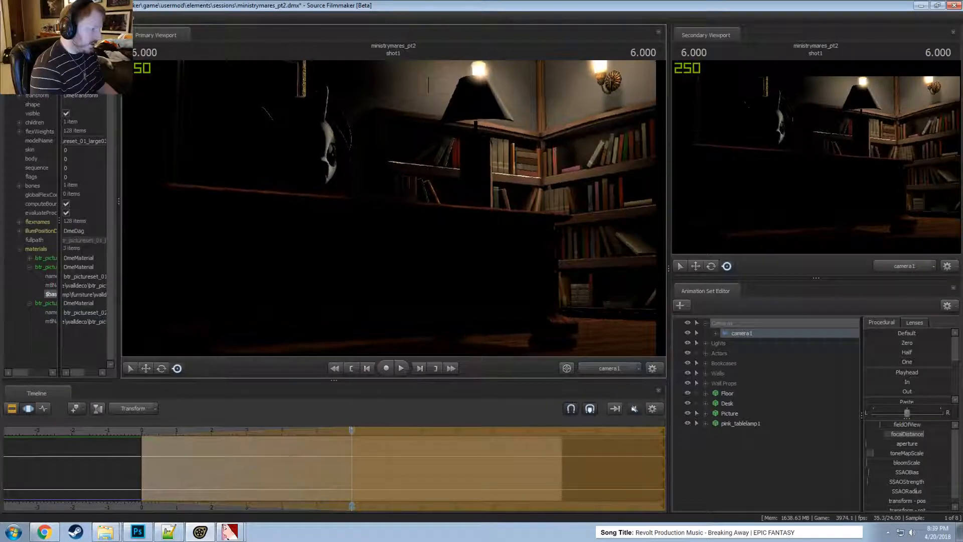
pyautogui.click(144, 432)
pyautogui.press('space')
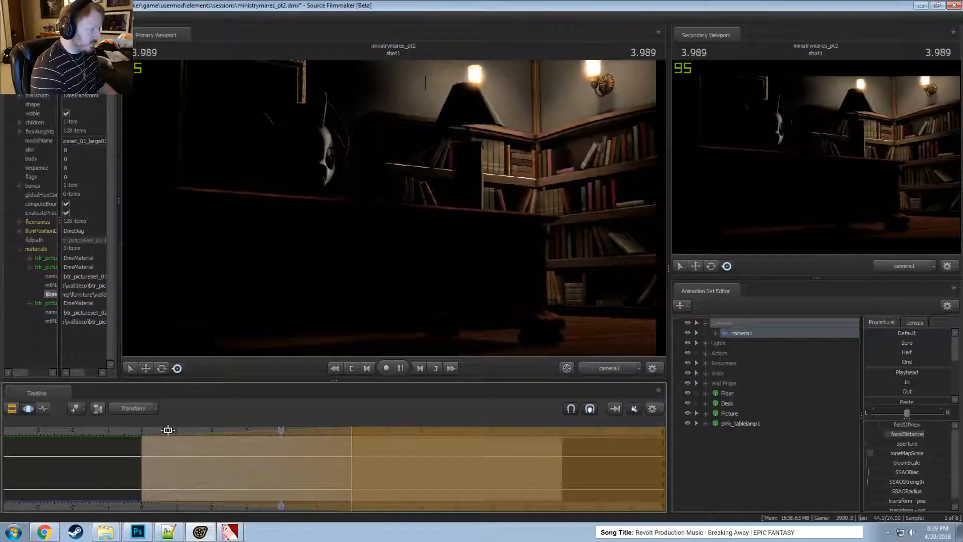
# - Try pushing camera1 closer to the desk and lowering it at 6.041 seconds
pyautogui.moveTo(113, 449); pyautogui.dragTo(353, 458)
pyautogui.click(378, 167)
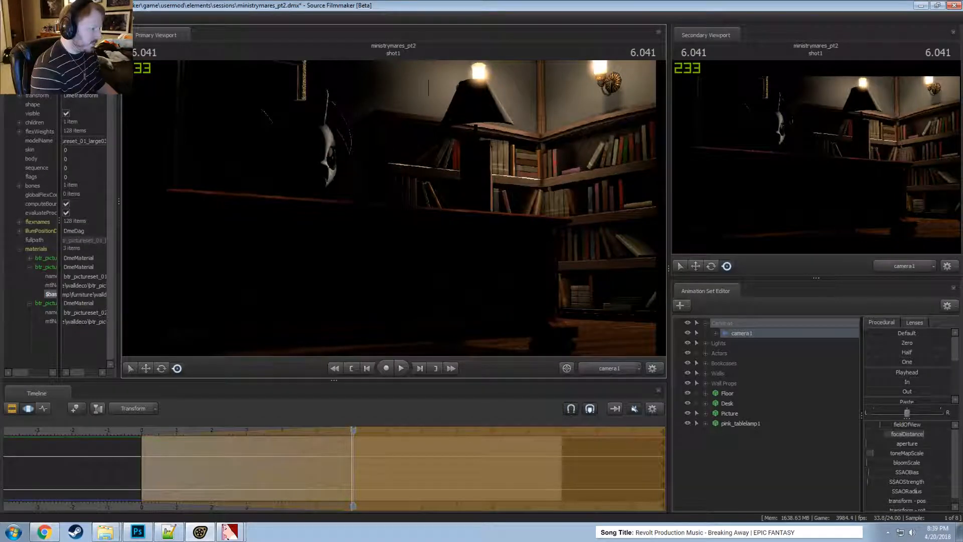
pyautogui.scroll(4, 378, 167)
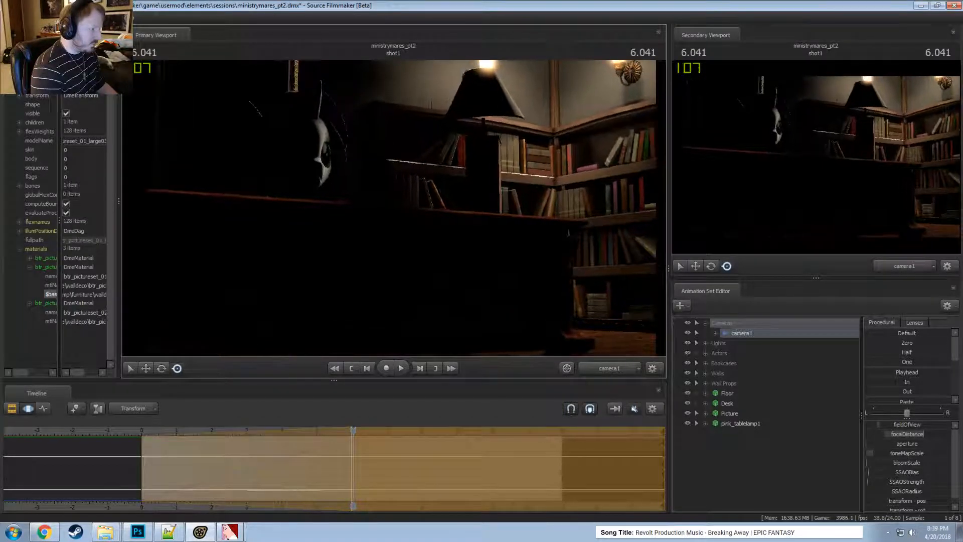
pyautogui.press('z')
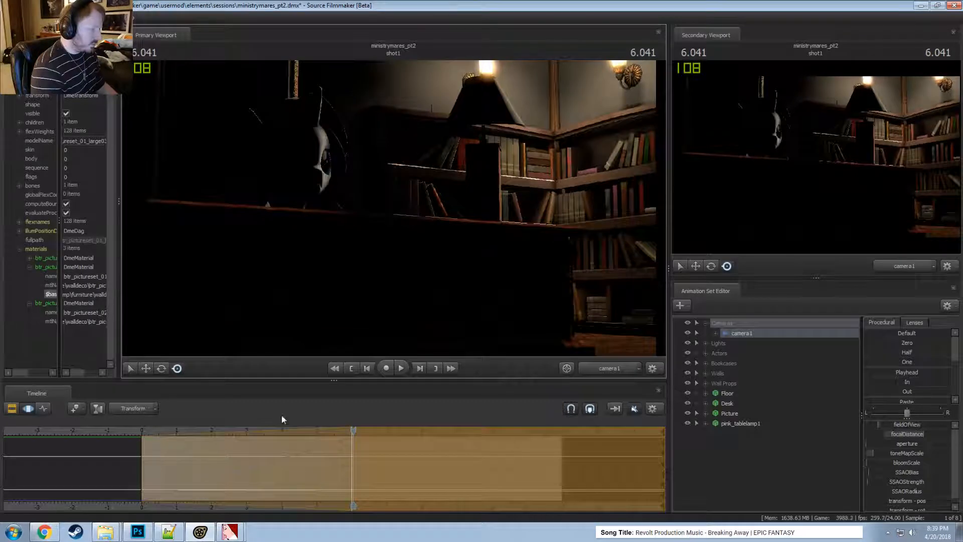
pyautogui.moveTo(166, 441); pyautogui.dragTo(145, 436)
pyautogui.click(136, 431)
pyautogui.press('space')
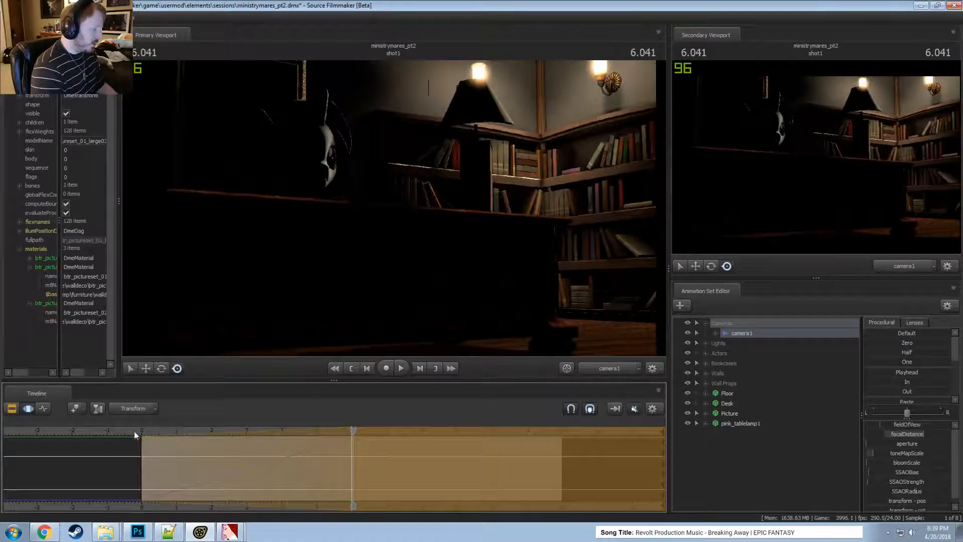
# - Scrub the opening of the shot and play it from the start to review the restored camera move
pyautogui.moveTo(134, 432); pyautogui.dragTo(240, 445)
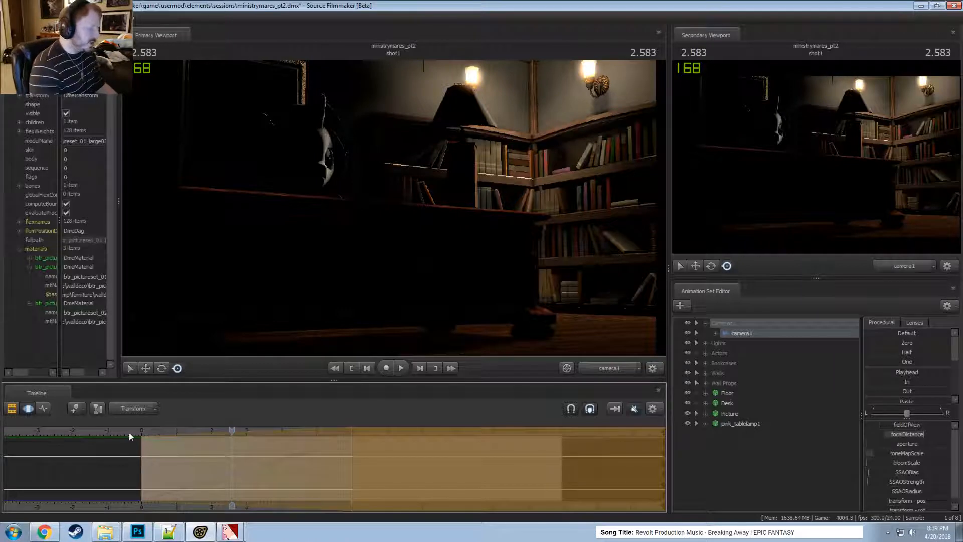
pyautogui.click(145, 431)
pyautogui.press('space')
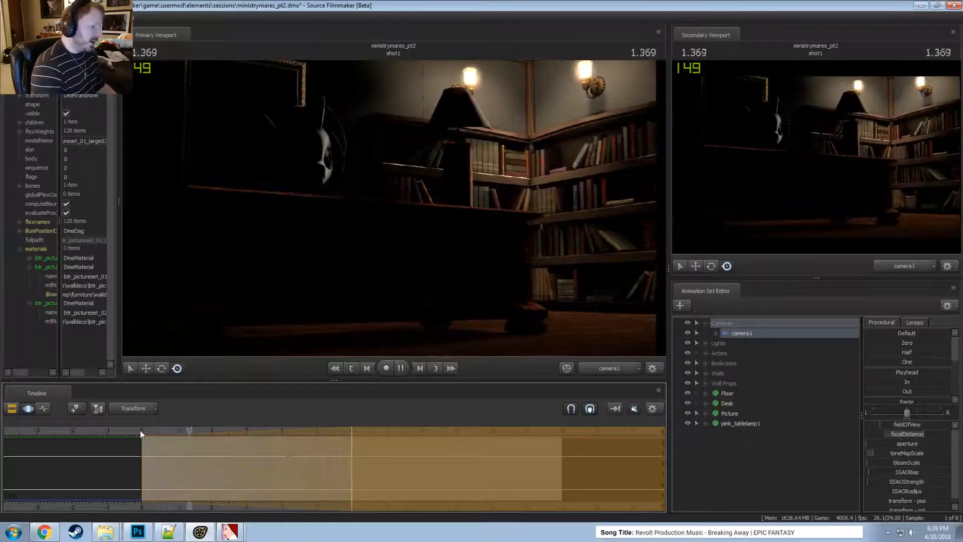
pyautogui.press('space')
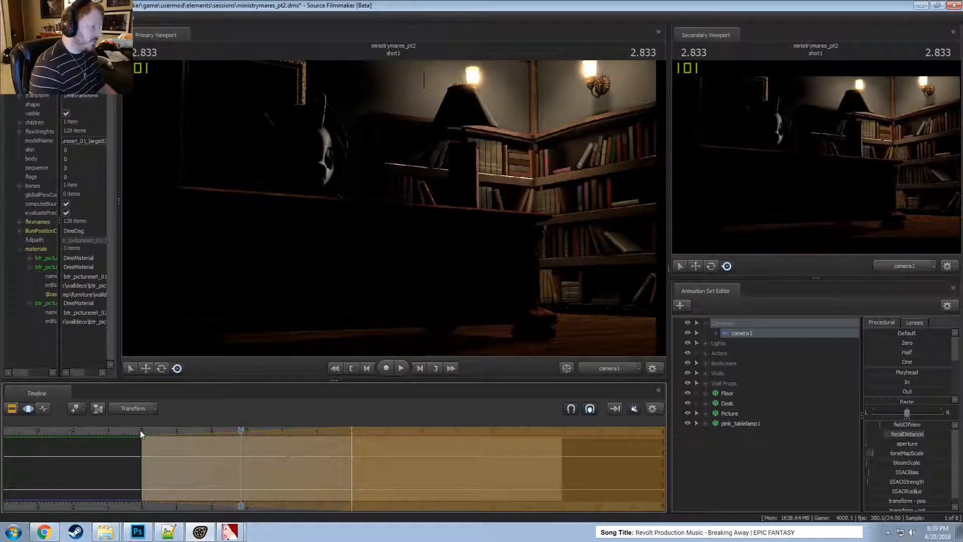
# - Rename the camera1 animation set as Main Camera 1
pyautogui.click(271, 443)
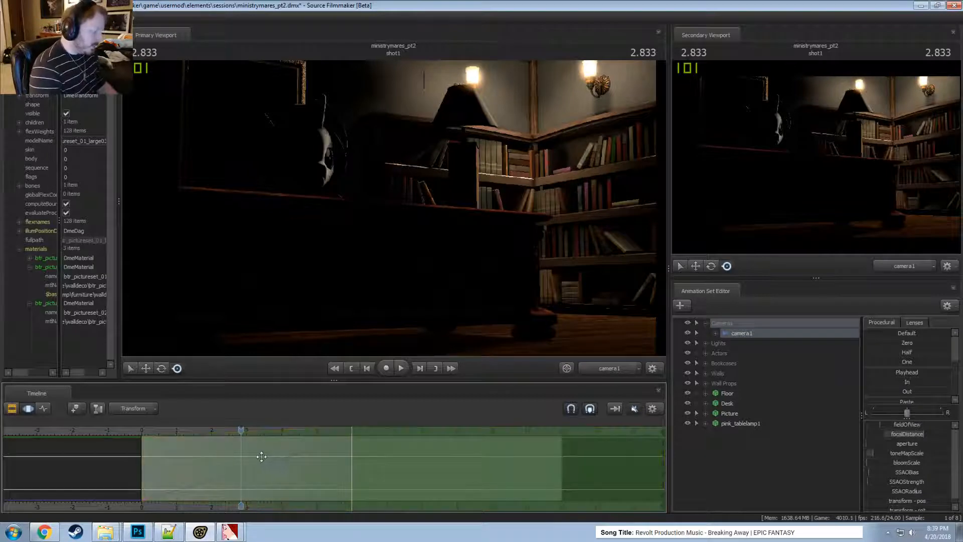
pyautogui.rightClick(746, 334)
pyautogui.click(756, 337)
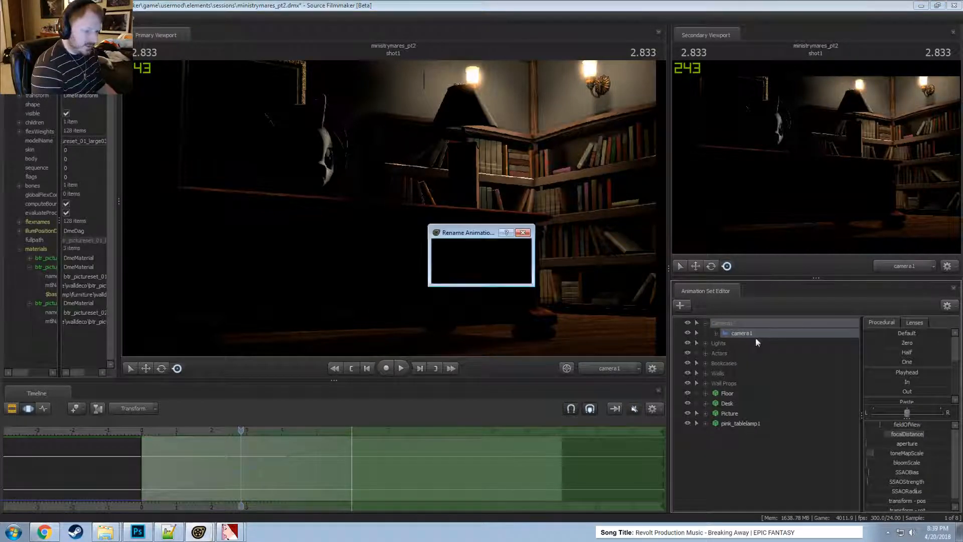
pyautogui.write('Main')
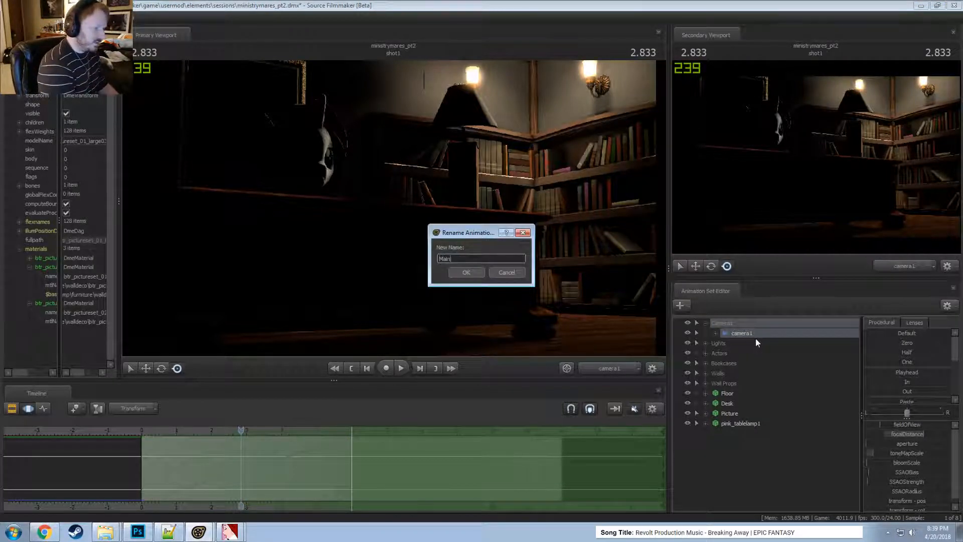
pyautogui.write(' Camera 1')
pyautogui.press('Return')
# - Show Main Camera 1's camera element in the Element Viewer and give it the matching name Main Camera 1
pyautogui.rightClick(755, 340)
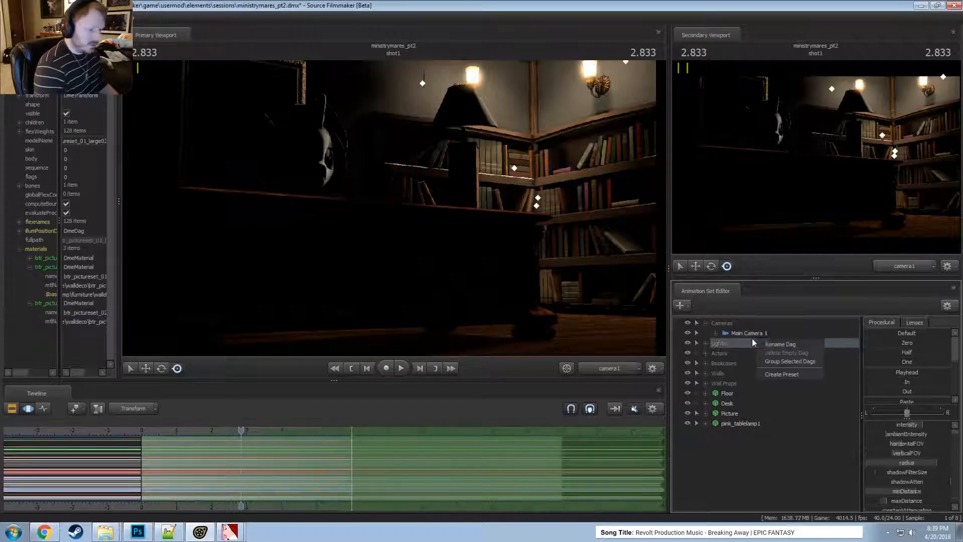
pyautogui.click(756, 337)
pyautogui.rightClick(756, 336)
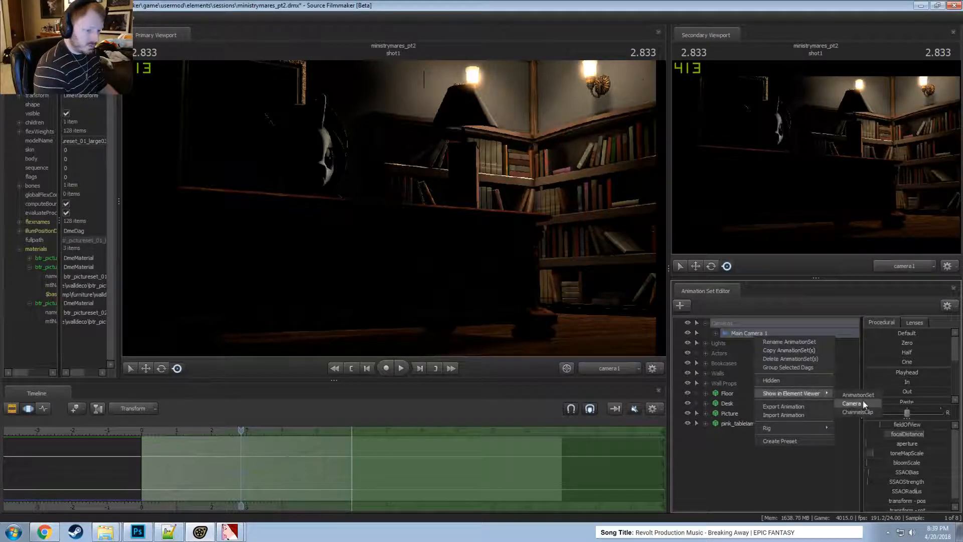
pyautogui.click(855, 402)
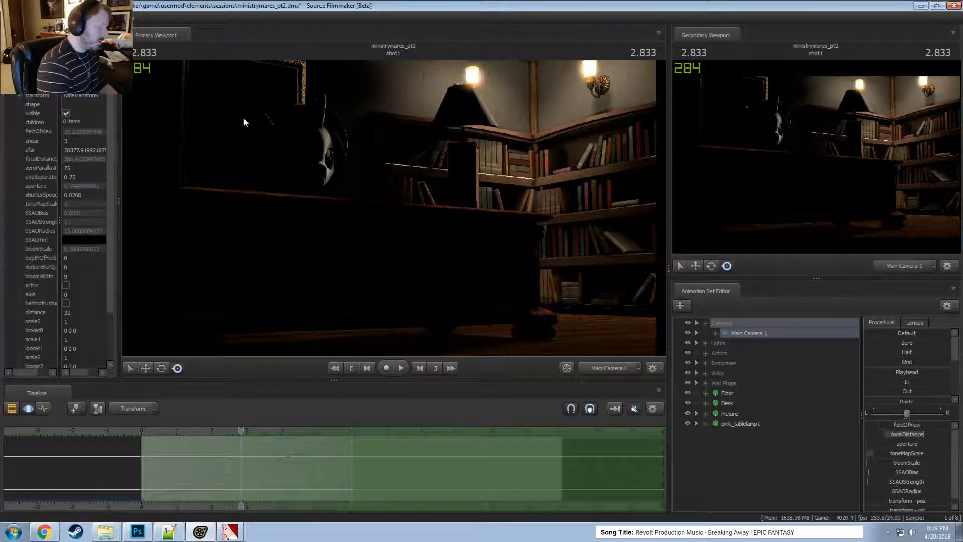
# - Duplicate the Main Camera 1 animation set as Main Camera 2 and open the copy's camera element in the Element Viewer
pyautogui.rightClick(756, 337)
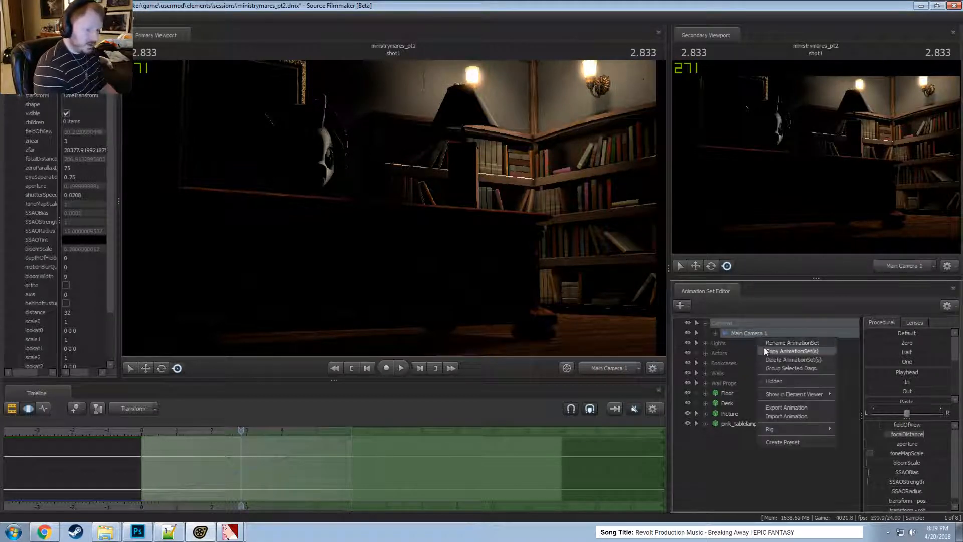
pyautogui.rightClick(730, 462)
pyautogui.click(755, 420)
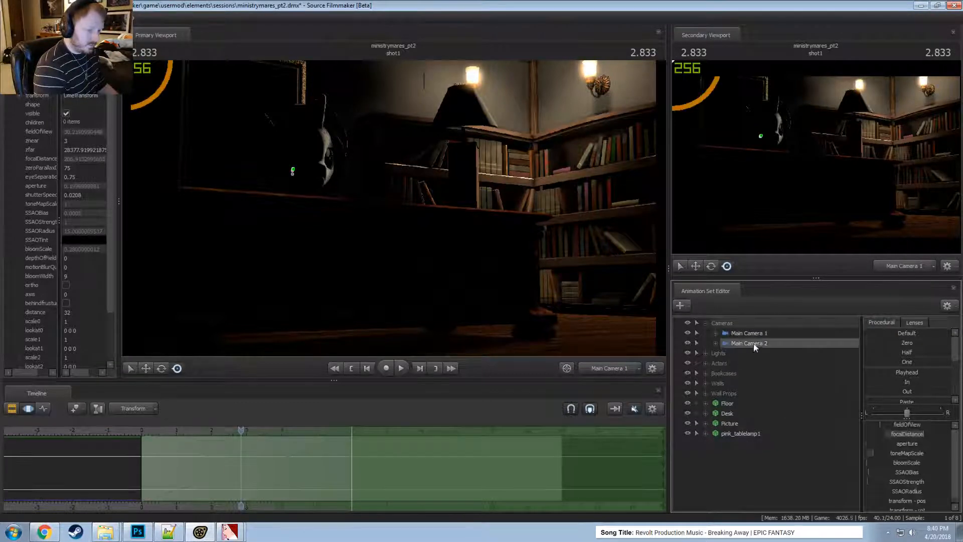
pyautogui.rightClick(754, 344)
pyautogui.click(859, 415)
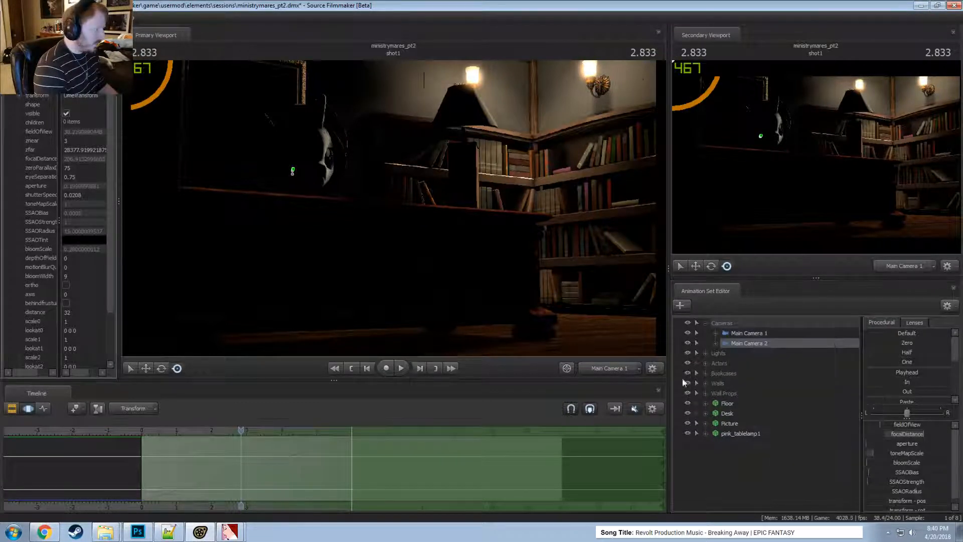
# - Try a time selection covering 6 to 12 seconds and scrub Main Camera 2 through the second half of the shot
pyautogui.moveTo(345, 430); pyautogui.dragTo(565, 431)
pyautogui.moveTo(508, 501); pyautogui.dragTo(507, 500)
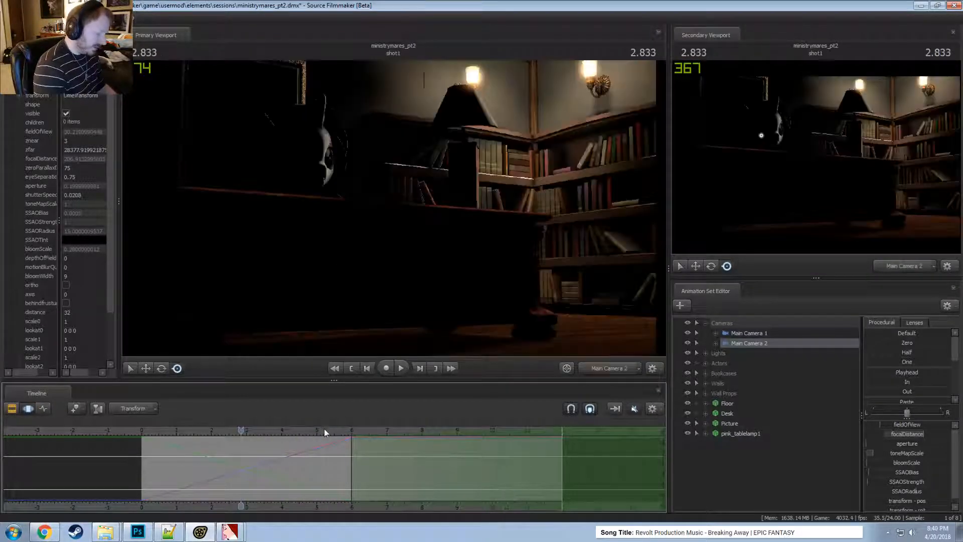
pyautogui.moveTo(325, 431)
pyautogui.mouseDown()
pyautogui.moveTo(502, 460)
pyautogui.moveTo(562, 441)
pyautogui.moveTo(502, 442)
pyautogui.moveTo(560, 442)
pyautogui.mouseUp()
pyautogui.moveTo(489, 442)
pyautogui.mouseDown()
pyautogui.moveTo(266, 445)
pyautogui.moveTo(334, 448)
pyautogui.mouseUp()
pyautogui.moveTo(551, 436); pyautogui.dragTo(326, 432)
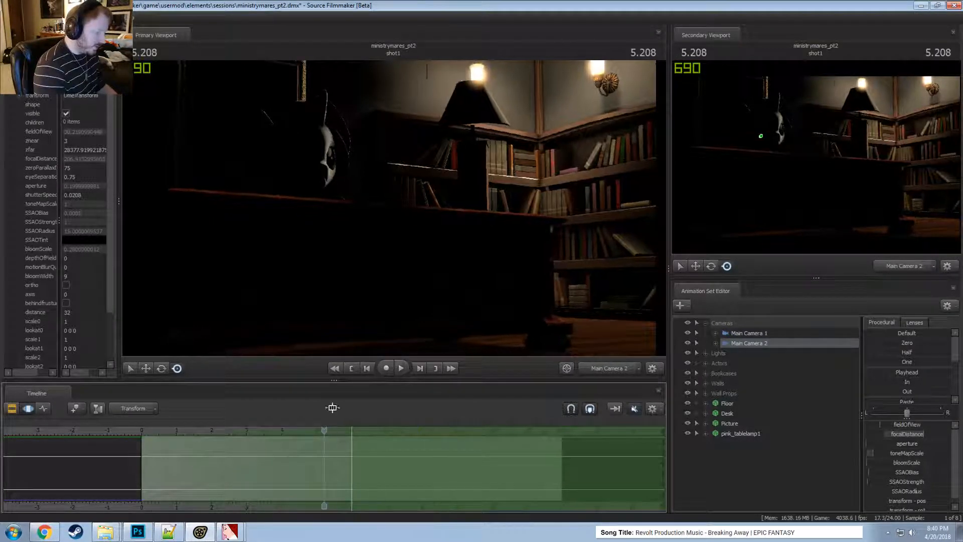
# - Select all time and flatten Main Camera 2's motion to its pose at 3.791 seconds with the Playhead preset
pyautogui.click(454, 456)
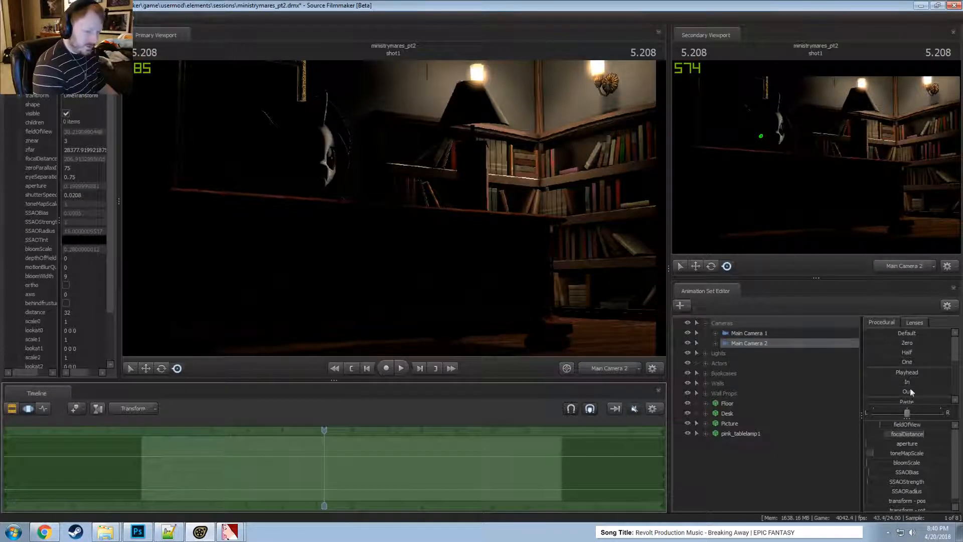
pyautogui.moveTo(324, 431); pyautogui.dragTo(275, 437)
pyautogui.moveTo(933, 372); pyautogui.dragTo(941, 371)
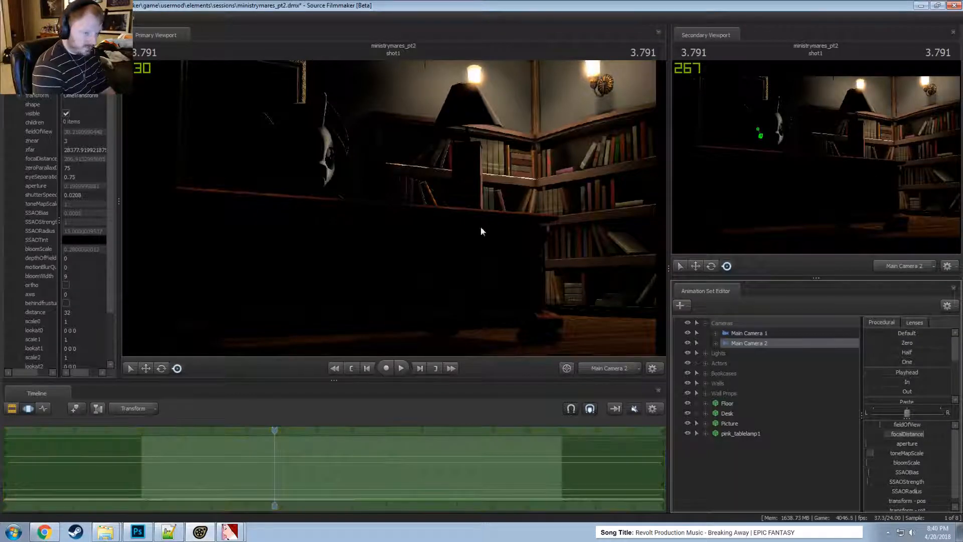
# - Try a 105 mm lens on Main Camera 2 and reframe it as a close-up of the character behind the desk
pyautogui.moveTo(480, 227); pyautogui.dragTo(481, 227)
pyautogui.moveTo(394, 208); pyautogui.dragTo(395, 208)
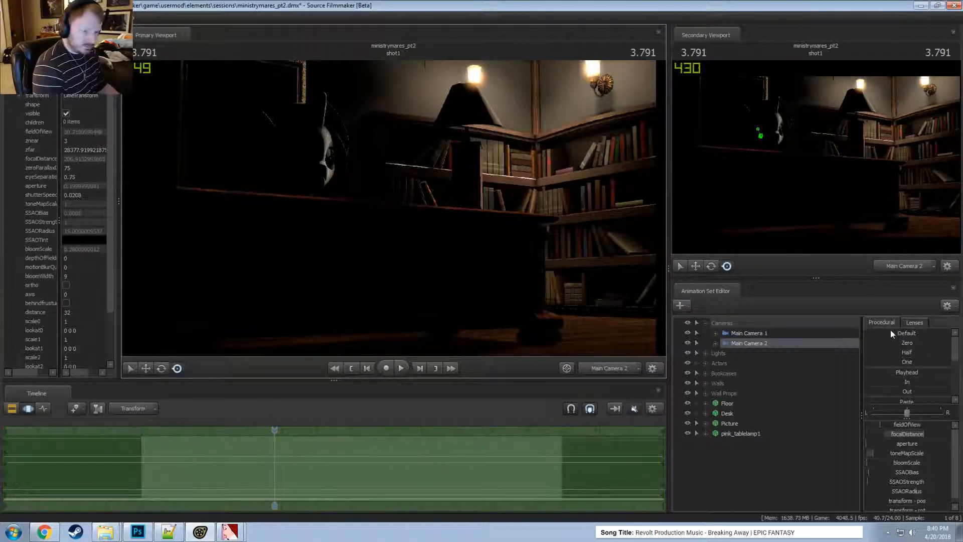
pyautogui.click(915, 322)
pyautogui.moveTo(907, 400); pyautogui.dragTo(907, 400)
pyautogui.moveTo(506, 258); pyautogui.dragTo(507, 258)
pyautogui.moveTo(394, 208); pyautogui.dragTo(393, 208)
# - Play back the 105 mm close-up from Main Camera 2 and undo the lens and framing changes
pyautogui.press('space')
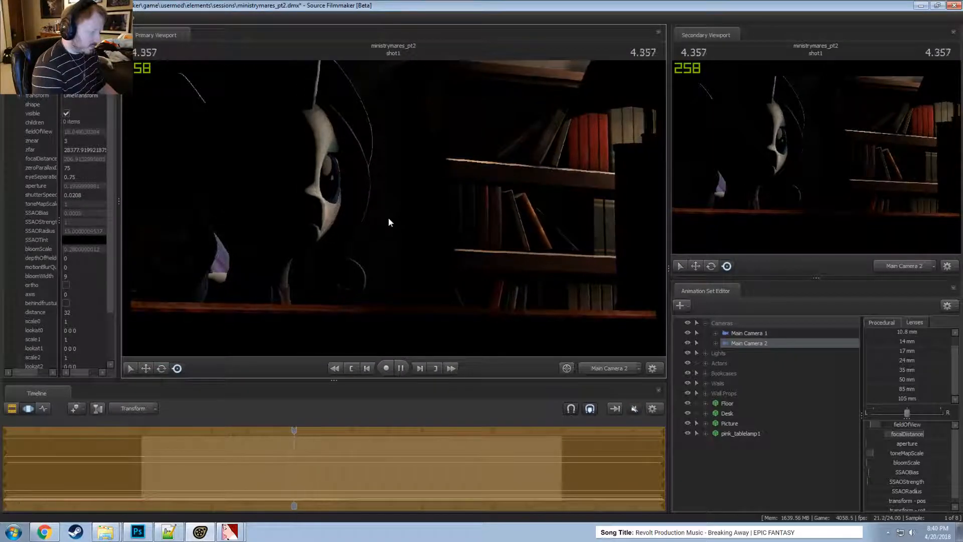
pyautogui.press('space')
pyautogui.moveTo(314, 430); pyautogui.dragTo(185, 432)
pyautogui.press('space')
pyautogui.press('space')
pyautogui.hotkey('ctrl', 'z')
# - Play the shot from about 1.4 seconds to check Main Camera 2 for remaining movement
pyautogui.press('shift')
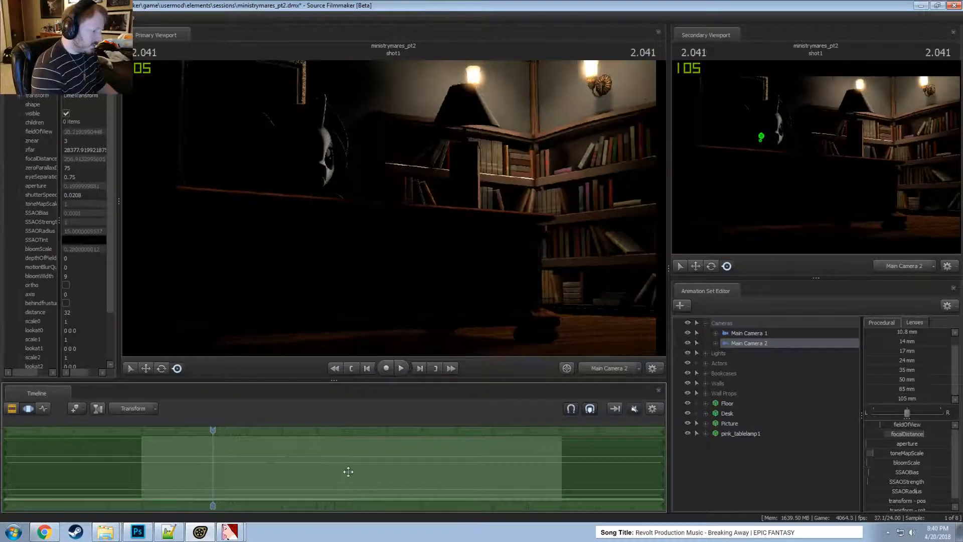
pyautogui.moveTo(219, 428); pyautogui.dragTo(190, 435)
pyautogui.press('space')
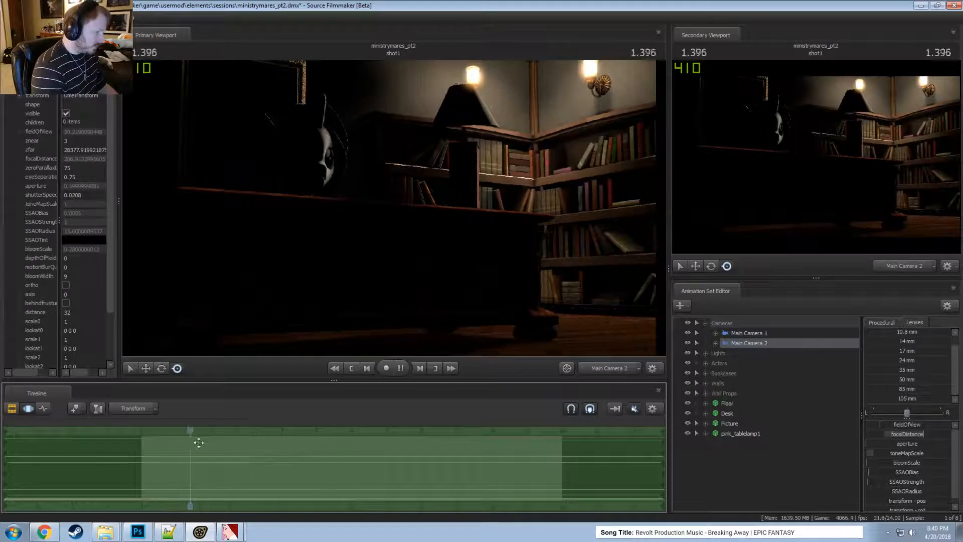
pyautogui.press('space')
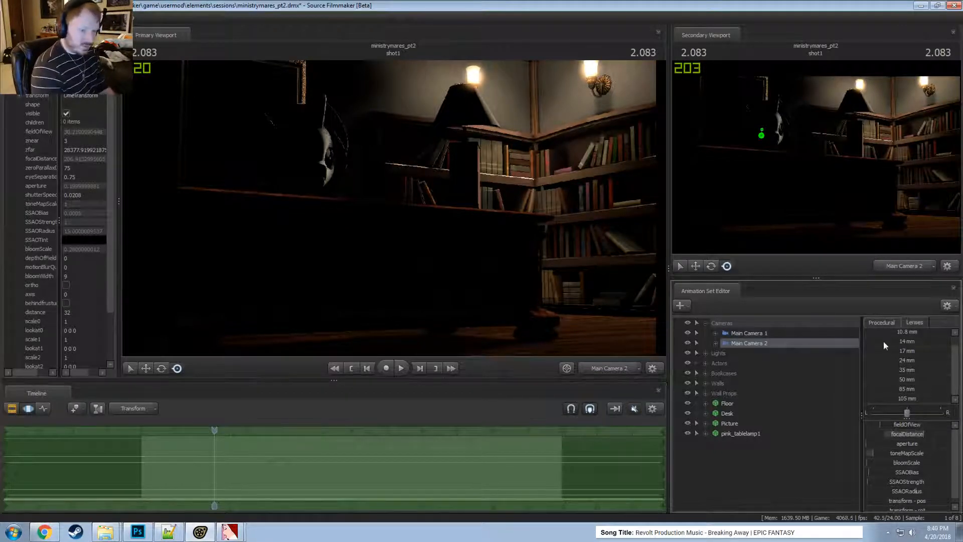
# - Apply the Playhead preset to Main Camera 2 at 2.083 seconds and move it in close to the character and lamp
pyautogui.click(885, 324)
pyautogui.scroll(-4, 905, 385)
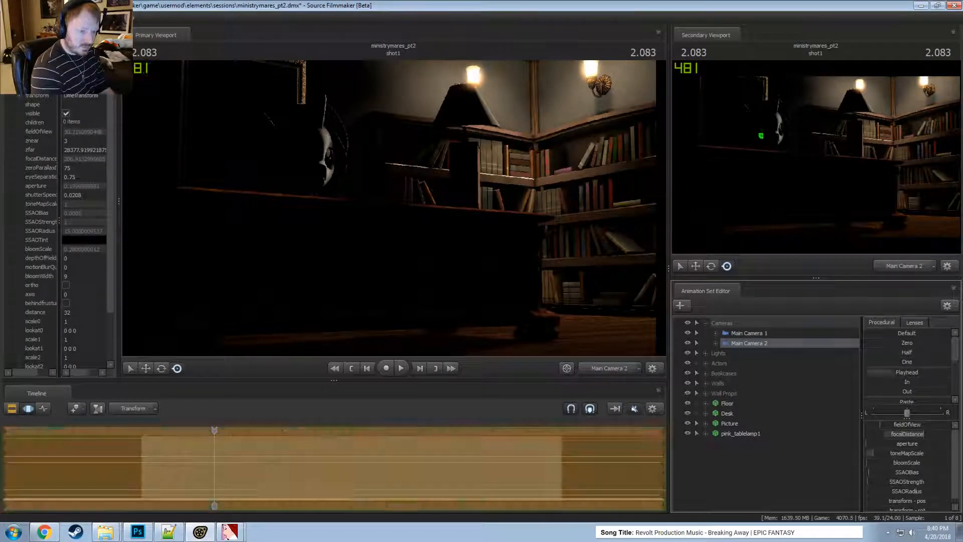
pyautogui.moveTo(373, 183); pyautogui.dragTo(393, 211)
pyautogui.press('w')
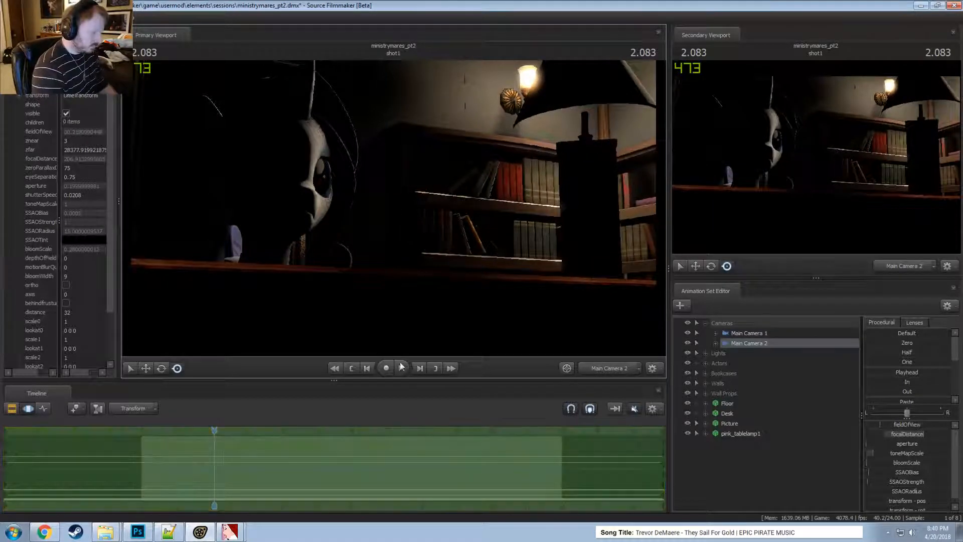
# - Set the time selection to ramp from 0 to 6 seconds and push Main Camera 2 closer to the character at 6.041 seconds
pyautogui.moveTo(236, 447); pyautogui.dragTo(962, 470)
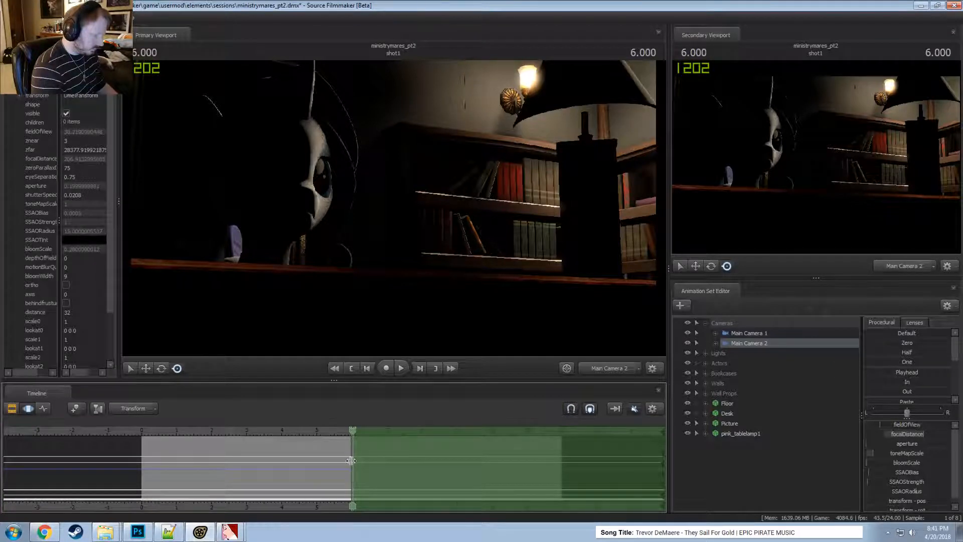
pyautogui.moveTo(352, 459); pyautogui.dragTo(137, 464)
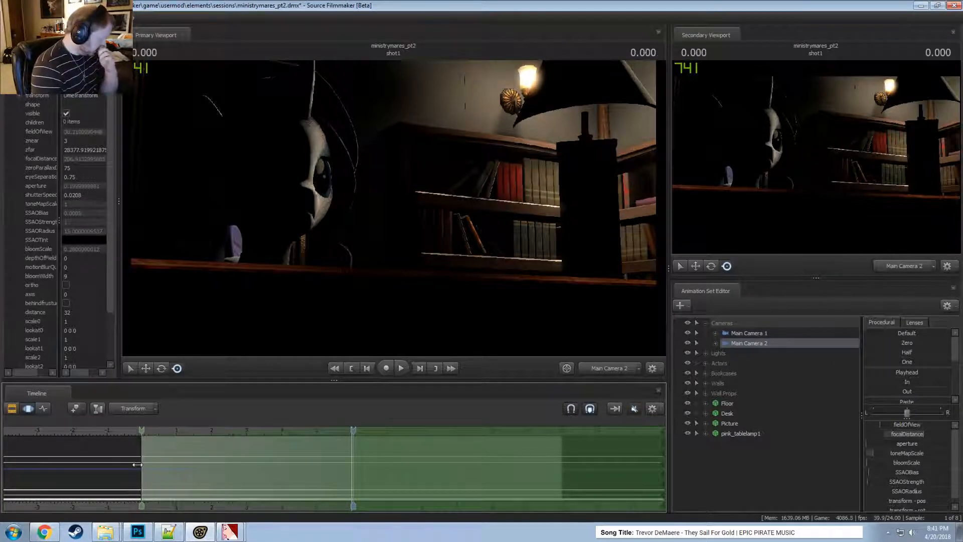
pyautogui.moveTo(351, 281); pyautogui.dragTo(352, 279)
pyautogui.press('w')
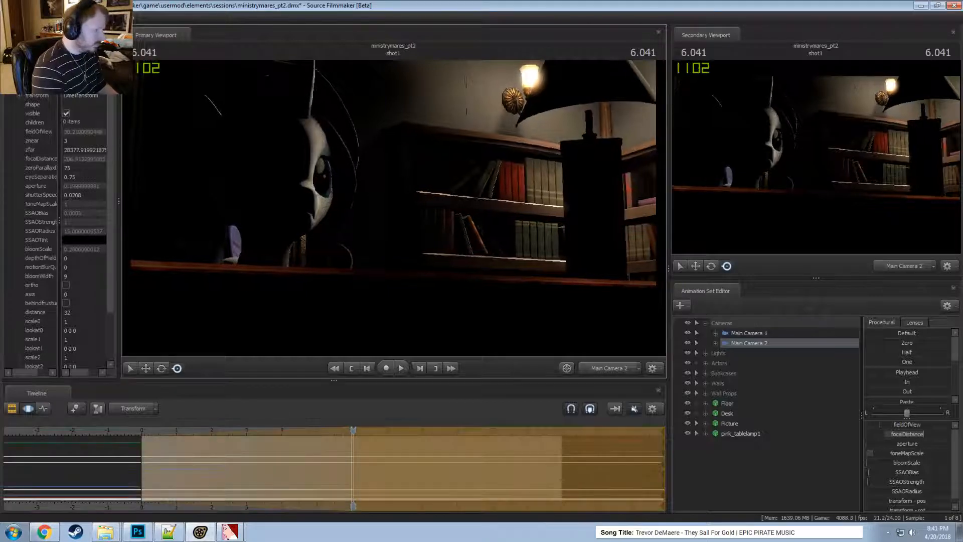
pyautogui.press('s')
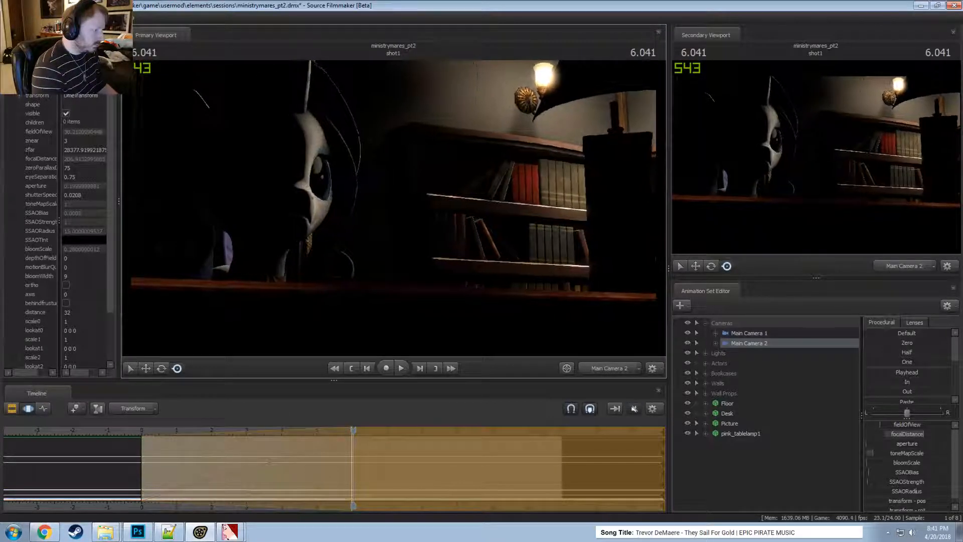
# - With the whole shot selected, apply a longer lens preset to Main Camera 2 and reframe it on the character and bookcase
pyautogui.moveTo(394, 206); pyautogui.dragTo(396, 215)
pyautogui.press('w')
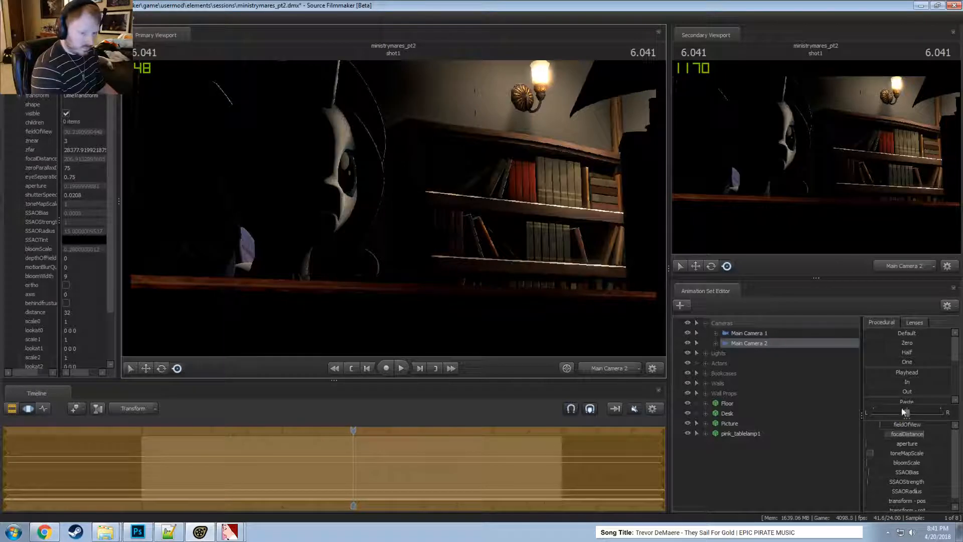
pyautogui.click(928, 324)
pyautogui.click(887, 361)
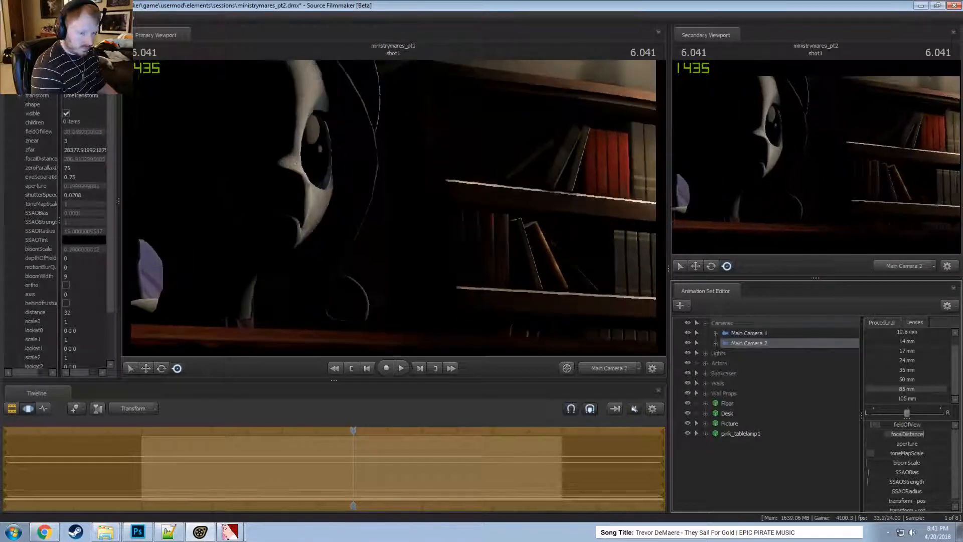
pyautogui.moveTo(396, 285); pyautogui.dragTo(396, 284)
# - Ramp the time selection from 0 to 6 seconds, then push Main Camera 2 closer at 6.000 seconds and play it back
pyautogui.moveTo(354, 448); pyautogui.dragTo(133, 457)
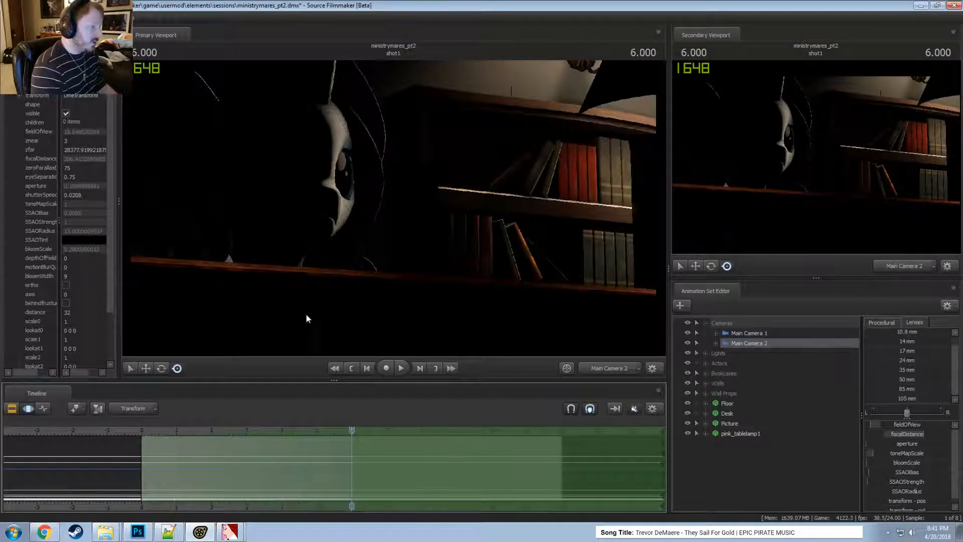
pyautogui.press('w')
pyautogui.moveTo(307, 315); pyautogui.dragTo(394, 212)
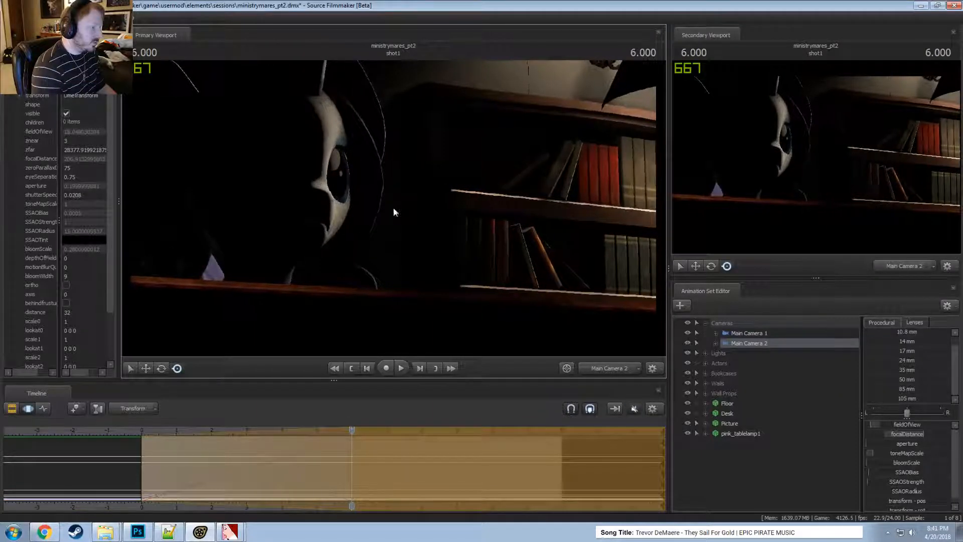
pyautogui.press('space')
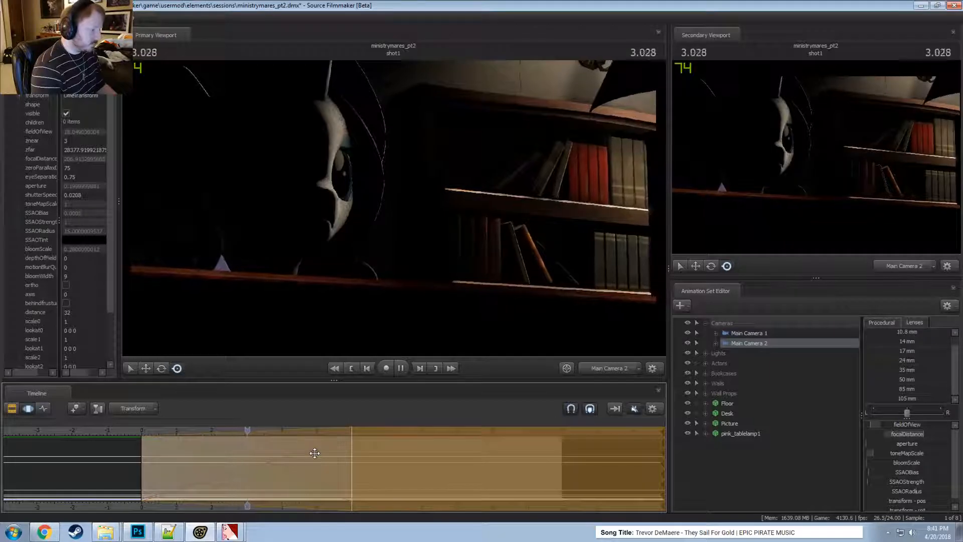
pyautogui.press('space')
# - Examine the wall and bookcase beside the large picture frame from the Work Camera, toggling the viewport lighting
pyautogui.press('F2')
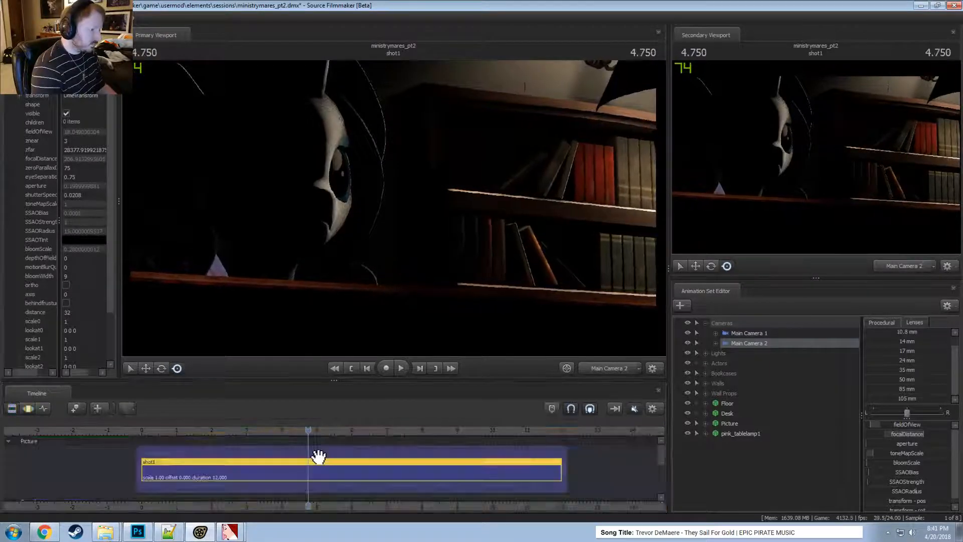
pyautogui.click(598, 366)
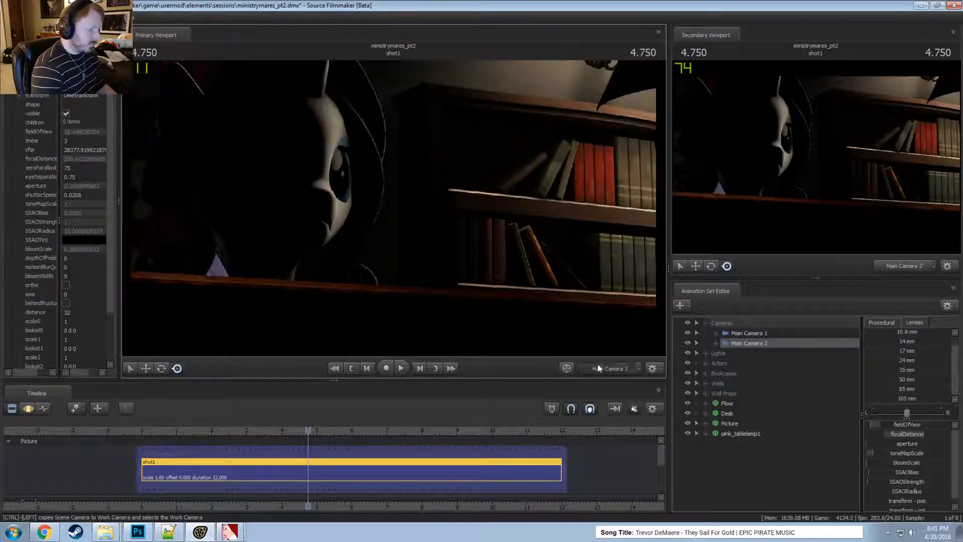
pyautogui.moveTo(567, 301); pyautogui.dragTo(584, 250)
pyautogui.press('w')
pyautogui.moveTo(399, 211); pyautogui.dragTo(481, 241)
pyautogui.press('w')
pyautogui.rightClick(403, 213)
pyautogui.click(421, 237)
pyautogui.press('w')
pyautogui.press('w')
pyautogui.rightClick(430, 215)
pyautogui.click(451, 243)
pyautogui.press('w')
pyautogui.press('w')
pyautogui.press('w')
pyautogui.press('s')
pyautogui.press('s')
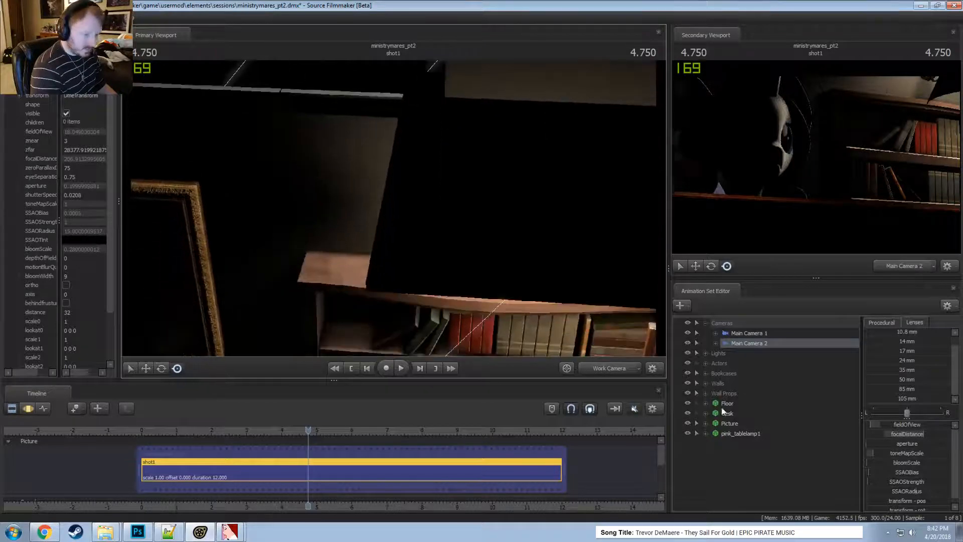
# - Select Wall 3 in the Walls group and shift it slightly along the wall behind the bookcase
pyautogui.click(704, 382)
pyautogui.click(752, 402)
pyautogui.click(745, 396)
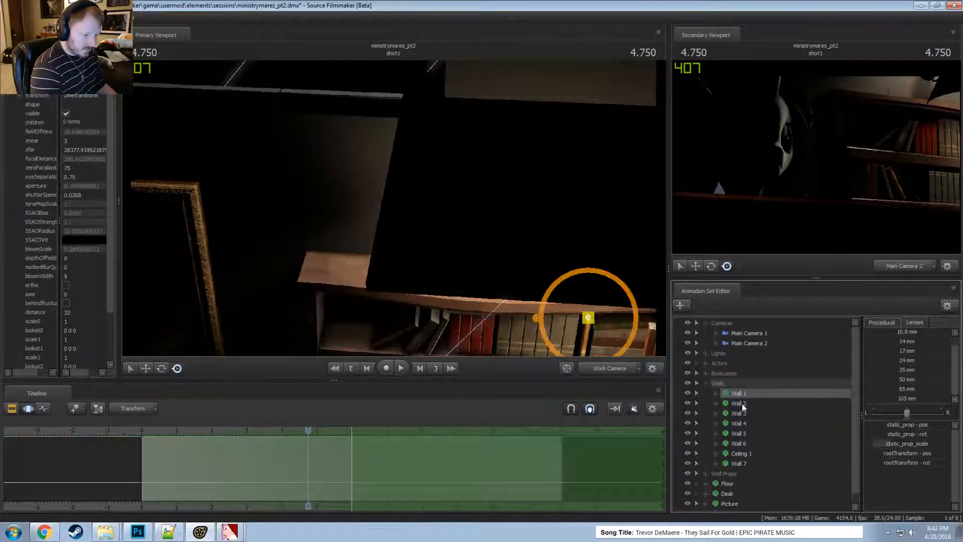
pyautogui.click(742, 404)
pyautogui.click(739, 412)
pyautogui.moveTo(507, 225); pyautogui.dragTo(495, 239)
pyautogui.moveTo(414, 313); pyautogui.dragTo(365, 323)
pyautogui.press('w')
pyautogui.moveTo(475, 226); pyautogui.dragTo(504, 215)
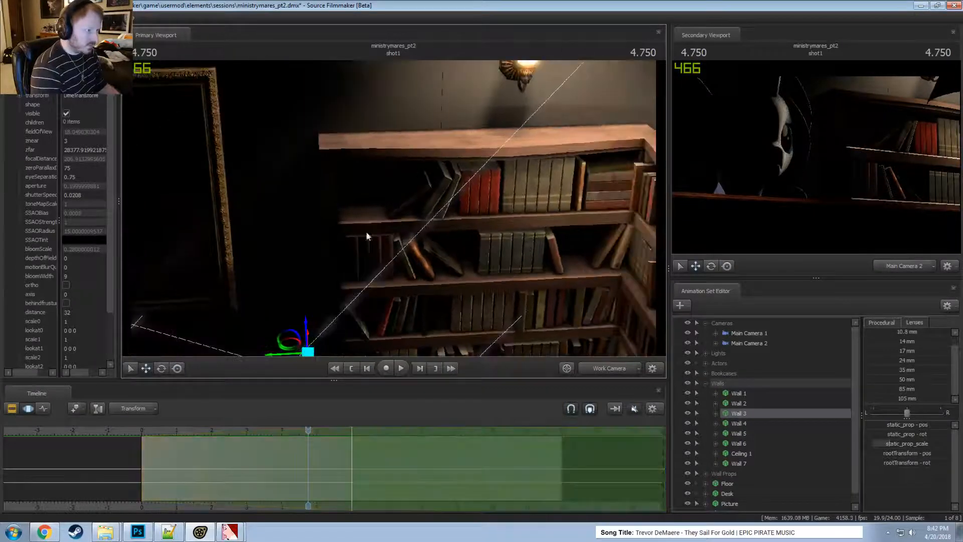
pyautogui.moveTo(268, 354); pyautogui.dragTo(274, 354)
pyautogui.moveTo(351, 261); pyautogui.dragTo(381, 221)
pyautogui.press('w')
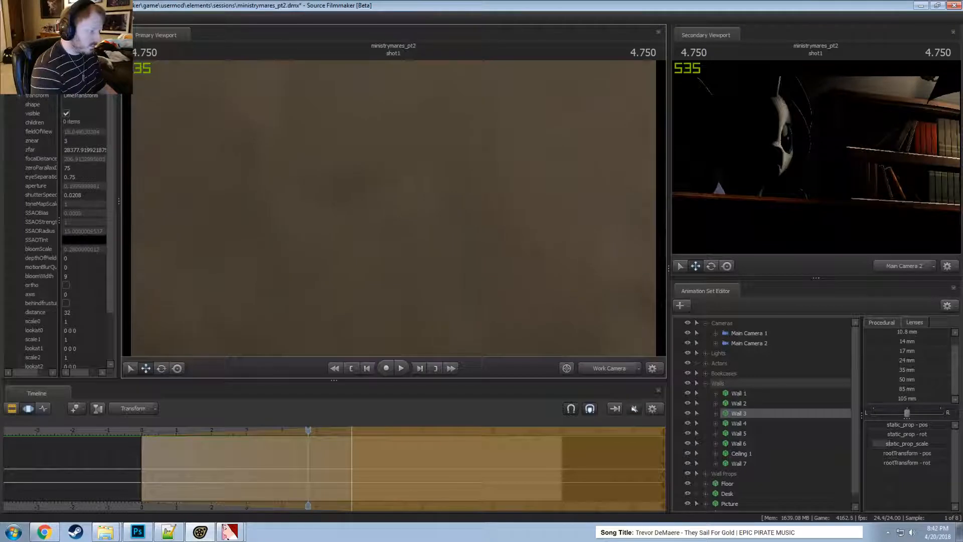
# - Try the Drop preset on Wall 3, undo it and play the shot through Main Camera 2
pyautogui.scroll(-5, 902, 367)
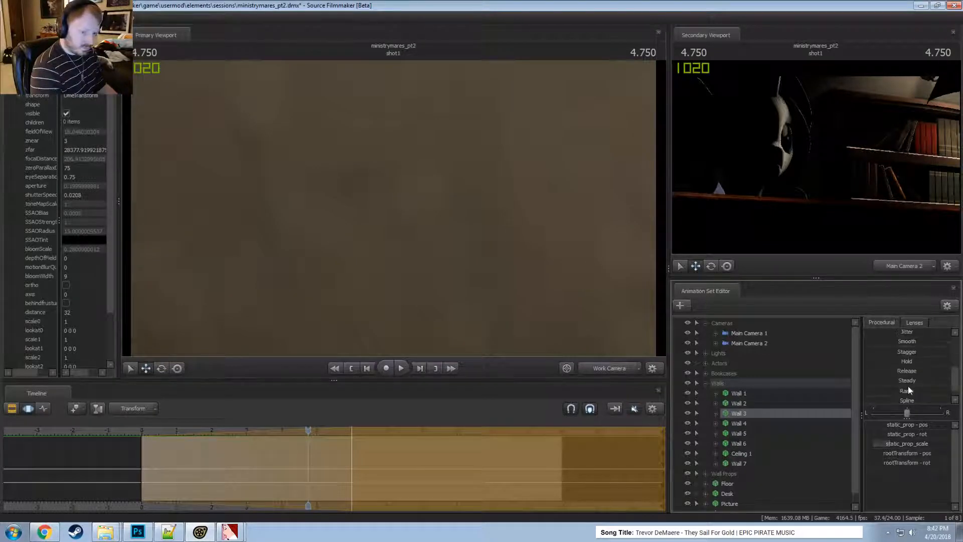
pyautogui.scroll(3, 907, 382)
pyautogui.moveTo(901, 352)
pyautogui.mouseDown()
pyautogui.moveTo(945, 352)
pyautogui.moveTo(916, 372)
pyautogui.moveTo(912, 350)
pyautogui.moveTo(884, 350)
pyautogui.moveTo(904, 352)
pyautogui.mouseUp()
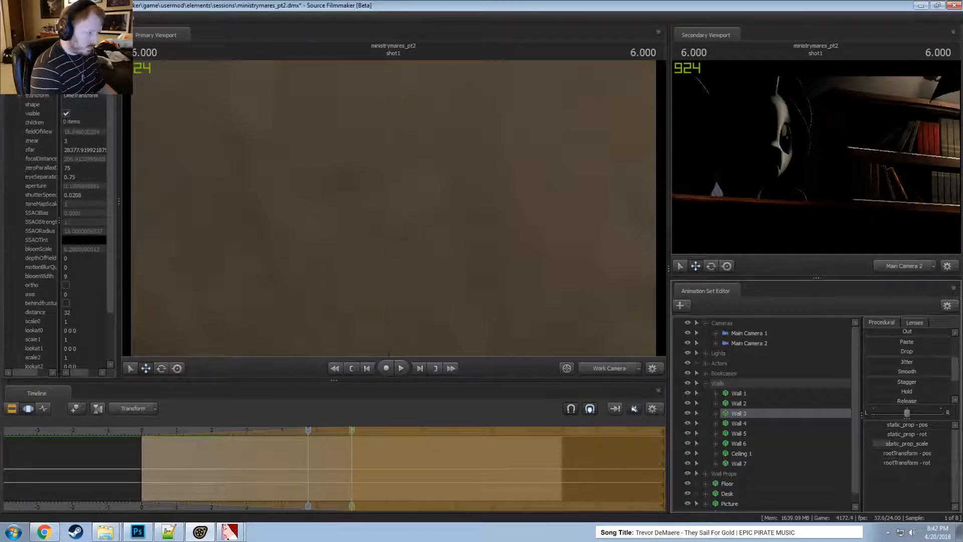
pyautogui.hotkey('ctrl', 'z')
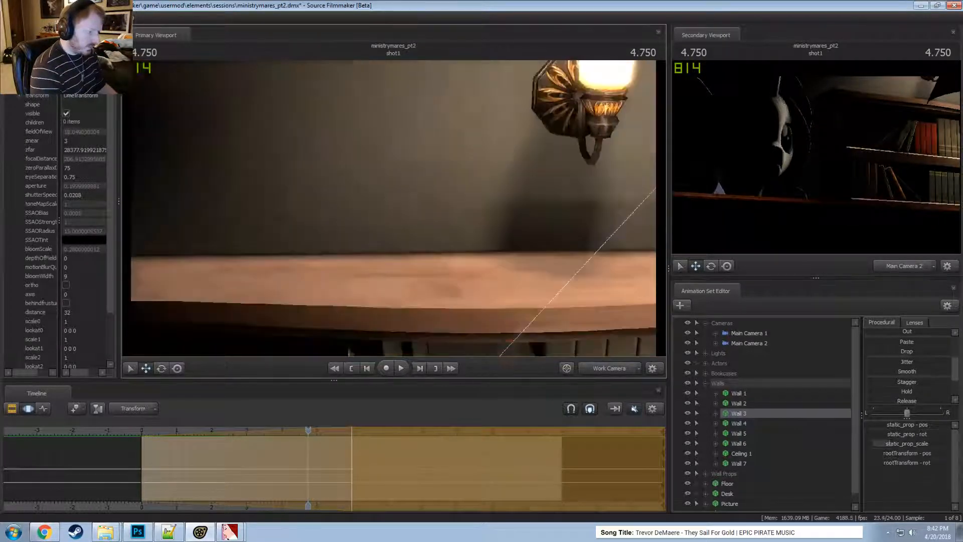
pyautogui.click(613, 369)
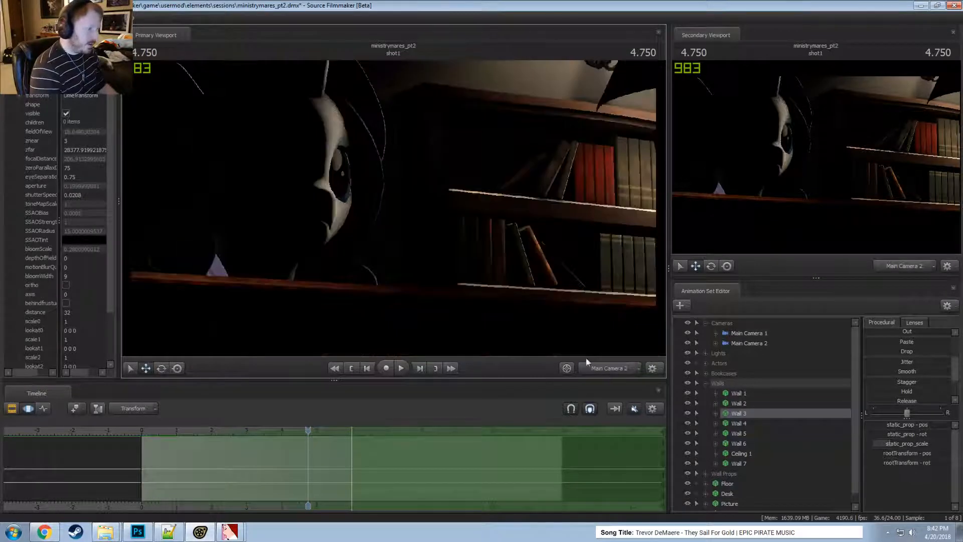
pyautogui.press('space')
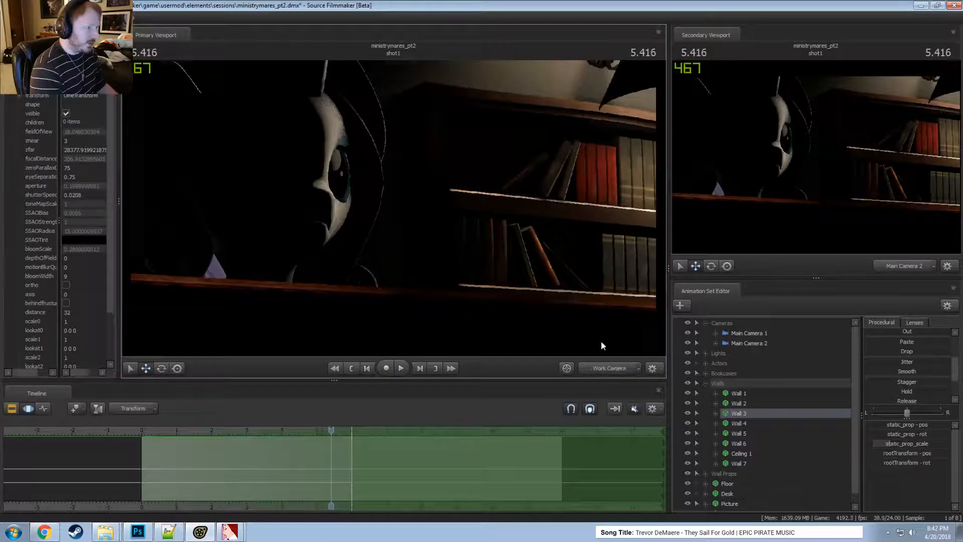
# - Extend the time selection over all time and apply a procedural preset to Wall 3 at 6.416 seconds
pyautogui.click(603, 368)
pyautogui.moveTo(597, 326); pyautogui.dragTo(577, 291)
pyautogui.press('w')
pyautogui.press('s')
pyautogui.moveTo(403, 227); pyautogui.dragTo(409, 193)
pyautogui.press('F2')
pyautogui.press('F3')
pyautogui.press('s')
pyautogui.click(393, 468)
pyautogui.hotkey('ctrl', 'a')
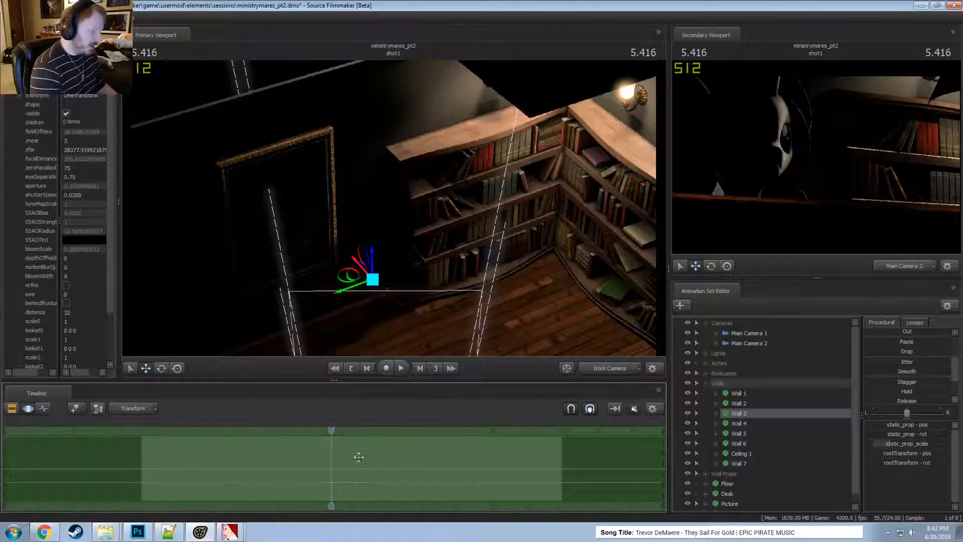
pyautogui.moveTo(326, 428); pyautogui.dragTo(366, 429)
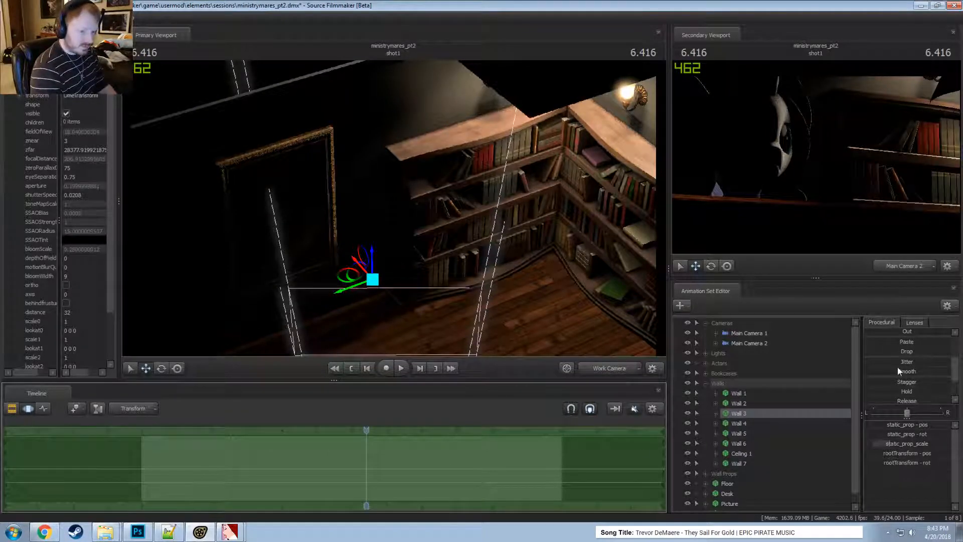
pyautogui.scroll(3, 899, 376)
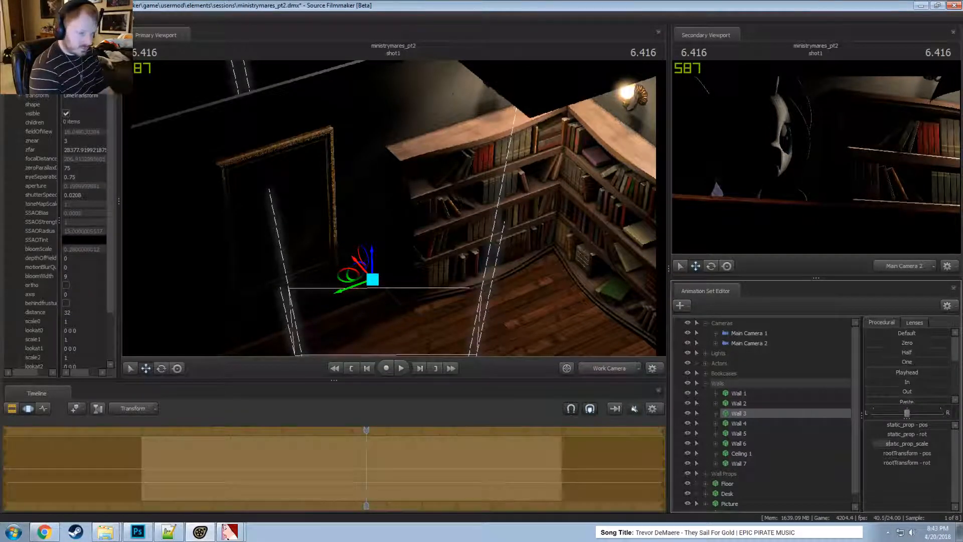
# - Move Wall 3 over the whole time range to close its gap with the neighbouring wall above the bookcase
pyautogui.click(591, 371)
pyautogui.moveTo(366, 430)
pyautogui.mouseDown()
pyautogui.moveTo(377, 430)
pyautogui.moveTo(257, 449)
pyautogui.moveTo(318, 446)
pyautogui.mouseUp()
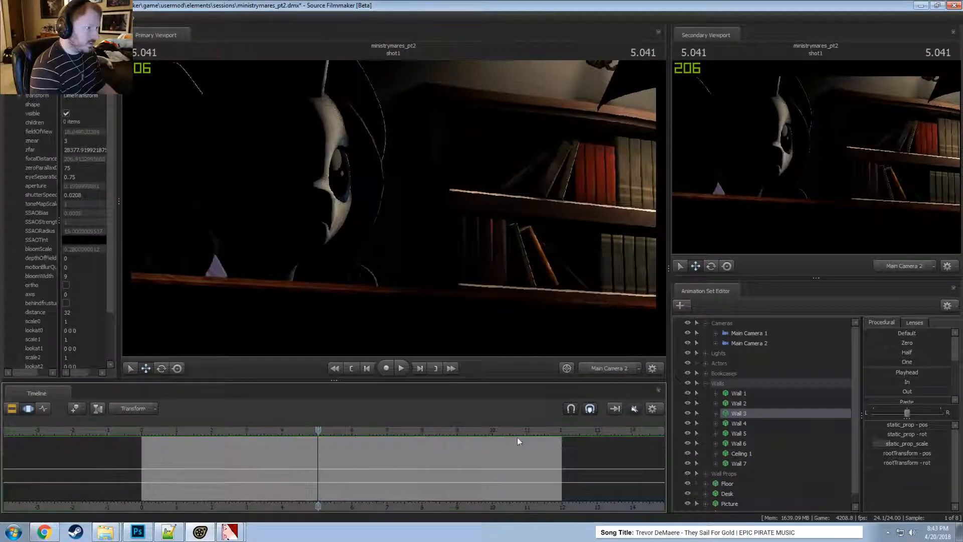
pyautogui.click(601, 369)
pyautogui.moveTo(400, 221)
pyautogui.mouseDown()
pyautogui.moveTo(386, 206)
pyautogui.moveTo(401, 221)
pyautogui.mouseUp()
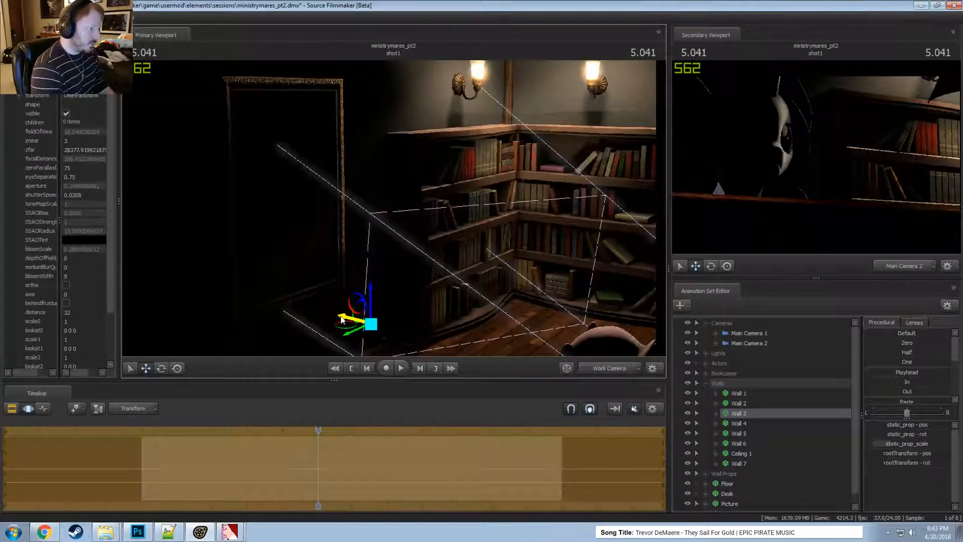
pyautogui.moveTo(355, 323); pyautogui.dragTo(399, 225)
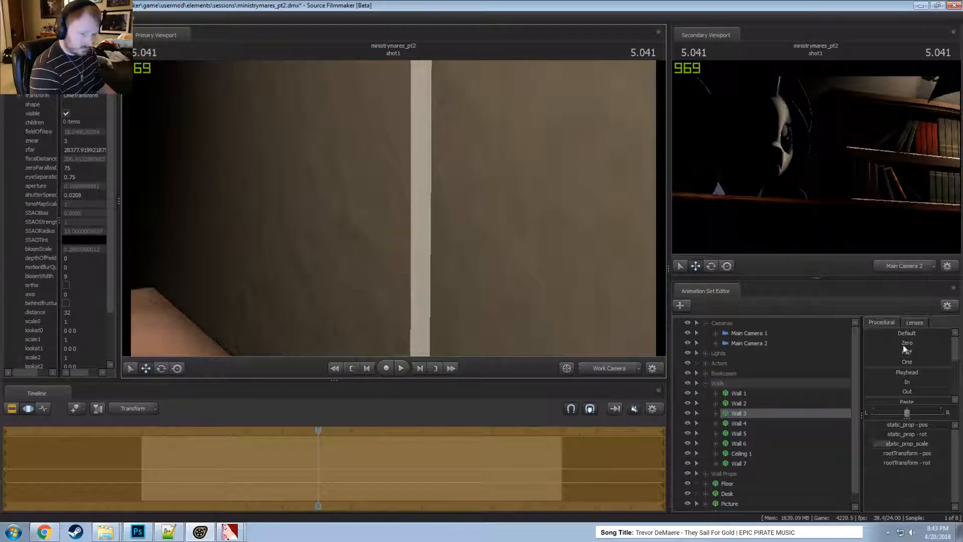
pyautogui.scroll(-3, 904, 386)
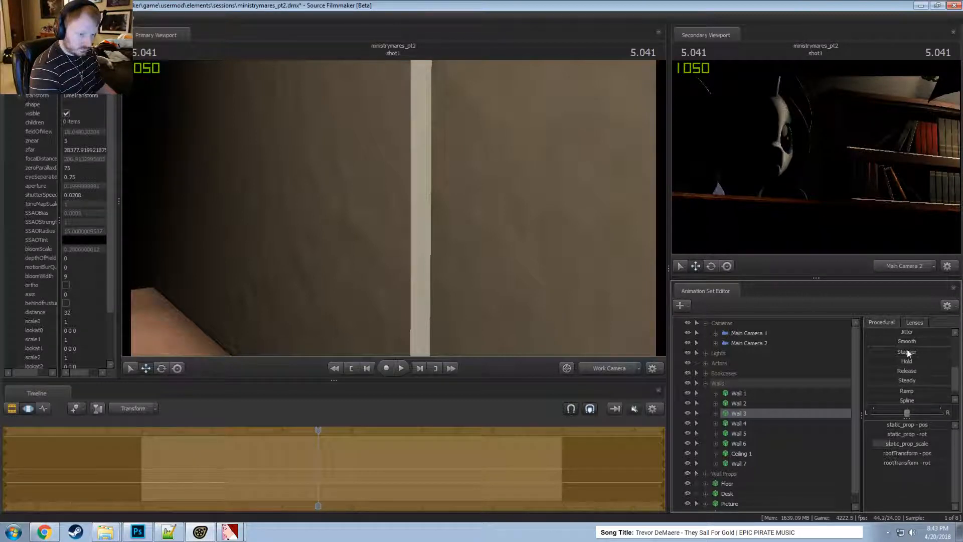
pyautogui.scroll(3, 905, 391)
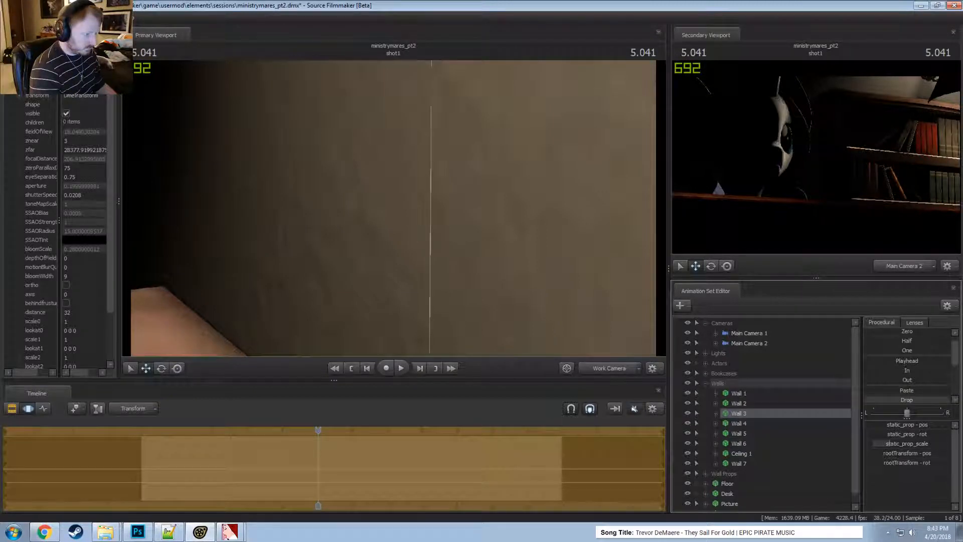
# - Check Main Camera 2 at 4.541 seconds and inspect the bookcase corner from the Work Camera with lighting turned off
pyautogui.click(612, 369)
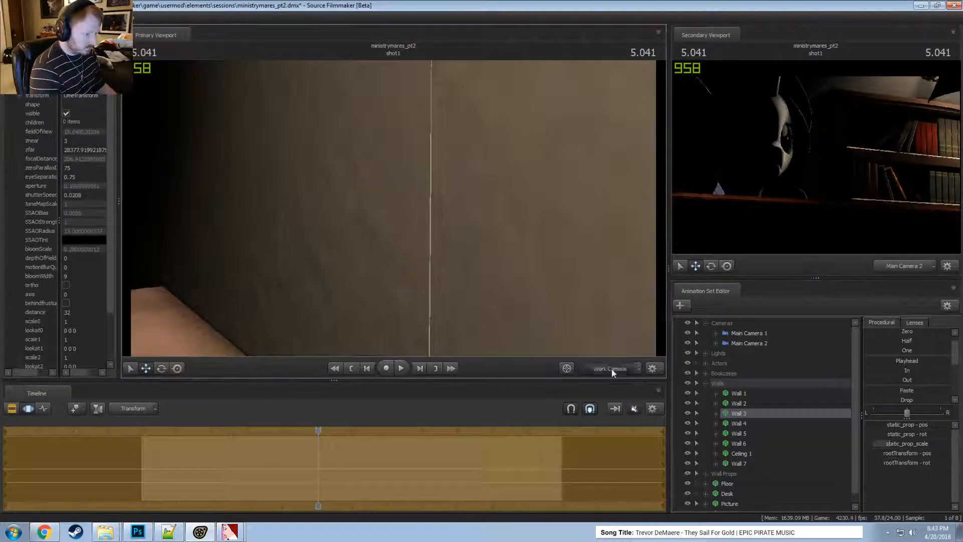
pyautogui.press('F2')
pyautogui.moveTo(316, 430); pyautogui.dragTo(307, 458)
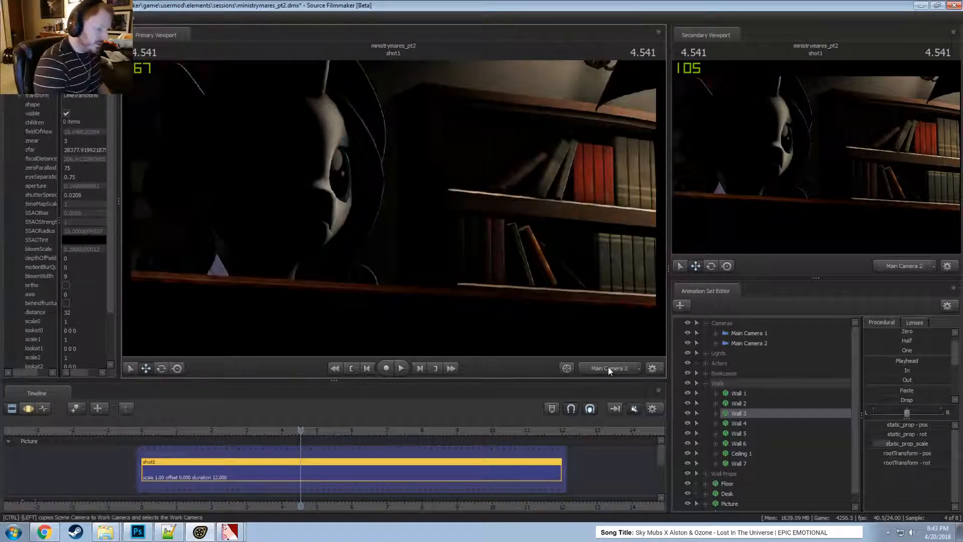
pyautogui.keyDown('ctrl'); pyautogui.click(607, 369); pyautogui.keyUp('ctrl')
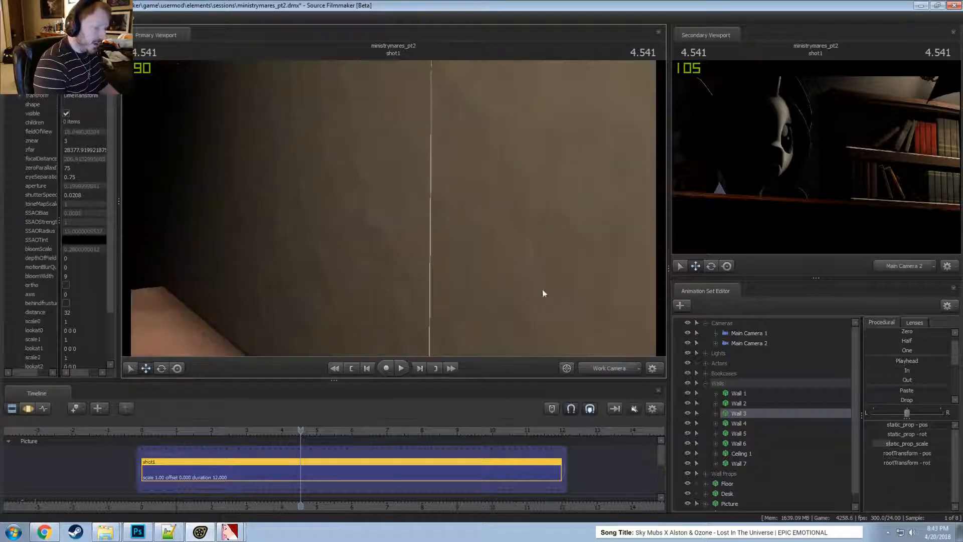
pyautogui.rightClick(495, 250)
pyautogui.click(525, 279)
pyautogui.moveTo(525, 279); pyautogui.dragTo(497, 192)
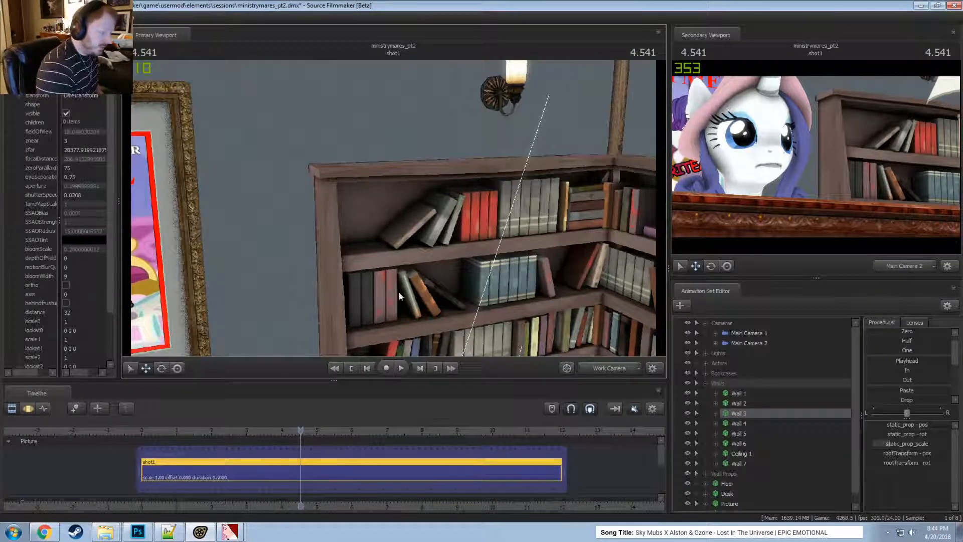
# - Switch to Photoshop and the texture editor to examine the TYME magazine picture texture, and return to Source Filmmaker
pyautogui.click(133, 528)
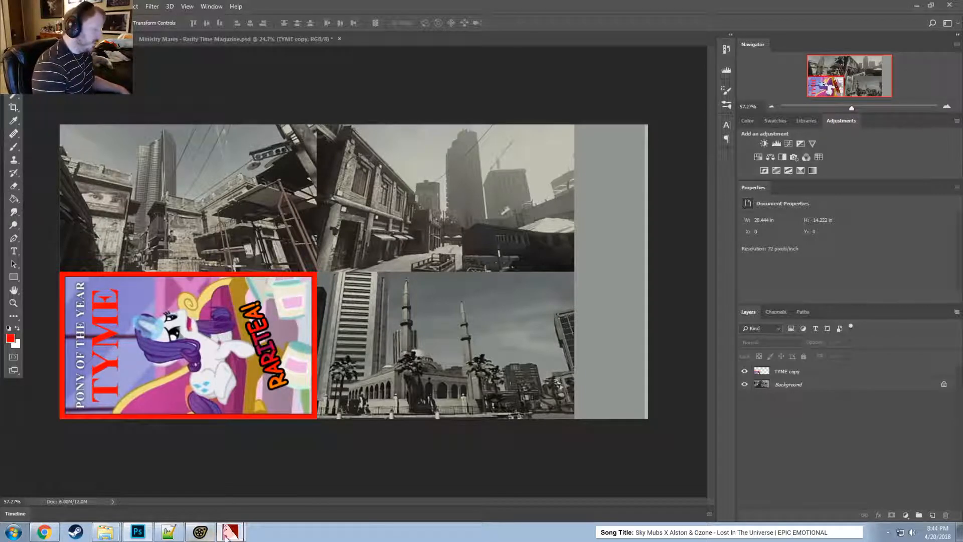
pyautogui.click(224, 498)
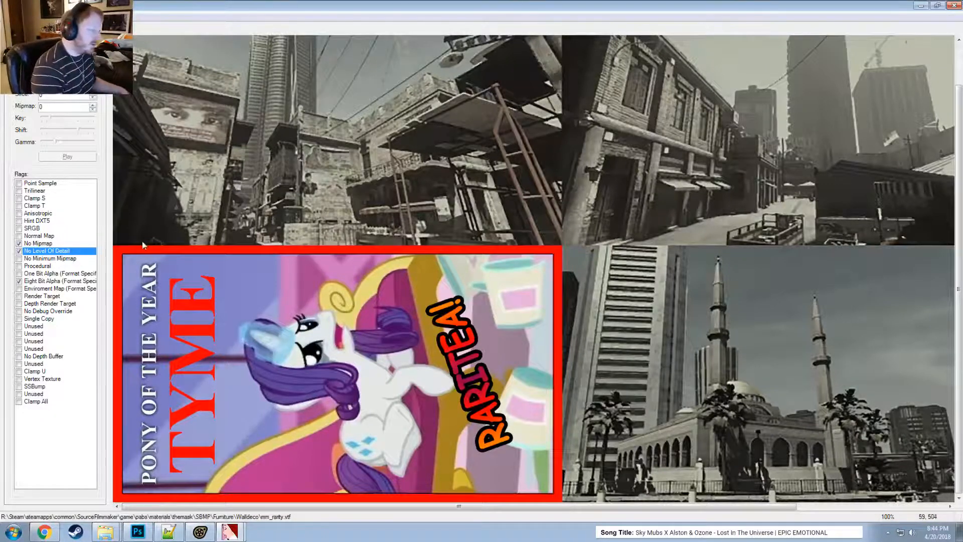
pyautogui.click(915, 5)
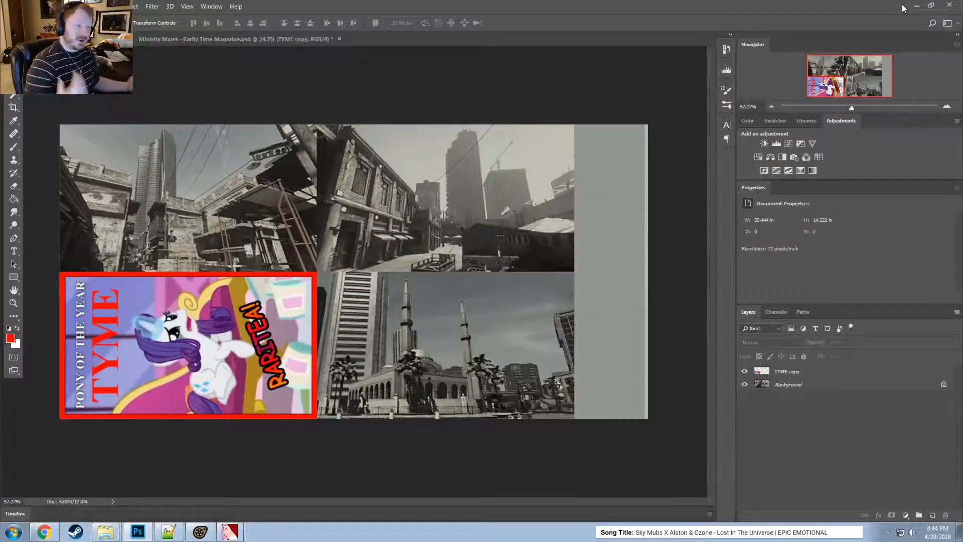
pyautogui.click(916, 5)
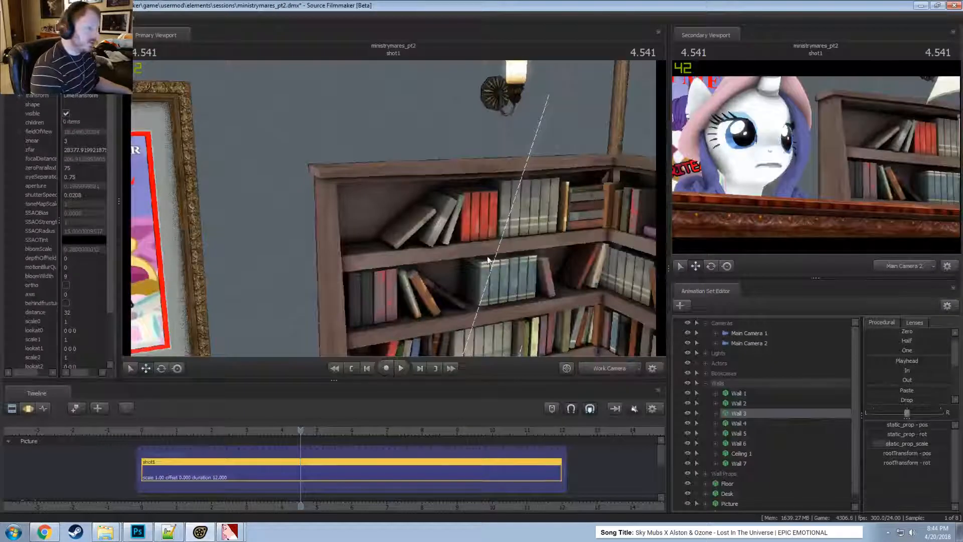
# - Turn the viewport lighting back on and review the Main Camera 2 close-up framing at 4.541 seconds
pyautogui.rightClick(470, 217)
pyautogui.click(501, 246)
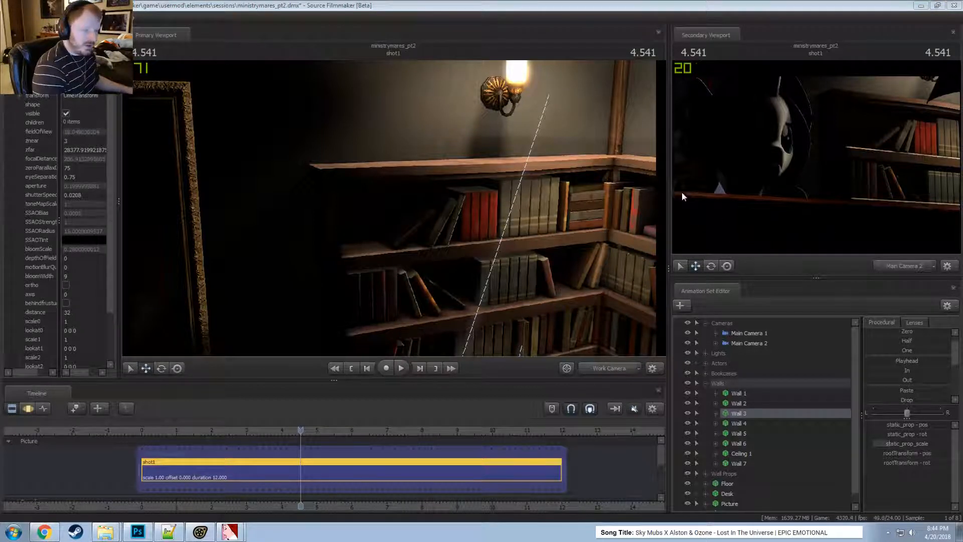
pyautogui.click(605, 370)
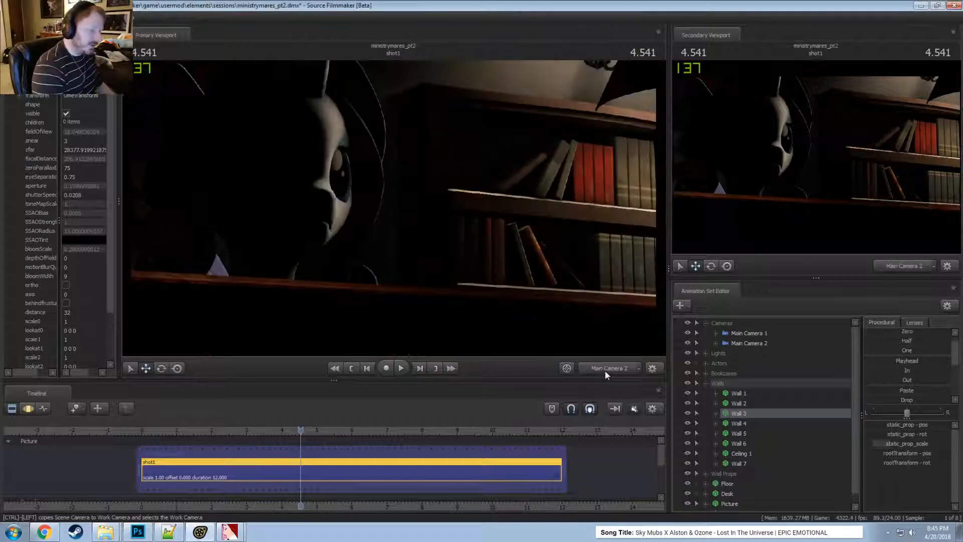
pyautogui.rightClick(509, 242)
pyautogui.click(521, 266)
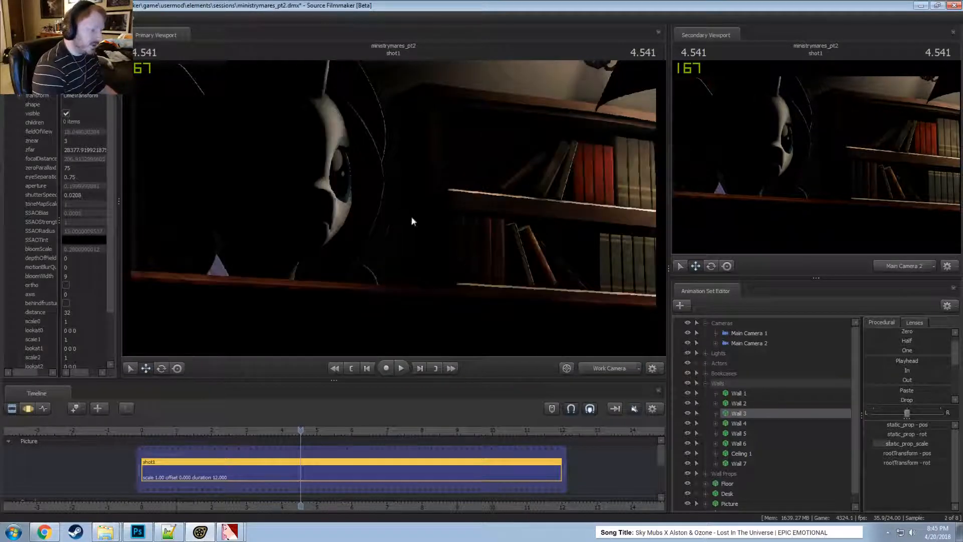
# - Collapse the Walls and Cameras groups and rename the pink_tablelamp1 animation set to "Lamp - Table"
pyautogui.click(704, 384)
pyautogui.click(706, 323)
pyautogui.click(736, 413)
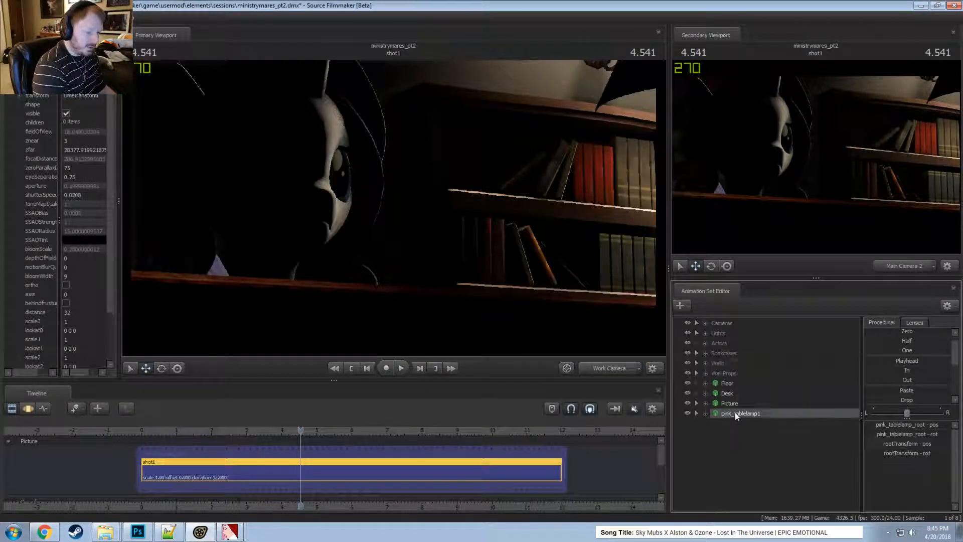
pyautogui.rightClick(737, 413)
pyautogui.click(767, 269)
pyautogui.write('T')
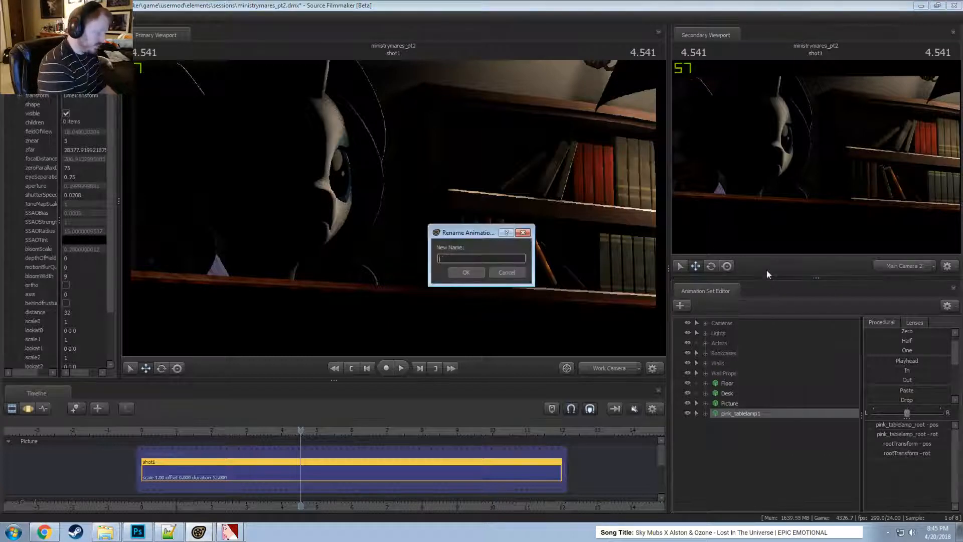
pyautogui.write('Lamp - T')
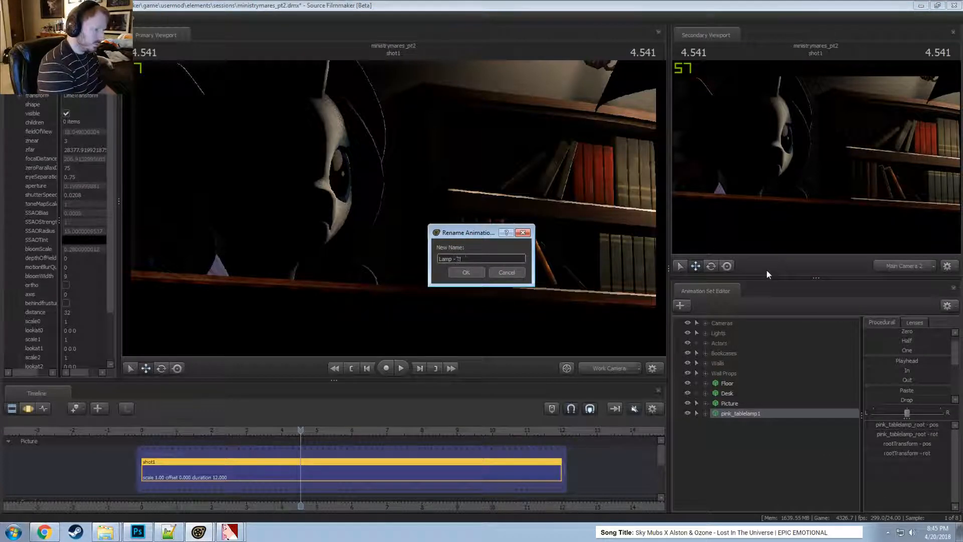
pyautogui.write('able')
pyautogui.press('Return')
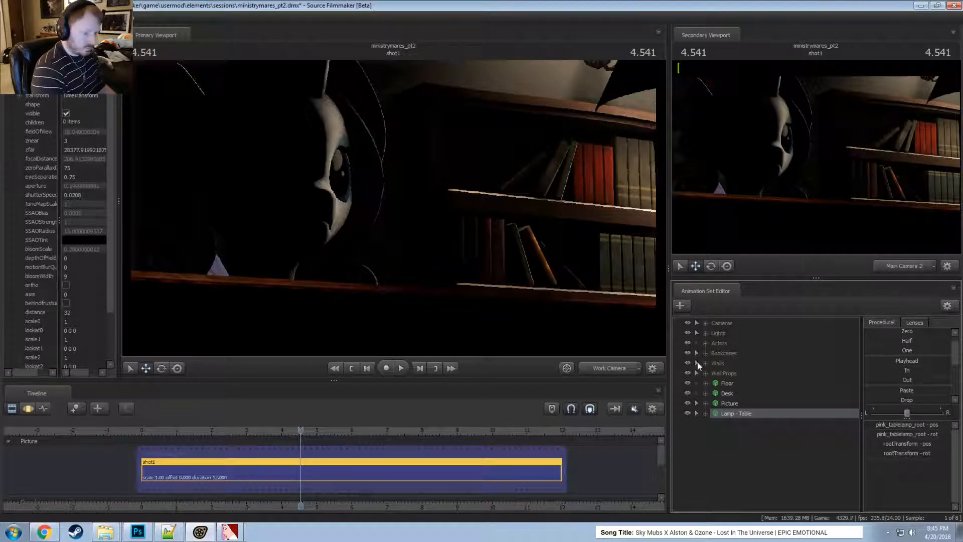
# - Show the Main Camera 1 view in the primary viewport and return to the clip editor
pyautogui.click(596, 371)
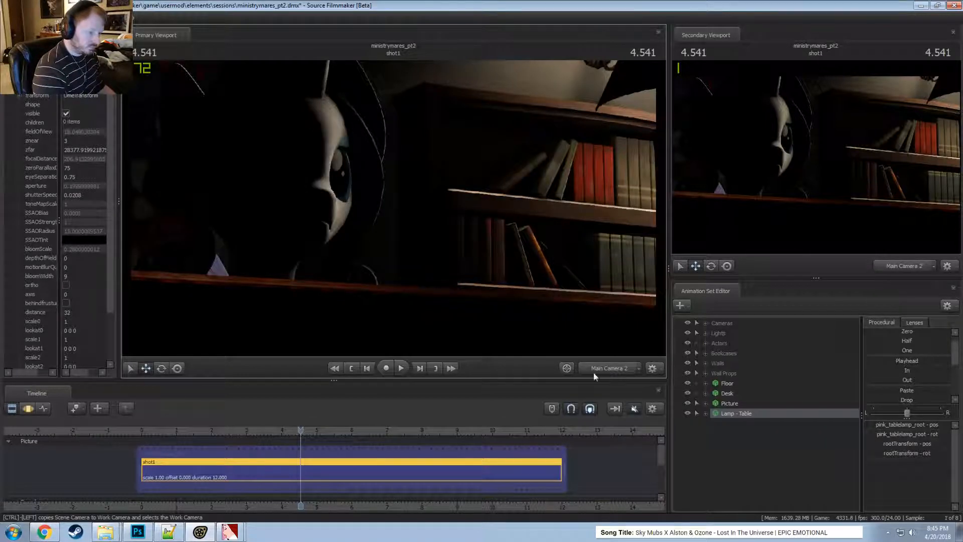
pyautogui.click(705, 323)
pyautogui.moveTo(748, 338); pyautogui.dragTo(450, 289)
pyautogui.press('F3')
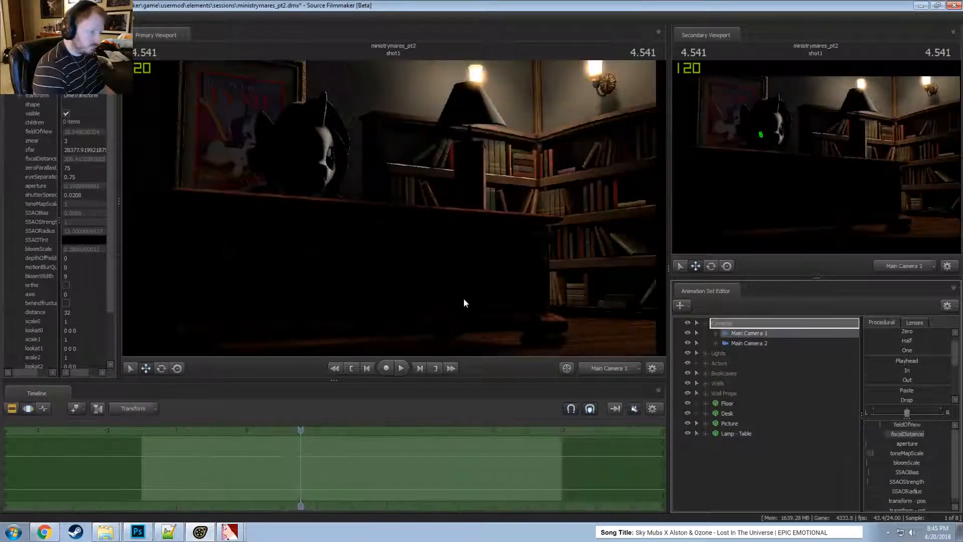
pyautogui.press('F2')
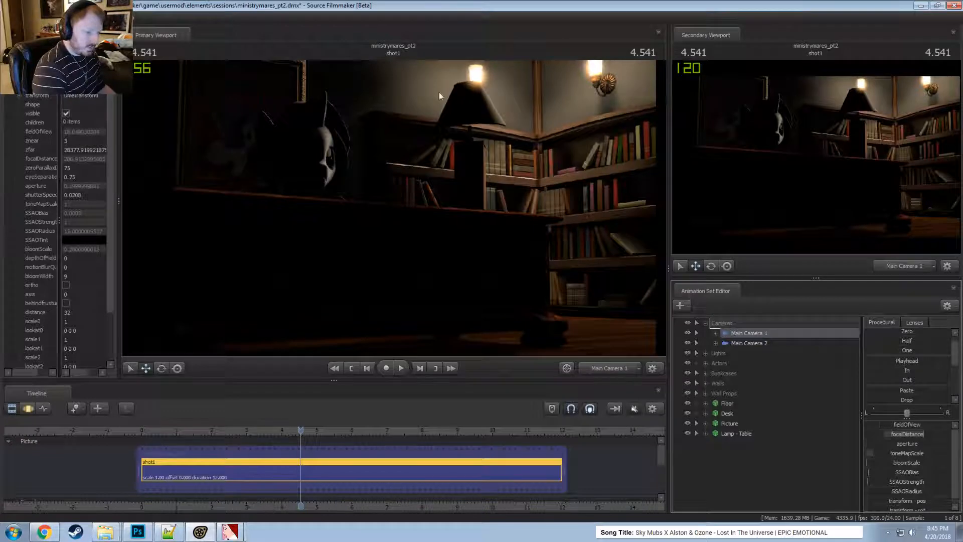
# - Switch the primary viewport to the Work Camera near the table lamp and turn off the viewport lighting
pyautogui.click(611, 370)
pyautogui.moveTo(577, 311); pyautogui.dragTo(597, 210)
pyautogui.press('w')
pyautogui.moveTo(394, 196); pyautogui.dragTo(396, 211)
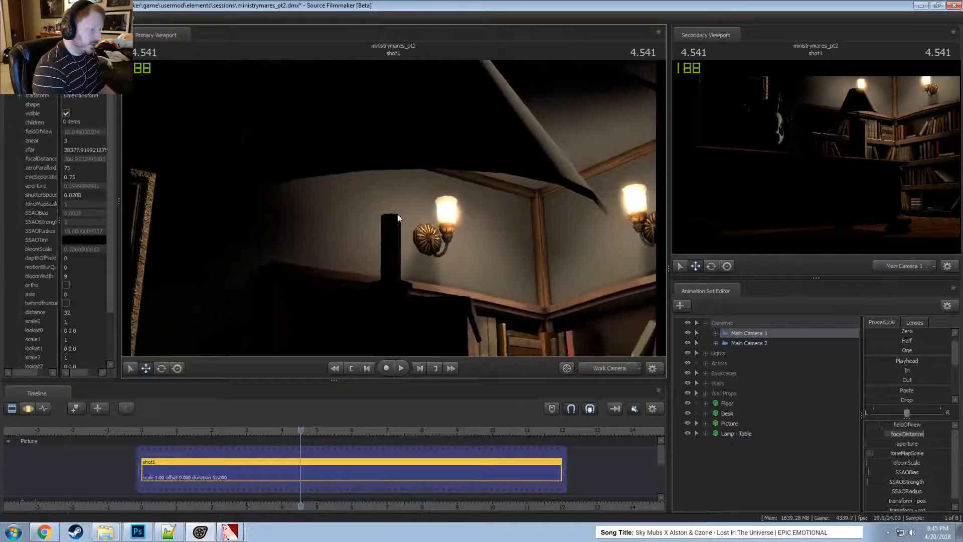
pyautogui.rightClick(396, 211)
pyautogui.click(414, 242)
pyautogui.moveTo(415, 242); pyautogui.dragTo(446, 279)
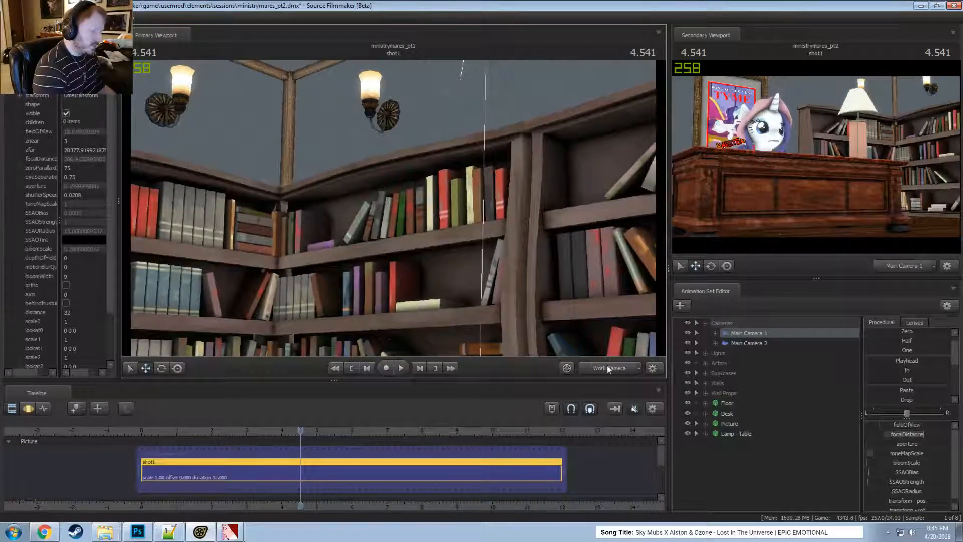
# - Examine the underside of the table lamp's shade from the Work Camera
pyautogui.click(609, 368)
pyautogui.press('w')
pyautogui.moveTo(602, 281); pyautogui.dragTo(723, 387)
pyautogui.press('w')
pyautogui.press('s')
pyautogui.press('w')
pyautogui.press('z')
pyautogui.press('w')
pyautogui.press('s')
pyautogui.press('s')
pyautogui.press('s')
# - Add override materials to Lamp - Table and expand its game model in the Element Viewer
pyautogui.rightClick(744, 333)
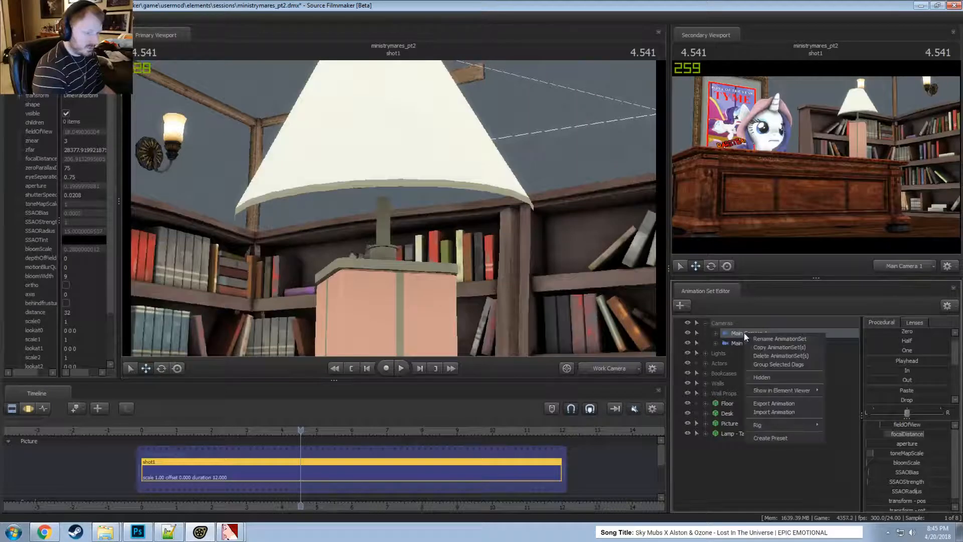
pyautogui.click(726, 434)
pyautogui.rightClick(726, 433)
pyautogui.click(762, 414)
pyautogui.rightClick(742, 432)
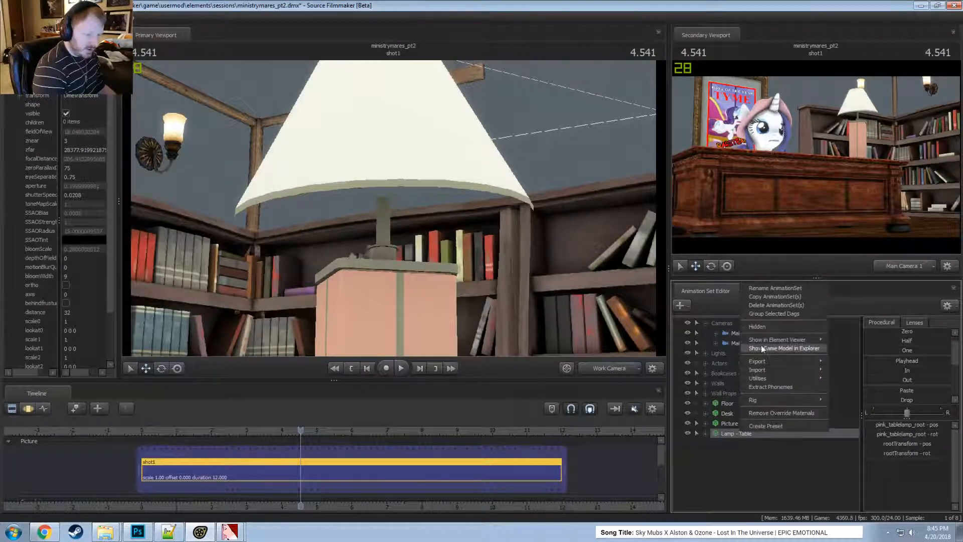
pyautogui.moveTo(762, 339)
pyautogui.click(829, 345)
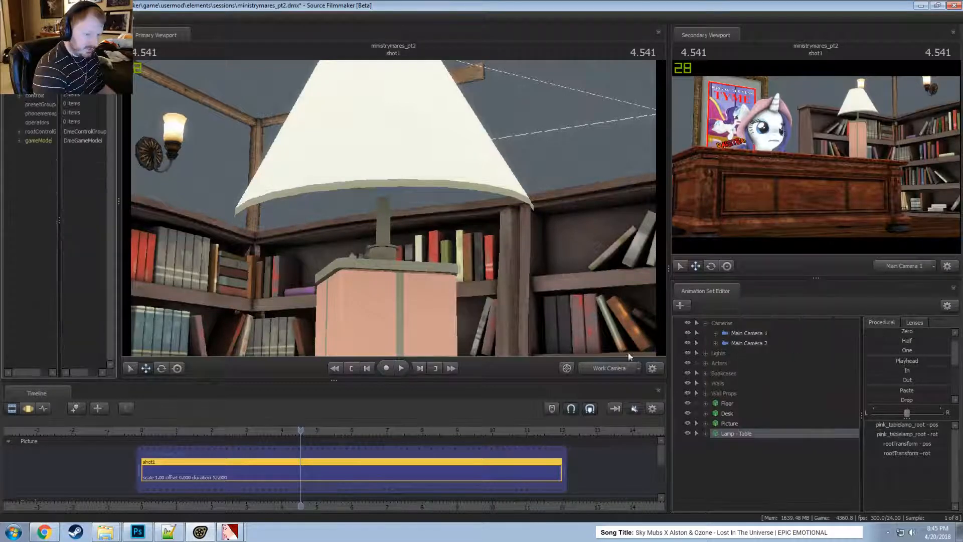
pyautogui.click(18, 140)
# - Expand the lamp's pink_tablelamp override material to reach its material path
pyautogui.rightClick(737, 435)
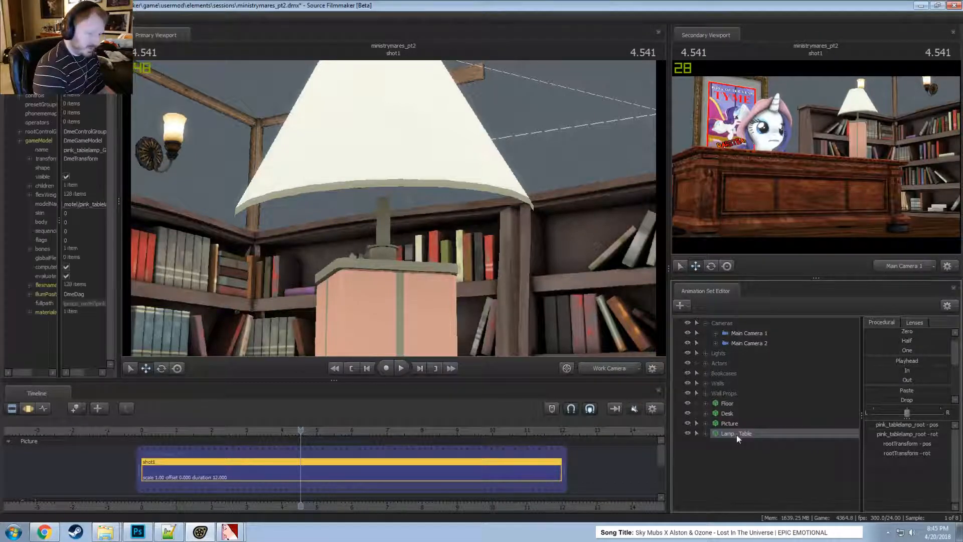
pyautogui.click(763, 416)
pyautogui.click(27, 312)
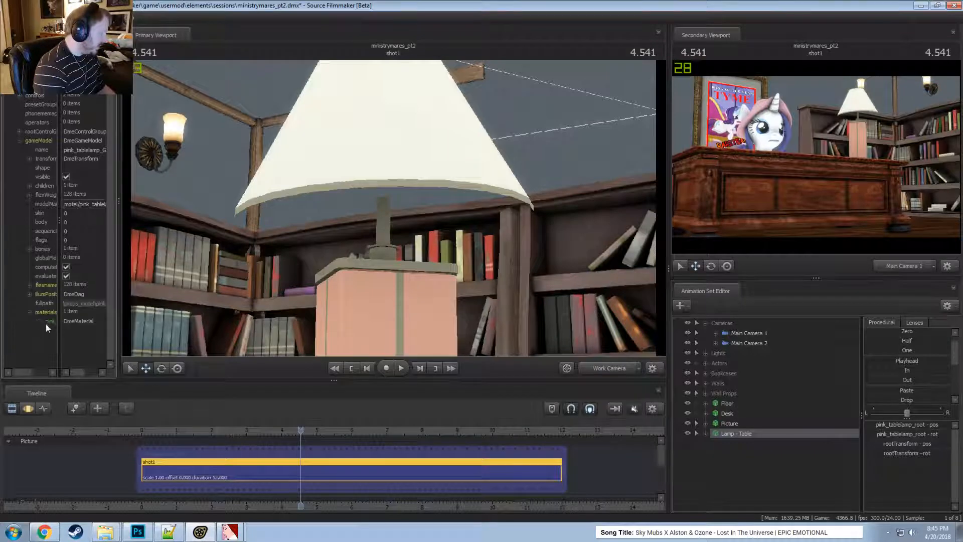
pyautogui.click(40, 321)
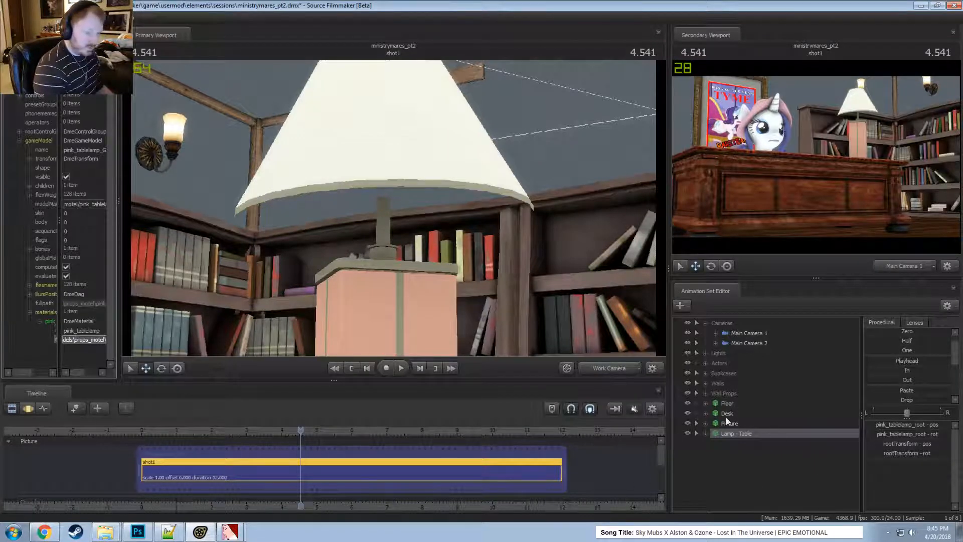
# - Show the lamp's game model in Explorer and go to the portal2\materials\models\props_motel folder
pyautogui.rightClick(728, 433)
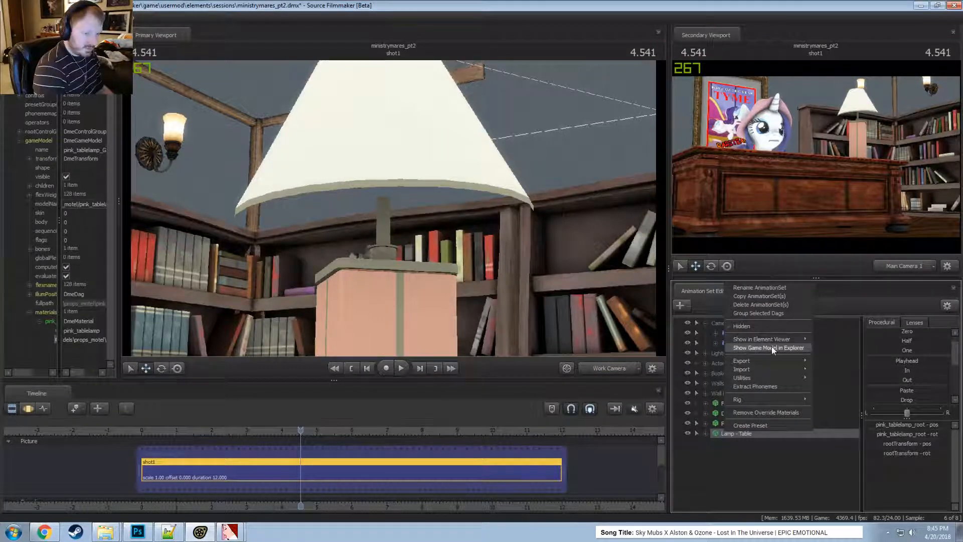
pyautogui.click(769, 347)
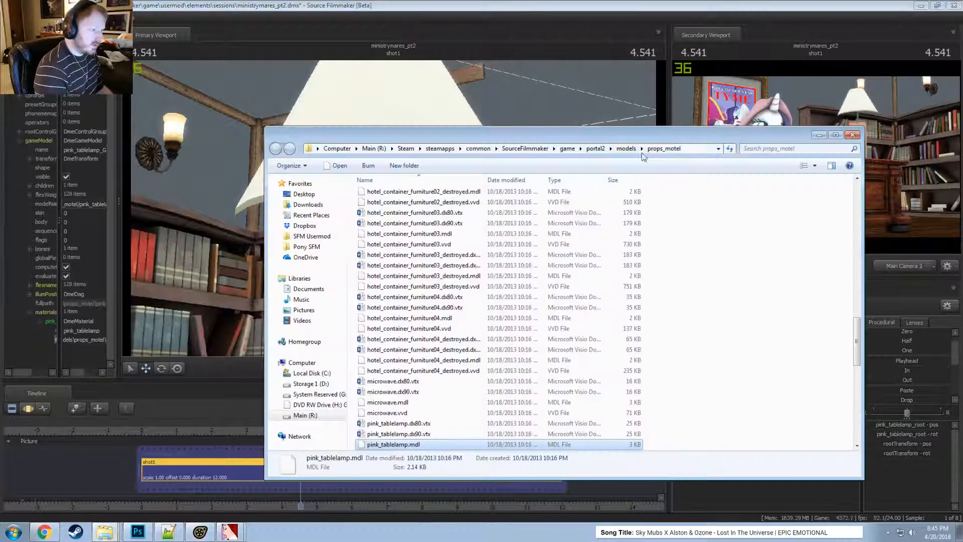
pyautogui.click(596, 148)
pyautogui.doubleClick(426, 202)
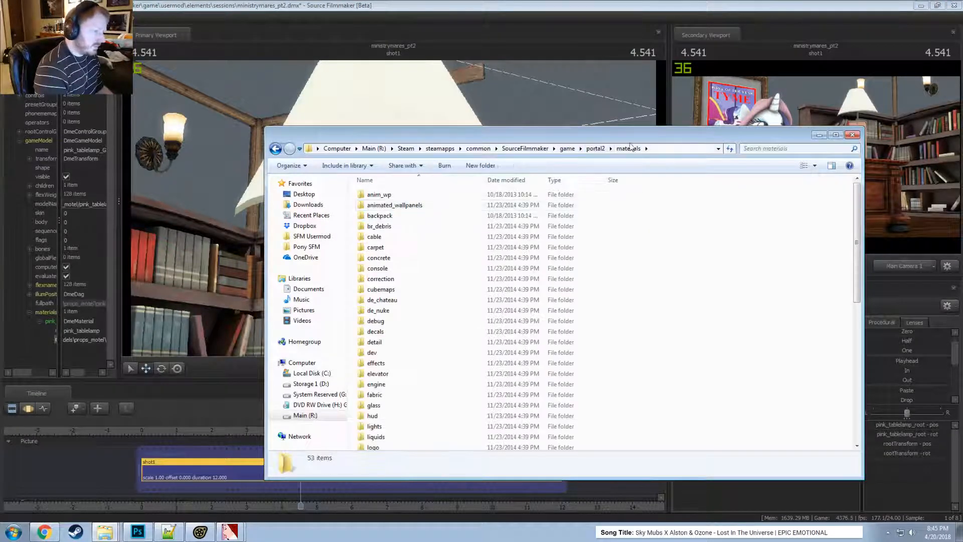
pyautogui.click(678, 149)
pyautogui.write('\\models\\props_motel\\pink_tablelamp')
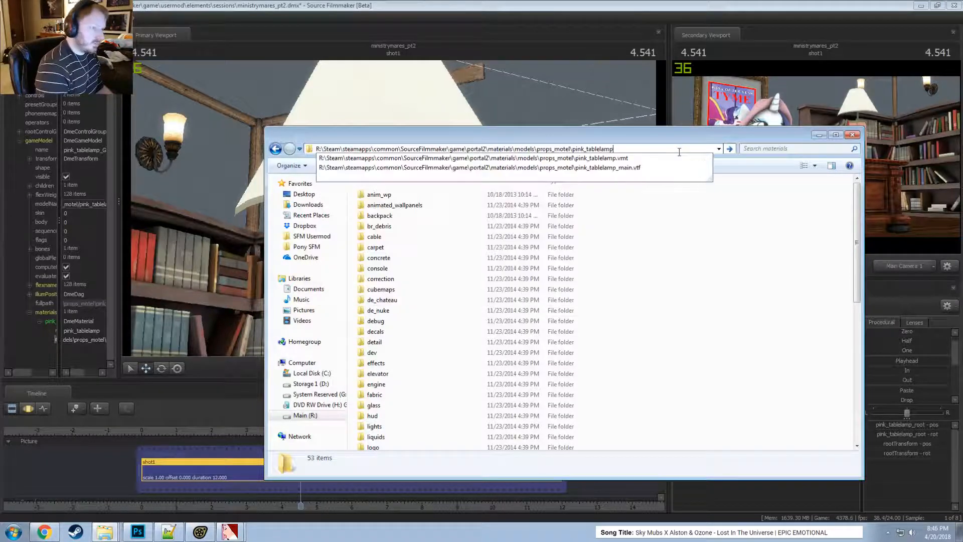
pyautogui.press('BackSpace')
pyautogui.press('BackSpace')
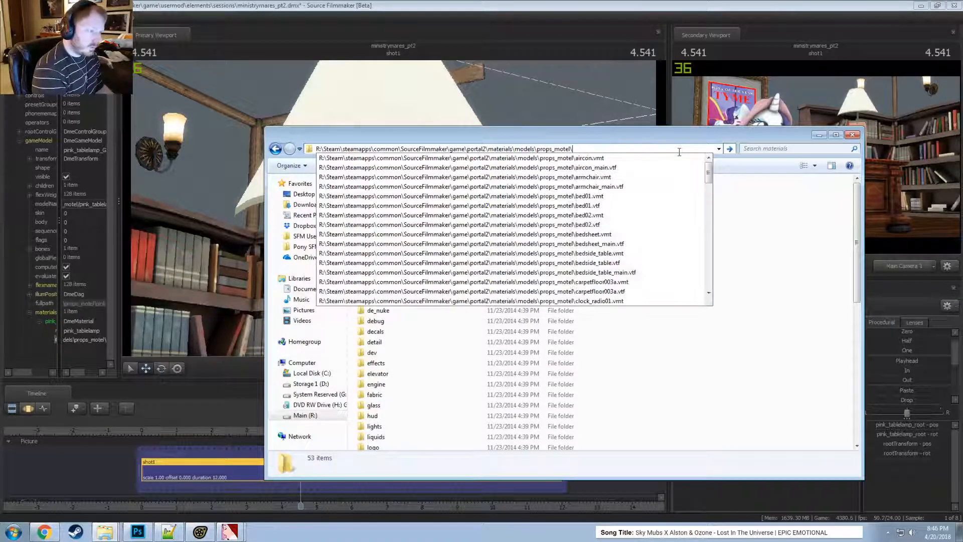
pyautogui.press('Return')
# - Open pink_tablelamp.vmt in Notepad++ and compare it with the lamp's mtlName in Source Filmmaker
pyautogui.scroll(-7, 444, 385)
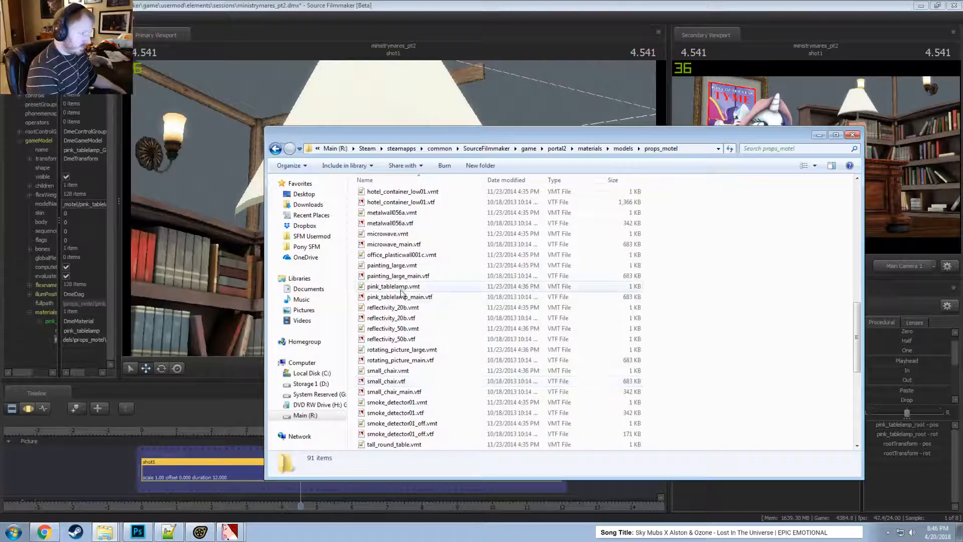
pyautogui.doubleClick(401, 289)
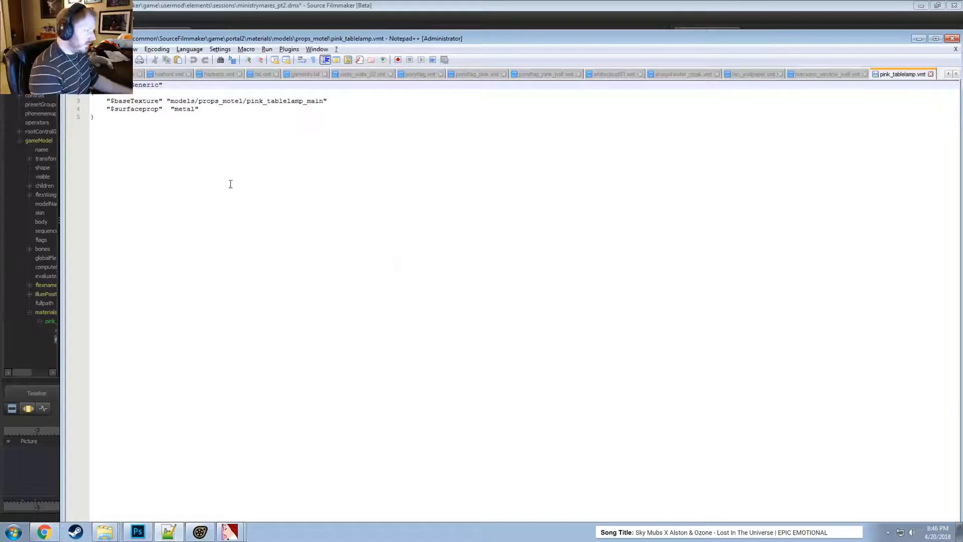
pyautogui.hotkey('alt', 'Tab')
pyautogui.hotkey('alt', 'Tab')
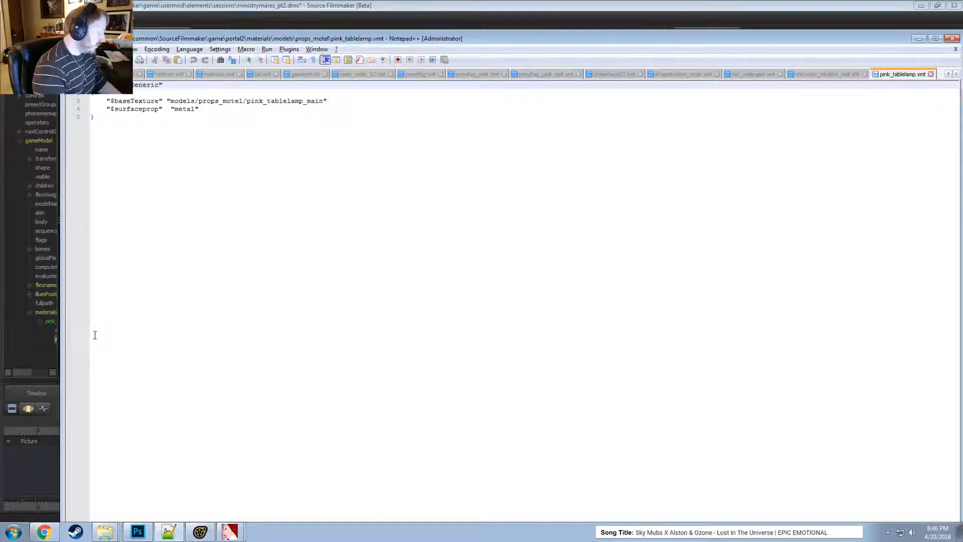
pyautogui.press('capslock')
pyautogui.click(47, 354)
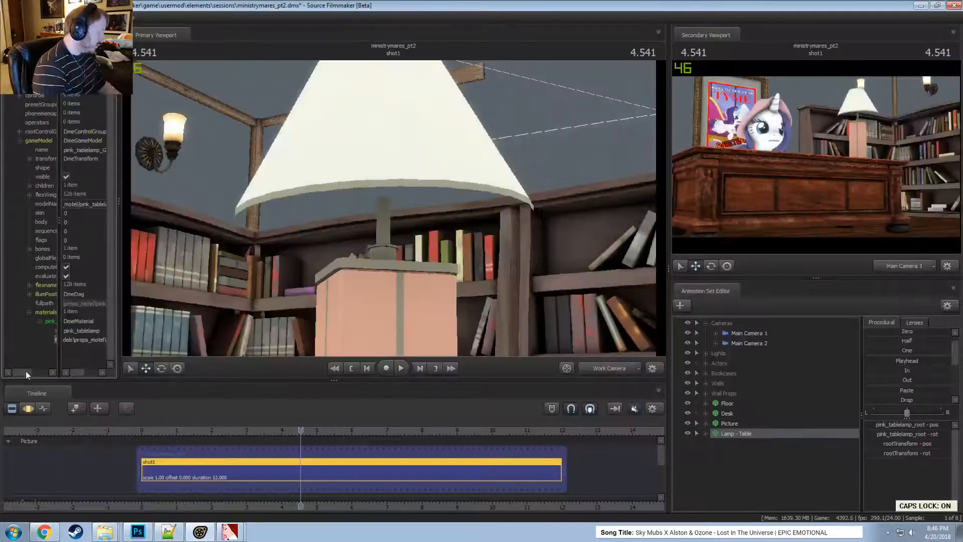
pyautogui.moveTo(26, 371); pyautogui.dragTo(91, 370)
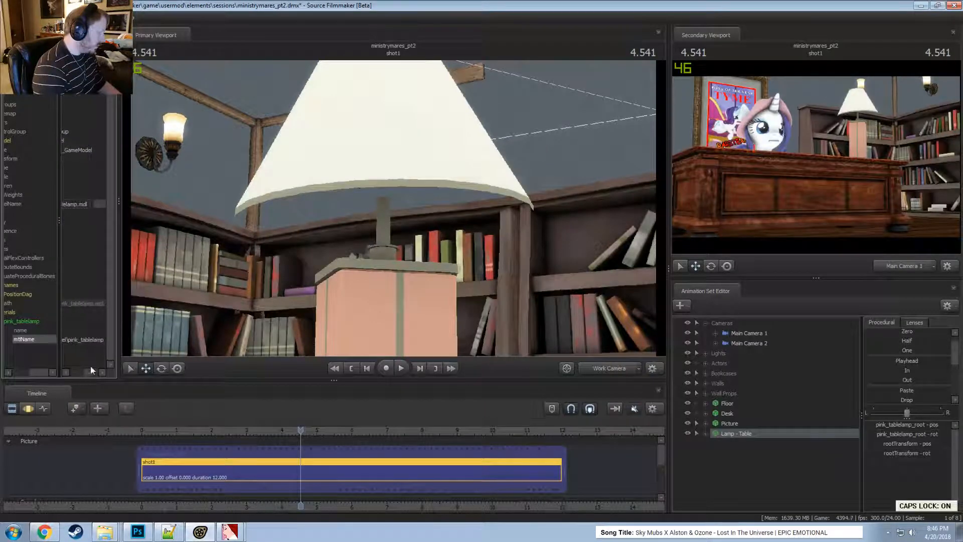
pyautogui.hotkey('alt', 'Tab')
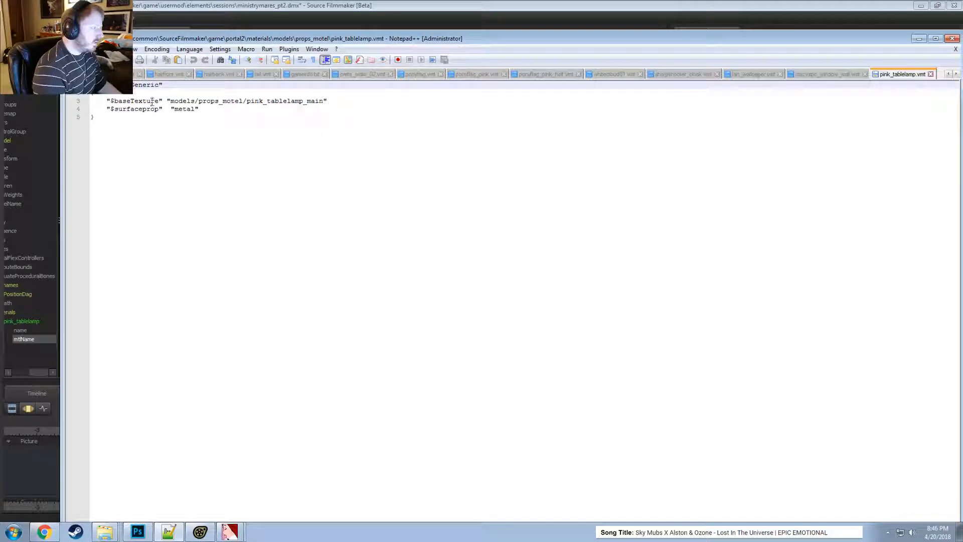
# - Add the line "$nocull" "1" below $baseTexture in pink_tablelamp.vmt and save the file
pyautogui.click(324, 103)
pyautogui.press('Return')
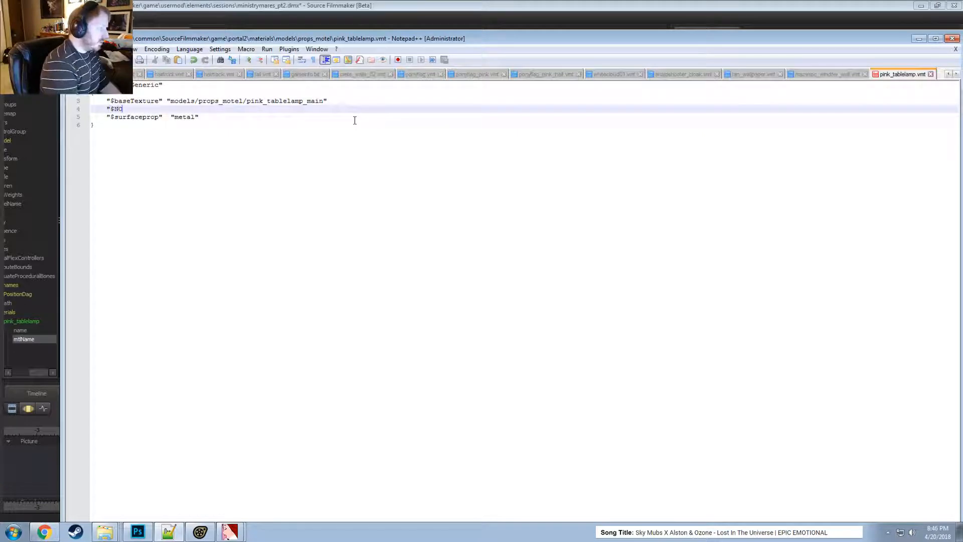
pyautogui.press('BackSpace')
pyautogui.press('BackSpace')
pyautogui.press('BackSpace')
pyautogui.press('capslock')
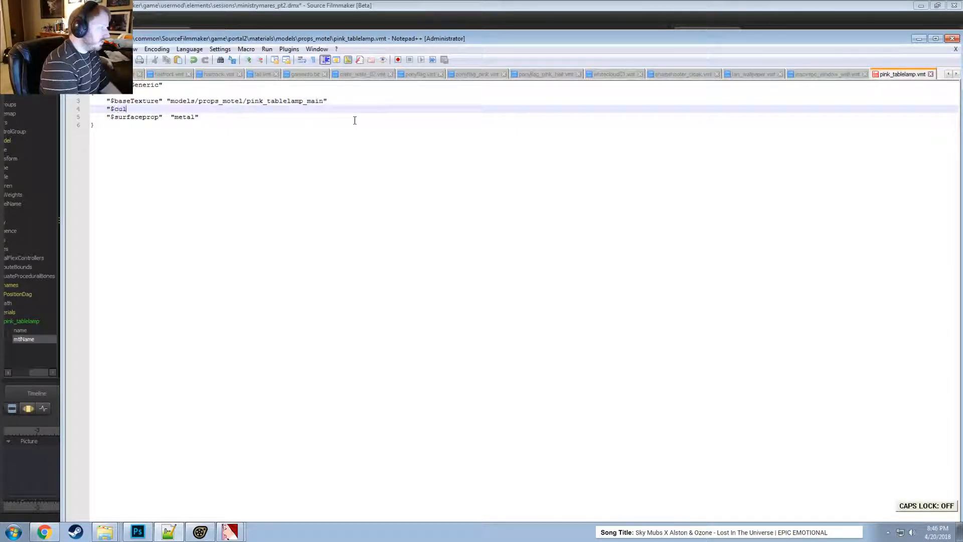
pyautogui.write('nocull" "1"')
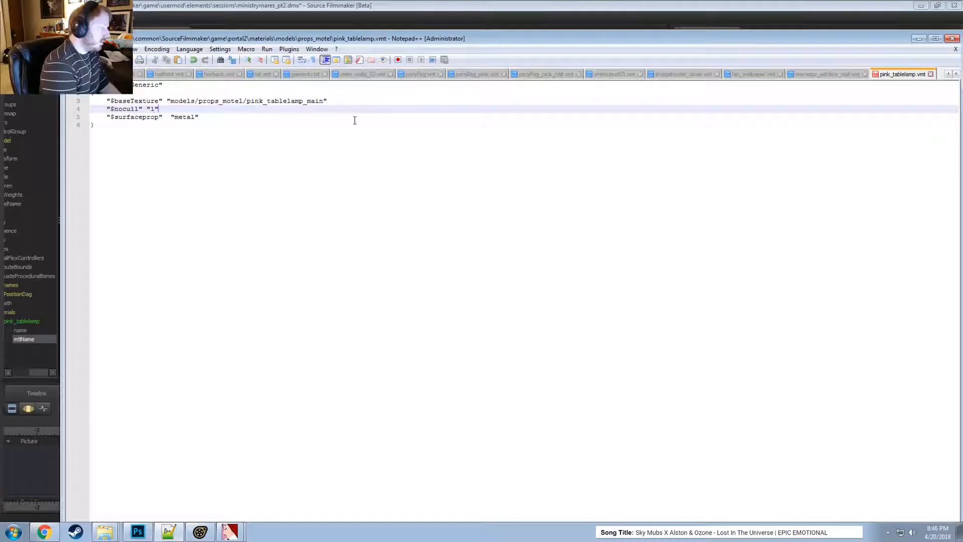
pyautogui.hotkey('ctrl', 'a')
pyautogui.hotkey('ctrl', 's')
pyautogui.click(148, 133)
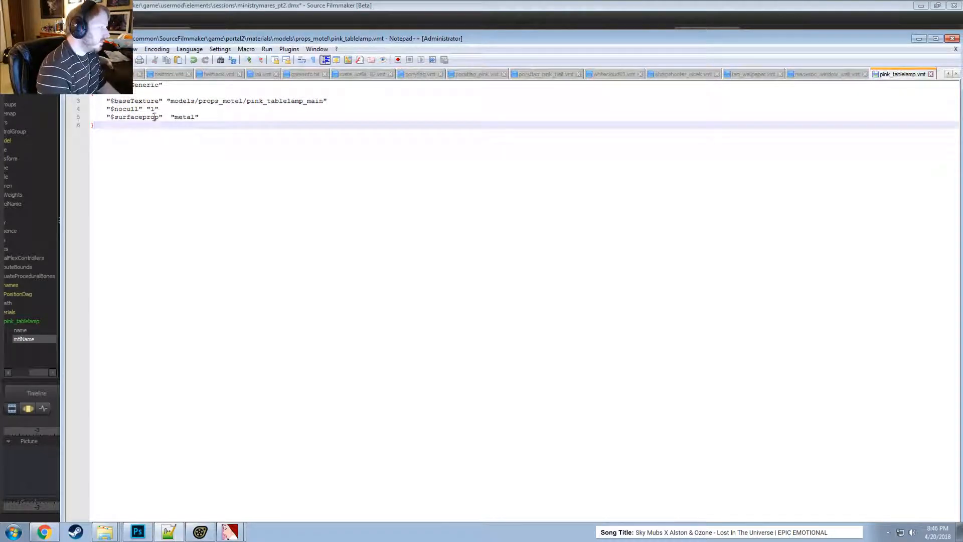
pyautogui.click(161, 120)
# - Return to Source Filmmaker, reload the materials, and check the inside of the table lamp's shade from below
pyautogui.click(100, 18)
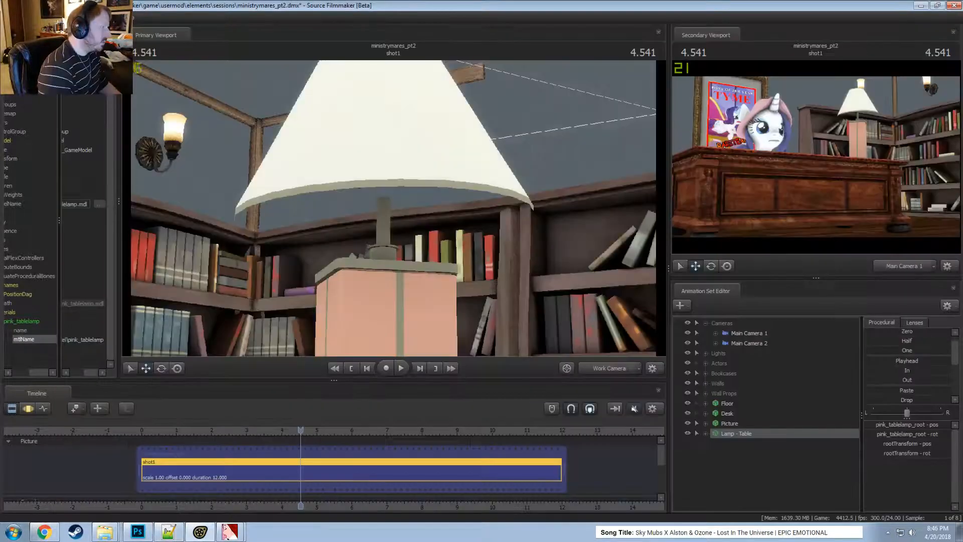
pyautogui.click(100, 18)
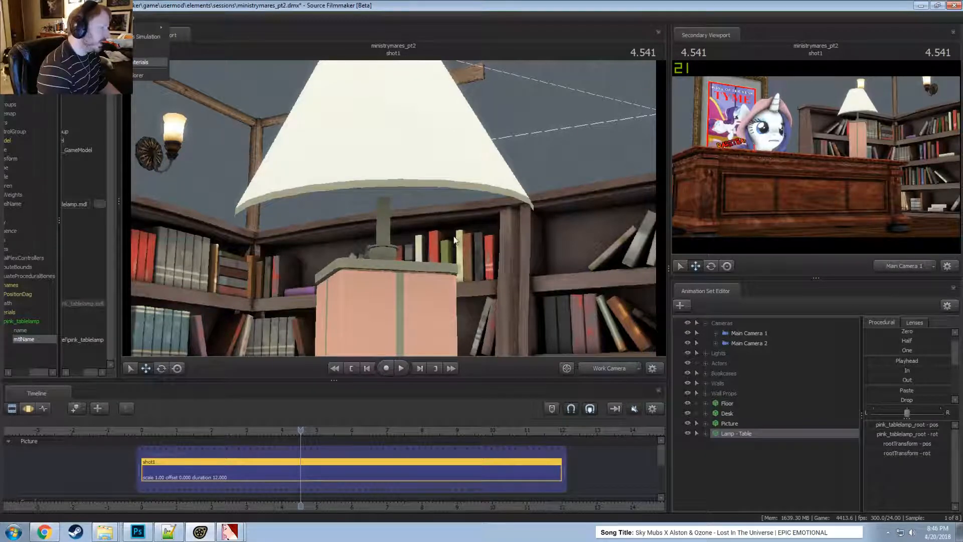
pyautogui.moveTo(454, 240); pyautogui.dragTo(402, 214)
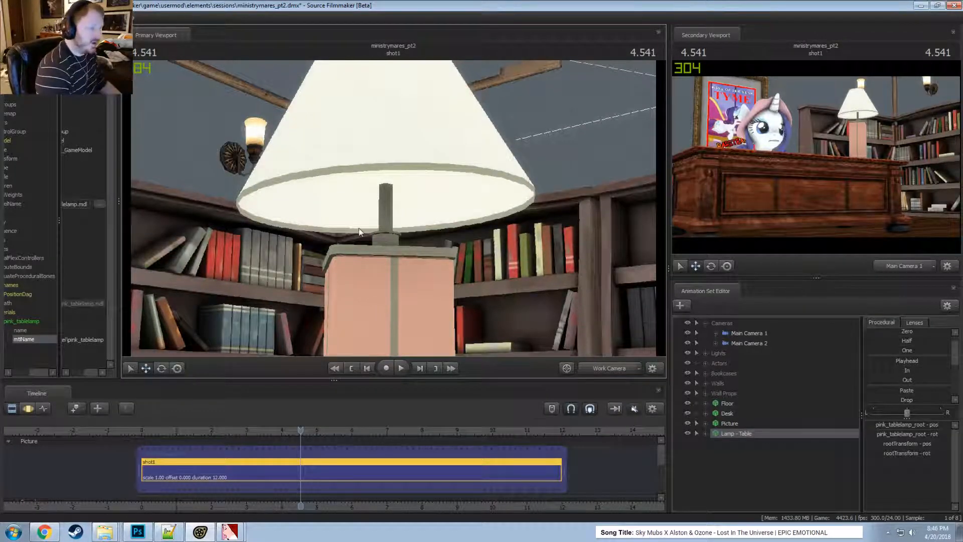
pyautogui.moveTo(409, 216); pyautogui.dragTo(489, 259)
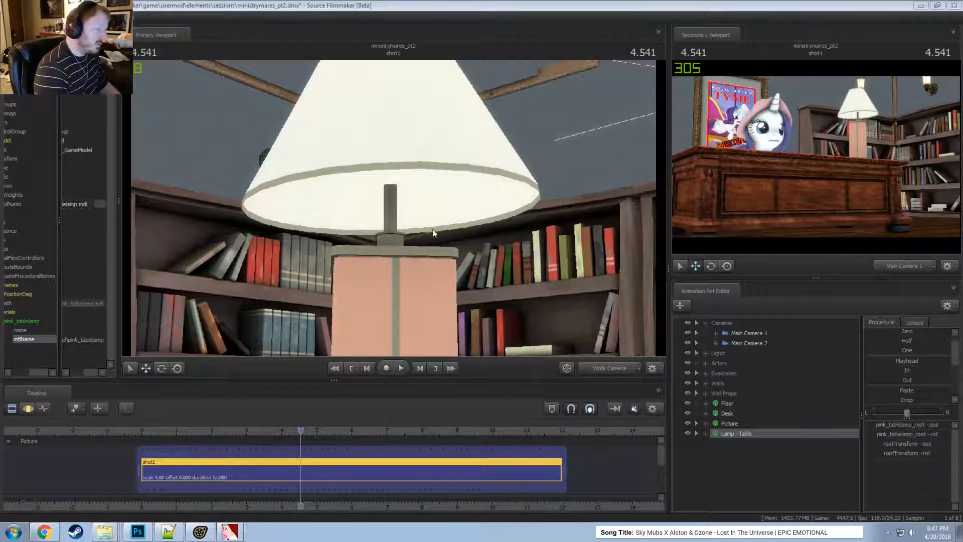
pyautogui.moveTo(434, 232); pyautogui.dragTo(406, 222)
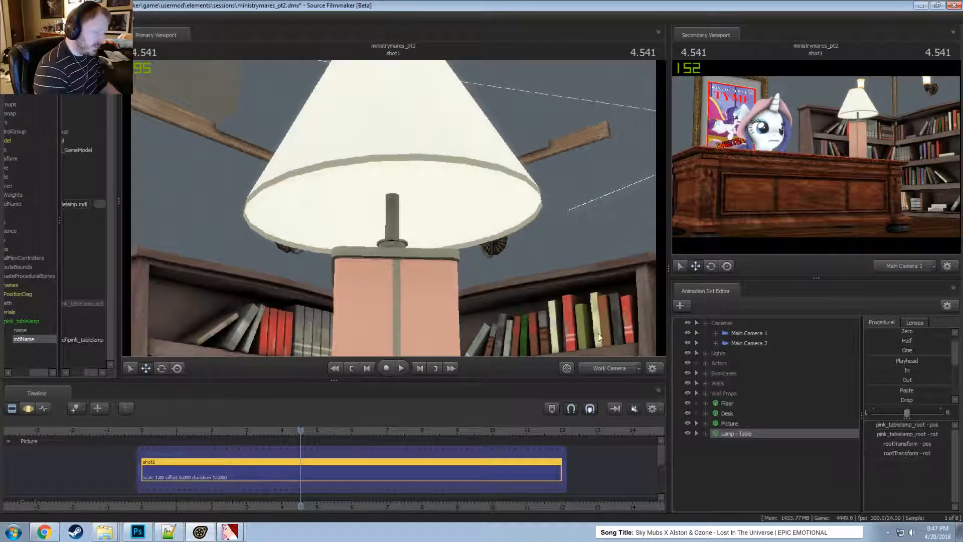
# - View the scene through Main Camera 1 with lighting enabled and move the playhead to 5.458
pyautogui.click(616, 370)
pyautogui.rightClick(445, 217)
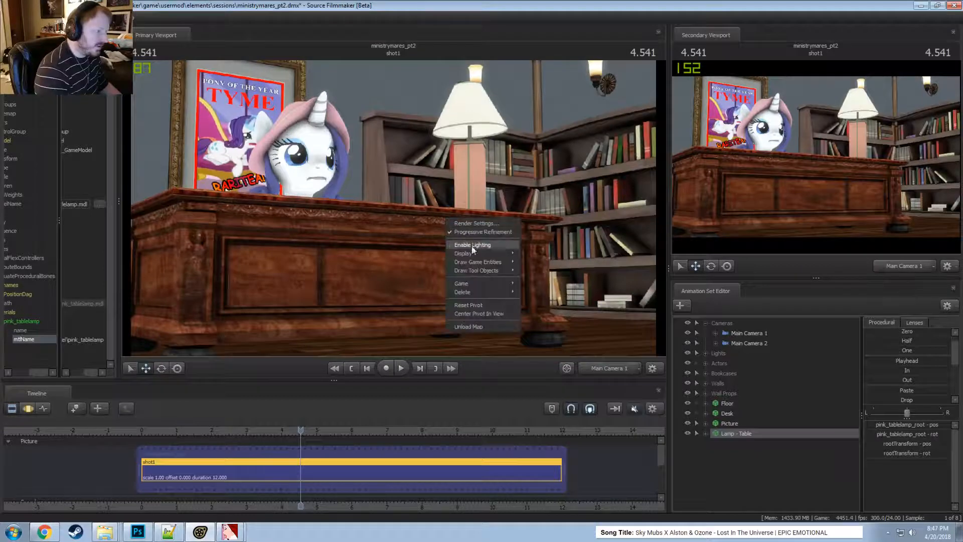
pyautogui.click(466, 243)
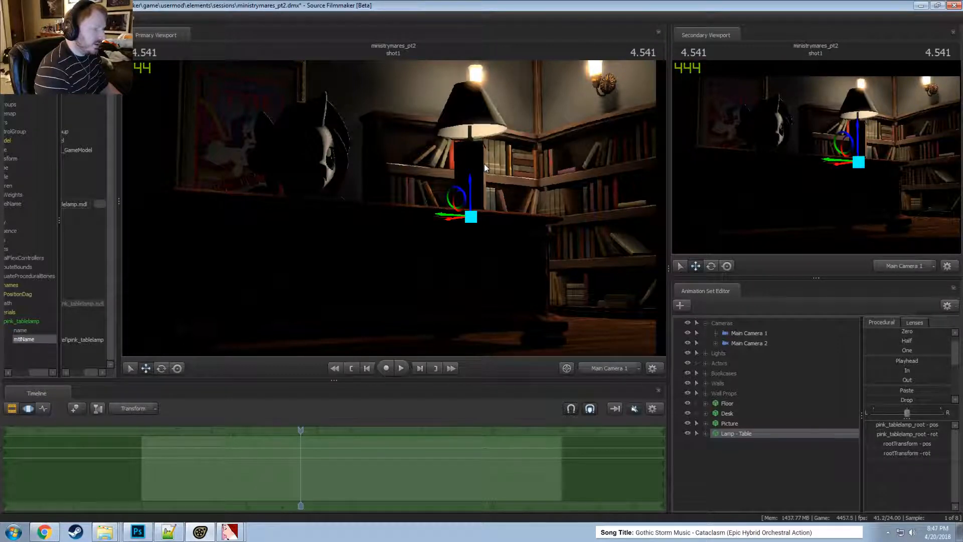
pyautogui.moveTo(300, 430); pyautogui.dragTo(334, 447)
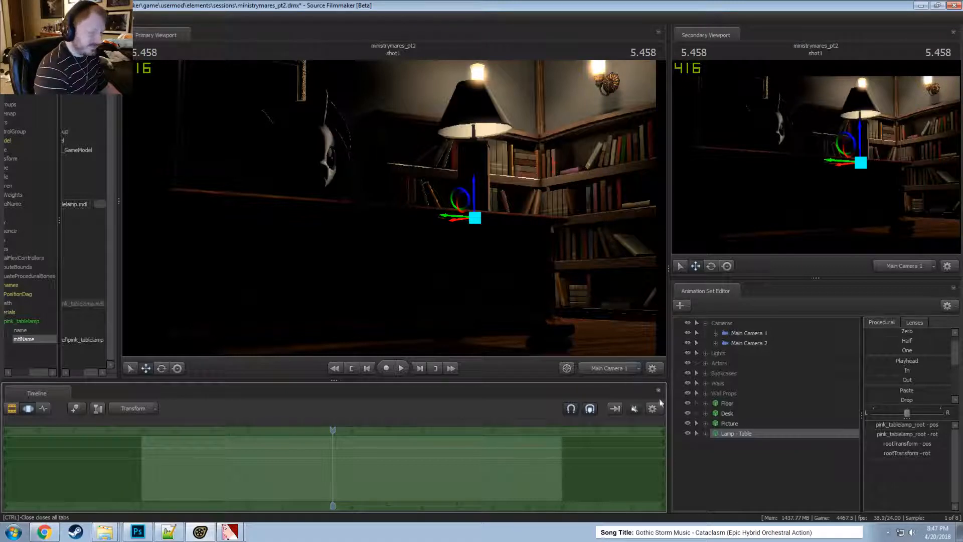
# - Create an animation set for a new light and look through it in the primary viewport
pyautogui.rightClick(733, 468)
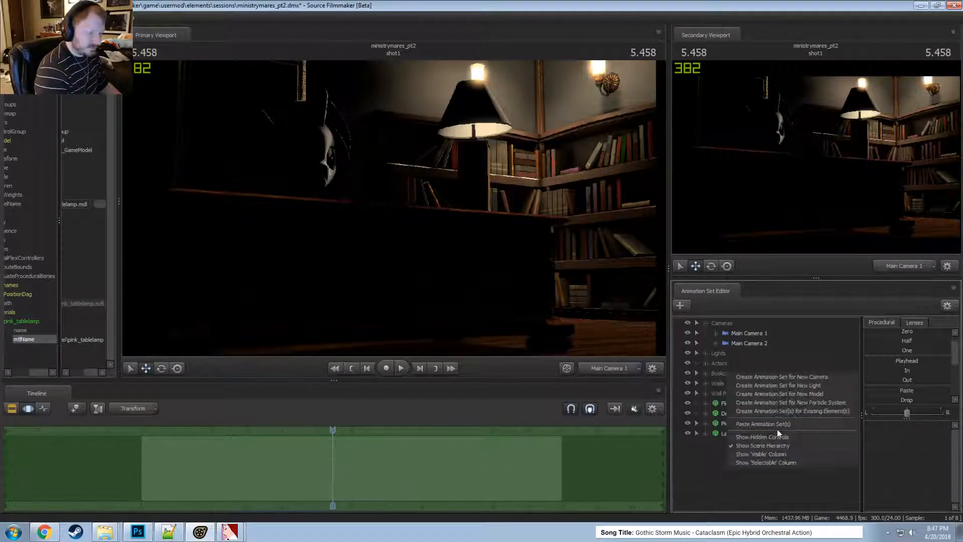
pyautogui.click(799, 386)
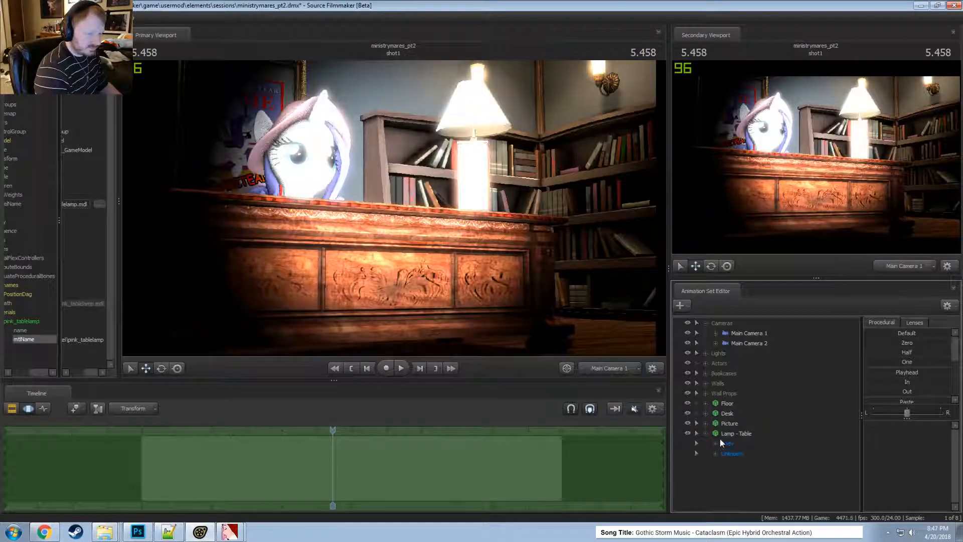
pyautogui.click(706, 353)
pyautogui.moveTo(737, 444); pyautogui.dragTo(514, 126)
# - Move the new light below the table lamp and aim it up at the inside of the shade
pyautogui.press('F2')
pyautogui.click(481, 281)
pyautogui.press('F3')
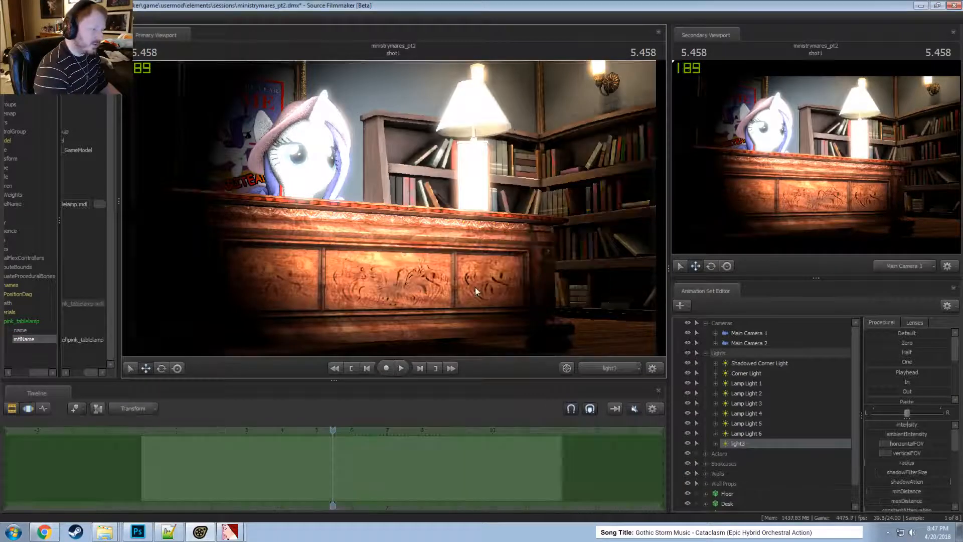
pyautogui.moveTo(474, 287); pyautogui.dragTo(536, 215)
pyautogui.press('w')
pyautogui.moveTo(394, 209); pyautogui.dragTo(394, 163)
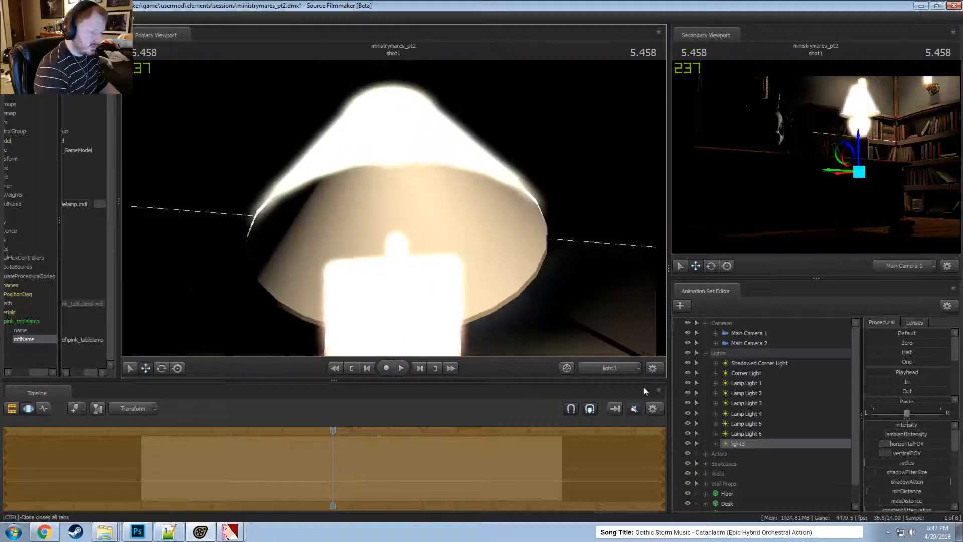
# - Show the new light in the Element Viewer, enable its uberlight option, and raise its nearEdge and cutOn values
pyautogui.rightClick(755, 439)
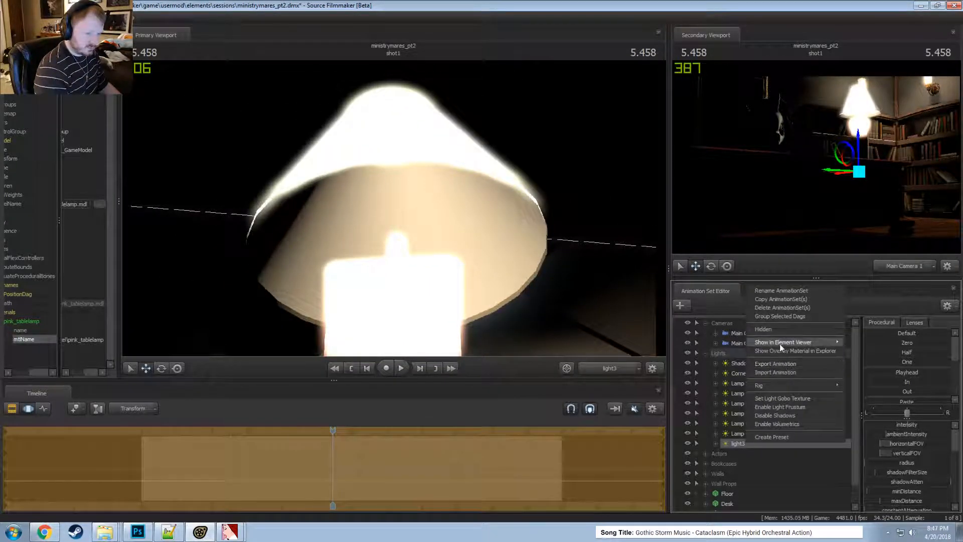
pyautogui.click(873, 351)
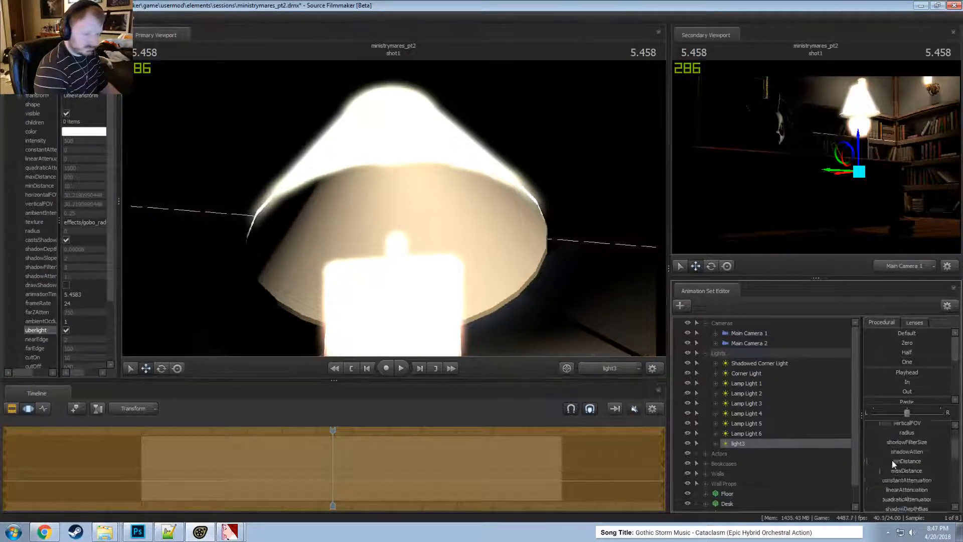
pyautogui.scroll(-3, 903, 472)
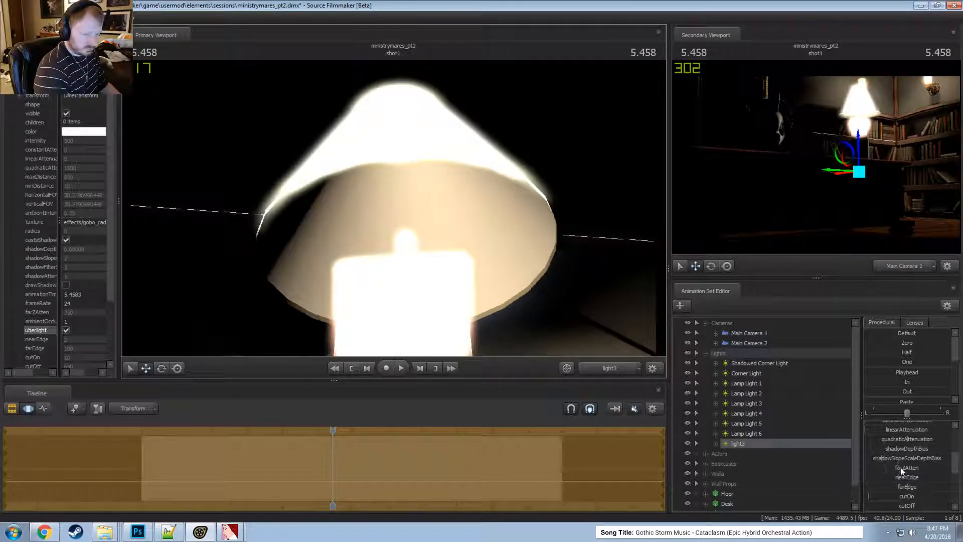
pyautogui.scroll(-2, 903, 459)
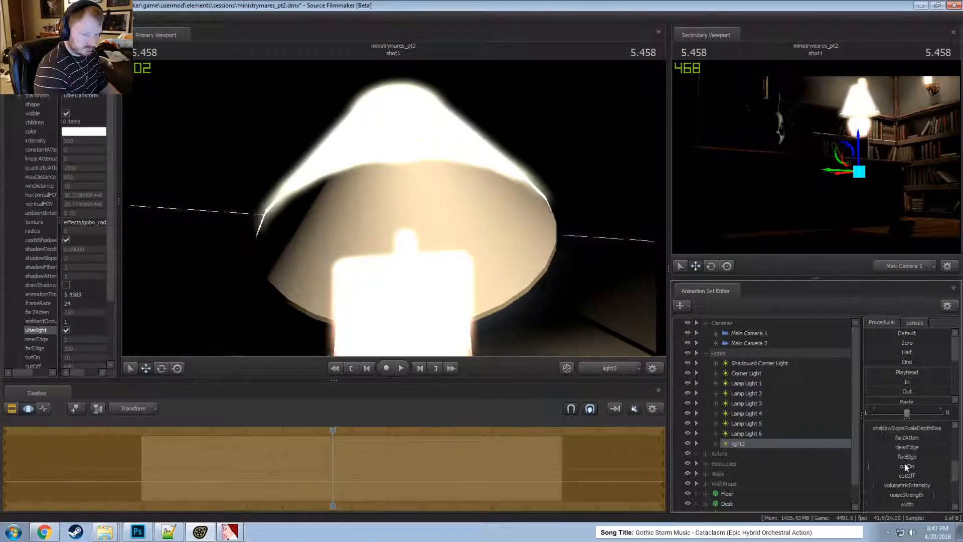
pyautogui.moveTo(896, 449); pyautogui.dragTo(951, 446)
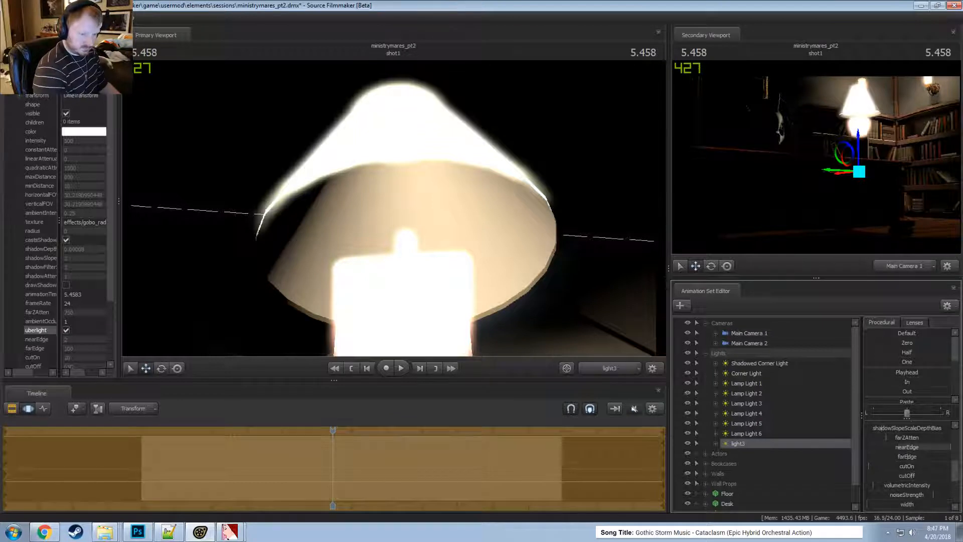
pyautogui.moveTo(896, 470); pyautogui.dragTo(911, 470)
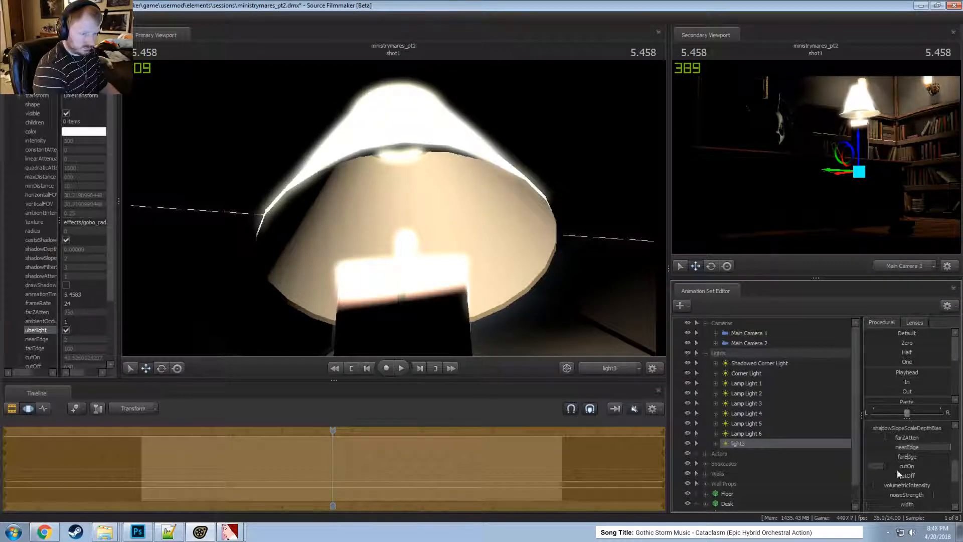
# - Copy the color_red, color_green and color_blue values from Lamp Light 1 to the new light
pyautogui.scroll(4, 896, 466)
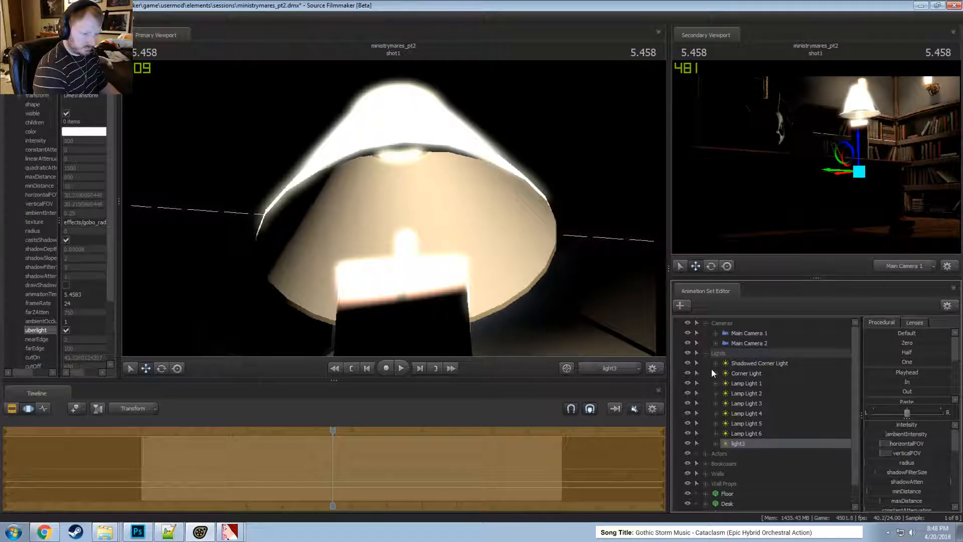
pyautogui.click(717, 383)
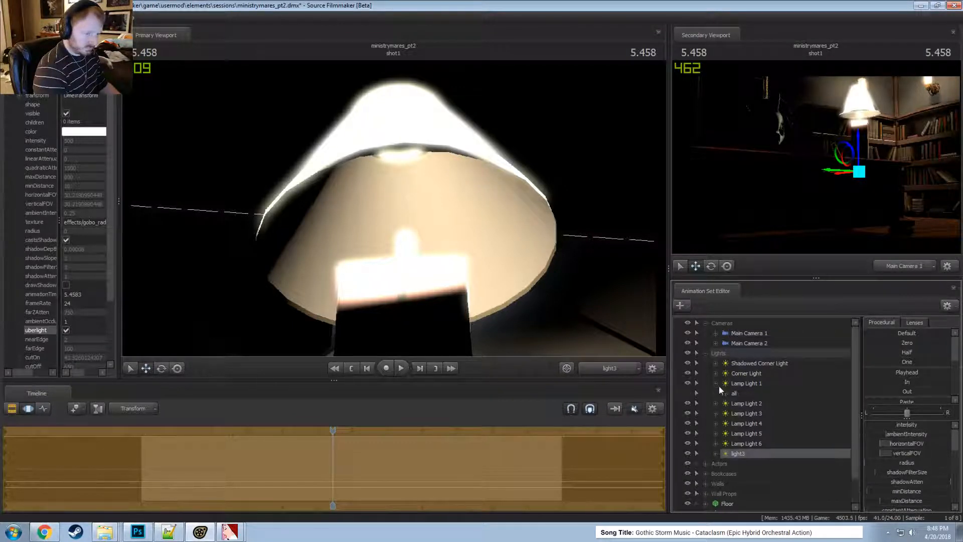
pyautogui.scroll(-10, 762, 459)
pyautogui.click(760, 444)
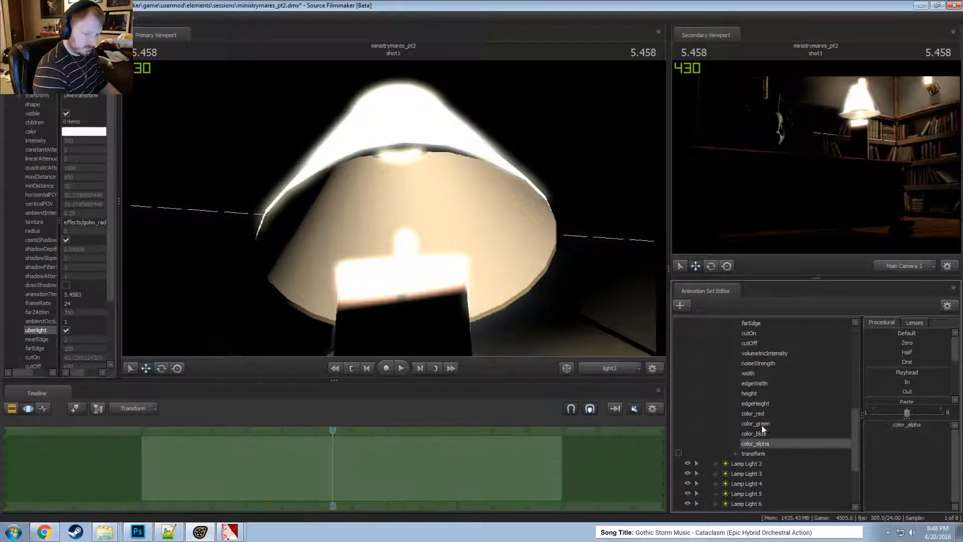
pyautogui.moveTo(755, 434); pyautogui.dragTo(754, 413)
pyautogui.scroll(10, 727, 422)
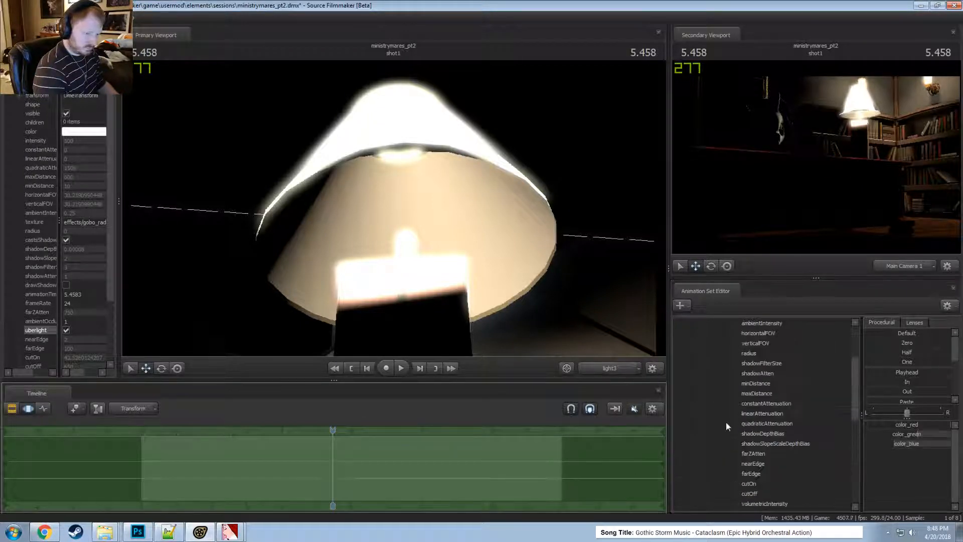
pyautogui.click(715, 374)
pyautogui.click(716, 374)
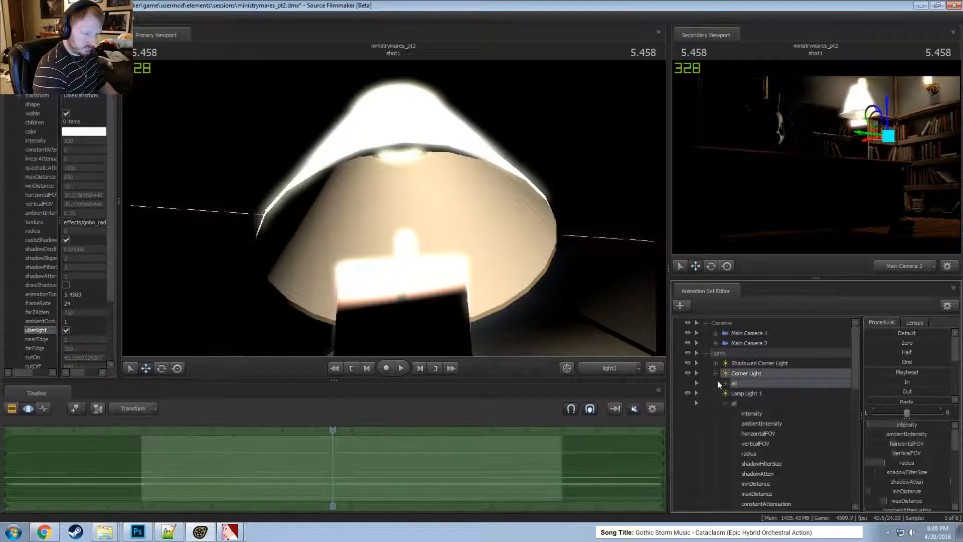
pyautogui.click(717, 383)
pyautogui.click(716, 445)
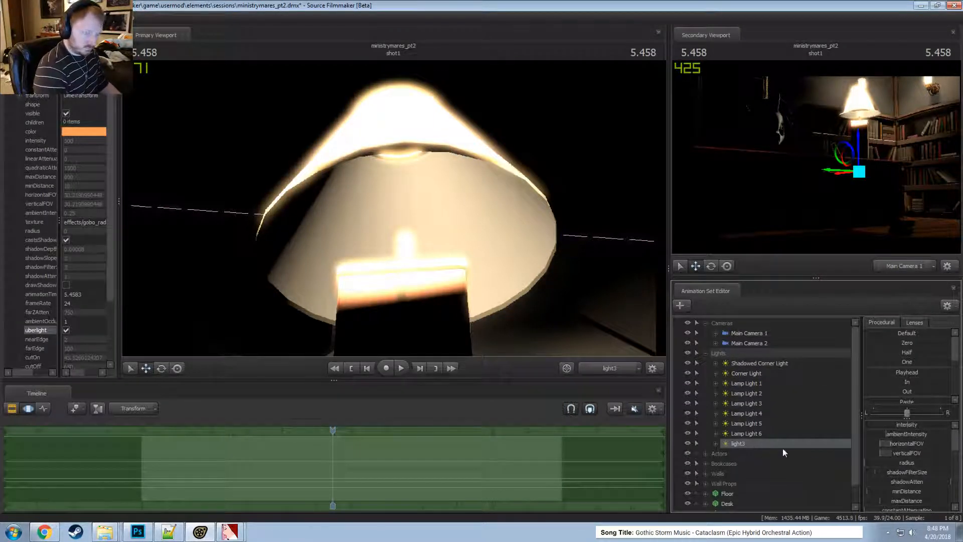
# - Lower the new light's intensity to about 14 and bring it closer with a field of view of about 22
pyautogui.moveTo(911, 422); pyautogui.dragTo(888, 423)
pyautogui.moveTo(538, 298); pyautogui.dragTo(538, 296)
pyautogui.press('w')
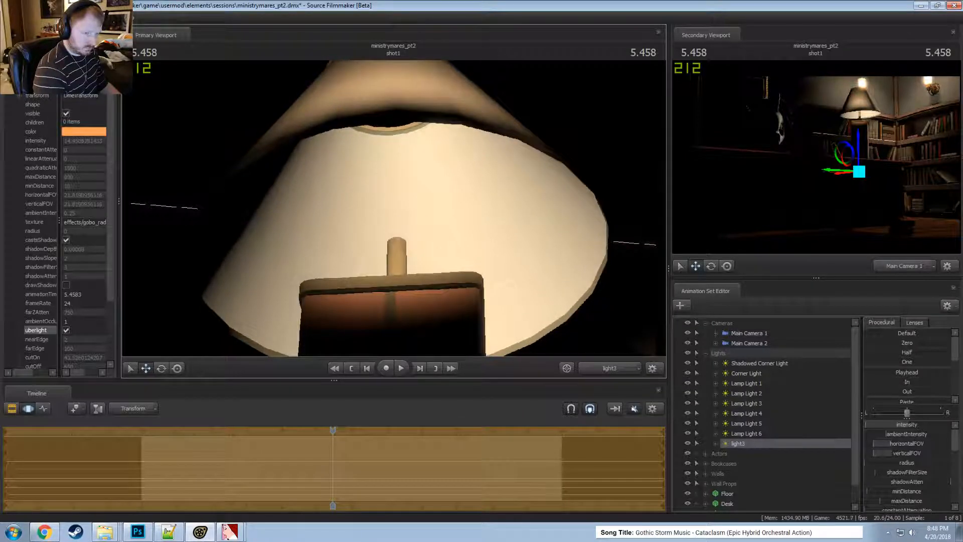
pyautogui.moveTo(392, 207); pyautogui.dragTo(394, 208)
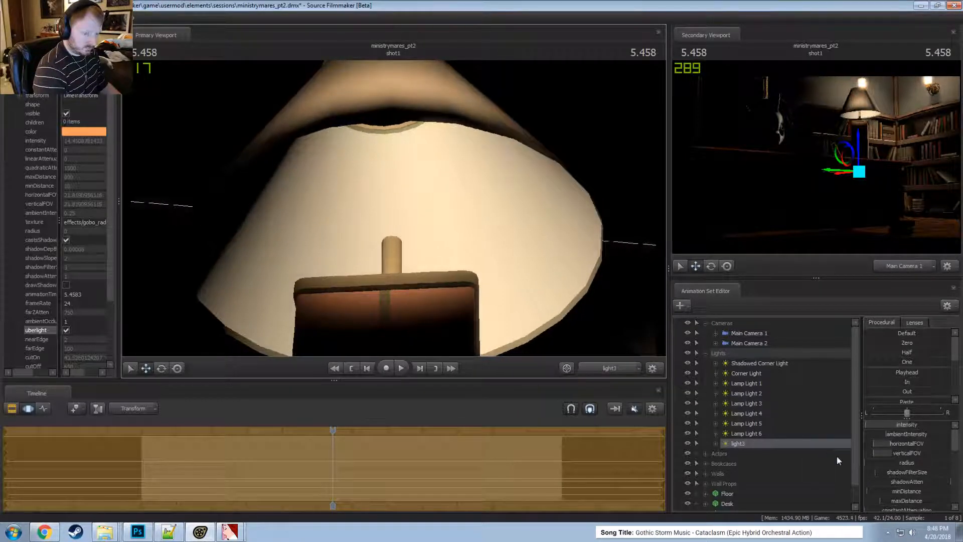
# - Increase the new light's radius slightly and compare the soft shadows on the lamp in the refined render
pyautogui.moveTo(897, 463)
pyautogui.mouseDown()
pyautogui.moveTo(907, 462)
pyautogui.moveTo(900, 467)
pyautogui.mouseUp()
pyautogui.press('F2')
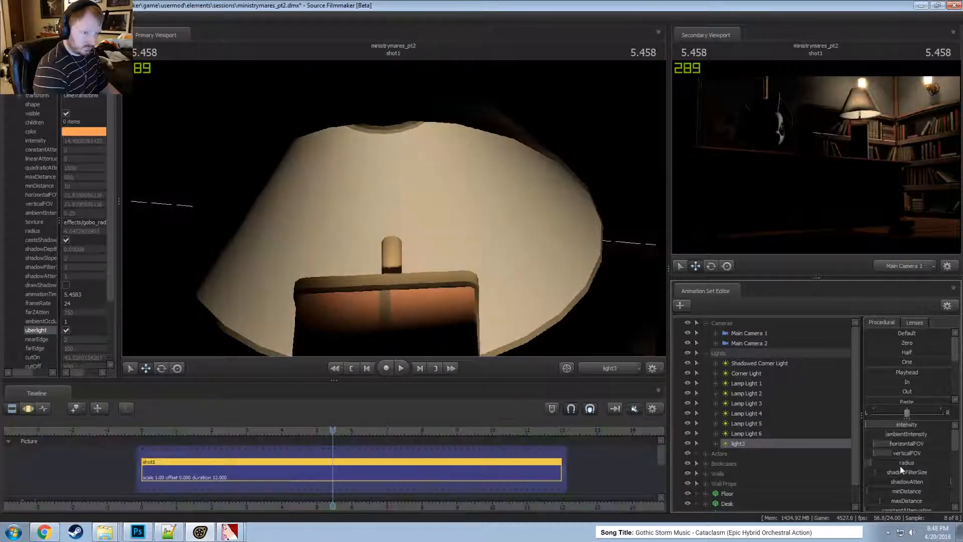
pyautogui.press('F3')
pyautogui.moveTo(518, 297); pyautogui.dragTo(388, 207)
pyautogui.press('F2')
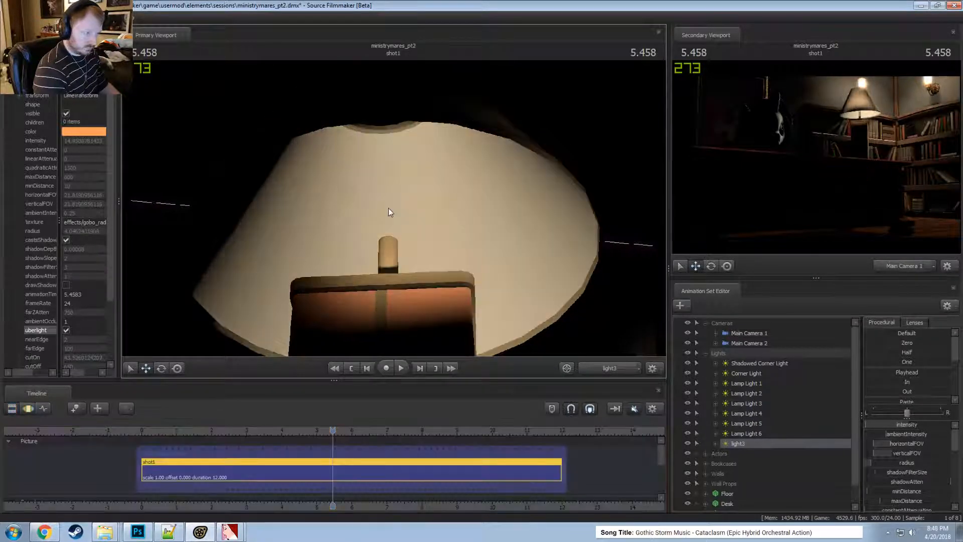
pyautogui.press('F3')
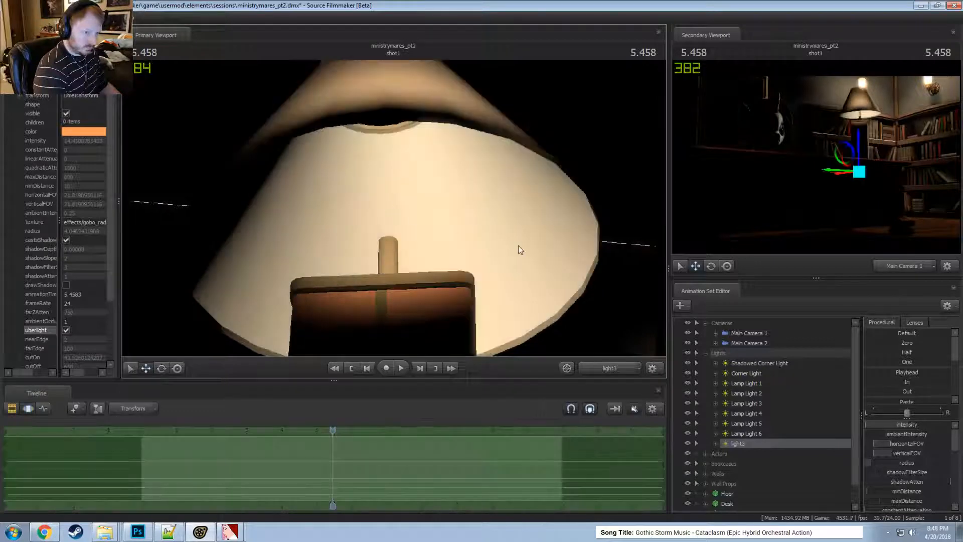
# - Disable shadows on the new light and compare the refined render of the lampshade
pyautogui.rightClick(782, 441)
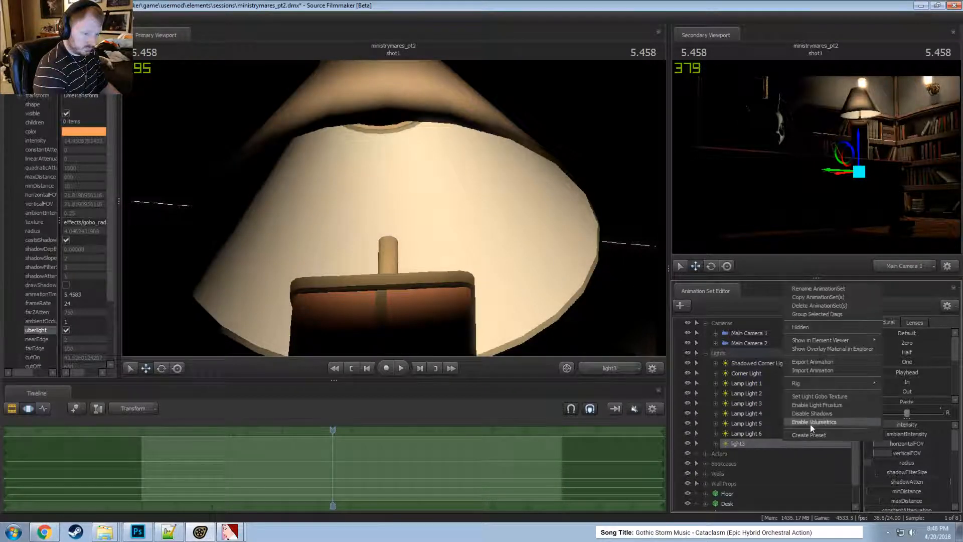
pyautogui.click(814, 414)
pyautogui.press('F3')
pyautogui.press('F2')
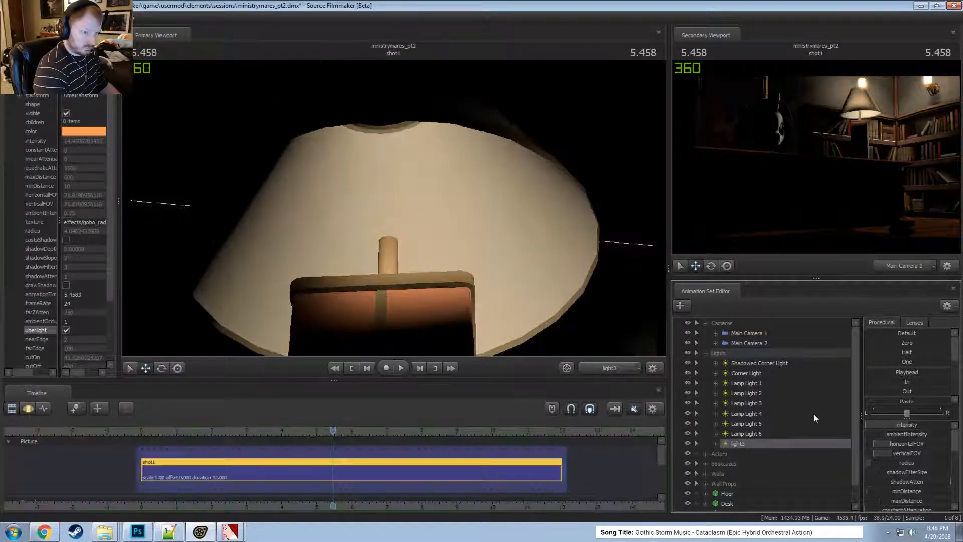
pyautogui.press('F3')
pyautogui.press('F2')
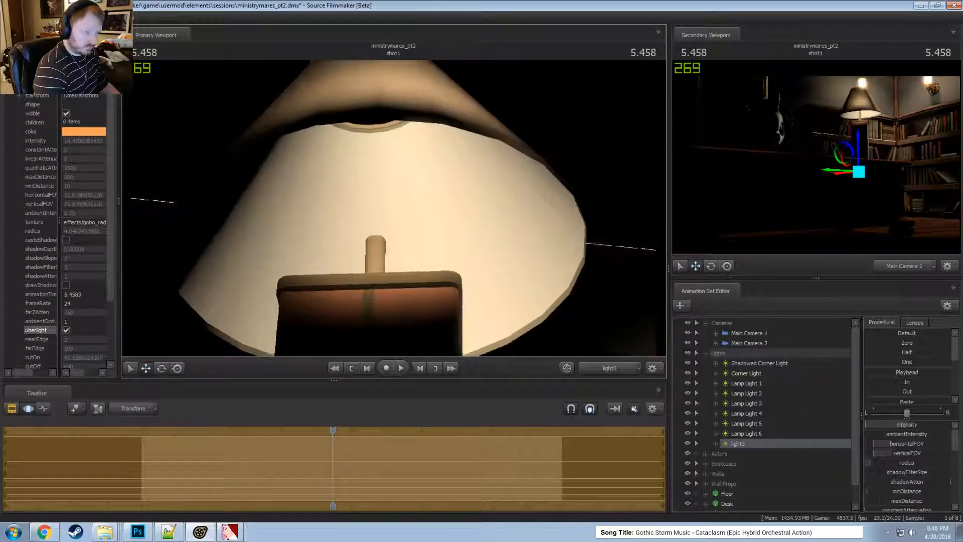
# - Nudge the light sideways and re-aim it to center on the lamp, repeatedly checking the refined render of the shade
pyautogui.press('a')
pyautogui.moveTo(394, 208)
pyautogui.mouseDown()
pyautogui.moveTo(404, 208)
pyautogui.moveTo(391, 210)
pyautogui.mouseUp()
pyautogui.press('F2')
pyautogui.press('F3')
pyautogui.press('a')
pyautogui.press('F2')
pyautogui.press('F3')
pyautogui.press('F2')
pyautogui.press('F3')
pyautogui.press('F2')
pyautogui.press('F3')
pyautogui.press('F2')
pyautogui.press('F3')
pyautogui.press('F2')
pyautogui.press('F3')
pyautogui.press('F2')
pyautogui.press('F3')
pyautogui.press('F2')
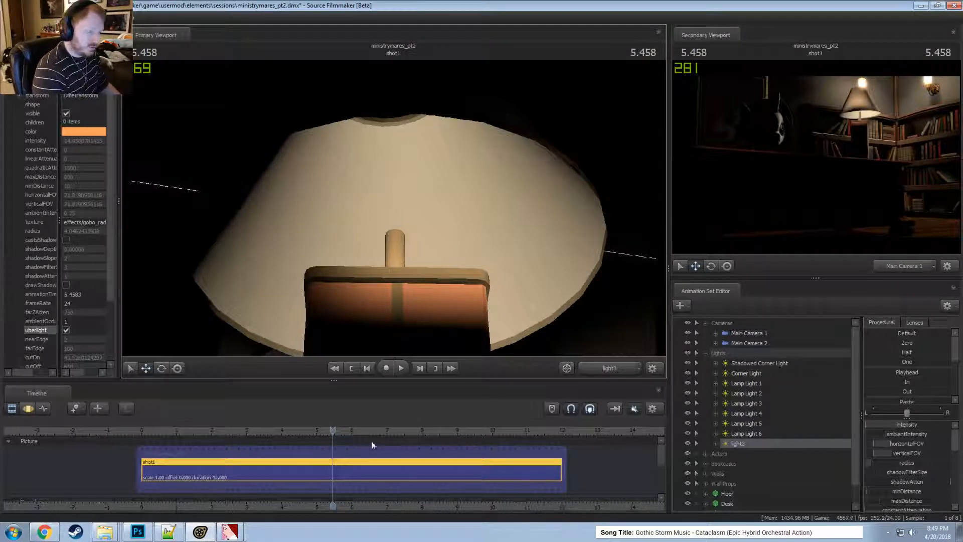
# - Move the playhead to 6.000, then copy the light3 animation set and paste a duplicate outside the Lights group
pyautogui.moveTo(332, 423); pyautogui.dragTo(352, 441)
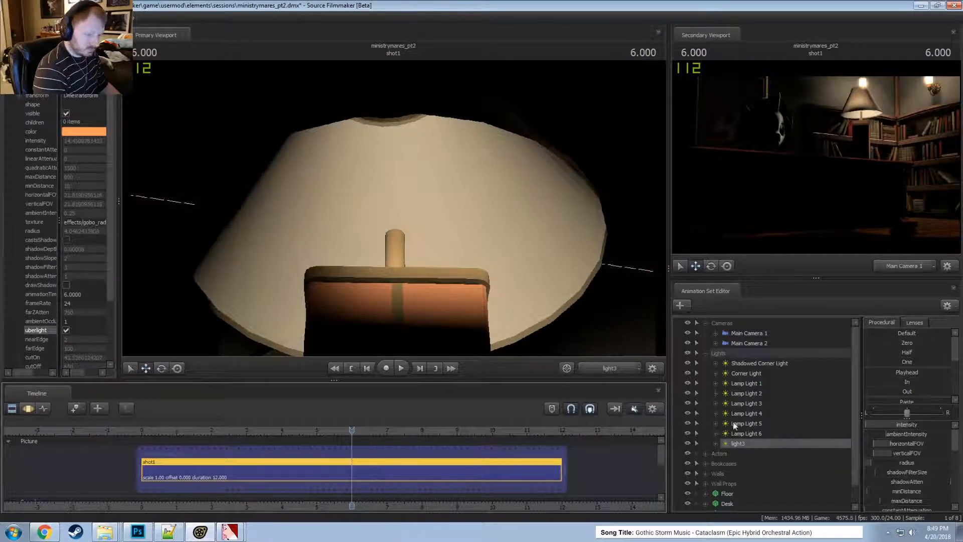
pyautogui.rightClick(738, 443)
pyautogui.click(759, 298)
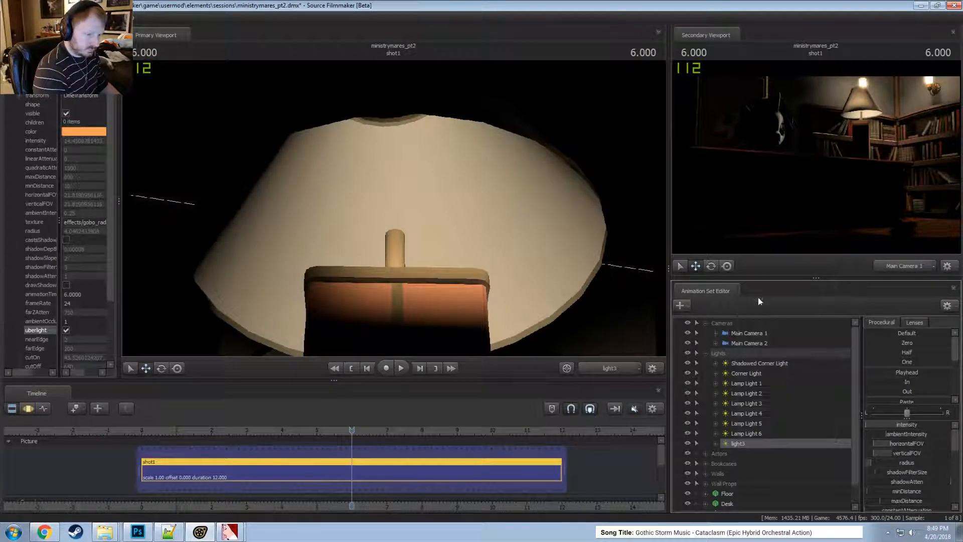
pyautogui.click(705, 352)
pyautogui.rightClick(716, 481)
pyautogui.click(754, 443)
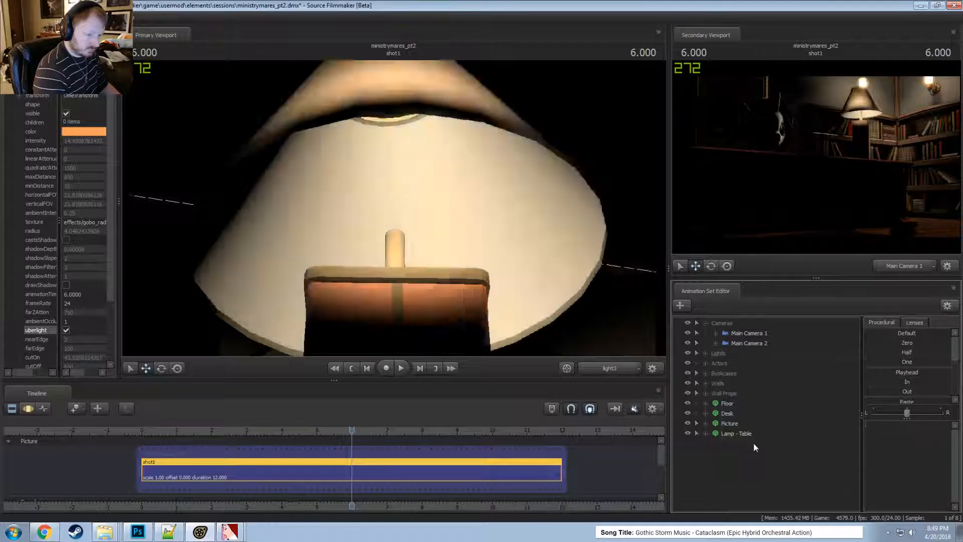
# - Look through the pasted light and enable its shadows
pyautogui.click(726, 444)
pyautogui.rightClick(746, 443)
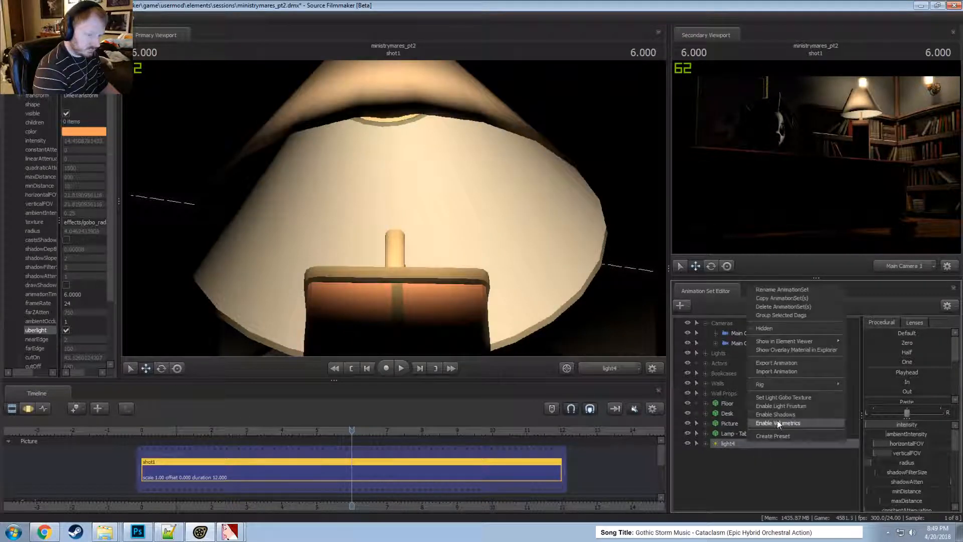
pyautogui.click(779, 416)
# - Move the pasted light above the table lamp, aim it straight down through the shade, and widen its field of view
pyautogui.click(442, 182)
pyautogui.click(482, 283)
pyautogui.press('F3')
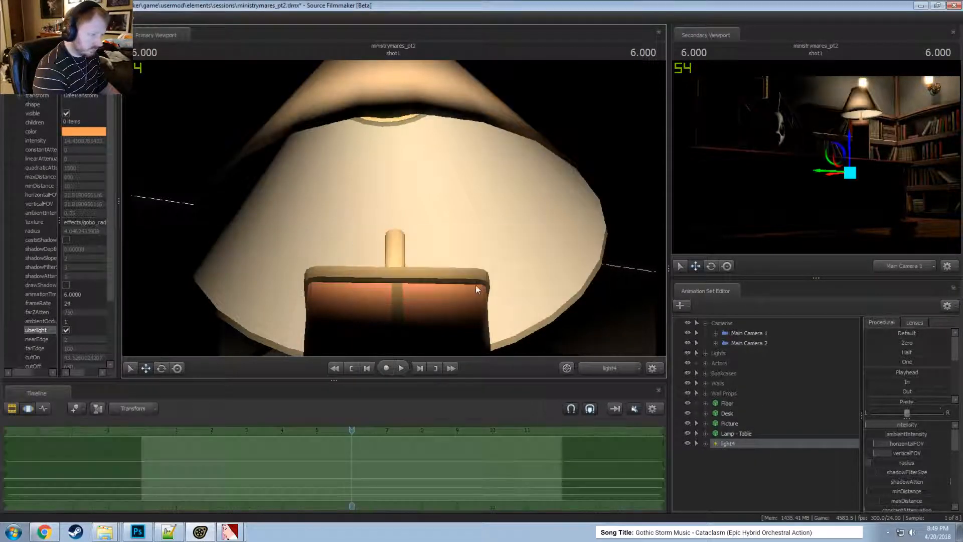
pyautogui.moveTo(476, 286); pyautogui.dragTo(475, 348)
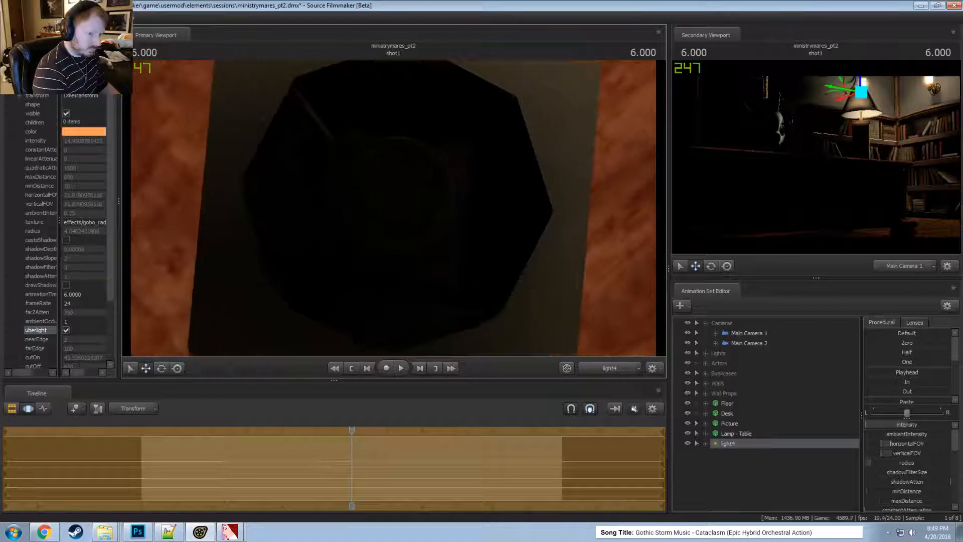
pyautogui.scroll(-8, 394, 208)
pyautogui.scroll(-10, 393, 208)
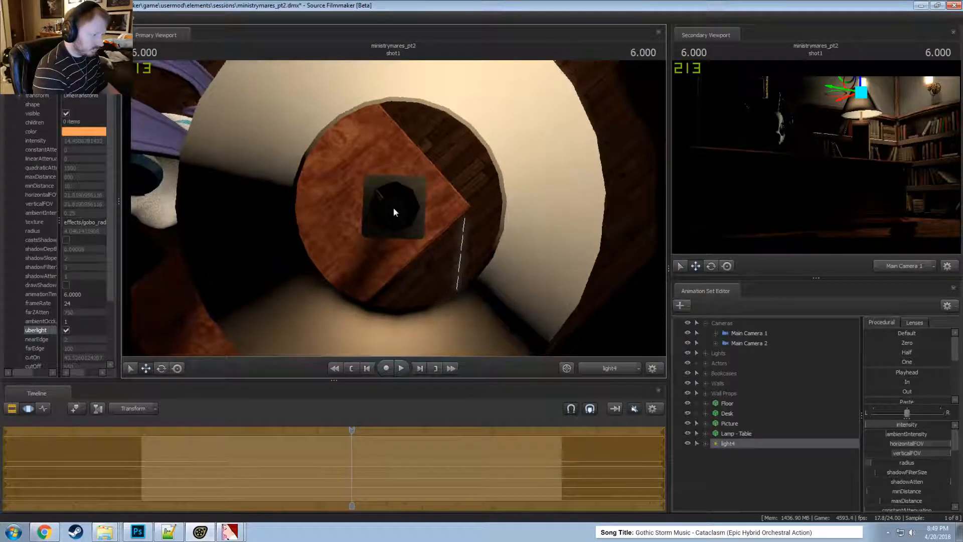
# - Re-center the light over the table lamp and lower it into the shade
pyautogui.moveTo(394, 207); pyautogui.dragTo(394, 205)
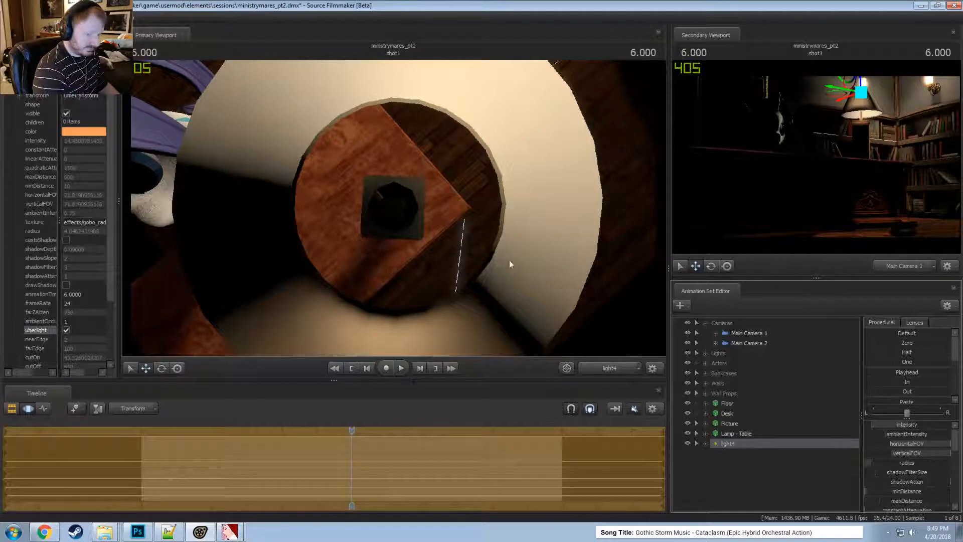
pyautogui.press('a')
pyautogui.press('a')
pyautogui.moveTo(510, 261); pyautogui.dragTo(509, 261)
pyautogui.press('s')
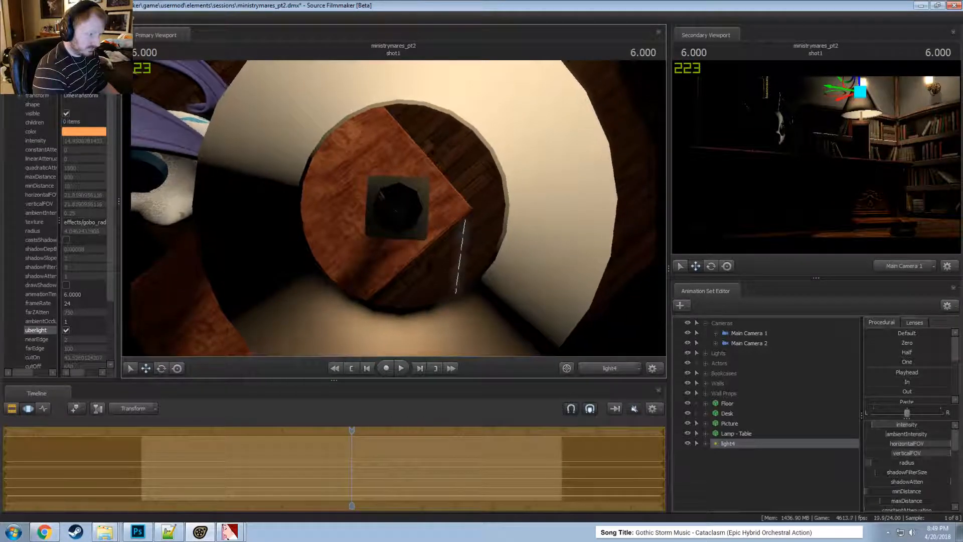
pyautogui.press('w')
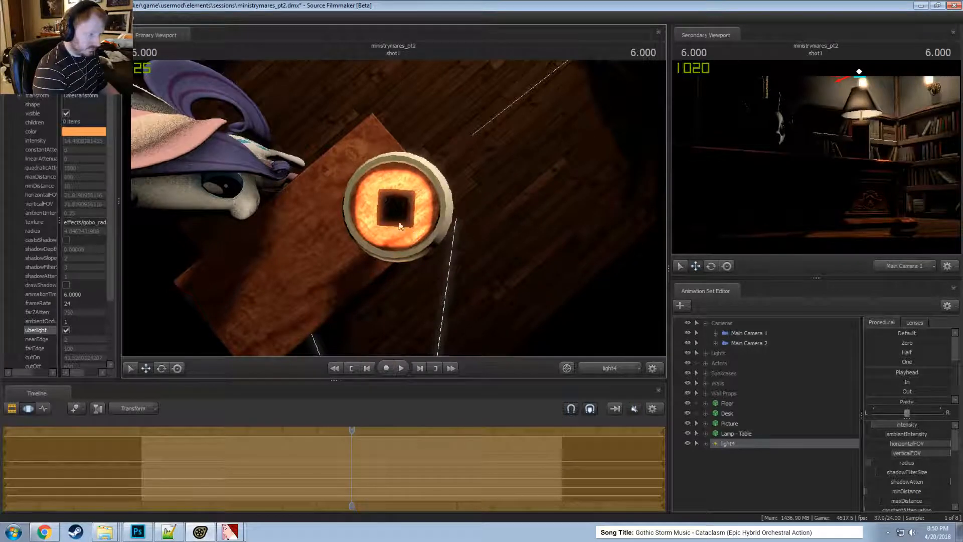
pyautogui.press('w')
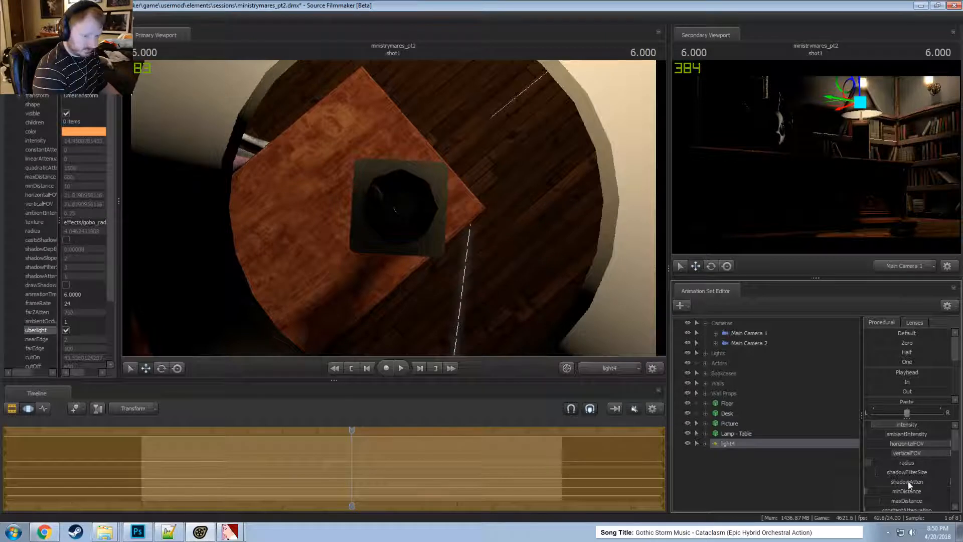
# - Lower the light's cutOn distance and enlarge its width and height shape settings so it reaches the lamp base and desk
pyautogui.scroll(-5, 909, 482)
pyautogui.moveTo(911, 496); pyautogui.dragTo(888, 497)
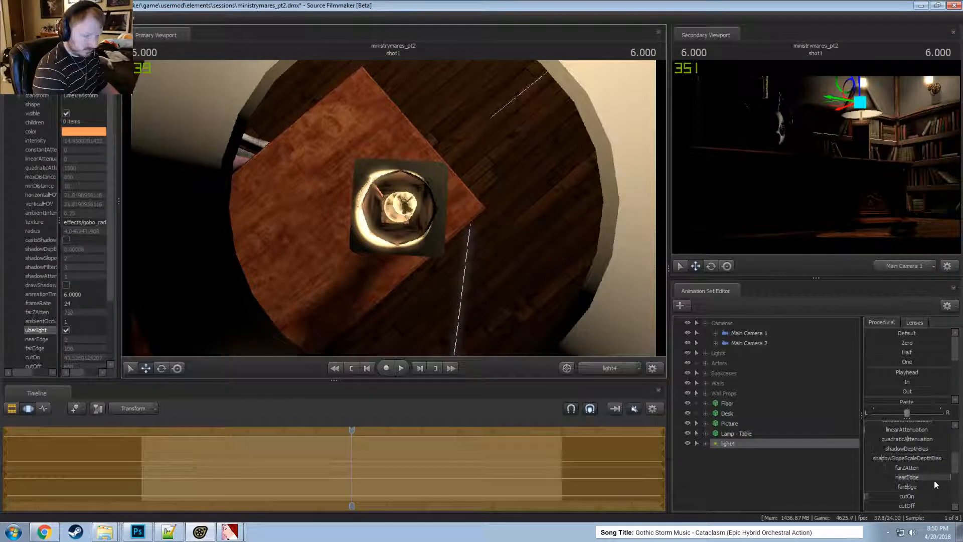
pyautogui.scroll(-3, 928, 482)
pyautogui.moveTo(896, 478); pyautogui.dragTo(949, 464)
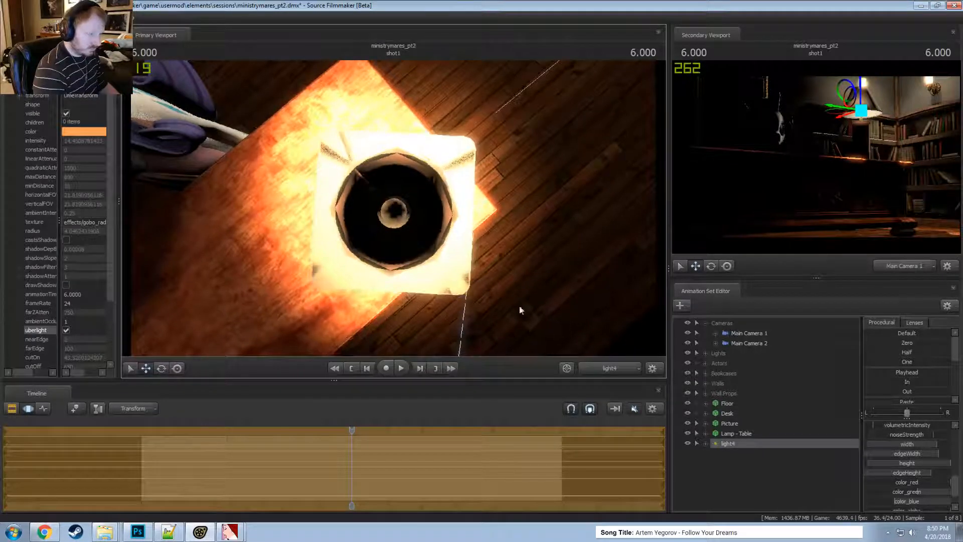
# - Switch the primary viewport to the Work Camera and reduce the light's radius to its minimum, comparing the refined render repeatedly
pyautogui.click(615, 370)
pyautogui.moveTo(502, 286); pyautogui.dragTo(464, 153)
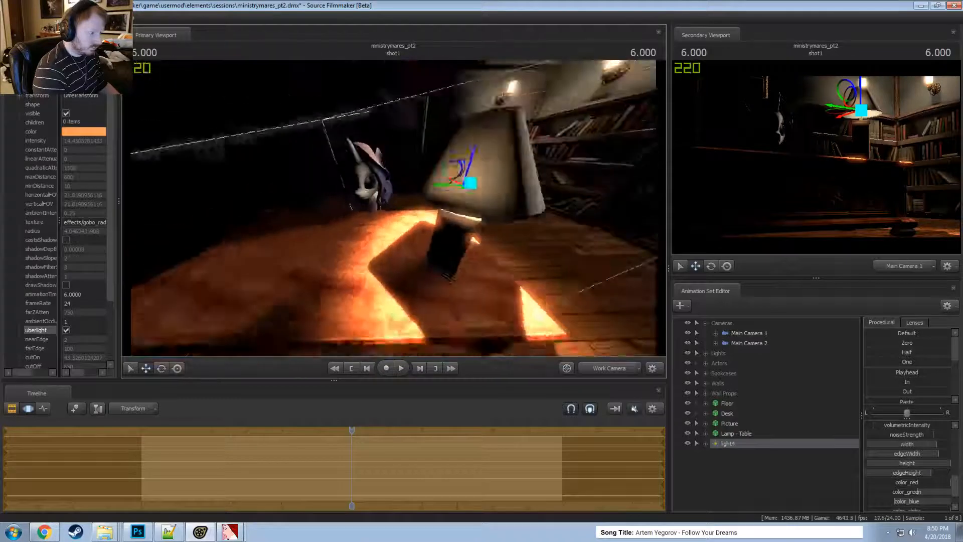
pyautogui.moveTo(394, 211); pyautogui.dragTo(395, 211)
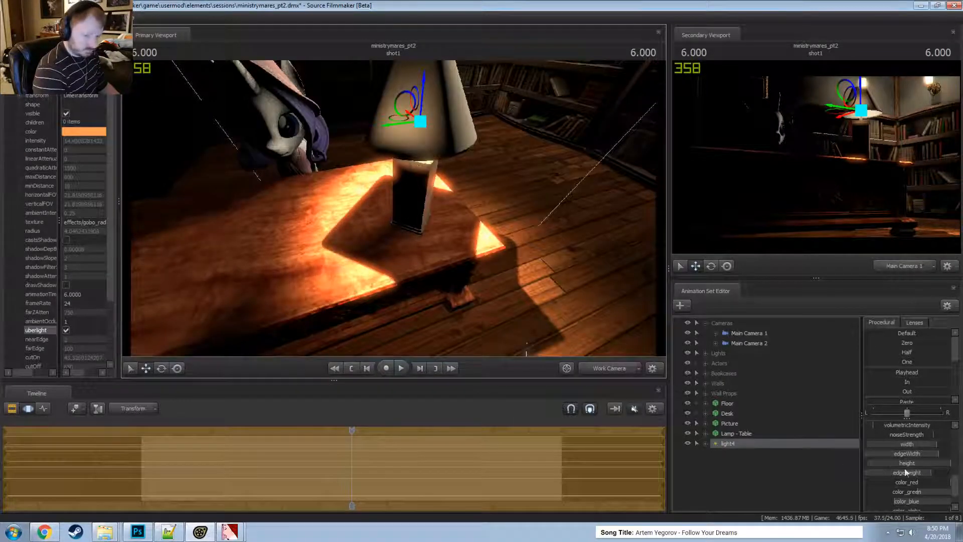
pyautogui.scroll(-5, 911, 474)
pyautogui.scroll(3, 909, 476)
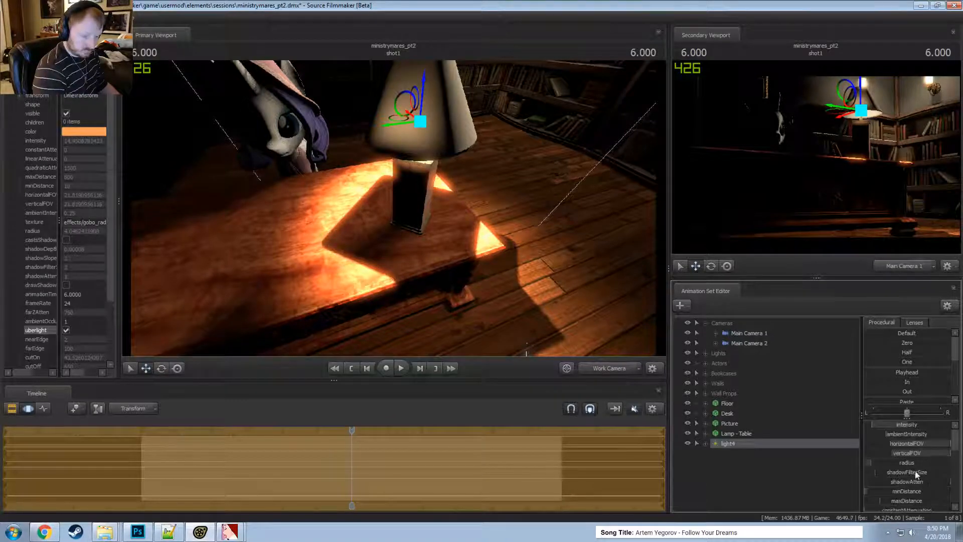
pyautogui.press('F2')
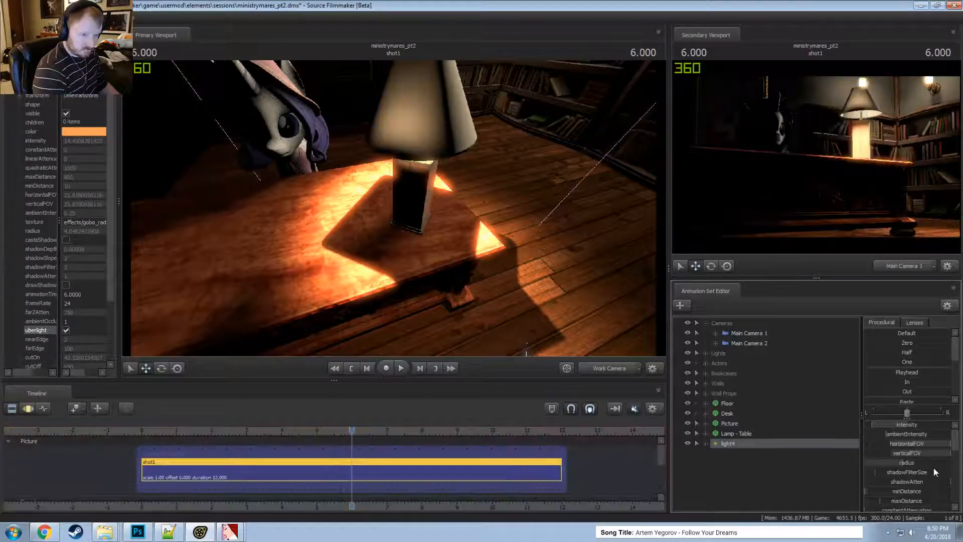
pyautogui.press('F3')
pyautogui.moveTo(928, 464); pyautogui.dragTo(849, 461)
pyautogui.press('F2')
pyautogui.press('F3')
pyautogui.press('F2')
pyautogui.press('F3')
pyautogui.press('F2')
pyautogui.press('F3')
pyautogui.press('F2')
pyautogui.press('F3')
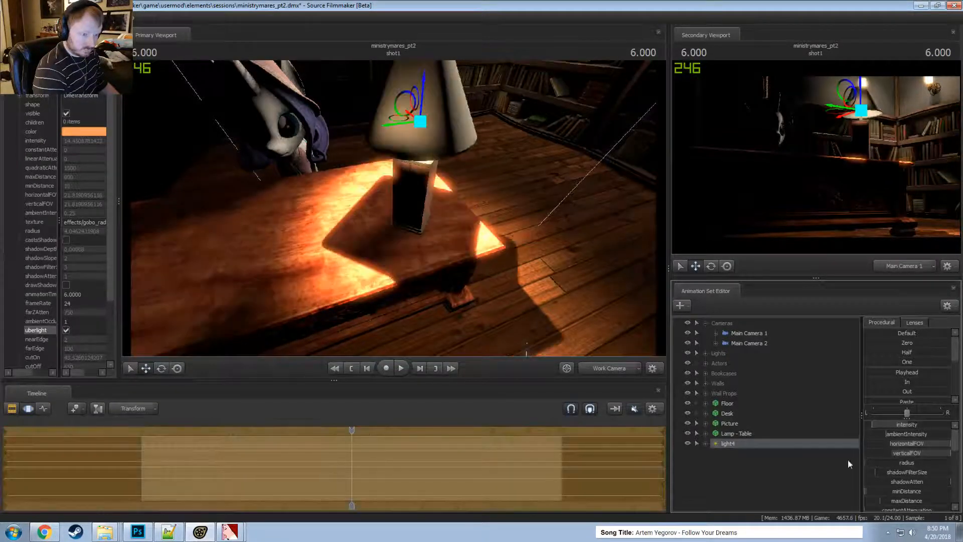
# - Raise the light's shadowFilterSize to soften the lamp's shadow edges, checking the slider range and the refined render
pyautogui.scroll(-1, 910, 474)
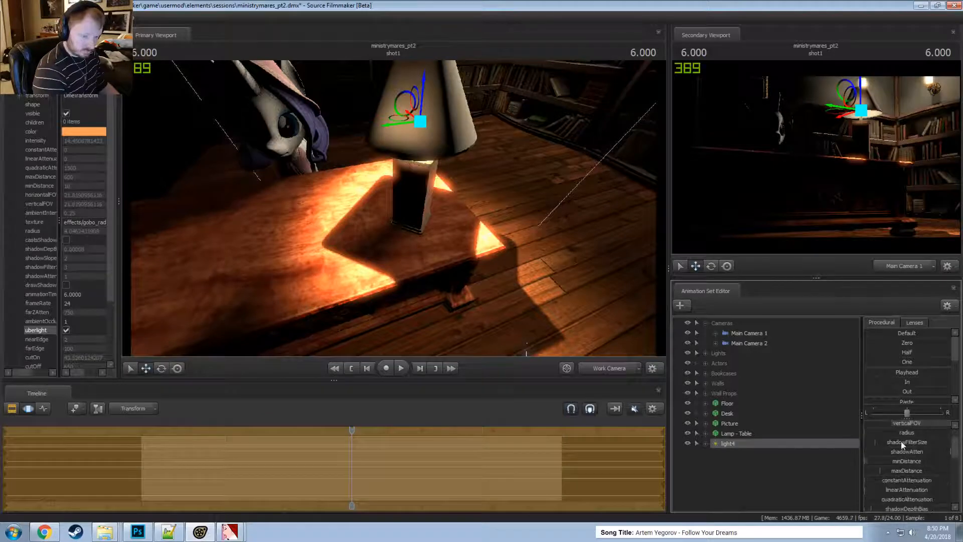
pyautogui.moveTo(902, 445); pyautogui.dragTo(925, 445)
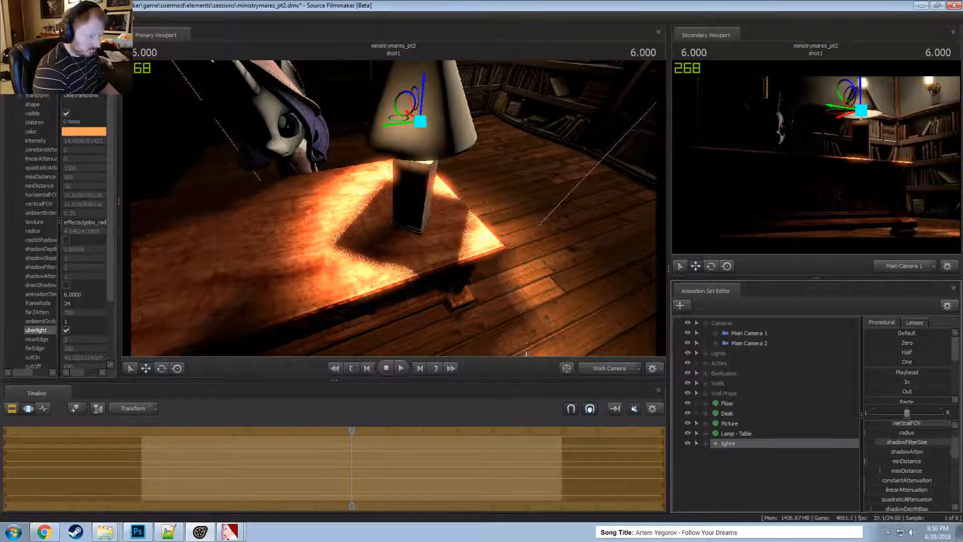
pyautogui.rightClick(908, 446)
pyautogui.click(923, 454)
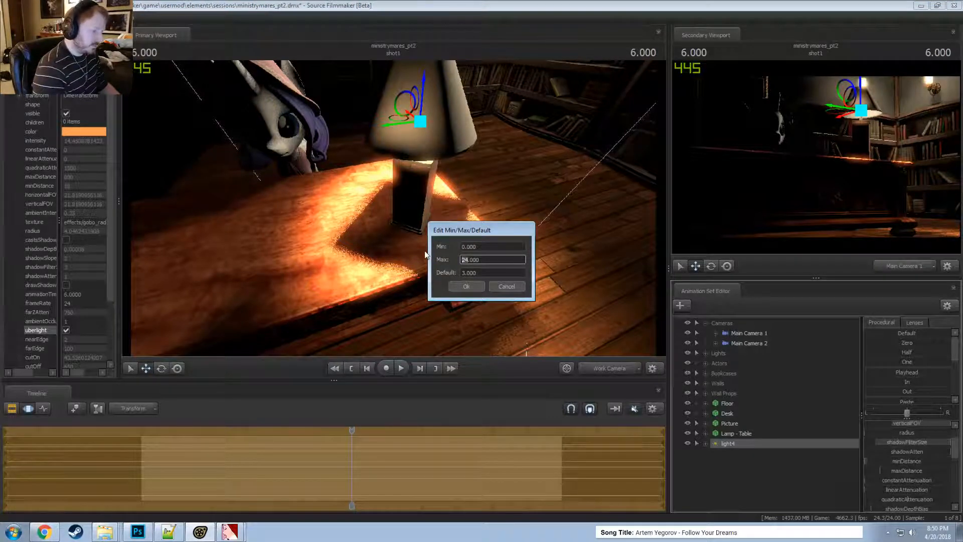
pyautogui.press('Return')
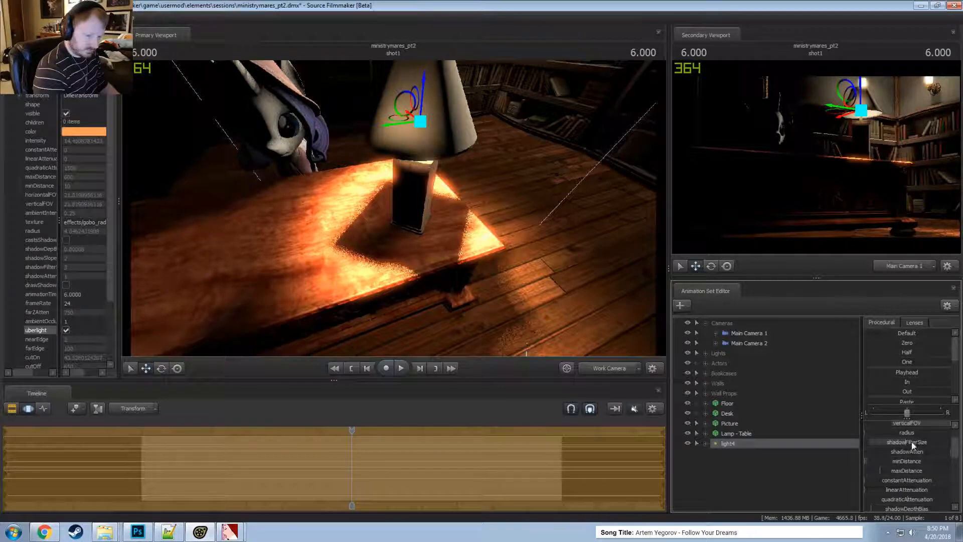
pyautogui.moveTo(913, 446); pyautogui.dragTo(951, 446)
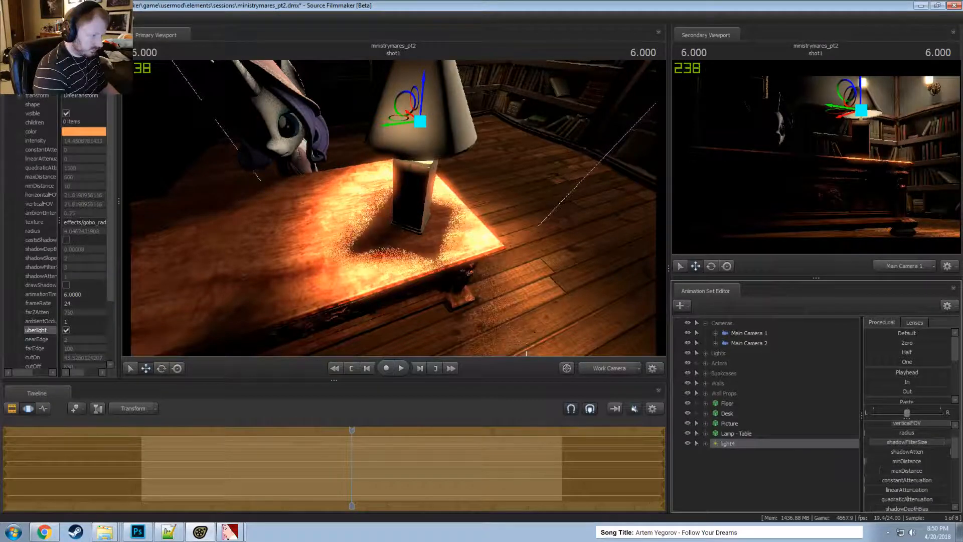
pyautogui.press('F3')
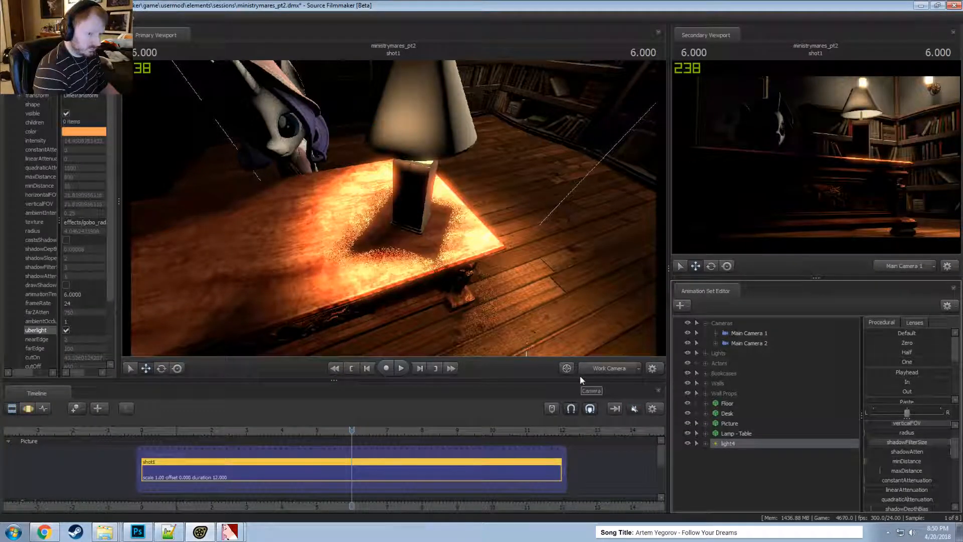
pyautogui.press('F4')
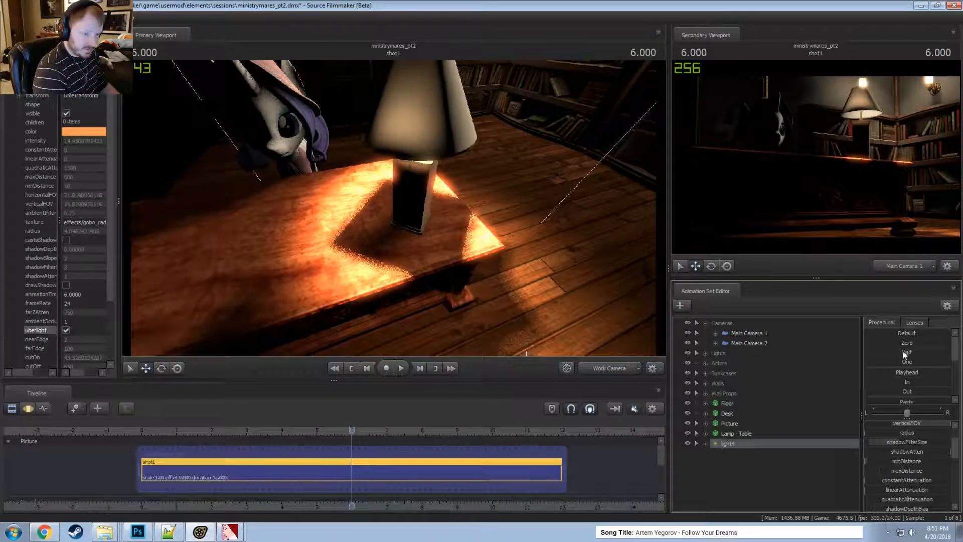
# - Adjust the light's shadowAtten and compare the shadow in the refined render
pyautogui.press('F3')
pyautogui.click(908, 452)
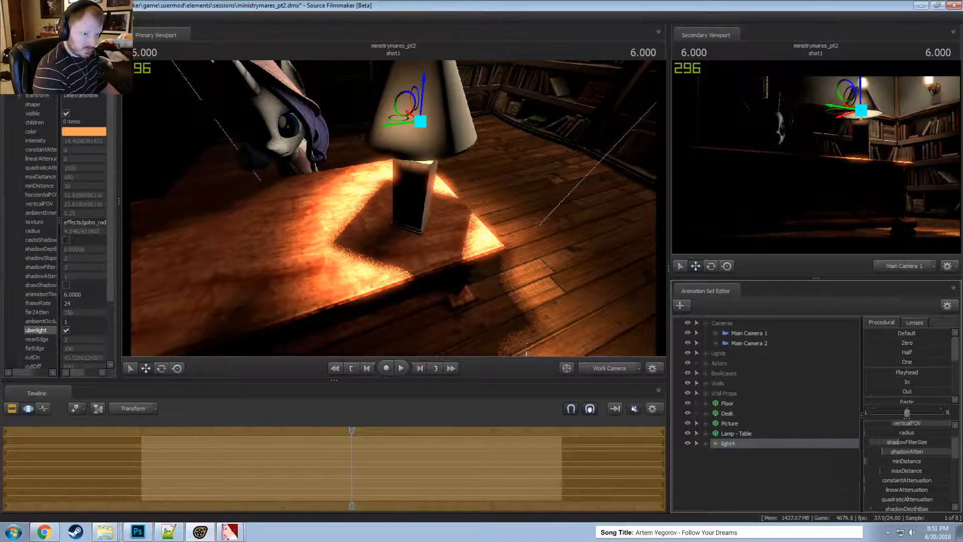
pyautogui.press('F2')
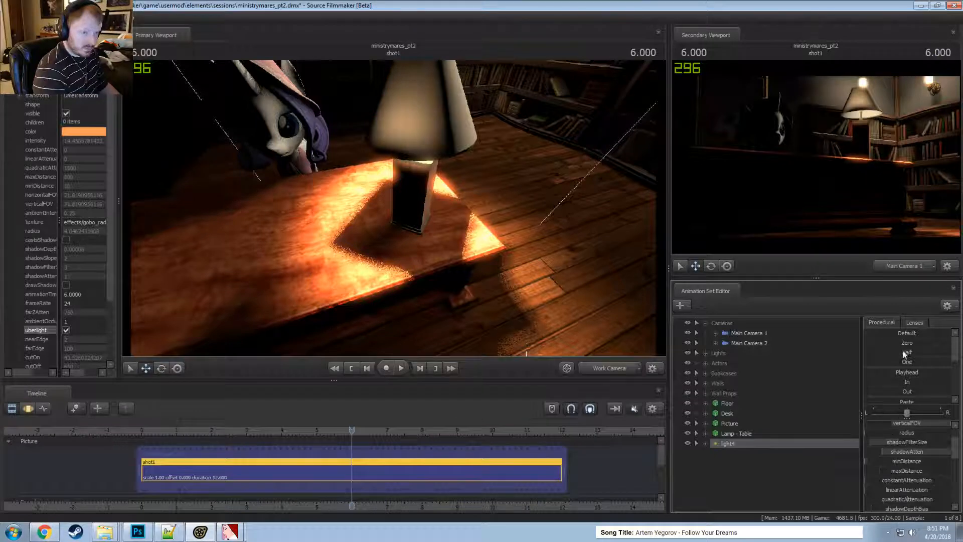
pyautogui.press('F3')
pyautogui.click(906, 452)
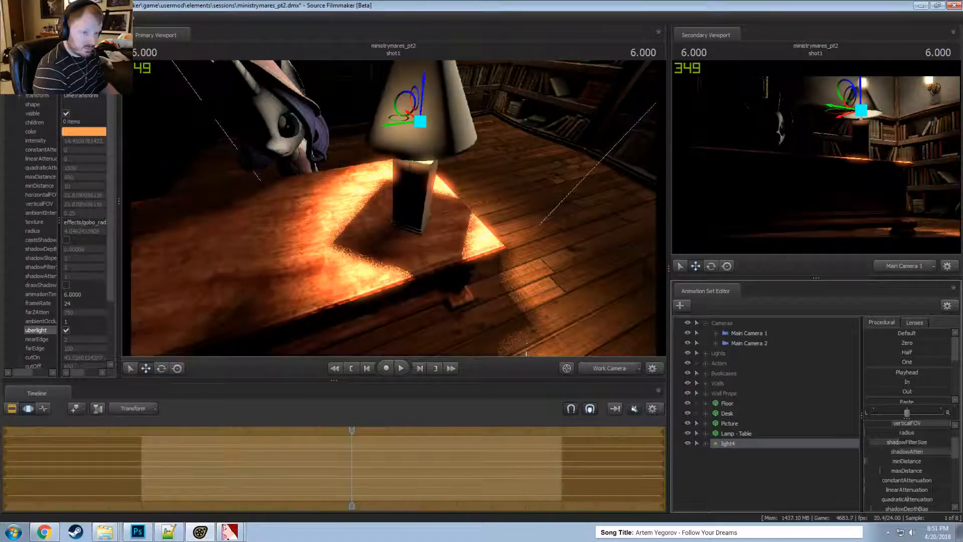
pyautogui.press('F2')
pyautogui.press('F3')
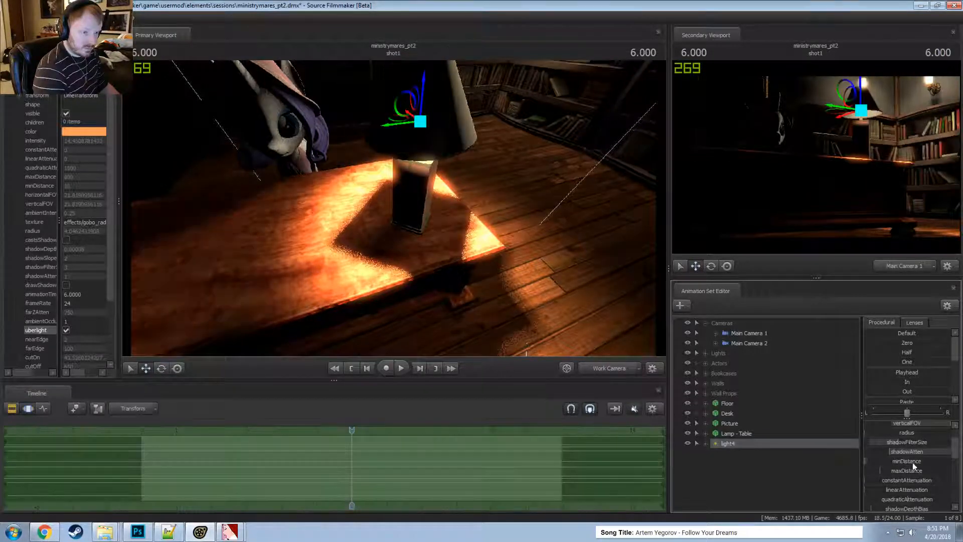
pyautogui.press('F2')
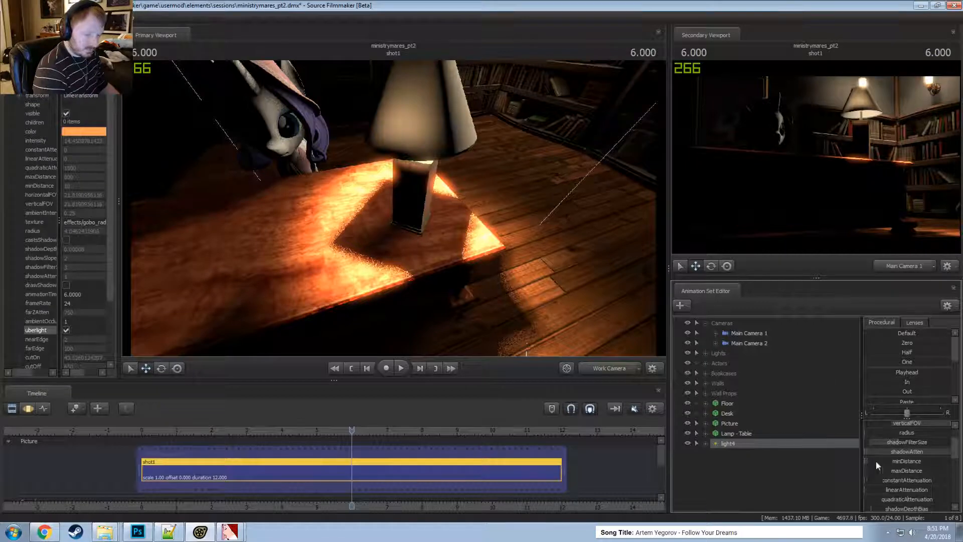
# - Rename the light4 animation set to "Lamp Shadowed"
pyautogui.rightClick(738, 442)
pyautogui.click(773, 291)
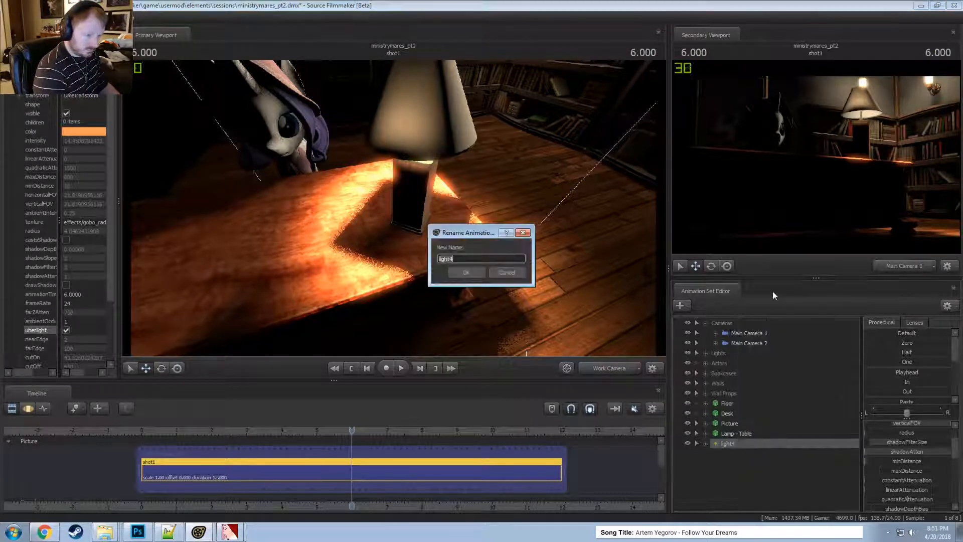
pyautogui.write('Lamp')
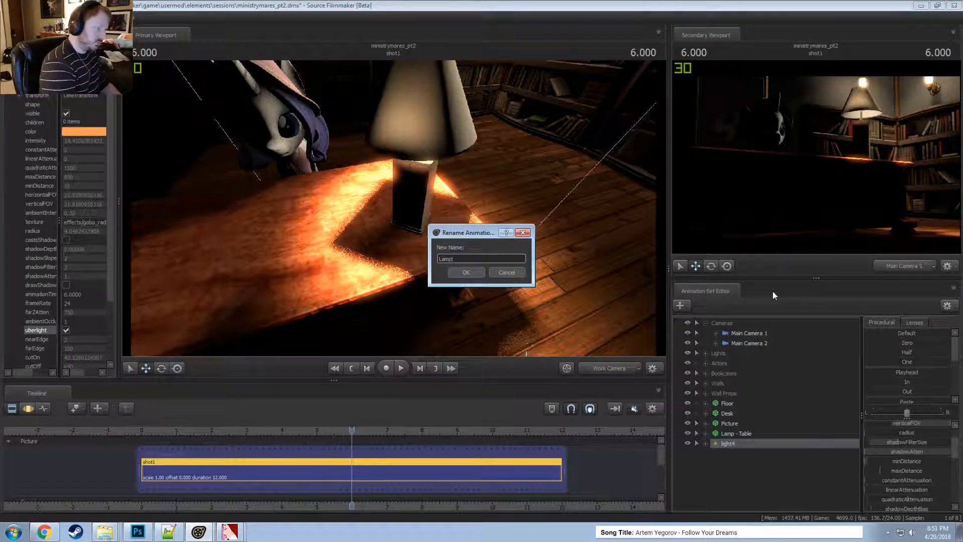
pyautogui.write(' Shadow')
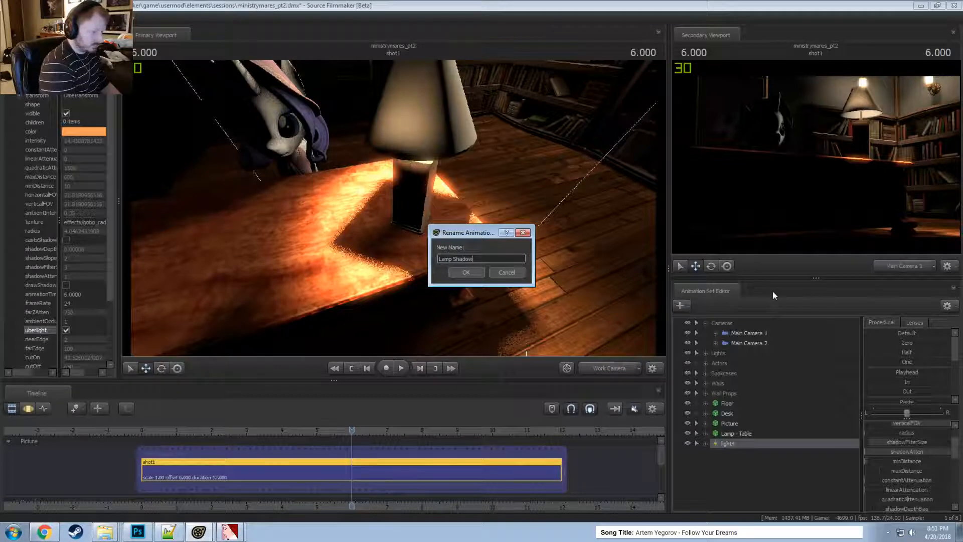
pyautogui.write('ed')
pyautogui.press('Return')
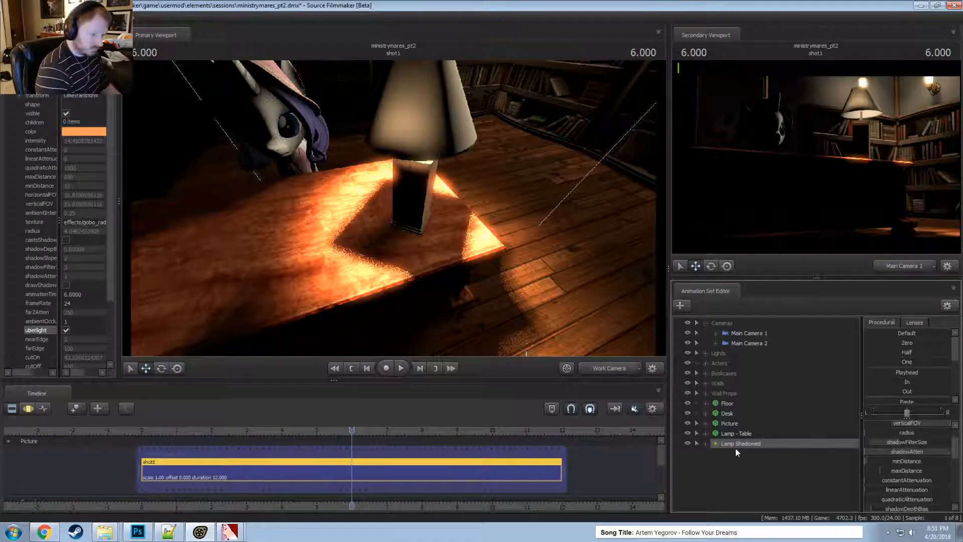
# - Copy and paste the Lamp Shadowed animation set and disable shadows on the duplicate
pyautogui.rightClick(745, 445)
pyautogui.click(774, 303)
pyautogui.click(756, 481)
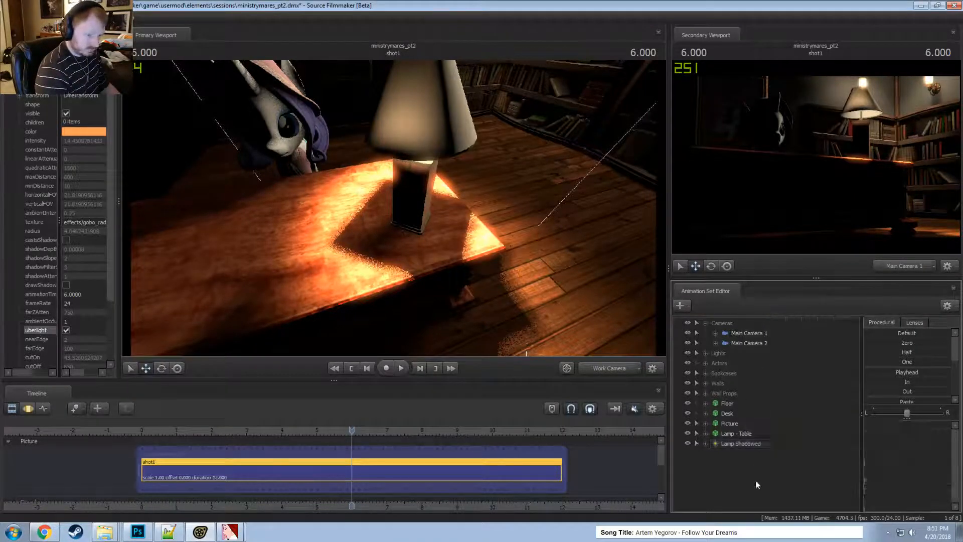
pyautogui.rightClick(755, 482)
pyautogui.click(782, 437)
pyautogui.click(744, 455)
pyautogui.rightClick(748, 455)
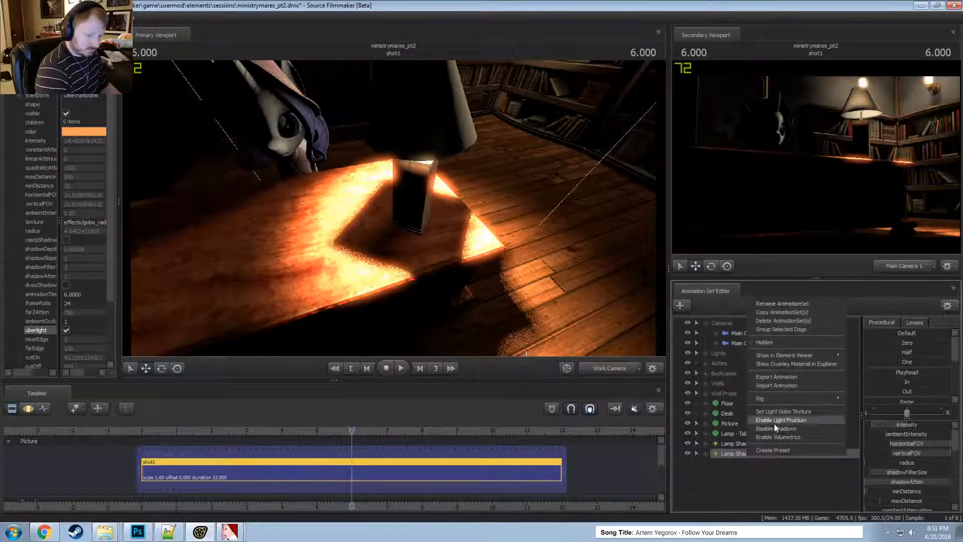
pyautogui.click(772, 429)
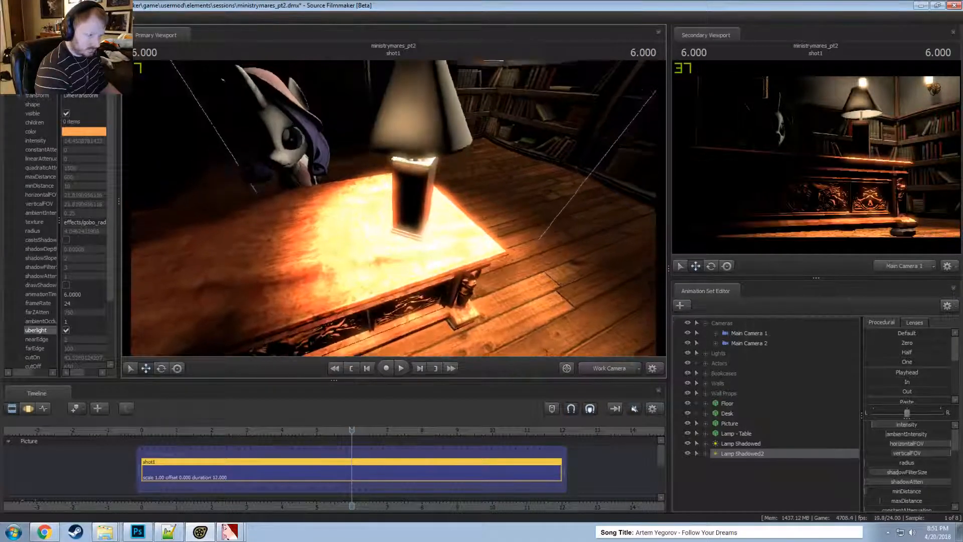
# - Reduce the duplicate light's intensity, then set its intensity range maximum to 10 and lower the range default
pyautogui.moveTo(394, 208); pyautogui.dragTo(402, 180)
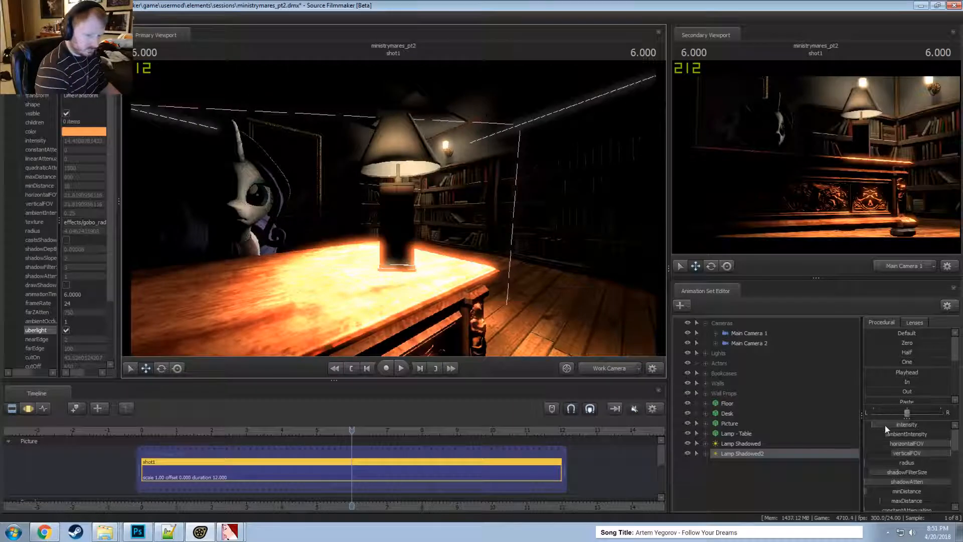
pyautogui.press('F3')
pyautogui.rightClick(885, 426)
pyautogui.moveTo(873, 425); pyautogui.dragTo(866, 425)
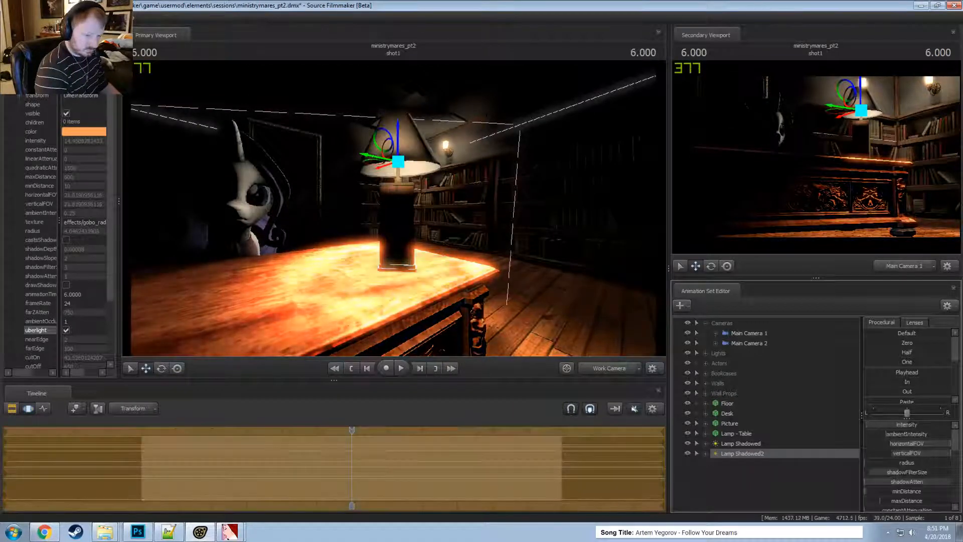
pyautogui.rightClick(885, 426)
pyautogui.click(903, 438)
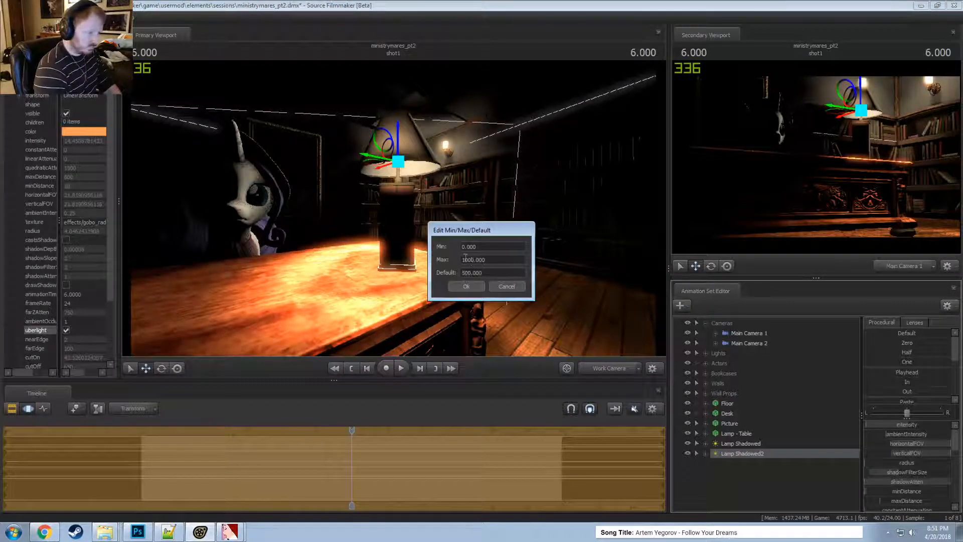
pyautogui.click(470, 259)
pyautogui.press('BackSpace')
pyautogui.press('BackSpace')
pyautogui.click(468, 273)
pyautogui.press('BackSpace')
pyautogui.press('BackSpace')
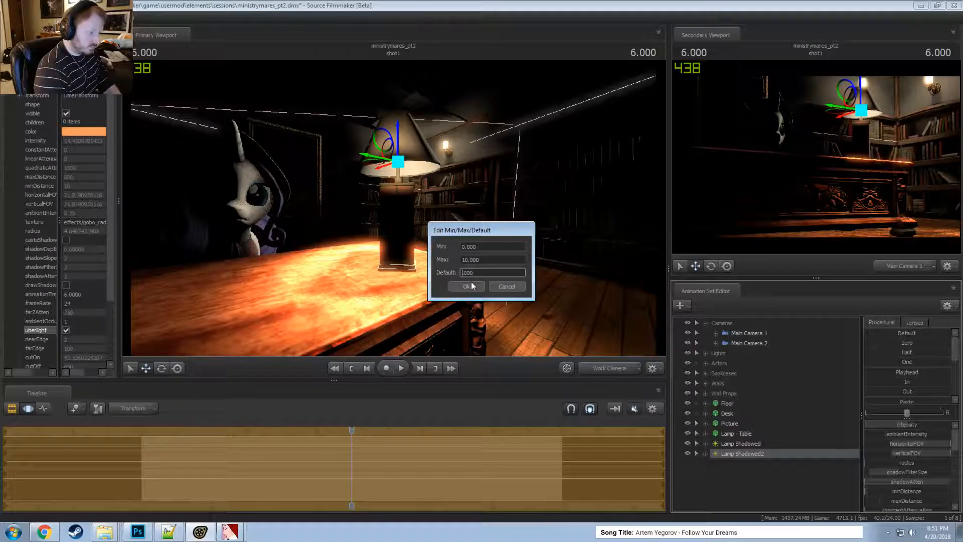
pyautogui.click(467, 286)
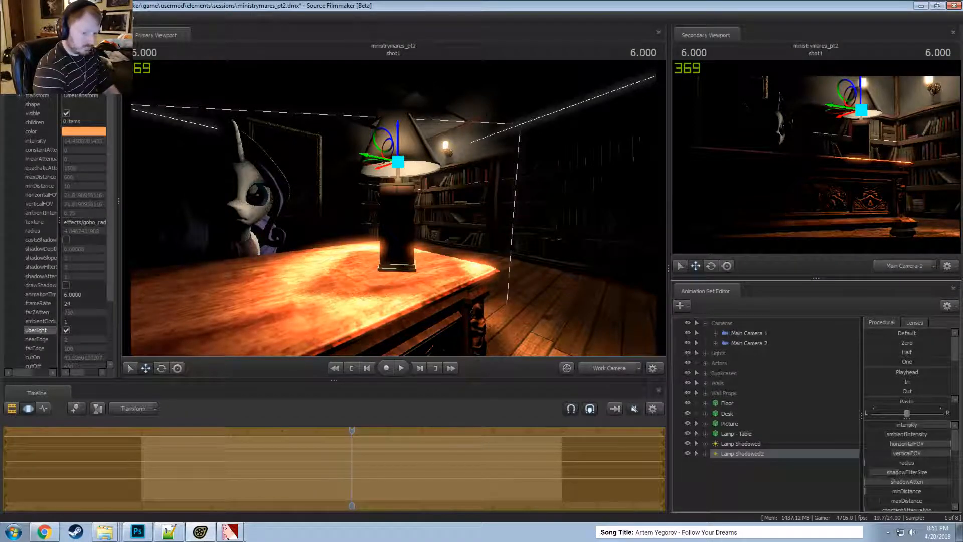
# - Enable volumetrics on Lamp Shadowed2, raise its volumetricIntensity, and set that slider's range maximum to 10
pyautogui.rightClick(763, 453)
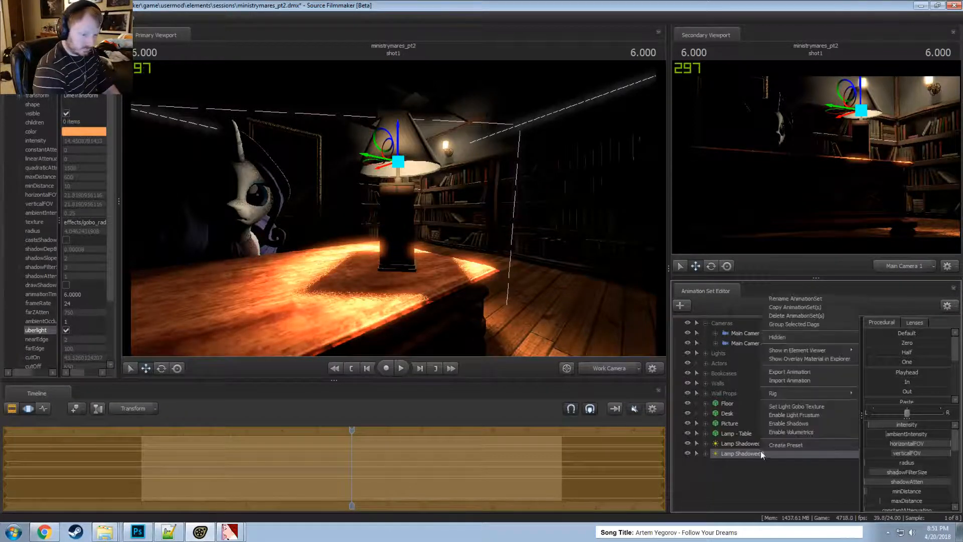
pyautogui.click(780, 433)
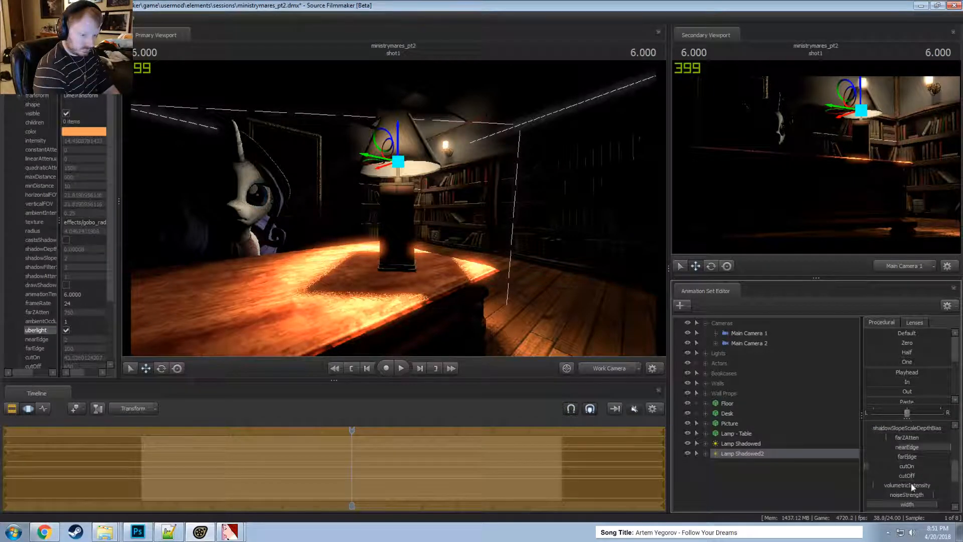
pyautogui.moveTo(887, 485); pyautogui.dragTo(951, 486)
pyautogui.rightClick(897, 488)
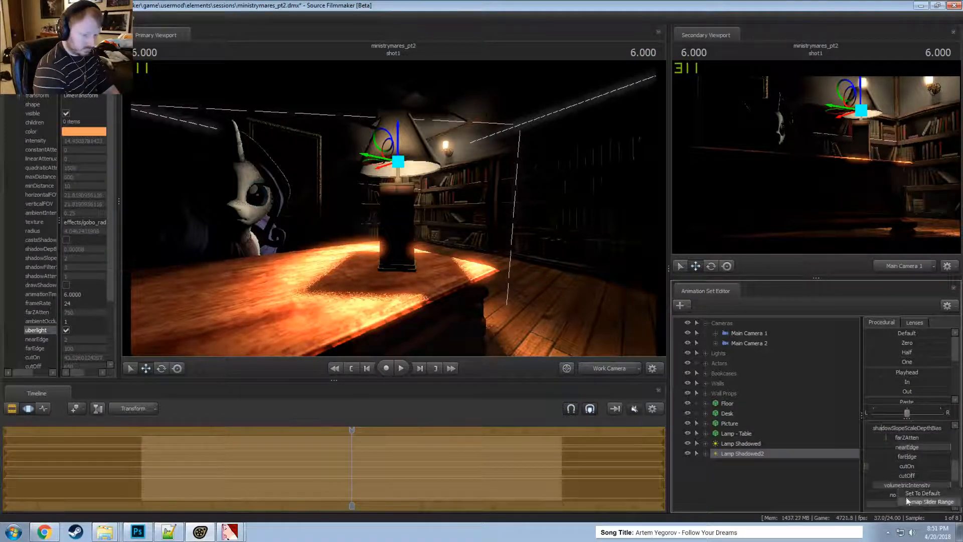
pyautogui.click(908, 502)
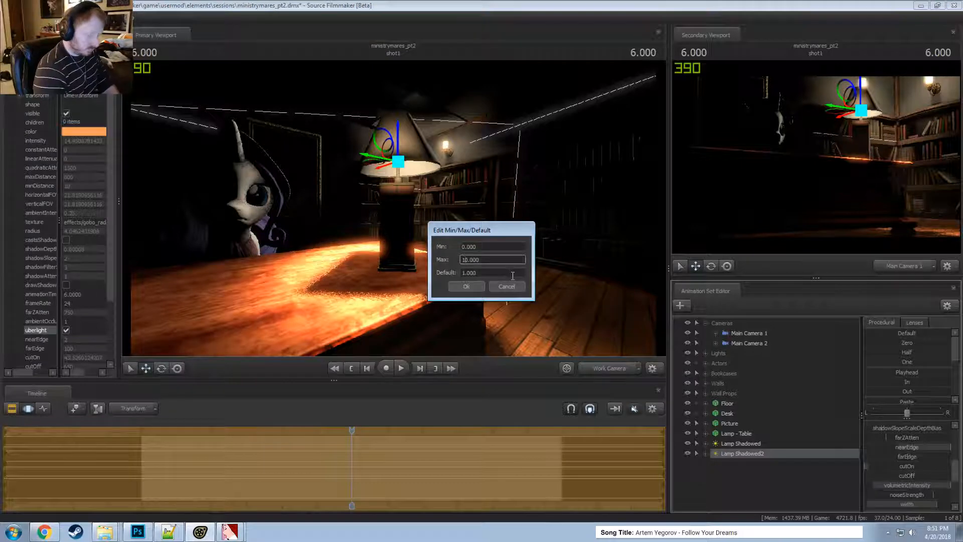
pyautogui.press('Return')
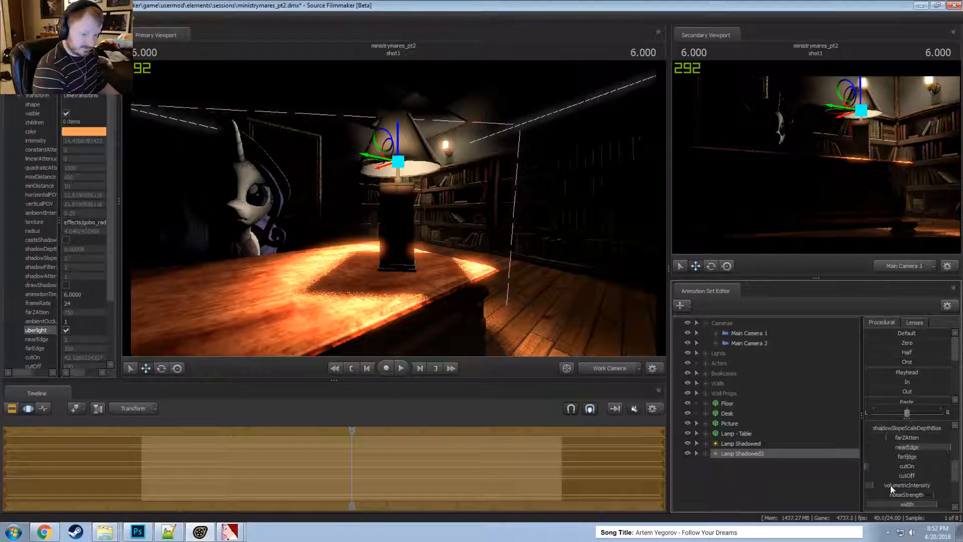
# - Raise the volumetricIntensity of Lamp Shadowed2 within the new range and enable shadows on the light
pyautogui.moveTo(891, 486); pyautogui.dragTo(902, 487)
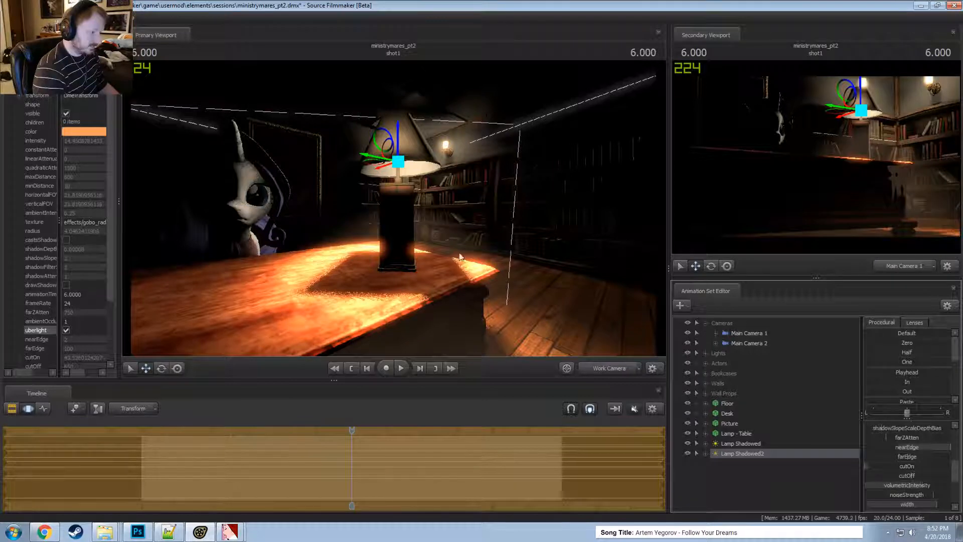
pyautogui.moveTo(459, 256); pyautogui.dragTo(551, 300)
pyautogui.rightClick(757, 458)
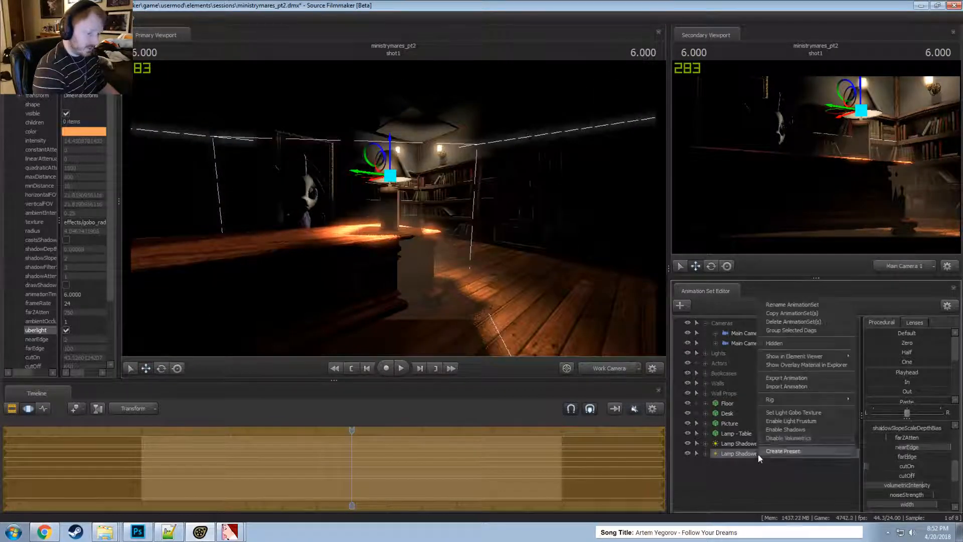
pyautogui.click(777, 431)
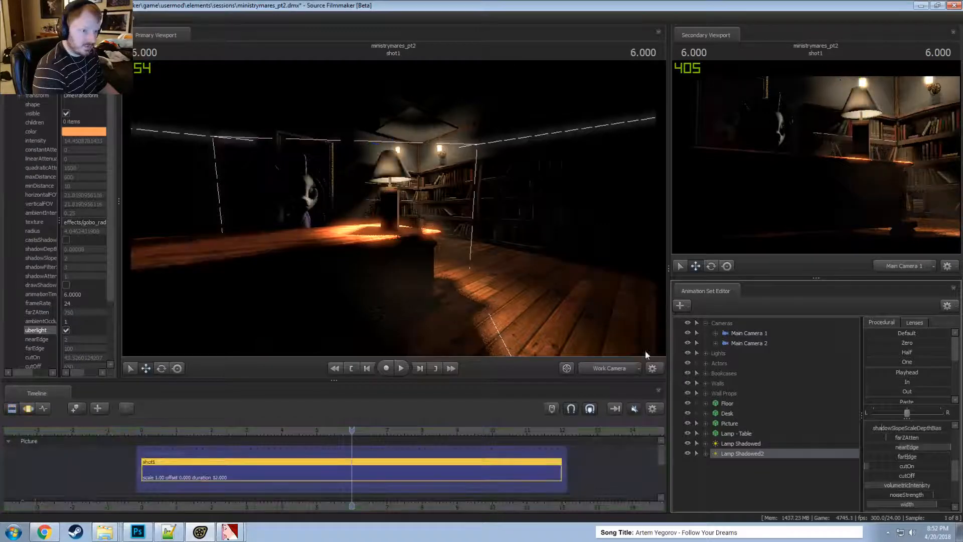
# - Raise the Lamp Shadowed2 light in two small moves so it sits higher above the desk lamp
pyautogui.press('F3')
pyautogui.moveTo(392, 149); pyautogui.dragTo(391, 135)
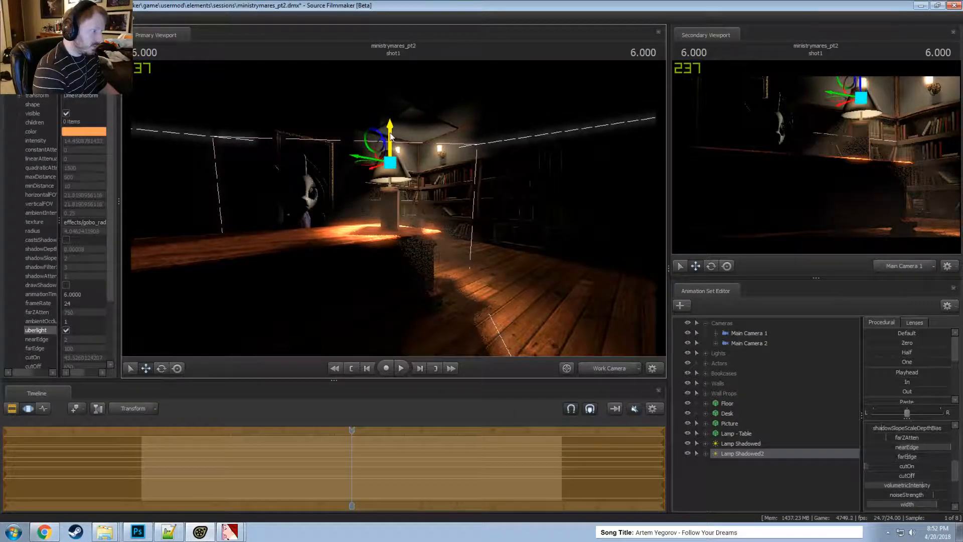
pyautogui.press('F2')
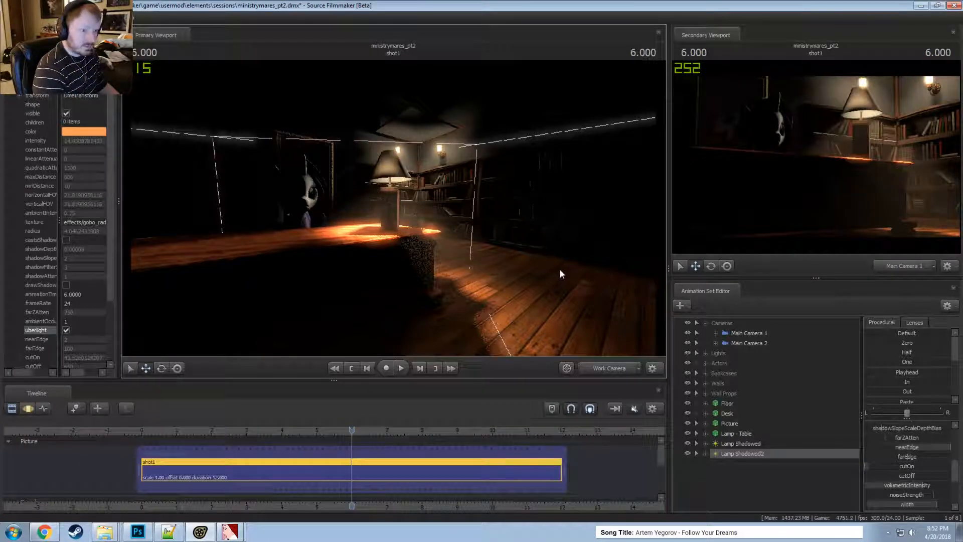
pyautogui.press('F3')
pyautogui.moveTo(392, 131); pyautogui.dragTo(392, 121)
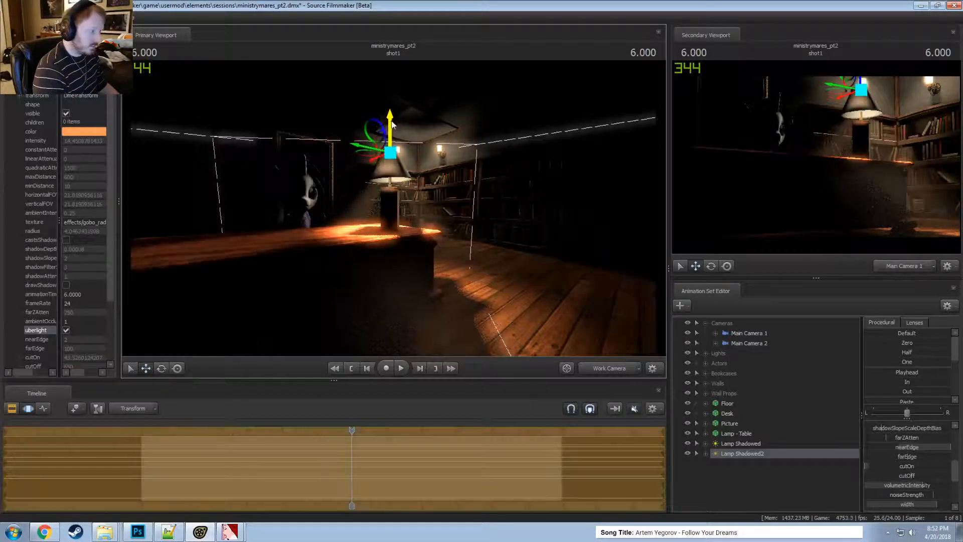
pyautogui.press('F2')
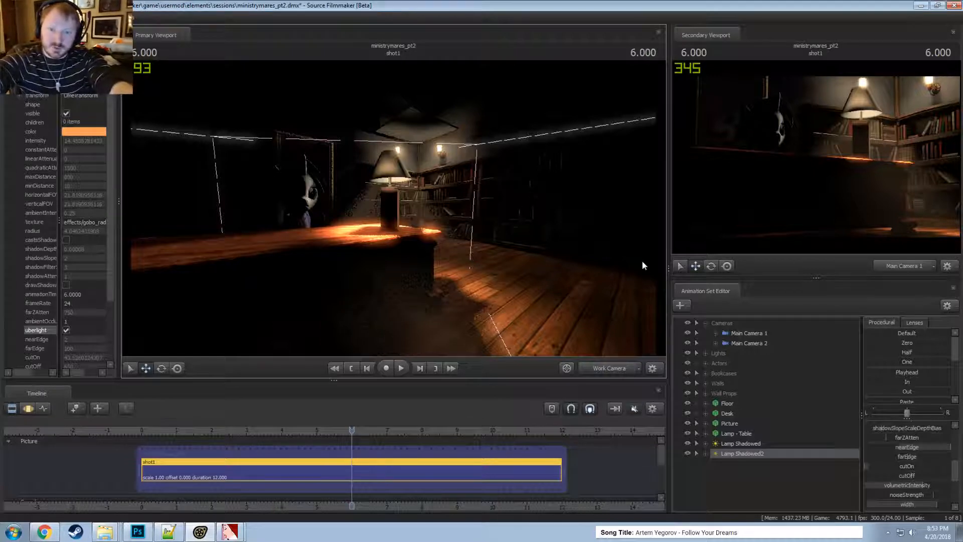
# - Show Main Camera 1 in the primary viewport and override its depth of field and motion blur samples to 32 each
pyautogui.click(612, 367)
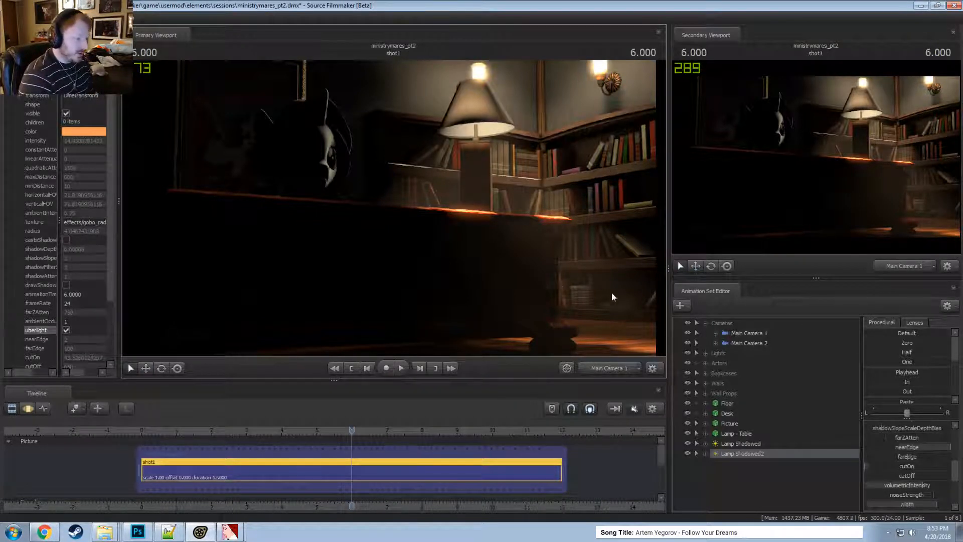
pyautogui.rightClick(492, 245)
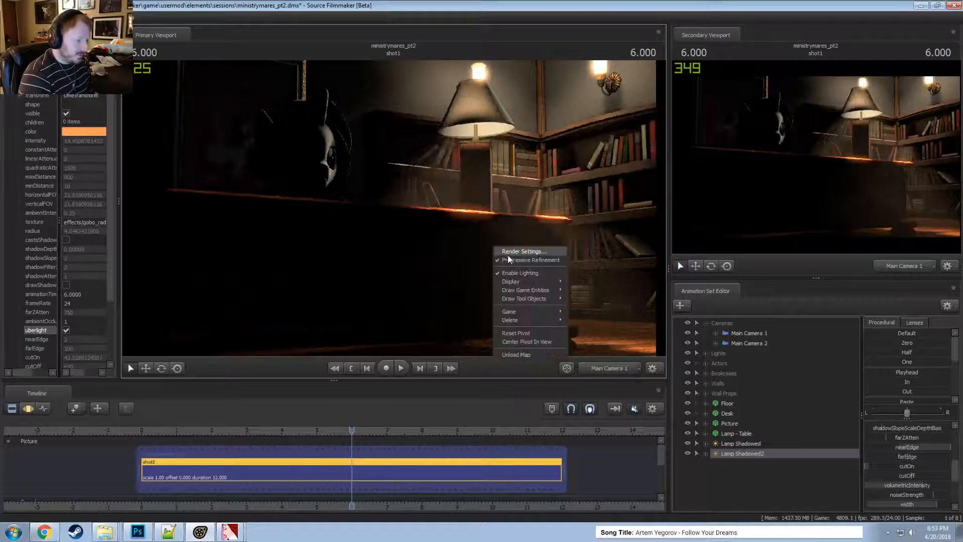
pyautogui.click(511, 253)
pyautogui.rightClick(500, 245)
pyautogui.click(505, 245)
pyautogui.rightClick(492, 224)
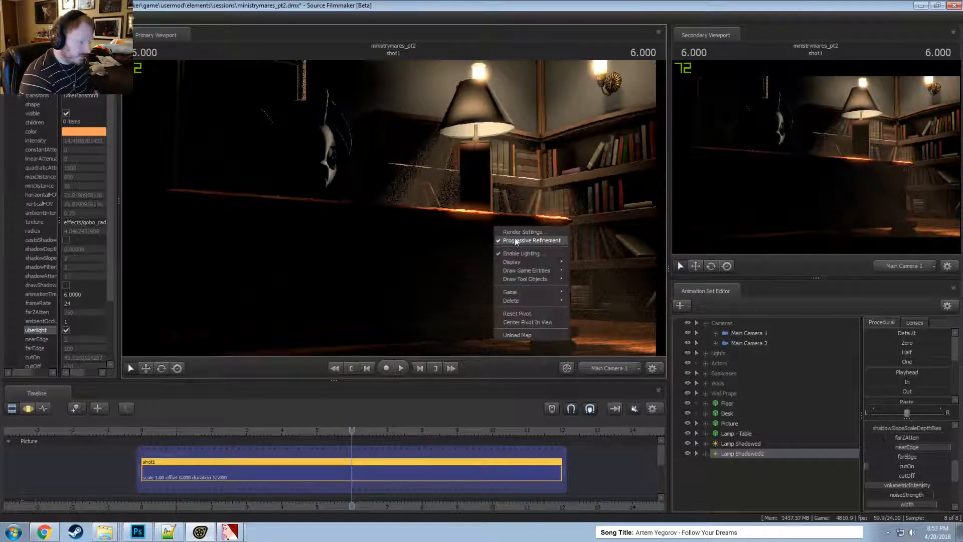
pyautogui.click(514, 232)
pyautogui.rightClick(508, 226)
pyautogui.click(494, 219)
pyautogui.rightClick(495, 218)
pyautogui.click(522, 311)
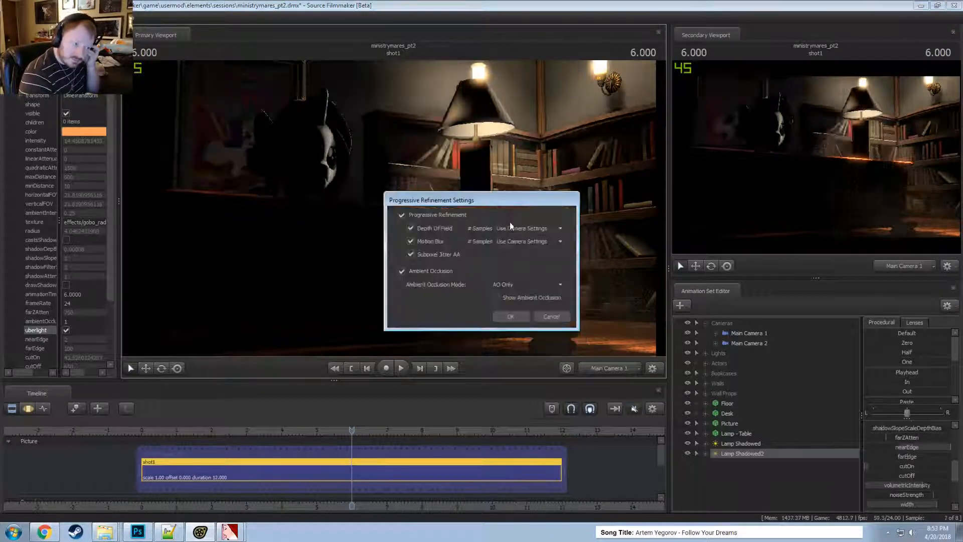
pyautogui.click(529, 228)
pyautogui.click(513, 257)
pyautogui.click(527, 241)
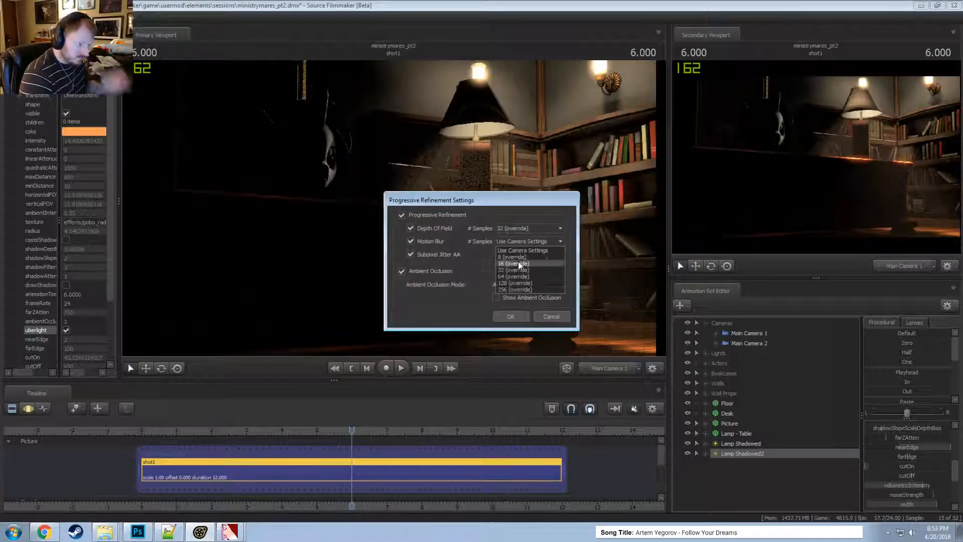
pyautogui.click(522, 271)
pyautogui.click(511, 316)
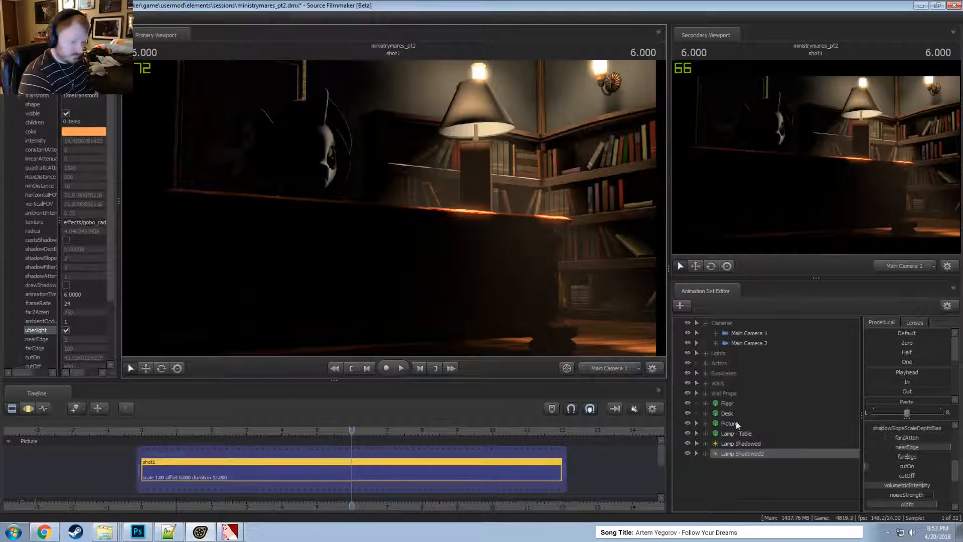
# - Rename the Lamp Shadowed2 animation set to Lamp Volumetric
pyautogui.rightClick(749, 452)
pyautogui.click(775, 303)
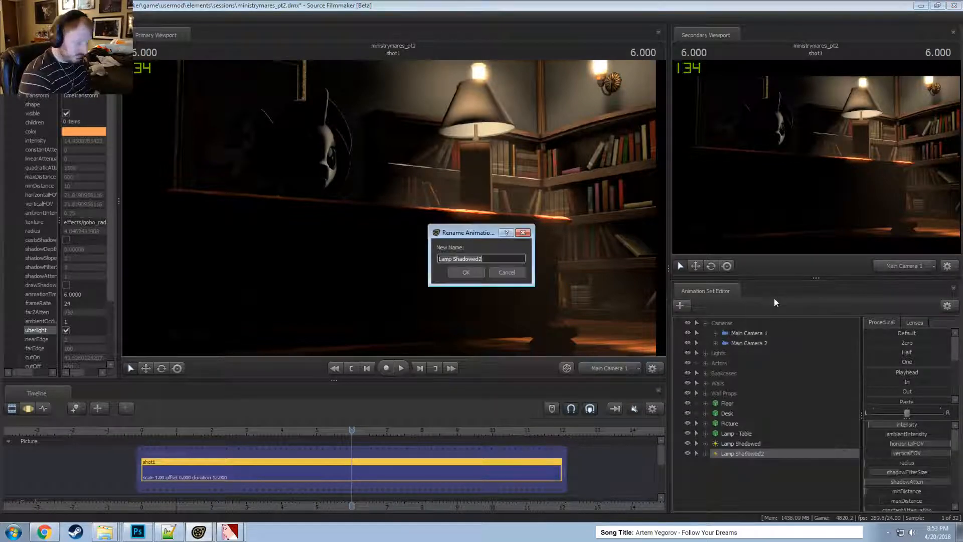
pyautogui.write('Lamp Vol')
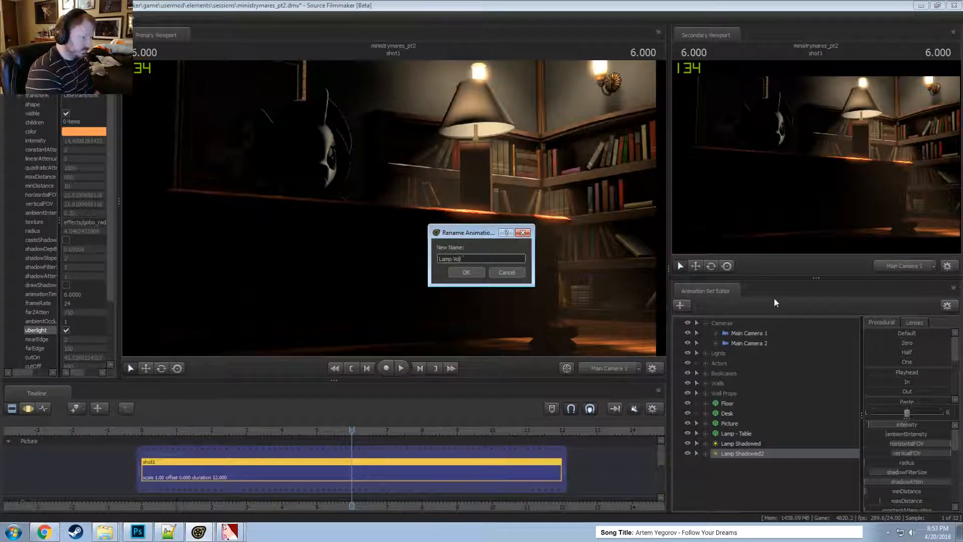
pyautogui.write('umetric')
pyautogui.press('Return')
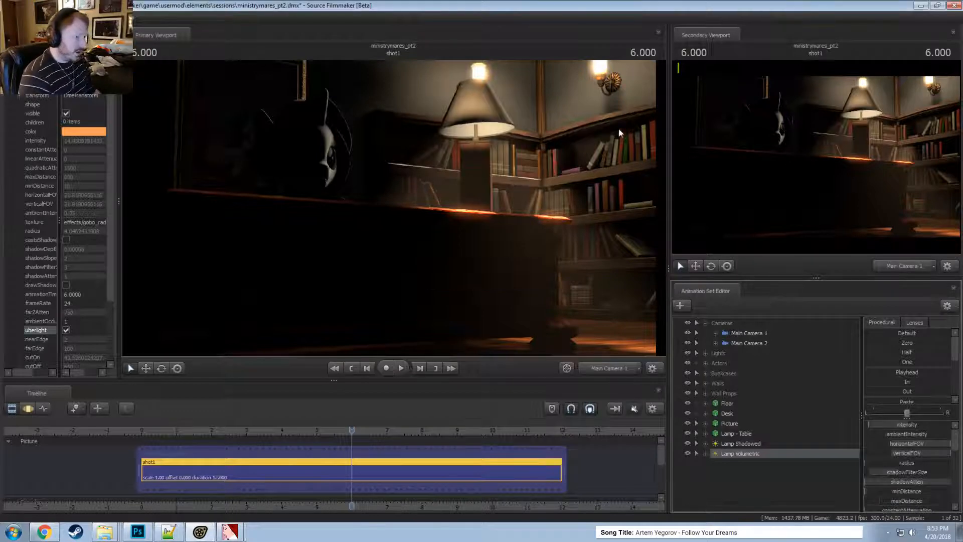
# - Hide Lamp Light 1 through Lamp Light 6 in the Lights group
pyautogui.click(707, 353)
pyautogui.click(689, 384)
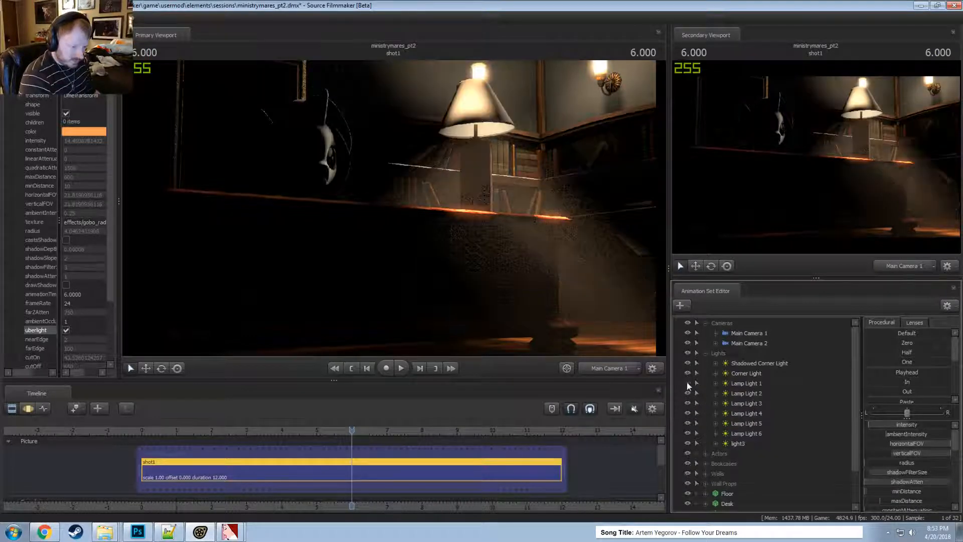
pyautogui.click(689, 384)
pyautogui.click(689, 384)
pyautogui.click(689, 393)
pyautogui.click(689, 413)
pyautogui.click(689, 403)
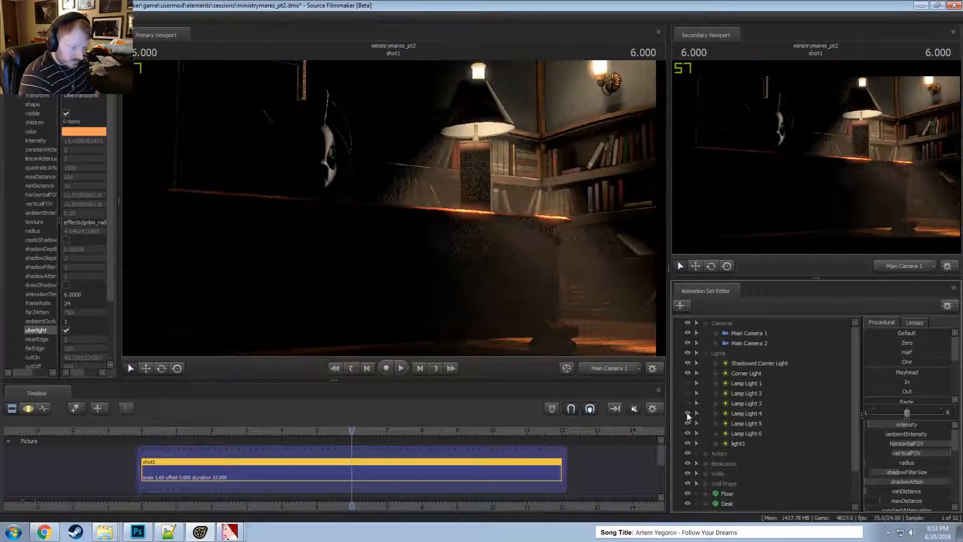
pyautogui.click(689, 423)
pyautogui.click(689, 433)
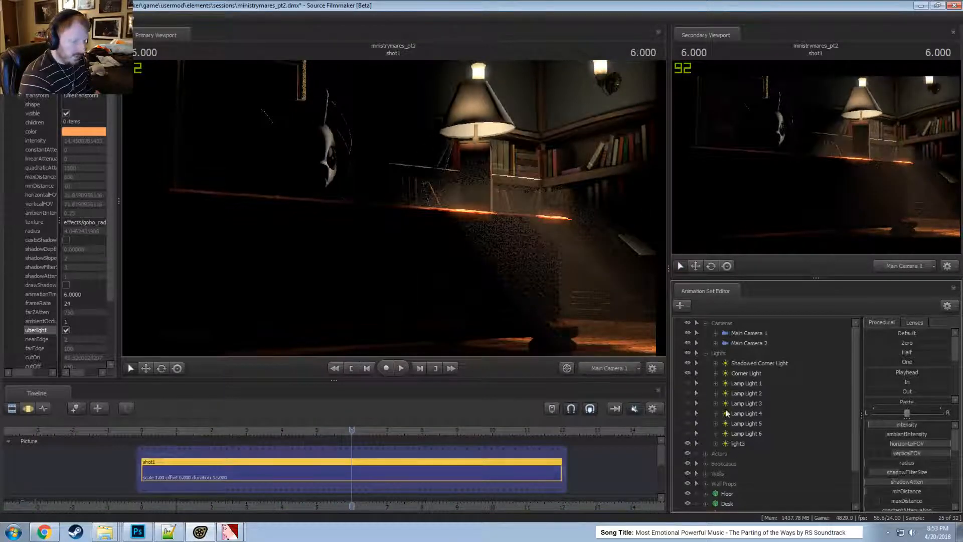
pyautogui.click(707, 353)
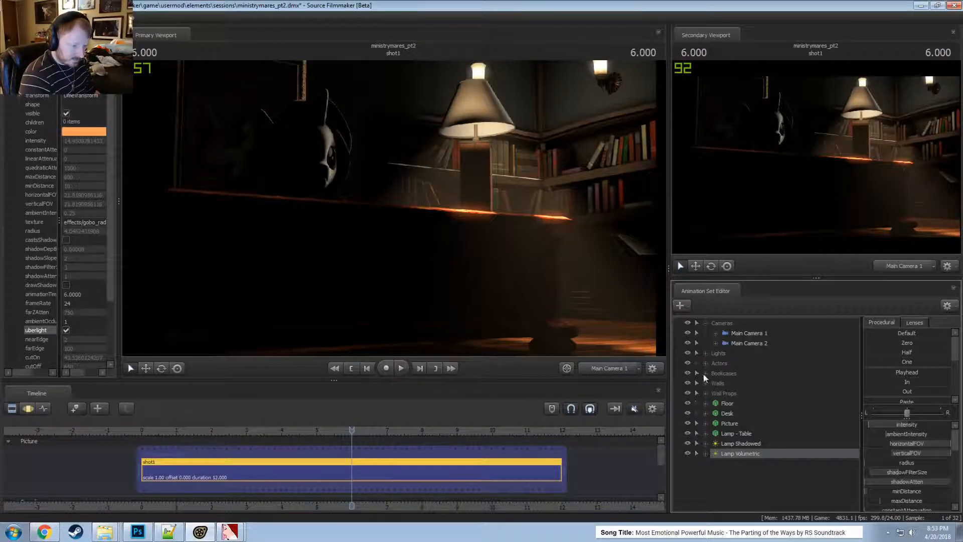
# - Hide the Lamps subgroup inside Wall Props
pyautogui.click(706, 394)
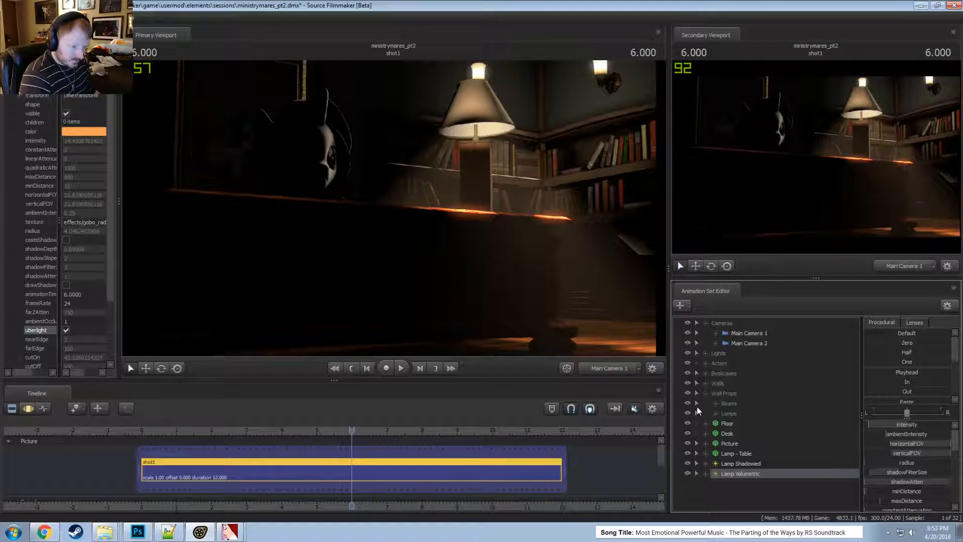
pyautogui.click(689, 414)
pyautogui.click(691, 404)
pyautogui.click(705, 394)
pyautogui.press('F3')
pyautogui.press('F2')
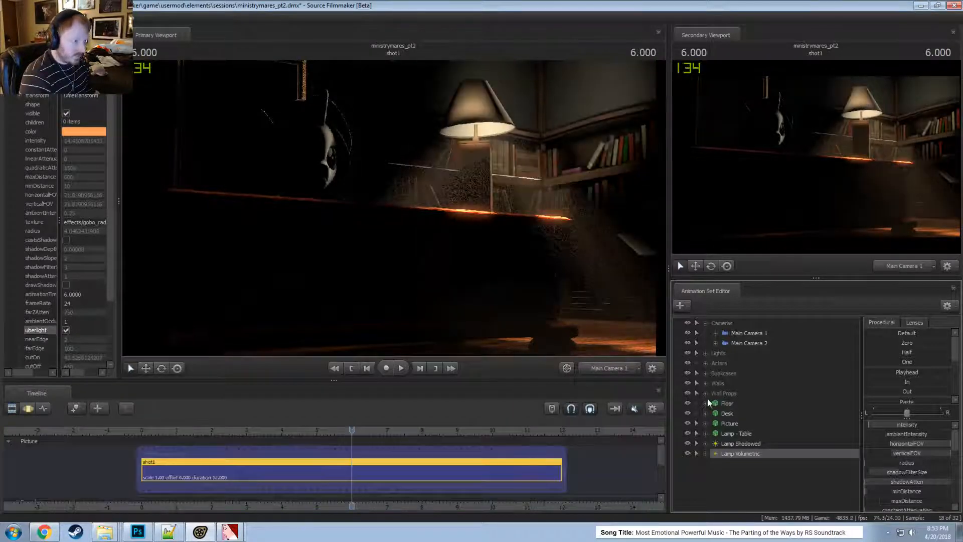
# - Hide the Corner Light in the Lights group, leaving the Shadowed Corner Light visible
pyautogui.click(707, 353)
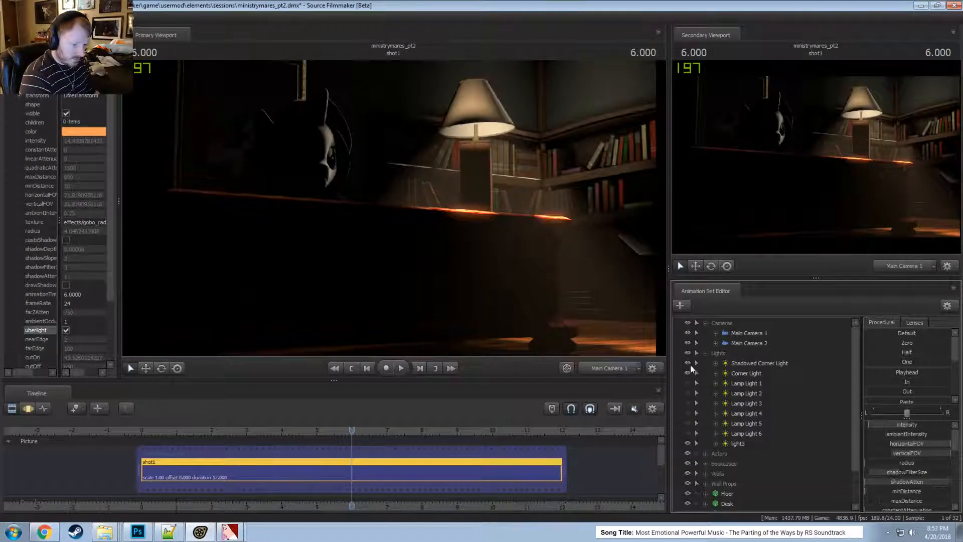
pyautogui.click(687, 363)
pyautogui.click(688, 372)
pyautogui.click(688, 363)
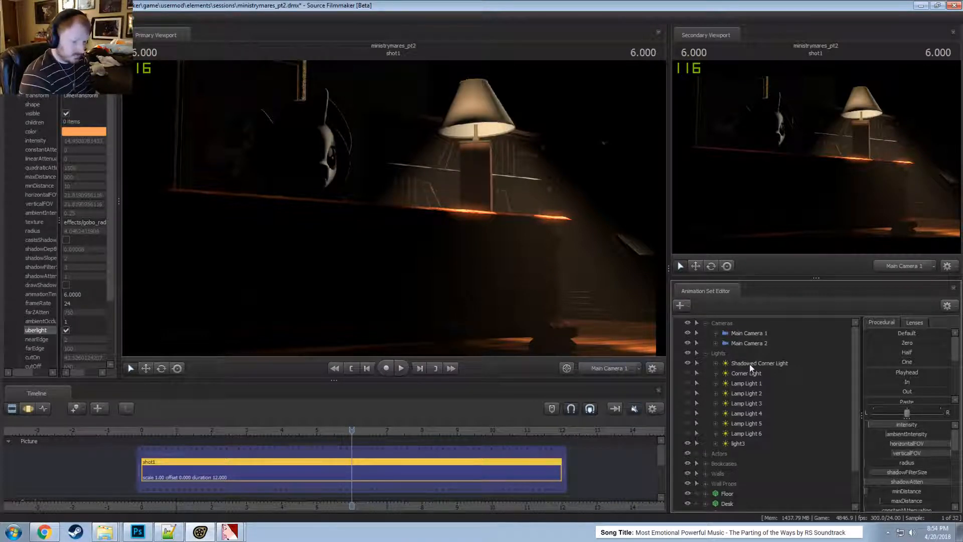
# - Look through the Shadowed Corner Light and reposition it so it illuminates the corner bookcases
pyautogui.moveTo(751, 368); pyautogui.dragTo(493, 239)
pyautogui.press('F3')
pyautogui.moveTo(394, 208); pyautogui.dragTo(394, 266)
pyautogui.scroll(-2, 915, 477)
pyautogui.scroll(-4, 915, 477)
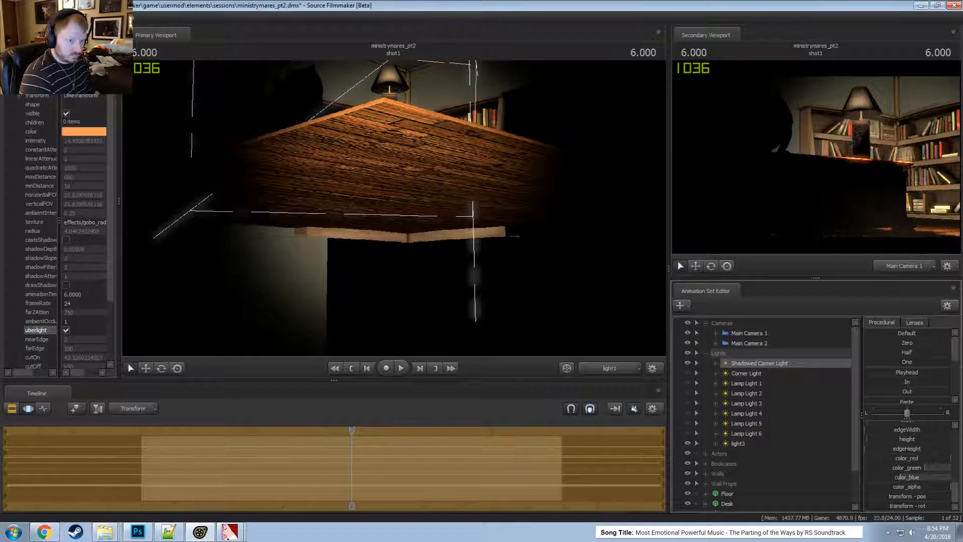
pyautogui.moveTo(590, 212); pyautogui.dragTo(591, 235)
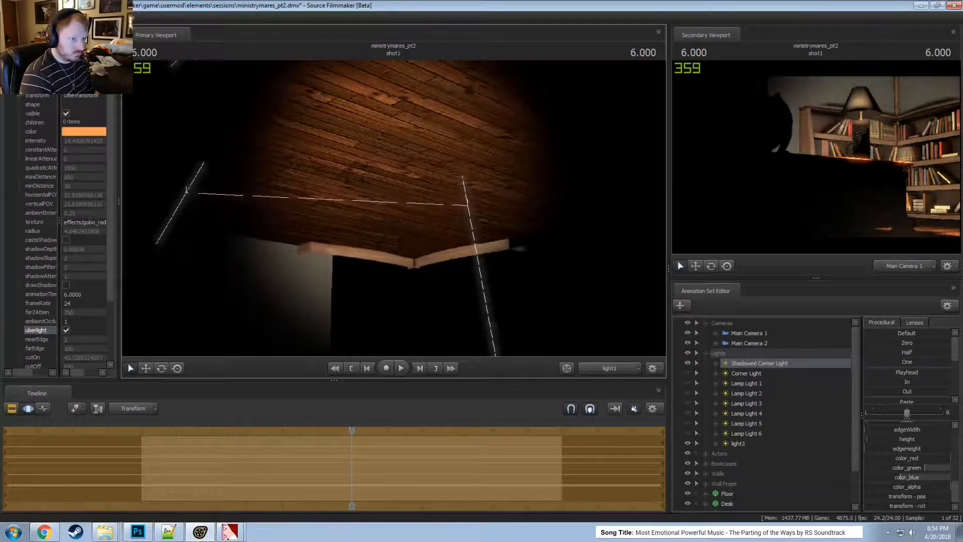
pyautogui.scroll(5, 884, 445)
pyautogui.press('F2')
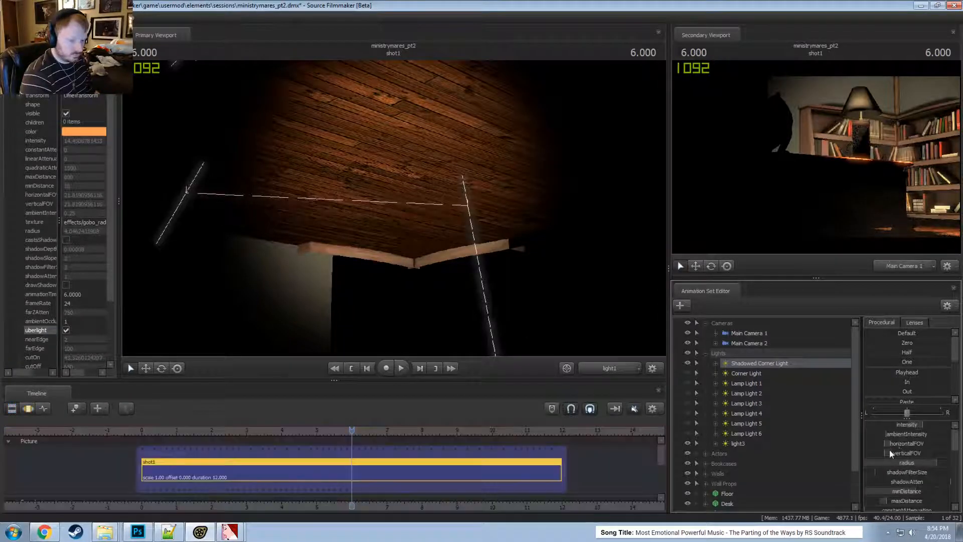
# - Lower the Shadowed Corner Light's intensity to a faint glow and adjust its aim
pyautogui.press('F3')
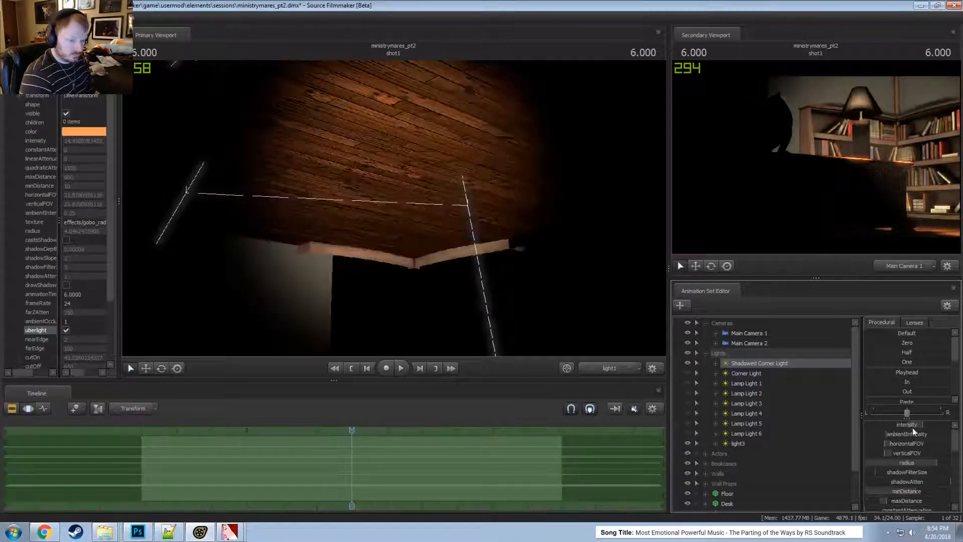
pyautogui.press('F4')
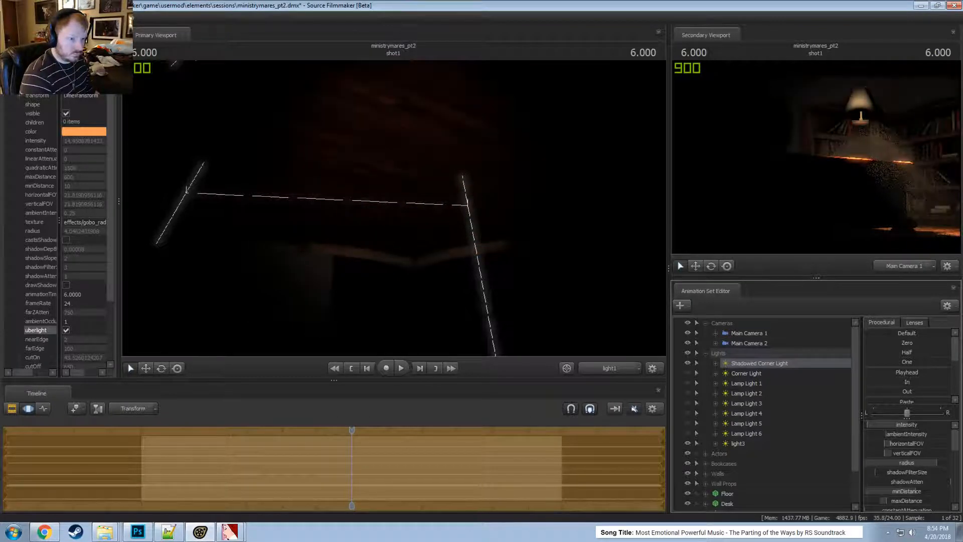
pyautogui.moveTo(519, 312); pyautogui.dragTo(393, 207)
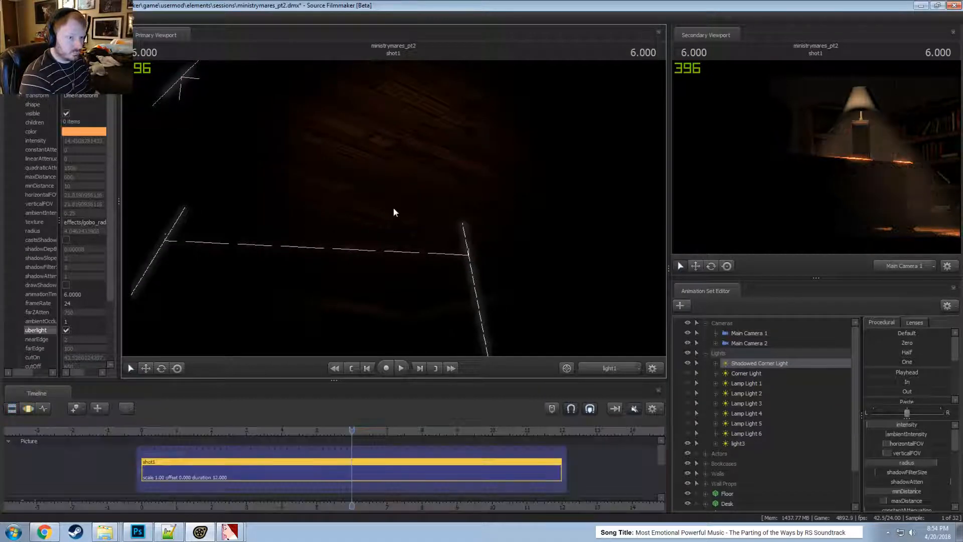
# - Copy the Shadowed Corner Light, collapse the Lights and Cameras groups, and paste the duplicate at the root of the animation set list
pyautogui.click(735, 373)
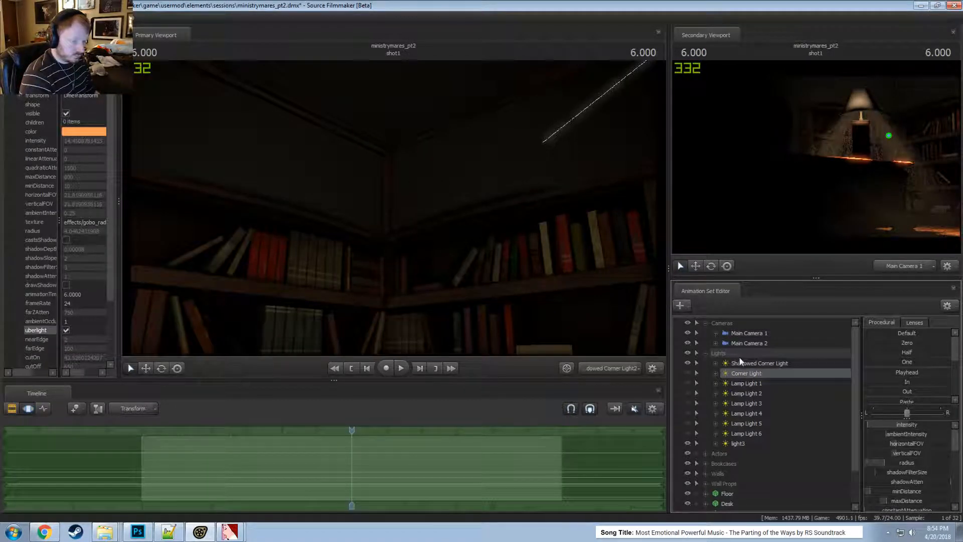
pyautogui.click(741, 361)
pyautogui.rightClick(741, 361)
pyautogui.click(754, 374)
pyautogui.click(705, 353)
pyautogui.click(705, 322)
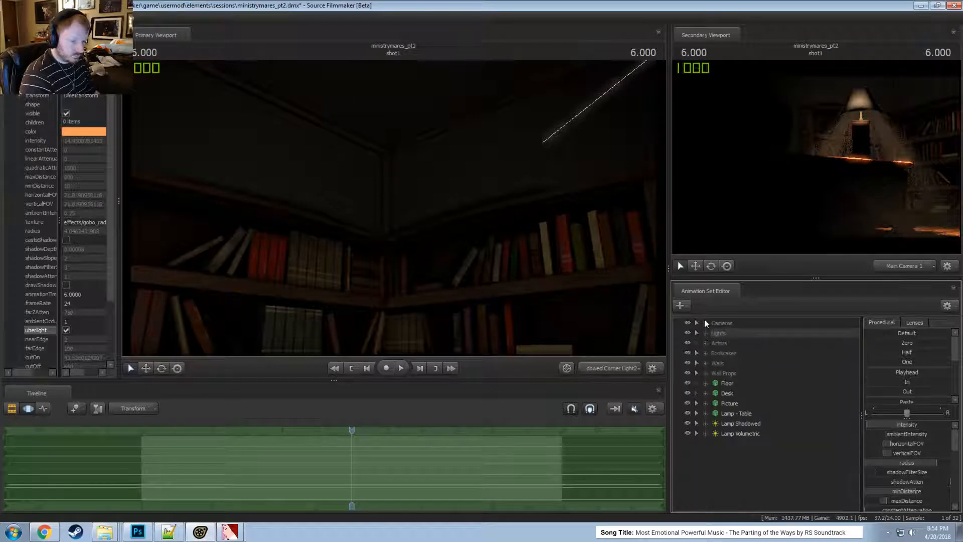
pyautogui.rightClick(747, 467)
pyautogui.click(772, 423)
pyautogui.click(747, 444)
pyautogui.press('F2')
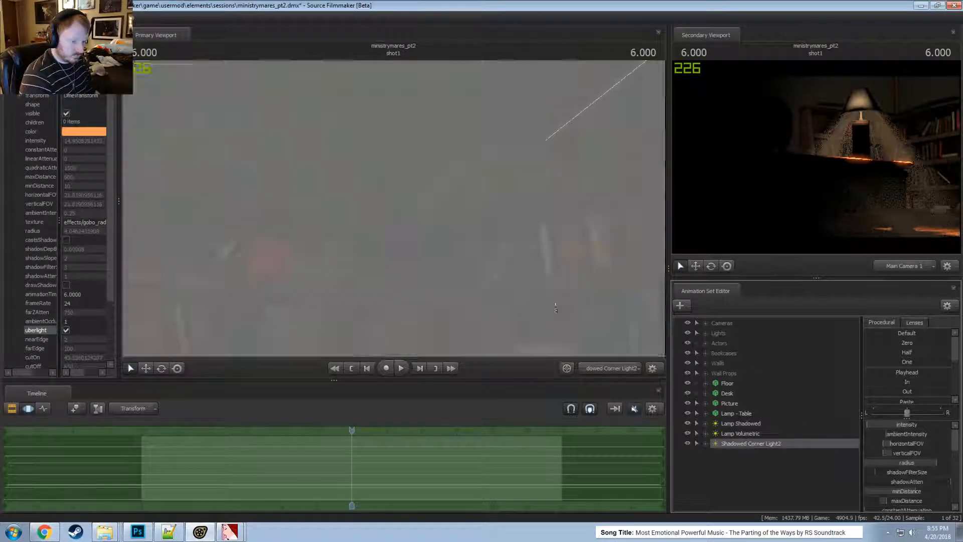
# - Look through the duplicated corner light and move it above the desk lamp, facing the corner bookcases
pyautogui.click(453, 241)
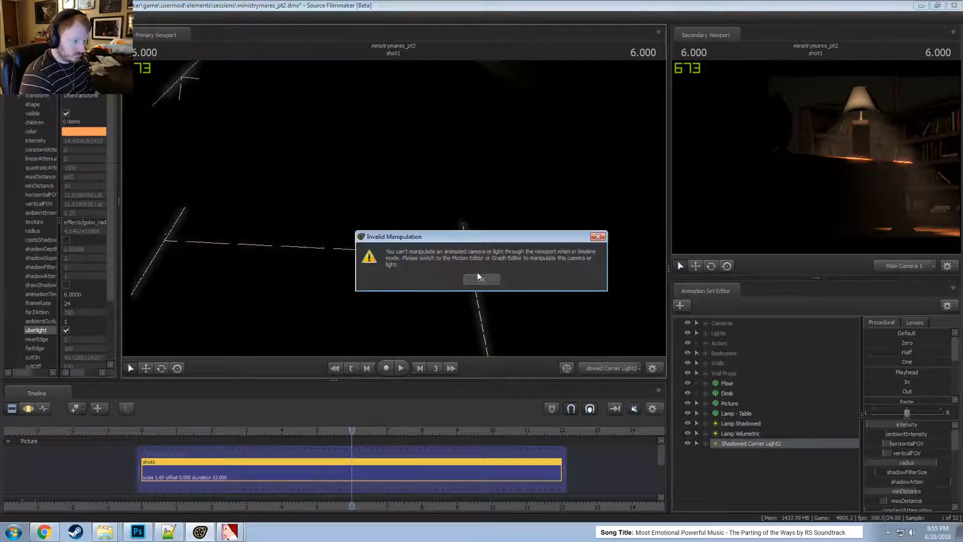
pyautogui.click(478, 276)
pyautogui.press('F3')
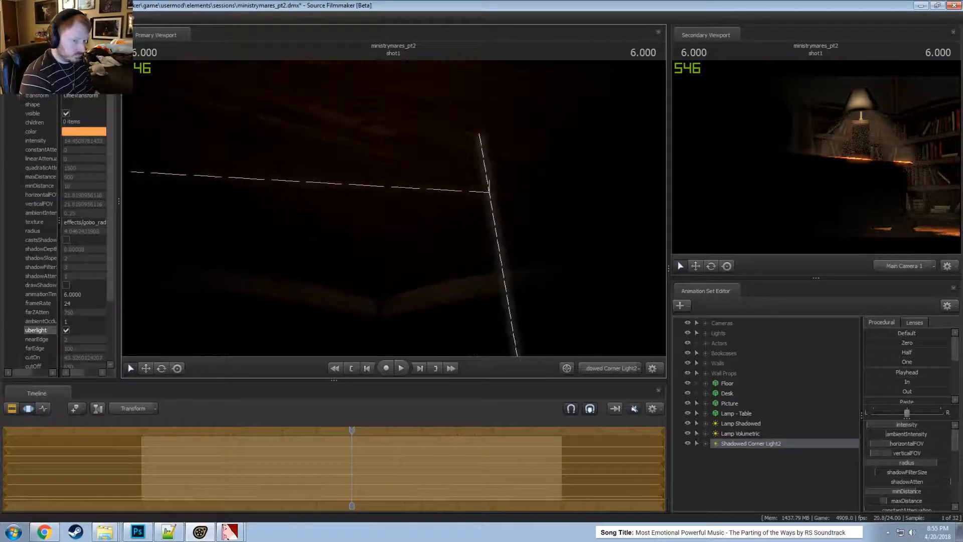
pyautogui.moveTo(477, 277); pyautogui.dragTo(458, 206)
pyautogui.press('s')
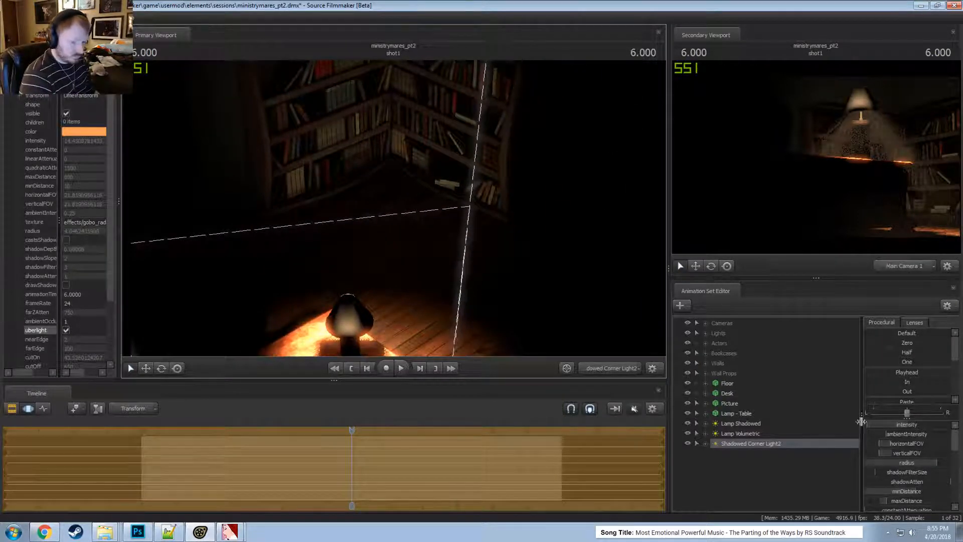
# - Raise the duplicated light's intensity slightly and aim it lower, toward the floor around the desk lamp
pyautogui.moveTo(872, 425); pyautogui.dragTo(878, 424)
pyautogui.moveTo(552, 286); pyautogui.dragTo(572, 321)
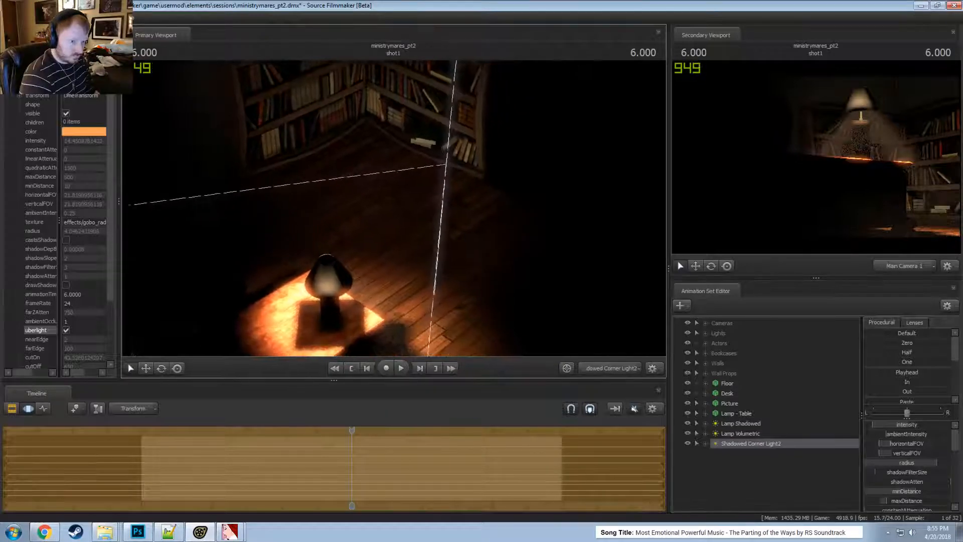
pyautogui.moveTo(371, 183); pyautogui.dragTo(393, 207)
pyautogui.press('F2')
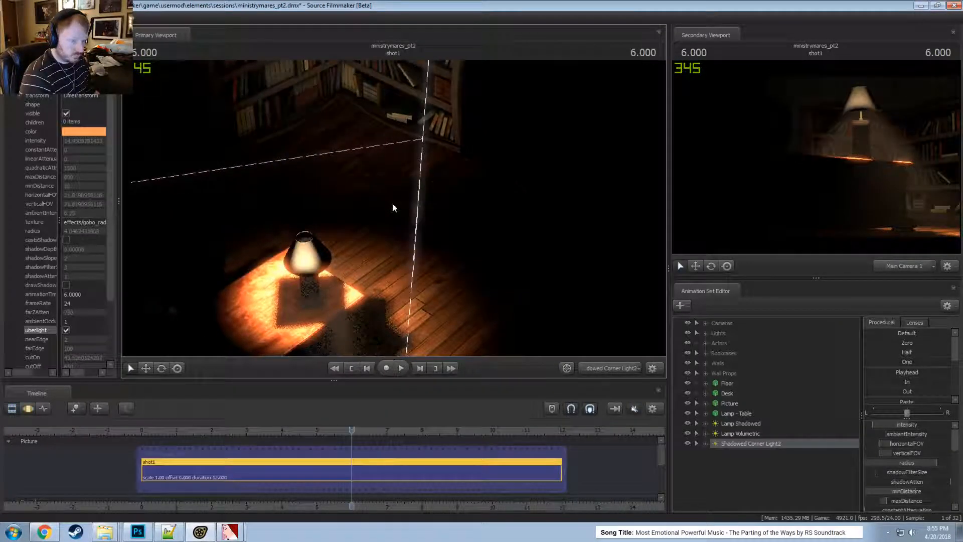
# - Brighten the duplicated corner light's glow on the floor and lower its green colour value for a warmer tint
pyautogui.press('F3')
pyautogui.press('F2')
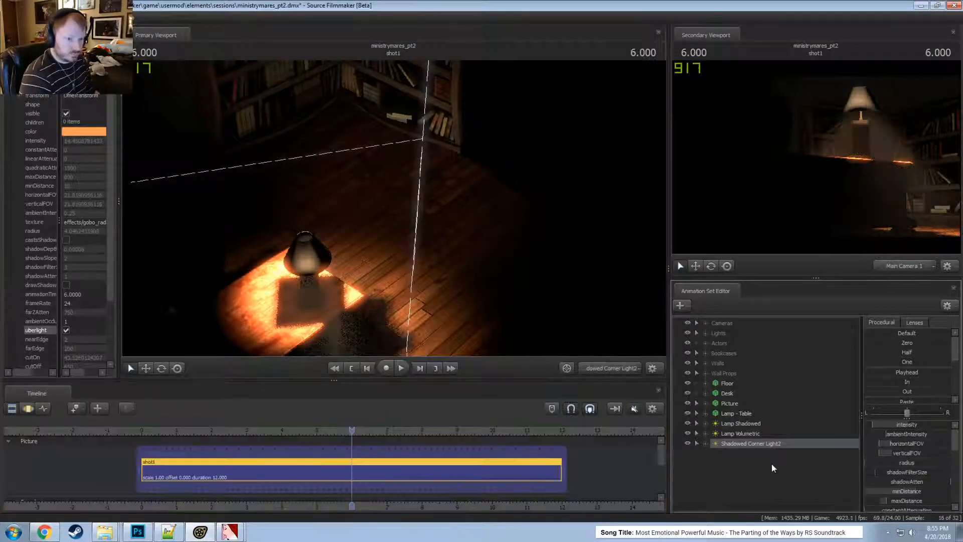
pyautogui.press('F3')
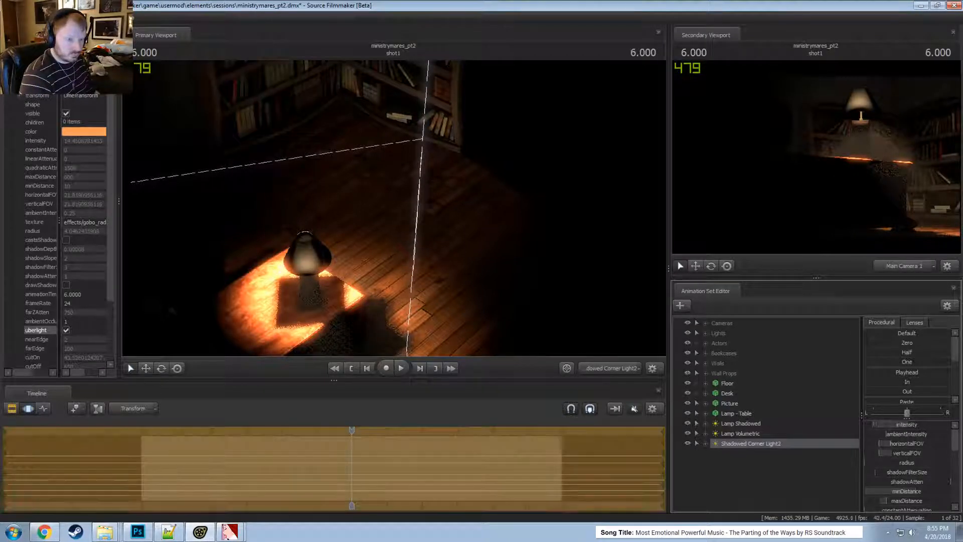
pyautogui.press('F2')
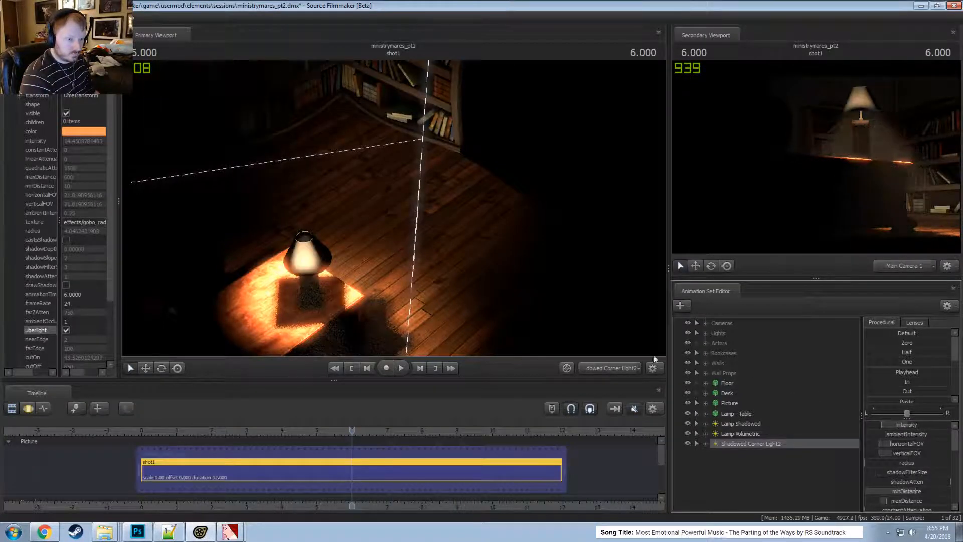
pyautogui.scroll(-5, 937, 486)
pyautogui.press('F4')
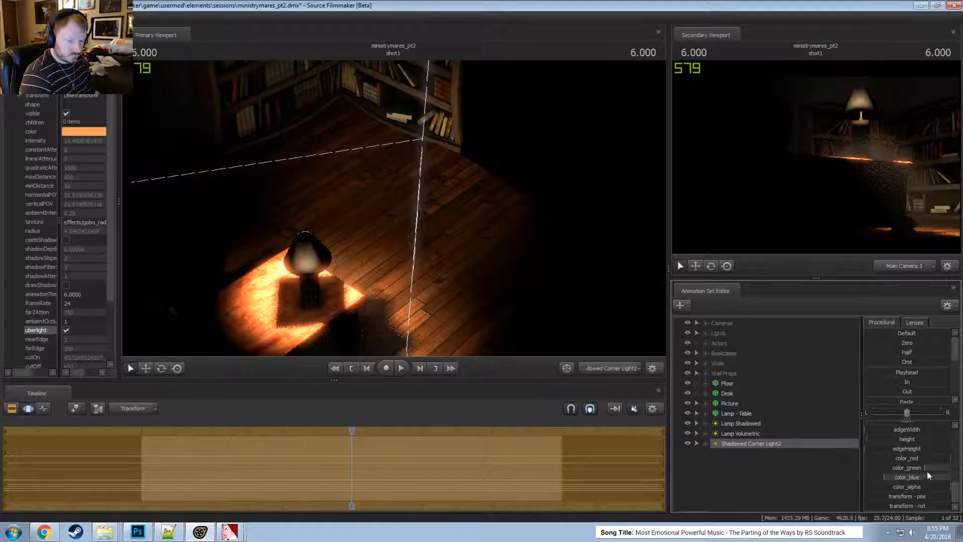
pyautogui.press('F2')
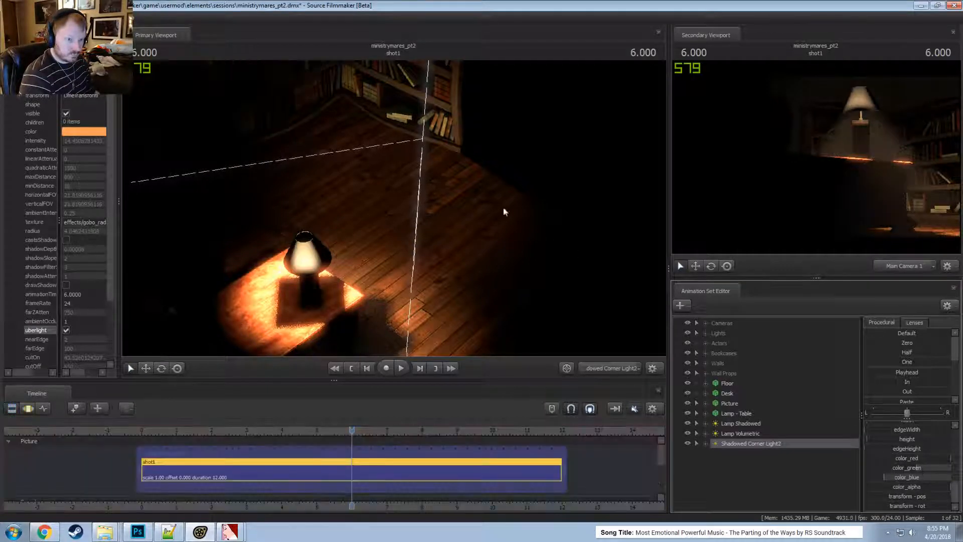
# - Shift the duplicated corner light's aim toward the floor between the desk lamp and the corner bookcases
pyautogui.press('F3')
pyautogui.moveTo(442, 177); pyautogui.dragTo(393, 207)
pyautogui.press('F2')
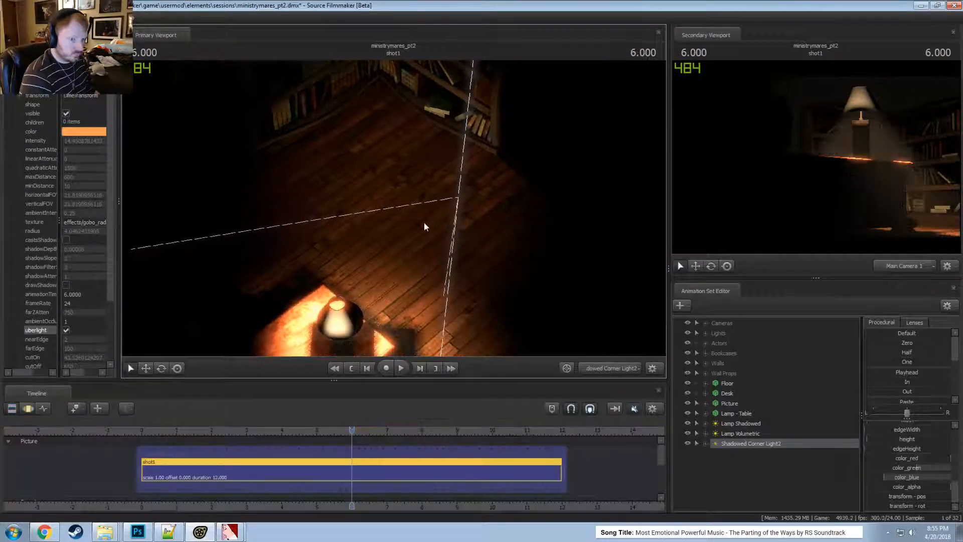
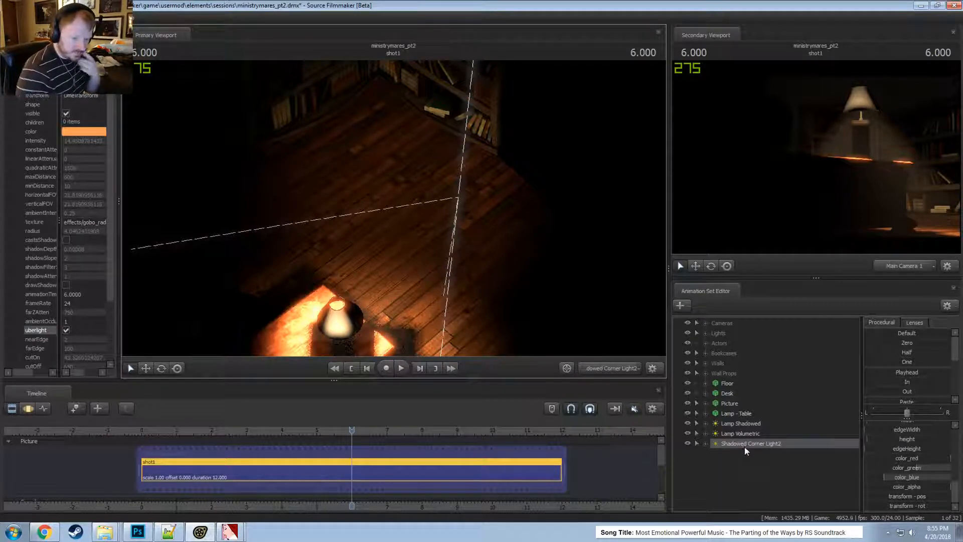
pyautogui.rightClick(750, 471)
pyautogui.click(762, 468)
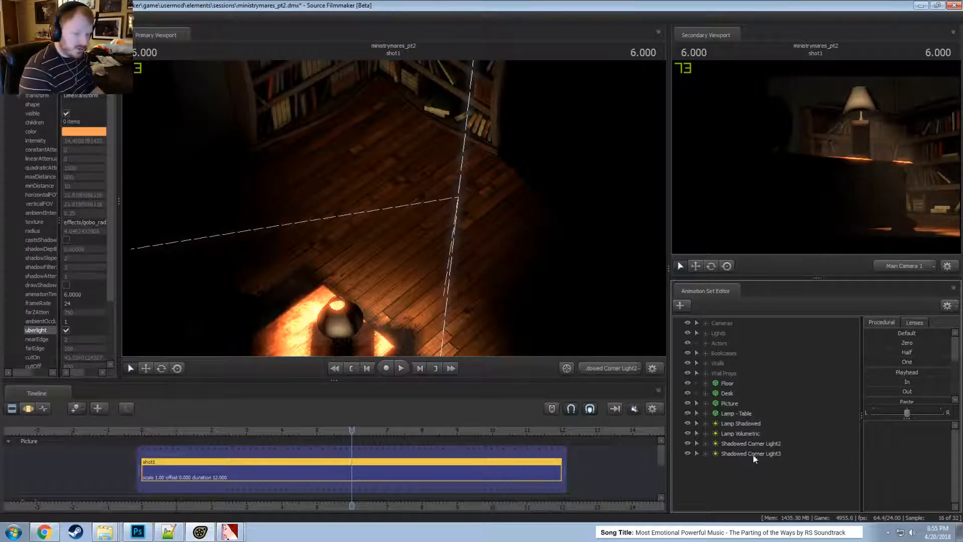
pyautogui.click(752, 454)
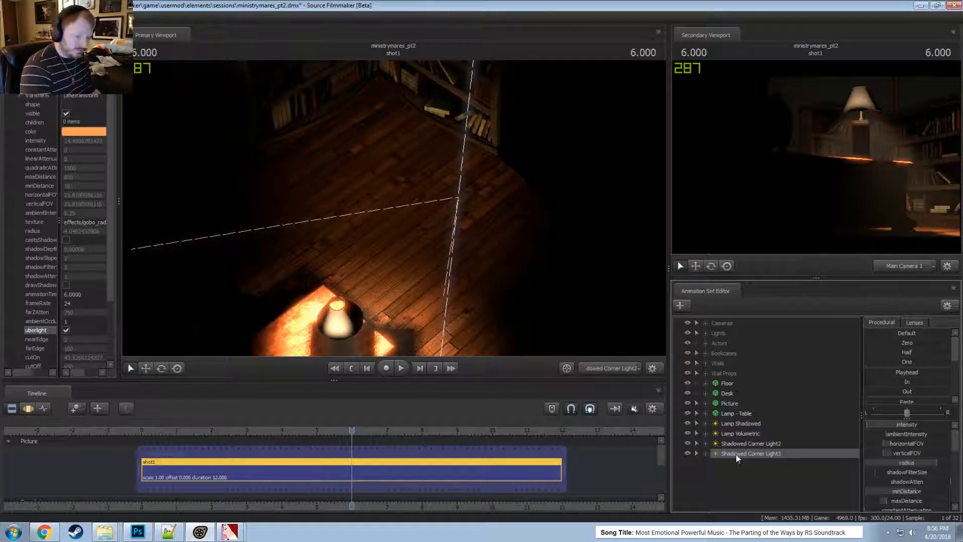
pyautogui.moveTo(735, 455); pyautogui.dragTo(385, 160)
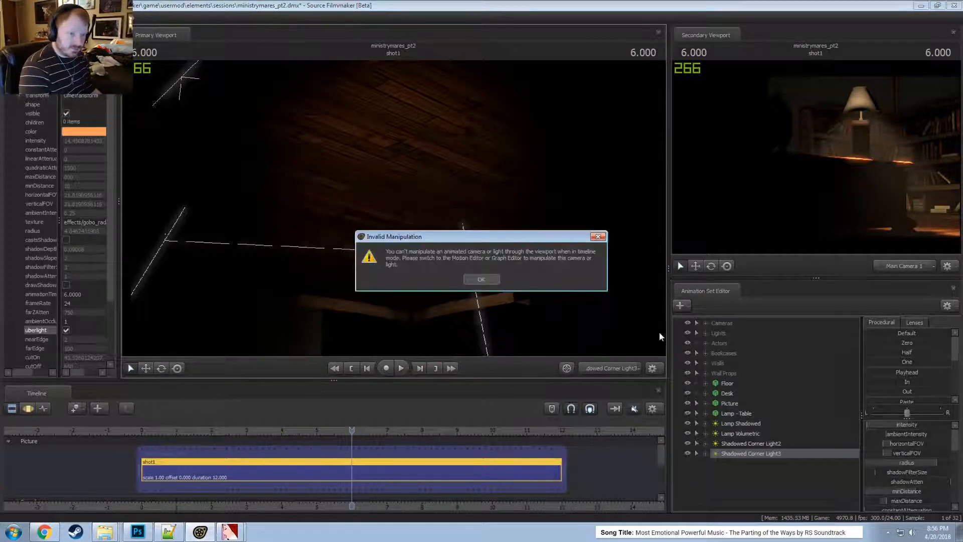
pyautogui.click(491, 278)
pyautogui.rightClick(758, 453)
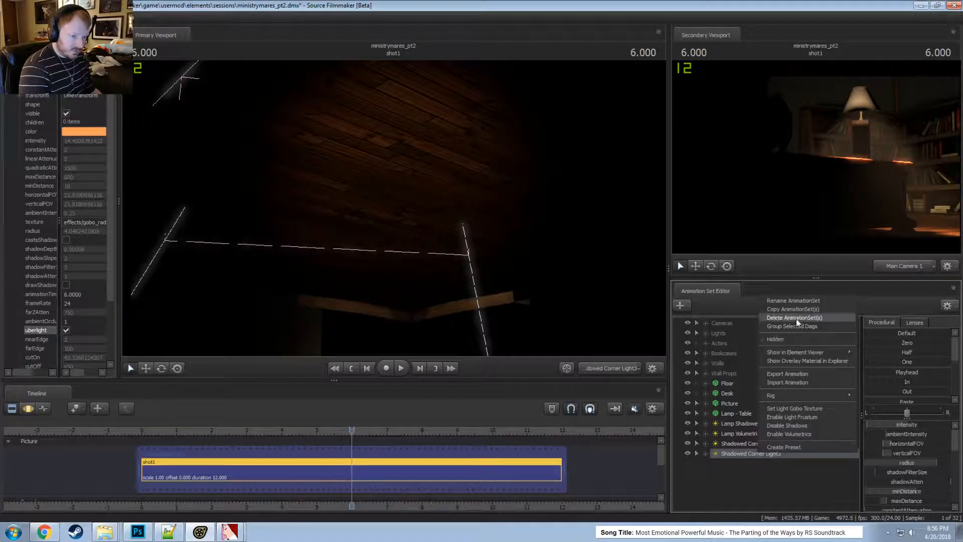
pyautogui.click(797, 317)
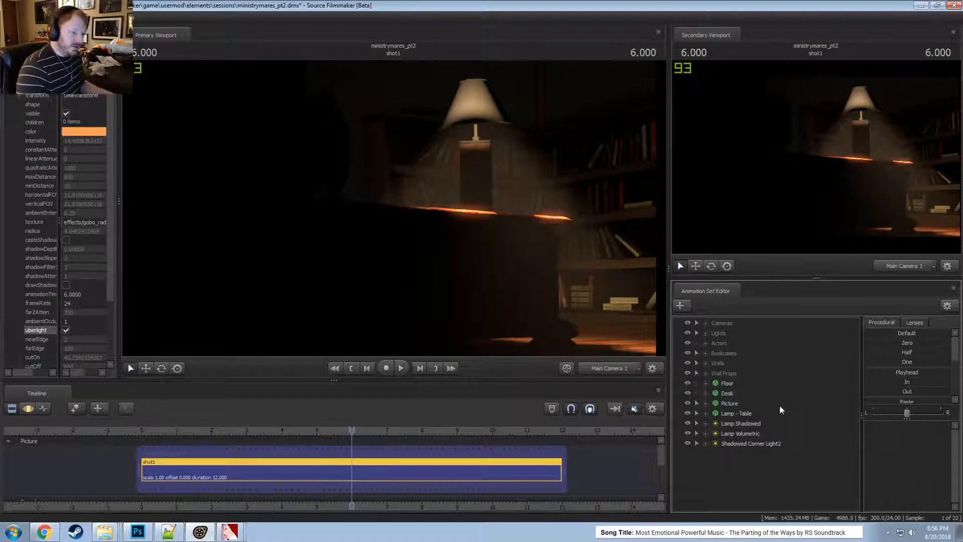
# - Copy the Lamp Volumetric light and paste the duplicate at the root of the animation set list
pyautogui.rightClick(735, 458)
pyautogui.click(727, 458)
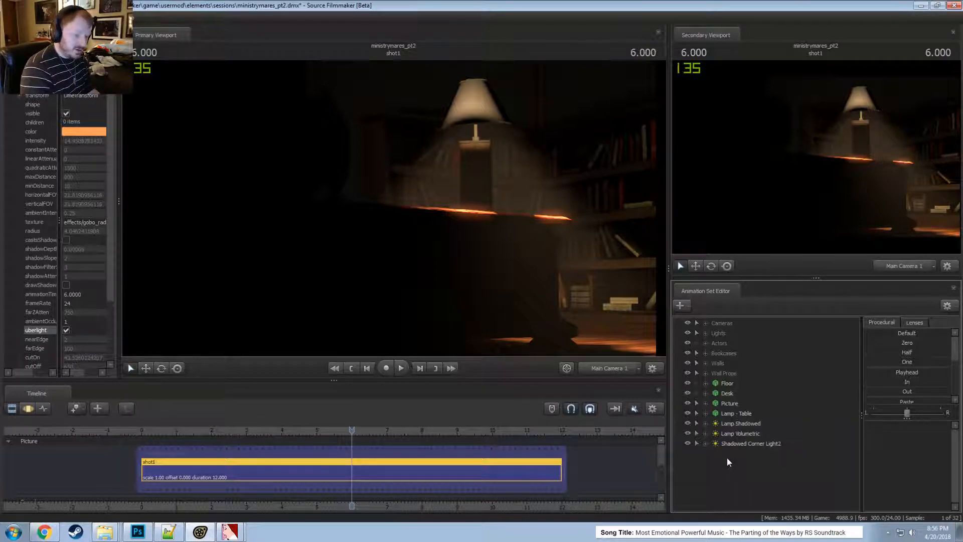
pyautogui.click(736, 432)
pyautogui.rightClick(736, 432)
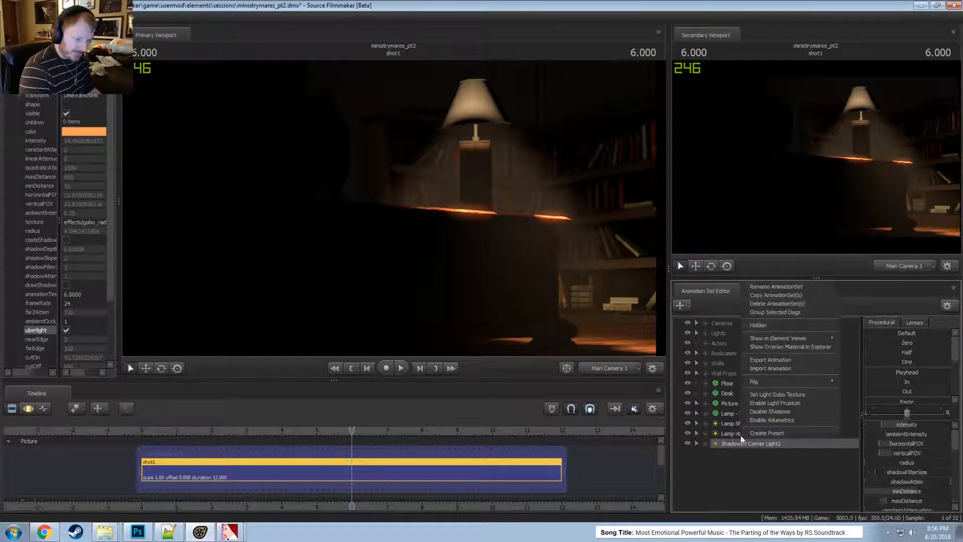
pyautogui.click(763, 293)
pyautogui.click(723, 456)
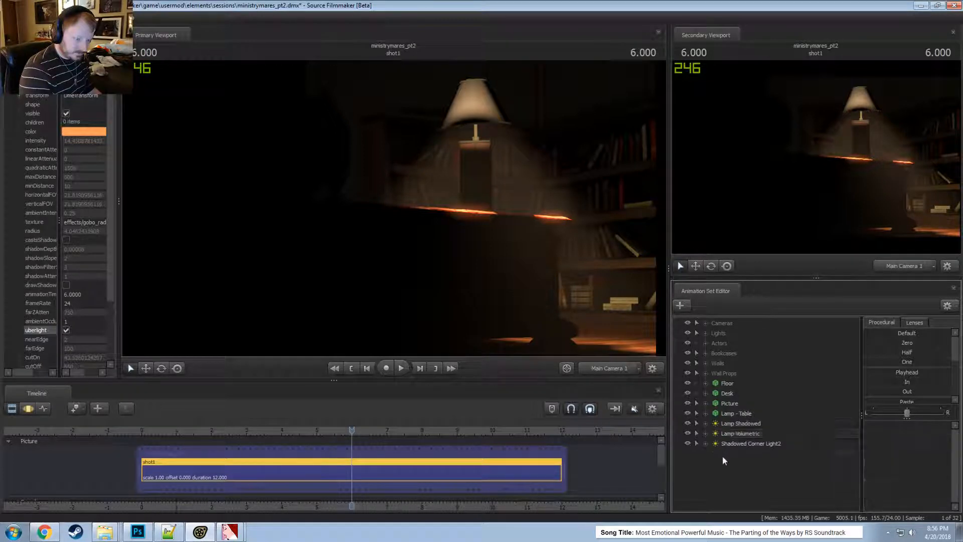
pyautogui.rightClick(722, 456)
pyautogui.click(759, 411)
# - Look through the duplicated volumetric light and position it just above the lampshade, angled down at the desk
pyautogui.rightClick(747, 455)
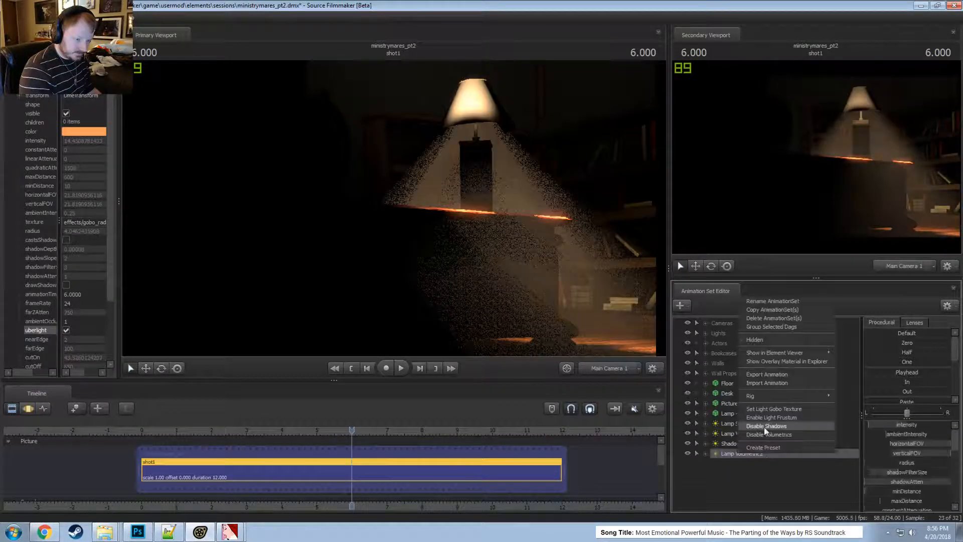
pyautogui.click(745, 461)
pyautogui.rightClick(743, 458)
pyautogui.click(743, 453)
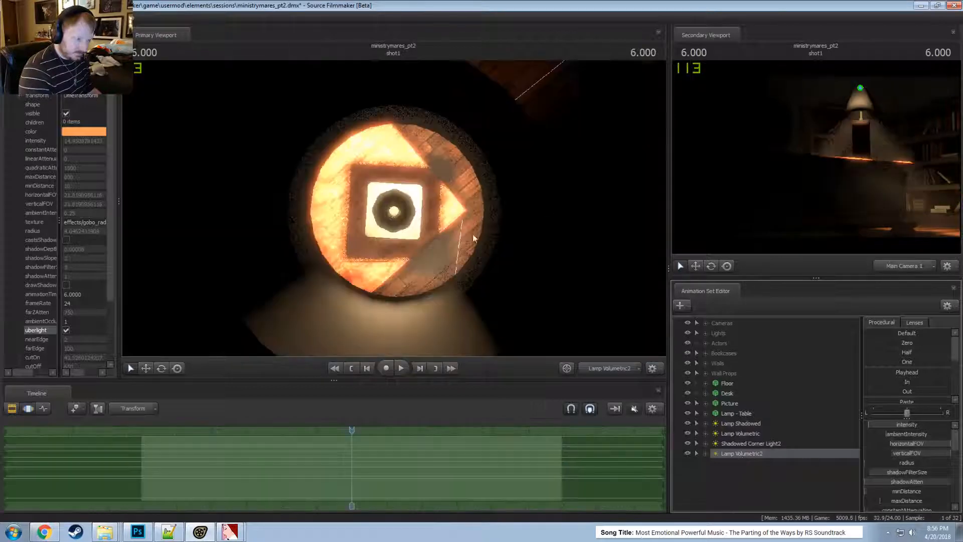
pyautogui.moveTo(473, 237); pyautogui.dragTo(393, 209)
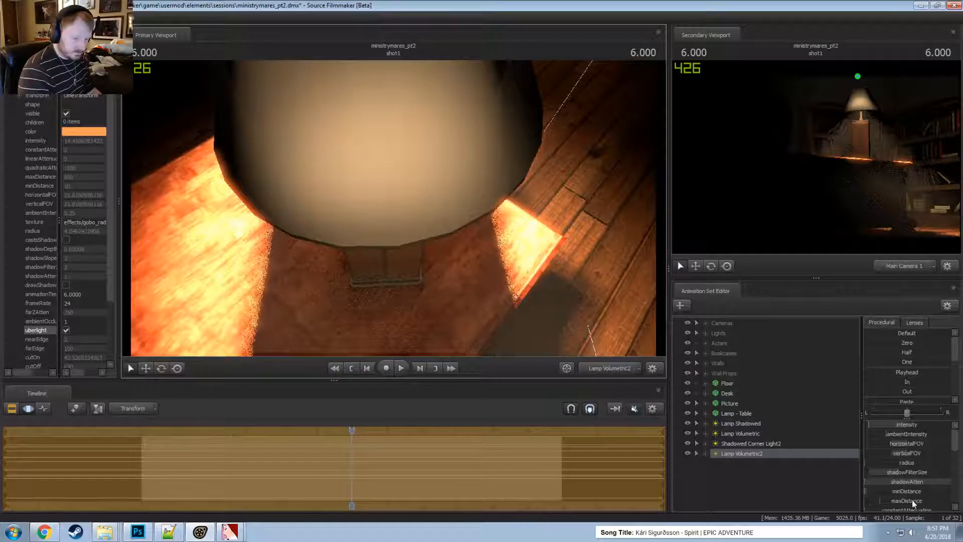
# - Lower the duplicated volumetric light's cutOff and compare how its beam looks around the lamp in the rendered preview
pyautogui.scroll(-3, 912, 498)
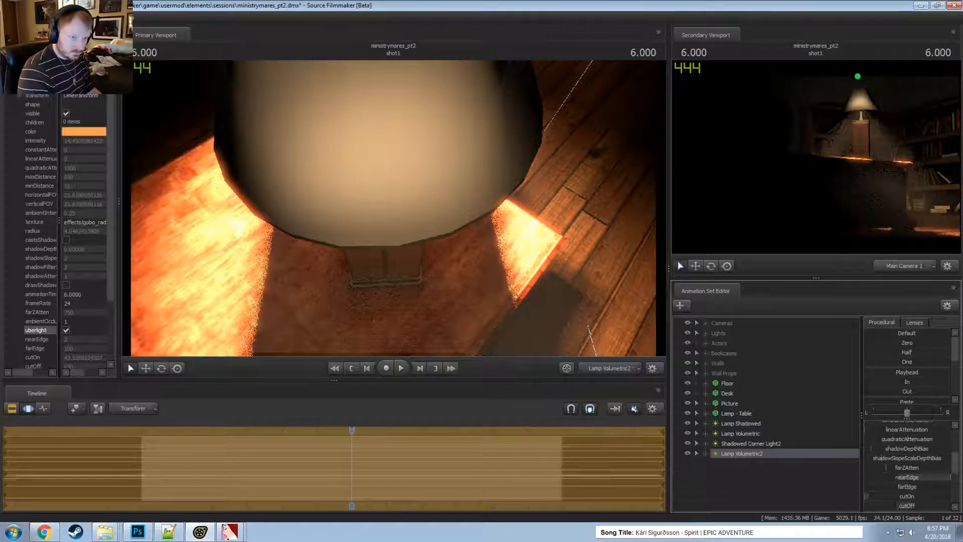
pyautogui.scroll(-1, 909, 501)
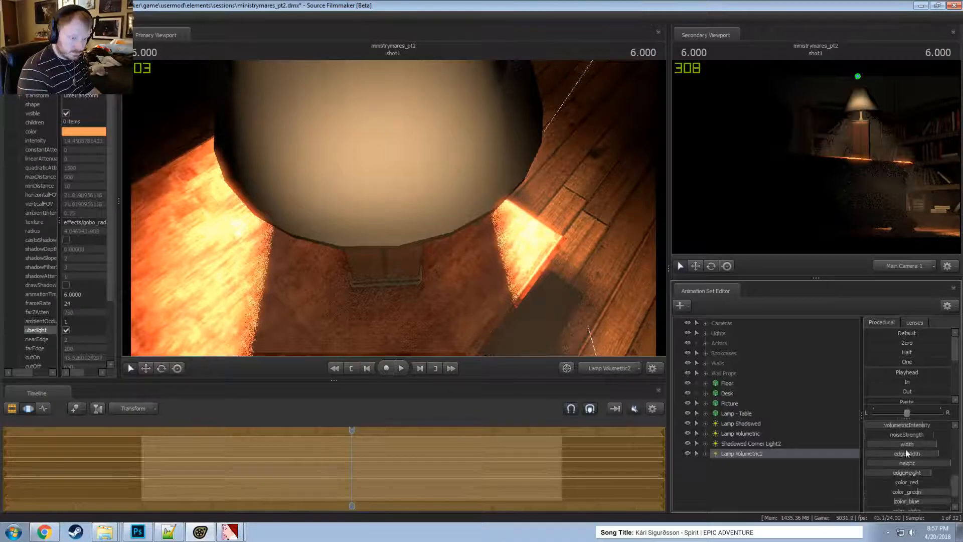
pyautogui.moveTo(920, 458); pyautogui.dragTo(881, 476)
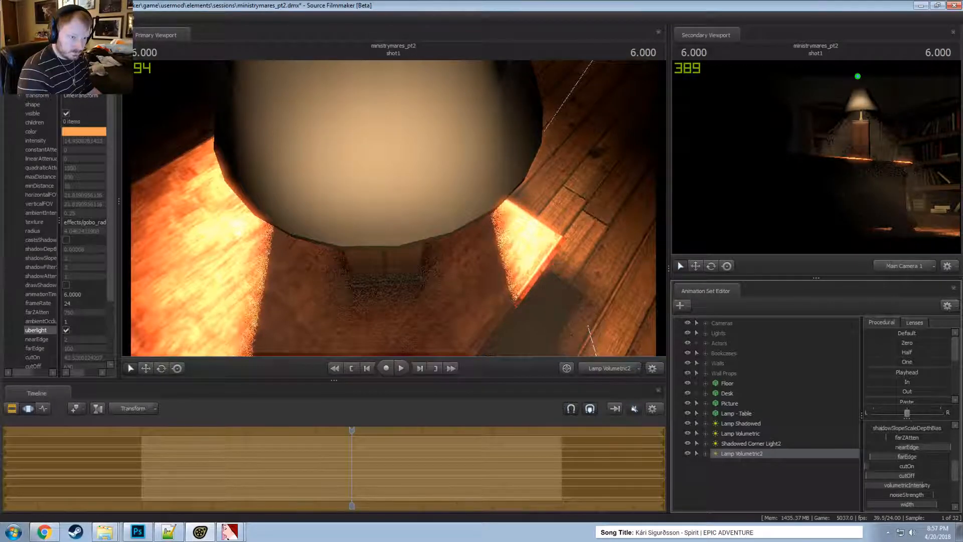
pyautogui.press('F2')
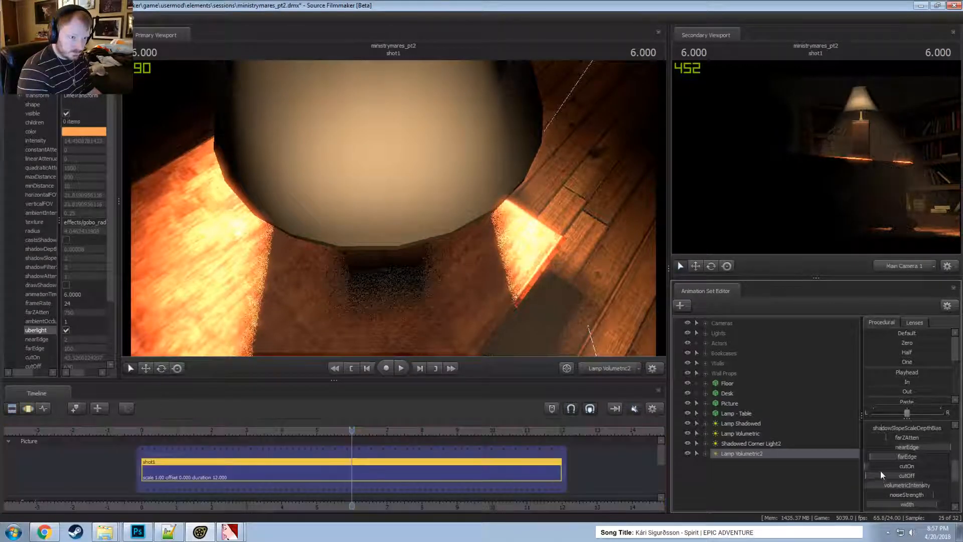
pyautogui.press('F3')
pyautogui.scroll(5, 898, 464)
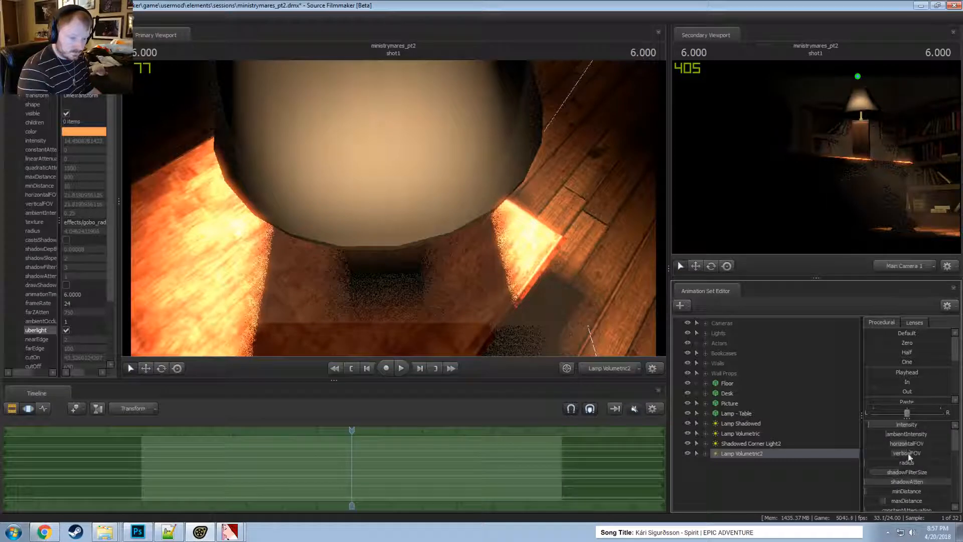
pyautogui.press('F4')
pyautogui.press('F2')
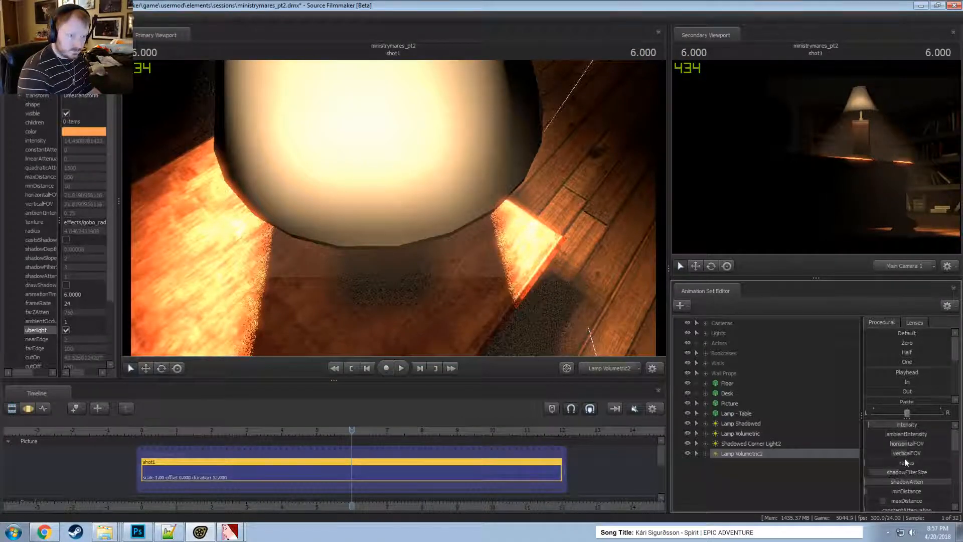
# - Remap the cutOff slider range of the duplicated volumetric light to a maximum of 120
pyautogui.scroll(-5, 903, 474)
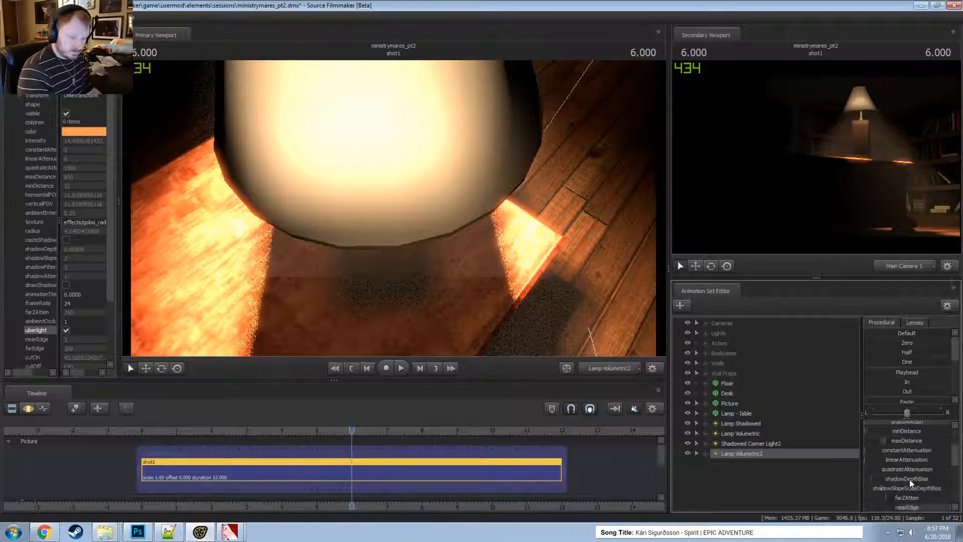
pyautogui.press('F3')
pyautogui.rightClick(910, 478)
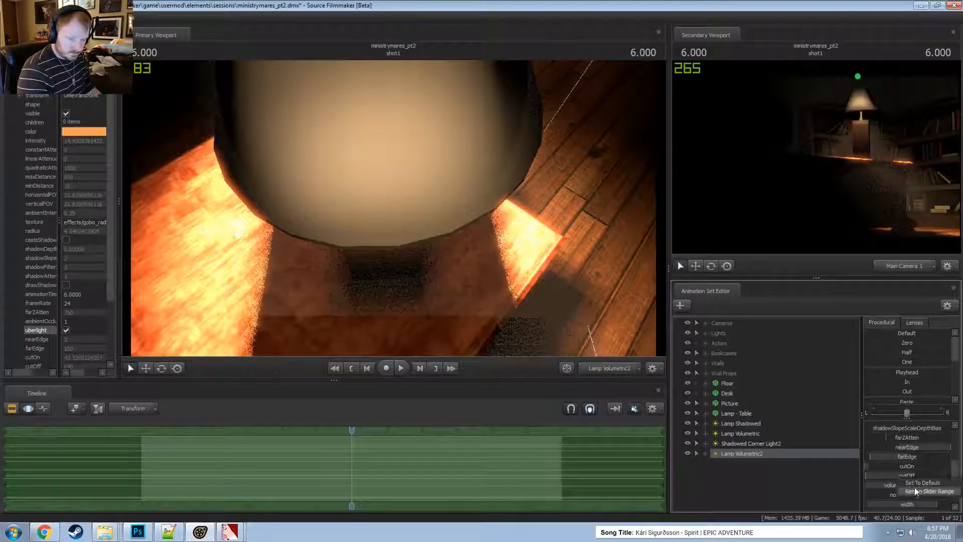
pyautogui.click(916, 491)
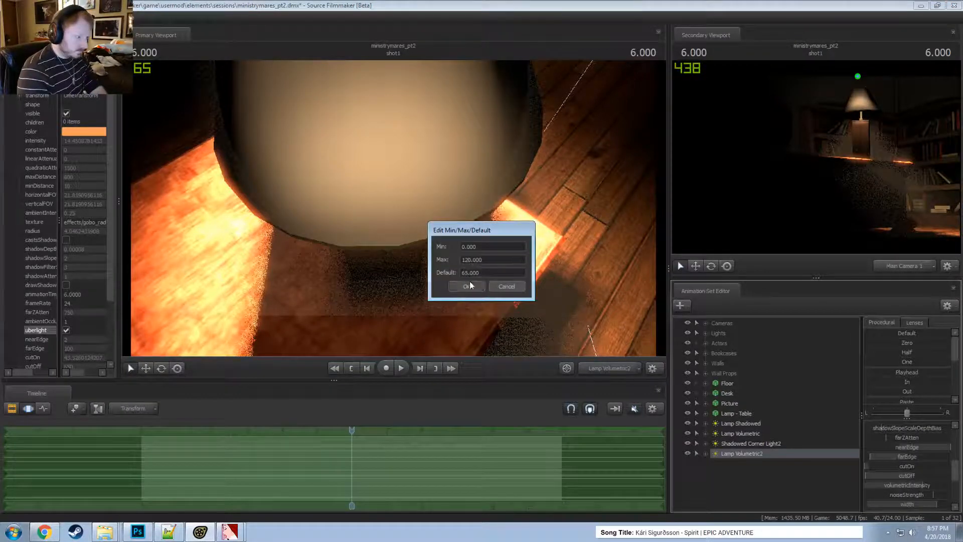
pyautogui.click(466, 286)
# - Fine-tune the duplicated volumetric light's cutOff within the remapped range and check the rendered result
pyautogui.moveTo(890, 477); pyautogui.dragTo(892, 477)
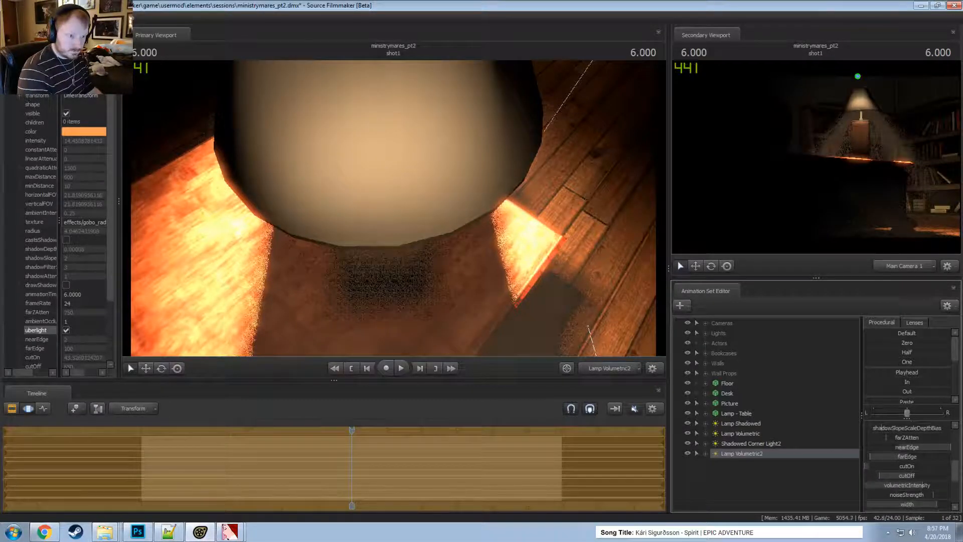
pyautogui.press('F2')
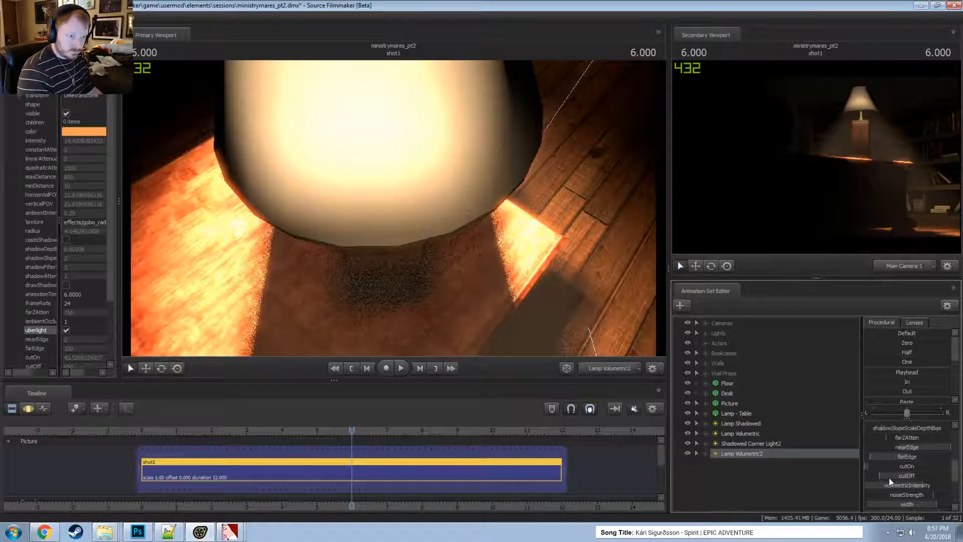
pyautogui.press('F3')
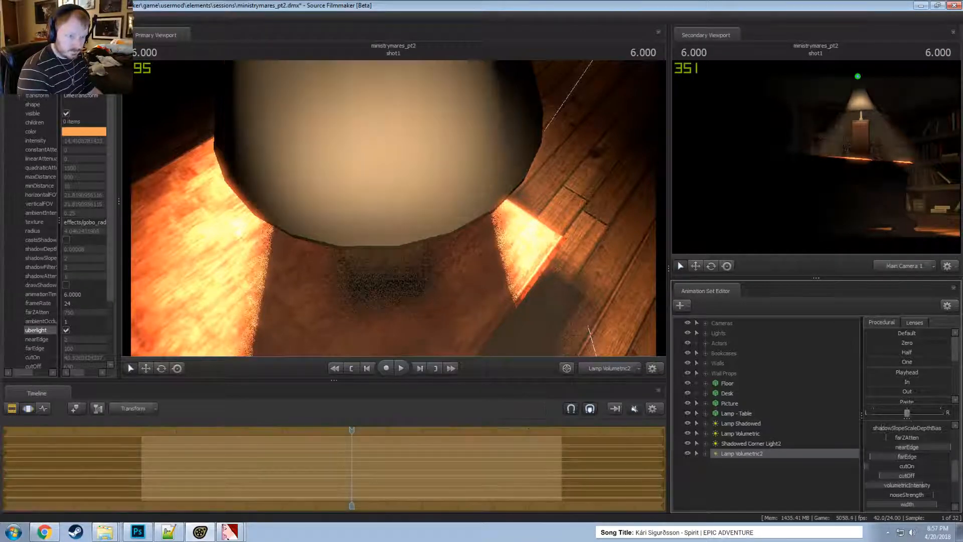
pyautogui.press('F2')
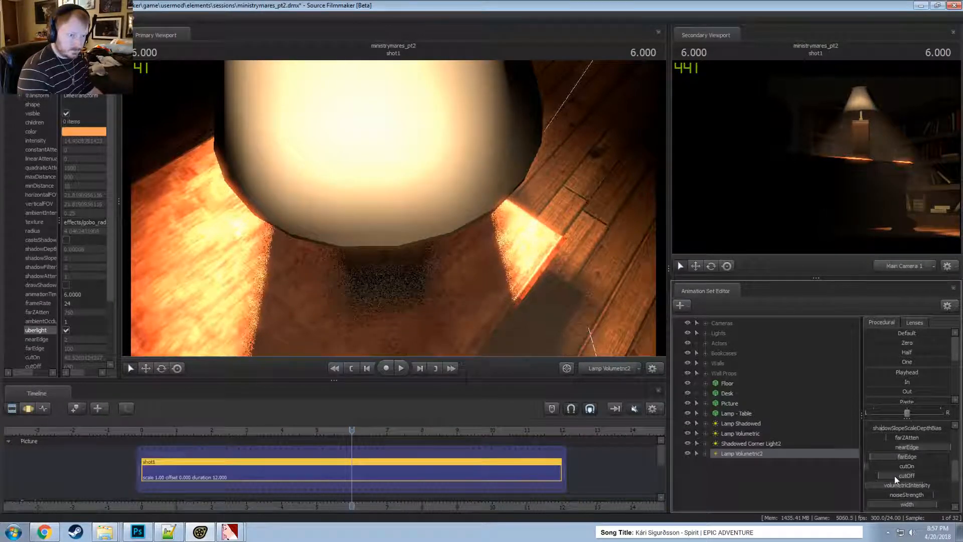
# - Rename Shadowed Corner Light2 as Shadowed Floor Light and move it below the duplicated volumetric light in the list
pyautogui.click(748, 443)
pyautogui.rightClick(748, 443)
pyautogui.click(779, 291)
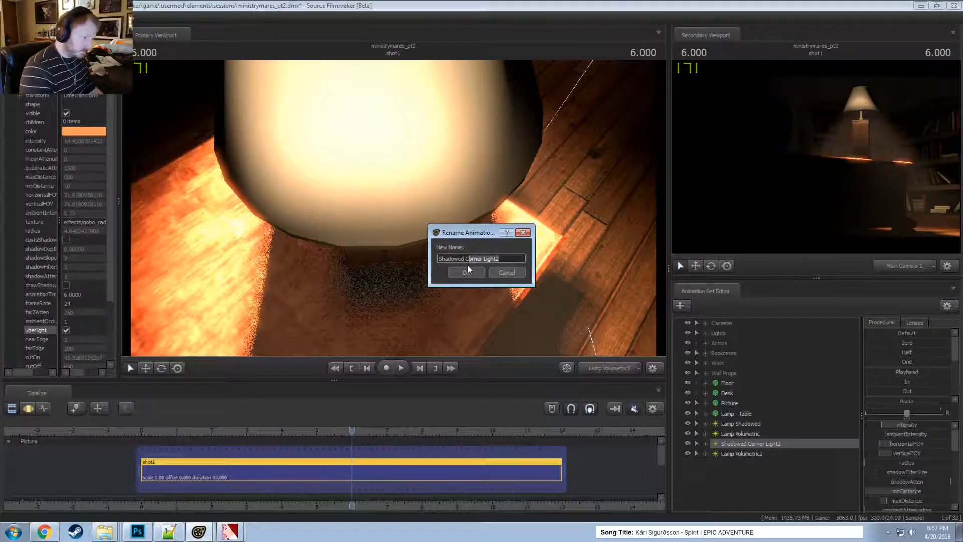
pyautogui.write('Shadowed Floor L')
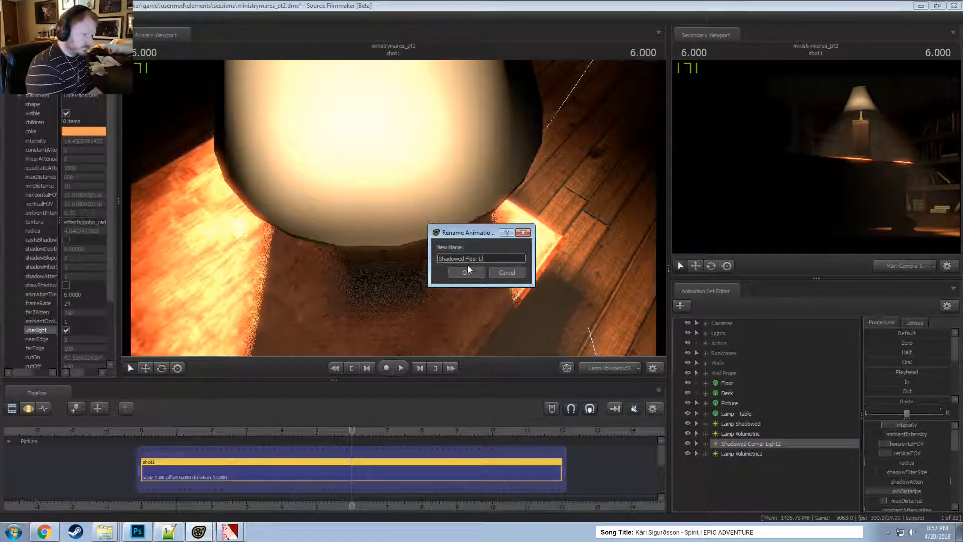
pyautogui.write('ight')
pyautogui.click(467, 272)
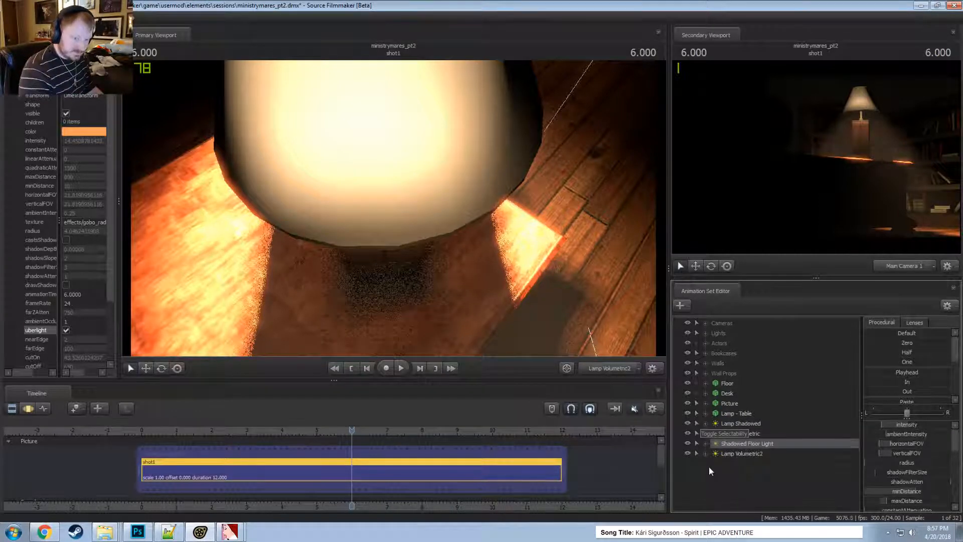
pyautogui.moveTo(739, 464); pyautogui.dragTo(736, 450)
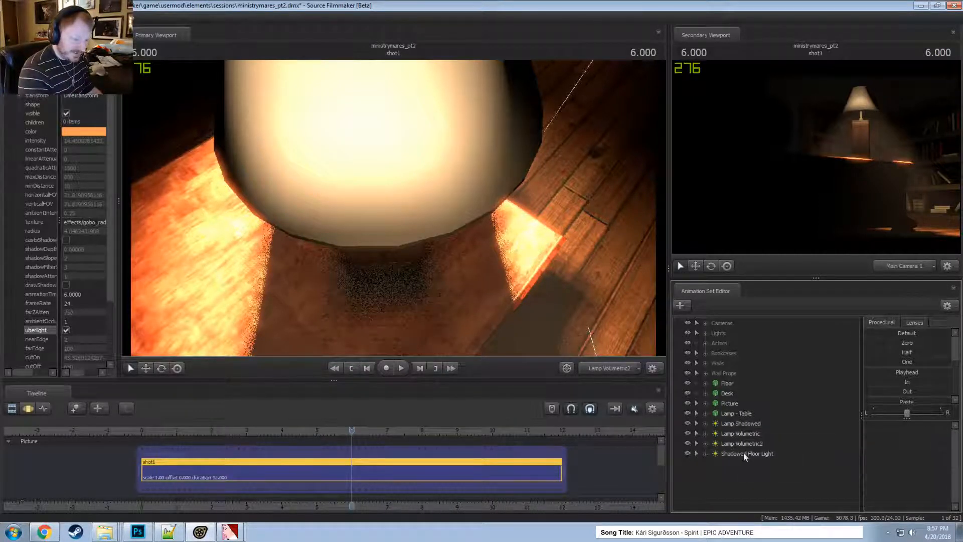
# - Move Lamp Shadowed, Lamp Volumetric, Lamp Volumetric2 and Shadowed Floor Light into the Lights group
pyautogui.rightClick(738, 472)
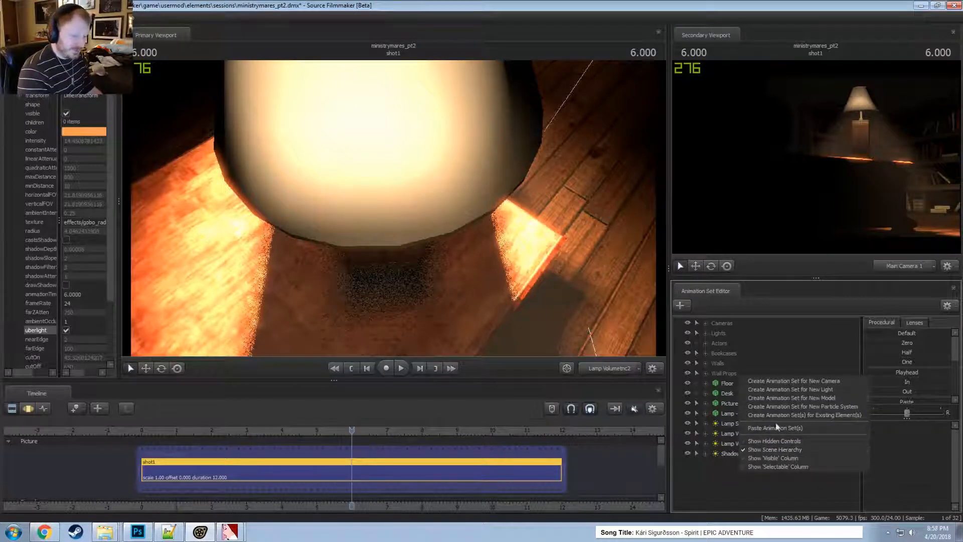
pyautogui.click(803, 391)
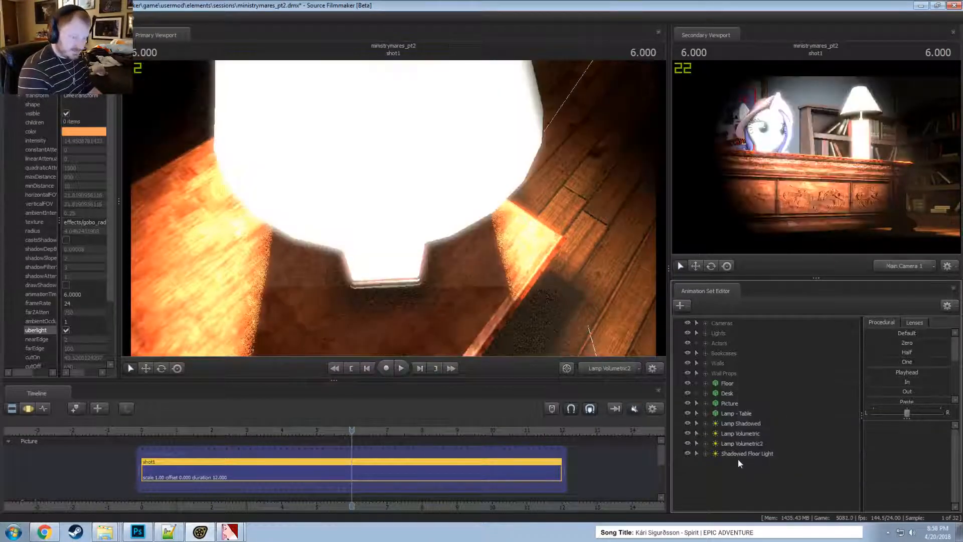
pyautogui.click(706, 334)
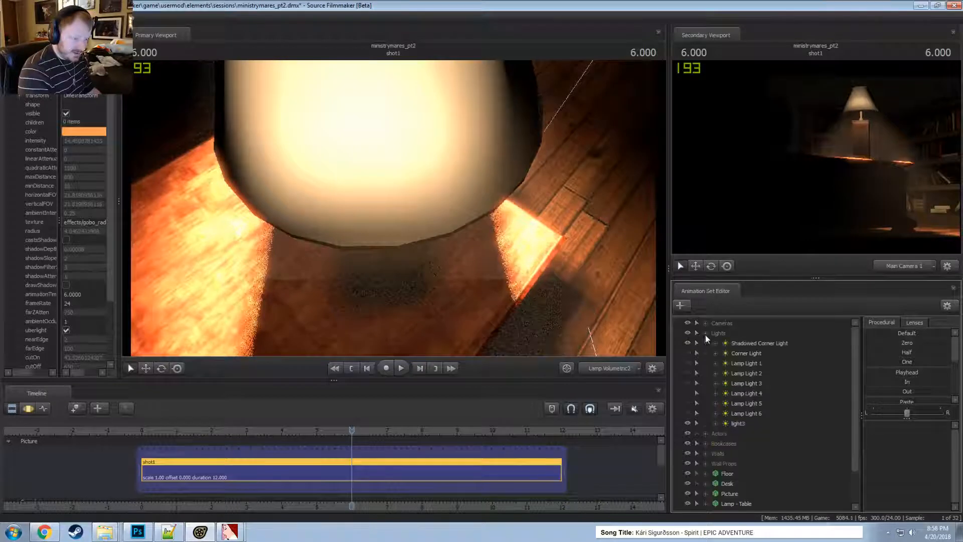
pyautogui.scroll(-2, 722, 456)
pyautogui.click(737, 503)
pyautogui.keyDown('shift'); pyautogui.click(735, 472); pyautogui.keyUp('shift')
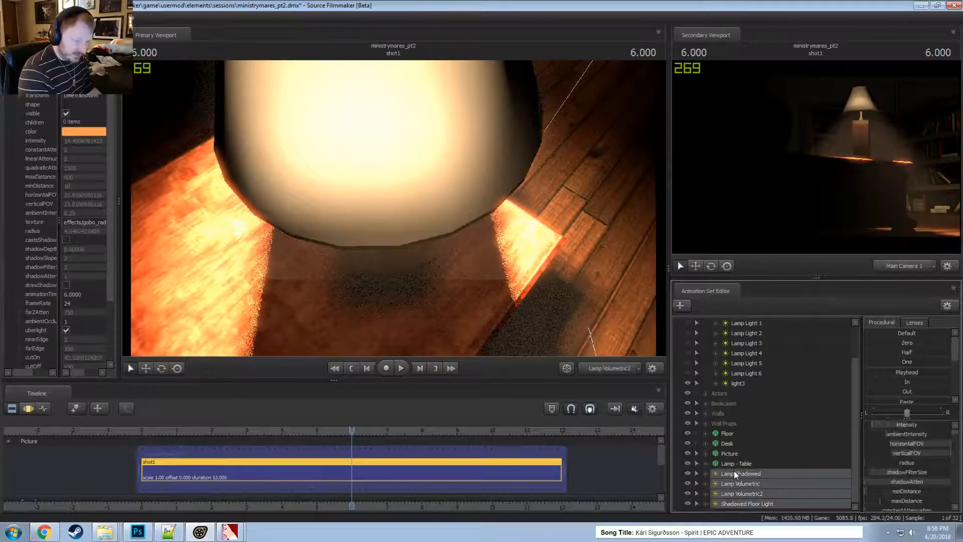
pyautogui.scroll(2, 746, 397)
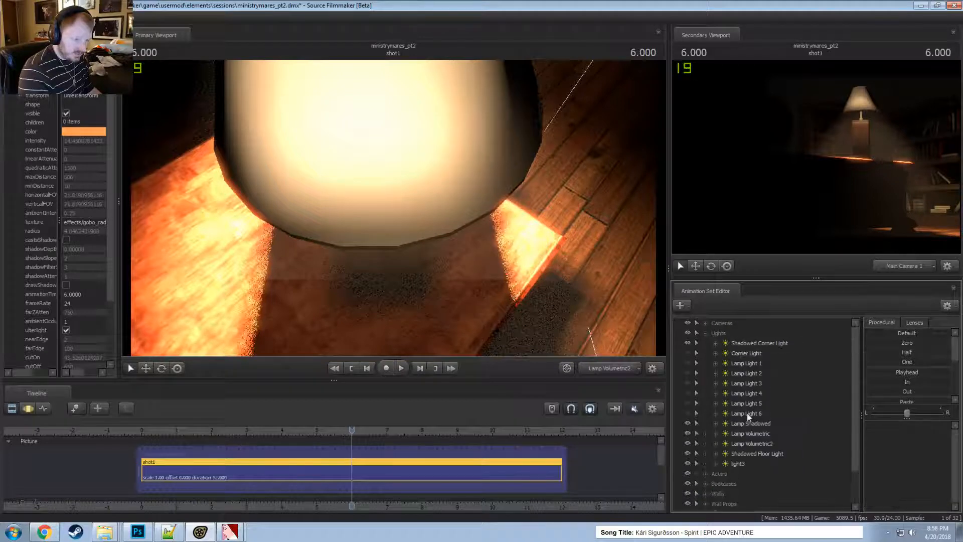
# - Group Corner Light and Lamp Light 1 through 6 inside Lights and name the group old
pyautogui.moveTo(745, 413); pyautogui.dragTo(743, 352)
pyautogui.rightClick(744, 351)
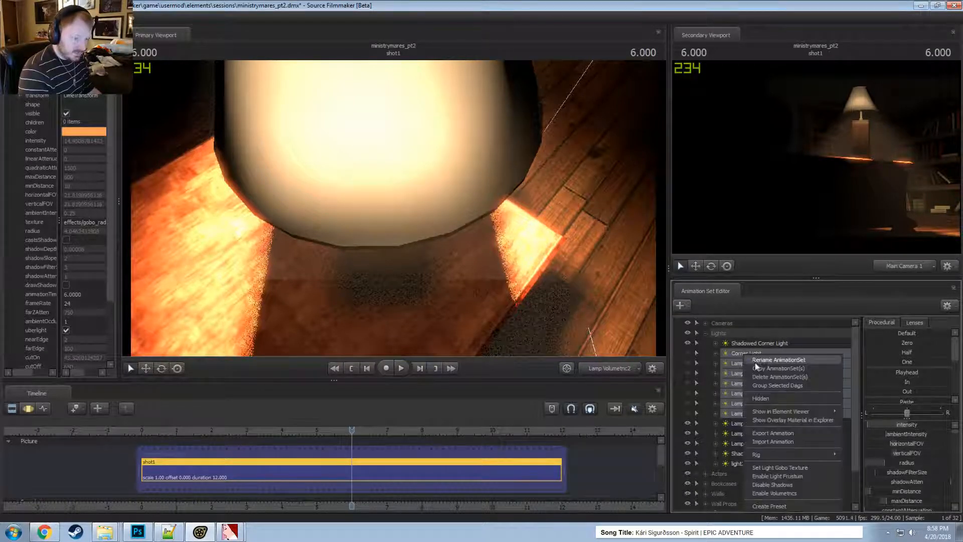
pyautogui.click(747, 385)
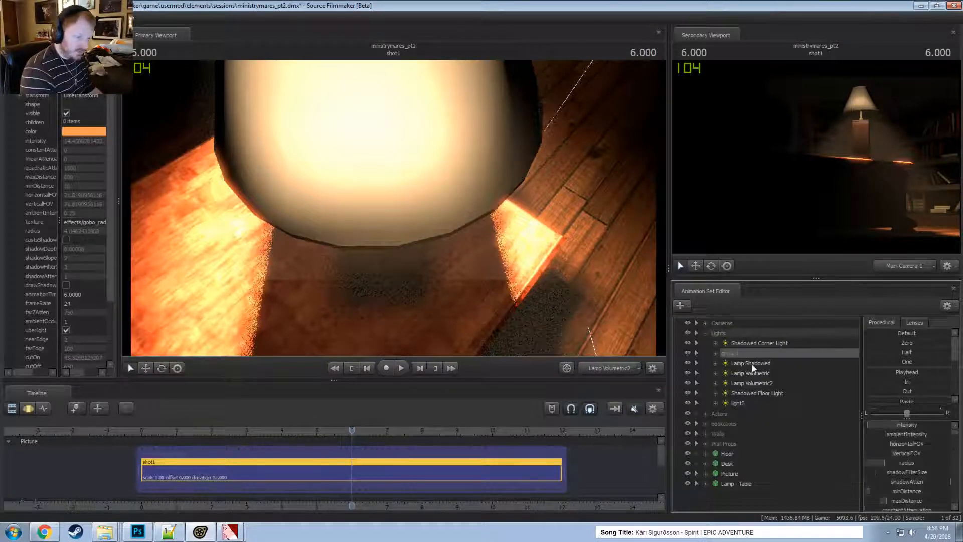
pyautogui.rightClick(746, 351)
pyautogui.click(754, 357)
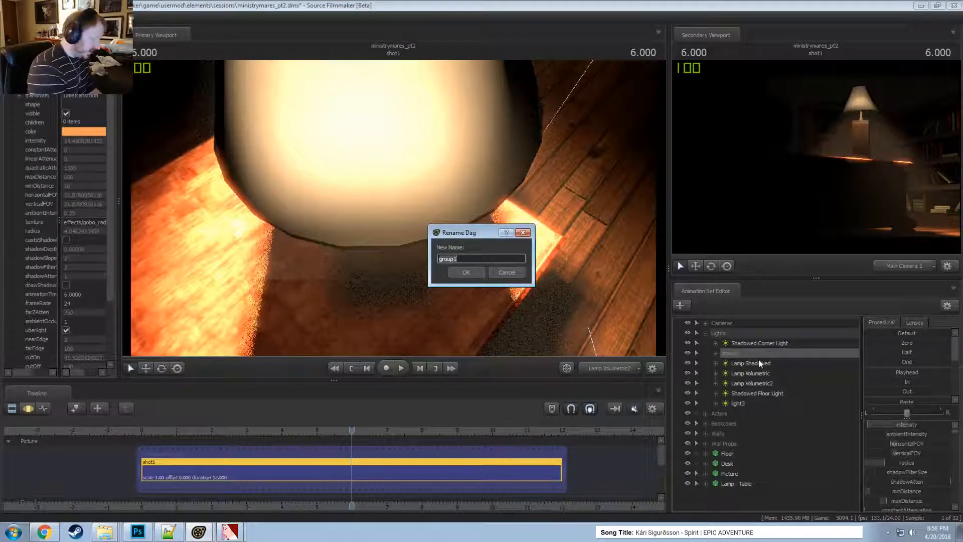
pyautogui.write('cold')
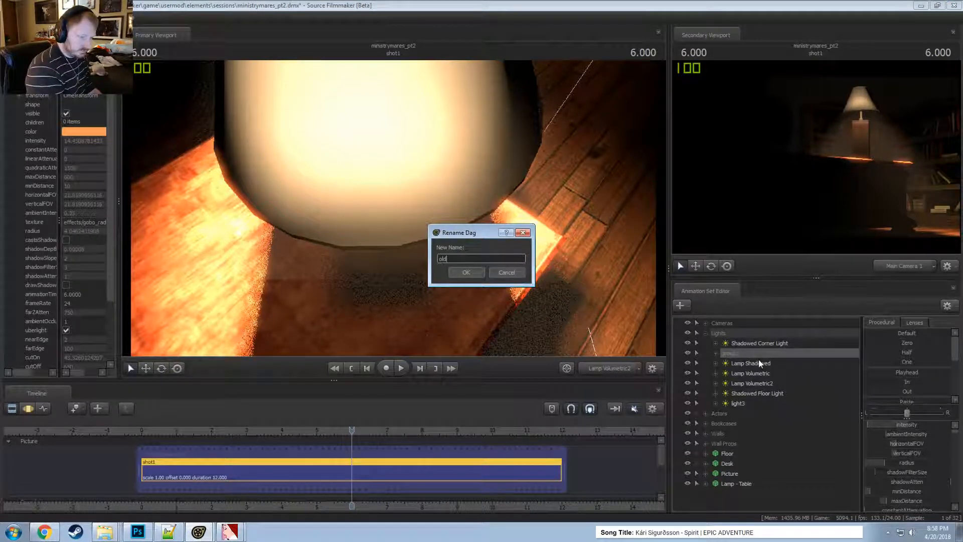
pyautogui.press('Return')
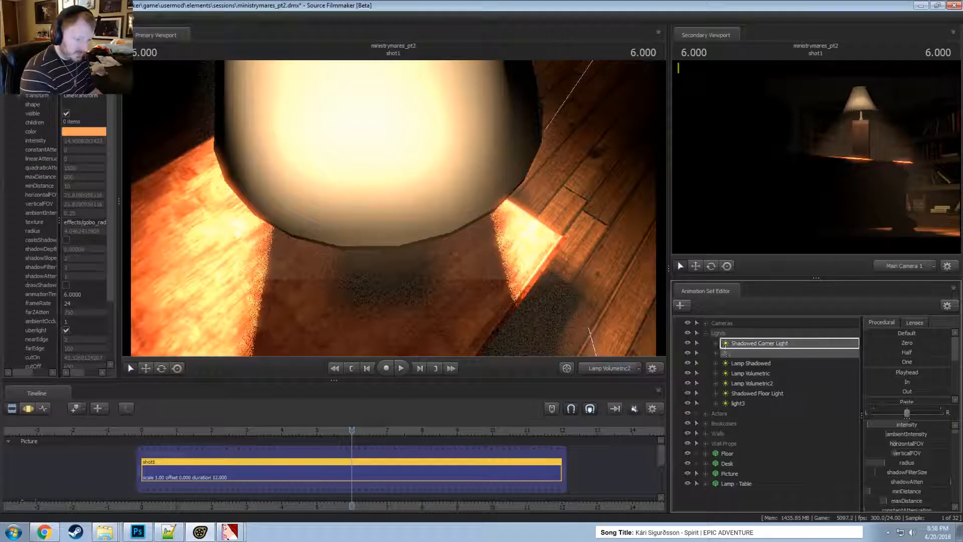
# - Rename light3 in the Lights group as Lamp Shade Light
pyautogui.click(737, 403)
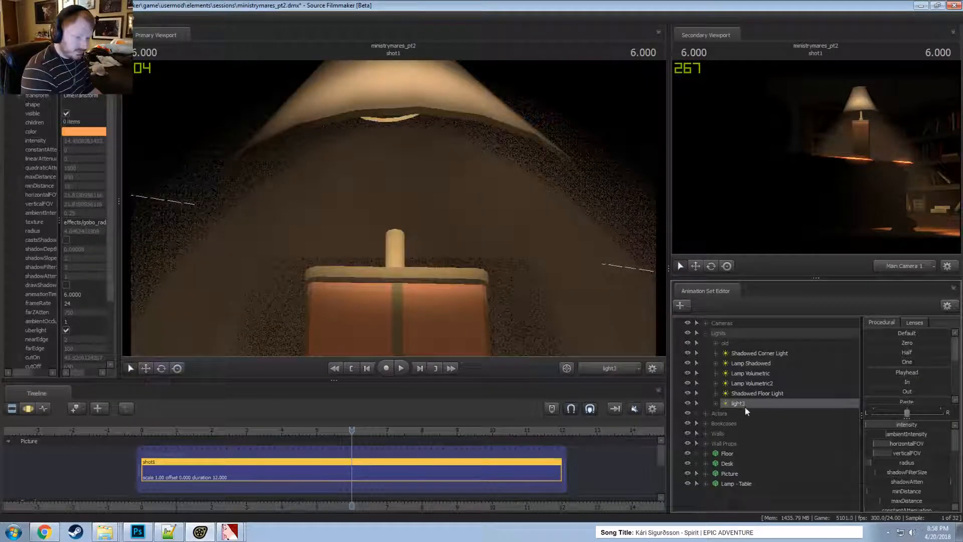
pyautogui.rightClick(745, 406)
pyautogui.click(767, 254)
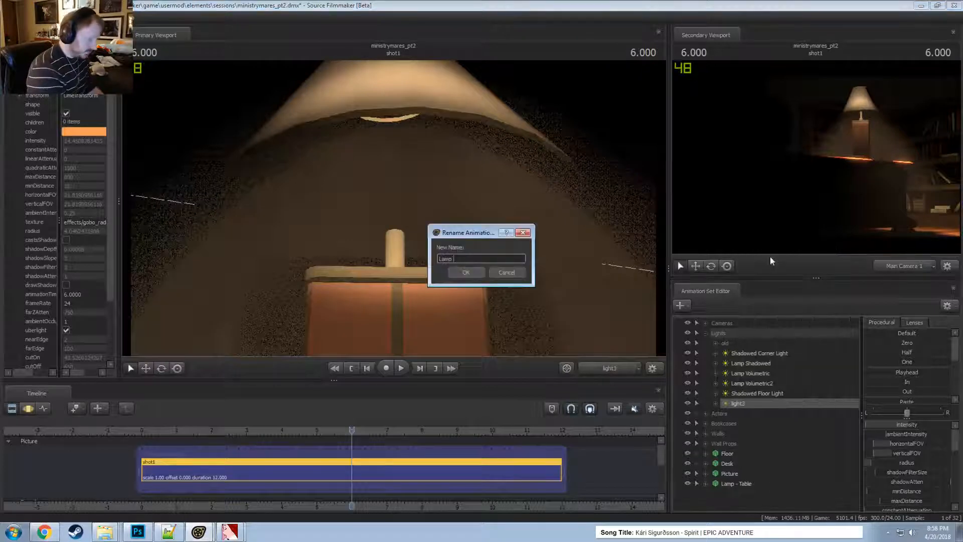
pyautogui.write('Lamp Shade Light')
pyautogui.press('Return')
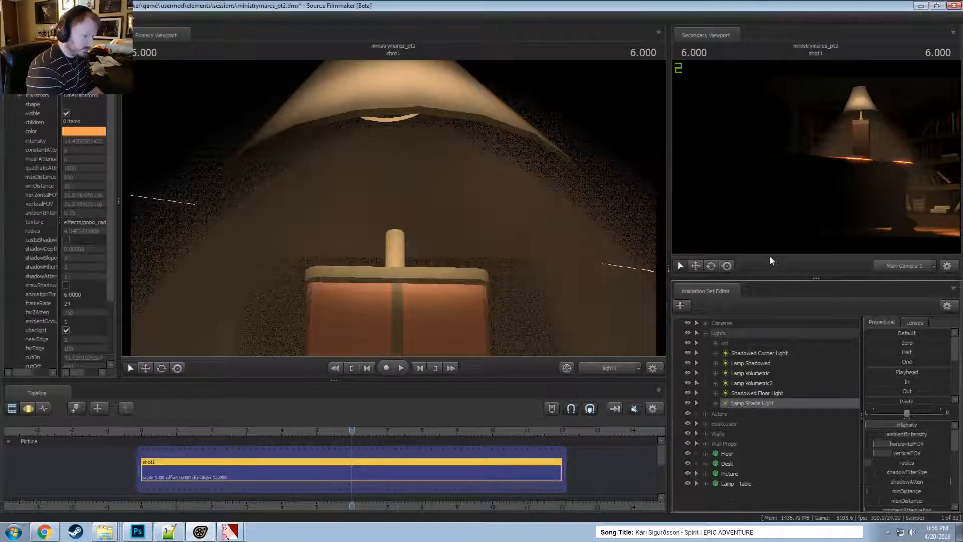
# - Rename Lamp Volumetric2 in the Lights group as Lamp Base
pyautogui.click(706, 334)
pyautogui.click(702, 333)
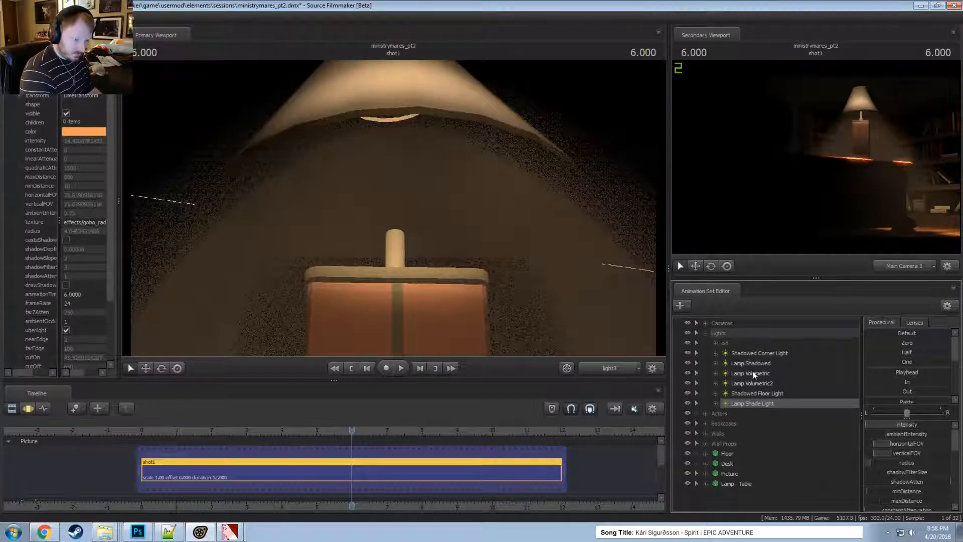
pyautogui.rightClick(751, 383)
pyautogui.click(773, 391)
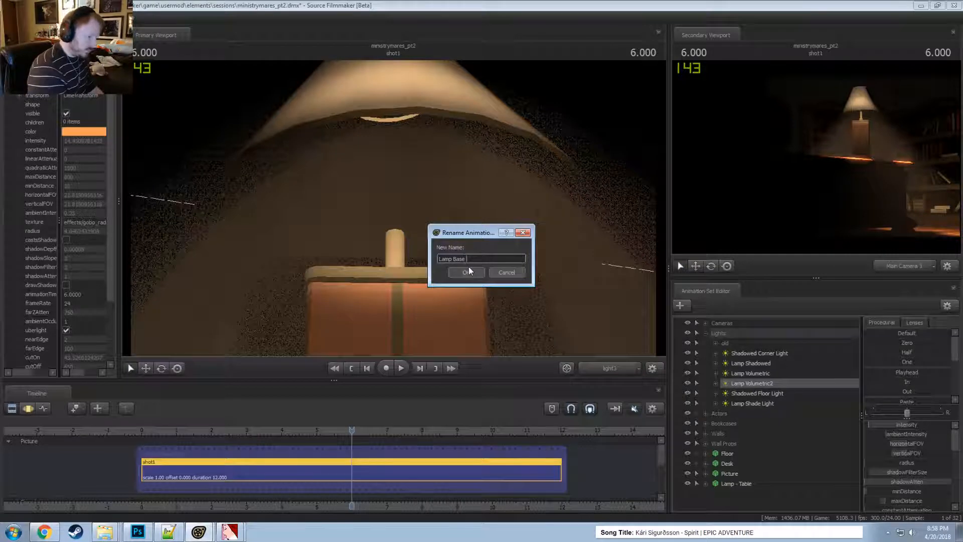
pyautogui.click(467, 272)
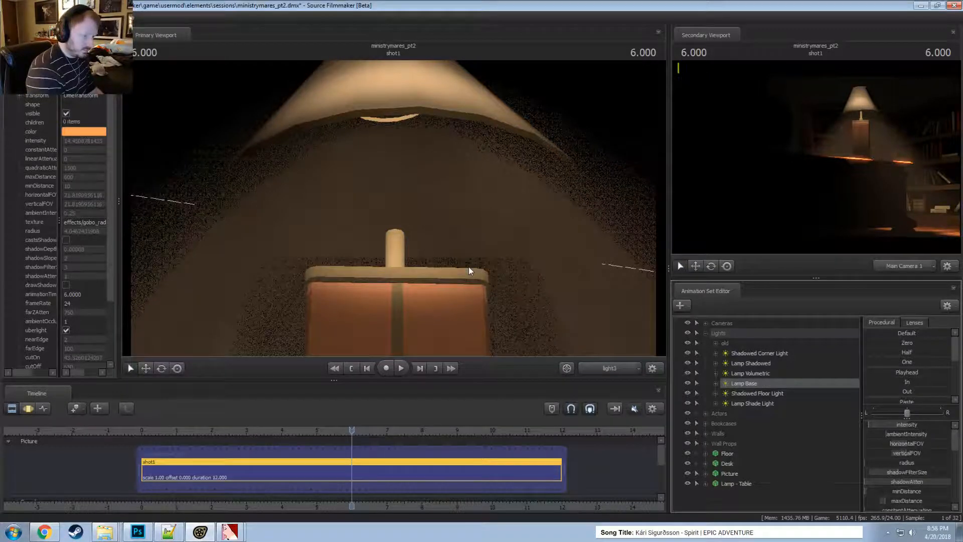
pyautogui.rightClick(755, 383)
pyautogui.click(771, 399)
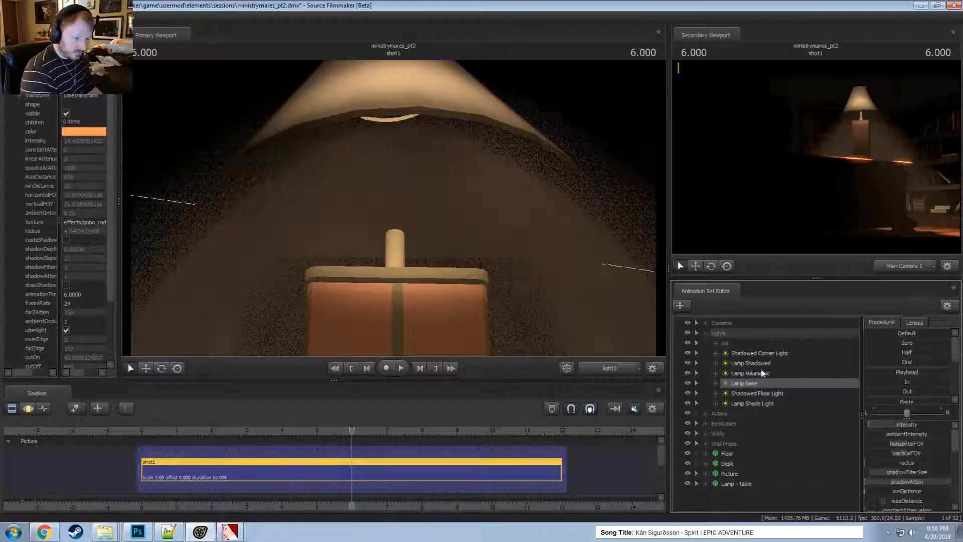
pyautogui.rightClick(758, 393)
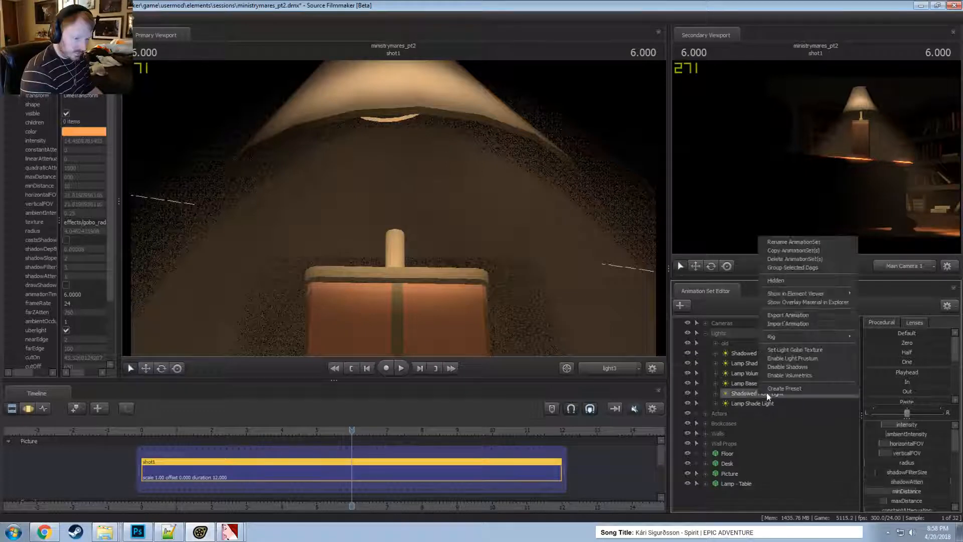
pyautogui.click(774, 254)
# - Duplicate Shadowed Corner Light by copying it and pasting the copy outside the Lights group
pyautogui.rightClick(750, 353)
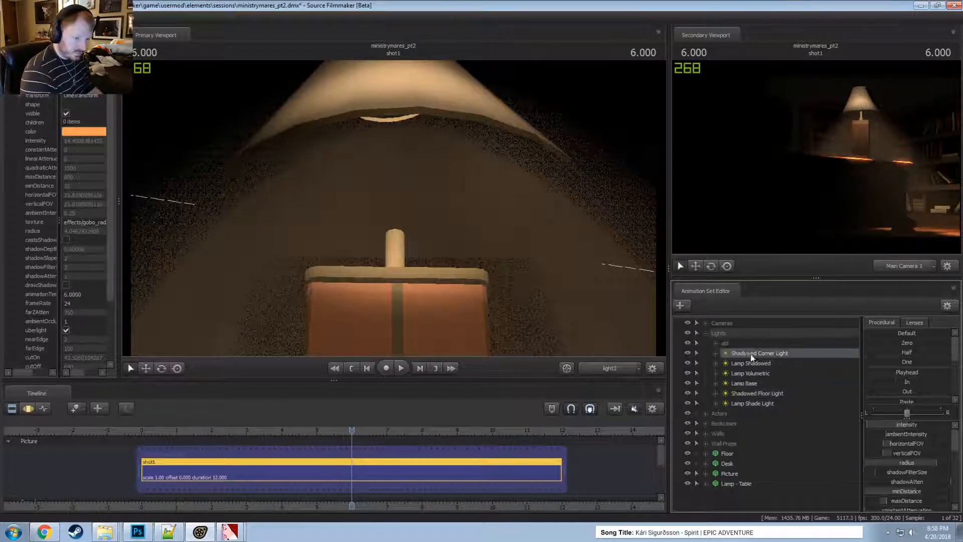
pyautogui.click(771, 367)
pyautogui.click(706, 334)
pyautogui.rightClick(732, 450)
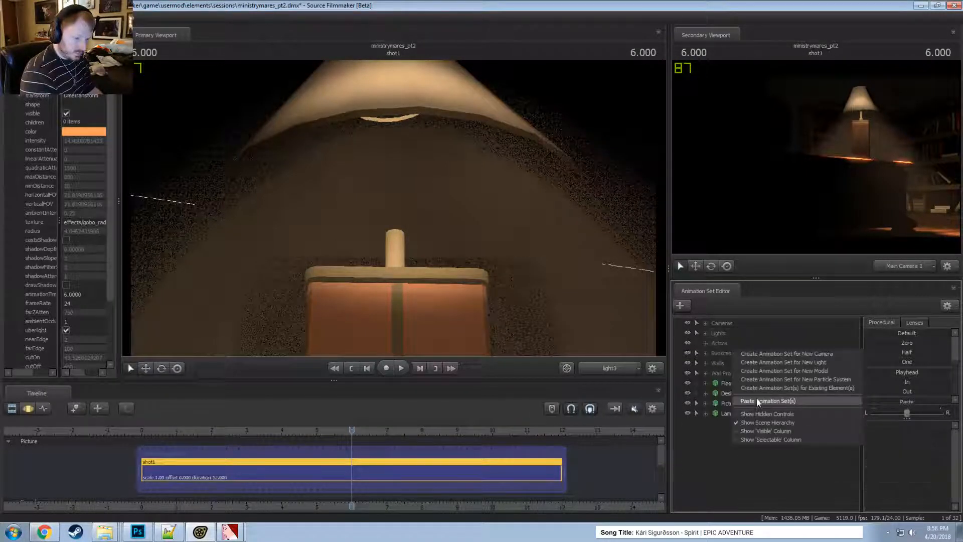
pyautogui.click(748, 400)
# - Hide the Bookcases group and aim the duplicated corner light at the pony standing behind the desk
pyautogui.moveTo(419, 260); pyautogui.dragTo(430, 133)
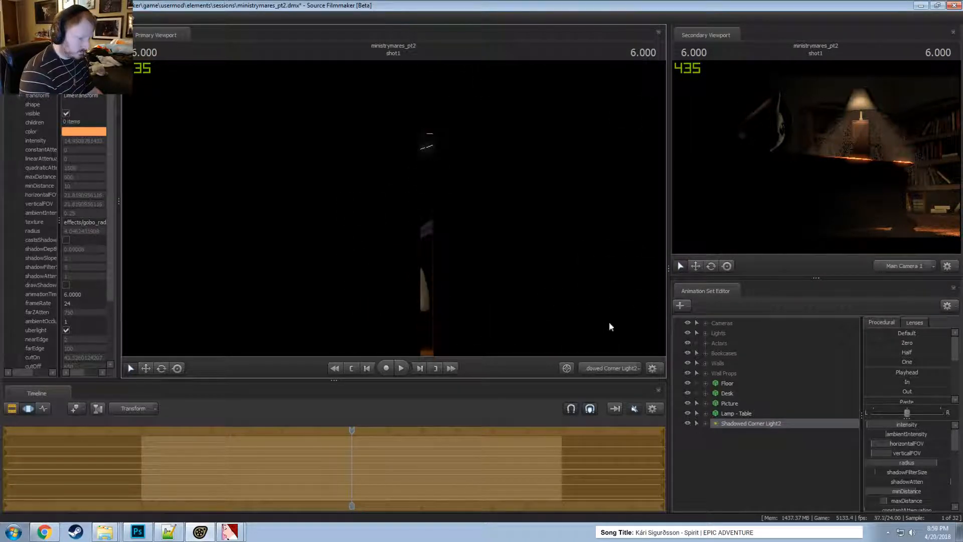
pyautogui.click(687, 353)
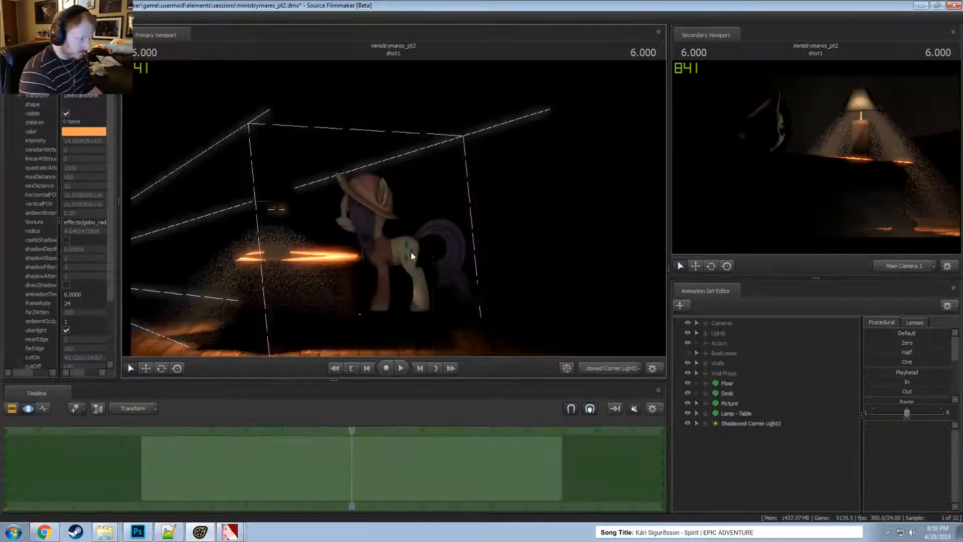
pyautogui.click(757, 424)
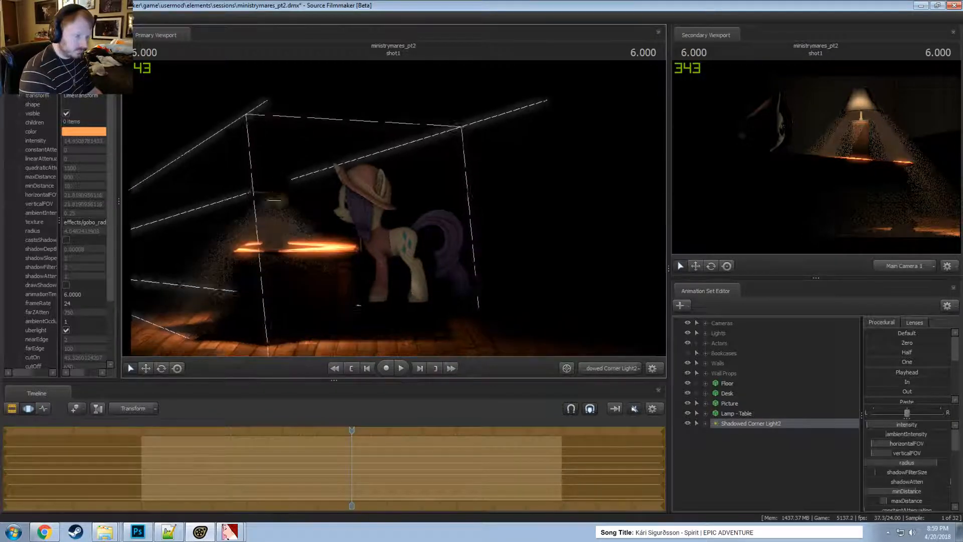
pyautogui.scroll(-6, 394, 208)
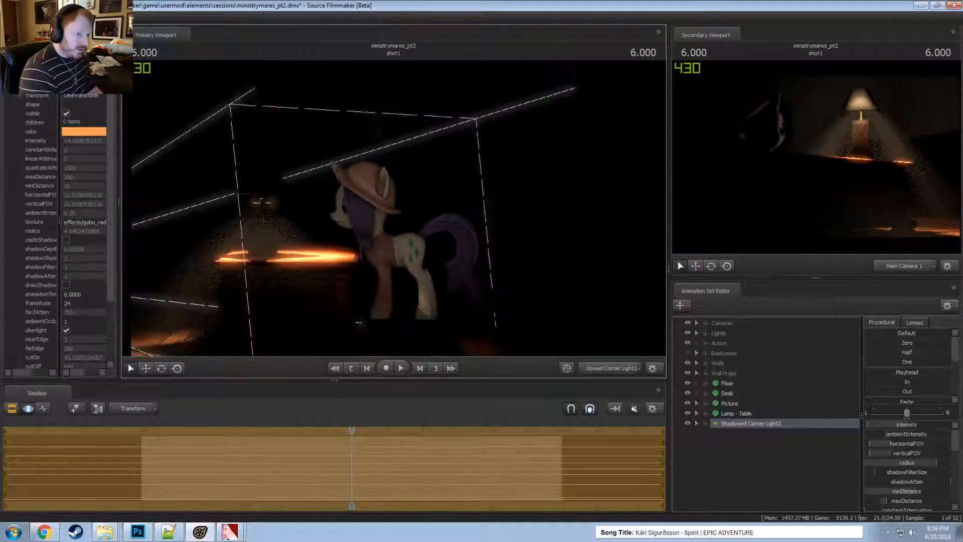
pyautogui.moveTo(394, 208)
pyautogui.mouseDown()
pyautogui.moveTo(405, 196)
pyautogui.moveTo(389, 213)
pyautogui.mouseUp()
pyautogui.scroll(4, 395, 208)
pyautogui.scroll(4, 395, 208)
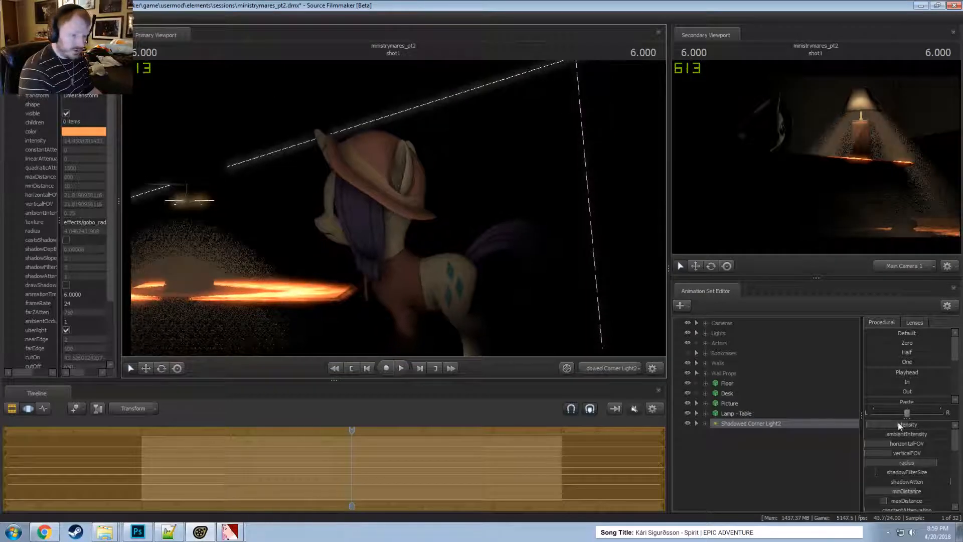
# - Raise the duplicated corner light's intensity and adjust its aim so it covers the pony's head and body
pyautogui.moveTo(899, 424); pyautogui.dragTo(910, 424)
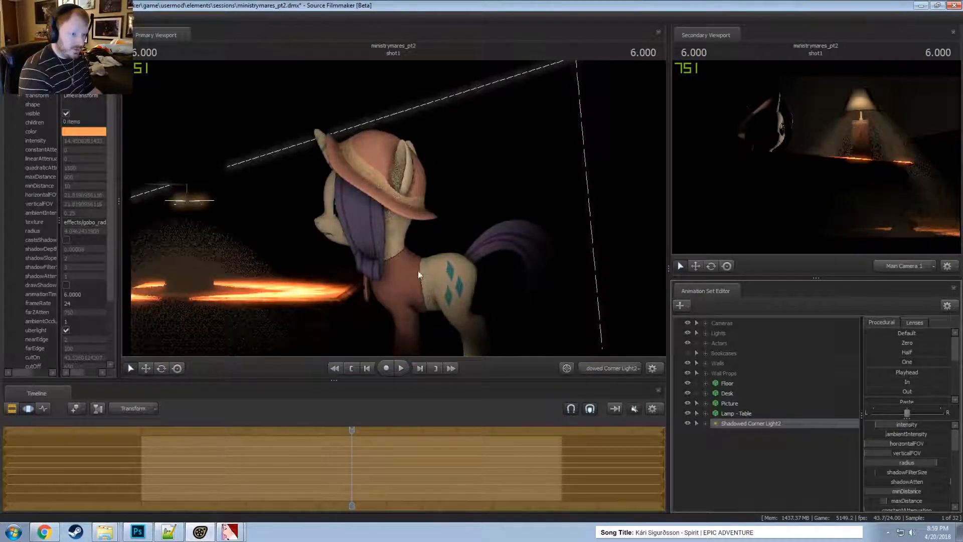
pyautogui.moveTo(419, 274); pyautogui.dragTo(409, 275)
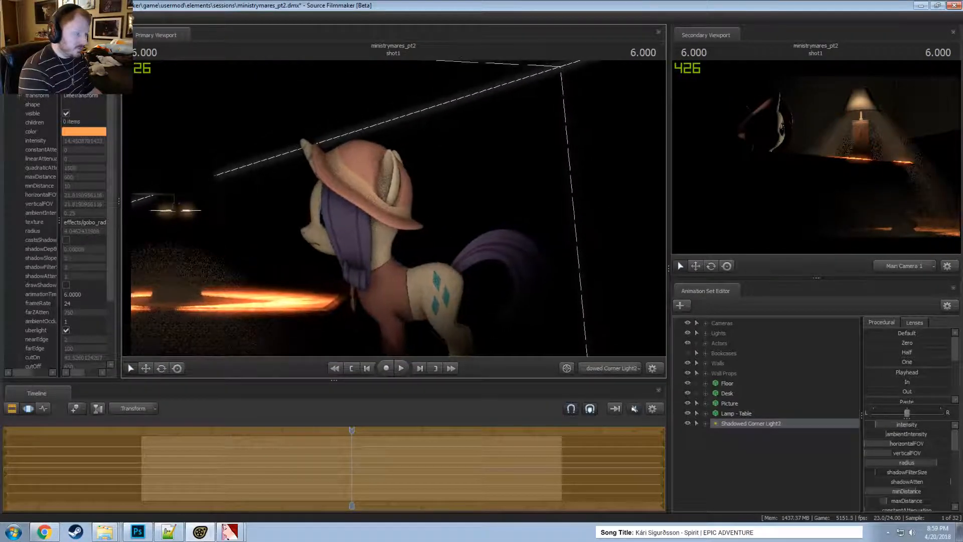
pyautogui.moveTo(394, 208); pyautogui.dragTo(403, 209)
pyautogui.press('F2')
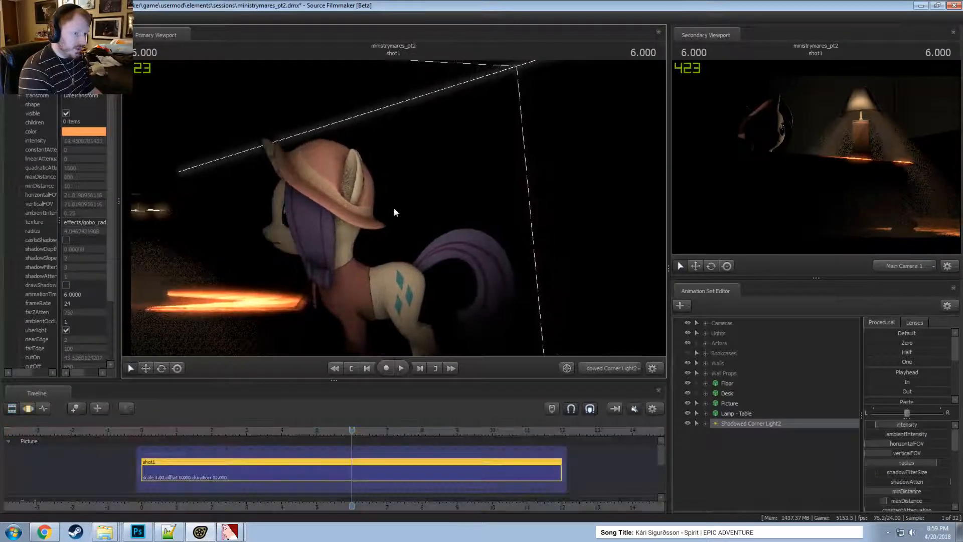
pyautogui.press('F3')
# - Lower the duplicated corner light's radius, raise its intensity further and refine its aim on the pony
pyautogui.moveTo(910, 462); pyautogui.dragTo(909, 462)
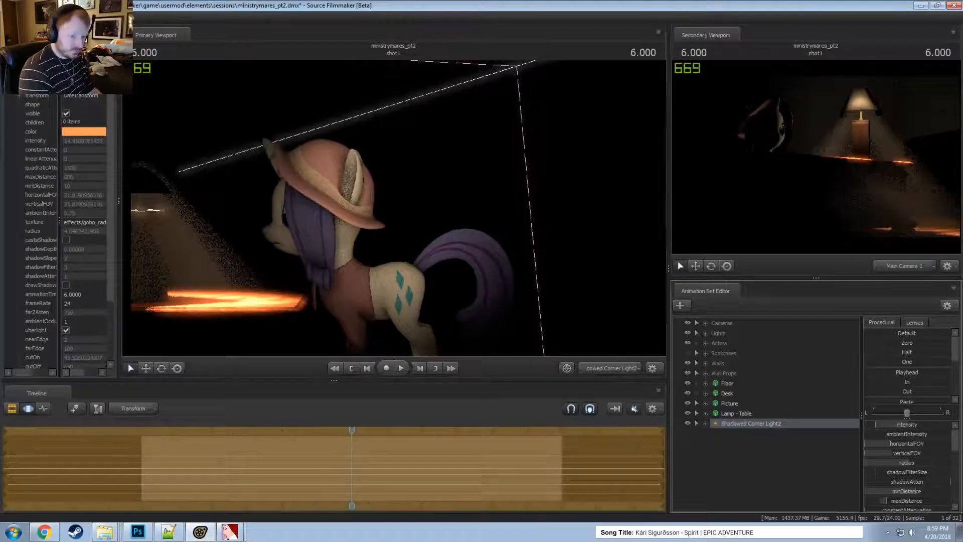
pyautogui.press('F2')
pyautogui.press('F3')
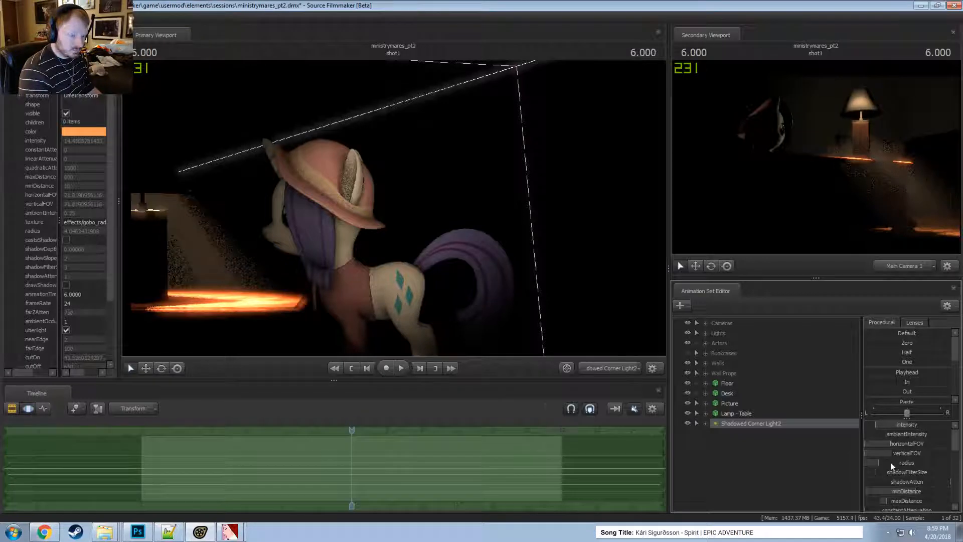
pyautogui.press('F2')
pyautogui.press('F3')
pyautogui.moveTo(899, 425); pyautogui.dragTo(926, 425)
pyautogui.moveTo(394, 212); pyautogui.dragTo(377, 199)
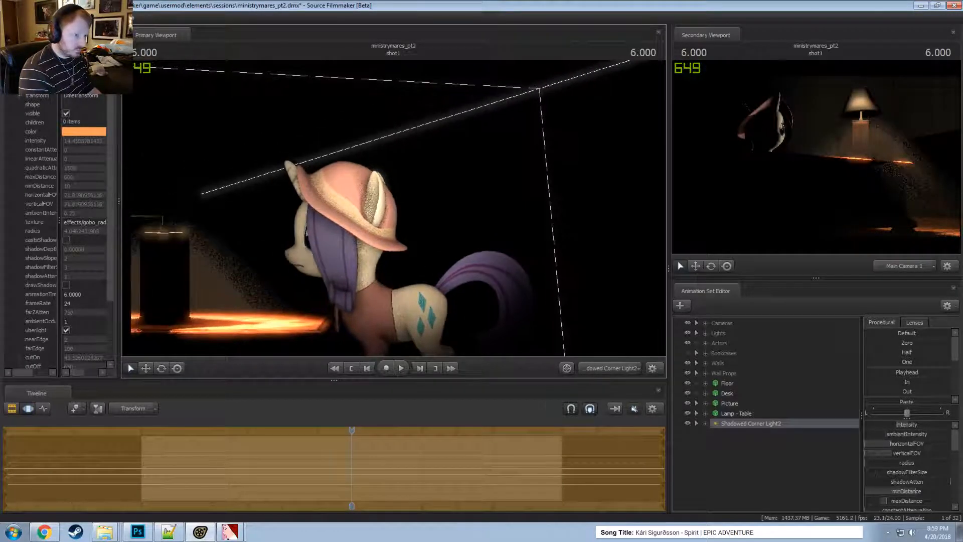
pyautogui.press('F2')
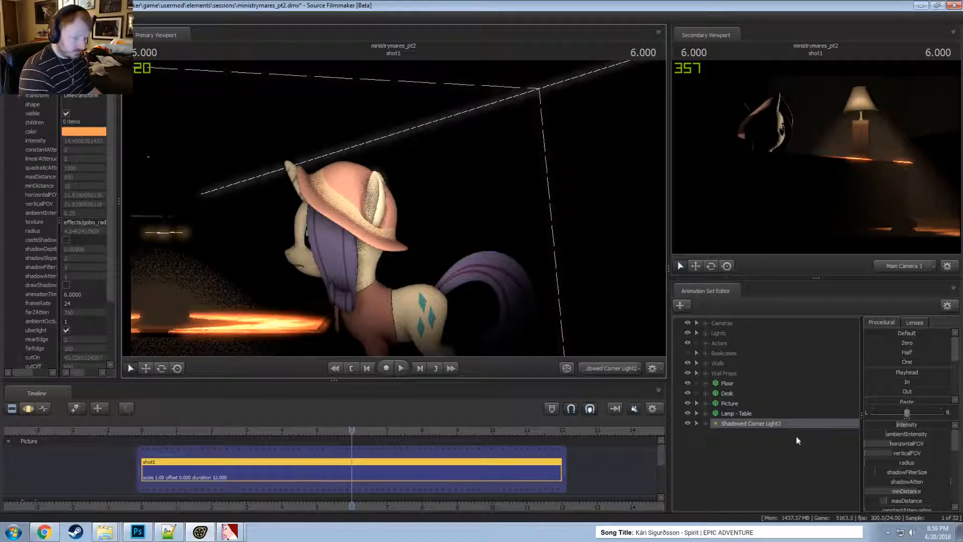
# - Rename Shadowed Corner Light2 as Actor Key Light
pyautogui.rightClick(753, 424)
pyautogui.click(779, 272)
pyautogui.write('Actor Key')
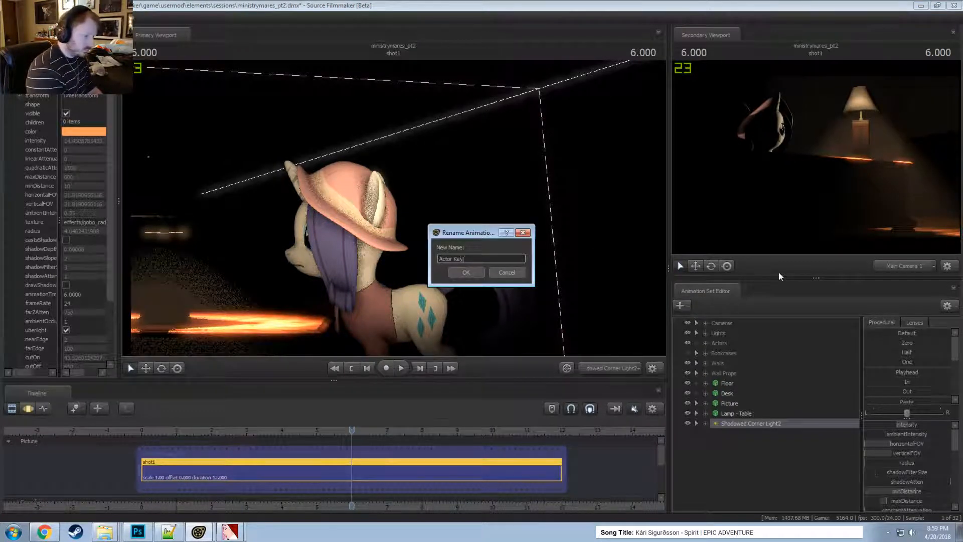
pyautogui.write(' Light')
pyautogui.press('Return')
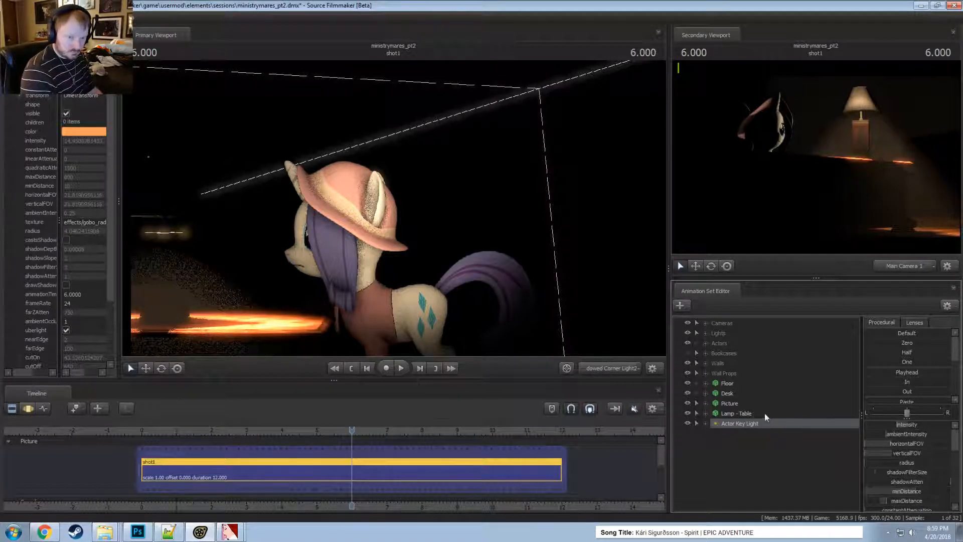
# - Copy Actor Key Light and paste a duplicate of it into the scene
pyautogui.rightClick(742, 421)
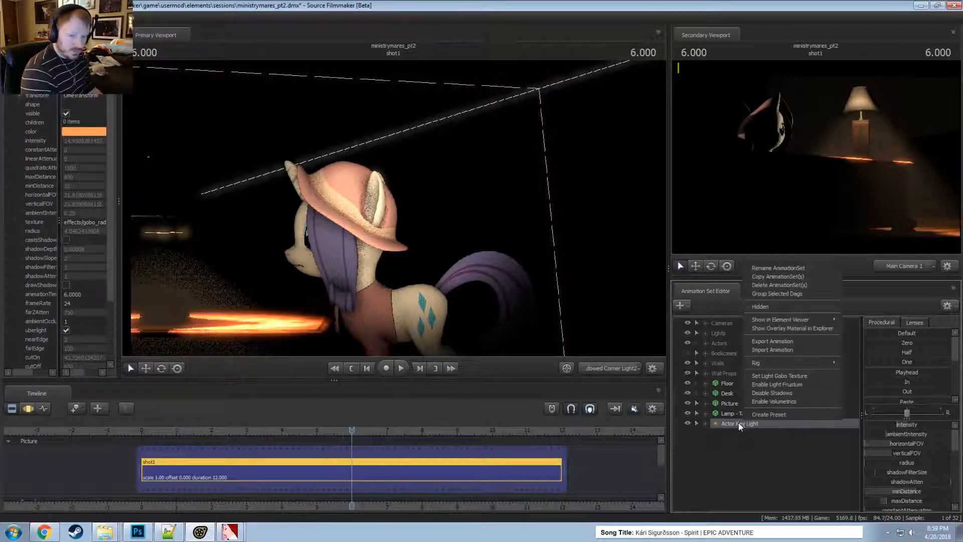
pyautogui.click(769, 276)
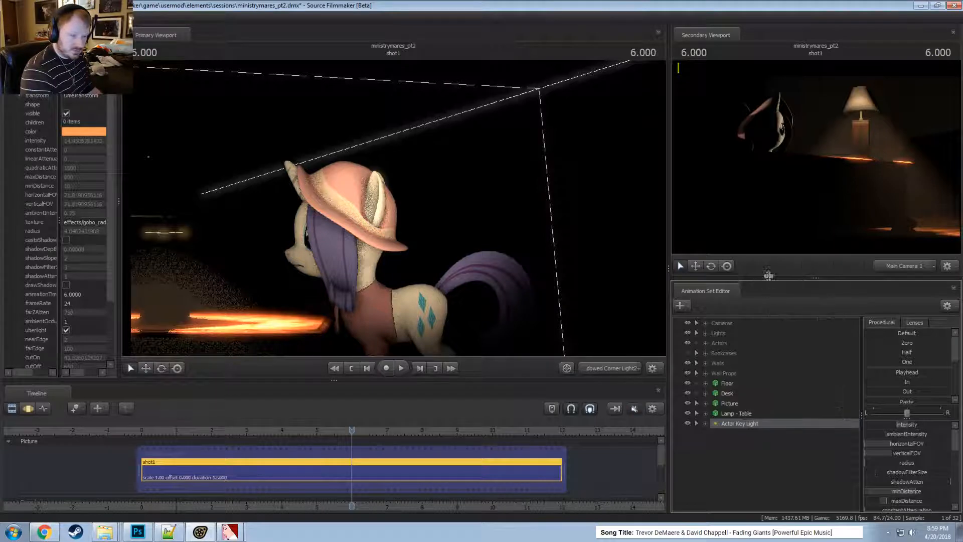
pyautogui.rightClick(739, 453)
pyautogui.click(771, 417)
pyautogui.click(739, 434)
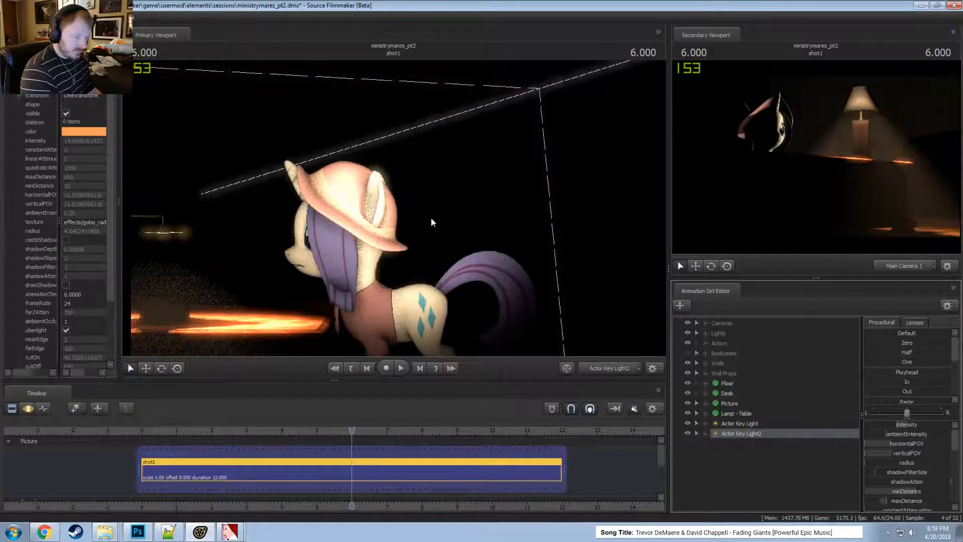
# - Aim the duplicated key light at the pony from the lamp side of the desk and lower its intensity
pyautogui.press('F3')
pyautogui.moveTo(432, 219)
pyautogui.mouseDown()
pyautogui.moveTo(447, 227)
pyautogui.moveTo(428, 214)
pyautogui.mouseUp()
pyautogui.moveTo(906, 422); pyautogui.dragTo(883, 425)
pyautogui.press('F2')
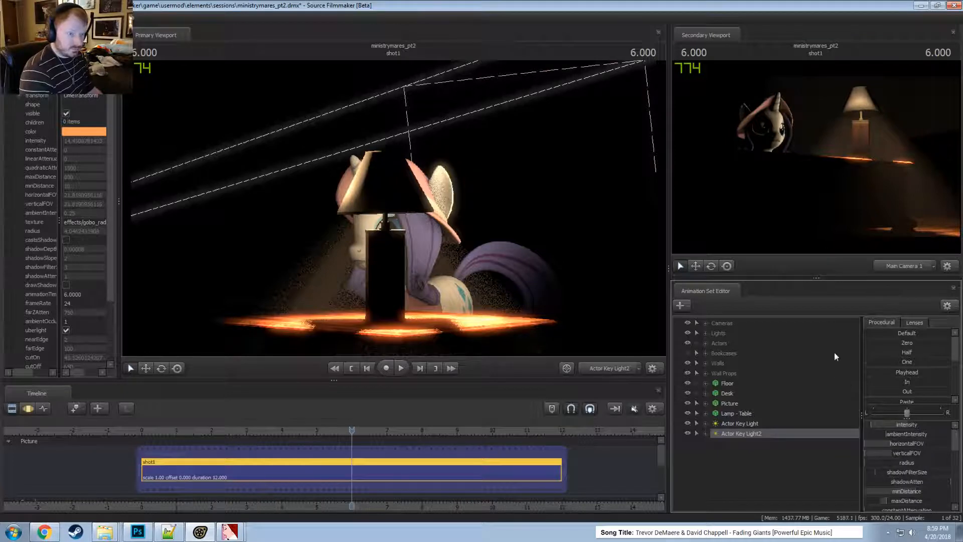
# - Rename Actor Key Light2 as Actor Main
pyautogui.click(727, 468)
pyautogui.click(741, 433)
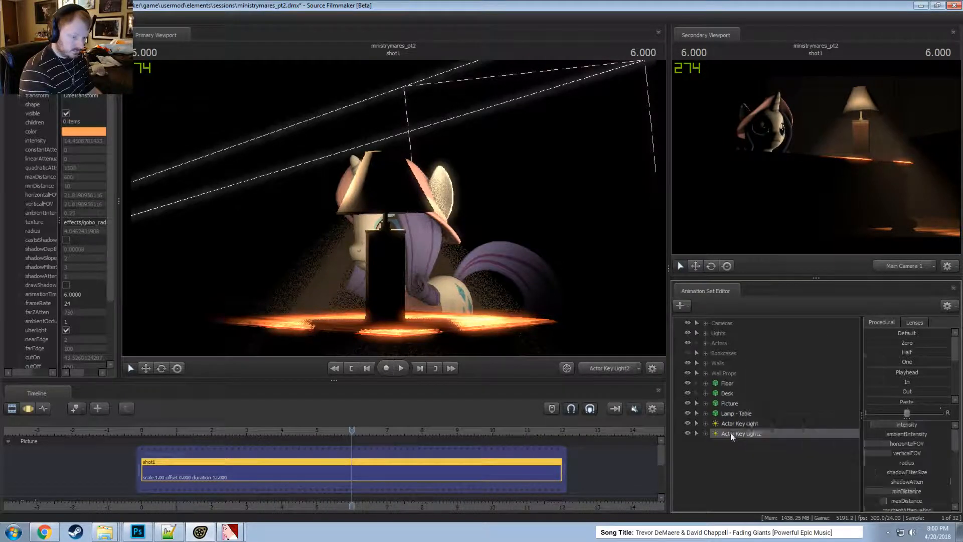
pyautogui.rightClick(740, 434)
pyautogui.click(763, 279)
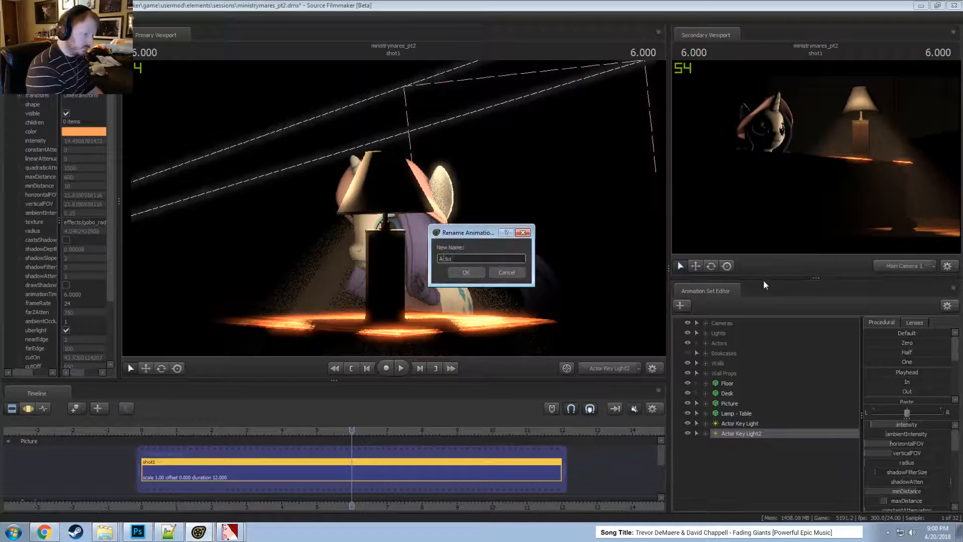
pyautogui.press('Return')
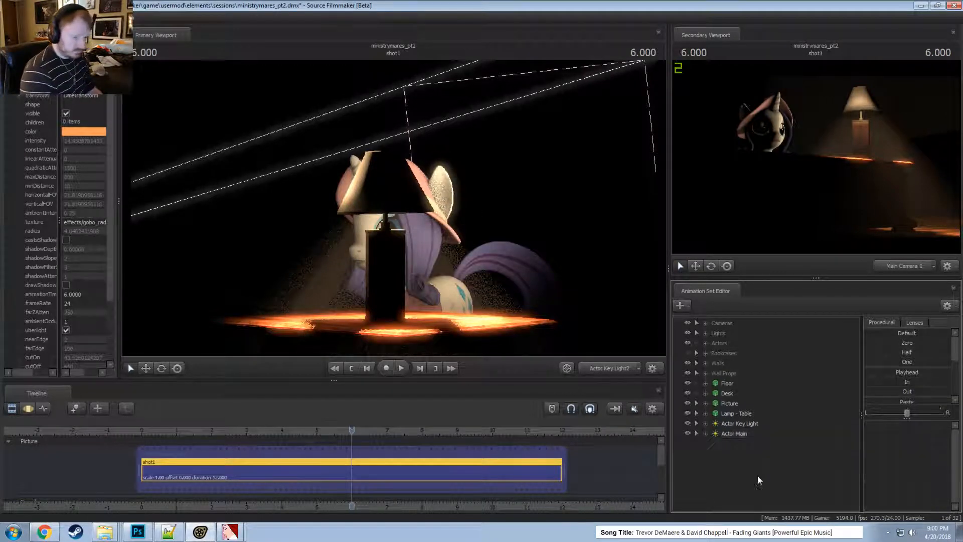
# - Paste another copy of Actor Key Light and disable its shadows
pyautogui.rightClick(757, 474)
pyautogui.click(776, 432)
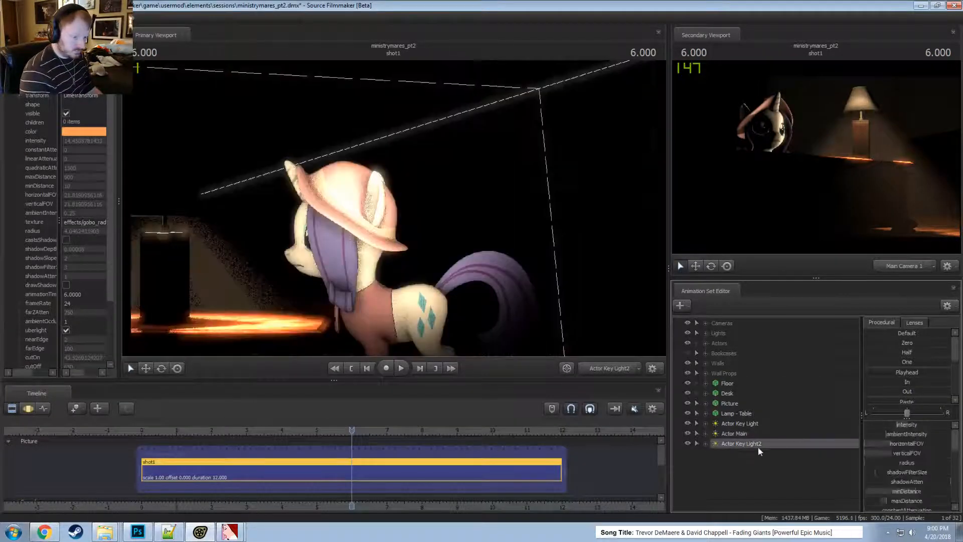
pyautogui.rightClick(757, 445)
pyautogui.click(780, 422)
pyautogui.rightClick(733, 433)
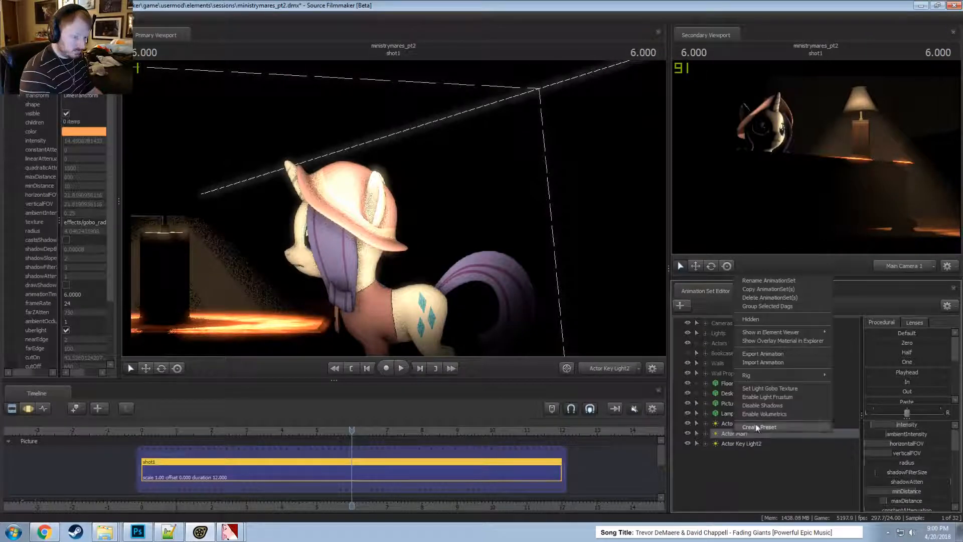
pyautogui.click(758, 405)
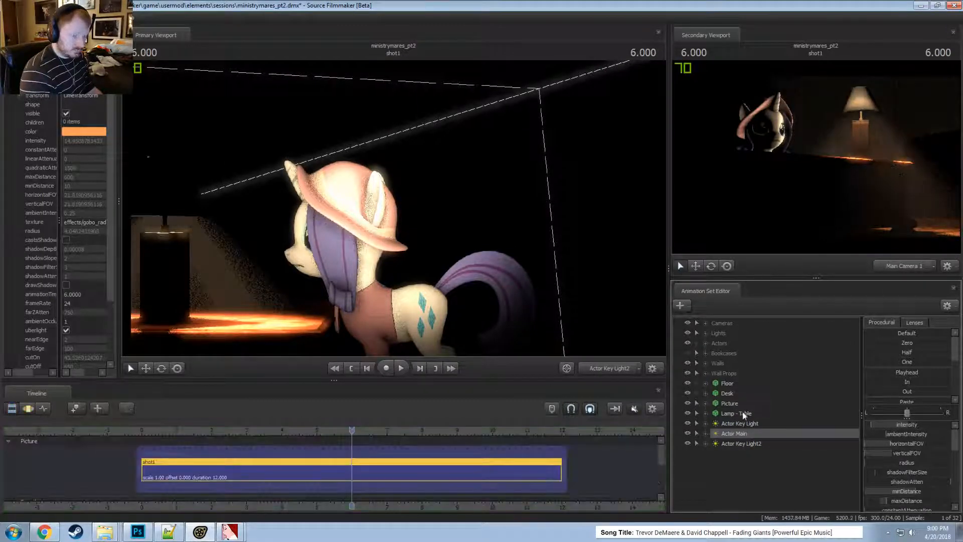
pyautogui.rightClick(739, 435)
pyautogui.click(768, 409)
# - Reposition the shadowless key light copy behind the pony, pointing at the back of the head
pyautogui.click(742, 444)
pyautogui.click(426, 231)
pyautogui.click(485, 279)
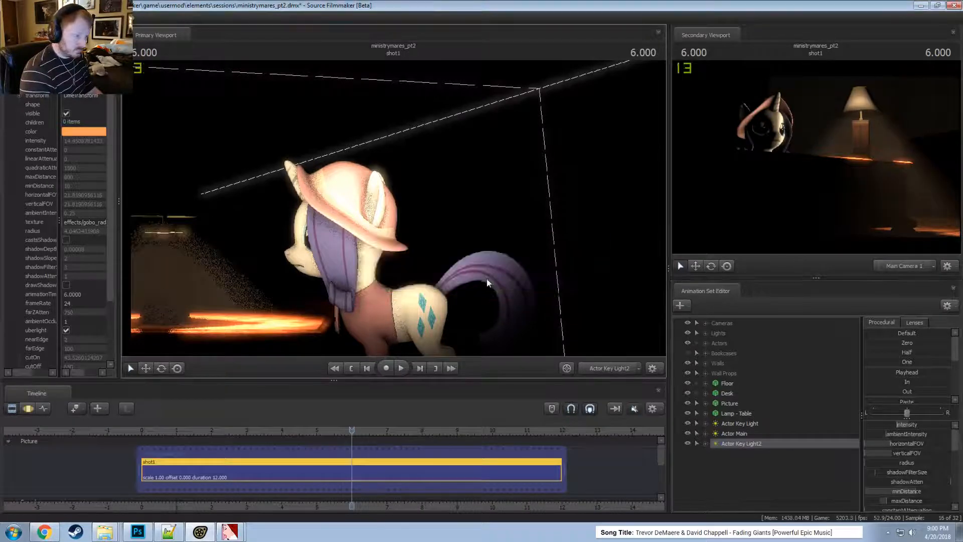
pyautogui.press('F3')
pyautogui.moveTo(479, 280)
pyautogui.mouseDown()
pyautogui.moveTo(382, 281)
pyautogui.moveTo(321, 266)
pyautogui.moveTo(336, 251)
pyautogui.moveTo(452, 251)
pyautogui.moveTo(386, 271)
pyautogui.moveTo(221, 253)
pyautogui.moveTo(301, 248)
pyautogui.moveTo(321, 261)
pyautogui.moveTo(311, 266)
pyautogui.moveTo(291, 261)
pyautogui.moveTo(331, 256)
pyautogui.moveTo(314, 251)
pyautogui.mouseUp()
pyautogui.moveTo(393, 209); pyautogui.dragTo(426, 239)
pyautogui.press('w')
pyautogui.press('w')
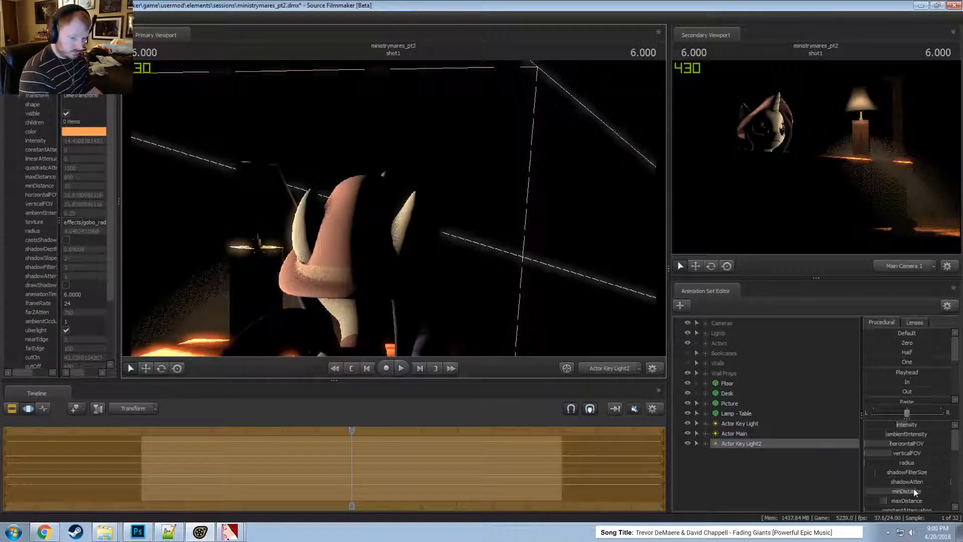
# - Refine the rear light's aim across the pony's hat and ears and lower its intensity
pyautogui.moveTo(916, 493); pyautogui.dragTo(893, 492)
pyautogui.moveTo(481, 271); pyautogui.dragTo(439, 282)
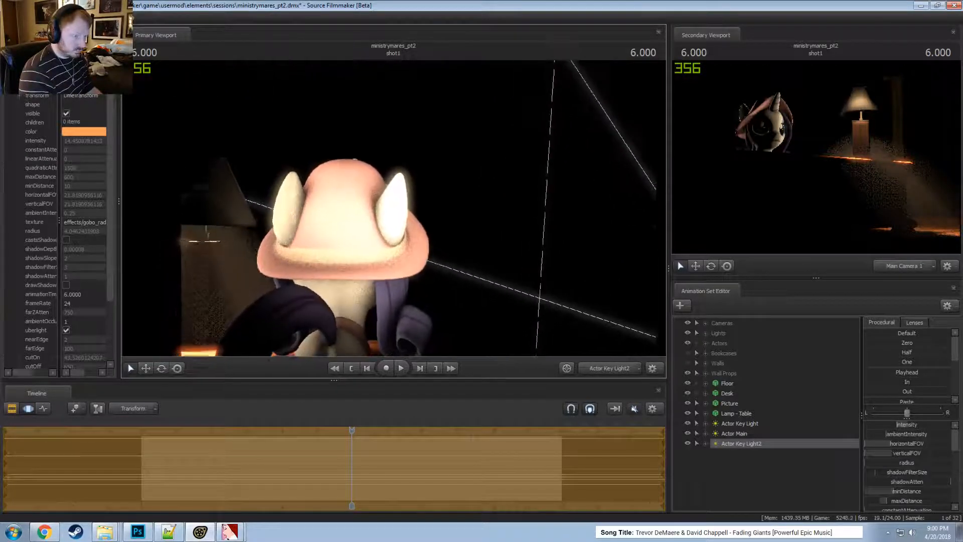
pyautogui.press('F3')
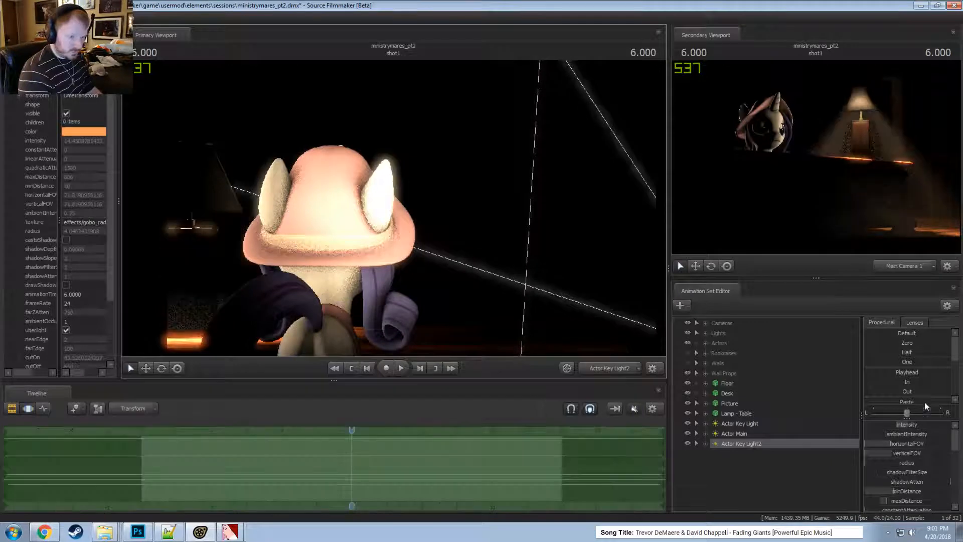
pyautogui.press('F2')
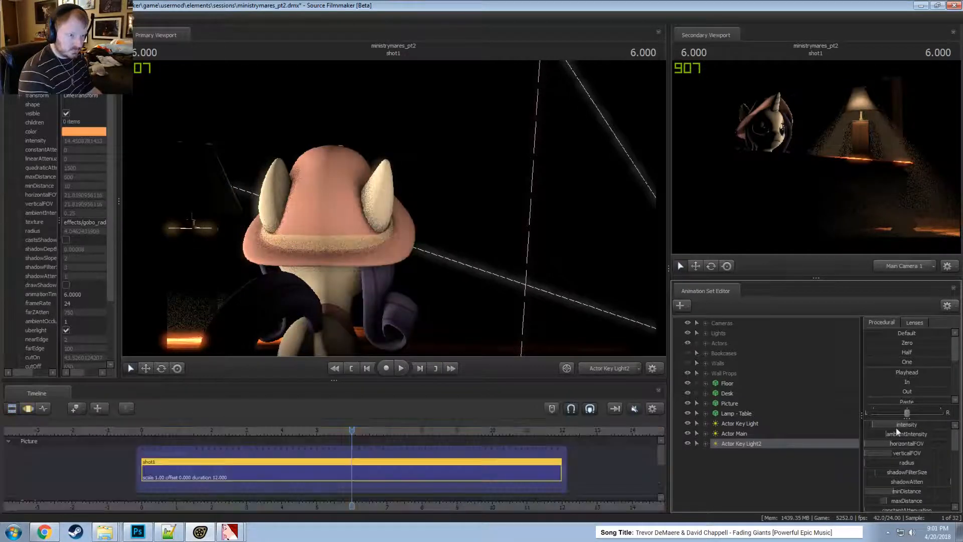
# - Rename the rear light as Actor Highlight
pyautogui.rightClick(742, 445)
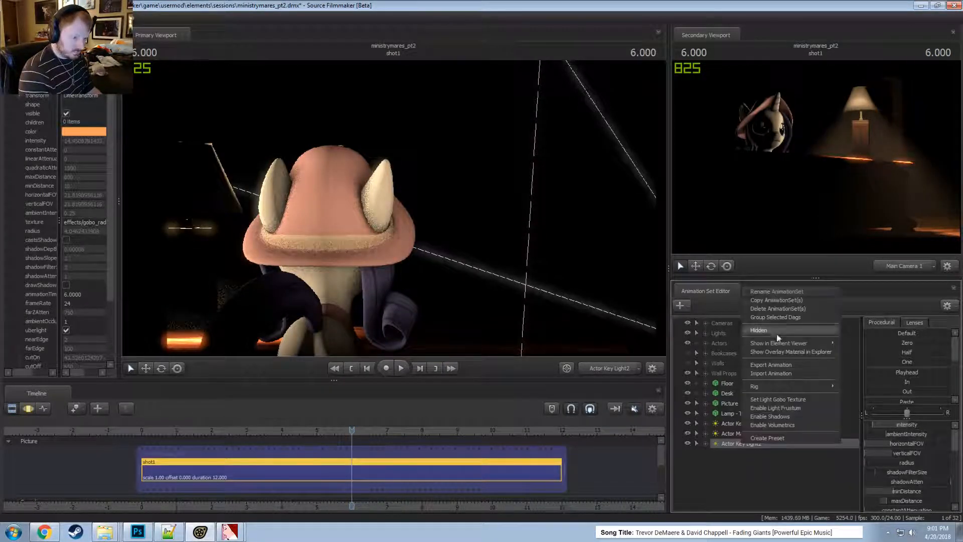
pyautogui.click(773, 294)
pyautogui.write('Actor ')
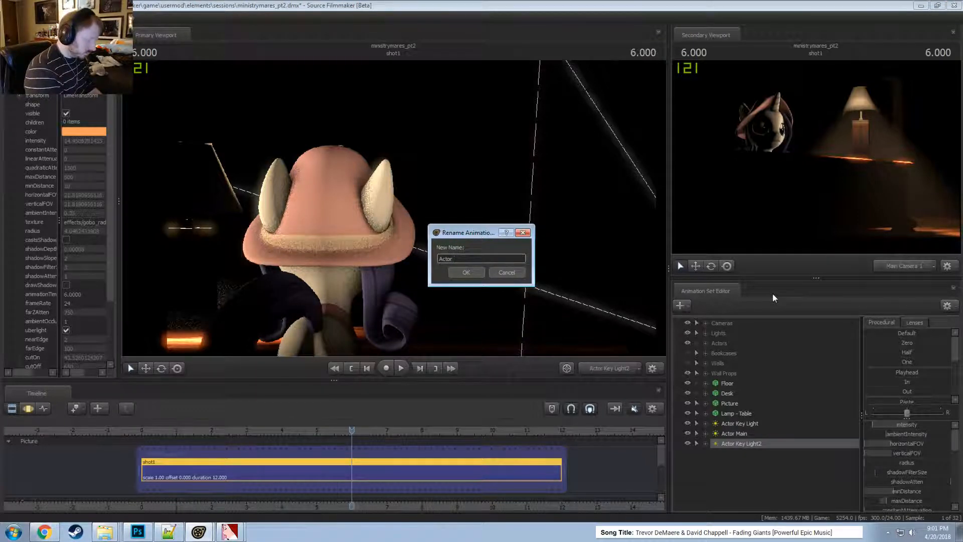
pyautogui.write('Iighlight')
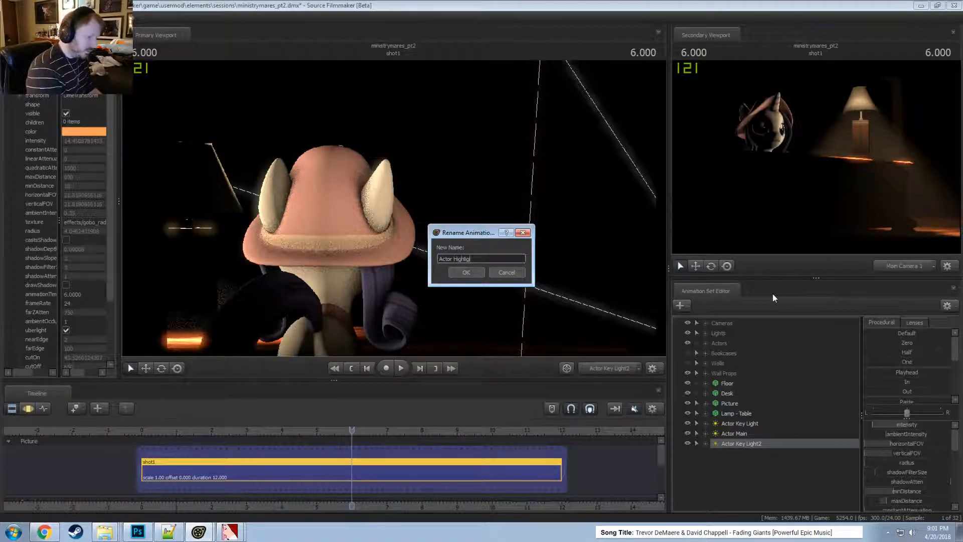
pyautogui.press('Return')
# - Copy Actor Main and paste a duplicate of it into the scene
pyautogui.rightClick(739, 453)
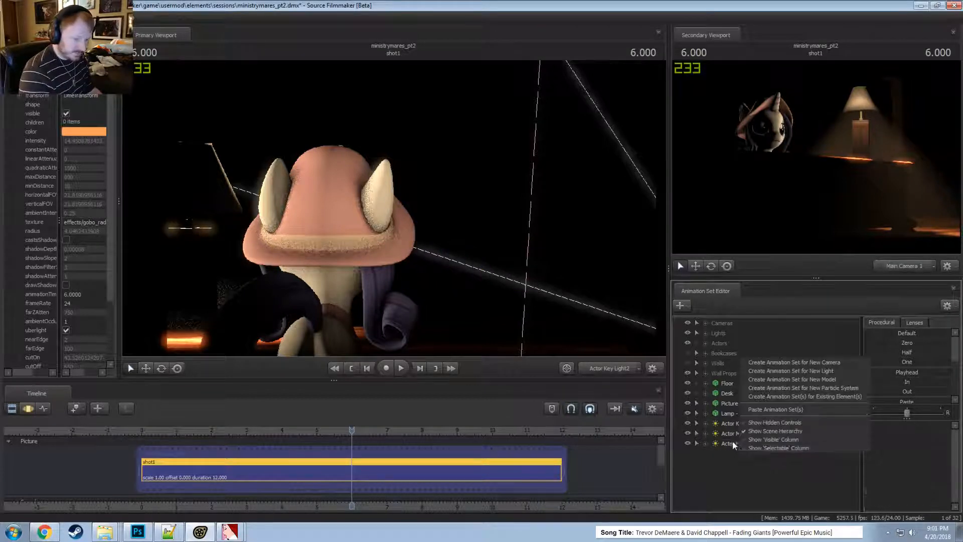
pyautogui.rightClick(733, 441)
pyautogui.click(726, 431)
pyautogui.rightClick(725, 432)
pyautogui.click(742, 284)
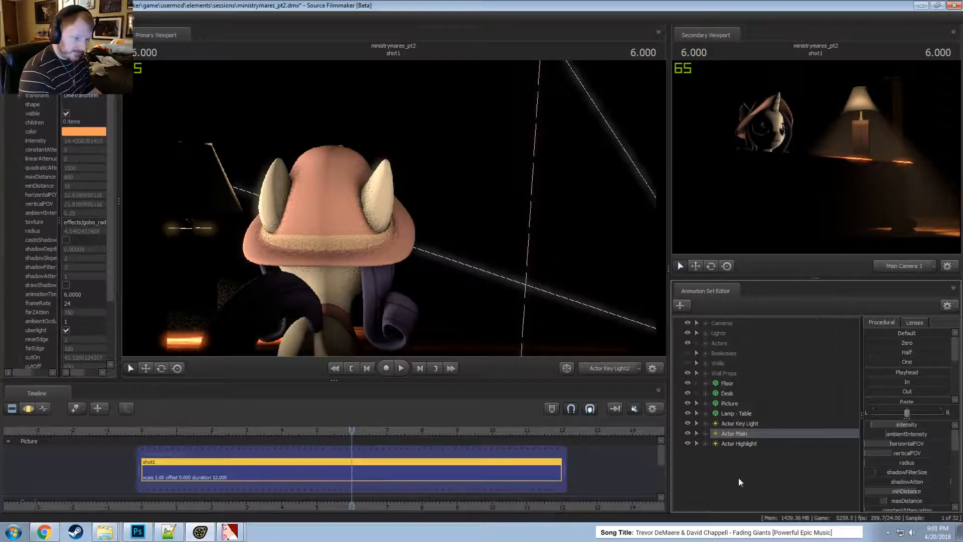
pyautogui.rightClick(738, 478)
pyautogui.click(742, 448)
# - Rename Actor Main2 as Actor Ambient
pyautogui.rightClick(742, 451)
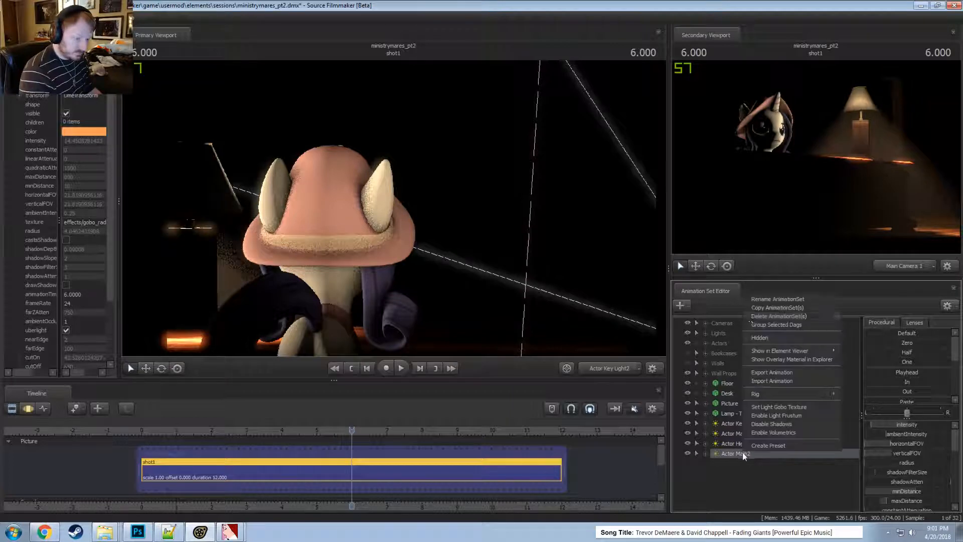
pyautogui.click(763, 306)
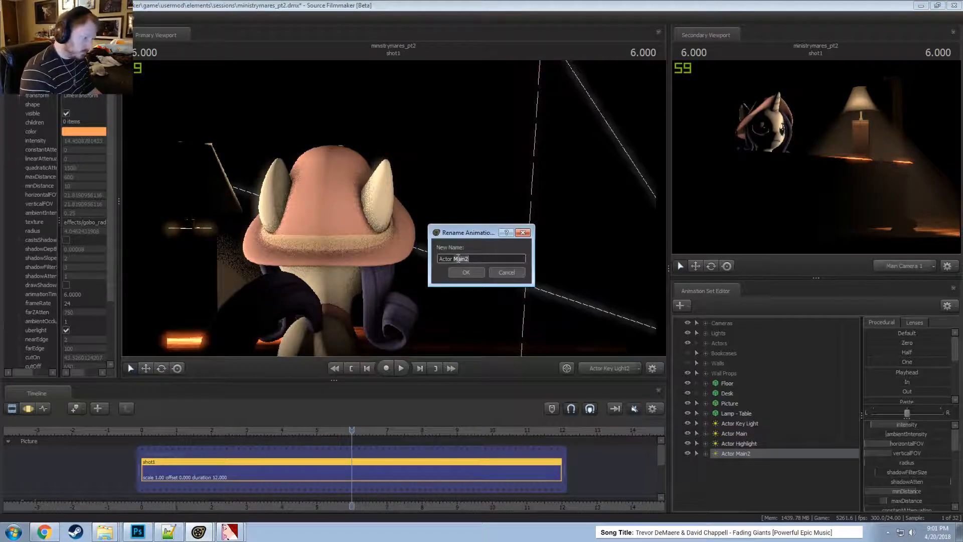
pyautogui.write('Actor Ambient')
pyautogui.press('Return')
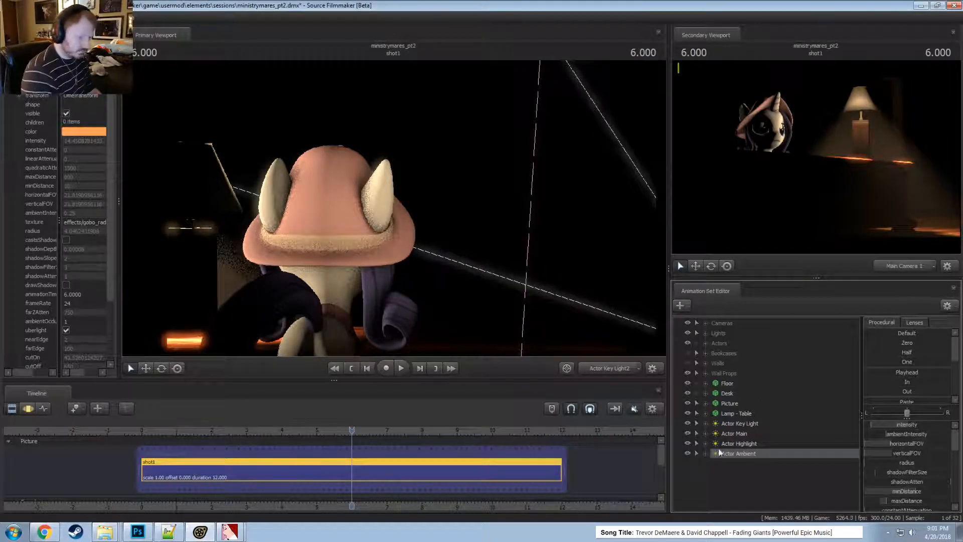
# - Move Actor Ambient to the opposite side of the desk from the lamp and aim it at the pony's face
pyautogui.click(736, 454)
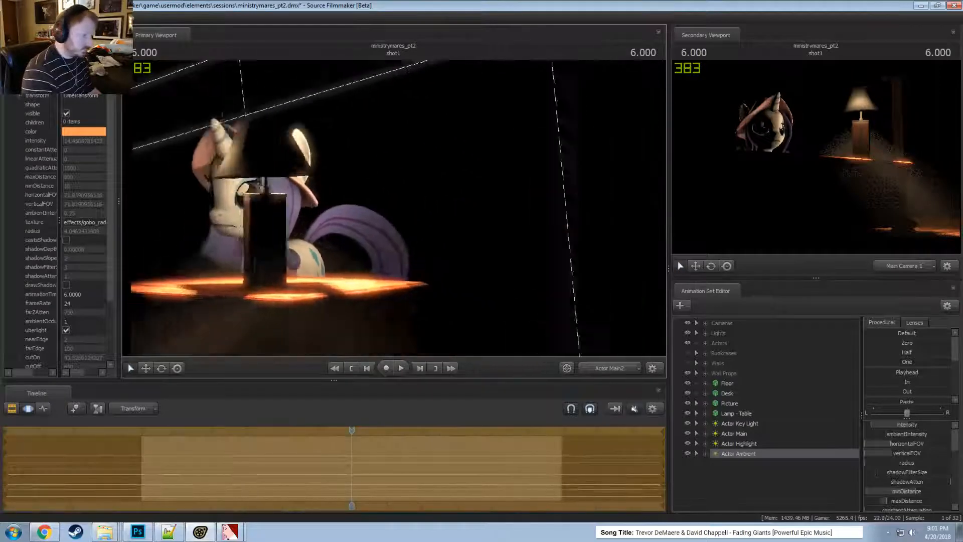
pyautogui.moveTo(382, 233); pyautogui.dragTo(297, 241)
pyautogui.press('F2')
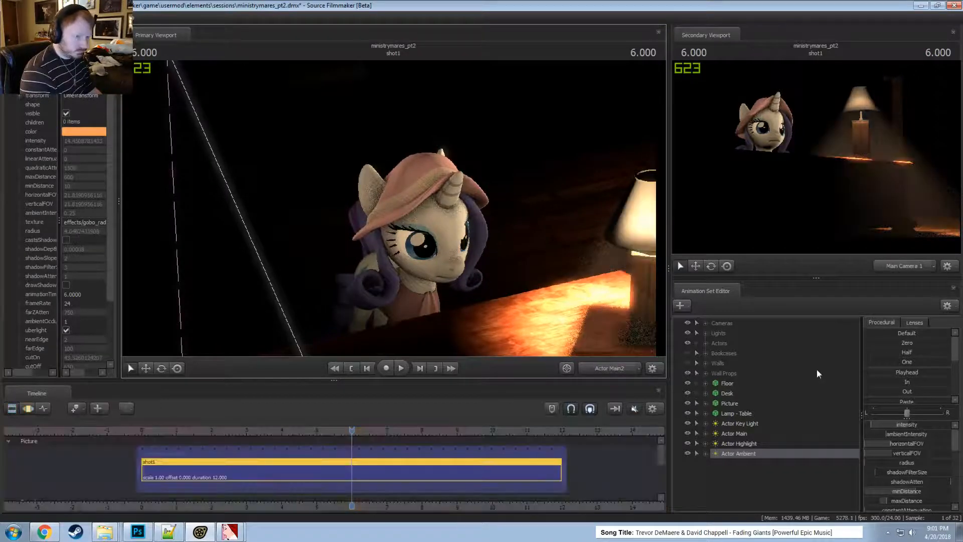
# - Edit Actor Ambient's intensity range and lower its intensity to a dim fill on the pony
pyautogui.press('F3')
pyautogui.rightClick(901, 426)
pyautogui.click(910, 438)
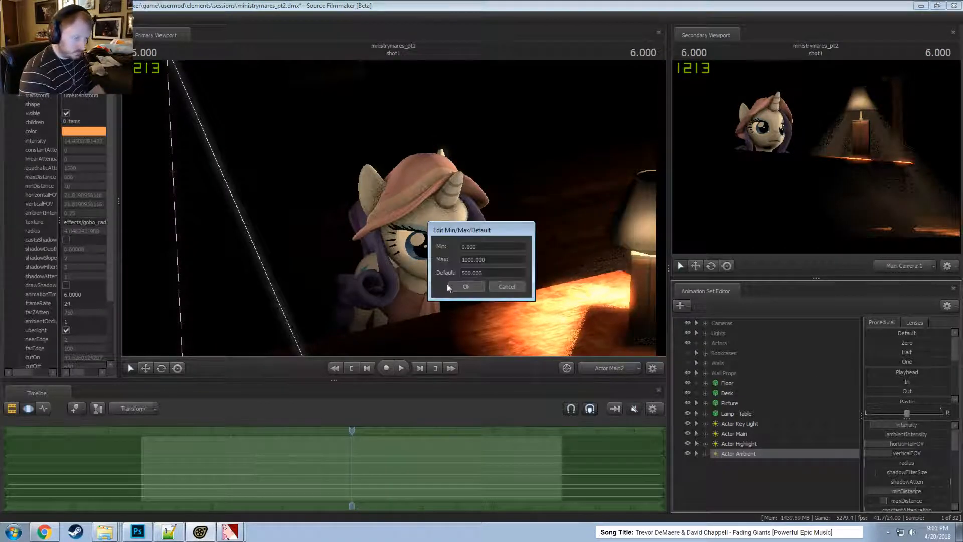
pyautogui.click(466, 286)
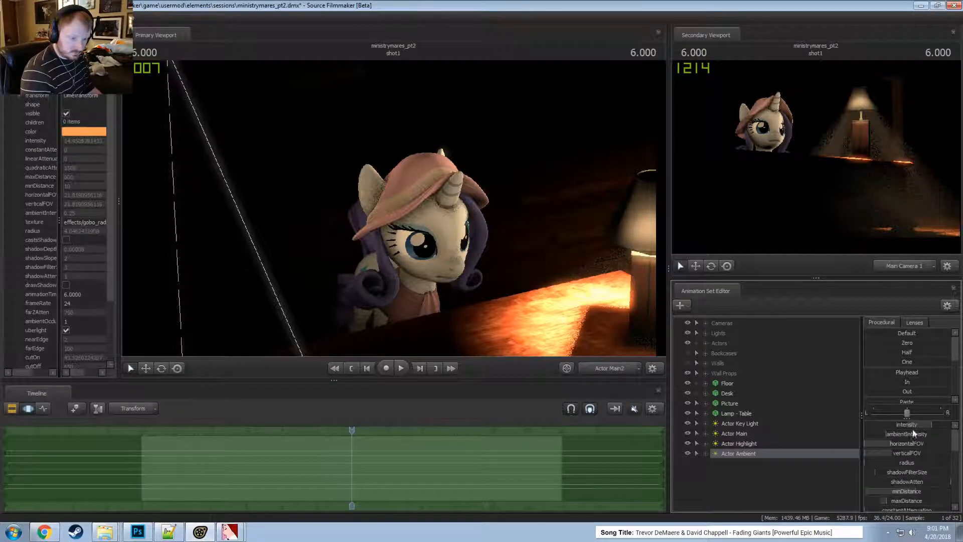
pyautogui.moveTo(913, 432)
pyautogui.mouseDown()
pyautogui.moveTo(898, 433)
pyautogui.moveTo(918, 433)
pyautogui.moveTo(912, 427)
pyautogui.mouseUp()
pyautogui.press('F2')
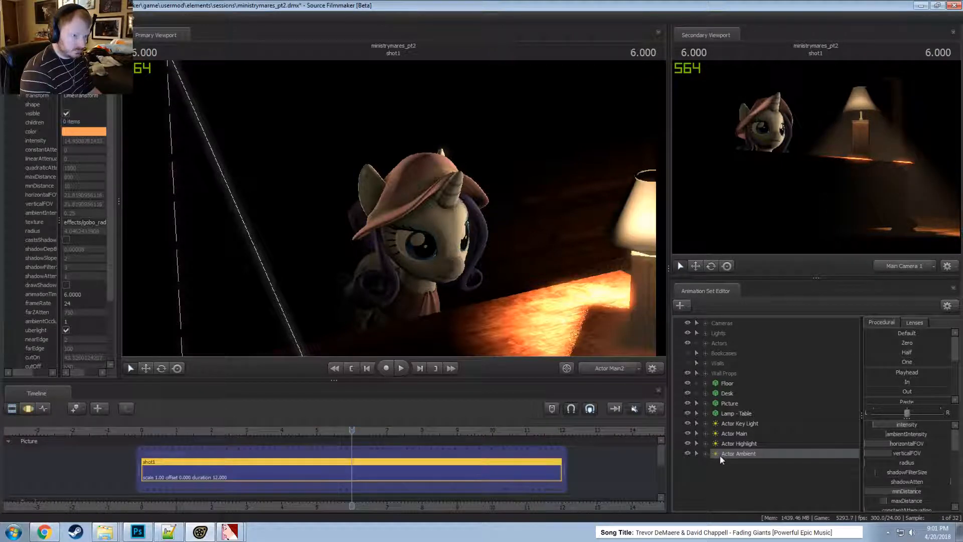
# - Create an animation set for a new light
pyautogui.rightClick(759, 473)
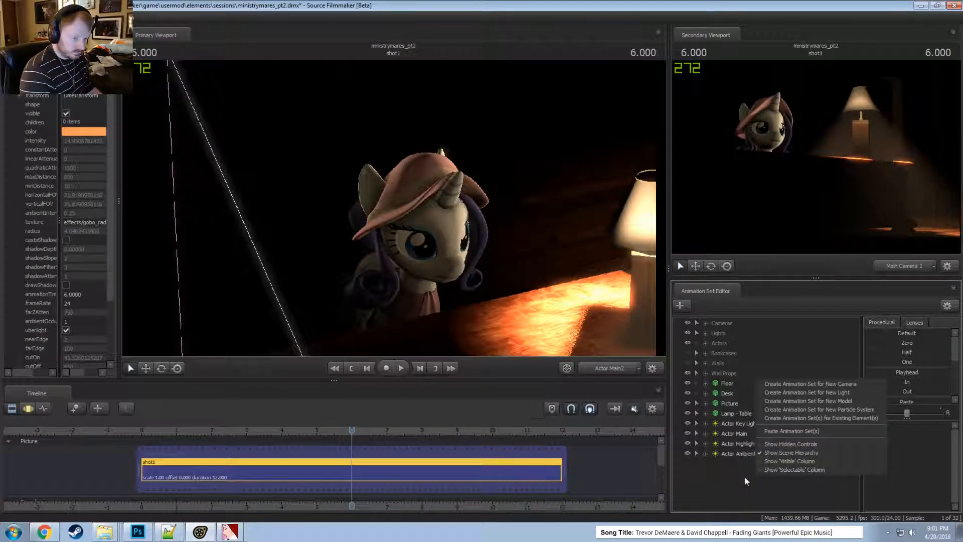
pyautogui.click(793, 392)
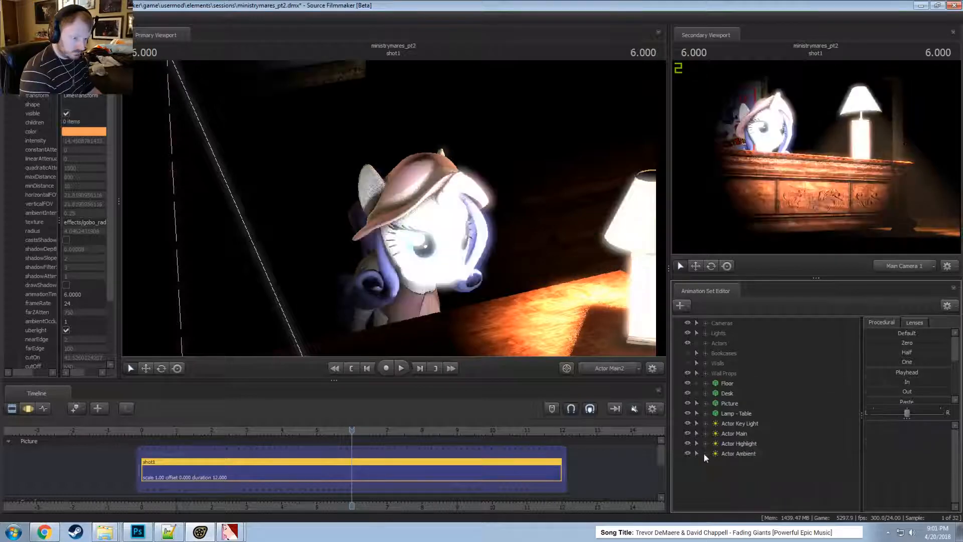
# - Select the color_red, color_green and color_blue controls of Actor Ambient, and reselect the whole light
pyautogui.click(705, 454)
pyautogui.doubleClick(723, 465)
pyautogui.scroll(-6, 732, 475)
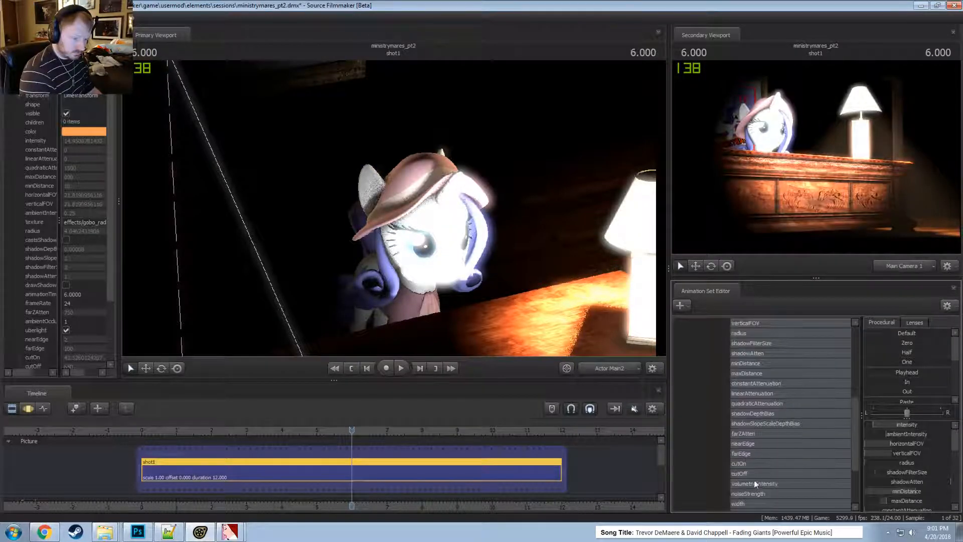
pyautogui.click(747, 454)
pyautogui.scroll(-3, 748, 455)
pyautogui.click(749, 464)
pyautogui.keyDown('shift'); pyautogui.click(750, 483); pyautogui.keyUp('shift')
pyautogui.press('F3')
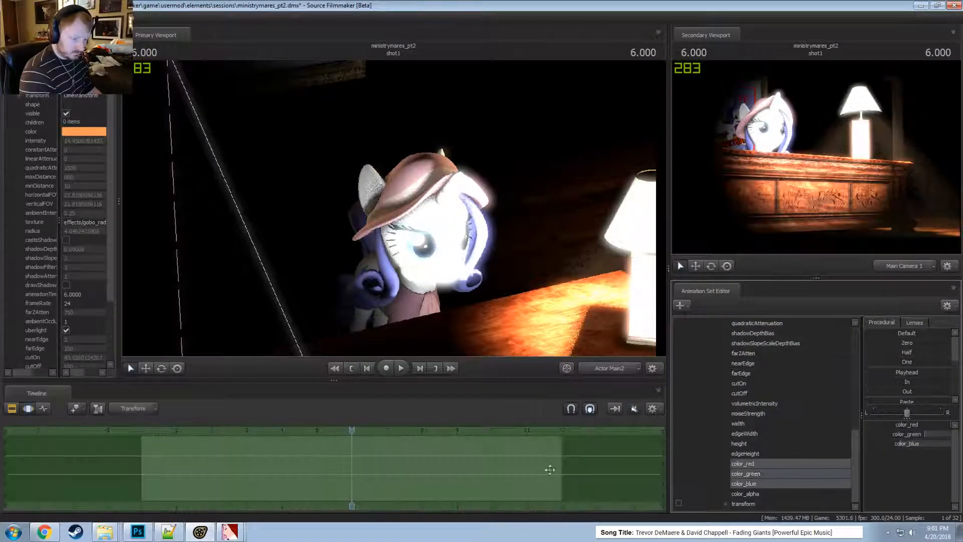
pyautogui.click(550, 469)
pyautogui.scroll(9, 746, 459)
pyautogui.doubleClick(714, 455)
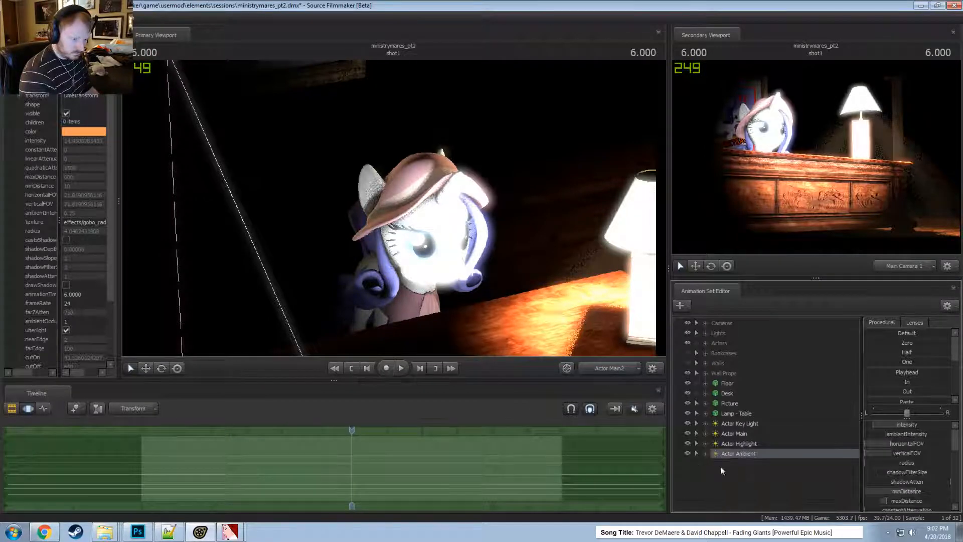
# - Create one more new light animation set and undo it
pyautogui.rightClick(729, 476)
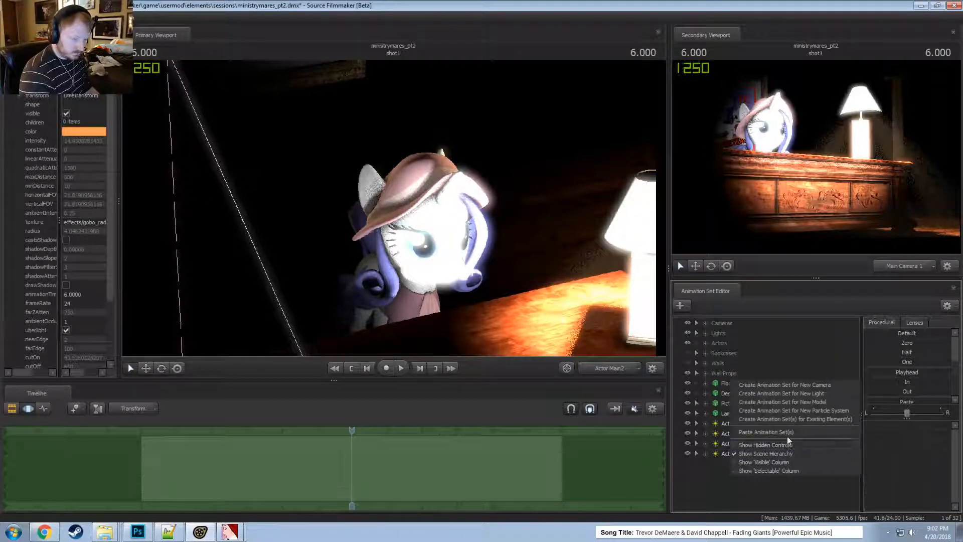
pyautogui.click(799, 395)
pyautogui.hotkey('ctrl', 'z')
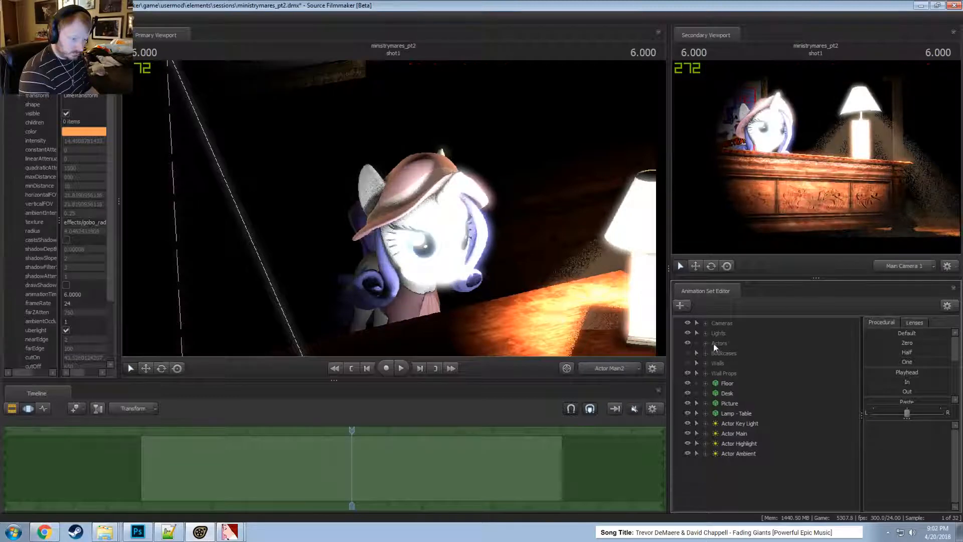
# - Open the Lights group, show light4's properties in the Element Viewer and enable uberlight for it
pyautogui.click(706, 324)
pyautogui.click(712, 325)
pyautogui.click(706, 323)
pyautogui.click(705, 333)
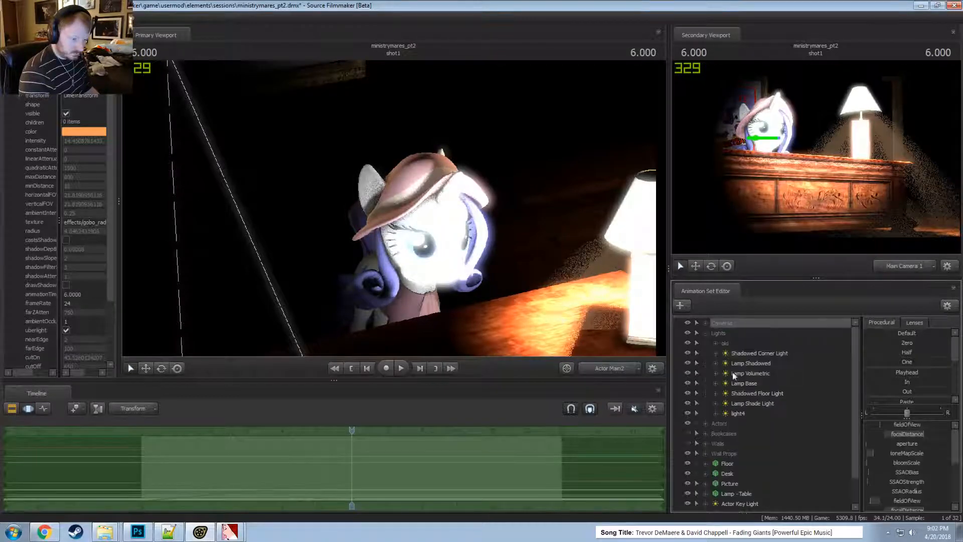
pyautogui.click(735, 415)
pyautogui.rightClick(734, 414)
pyautogui.click(772, 400)
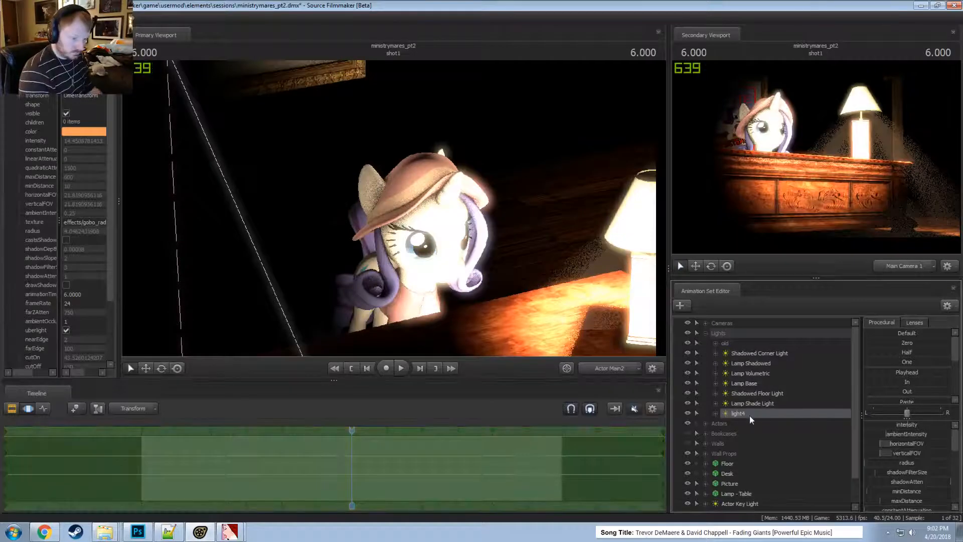
pyautogui.rightClick(749, 414)
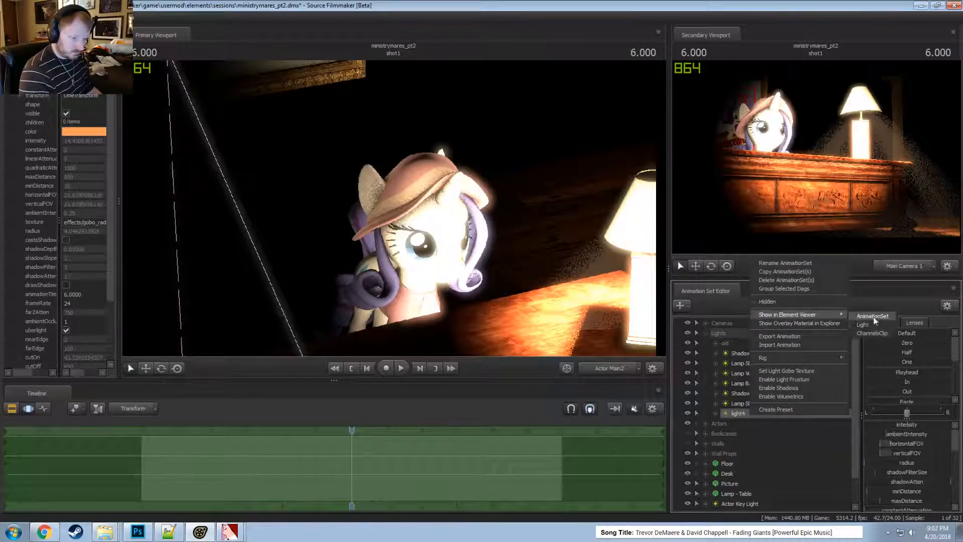
pyautogui.click(873, 317)
pyautogui.scroll(-2, 63, 322)
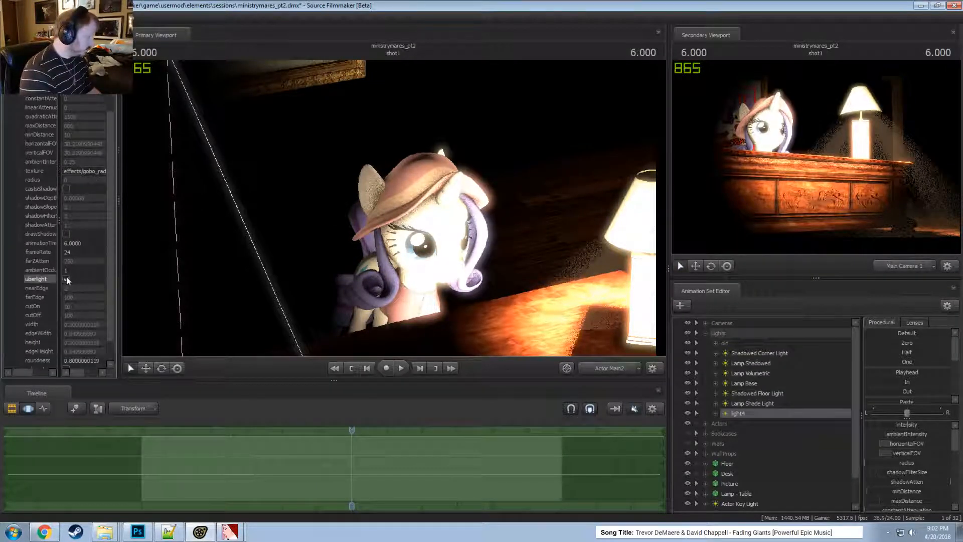
# - Rename the light4 animation set to Eye Light
pyautogui.rightClick(742, 413)
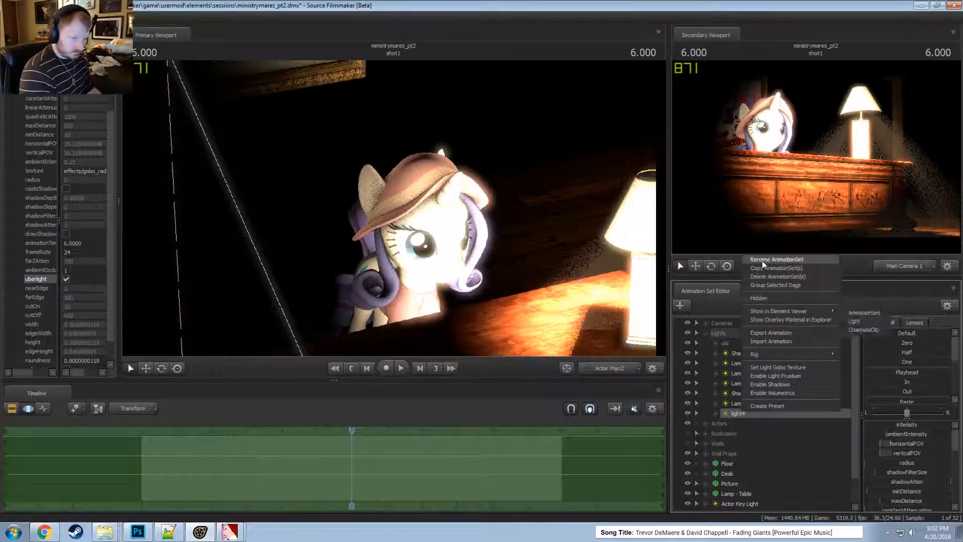
pyautogui.click(763, 261)
pyautogui.write('Er')
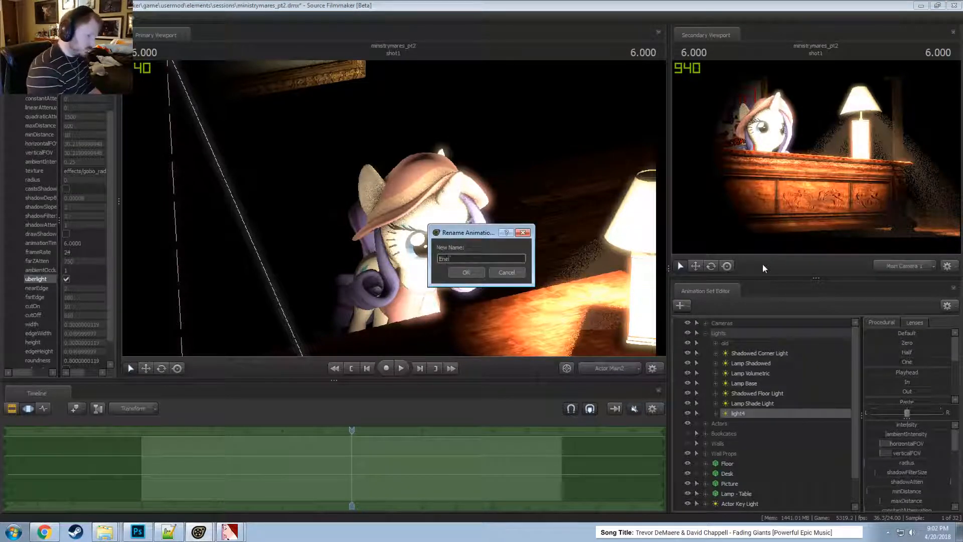
pyautogui.press('BackSpace')
pyautogui.press('BackSpace')
pyautogui.write('ye Light')
pyautogui.press('Return')
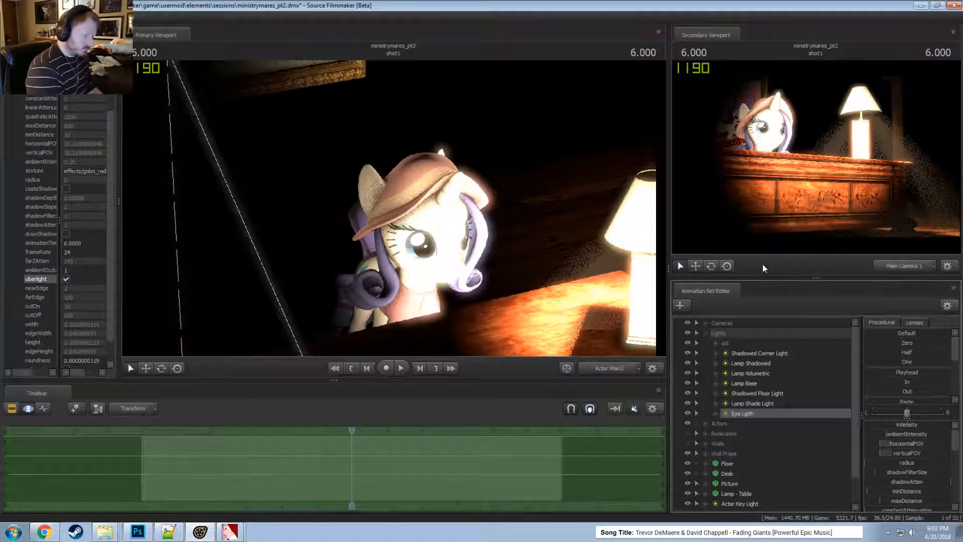
pyautogui.rightClick(748, 414)
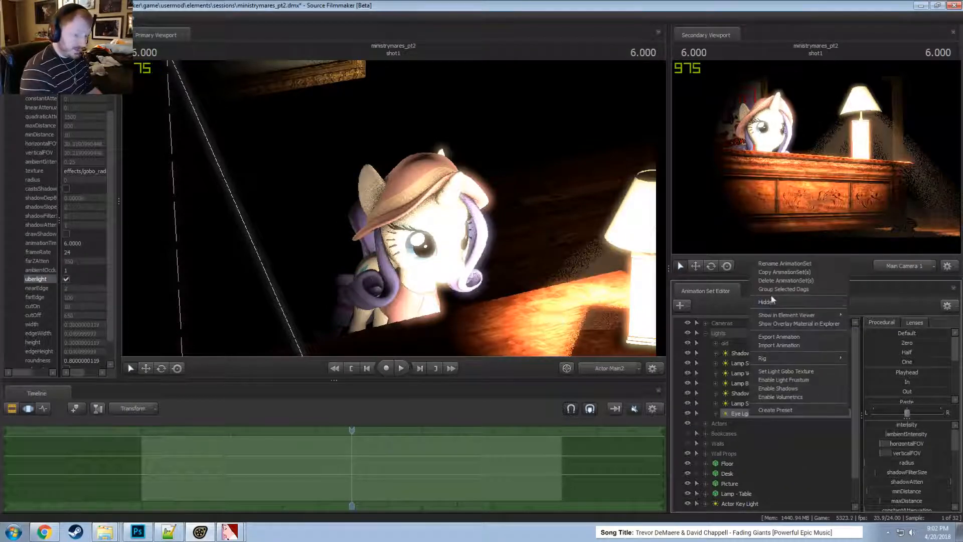
pyautogui.click(777, 261)
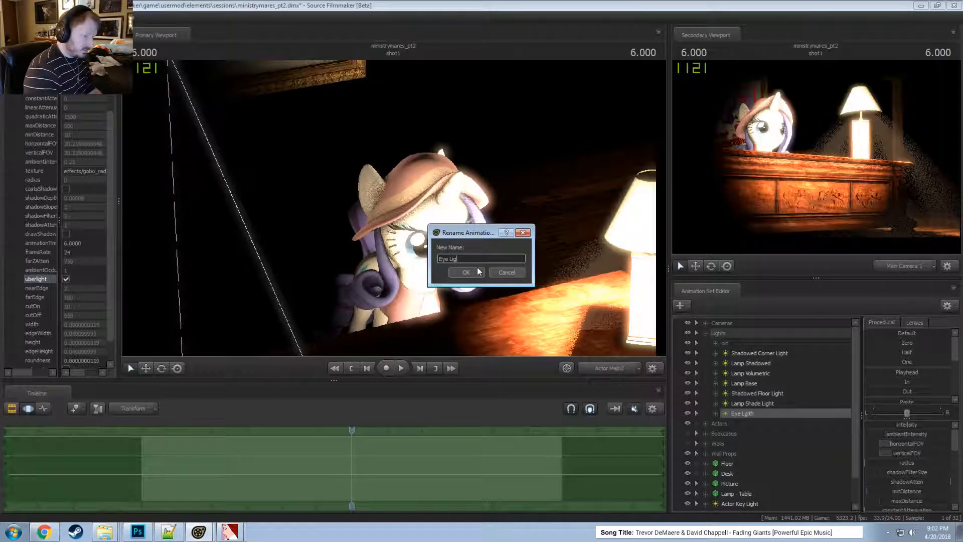
pyautogui.write('ght')
pyautogui.press('Return')
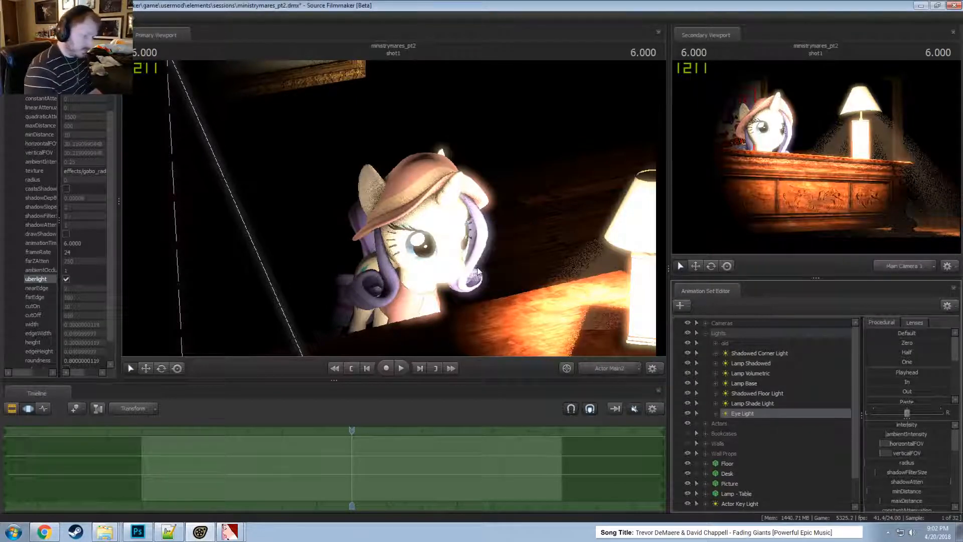
# - Look through Eye Light in the primary viewport and remap its horizontalFOV slider range
pyautogui.doubleClick(763, 416)
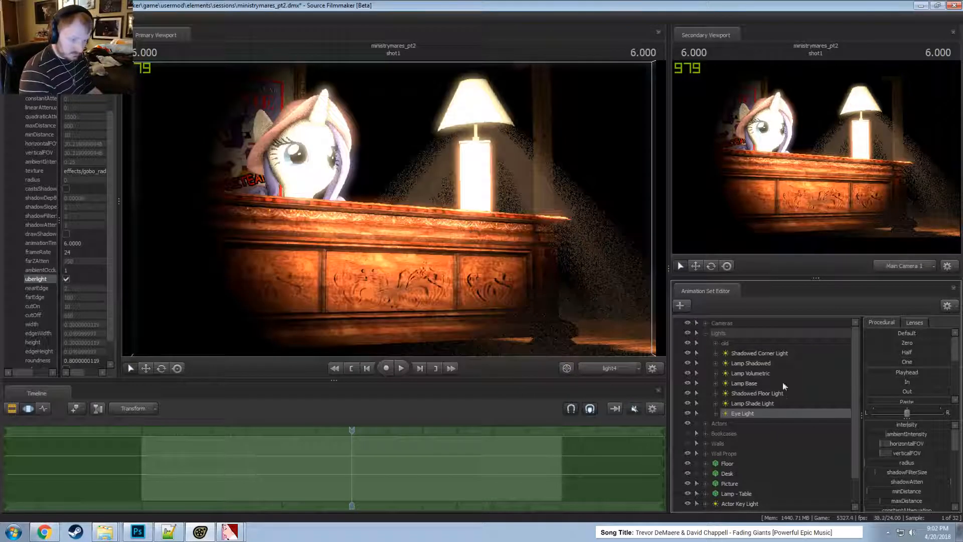
pyautogui.rightClick(890, 442)
pyautogui.click(902, 454)
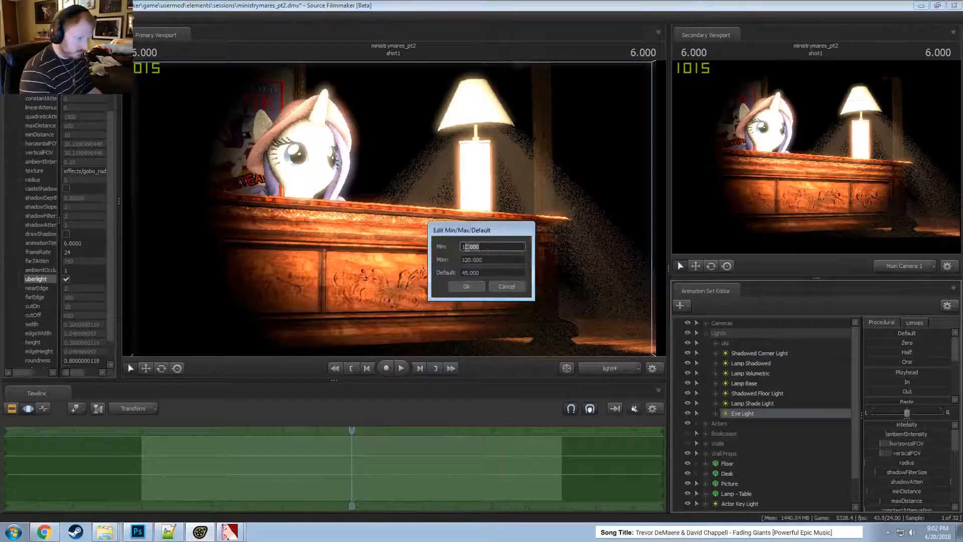
pyautogui.press('Tab')
pyautogui.press('Tab')
pyautogui.press('Return')
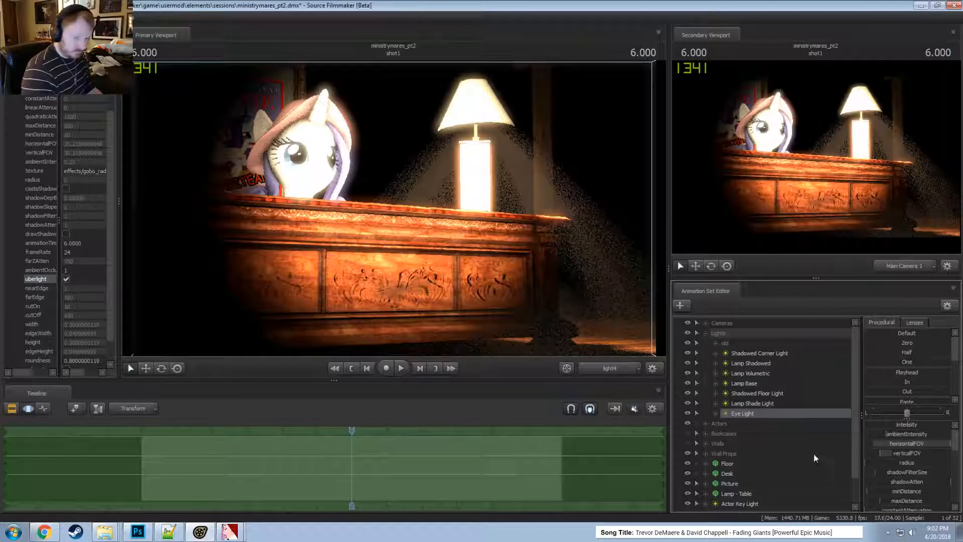
# - Remap Eye Light's verticalFOV slider range to a minimum of 2 and a maximum of 12
pyautogui.click(920, 468)
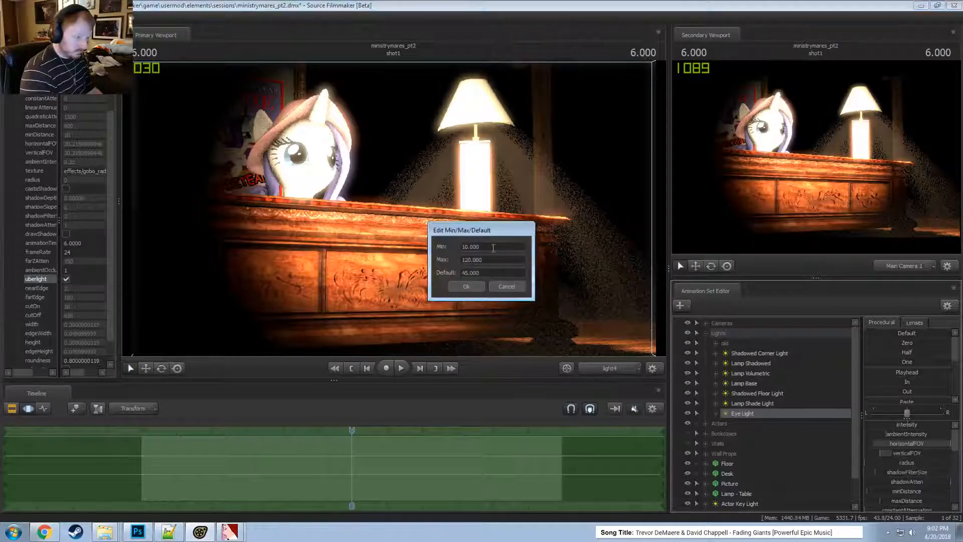
pyautogui.moveTo(493, 248); pyautogui.dragTo(397, 235)
pyautogui.write('1')
pyautogui.press('Tab')
pyautogui.hotkey('shift', 'Tab')
pyautogui.write('2')
pyautogui.press('Tab')
pyautogui.write('12')
pyautogui.press('Tab')
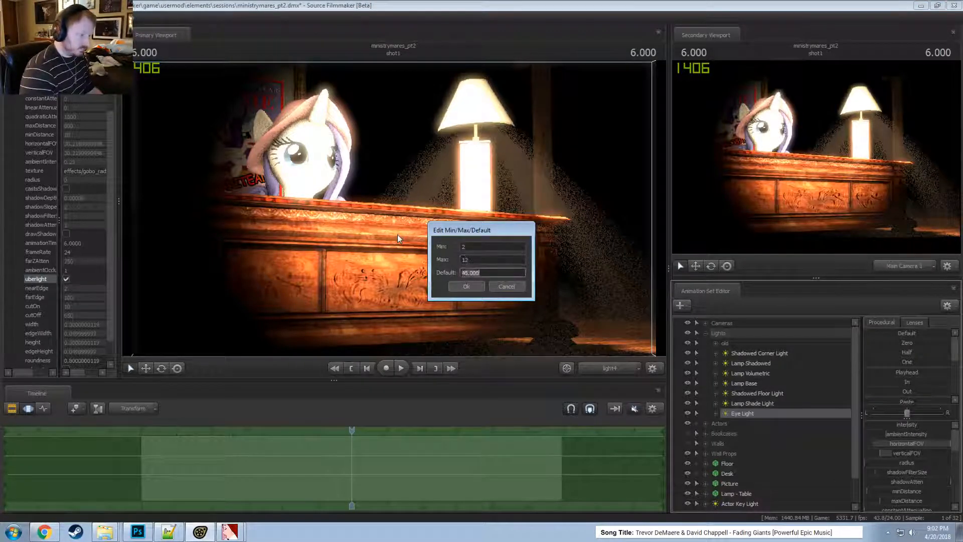
pyautogui.press('Return')
# - Edit Eye Light's intensity slider range and aim the light at the pony's face
pyautogui.rightClick(904, 428)
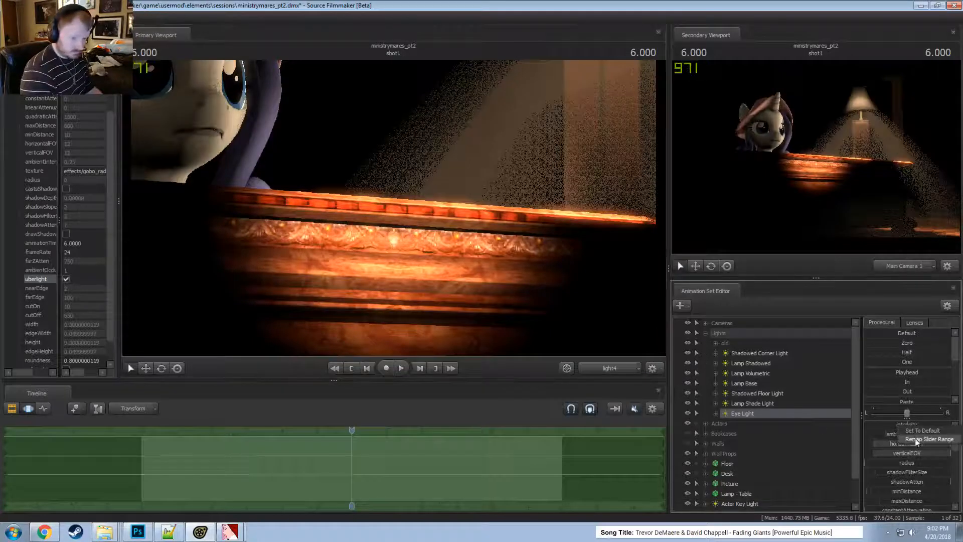
pyautogui.click(918, 441)
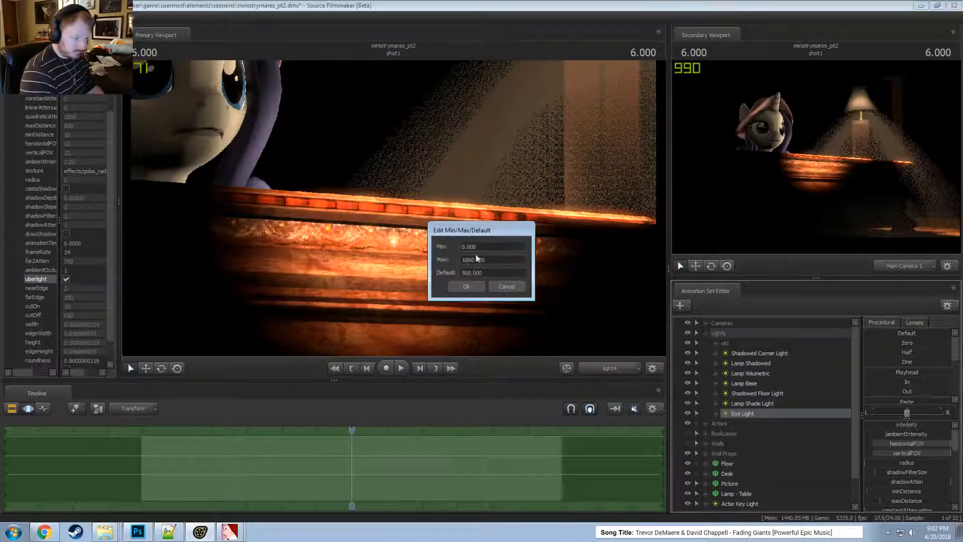
pyautogui.click(466, 286)
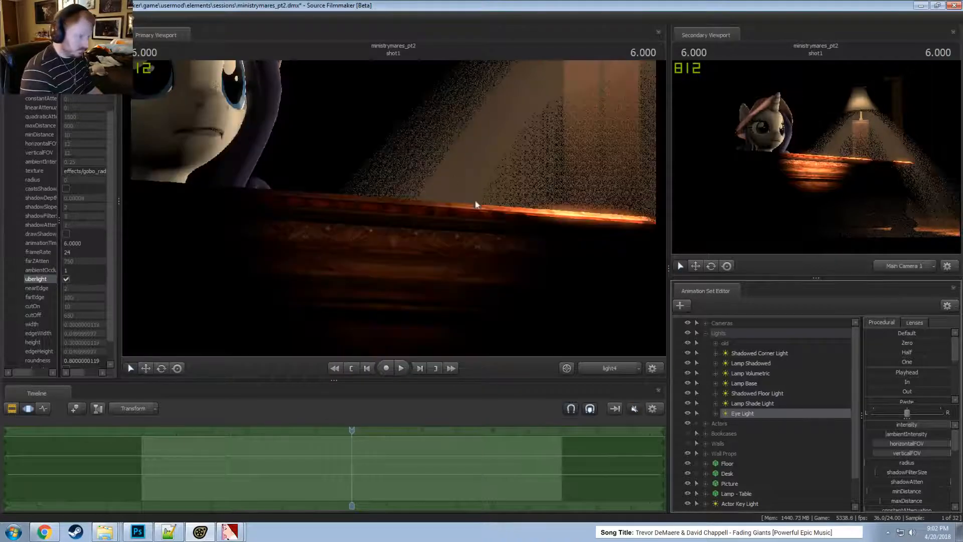
pyautogui.moveTo(476, 204); pyautogui.dragTo(395, 212)
# - Raise Eye Light's cutOn to its maximum and lower its cutOff to zero
pyautogui.scroll(-1, 918, 491)
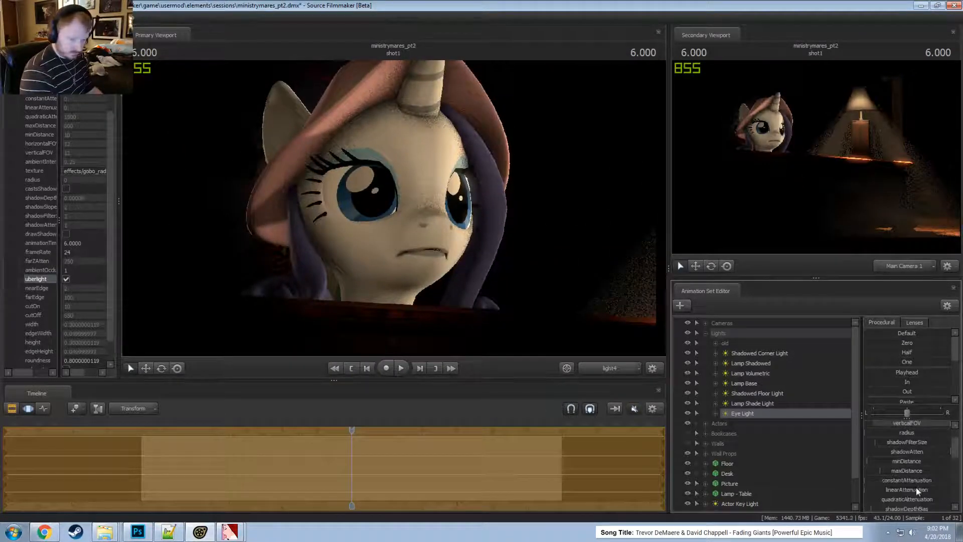
pyautogui.rightClick(775, 415)
pyautogui.scroll(-3, 909, 481)
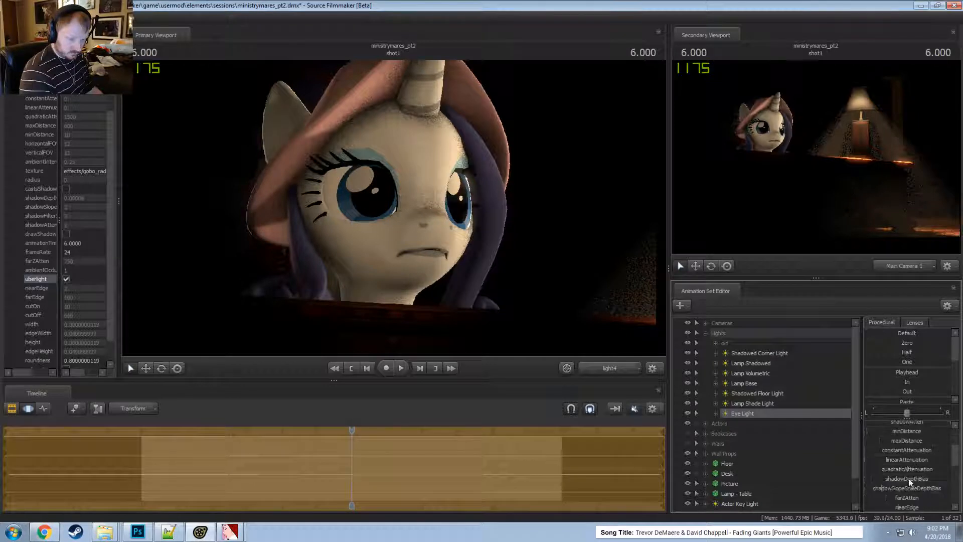
pyautogui.scroll(-3, 906, 487)
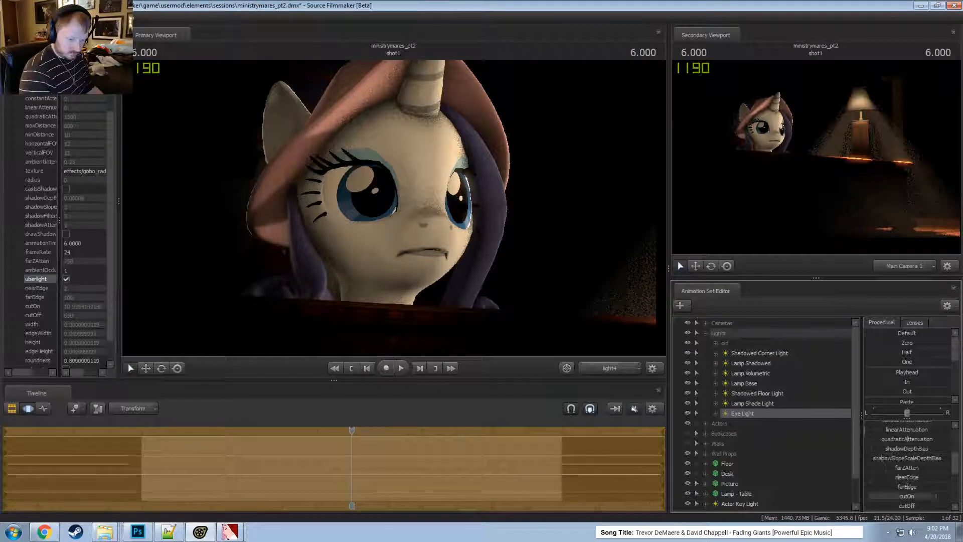
pyautogui.moveTo(907, 497); pyautogui.dragTo(958, 527)
pyautogui.moveTo(914, 506); pyautogui.dragTo(865, 507)
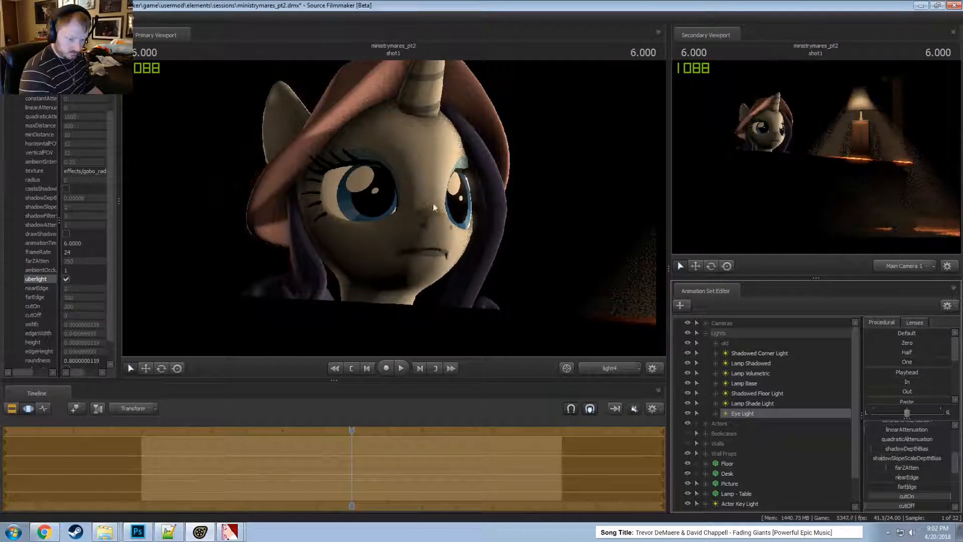
# - Adjust Eye Light's colour controls and reposition the light in front of the pony's face
pyautogui.moveTo(395, 208); pyautogui.dragTo(389, 178)
pyautogui.scroll(-5, 893, 476)
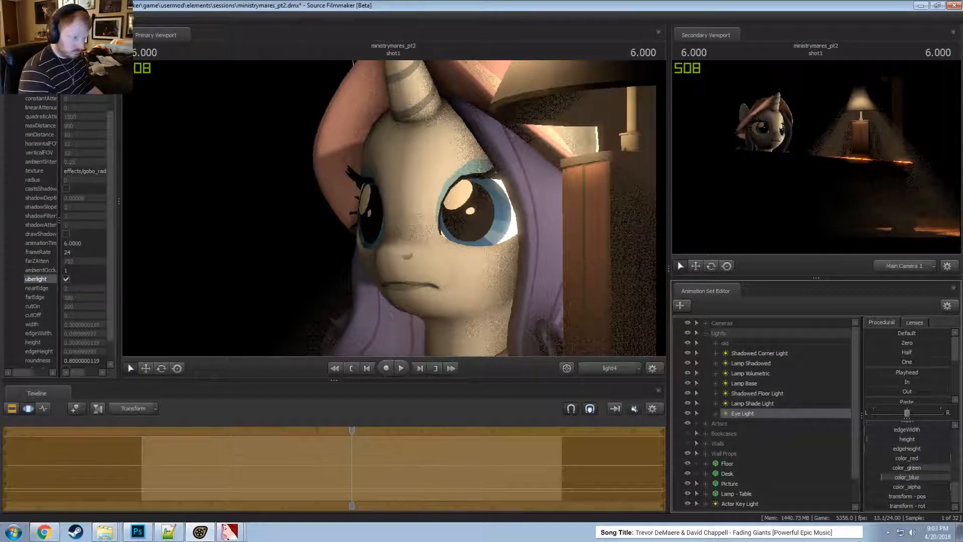
pyautogui.moveTo(394, 209); pyautogui.dragTo(435, 203)
pyautogui.press('s')
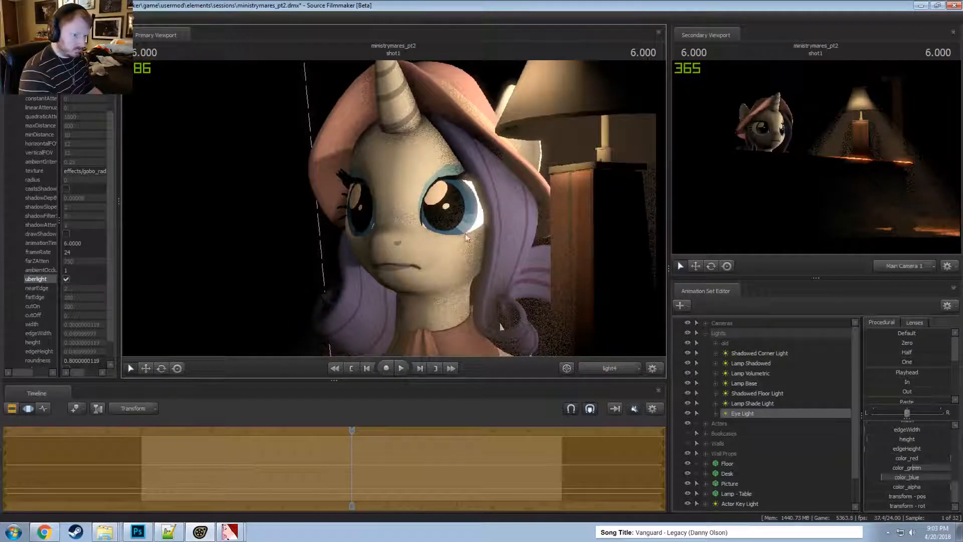
# - Copy Eye Light, and move Actor Key Light, Actor Main, Actor Highlight and Actor Ambient into the Lights group
pyautogui.rightClick(748, 417)
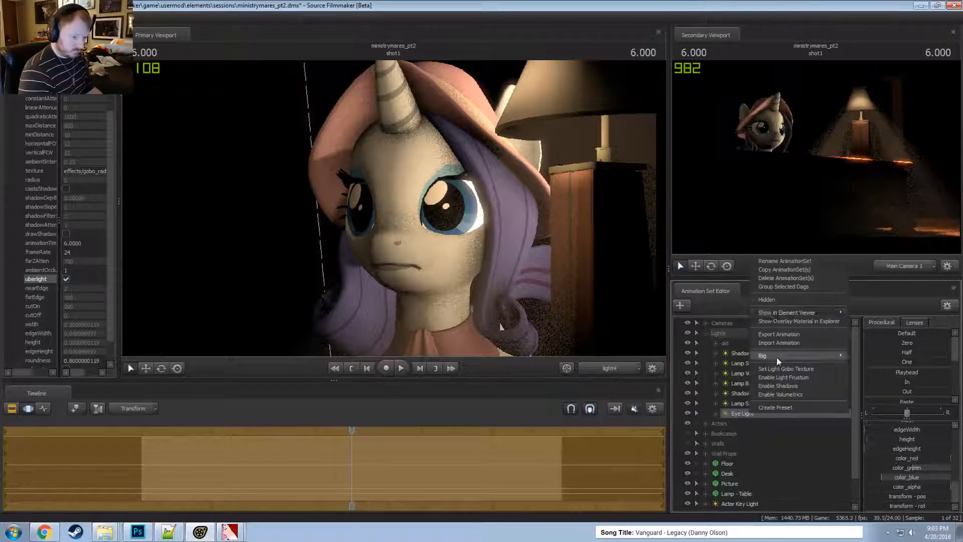
pyautogui.click(770, 272)
pyautogui.scroll(-1, 723, 467)
pyautogui.click(739, 473)
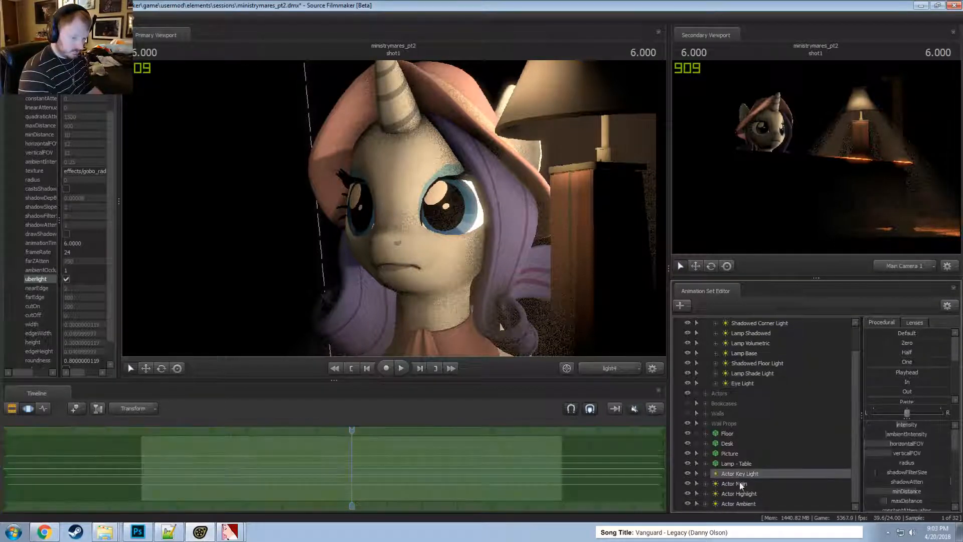
pyautogui.keyDown('shift'); pyautogui.click(738, 504); pyautogui.keyUp('shift')
pyautogui.moveTo(738, 503); pyautogui.dragTo(741, 388)
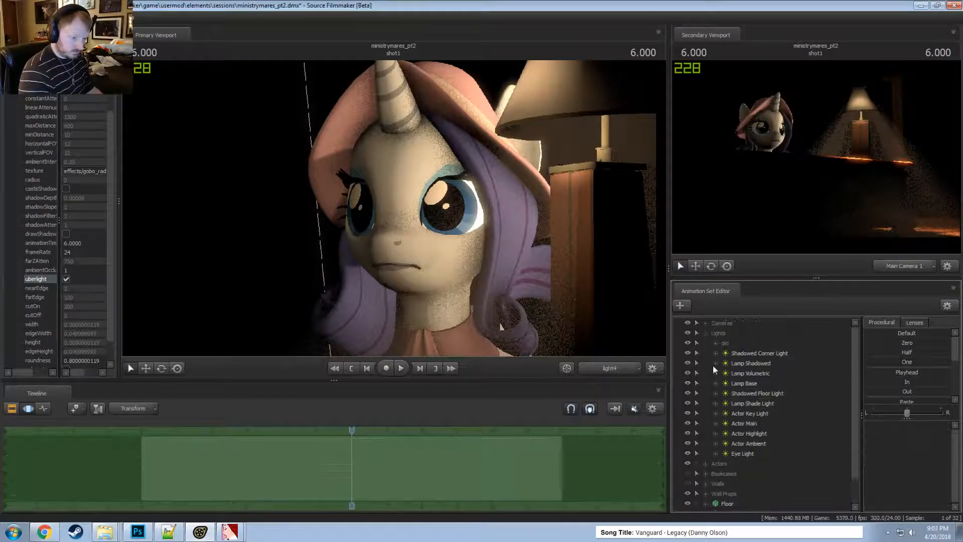
pyautogui.click(706, 333)
# - Paste the copied eye light as a new animation set and rename it Eye Light (Right)
pyautogui.rightClick(754, 468)
pyautogui.click(780, 419)
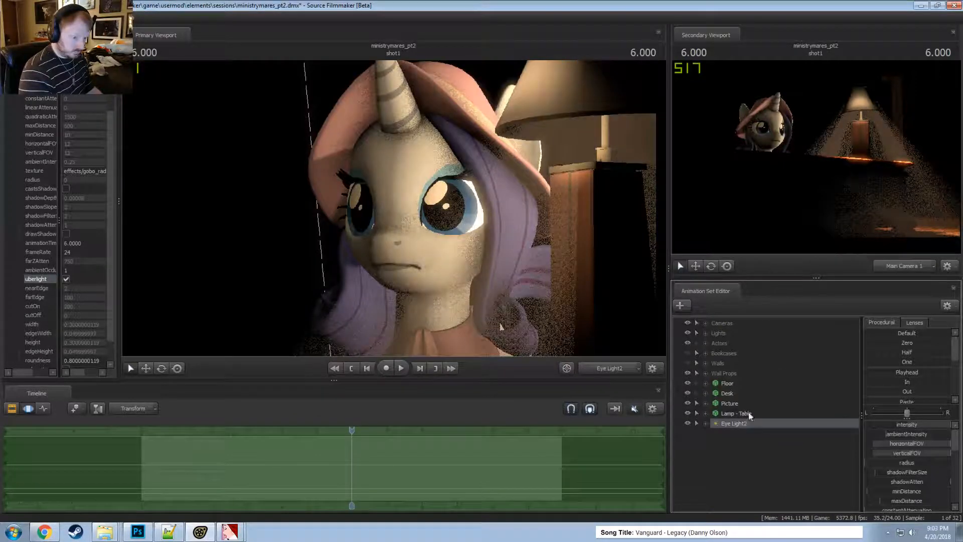
pyautogui.rightClick(739, 424)
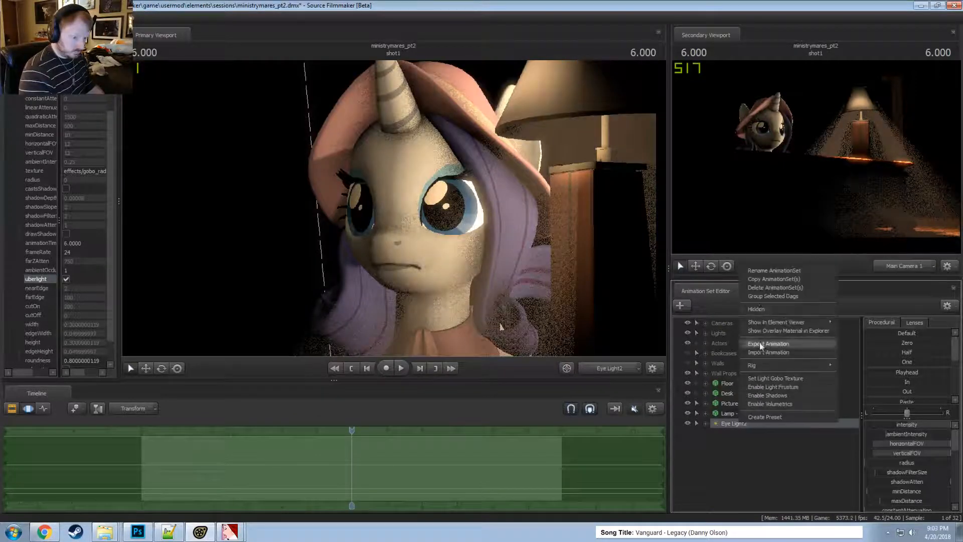
pyautogui.click(756, 275)
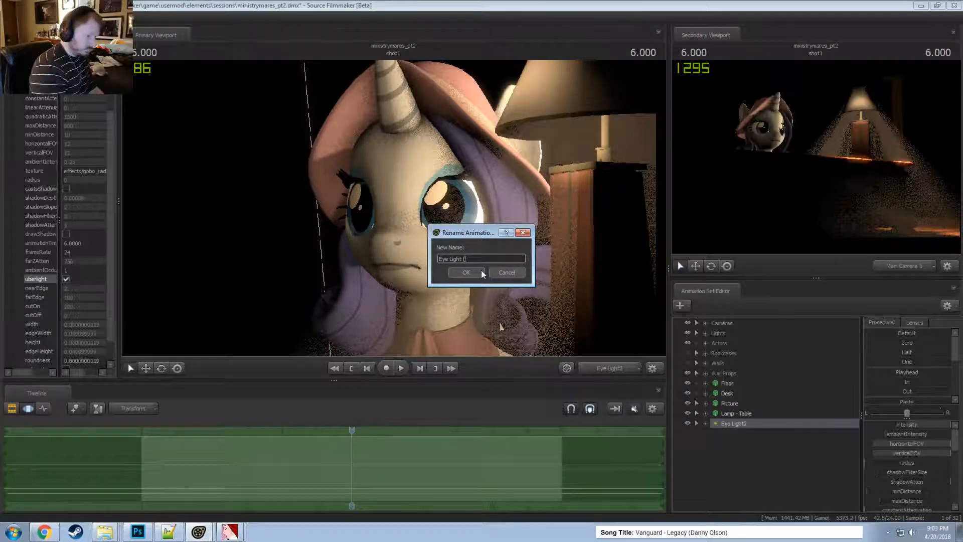
pyautogui.write('Eye Light (Right)')
pyautogui.click(480, 271)
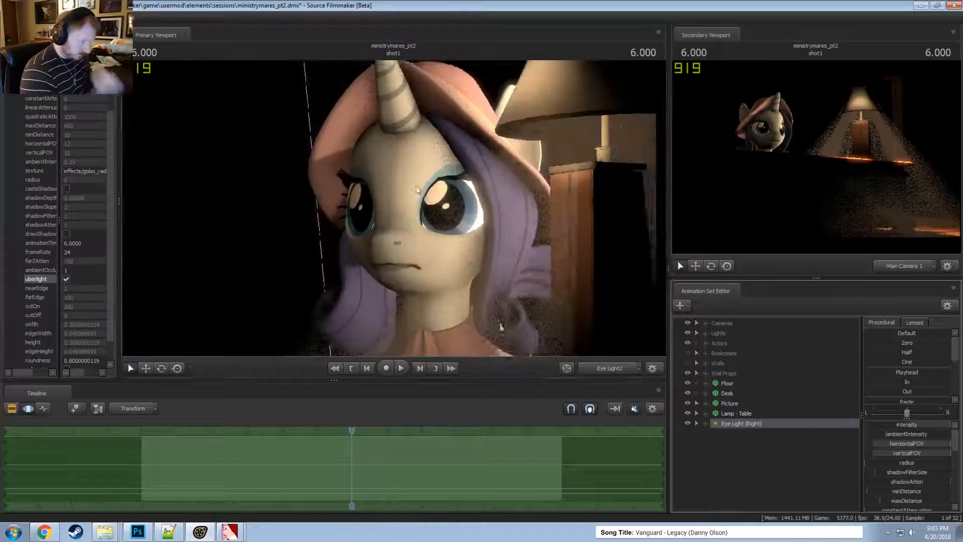
# - Move Eye Light (Right) in close on the pony's eye beside the lamp
pyautogui.moveTo(426, 226)
pyautogui.mouseDown()
pyautogui.moveTo(484, 226)
pyautogui.moveTo(479, 191)
pyautogui.moveTo(470, 221)
pyautogui.moveTo(479, 271)
pyautogui.moveTo(479, 238)
pyautogui.moveTo(487, 263)
pyautogui.moveTo(497, 258)
pyautogui.moveTo(435, 233)
pyautogui.mouseUp()
pyautogui.scroll(8, 479, 220)
pyautogui.scroll(-6, 477, 252)
pyautogui.press('w')
pyautogui.press('s')
pyautogui.press('w')
# - Edit Eye Light (Right)'s intensity slider range and raise its intensity
pyautogui.rightClick(916, 424)
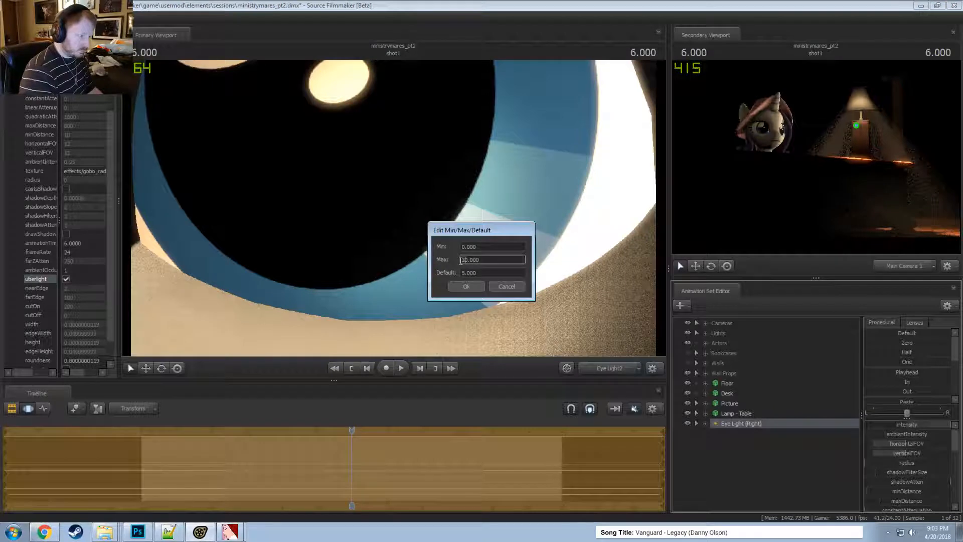
pyautogui.press('Return')
pyautogui.moveTo(899, 426); pyautogui.dragTo(944, 425)
# - Pull Eye Light (Right) back slightly to recentre it on the pony's eye, and switch the timeline to the Clip Editor
pyautogui.press('s')
pyautogui.moveTo(431, 221); pyautogui.dragTo(392, 211)
pyautogui.press('s')
pyautogui.press('F3')
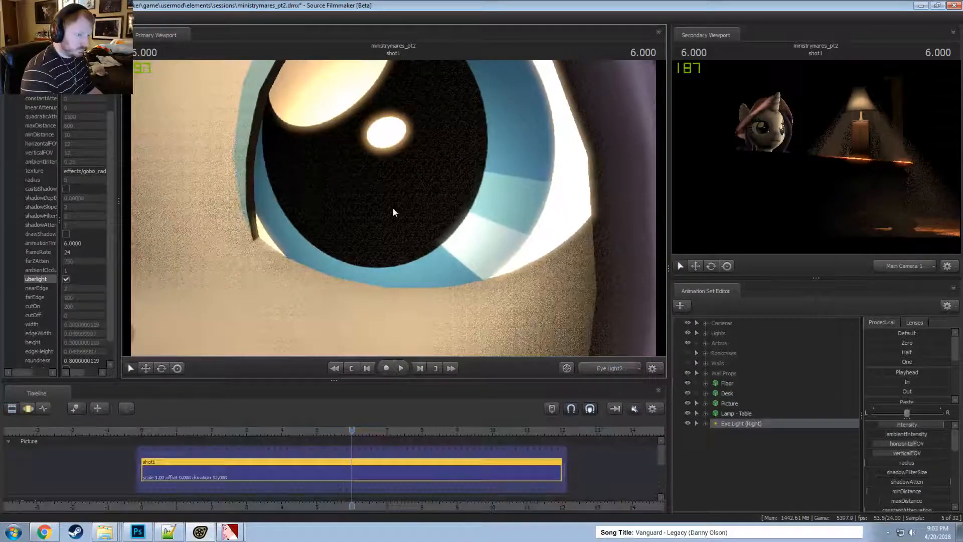
# - Duplicate Eye Light (Right) as a new animation set and rename the copy Eye Light (Left)
pyautogui.rightClick(745, 423)
pyautogui.click(778, 278)
pyautogui.rightClick(735, 444)
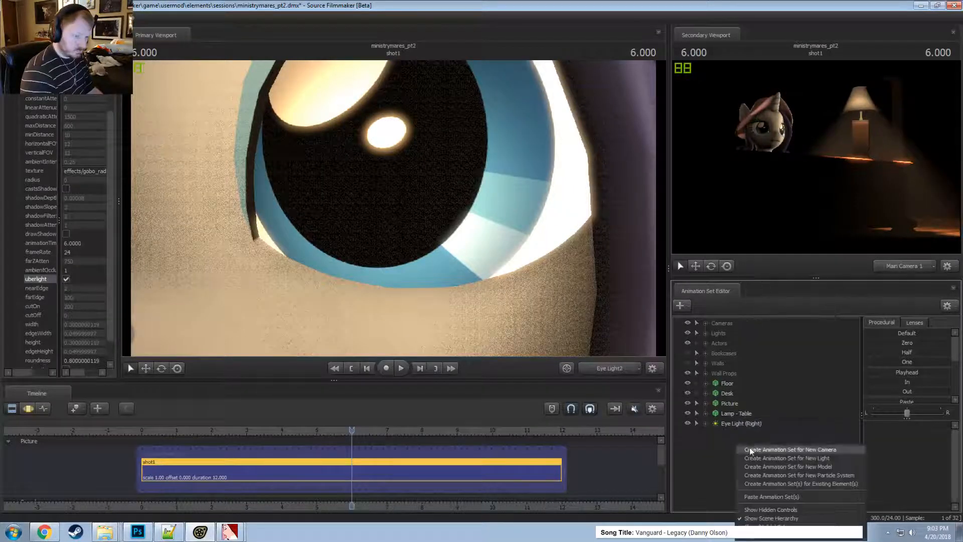
pyautogui.click(757, 495)
pyautogui.rightClick(746, 437)
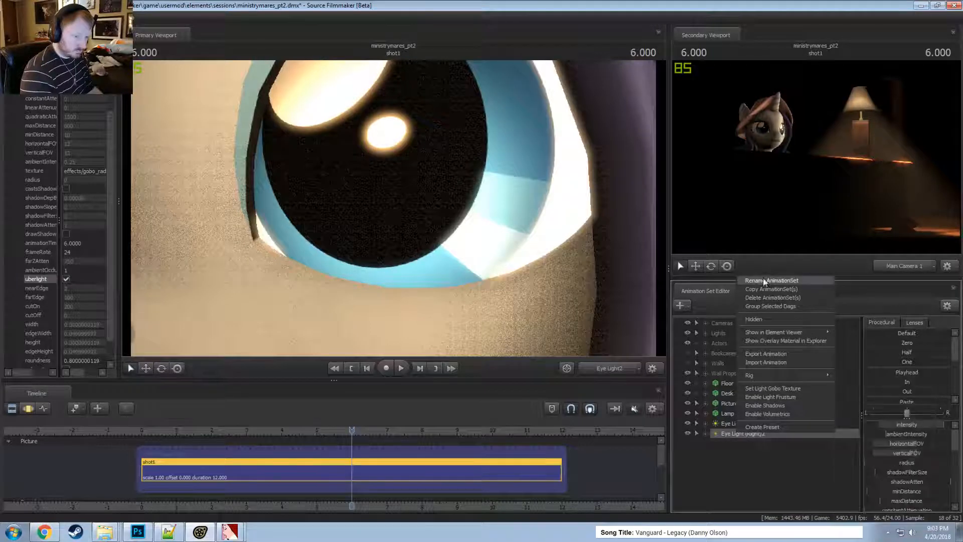
pyautogui.click(763, 280)
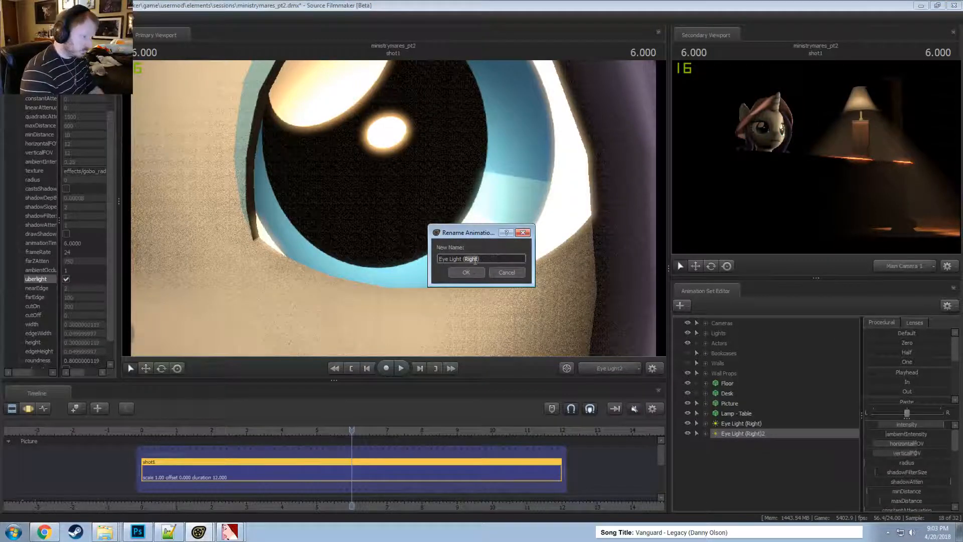
pyautogui.press('Return')
# - Move Eye Light (Left) across to the pony's other eye and frame it in close on the pupil
pyautogui.press('F2')
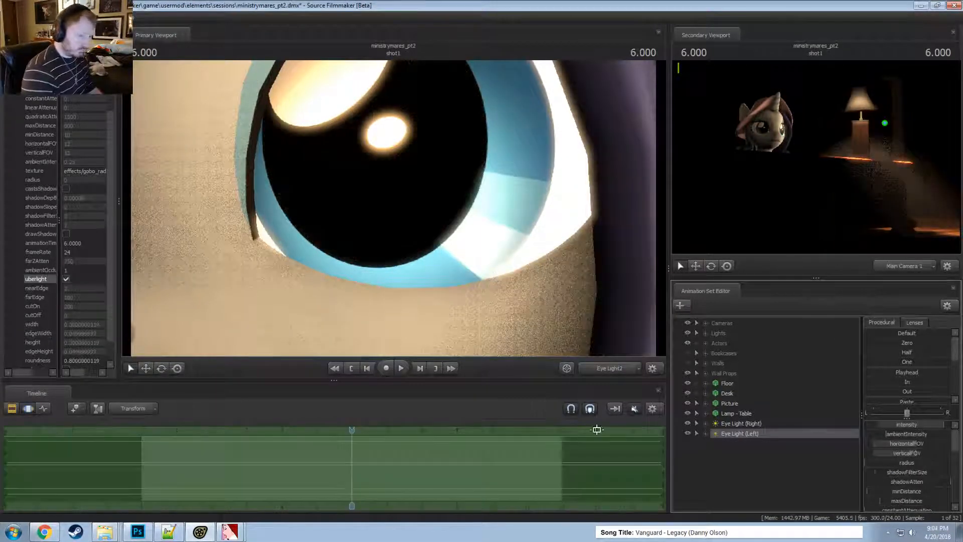
pyautogui.scroll(-8, 394, 208)
pyautogui.moveTo(393, 209)
pyautogui.mouseDown()
pyautogui.moveTo(427, 213)
pyautogui.moveTo(381, 216)
pyautogui.moveTo(421, 225)
pyautogui.moveTo(456, 181)
pyautogui.moveTo(393, 172)
pyautogui.moveTo(392, 212)
pyautogui.mouseUp()
pyautogui.press('w')
pyautogui.press('a')
pyautogui.scroll(5, 394, 208)
pyautogui.press('w')
pyautogui.press('s')
pyautogui.press('s')
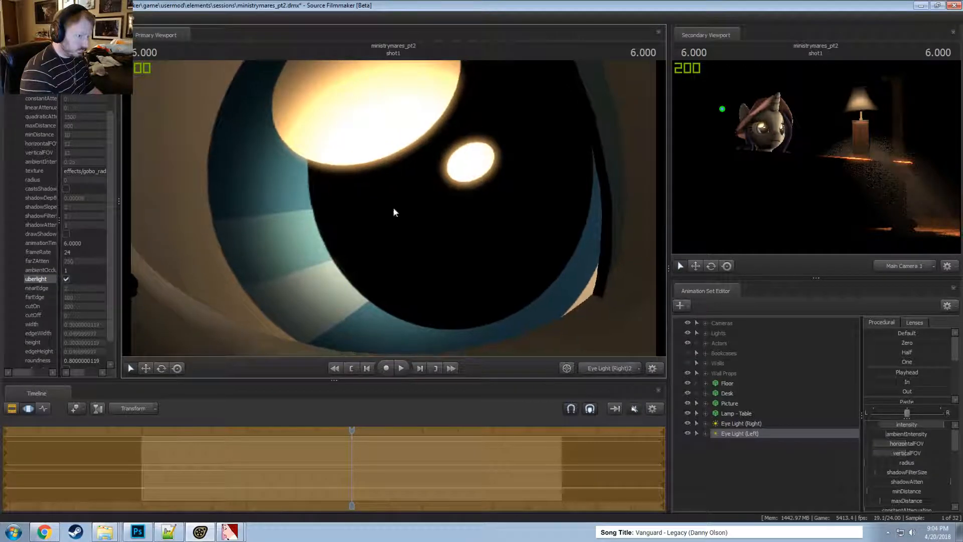
# - Lower Eye Light (Left)'s intensity and narrow its horizontal and vertical field of view
pyautogui.moveTo(924, 430); pyautogui.dragTo(876, 431)
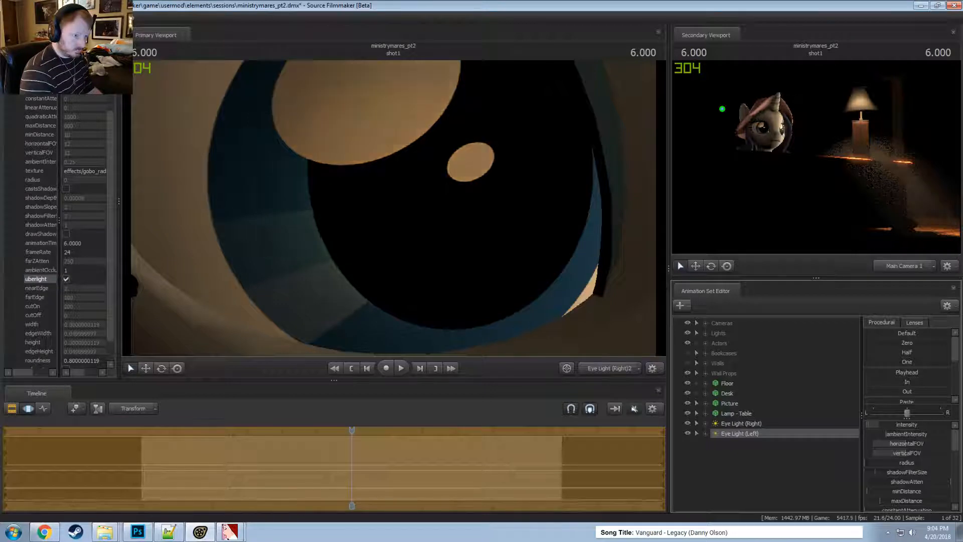
pyautogui.press('F2')
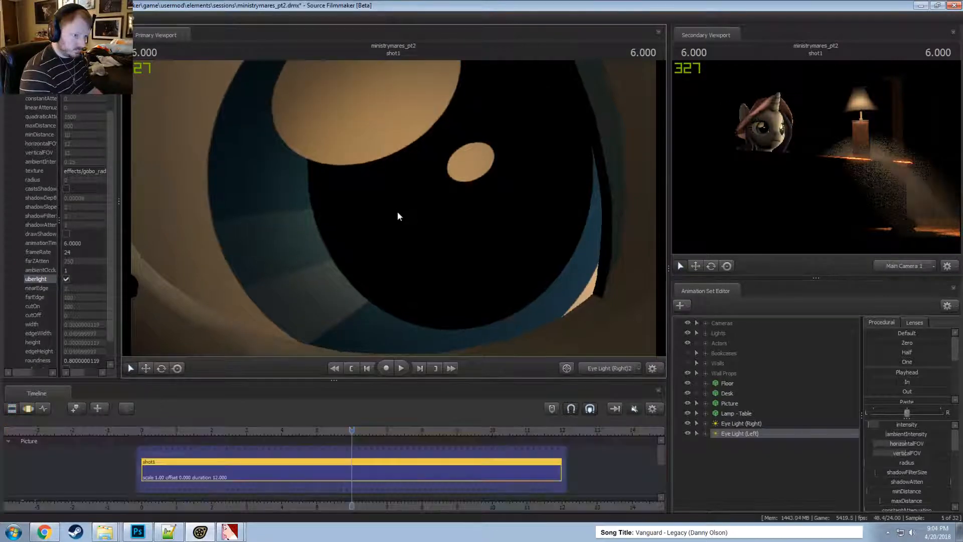
pyautogui.press('F3')
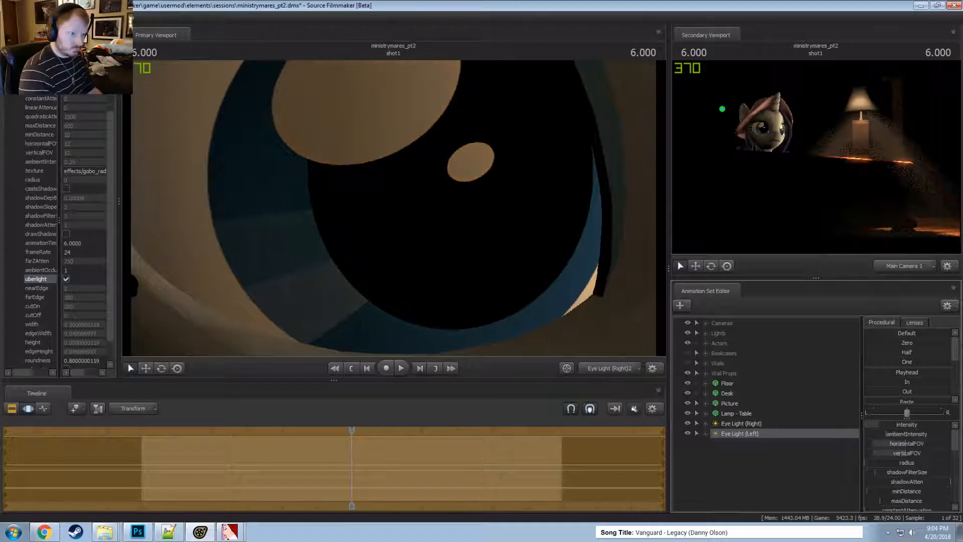
pyautogui.moveTo(401, 210); pyautogui.dragTo(382, 212)
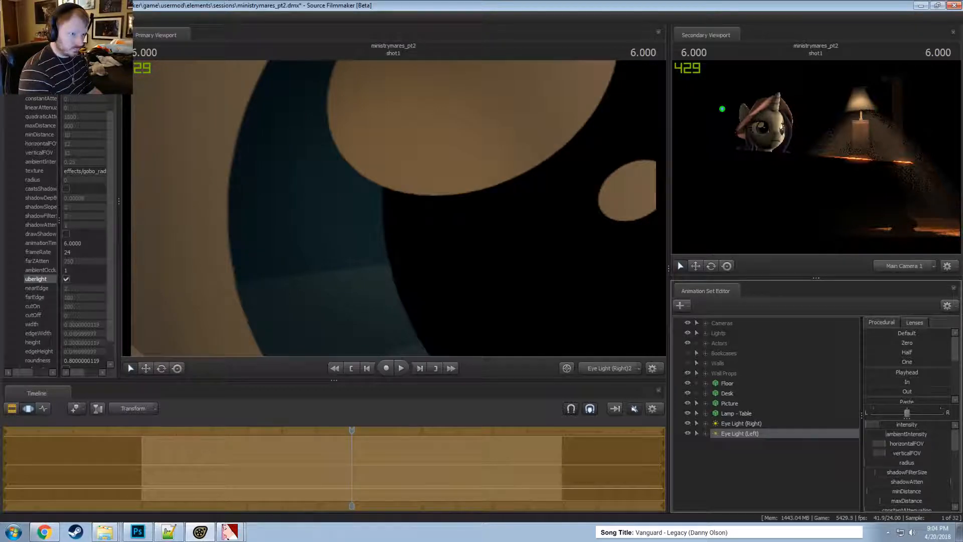
# - Compare the eye lighting in the rendered shot and re-aim Eye Light (Left) slightly higher on the eye
pyautogui.press('F2')
pyautogui.press('F3')
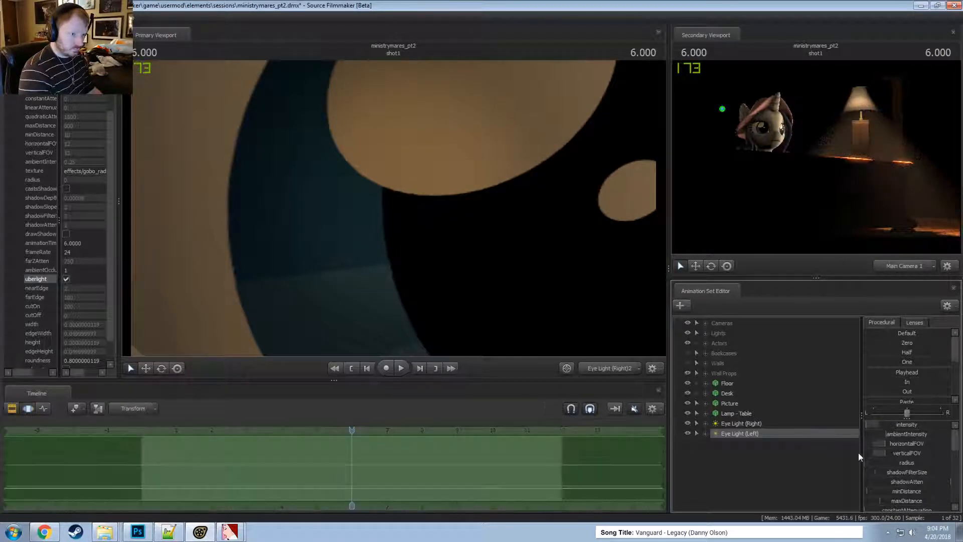
pyautogui.press('F2')
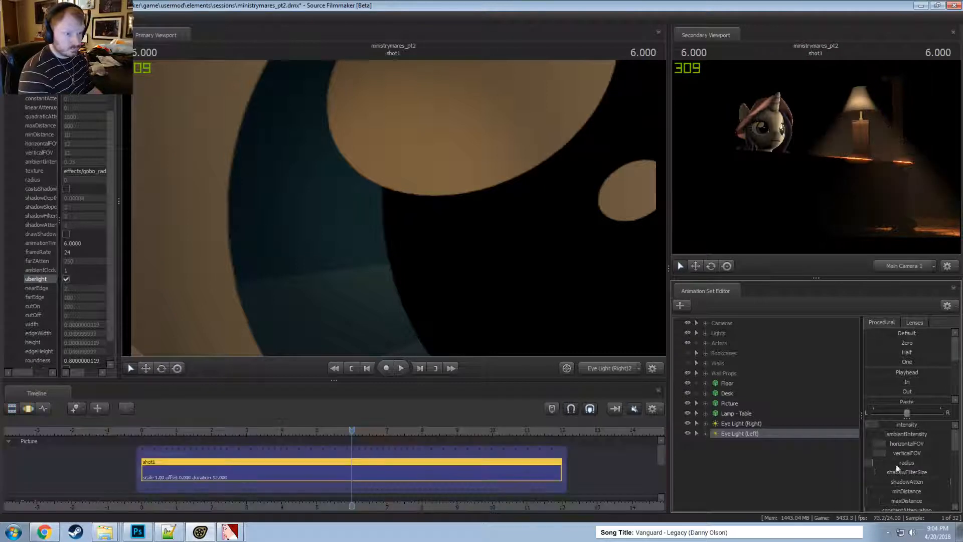
pyautogui.press('F3')
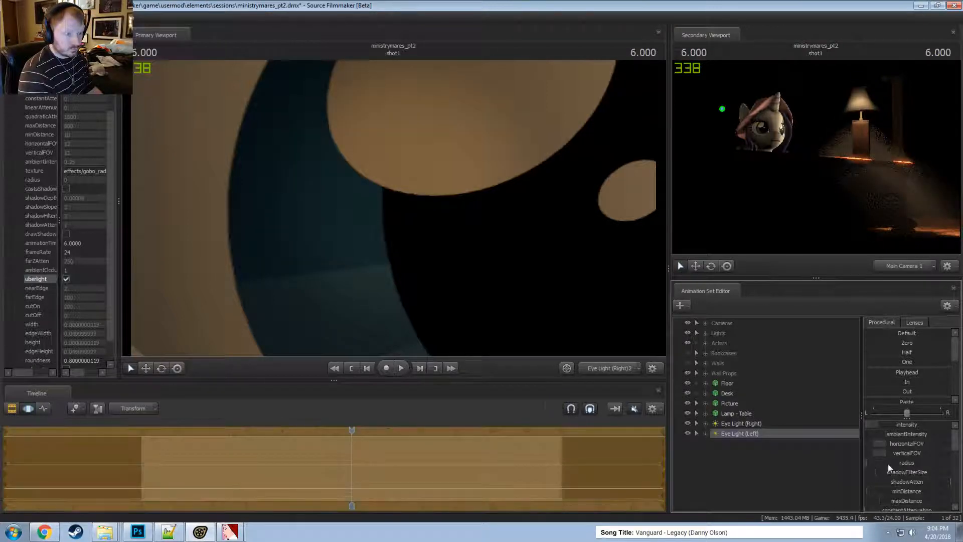
pyautogui.press('F2')
pyautogui.press('F3')
pyautogui.press('F2')
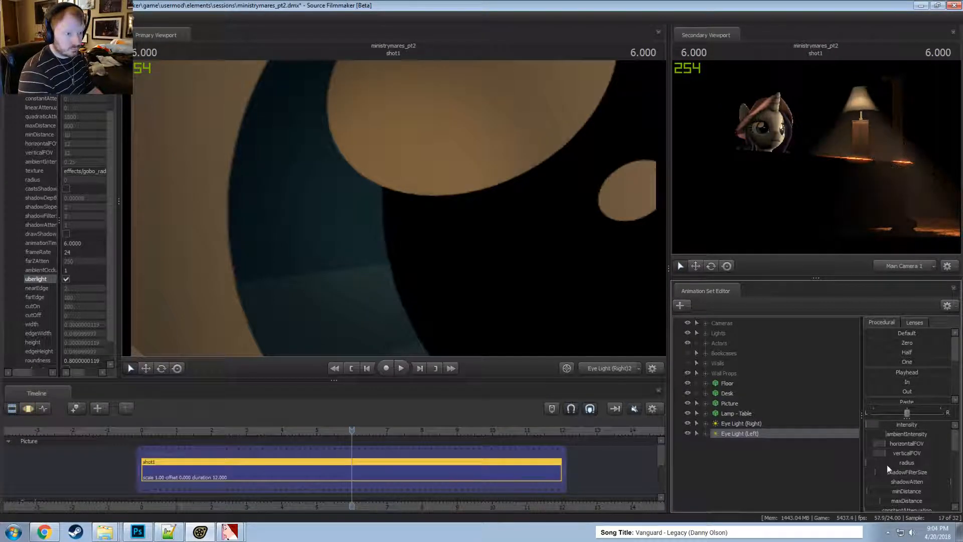
pyautogui.press('F3')
pyautogui.press('F2')
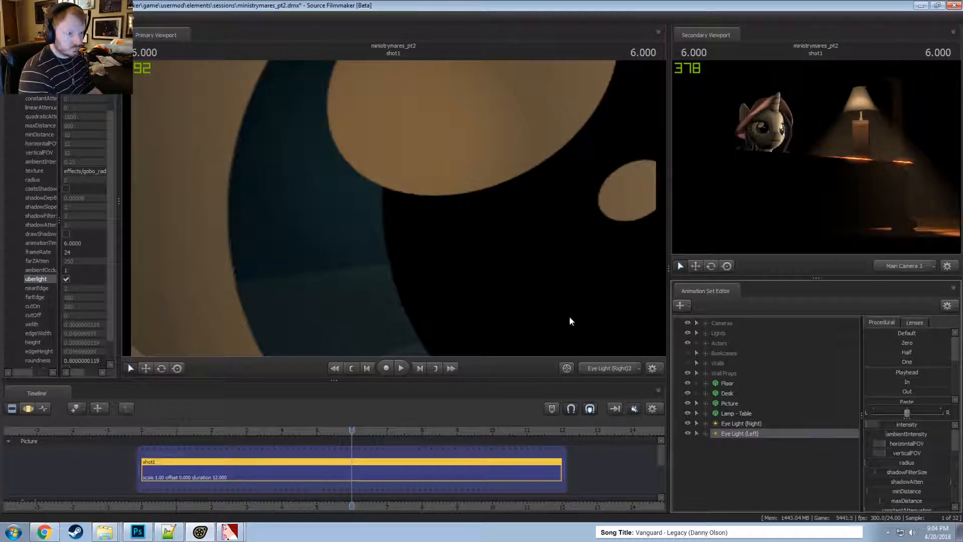
pyautogui.press('F3')
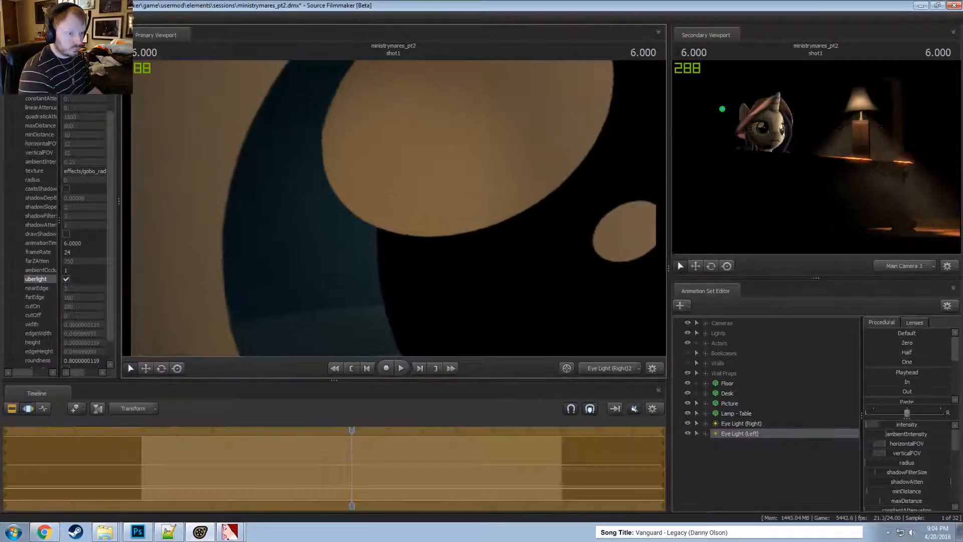
pyautogui.press('F2')
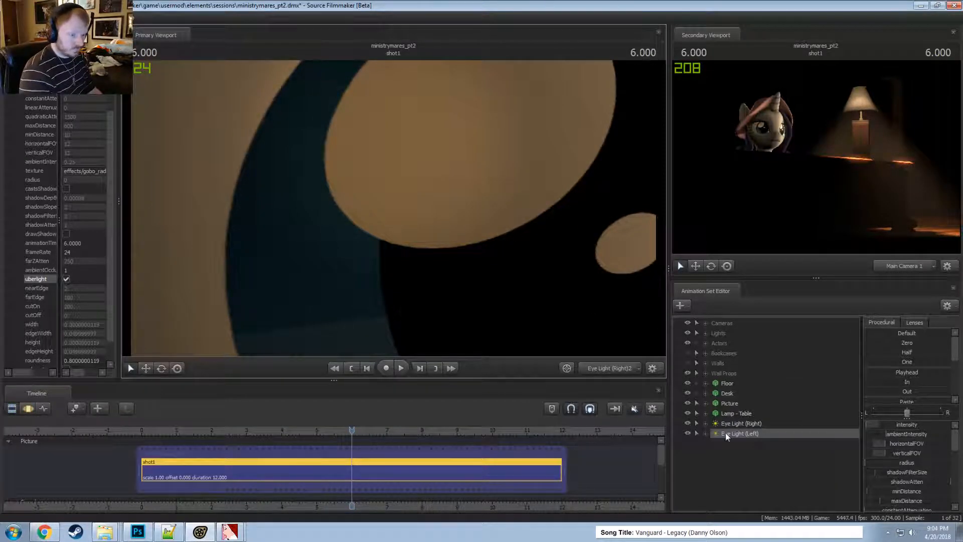
# - Move Eye Light (Right) and Eye Light (Left) together into the Lights group and look over its list of lights
pyautogui.keyDown('shift'); pyautogui.click(740, 423); pyautogui.keyUp('shift')
pyautogui.moveTo(740, 424); pyautogui.dragTo(709, 340)
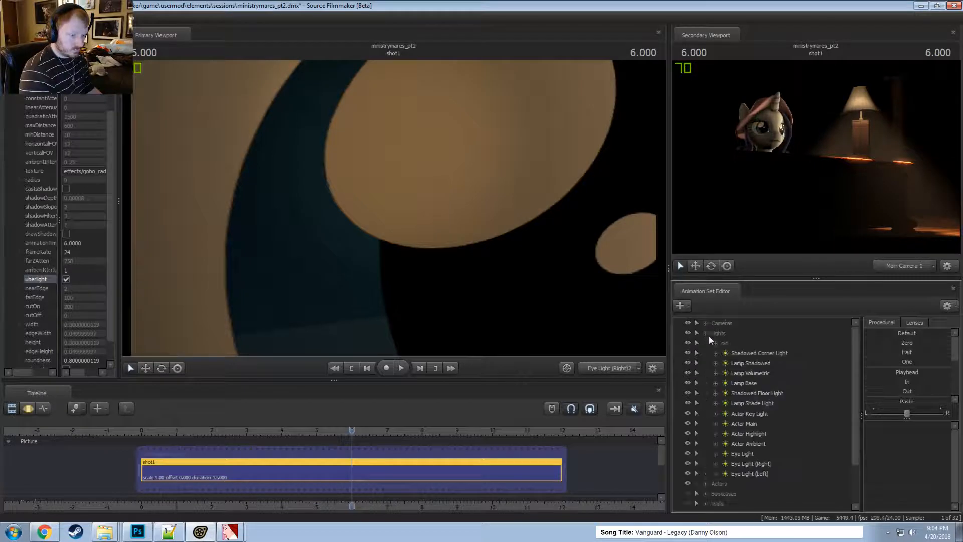
pyautogui.scroll(-2, 718, 381)
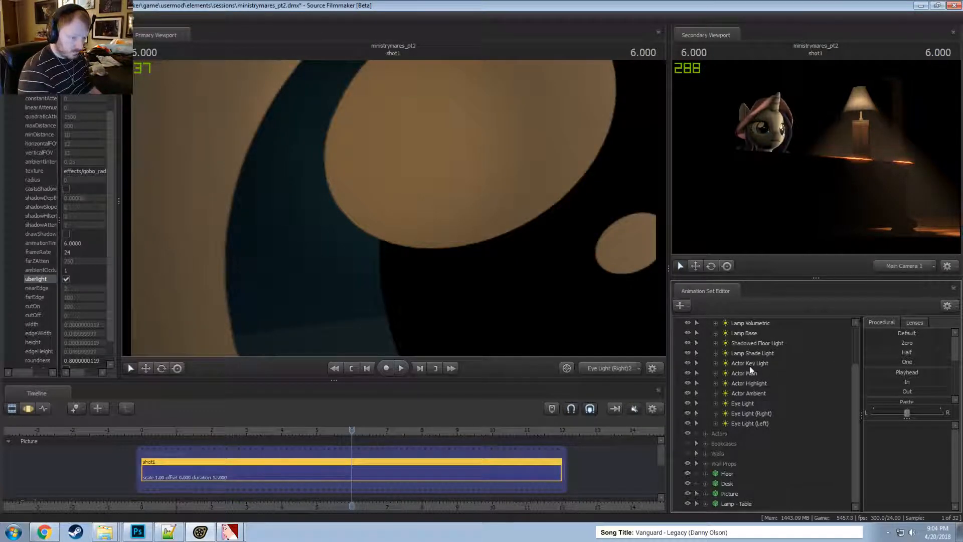
pyautogui.scroll(2, 695, 360)
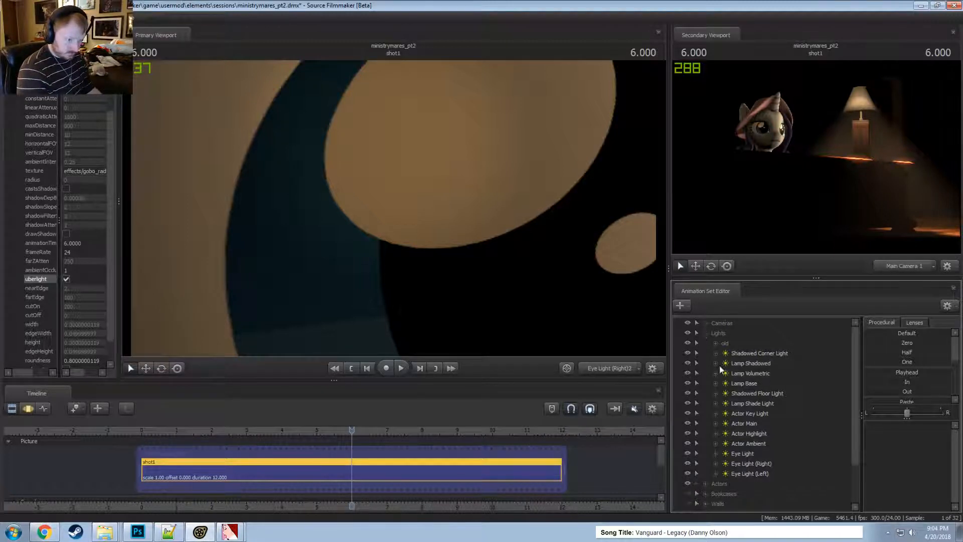
# - Copy the Actor Main light, collapse the Lights group and paste the copy as a new animation set
pyautogui.rightClick(754, 421)
pyautogui.click(757, 284)
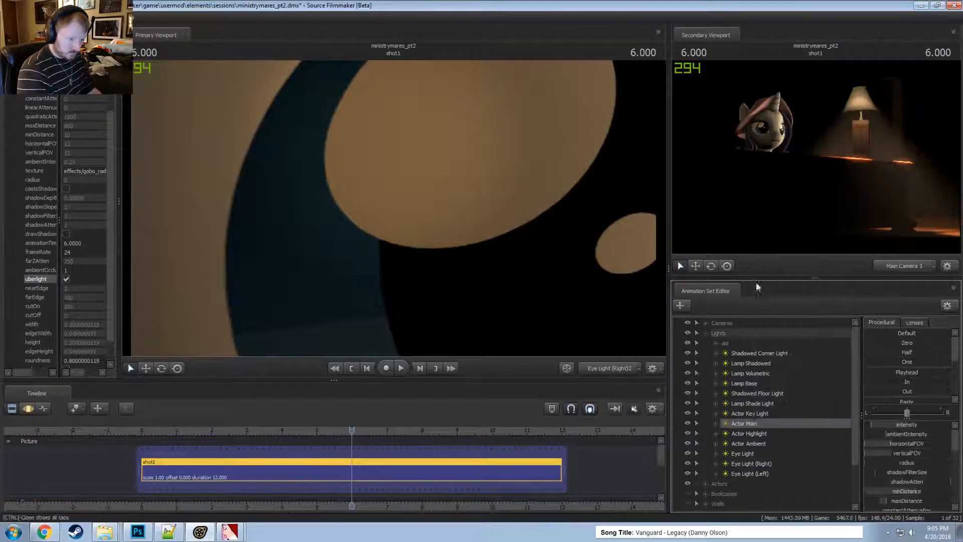
pyautogui.click(706, 334)
pyautogui.rightClick(757, 450)
pyautogui.click(792, 407)
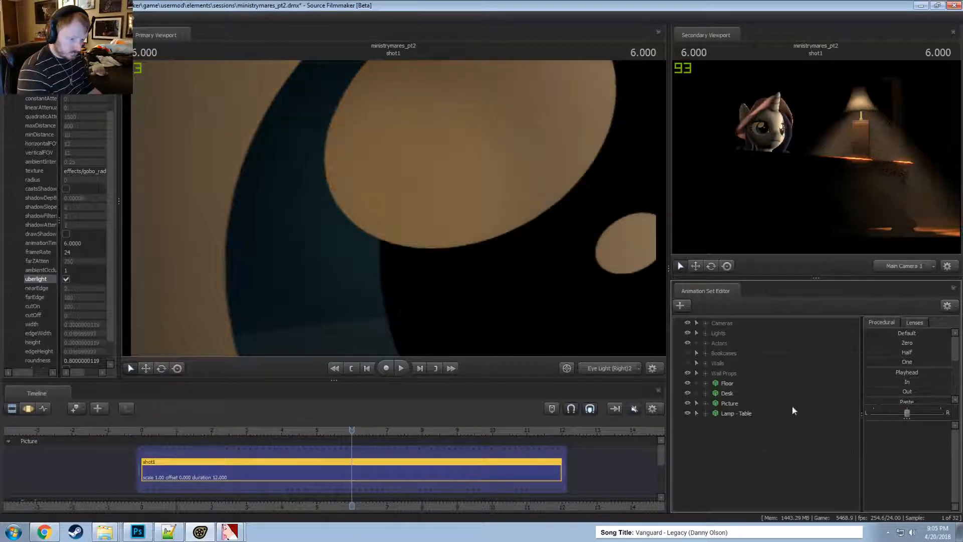
# - Pull the pasted Actor Main2 light back from the desk, and unhide the Bookcases and Walls groups
pyautogui.click(745, 424)
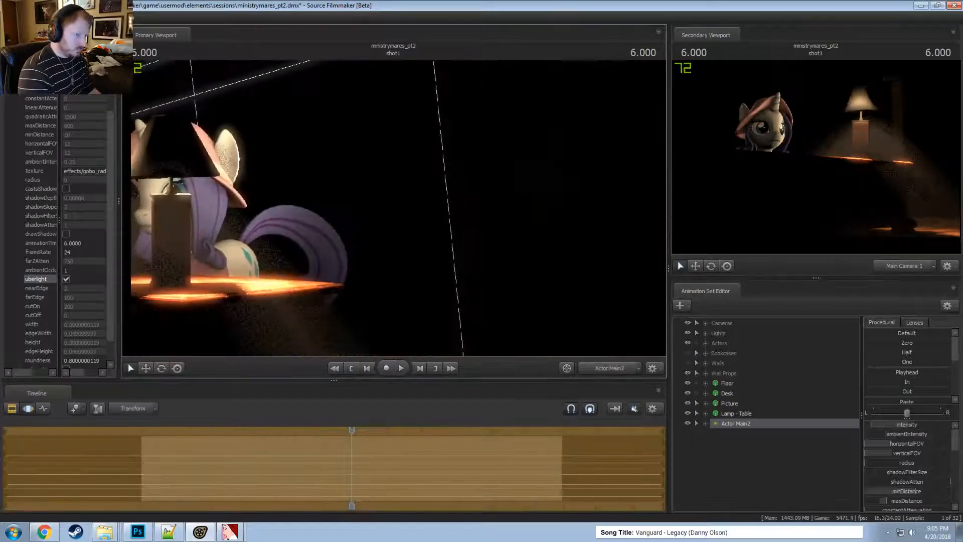
pyautogui.press('s')
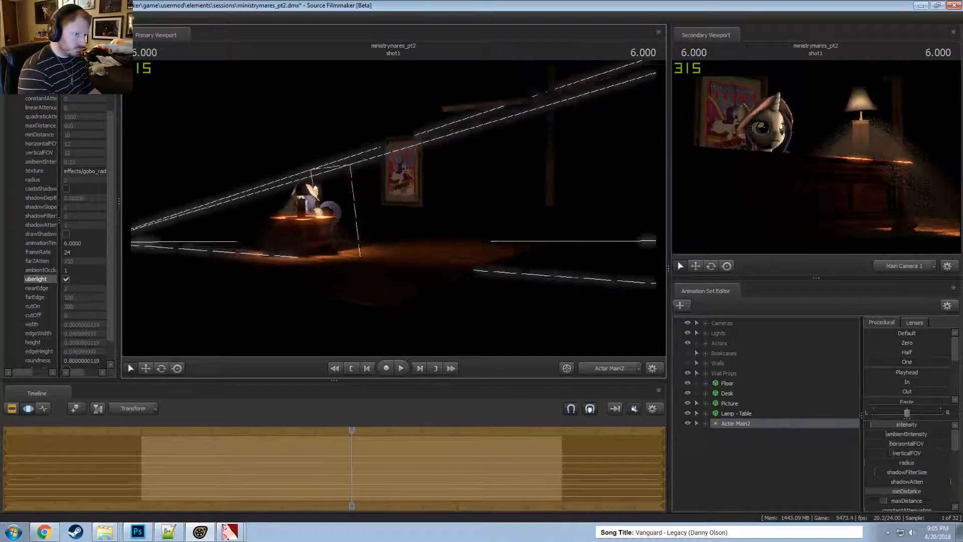
pyautogui.press('w')
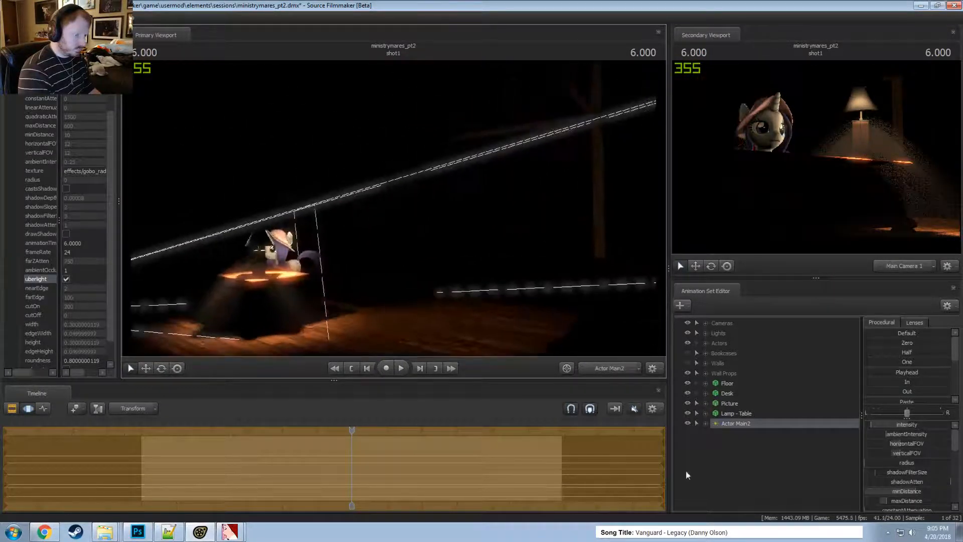
pyautogui.click(688, 353)
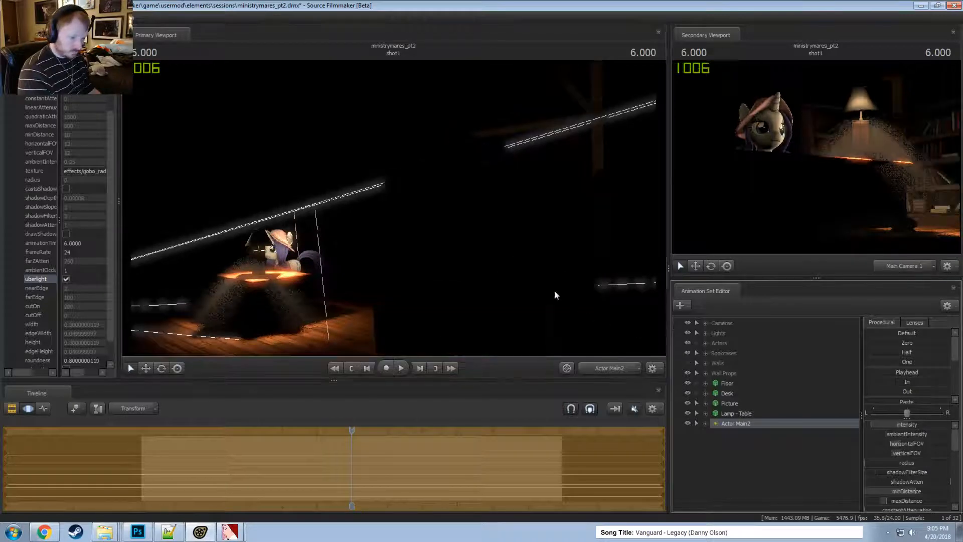
pyautogui.click(688, 363)
# - Reposition Actor Main2 in front of the desk so that it aims past the pony toward the back bookcases
pyautogui.moveTo(607, 347); pyautogui.dragTo(552, 368)
pyautogui.press('a')
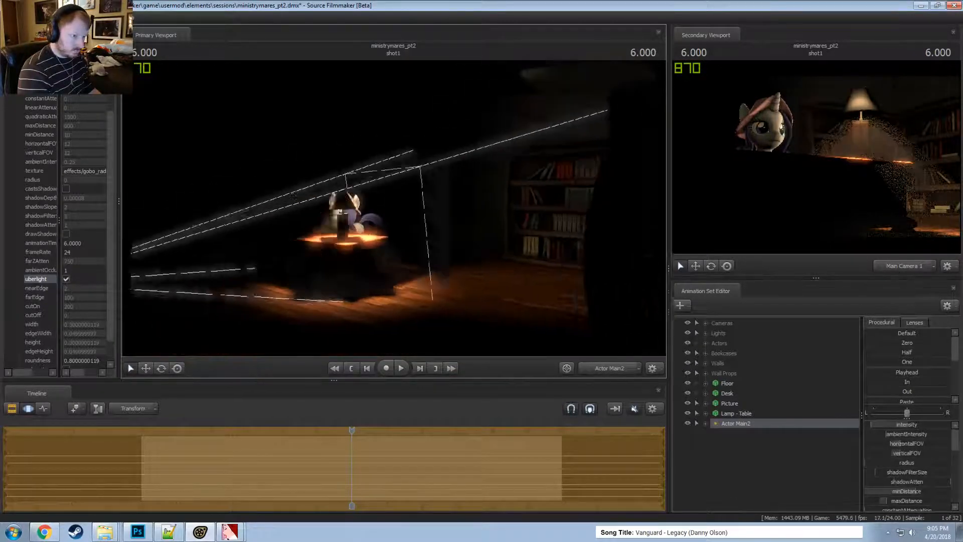
pyautogui.moveTo(394, 209)
pyautogui.mouseDown()
pyautogui.moveTo(384, 210)
pyautogui.moveTo(394, 208)
pyautogui.mouseUp()
pyautogui.press('w')
pyautogui.press('d')
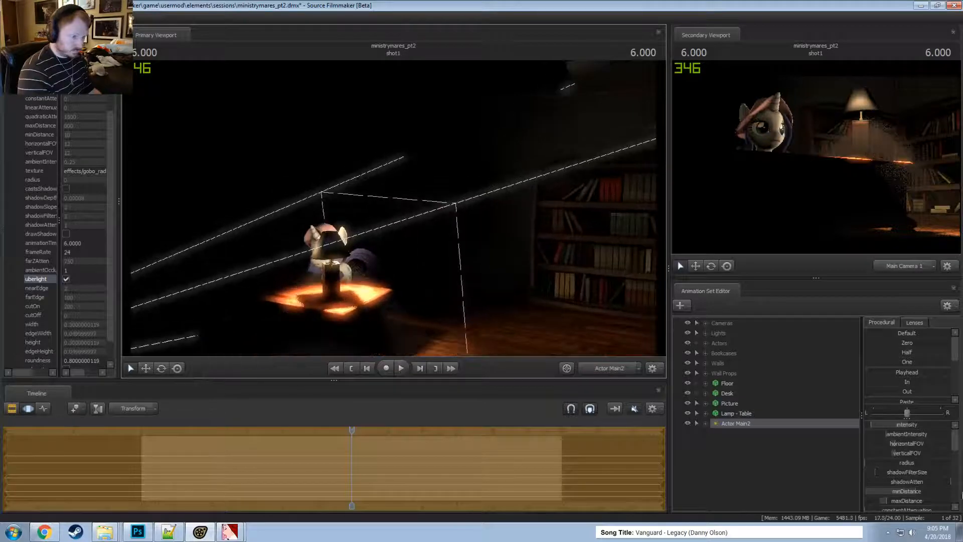
# - Reduce Actor Main2's minDistance and pull the light farther back and higher from the desk
pyautogui.moveTo(899, 494); pyautogui.dragTo(857, 494)
pyautogui.moveTo(490, 251); pyautogui.dragTo(504, 302)
pyautogui.press('s')
pyautogui.press('F2')
pyautogui.press('F3')
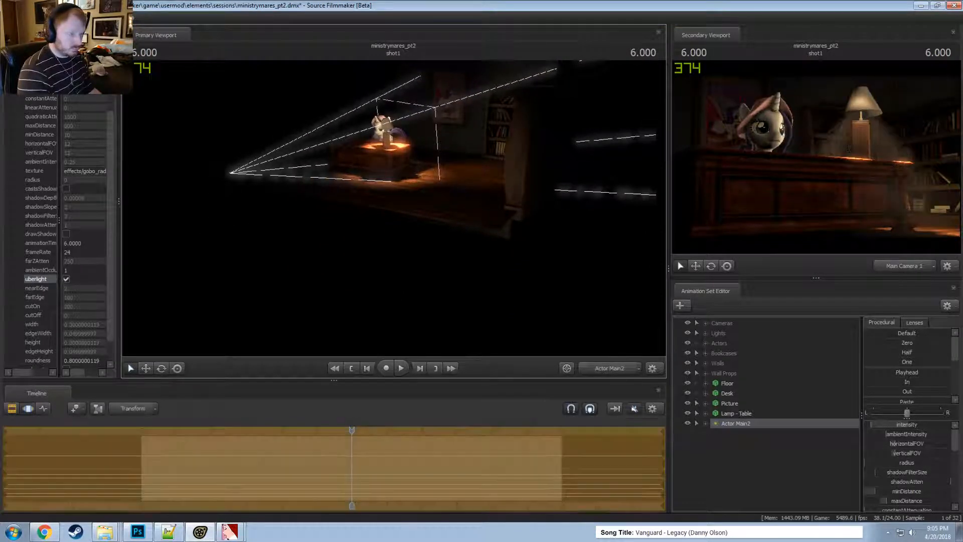
# - Raise Actor Main2's intensity, move the light in closer to the desk and back wall, and switch the timeline to the Clip Editor
pyautogui.moveTo(508, 224); pyautogui.dragTo(513, 216)
pyautogui.moveTo(898, 425); pyautogui.dragTo(908, 425)
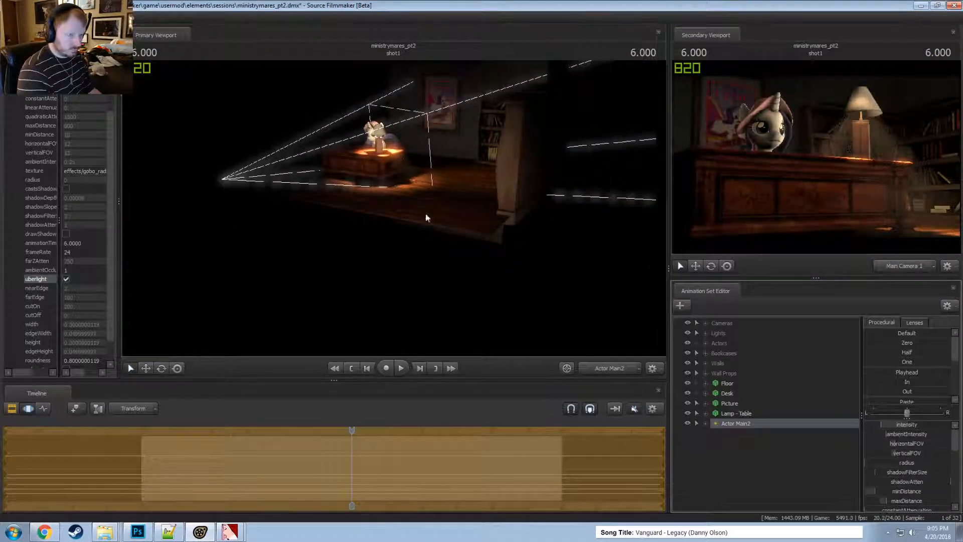
pyautogui.press('w')
pyautogui.moveTo(427, 216); pyautogui.dragTo(393, 207)
pyautogui.press('F2')
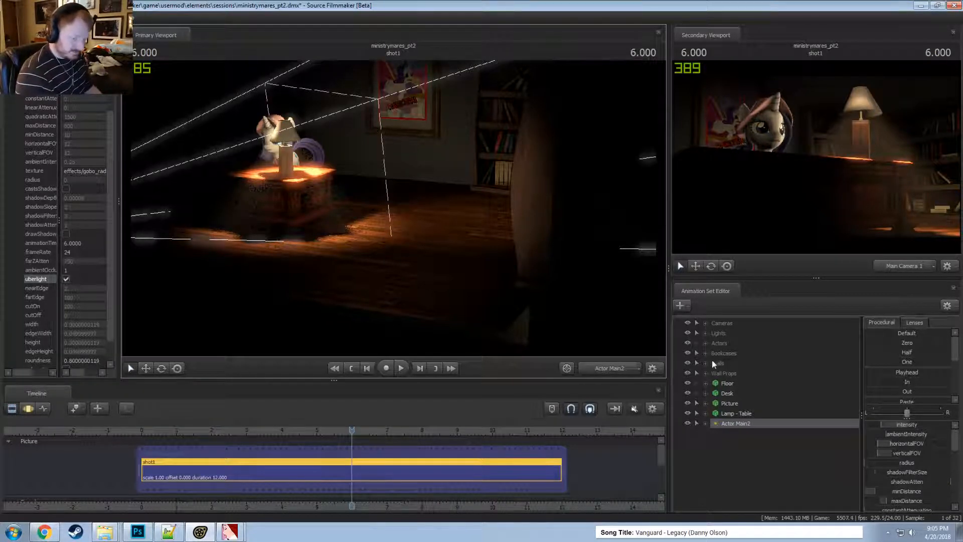
# - Rename the Actor Main2 animation set to Back Wall
pyautogui.rightClick(734, 422)
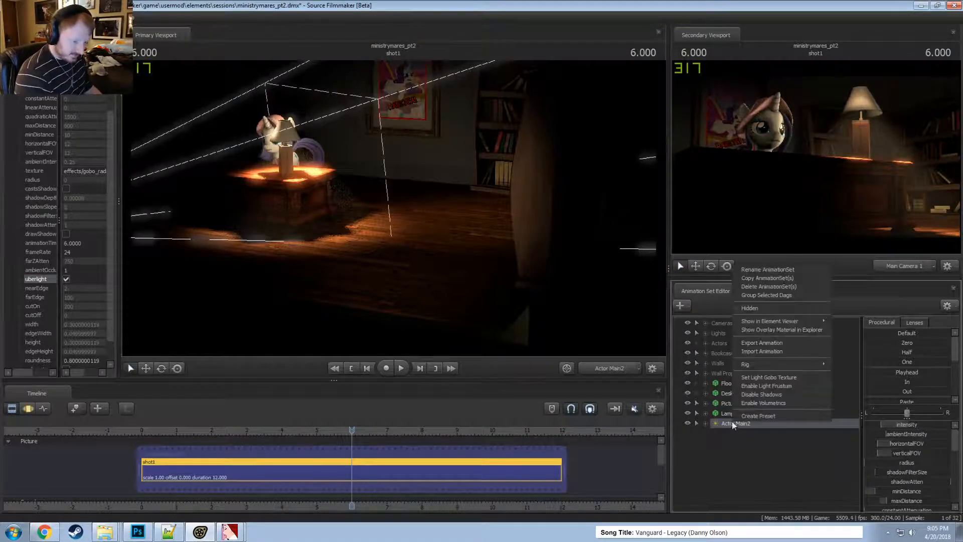
pyautogui.click(764, 270)
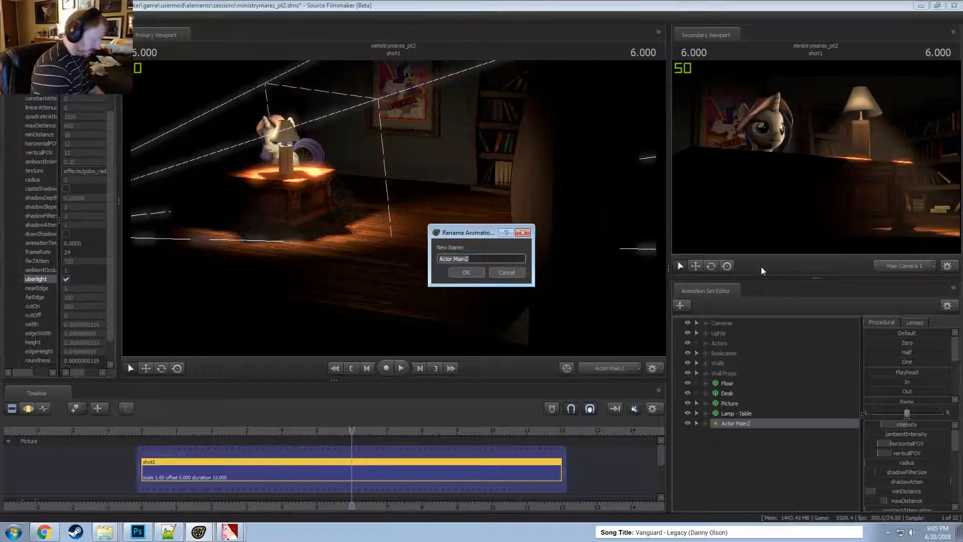
pyautogui.press('Return')
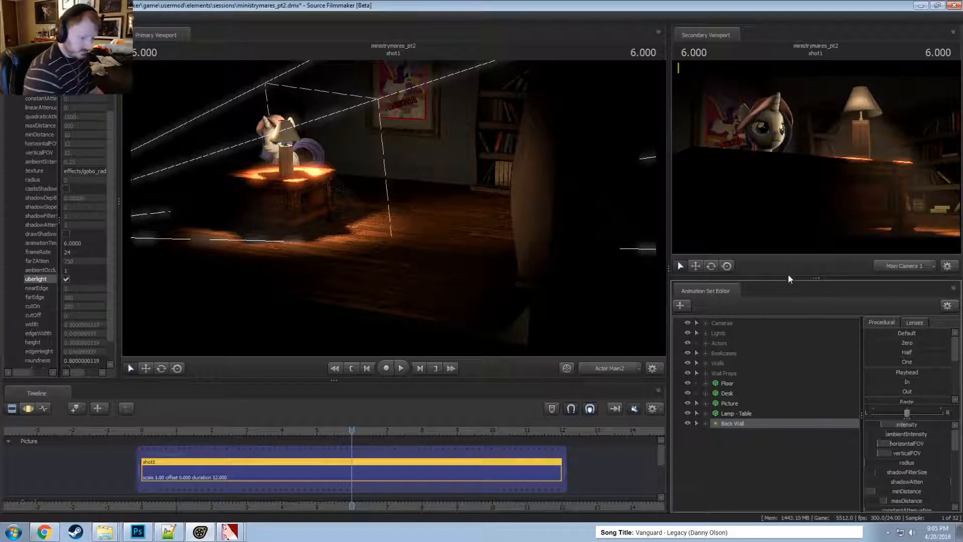
pyautogui.rightClick(753, 423)
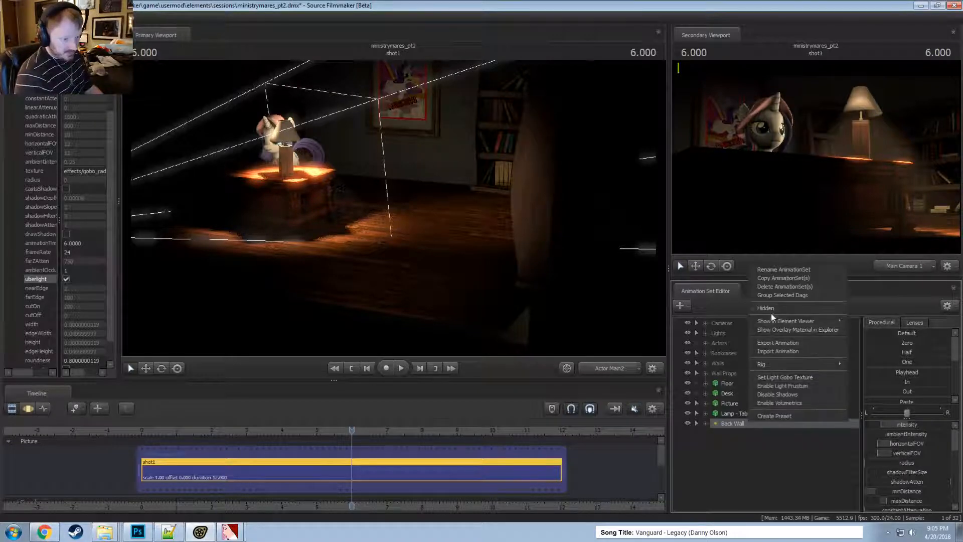
pyautogui.click(775, 282)
pyautogui.hotkey('ctrl', 'z')
# - Try adding a duplicate of the Back Wall light to the scene and undo the paste
pyautogui.rightClick(741, 423)
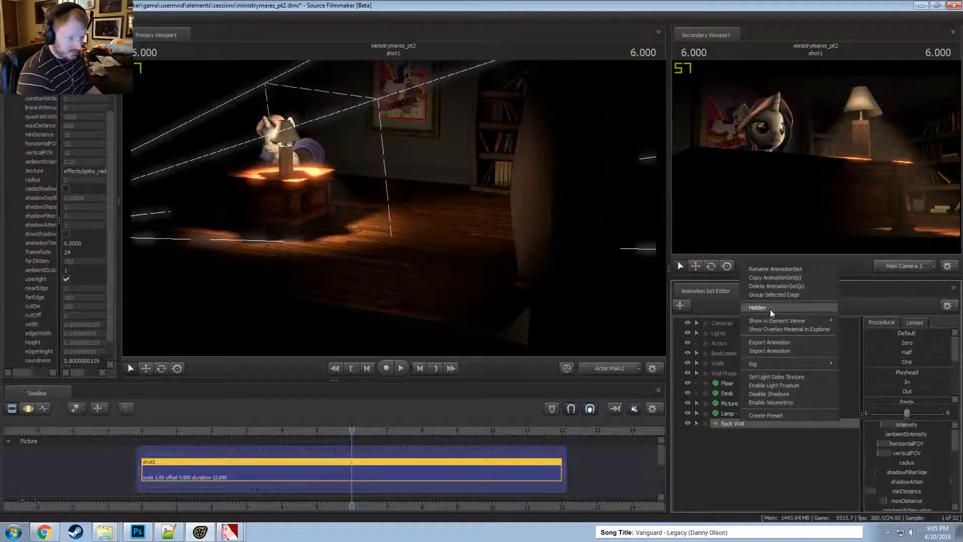
pyautogui.click(766, 278)
pyautogui.rightClick(736, 441)
pyautogui.click(759, 403)
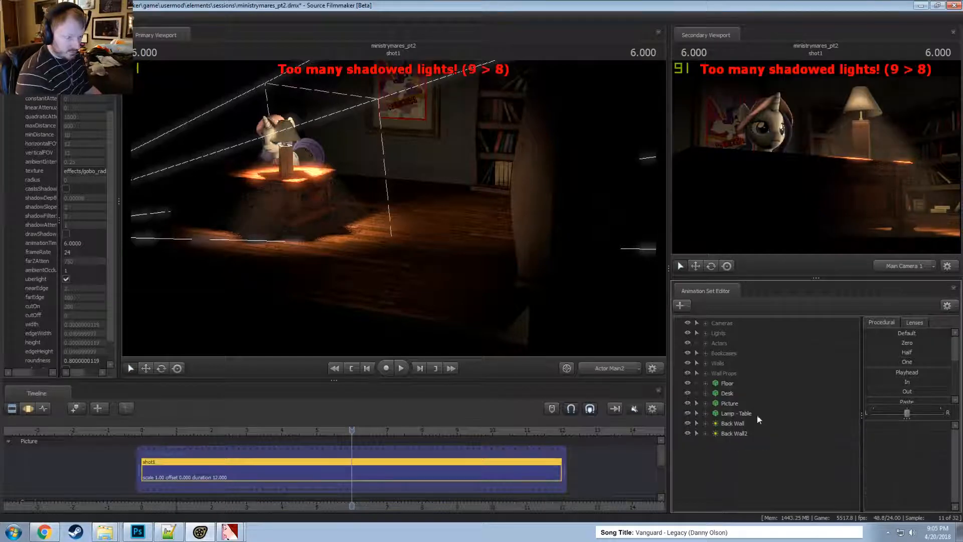
pyautogui.hotkey('ctrl', 'z')
# - Move the Back Wall light into the Lights group below Eye Light (Left)
pyautogui.click(706, 333)
pyautogui.scroll(-3, 756, 468)
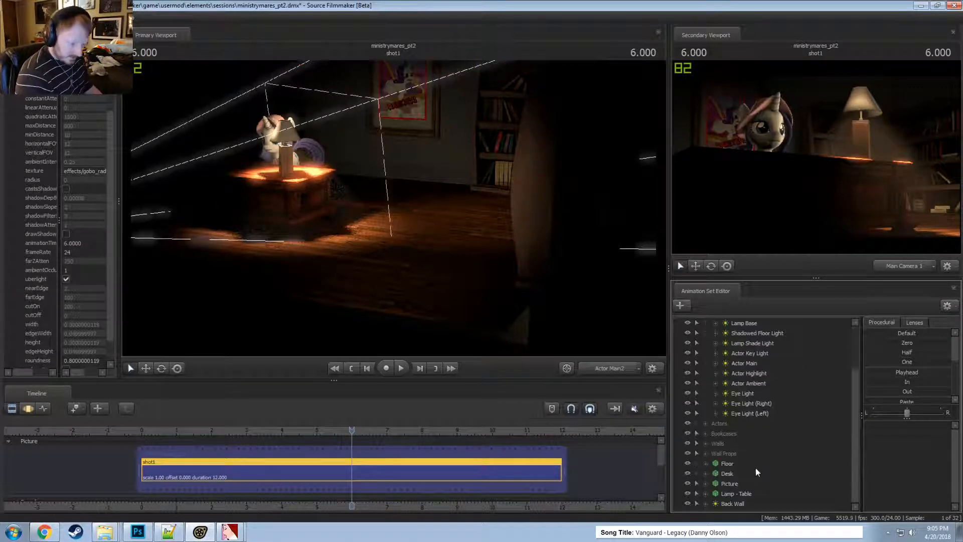
pyautogui.moveTo(734, 506); pyautogui.dragTo(752, 419)
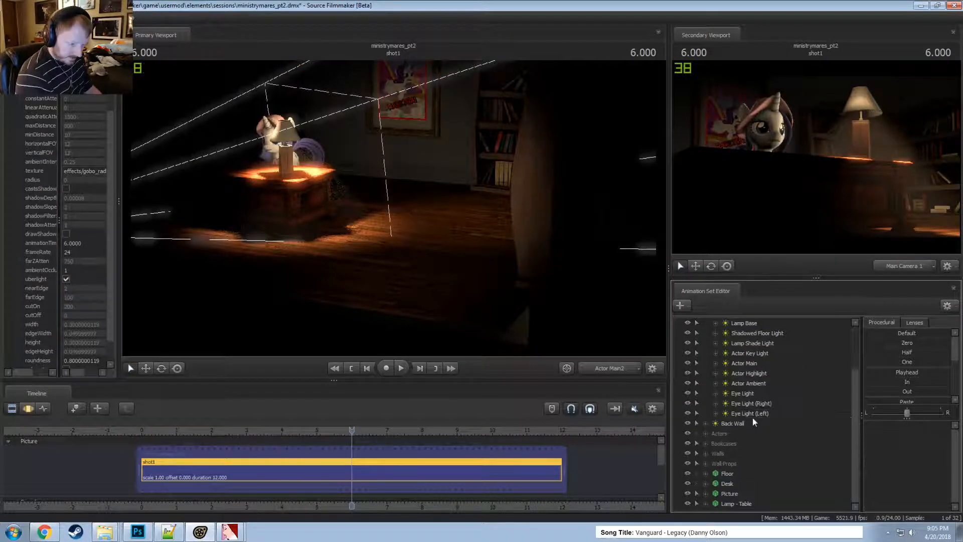
pyautogui.scroll(2, 737, 419)
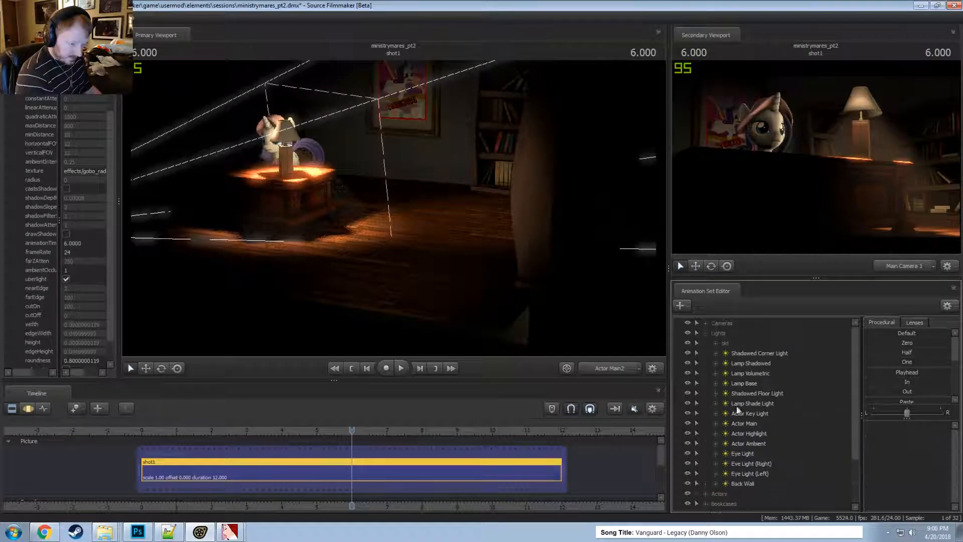
# - Examine the Shadowed Corner Light and the lamp lights, looking through them and toggling visibility, to find one that can go without shadows
pyautogui.click(749, 355)
pyautogui.rightClick(746, 354)
pyautogui.moveTo(746, 354); pyautogui.dragTo(447, 194)
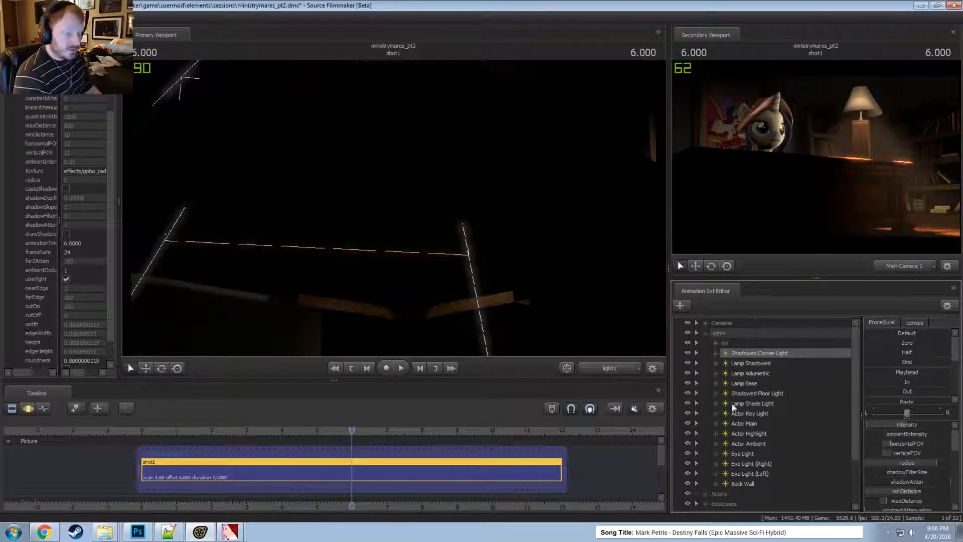
pyautogui.moveTo(745, 364); pyautogui.dragTo(523, 261)
pyautogui.click(688, 363)
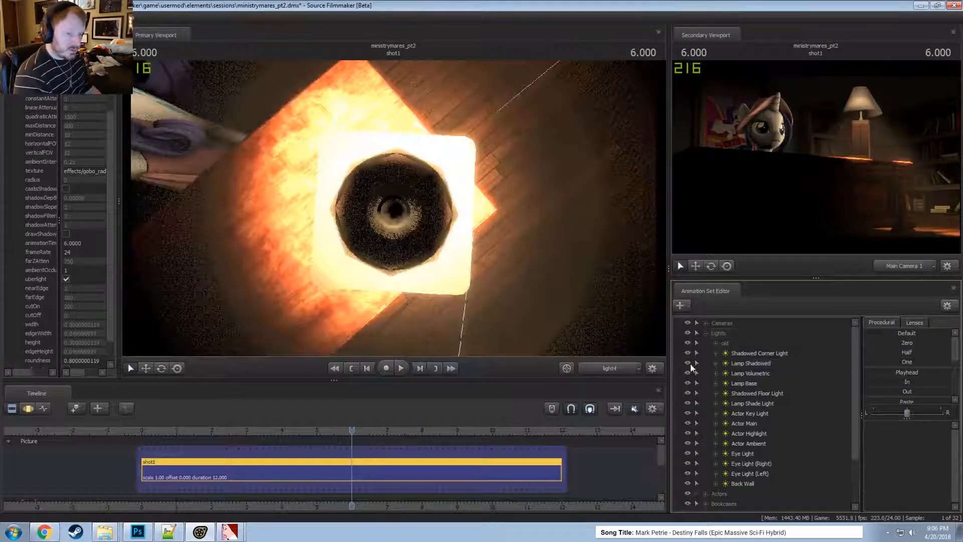
pyautogui.click(687, 363)
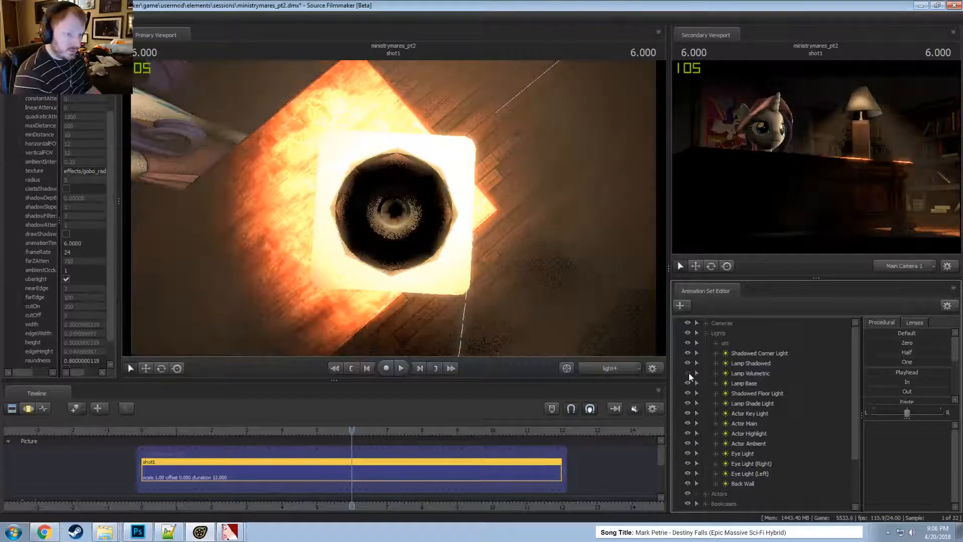
pyautogui.click(737, 385)
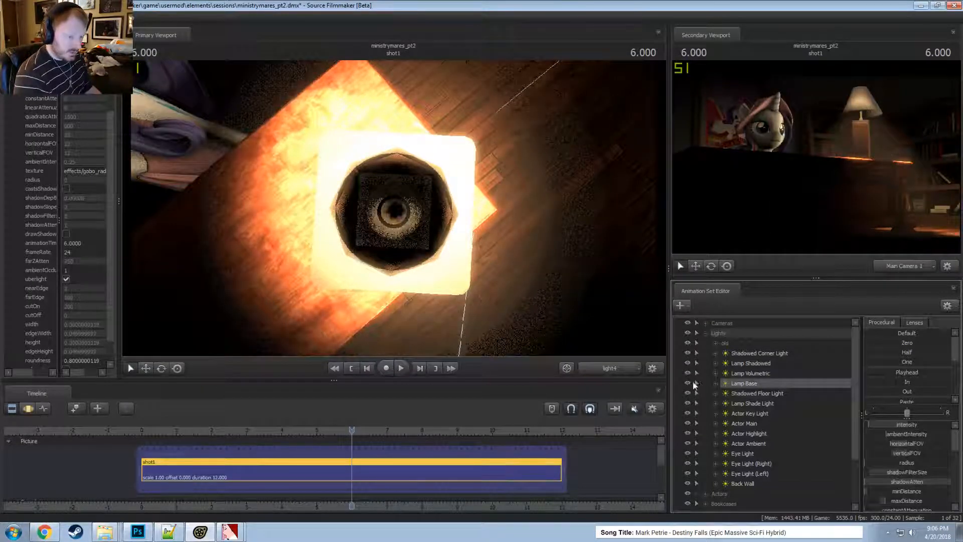
pyautogui.rightClick(750, 384)
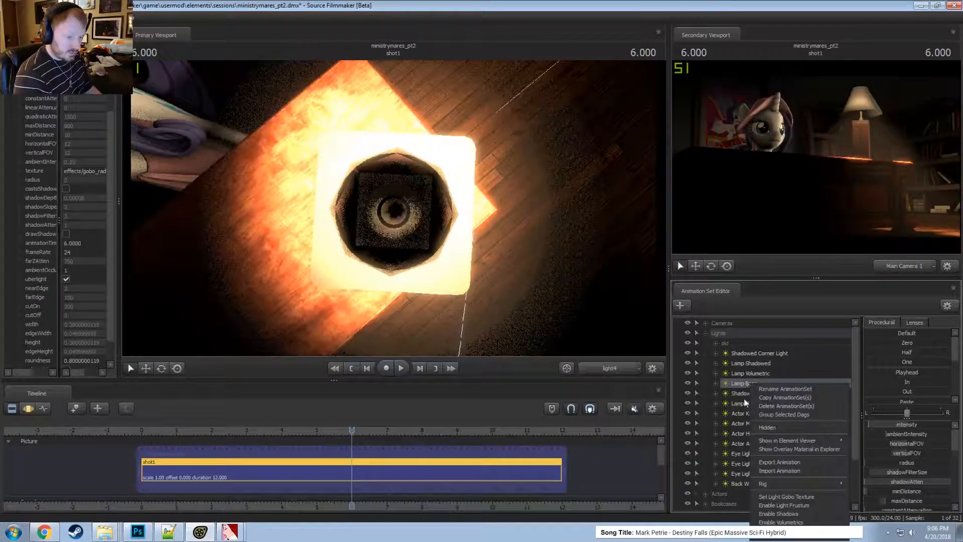
# - Look through the Shadowed Floor Light and disable its shadows
pyautogui.click(742, 394)
pyautogui.moveTo(742, 393); pyautogui.dragTo(504, 233)
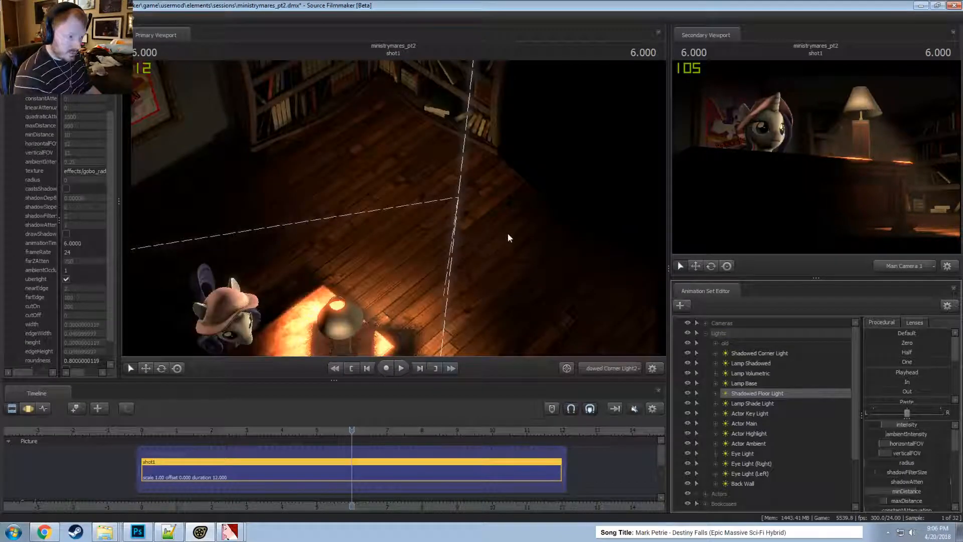
pyautogui.rightClick(748, 390)
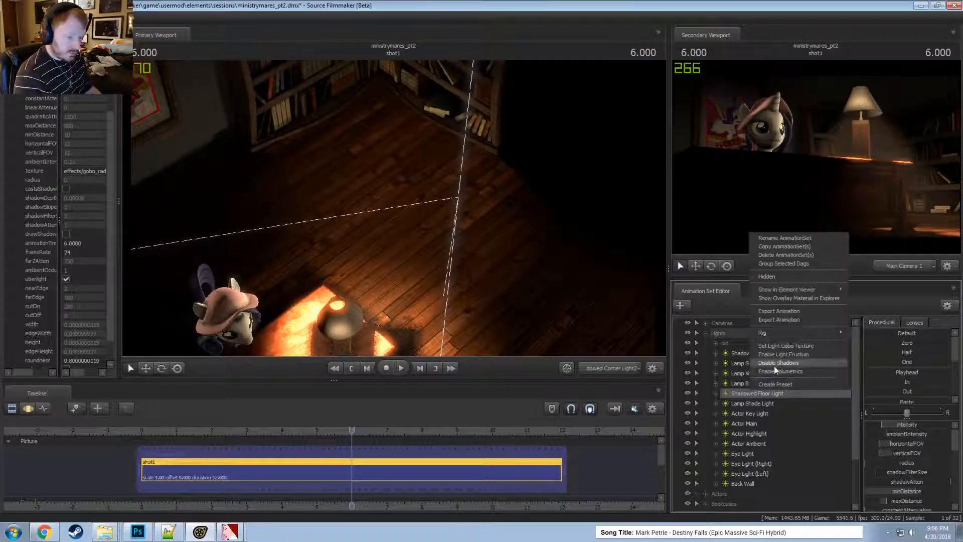
pyautogui.click(772, 363)
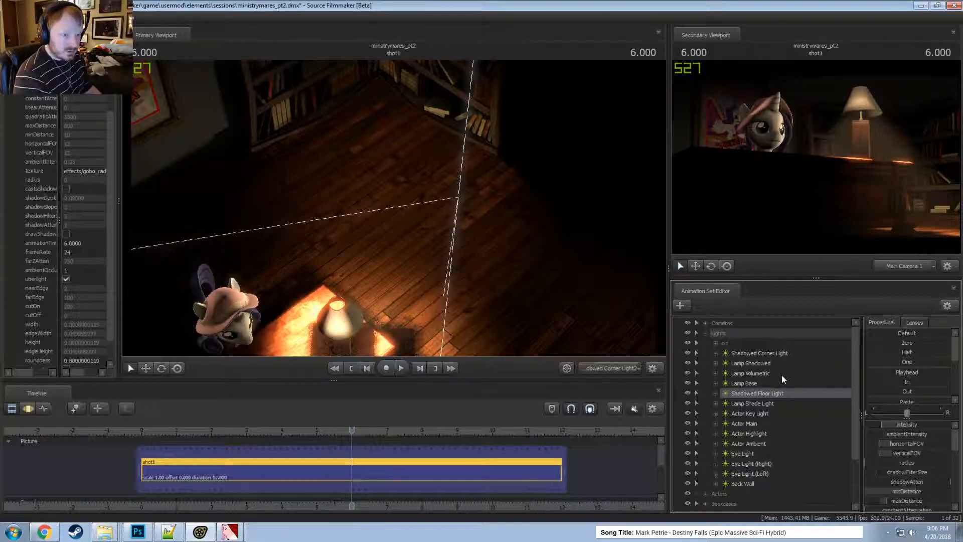
pyautogui.scroll(-2, 744, 426)
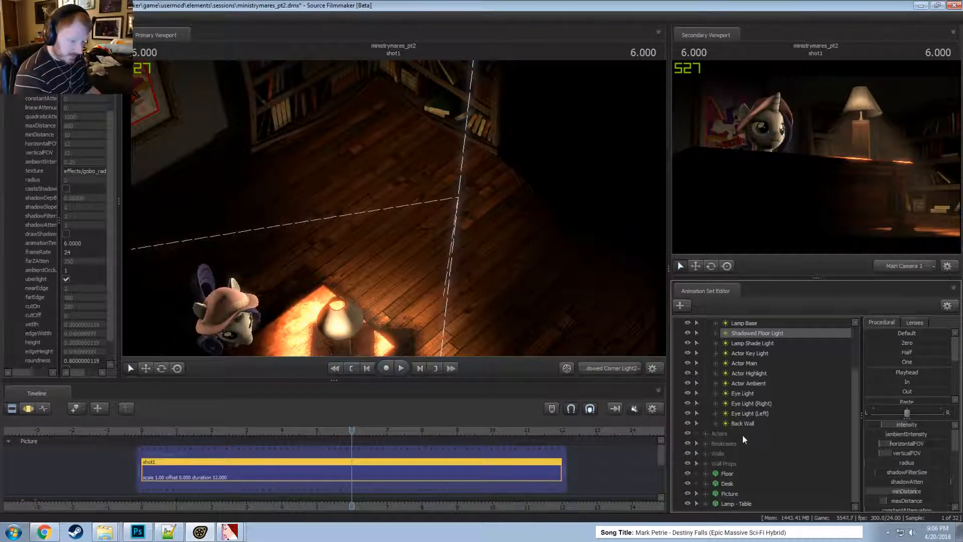
pyautogui.scroll(2, 743, 426)
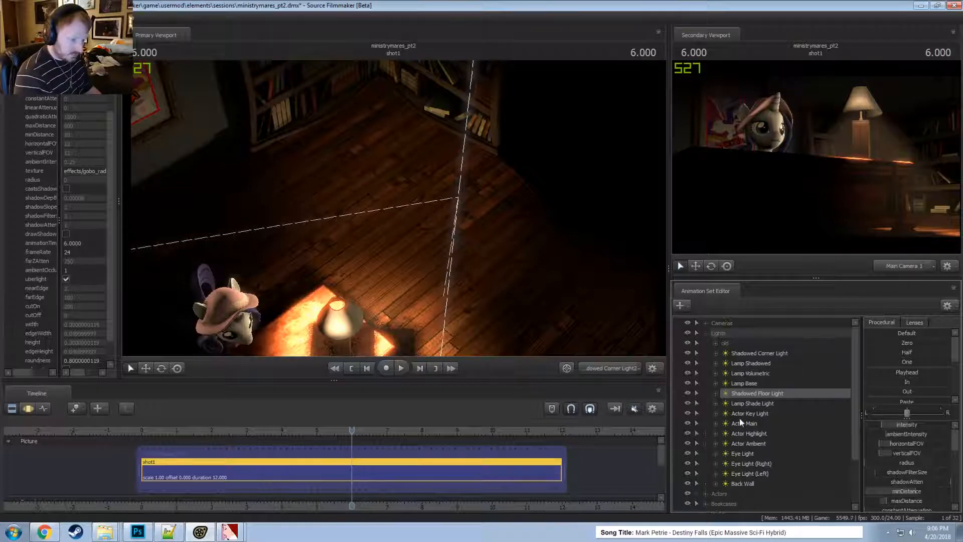
pyautogui.click(706, 333)
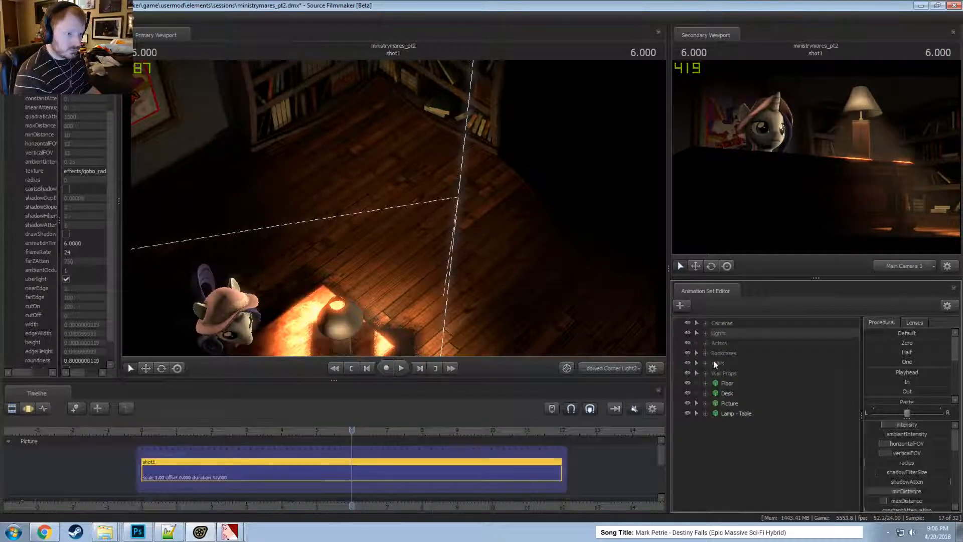
pyautogui.click(745, 448)
pyautogui.rightClick(745, 447)
pyautogui.click(738, 450)
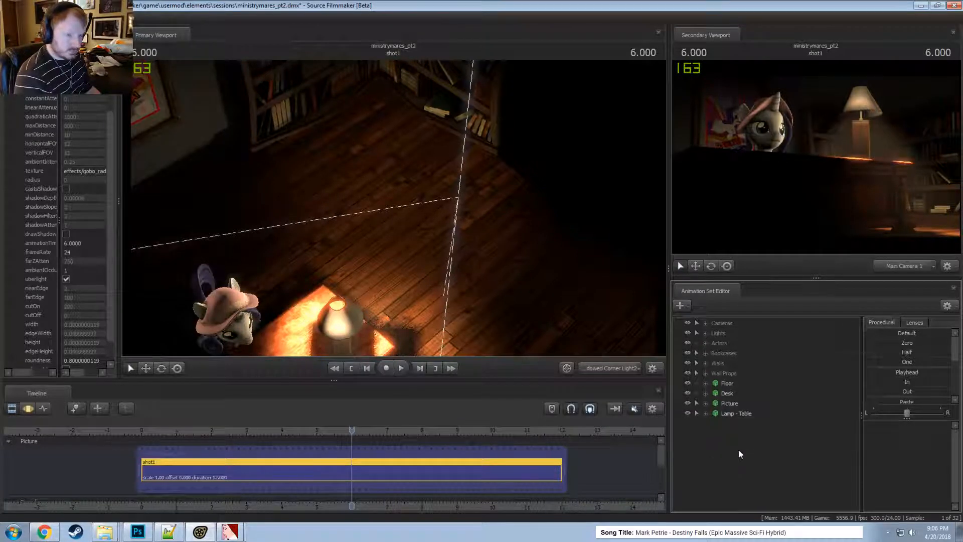
# - Duplicate the Lamp Shadowed light outside the Lights group and look through the copy in the primary viewport
pyautogui.click(705, 333)
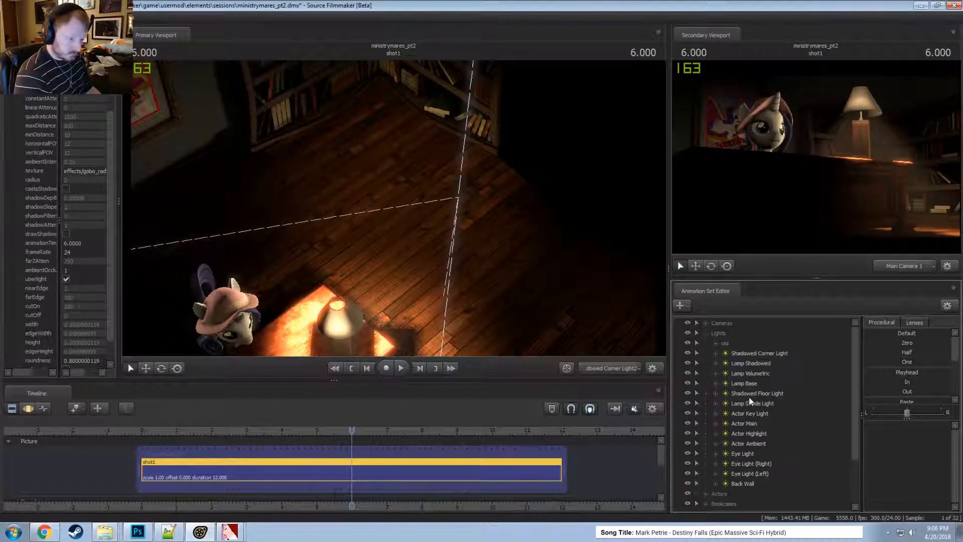
pyautogui.click(751, 365)
pyautogui.rightClick(751, 365)
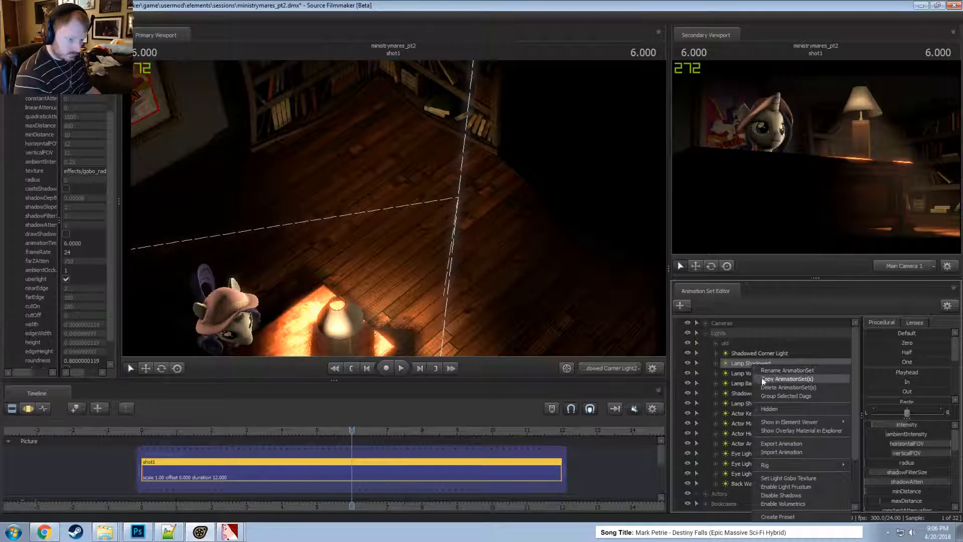
pyautogui.click(764, 380)
pyautogui.click(706, 333)
pyautogui.click(739, 441)
pyautogui.rightClick(741, 442)
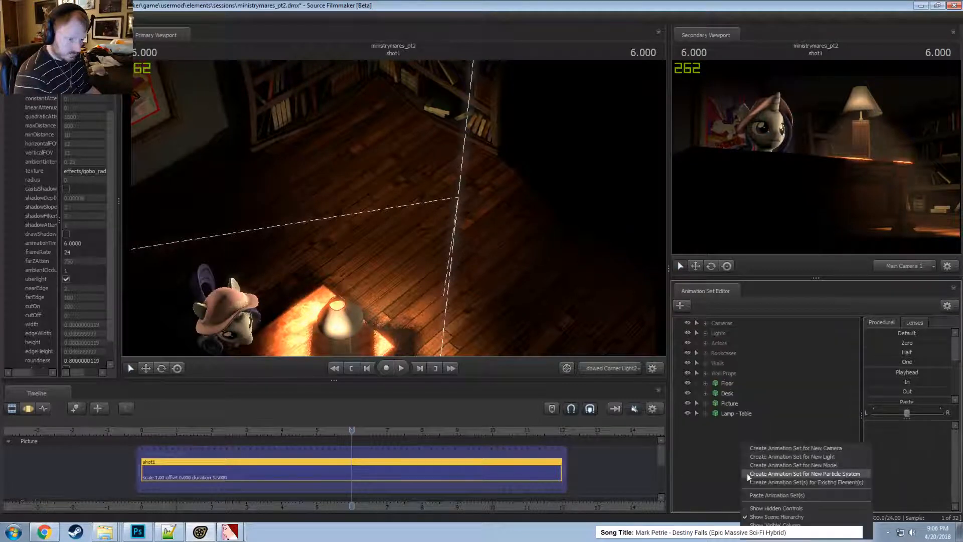
pyautogui.click(757, 495)
pyautogui.moveTo(734, 424); pyautogui.dragTo(467, 253)
# - Switch to the Motion Editor, raise Lamp Shadowed2's minDistance and reduce its maxDistance
pyautogui.press('F3')
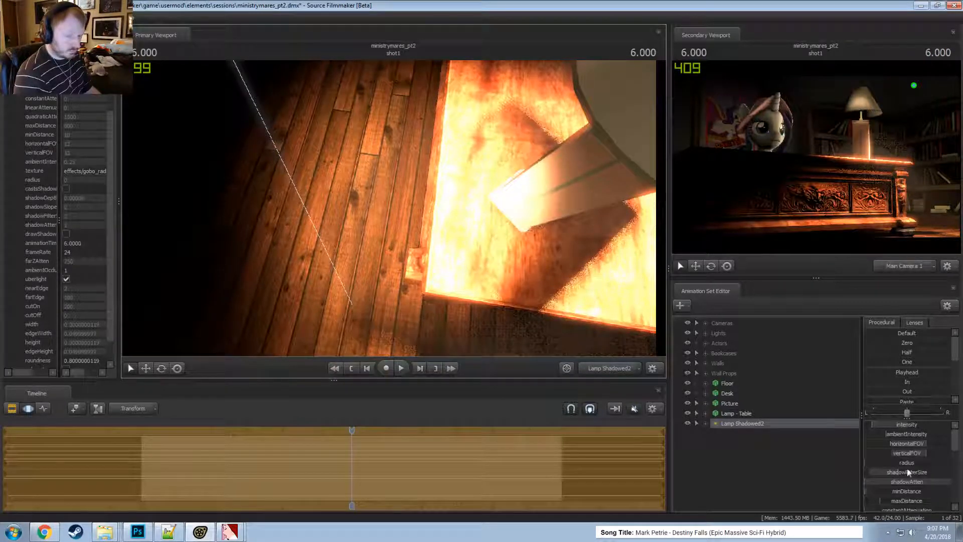
pyautogui.scroll(-1, 902, 453)
pyautogui.moveTo(902, 461)
pyautogui.mouseDown()
pyautogui.moveTo(931, 461)
pyautogui.moveTo(918, 461)
pyautogui.mouseUp()
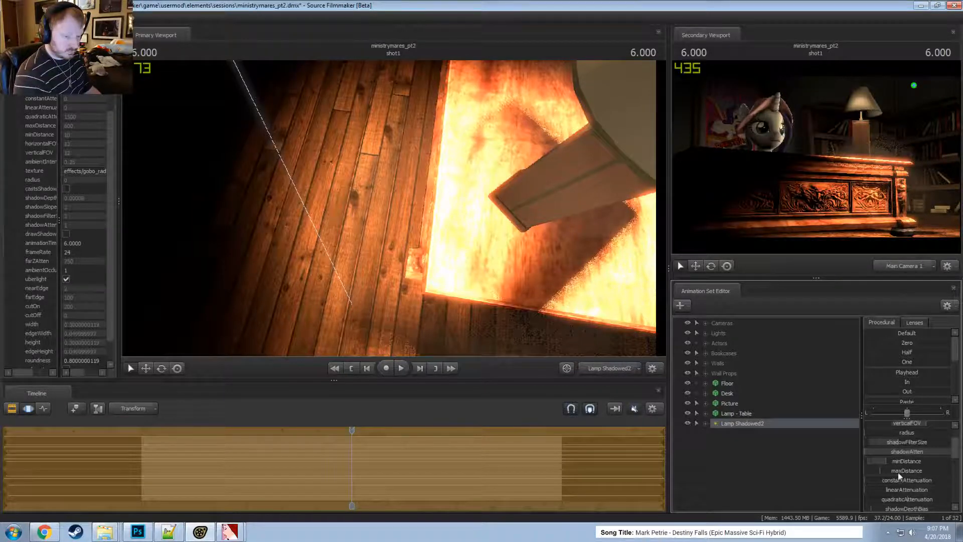
pyautogui.moveTo(898, 472); pyautogui.dragTo(883, 472)
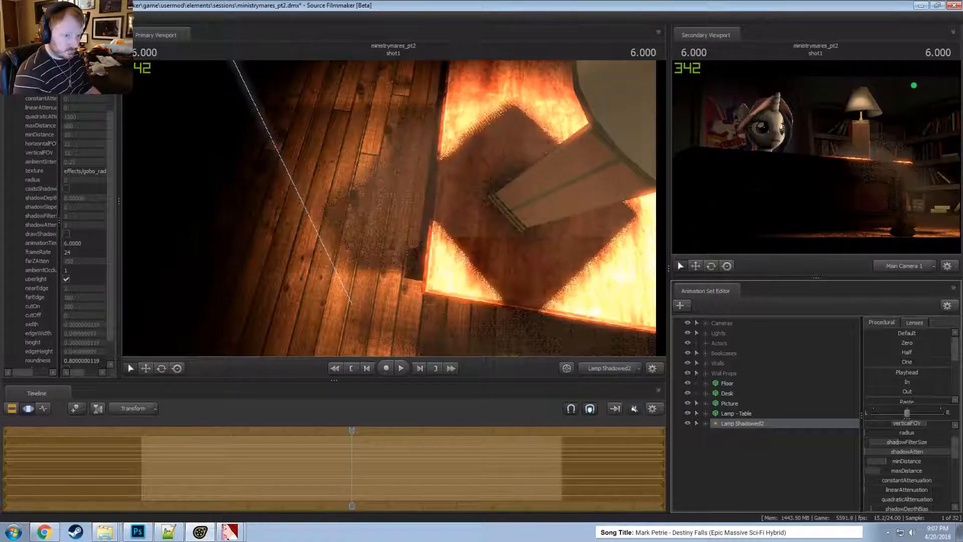
# - Shorten the maximum and default of Lamp Shadowed2's intensity range by one digit each, and lower the intensity until the desk front is dimly lit
pyautogui.scroll(1, 907, 434)
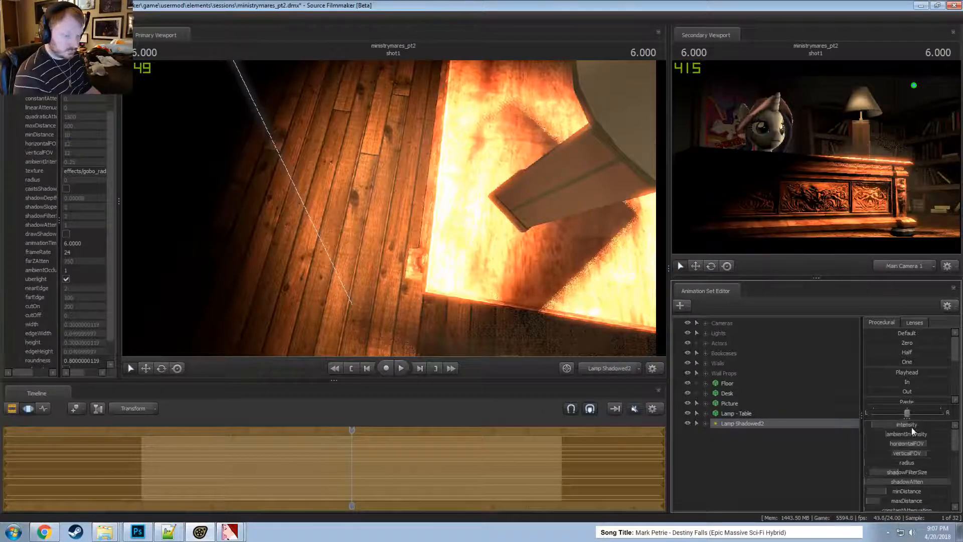
pyautogui.rightClick(938, 425)
pyautogui.click(950, 431)
pyautogui.click(468, 260)
pyautogui.press('BackSpace')
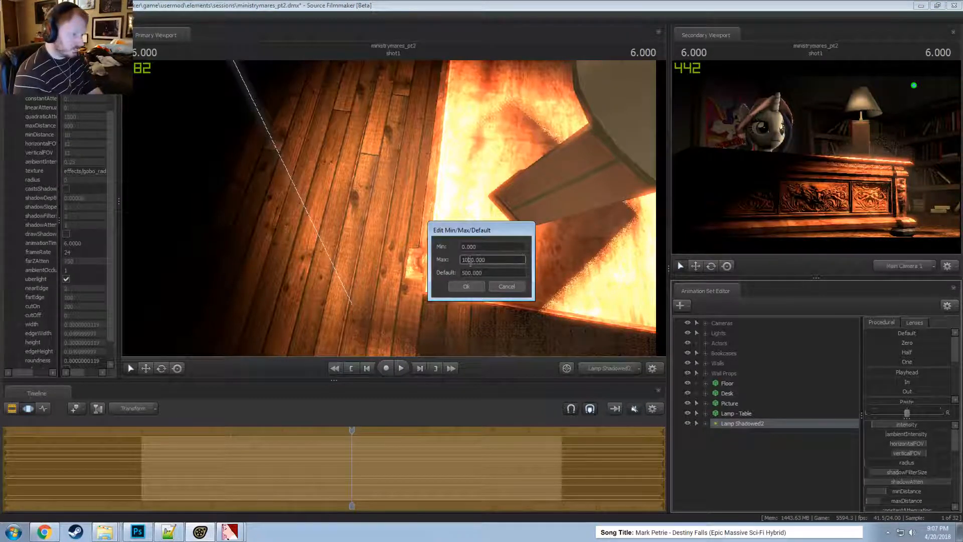
pyautogui.click(466, 272)
pyautogui.press('BackSpace')
pyautogui.click(468, 286)
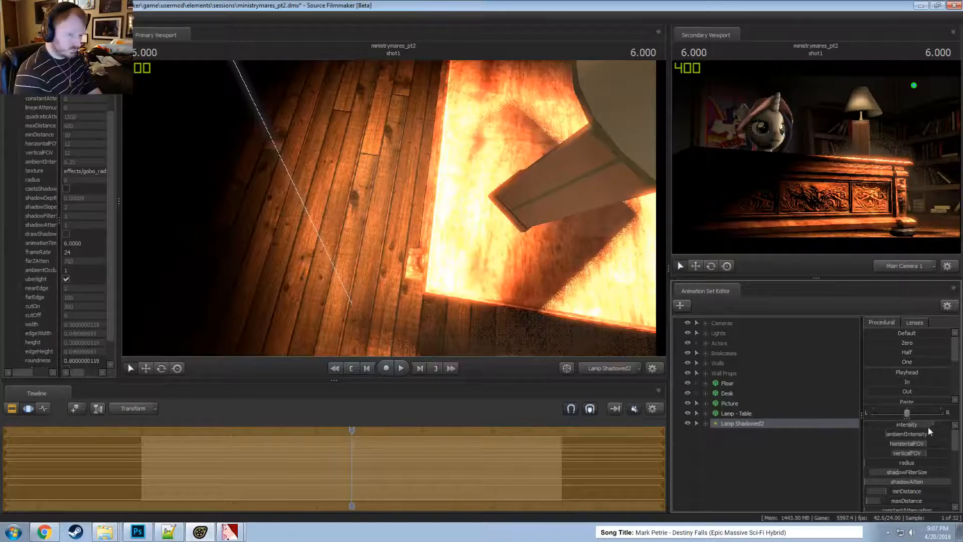
pyautogui.moveTo(928, 425); pyautogui.dragTo(866, 423)
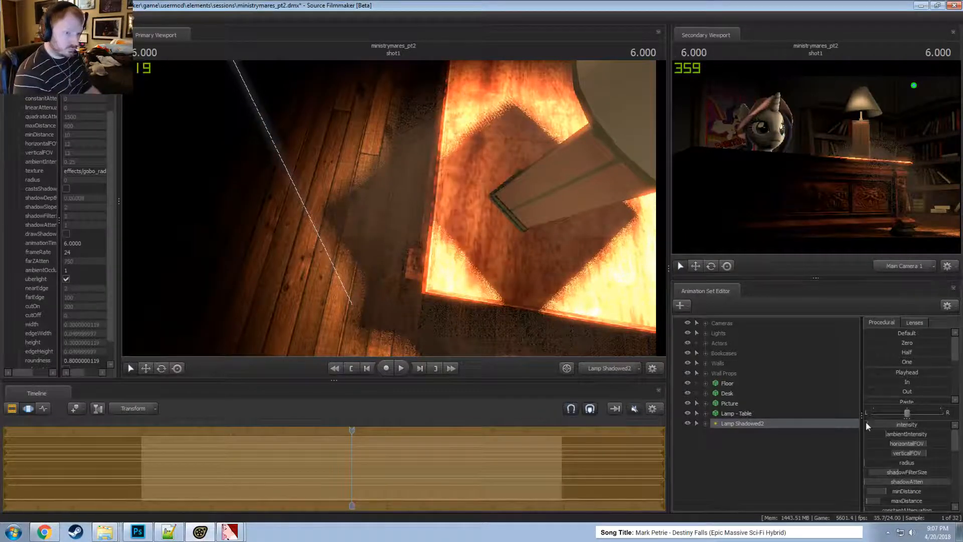
pyautogui.press('F2')
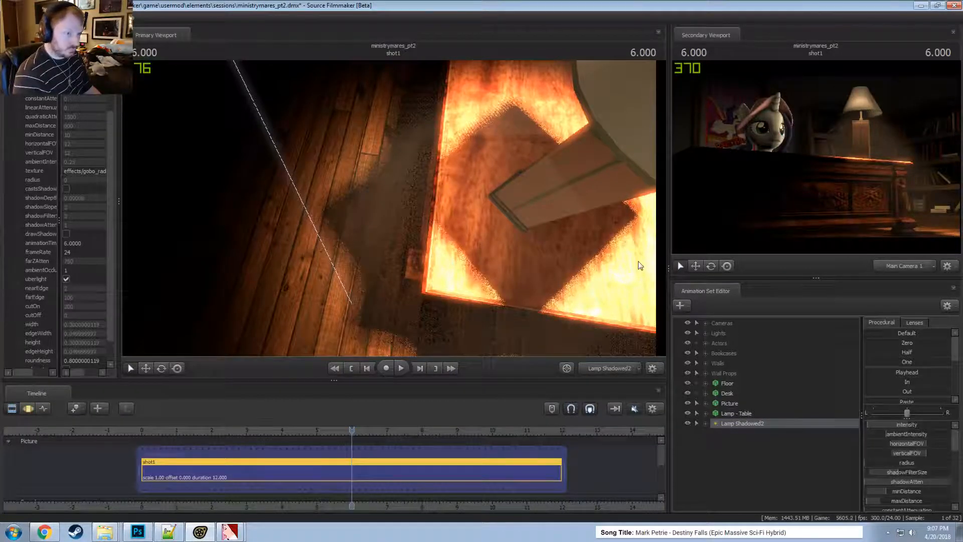
pyautogui.press('F3')
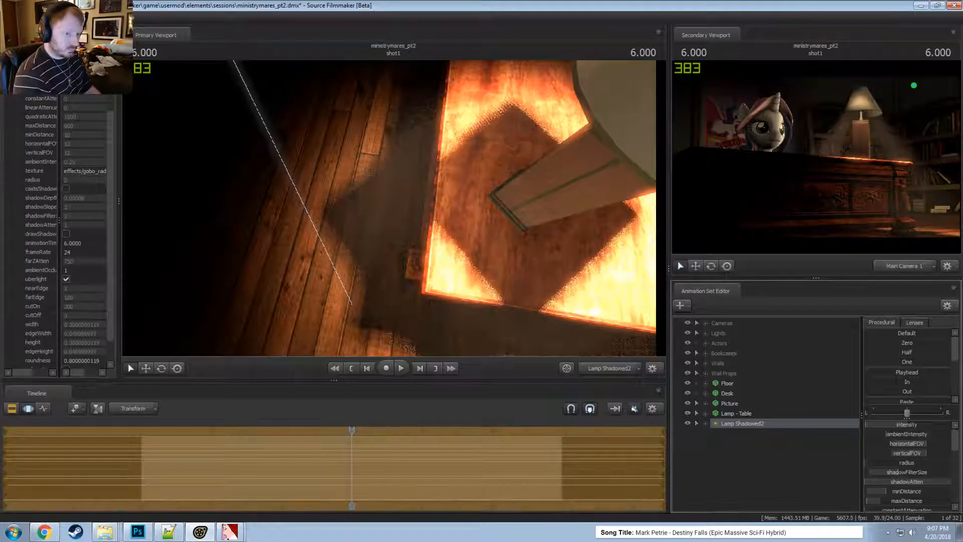
pyautogui.press('F4')
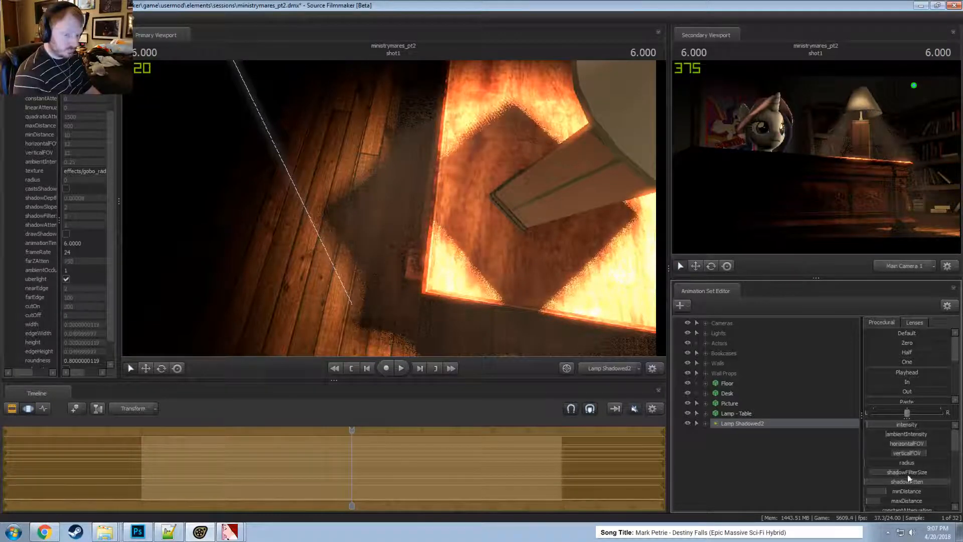
pyautogui.scroll(-2, 909, 478)
pyautogui.scroll(-1, 920, 469)
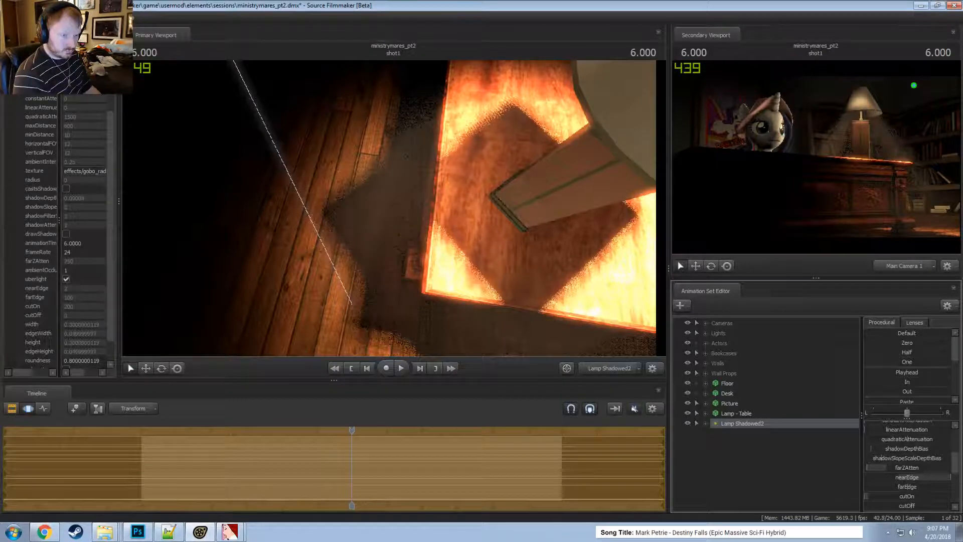
pyautogui.press('F2')
pyautogui.press('F2')
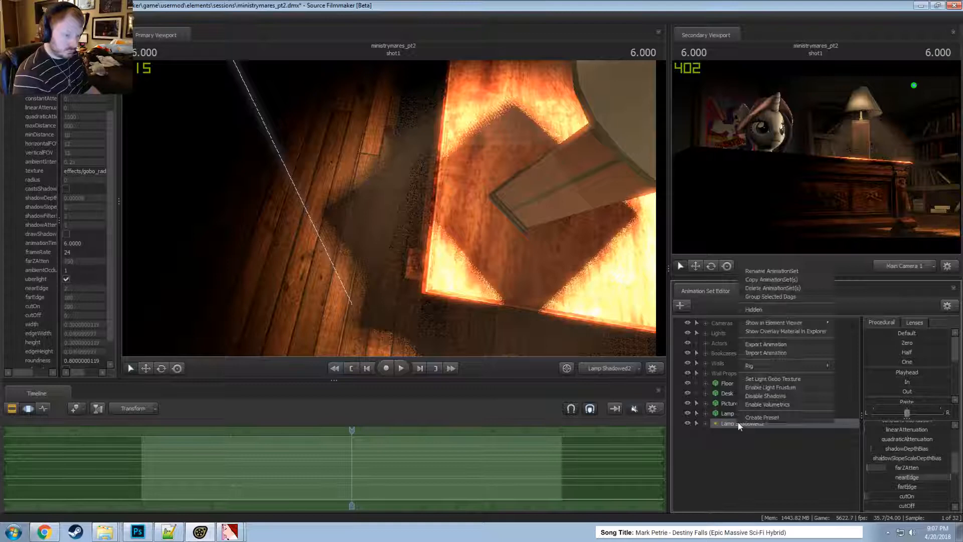
# - Disable the shadows of Lamp Shadowed2, toggling them off and on to compare the desk front
pyautogui.click(765, 396)
pyautogui.press('F2')
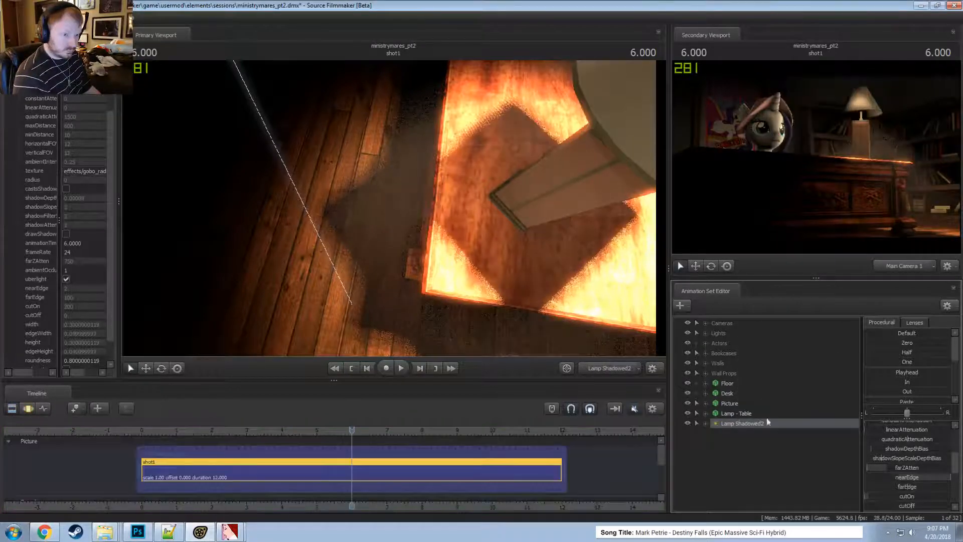
pyautogui.rightClick(736, 424)
pyautogui.click(758, 397)
pyautogui.press('F3')
pyautogui.press('F2')
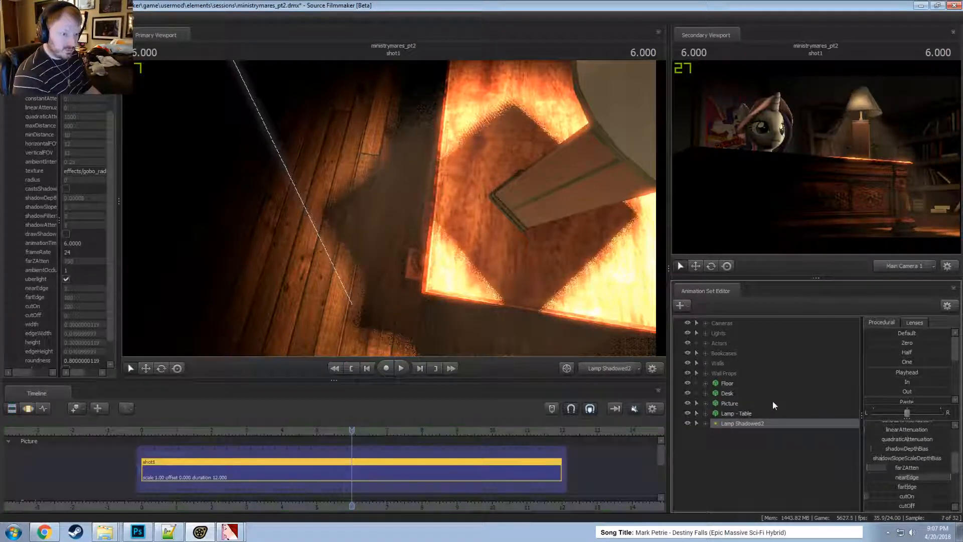
pyautogui.rightClick(743, 426)
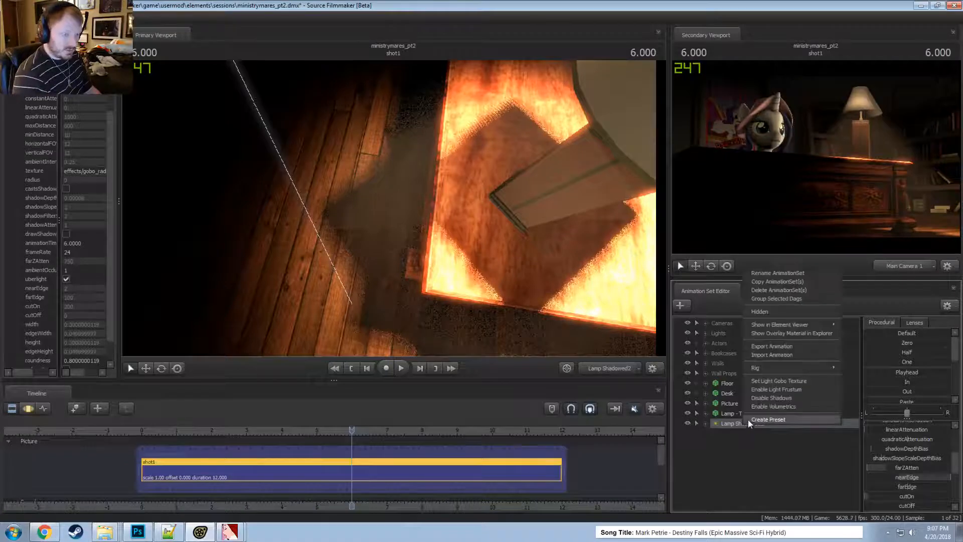
pyautogui.click(768, 398)
pyautogui.press('F3')
pyautogui.press('F2')
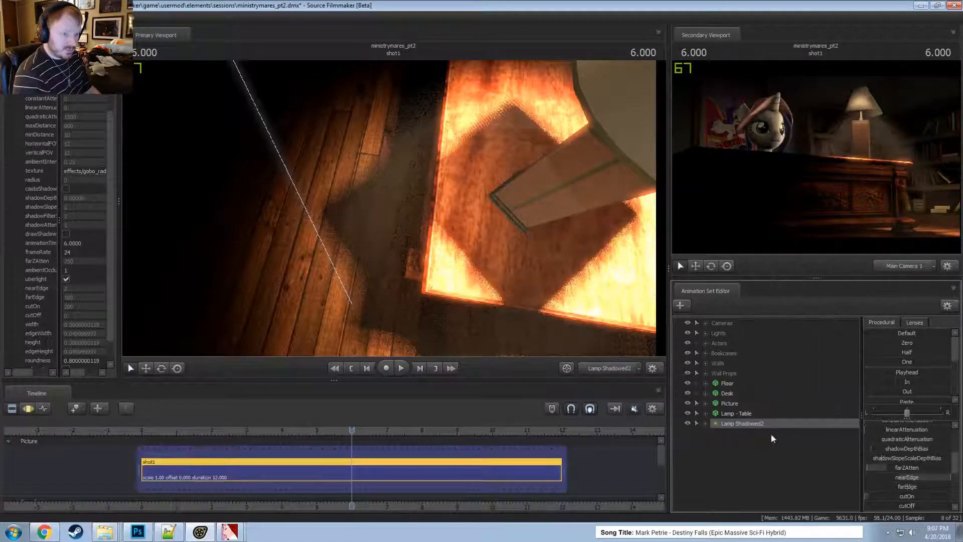
# - Rename the Lamp Shadowed2 light to Lamp Desk 1
pyautogui.rightClick(742, 424)
pyautogui.click(775, 271)
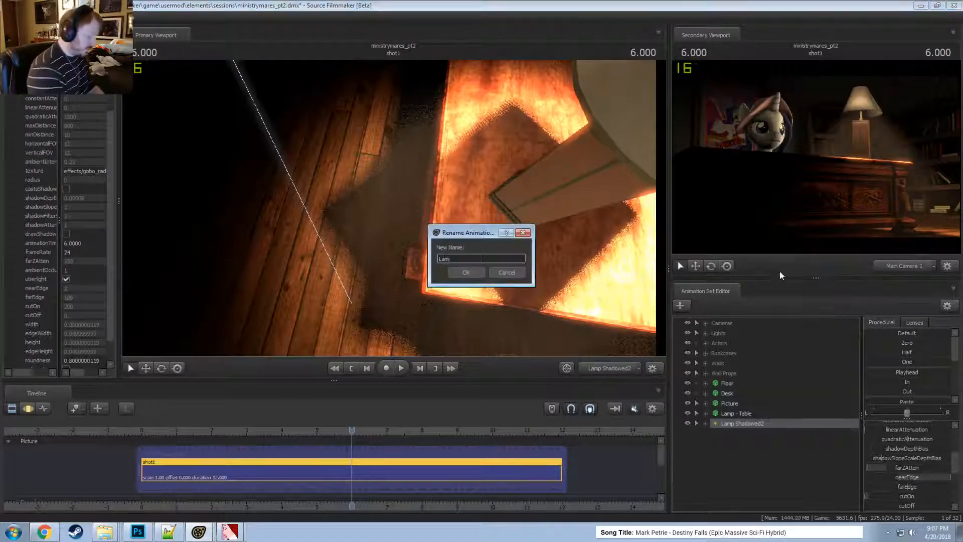
pyautogui.write('Lamp Desk 1')
pyautogui.press('Return')
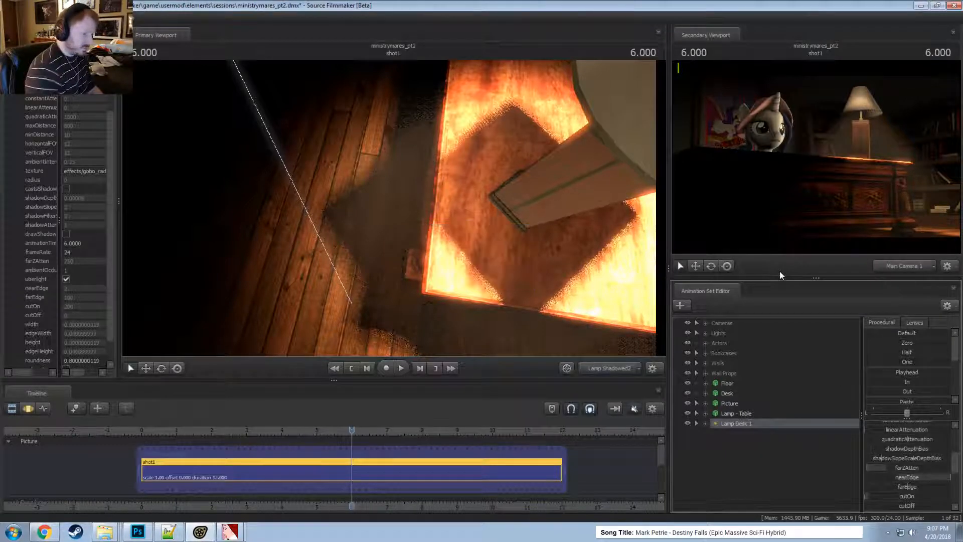
# - Duplicate the Lamp Desk 1 light and re-aim the copy to cover the rest of the desk front
pyautogui.rightClick(737, 429)
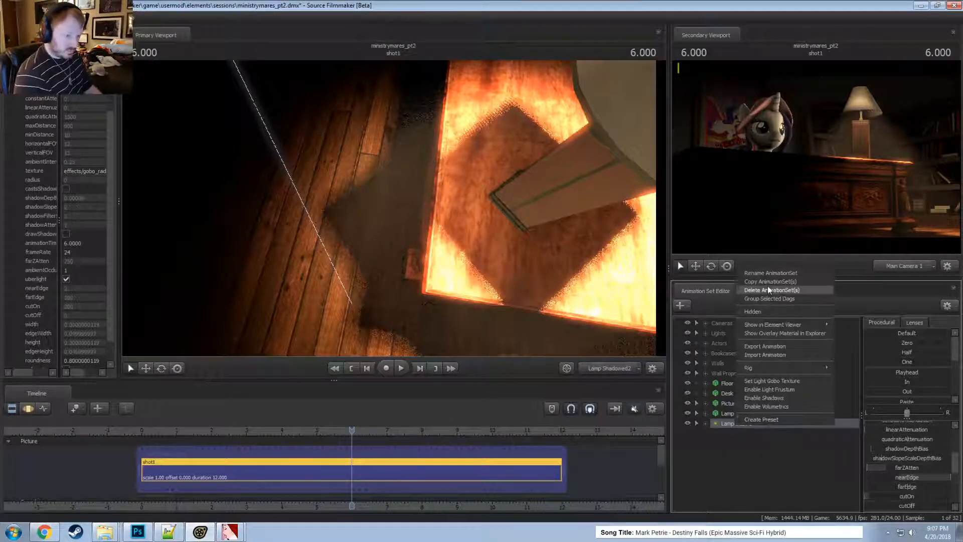
pyautogui.press('Escape')
pyautogui.rightClick(777, 432)
pyautogui.click(800, 420)
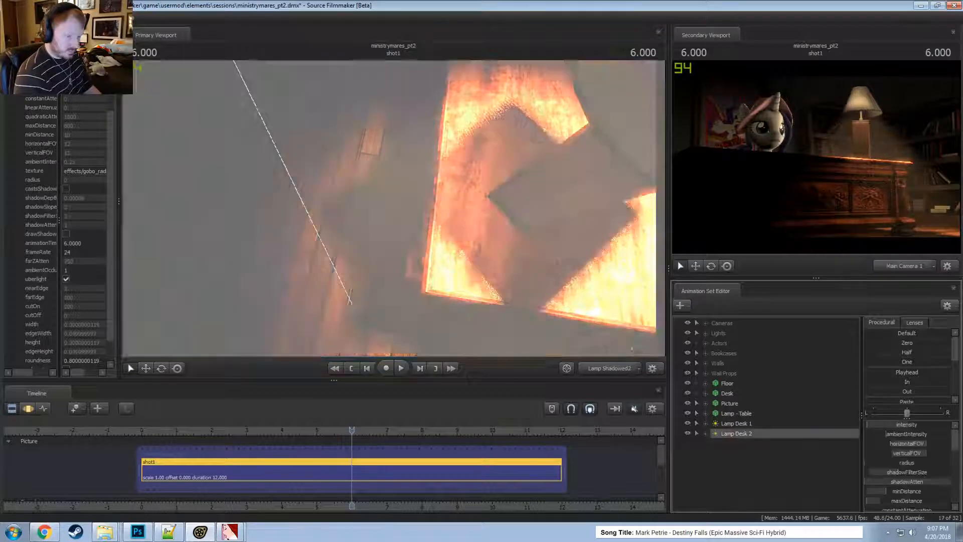
pyautogui.moveTo(546, 261); pyautogui.dragTo(504, 215)
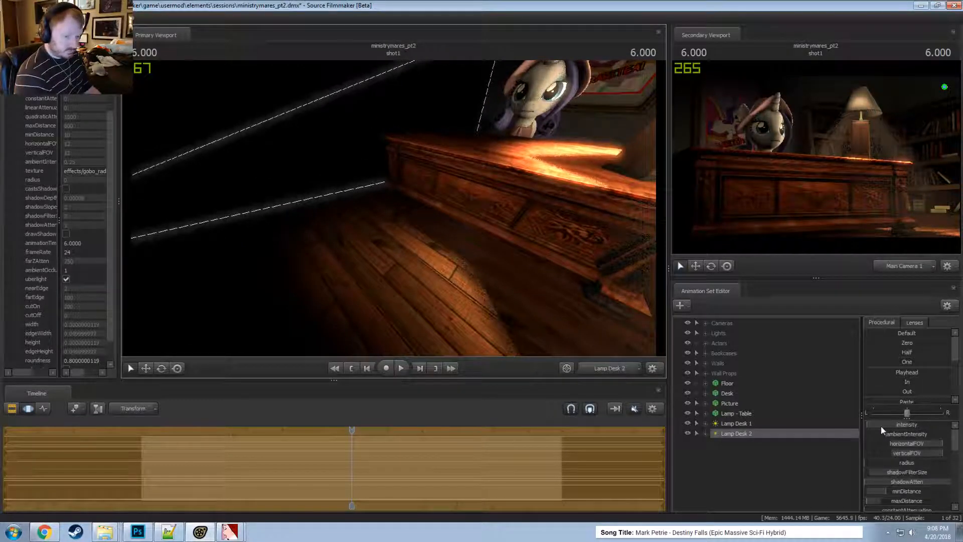
# - Set the maximum of Lamp Desk 2's intensity range to 10 and dim the light on the desk front
pyautogui.rightClick(882, 430)
pyautogui.click(893, 439)
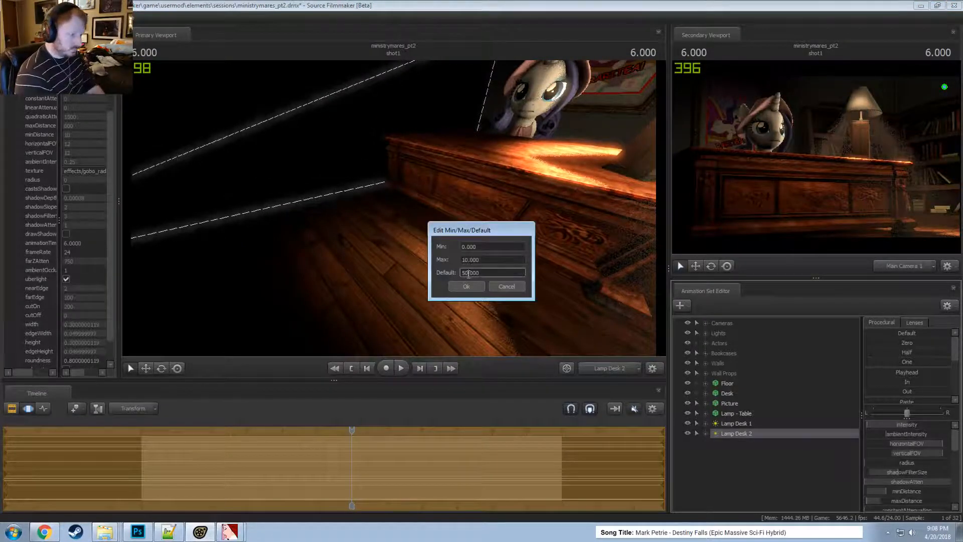
pyautogui.click(466, 286)
pyautogui.moveTo(906, 429); pyautogui.dragTo(891, 429)
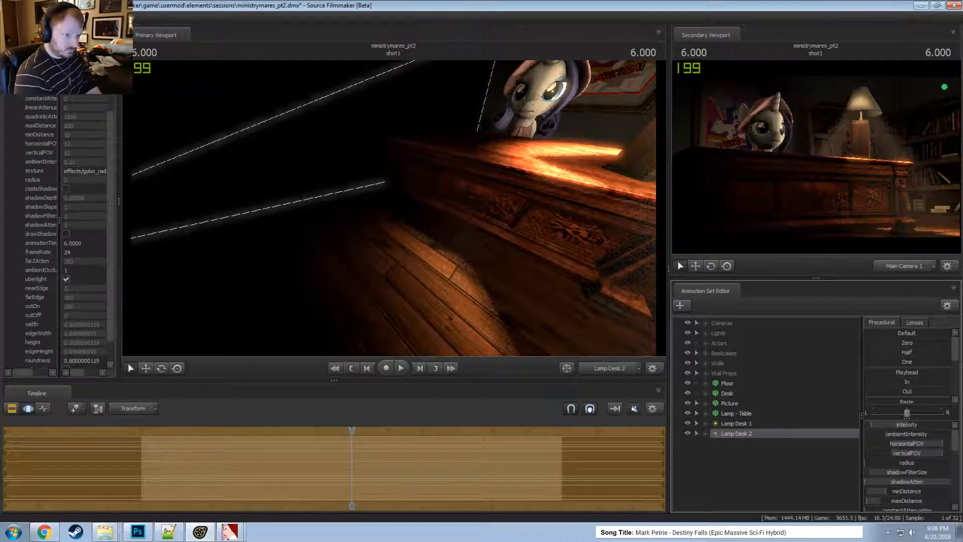
pyautogui.press('F2')
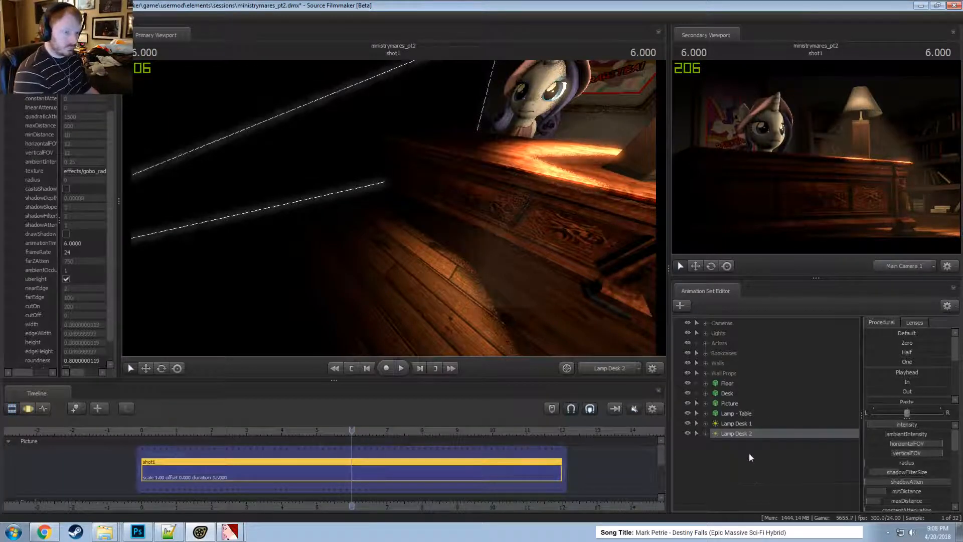
# - Select the Back Wall light in the Lights group, examine the room's lighting from several angles, and return the primary viewport to Work Camera
pyautogui.doubleClick(714, 336)
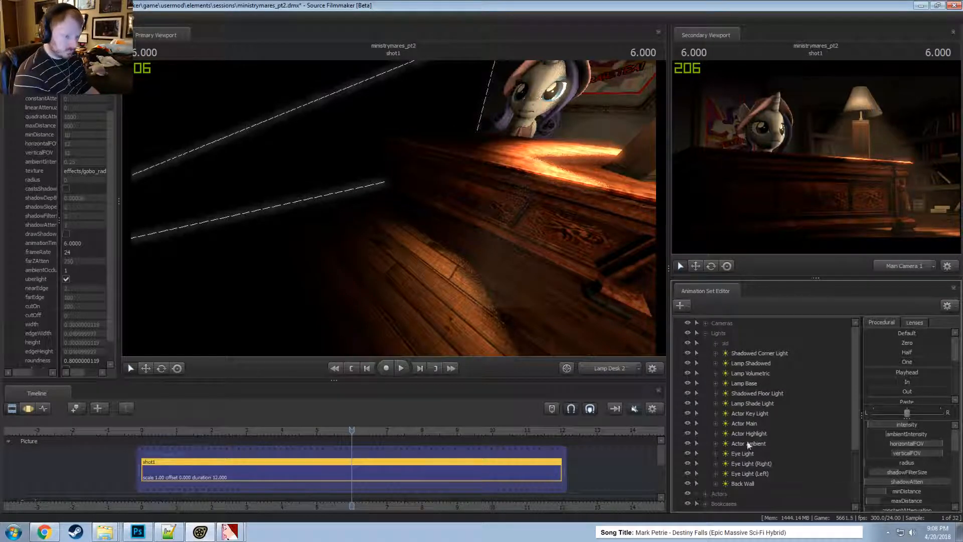
pyautogui.click(743, 483)
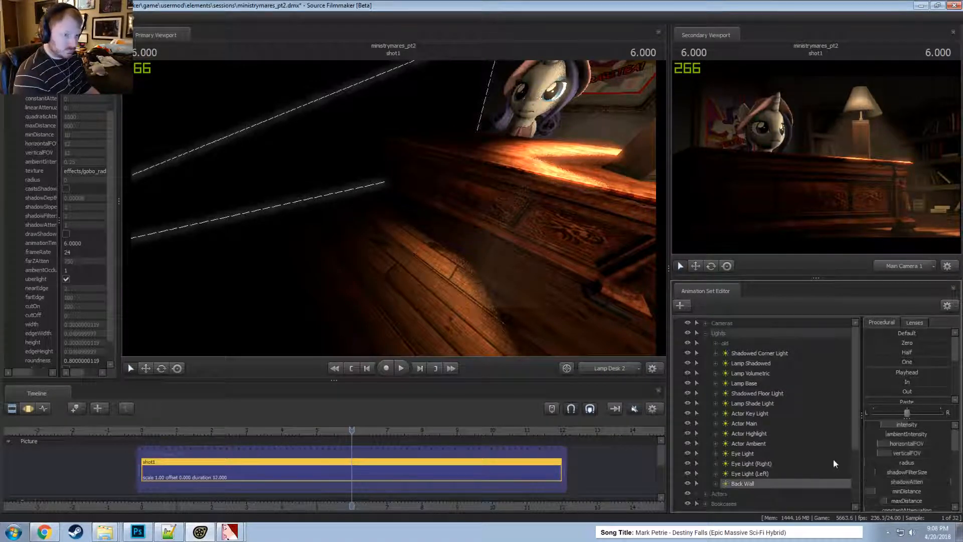
pyautogui.press('F3')
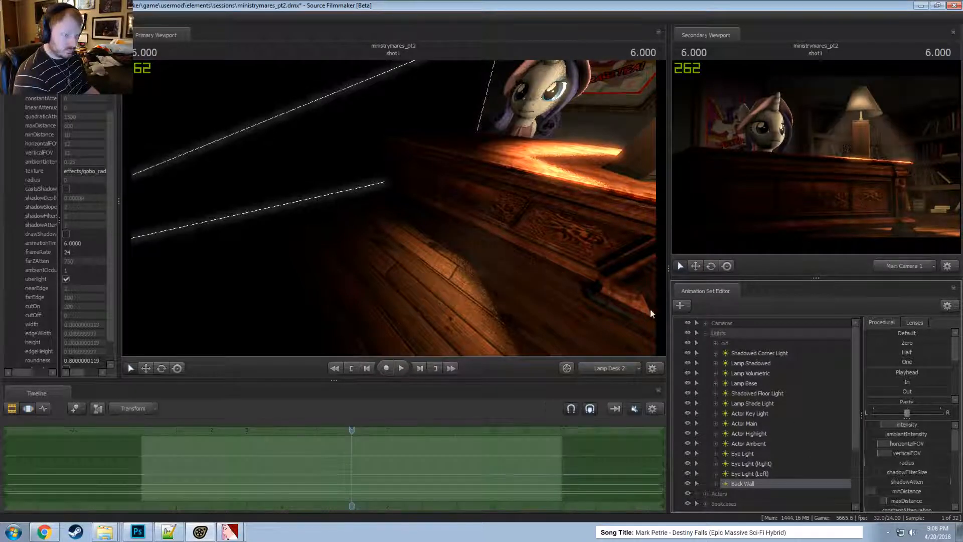
pyautogui.press('F2')
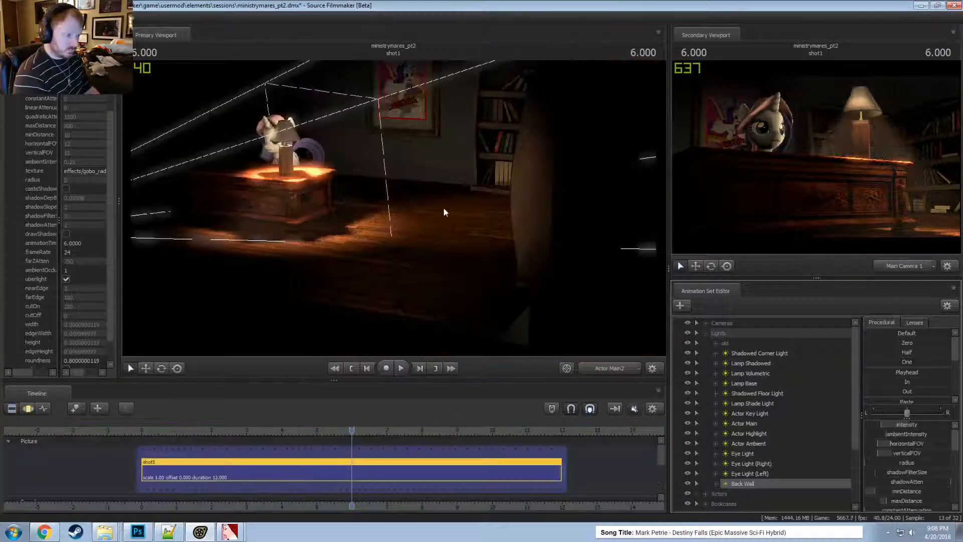
pyautogui.press('F3')
pyautogui.moveTo(501, 281)
pyautogui.mouseDown()
pyautogui.moveTo(514, 307)
pyautogui.moveTo(506, 319)
pyautogui.moveTo(506, 281)
pyautogui.moveTo(512, 289)
pyautogui.mouseUp()
pyautogui.press('F2')
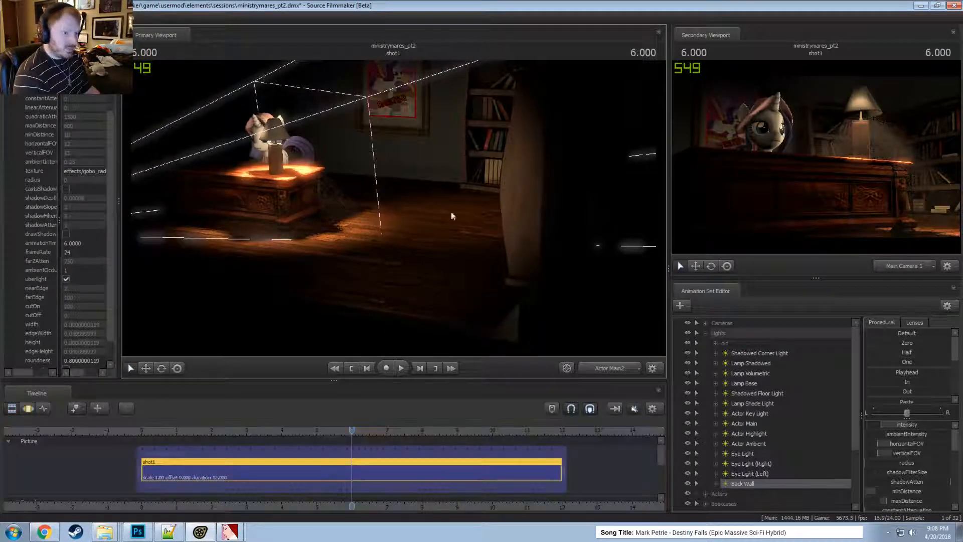
pyautogui.press('F3')
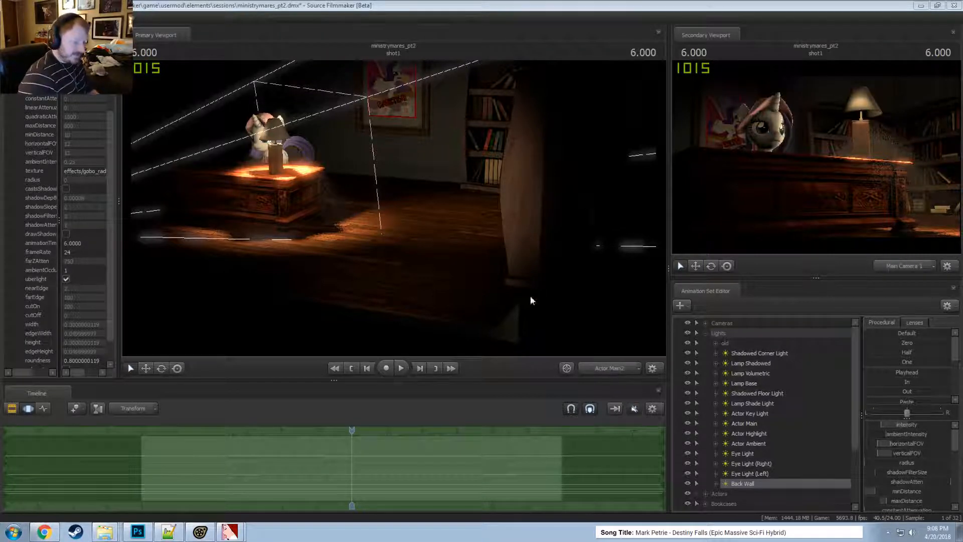
pyautogui.moveTo(532, 299); pyautogui.dragTo(512, 321)
pyautogui.moveTo(464, 279); pyautogui.dragTo(493, 291)
pyautogui.click(610, 369)
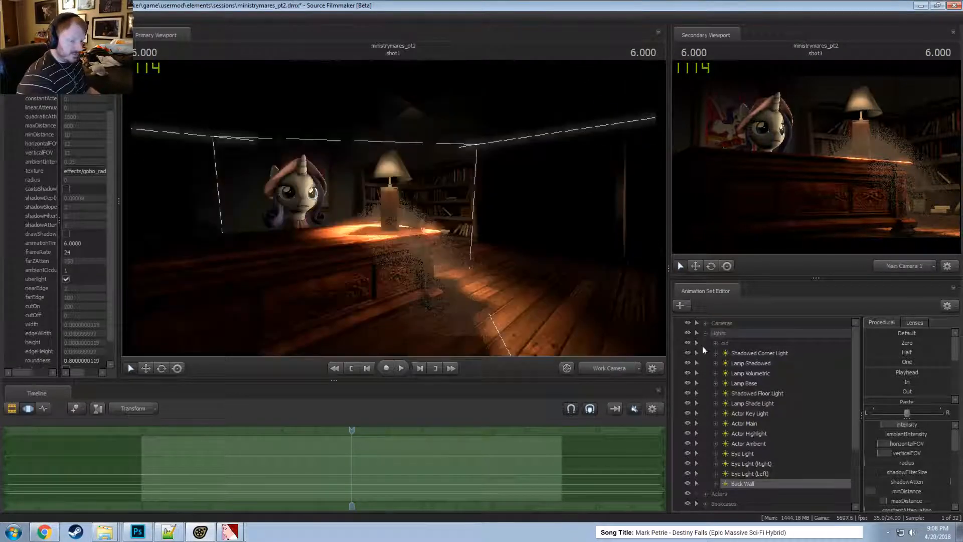
pyautogui.click(706, 333)
# - Start an animation set for a new model, search the model library for wedding and dress, and preview the dress models
pyautogui.rightClick(723, 416)
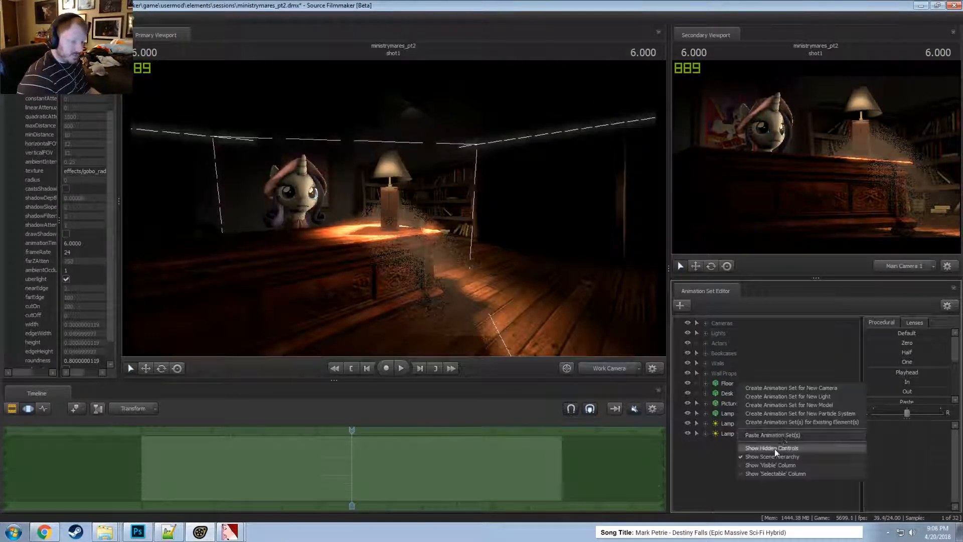
pyautogui.click(791, 412)
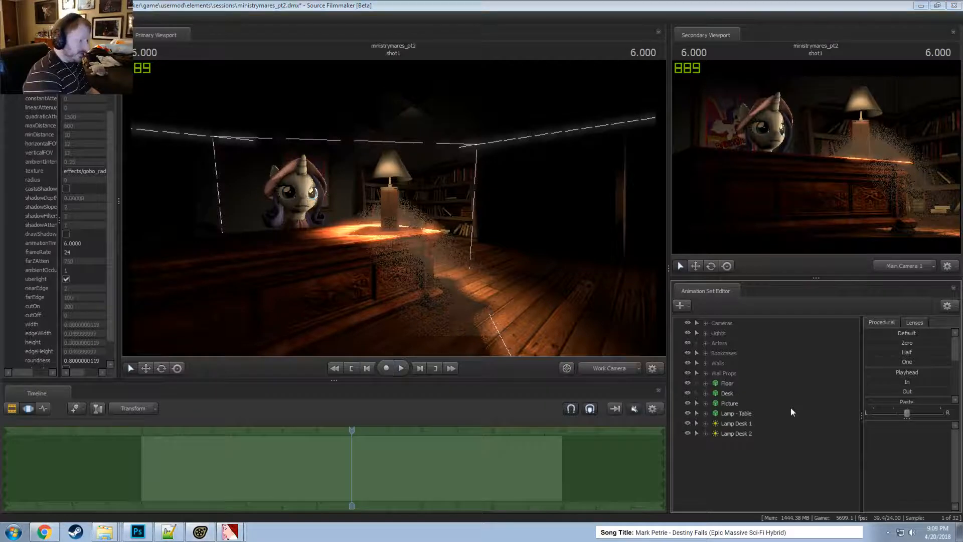
pyautogui.write('wedding')
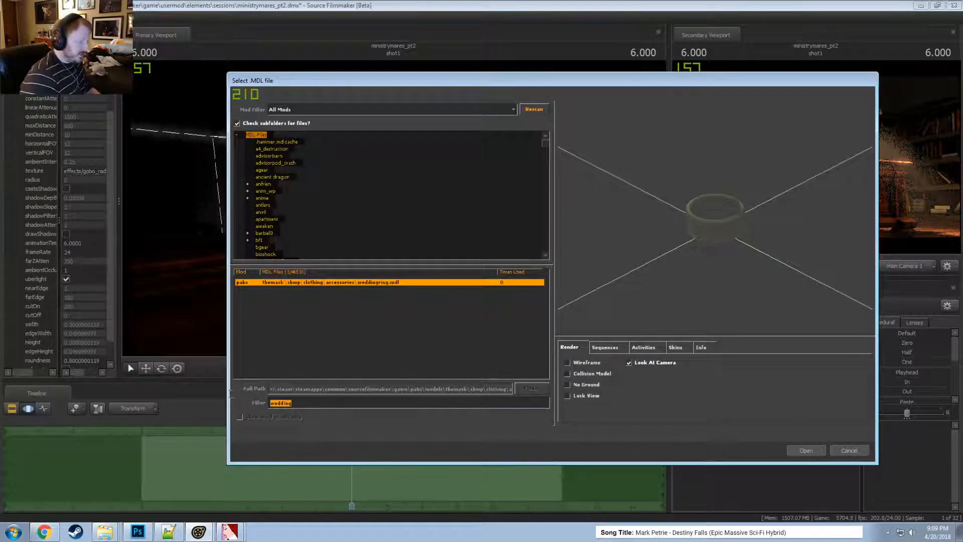
pyautogui.write('dress')
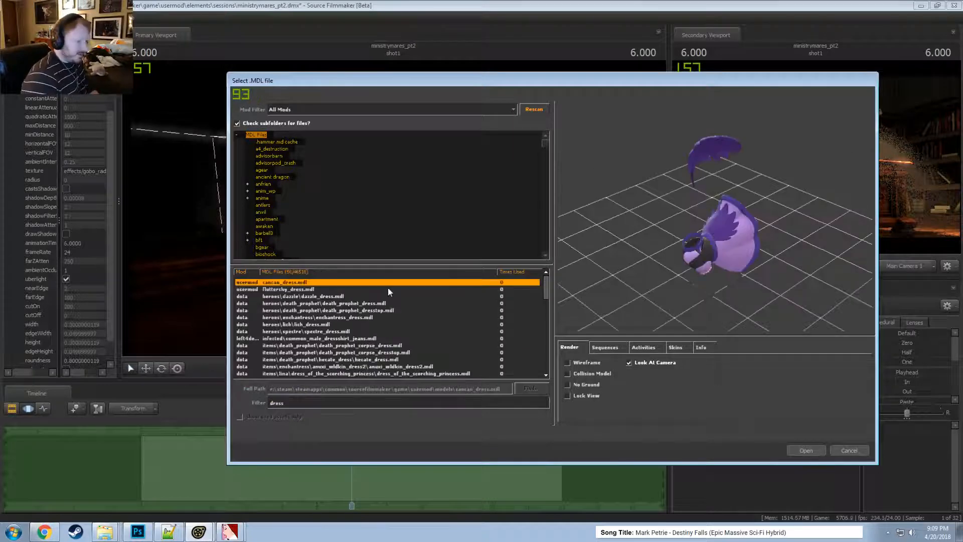
pyautogui.press('Down')
pyautogui.press('Down')
pyautogui.press('Down')
pyautogui.press('Down')
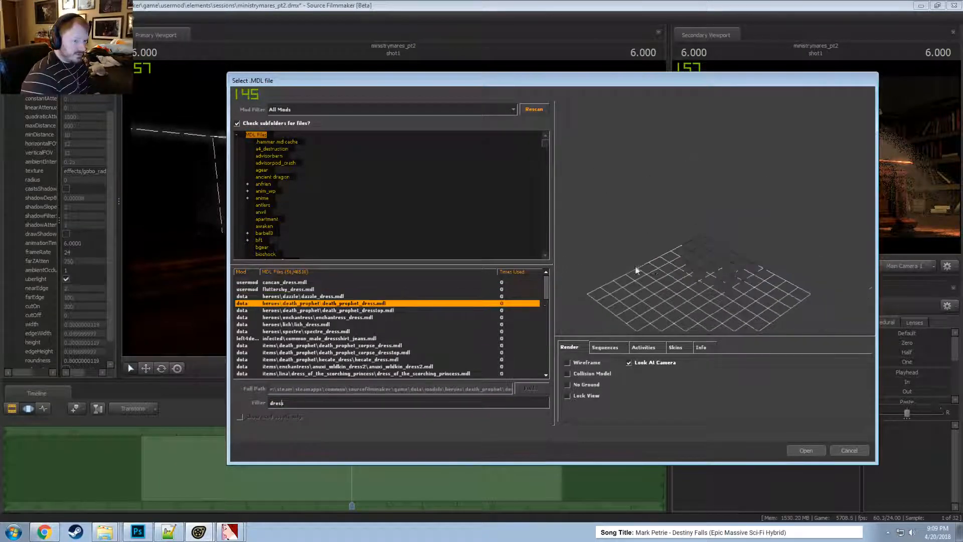
pyautogui.press('Up')
pyautogui.press('Up')
pyautogui.press('Up')
pyautogui.press('Up')
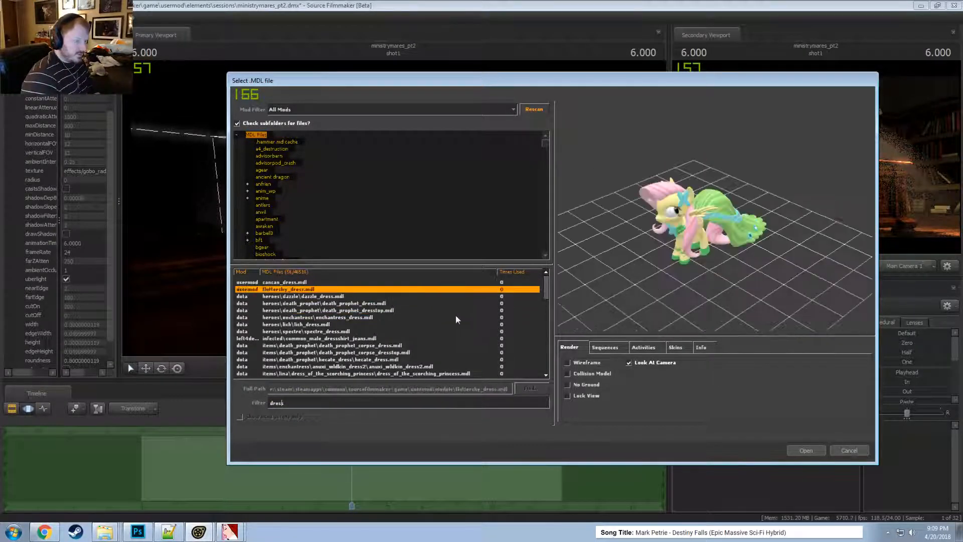
# - Search the model library for sweetie and add the vn_sweetiebelle.mdl model to the scene
pyautogui.write('s')
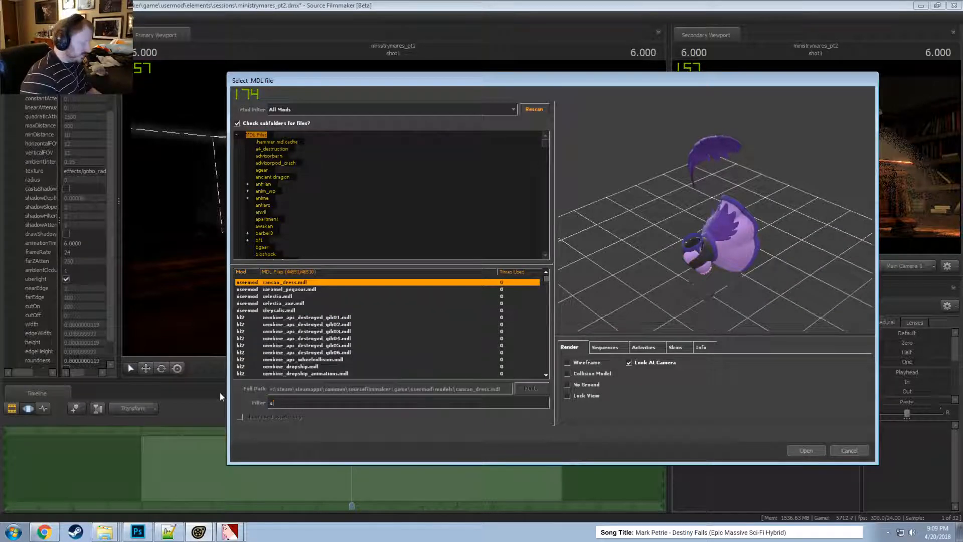
pyautogui.write('wee')
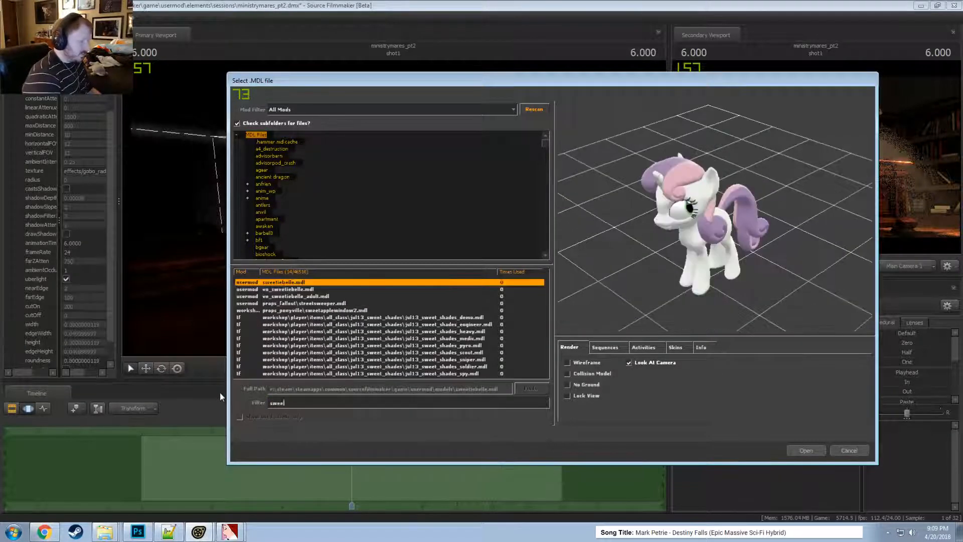
pyautogui.write('tie')
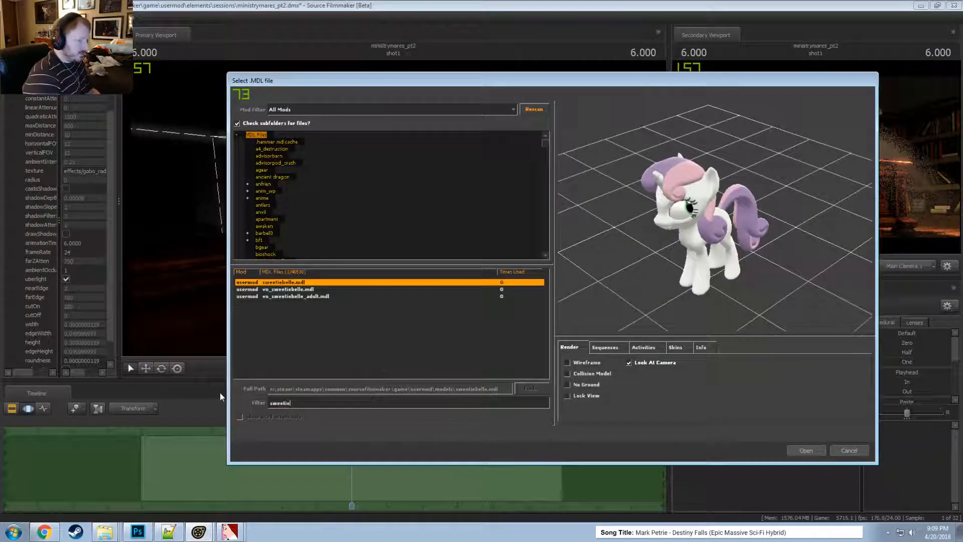
pyautogui.click(304, 289)
pyautogui.click(813, 453)
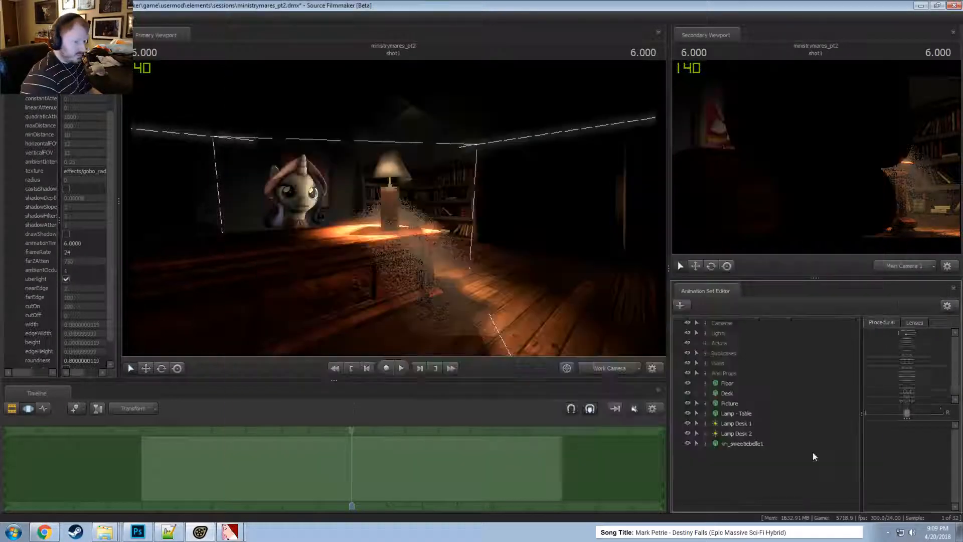
# - Try to move the new vn_sweetiebelle1 model toward the desk, and undo the move
pyautogui.middleClick(596, 365)
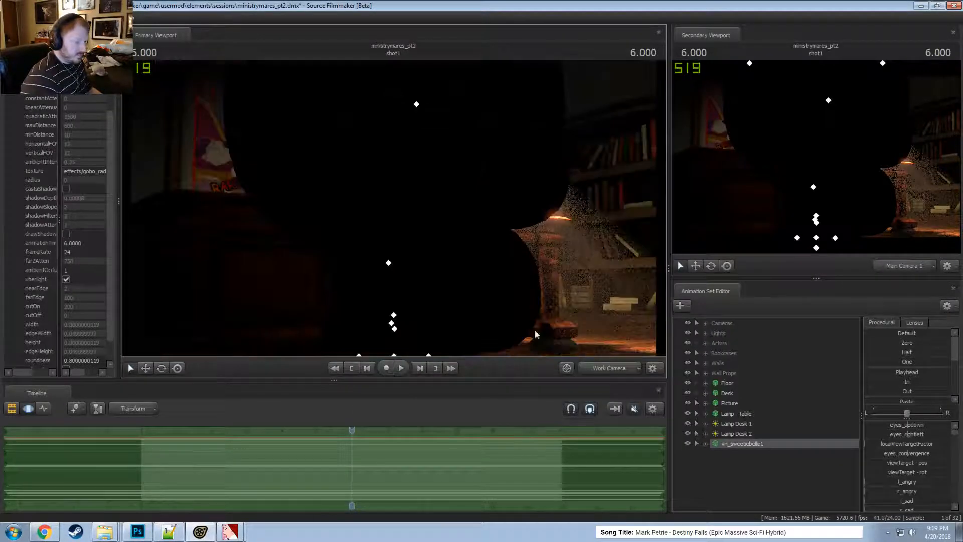
pyautogui.press('s')
pyautogui.moveTo(405, 217)
pyautogui.mouseDown()
pyautogui.moveTo(417, 219)
pyautogui.moveTo(405, 217)
pyautogui.moveTo(403, 233)
pyautogui.mouseUp()
pyautogui.press('t')
pyautogui.moveTo(394, 314); pyautogui.dragTo(390, 401)
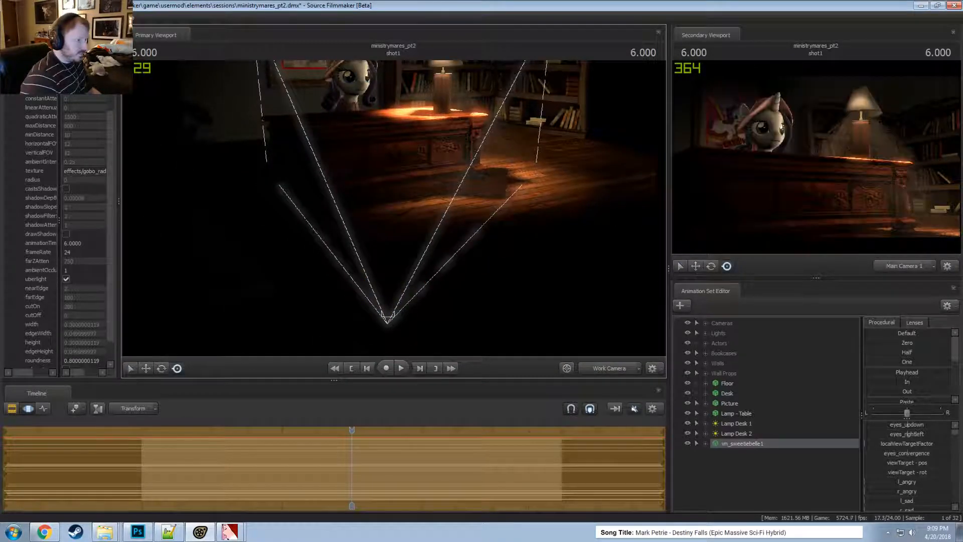
pyautogui.moveTo(403, 227); pyautogui.dragTo(401, 262)
pyautogui.hotkey('ctrl', 'z')
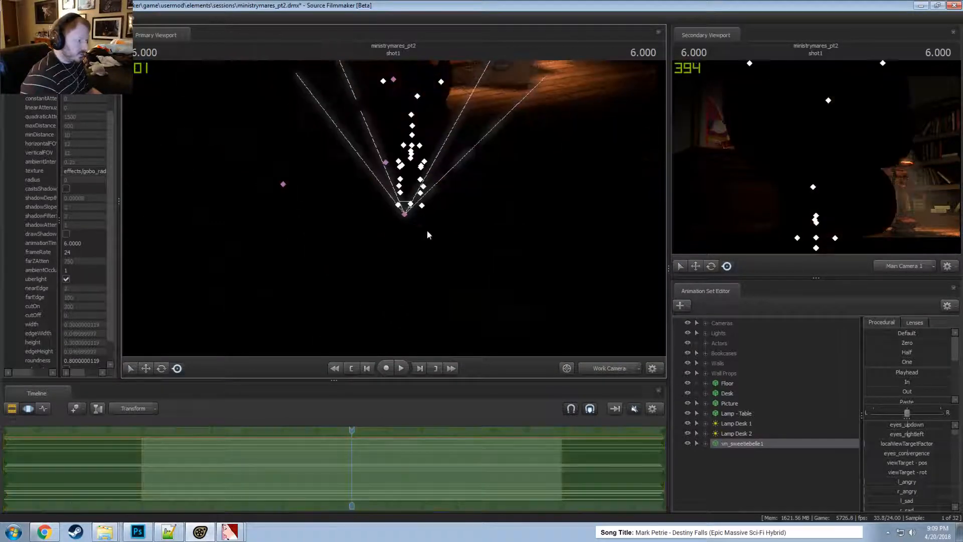
# - Move the vn_sweetiebelle1 model by its root control onto the desktop between the seated pony and the table lamp
pyautogui.keyDown('ctrl'); pyautogui.click(411, 207); pyautogui.keyUp('ctrl')
pyautogui.moveTo(411, 206); pyautogui.dragTo(414, 171)
pyautogui.moveTo(393, 345); pyautogui.dragTo(391, 401)
pyautogui.hotkey('ctrl', 'z')
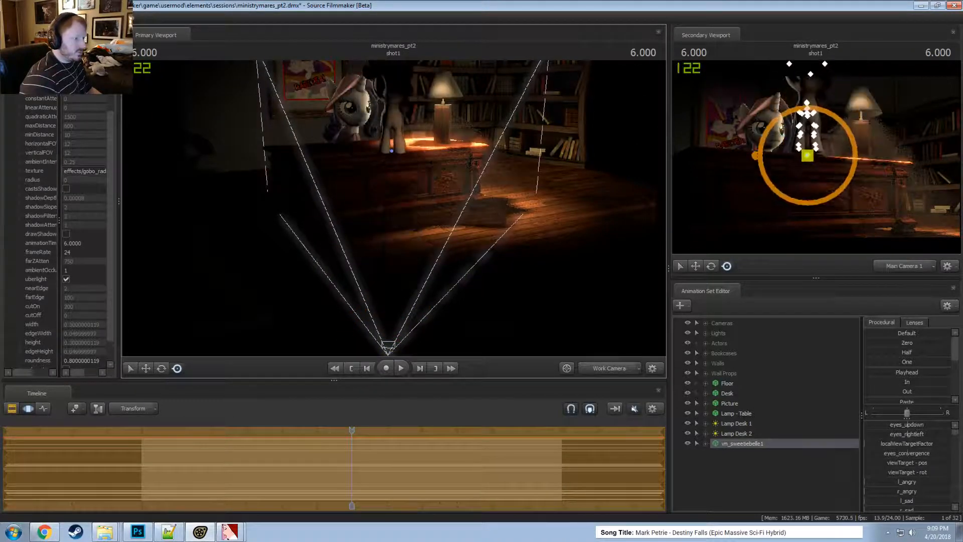
pyautogui.press('w')
pyautogui.moveTo(430, 242); pyautogui.dragTo(434, 201)
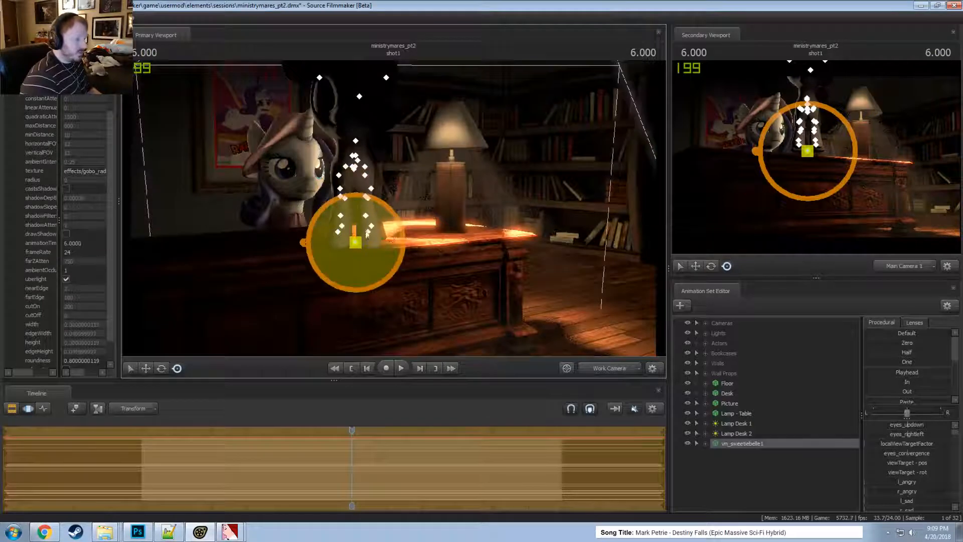
pyautogui.moveTo(355, 241); pyautogui.dragTo(387, 222)
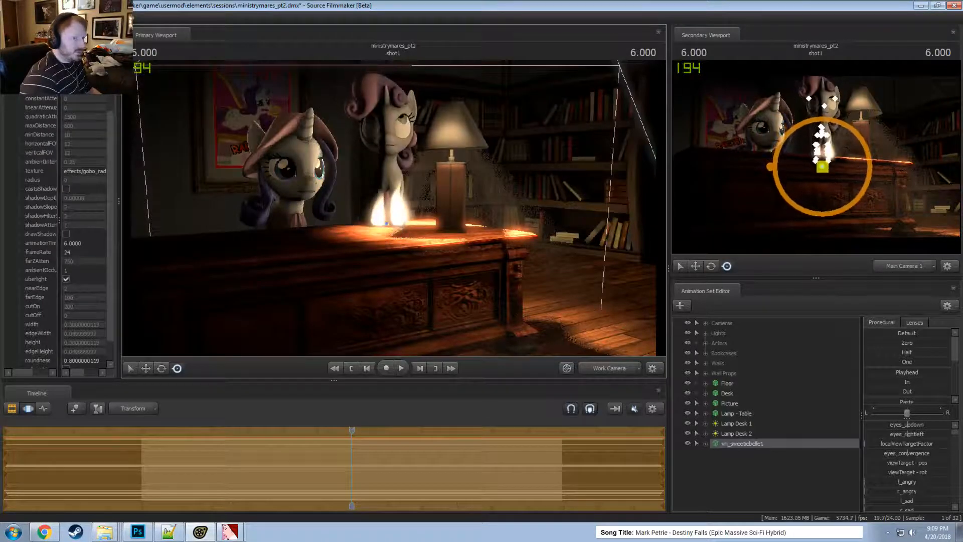
# - Shift the vn_sweetiebelle1 model slightly along the desktop, away from the table lamp and toward the seated pony
pyautogui.press('F2')
pyautogui.press('F3')
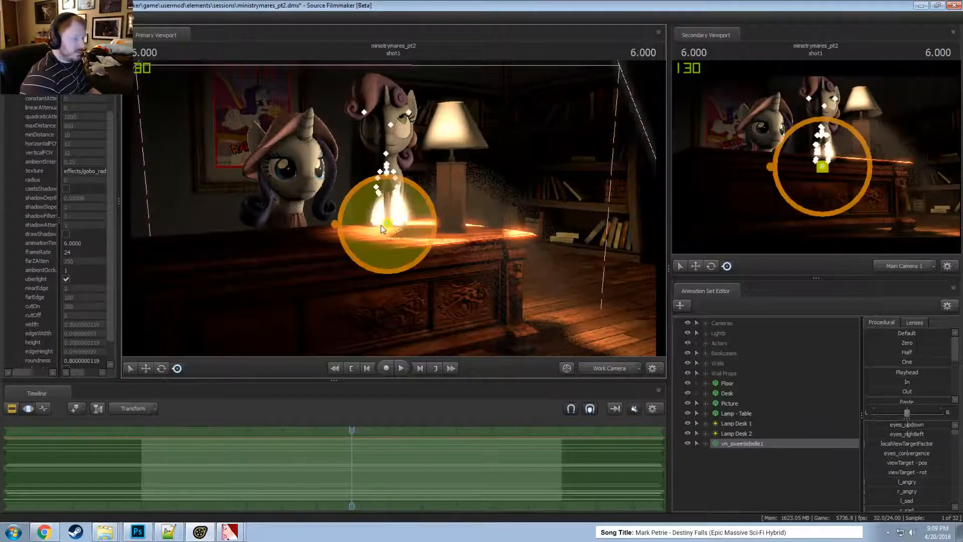
pyautogui.moveTo(386, 223)
pyautogui.mouseDown()
pyautogui.moveTo(349, 229)
pyautogui.moveTo(442, 229)
pyautogui.moveTo(422, 240)
pyautogui.moveTo(376, 226)
pyautogui.mouseUp()
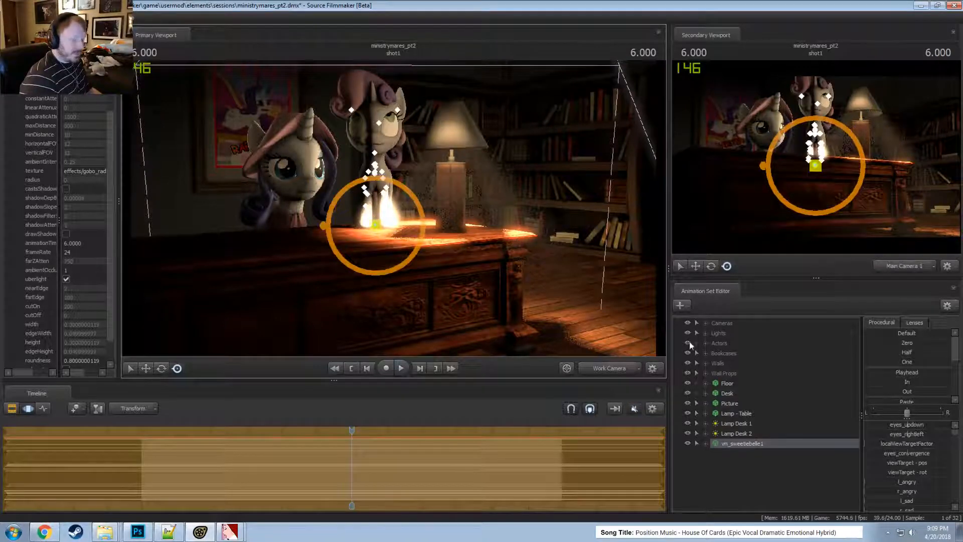
# - Show the hidden control groups of vn_sweetiebelle1 and expand its Body group
pyautogui.click(706, 443)
pyautogui.rightClick(726, 445)
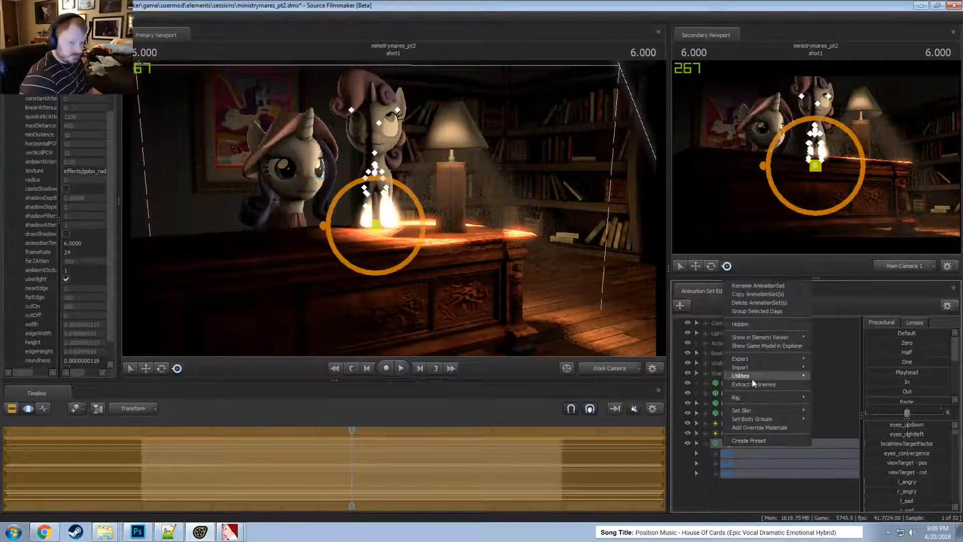
pyautogui.moveTo(752, 378)
pyautogui.click(836, 394)
pyautogui.click(716, 464)
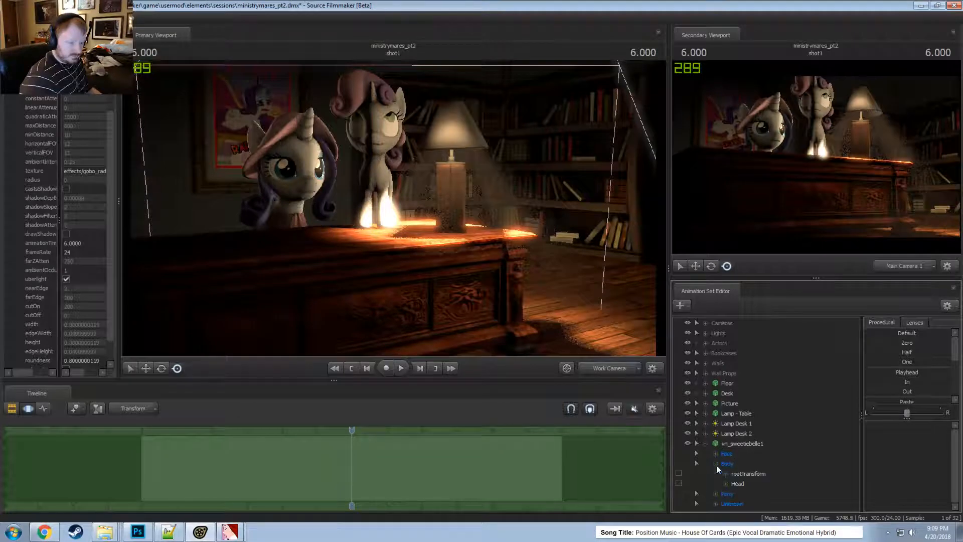
# - Add a scale control to the rootTransform of vn_sweetiebelle1 and shrink the model to a small figure standing on the desk
pyautogui.rightClick(743, 474)
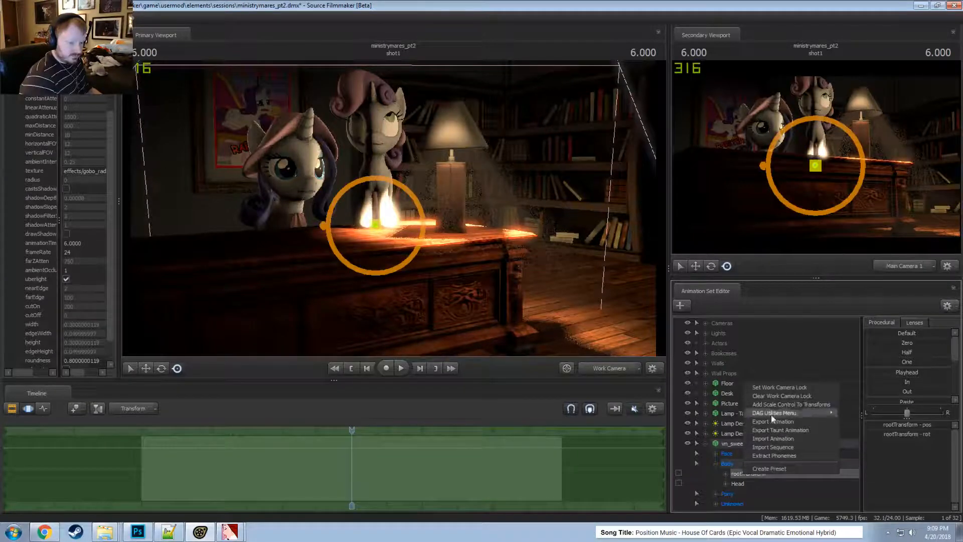
pyautogui.click(792, 404)
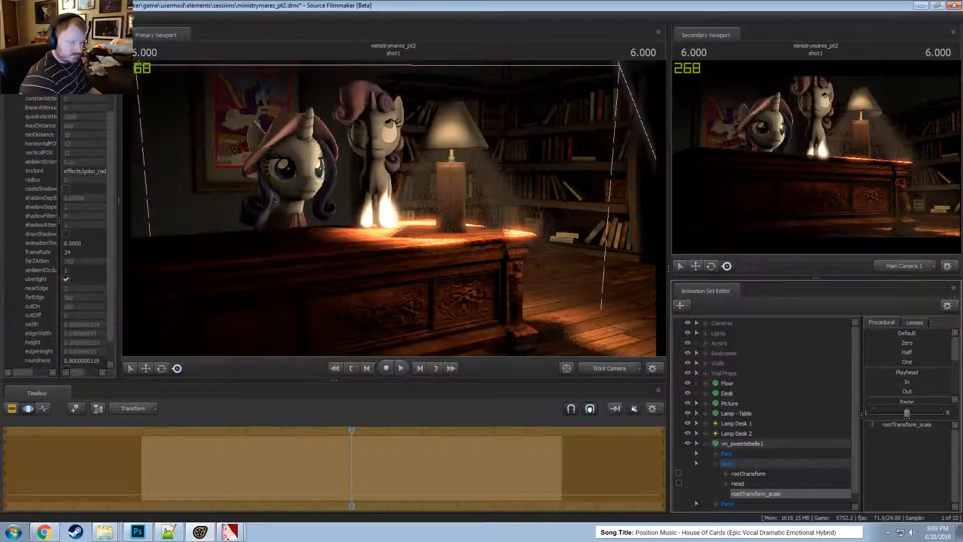
pyautogui.moveTo(872, 424); pyautogui.dragTo(870, 424)
pyautogui.moveTo(482, 241); pyautogui.dragTo(462, 235)
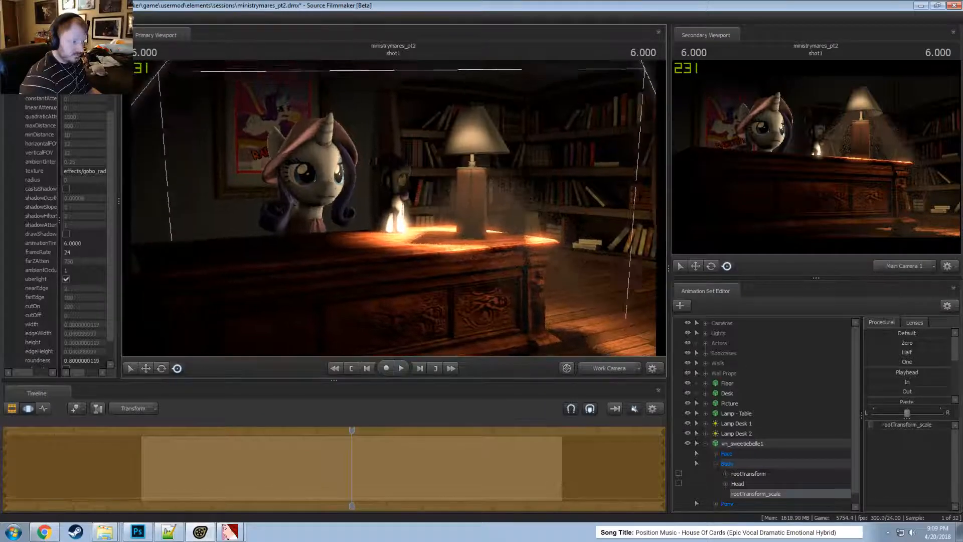
pyautogui.press('w')
pyautogui.moveTo(400, 214); pyautogui.dragTo(400, 213)
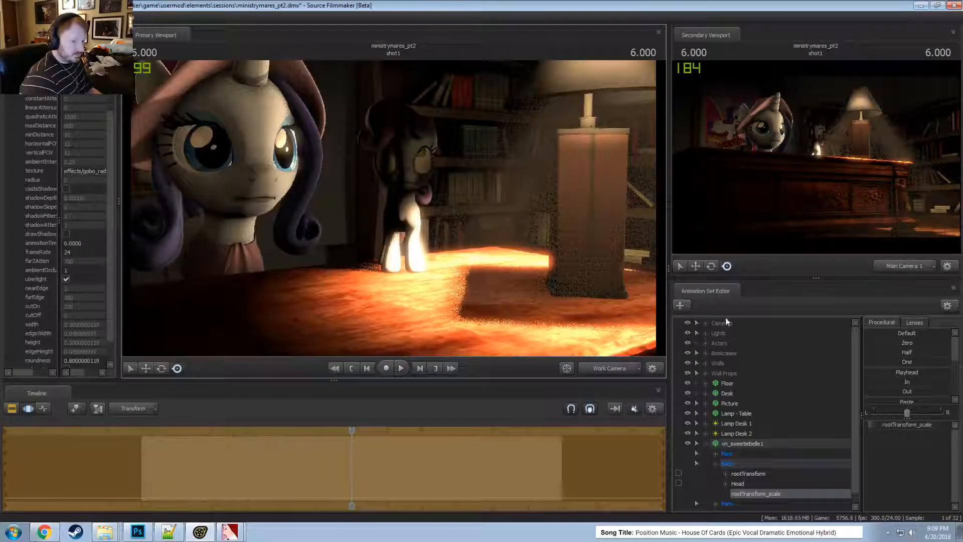
# - Apply a different skin to the vn_sweetiebelle1 model
pyautogui.click(738, 442)
pyautogui.rightClick(738, 442)
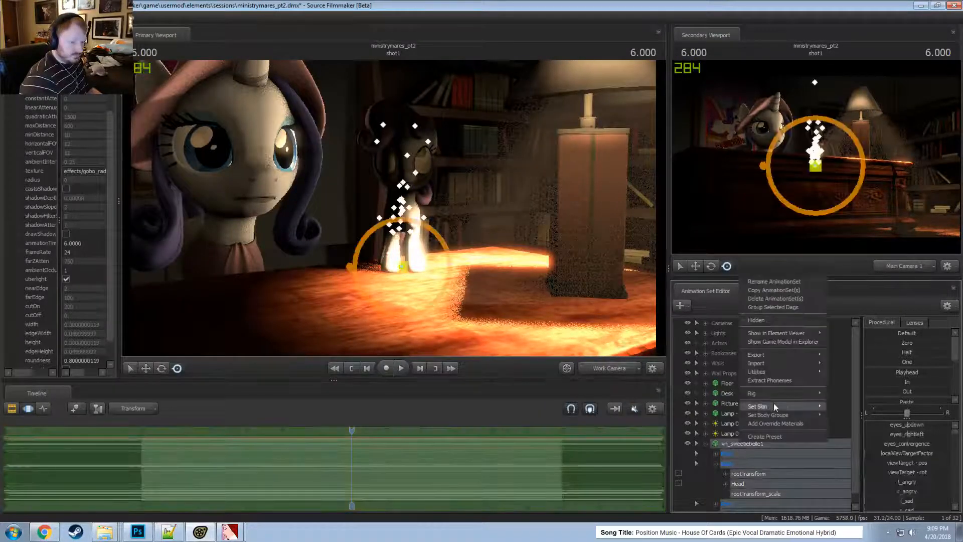
pyautogui.moveTo(774, 406)
pyautogui.click(841, 427)
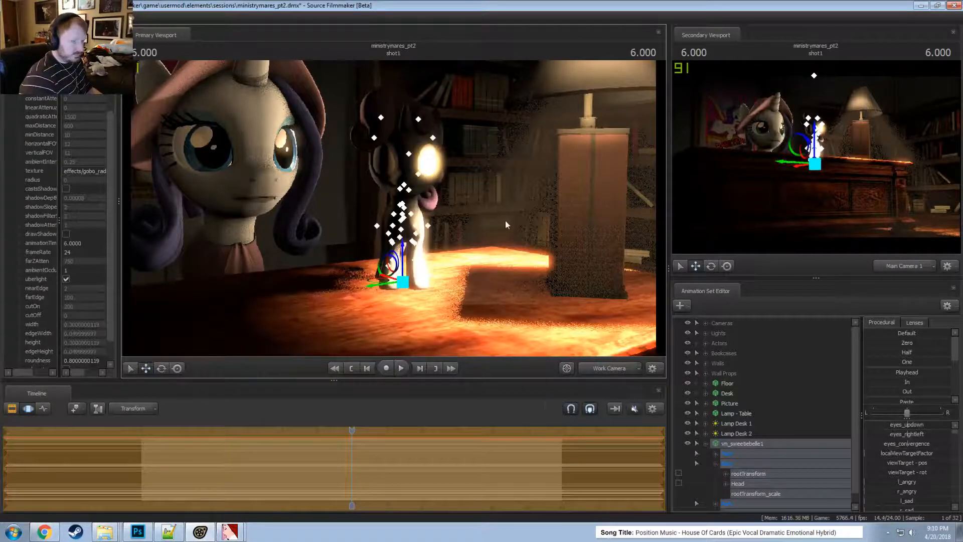
# - Move vn_sweetiebelle1 across the desktop toward the camera and closer to the seated pony, and turn it slightly
pyautogui.hotkey('ctrl', '1')
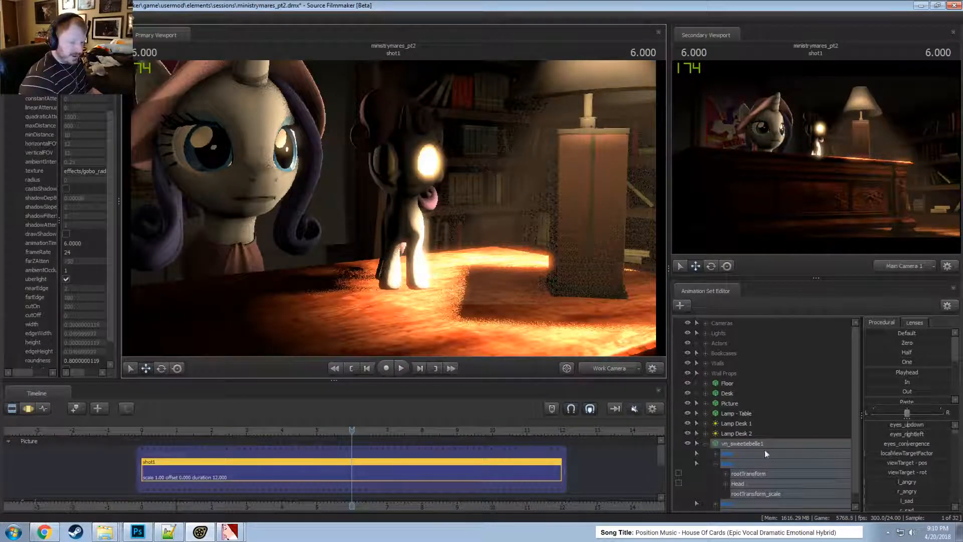
pyautogui.hotkey('ctrl', '2')
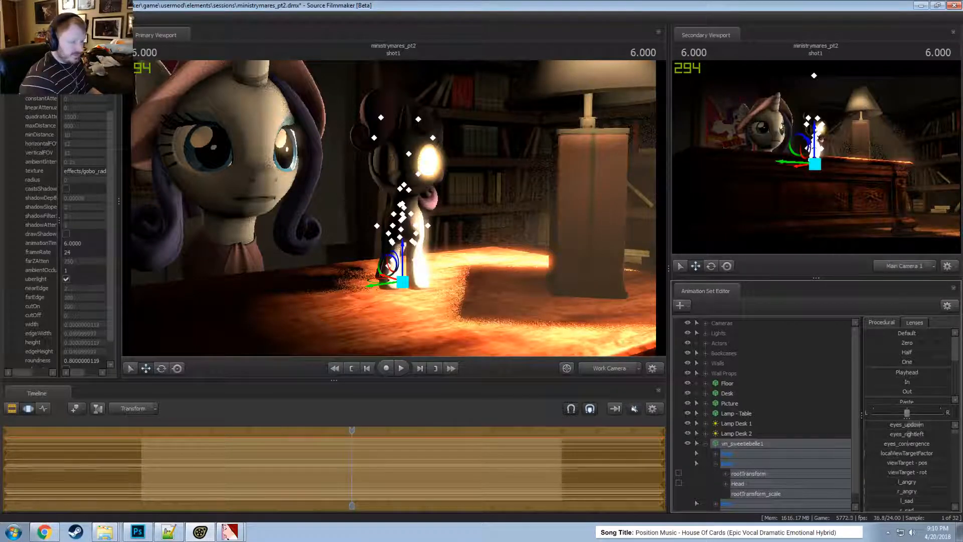
pyautogui.press('F2')
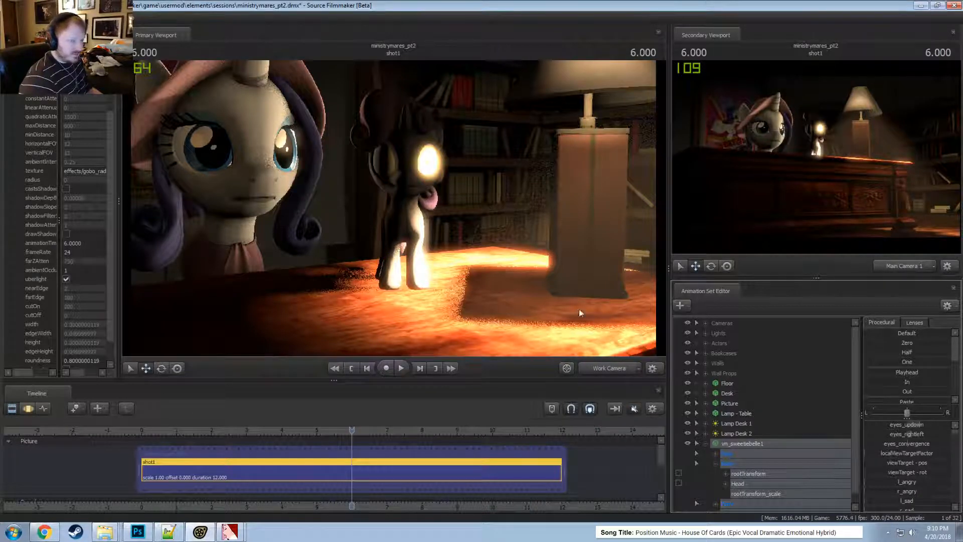
pyautogui.press('F3')
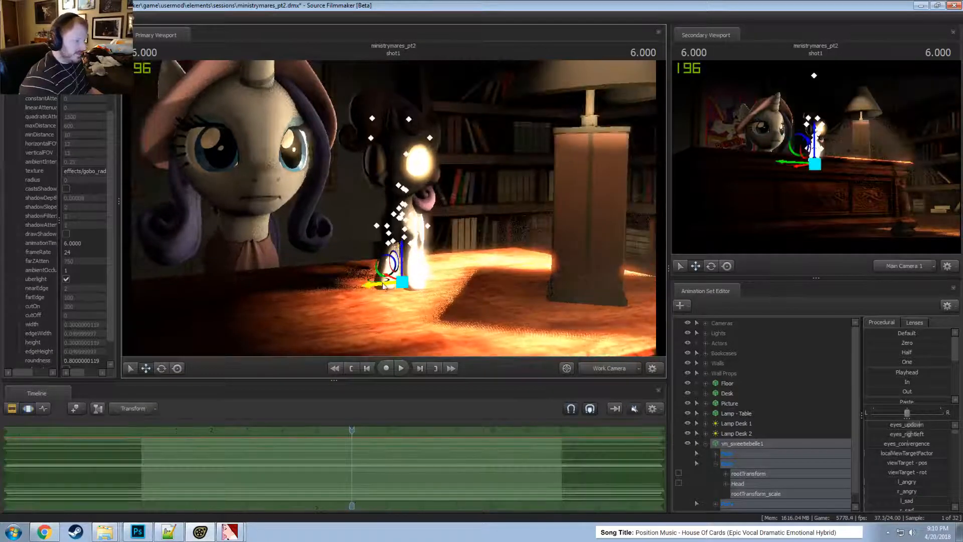
pyautogui.moveTo(381, 281); pyautogui.dragTo(404, 297)
pyautogui.press('F2')
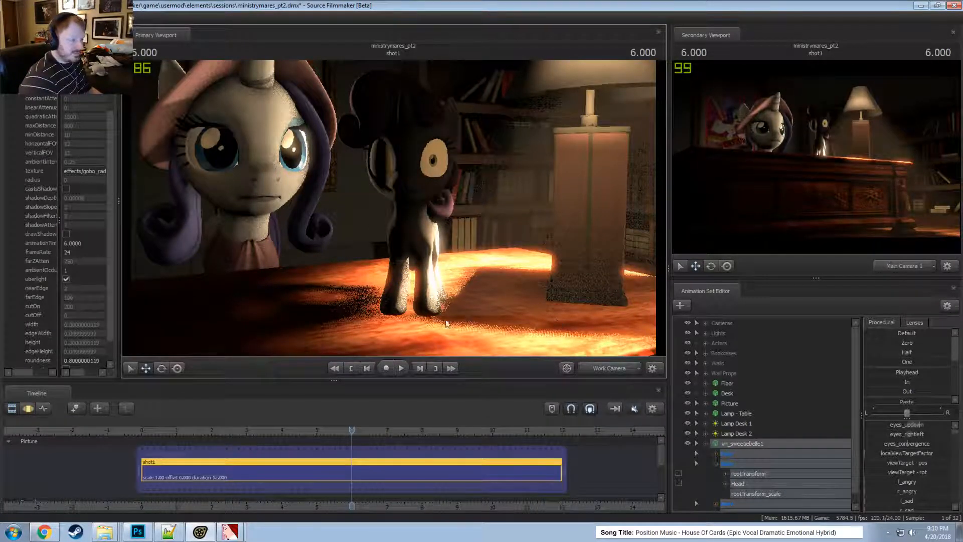
pyautogui.press('F3')
pyautogui.moveTo(388, 306)
pyautogui.mouseDown()
pyautogui.moveTo(359, 282)
pyautogui.moveTo(363, 302)
pyautogui.moveTo(392, 299)
pyautogui.mouseUp()
pyautogui.press('e')
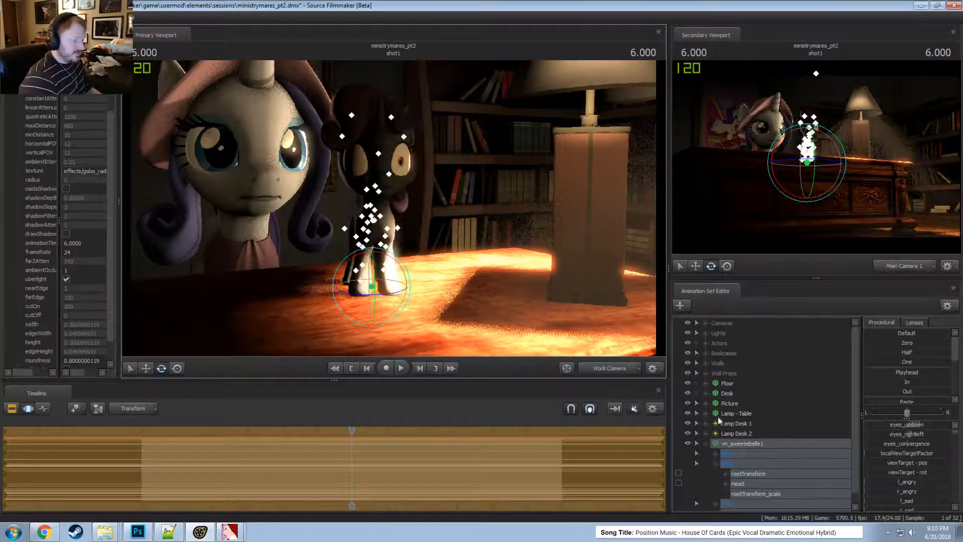
# - Lock the viewTarget eye control of vn_sweetiebelle1 to the transform of Main Camera 1
pyautogui.click(716, 453)
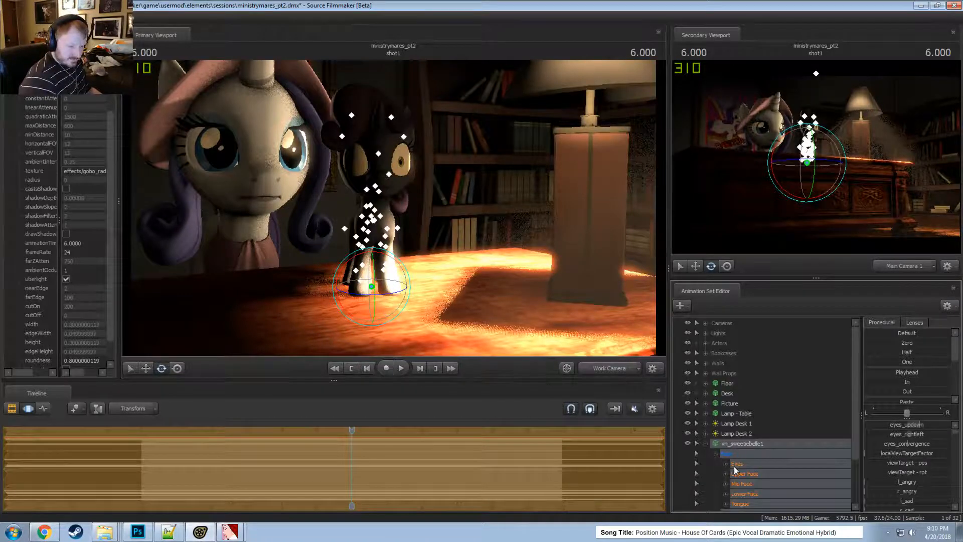
pyautogui.click(733, 463)
pyautogui.click(706, 324)
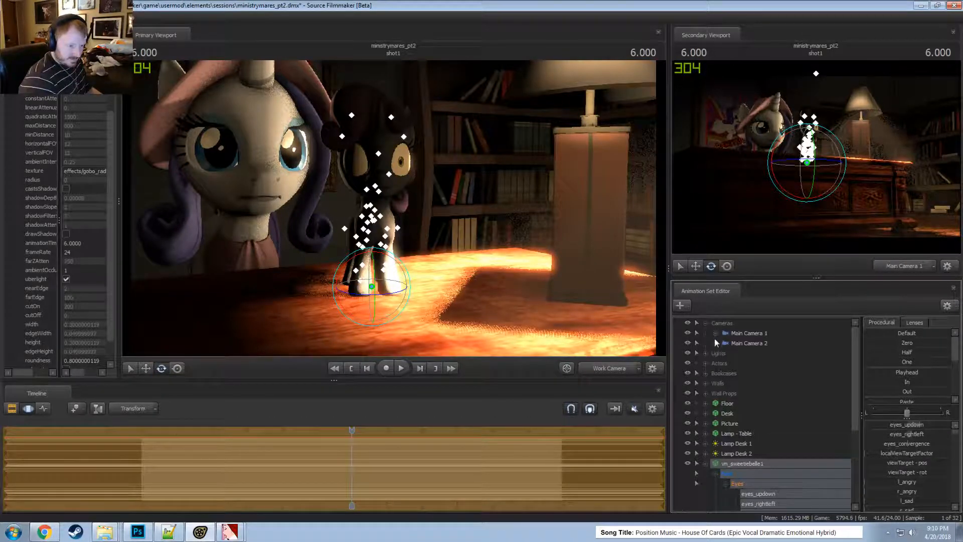
pyautogui.scroll(-4, 760, 449)
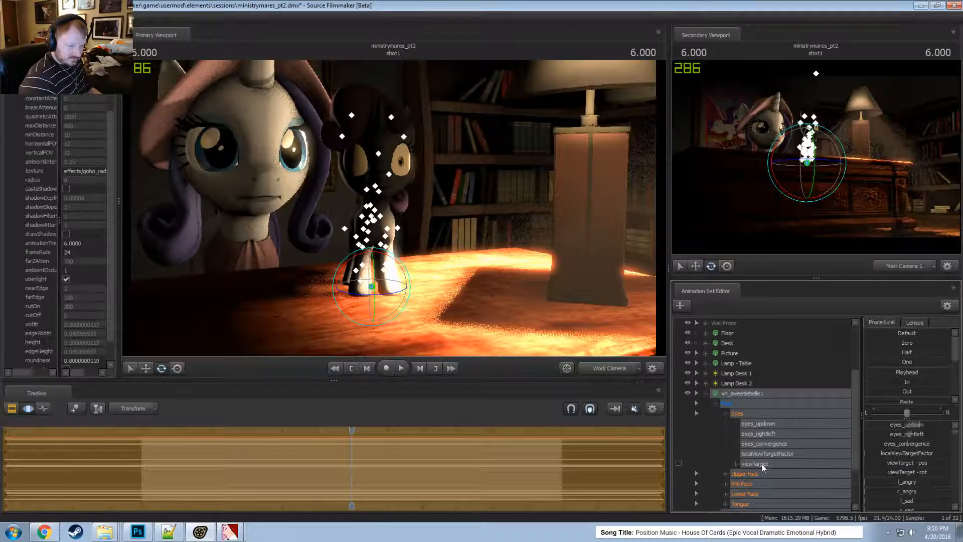
pyautogui.scroll(3, 747, 326)
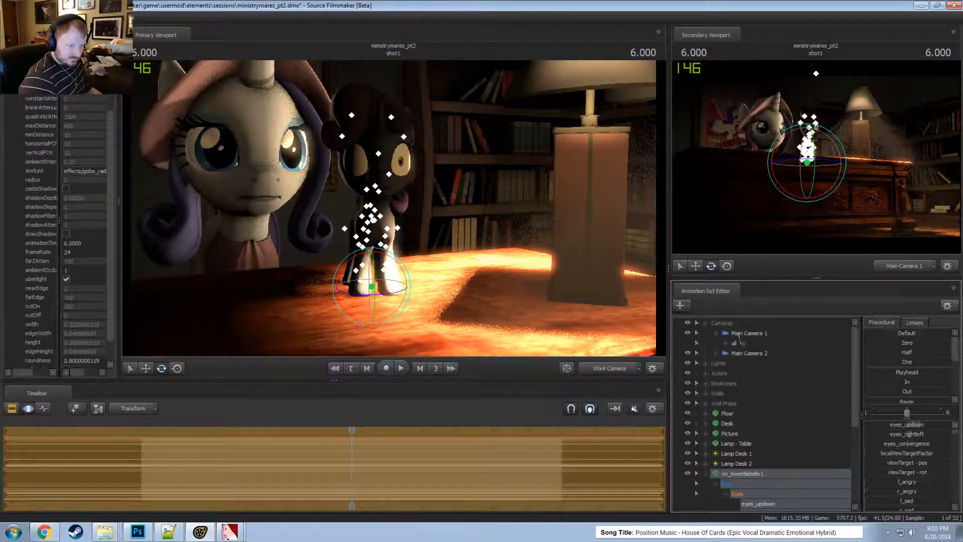
pyautogui.click(726, 343)
pyautogui.scroll(-5, 766, 401)
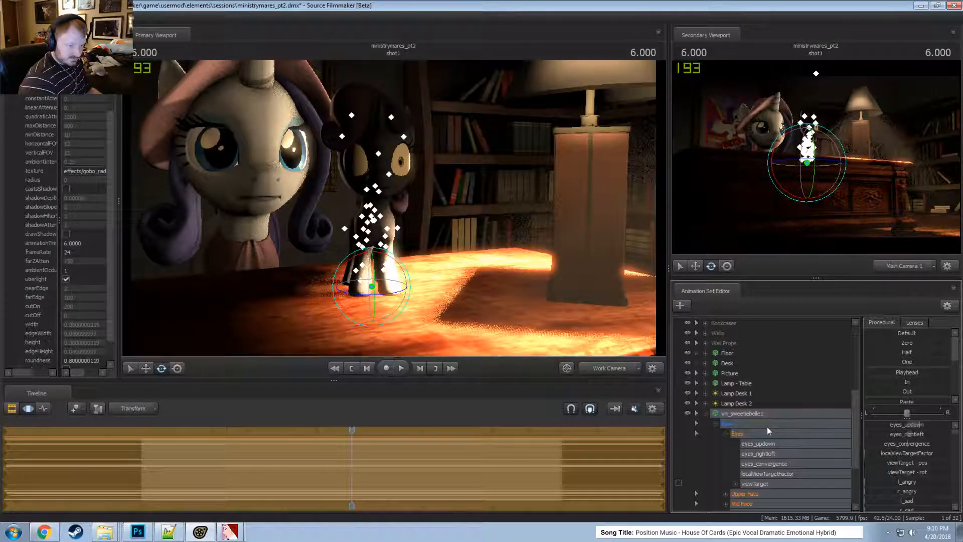
pyautogui.scroll(2, 767, 426)
pyautogui.click(746, 346)
pyautogui.scroll(-4, 763, 411)
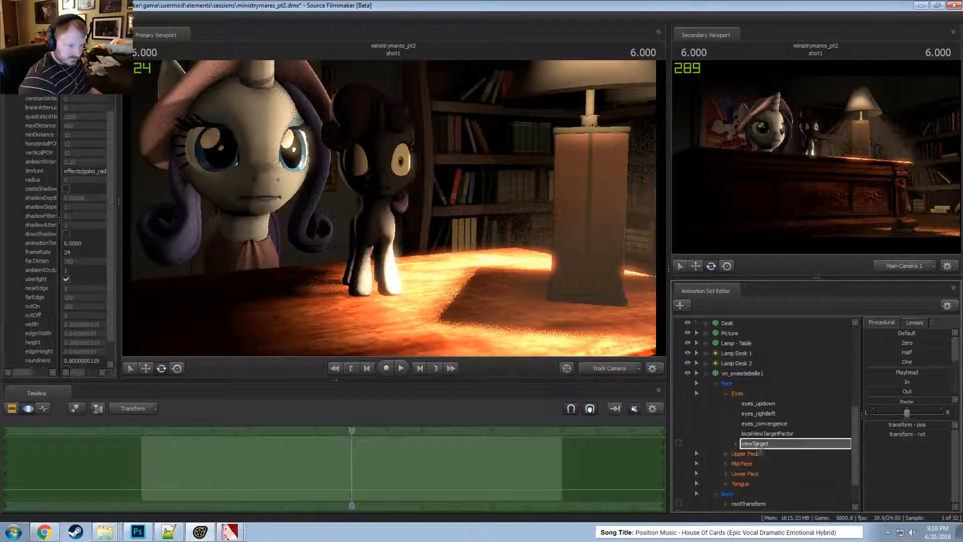
# - Zero the locked viewTarget and set eyes_updown and eyes_rightleft to Half to aim the small pony's eyes
pyautogui.click(775, 445)
pyautogui.moveTo(906, 344)
pyautogui.mouseDown()
pyautogui.moveTo(844, 351)
pyautogui.moveTo(903, 342)
pyautogui.mouseUp()
pyautogui.hotkey('ctrl', 'z')
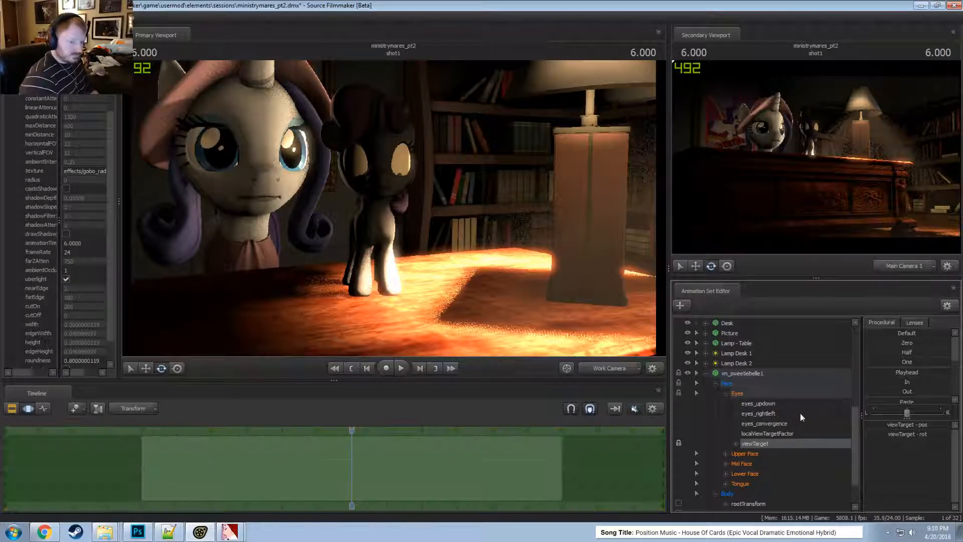
pyautogui.click(767, 404)
pyautogui.keyDown('ctrl'); pyautogui.click(764, 414); pyautogui.keyUp('ctrl')
pyautogui.moveTo(898, 351); pyautogui.dragTo(858, 375)
# - Pose the small pony's mouth into a slightly open smile with the Lower Face controls, viewed close-up from the work camera
pyautogui.click(603, 368)
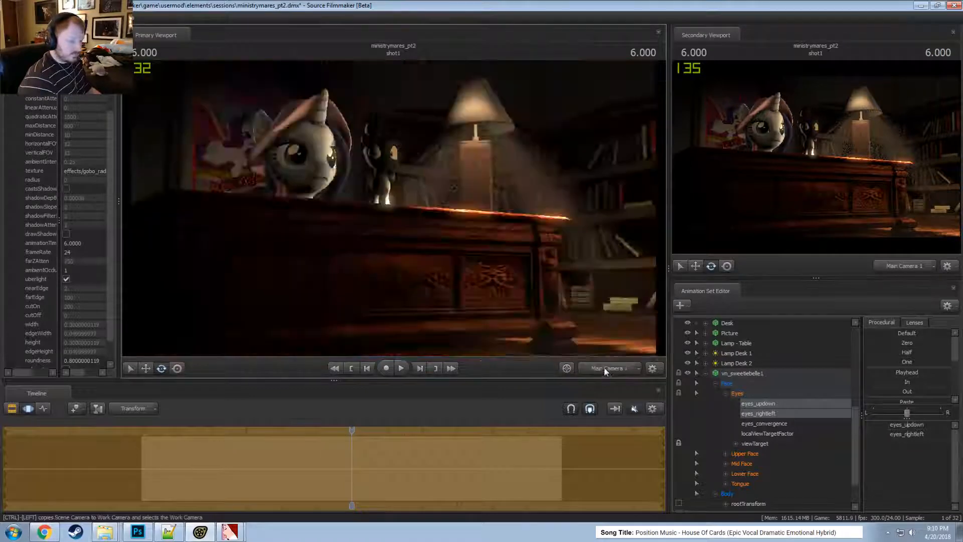
pyautogui.keyDown('ctrl'); pyautogui.click(611, 367); pyautogui.keyUp('ctrl')
pyautogui.press('w')
pyautogui.moveTo(562, 311); pyautogui.dragTo(558, 286)
pyautogui.moveTo(508, 319); pyautogui.dragTo(508, 318)
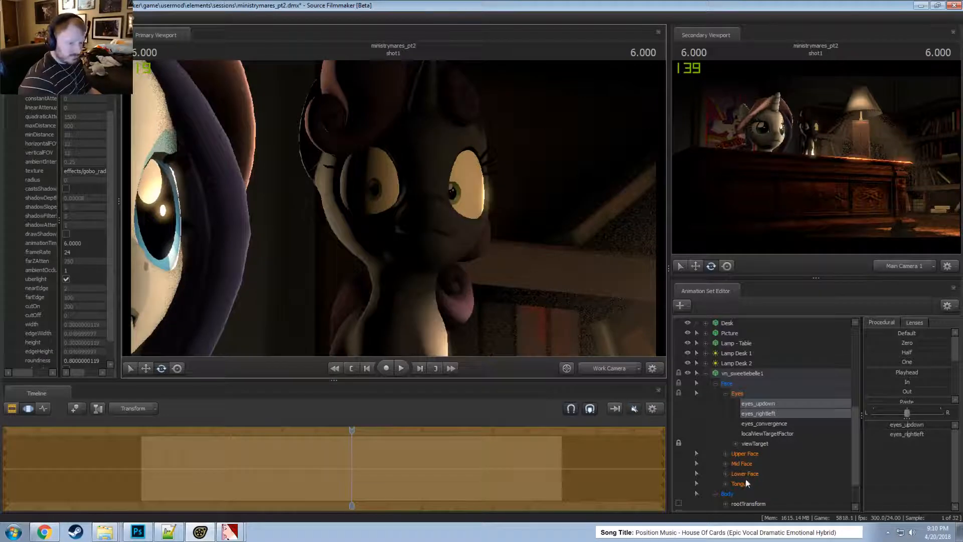
pyautogui.click(744, 474)
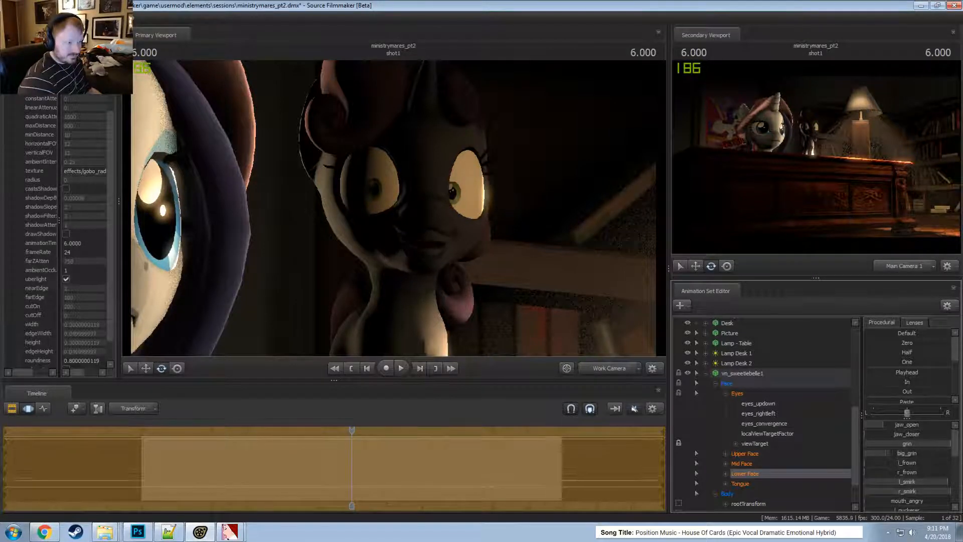
# - Examine the small pony's facial expression up close, temporarily disabling the viewport lighting and enabling it again
pyautogui.press('w')
pyautogui.moveTo(542, 297); pyautogui.dragTo(547, 300)
pyautogui.press('s')
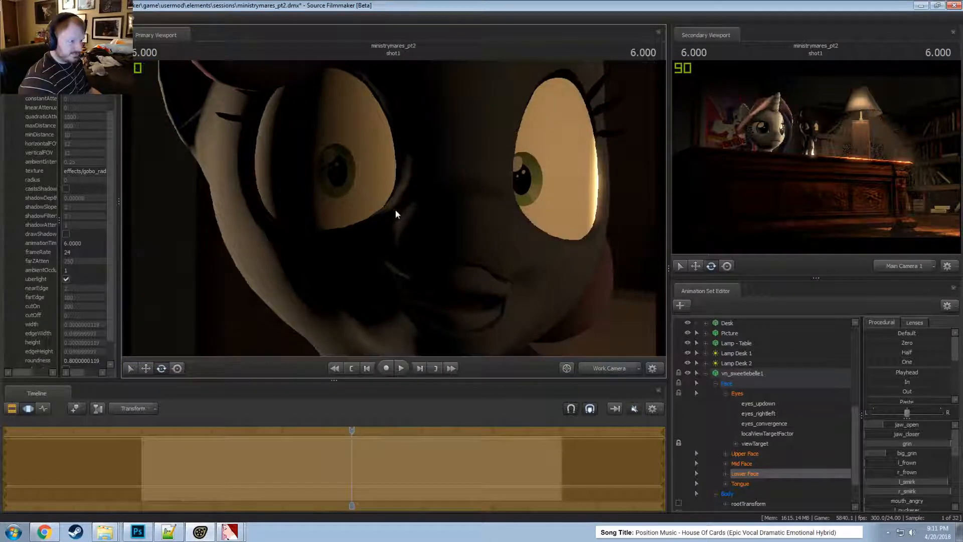
pyautogui.moveTo(397, 214); pyautogui.dragTo(394, 211)
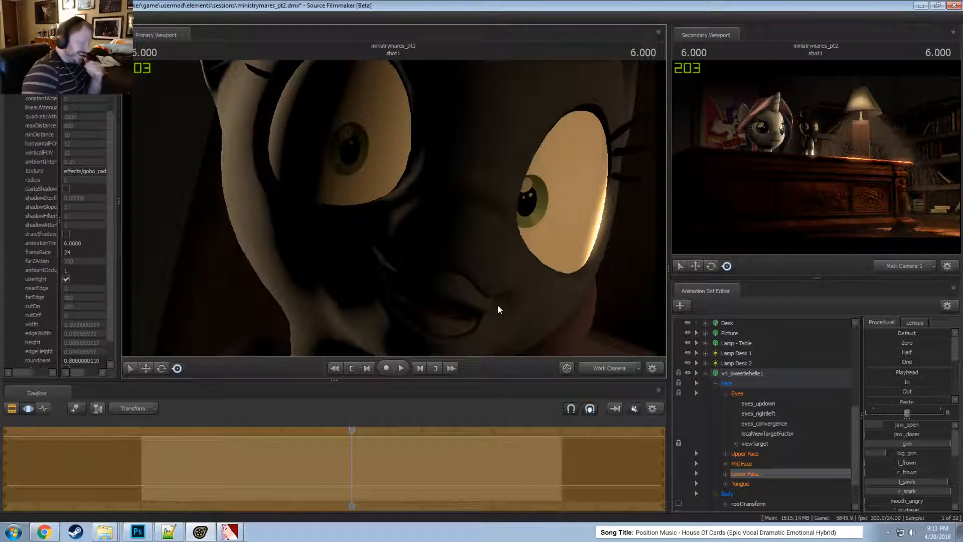
pyautogui.rightClick(521, 296)
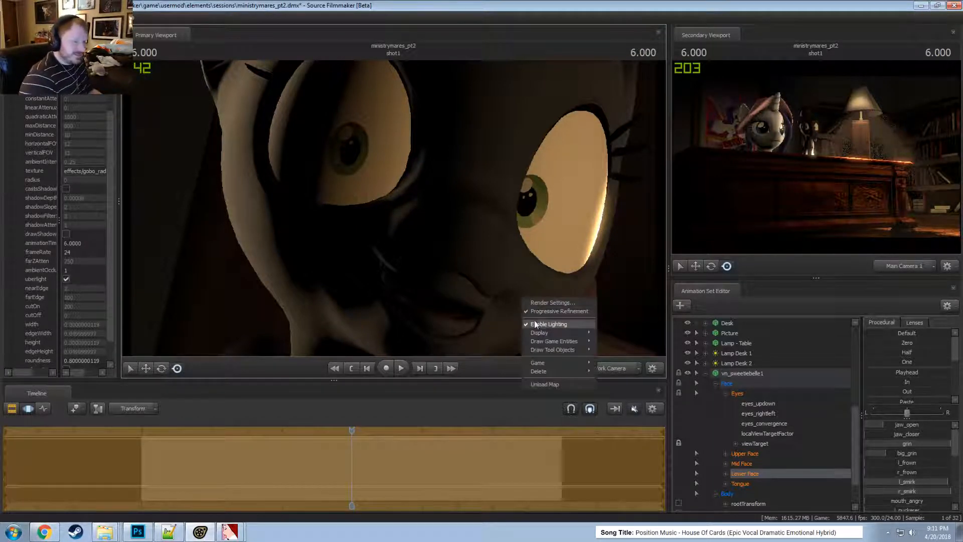
pyautogui.click(577, 324)
pyautogui.rightClick(407, 206)
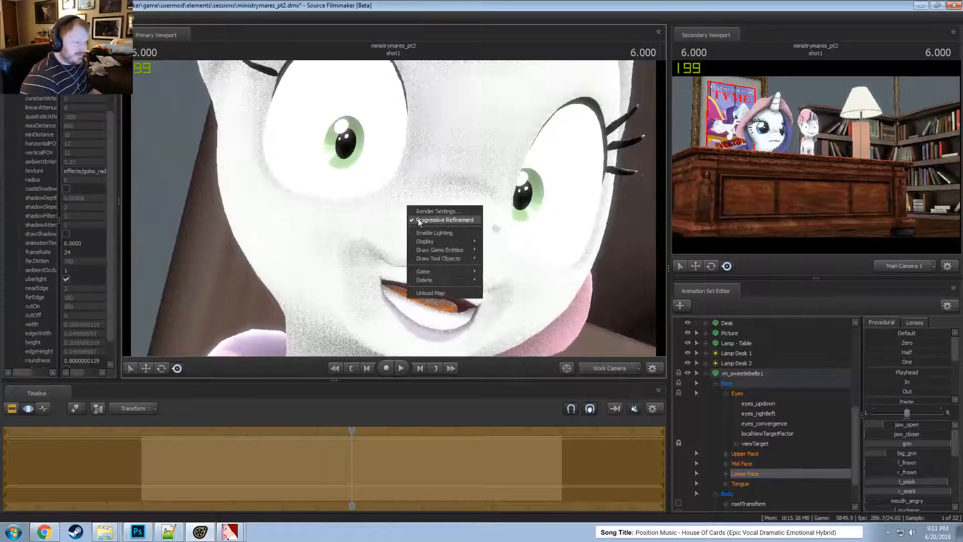
pyautogui.click(423, 233)
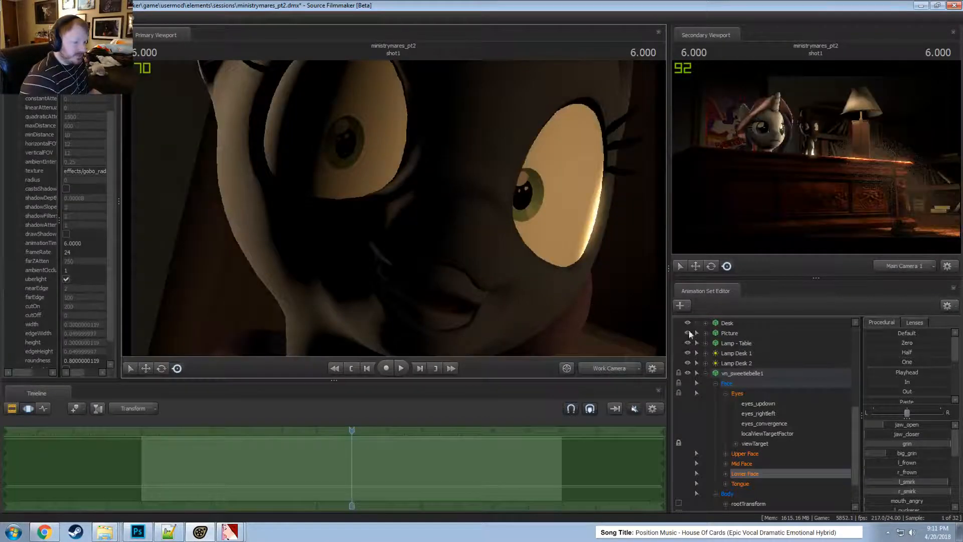
# - Reshape the eyelids of vn_sweetiebelle1 with the Upper Face controls l_wide, r_wide and r_lid_raise
pyautogui.click(709, 375)
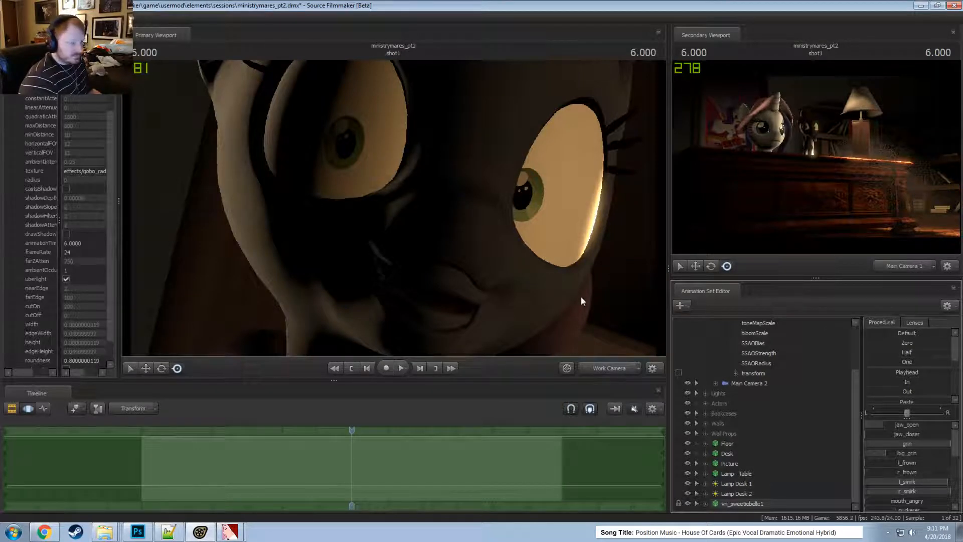
pyautogui.scroll(2, 735, 401)
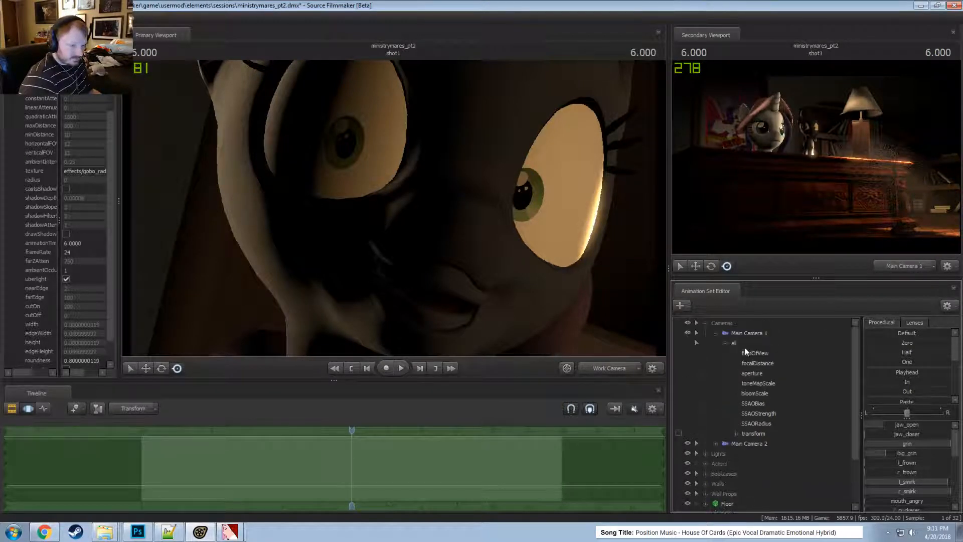
pyautogui.click(706, 322)
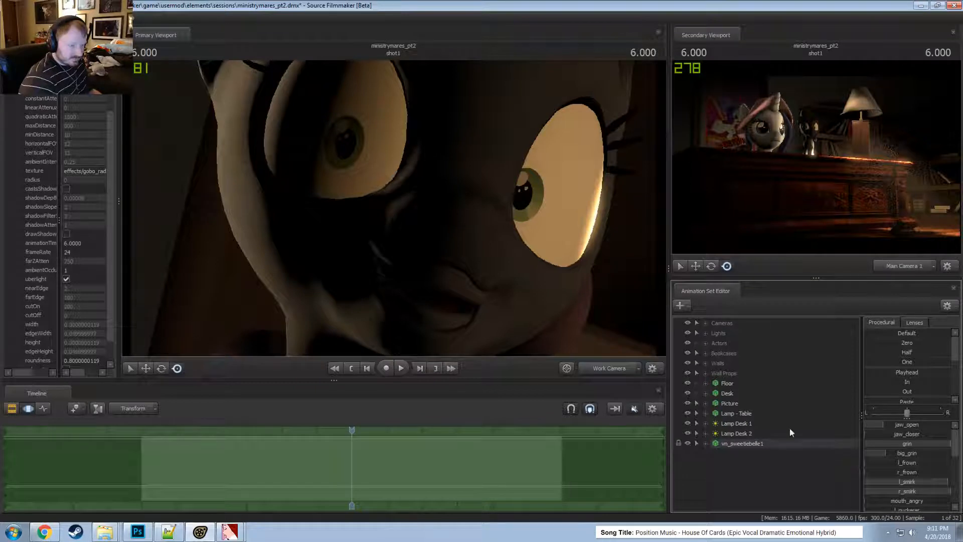
pyautogui.click(743, 444)
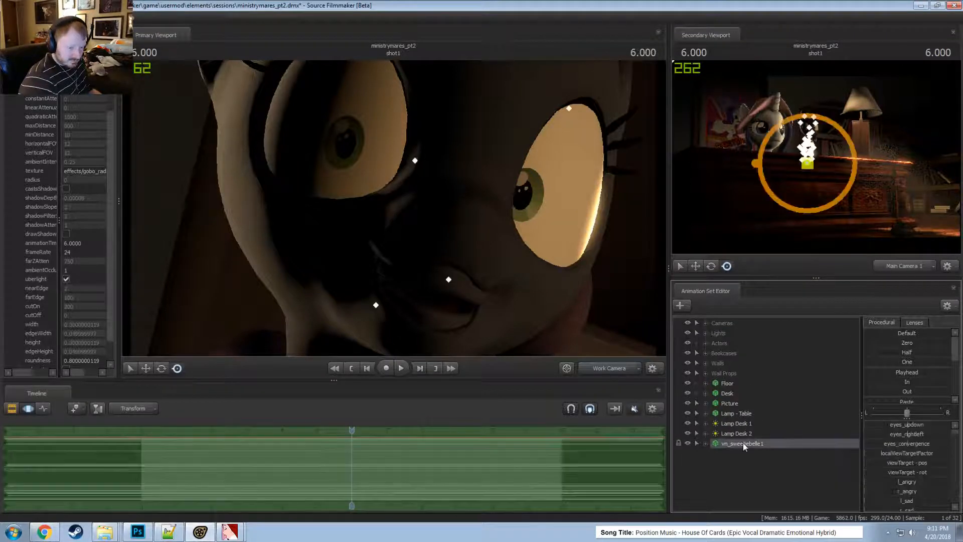
pyautogui.click(707, 443)
pyautogui.scroll(-3, 764, 461)
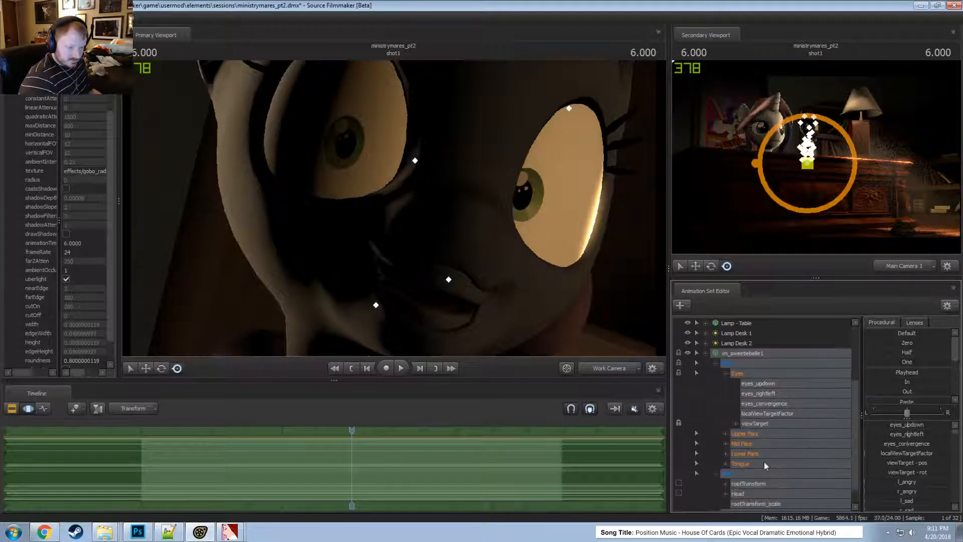
pyautogui.click(782, 435)
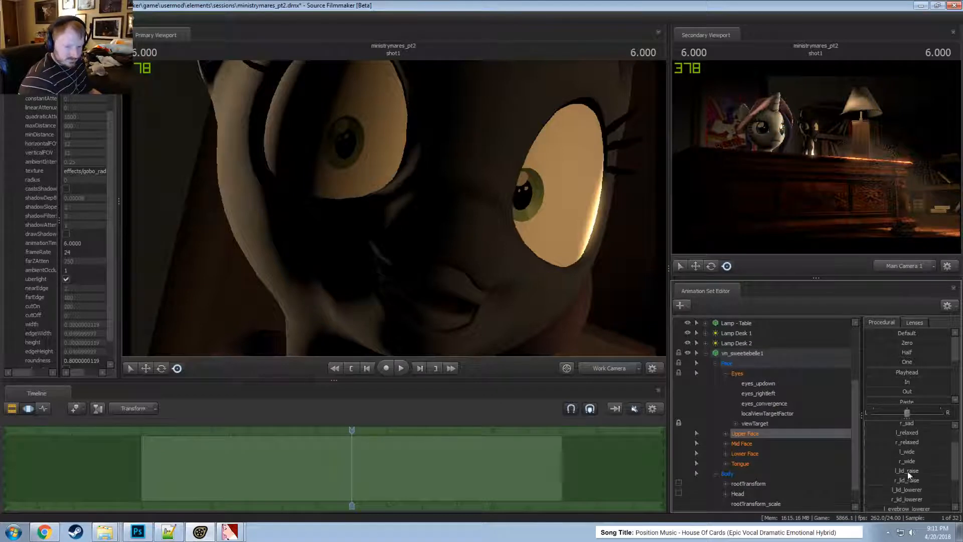
pyautogui.click(908, 451)
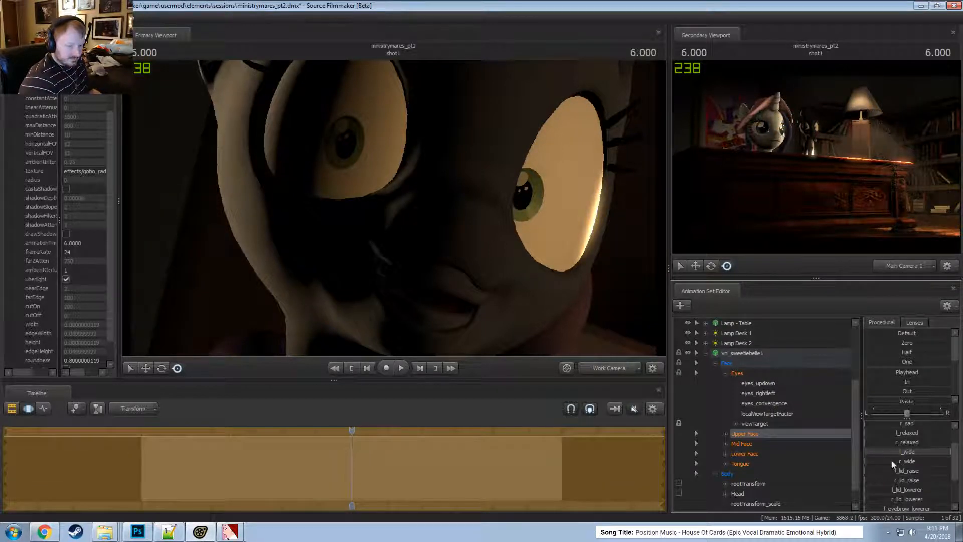
pyautogui.moveTo(912, 489); pyautogui.dragTo(923, 489)
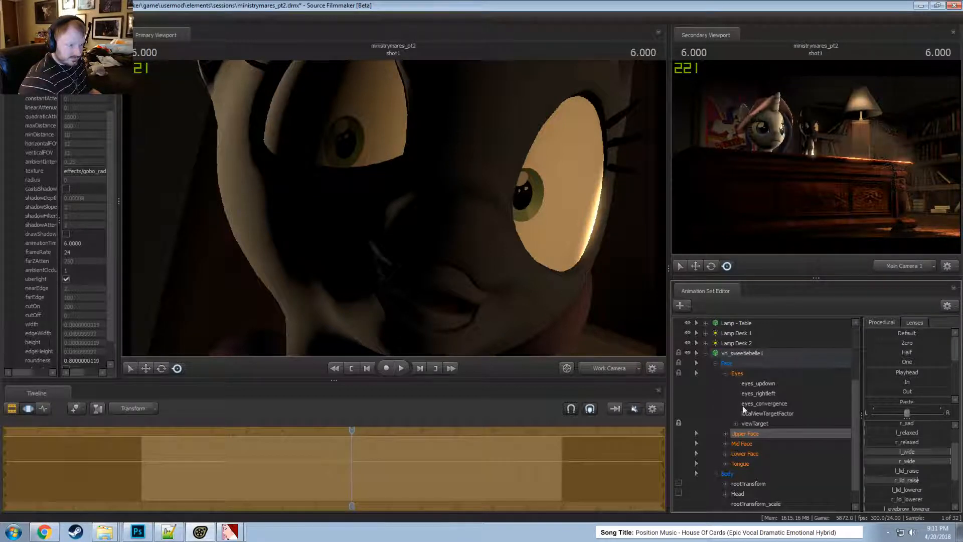
# - Try different jaw_open, mouth_angry and mouth_full settings on the small pony's Lower Face
pyautogui.click(746, 454)
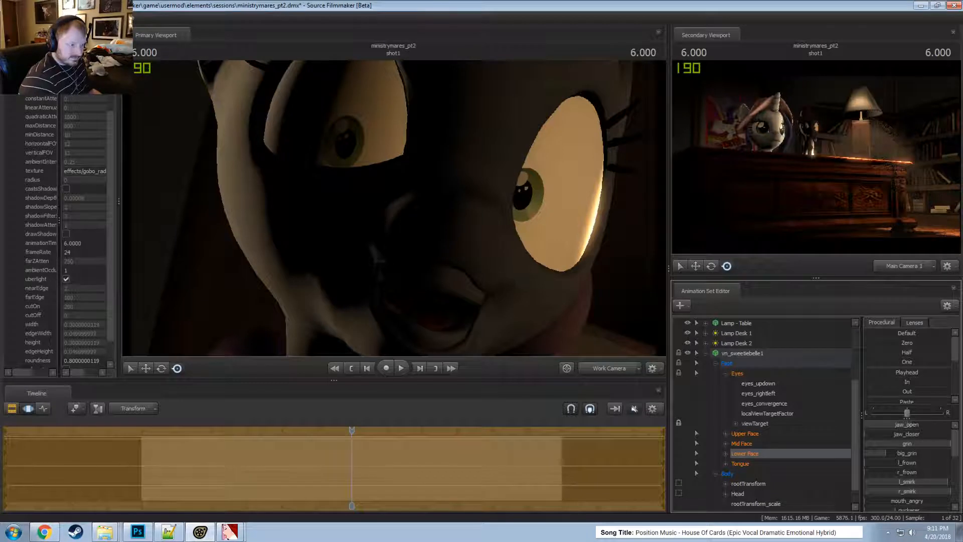
pyautogui.moveTo(911, 425); pyautogui.dragTo(876, 425)
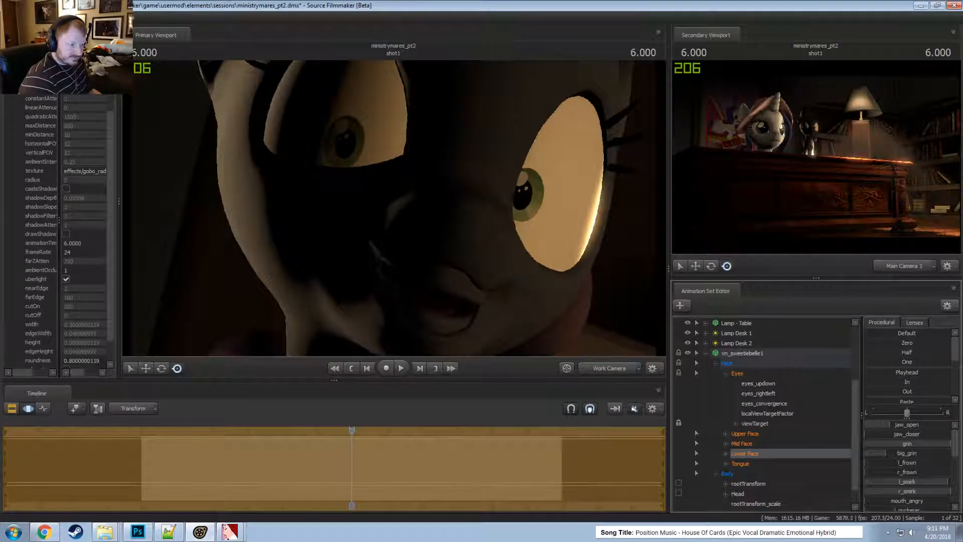
pyautogui.scroll(-1, 890, 482)
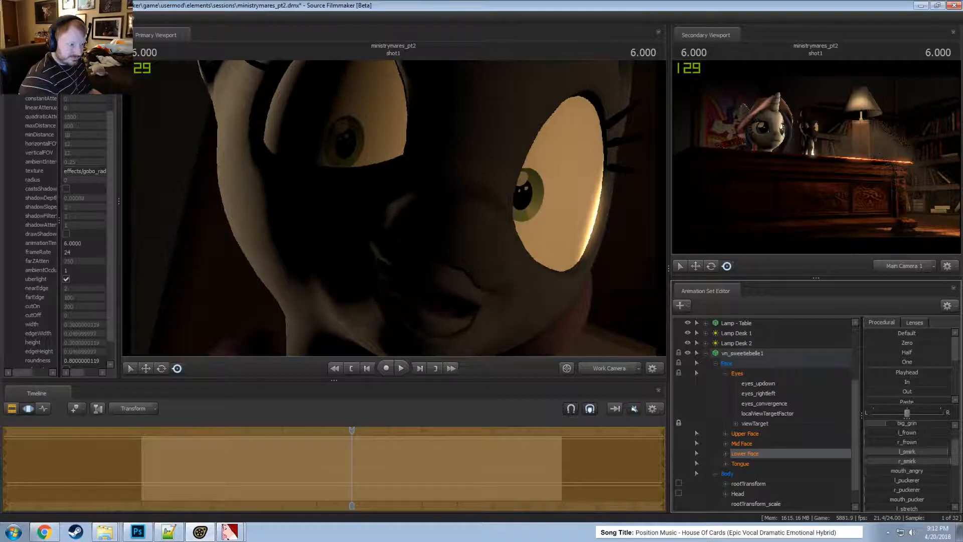
pyautogui.moveTo(871, 471); pyautogui.dragTo(951, 471)
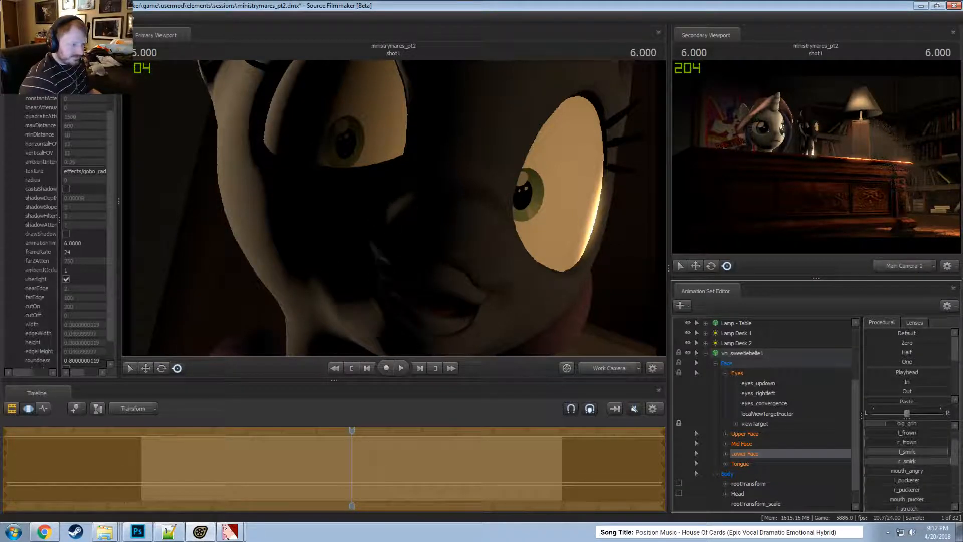
pyautogui.scroll(-1, 816, 488)
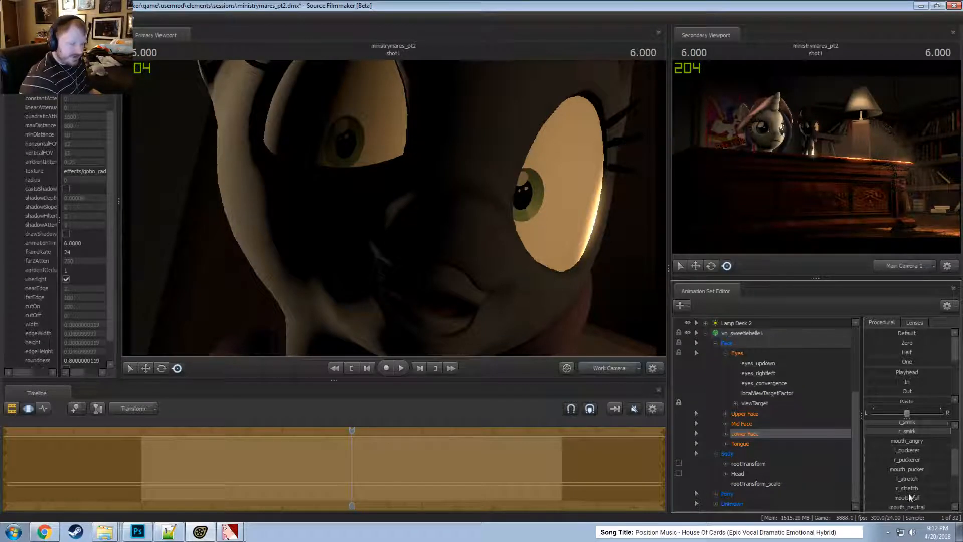
pyautogui.moveTo(873, 498); pyautogui.dragTo(951, 497)
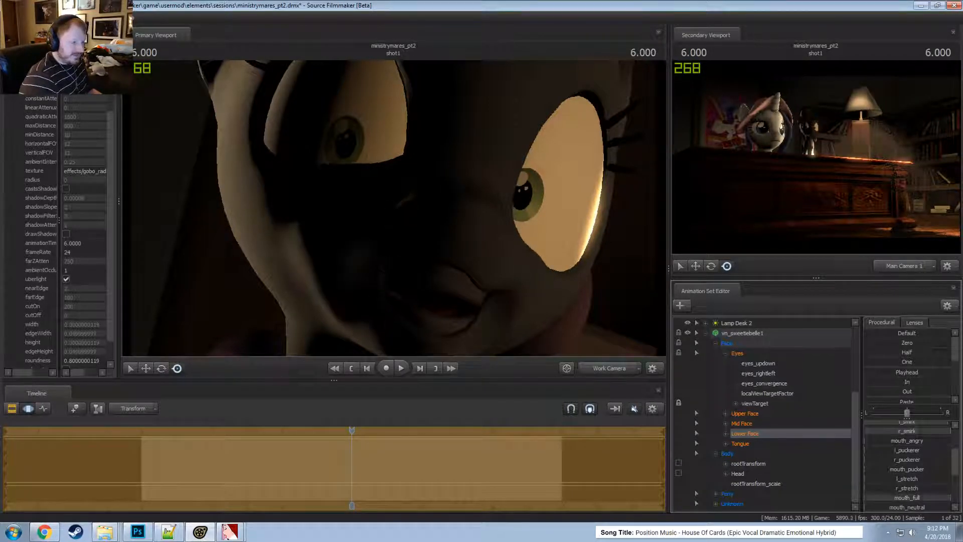
# - Examine the small pony's expression from several distances with the work camera, starting from the Main Camera 1 framing
pyautogui.moveTo(381, 243); pyautogui.dragTo(412, 249)
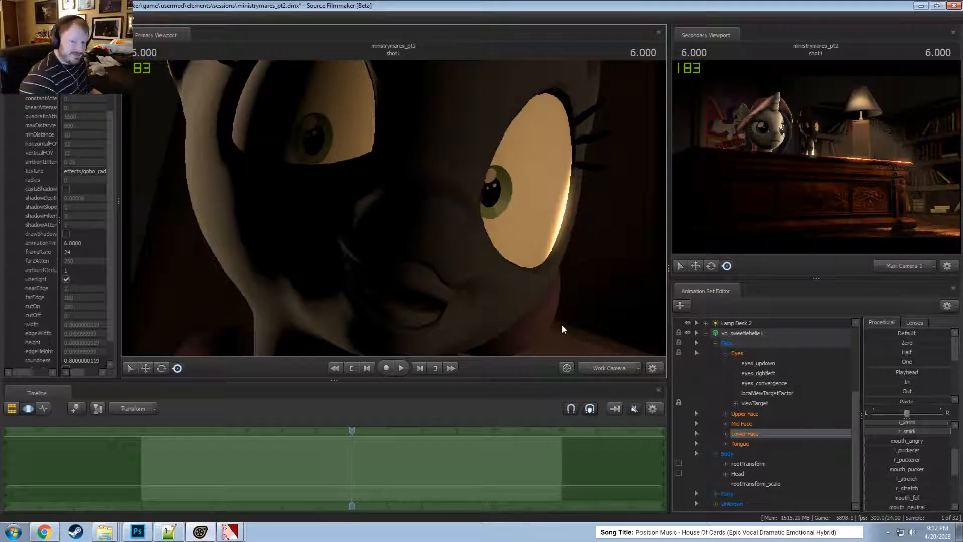
pyautogui.click(602, 368)
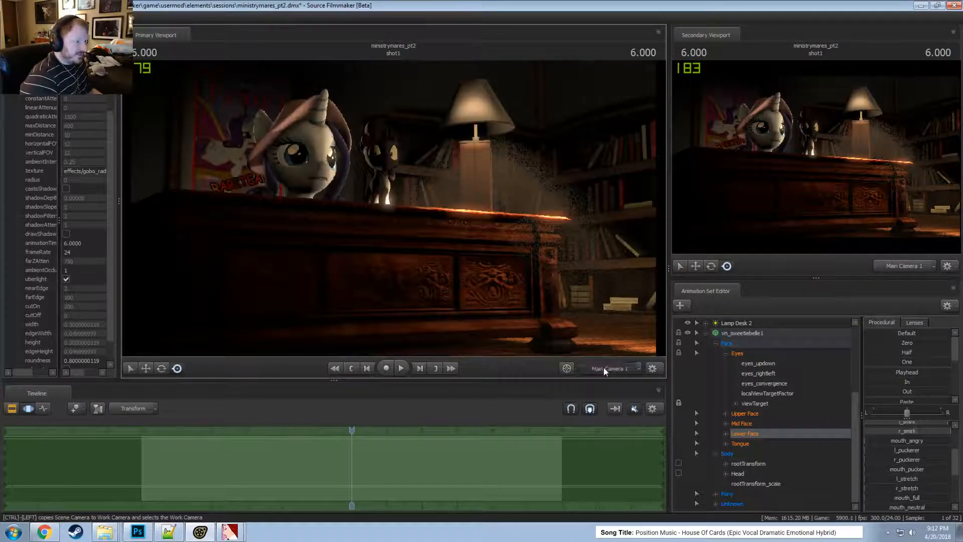
pyautogui.keyDown('ctrl'); pyautogui.click(603, 367); pyautogui.keyUp('ctrl')
pyautogui.press('w')
pyautogui.press('s')
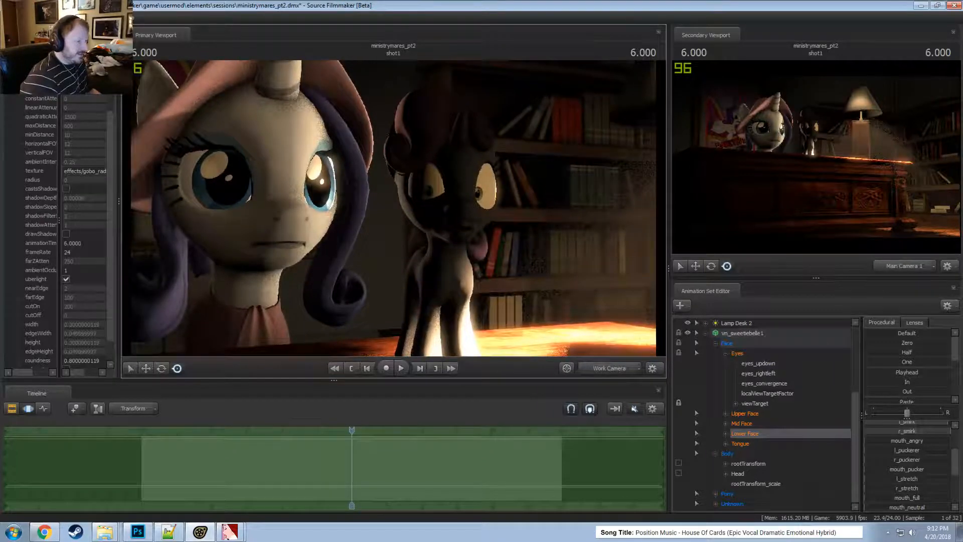
pyautogui.press('s')
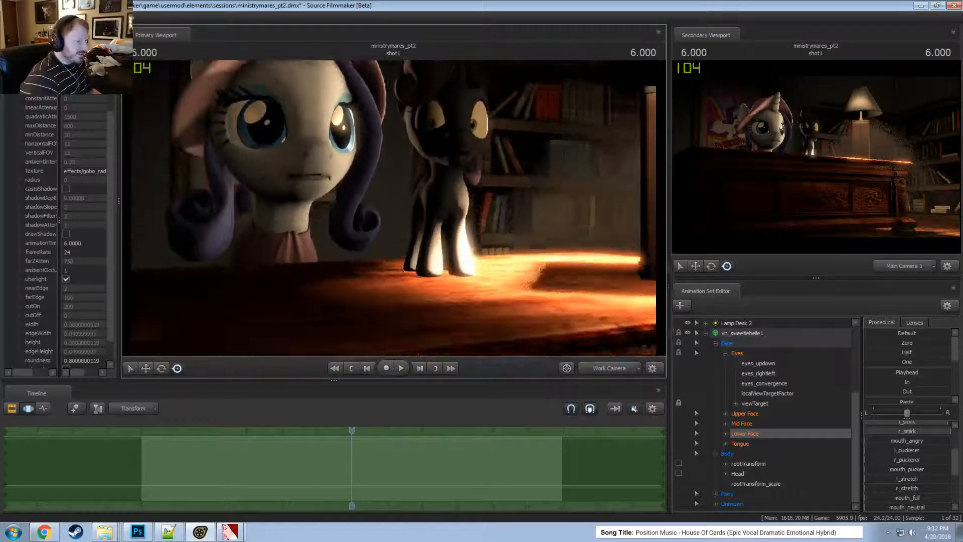
pyautogui.press('w')
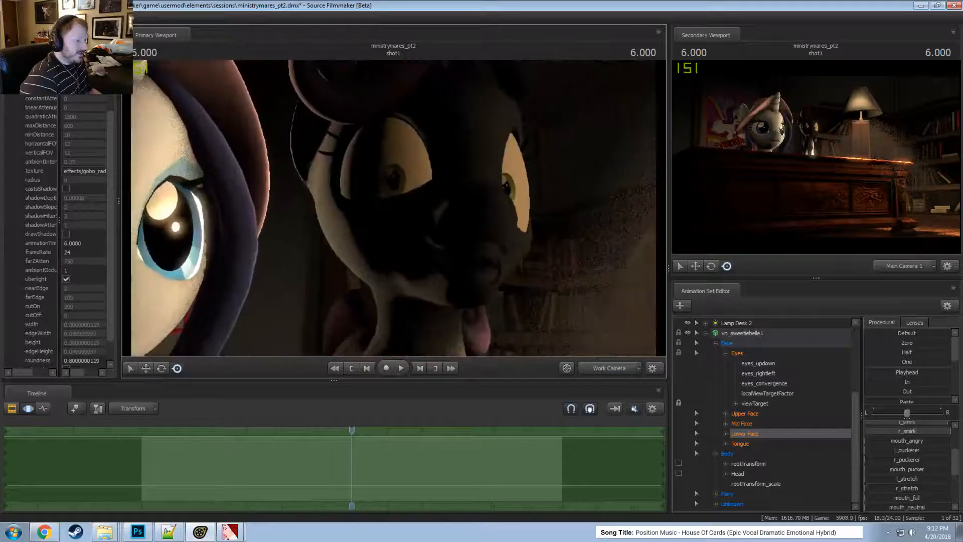
pyautogui.press('w')
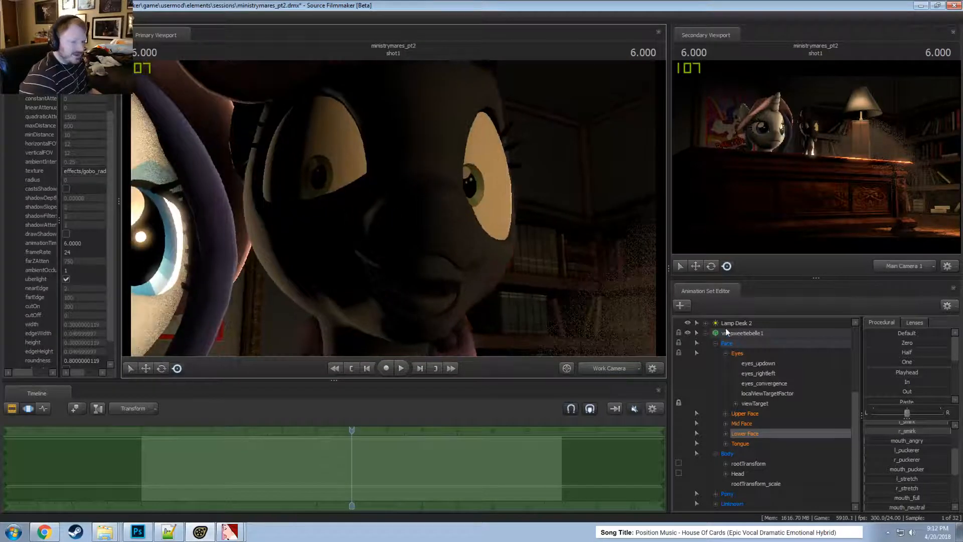
# - Load Main Camera 1 in the primary viewport and reframe it as a close-up of the small pony's face
pyautogui.scroll(4, 727, 329)
pyautogui.click(706, 323)
pyautogui.moveTo(742, 334); pyautogui.dragTo(403, 242)
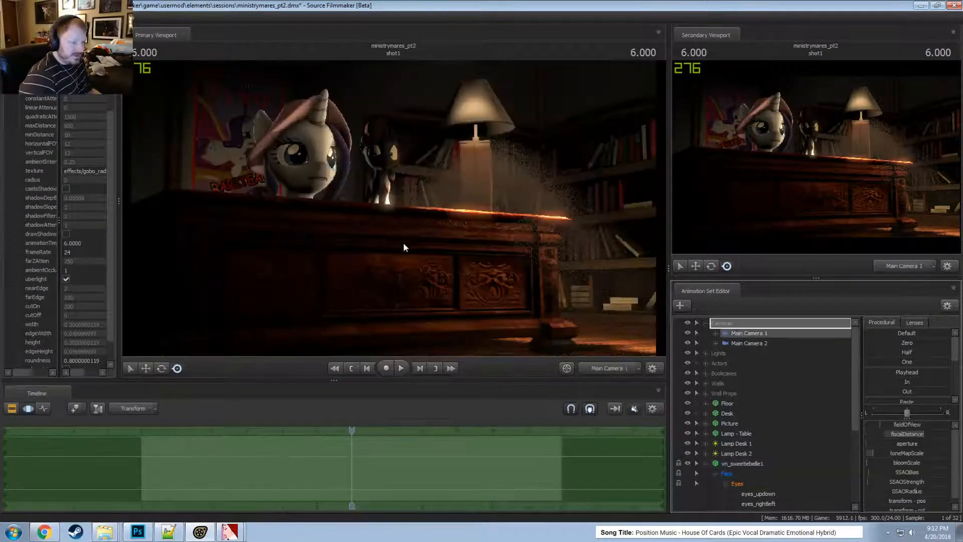
pyautogui.moveTo(486, 259); pyautogui.dragTo(394, 229)
pyautogui.press('w')
pyautogui.press('d')
pyautogui.press('z')
pyautogui.press('s')
pyautogui.scroll(8, 465, 262)
pyautogui.scroll(10, 465, 262)
pyautogui.scroll(-4, 472, 268)
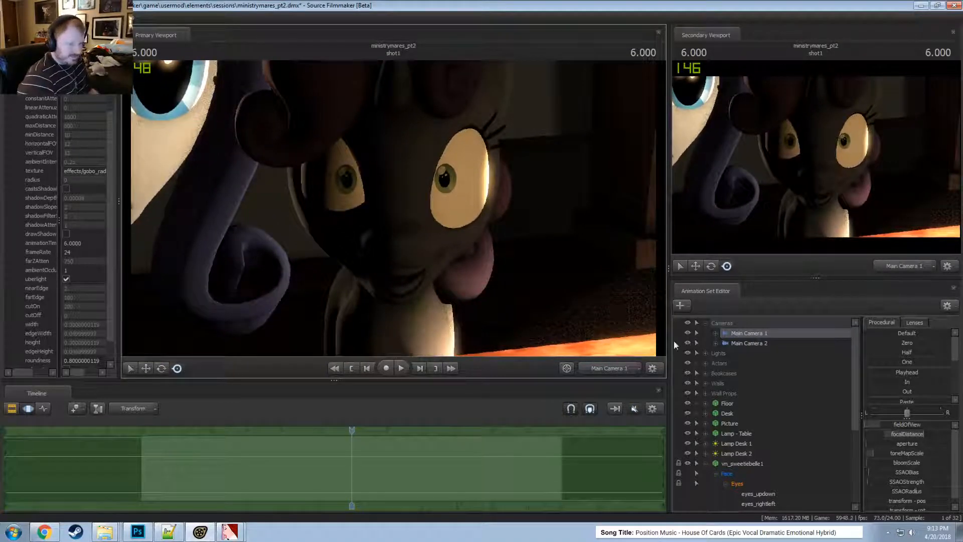
# - Lock the Head control of vn_sweetiebelle1 to the transform of Main Camera 1 and bring the head closer to the camera
pyautogui.scroll(-2, 739, 486)
pyautogui.scroll(-2, 725, 427)
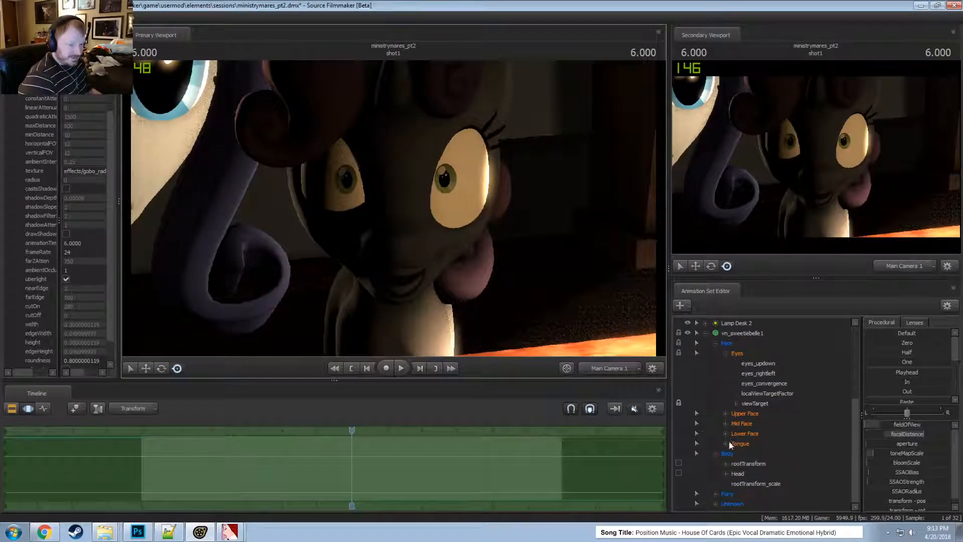
pyautogui.scroll(4, 734, 464)
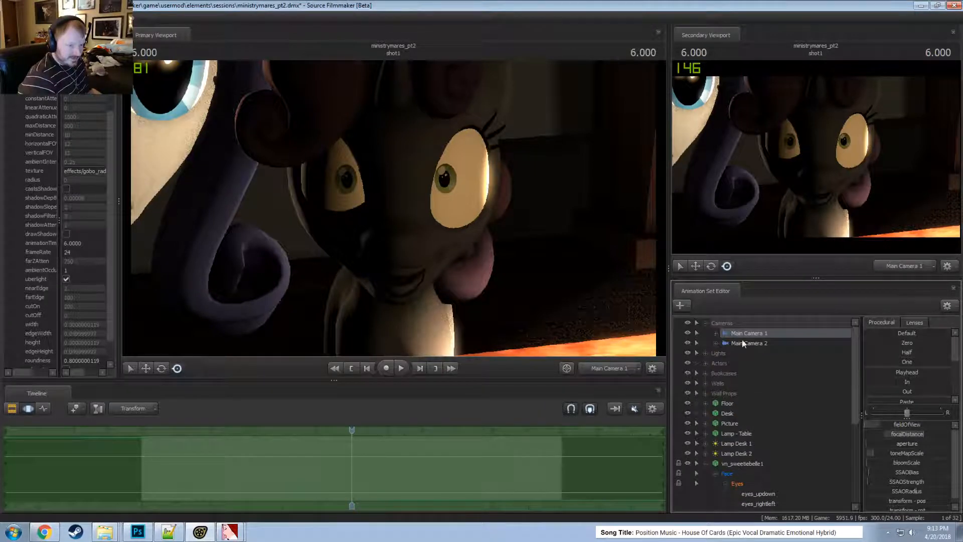
pyautogui.click(715, 332)
pyautogui.scroll(-2, 748, 396)
pyautogui.scroll(-1, 765, 372)
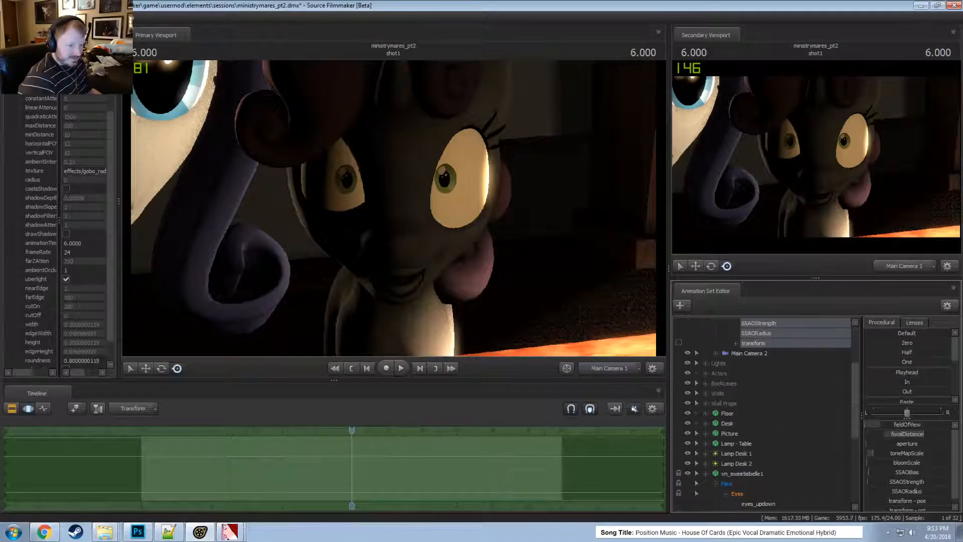
pyautogui.scroll(-4, 765, 373)
pyautogui.click(748, 495)
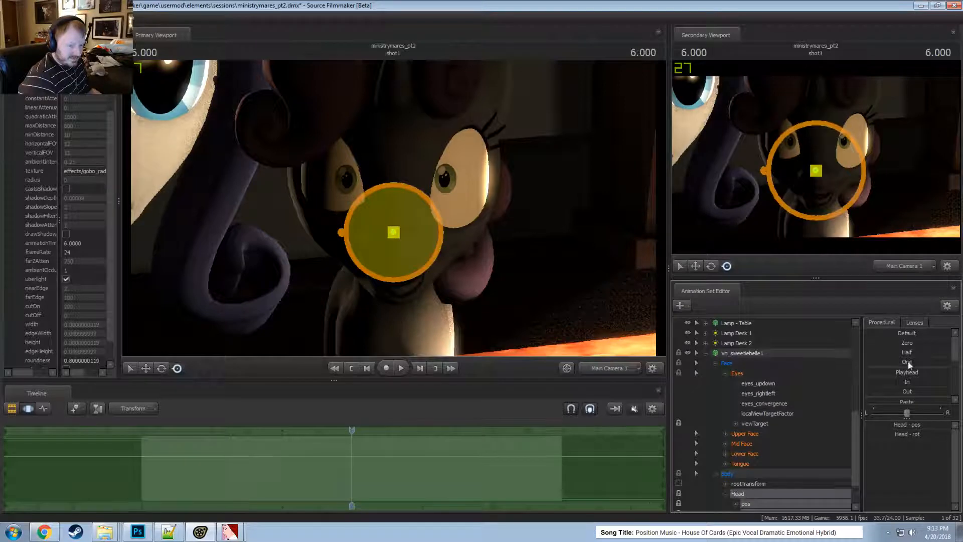
pyautogui.doubleClick(893, 375)
pyautogui.press('Return')
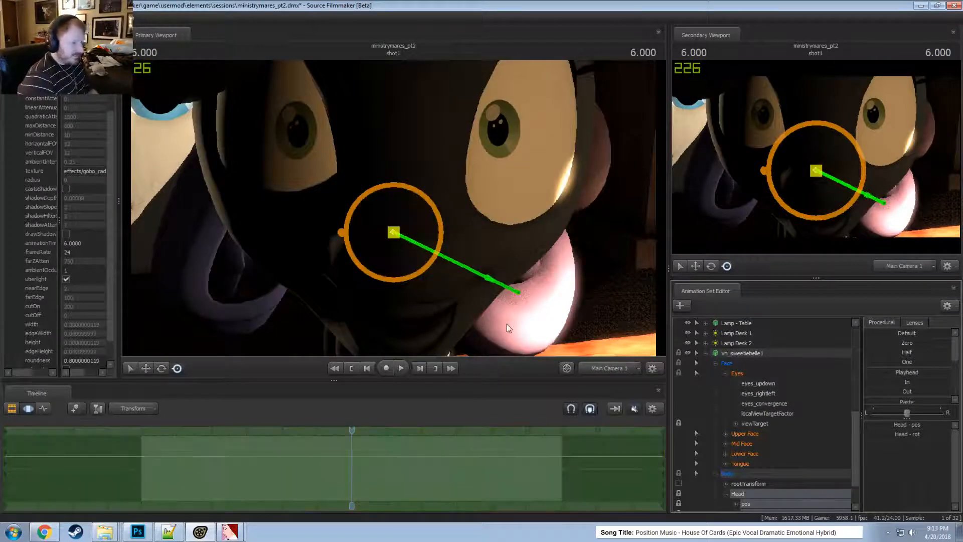
pyautogui.hotkey('ctrl', 'z')
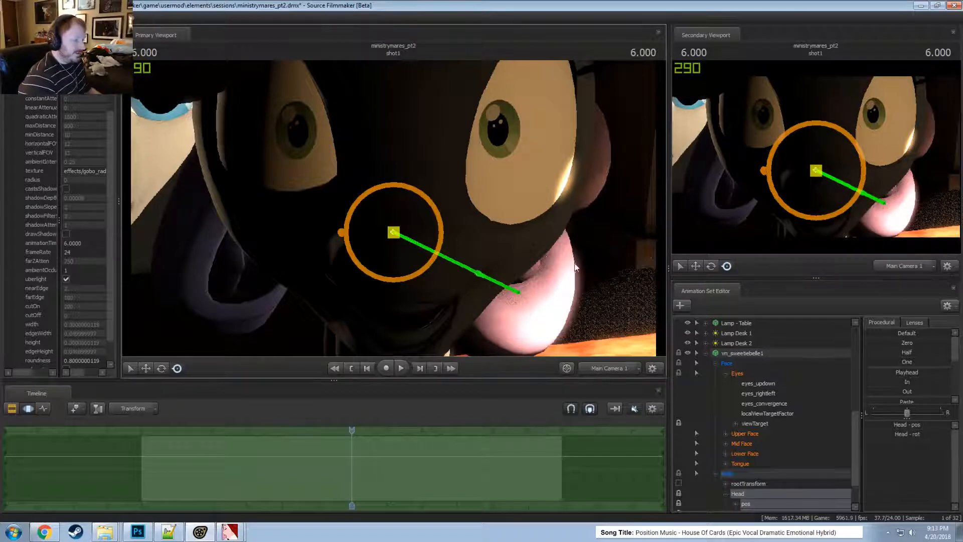
# - Fly Main Camera 1 around the scene to test how the locked head follows it, and undo the camera movement
pyautogui.scroll(10, 751, 359)
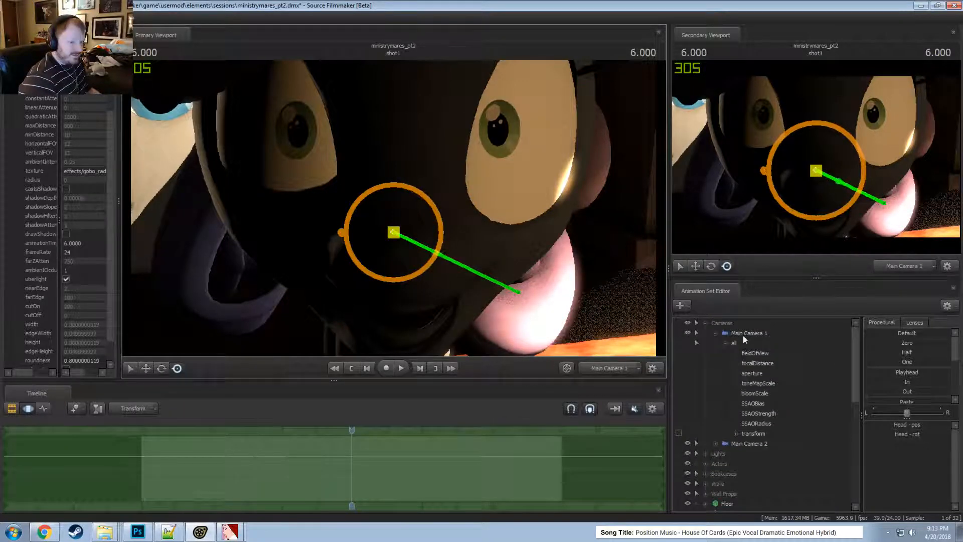
pyautogui.click(742, 334)
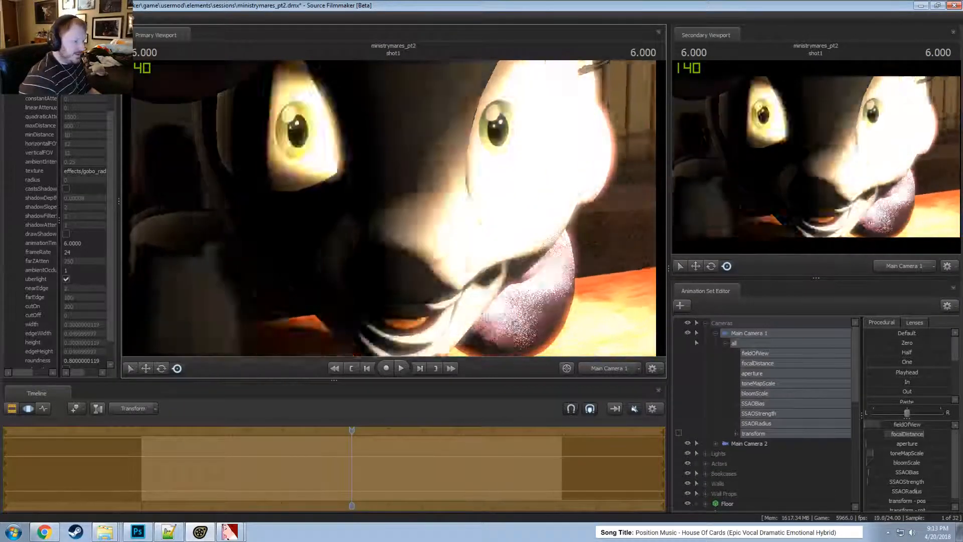
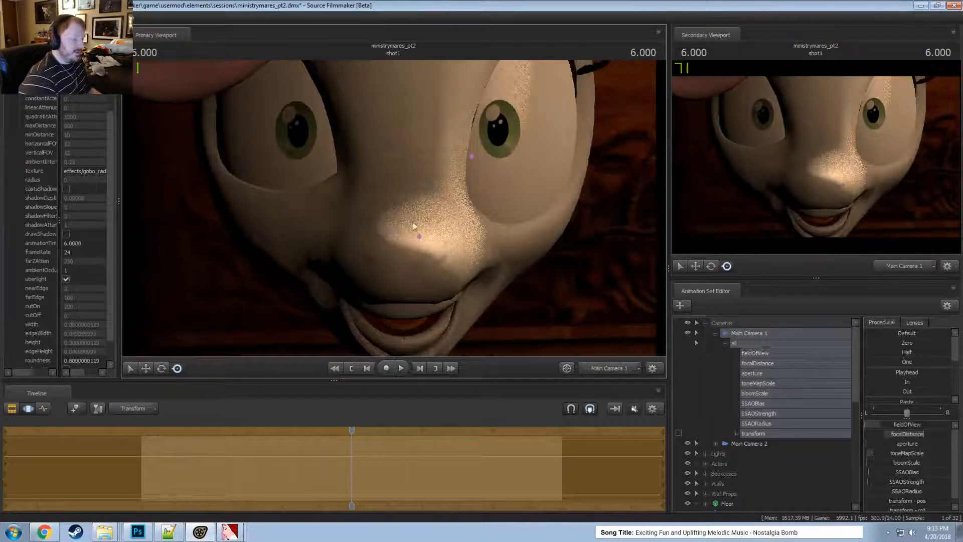
pyautogui.press('s')
pyautogui.moveTo(502, 281); pyautogui.dragTo(477, 251)
pyautogui.press('w')
pyautogui.press('s')
pyautogui.press('w')
pyautogui.press('s')
pyautogui.press('d')
pyautogui.press('d')
pyautogui.press('w')
pyautogui.press('s')
pyautogui.press('a')
pyautogui.hotkey('ctrl', 'z')
# - Turn off the viewport lighting and examine the camera-locked pony head from several angles with the work camera
pyautogui.press('w')
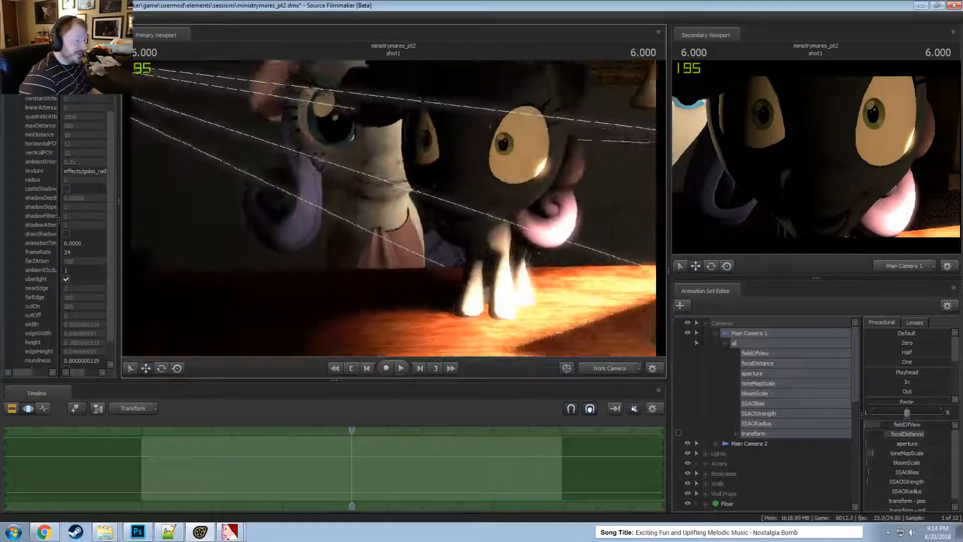
pyautogui.press('s')
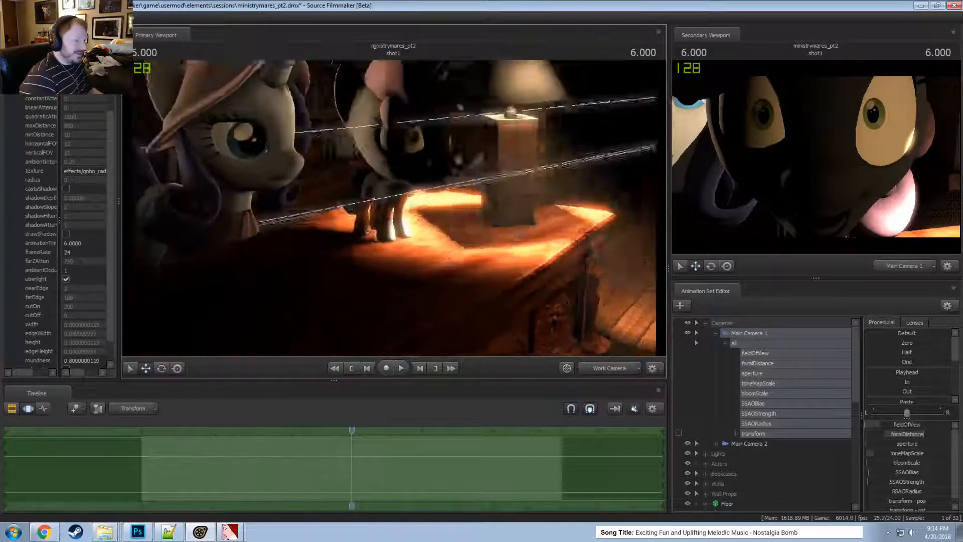
pyautogui.press('w')
pyautogui.moveTo(395, 208)
pyautogui.mouseDown()
pyautogui.moveTo(377, 201)
pyautogui.moveTo(395, 208)
pyautogui.mouseUp()
pyautogui.rightClick(395, 208)
pyautogui.click(429, 235)
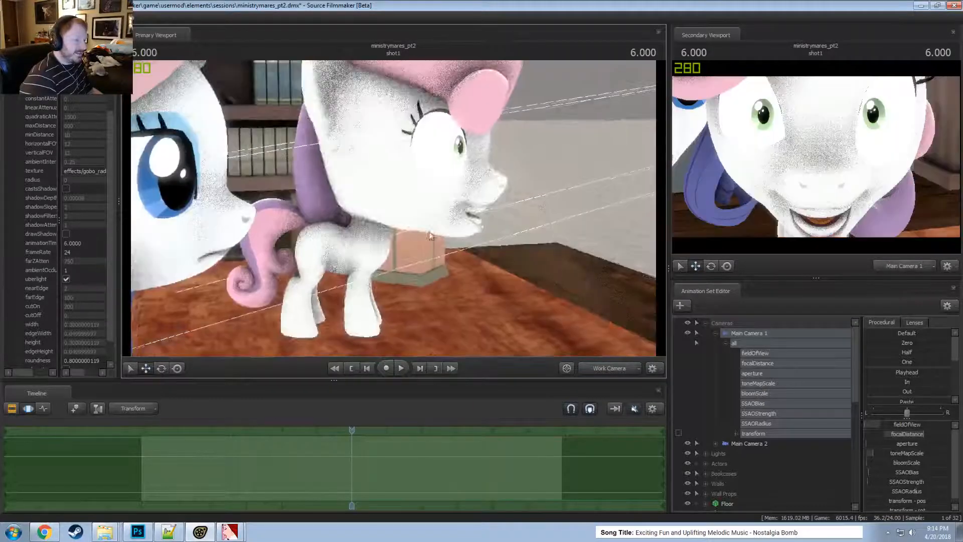
pyautogui.press('d')
pyautogui.moveTo(430, 235); pyautogui.dragTo(291, 232)
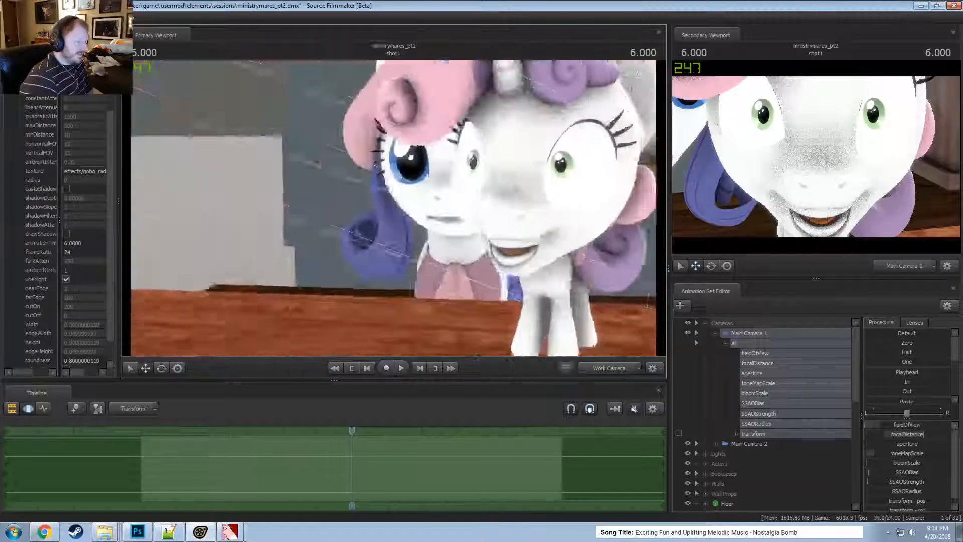
pyautogui.moveTo(394, 209); pyautogui.dragTo(367, 205)
# - Apply the Jitter preset slightly to the Head control of vn_sweetiebelle1 over a time selection of about 6.7 to 10.8 seconds
pyautogui.scroll(-6, 747, 473)
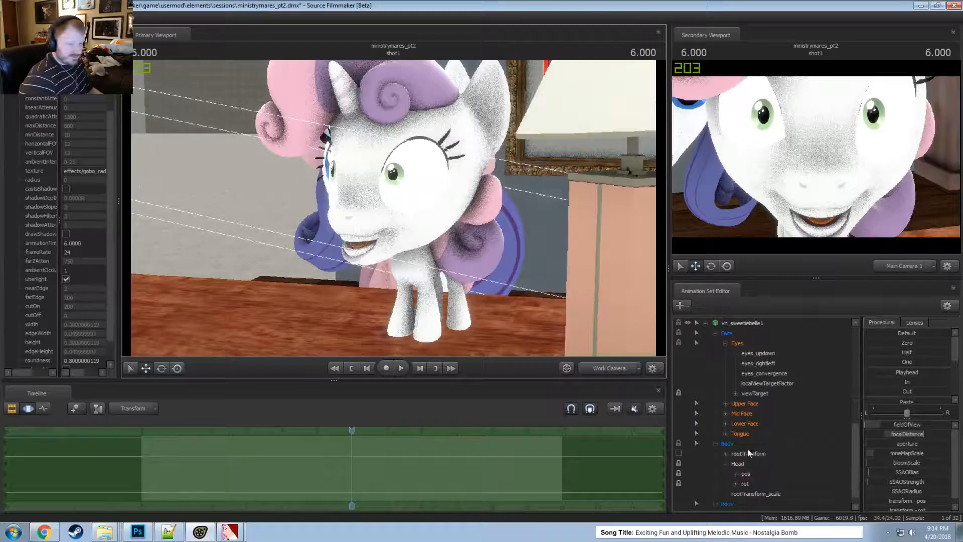
pyautogui.click(738, 463)
pyautogui.moveTo(334, 468); pyautogui.dragTo(521, 487)
pyautogui.hotkey('ctrl', 'a')
pyautogui.press('Escape')
pyautogui.hotkey('ctrl', 'a')
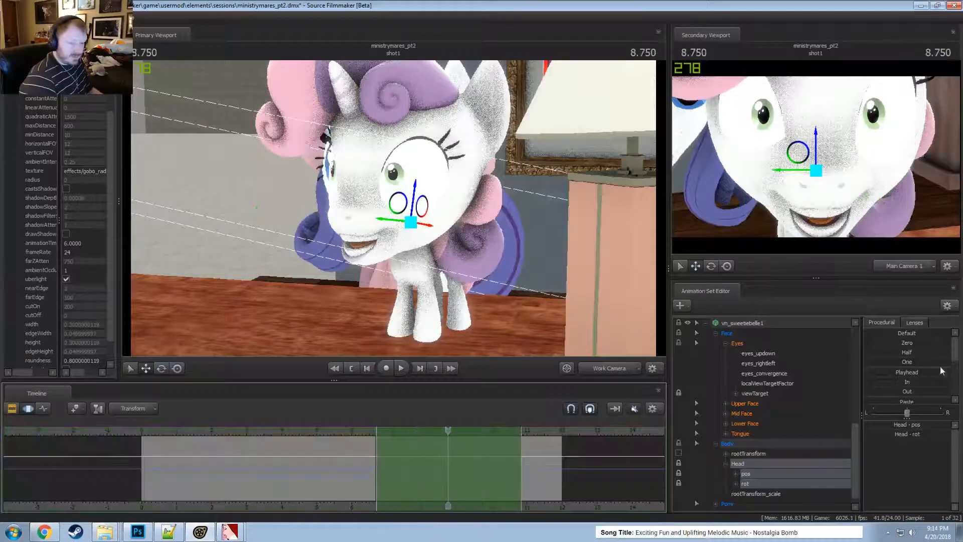
pyautogui.scroll(-3, 898, 369)
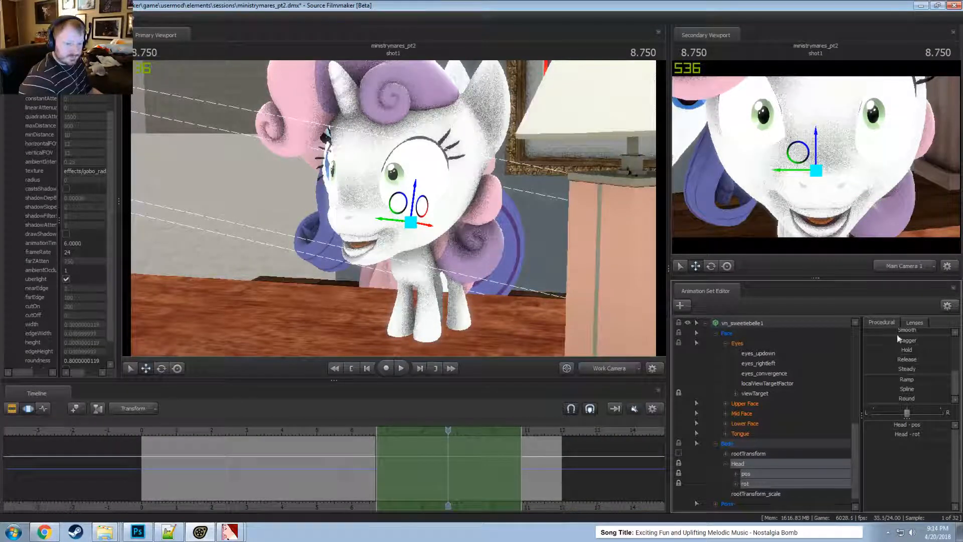
pyautogui.scroll(2, 899, 374)
pyautogui.moveTo(900, 357); pyautogui.dragTo(908, 357)
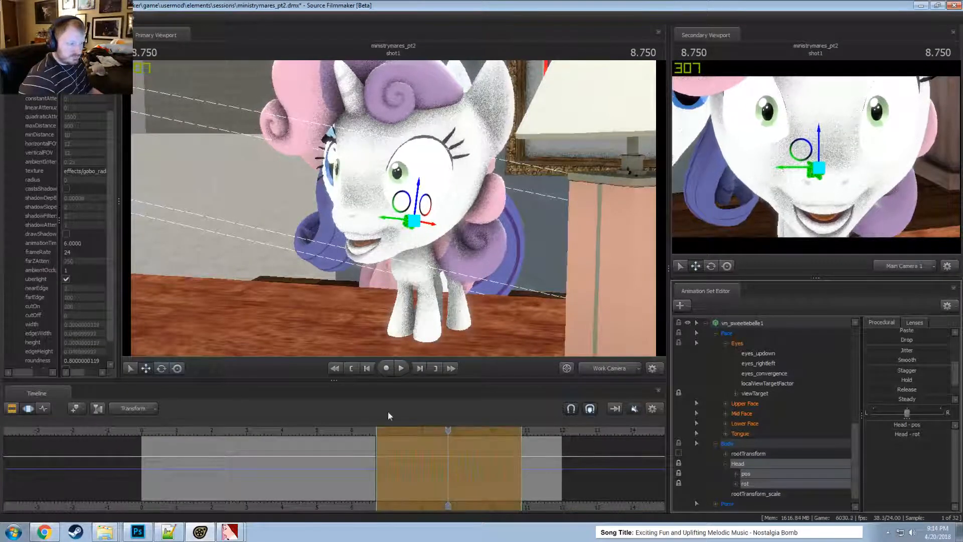
# - Play back the jittered head section while viewing both ponies up close with the work camera
pyautogui.click(382, 431)
pyautogui.click(401, 367)
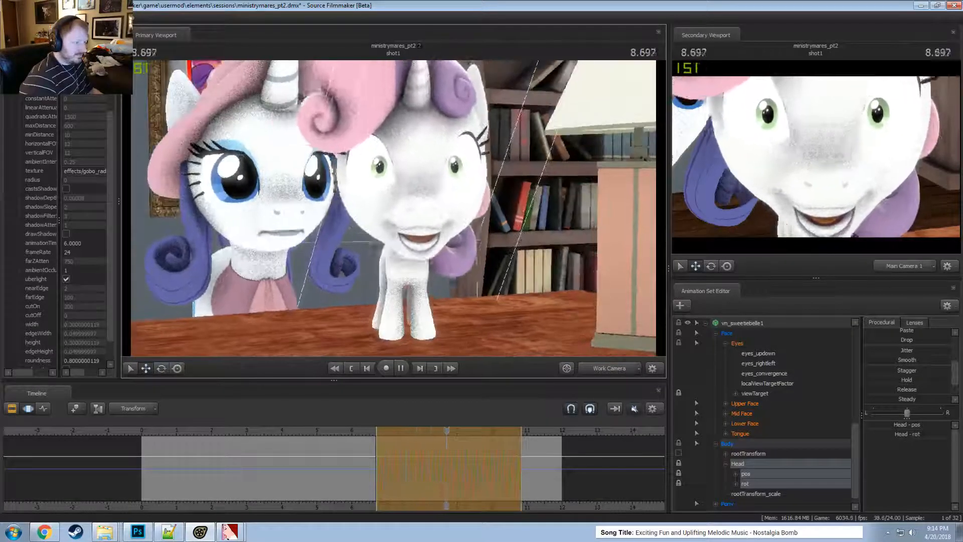
pyautogui.press('w')
pyautogui.moveTo(396, 212); pyautogui.dragTo(399, 220)
pyautogui.press('s')
pyautogui.press('space')
pyautogui.click(369, 433)
pyautogui.press('space')
pyautogui.press('w')
pyautogui.press('capslock')
pyautogui.press('space')
# - Zoom the timeline in on the jittered range, switch playback to looping, and replay the head motion
pyautogui.scroll(5, 462, 472)
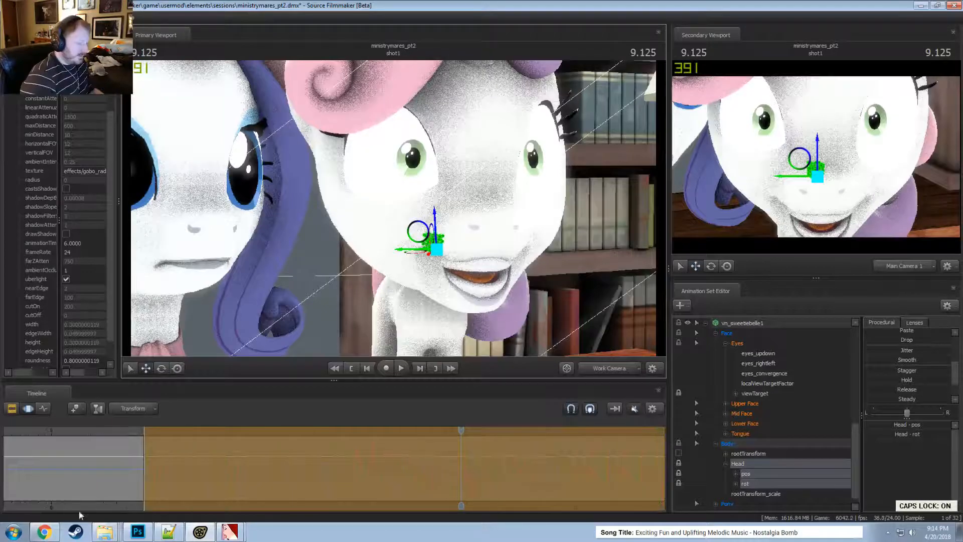
pyautogui.moveTo(90, 509); pyautogui.dragTo(1, 509, button='middle')
pyautogui.hotkey('ctrl', 'a')
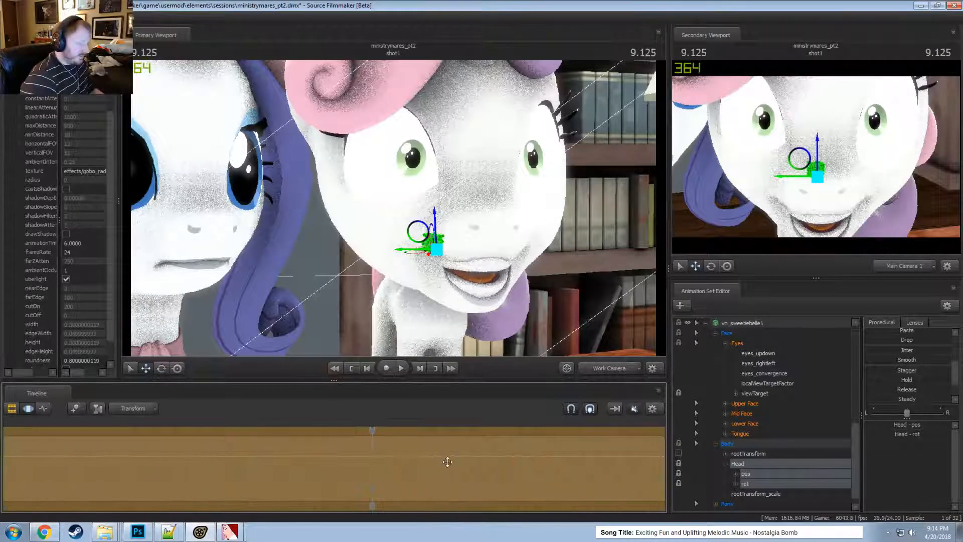
pyautogui.click(615, 408)
pyautogui.press('space')
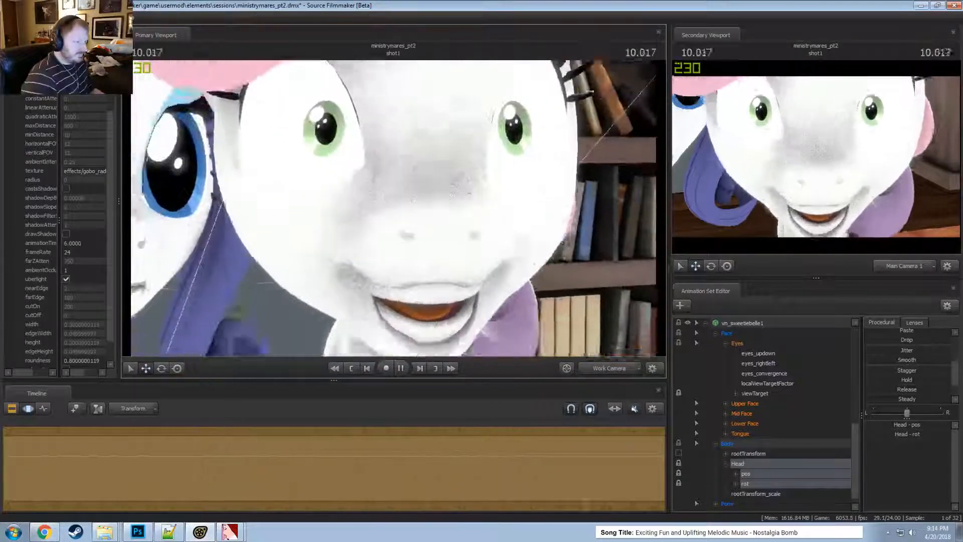
pyautogui.press('space')
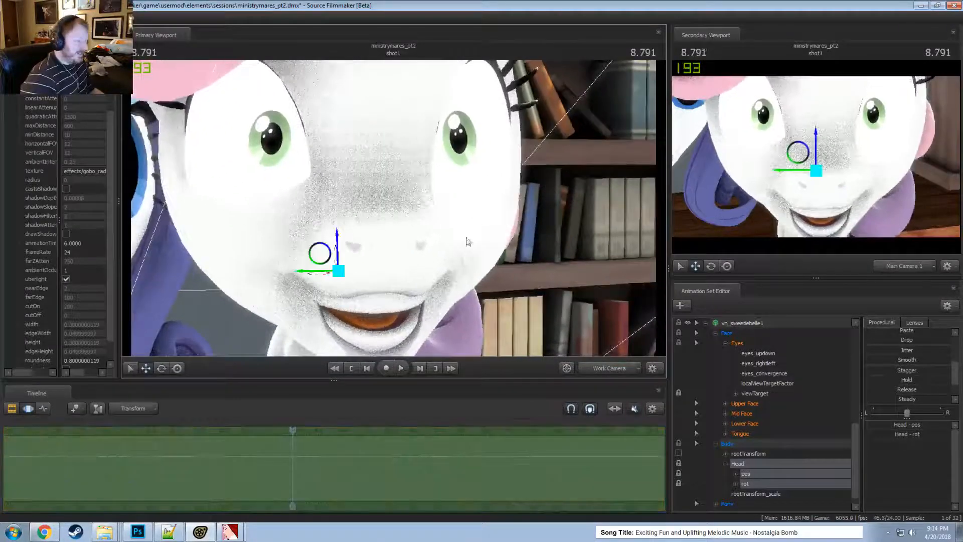
# - Delete the vn_sweetiebelle1 animation set, collapse the Cameras group, and save the session
pyautogui.scroll(2, 729, 391)
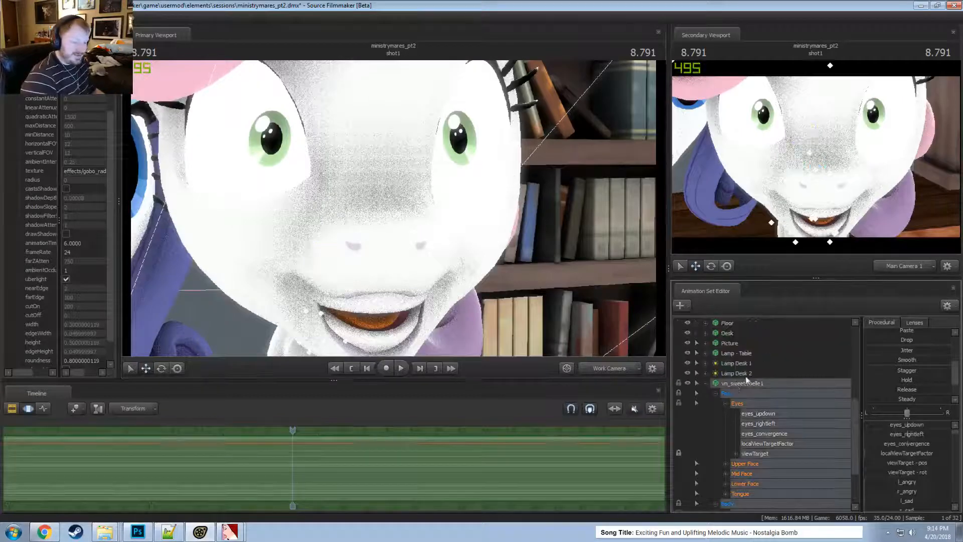
pyautogui.rightClick(729, 391)
pyautogui.click(760, 230)
pyautogui.scroll(3, 726, 399)
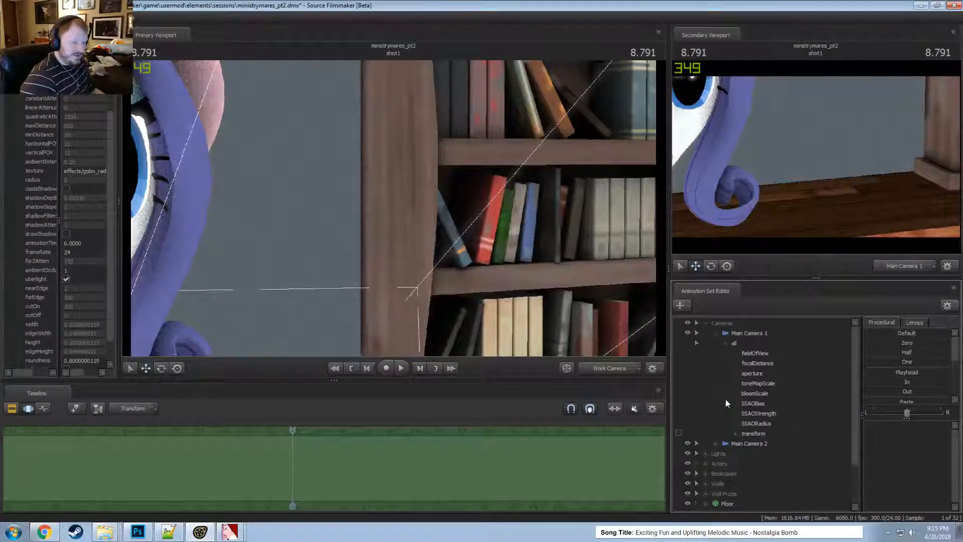
pyautogui.click(704, 321)
pyautogui.hotkey('ctrl', 's')
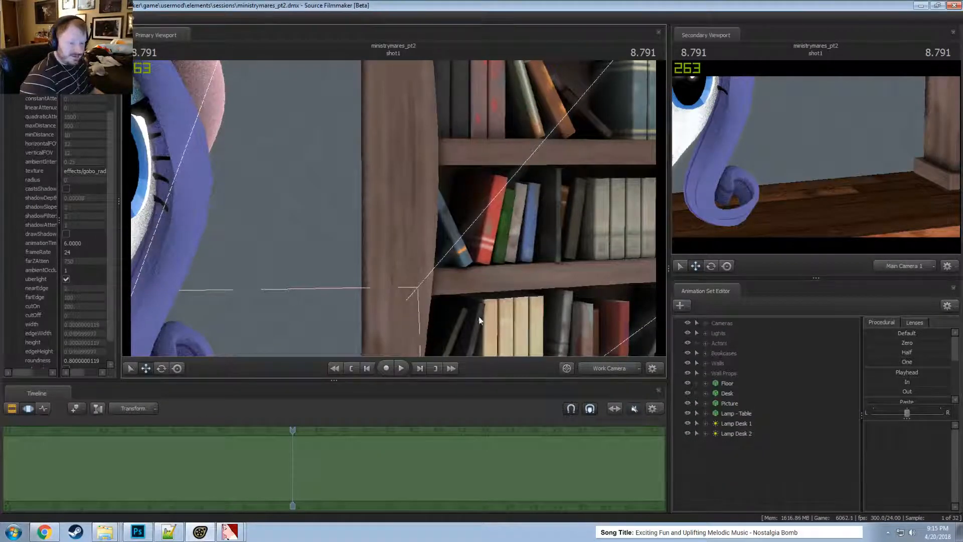
# - Inspect the wall poster up close with the work camera and compare it with the view from Main Camera 1
pyautogui.press('s')
pyautogui.moveTo(420, 283); pyautogui.dragTo(454, 269)
pyautogui.press('w')
pyautogui.moveTo(525, 341); pyautogui.dragTo(460, 279)
pyautogui.click(624, 368)
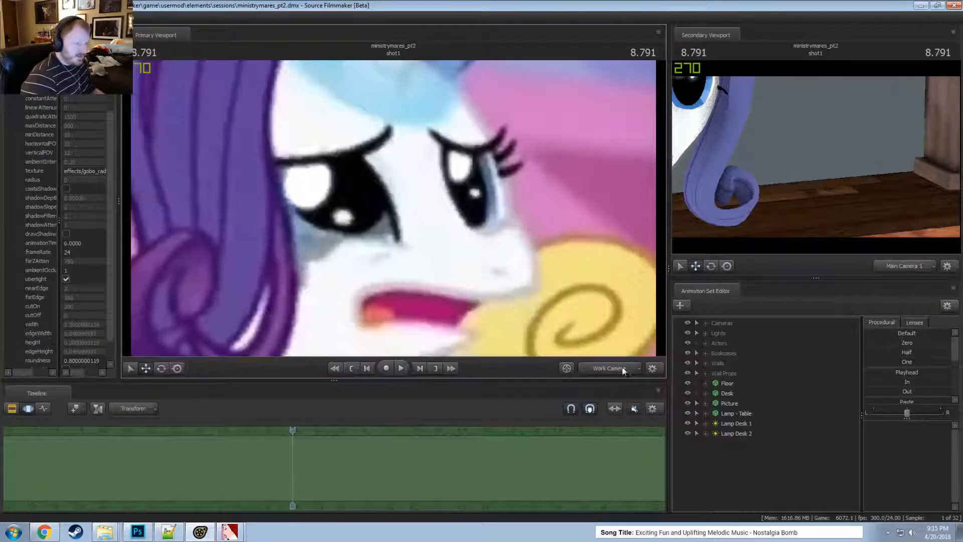
pyautogui.click(594, 357)
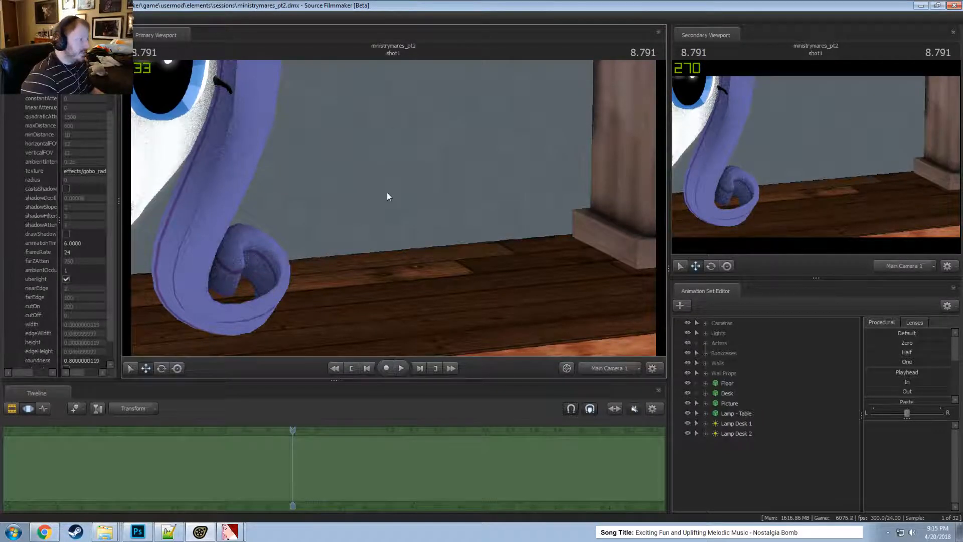
pyautogui.click(604, 369)
pyautogui.click(604, 369)
pyautogui.click(604, 368)
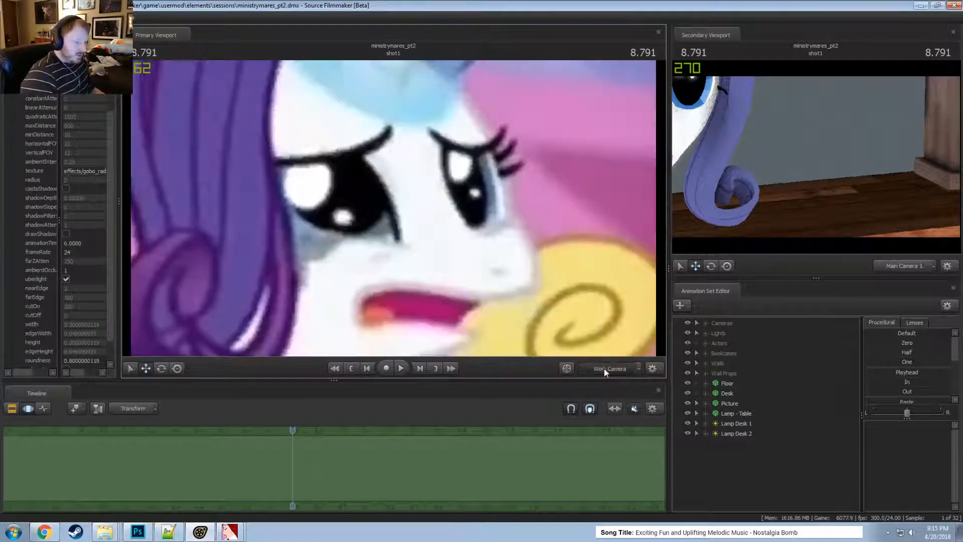
pyautogui.click(604, 369)
# - Undo the pony's deletion, the head jitter and the camera reframing back to Main Camera 1's wide shot of the desk
pyautogui.hotkey('ctrl', 'z')
pyautogui.hotkey('ctrl', 'z')
pyautogui.hotkey('ctrl', 'z')
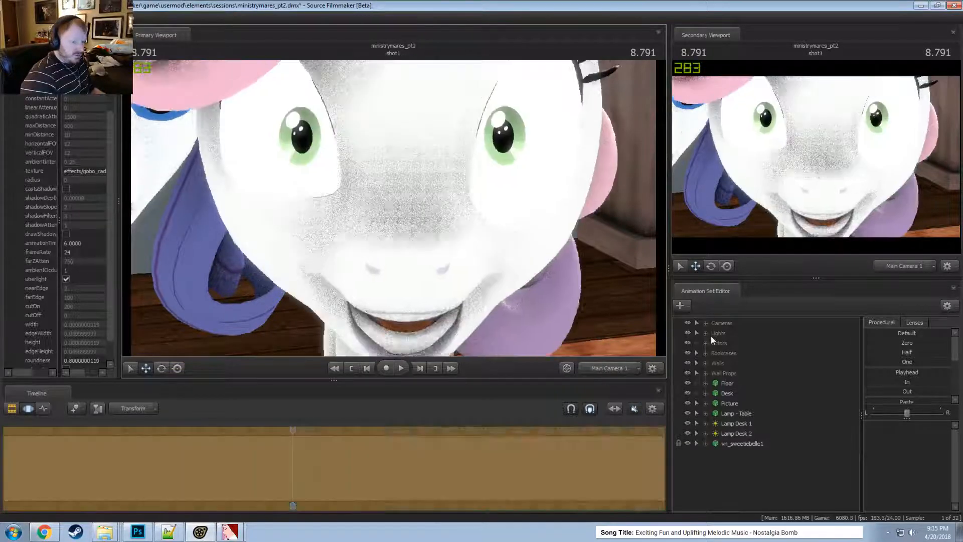
pyautogui.hotkey('ctrl', 'z')
pyautogui.hotkey('ctrl', 'z')
pyautogui.hotkey('ctrl', 'z')
pyautogui.hotkey('ctrl', 'z')
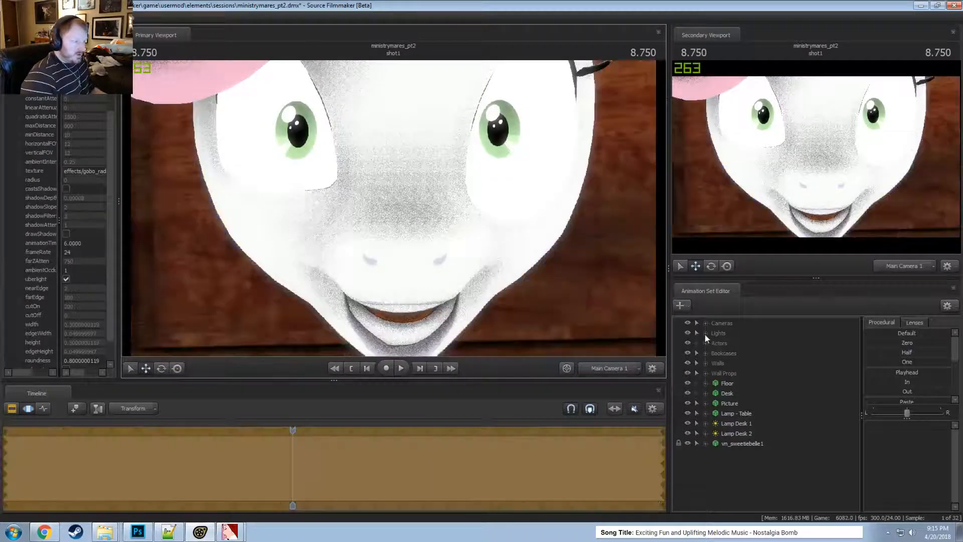
pyautogui.hotkey('ctrl', 'z')
pyautogui.hotkey('ctrl', 'z')
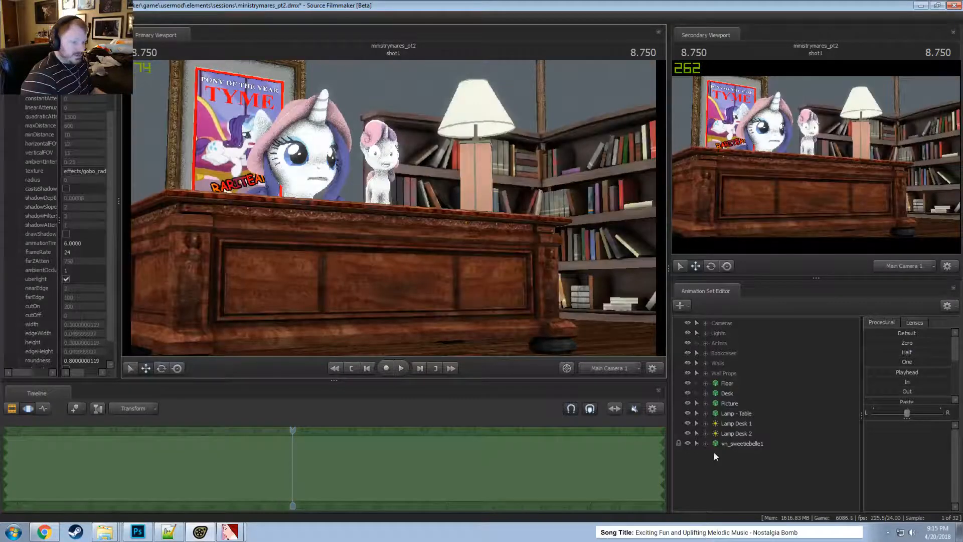
# - Delete vn_sweetiebelle1 from the restored desk scene and save the session
pyautogui.rightClick(738, 443)
pyautogui.click(770, 291)
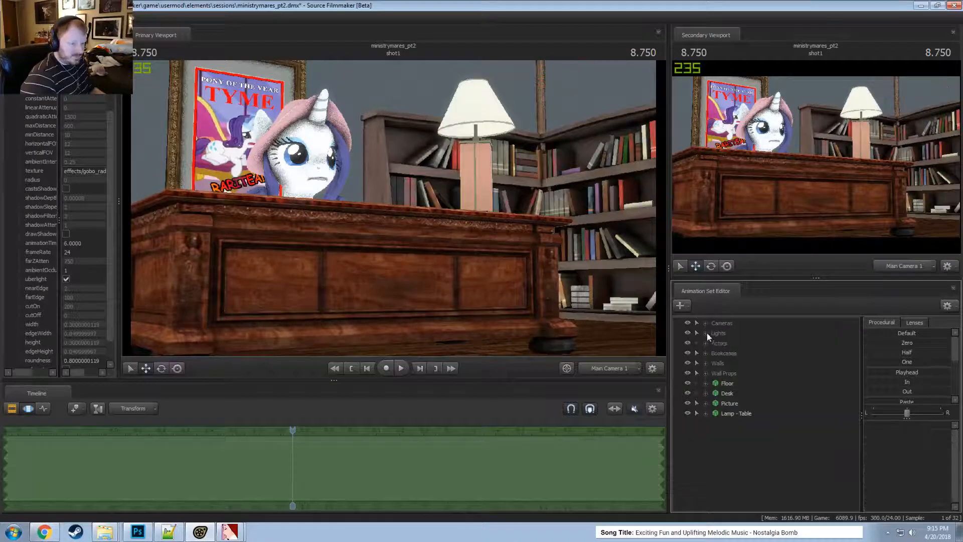
pyautogui.hotkey('ctrl', 's')
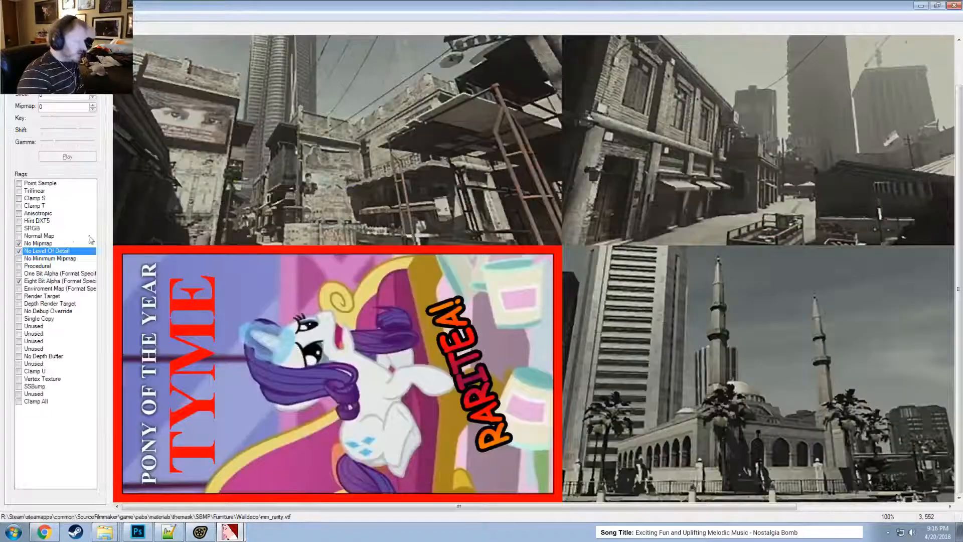
# - In the texture editor, enable the Clamp S, Clamp T and Clamp U flags on the poster texture and toggle Clamp All
pyautogui.click(20, 199)
pyautogui.click(19, 206)
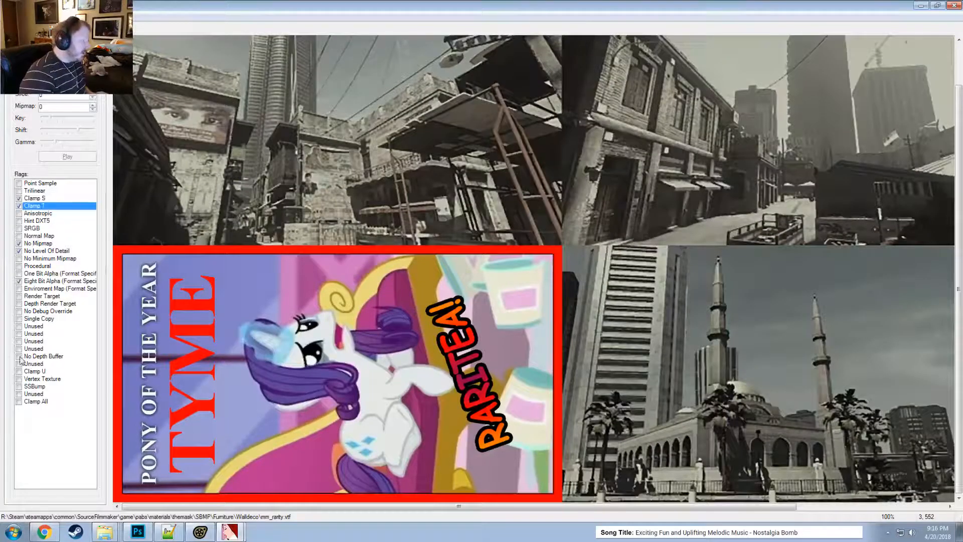
pyautogui.click(19, 372)
pyautogui.click(18, 402)
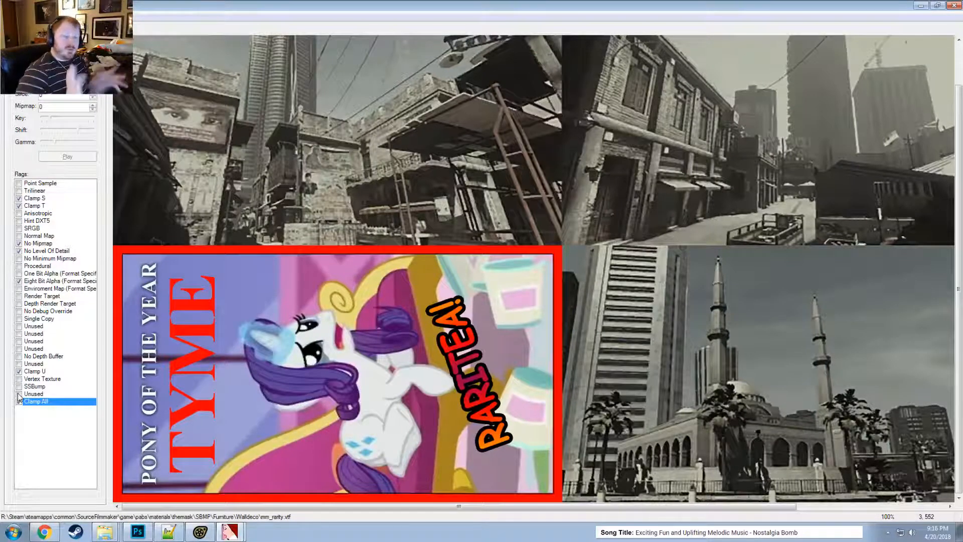
pyautogui.click(18, 401)
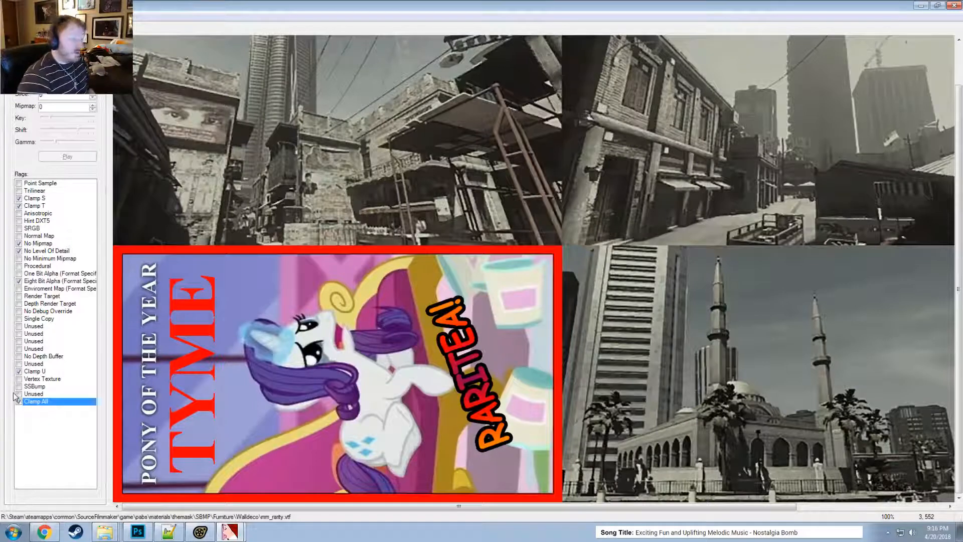